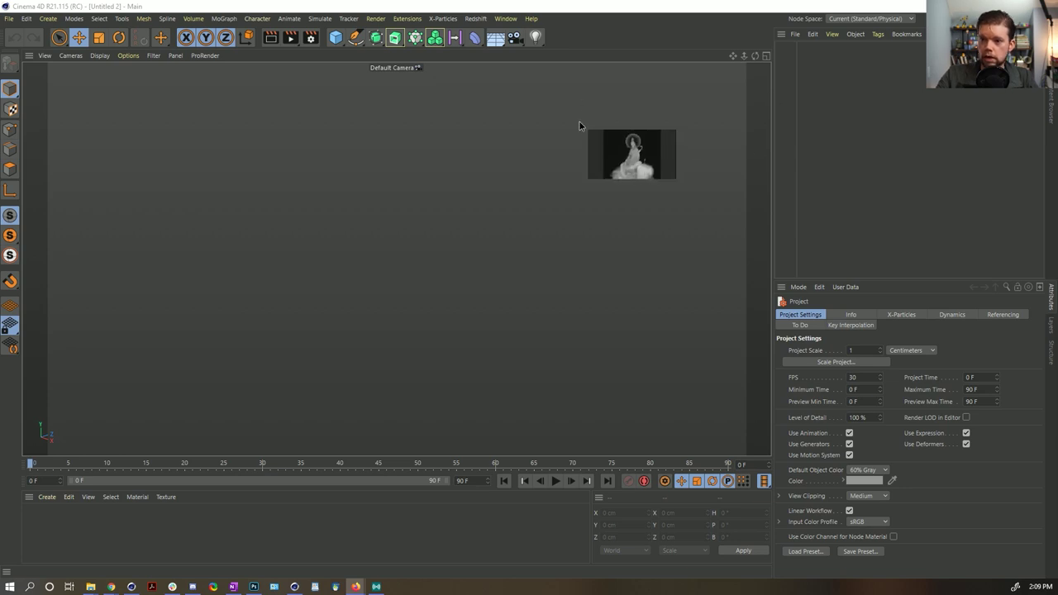
# Open the grayscale relief of a figure seated on an elephant in a Firefox window over Cinema 4D.
pyautogui.moveTo(579, 123); pyautogui.dragTo(331, 106)
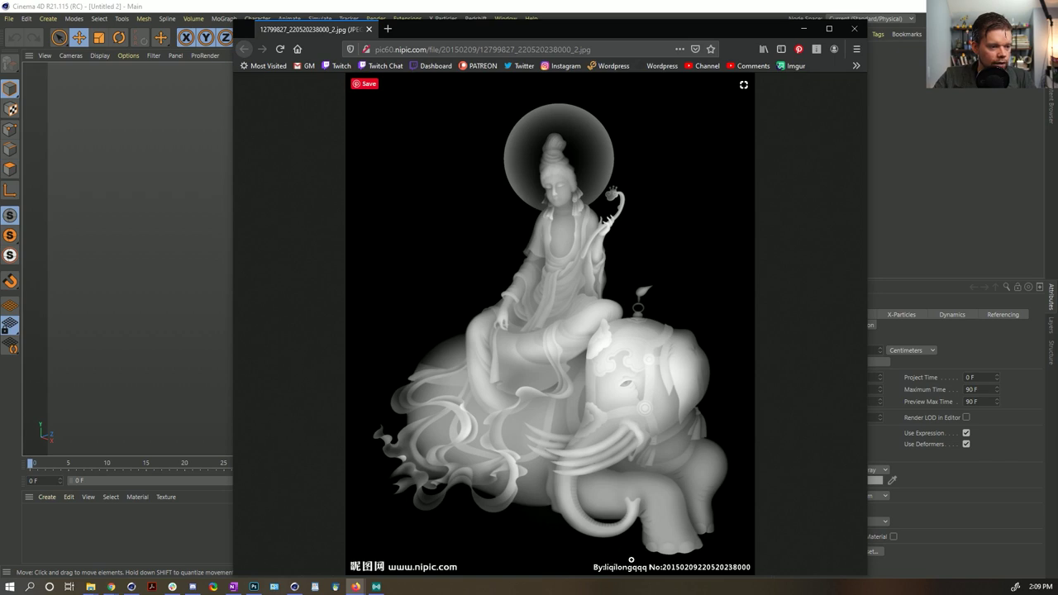
# Dismiss the reference image's context menu and bring the empty Cinema 4D scene back to the front.
pyautogui.rightClick(742, 569)
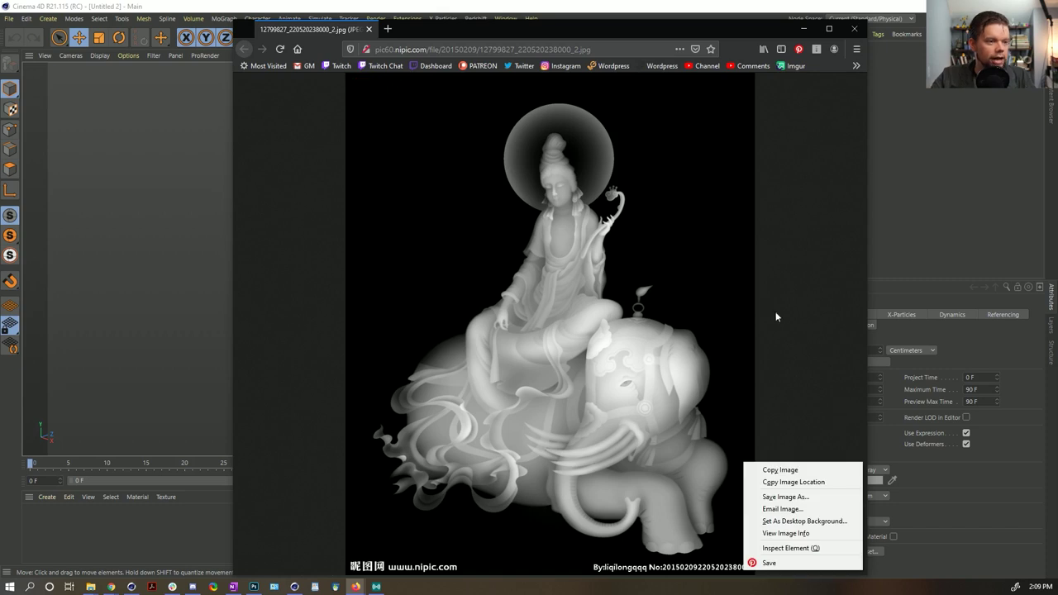
pyautogui.click(669, 36)
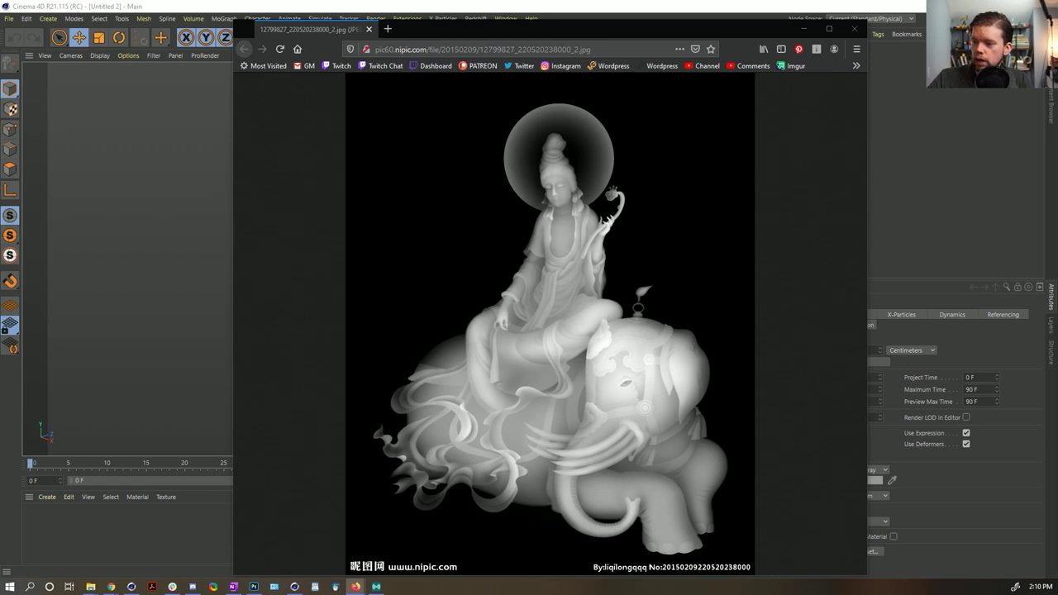
pyautogui.click(742, 13)
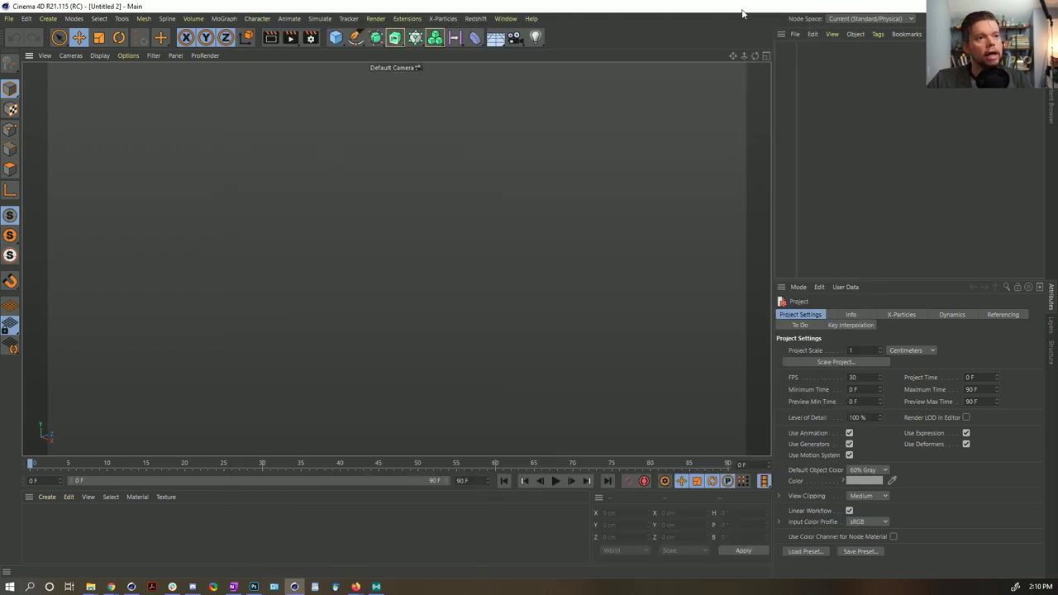
# Add a Figure mannequin and a Cube from the primitives palette.
pyautogui.click(335, 37)
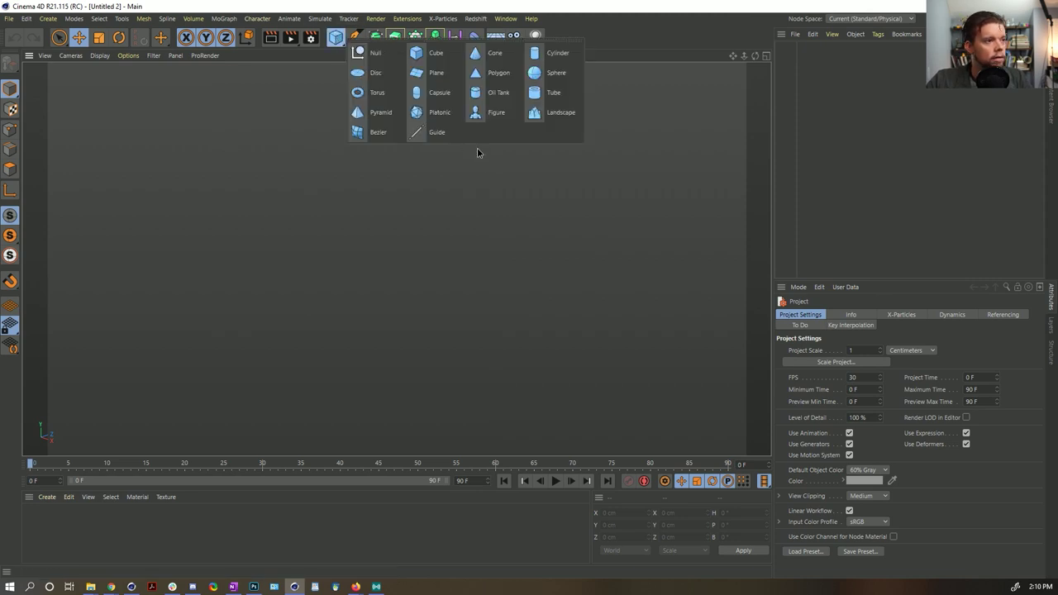
pyautogui.click(602, 45)
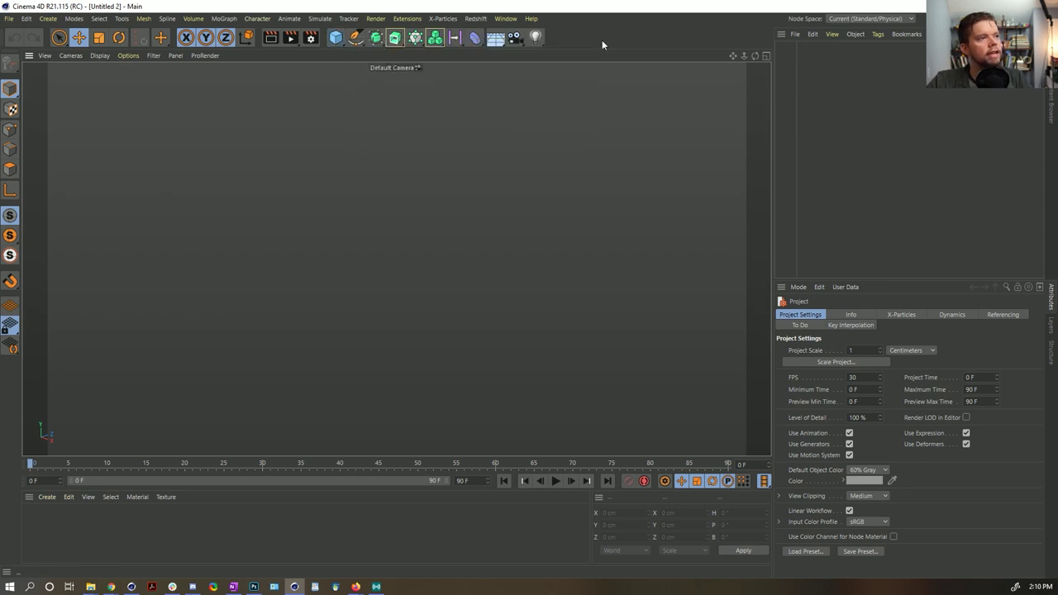
pyautogui.click(336, 37)
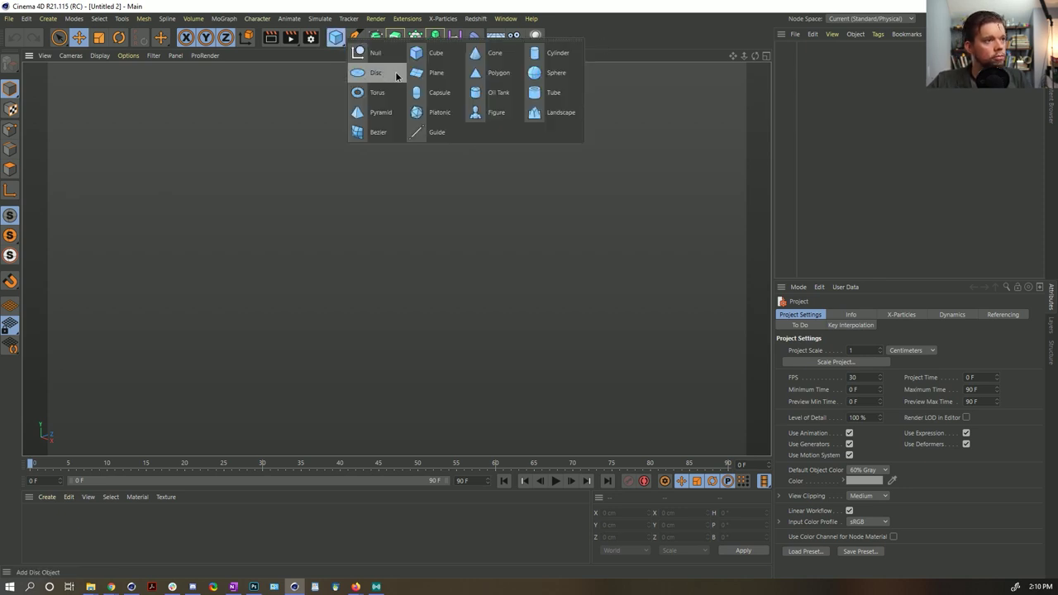
pyautogui.click(489, 110)
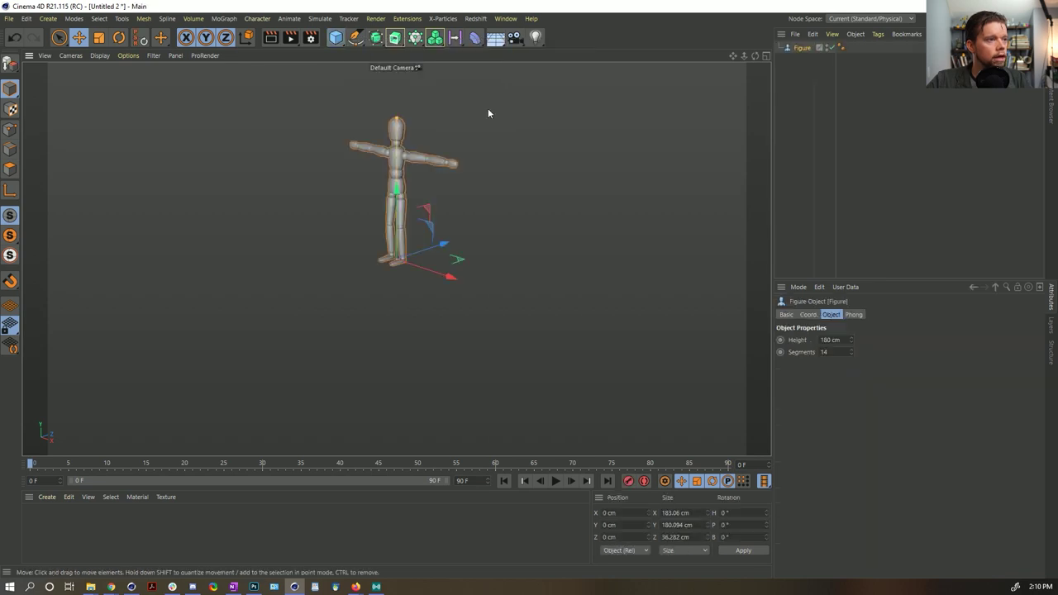
pyautogui.click(335, 36)
pyautogui.click(436, 52)
# Scale the cube into a large thin slab and move it behind the figure.
pyautogui.press('t')
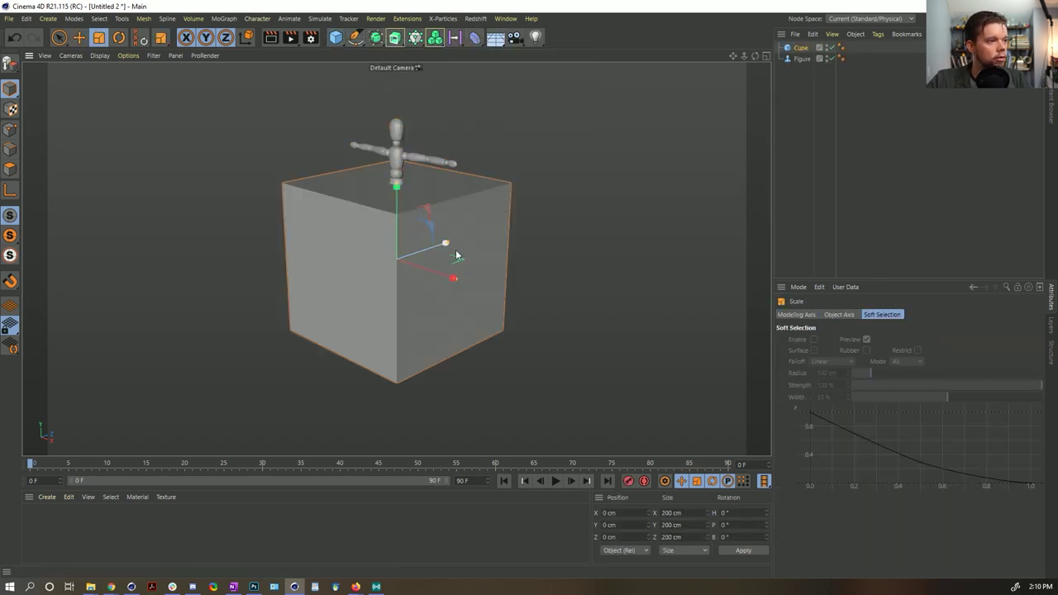
pyautogui.moveTo(446, 248); pyautogui.dragTo(408, 264)
pyautogui.moveTo(371, 301); pyautogui.dragTo(583, 319)
pyautogui.press('e')
pyautogui.moveTo(439, 246); pyautogui.dragTo(467, 238)
pyautogui.moveTo(399, 176)
pyautogui.keyDown('alt'); pyautogui.mouseDown()
pyautogui.moveTo(430, 151)
pyautogui.moveTo(388, 150)
pyautogui.moveTo(395, 192)
pyautogui.moveTo(371, 219)
pyautogui.moveTo(384, 190)
pyautogui.mouseUp(); pyautogui.keyUp('alt')
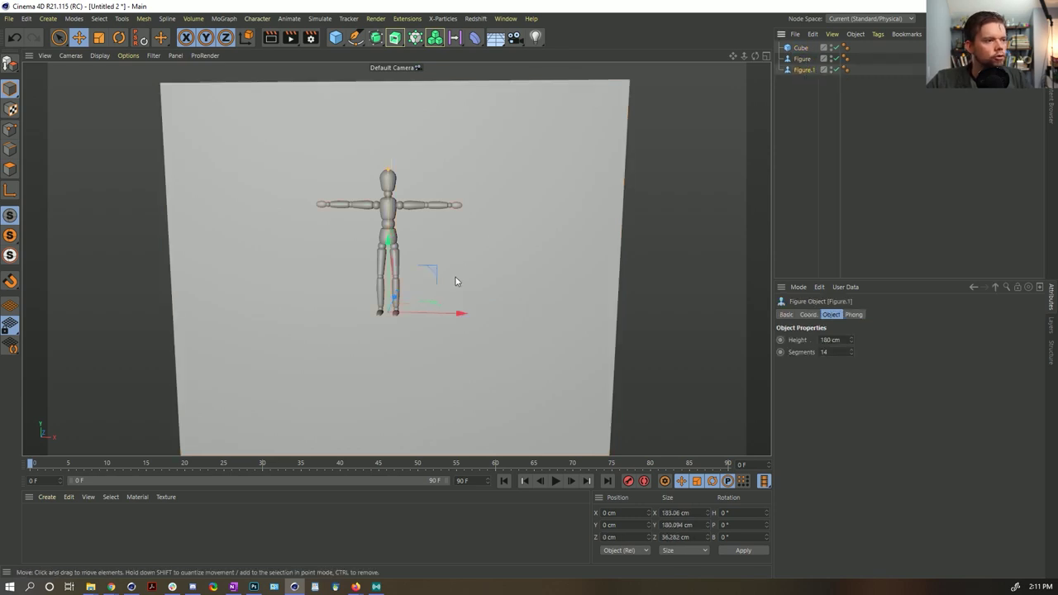
# Ctrl-drag a copy of the figure to the left, rotate it -41.2°, and switch to Front view.
pyautogui.press('r')
pyautogui.press('e')
pyautogui.keyDown('ctrl'); pyautogui.moveTo(431, 312); pyautogui.dragTo(354, 290); pyautogui.keyUp('ctrl')
pyautogui.press('r')
pyautogui.middleClick(362, 442)
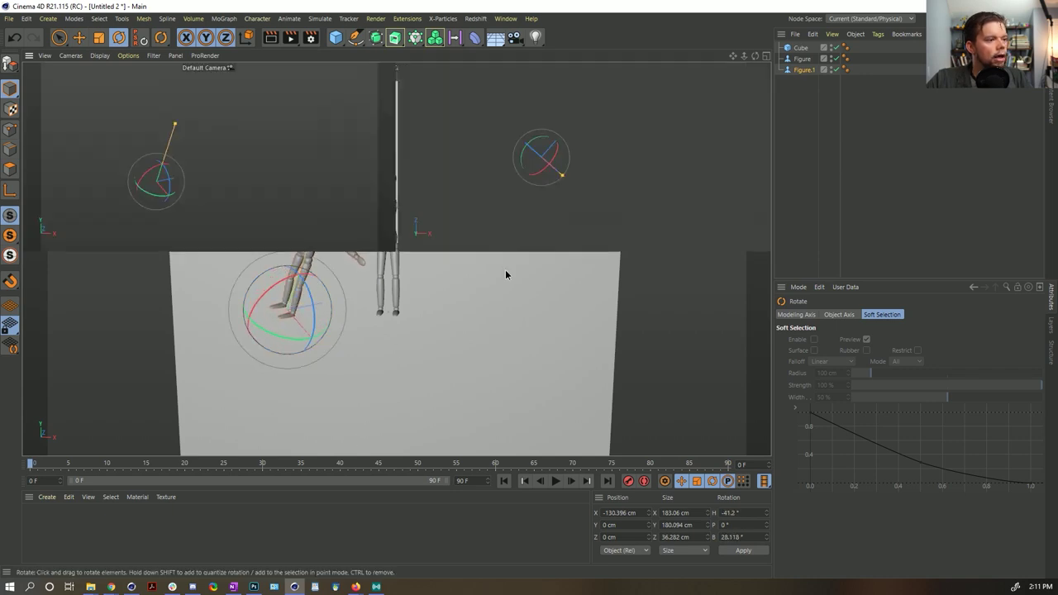
pyautogui.middleClick(409, 347)
# Create a new material with only Luminance enabled, turning off Color, Diffusion and Reflectance.
pyautogui.doubleClick(55, 535)
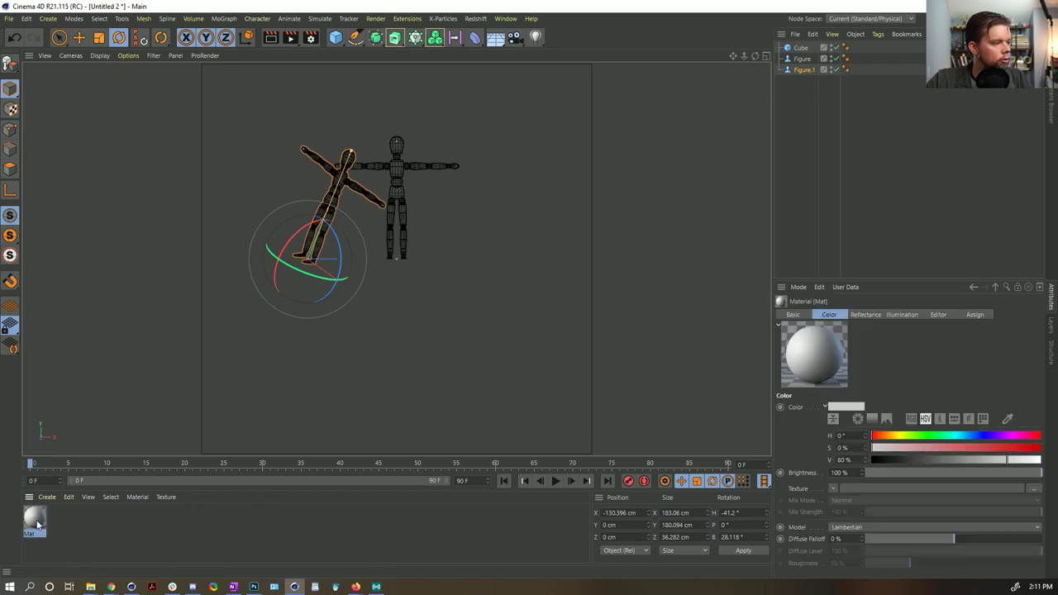
pyautogui.doubleClick(34, 518)
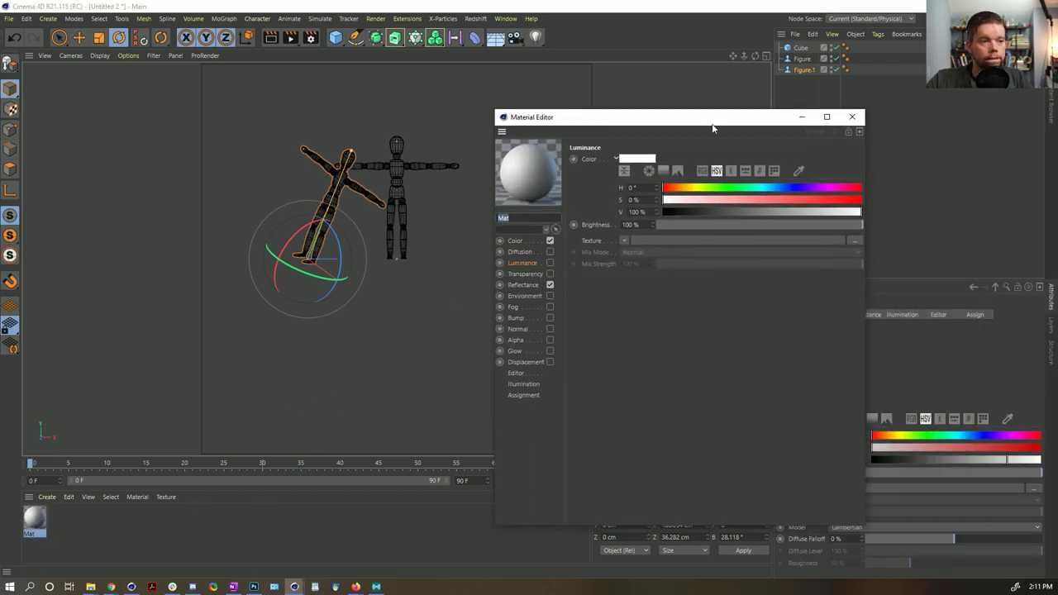
pyautogui.click(550, 262)
pyautogui.click(549, 251)
pyautogui.click(550, 240)
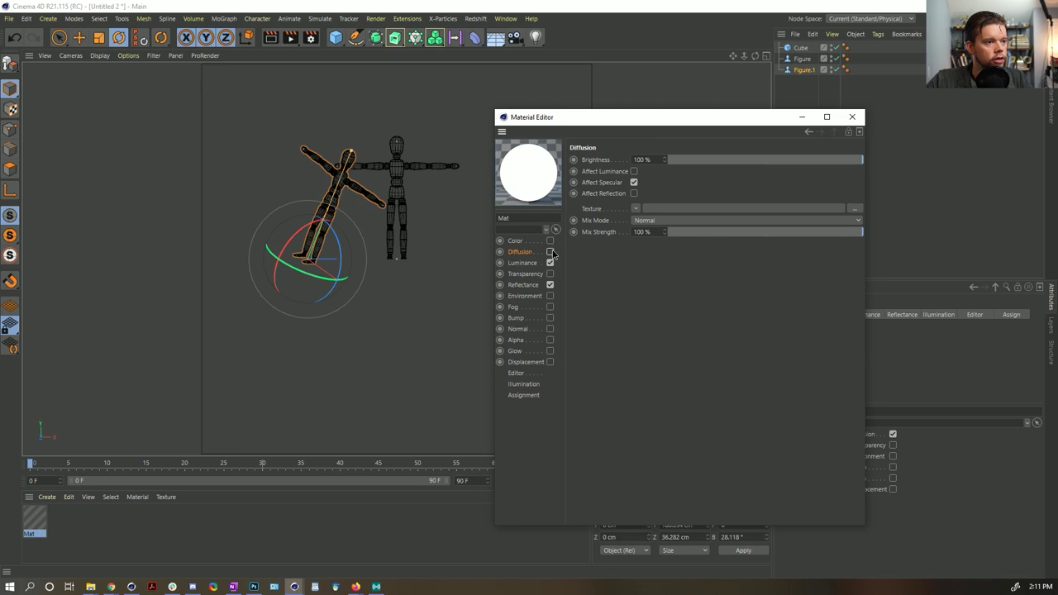
pyautogui.click(549, 251)
pyautogui.click(550, 285)
pyautogui.click(522, 262)
# Load a Fresnel shader as the luminance texture and invert its gradient.
pyautogui.click(624, 241)
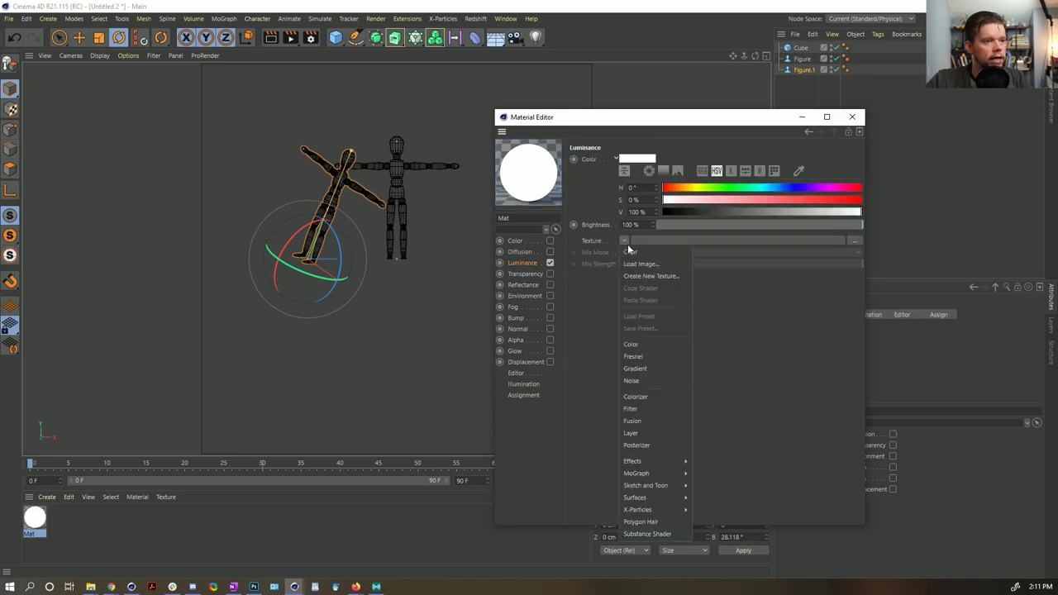
pyautogui.moveTo(652, 461)
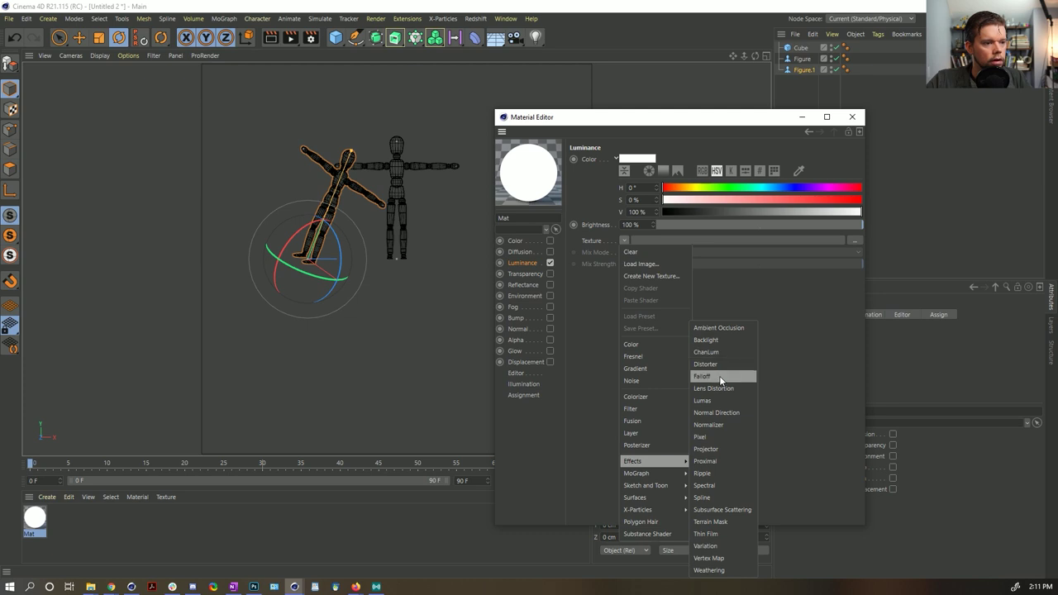
pyautogui.click(633, 356)
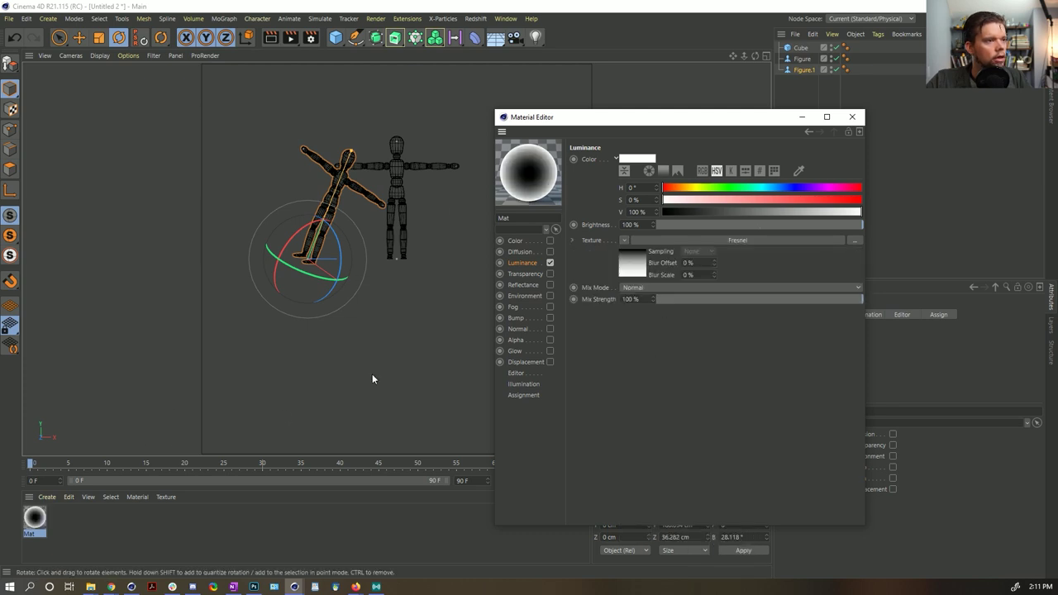
pyautogui.click(647, 266)
pyautogui.rightClick(653, 262)
pyautogui.click(658, 268)
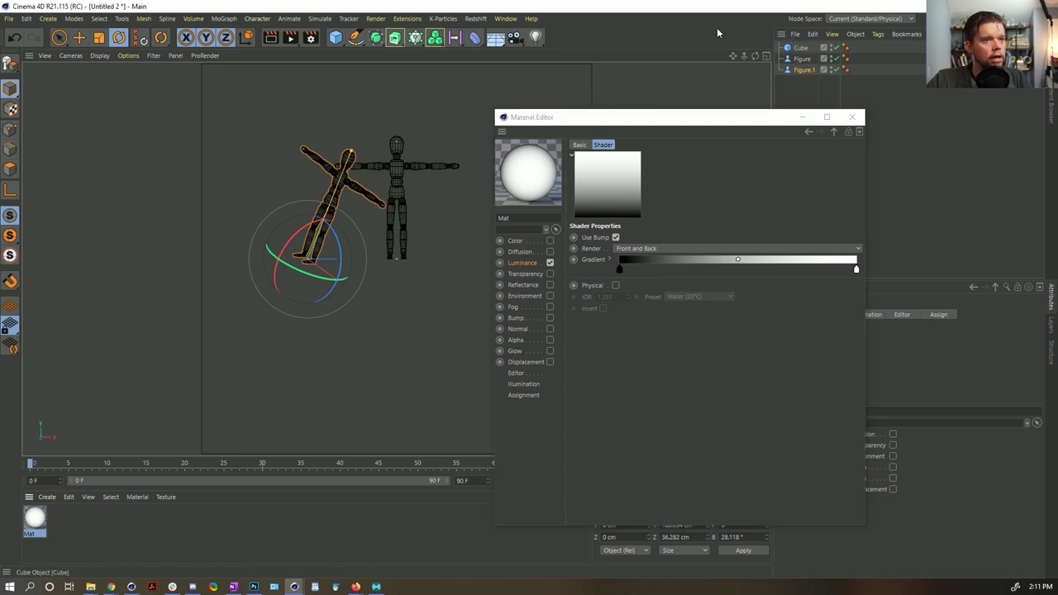
# Group the slab and both figures under a Null, apply the material to it, and render the view.
pyautogui.click(48, 19)
pyautogui.click(148, 41)
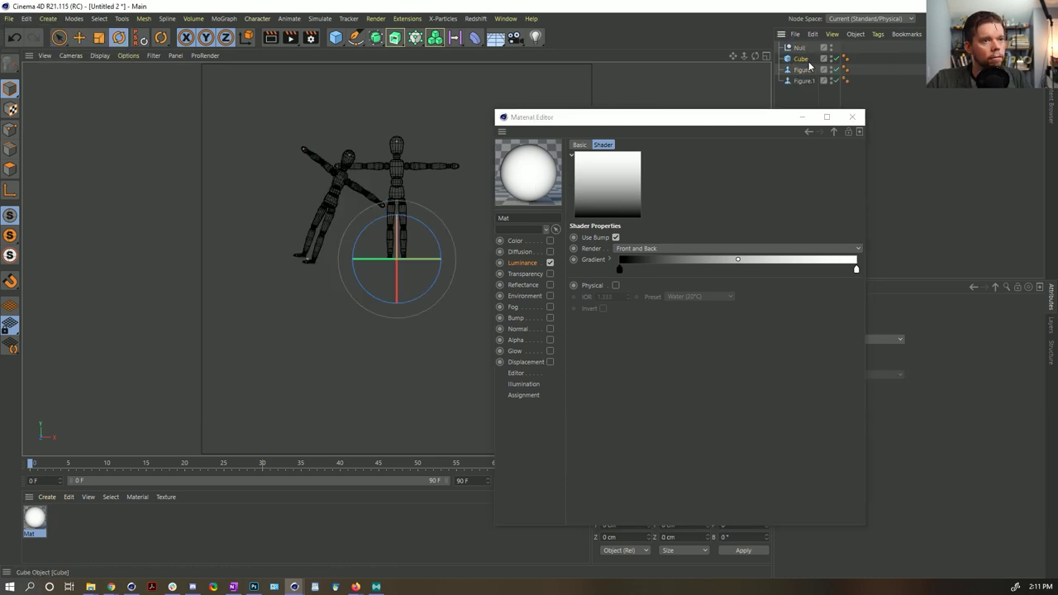
pyautogui.moveTo(872, 93); pyautogui.dragTo(798, 48)
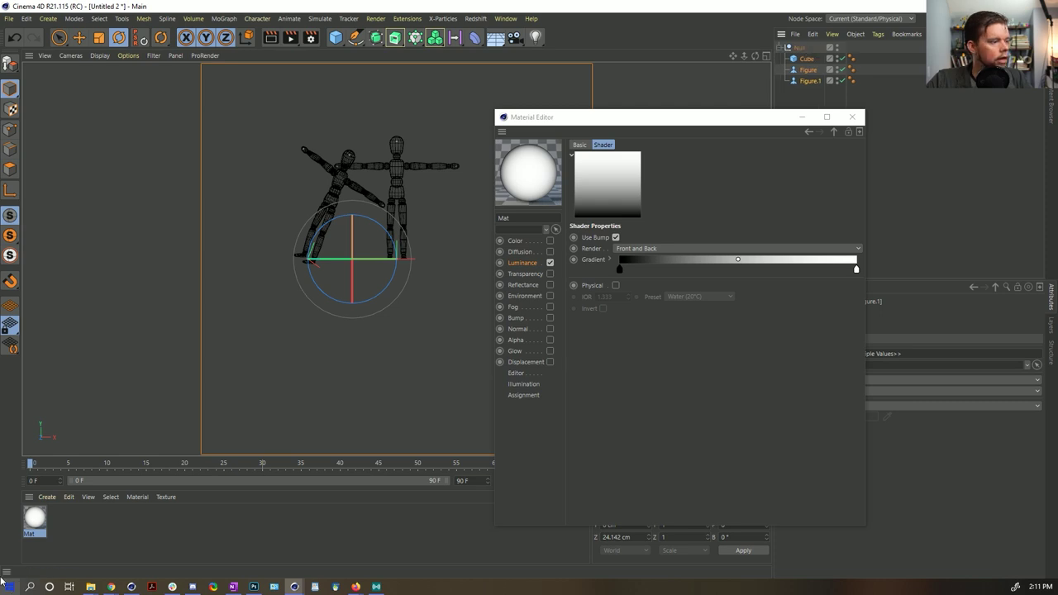
pyautogui.moveTo(793, 51); pyautogui.dragTo(795, 49)
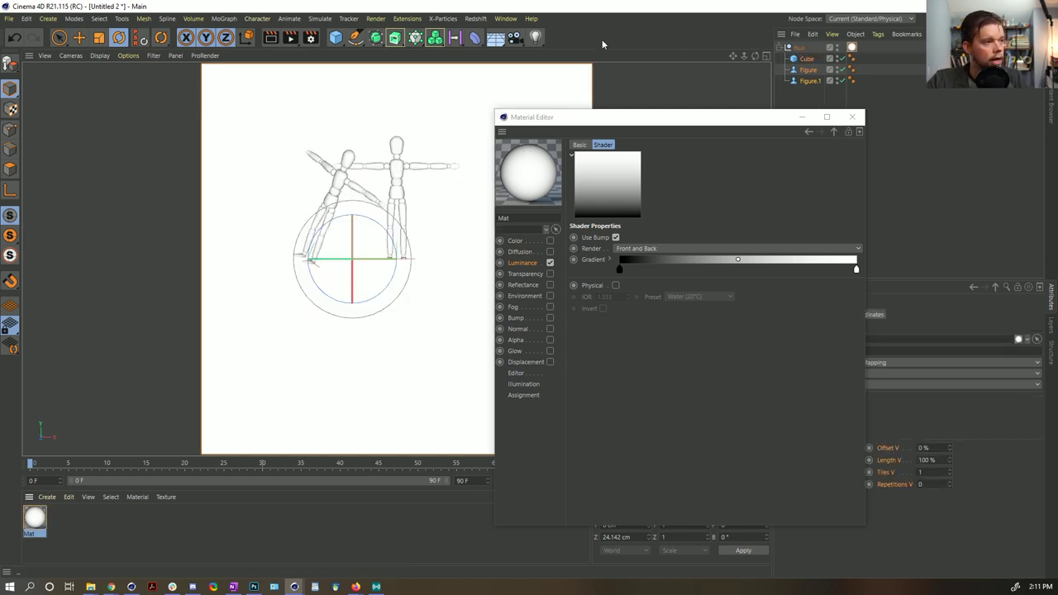
pyautogui.hotkey('ctrl', 'r')
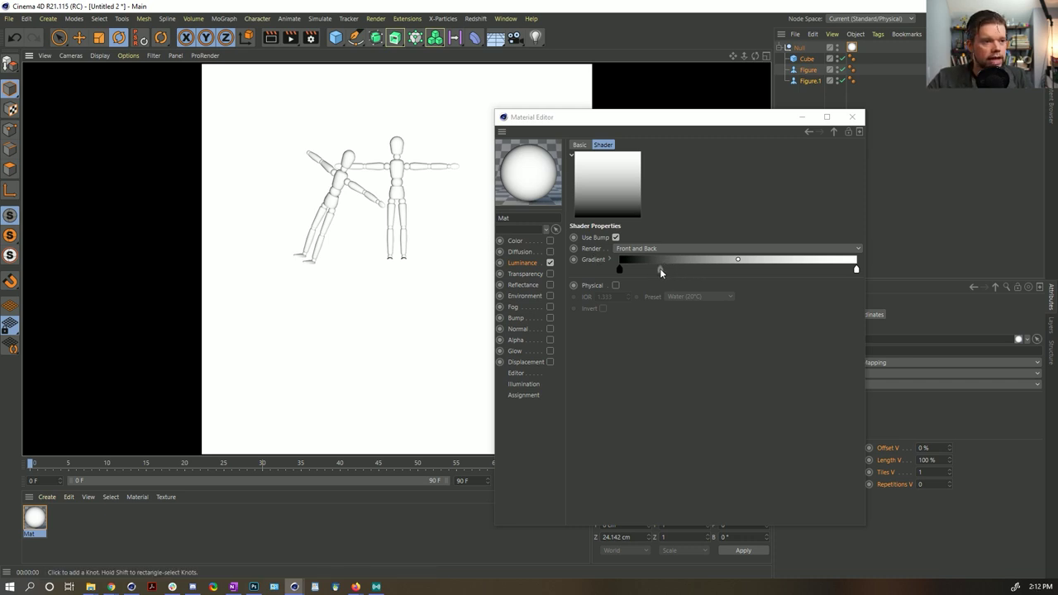
# Lighten the Fresnel gradient's dark knot to grey and move the Material Editor aside.
pyautogui.moveTo(659, 268); pyautogui.dragTo(619, 269)
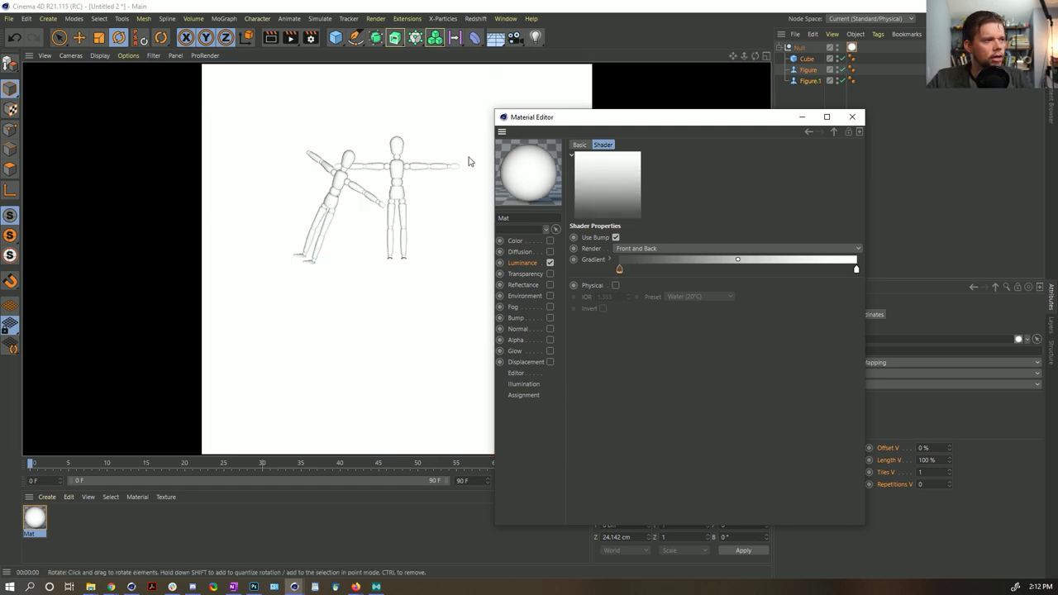
pyautogui.moveTo(618, 269)
pyautogui.mouseDown()
pyautogui.moveTo(695, 270)
pyautogui.moveTo(620, 269)
pyautogui.mouseUp()
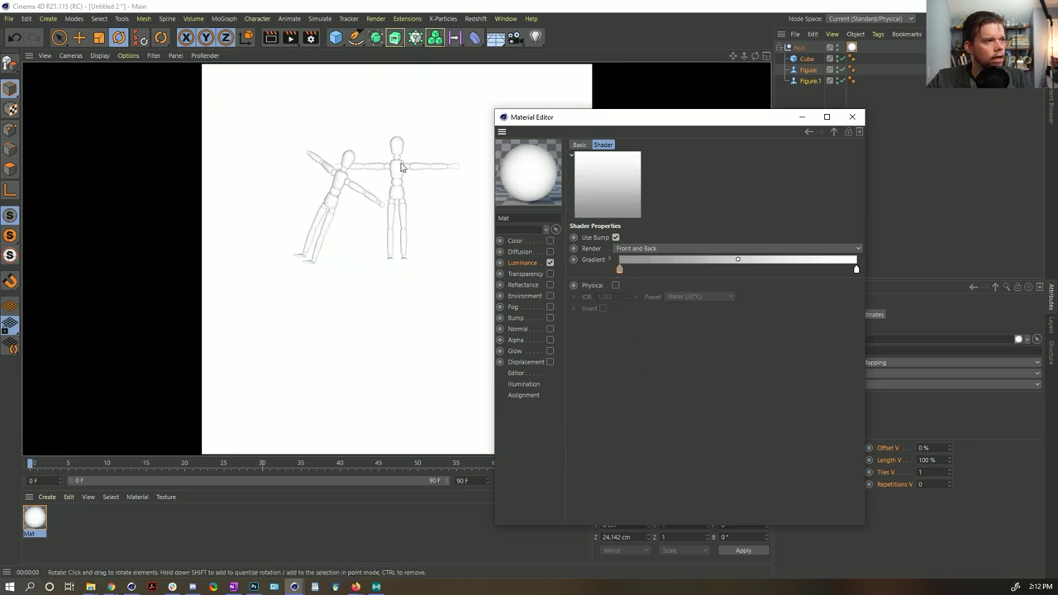
pyautogui.moveTo(611, 123); pyautogui.dragTo(509, 261)
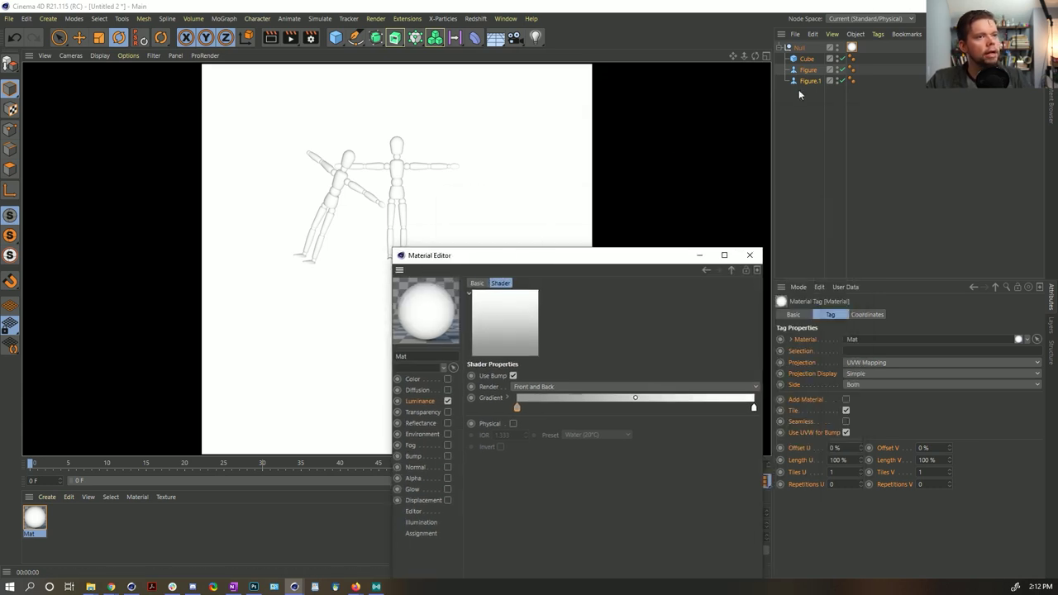
# Clone the Figure with a Cloner: Y offset 0, 60 clones, Multi-Instance mode.
pyautogui.click(435, 38)
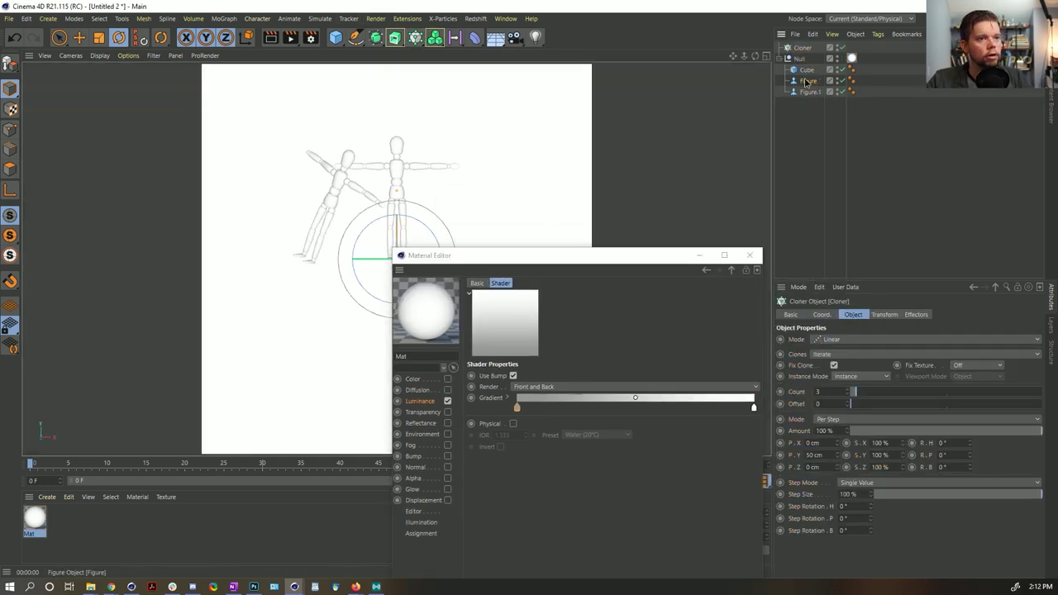
pyautogui.moveTo(808, 80); pyautogui.dragTo(805, 52)
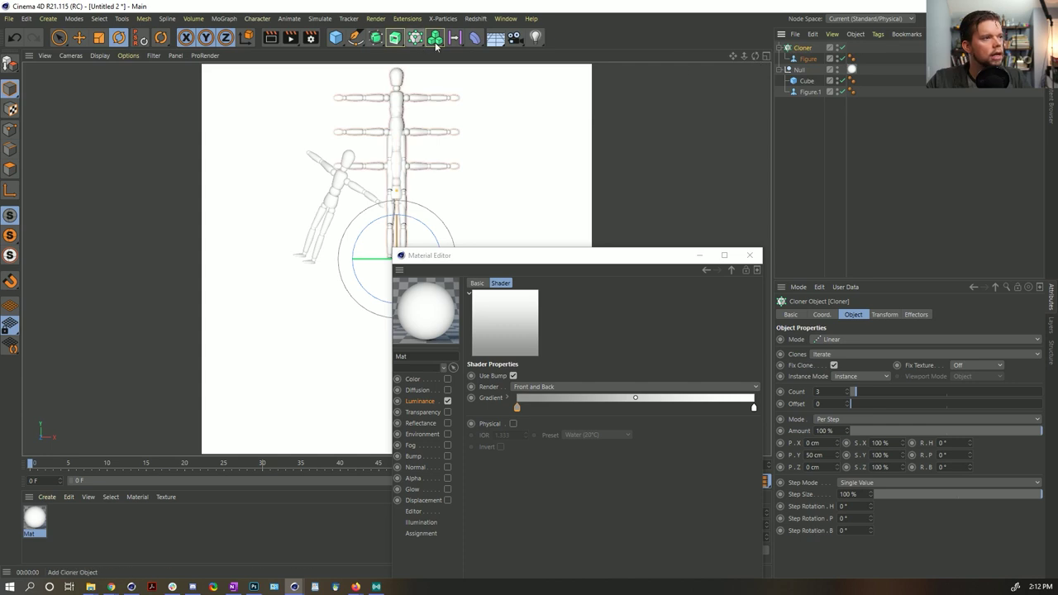
pyautogui.click(829, 453)
pyautogui.write('0')
pyautogui.press('Return')
pyautogui.moveTo(851, 391); pyautogui.dragTo(965, 391)
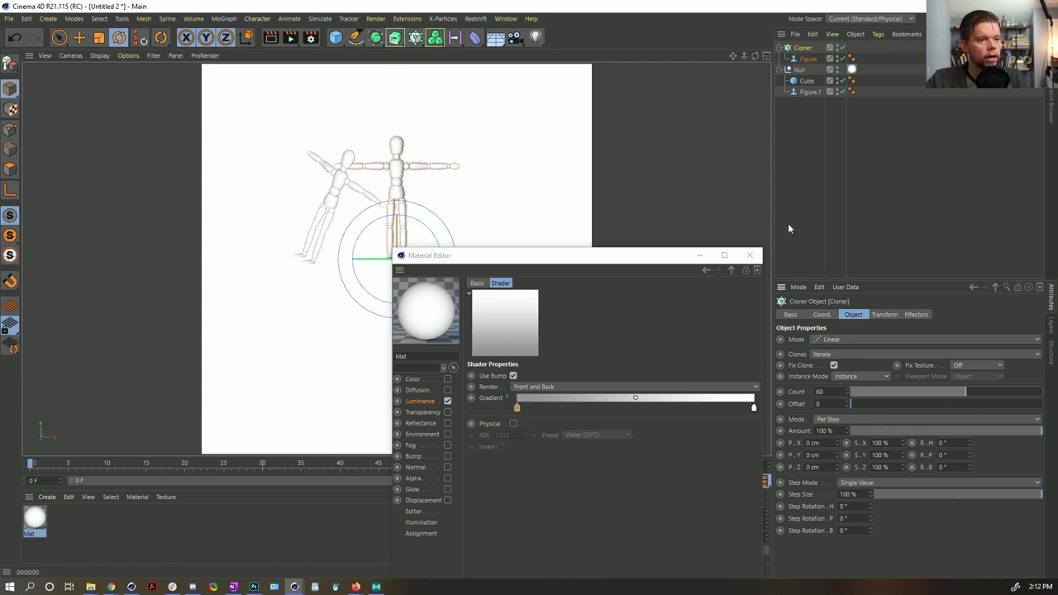
pyautogui.click(842, 377)
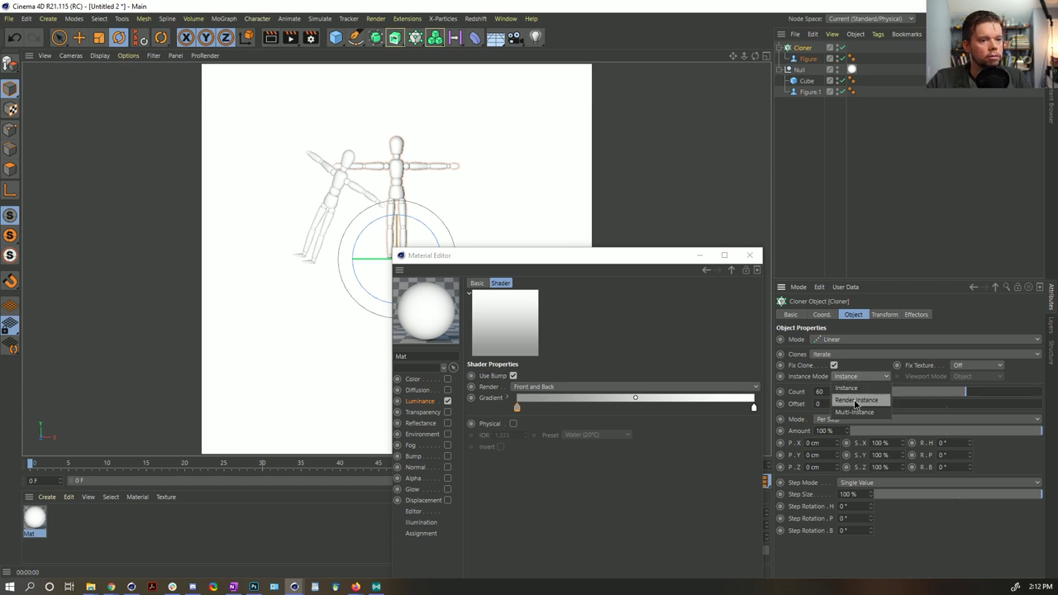
pyautogui.click(854, 412)
# Add a Random effector with rotation enabled, R.H 245° and R.P 132°.
pyautogui.click(436, 38)
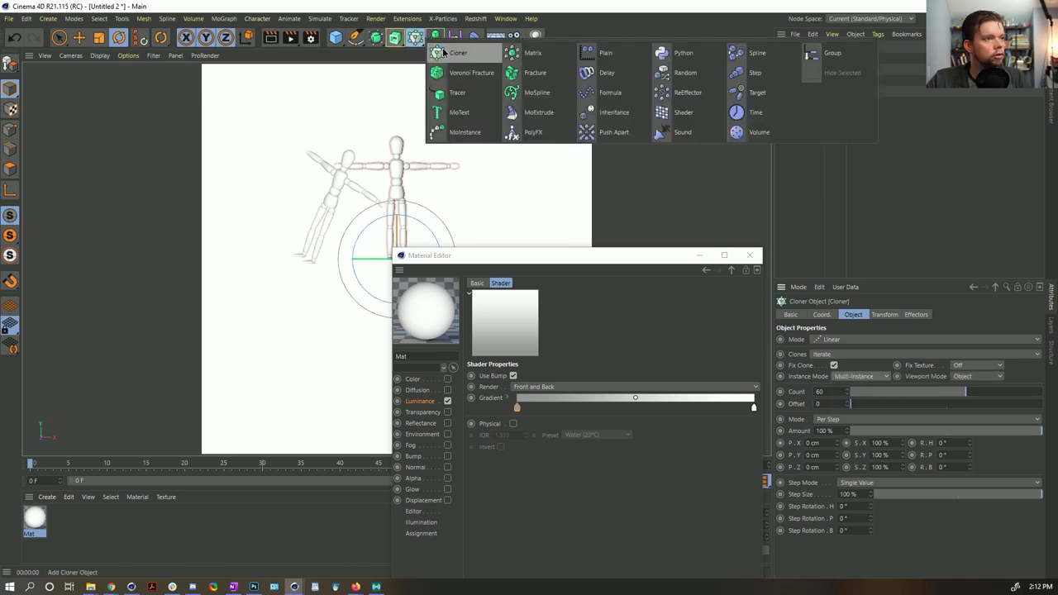
pyautogui.click(685, 73)
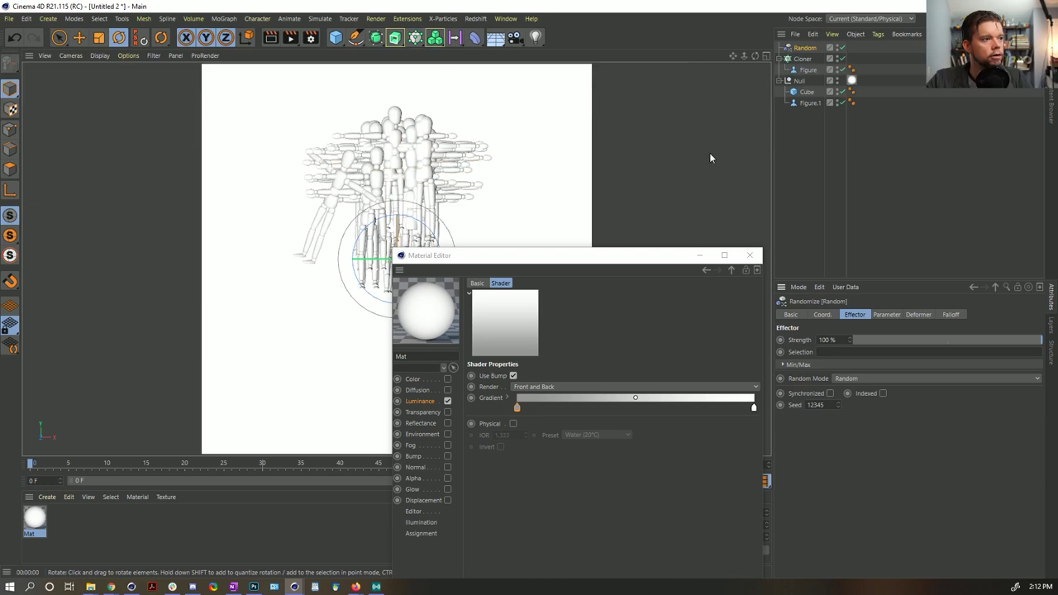
pyautogui.click(888, 315)
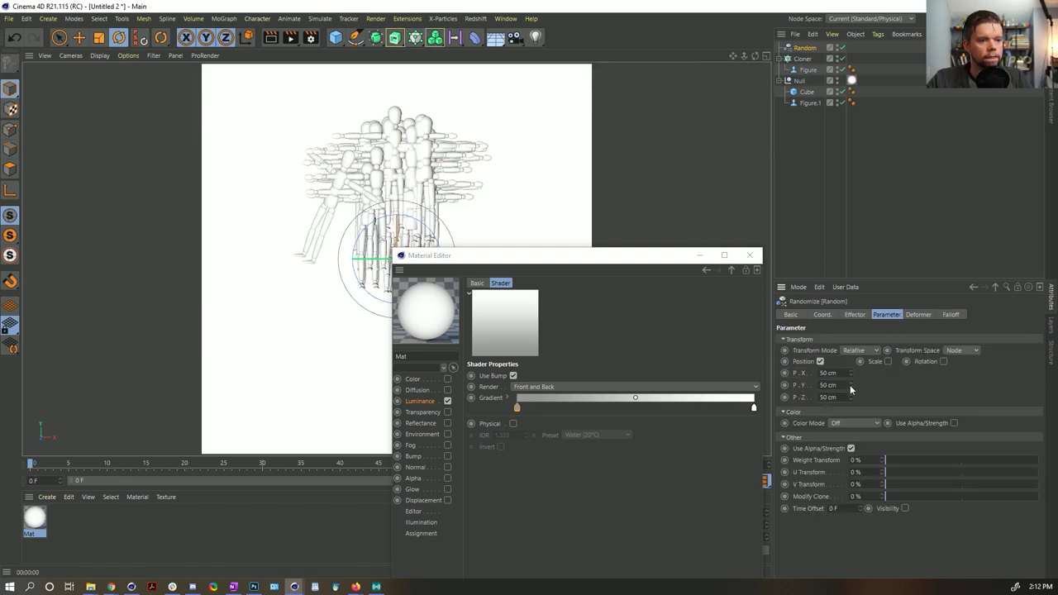
pyautogui.click(943, 362)
pyautogui.moveTo(973, 374); pyautogui.dragTo(983, 347)
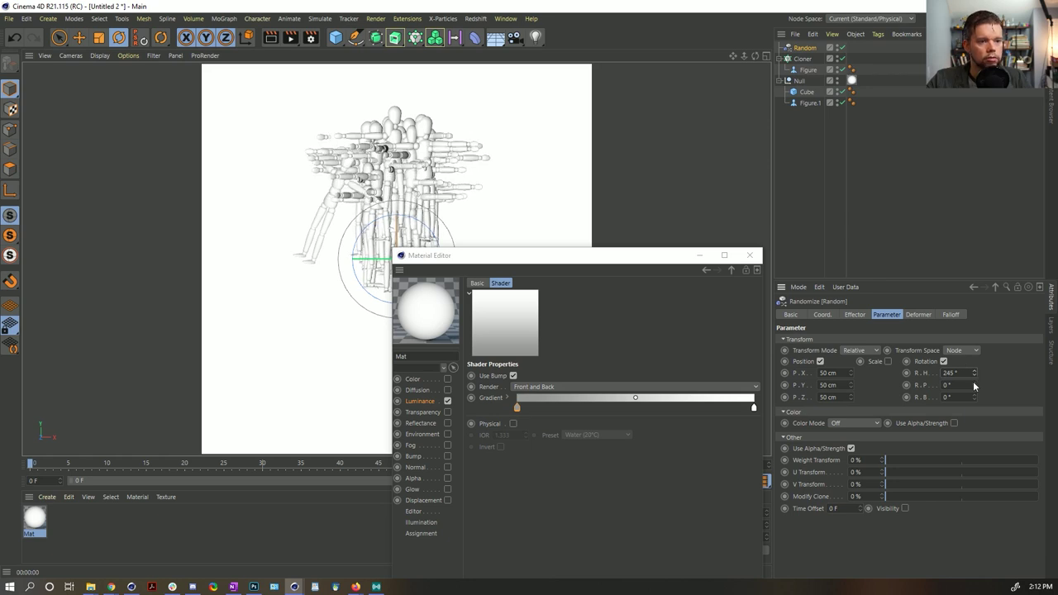
pyautogui.moveTo(973, 386); pyautogui.dragTo(906, 361)
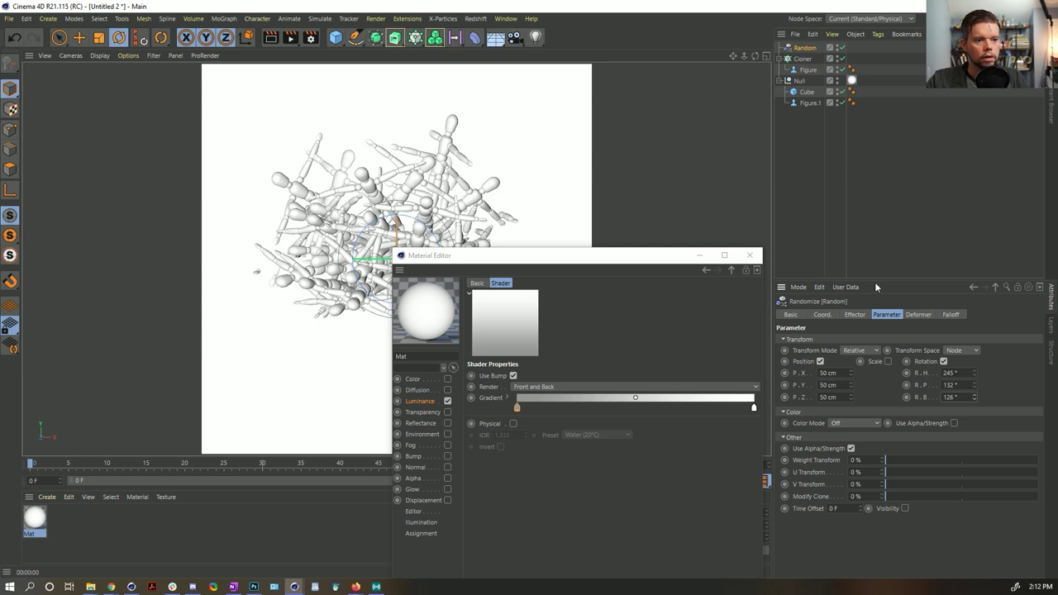
# Set the Cloner count to 508 and nest the Cloner under the Null.
pyautogui.click(803, 59)
pyautogui.moveTo(575, 258); pyautogui.dragTo(429, 357)
pyautogui.moveTo(847, 395); pyautogui.dragTo(792, 405)
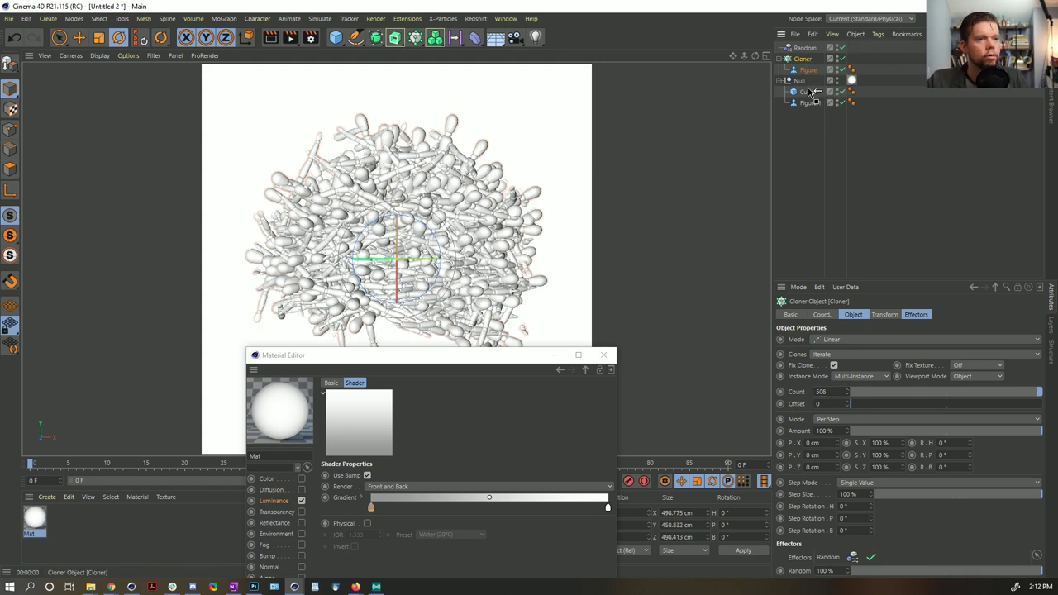
pyautogui.moveTo(810, 93); pyautogui.dragTo(810, 79)
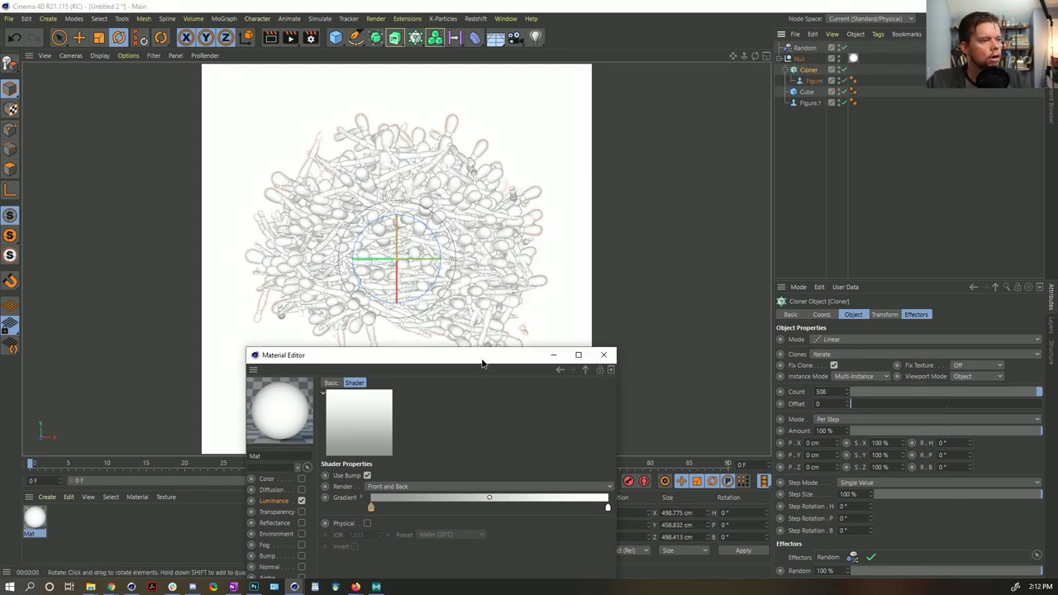
pyautogui.moveTo(483, 364); pyautogui.dragTo(762, 382)
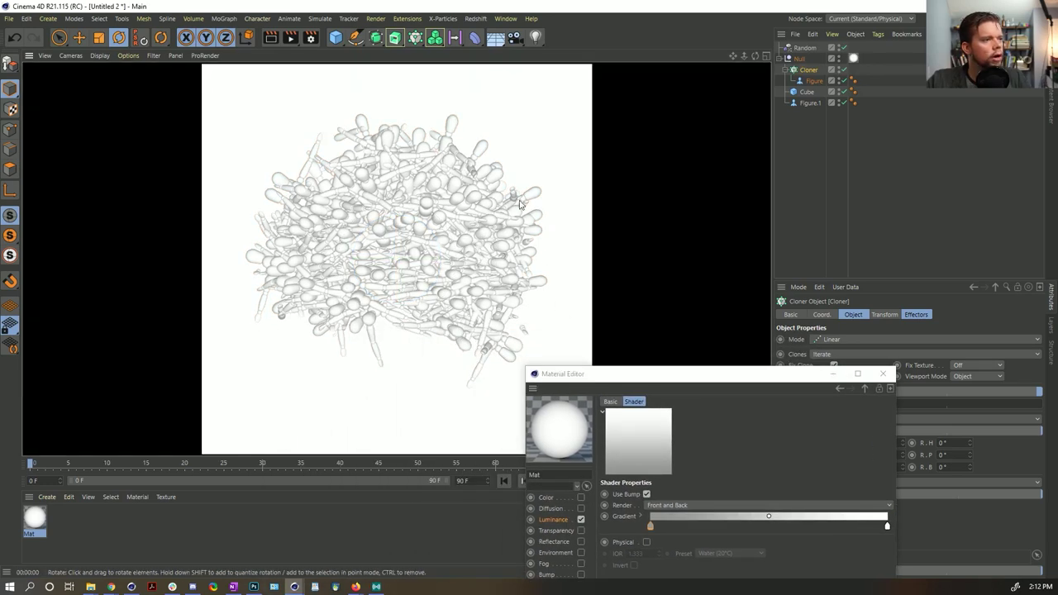
pyautogui.scroll(4, 419, 245)
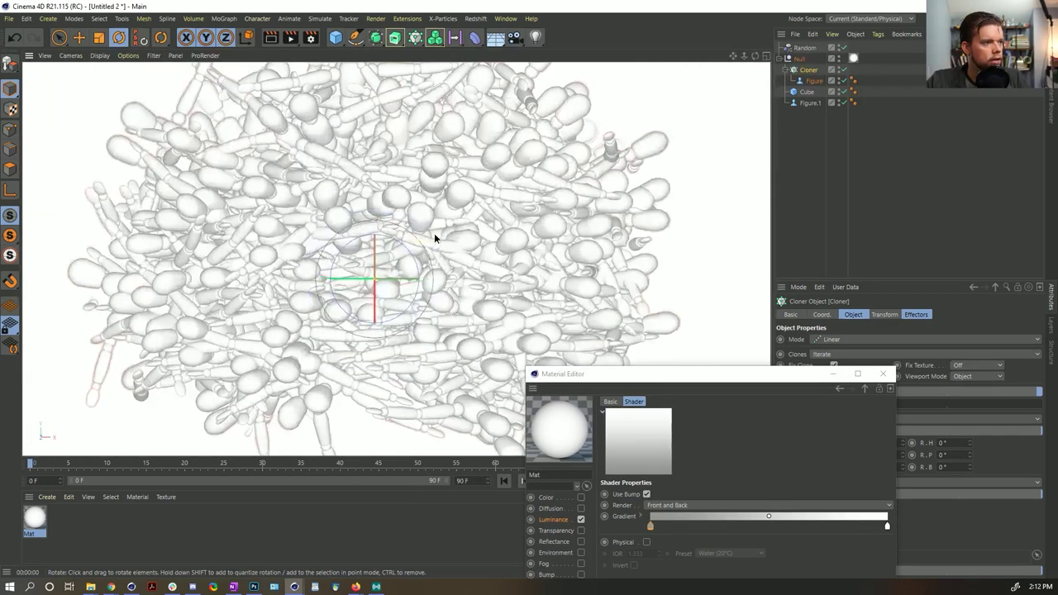
pyautogui.scroll(-3, 434, 234)
pyautogui.scroll(2, 426, 246)
pyautogui.scroll(-1, 427, 246)
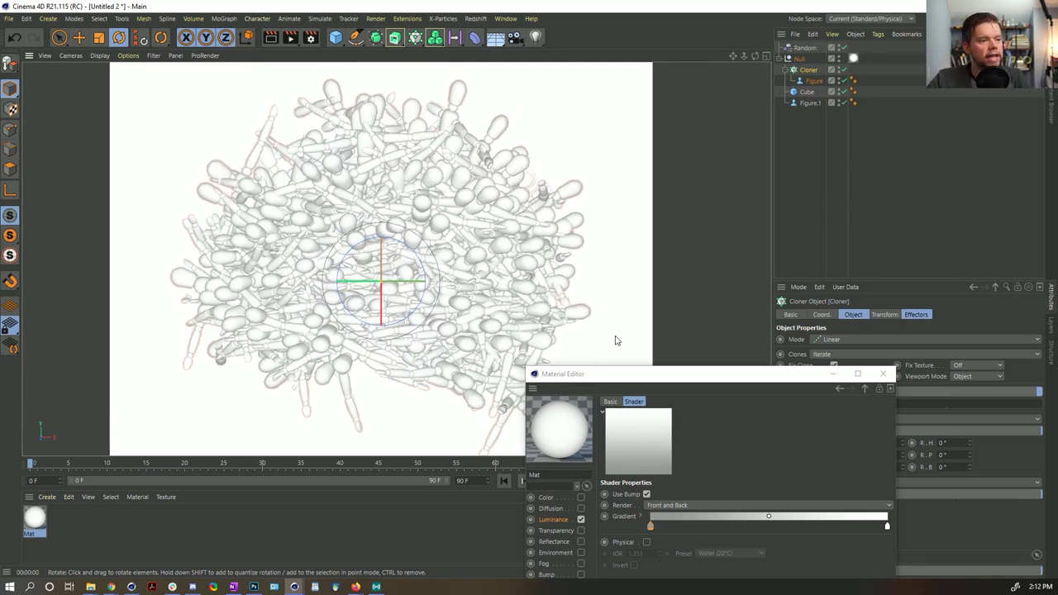
# Change the luminance texture to a Layer shader and add a Falloff layer above the Fresnel.
pyautogui.moveTo(632, 376); pyautogui.dragTo(467, 151)
pyautogui.click(389, 293)
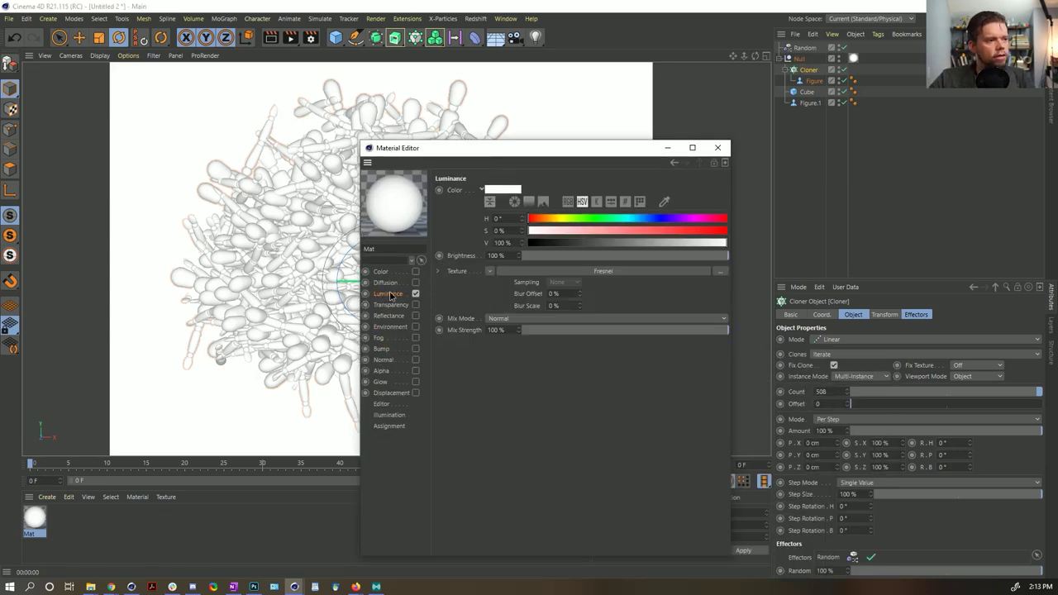
pyautogui.click(488, 271)
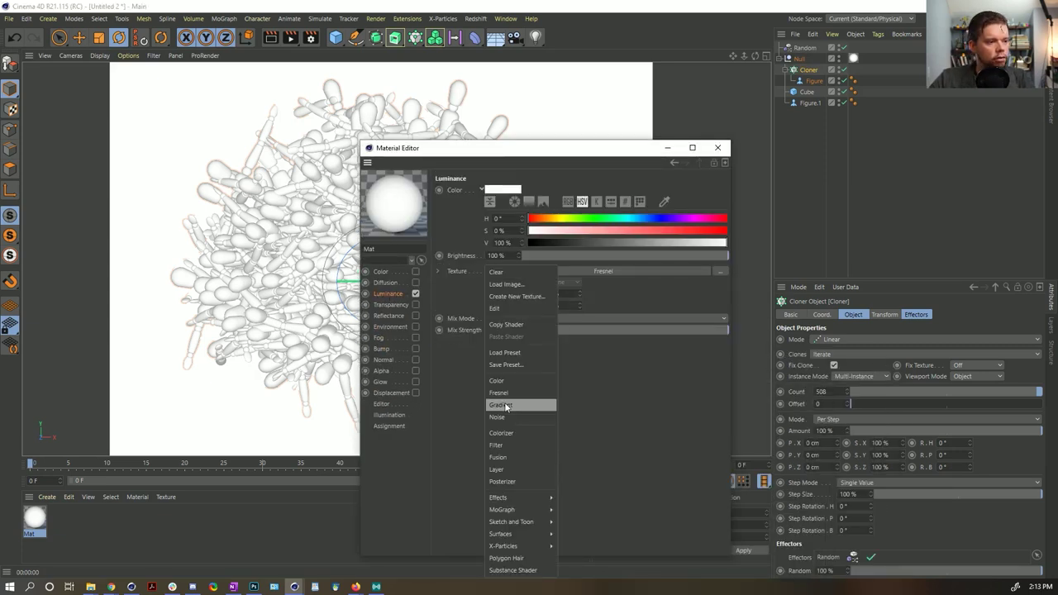
pyautogui.click(508, 461)
pyautogui.click(496, 296)
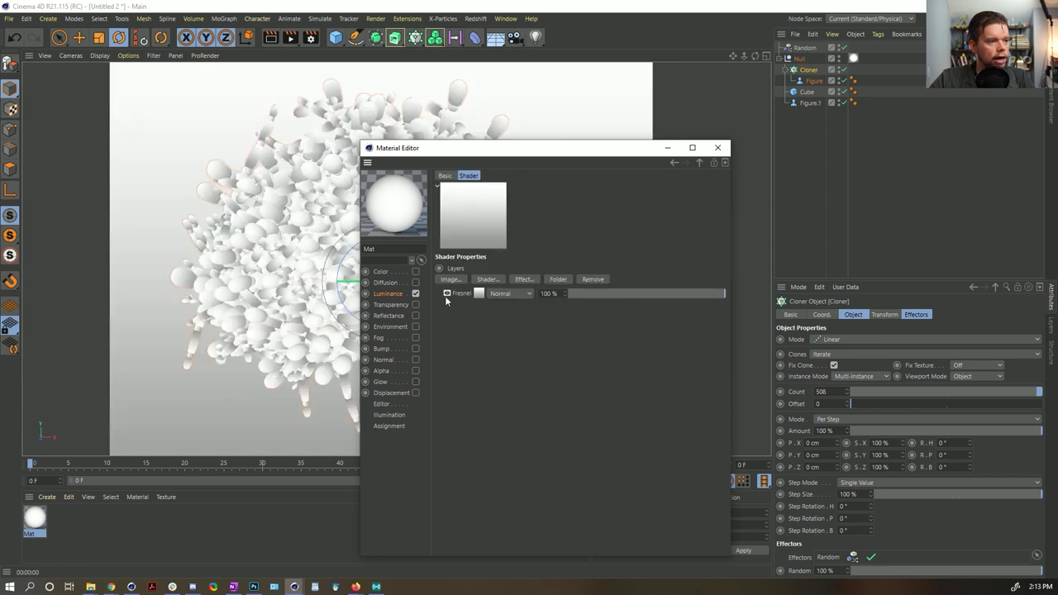
pyautogui.click(496, 282)
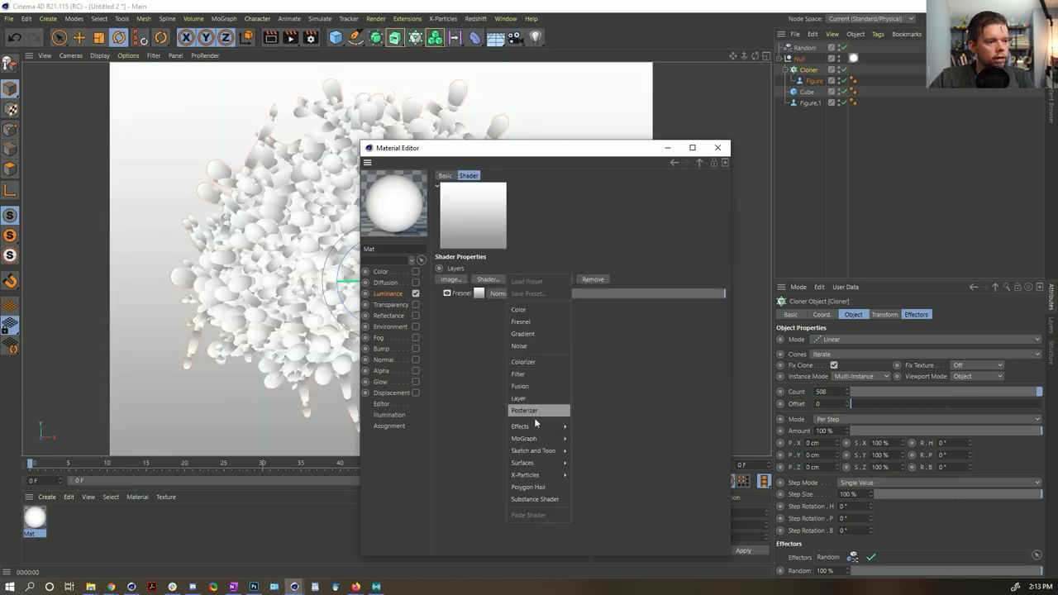
pyautogui.moveTo(534, 425)
pyautogui.click(603, 376)
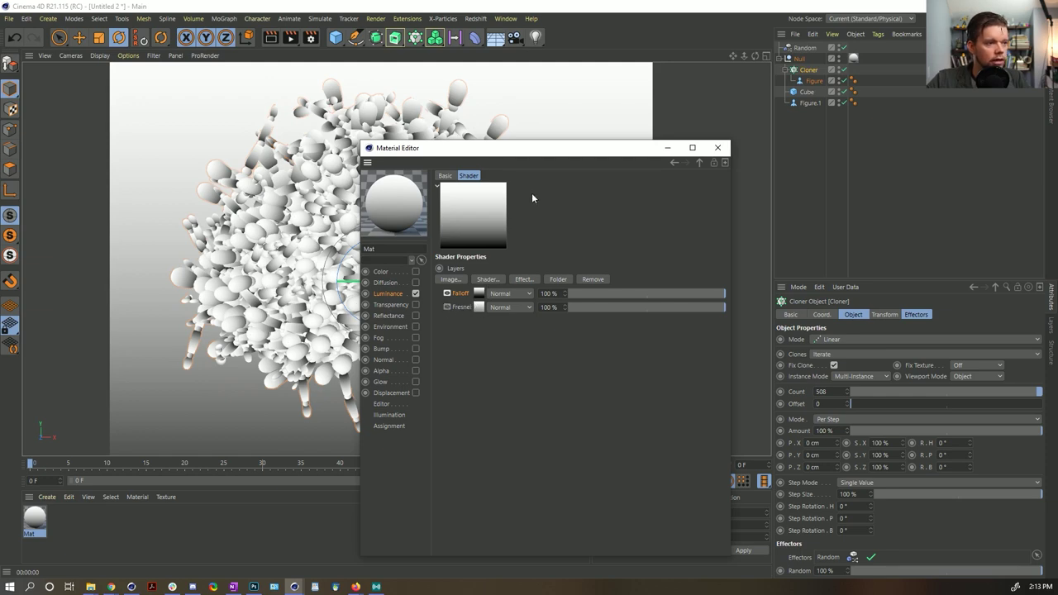
pyautogui.moveTo(513, 158)
pyautogui.mouseDown()
pyautogui.moveTo(732, 169)
pyautogui.moveTo(724, 162)
pyautogui.mouseUp()
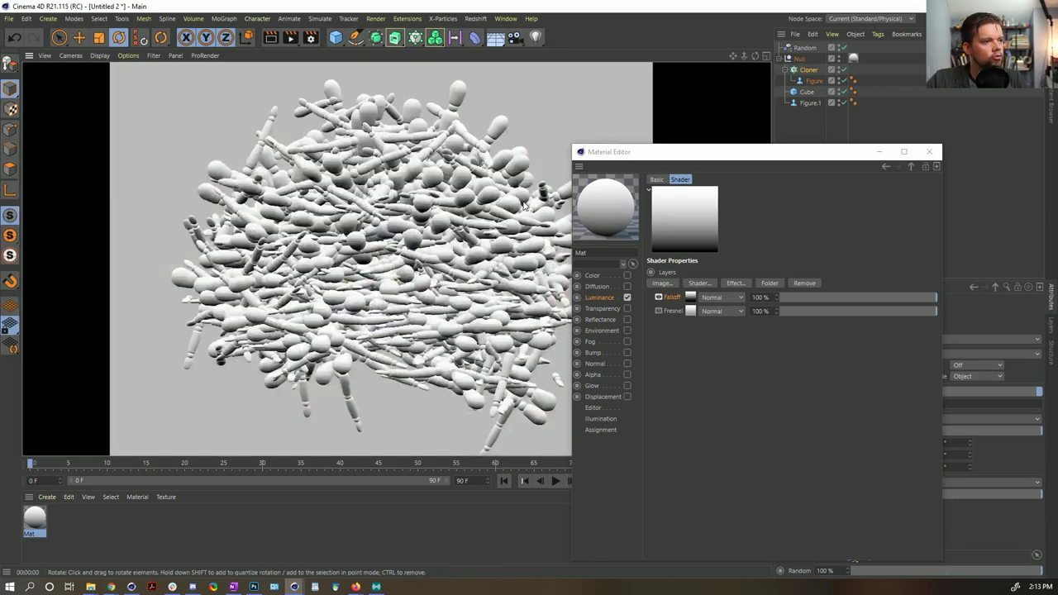
# Set the Falloff layer's space to Camera and remove the stray extra gradient knots.
pyautogui.click(691, 300)
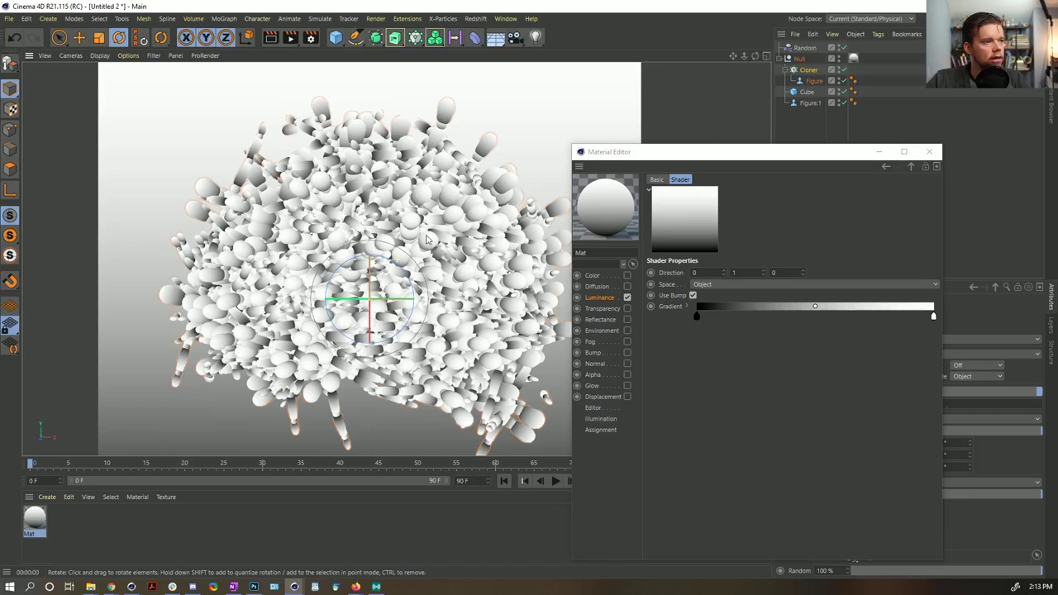
pyautogui.middleClick(428, 239)
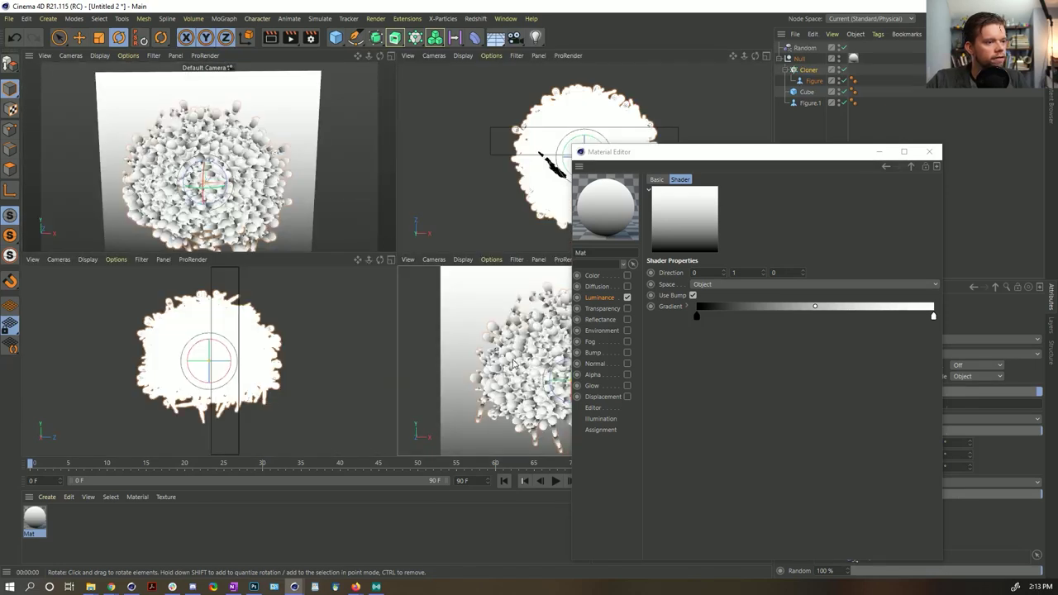
pyautogui.middleClick(347, 237)
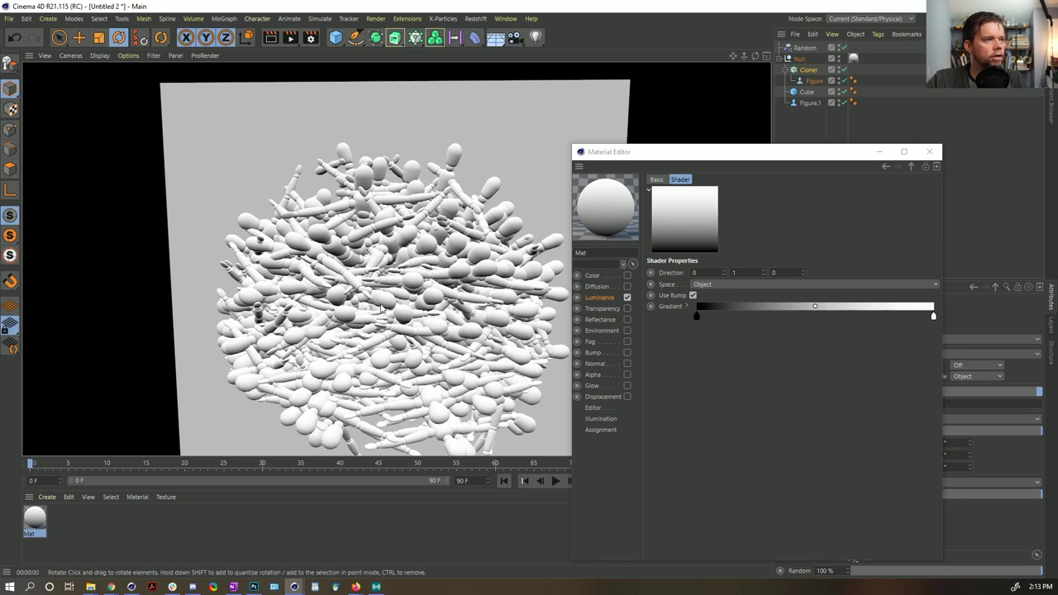
pyautogui.click(714, 308)
pyautogui.moveTo(715, 303); pyautogui.dragTo(708, 273)
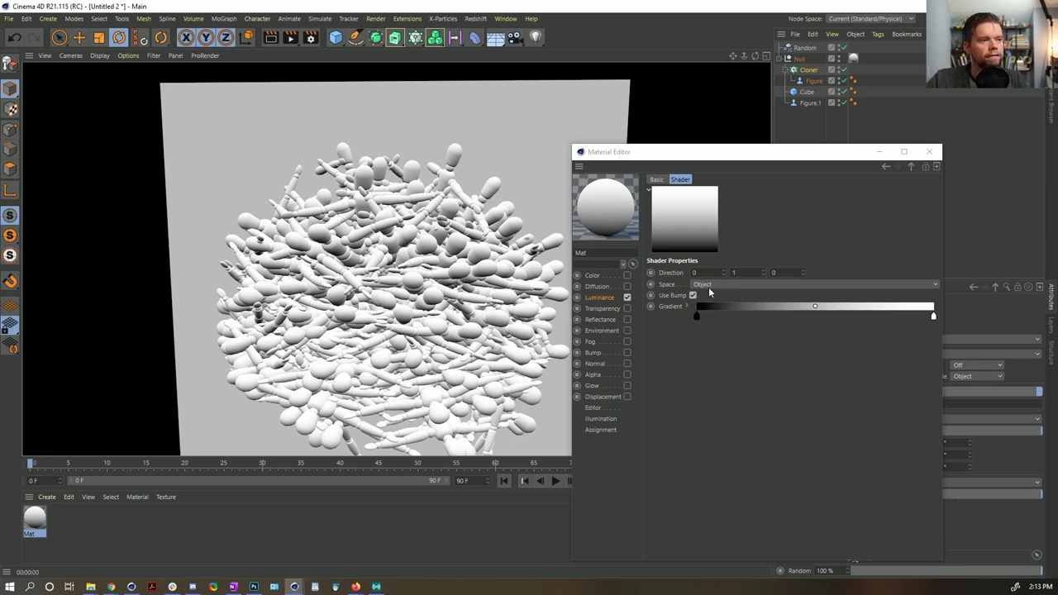
pyautogui.middleClick(453, 271)
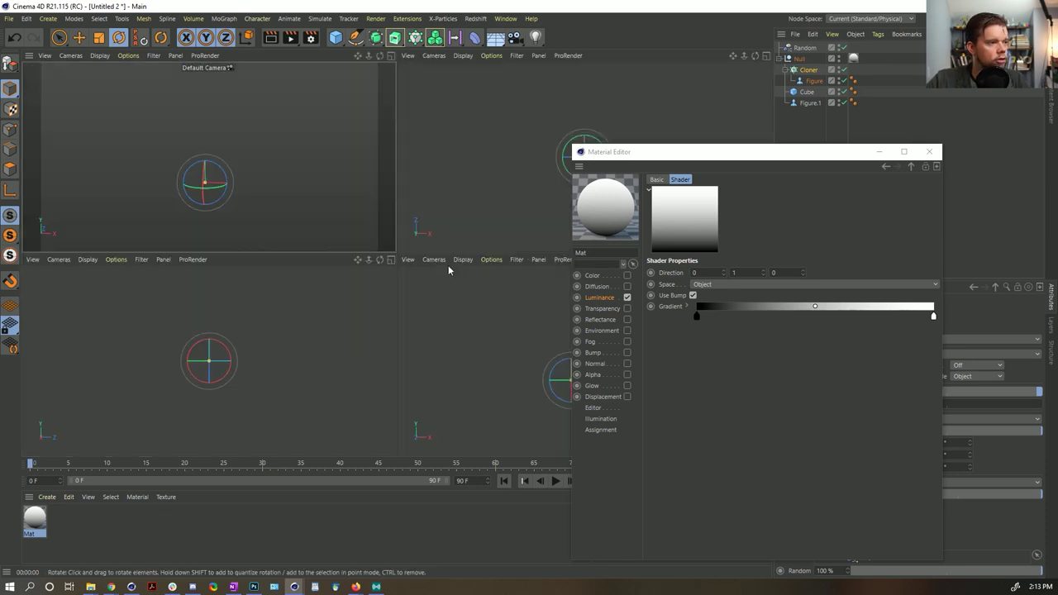
pyautogui.middleClick(312, 213)
pyautogui.keyDown('alt'); pyautogui.moveTo(378, 292); pyautogui.dragTo(336, 179); pyautogui.keyUp('alt')
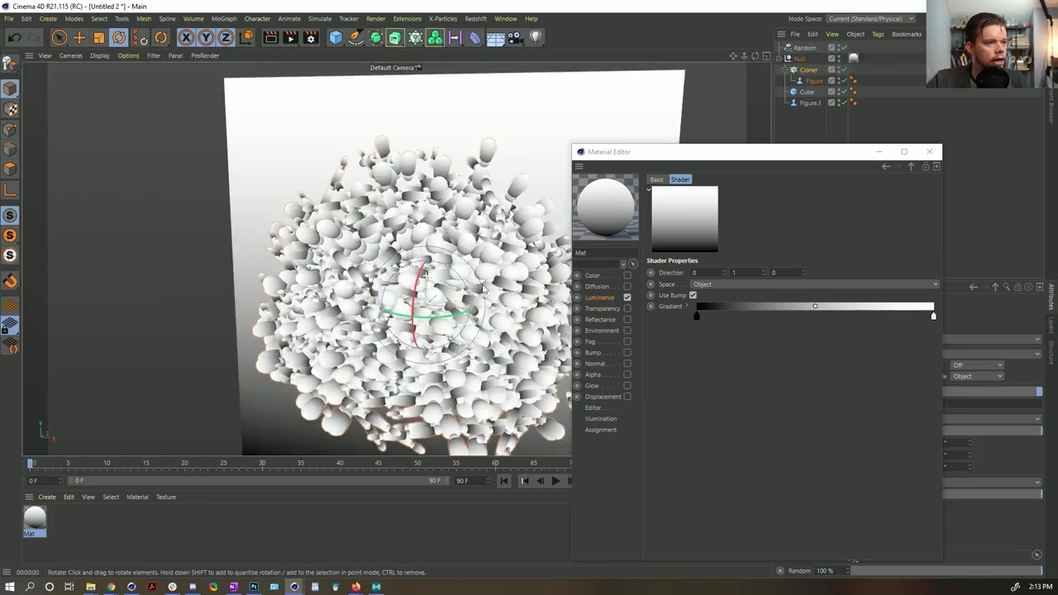
pyautogui.click(720, 285)
pyautogui.click(711, 320)
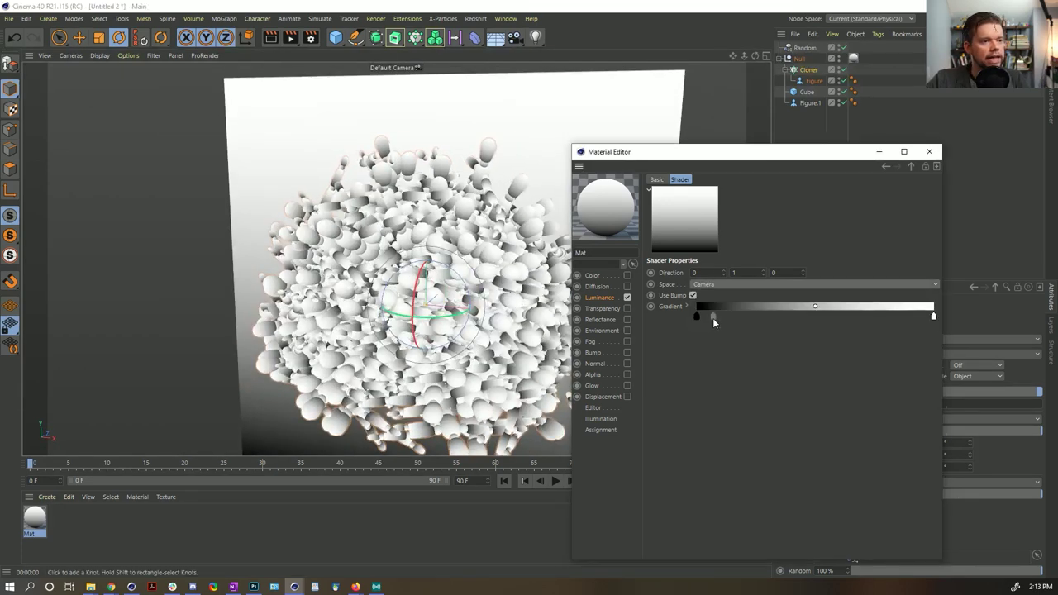
pyautogui.moveTo(712, 317); pyautogui.dragTo(504, 305)
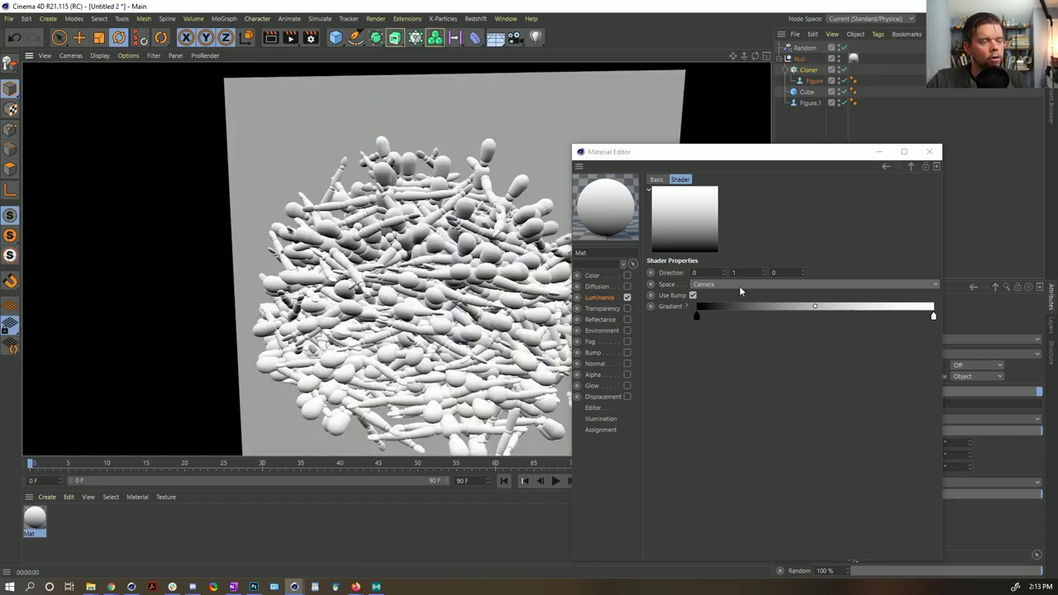
# Set the falloff direction to 0, 0, 1 and invert the gradient knots.
pyautogui.click(698, 273)
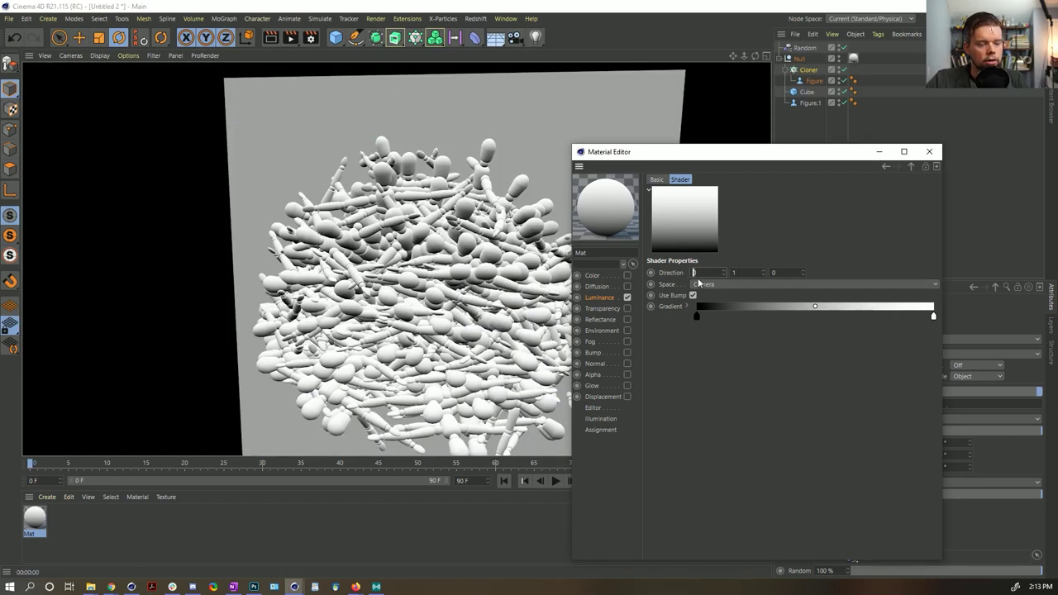
pyautogui.write('1')
pyautogui.press('Return')
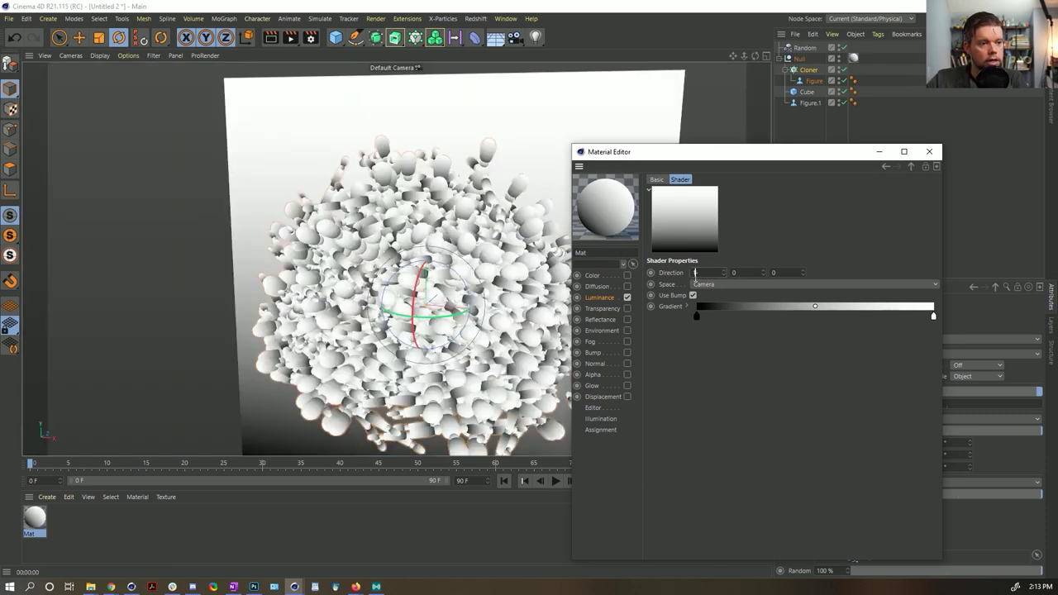
pyautogui.press('Return')
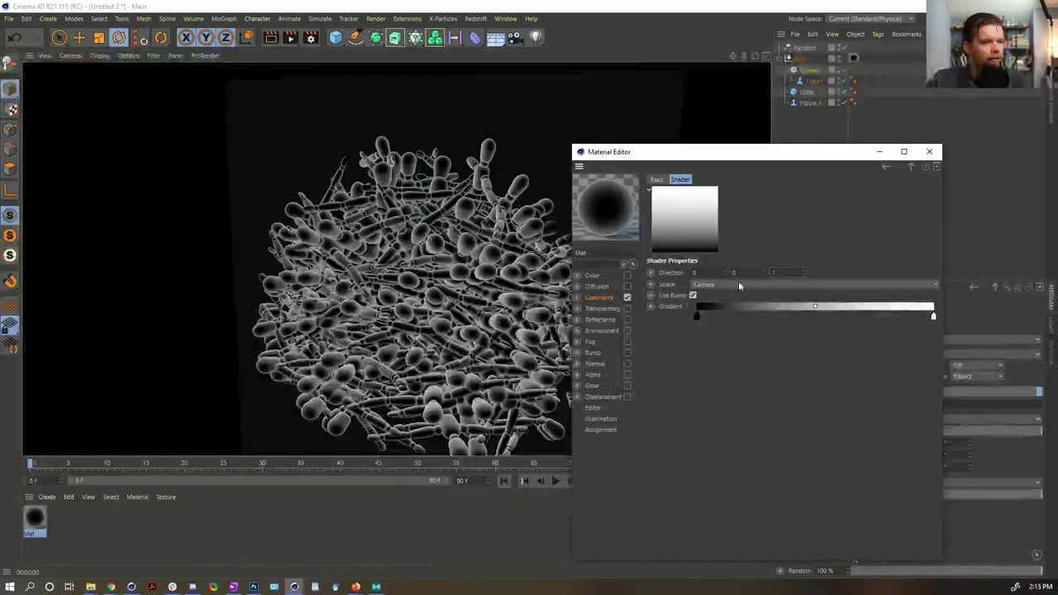
pyautogui.rightClick(781, 308)
pyautogui.click(789, 347)
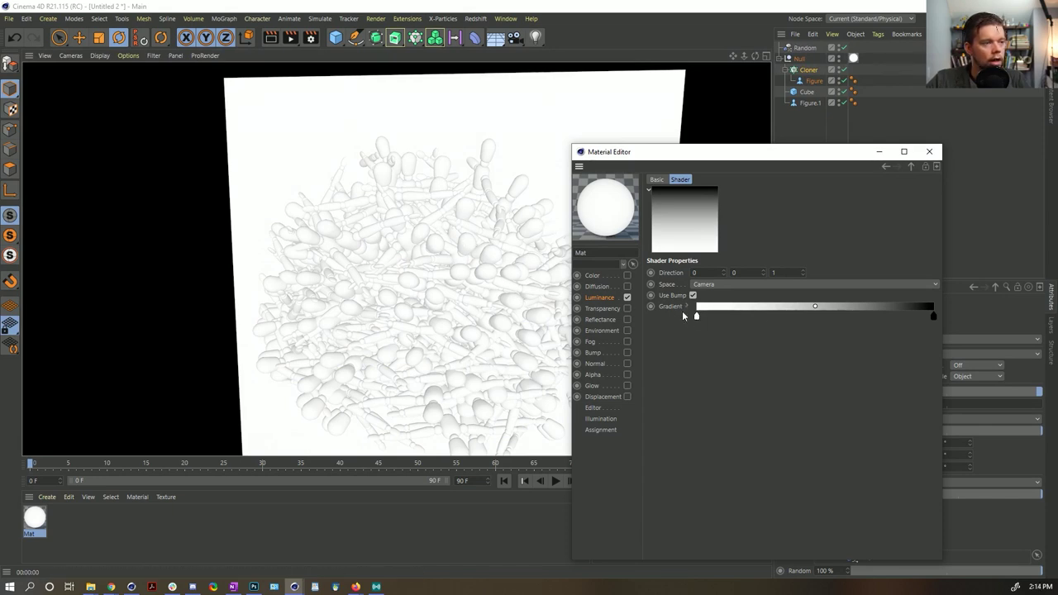
# Add a knot to the luminance gradient and darken its colour.
pyautogui.click(816, 319)
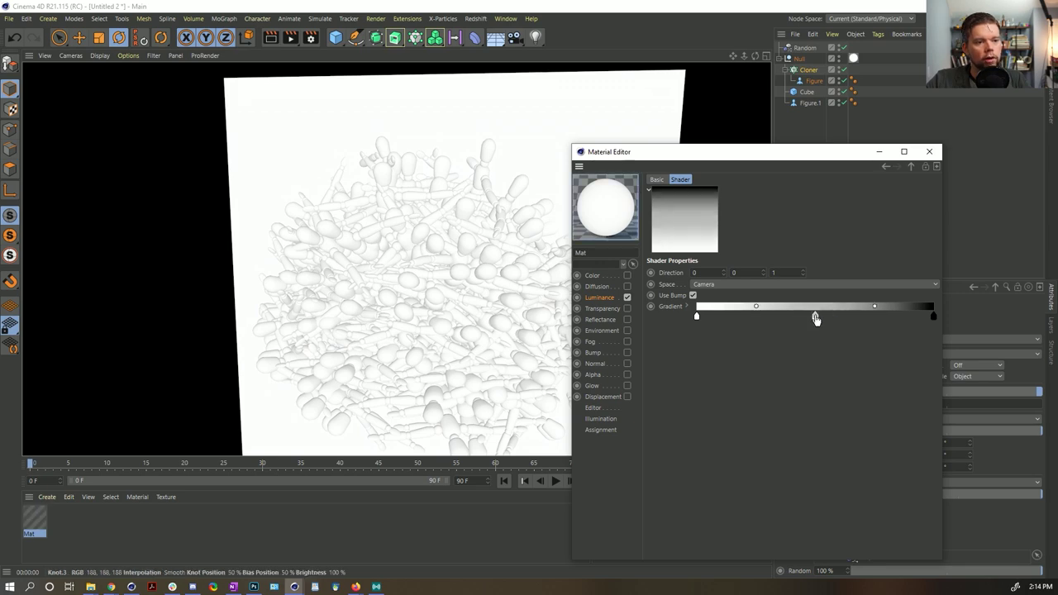
pyautogui.doubleClick(815, 317)
pyautogui.moveTo(822, 352); pyautogui.dragTo(744, 355)
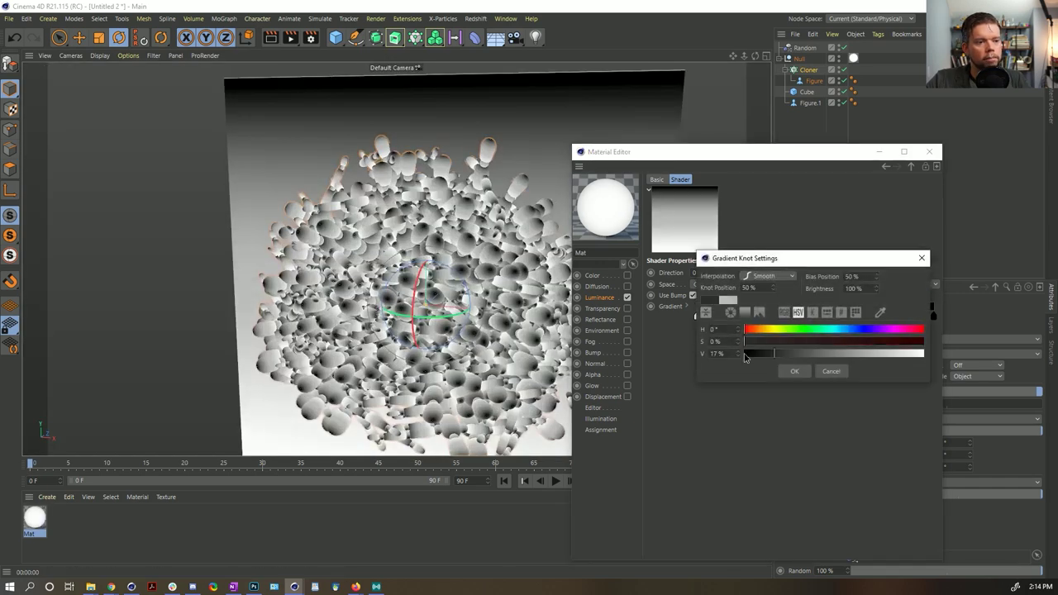
pyautogui.click(794, 371)
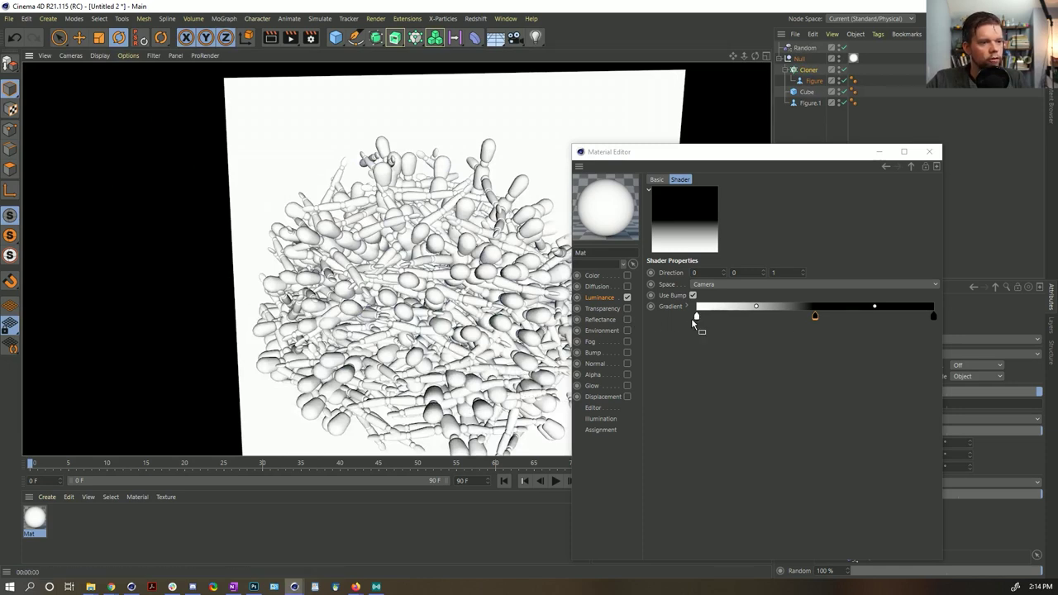
# Place a knot at the gradient's 50% mark and adjust its brightness to mid-grey.
pyautogui.click(787, 317)
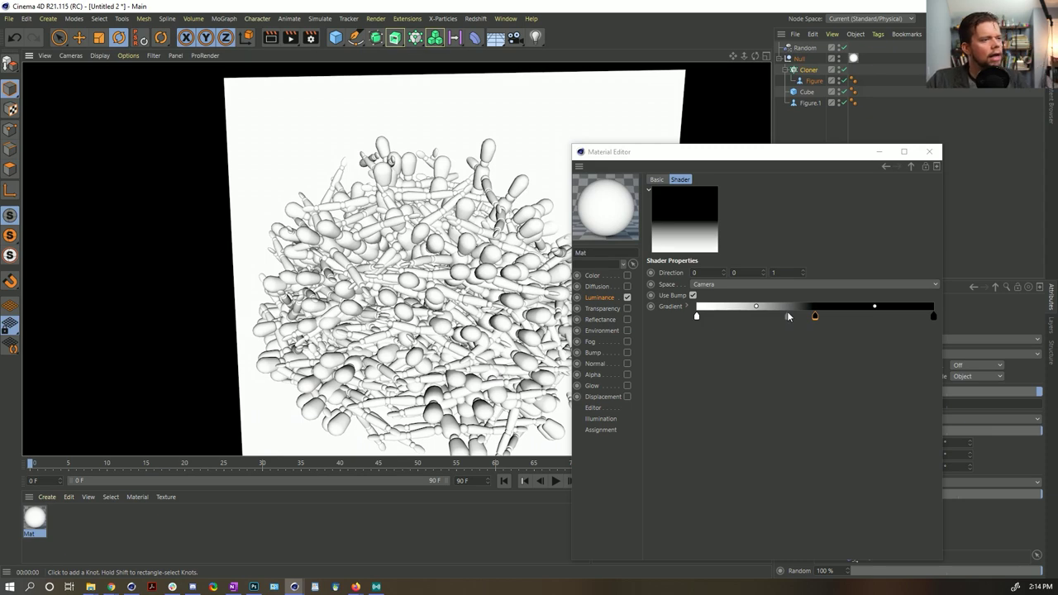
pyautogui.moveTo(787, 316); pyautogui.dragTo(812, 317)
pyautogui.doubleClick(812, 316)
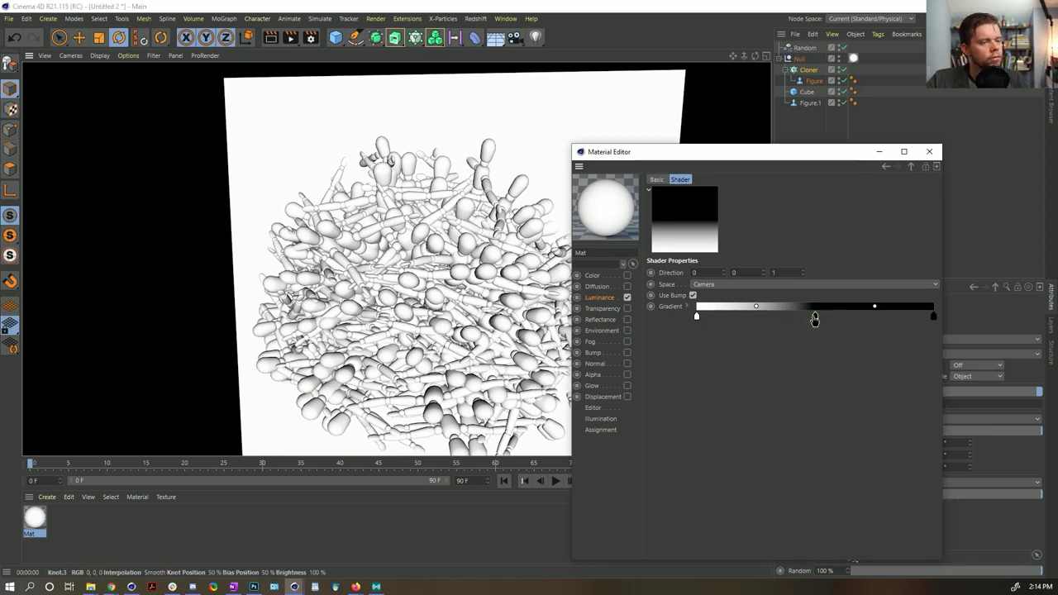
pyautogui.moveTo(795, 357); pyautogui.dragTo(831, 358)
pyautogui.click(793, 368)
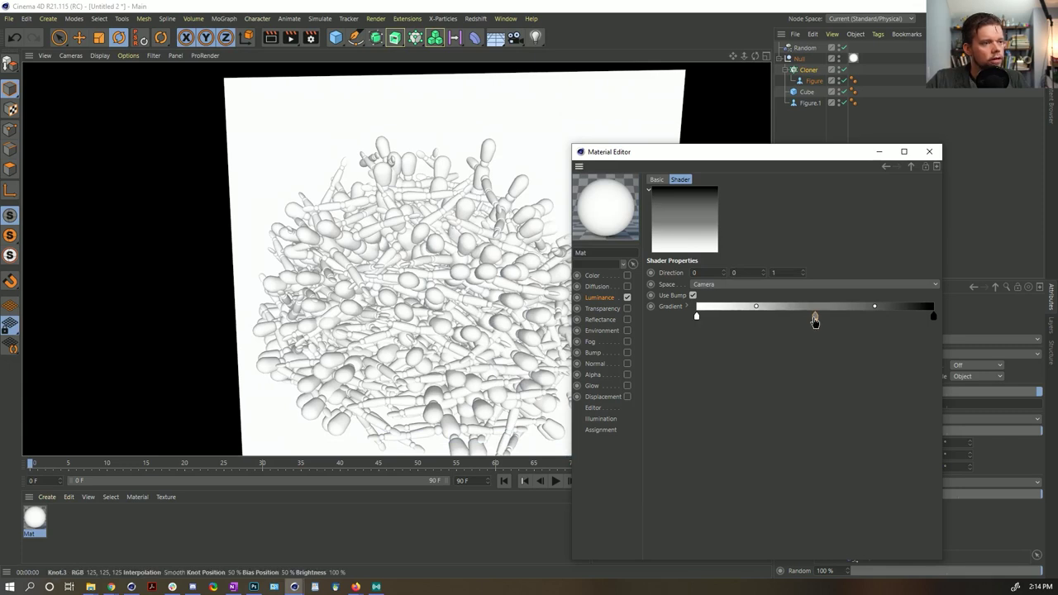
pyautogui.doubleClick(815, 316)
pyautogui.click(795, 368)
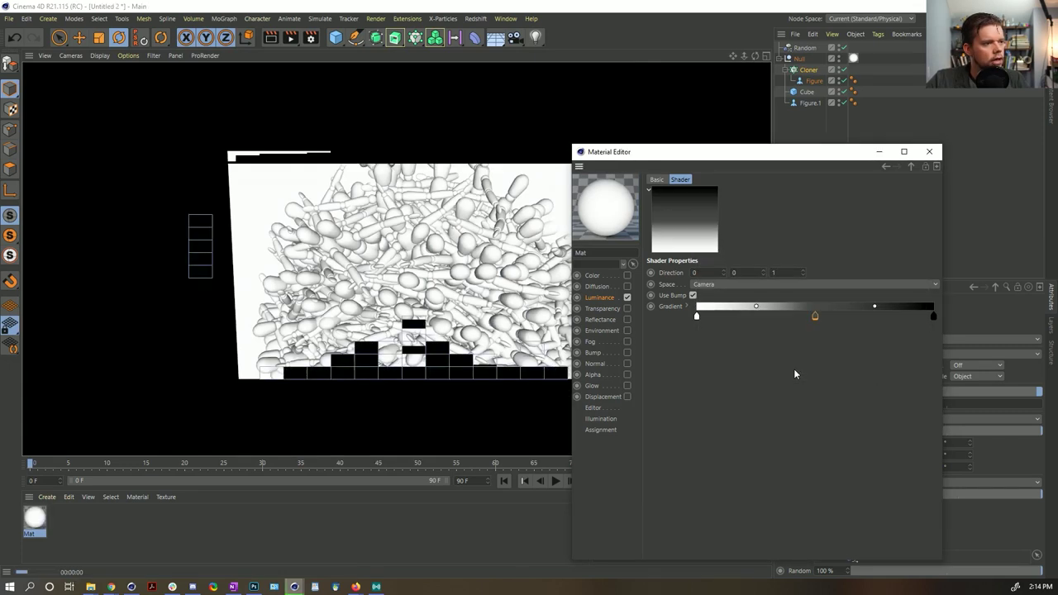
pyautogui.doubleClick(815, 316)
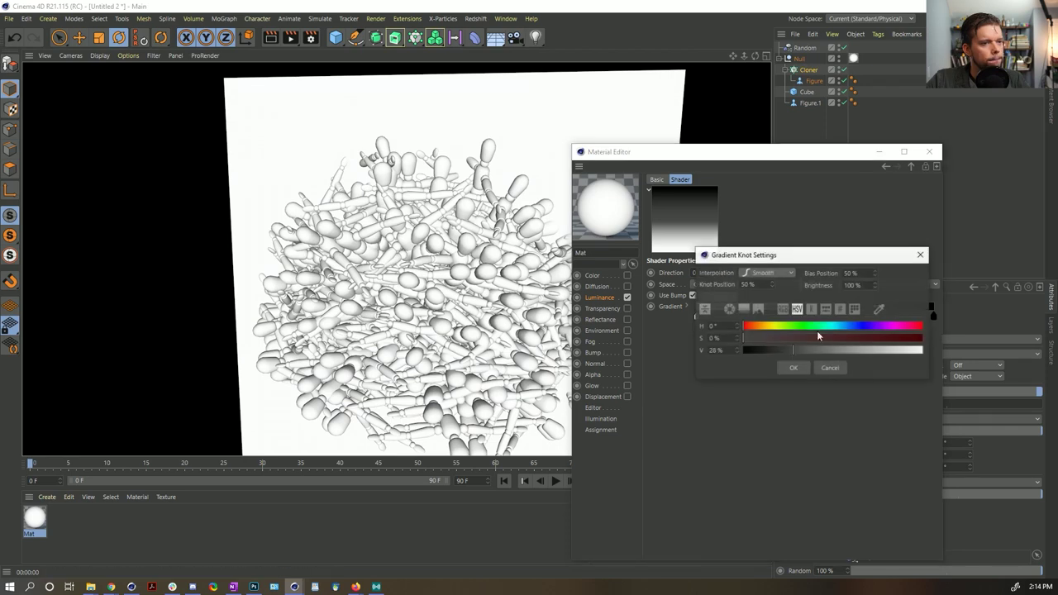
pyautogui.click(839, 349)
pyautogui.click(792, 369)
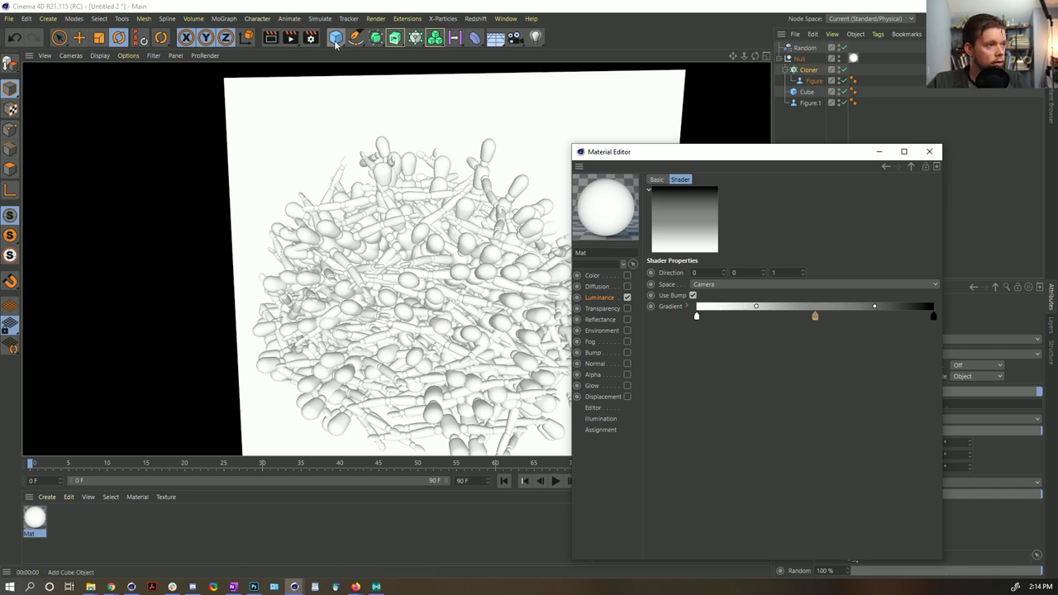
# Add a Platonic solid raised along Y above the figures, parent it under the Null, and render.
pyautogui.moveTo(335, 38); pyautogui.dragTo(544, 134)
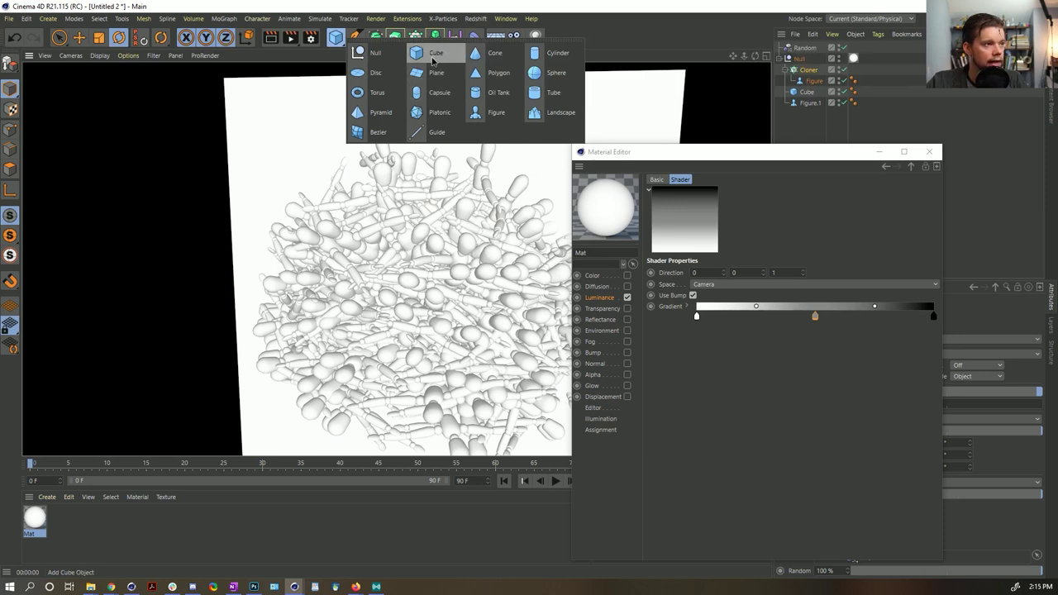
pyautogui.click(431, 112)
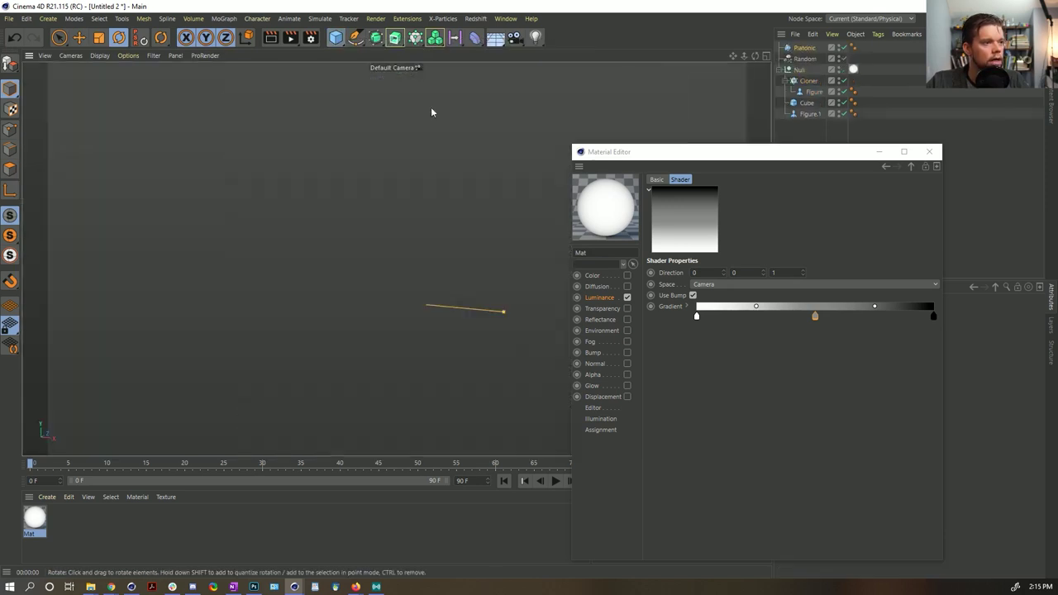
pyautogui.press('e')
pyautogui.moveTo(427, 236); pyautogui.dragTo(429, 185)
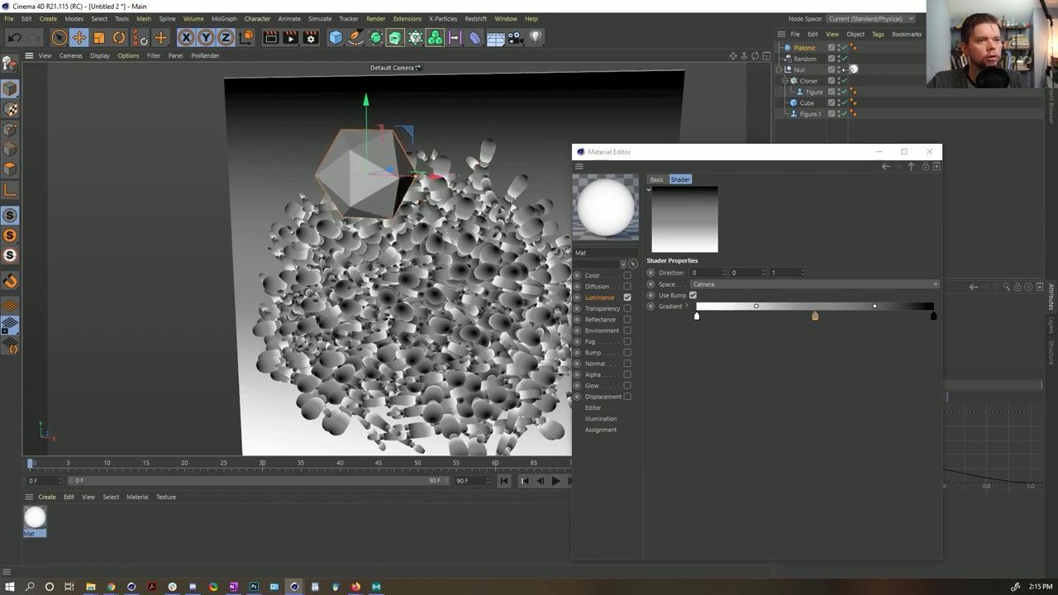
pyautogui.moveTo(801, 50); pyautogui.dragTo(799, 71)
pyautogui.hotkey('ctrl', 'r')
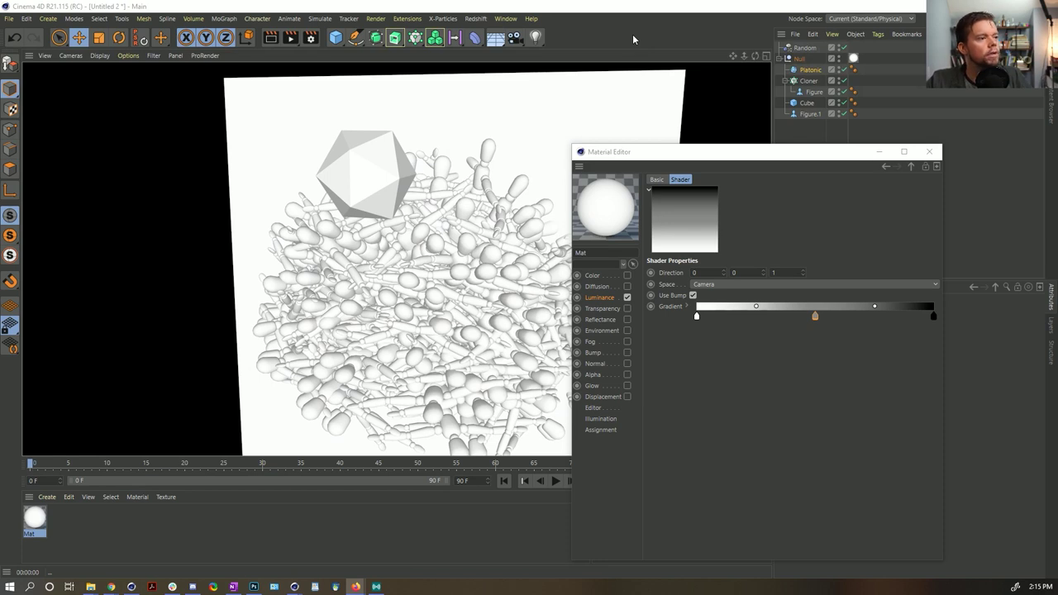
pyautogui.click(355, 587)
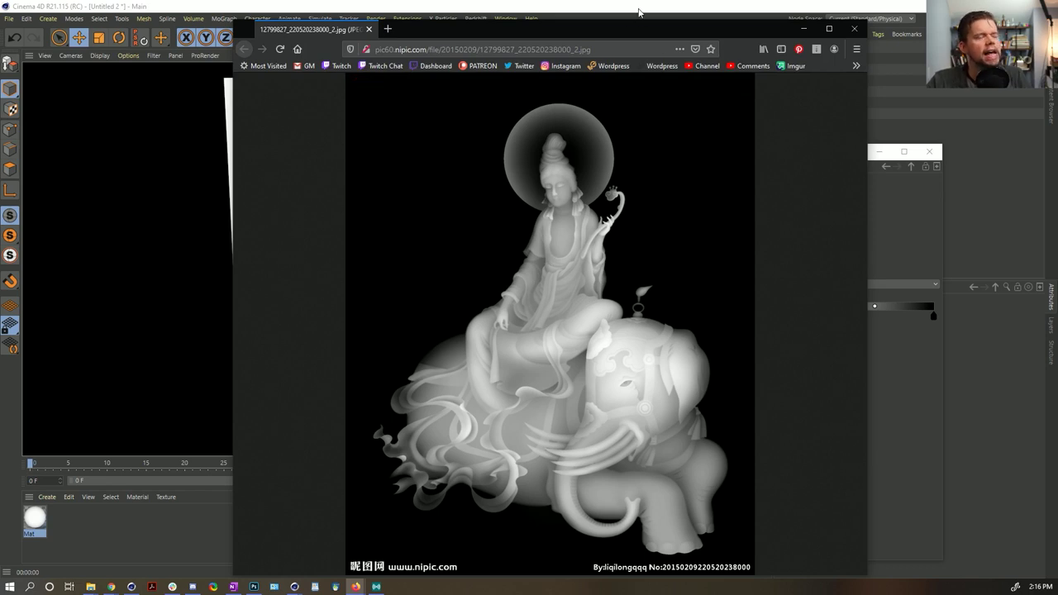
pyautogui.click(638, 12)
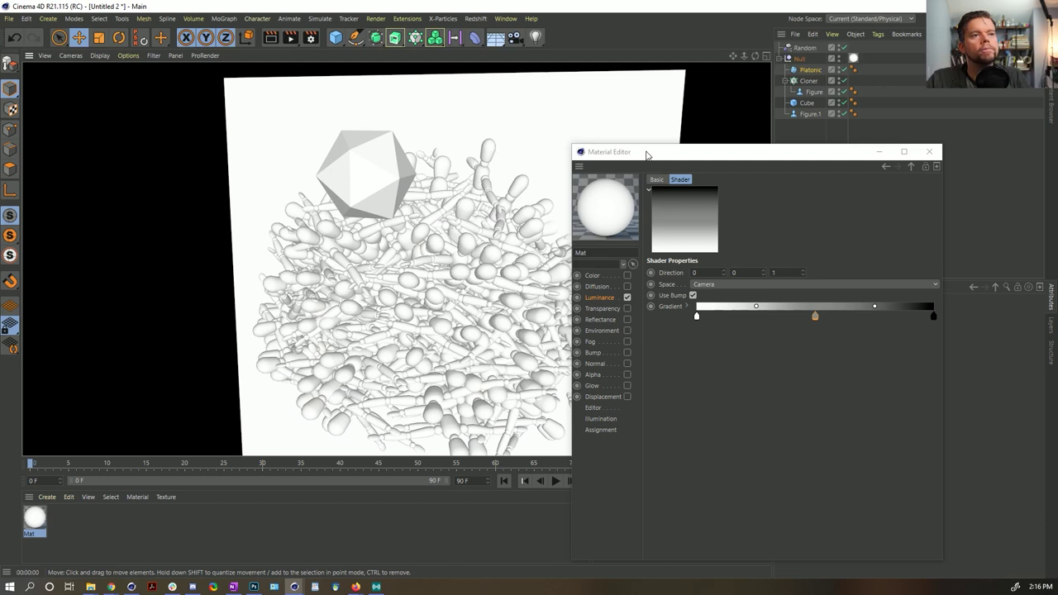
# Move the Material Editor window down and right, out of the way.
pyautogui.moveTo(646, 154); pyautogui.dragTo(523, 114)
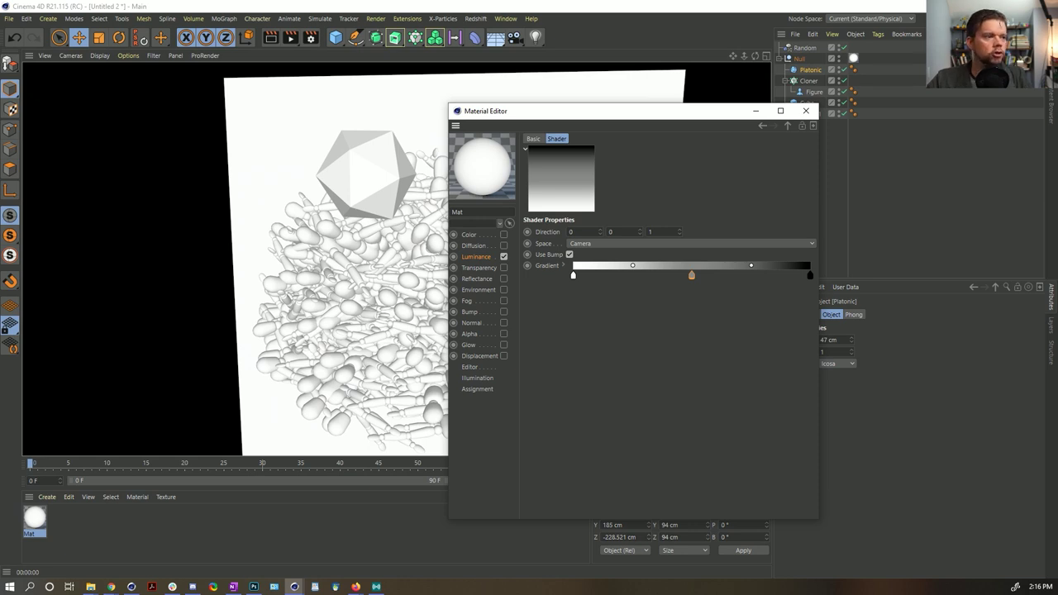
pyautogui.click(505, 18)
pyautogui.moveTo(613, 120); pyautogui.dragTo(796, 209)
pyautogui.click(701, 48)
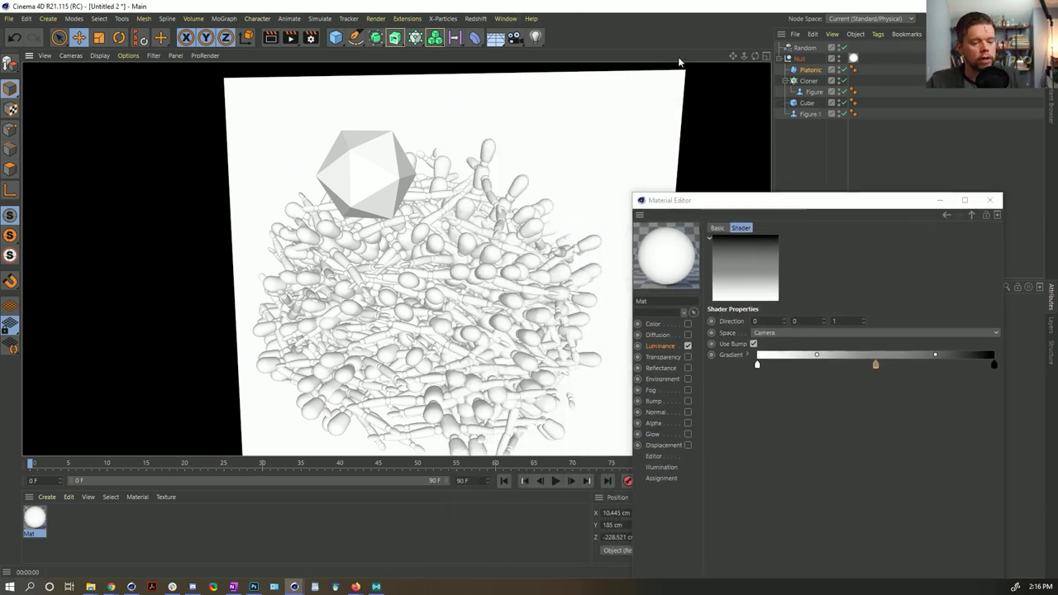
# Create a new scene (Ctrl+N), add and select a Plane, and choose the Sculpt layout.
pyautogui.hotkey('ctrl', 'n')
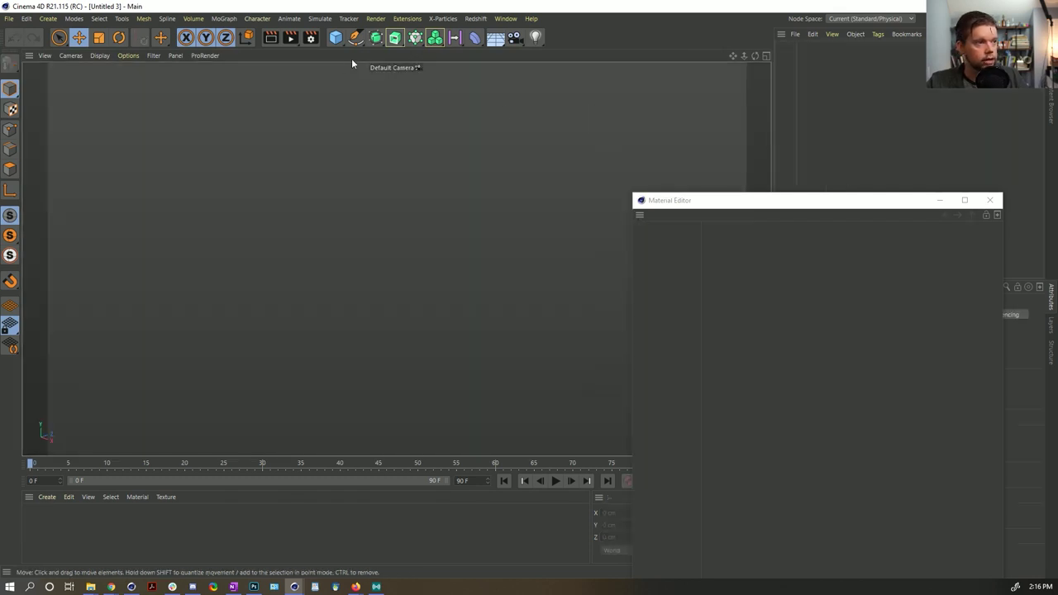
pyautogui.click(335, 37)
pyautogui.click(417, 76)
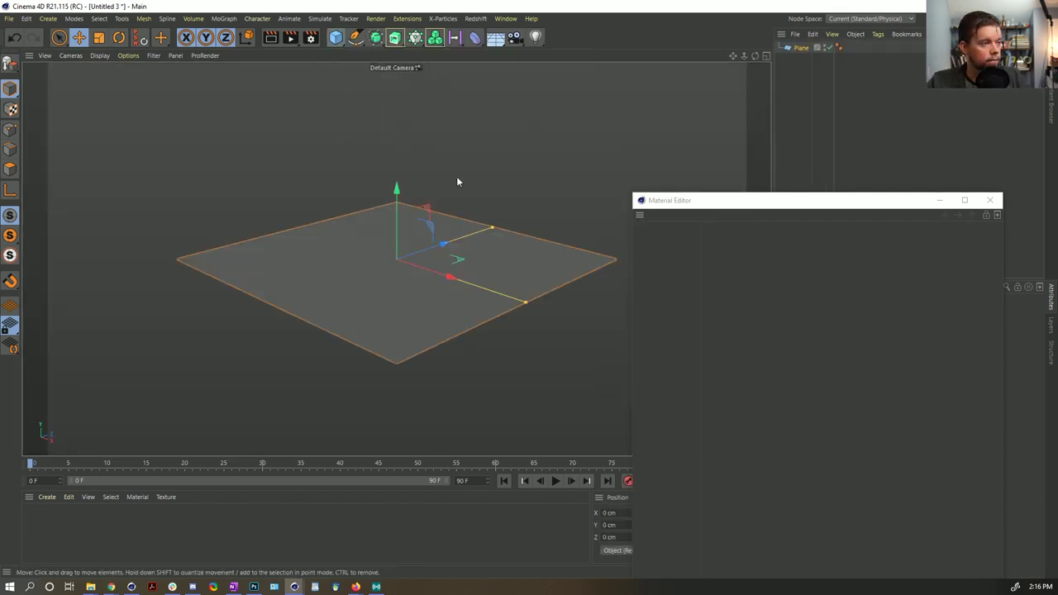
pyautogui.keyDown('alt'); pyautogui.moveTo(406, 245); pyautogui.dragTo(468, 343); pyautogui.keyUp('alt')
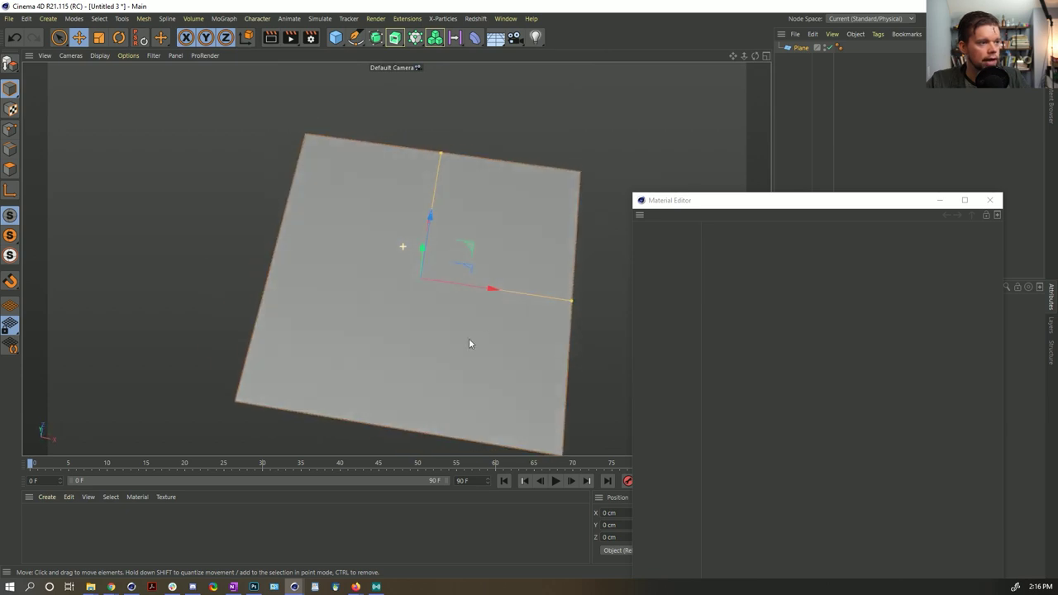
pyautogui.click(801, 47)
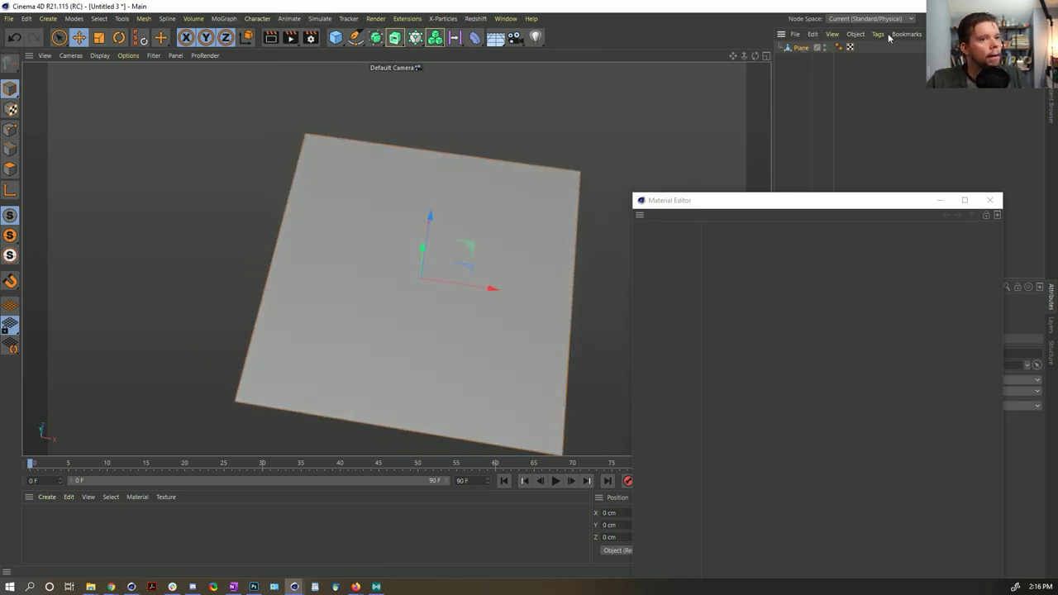
pyautogui.click(987, 18)
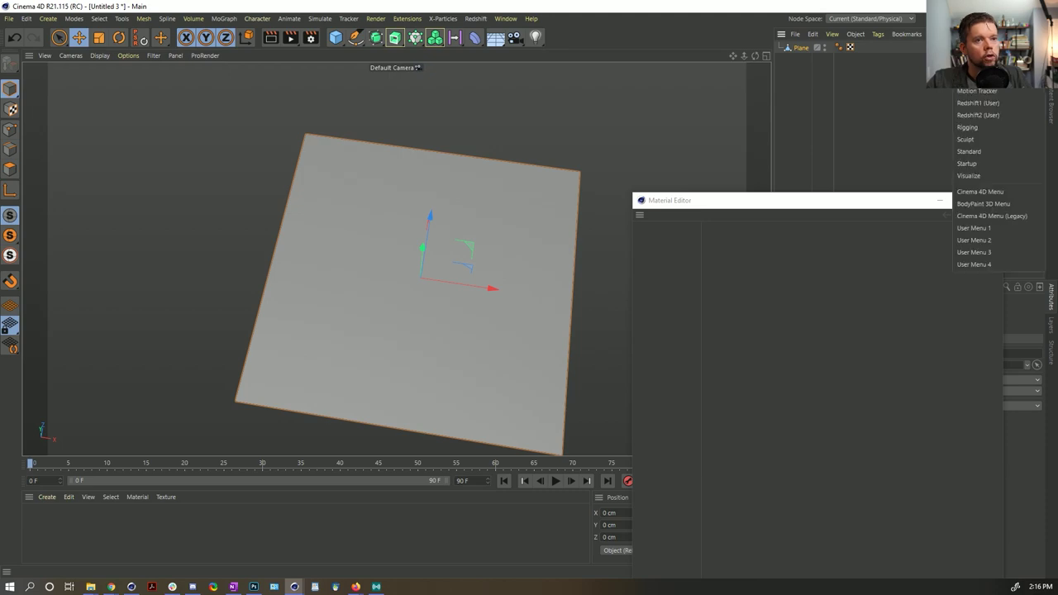
pyautogui.click(966, 139)
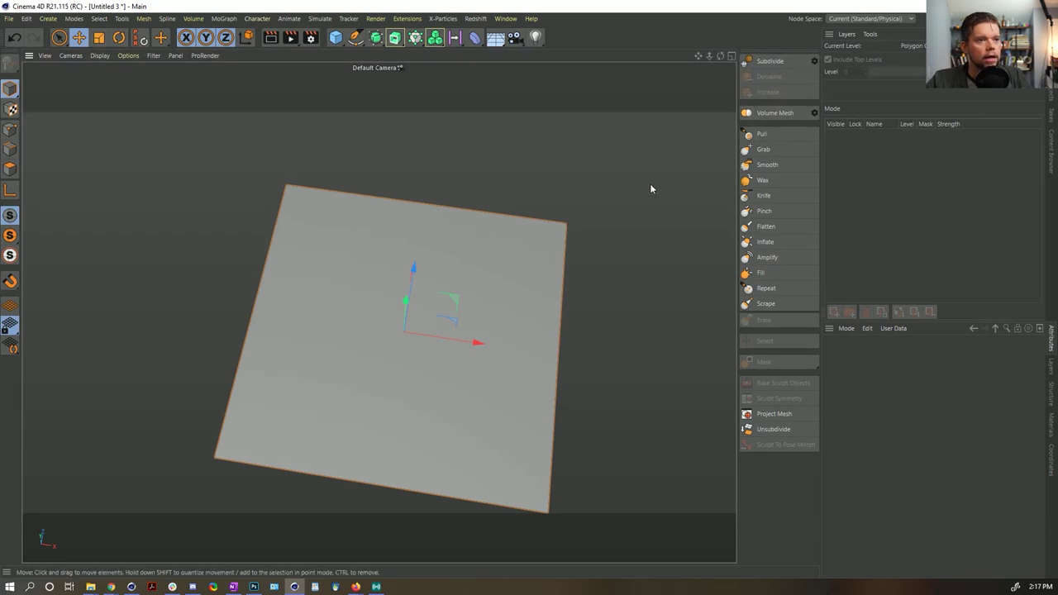
# Subdivide the plane and pull curved grooves, a looping groove and small dabs into it.
pyautogui.click(770, 63)
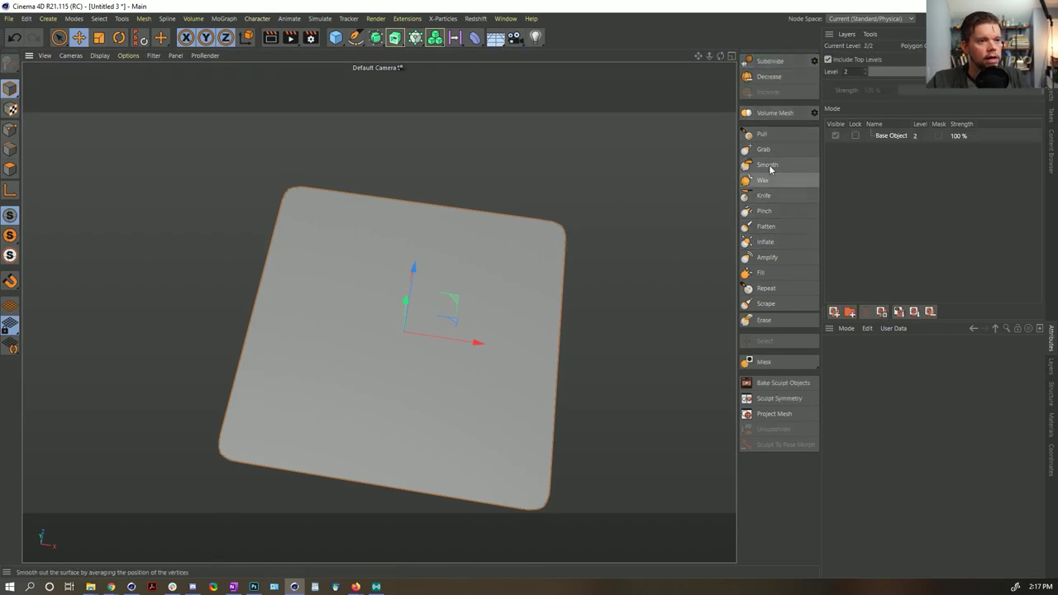
pyautogui.click(762, 134)
pyautogui.moveTo(470, 278)
pyautogui.mouseDown()
pyautogui.moveTo(436, 274)
pyautogui.moveTo(442, 327)
pyautogui.moveTo(373, 349)
pyautogui.moveTo(350, 312)
pyautogui.moveTo(348, 392)
pyautogui.moveTo(498, 359)
pyautogui.moveTo(395, 419)
pyautogui.mouseUp()
pyautogui.moveTo(355, 271)
pyautogui.mouseDown()
pyautogui.moveTo(337, 290)
pyautogui.moveTo(345, 278)
pyautogui.moveTo(369, 278)
pyautogui.moveTo(390, 334)
pyautogui.mouseUp()
pyautogui.scroll(4, 391, 334)
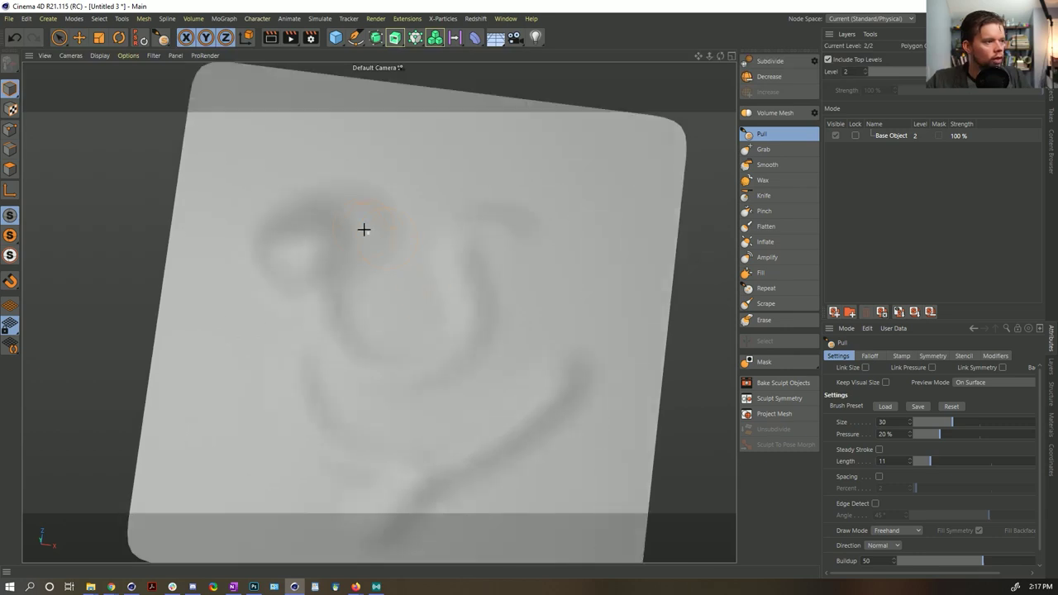
pyautogui.moveTo(364, 229)
pyautogui.mouseDown()
pyautogui.moveTo(312, 221)
pyautogui.moveTo(330, 240)
pyautogui.moveTo(309, 224)
pyautogui.mouseUp()
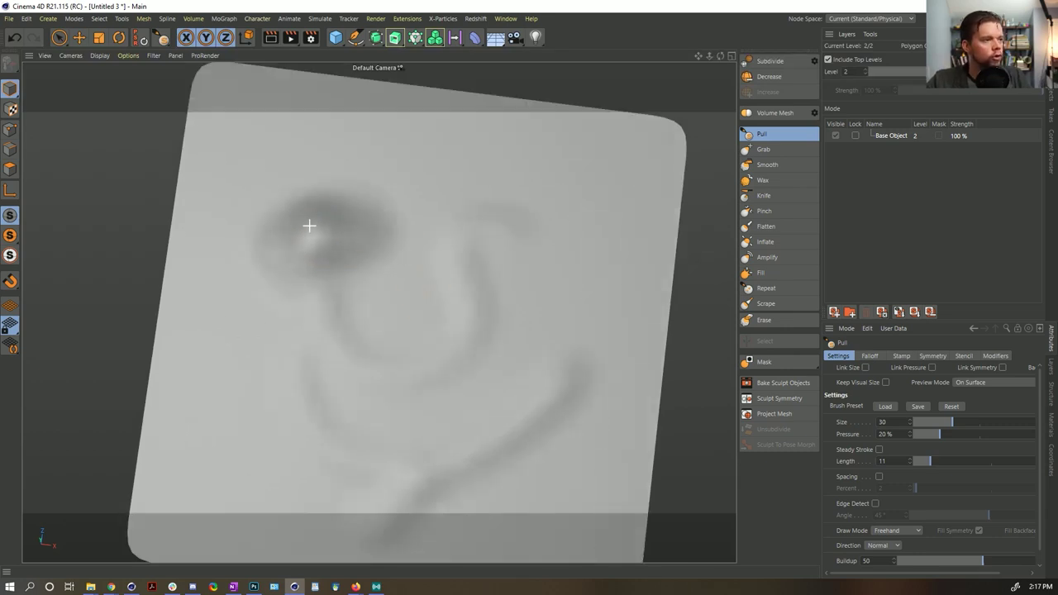
pyautogui.moveTo(484, 261)
pyautogui.mouseDown()
pyautogui.moveTo(456, 275)
pyautogui.moveTo(501, 318)
pyautogui.moveTo(551, 300)
pyautogui.moveTo(436, 333)
pyautogui.moveTo(521, 305)
pyautogui.moveTo(384, 291)
pyautogui.moveTo(452, 301)
pyautogui.mouseUp()
pyautogui.moveTo(439, 179)
pyautogui.mouseDown()
pyautogui.moveTo(427, 256)
pyautogui.moveTo(420, 217)
pyautogui.moveTo(249, 363)
pyautogui.moveTo(240, 397)
pyautogui.moveTo(256, 388)
pyautogui.moveTo(228, 385)
pyautogui.moveTo(239, 399)
pyautogui.moveTo(267, 415)
pyautogui.moveTo(342, 269)
pyautogui.mouseUp()
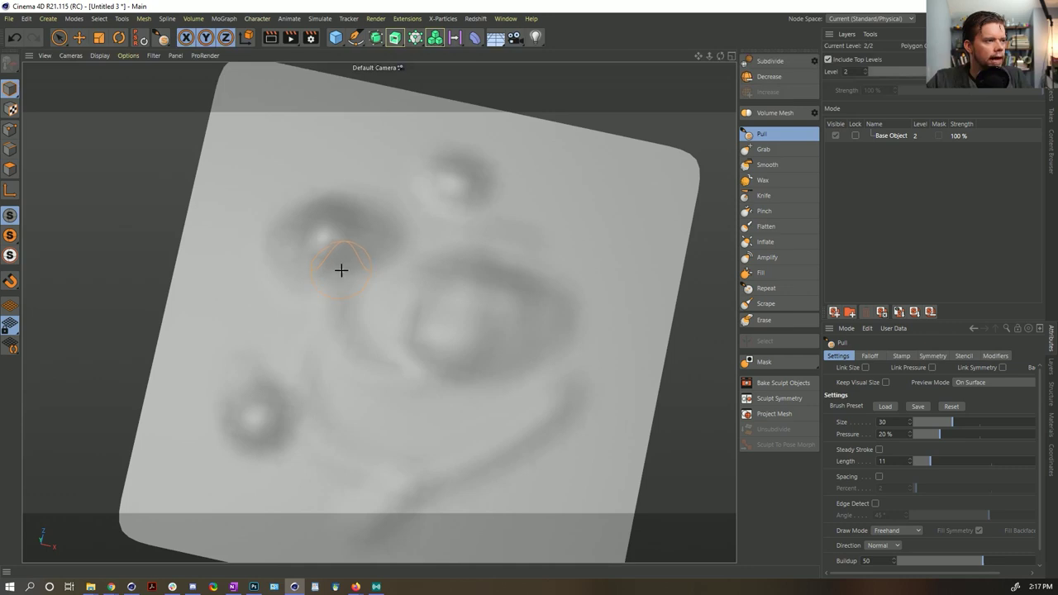
# Shrink the brush Size to 4.771, raise subdivision to level 3, and pull up the central bump.
pyautogui.moveTo(341, 269); pyautogui.dragTo(316, 276, button='middle')
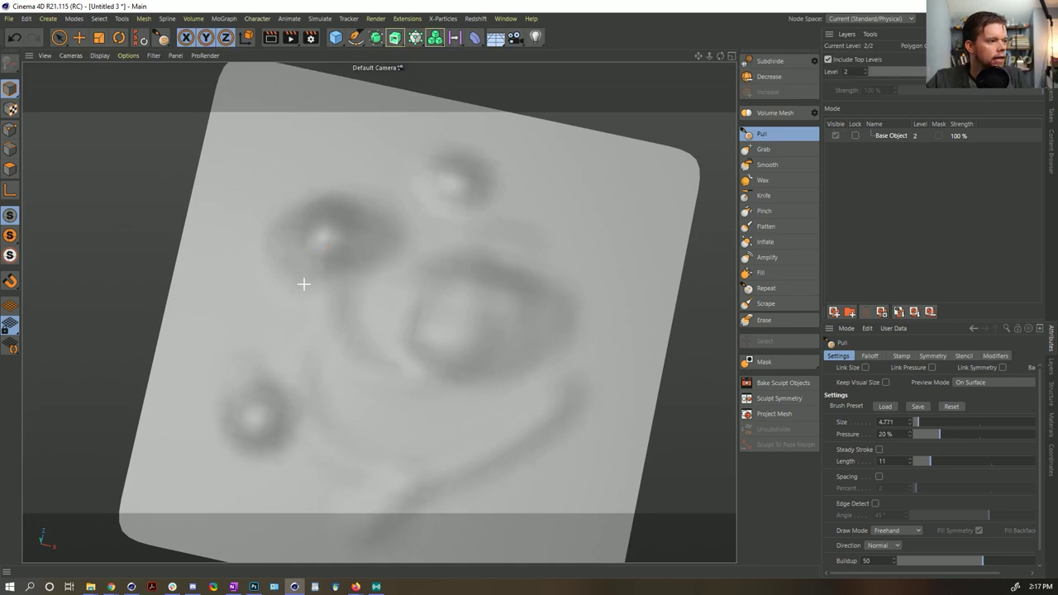
pyautogui.click(768, 61)
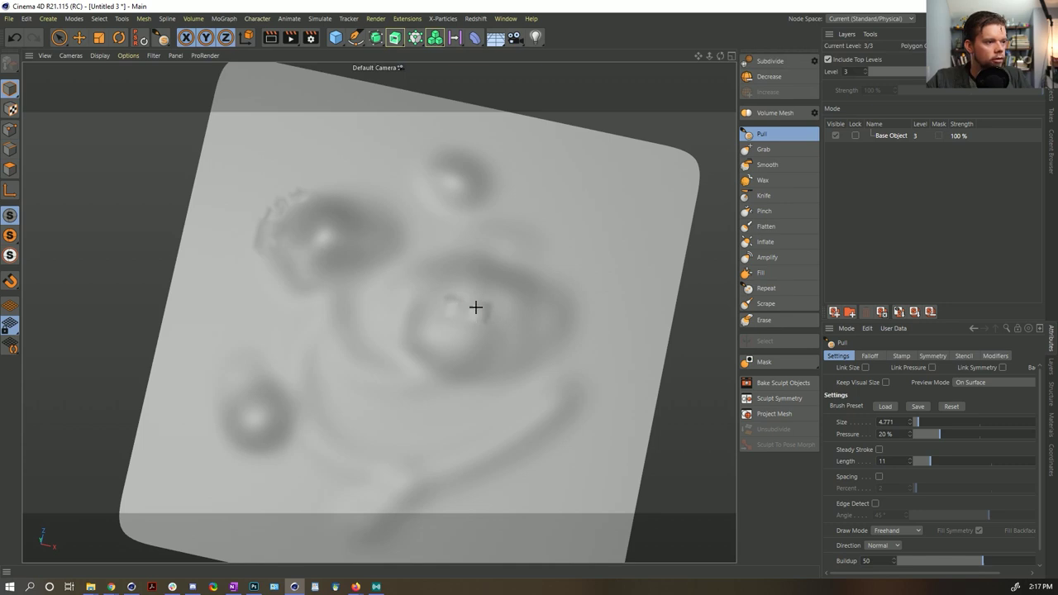
pyautogui.moveTo(440, 339)
pyautogui.mouseDown()
pyautogui.moveTo(462, 349)
pyautogui.moveTo(436, 340)
pyautogui.mouseUp()
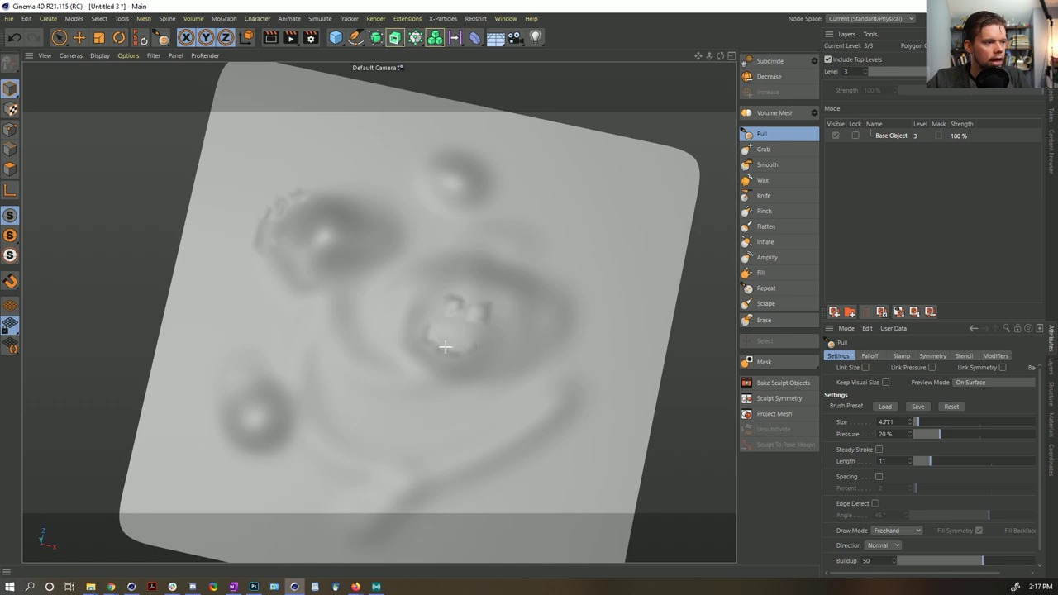
# Raise the sculpt level to 4 and pull a ridge, a diagonal stroke and limb strokes onto the figure.
pyautogui.click(768, 60)
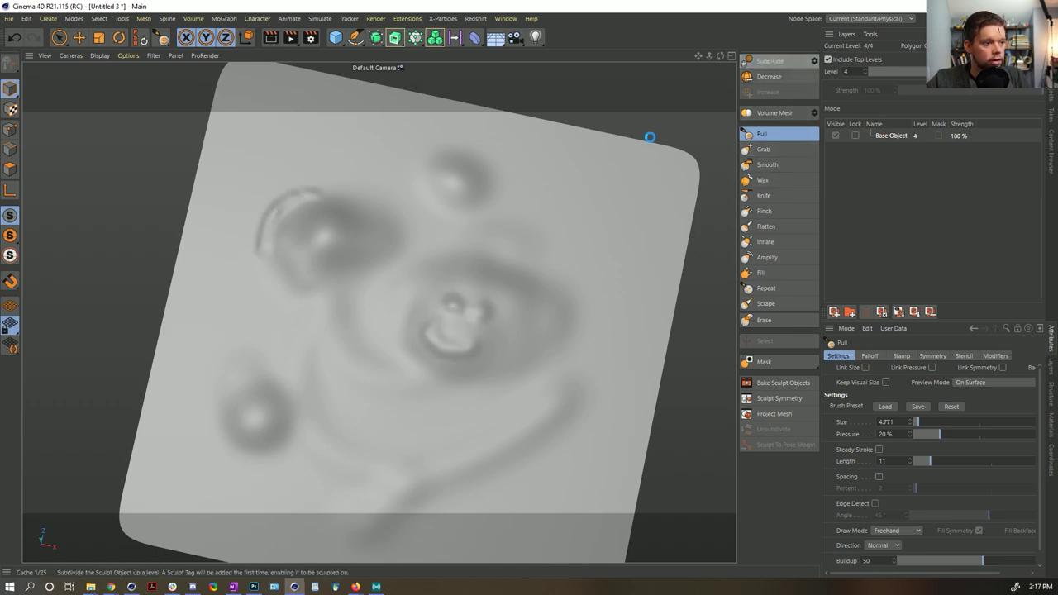
pyautogui.moveTo(436, 338)
pyautogui.mouseDown()
pyautogui.moveTo(491, 328)
pyautogui.moveTo(477, 295)
pyautogui.moveTo(455, 290)
pyautogui.moveTo(463, 295)
pyautogui.mouseUp()
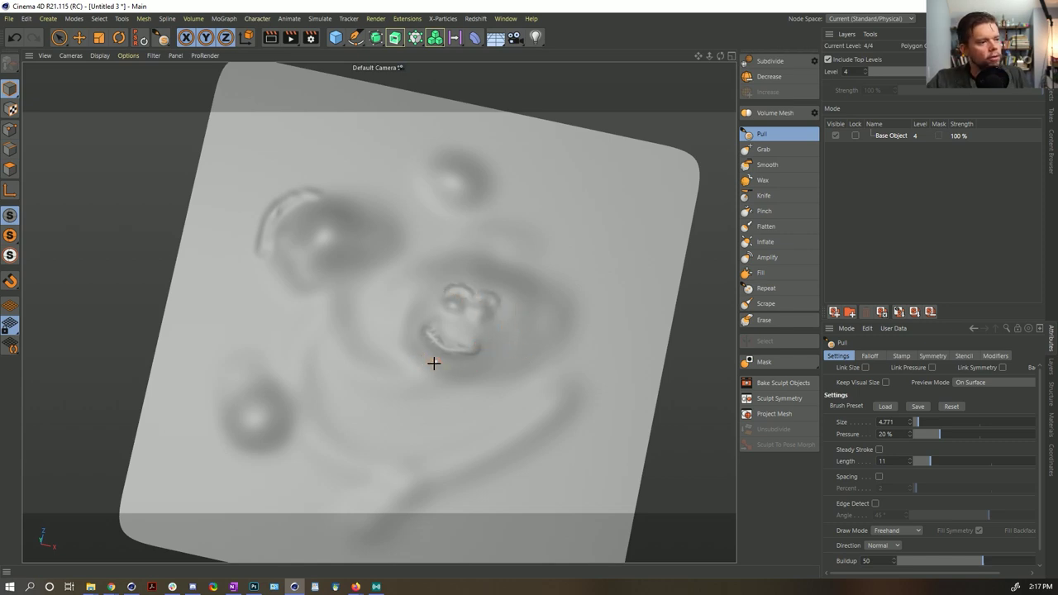
pyautogui.moveTo(442, 366)
pyautogui.mouseDown()
pyautogui.moveTo(393, 445)
pyautogui.moveTo(304, 459)
pyautogui.mouseUp()
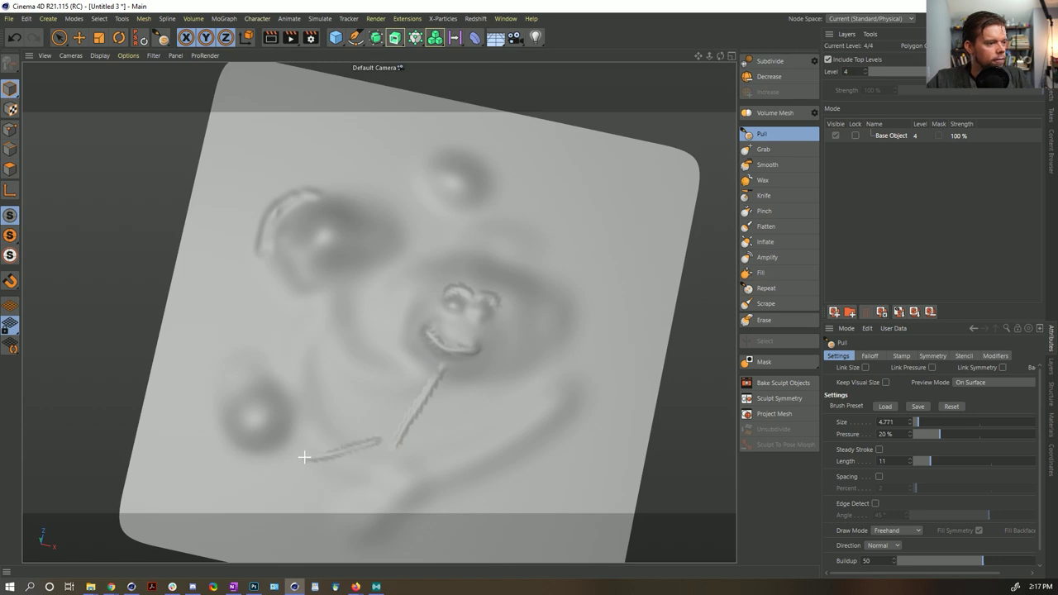
pyautogui.moveTo(413, 447); pyautogui.dragTo(443, 532)
pyautogui.moveTo(461, 383); pyautogui.dragTo(514, 433)
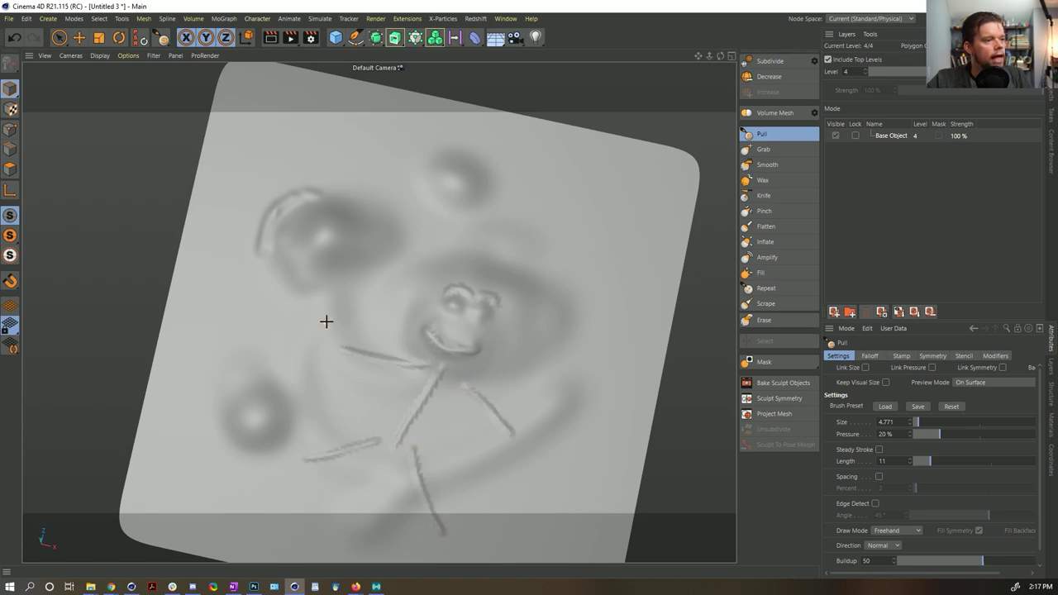
# Undo the stray strokes above the figure's head and face, then switch to the Untitled 2 scene.
pyautogui.middleClick(442, 331)
pyautogui.middleClick(309, 213)
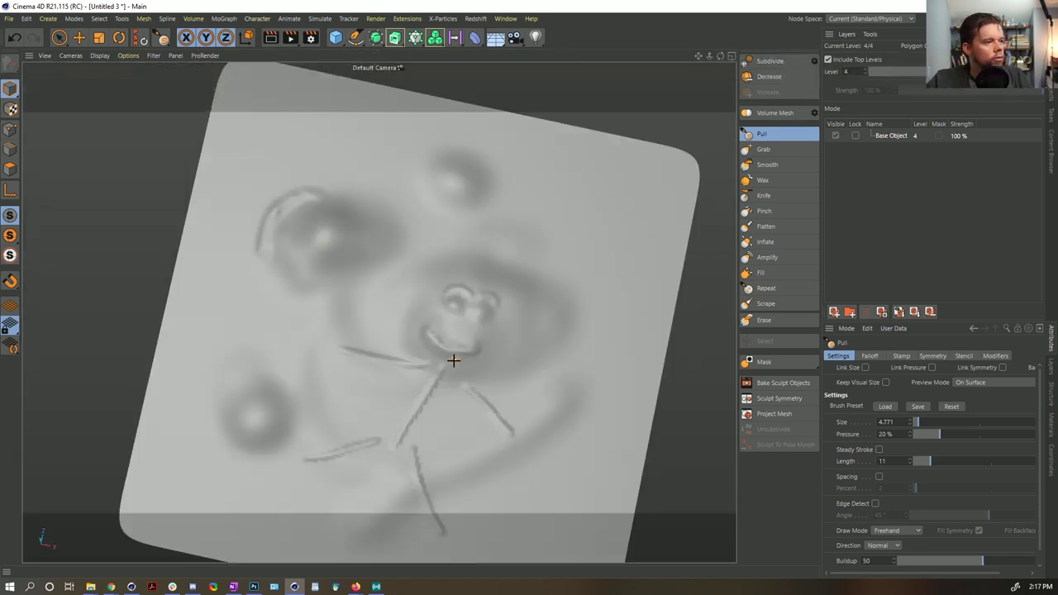
pyautogui.moveTo(453, 358)
pyautogui.keyDown('alt'); pyautogui.mouseDown()
pyautogui.moveTo(421, 252)
pyautogui.moveTo(373, 206)
pyautogui.moveTo(421, 287)
pyautogui.moveTo(472, 325)
pyautogui.mouseUp(); pyautogui.keyUp('alt')
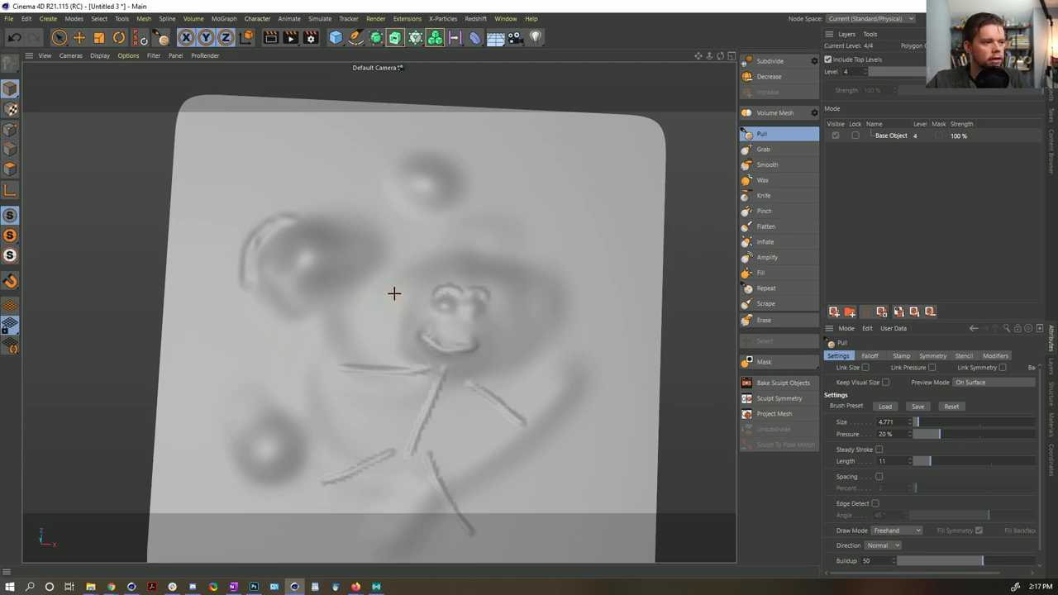
pyautogui.moveTo(277, 158); pyautogui.dragTo(326, 221)
pyautogui.hotkey('ctrl', 'z')
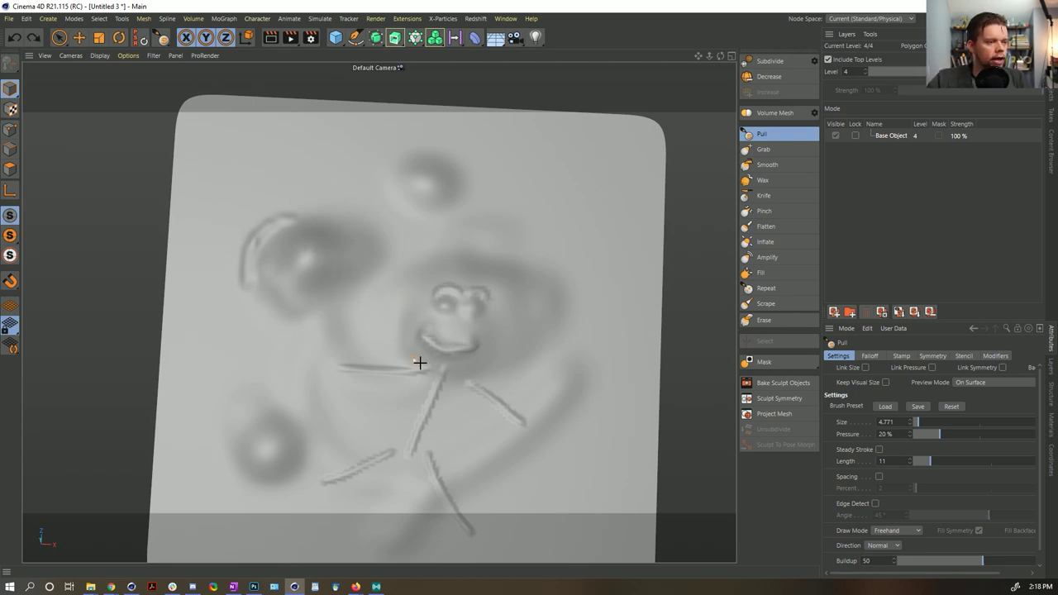
pyautogui.keyDown('alt'); pyautogui.moveTo(385, 347); pyautogui.dragTo(396, 344); pyautogui.keyUp('alt')
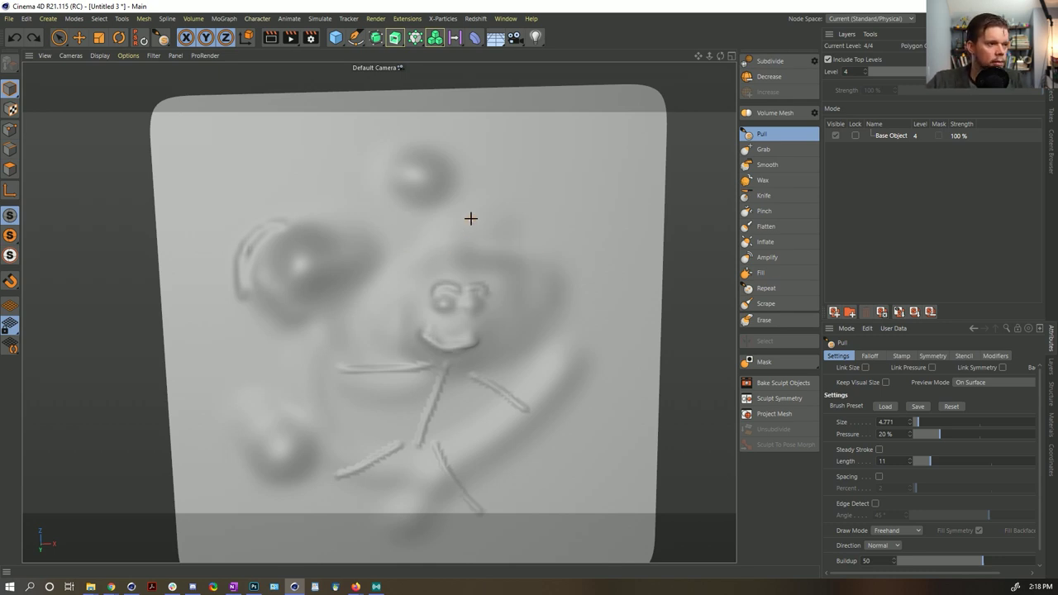
pyautogui.moveTo(467, 217)
pyautogui.mouseDown()
pyautogui.moveTo(442, 216)
pyautogui.moveTo(451, 244)
pyautogui.mouseUp()
pyautogui.hotkey('ctrl', 'z')
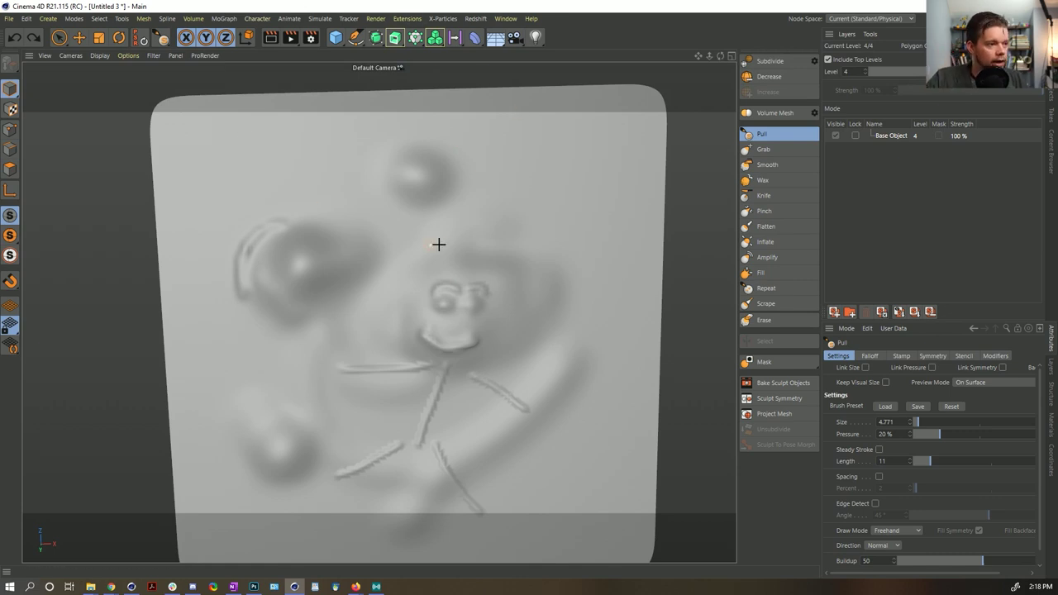
pyautogui.moveTo(438, 267)
pyautogui.keyDown('alt'); pyautogui.mouseDown()
pyautogui.moveTo(437, 246)
pyautogui.moveTo(465, 223)
pyautogui.moveTo(463, 278)
pyautogui.moveTo(559, 94)
pyautogui.mouseUp(); pyautogui.keyUp('alt')
pyautogui.hotkey('ctrl', 'z')
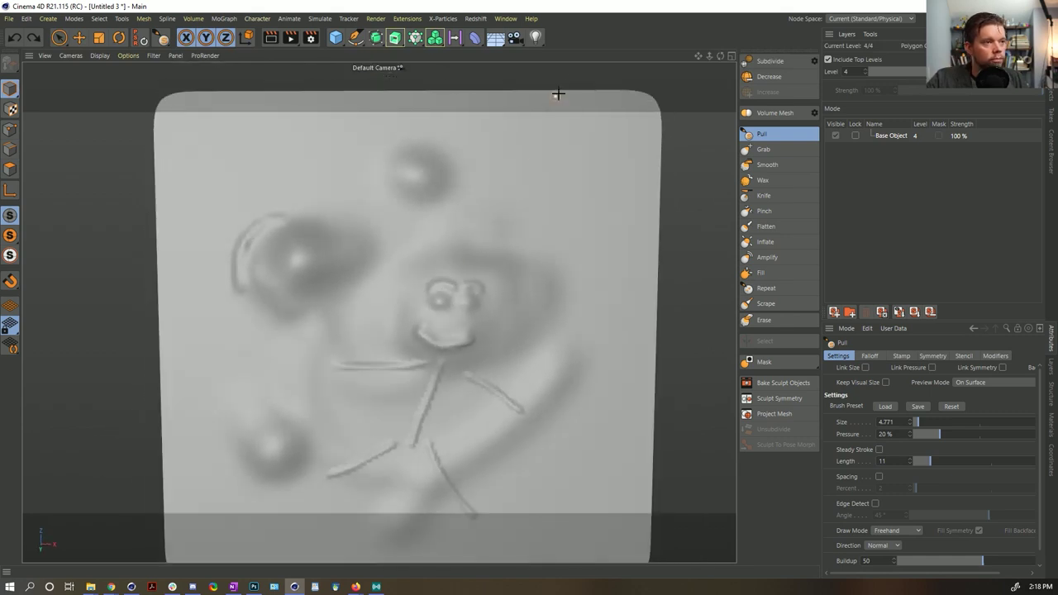
pyautogui.click(506, 18)
pyautogui.click(541, 353)
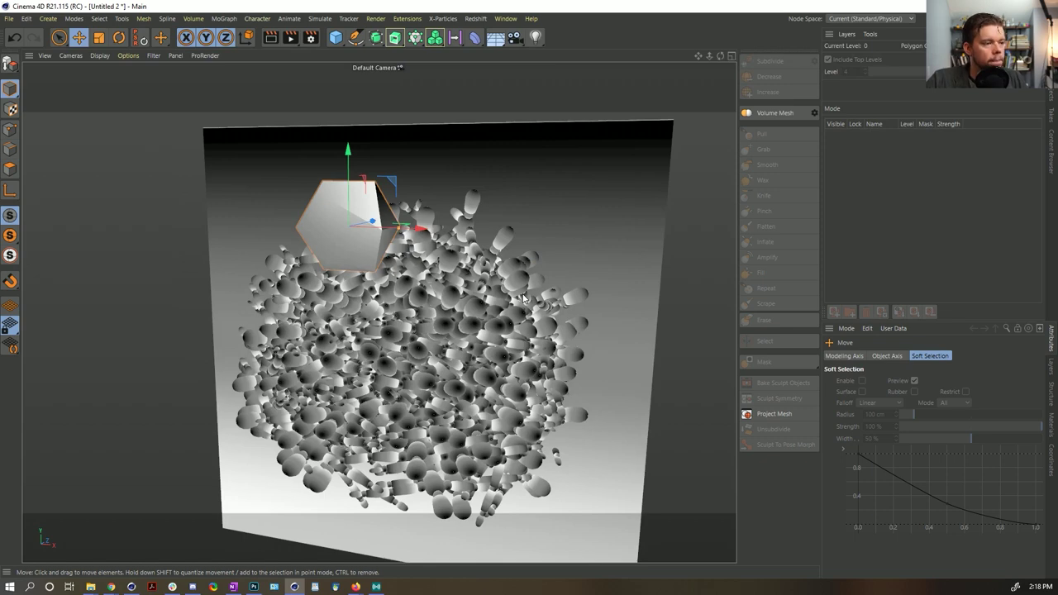
# Switch to an interface layout that shows the Object and Material Managers.
pyautogui.moveTo(426, 331)
pyautogui.keyDown('alt'); pyautogui.mouseDown()
pyautogui.moveTo(570, 297)
pyautogui.moveTo(688, 142)
pyautogui.mouseUp(); pyautogui.keyUp('alt')
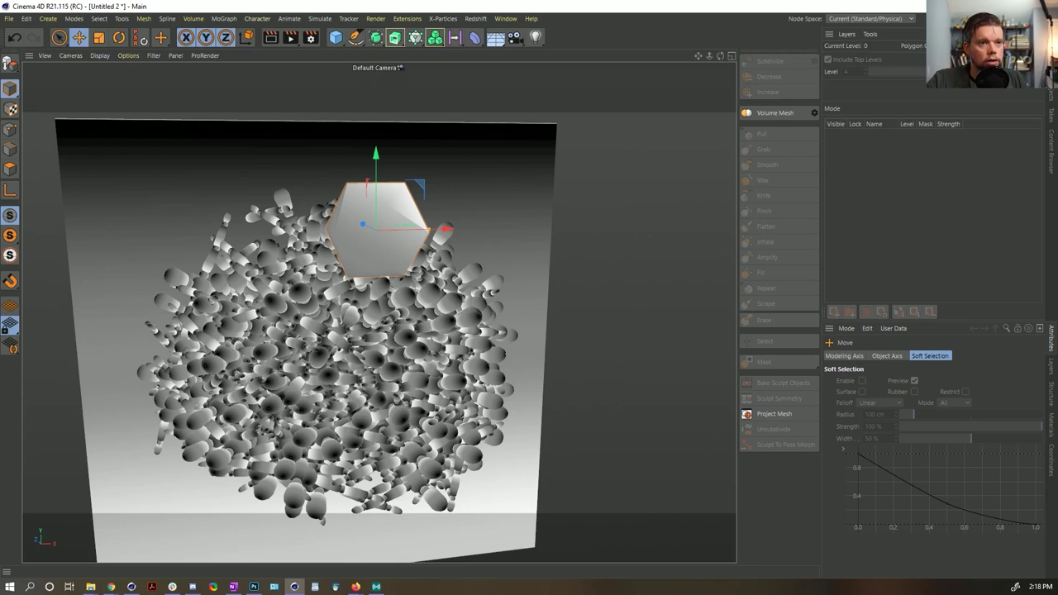
pyautogui.click(1000, 18)
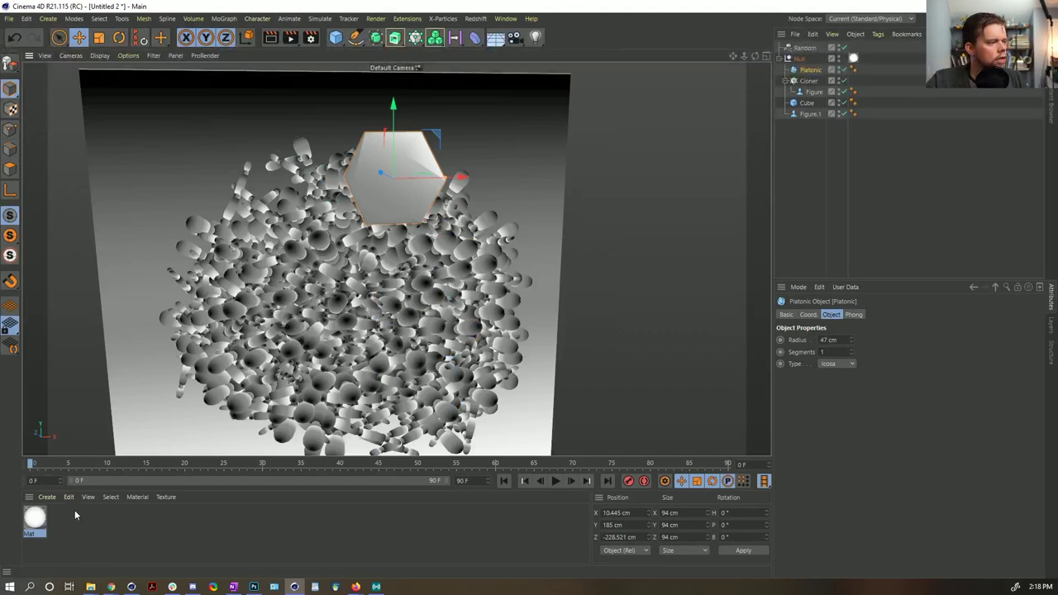
pyautogui.click(51, 497)
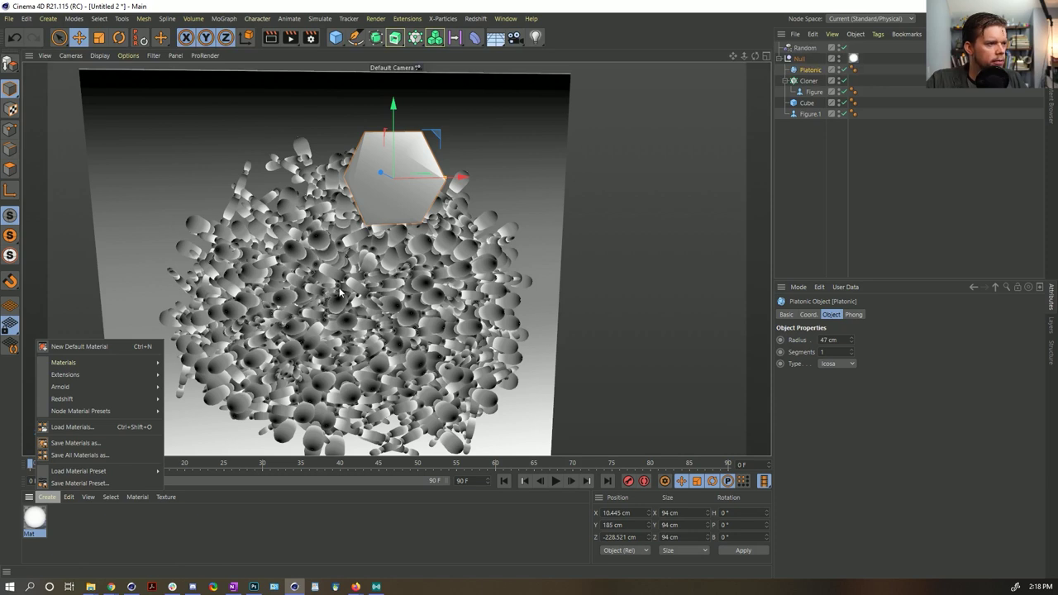
pyautogui.click(812, 86)
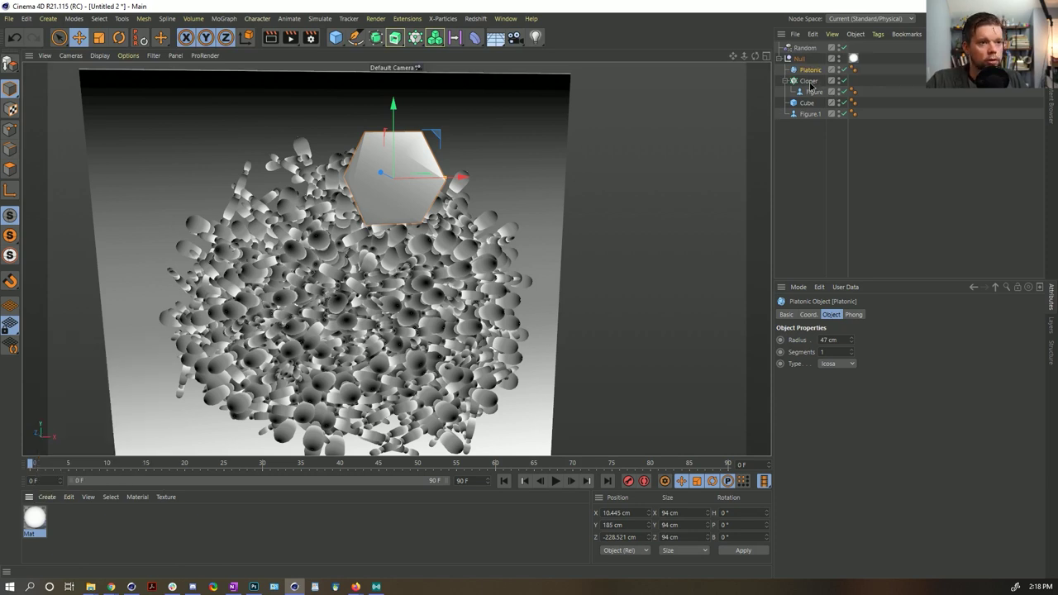
# Select the Cloner and change its clone Count from 500 to 55.
pyautogui.click(808, 80)
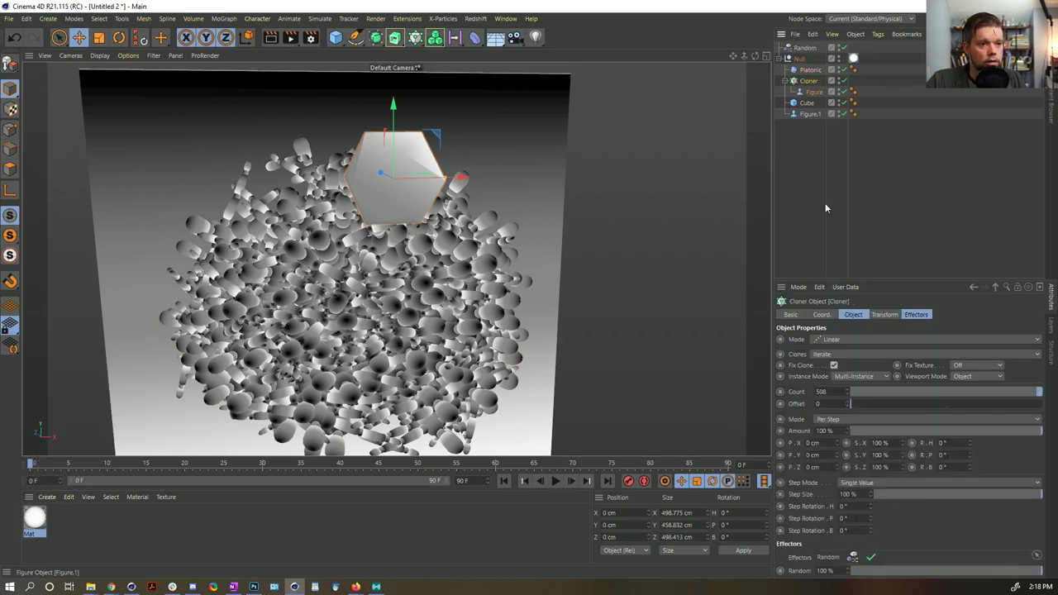
pyautogui.moveTo(834, 390); pyautogui.dragTo(789, 400)
pyautogui.write('55')
pyautogui.press('Return')
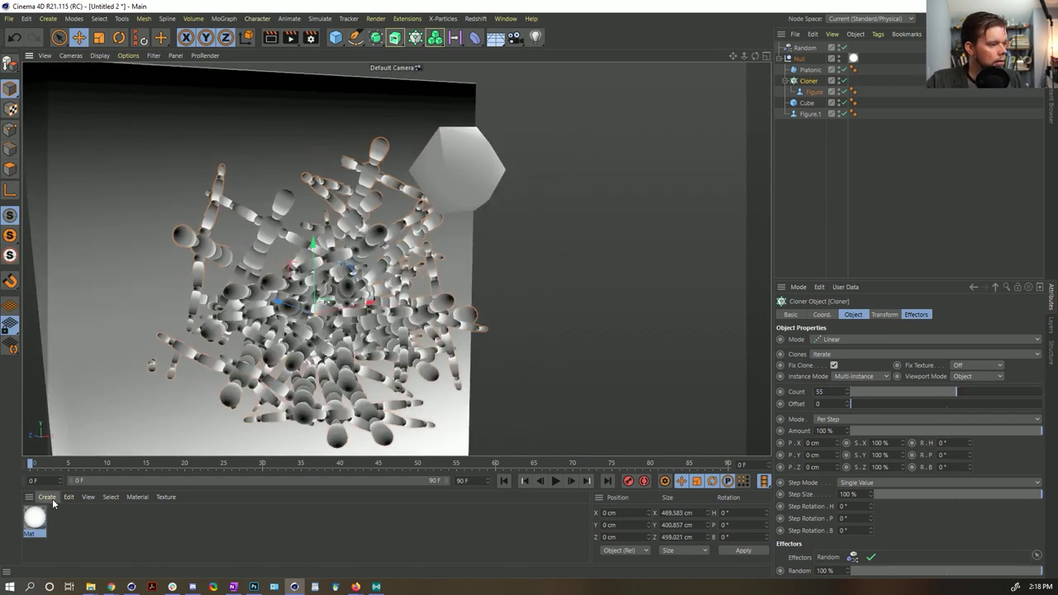
pyautogui.click(52, 500)
# Create default material Mat.1, set its Luminance texture to Gradient, and apply it to the Platonic.
pyautogui.click(89, 537)
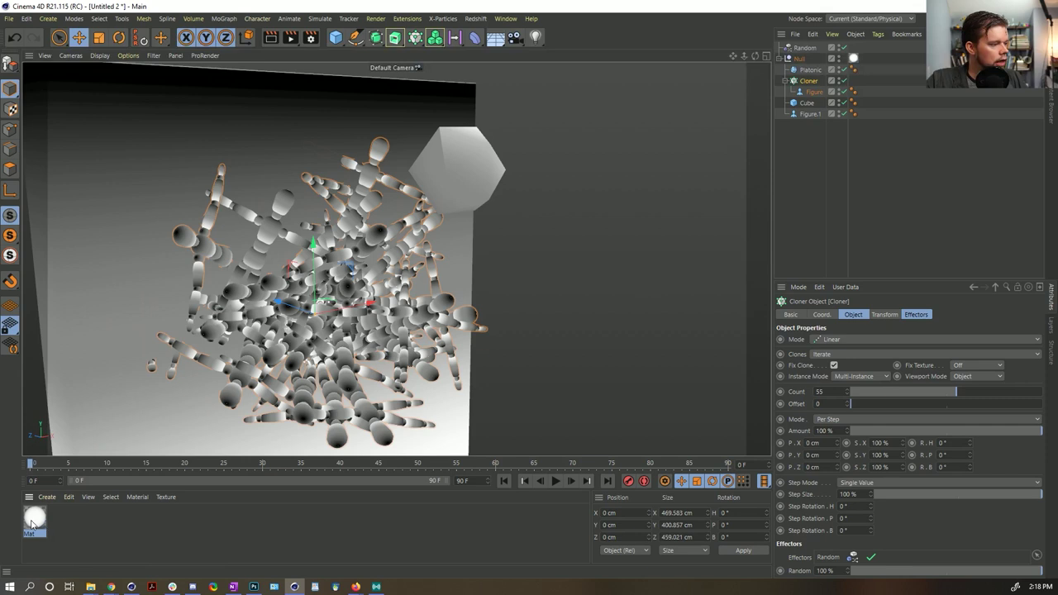
pyautogui.doubleClick(62, 518)
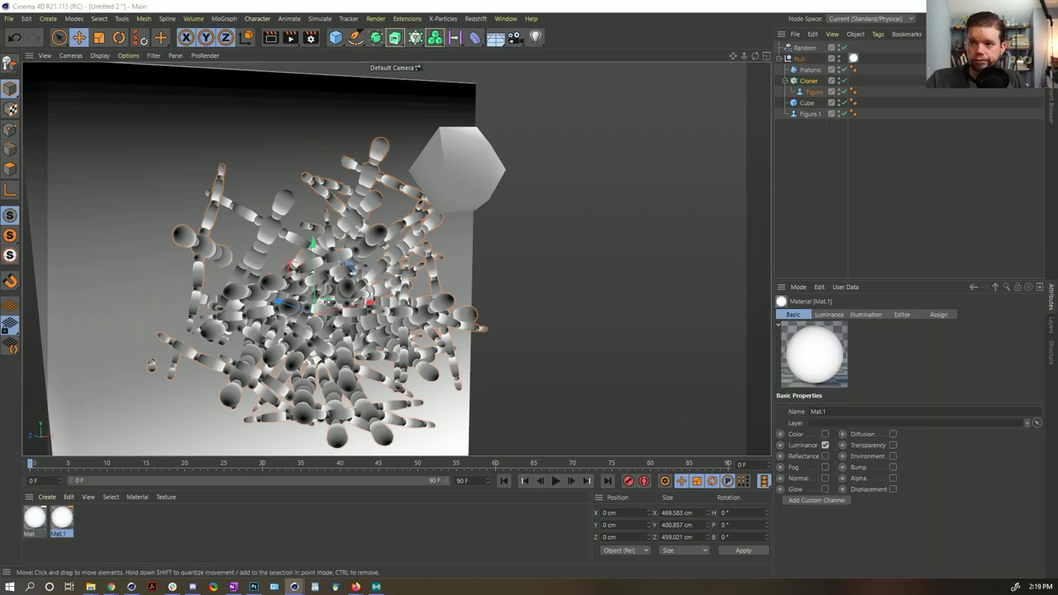
pyautogui.click(295, 208)
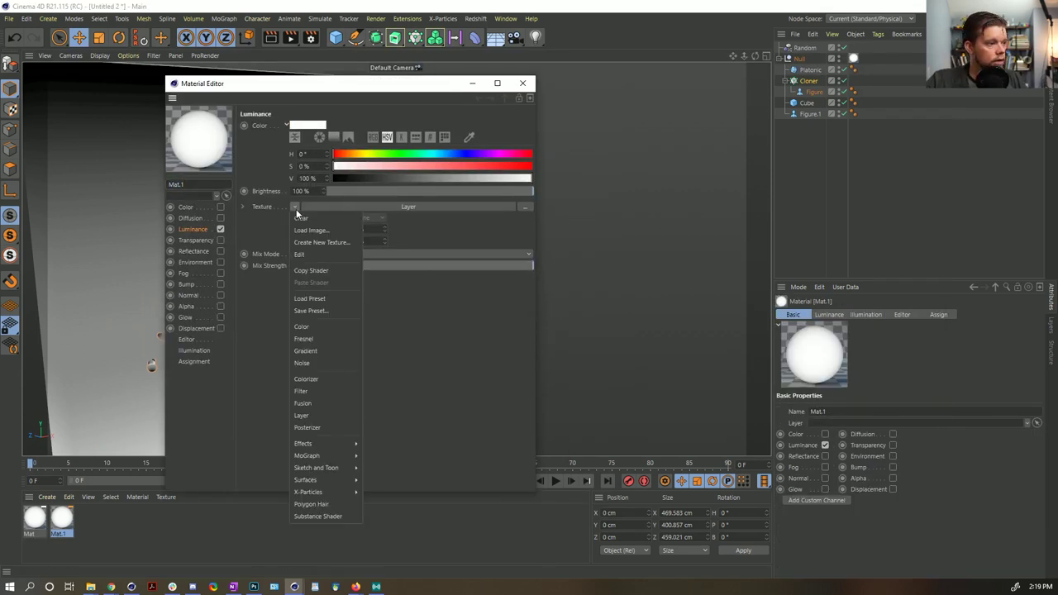
pyautogui.click(336, 351)
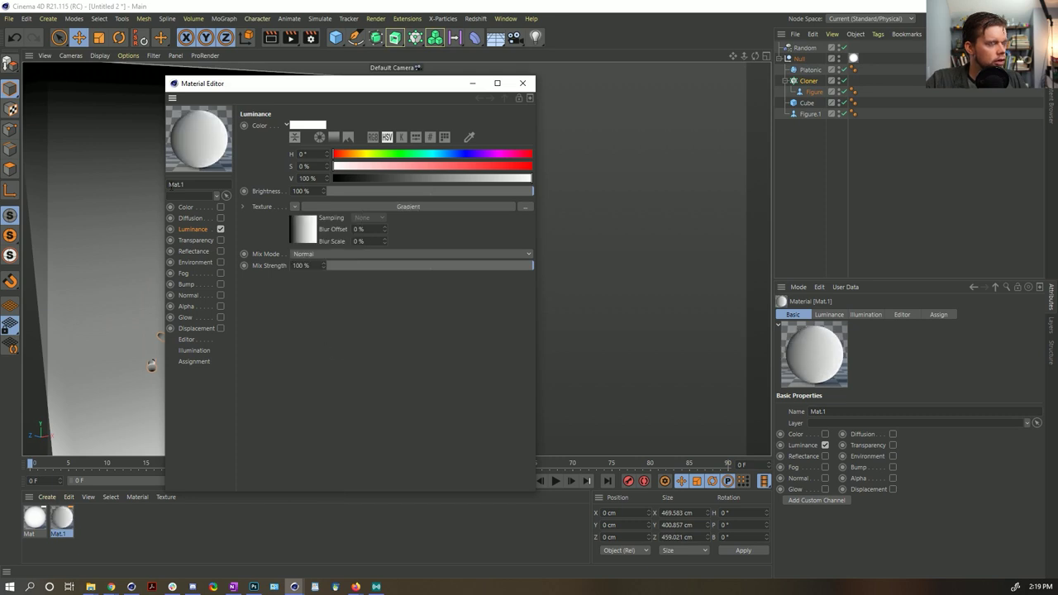
pyautogui.click(313, 226)
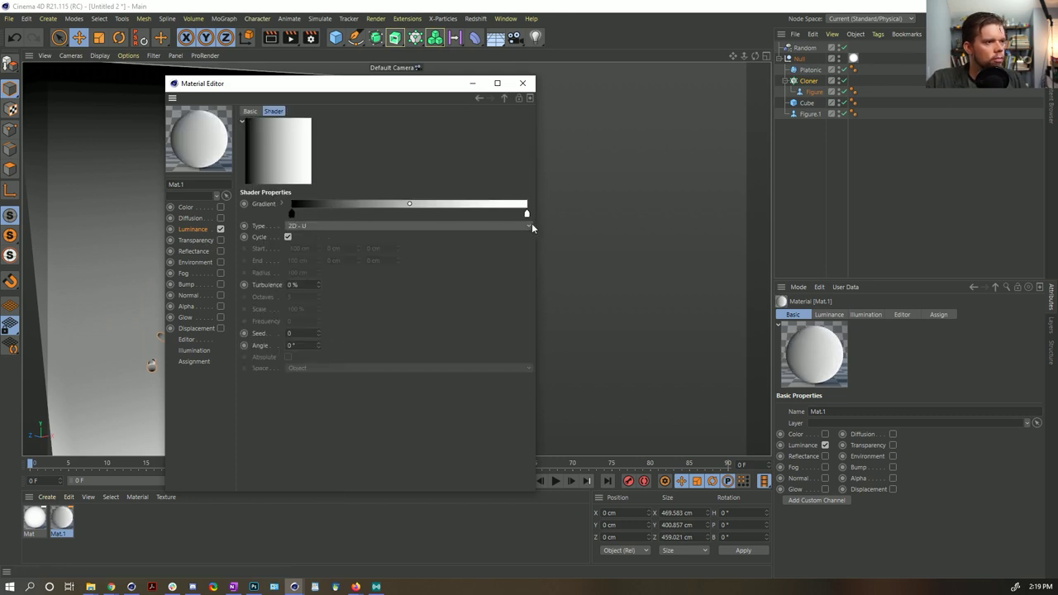
pyautogui.click(522, 83)
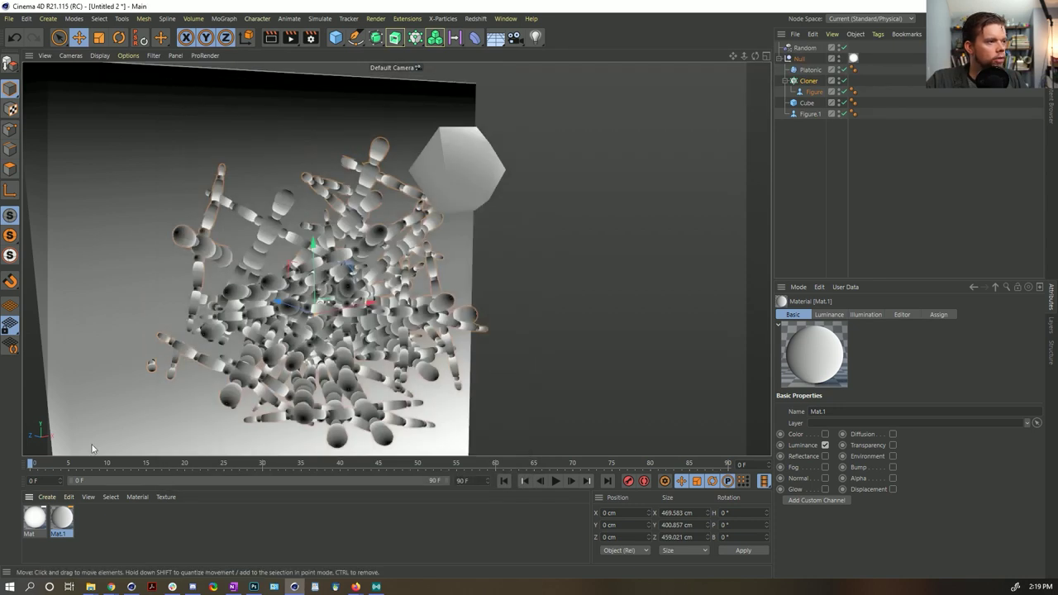
pyautogui.moveTo(64, 536); pyautogui.dragTo(824, 72)
# Set the Projection of the Platonic's Mat.1 texture tag to Flat.
pyautogui.click(822, 71)
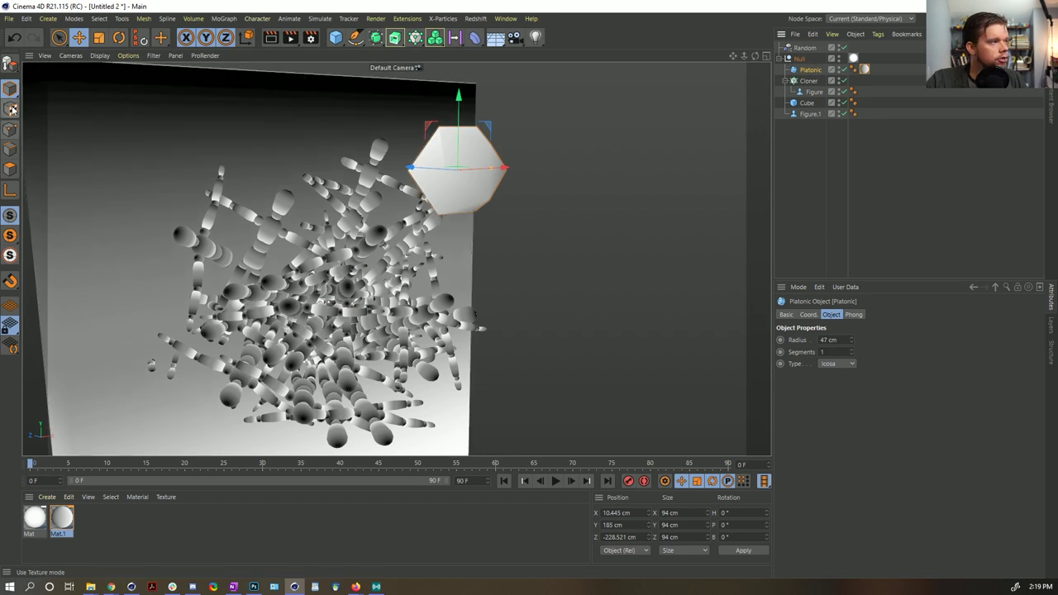
pyautogui.click(808, 316)
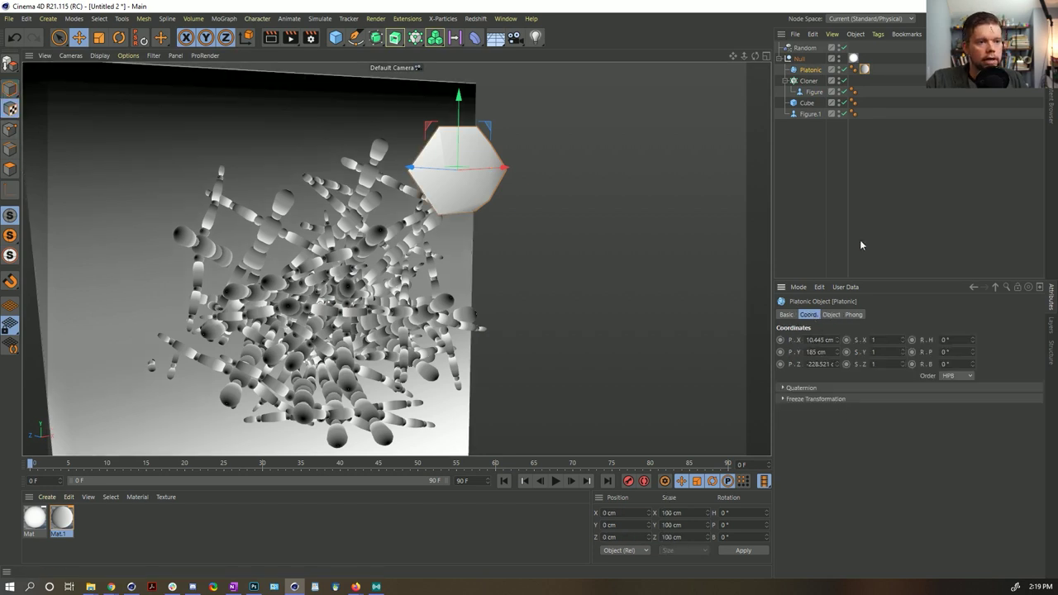
pyautogui.hotkey('ctrl', 'z')
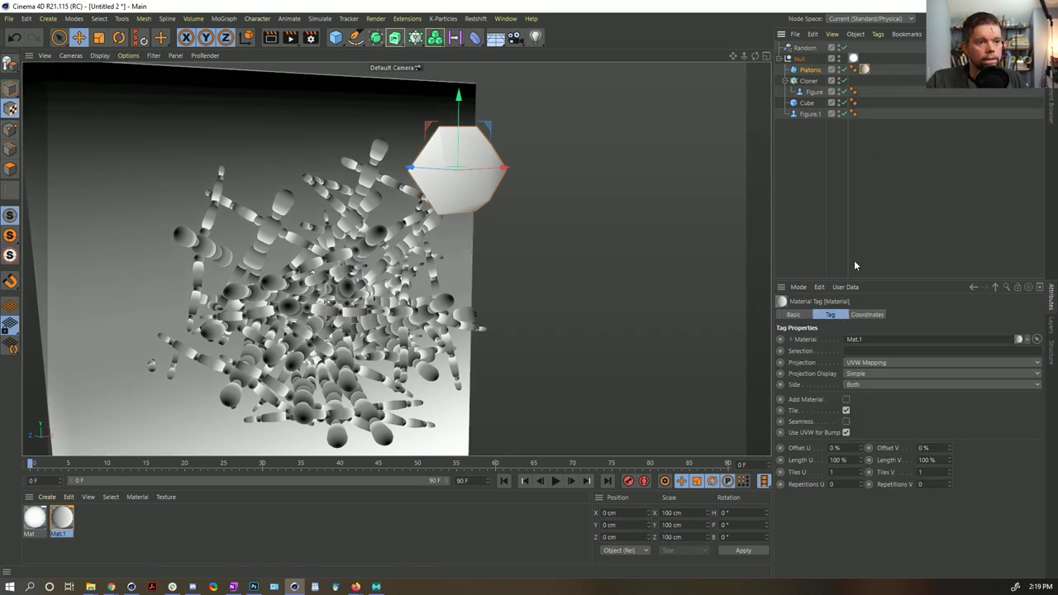
pyautogui.click(863, 368)
pyautogui.click(870, 406)
# Rotate the texture projection to -90° and scale it down to 41.3 cm.
pyautogui.keyDown('alt'); pyautogui.moveTo(397, 188); pyautogui.dragTo(490, 234); pyautogui.keyUp('alt')
pyautogui.press('r')
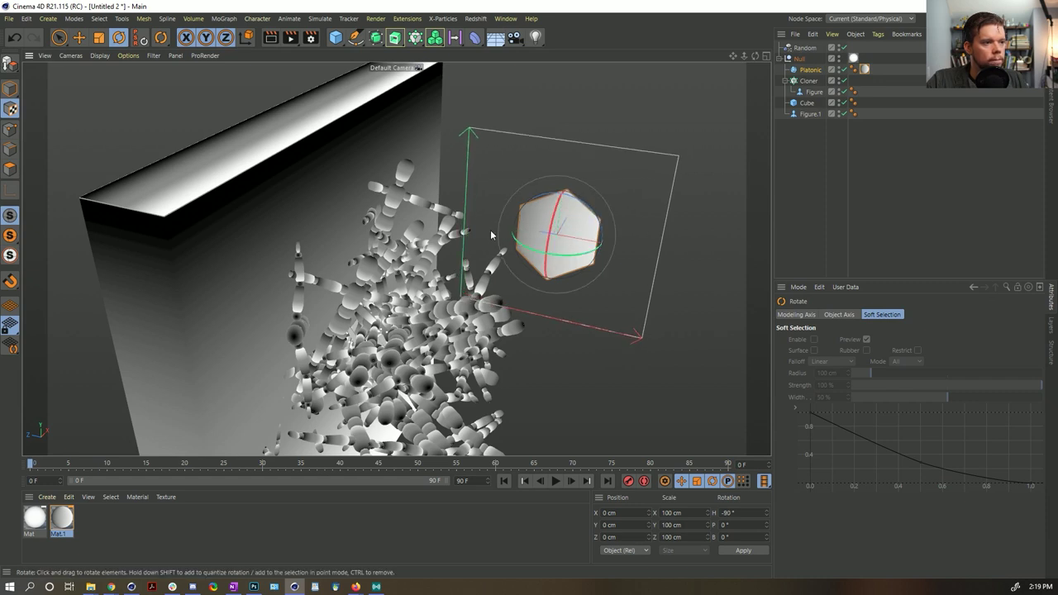
pyautogui.press('t')
pyautogui.moveTo(666, 186); pyautogui.dragTo(482, 237)
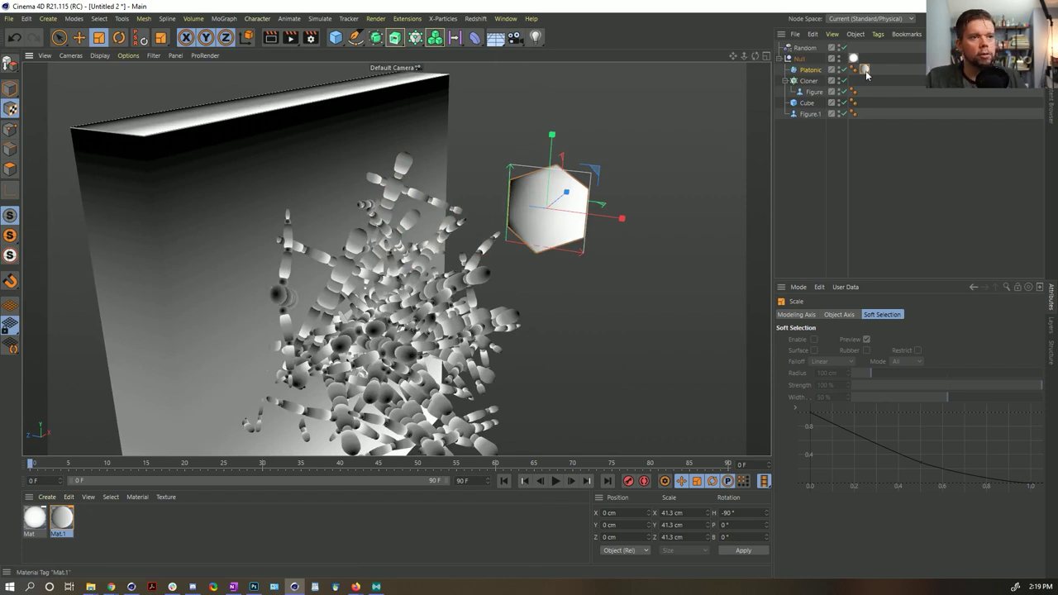
# Copy the Mat.1 tag onto the Cloner and enlarge its texture projection on the clones.
pyautogui.moveTo(865, 71); pyautogui.dragTo(856, 80)
pyautogui.keyDown('alt'); pyautogui.moveTo(661, 210); pyautogui.dragTo(541, 234); pyautogui.keyUp('alt')
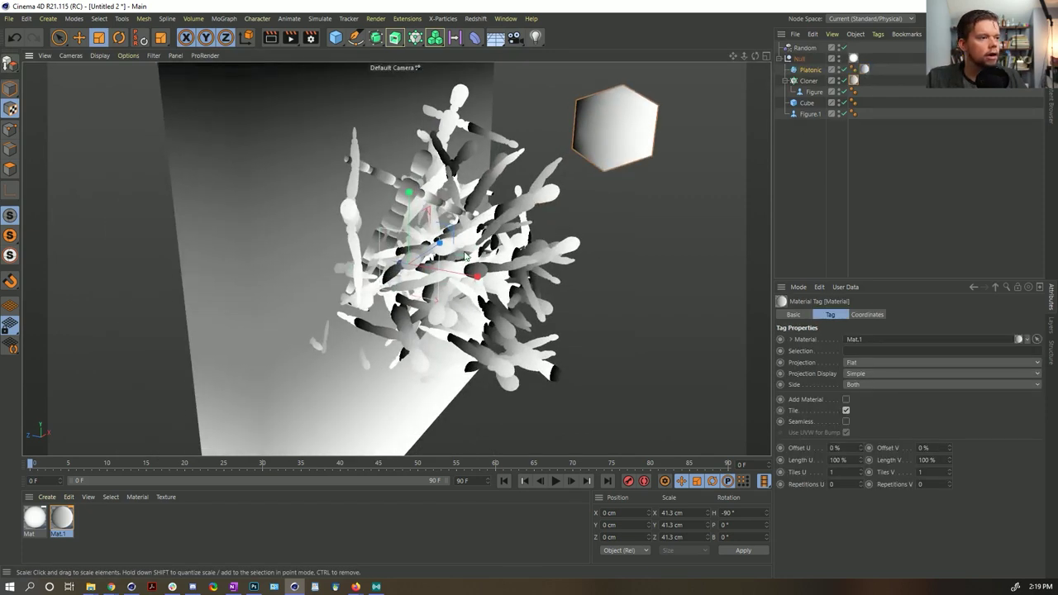
pyautogui.moveTo(465, 256)
pyautogui.mouseDown()
pyautogui.moveTo(625, 229)
pyautogui.moveTo(602, 300)
pyautogui.moveTo(382, 306)
pyautogui.moveTo(628, 248)
pyautogui.moveTo(438, 295)
pyautogui.moveTo(355, 273)
pyautogui.moveTo(449, 271)
pyautogui.moveTo(331, 306)
pyautogui.mouseUp()
pyautogui.press('e')
pyautogui.press('t')
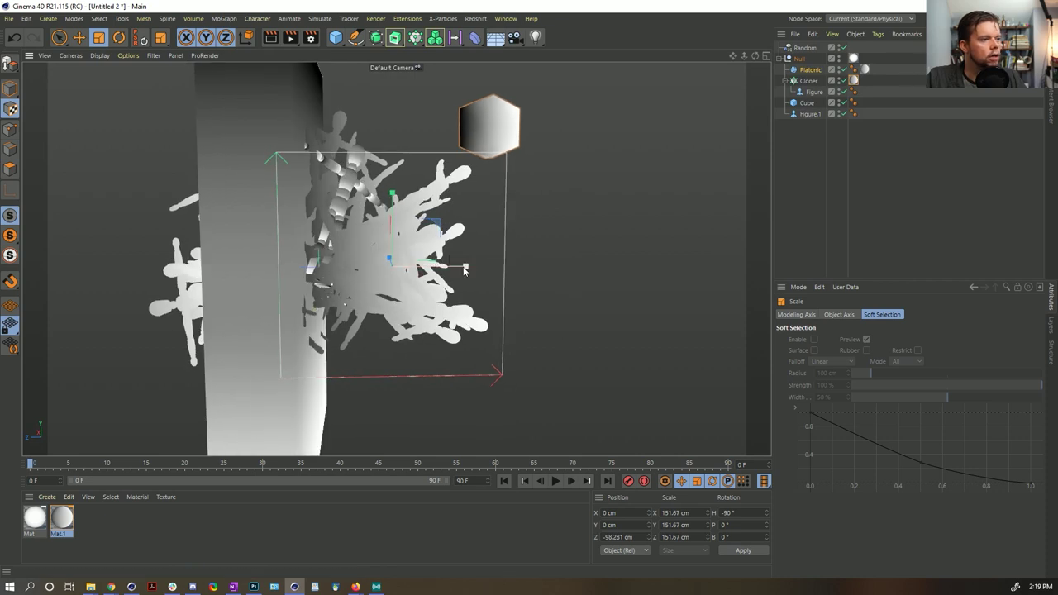
pyautogui.press('e')
pyautogui.keyDown('alt'); pyautogui.moveTo(465, 270); pyautogui.dragTo(588, 202); pyautogui.keyUp('alt')
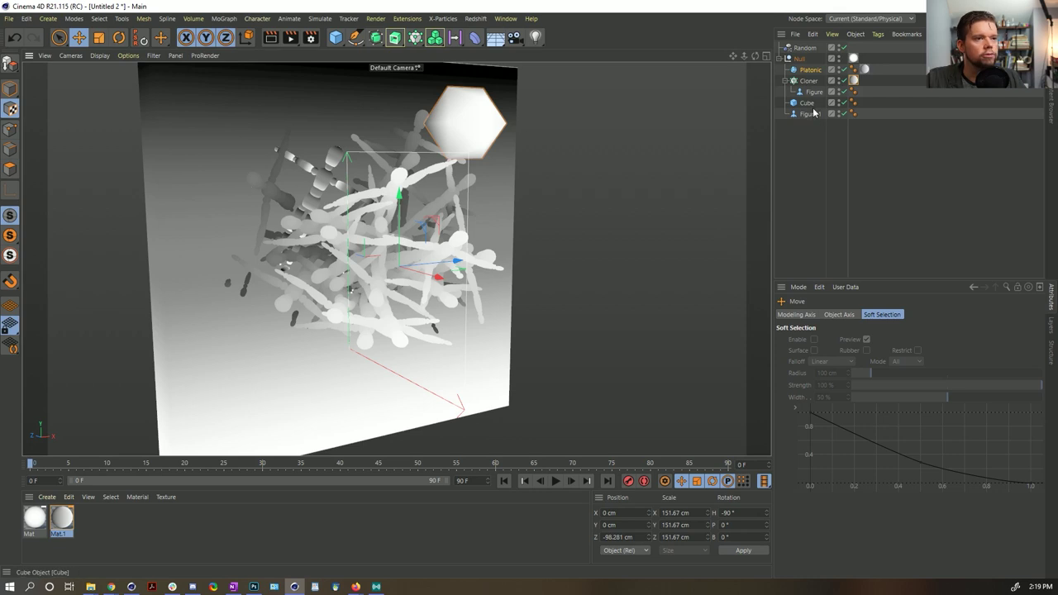
# Copy Mat.1 onto Figure.1 and move Figure.1 out of the cluster to the right.
pyautogui.keyDown('ctrl'); pyautogui.moveTo(853, 81); pyautogui.dragTo(863, 115); pyautogui.keyUp('ctrl')
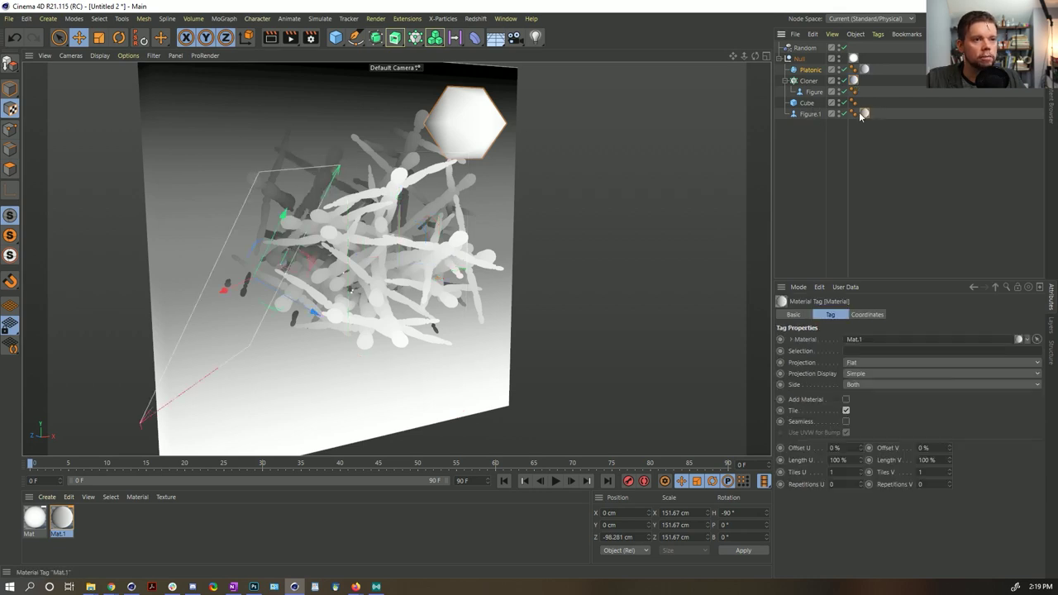
pyautogui.click(810, 114)
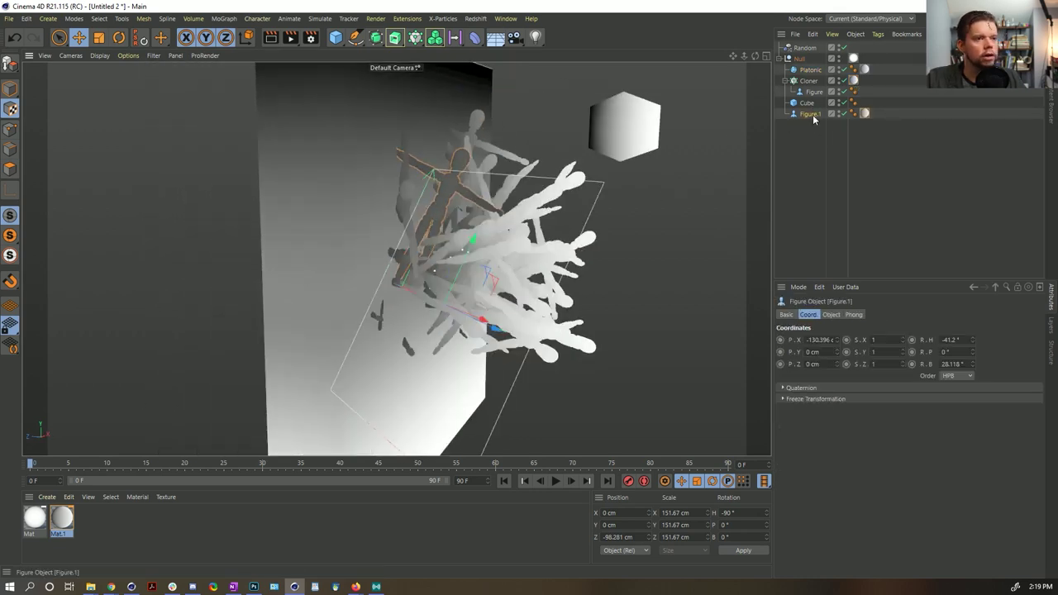
pyautogui.keyDown('alt'); pyautogui.moveTo(535, 251); pyautogui.dragTo(744, 141); pyautogui.keyUp('alt')
pyautogui.press('e')
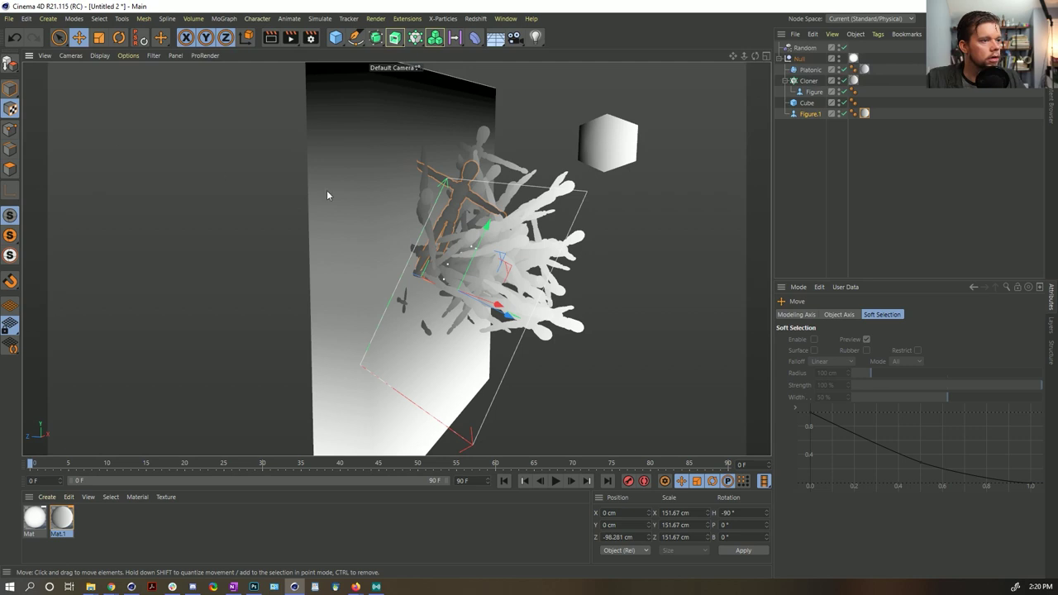
pyautogui.moveTo(330, 272); pyautogui.dragTo(623, 248)
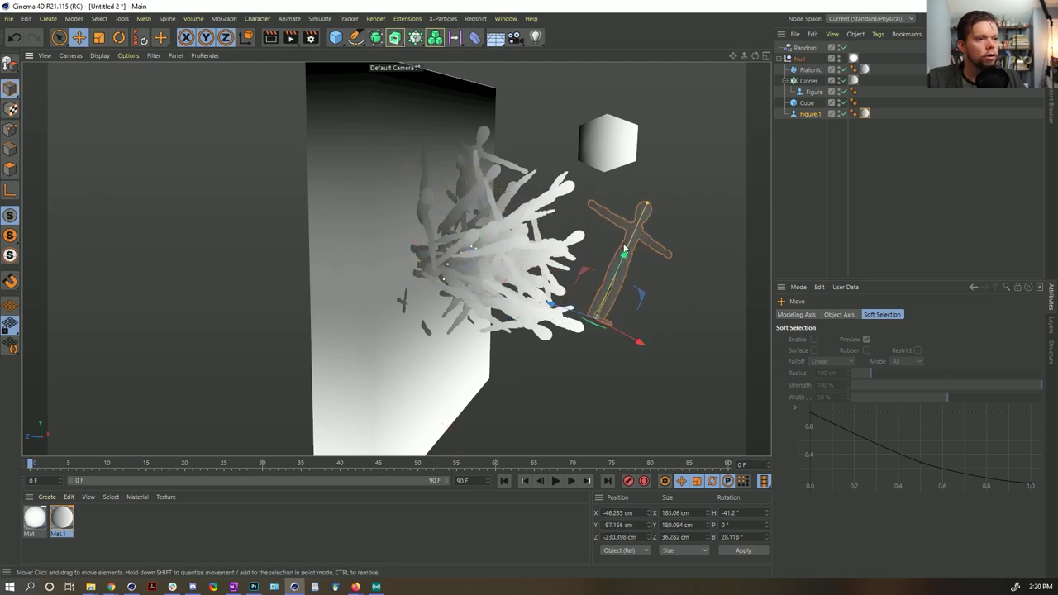
pyautogui.click(863, 113)
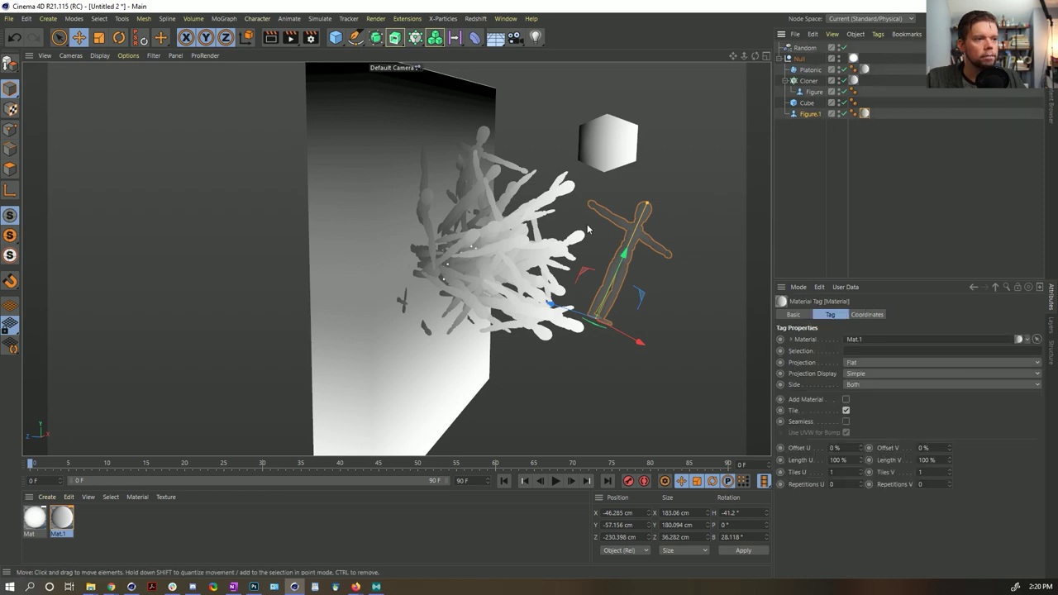
# Group Figure.1 under a new Null and set the Null's H and B rotation to 0.
pyautogui.click(846, 362)
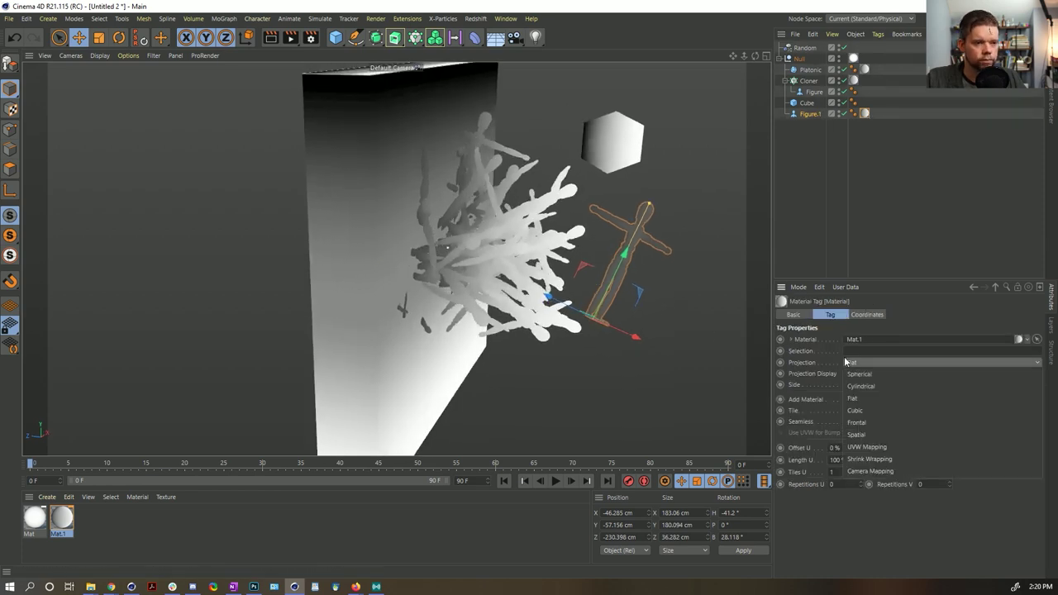
pyautogui.click(833, 356)
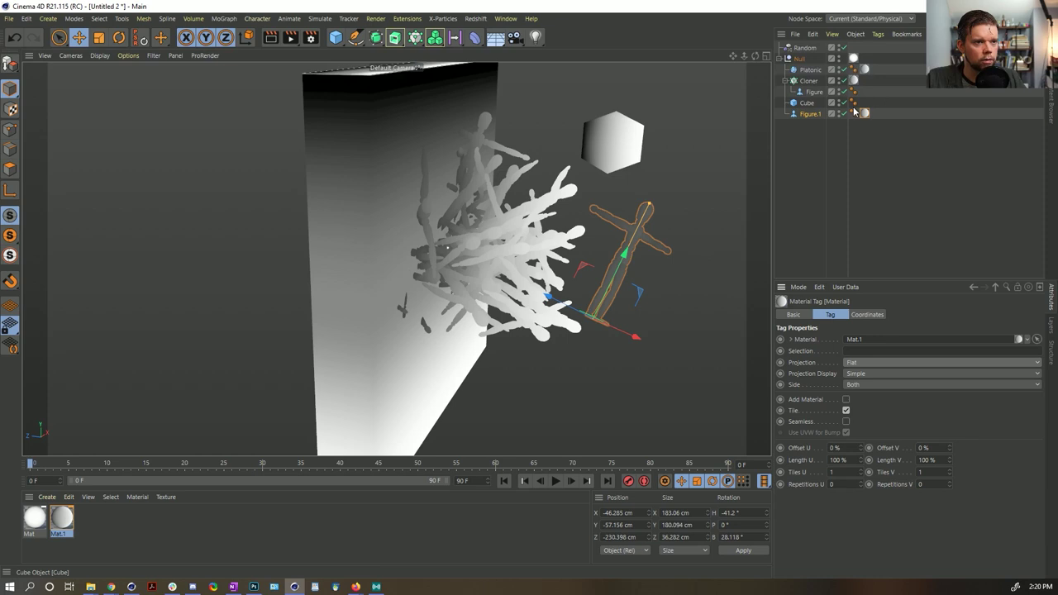
pyautogui.click(811, 115)
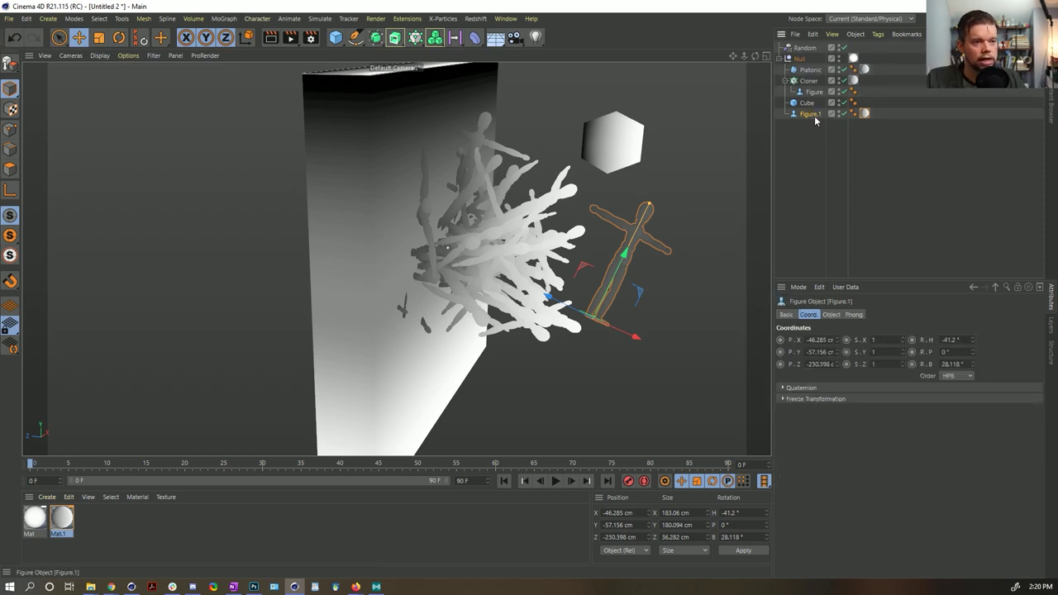
pyautogui.hotkey('alt', 'g')
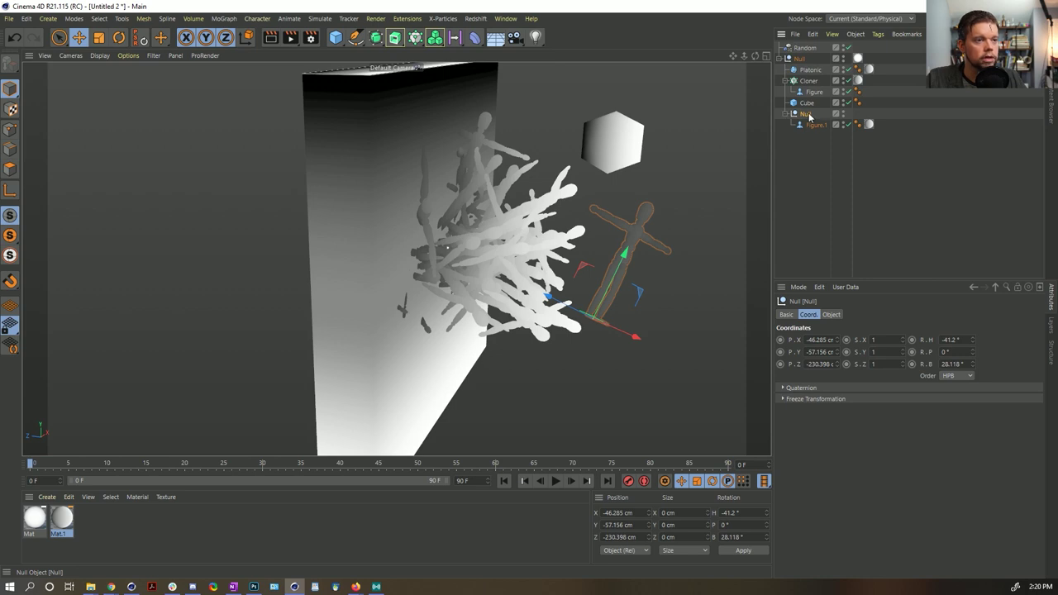
pyautogui.click(10, 189)
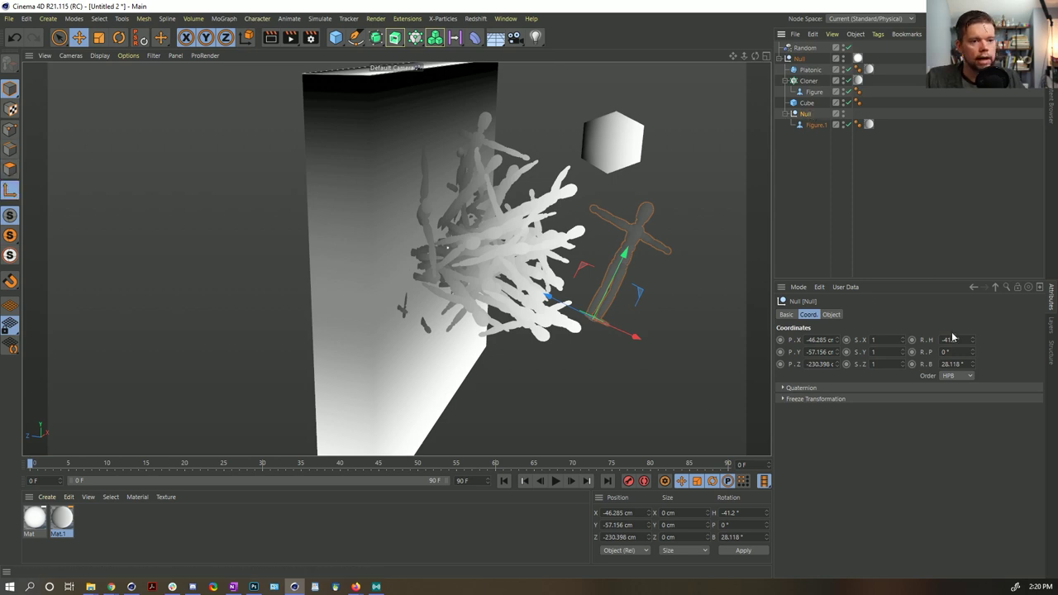
pyautogui.doubleClick(727, 512)
pyautogui.write('0')
pyautogui.doubleClick(727, 536)
pyautogui.write('0')
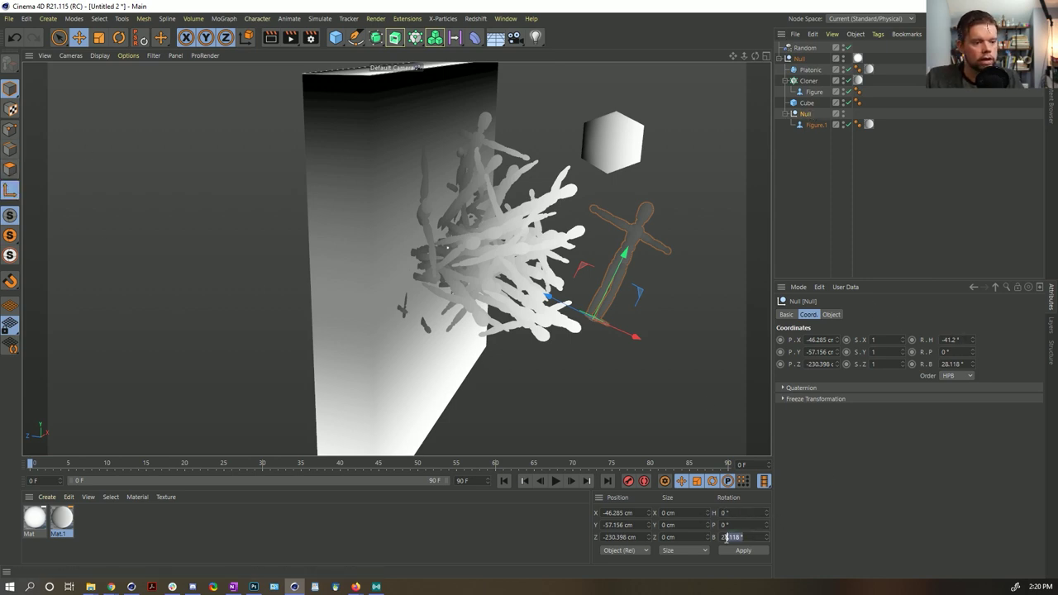
pyautogui.click(738, 550)
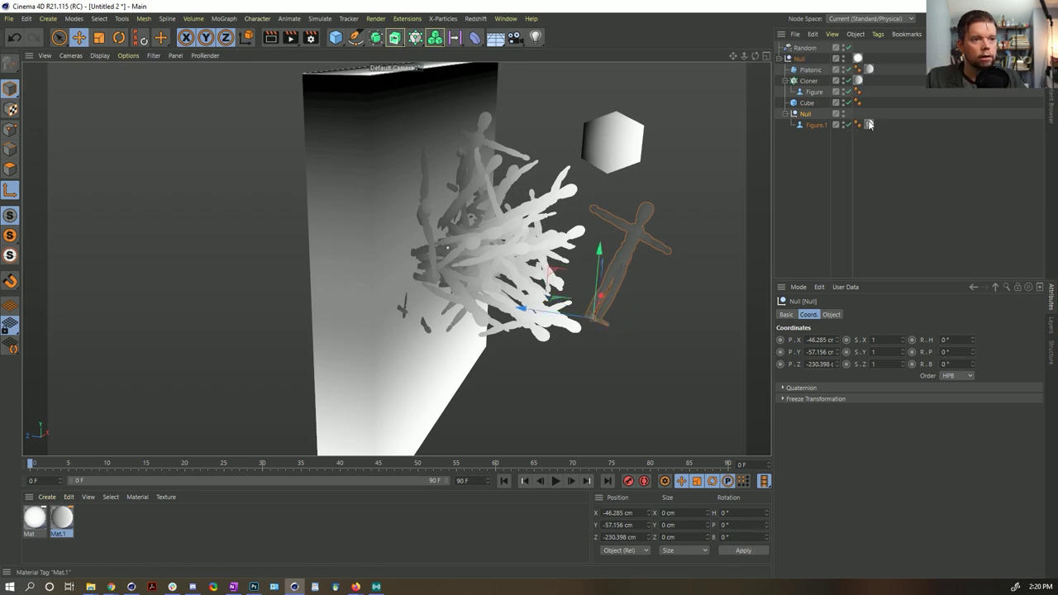
# Move the material tag onto the Null, then raise and shrink its projection to about 62.4 cm.
pyautogui.moveTo(869, 123); pyautogui.dragTo(859, 115)
pyautogui.click(9, 108)
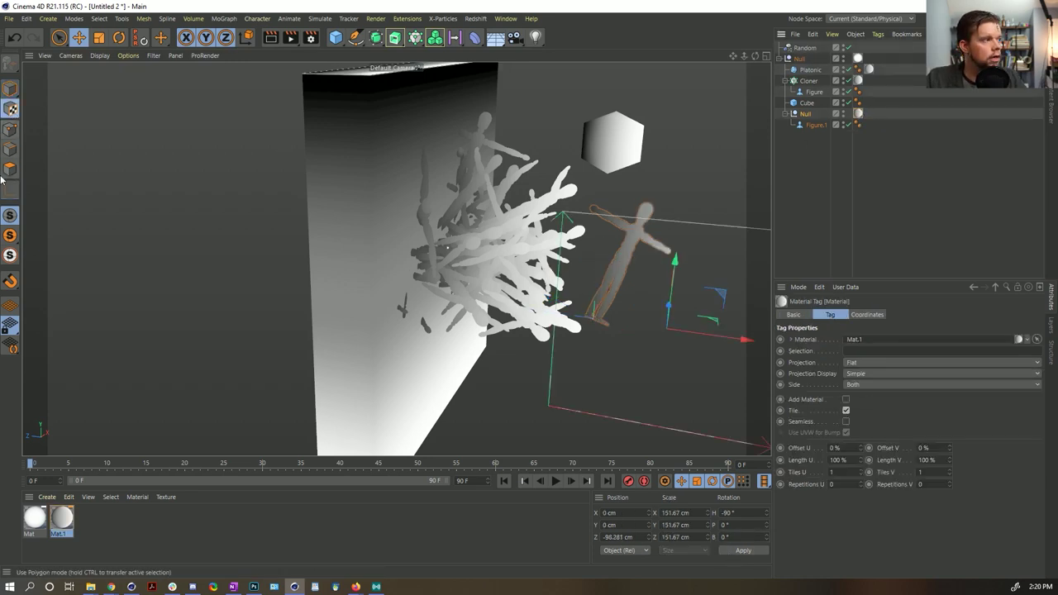
pyautogui.keyDown('alt'); pyautogui.moveTo(644, 277); pyautogui.dragTo(628, 285); pyautogui.keyUp('alt')
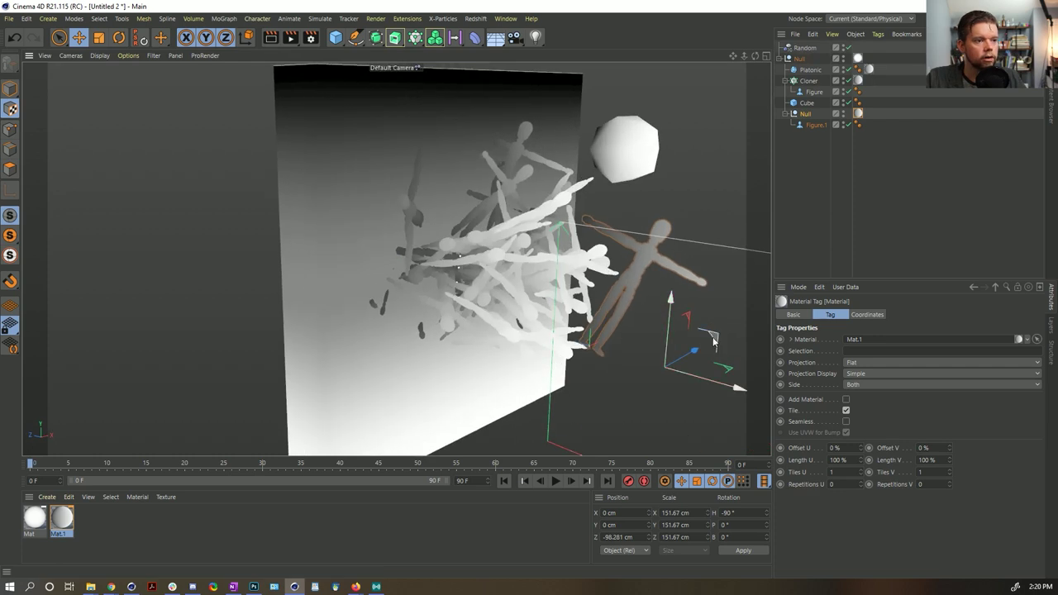
pyautogui.moveTo(682, 352); pyautogui.dragTo(525, 286)
pyautogui.press('t')
pyautogui.moveTo(722, 303); pyautogui.dragTo(673, 249)
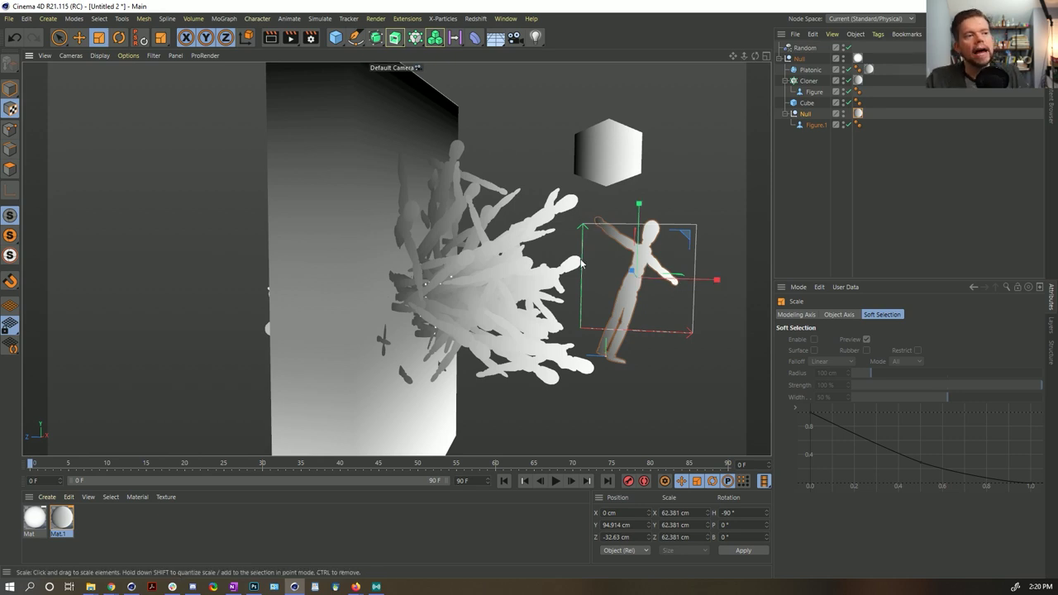
pyautogui.keyDown('alt'); pyautogui.moveTo(582, 263); pyautogui.dragTo(401, 261); pyautogui.keyUp('alt')
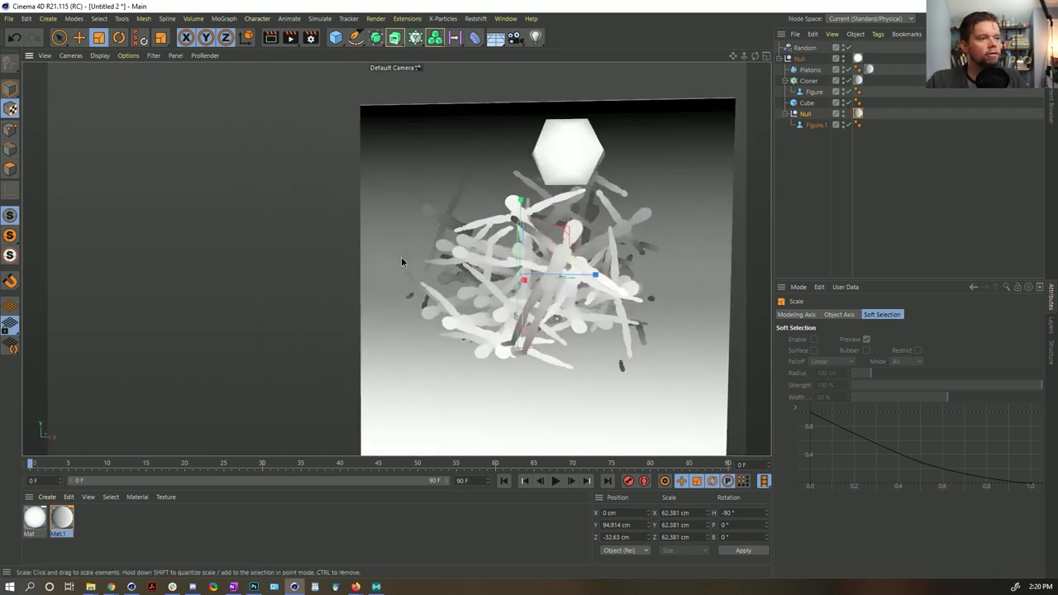
pyautogui.click(818, 190)
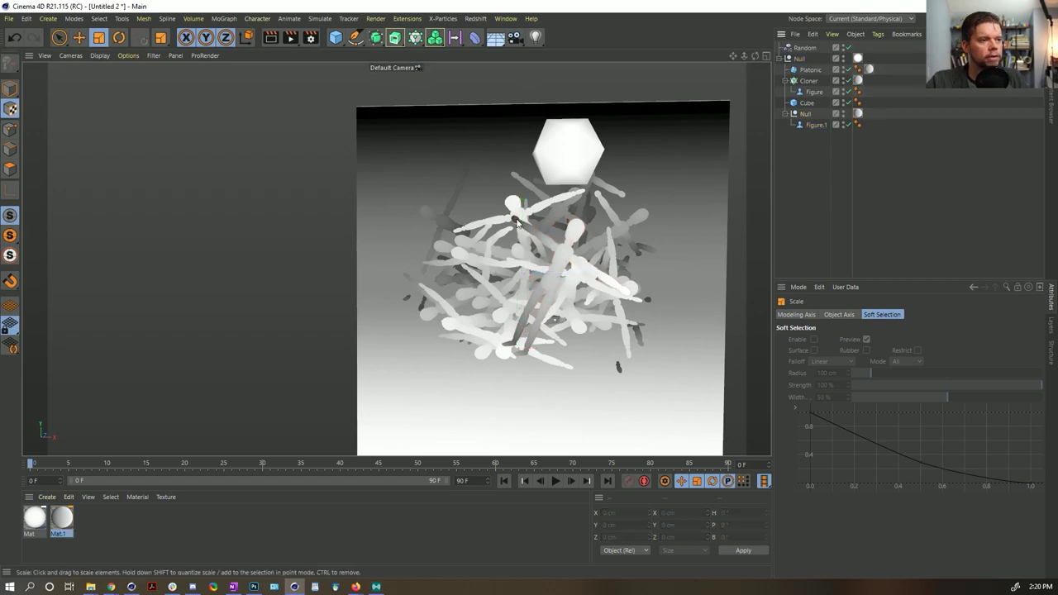
pyautogui.keyDown('alt'); pyautogui.moveTo(527, 228); pyautogui.dragTo(541, 237); pyautogui.keyUp('alt')
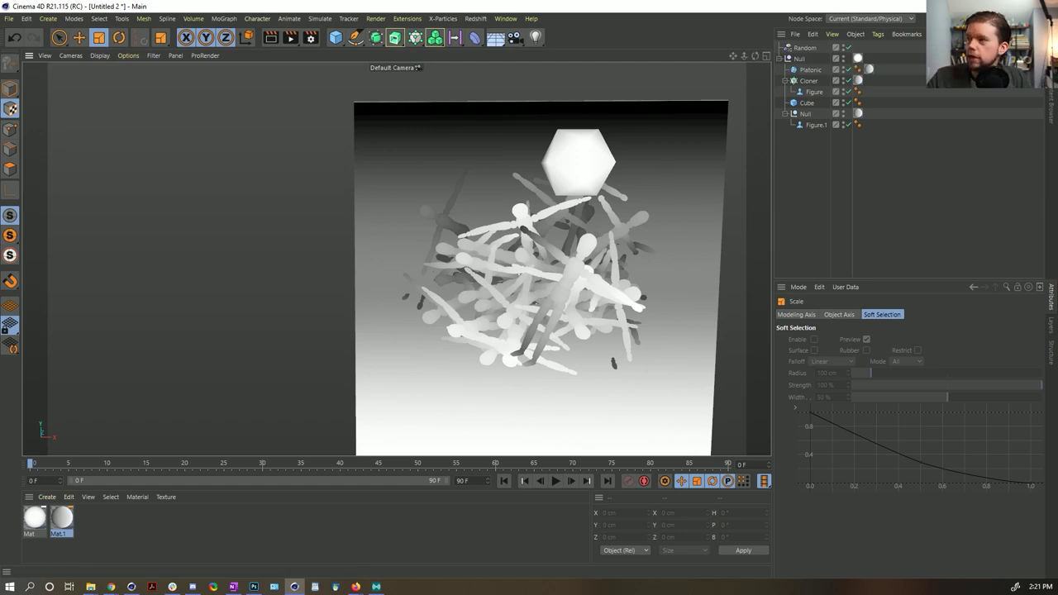
pyautogui.hotkey('alt', 'Tab')
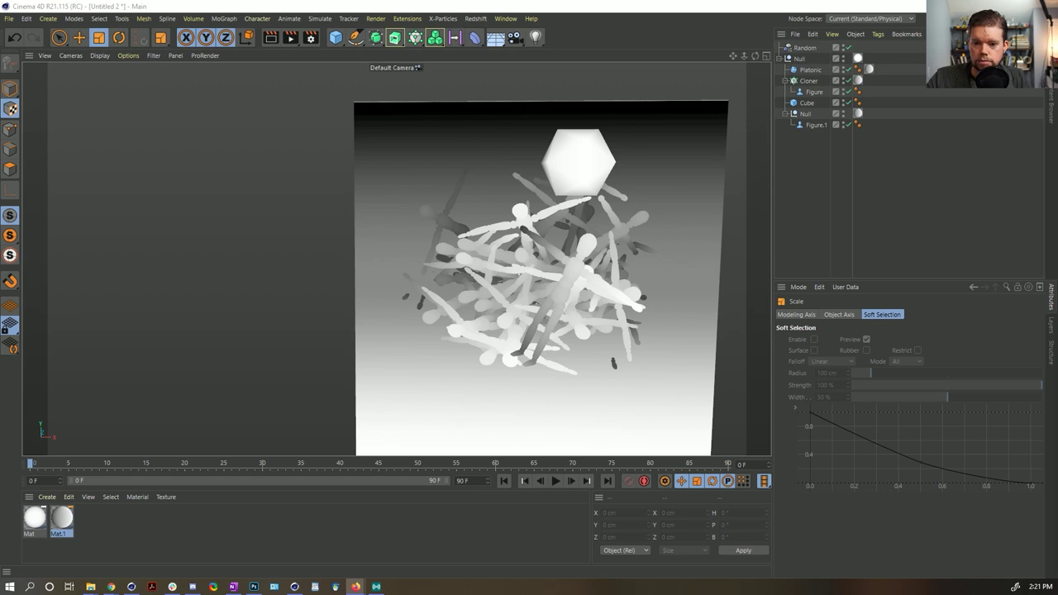
pyautogui.hotkey('alt', 'Tab')
pyautogui.keyDown('alt'); pyautogui.moveTo(562, 223); pyautogui.dragTo(523, 252); pyautogui.keyUp('alt')
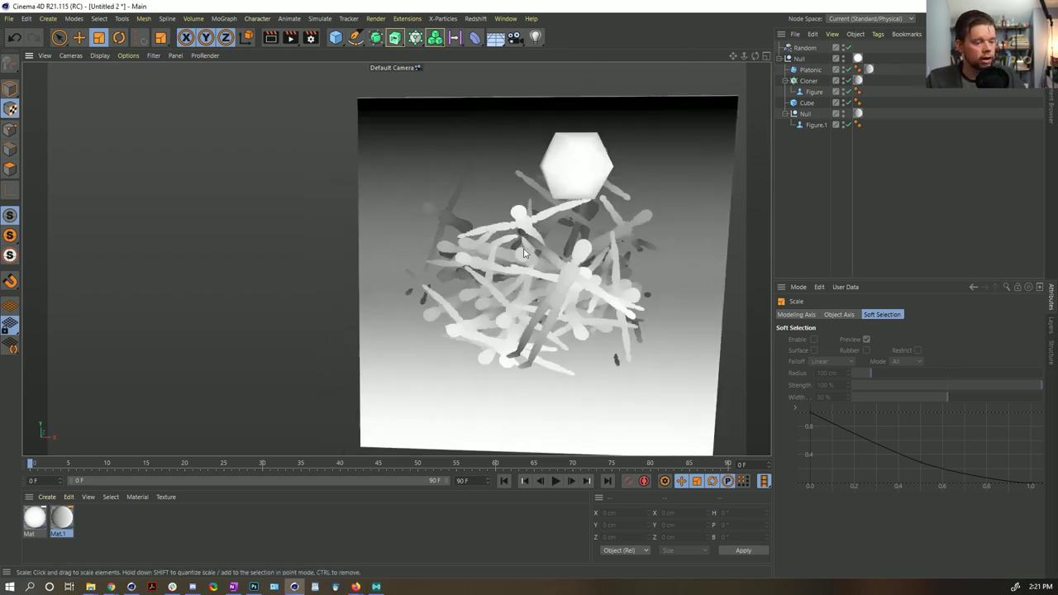
pyautogui.hotkey('ctrl', 's')
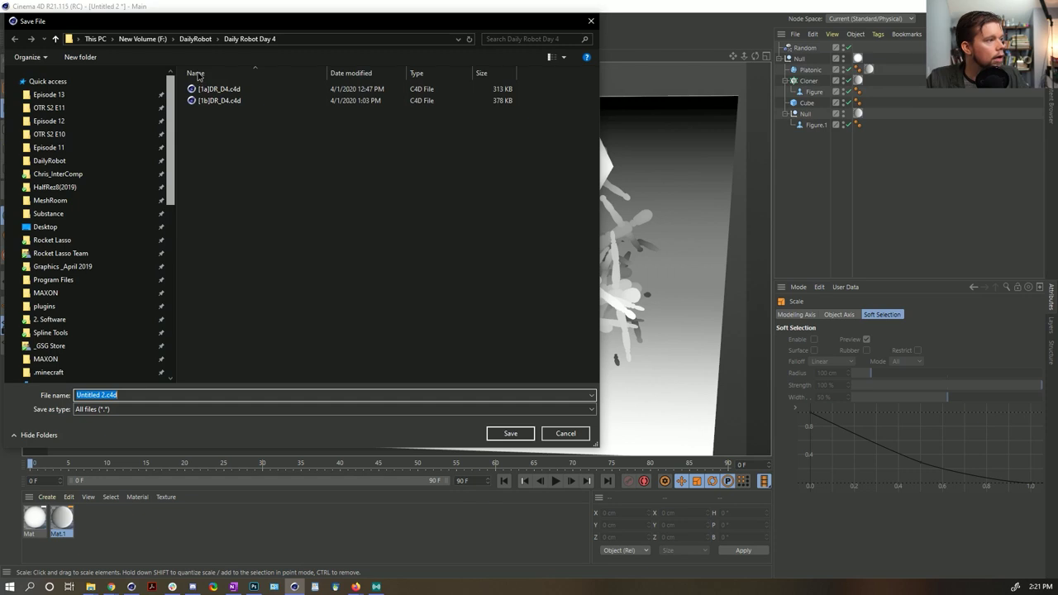
# Save the scene as [1a]Depth in Episode 13's SceneFiles folder.
pyautogui.click(117, 97)
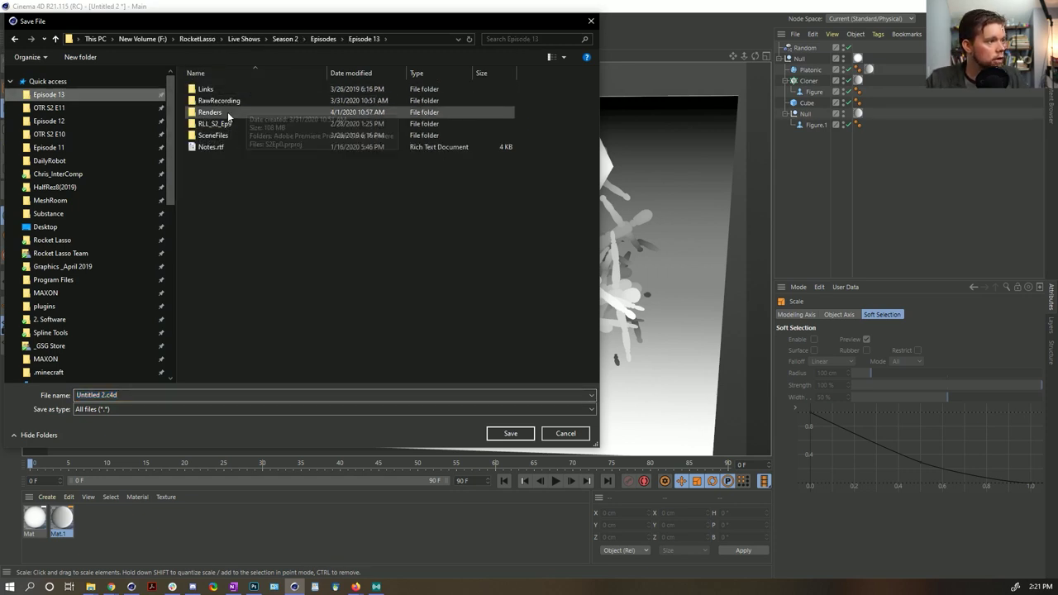
pyautogui.click(217, 136)
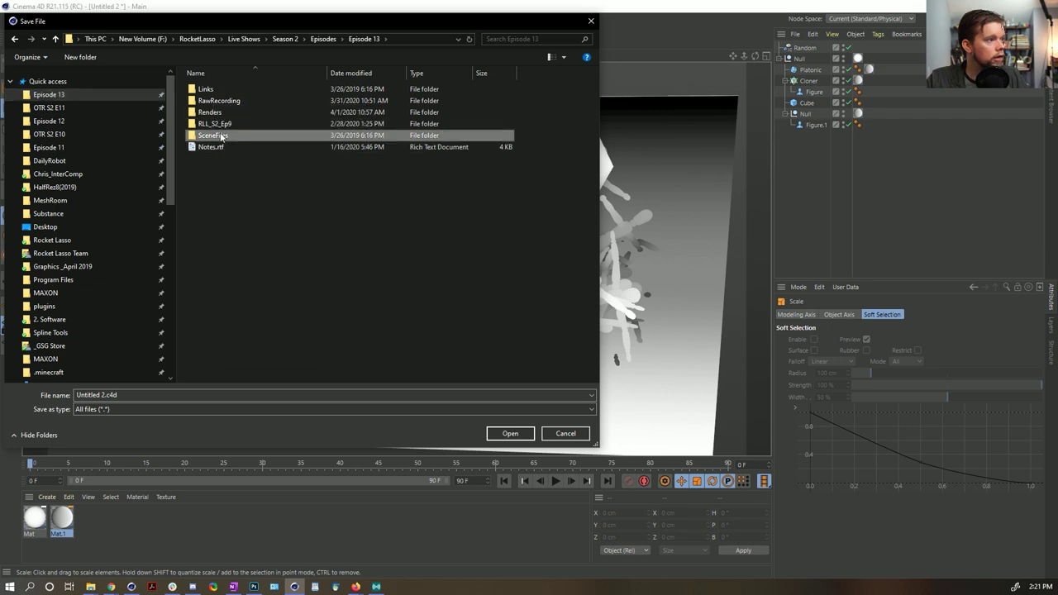
pyautogui.doubleClick(222, 136)
pyautogui.press('Tab')
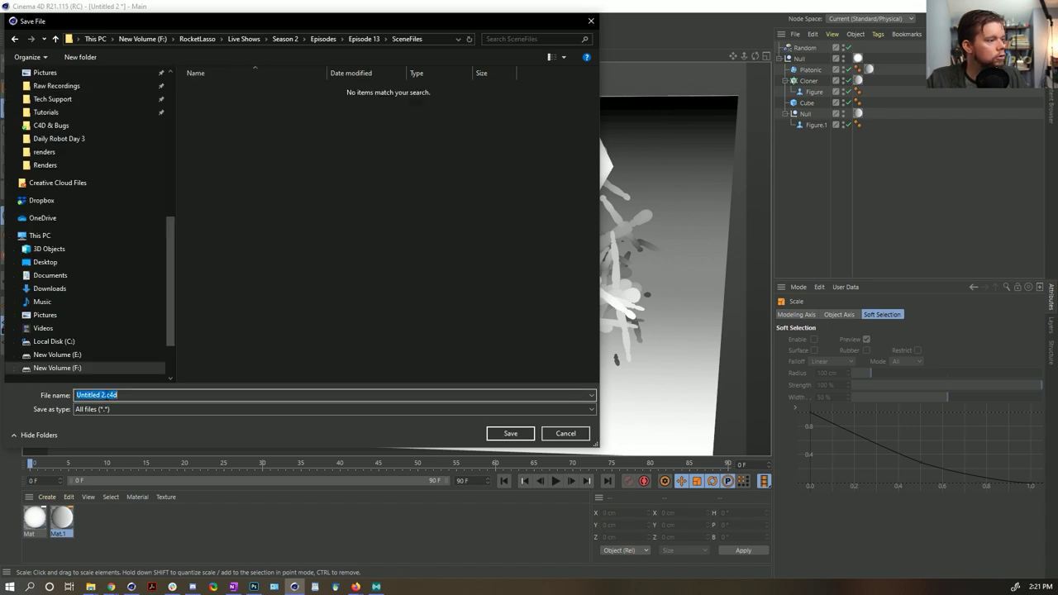
pyautogui.write('11a')
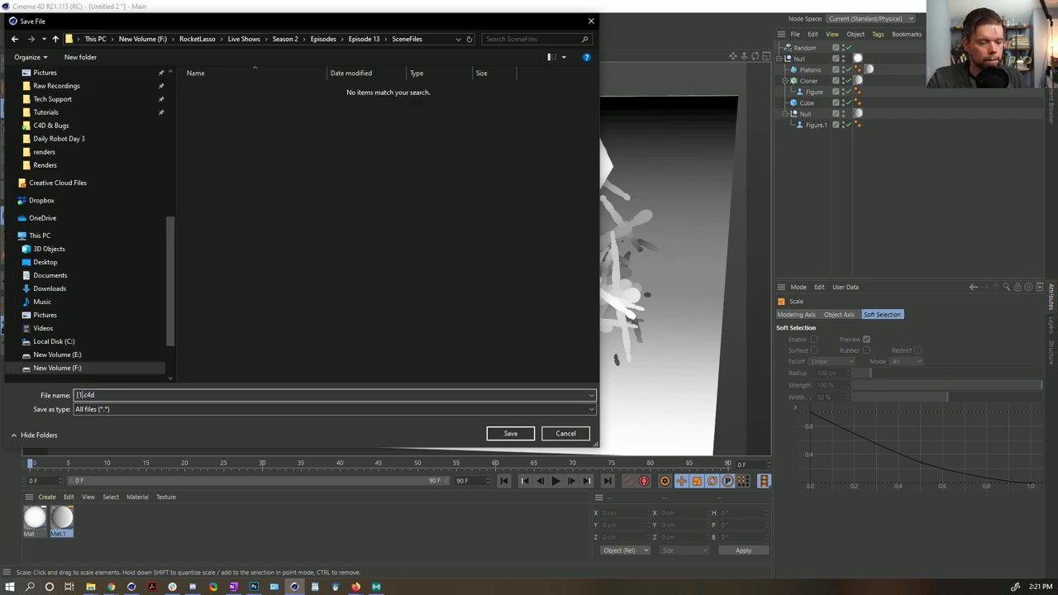
pyautogui.write('Depth')
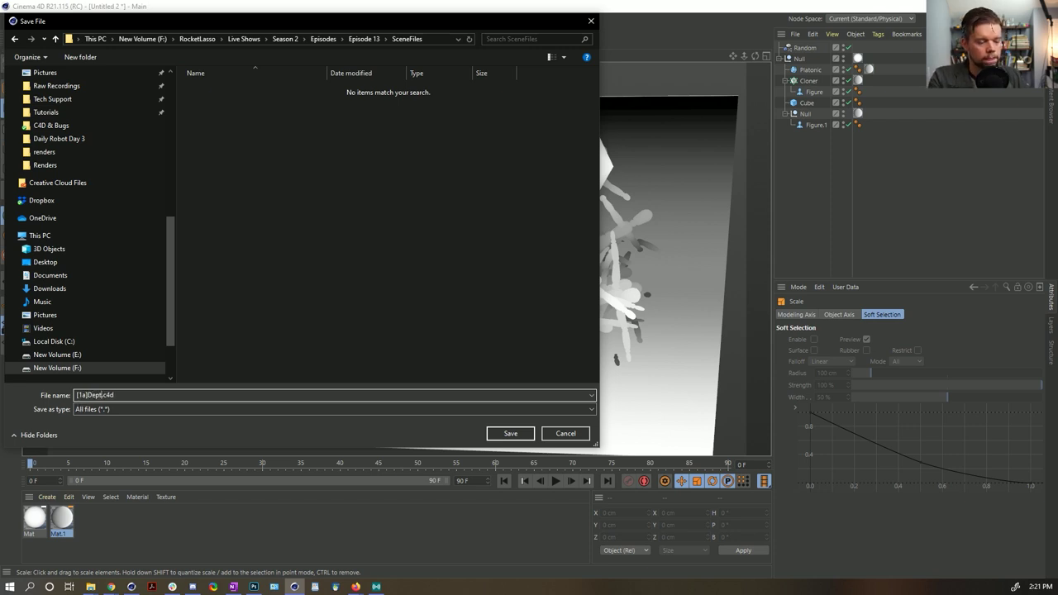
pyautogui.press('Return')
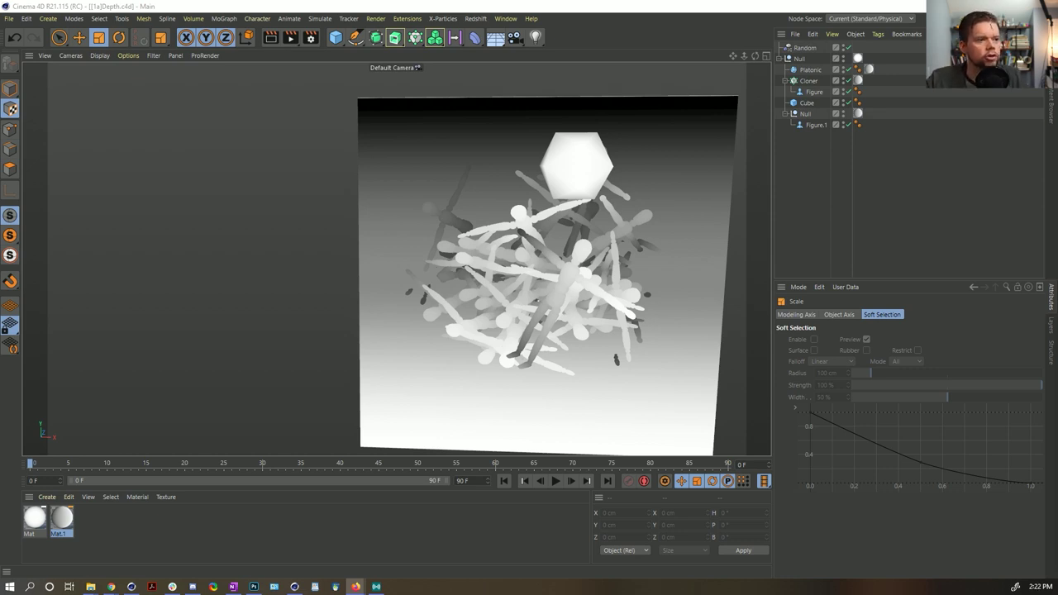
# Drag the Platonic out of the Null to the top level of the Object Manager hierarchy.
pyautogui.keyDown('alt'); pyautogui.moveTo(548, 273); pyautogui.dragTo(541, 239); pyautogui.keyUp('alt')
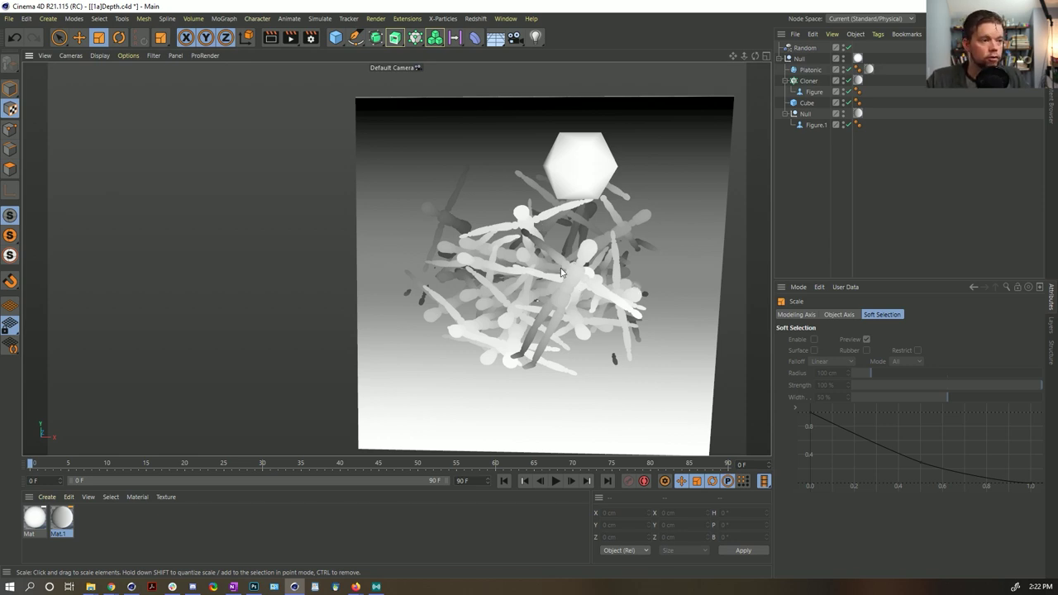
pyautogui.keyDown('alt'); pyautogui.moveTo(530, 273); pyautogui.dragTo(568, 253); pyautogui.keyUp('alt')
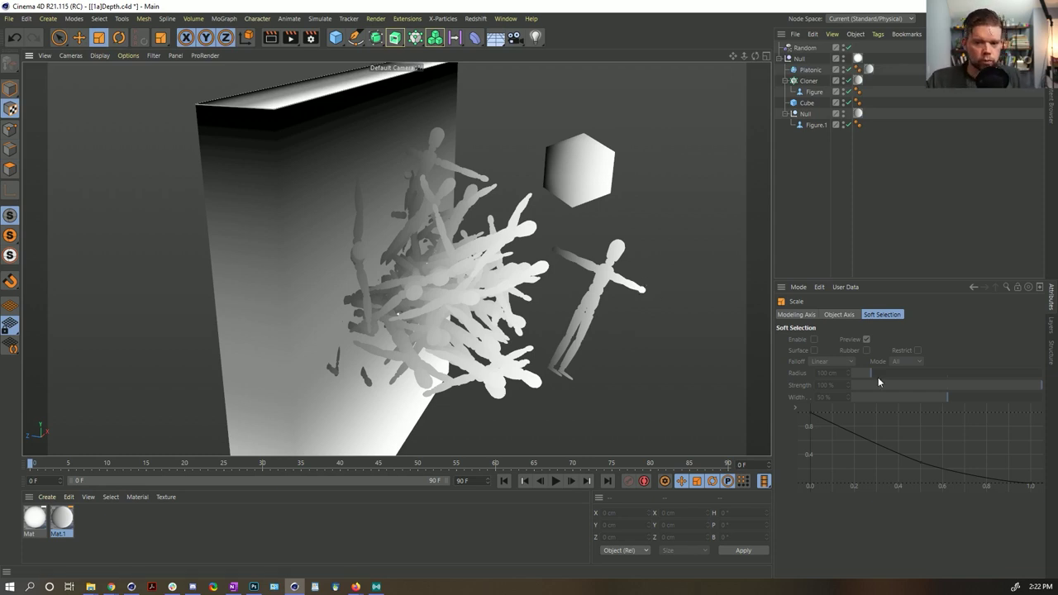
pyautogui.keyDown('alt'); pyautogui.moveTo(573, 277); pyautogui.dragTo(354, 252); pyautogui.keyUp('alt')
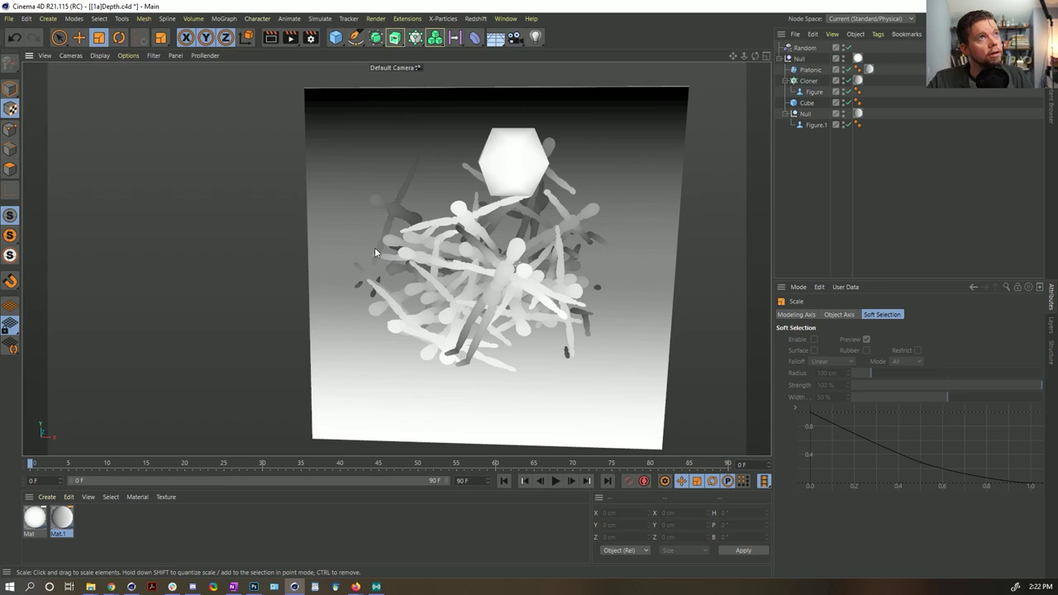
pyautogui.moveTo(466, 266)
pyautogui.keyDown('alt'); pyautogui.mouseDown()
pyautogui.moveTo(502, 256)
pyautogui.moveTo(496, 265)
pyautogui.moveTo(475, 249)
pyautogui.mouseUp(); pyautogui.keyUp('alt')
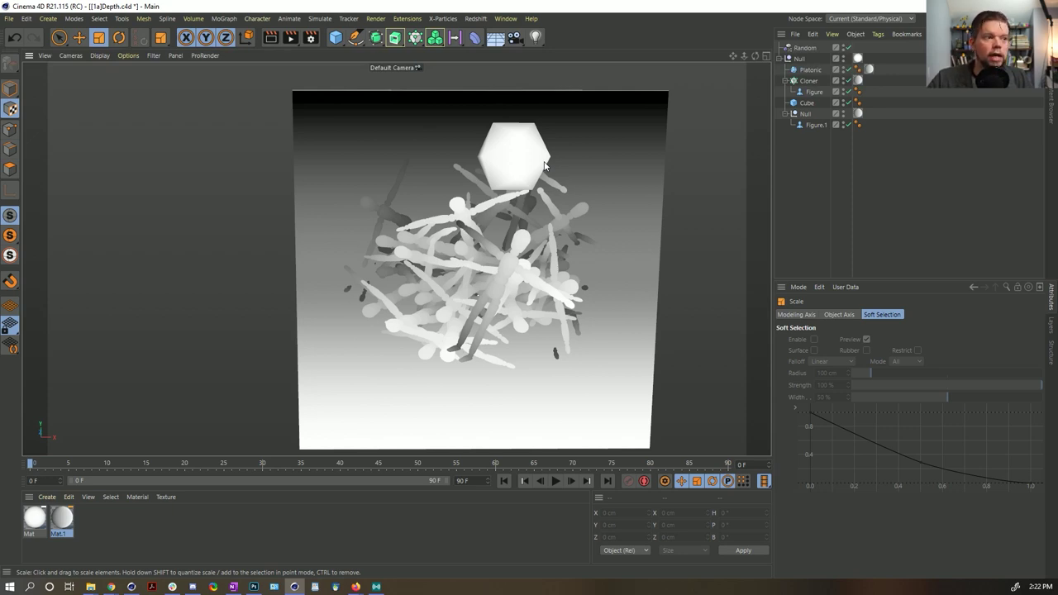
pyautogui.scroll(5, 512, 105)
pyautogui.keyDown('alt'); pyautogui.moveTo(516, 133); pyautogui.dragTo(538, 132); pyautogui.keyUp('alt')
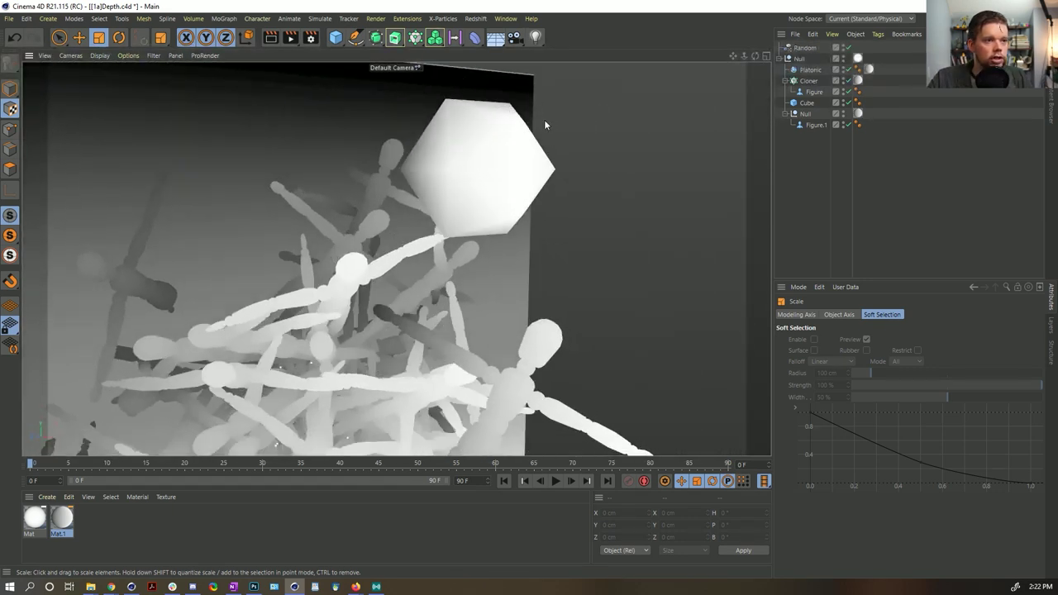
pyautogui.moveTo(809, 69)
pyautogui.mouseDown()
pyautogui.moveTo(821, 130)
pyautogui.moveTo(816, 66)
pyautogui.moveTo(829, 70)
pyautogui.mouseUp()
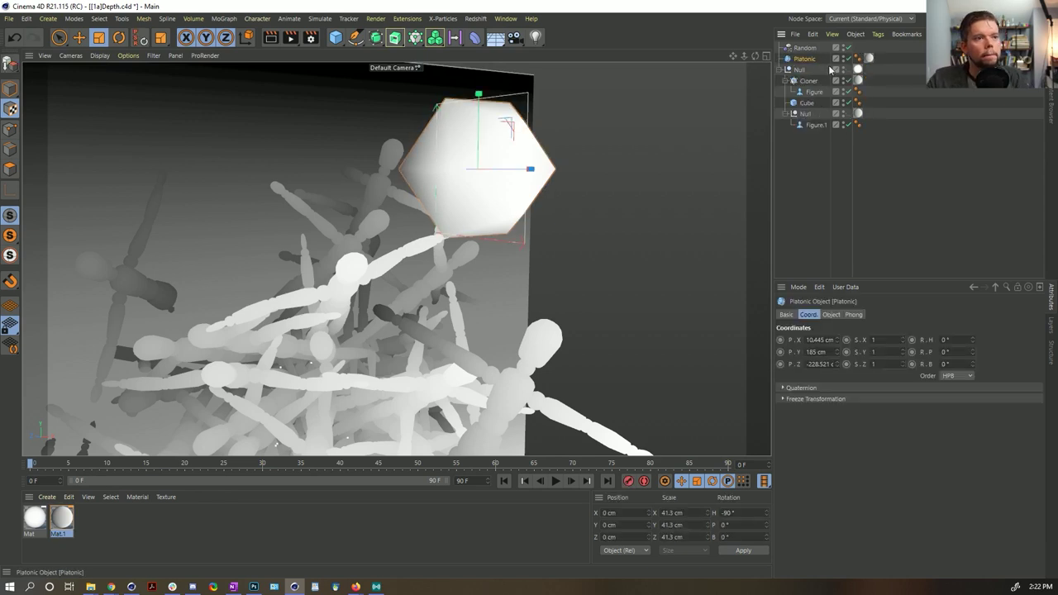
# Undo to restore the Platonic's Mat.1 tag, save Depth.c4d, and start new scene Untitled 4.
pyautogui.click(868, 157)
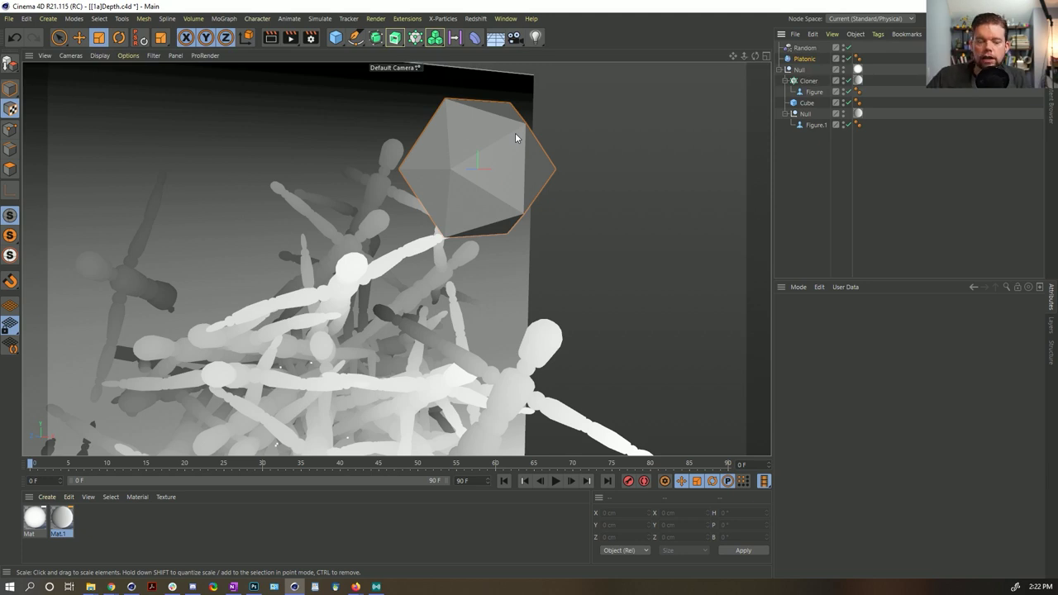
pyautogui.hotkey('ctrl', 'z')
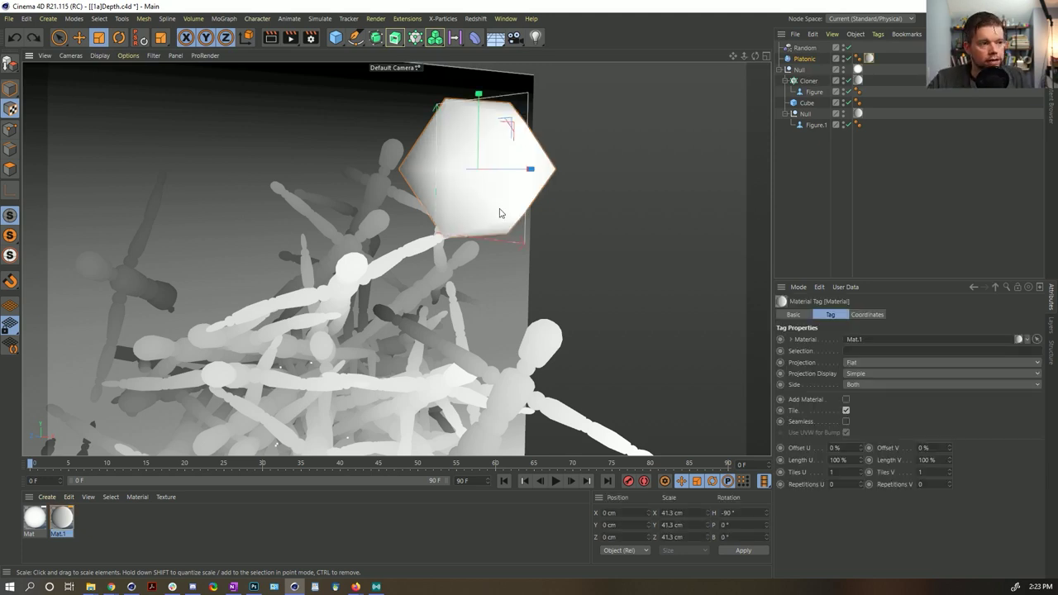
pyautogui.keyDown('alt'); pyautogui.moveTo(498, 207); pyautogui.dragTo(474, 207); pyautogui.keyUp('alt')
pyautogui.click(355, 586)
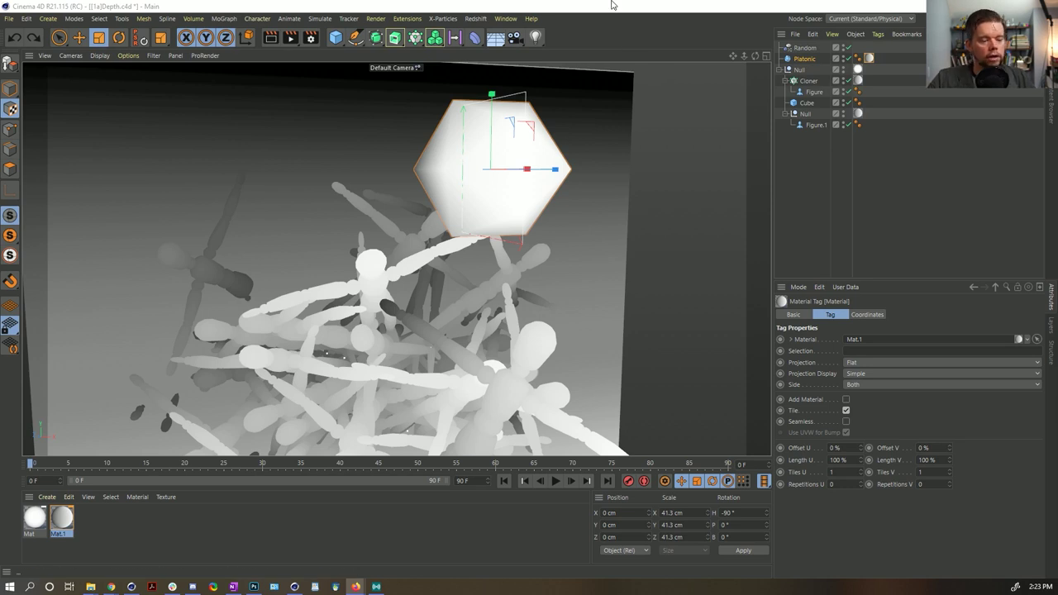
pyautogui.hotkey('ctrl', 's')
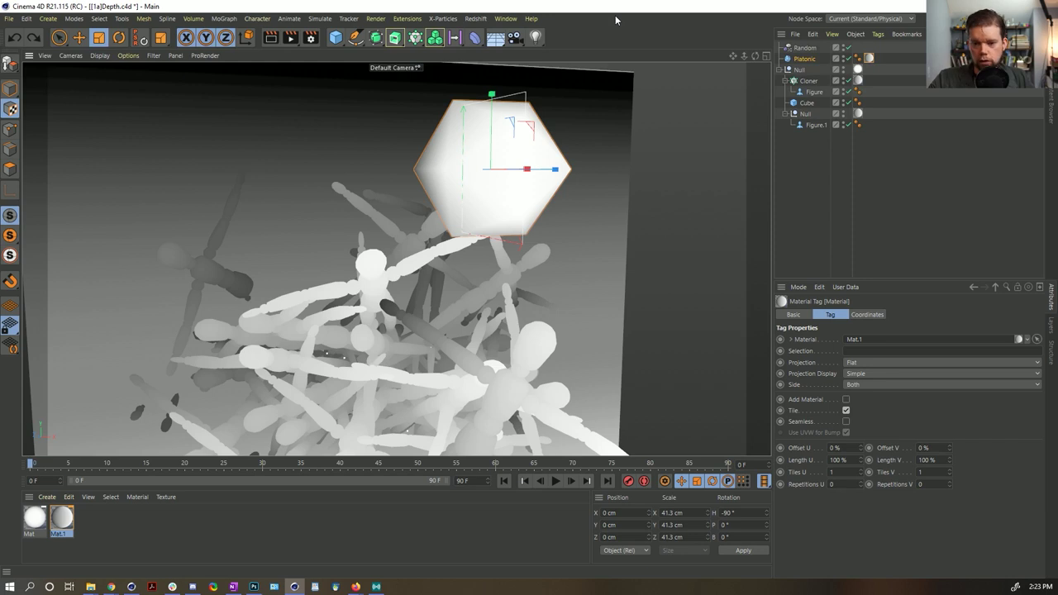
pyautogui.hotkey('ctrl', 'n')
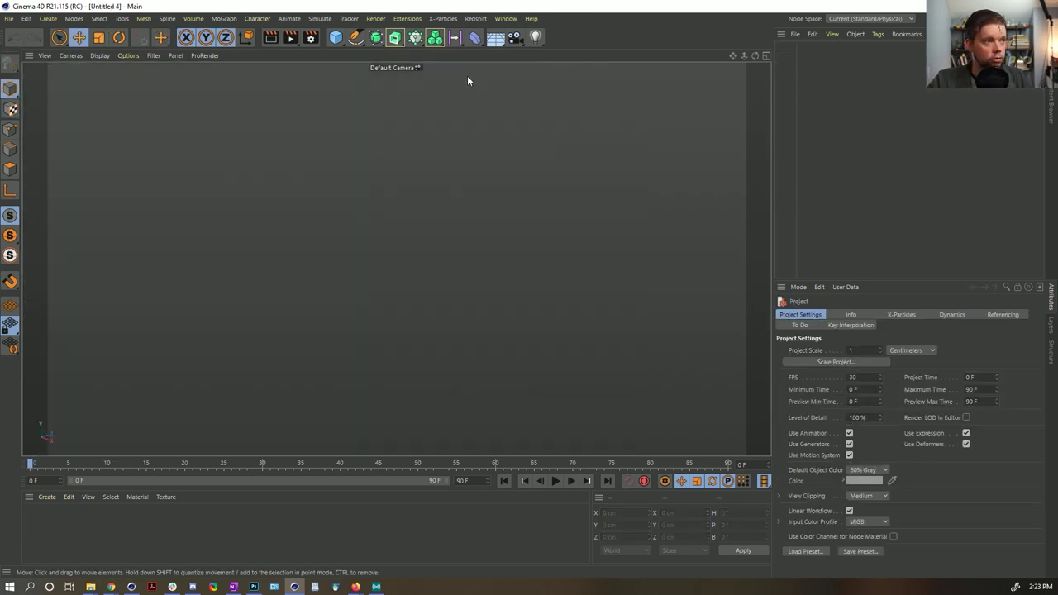
# Add a Cloner and a Cone, and parent the Cone under the Cloner.
pyautogui.click(342, 43)
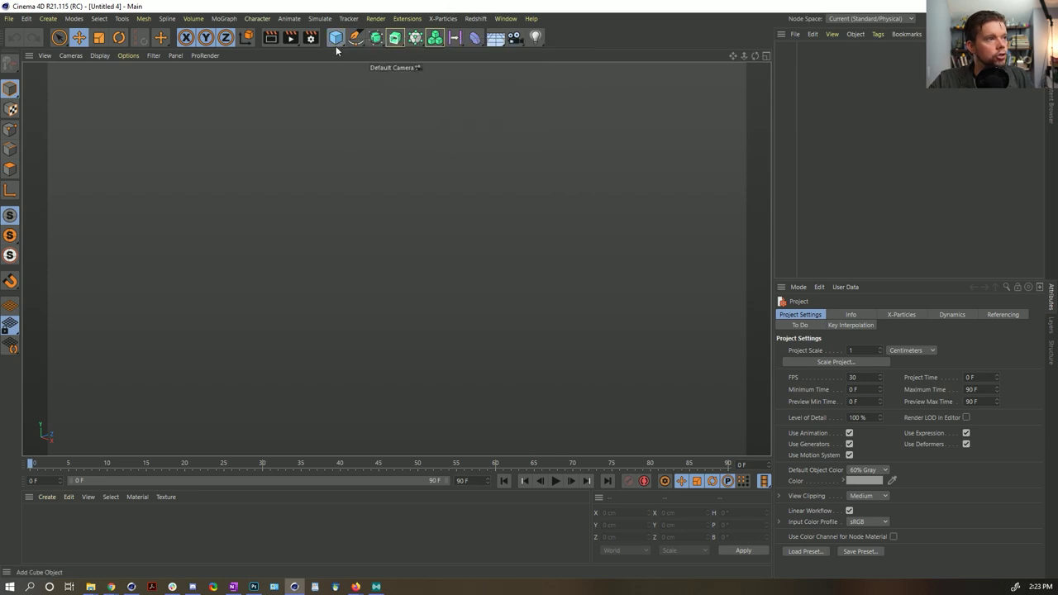
pyautogui.click(414, 38)
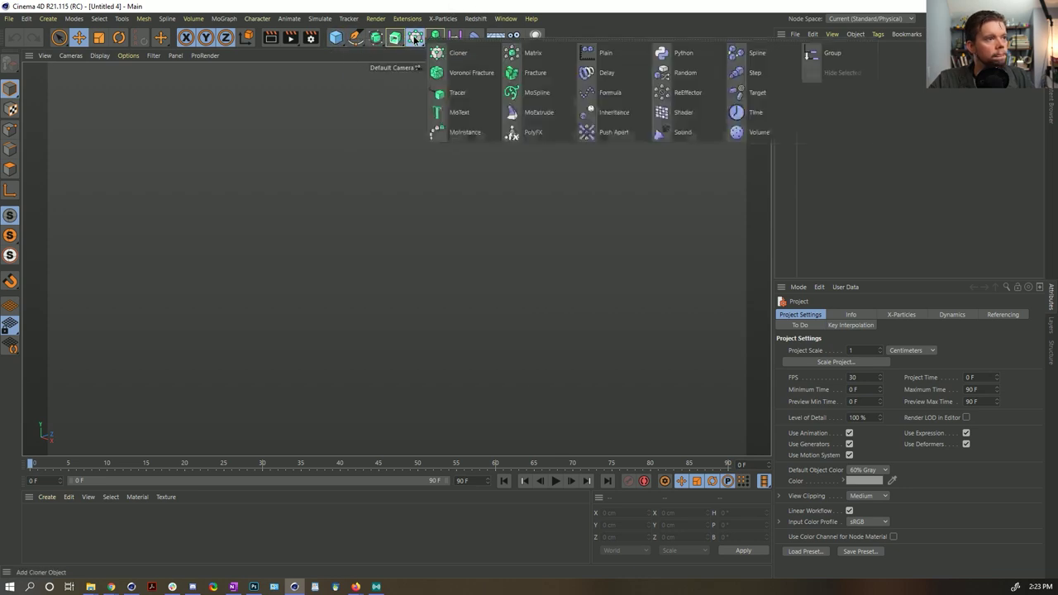
pyautogui.click(459, 53)
pyautogui.click(337, 38)
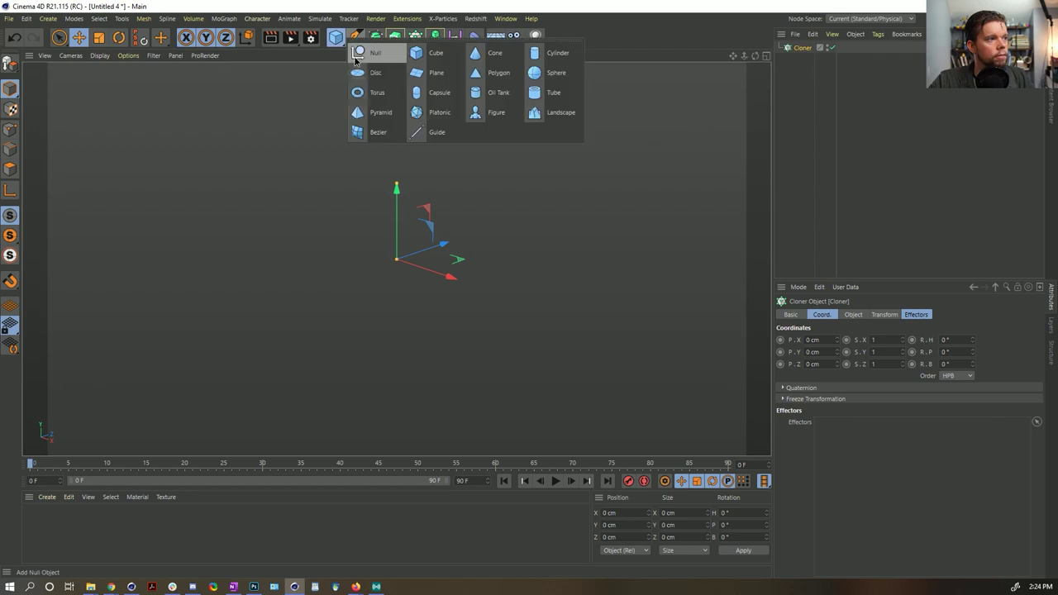
pyautogui.click(494, 53)
pyautogui.moveTo(800, 47); pyautogui.dragTo(803, 59)
# Set the Cloner to Grid Array mode with a count of 5 × 5 × 5.
pyautogui.click(802, 47)
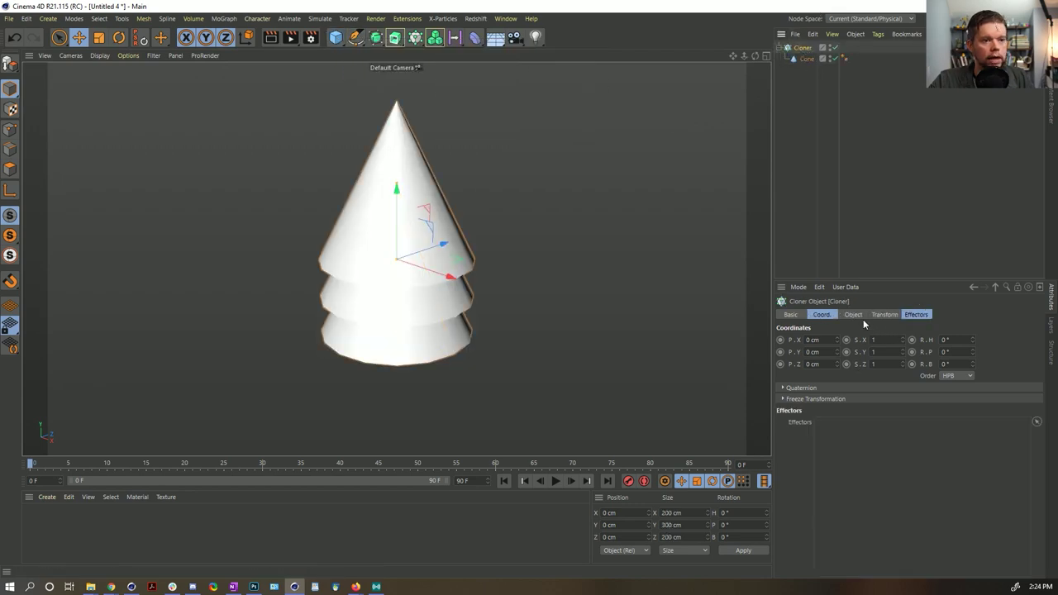
pyautogui.click(859, 315)
pyautogui.click(854, 339)
pyautogui.click(840, 388)
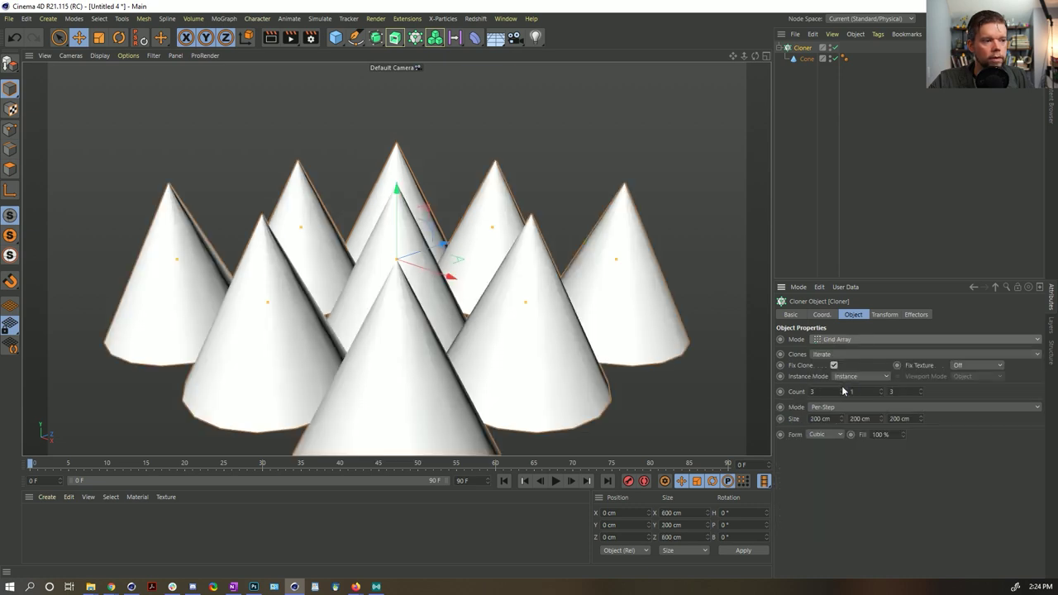
pyautogui.doubleClick(825, 392)
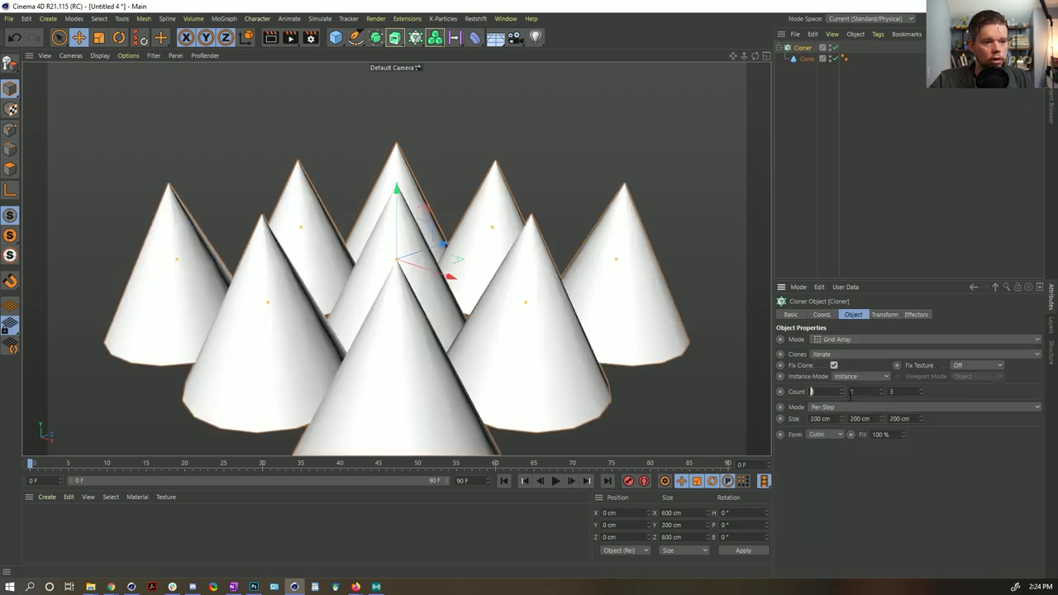
pyautogui.write('5')
pyautogui.press('Tab')
pyautogui.write('5')
pyautogui.press('Tab')
pyautogui.write('5')
pyautogui.press('Return')
pyautogui.scroll(-5, 283, 238)
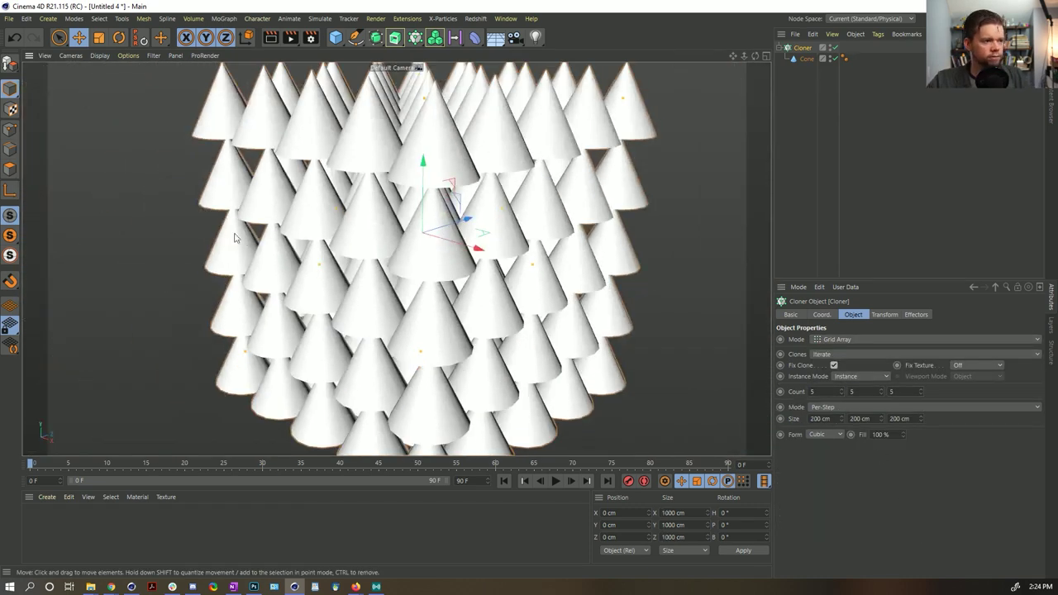
# Slim the cones to a bottom radius of about 60 cm (59.957 cm).
pyautogui.click(806, 59)
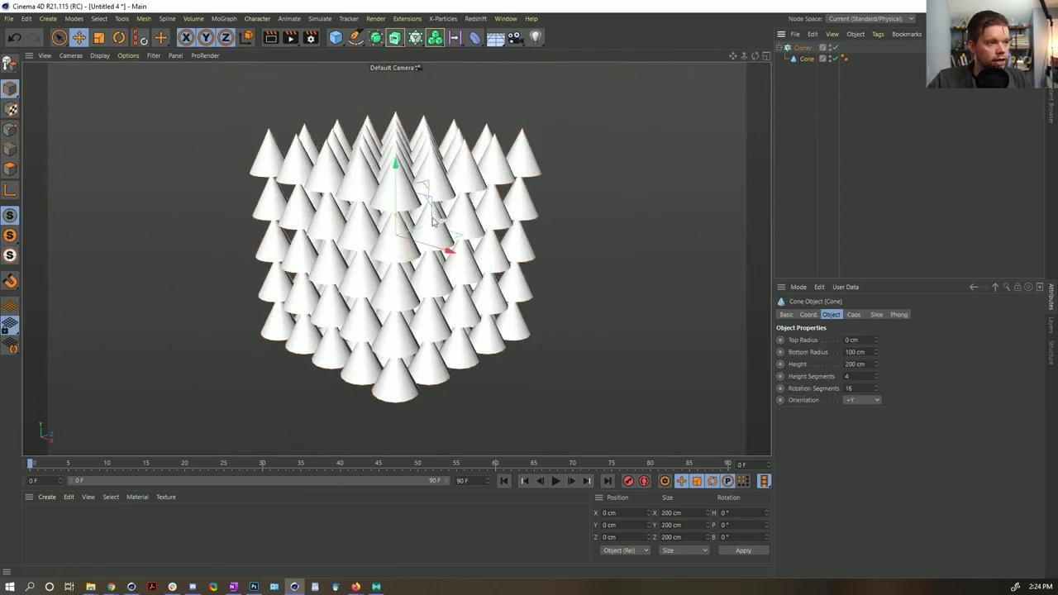
pyautogui.moveTo(405, 264)
pyautogui.mouseDown()
pyautogui.moveTo(413, 257)
pyautogui.moveTo(400, 235)
pyautogui.mouseUp()
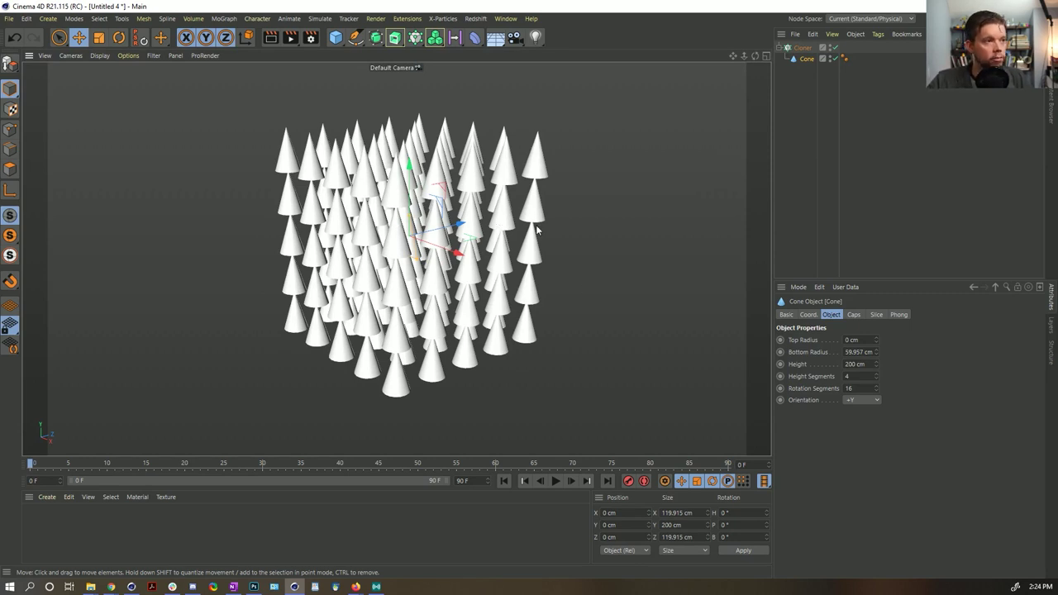
pyautogui.click(798, 48)
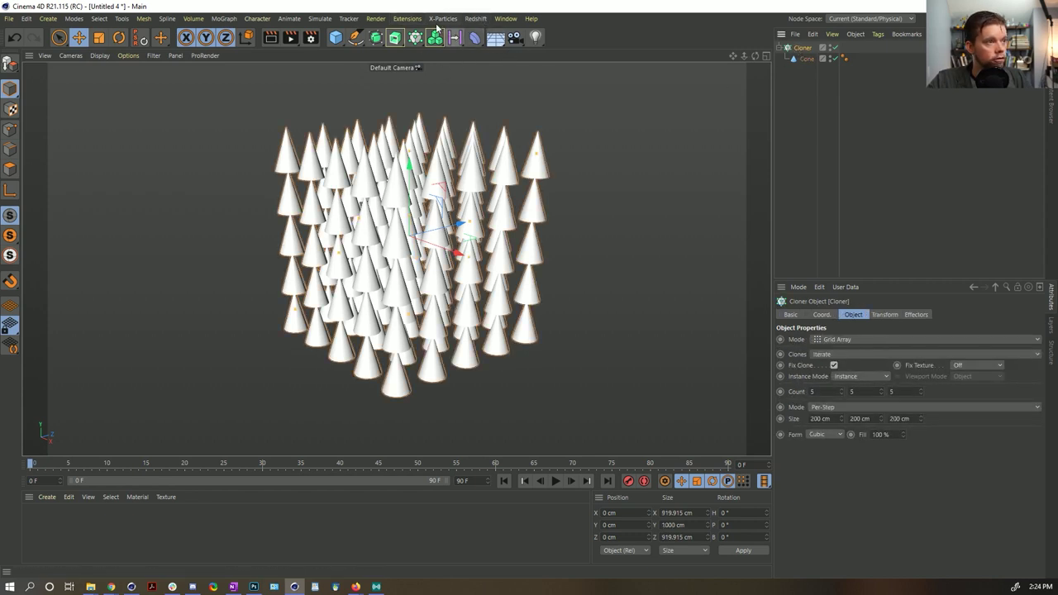
# Add a Target effector to the cone cloner with Target Mode set to Field Direction.
pyautogui.click(406, 19)
pyautogui.click(407, 19)
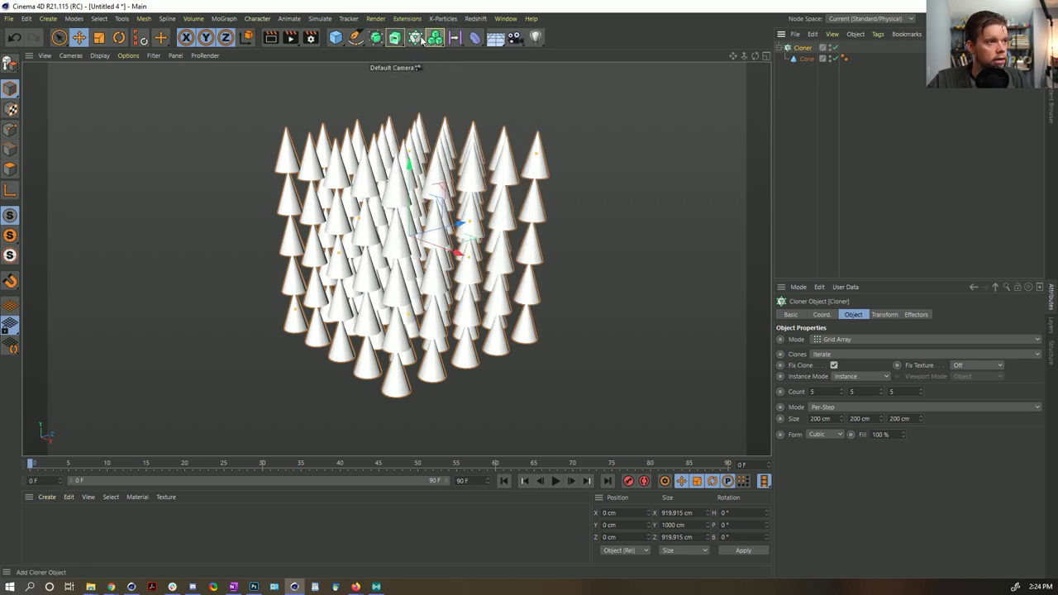
pyautogui.click(434, 37)
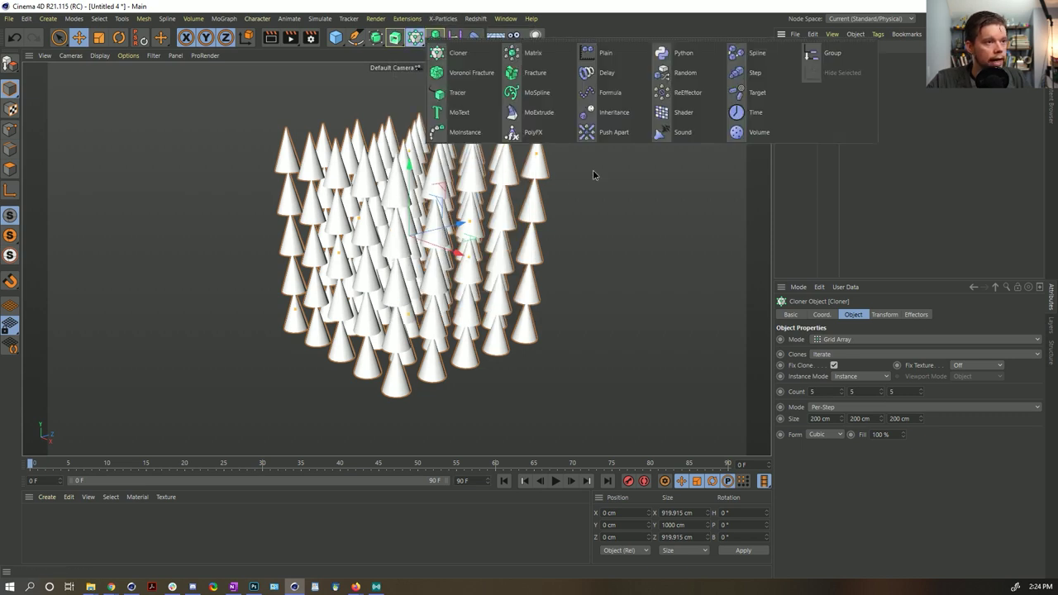
pyautogui.click(753, 95)
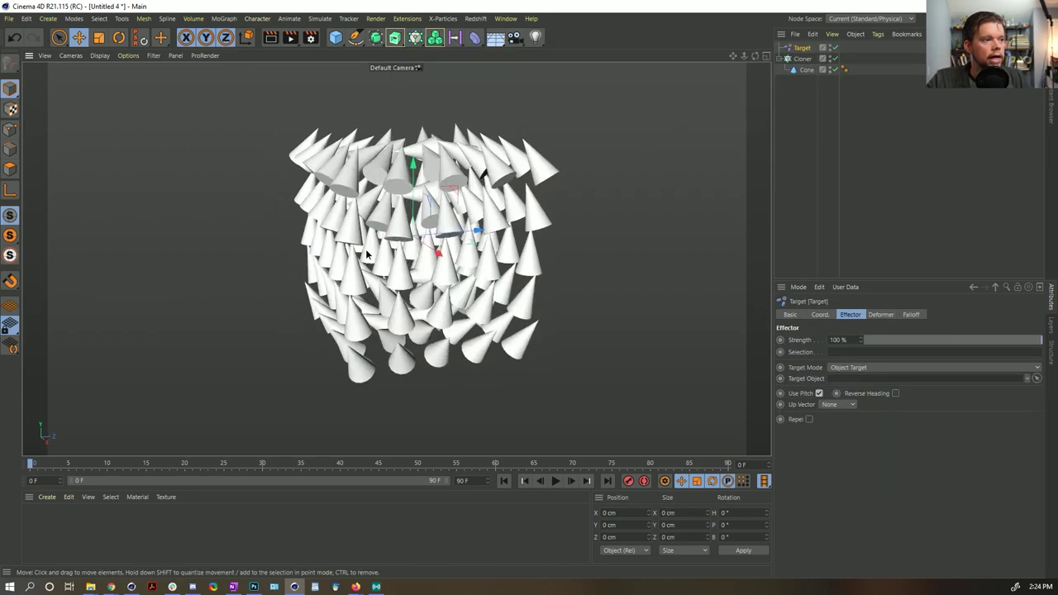
pyautogui.click(848, 369)
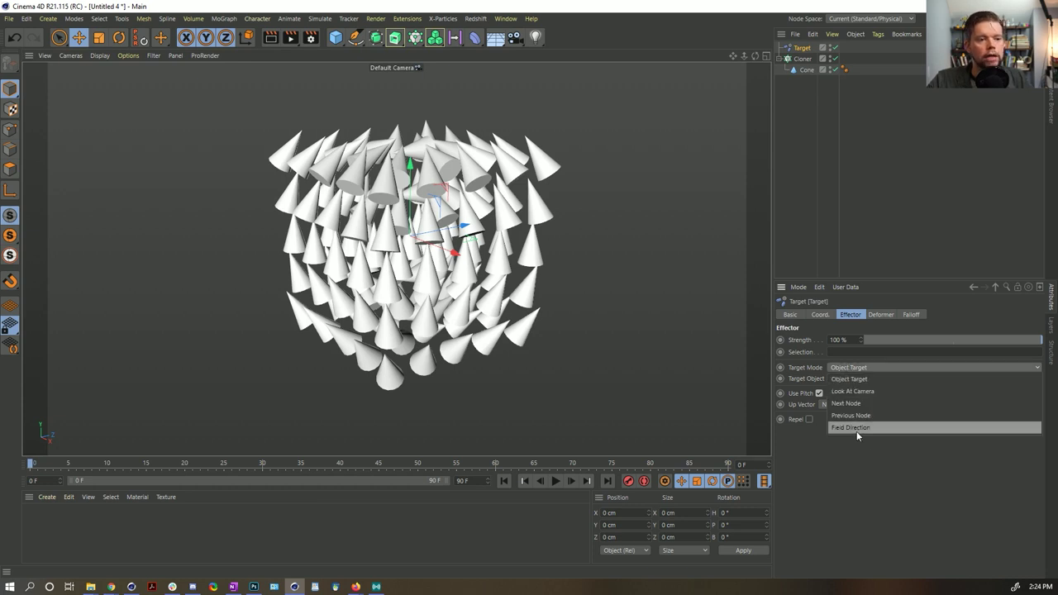
pyautogui.click(810, 371)
pyautogui.click(832, 372)
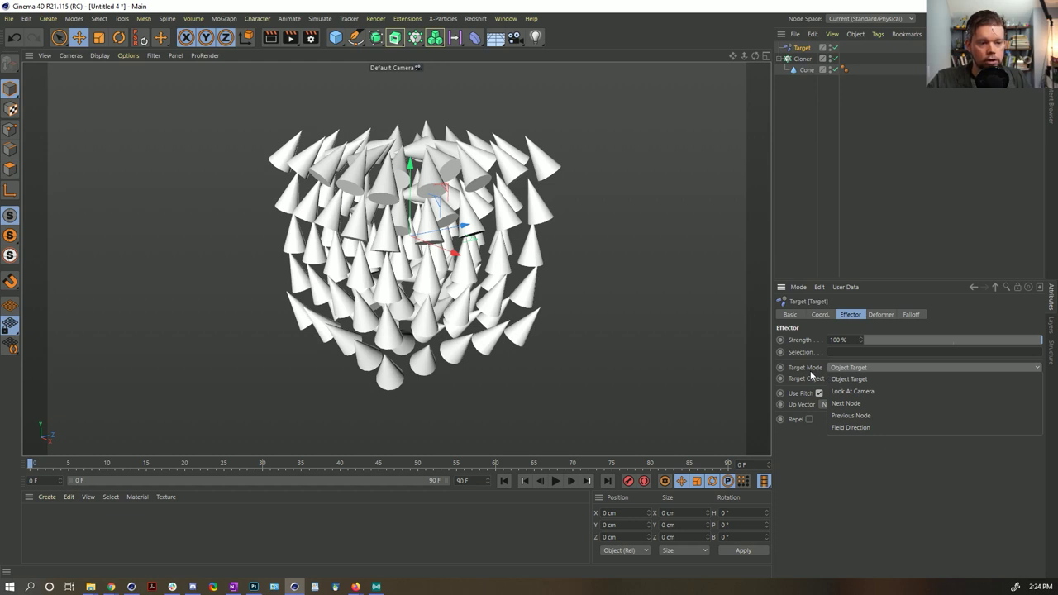
pyautogui.click(862, 428)
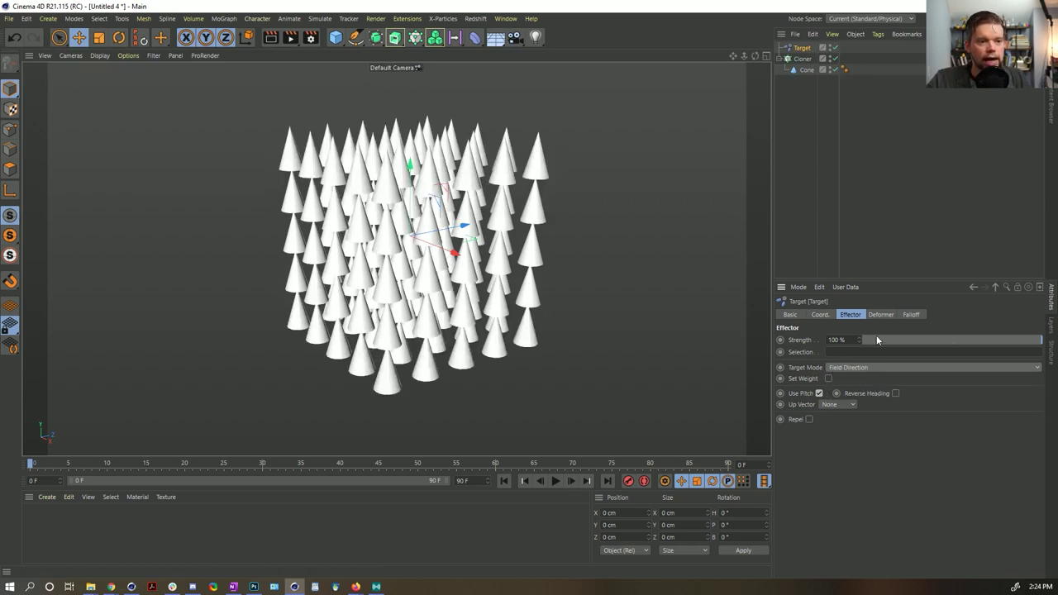
pyautogui.click(907, 315)
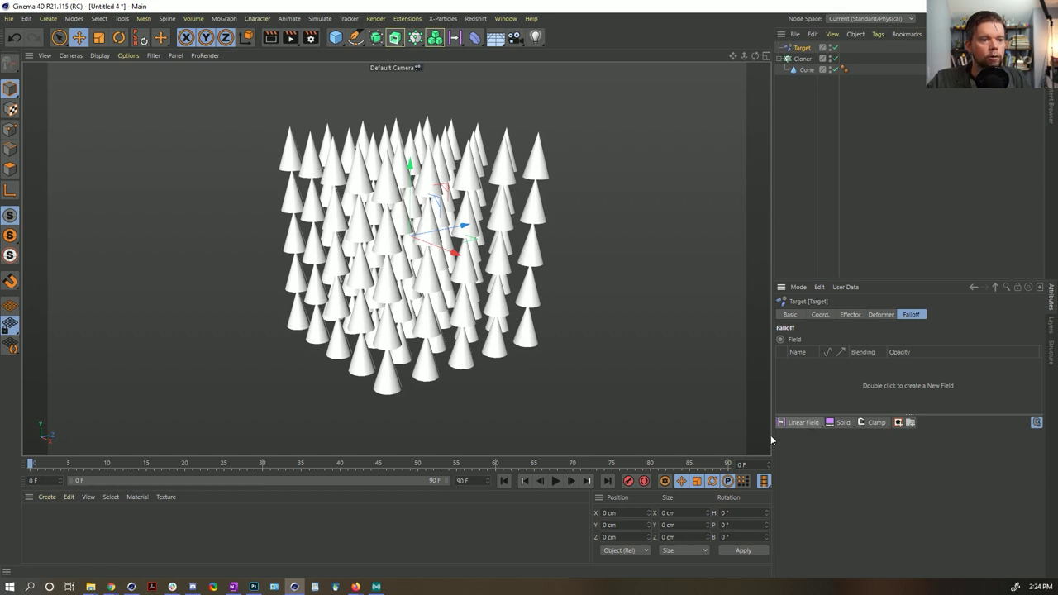
# Add a Spherical Field to the Target's falloff and size it to 1319 cm.
pyautogui.click(801, 424)
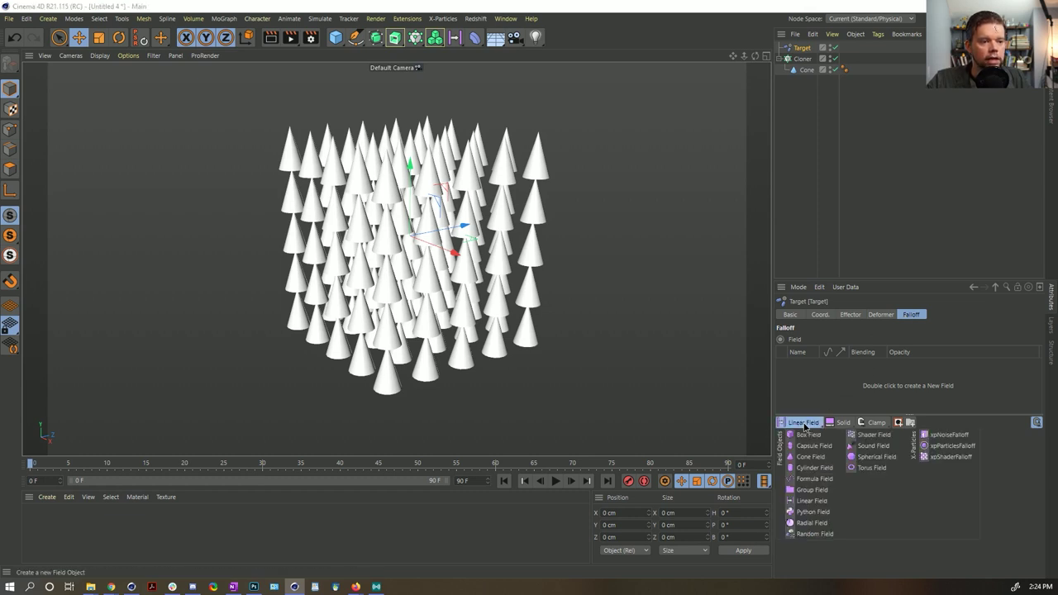
pyautogui.click(881, 457)
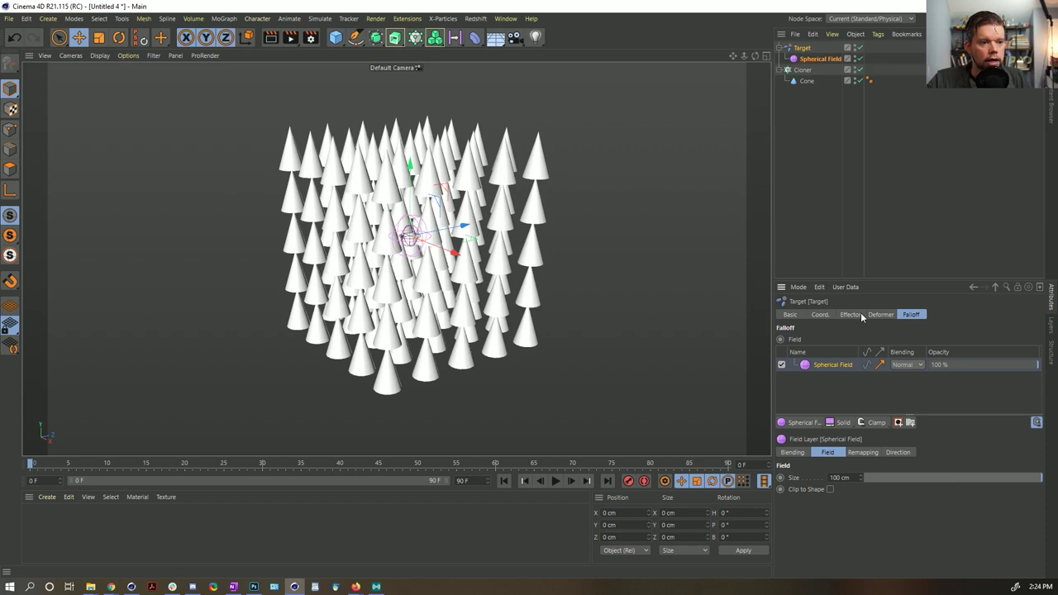
pyautogui.hotkey('ctrl', 'z')
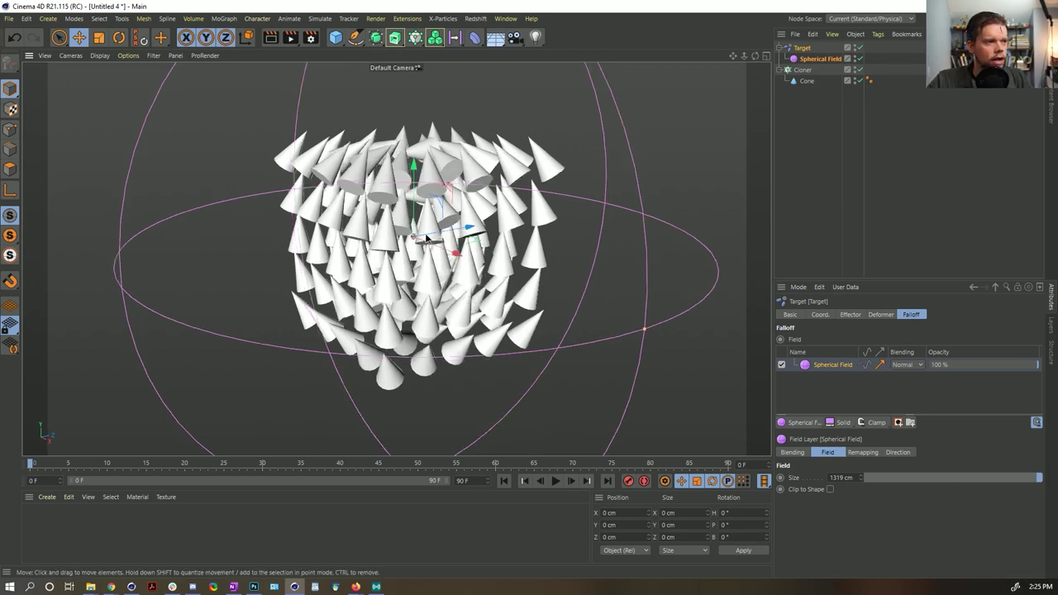
pyautogui.click(851, 315)
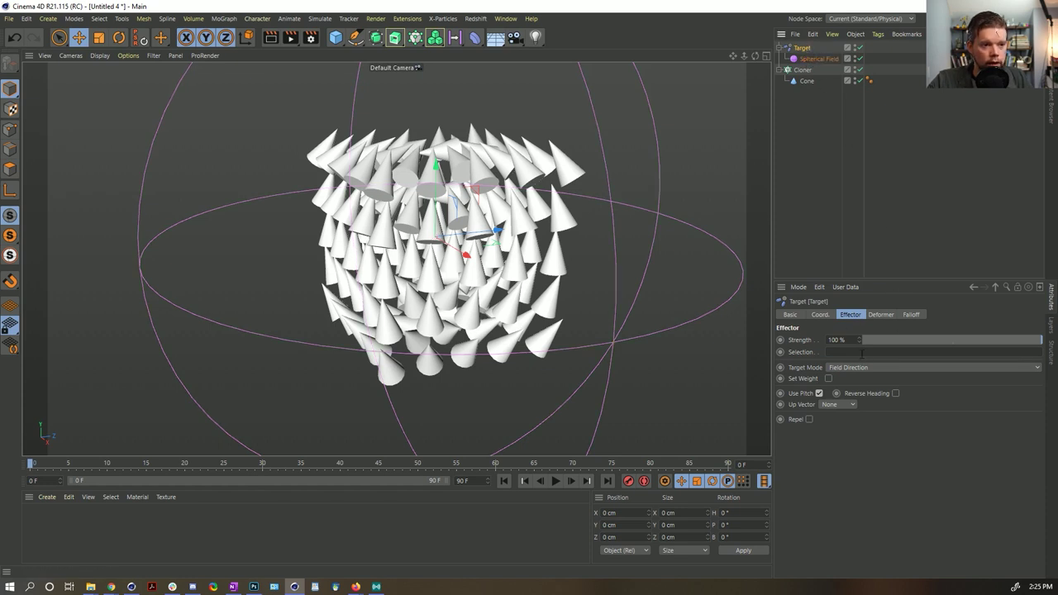
# Set the Cone's orientation to +Z.
pyautogui.click(798, 82)
pyautogui.click(860, 401)
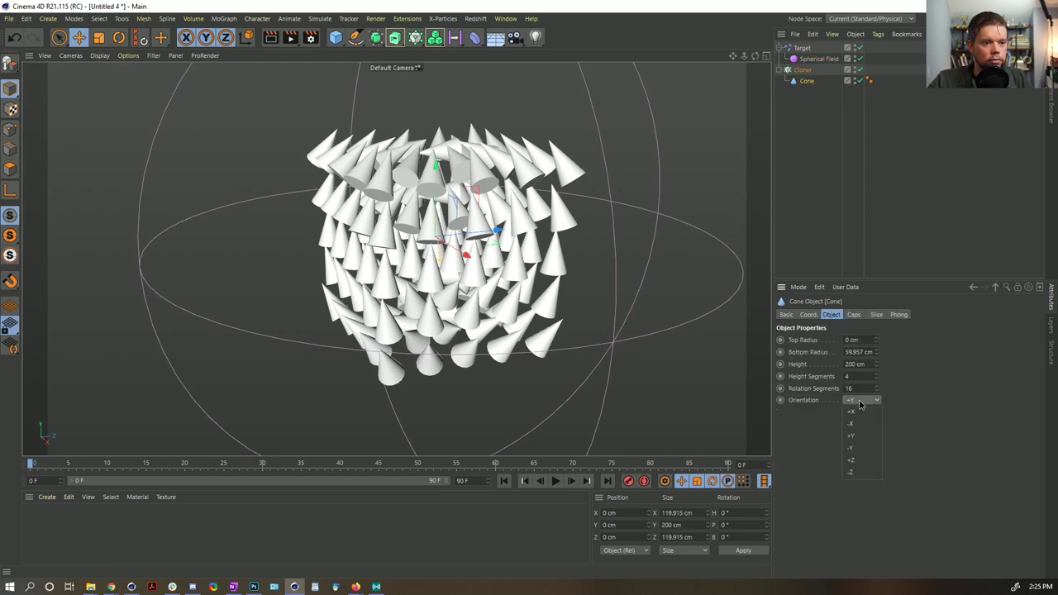
pyautogui.click(857, 460)
pyautogui.moveTo(461, 240)
pyautogui.keyDown('alt'); pyautogui.mouseDown()
pyautogui.moveTo(464, 192)
pyautogui.moveTo(456, 247)
pyautogui.mouseUp(); pyautogui.keyUp('alt')
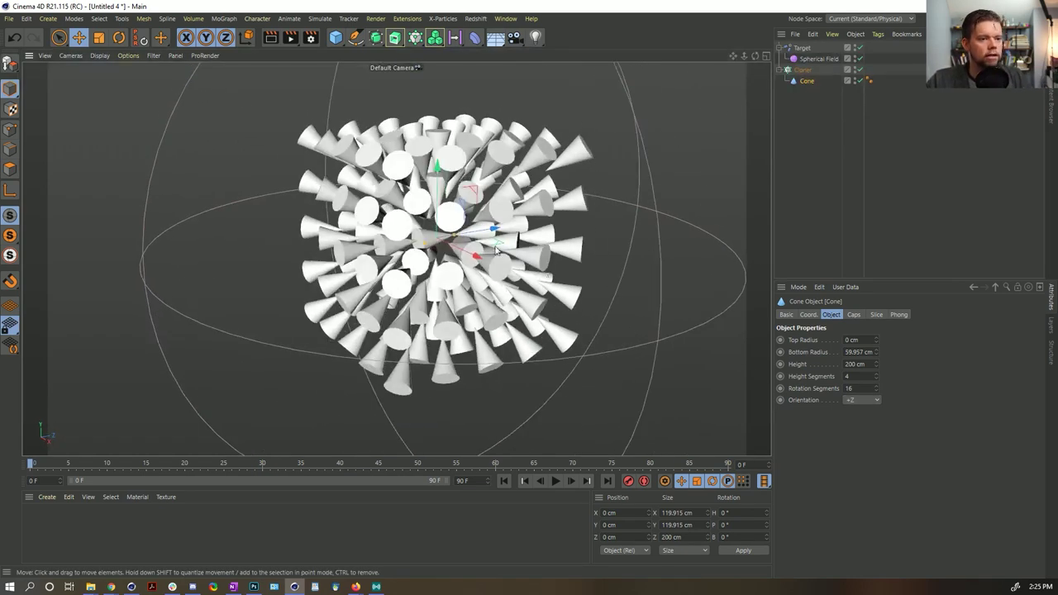
pyautogui.click(860, 400)
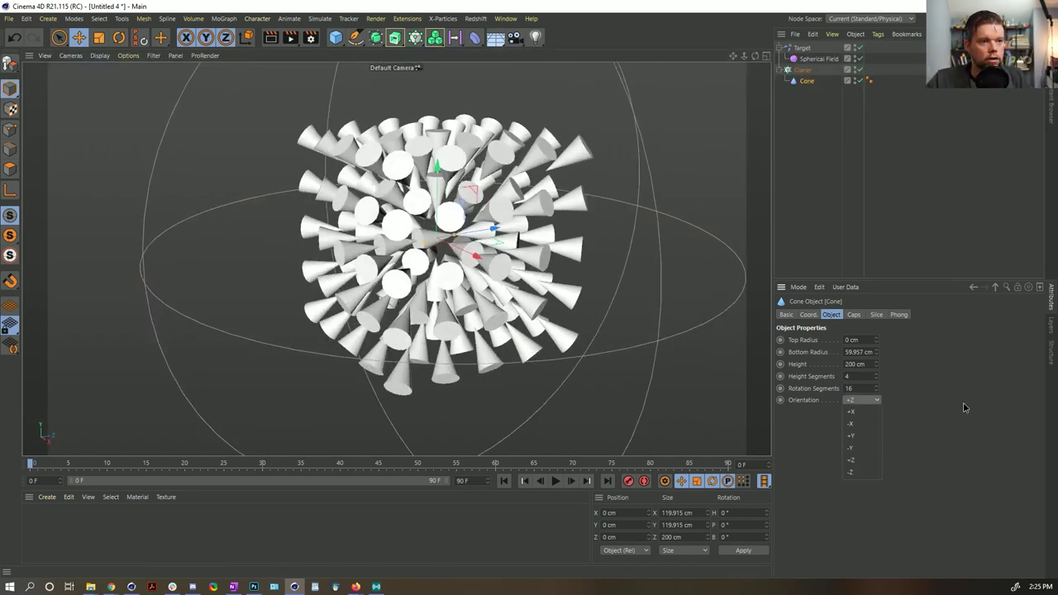
# Enable Reverse Heading on the Target effector so the cones point outward.
pyautogui.click(798, 48)
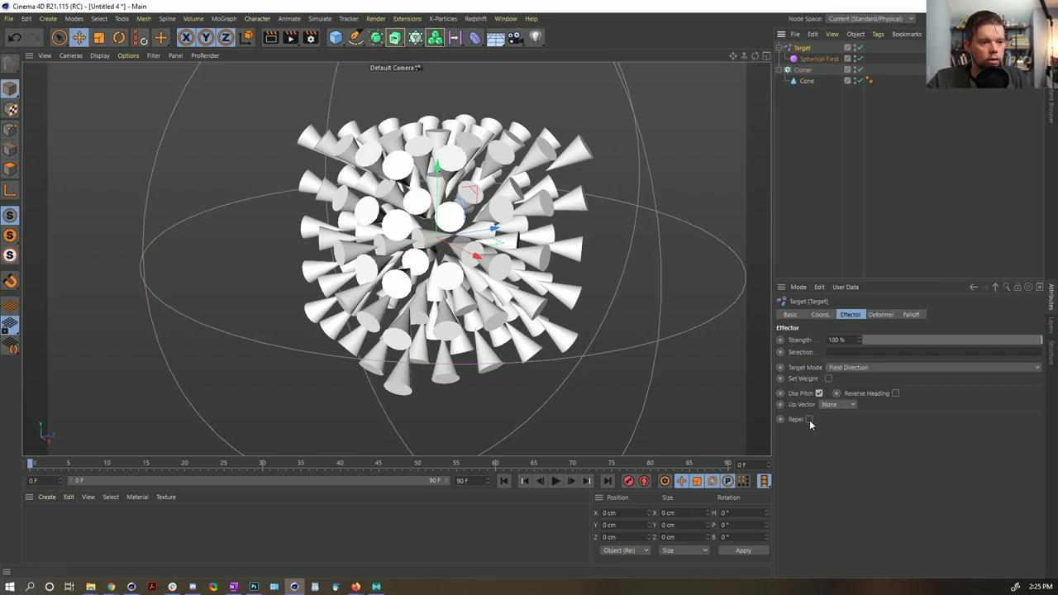
pyautogui.click(895, 393)
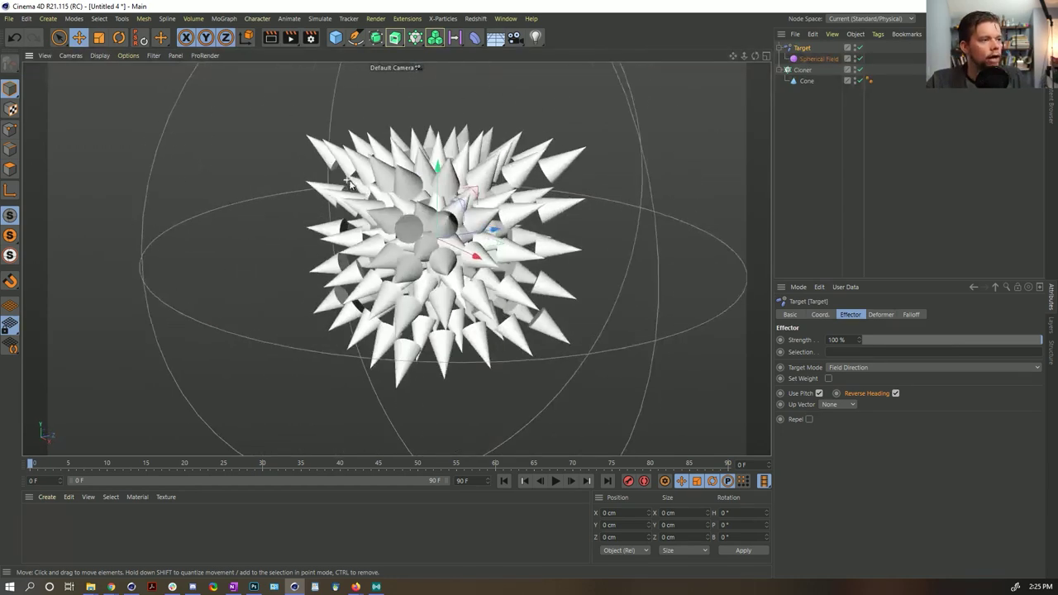
pyautogui.scroll(3, 402, 184)
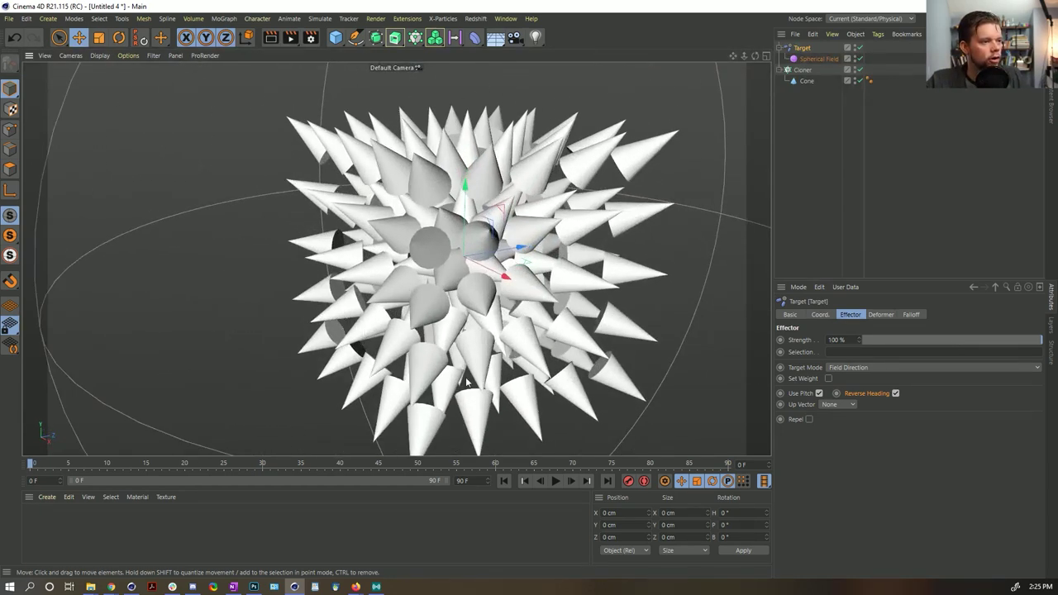
pyautogui.keyDown('alt'); pyautogui.moveTo(397, 261); pyautogui.dragTo(523, 275); pyautogui.keyUp('alt')
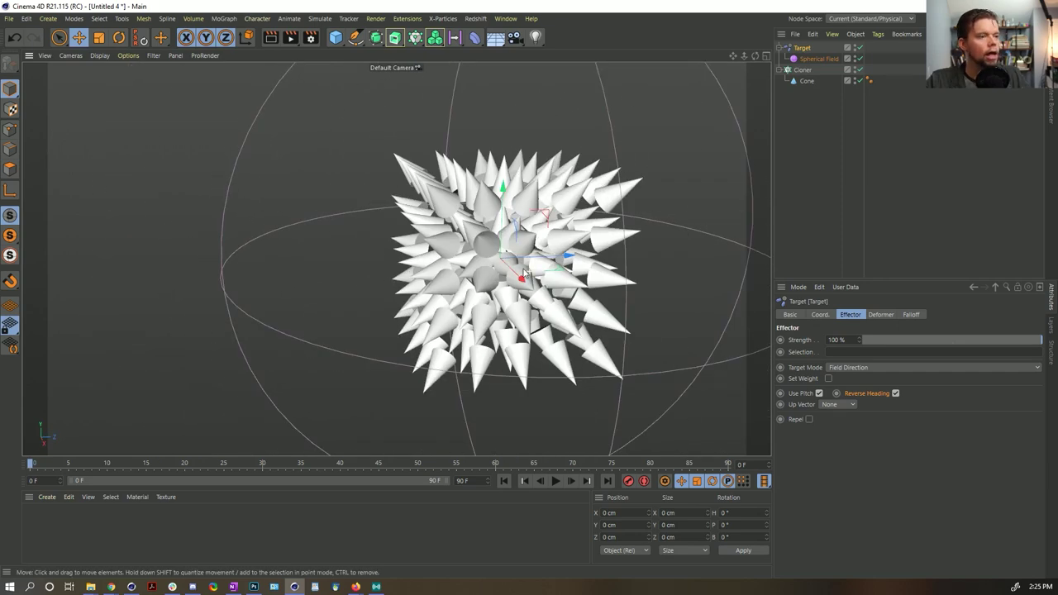
pyautogui.click(814, 59)
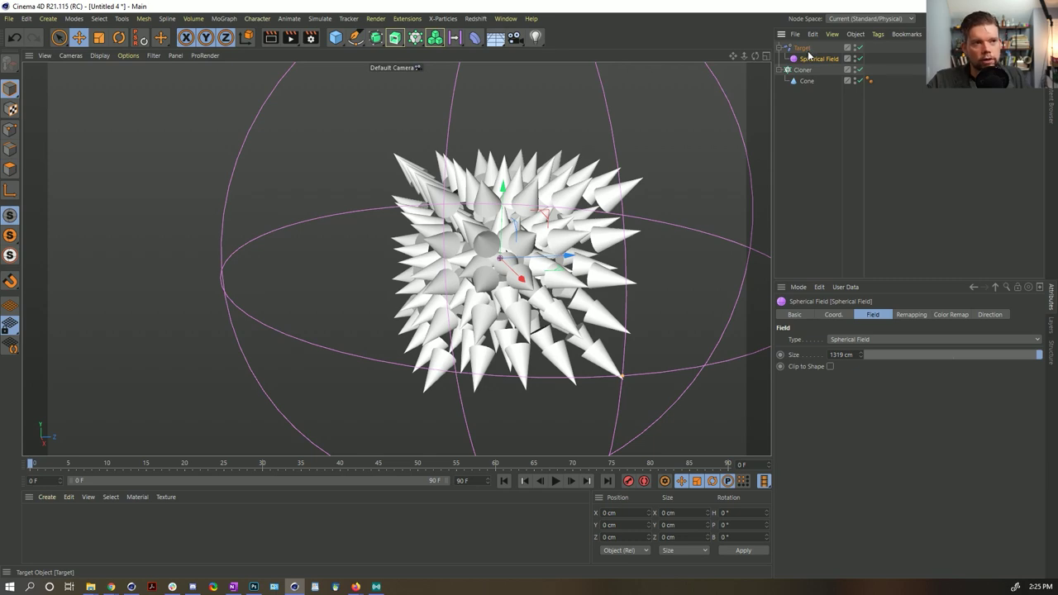
# Move the Spherical Field along its Z axis.
pyautogui.press('e')
pyautogui.moveTo(570, 261); pyautogui.dragTo(640, 206)
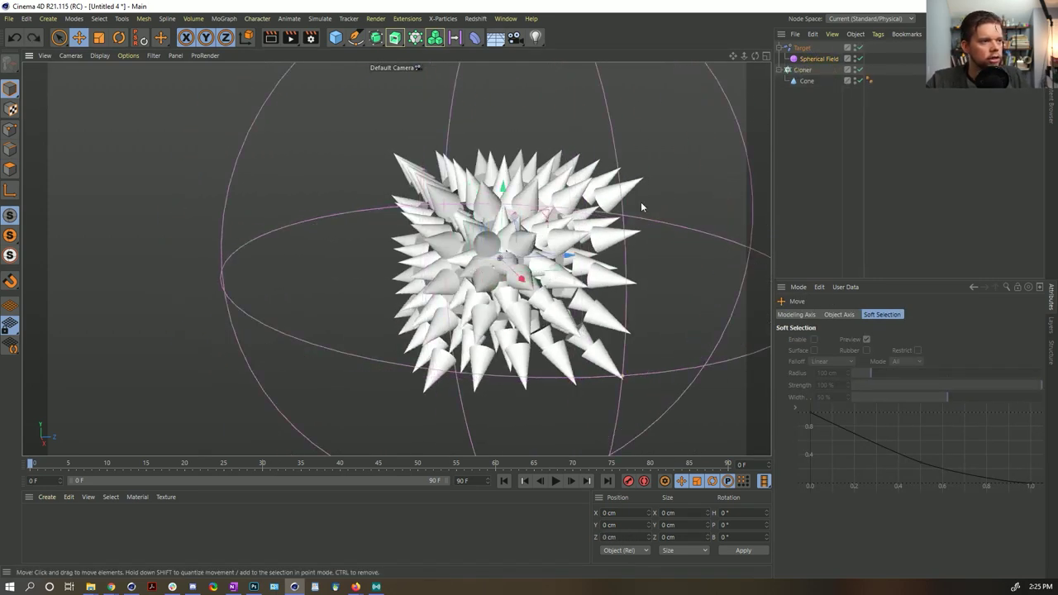
pyautogui.click(806, 60)
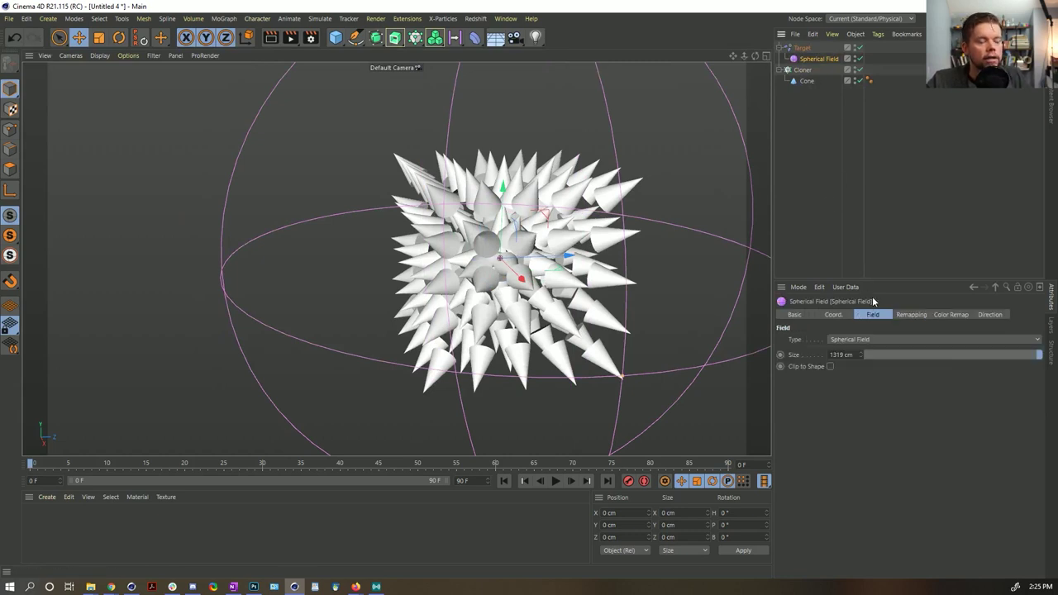
# Change the field to a Cylinder Field with height 1009.755 cm and radius 858.321 cm.
pyautogui.click(872, 339)
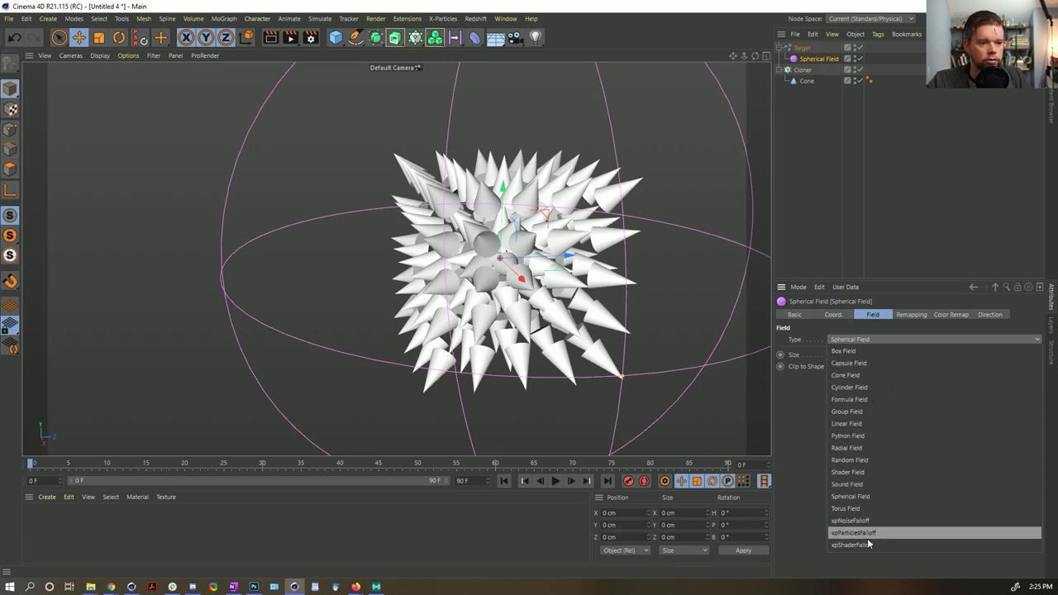
pyautogui.click(865, 388)
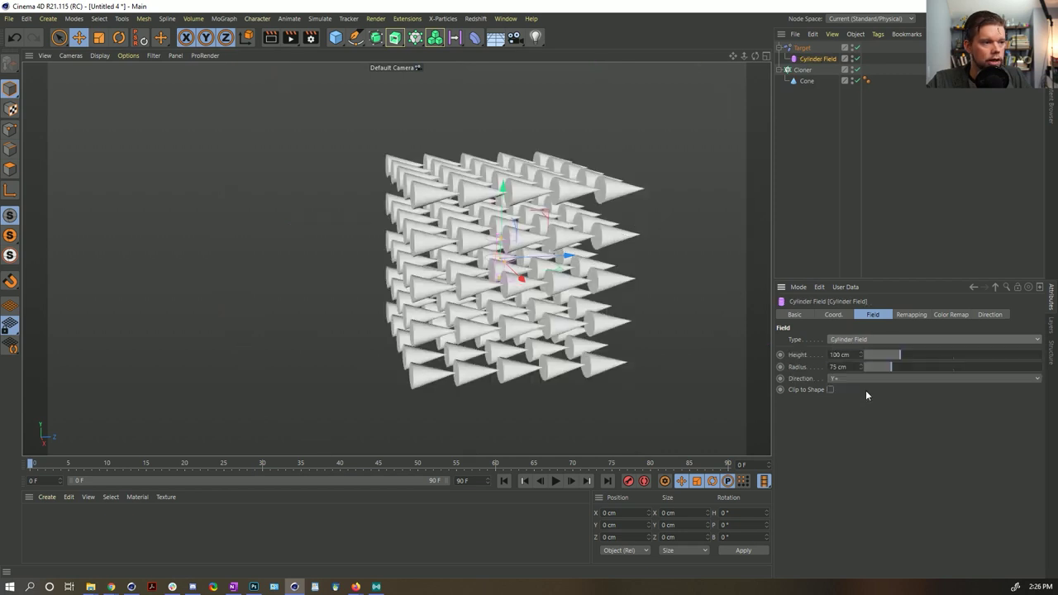
pyautogui.moveTo(502, 242); pyautogui.dragTo(535, 243)
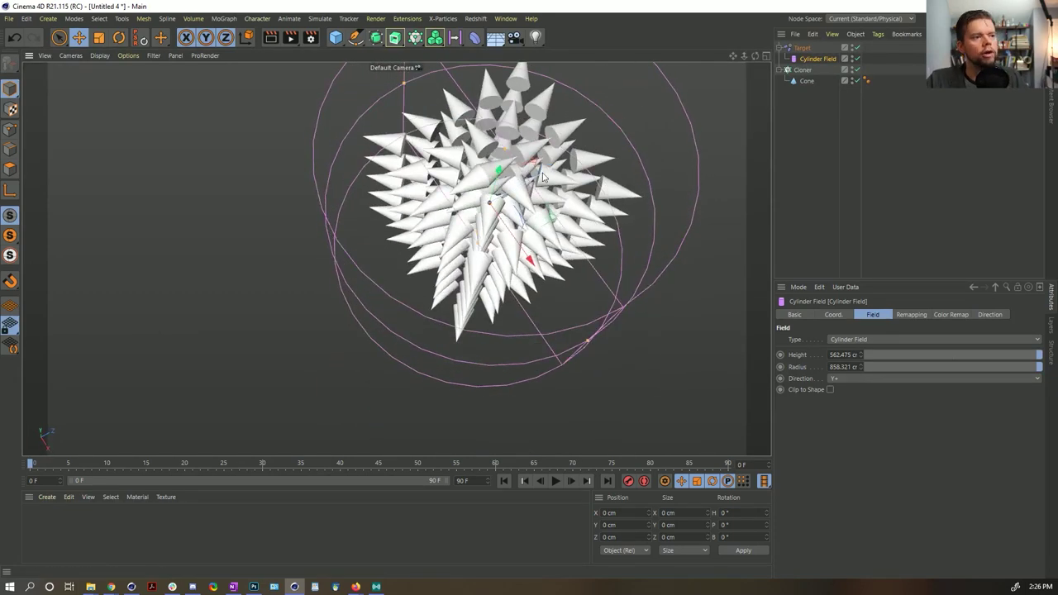
pyautogui.keyDown('alt'); pyautogui.moveTo(545, 169); pyautogui.dragTo(483, 229); pyautogui.keyUp('alt')
pyautogui.click(801, 47)
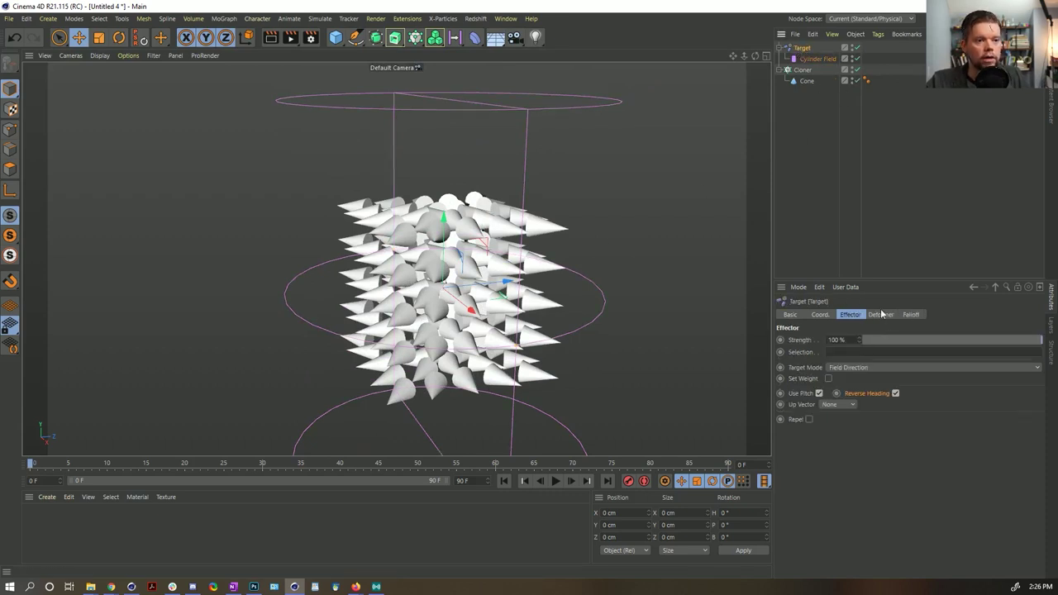
pyautogui.click(910, 314)
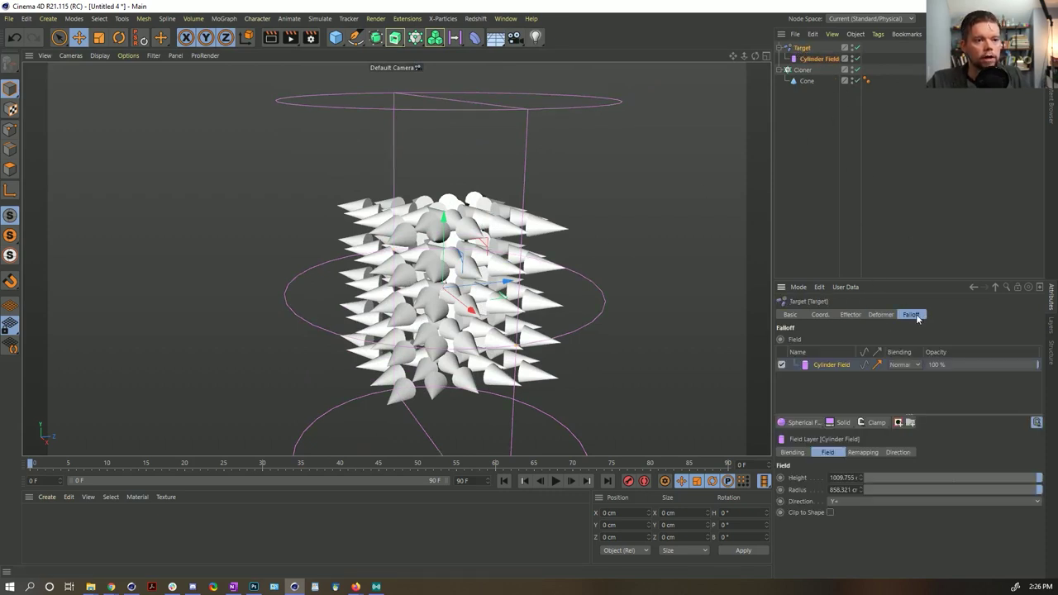
# Add a 538.2 cm Spherical Field to the Target's falloff, then disable it.
pyautogui.click(806, 423)
pyautogui.press('t')
pyautogui.moveTo(529, 268); pyautogui.dragTo(764, 253)
pyautogui.press('e')
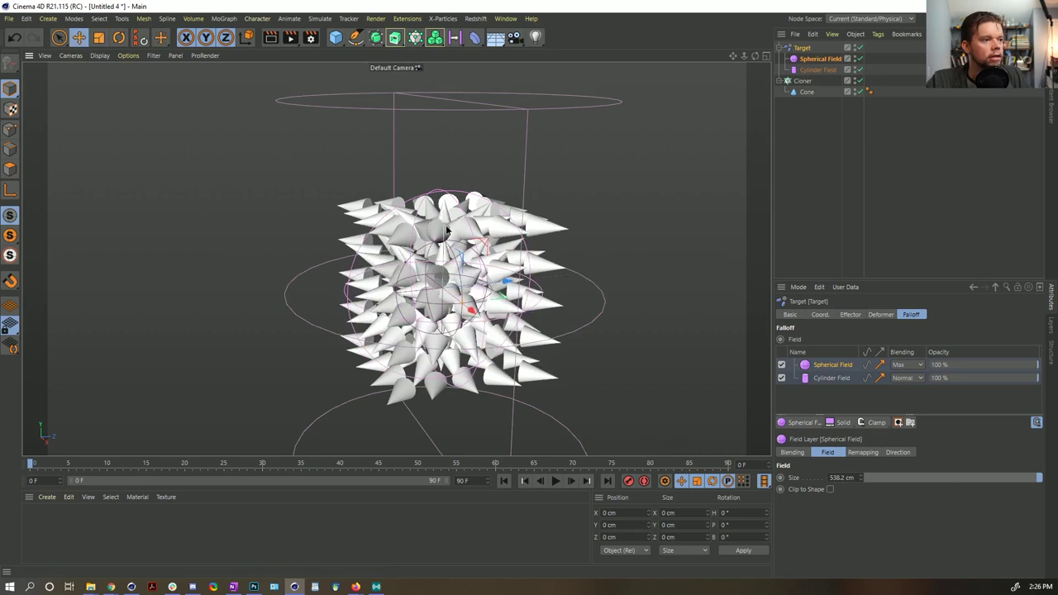
pyautogui.moveTo(447, 225); pyautogui.dragTo(459, 123)
pyautogui.hotkey('ctrl', 'z')
pyautogui.hotkey('ctrl', 'y')
pyautogui.hotkey('ctrl', 'z')
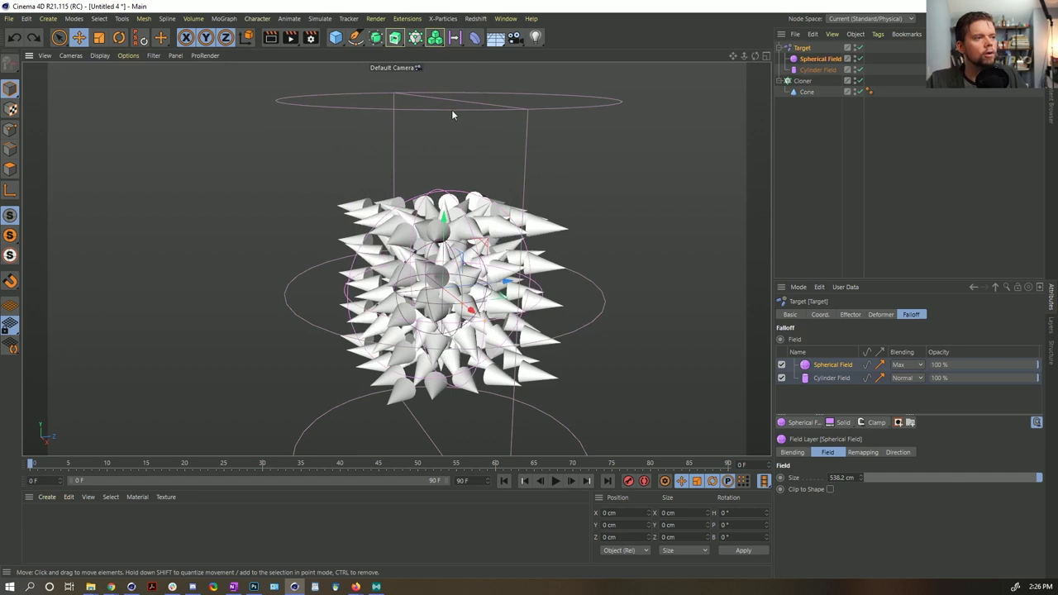
pyautogui.click(859, 59)
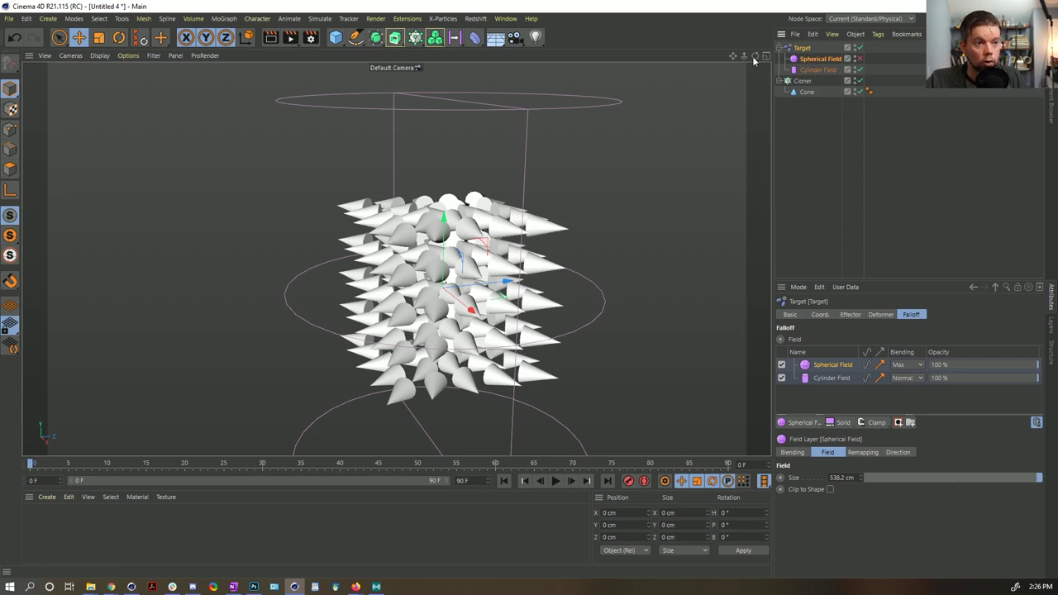
# Add a Field Force from Simulate > Forces and assign the Cylinder Field to its Field list.
pyautogui.click(100, 19)
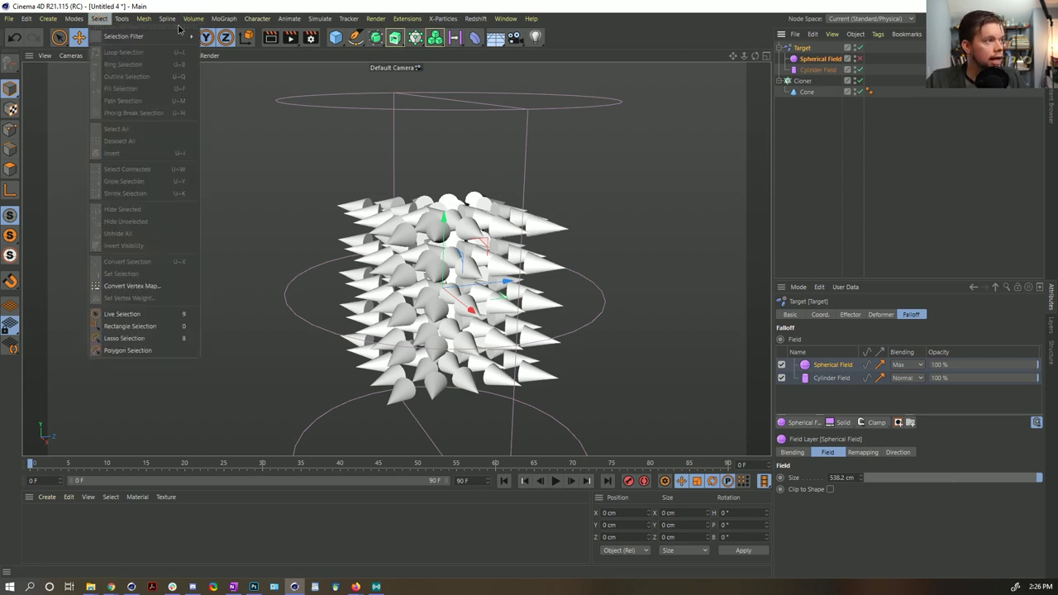
pyautogui.moveTo(230, 23)
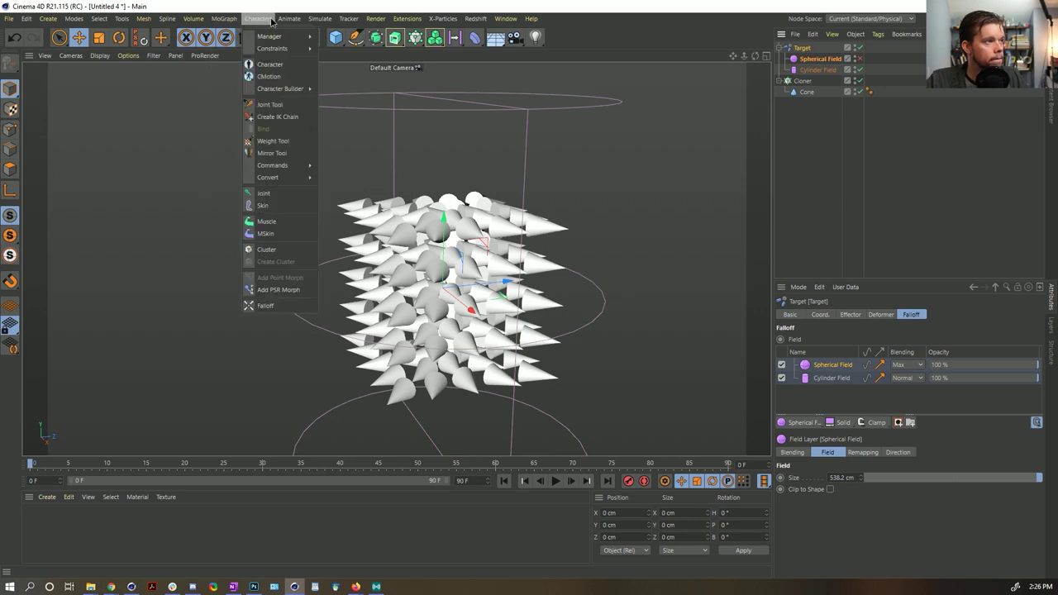
pyautogui.moveTo(319, 18)
pyautogui.moveTo(356, 93)
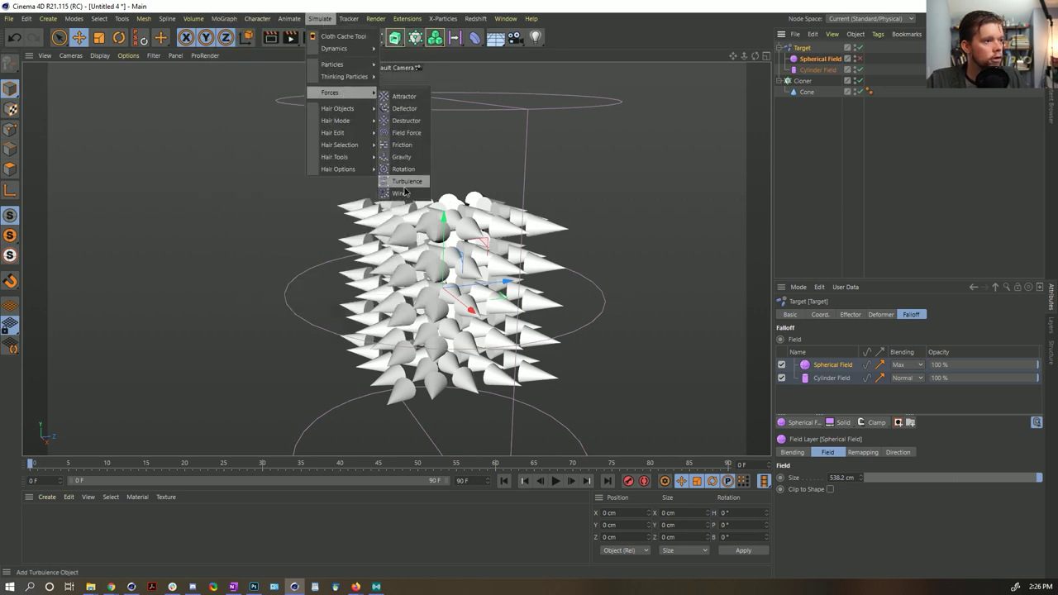
pyautogui.click(400, 132)
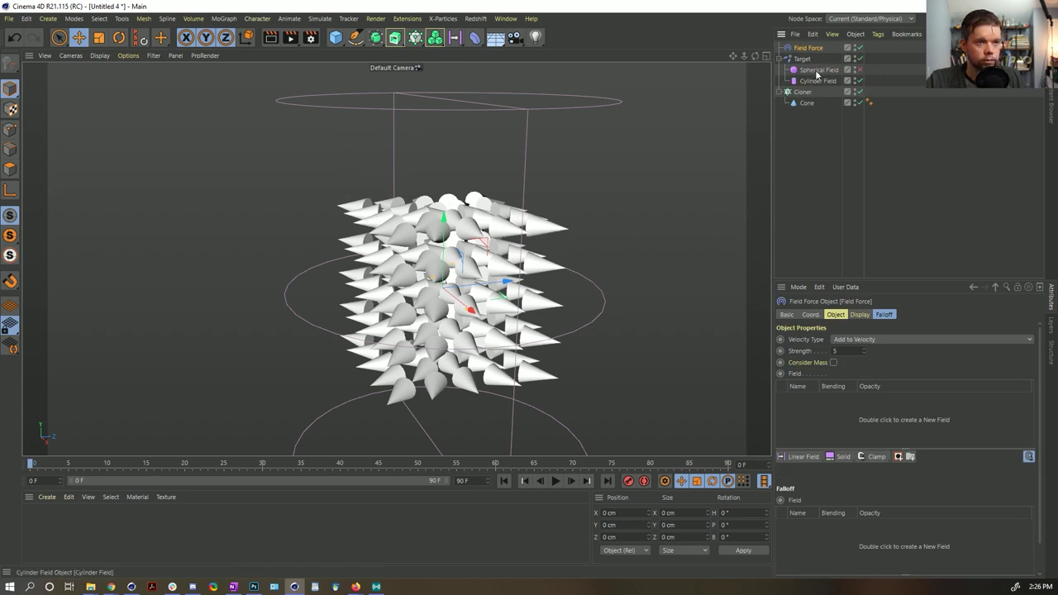
pyautogui.moveTo(816, 83); pyautogui.dragTo(823, 408)
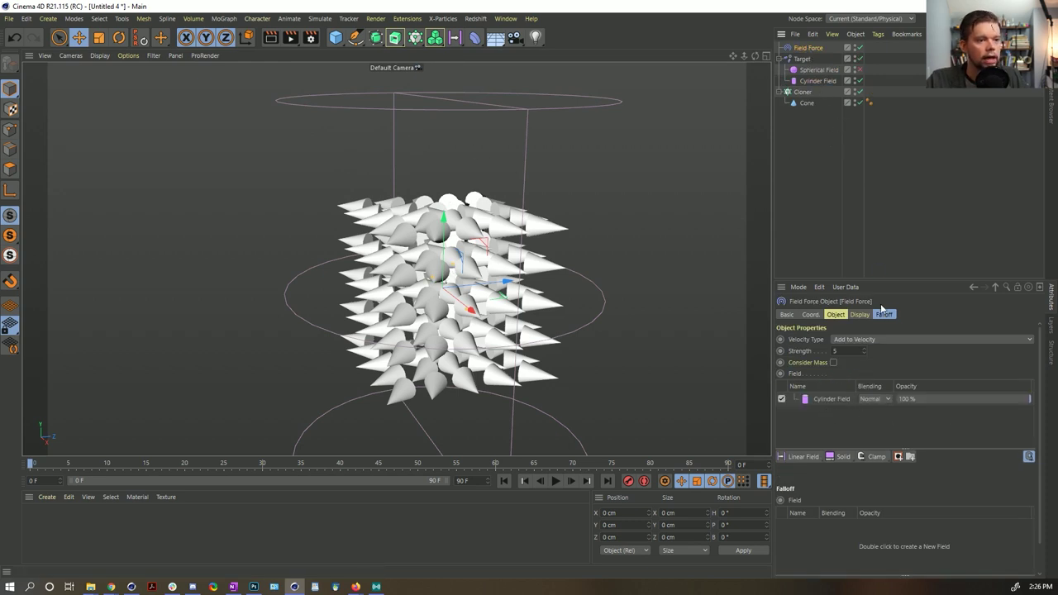
pyautogui.click(862, 316)
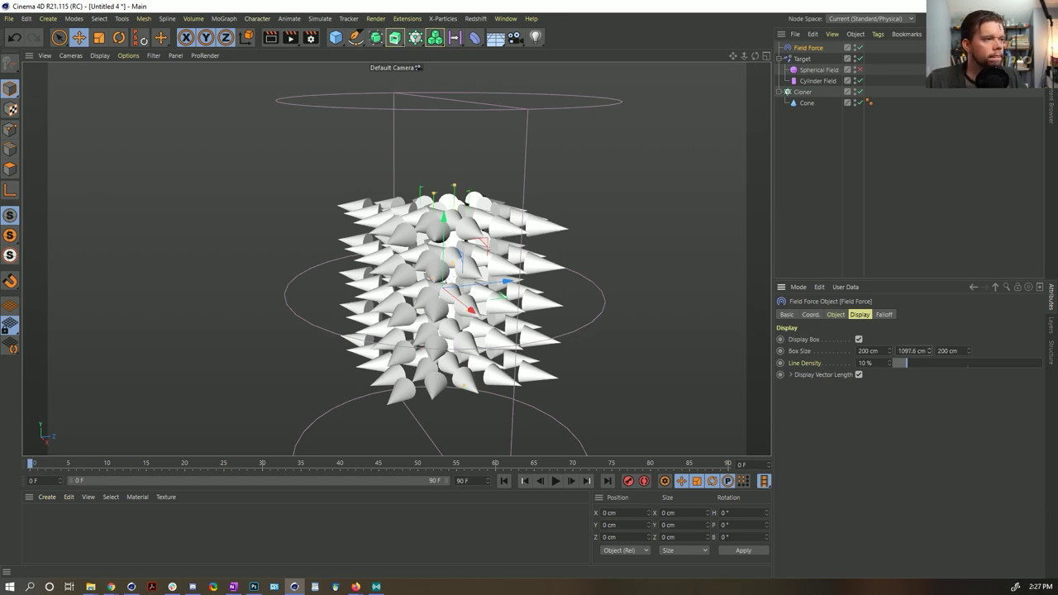
# Set the Field Force display box to 777 × 1118.4 × 777 cm with 100% line density.
pyautogui.moveTo(928, 351); pyautogui.dragTo(929, 345)
pyautogui.press('t')
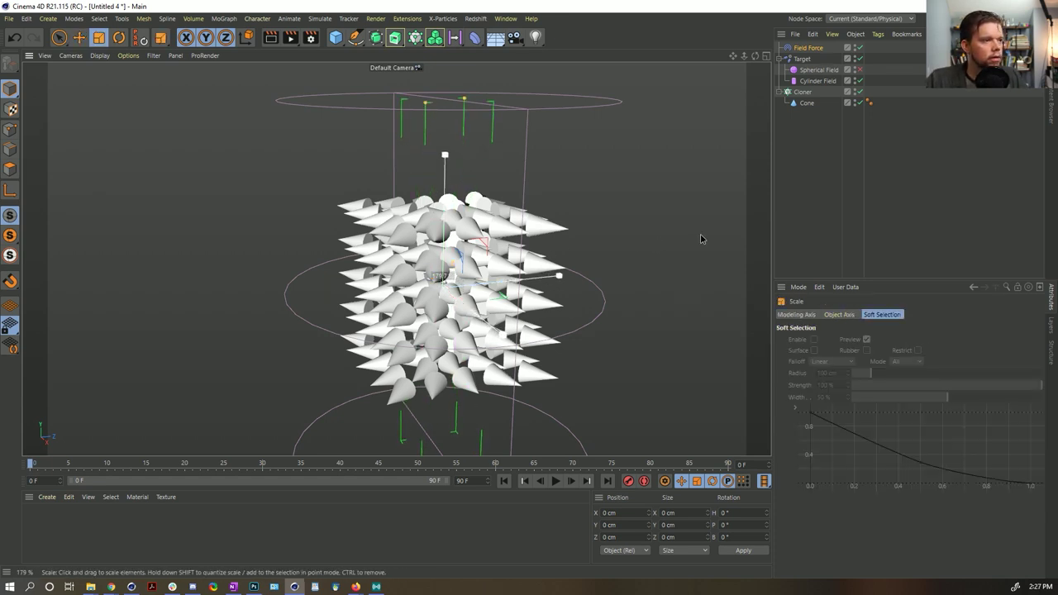
pyautogui.hotkey('ctrl', 'z')
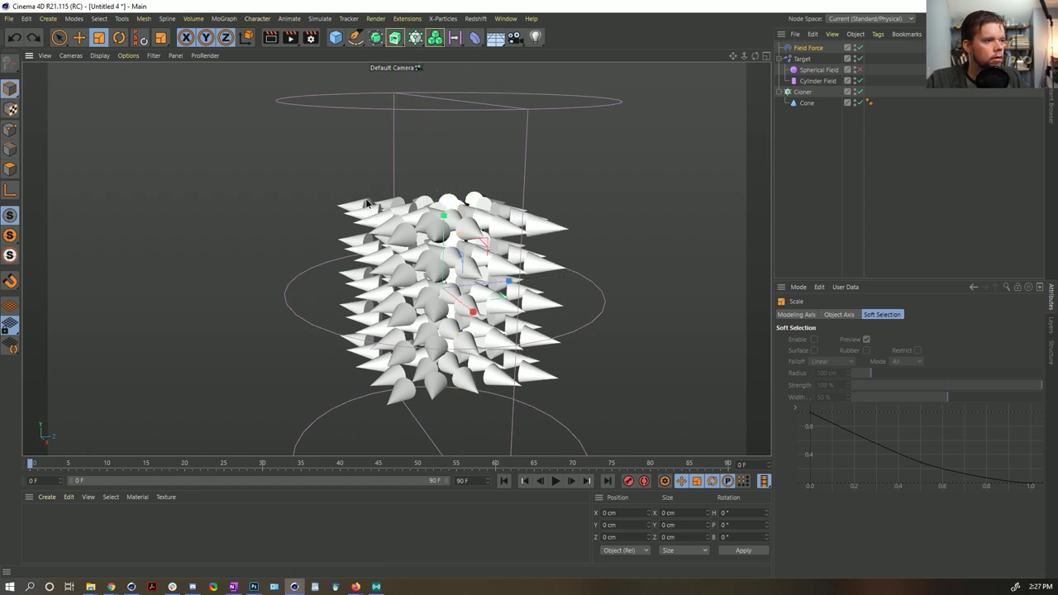
pyautogui.click(808, 48)
pyautogui.doubleClick(868, 363)
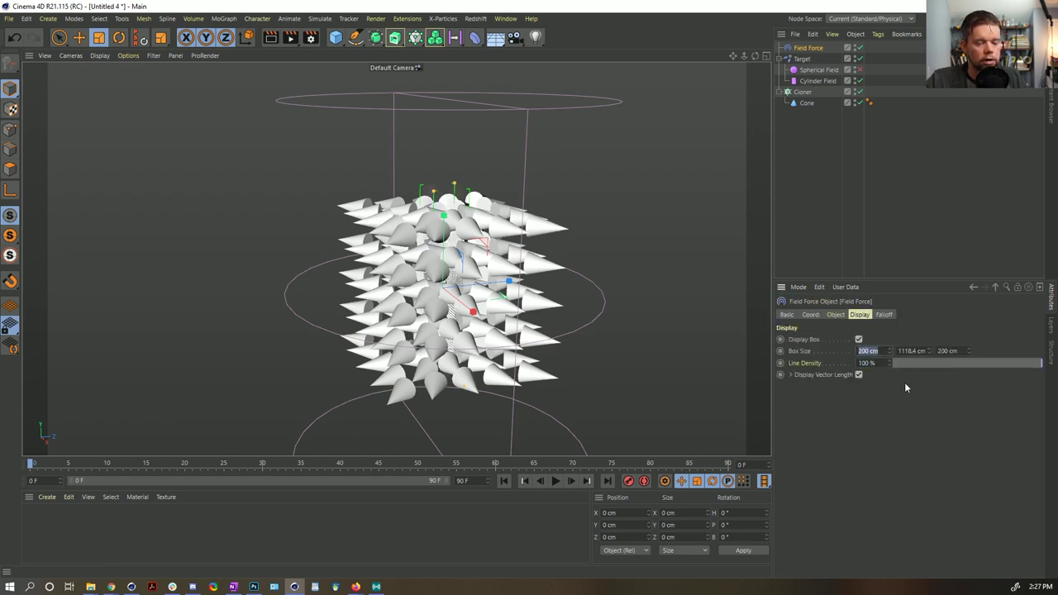
pyautogui.write('777')
pyautogui.press('Tab')
pyautogui.press('Tab')
pyautogui.write('1')
pyautogui.press('Return')
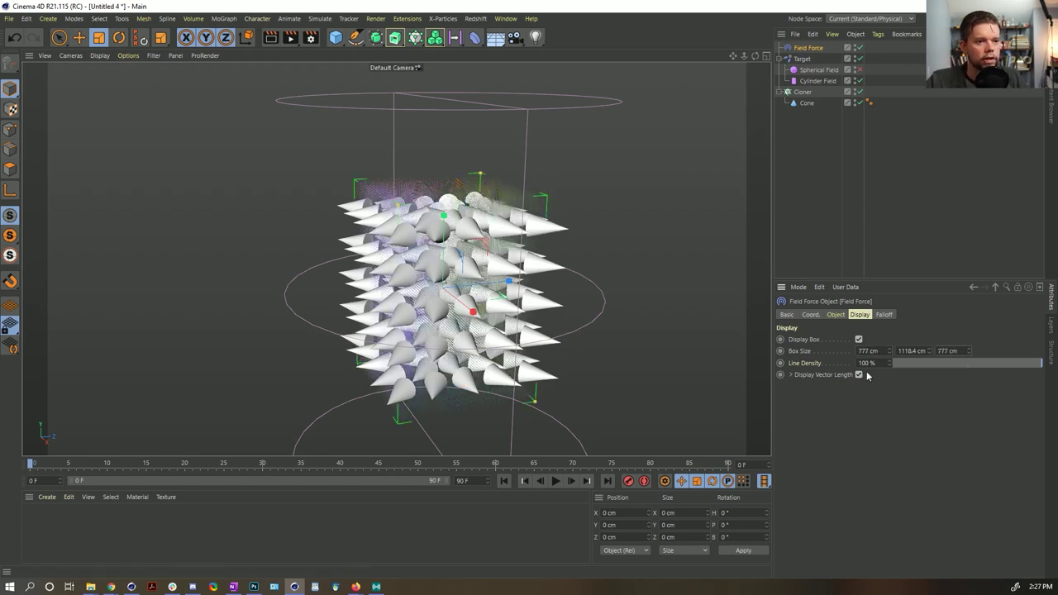
pyautogui.scroll(6, 467, 272)
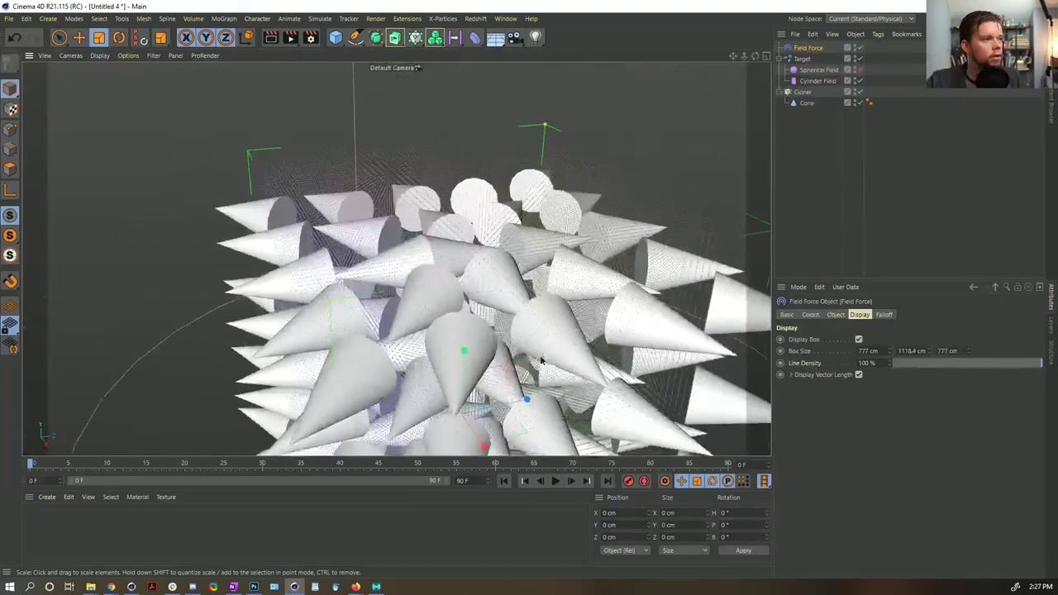
pyautogui.scroll(10, 353, 230)
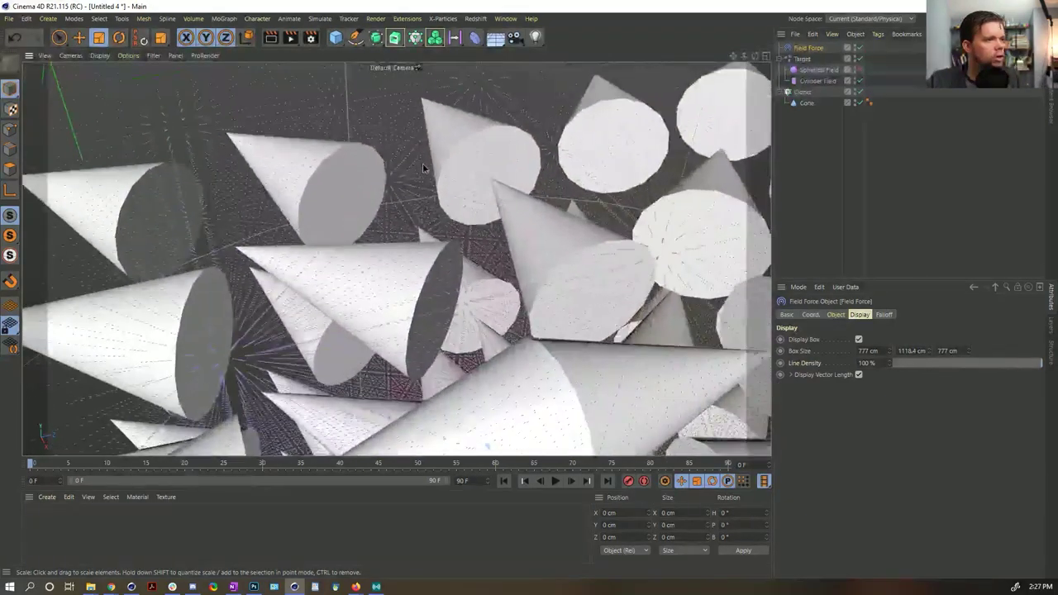
pyautogui.scroll(10, 443, 210)
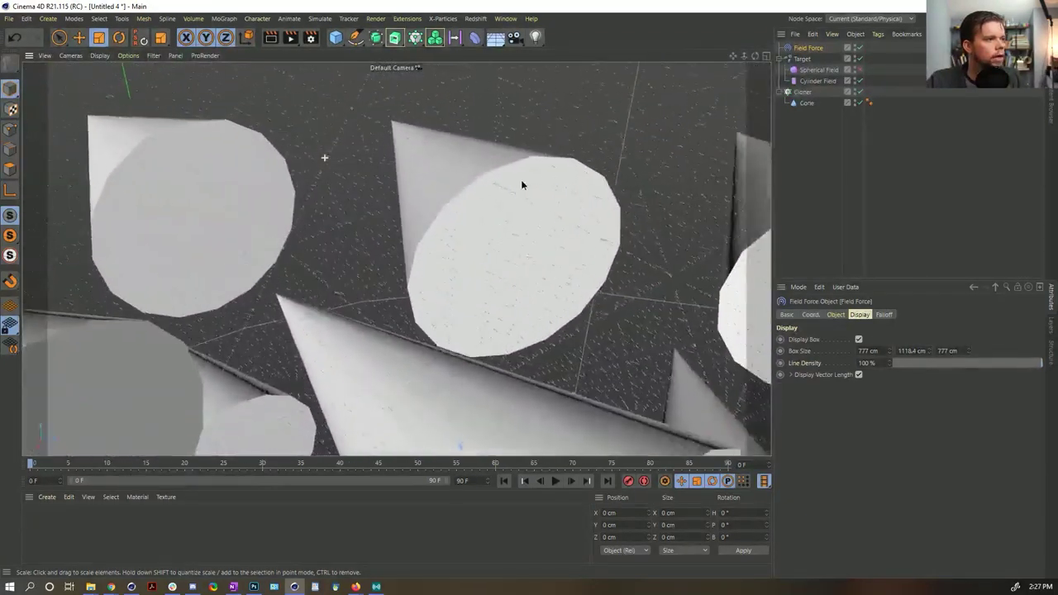
pyautogui.scroll(2, 495, 211)
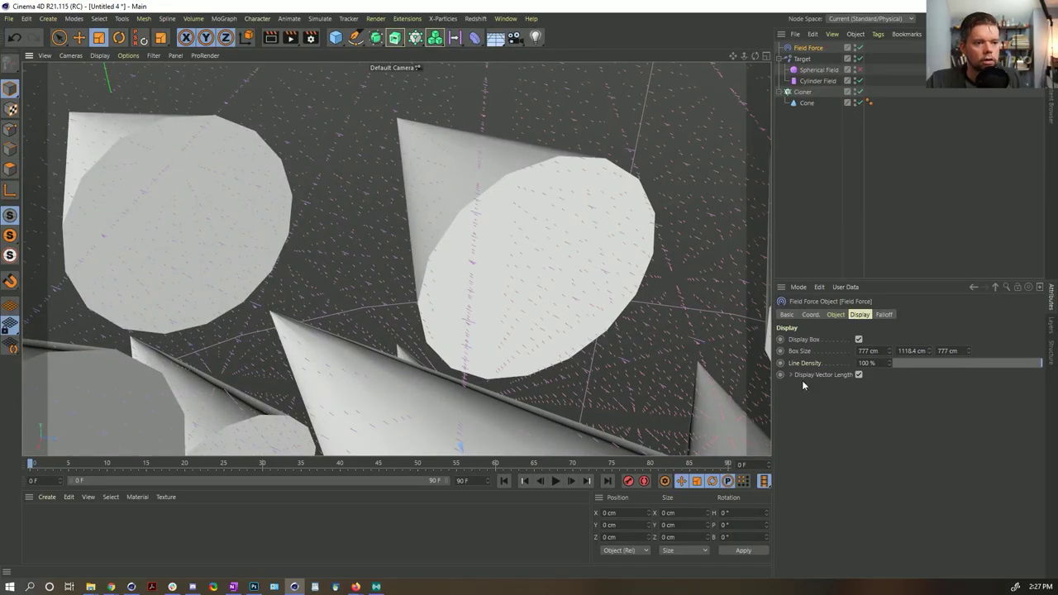
# Set the Field Force's Scale Displayed Length to 10.
pyautogui.click(790, 375)
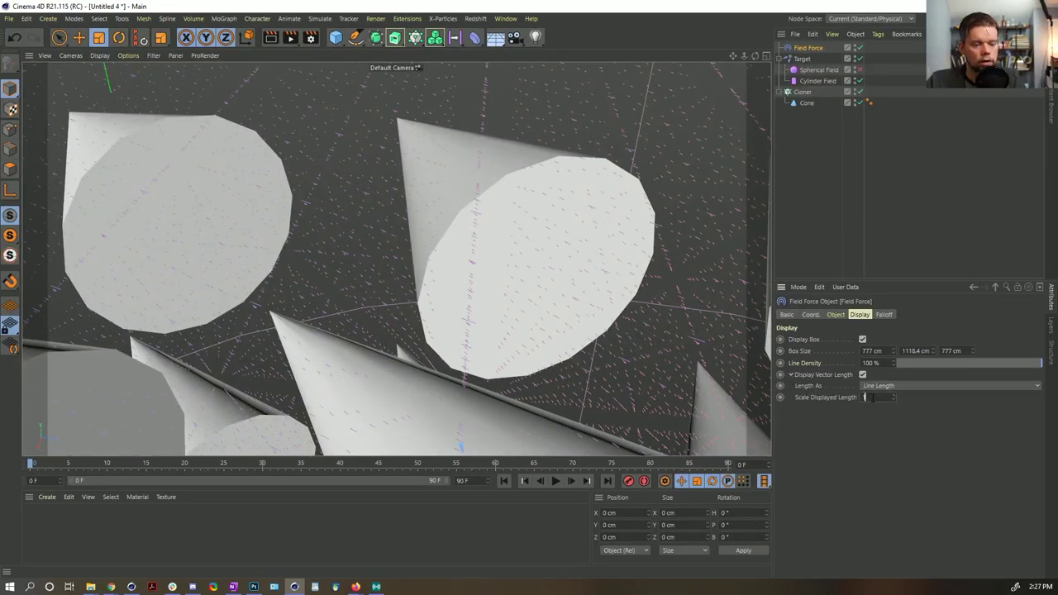
pyautogui.write('10')
pyautogui.press('Return')
pyautogui.scroll(-8, 414, 196)
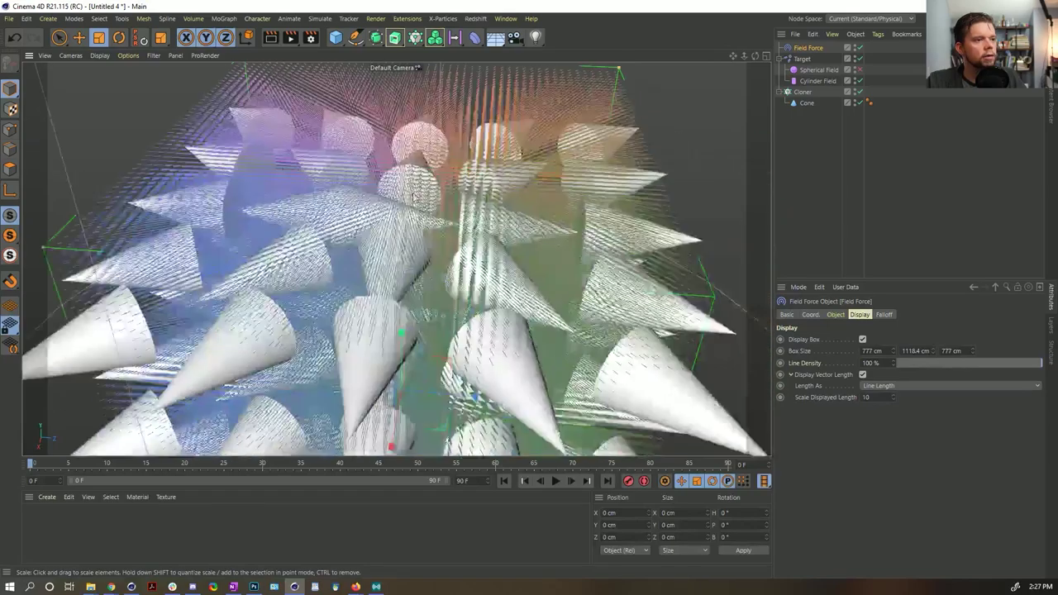
pyautogui.keyDown('alt'); pyautogui.moveTo(414, 197); pyautogui.dragTo(495, 212); pyautogui.keyUp('alt')
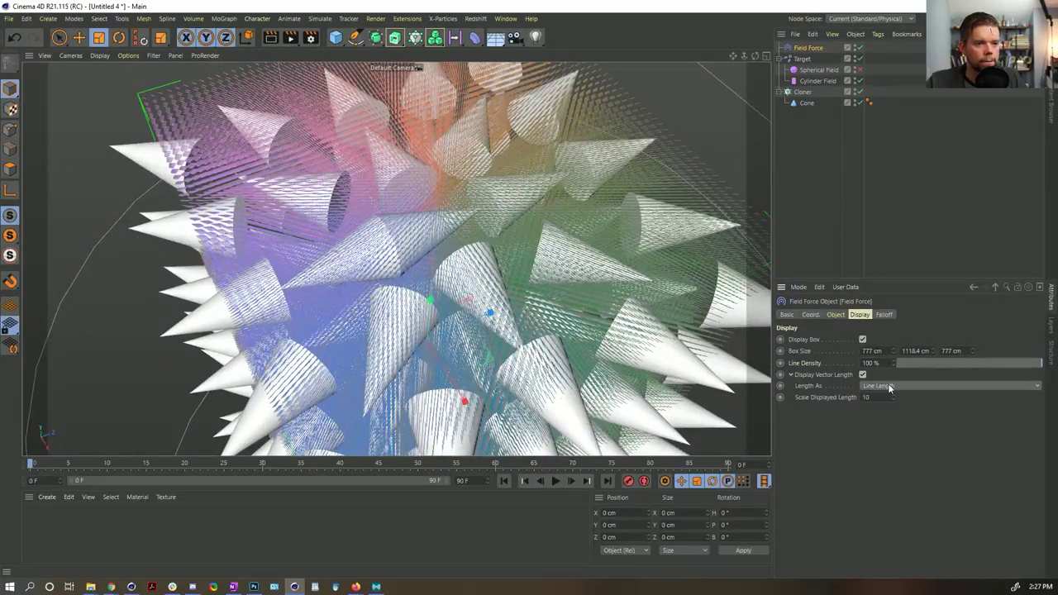
# Set the Field Force's vector Length As option to Brightness.
pyautogui.click(791, 375)
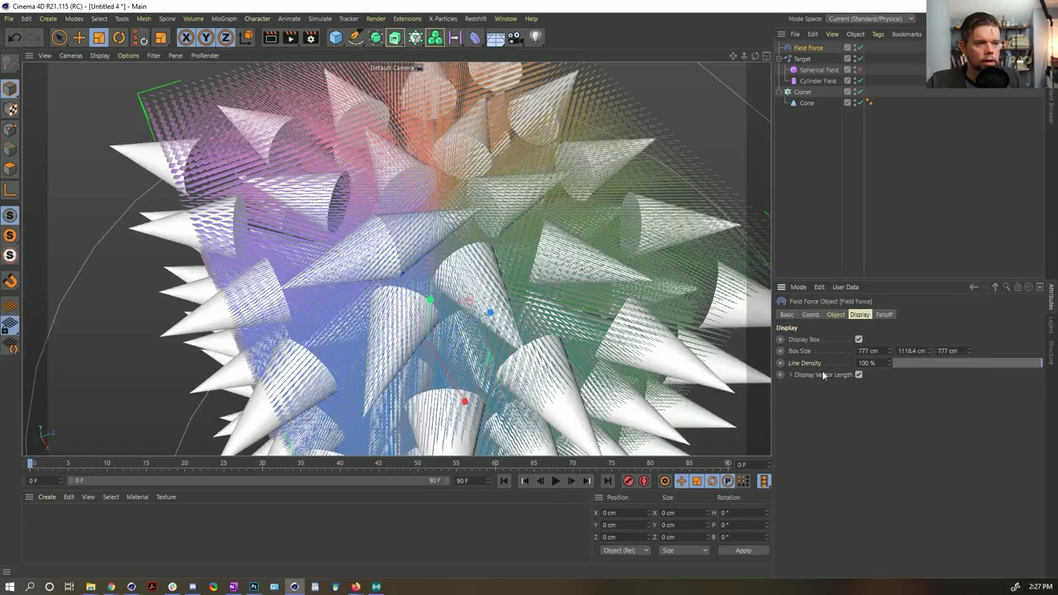
pyautogui.click(791, 375)
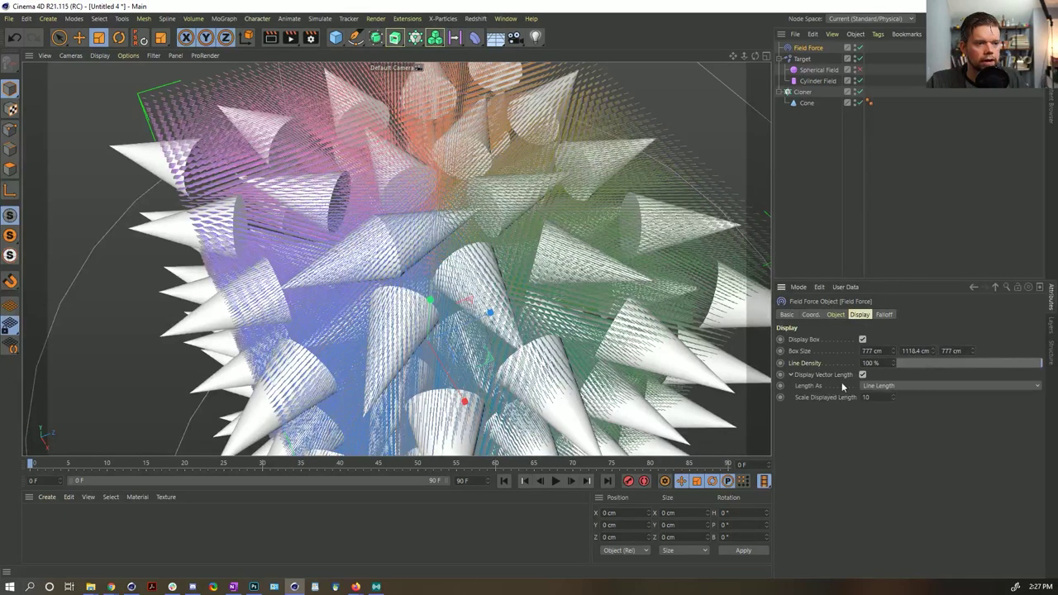
pyautogui.click(884, 386)
pyautogui.click(900, 408)
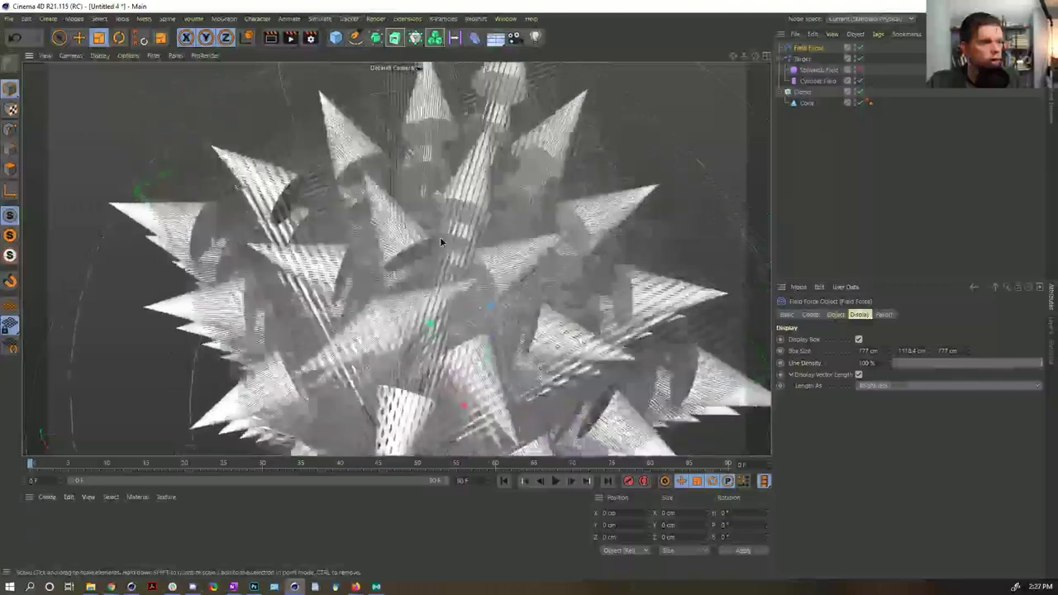
pyautogui.scroll(5, 446, 223)
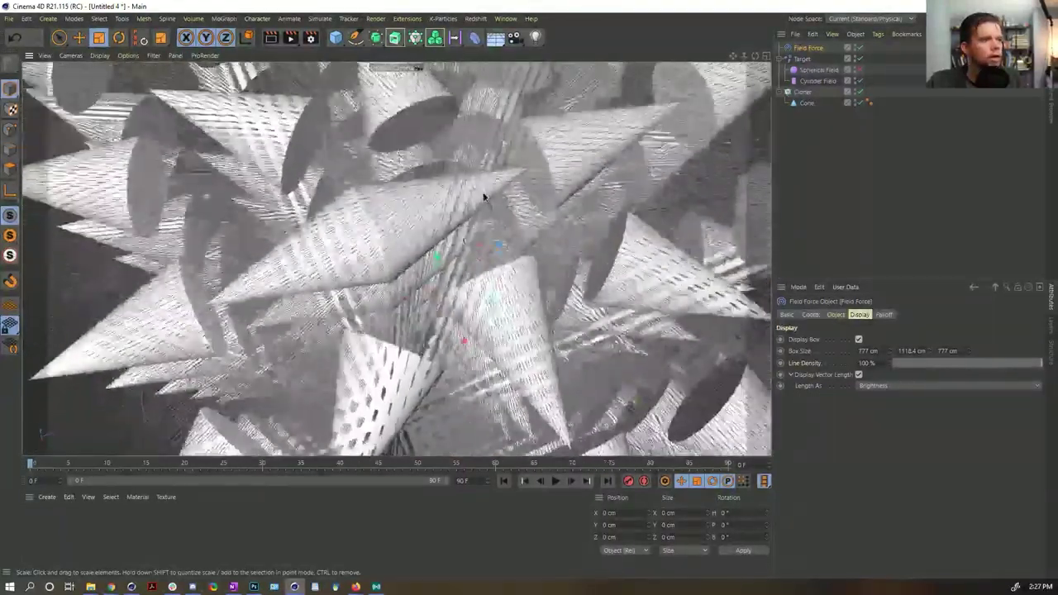
pyautogui.keyDown('alt'); pyautogui.moveTo(483, 197); pyautogui.dragTo(426, 187); pyautogui.keyUp('alt')
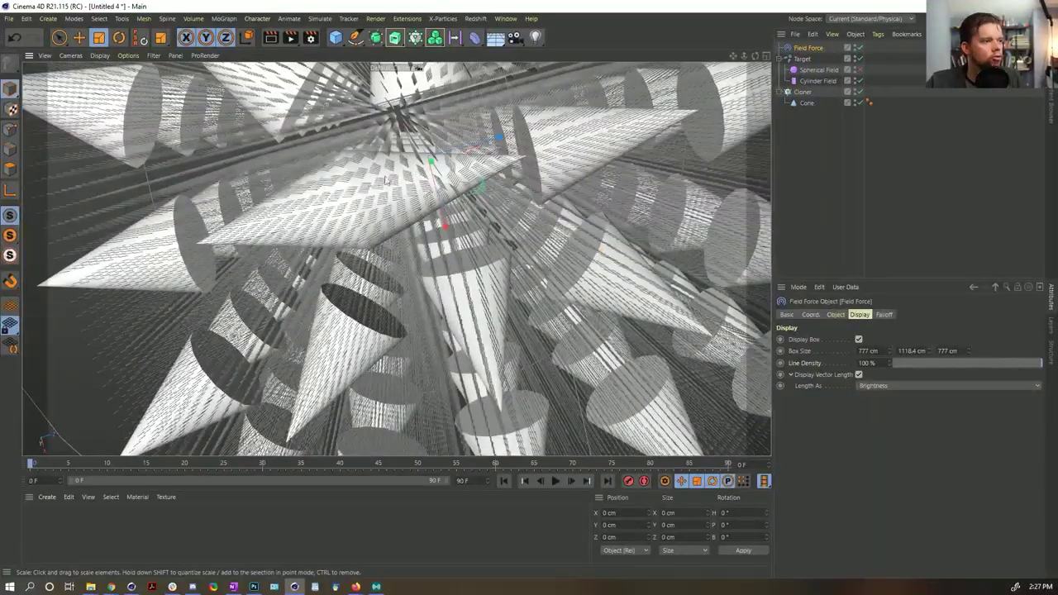
pyautogui.scroll(-8, 397, 181)
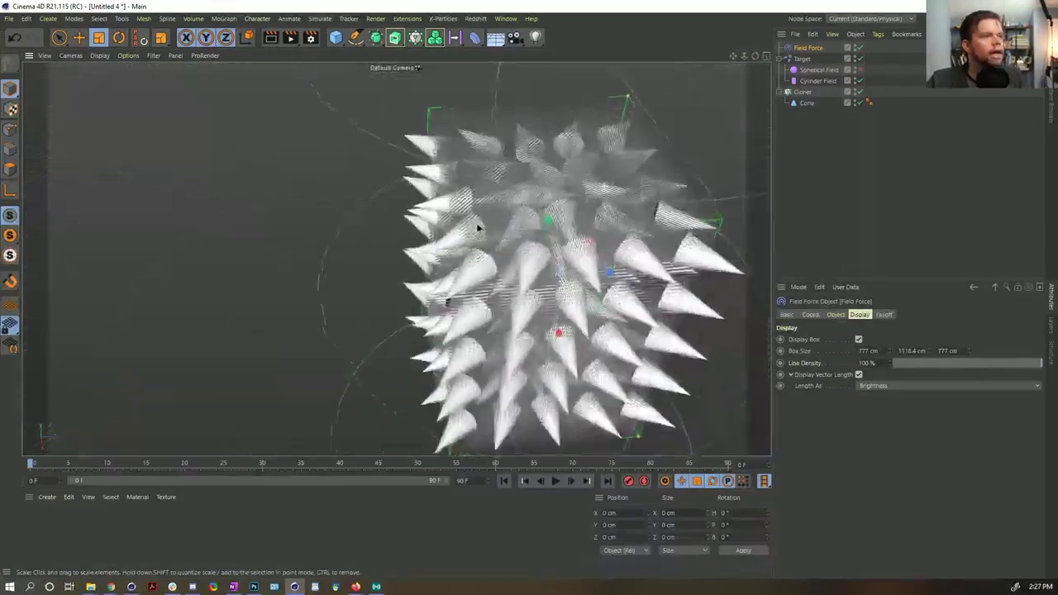
pyautogui.keyDown('alt'); pyautogui.moveTo(533, 215); pyautogui.dragTo(520, 192); pyautogui.keyUp('alt')
pyautogui.scroll(4, 520, 190)
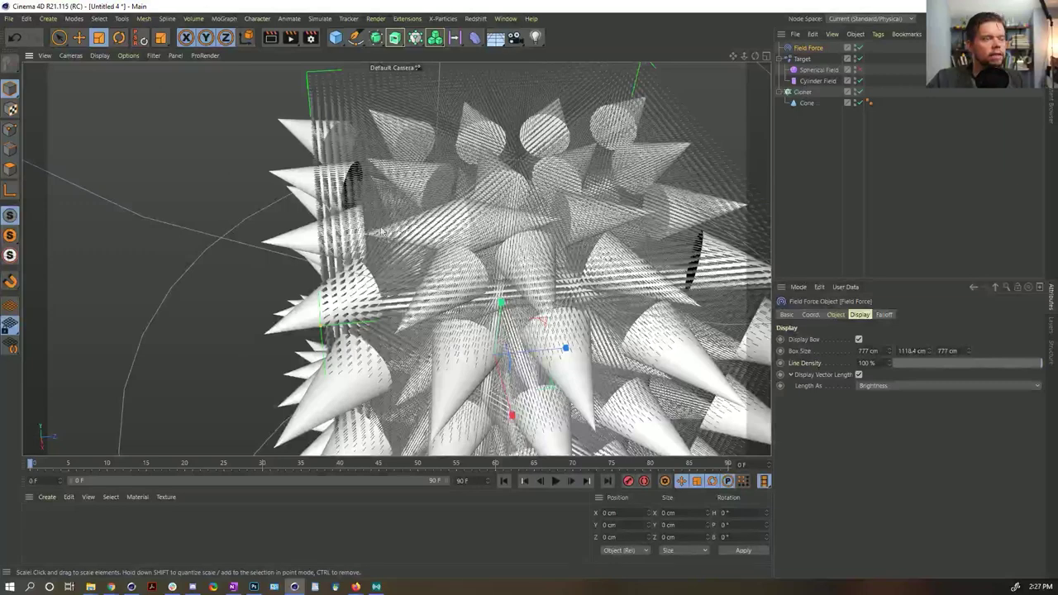
pyautogui.scroll(1, 516, 163)
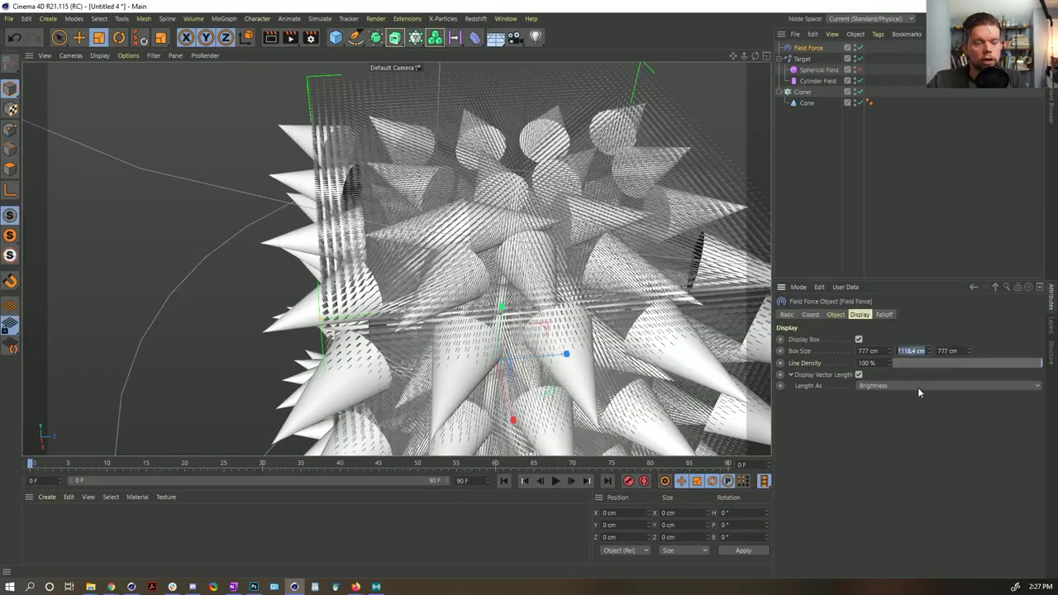
# Flatten the Field Force box to 0 cm height and raise it to Y 660.491 cm.
pyautogui.write('0')
pyautogui.press('Return')
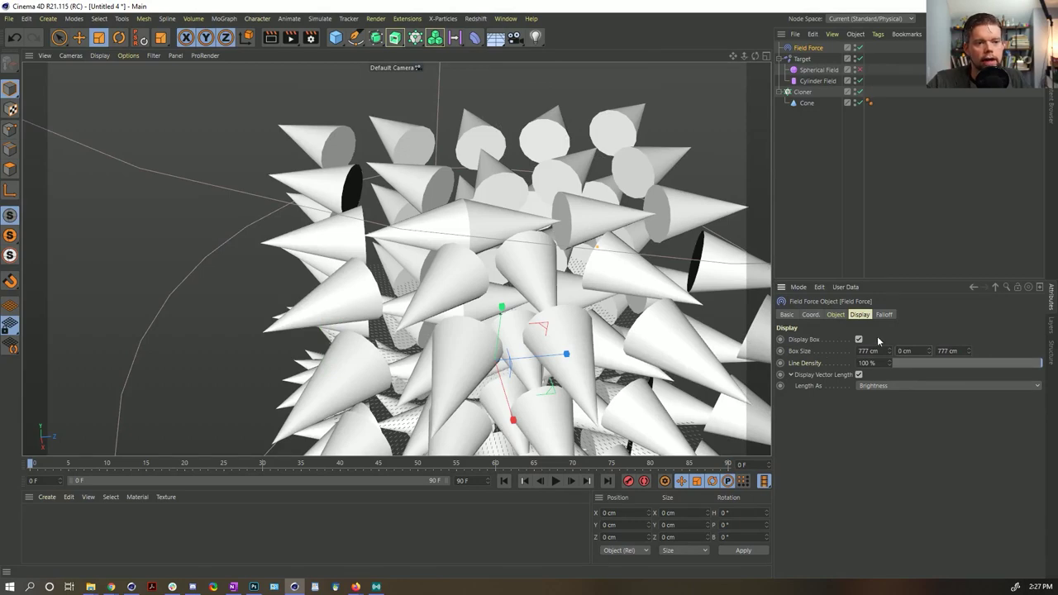
pyautogui.press('e')
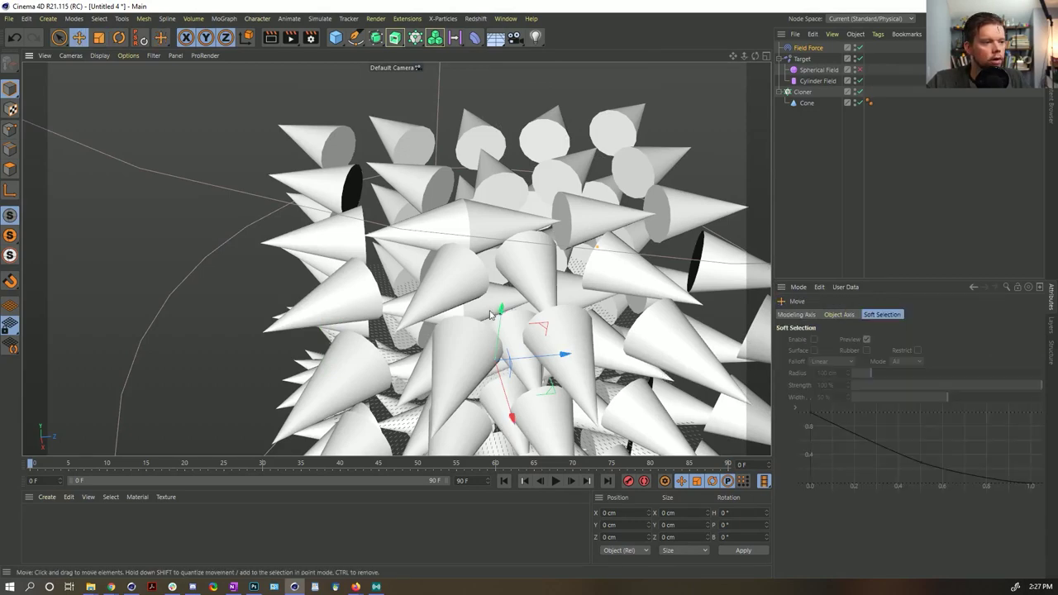
pyautogui.moveTo(501, 308); pyautogui.dragTo(533, 66)
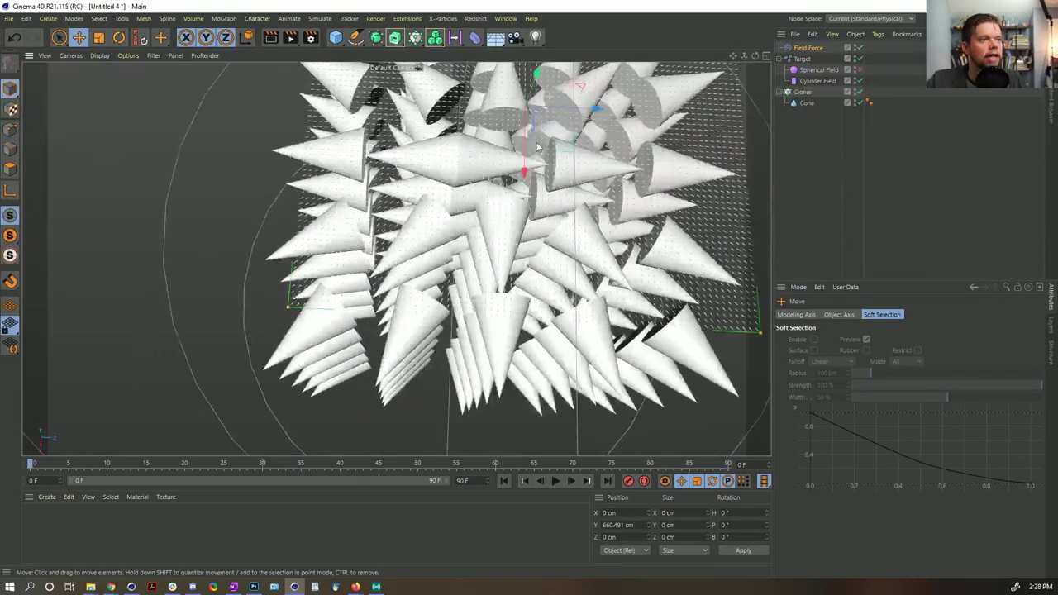
pyautogui.keyDown('alt'); pyautogui.moveTo(557, 106); pyautogui.dragTo(477, 261); pyautogui.keyUp('alt')
pyautogui.scroll(-3, 476, 260)
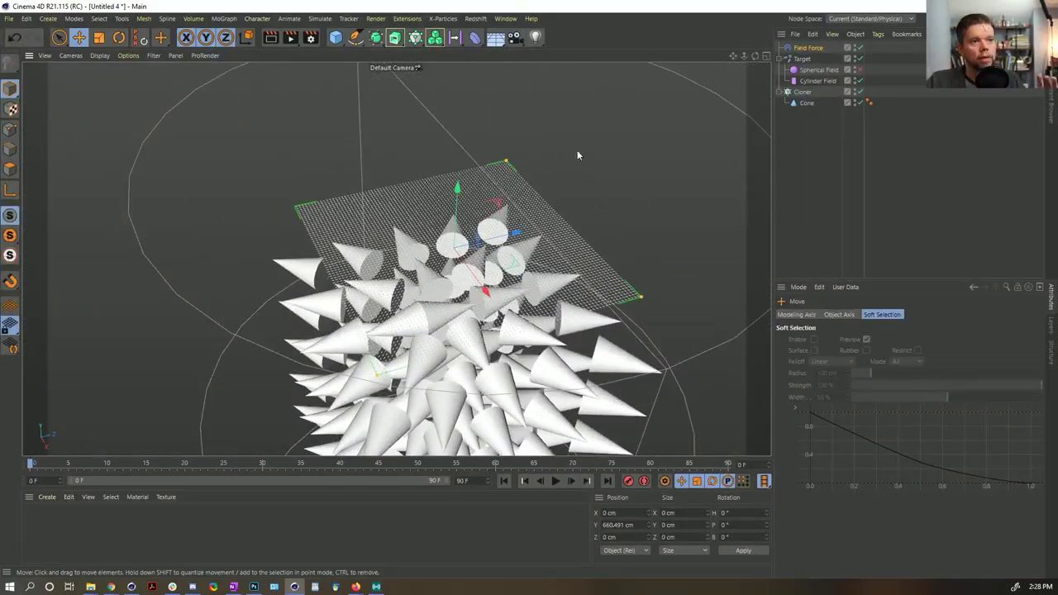
pyautogui.keyDown('alt'); pyautogui.moveTo(462, 247); pyautogui.dragTo(462, 209); pyautogui.keyUp('alt')
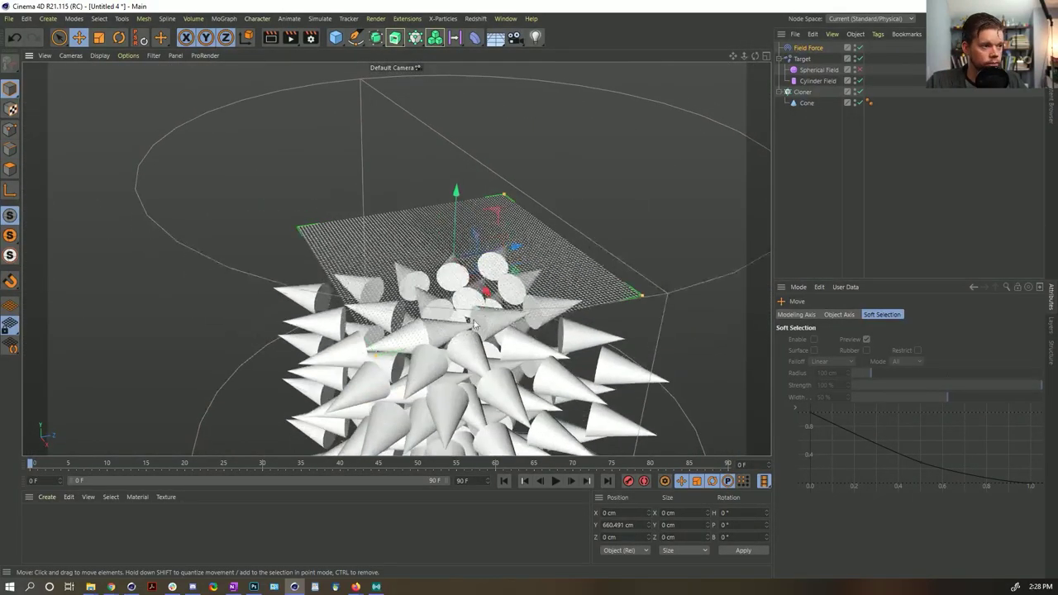
pyautogui.scroll(2, 462, 209)
pyautogui.scroll(-2, 462, 209)
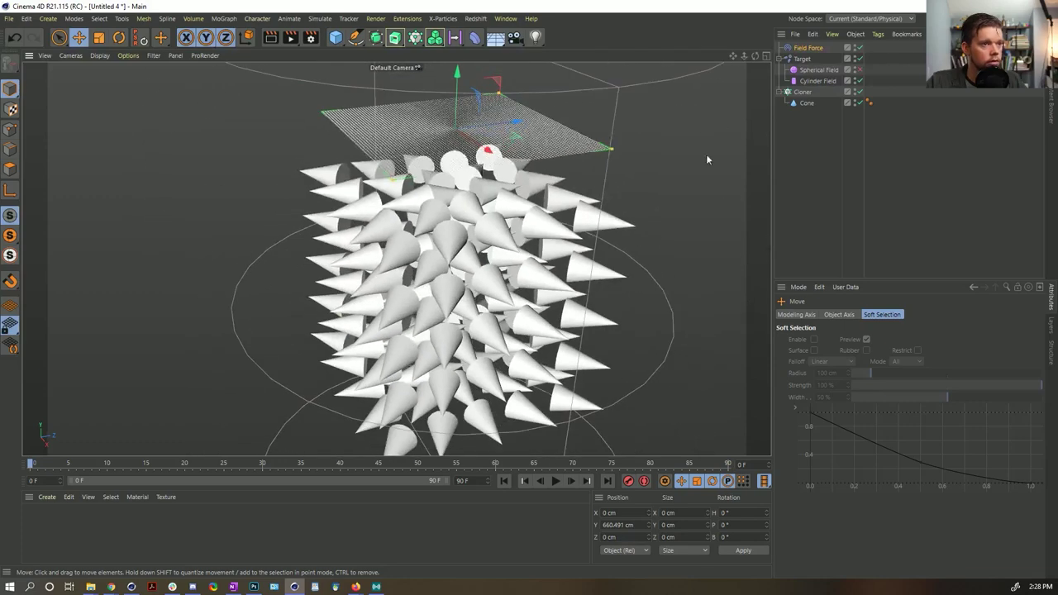
# Under the Target effector, switch on the Spherical Field and switch off the Cylinder Field.
pyautogui.click(802, 59)
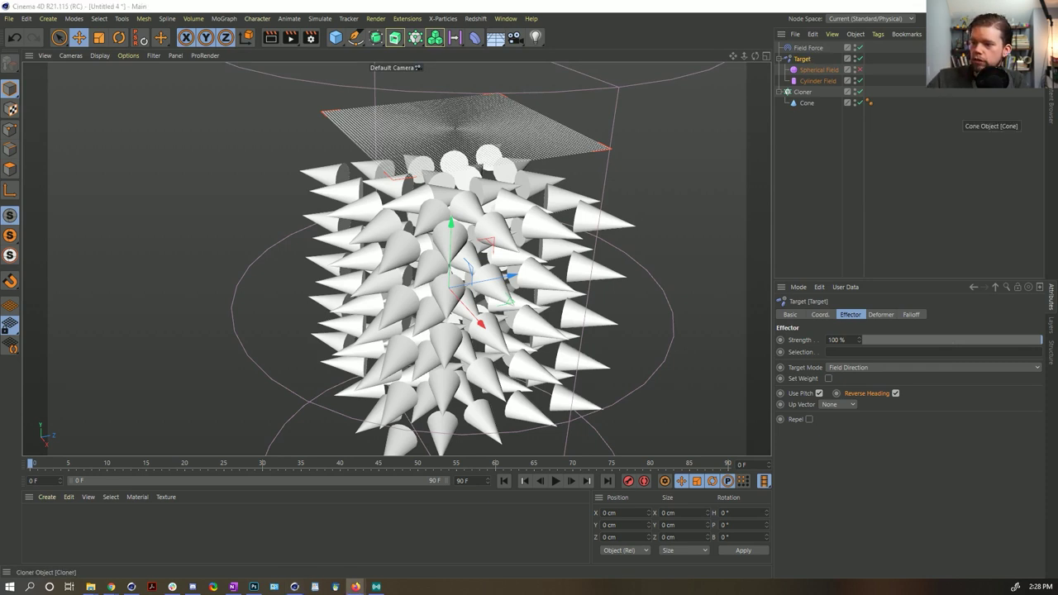
pyautogui.click(804, 48)
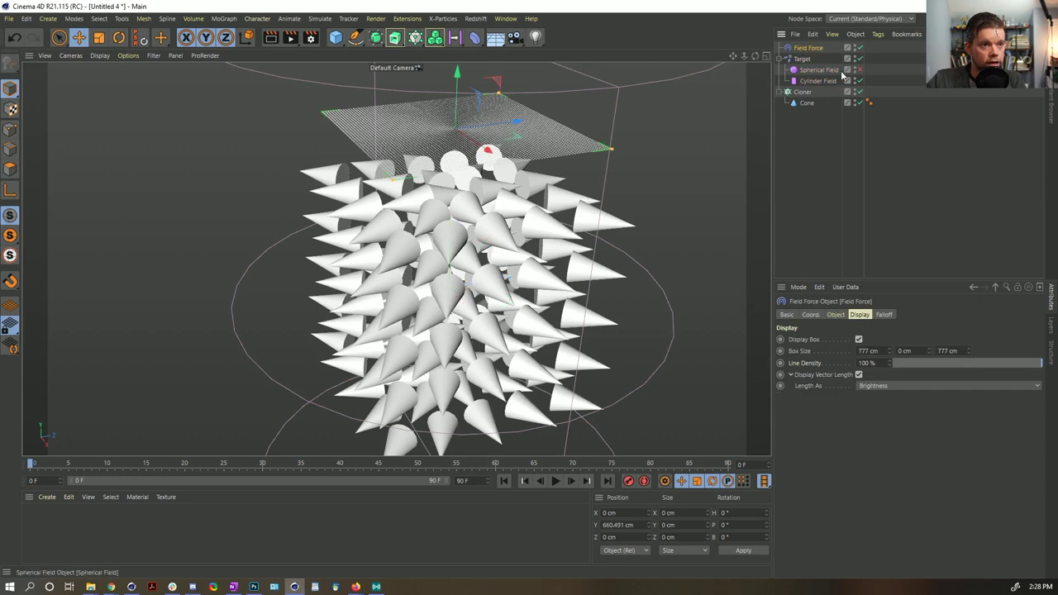
pyautogui.click(821, 71)
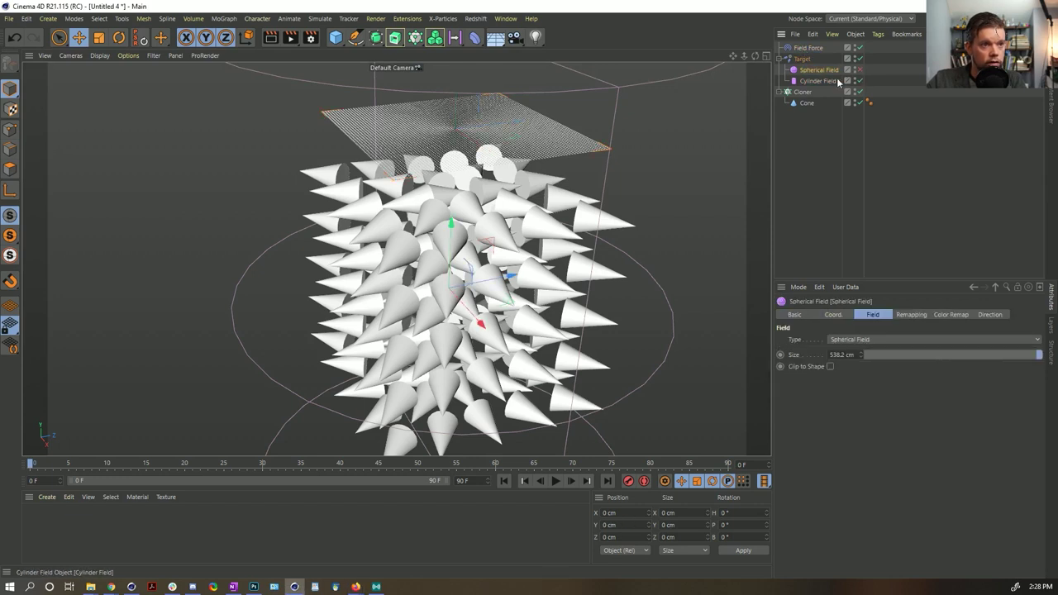
pyautogui.click(860, 80)
pyautogui.click(859, 69)
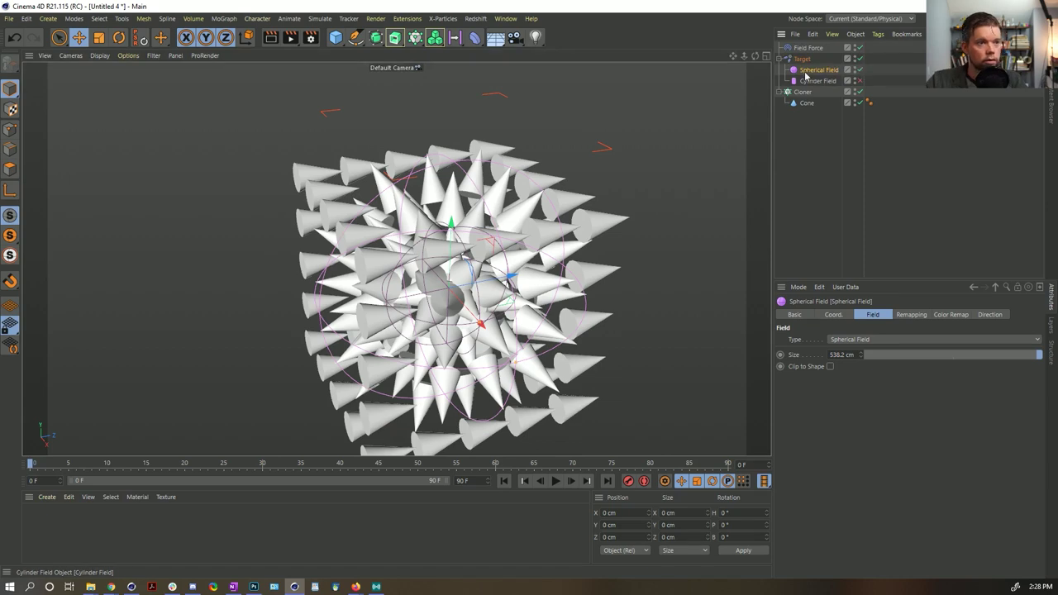
# Scale the Spherical Field up so the cones spike outward, then begin Save As.
pyautogui.press('t')
pyautogui.moveTo(736, 135); pyautogui.dragTo(619, 220)
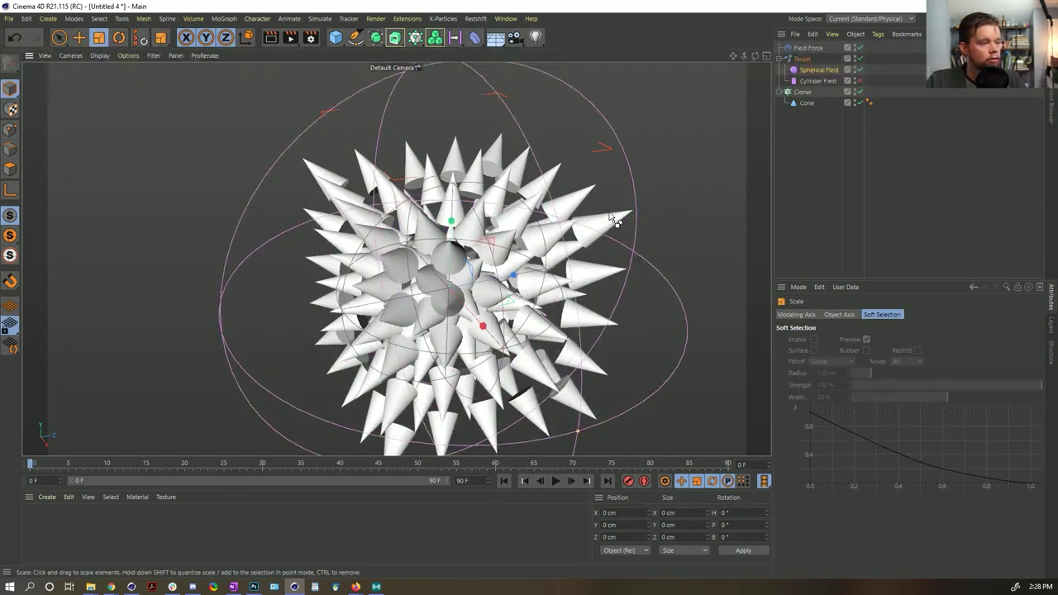
pyautogui.hotkey('ctrl', 's')
# Rename the [1a]Depth.c4d file name to [2a]FieldDirection.c4d and save it in SceneFiles.
pyautogui.click(219, 92)
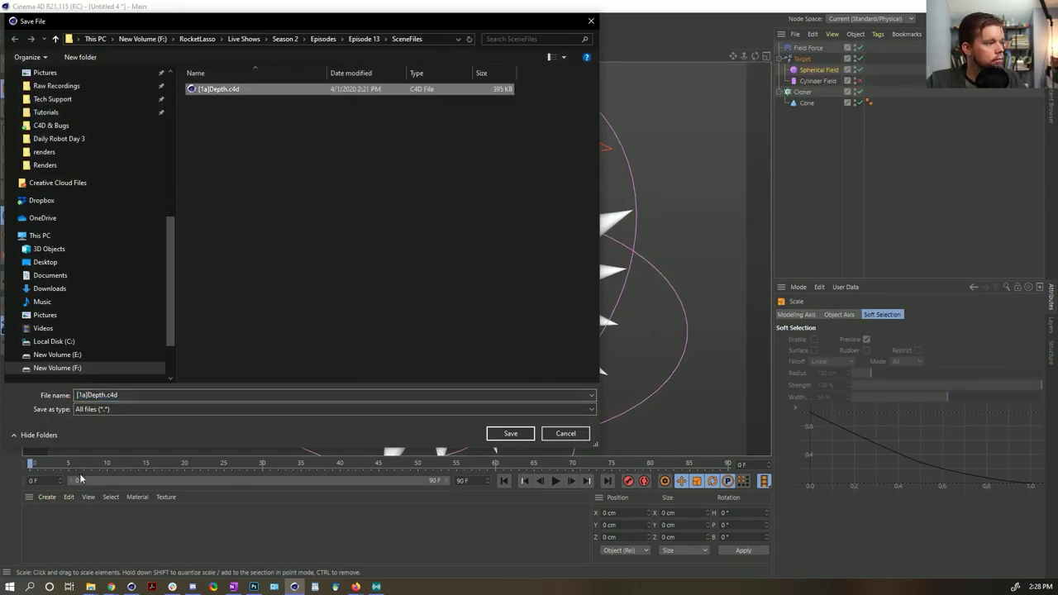
pyautogui.click(86, 395)
pyautogui.press('BackSpace')
pyautogui.write('2a]')
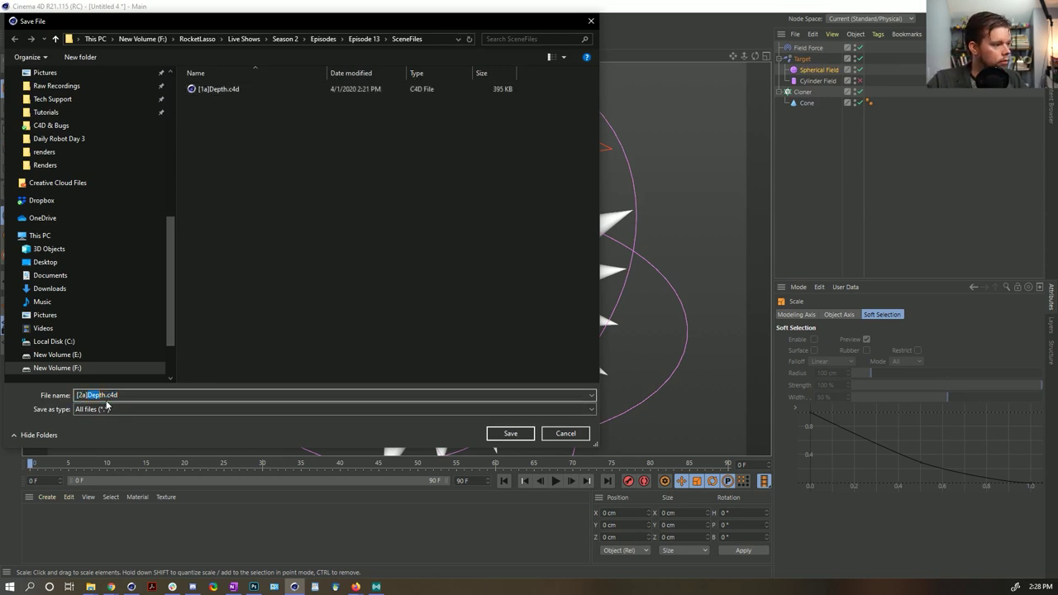
pyautogui.write('Field')
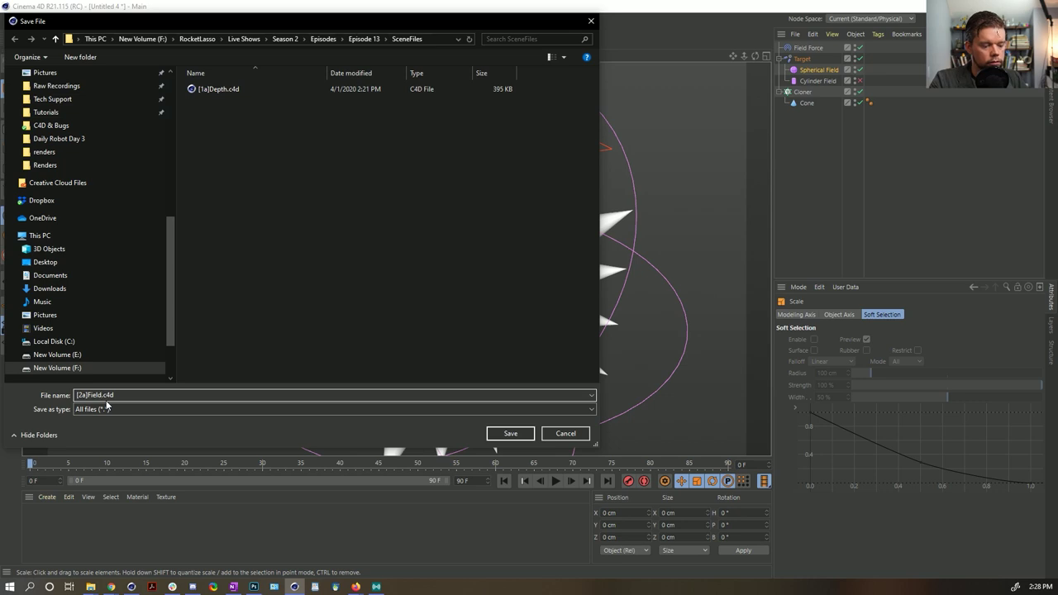
pyautogui.write('Direction')
pyautogui.press('Return')
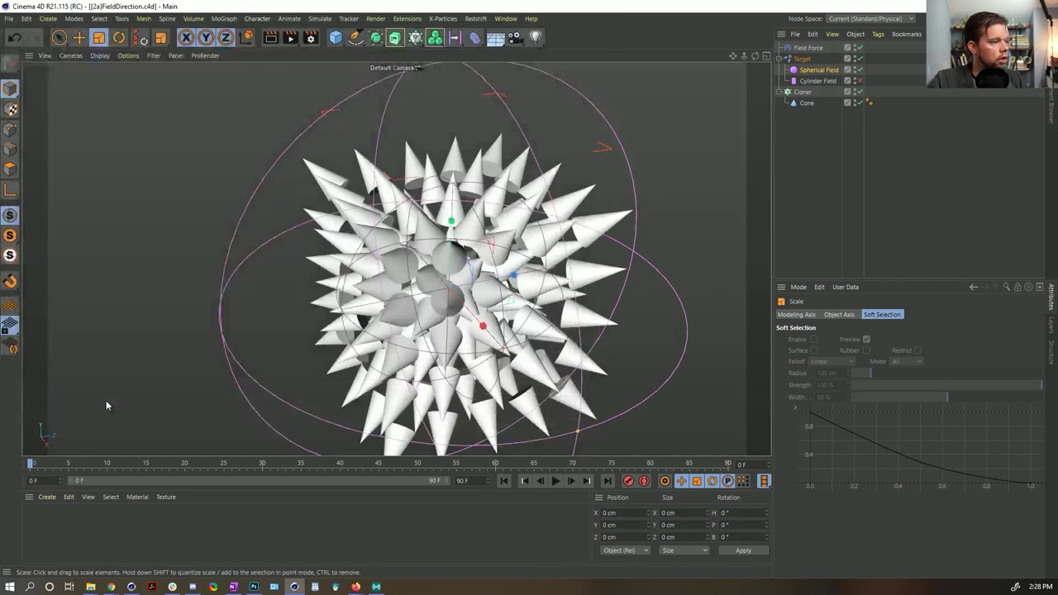
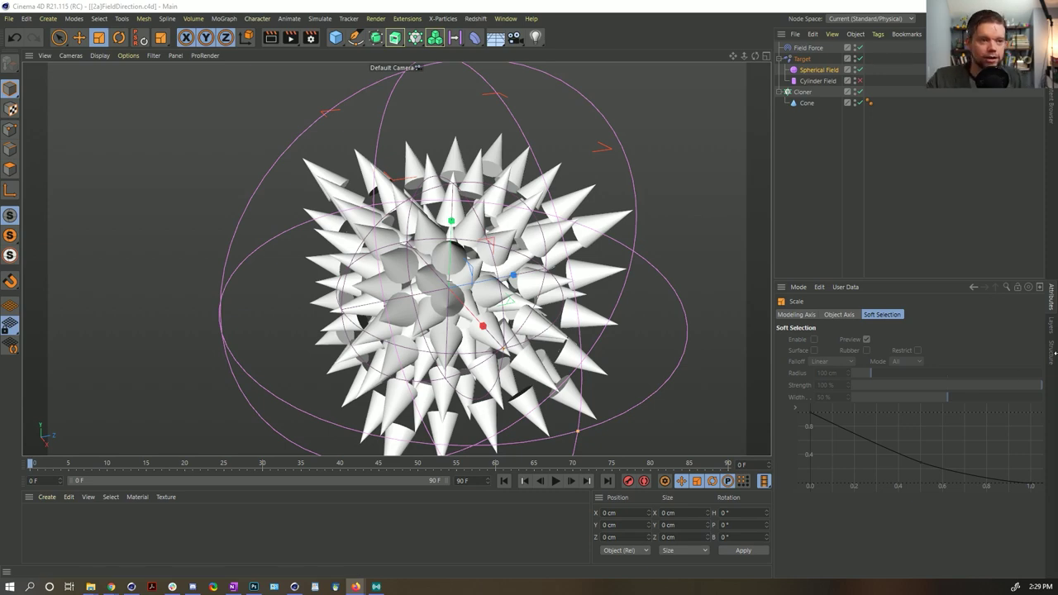
# Orbit around the 5×5×5 cone grid and select its Cloner in the Object Manager.
pyautogui.keyDown('alt'); pyautogui.moveTo(473, 297); pyautogui.dragTo(438, 250, button='middle'); pyautogui.keyUp('alt')
pyautogui.keyDown('alt'); pyautogui.moveTo(437, 249); pyautogui.dragTo(485, 257); pyautogui.keyUp('alt')
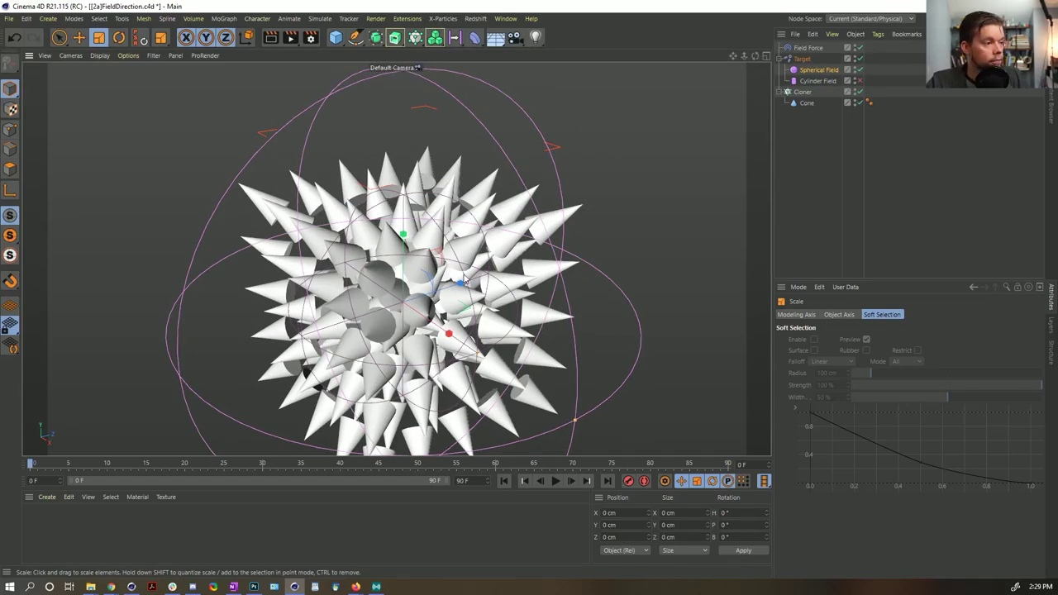
pyautogui.keyDown('alt'); pyautogui.moveTo(402, 291); pyautogui.dragTo(387, 295); pyautogui.keyUp('alt')
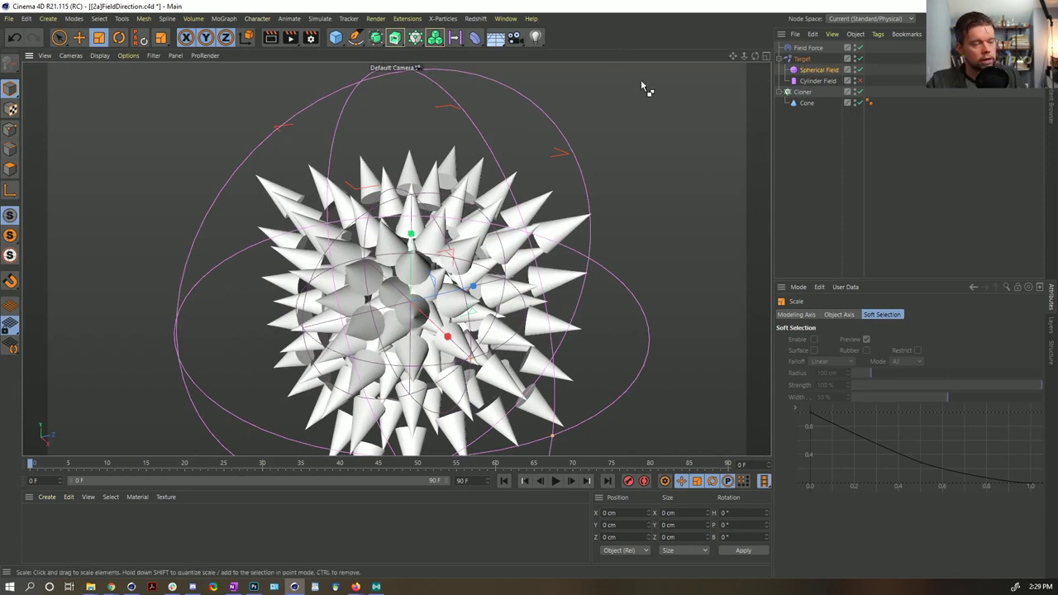
pyautogui.click(804, 93)
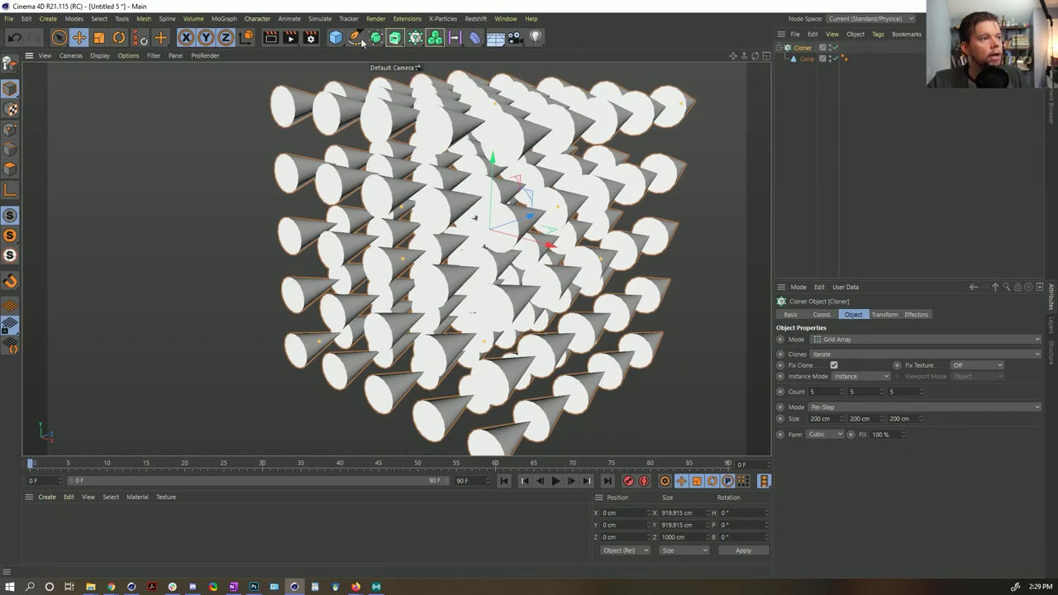
# Add a Cube under the Cloner and delete the Cone so the Cloner clones cubes.
pyautogui.moveTo(336, 37); pyautogui.dragTo(432, 51)
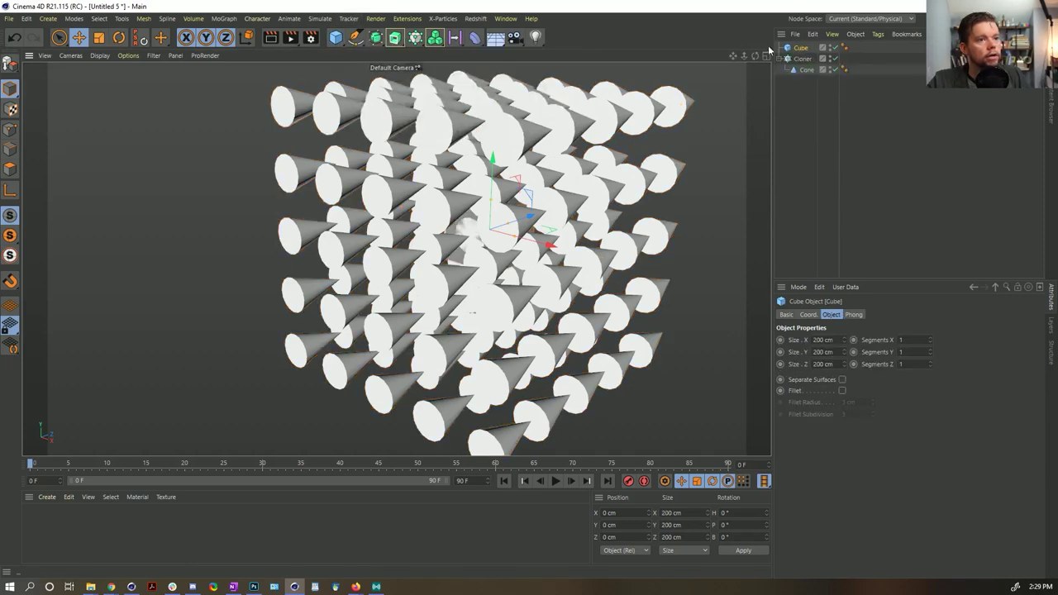
pyautogui.moveTo(801, 47); pyautogui.dragTo(805, 59)
pyautogui.click(808, 69)
pyautogui.press('Delete')
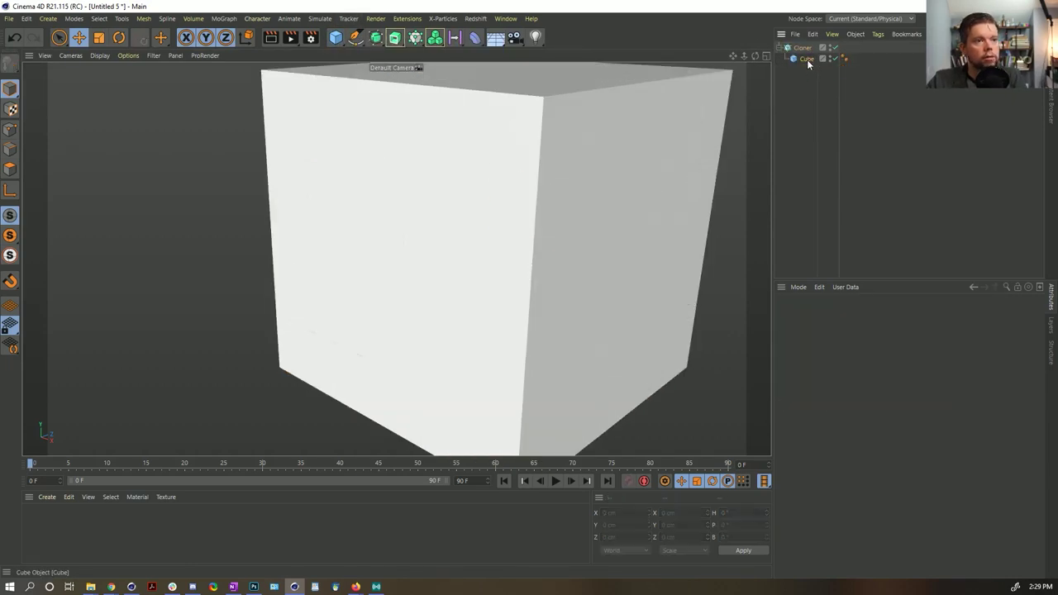
# Scale the Cube down to 131.2 cm so the cloned cubes separate.
pyautogui.click(806, 59)
pyautogui.press('t')
pyautogui.moveTo(642, 156); pyautogui.dragTo(503, 217)
pyautogui.scroll(-5, 479, 227)
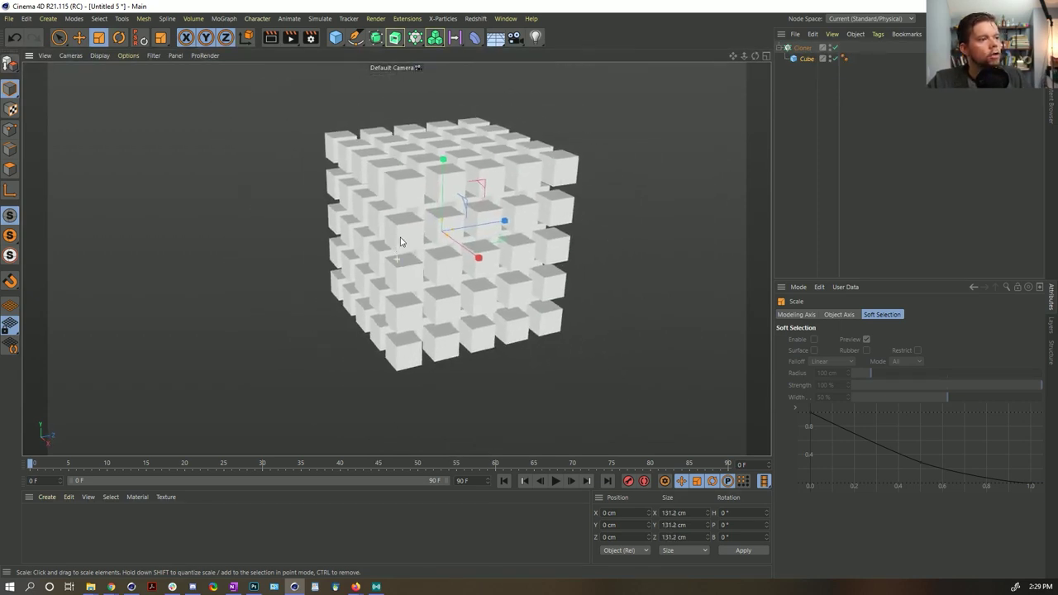
pyautogui.keyDown('alt'); pyautogui.moveTo(399, 241); pyautogui.dragTo(391, 238, button='middle'); pyautogui.keyUp('alt')
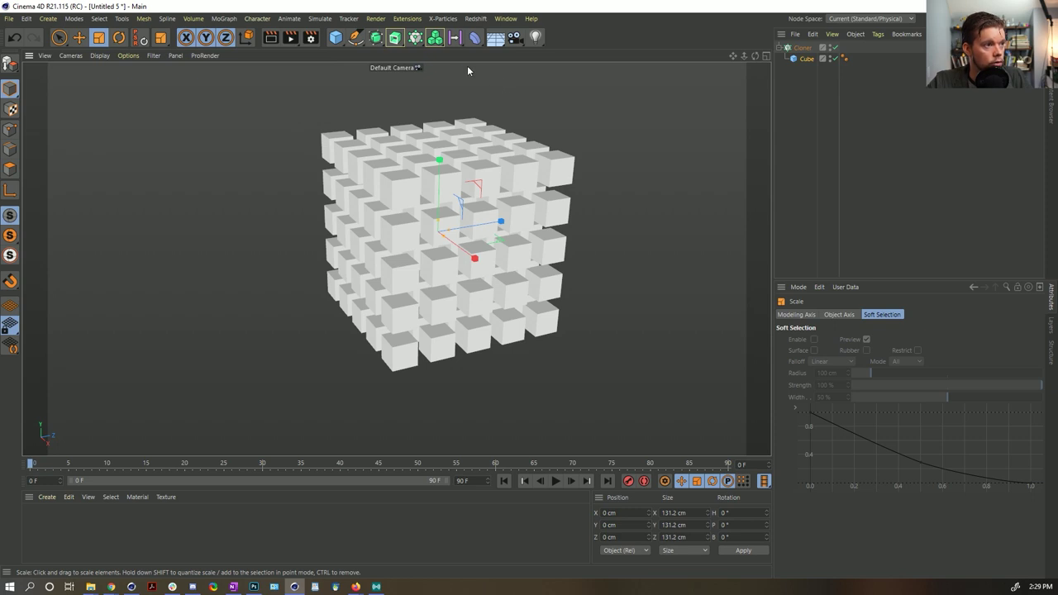
# Select the Cloner and browse the X-Particles, Fields and MoGraph menus.
pyautogui.click(802, 47)
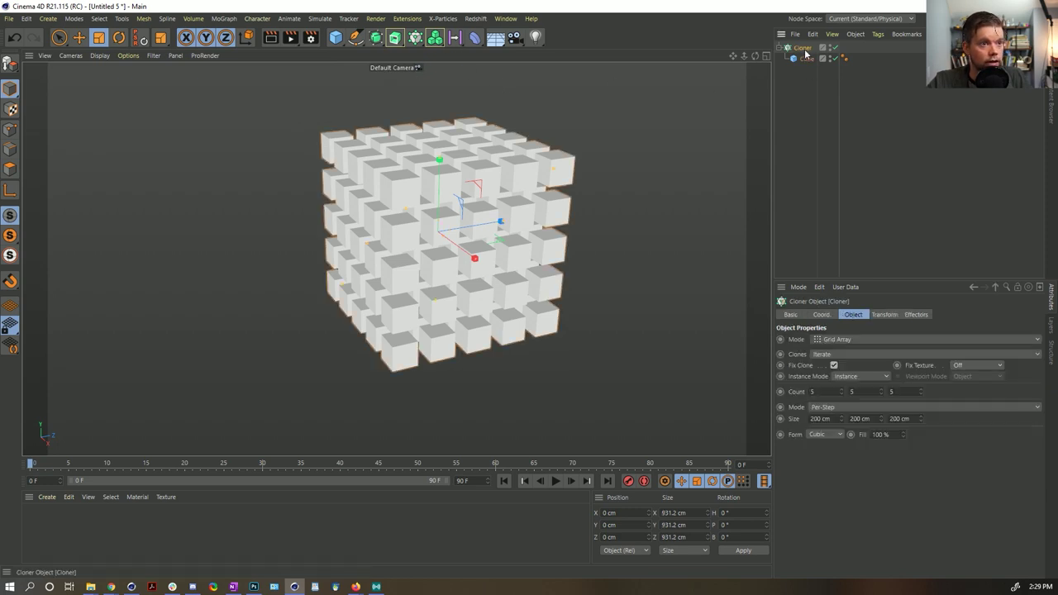
pyautogui.click(435, 20)
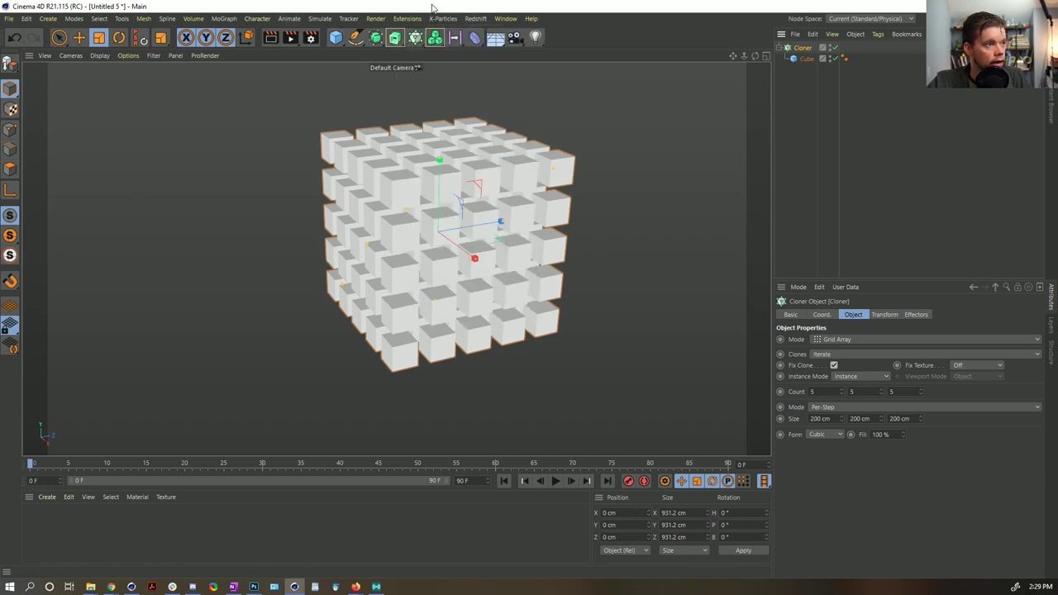
pyautogui.click(455, 38)
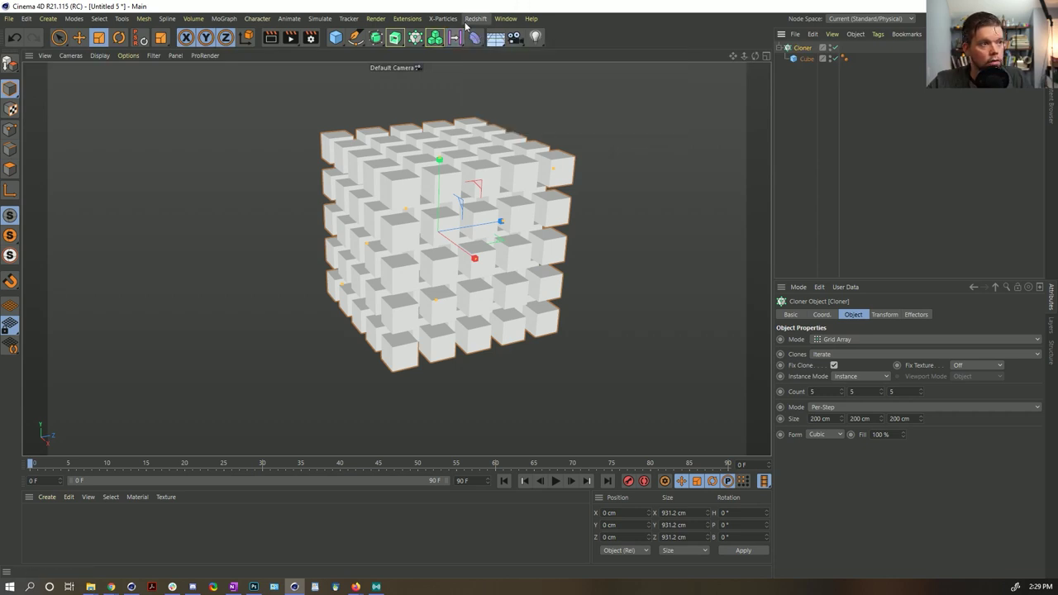
pyautogui.click(436, 37)
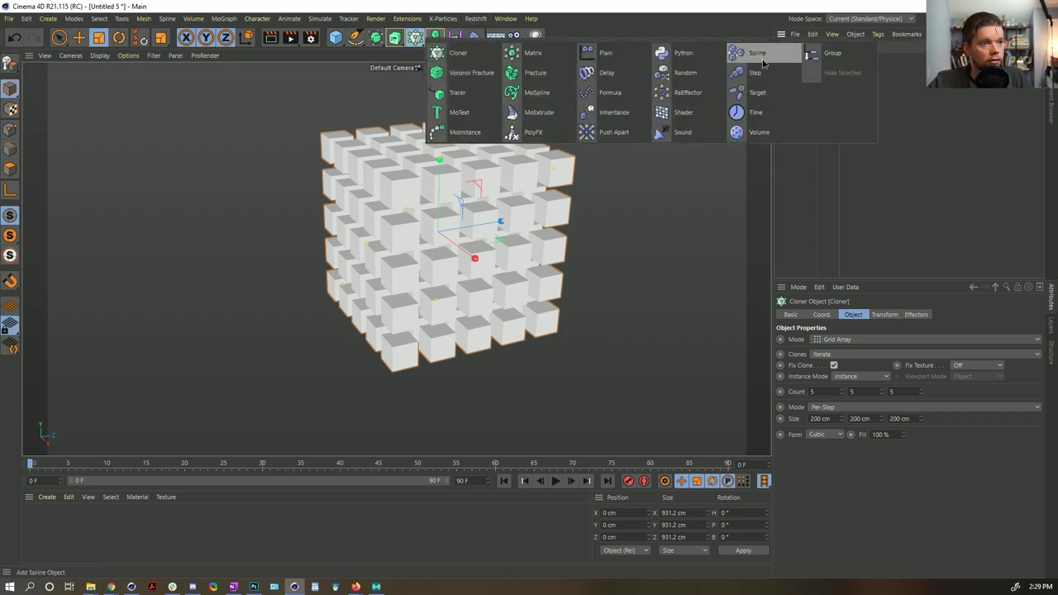
# Add an Inheritance effector and a Null, moving the Null back, up to about 438 cm and out along X.
pyautogui.click(610, 111)
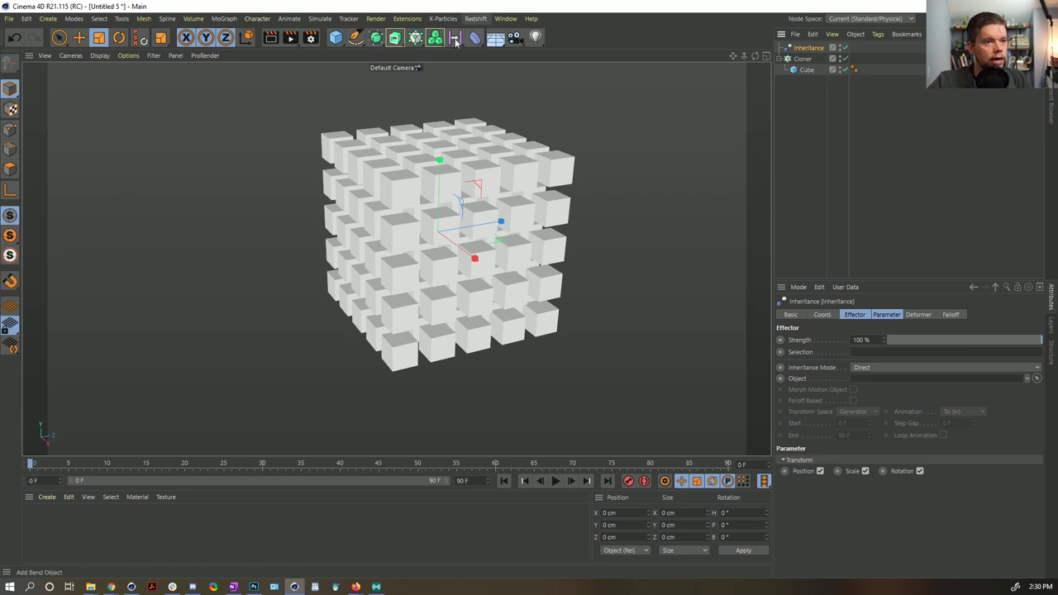
pyautogui.click(48, 18)
pyautogui.click(161, 25)
pyautogui.press('e')
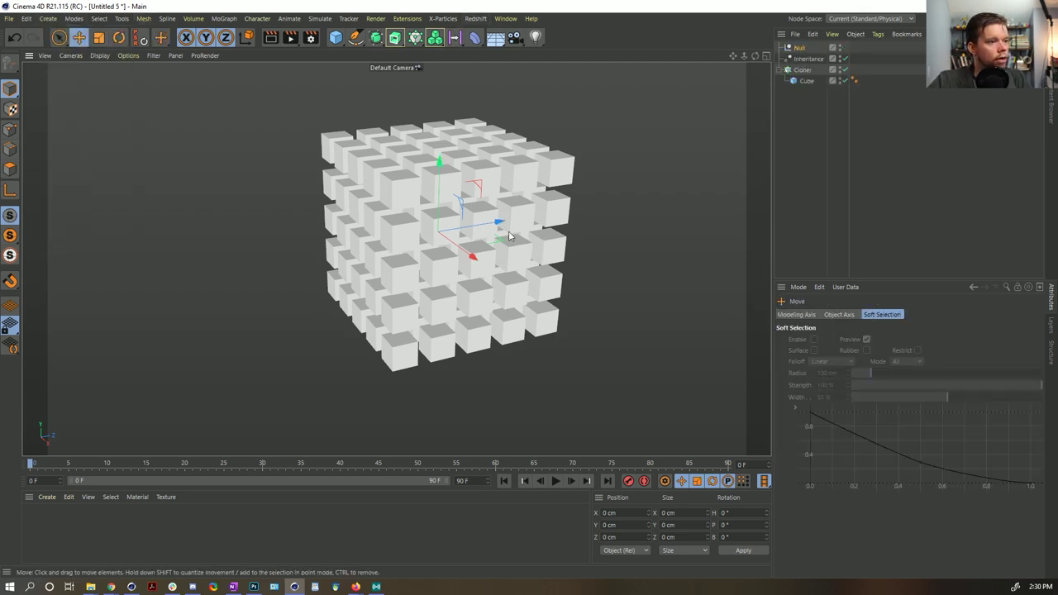
pyautogui.moveTo(500, 221); pyautogui.dragTo(424, 236)
pyautogui.moveTo(360, 174); pyautogui.dragTo(357, 94)
pyautogui.moveTo(385, 177)
pyautogui.mouseDown()
pyautogui.moveTo(352, 155)
pyautogui.moveTo(367, 137)
pyautogui.moveTo(397, 147)
pyautogui.moveTo(398, 159)
pyautogui.moveTo(403, 145)
pyautogui.mouseUp()
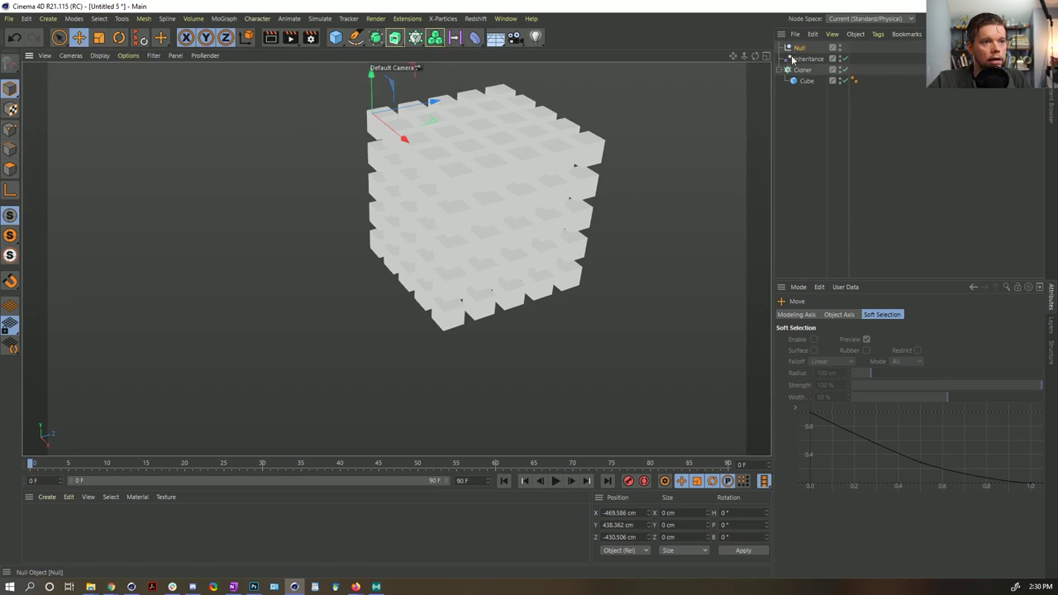
# Set the Null as the Inheritance effector's source object.
pyautogui.click(805, 59)
pyautogui.moveTo(854, 367); pyautogui.dragTo(872, 379)
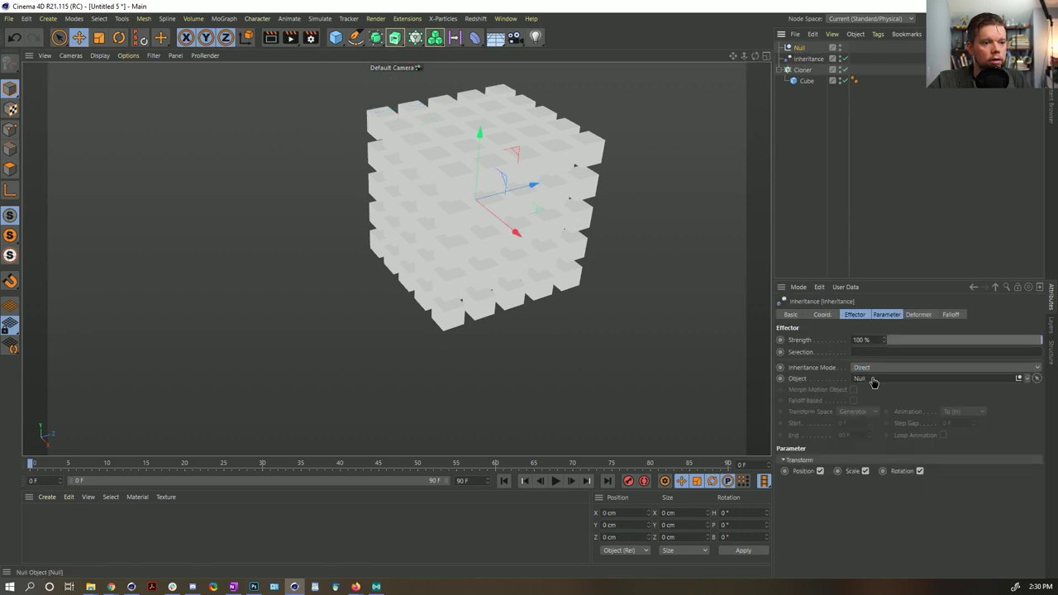
pyautogui.keyDown('alt'); pyautogui.moveTo(454, 174); pyautogui.dragTo(758, 397, button='middle'); pyautogui.keyUp('alt')
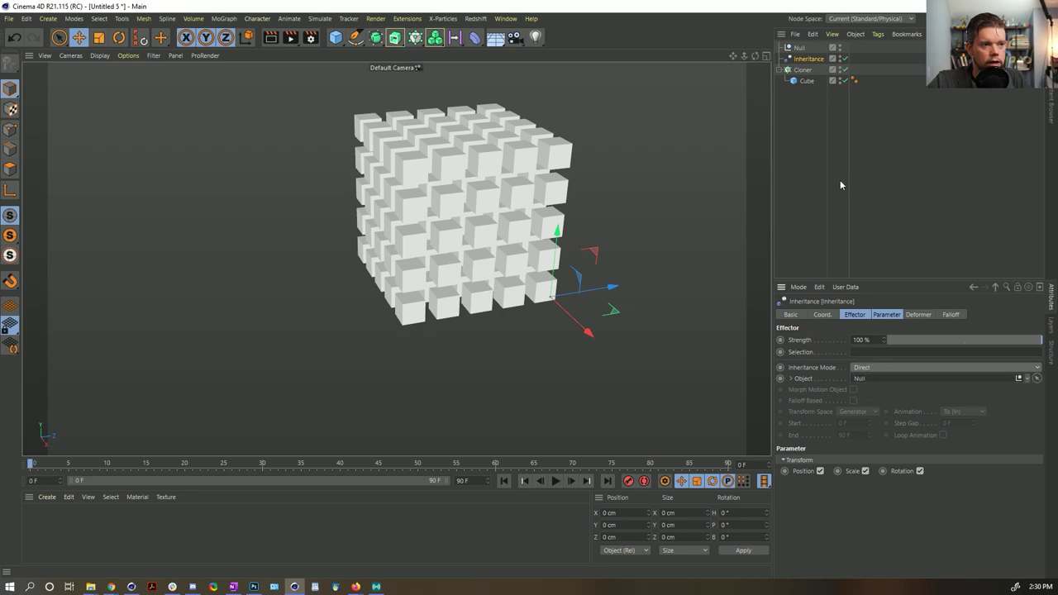
# Trial-rotate and tilt the Null to see how the clones respond, undoing each test.
pyautogui.click(799, 48)
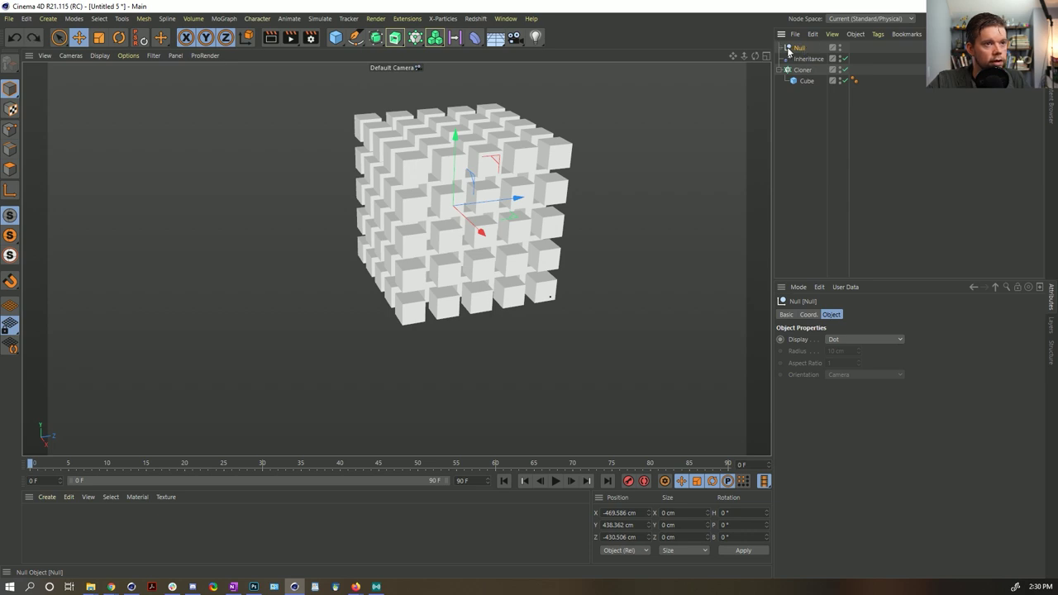
pyautogui.press('r')
pyautogui.moveTo(486, 224); pyautogui.dragTo(508, 194)
pyautogui.hotkey('ctrl', 'z')
pyautogui.moveTo(435, 179); pyautogui.dragTo(402, 190)
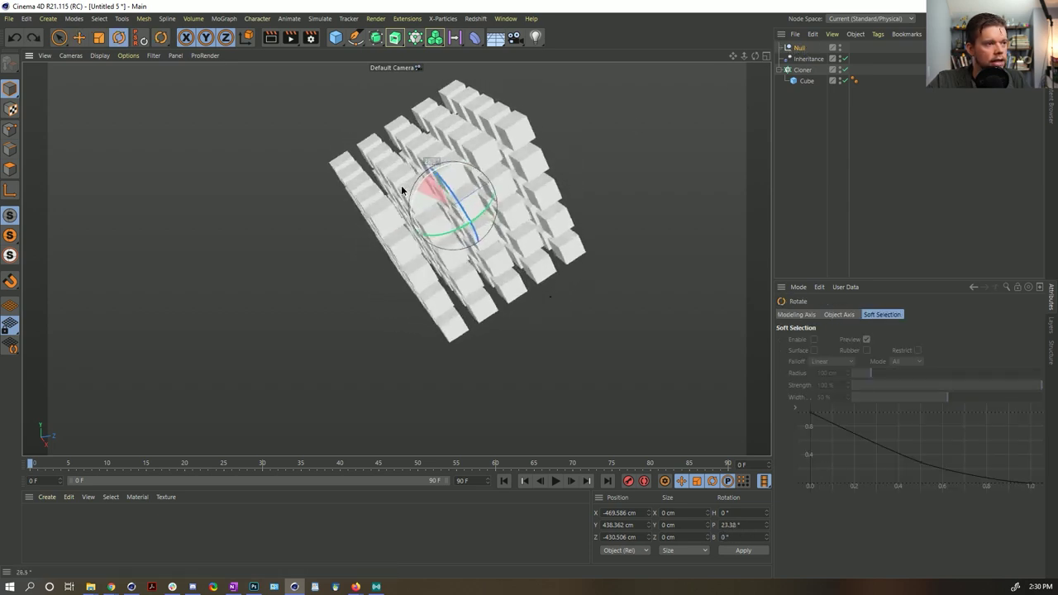
pyautogui.hotkey('ctrl', 'z')
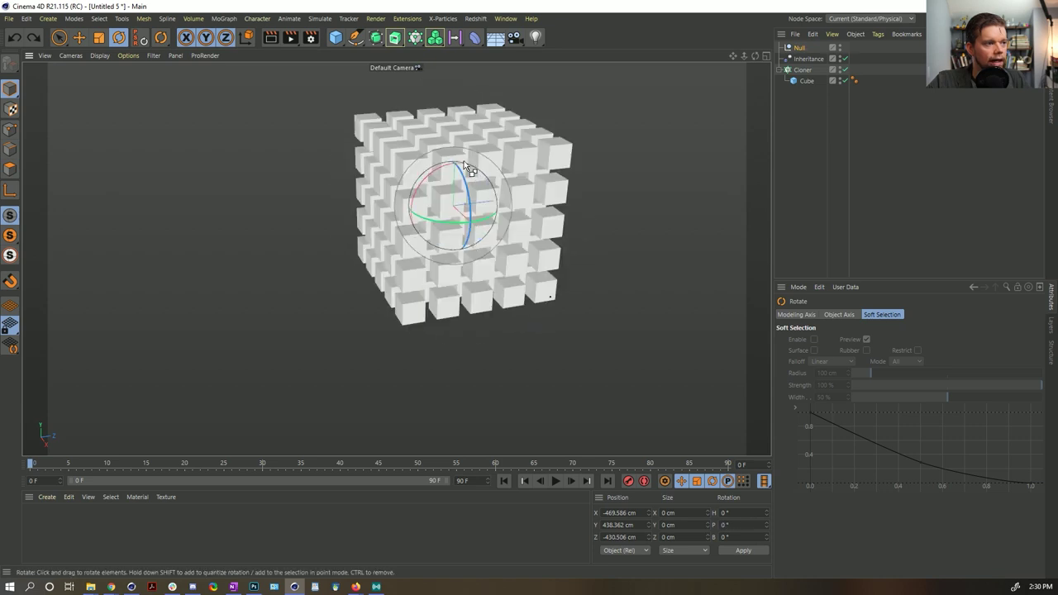
pyautogui.click(798, 47)
# Uncheck Position in the Inheritance effector's Transform parameters and retest with a Null rotation.
pyautogui.click(808, 59)
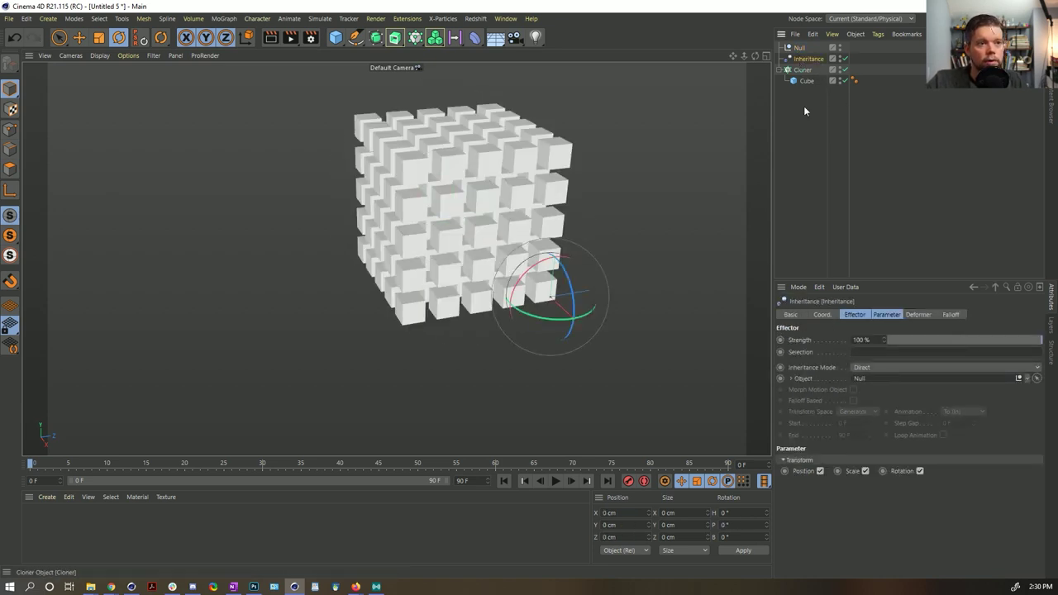
pyautogui.click(820, 471)
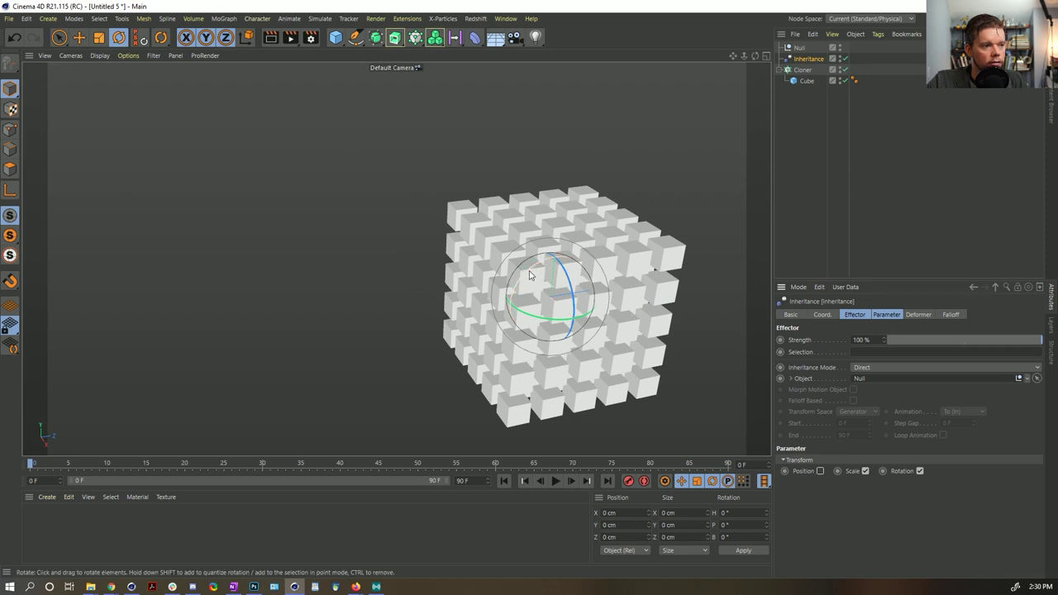
pyautogui.moveTo(539, 278); pyautogui.dragTo(658, 320)
pyautogui.click(798, 47)
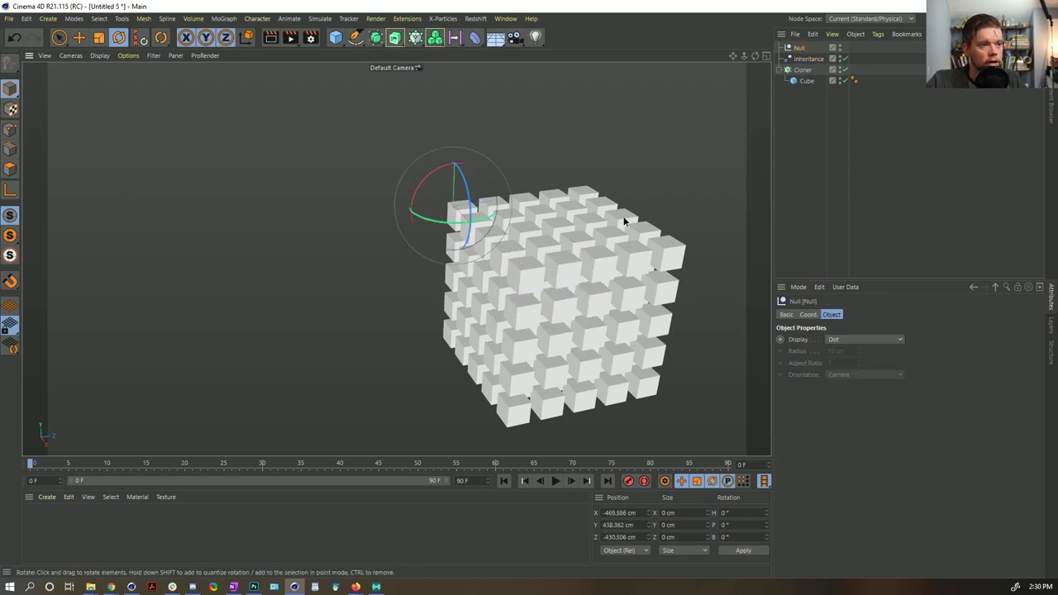
pyautogui.moveTo(504, 207); pyautogui.dragTo(440, 193)
pyautogui.hotkey('ctrl', 'z')
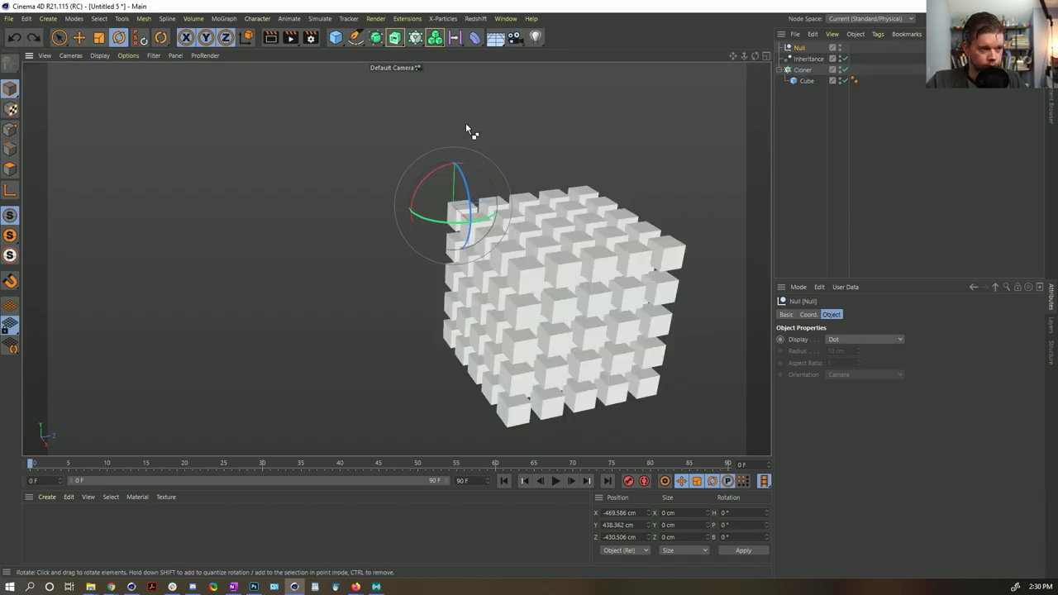
pyautogui.click(795, 50)
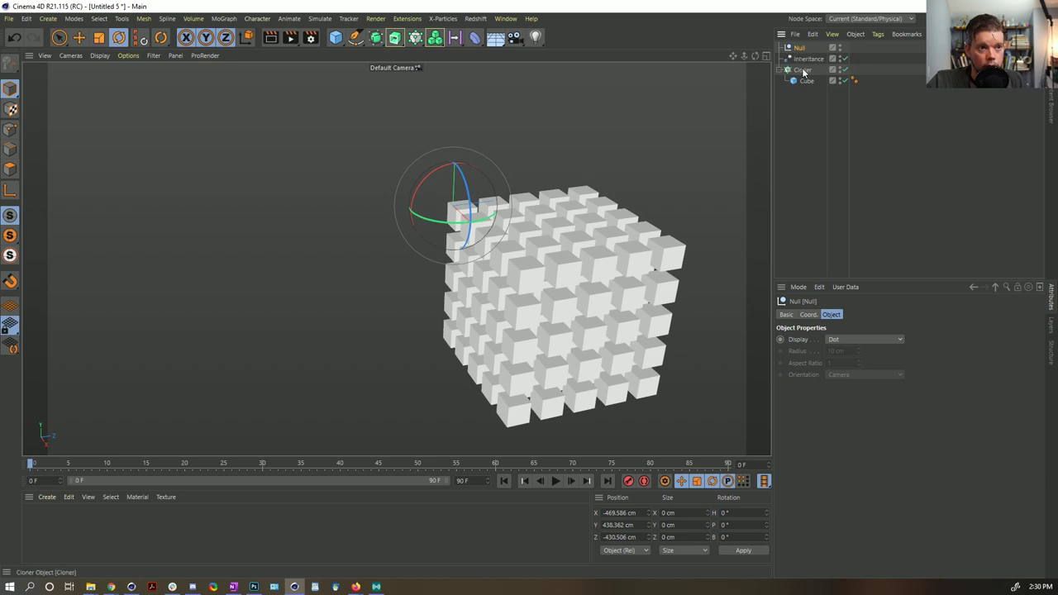
pyautogui.click(805, 60)
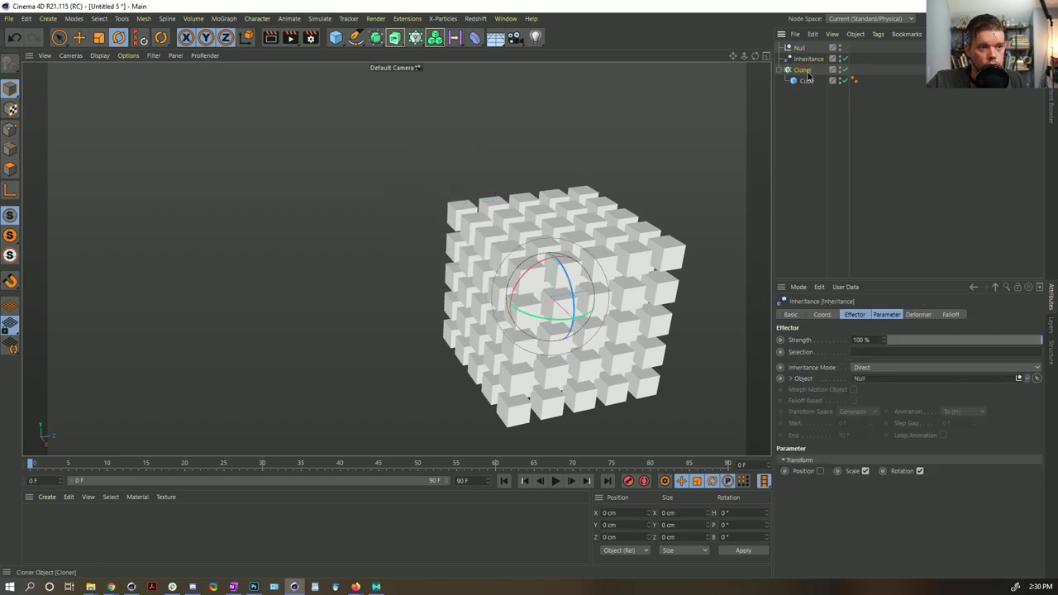
pyautogui.click(805, 71)
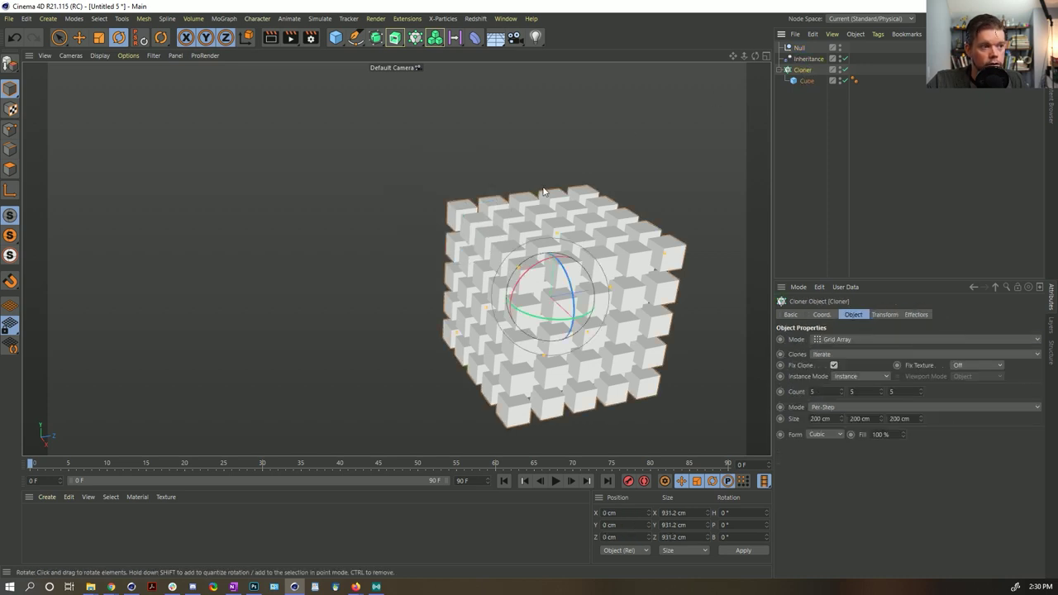
# Add a MoGraph Selection tag to the Cloner, enable fields and remove its Freeze field.
pyautogui.rightClick(783, 81)
pyautogui.moveTo(845, 85)
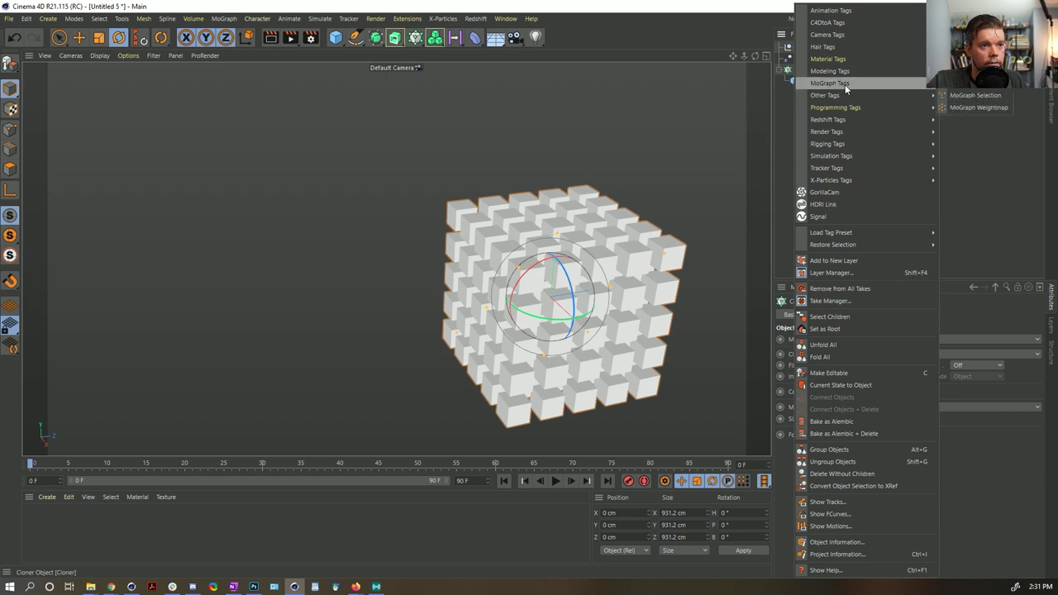
pyautogui.click(993, 95)
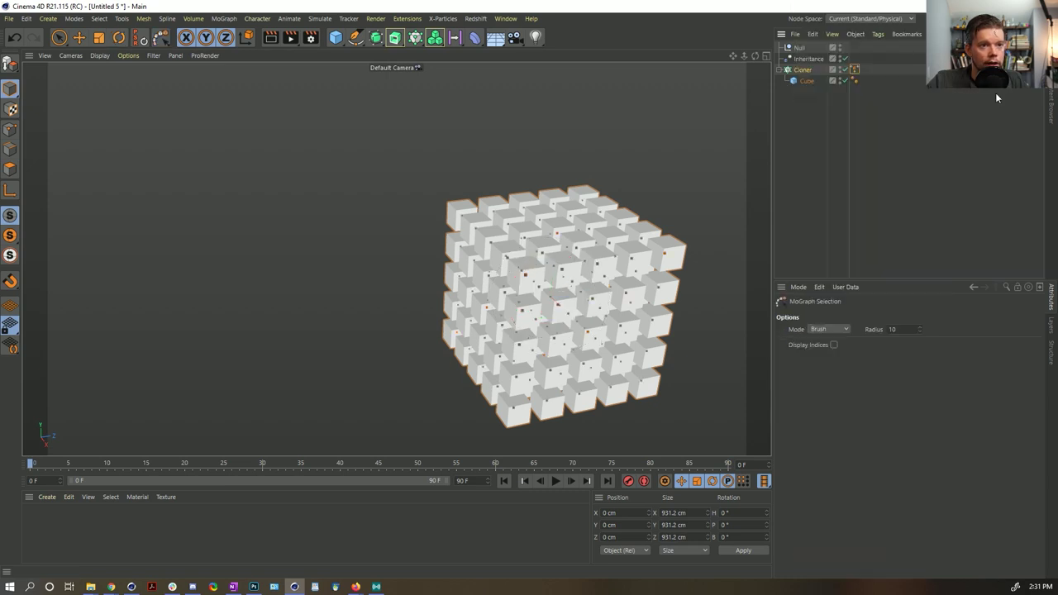
pyautogui.click(855, 69)
pyautogui.click(834, 376)
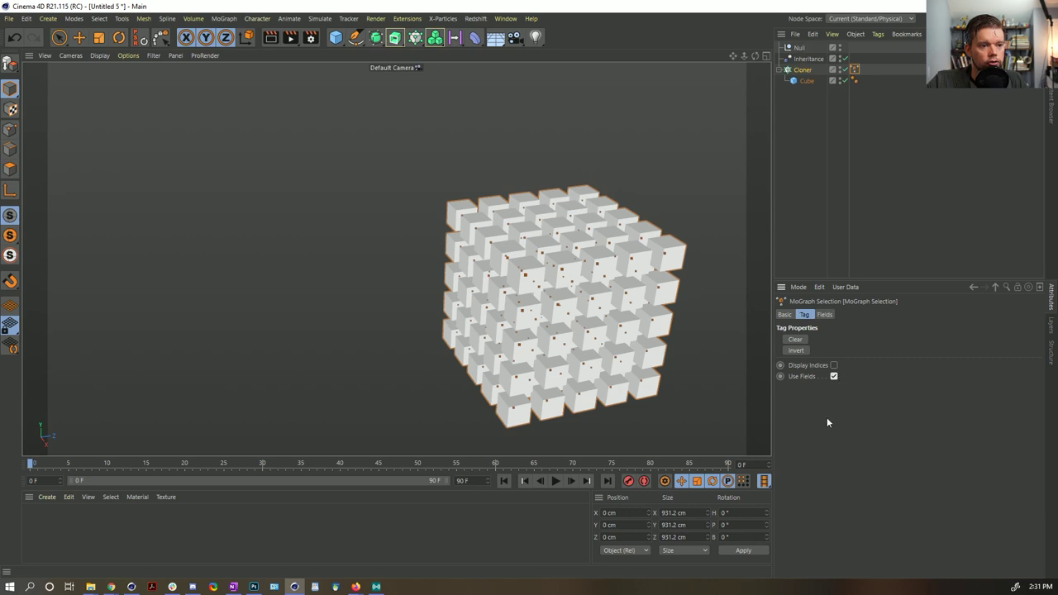
pyautogui.click(824, 314)
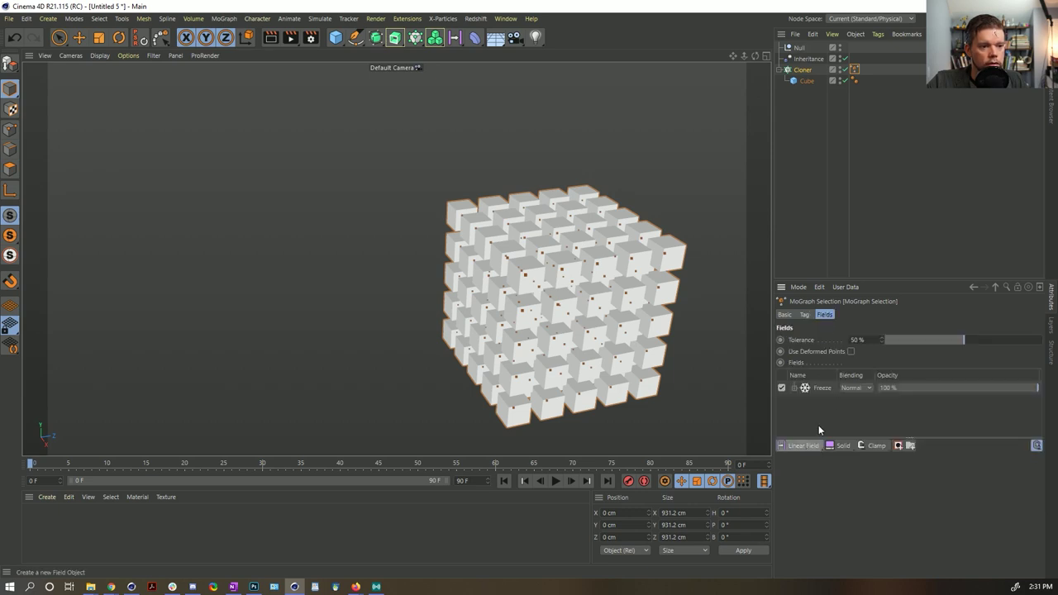
pyautogui.click(818, 388)
pyautogui.press('Delete')
# Add a Spherical Field, move it to the clones' upper-left corner, parent it to the Null and reset PSR.
pyautogui.click(803, 446)
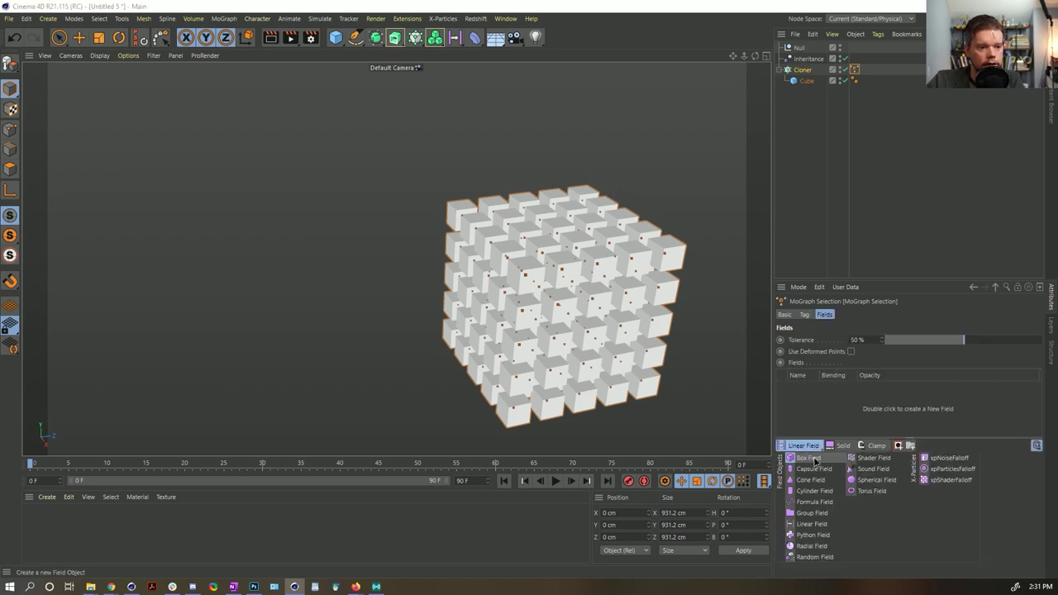
pyautogui.click(876, 490)
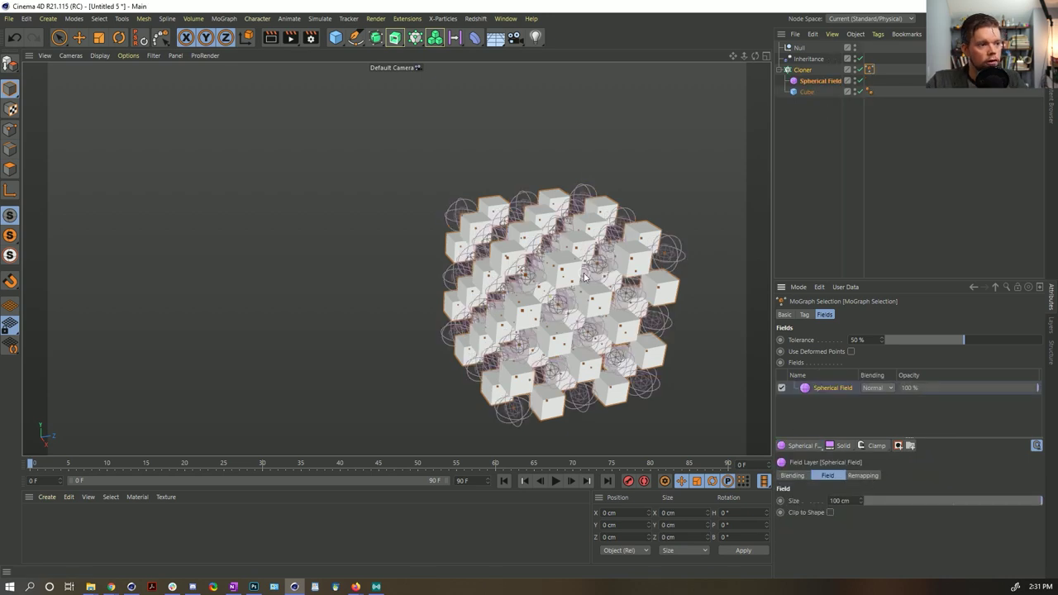
pyautogui.moveTo(818, 81)
pyautogui.mouseDown()
pyautogui.moveTo(816, 106)
pyautogui.moveTo(805, 91)
pyautogui.mouseUp()
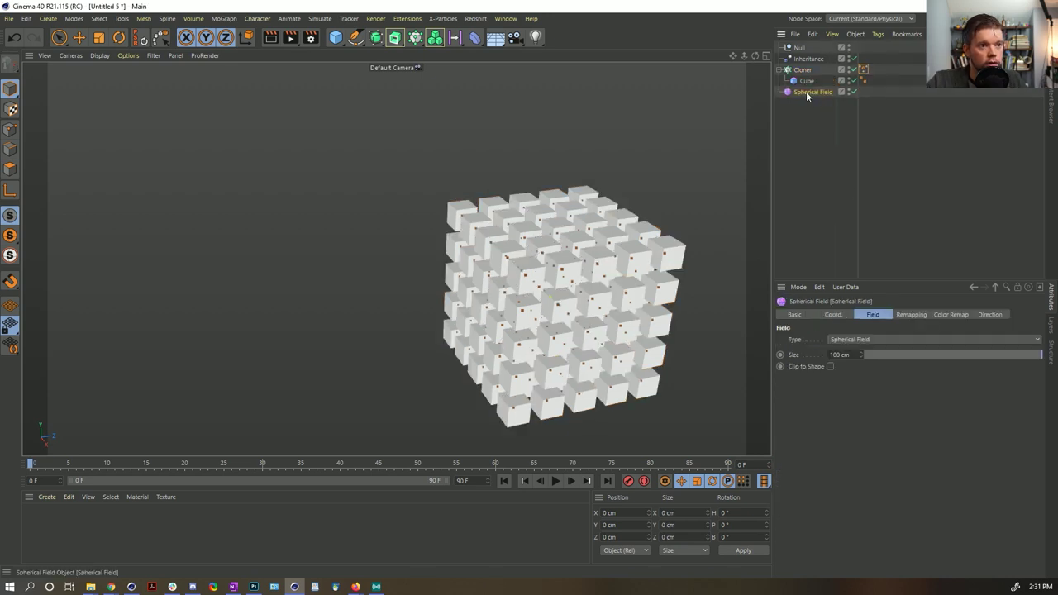
pyautogui.press('e')
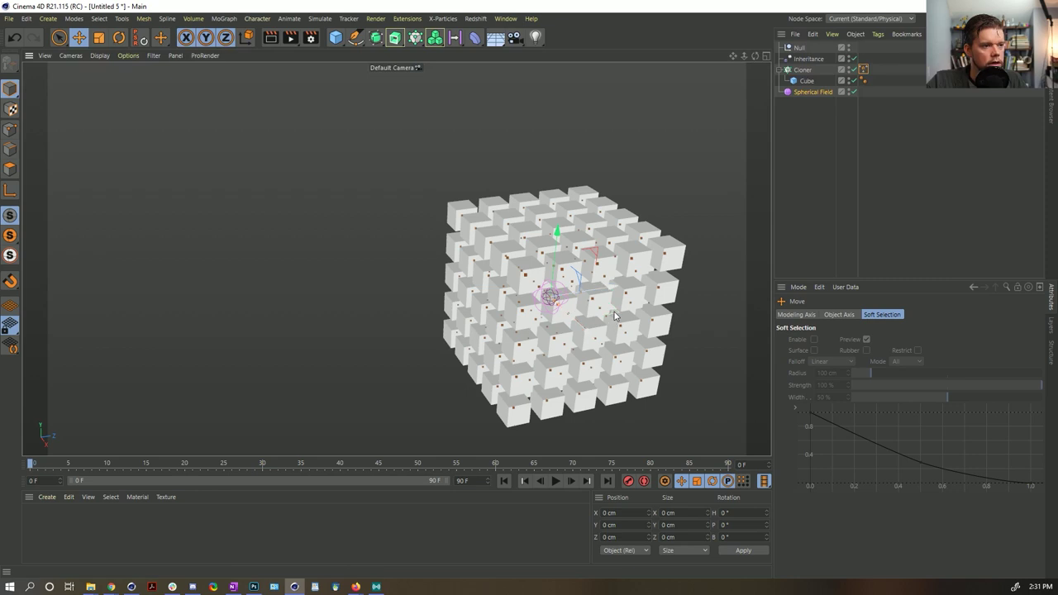
pyautogui.moveTo(599, 316)
pyautogui.mouseDown()
pyautogui.moveTo(513, 223)
pyautogui.moveTo(418, 236)
pyautogui.mouseUp()
pyautogui.moveTo(818, 79); pyautogui.dragTo(806, 50)
pyautogui.click(136, 42)
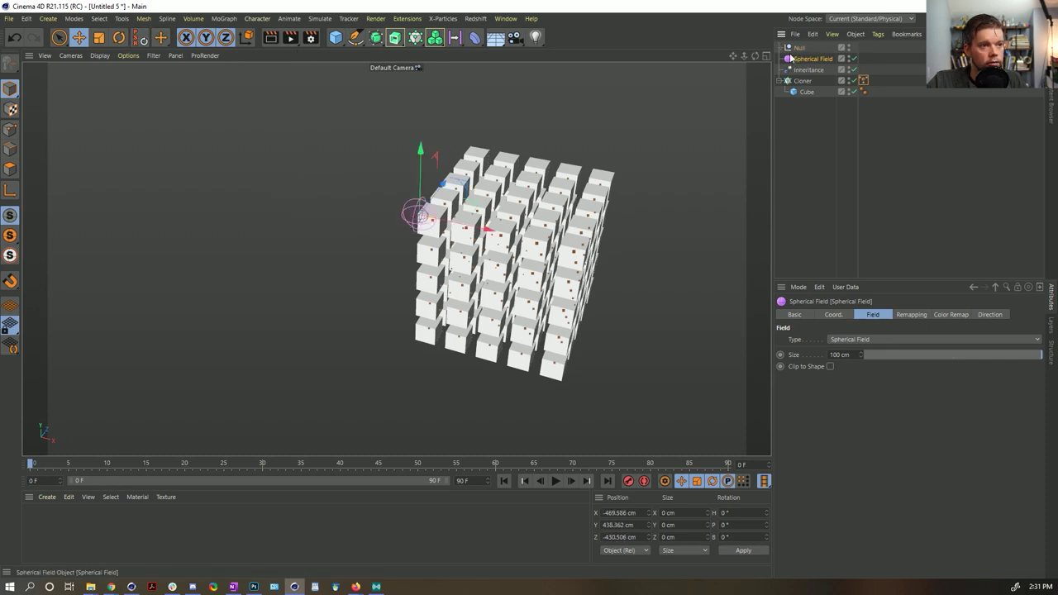
# Scale the Spherical Field up to about 300%.
pyautogui.press('t')
pyautogui.moveTo(628, 199); pyautogui.dragTo(747, 100)
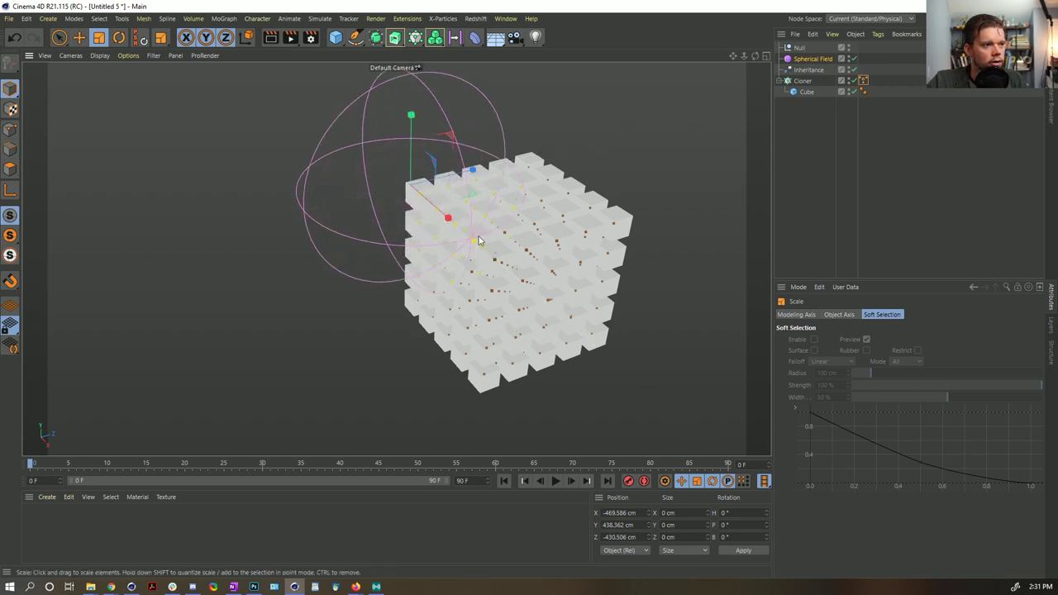
pyautogui.keyDown('alt'); pyautogui.moveTo(477, 240); pyautogui.dragTo(449, 224); pyautogui.keyUp('alt')
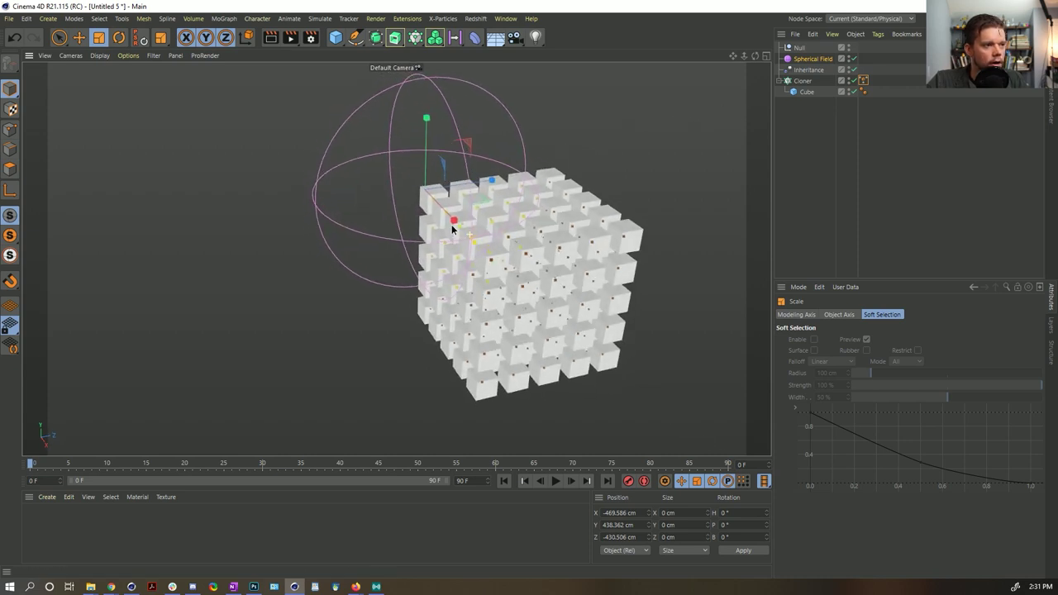
# Restrict the Inheritance effector to the MoGraph Selection tag.
pyautogui.click(809, 70)
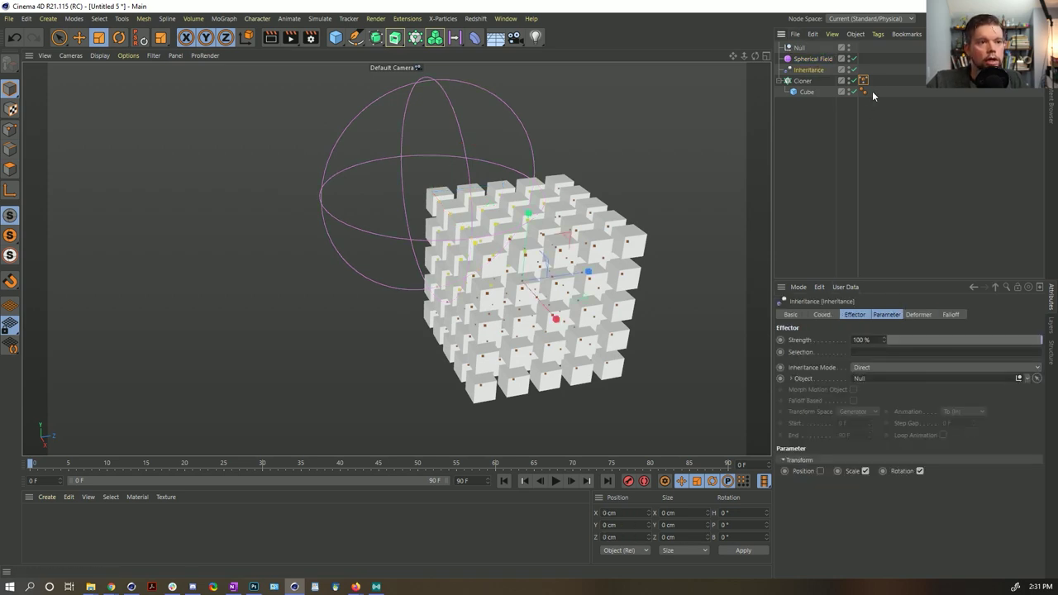
pyautogui.moveTo(863, 80); pyautogui.dragTo(888, 352)
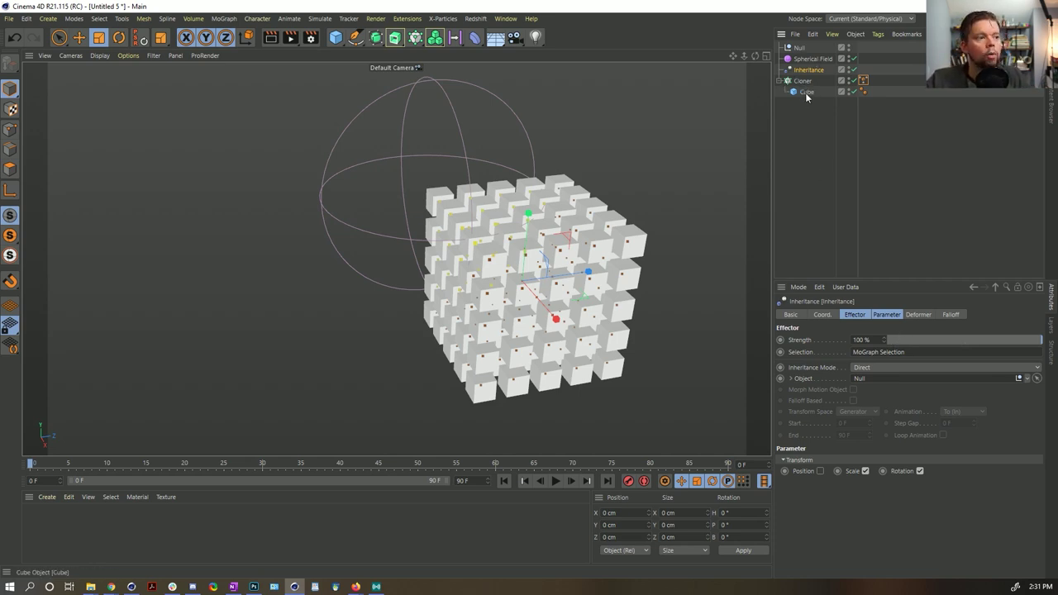
pyautogui.click(796, 49)
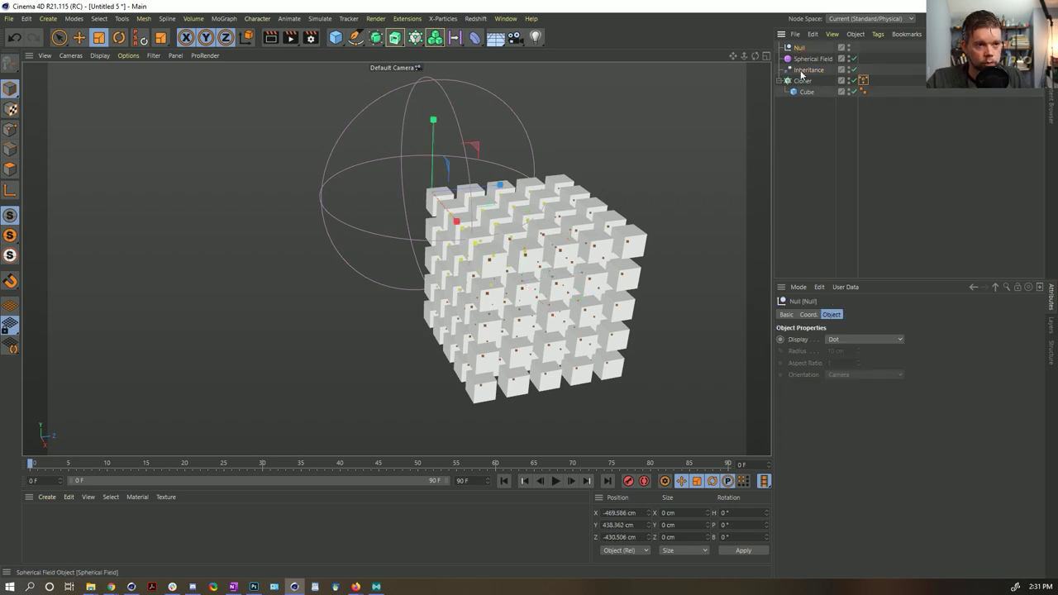
pyautogui.press('e')
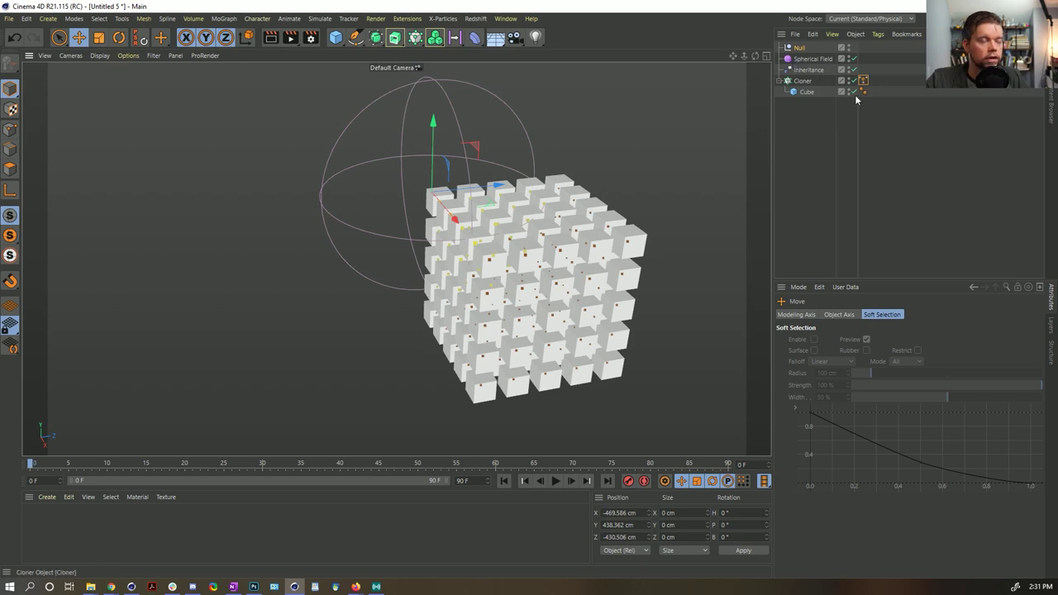
# Trial-move the Null and rotate the Inheritance effector, undoing each test.
pyautogui.click(800, 49)
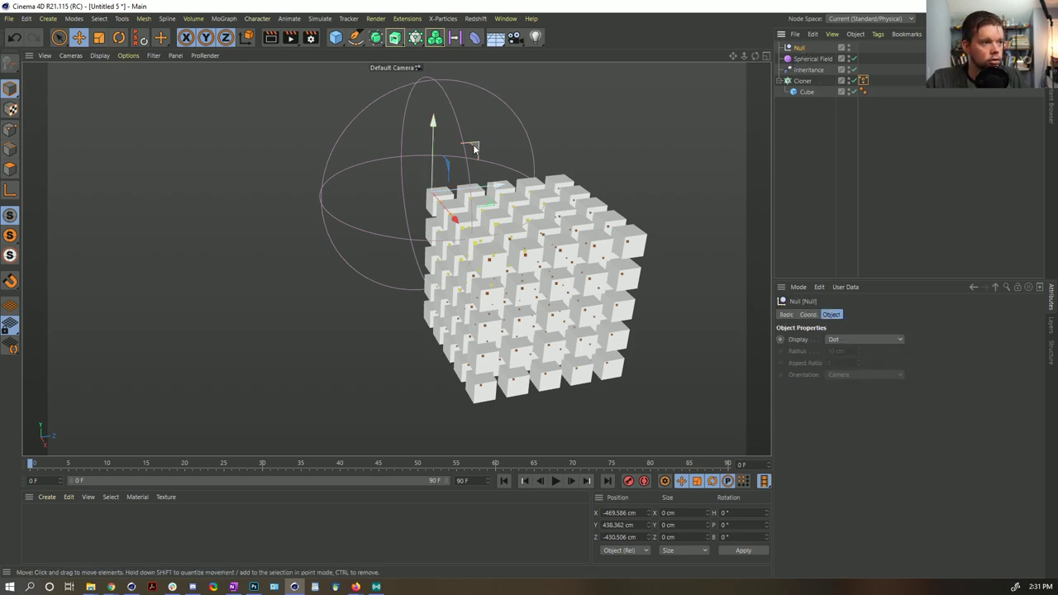
pyautogui.moveTo(475, 143); pyautogui.dragTo(492, 124)
pyautogui.hotkey('ctrl', 'z')
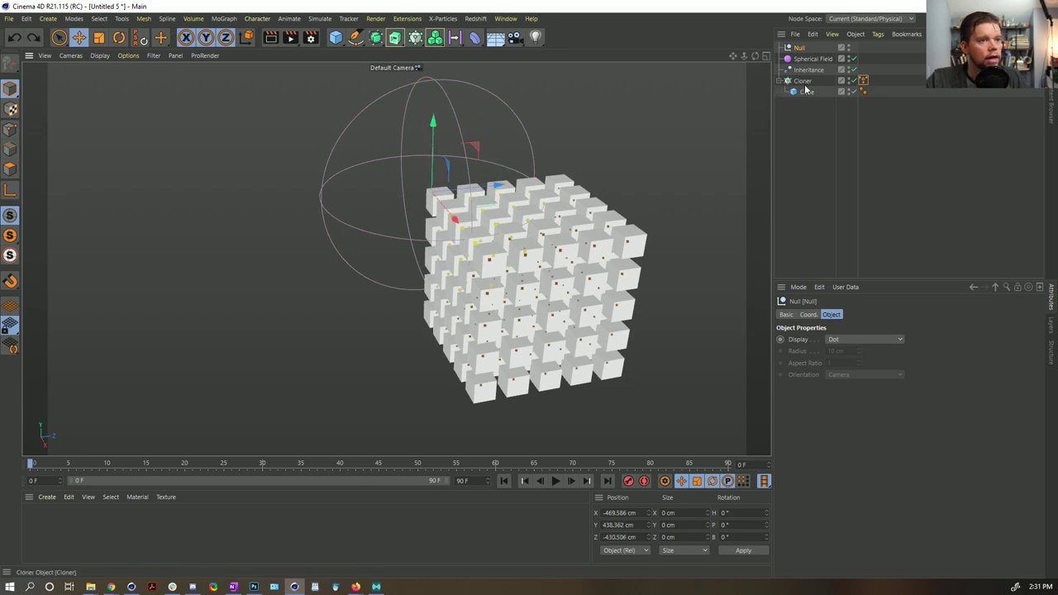
pyautogui.click(808, 70)
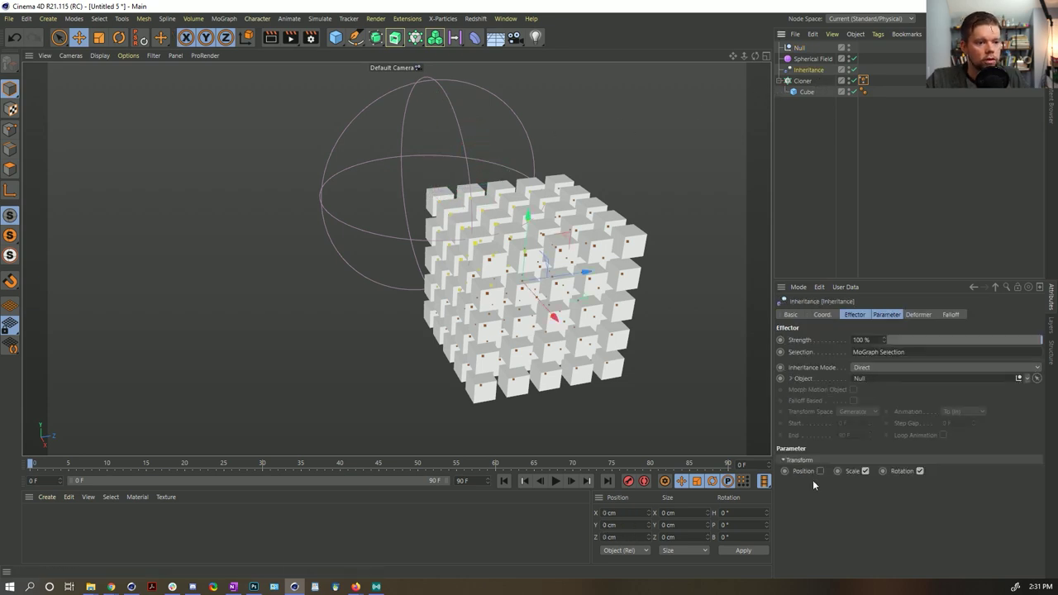
pyautogui.press('r')
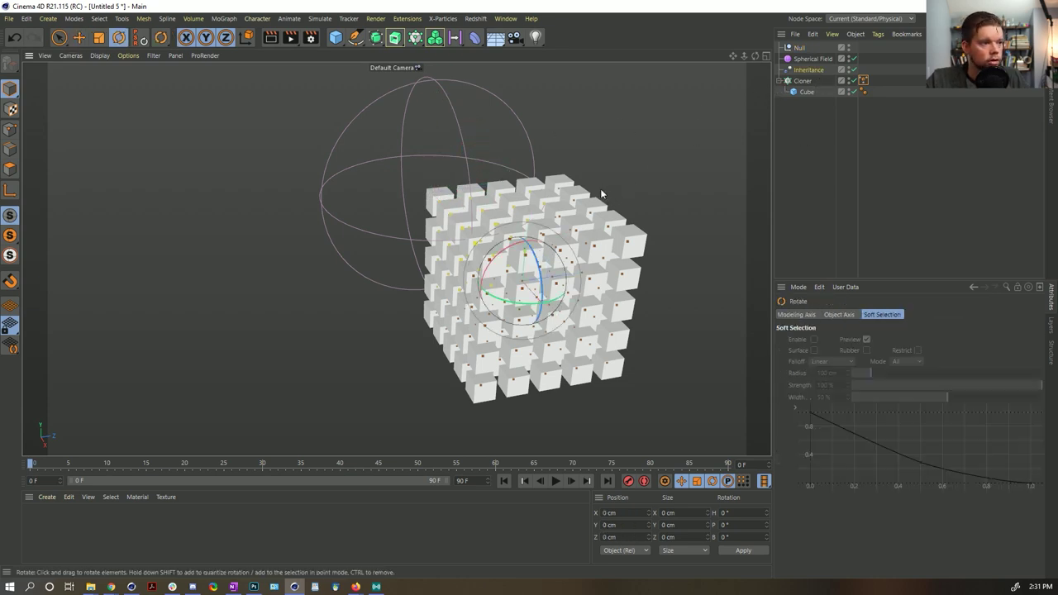
pyautogui.moveTo(602, 195)
pyautogui.mouseDown()
pyautogui.moveTo(547, 175)
pyautogui.moveTo(495, 224)
pyautogui.moveTo(597, 132)
pyautogui.moveTo(579, 207)
pyautogui.moveTo(618, 232)
pyautogui.moveTo(538, 292)
pyautogui.moveTo(546, 281)
pyautogui.moveTo(496, 190)
pyautogui.moveTo(531, 244)
pyautogui.mouseUp()
pyautogui.hotkey('ctrl', 'z')
pyautogui.hotkey('ctrl', 'z')
pyautogui.hotkey('ctrl', 'z')
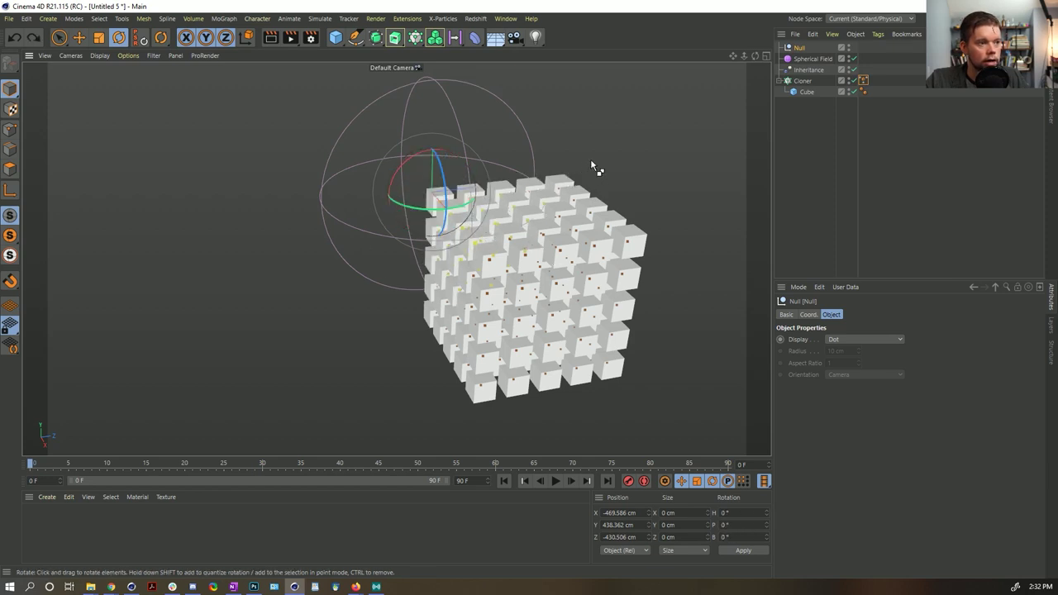
pyautogui.moveTo(591, 171); pyautogui.dragTo(423, 129)
pyautogui.hotkey('ctrl', 'z')
# Enable Position inheritance on the effector and reset the Null to the origin.
pyautogui.click(808, 69)
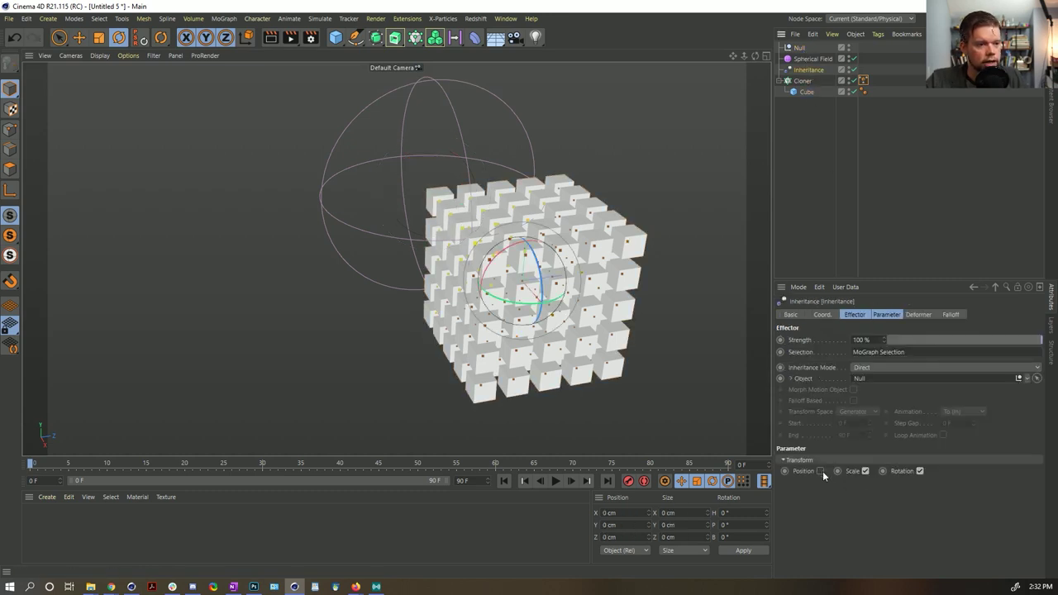
pyautogui.click(820, 471)
pyautogui.keyDown('alt'); pyautogui.moveTo(351, 99); pyautogui.dragTo(762, 53); pyautogui.keyUp('alt')
pyautogui.click(797, 47)
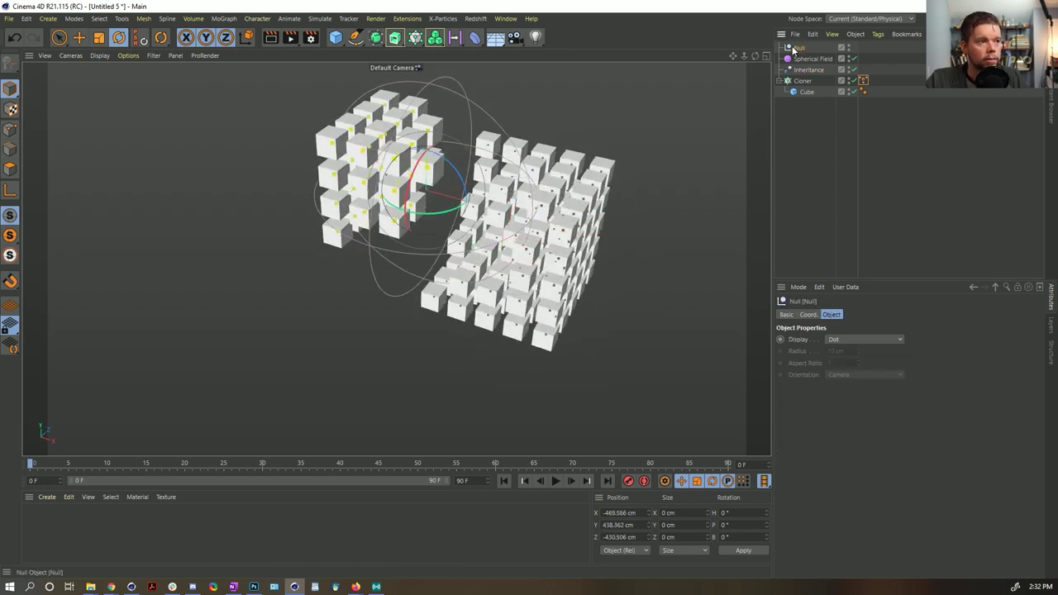
pyautogui.click(135, 38)
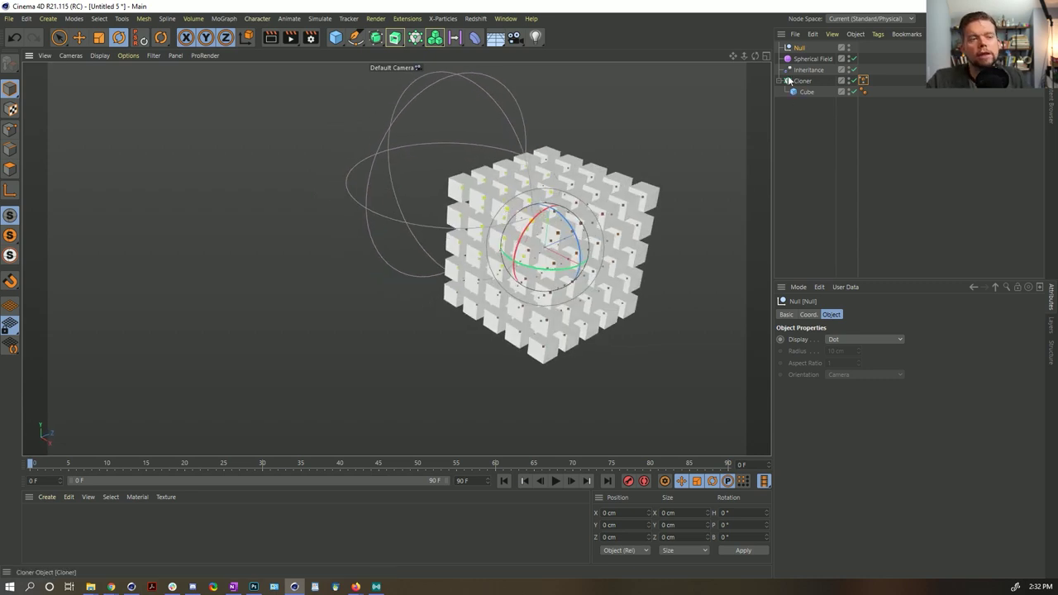
pyautogui.press('e')
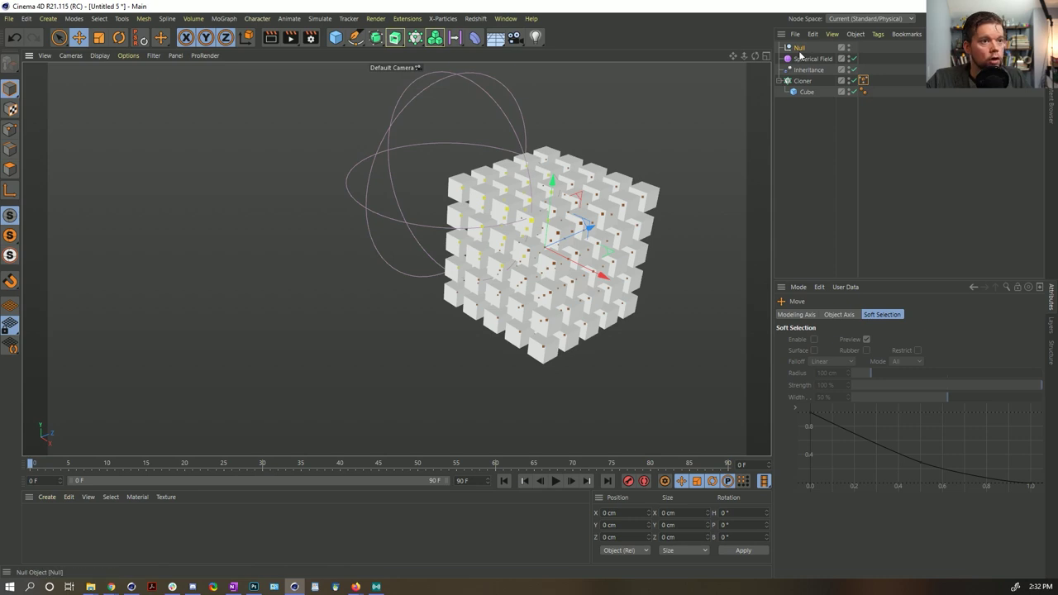
pyautogui.click(47, 18)
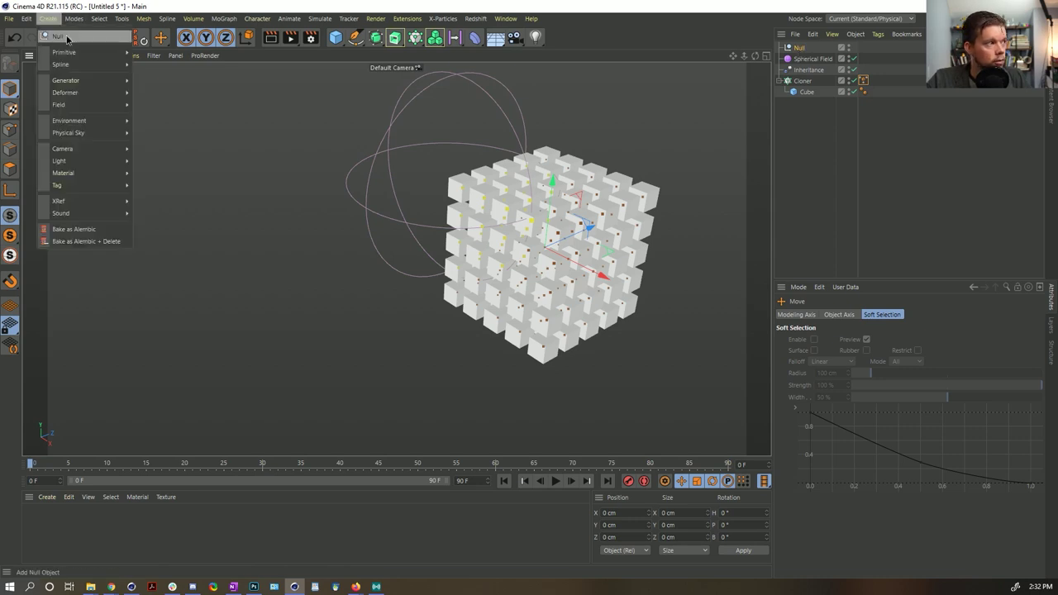
# Move the Null up-left, group it under a new parent null with Alt+G, and reset the child's PSR.
pyautogui.click(613, 114)
pyautogui.moveTo(613, 115); pyautogui.dragTo(570, 121)
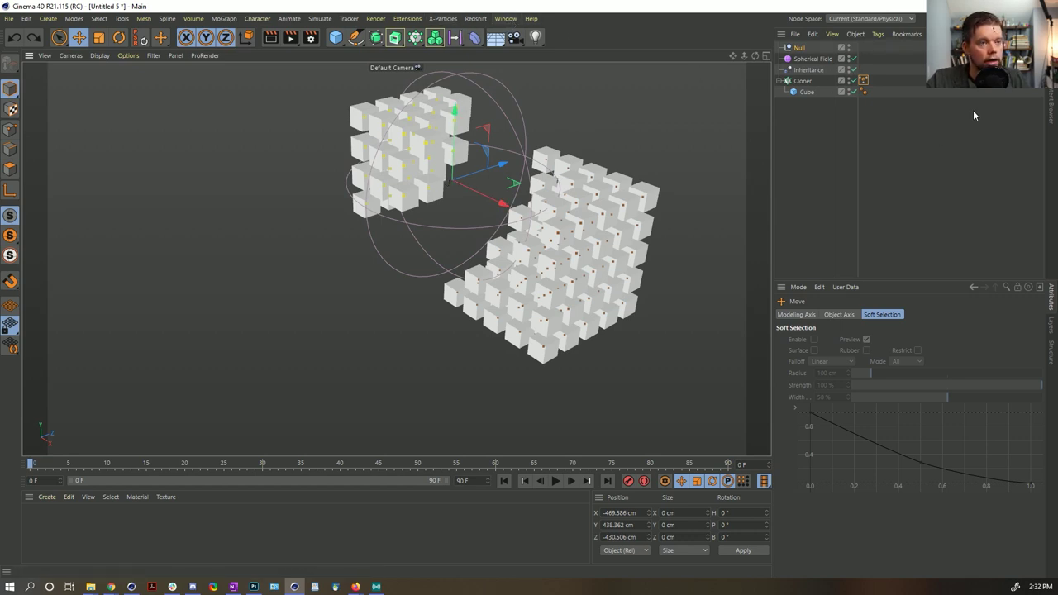
pyautogui.click(799, 47)
pyautogui.hotkey('alt', 'g')
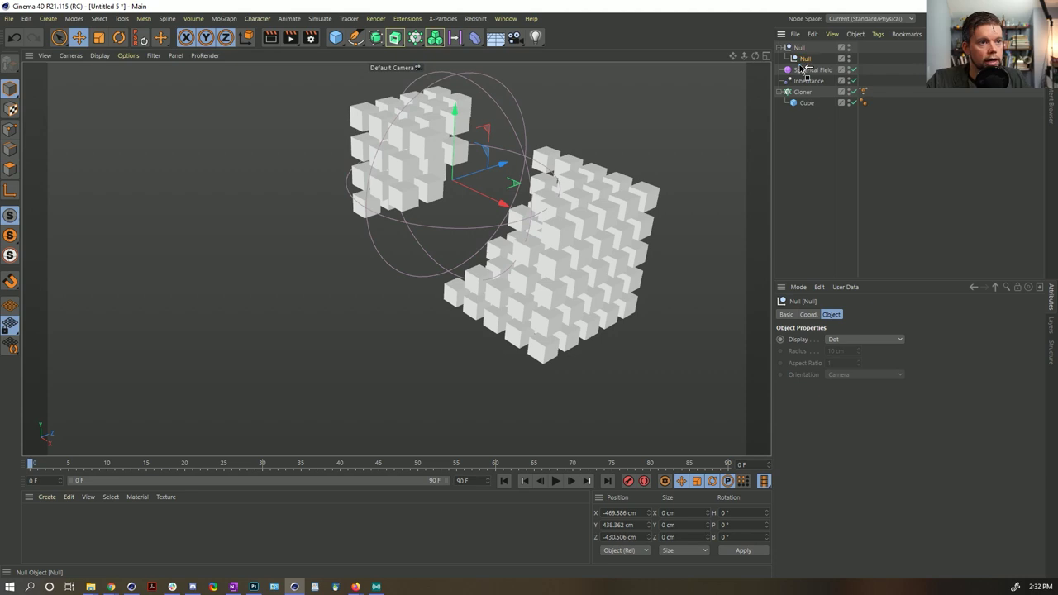
pyautogui.click(804, 60)
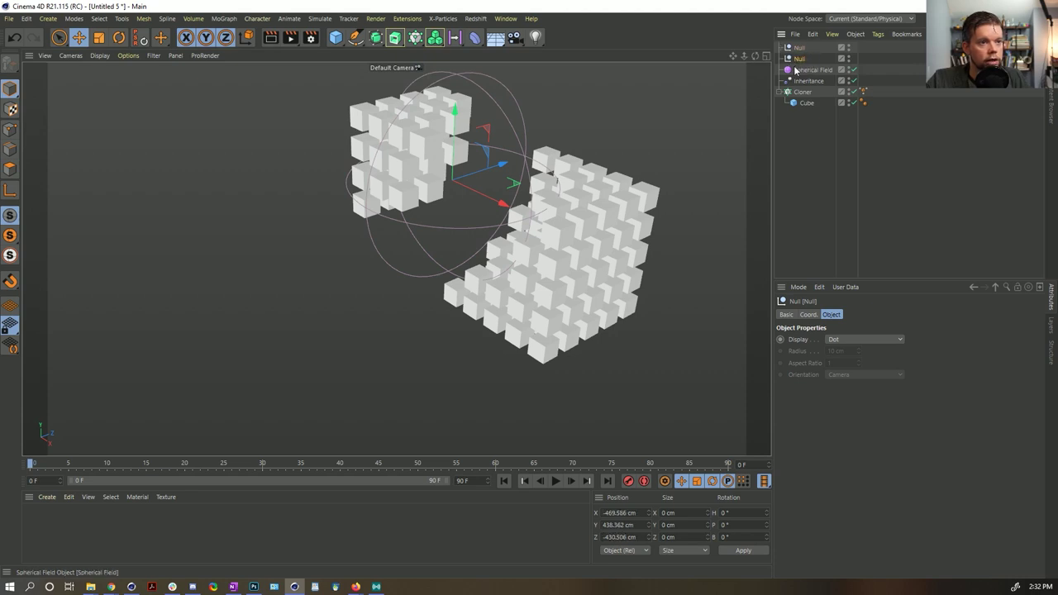
pyautogui.click(139, 39)
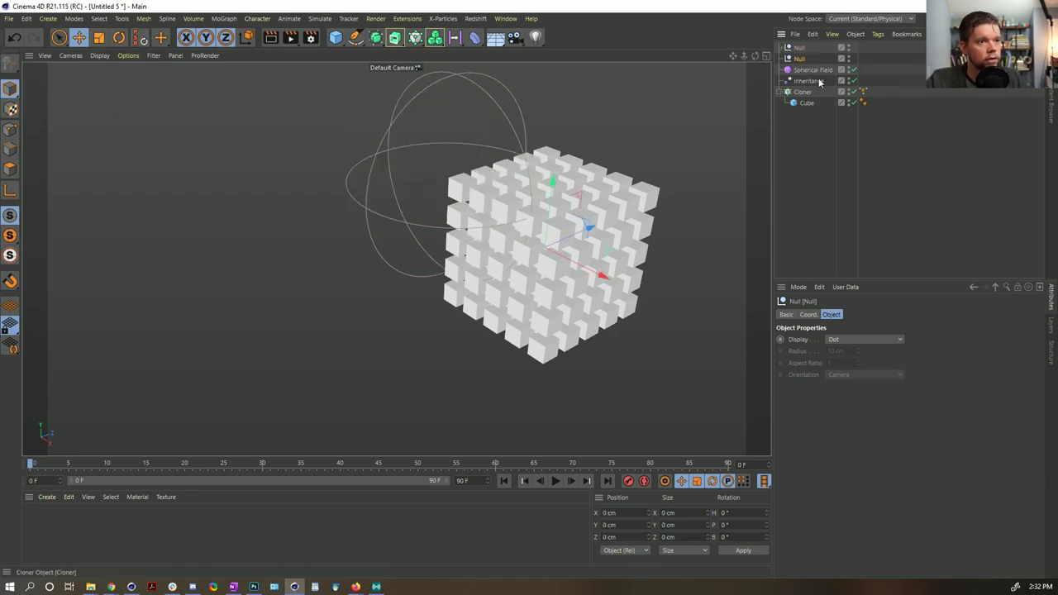
# Rename the parent null 'Corner' and the child null 'Inheritance Null'.
pyautogui.moveTo(797, 48); pyautogui.dragTo(798, 48)
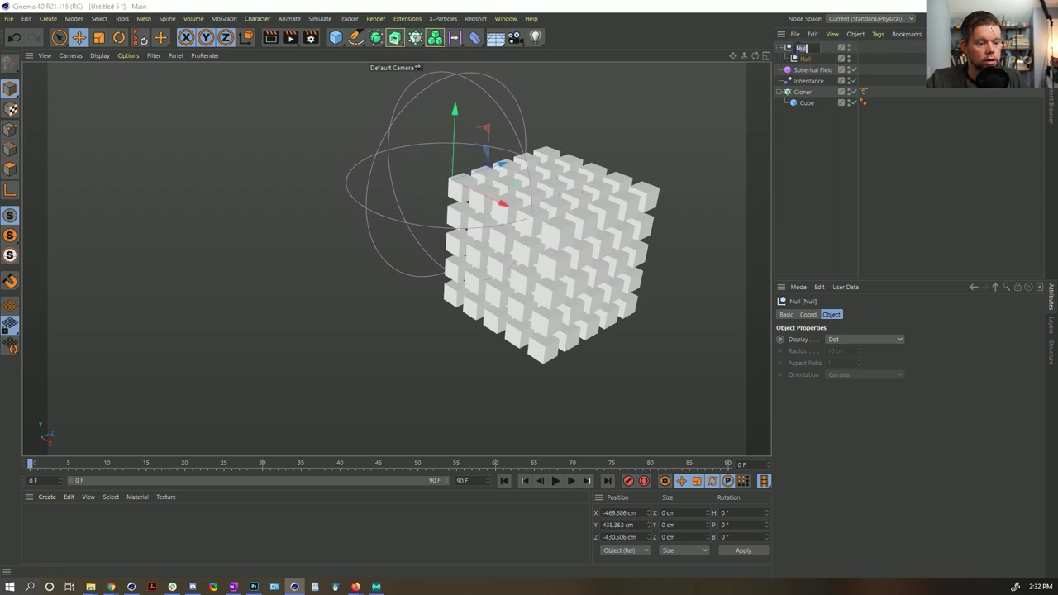
pyautogui.doubleClick(799, 47)
pyautogui.write('Gorner')
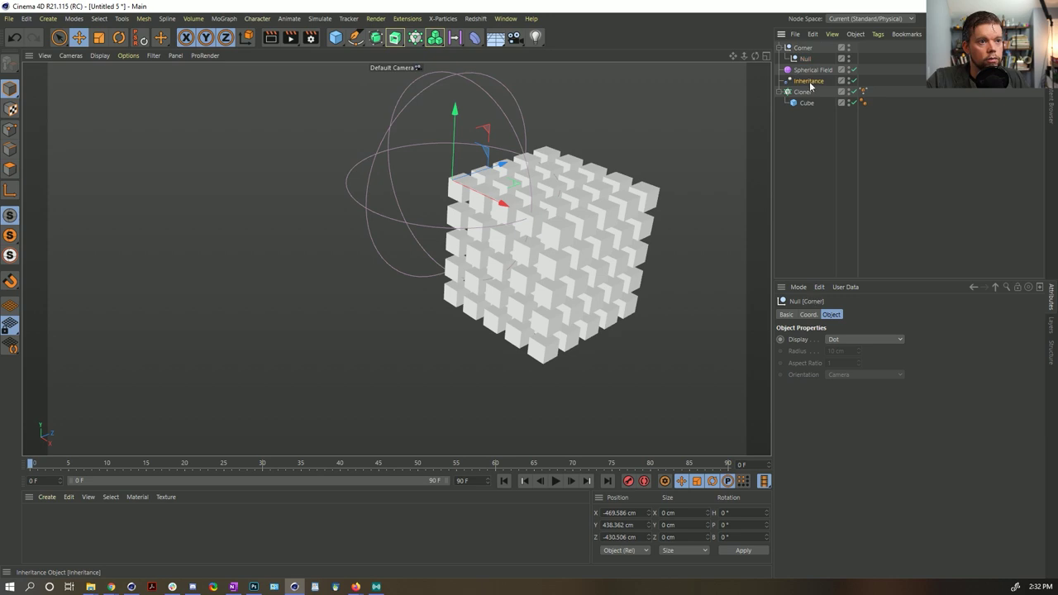
pyautogui.click(812, 69)
pyautogui.doubleClick(806, 59)
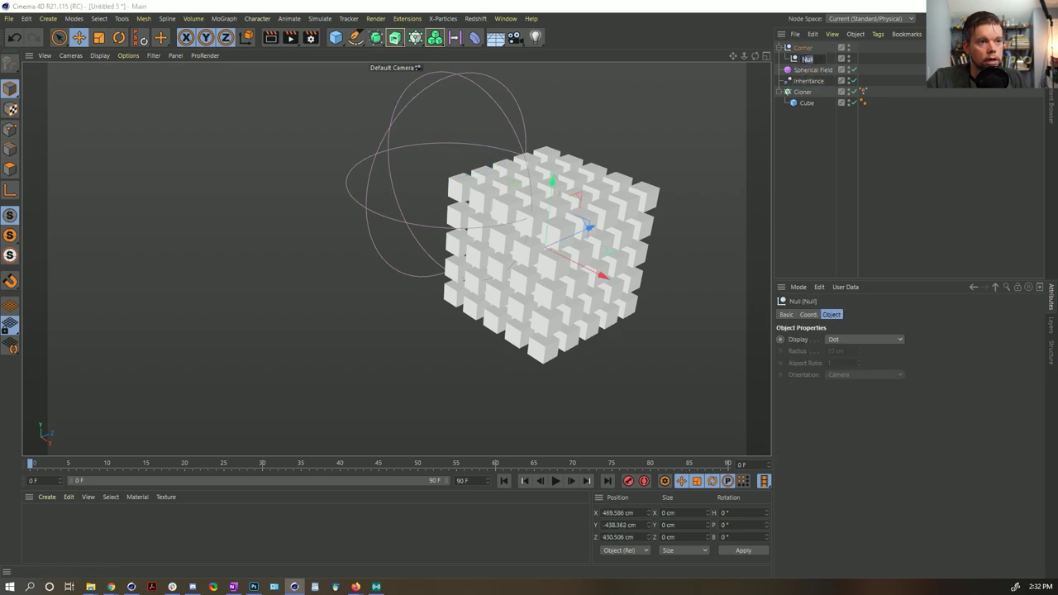
pyautogui.write('Inheritance Null')
pyautogui.press('Return')
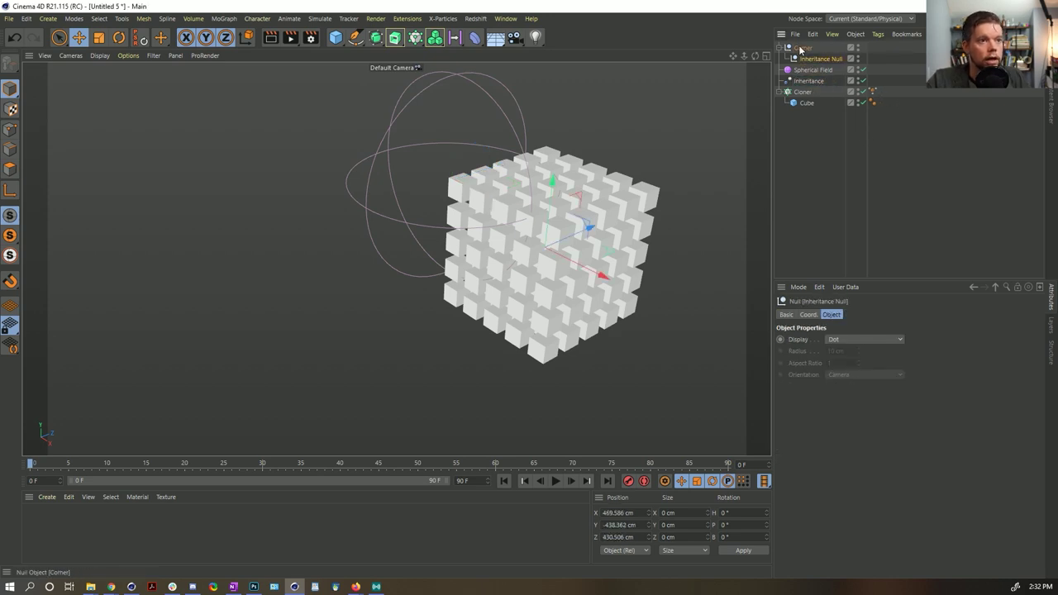
# Rotate and move the Corner null to test how the clones follow, undoing the trials.
pyautogui.click(800, 48)
pyautogui.press('r')
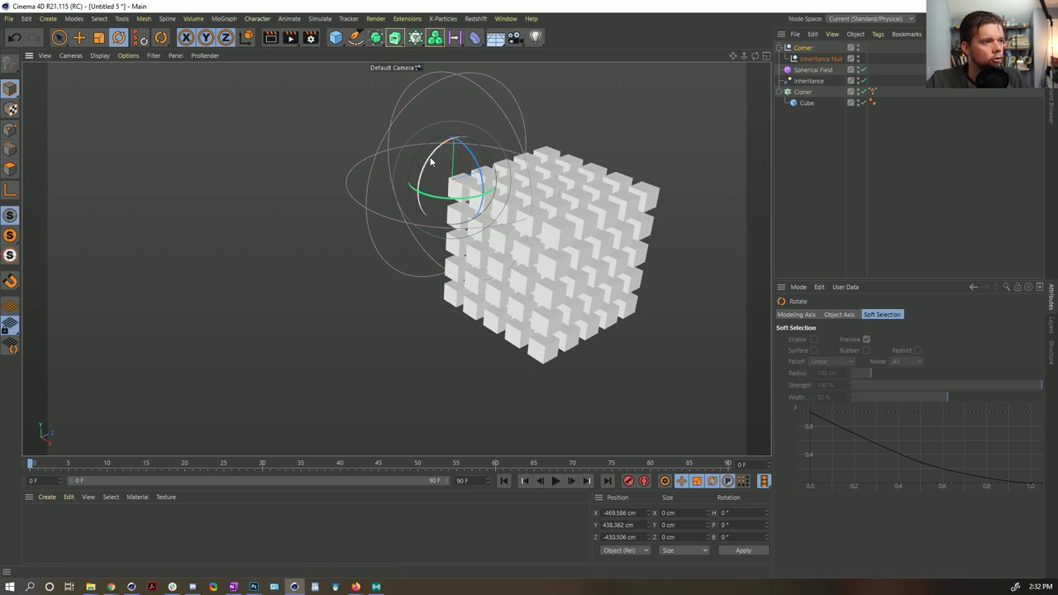
pyautogui.moveTo(440, 162); pyautogui.dragTo(414, 226)
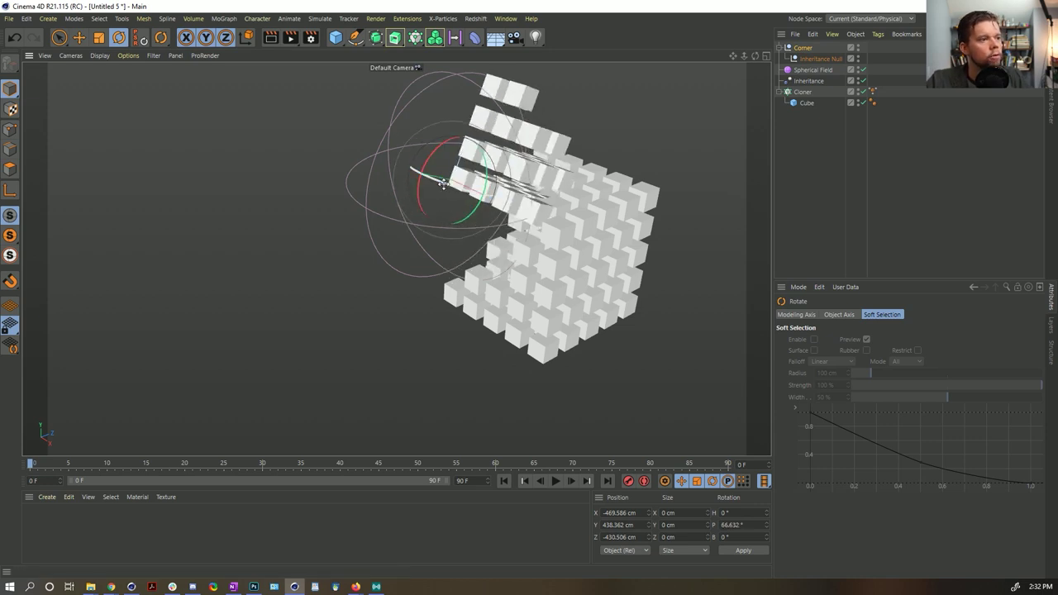
pyautogui.moveTo(446, 184)
pyautogui.mouseDown()
pyautogui.moveTo(359, 199)
pyautogui.moveTo(269, 171)
pyautogui.mouseUp()
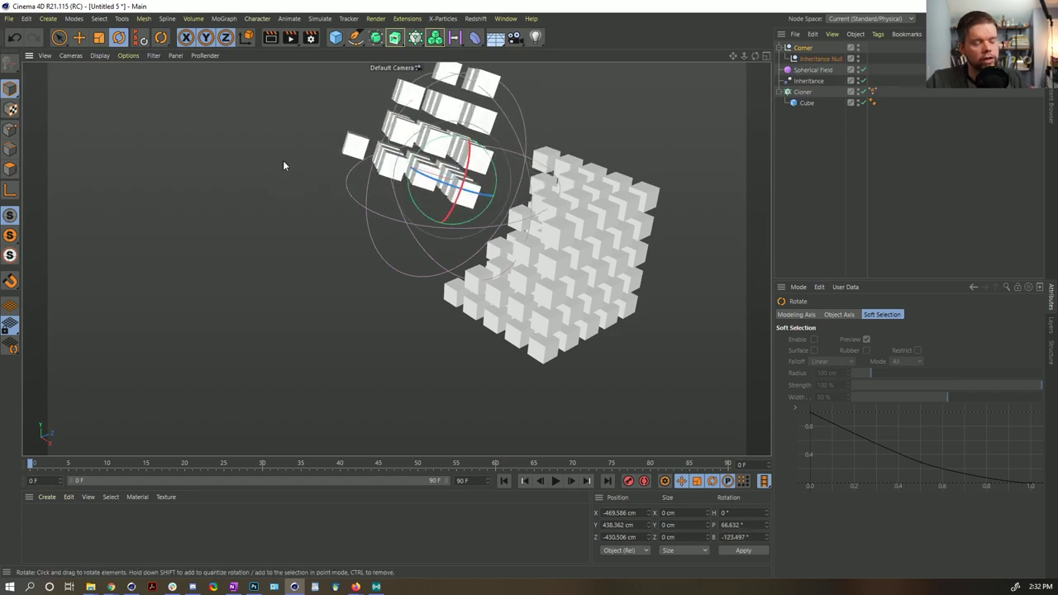
pyautogui.moveTo(471, 166); pyautogui.dragTo(451, 173)
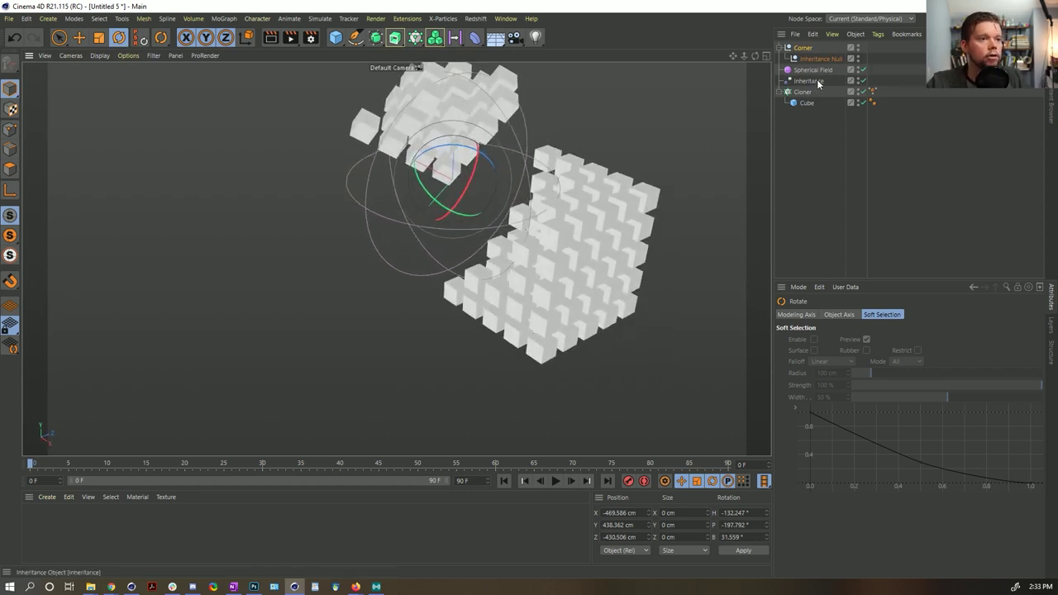
pyautogui.press('e')
pyautogui.moveTo(598, 204); pyautogui.dragTo(512, 236)
pyautogui.hotkey('ctrl', 'z')
pyautogui.hotkey('ctrl', 'z')
pyautogui.hotkey('ctrl', 'z')
pyautogui.hotkey('ctrl', 'z')
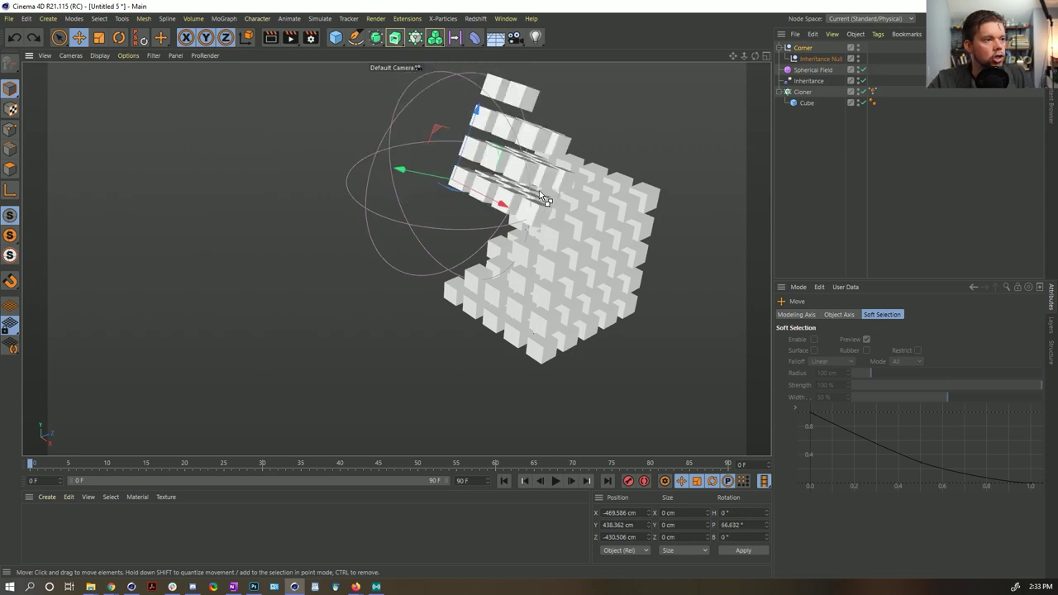
pyautogui.moveTo(555, 185)
pyautogui.mouseDown()
pyautogui.moveTo(359, 132)
pyautogui.moveTo(238, 130)
pyautogui.moveTo(487, 166)
pyautogui.moveTo(368, 128)
pyautogui.mouseUp()
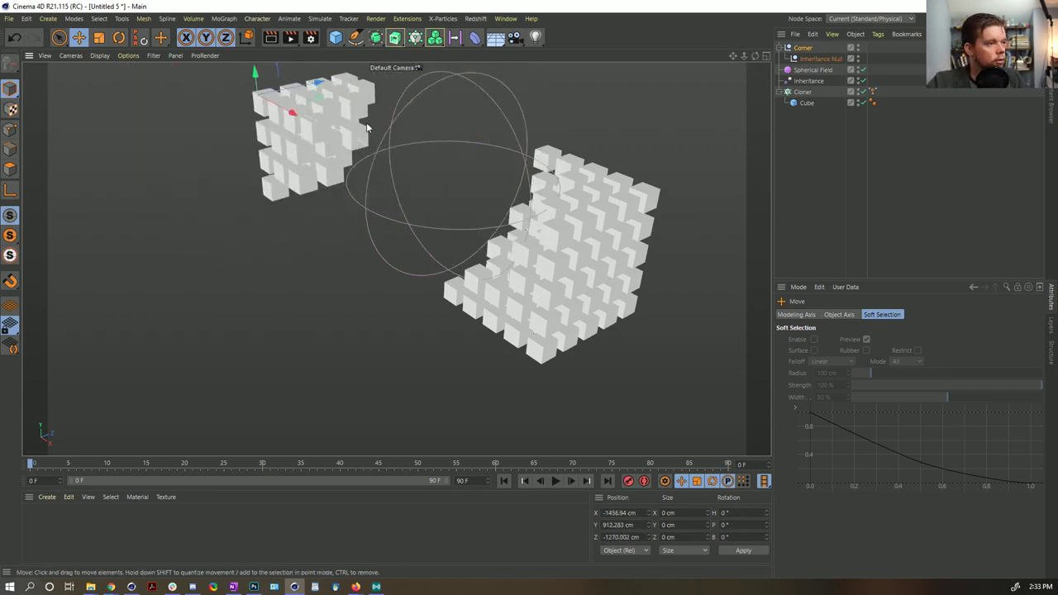
pyautogui.hotkey('ctrl', 'z')
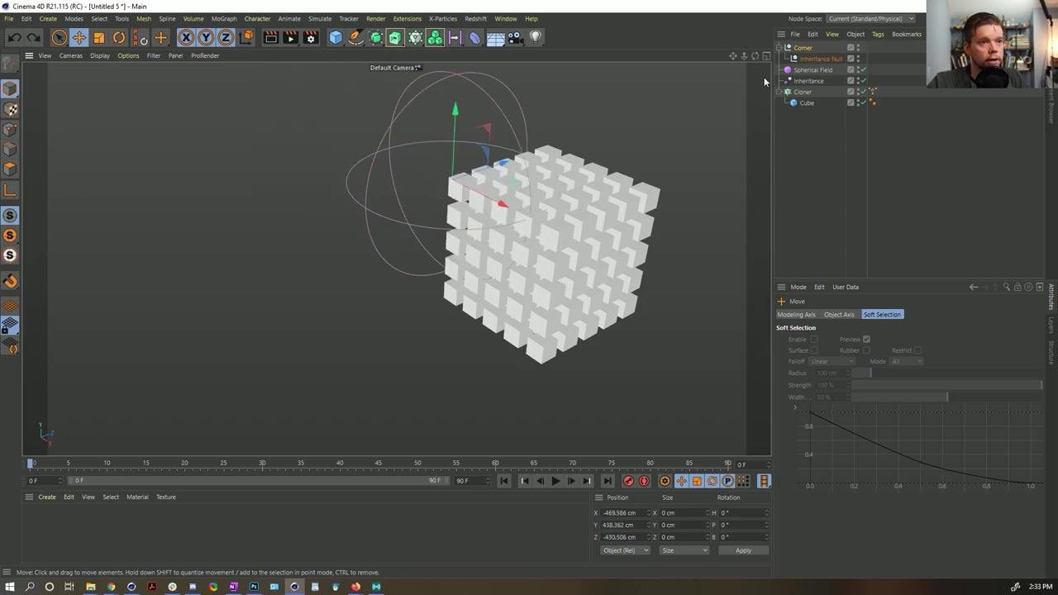
# Move the Inheritance Null and Spherical Field to split off clones, then disable the effector and reorder objects.
pyautogui.click(808, 71)
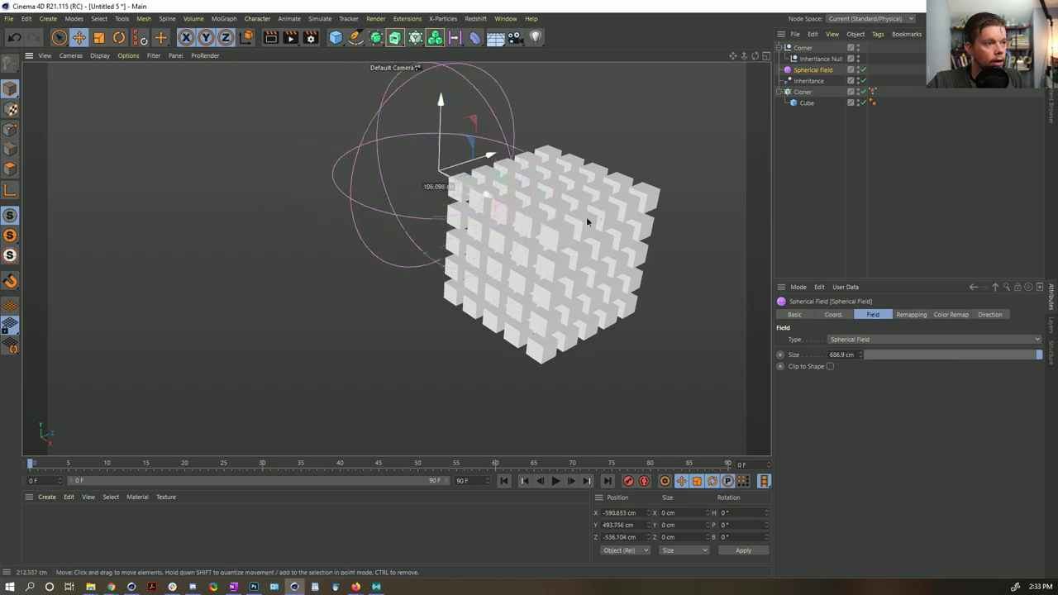
pyautogui.click(820, 59)
pyautogui.moveTo(651, 147); pyautogui.dragTo(494, 105)
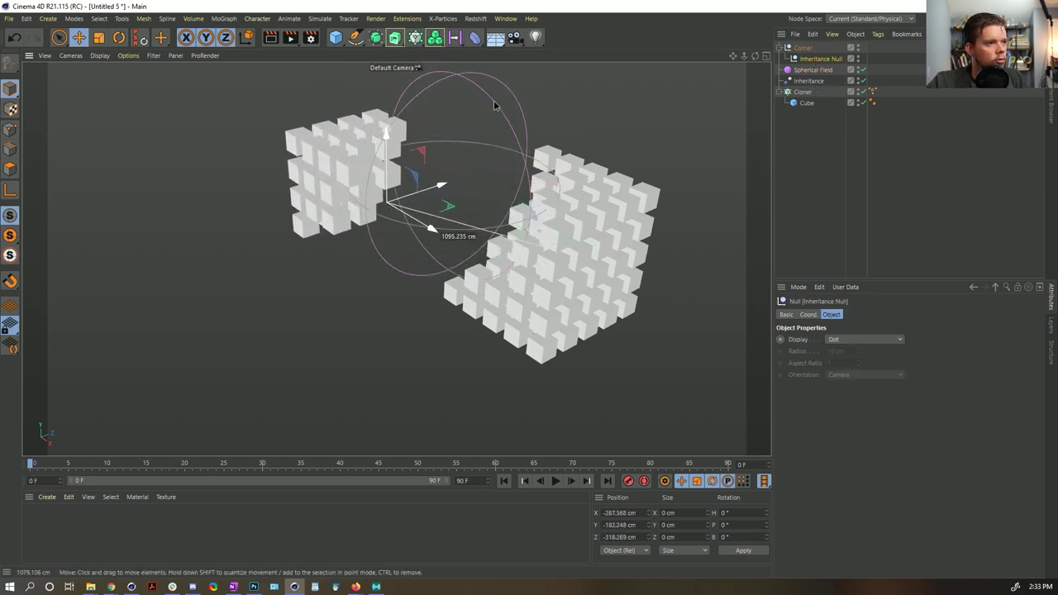
pyautogui.click(812, 69)
pyautogui.moveTo(511, 192)
pyautogui.mouseDown()
pyautogui.moveTo(520, 165)
pyautogui.moveTo(545, 159)
pyautogui.moveTo(538, 173)
pyautogui.moveTo(512, 162)
pyautogui.moveTo(513, 174)
pyautogui.moveTo(471, 182)
pyautogui.mouseUp()
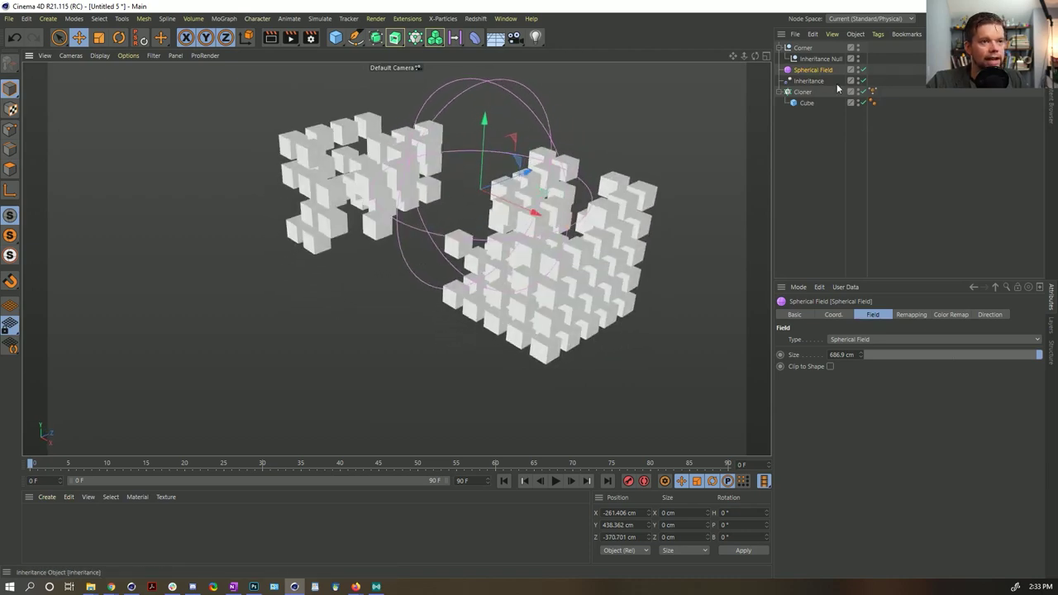
pyautogui.click(820, 60)
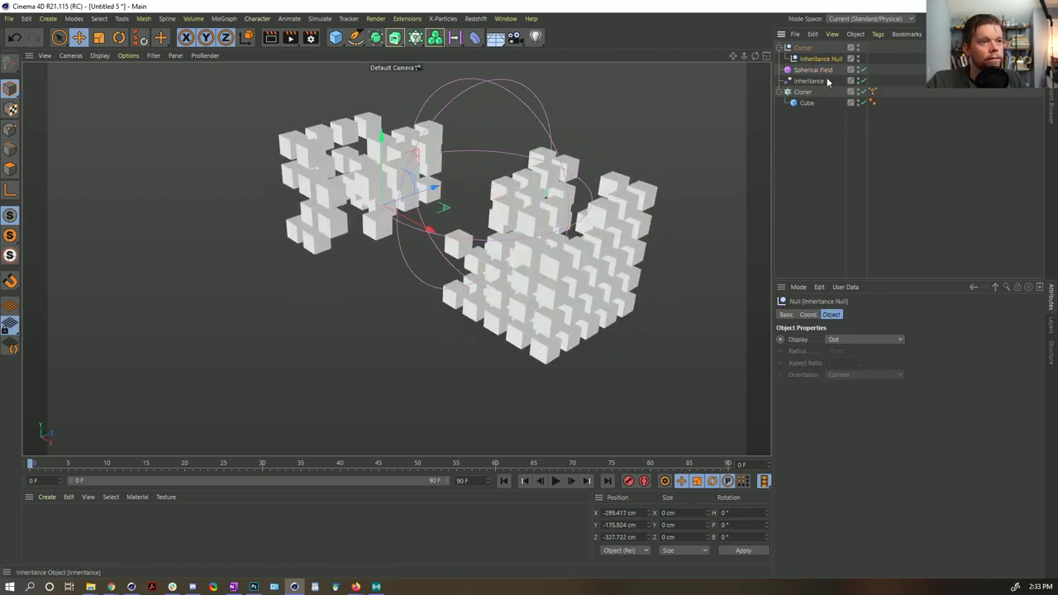
pyautogui.click(864, 82)
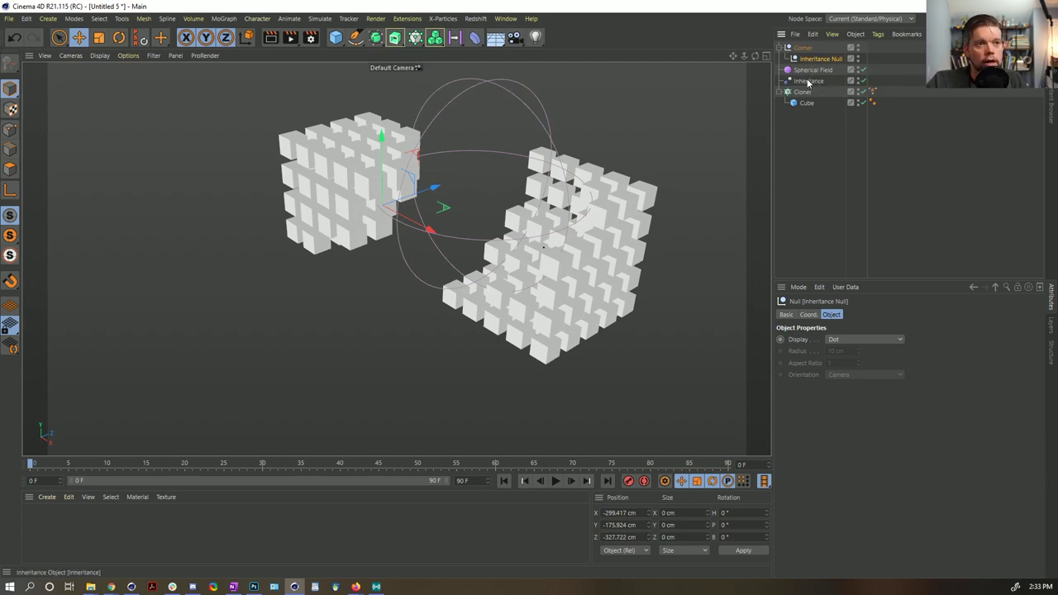
pyautogui.moveTo(818, 136)
pyautogui.mouseDown()
pyautogui.moveTo(818, 124)
pyautogui.moveTo(820, 134)
pyautogui.mouseUp()
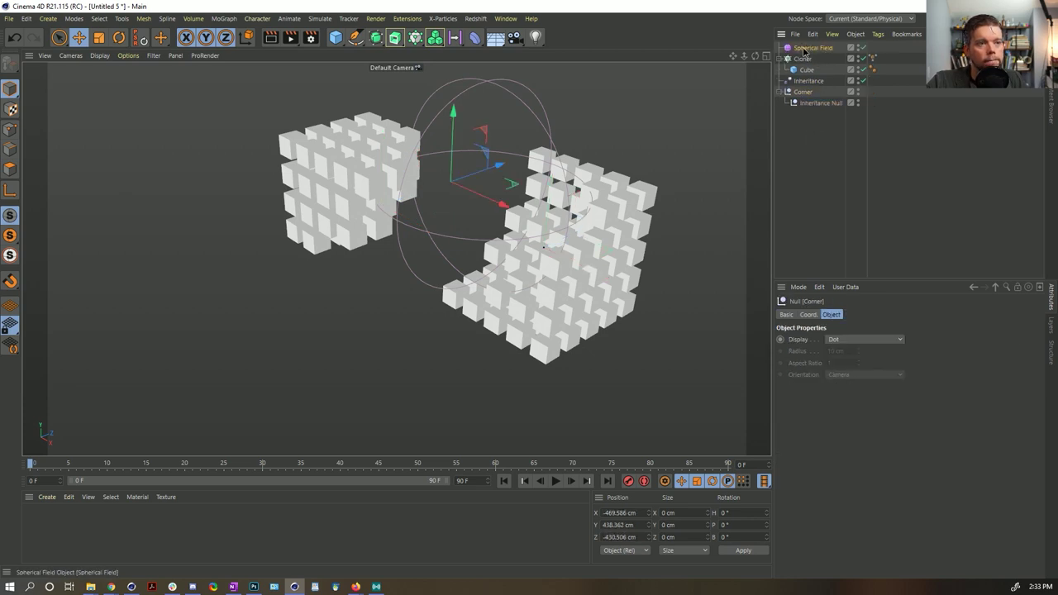
# Reorder the hierarchy, enlarge the Spherical Field around the clones, and play back the animation.
pyautogui.moveTo(794, 50); pyautogui.dragTo(805, 60)
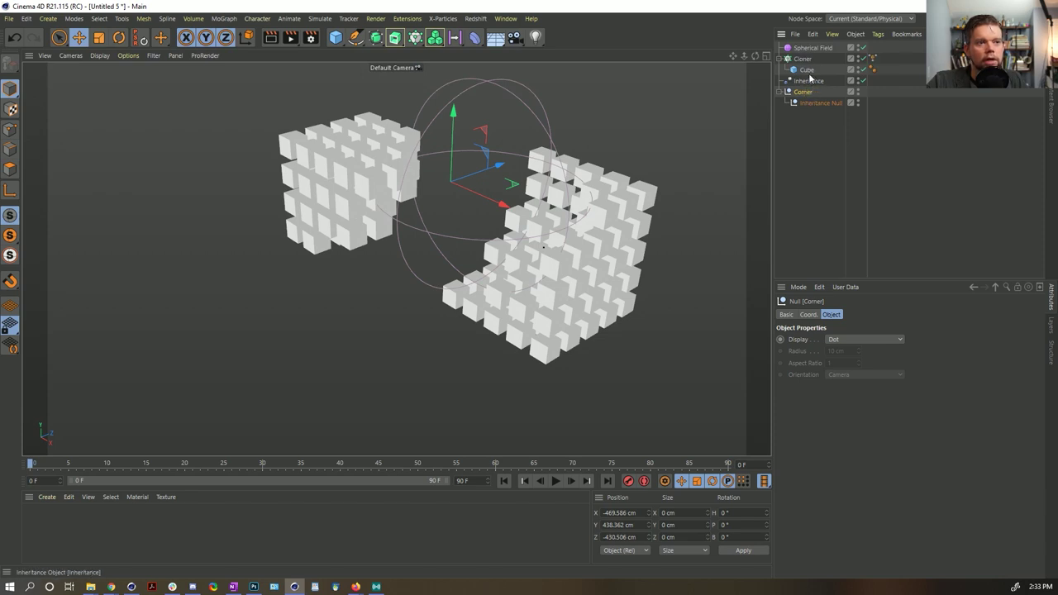
pyautogui.click(812, 48)
pyautogui.press('t')
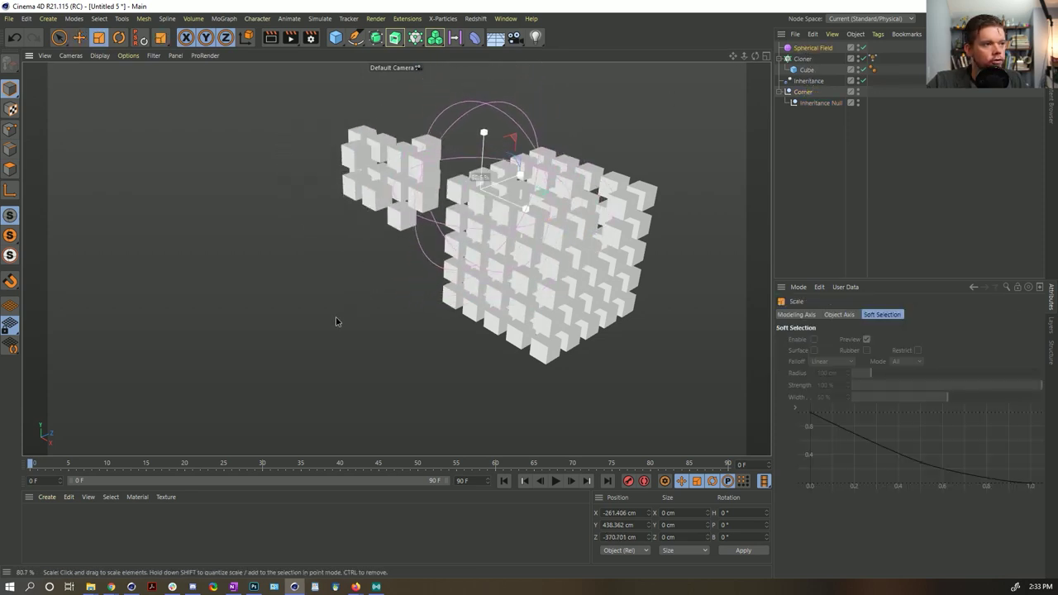
pyautogui.moveTo(335, 321); pyautogui.dragTo(480, 201)
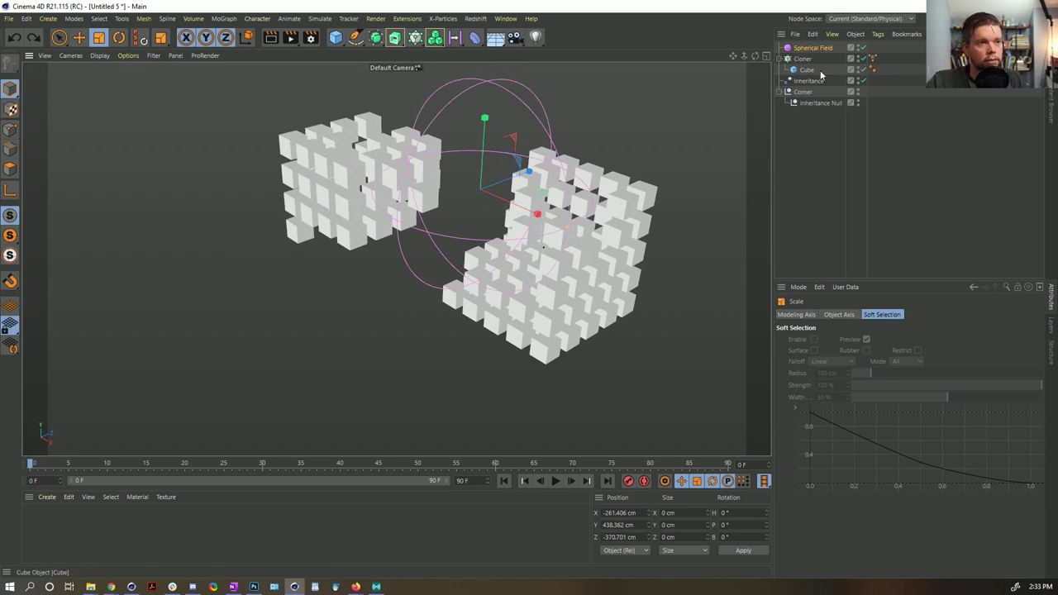
pyautogui.click(555, 481)
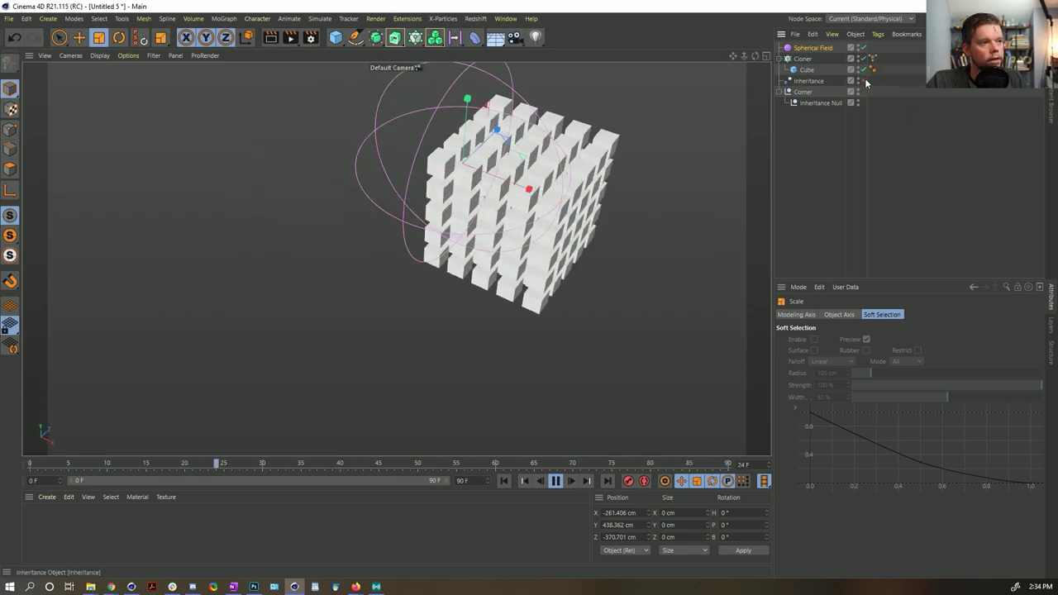
pyautogui.click(555, 481)
pyautogui.keyDown('alt'); pyautogui.moveTo(463, 195); pyautogui.dragTo(512, 222); pyautogui.keyUp('alt')
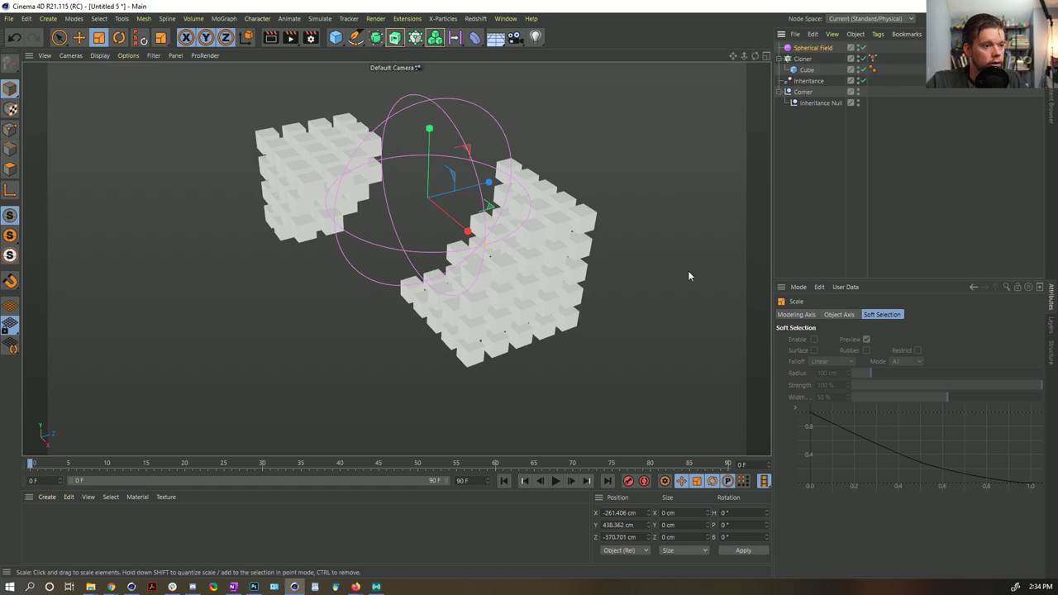
# Undo back to the original object order and intact grid, then show the Corner null's coordinates.
pyautogui.click(801, 92)
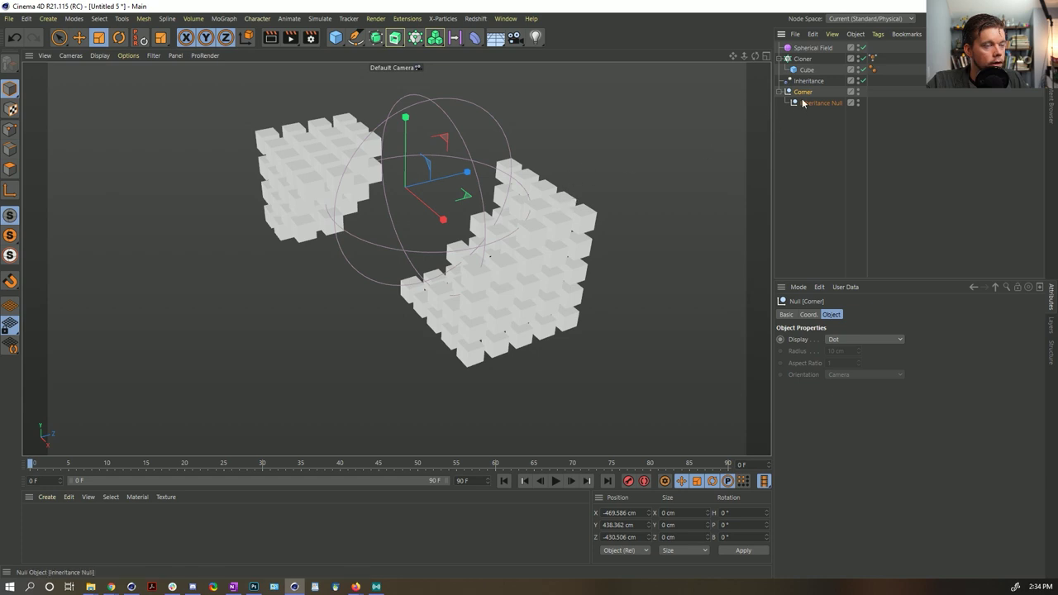
pyautogui.press('Up')
pyautogui.press('Up')
pyautogui.press('Up')
pyautogui.press('Up')
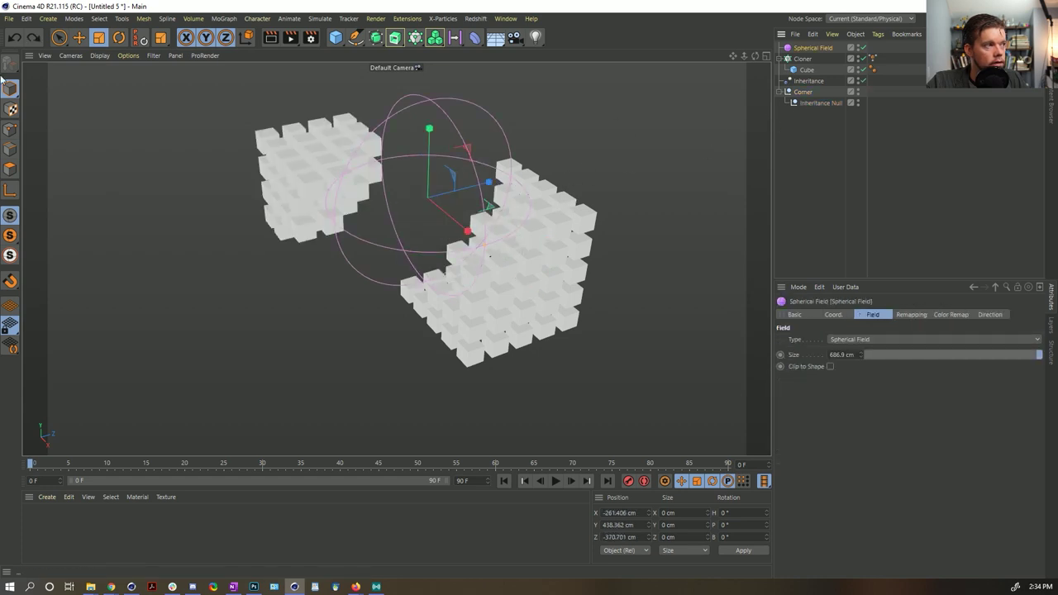
pyautogui.click(33, 37)
pyautogui.click(806, 81)
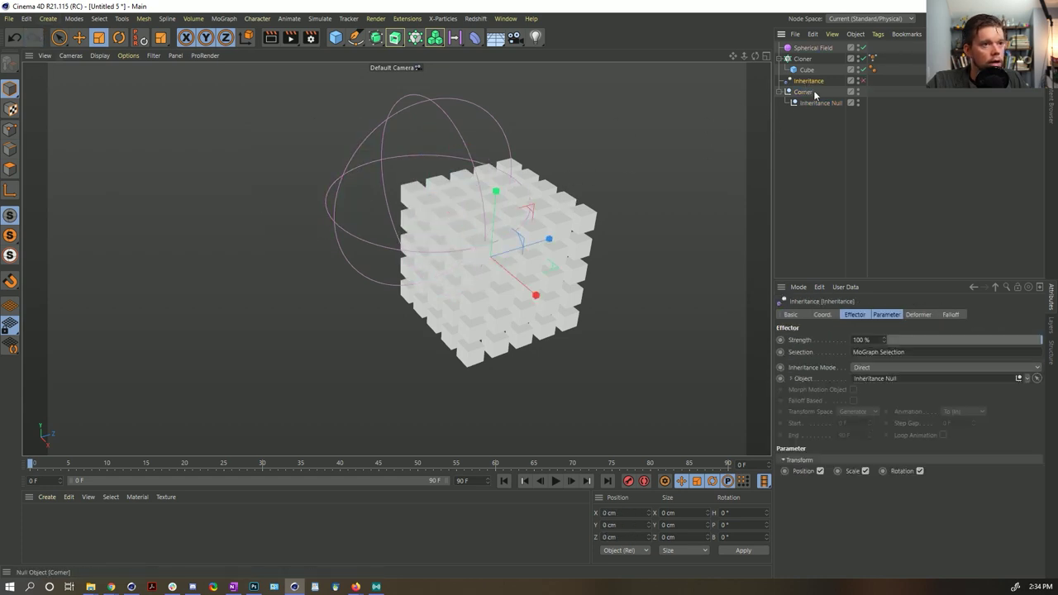
pyautogui.hotkey('ctrl', 'z')
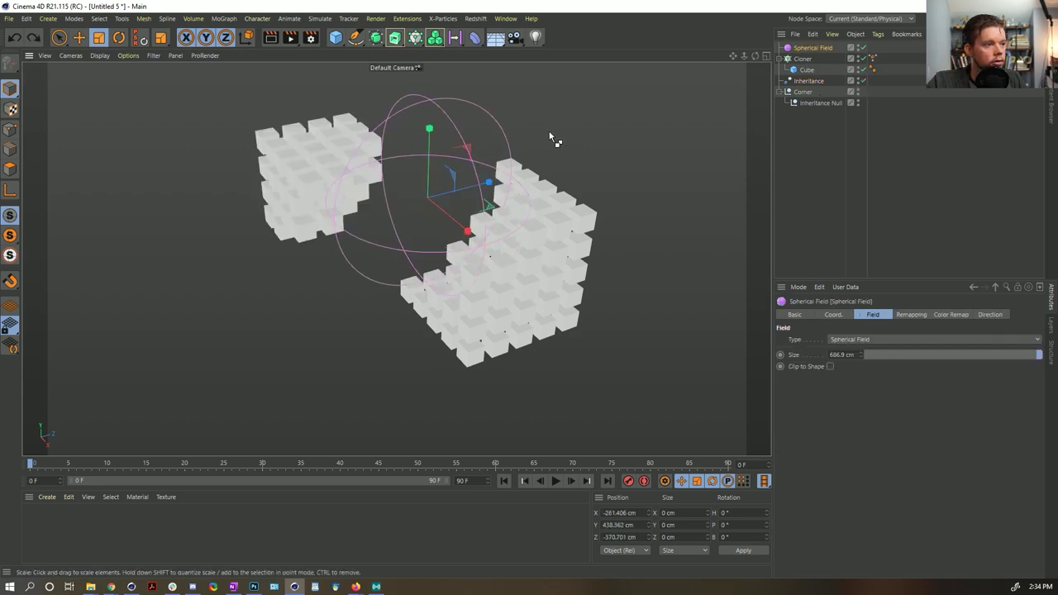
pyautogui.hotkey('ctrl', 'z')
pyautogui.hotkey('ctrl', 'z')
pyautogui.hotkey('ctrl', 'z')
pyautogui.hotkey('ctrl', 'z')
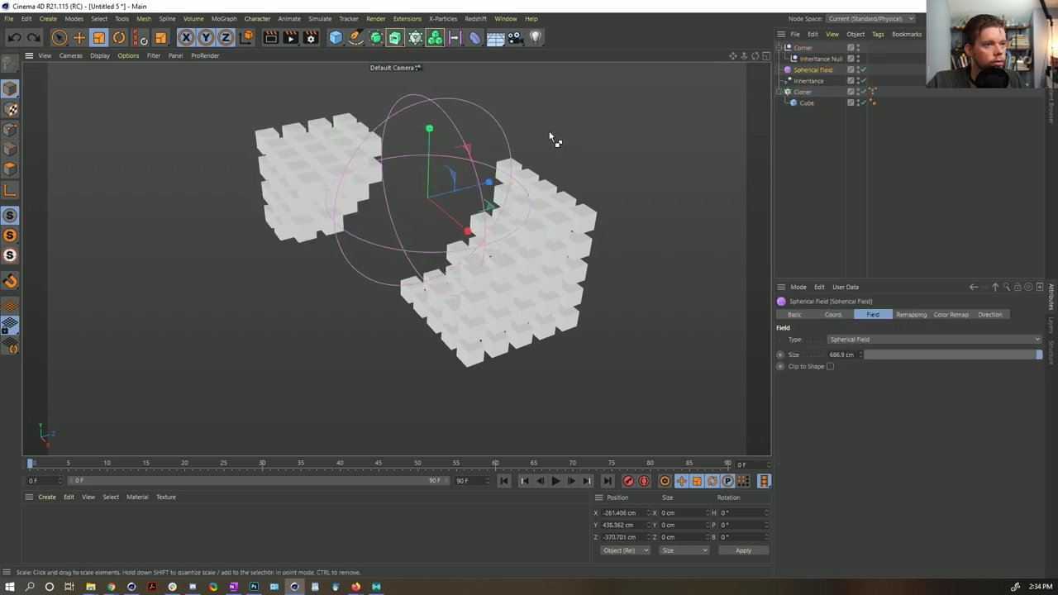
pyautogui.hotkey('ctrl', 'z')
pyautogui.hotkey('ctrl', 'z')
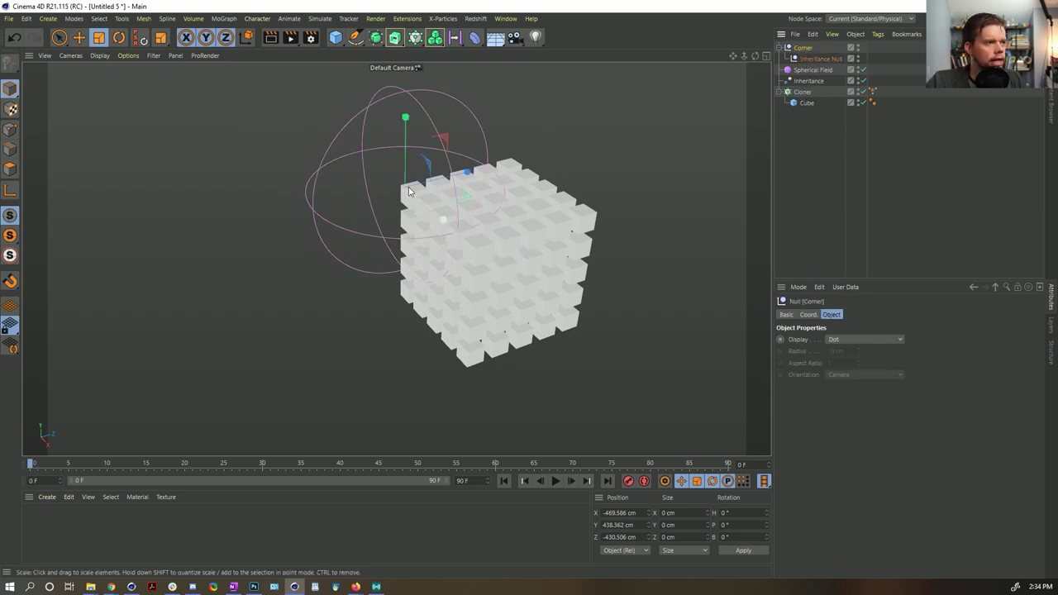
pyautogui.click(808, 314)
# Toggle the Freeze Transformation settings open, then select the Corner null in the Object Manager.
pyautogui.click(805, 399)
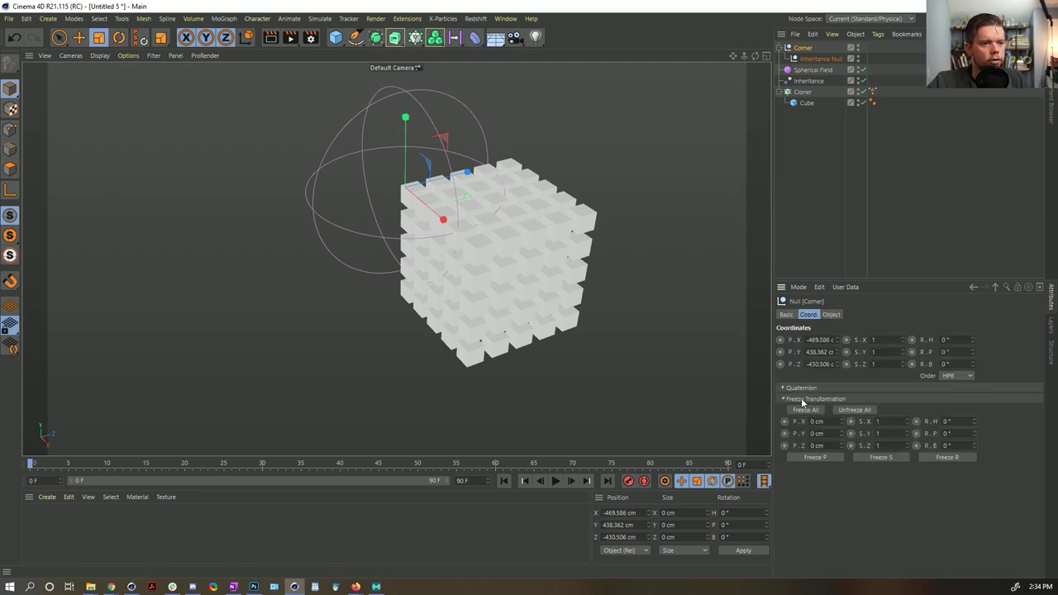
pyautogui.click(795, 400)
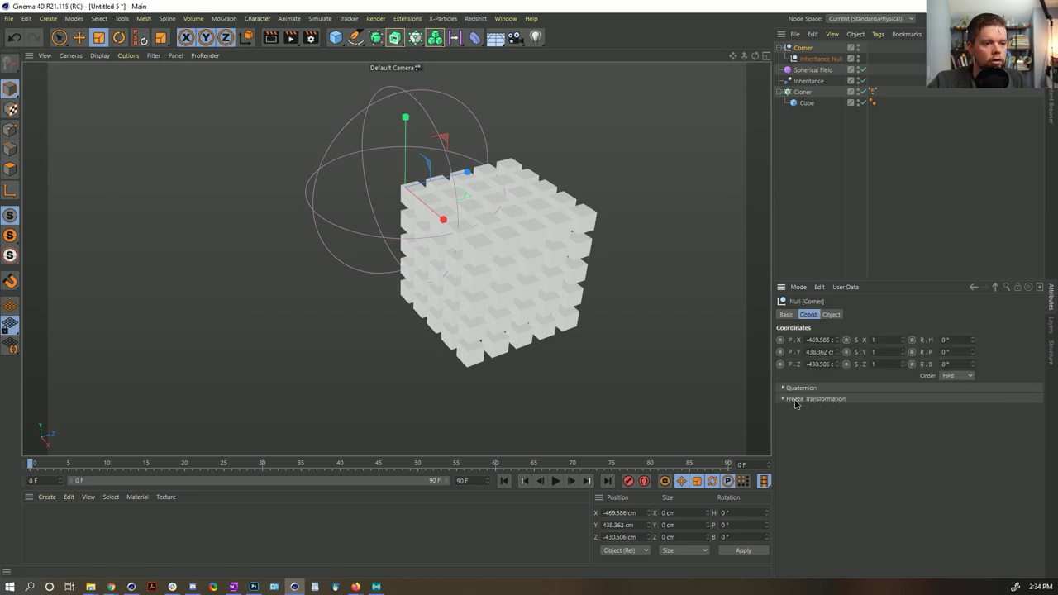
pyautogui.click(838, 399)
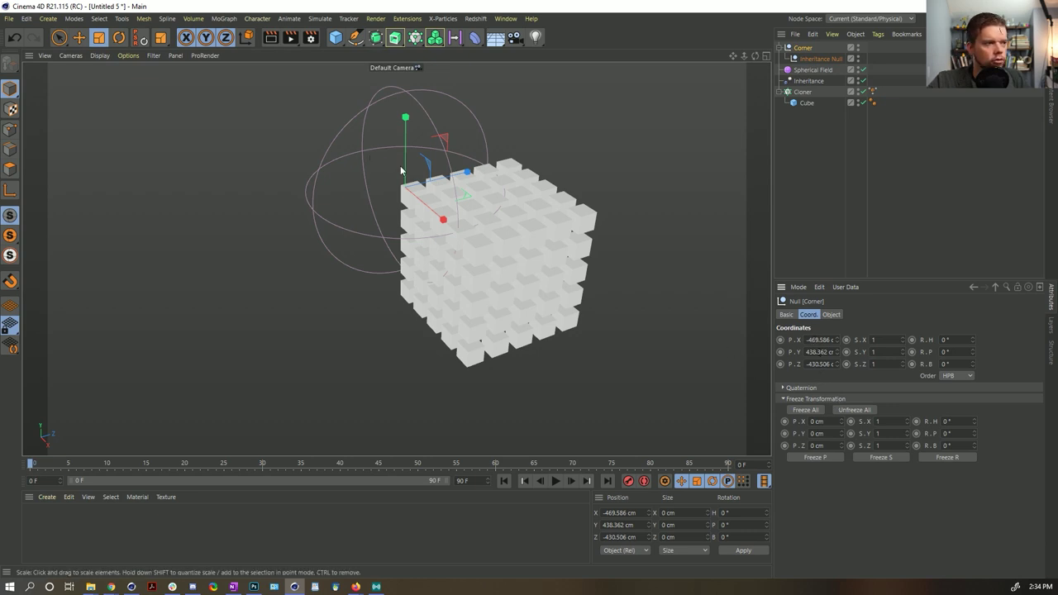
pyautogui.click(799, 59)
pyautogui.click(789, 48)
# Group Corner under a new parent null named Corner ZERO.
pyautogui.hotkey('alt', 'g')
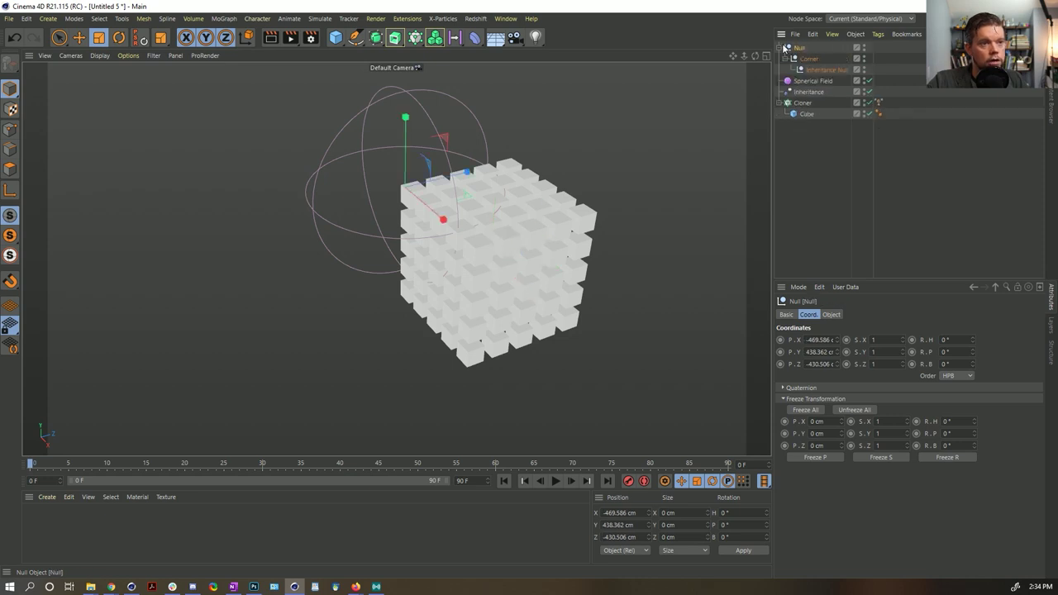
pyautogui.doubleClick(800, 48)
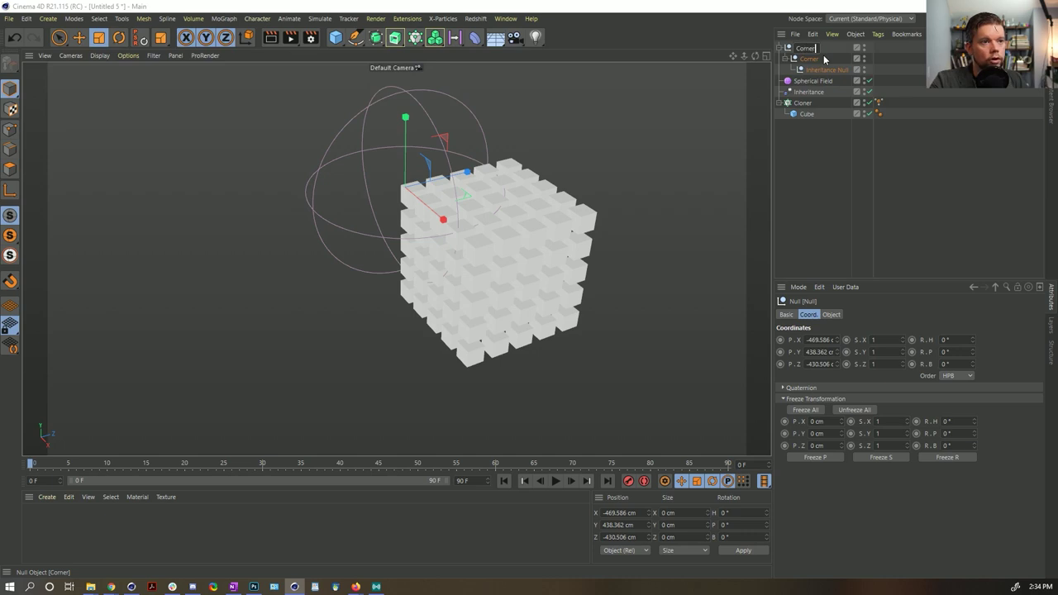
pyautogui.press('Return')
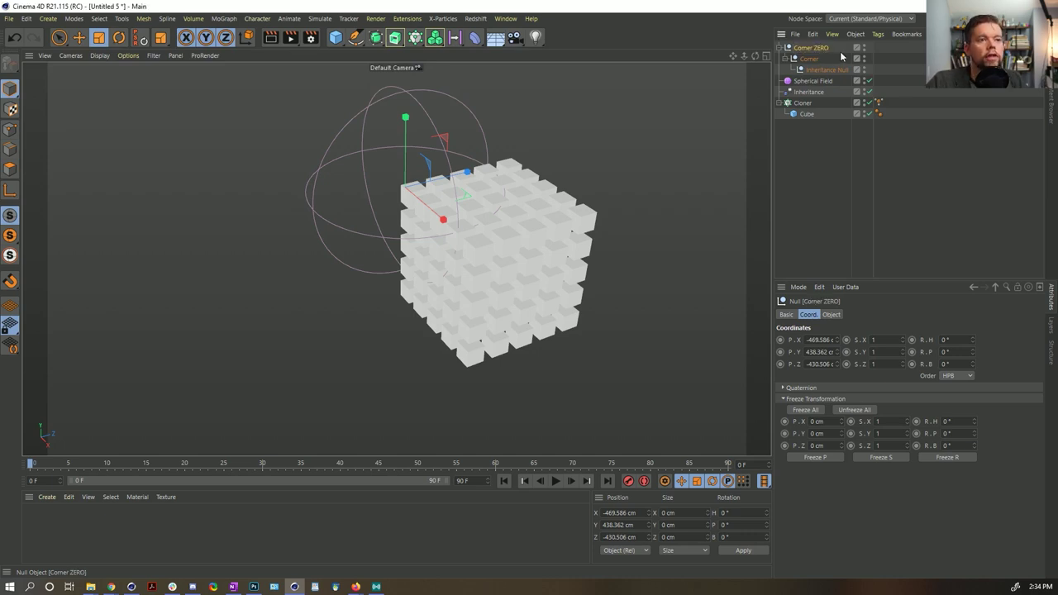
# Test-move and rotate the Corner null to see the clones pull away.
pyautogui.click(809, 60)
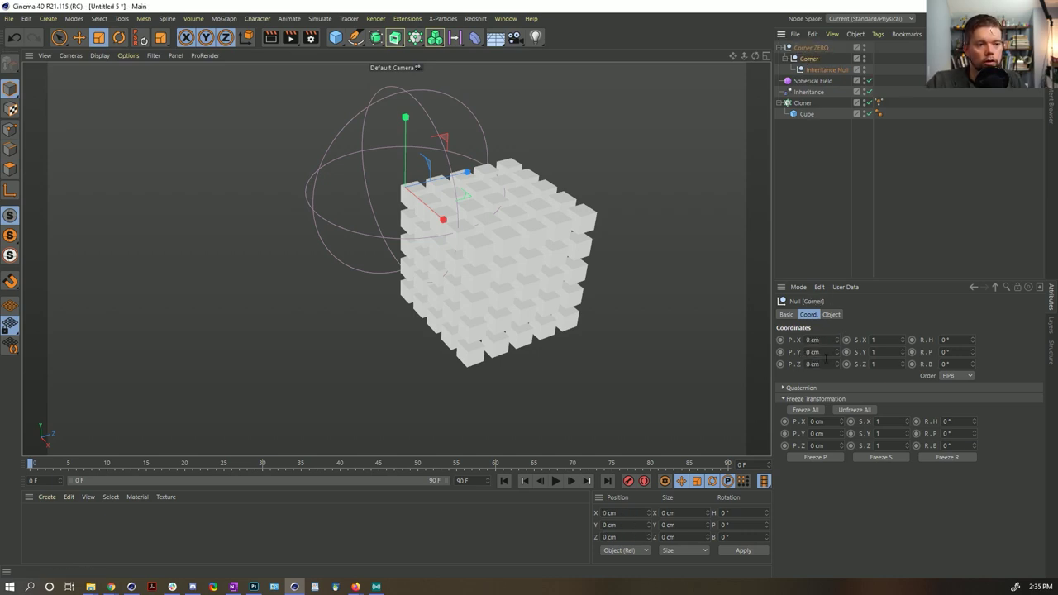
pyautogui.press('e')
pyautogui.moveTo(524, 236); pyautogui.dragTo(368, 208)
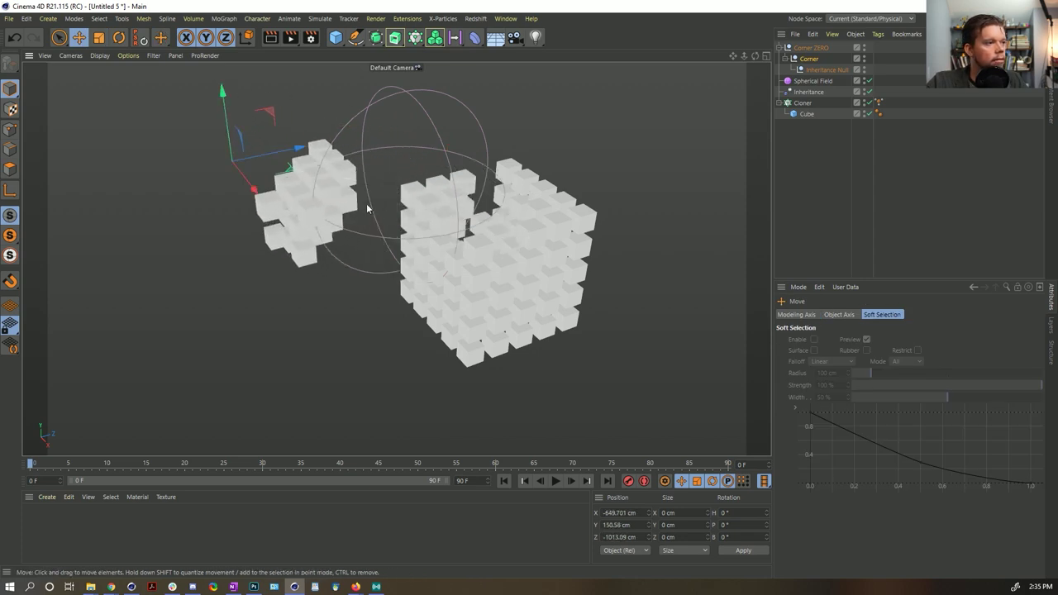
pyautogui.hotkey('ctrl', 'z')
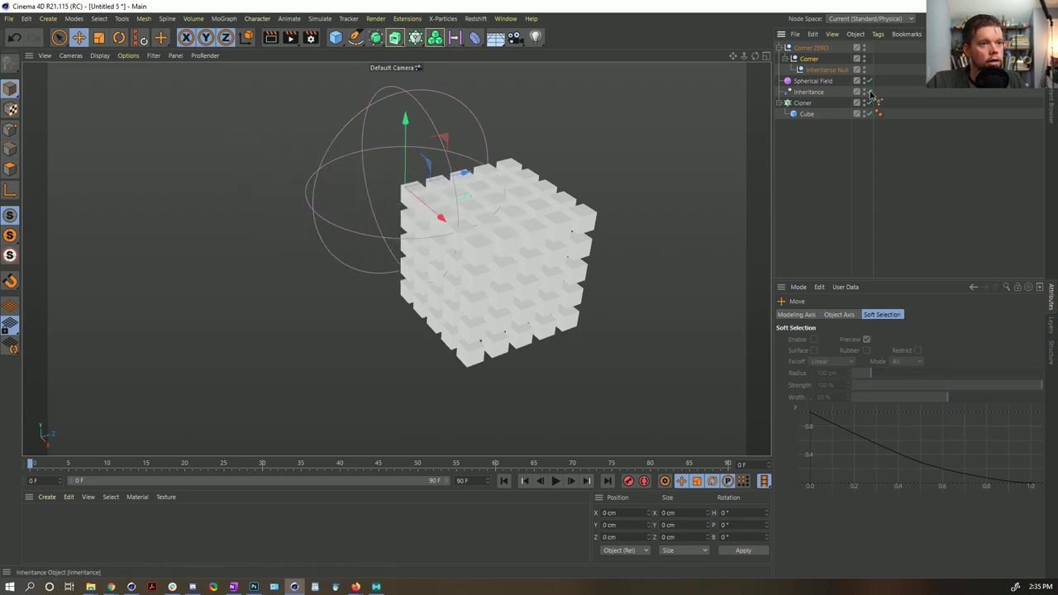
pyautogui.hotkey('ctrl', 'y')
pyautogui.press('r')
pyautogui.moveTo(381, 207); pyautogui.dragTo(454, 157)
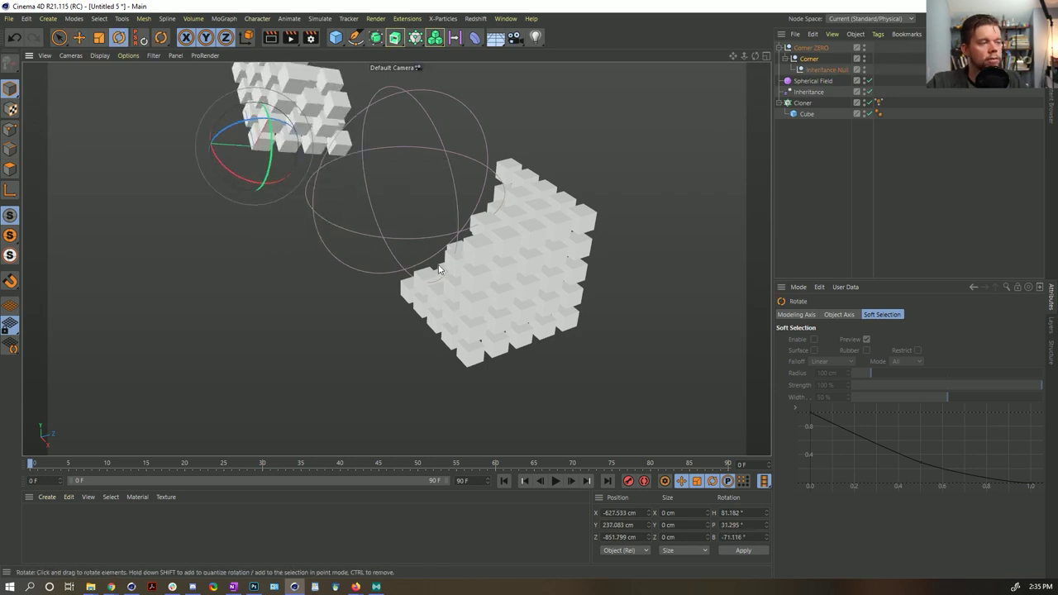
# Reset Corner's PSR and move it out of Corner ZERO to the top level.
pyautogui.keyDown('alt'); pyautogui.moveTo(395, 217); pyautogui.dragTo(545, 286); pyautogui.keyUp('alt')
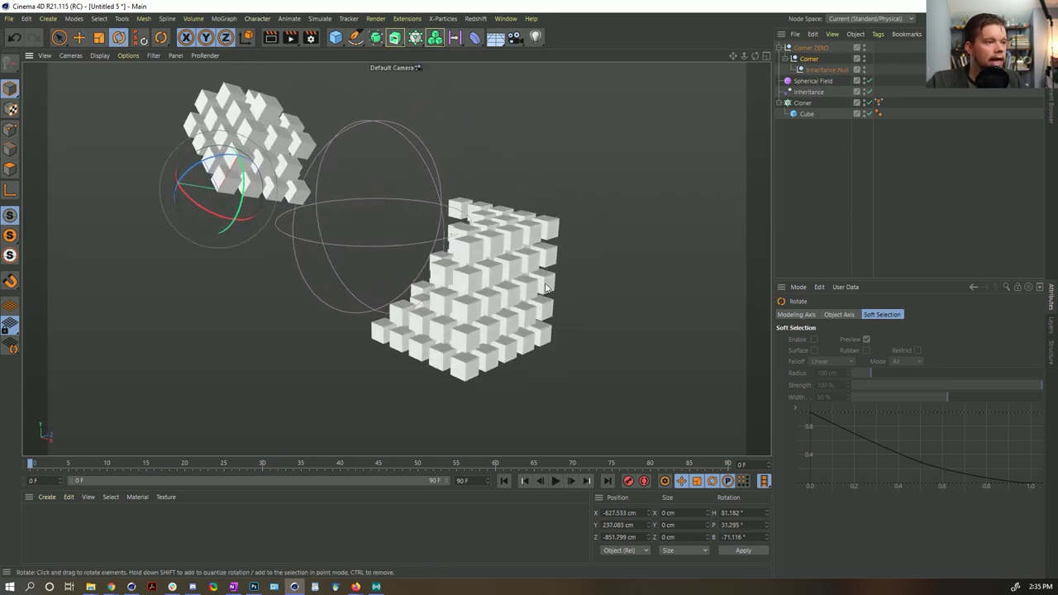
pyautogui.click(808, 58)
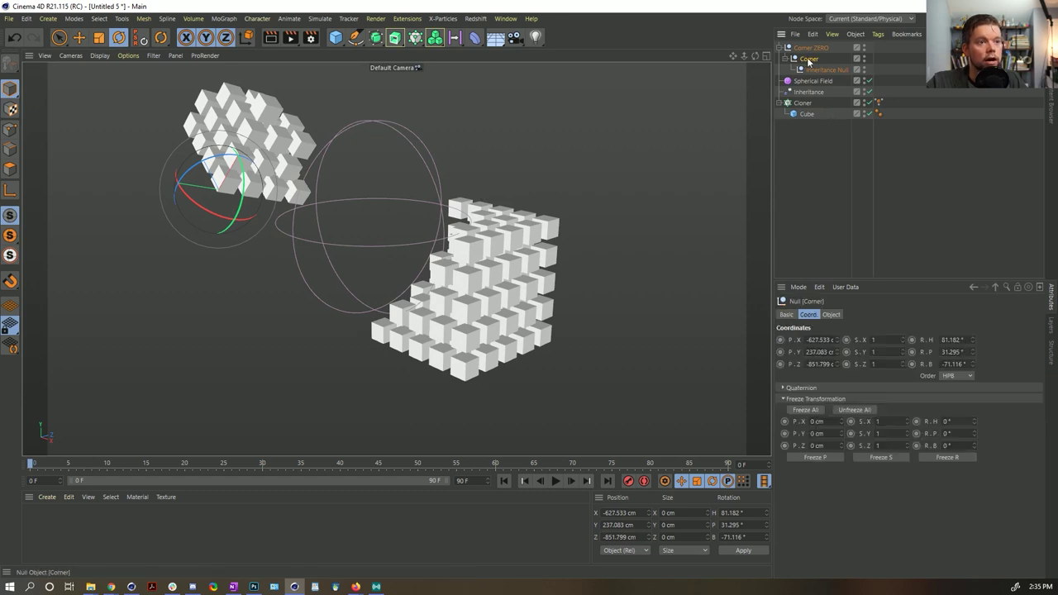
pyautogui.click(140, 39)
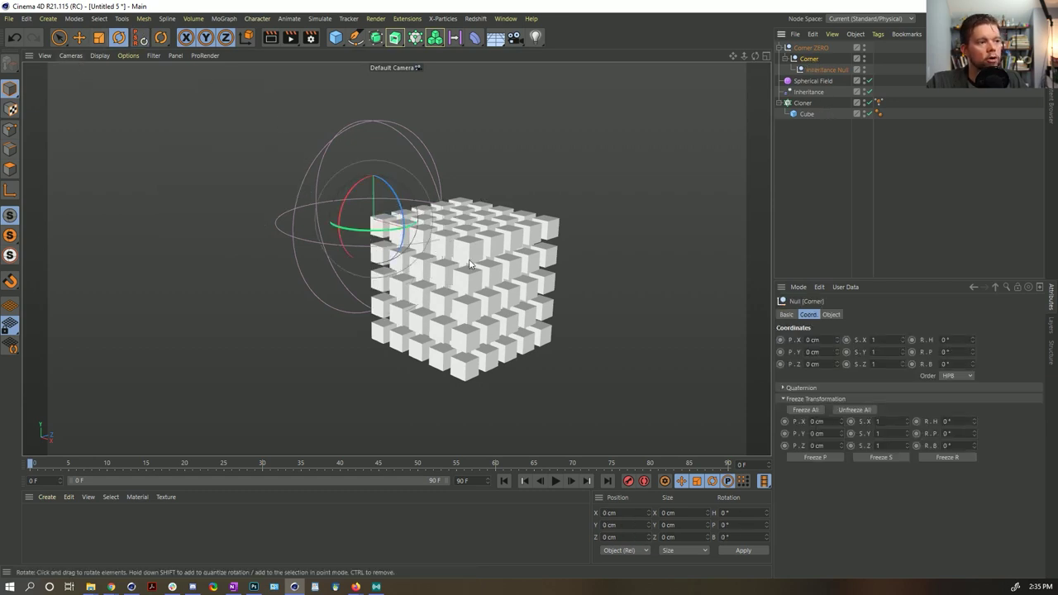
pyautogui.moveTo(808, 60)
pyautogui.mouseDown()
pyautogui.moveTo(803, 86)
pyautogui.moveTo(799, 78)
pyautogui.mouseUp()
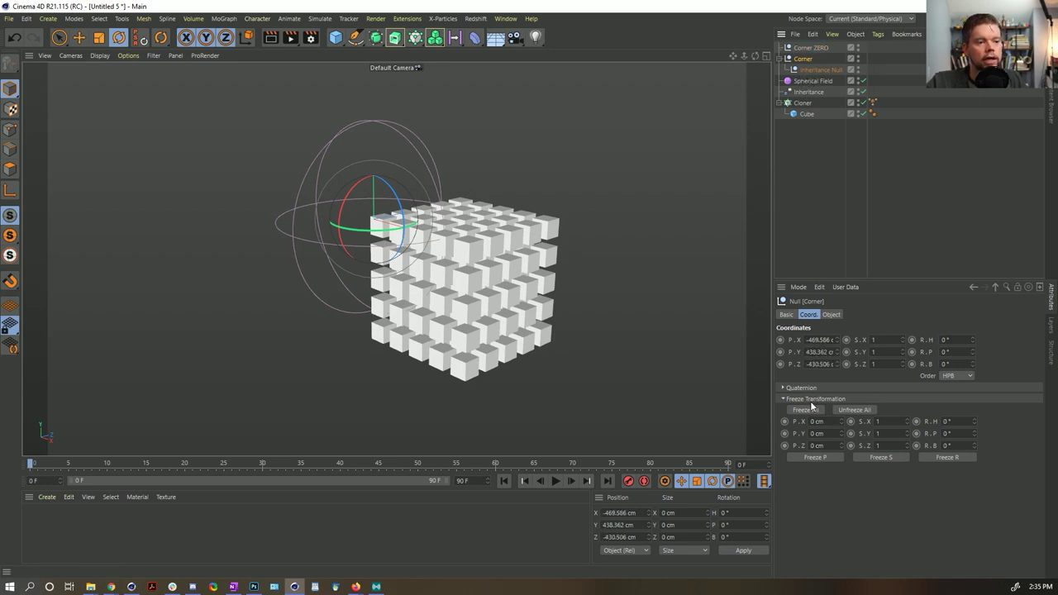
# Freeze the Corner null's position through Freeze Transformation's Freeze P.
pyautogui.click(810, 399)
pyautogui.click(810, 399)
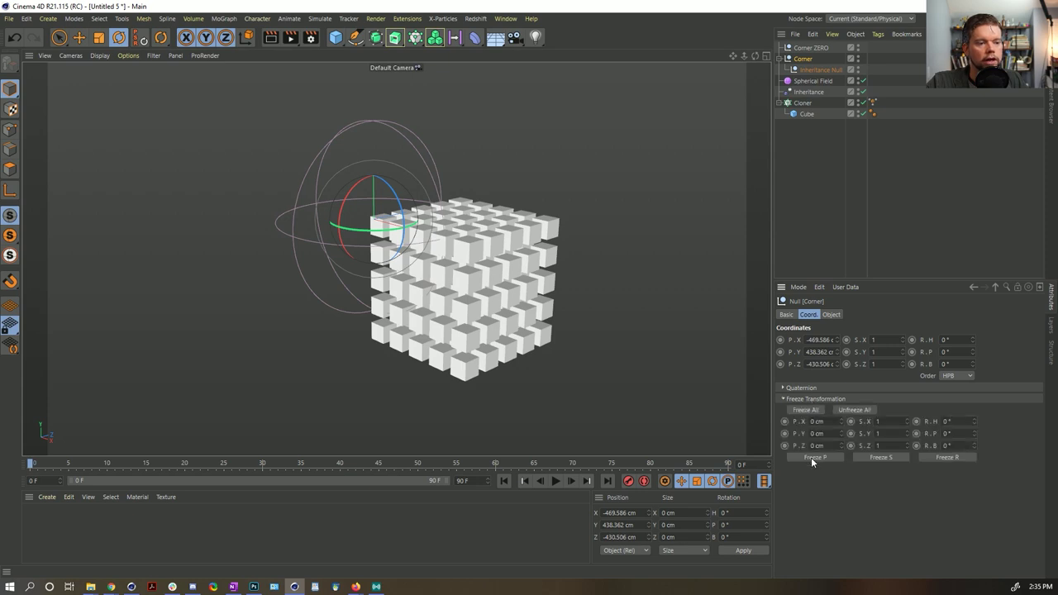
pyautogui.click(814, 456)
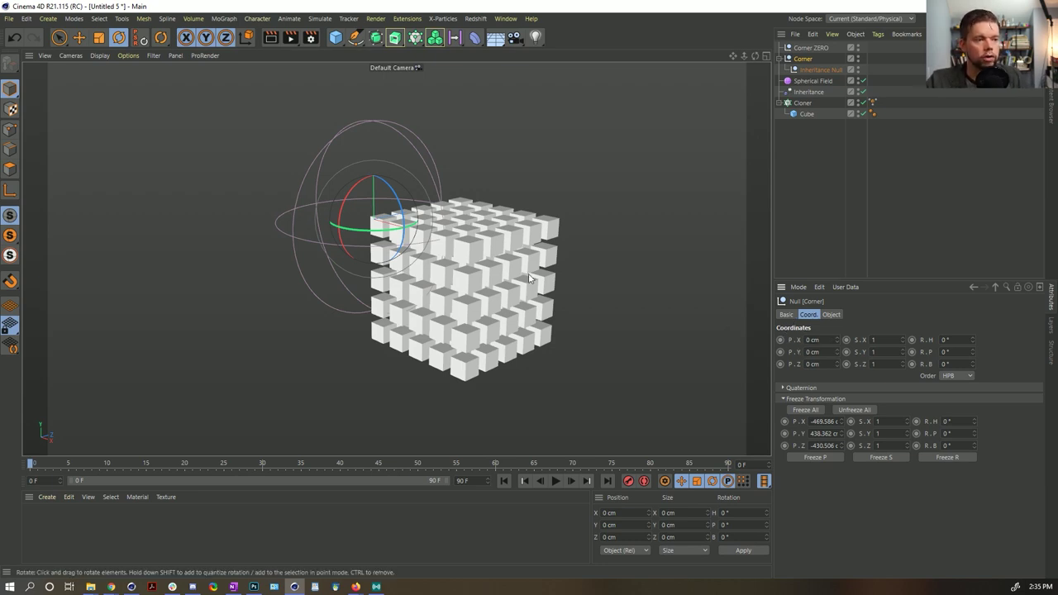
# Test-rotate Corner, reset its PSR to zero, and reselect it.
pyautogui.moveTo(388, 240); pyautogui.dragTo(248, 161)
pyautogui.press('e')
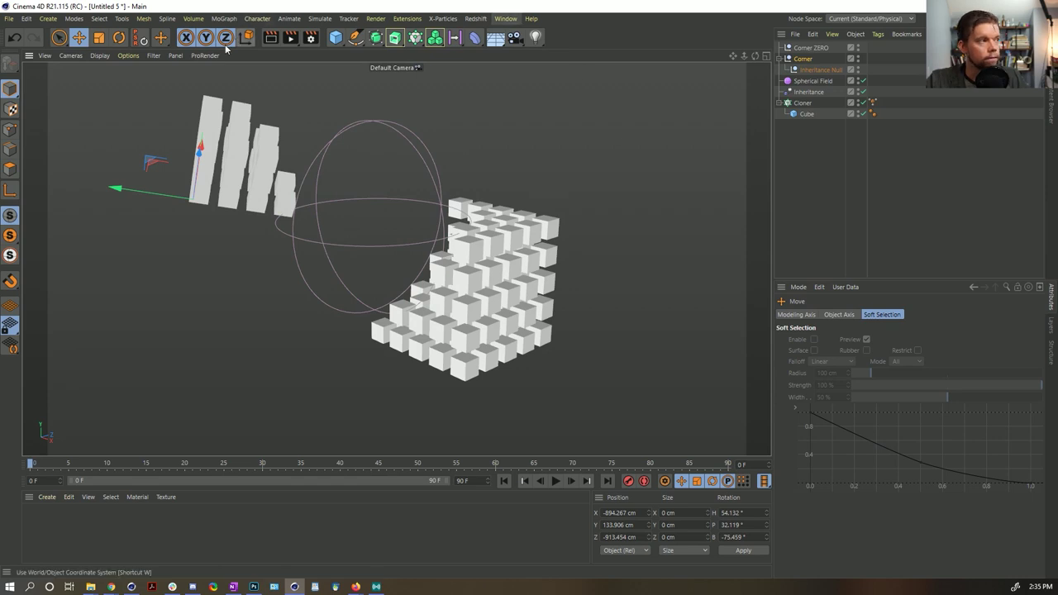
pyautogui.click(140, 38)
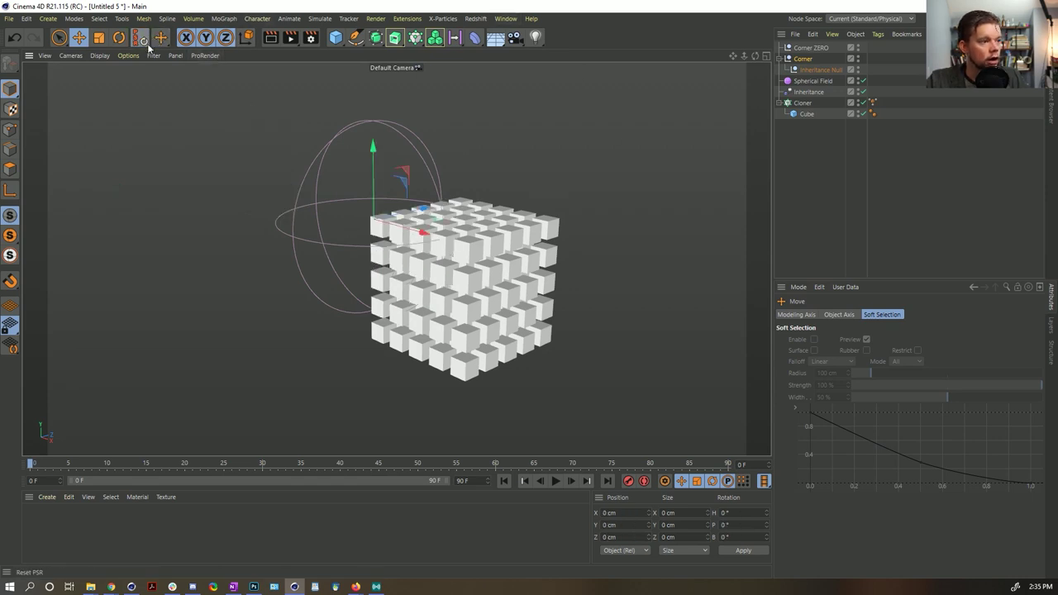
pyautogui.click(804, 60)
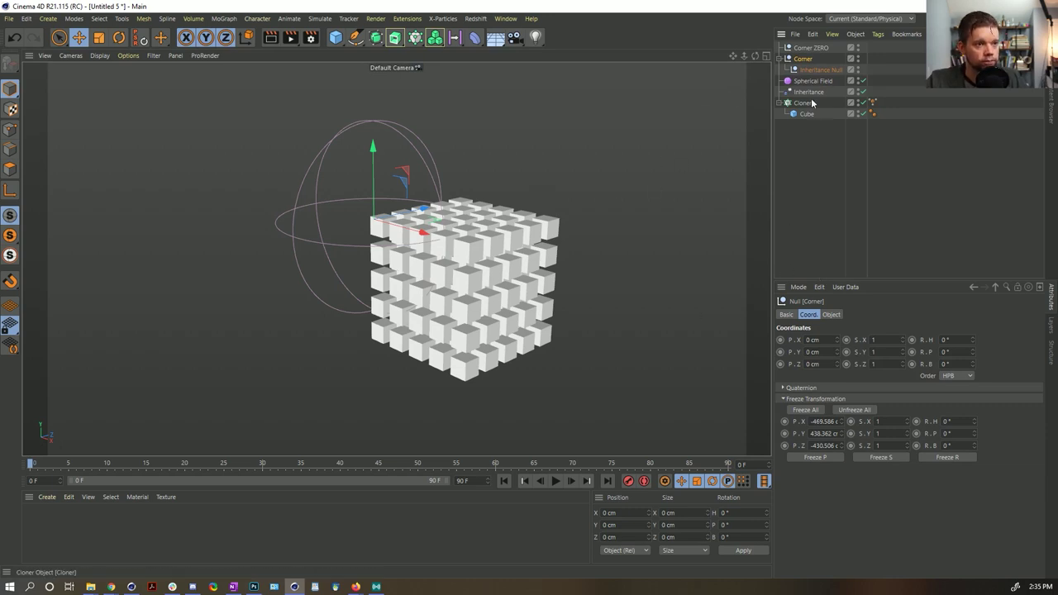
# Rename the Corner null to Corner MOVE ME.
pyautogui.doubleClick(804, 59)
pyautogui.write('MOVE ME')
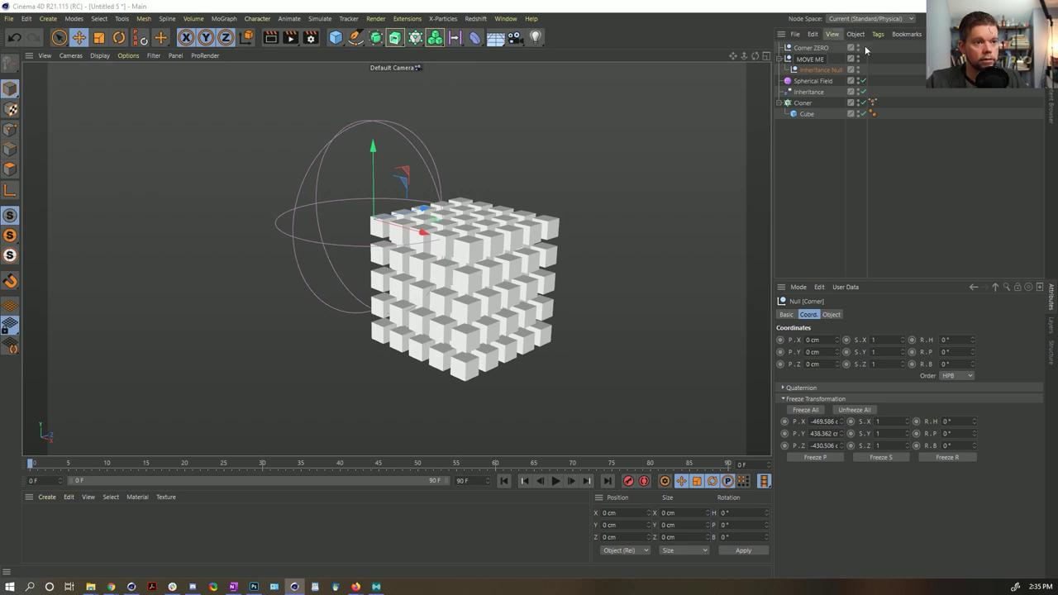
pyautogui.press('Return')
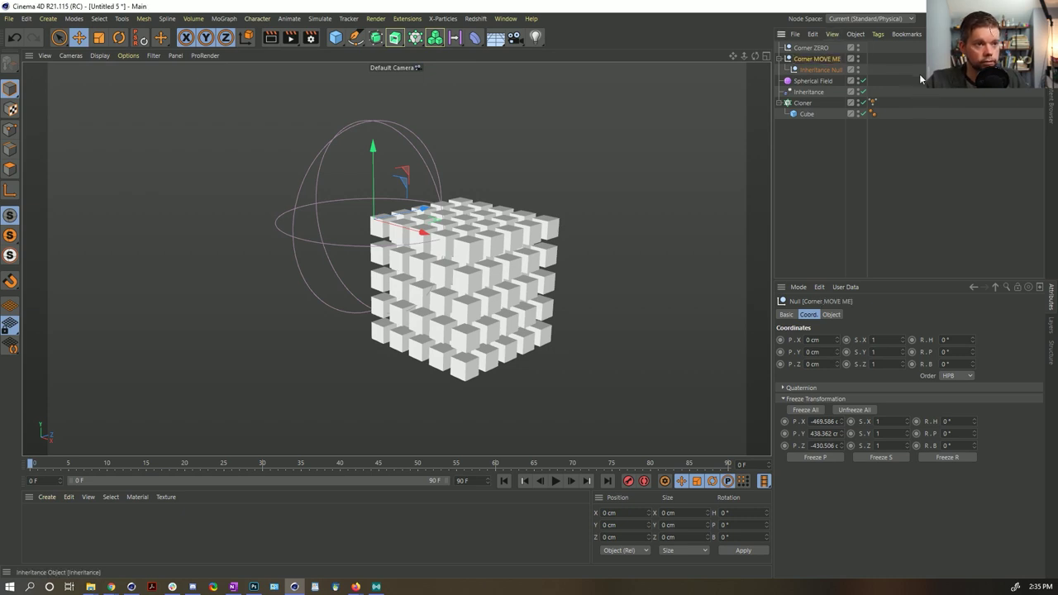
# Test-move Corner MOVE ME in place, then bring up the scene's save dialog.
pyautogui.press('e')
pyautogui.moveTo(508, 211)
pyautogui.mouseDown()
pyautogui.moveTo(348, 159)
pyautogui.moveTo(508, 210)
pyautogui.mouseUp()
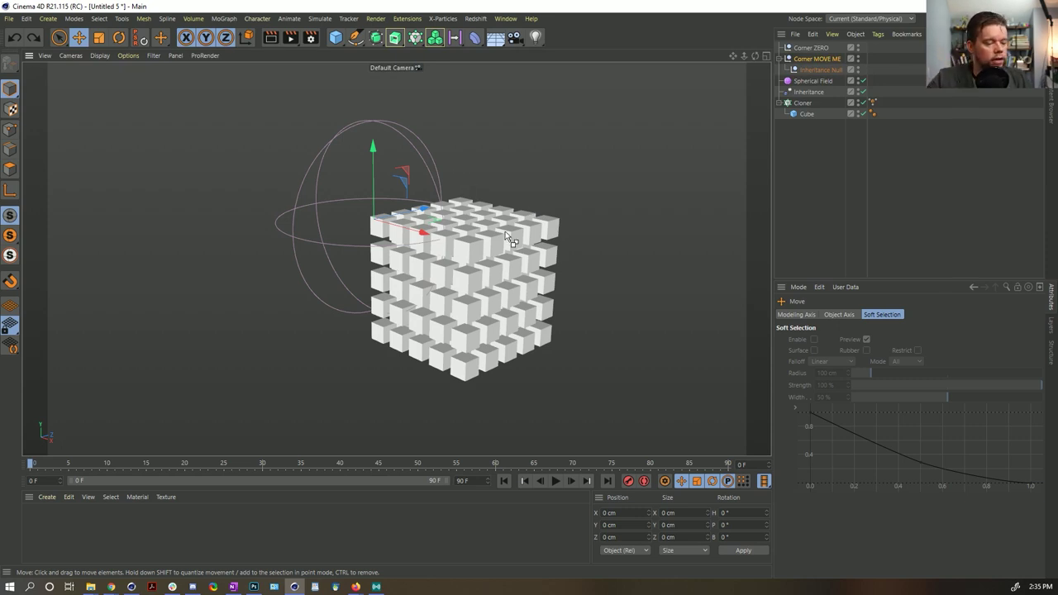
pyautogui.hotkey('ctrl', 's')
# Save the scene in SceneFiles as [3a]MoveCloneBasedOnNull.c4d.
pyautogui.click(229, 100)
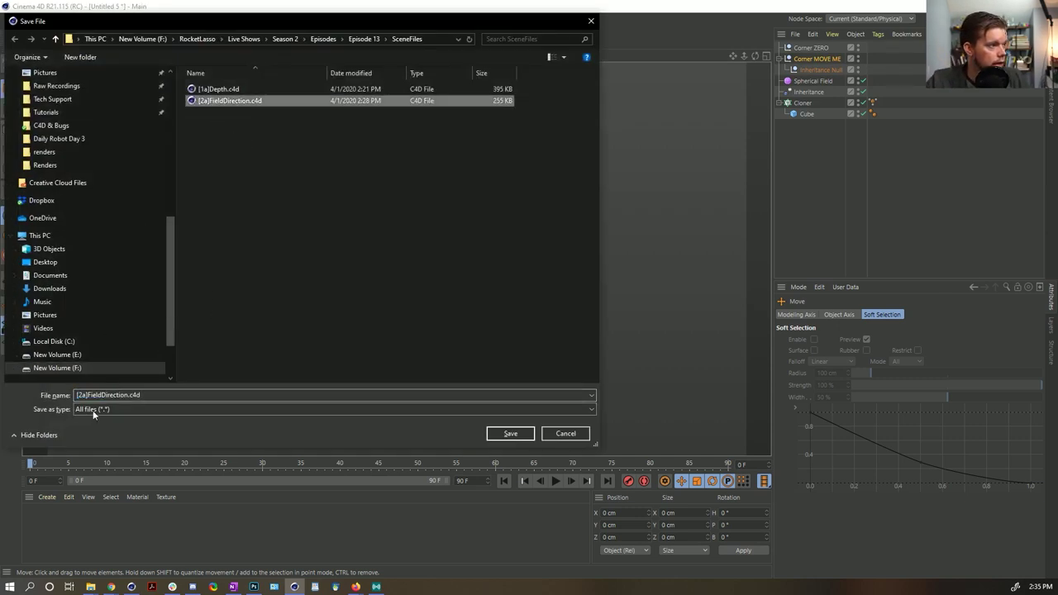
pyautogui.click(85, 395)
pyautogui.click(82, 395)
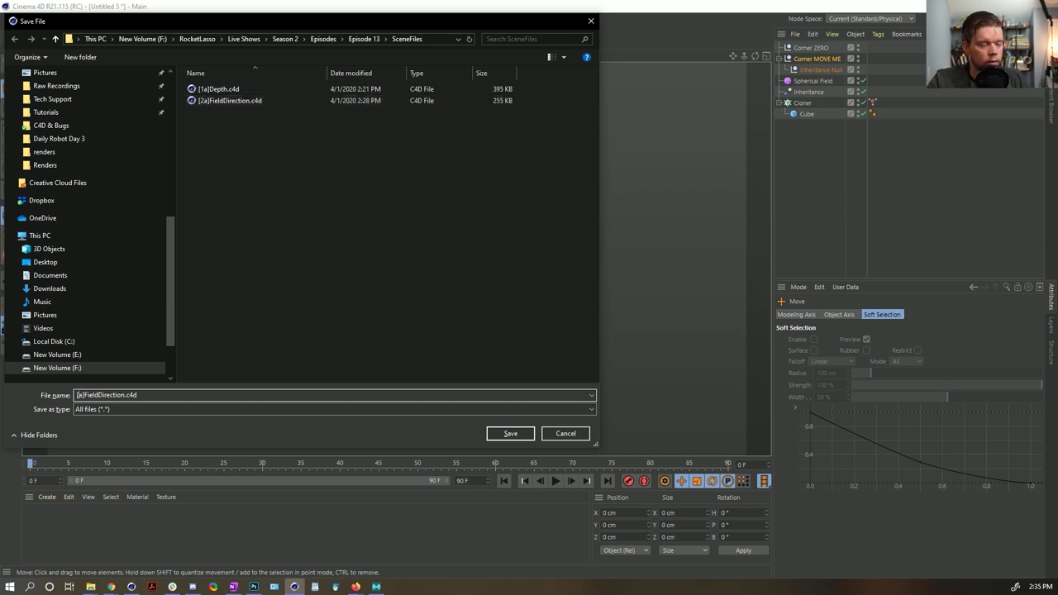
pyautogui.press('BackSpace')
pyautogui.write('3')
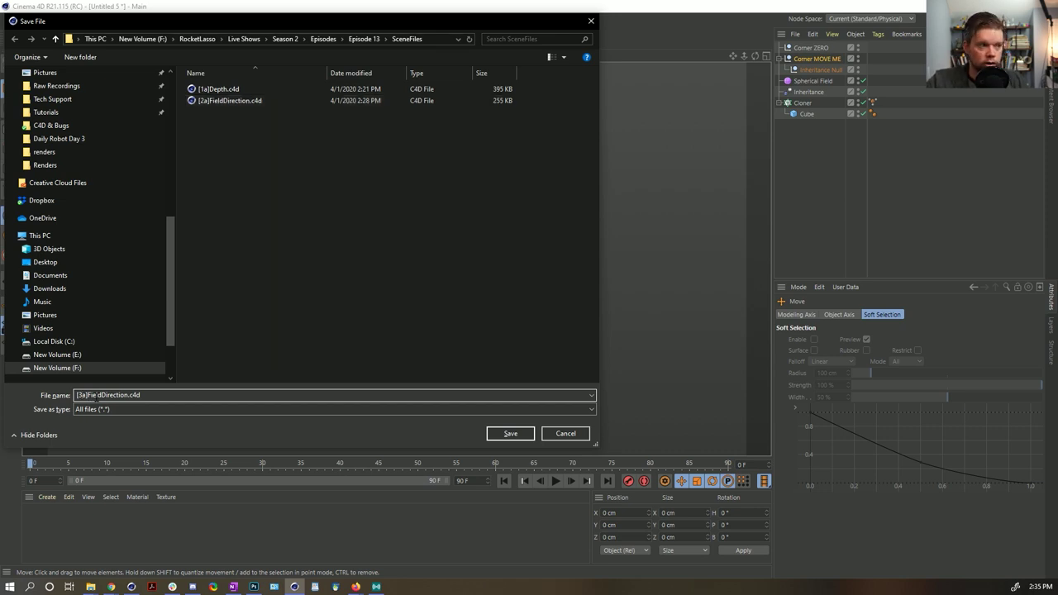
pyautogui.moveTo(129, 395); pyautogui.dragTo(94, 398)
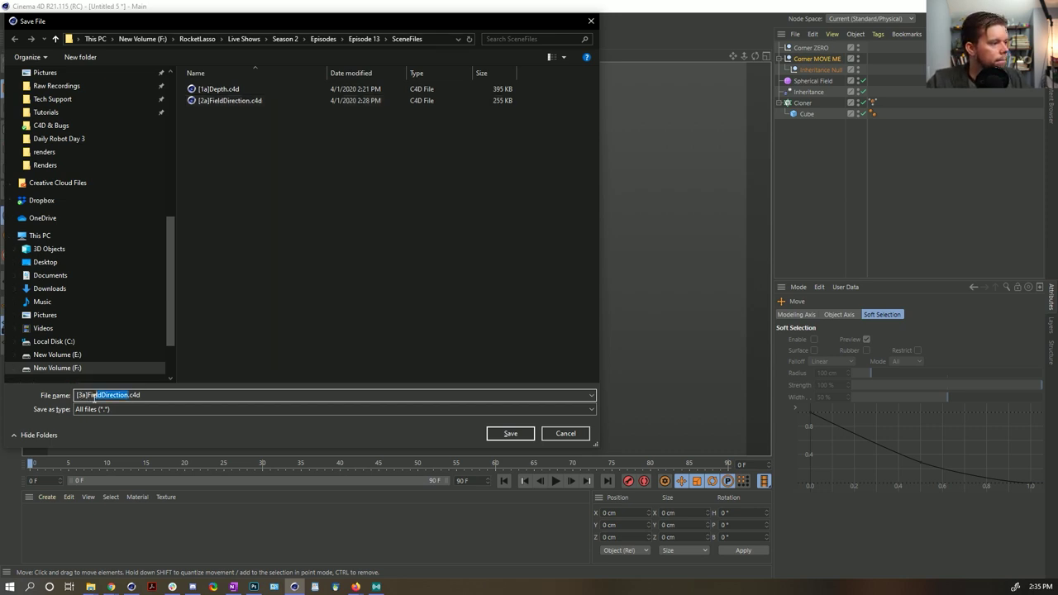
pyautogui.write('MoveCLoner')
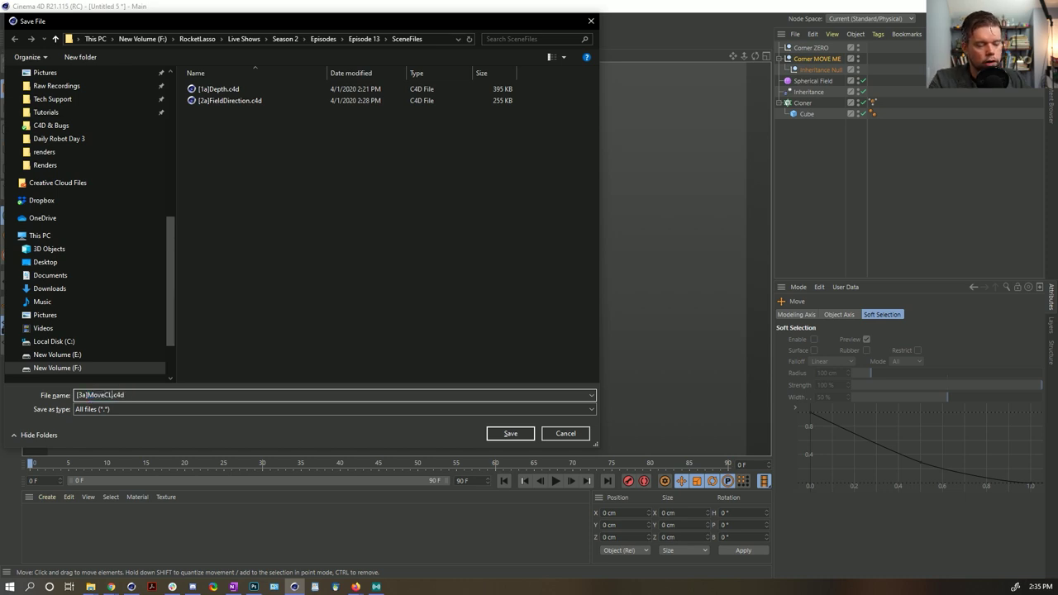
pyautogui.press('BackSpace')
pyautogui.press('BackSpace')
pyautogui.press('BackSpace')
pyautogui.press('BackSpace')
pyautogui.press('BackSpace')
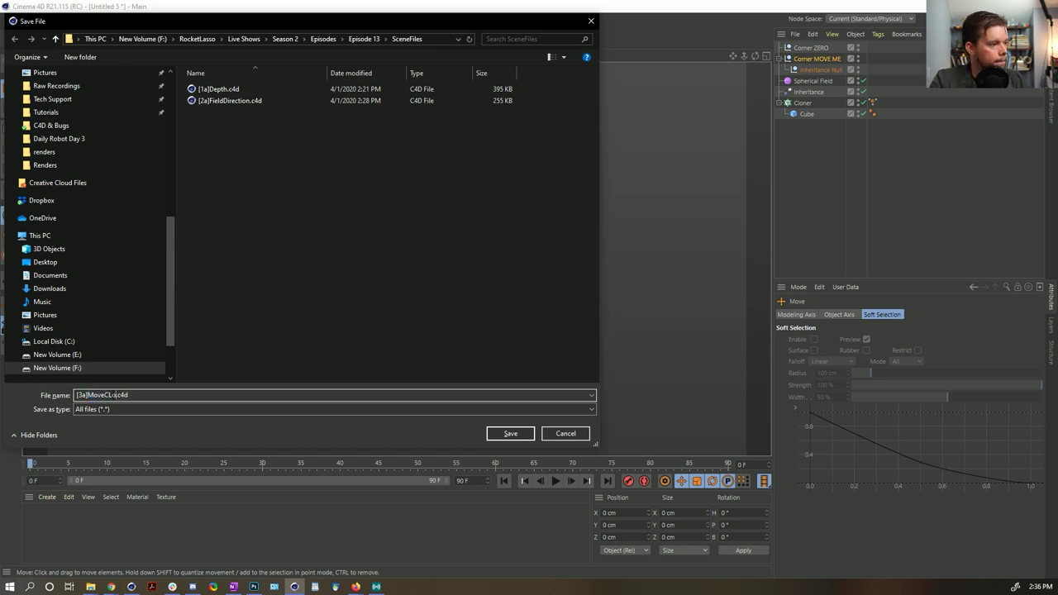
pyautogui.write('lones')
pyautogui.write('Based on')
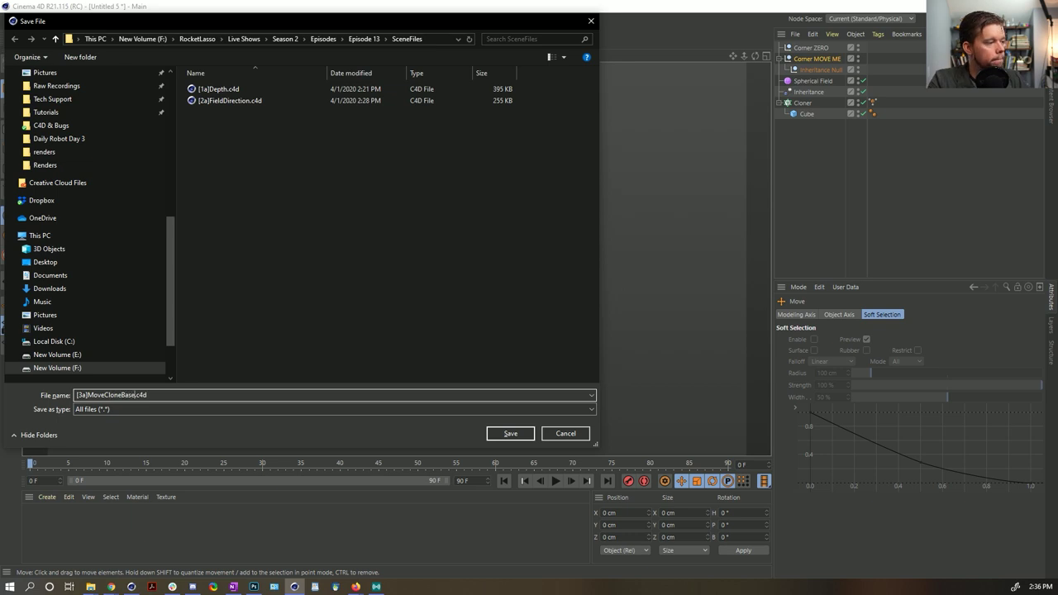
pyautogui.write('On')
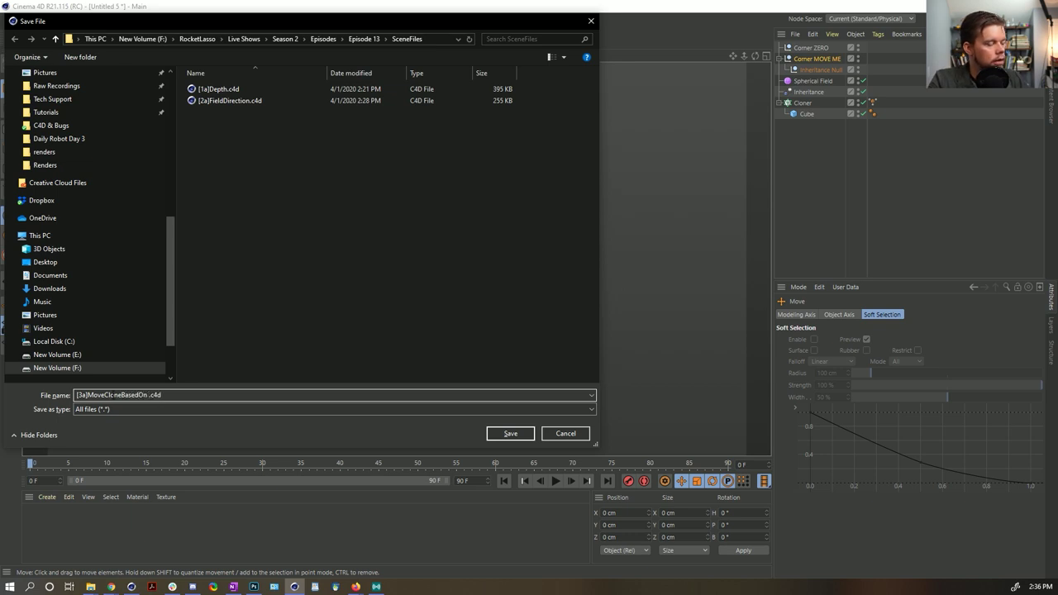
pyautogui.write('Null')
pyautogui.press('Return')
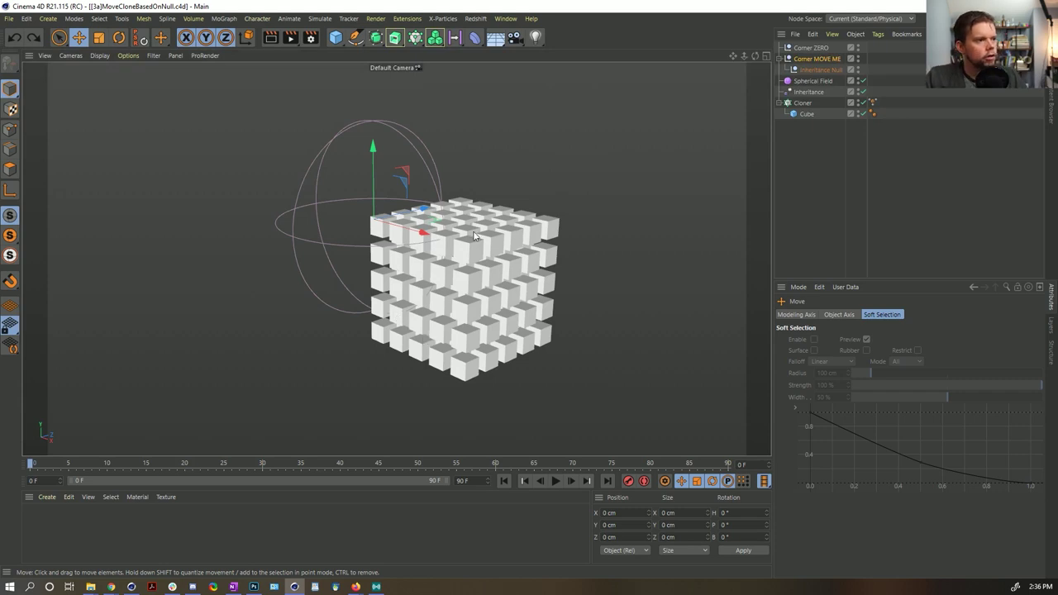
# Orbit around the clone grid from a few angles, then select the Spherical Field.
pyautogui.keyDown('alt'); pyautogui.moveTo(452, 242); pyautogui.dragTo(450, 256); pyautogui.keyUp('alt')
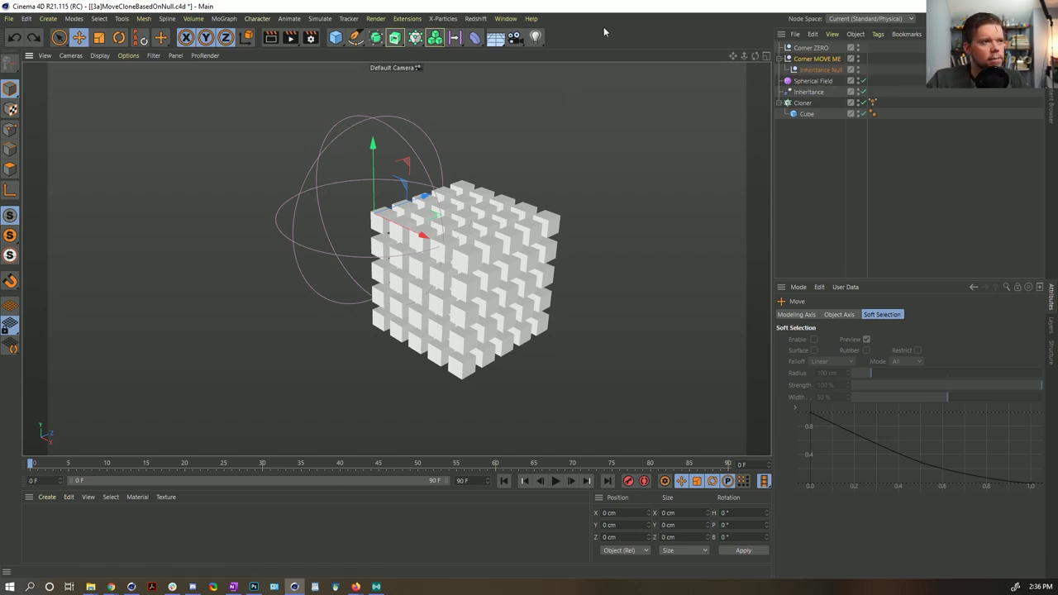
pyautogui.keyDown('alt'); pyautogui.moveTo(472, 267); pyautogui.dragTo(483, 252); pyautogui.keyUp('alt')
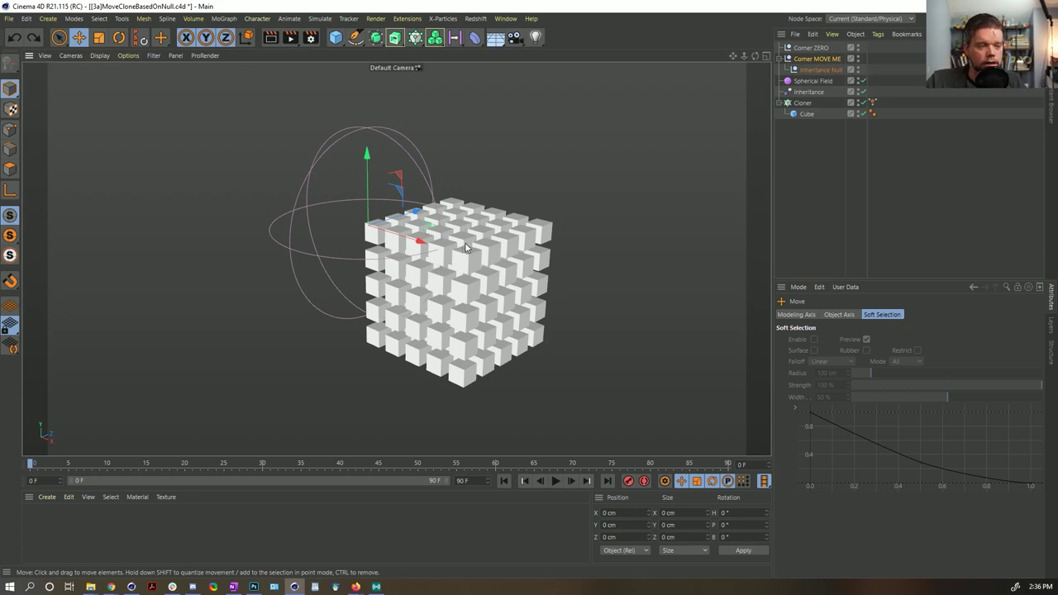
pyautogui.moveTo(465, 247)
pyautogui.keyDown('alt'); pyautogui.mouseDown()
pyautogui.moveTo(424, 246)
pyautogui.moveTo(461, 252)
pyautogui.mouseUp(); pyautogui.keyUp('alt')
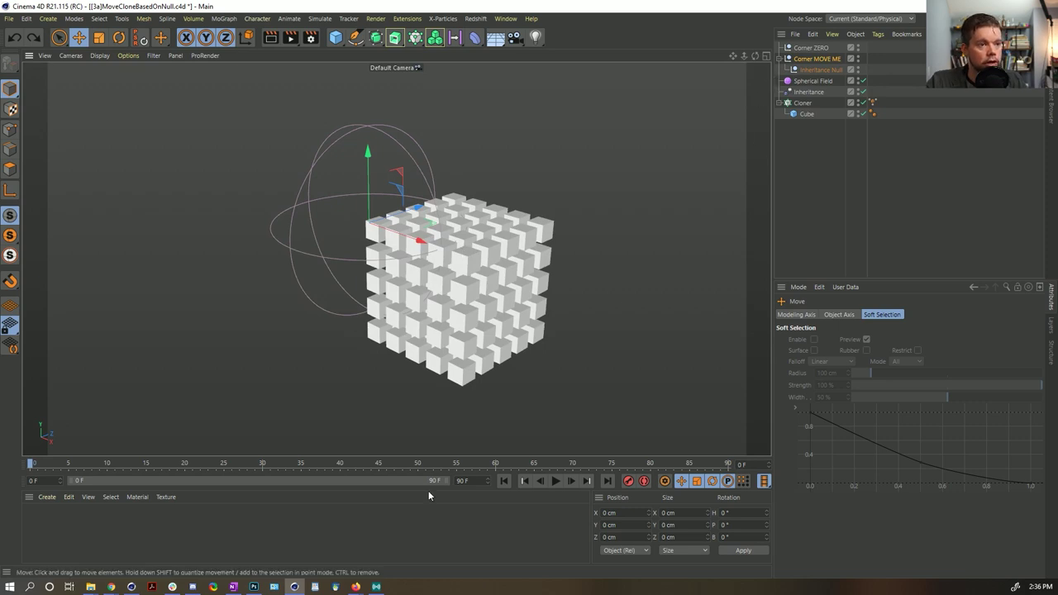
pyautogui.click(813, 81)
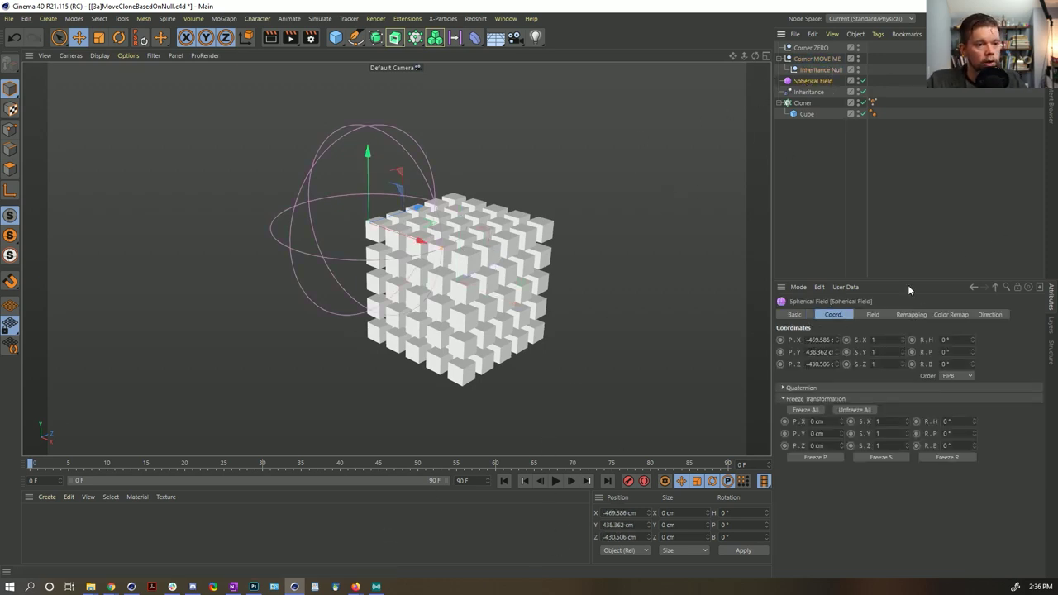
# Keyframe the Spherical Field Size at frame 0 and again at about 1558.9 cm at frame 90.
pyautogui.click(872, 313)
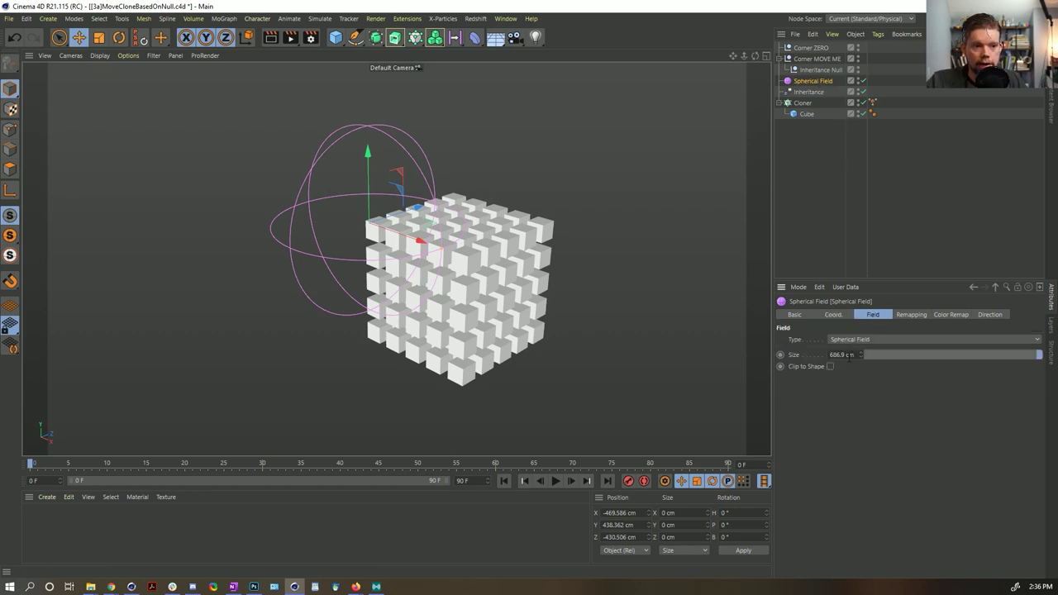
pyautogui.keyDown('ctrl'); pyautogui.click(780, 354); pyautogui.keyUp('ctrl')
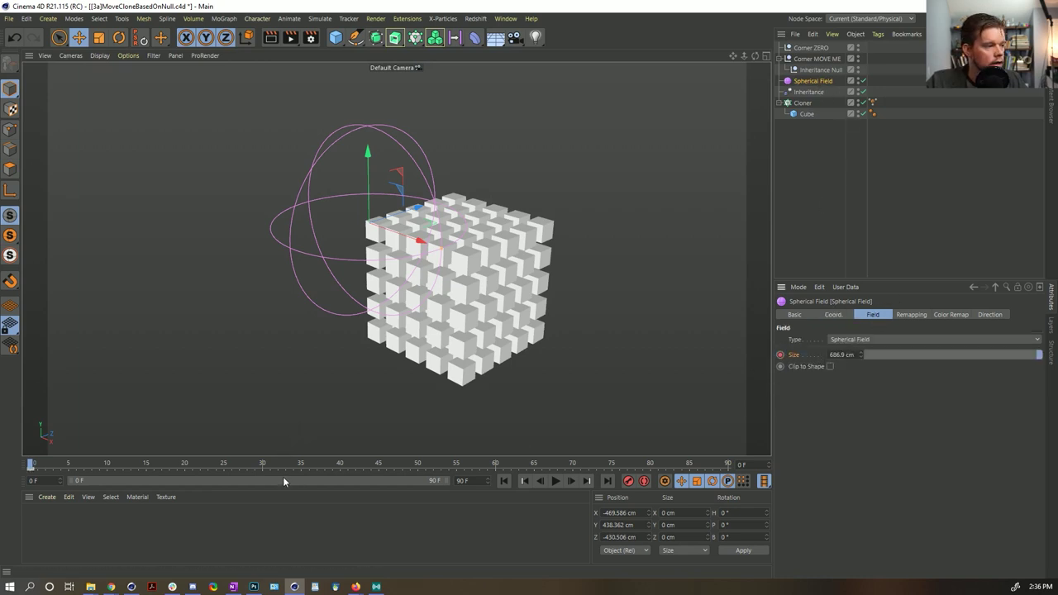
pyautogui.moveTo(378, 469); pyautogui.dragTo(732, 467)
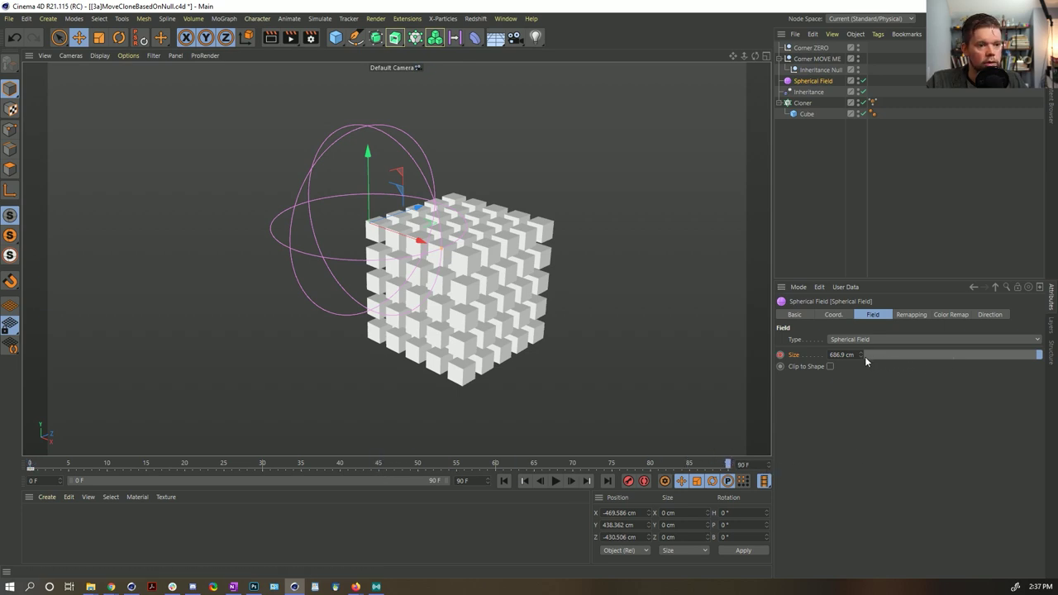
pyautogui.moveTo(861, 355)
pyautogui.mouseDown()
pyautogui.moveTo(937, 354)
pyautogui.moveTo(850, 361)
pyautogui.mouseUp()
pyautogui.click(779, 354)
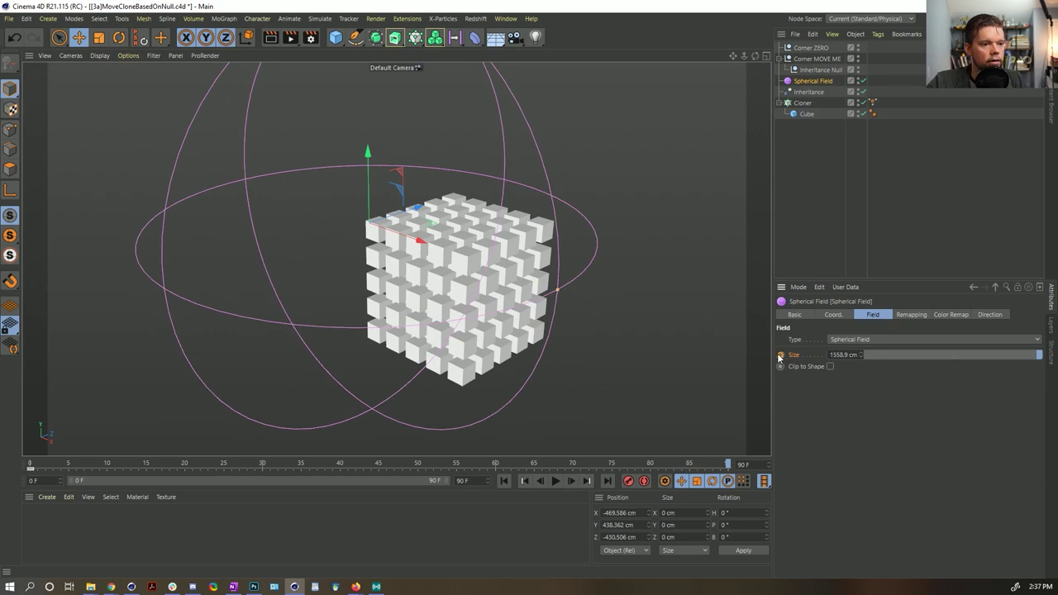
# Key Corner MOVE ME's position and rotation at frame 0 with F9.
pyautogui.click(806, 60)
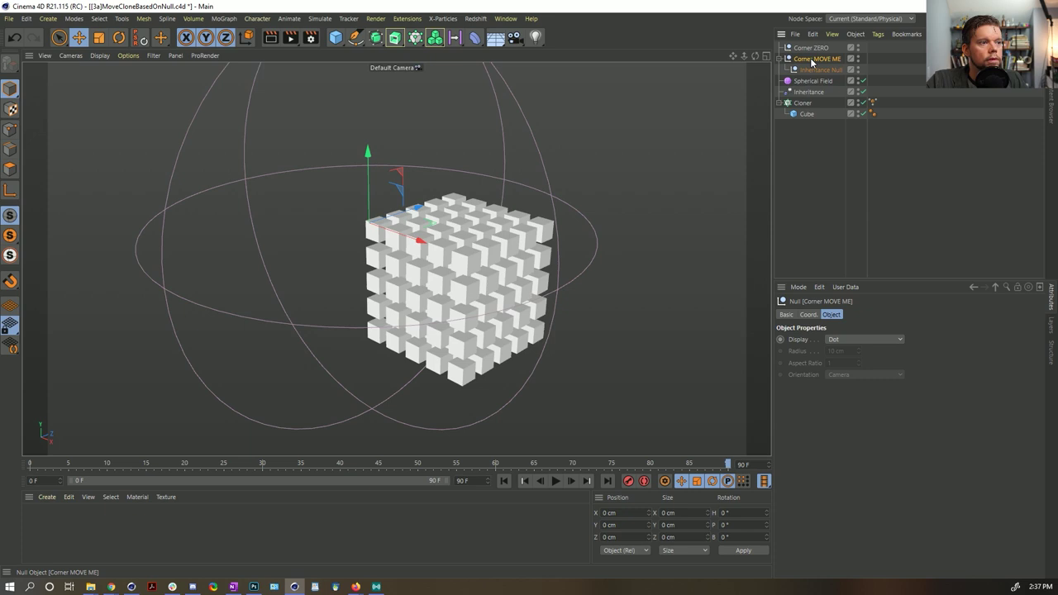
pyautogui.click(586, 285)
pyautogui.click(806, 60)
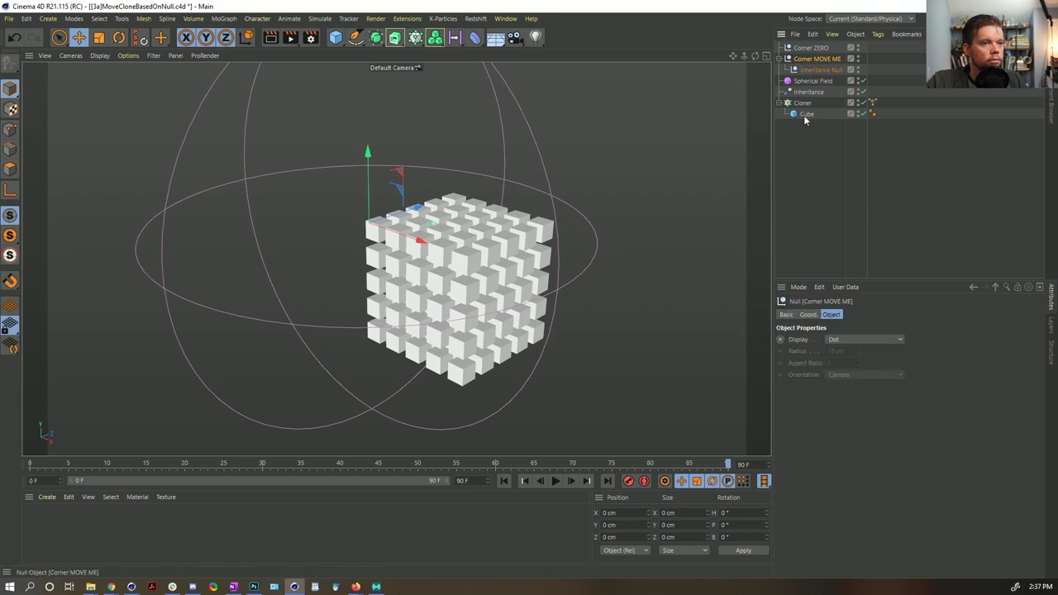
pyautogui.click(809, 314)
pyautogui.hotkey('shift', 'f')
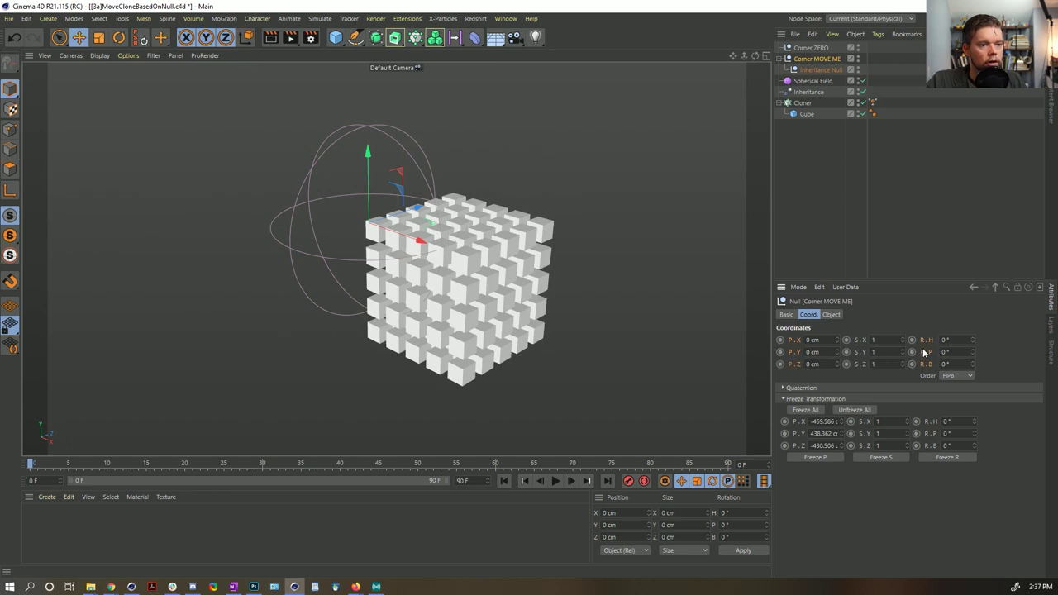
pyautogui.press('F9')
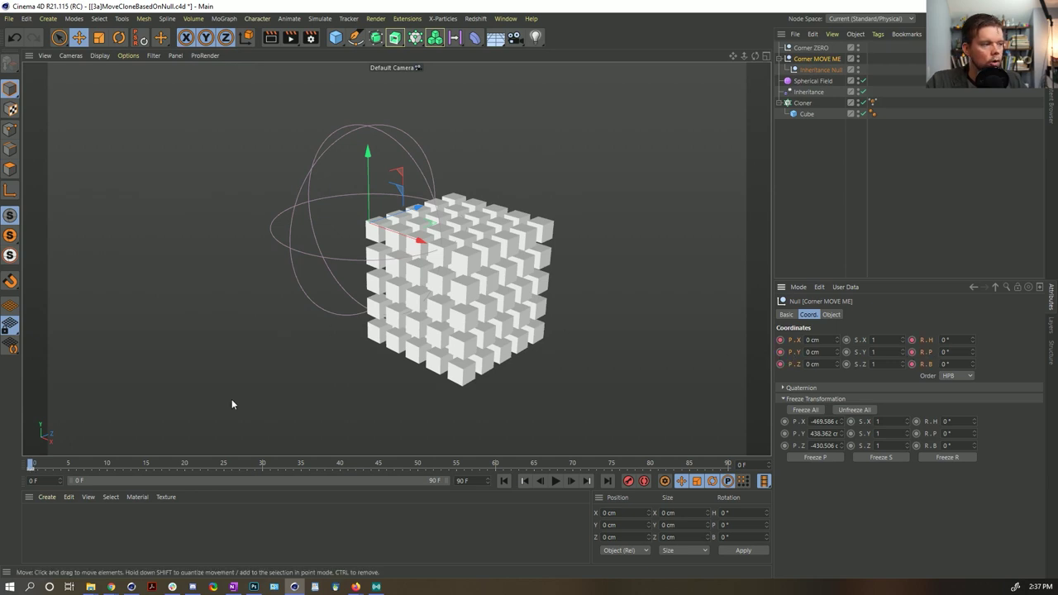
# At frame 90, move Corner MOVE ME up-left to about -984, 732, -851 cm and rotate it.
pyautogui.click(606, 480)
pyautogui.press('e')
pyautogui.moveTo(503, 271)
pyautogui.mouseDown()
pyautogui.moveTo(504, 262)
pyautogui.moveTo(318, 157)
pyautogui.mouseUp()
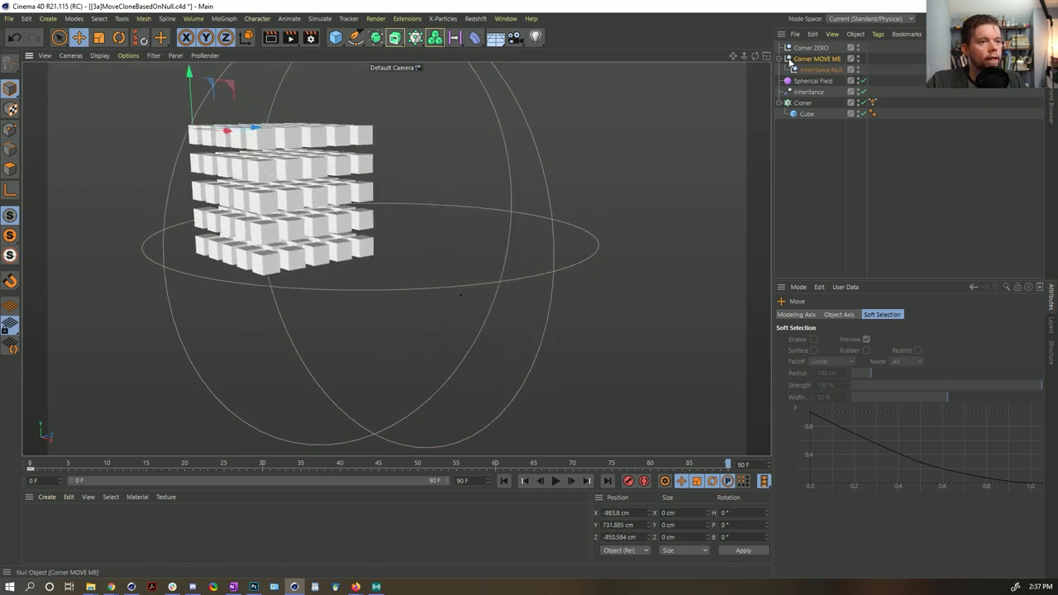
pyautogui.press('r')
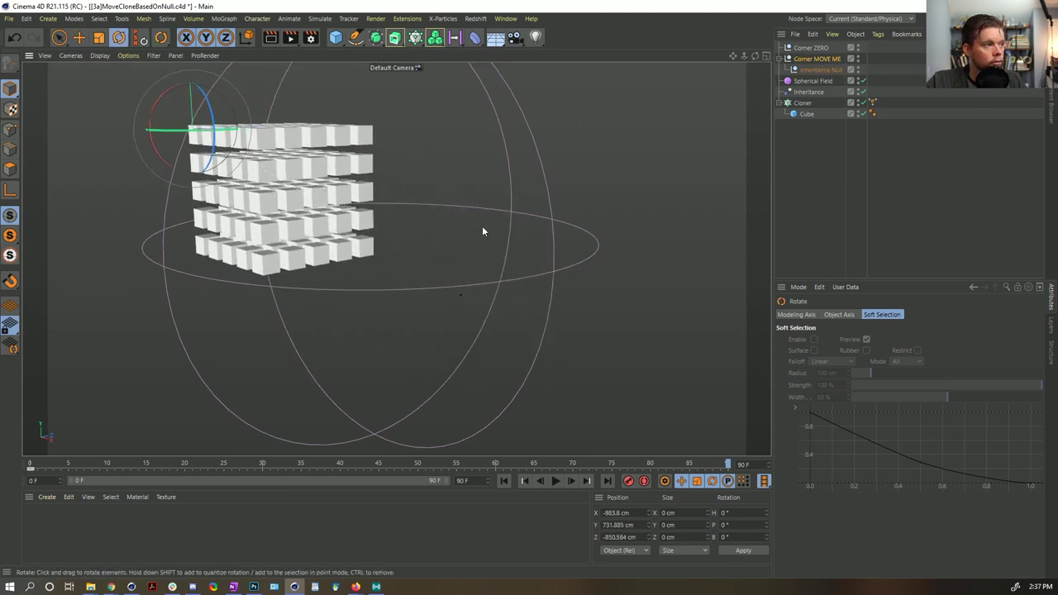
pyautogui.moveTo(482, 229); pyautogui.dragTo(676, 23)
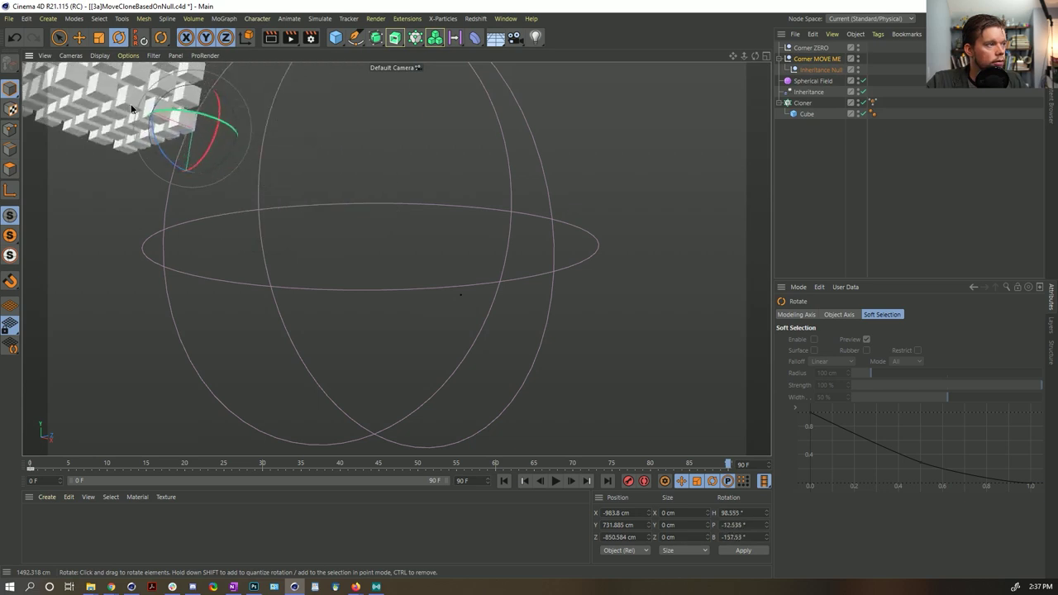
pyautogui.click(833, 60)
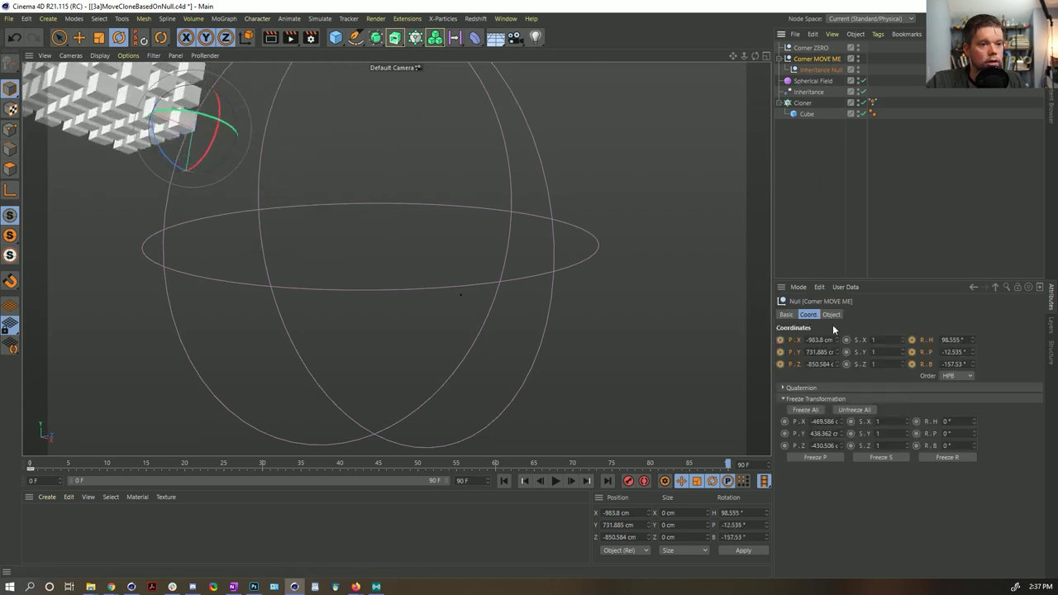
# Play the animation from frame 0 to check the clones follow, then rewind.
pyautogui.click(503, 480)
pyautogui.click(556, 480)
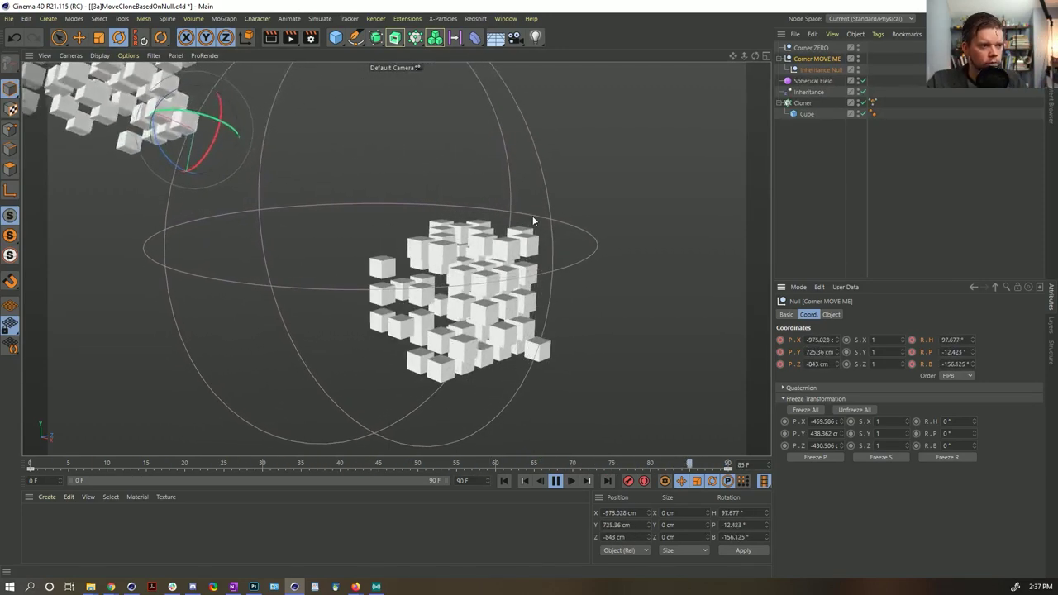
pyautogui.click(555, 480)
pyautogui.click(504, 480)
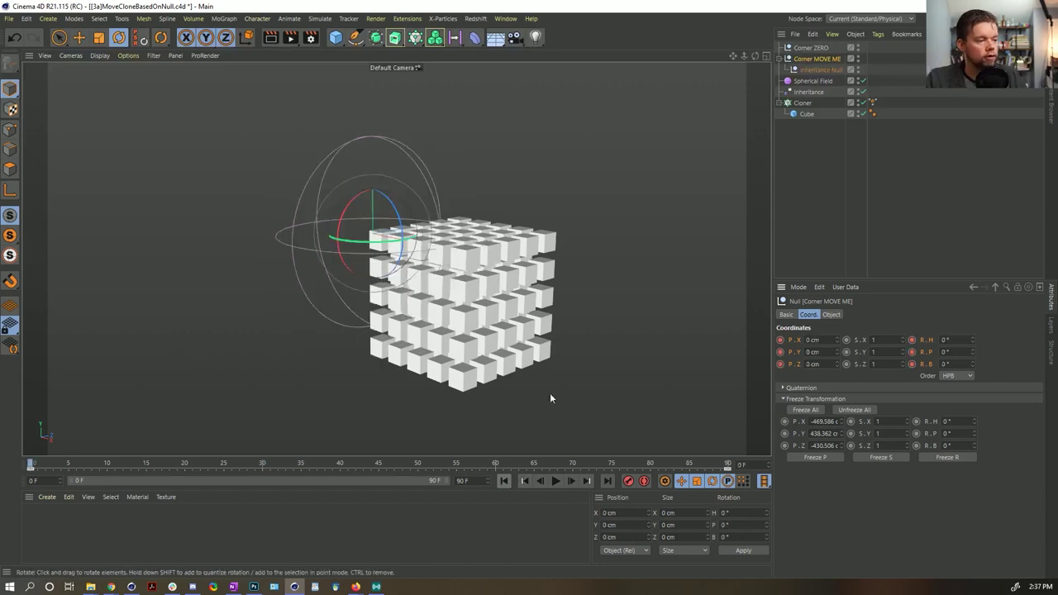
# Save the scene as [3b]MoveCloneBasedOnNull.c4d.
pyautogui.hotkey('ctrl', 'shift', 's')
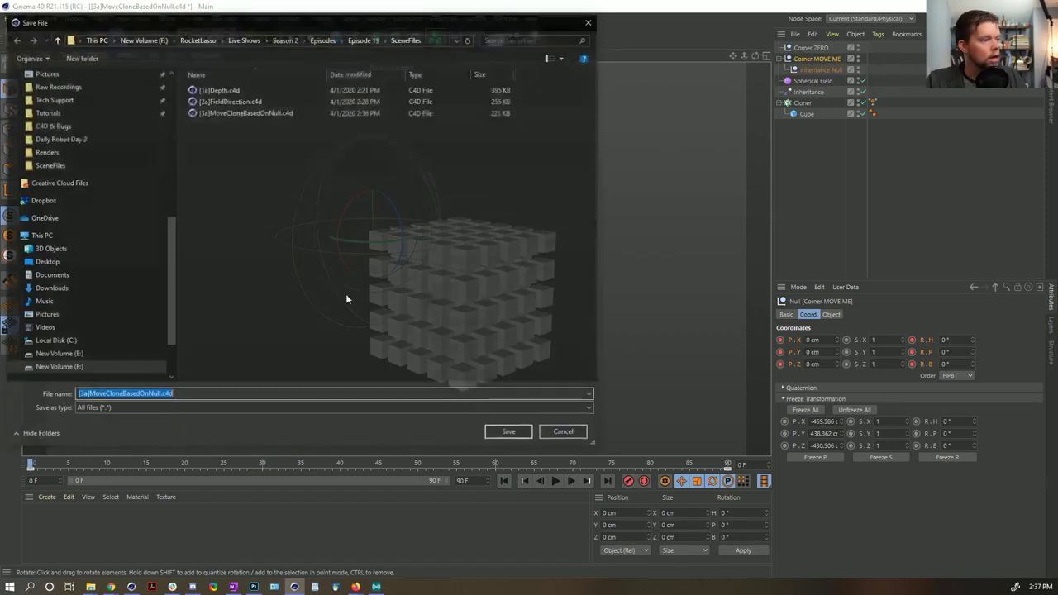
pyautogui.press('Home')
pyautogui.press('Right')
pyautogui.press('Right')
pyautogui.press('Right')
pyautogui.press('BackSpace')
pyautogui.write('b')
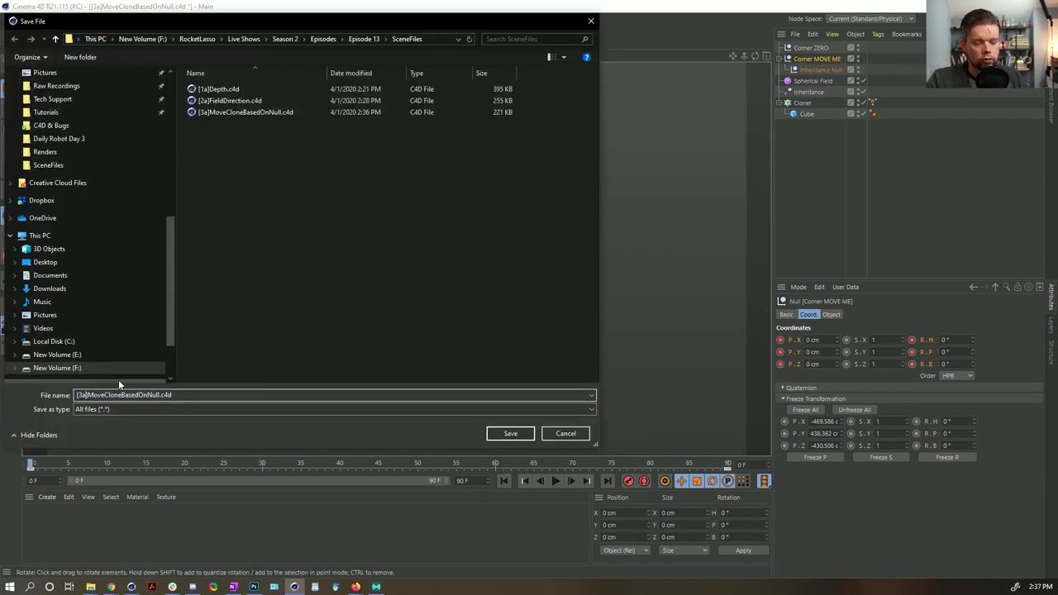
pyautogui.press('Return')
# In Render Settings, set Height to 720 and Frame Range to All Frames.
pyautogui.hotkey('ctrl', 'b')
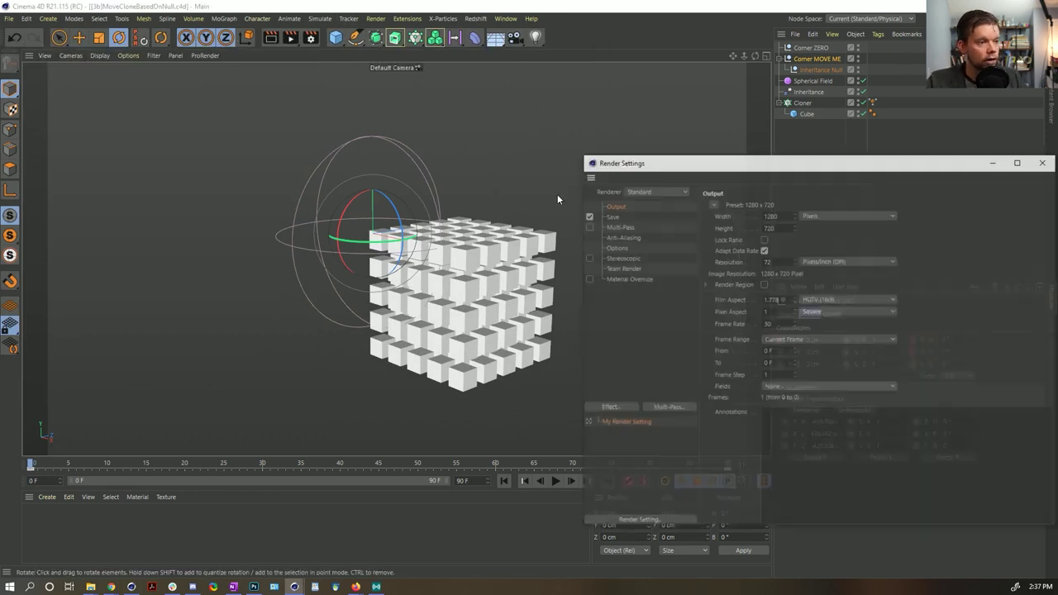
pyautogui.click(781, 227)
pyautogui.write('Inheritance')
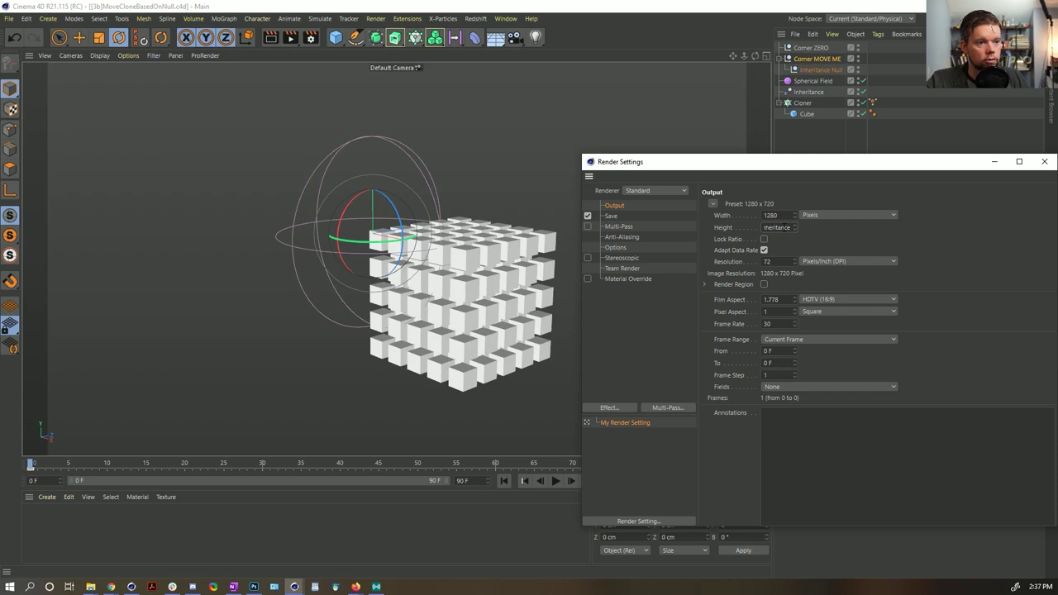
pyautogui.press('Return')
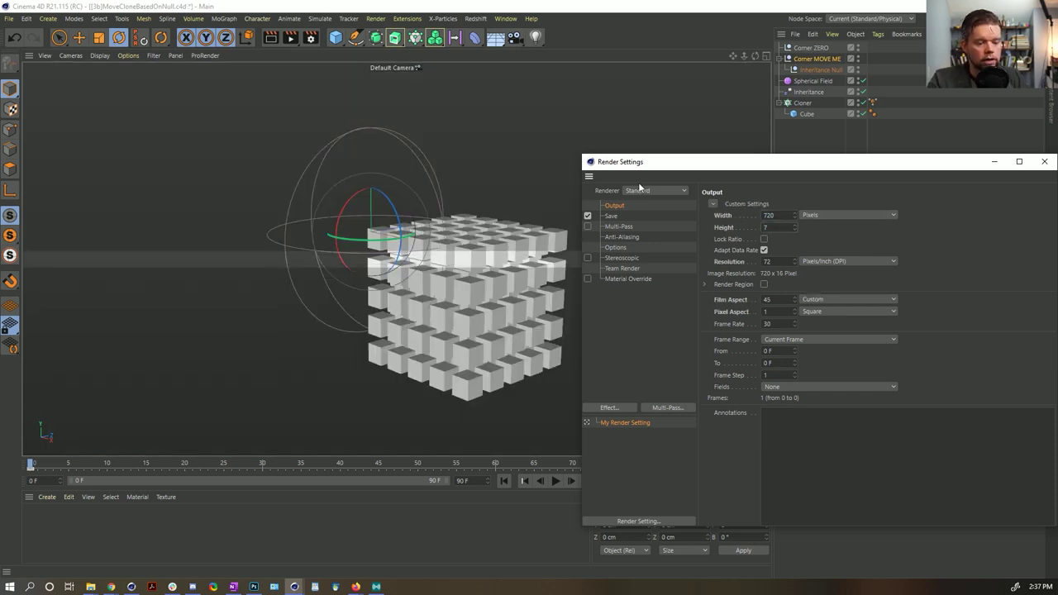
pyautogui.write('720')
pyautogui.press('Return')
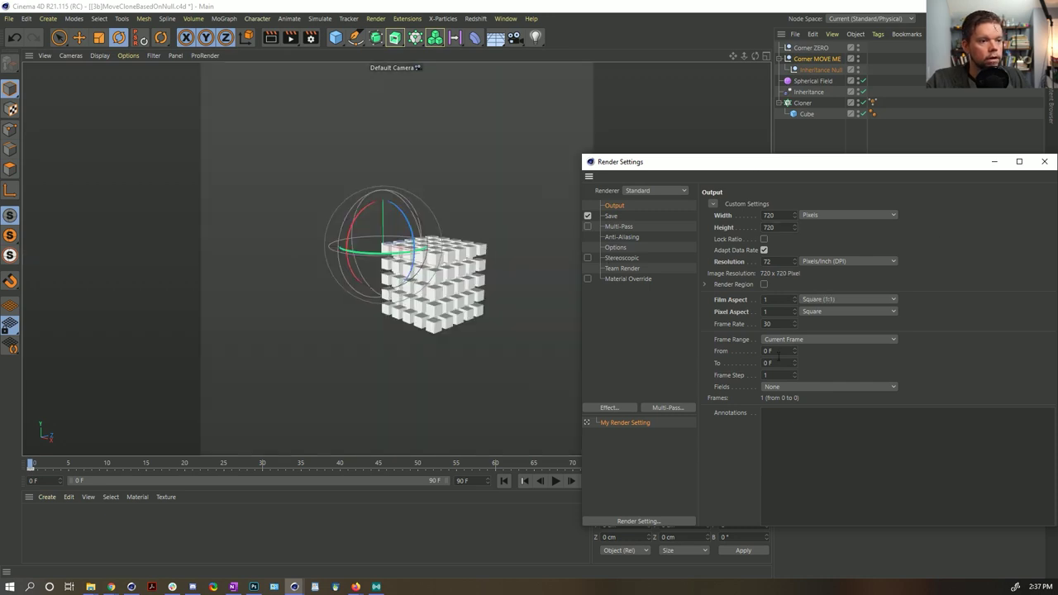
pyautogui.click(829, 339)
pyautogui.click(793, 368)
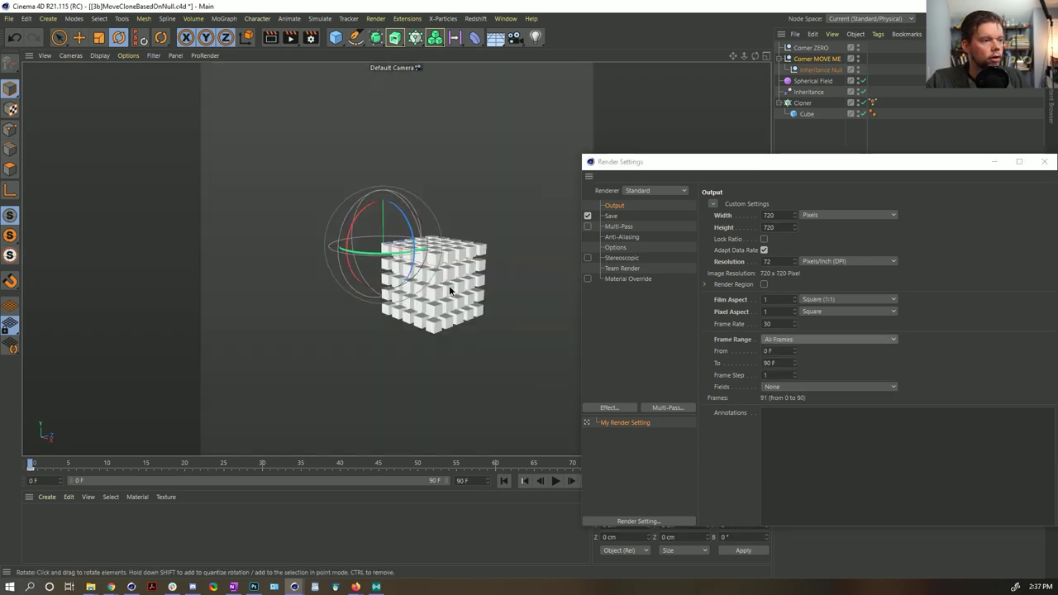
# Render the 91-frame animation to the Picture Viewer, dismissing the no save path warning.
pyautogui.scroll(5, 521, 271)
pyautogui.keyDown('alt'); pyautogui.moveTo(521, 270); pyautogui.dragTo(570, 240); pyautogui.keyUp('alt')
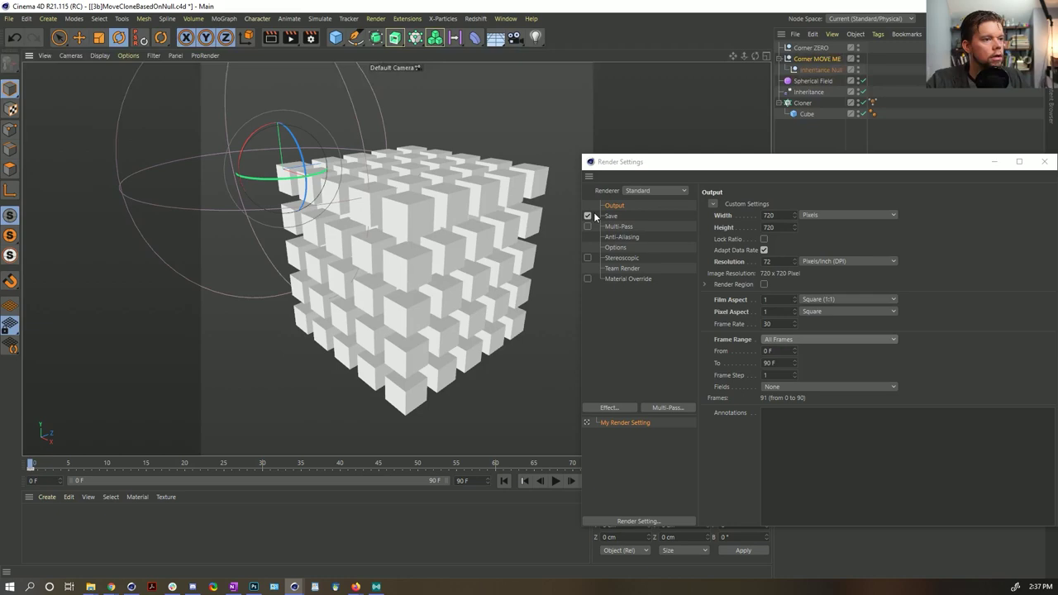
pyautogui.scroll(-4, 371, 90)
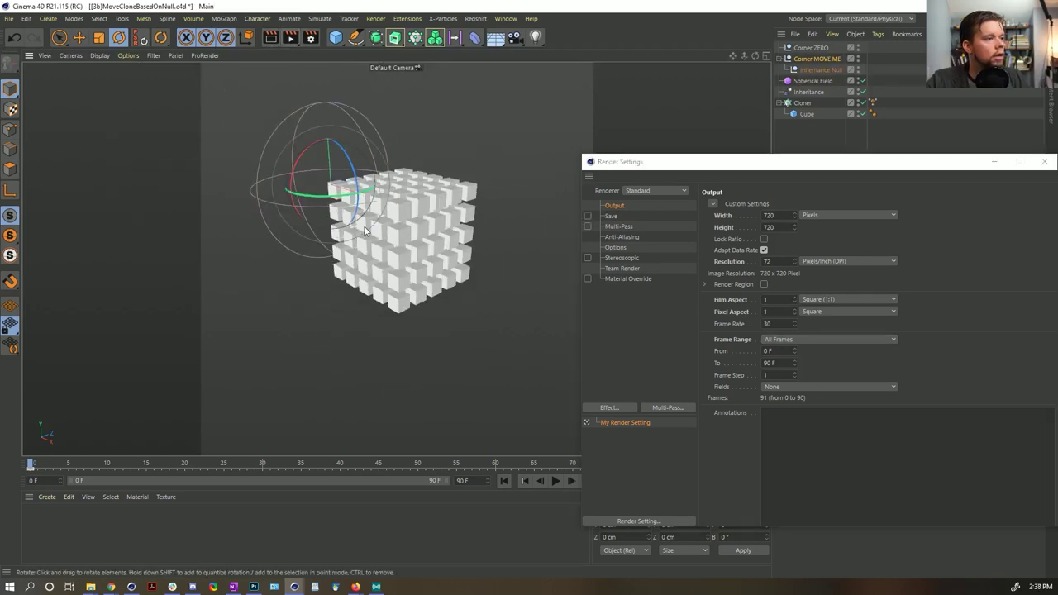
pyautogui.hotkey('shift', 'r')
pyautogui.click(560, 333)
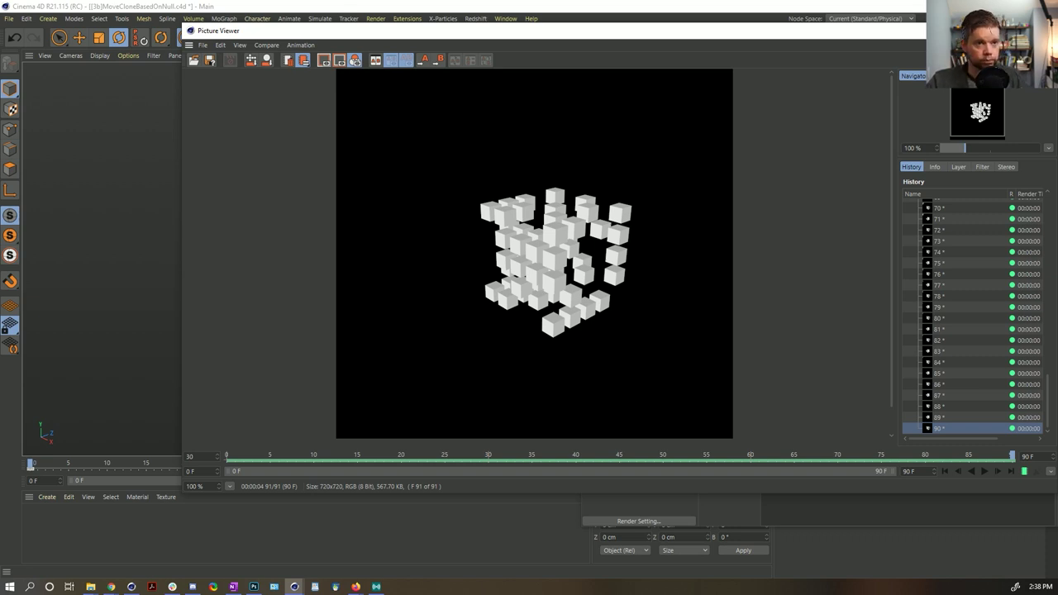
# Close the Picture Viewer with Alt+F4 to return to the Render Settings window.
pyautogui.hotkey('alt', 'F4')
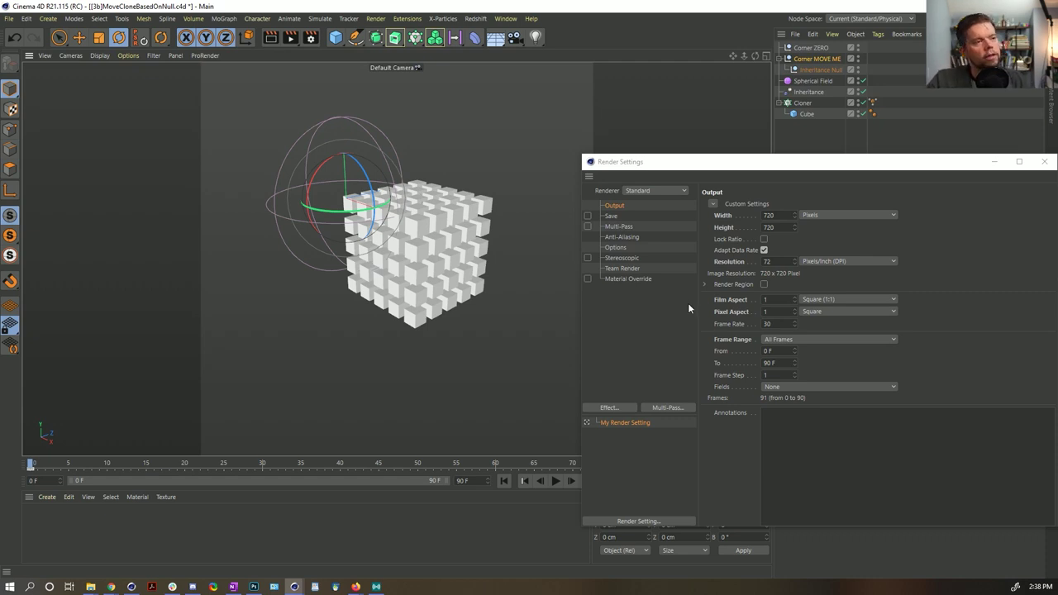
# Close the Render Settings window and reframe the viewport on the cube clone grid.
pyautogui.moveTo(706, 167); pyautogui.dragTo(284, 69)
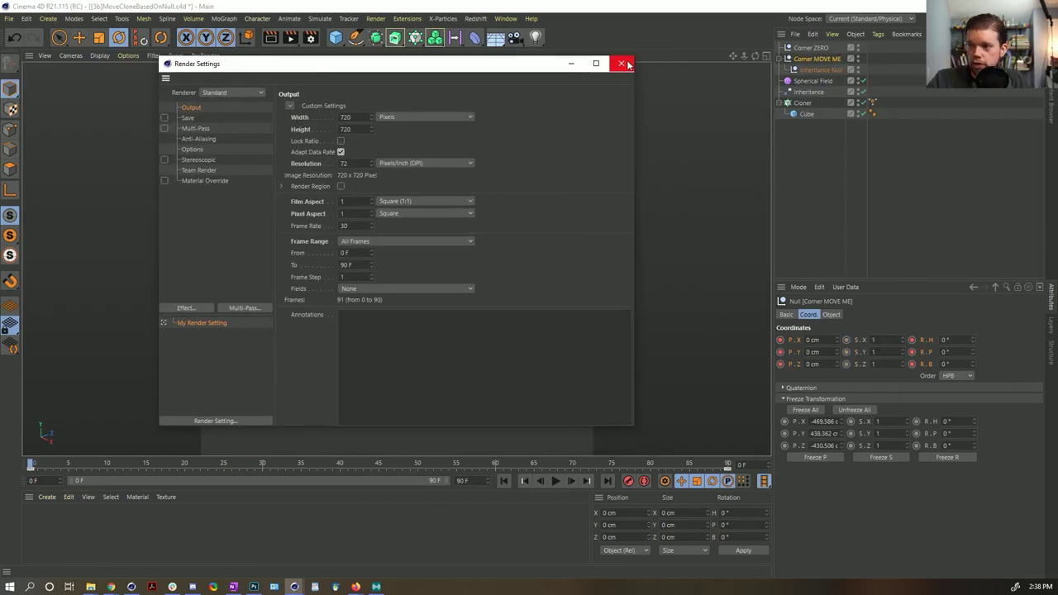
pyautogui.click(623, 63)
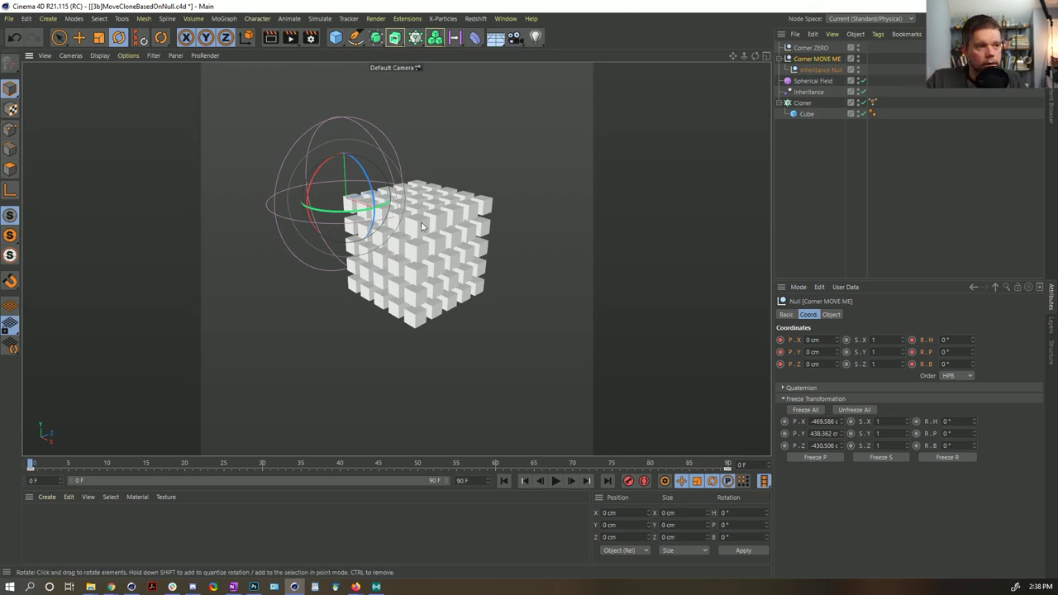
pyautogui.keyDown('alt'); pyautogui.moveTo(428, 236); pyautogui.dragTo(393, 230); pyautogui.keyUp('alt')
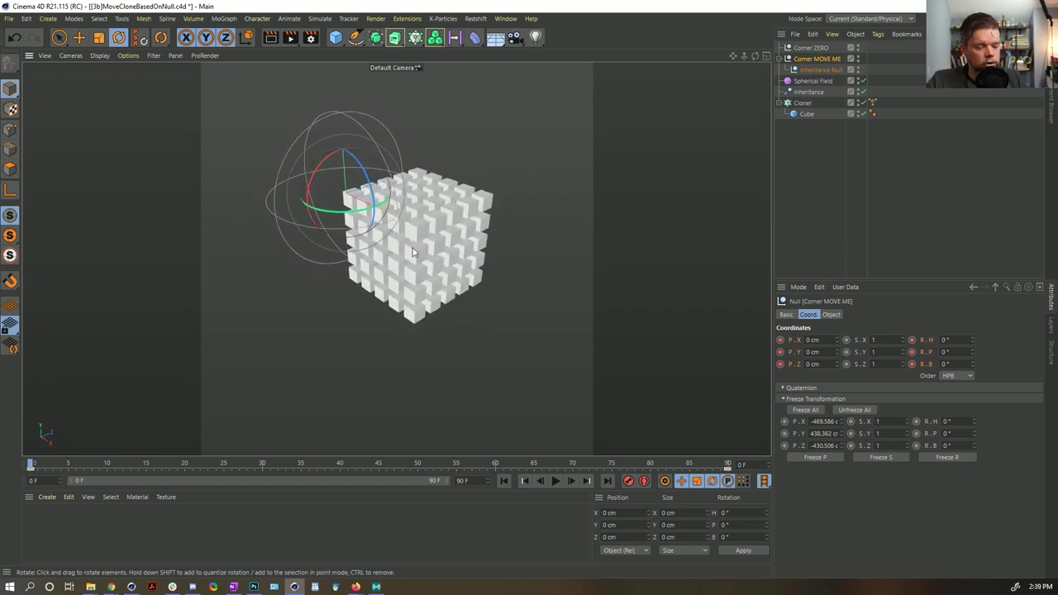
pyautogui.keyDown('alt'); pyautogui.moveTo(413, 252); pyautogui.dragTo(450, 295, button='middle'); pyautogui.keyUp('alt')
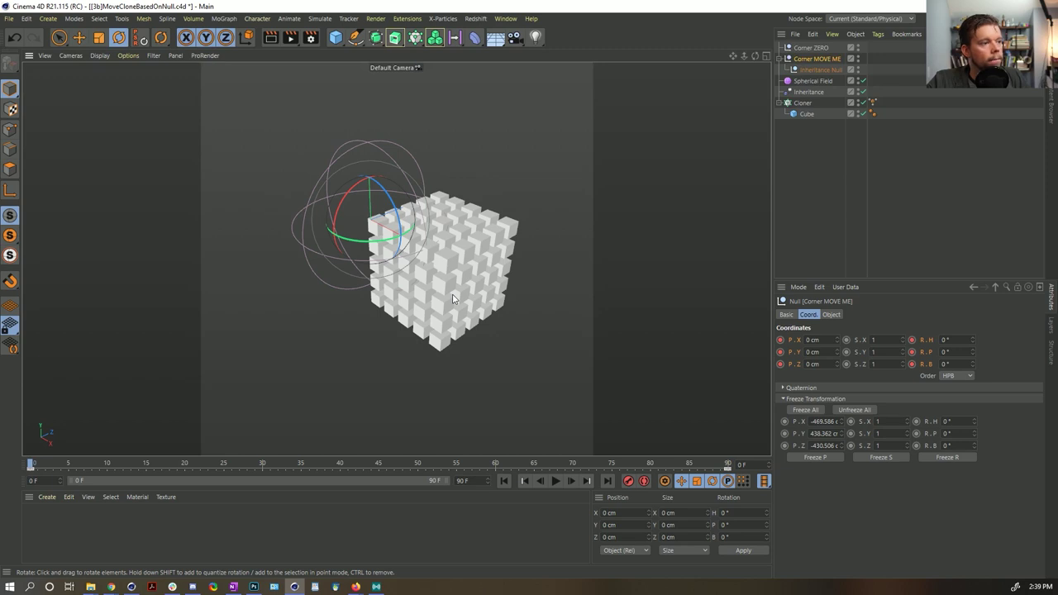
pyautogui.keyDown('alt'); pyautogui.moveTo(450, 298); pyautogui.dragTo(450, 270); pyautogui.keyUp('alt')
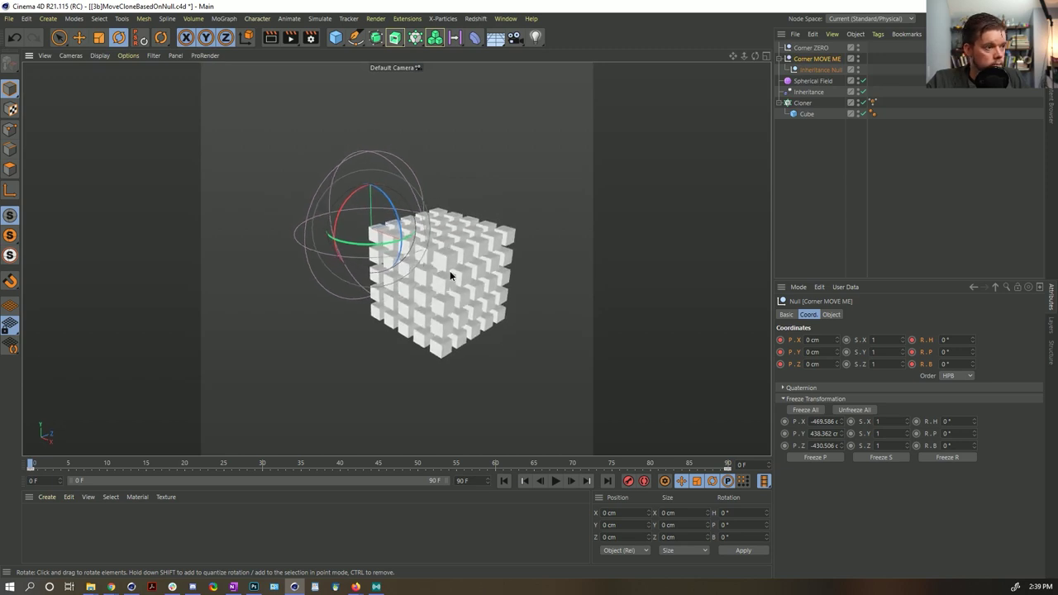
# Play the animation, toggling the Inheritance effector off and on, and stop at frame 44.
pyautogui.click(556, 480)
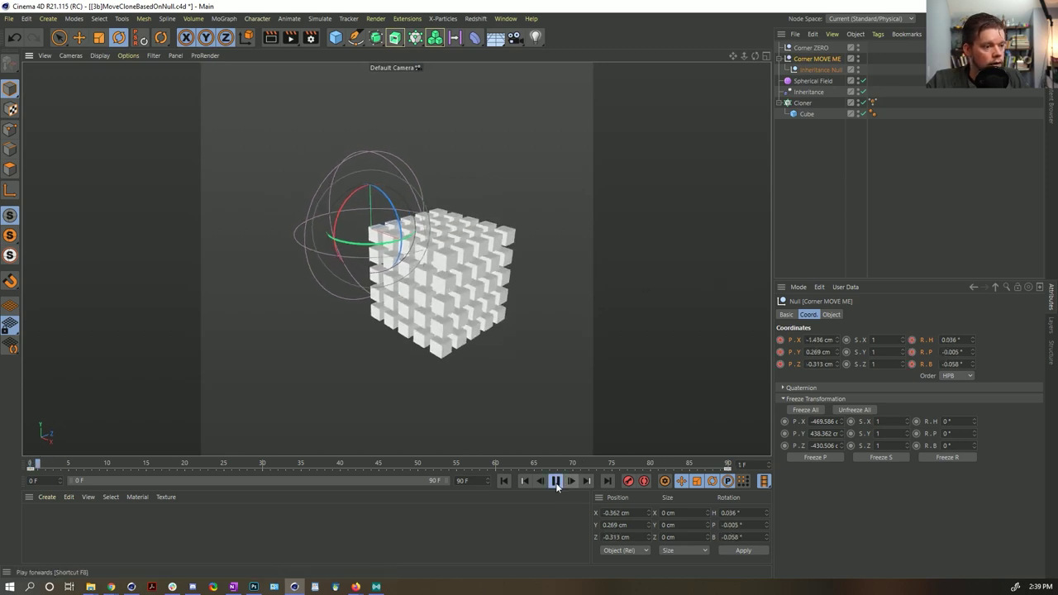
pyautogui.click(863, 93)
pyautogui.click(863, 93)
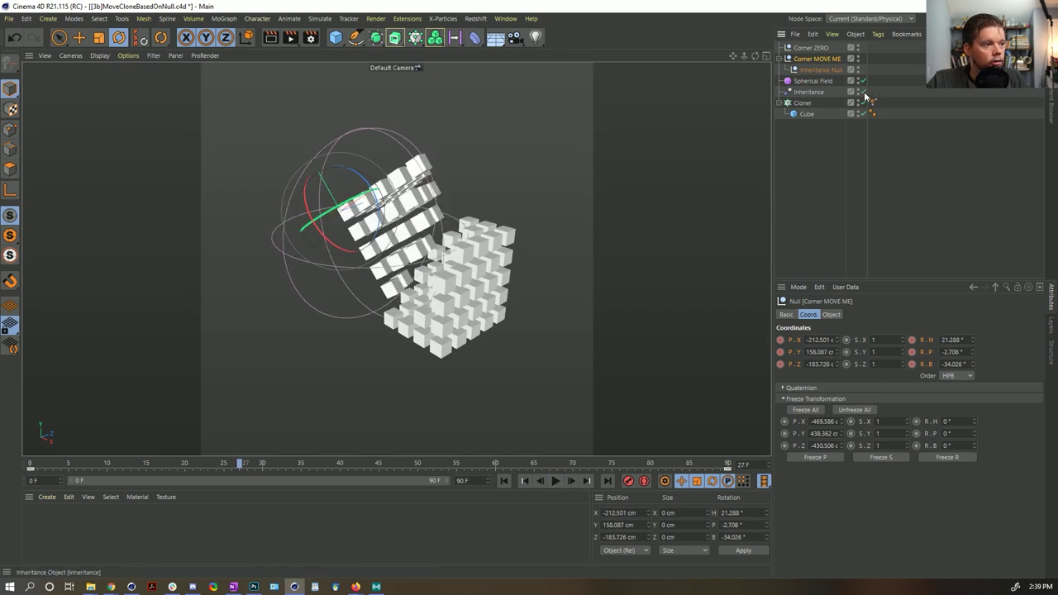
pyautogui.click(555, 481)
pyautogui.click(555, 481)
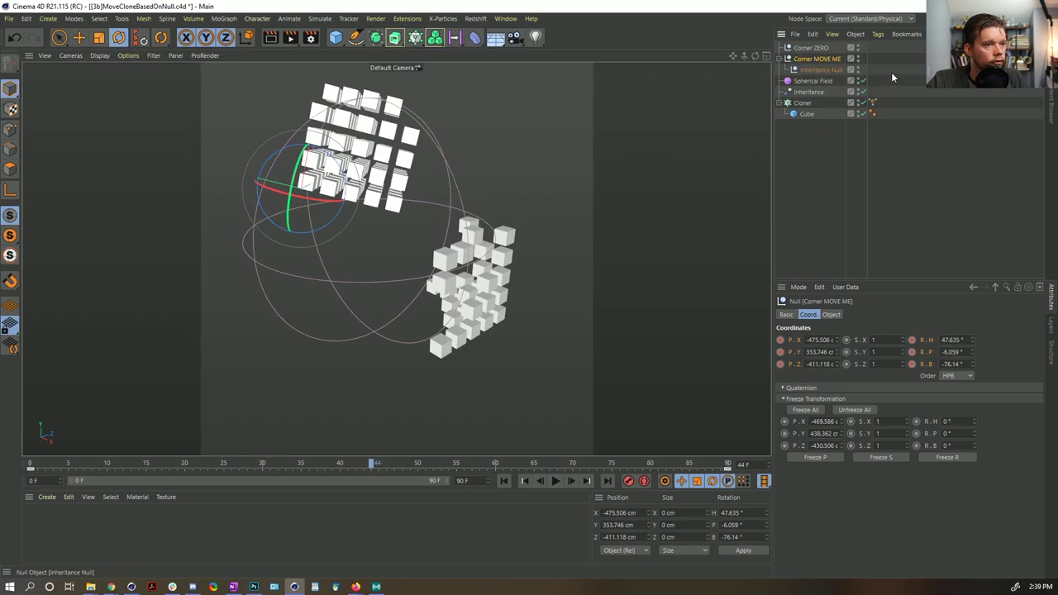
pyautogui.click(864, 94)
pyautogui.click(864, 94)
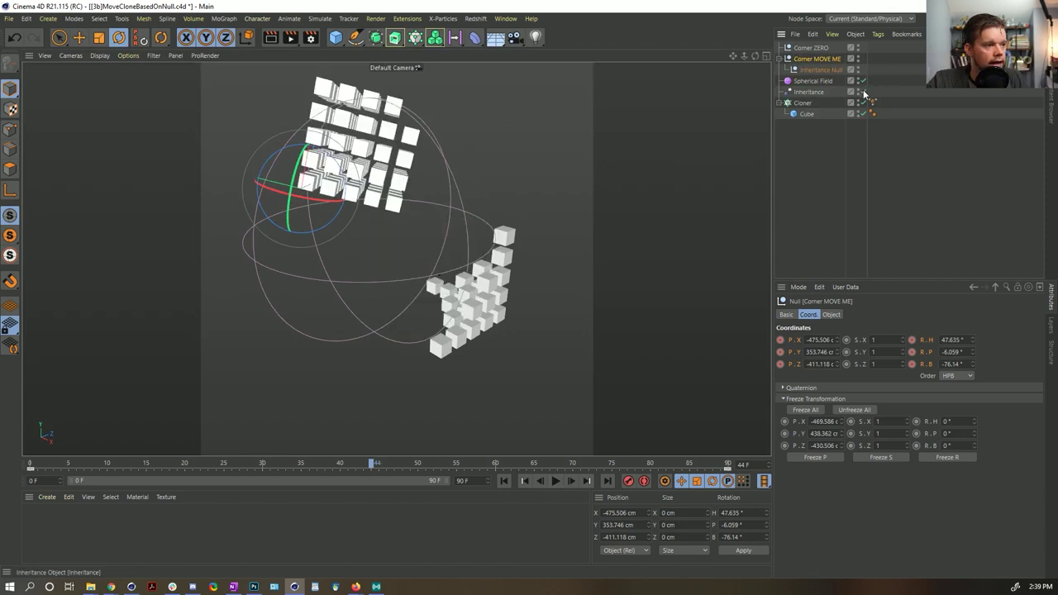
# Bring up the Programming Tags list for the Inheritance effector.
pyautogui.click(812, 93)
pyautogui.rightClick(810, 95)
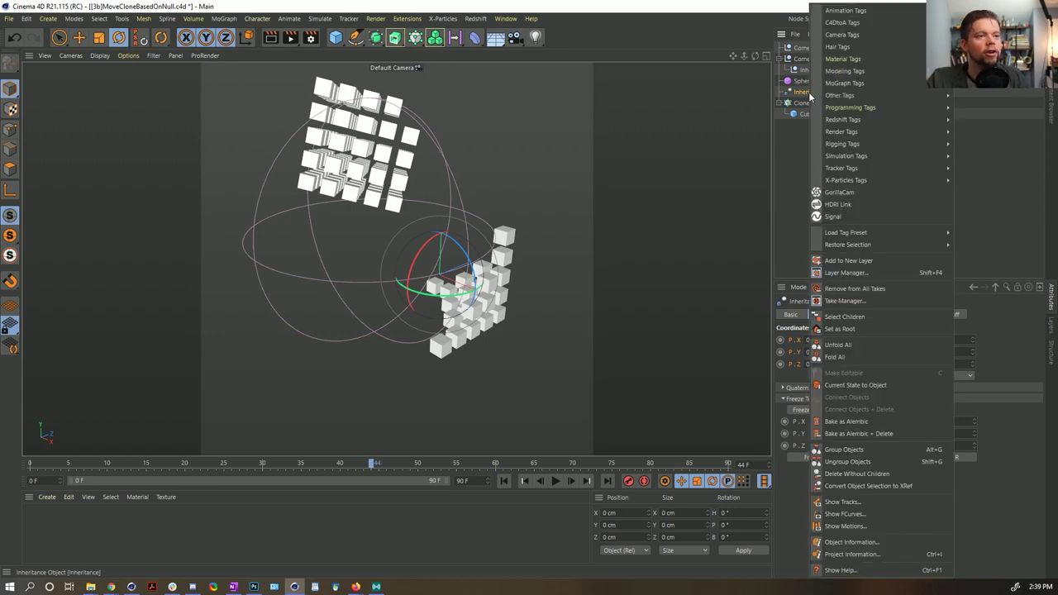
pyautogui.moveTo(818, 85)
pyautogui.moveTo(827, 157)
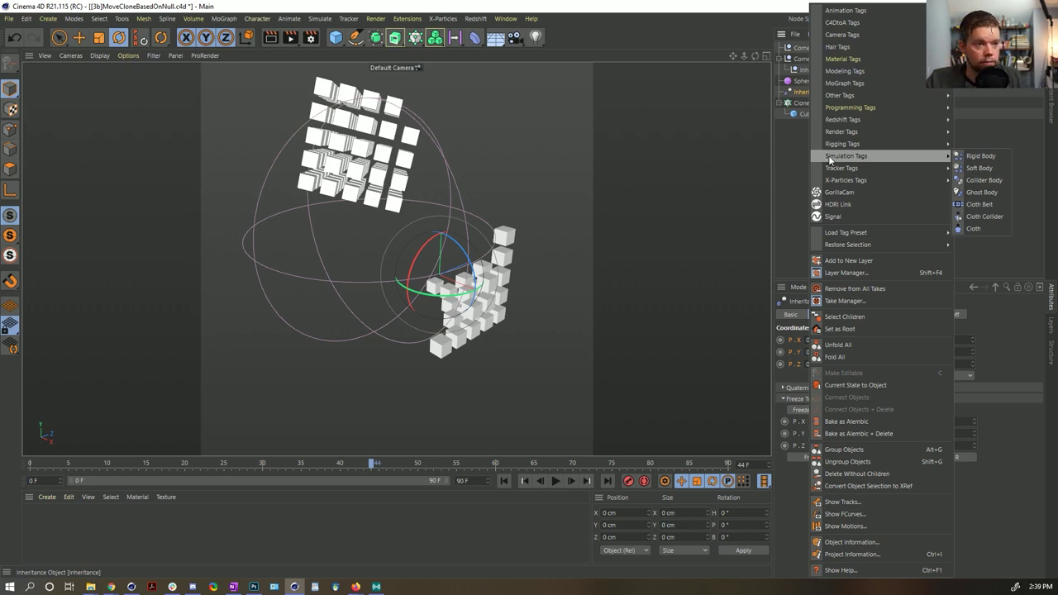
# Dismiss the tags list and add the Inheritance effector as a node in the XPresso graph.
pyautogui.moveTo(847, 111)
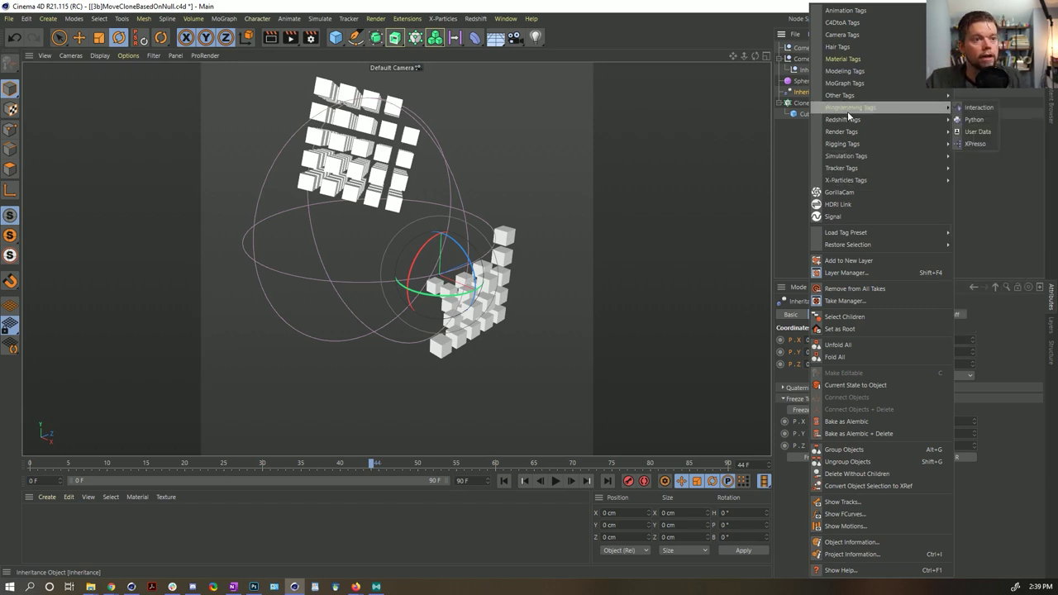
pyautogui.press('Escape')
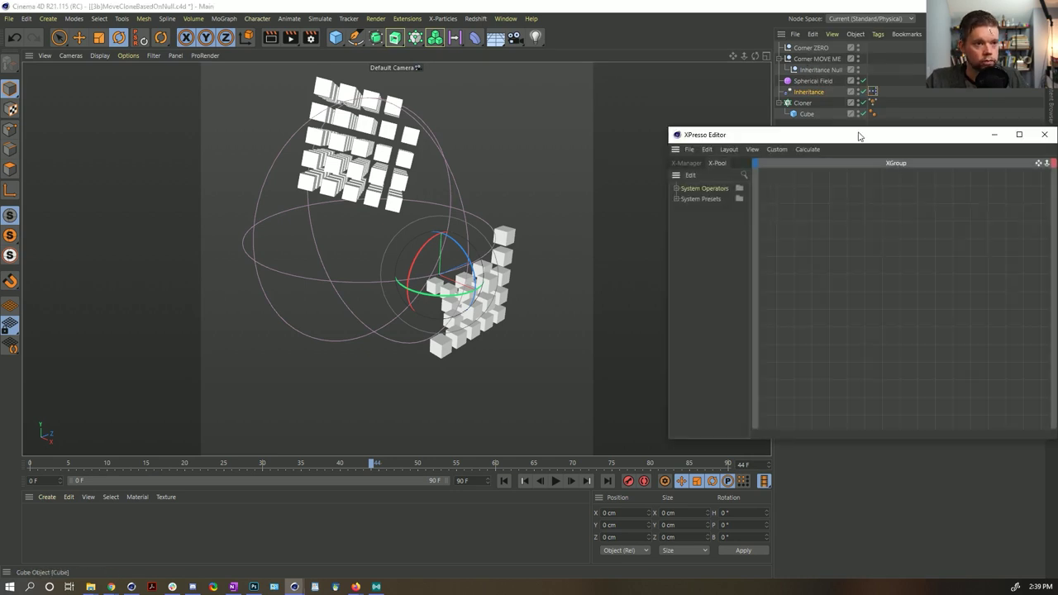
pyautogui.moveTo(857, 135); pyautogui.dragTo(326, 71)
pyautogui.moveTo(806, 92); pyautogui.dragTo(409, 213)
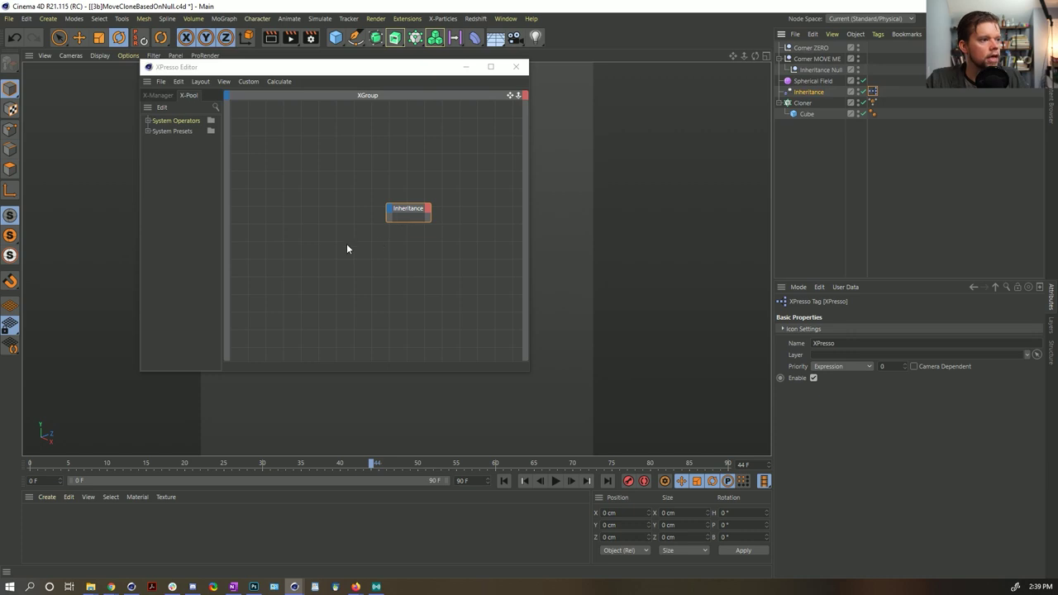
pyautogui.click(433, 215)
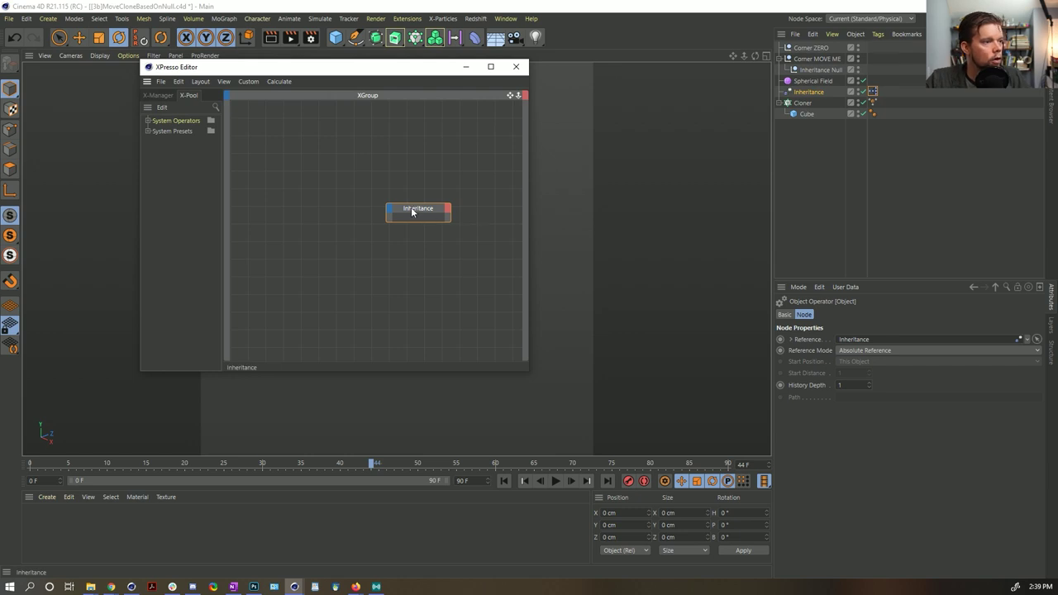
pyautogui.moveTo(418, 212); pyautogui.dragTo(414, 197)
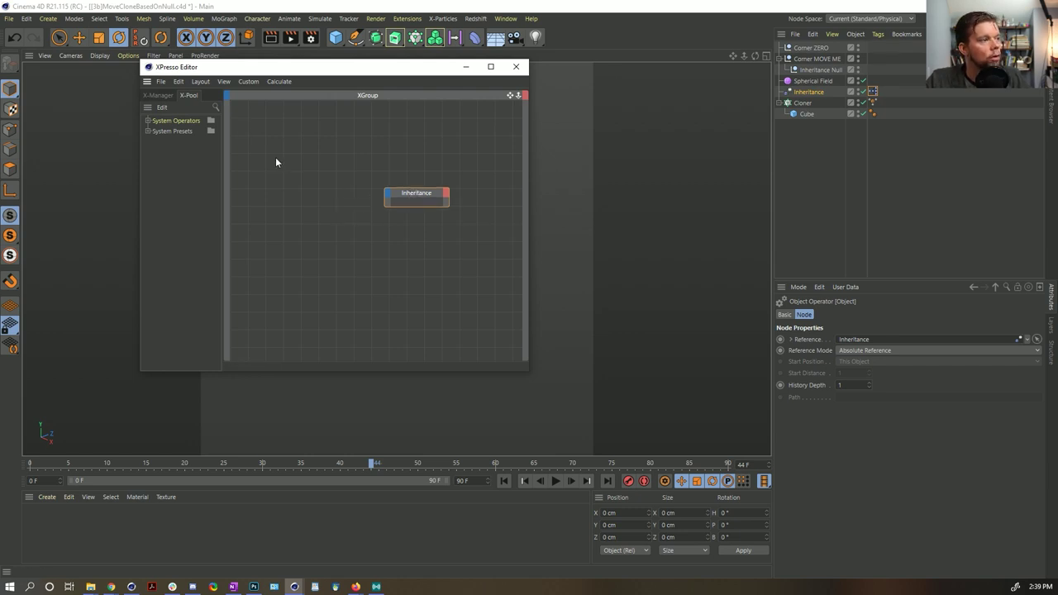
# Search the node pool for 'time', add a Time node, then delete it.
pyautogui.click(214, 107)
pyautogui.write('time')
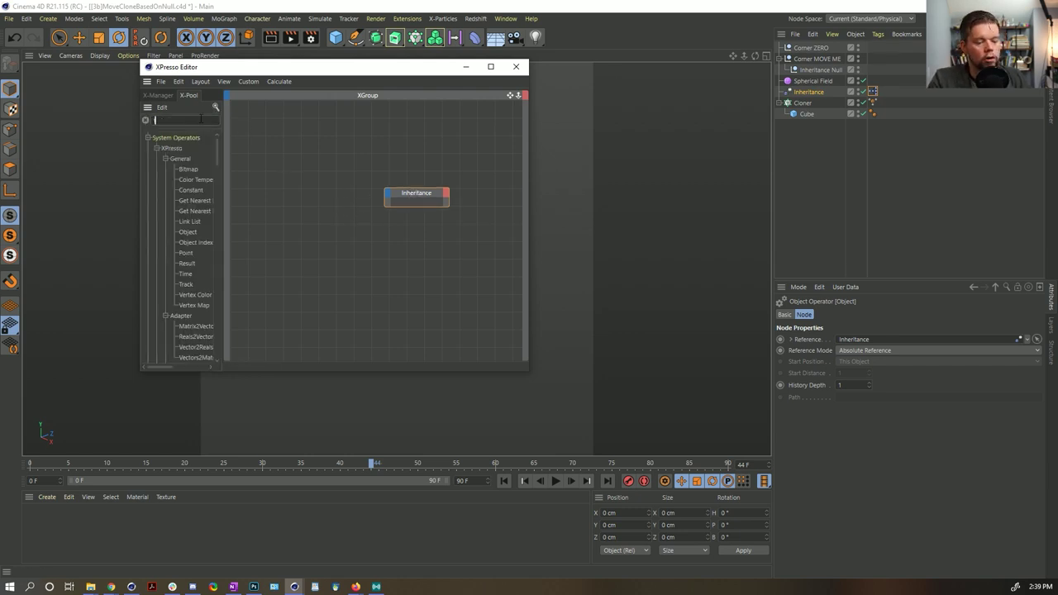
pyautogui.moveTo(183, 170); pyautogui.dragTo(269, 190)
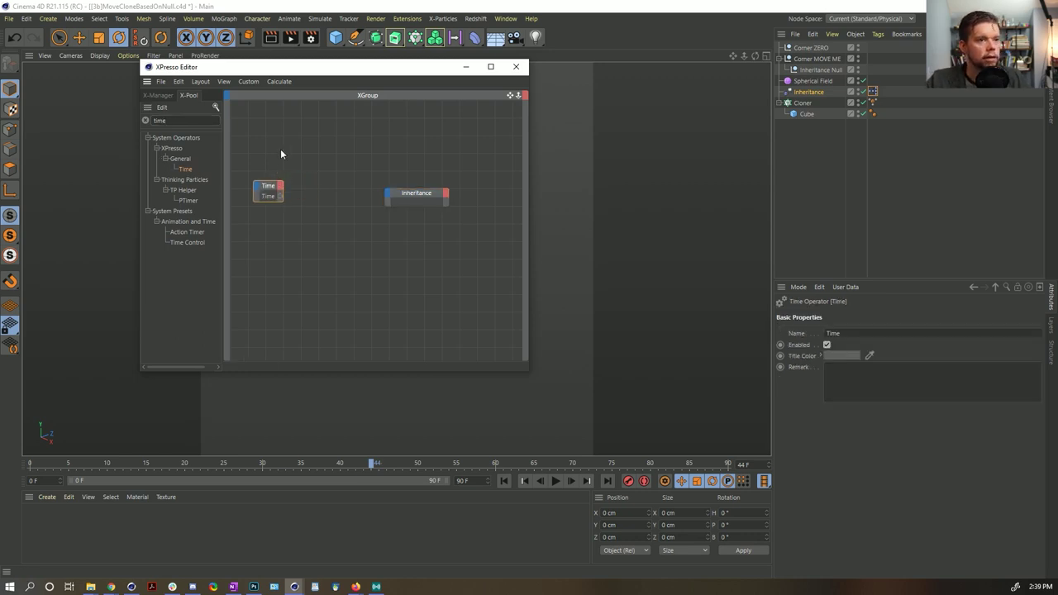
pyautogui.press('Delete')
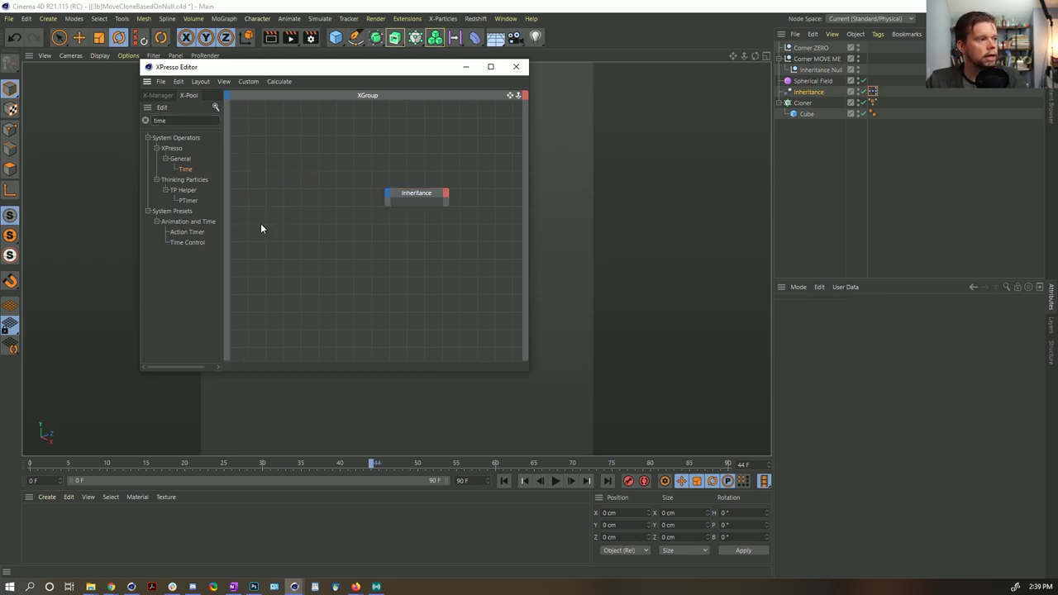
# Search 'con' and add a Constant node set to Boolean data type with Value checked.
pyautogui.doubleClick(202, 119)
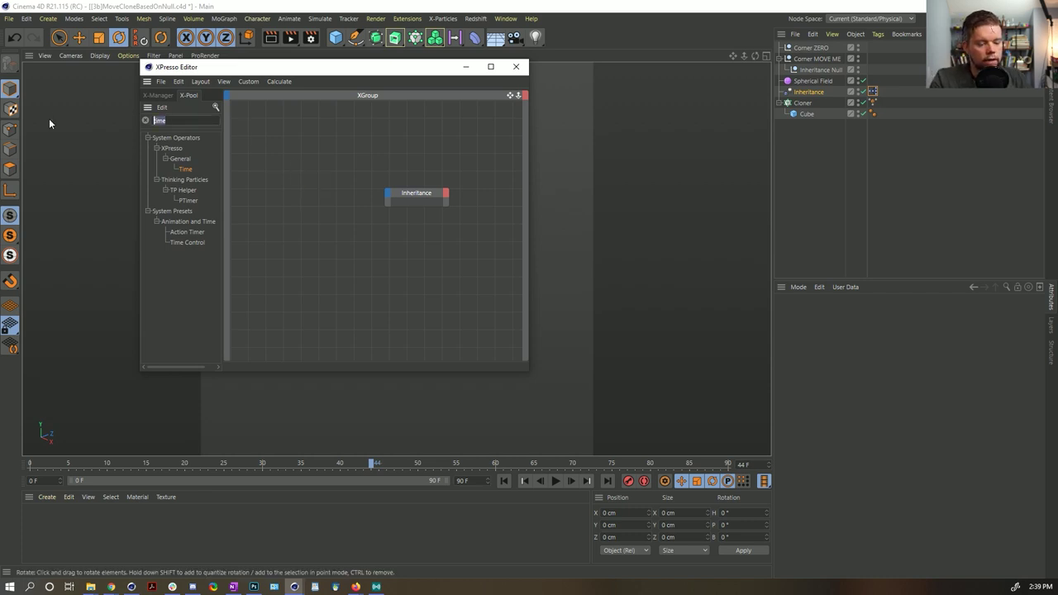
pyautogui.write('con')
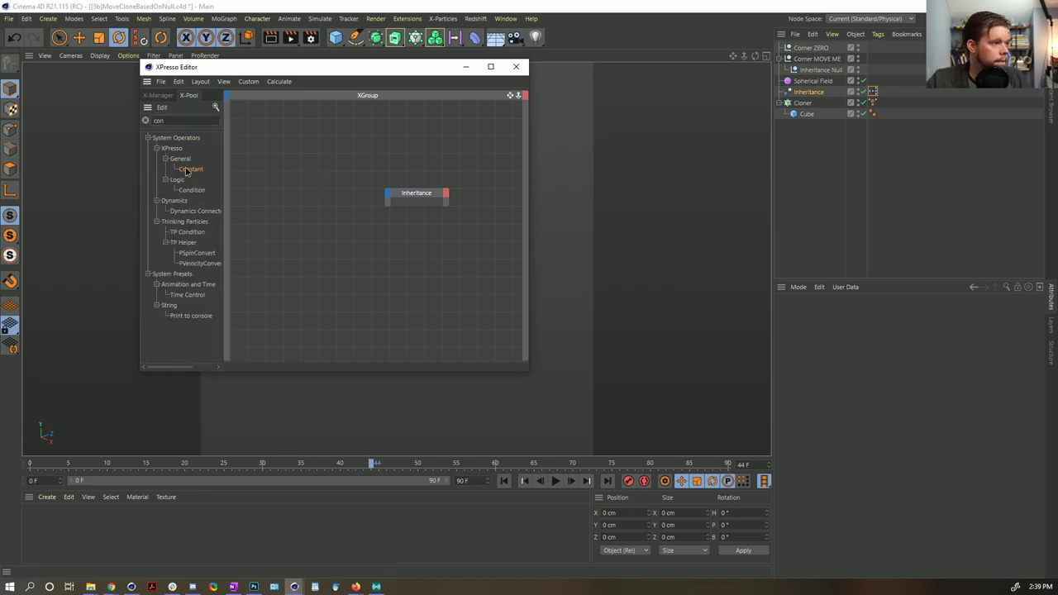
pyautogui.moveTo(186, 170); pyautogui.dragTo(313, 217)
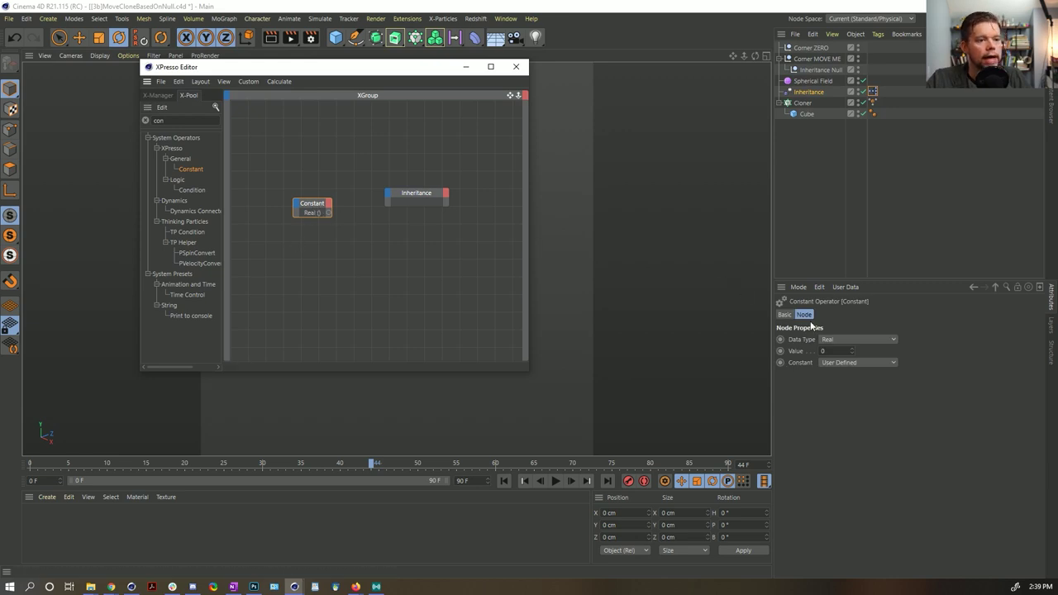
pyautogui.click(852, 339)
pyautogui.click(835, 200)
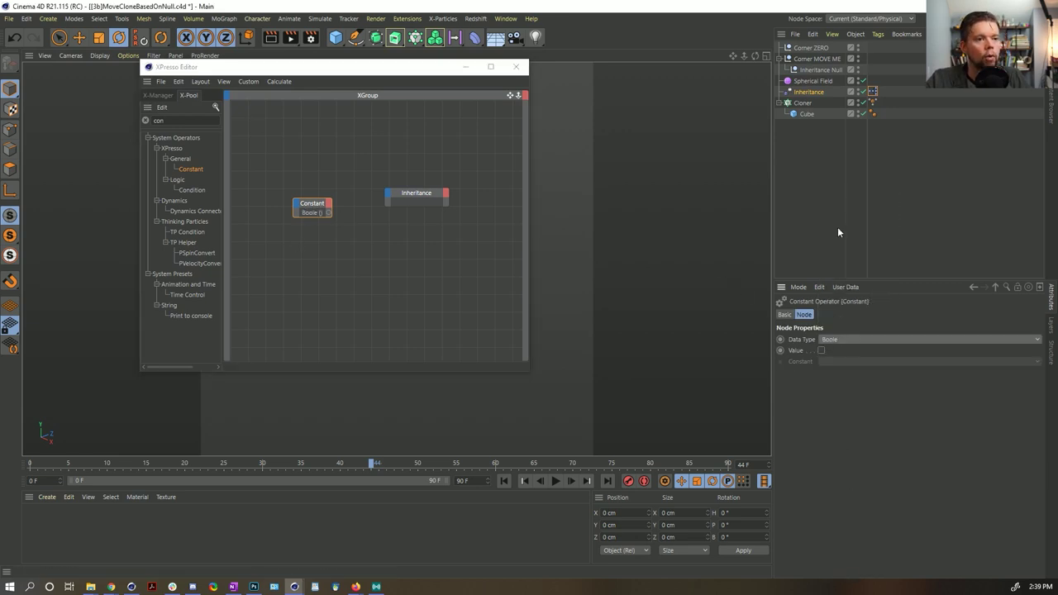
pyautogui.click(821, 351)
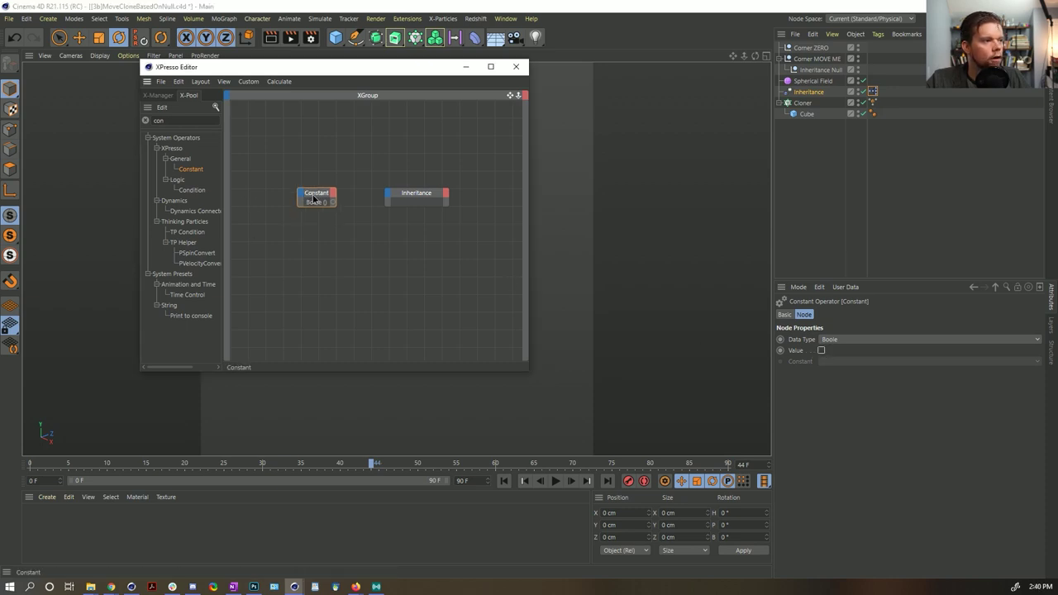
# Duplicate the Constant node, then delete the extra copy.
pyautogui.moveTo(308, 212); pyautogui.dragTo(321, 252)
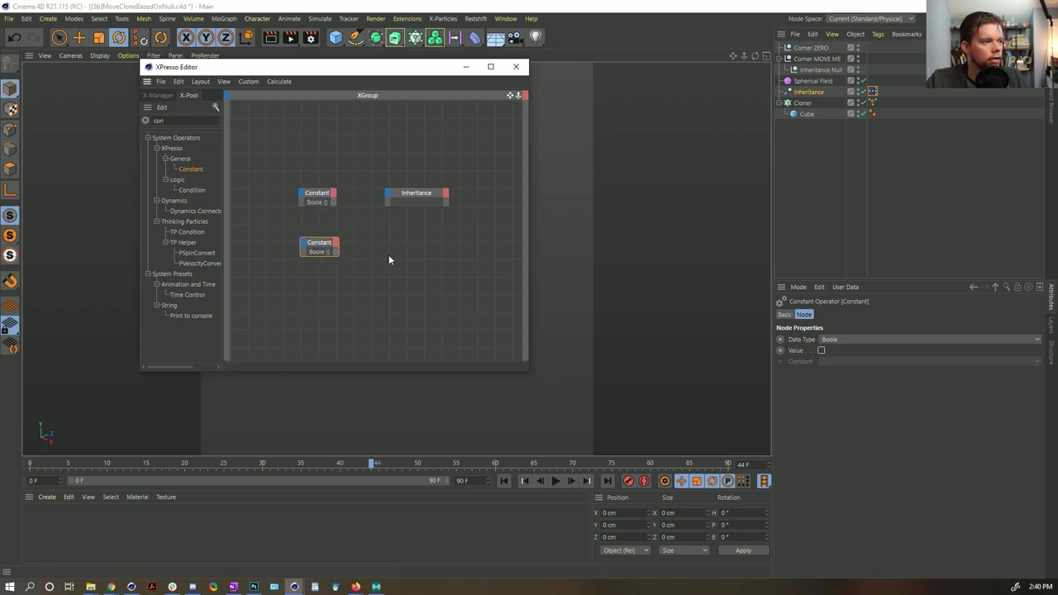
pyautogui.click(820, 350)
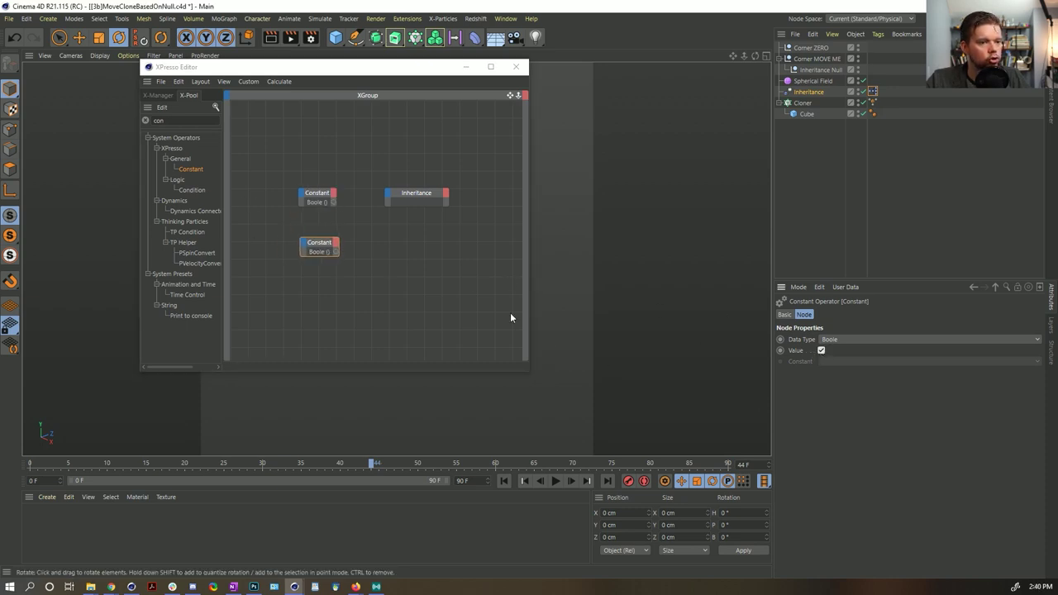
pyautogui.click(417, 193)
pyautogui.click(329, 245)
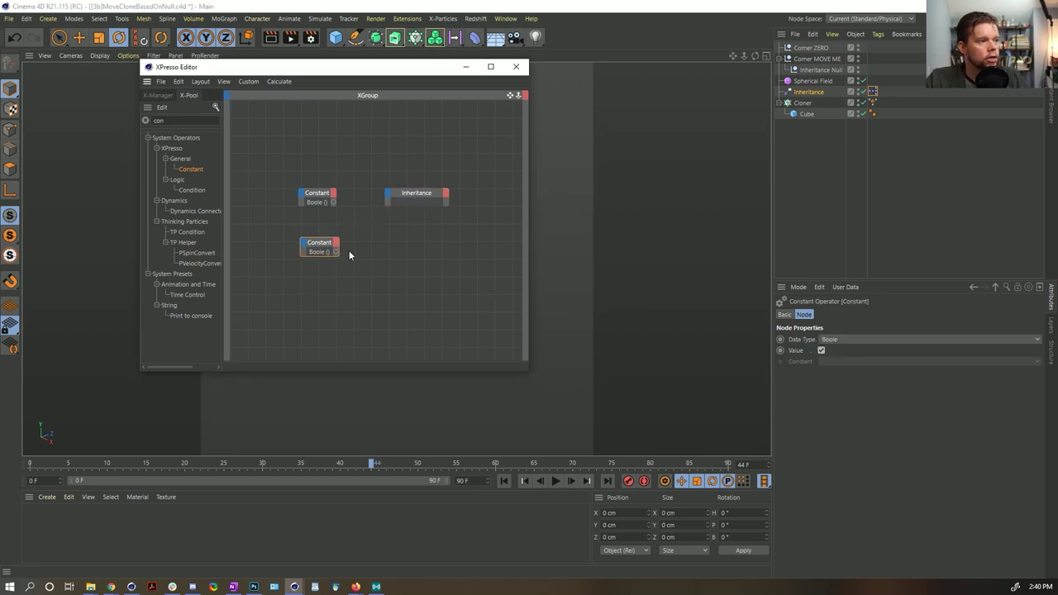
pyautogui.press('Delete')
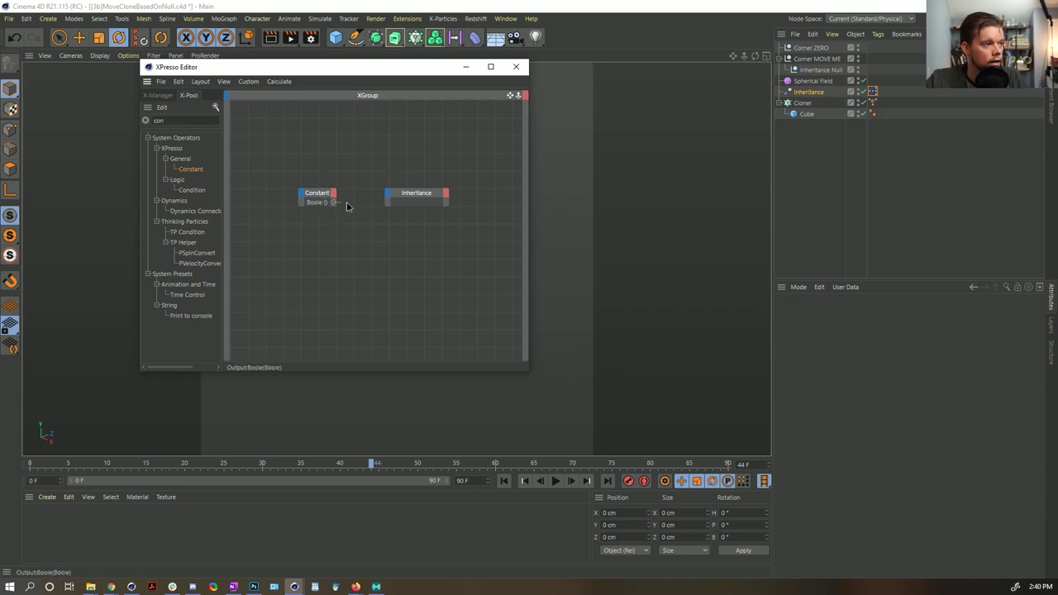
# Try wiring the Constant's output to the Inheritance node, then view the effector's Basic properties.
pyautogui.moveTo(346, 204); pyautogui.dragTo(388, 197)
pyautogui.moveTo(410, 203)
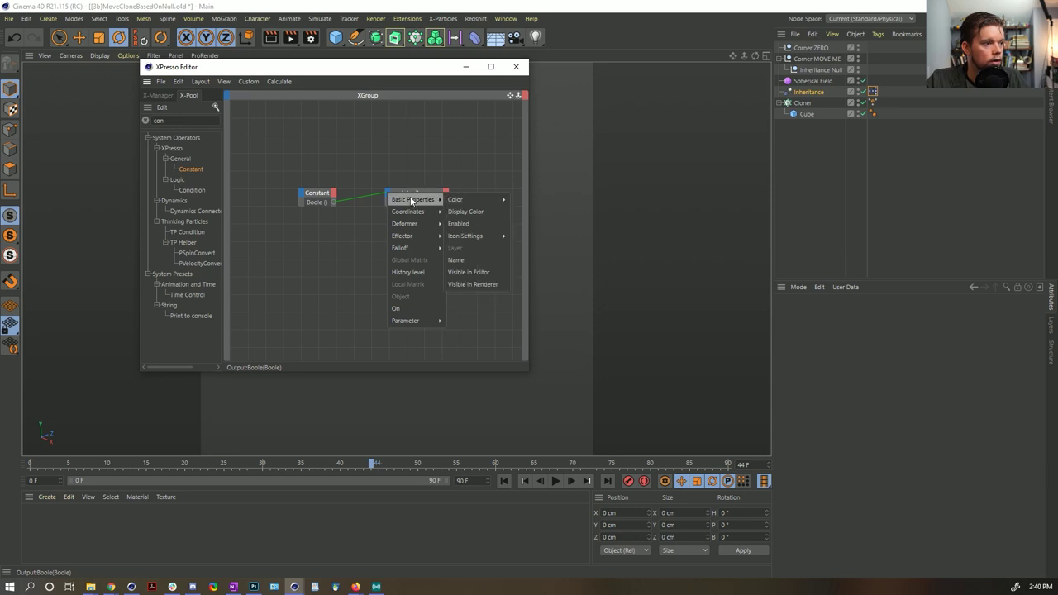
pyautogui.click(438, 217)
pyautogui.click(874, 92)
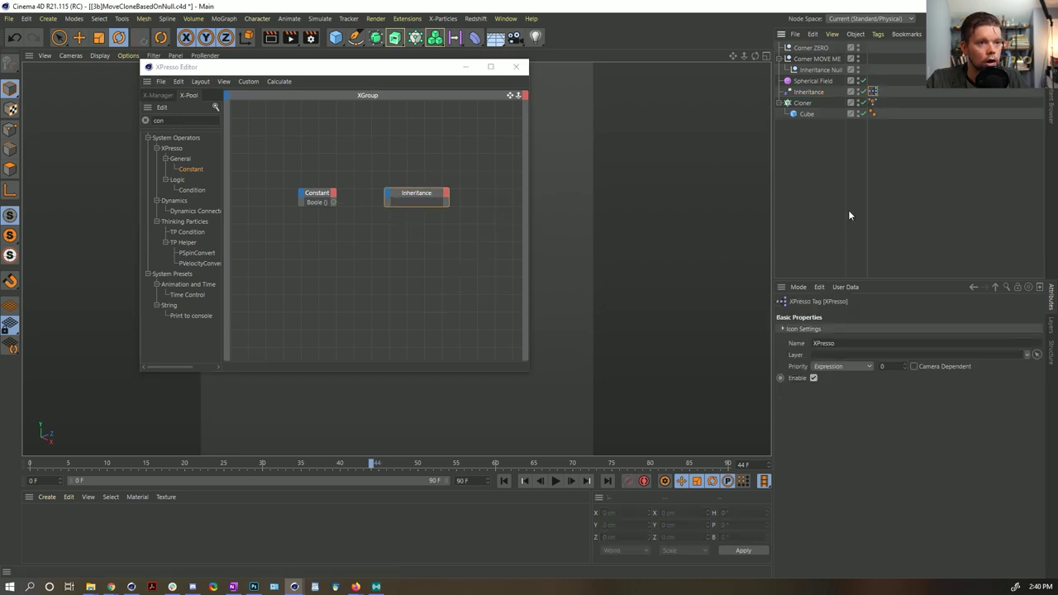
pyautogui.click(808, 91)
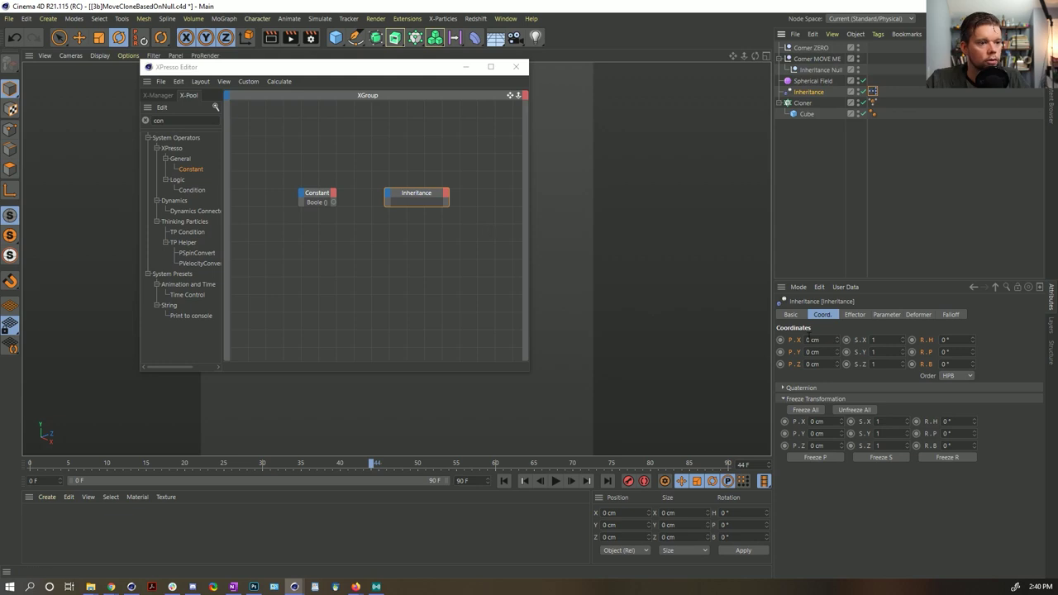
pyautogui.click(798, 317)
# Add an Enabled input to the Inheritance node and set the XPresso tag's Expression priority to 1.
pyautogui.moveTo(808, 429); pyautogui.dragTo(388, 207)
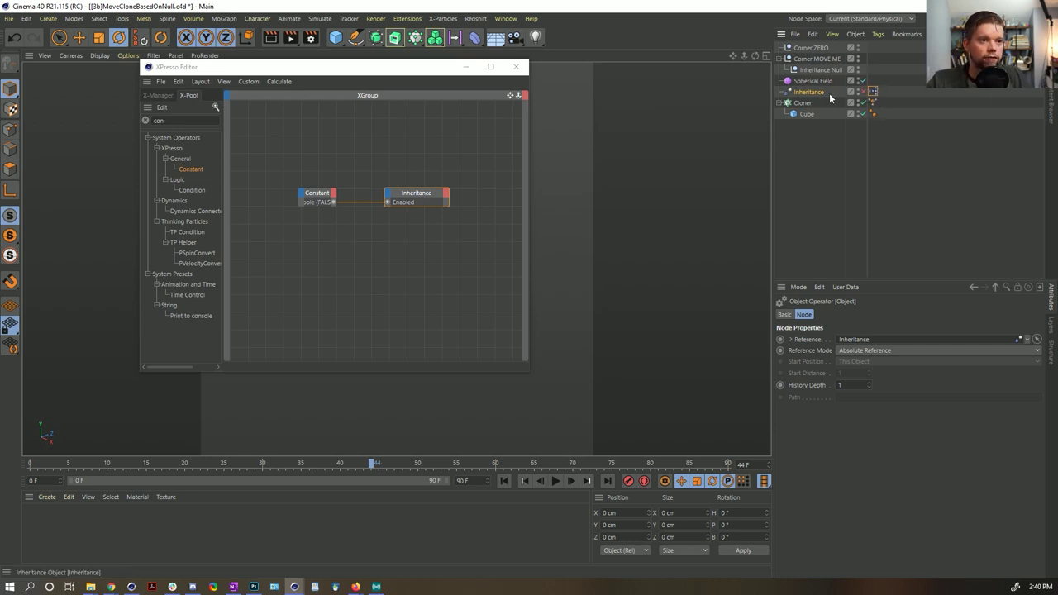
pyautogui.click(881, 93)
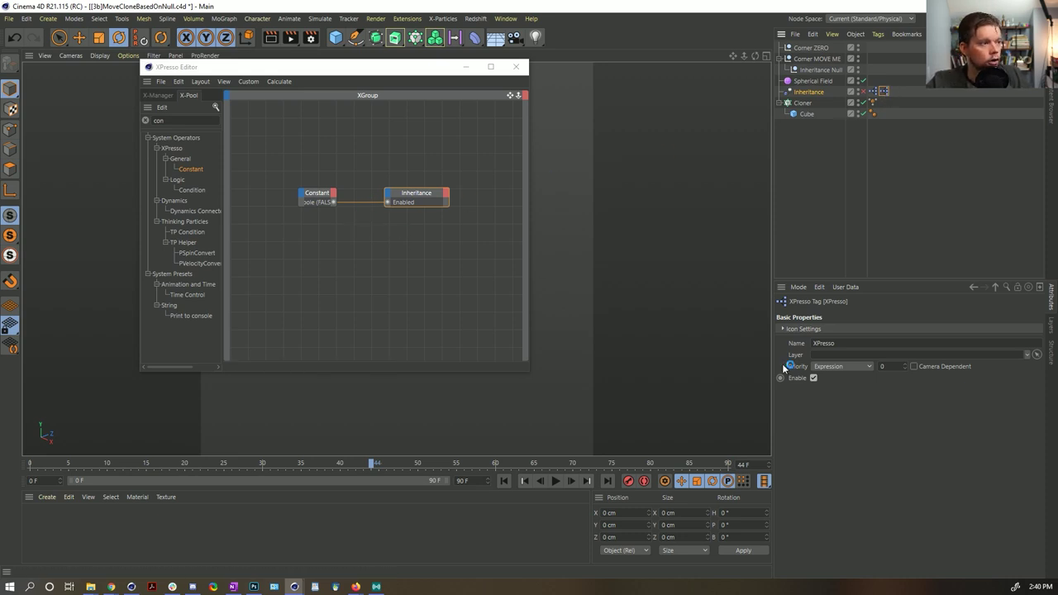
pyautogui.click(844, 365)
pyautogui.click(892, 395)
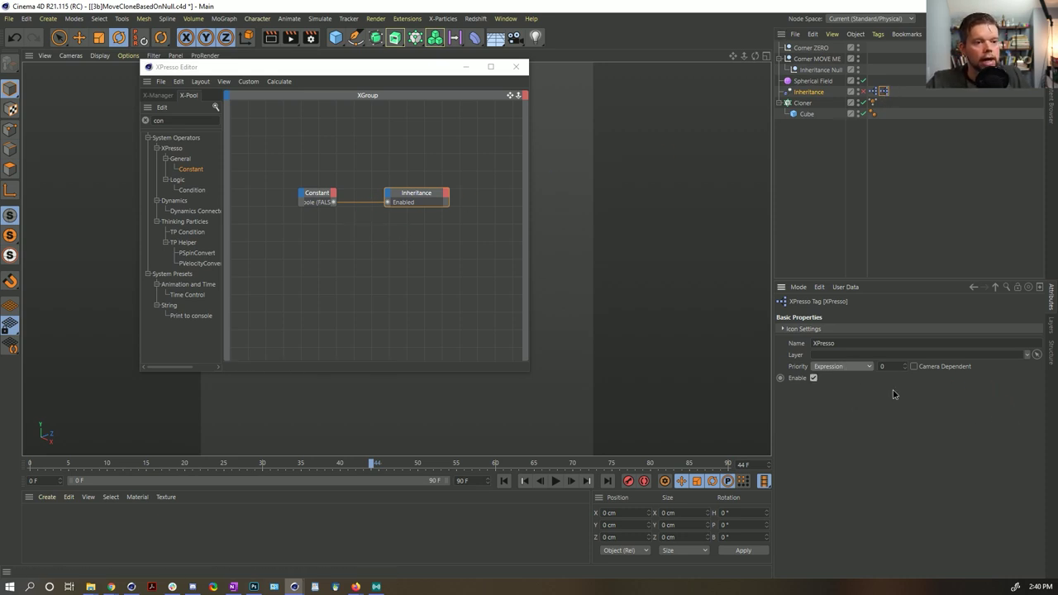
pyautogui.click(878, 366)
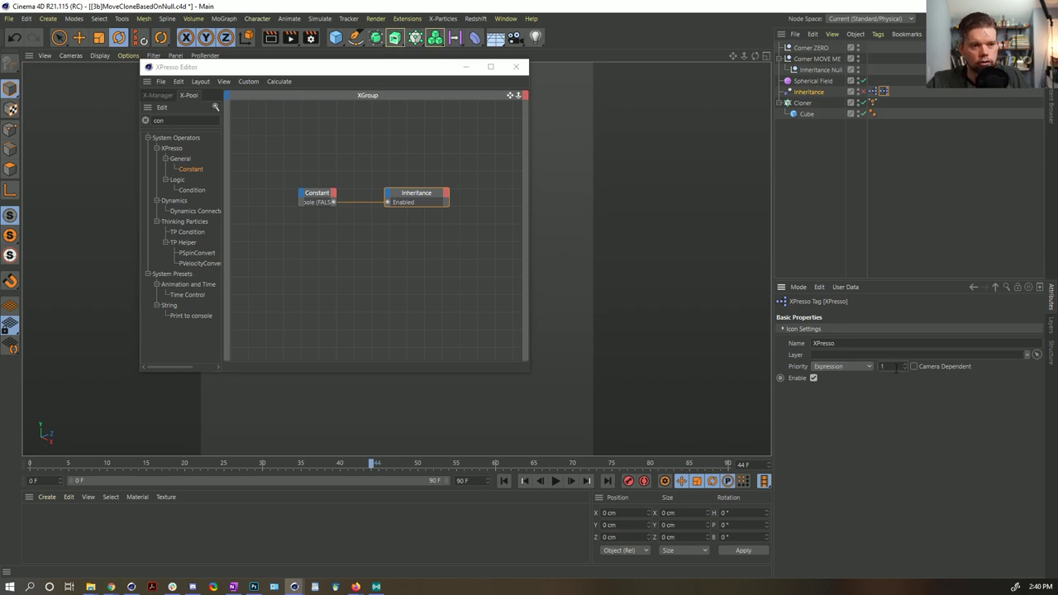
# Switch the Constant node's value to true and review the XPresso tag settings.
pyautogui.click(312, 205)
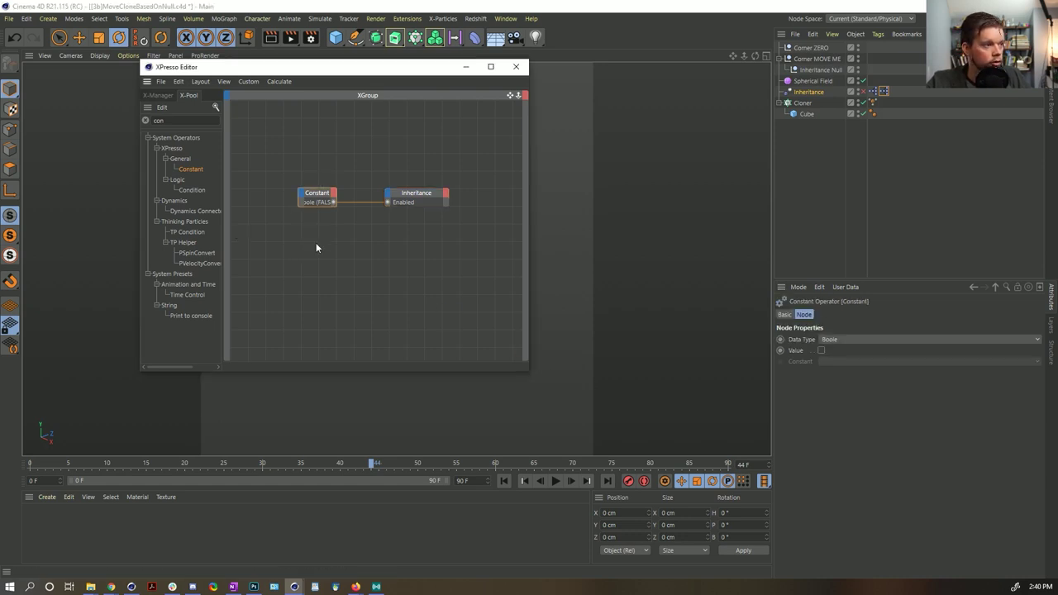
pyautogui.click(820, 350)
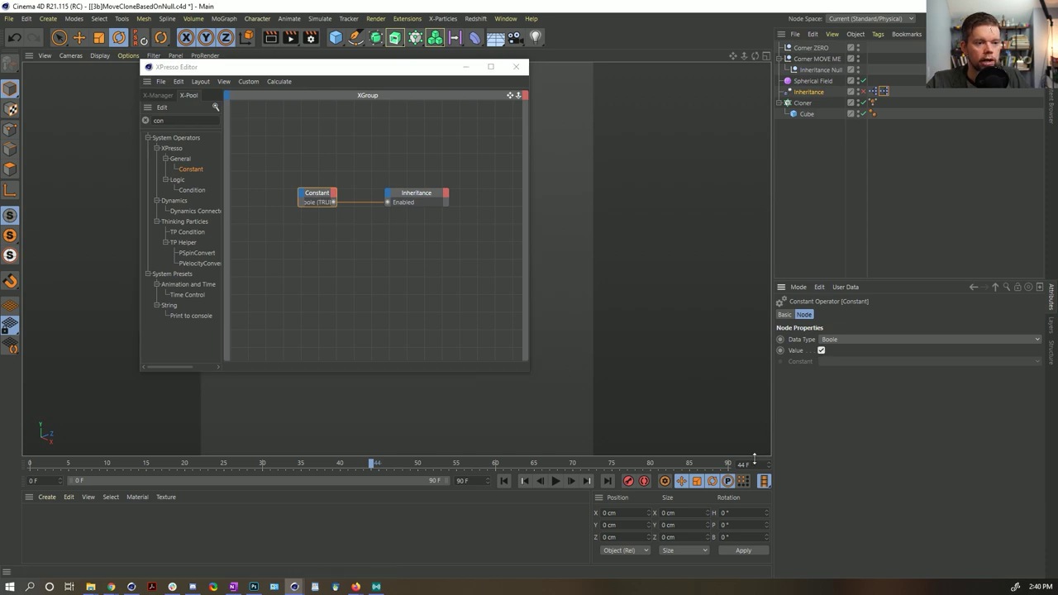
pyautogui.click(884, 91)
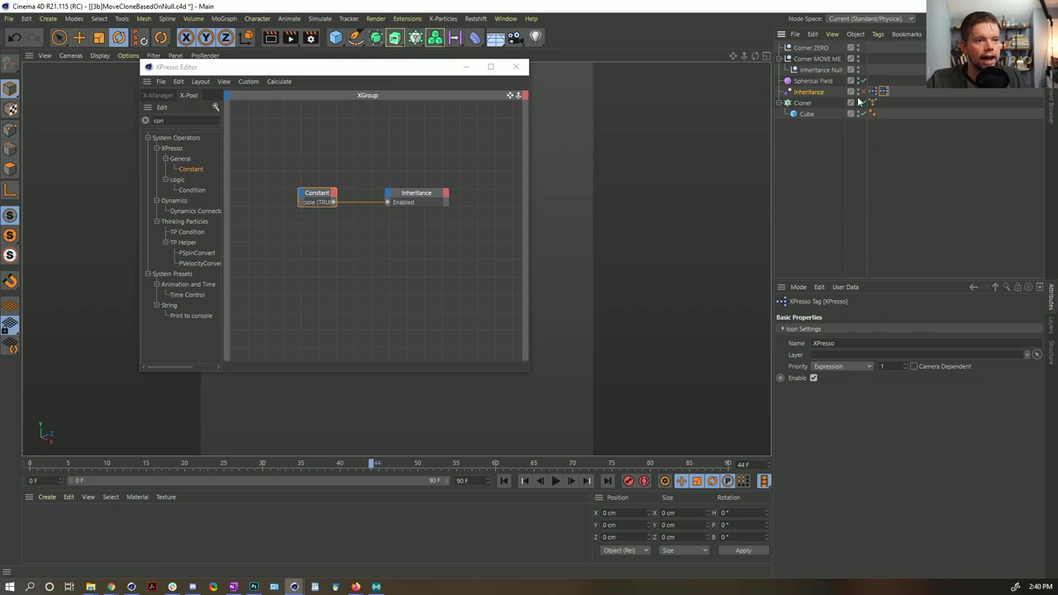
pyautogui.click(316, 195)
pyautogui.click(415, 195)
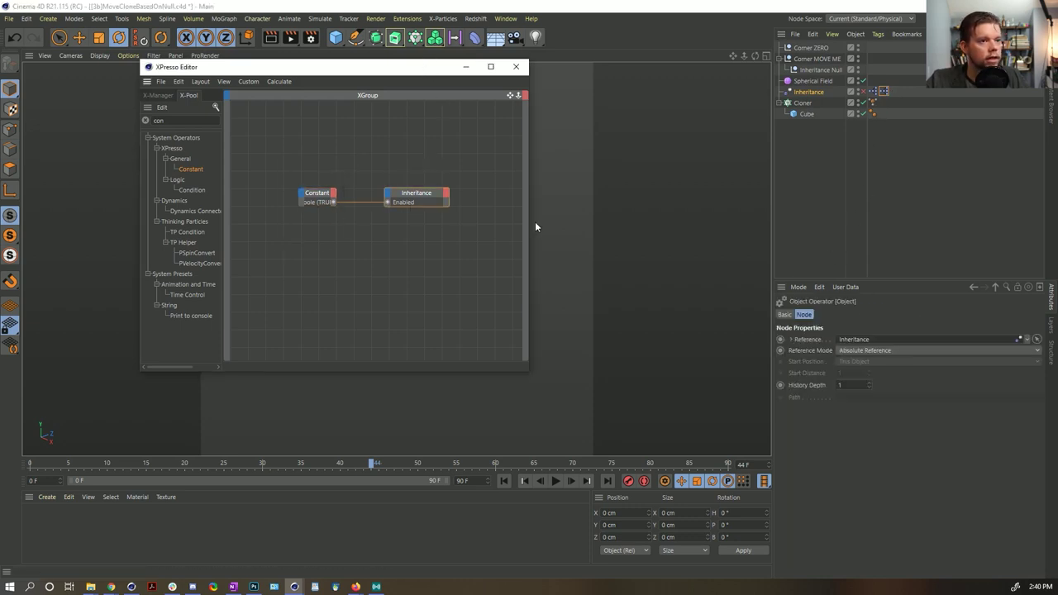
pyautogui.click(883, 92)
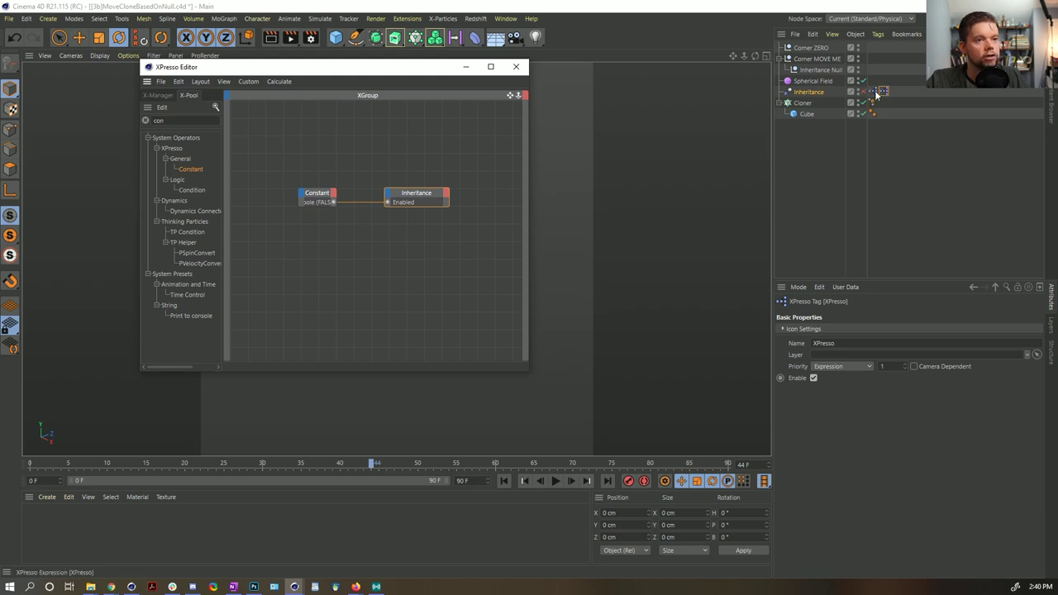
# Reorder the XPresso tag and back, then set the second graph's Constant to true.
pyautogui.moveTo(881, 92); pyautogui.dragTo(869, 93)
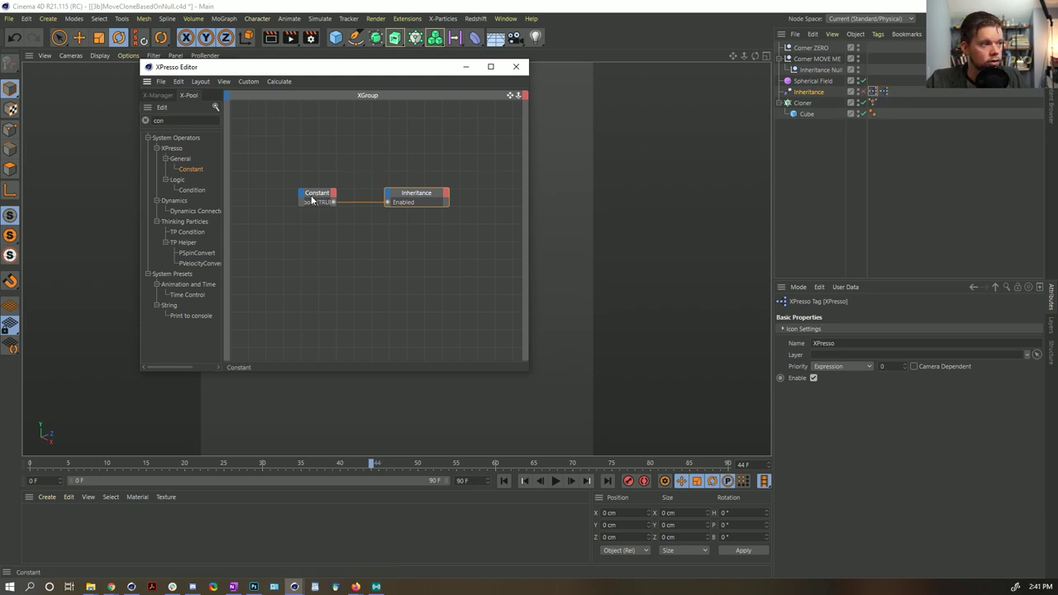
pyautogui.moveTo(871, 92)
pyautogui.mouseDown()
pyautogui.moveTo(885, 92)
pyautogui.moveTo(871, 92)
pyautogui.mouseUp()
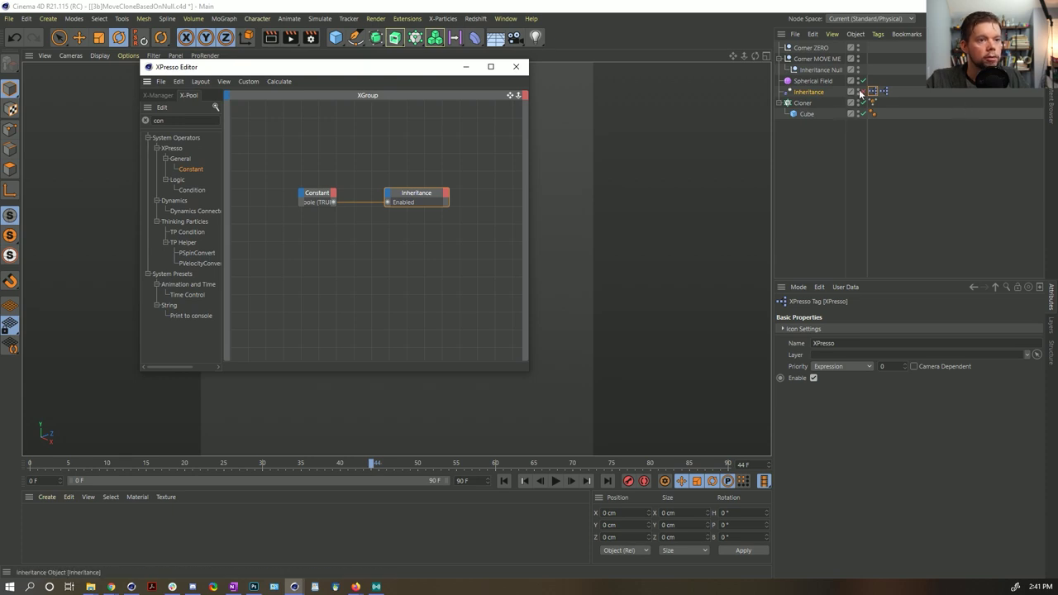
pyautogui.click(875, 93)
pyautogui.click(316, 193)
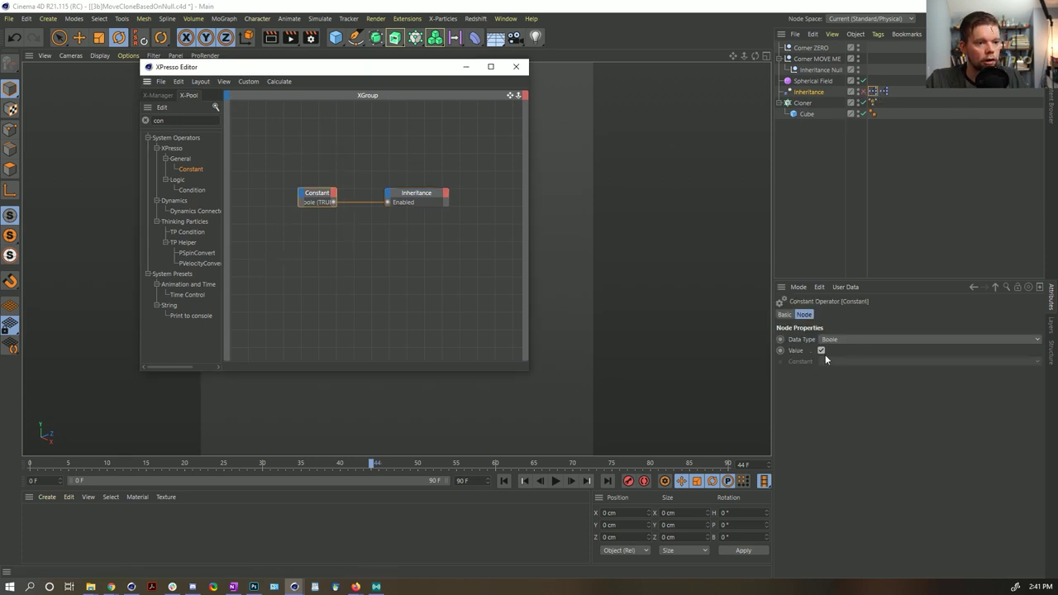
pyautogui.doubleClick(883, 92)
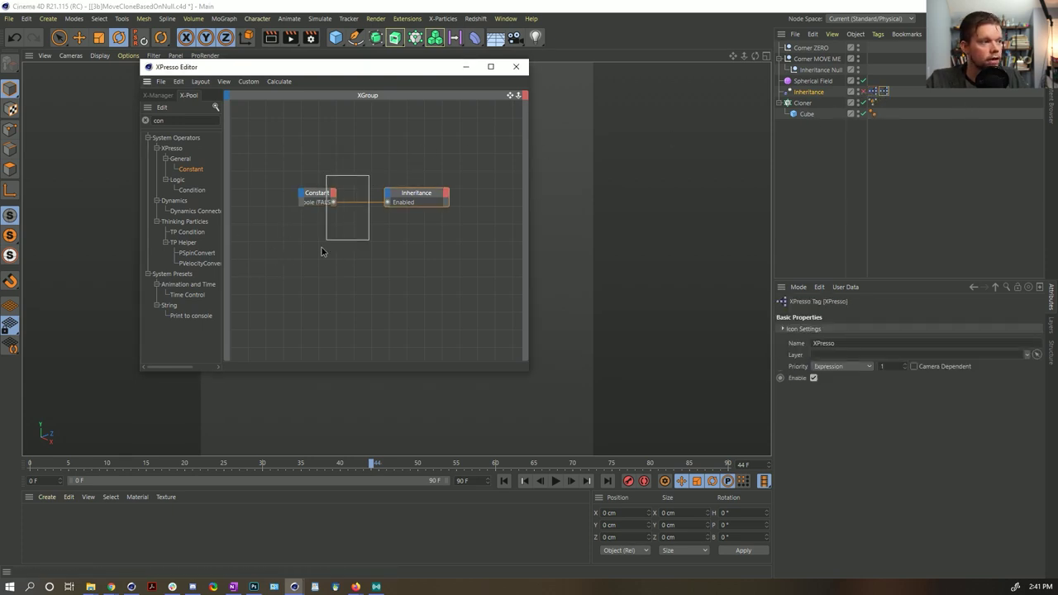
pyautogui.click(821, 349)
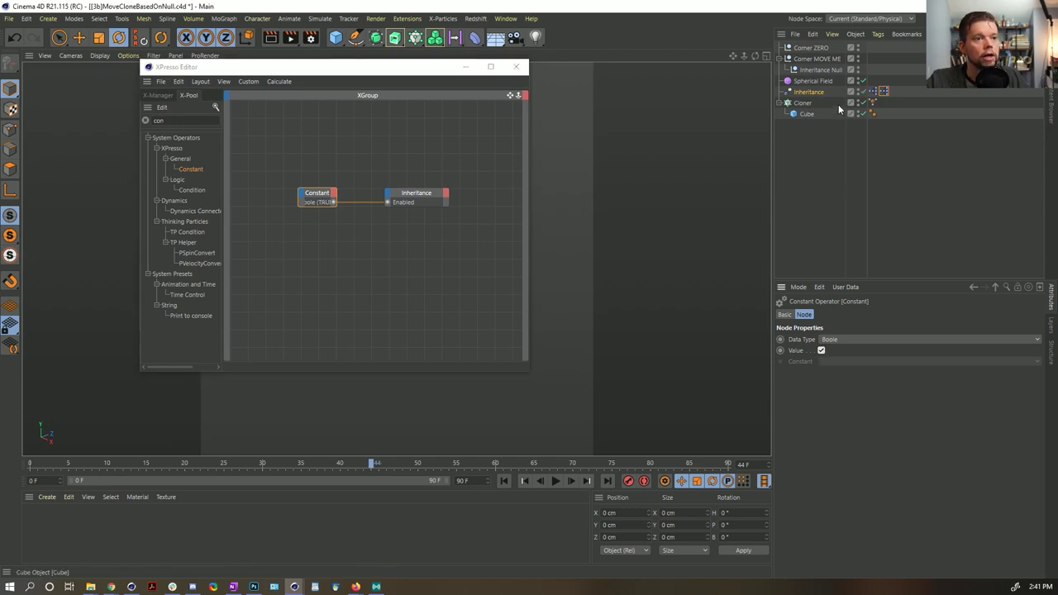
# Check the second XPresso tag's priority and move the XPresso Editor off the 3D view.
pyautogui.click(873, 92)
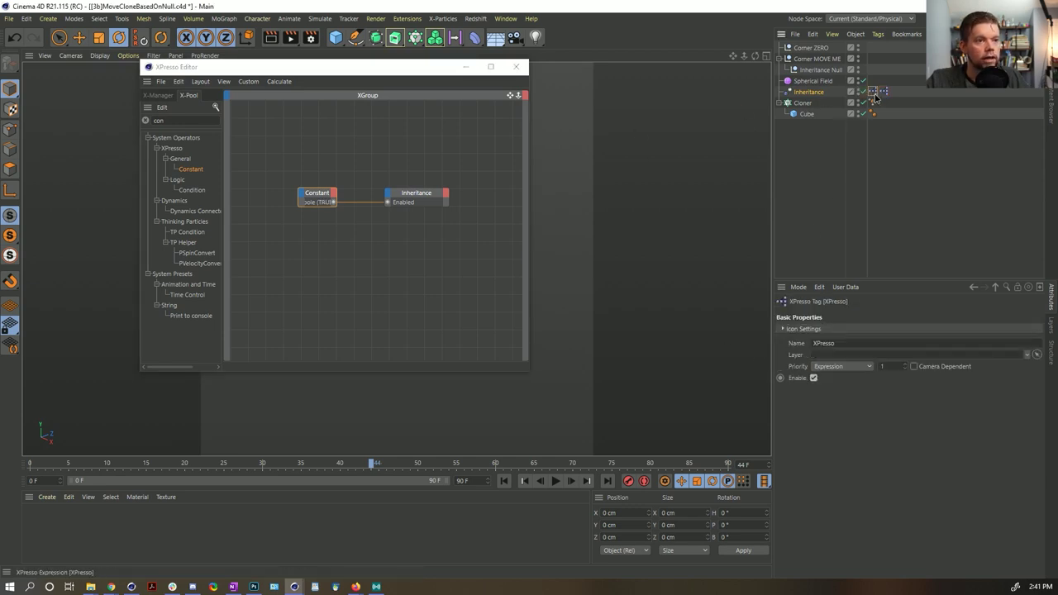
pyautogui.click(301, 215)
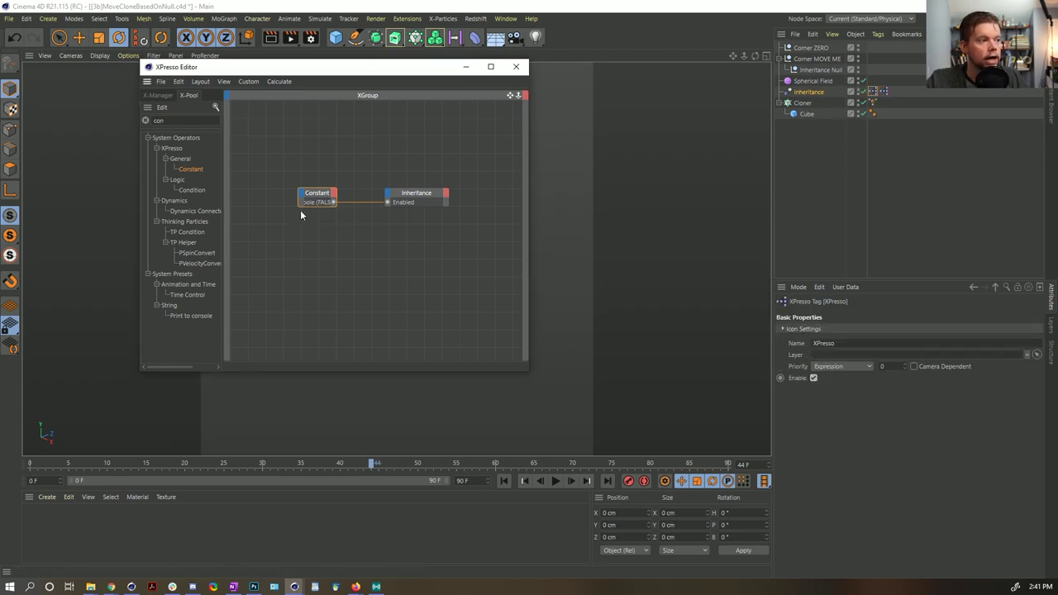
pyautogui.click(882, 91)
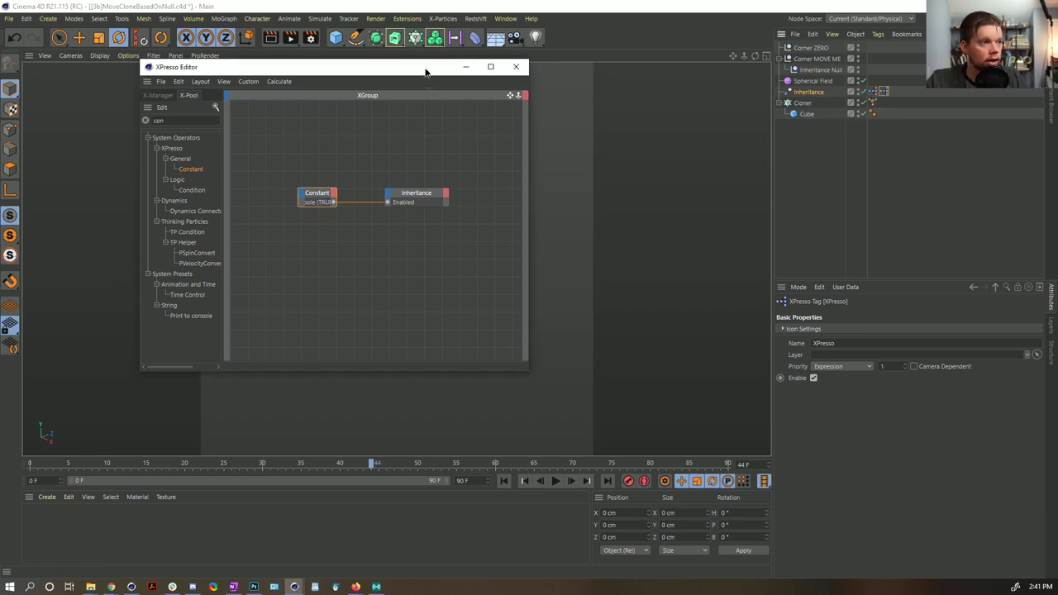
pyautogui.moveTo(424, 71); pyautogui.dragTo(539, 541)
# Test playback, then raise the XPresso tag's priority value to 499.
pyautogui.click(504, 480)
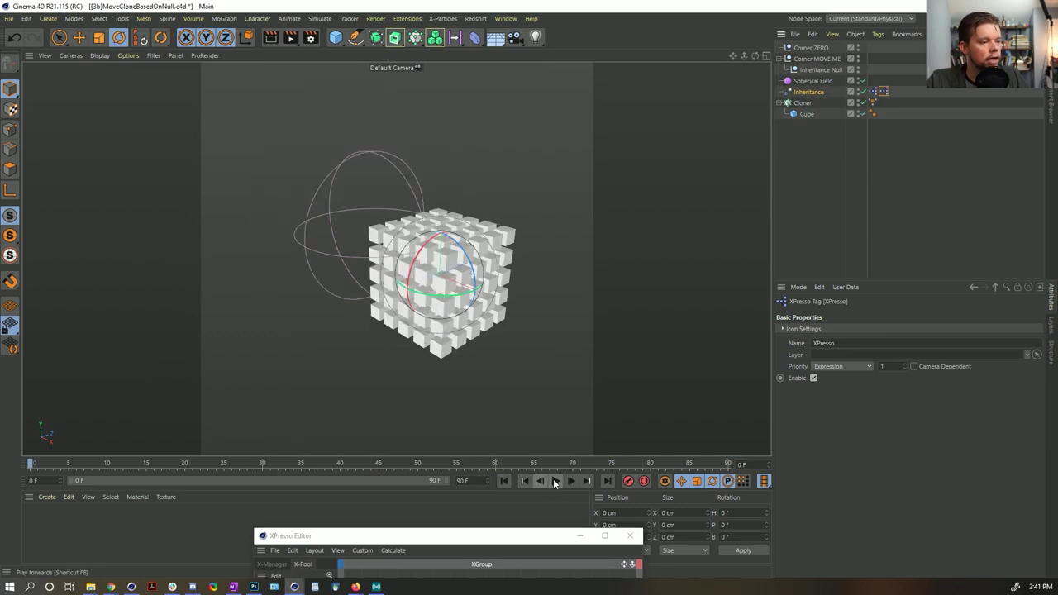
pyautogui.click(556, 481)
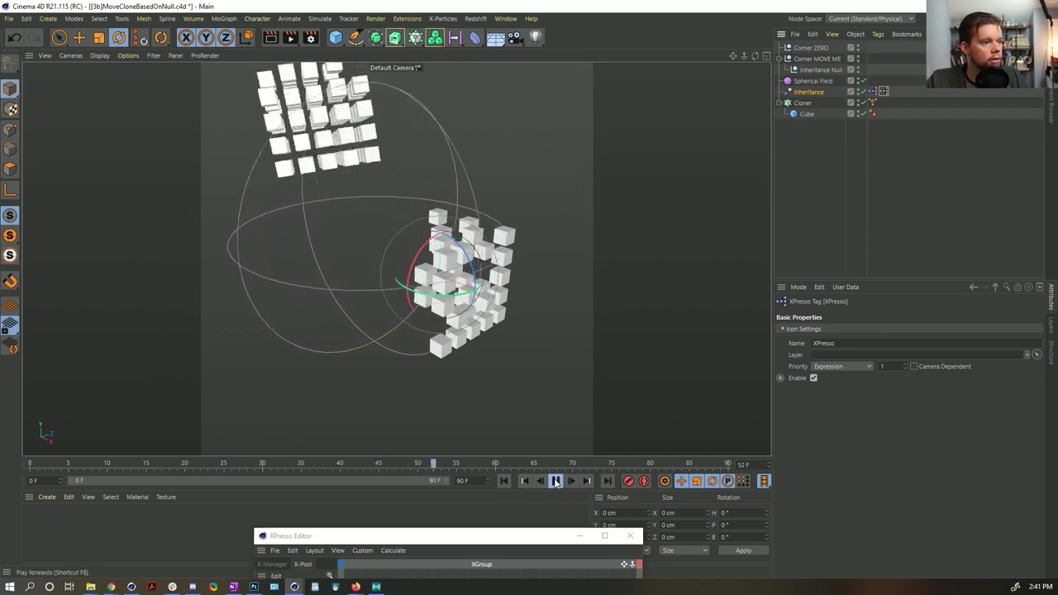
pyautogui.click(556, 482)
pyautogui.moveTo(535, 537); pyautogui.dragTo(450, 205)
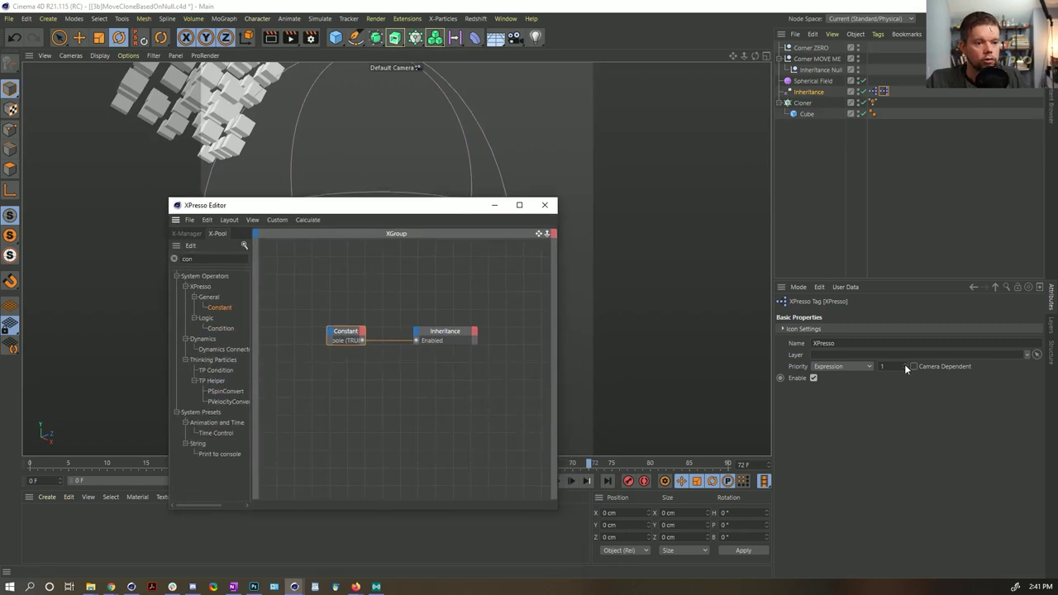
pyautogui.moveTo(904, 366); pyautogui.dragTo(944, 331)
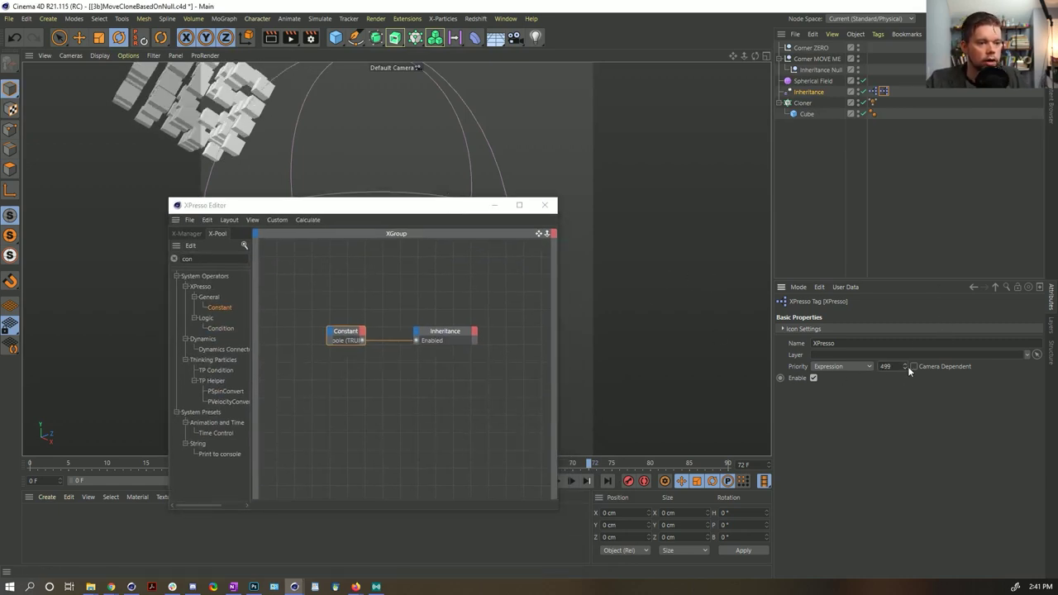
pyautogui.moveTo(437, 207); pyautogui.dragTo(507, 512)
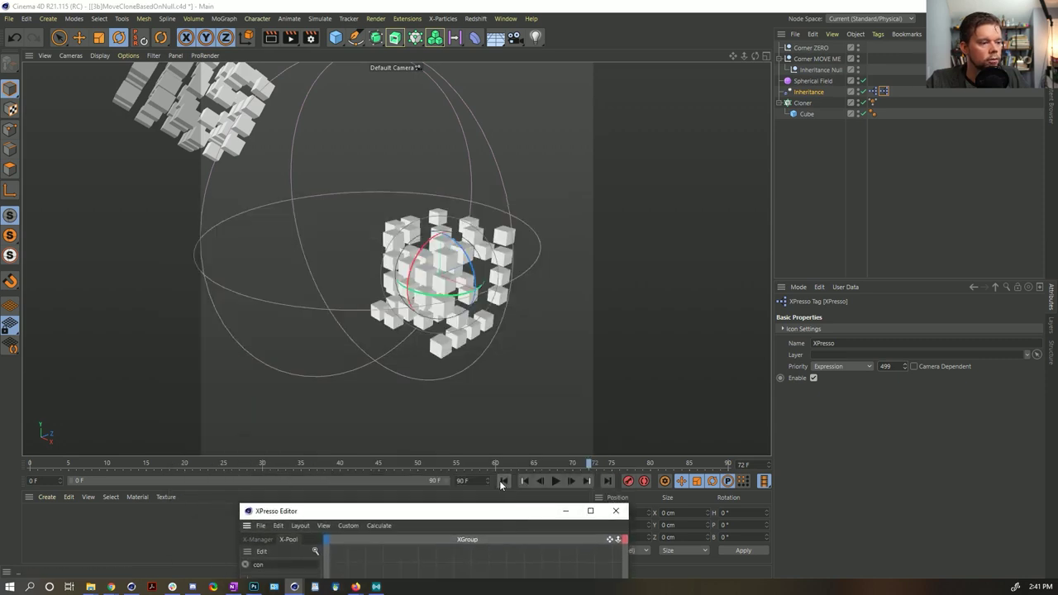
# Replay the animation and switch the XPresso tag priority to Initial.
pyautogui.click(503, 480)
pyautogui.click(556, 480)
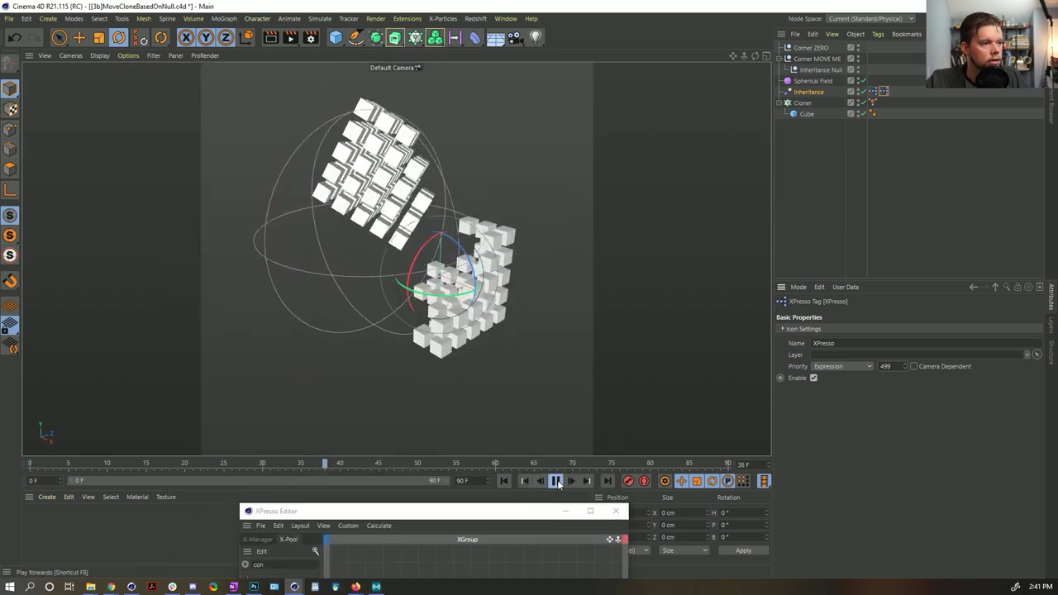
pyautogui.click(556, 481)
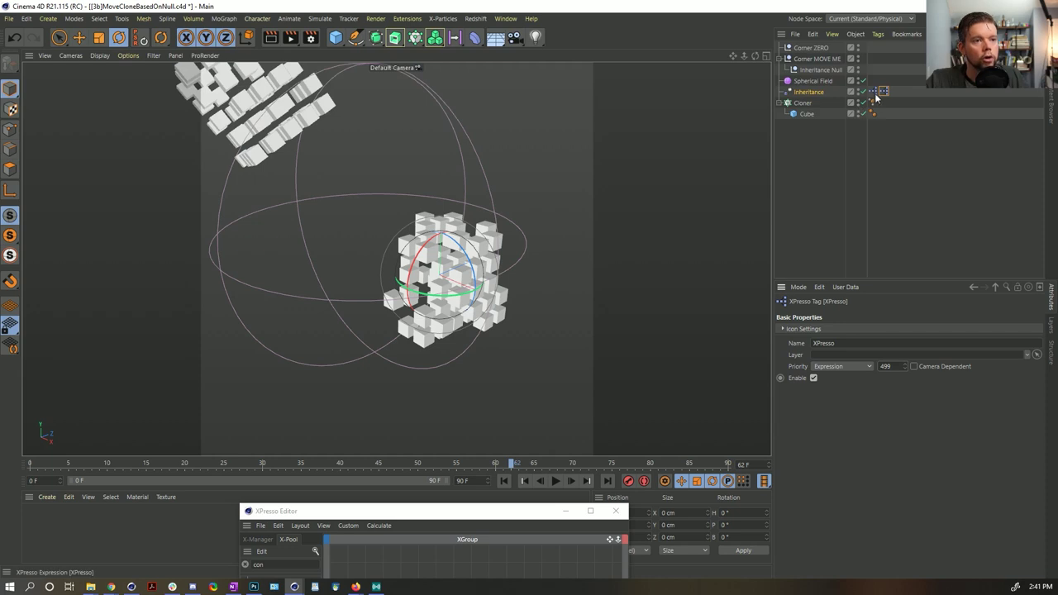
pyautogui.click(847, 366)
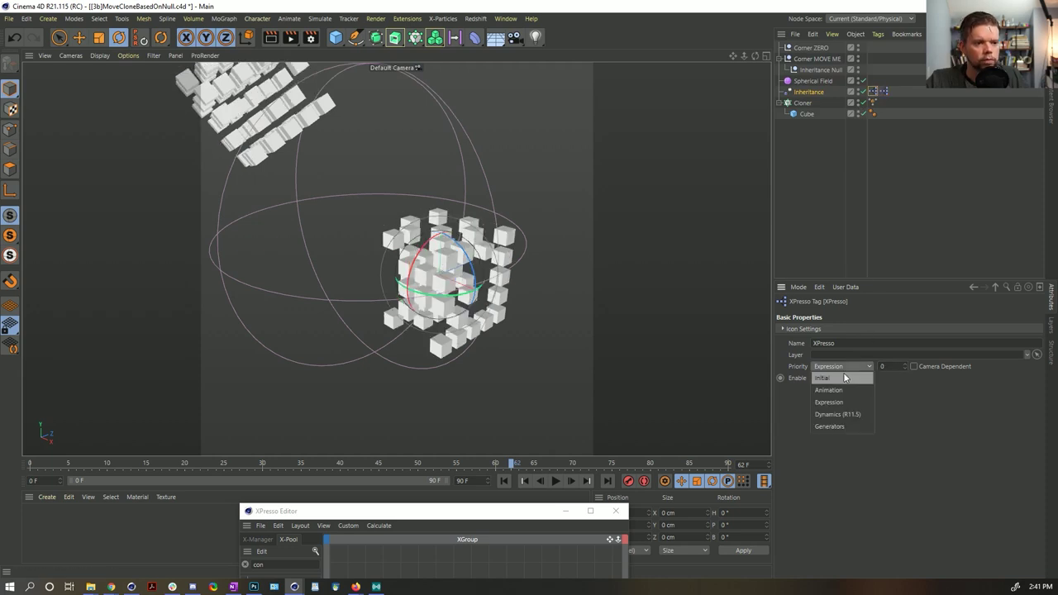
pyautogui.click(844, 376)
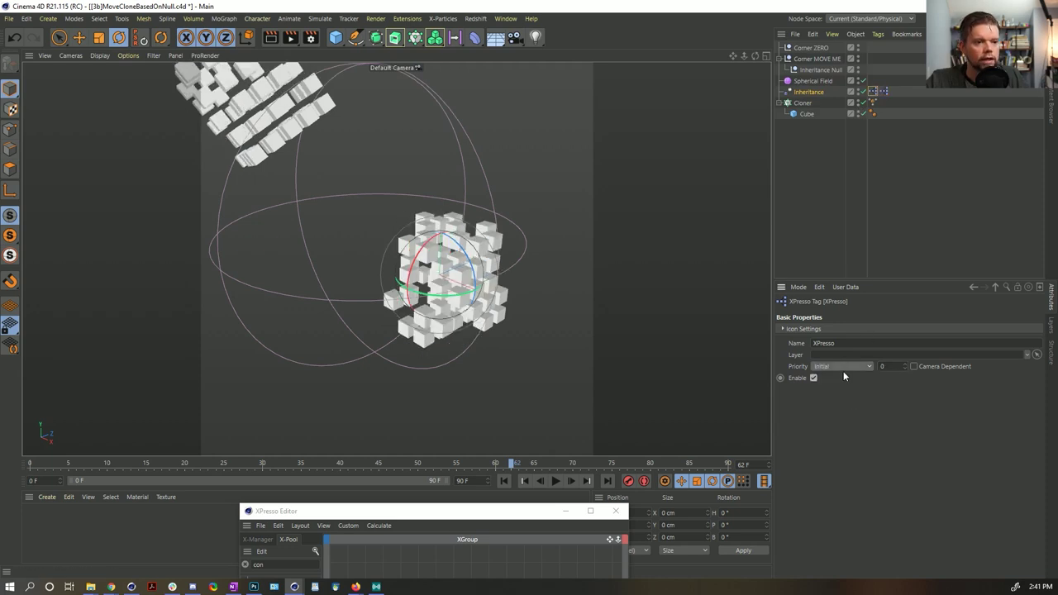
# Replay the animation, then try the Generators priority instead.
pyautogui.click(504, 480)
pyautogui.click(555, 480)
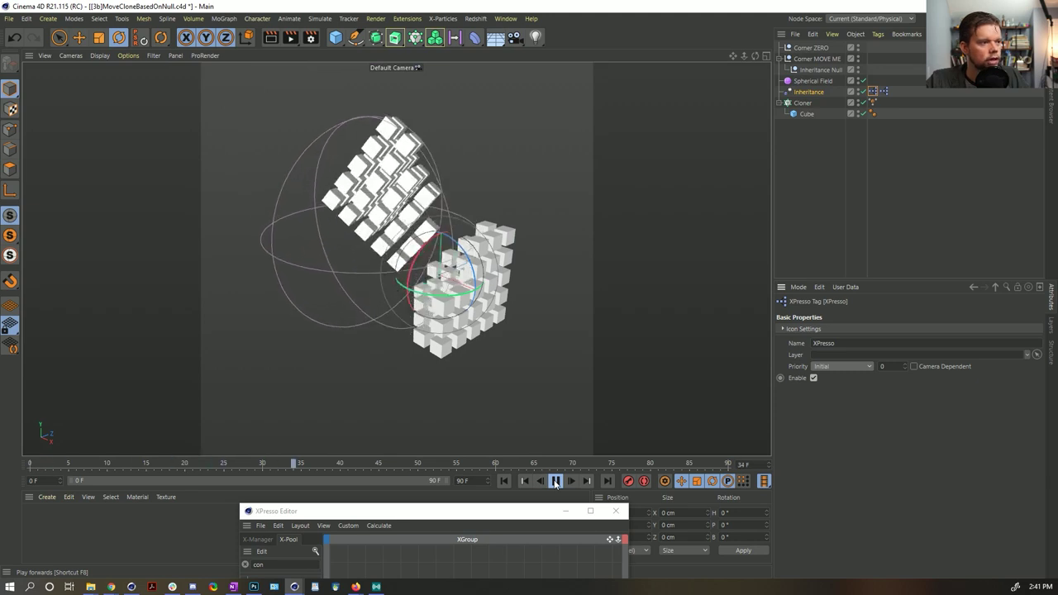
pyautogui.click(555, 480)
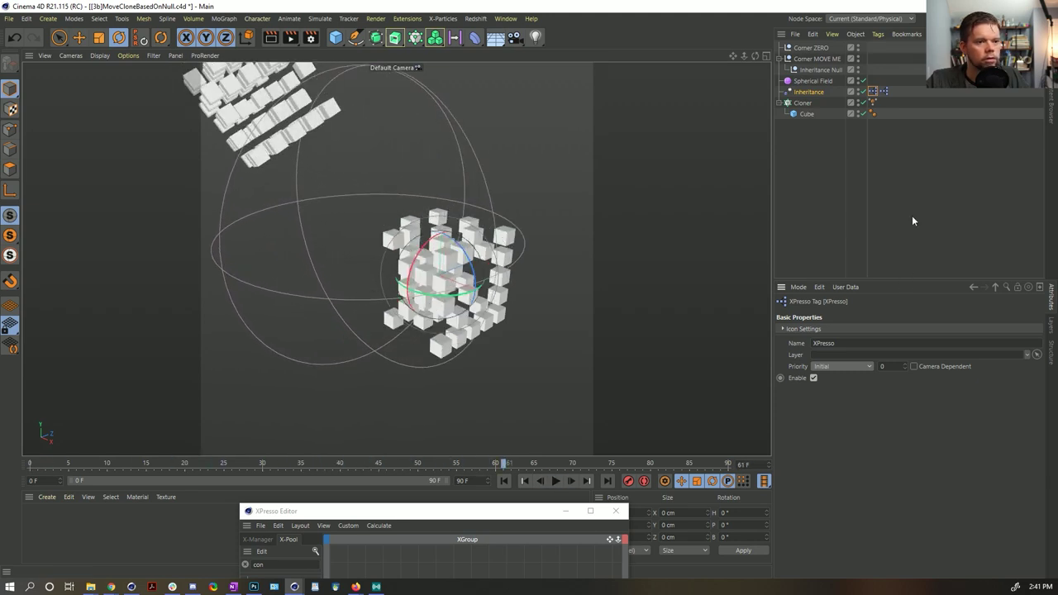
pyautogui.click(883, 92)
pyautogui.click(838, 366)
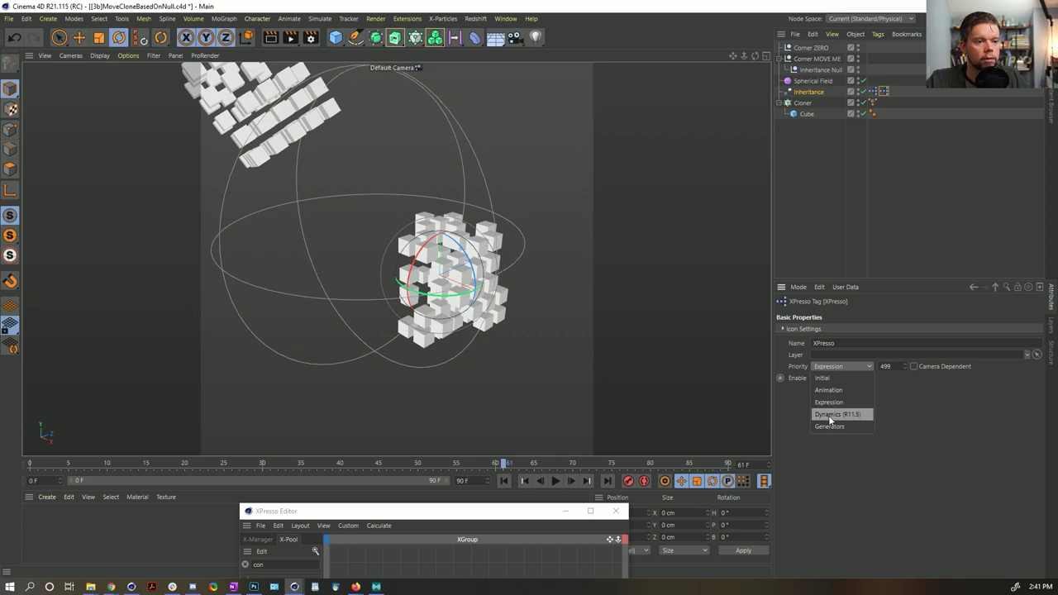
pyautogui.click(831, 425)
# Play again, lower the priority value to 0 and set the mode back to Expression.
pyautogui.click(555, 481)
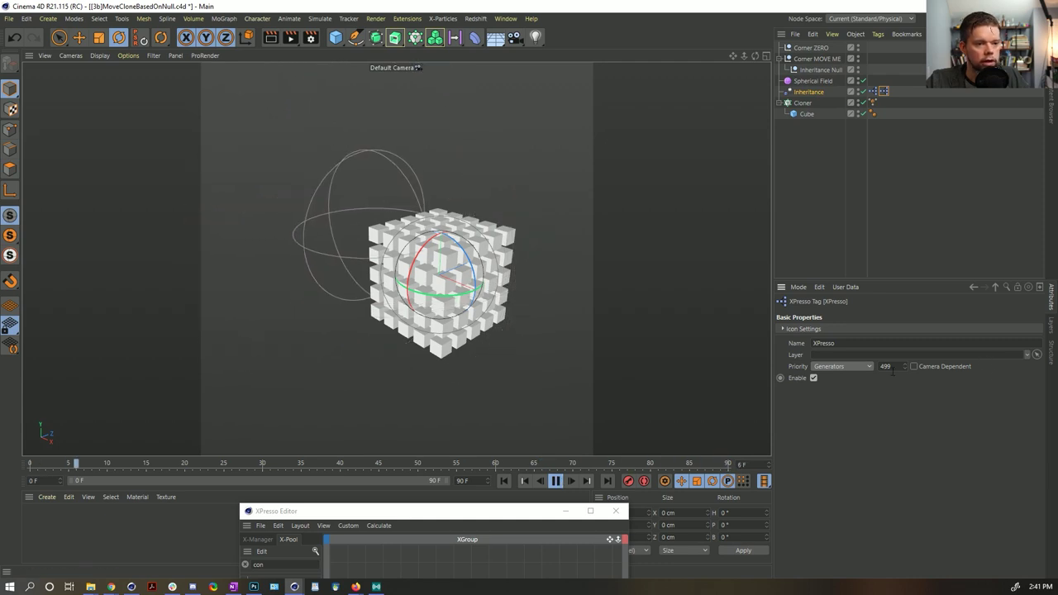
pyautogui.click(842, 366)
pyautogui.click(849, 366)
pyautogui.moveTo(907, 366); pyautogui.dragTo(846, 380)
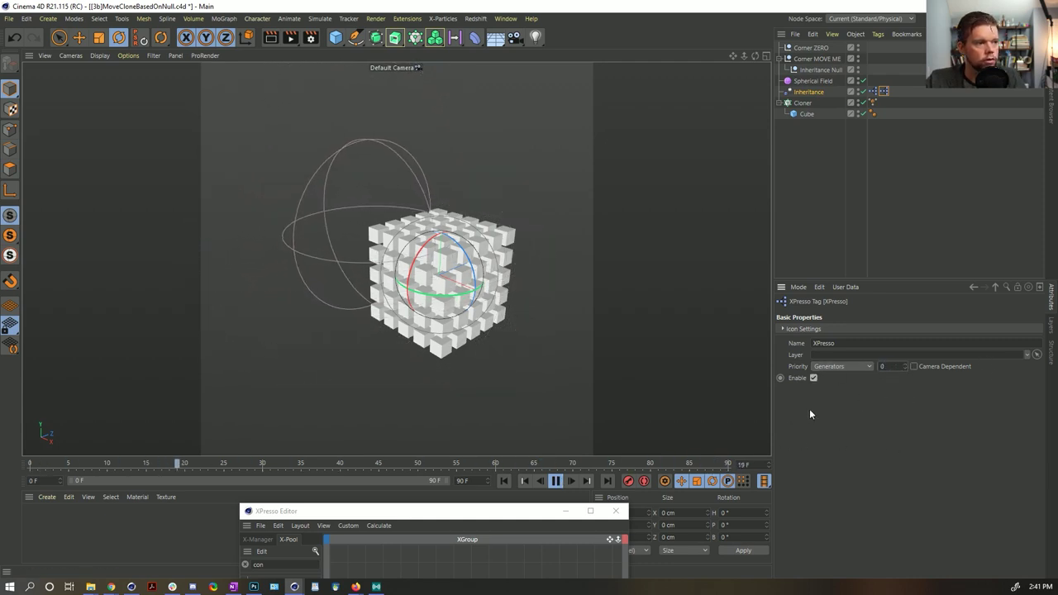
pyautogui.click(840, 368)
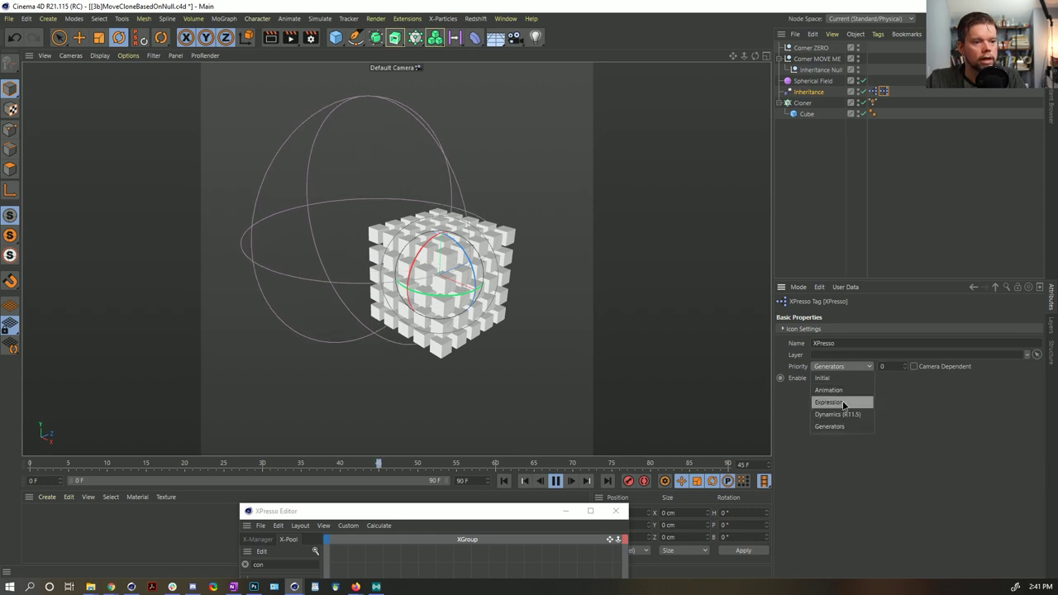
pyautogui.click(829, 401)
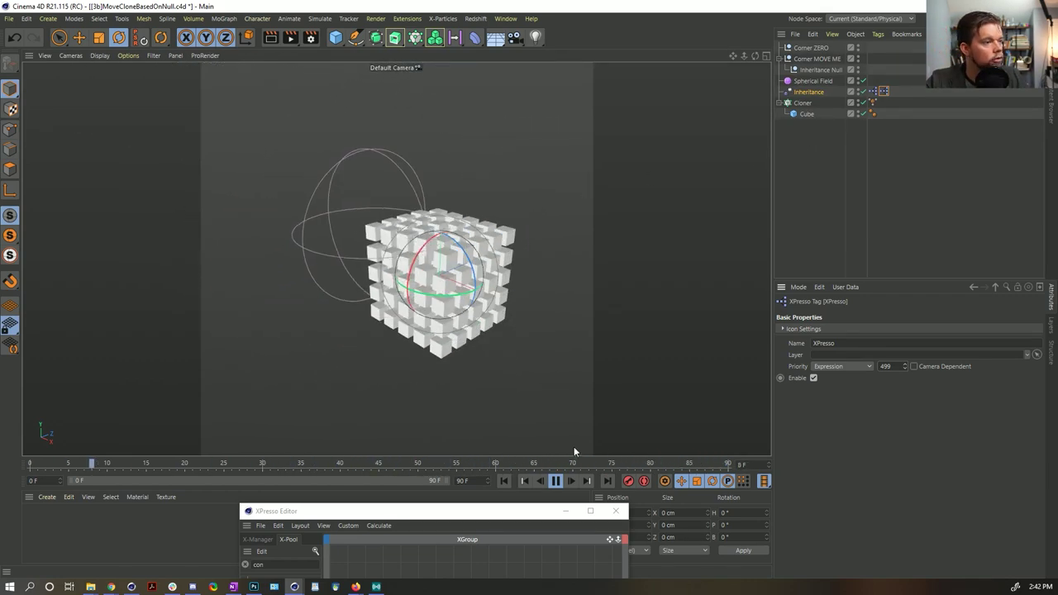
# Close the XPresso Editor, stop playback and rewind to frame 0.
pyautogui.moveTo(537, 518); pyautogui.dragTo(526, 285)
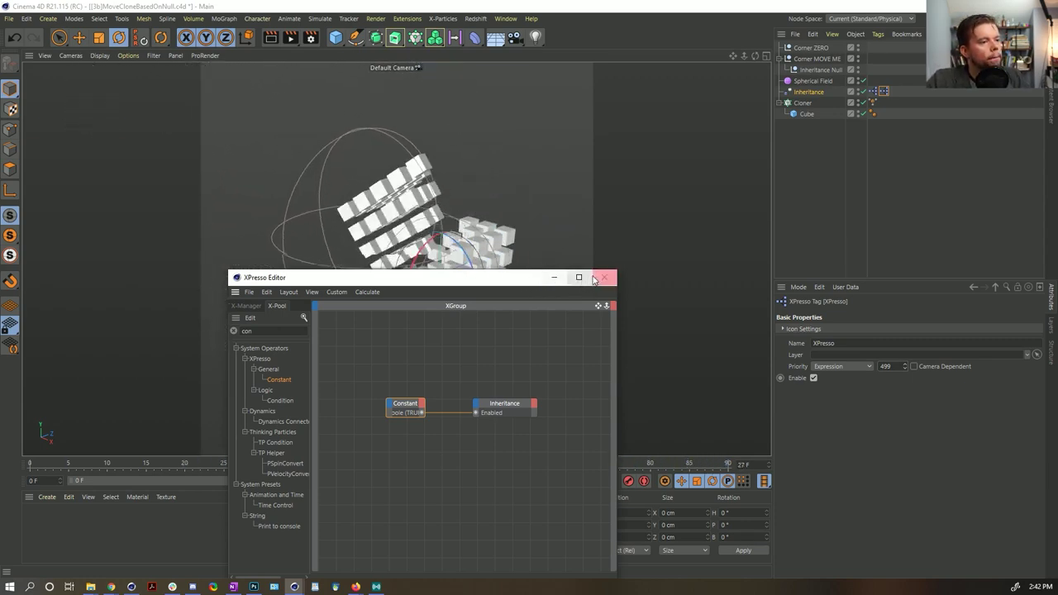
pyautogui.click(604, 277)
pyautogui.click(556, 481)
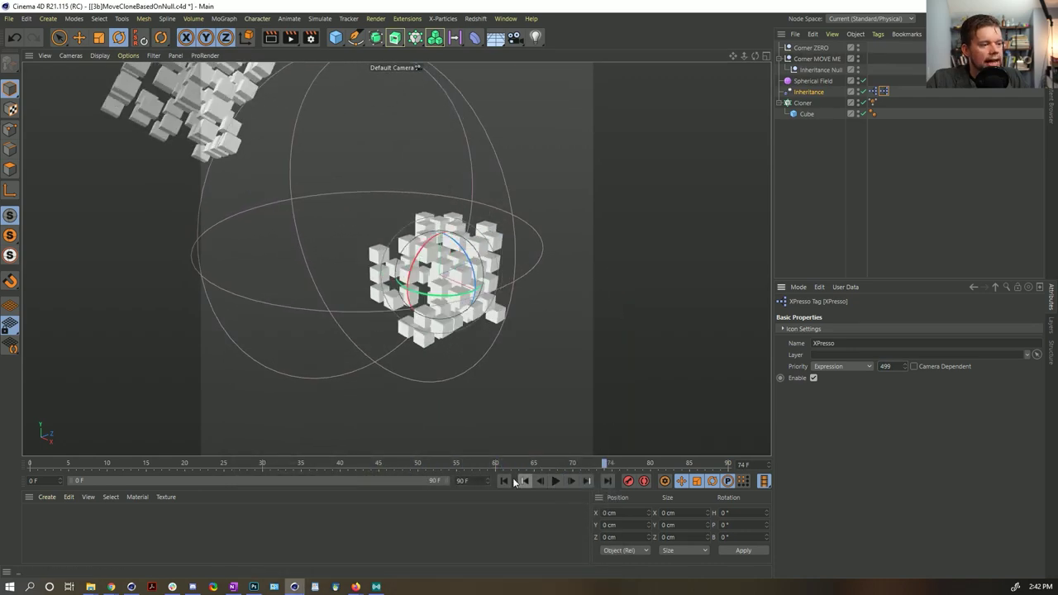
pyautogui.click(503, 480)
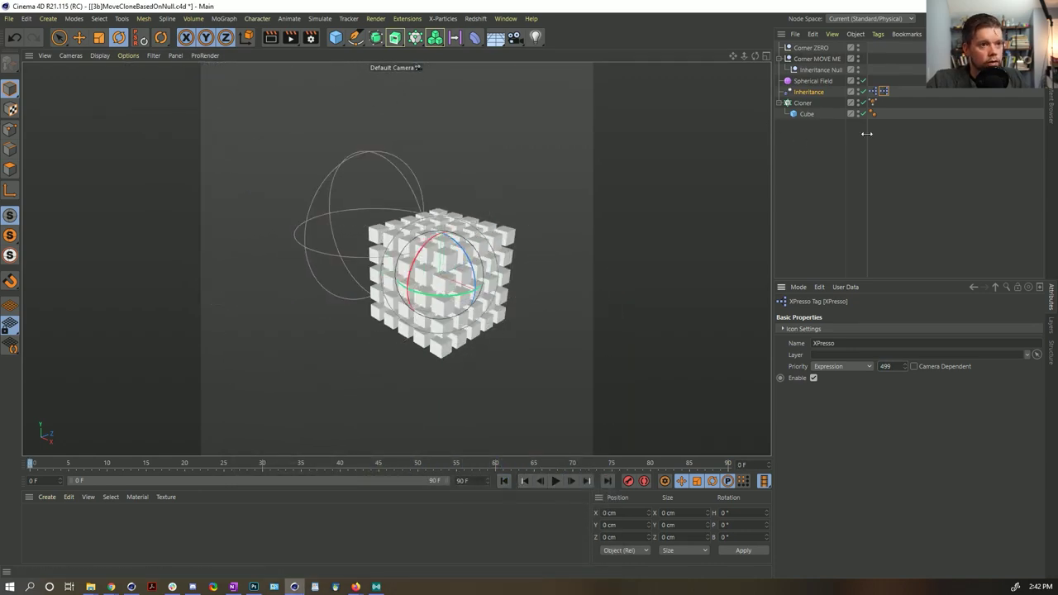
# Select the Cloner's MoGraph Selection tag, enlarge the attributes area, and browse its Tag, Basic and Fields tabs.
pyautogui.moveTo(881, 93)
pyautogui.mouseDown()
pyautogui.moveTo(890, 90)
pyautogui.moveTo(877, 96)
pyautogui.mouseUp()
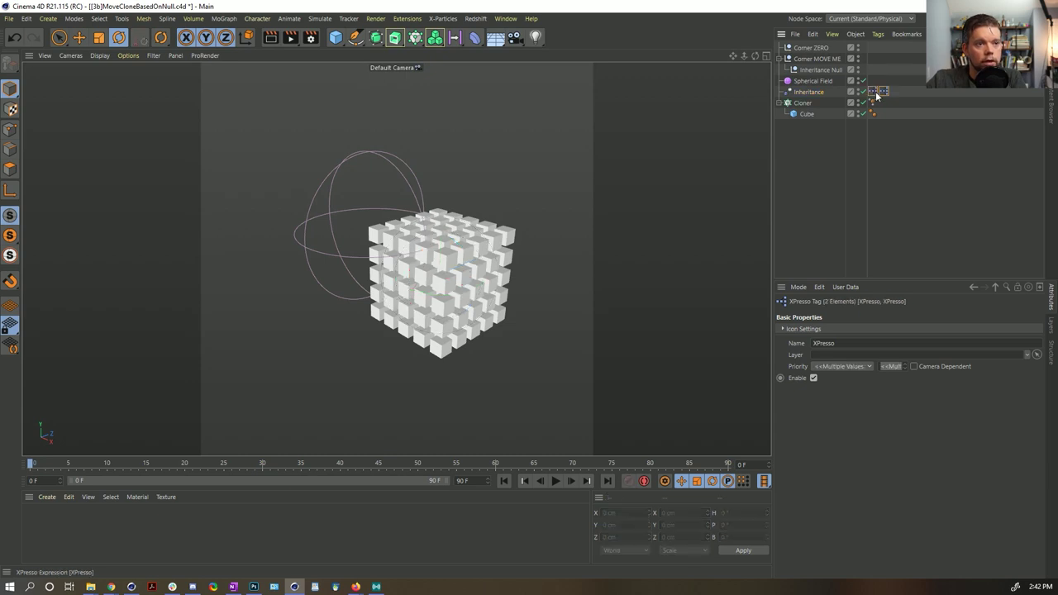
pyautogui.click(872, 102)
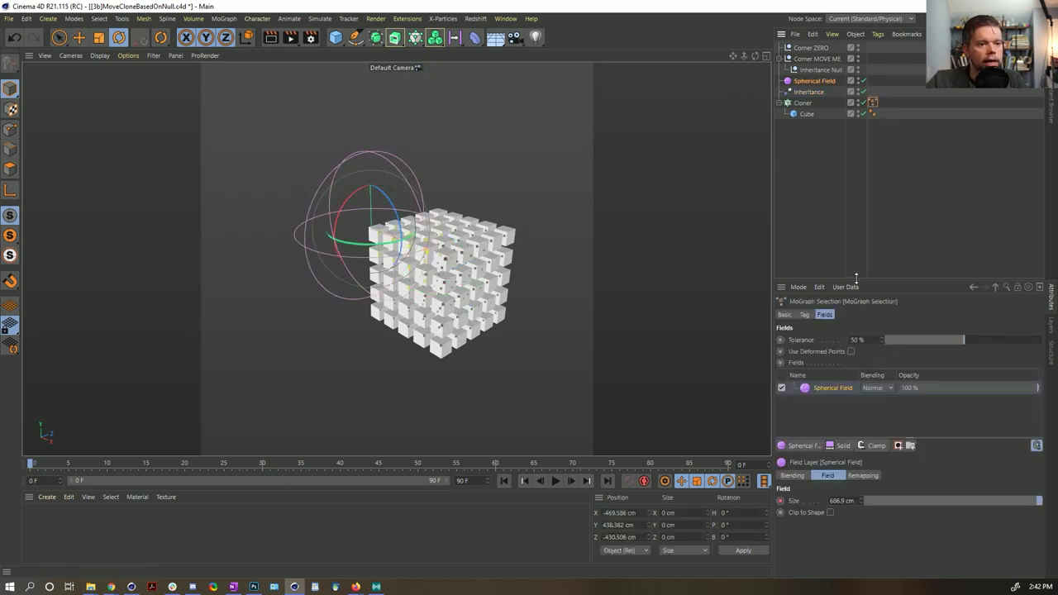
pyautogui.moveTo(860, 285); pyautogui.dragTo(837, 173)
pyautogui.click(804, 204)
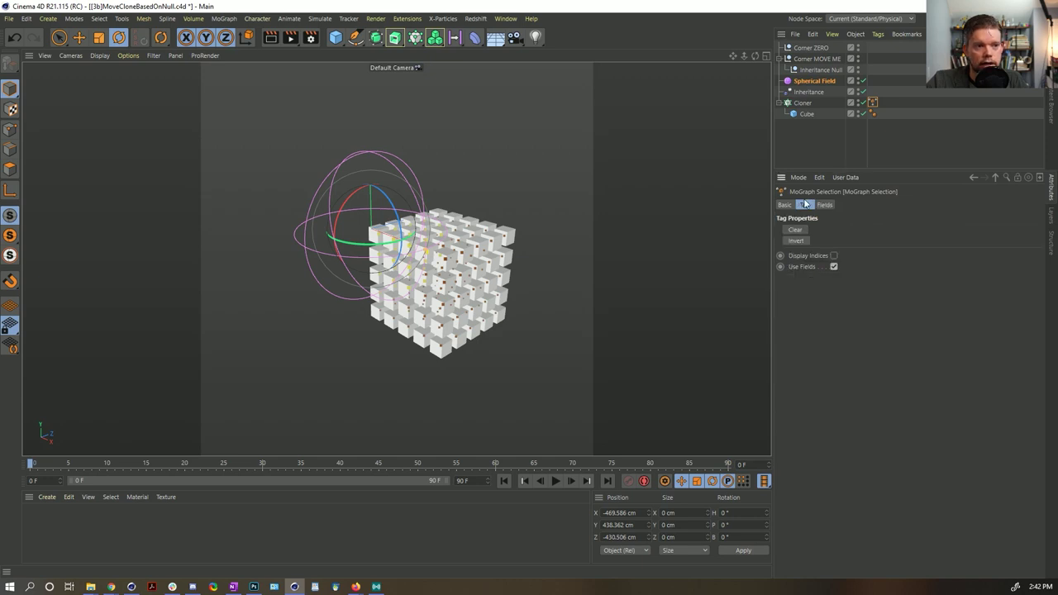
pyautogui.click(784, 205)
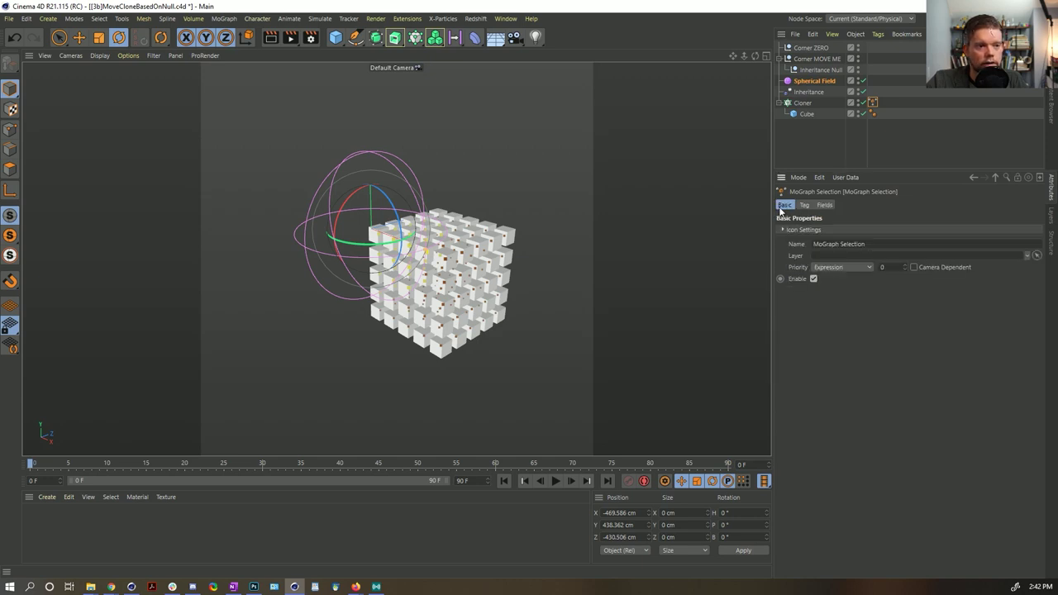
pyautogui.click(824, 205)
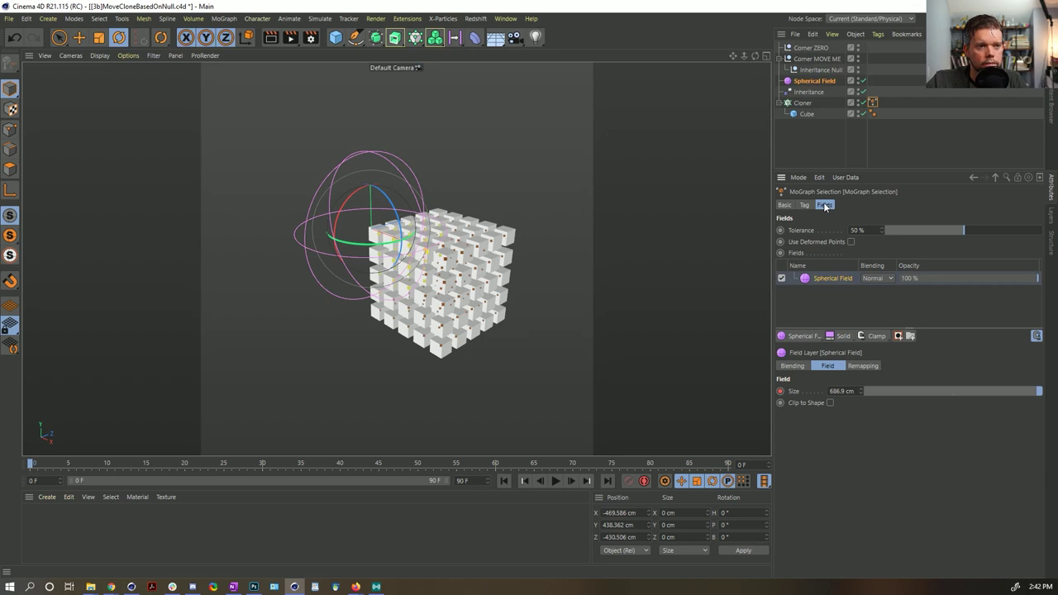
# Browse the Spherical Field layer's Remapping, Field and Blending tabs, then play and rewind the animation.
pyautogui.click(862, 366)
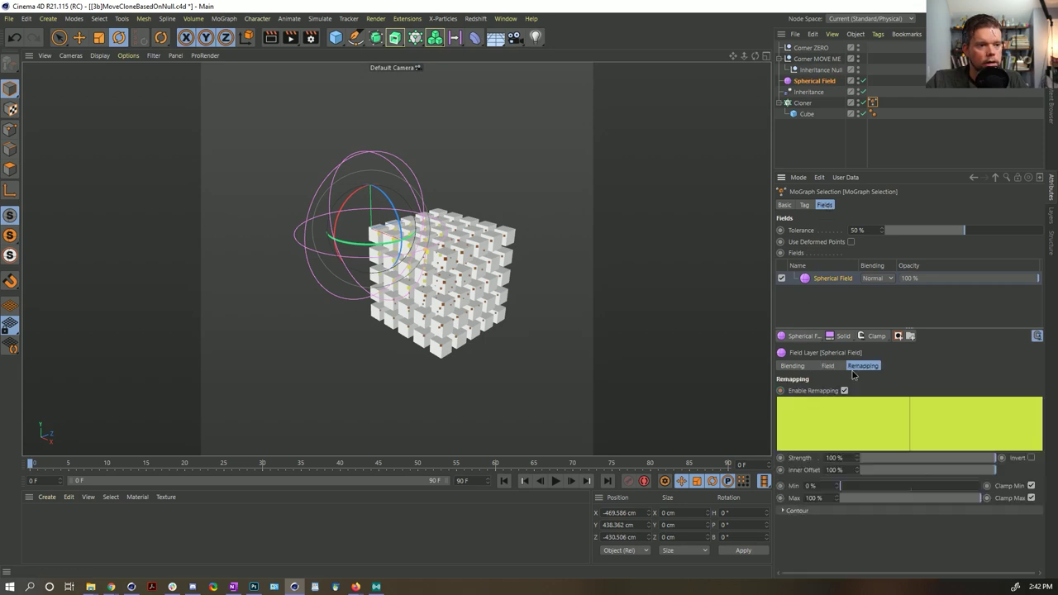
pyautogui.click(827, 366)
pyautogui.click(801, 366)
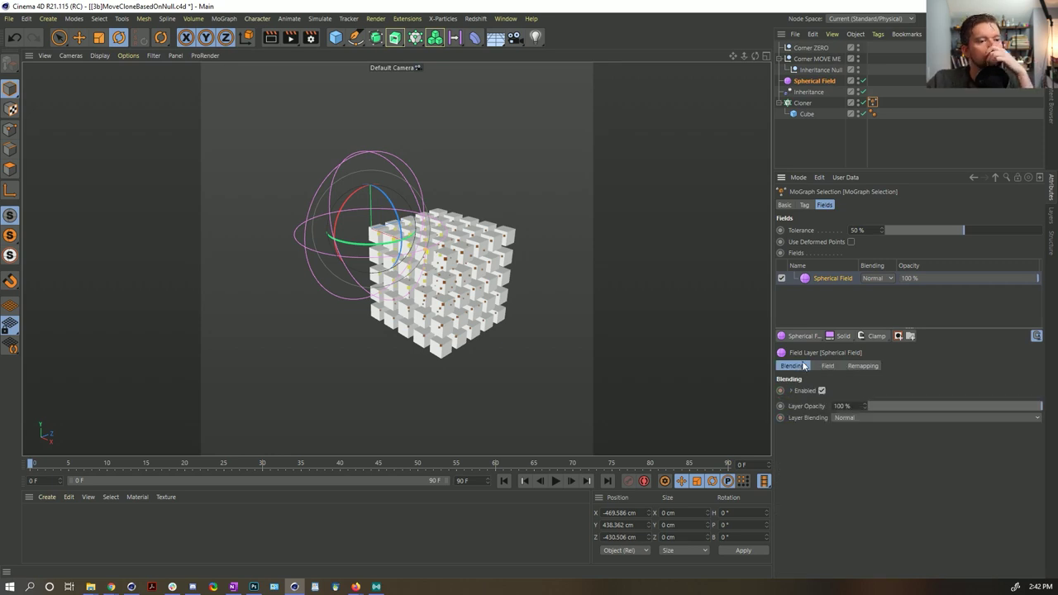
pyautogui.click(559, 482)
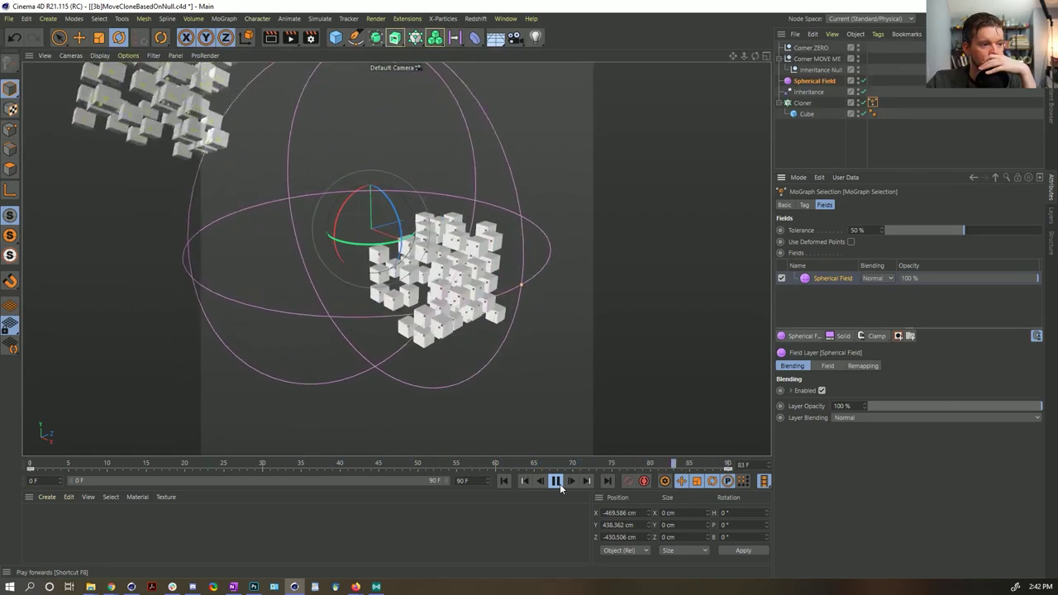
pyautogui.click(555, 481)
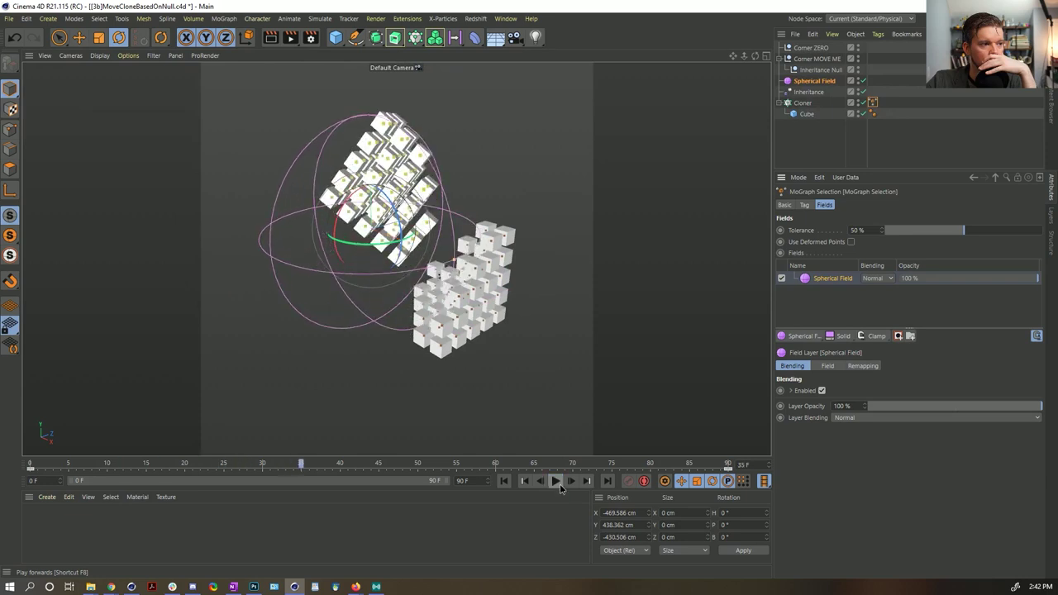
pyautogui.click(504, 480)
pyautogui.click(826, 137)
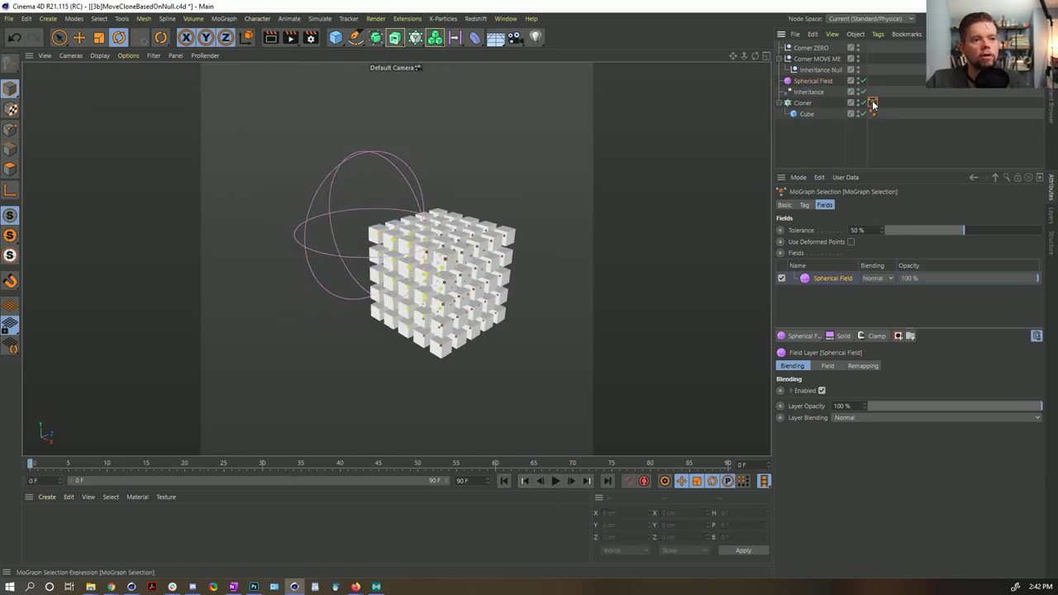
# Add a MoGraph Weightmap tag to the Cloner and look over its brush settings.
pyautogui.click(818, 103)
pyautogui.rightClick(818, 103)
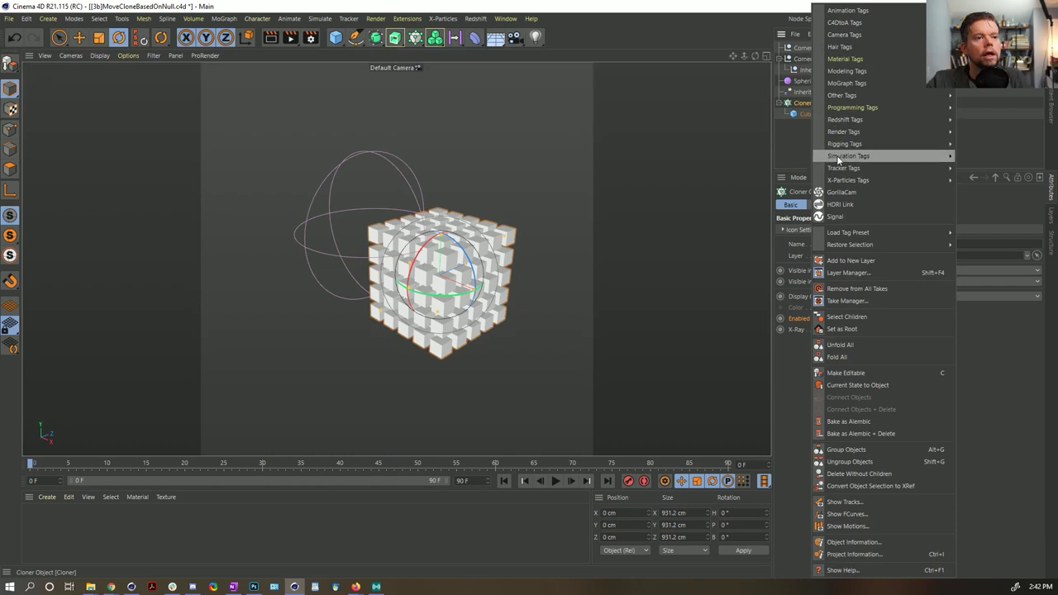
pyautogui.moveTo(845, 145)
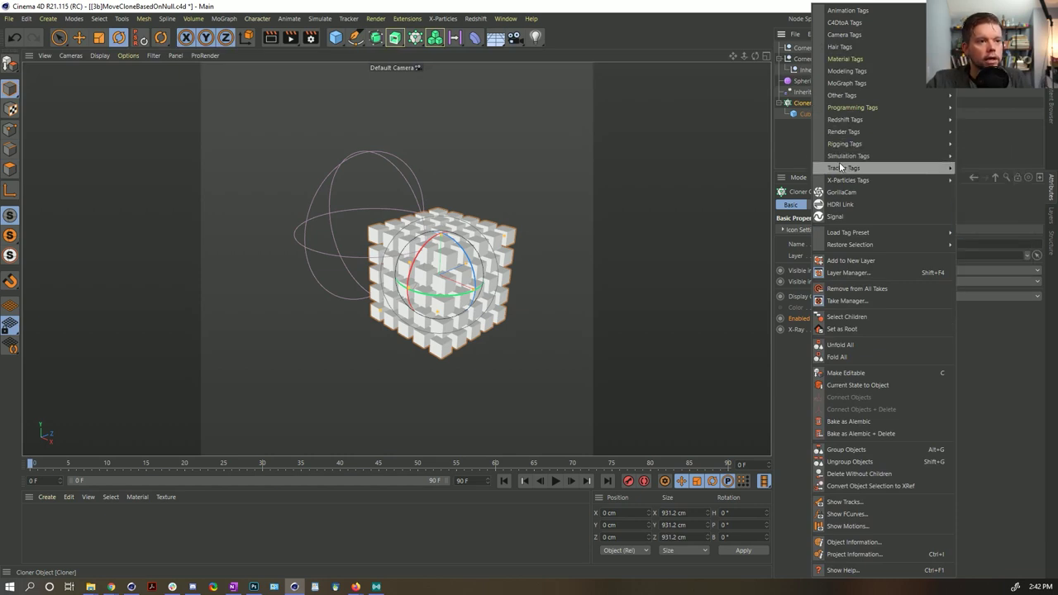
pyautogui.moveTo(864, 83)
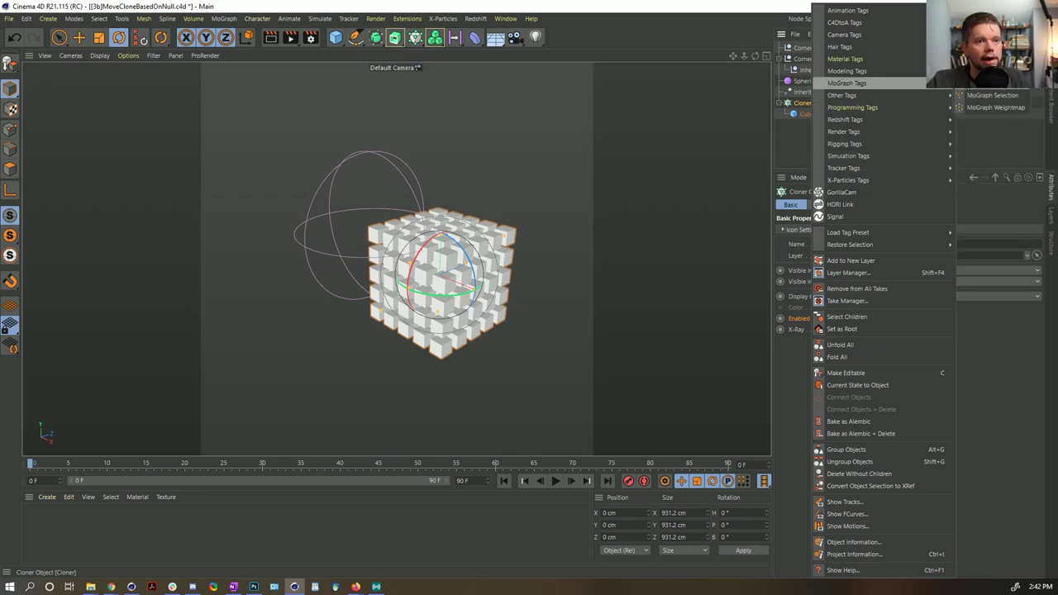
pyautogui.click(983, 109)
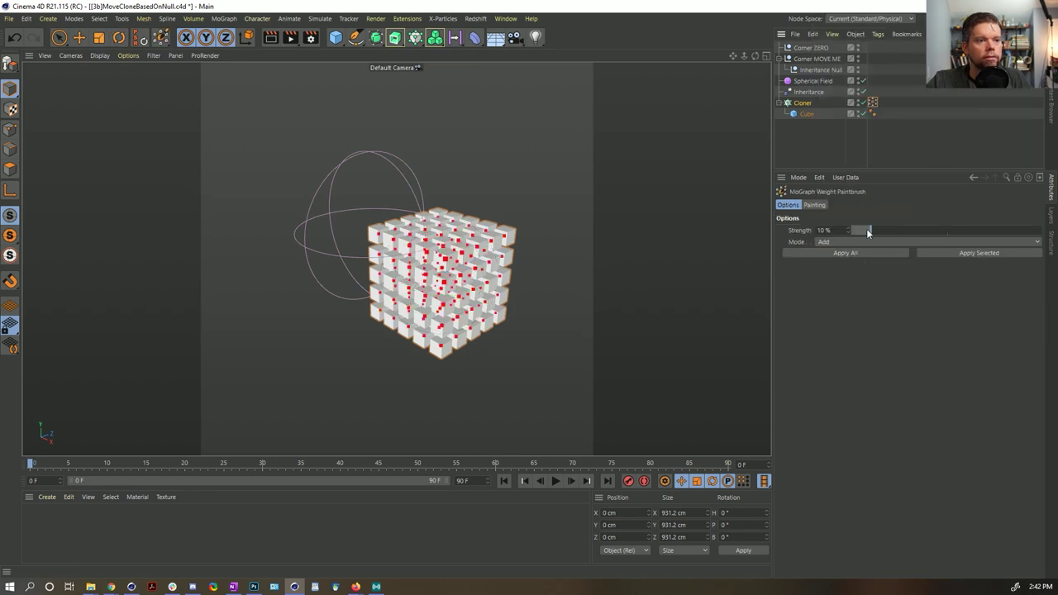
pyautogui.click(826, 205)
pyautogui.click(787, 206)
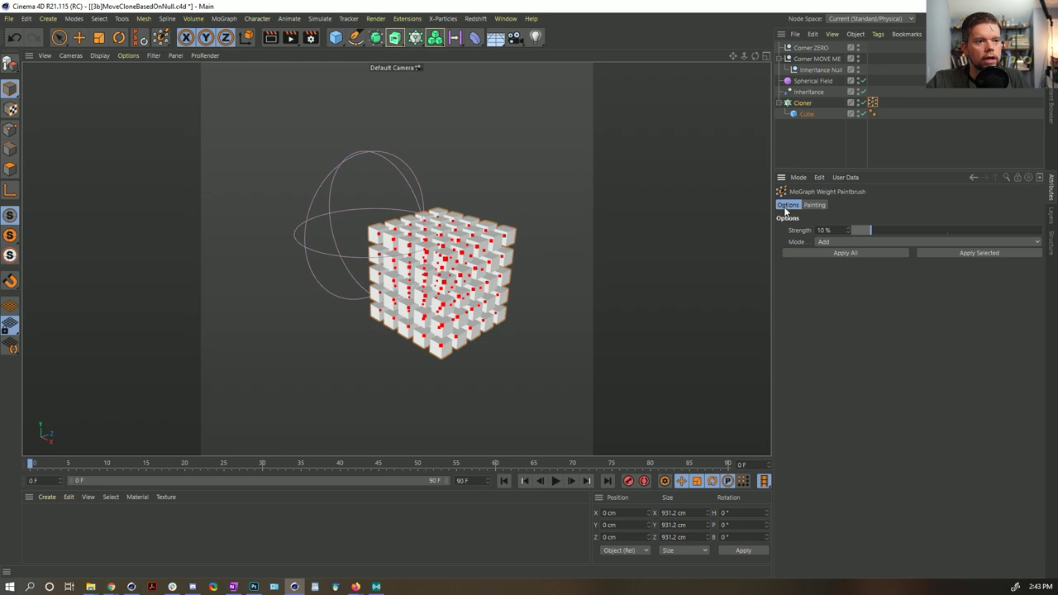
# Enable Use Fields on the weightmap, add the Spherical Field to its list, and preview playback.
pyautogui.click(872, 102)
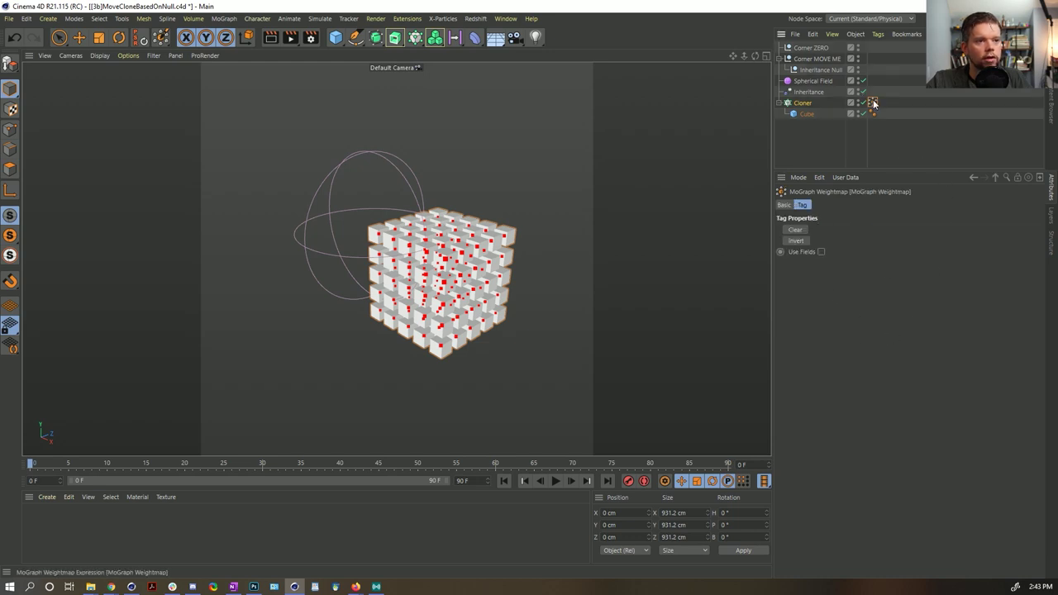
pyautogui.click(819, 255)
pyautogui.click(810, 325)
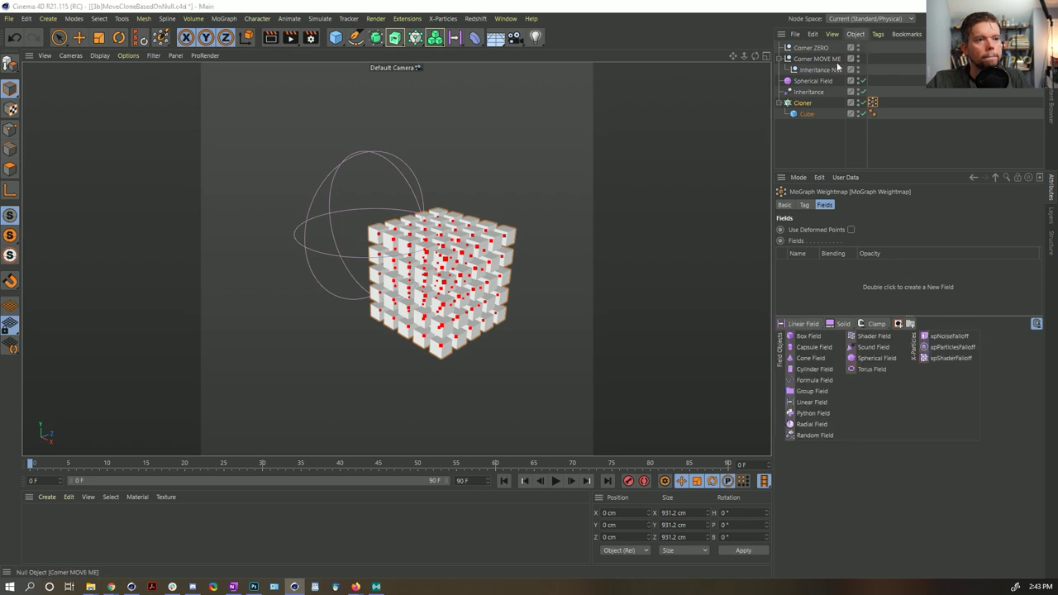
pyautogui.moveTo(812, 80); pyautogui.dragTo(793, 282)
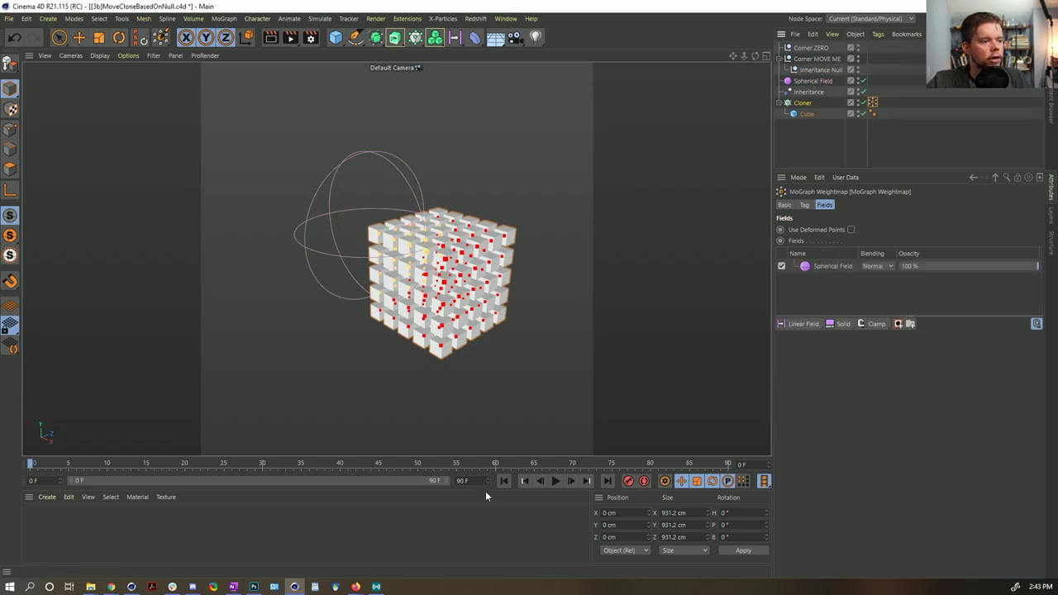
pyautogui.click(555, 481)
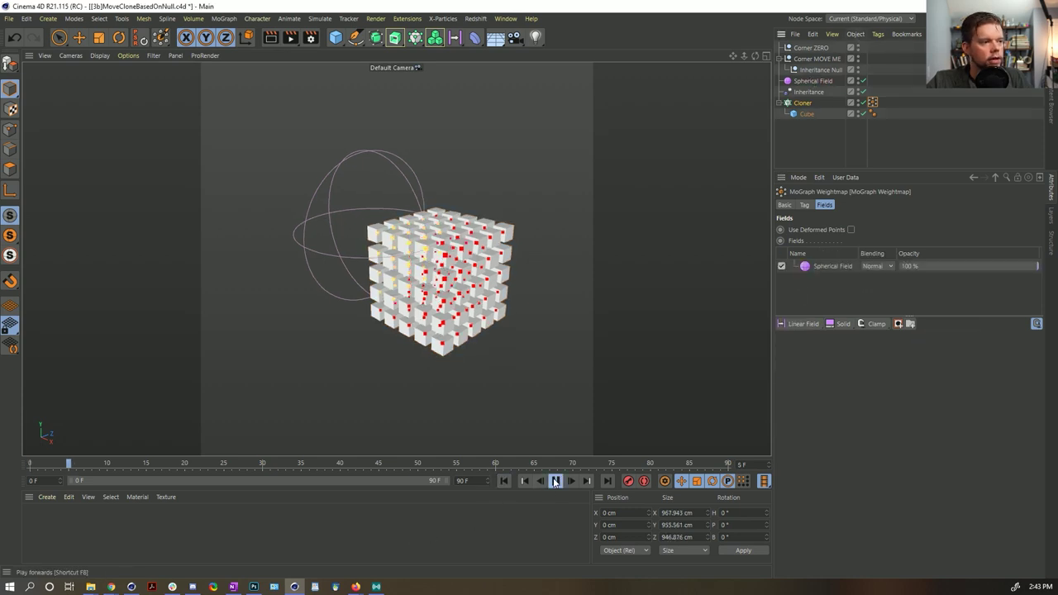
pyautogui.click(504, 480)
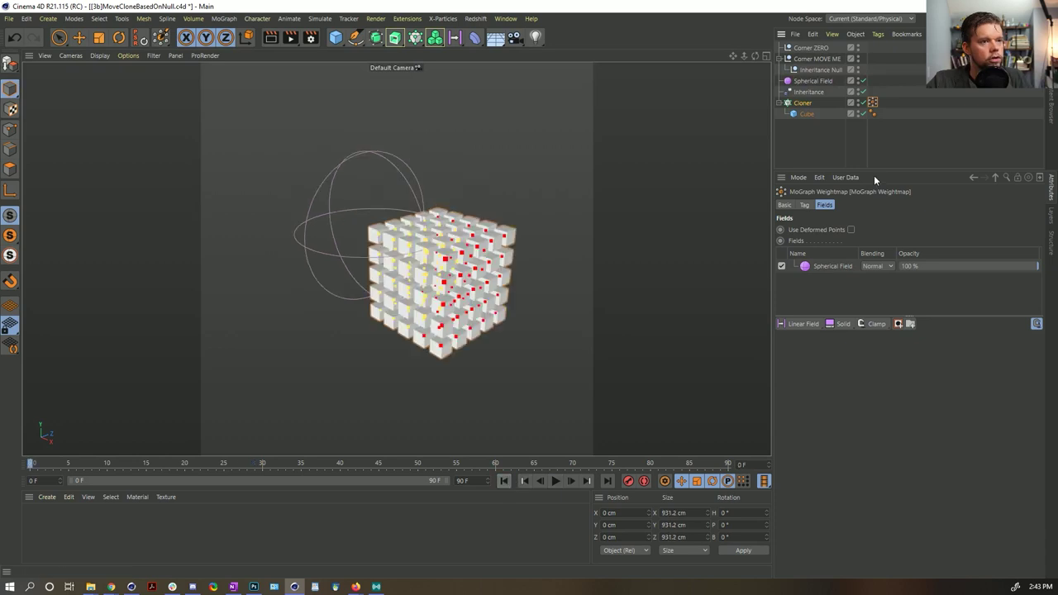
pyautogui.click(818, 92)
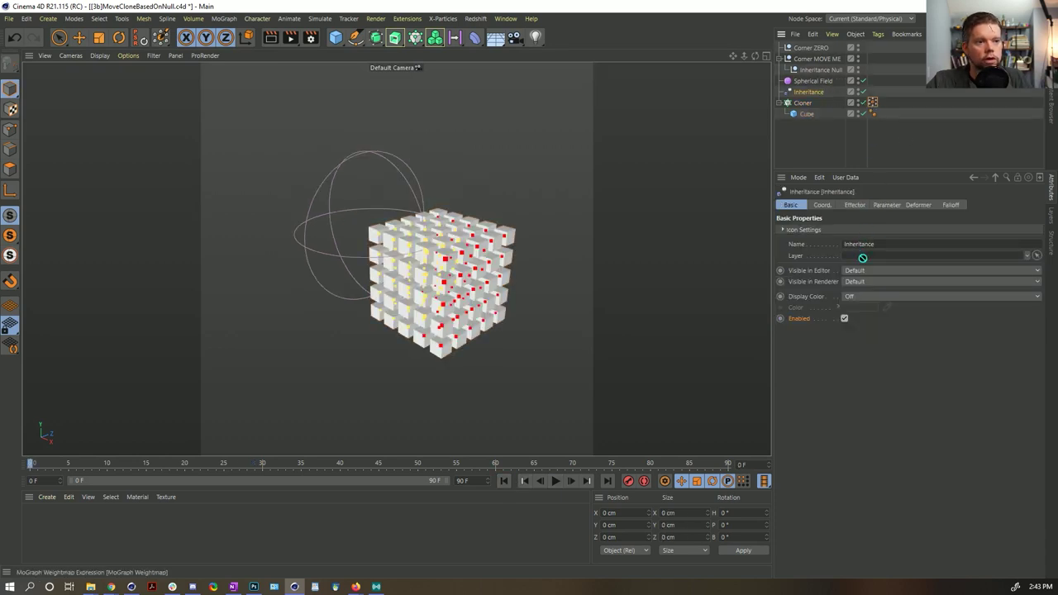
# Set the Inheritance effector's Selection to the MoGraph Weightmap tag and test the playback.
pyautogui.click(854, 205)
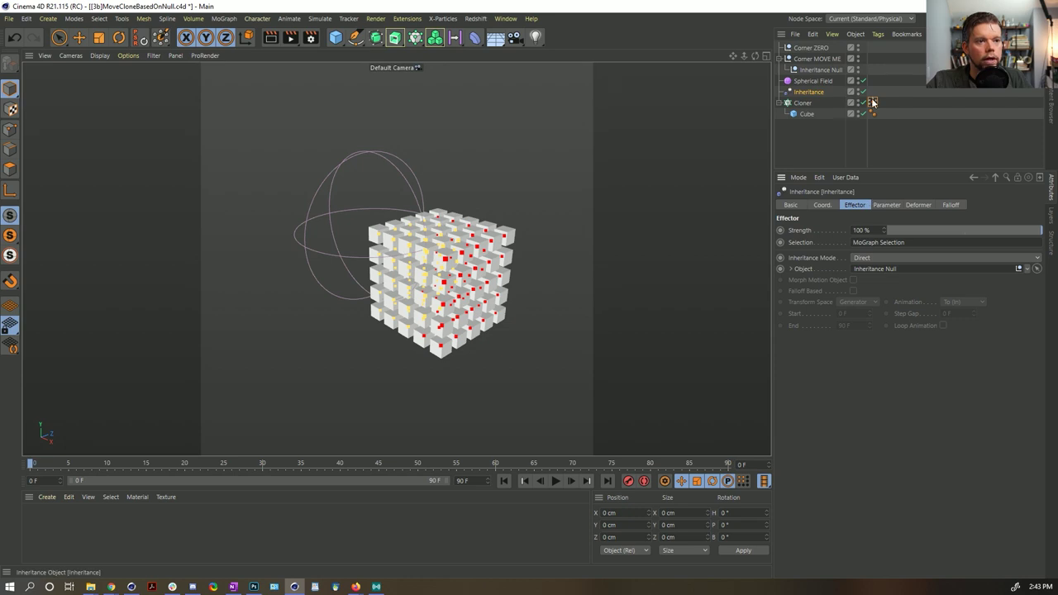
pyautogui.moveTo(873, 103); pyautogui.dragTo(883, 242)
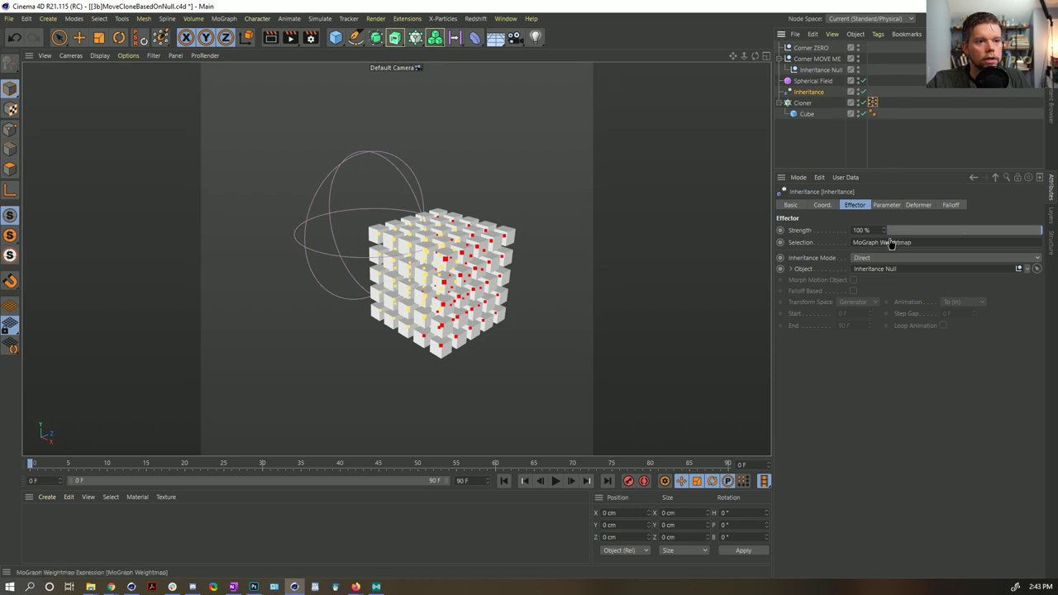
pyautogui.click(557, 480)
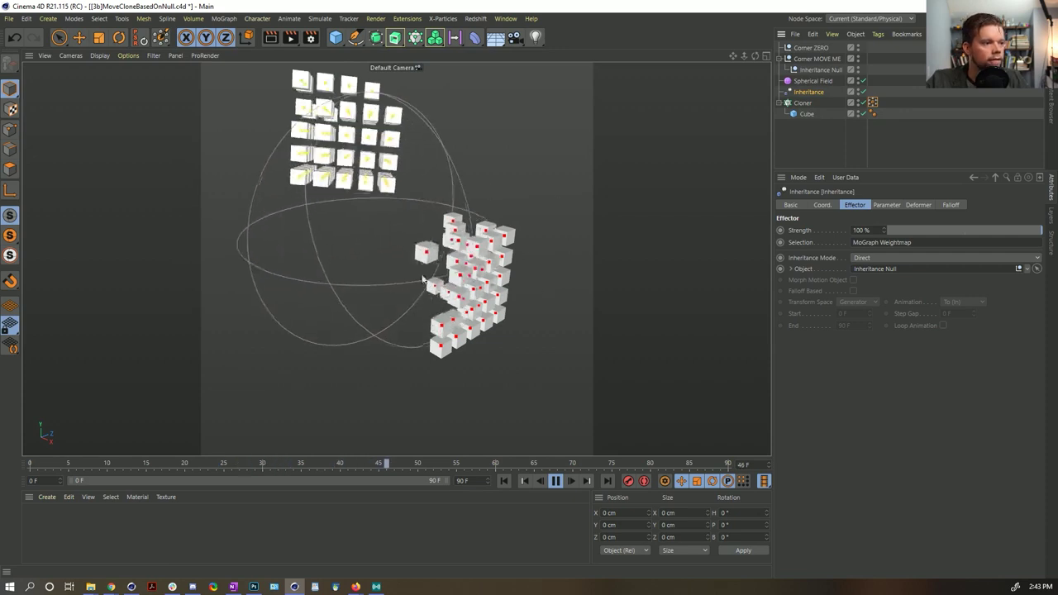
pyautogui.press('F8')
pyautogui.hotkey('shift', 'f')
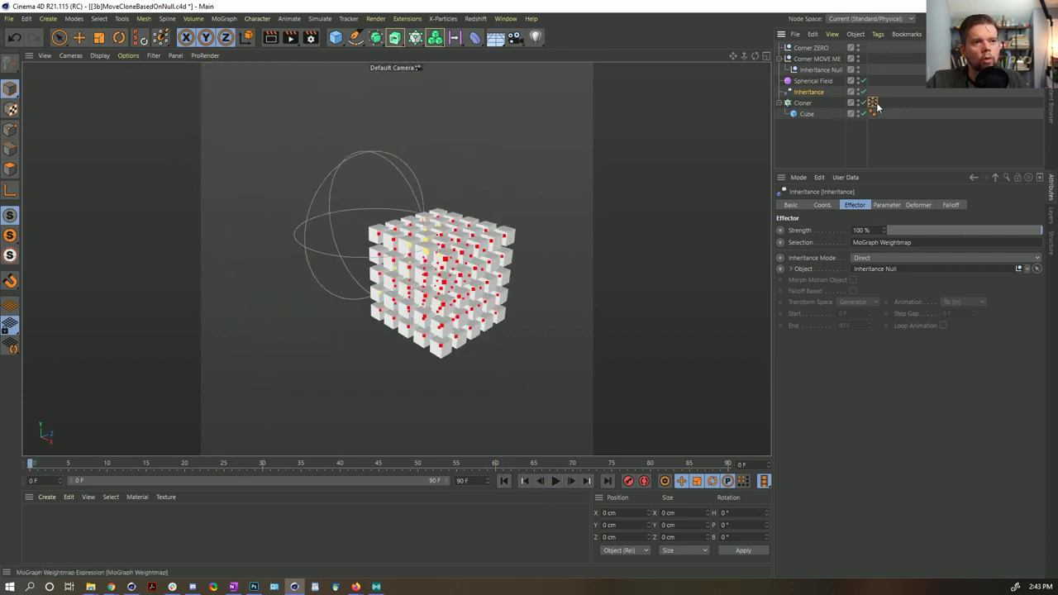
pyautogui.click(873, 103)
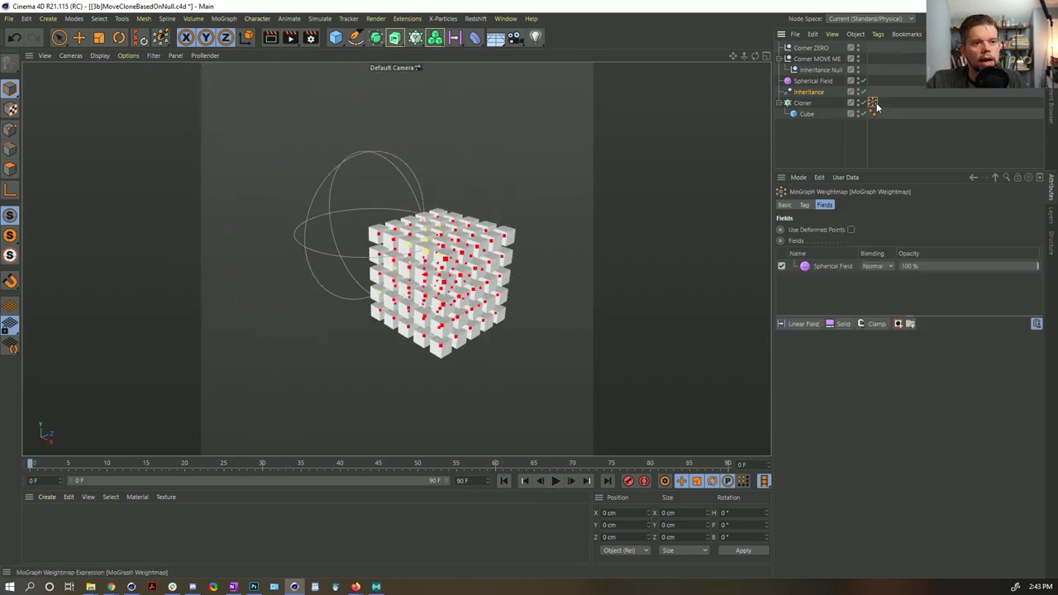
pyautogui.click(874, 323)
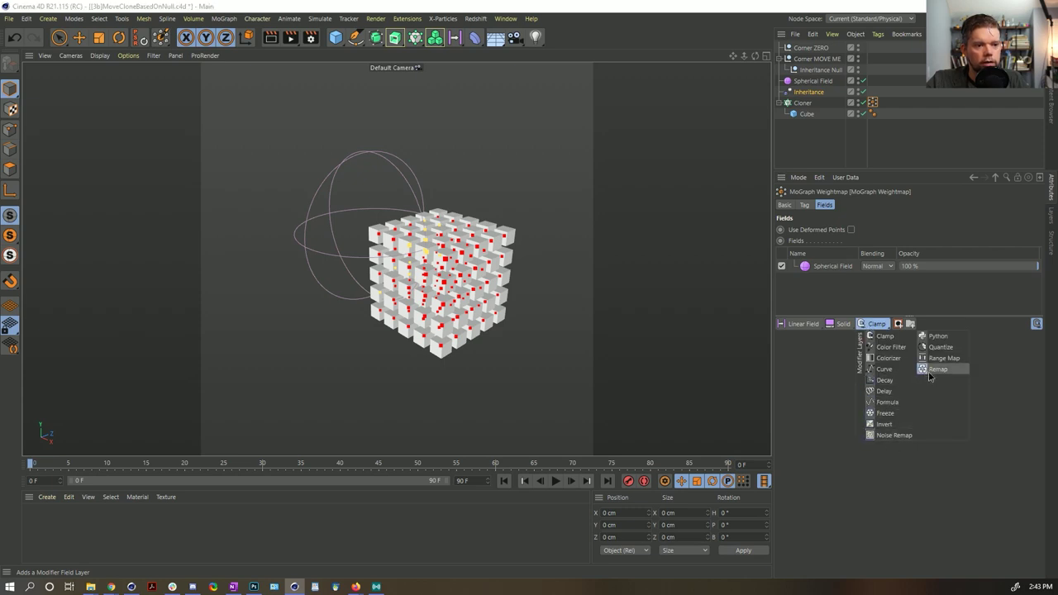
pyautogui.click(840, 324)
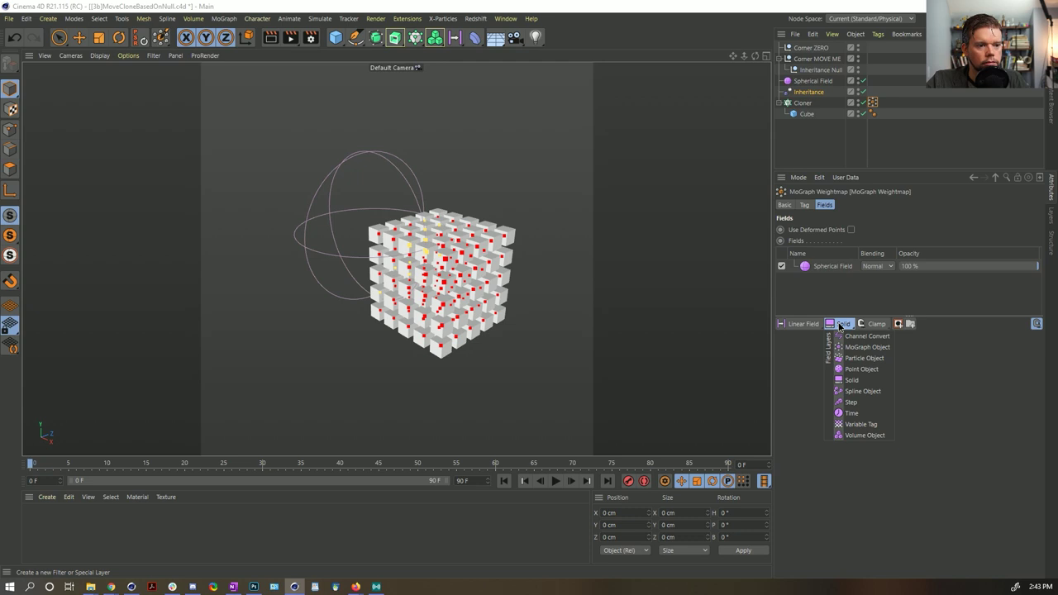
pyautogui.click(797, 323)
pyautogui.hotkey('ctrl', 'z')
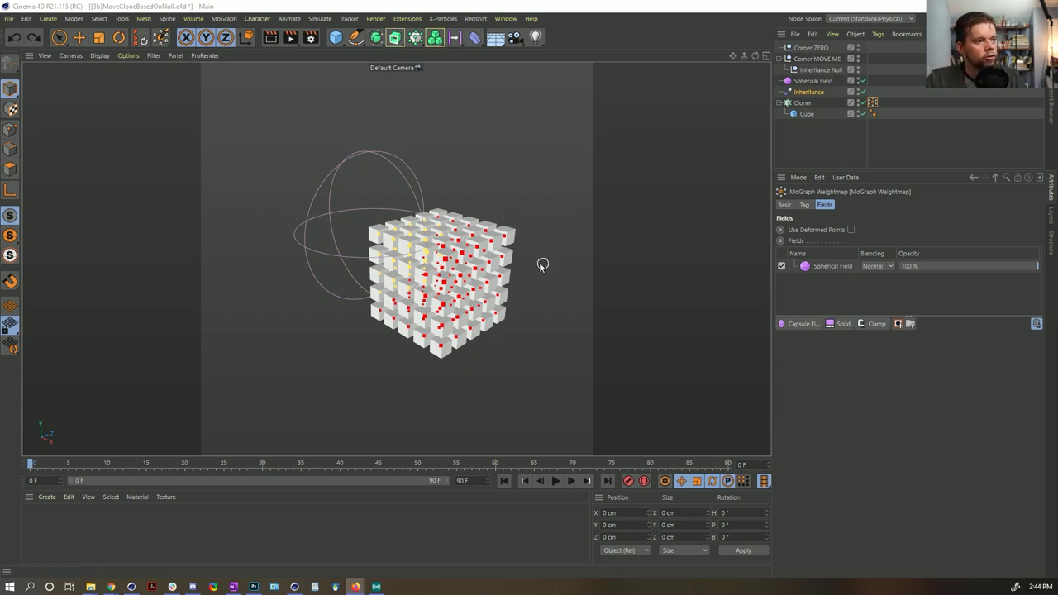
pyautogui.click(556, 480)
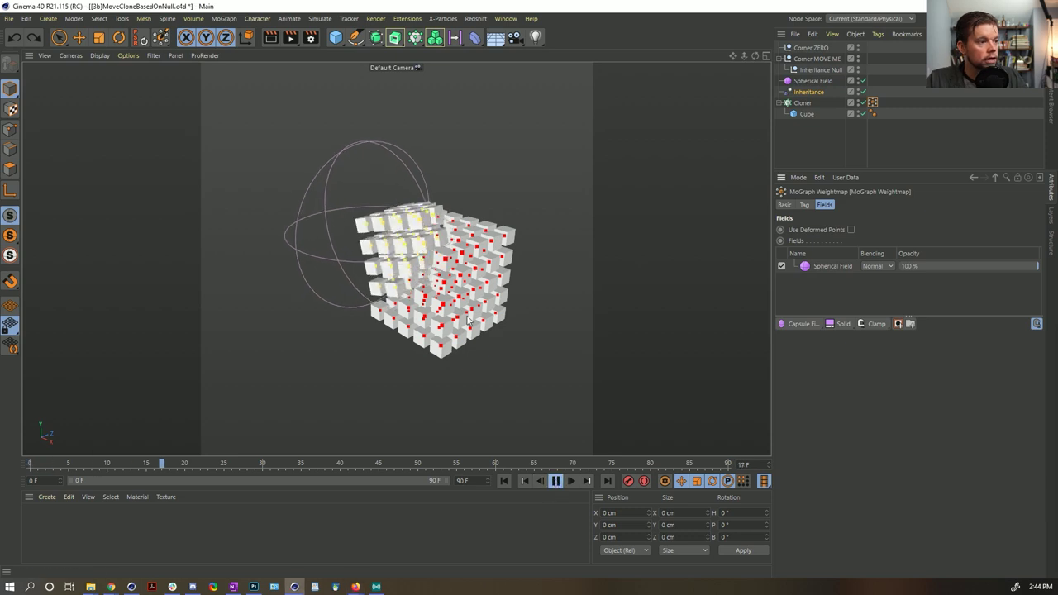
pyautogui.click(556, 480)
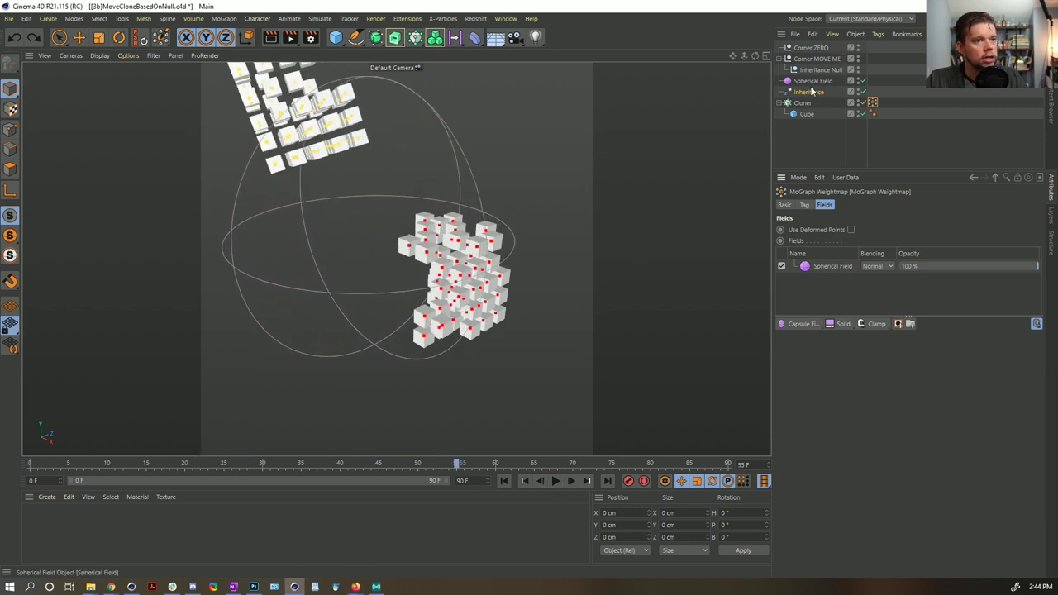
pyautogui.click(808, 92)
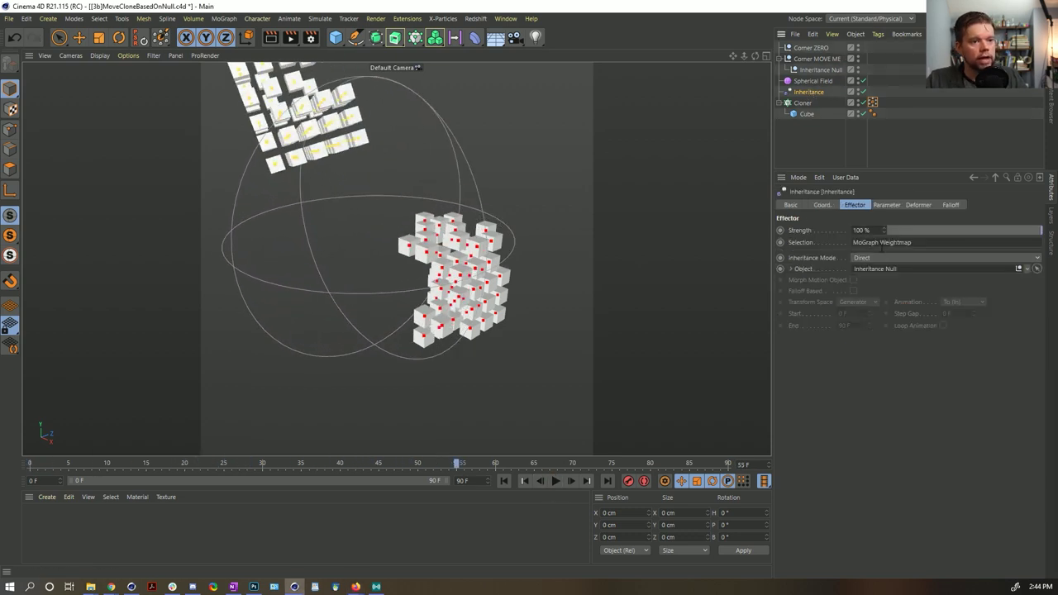
pyautogui.click(945, 257)
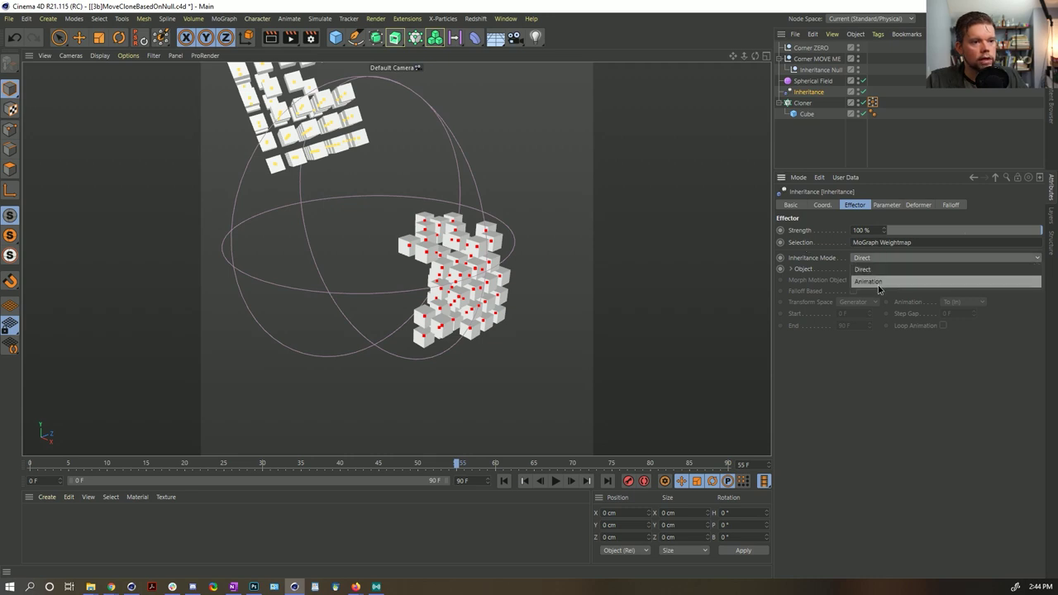
pyautogui.click(876, 269)
pyautogui.click(502, 481)
pyautogui.click(555, 481)
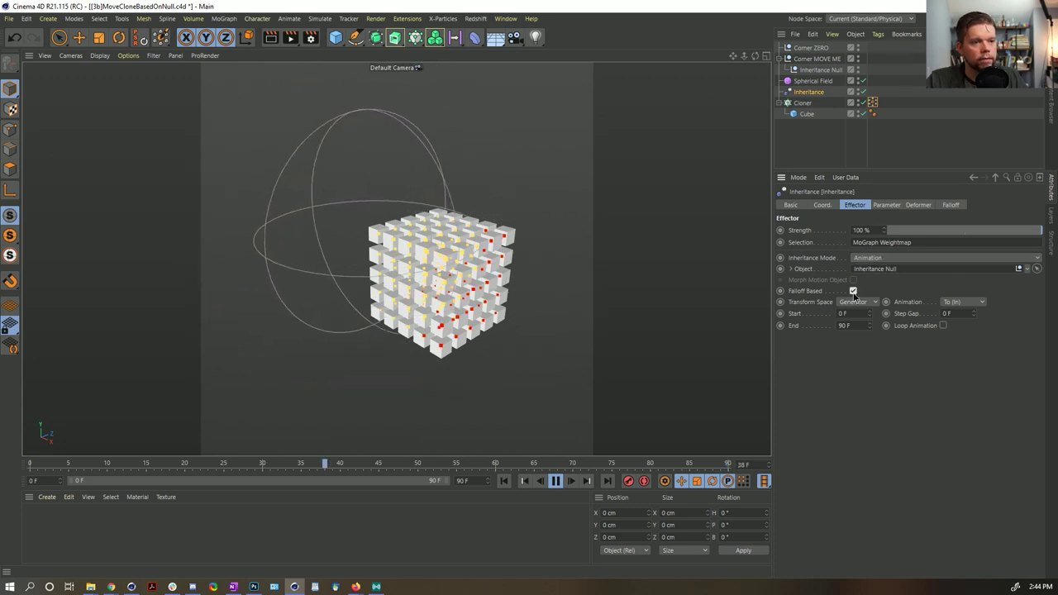
pyautogui.click(875, 257)
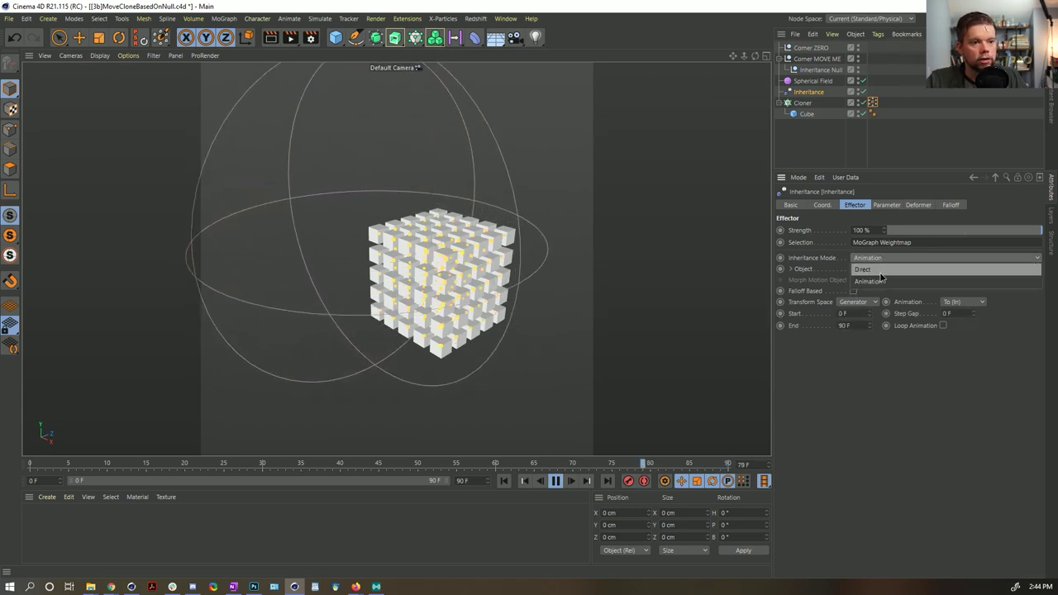
pyautogui.click(868, 270)
pyautogui.click(863, 258)
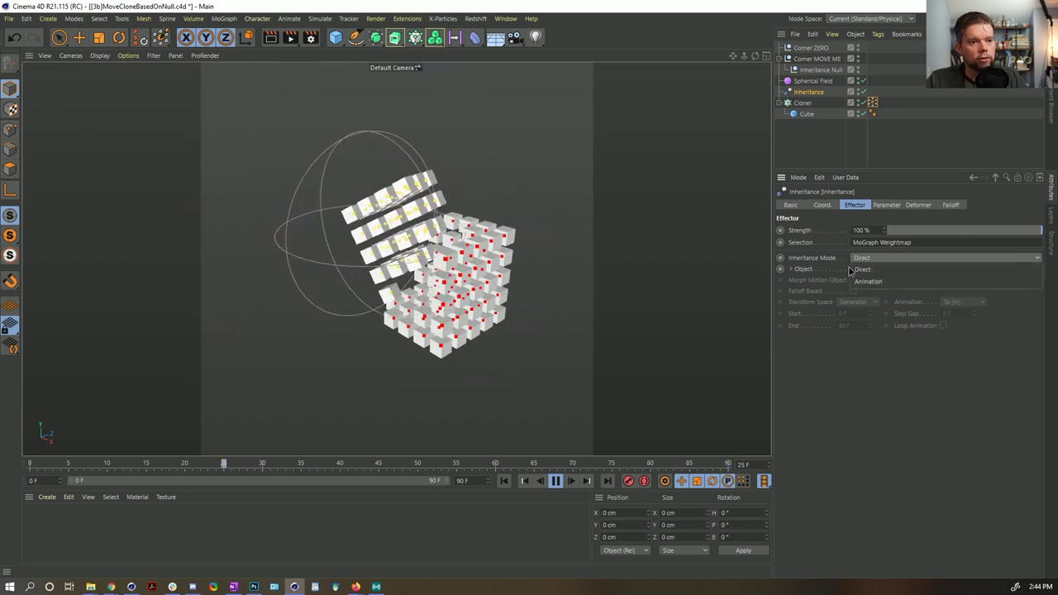
pyautogui.click(869, 271)
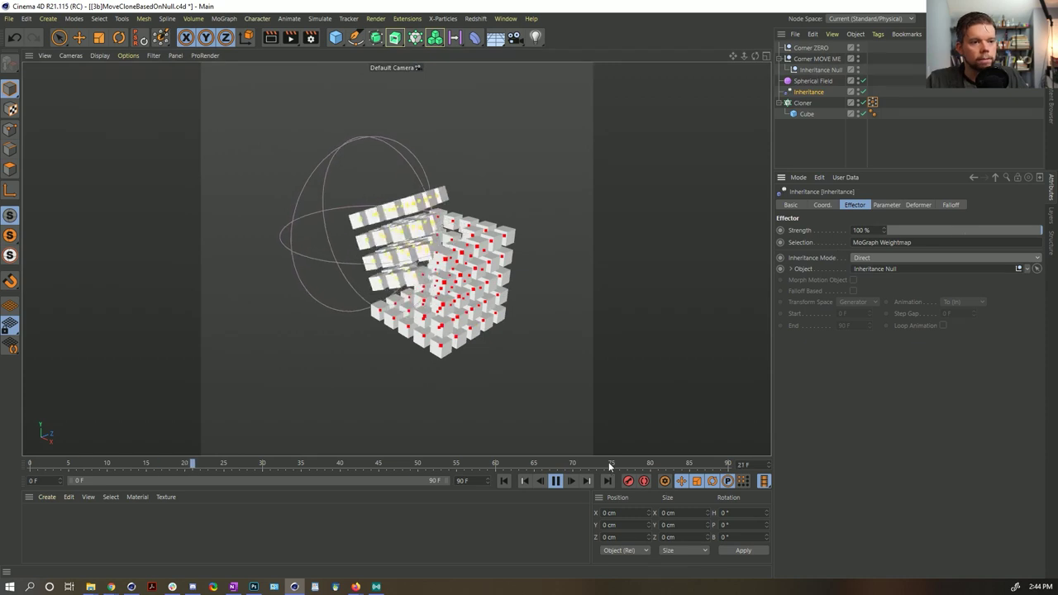
pyautogui.click(556, 480)
pyautogui.click(505, 481)
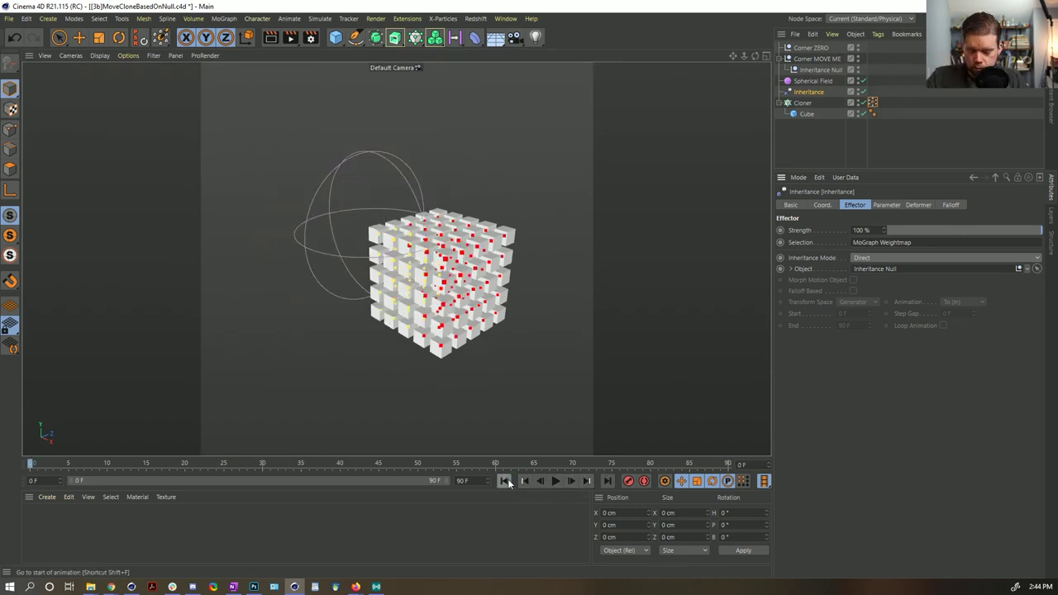
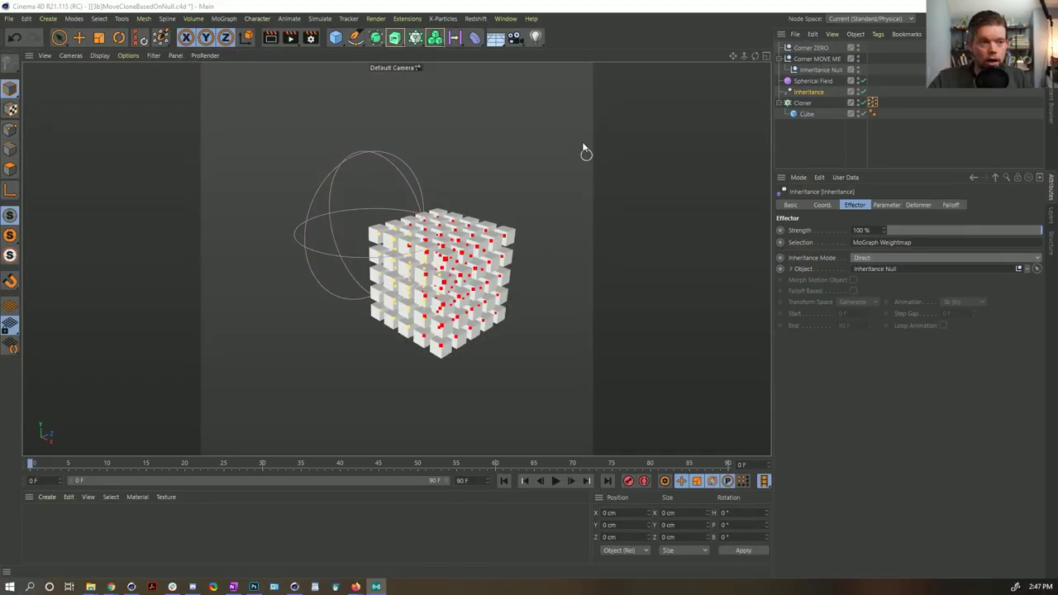
# Start a new scene with a Platonic icosahedron raised slightly upward.
pyautogui.hotkey('ctrl', 'n')
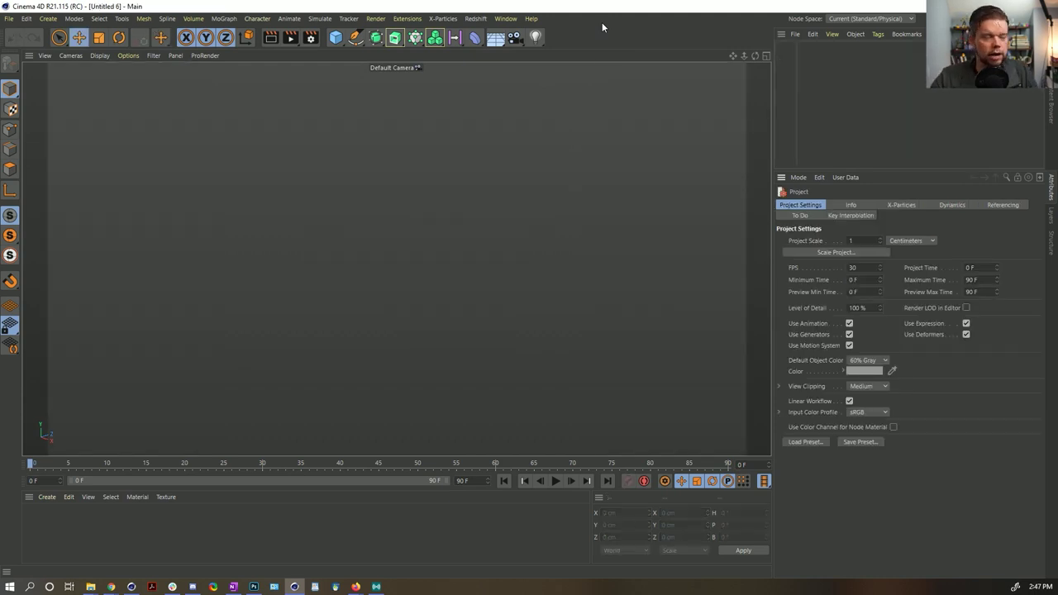
pyautogui.click(336, 37)
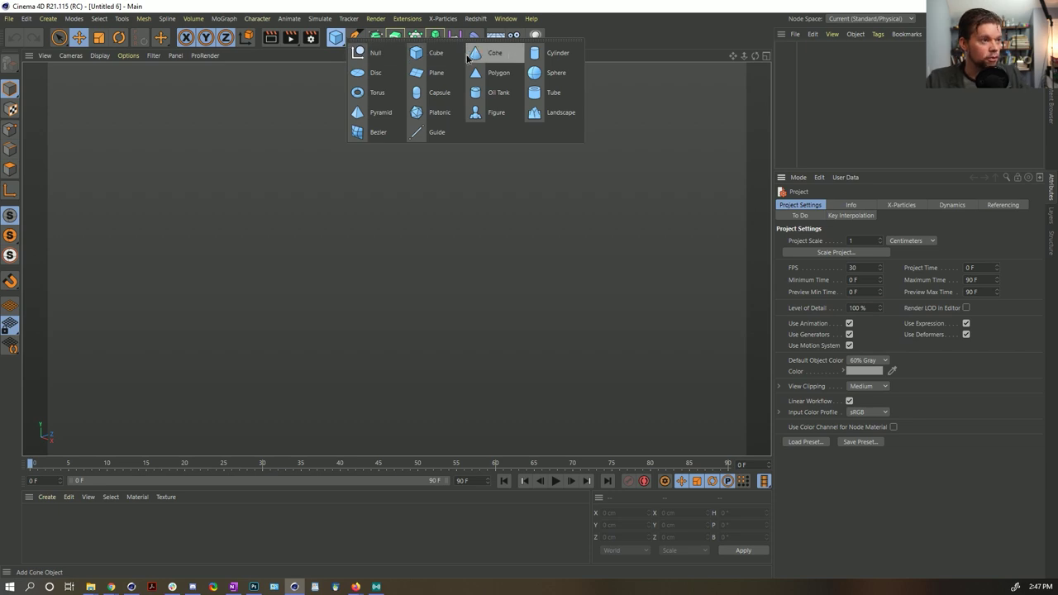
pyautogui.click(436, 112)
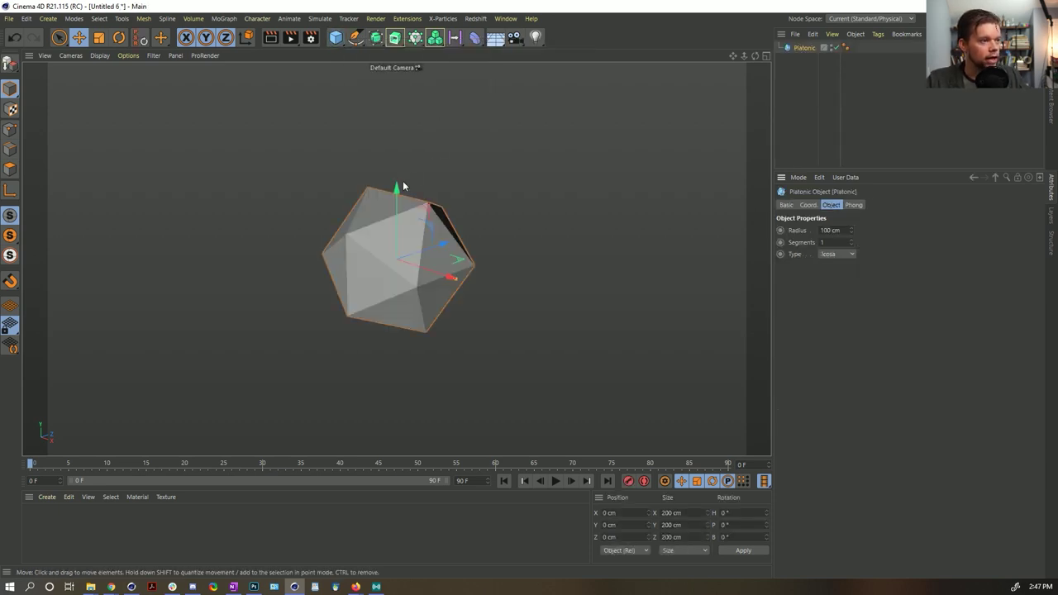
pyautogui.moveTo(402, 185); pyautogui.dragTo(405, 173)
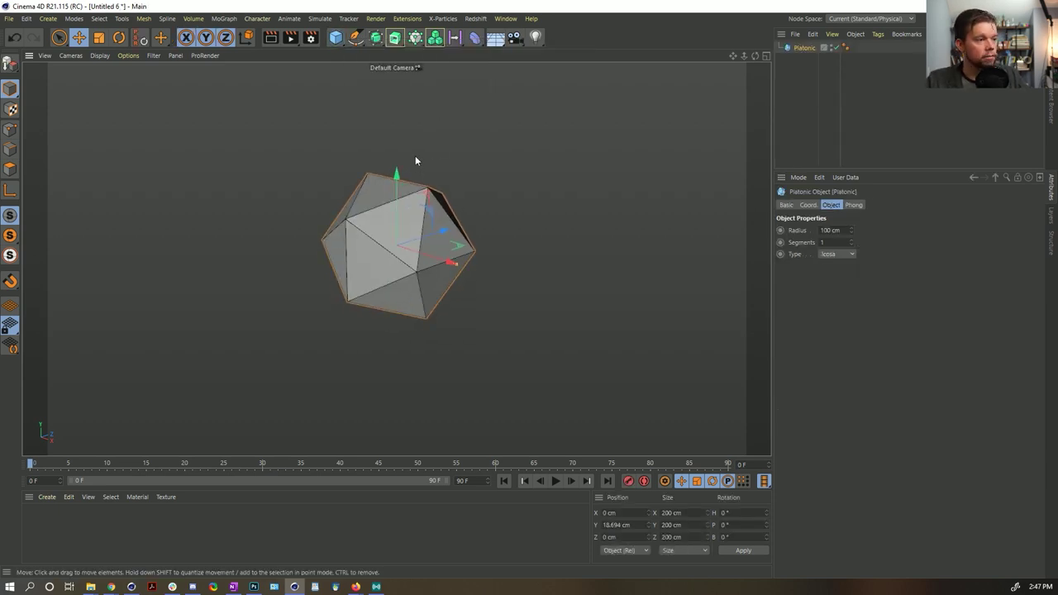
# Add a Plane, lower it to -181.14 cm and scale it to about 1056 cm.
pyautogui.click(334, 43)
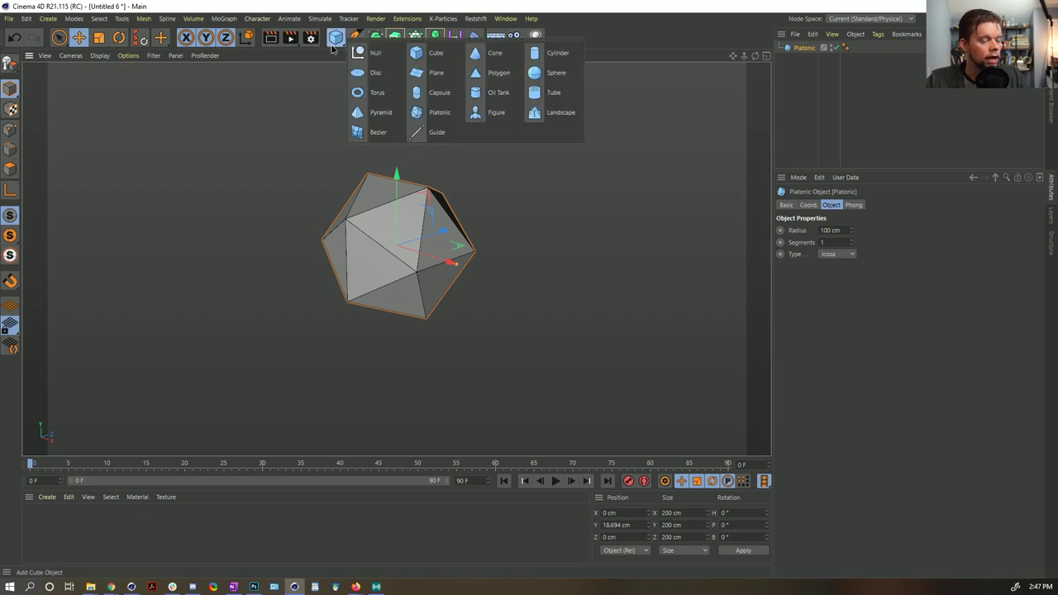
pyautogui.click(428, 77)
pyautogui.moveTo(397, 182); pyautogui.dragTo(295, 285)
pyautogui.press('t')
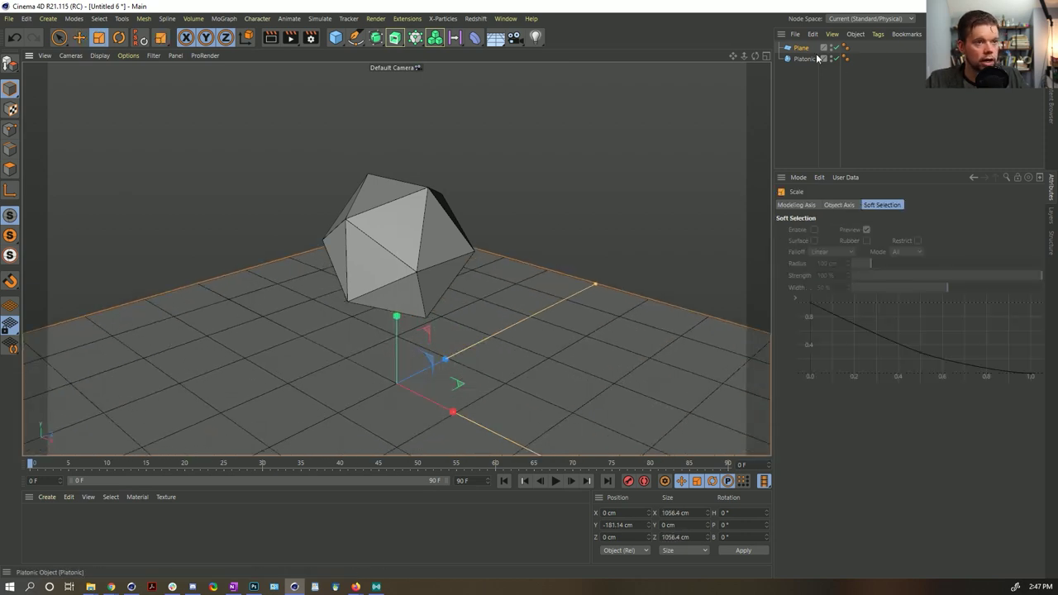
pyautogui.click(789, 60)
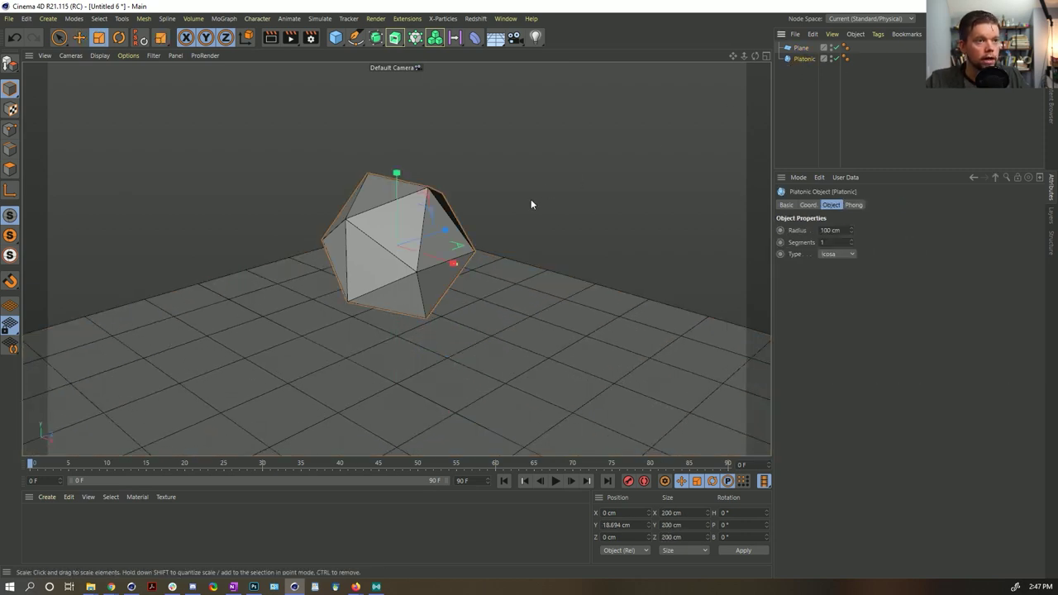
pyautogui.click(800, 48)
# Make the Plane editable and give it a Cloth Collider tag.
pyautogui.press('c')
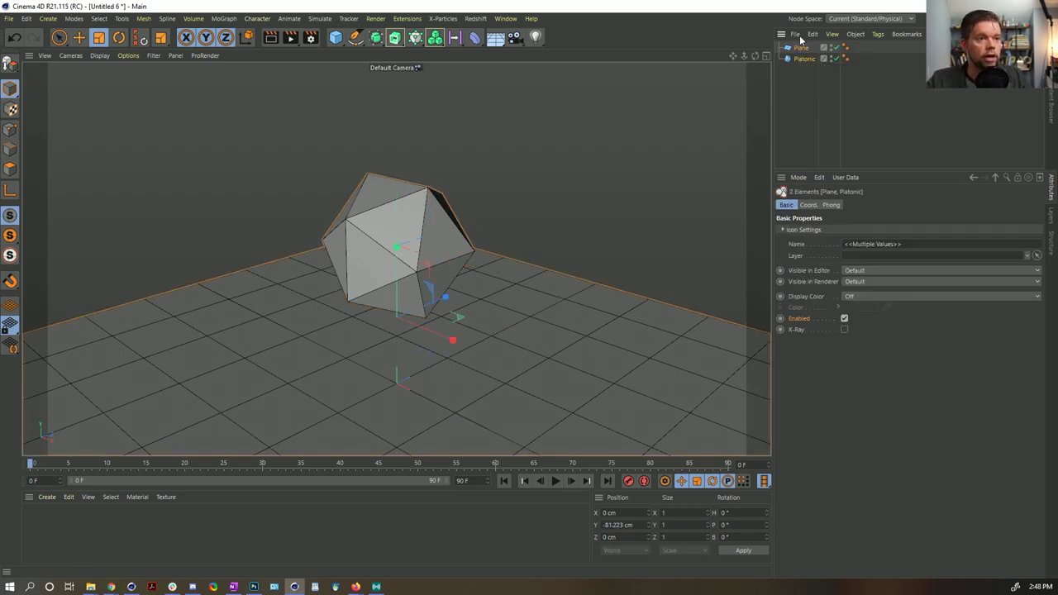
pyautogui.rightClick(796, 51)
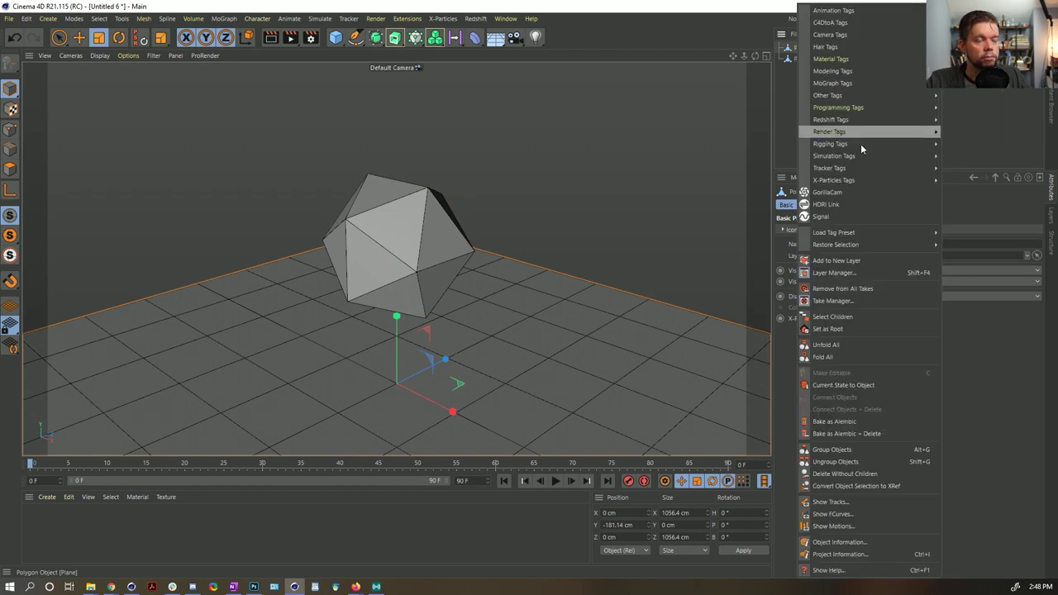
pyautogui.moveTo(840, 154)
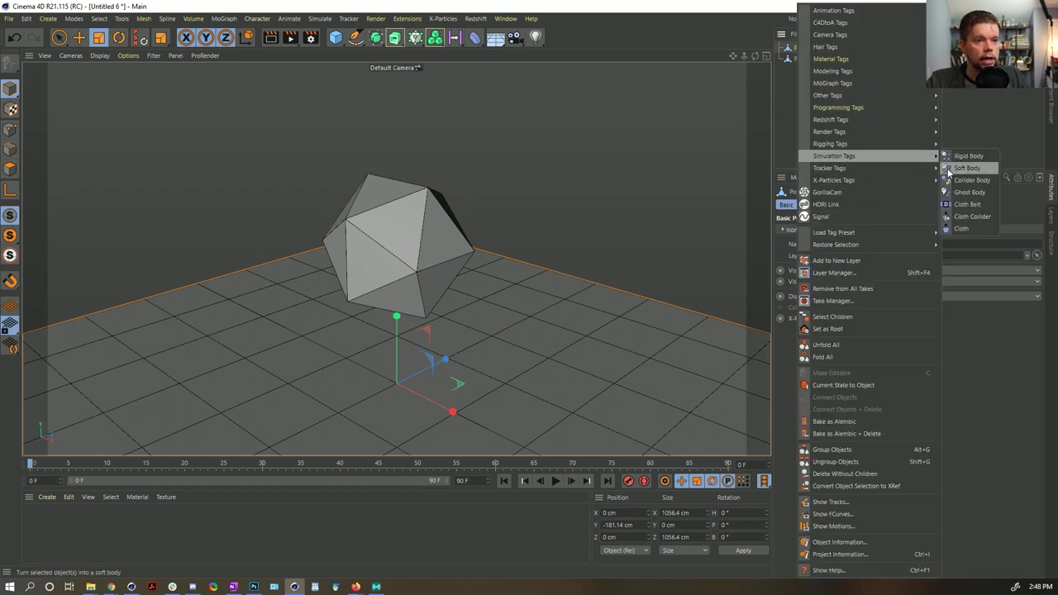
pyautogui.click(980, 216)
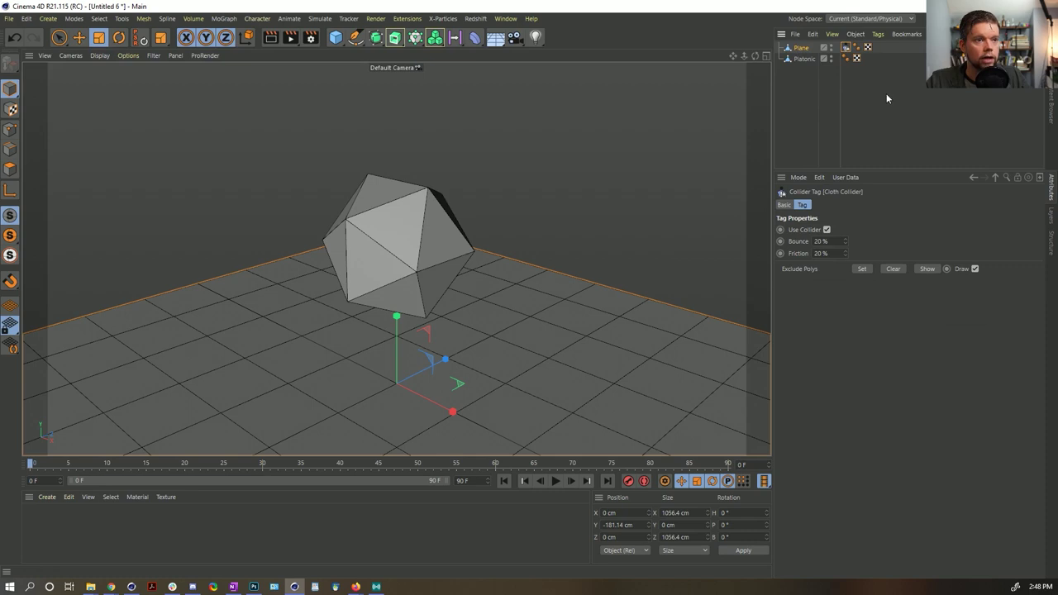
# Make the Platonic editable and subdivide it twice, from 20 to 320 polygons.
pyautogui.click(799, 58)
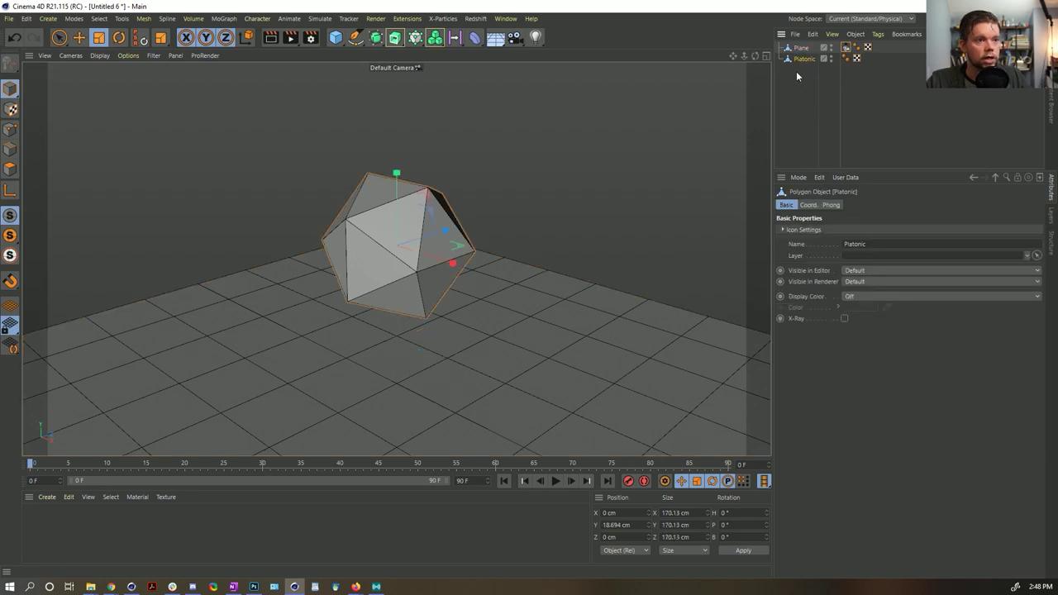
pyautogui.press('Return')
pyautogui.hotkey('ctrl', 'a')
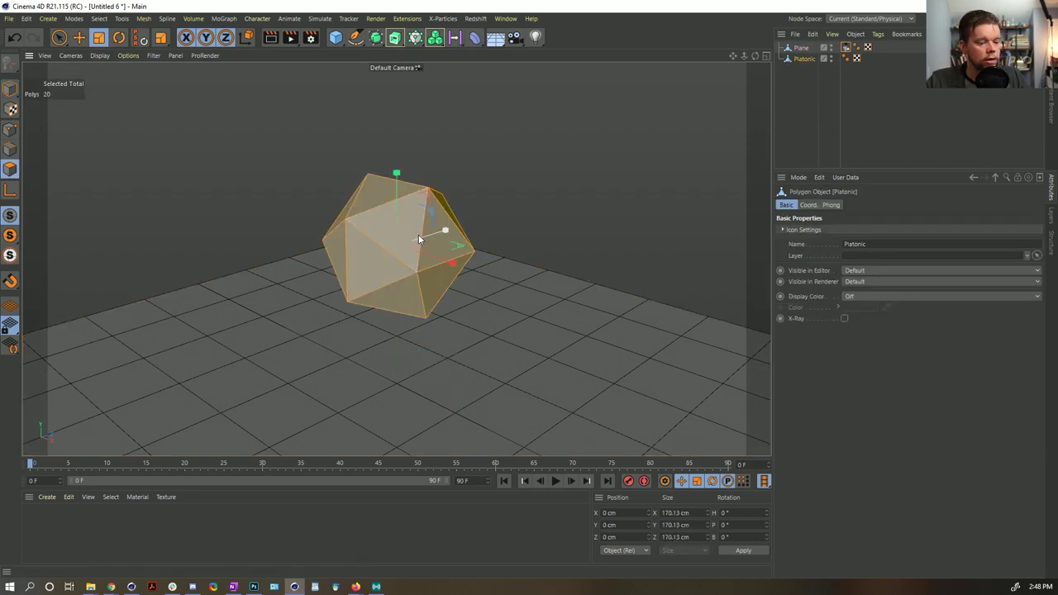
pyautogui.rightClick(418, 234)
pyautogui.click(422, 248)
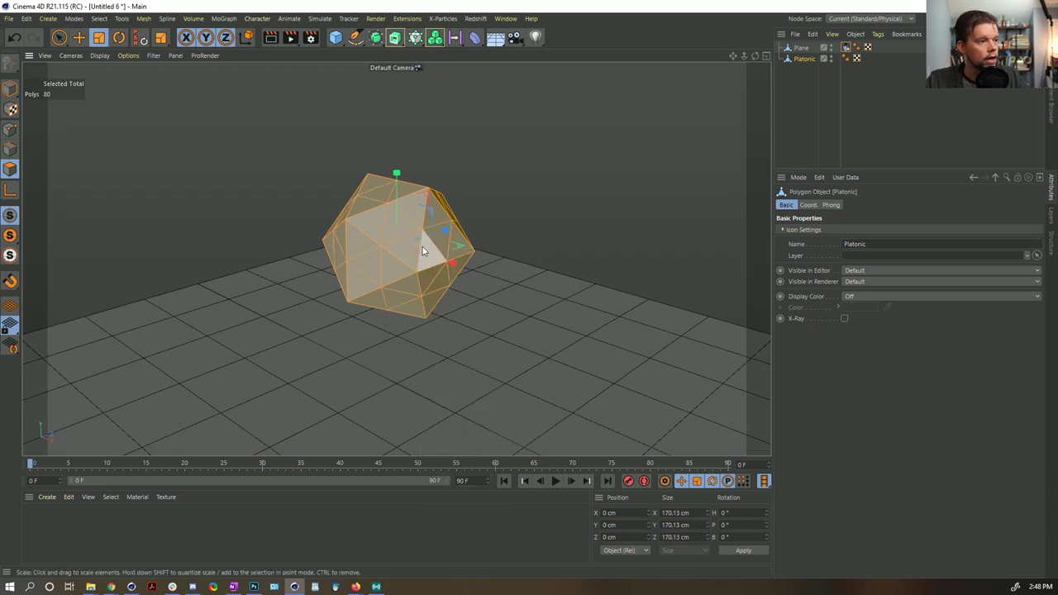
pyautogui.rightClick(421, 251)
pyautogui.click(425, 265)
# Add a Cloth tag to the Platonic.
pyautogui.rightClick(799, 58)
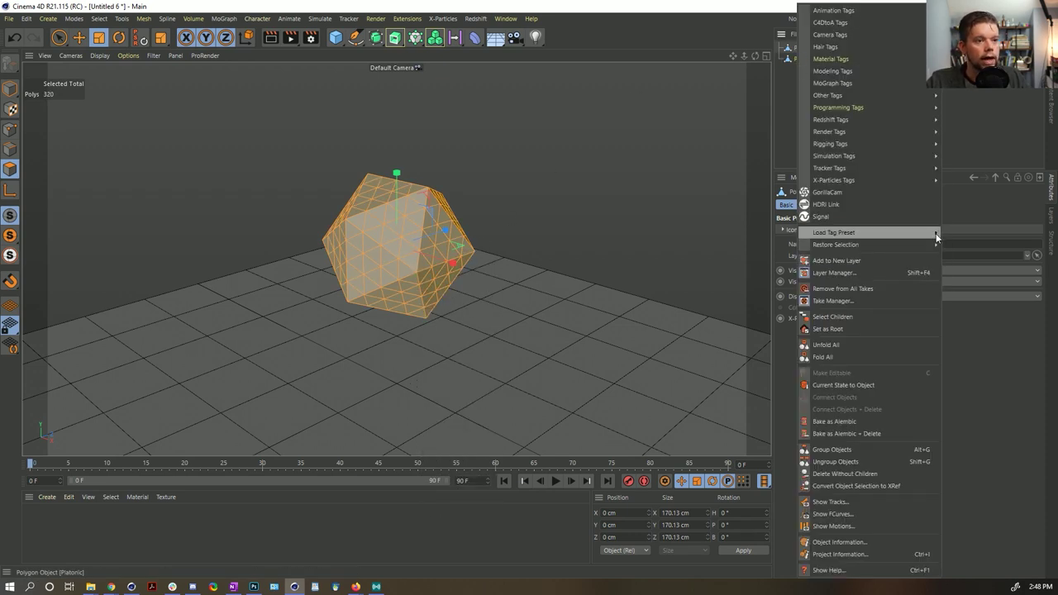
pyautogui.moveTo(849, 156)
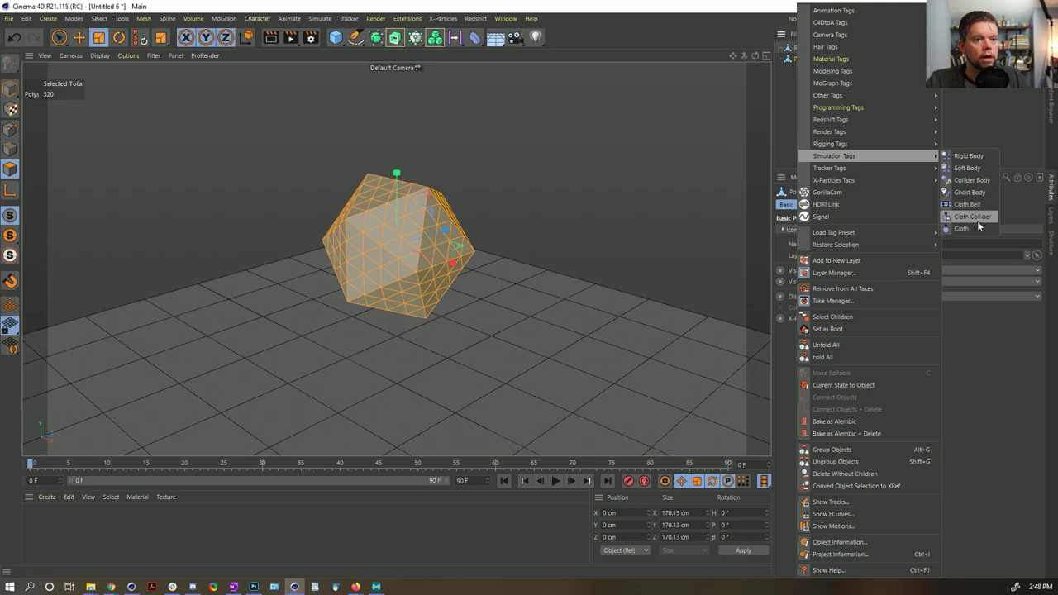
pyautogui.click(973, 228)
# Test-play the cloth fall onto the plane and set Iterations to 111.
pyautogui.click(555, 480)
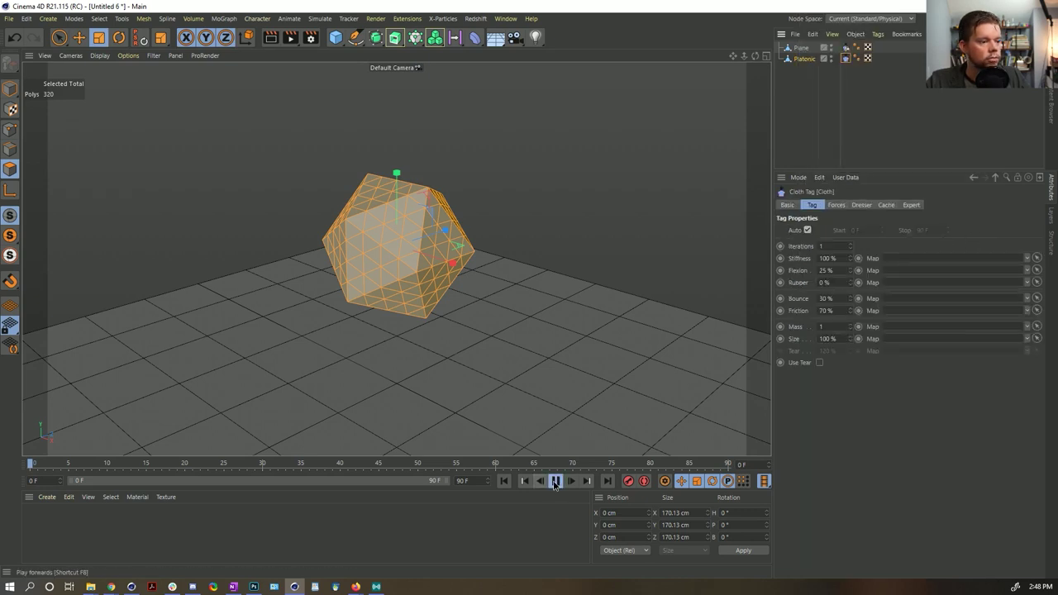
pyautogui.click(554, 480)
pyautogui.click(520, 480)
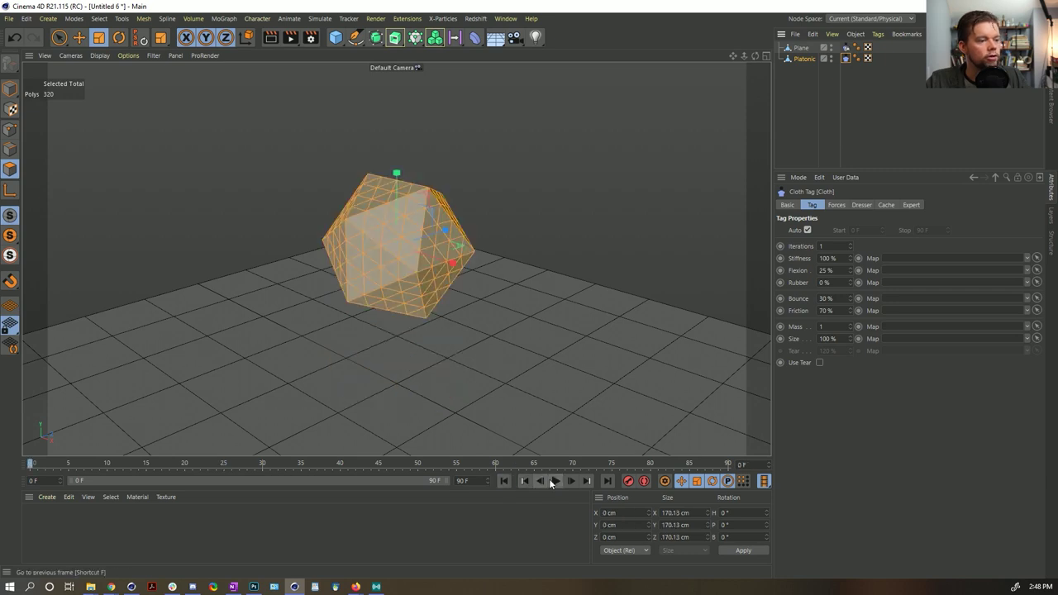
pyautogui.click(554, 480)
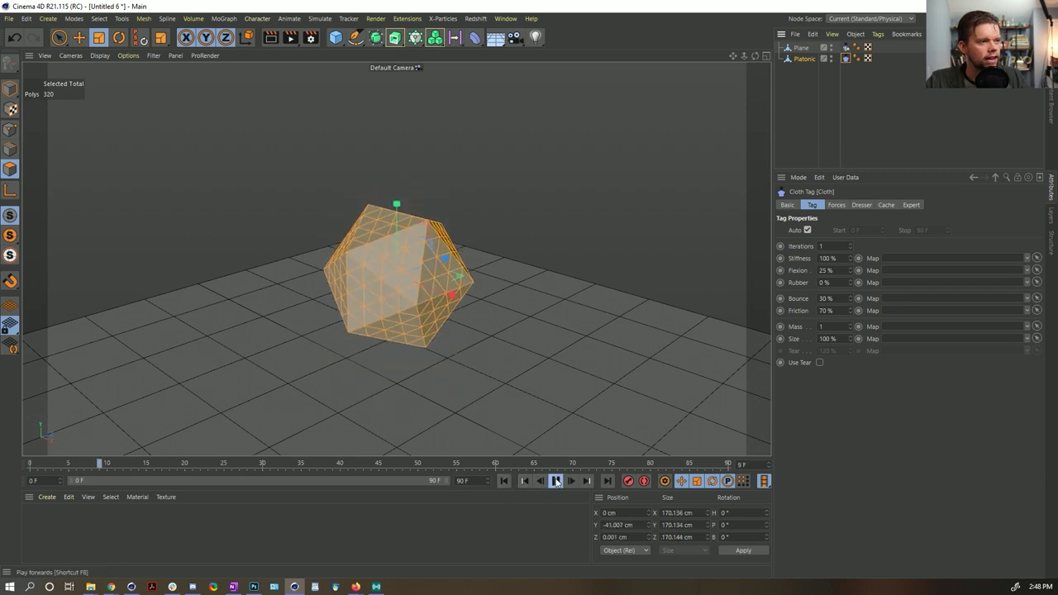
pyautogui.click(504, 481)
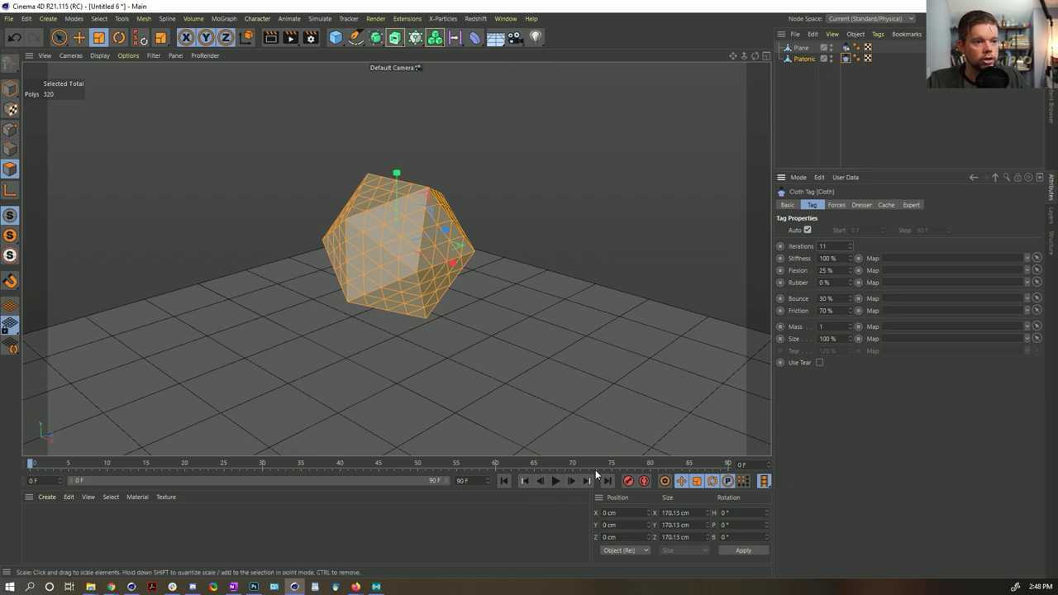
pyautogui.click(554, 483)
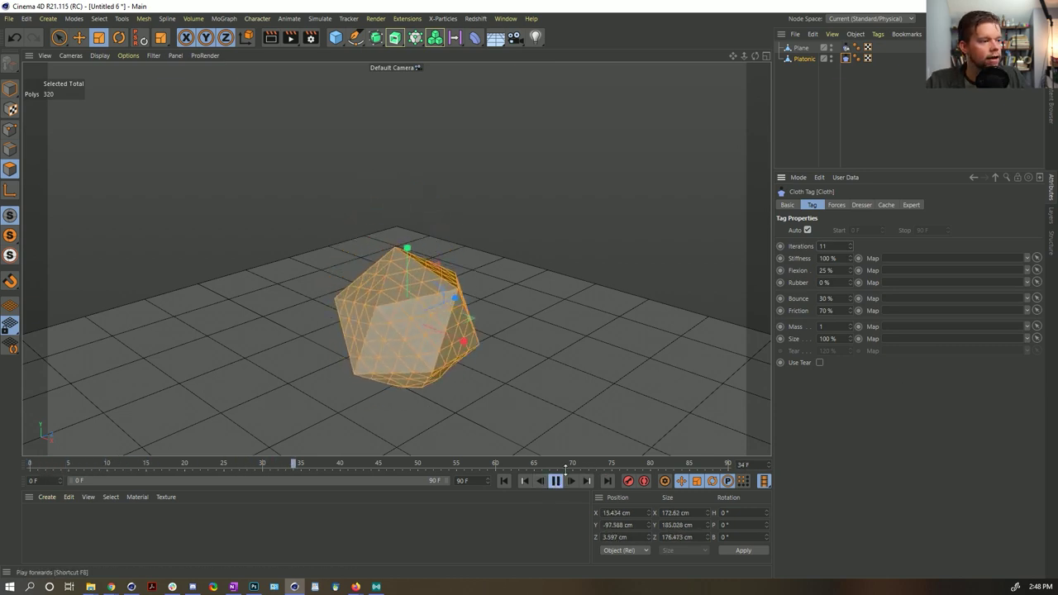
pyautogui.write('1')
# Enable Use Tear at 120%, replay from frame 0, and place the Platonic under a Cloth Surface.
pyautogui.click(503, 481)
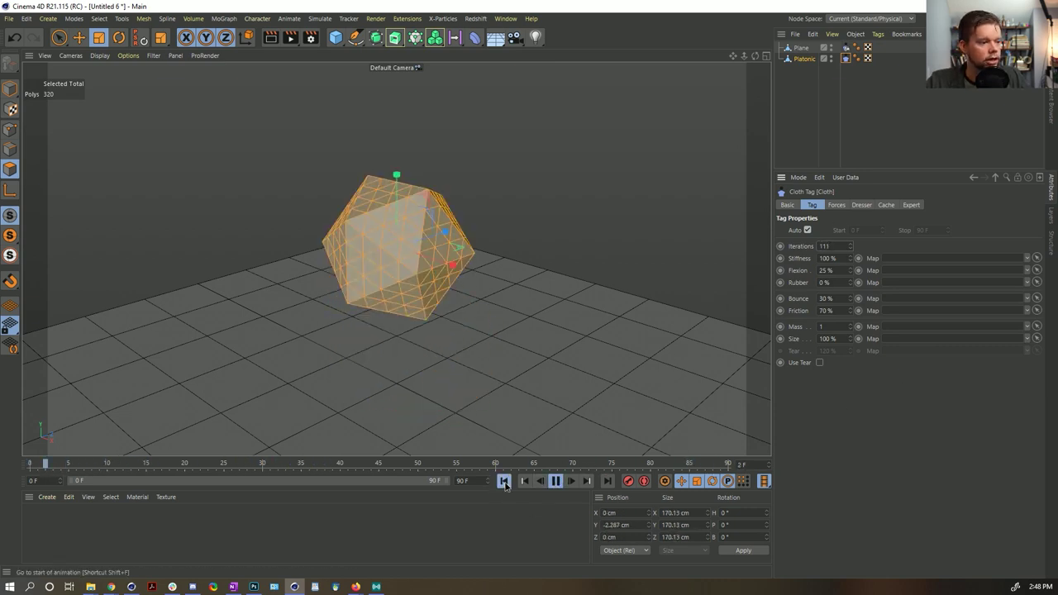
pyautogui.click(555, 481)
pyautogui.hotkey('shift', 'f')
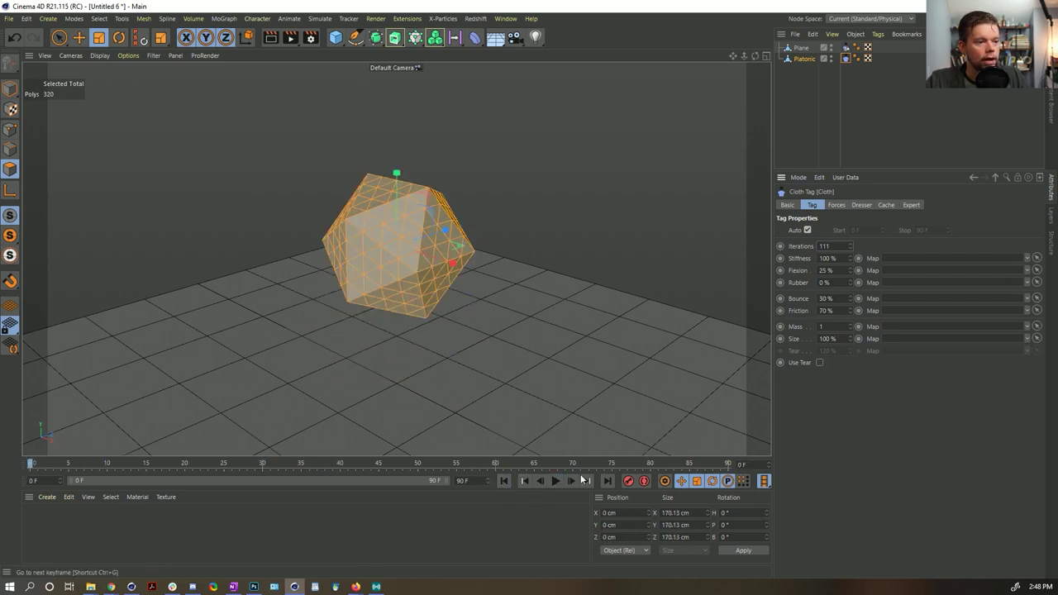
pyautogui.click(555, 480)
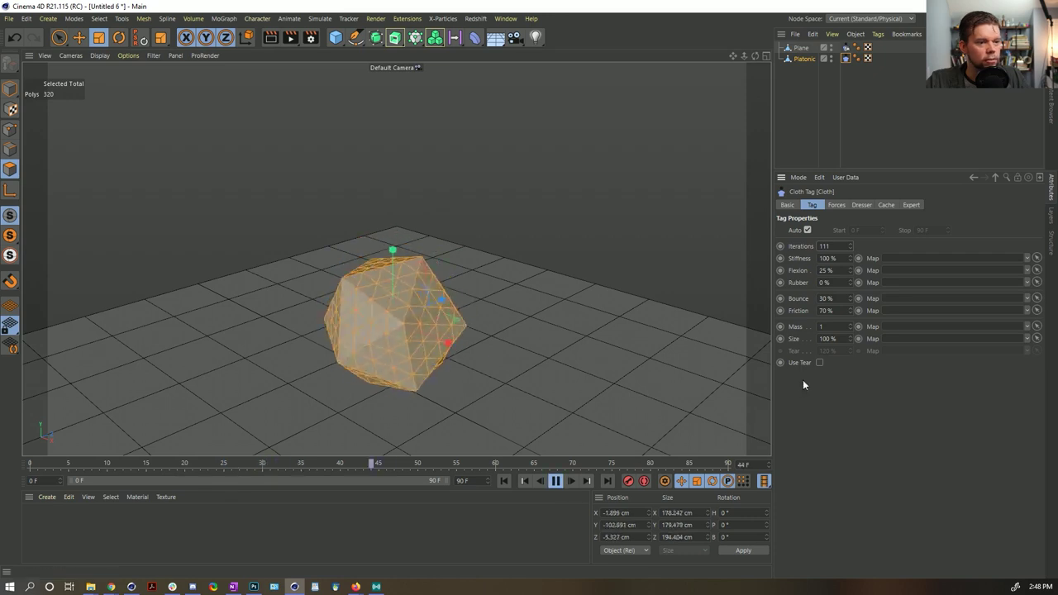
pyautogui.click(818, 362)
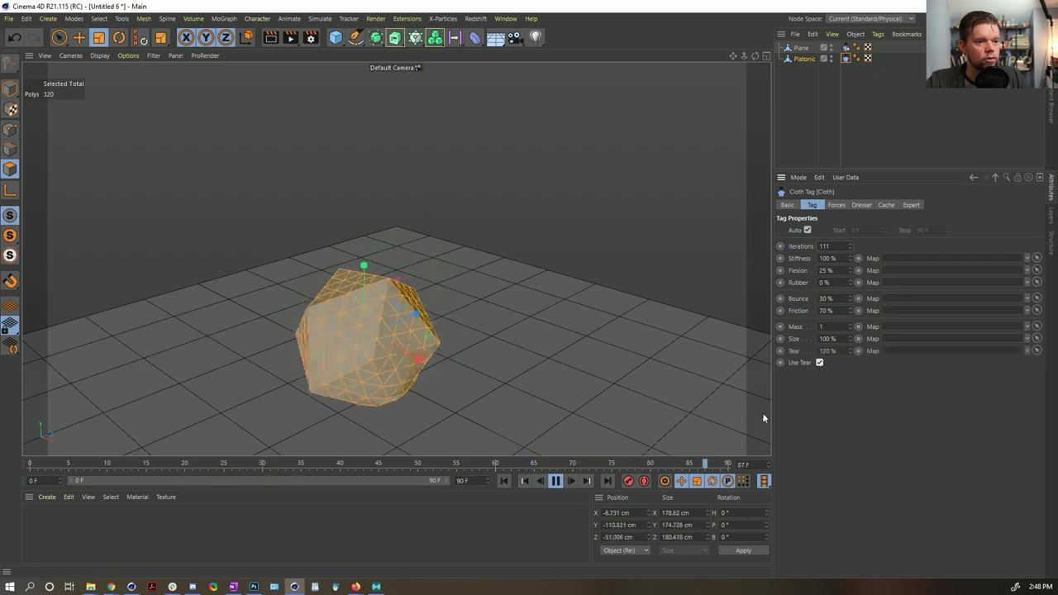
pyautogui.click(555, 481)
pyautogui.click(503, 481)
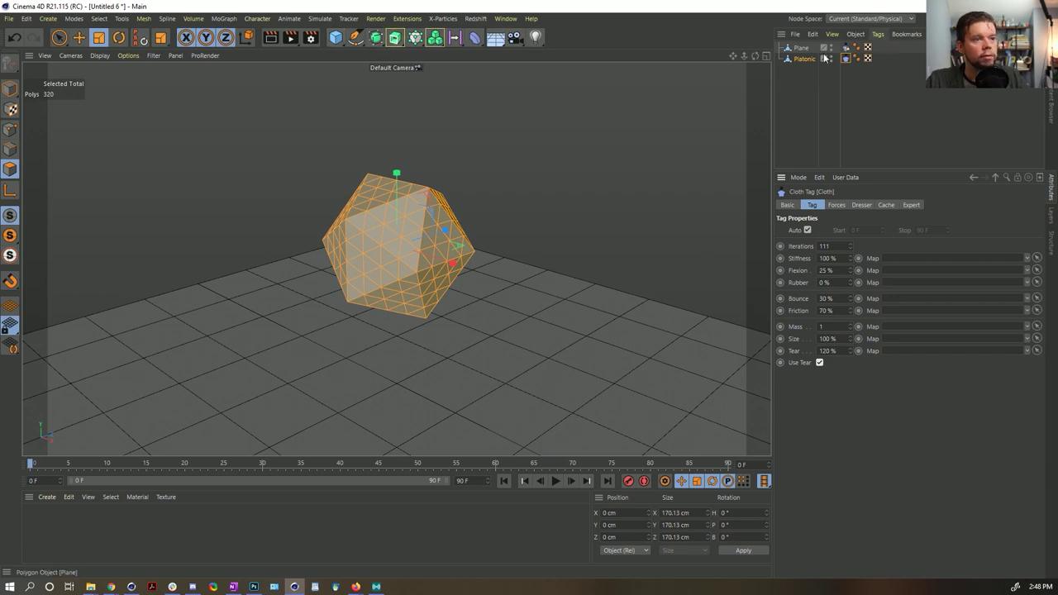
pyautogui.moveTo(376, 37); pyautogui.dragTo(439, 77)
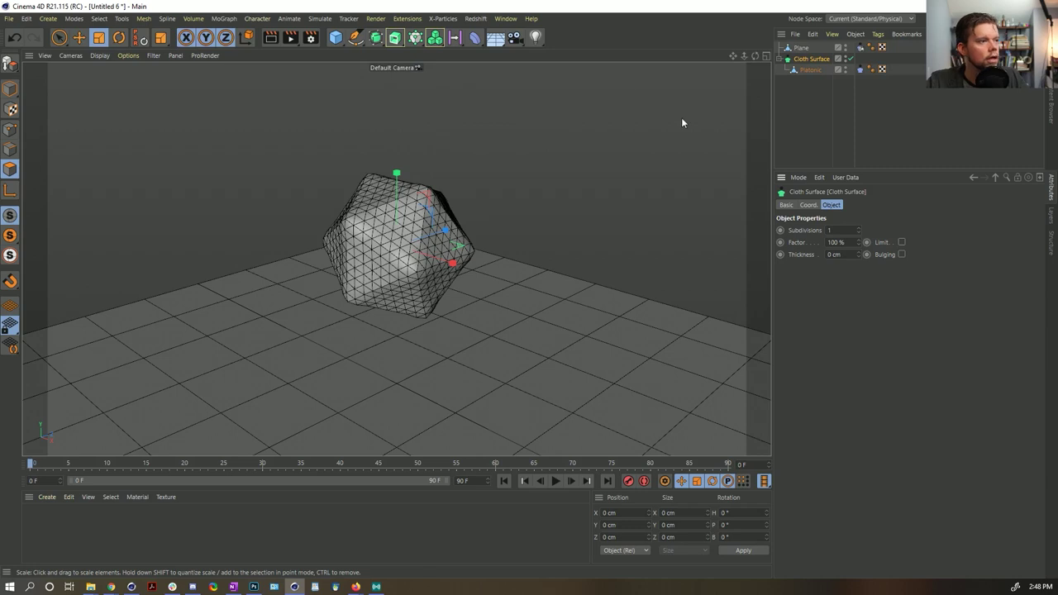
# Set Cloth Surface Subdivisions to 0, then give the Collider tag Bounce 0% and Friction 100%.
pyautogui.click(858, 232)
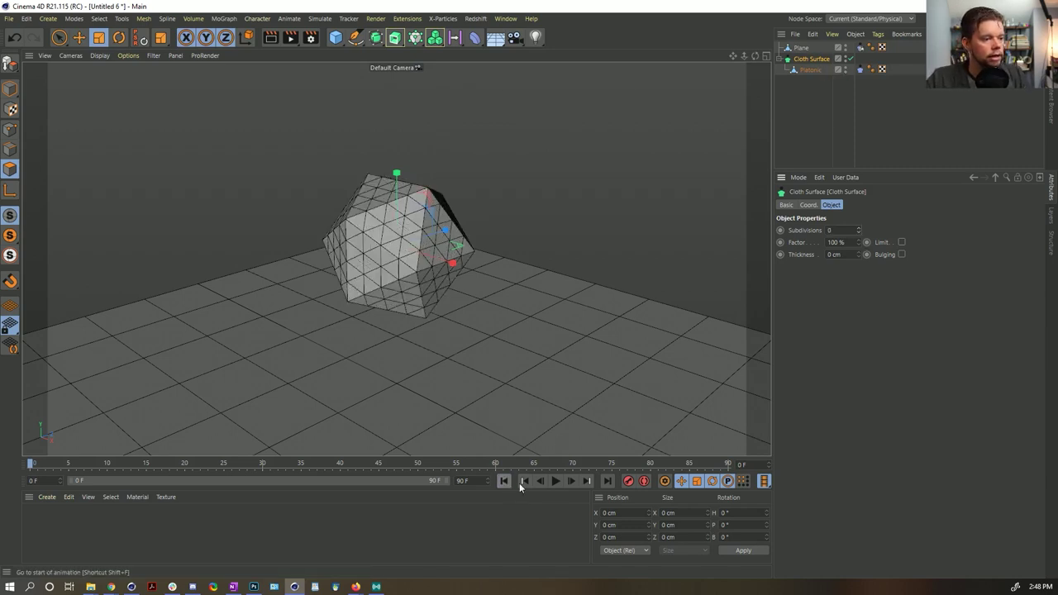
pyautogui.click(555, 481)
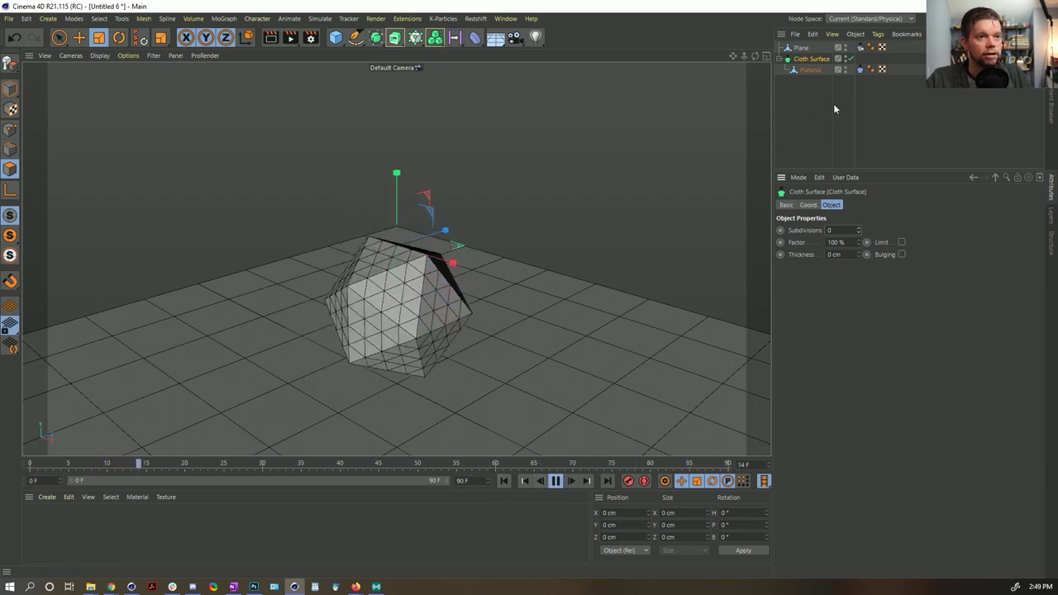
pyautogui.click(859, 47)
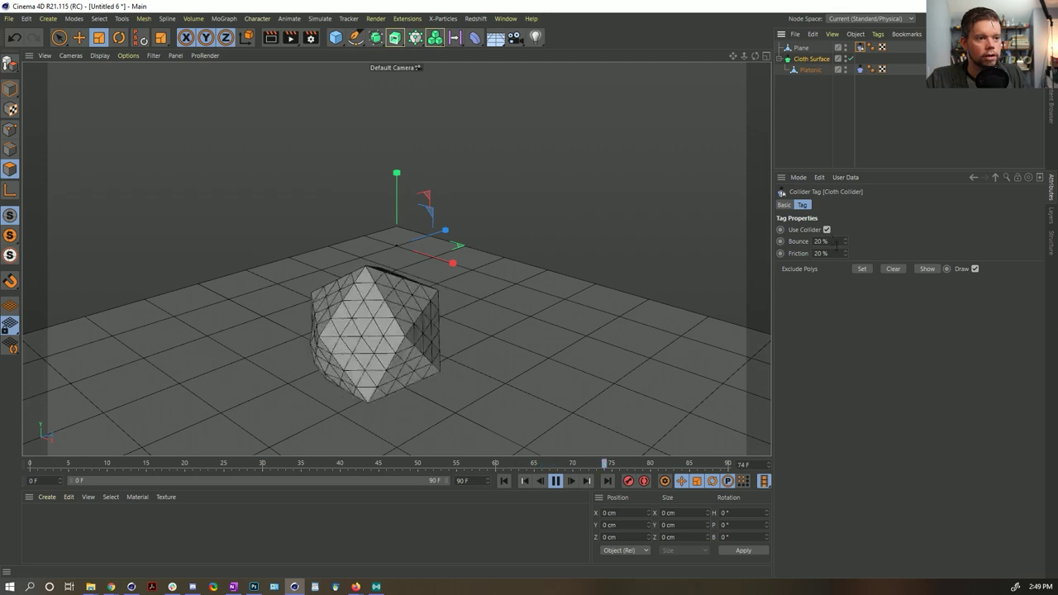
pyautogui.doubleClick(821, 253)
pyautogui.write('90')
pyautogui.press('Return')
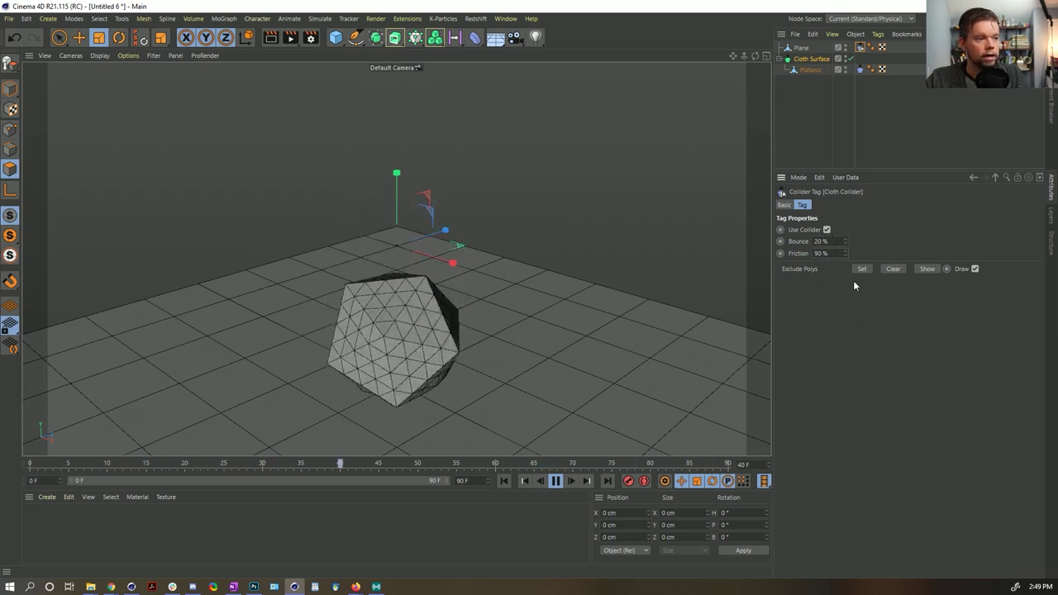
pyautogui.doubleClick(820, 240)
pyautogui.write('0')
pyautogui.press('Return')
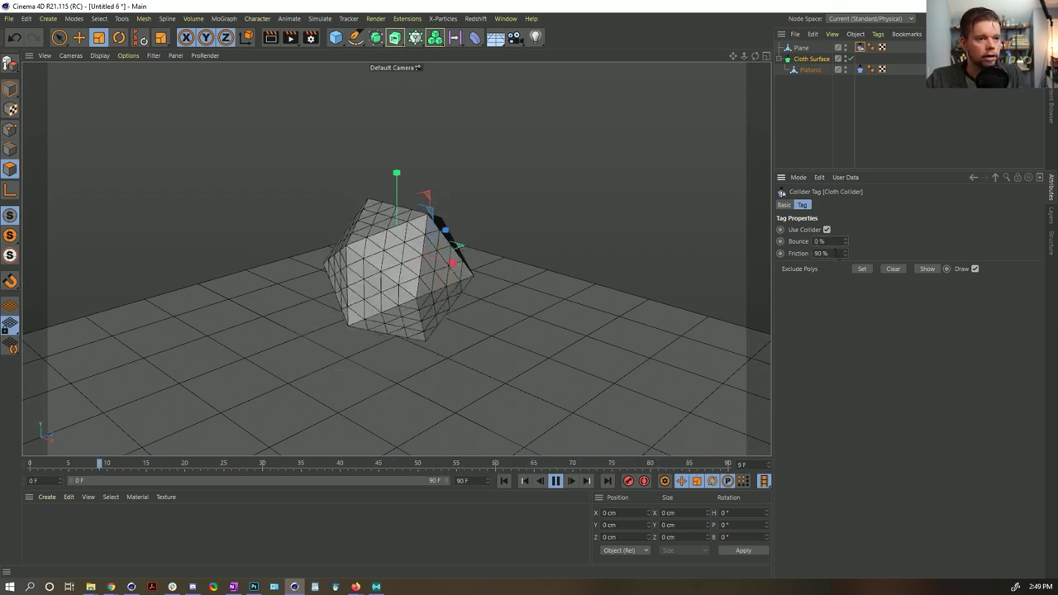
pyautogui.doubleClick(821, 253)
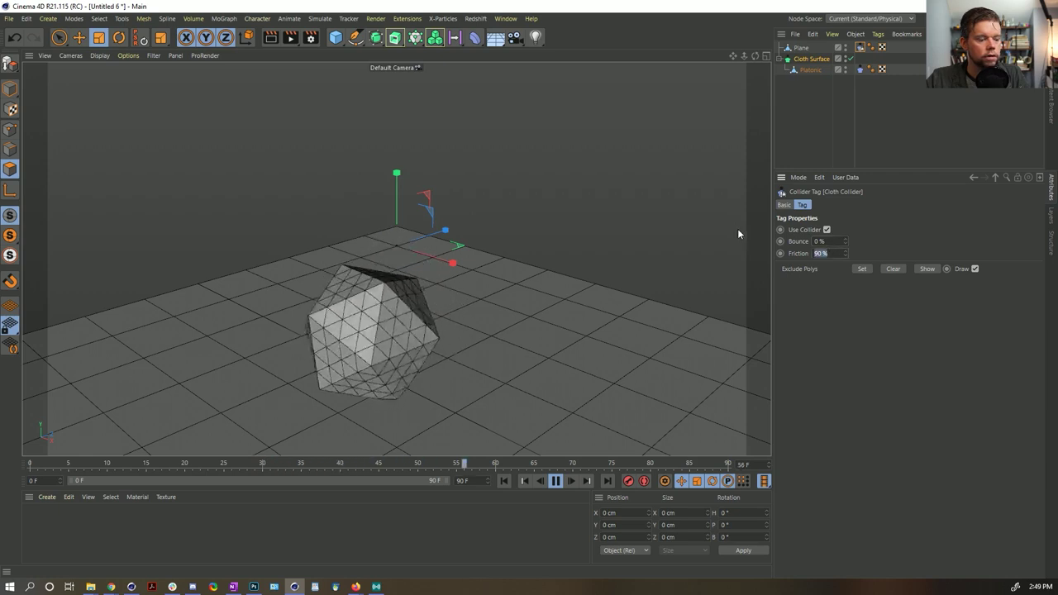
pyautogui.write('100')
pyautogui.press('Return')
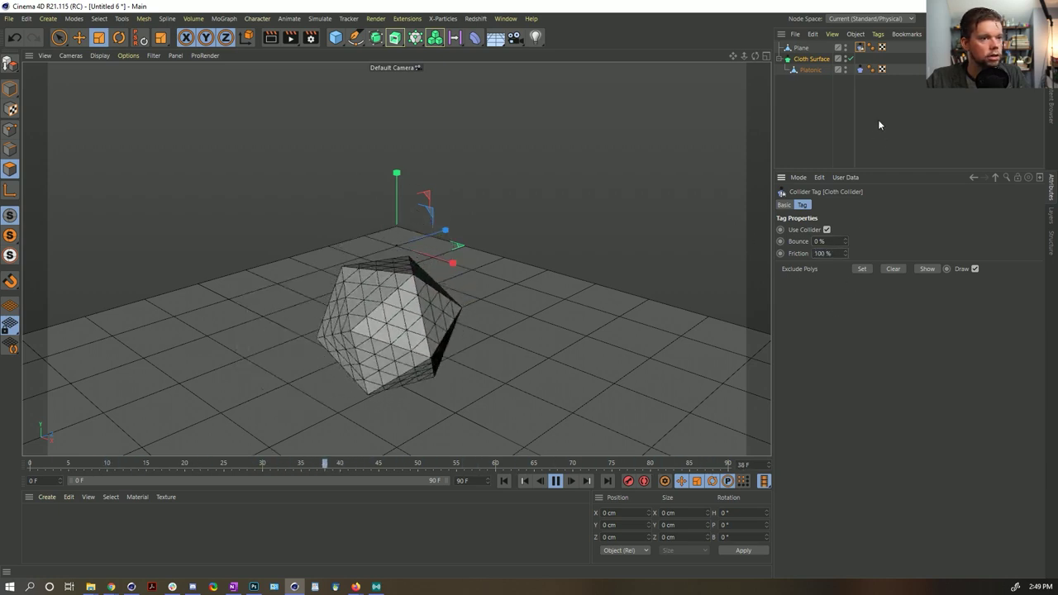
# Add an Attractor force and play the simulation to see its effect.
pyautogui.click(555, 480)
pyautogui.click(503, 480)
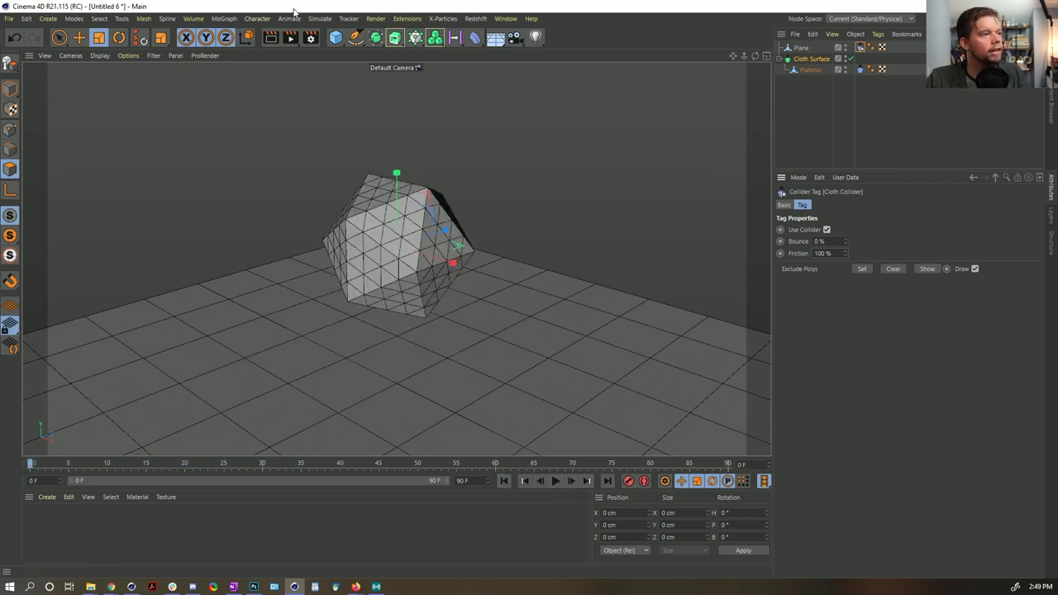
pyautogui.click(319, 18)
pyautogui.moveTo(324, 51)
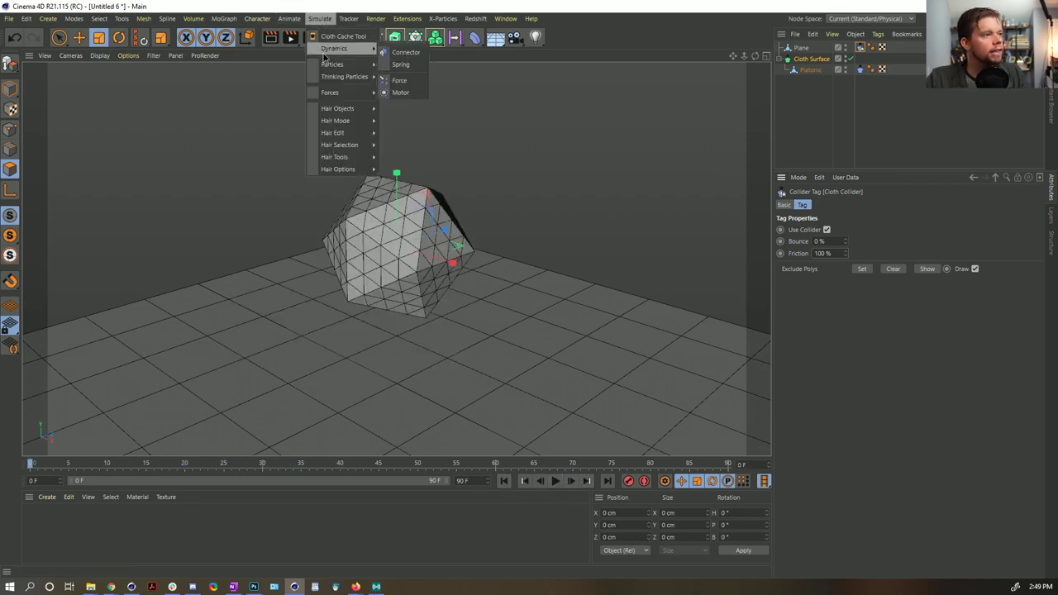
pyautogui.moveTo(343, 93)
pyautogui.click(402, 92)
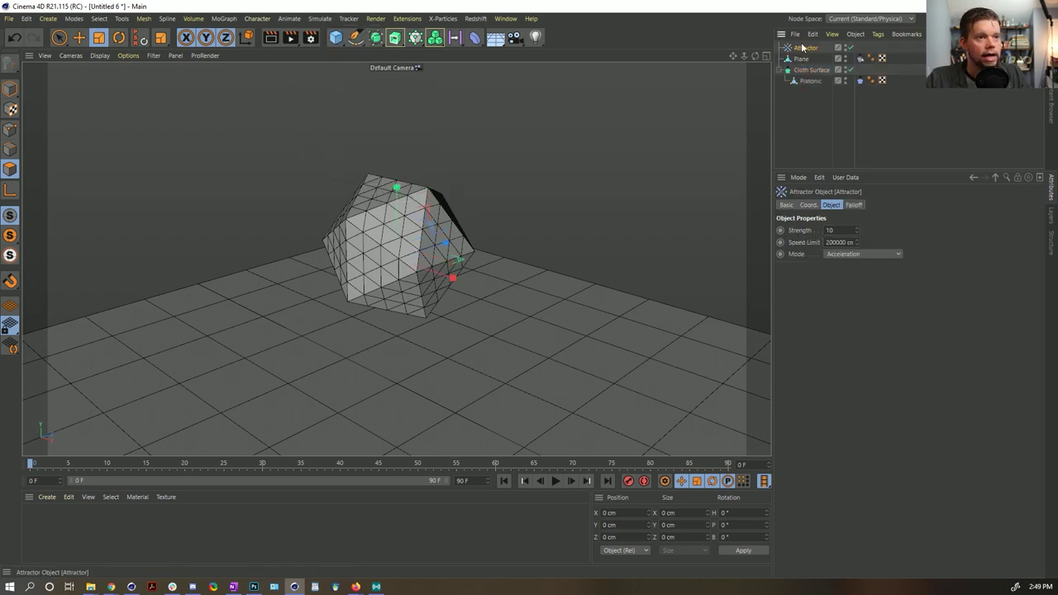
pyautogui.click(556, 480)
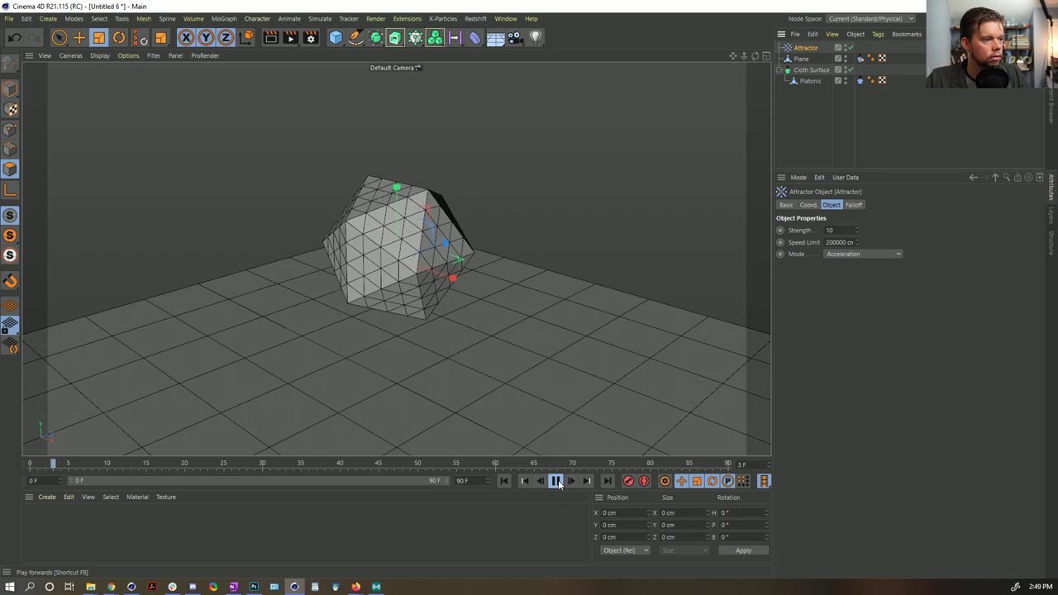
# Set the Attractor's Strength to -5000.
pyautogui.press('e')
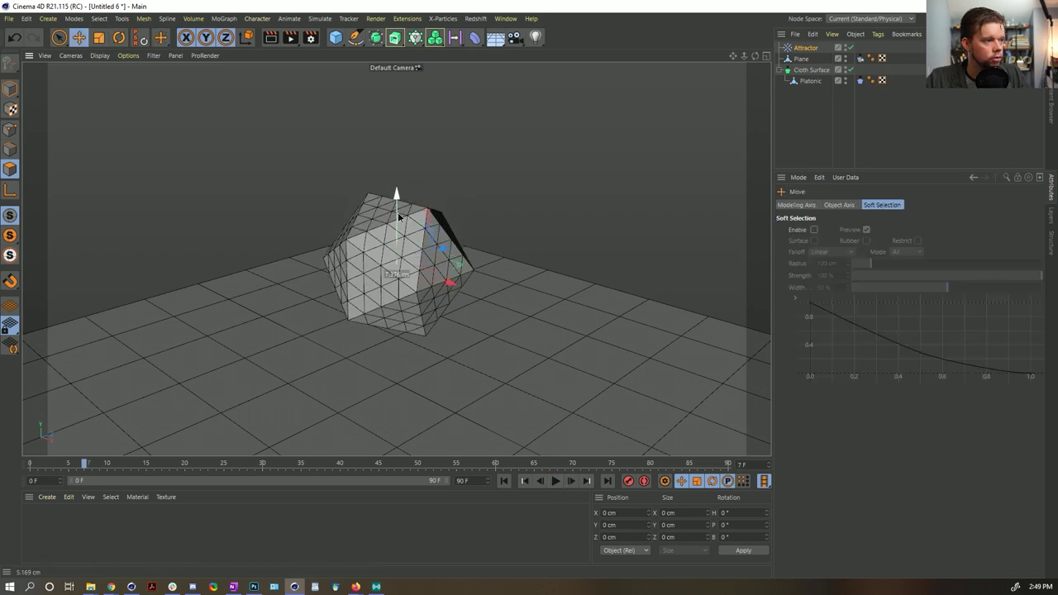
pyautogui.click(805, 48)
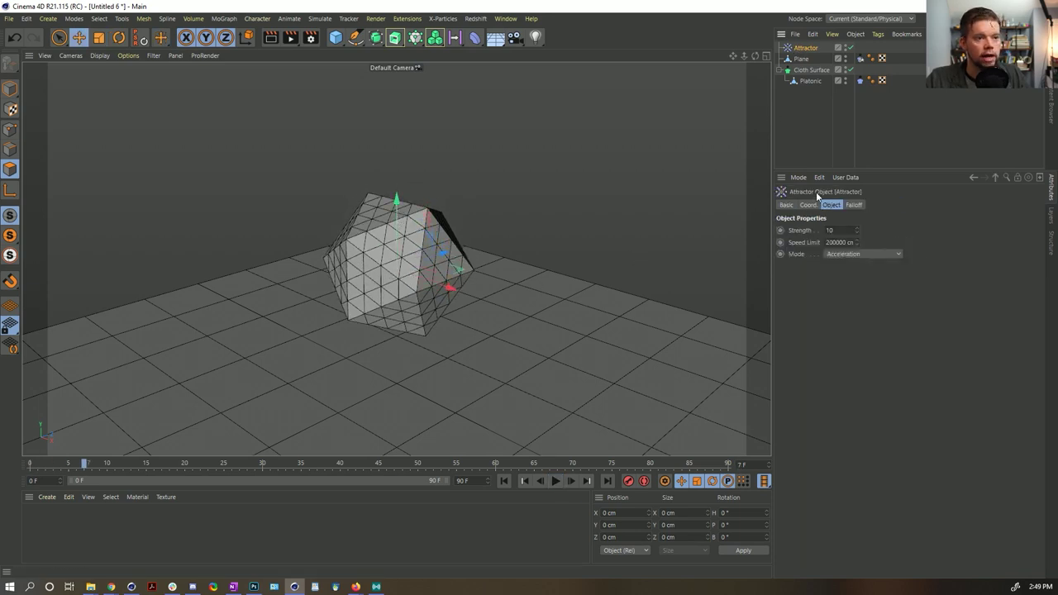
pyautogui.click(837, 231)
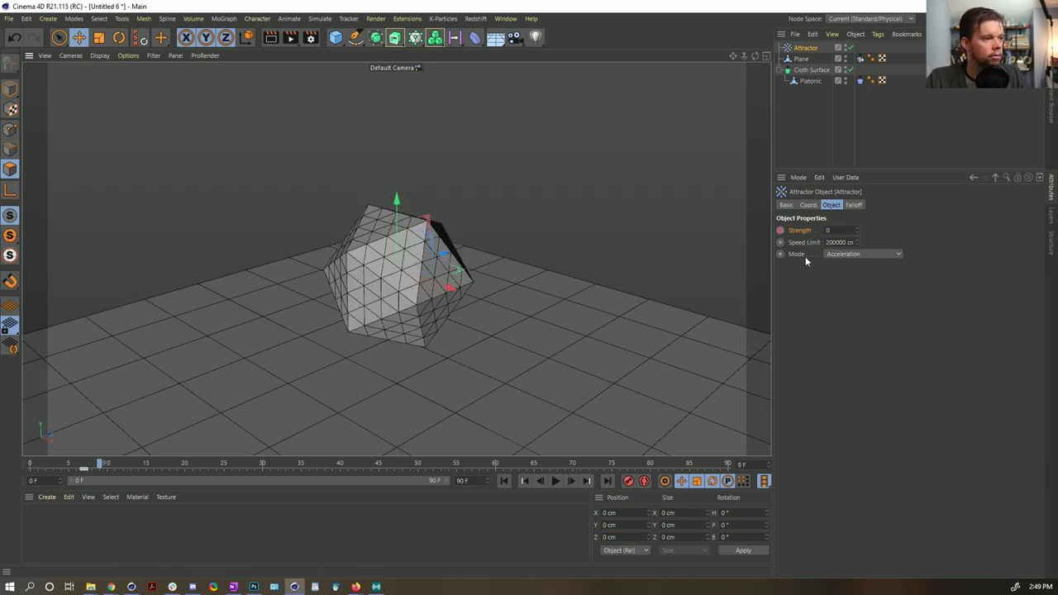
pyautogui.doubleClick(844, 232)
pyautogui.write('-')
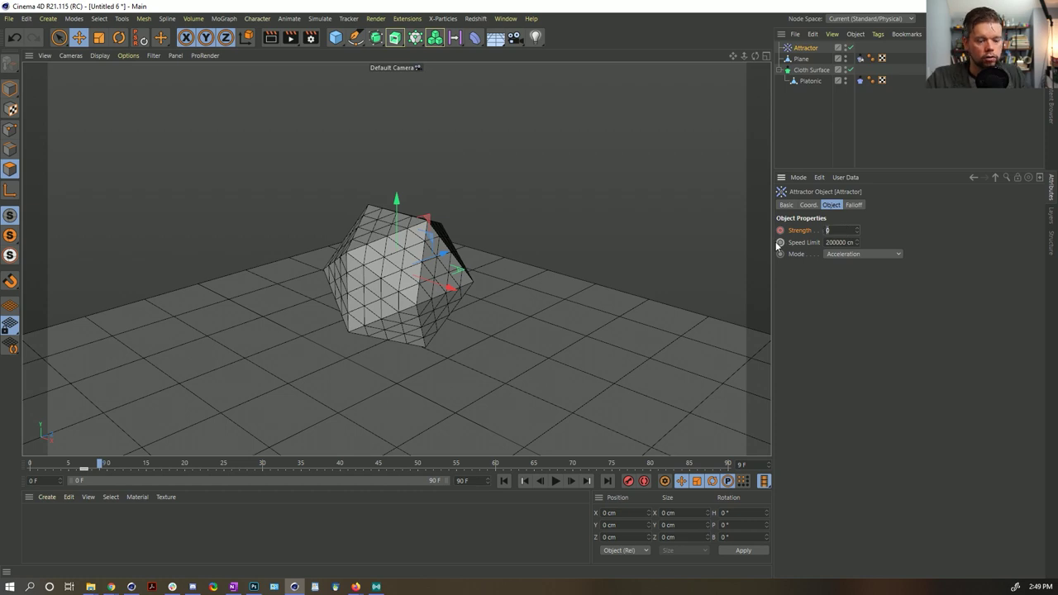
pyautogui.write('5000')
pyautogui.press('Return')
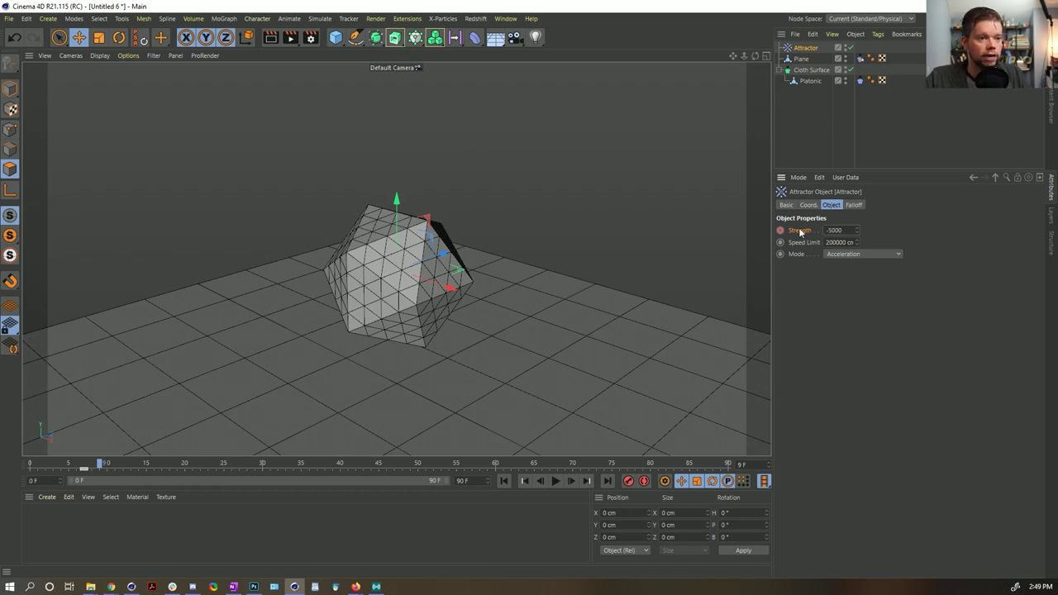
# Step through a few frames and review the collider and cloth force and collision settings.
pyautogui.click(571, 482)
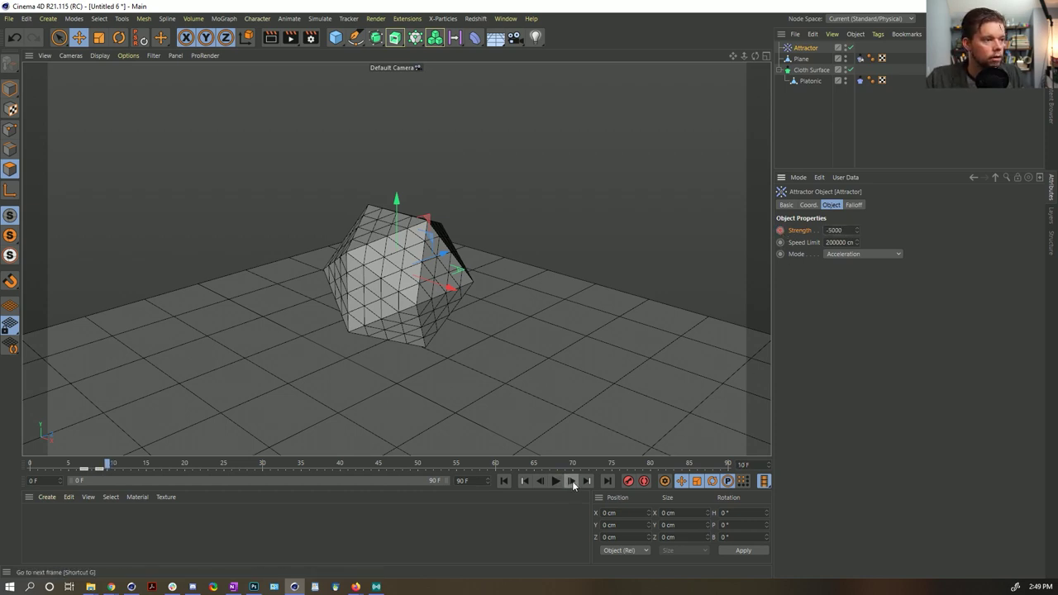
pyautogui.click(572, 481)
pyautogui.click(572, 481)
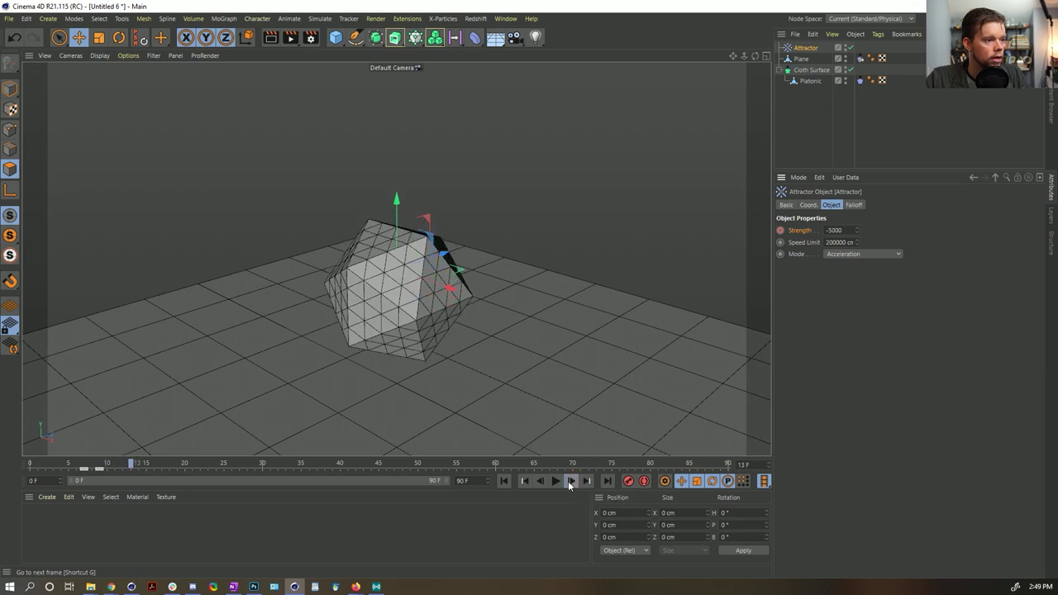
pyautogui.click(571, 481)
pyautogui.click(504, 481)
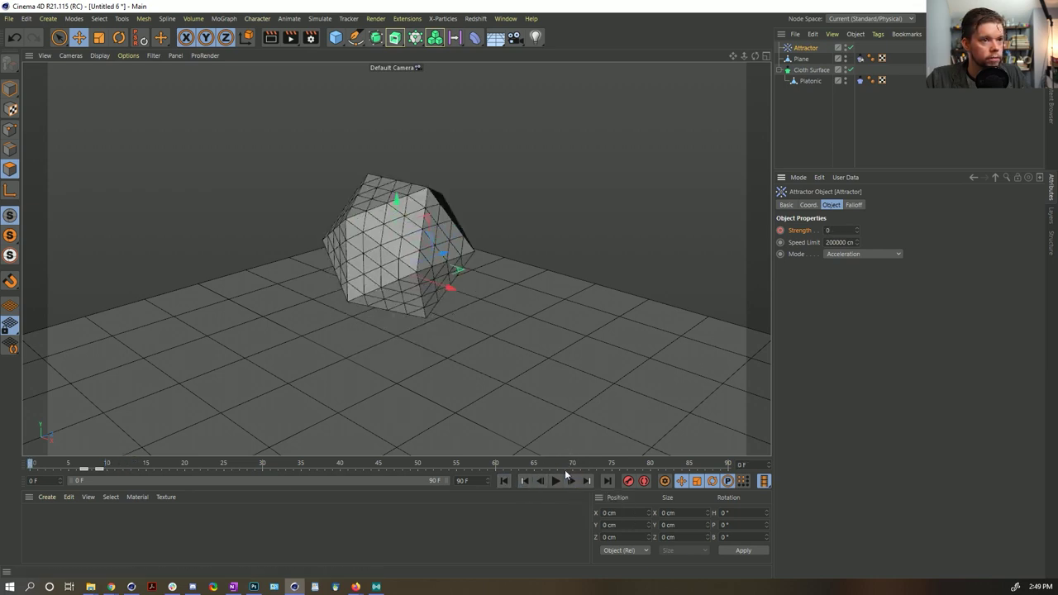
pyautogui.click(860, 58)
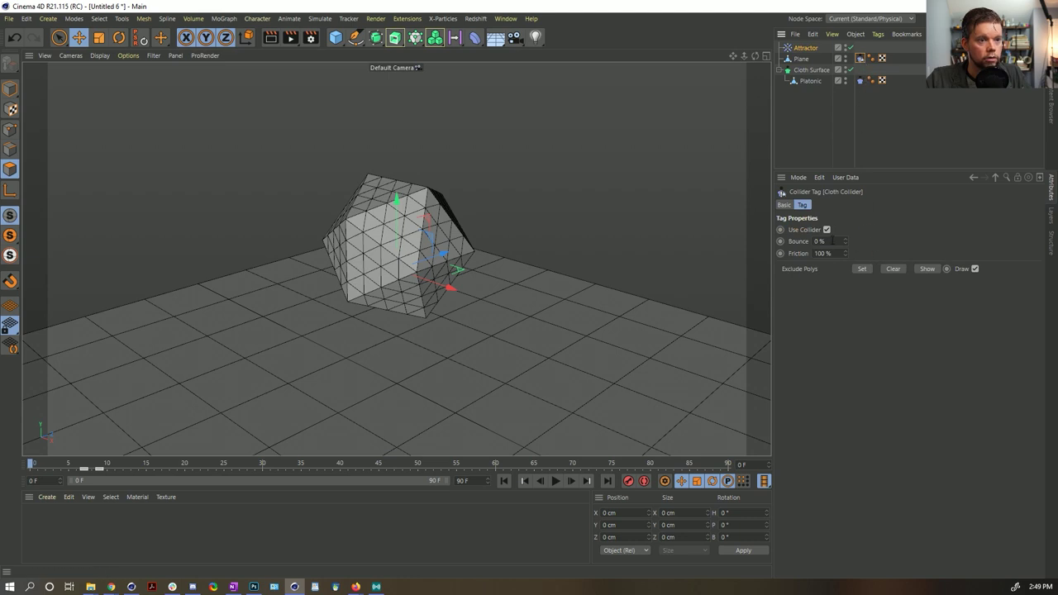
pyautogui.click(861, 81)
pyautogui.click(837, 205)
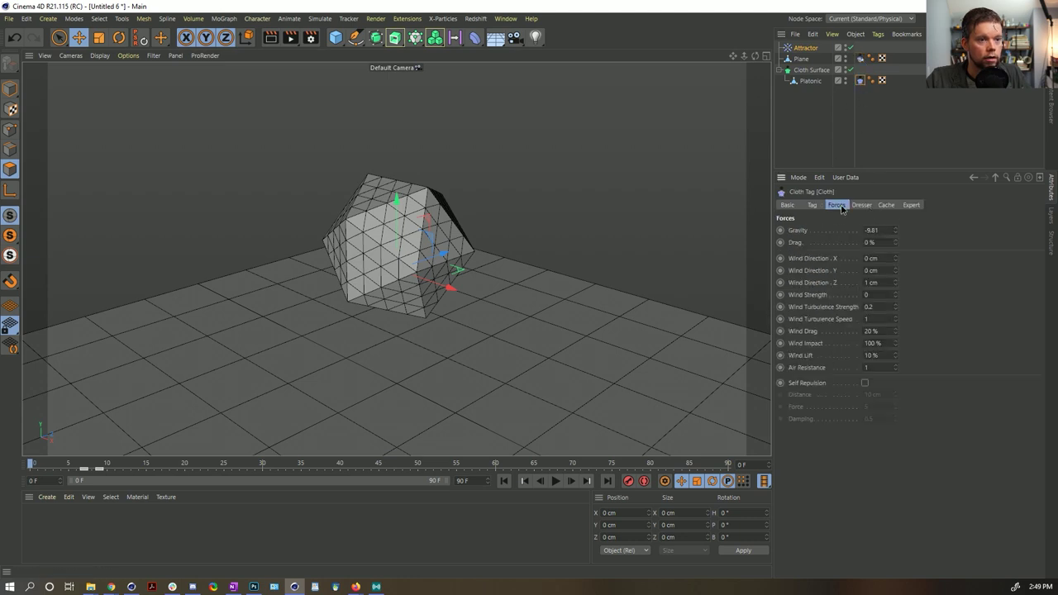
pyautogui.click(905, 206)
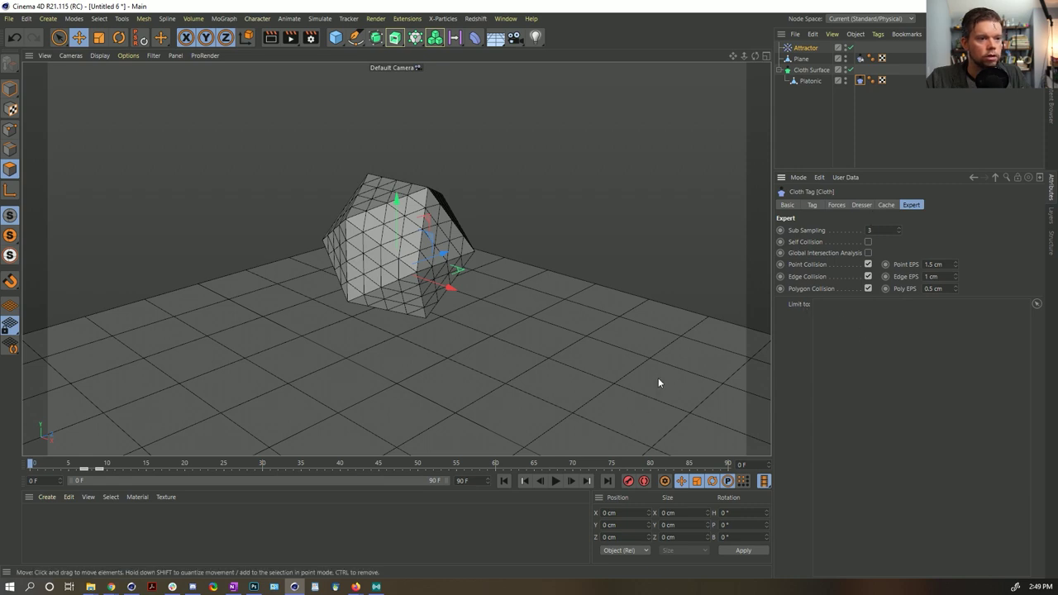
pyautogui.click(556, 481)
pyautogui.click(556, 481)
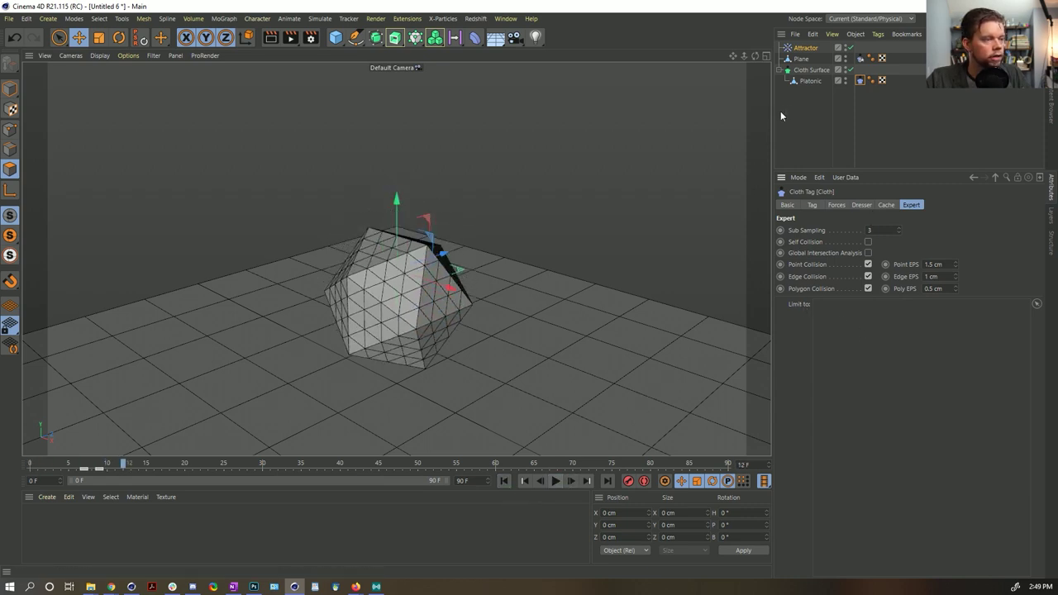
# Change the Strength keyframe at frame 9 to -50000 and replay to test it.
pyautogui.click(805, 48)
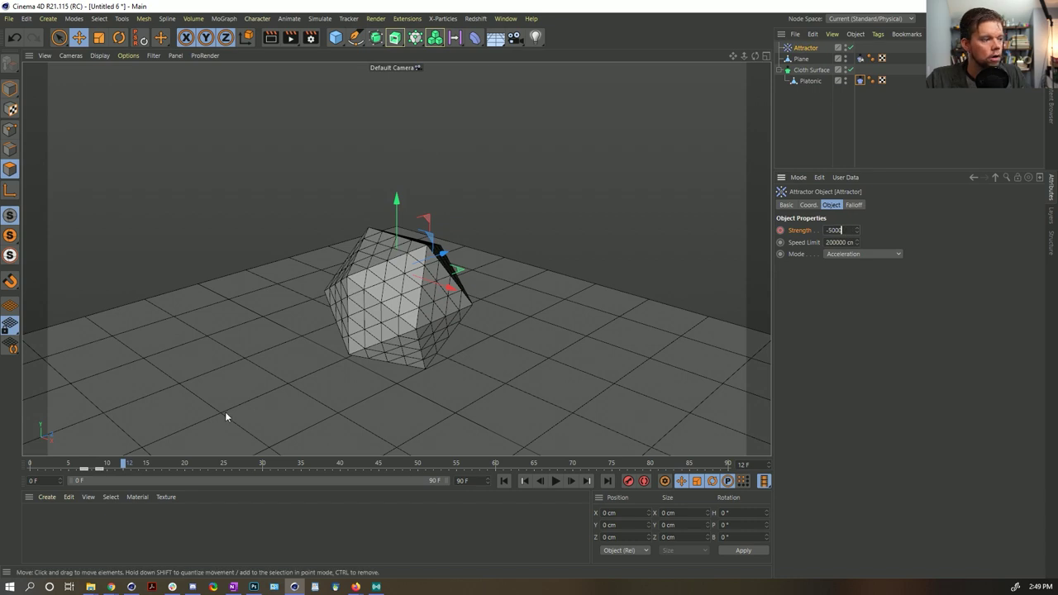
pyautogui.click(99, 469)
pyautogui.write('000')
pyautogui.press('Return')
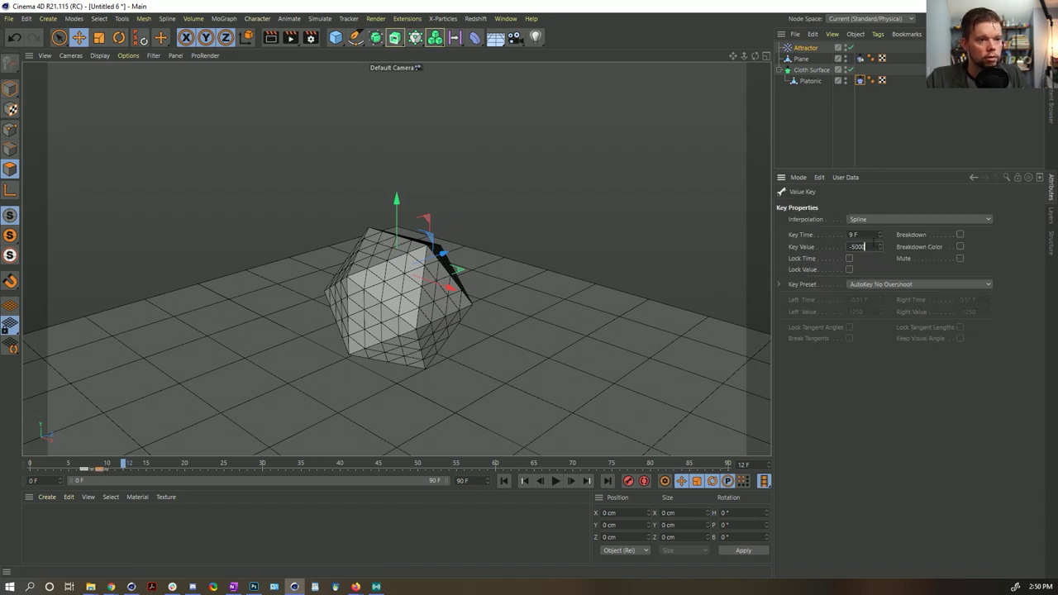
pyautogui.click(554, 481)
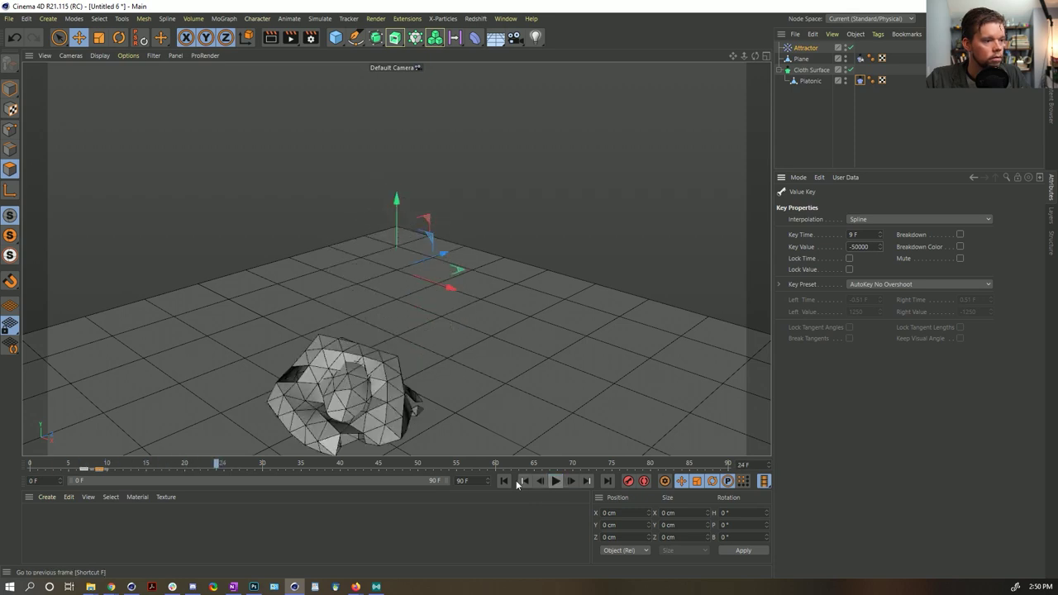
pyautogui.click(503, 480)
pyautogui.click(555, 481)
# Lower the cloth Tear value to 101% and play the tearing simulation.
pyautogui.click(559, 481)
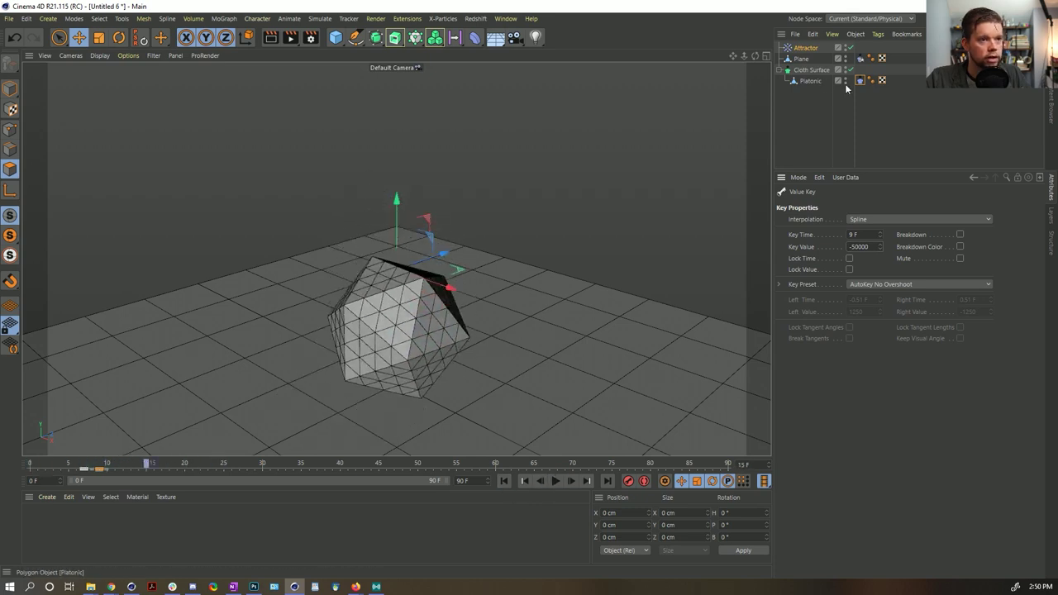
pyautogui.click(860, 81)
pyautogui.click(837, 205)
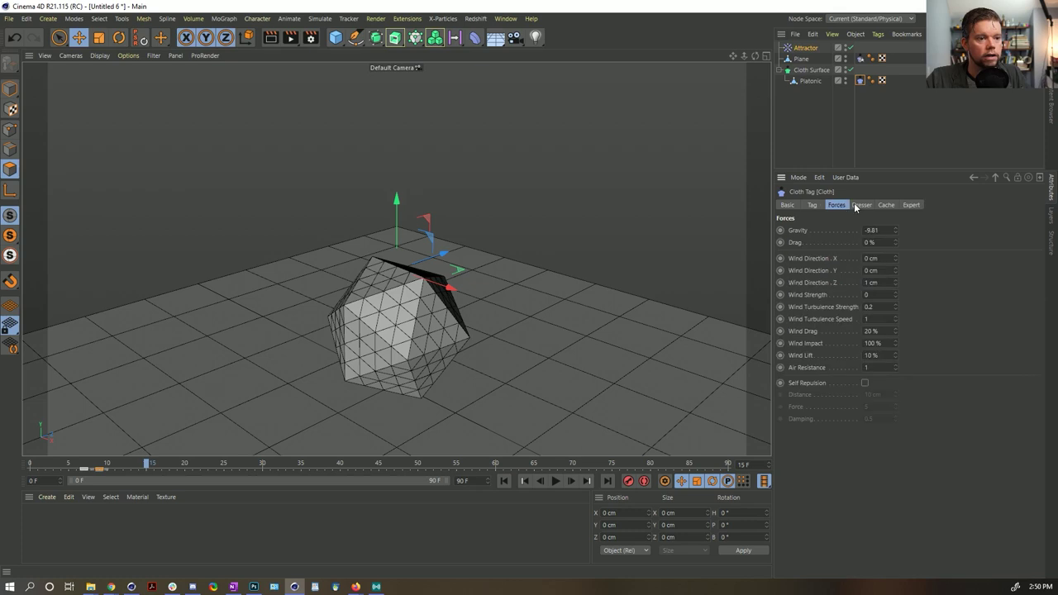
pyautogui.click(812, 205)
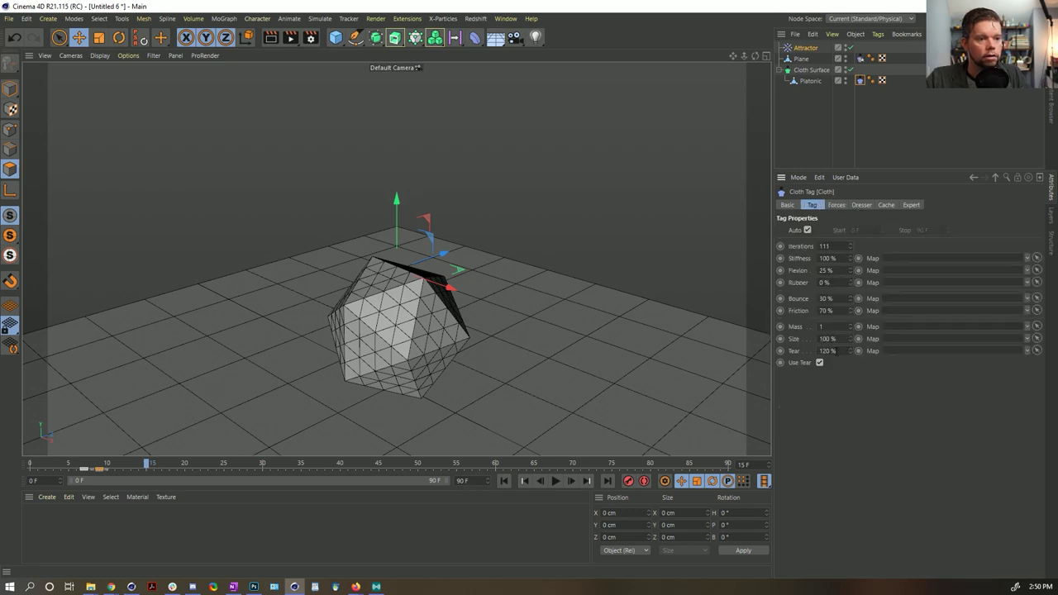
pyautogui.doubleClick(827, 351)
pyautogui.write('101')
pyautogui.press('Return')
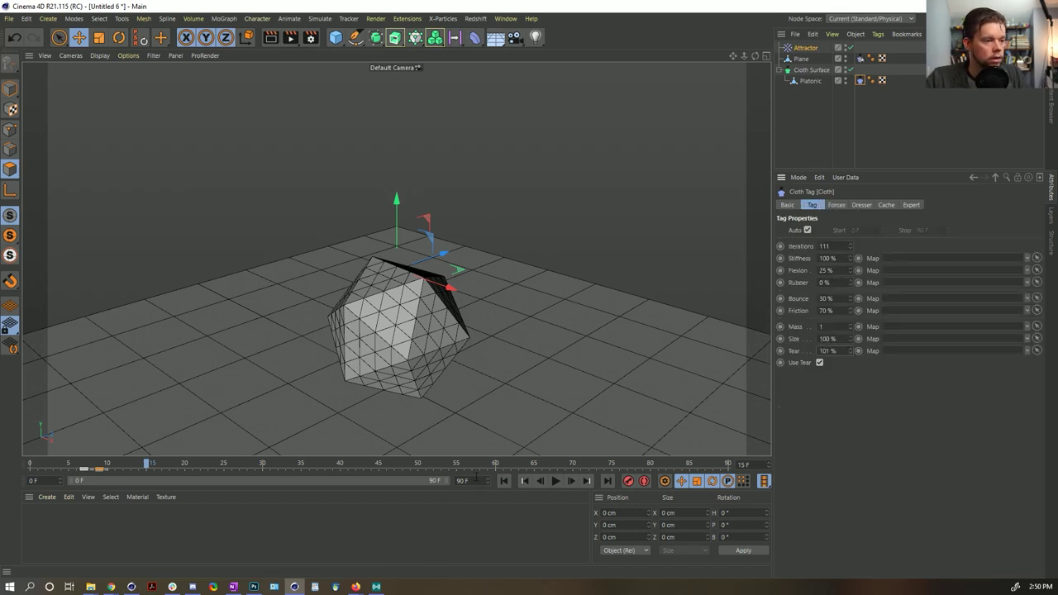
pyautogui.click(555, 481)
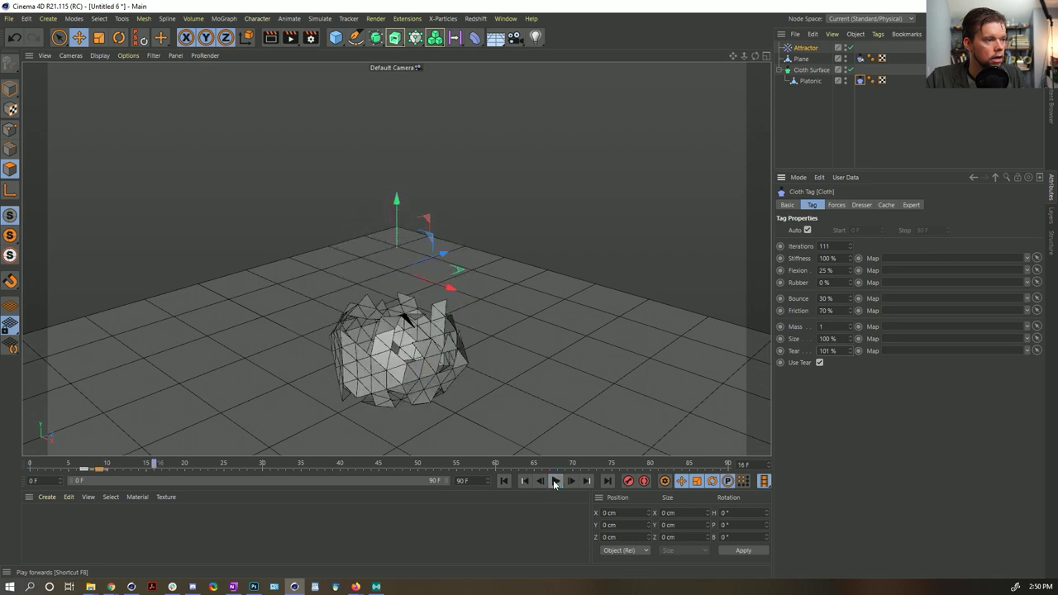
pyautogui.click(503, 481)
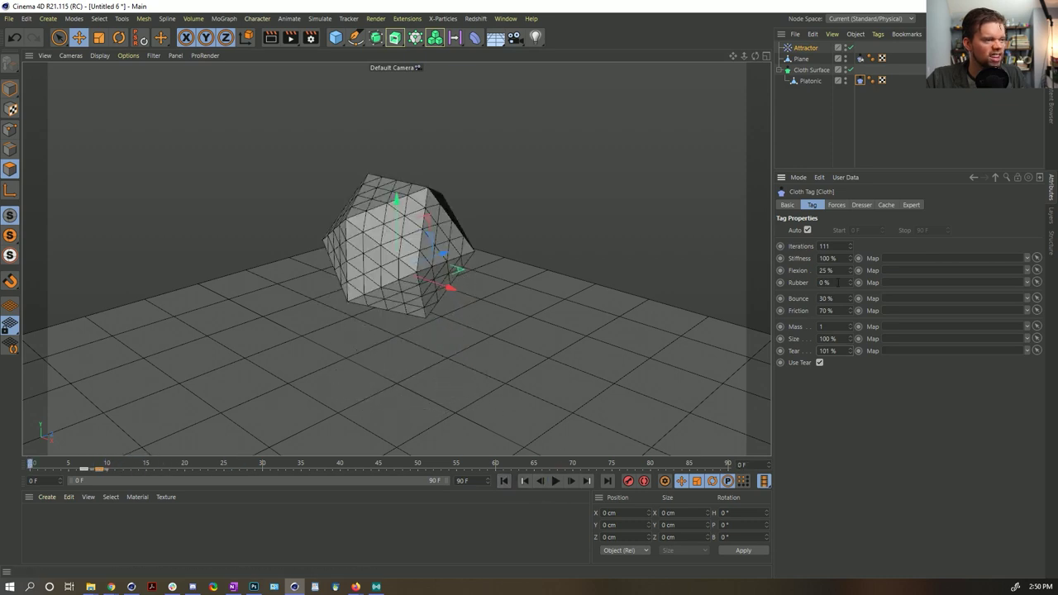
pyautogui.press('h')
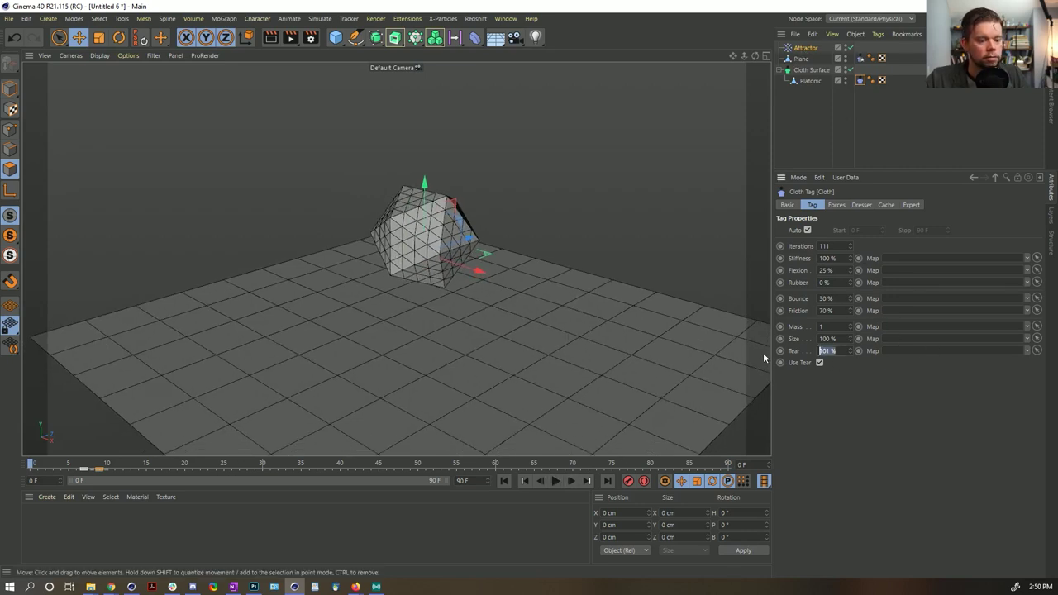
# Raise Tear to 105% and replay the simulation.
pyautogui.doubleClick(829, 351)
pyautogui.write('105')
pyautogui.press('Return')
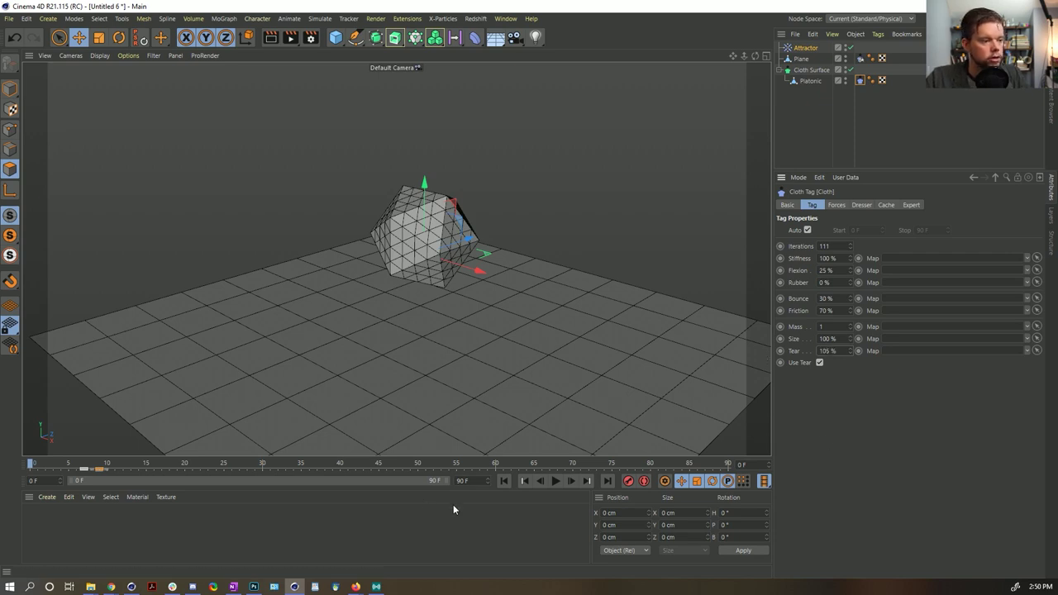
pyautogui.click(555, 481)
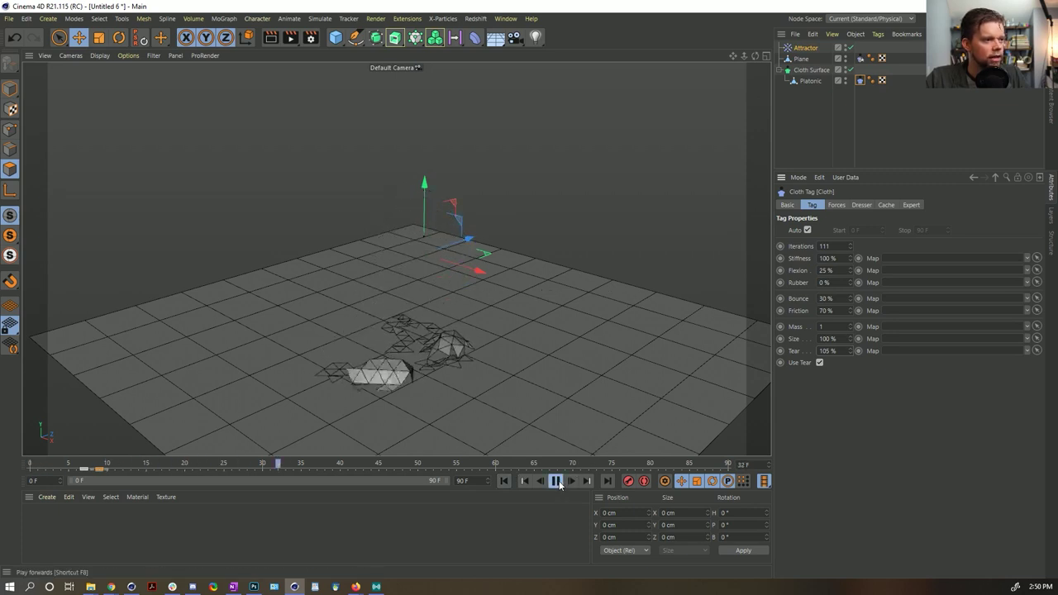
pyautogui.click(556, 481)
pyautogui.click(505, 483)
pyautogui.click(556, 481)
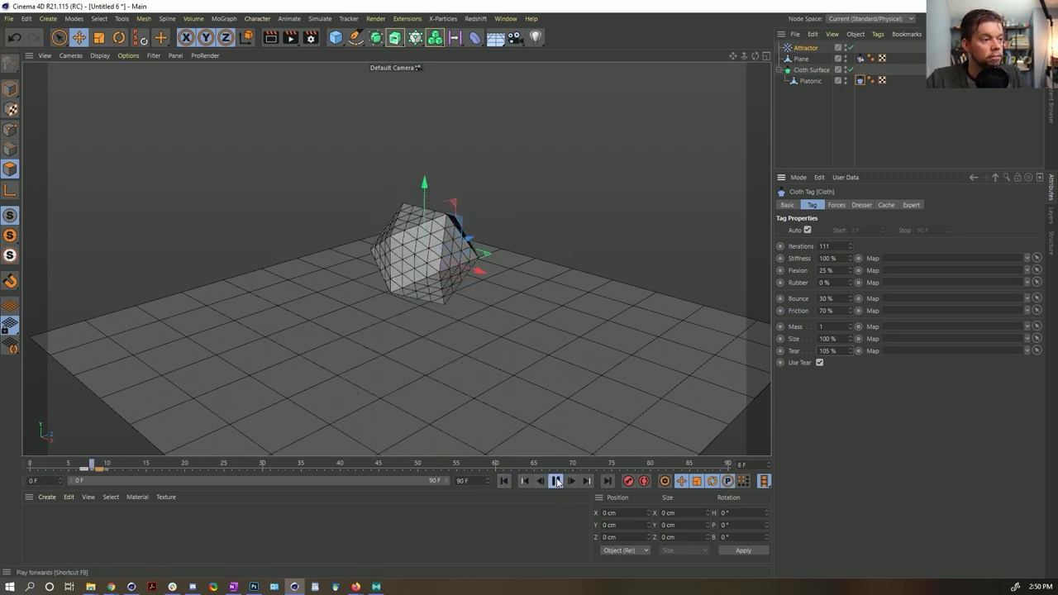
pyautogui.click(556, 482)
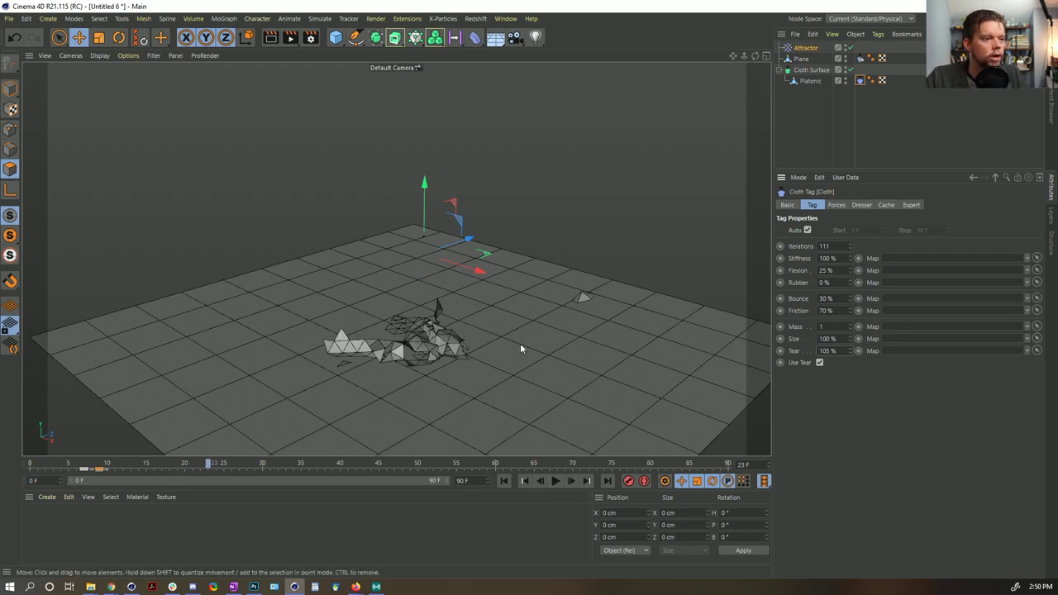
# Replay the cloth tearing from the first frame a few more times.
pyautogui.click(504, 481)
pyautogui.click(554, 481)
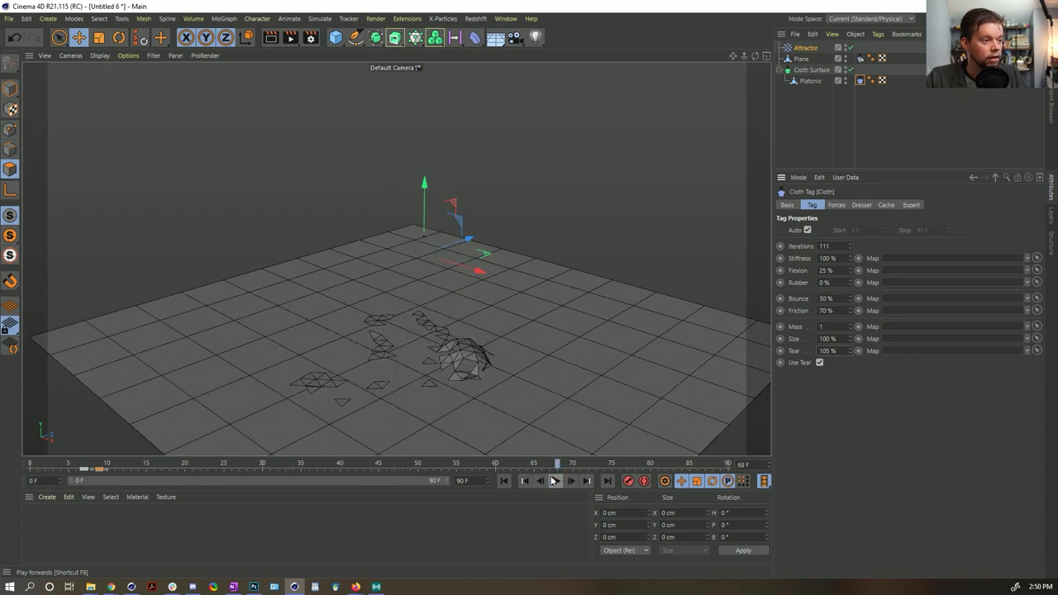
pyautogui.click(503, 482)
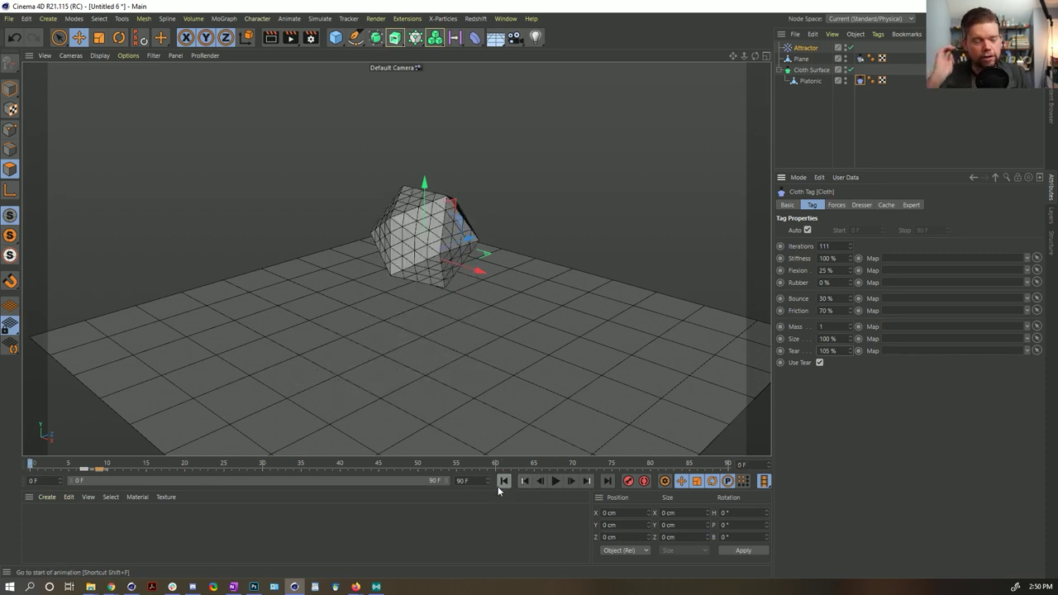
pyautogui.click(558, 482)
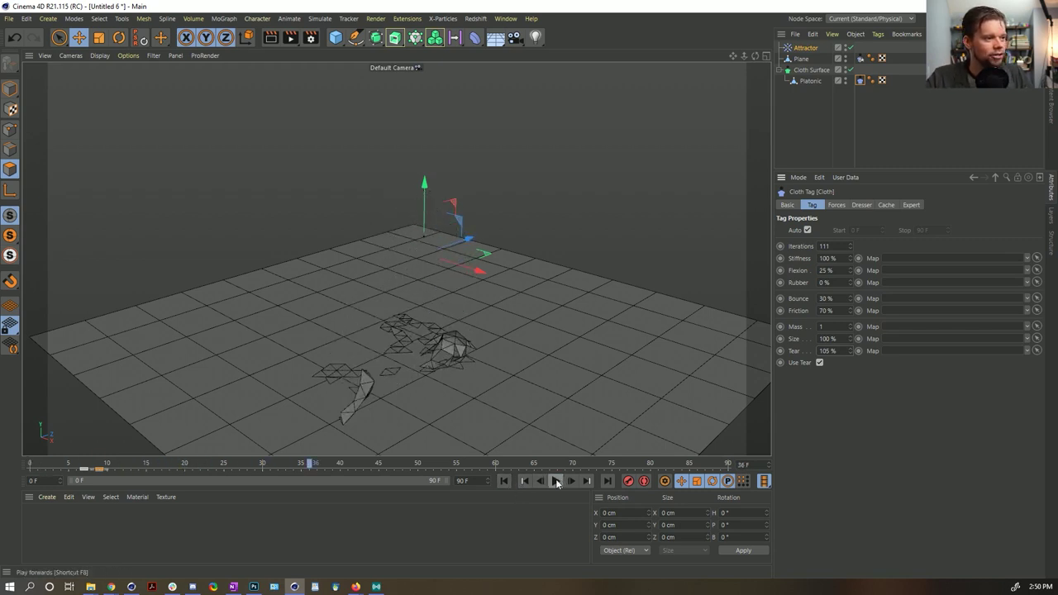
pyautogui.click(513, 485)
pyautogui.click(555, 482)
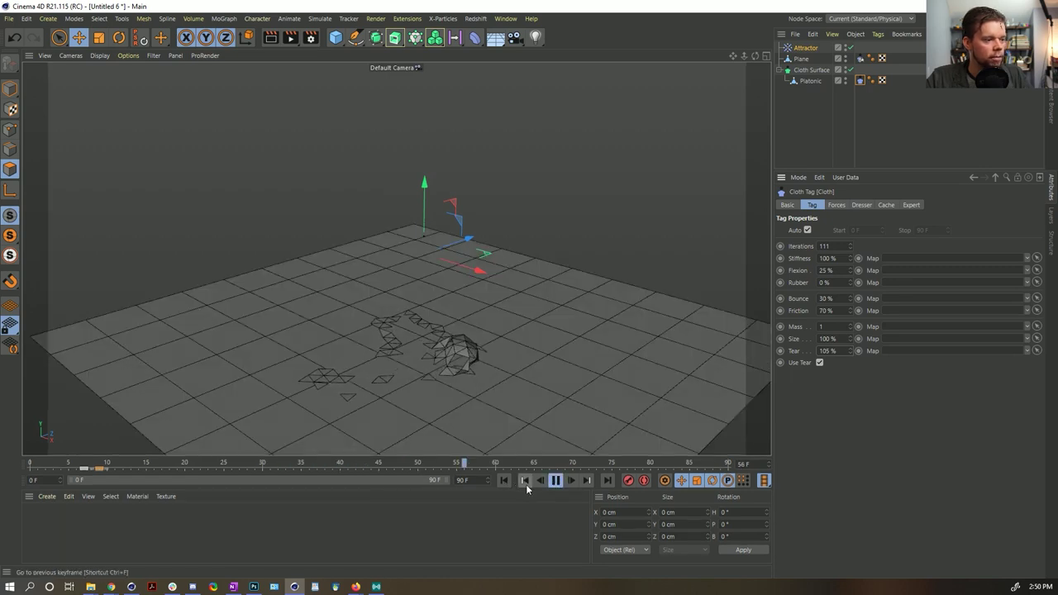
pyautogui.click(525, 481)
# Jump back to frame 0, restoring the untorn Platonic above the plane.
pyautogui.click(503, 480)
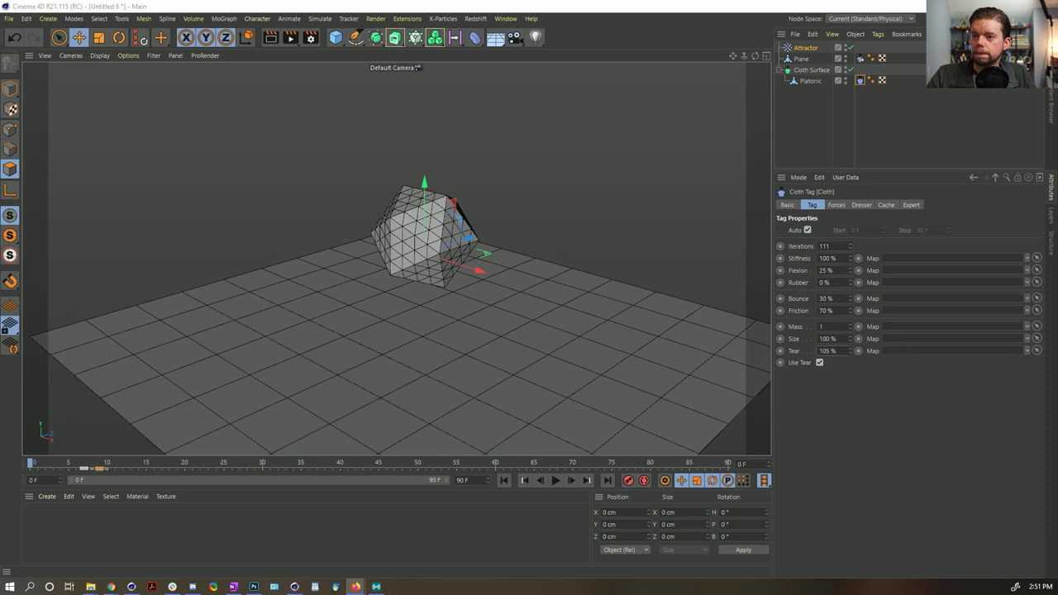
# Watch the Instagram 'Workout Wheel' video and comments, then minimise Firefox.
pyautogui.hotkey('alt', 'Tab')
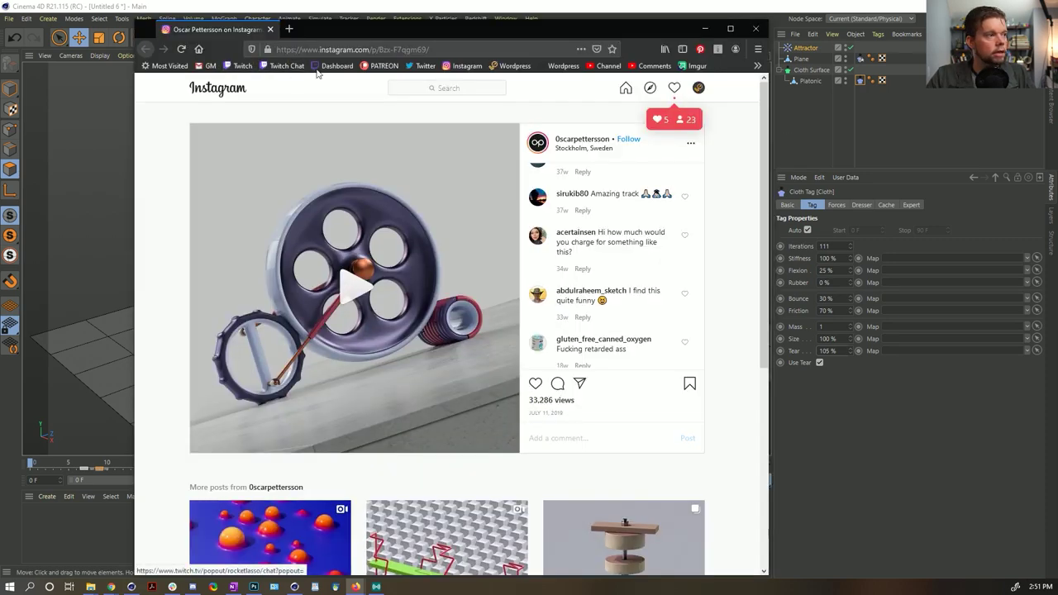
pyautogui.moveTo(333, 30); pyautogui.dragTo(324, 21)
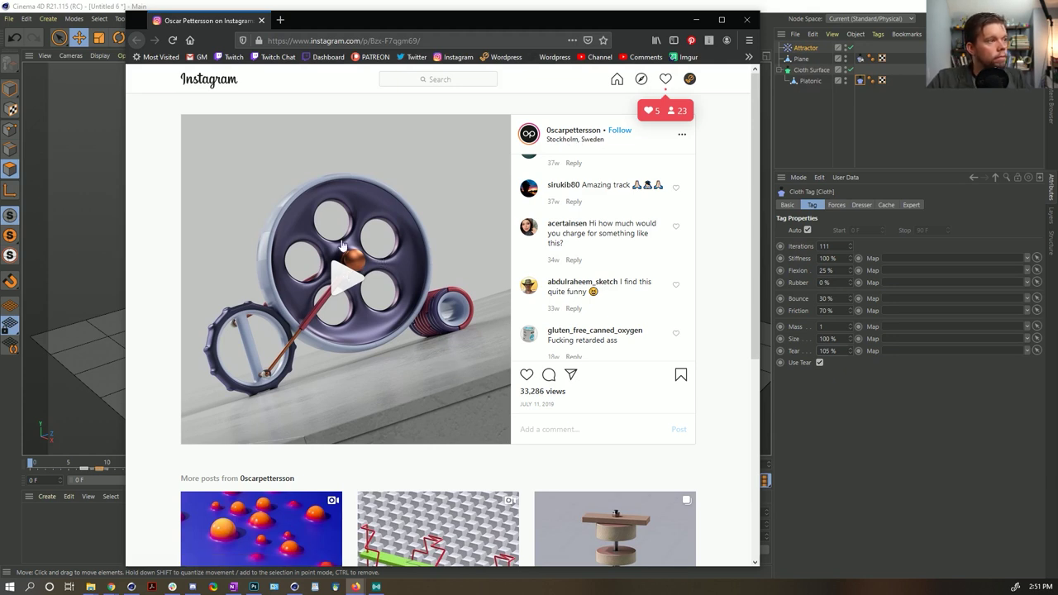
pyautogui.click(346, 282)
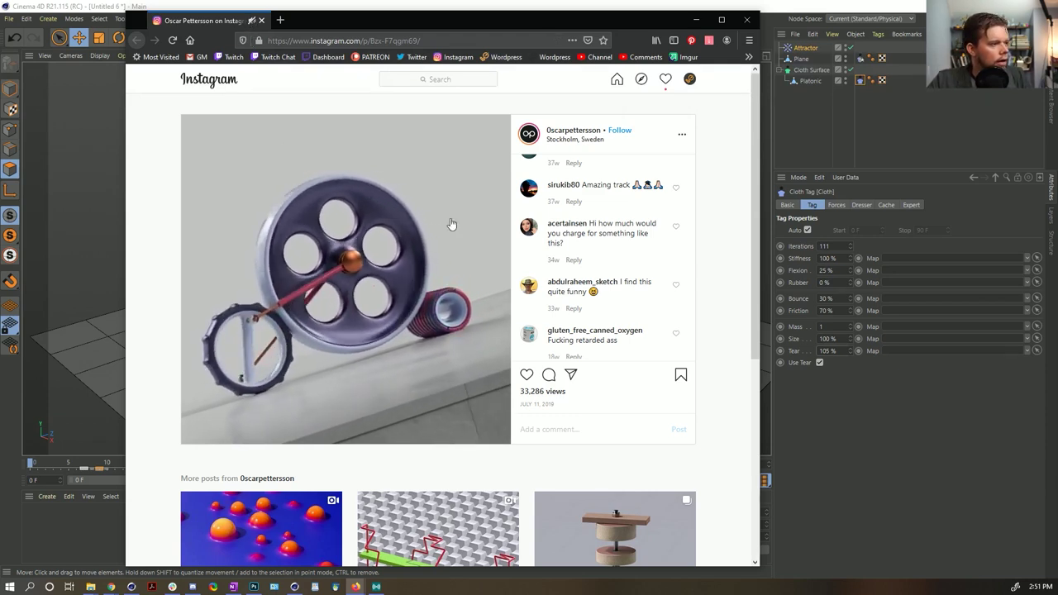
pyautogui.scroll(3, 657, 266)
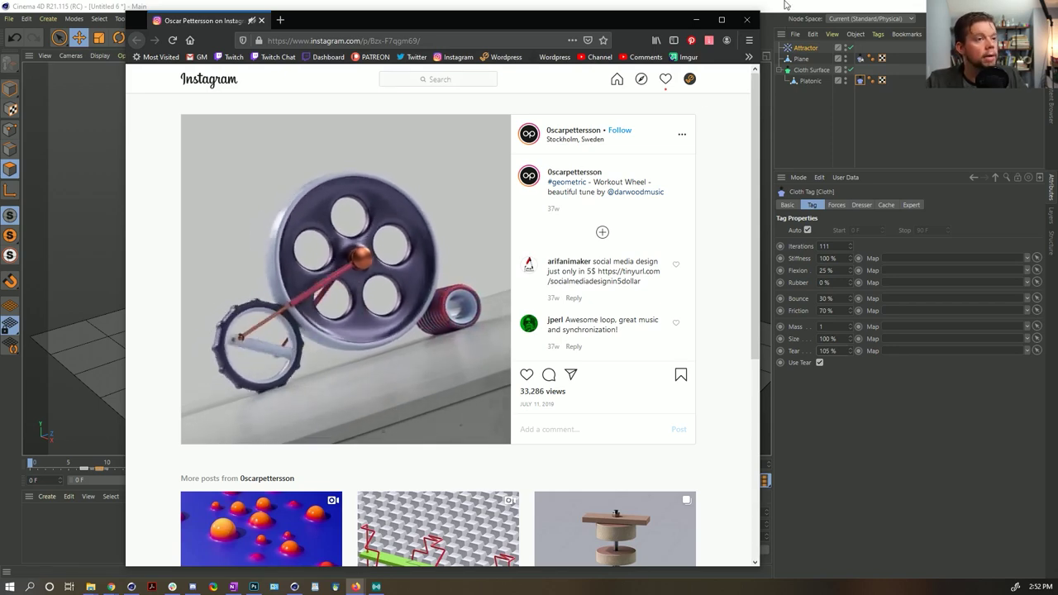
pyautogui.click(696, 19)
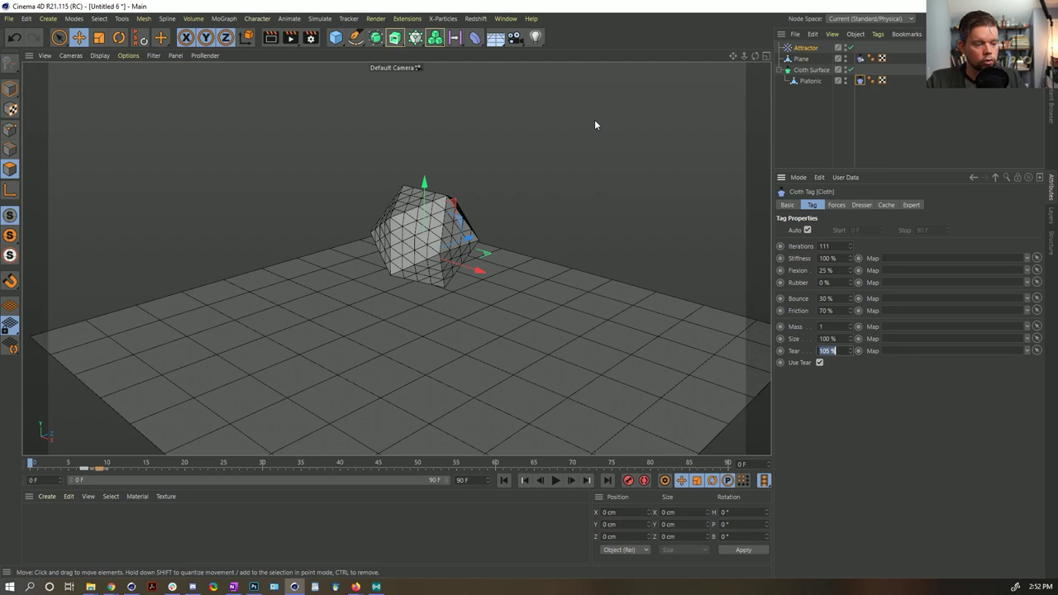
# Start a new project with a 20-tooth Cogwheel spline, viewed head-on.
pyautogui.hotkey('ctrl', 'n')
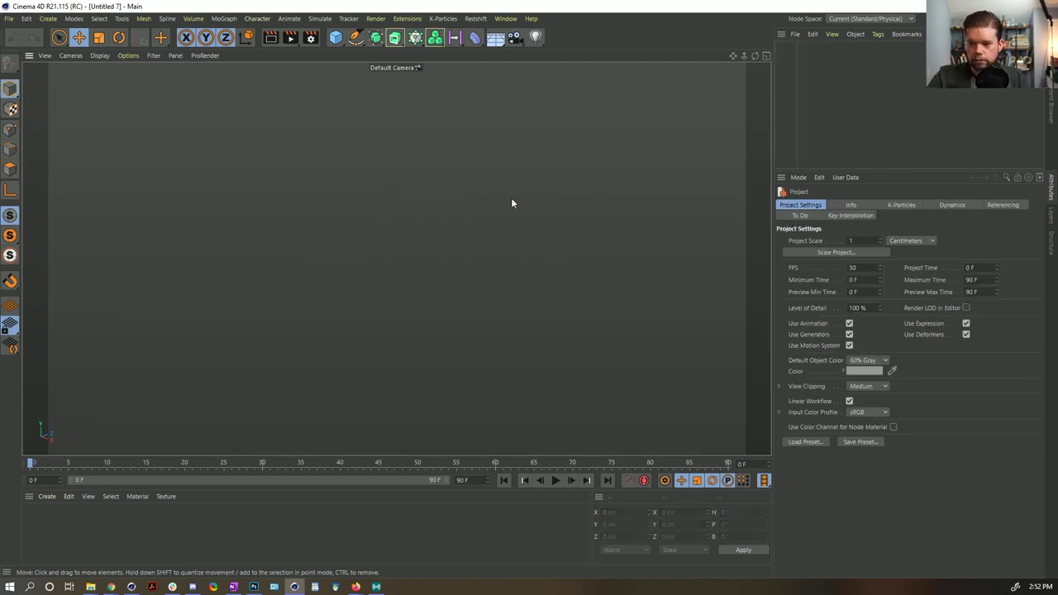
pyautogui.click(335, 37)
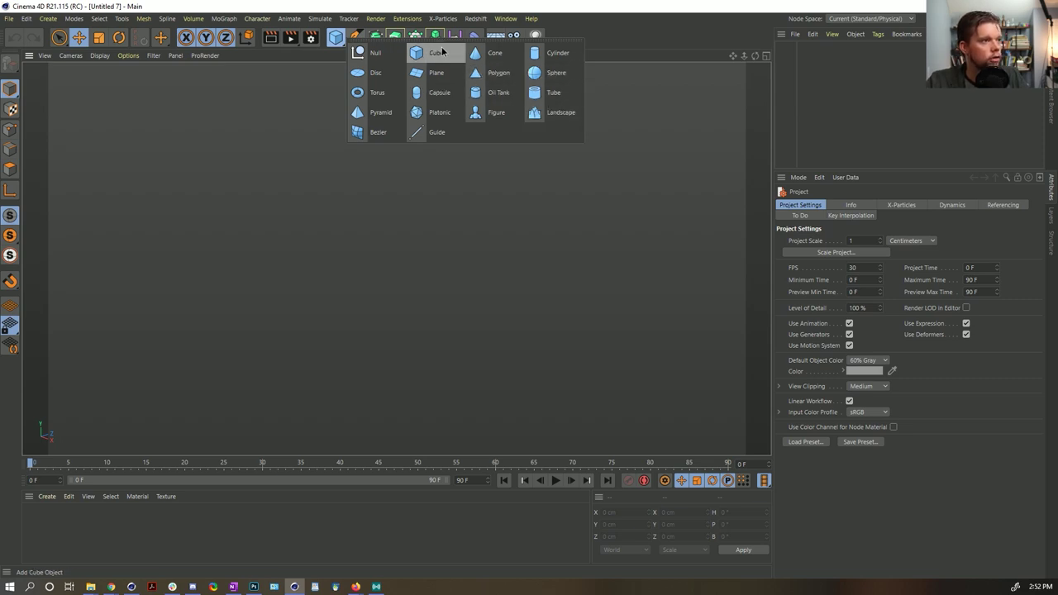
pyautogui.click(415, 38)
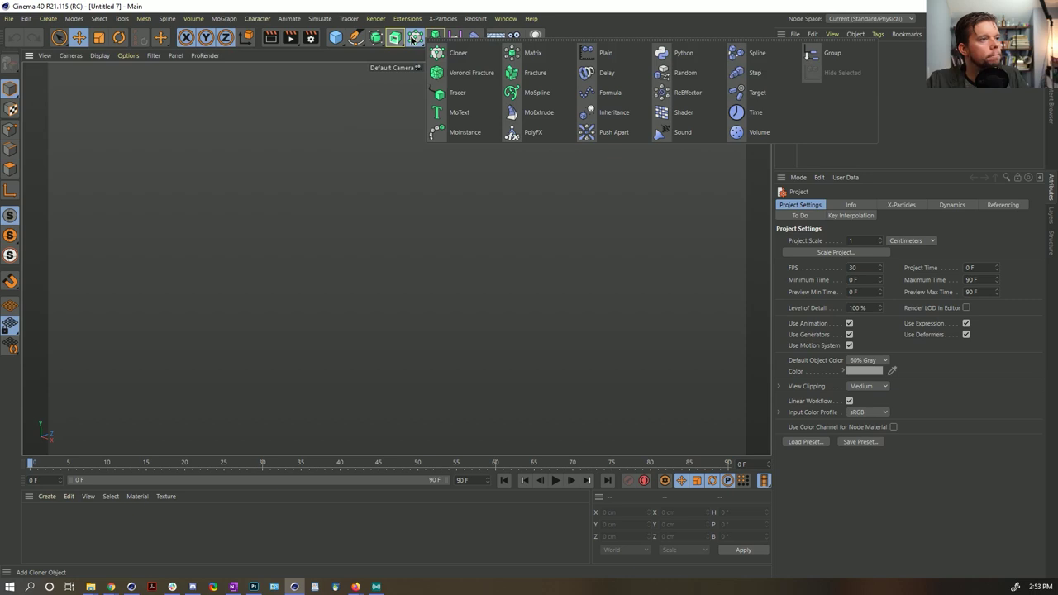
pyautogui.click(355, 38)
pyautogui.click(579, 130)
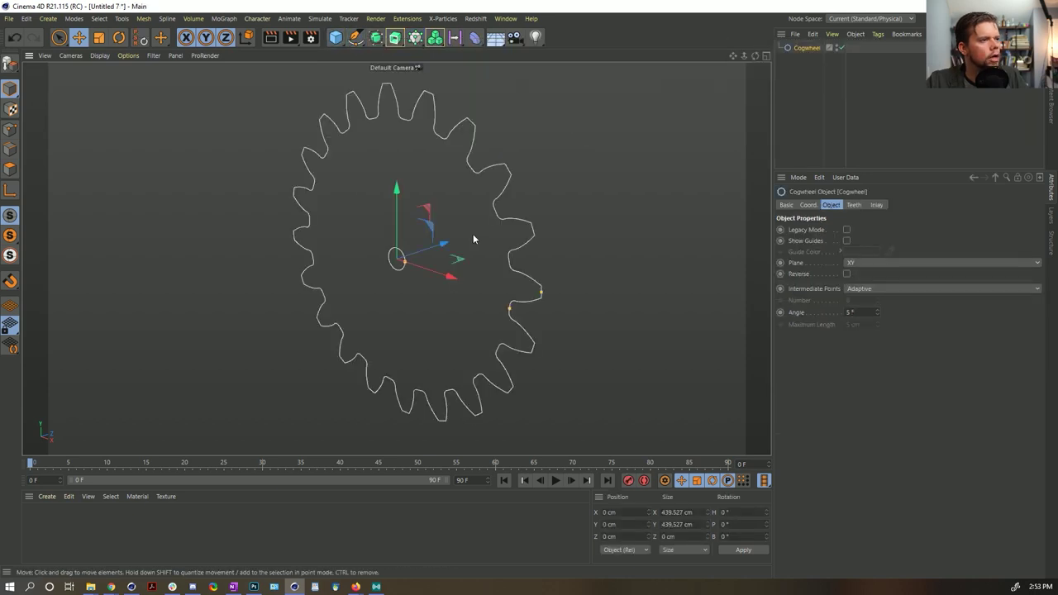
pyautogui.keyDown('alt'); pyautogui.moveTo(472, 237); pyautogui.dragTo(497, 242); pyautogui.keyUp('alt')
# Check the cogwheel's Teeth, Inlay and Object settings, then return to the browser.
pyautogui.click(852, 208)
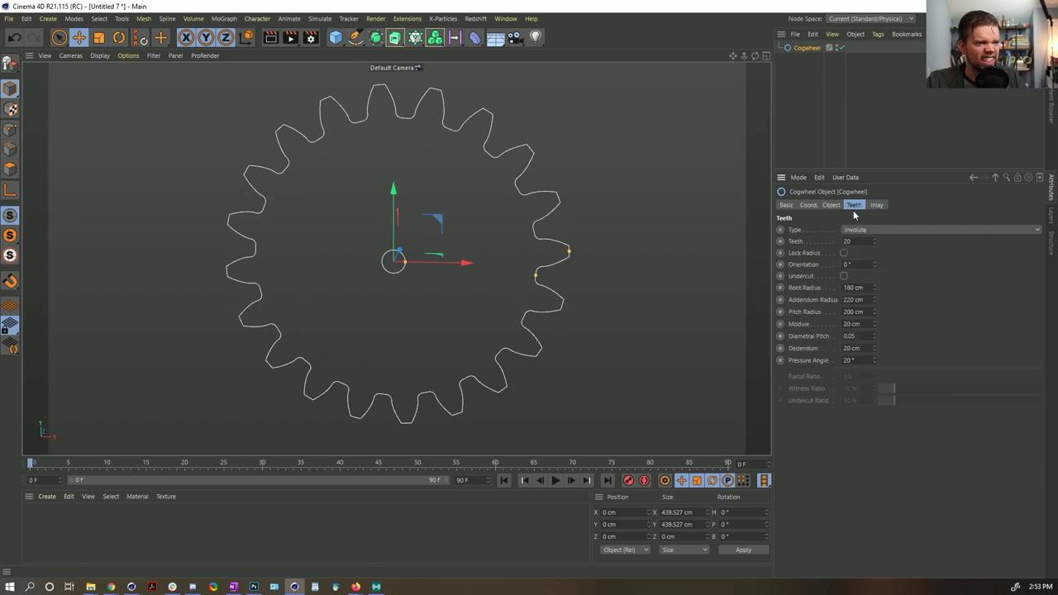
pyautogui.click(876, 205)
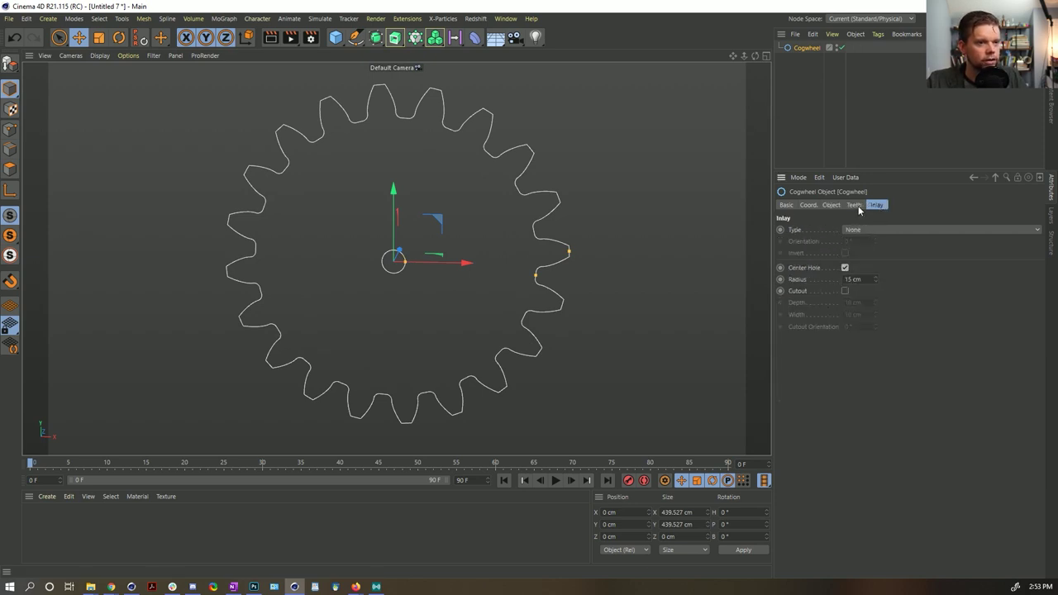
pyautogui.click(830, 205)
pyautogui.click(851, 206)
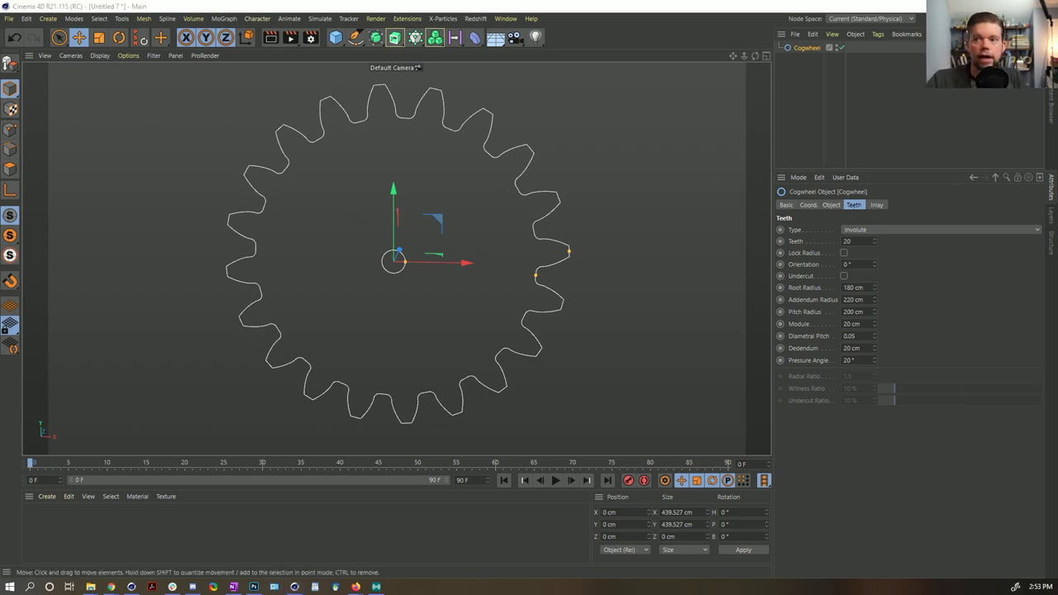
pyautogui.hotkey('alt', 'Tab')
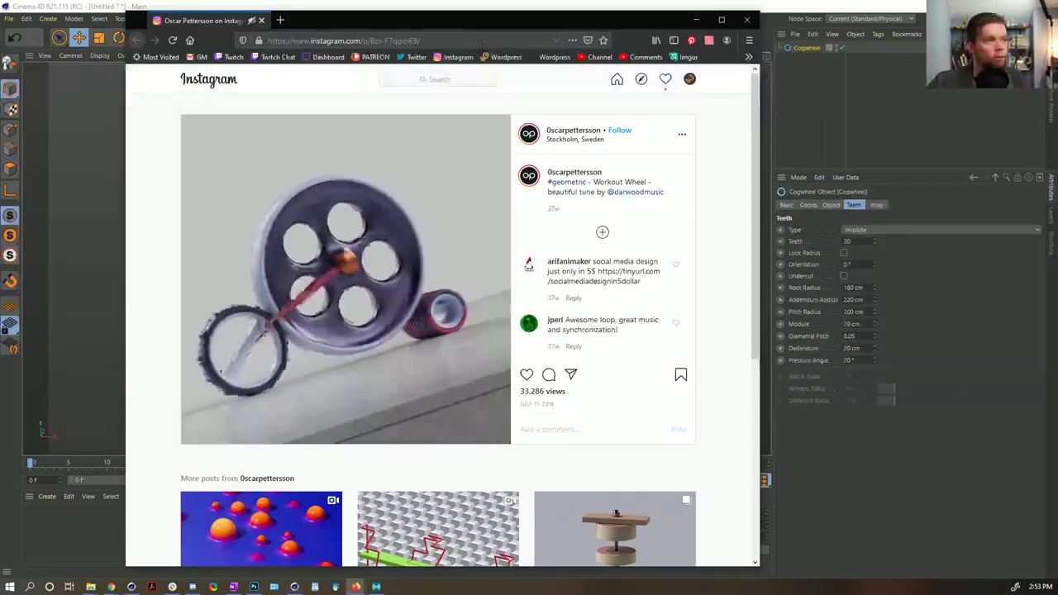
# Bring up Greyscalegorilla's 'What's New in Cinema 4D R16' article, scrolled to the Cogwheel section.
pyautogui.click(284, 20)
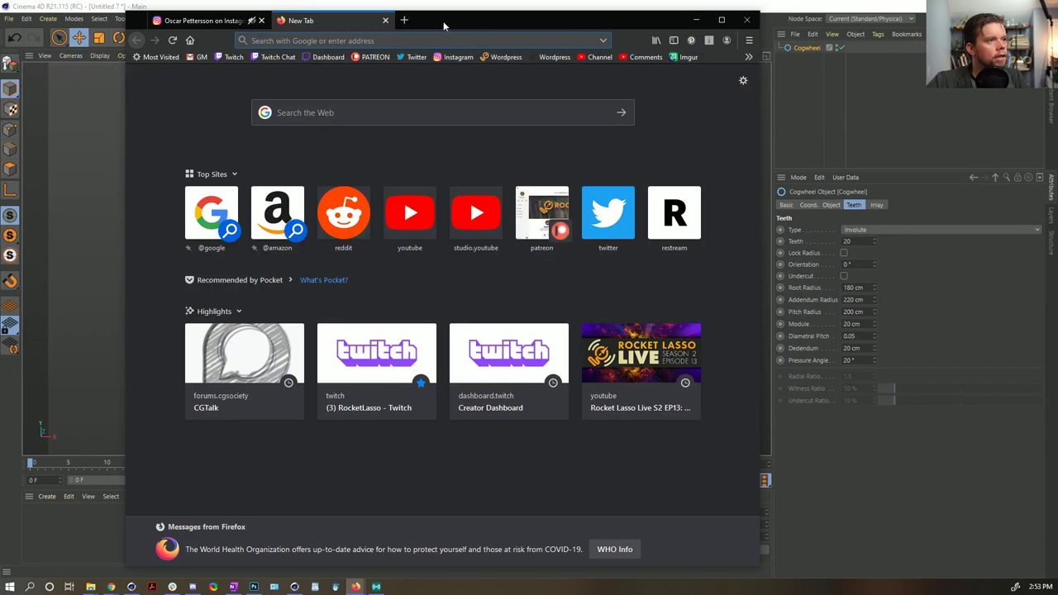
pyautogui.hotkey('alt', 'Tab')
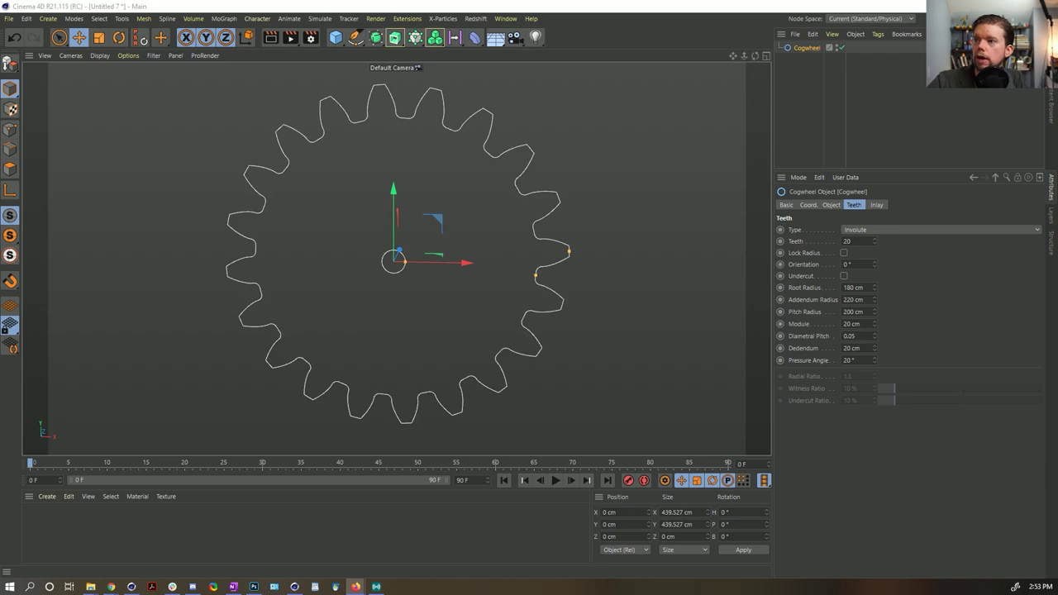
pyautogui.hotkey('alt', 'Tab')
pyautogui.scroll(-5, 578, 229)
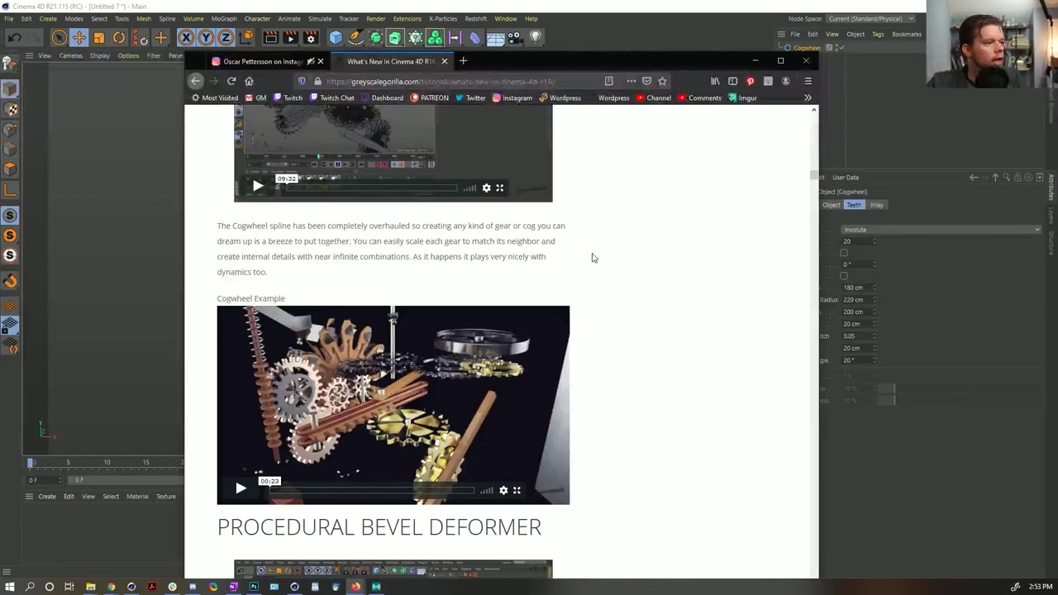
# Play the Interaction Tag example video and highlight its INTERACTION TAG heading.
pyautogui.scroll(3, 591, 258)
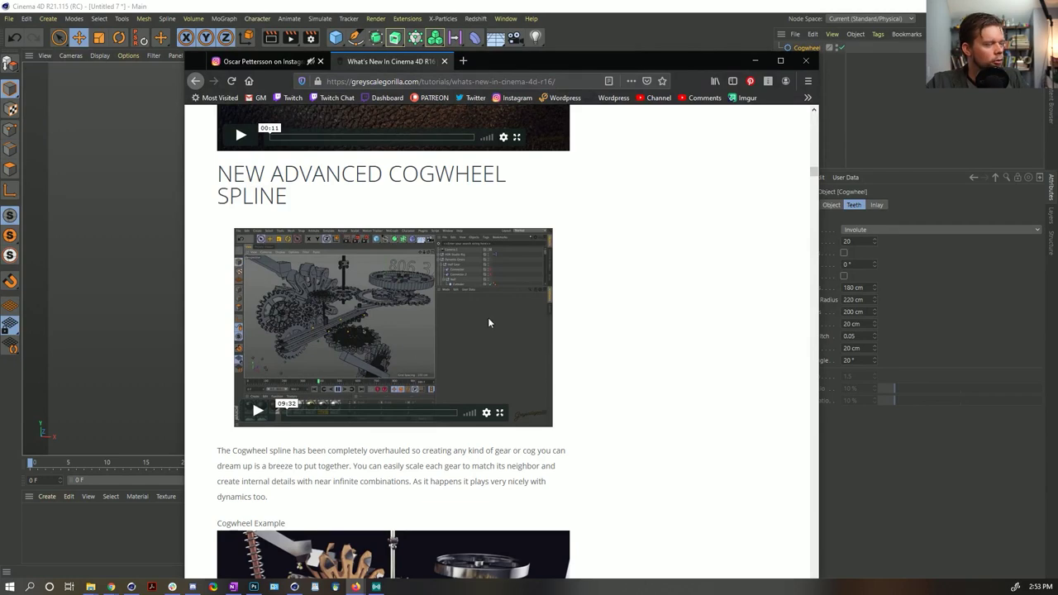
pyautogui.scroll(-2, 488, 321)
pyautogui.scroll(5, 488, 317)
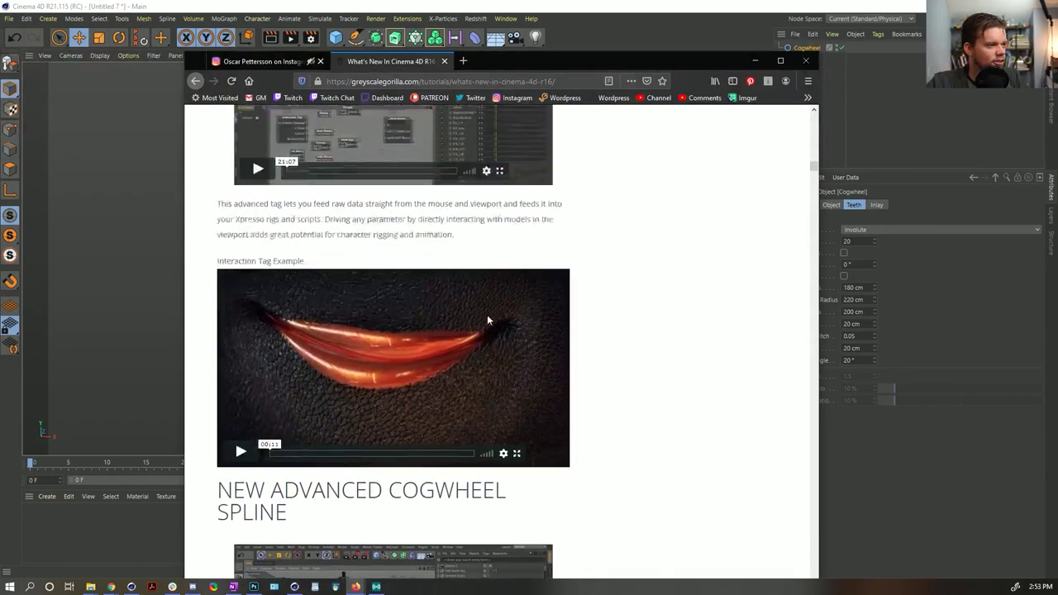
pyautogui.scroll(-2, 235, 496)
pyautogui.click(241, 418)
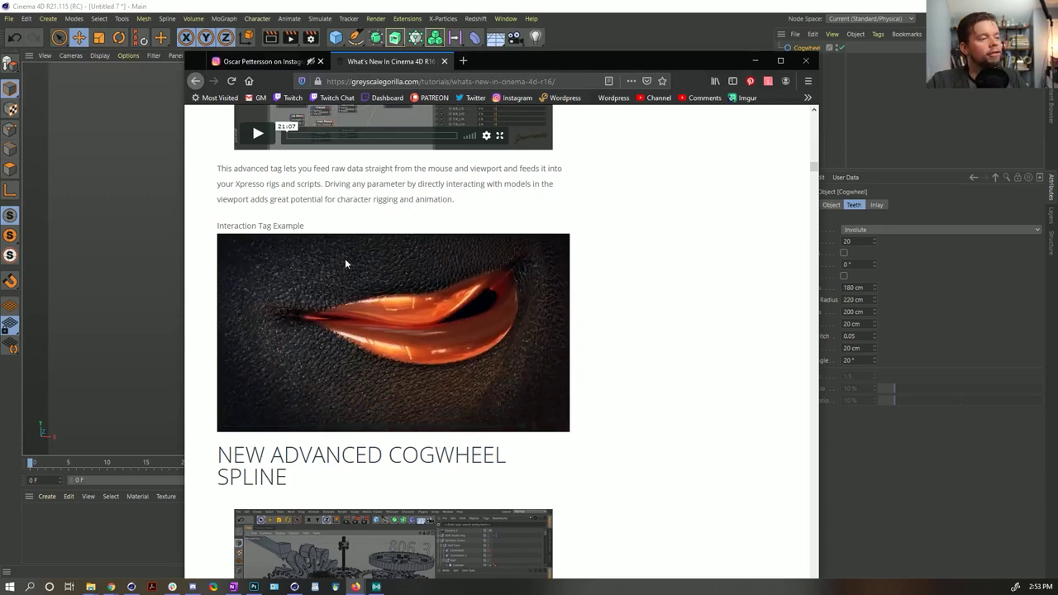
pyautogui.scroll(6, 380, 284)
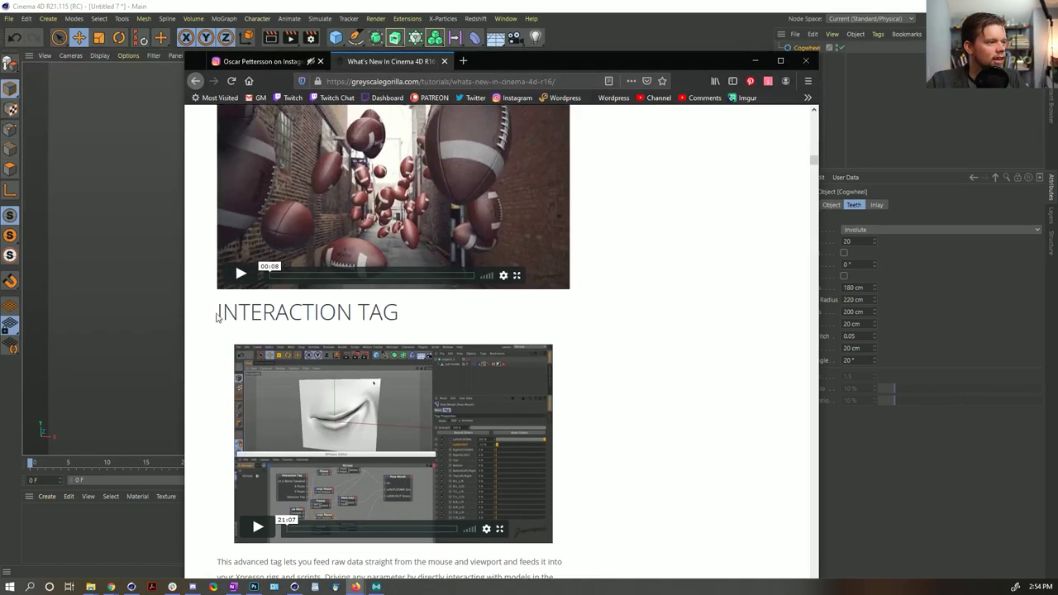
pyautogui.moveTo(218, 317); pyautogui.dragTo(404, 317)
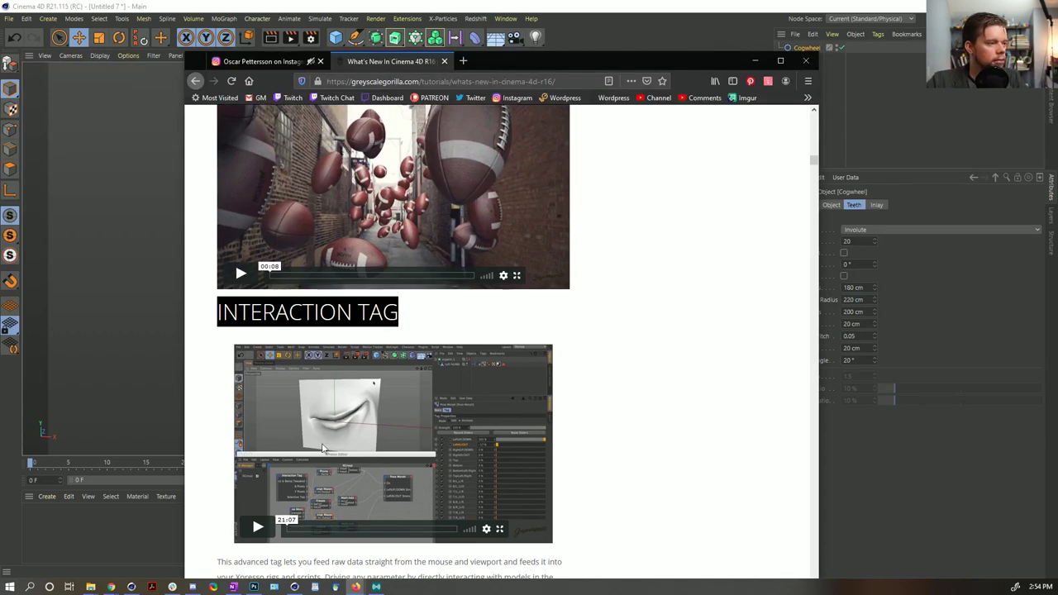
# Scroll to the Cogwheel Example and play its video full screen.
pyautogui.scroll(-9, 365, 280)
pyautogui.scroll(-2, 356, 285)
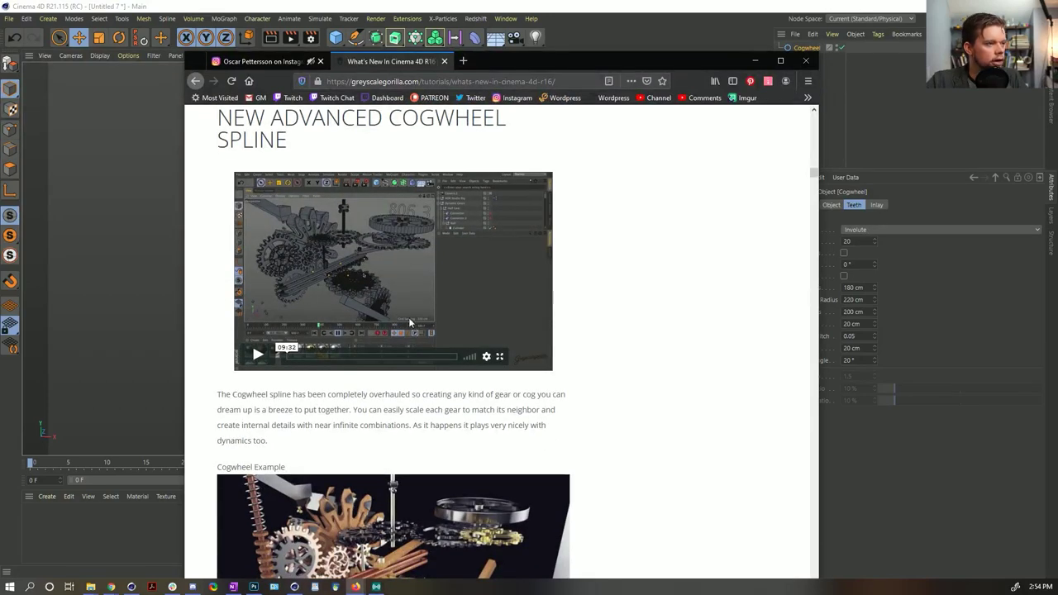
pyautogui.scroll(-3, 409, 322)
pyautogui.click(238, 428)
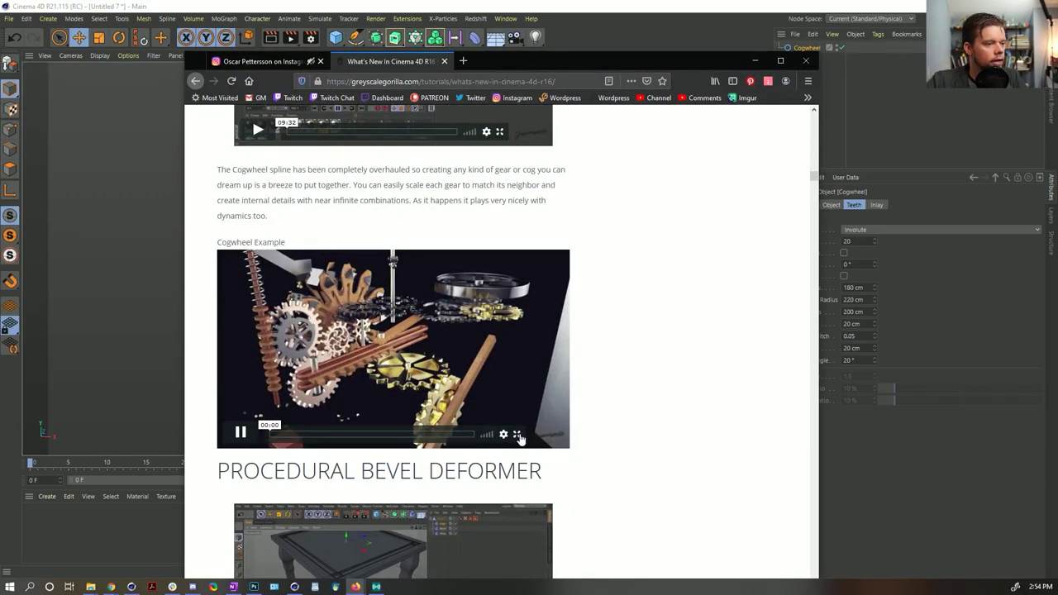
pyautogui.click(516, 434)
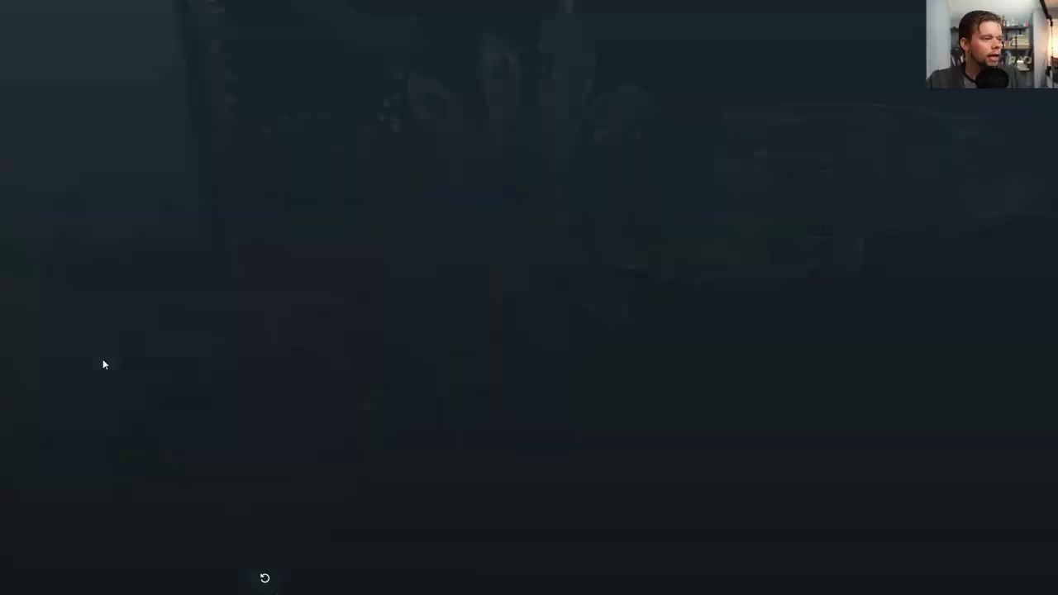
# Rewatch the cogwheel video, then minimize the Firefox article to reveal Cinema 4D.
pyautogui.click(264, 576)
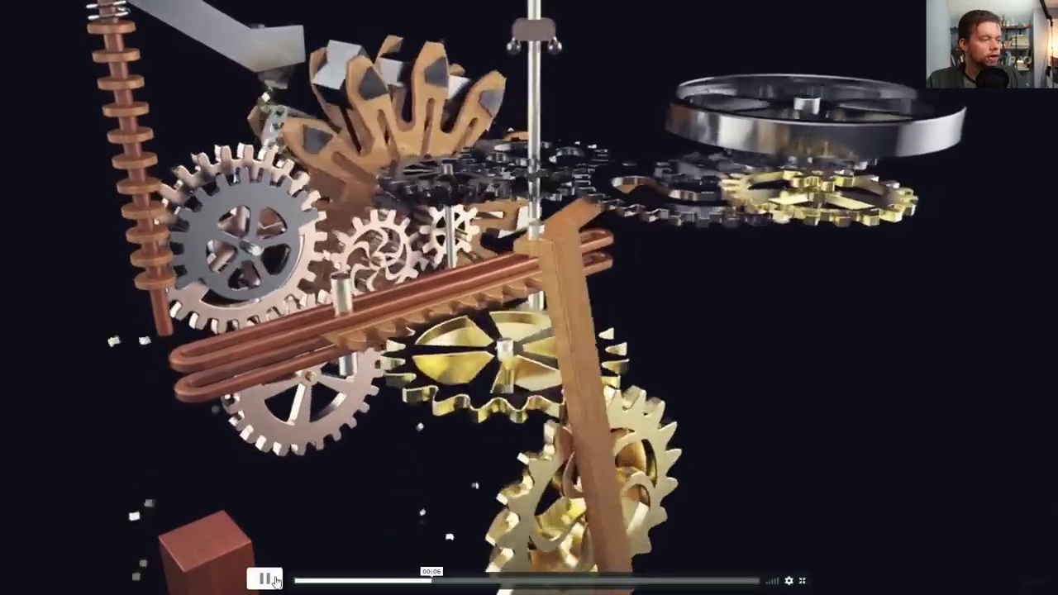
pyautogui.click(273, 580)
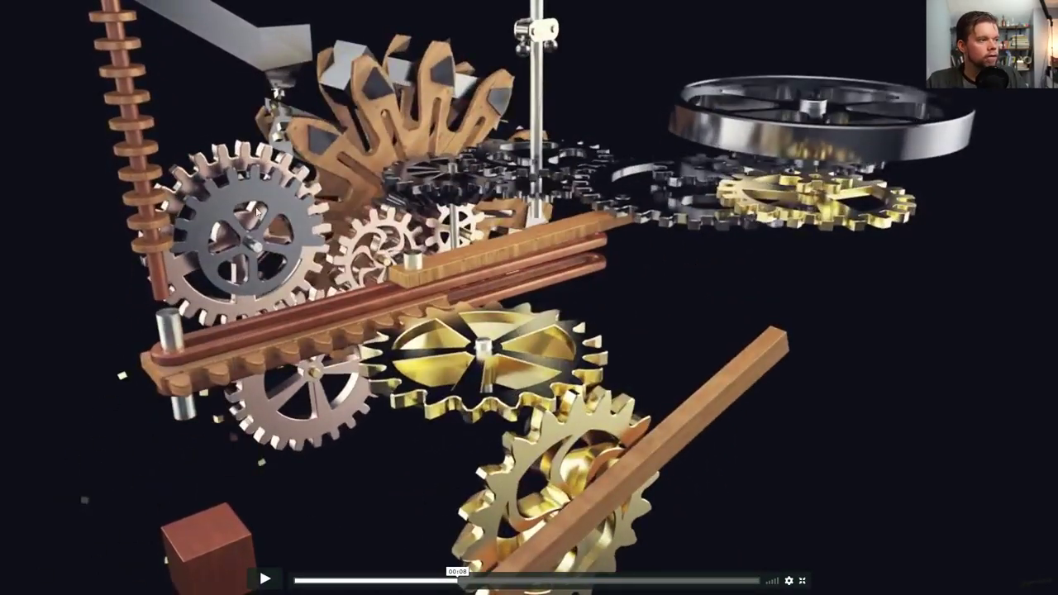
pyautogui.click(265, 578)
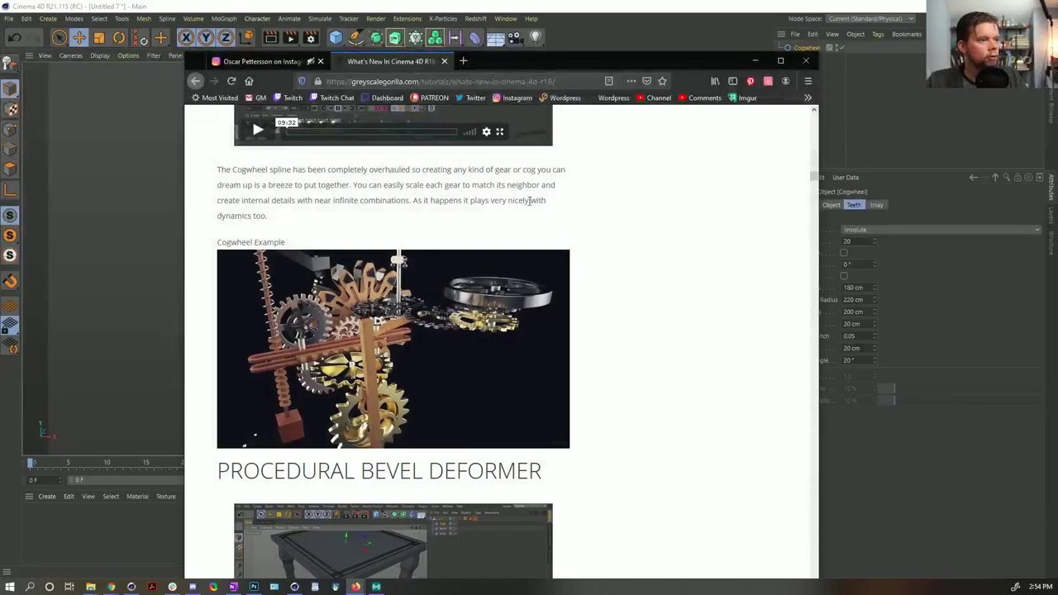
pyautogui.scroll(-3, 534, 184)
pyautogui.scroll(1, 510, 240)
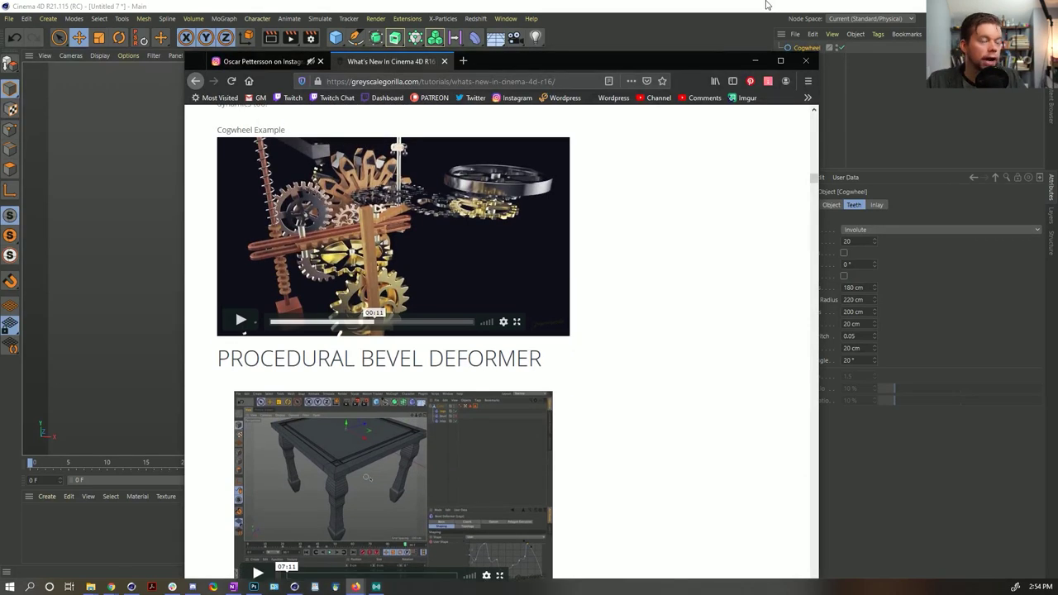
pyautogui.click(690, 16)
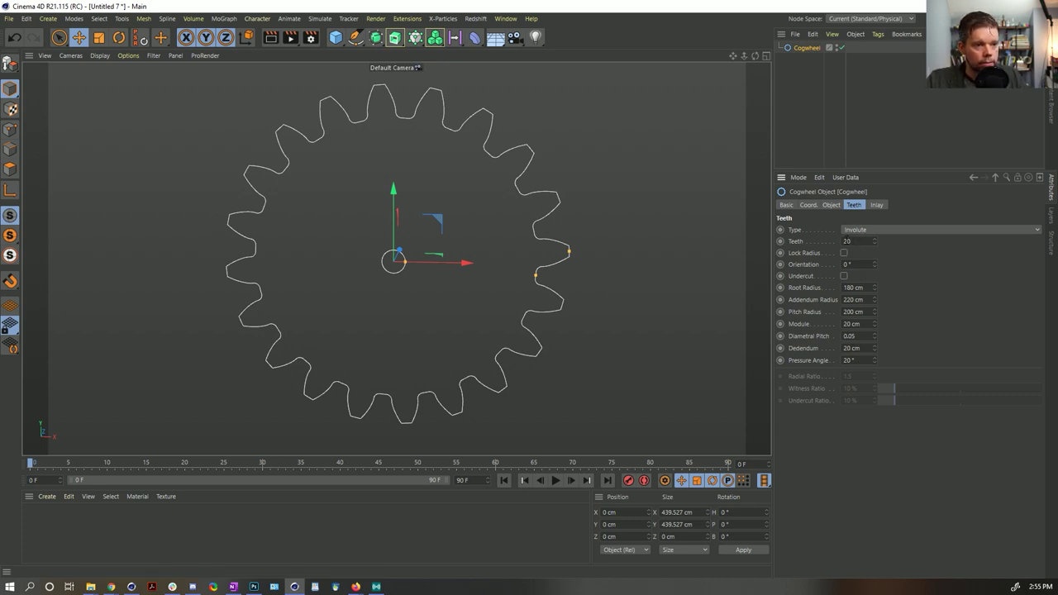
# Show the Window menu's list of open scene documents.
pyautogui.click(355, 586)
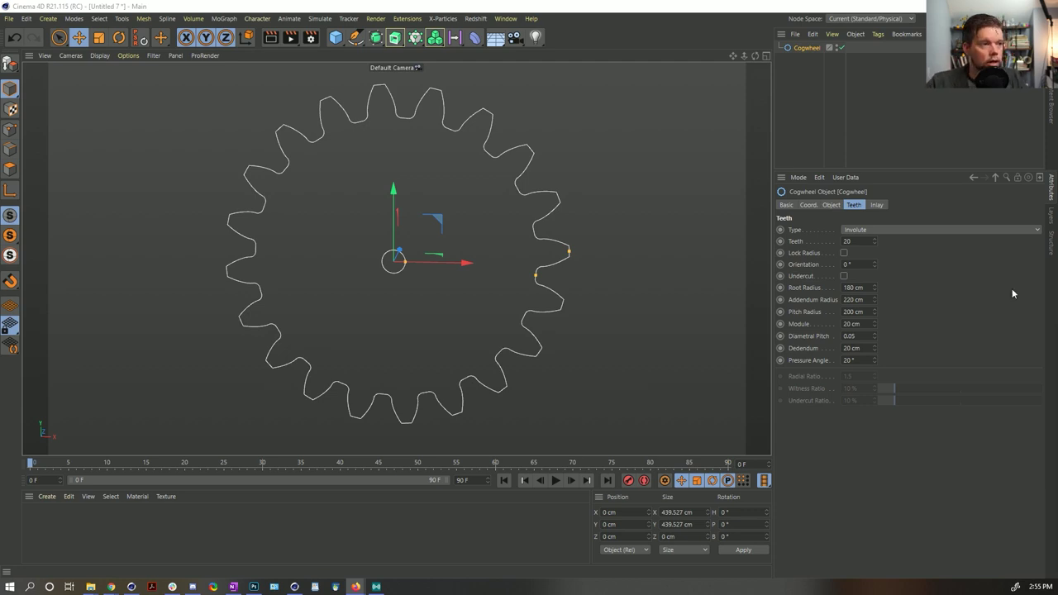
pyautogui.click(505, 18)
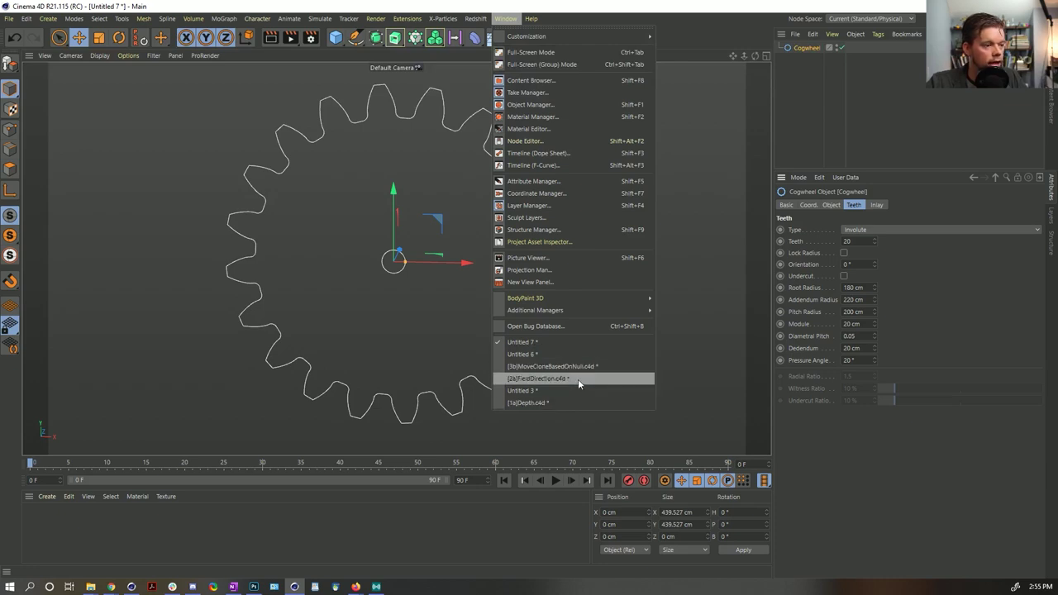
# Switch to the [3b]MoveCloneBasedOnNull.c4d scene and preview its clone animation.
pyautogui.click(571, 379)
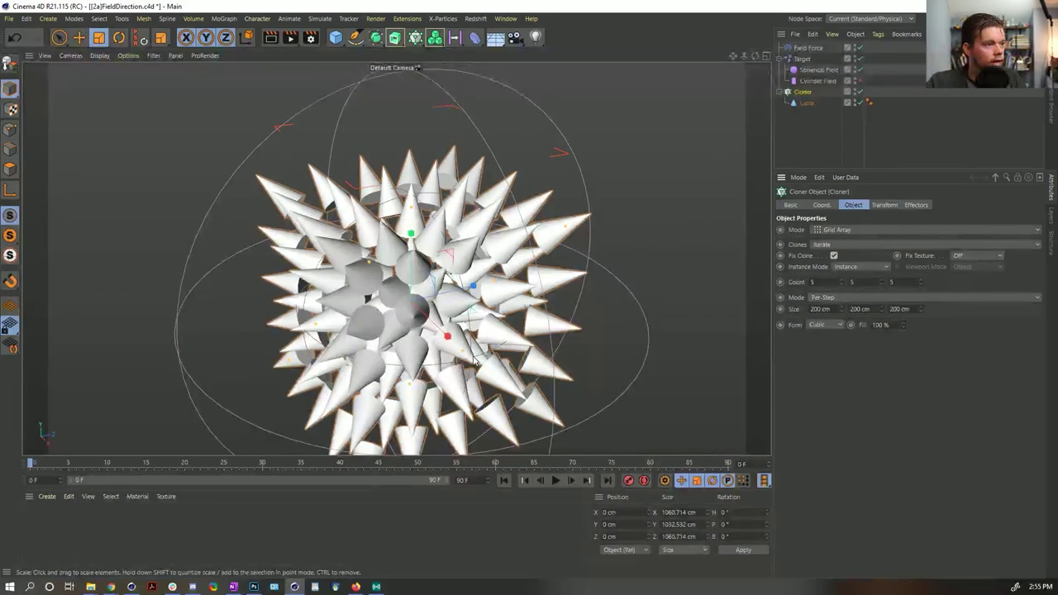
pyautogui.click(8, 18)
pyautogui.click(475, 18)
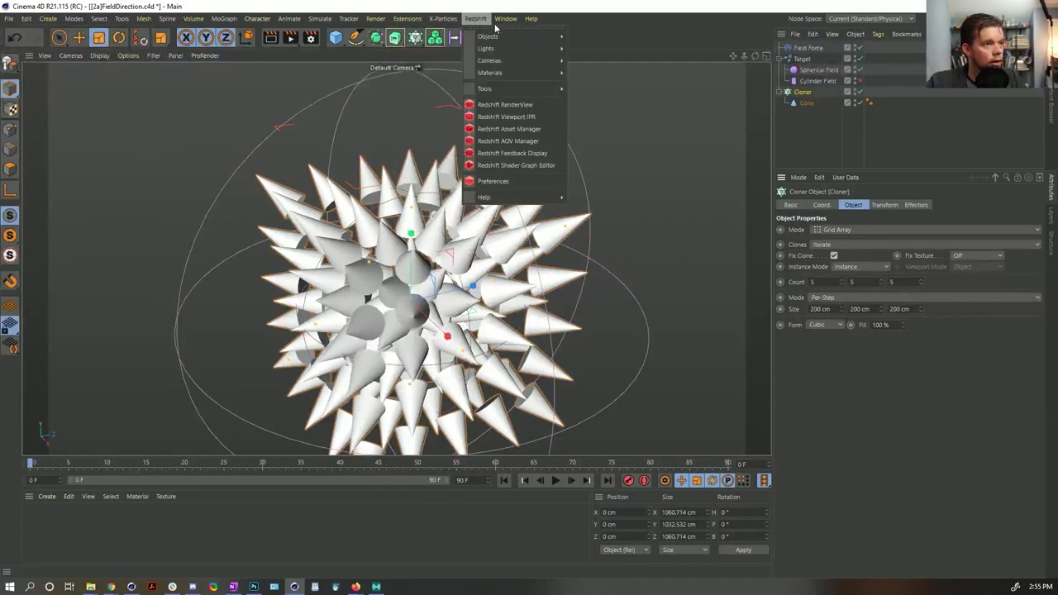
pyautogui.click(505, 18)
pyautogui.click(546, 370)
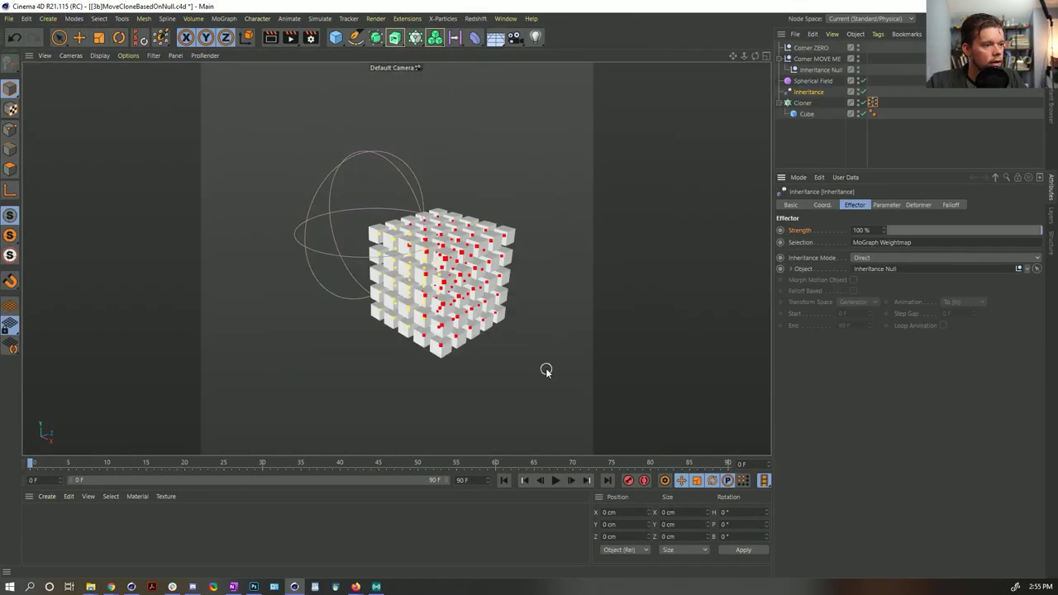
pyautogui.click(554, 481)
pyautogui.click(554, 480)
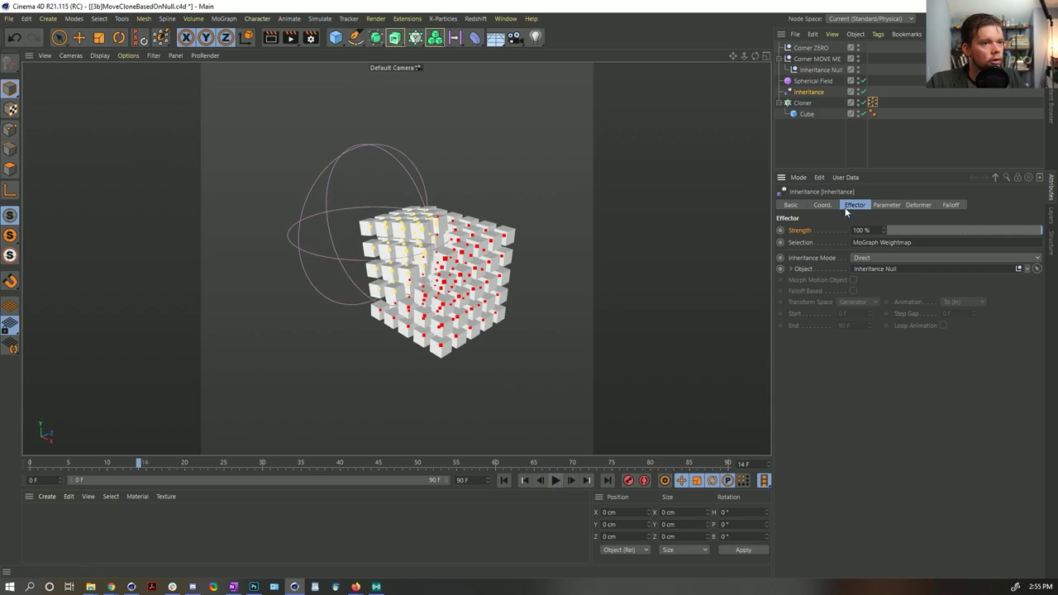
# Add a Freeze layer to the weightmap tag's fields with Max blending, then rewind.
pyautogui.click(880, 242)
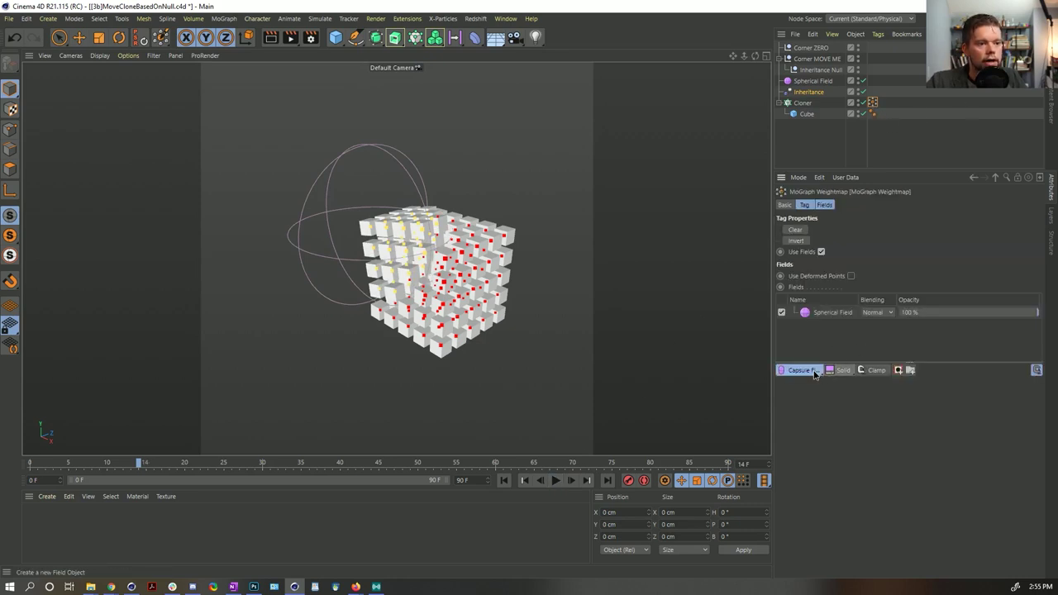
pyautogui.click(814, 371)
pyautogui.click(876, 369)
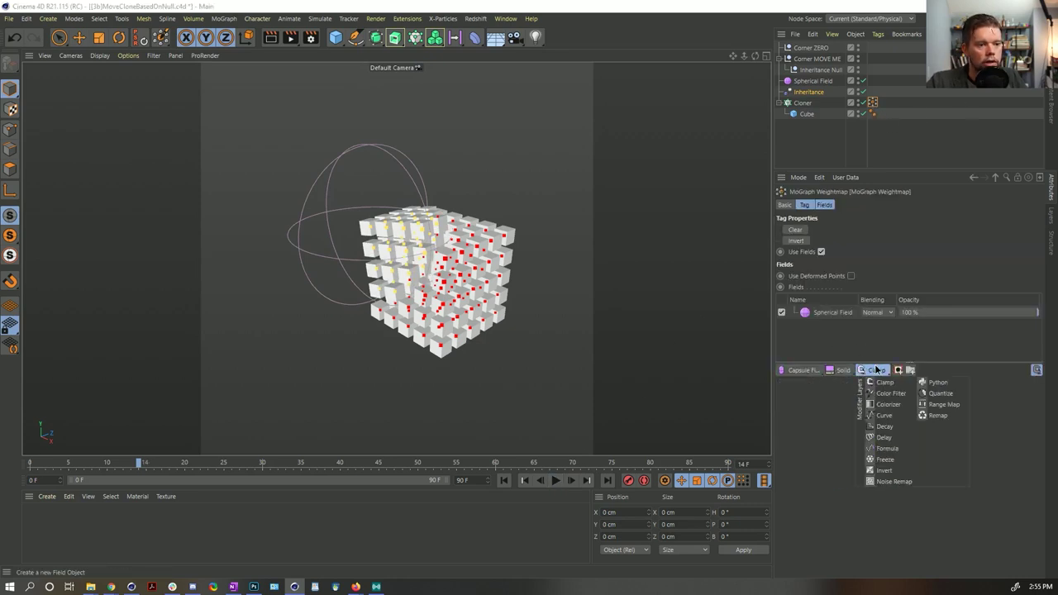
pyautogui.click(892, 464)
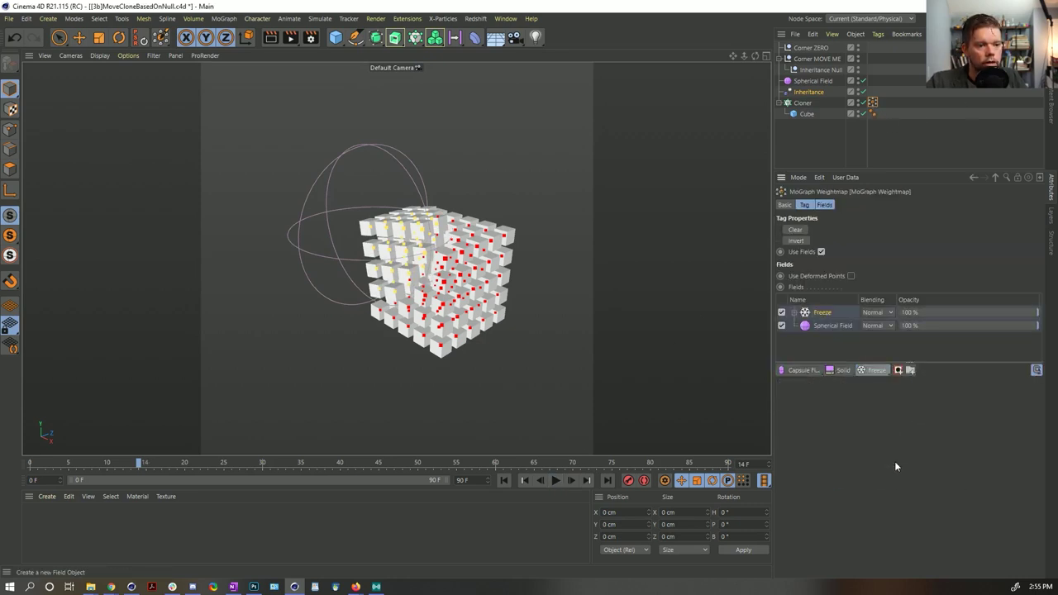
pyautogui.click(877, 314)
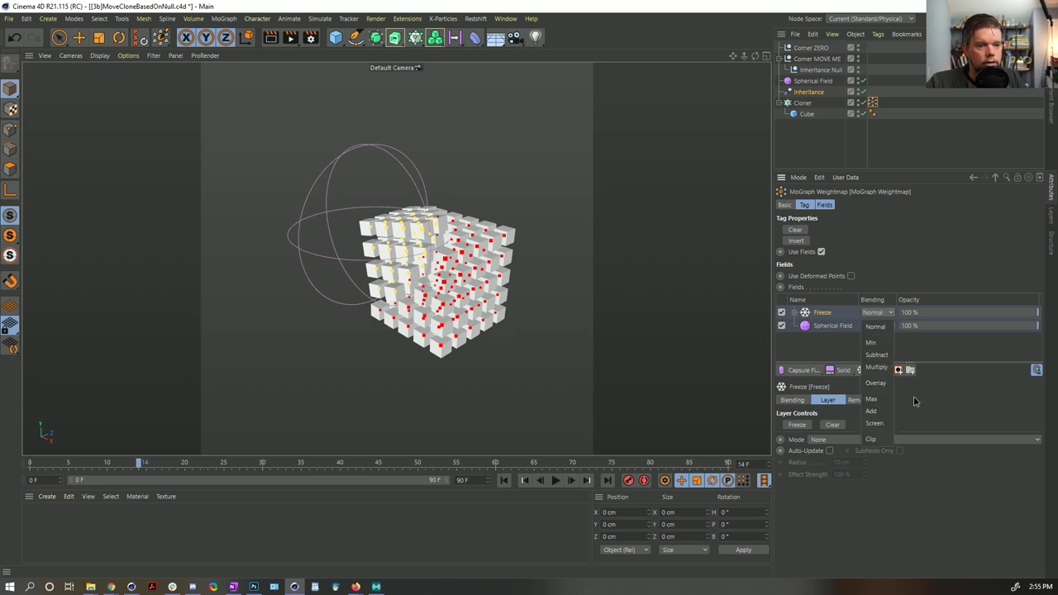
pyautogui.click(872, 398)
pyautogui.click(520, 480)
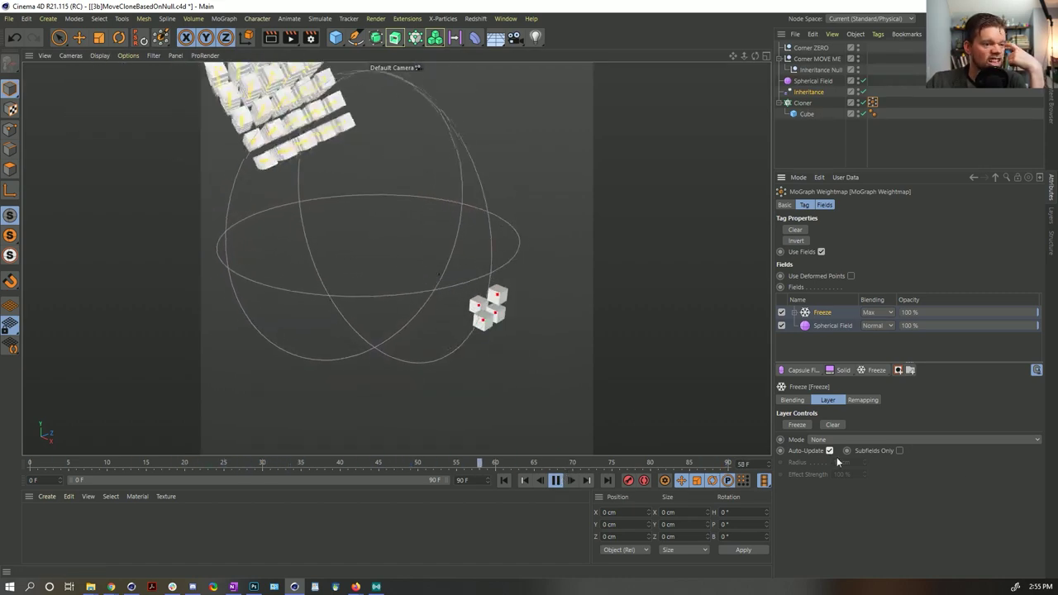
# Compare Normal and Max Freeze blending, ending on Max with clones frozen mid-flight.
pyautogui.click(876, 312)
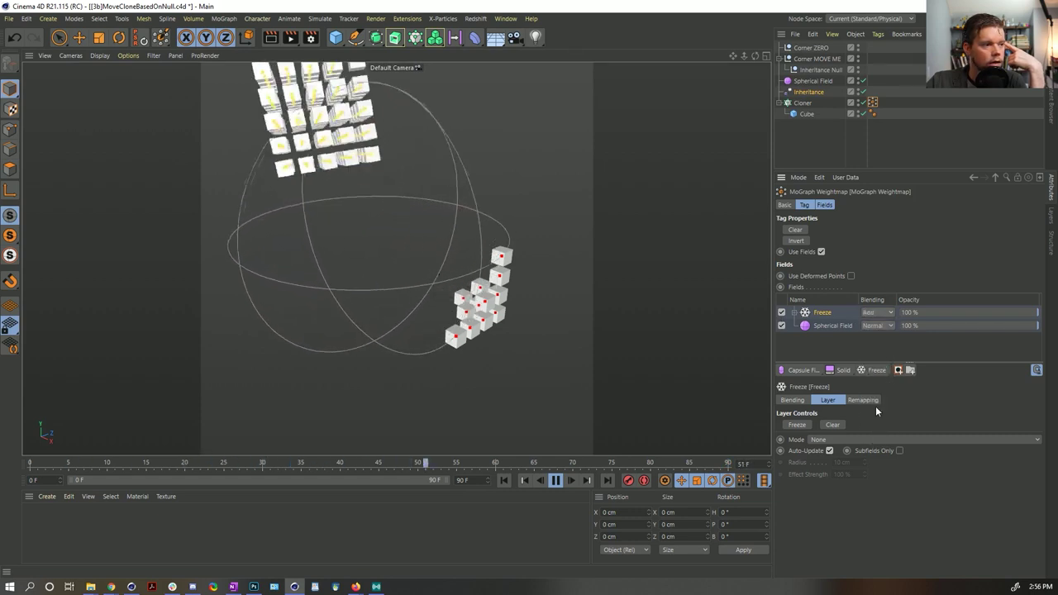
pyautogui.click(883, 327)
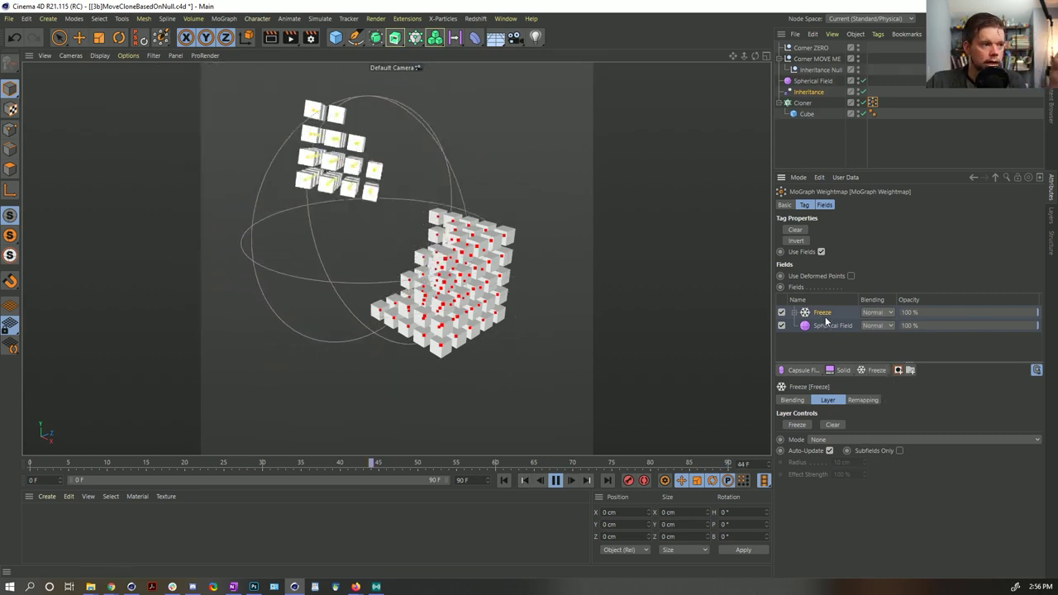
pyautogui.click(876, 312)
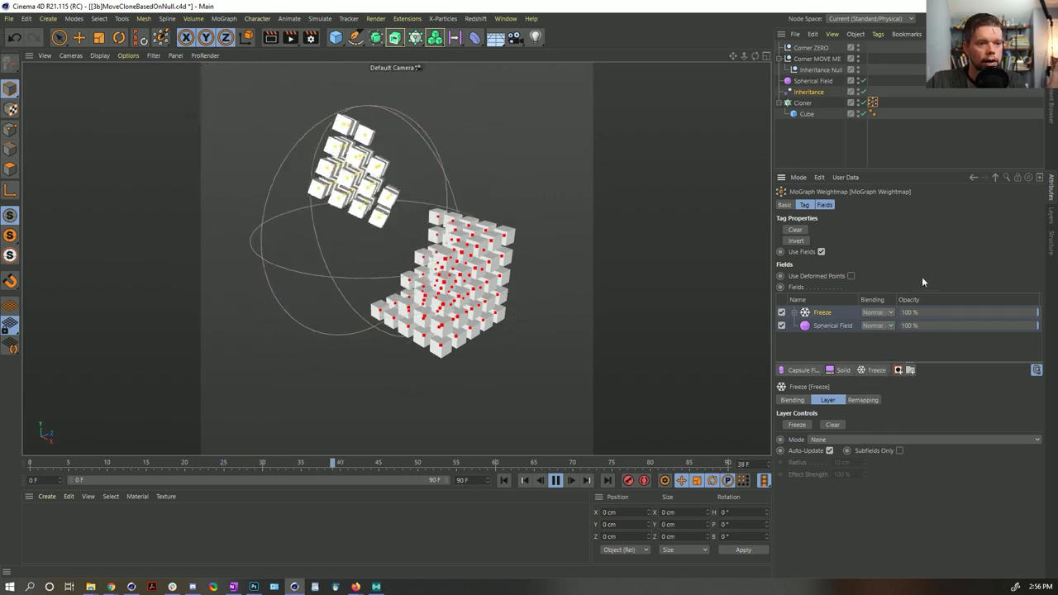
pyautogui.click(878, 313)
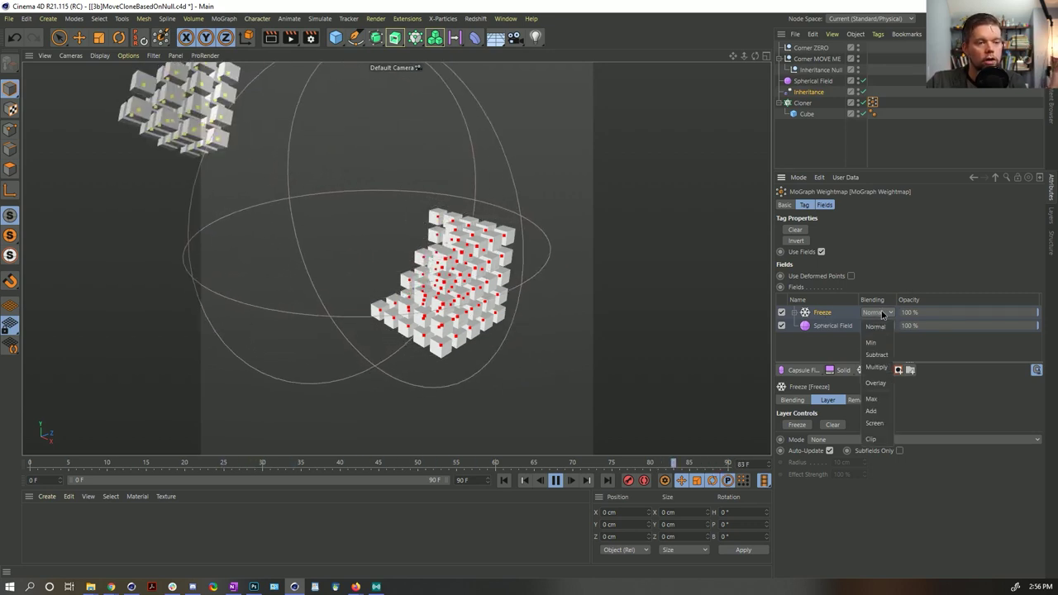
pyautogui.click(873, 398)
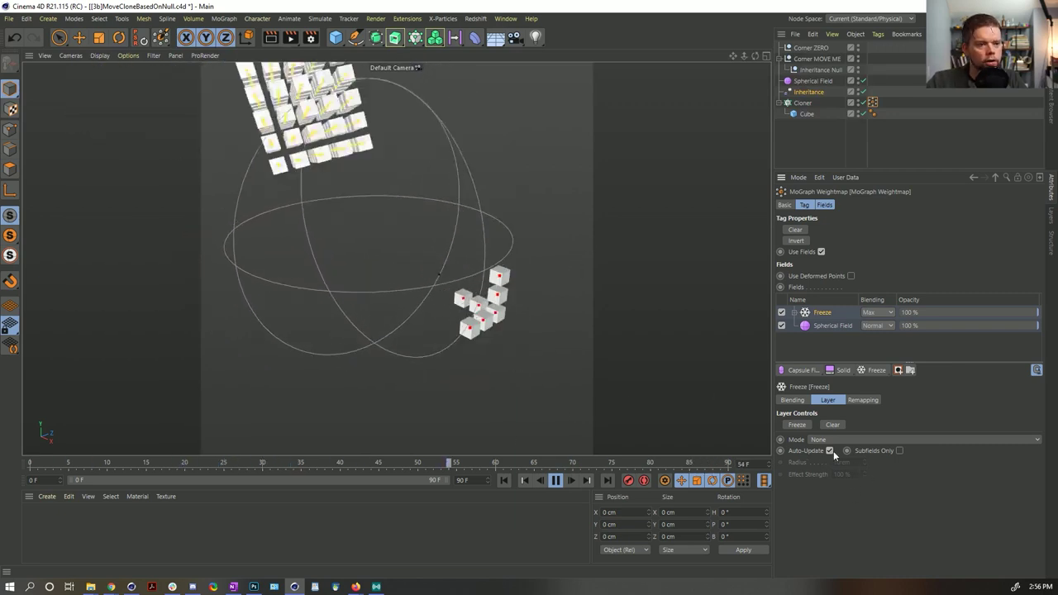
pyautogui.click(556, 480)
# Save the scene as [3c]MoveCloneBasedOnNull.c4d.
pyautogui.hotkey('ctrl', 'shift', 's')
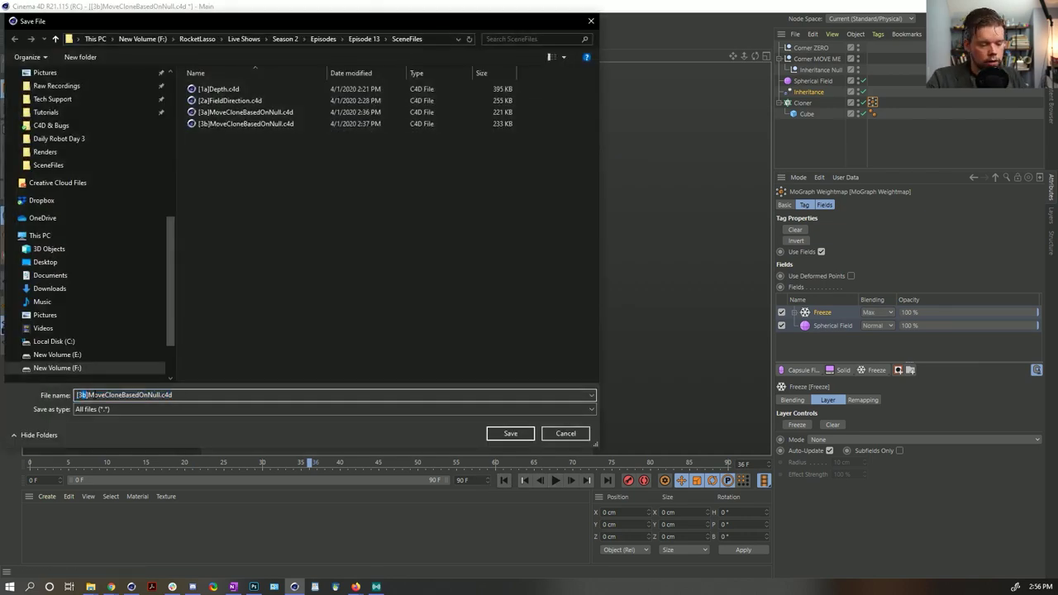
pyautogui.write('3c')
pyautogui.press('Return')
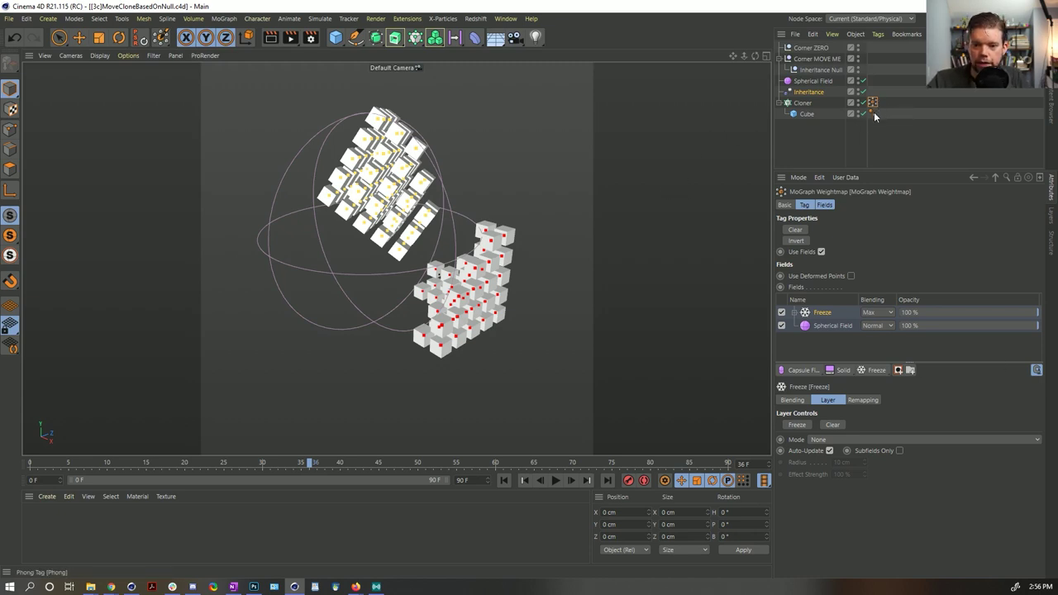
# Deselect the weightmap tag and switch back to the Untitled 7 cogwheel document.
pyautogui.click(887, 76)
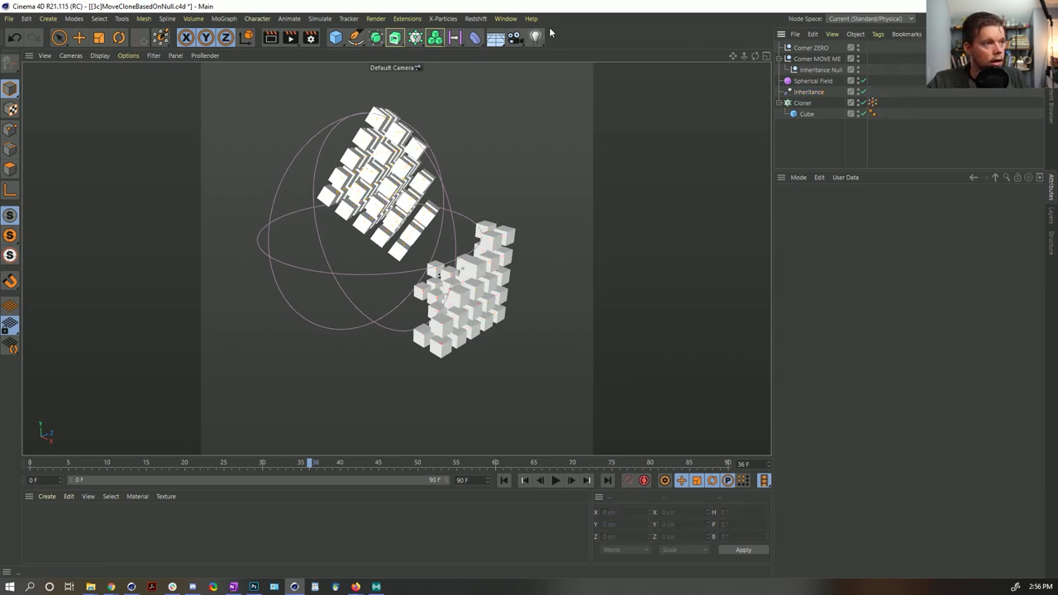
pyautogui.click(506, 18)
pyautogui.click(560, 344)
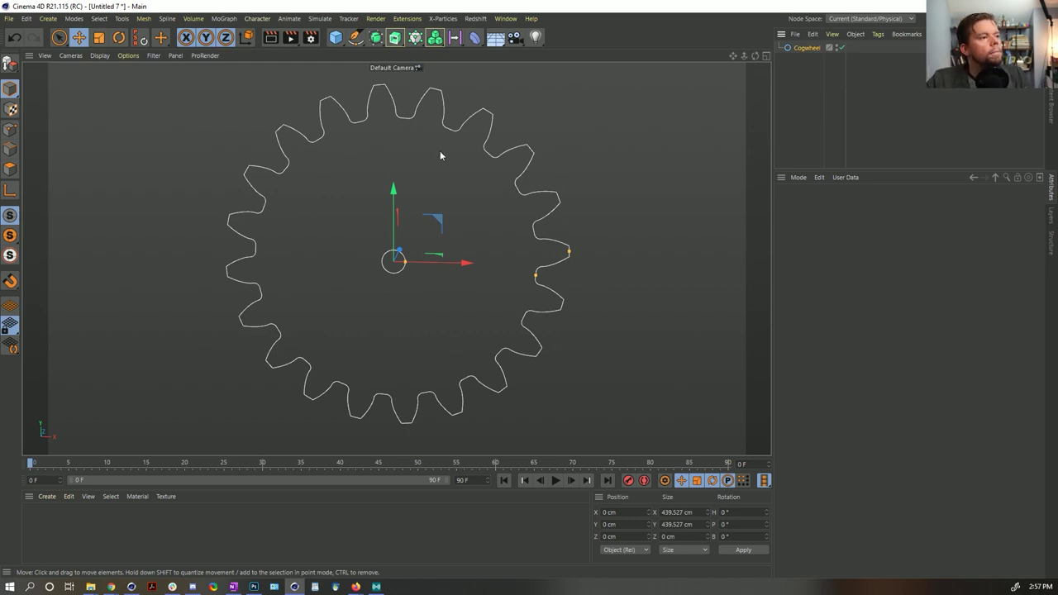
# Duplicate the cogwheel as a 10-tooth Cogwheel.1 meshing at its upper right.
pyautogui.scroll(-2, 496, 237)
pyautogui.keyDown('alt'); pyautogui.moveTo(377, 247); pyautogui.dragTo(453, 254, button='middle'); pyautogui.keyUp('alt')
pyautogui.scroll(-1, 314, 246)
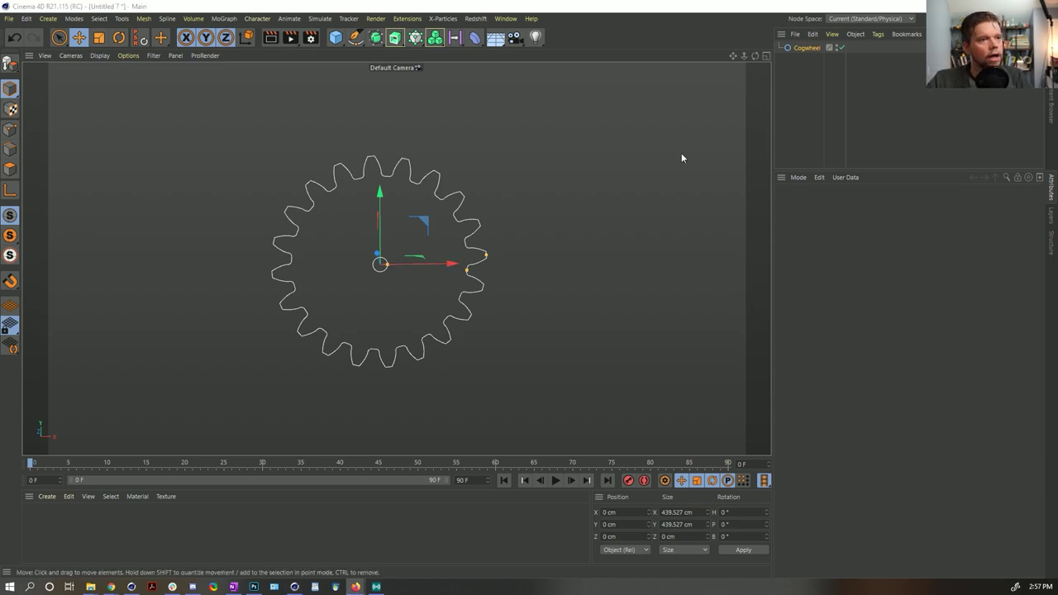
pyautogui.keyDown('ctrl'); pyautogui.moveTo(807, 48); pyautogui.dragTo(812, 61); pyautogui.keyUp('ctrl')
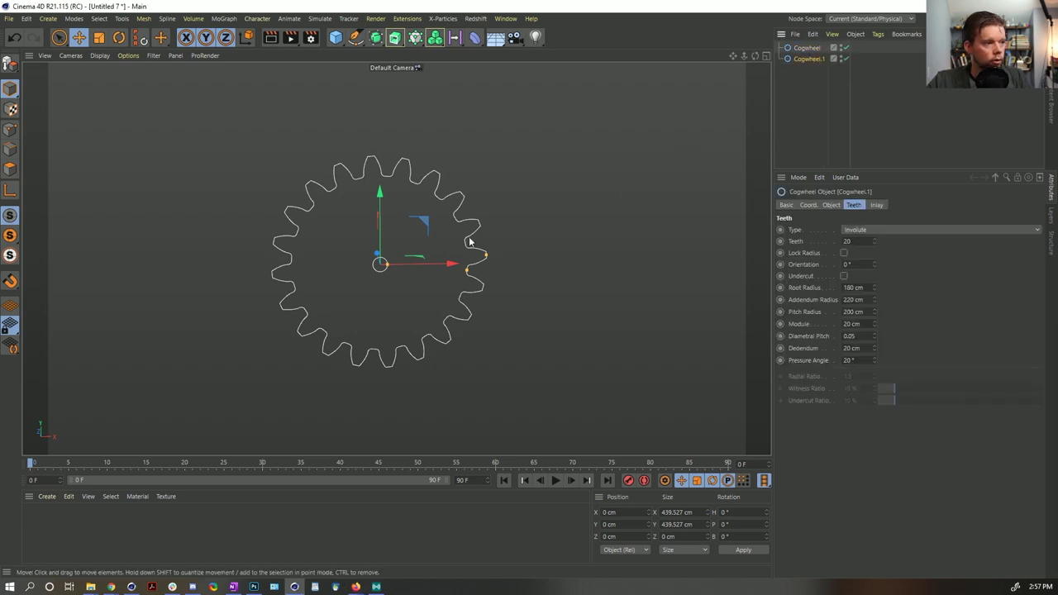
pyautogui.moveTo(430, 229); pyautogui.dragTo(571, 81)
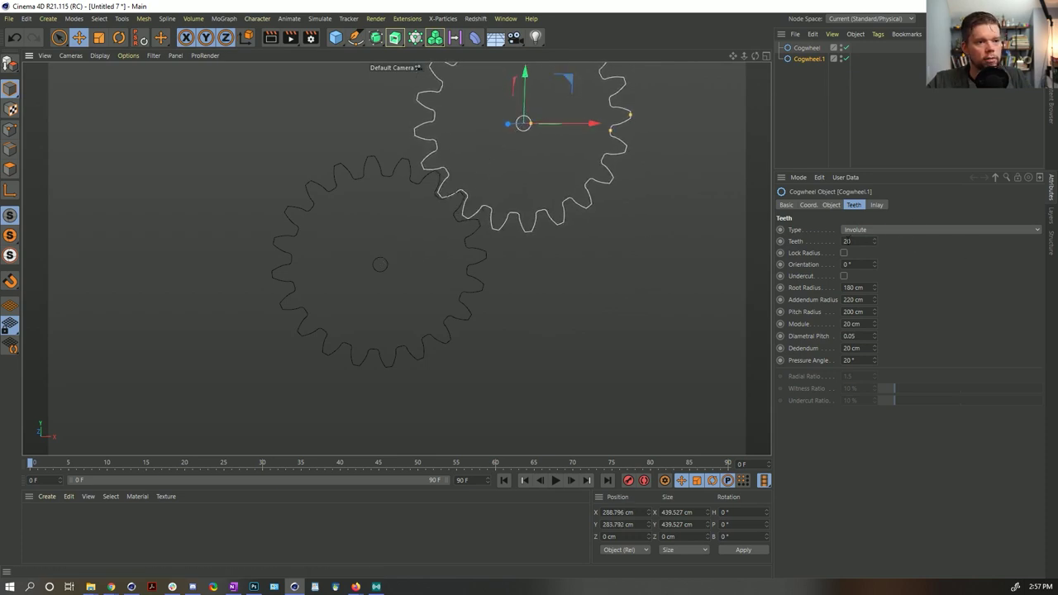
pyautogui.write('10')
pyautogui.press('Return')
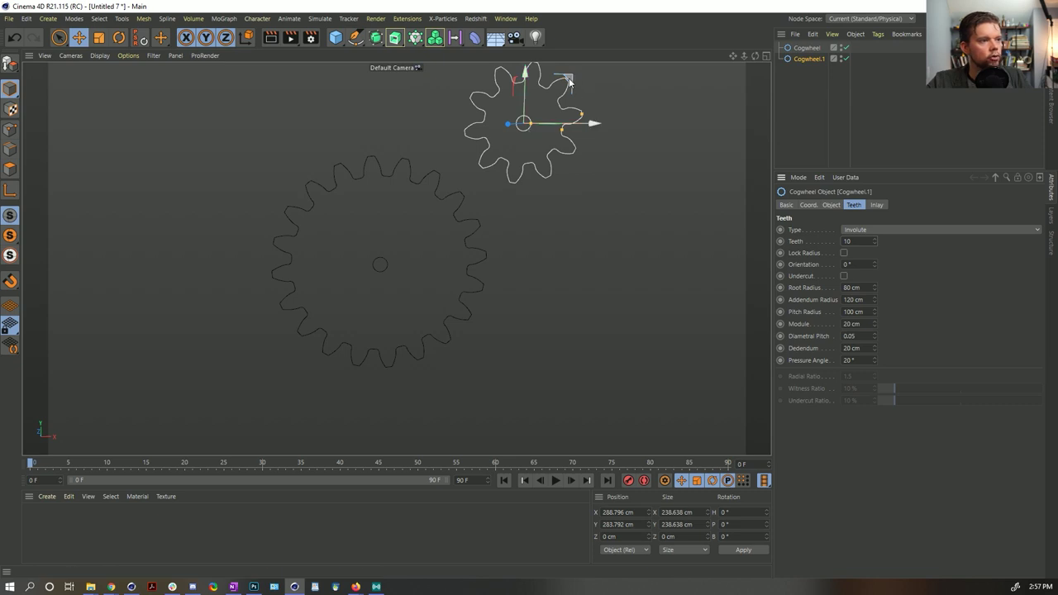
pyautogui.moveTo(567, 84); pyautogui.dragTo(527, 112)
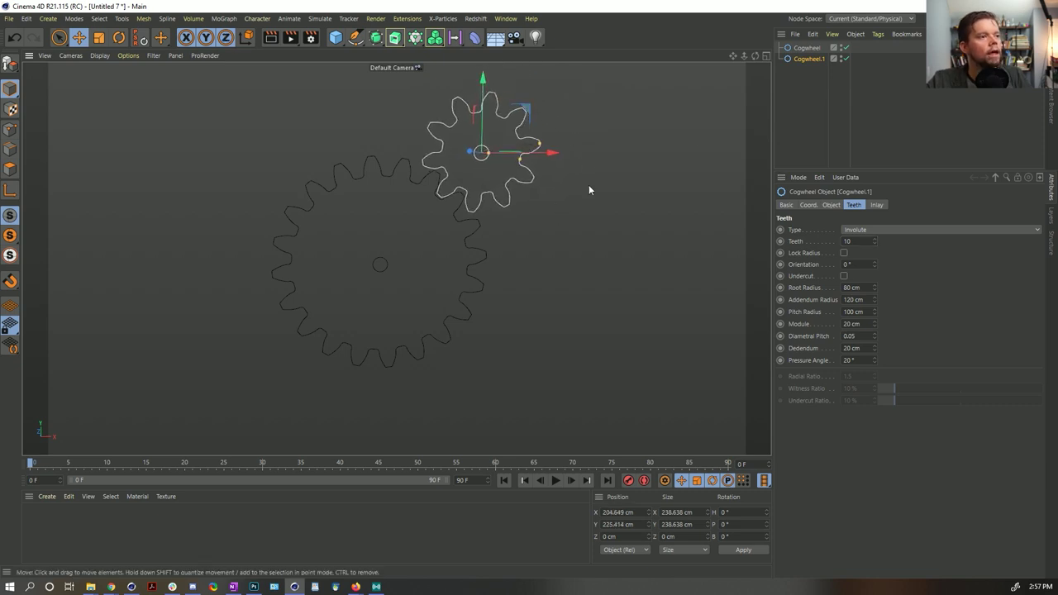
# Copy the small gear as a 30-tooth Cogwheel.2 placed to its right.
pyautogui.hotkey('ctrl', 'c')
pyautogui.hotkey('ctrl', 'v')
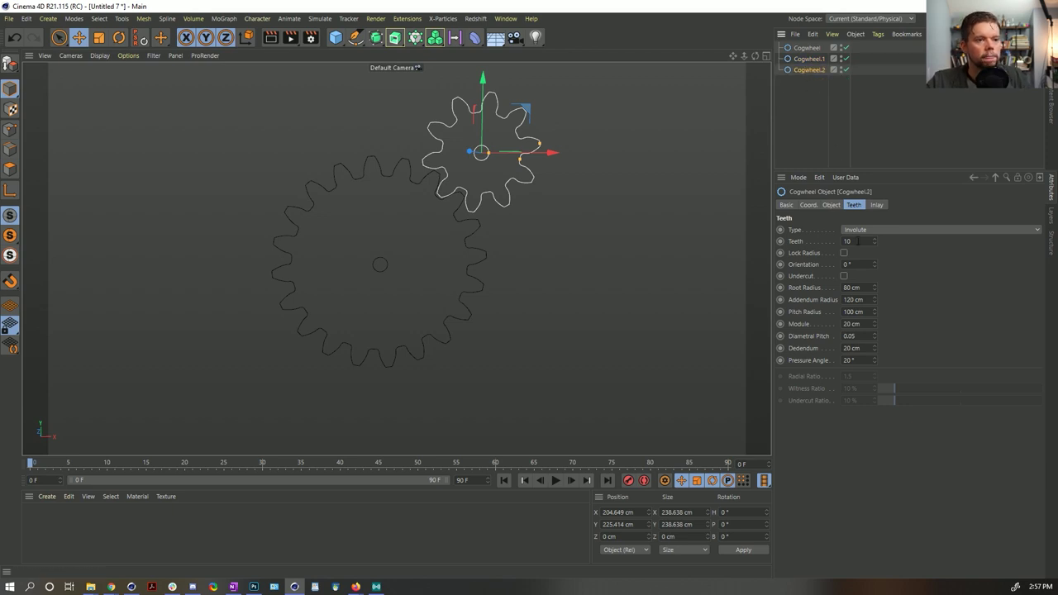
pyautogui.press('Return')
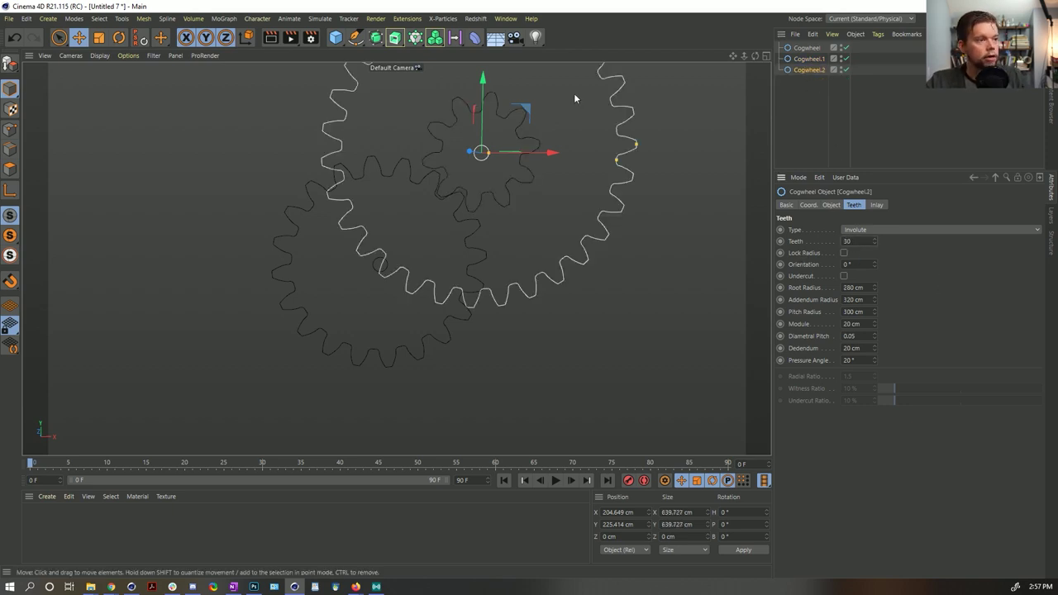
pyautogui.moveTo(524, 108); pyautogui.dragTo(708, 174)
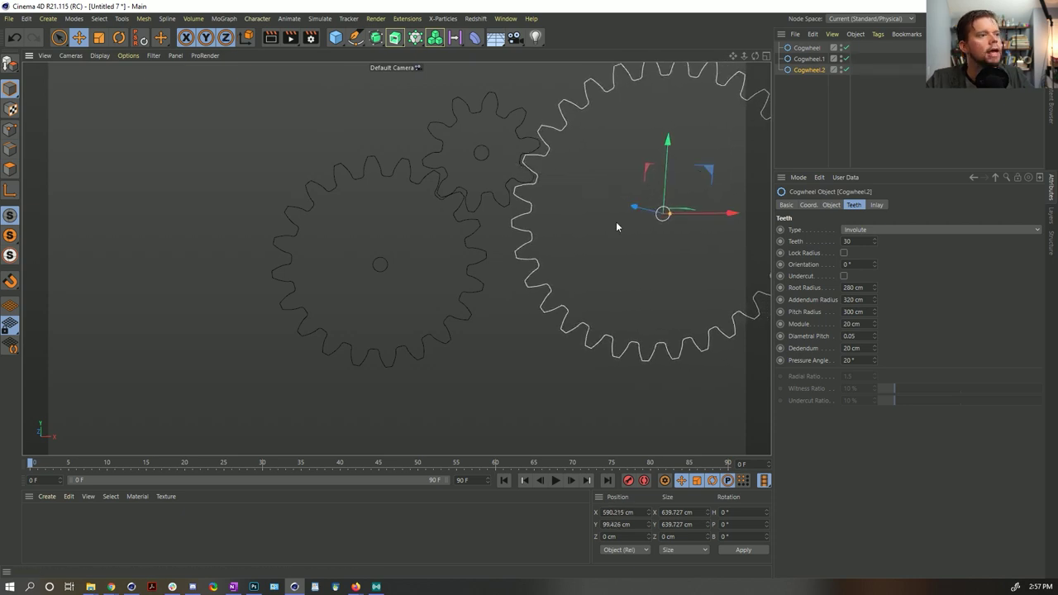
pyautogui.moveTo(498, 205)
pyautogui.keyDown('alt'); pyautogui.mouseDown(button='middle')
pyautogui.moveTo(371, 290)
pyautogui.moveTo(479, 216)
pyautogui.mouseUp(button='middle'); pyautogui.keyUp('alt')
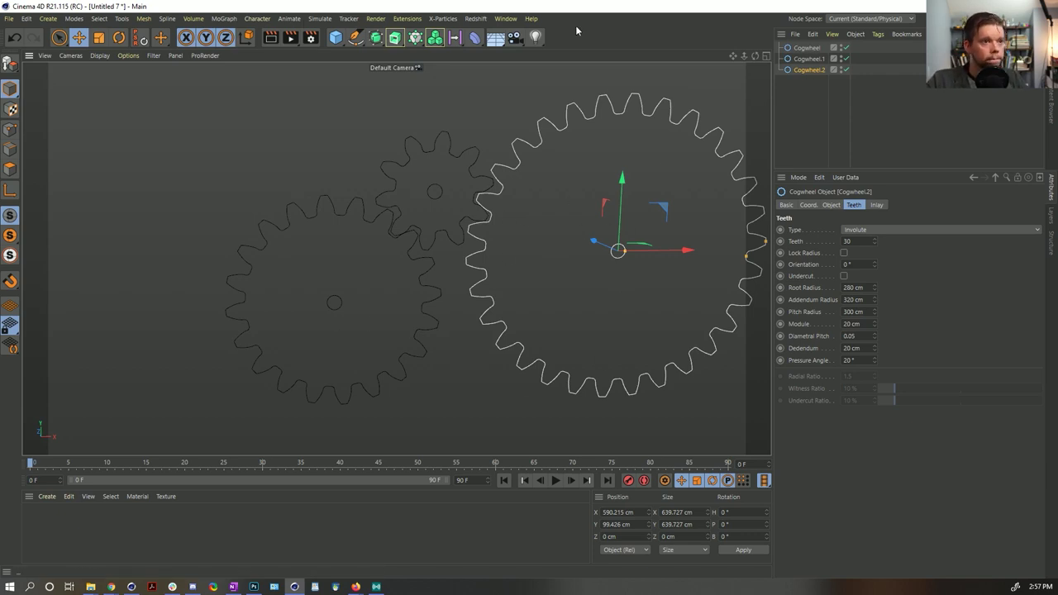
# Add a Null object, inspect the three gears, and select the first Cogwheel.
pyautogui.click(48, 18)
pyautogui.click(158, 80)
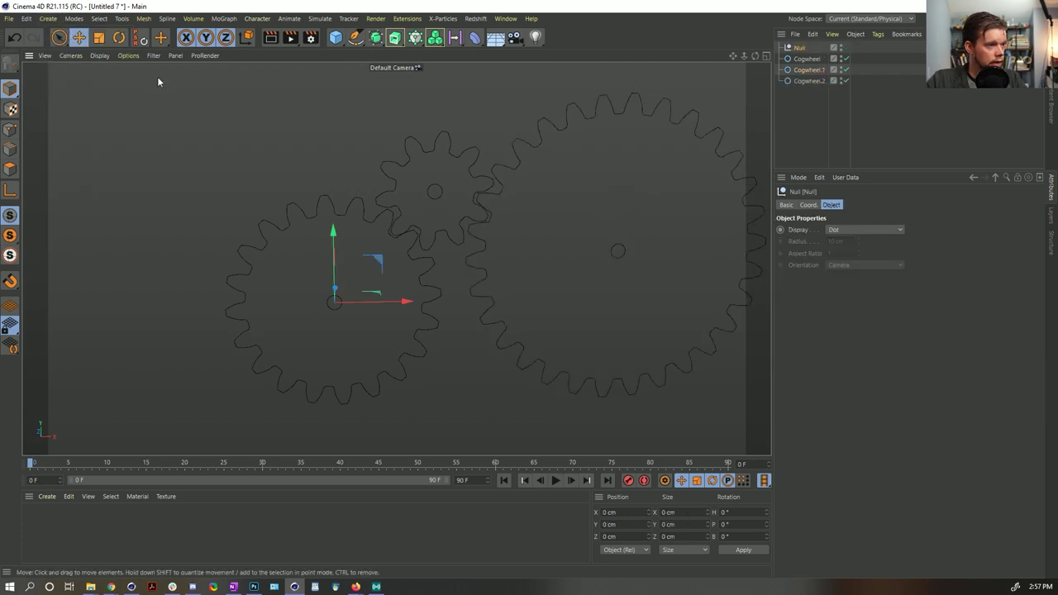
pyautogui.keyDown('alt'); pyautogui.moveTo(356, 301); pyautogui.dragTo(380, 297); pyautogui.keyUp('alt')
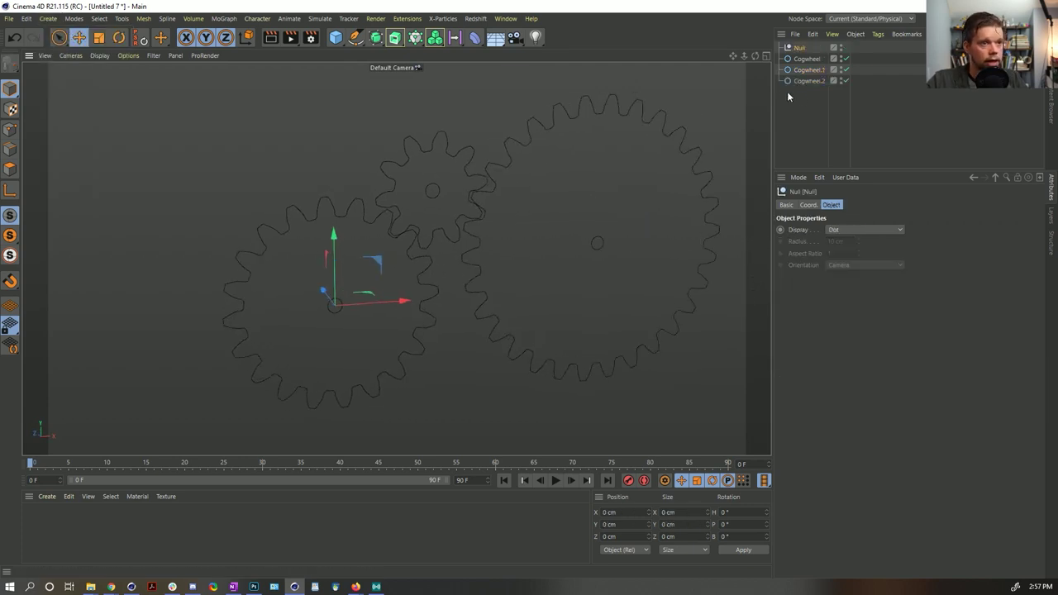
pyautogui.moveTo(800, 51)
pyautogui.mouseDown()
pyautogui.moveTo(805, 60)
pyautogui.moveTo(798, 48)
pyautogui.mouseUp()
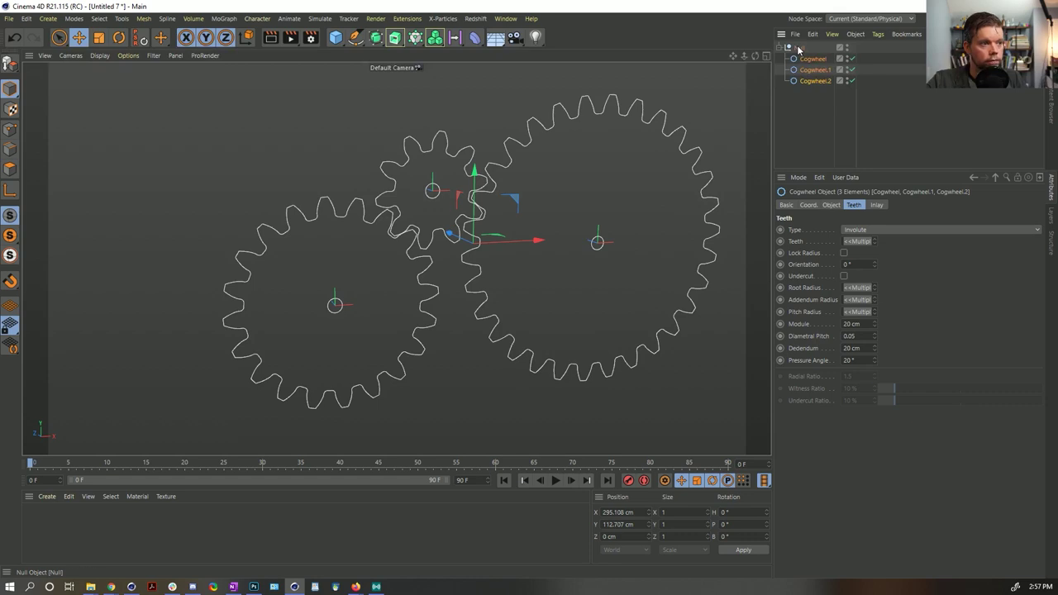
pyautogui.keyDown('alt'); pyautogui.moveTo(388, 257); pyautogui.dragTo(475, 215); pyautogui.keyUp('alt')
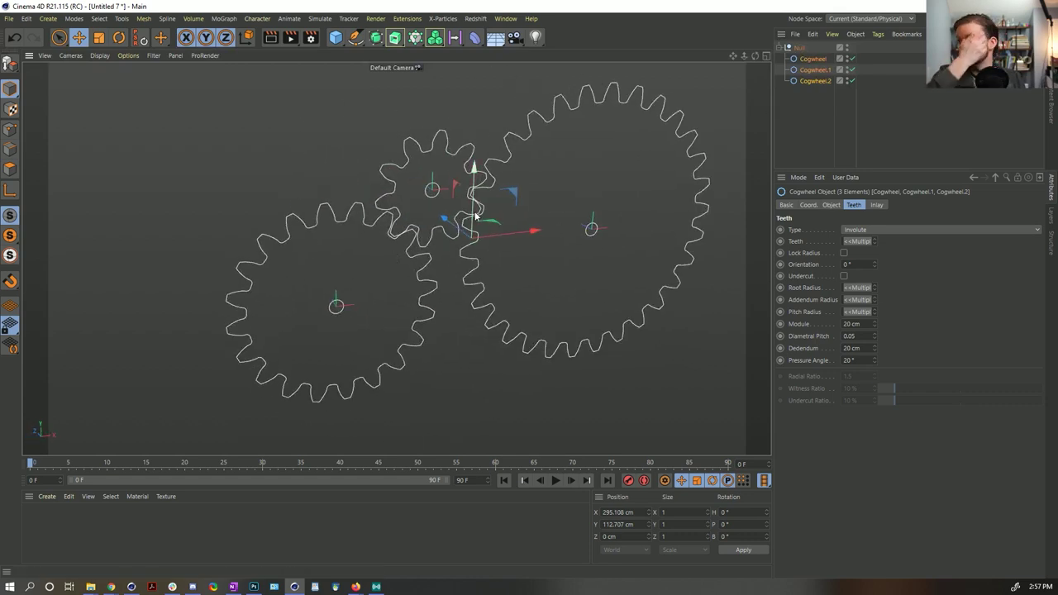
pyautogui.keyDown('alt'); pyautogui.moveTo(581, 179); pyautogui.dragTo(561, 189); pyautogui.keyUp('alt')
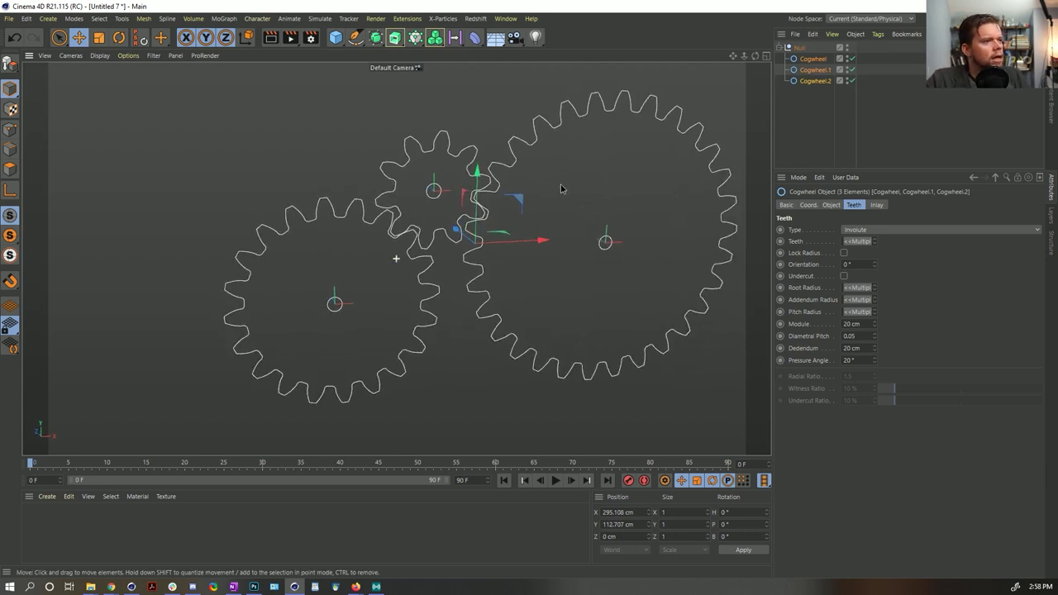
pyautogui.click(809, 62)
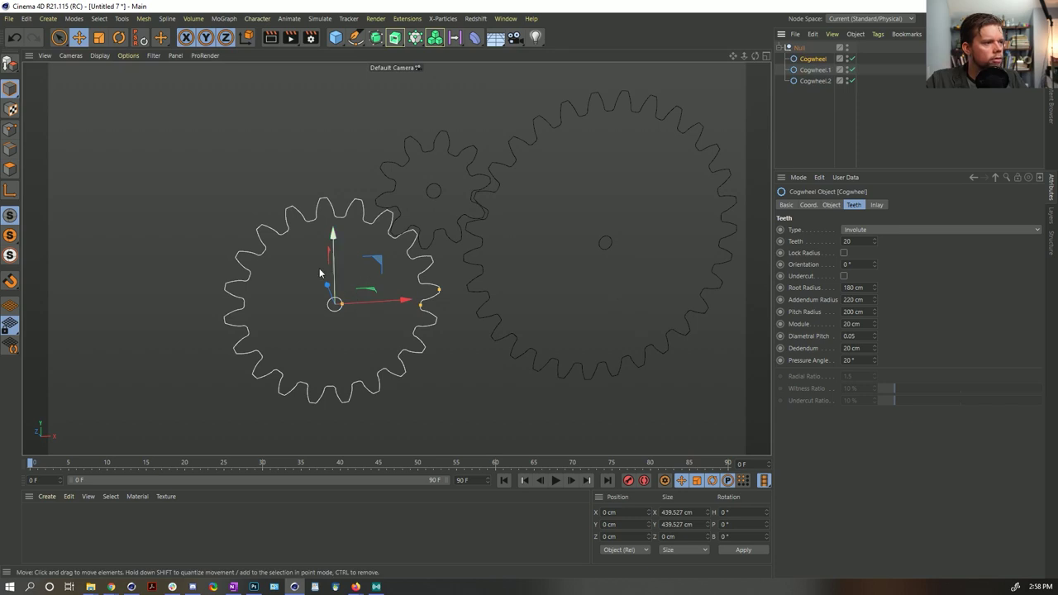
# Give Cogwheel an XPresso tag and drop Cogwheel into the editor as a node.
pyautogui.rightClick(810, 61)
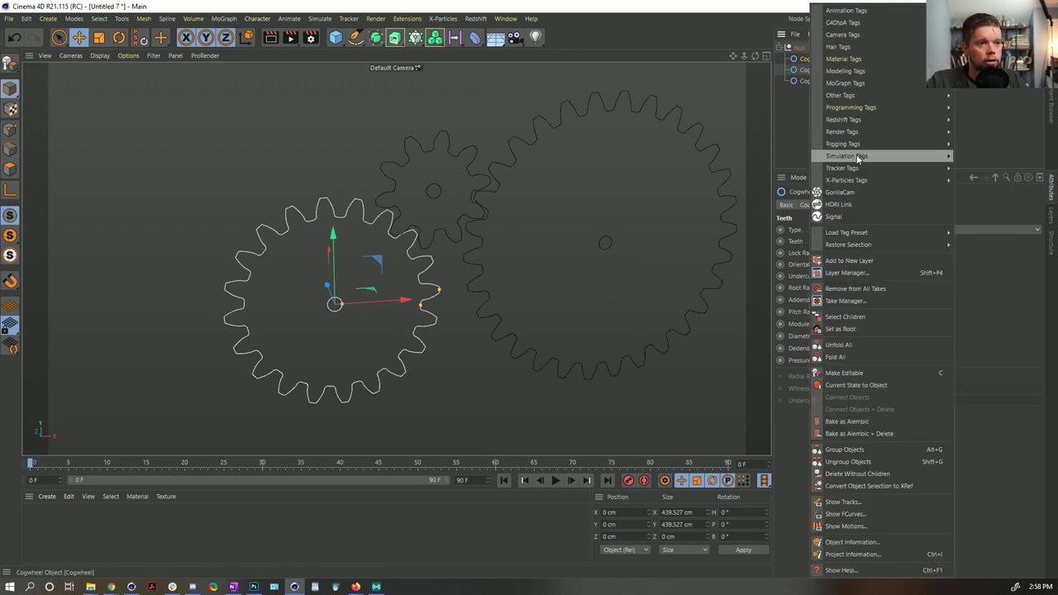
pyautogui.moveTo(859, 109)
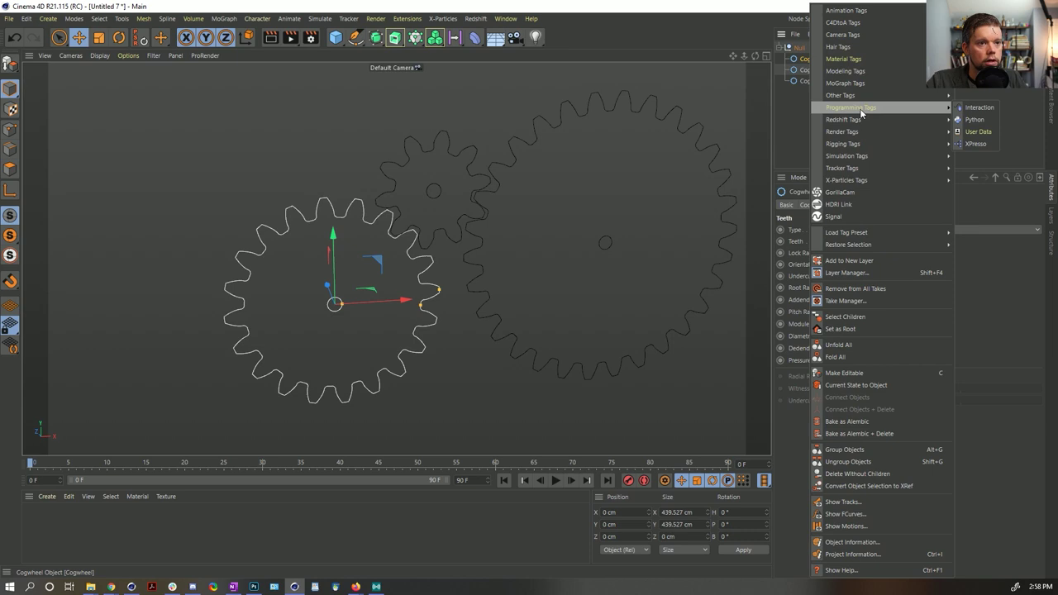
pyautogui.click(975, 144)
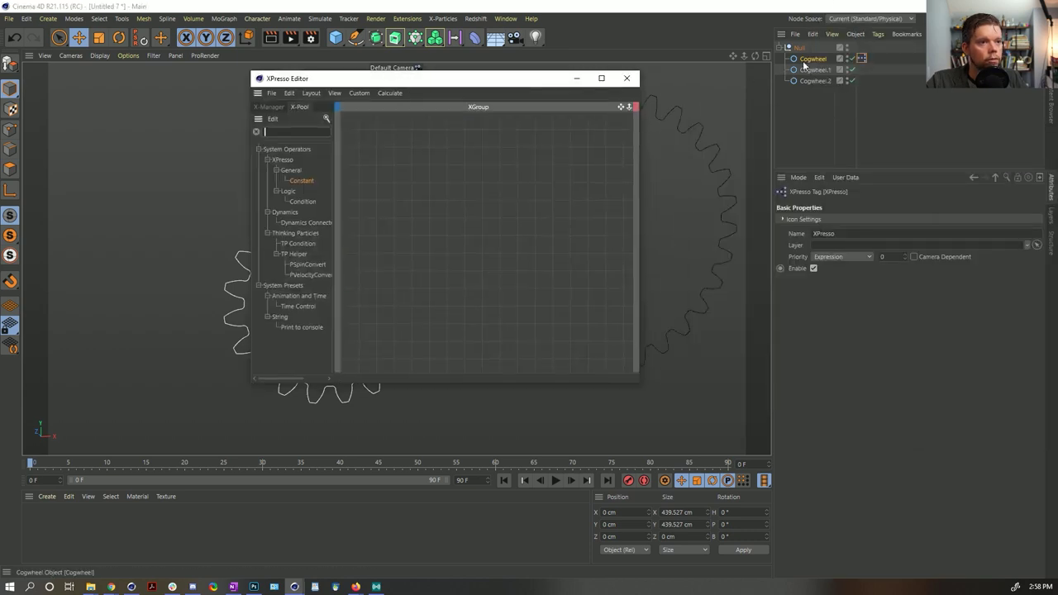
pyautogui.moveTo(806, 60); pyautogui.dragTo(438, 198)
pyautogui.moveTo(453, 87); pyautogui.dragTo(707, 106)
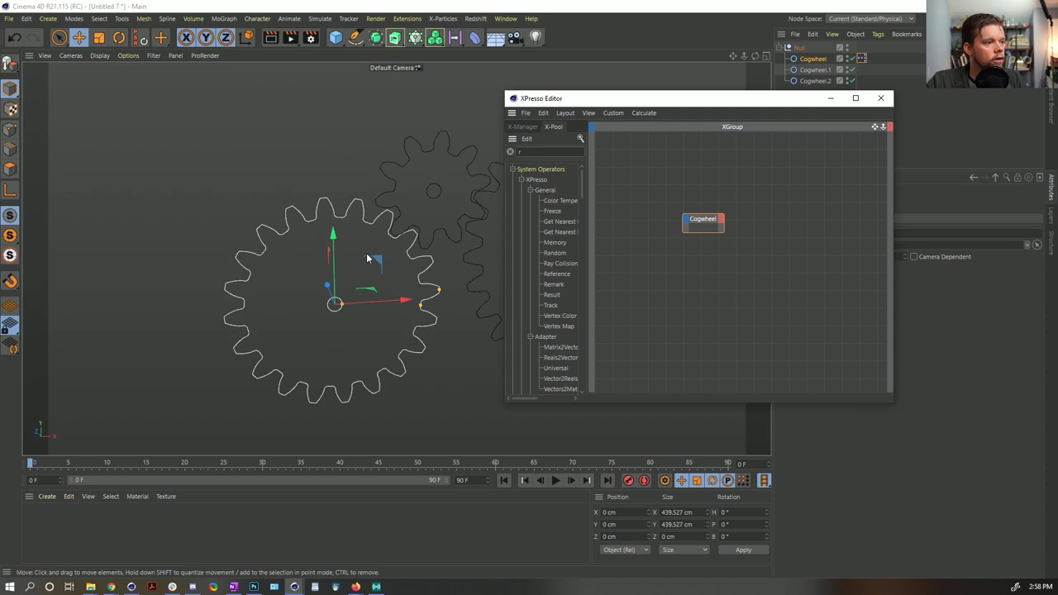
# Test-rotate the cogwheel on its bank axis, undo it, and show its coordinates.
pyautogui.press('r')
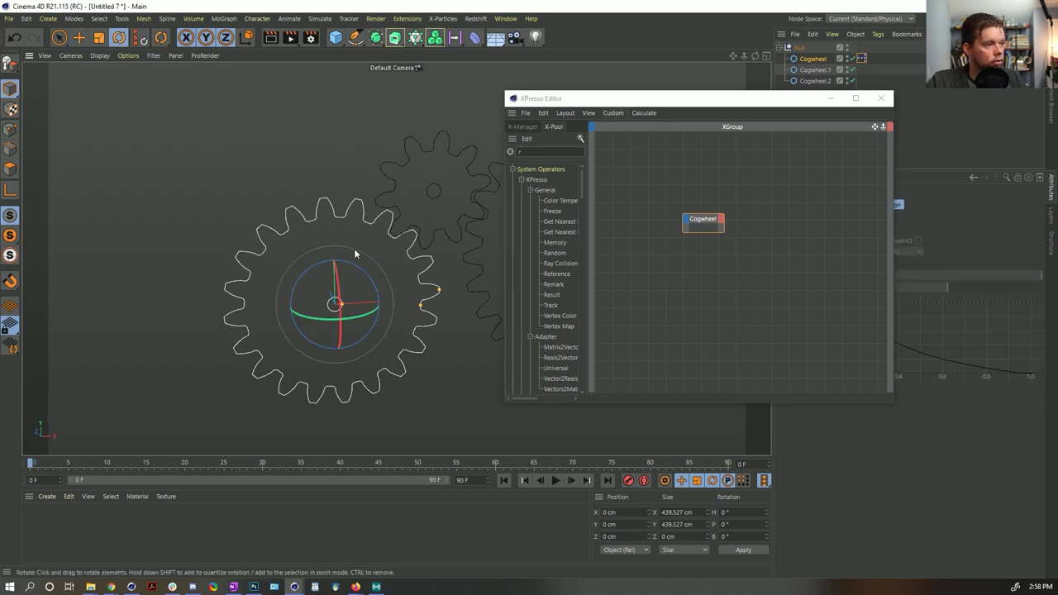
pyautogui.moveTo(358, 266); pyautogui.dragTo(378, 277)
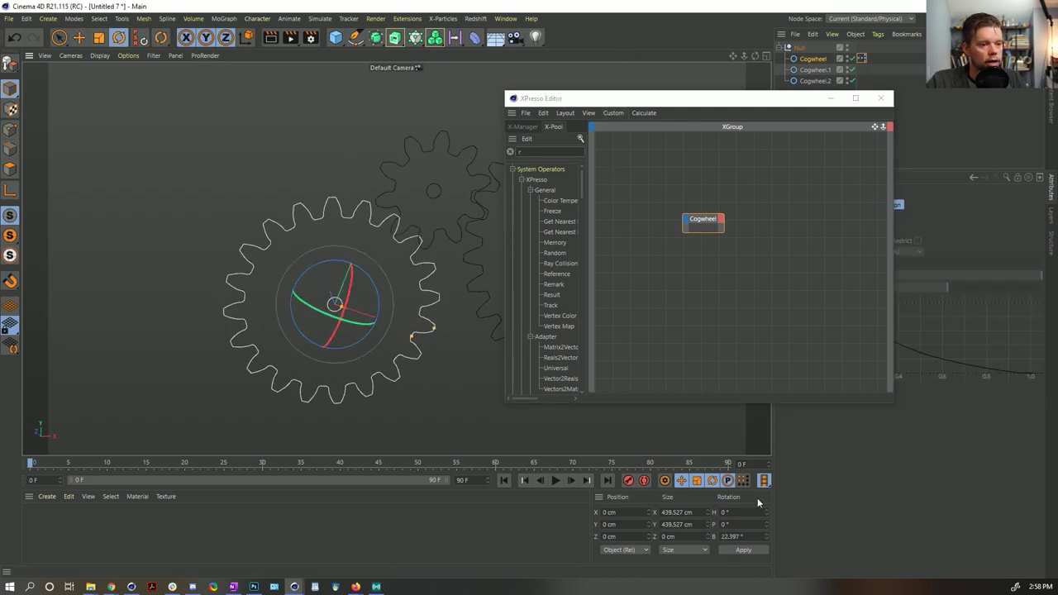
pyautogui.click(732, 221)
pyautogui.hotkey('ctrl', 'z')
pyautogui.moveTo(733, 108); pyautogui.dragTo(601, 78)
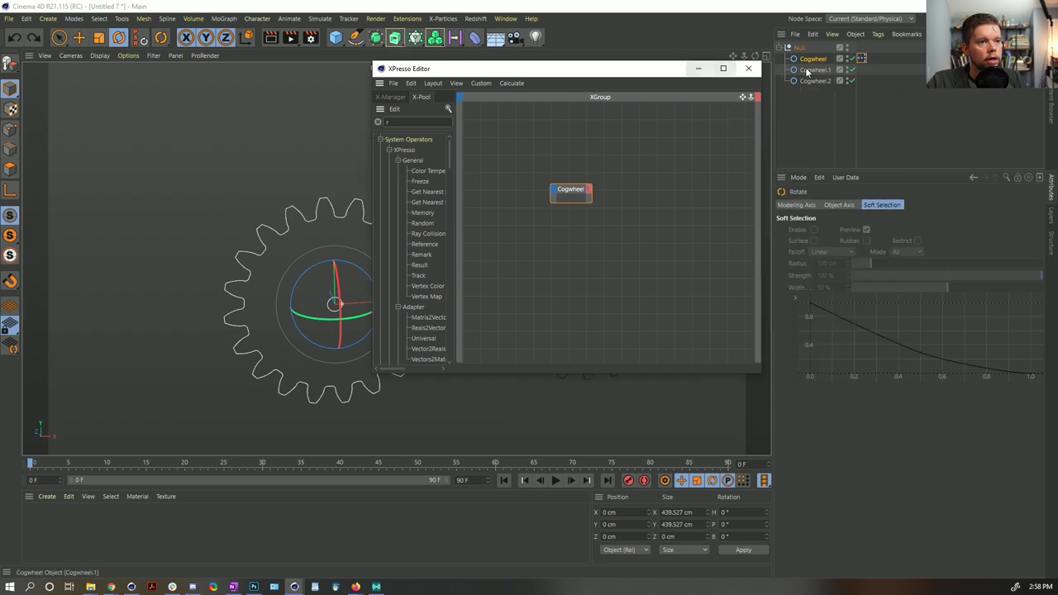
pyautogui.click(806, 204)
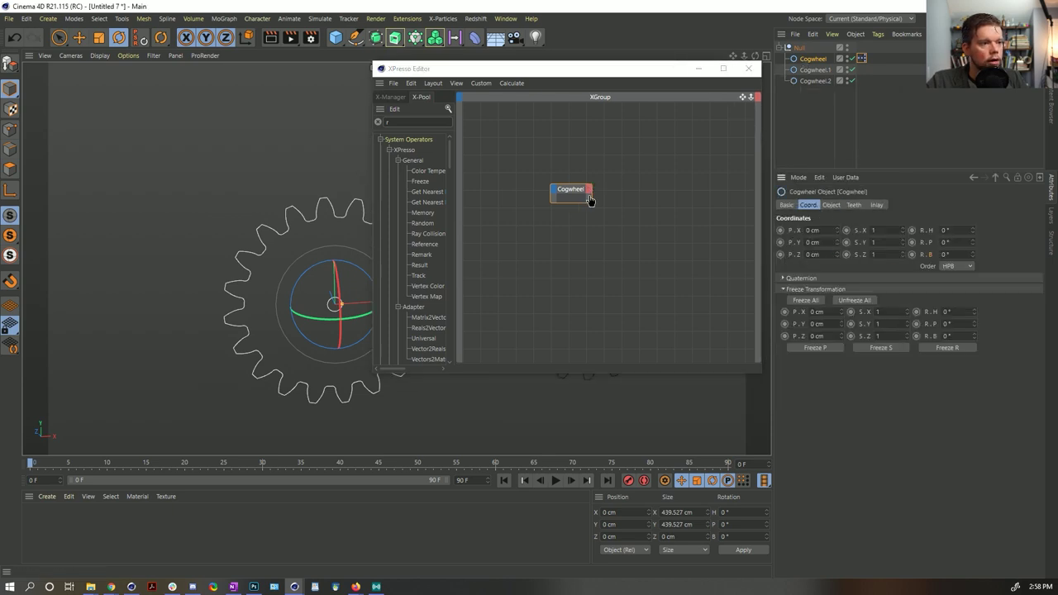
# Add Cogwheel.1 and Cogwheel.2 as XPresso nodes and view their coordinate settings.
pyautogui.moveTo(814, 70); pyautogui.dragTo(641, 168)
pyautogui.moveTo(816, 80); pyautogui.dragTo(699, 222)
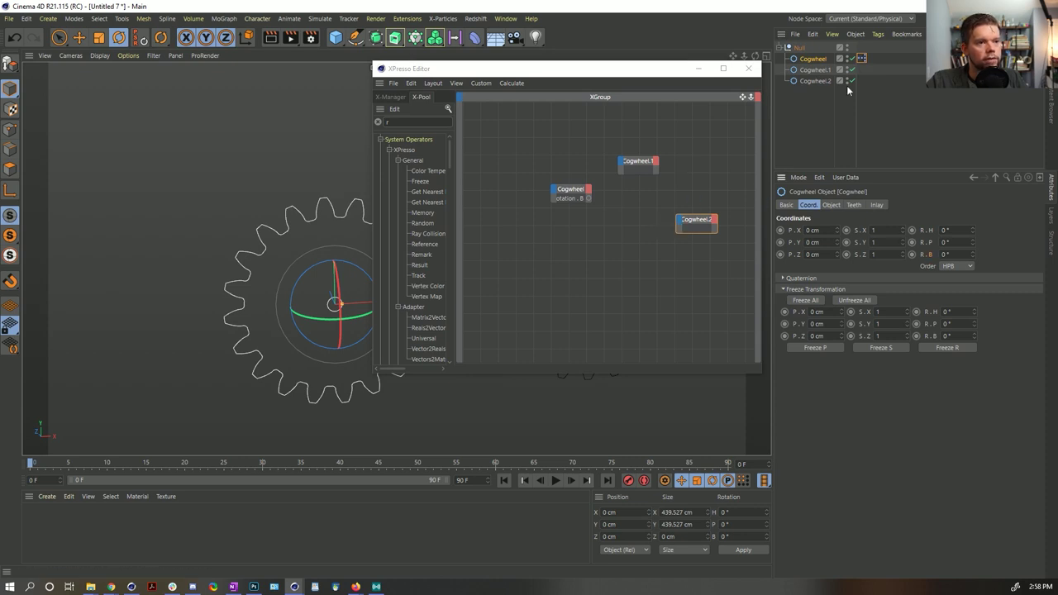
pyautogui.click(815, 71)
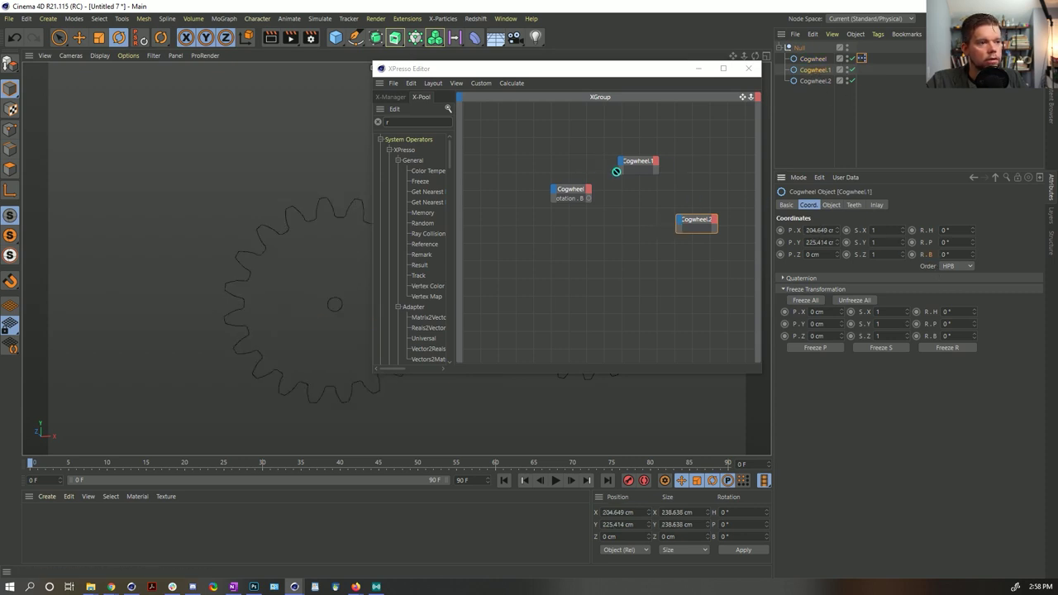
pyautogui.click(814, 81)
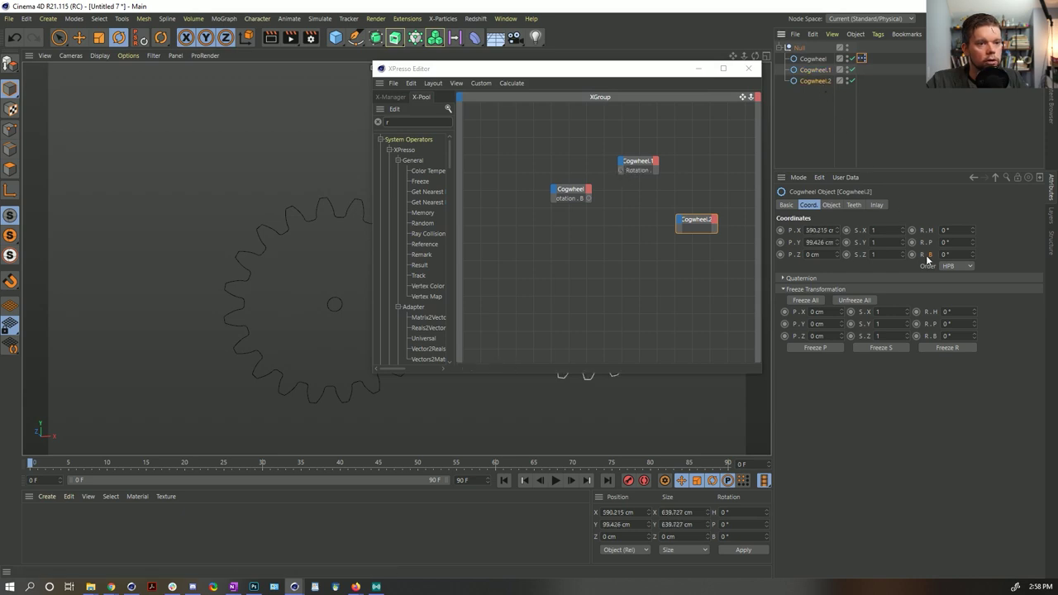
# Add a Rotation . B port to the Cogwheel.2 node, widen both nodes, and rearrange the graph.
pyautogui.moveTo(927, 259); pyautogui.dragTo(679, 228)
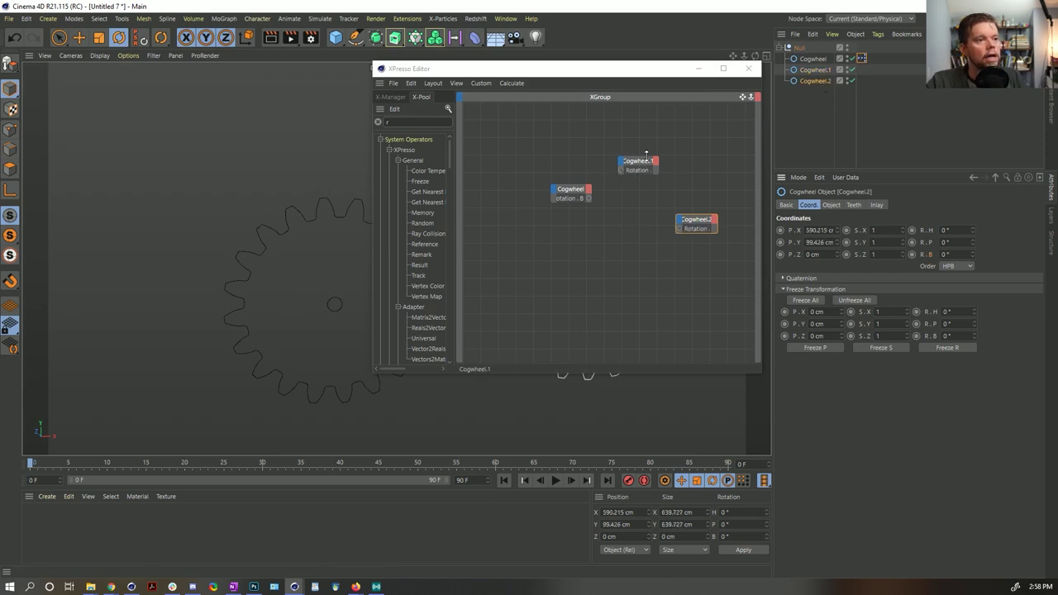
pyautogui.moveTo(661, 171); pyautogui.dragTo(685, 171)
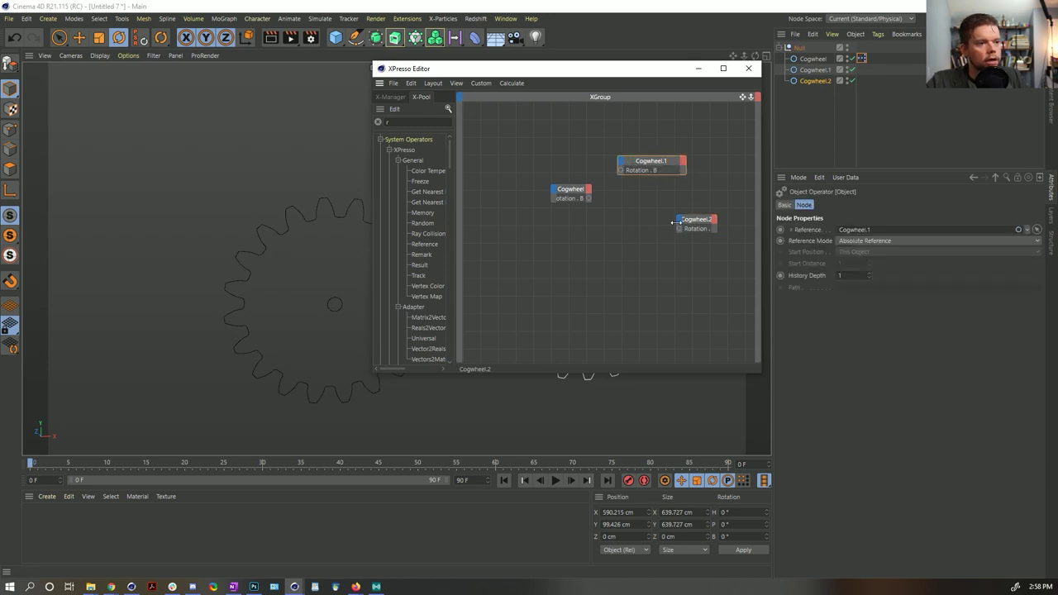
pyautogui.moveTo(675, 221); pyautogui.dragTo(646, 222)
pyautogui.moveTo(584, 73); pyautogui.dragTo(796, 222)
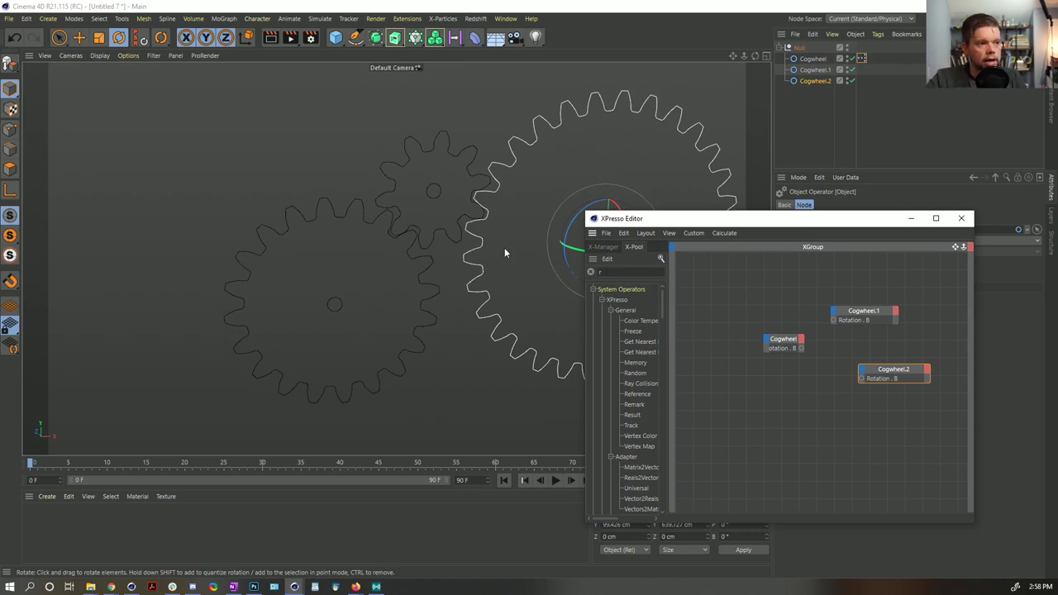
pyautogui.moveTo(664, 220); pyautogui.dragTo(464, 141)
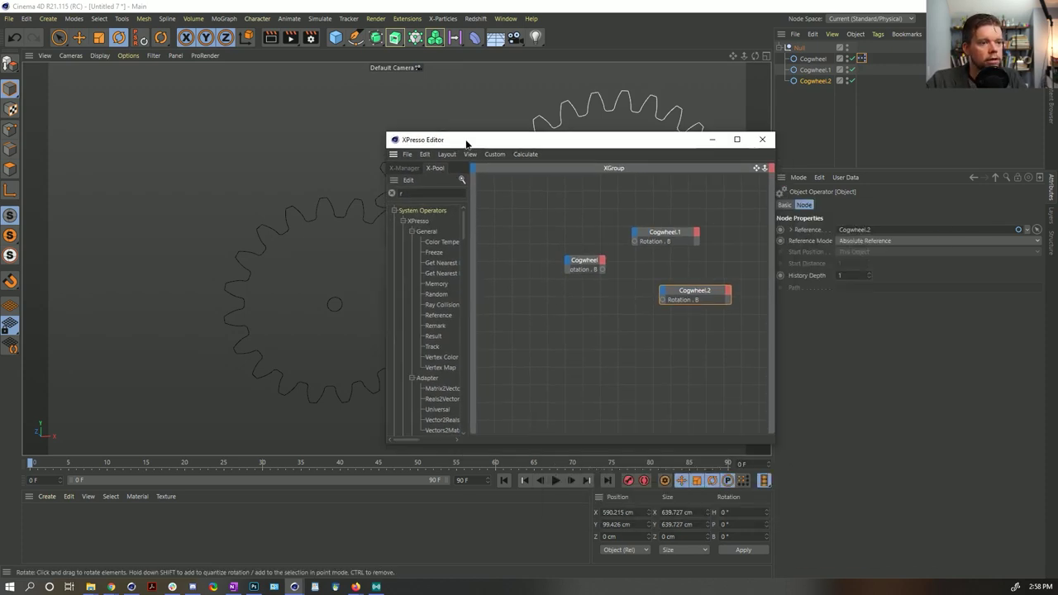
pyautogui.moveTo(584, 260); pyautogui.dragTo(488, 257)
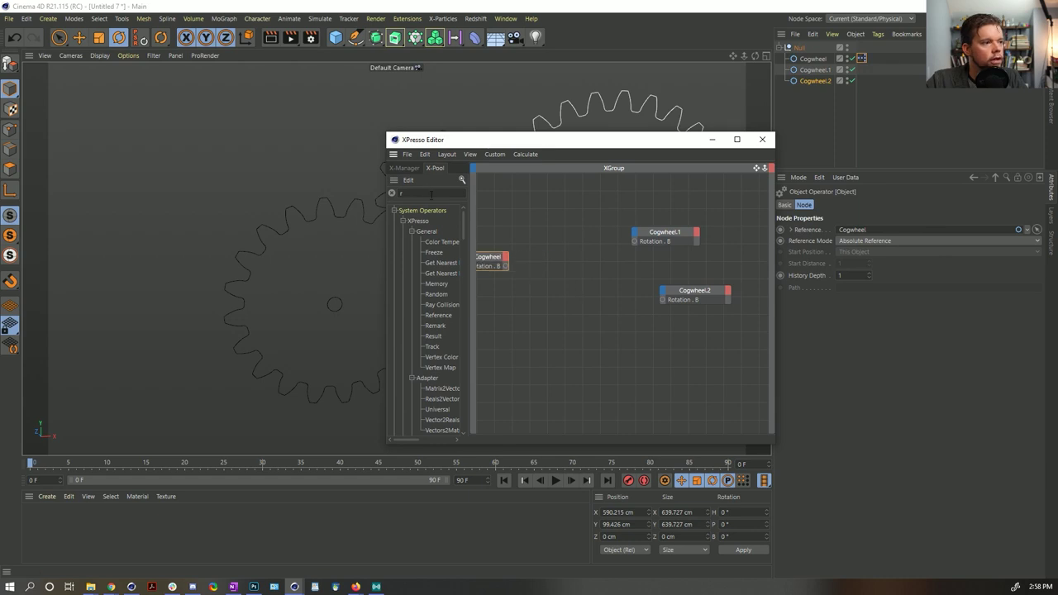
# Find the Math operator, add it to the graph, and set its function to Multiply.
pyautogui.write('mul')
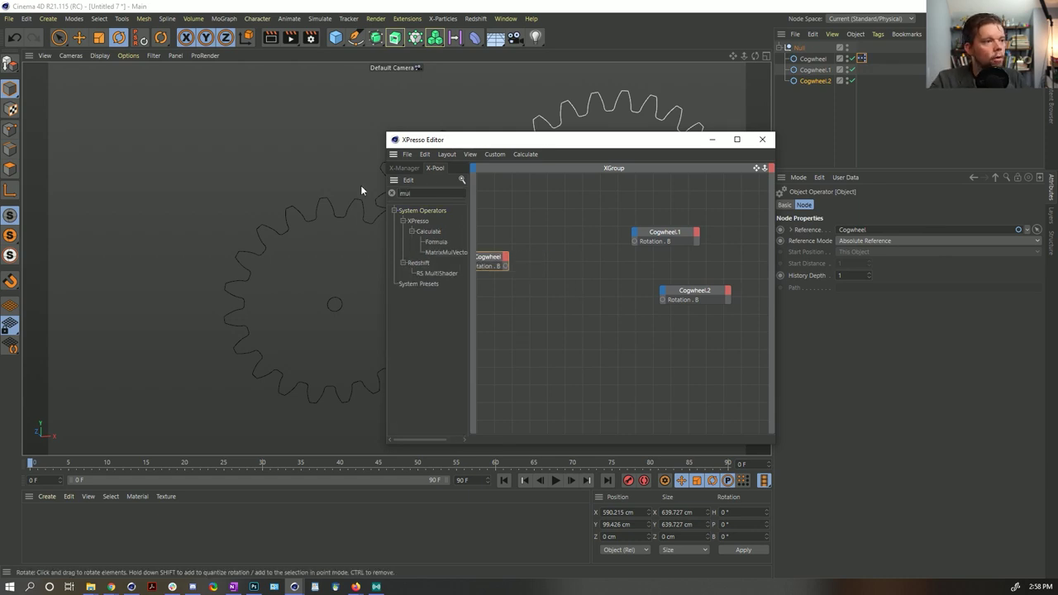
pyautogui.press('BackSpace')
pyautogui.write('ath')
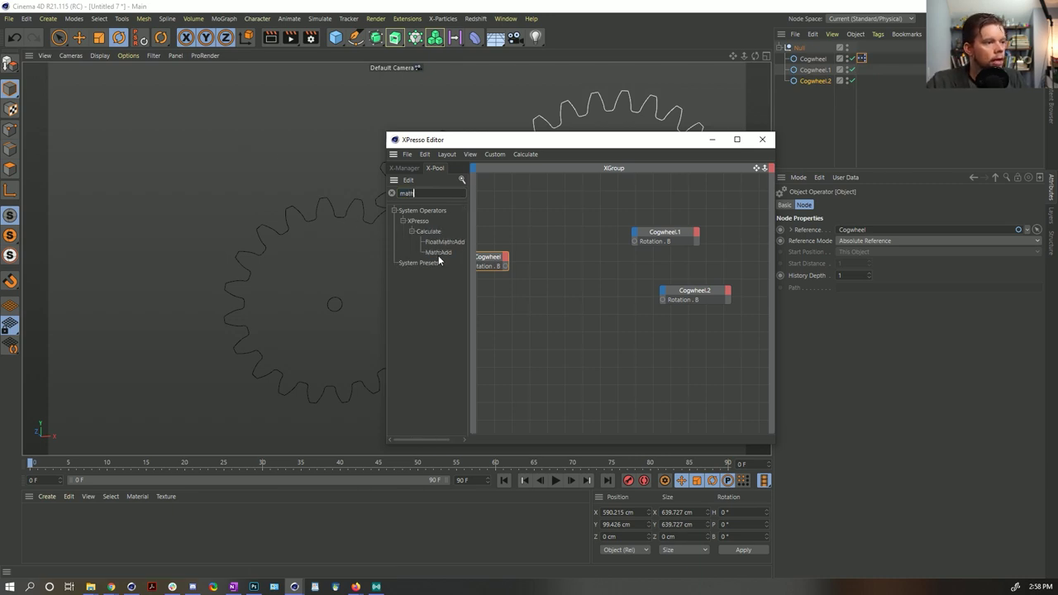
pyautogui.moveTo(438, 253); pyautogui.dragTo(535, 248)
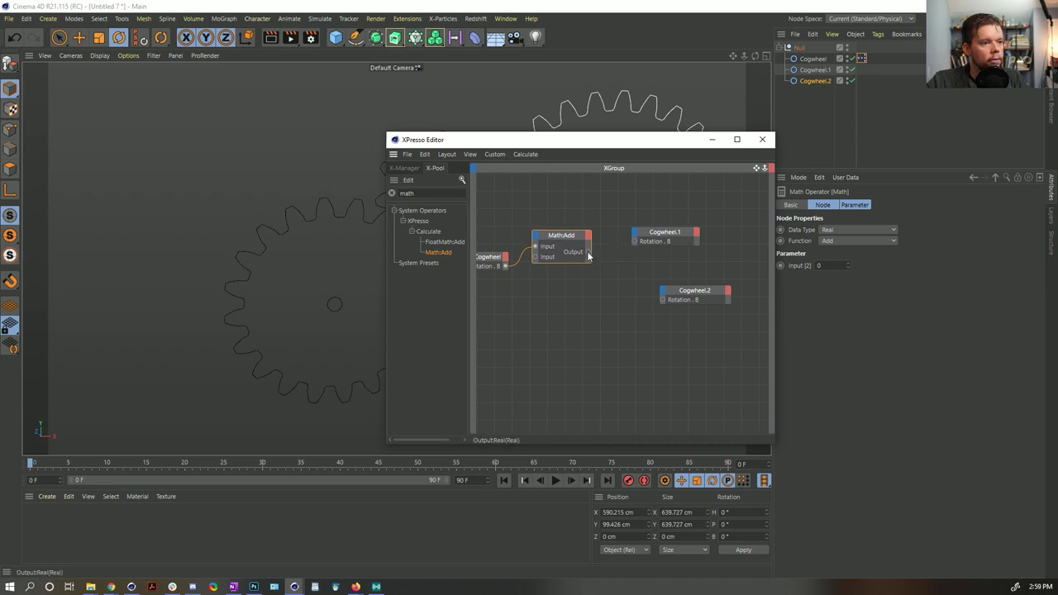
pyautogui.click(827, 241)
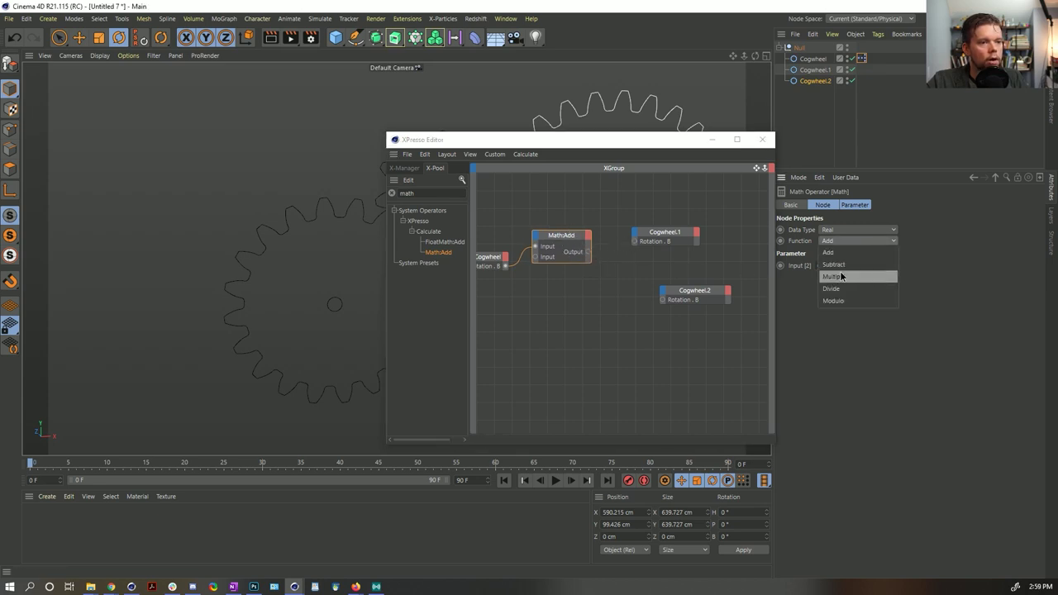
pyautogui.click(839, 275)
# Wire Multiply nodes from Cogwheel's rotation into the Cogwheel.1 and Cogwheel.2 Rotation . B ports.
pyautogui.moveTo(587, 251); pyautogui.dragTo(663, 301)
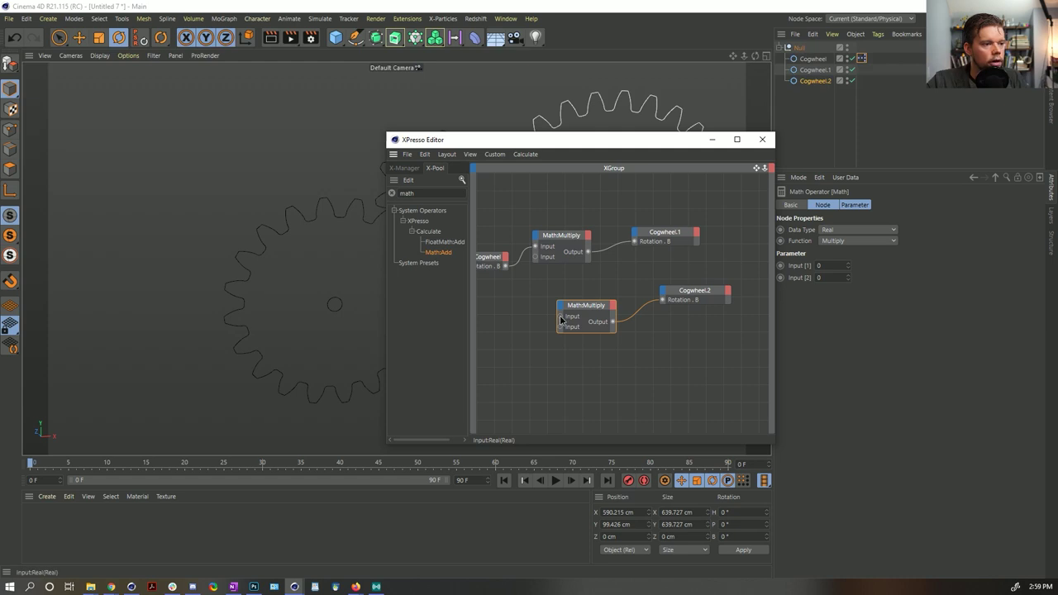
pyautogui.moveTo(561, 316); pyautogui.dragTo(505, 266)
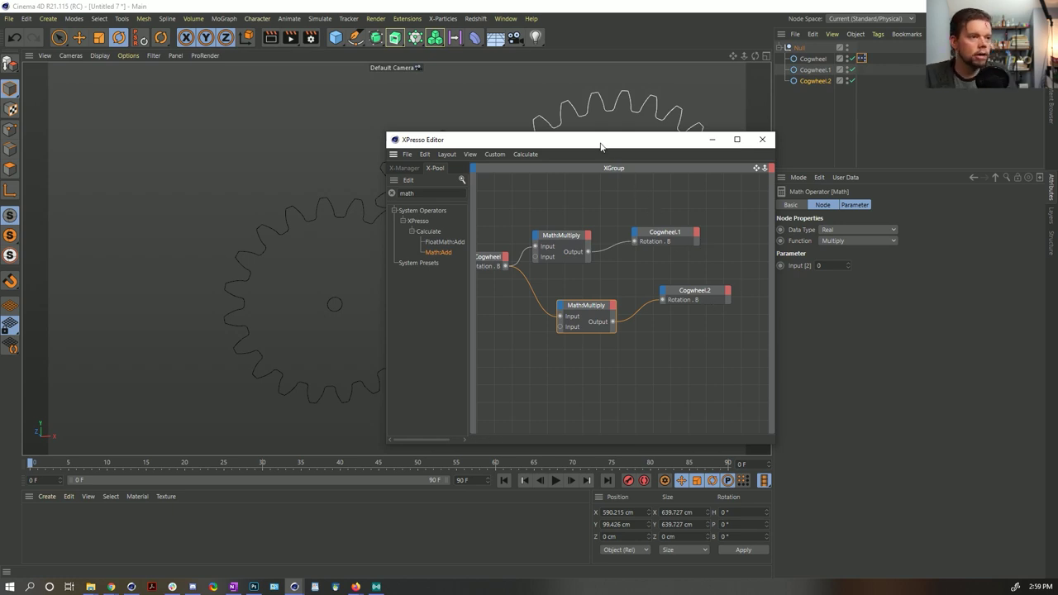
pyautogui.moveTo(600, 146); pyautogui.dragTo(831, 256)
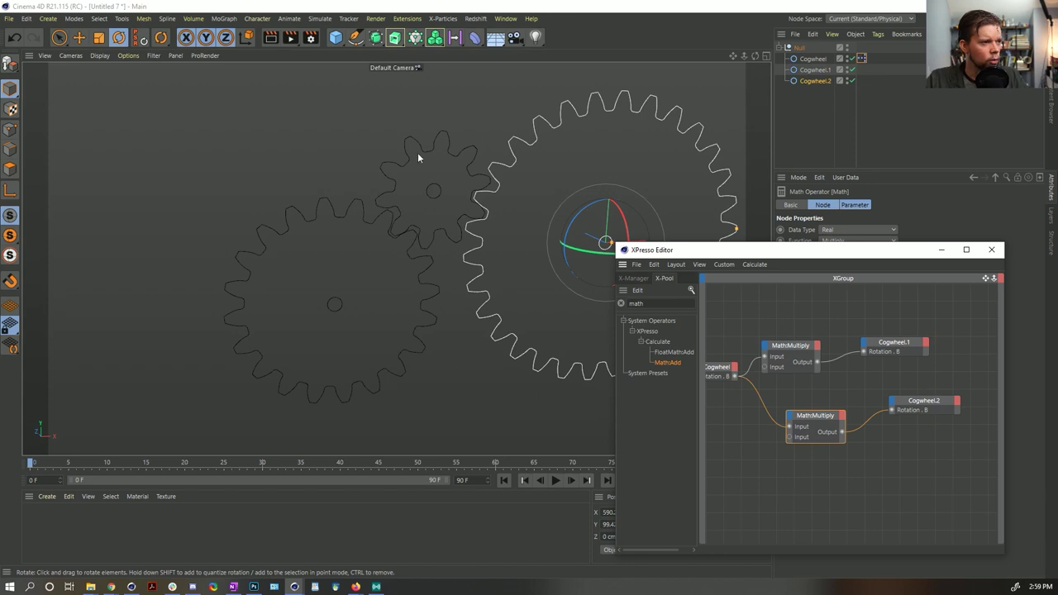
# Set the upper Multiply node's second input to -2.
pyautogui.click(764, 370)
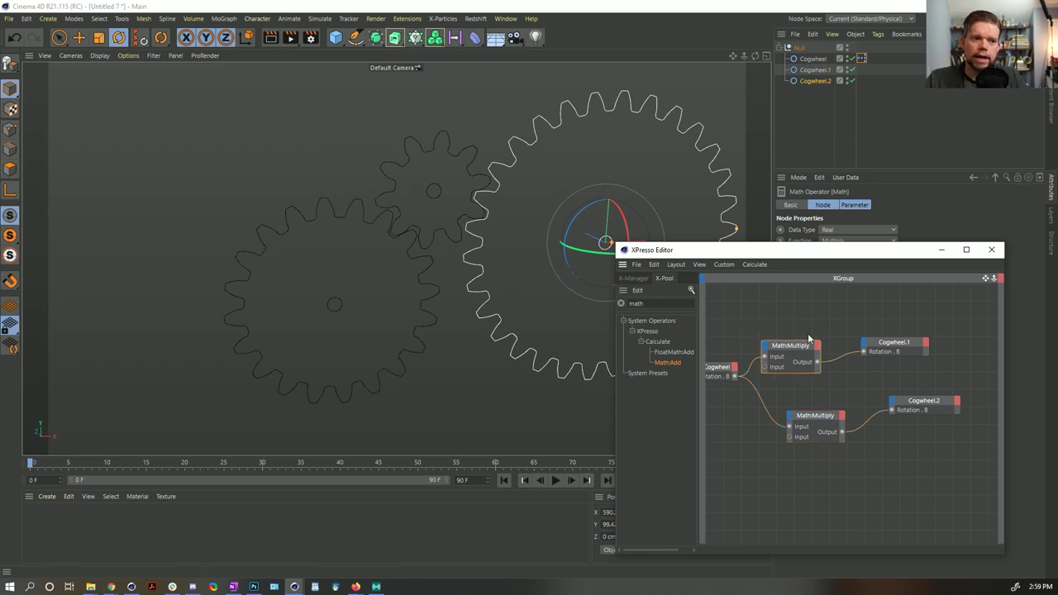
pyautogui.moveTo(818, 250); pyautogui.dragTo(638, 369)
pyautogui.click(830, 265)
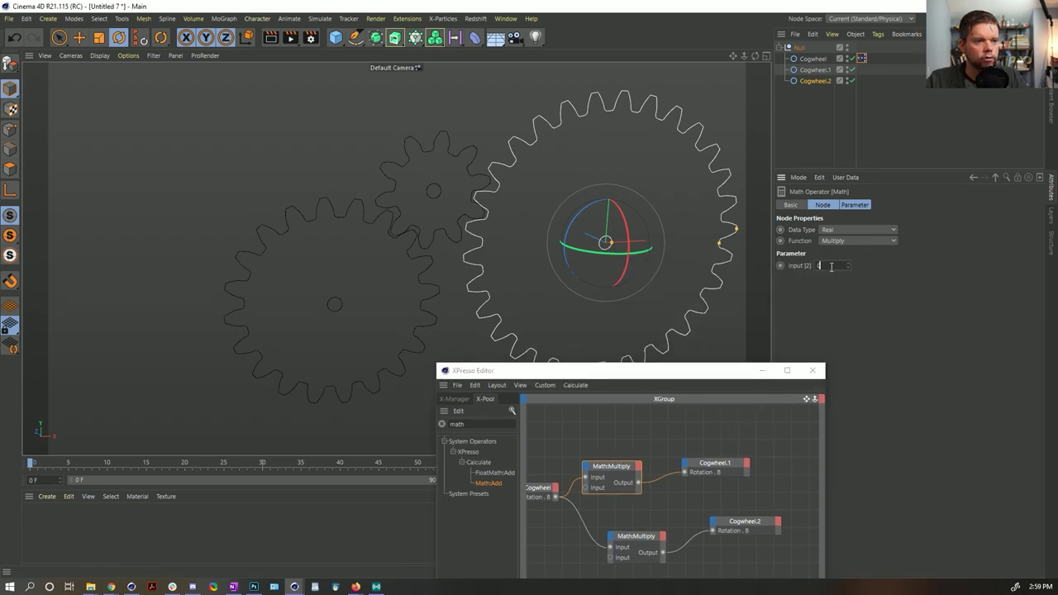
pyautogui.press('BackSpace')
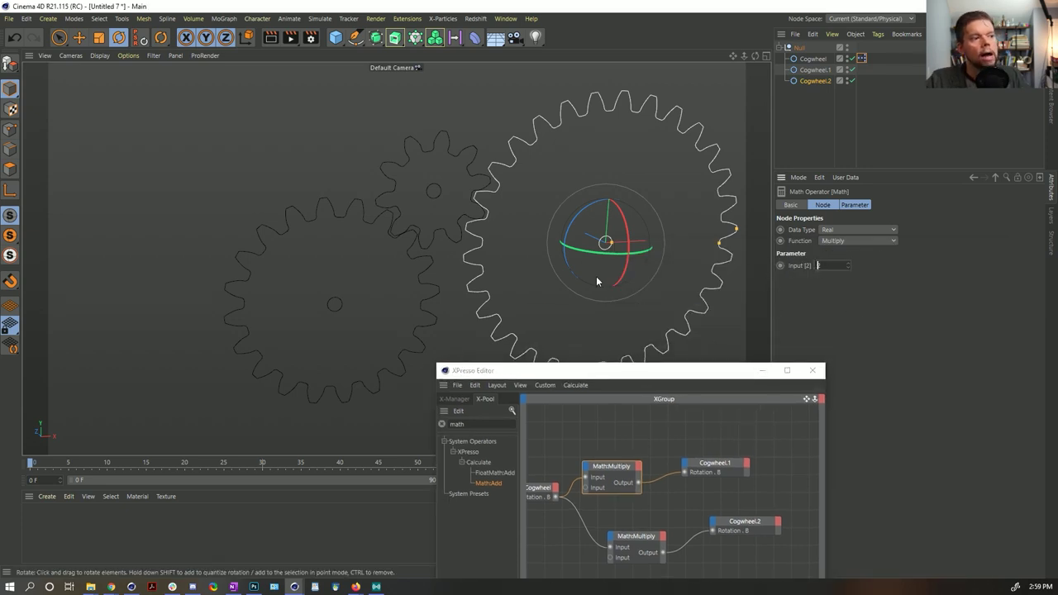
pyautogui.write('2')
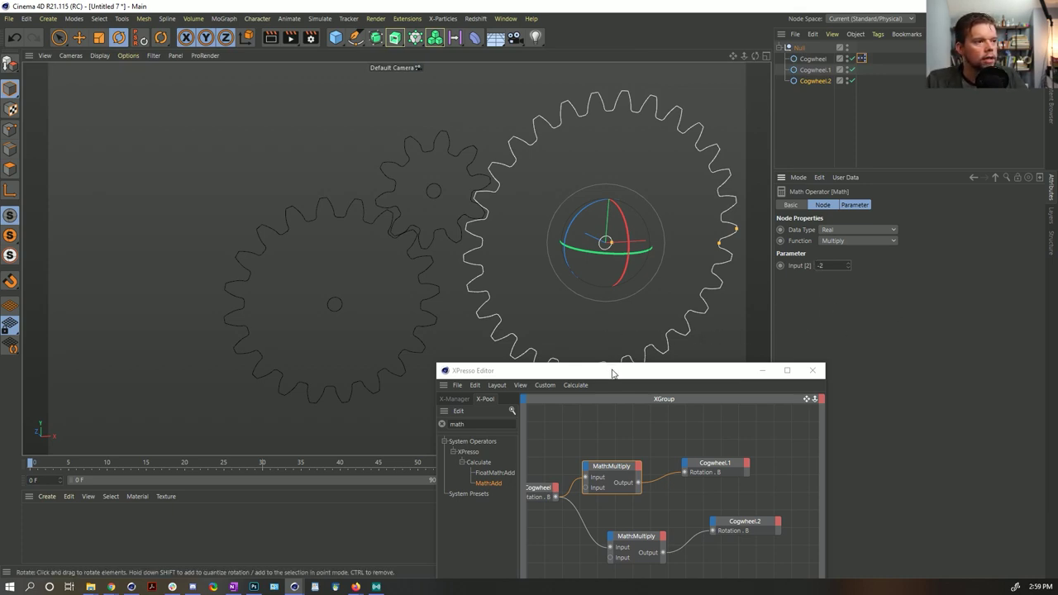
# Rotate the left Cogwheel to check that the linked gears follow.
pyautogui.moveTo(611, 373); pyautogui.dragTo(725, 505)
pyautogui.click(813, 58)
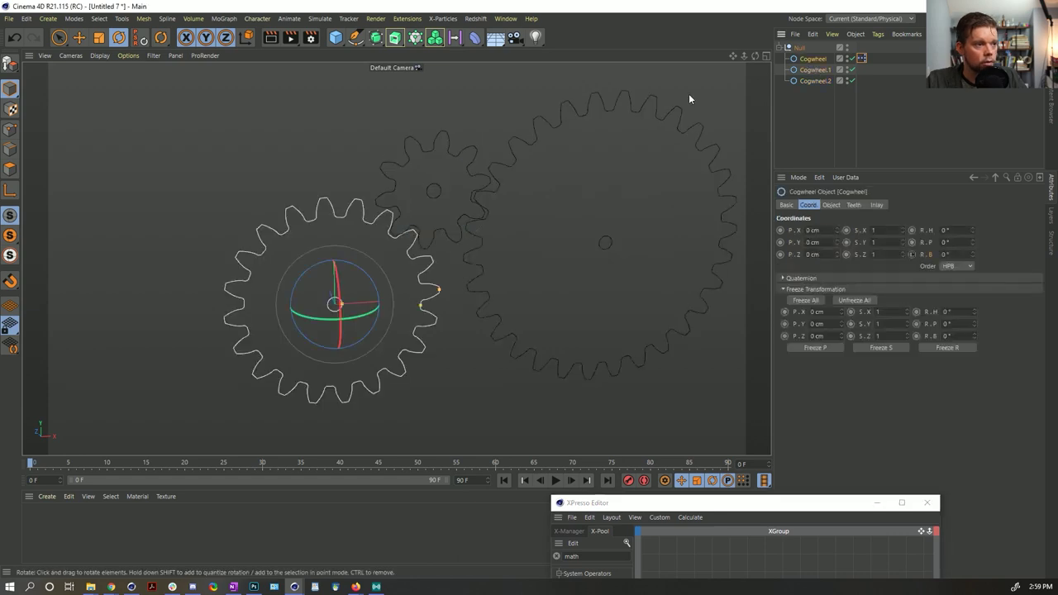
pyautogui.press('r')
pyautogui.moveTo(369, 262); pyautogui.dragTo(318, 347)
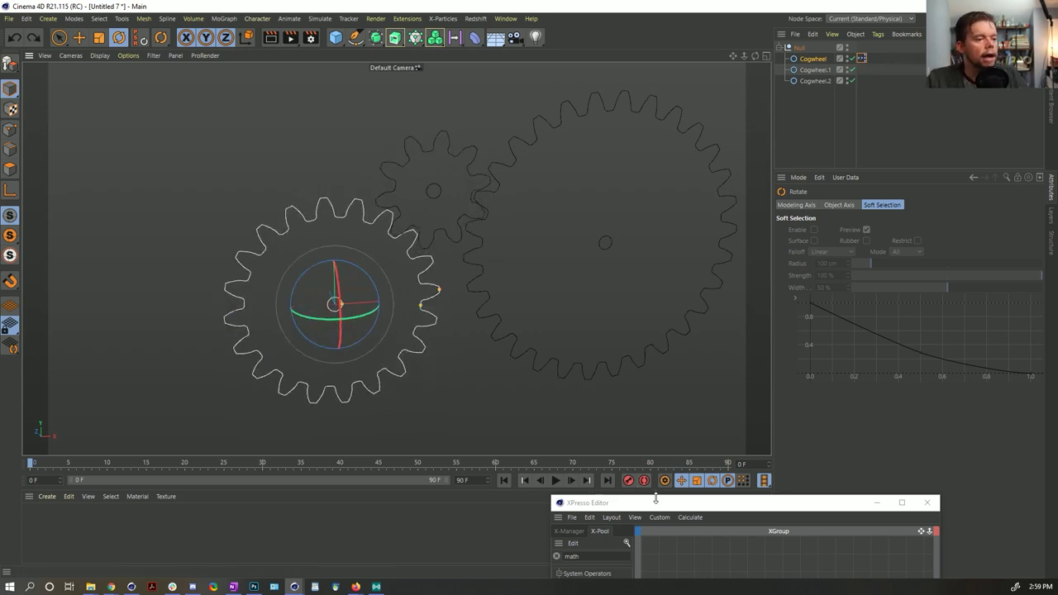
pyautogui.moveTo(655, 499); pyautogui.dragTo(243, 187)
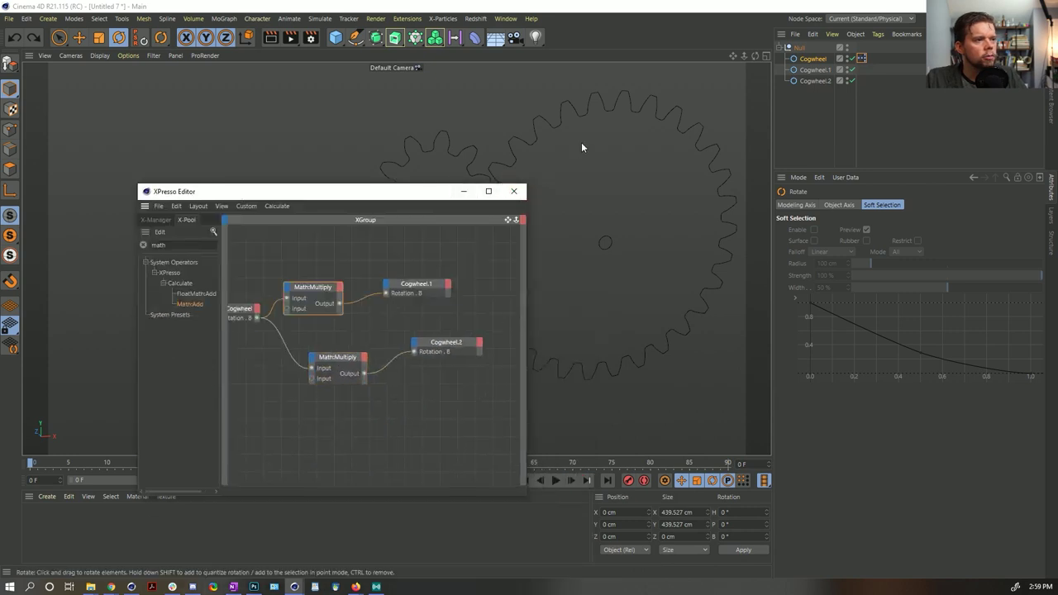
# Review the large gear Cogwheel.2's settings, including its teeth count.
pyautogui.click(338, 378)
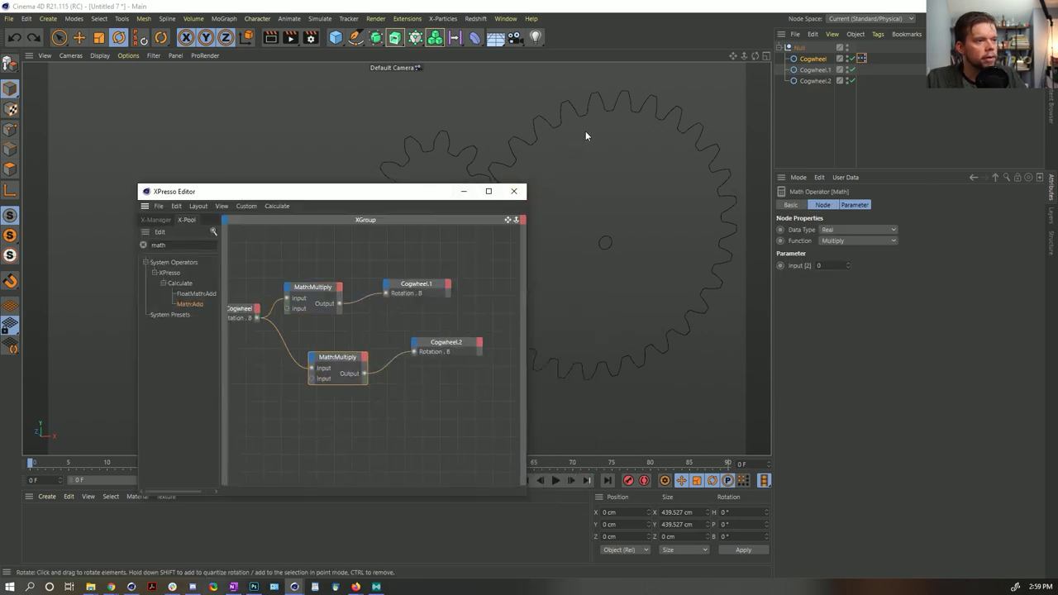
pyautogui.click(690, 98)
pyautogui.click(831, 204)
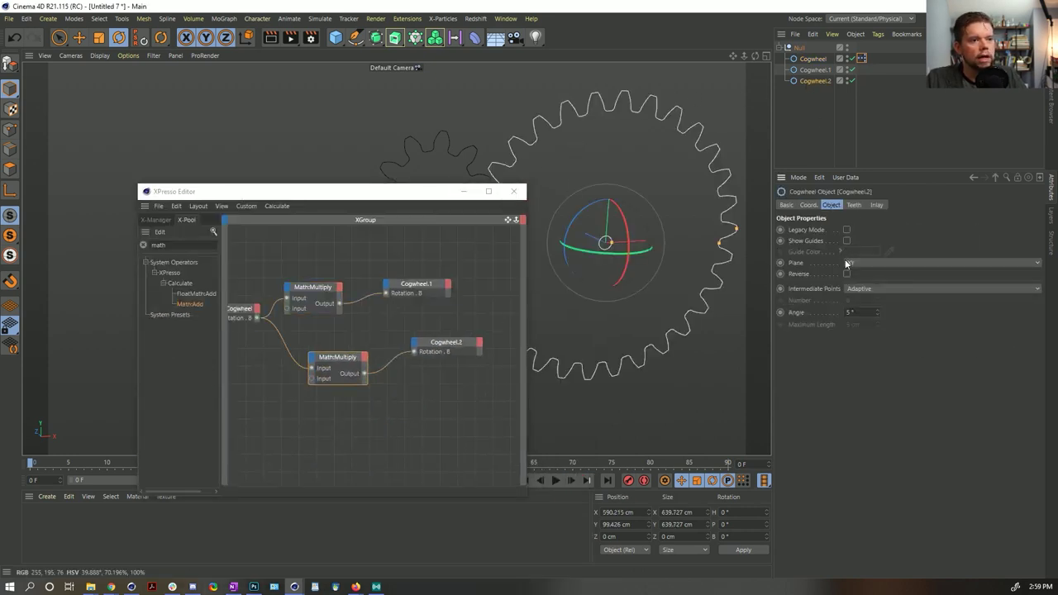
pyautogui.click(809, 205)
pyautogui.click(851, 205)
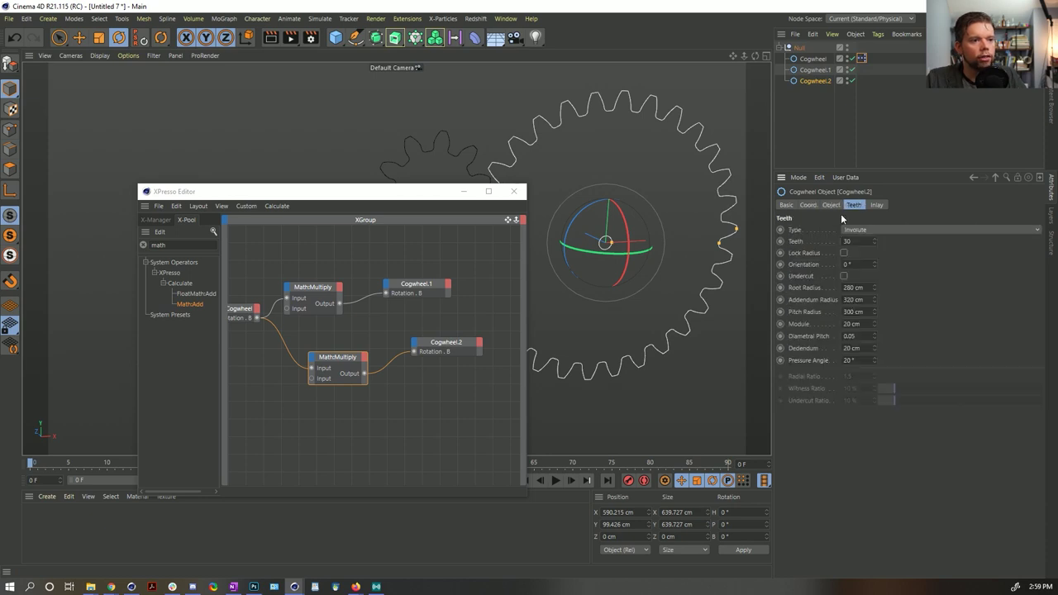
pyautogui.click(832, 205)
pyautogui.click(817, 59)
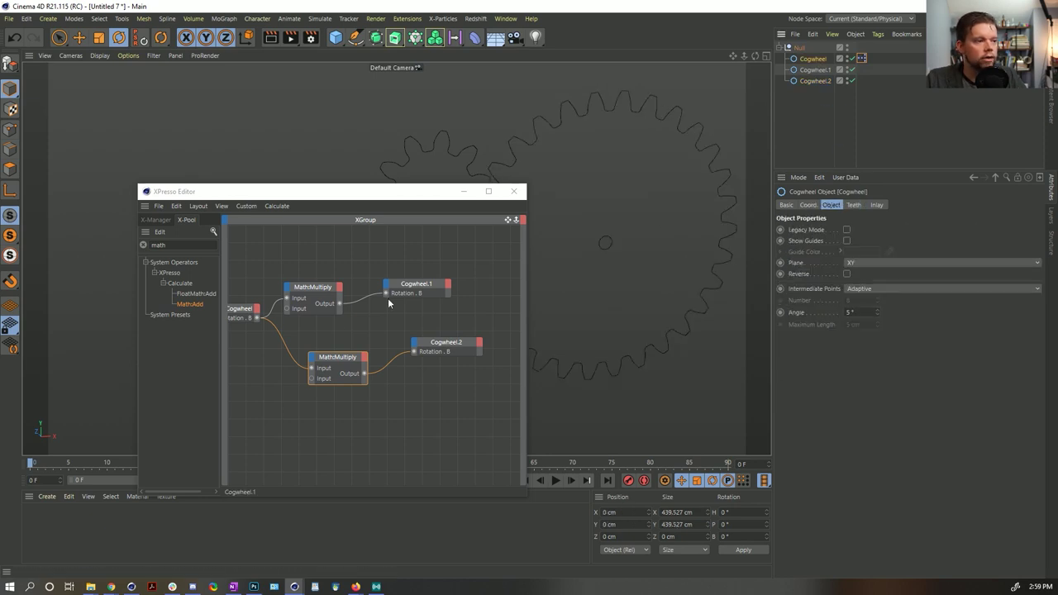
# Enter 1/3*2 in the lower Multiply node's Input [2] so it multiplies by 0.667.
pyautogui.click(338, 372)
pyautogui.click(831, 265)
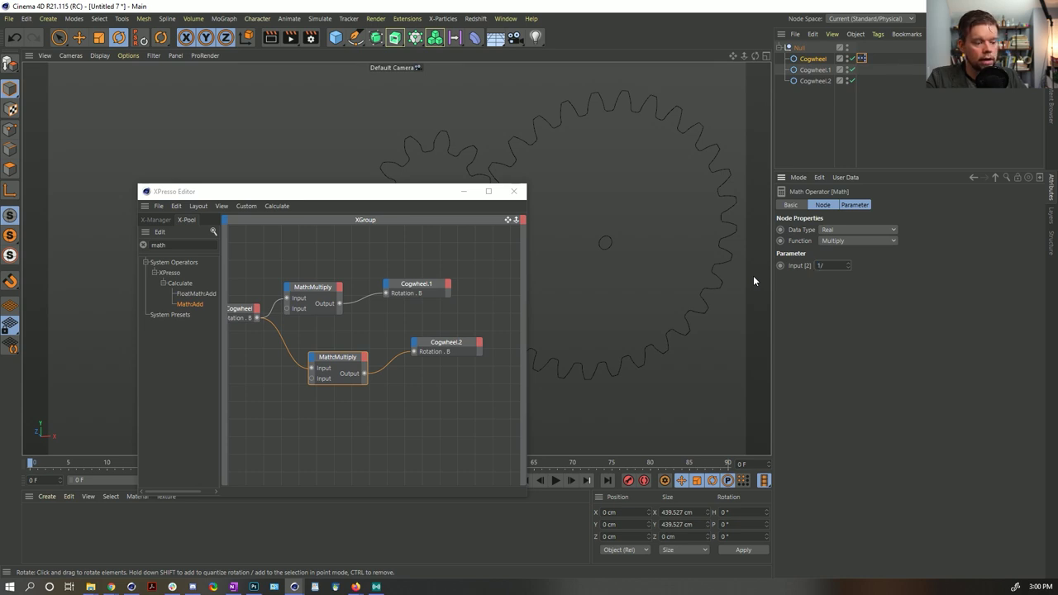
pyautogui.write('3*2')
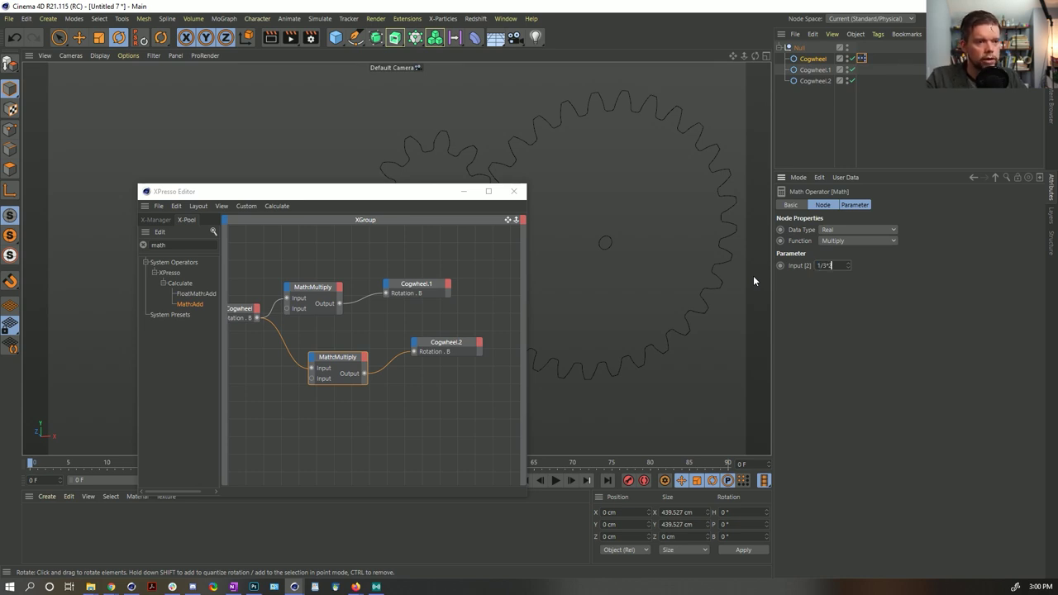
pyautogui.press('Return')
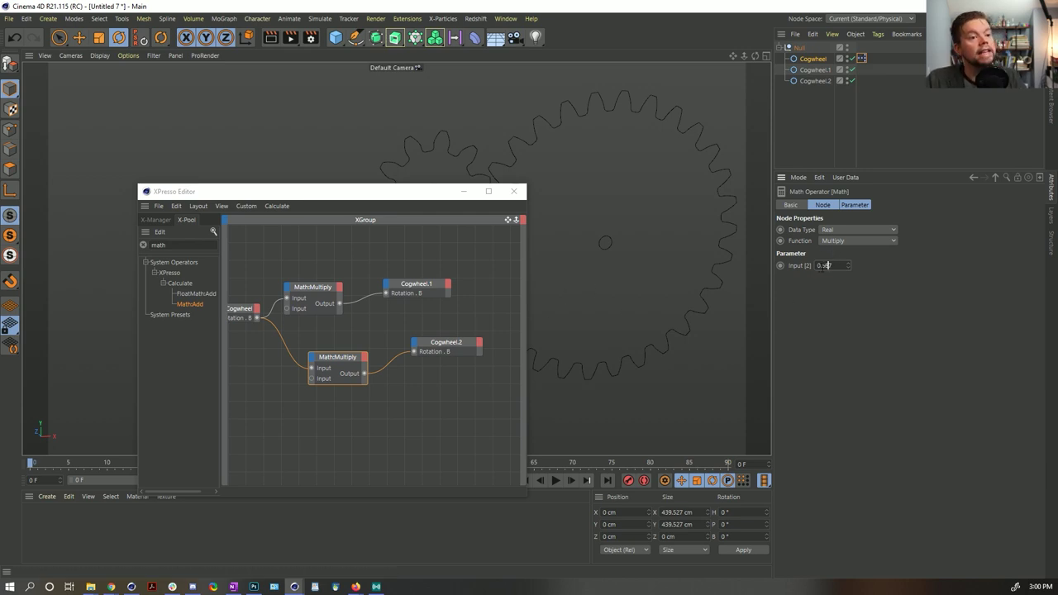
pyautogui.moveTo(462, 191); pyautogui.dragTo(494, 424)
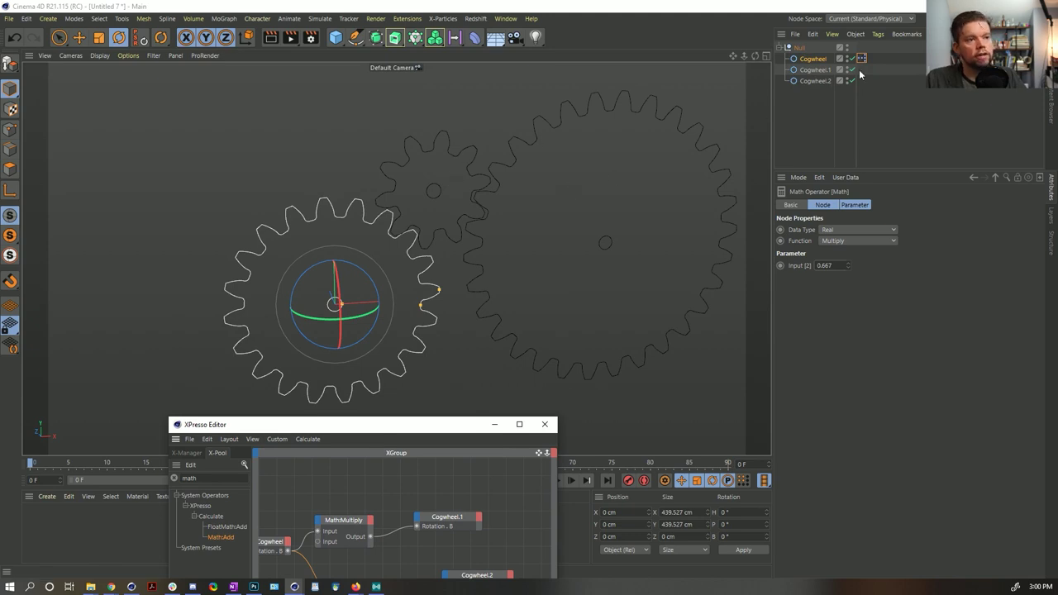
pyautogui.moveTo(449, 424); pyautogui.dragTo(453, 245)
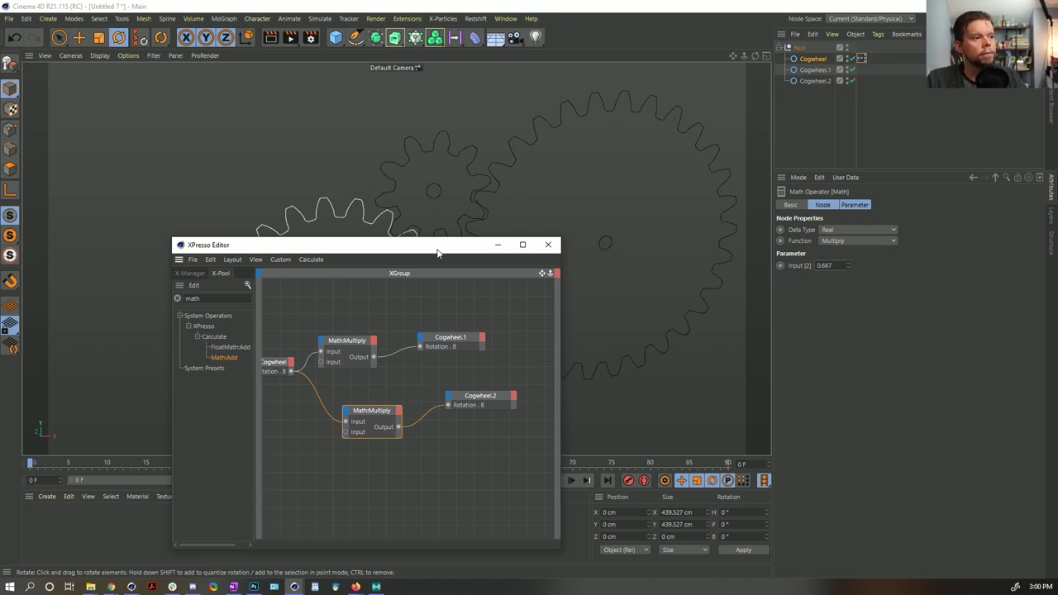
pyautogui.moveTo(436, 247); pyautogui.dragTo(400, 479)
# Spin the left Cogwheel back and forth to test the gear linkage.
pyautogui.click(812, 59)
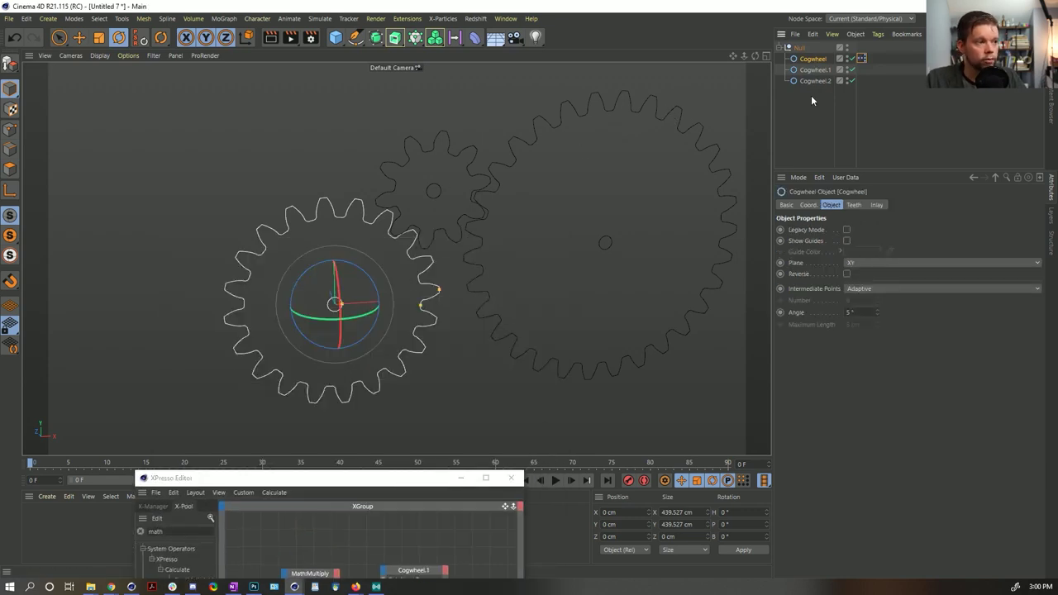
pyautogui.moveTo(356, 267); pyautogui.dragTo(301, 307)
pyautogui.moveTo(347, 277); pyautogui.dragTo(328, 327)
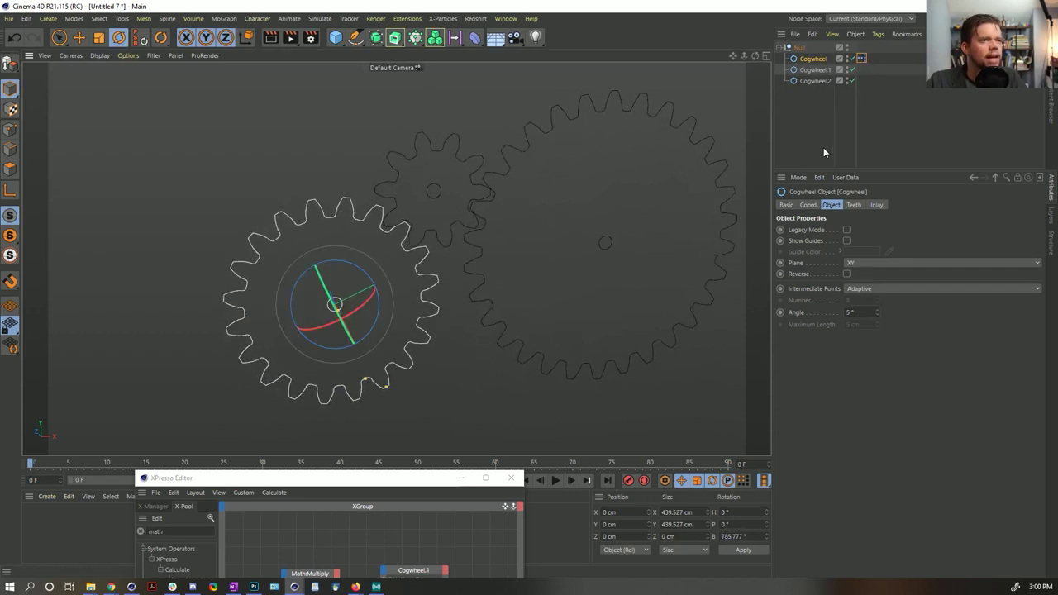
# Reduce Cogwheel.1's Addendum Radius to 101 cm for shorter teeth.
pyautogui.click(814, 69)
pyautogui.click(853, 205)
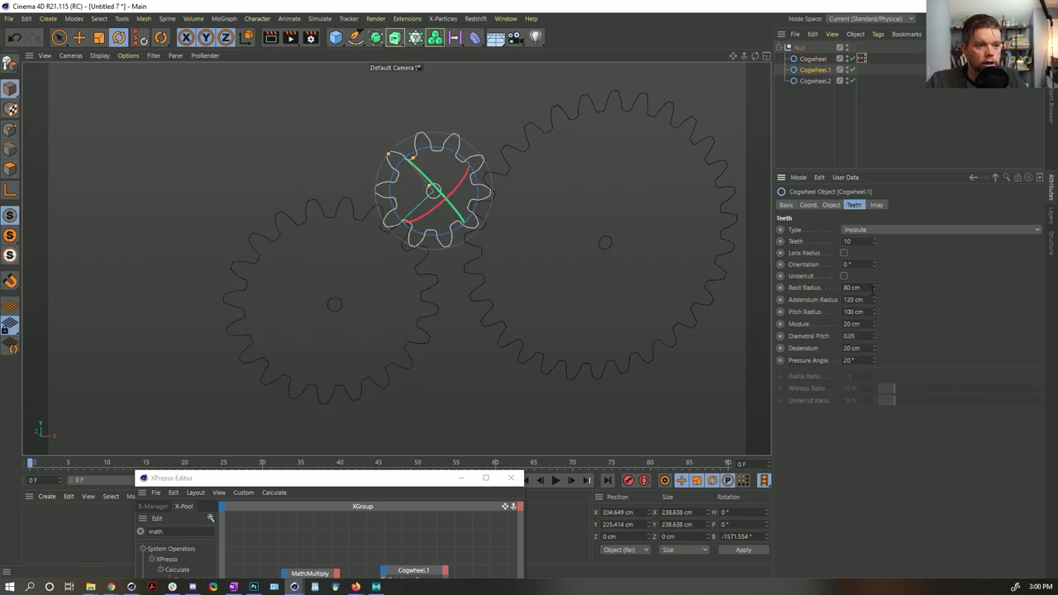
pyautogui.moveTo(873, 303); pyautogui.dragTo(873, 318)
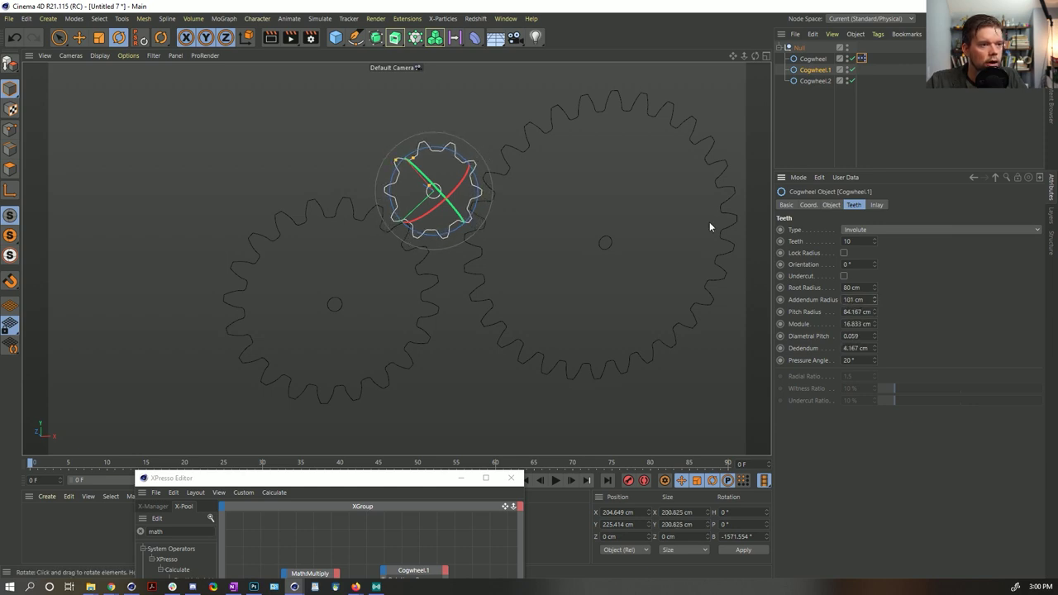
pyautogui.click(646, 110)
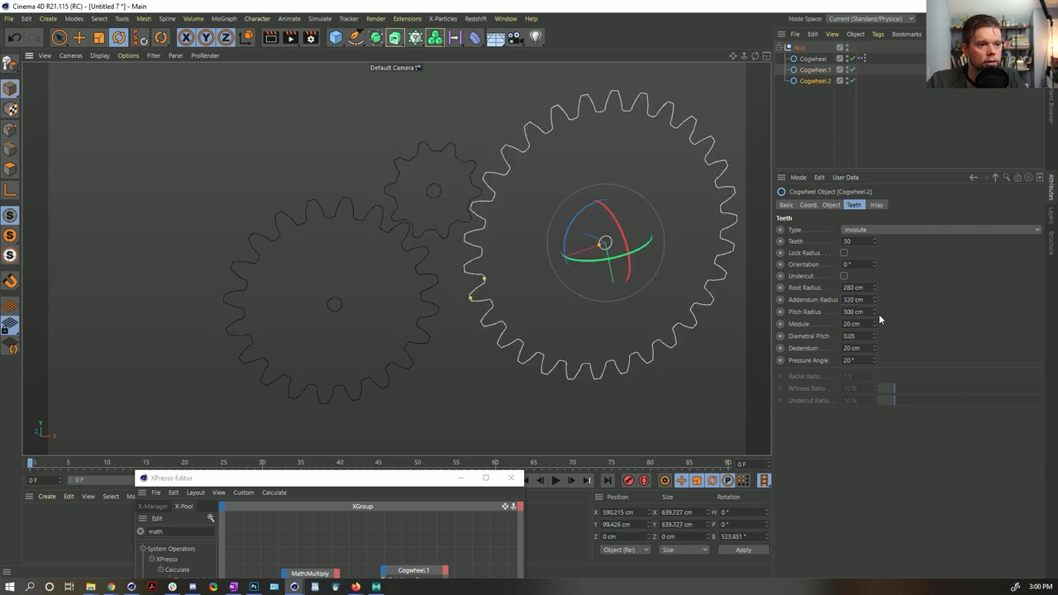
# Set Cogwheel.2's inlay type to Arches and enlarge the arch radii.
pyautogui.click(875, 205)
pyautogui.click(855, 230)
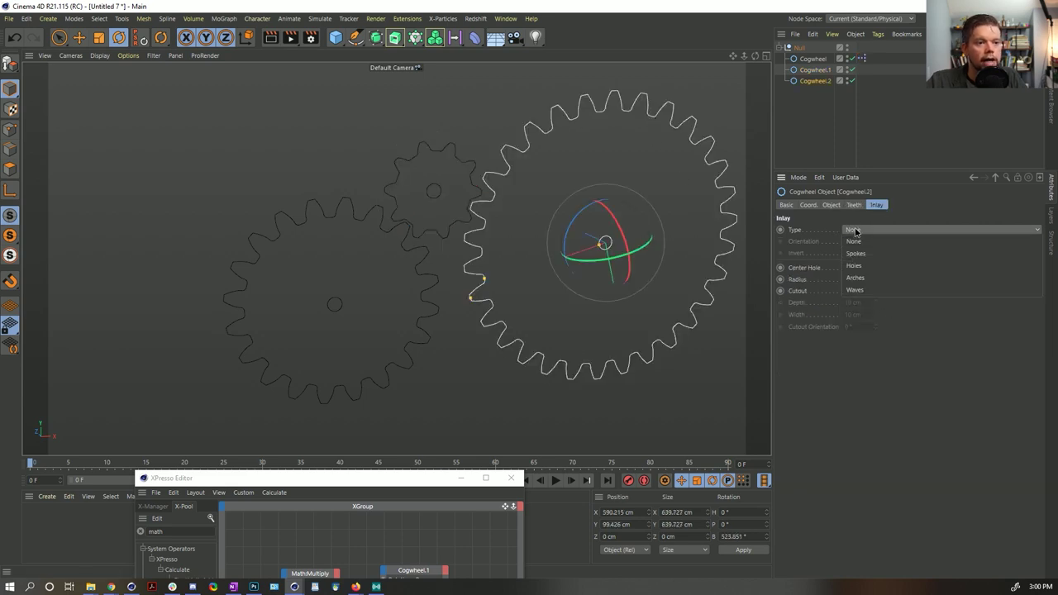
pyautogui.click(871, 279)
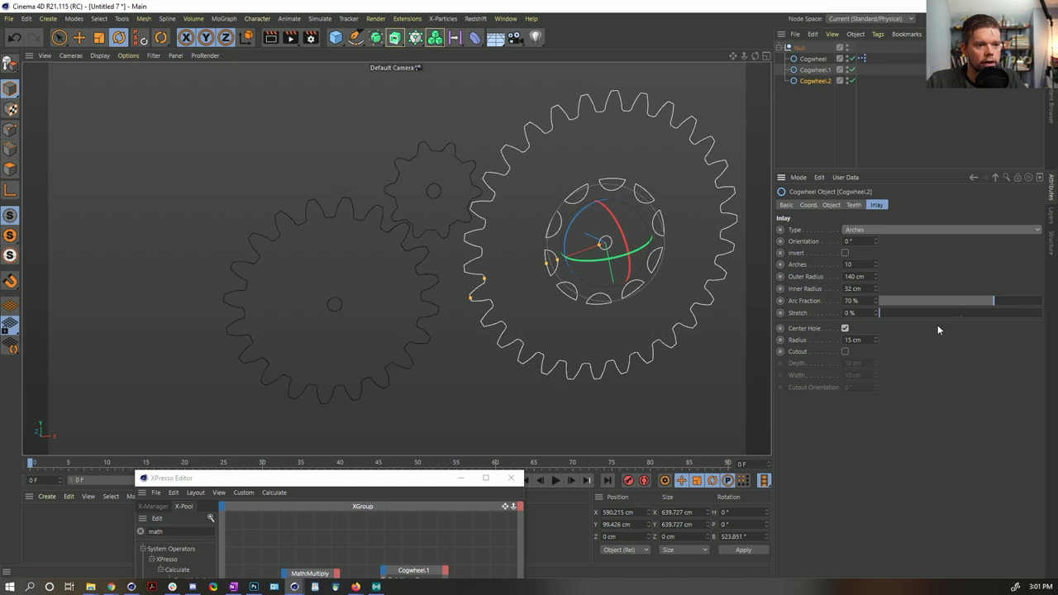
pyautogui.moveTo(877, 282); pyautogui.dragTo(930, 282)
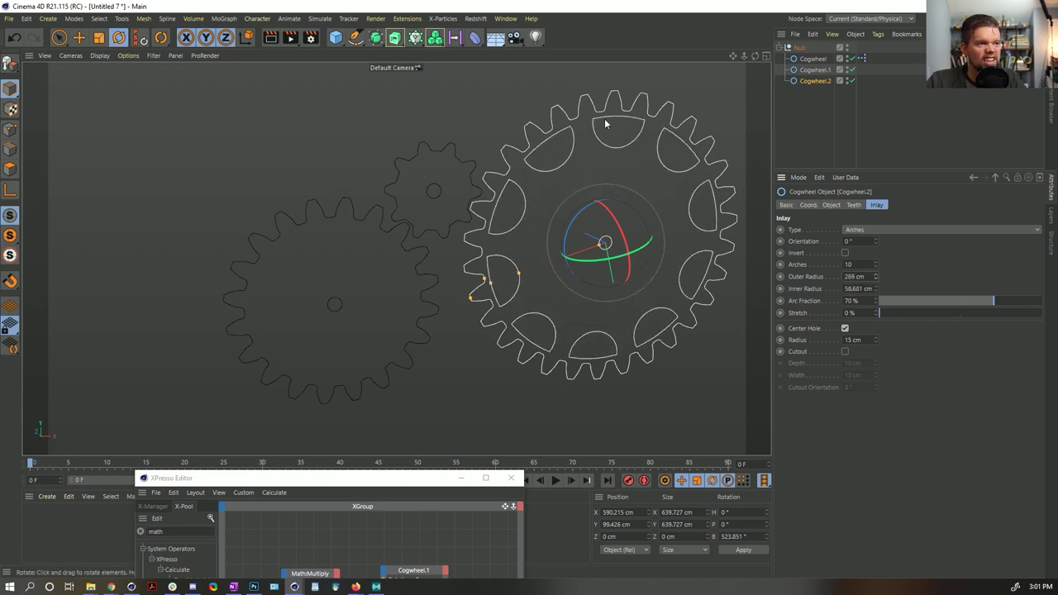
pyautogui.click(881, 164)
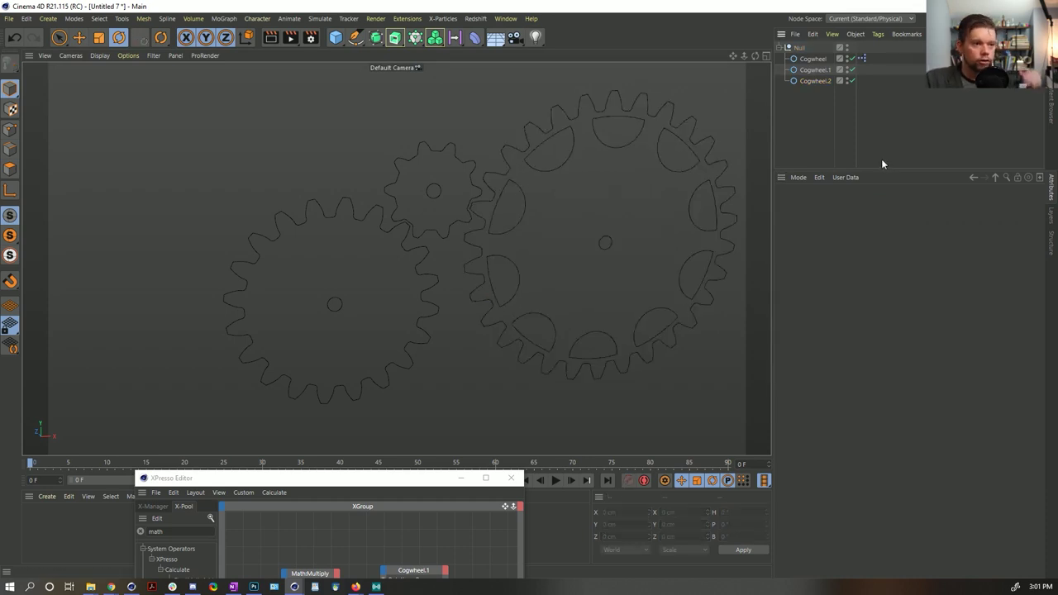
# Give the left Cogwheel a Spokes inlay with 12 spokes.
pyautogui.click(418, 241)
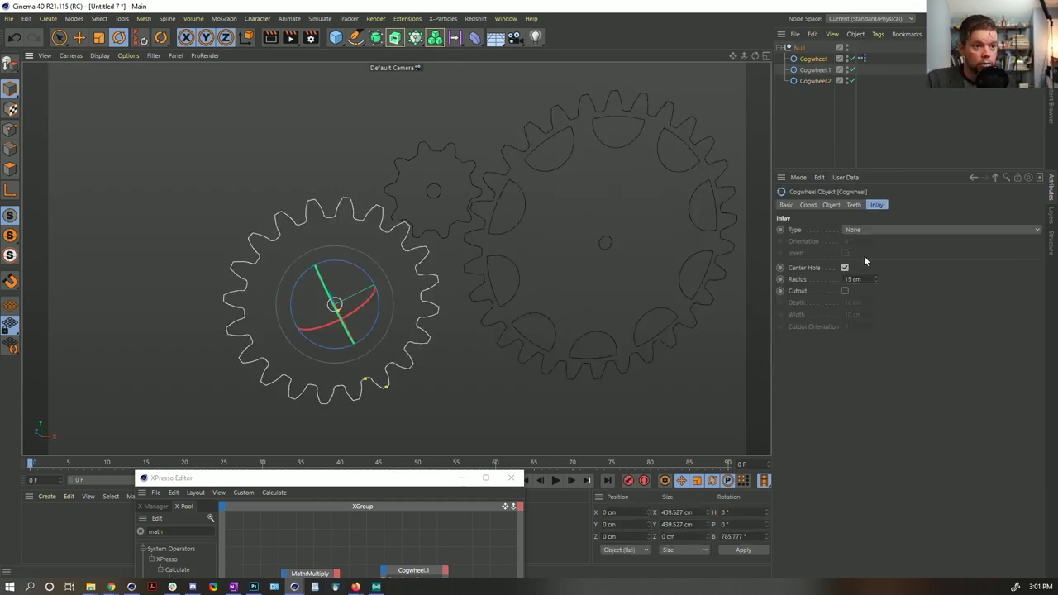
pyautogui.click(859, 231)
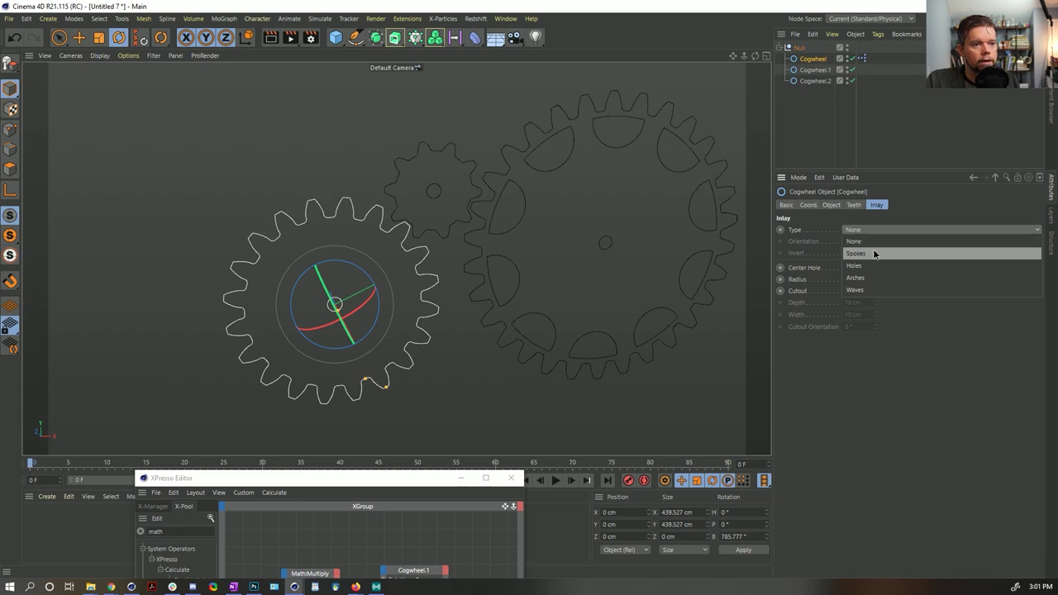
pyautogui.click(873, 254)
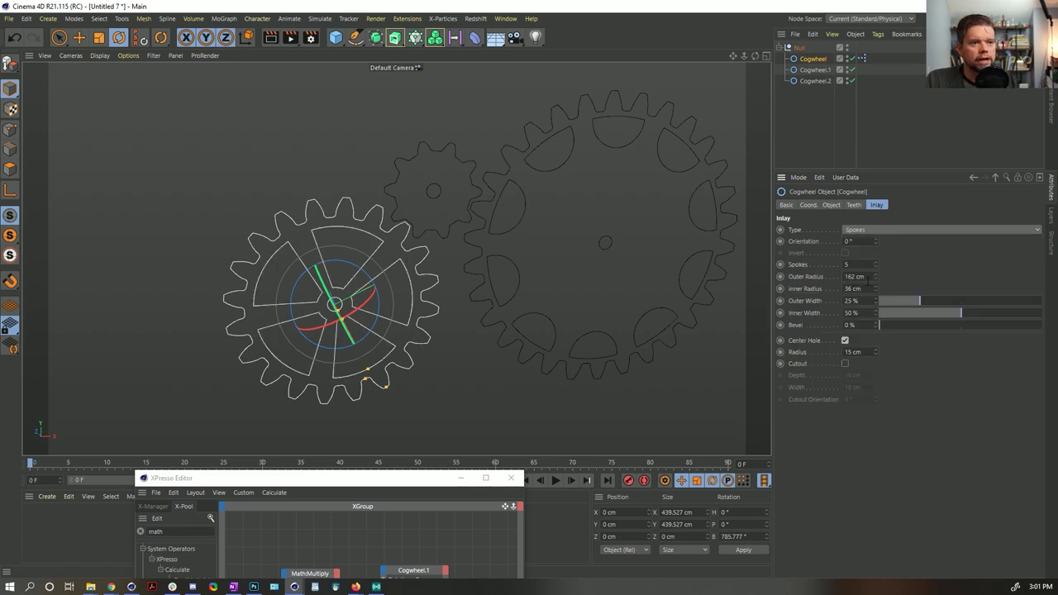
pyautogui.doubleClick(866, 268)
pyautogui.write('12')
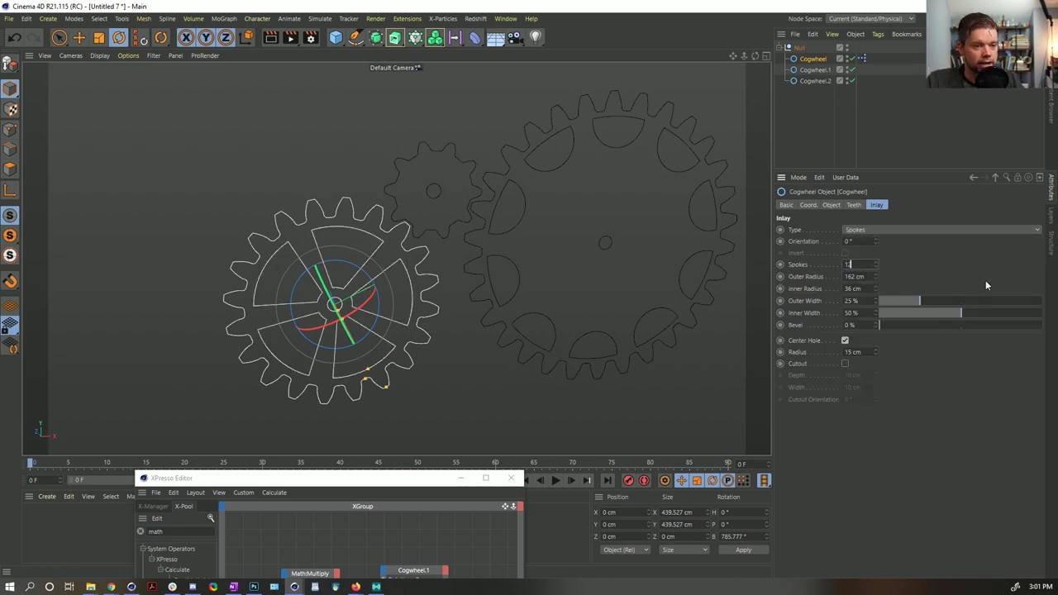
pyautogui.press('Return')
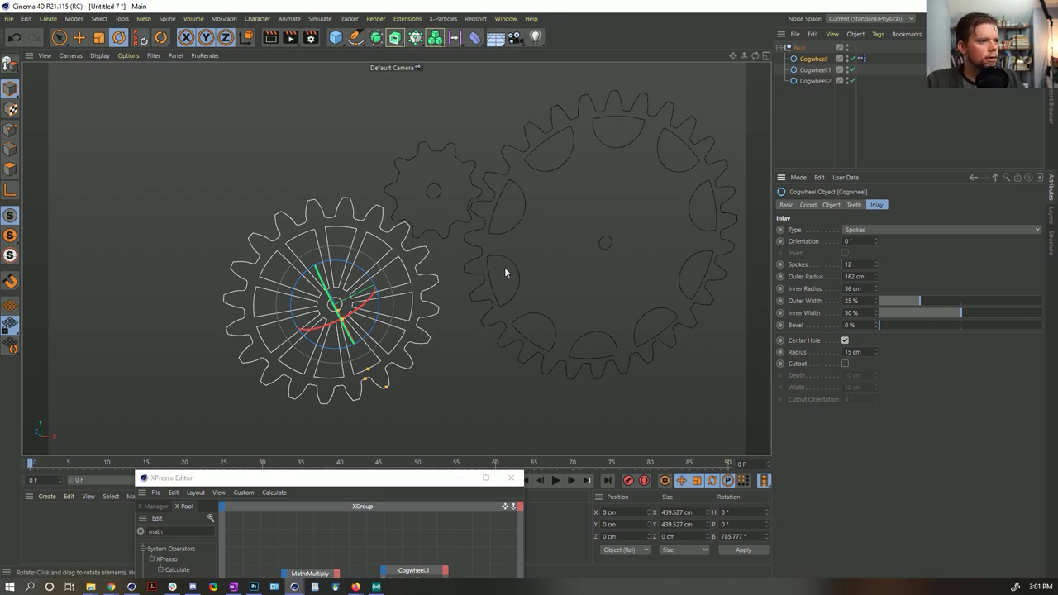
pyautogui.click(582, 170)
pyautogui.keyDown('alt'); pyautogui.moveTo(582, 170); pyautogui.dragTo(535, 229); pyautogui.keyUp('alt')
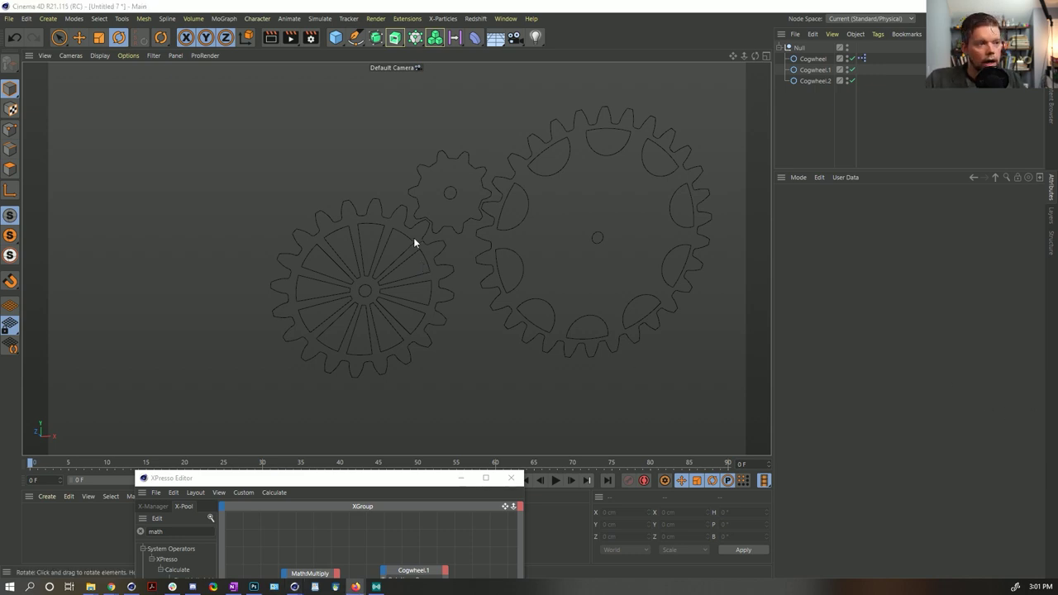
# Add a 200 cm Circle and a 400 cm Rectangle spline, nesting the Rectangle under the Circle.
pyautogui.moveTo(336, 37); pyautogui.dragTo(466, 73)
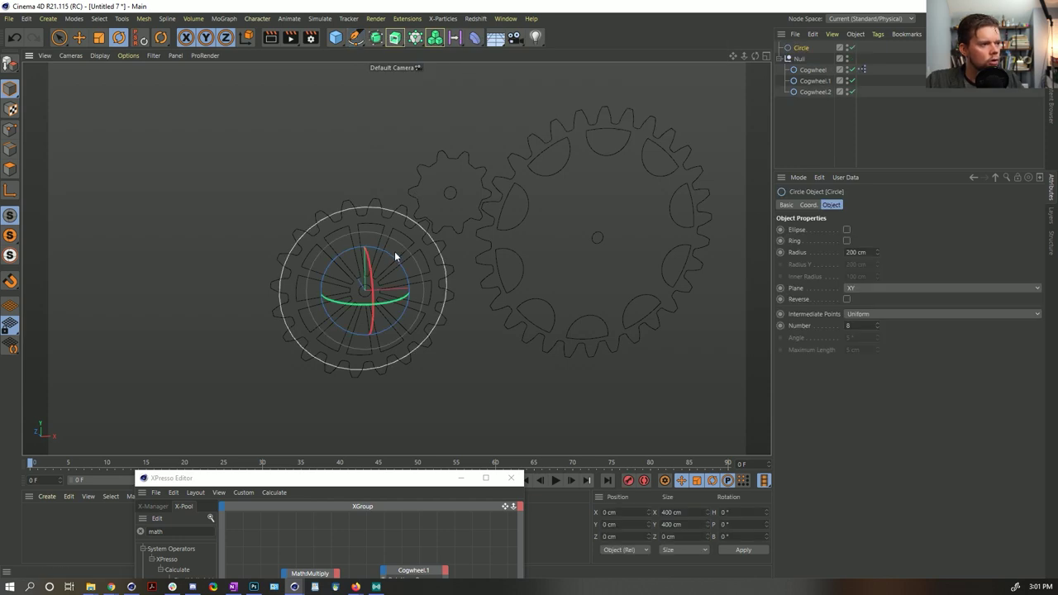
pyautogui.click(354, 37)
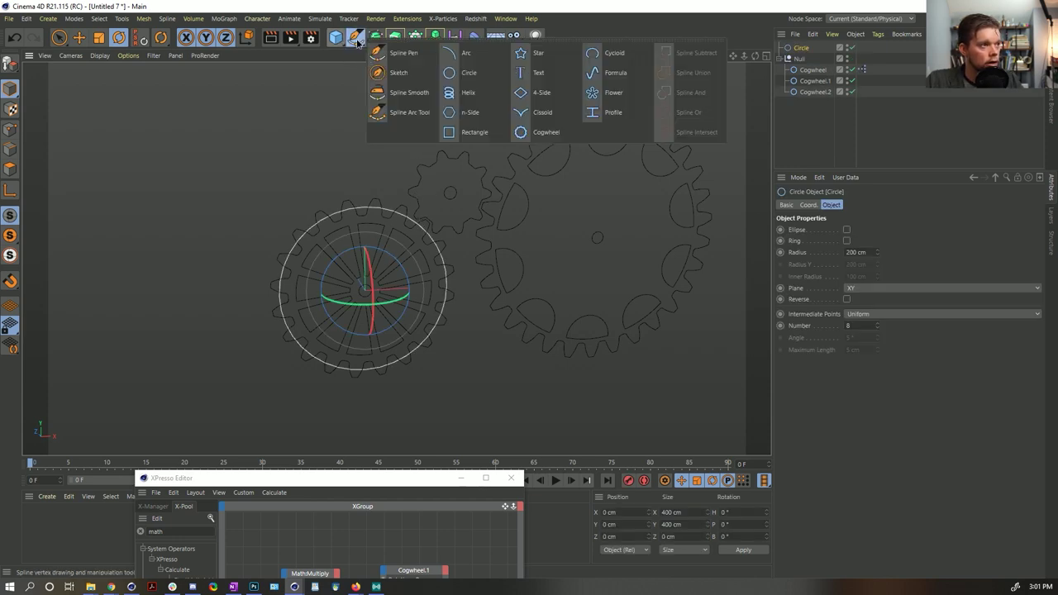
pyautogui.click(462, 131)
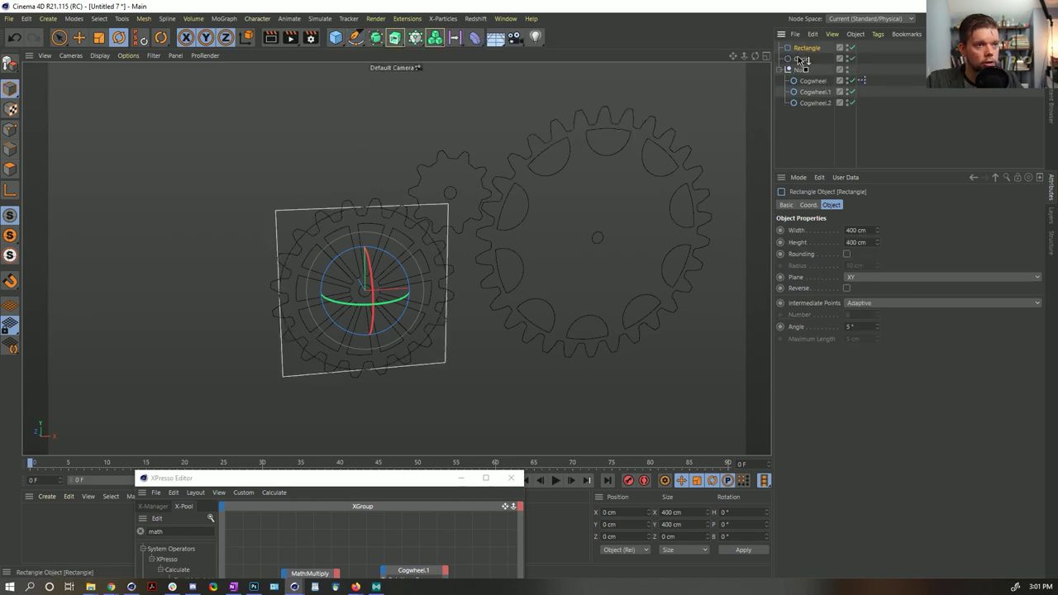
pyautogui.moveTo(802, 60); pyautogui.dragTo(802, 62)
# Select all three cogwheels together in the Object Manager.
pyautogui.click(812, 80)
pyautogui.keyDown('ctrl'); pyautogui.click(814, 91); pyautogui.keyUp('ctrl')
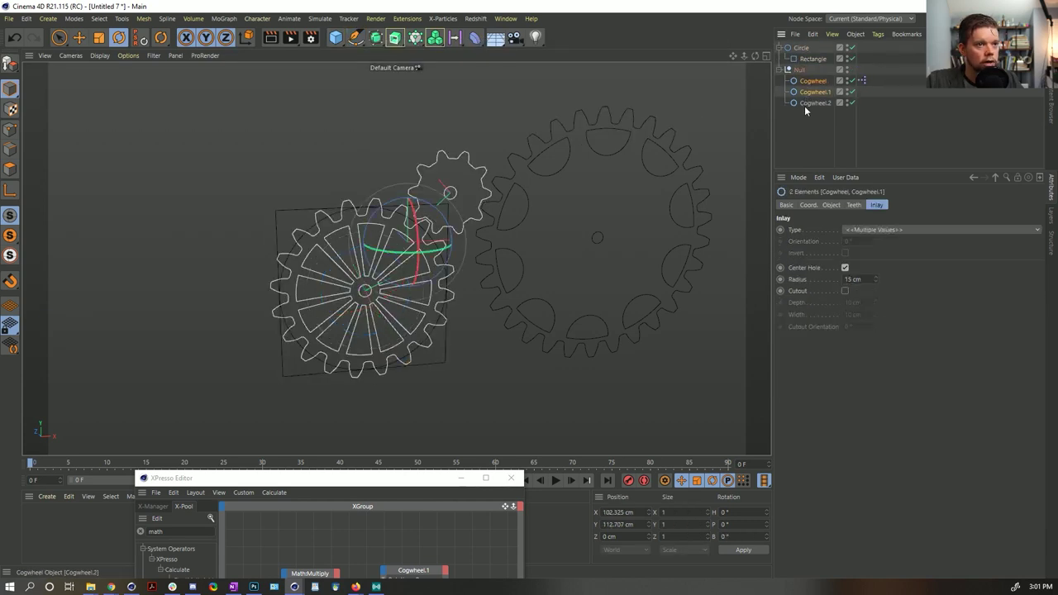
pyautogui.keyDown('ctrl'); pyautogui.click(806, 103); pyautogui.keyUp('ctrl')
pyautogui.click(813, 205)
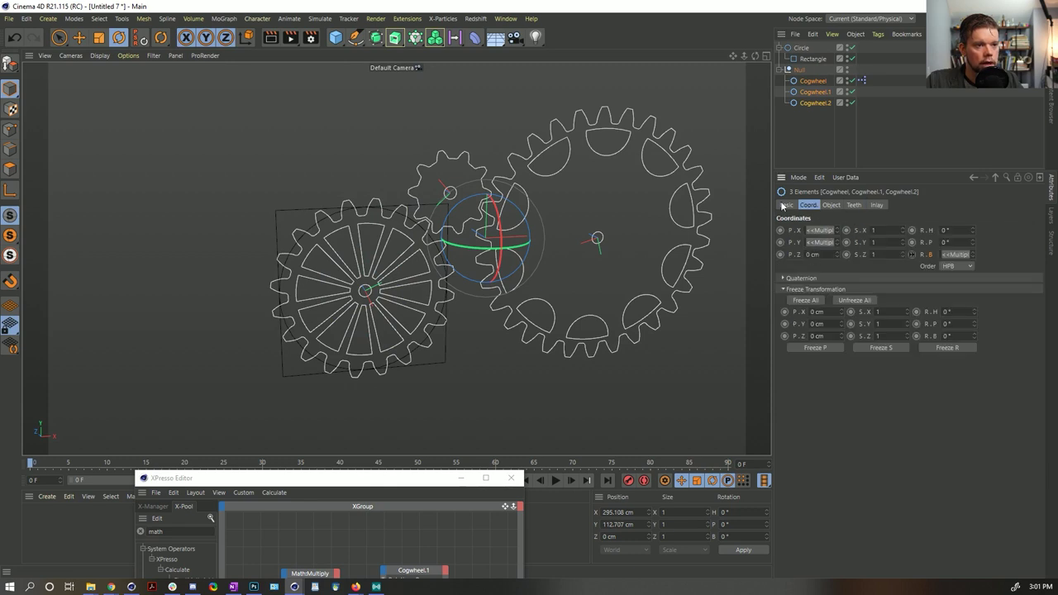
# Switch Display Color on for all three cogwheels and set it to a saturated purple.
pyautogui.click(786, 205)
pyautogui.click(848, 300)
pyautogui.click(829, 330)
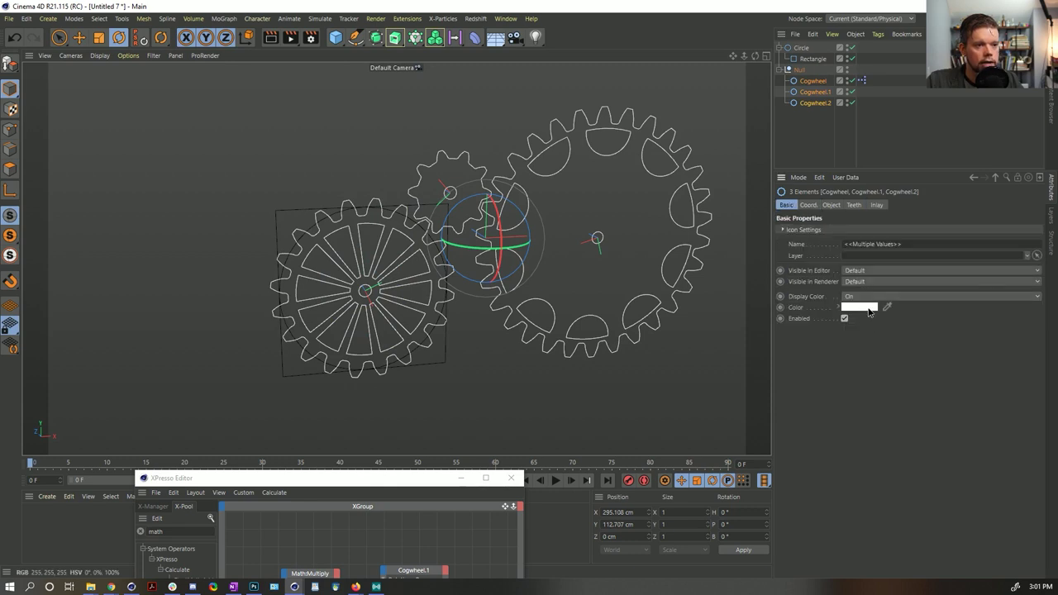
pyautogui.click(859, 307)
pyautogui.moveTo(915, 317); pyautogui.dragTo(976, 317)
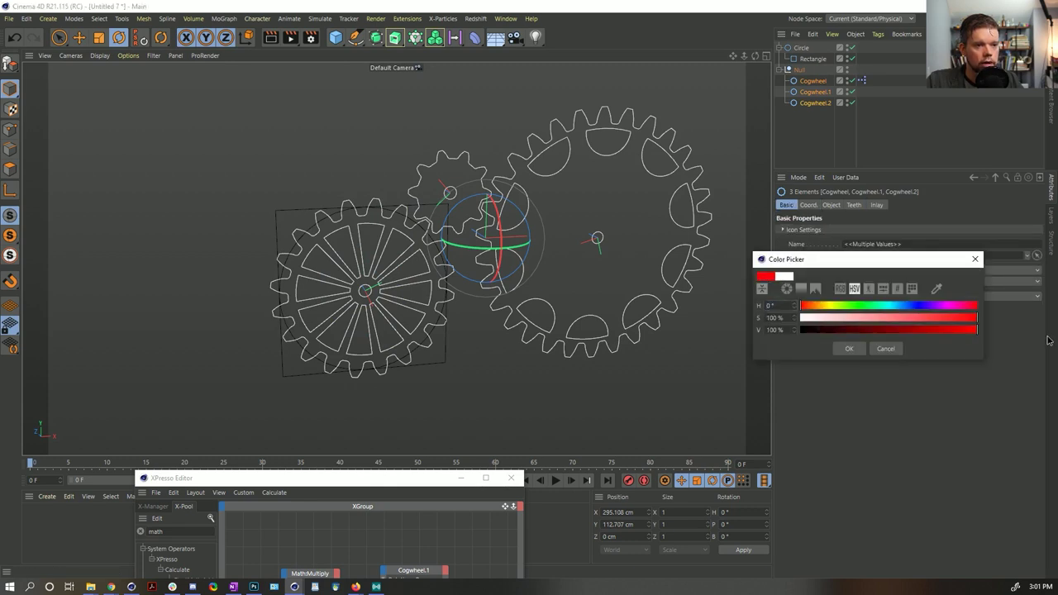
pyautogui.click(939, 307)
pyautogui.click(849, 348)
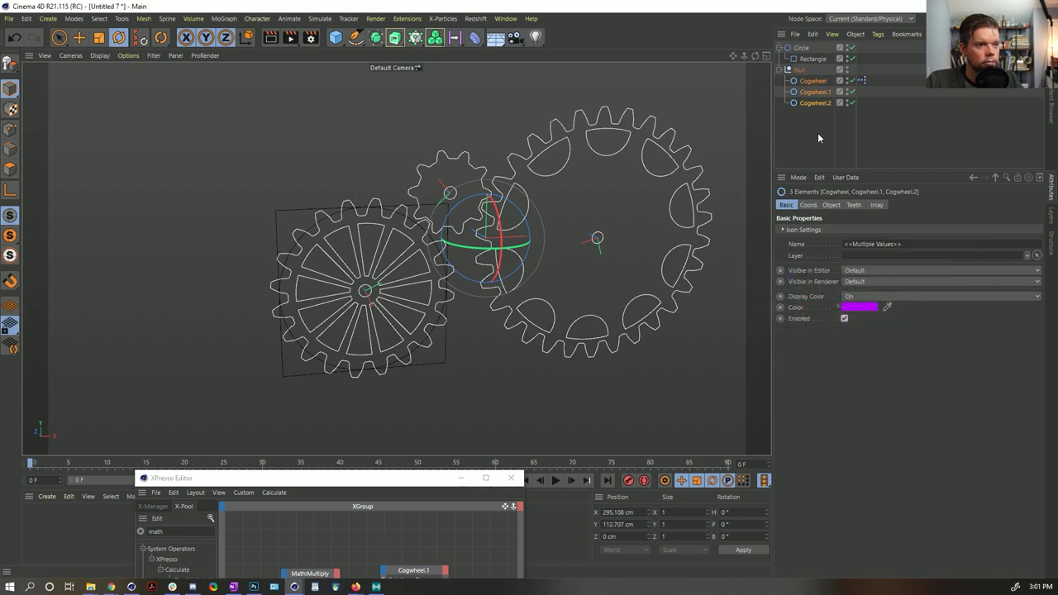
pyautogui.click(817, 132)
pyautogui.scroll(3, 424, 265)
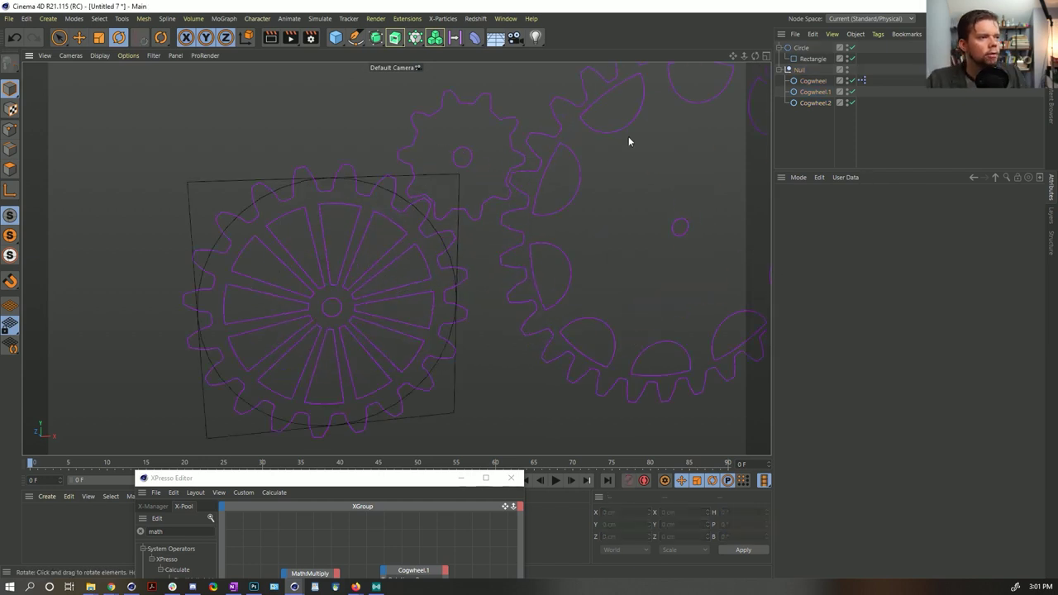
pyautogui.click(801, 48)
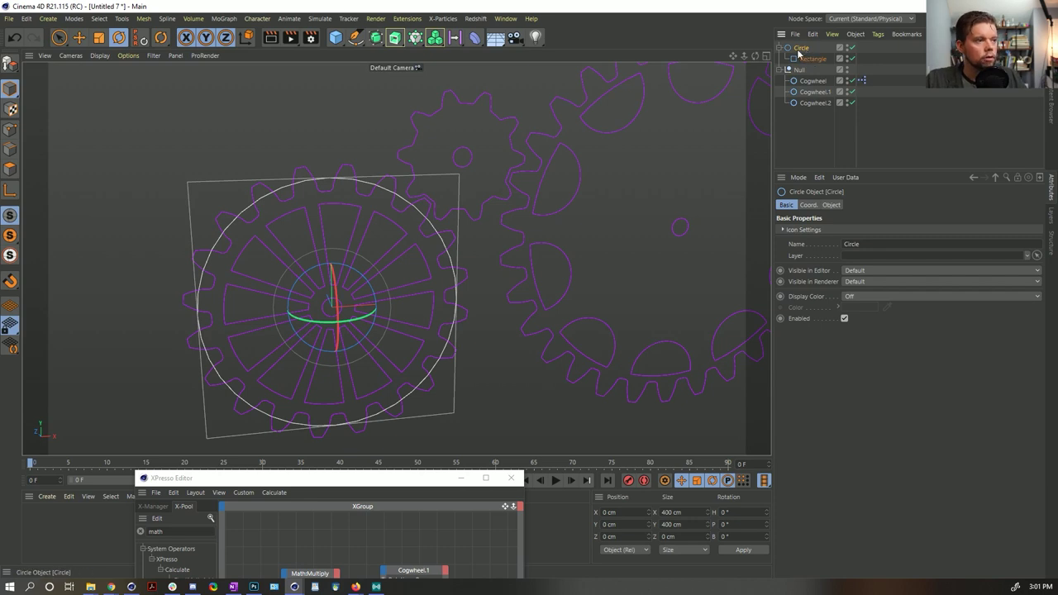
# Shrink the Circle to a 15.8 cm-radius pin and move it onto the left gear's edge.
pyautogui.press('t')
pyautogui.moveTo(396, 372); pyautogui.dragTo(258, 421)
pyautogui.press('e')
pyautogui.moveTo(402, 302); pyautogui.dragTo(502, 295)
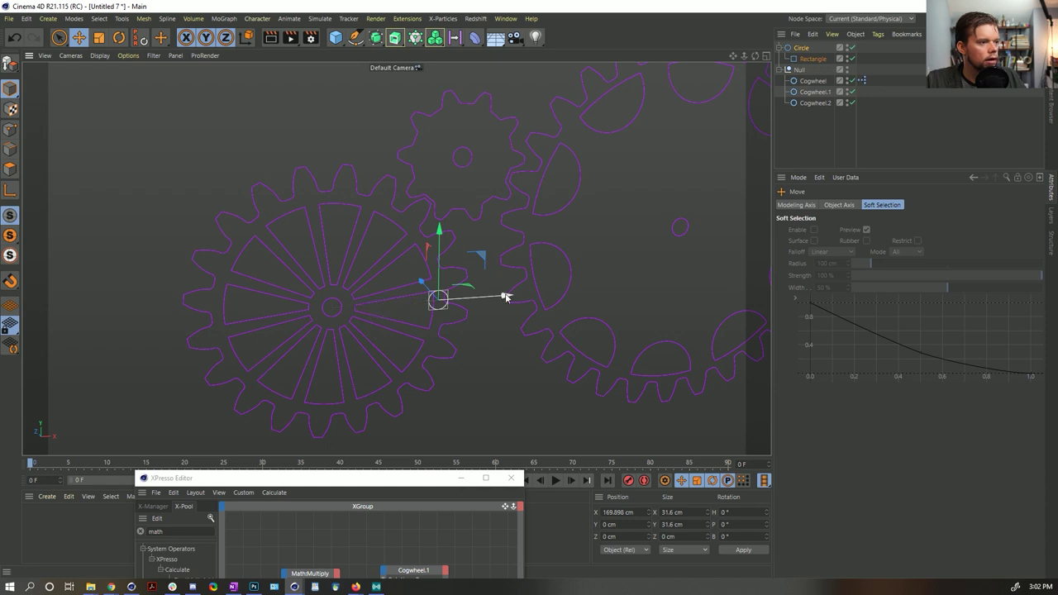
pyautogui.moveTo(475, 258); pyautogui.dragTo(483, 240)
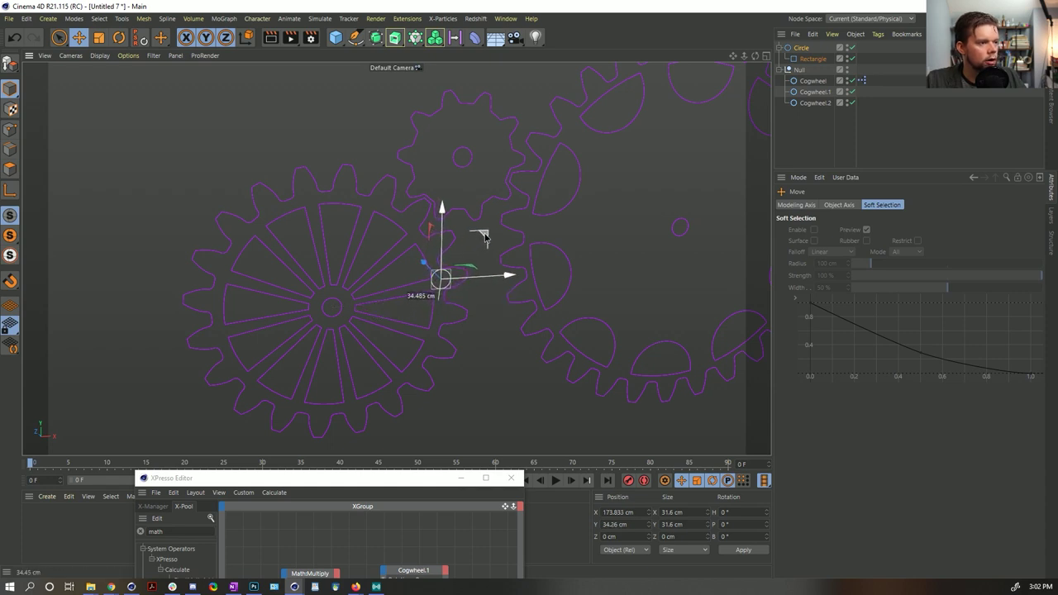
# Make the Rectangle an editable spline and shift all its points slightly right.
pyautogui.click(813, 59)
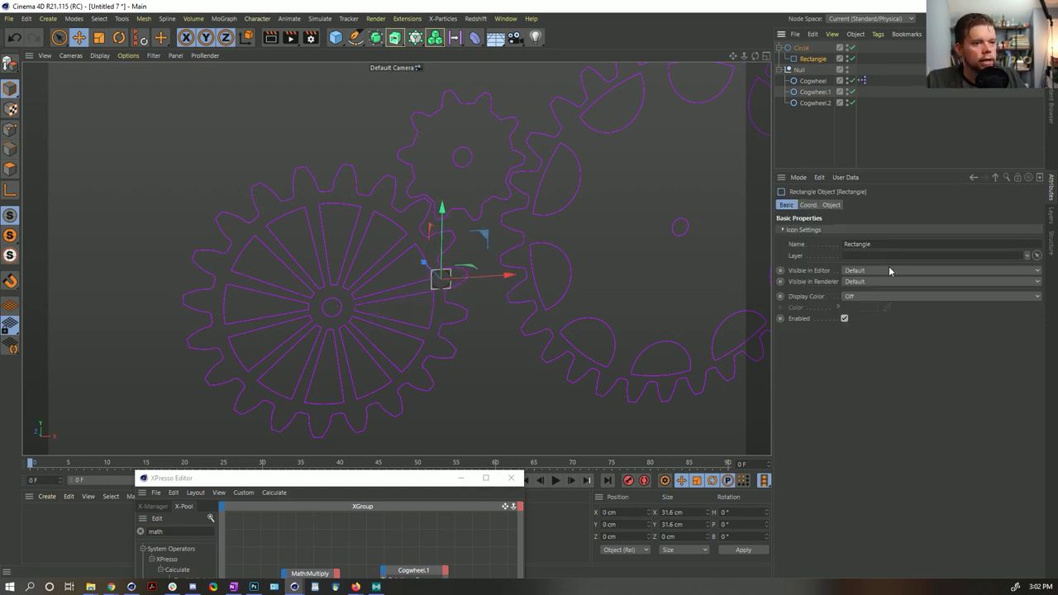
pyautogui.click(831, 204)
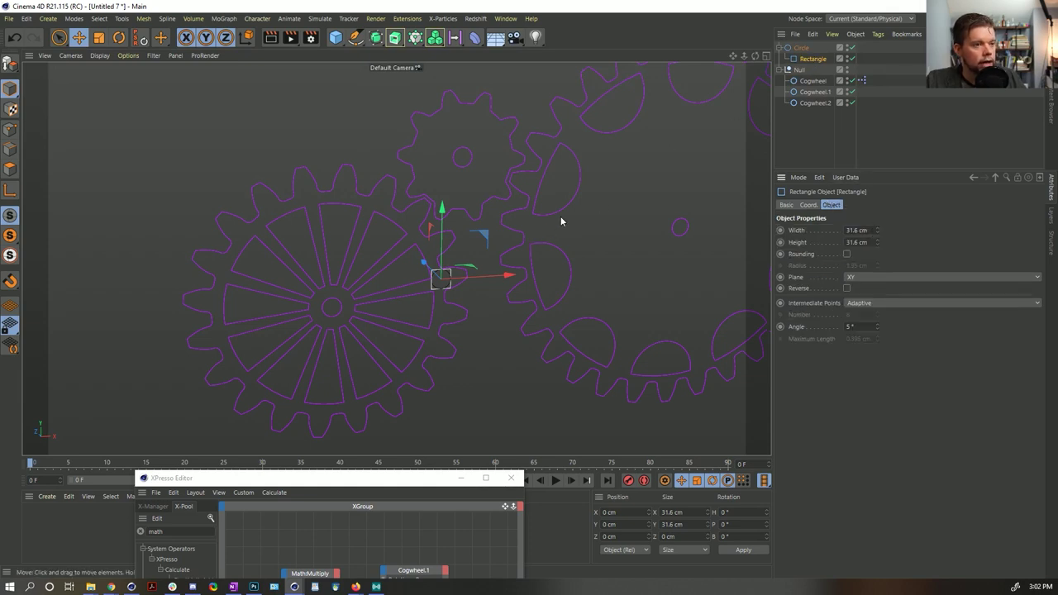
pyautogui.press('c')
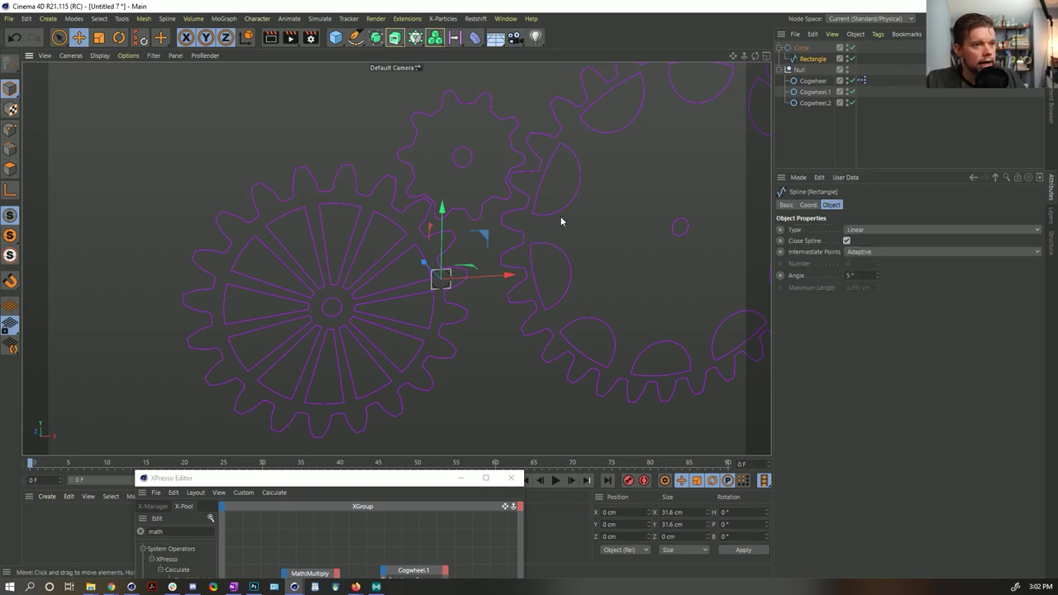
pyautogui.click(10, 192)
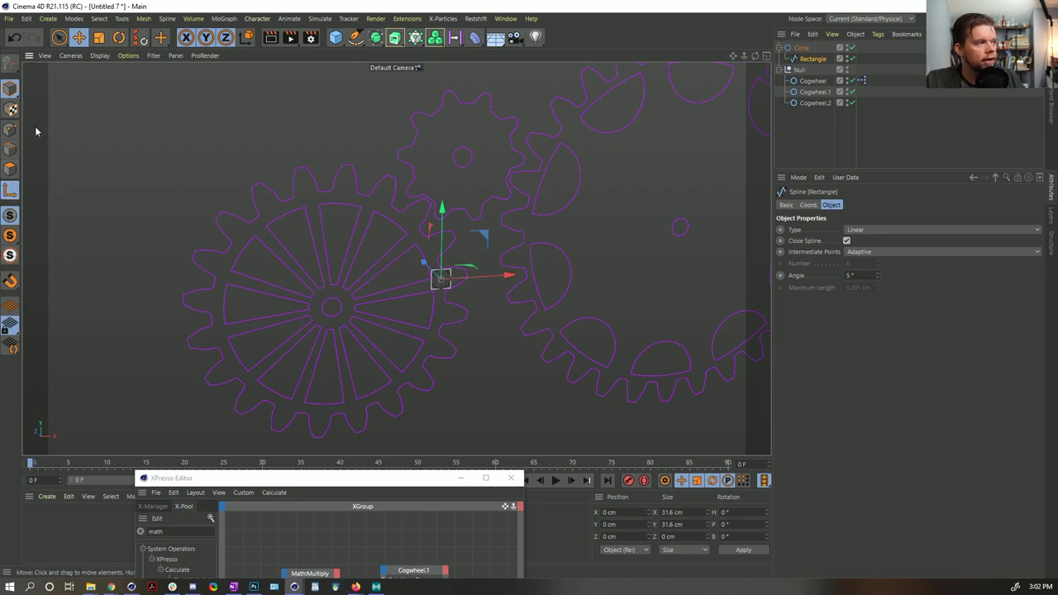
pyautogui.click(10, 130)
pyautogui.hotkey('ctrl', 'a')
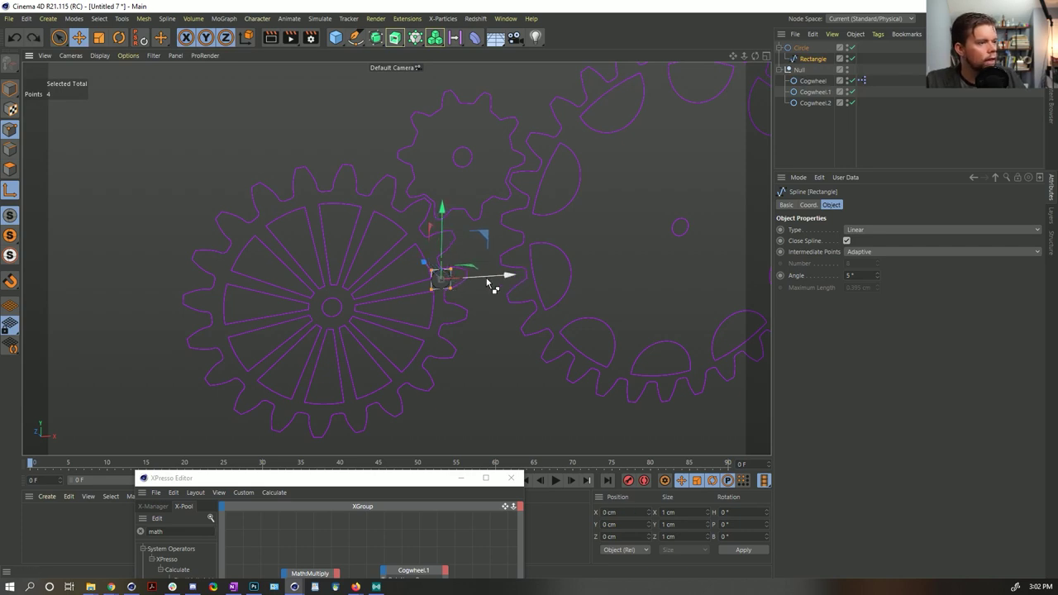
pyautogui.moveTo(520, 278); pyautogui.dragTo(522, 283)
# Flatten and stretch the rectangle into a long thin rod, then duplicate the circle and rod.
pyautogui.press('t')
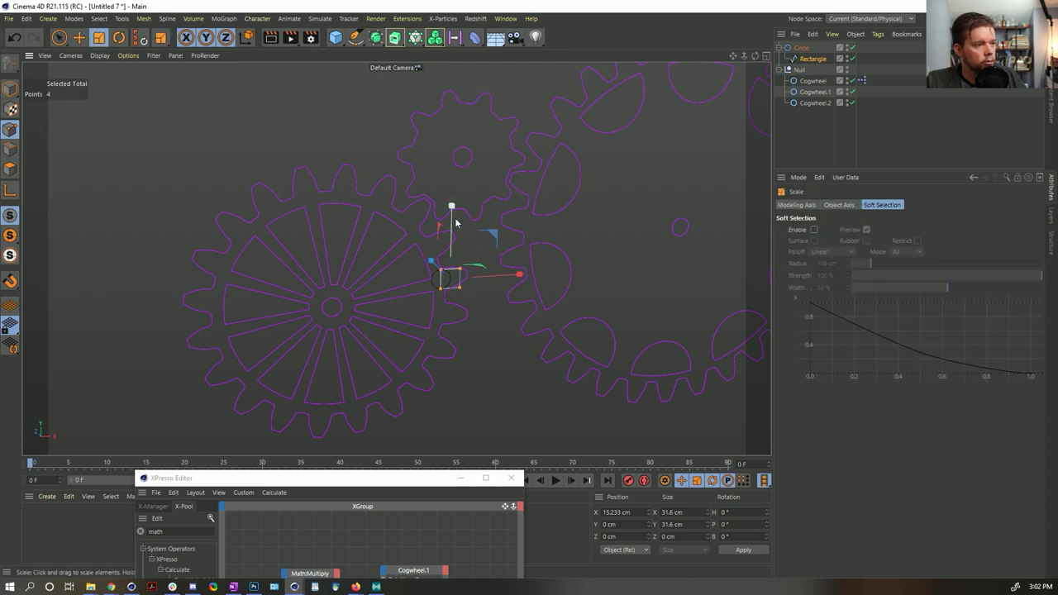
pyautogui.moveTo(454, 207); pyautogui.dragTo(454, 248)
pyautogui.press('9')
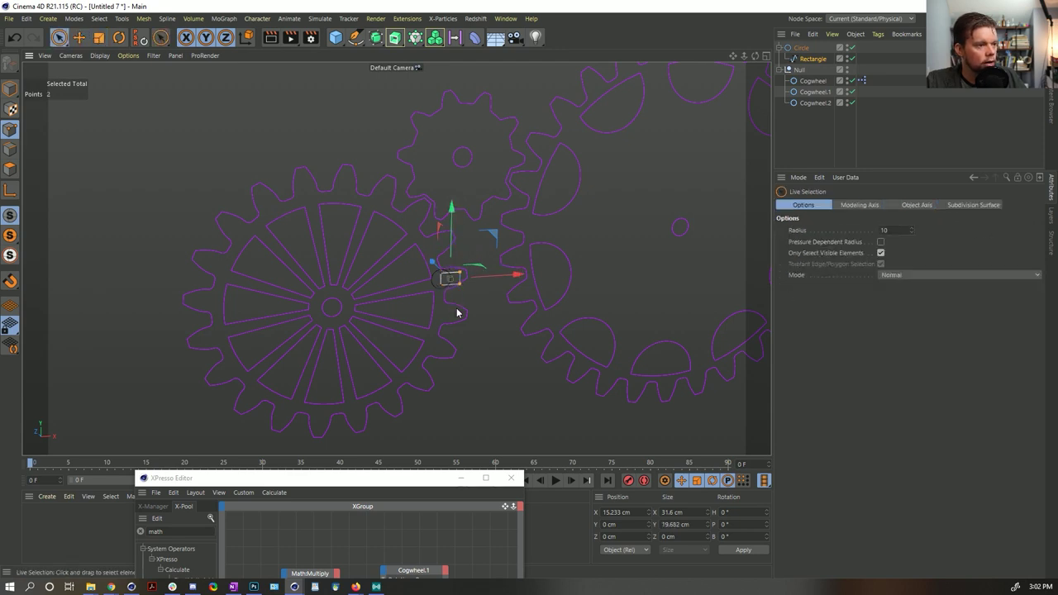
pyautogui.moveTo(518, 274); pyautogui.dragTo(704, 220)
pyautogui.hotkey('ctrl', 'a')
pyautogui.press('t')
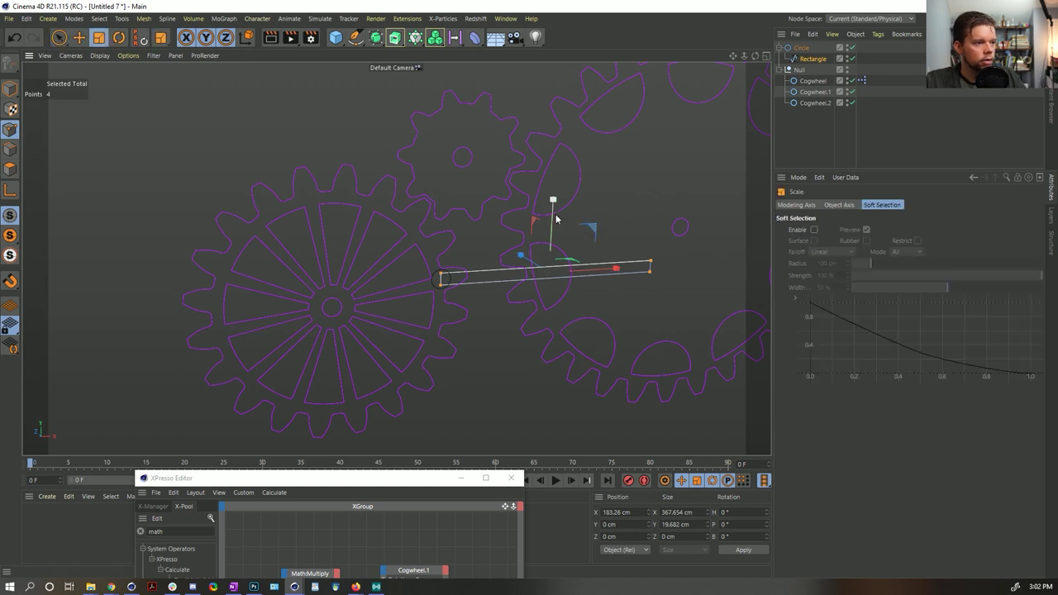
pyautogui.hotkey('ctrl', 'c')
pyautogui.hotkey('ctrl', 'v')
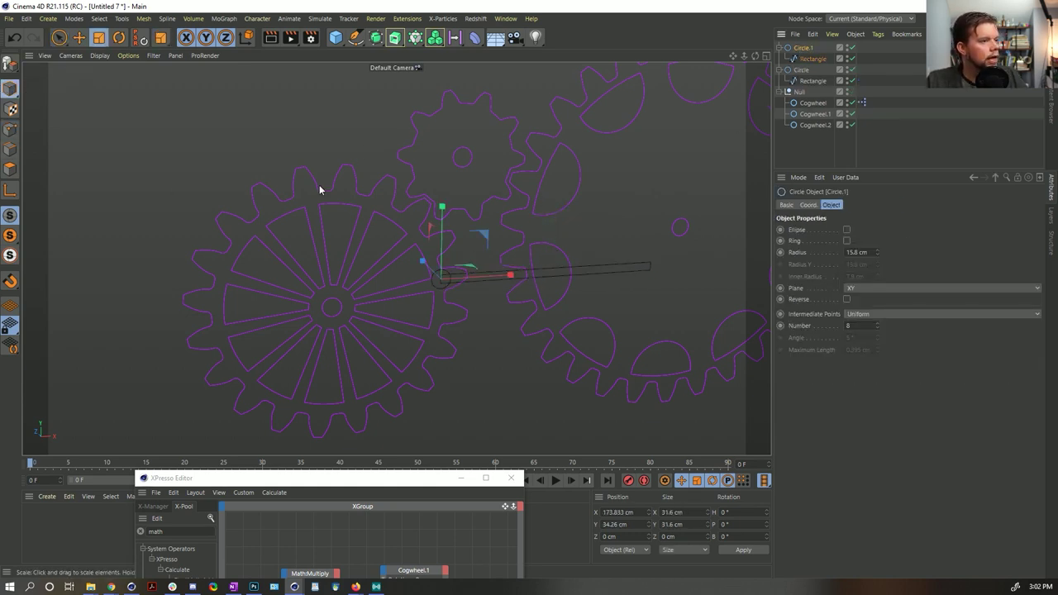
# Move the copied pin onto the large gear, enlarge it to 26.765 cm and thicken its rod.
pyautogui.press('e')
pyautogui.moveTo(484, 238); pyautogui.dragTo(714, 99)
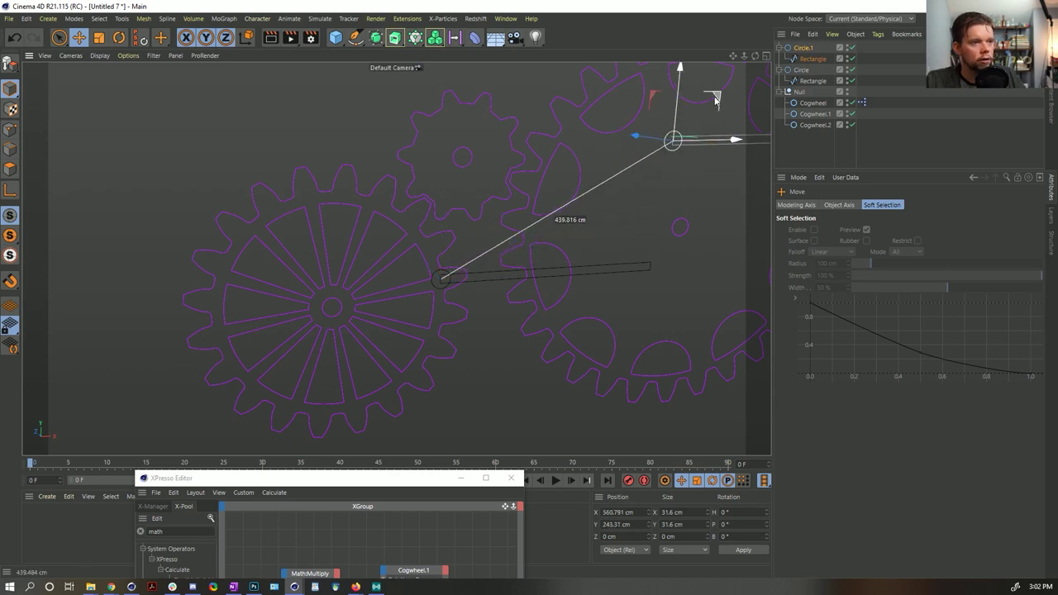
pyautogui.keyDown('alt'); pyautogui.moveTo(715, 99); pyautogui.dragTo(590, 152, button='middle'); pyautogui.keyUp('alt')
pyautogui.moveTo(590, 152); pyautogui.dragTo(588, 123)
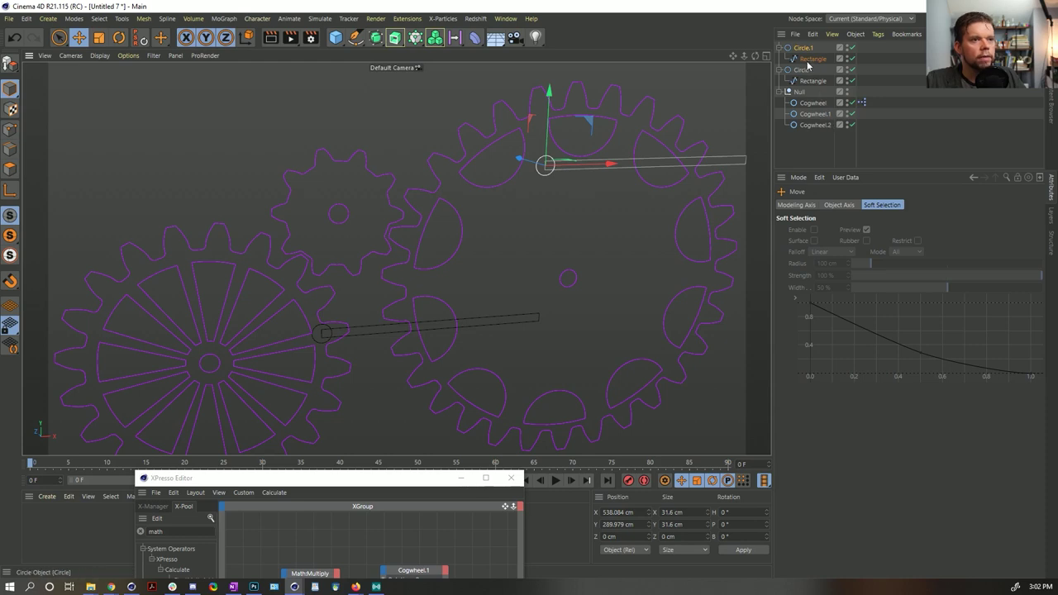
pyautogui.press('t')
pyautogui.moveTo(535, 223); pyautogui.dragTo(557, 223)
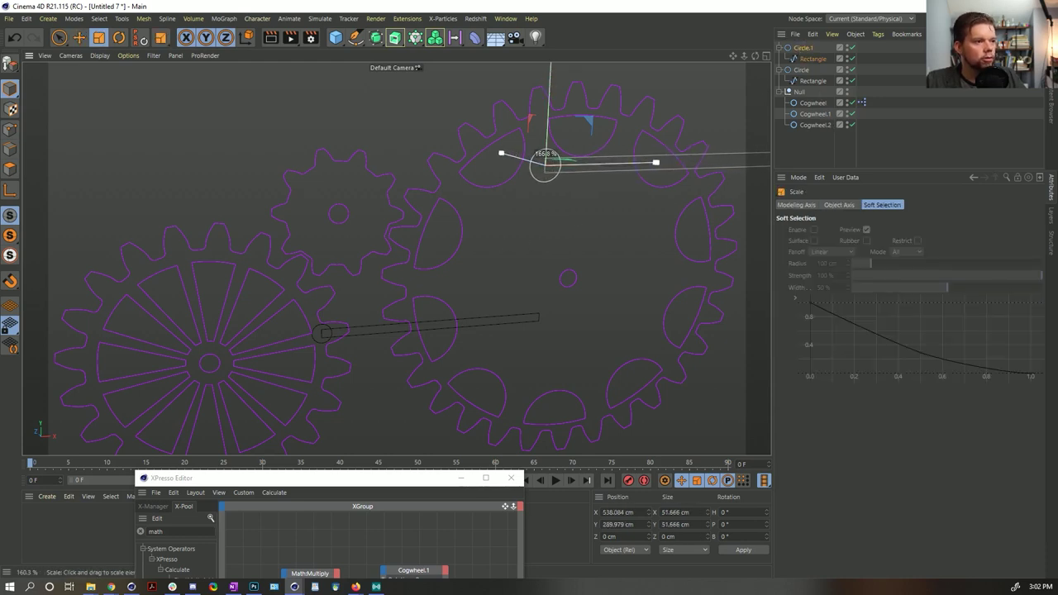
pyautogui.click(812, 59)
pyautogui.press('t')
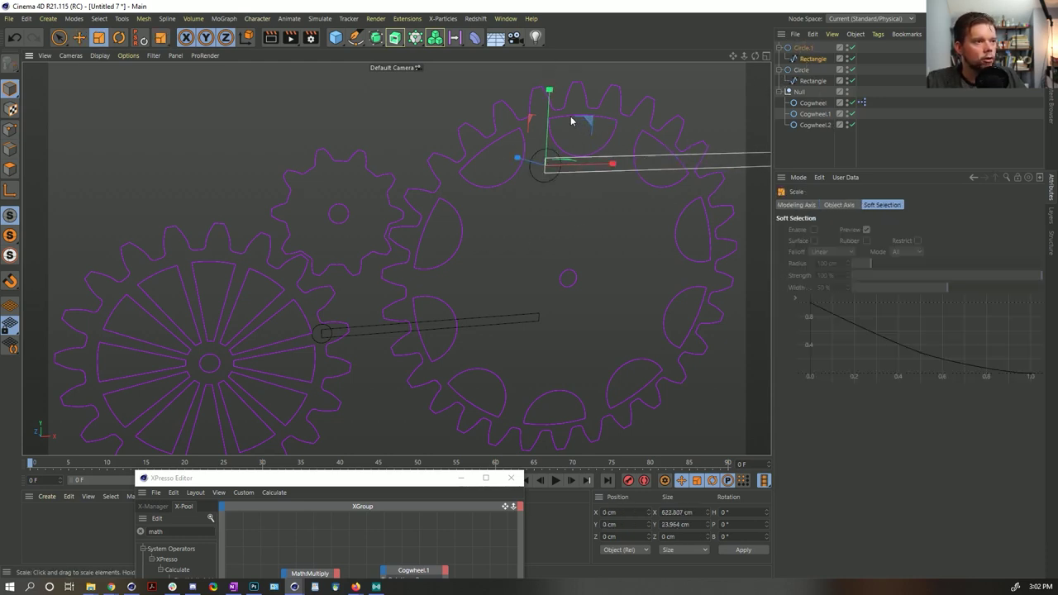
pyautogui.moveTo(549, 89); pyautogui.dragTo(512, 178)
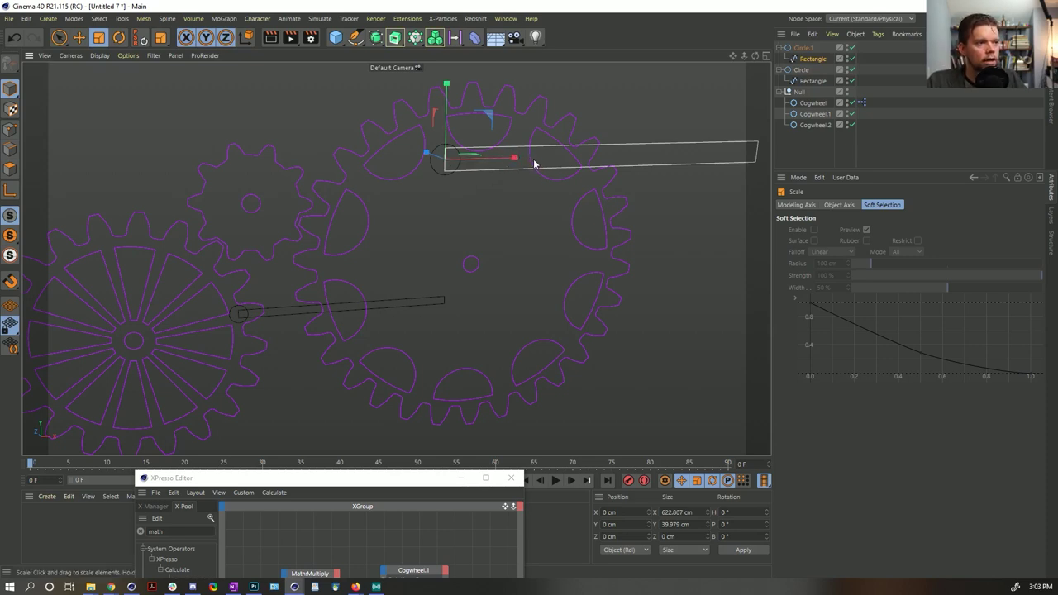
# Rename the original circle to Circle 2.
pyautogui.click(805, 48)
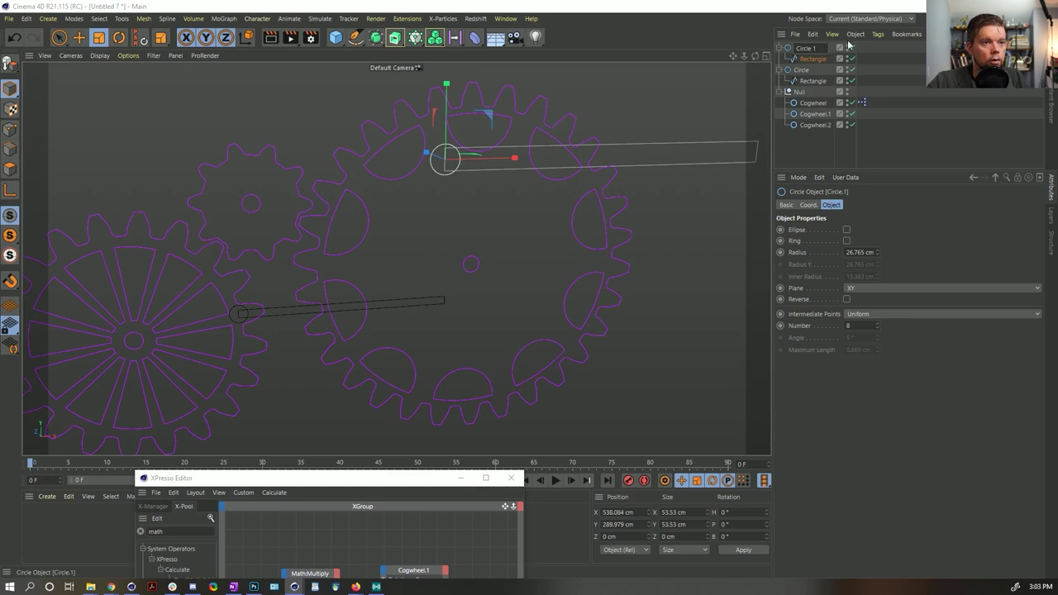
pyautogui.doubleClick(803, 70)
pyautogui.write('2')
pyautogui.press('Return')
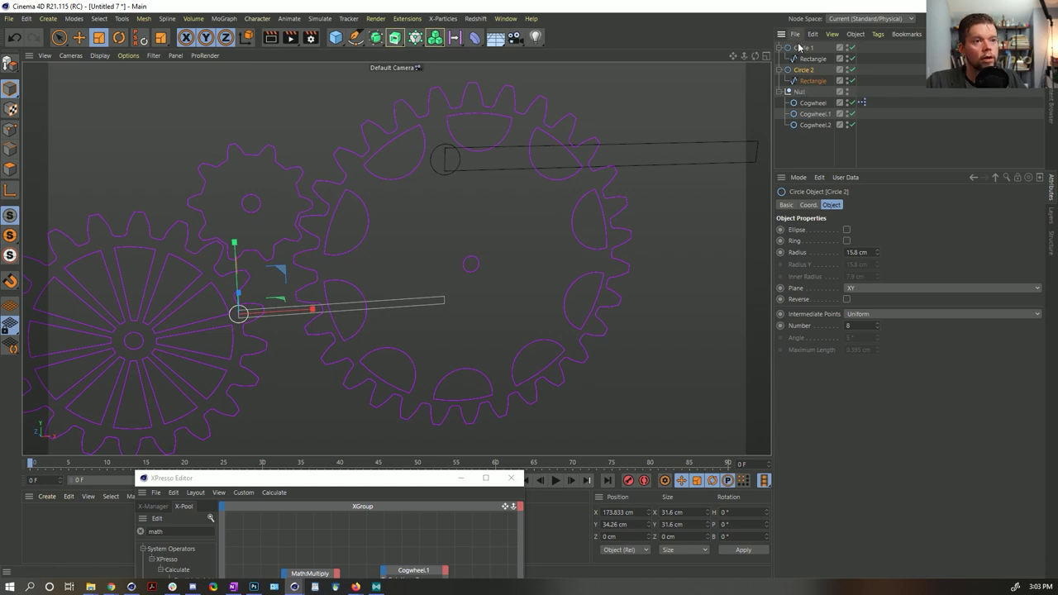
# Add a Constraint tag to Circle 2.
pyautogui.rightClick(807, 73)
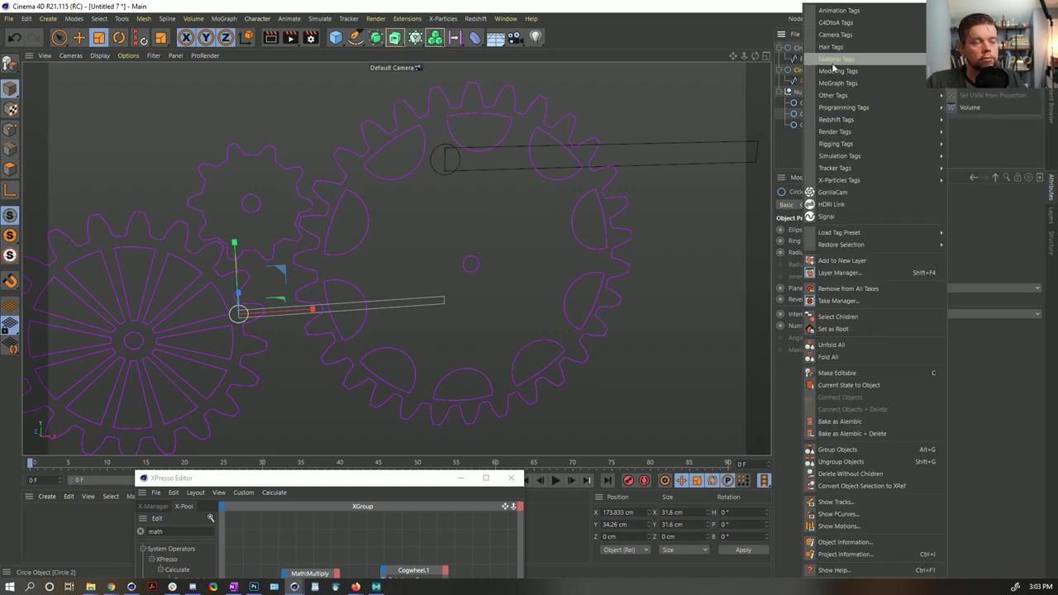
pyautogui.moveTo(852, 111)
pyautogui.moveTo(853, 144)
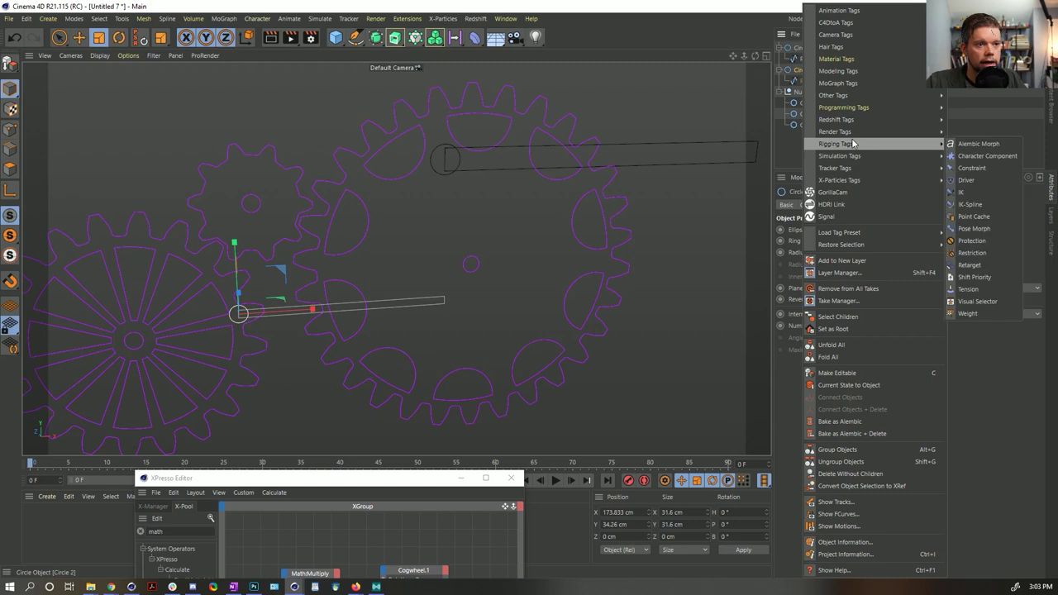
pyautogui.click(971, 168)
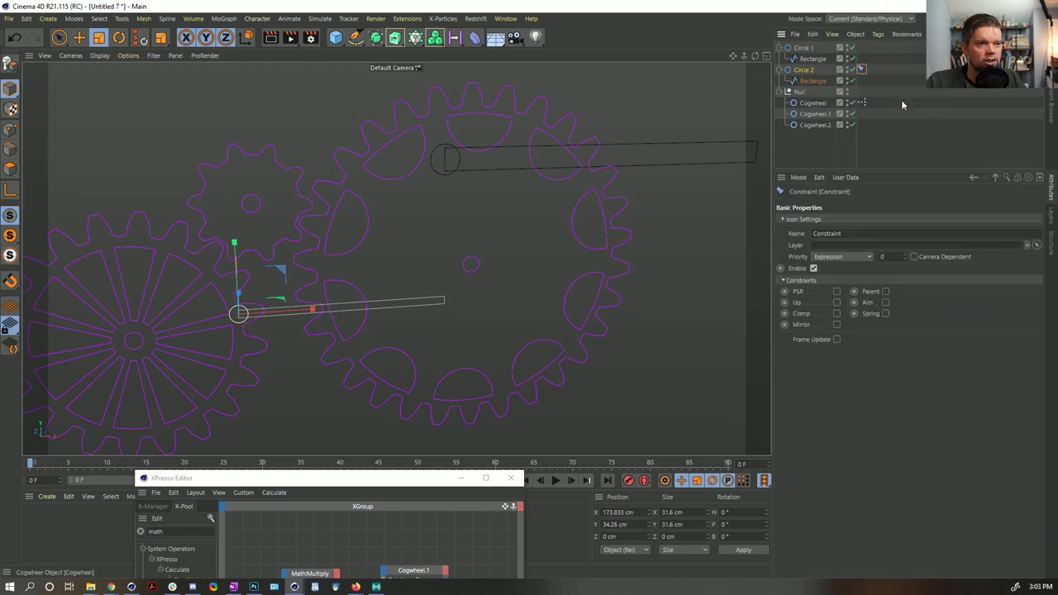
# Enable the Aim constraint along X+ and set Circle 1 as its target.
pyautogui.click(884, 302)
pyautogui.click(802, 205)
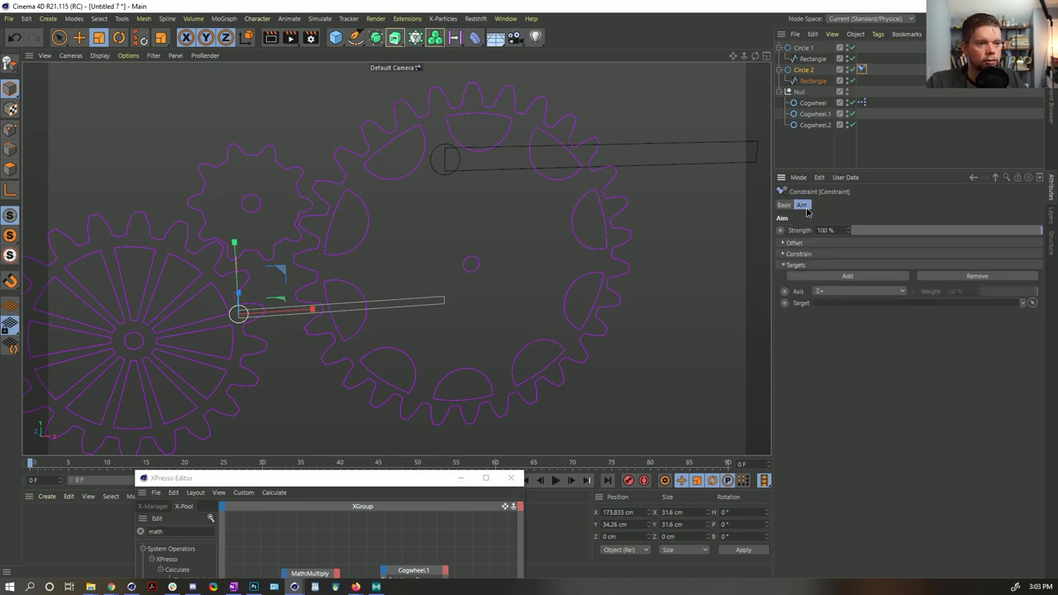
pyautogui.click(830, 293)
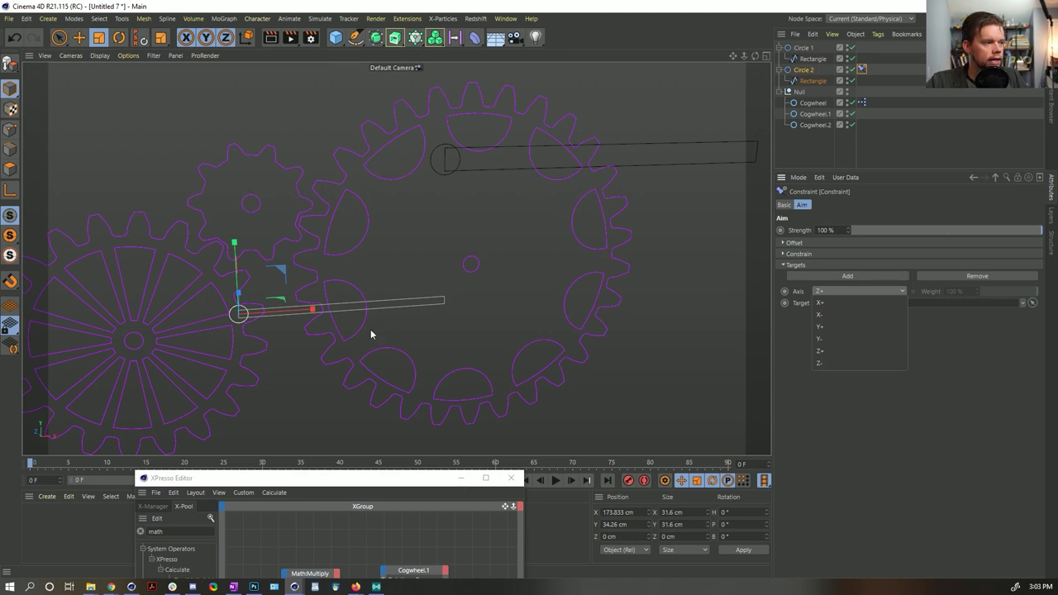
pyautogui.click(836, 304)
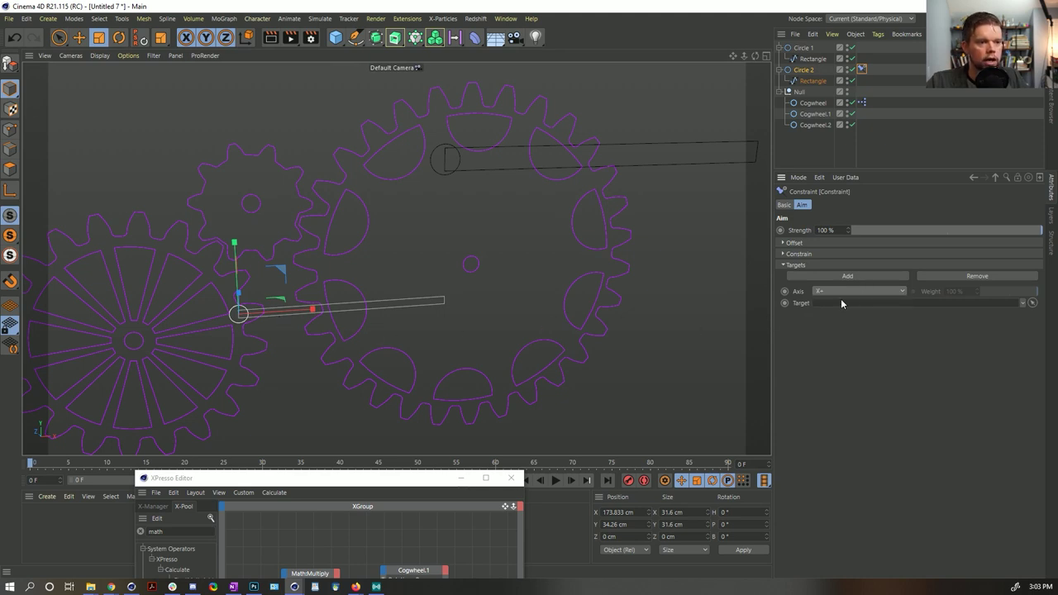
pyautogui.moveTo(806, 47); pyautogui.dragTo(876, 208)
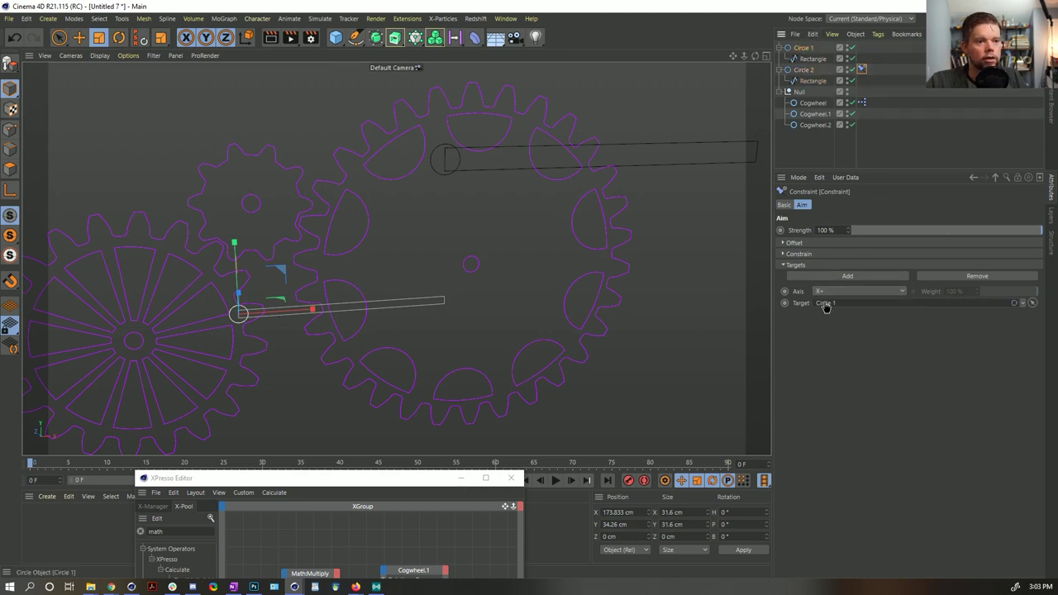
pyautogui.moveTo(826, 307); pyautogui.dragTo(825, 304)
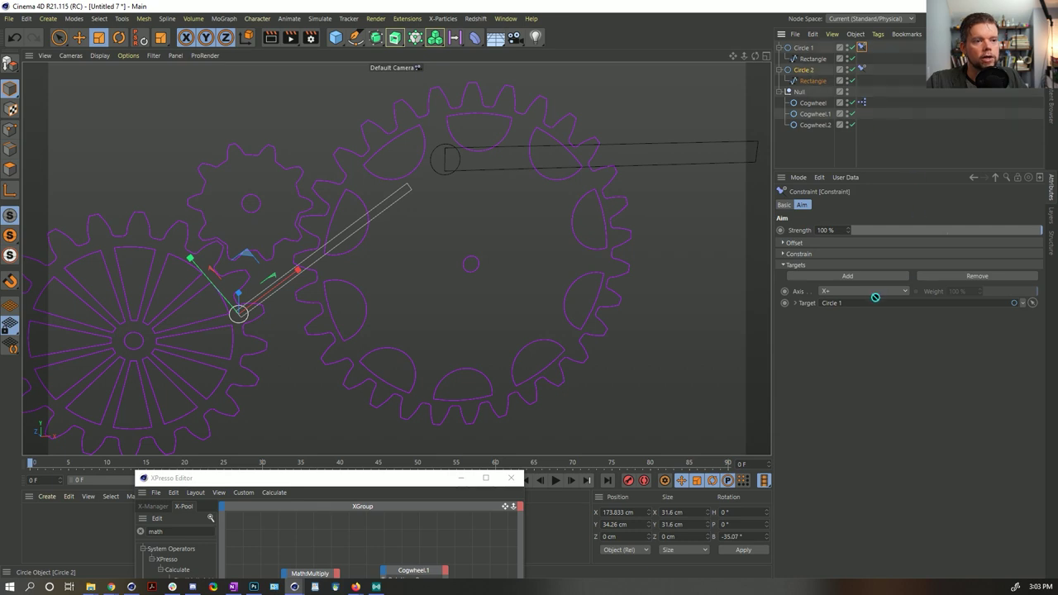
pyautogui.moveTo(875, 296); pyautogui.dragTo(861, 303)
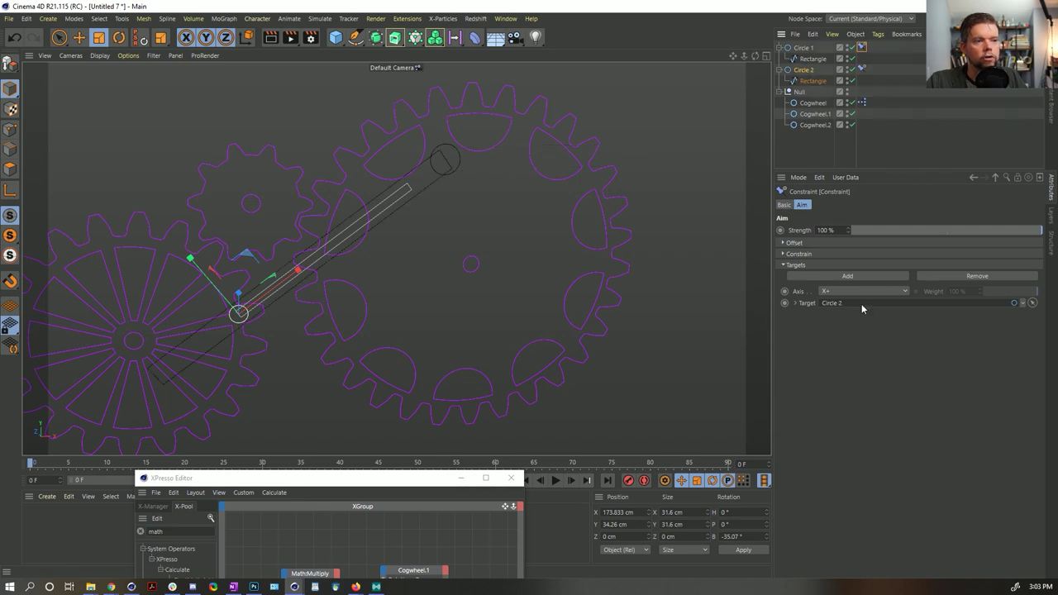
# Slide the short rod's upper end points along the rod and pick the long rod's lower-left end points.
pyautogui.click(812, 81)
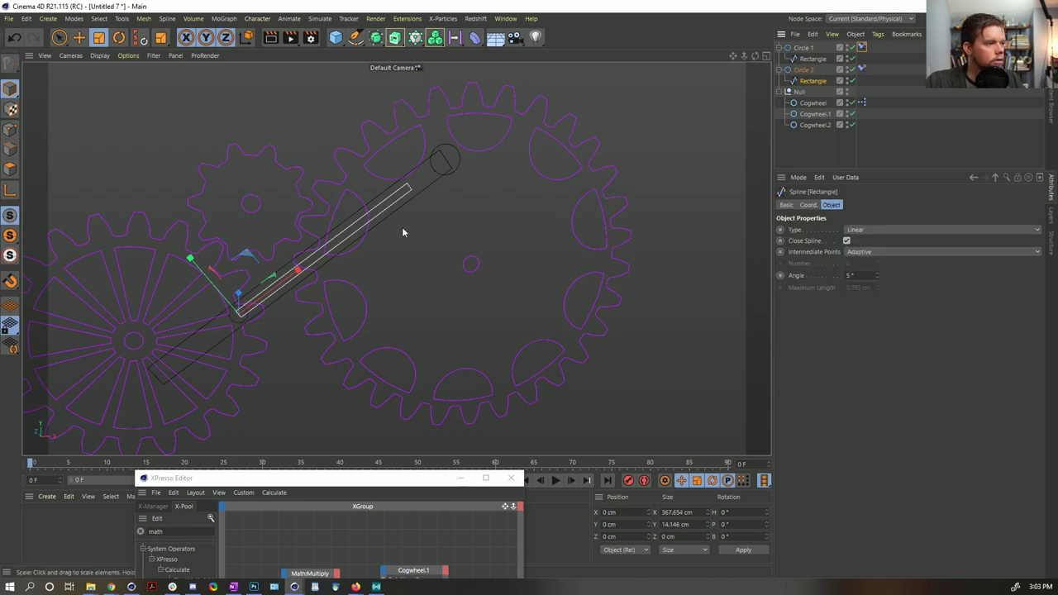
pyautogui.press('Return')
pyautogui.hotkey('ctrl', 'a')
pyautogui.press('9')
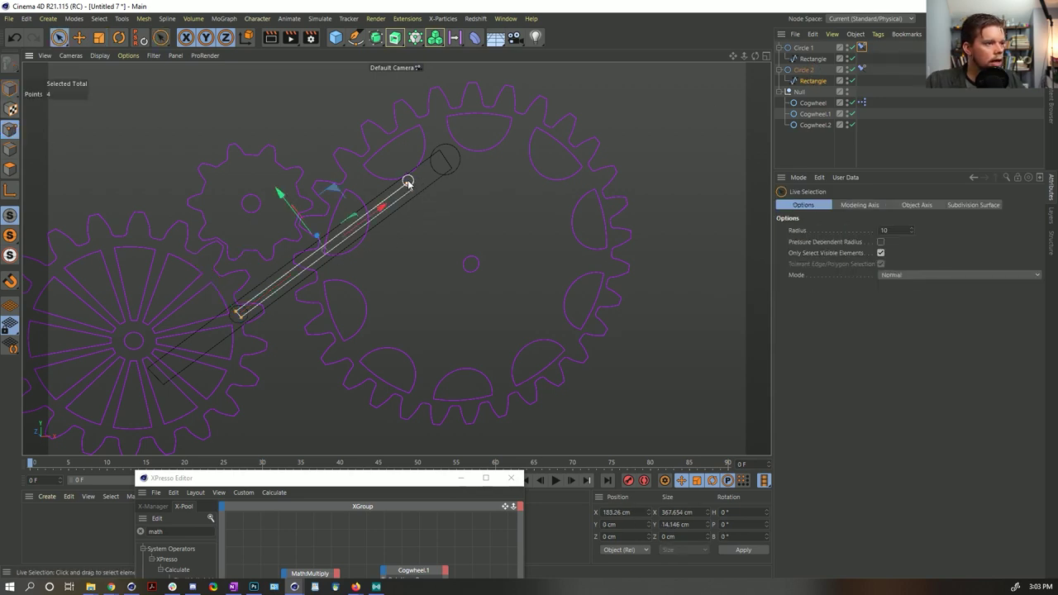
pyautogui.moveTo(408, 182); pyautogui.dragTo(418, 193)
pyautogui.moveTo(463, 146); pyautogui.dragTo(364, 223)
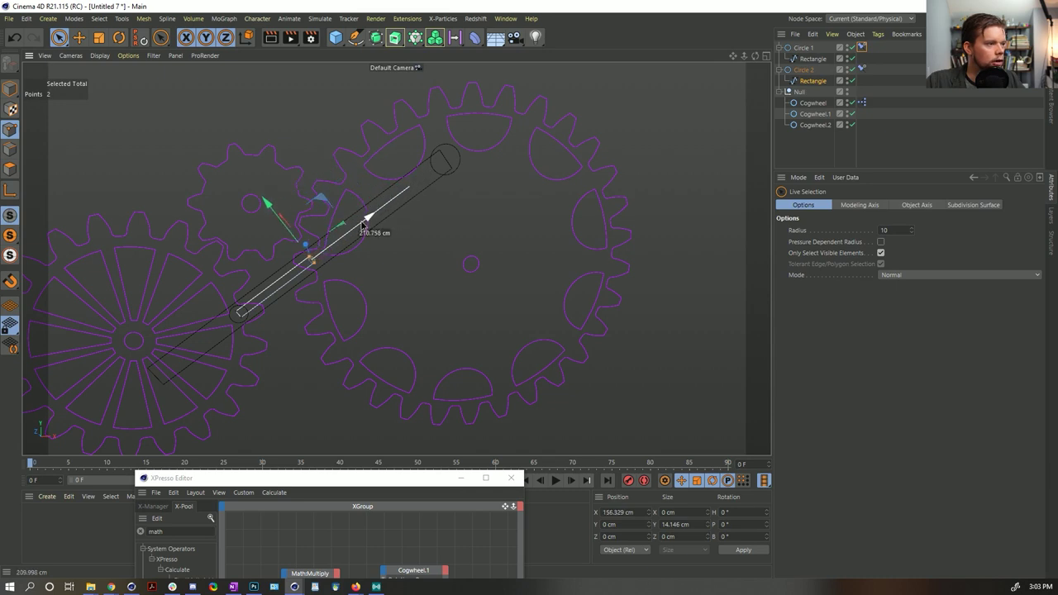
pyautogui.click(812, 59)
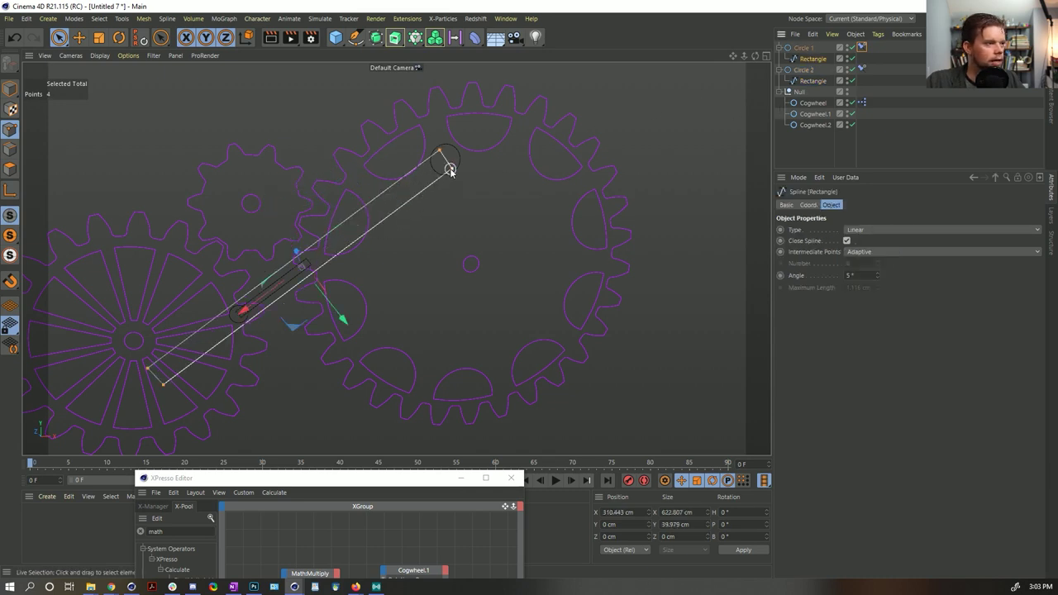
pyautogui.moveTo(132, 369); pyautogui.dragTo(314, 280)
# Close the XPresso editor and lengthen the short rectangle toward the upper gear.
pyautogui.click(510, 480)
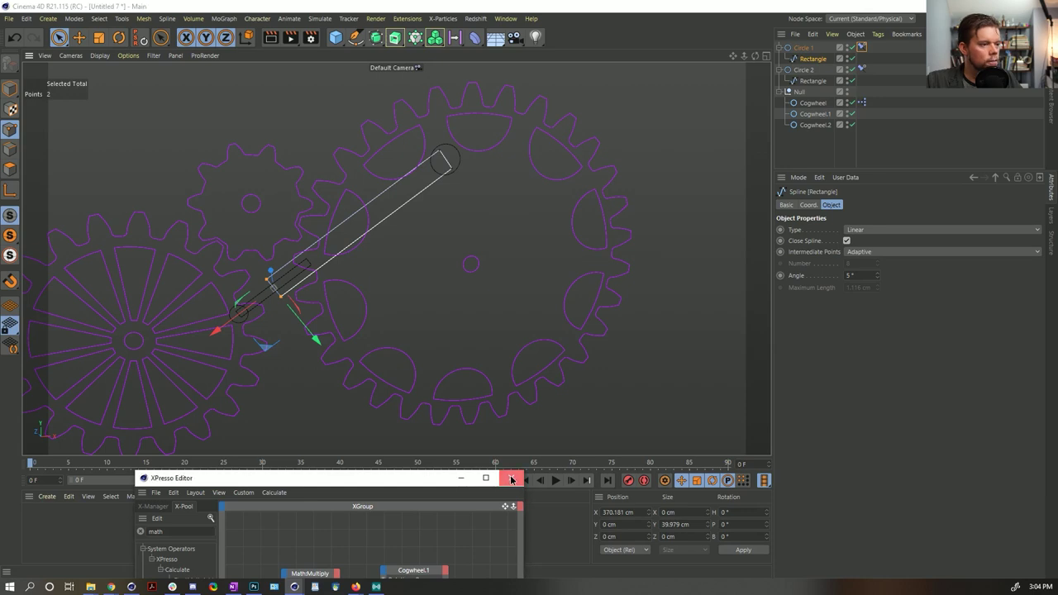
pyautogui.click(10, 89)
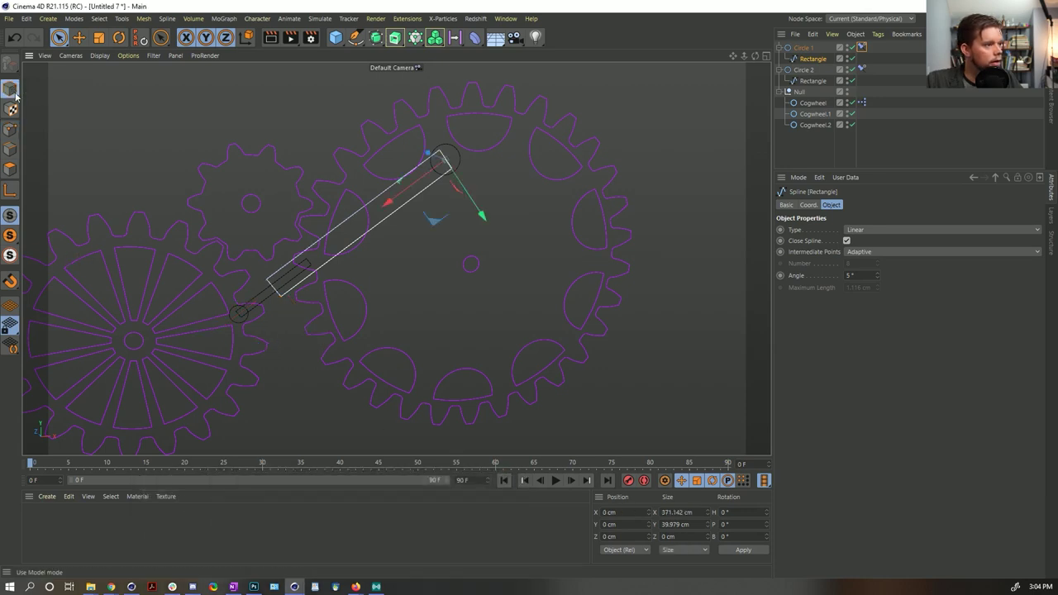
pyautogui.click(369, 221)
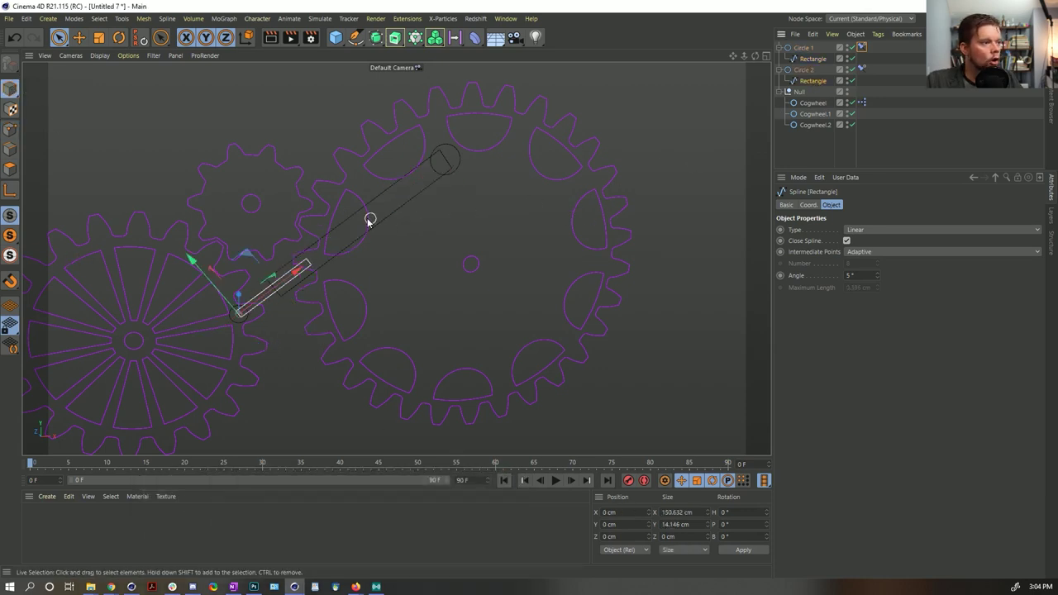
pyautogui.click(10, 129)
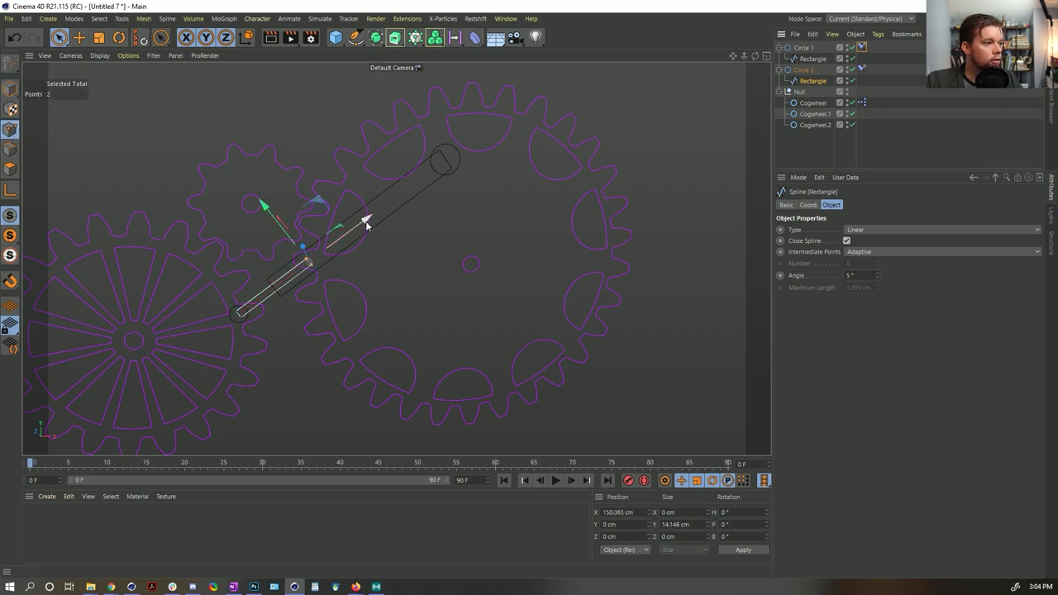
pyautogui.moveTo(366, 220); pyautogui.dragTo(424, 193)
pyautogui.click(651, 144)
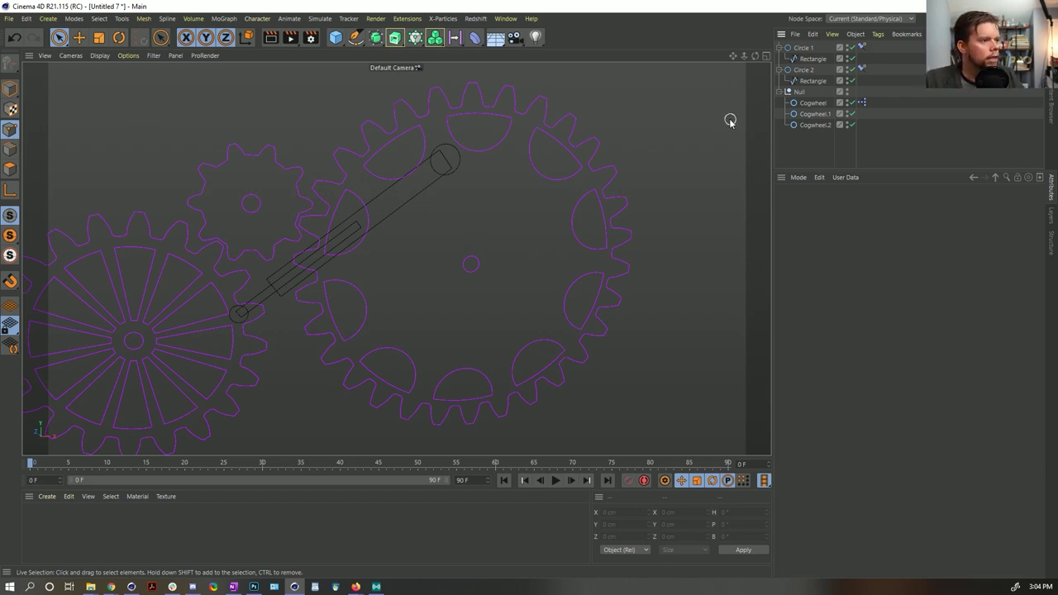
# Turn on Display Color for both circles and rods and set it to green.
pyautogui.click(806, 48)
pyautogui.keyDown('ctrl'); pyautogui.click(813, 59); pyautogui.keyUp('ctrl')
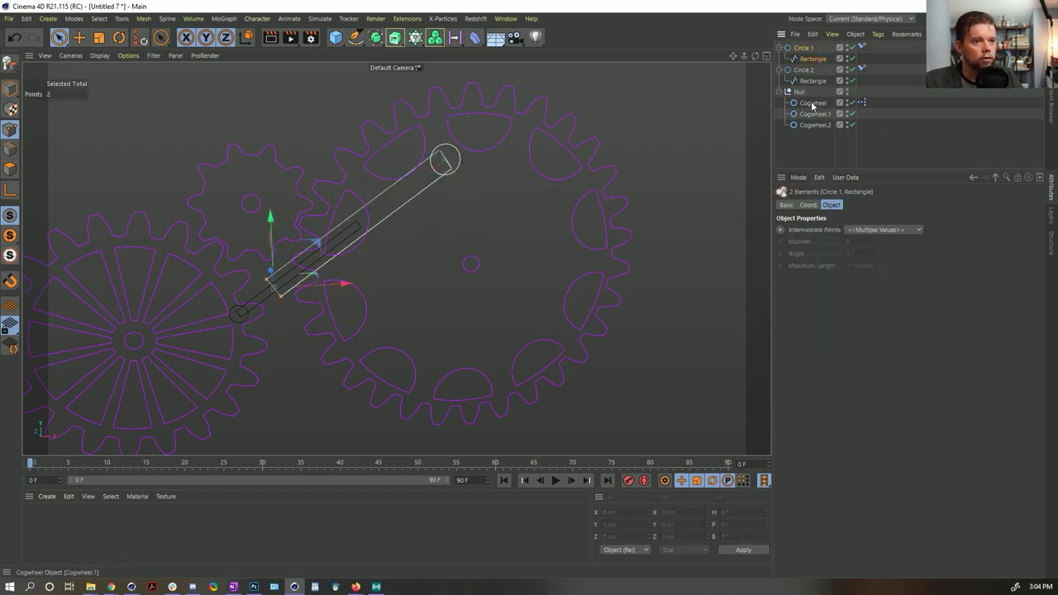
pyautogui.keyDown('shift'); pyautogui.click(813, 80); pyautogui.keyUp('shift')
pyautogui.click(786, 204)
pyautogui.click(859, 296)
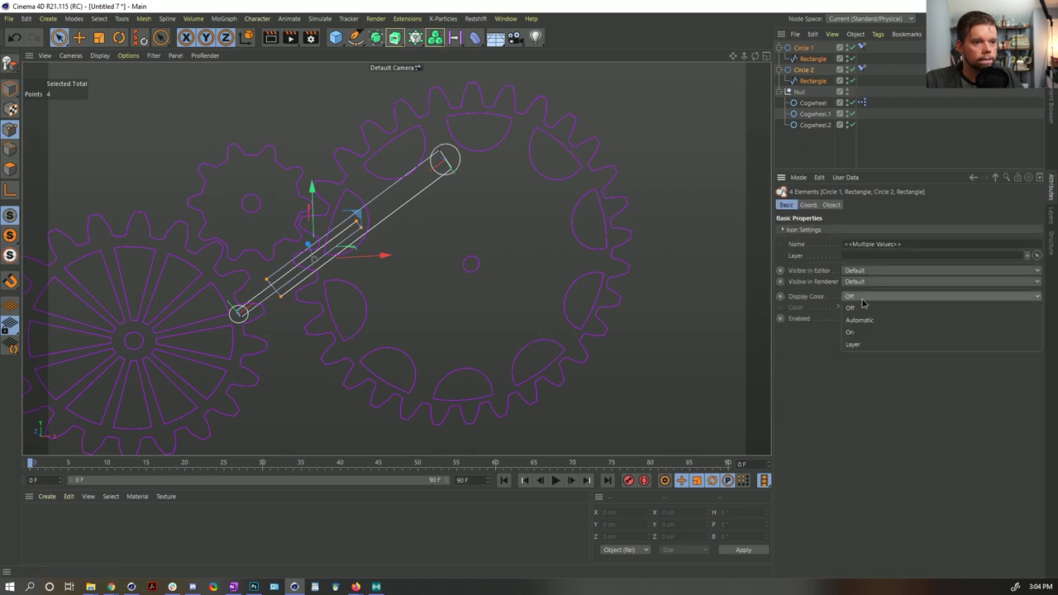
pyautogui.click(850, 331)
pyautogui.click(862, 308)
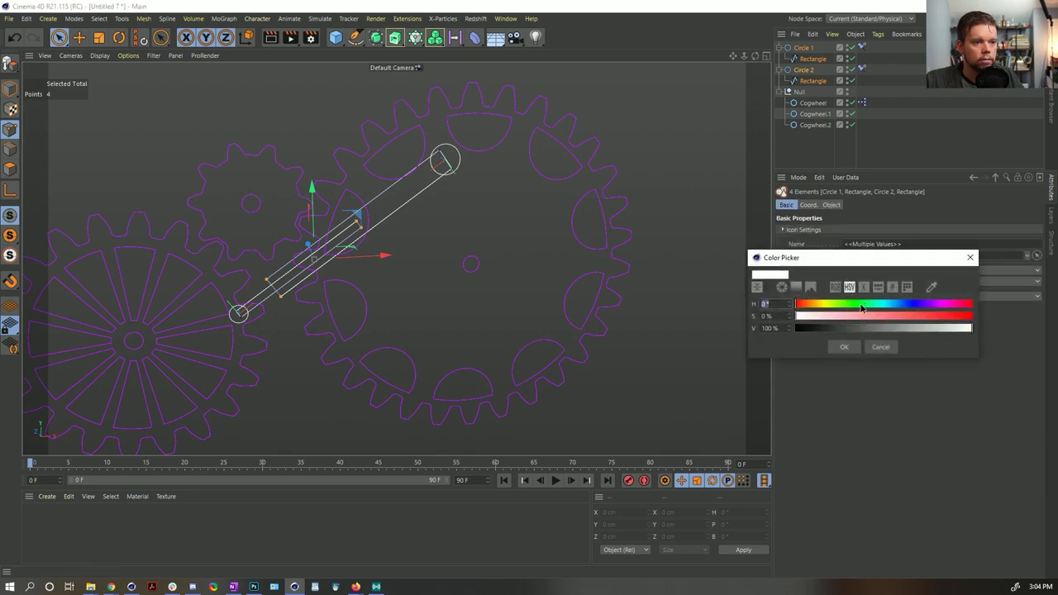
pyautogui.click(862, 307)
pyautogui.click(958, 317)
pyautogui.click(933, 328)
pyautogui.click(844, 346)
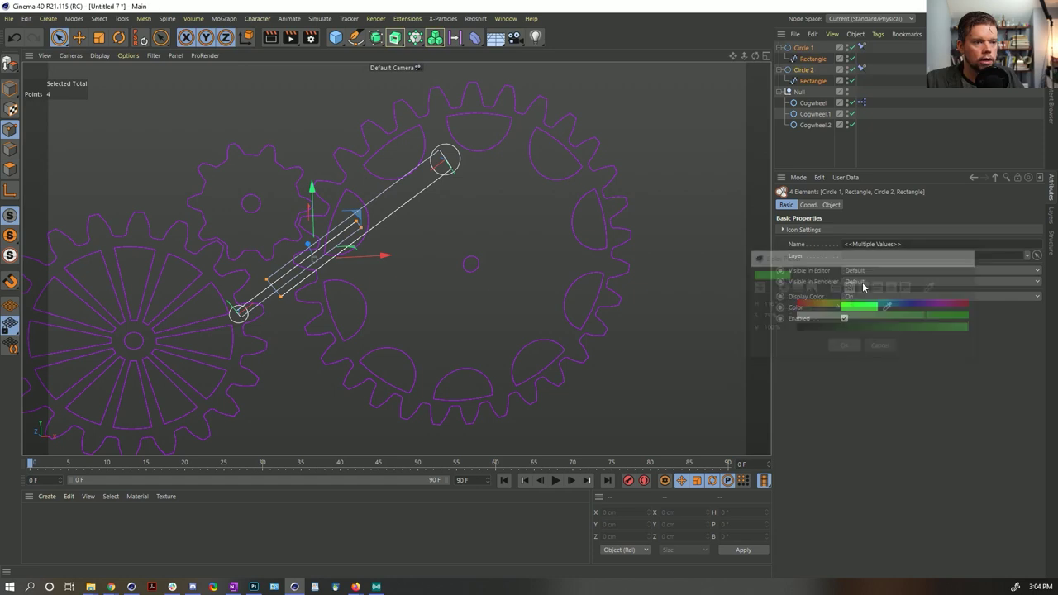
# Change Circle 2 and its rectangle's display colour to a 50° hue yellow.
pyautogui.click(803, 70)
pyautogui.keyDown('shift'); pyautogui.click(812, 80); pyautogui.keyUp('shift')
pyautogui.click(861, 307)
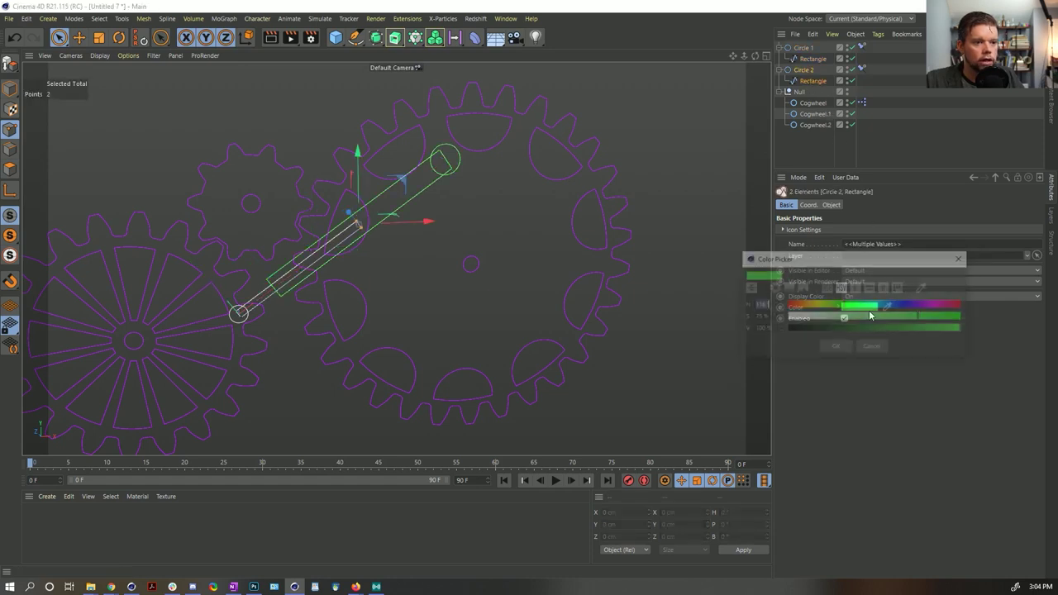
pyautogui.click(816, 306)
pyautogui.click(813, 306)
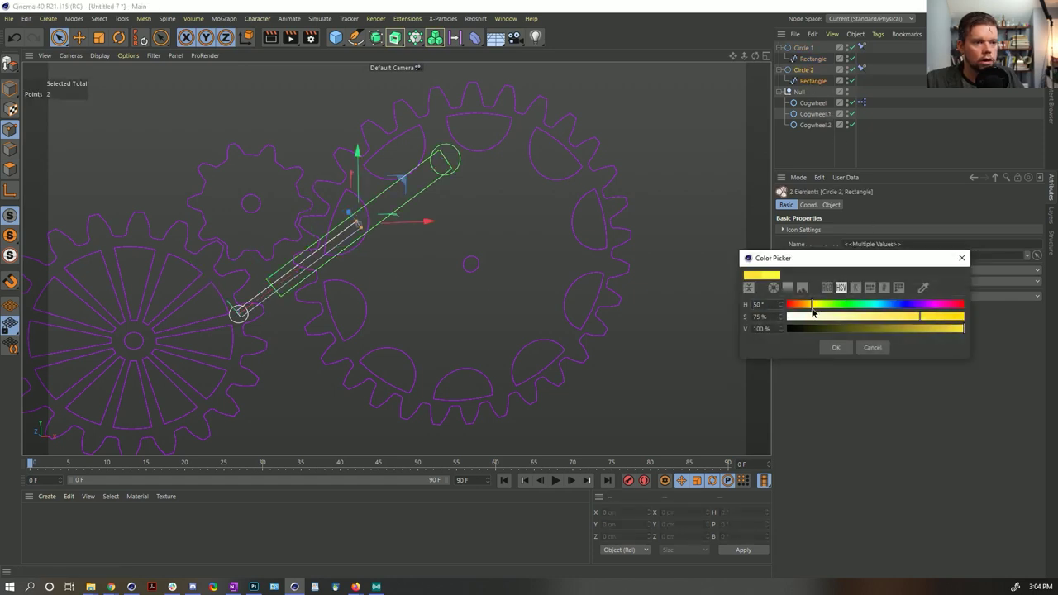
# Apply the yellow display colour, then reset the left Cogwheel's bank rotation from 785.777° to 0°.
pyautogui.click(836, 348)
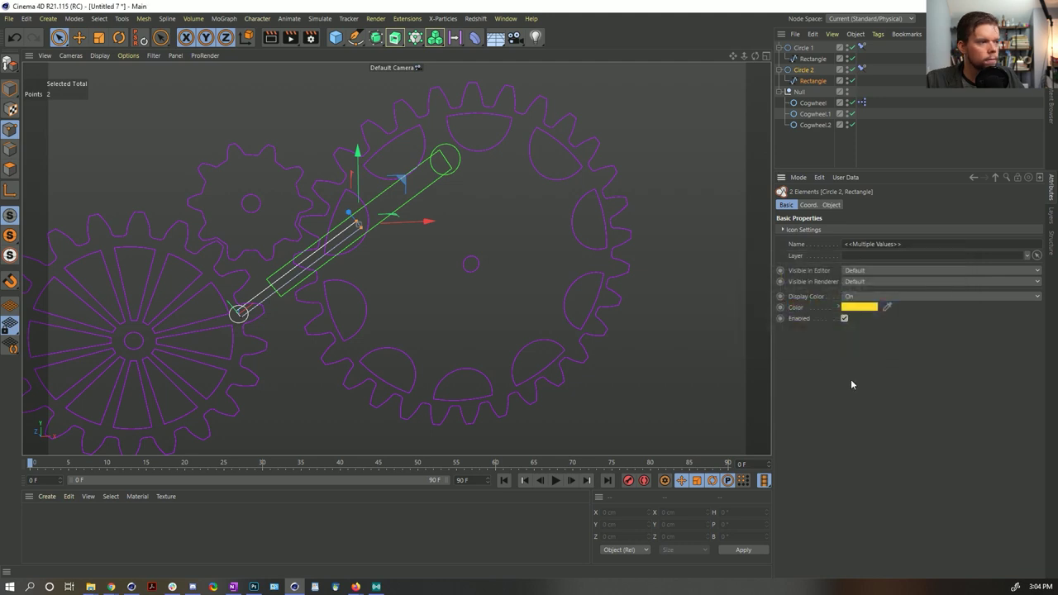
pyautogui.click(820, 164)
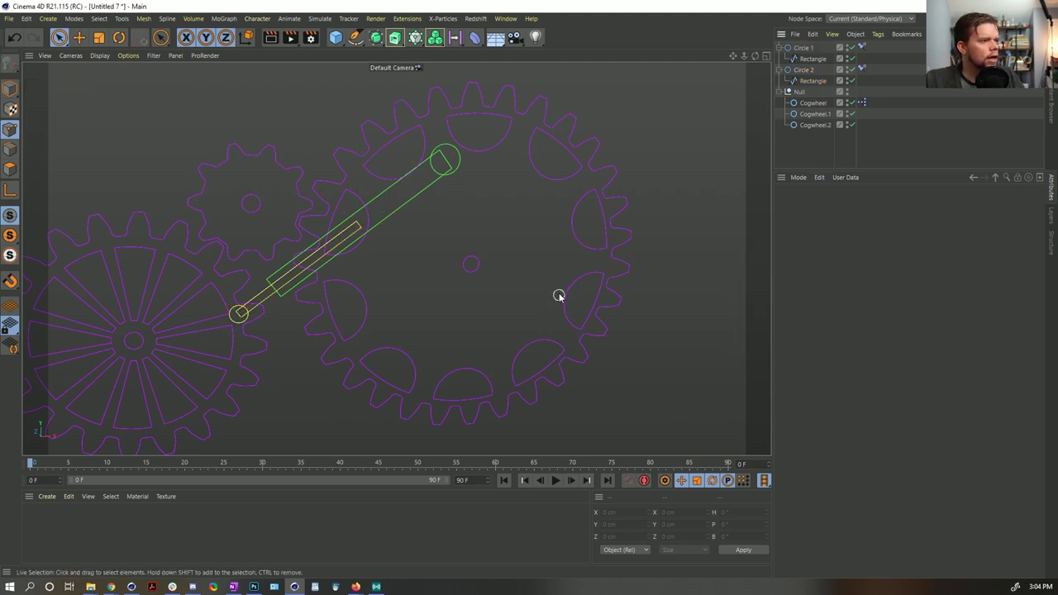
pyautogui.click(811, 103)
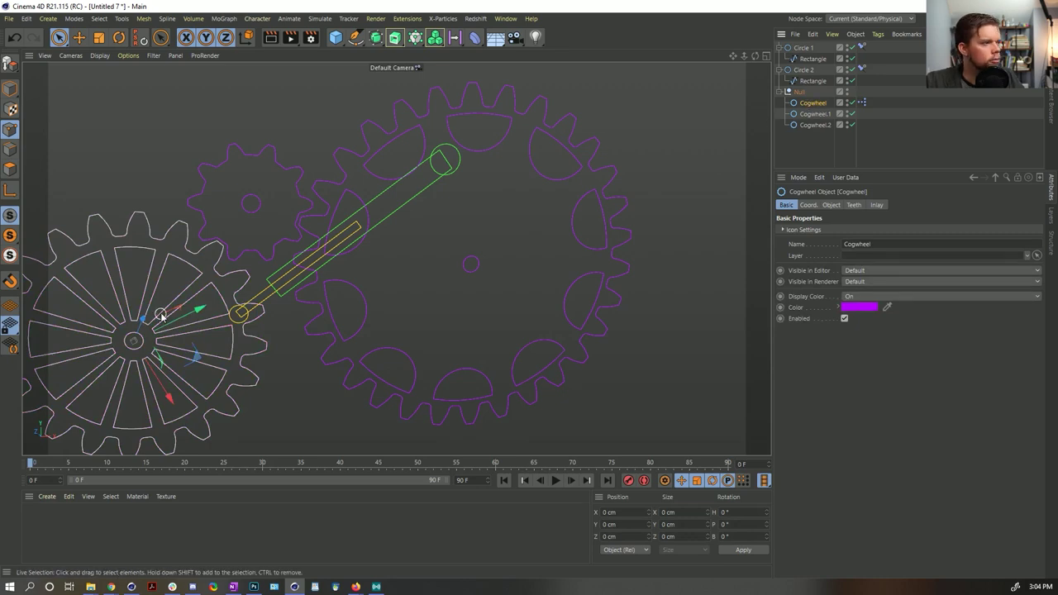
pyautogui.press('h')
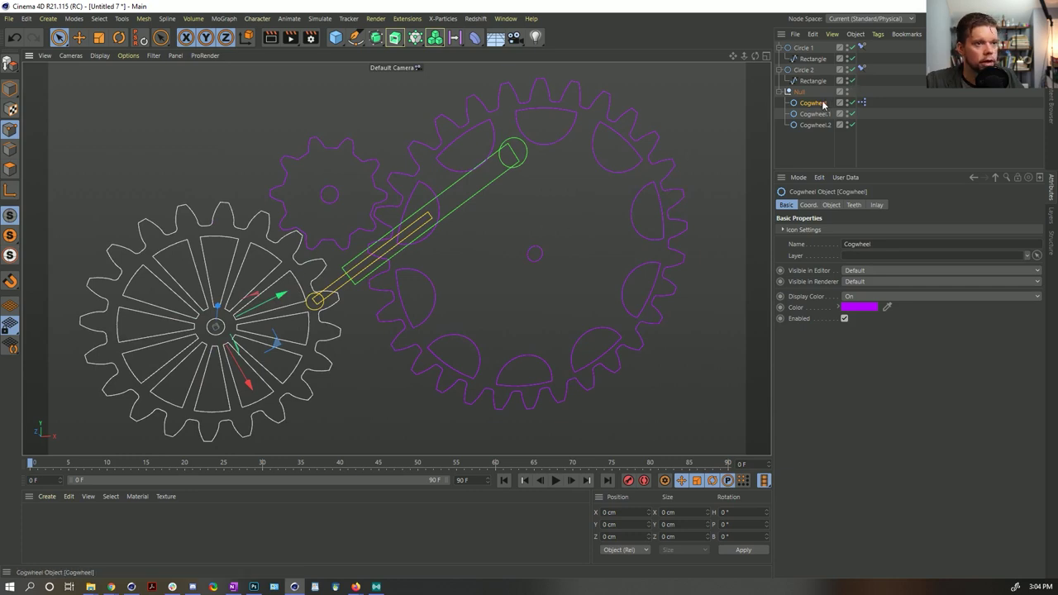
pyautogui.click(813, 206)
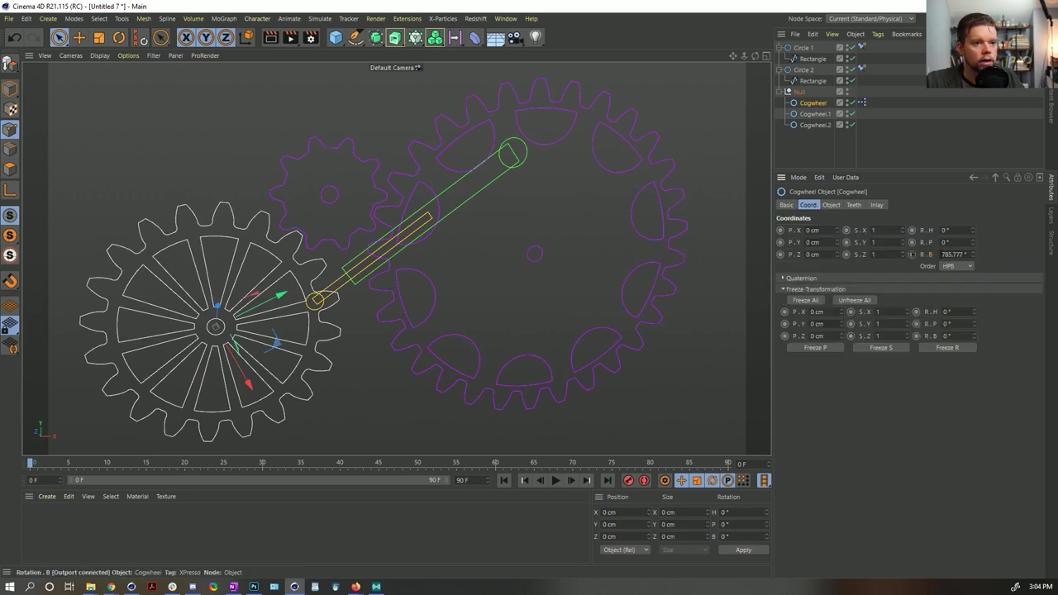
pyautogui.rightClick(971, 256)
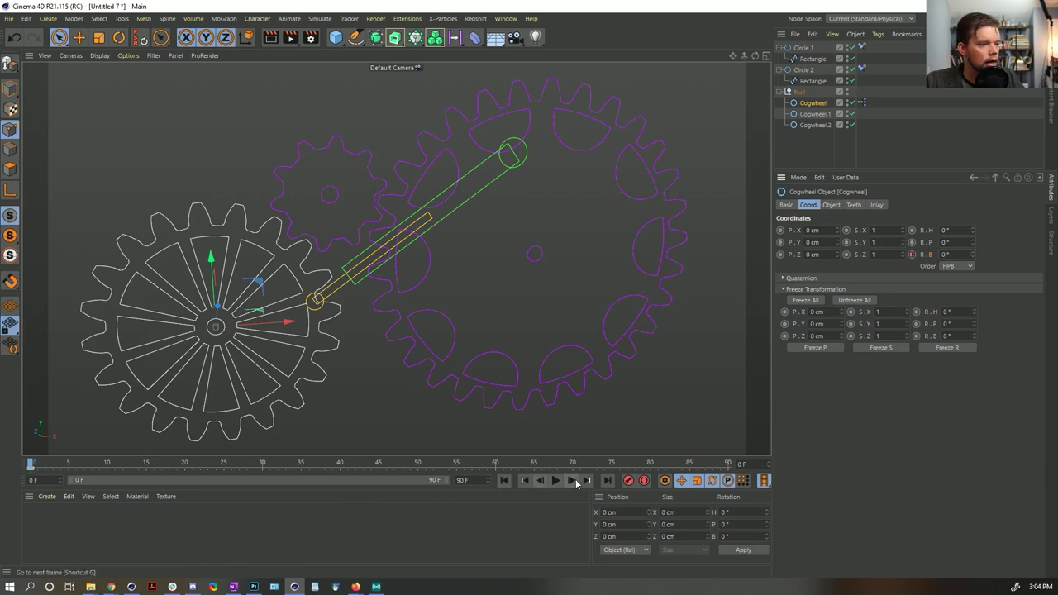
# At frame 90, test-rotate the Cogwheel to about 297°, then return to frame 0.
pyautogui.click(607, 480)
pyautogui.press('r')
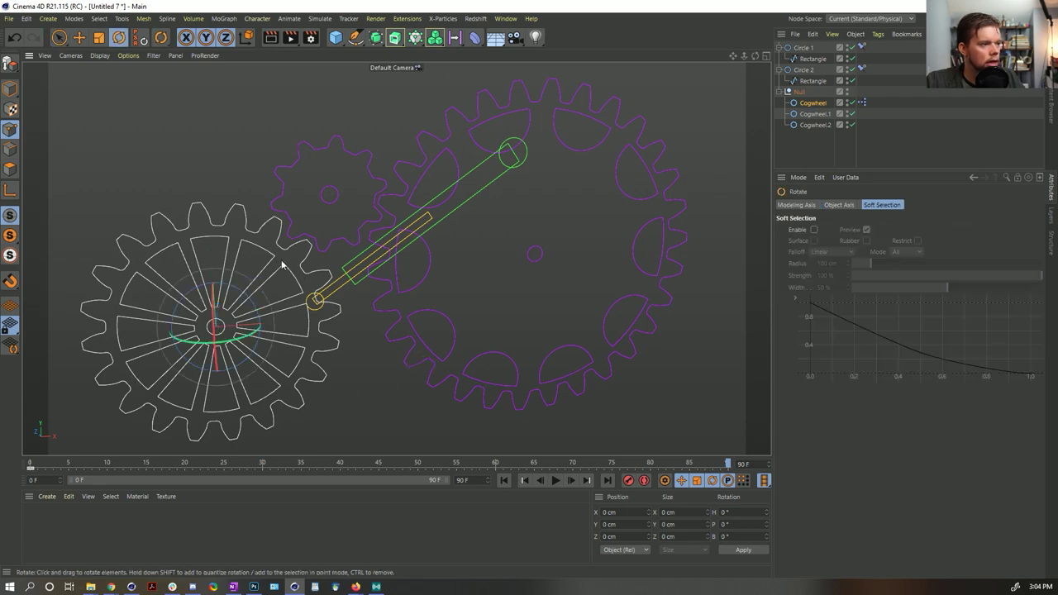
pyautogui.moveTo(234, 288); pyautogui.dragTo(36, 363)
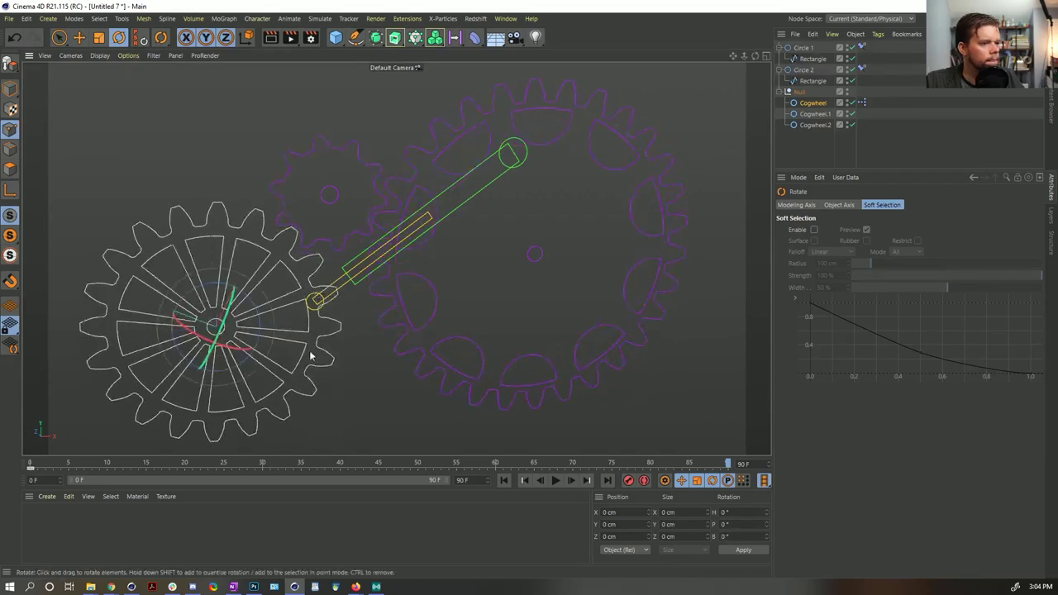
pyautogui.click(814, 104)
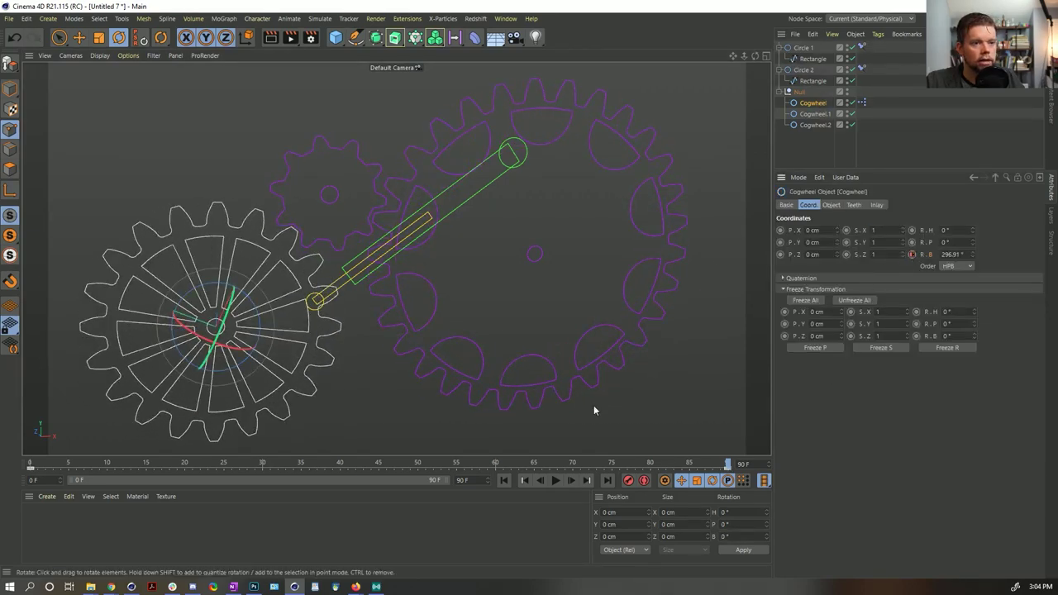
pyautogui.hotkey('shift', 'f')
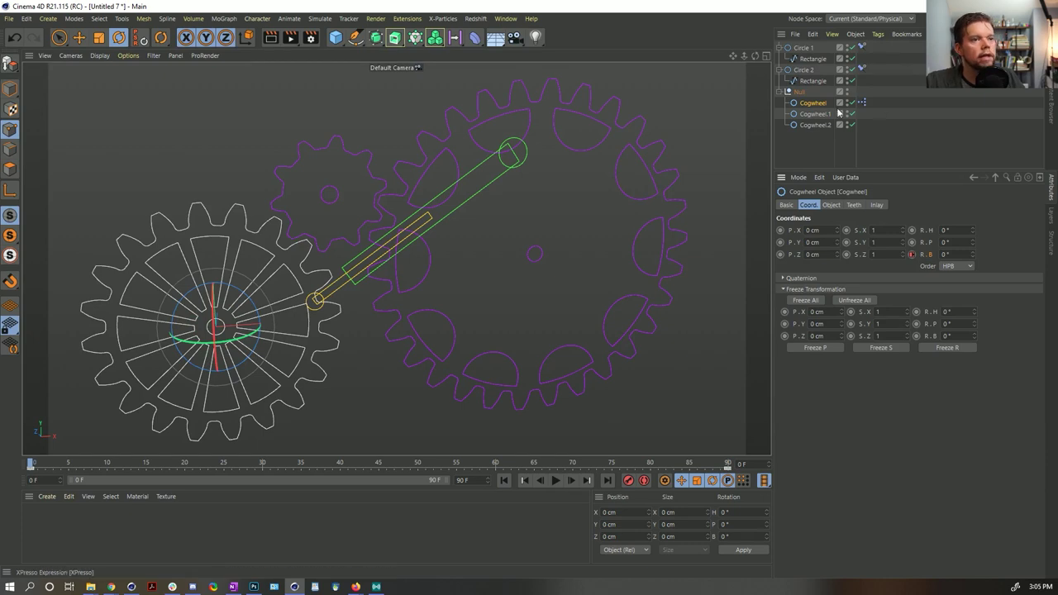
# Make Circle 1 a child of Cogwheel.2 and Circle 2 a child of Cogwheel, then play.
pyautogui.click(801, 48)
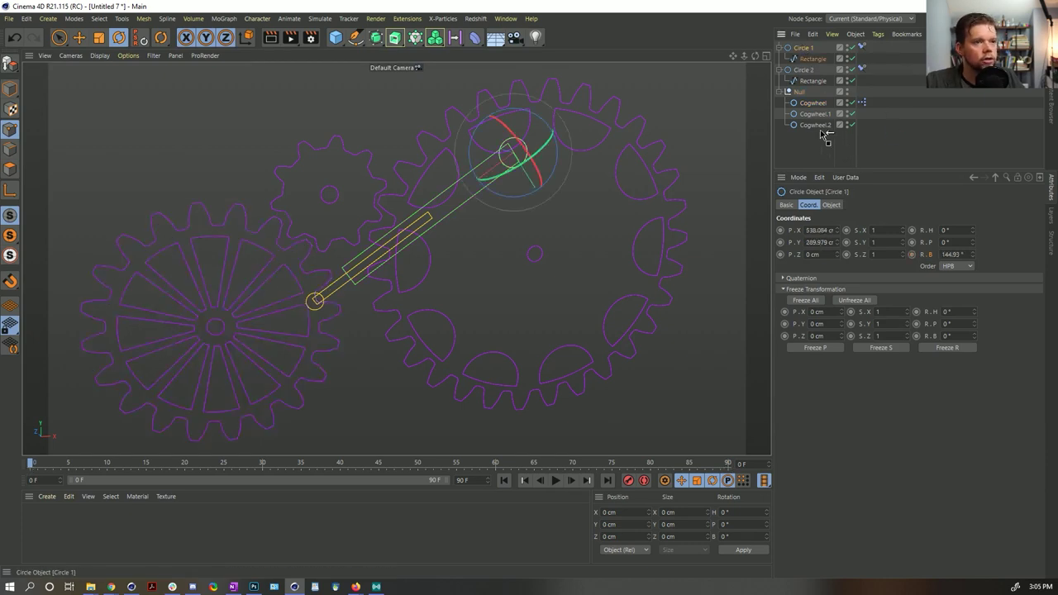
pyautogui.moveTo(822, 128); pyautogui.dragTo(819, 128)
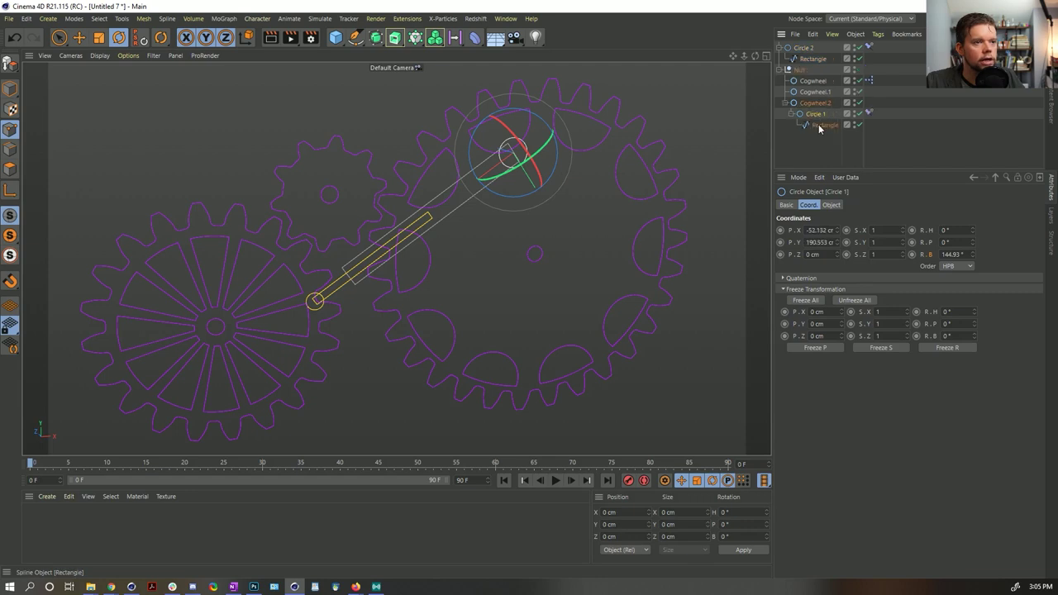
pyautogui.click(800, 49)
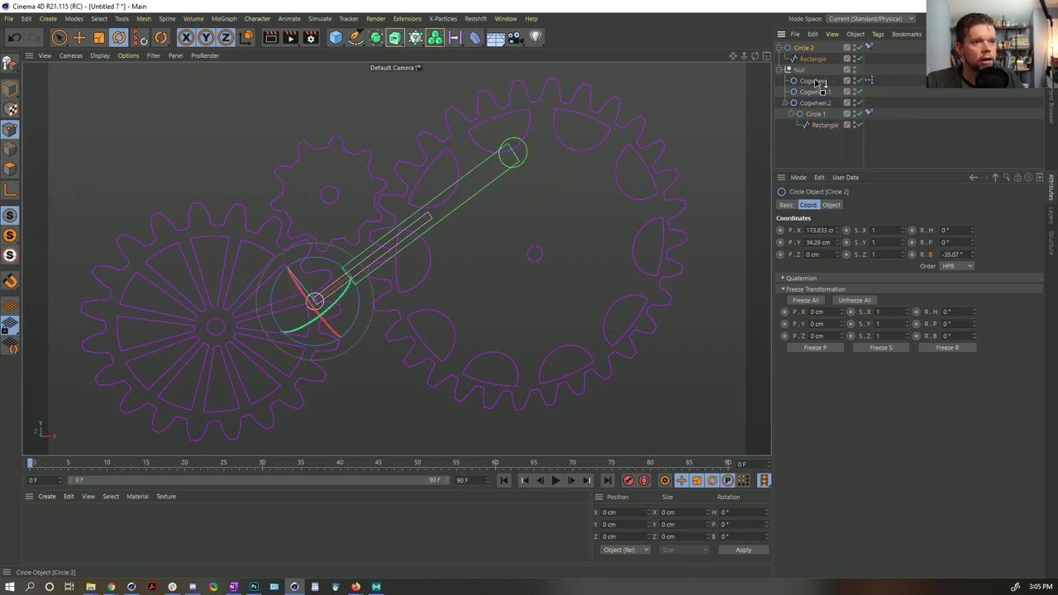
pyautogui.moveTo(815, 82); pyautogui.dragTo(816, 84)
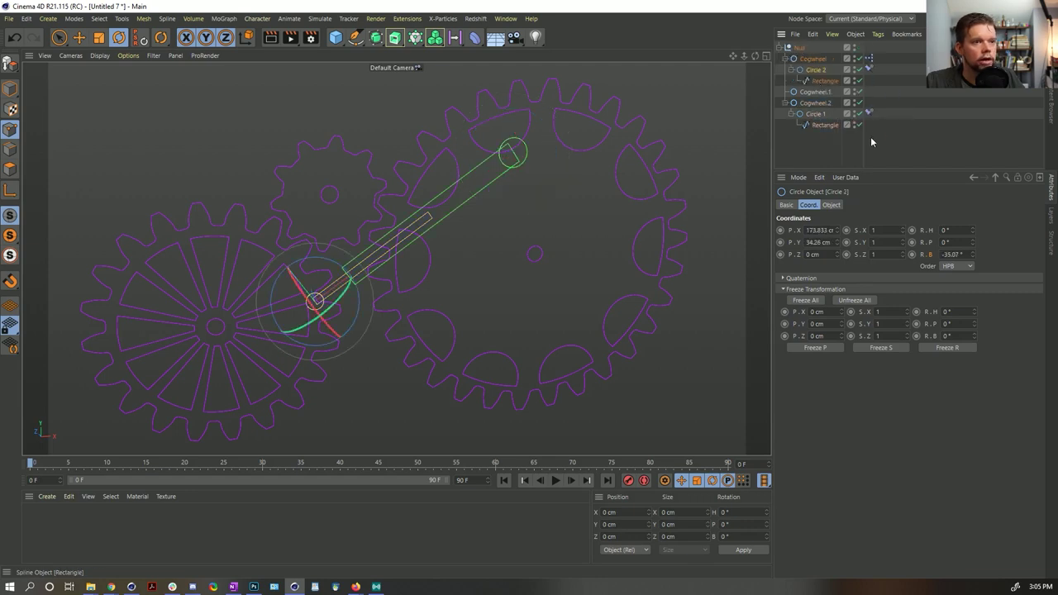
pyautogui.click(909, 165)
pyautogui.click(556, 480)
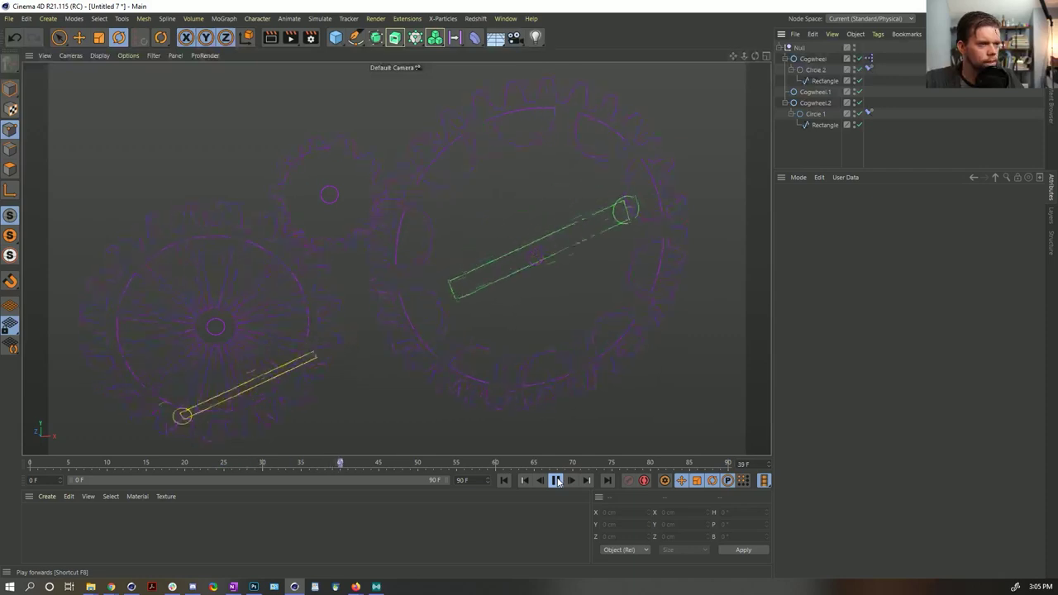
# Set the animation length to 222 frames and stretch the preview range to match.
pyautogui.click(558, 481)
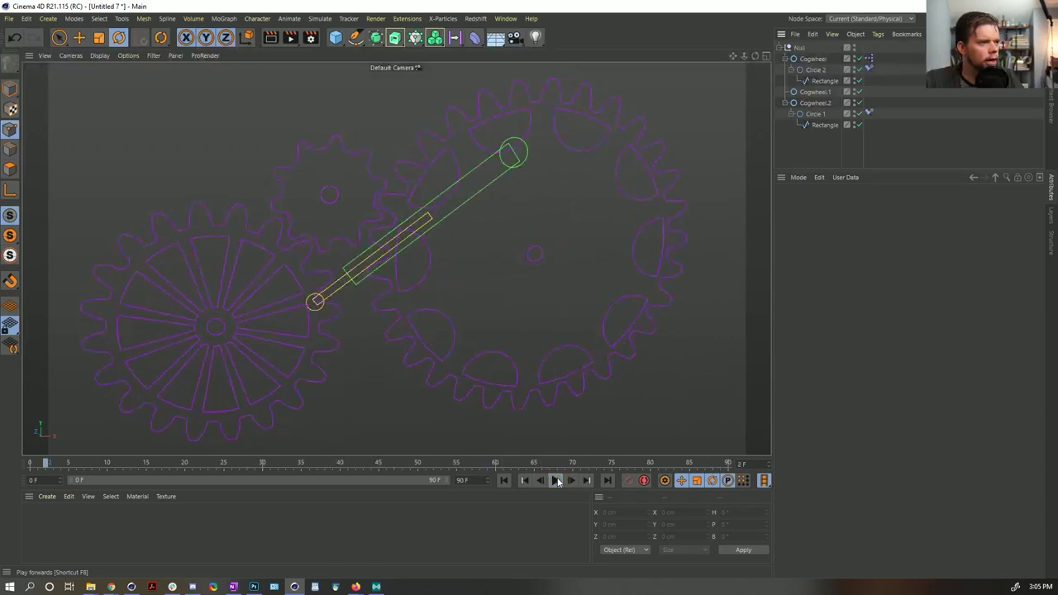
pyautogui.click(558, 481)
pyautogui.click(813, 59)
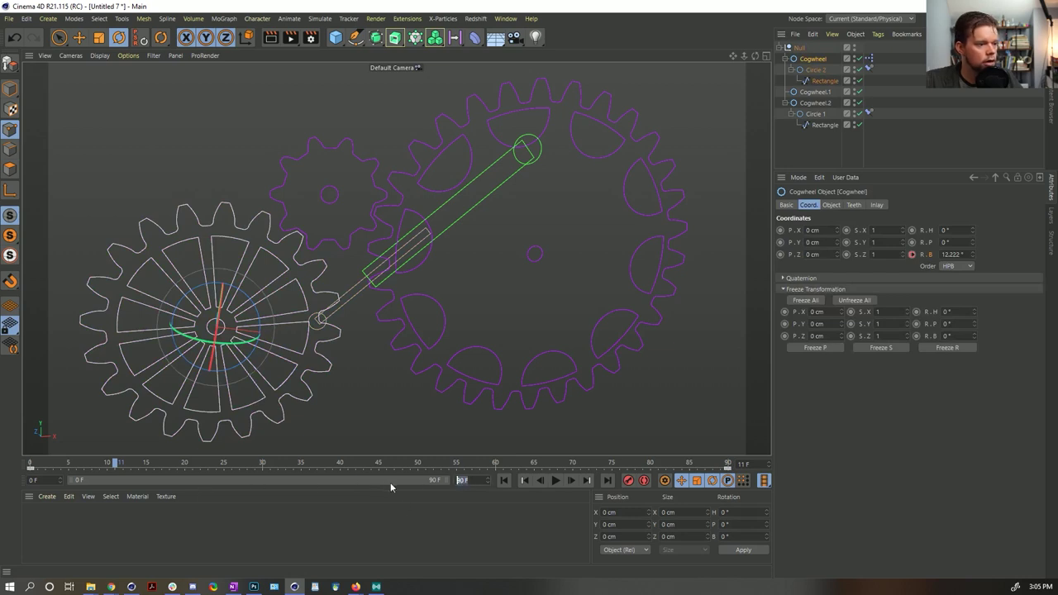
pyautogui.press('Return')
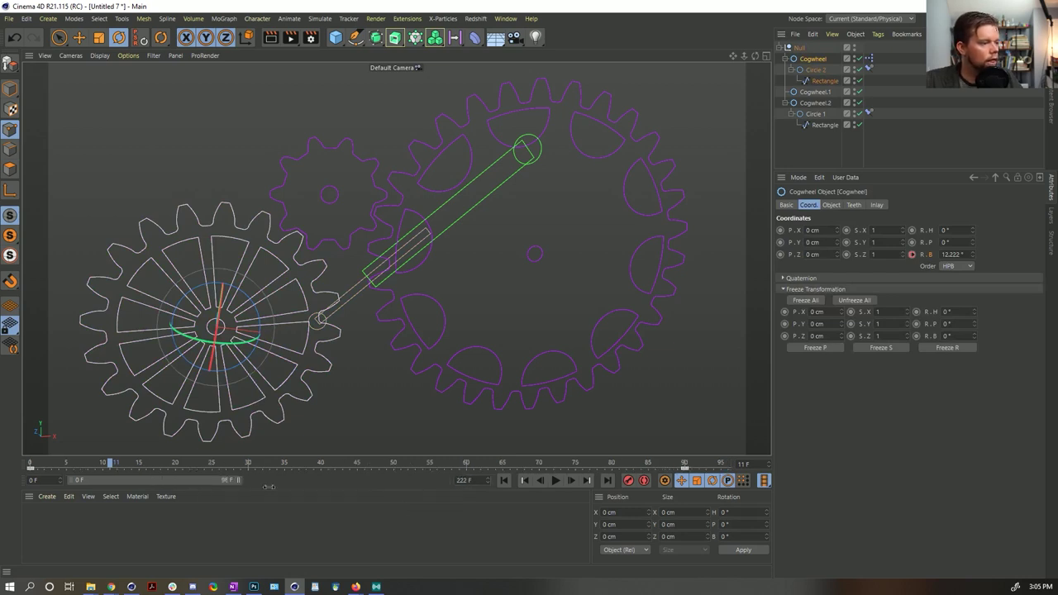
pyautogui.moveTo(234, 487); pyautogui.dragTo(446, 486)
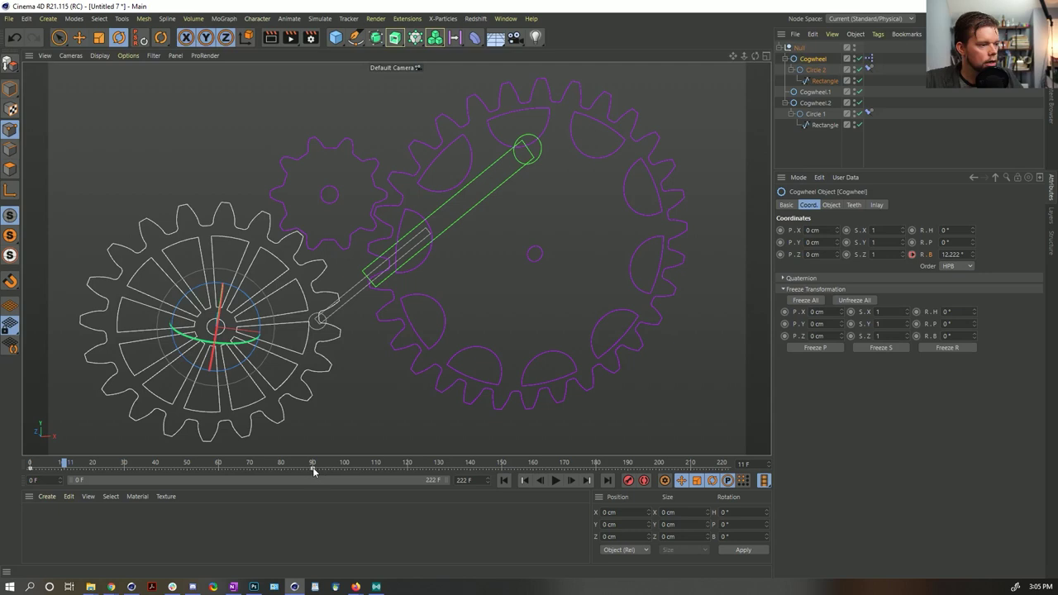
# Move the final rotation key from frame 90 to 222 and triple its value to 890.73°.
pyautogui.moveTo(313, 471); pyautogui.dragTo(709, 476)
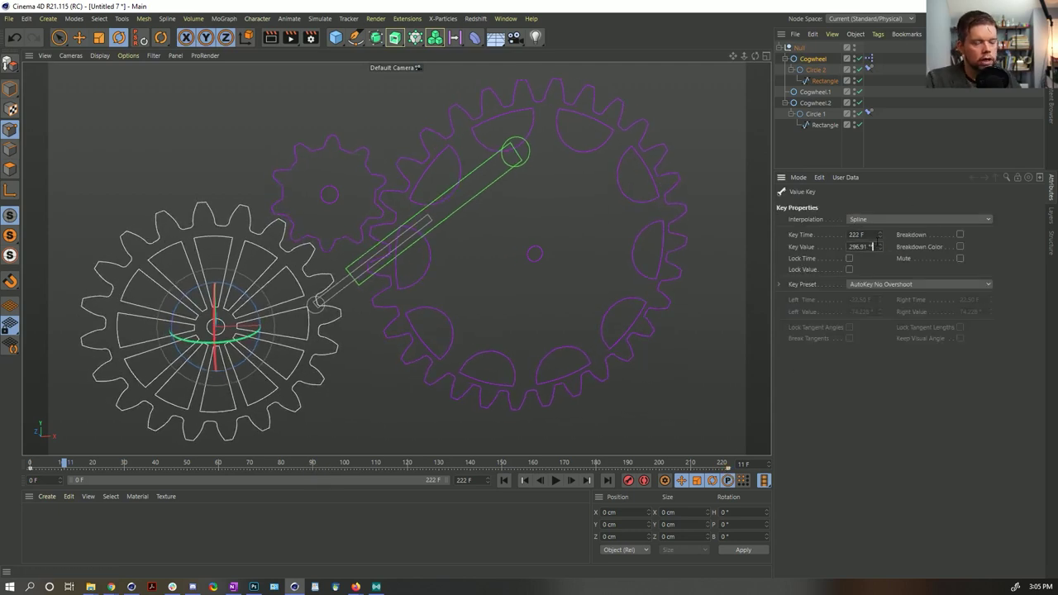
pyautogui.write('3')
pyautogui.press('Return')
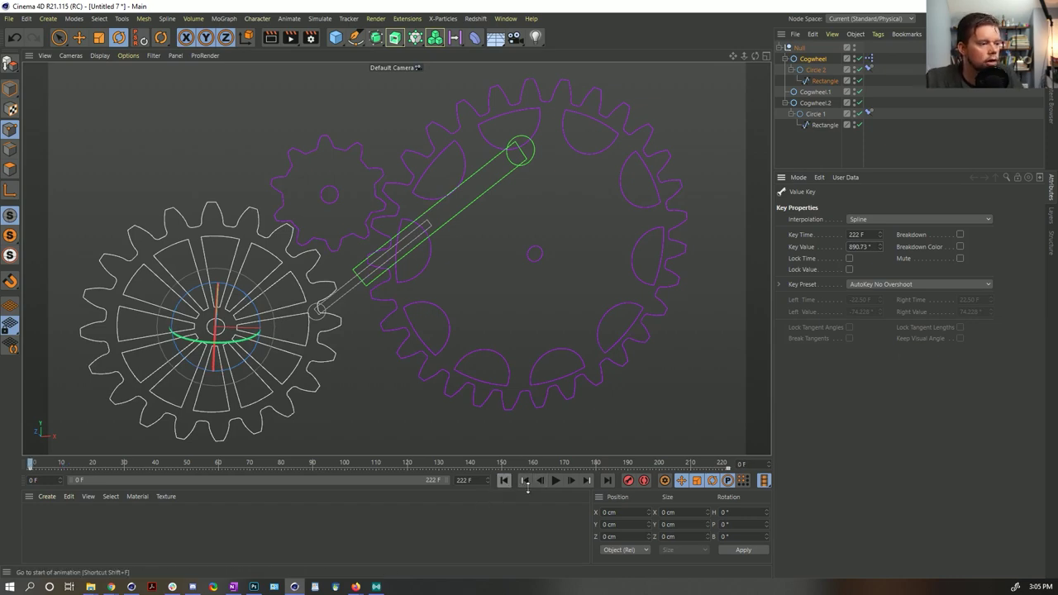
pyautogui.click(538, 480)
pyautogui.click(554, 480)
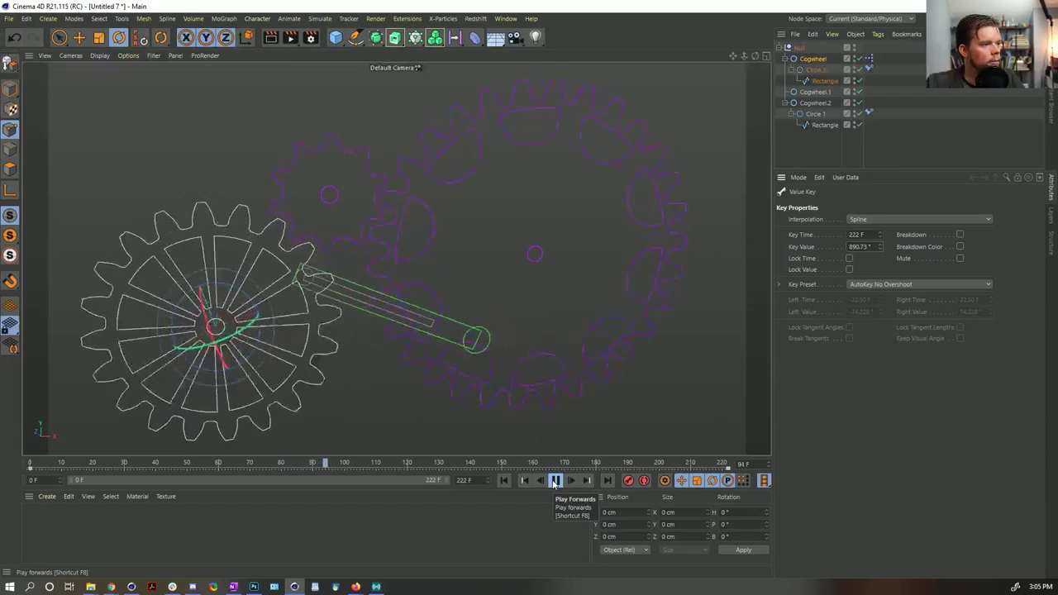
pyautogui.click(554, 481)
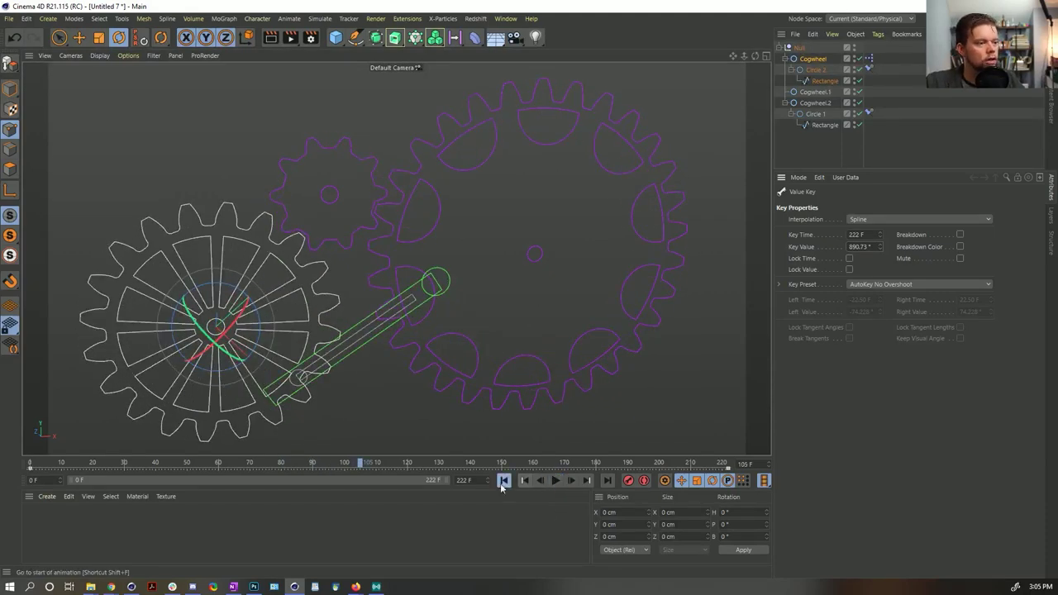
pyautogui.click(524, 480)
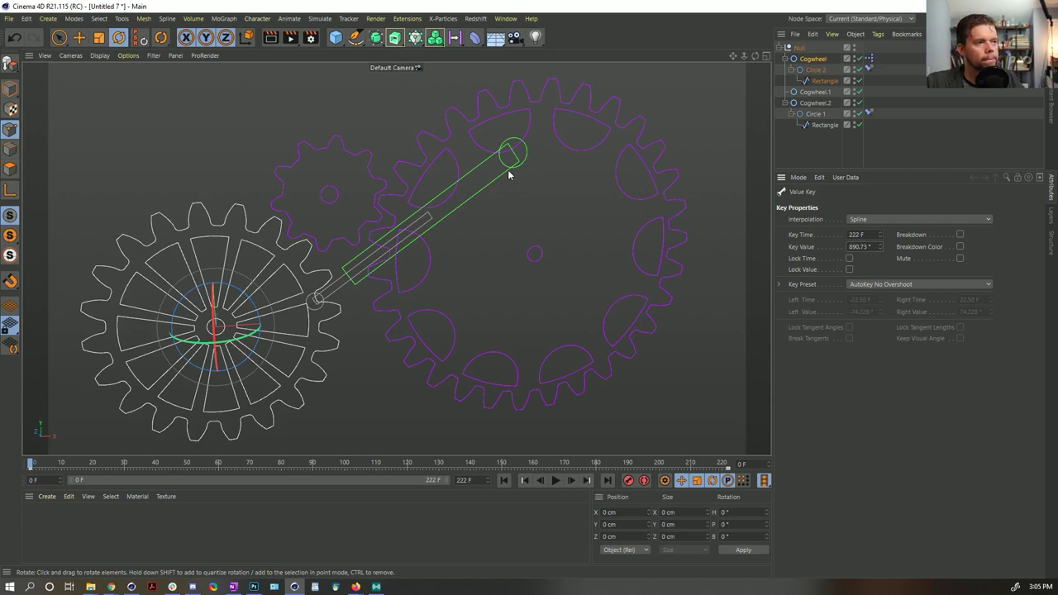
# Parent Circle 2 and its arm under Cogwheel.1, move it onto the small gear, and test playback.
pyautogui.click(814, 91)
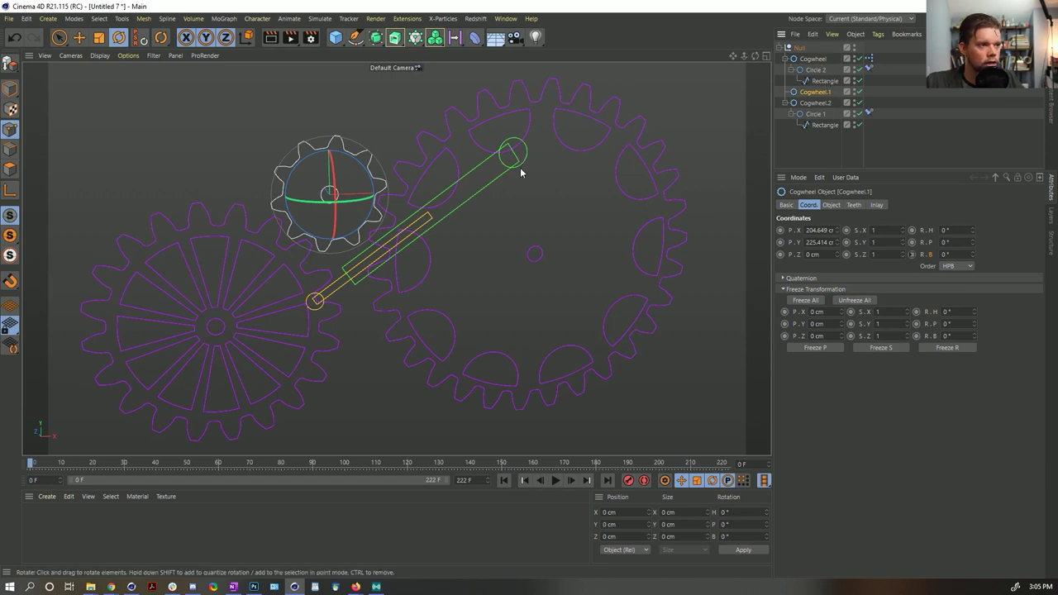
pyautogui.click(813, 70)
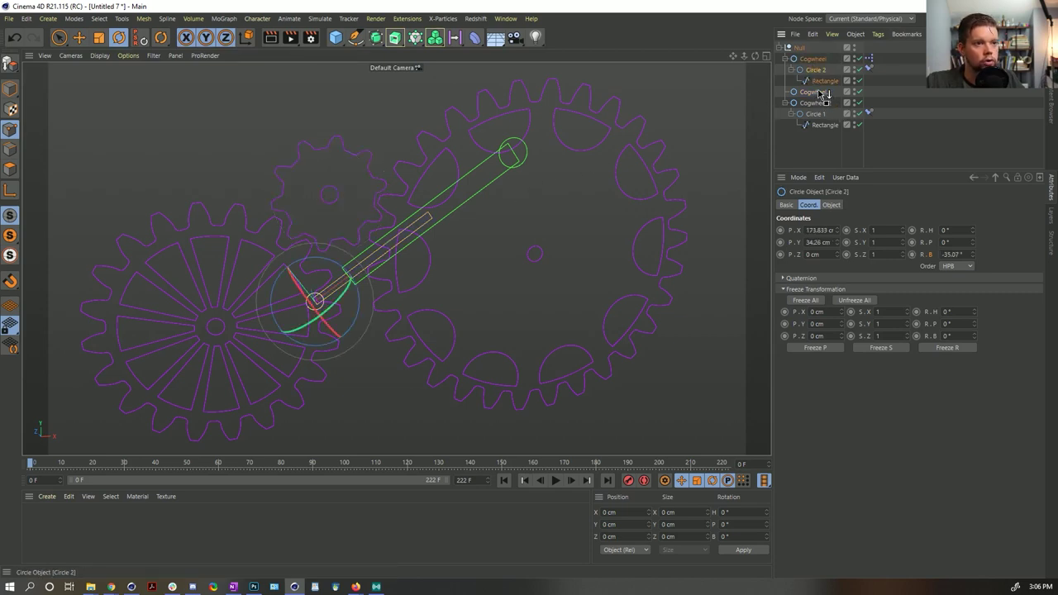
pyautogui.moveTo(824, 94); pyautogui.dragTo(822, 94)
pyautogui.press('e')
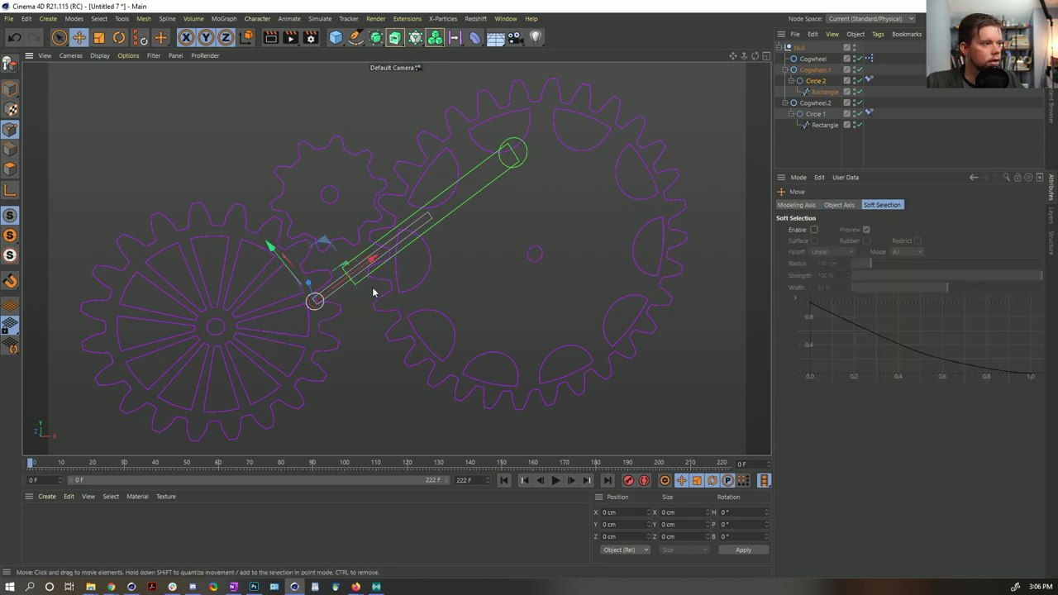
pyautogui.moveTo(331, 246); pyautogui.dragTo(338, 172)
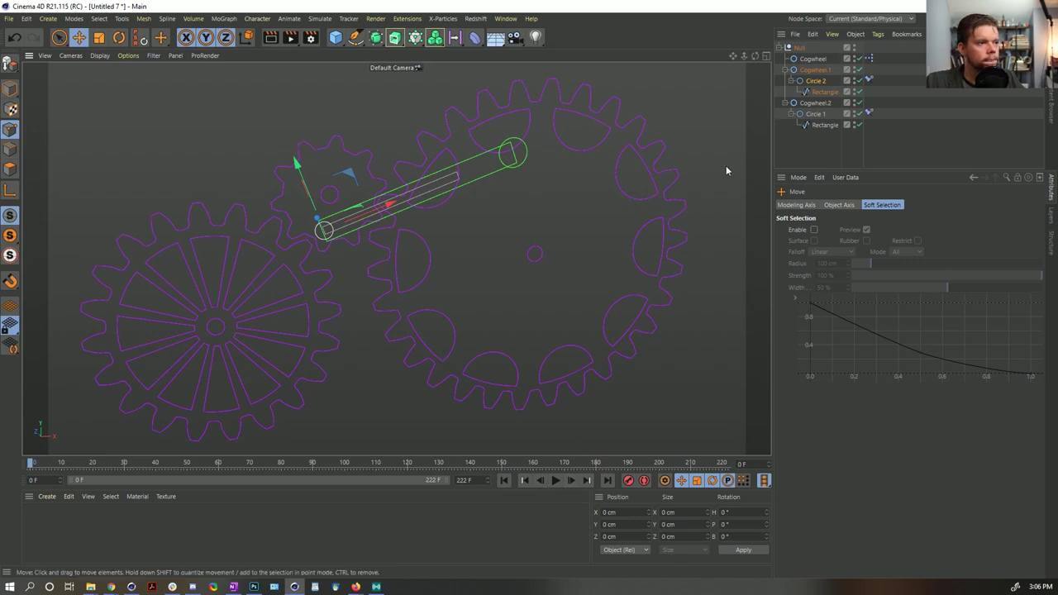
pyautogui.click(556, 480)
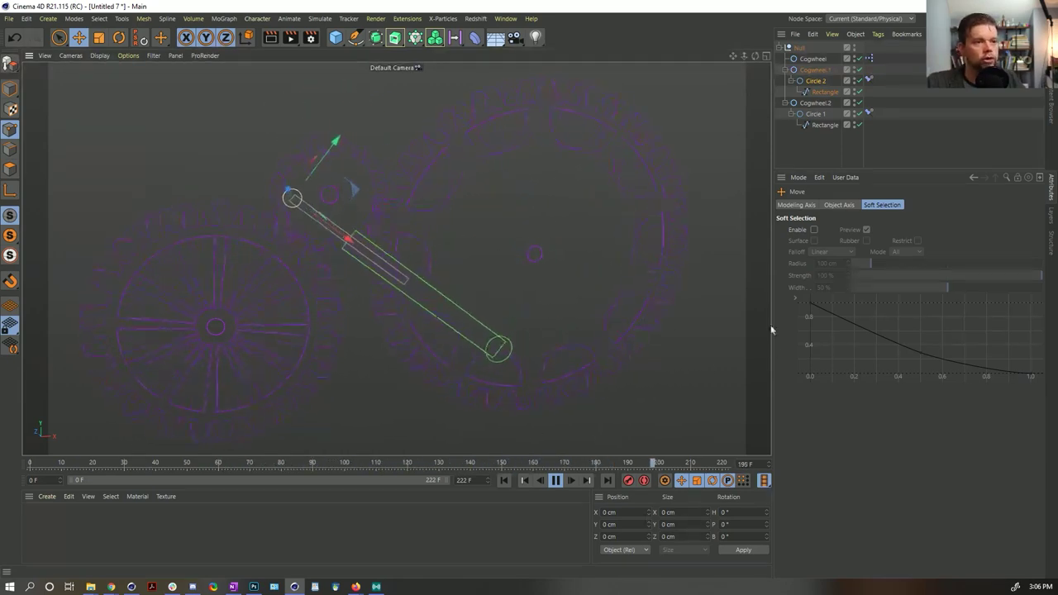
pyautogui.click(554, 481)
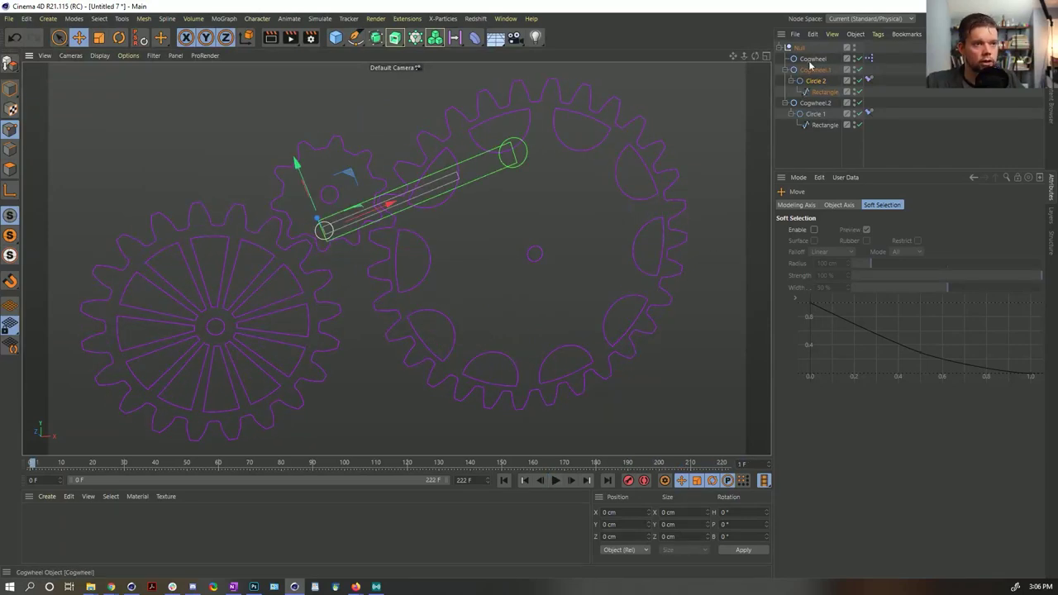
# Move Circle 1 and its arm toward the lower right onto the large gear and check playback.
pyautogui.click(815, 102)
pyautogui.click(815, 114)
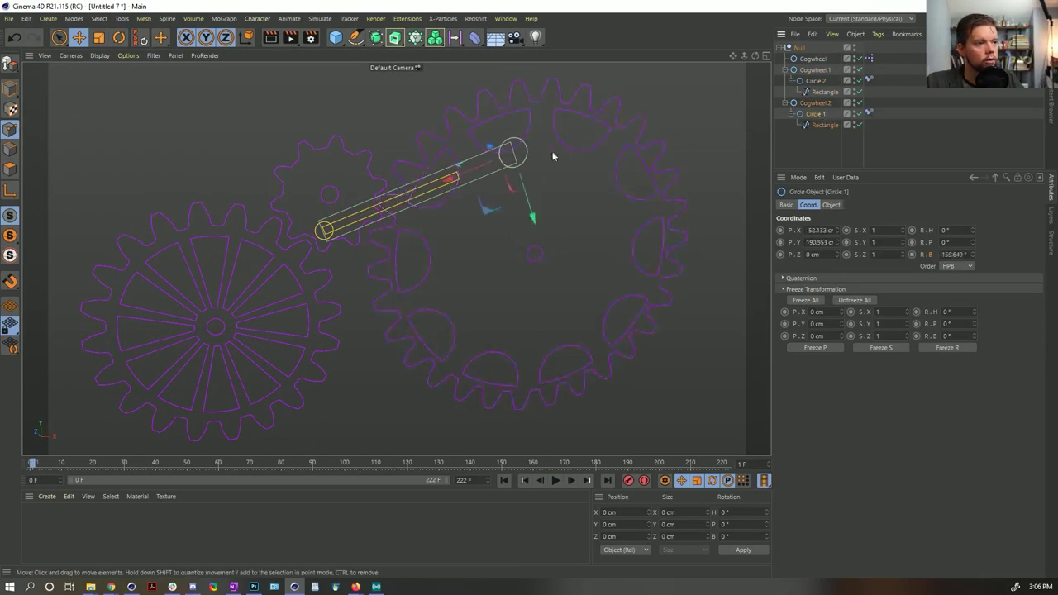
pyautogui.moveTo(486, 206); pyautogui.dragTo(514, 260)
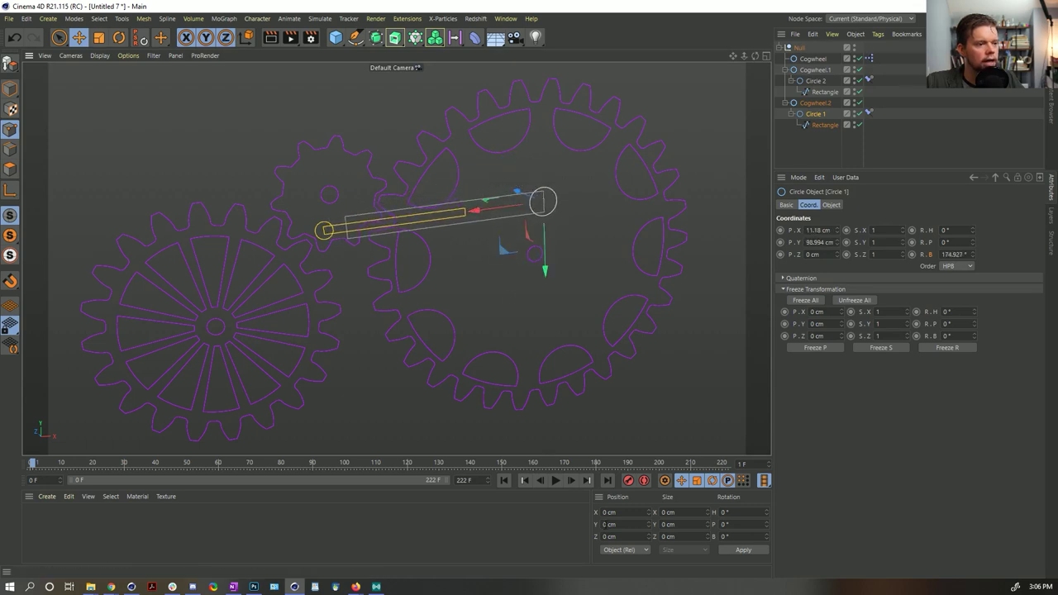
pyautogui.click(556, 483)
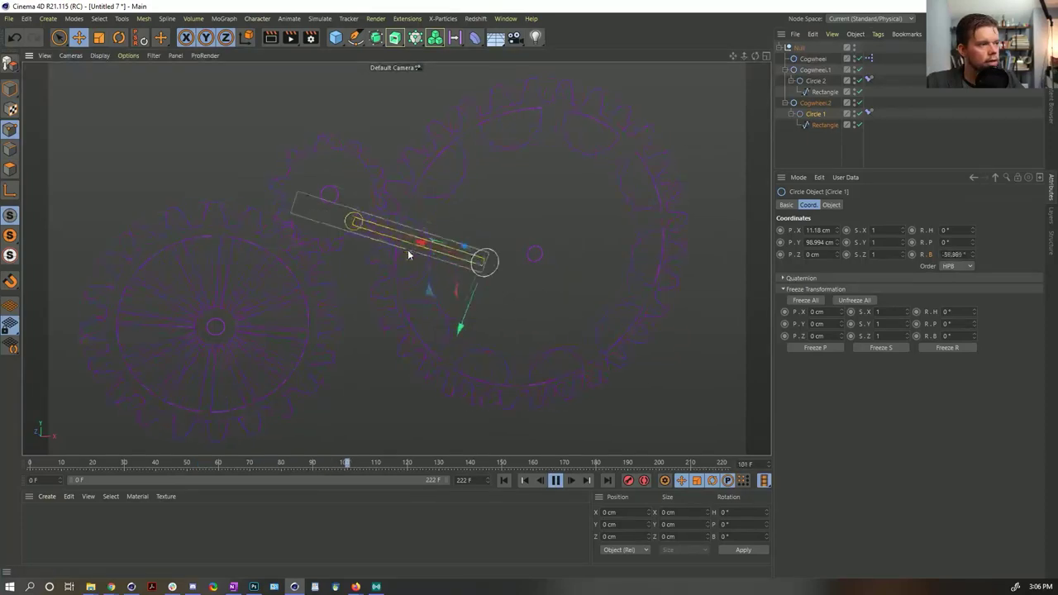
pyautogui.click(556, 484)
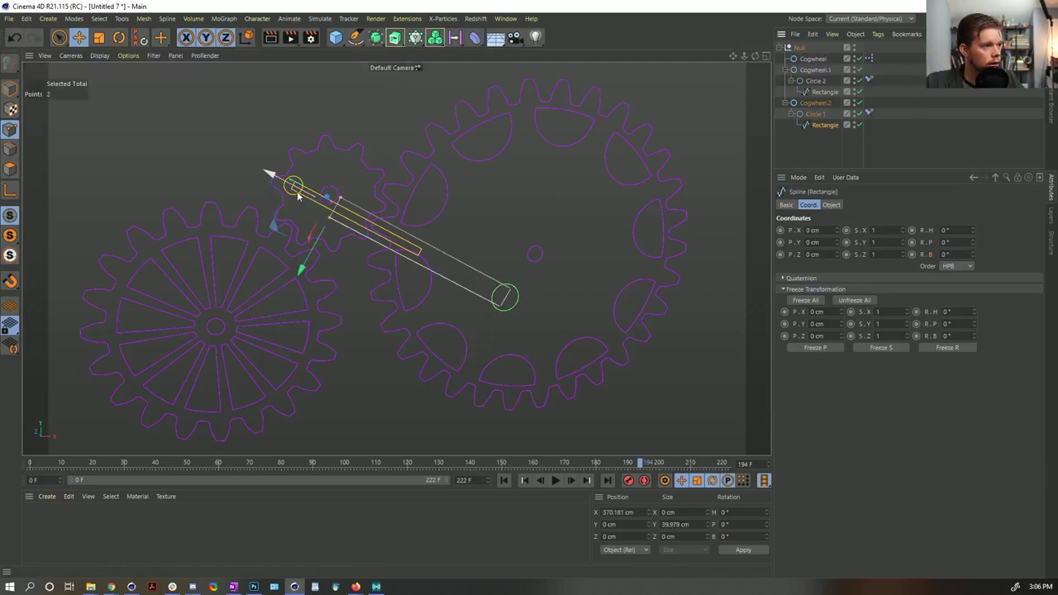
# Resize the rectangle arm by sliding its end points, checking the length around frame 61.
pyautogui.moveTo(291, 182); pyautogui.dragTo(357, 219)
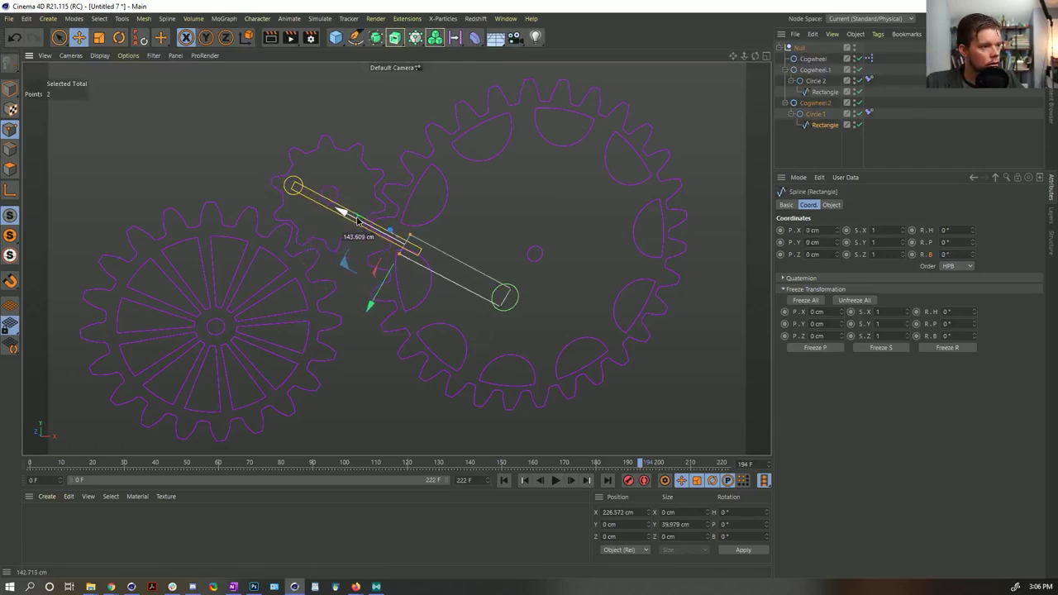
pyautogui.click(556, 480)
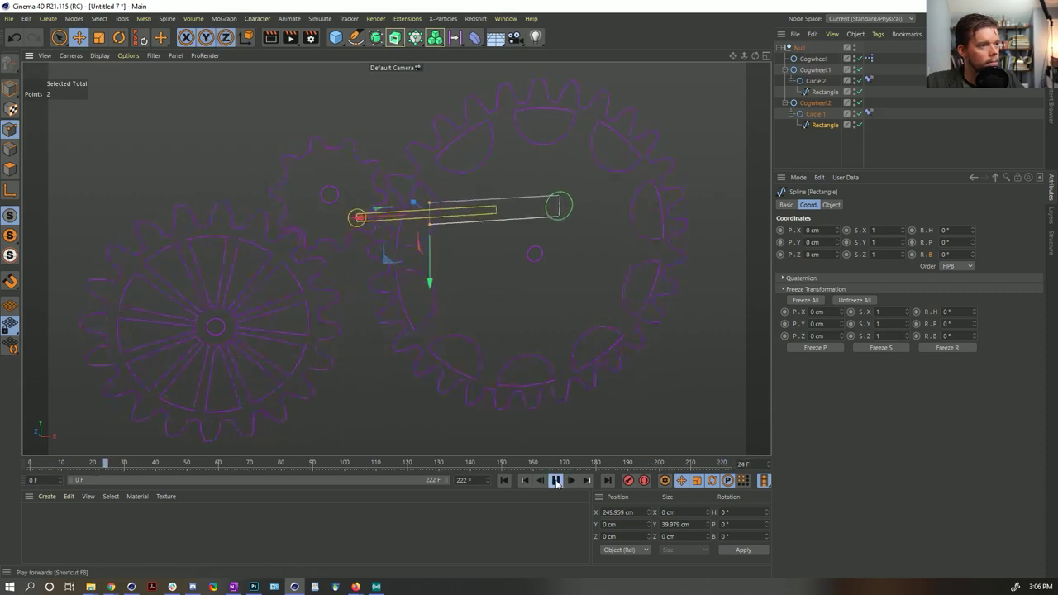
pyautogui.click(557, 480)
pyautogui.click(556, 480)
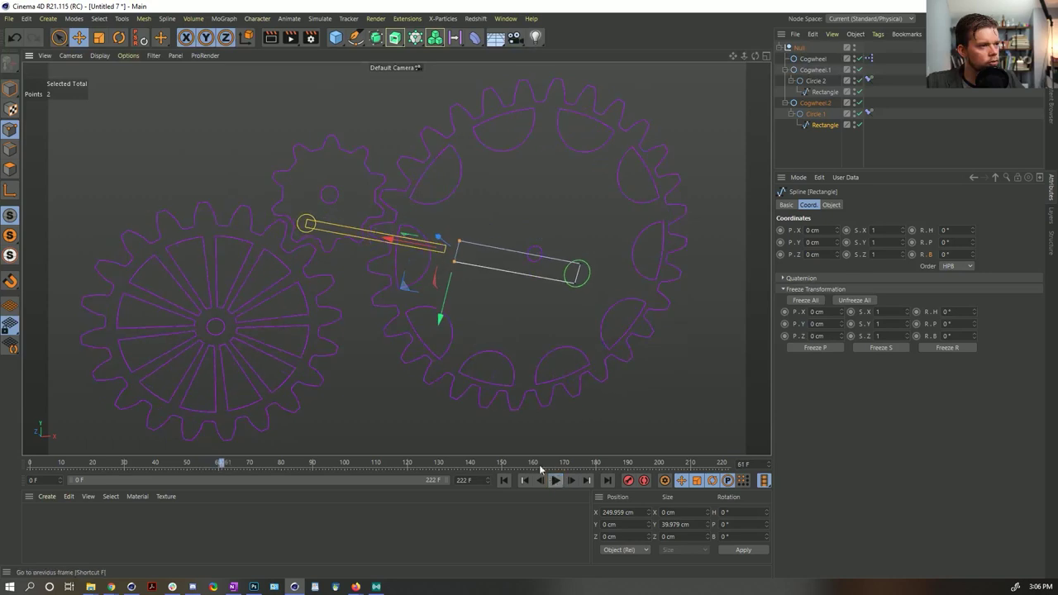
pyautogui.click(530, 484)
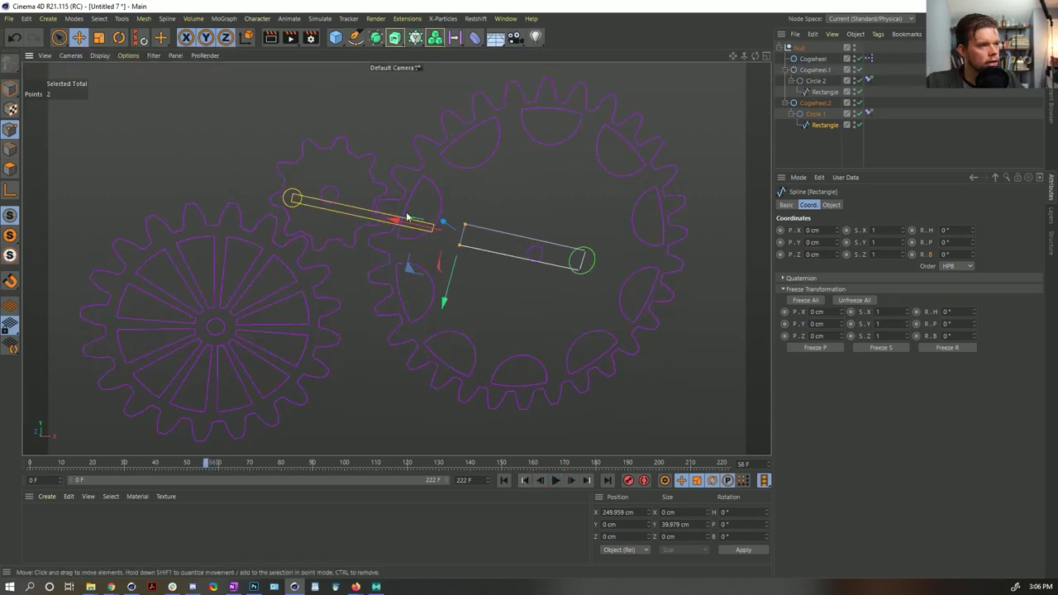
pyautogui.moveTo(395, 228); pyautogui.dragTo(364, 216)
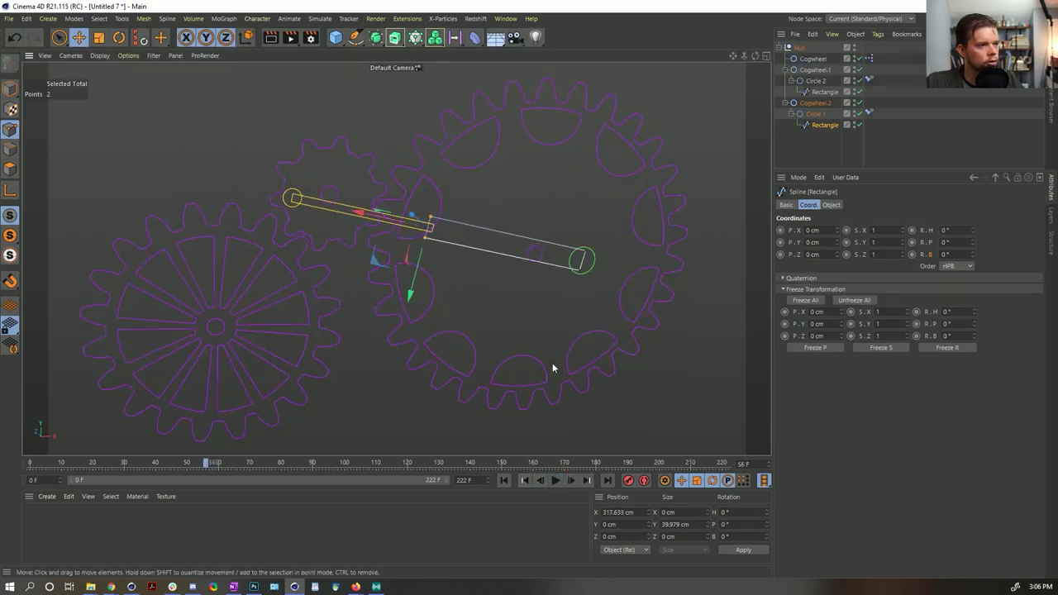
pyautogui.click(570, 483)
pyautogui.click(557, 481)
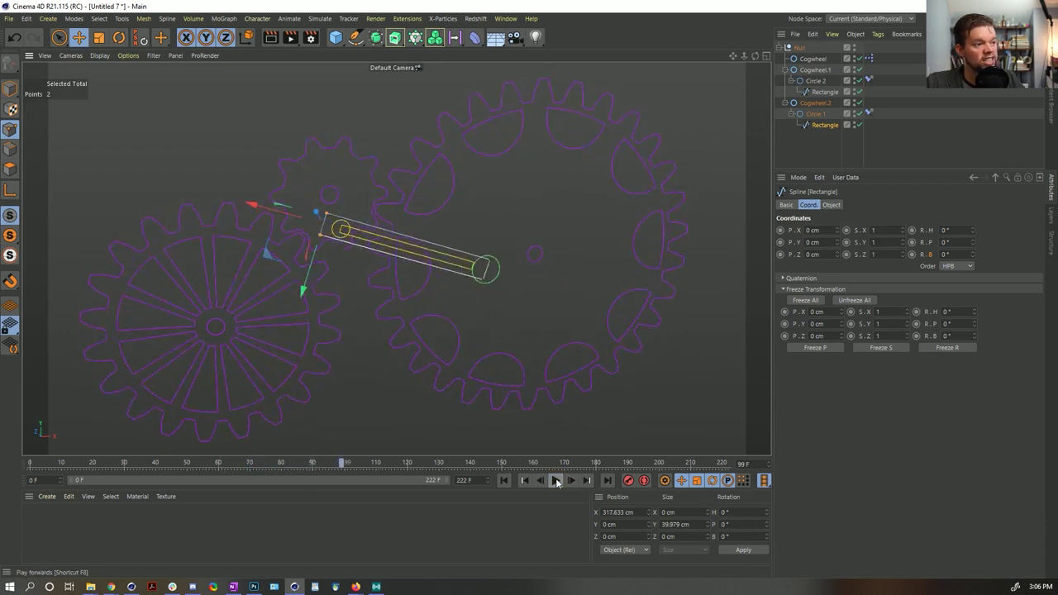
# Shift the arm's end toward the large gear and replay to confirm the linkage stays connected.
pyautogui.press('Return')
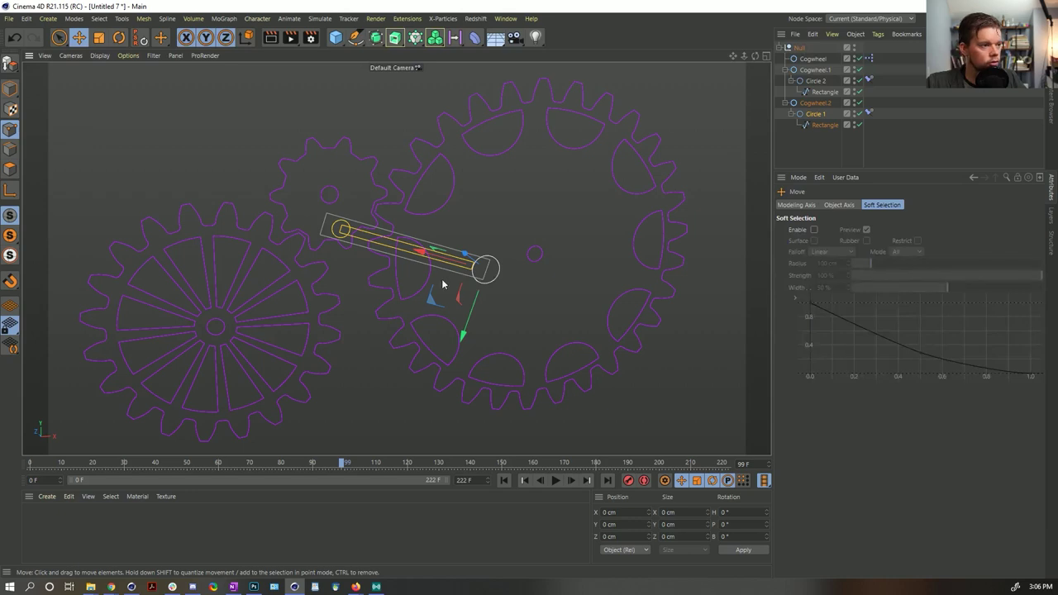
pyautogui.moveTo(429, 307); pyautogui.dragTo(466, 309)
pyautogui.click(555, 481)
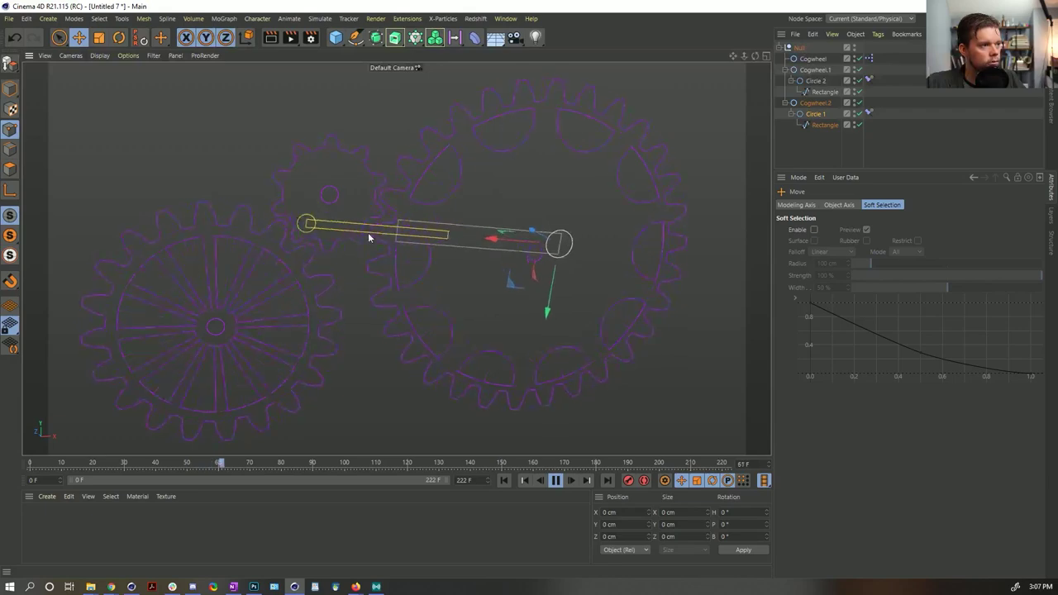
pyautogui.click(832, 154)
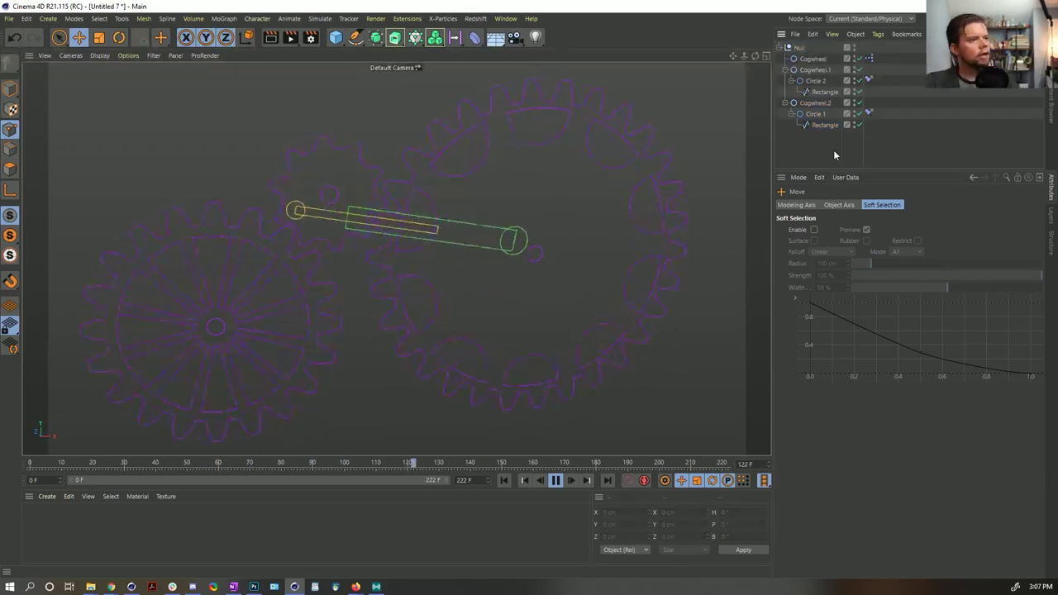
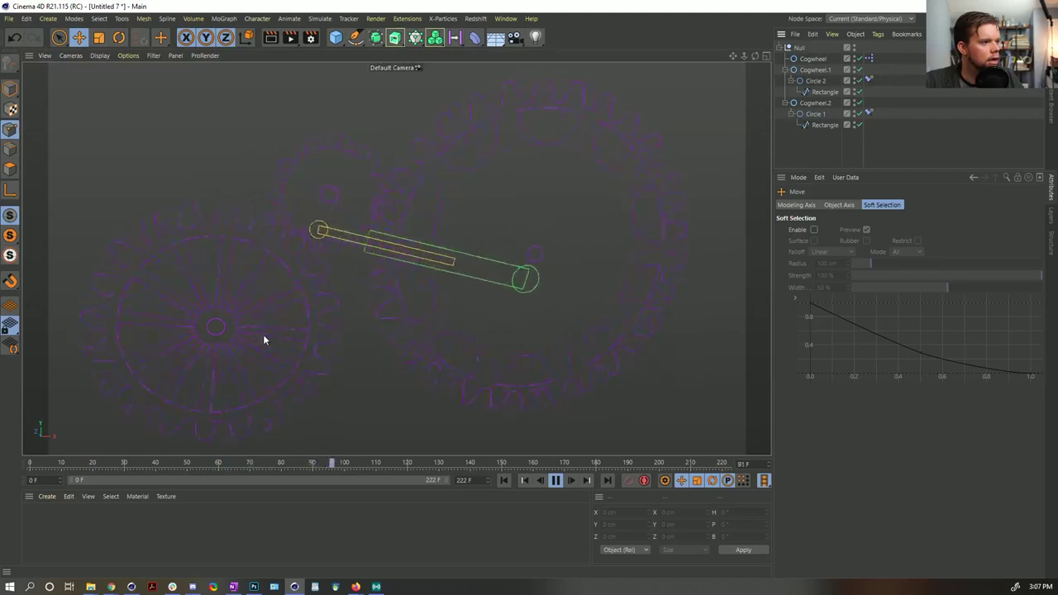
# Stop playback, then duplicate Circle 1 and Circle 2 as Circle 3 and Circle 4.
pyautogui.click(557, 480)
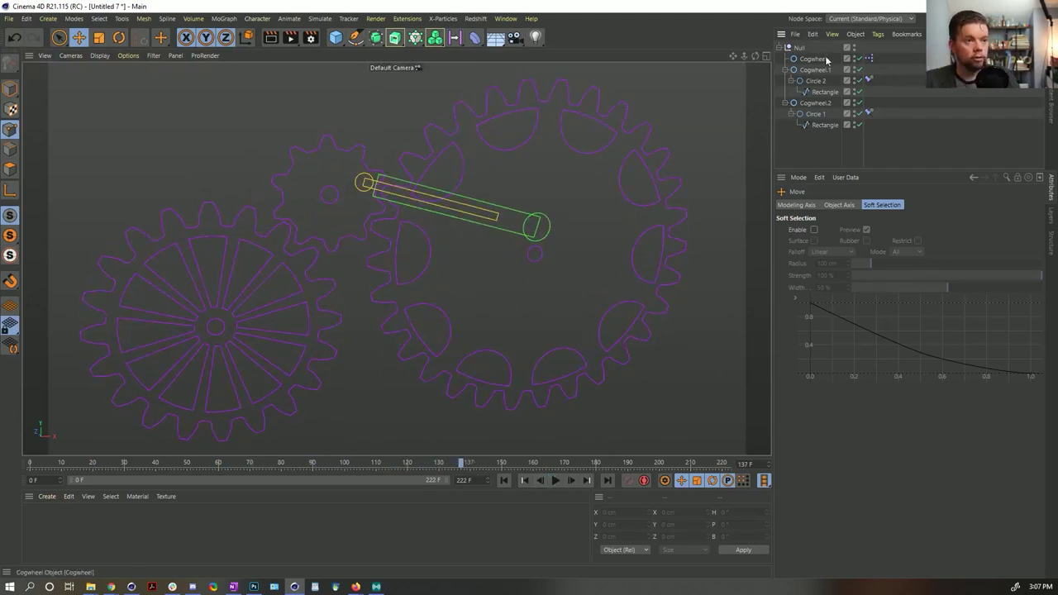
pyautogui.click(815, 81)
pyautogui.keyDown('ctrl'); pyautogui.click(814, 113); pyautogui.keyUp('ctrl')
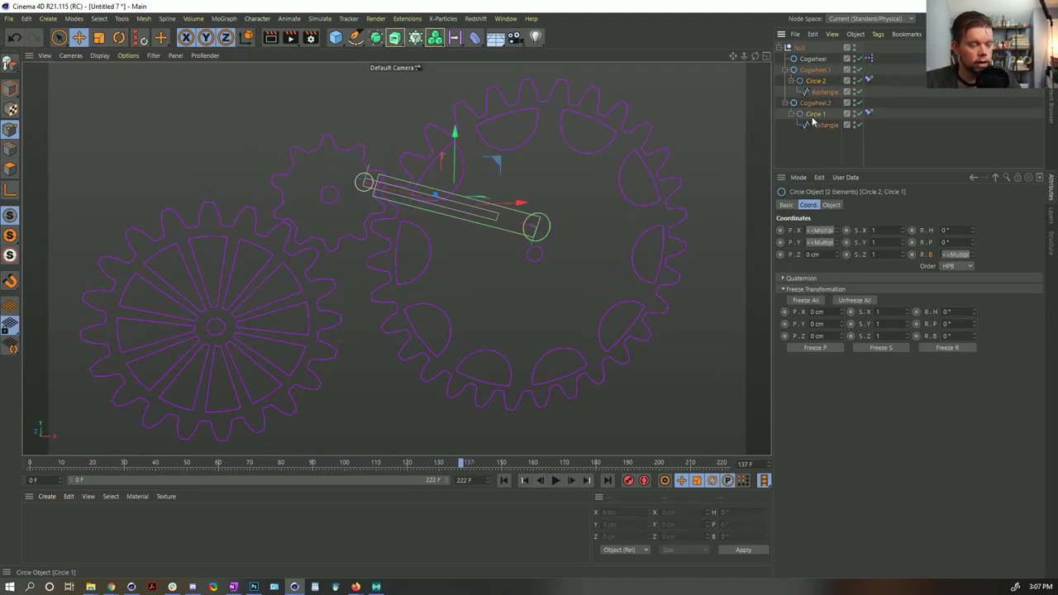
pyautogui.hotkey('ctrl', 'c')
pyautogui.hotkey('ctrl', 'v')
pyautogui.doubleClick(808, 71)
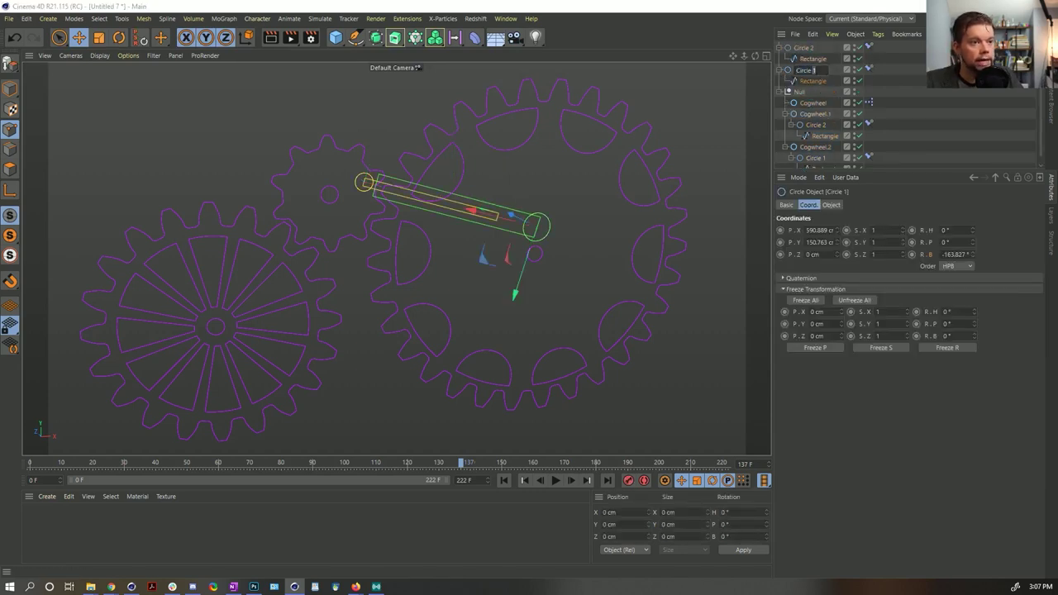
pyautogui.doubleClick(808, 49)
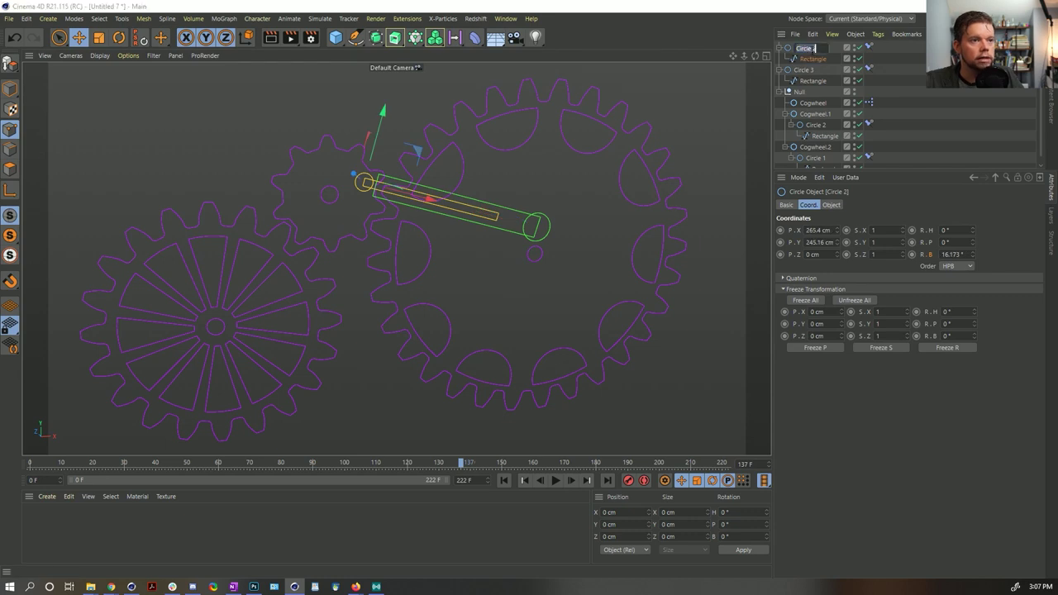
pyautogui.write('4')
pyautogui.press('Return')
# Nest Circle 4 under Cogwheel.1 and Circle 3 under Cogwheel.
pyautogui.click(869, 70)
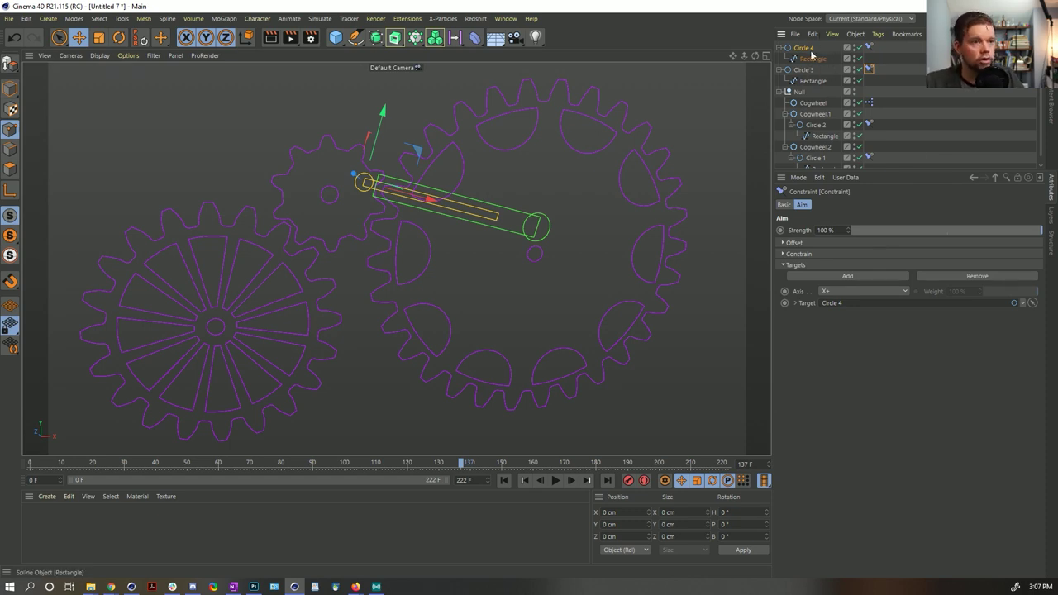
pyautogui.click(807, 70)
pyautogui.click(802, 49)
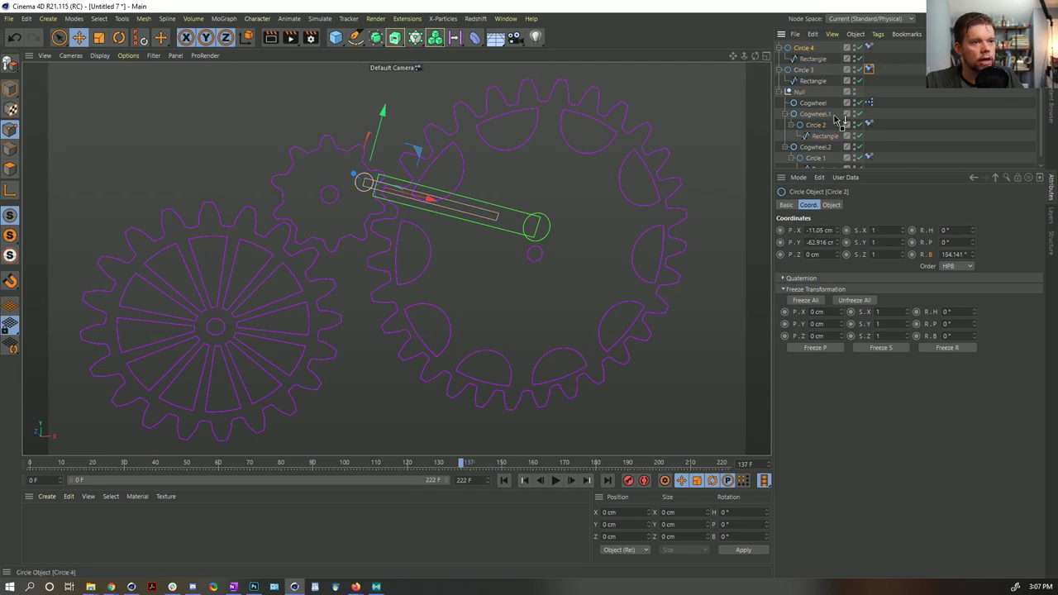
pyautogui.moveTo(836, 120); pyautogui.dragTo(822, 123)
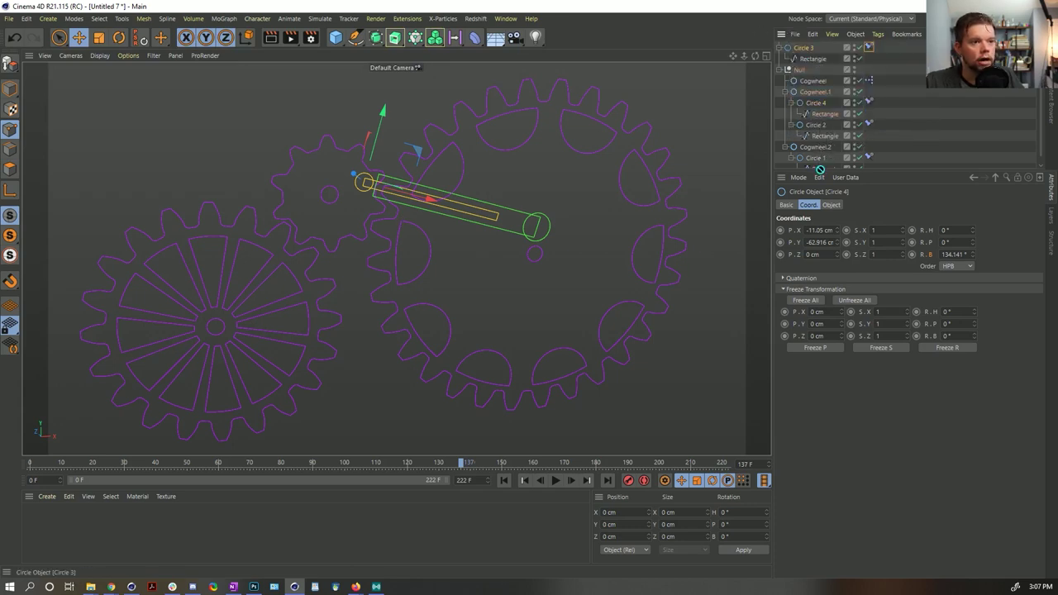
pyautogui.moveTo(819, 169); pyautogui.dragTo(825, 165)
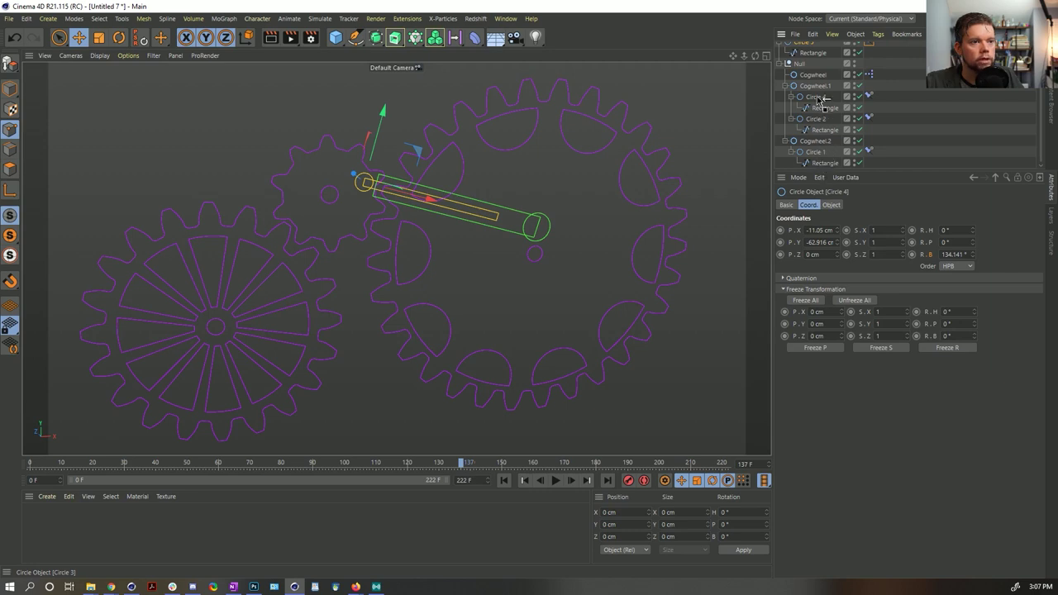
pyautogui.moveTo(816, 77); pyautogui.dragTo(814, 76)
# Place Circle 3 on the left gear's centre and nudge its bar rectangle's end points.
pyautogui.press('e')
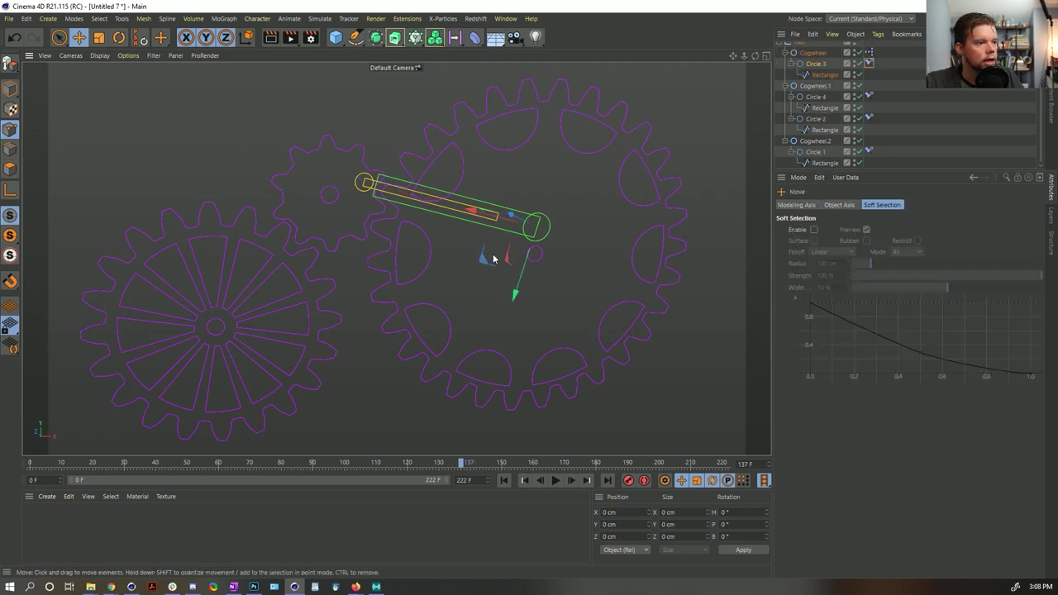
pyautogui.moveTo(494, 258); pyautogui.dragTo(466, 278)
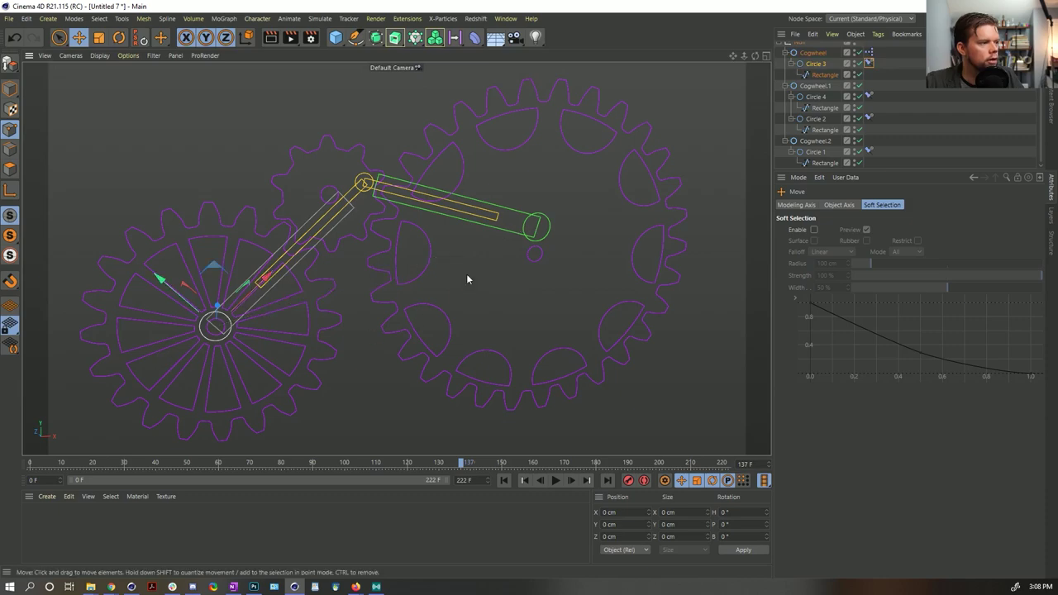
pyautogui.click(555, 480)
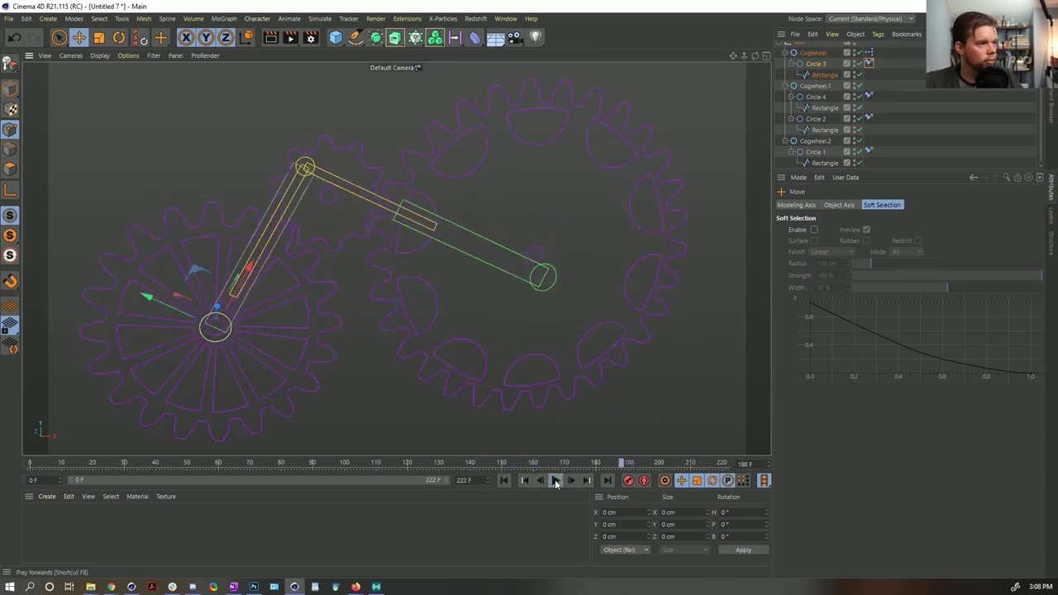
pyautogui.click(824, 74)
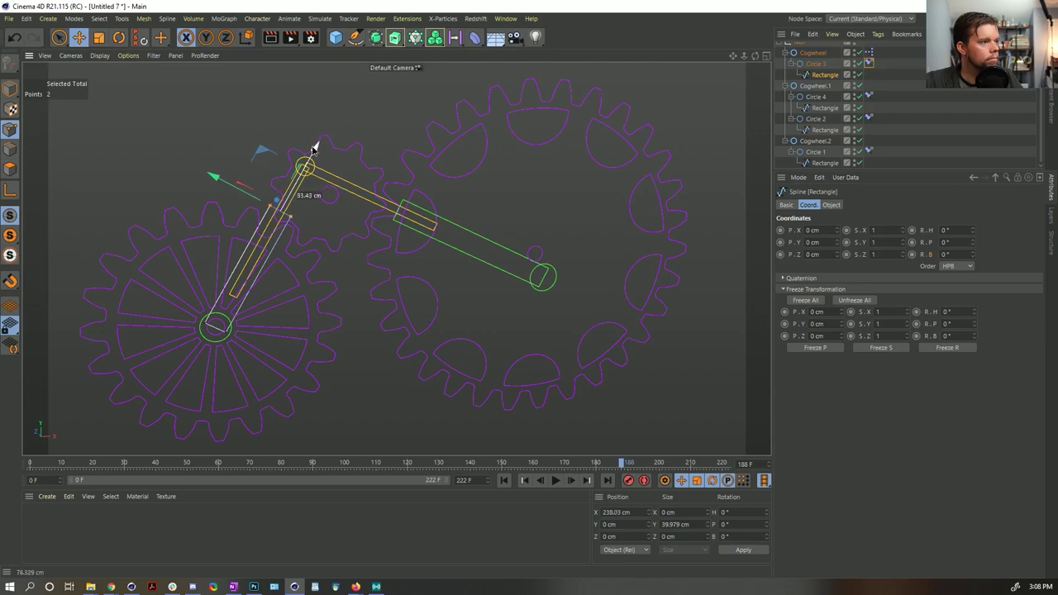
pyautogui.moveTo(313, 147); pyautogui.dragTo(310, 151)
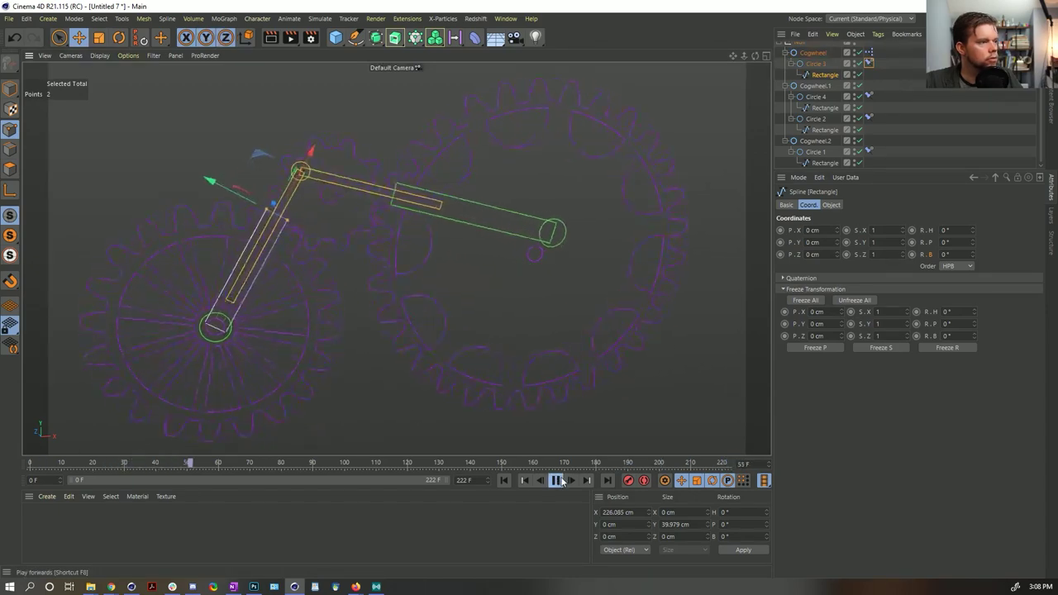
pyautogui.click(911, 115)
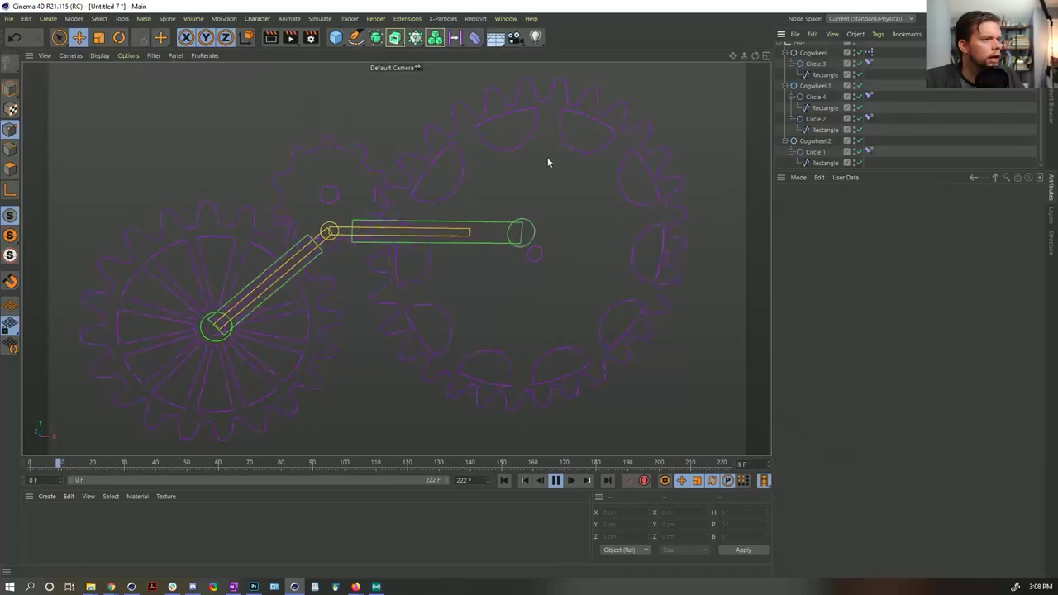
pyautogui.click(555, 480)
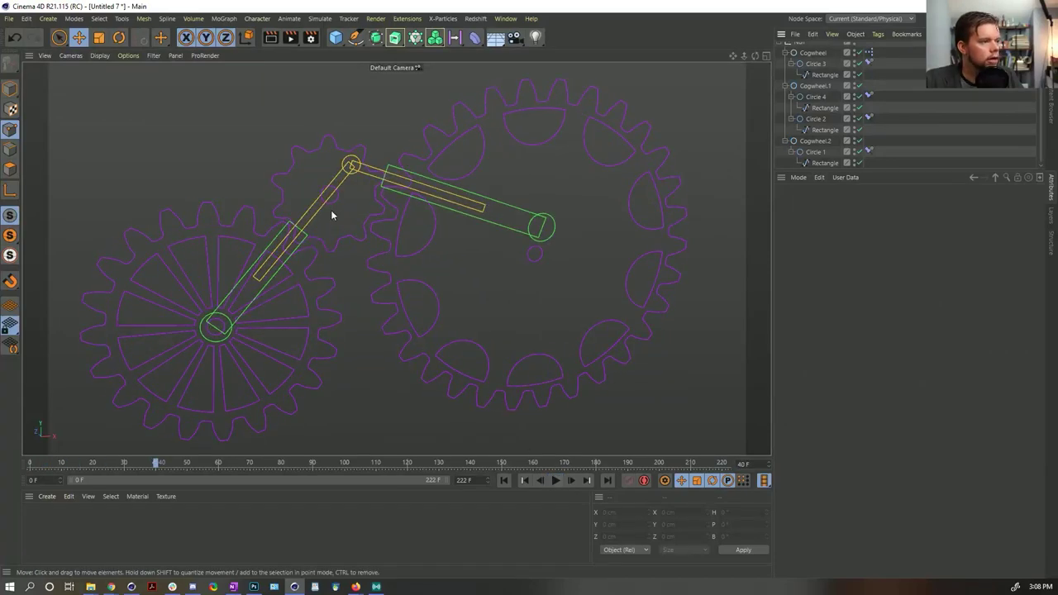
# Refit the bar rectangles under Circle 3 and Circle 4, then preview the linkage playback.
pyautogui.click(825, 74)
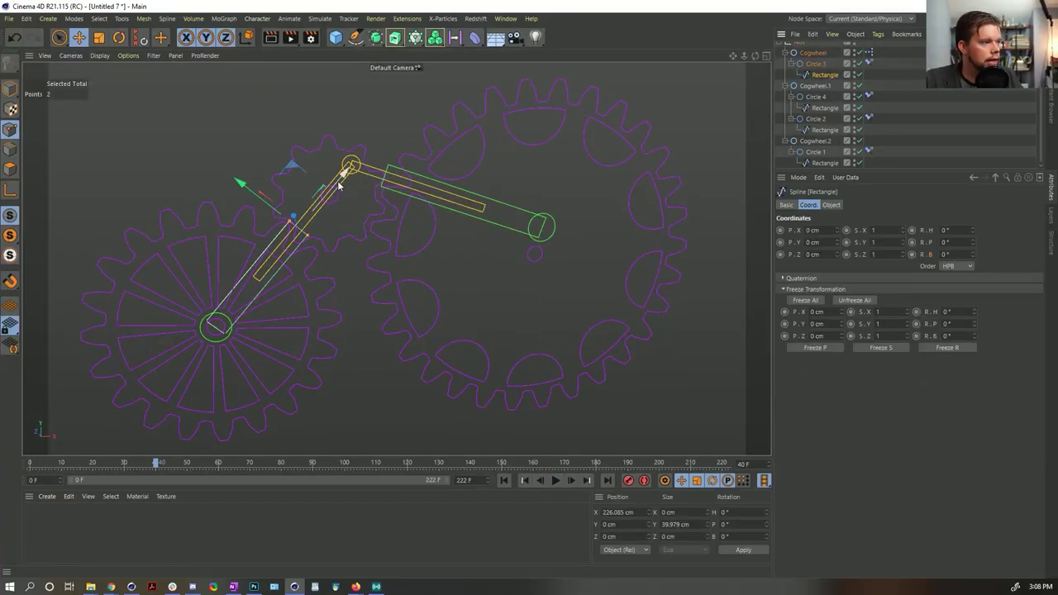
pyautogui.moveTo(293, 216); pyautogui.dragTo(284, 228)
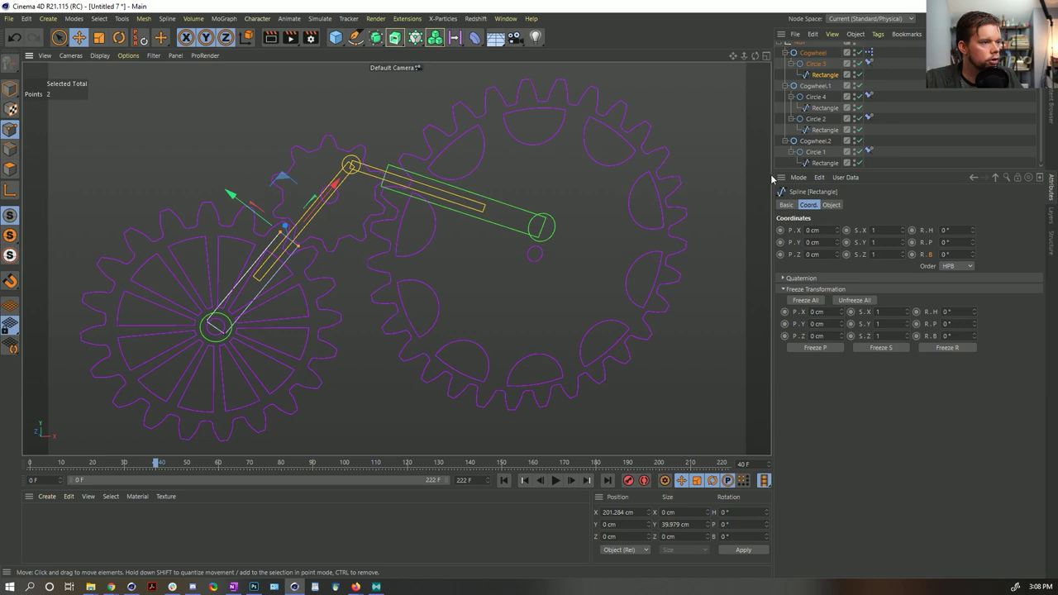
pyautogui.click(824, 107)
pyautogui.moveTo(254, 291); pyautogui.dragTo(253, 305)
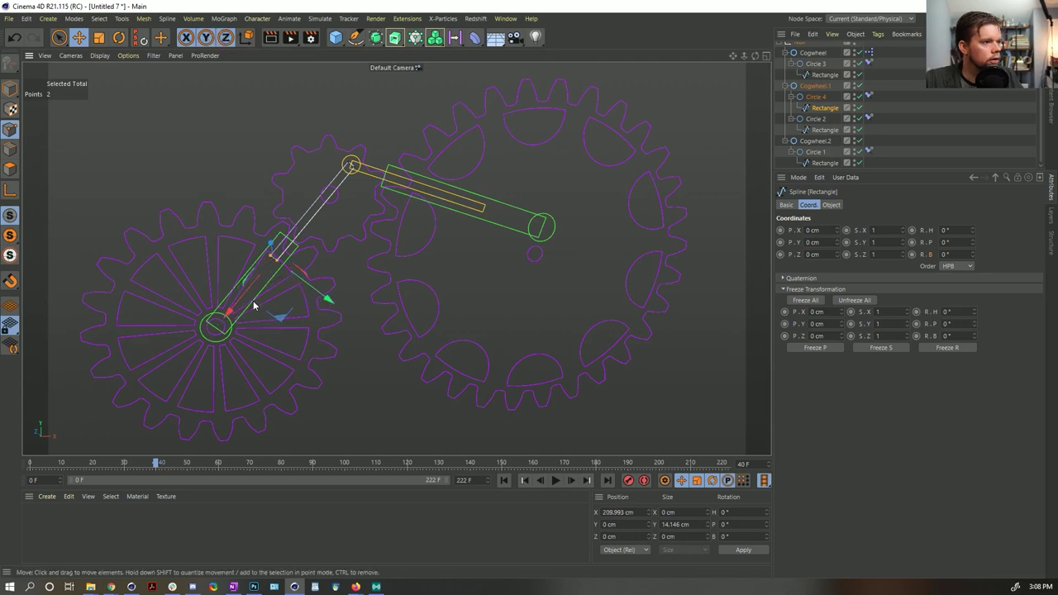
pyautogui.click(556, 480)
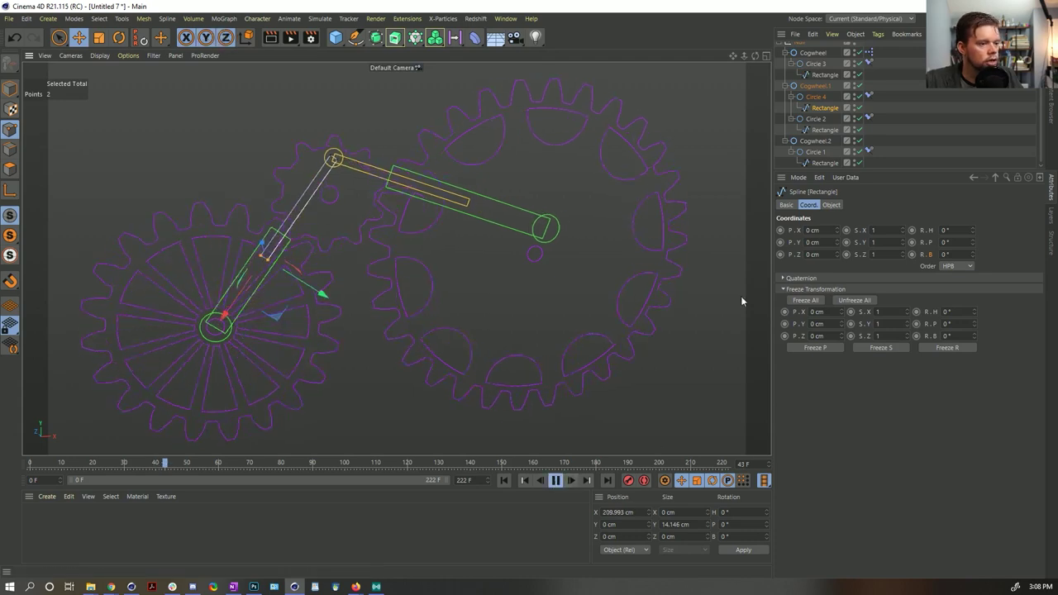
pyautogui.click(908, 127)
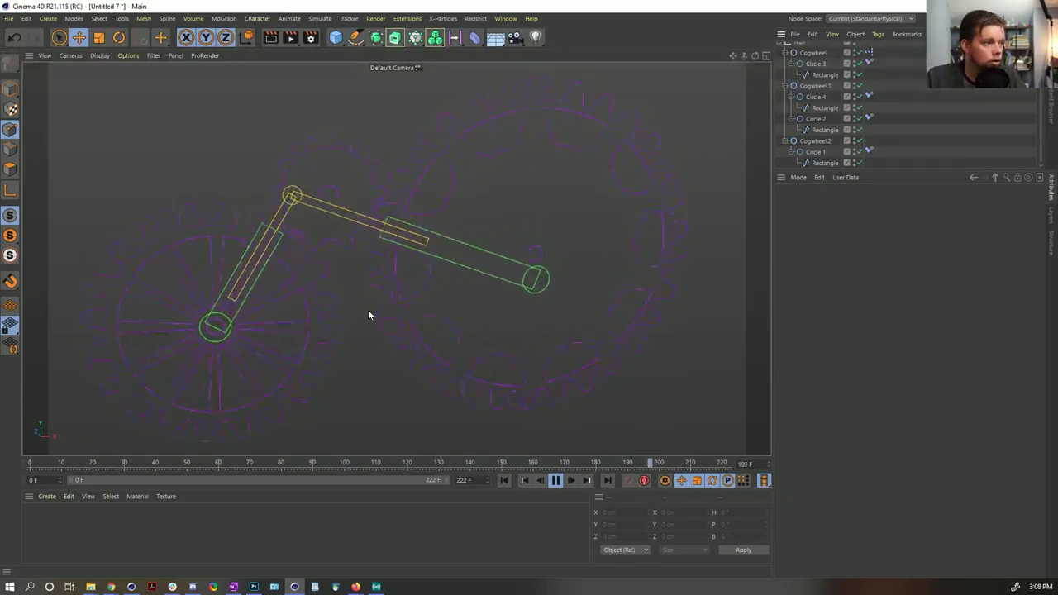
# Stop playback, rewind to frame 0, reframe the gears and select the Cogwheel object.
pyautogui.click(555, 480)
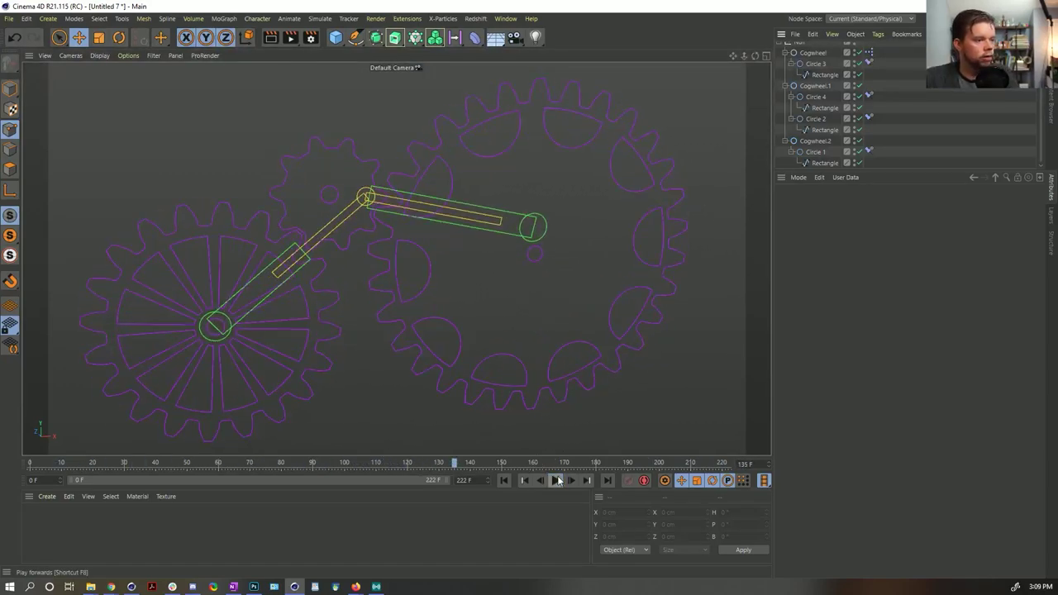
pyautogui.click(503, 480)
pyautogui.scroll(-3, 438, 357)
pyautogui.keyDown('alt'); pyautogui.moveTo(439, 357); pyautogui.dragTo(368, 306); pyautogui.keyUp('alt')
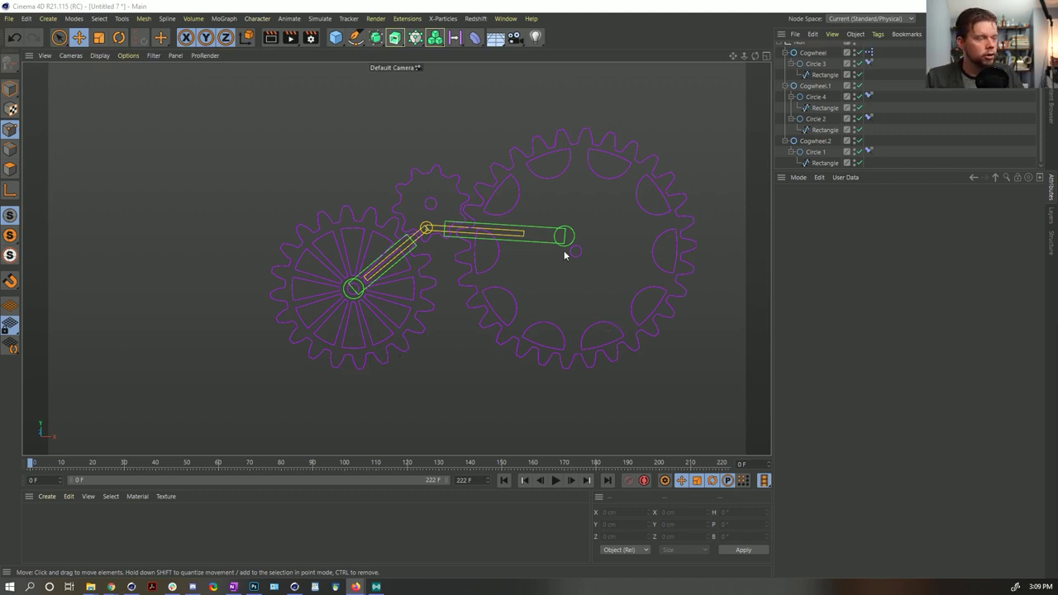
pyautogui.scroll(1, 814, 60)
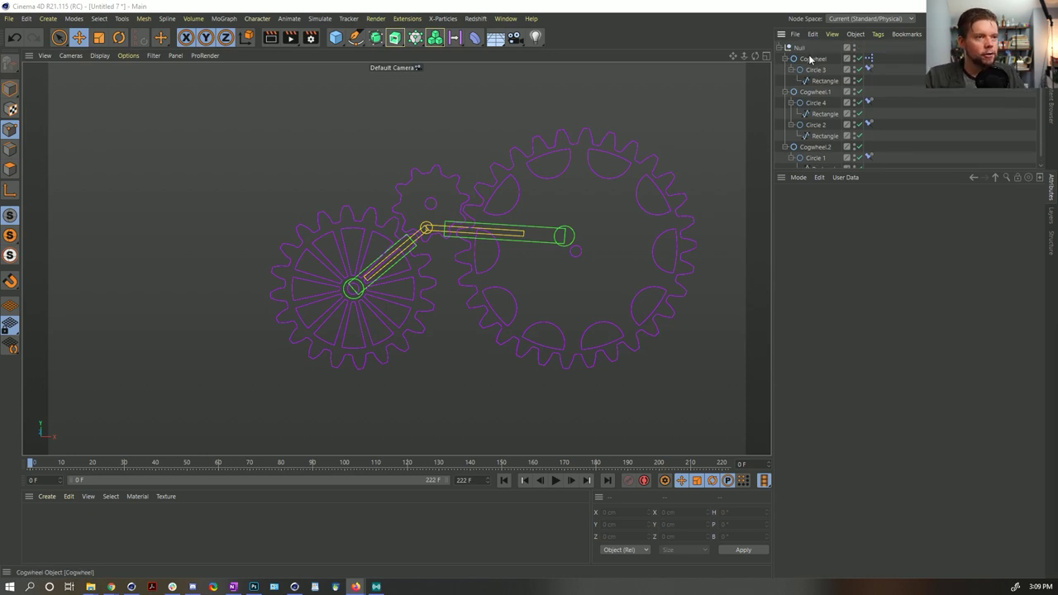
pyautogui.click(813, 58)
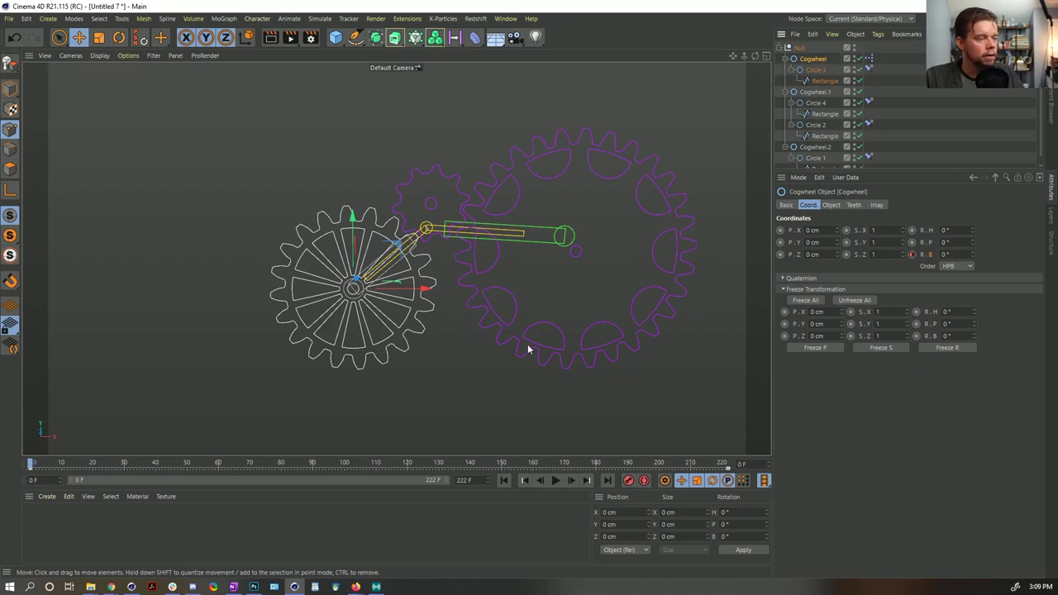
# Add a Rectangle spline, discarding a stray cube, and move it below the gears.
pyautogui.click(336, 37)
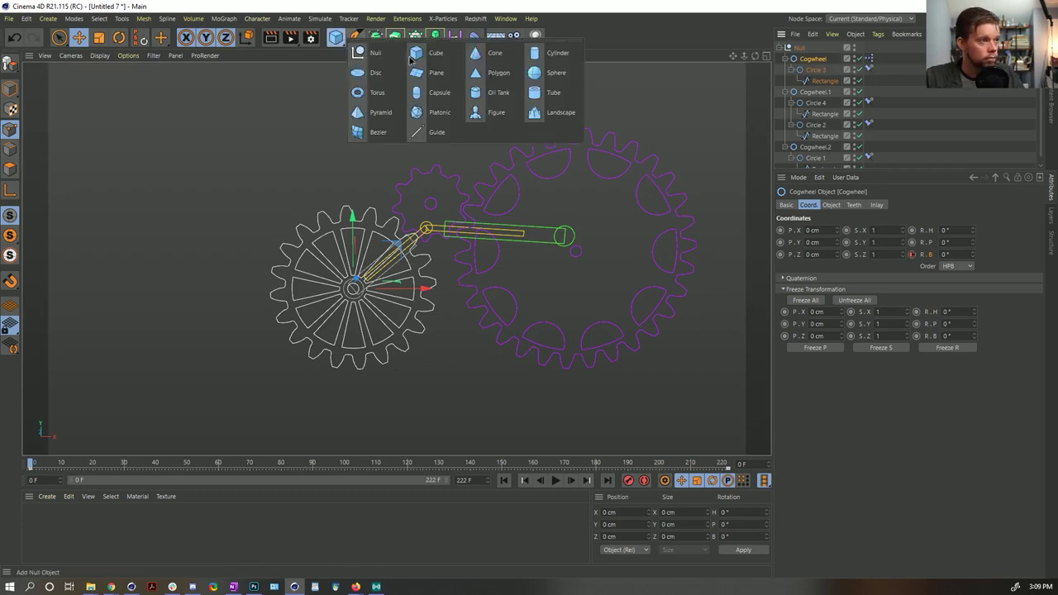
pyautogui.click(416, 53)
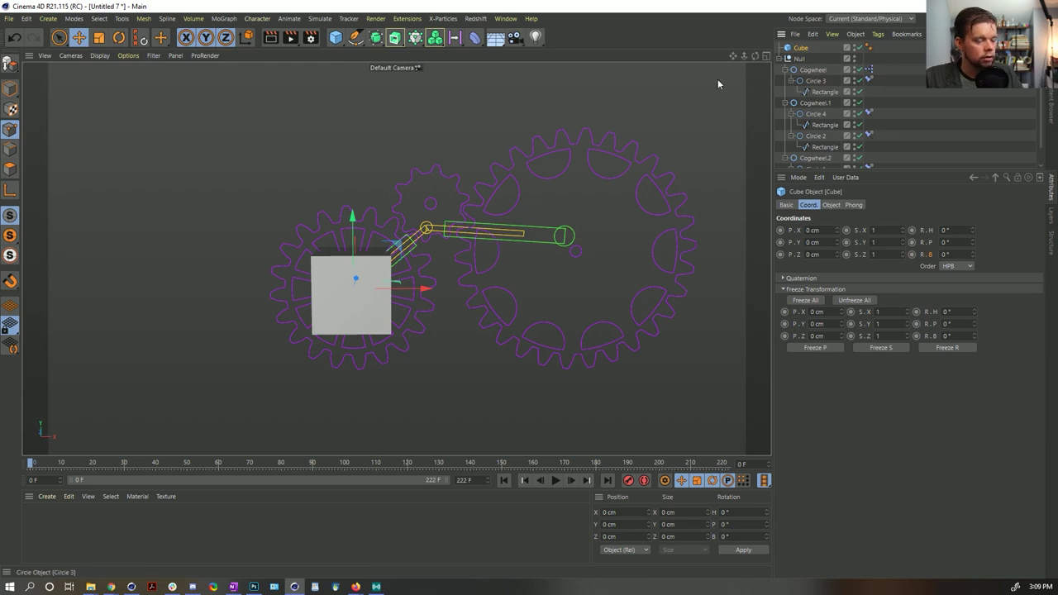
pyautogui.press('Delete')
pyautogui.click(355, 38)
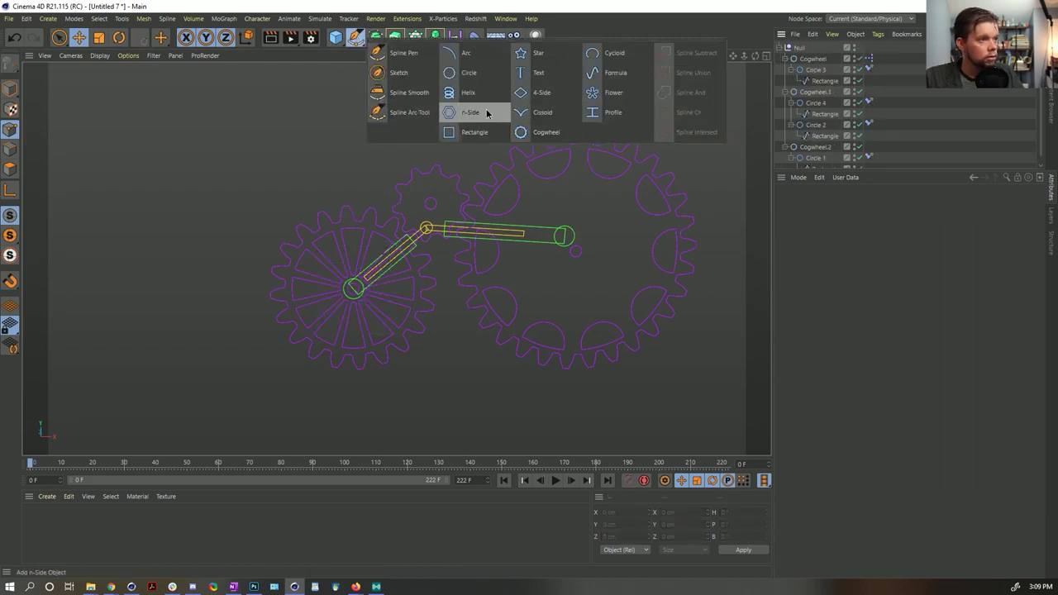
pyautogui.click(473, 132)
pyautogui.press('e')
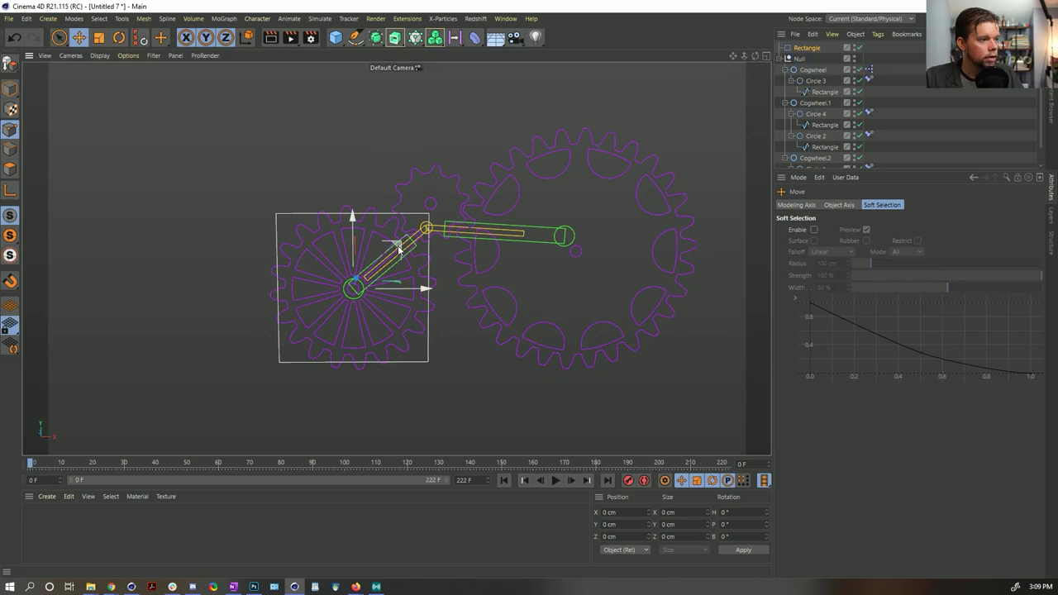
pyautogui.moveTo(398, 248); pyautogui.dragTo(519, 400)
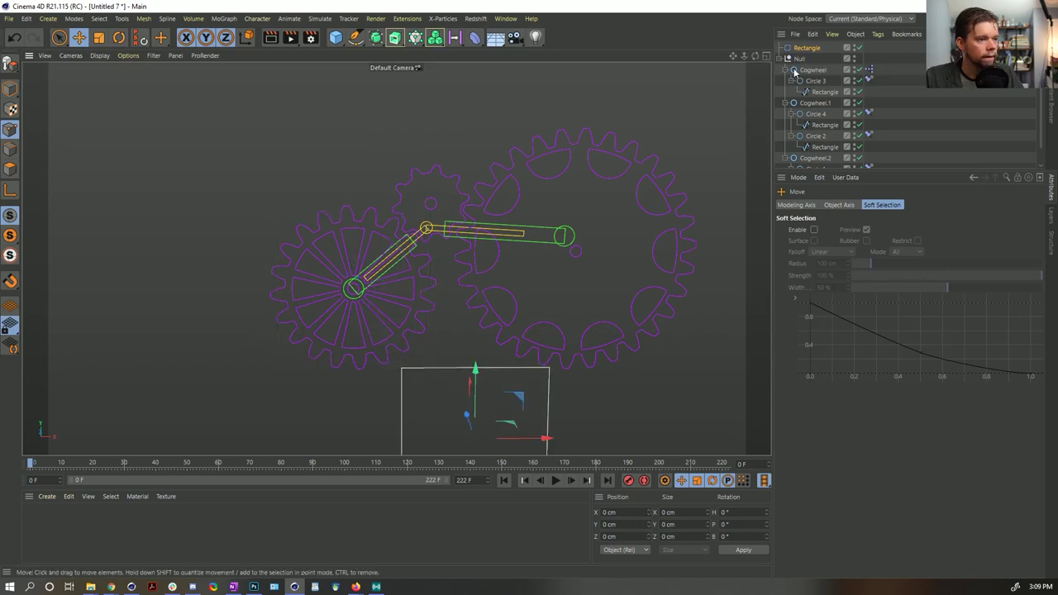
# Widen the Rectangle to 2878 cm so it forms a long floor strip.
pyautogui.click(826, 47)
pyautogui.click(830, 204)
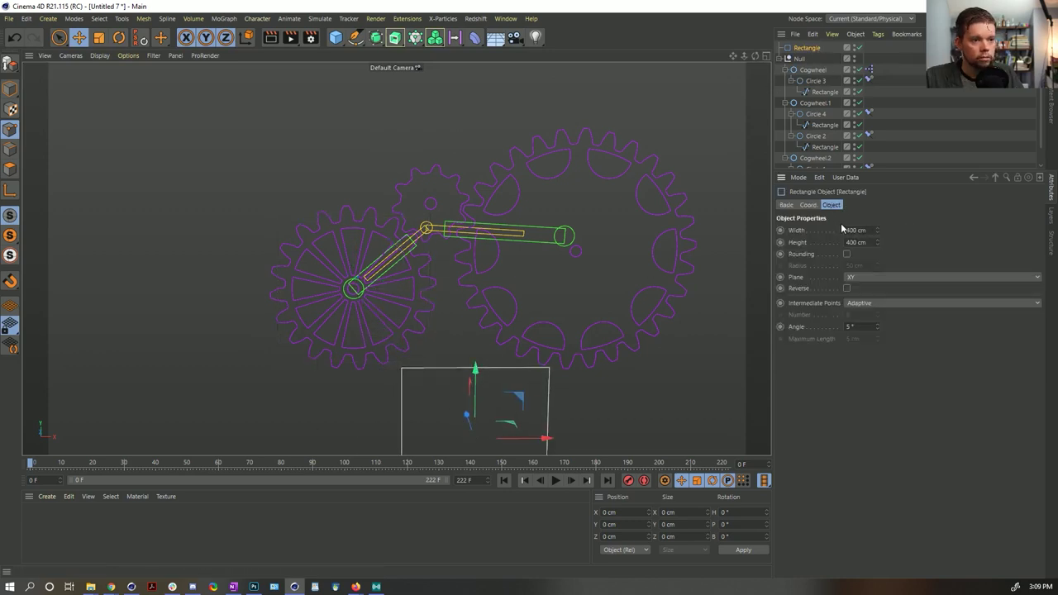
pyautogui.moveTo(877, 234); pyautogui.dragTo(946, 233)
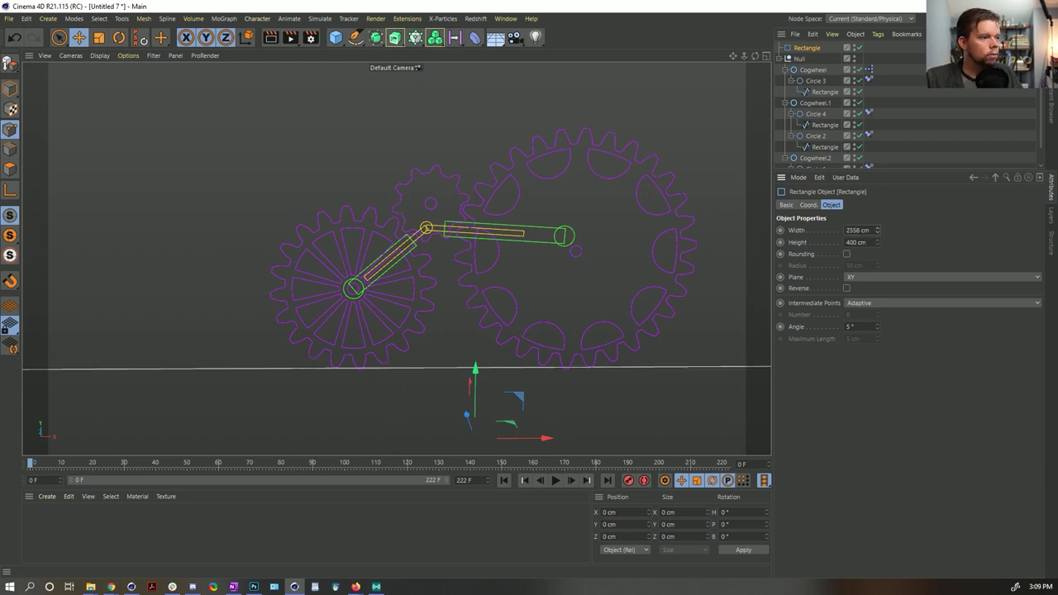
pyautogui.keyDown('alt'); pyautogui.moveTo(588, 239); pyautogui.dragTo(539, 277); pyautogui.keyUp('alt')
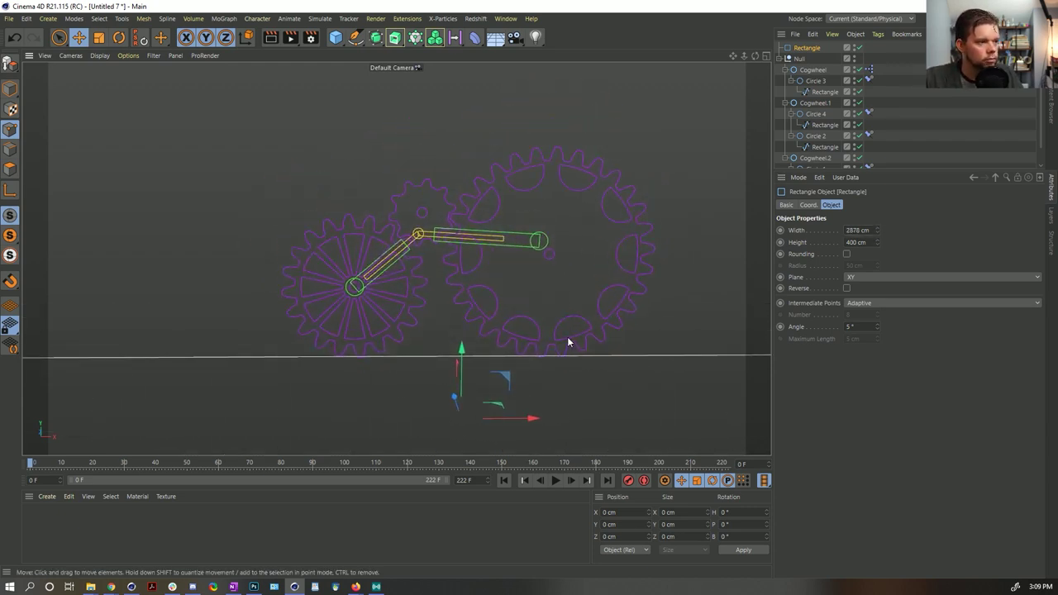
# Drag the gear rig's Null left along X and pan to the floor's left end.
pyautogui.click(800, 60)
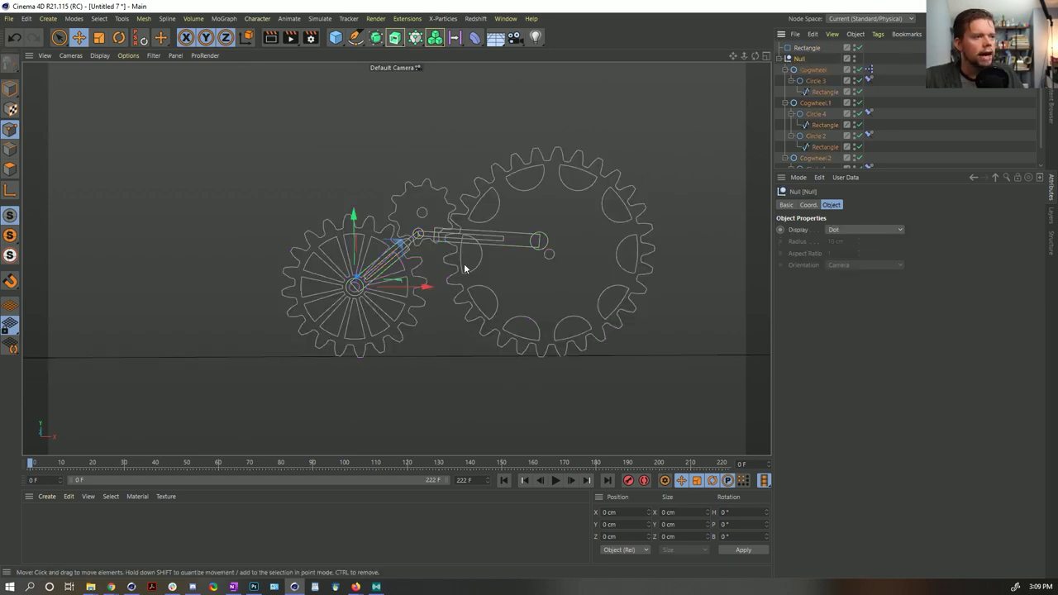
pyautogui.moveTo(426, 295); pyautogui.dragTo(175, 288)
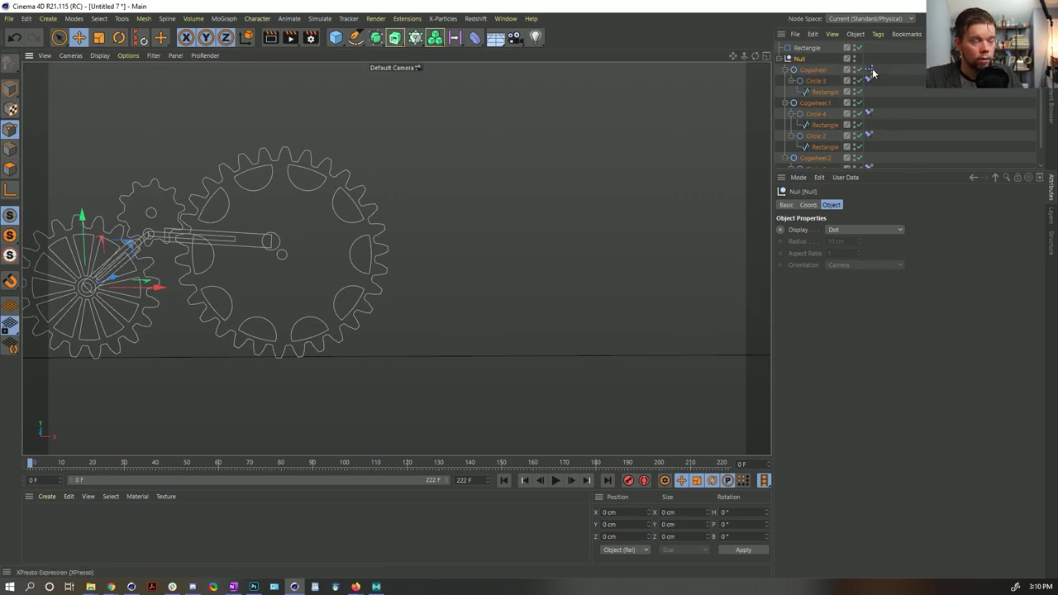
pyautogui.keyDown('alt'); pyautogui.moveTo(257, 253); pyautogui.dragTo(414, 241, button='middle'); pyautogui.keyUp('alt')
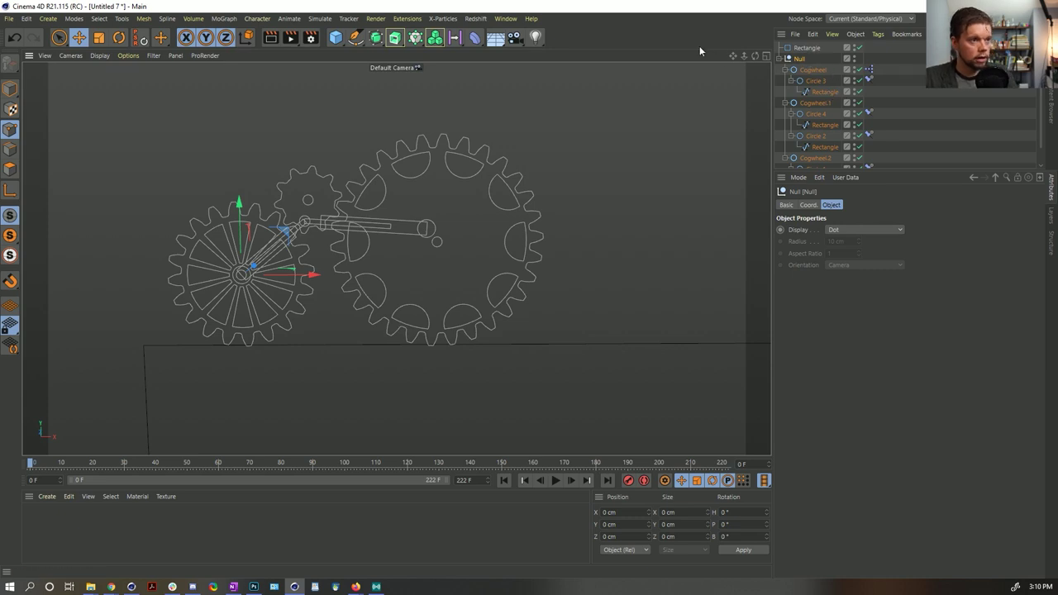
# Save the scene as [4a]Gears.c4d.
pyautogui.hotkey('ctrl', 's')
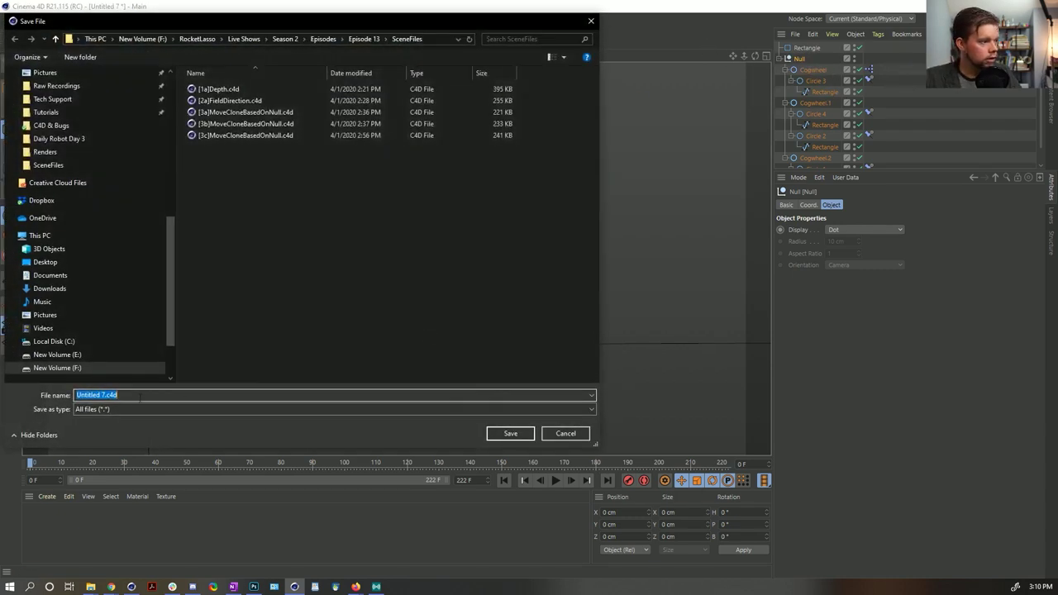
pyautogui.click(245, 134)
pyautogui.click(86, 395)
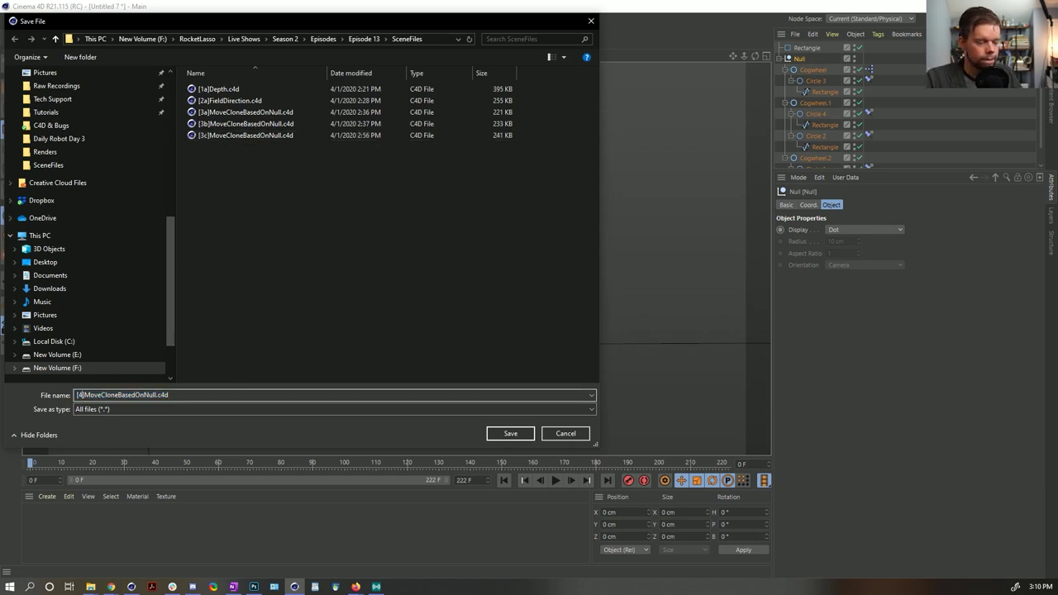
pyautogui.press('BackSpace')
pyautogui.press('BackSpace')
pyautogui.write('4a')
pyautogui.hotkey('shift', 'Right')
pyautogui.hotkey('shift', 'Right')
pyautogui.hotkey('shift', 'Right')
pyautogui.hotkey('shift', 'Right')
pyautogui.hotkey('shift', 'Right')
pyautogui.hotkey('shift', 'Right')
pyautogui.hotkey('shift', 'Right')
pyautogui.hotkey('shift', 'Right')
pyautogui.hotkey('shift', 'Right')
pyautogui.hotkey('shift', 'Right')
pyautogui.hotkey('shift', 'Right')
pyautogui.hotkey('shift', 'Right')
pyautogui.hotkey('shift', 'Right')
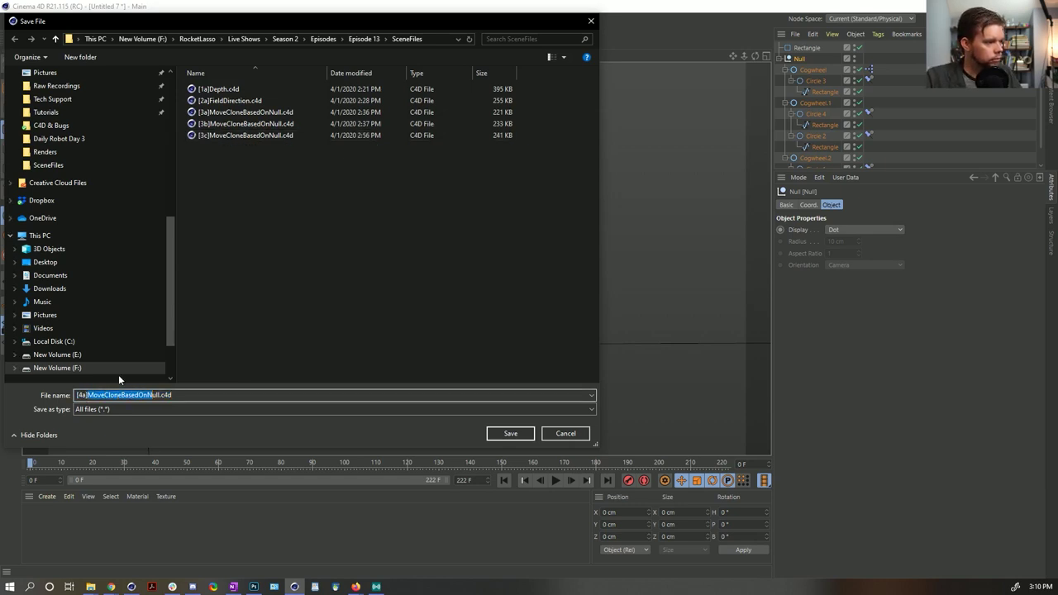
pyautogui.write('Gears')
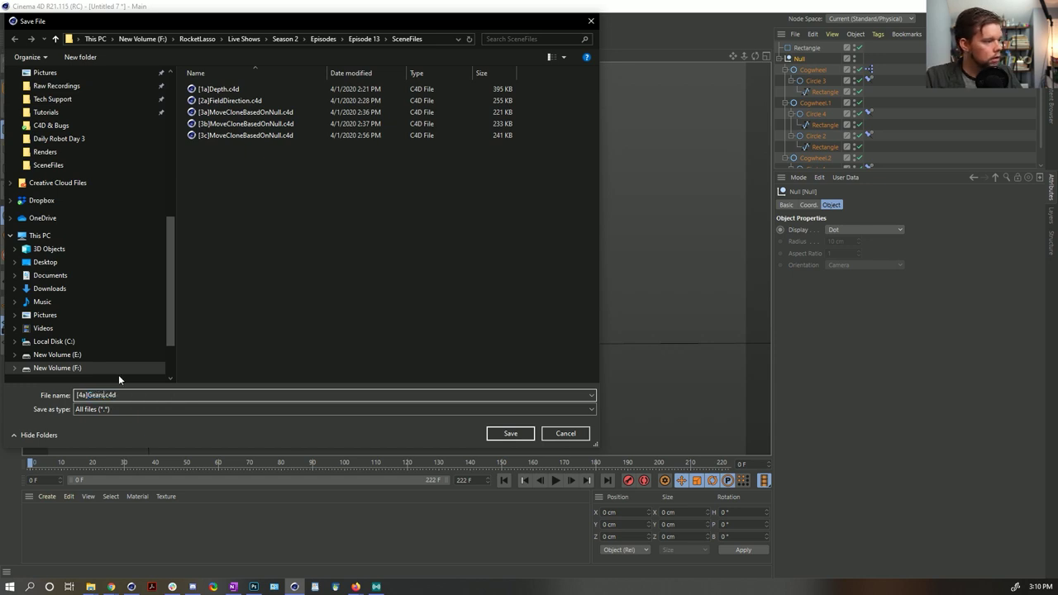
pyautogui.press('Return')
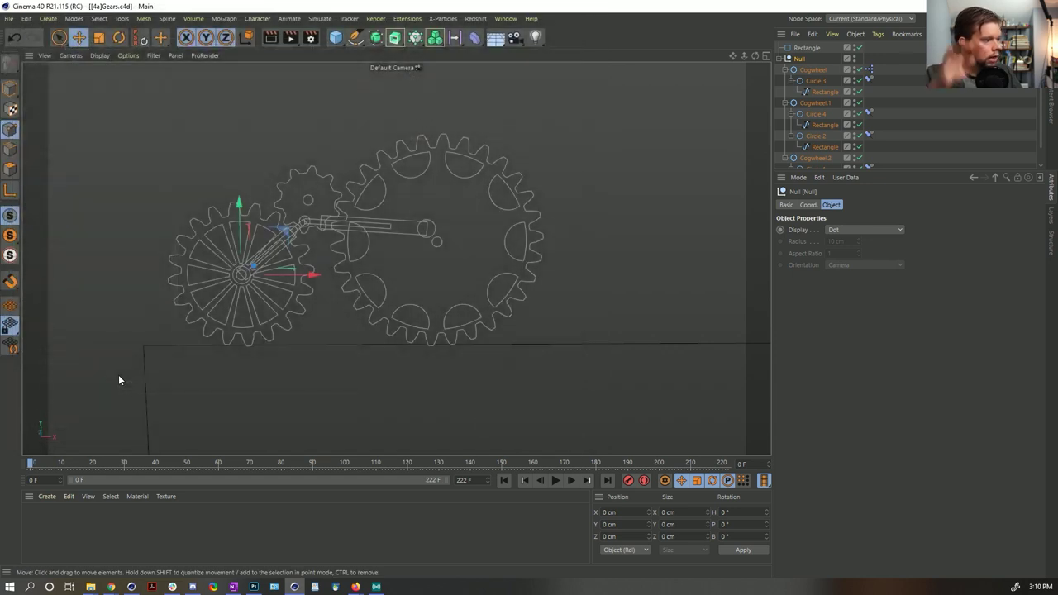
# Rename the rig's Null object to GearMobile.
pyautogui.doubleClick(799, 59)
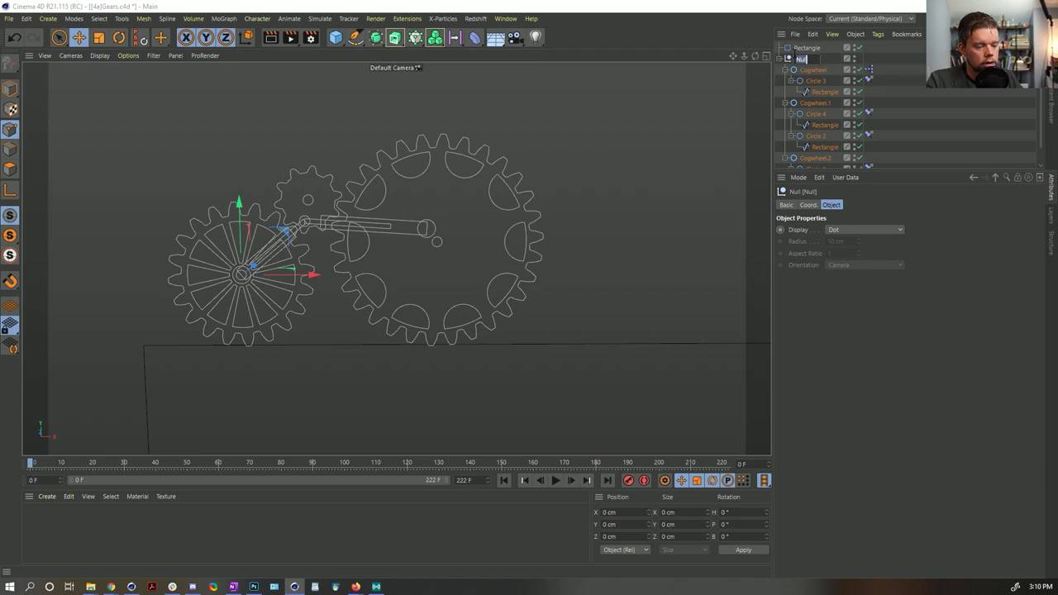
pyautogui.press('BackSpace')
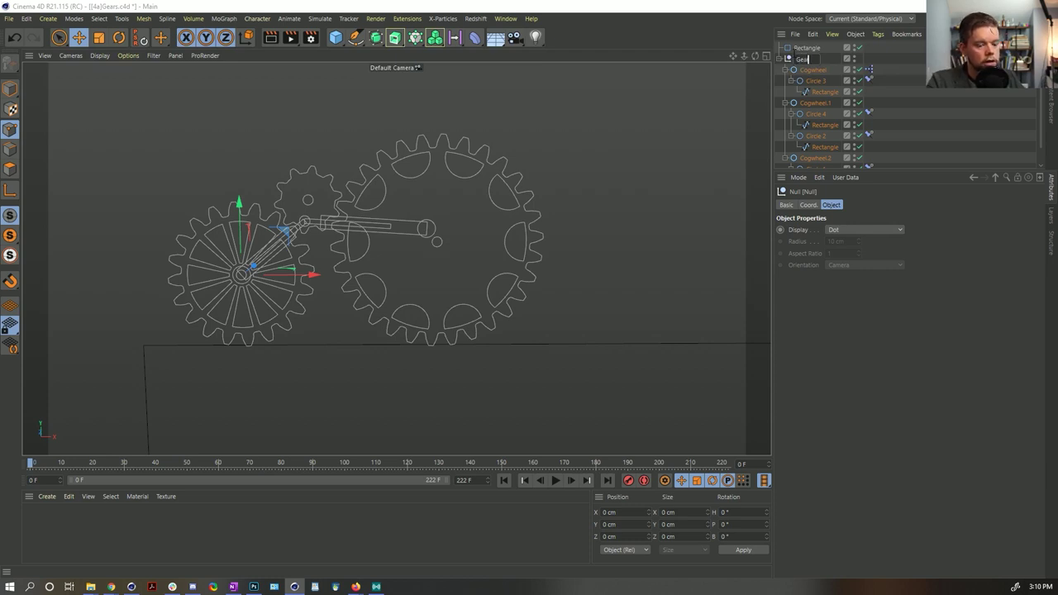
pyautogui.write('GearMobile')
pyautogui.press('Return')
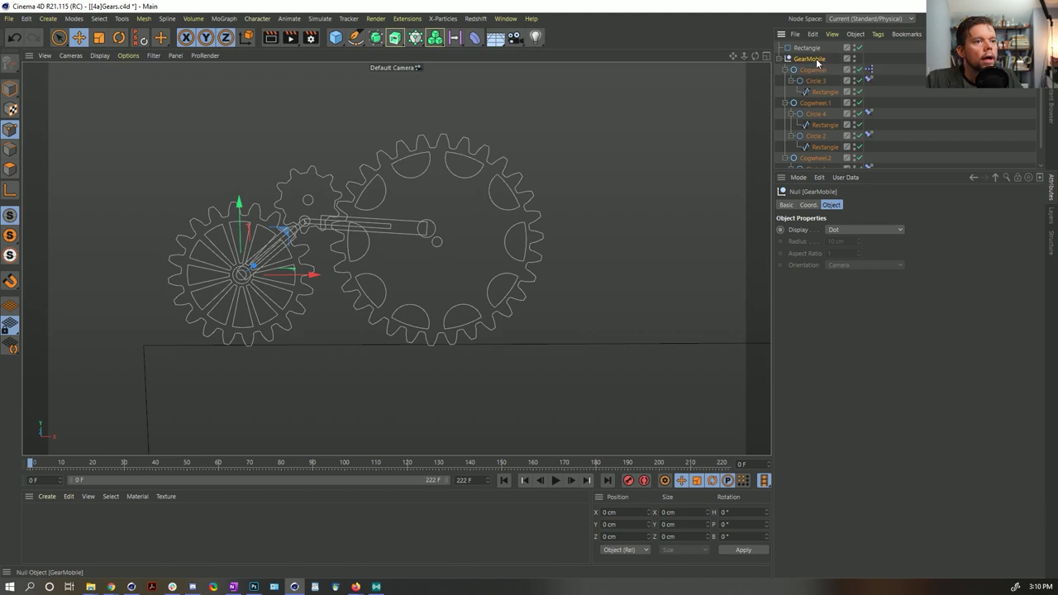
# In the Cogwheel's XPresso editor, add a GearMobile node with a Position.X input port.
pyautogui.doubleClick(867, 70)
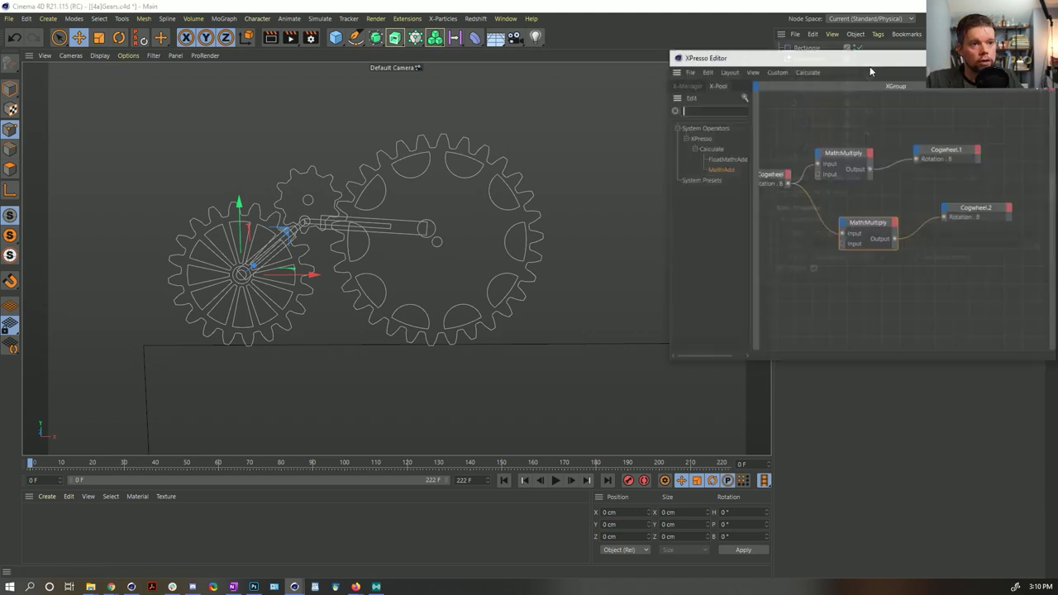
pyautogui.moveTo(863, 60); pyautogui.dragTo(477, 100)
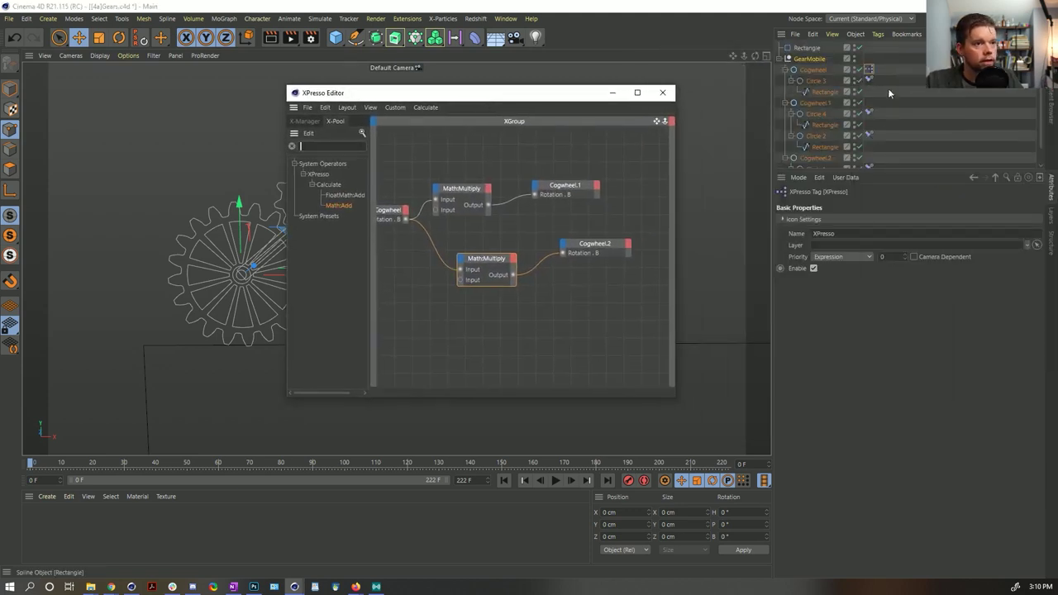
pyautogui.click(809, 60)
pyautogui.moveTo(810, 59); pyautogui.dragTo(514, 357)
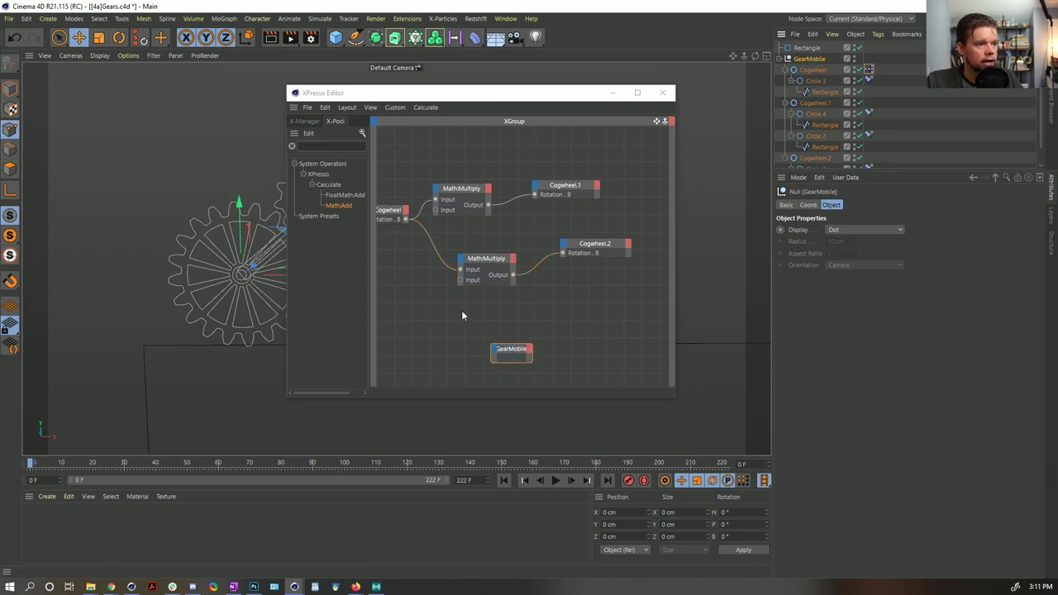
pyautogui.click(808, 205)
pyautogui.moveTo(800, 233); pyautogui.dragTo(513, 353)
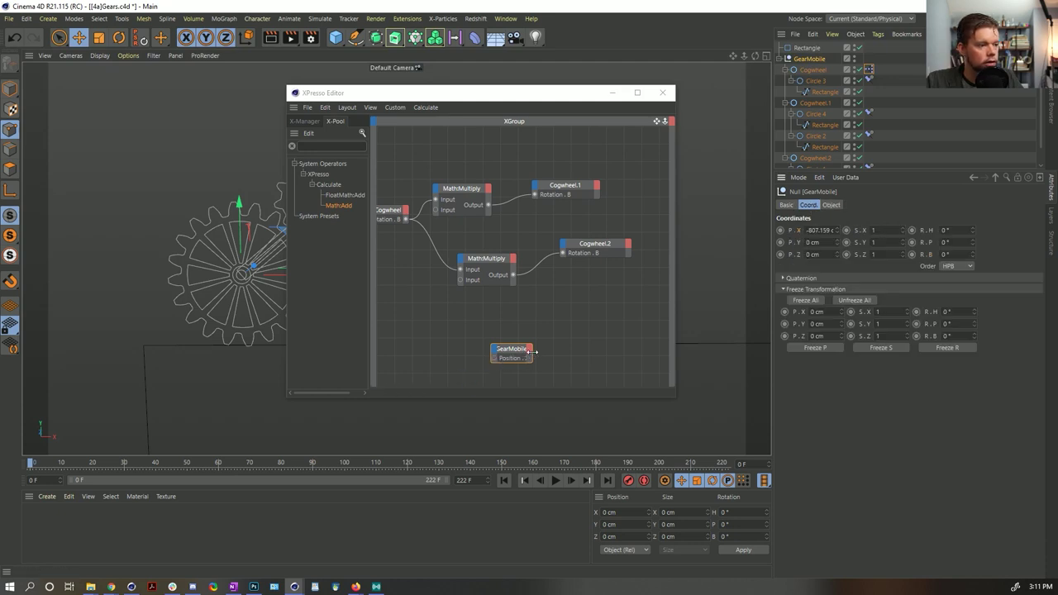
pyautogui.moveTo(583, 350); pyautogui.dragTo(561, 357)
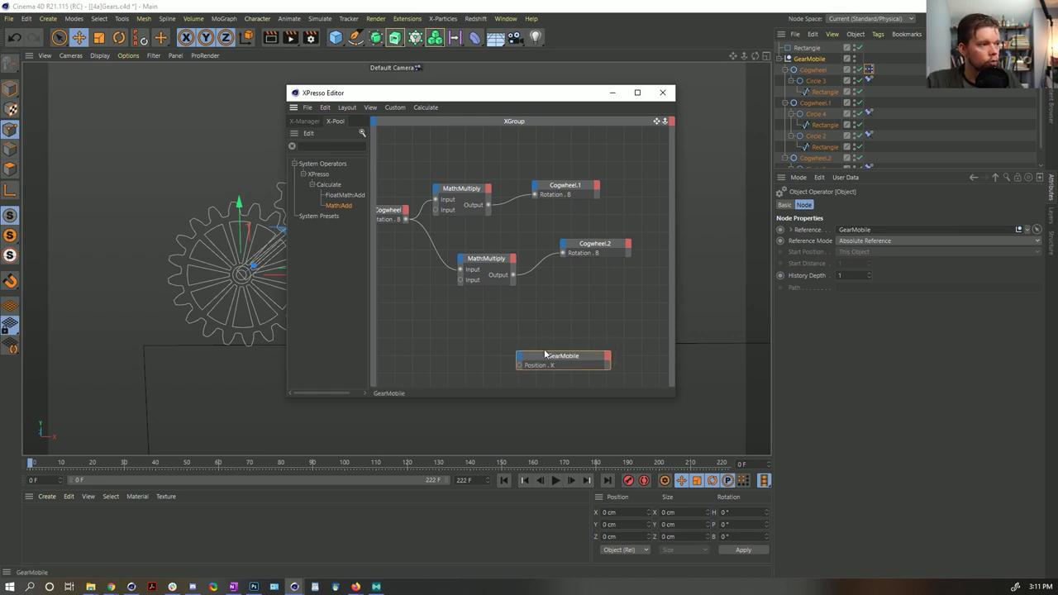
# Add a Range Mapper node and feed the Cogwheel's Rotation.B into it.
pyautogui.click(358, 147)
pyautogui.write('Rang')
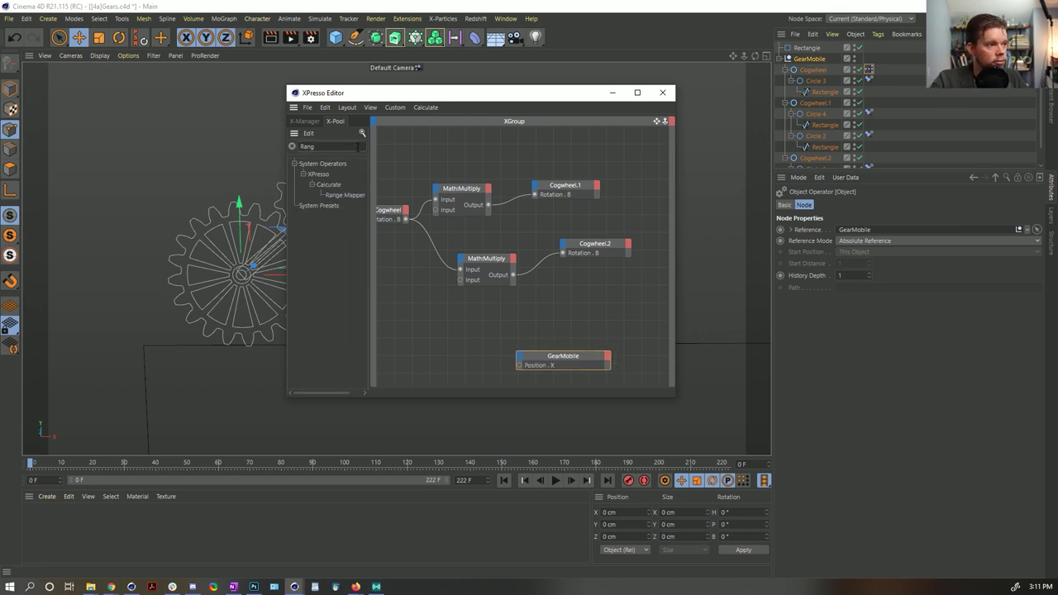
pyautogui.moveTo(347, 194); pyautogui.dragTo(444, 340)
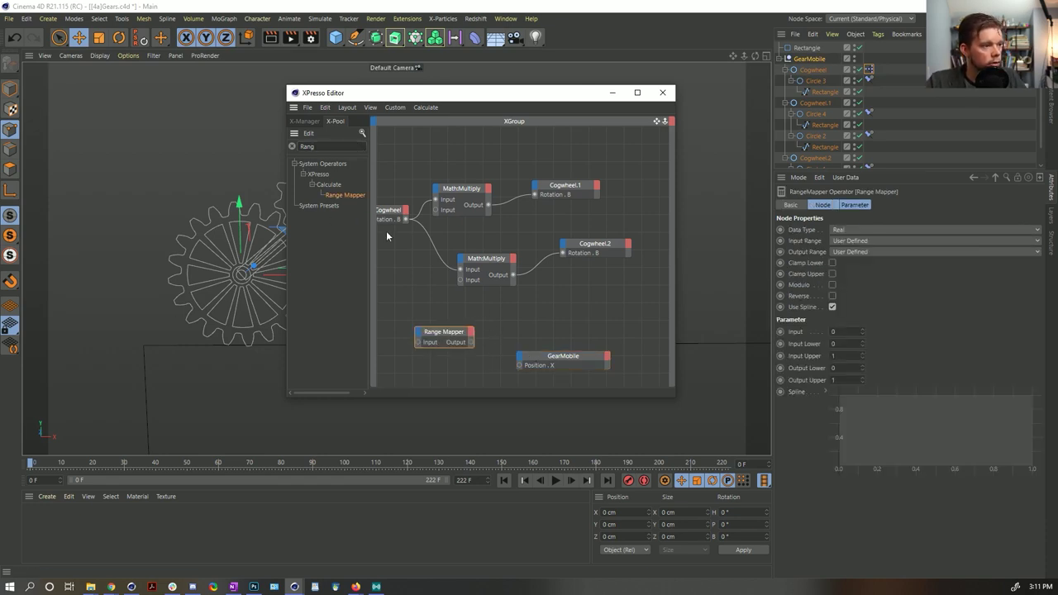
pyautogui.click(843, 331)
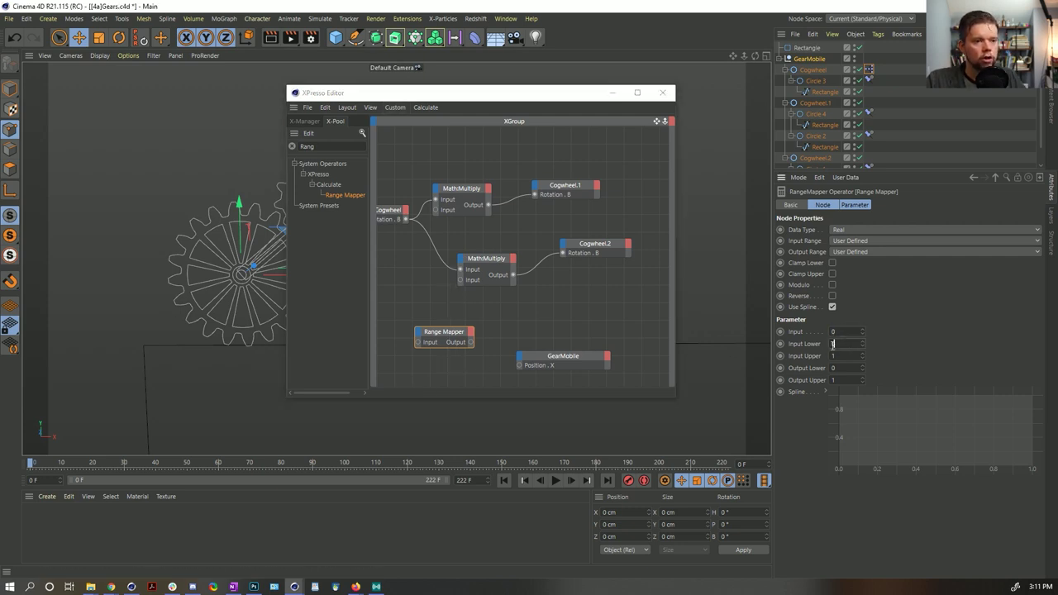
pyautogui.press('Tab')
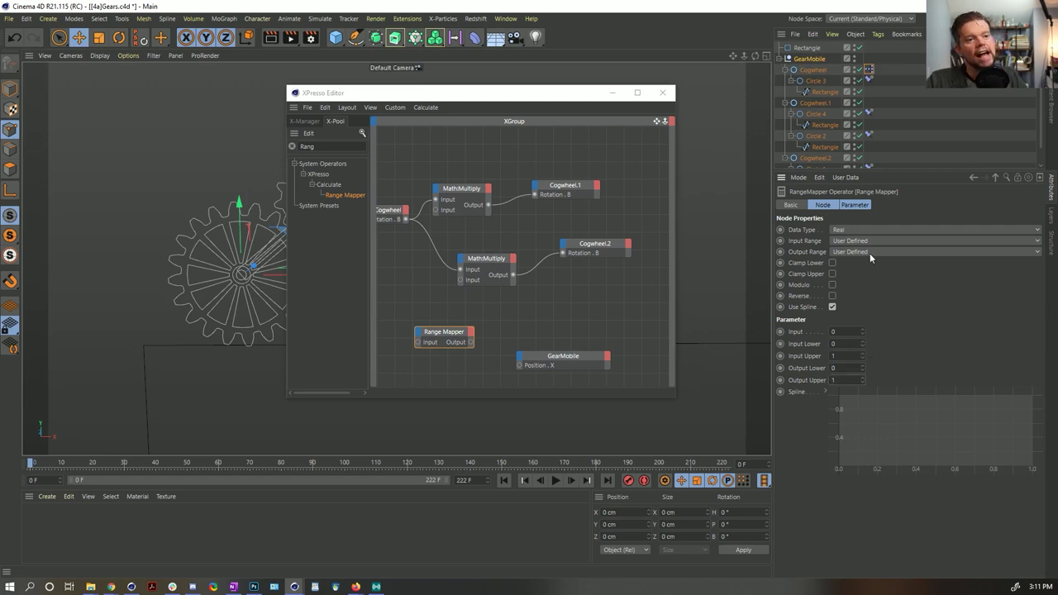
pyautogui.moveTo(405, 219); pyautogui.dragTo(419, 341)
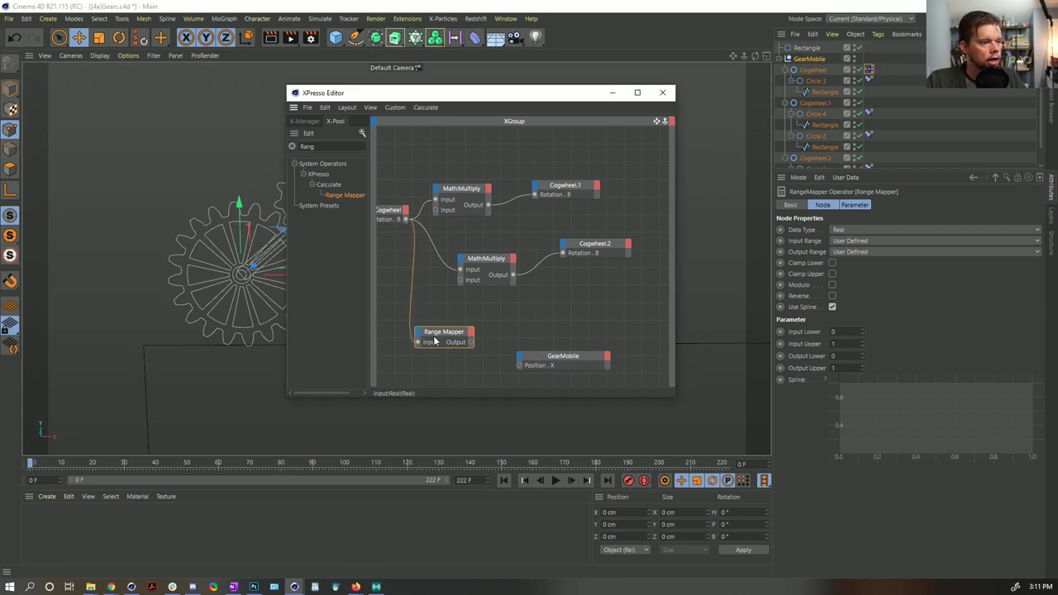
# Set the Range Mapper's input range to Degree and Output Upper to 100, driving GearMobile's Position.X.
pyautogui.click(835, 242)
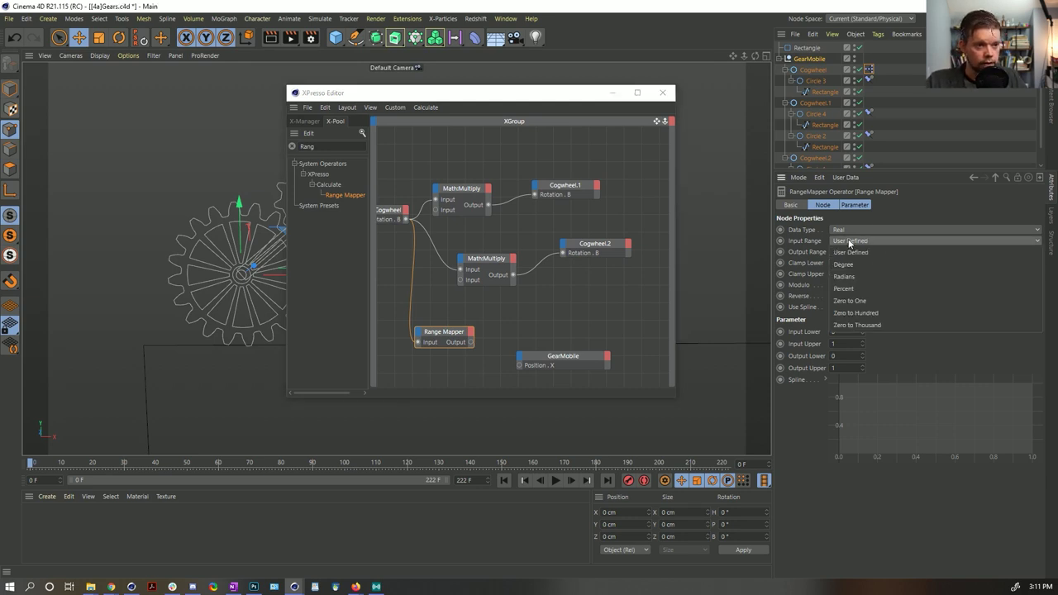
pyautogui.click(855, 267)
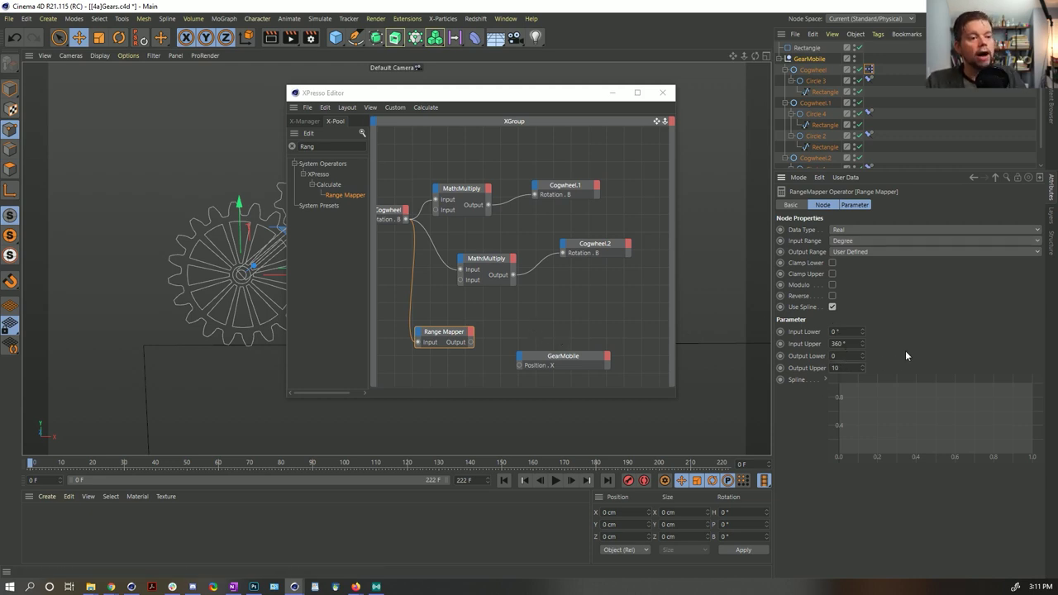
pyautogui.click(848, 367)
pyautogui.write('0')
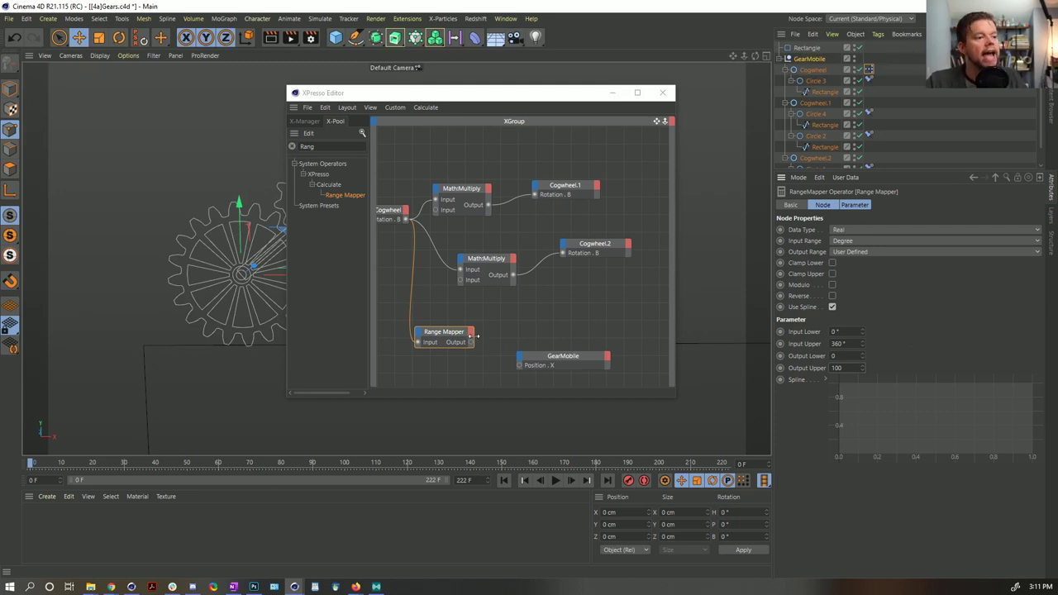
pyautogui.moveTo(471, 342); pyautogui.dragTo(520, 367)
pyautogui.moveTo(514, 100); pyautogui.dragTo(242, 144)
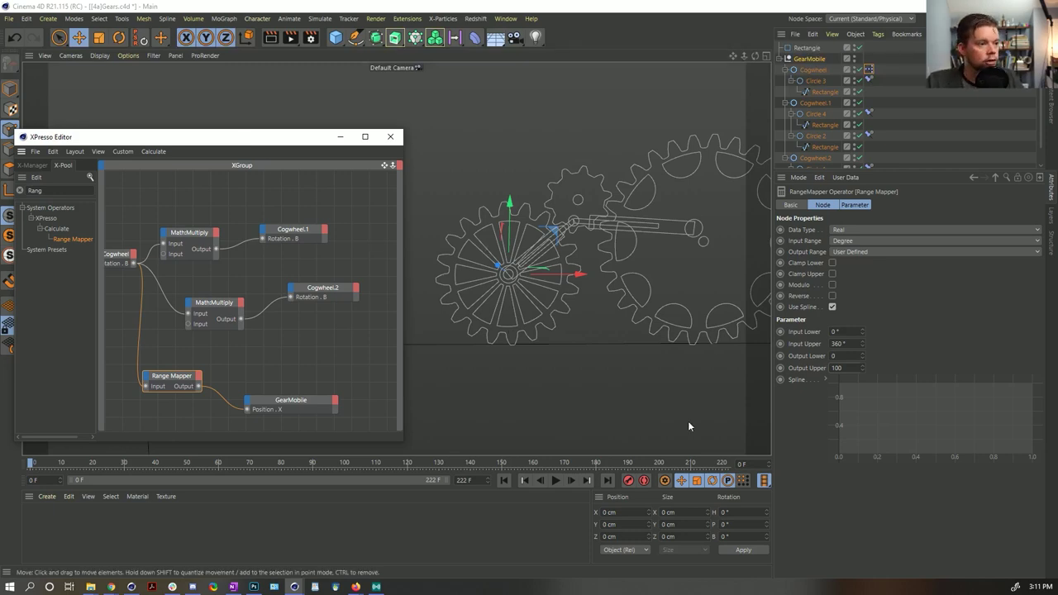
# Test playback, then raise the Range Mapper's Output Upper to 1000.
pyautogui.click(556, 480)
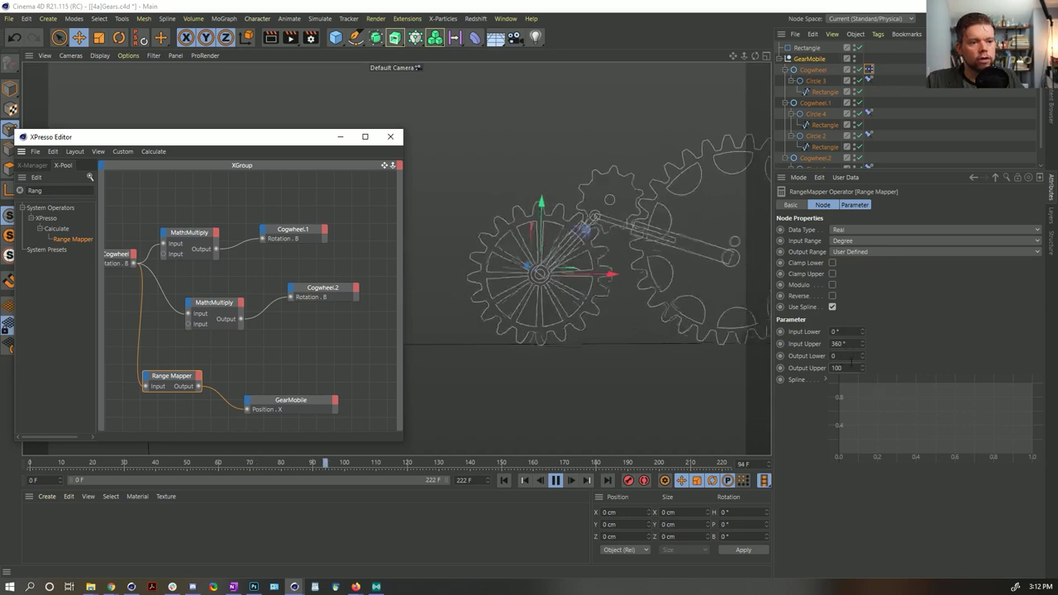
pyautogui.click(847, 368)
pyautogui.write('0')
pyautogui.press('Return')
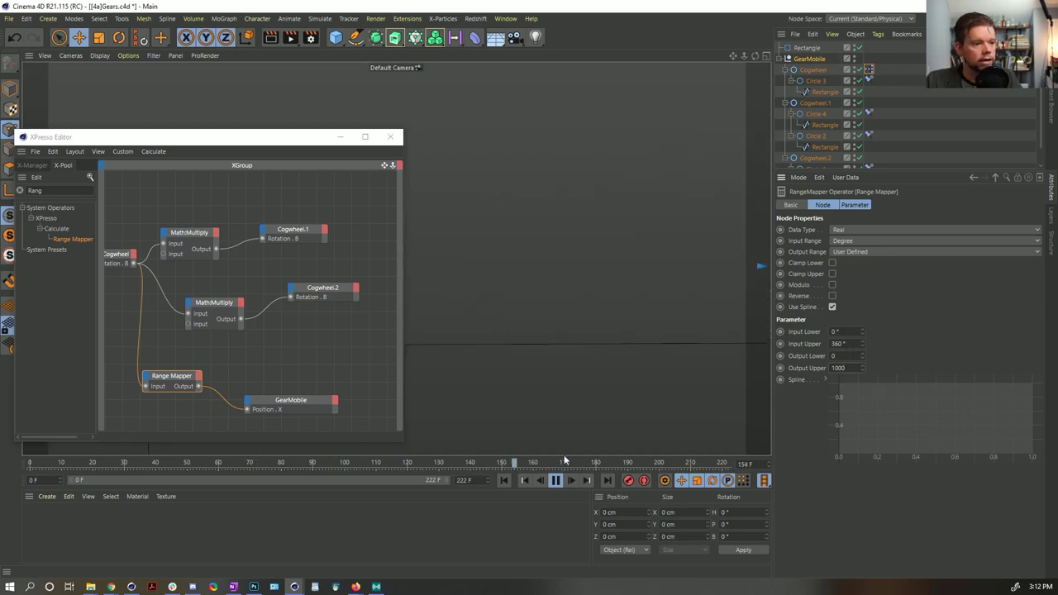
# Replay the animation to watch the rig roll, then rewind to frame 0.
pyautogui.click(502, 481)
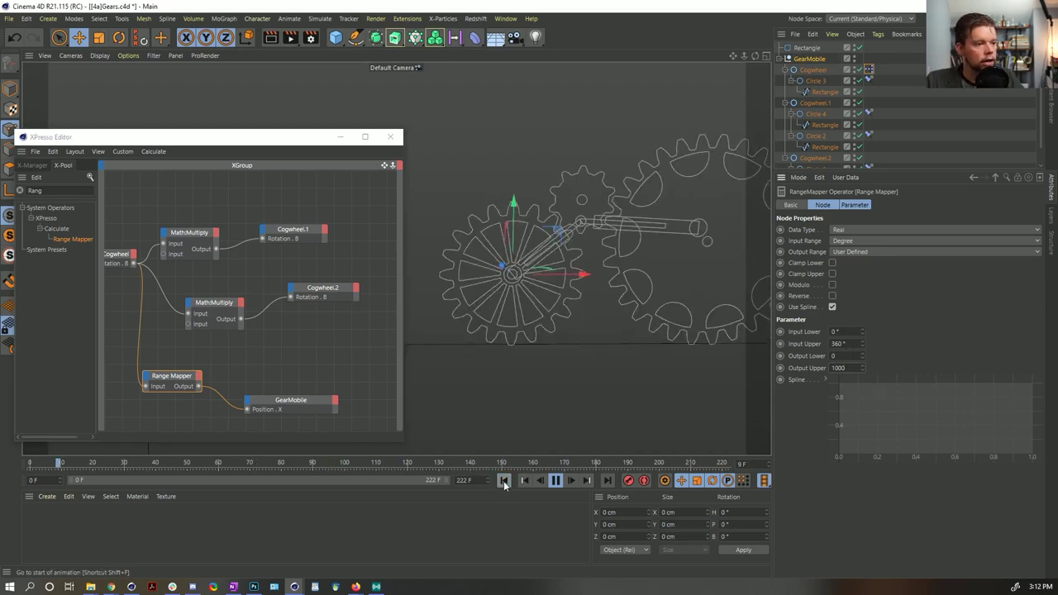
pyautogui.click(555, 480)
pyautogui.scroll(-3, 509, 287)
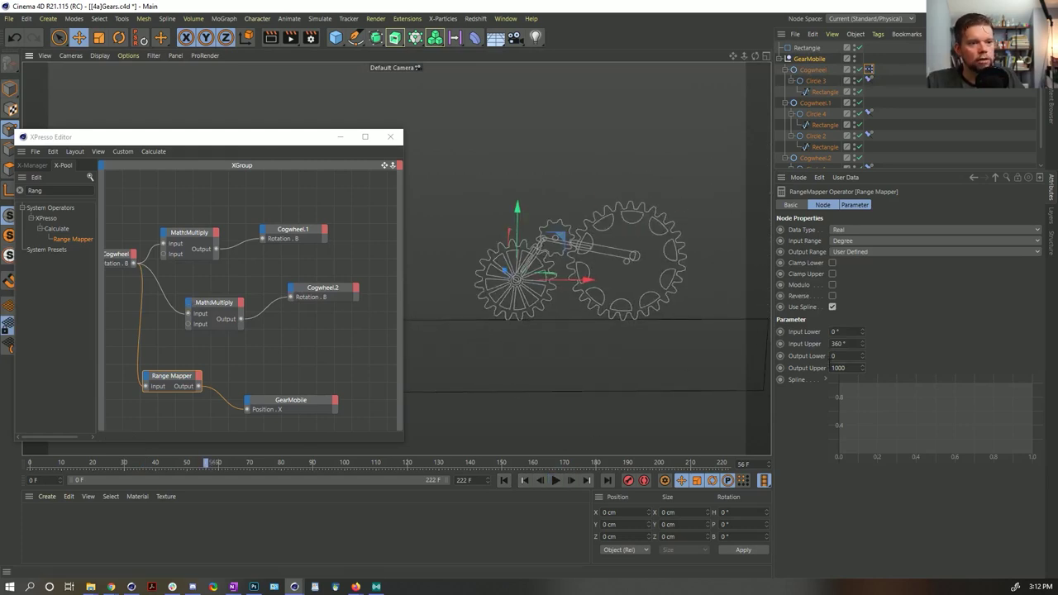
pyautogui.click(554, 480)
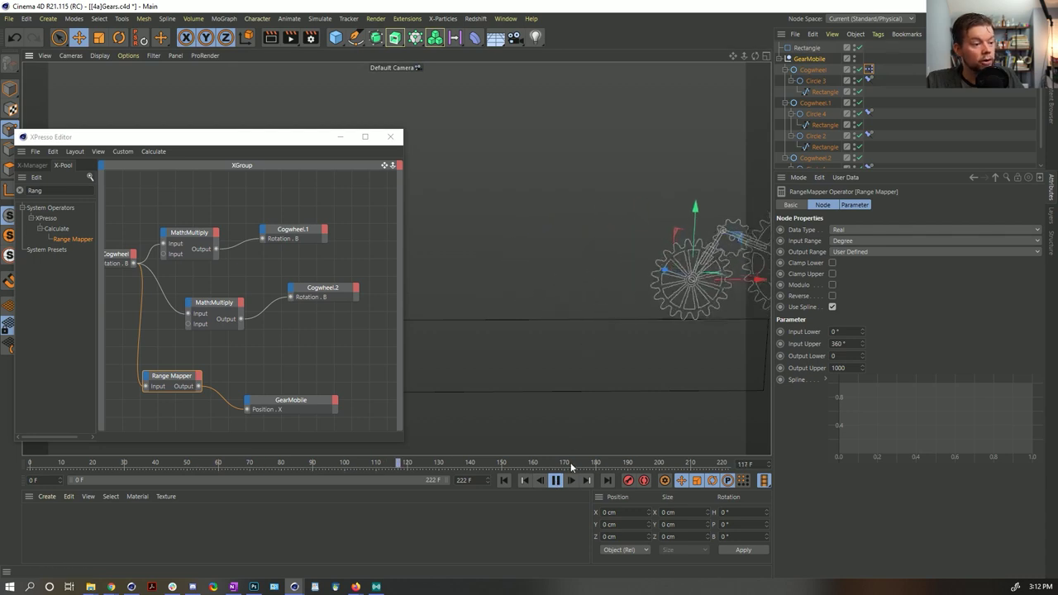
pyautogui.click(555, 480)
pyautogui.click(503, 480)
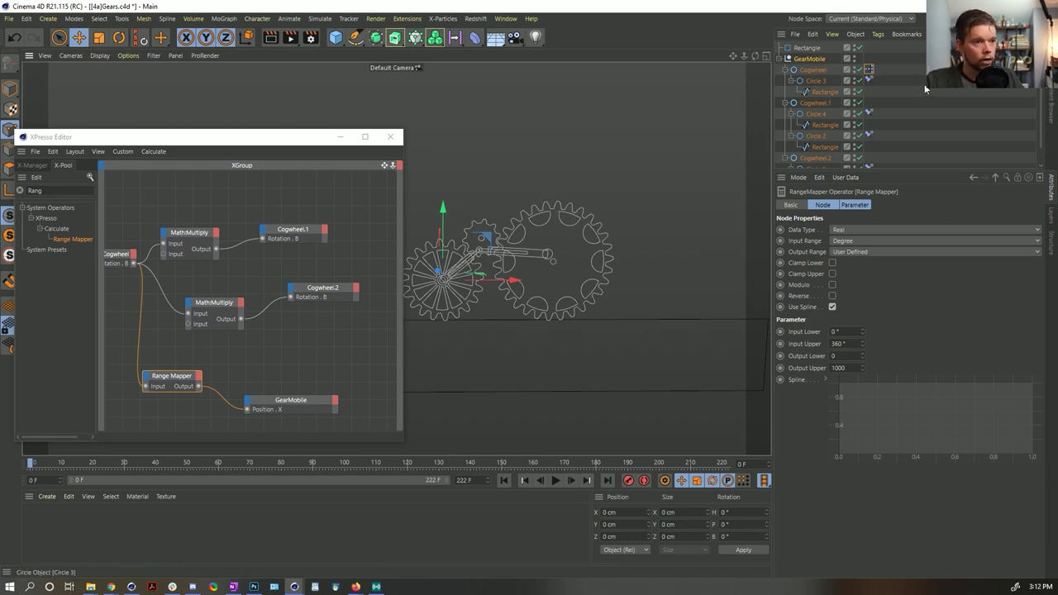
pyautogui.click(334, 39)
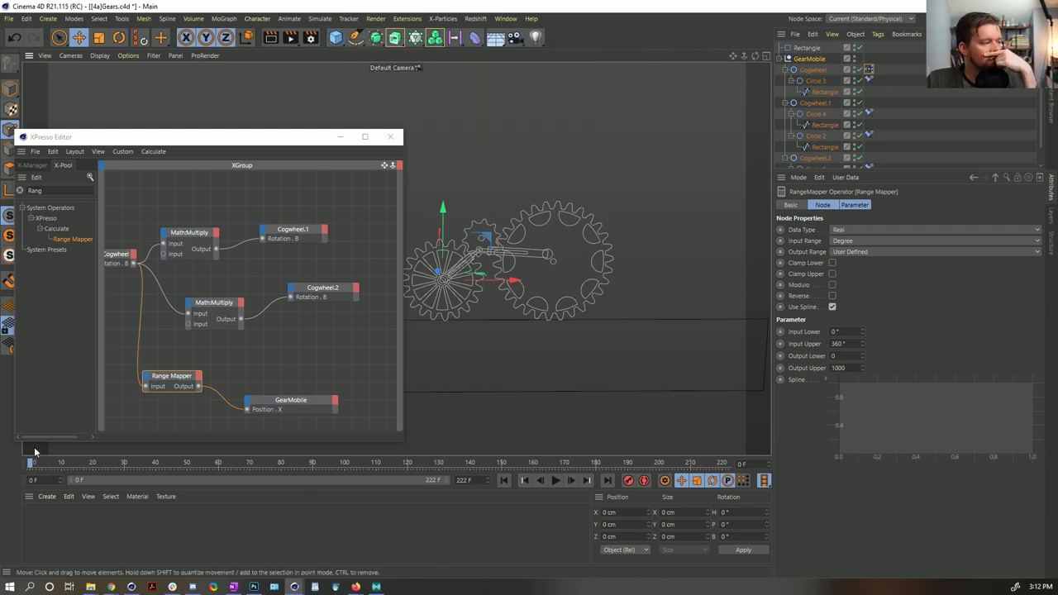
# Scrub the timeline to frame 38 to watch GearMobile slide as the cogwheels turn.
pyautogui.moveTo(31, 466); pyautogui.dragTo(153, 458)
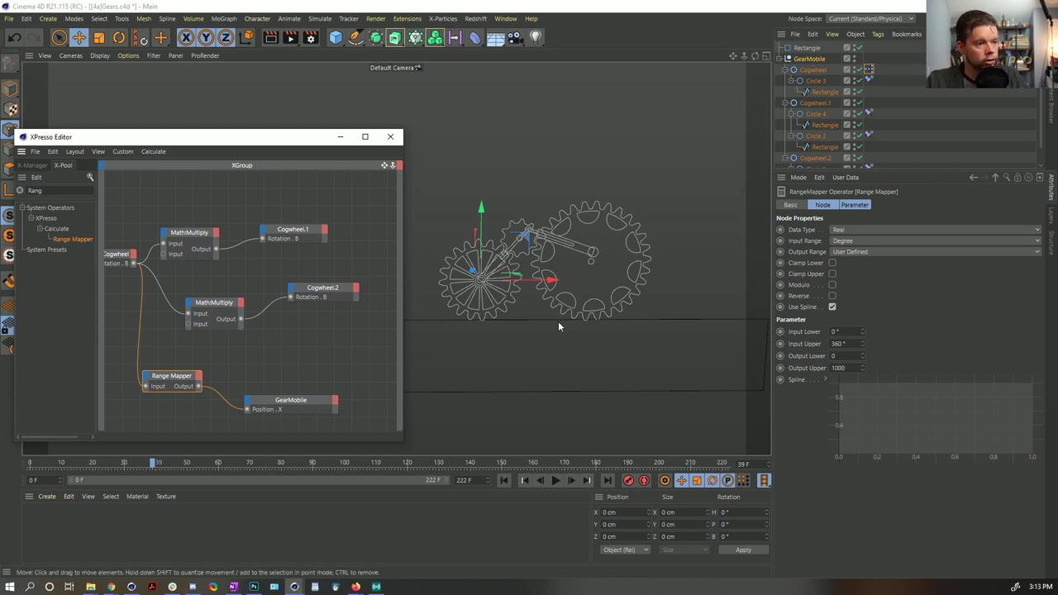
# Set the Range Mapper's Output Upper to 1100 while the animation plays.
pyautogui.click(503, 480)
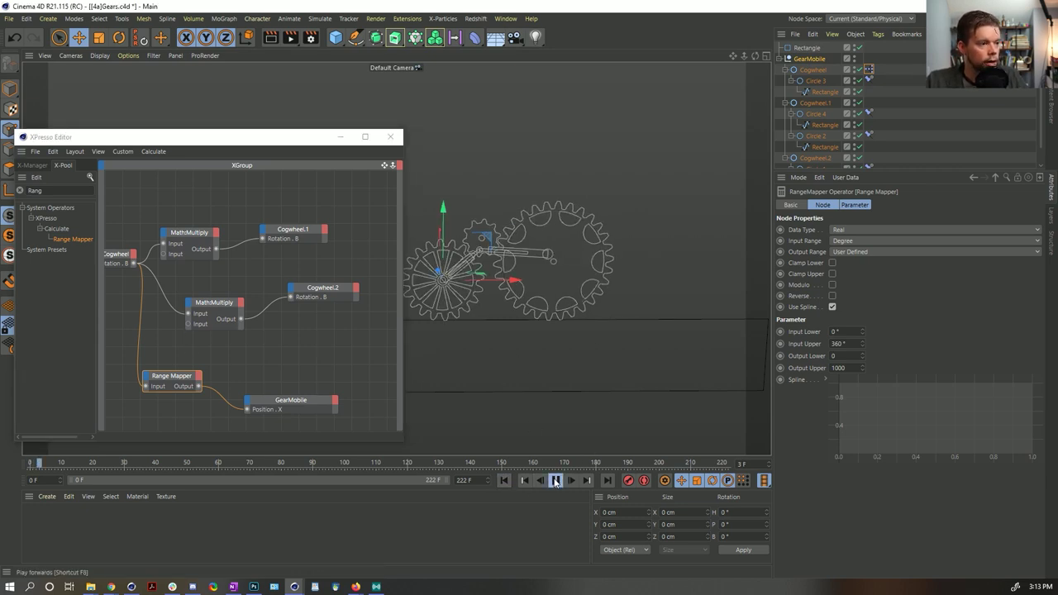
pyautogui.click(554, 480)
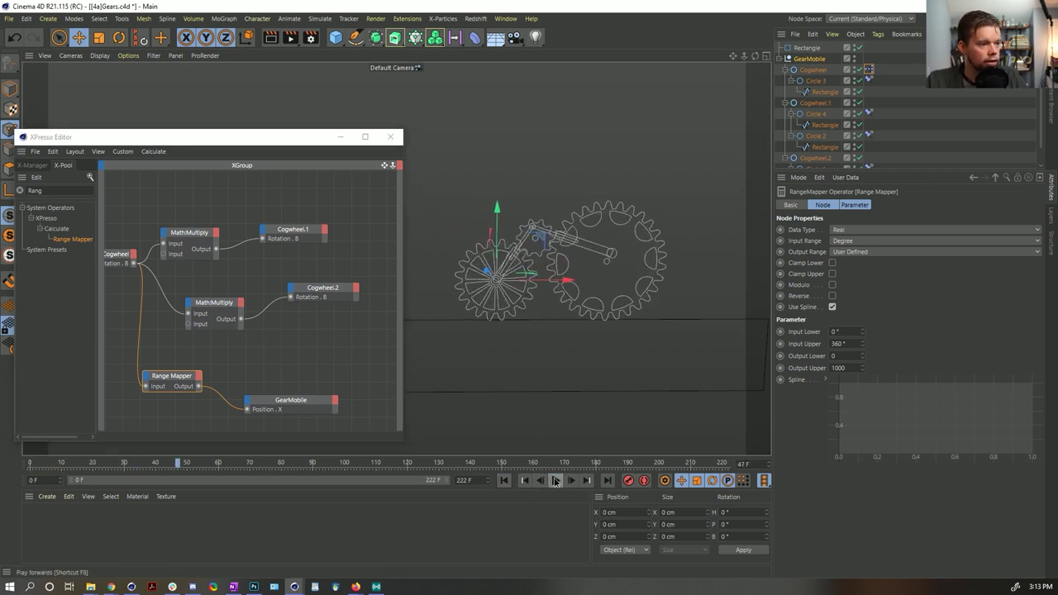
pyautogui.scroll(4, 505, 313)
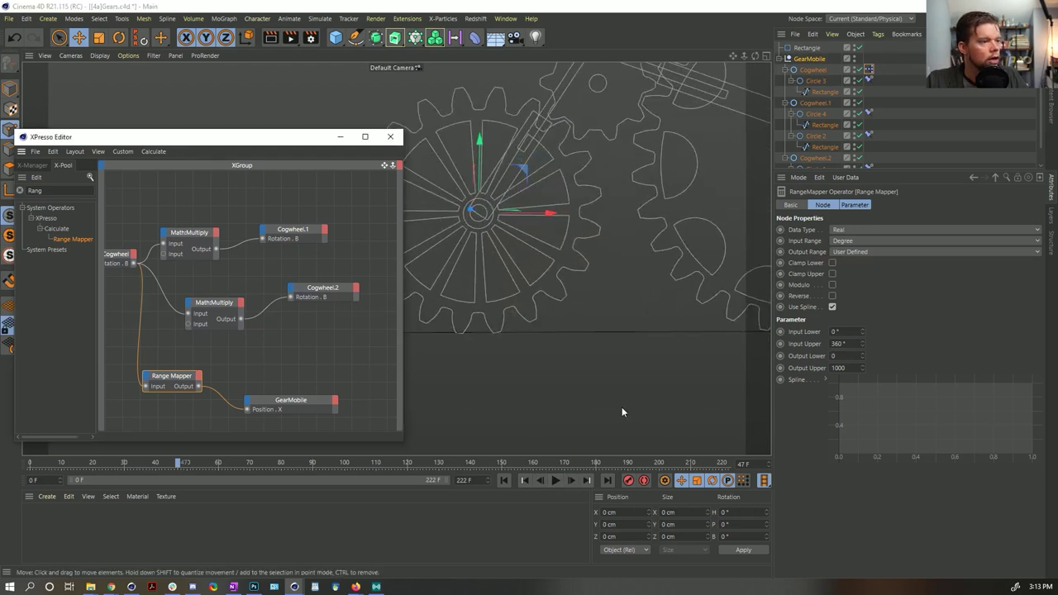
pyautogui.click(838, 368)
pyautogui.click(556, 480)
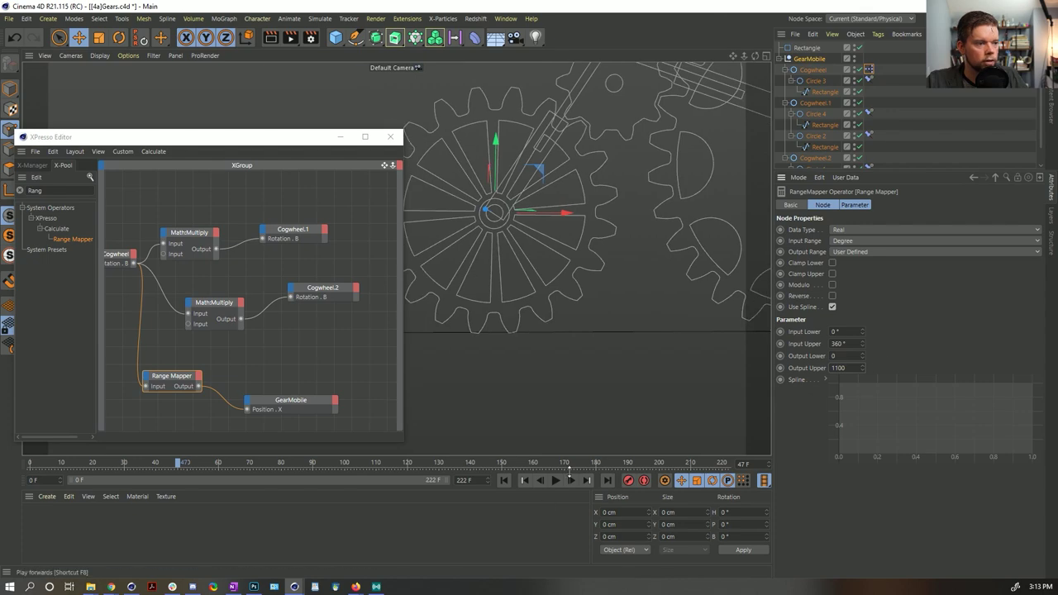
# Replay from frame 0, stop around frame 74, and step forward three frames.
pyautogui.click(506, 480)
pyautogui.click(556, 480)
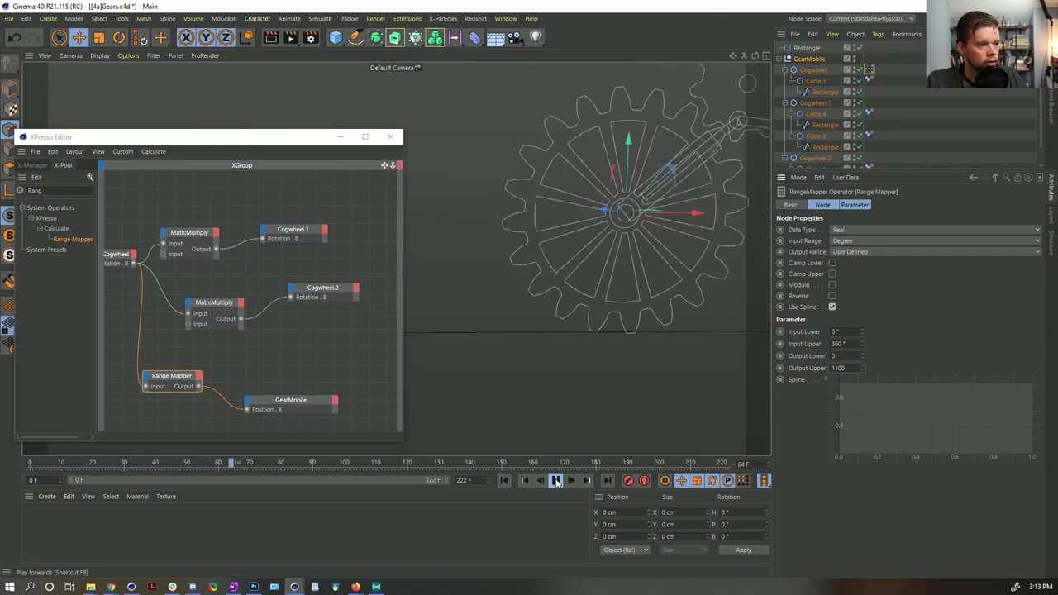
pyautogui.click(557, 480)
pyautogui.click(570, 480)
pyautogui.click(570, 480)
pyautogui.click(570, 480)
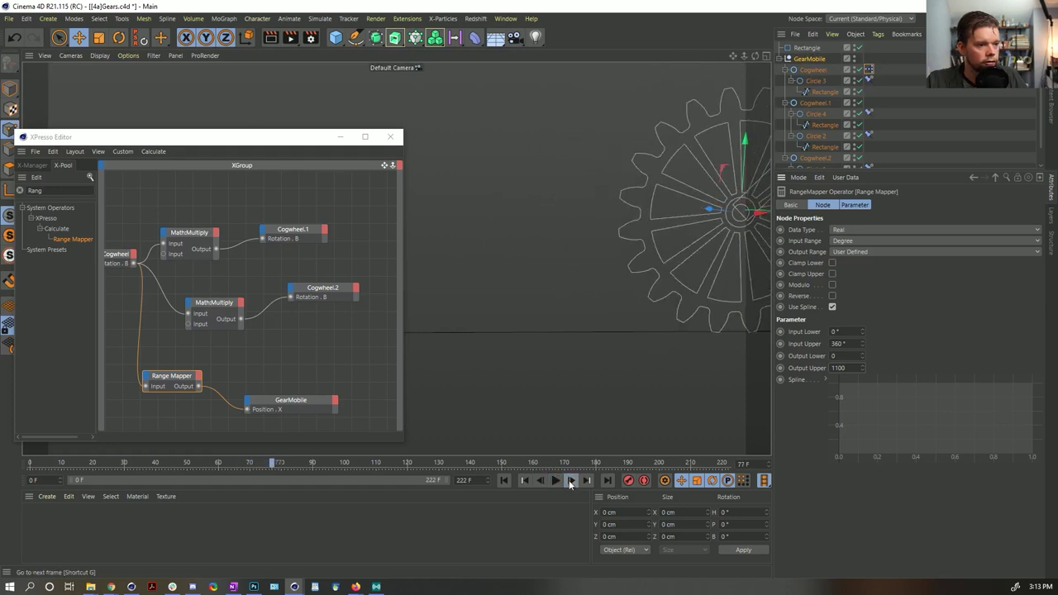
pyautogui.click(571, 480)
# Close the view in on the gears, step forward nine frames, then return to frame 0.
pyautogui.keyDown('alt'); pyautogui.moveTo(605, 344); pyautogui.dragTo(550, 324, button='middle'); pyautogui.keyUp('alt')
pyautogui.keyDown('alt'); pyautogui.moveTo(550, 325); pyautogui.dragTo(591, 325, button='right'); pyautogui.keyUp('alt')
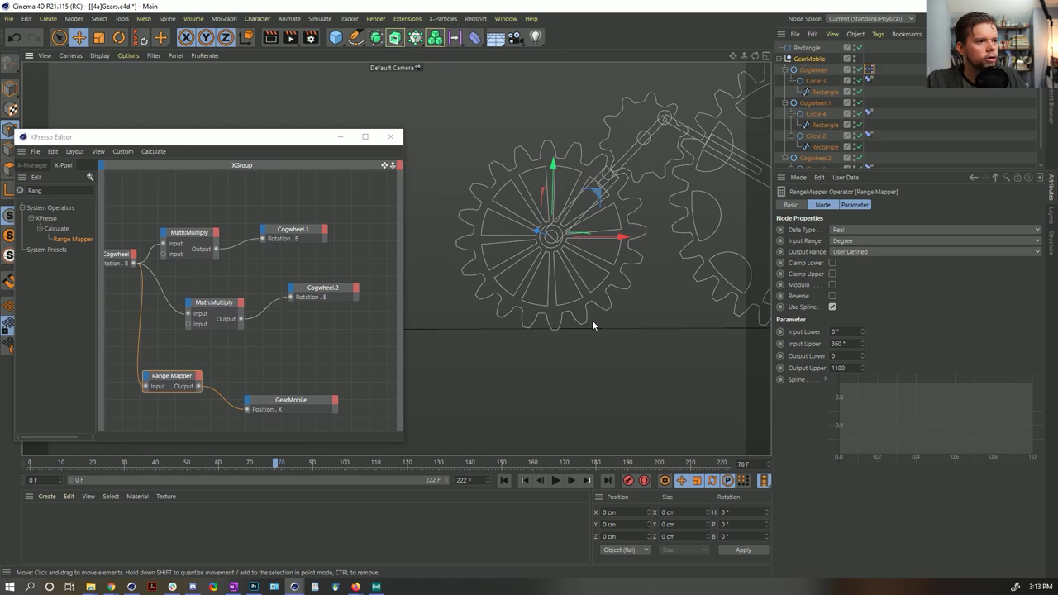
pyautogui.click(570, 480)
pyautogui.click(571, 480)
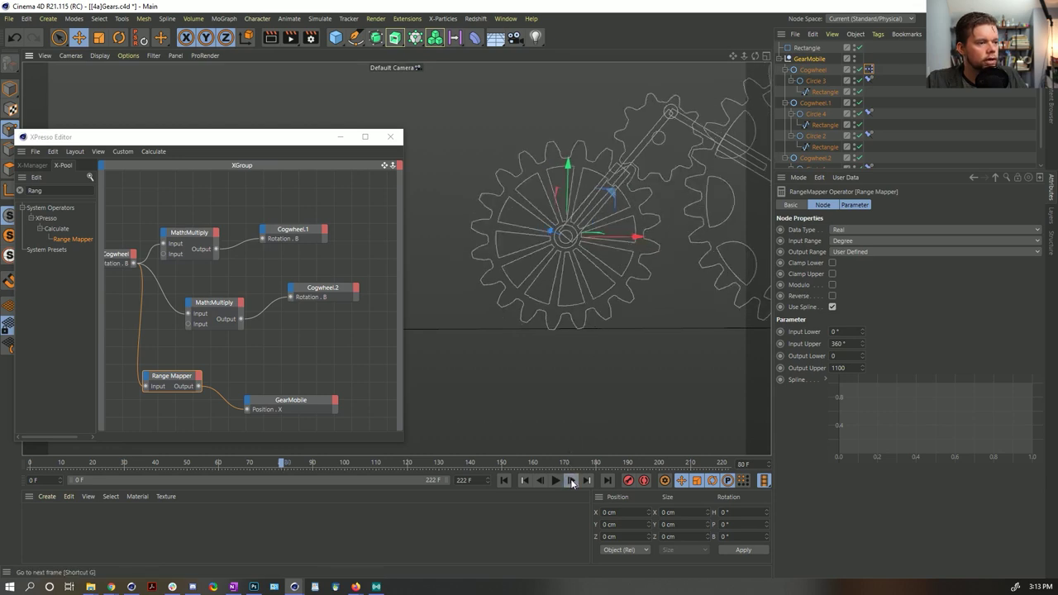
pyautogui.click(571, 480)
pyautogui.click(571, 480)
pyautogui.click(571, 480)
pyautogui.click(571, 480)
pyautogui.click(571, 480)
pyautogui.click(570, 480)
pyautogui.click(571, 480)
pyautogui.click(571, 480)
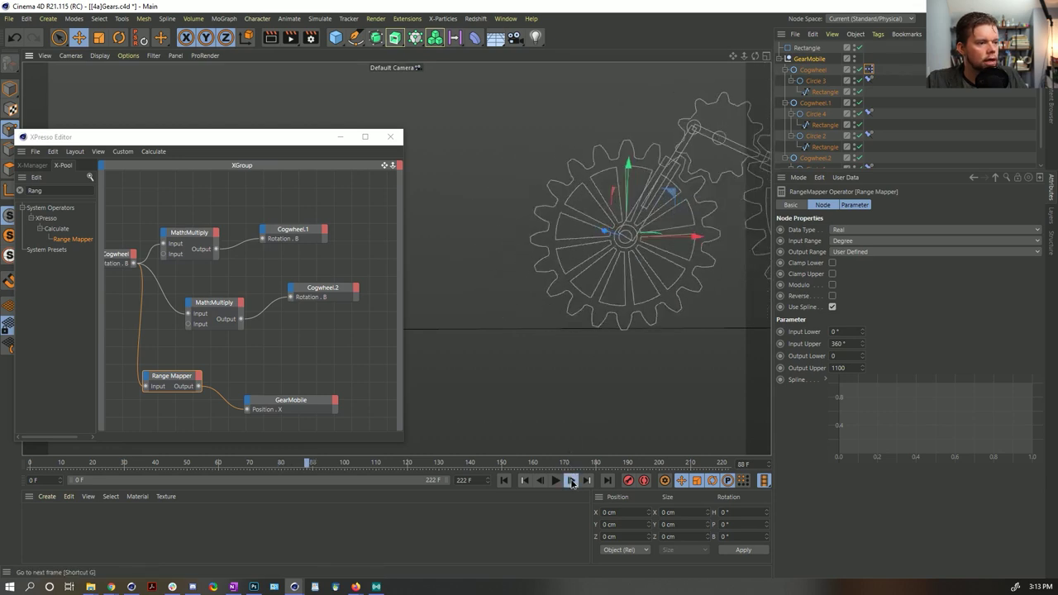
pyautogui.click(571, 480)
pyautogui.click(571, 480)
pyautogui.click(571, 480)
pyautogui.click(571, 480)
pyautogui.click(571, 480)
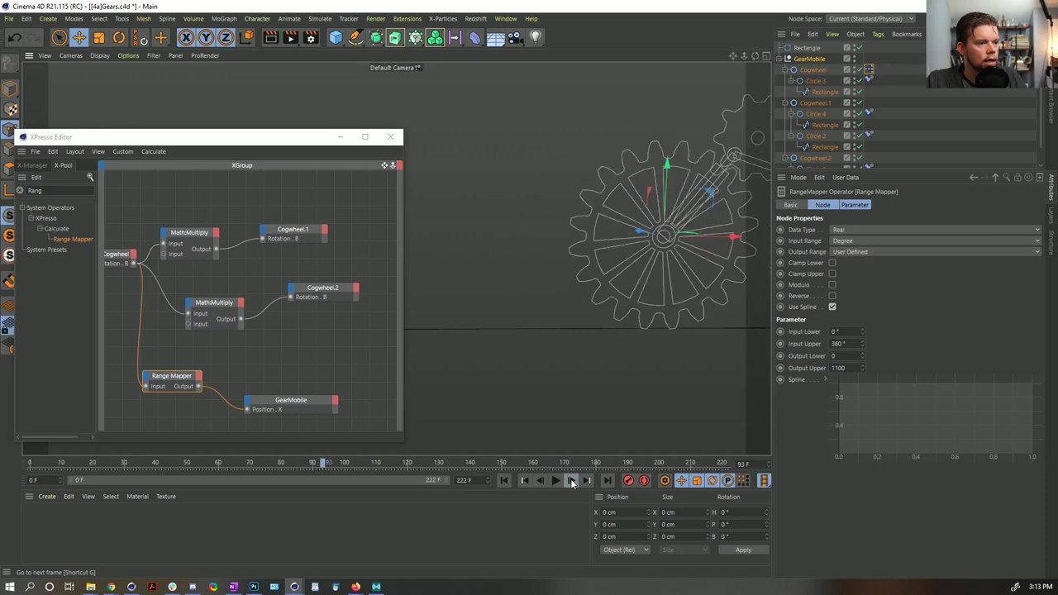
pyautogui.click(503, 480)
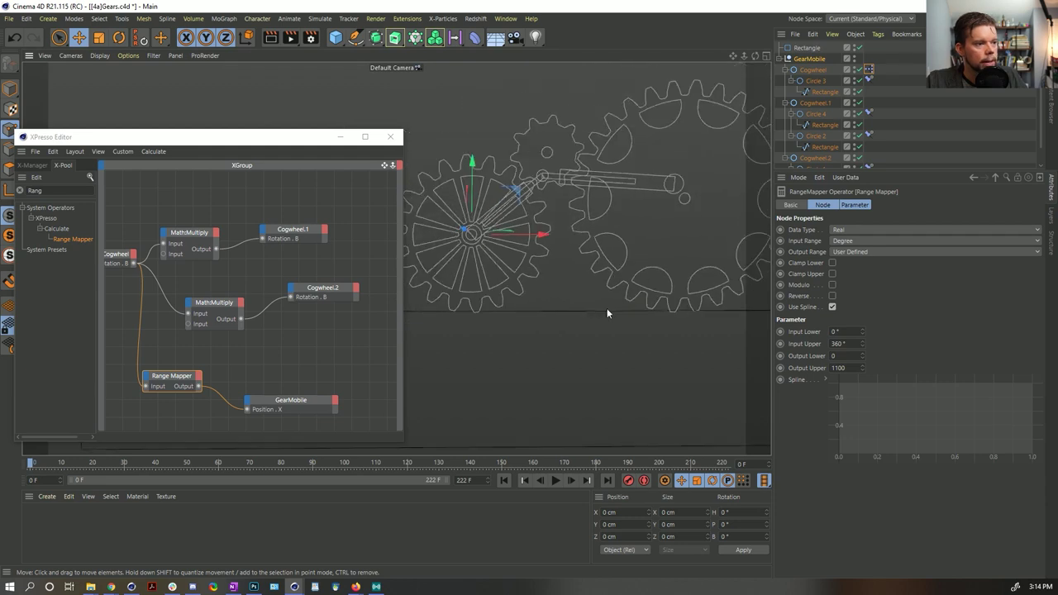
# Add a Cube and scale it down to a small marker at the ground line.
pyautogui.click(336, 37)
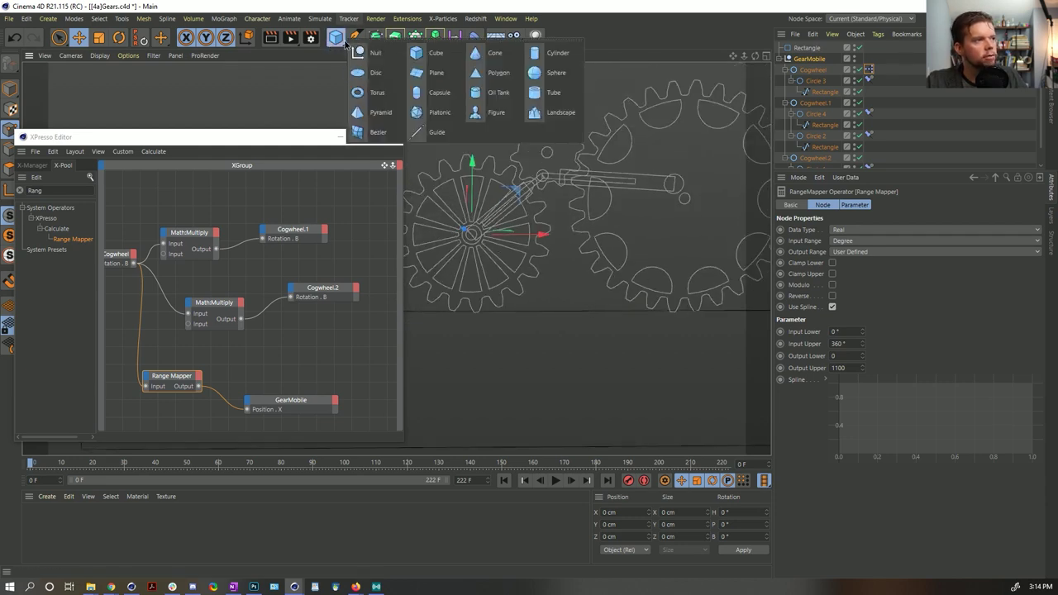
pyautogui.click(413, 56)
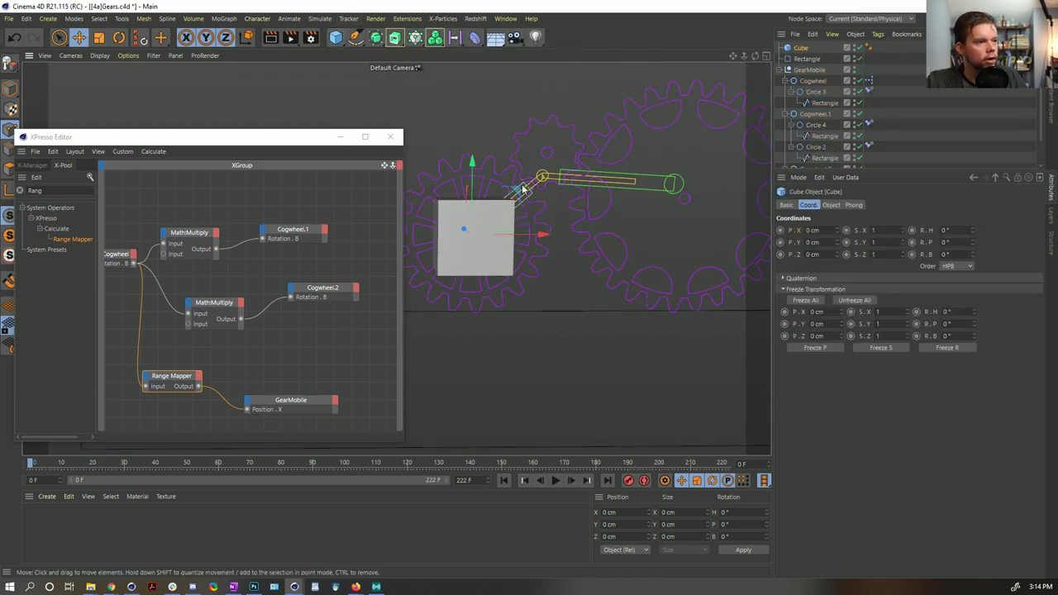
pyautogui.press('t')
pyautogui.moveTo(532, 211); pyautogui.dragTo(526, 283)
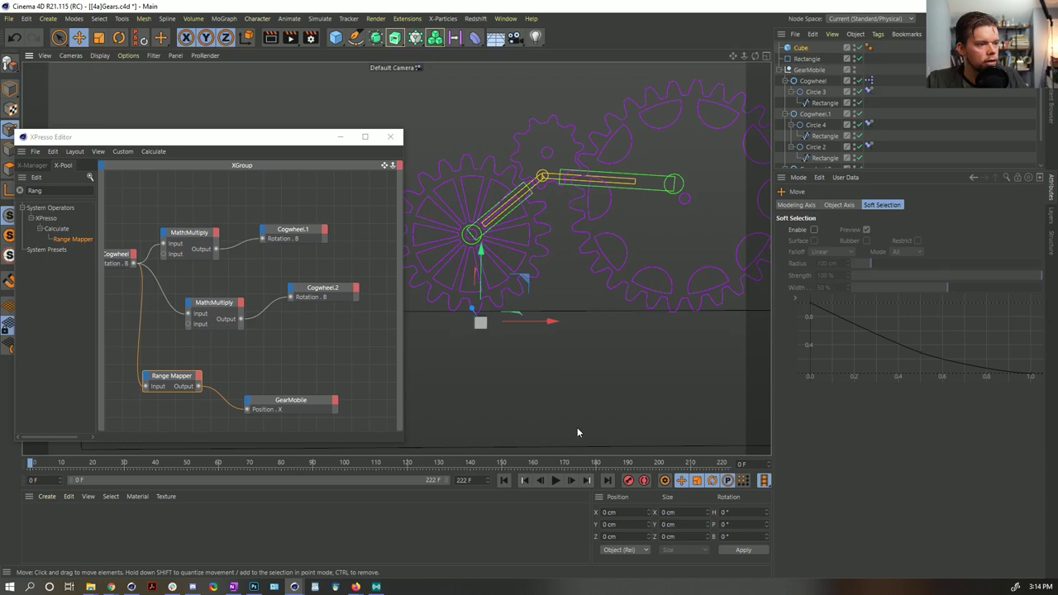
# Step forward ten frames, zooming in on the cube, until a gear tooth meets the floor at frame 25.
pyautogui.click(573, 480)
pyautogui.click(573, 480)
pyautogui.click(573, 480)
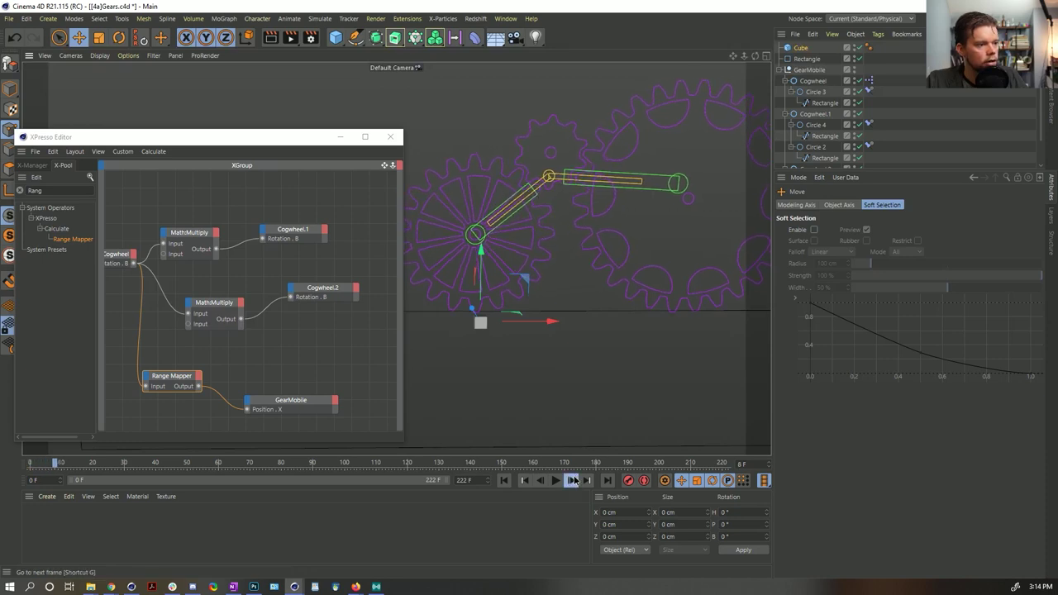
pyautogui.click(572, 480)
pyautogui.click(572, 480)
pyautogui.click(573, 480)
pyautogui.click(572, 480)
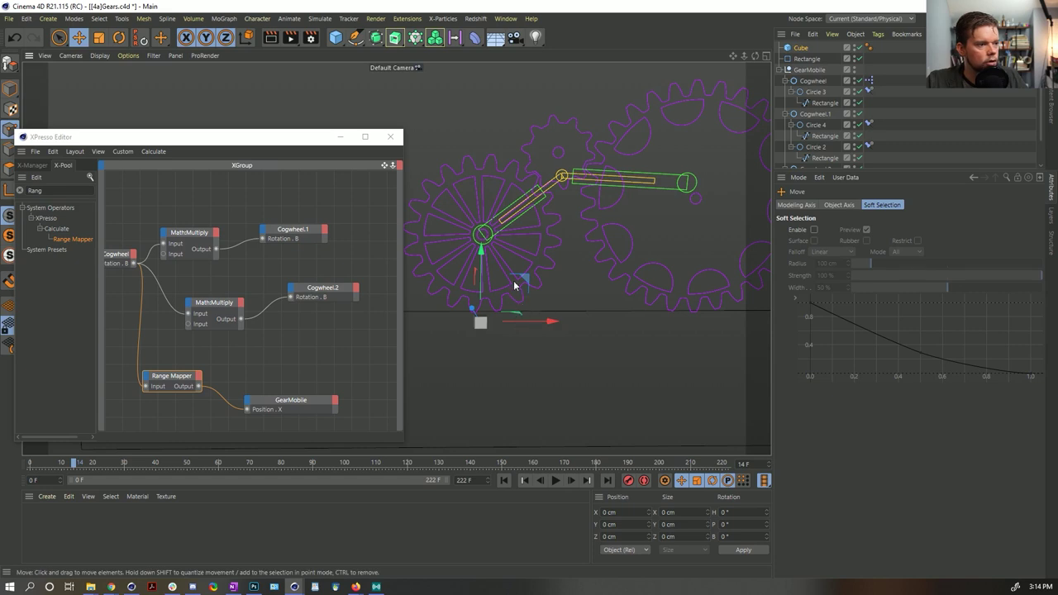
pyautogui.scroll(10, 523, 277)
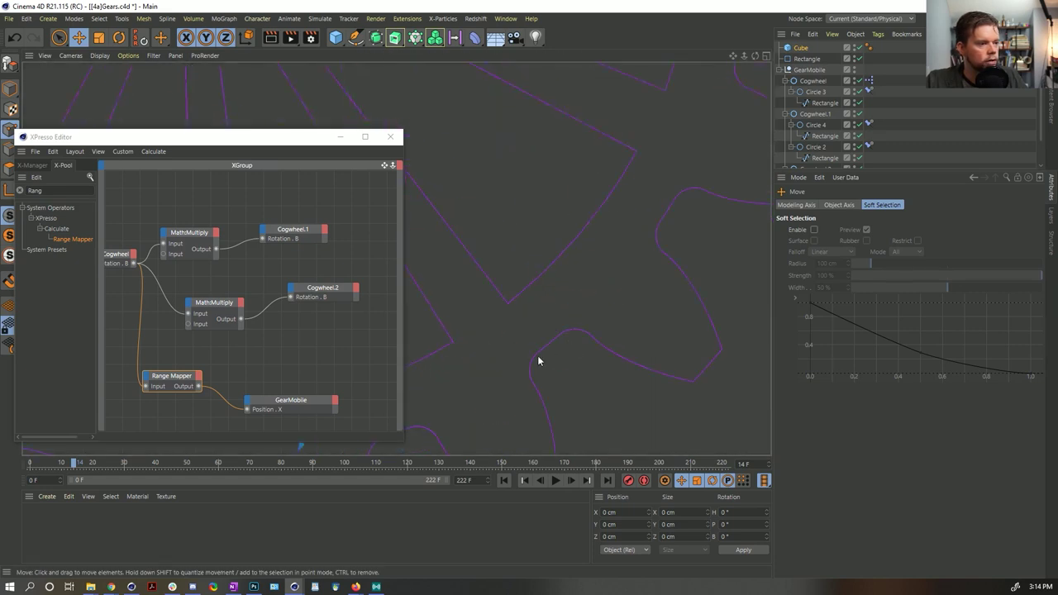
pyautogui.scroll(-5, 593, 277)
pyautogui.scroll(6, 604, 295)
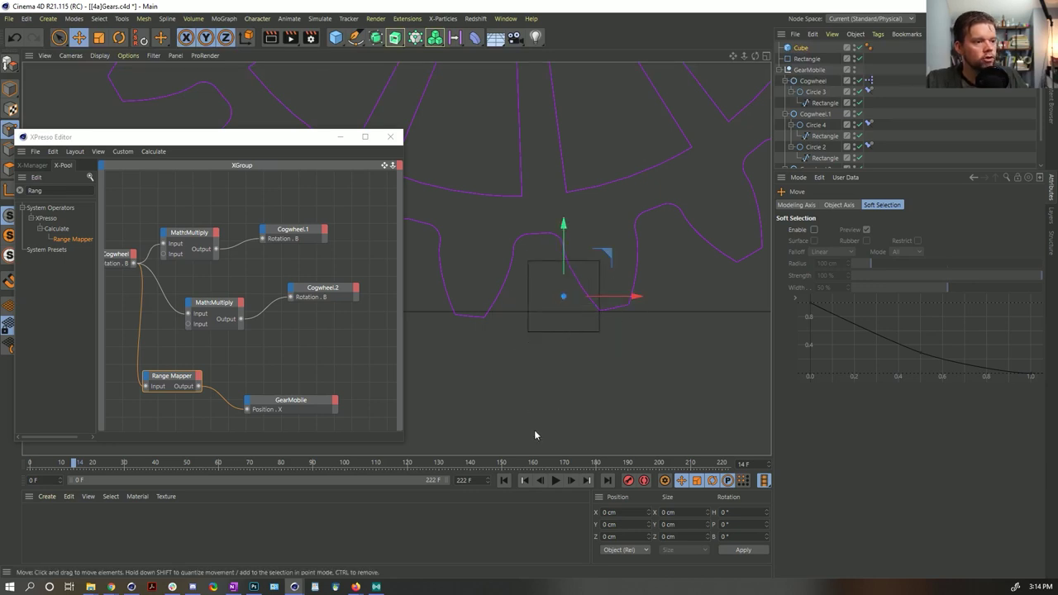
pyautogui.click(568, 481)
pyautogui.click(570, 481)
pyautogui.click(570, 480)
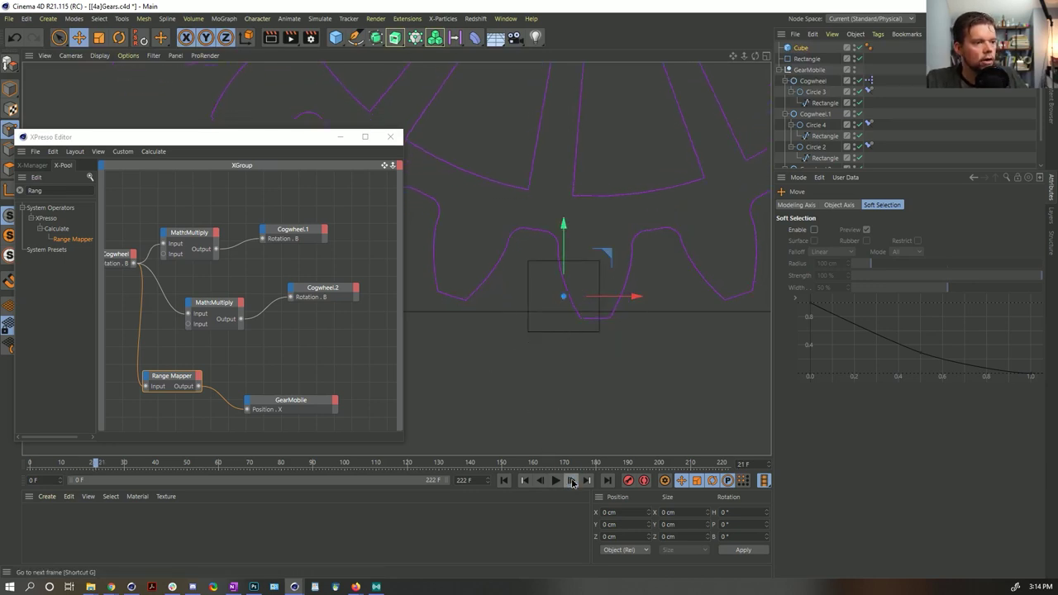
pyautogui.click(571, 482)
pyautogui.click(571, 481)
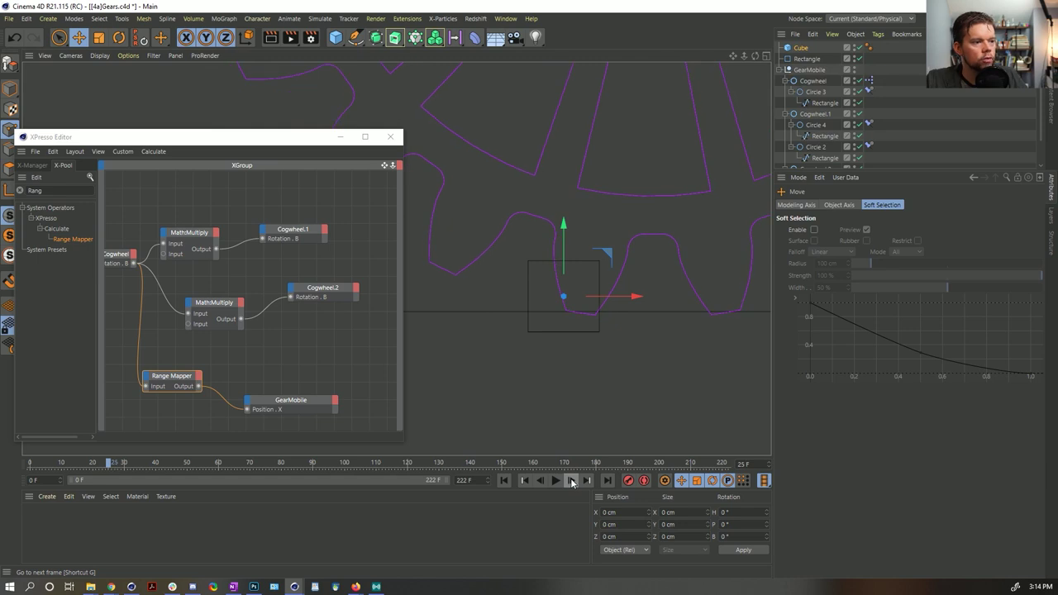
# Raise the Range Mapper's Output Upper to 1285 and replay the animation from frame 0.
pyautogui.click(171, 380)
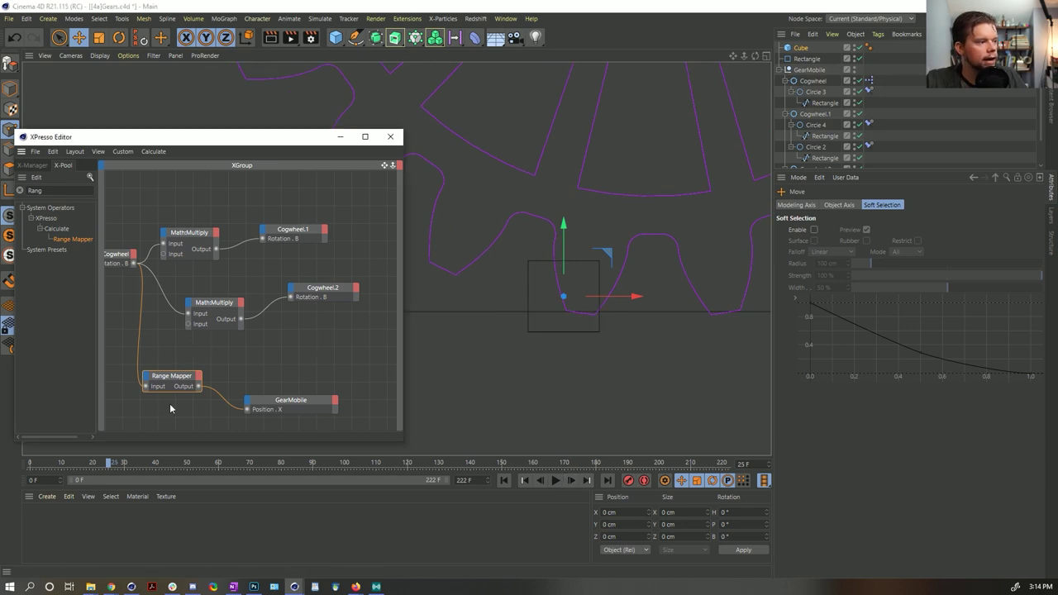
pyautogui.moveTo(862, 371); pyautogui.dragTo(863, 341)
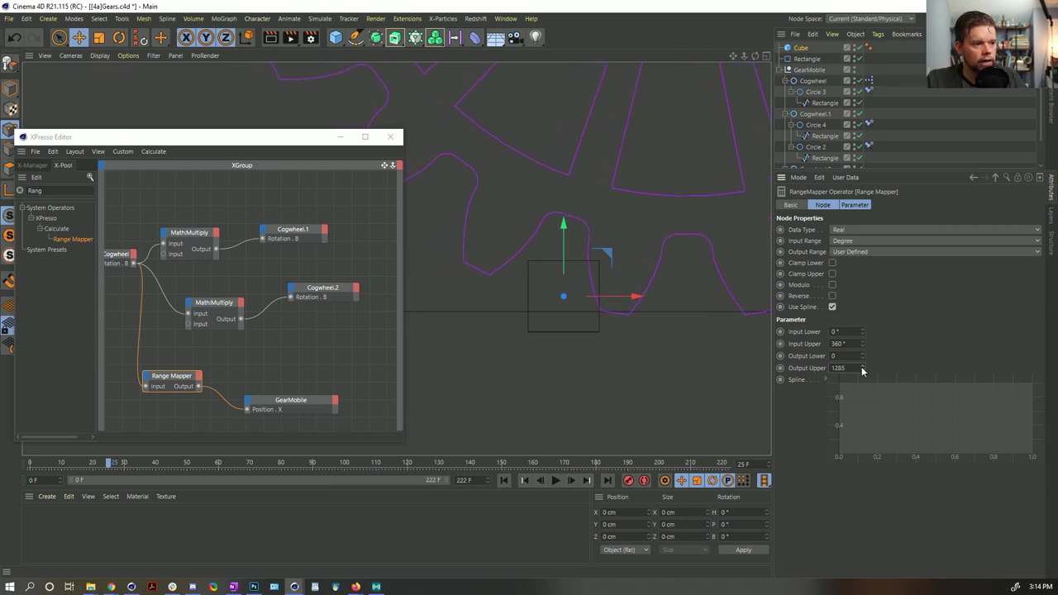
pyautogui.click(504, 481)
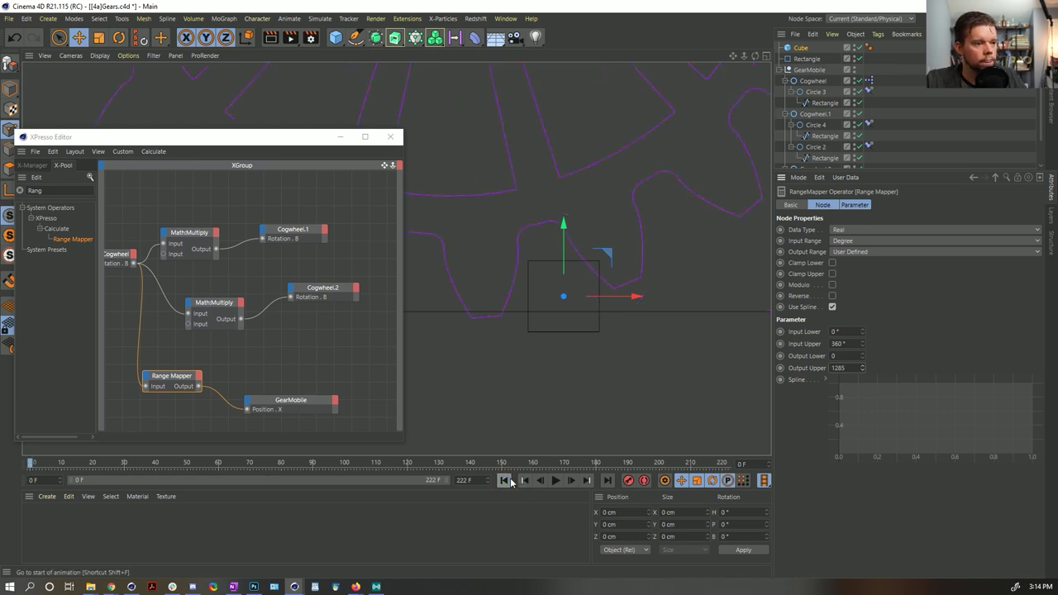
pyautogui.click(552, 481)
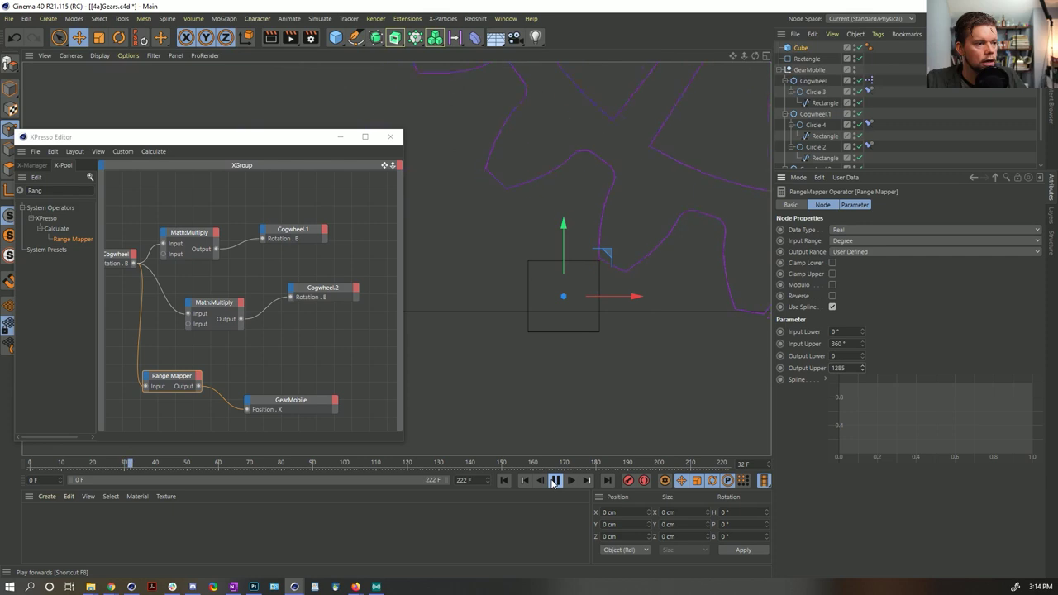
pyautogui.click(552, 481)
pyautogui.click(504, 481)
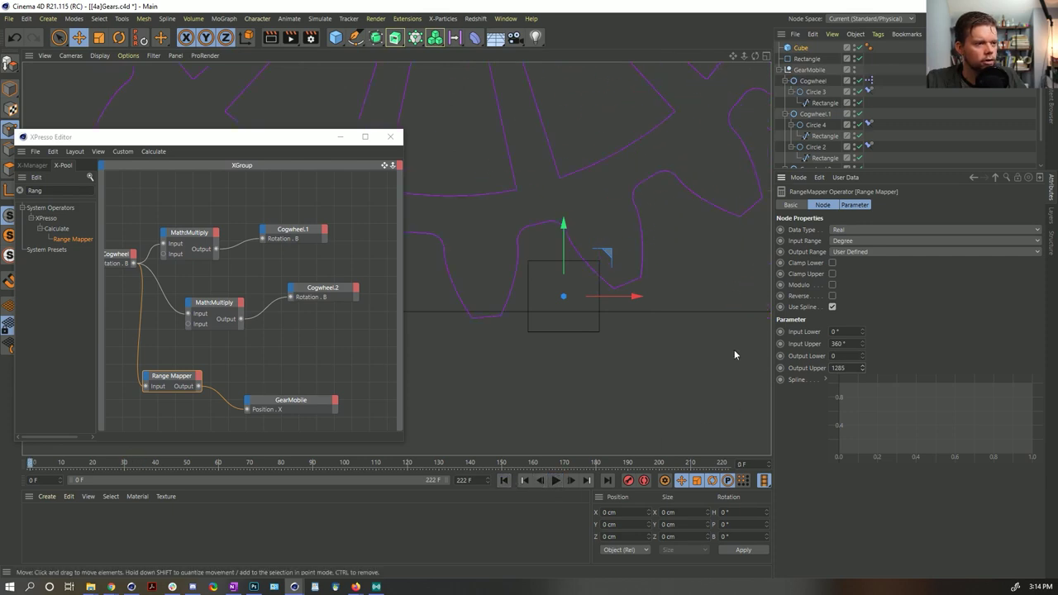
pyautogui.click(554, 480)
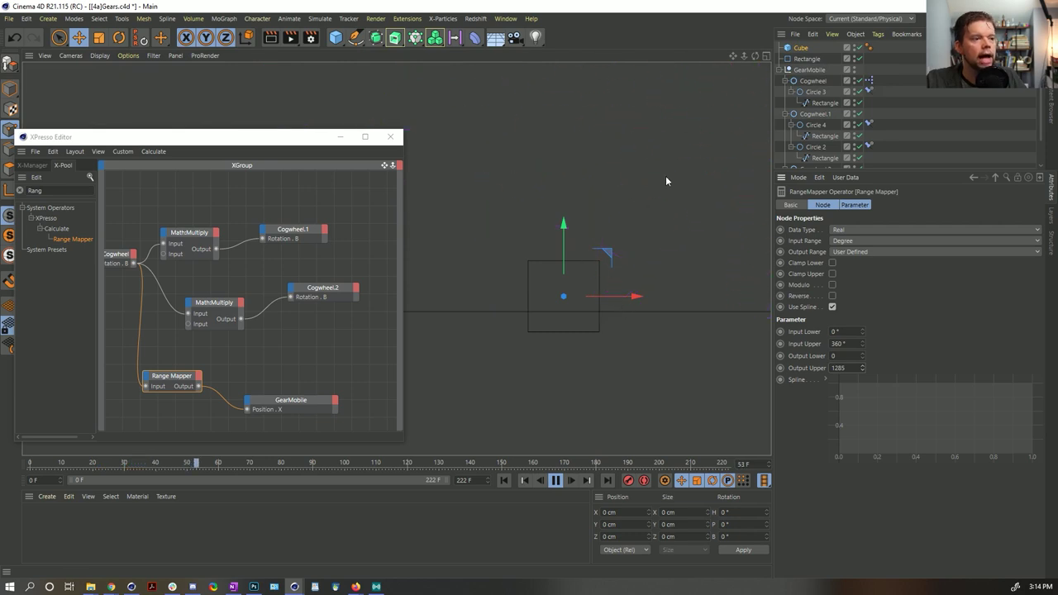
# Delete the reference cube, pause playback at frame 64, and slide the ground rectangle right.
pyautogui.click(801, 47)
pyautogui.press('Delete')
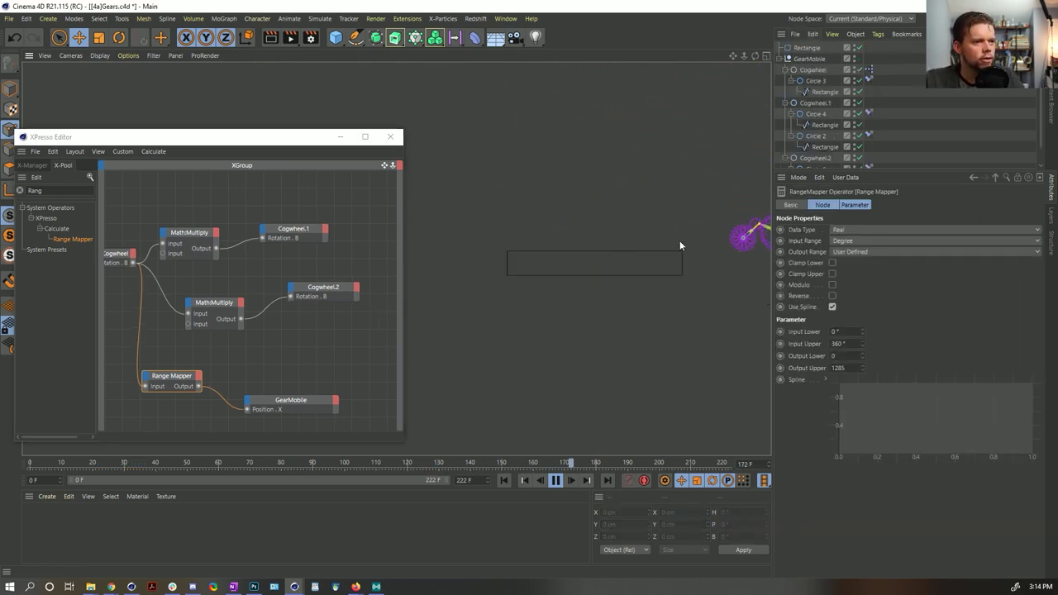
pyautogui.click(504, 480)
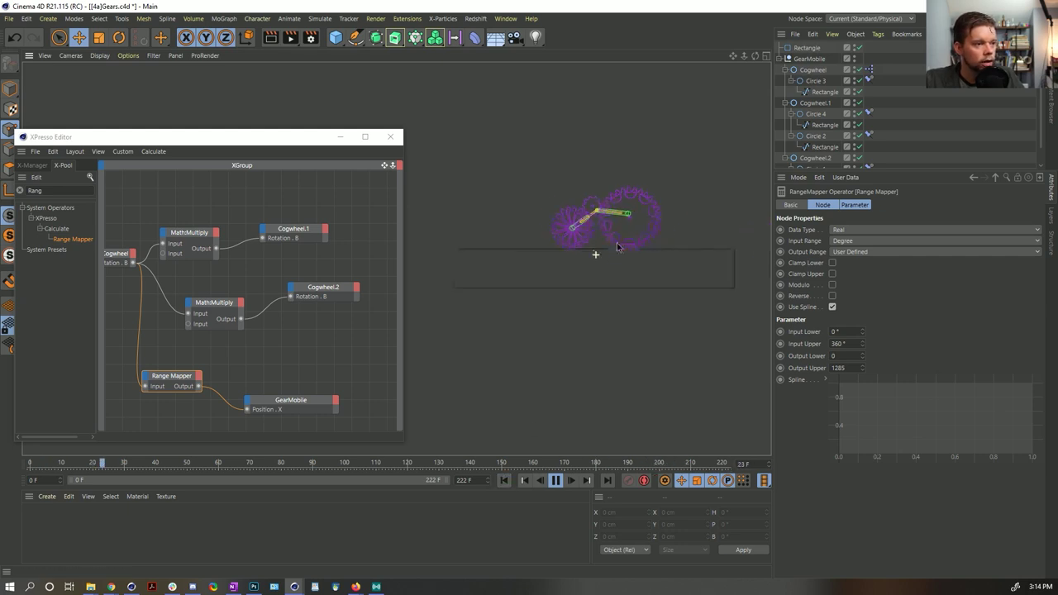
pyautogui.click(568, 480)
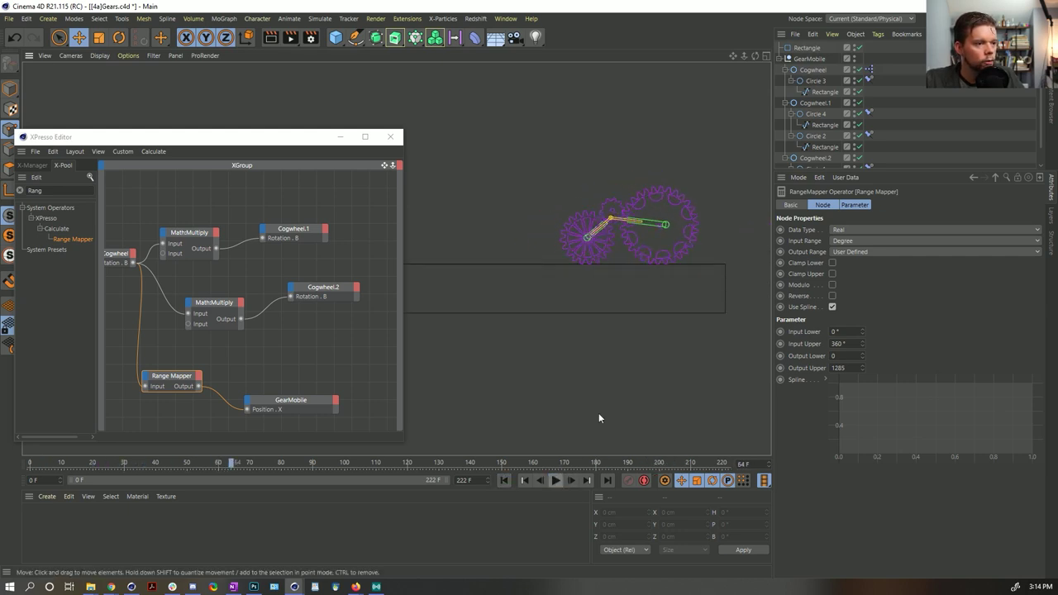
pyautogui.click(539, 263)
pyautogui.moveTo(649, 289); pyautogui.dragTo(753, 288)
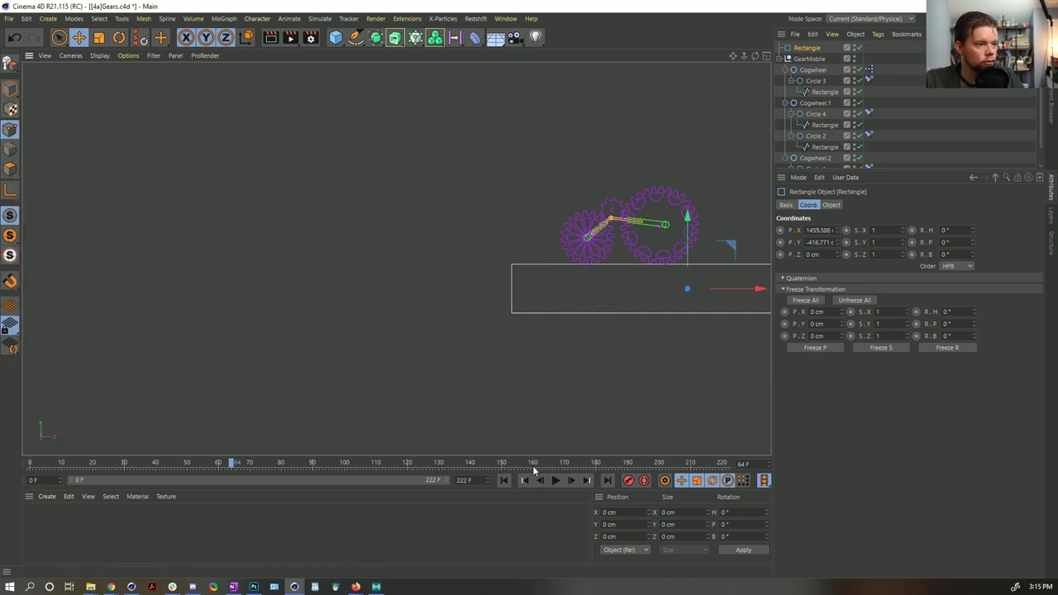
# Save the scene and widen the Rectangle far to the right with its Width spinner.
pyautogui.click(503, 480)
pyautogui.keyDown('alt'); pyautogui.moveTo(713, 284); pyautogui.dragTo(487, 290, button='middle'); pyautogui.keyUp('alt')
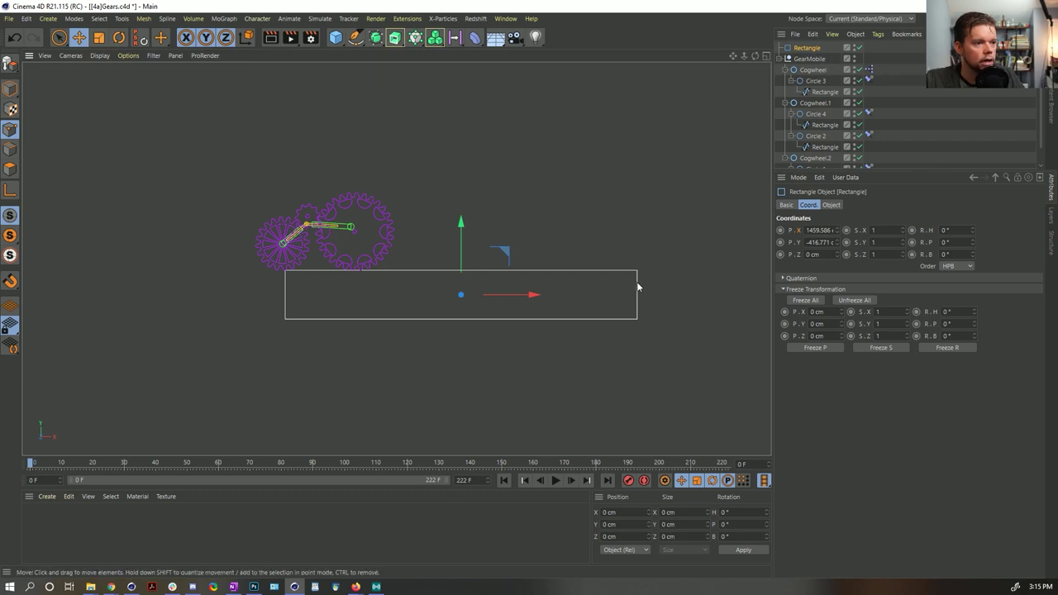
pyautogui.hotkey('ctrl', 's')
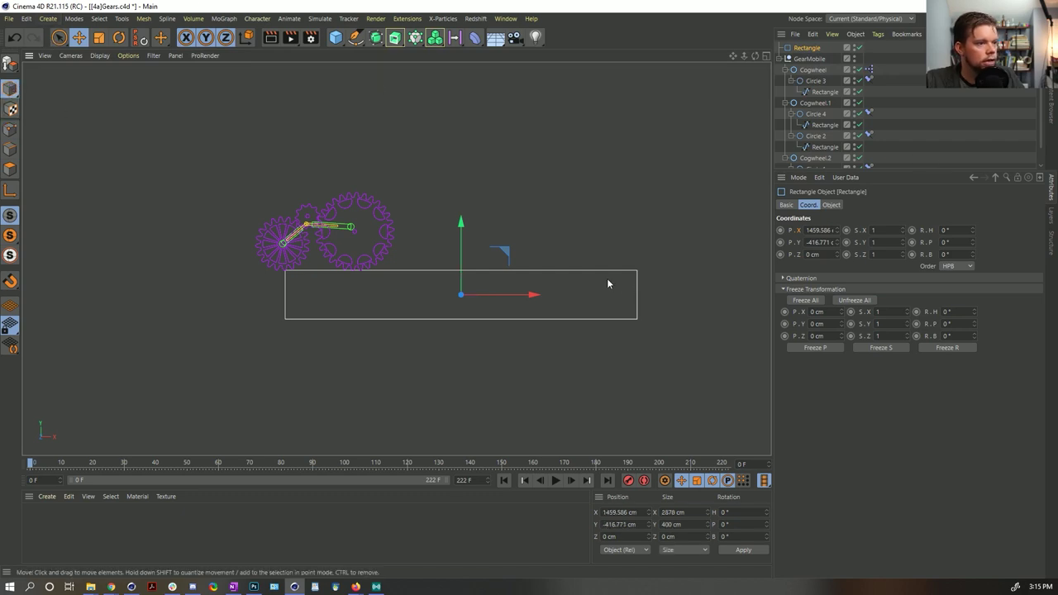
pyautogui.click(607, 276)
pyautogui.click(609, 271)
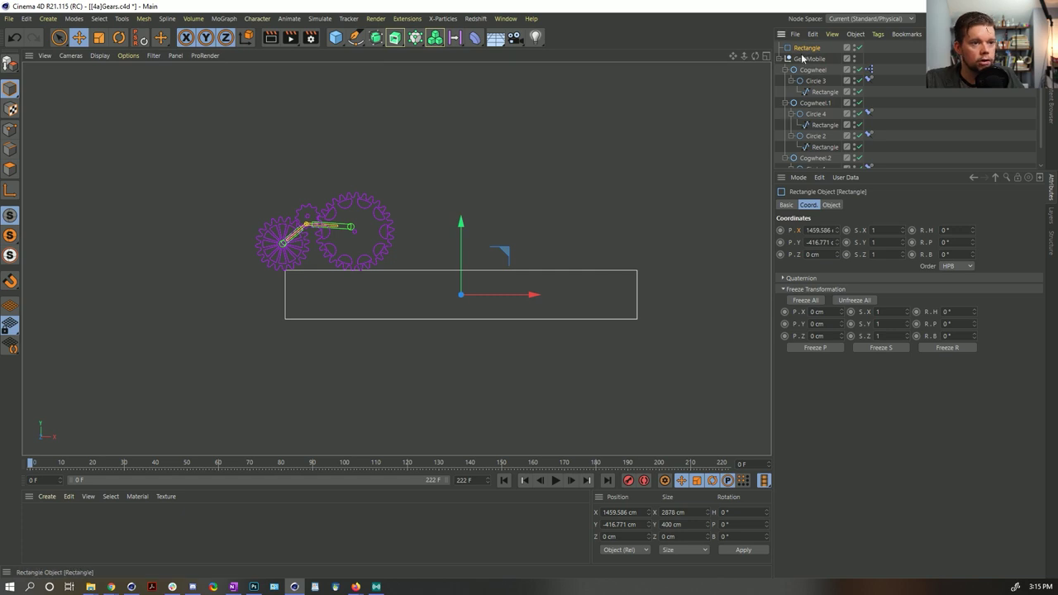
pyautogui.moveTo(880, 237); pyautogui.dragTo(884, 165)
pyautogui.click(743, 265)
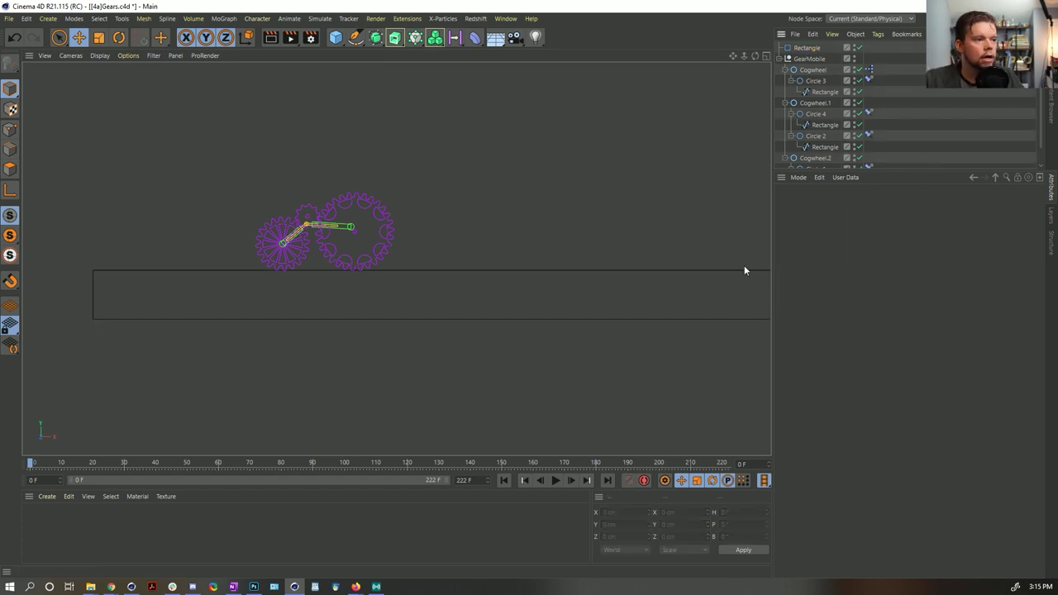
# Play and stop the gear animation, then step forward seven frames.
pyautogui.click(555, 480)
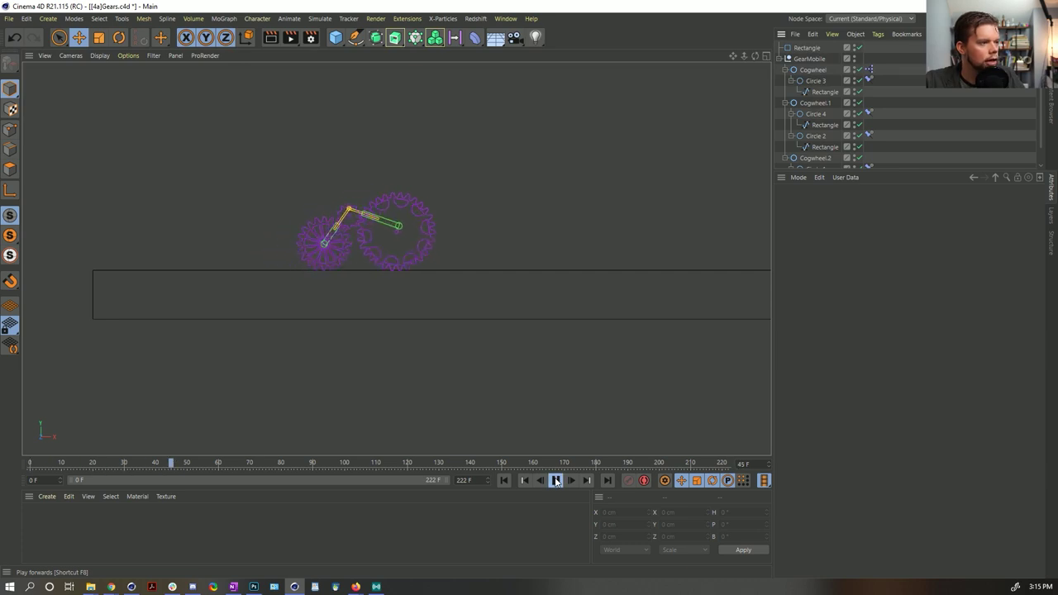
pyautogui.click(554, 480)
pyautogui.scroll(8, 402, 272)
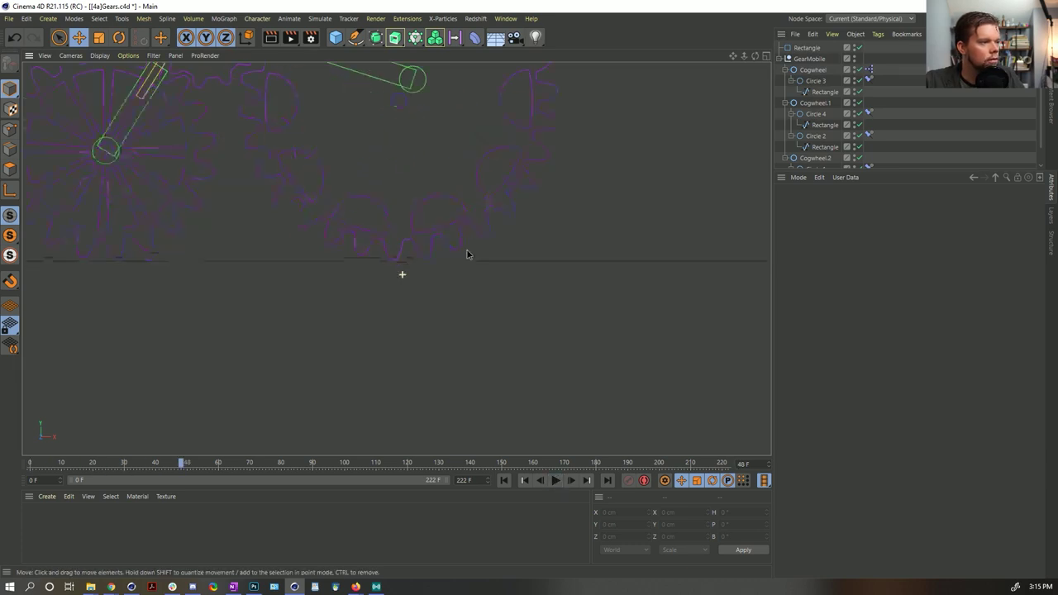
pyautogui.click(570, 480)
pyautogui.click(570, 480)
pyautogui.click(570, 480)
pyautogui.click(570, 481)
pyautogui.click(570, 480)
pyautogui.click(570, 480)
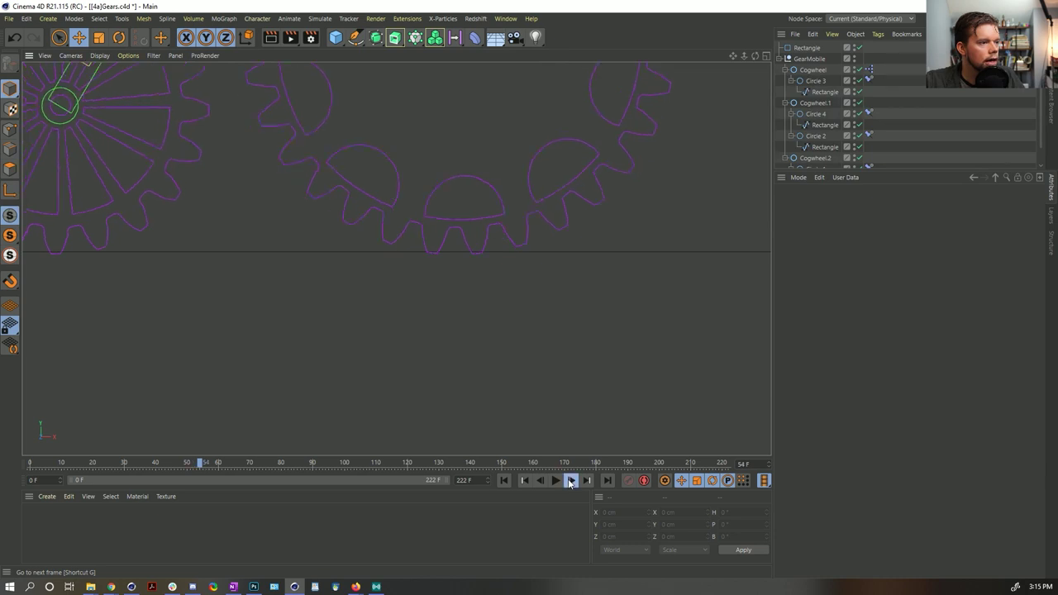
pyautogui.click(570, 480)
pyautogui.click(570, 480)
pyautogui.click(570, 480)
pyautogui.click(570, 480)
pyautogui.click(570, 480)
pyautogui.click(571, 480)
# Replay the gear animation, panning the view to keep the gears centred.
pyautogui.scroll(-10, 409, 320)
pyautogui.scroll(-5, 409, 320)
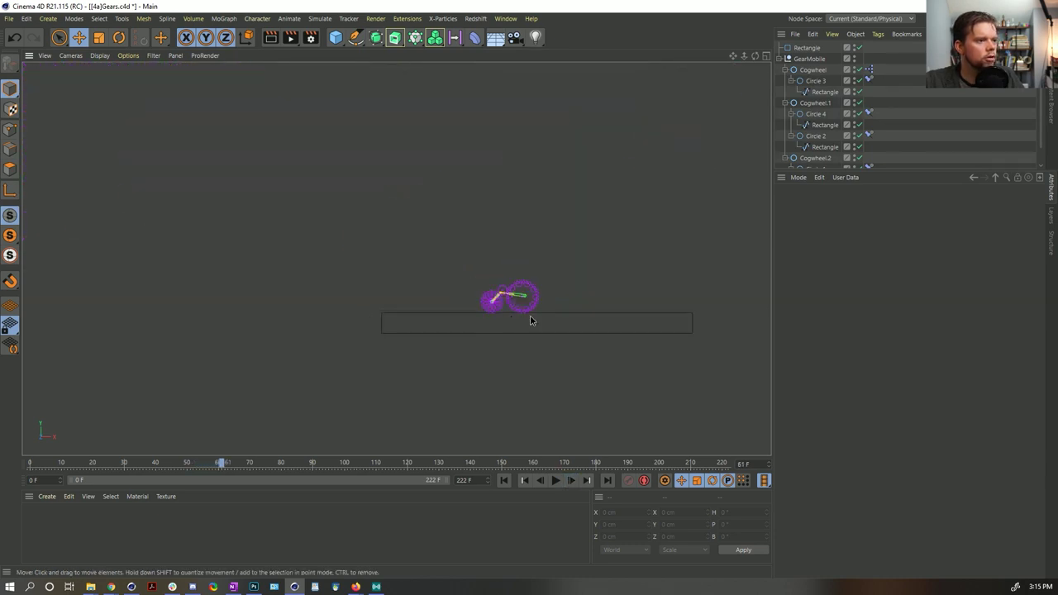
pyautogui.scroll(5, 561, 305)
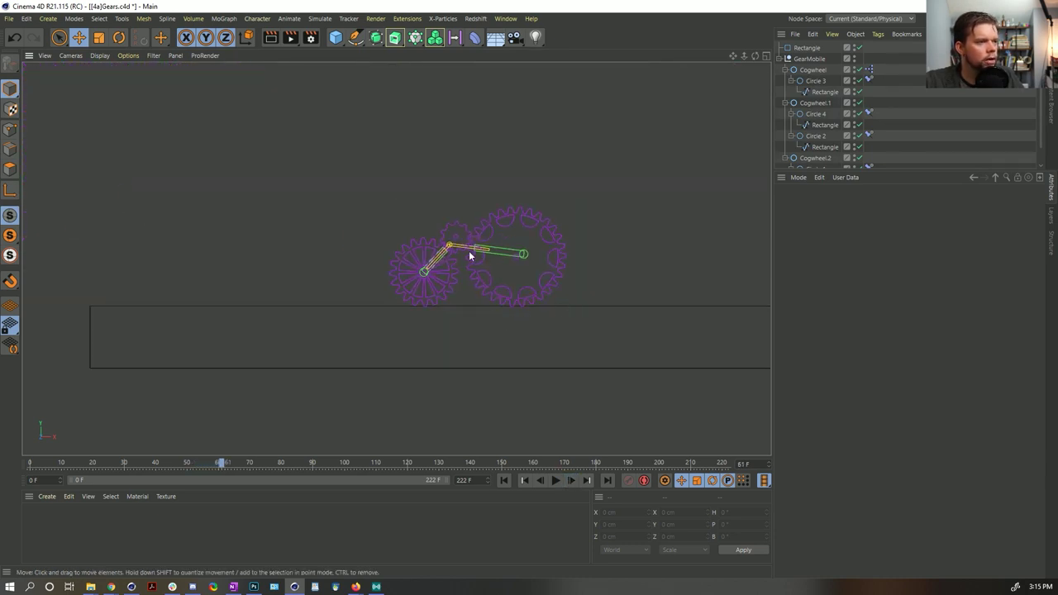
pyautogui.click(555, 480)
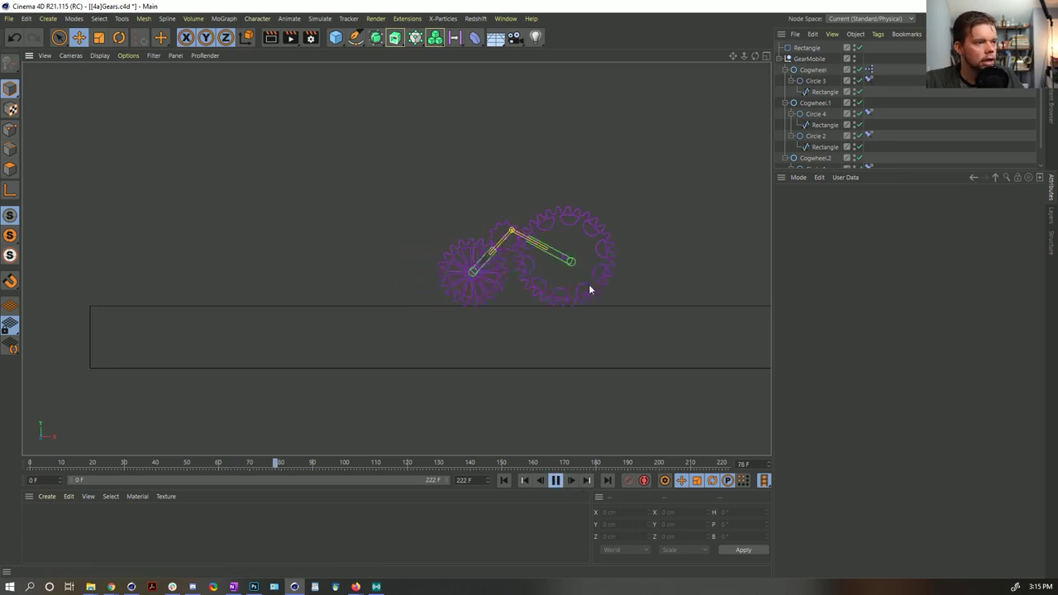
pyautogui.scroll(-4, 582, 290)
pyautogui.moveTo(580, 294); pyautogui.dragTo(396, 260, button='middle')
pyautogui.scroll(6, 489, 276)
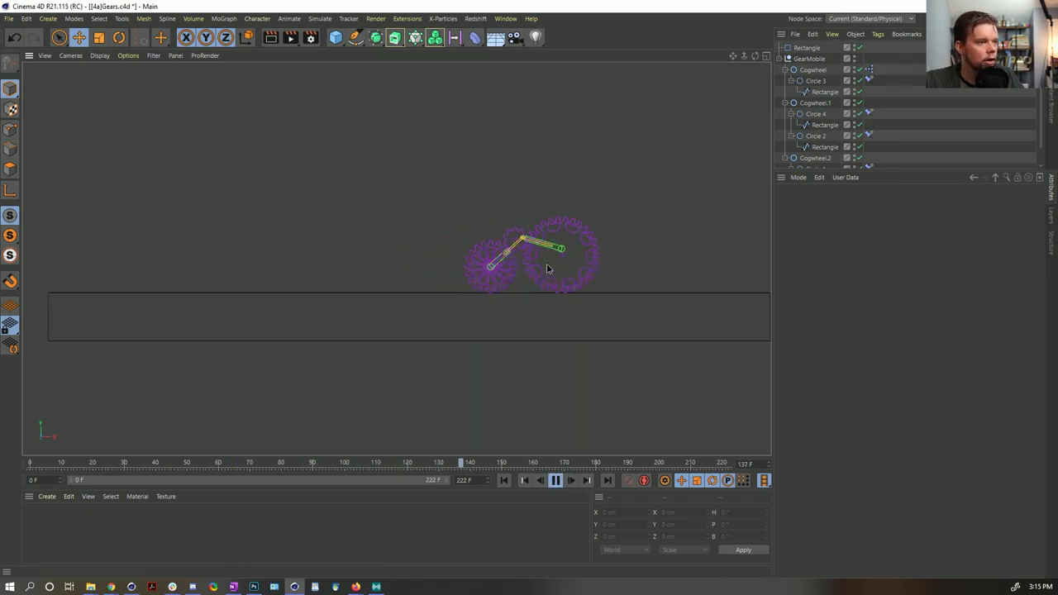
pyautogui.scroll(-2, 602, 285)
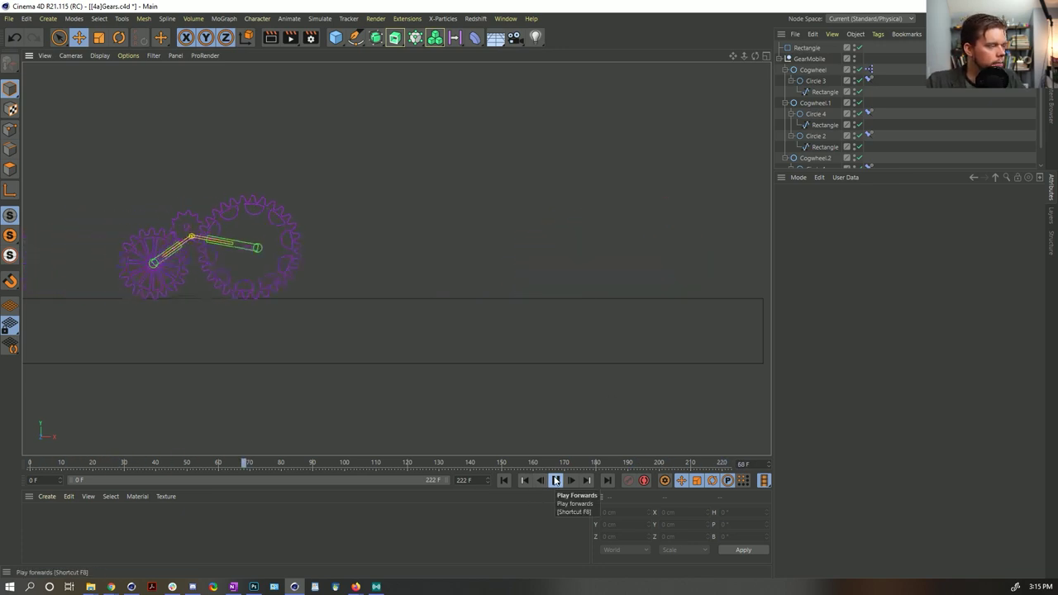
# Stop playback and collapse Circle 1, 2, 3 and 4 under the cogwheels in the Object Manager.
pyautogui.click(555, 480)
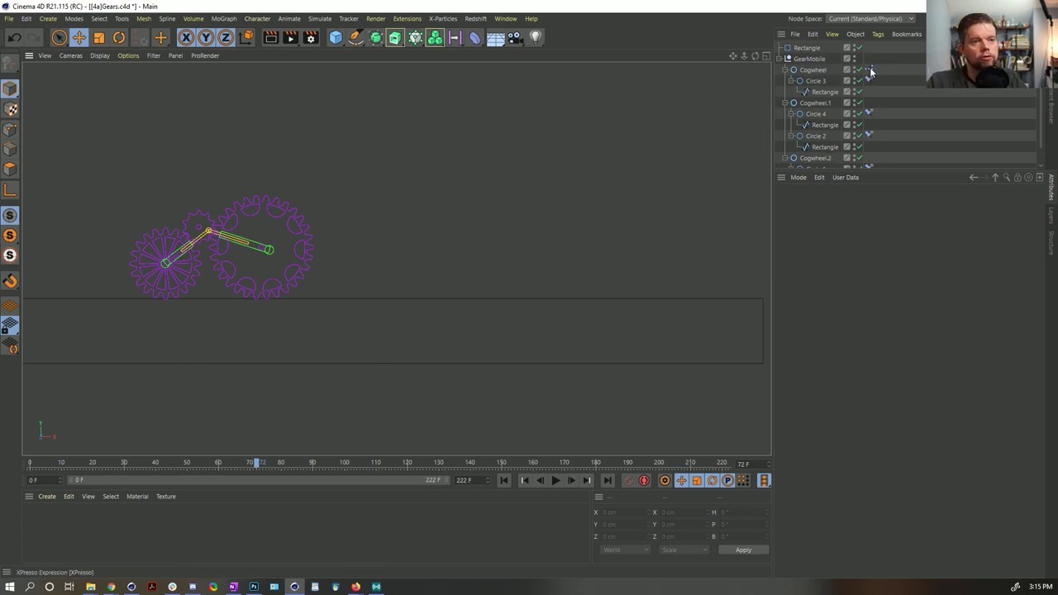
pyautogui.click(796, 81)
pyautogui.click(791, 103)
pyautogui.click(791, 113)
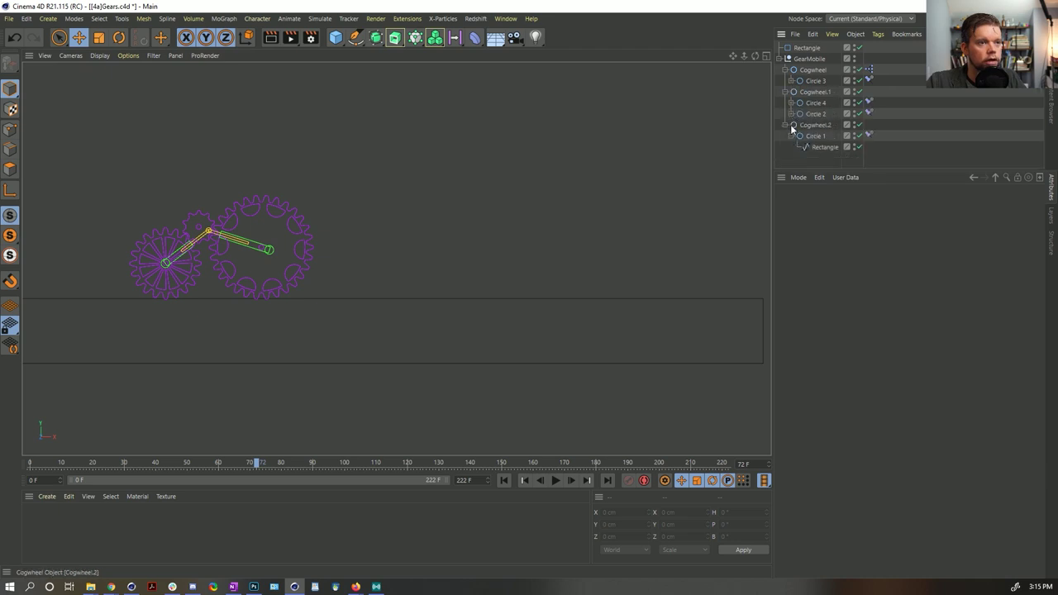
pyautogui.click(791, 125)
pyautogui.click(795, 136)
pyautogui.click(814, 135)
pyautogui.click(812, 70)
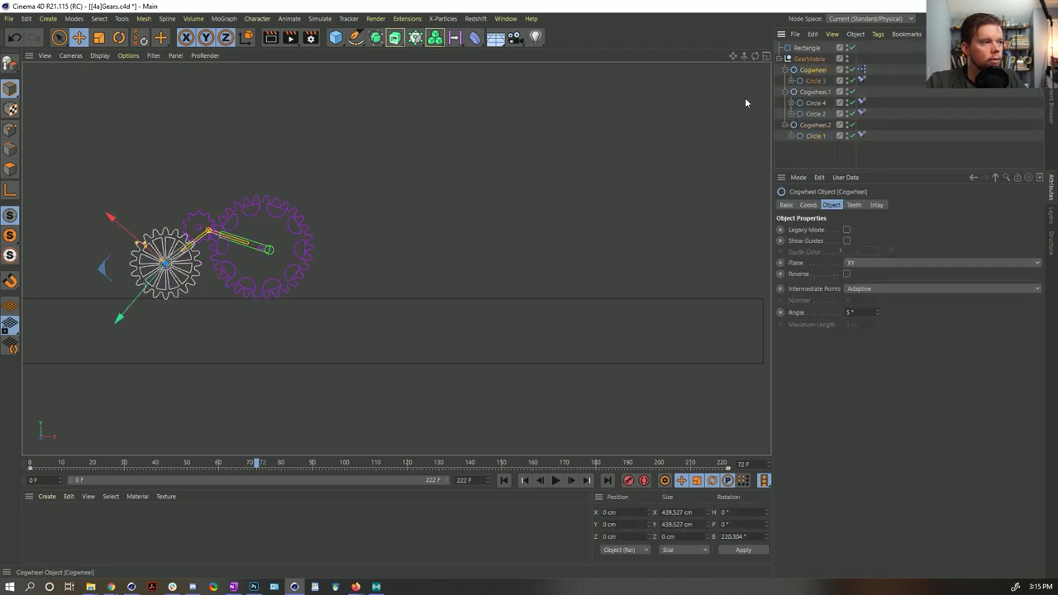
pyautogui.click(815, 125)
# Nudge GearMobile slightly up and move Cogwheel.2 up and slightly right.
pyautogui.scroll(5, 281, 252)
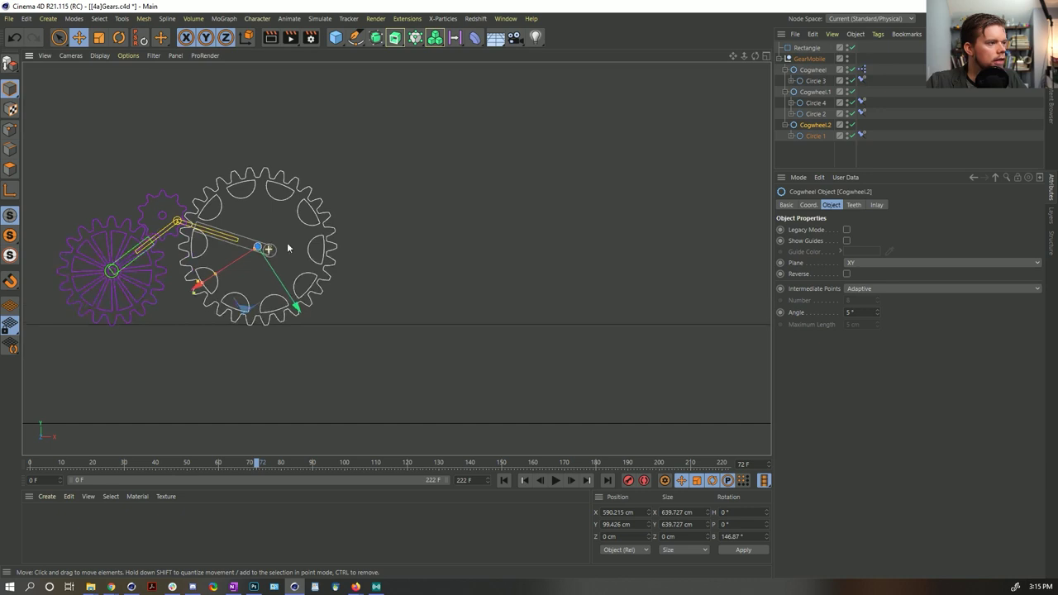
pyautogui.scroll(4, 372, 305)
pyautogui.scroll(-2, 397, 380)
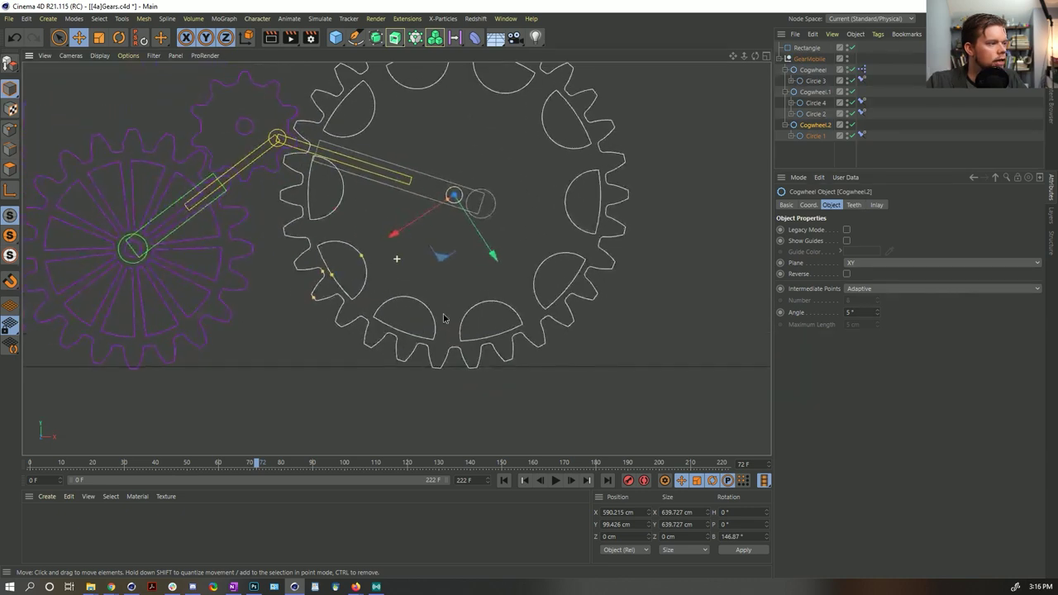
pyautogui.click(809, 59)
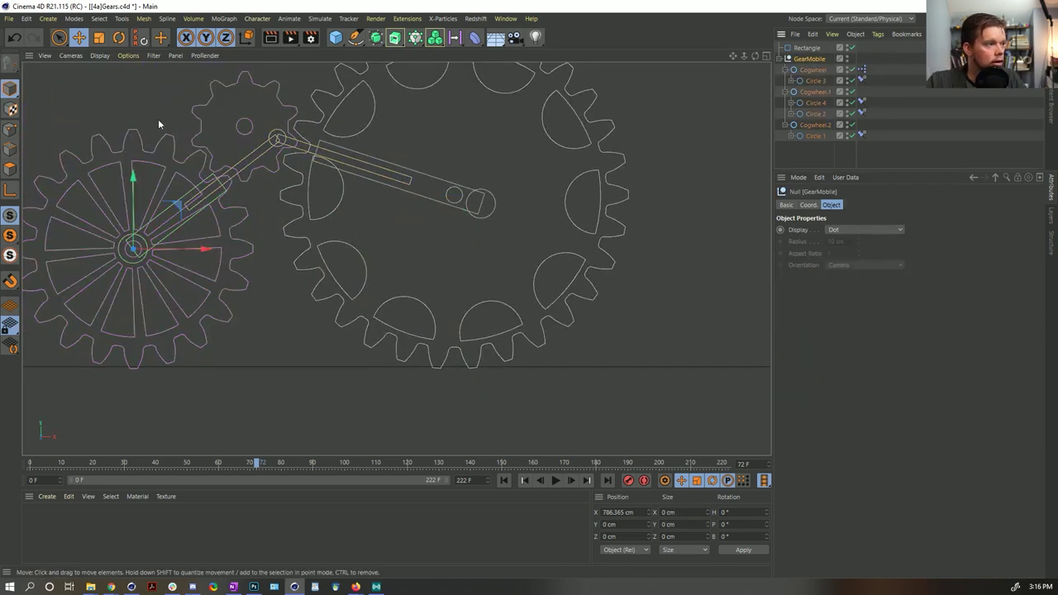
pyautogui.moveTo(133, 176); pyautogui.dragTo(134, 173)
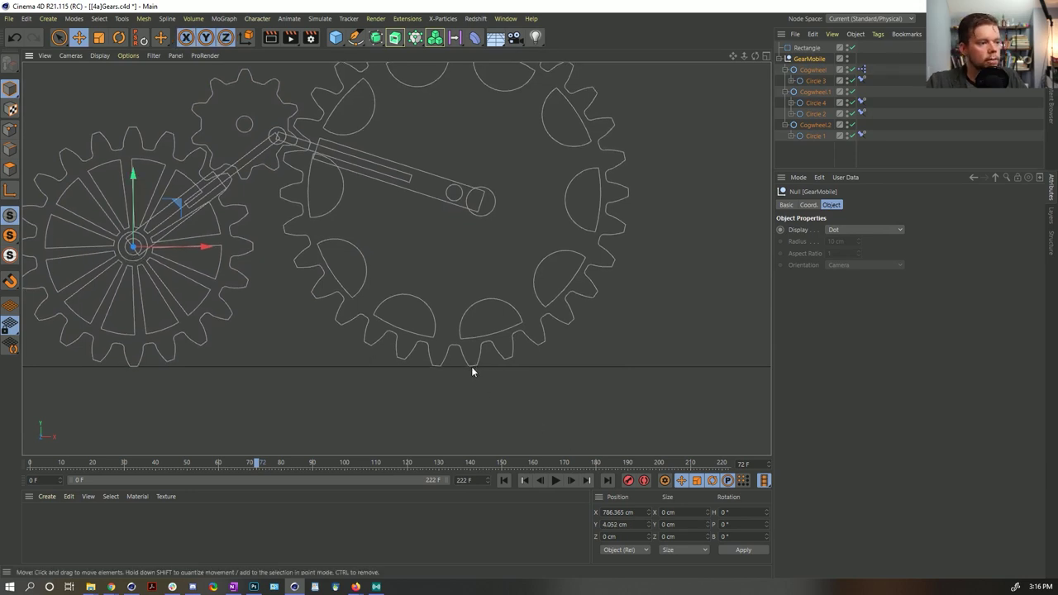
pyautogui.click(811, 70)
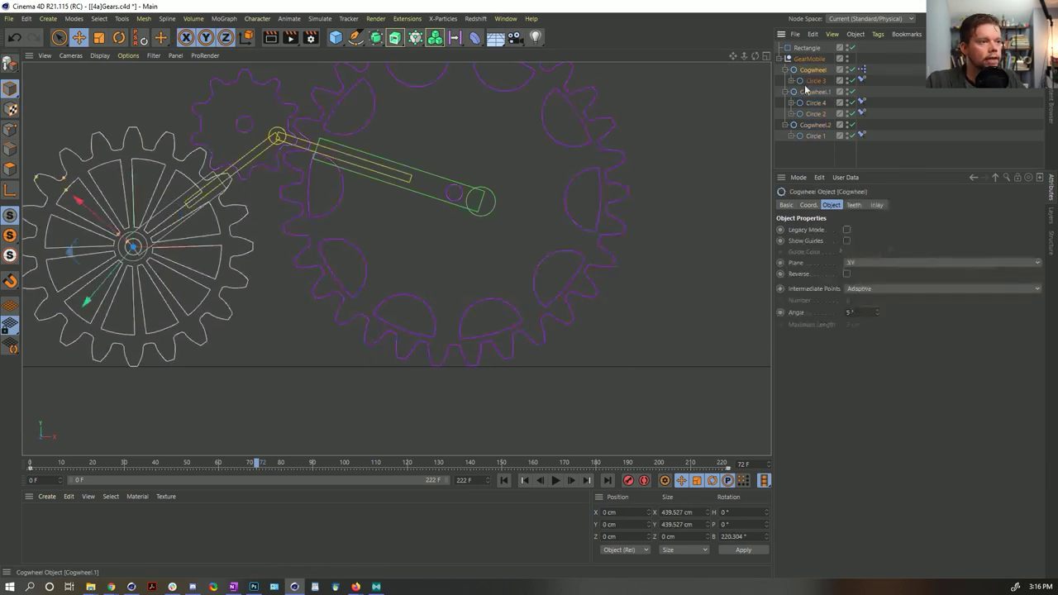
pyautogui.click(813, 91)
pyautogui.click(815, 124)
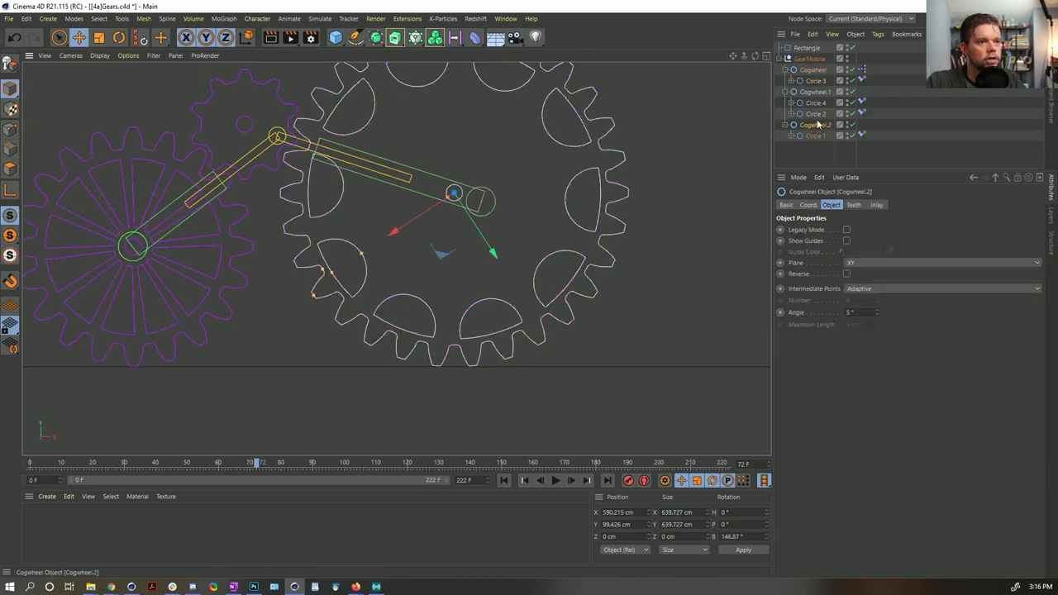
pyautogui.keyDown('alt'); pyautogui.moveTo(535, 200); pyautogui.dragTo(566, 246, button='middle'); pyautogui.keyUp('alt')
pyautogui.moveTo(464, 314); pyautogui.dragTo(477, 198)
# Test-play the new gear position, undo the move, and rewind to frame 0.
pyautogui.click(555, 480)
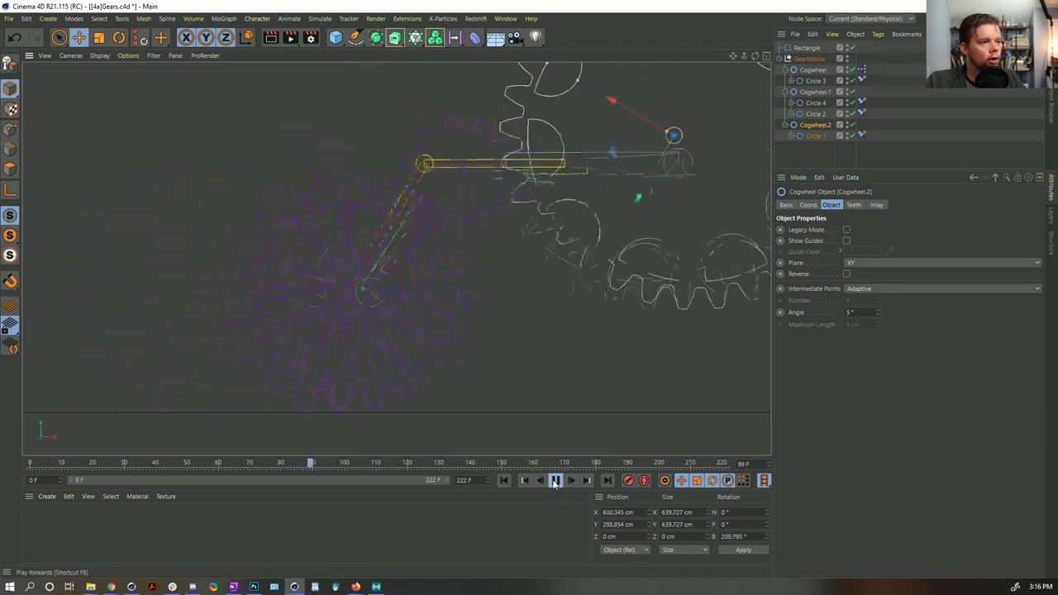
pyautogui.click(555, 480)
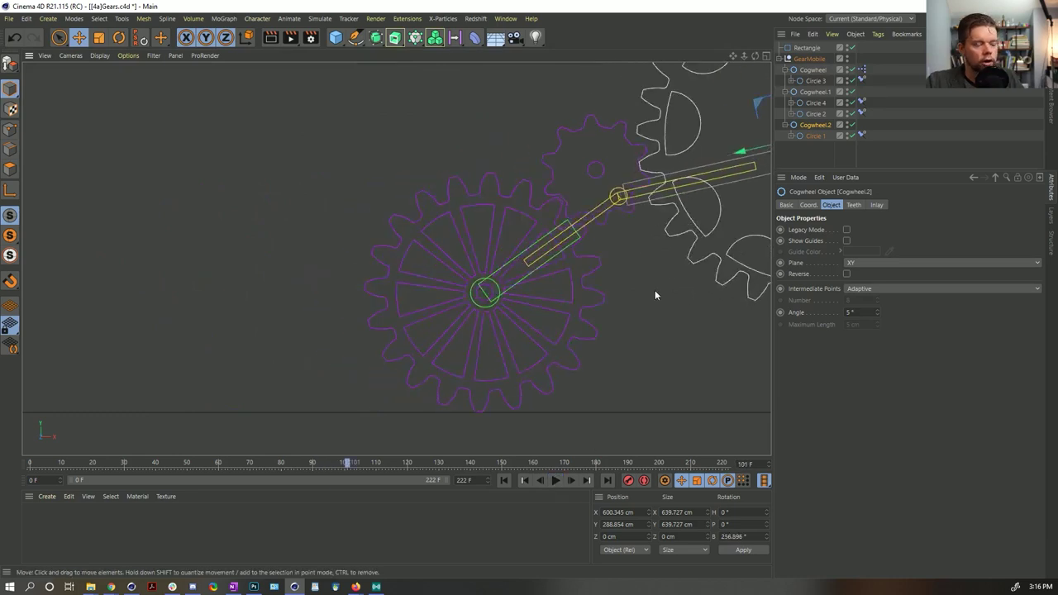
pyautogui.hotkey('ctrl', 'z')
pyautogui.hotkey('ctrl', 'z')
pyautogui.hotkey('ctrl', 'z')
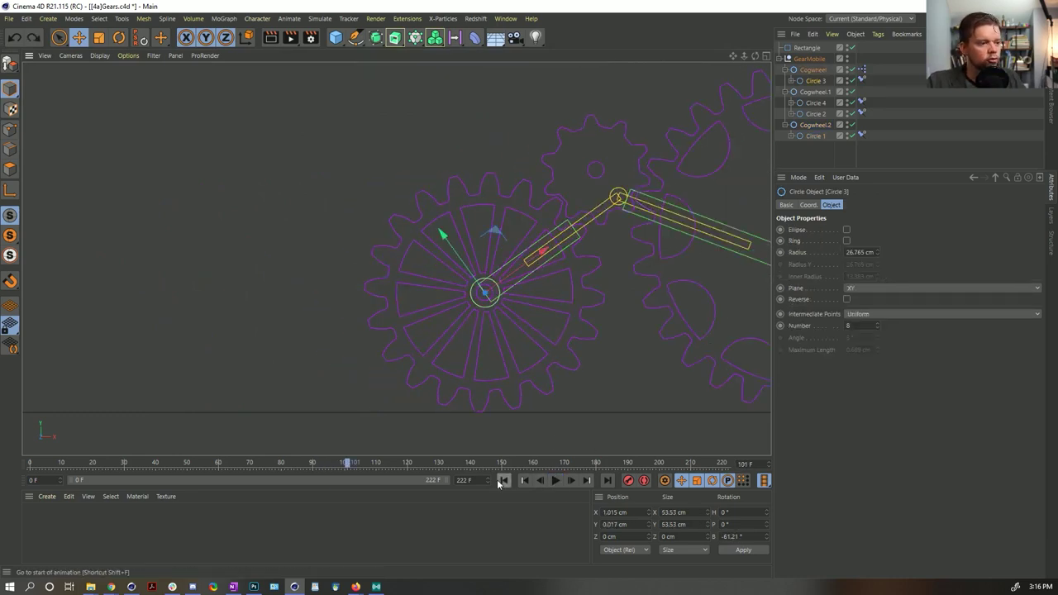
pyautogui.click(499, 484)
# Replay the animation from the start, rewind, and reframe the rig toward the left.
pyautogui.scroll(-5, 453, 288)
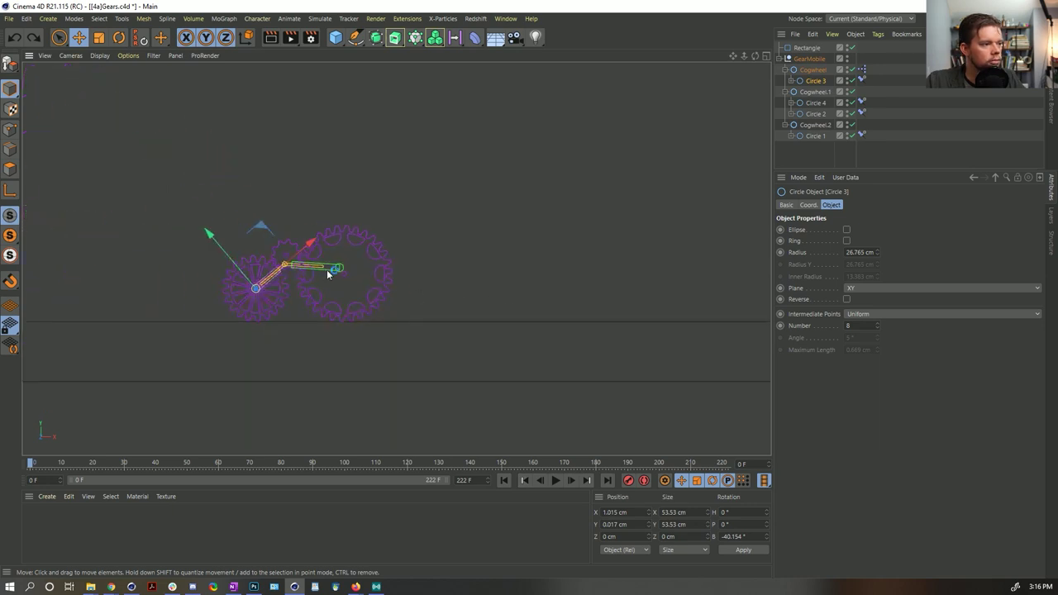
pyautogui.scroll(1, 328, 275)
pyautogui.click(553, 482)
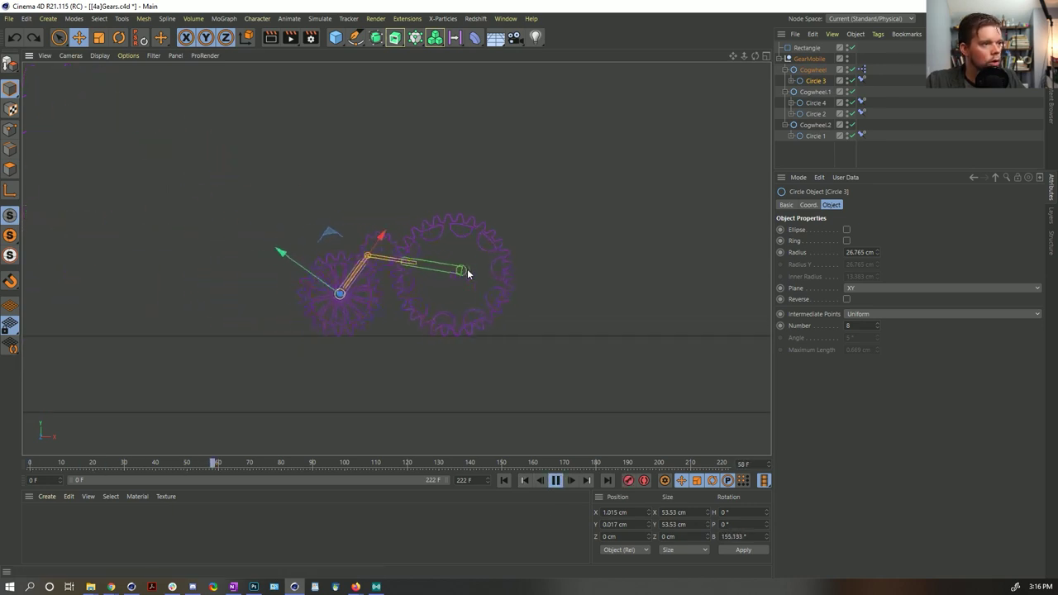
pyautogui.click(555, 480)
pyautogui.click(526, 480)
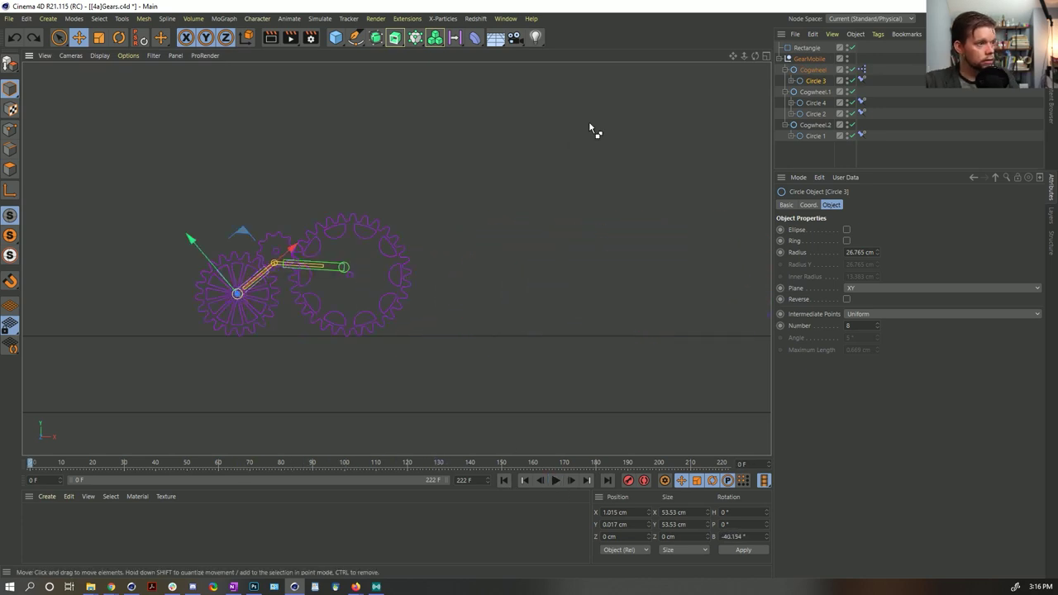
pyautogui.keyDown('alt'); pyautogui.moveTo(397, 259); pyautogui.dragTo(358, 246, button='right'); pyautogui.keyUp('alt')
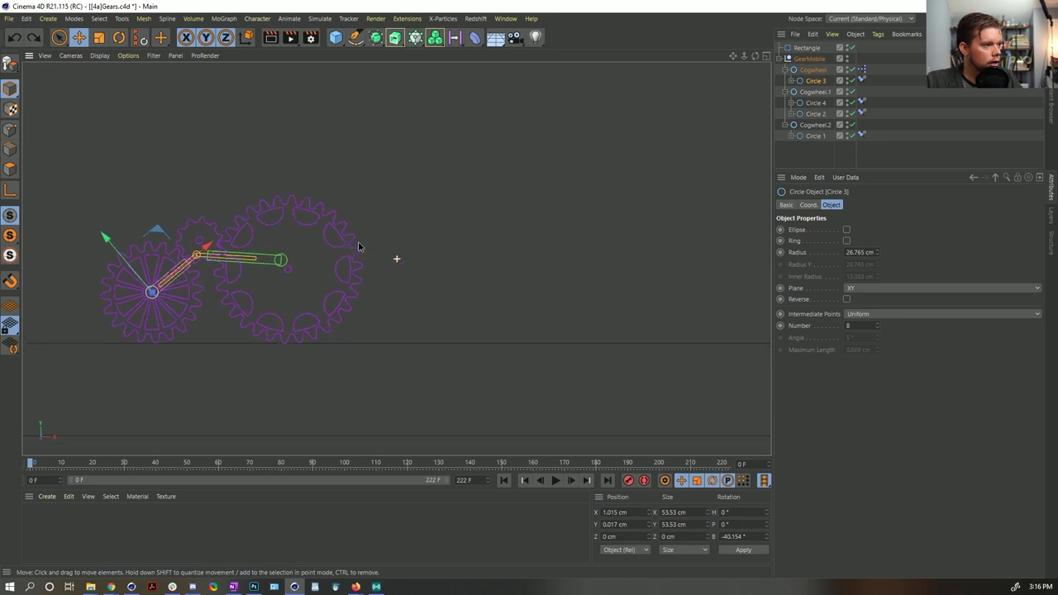
pyautogui.keyDown('alt'); pyautogui.moveTo(358, 246); pyautogui.dragTo(324, 241, button='middle'); pyautogui.keyUp('alt')
# Deselect Circle 3 and drag the Attribute Manager divider down to enlarge the object list.
pyautogui.click(1016, 129)
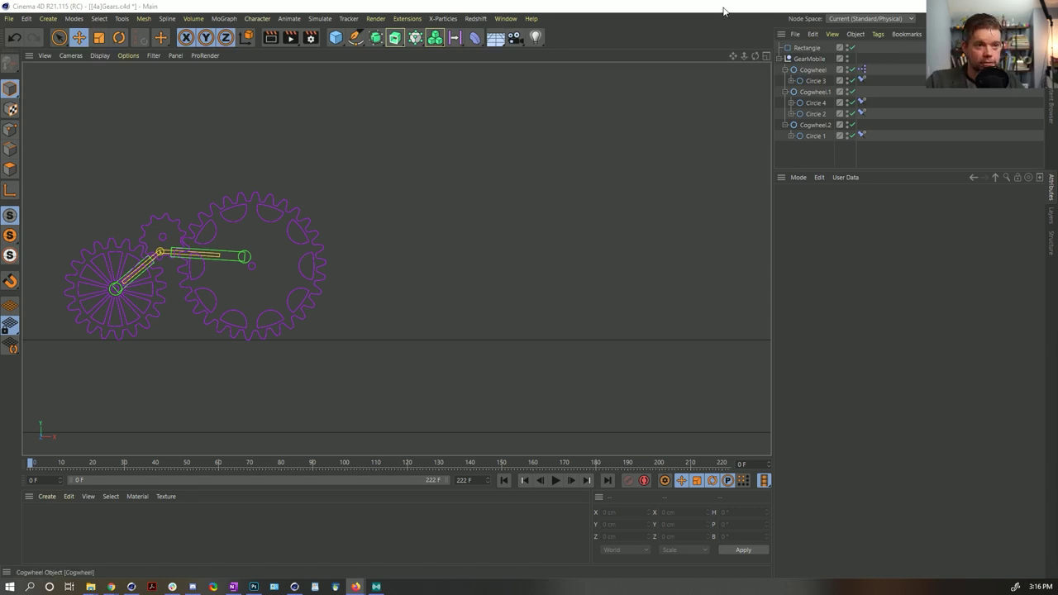
pyautogui.moveTo(824, 168); pyautogui.dragTo(830, 283)
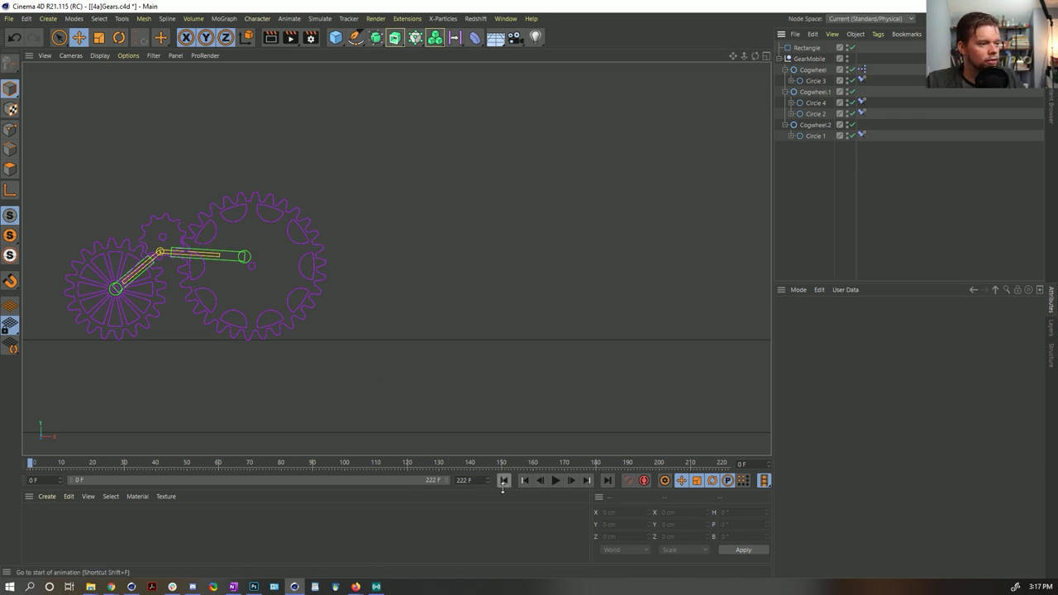
# Play and stop the gear animation, then switch to Firefox showing the Patreon membership page.
pyautogui.click(555, 480)
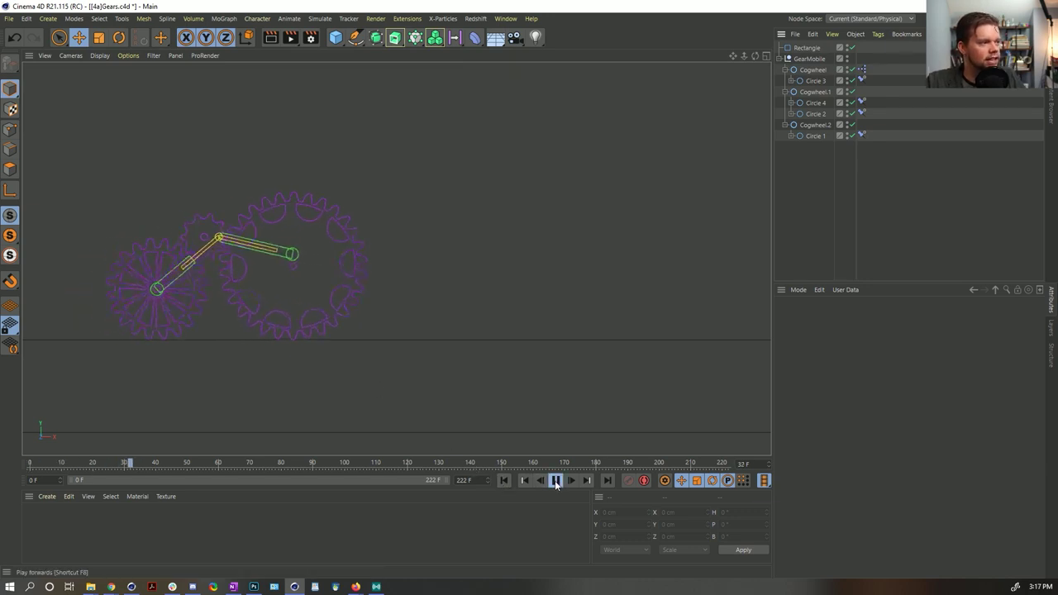
pyautogui.click(554, 480)
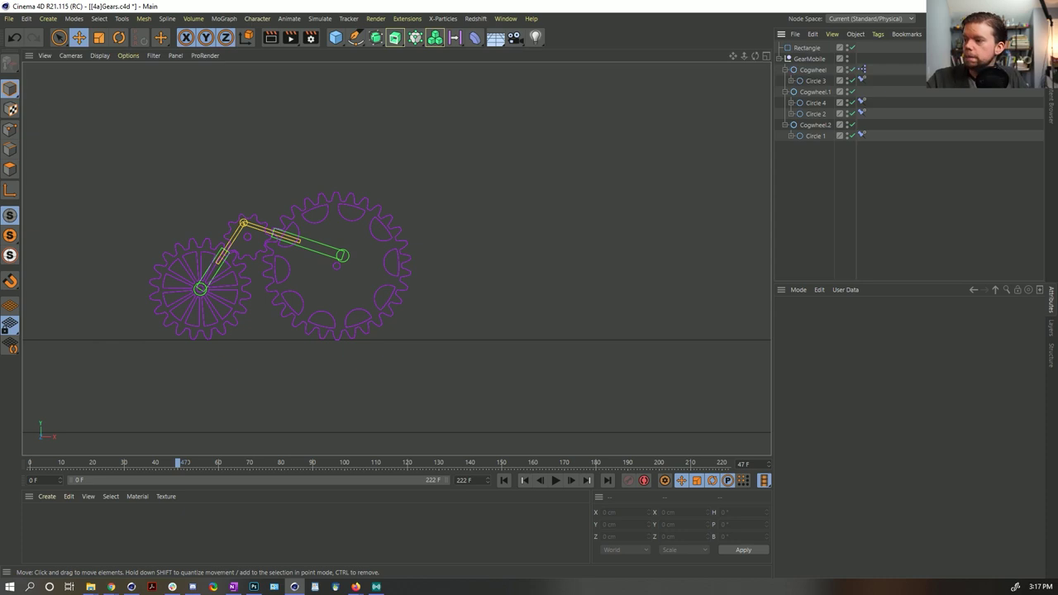
pyautogui.click(355, 587)
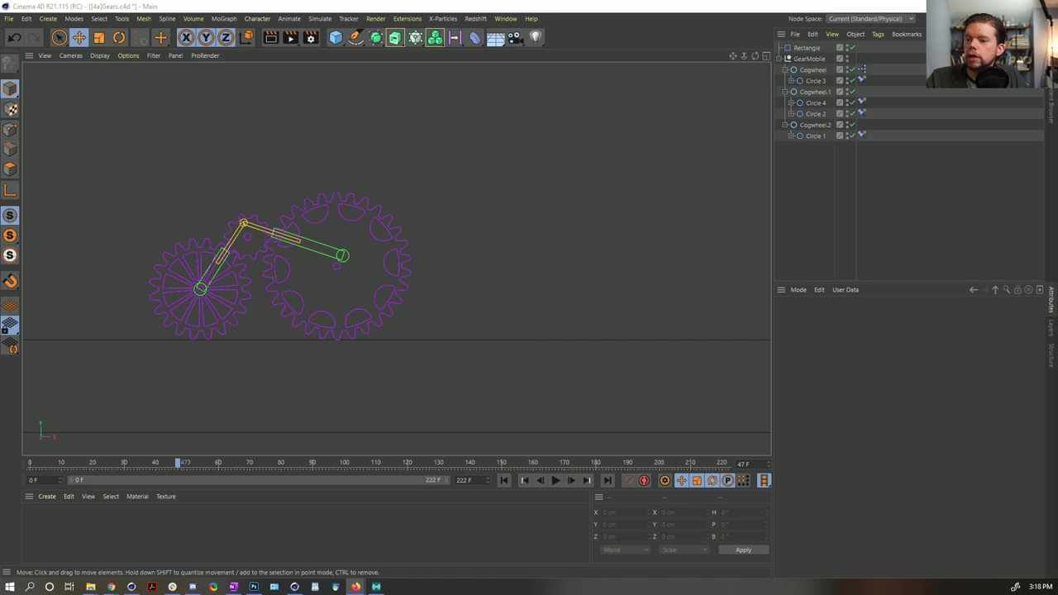
pyautogui.hotkey('alt', 'Tab')
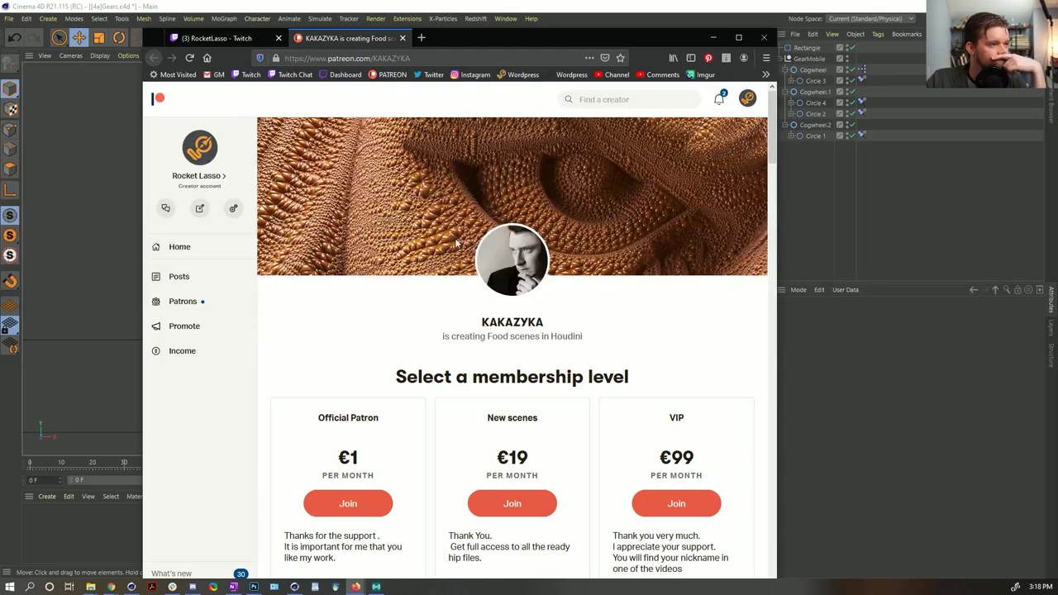
# Scroll the Patreon page down to About and back, then switch back to Cinema 4D.
pyautogui.scroll(-5, 419, 274)
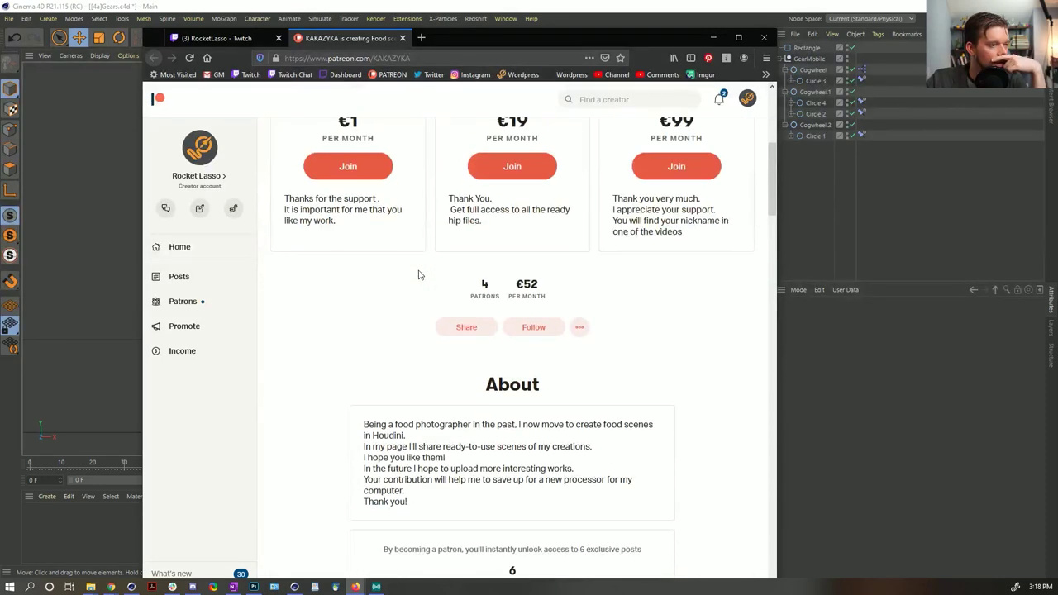
pyautogui.scroll(5, 419, 274)
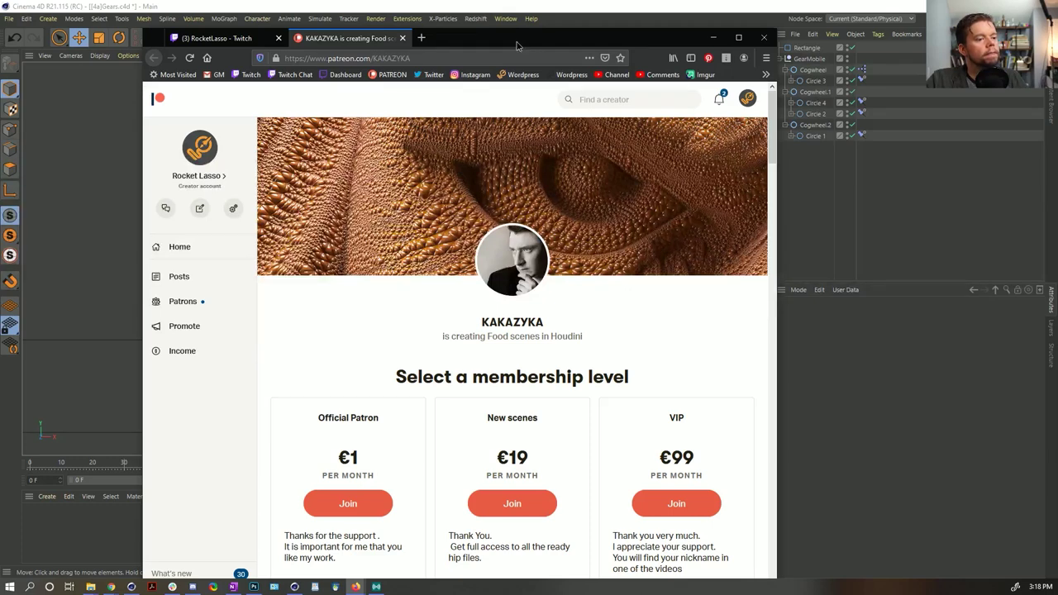
pyautogui.hotkey('alt', 'Tab')
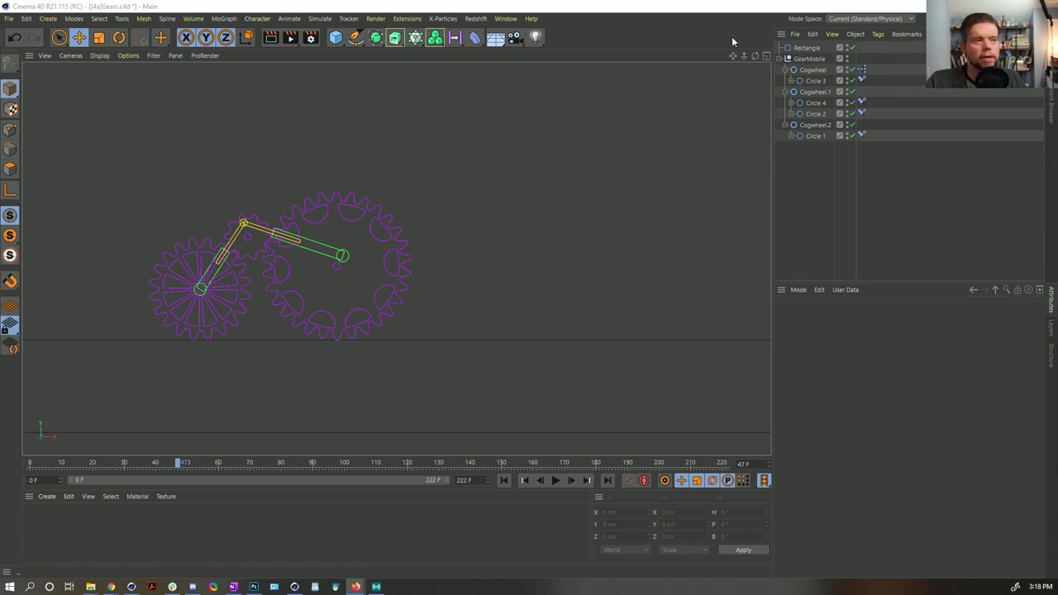
# Create a new scene with a Figure primitive and raise its Segments from 14 to 43.
pyautogui.hotkey('ctrl', 'n')
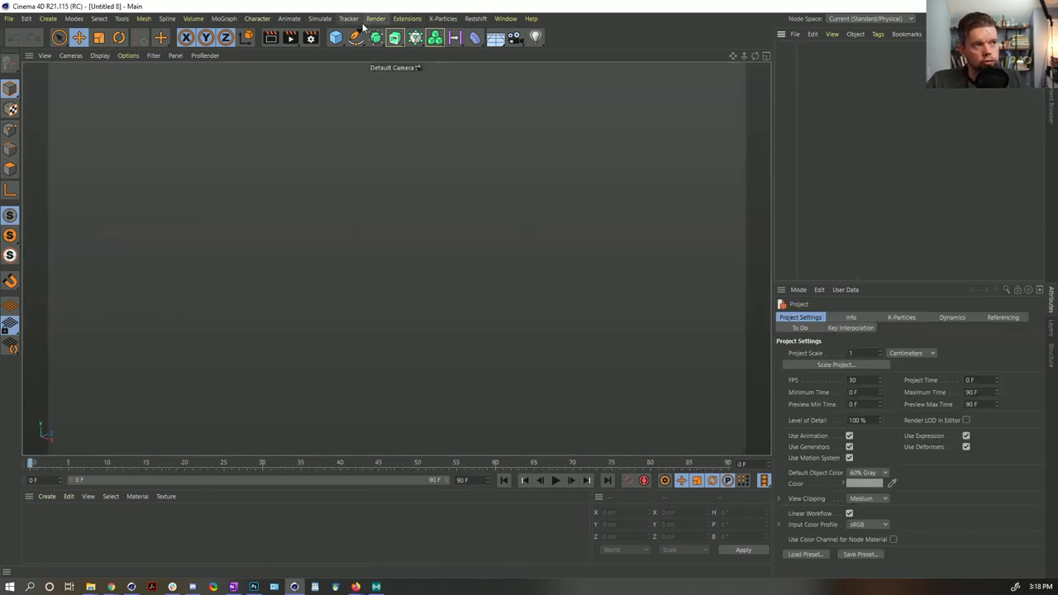
pyautogui.moveTo(335, 36); pyautogui.dragTo(495, 112)
pyautogui.scroll(3, 418, 202)
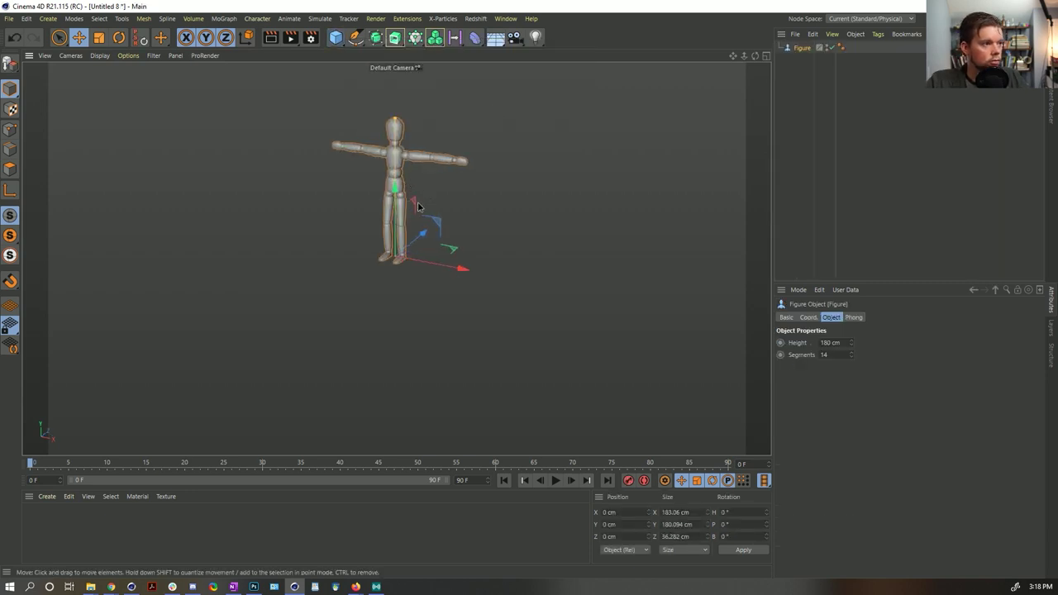
pyautogui.scroll(4, 445, 253)
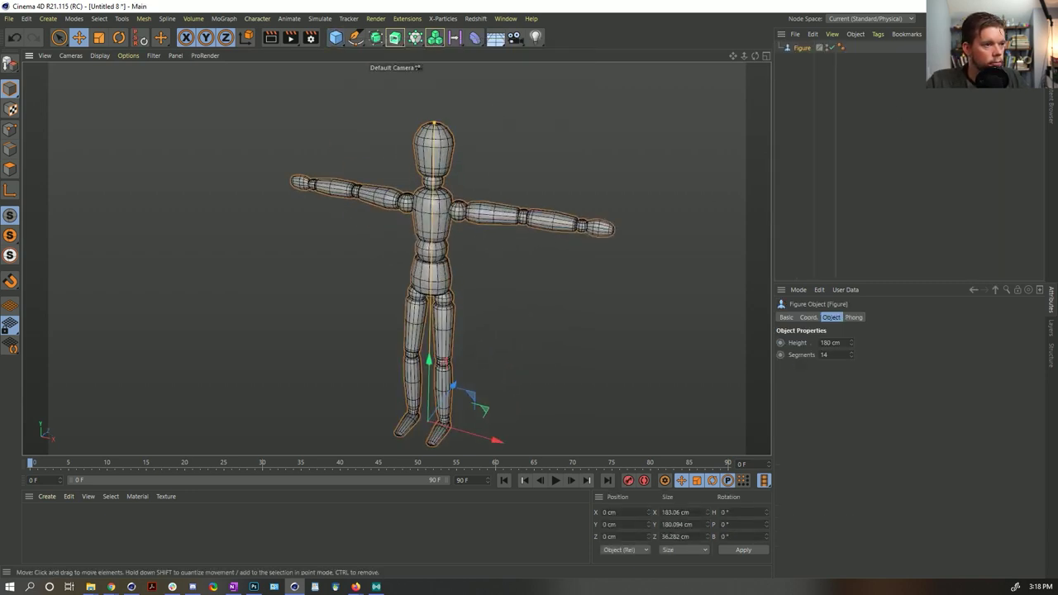
pyautogui.moveTo(851, 355); pyautogui.dragTo(529, 206)
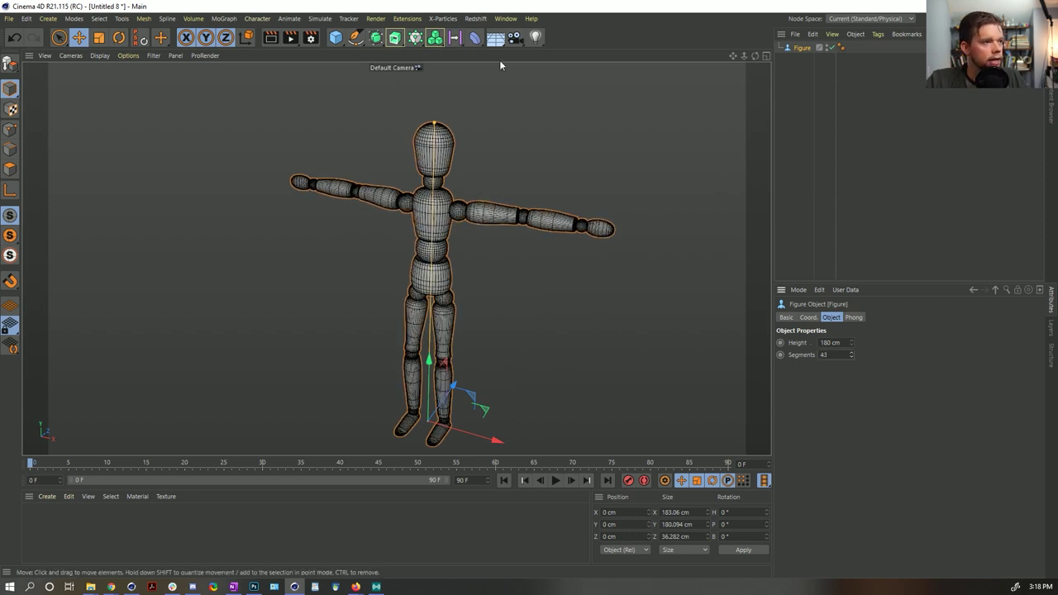
pyautogui.click(474, 37)
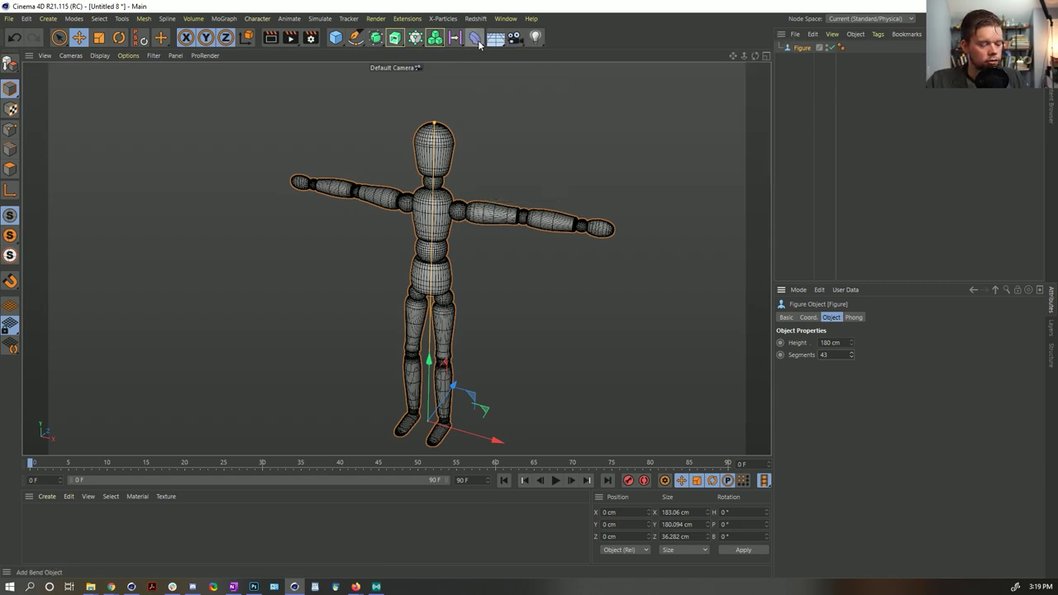
# Add a Polygon Reduction via Commander search 'poly' and parent it under the Figure.
pyautogui.hotkey('shift', 'c')
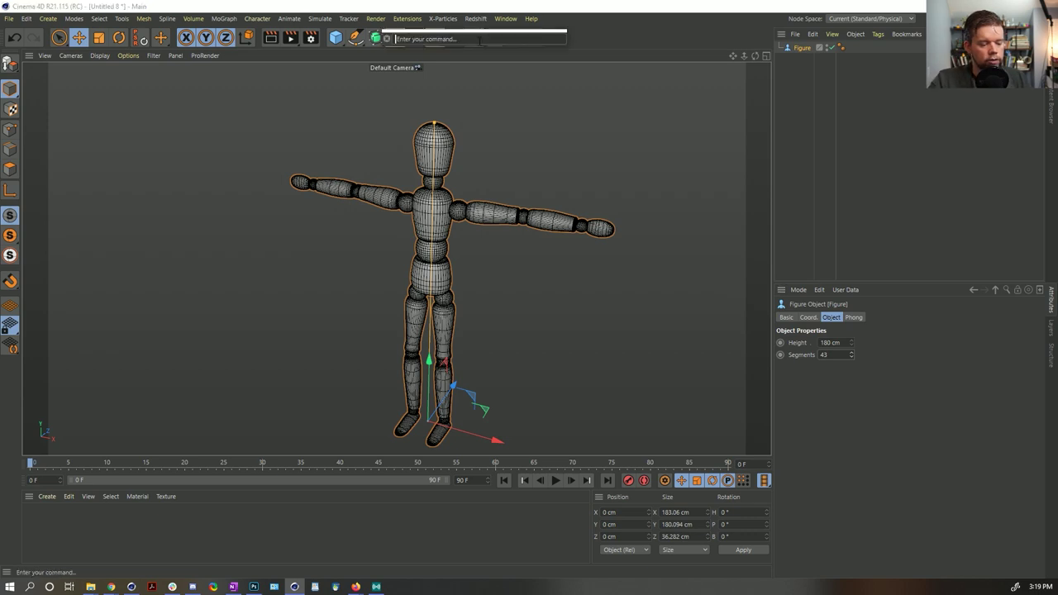
pyautogui.write('poly')
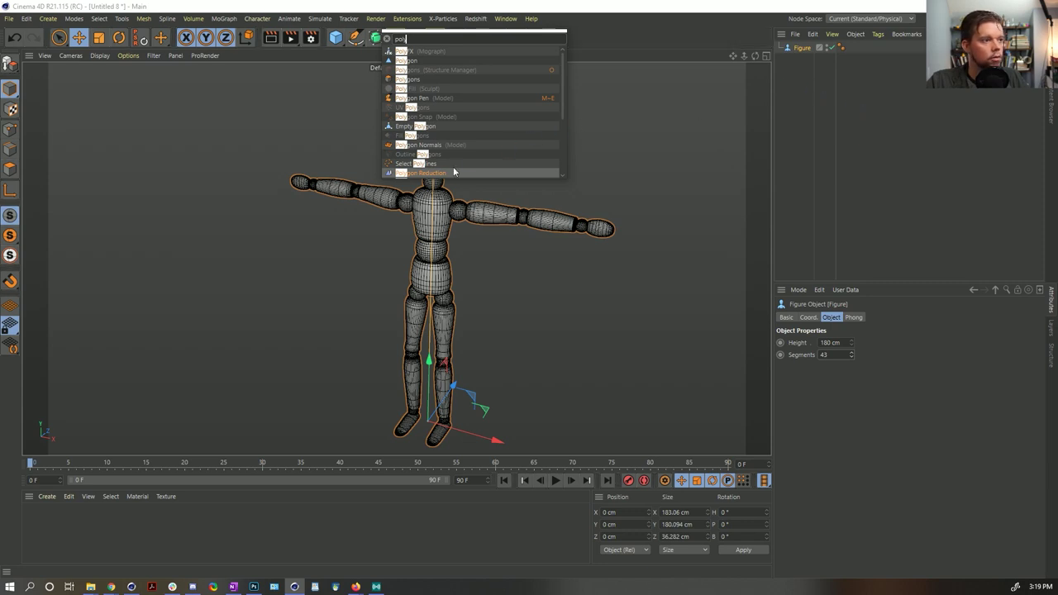
pyautogui.click(416, 173)
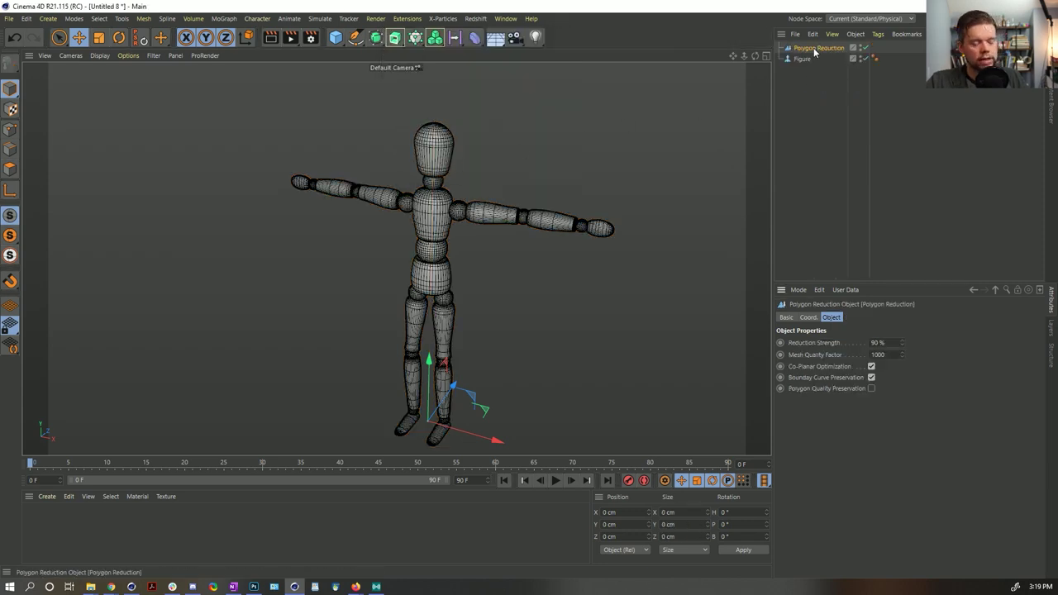
pyautogui.moveTo(814, 50); pyautogui.dragTo(791, 58)
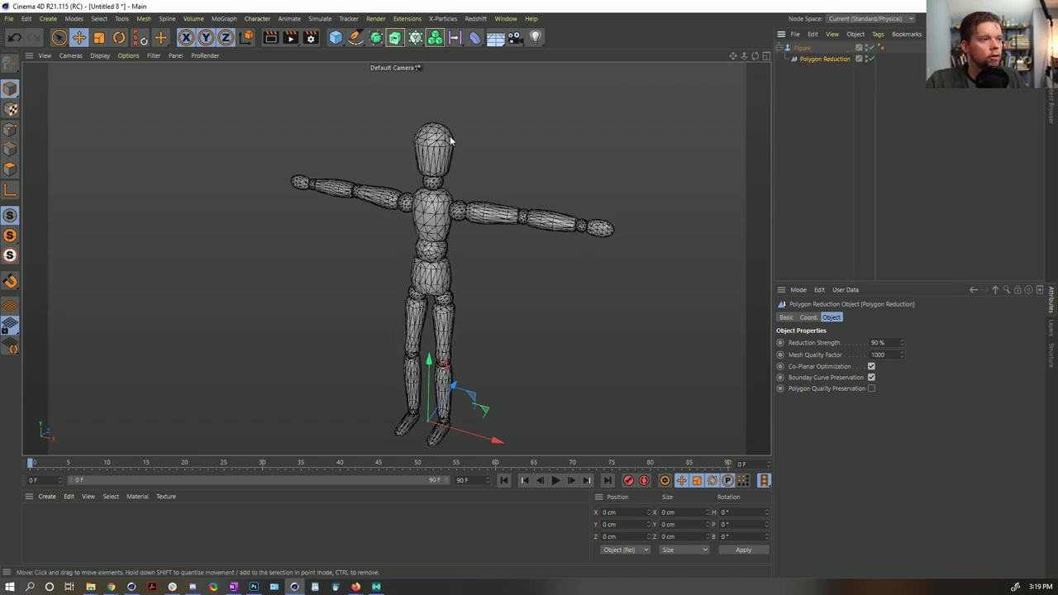
# Set Reduction Strength to 0% and close the view in on the figure's torso.
pyautogui.click(879, 342)
pyautogui.write('0')
pyautogui.press('Return')
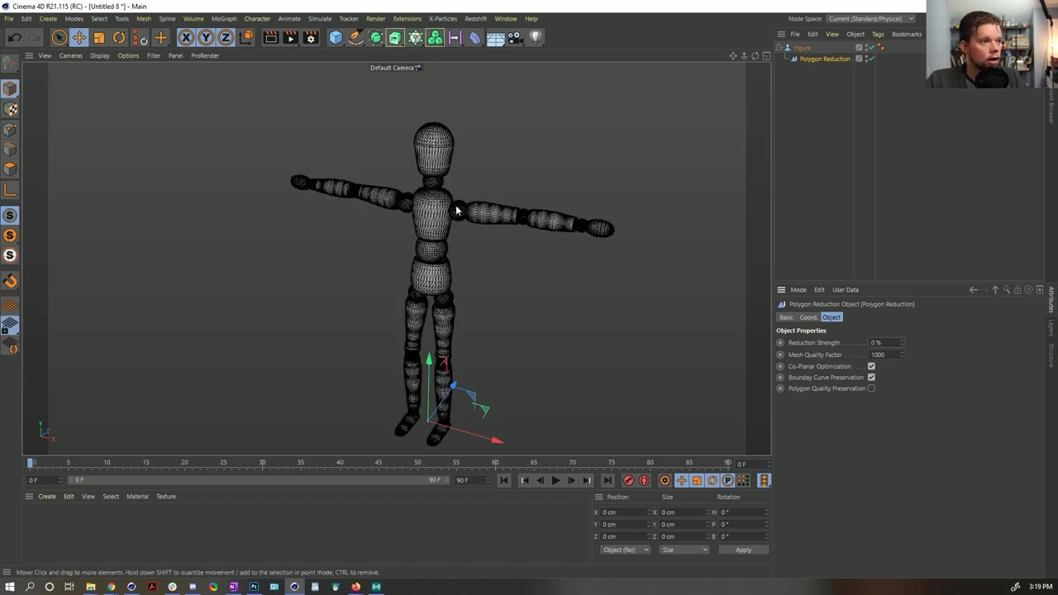
pyautogui.scroll(5, 455, 207)
pyautogui.scroll(-5, 462, 173)
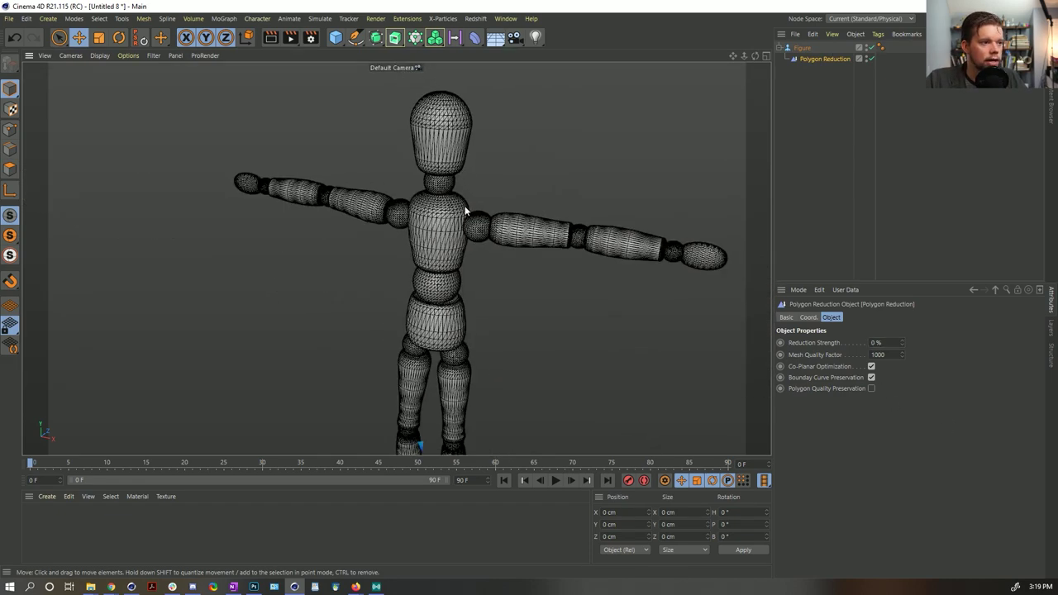
pyautogui.keyDown('alt'); pyautogui.moveTo(465, 212); pyautogui.dragTo(479, 207); pyautogui.keyUp('alt')
pyautogui.scroll(5, 479, 207)
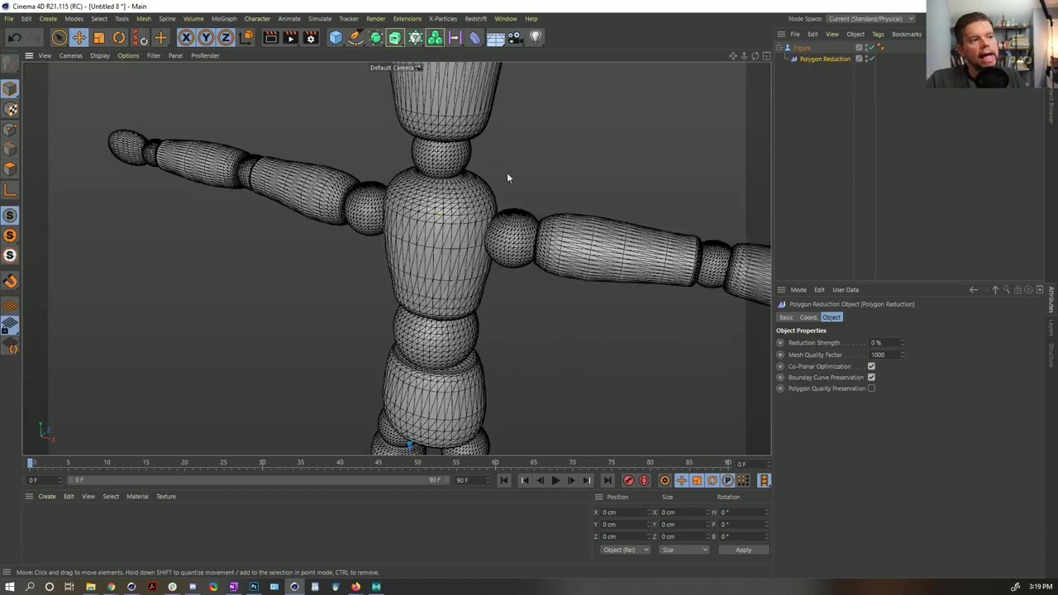
pyautogui.scroll(-2, 464, 170)
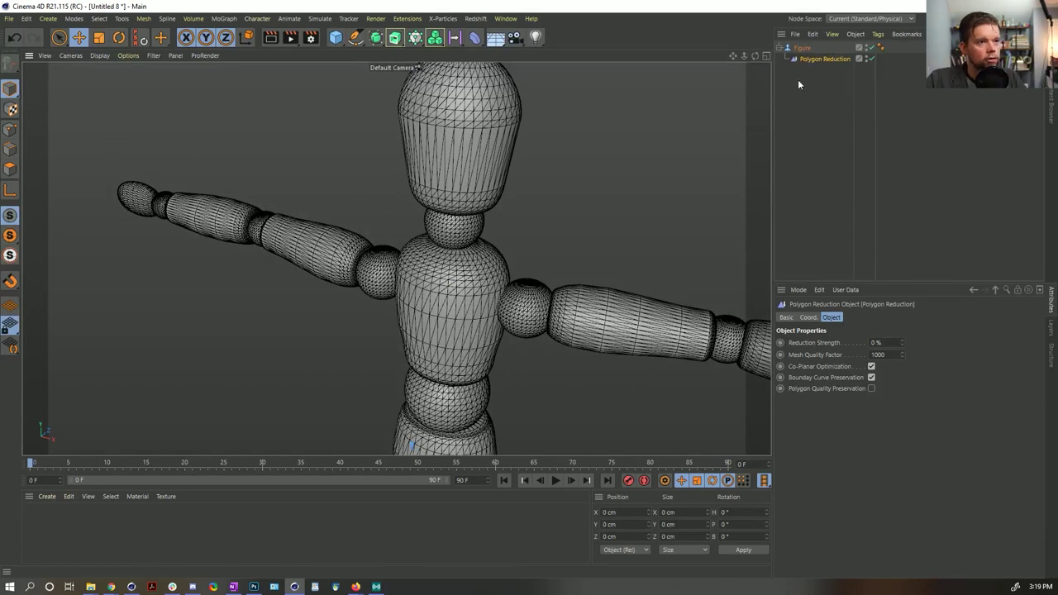
pyautogui.click(474, 37)
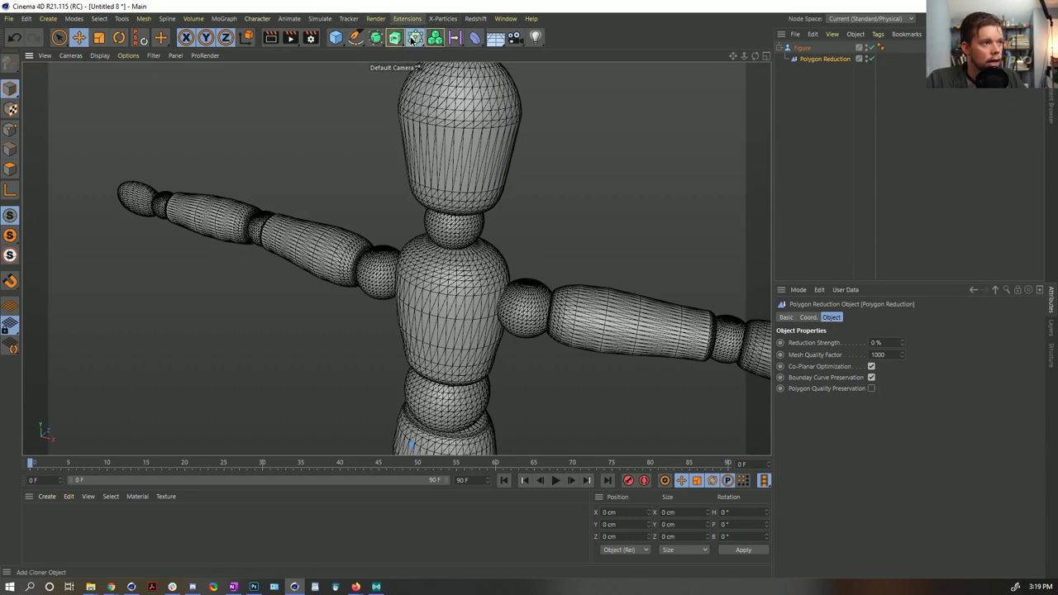
# Add a MoExtrude deformer as a child of the Figure, below Polygon Reduction.
pyautogui.click(414, 37)
pyautogui.click(537, 112)
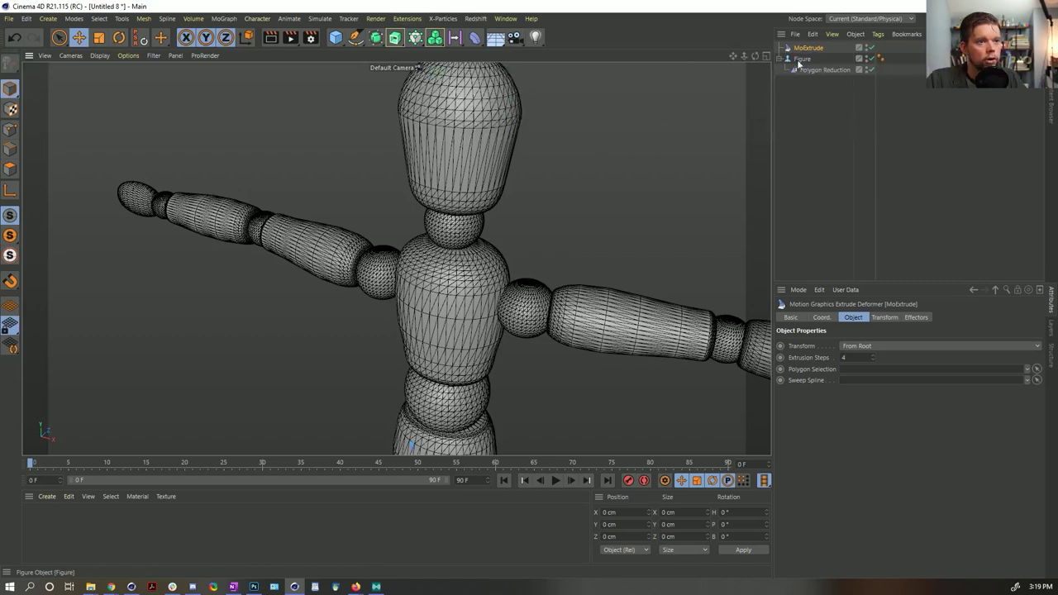
pyautogui.moveTo(824, 71); pyautogui.dragTo(815, 71)
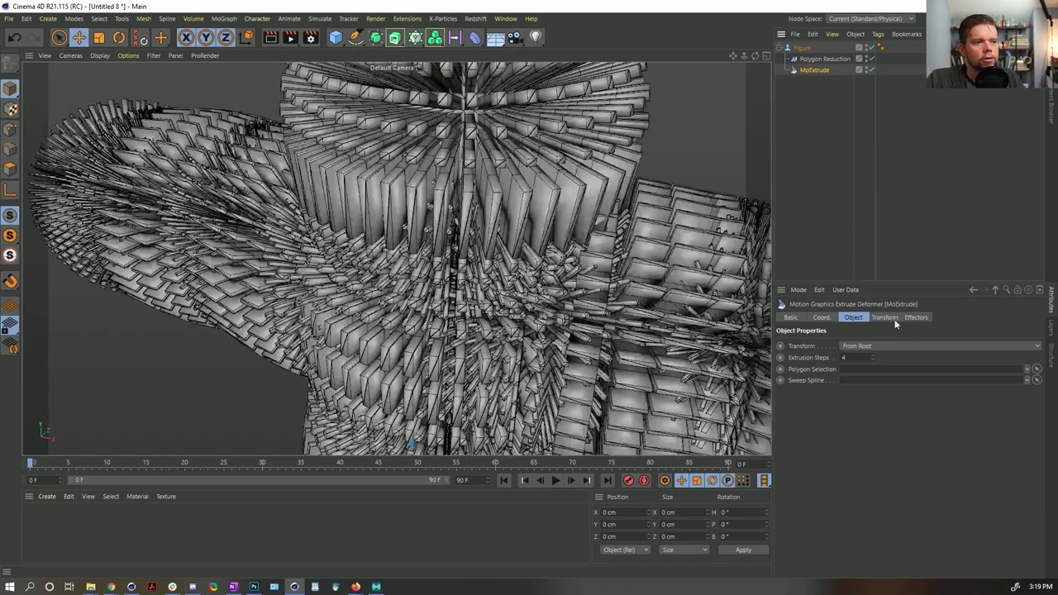
pyautogui.click(884, 318)
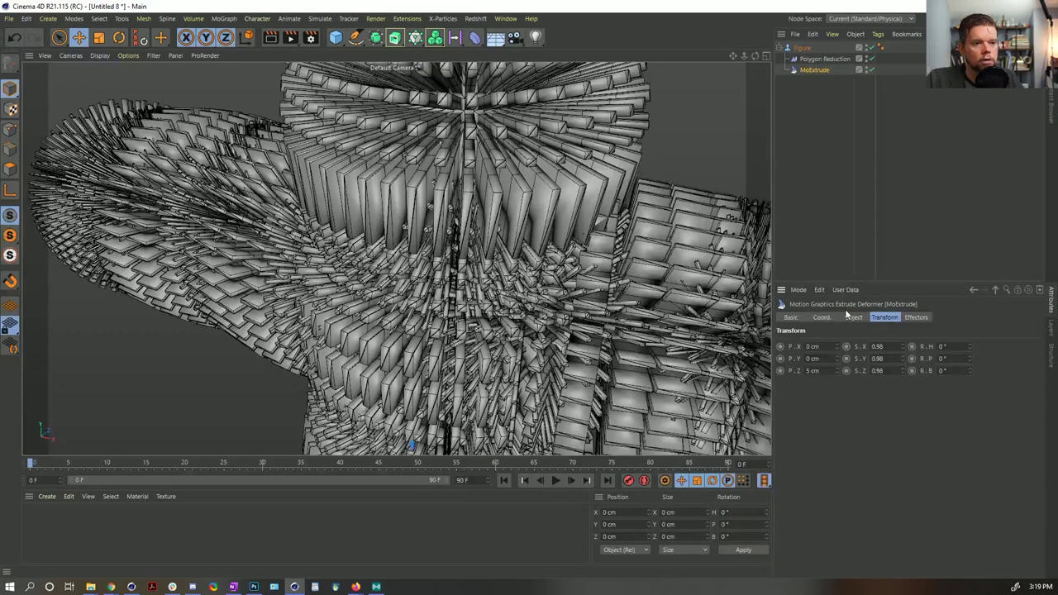
pyautogui.click(851, 318)
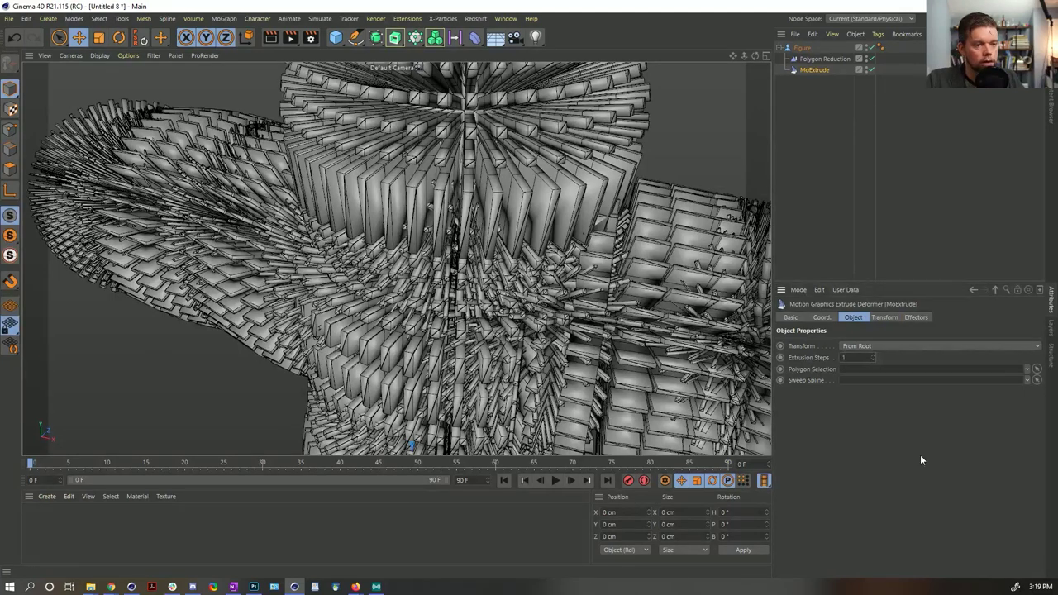
pyautogui.click(885, 317)
# Set MoExtrude's P.Z to 1 cm and its X, Y and Z scale to 0 for spikes.
pyautogui.doubleClick(811, 370)
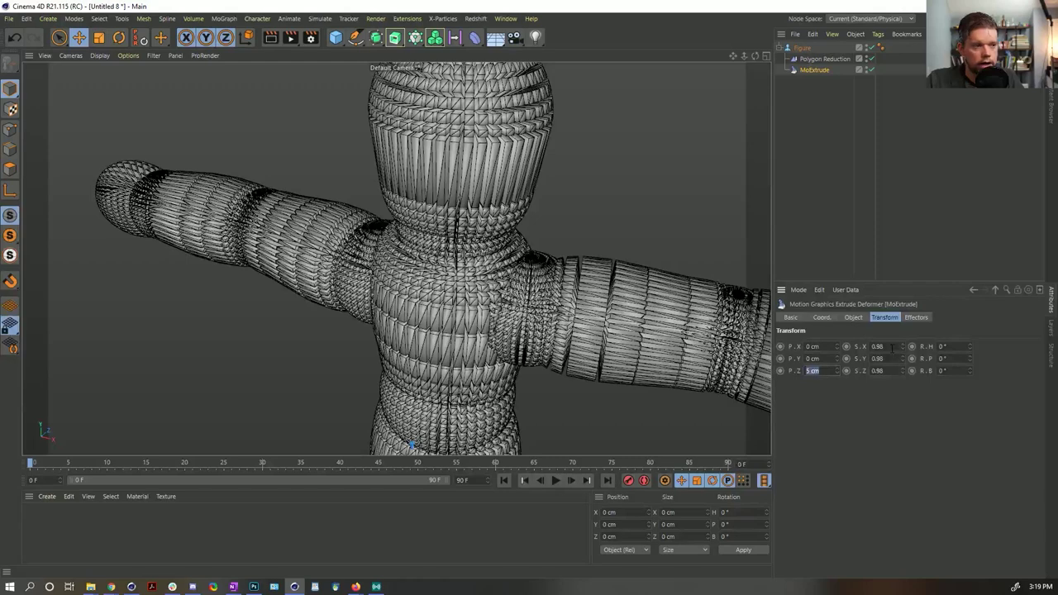
pyautogui.write('1')
pyautogui.press('Return')
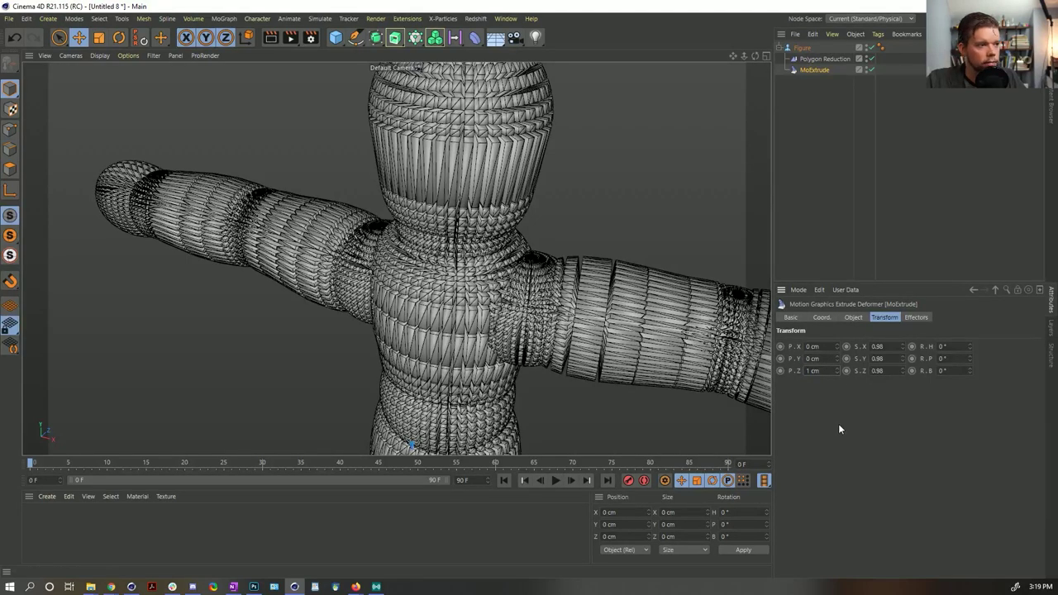
pyautogui.doubleClick(876, 347)
pyautogui.write('1')
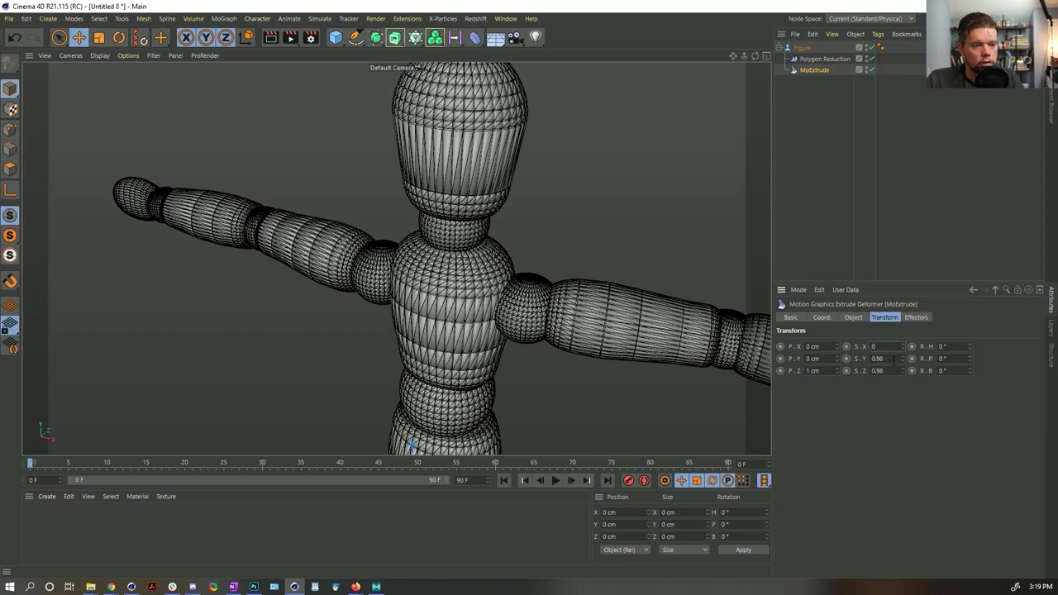
pyautogui.doubleClick(876, 371)
pyautogui.write('1')
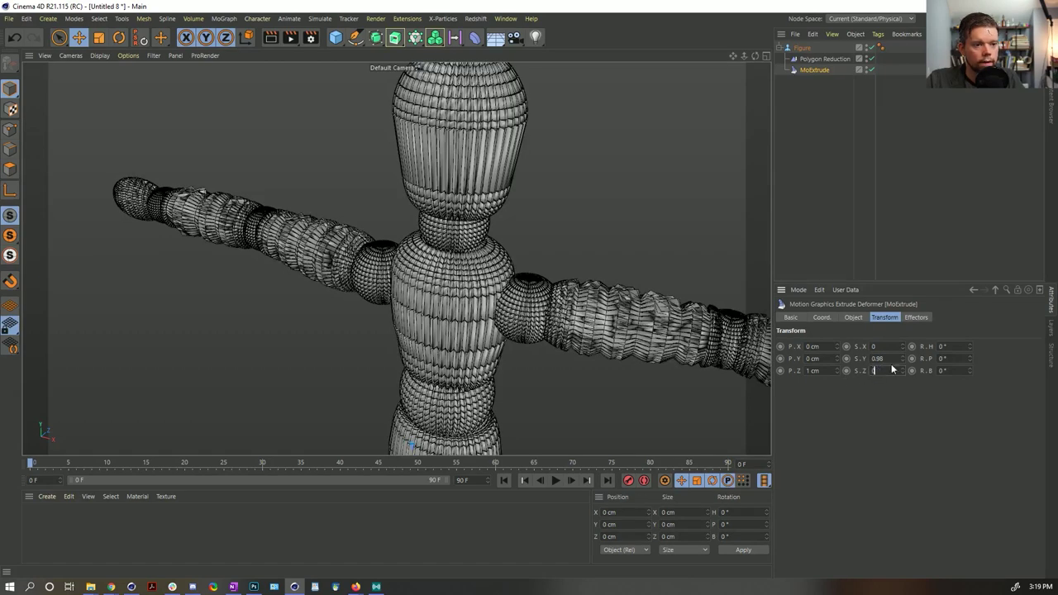
pyautogui.doubleClick(891, 359)
pyautogui.write('0')
pyautogui.press('Return')
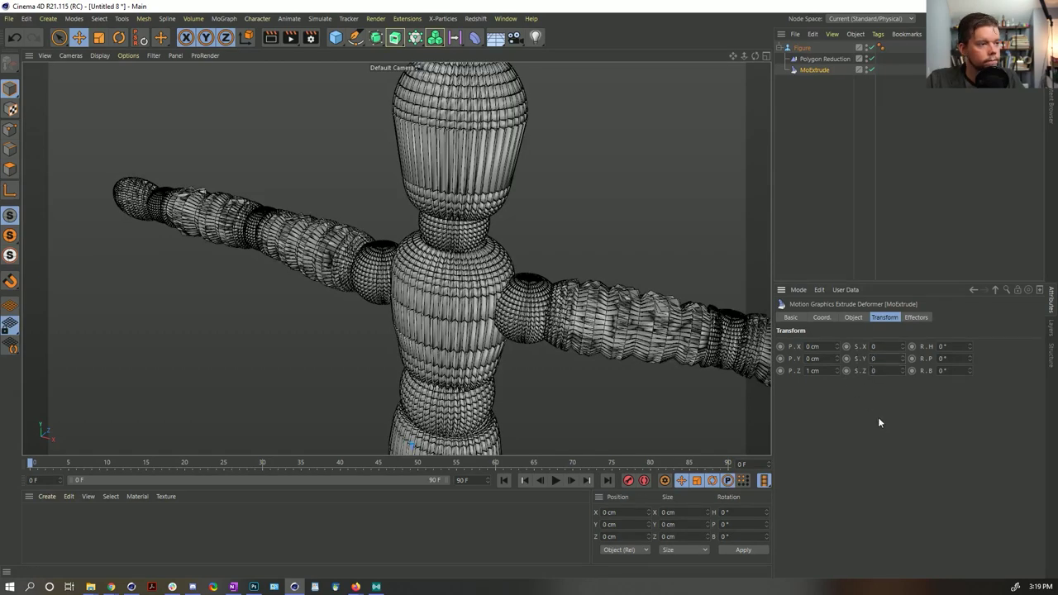
pyautogui.keyDown('alt'); pyautogui.moveTo(436, 181); pyautogui.dragTo(477, 129); pyautogui.keyUp('alt')
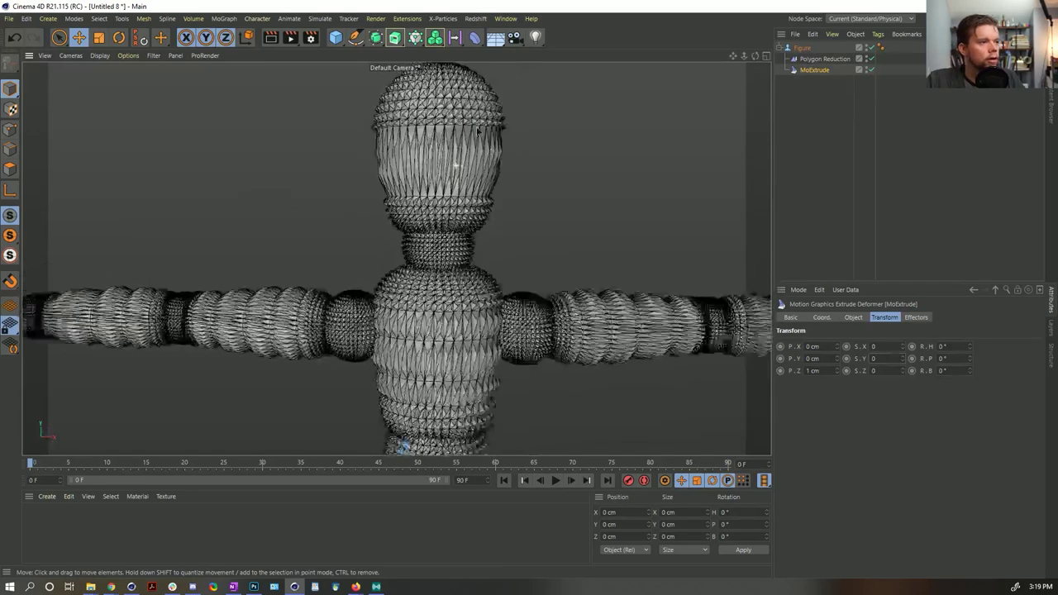
pyautogui.scroll(10, 477, 130)
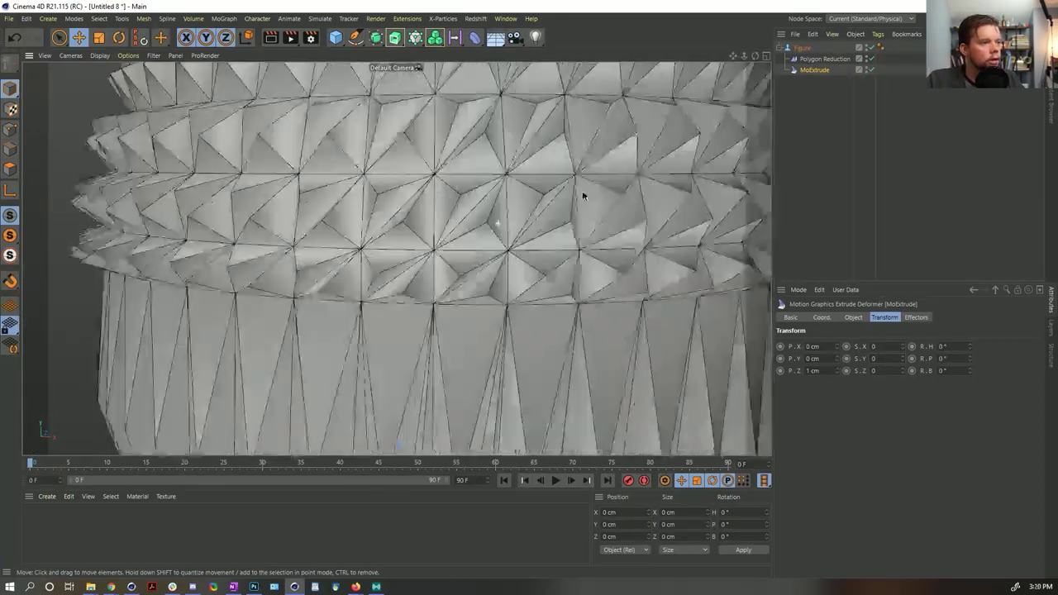
pyautogui.keyDown('alt'); pyautogui.moveTo(582, 195); pyautogui.dragTo(481, 203); pyautogui.keyUp('alt')
pyautogui.scroll(-10, 430, 248)
pyautogui.scroll(-10, 476, 277)
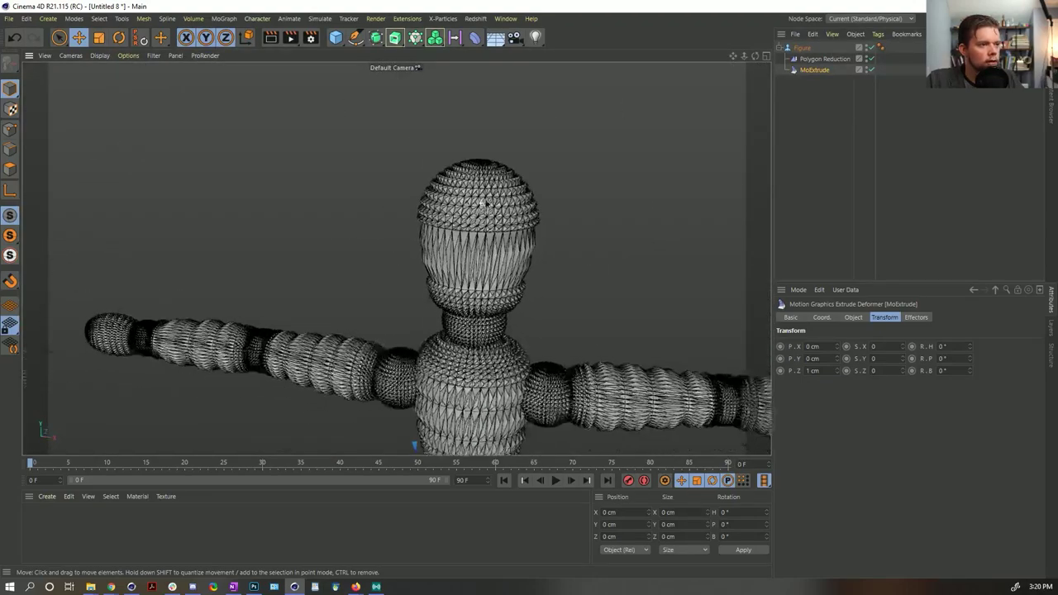
pyautogui.scroll(5, 483, 202)
pyautogui.scroll(-2, 483, 202)
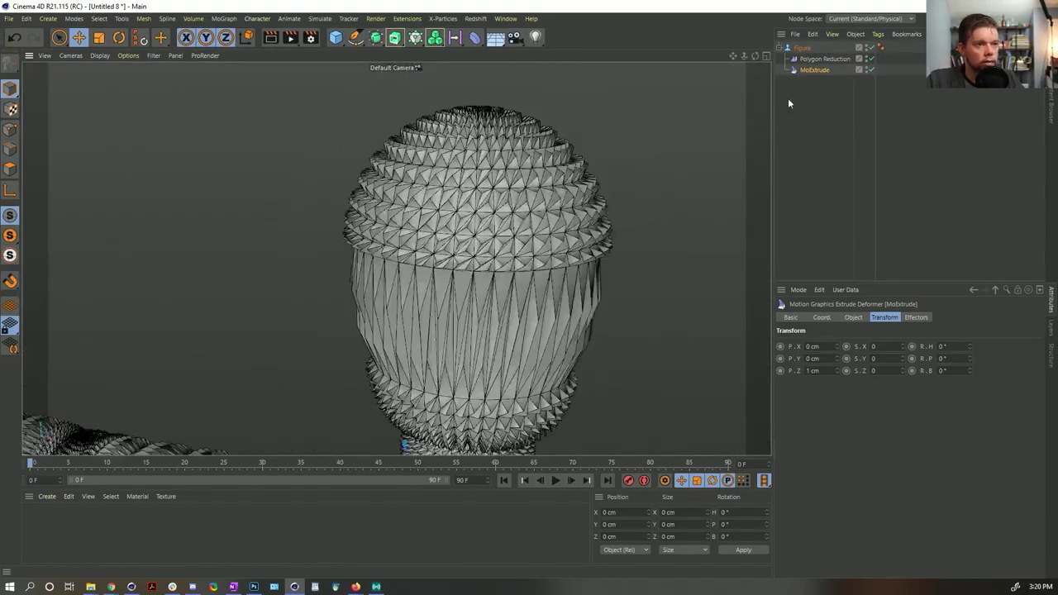
# Place the Figure inside a new Subdivision Surface to smooth the spiky head.
pyautogui.click(376, 38)
pyautogui.moveTo(802, 59); pyautogui.dragTo(813, 47)
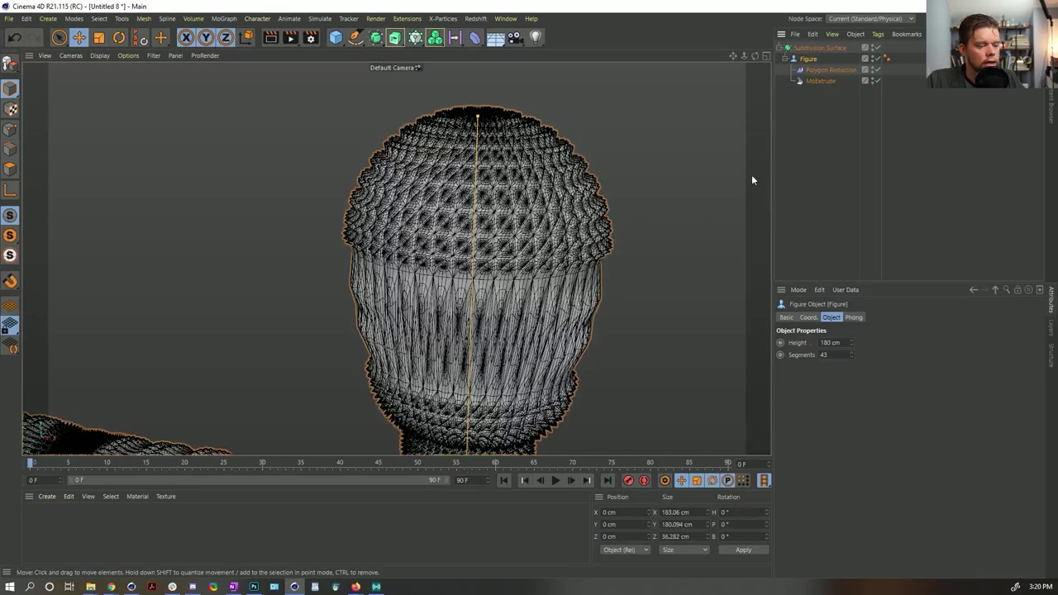
pyautogui.keyDown('alt'); pyautogui.moveTo(477, 236); pyautogui.dragTo(378, 204); pyautogui.keyUp('alt')
pyautogui.scroll(5, 565, 209)
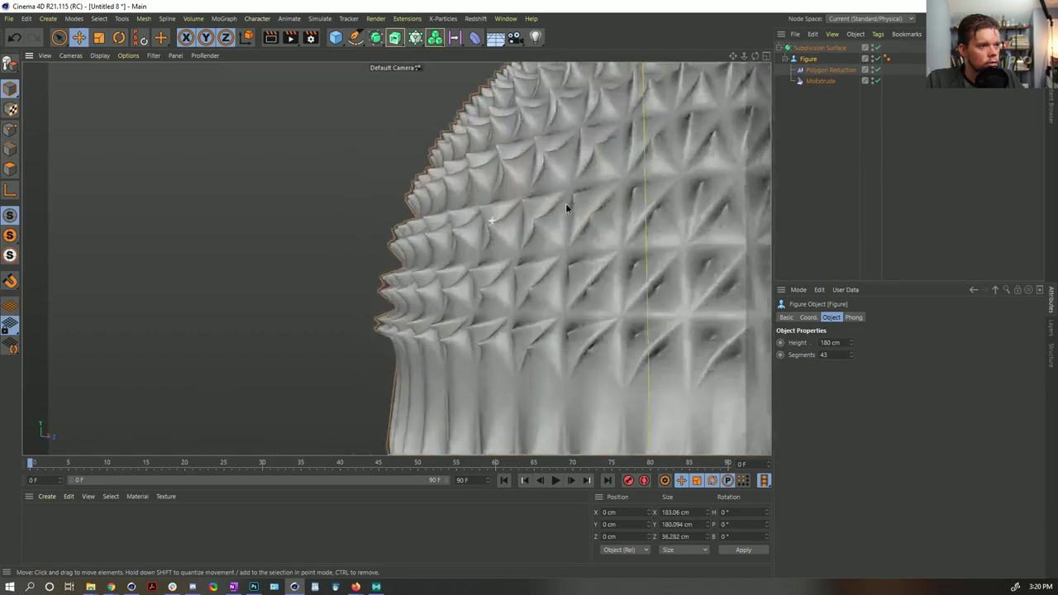
pyautogui.moveTo(566, 208)
pyautogui.keyDown('alt'); pyautogui.mouseDown()
pyautogui.moveTo(548, 198)
pyautogui.moveTo(599, 198)
pyautogui.moveTo(555, 211)
pyautogui.mouseUp(); pyautogui.keyUp('alt')
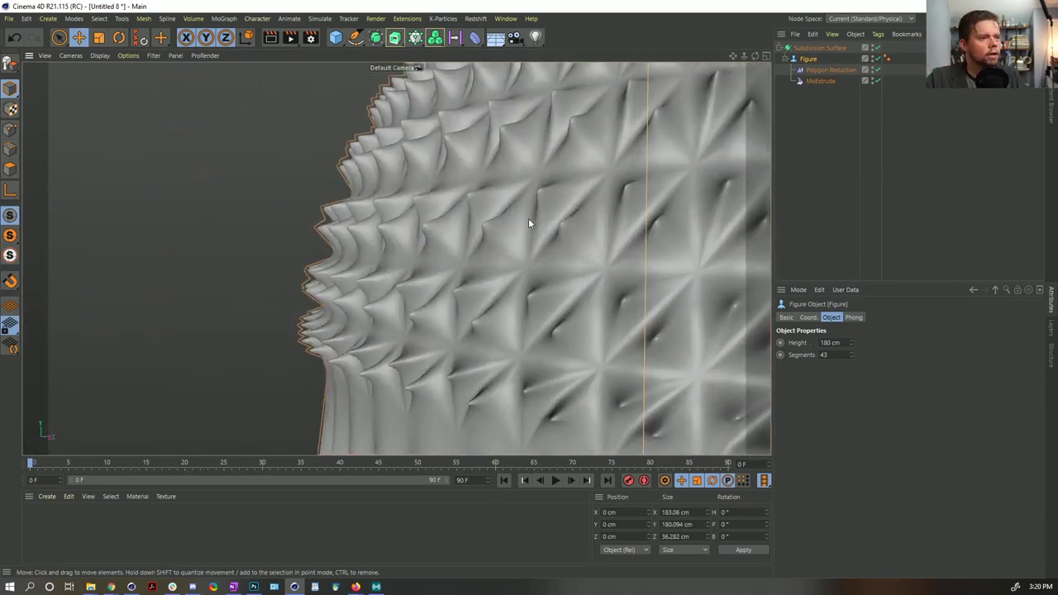
# Set MoExtrude's scale to 0.5 on all axes, turning spikes into rounded bumps.
pyautogui.click(820, 80)
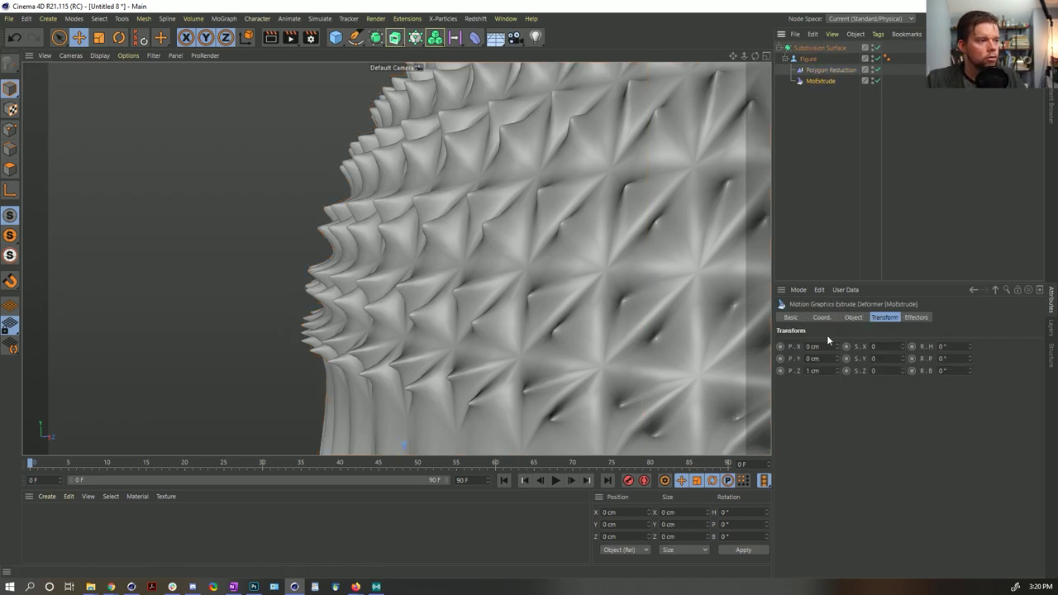
pyautogui.click(885, 346)
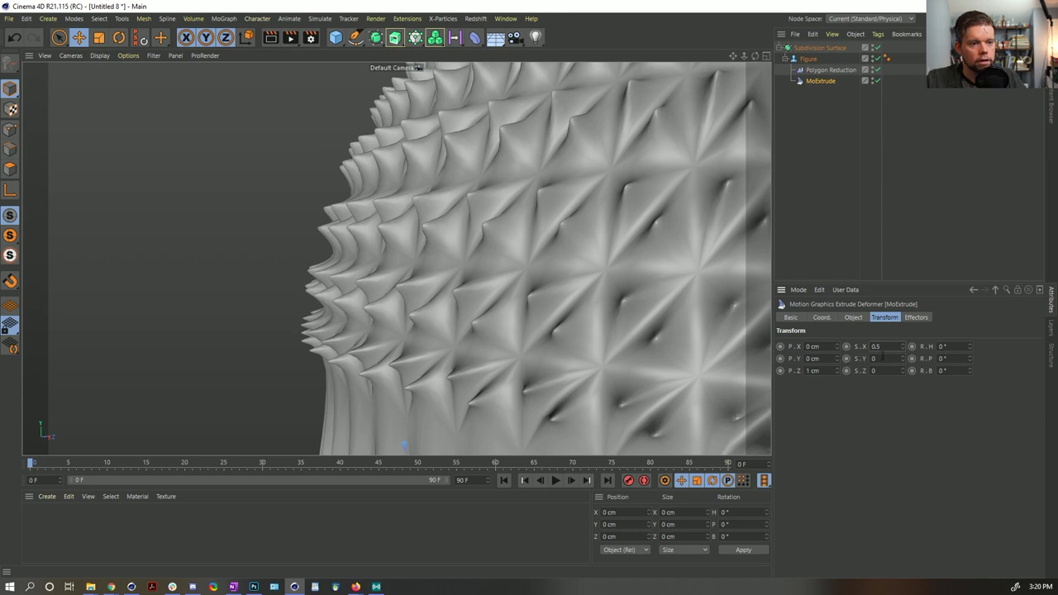
pyautogui.write('.5')
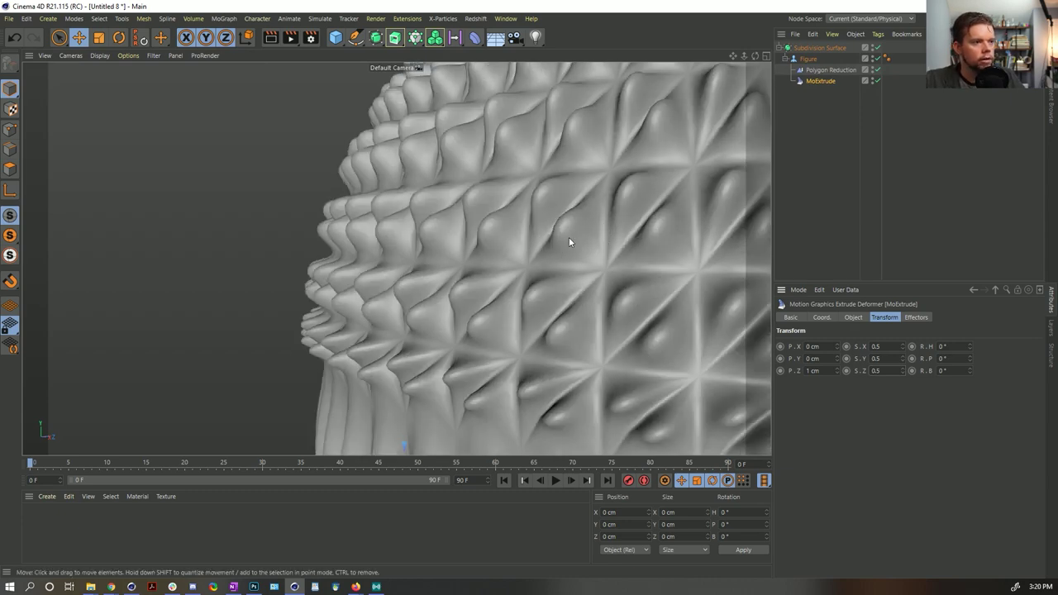
pyautogui.keyDown('alt'); pyautogui.moveTo(569, 242); pyautogui.dragTo(583, 218); pyautogui.keyUp('alt')
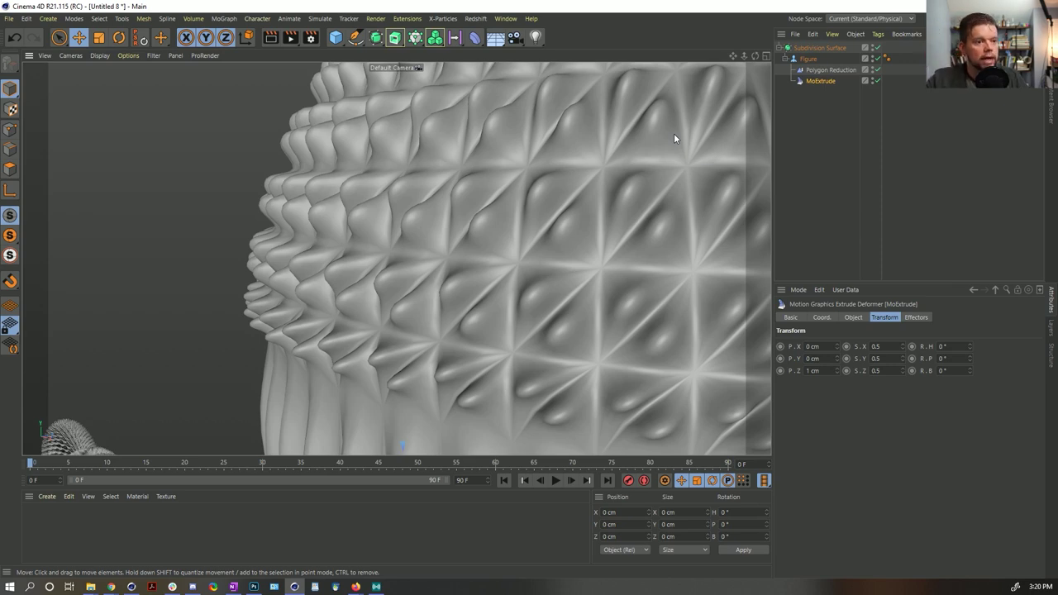
pyautogui.moveTo(619, 330)
pyautogui.keyDown('alt'); pyautogui.mouseDown()
pyautogui.moveTo(649, 276)
pyautogui.moveTo(614, 316)
pyautogui.moveTo(636, 322)
pyautogui.mouseUp(); pyautogui.keyUp('alt')
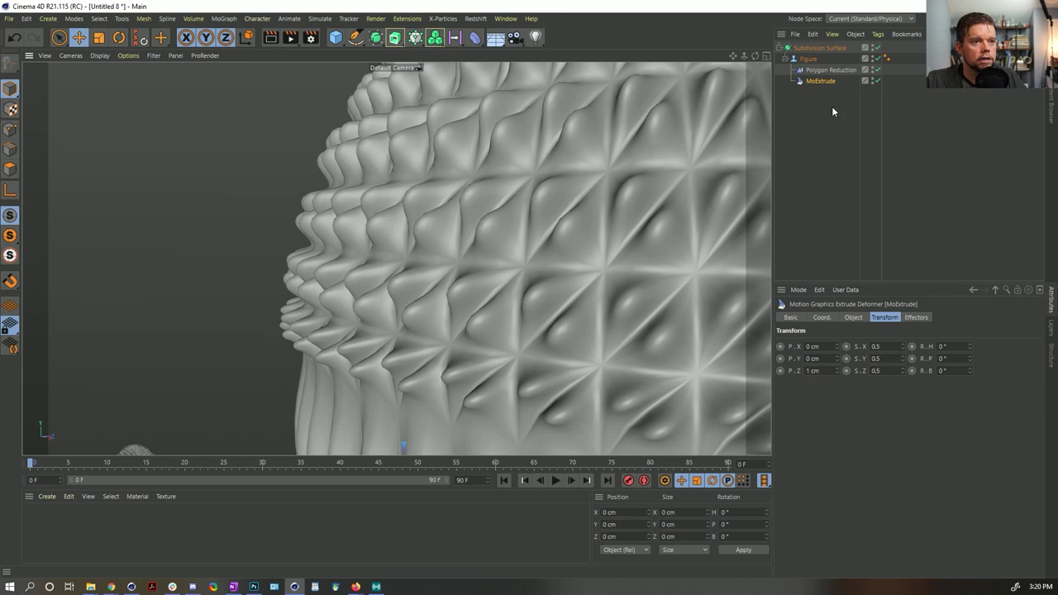
# Switch off MoExtrude and Subdivision Surface, then add a PolyFX as the Figure's first child.
pyautogui.click(876, 81)
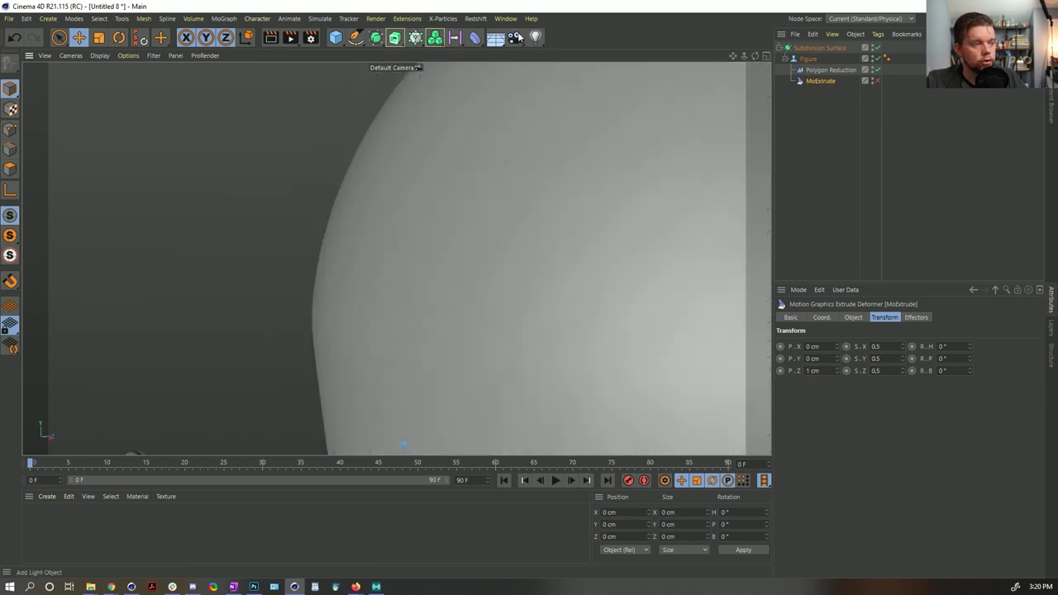
pyautogui.click(876, 47)
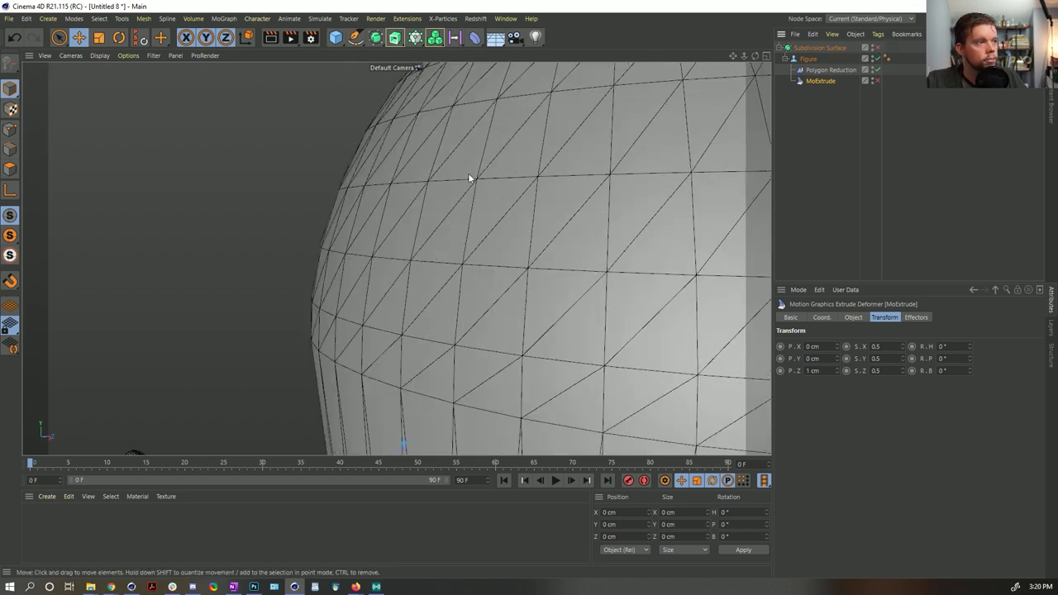
pyautogui.click(475, 38)
pyautogui.click(412, 38)
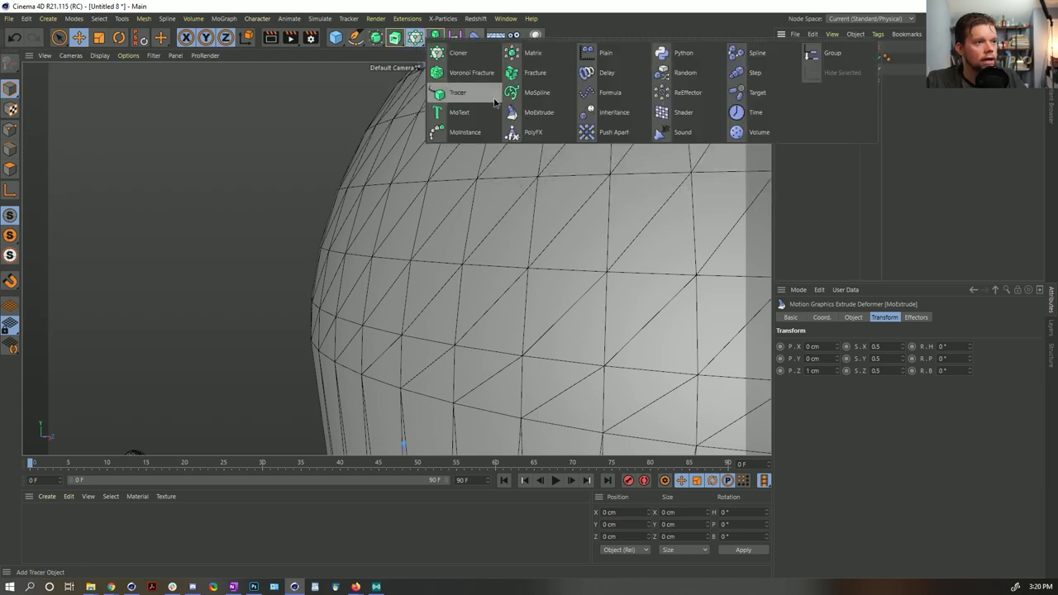
pyautogui.click(533, 132)
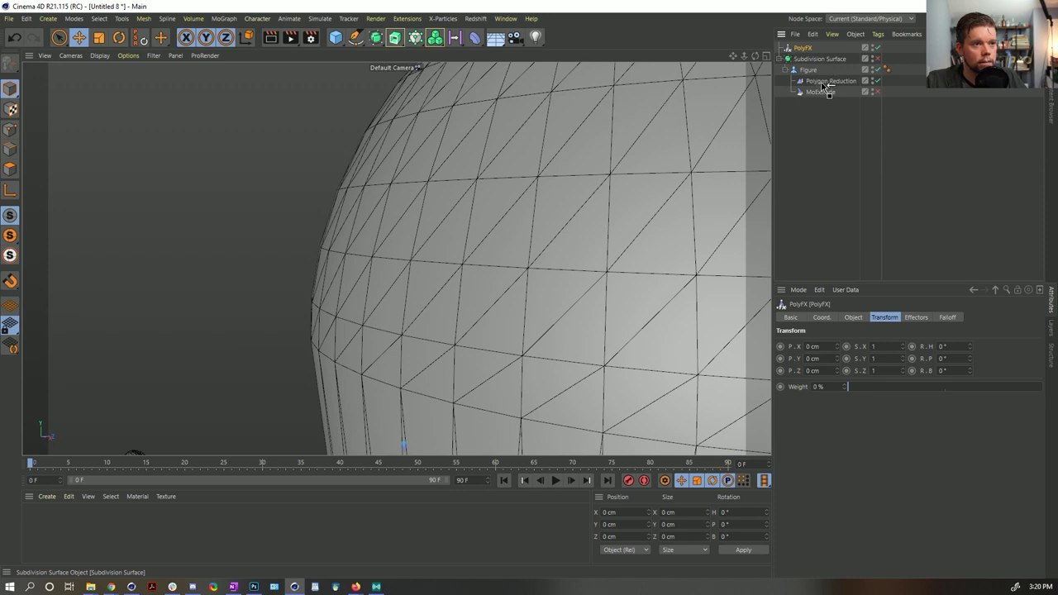
pyautogui.moveTo(823, 85)
pyautogui.mouseDown()
pyautogui.moveTo(812, 103)
pyautogui.moveTo(818, 87)
pyautogui.mouseUp()
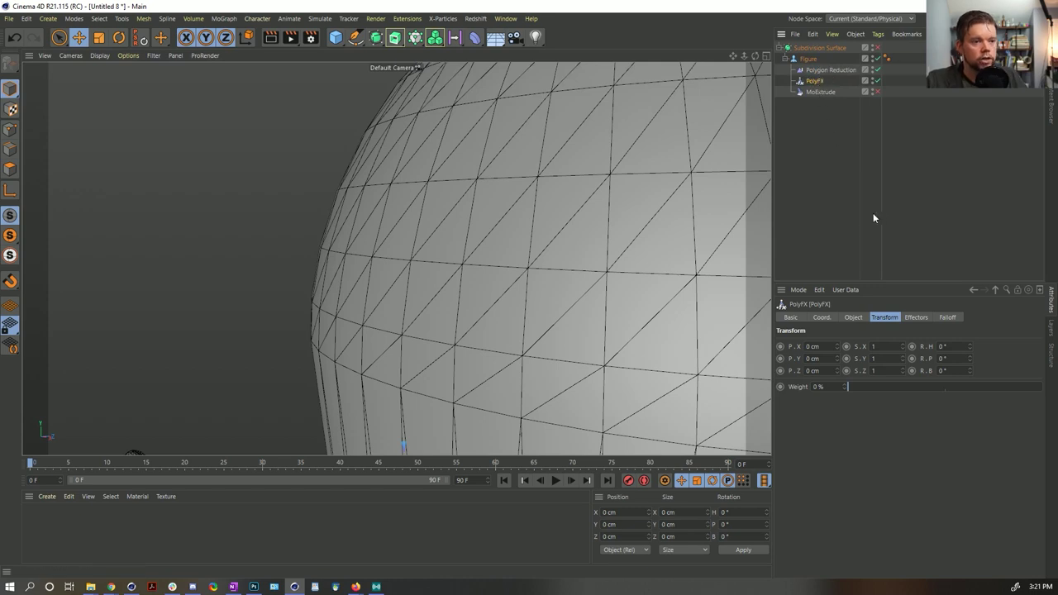
# Scale the PolyFX to 0.99, 0.99, 0.9 to split the head into separate pieces.
pyautogui.click(889, 346)
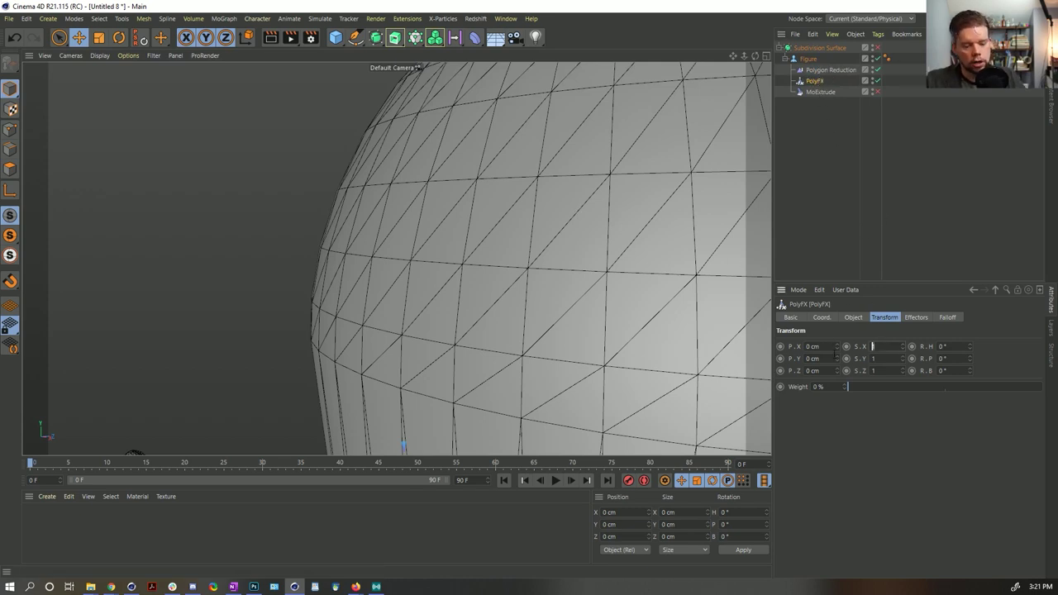
pyautogui.write('0.9')
pyautogui.press('Tab')
pyautogui.write('0.9')
pyautogui.press('Tab')
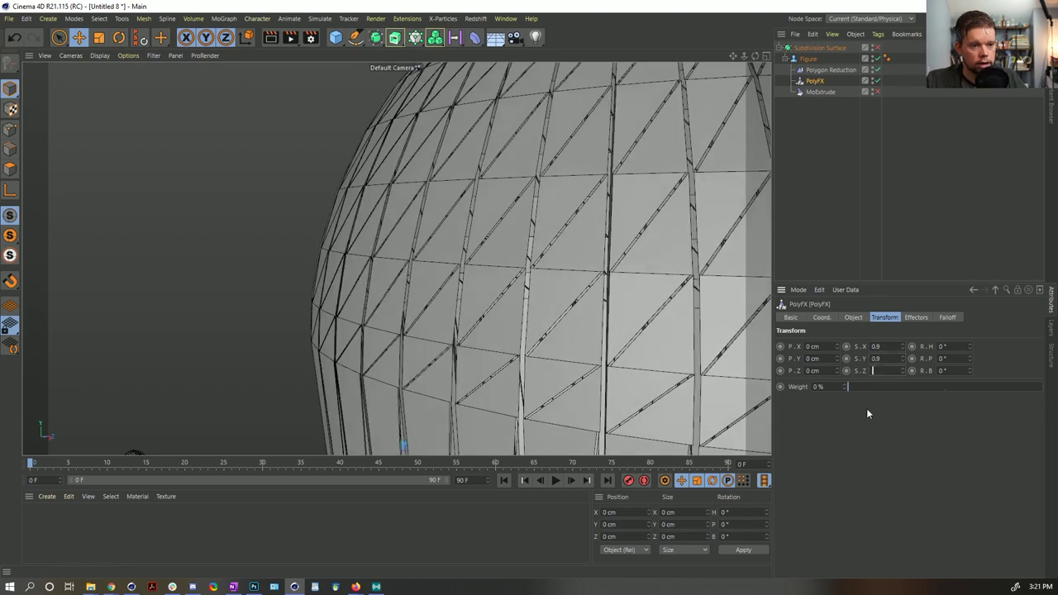
pyautogui.write('0.9')
pyautogui.press('Return')
pyautogui.keyDown('alt'); pyautogui.moveTo(624, 332); pyautogui.dragTo(579, 289); pyautogui.keyUp('alt')
pyautogui.write('0.99')
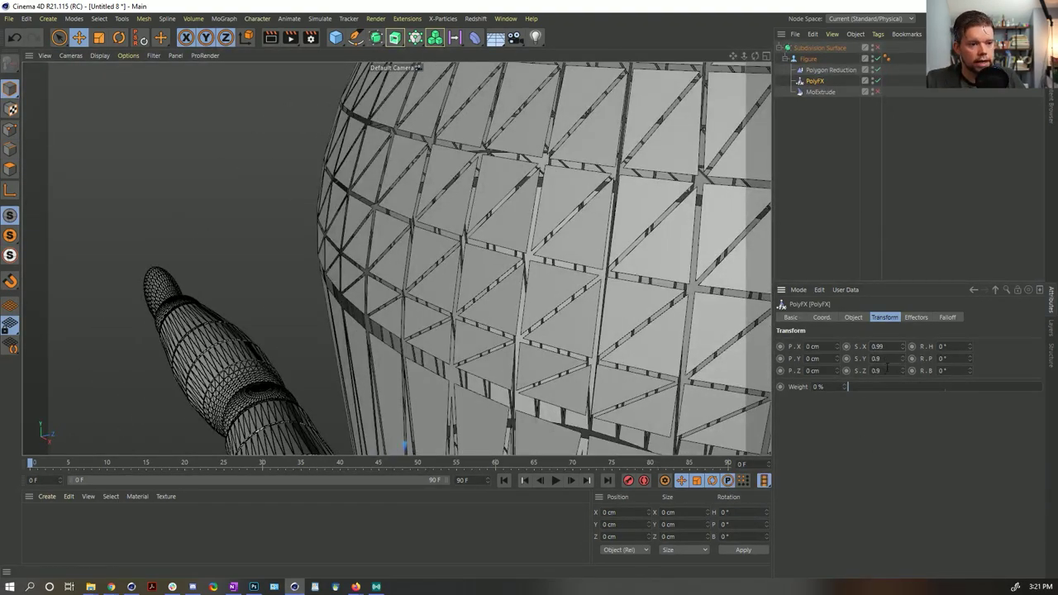
pyautogui.press('Tab')
pyautogui.write('0.99')
pyautogui.press('Return')
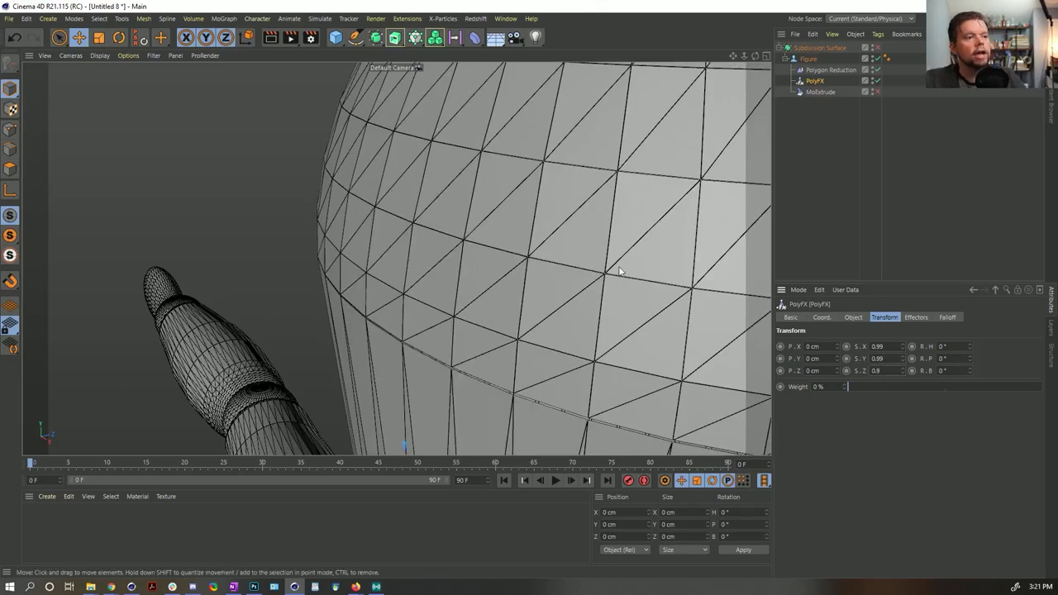
pyautogui.keyDown('alt'); pyautogui.moveTo(603, 274); pyautogui.dragTo(612, 268); pyautogui.keyUp('alt')
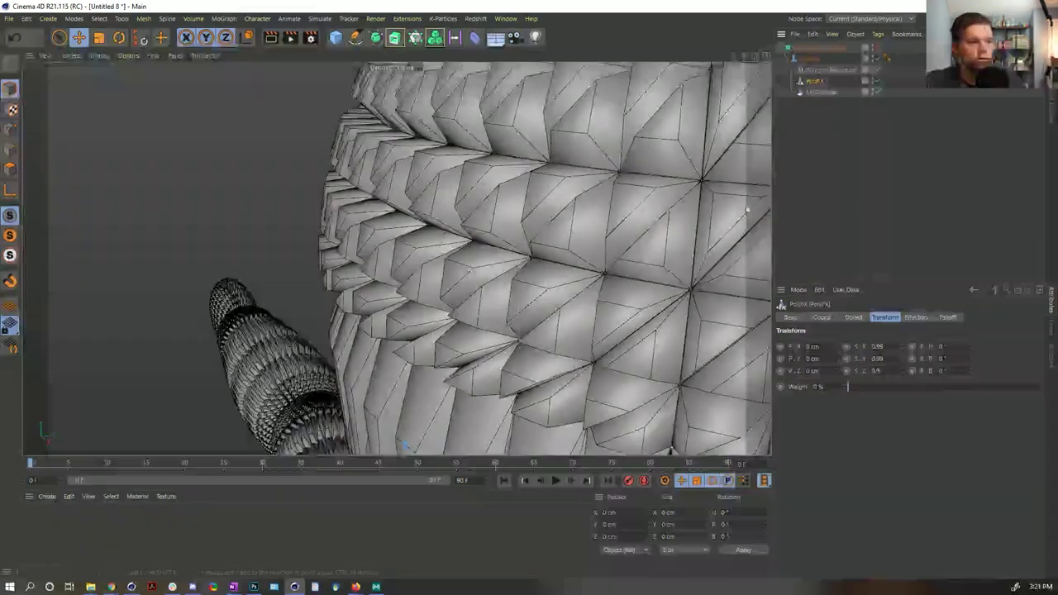
pyautogui.keyDown('alt'); pyautogui.moveTo(746, 211); pyautogui.dragTo(625, 266); pyautogui.keyUp('alt')
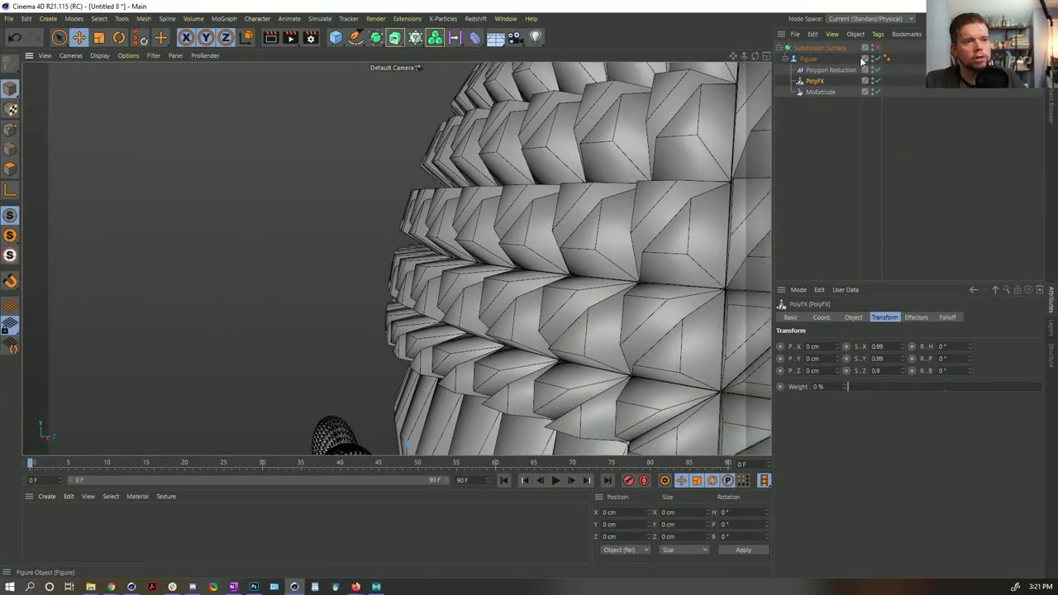
pyautogui.scroll(-10, 693, 252)
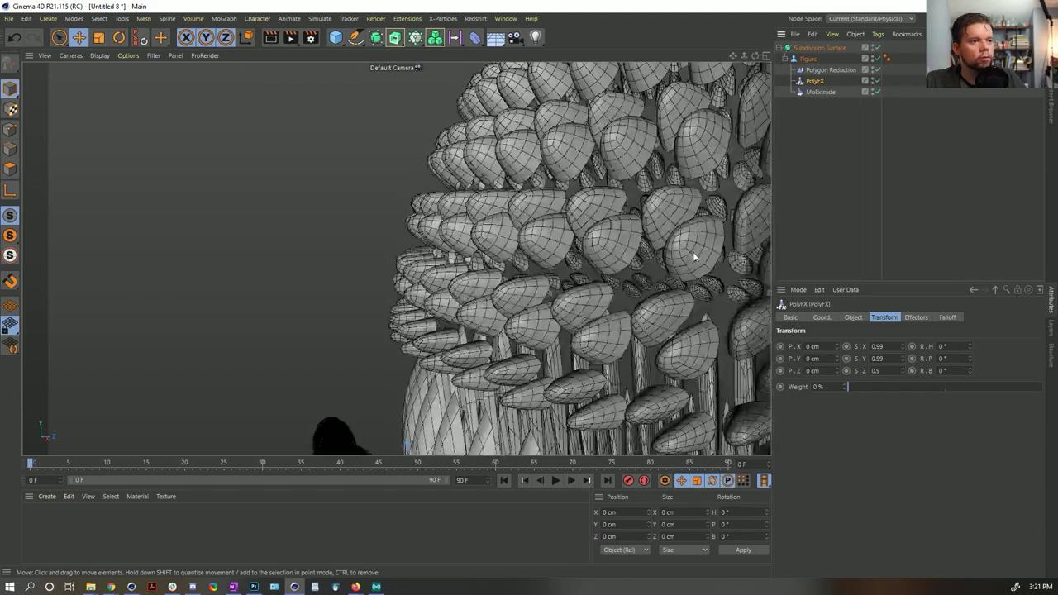
pyautogui.scroll(10, 665, 246)
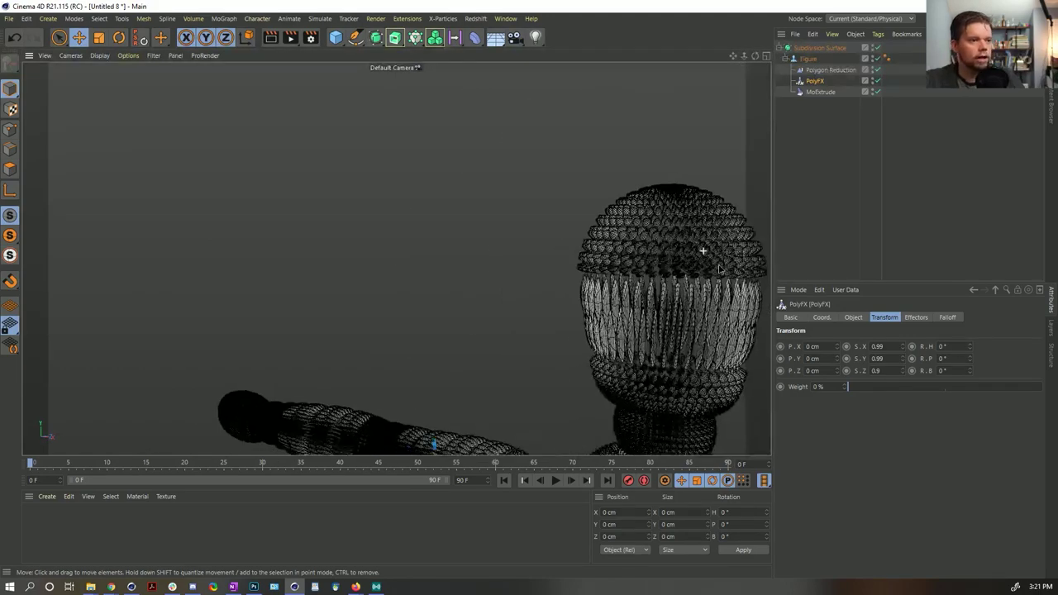
pyautogui.scroll(8, 634, 246)
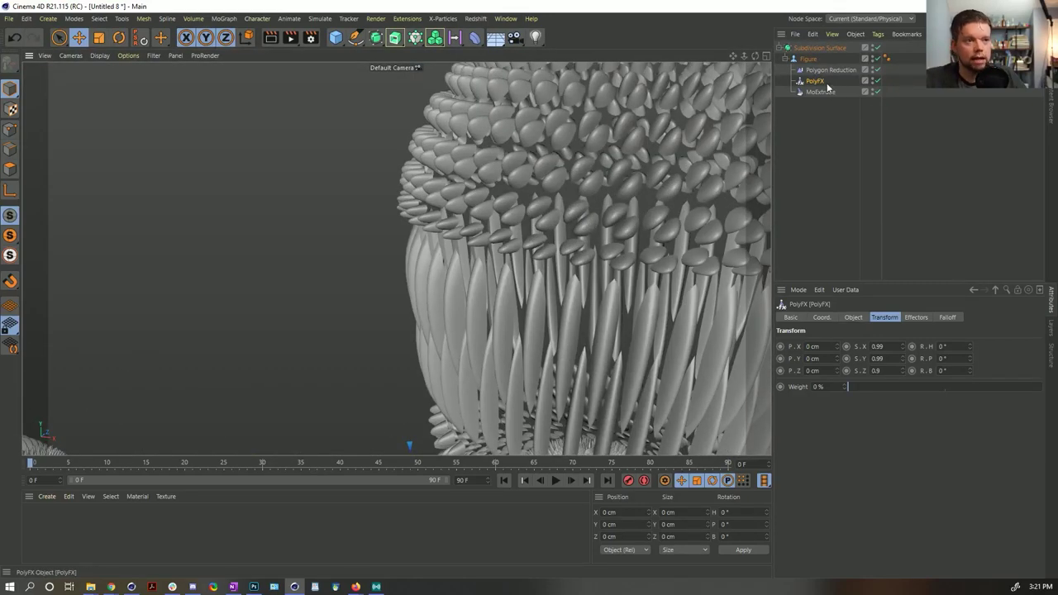
pyautogui.press('Delete')
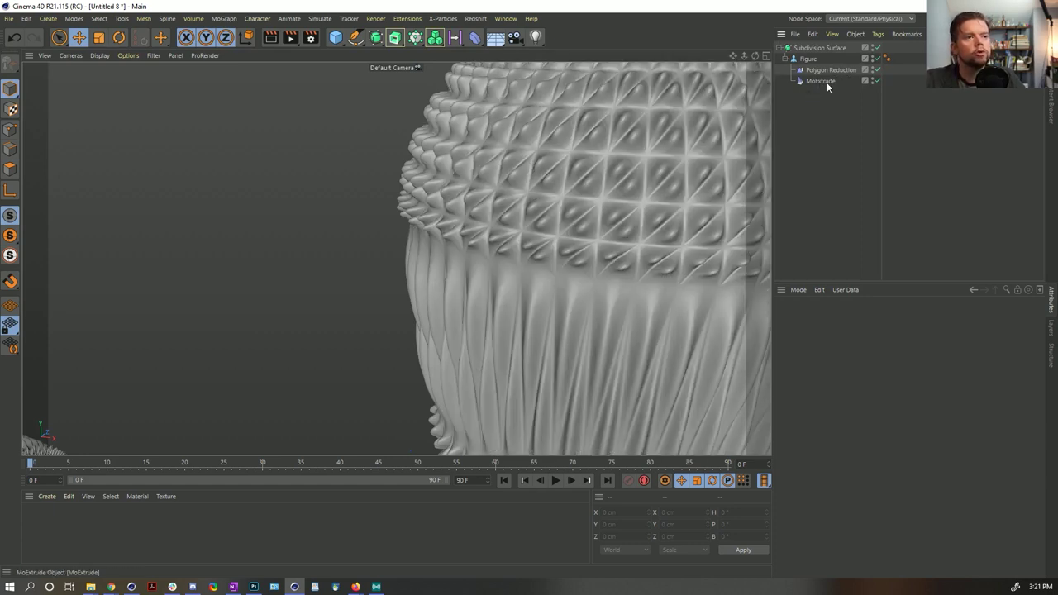
pyautogui.click(827, 70)
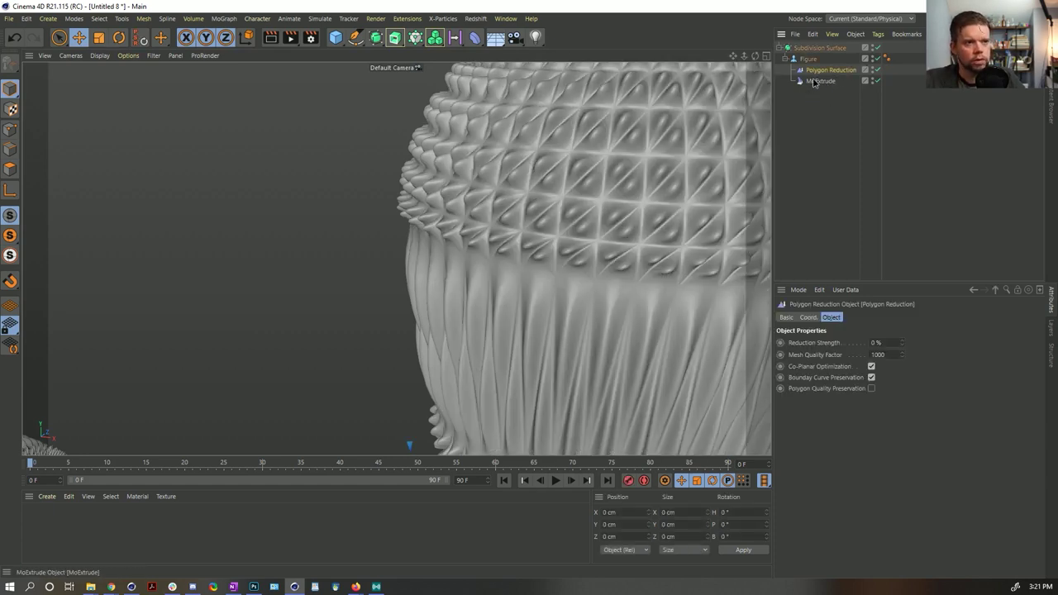
pyautogui.click(814, 81)
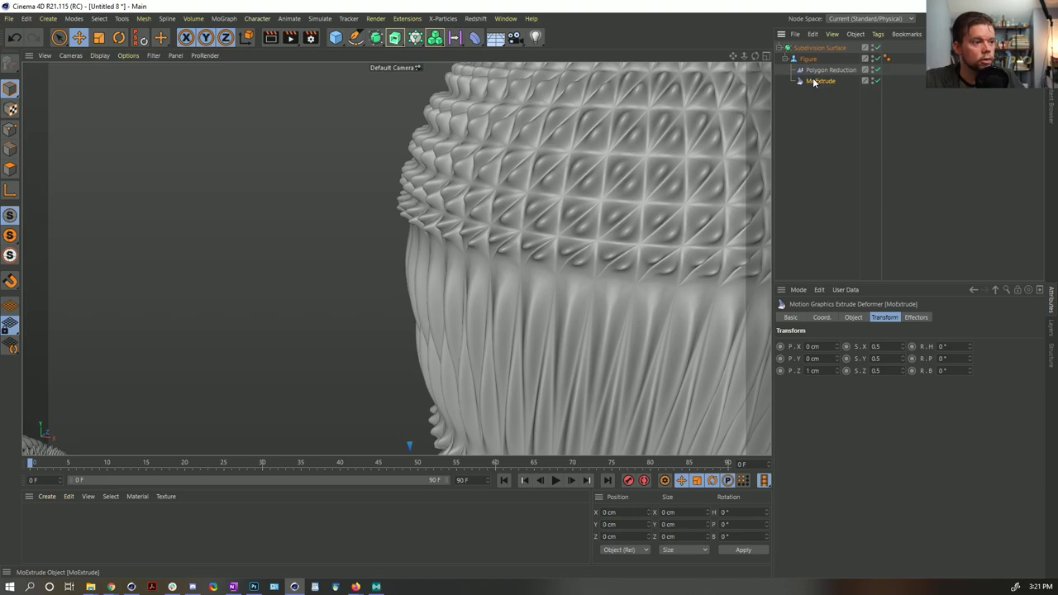
pyautogui.scroll(-4, 690, 207)
pyautogui.scroll(3, 629, 224)
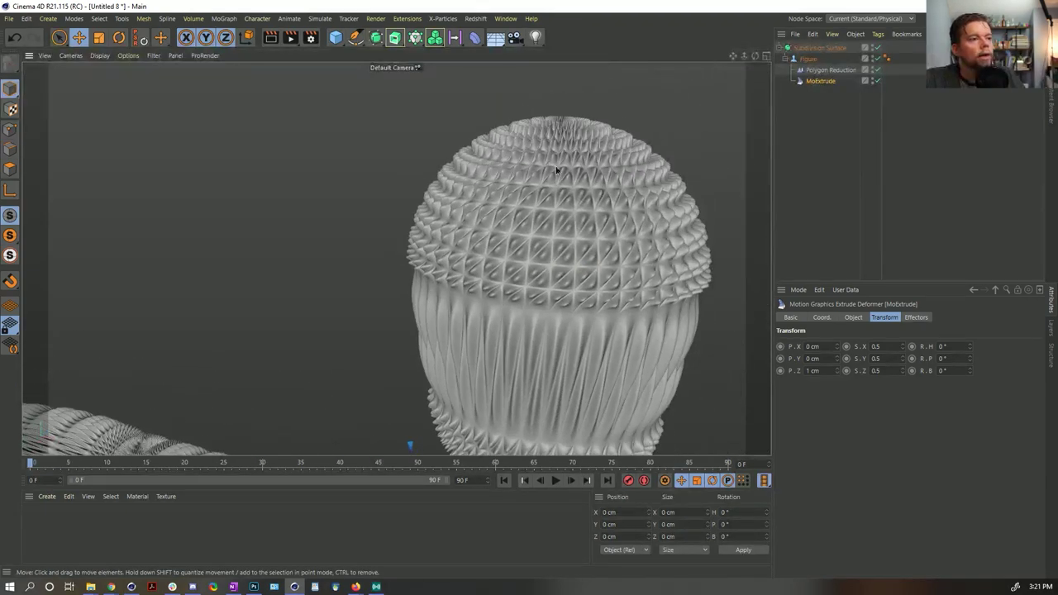
pyautogui.keyDown('alt'); pyautogui.moveTo(556, 171); pyautogui.dragTo(528, 145); pyautogui.keyUp('alt')
pyautogui.scroll(5, 558, 171)
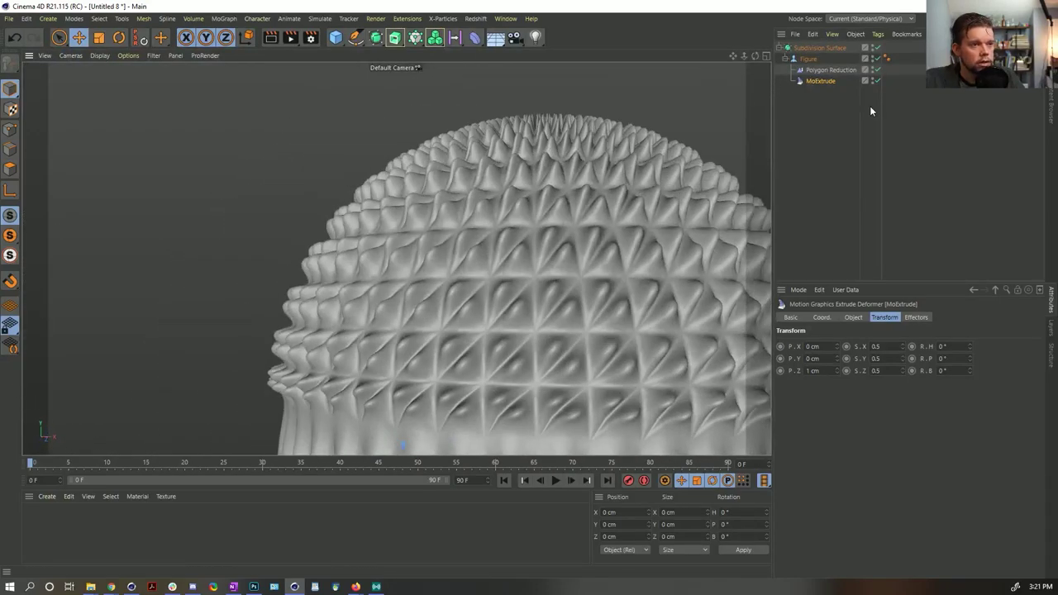
pyautogui.doubleClick(876, 347)
pyautogui.write('0.75')
pyautogui.press('Return')
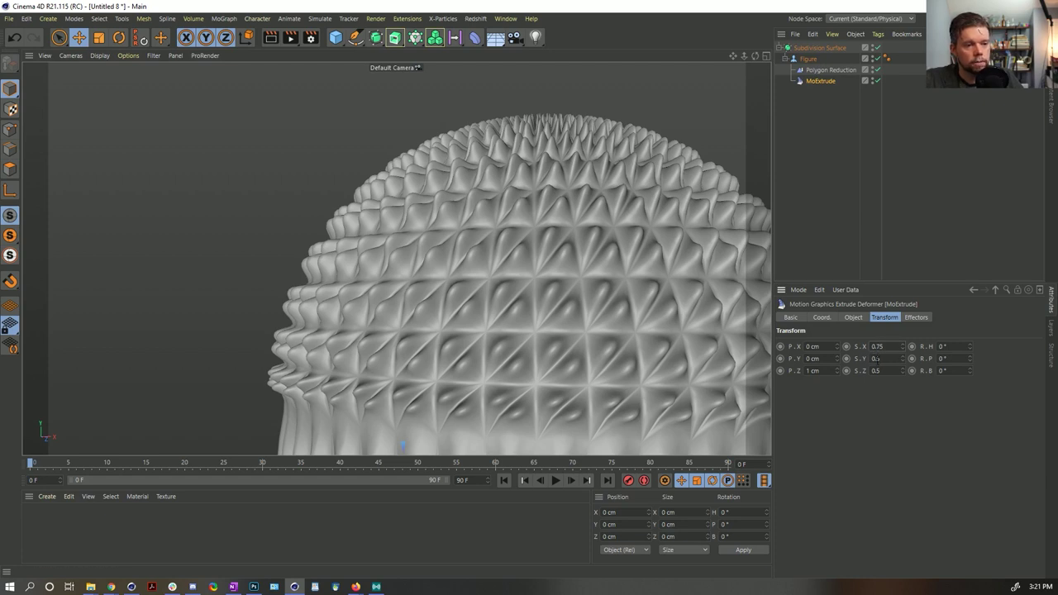
pyautogui.doubleClick(876, 359)
pyautogui.write('0.75')
pyautogui.press('Return')
pyautogui.write('0.75')
pyautogui.press('Return')
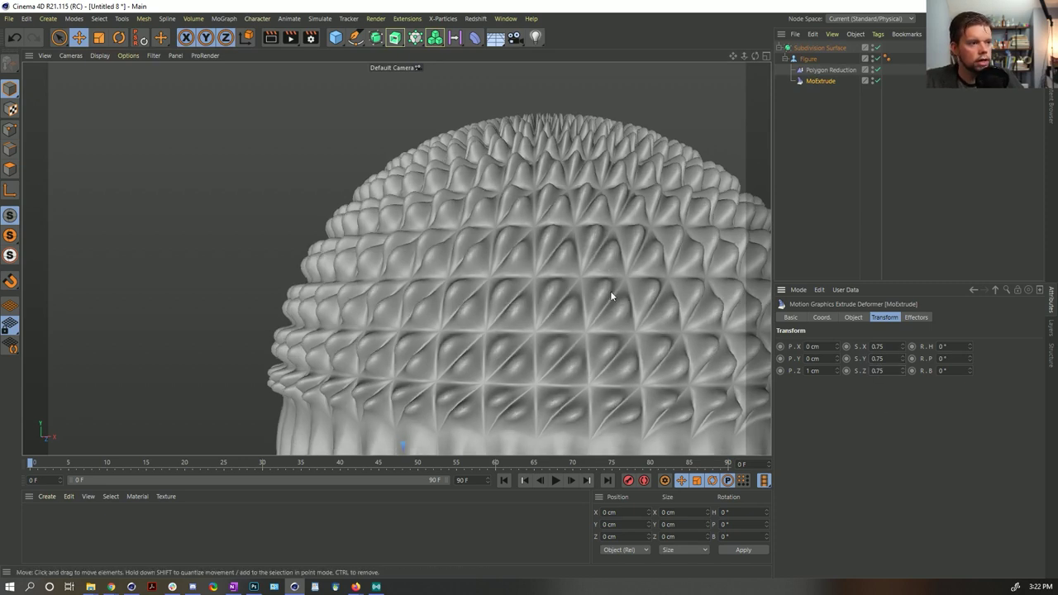
pyautogui.keyDown('alt'); pyautogui.moveTo(427, 262); pyautogui.dragTo(595, 287); pyautogui.keyUp('alt')
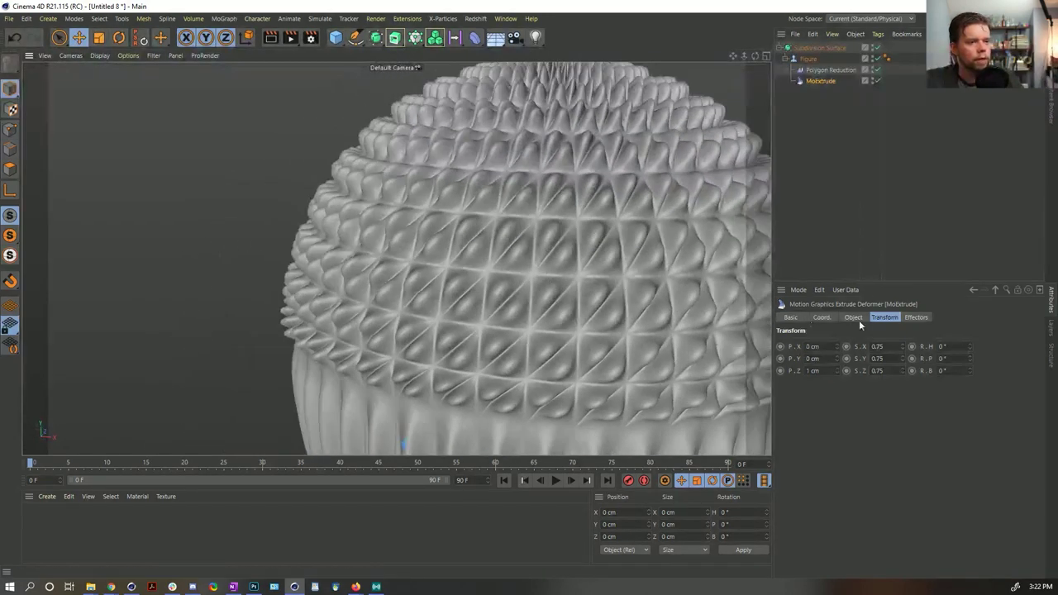
pyautogui.click(875, 80)
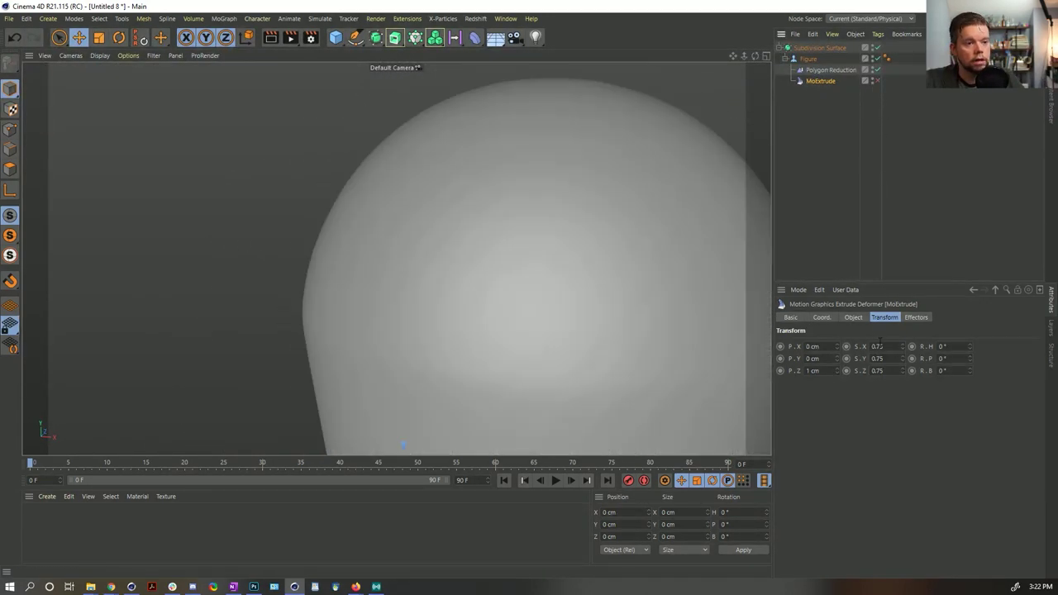
pyautogui.write('1')
pyautogui.press('Tab')
pyautogui.write('1')
pyautogui.press('Tab')
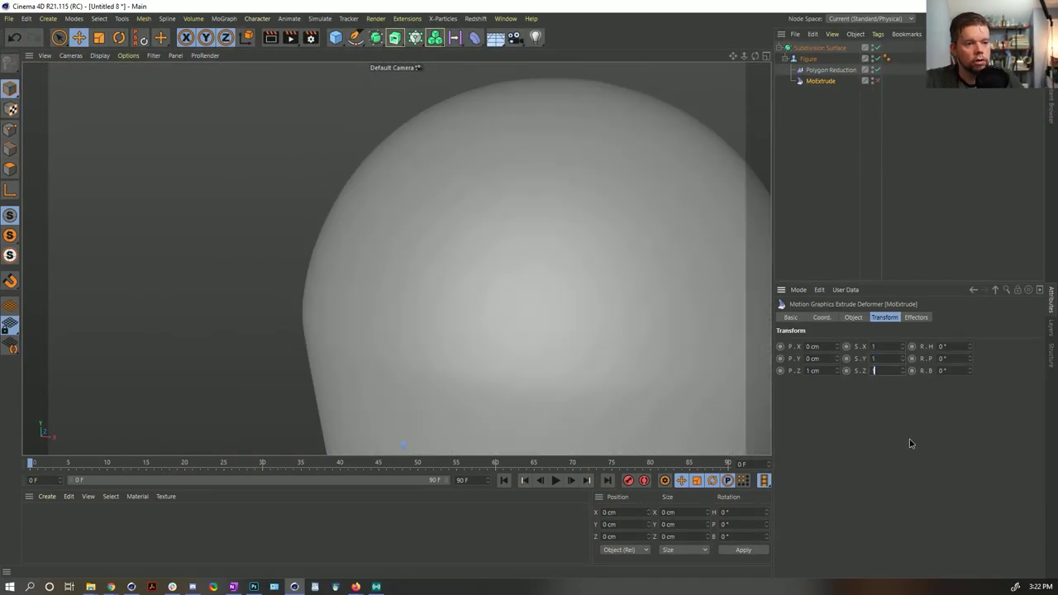
pyautogui.click(875, 80)
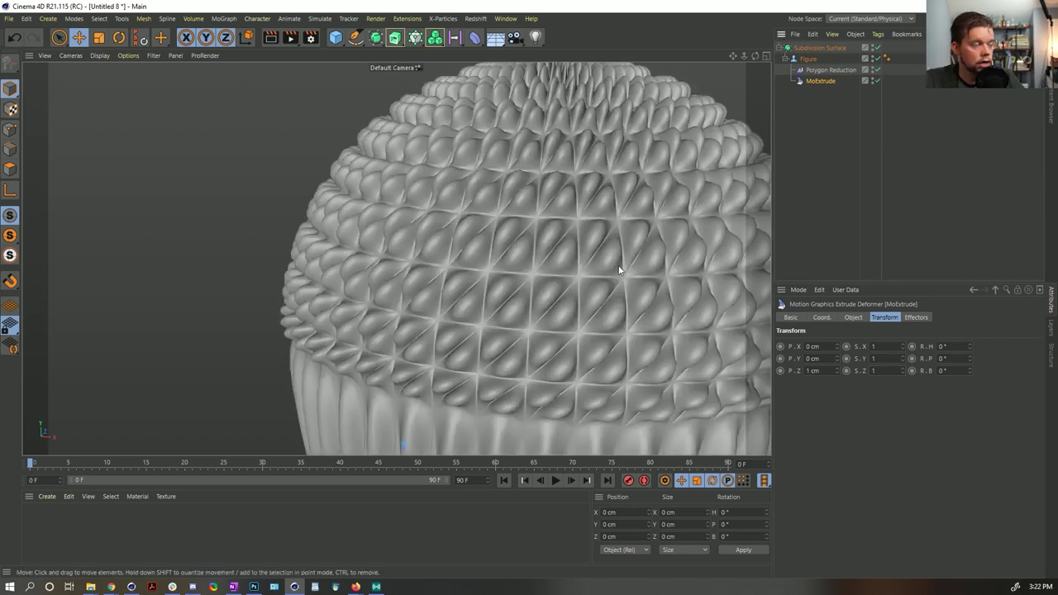
pyautogui.keyDown('alt'); pyautogui.moveTo(479, 189); pyautogui.dragTo(537, 159); pyautogui.keyUp('alt')
# Shorten the MoExtrude P.Z offset to 0.5 cm and check the spikes on torso and arms.
pyautogui.scroll(-5, 541, 269)
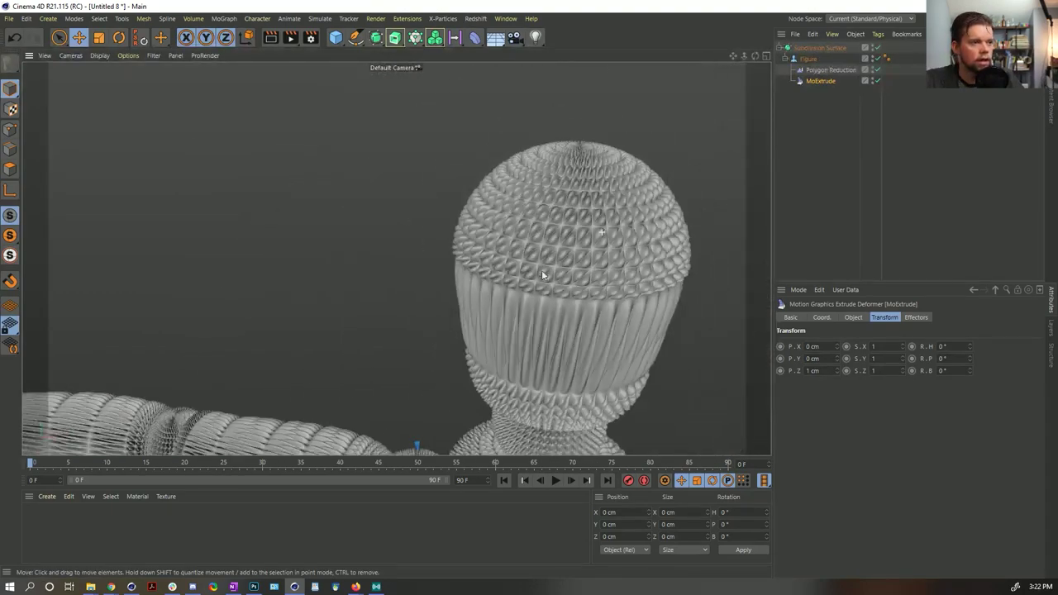
pyautogui.scroll(4, 525, 206)
pyautogui.keyDown('alt'); pyautogui.moveTo(526, 206); pyautogui.dragTo(545, 228); pyautogui.keyUp('alt')
pyautogui.write('0.5')
pyautogui.press('Return')
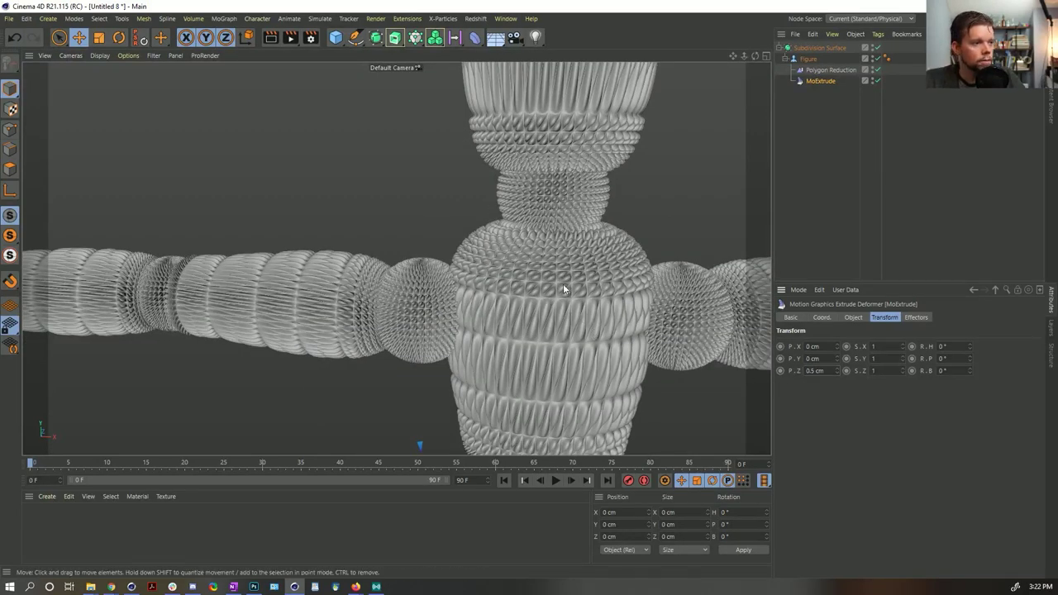
pyautogui.scroll(5, 547, 268)
pyautogui.scroll(3, 644, 232)
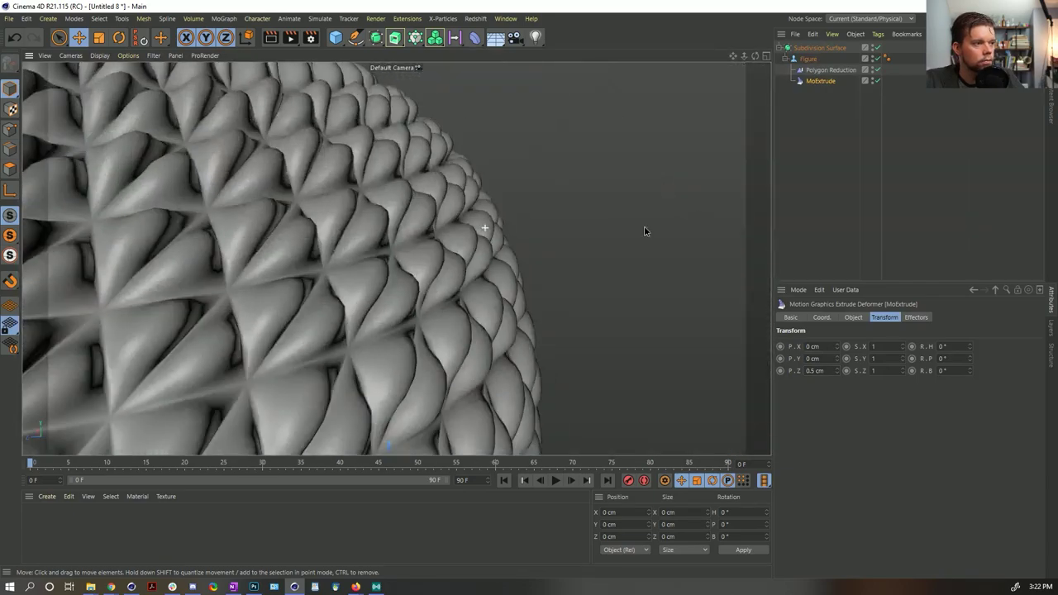
pyautogui.keyDown('alt'); pyautogui.moveTo(643, 231); pyautogui.dragTo(422, 259); pyautogui.keyUp('alt')
pyautogui.scroll(8, 609, 239)
pyautogui.keyDown('alt'); pyautogui.moveTo(609, 239); pyautogui.dragTo(576, 234); pyautogui.keyUp('alt')
pyautogui.scroll(-8, 545, 224)
pyautogui.keyDown('alt'); pyautogui.moveTo(512, 220); pyautogui.dragTo(497, 208); pyautogui.keyUp('alt')
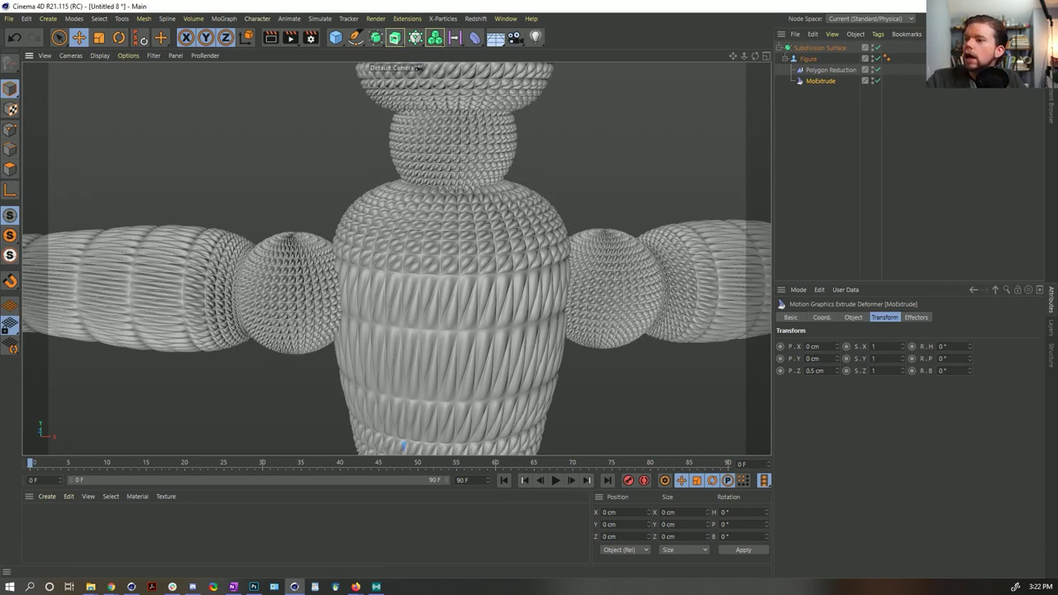
pyautogui.hotkey('alt', 'Tab')
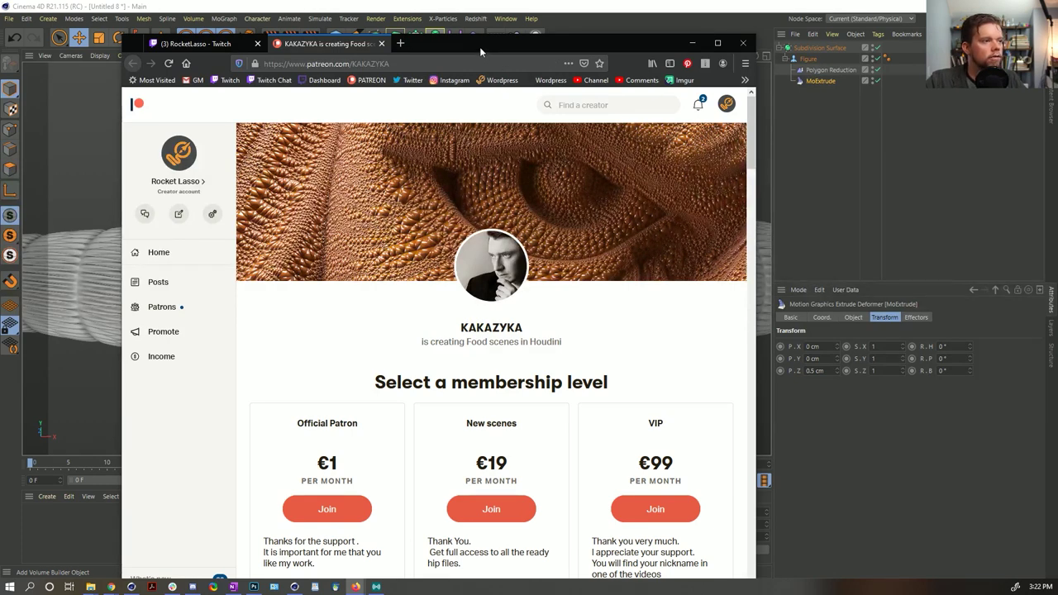
pyautogui.moveTo(479, 46); pyautogui.dragTo(1057, 116)
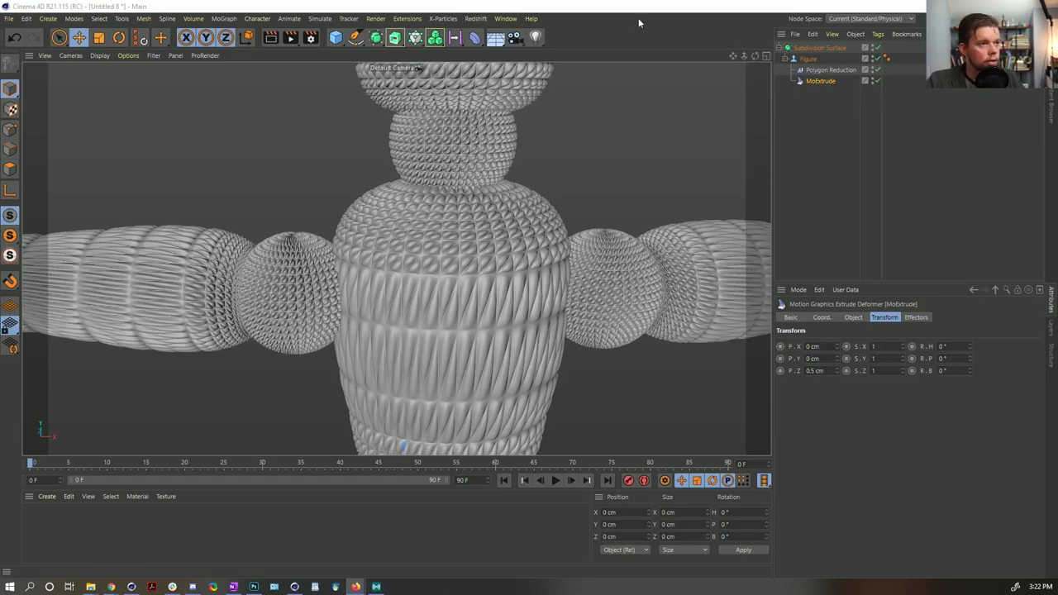
# Save the scene as [5a]Pimples.c4d next to [4a]Gears.c4d in the SceneFiles folder.
pyautogui.click(446, 280)
pyautogui.hotkey('ctrl', 's')
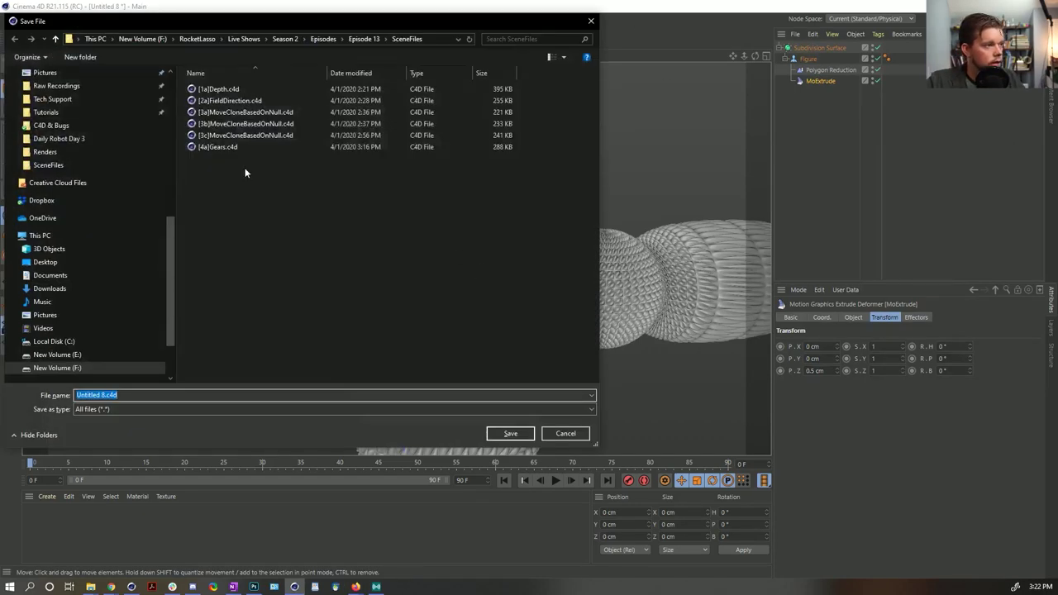
pyautogui.click(217, 146)
pyautogui.click(80, 394)
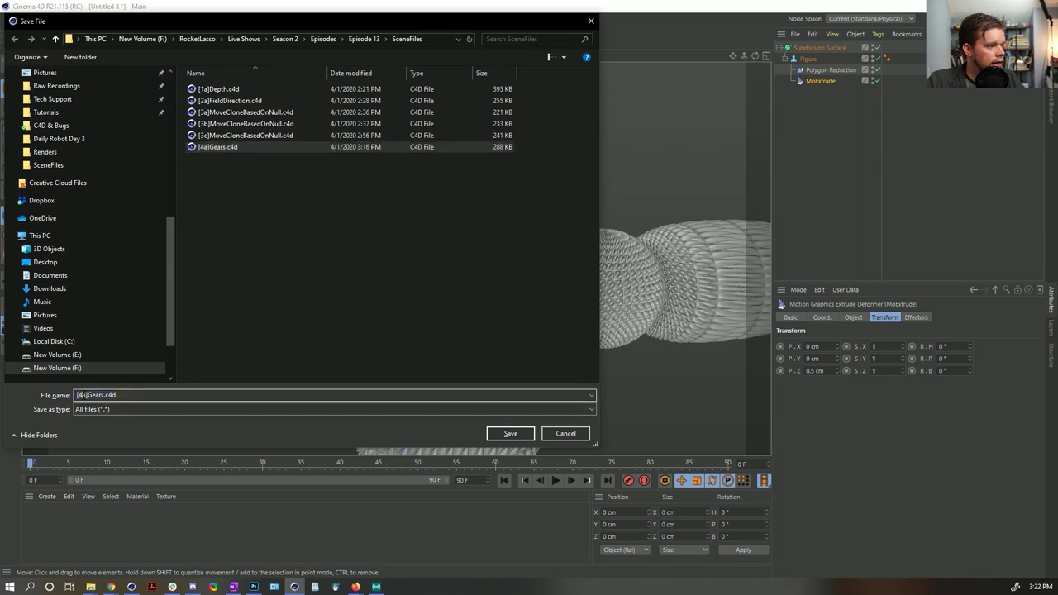
pyautogui.press('BackSpace')
pyautogui.write('5')
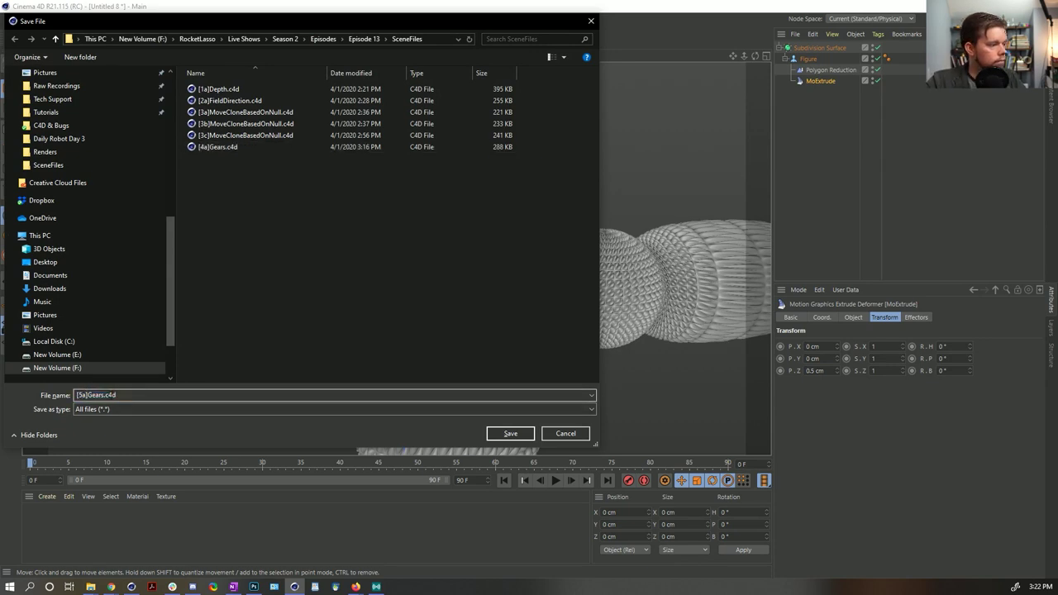
pyautogui.hotkey('shift', 'Right')
pyautogui.hotkey('shift', 'Right')
pyautogui.hotkey('shift', 'Right')
pyautogui.hotkey('shift', 'Right')
pyautogui.hotkey('shift', 'Right')
pyautogui.write('Pi')
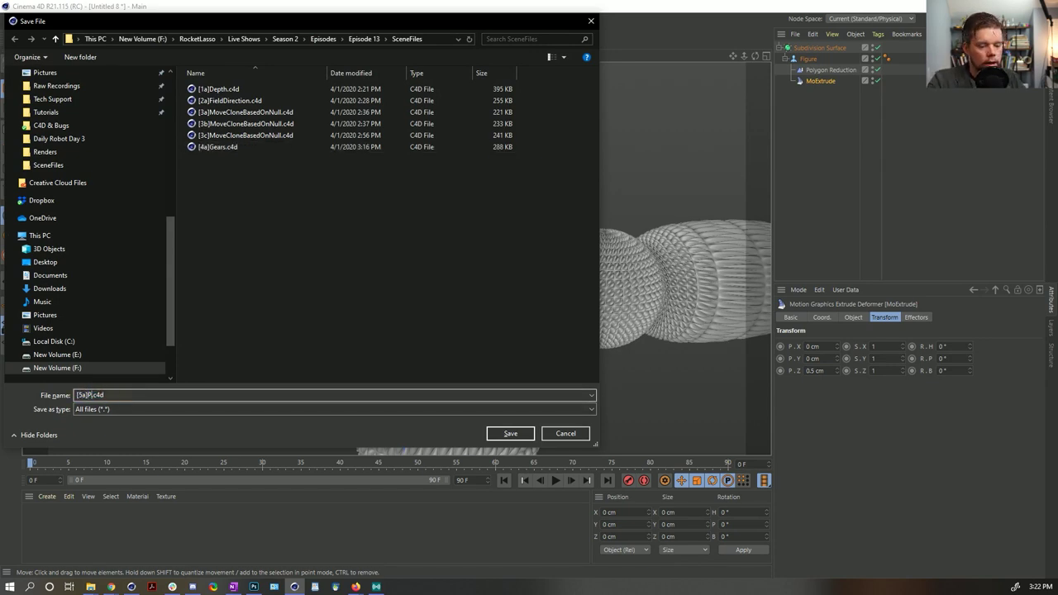
pyautogui.write('mples')
pyautogui.press('Return')
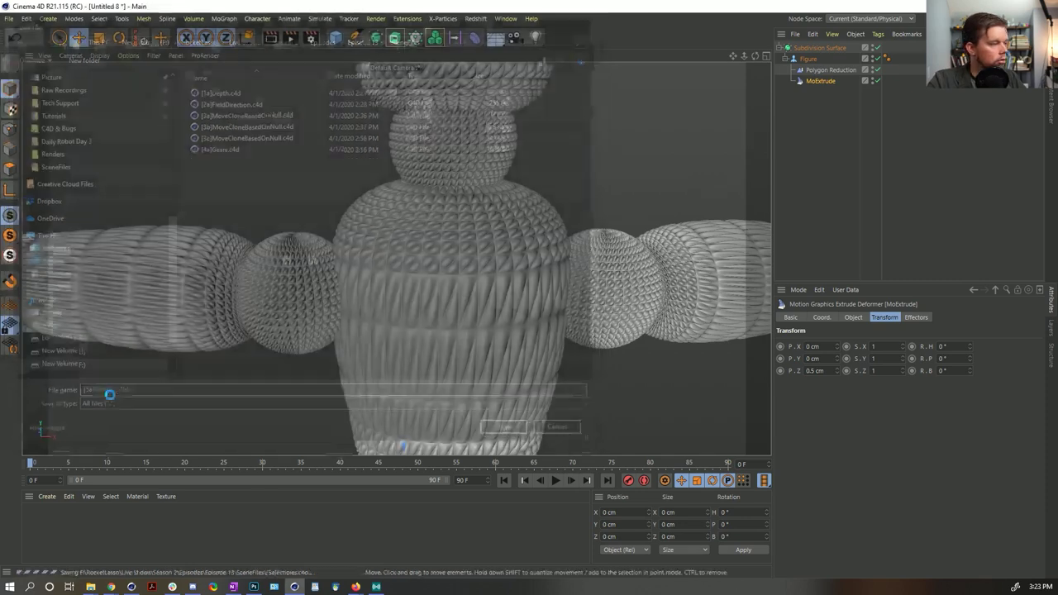
pyautogui.click(355, 587)
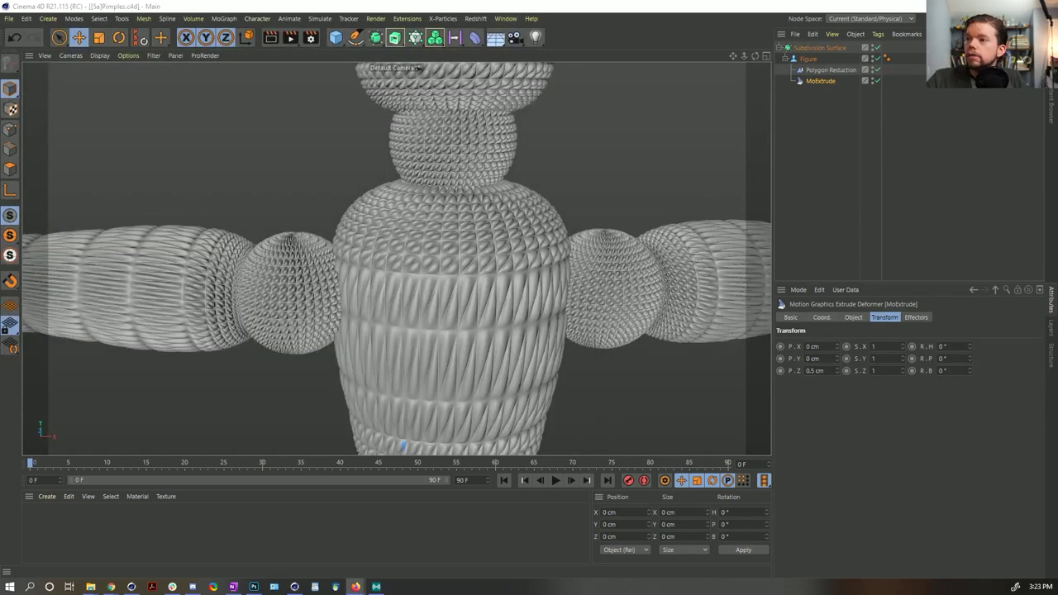
pyautogui.click(376, 586)
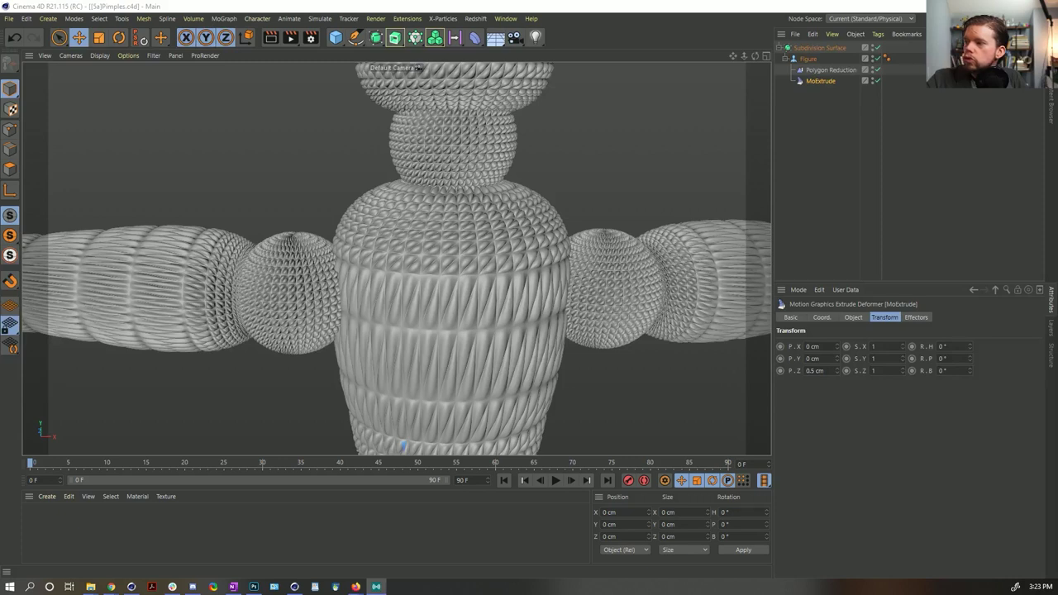
pyautogui.hotkey('alt', 'Tab')
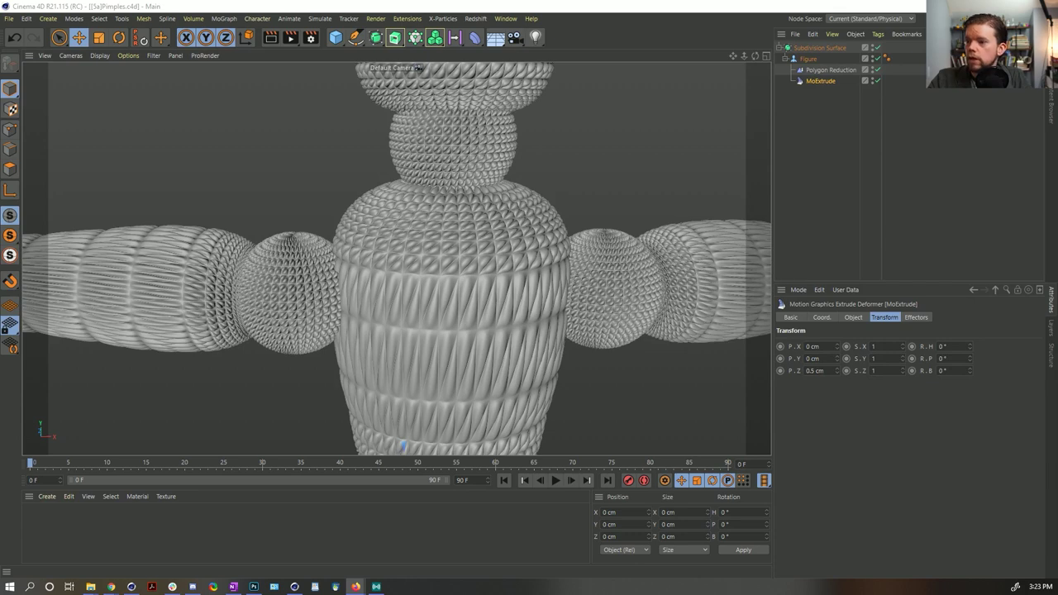
pyautogui.hotkey('alt', 'Tab')
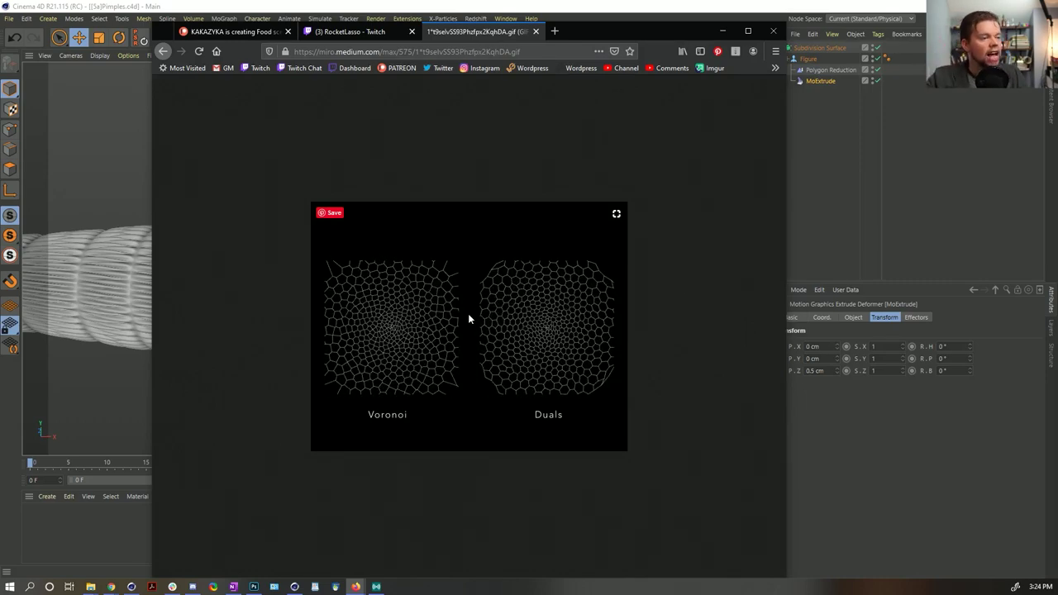
pyautogui.click(723, 31)
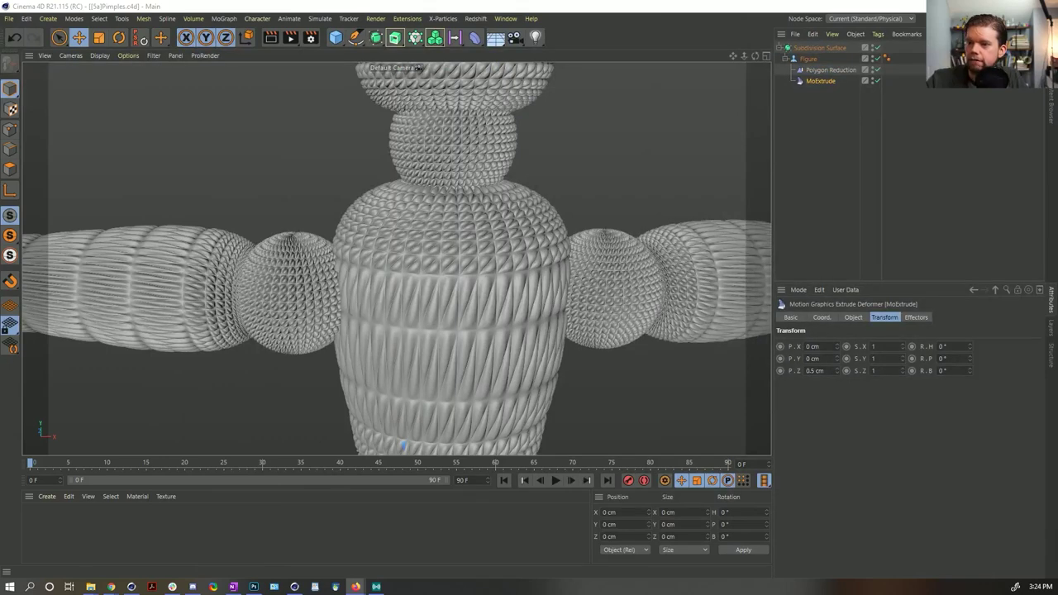
# Start a new project and add a 400 cm Plane with one width and height segment.
pyautogui.hotkey('ctrl', 'n')
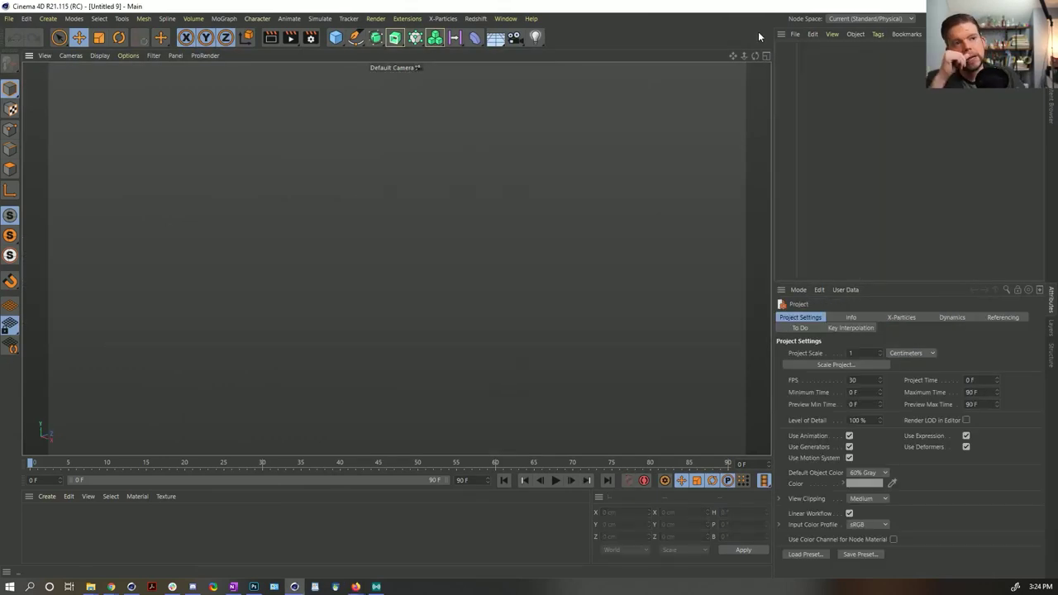
pyautogui.moveTo(336, 36); pyautogui.dragTo(441, 77)
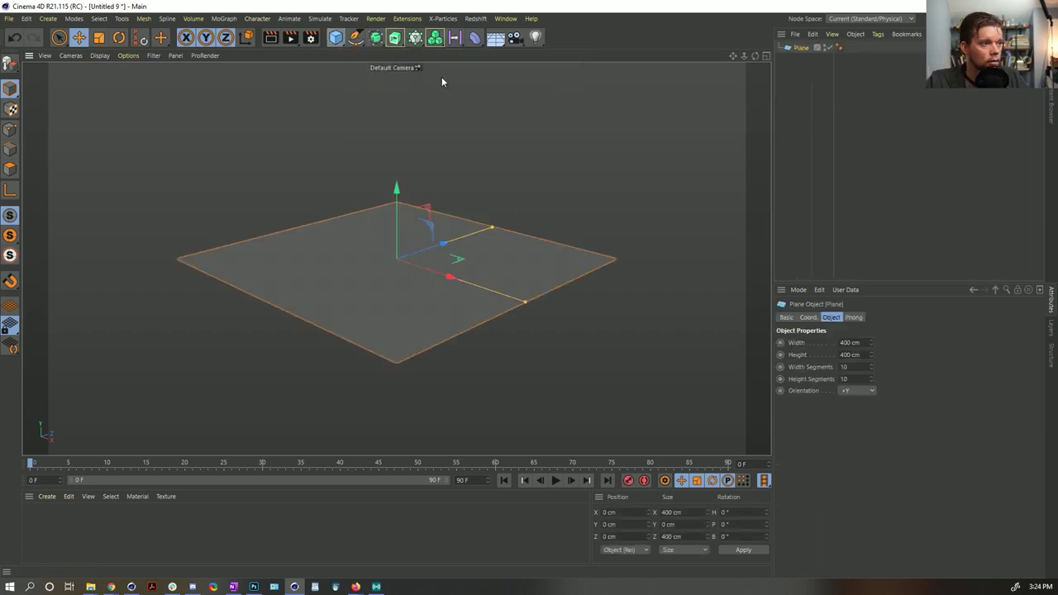
pyautogui.click(853, 378)
pyautogui.write('10')
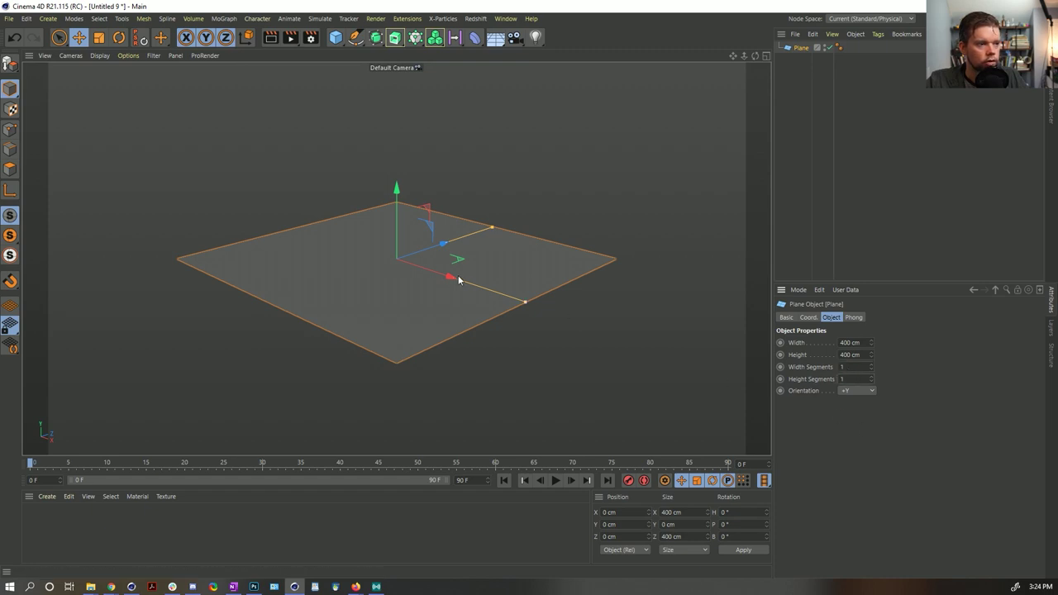
# Add a Voronoi Fracture object to the scene.
pyautogui.keyDown('alt'); pyautogui.moveTo(459, 281); pyautogui.dragTo(466, 299); pyautogui.keyUp('alt')
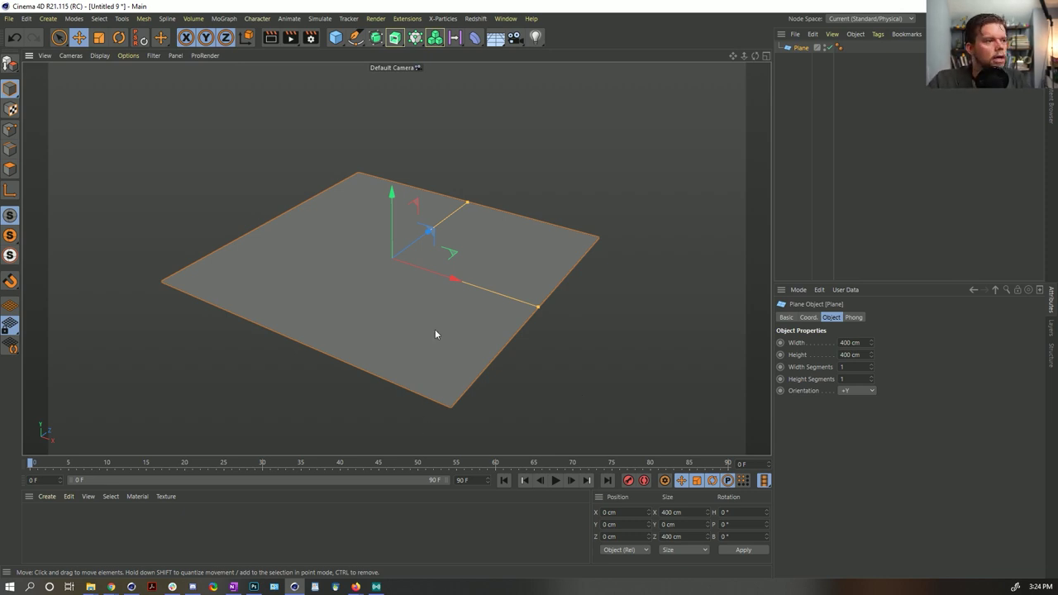
pyautogui.keyDown('alt'); pyautogui.moveTo(392, 256); pyautogui.dragTo(382, 317); pyautogui.keyUp('alt')
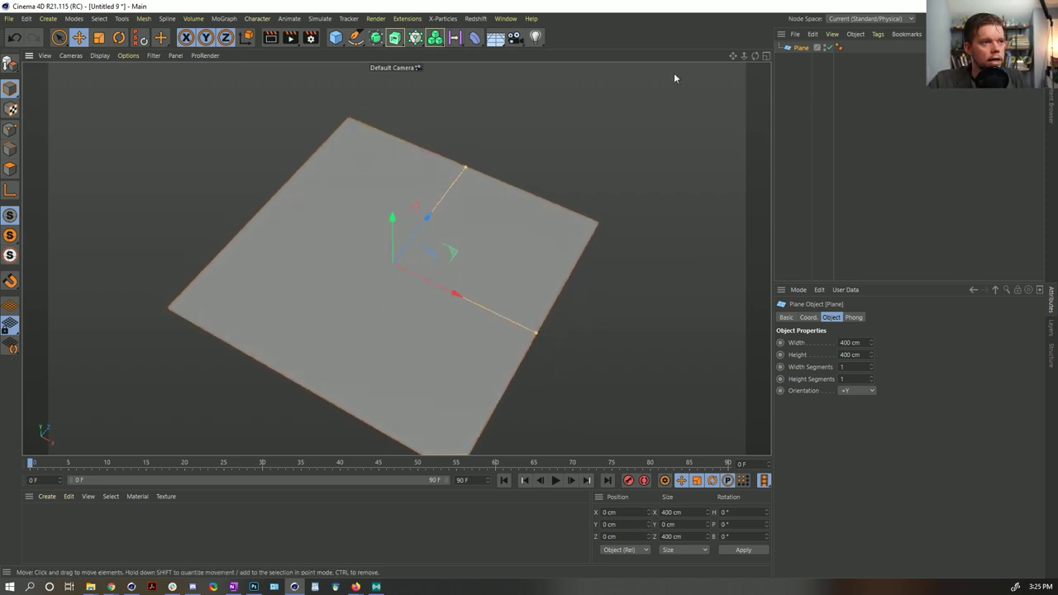
pyautogui.moveTo(434, 37); pyautogui.dragTo(434, 56)
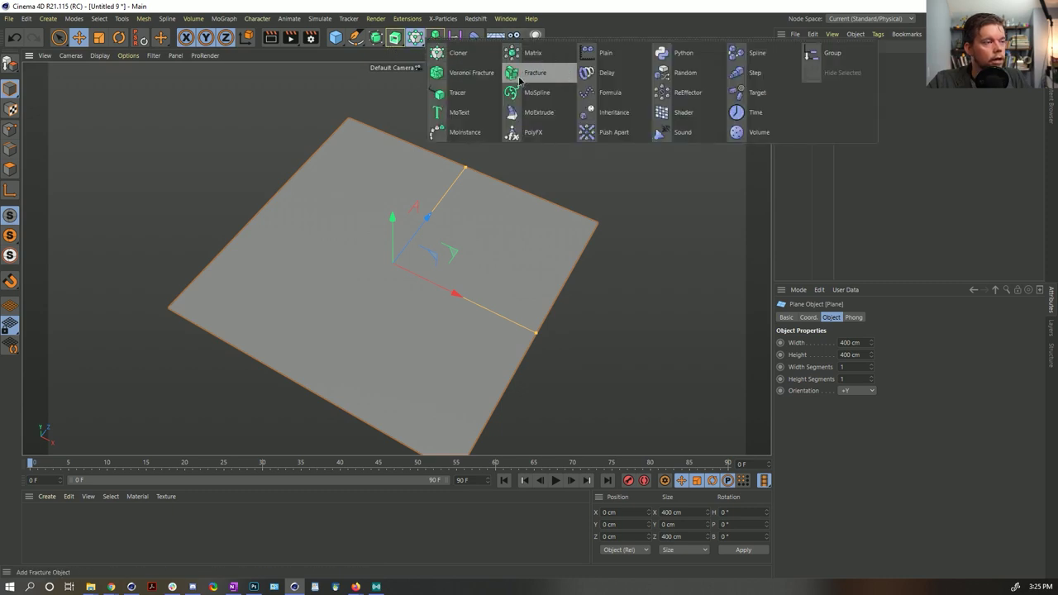
pyautogui.click(450, 78)
# Put the Plane inside the Voronoi Fracture and view it from the top with Gouraud shading.
pyautogui.moveTo(791, 60); pyautogui.dragTo(804, 50)
pyautogui.click(804, 50)
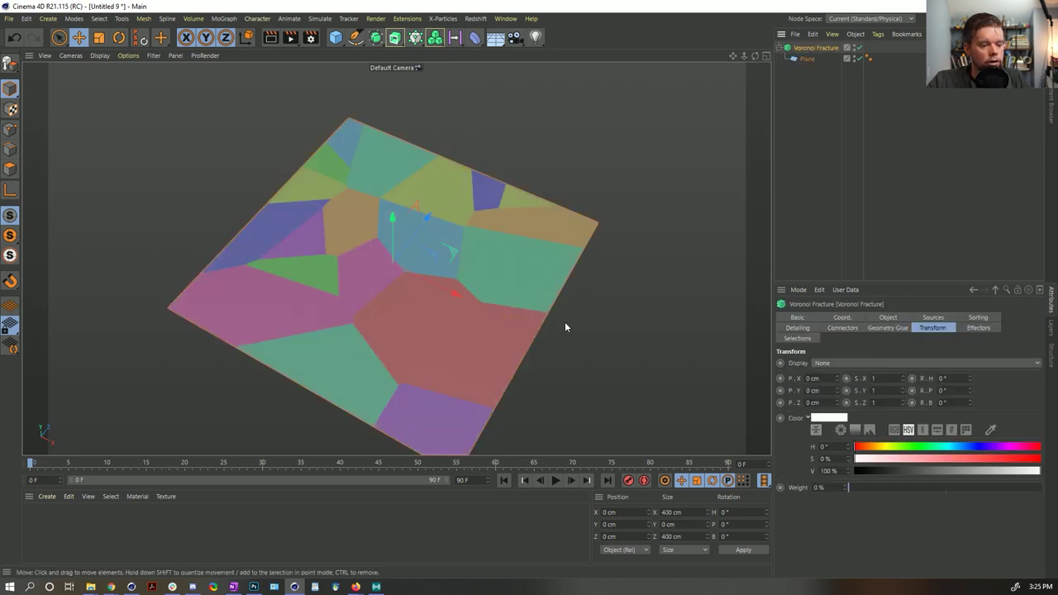
pyautogui.middleClick(458, 294)
pyautogui.middleClick(563, 191)
pyautogui.scroll(3, 438, 274)
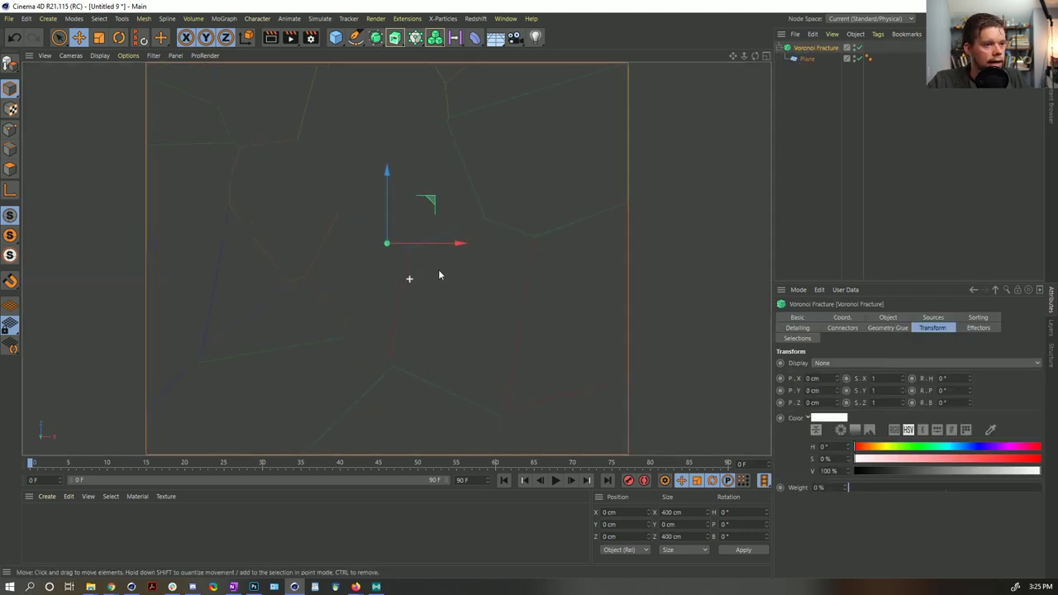
pyautogui.click(881, 320)
pyautogui.click(841, 317)
pyautogui.press('n')
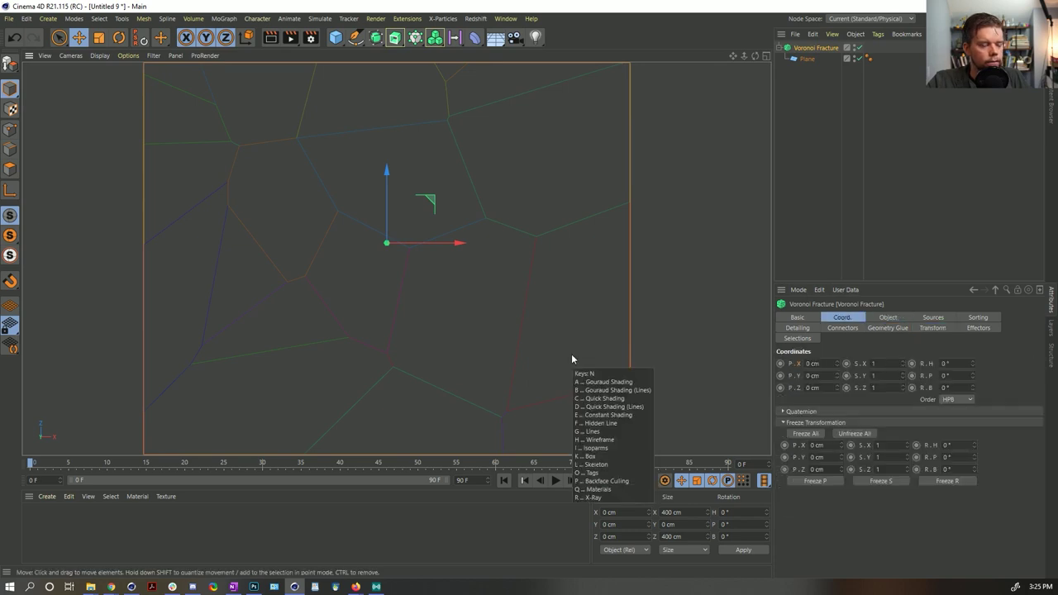
pyautogui.press('a')
# Turn off Colorize Fragments and set Offset Fragments to 0.4 cm.
pyautogui.click(888, 318)
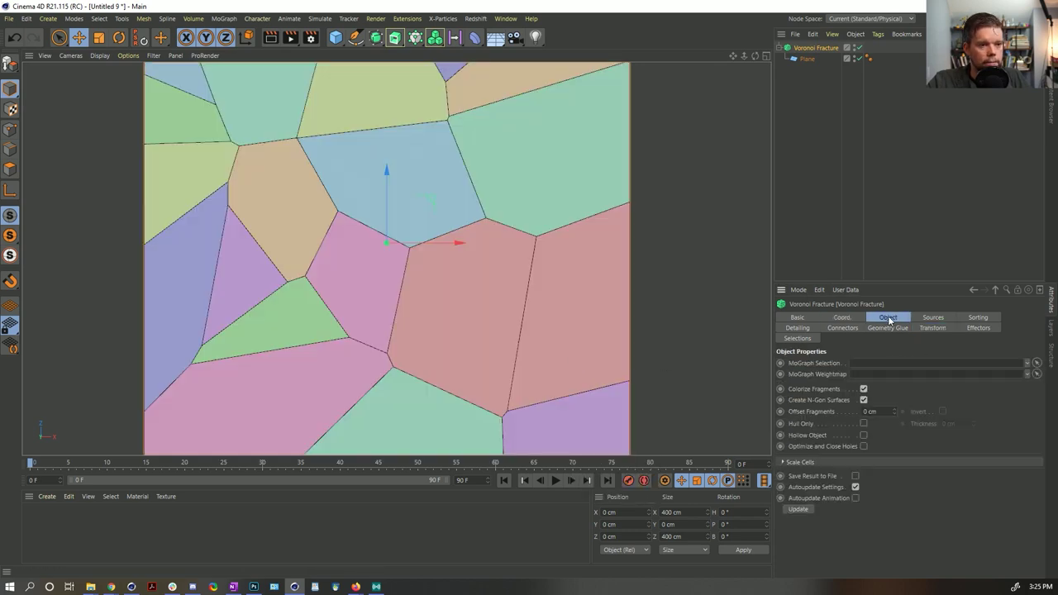
pyautogui.click(864, 389)
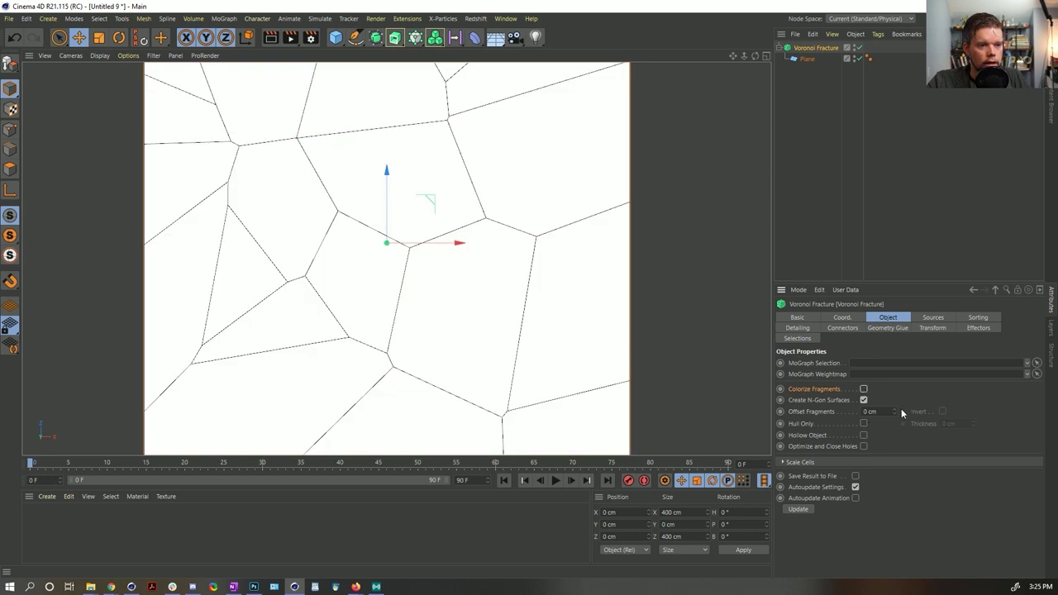
pyautogui.moveTo(894, 411); pyautogui.dragTo(894, 405)
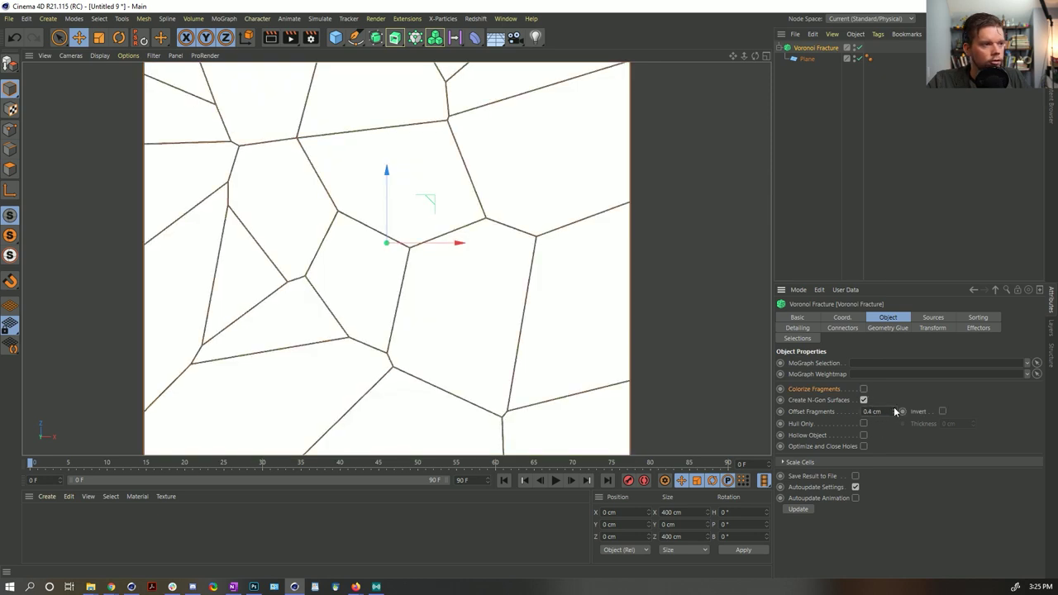
# Delete the default Point Generator - Distribution from the fracture's sources.
pyautogui.click(946, 321)
pyautogui.click(972, 319)
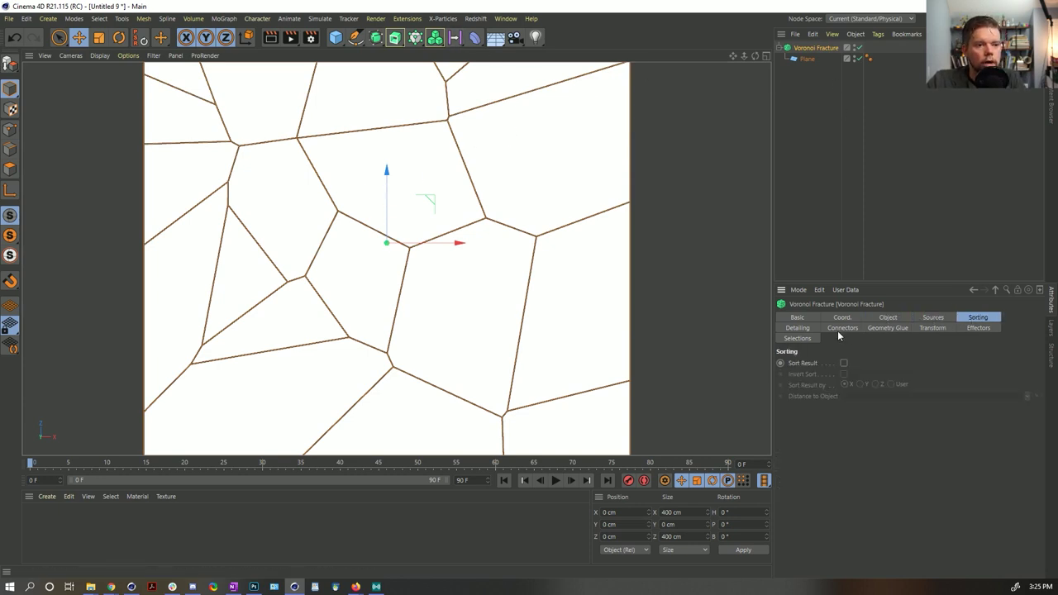
pyautogui.click(931, 319)
pyautogui.click(844, 397)
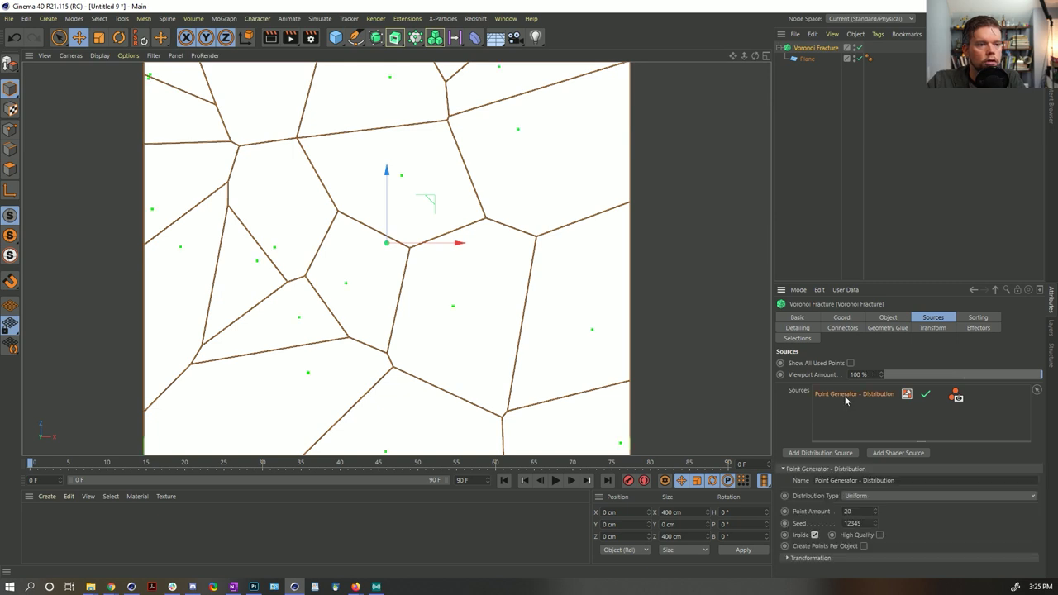
pyautogui.press('Delete')
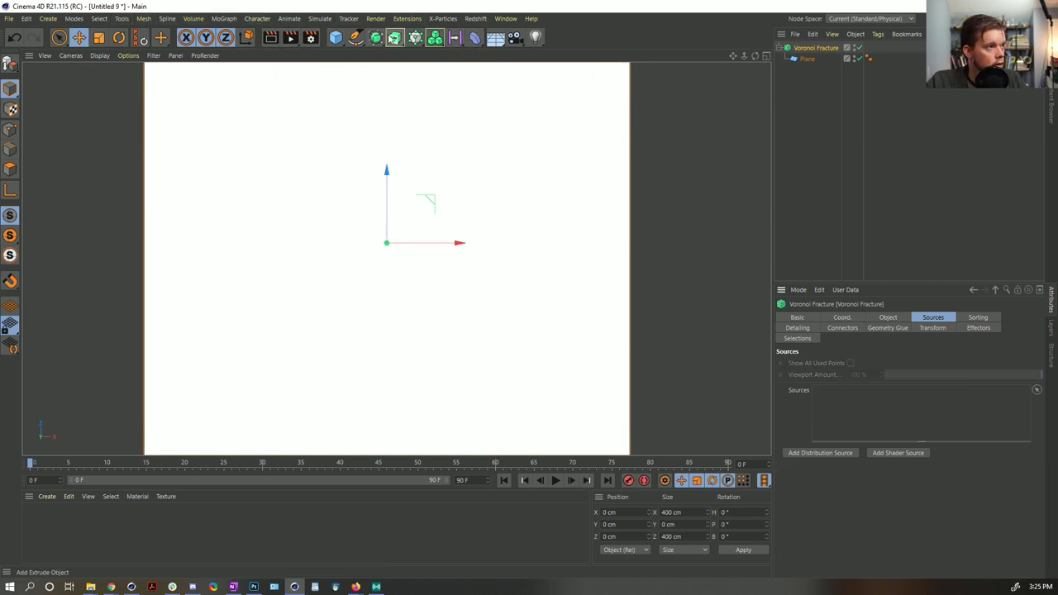
# Add a particle Emitter and pitch it about 90 degrees in the perspective view.
pyautogui.click(320, 18)
pyautogui.moveTo(344, 97)
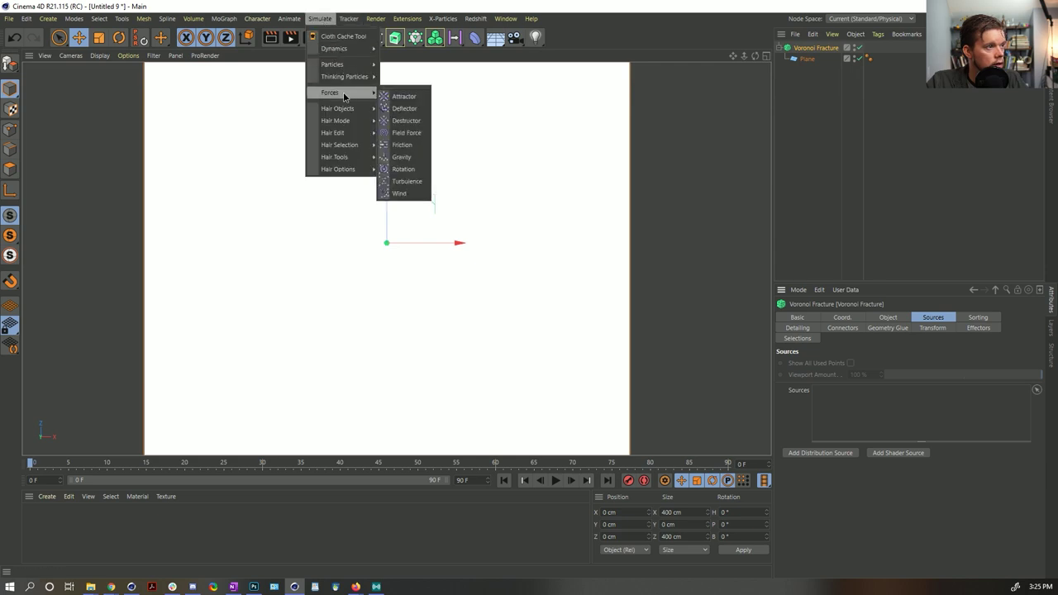
pyautogui.moveTo(335, 63)
pyautogui.click(413, 67)
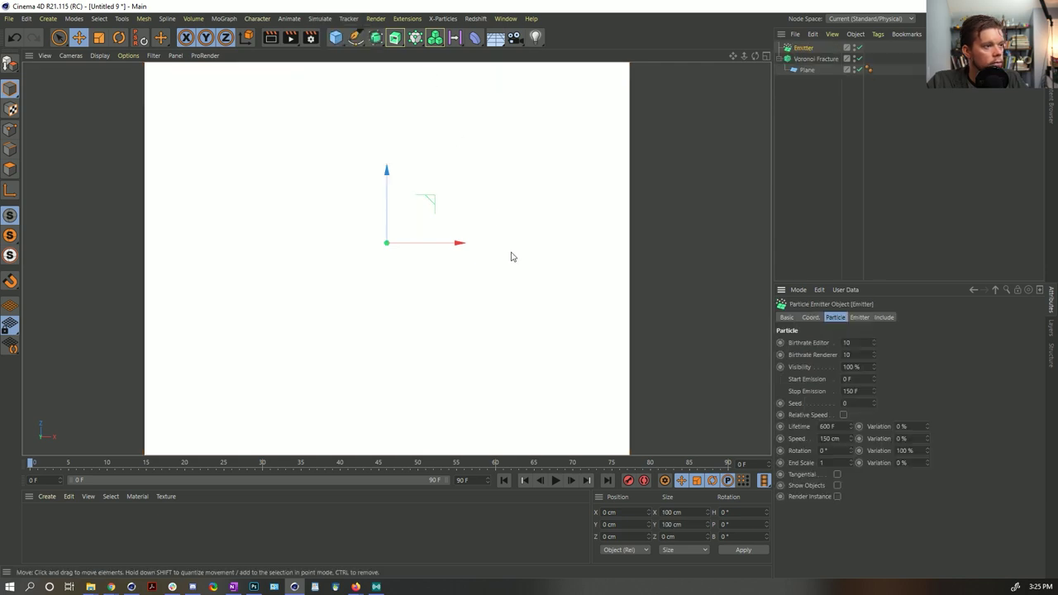
pyautogui.middleClick(437, 218)
pyautogui.middleClick(298, 223)
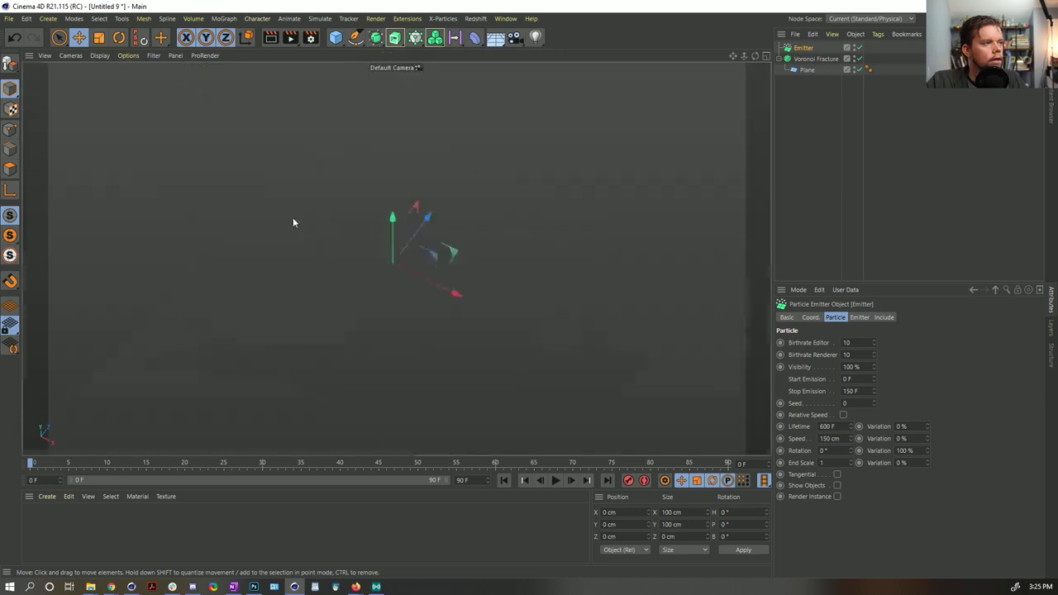
pyautogui.press('r')
pyautogui.moveTo(369, 255); pyautogui.dragTo(367, 310)
# Widen the emitter's horizontal angle to 360° and play the animation to preview particles.
pyautogui.click(814, 49)
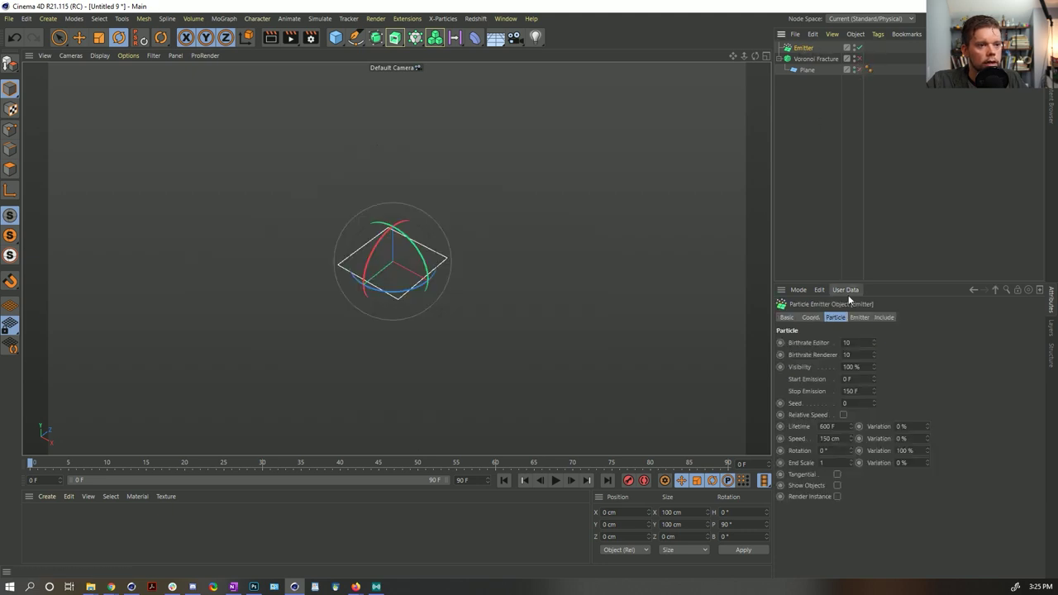
pyautogui.click(858, 317)
pyautogui.moveTo(870, 378); pyautogui.dragTo(879, 369)
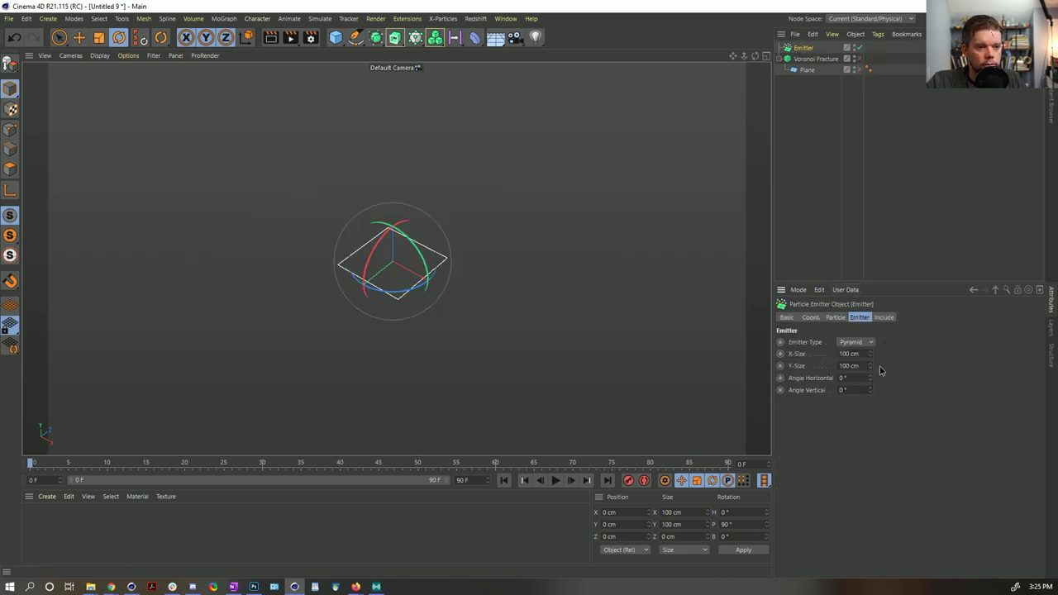
pyautogui.click(554, 480)
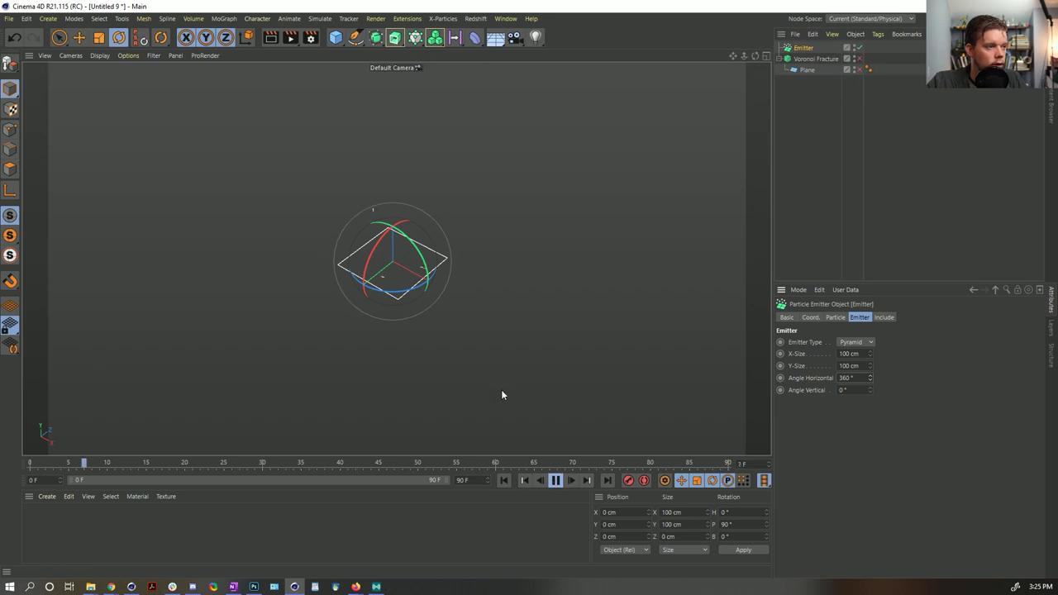
pyautogui.moveTo(388, 178); pyautogui.dragTo(292, 223)
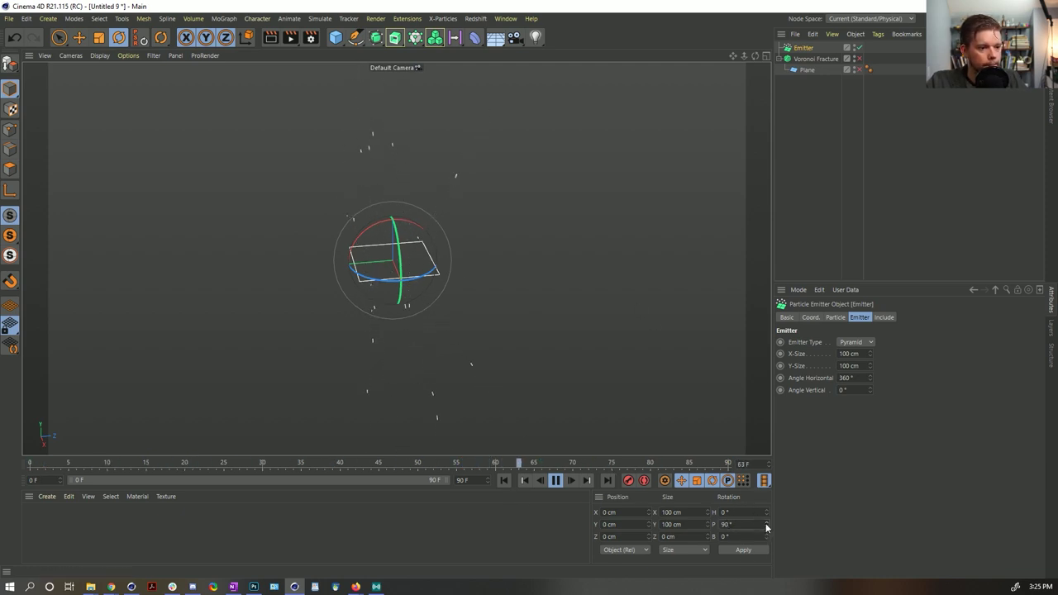
# Reset the emitter's R.P rotation to 0° and set its Y-Size to 0 cm.
pyautogui.click(810, 317)
pyautogui.rightClick(971, 355)
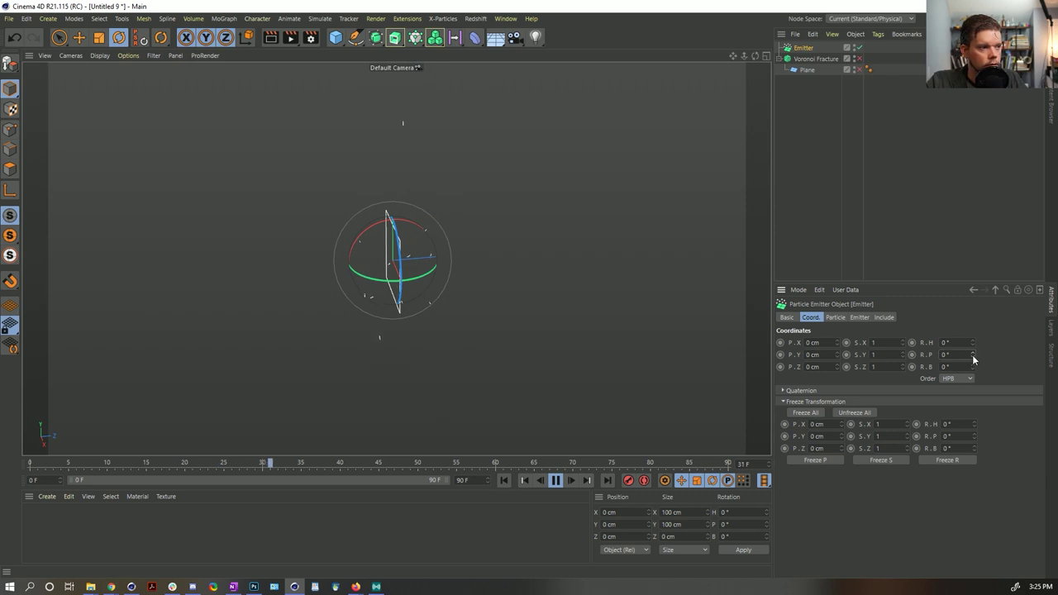
pyautogui.click(859, 317)
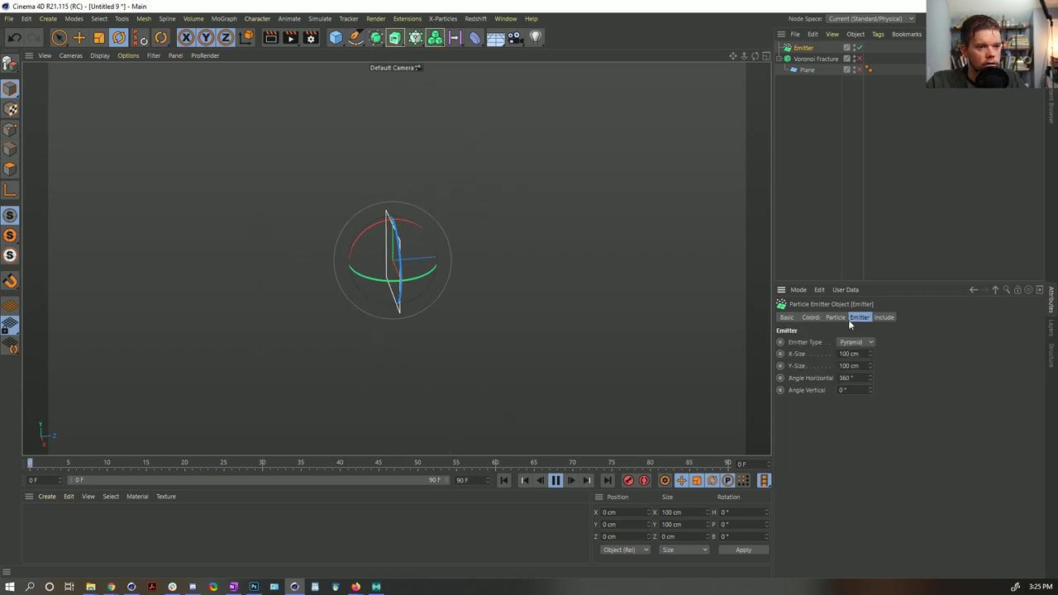
pyautogui.doubleClick(851, 365)
pyautogui.write('0')
pyautogui.press('Return')
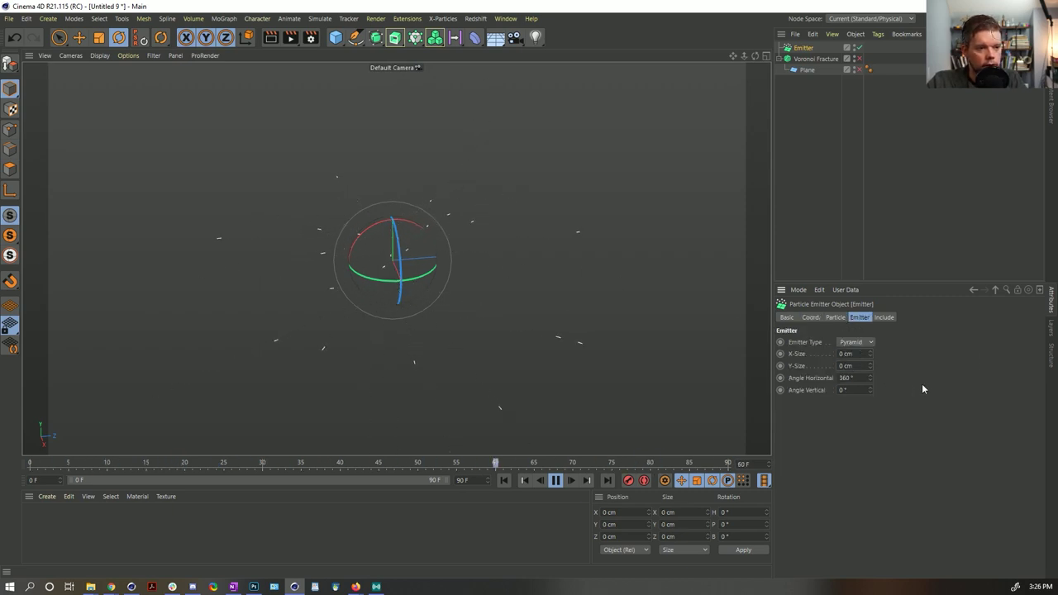
pyautogui.keyDown('alt'); pyautogui.moveTo(462, 273); pyautogui.dragTo(479, 324); pyautogui.keyUp('alt')
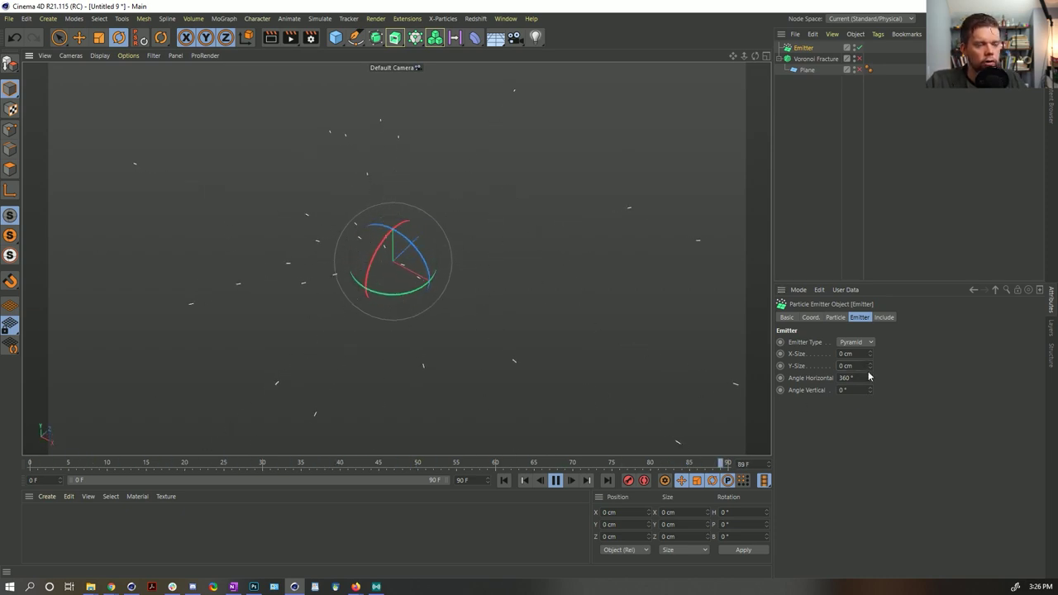
pyautogui.click(836, 318)
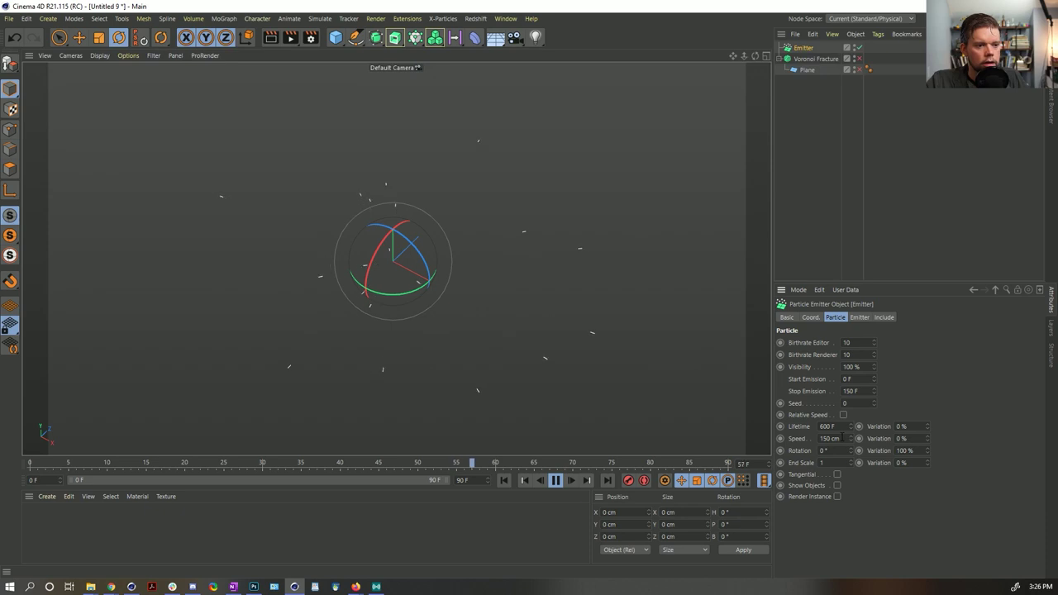
# Set the emitter's particle speed to 50 cm and birthrate to 55.
pyautogui.doubleClick(831, 438)
pyautogui.write('5')
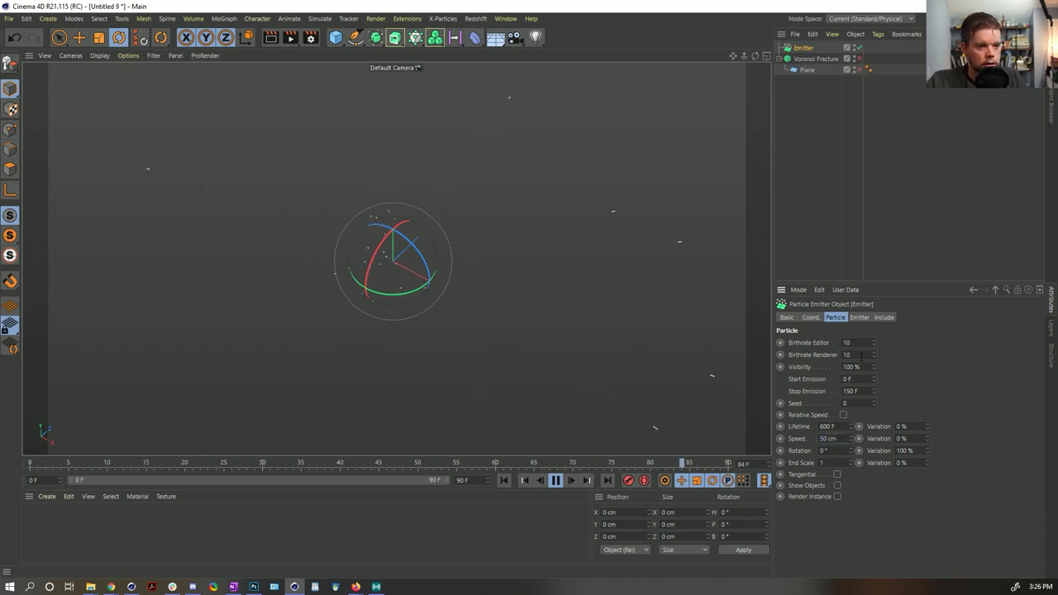
pyautogui.write('55')
pyautogui.press('Tab')
pyautogui.write('55')
pyautogui.press('Return')
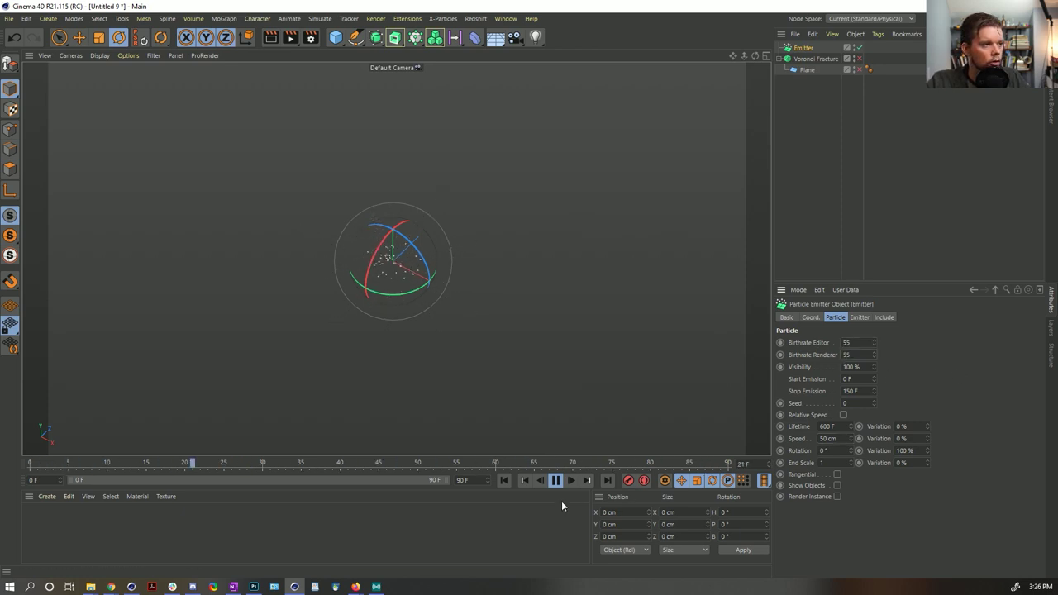
# Stop playback and extend the animation and preview range to 333 frames.
pyautogui.click(555, 480)
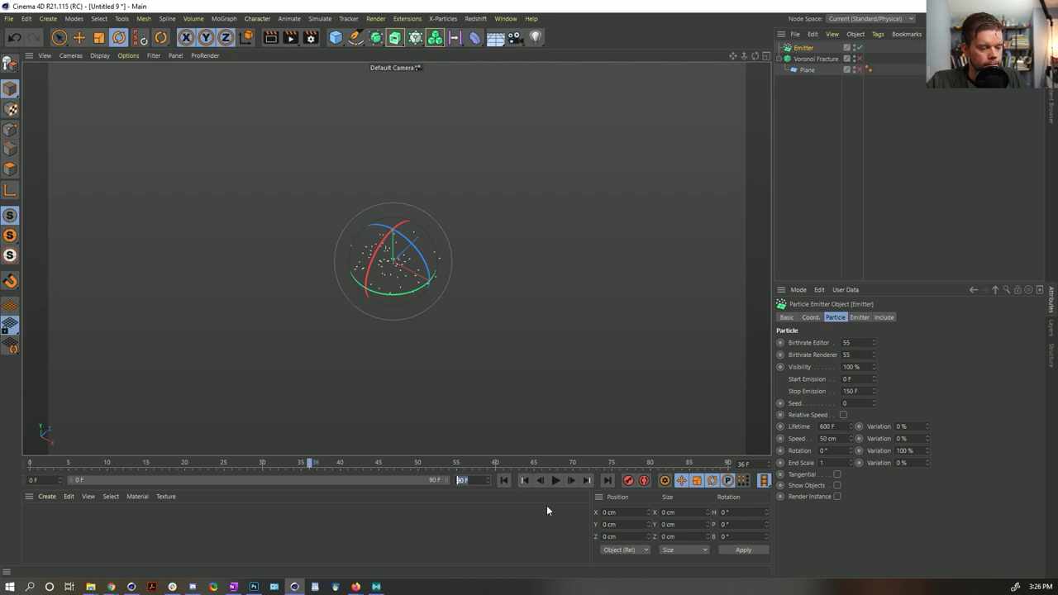
pyautogui.moveTo(507, 501); pyautogui.dragTo(290, 505)
pyautogui.click(459, 480)
pyautogui.write('33')
pyautogui.press('Return')
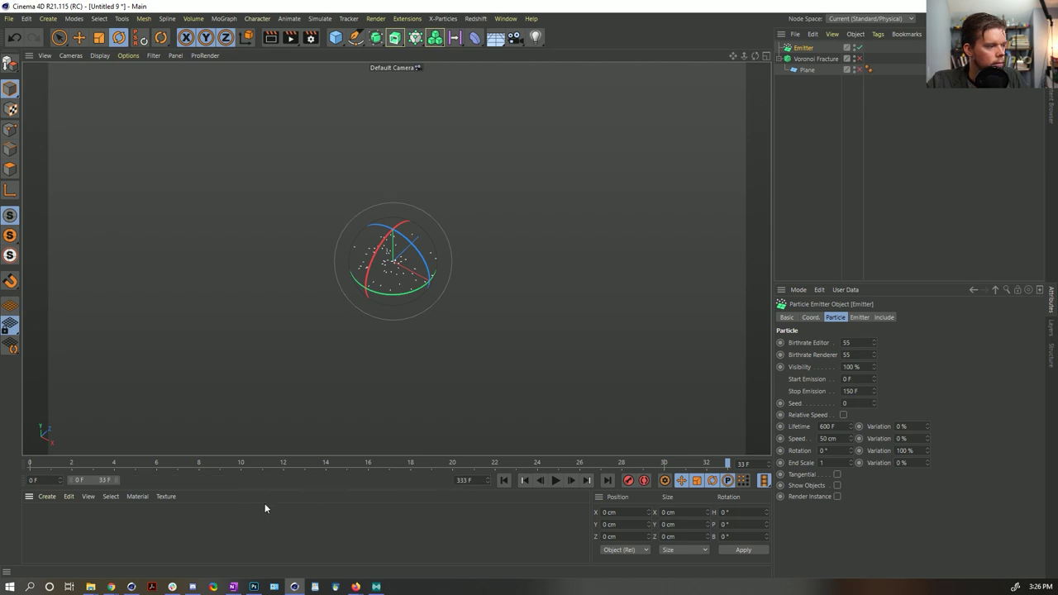
pyautogui.moveTo(122, 479); pyautogui.dragTo(450, 480)
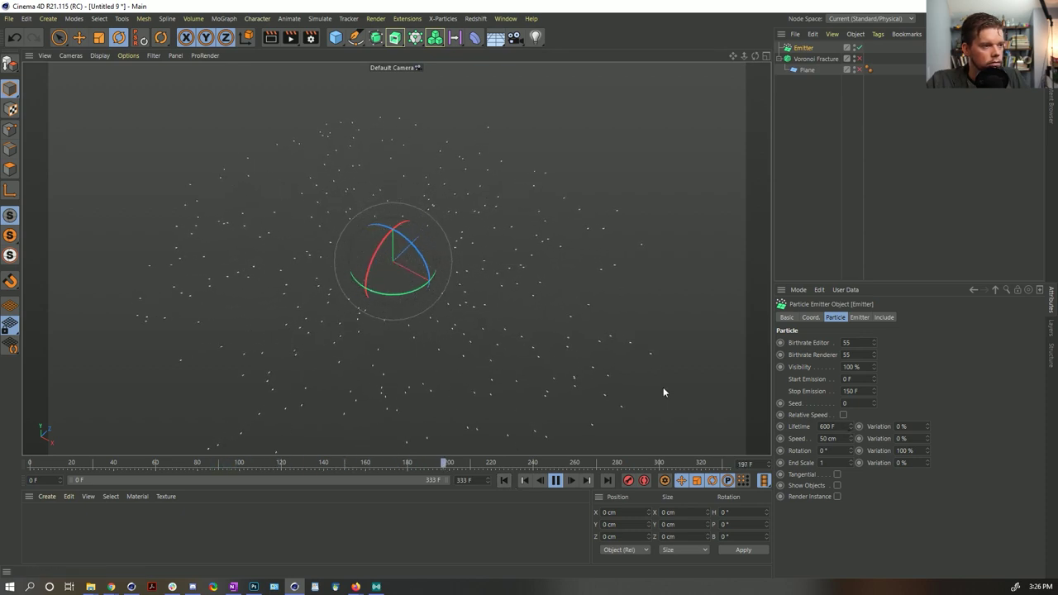
# Extend particle emission to 2554 F and make the plane visible again.
pyautogui.moveTo(873, 391); pyautogui.dragTo(881, 333)
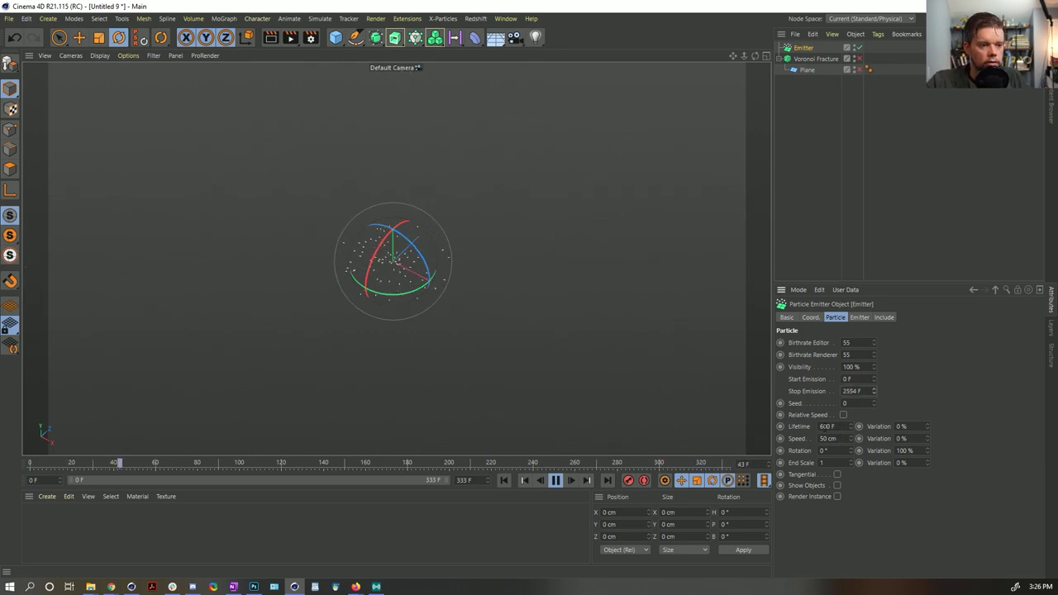
pyautogui.moveTo(852, 425); pyautogui.dragTo(910, 409)
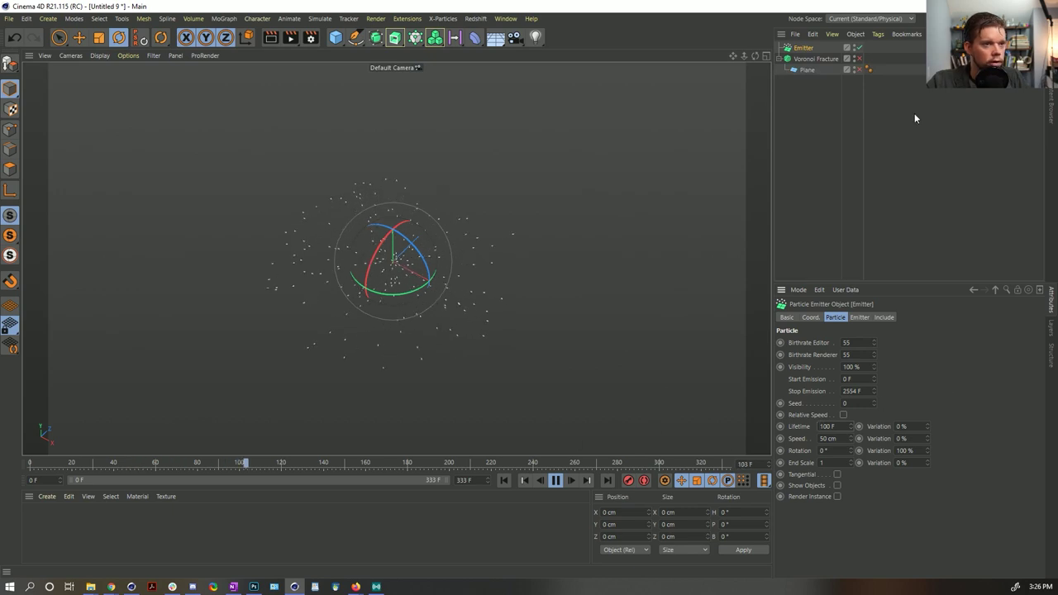
pyautogui.click(855, 67)
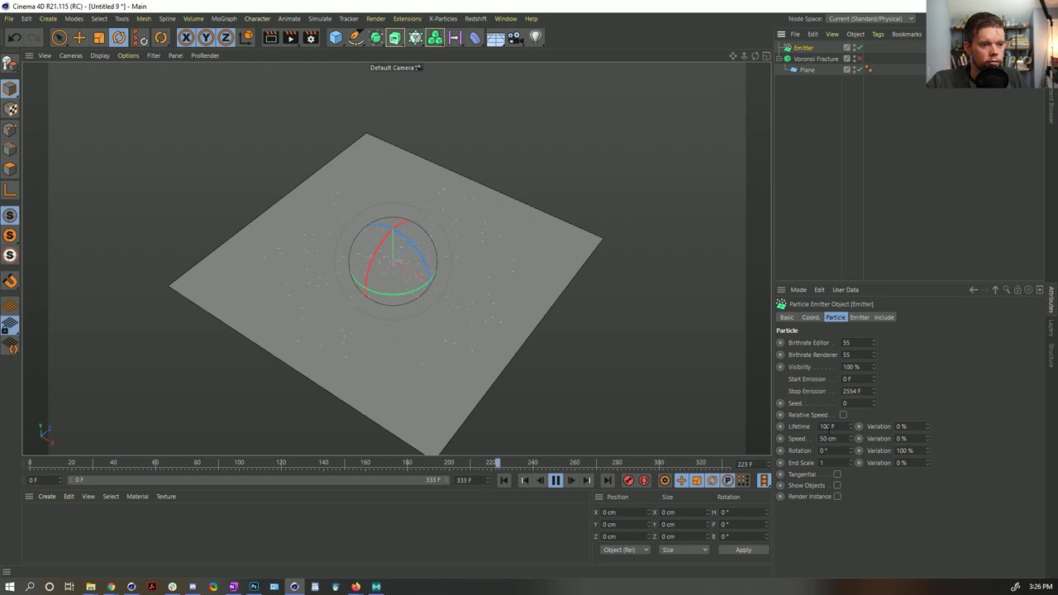
# Set the particle lifetime to 175 F, then pause and rewind to frame 0.
pyautogui.write('150')
pyautogui.press('Return')
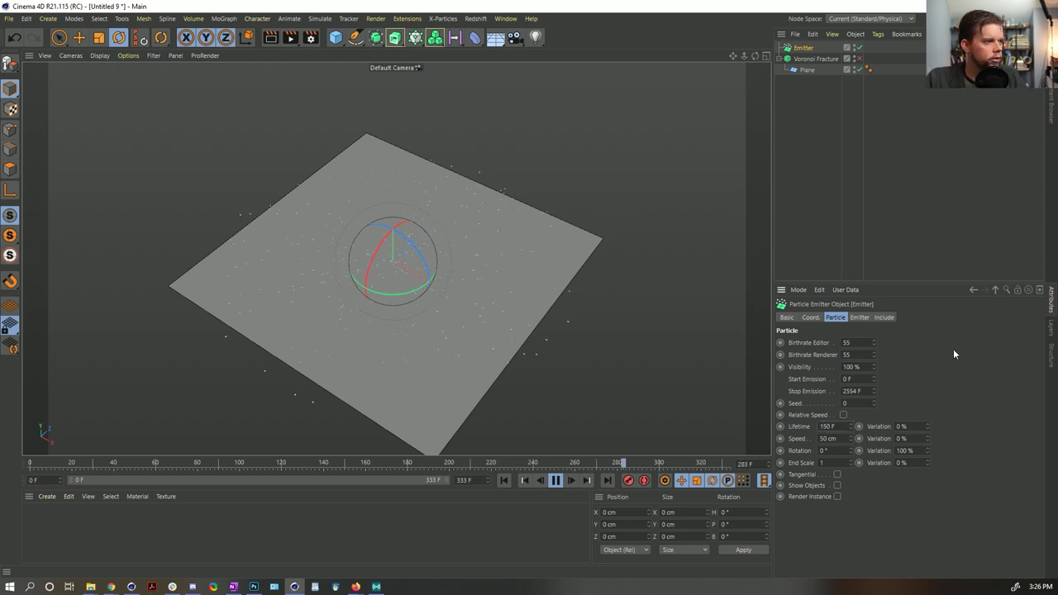
pyautogui.doubleClick(827, 427)
pyautogui.write('175')
pyautogui.press('Return')
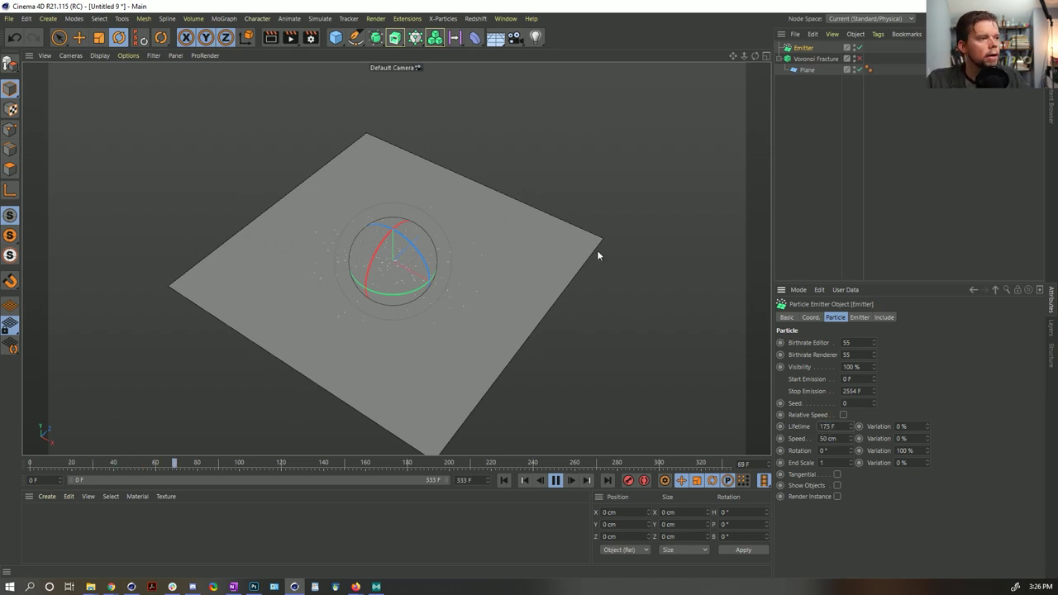
pyautogui.click(558, 480)
pyautogui.click(503, 480)
pyautogui.click(814, 59)
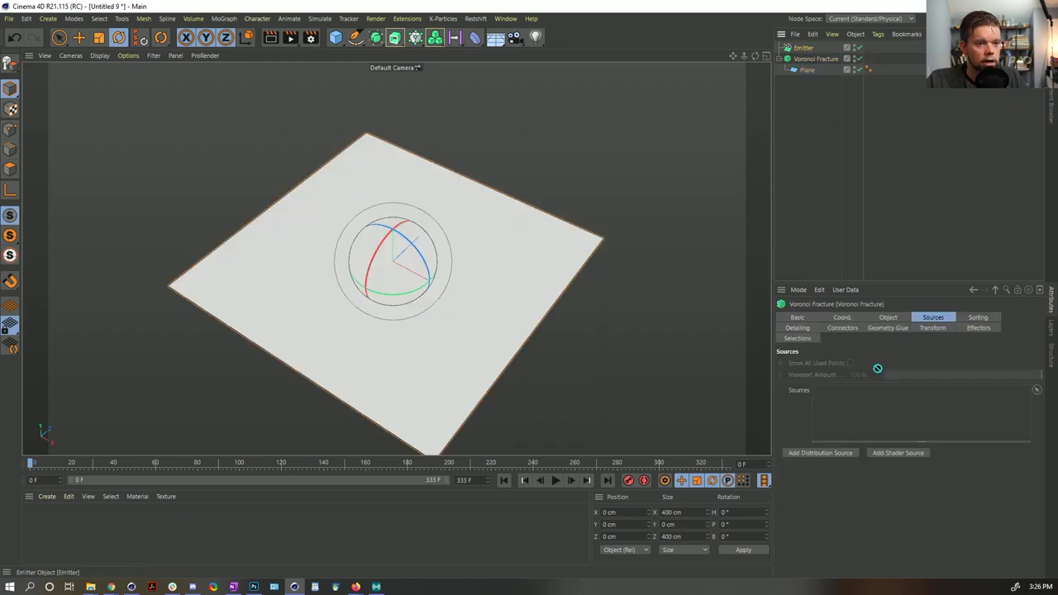
# Add the emitter to the Voronoi Fracture sources and play it in Top view.
pyautogui.moveTo(877, 367); pyautogui.dragTo(874, 401)
pyautogui.click(555, 480)
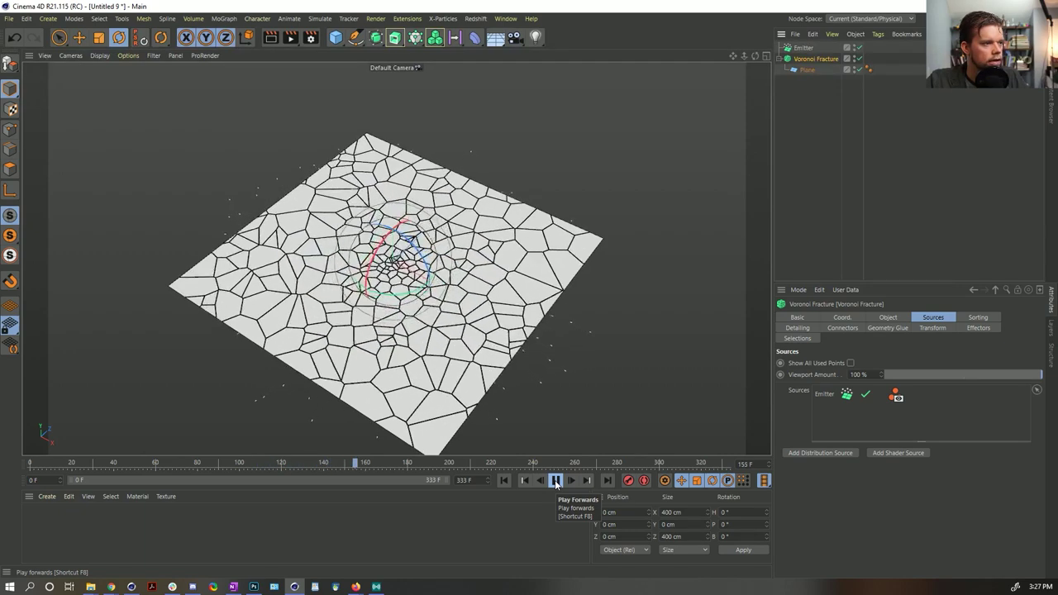
pyautogui.click(555, 481)
pyautogui.press('F2')
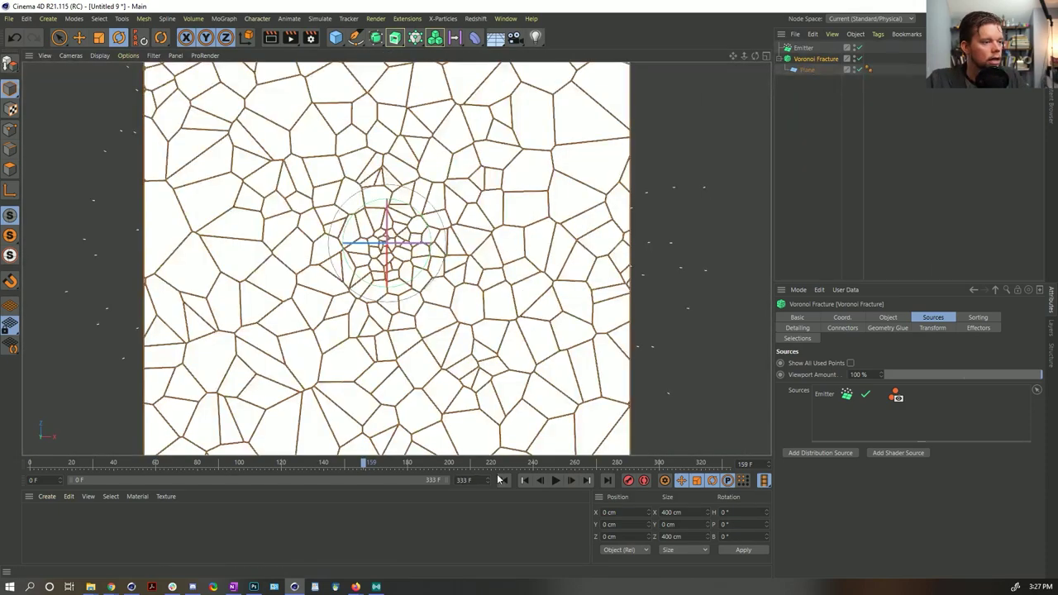
pyautogui.click(555, 480)
pyautogui.click(818, 229)
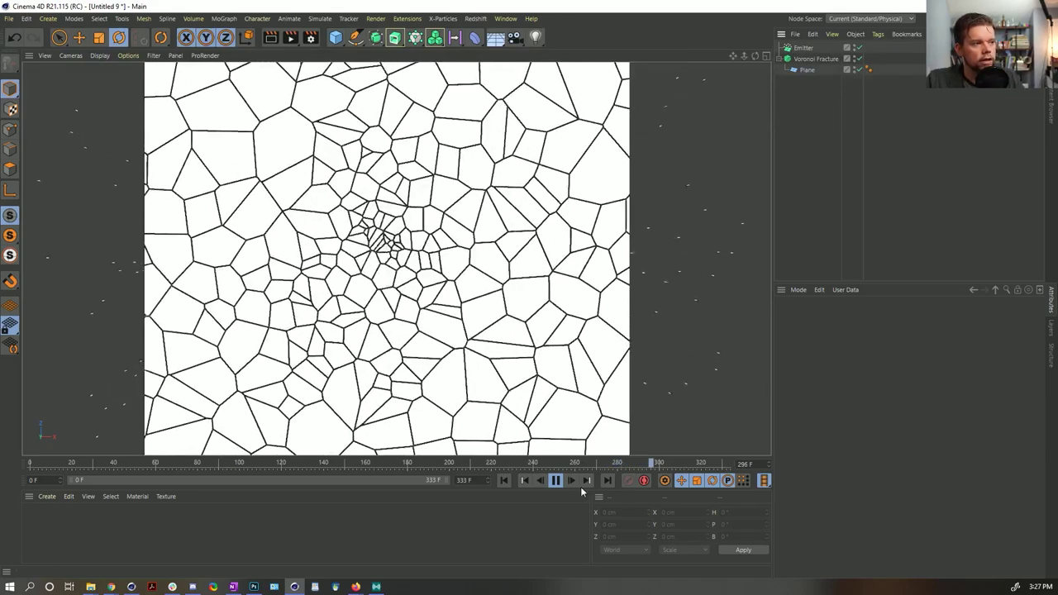
# Set the emitter's editor and renderer birthrate to 111 and rewind to the start.
pyautogui.click(802, 48)
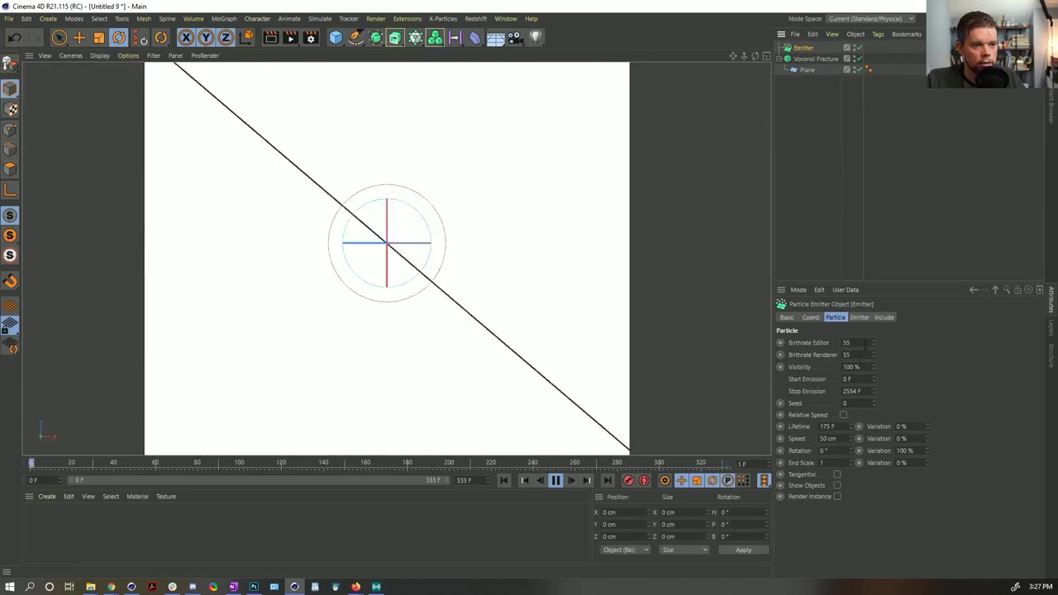
pyautogui.doubleClick(846, 343)
pyautogui.write('111')
pyautogui.press('Tab')
pyautogui.write('111')
pyautogui.press('Return')
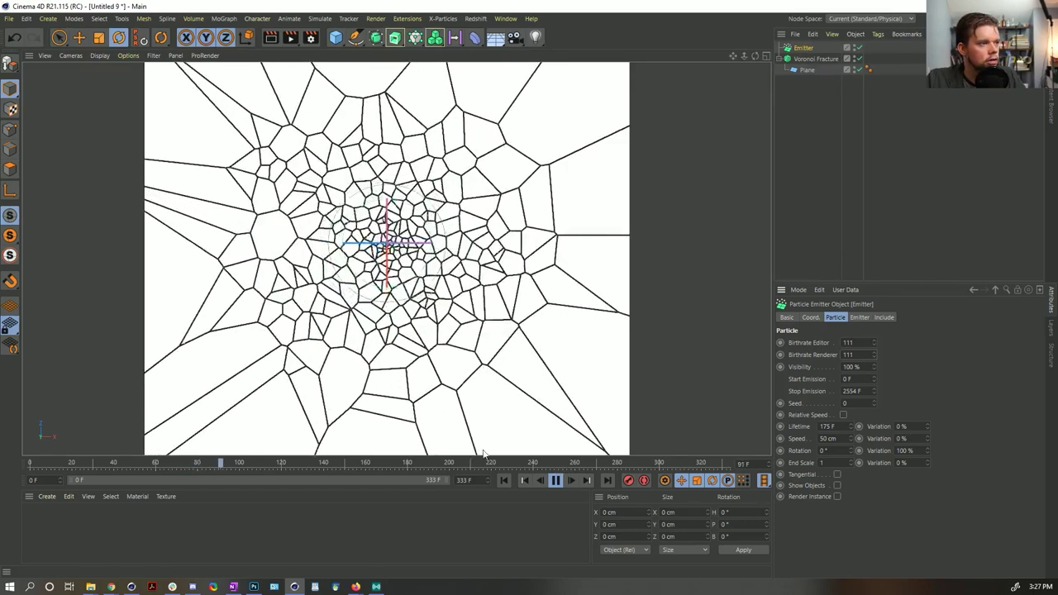
pyautogui.click(503, 480)
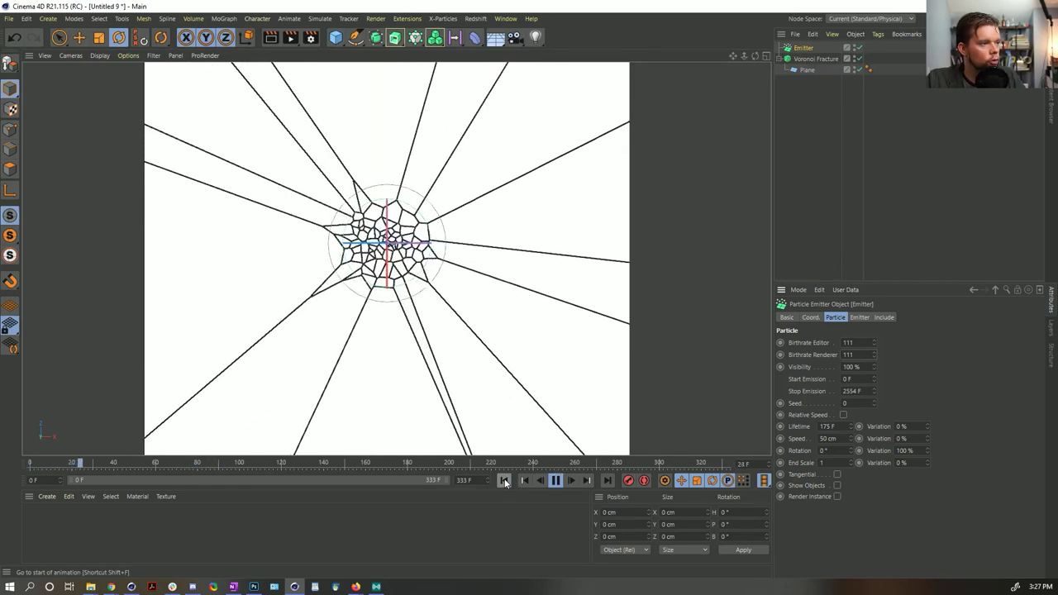
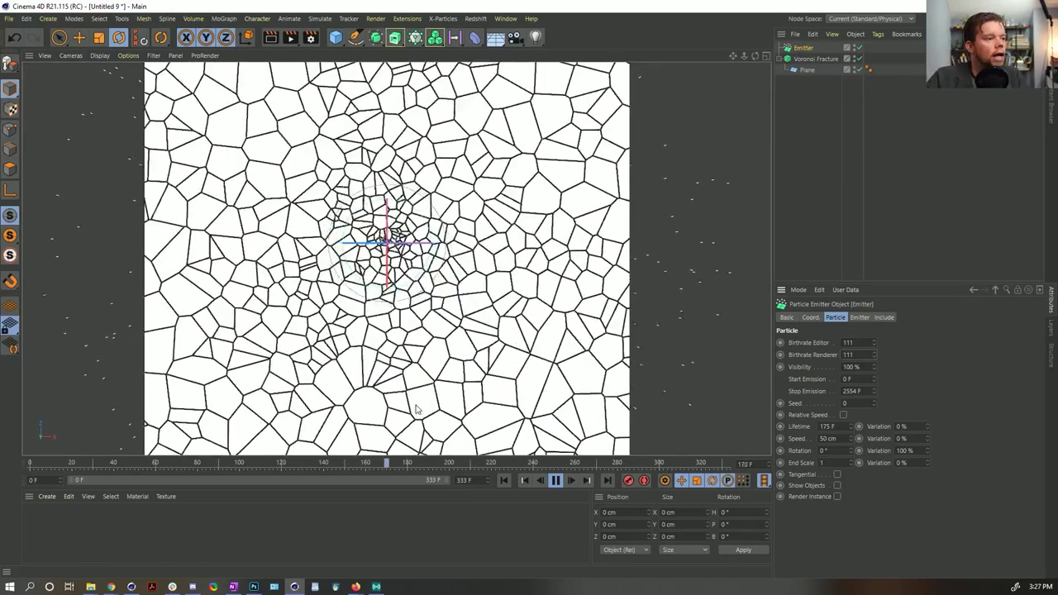
# Stop playback, deselect the emitter, and save the scene as [6a]VoronoiParticles.c4d.
pyautogui.press('F8')
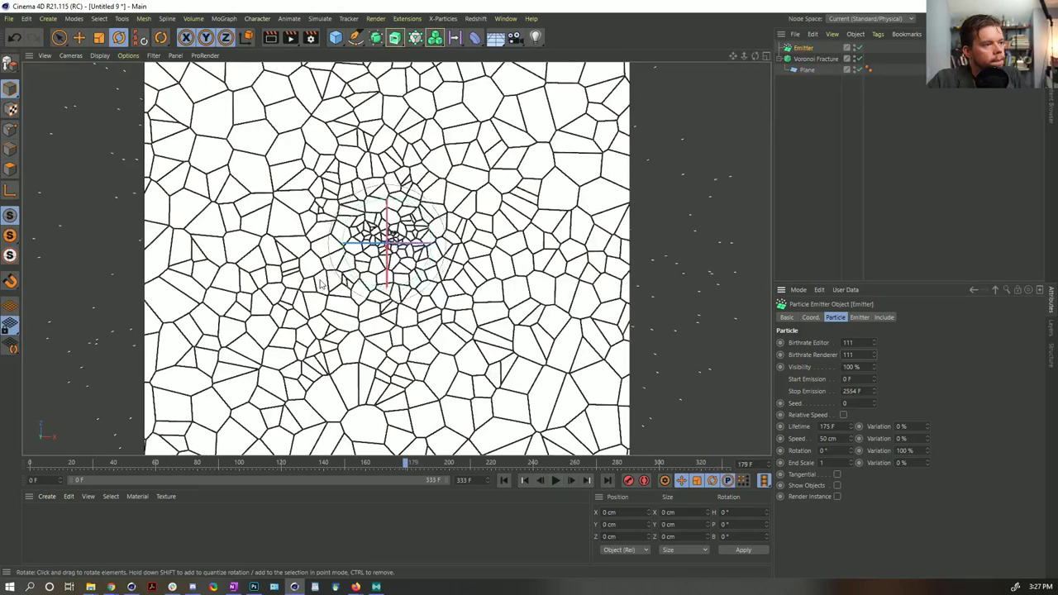
pyautogui.click(826, 161)
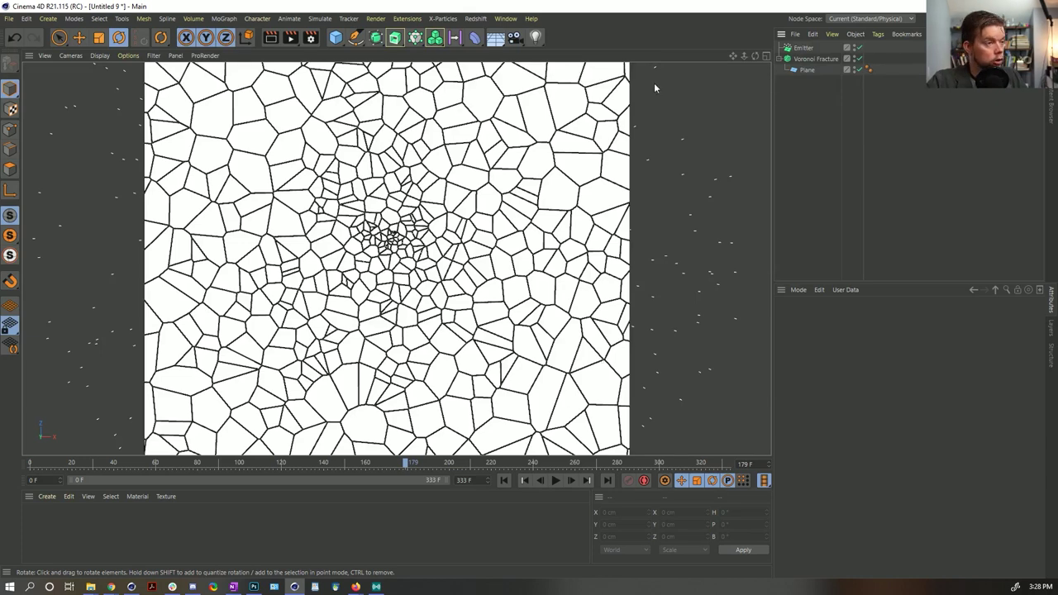
pyautogui.hotkey('ctrl', 's')
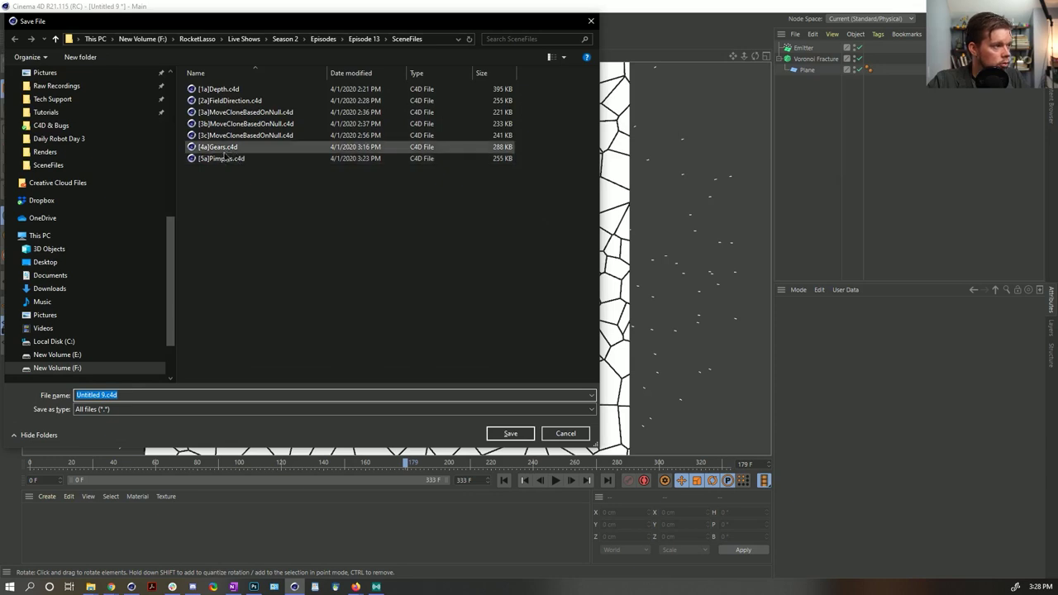
pyautogui.click(223, 157)
pyautogui.click(87, 394)
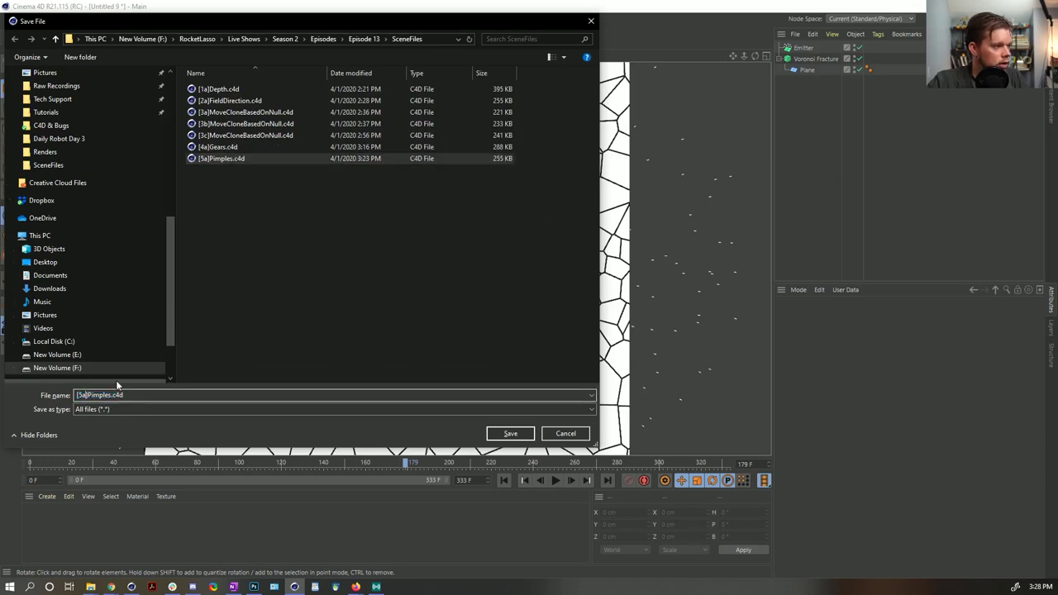
pyautogui.press('BackSpace')
pyautogui.write('6')
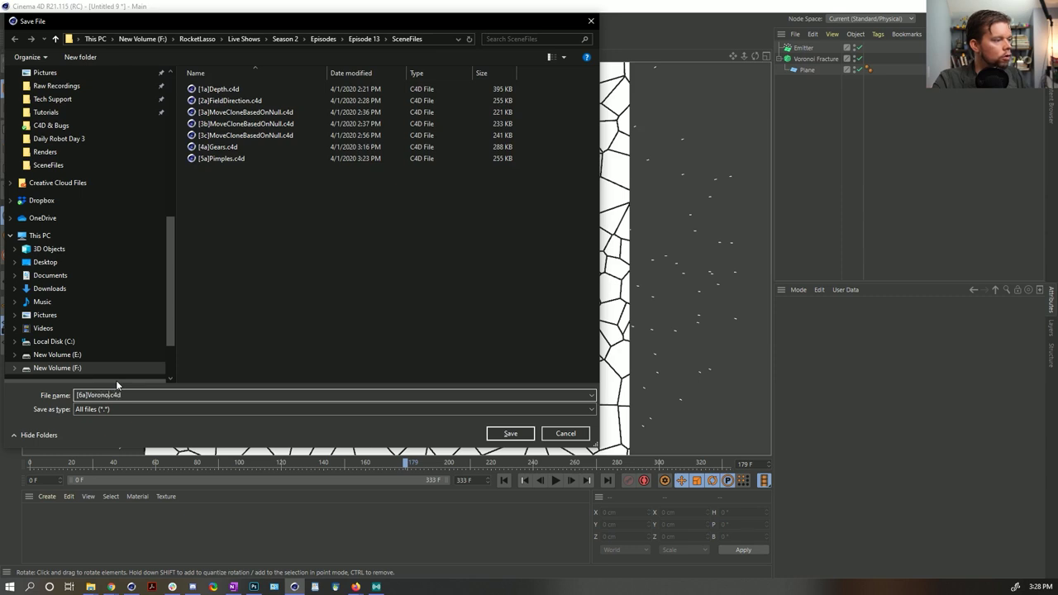
pyautogui.write('noi')
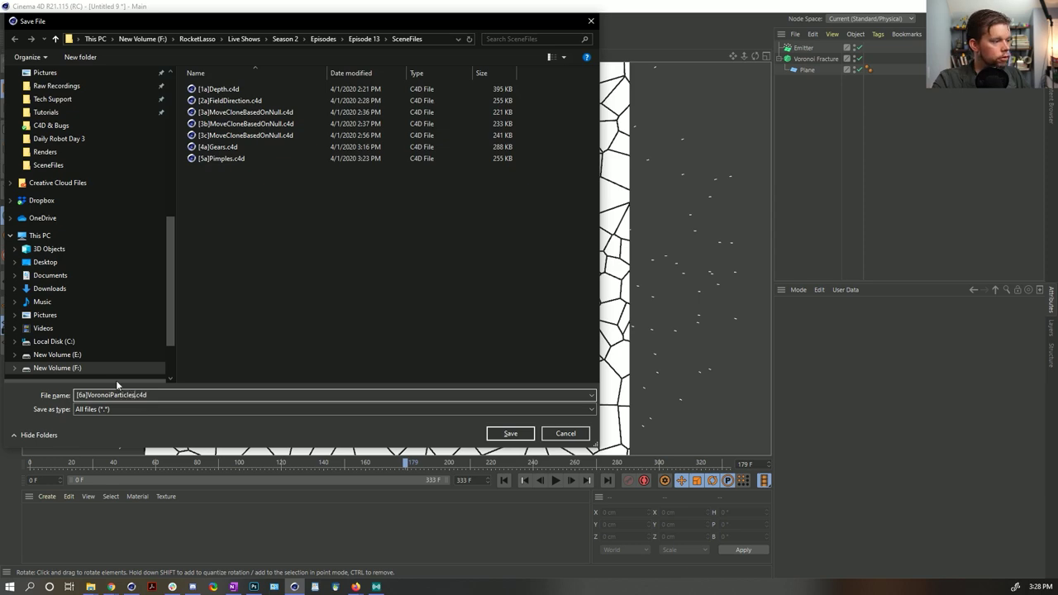
pyautogui.press('Return')
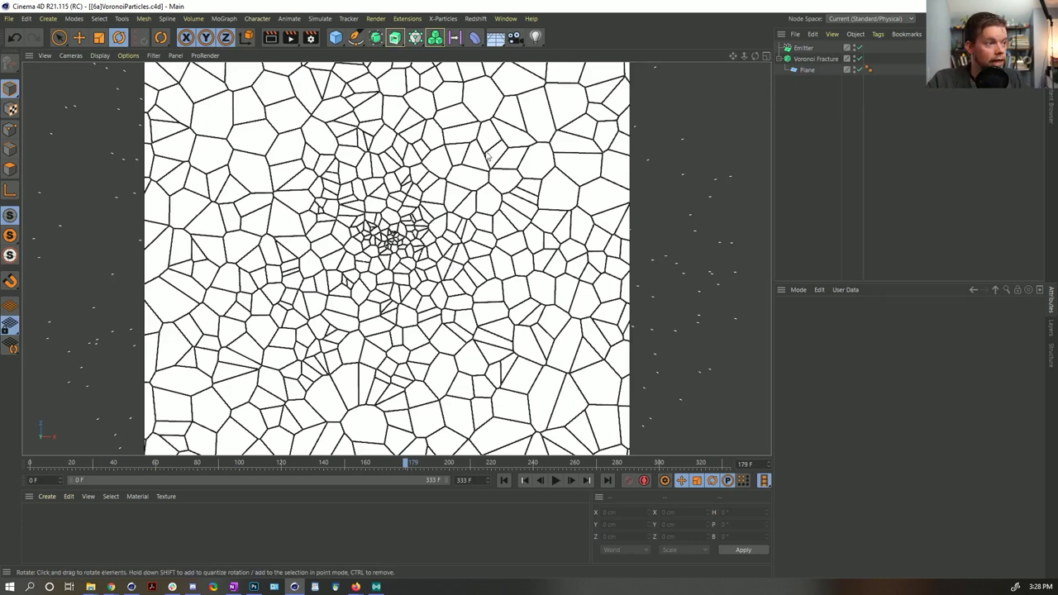
# Maximise the perspective view, hide the fractured plane, and delete the particle Emitter.
pyautogui.middleClick(446, 246)
pyautogui.middleClick(290, 196)
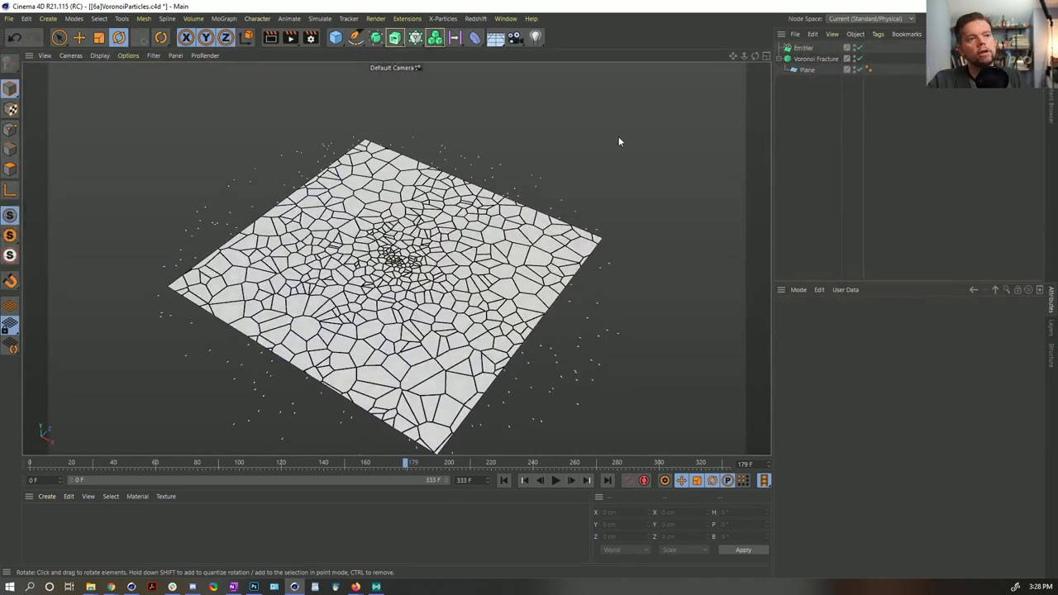
pyautogui.click(854, 56)
pyautogui.click(801, 48)
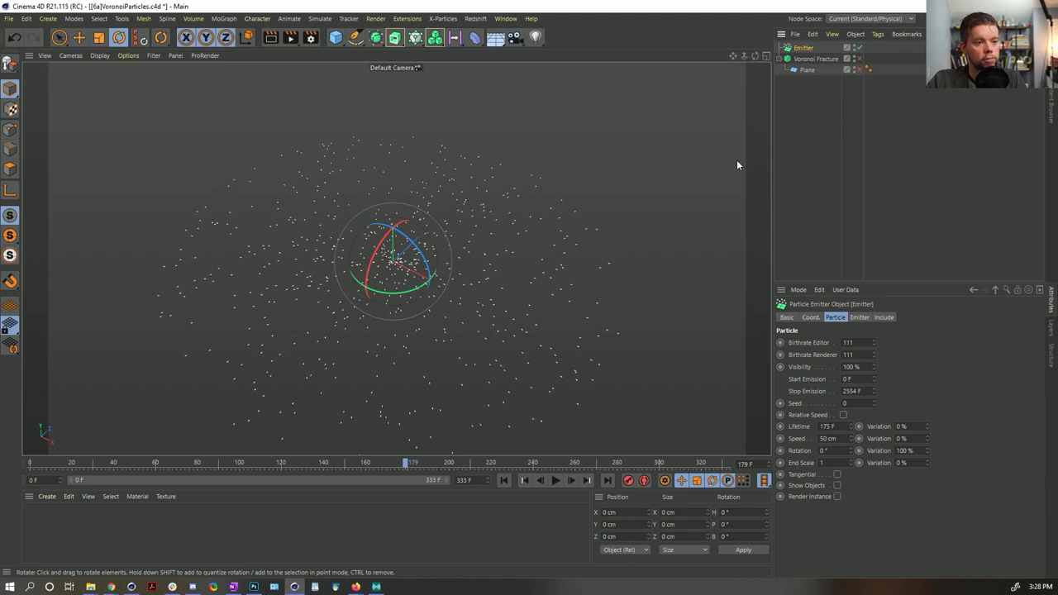
pyautogui.press('Delete')
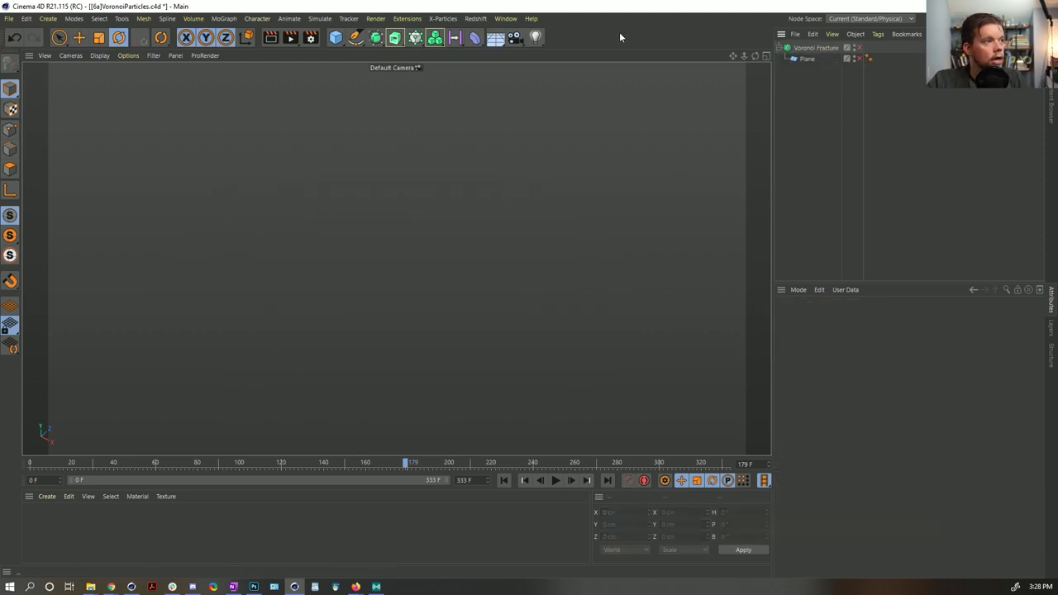
# Save the scene as [6b]VoronoiParticles.c4d.
pyautogui.hotkey('ctrl', 'shift', 's')
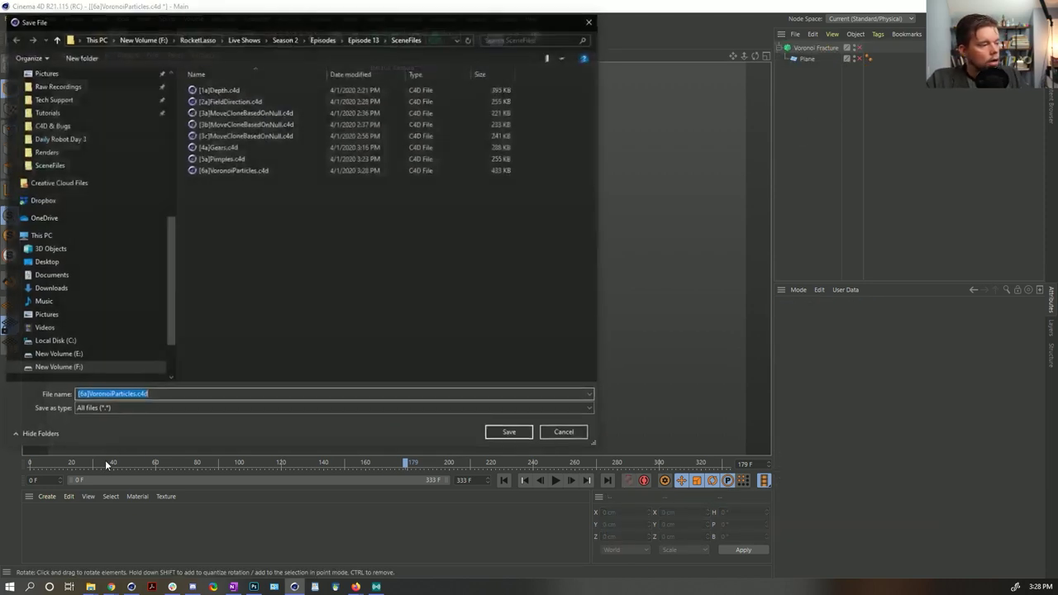
pyautogui.moveTo(76, 395); pyautogui.dragTo(86, 395)
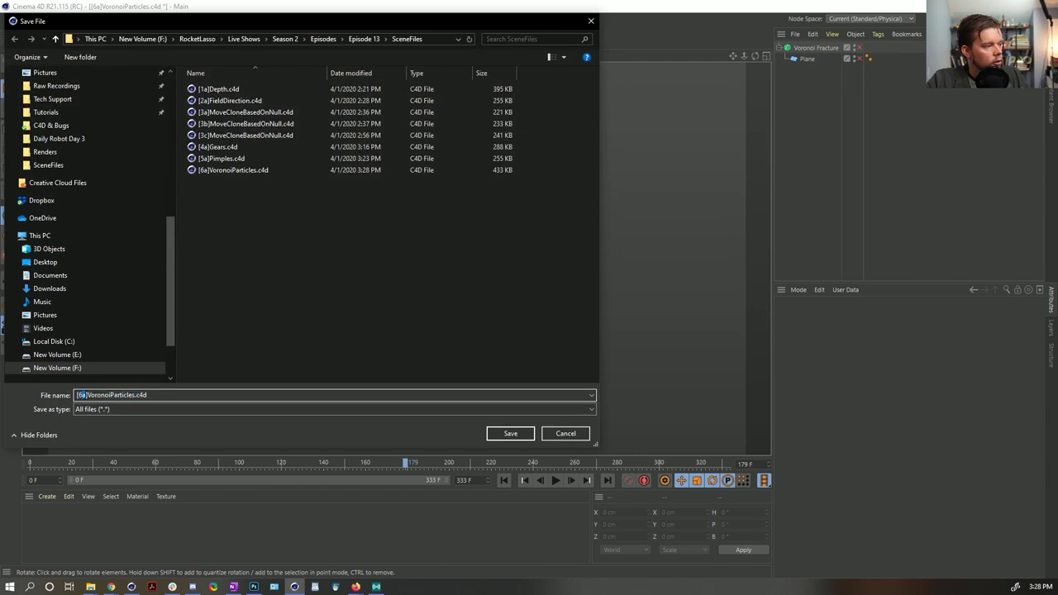
pyautogui.write('[6b')
pyautogui.press('Return')
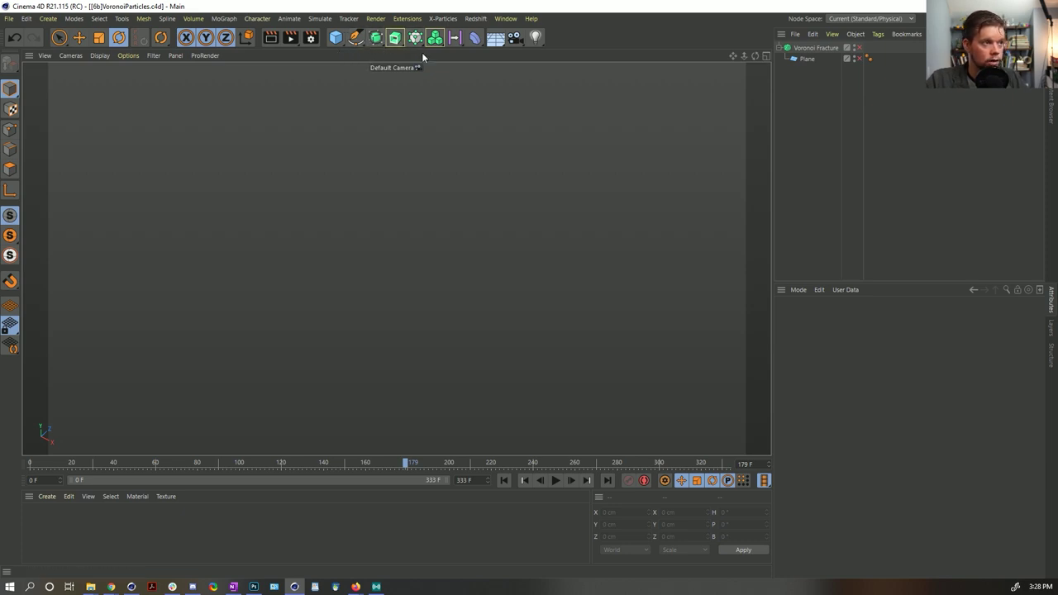
# Add a Helix spline with Start and End Radius both set to 0.
pyautogui.click(359, 38)
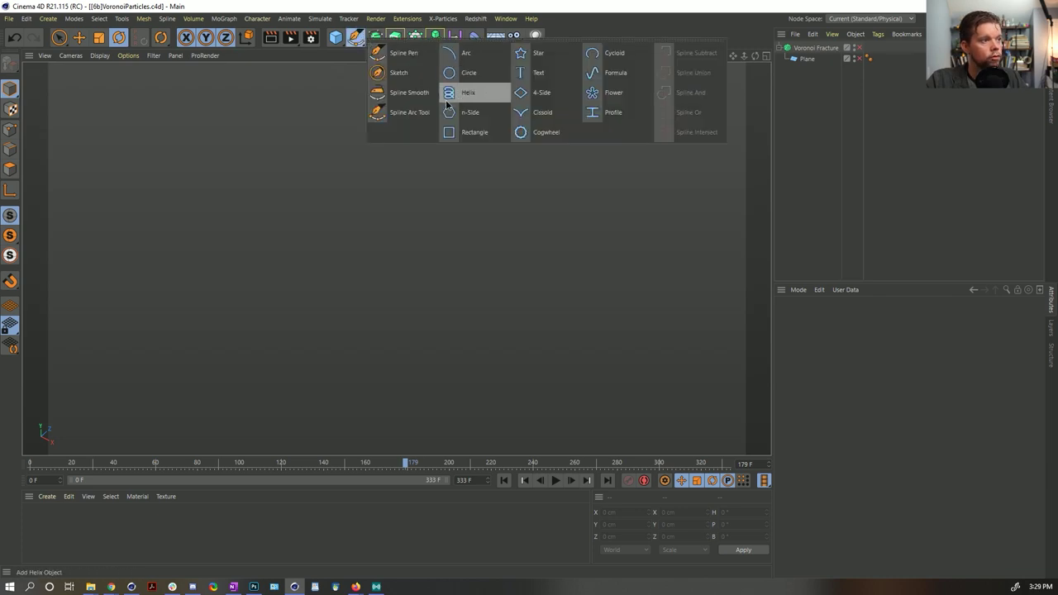
pyautogui.click(470, 92)
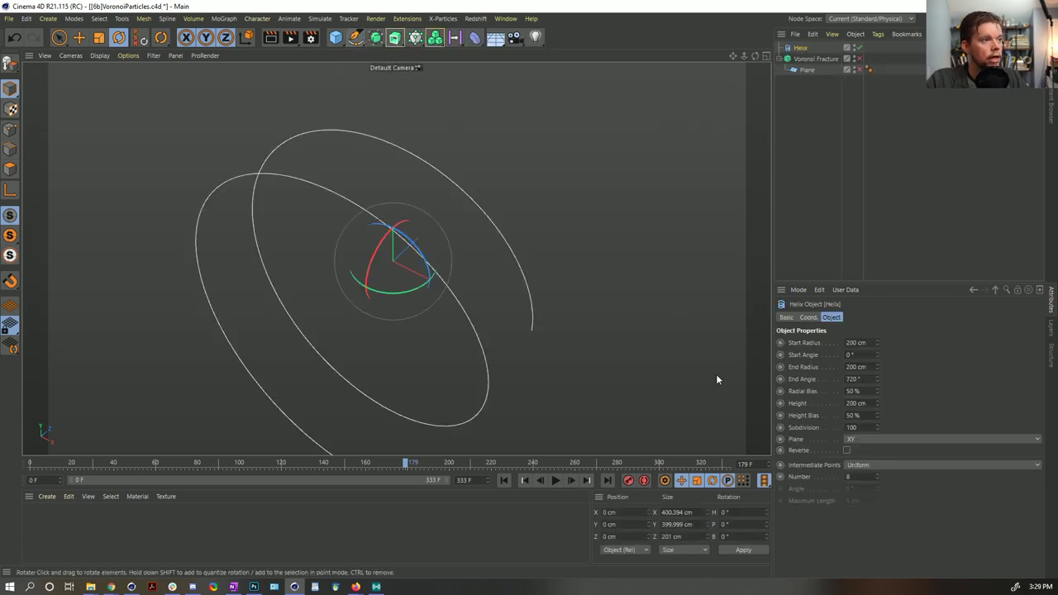
pyautogui.click(856, 342)
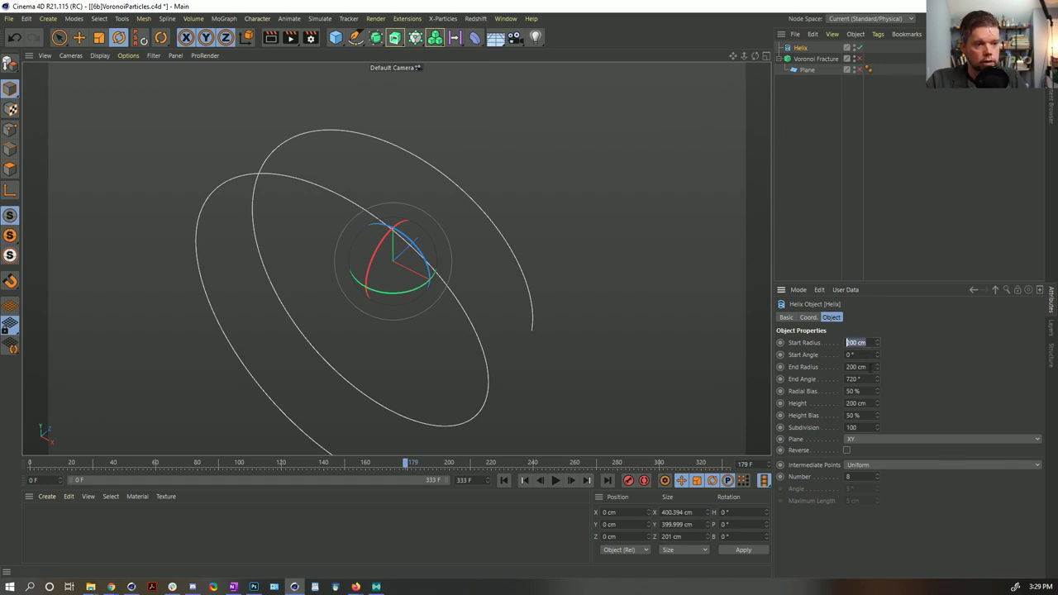
pyautogui.write('0')
pyautogui.press('Tab')
pyautogui.write('0')
pyautogui.press('Return')
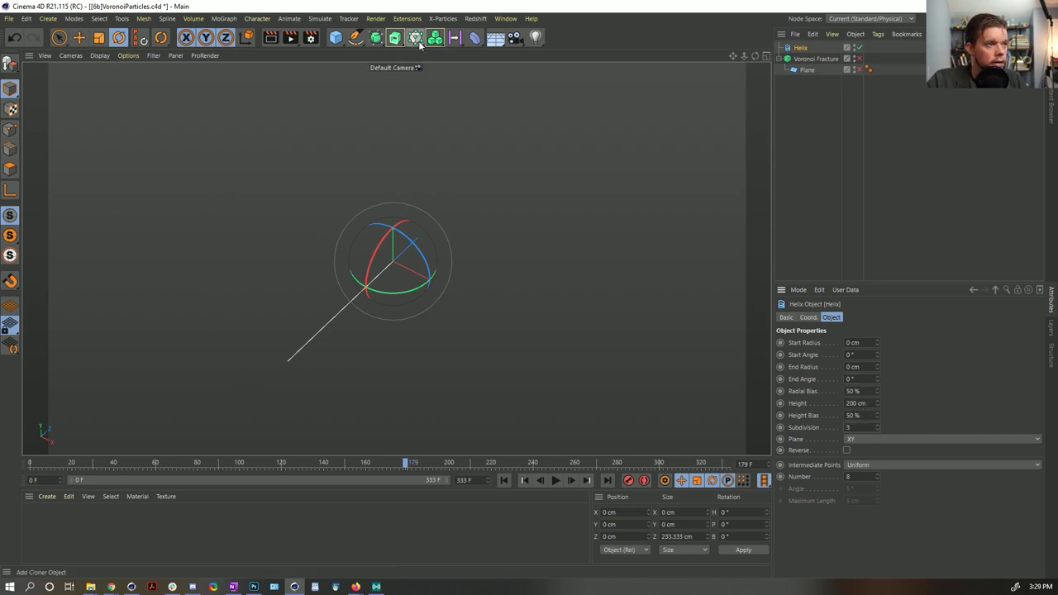
# Nest the Helix under a Radial Cloner with 0 cm radius, then add a Matrix object.
pyautogui.moveTo(414, 37); pyautogui.dragTo(454, 54)
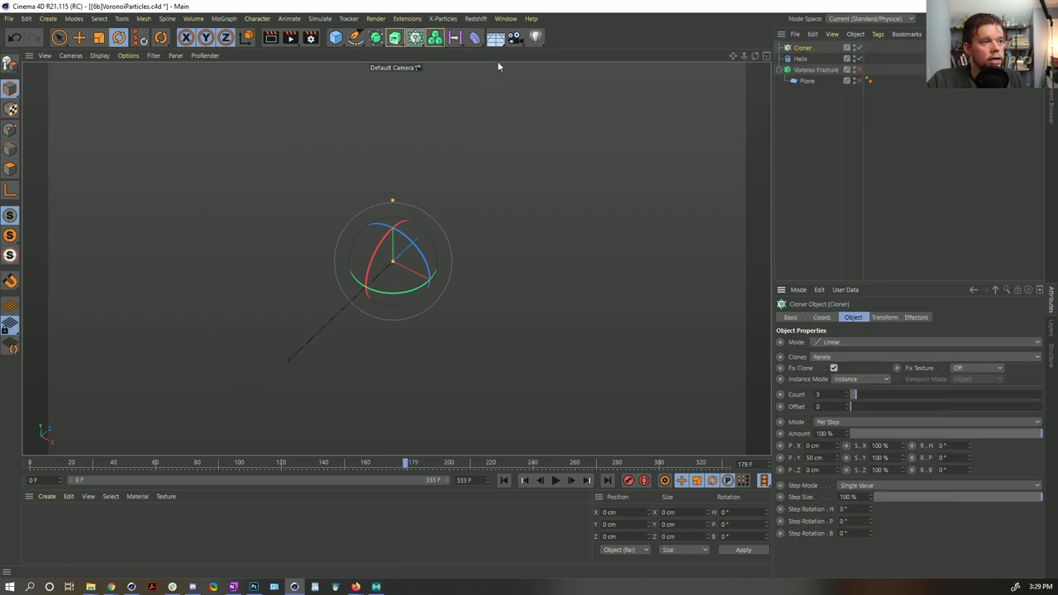
pyautogui.moveTo(808, 58); pyautogui.dragTo(806, 50)
pyautogui.click(803, 48)
pyautogui.click(849, 342)
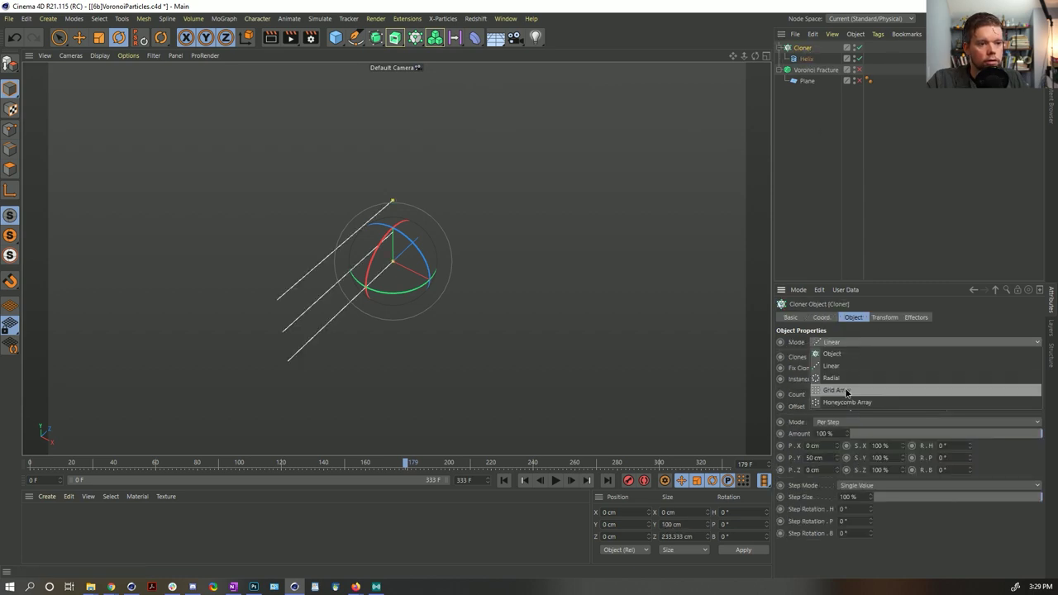
pyautogui.click(850, 376)
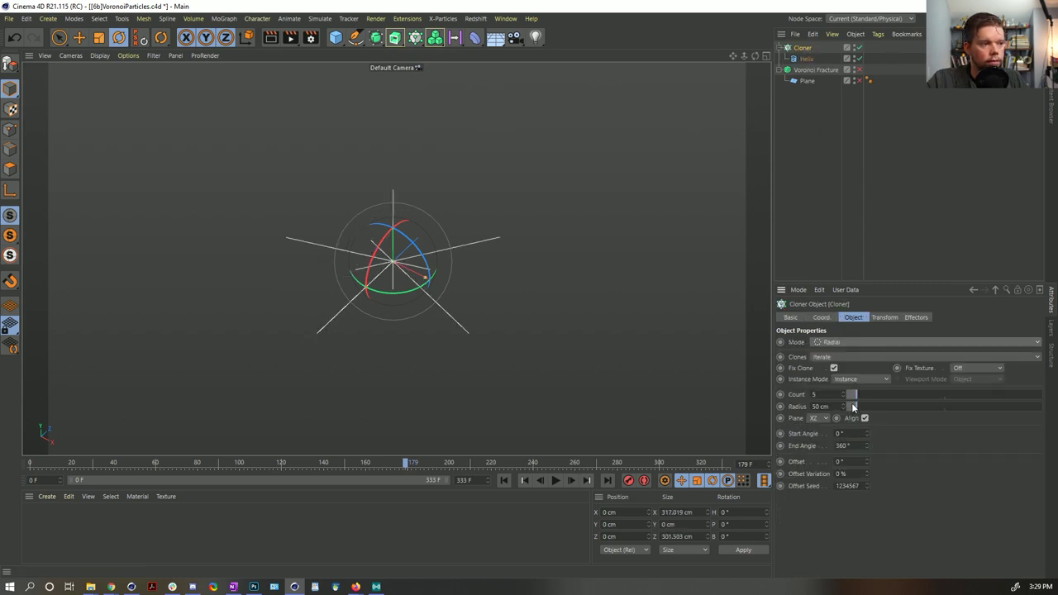
pyautogui.moveTo(853, 406); pyautogui.dragTo(1041, 397)
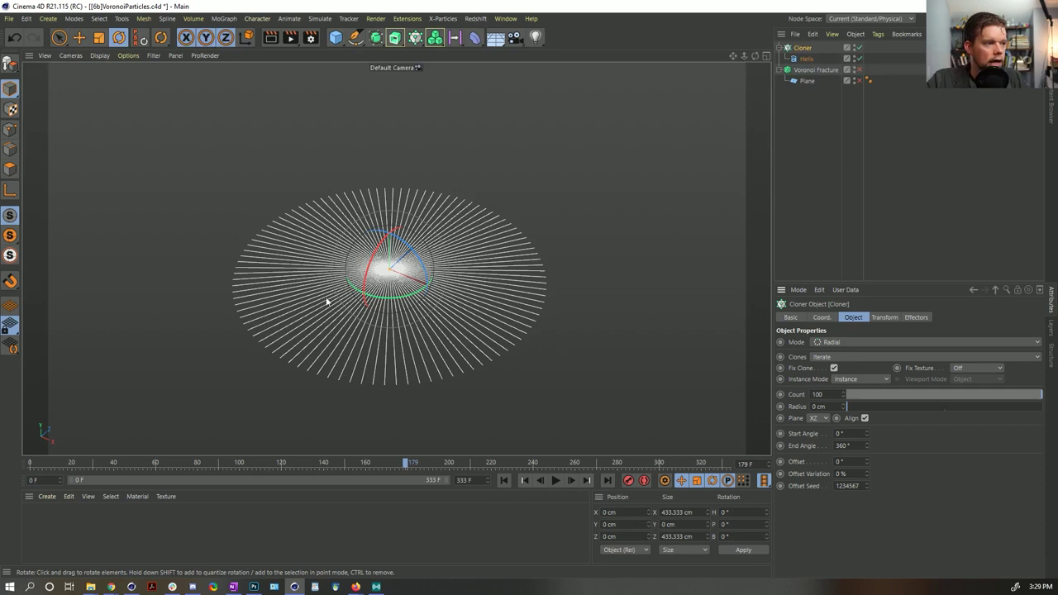
pyautogui.keyDown('alt'); pyautogui.moveTo(392, 281); pyautogui.dragTo(397, 266); pyautogui.keyUp('alt')
pyautogui.moveTo(417, 37); pyautogui.dragTo(609, 73)
# Switch the Matrix to Object mode with the Cloner as its source.
pyautogui.click(849, 341)
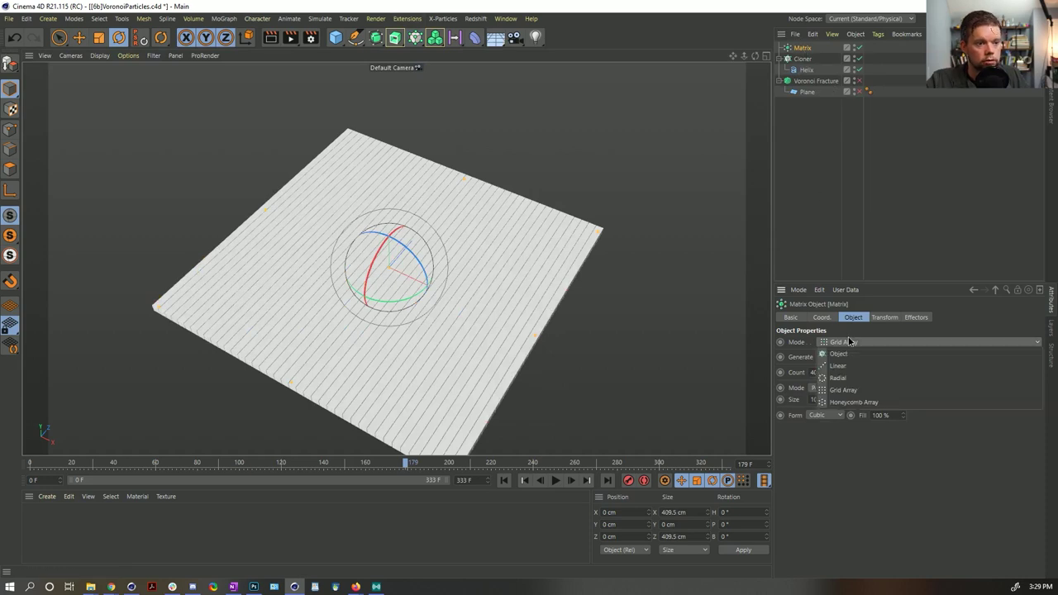
pyautogui.click(837, 353)
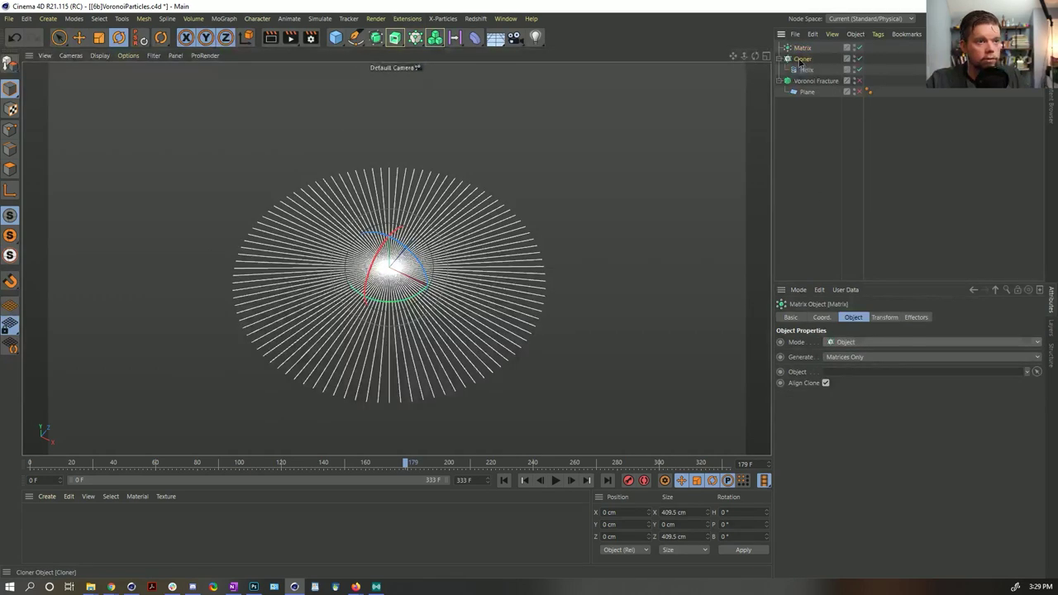
pyautogui.moveTo(801, 58); pyautogui.dragTo(852, 376)
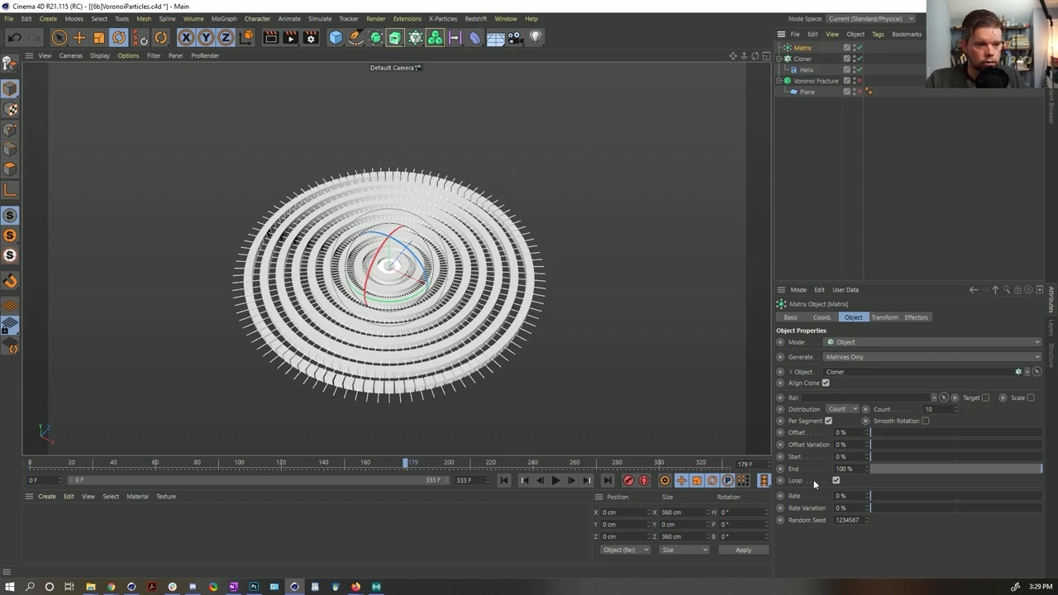
# Try Matrix Rate values of 100% and then 10% while the animation plays.
pyautogui.click(843, 495)
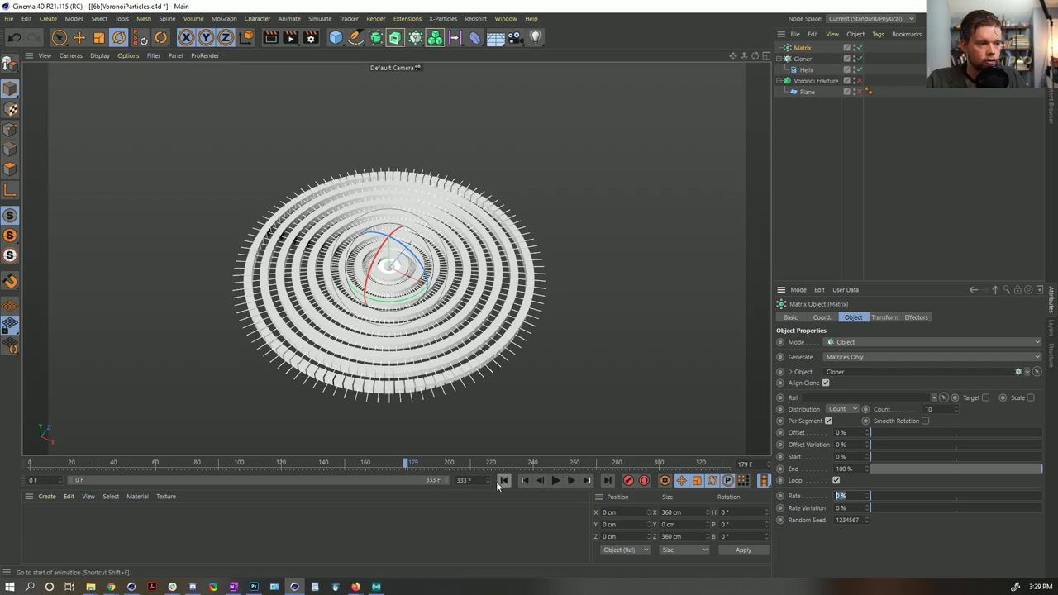
pyautogui.write('100')
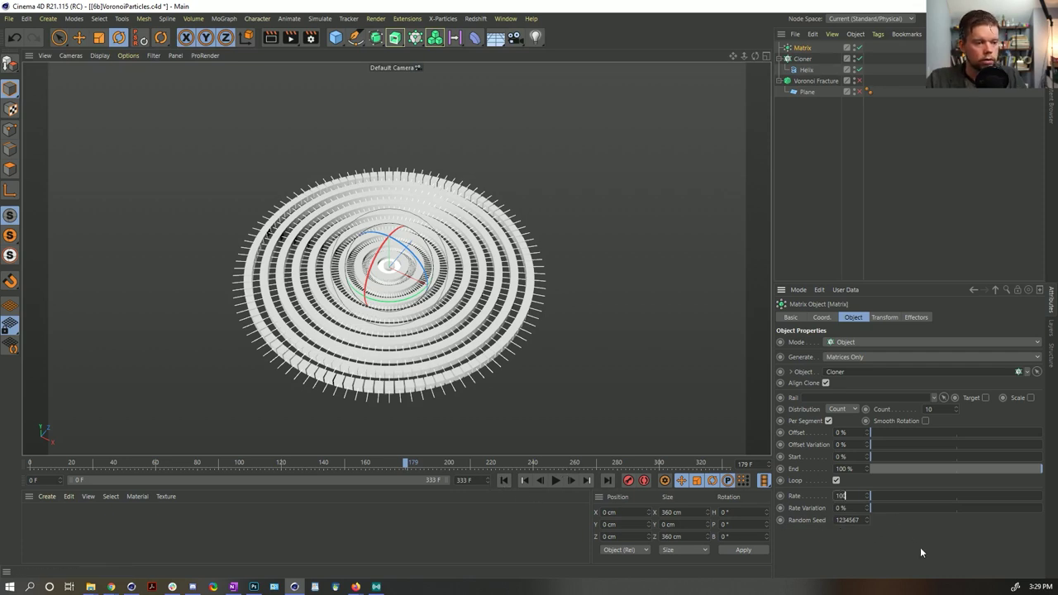
pyautogui.press('Return')
pyautogui.click(555, 480)
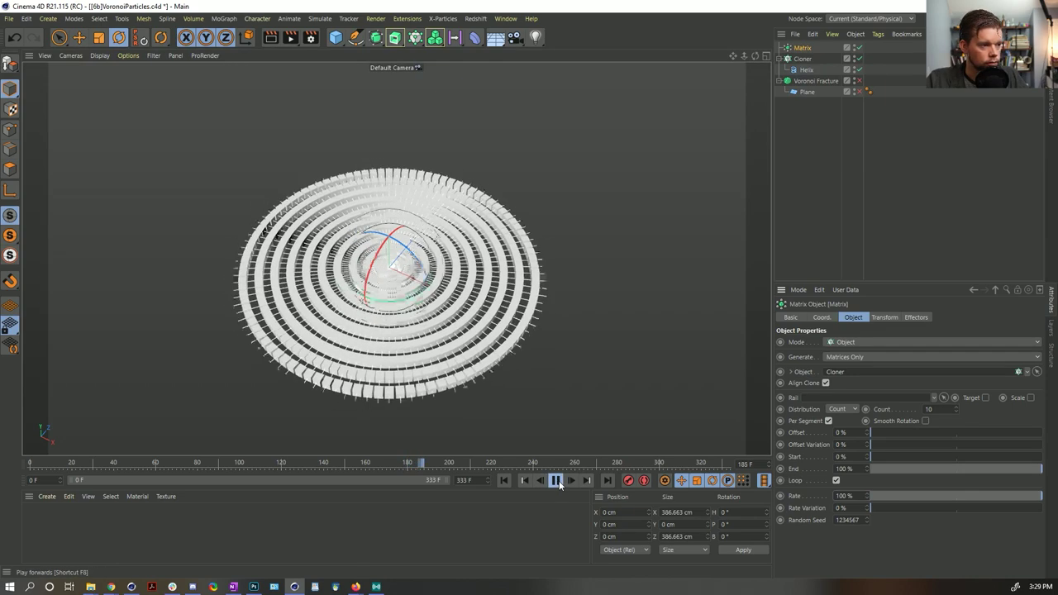
pyautogui.doubleClick(842, 496)
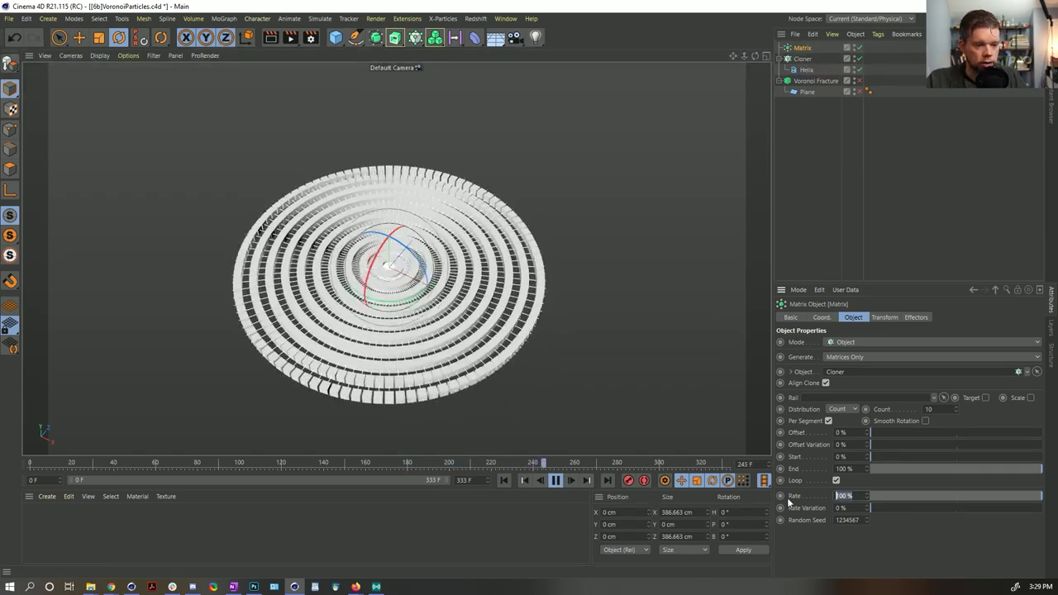
pyautogui.write('10')
pyautogui.press('Return')
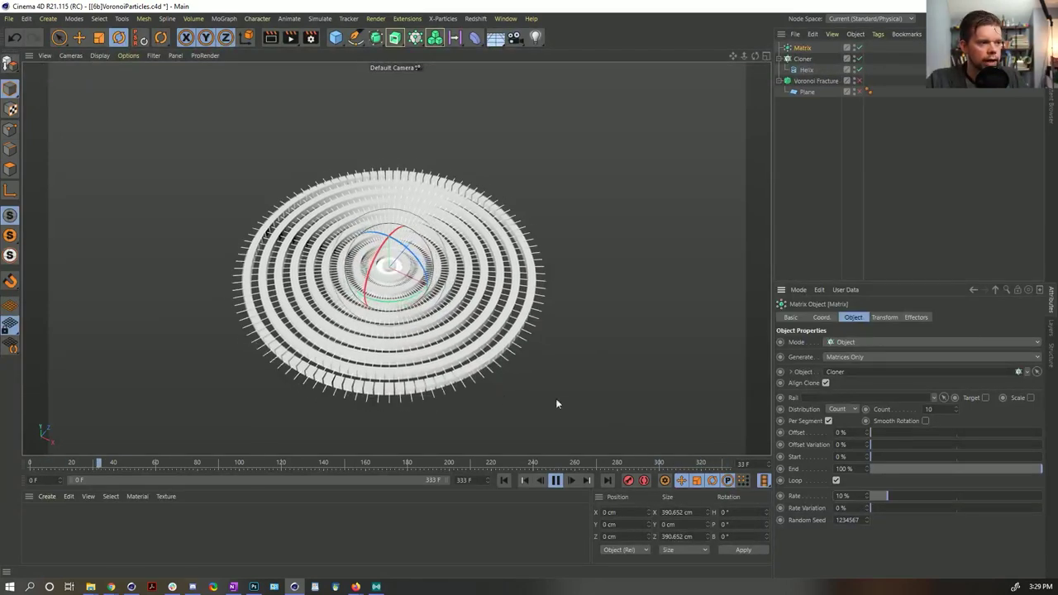
pyautogui.click(843, 519)
# Set Matrix Offset 49%, Per Segment off, Step distribution, Rate Variation 53% and Rate 28%.
pyautogui.moveTo(879, 433); pyautogui.dragTo(977, 445)
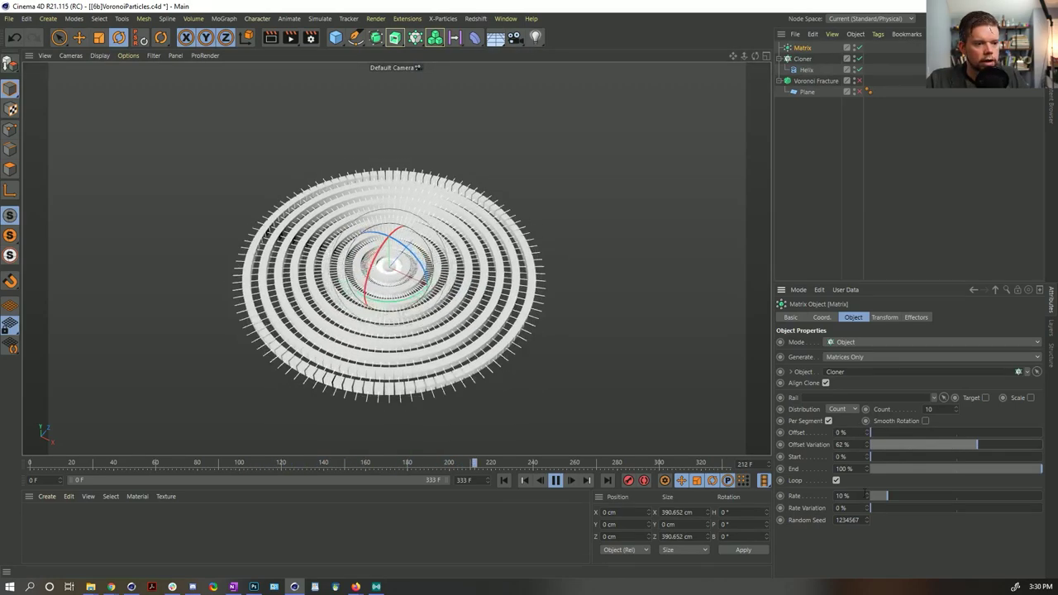
pyautogui.moveTo(921, 434); pyautogui.dragTo(957, 435)
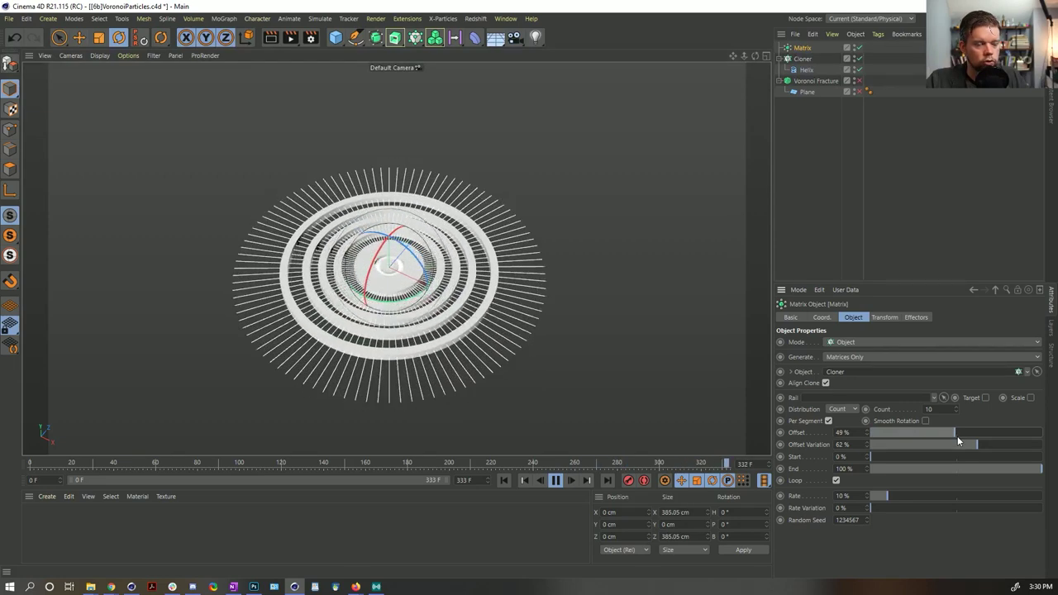
pyautogui.click(828, 421)
pyautogui.click(838, 409)
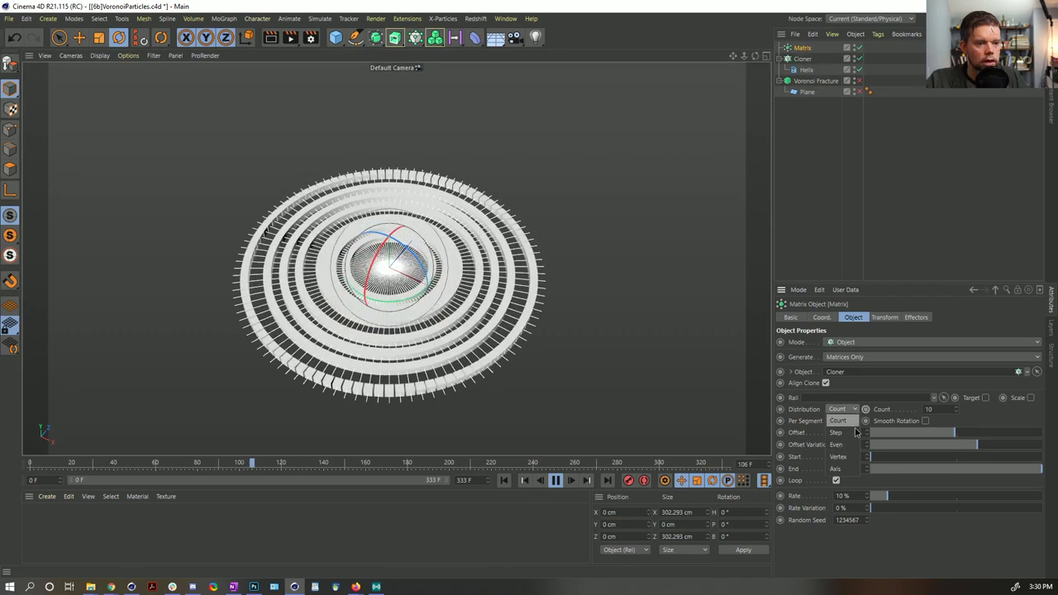
pyautogui.click(836, 432)
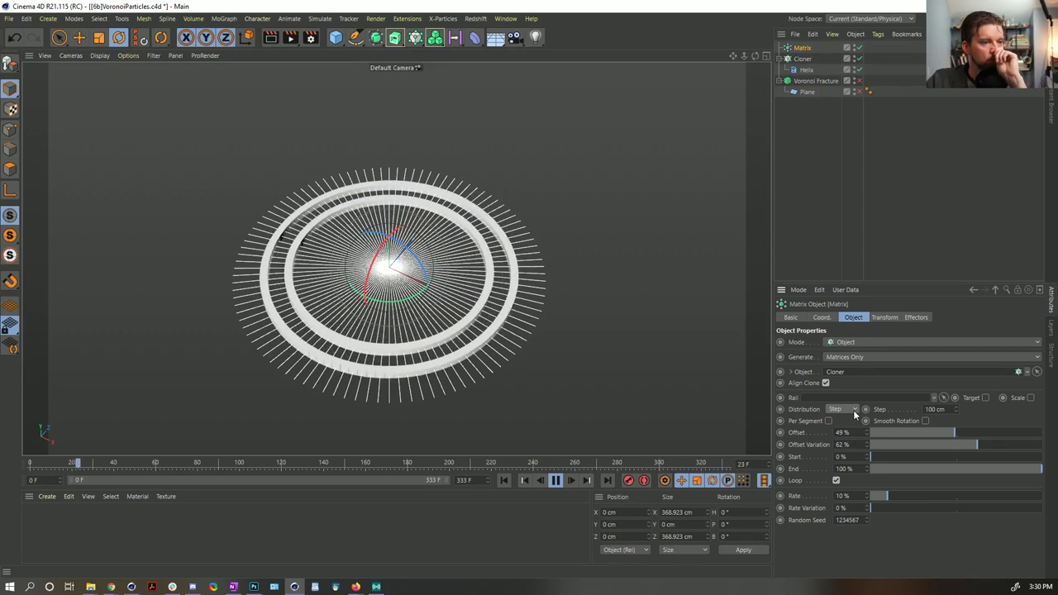
pyautogui.moveTo(876, 507); pyautogui.dragTo(961, 510)
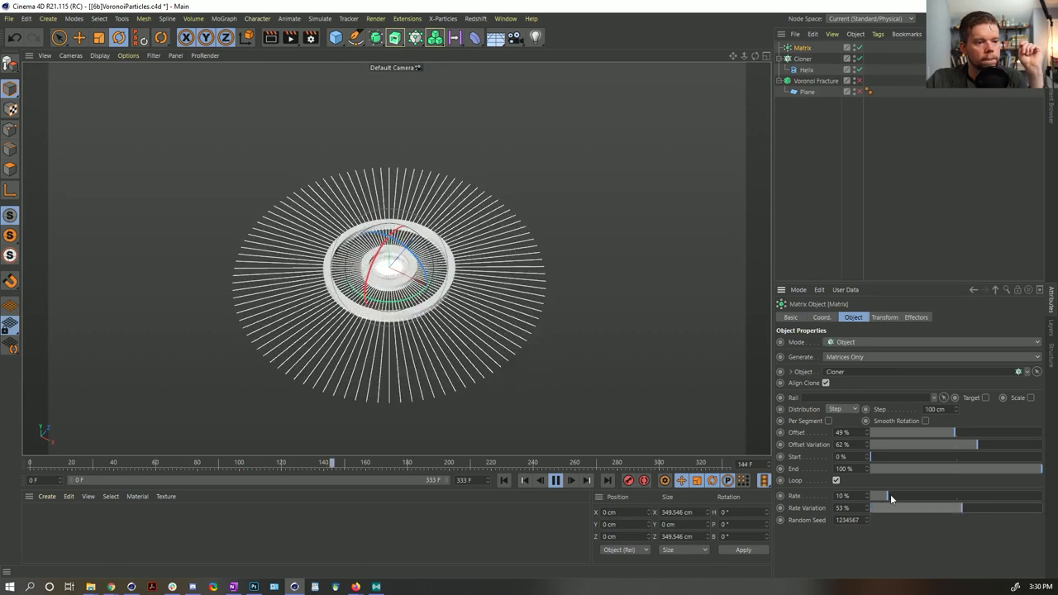
pyautogui.moveTo(889, 495); pyautogui.dragTo(917, 495)
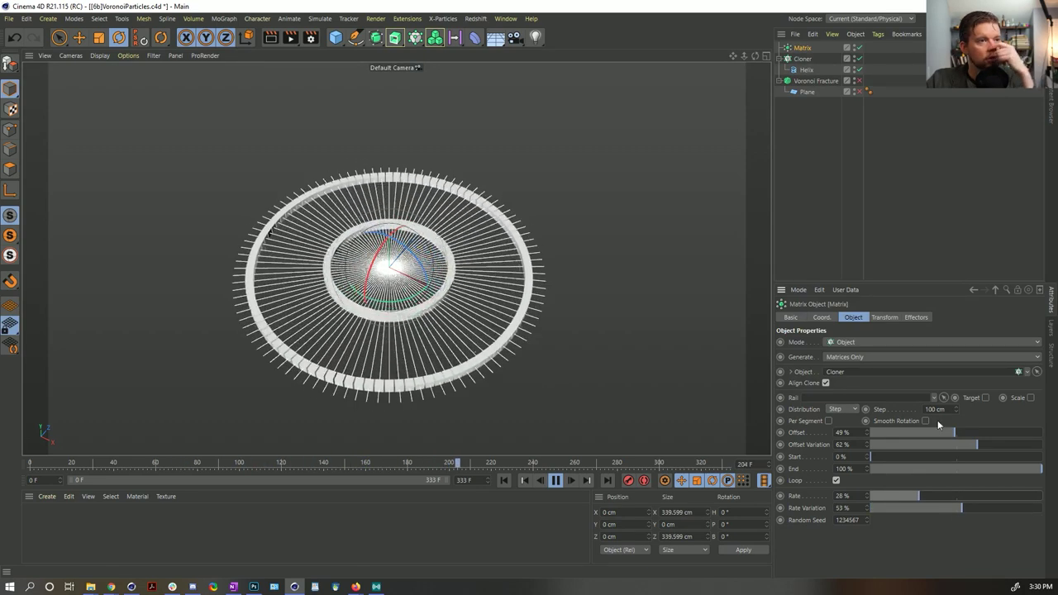
pyautogui.click(800, 58)
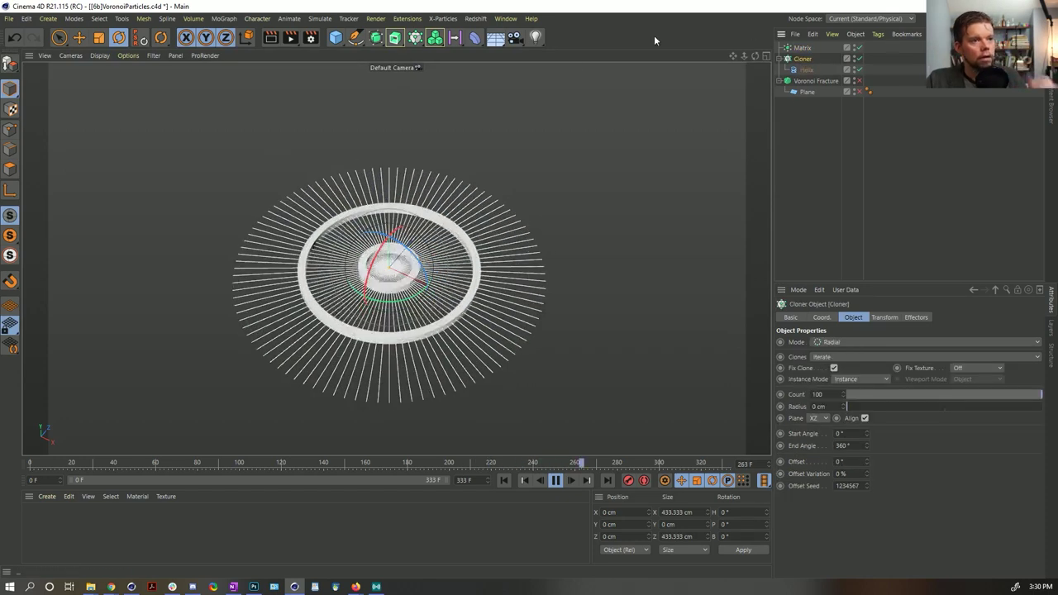
pyautogui.moveTo(415, 37); pyautogui.dragTo(502, 111)
# Make the Matrix follow the Connect object, zero Rate and Rate Variation, and set Step to 22 cm.
pyautogui.click(804, 48)
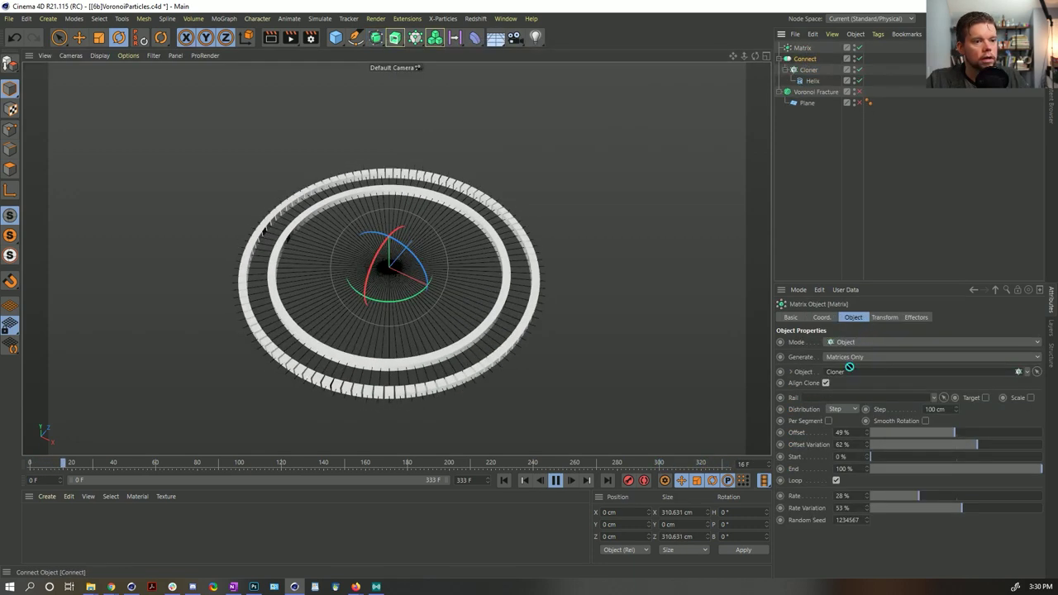
pyautogui.moveTo(849, 367); pyautogui.dragTo(844, 371)
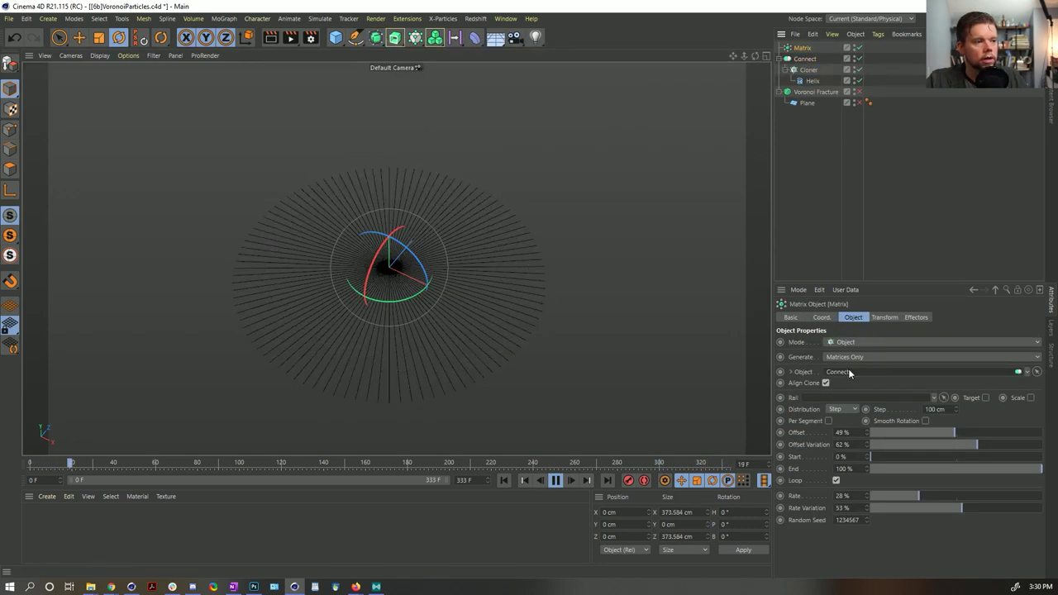
pyautogui.click(555, 480)
pyautogui.click(872, 496)
pyautogui.moveTo(878, 507); pyautogui.dragTo(810, 510)
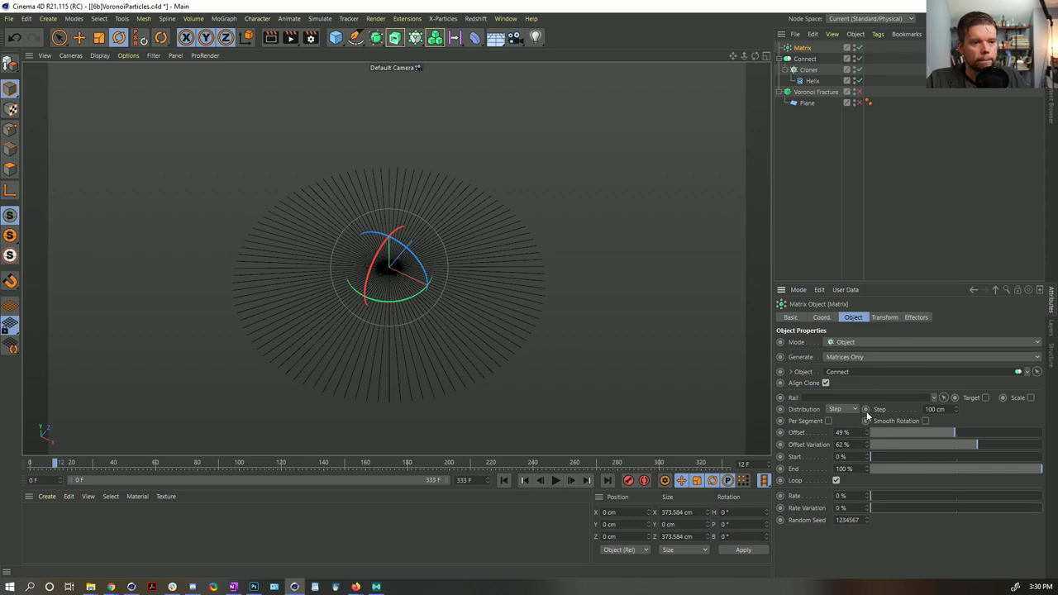
pyautogui.click(950, 409)
pyautogui.write('1')
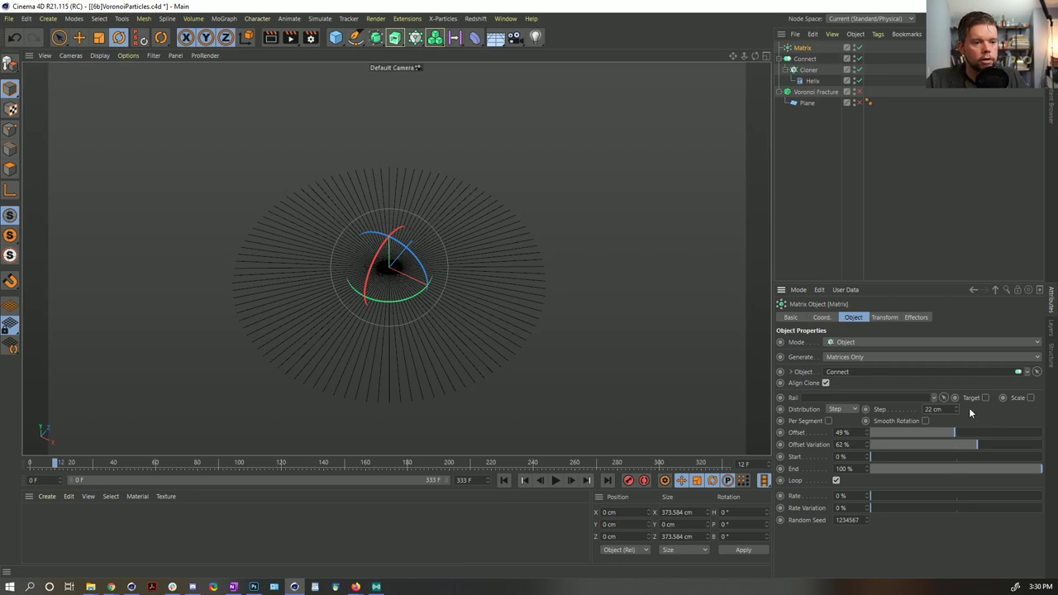
pyautogui.click(804, 58)
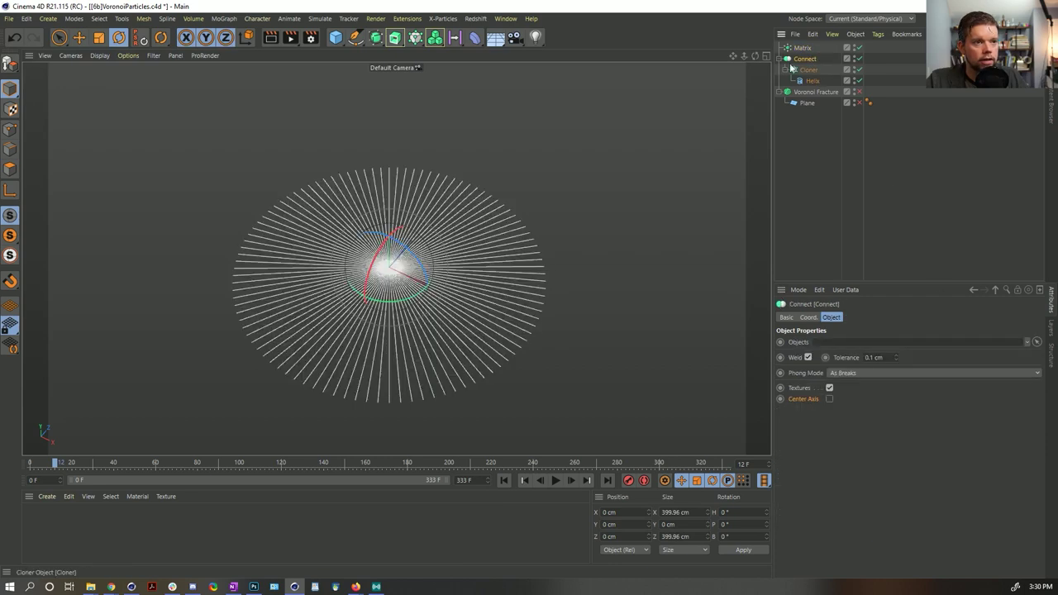
# Wrap the Connect object in a Spline Mask and reset Matrix Offset and Offset Variation to 0%.
pyautogui.click(376, 39)
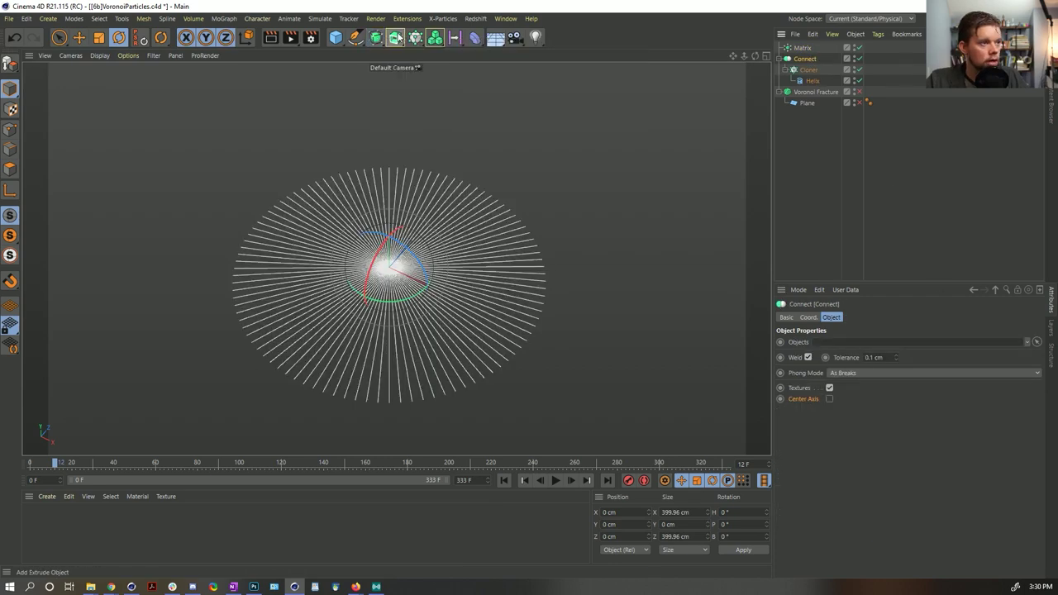
pyautogui.click(395, 38)
pyautogui.keyDown('alt'); pyautogui.click(485, 52); pyautogui.keyUp('alt')
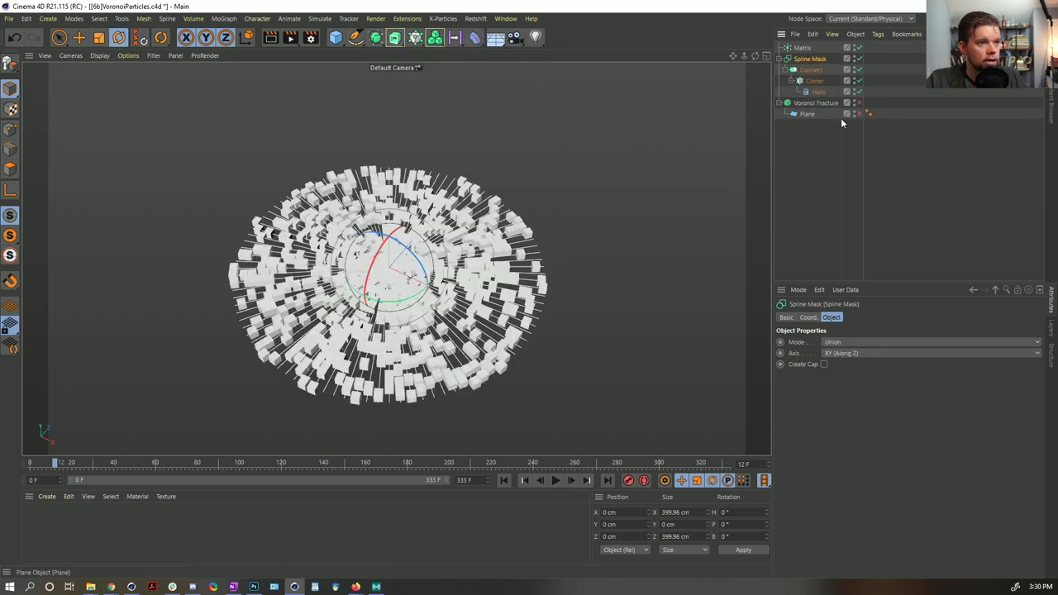
pyautogui.click(801, 47)
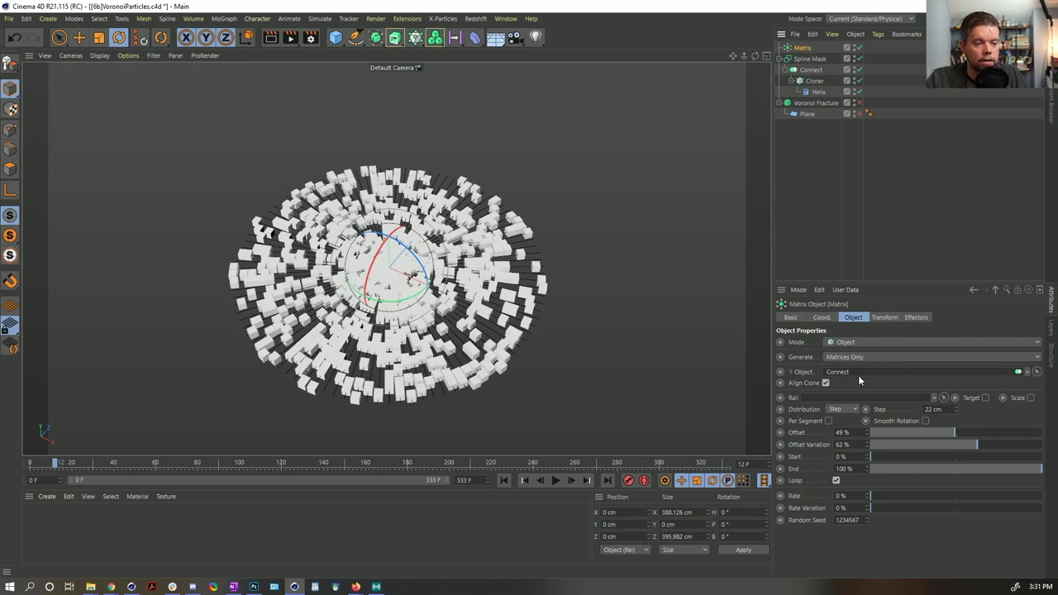
pyautogui.click(826, 81)
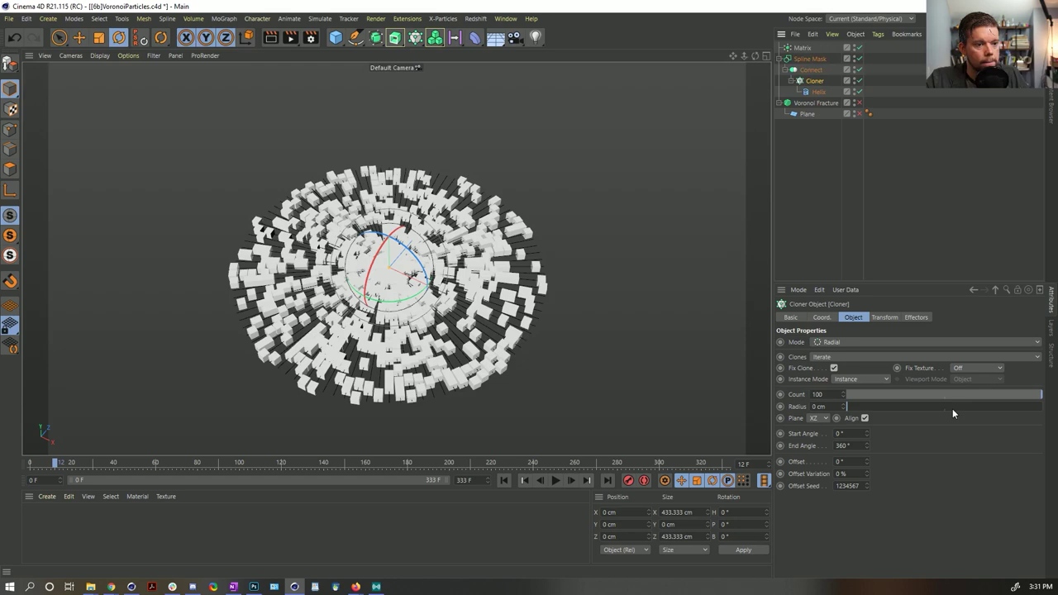
pyautogui.click(803, 48)
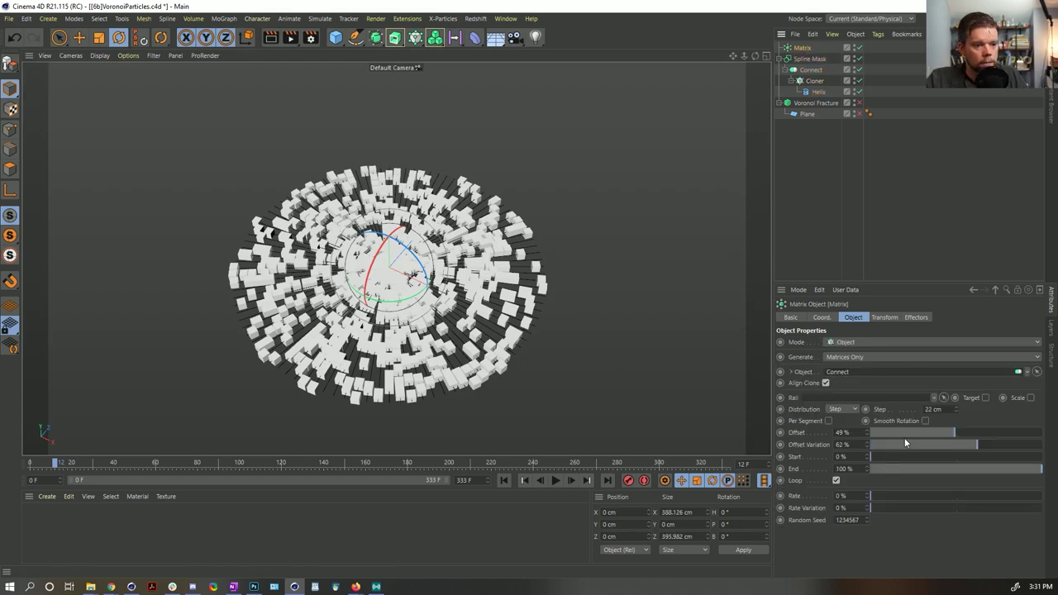
pyautogui.moveTo(915, 435); pyautogui.dragTo(865, 444)
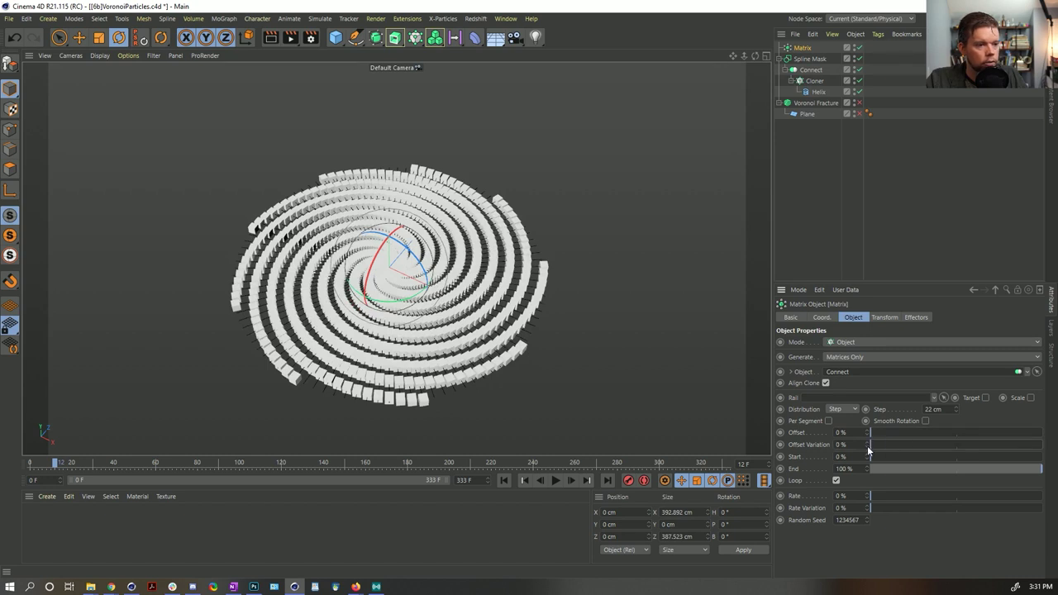
# Switch the Matrix Distribution to Count with 100 points.
pyautogui.click(503, 481)
pyautogui.click(555, 481)
pyautogui.click(555, 481)
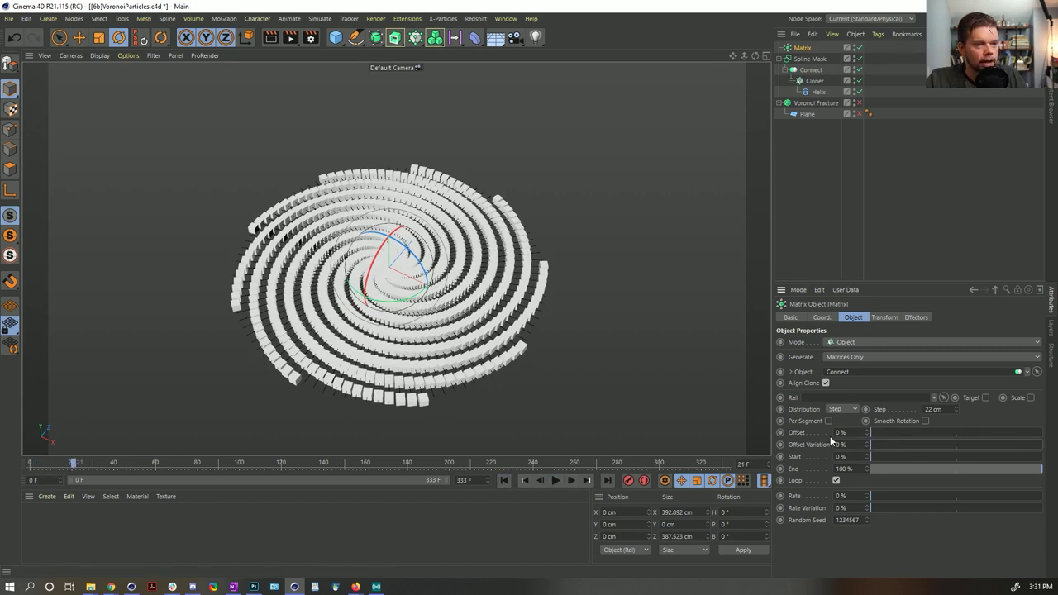
pyautogui.click(851, 409)
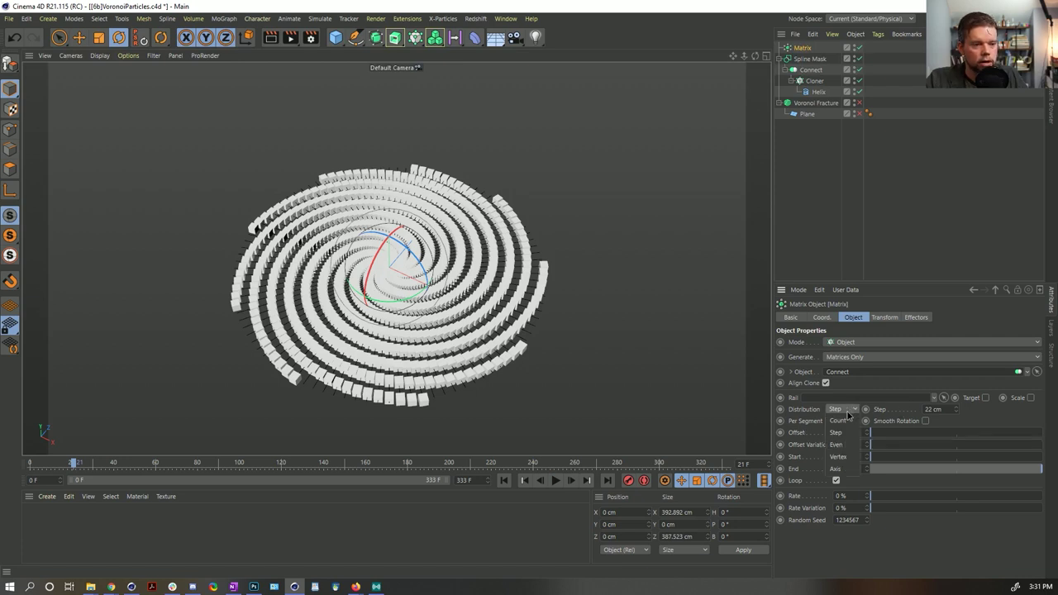
pyautogui.click(849, 425)
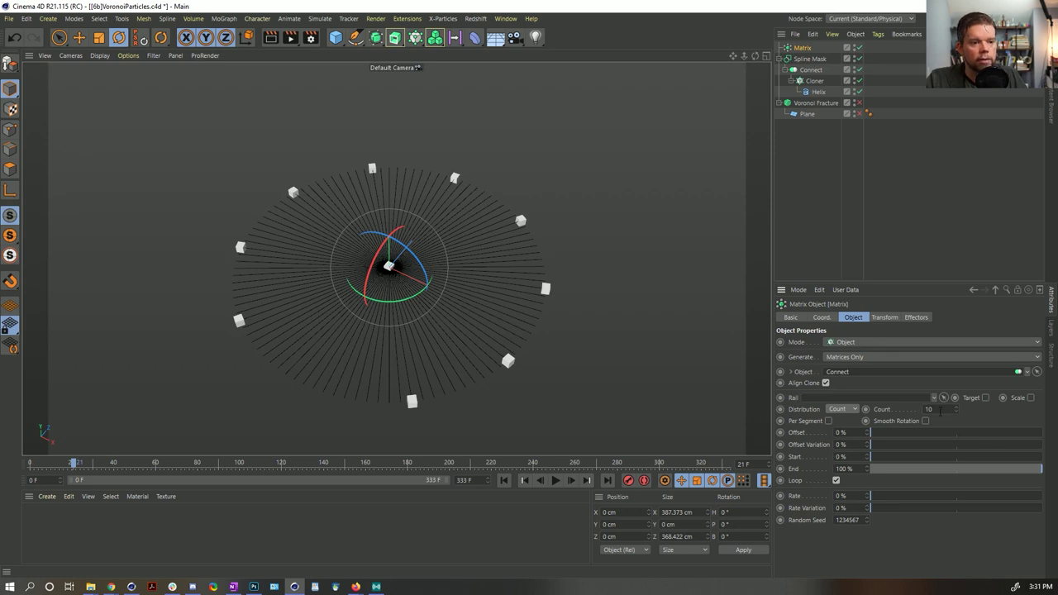
pyautogui.click(939, 409)
pyautogui.write('0')
pyautogui.press('Return')
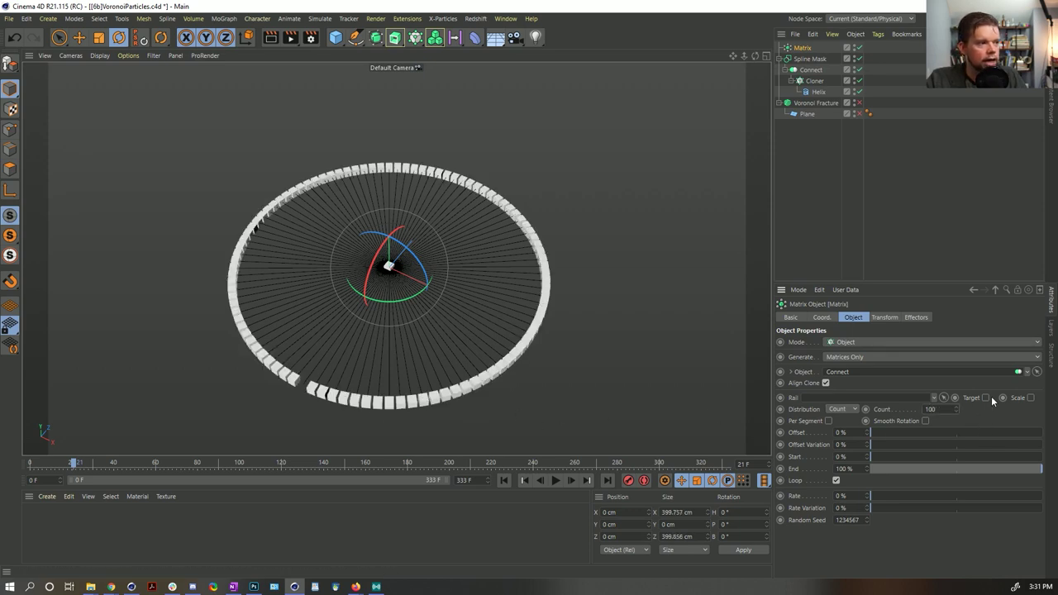
# Compare counts of 100 and 101 and nearby values, settling back on 100.
pyautogui.click(956, 407)
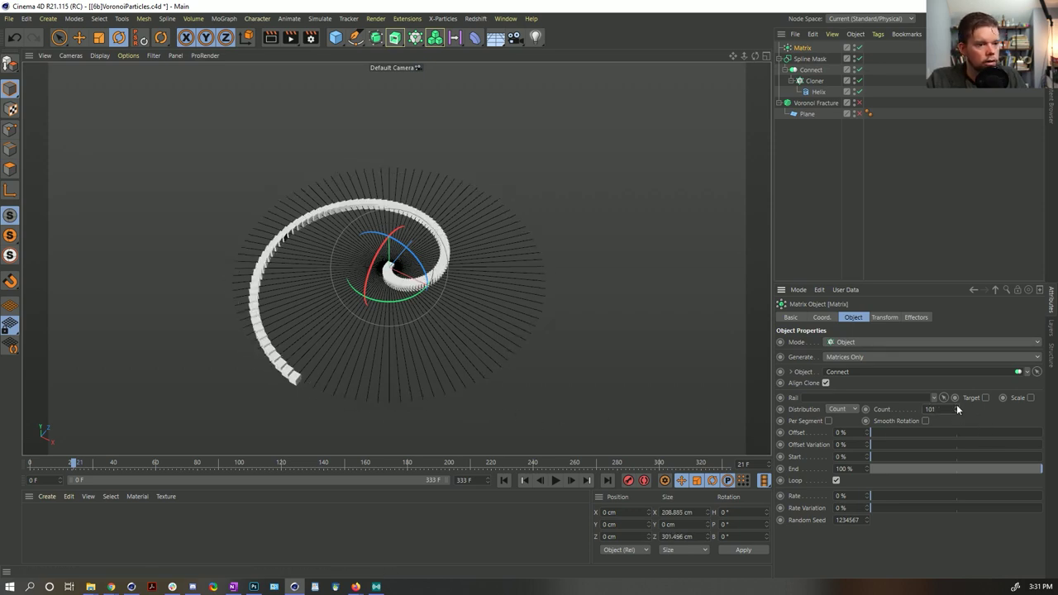
pyautogui.click(957, 412)
pyautogui.click(956, 407)
pyautogui.click(959, 412)
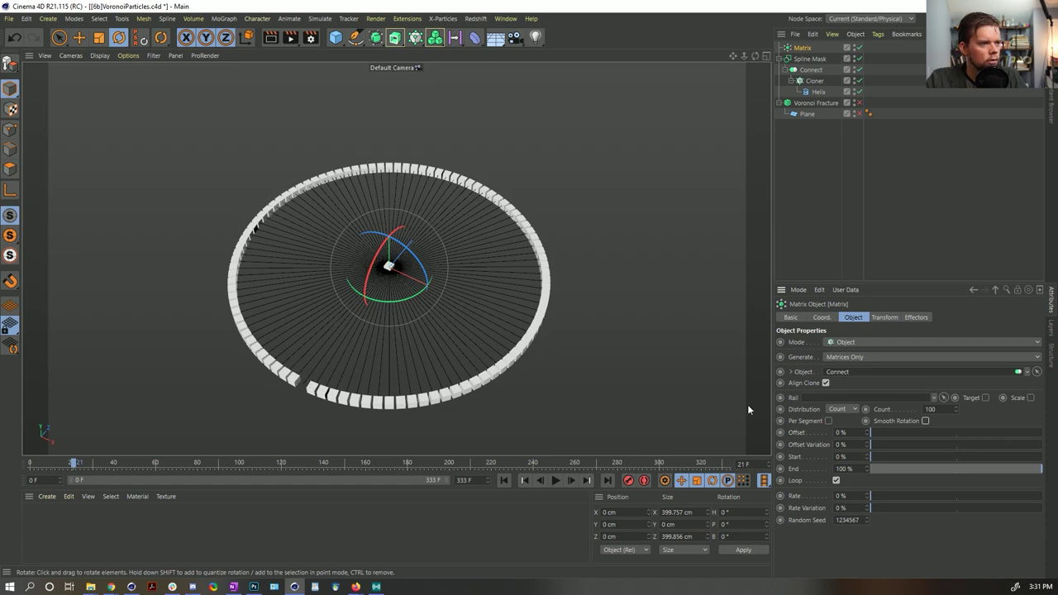
pyautogui.moveTo(956, 409); pyautogui.dragTo(957, 390)
pyautogui.moveTo(955, 409)
pyautogui.mouseDown()
pyautogui.moveTo(955, 399)
pyautogui.moveTo(955, 409)
pyautogui.mouseUp()
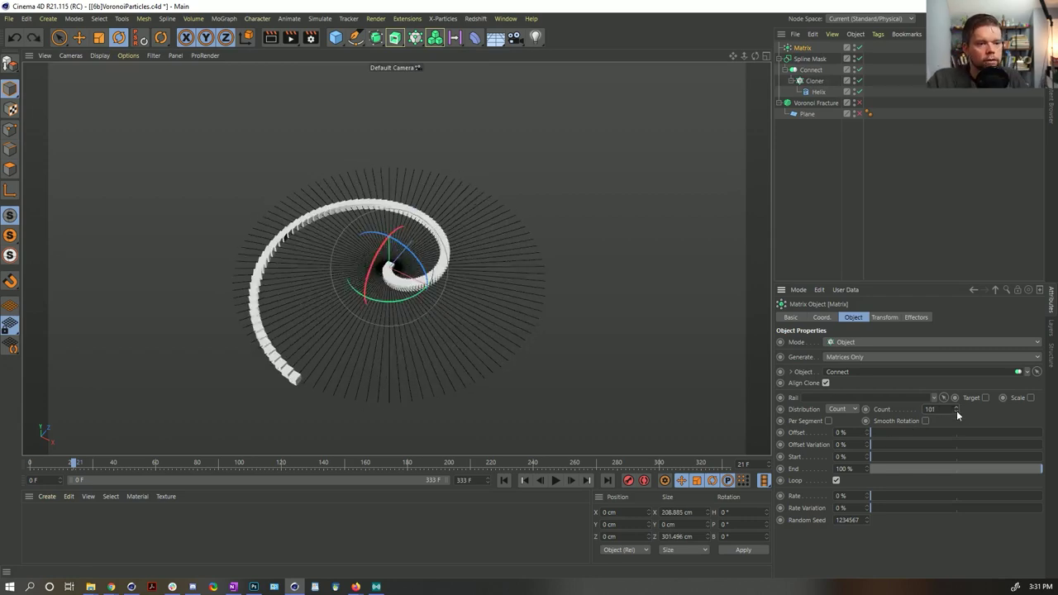
pyautogui.click(957, 411)
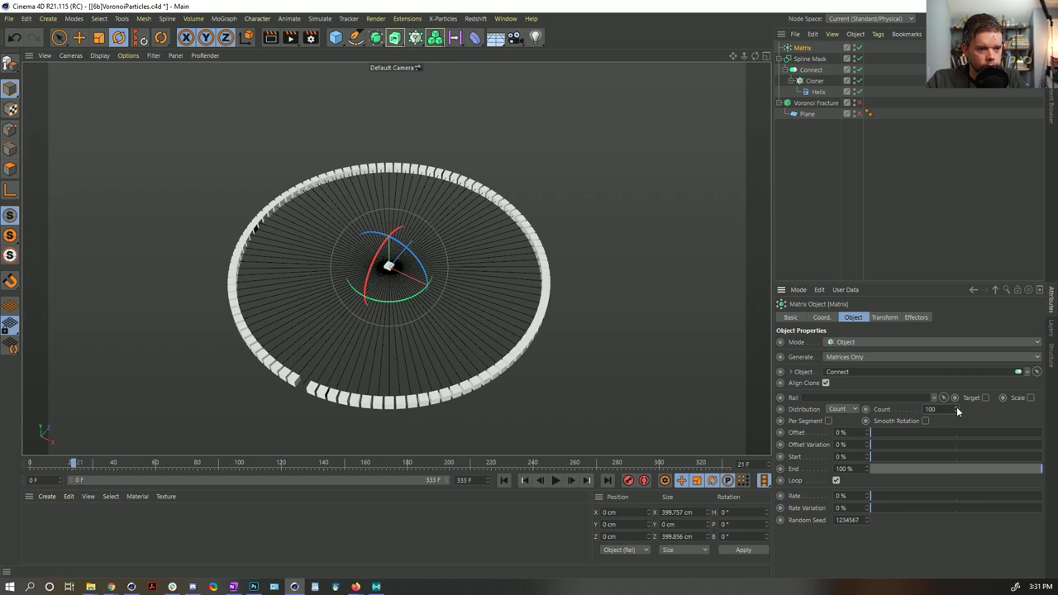
pyautogui.moveTo(956, 407); pyautogui.dragTo(956, 406)
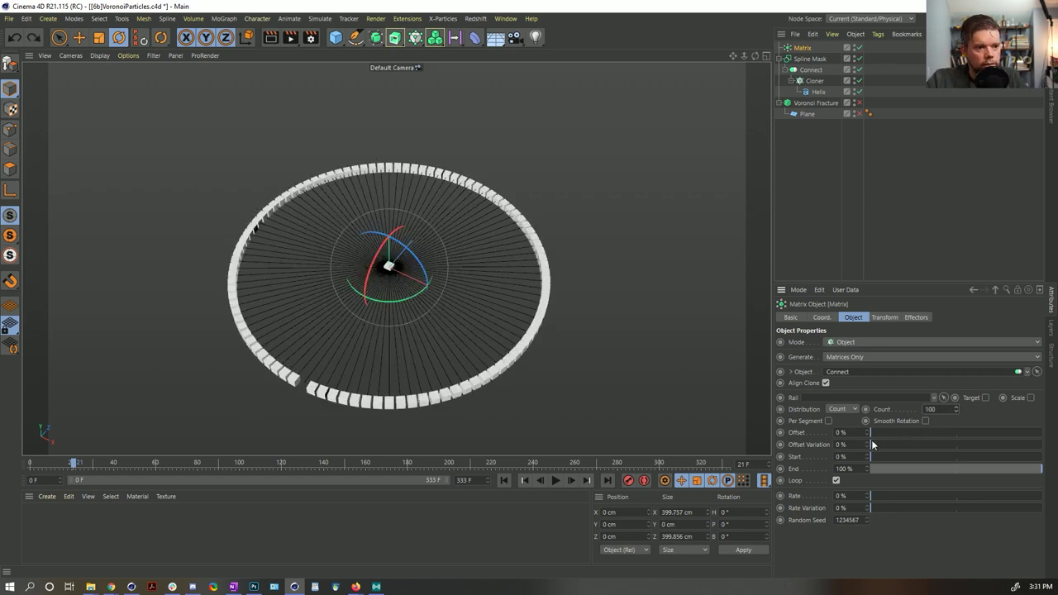
# Raise the Matrix Offset to 98% and Offset Variation to 100% to scatter the cubes.
pyautogui.moveTo(873, 437); pyautogui.dragTo(958, 446)
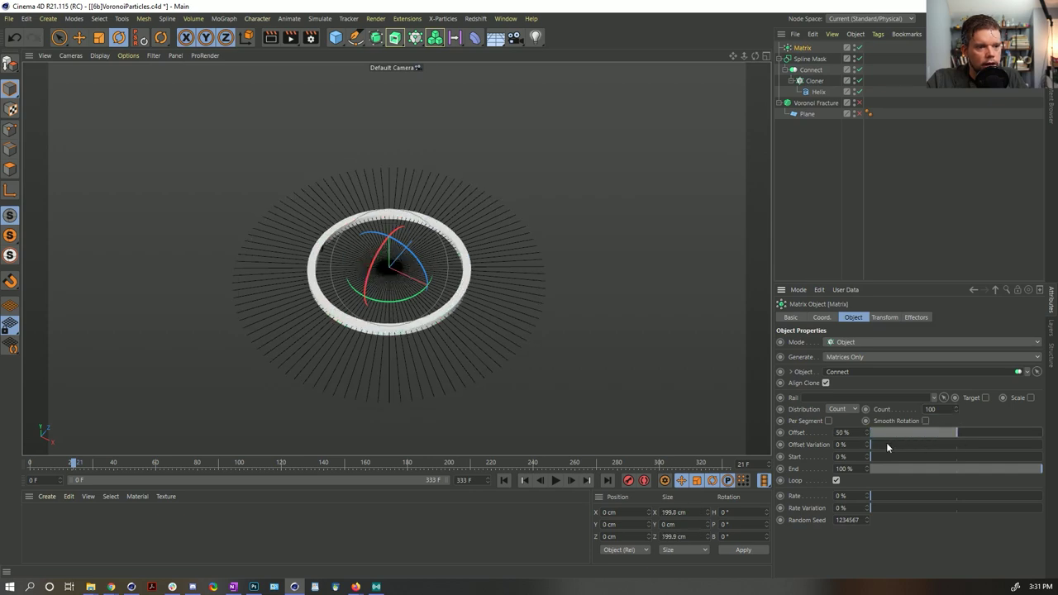
pyautogui.moveTo(885, 447); pyautogui.dragTo(1039, 446)
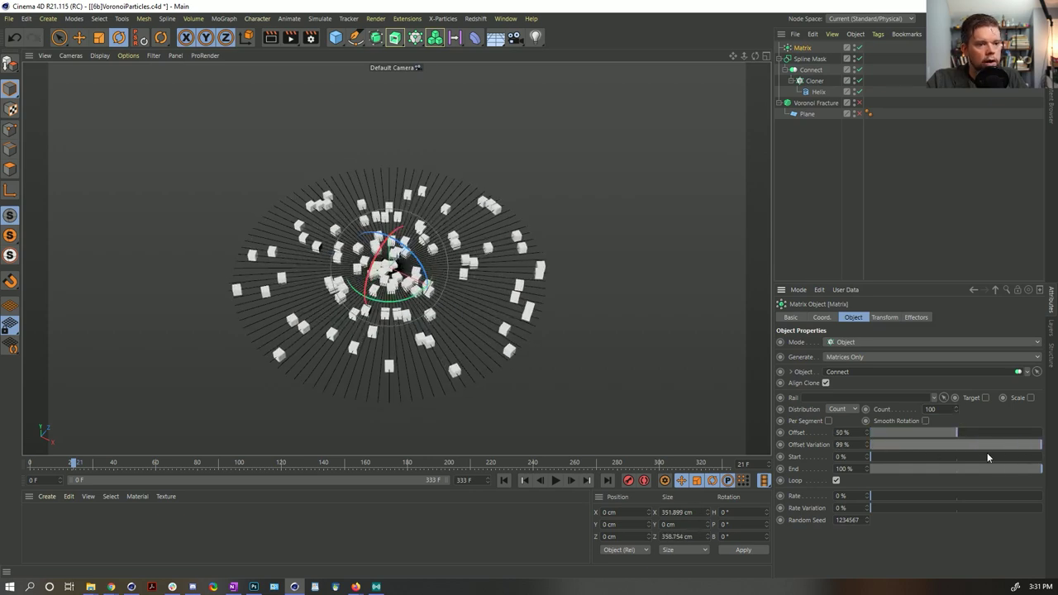
pyautogui.moveTo(957, 437); pyautogui.dragTo(1038, 435)
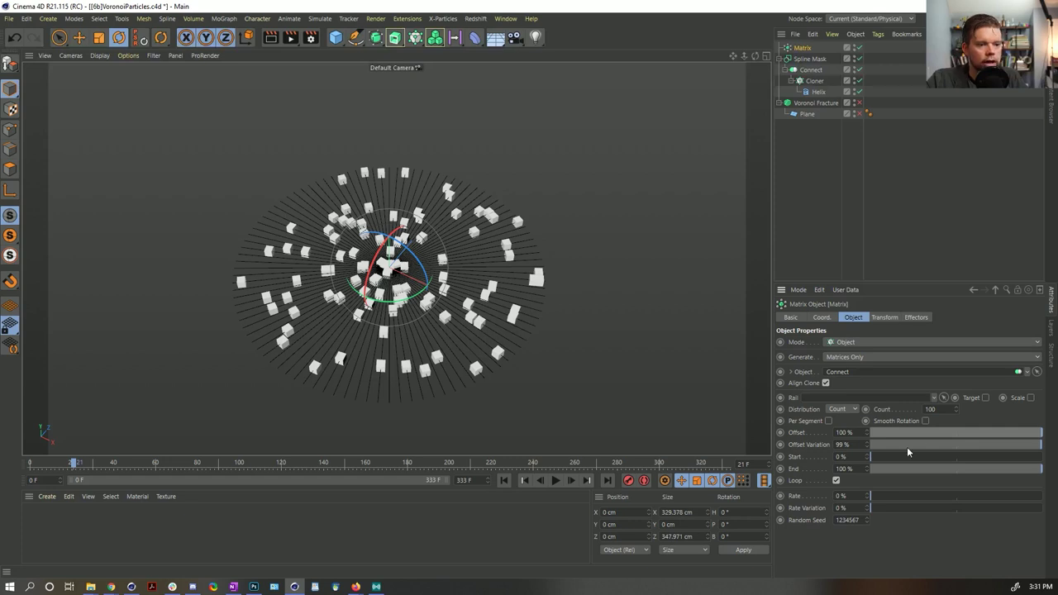
pyautogui.moveTo(908, 447); pyautogui.dragTo(1042, 445)
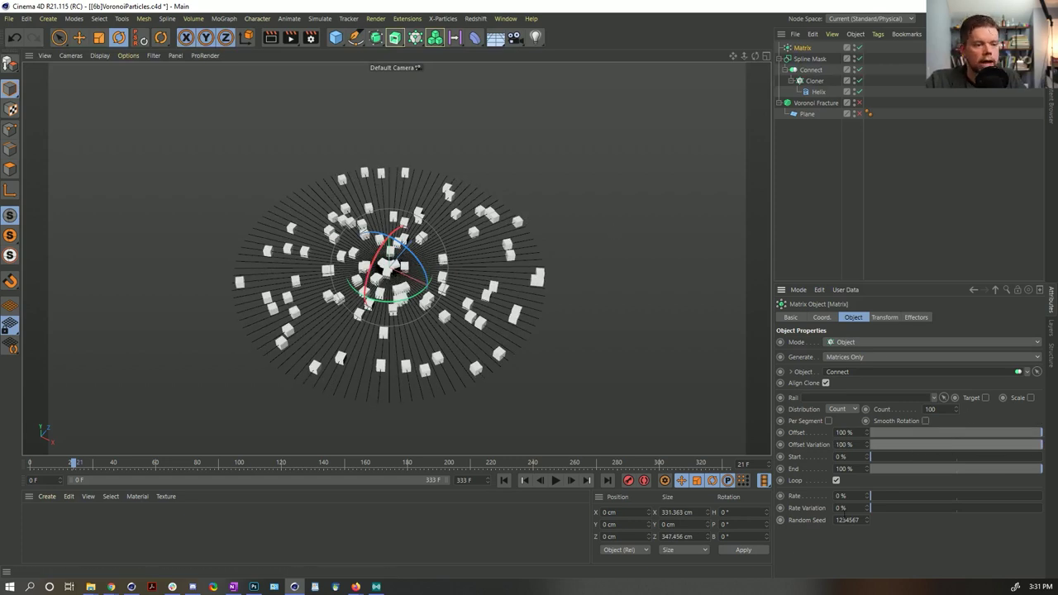
# Set the Matrix Rate to 10% and play the animation to watch the points move.
pyautogui.click(843, 496)
pyautogui.write('10')
pyautogui.press('Return')
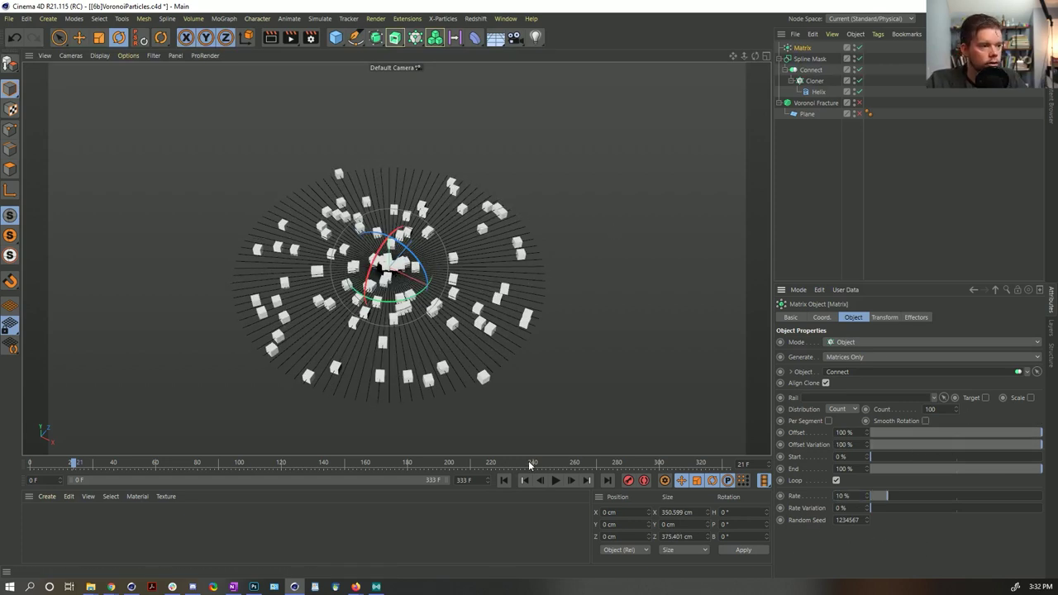
pyautogui.click(555, 480)
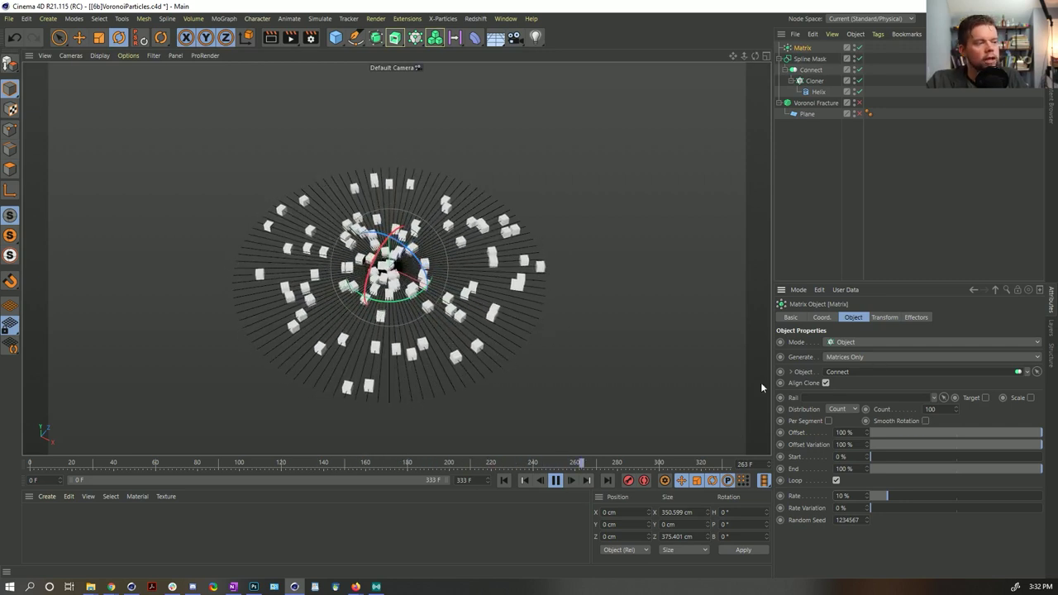
pyautogui.click(857, 115)
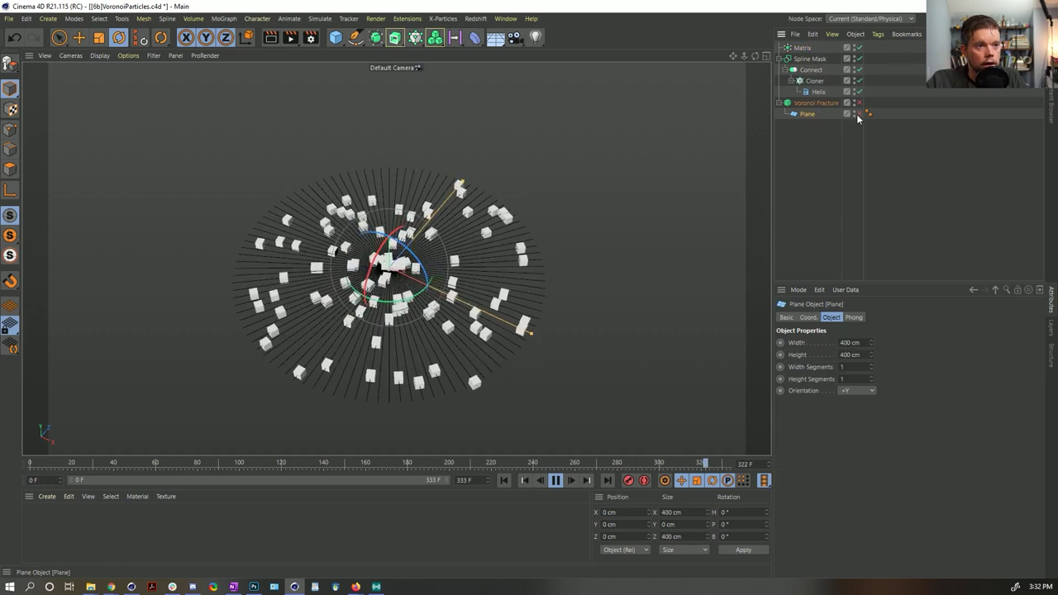
# Make the Plane visible and scale it down to about 261.2 cm square.
pyautogui.click(855, 113)
pyautogui.press('t')
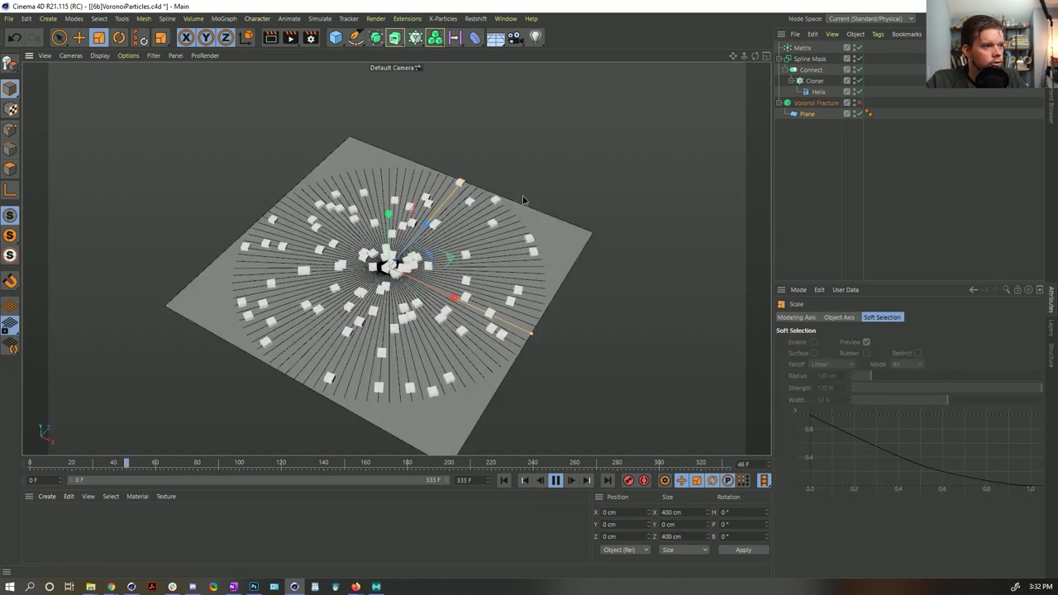
pyautogui.moveTo(522, 200); pyautogui.dragTo(414, 282)
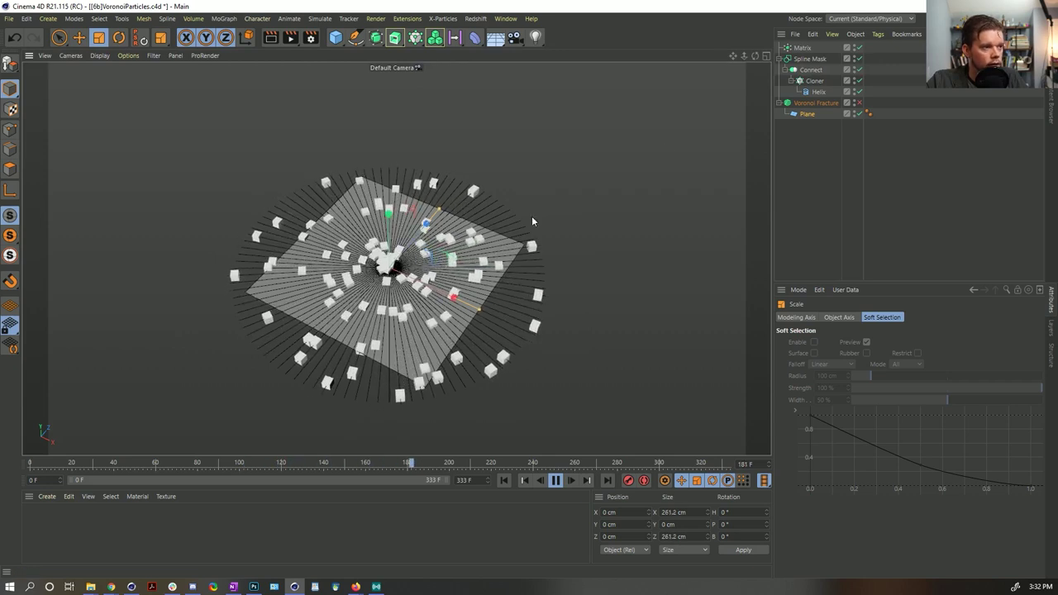
# Add the Matrix as a source of the Voronoi Fracture, view it from above, and stop playback.
pyautogui.click(816, 103)
pyautogui.moveTo(802, 48); pyautogui.dragTo(862, 396)
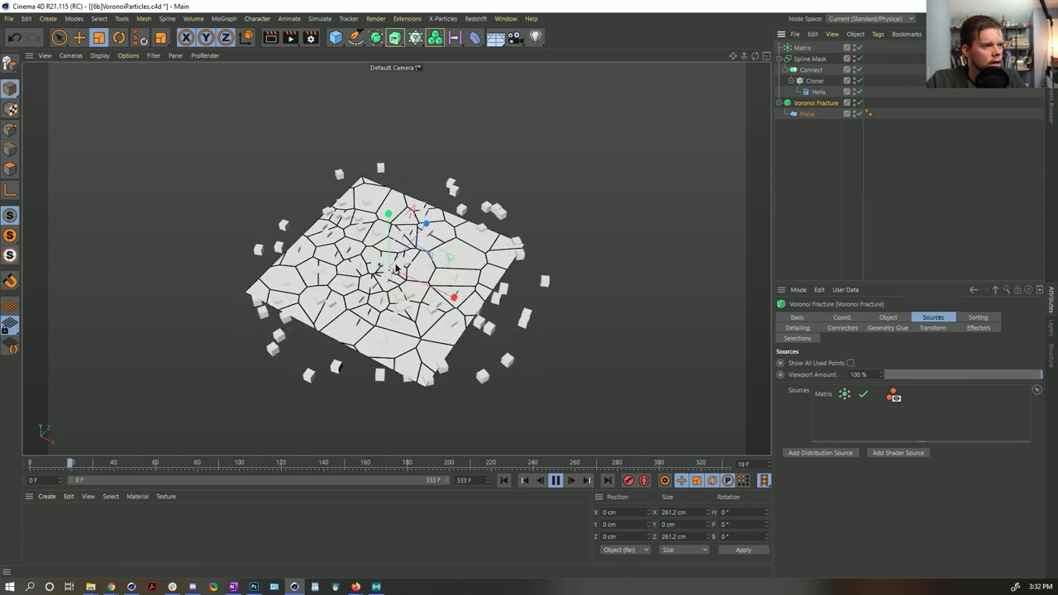
pyautogui.keyDown('alt'); pyautogui.moveTo(397, 269); pyautogui.dragTo(630, 190); pyautogui.keyUp('alt')
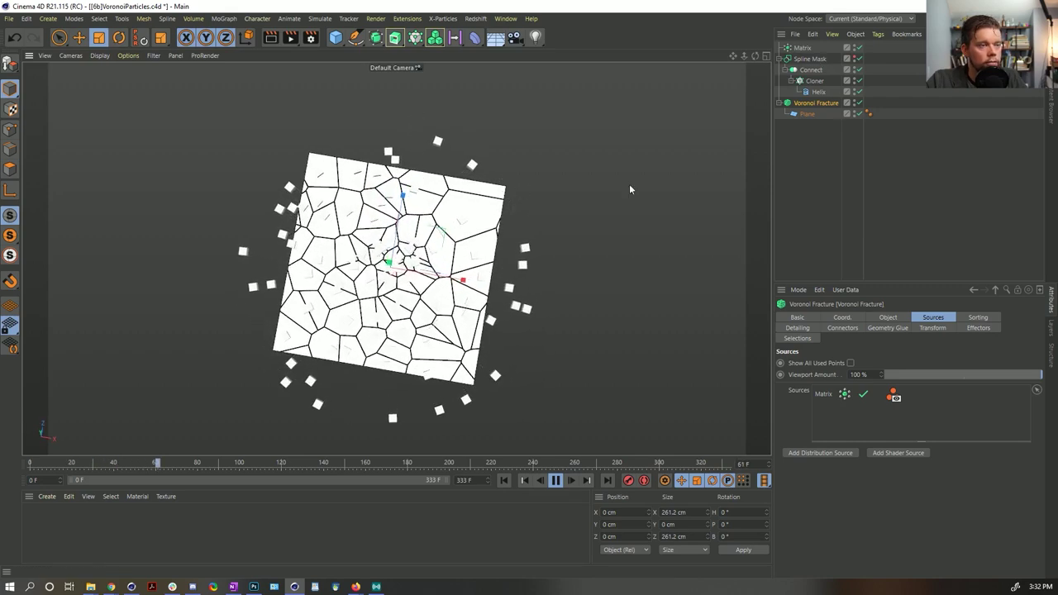
pyautogui.scroll(5, 534, 205)
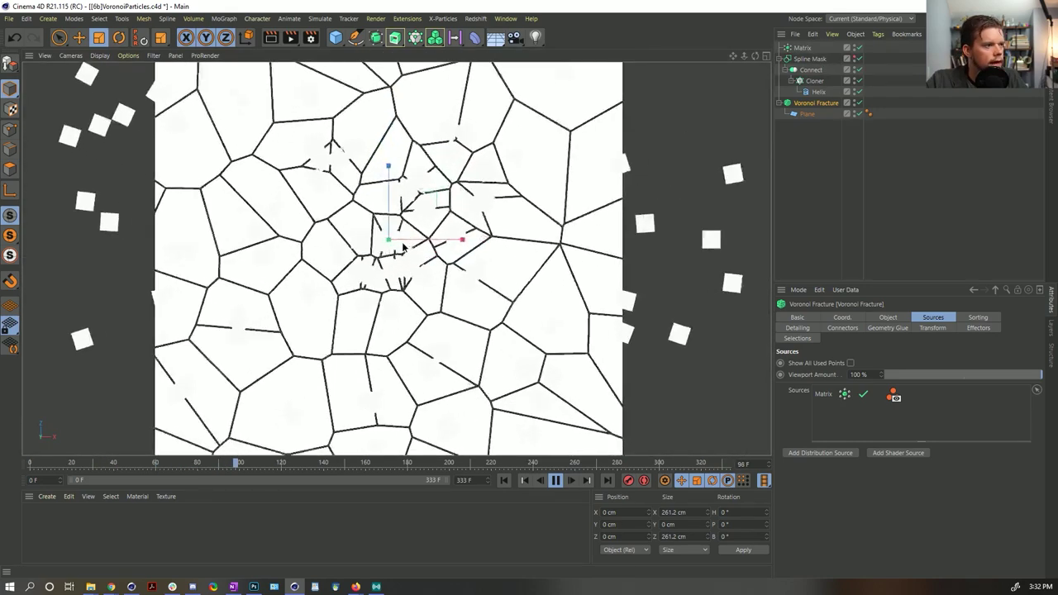
pyautogui.scroll(-6, 403, 246)
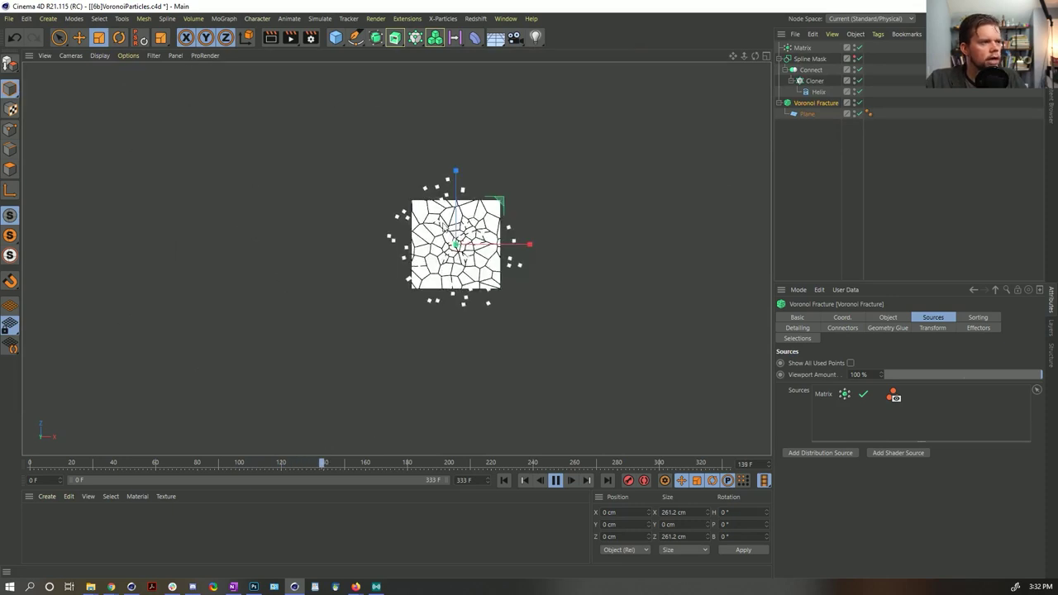
pyautogui.scroll(4, 466, 238)
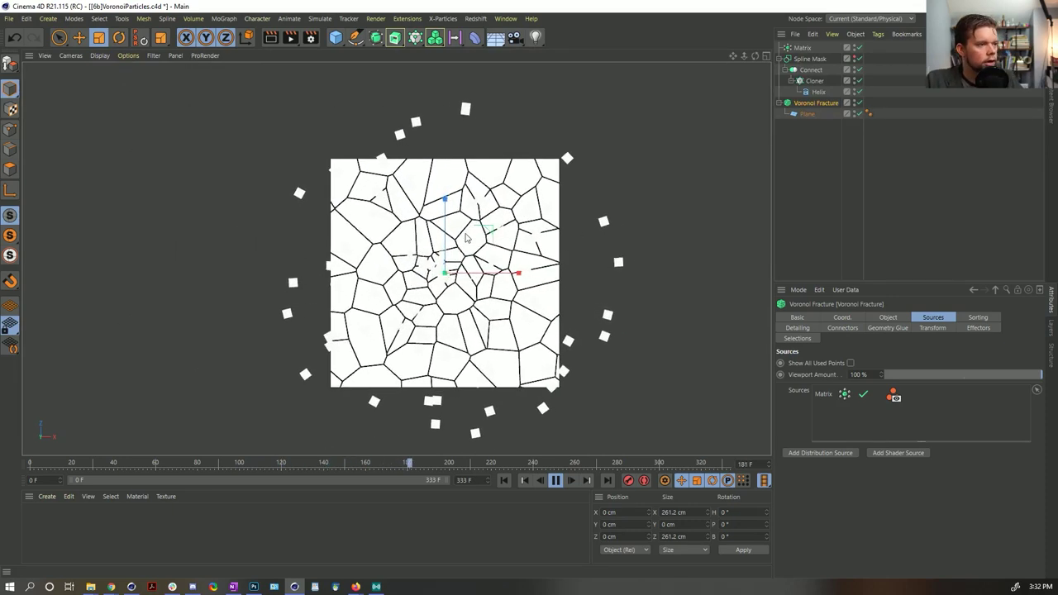
pyautogui.press('F8')
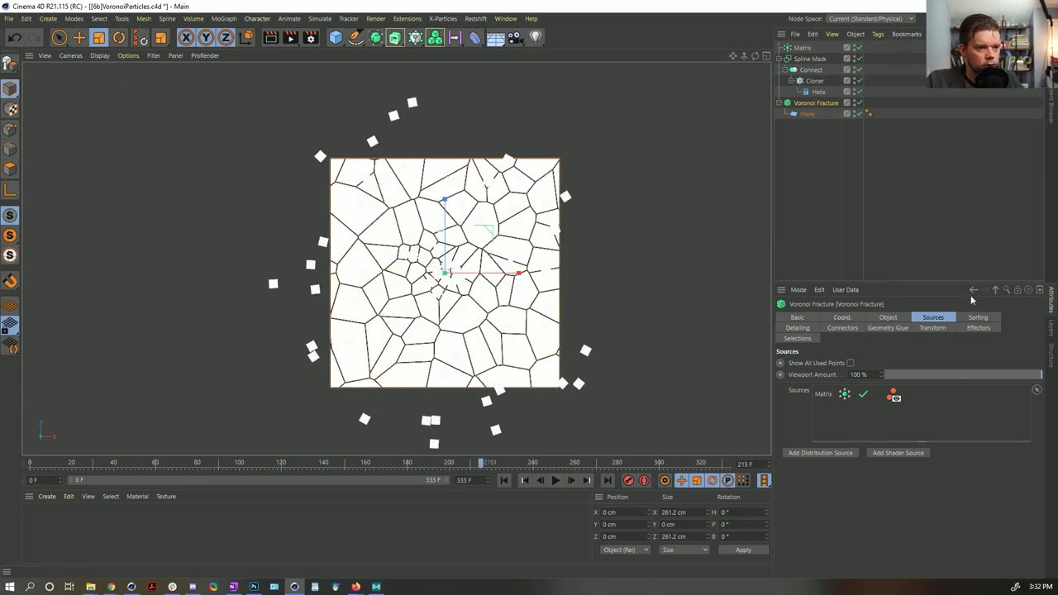
# Set the Matrix Offset to 0% and its Rate to 100%, starting from the first frame.
pyautogui.click(814, 80)
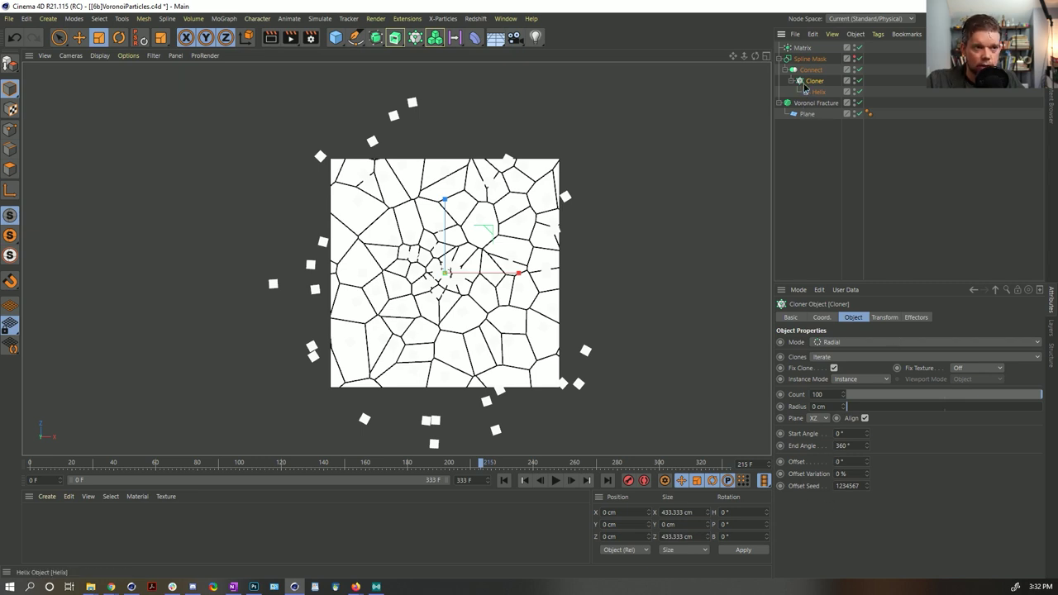
pyautogui.click(800, 49)
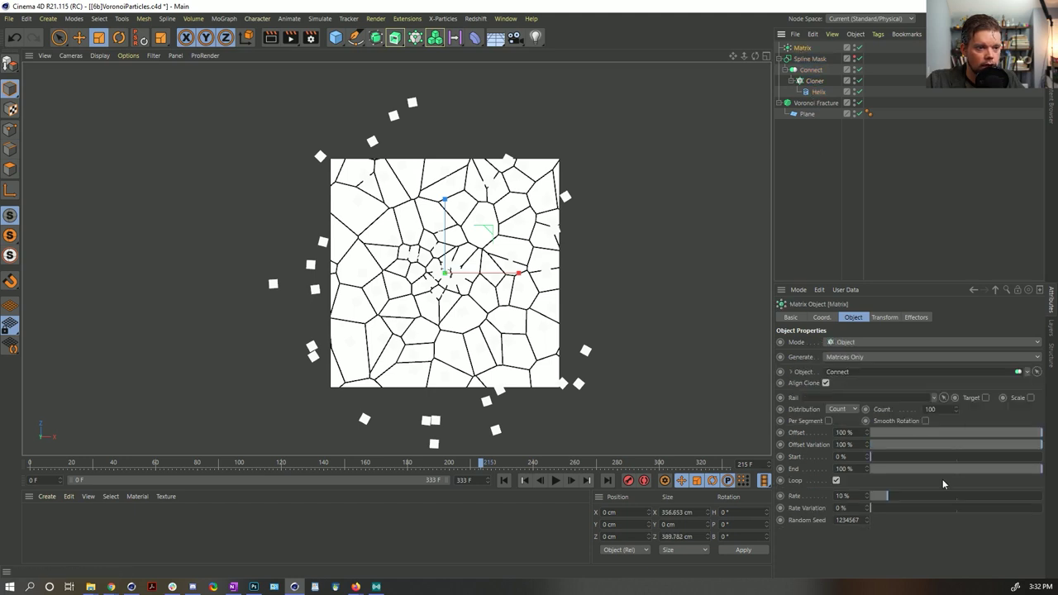
pyautogui.moveTo(907, 433); pyautogui.dragTo(781, 446)
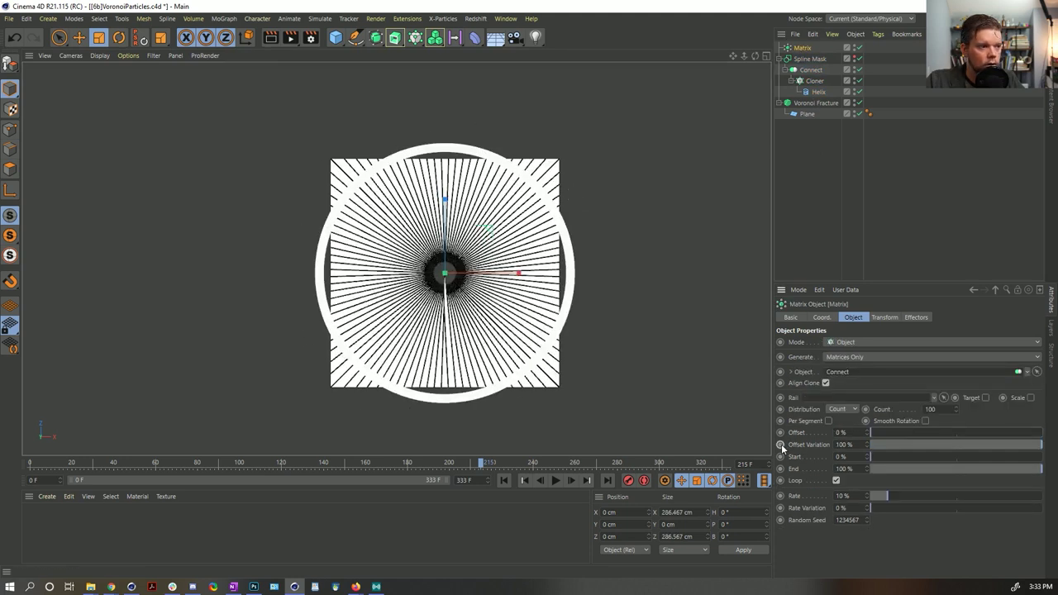
pyautogui.click(506, 480)
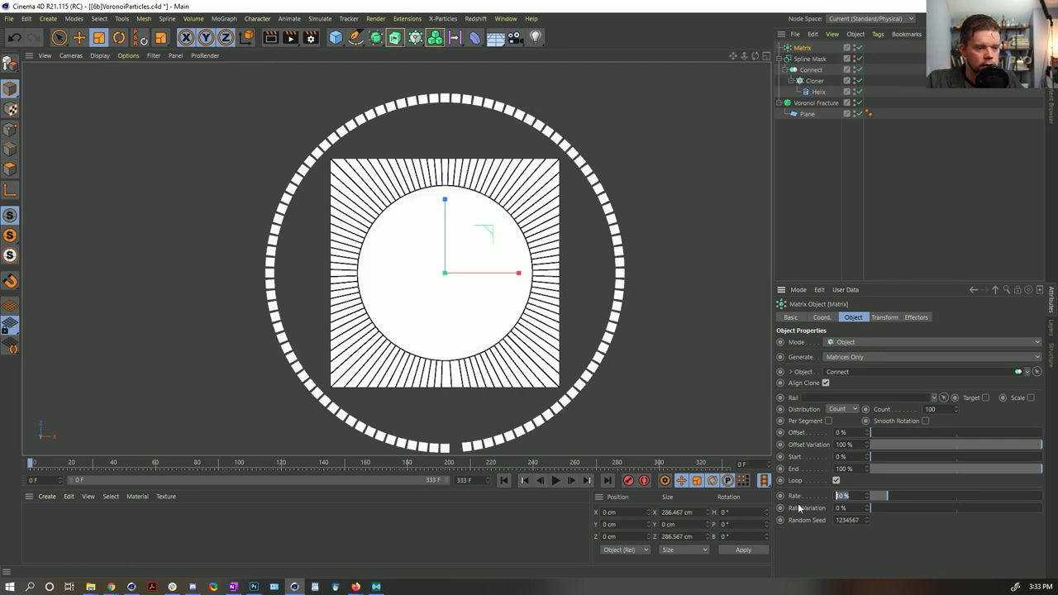
pyautogui.write('0')
pyautogui.press('Return')
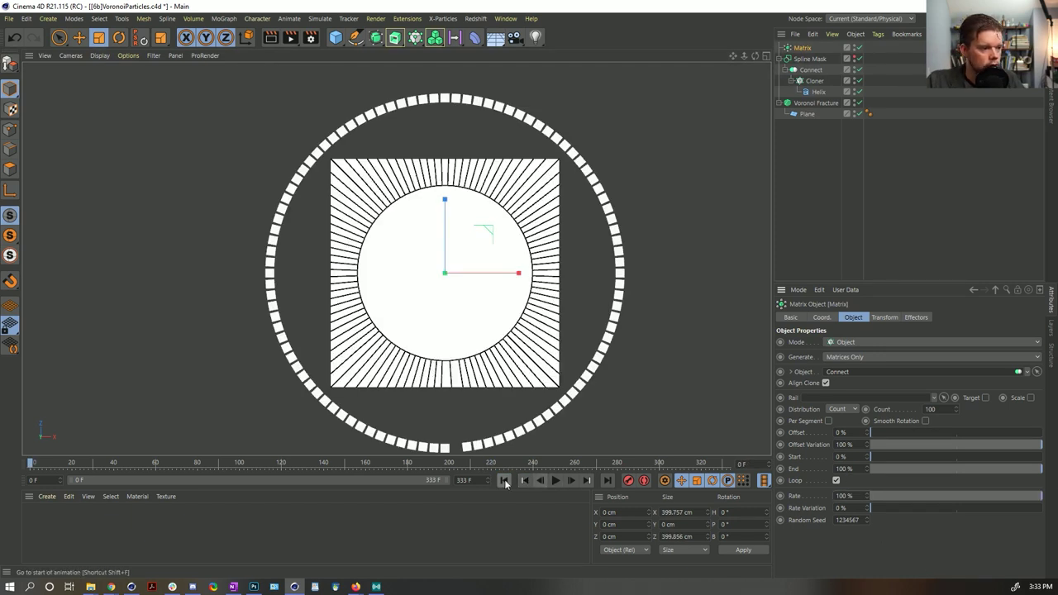
# Step through frames up to frame 31 to check the fracture, then return to frame 0.
pyautogui.click(569, 480)
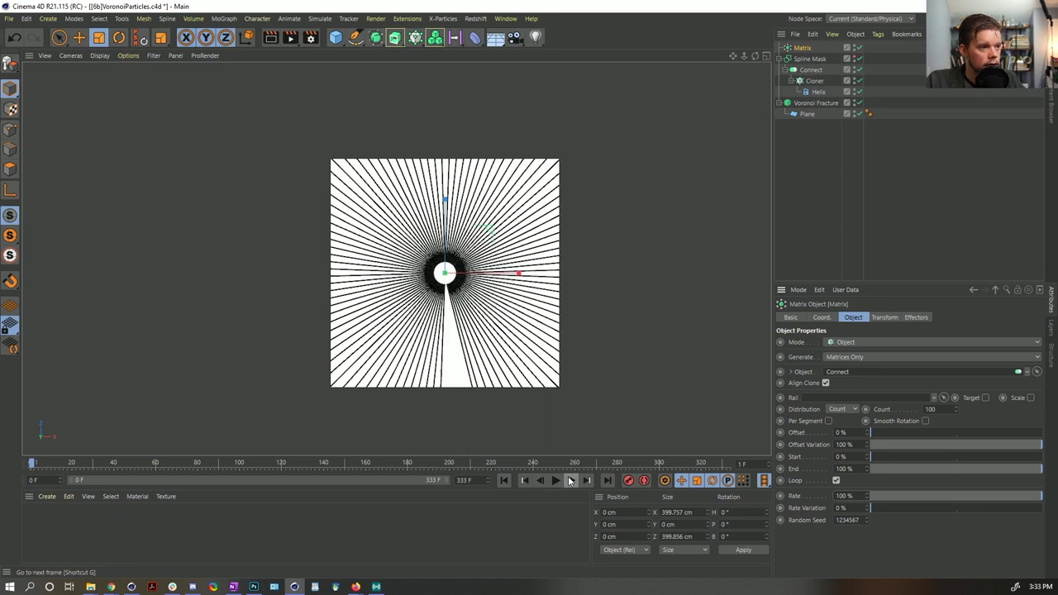
pyautogui.click(556, 480)
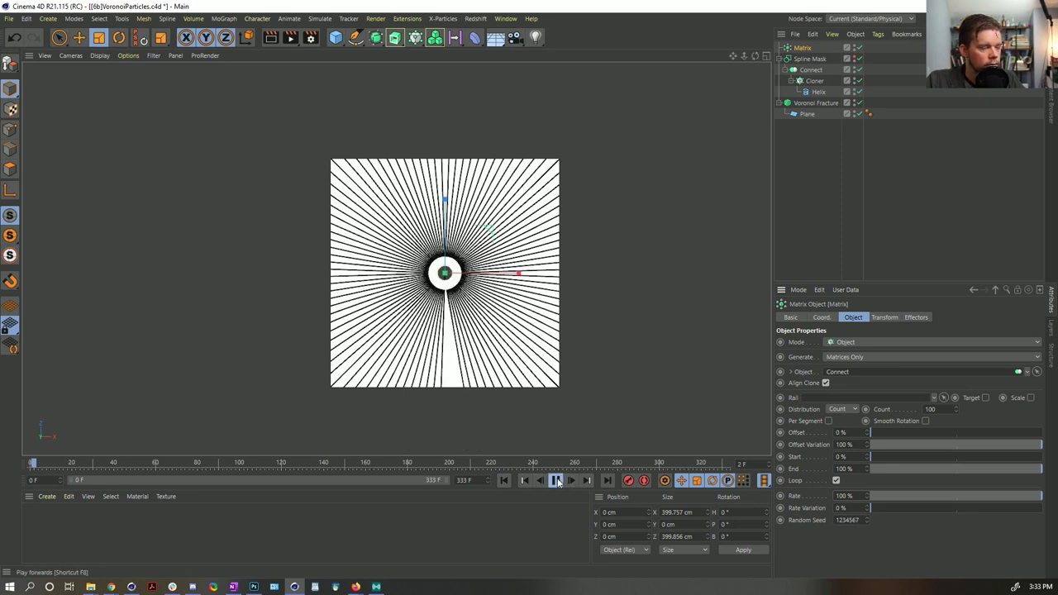
pyautogui.click(556, 480)
pyautogui.click(571, 480)
pyautogui.click(572, 480)
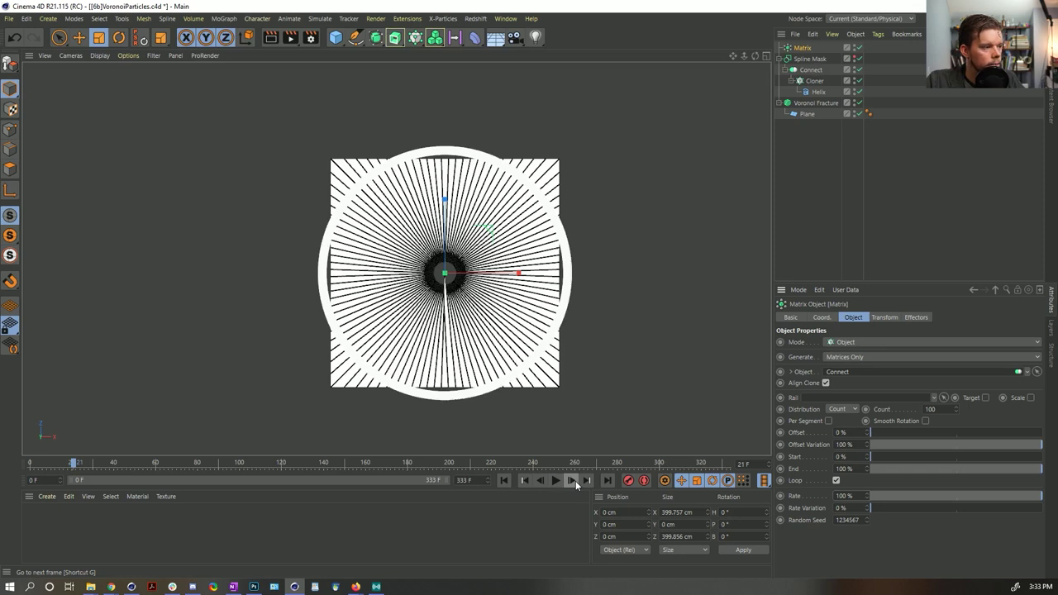
pyautogui.click(572, 480)
pyautogui.click(572, 480)
pyautogui.click(572, 480)
pyautogui.click(571, 480)
pyautogui.click(572, 480)
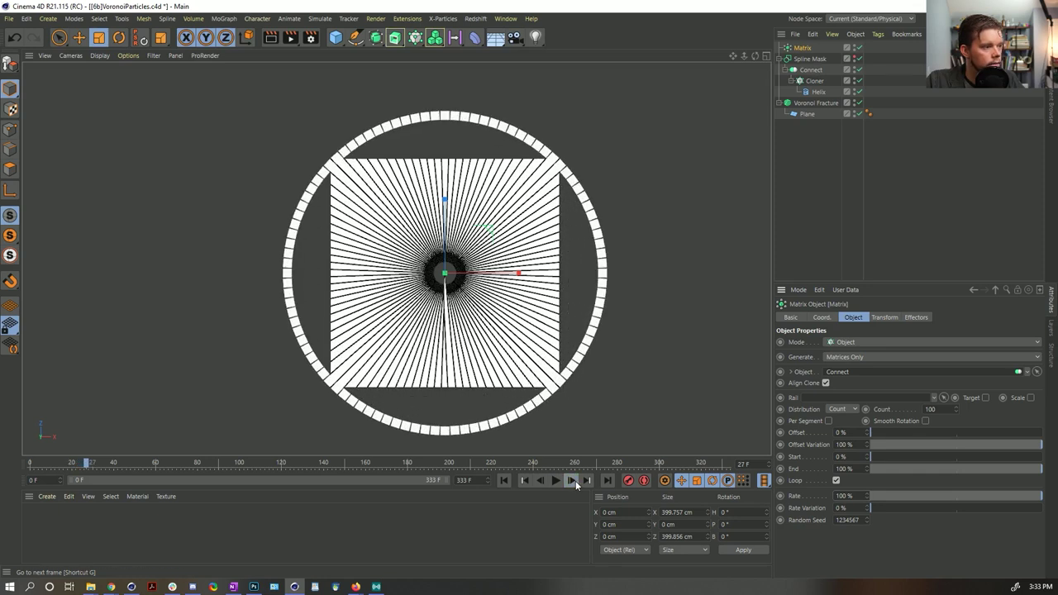
pyautogui.click(571, 481)
pyautogui.click(572, 481)
pyautogui.click(572, 481)
pyautogui.click(572, 481)
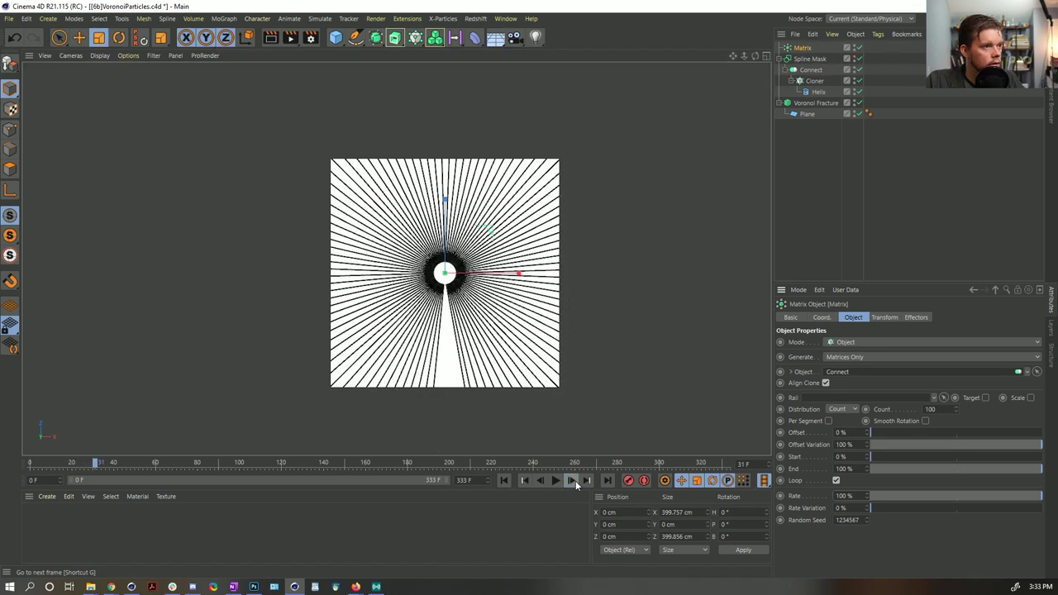
pyautogui.click(503, 480)
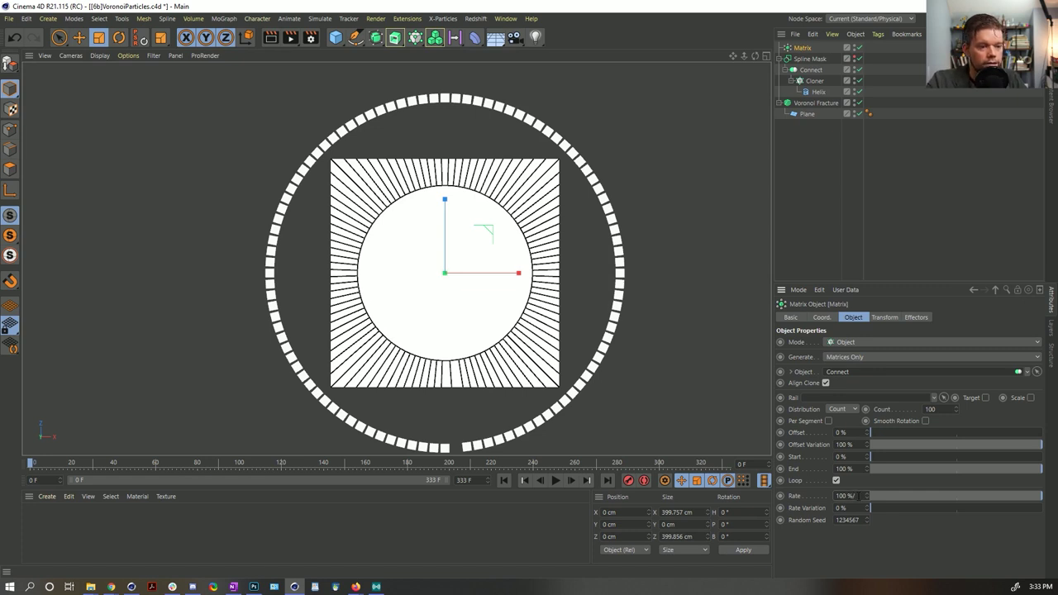
# Set the Matrix Rate to 20% and make the animation end at frame 149.
pyautogui.write('20')
pyautogui.press('Return')
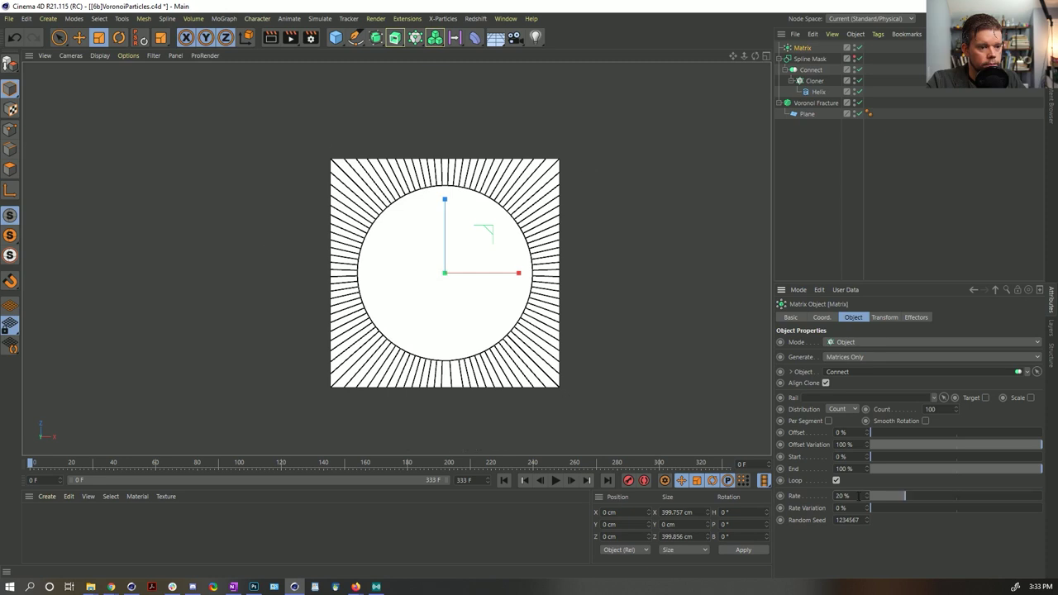
pyautogui.doubleClick(463, 480)
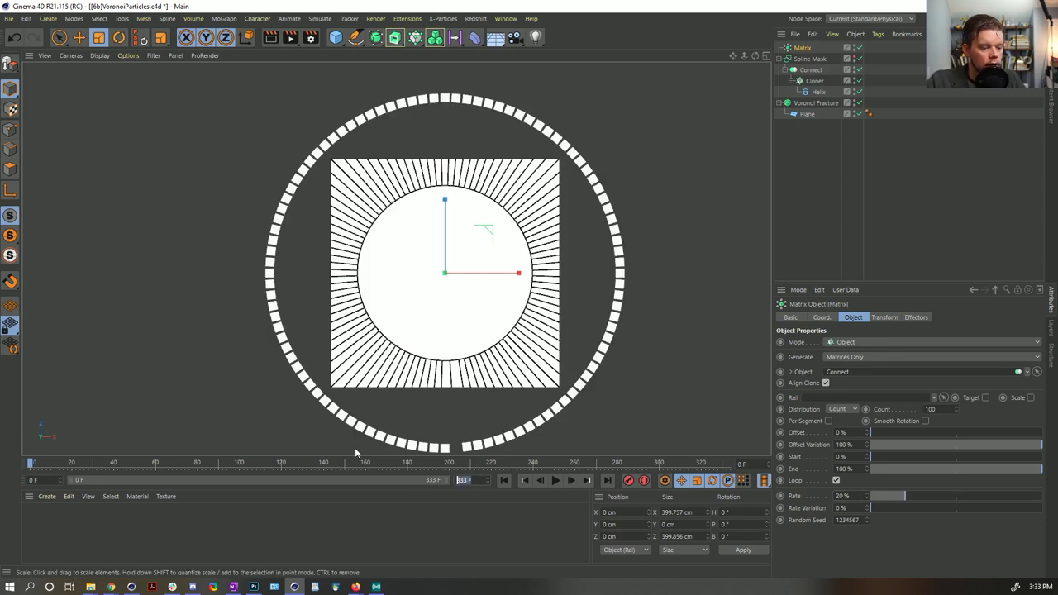
pyautogui.write('150')
pyautogui.press('Return')
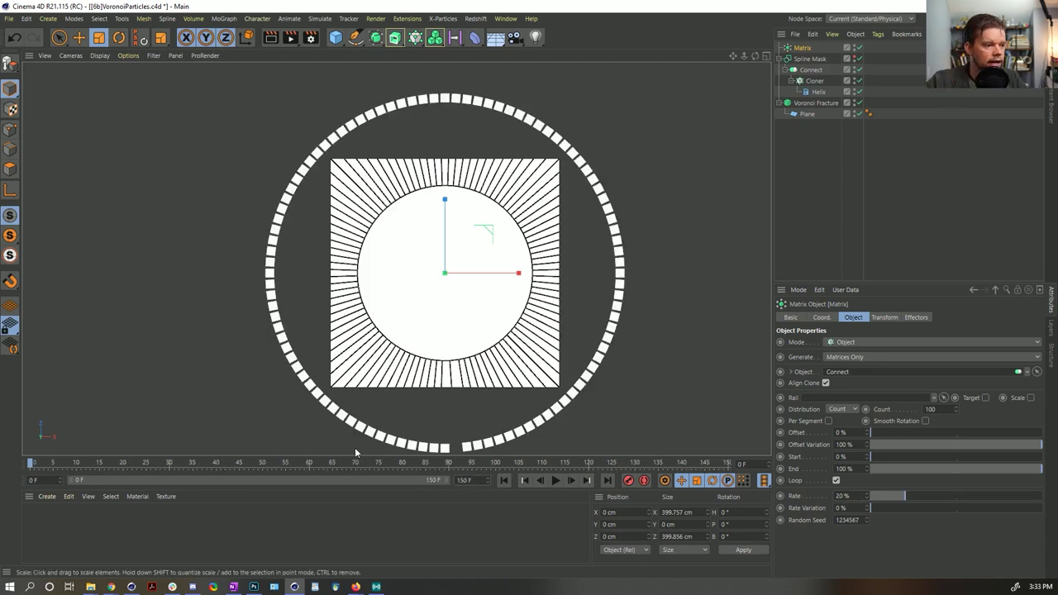
pyautogui.click(488, 484)
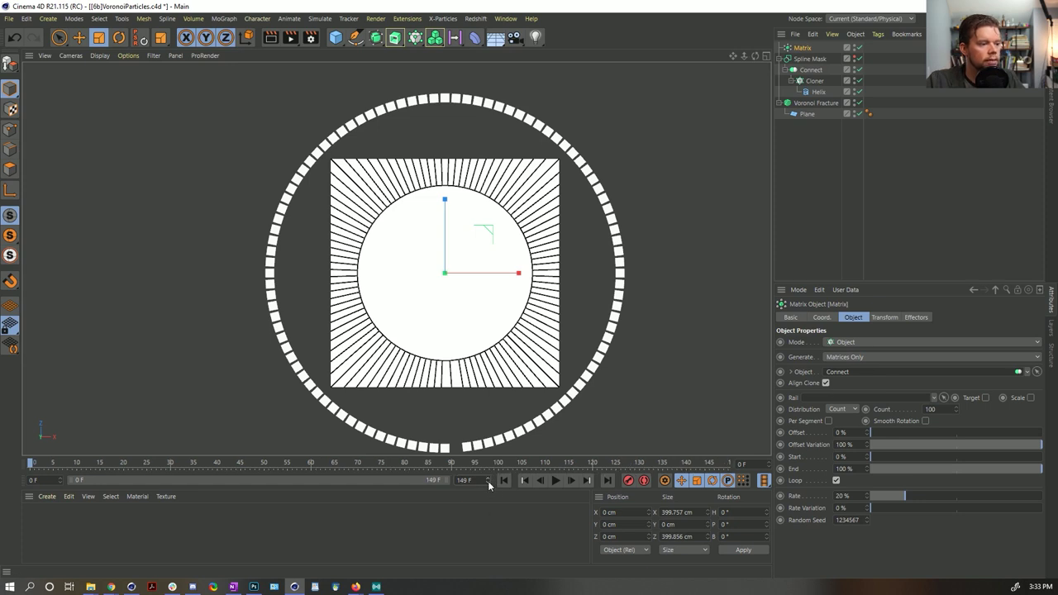
# Play the animation from the start and drag the Matrix Offset back to 100%.
pyautogui.click(555, 480)
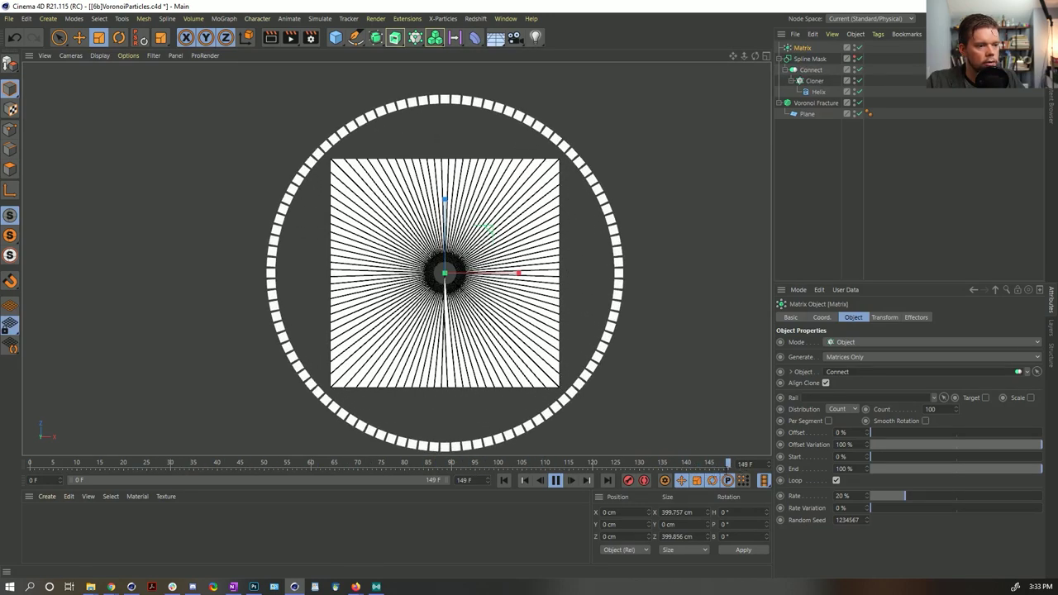
pyautogui.click(504, 480)
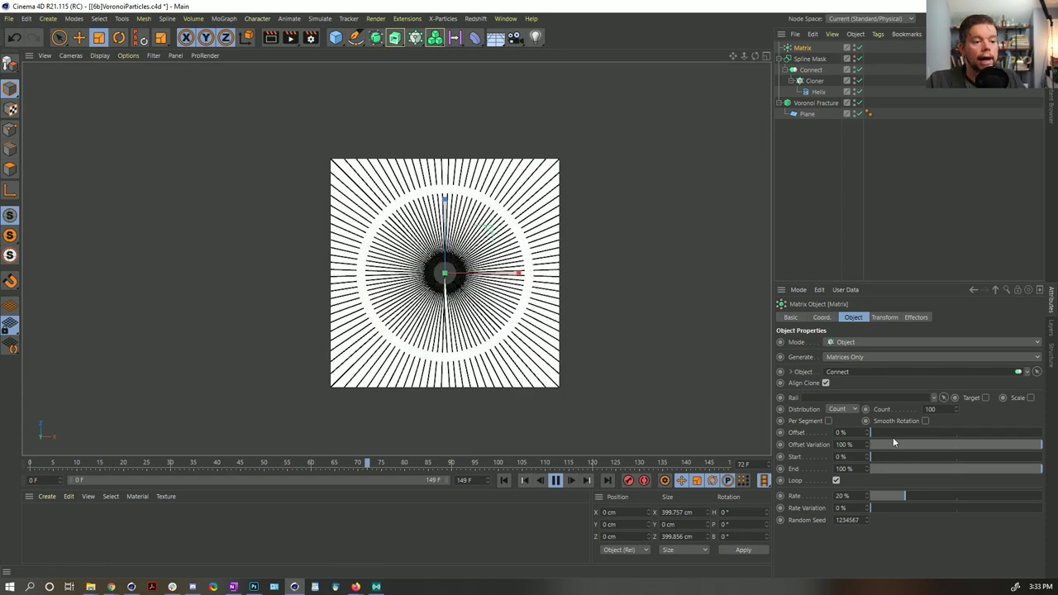
pyautogui.moveTo(871, 433); pyautogui.dragTo(1043, 433)
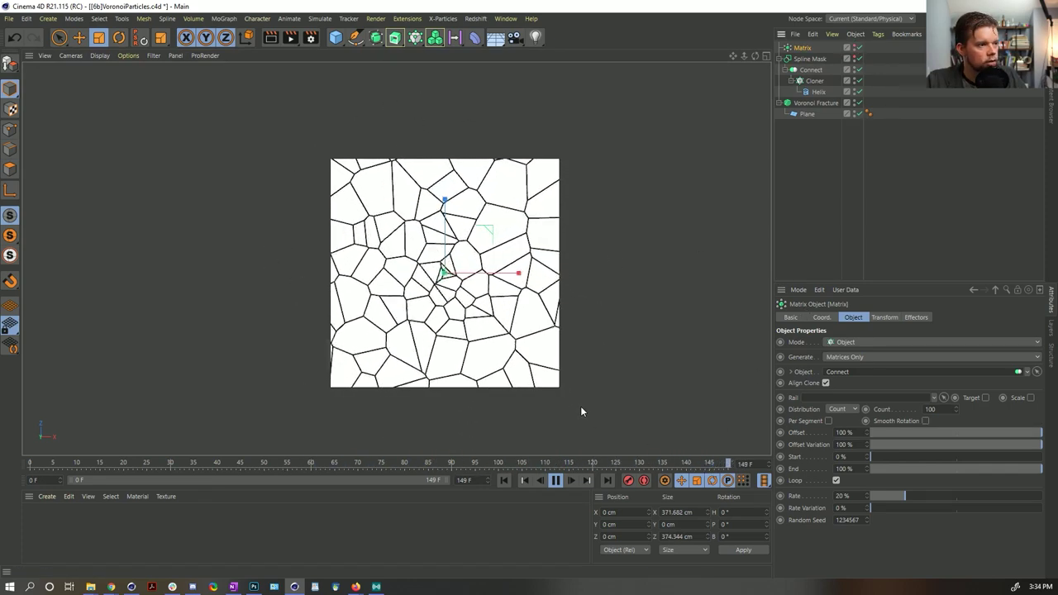
# Extend the preview range to frame 150, play the fracture through, then select the Helix.
pyautogui.click(555, 480)
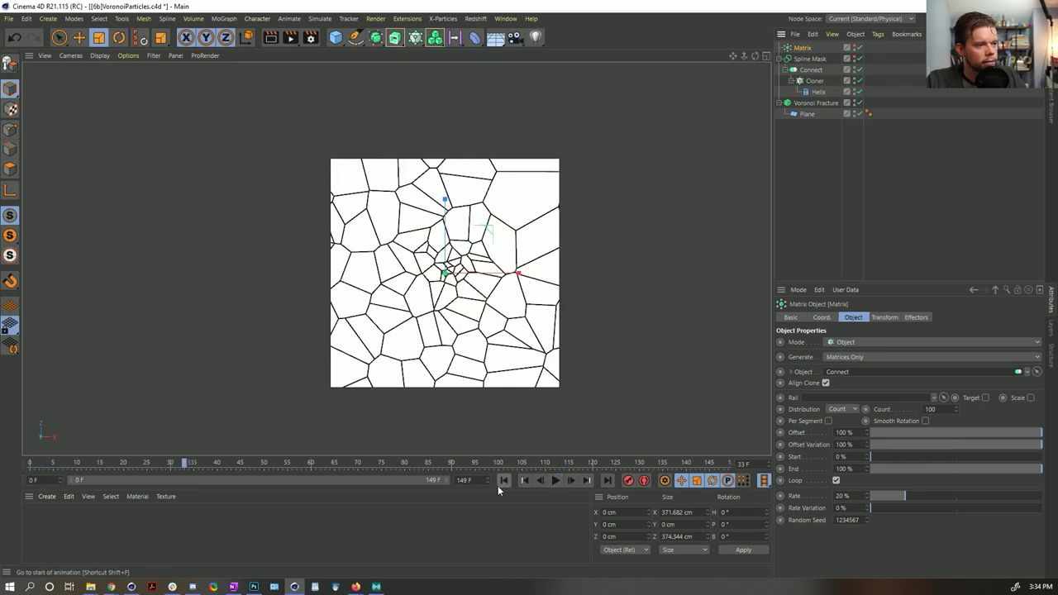
pyautogui.click(442, 479)
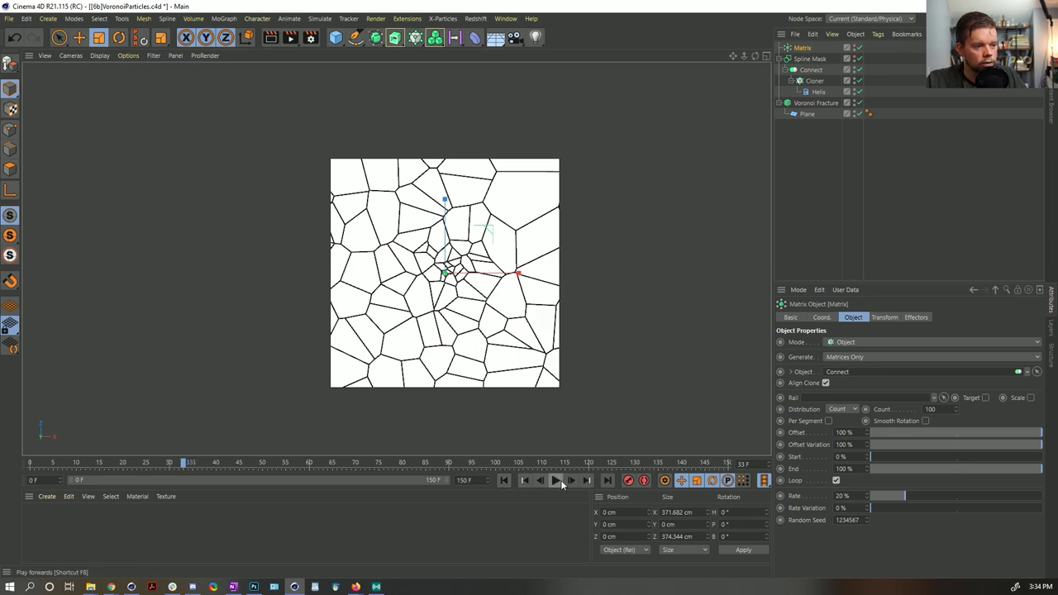
pyautogui.click(523, 480)
pyautogui.click(555, 480)
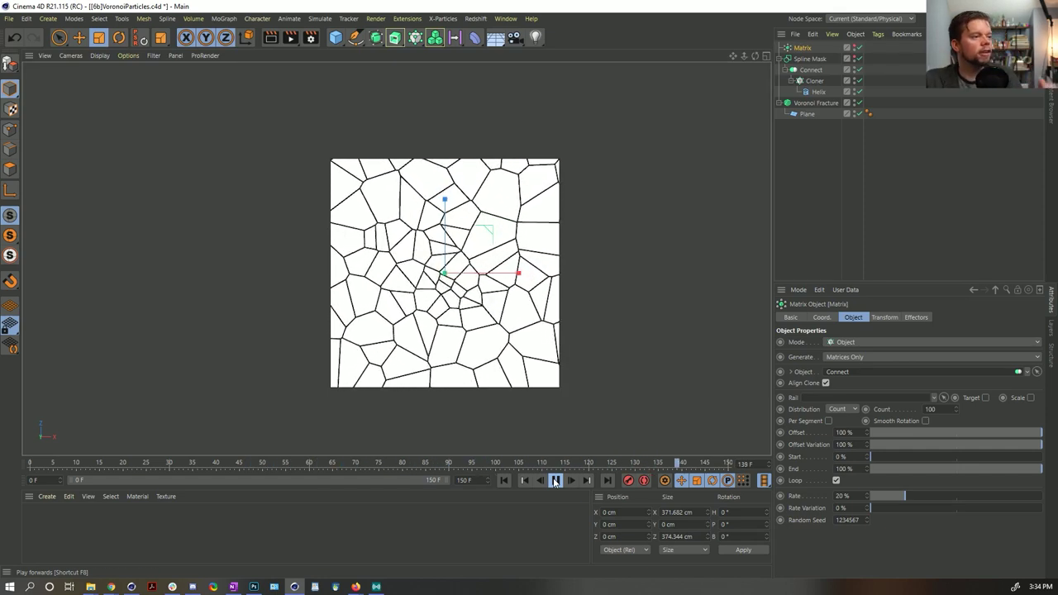
pyautogui.click(556, 482)
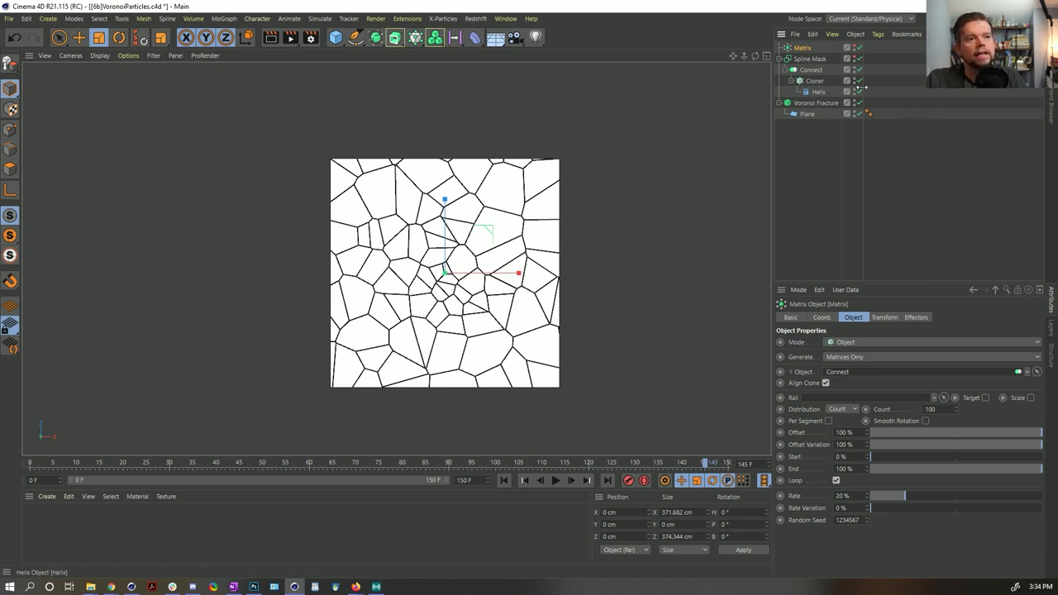
pyautogui.click(814, 92)
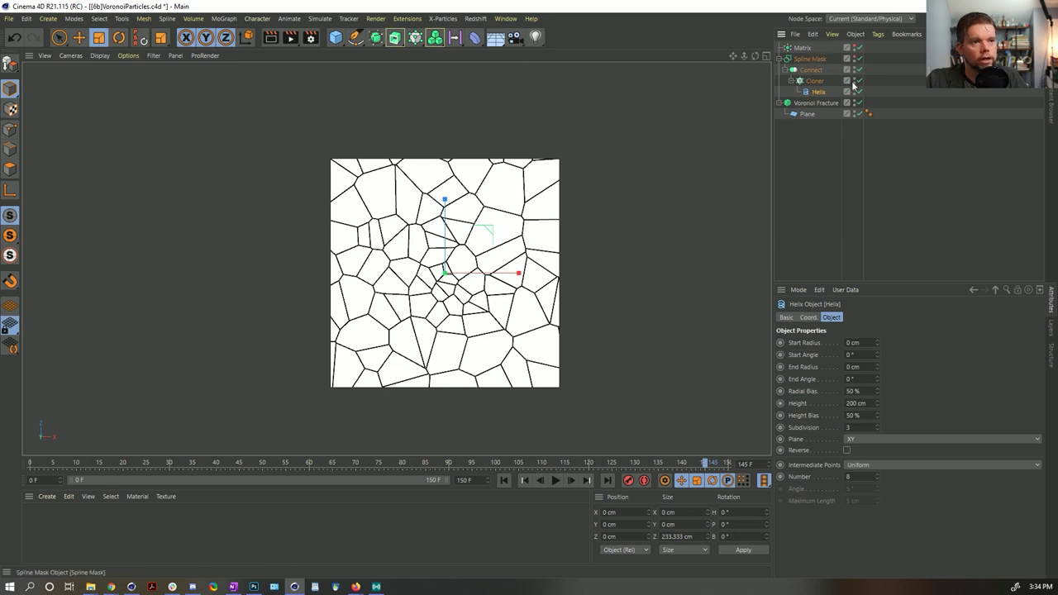
# Disable the Voronoi Fracture, show the Matrix, check first and last frames, then select Cloner.
pyautogui.click(866, 113)
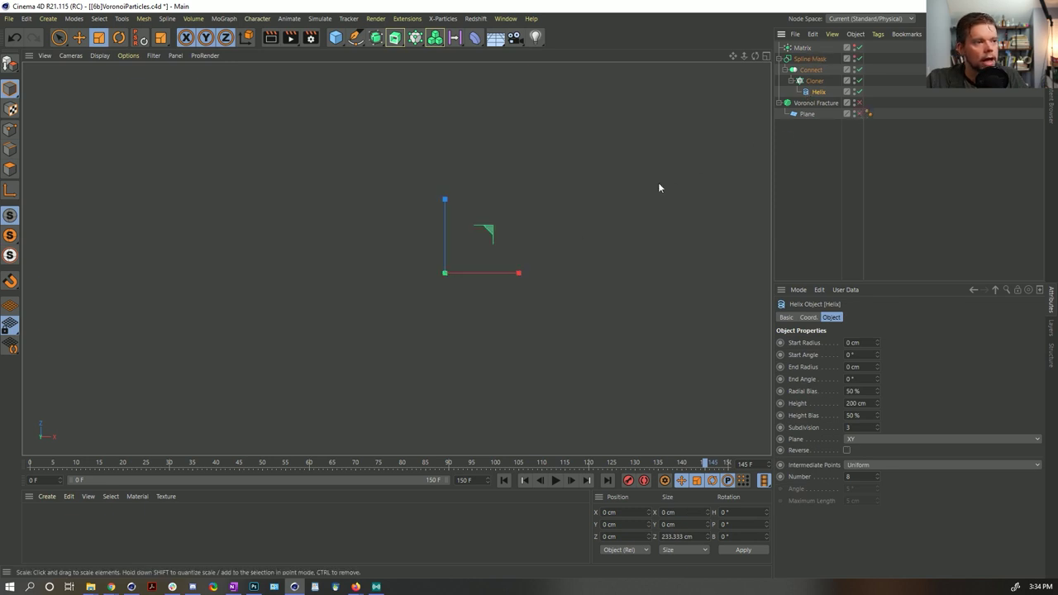
pyautogui.click(856, 48)
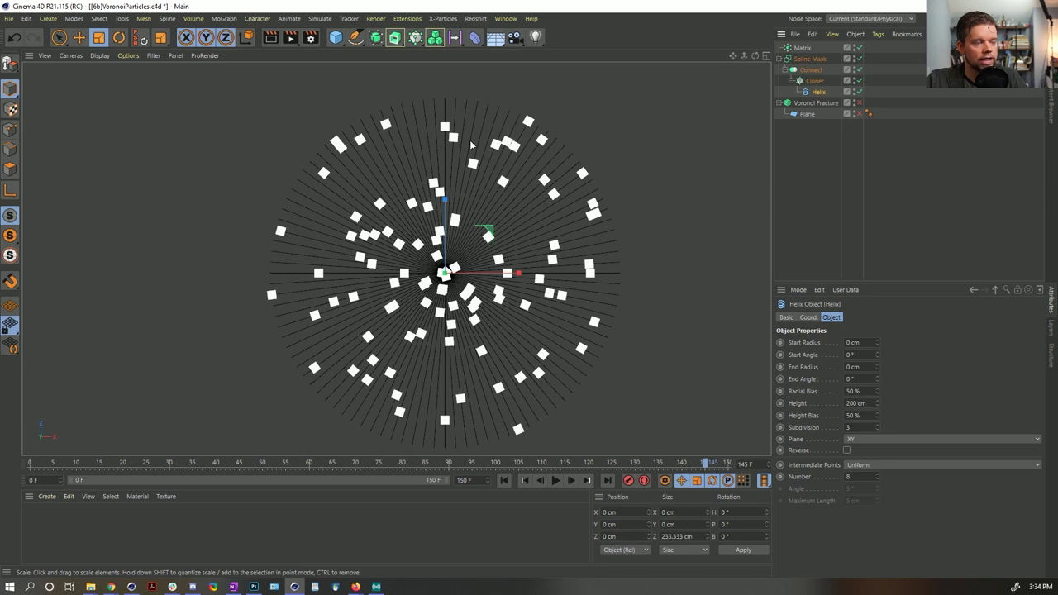
pyautogui.click(508, 484)
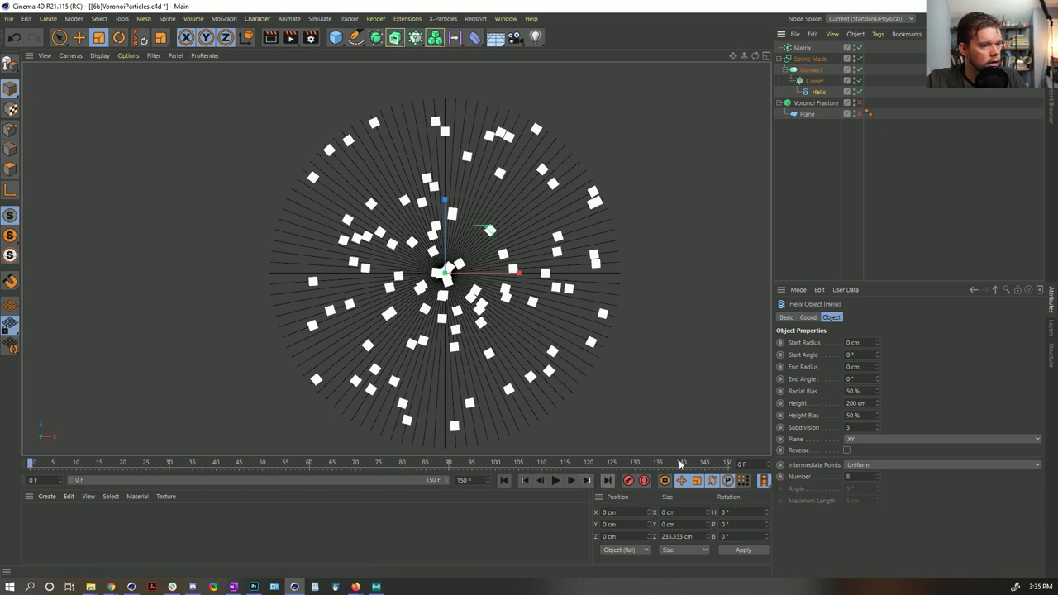
pyautogui.click(607, 480)
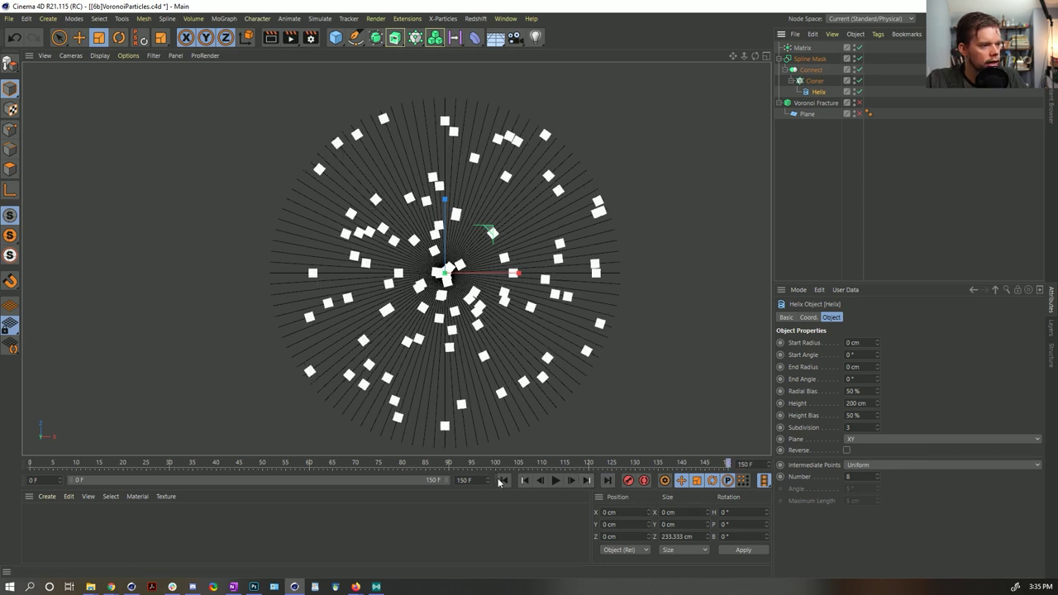
pyautogui.hotkey('shift', 'f')
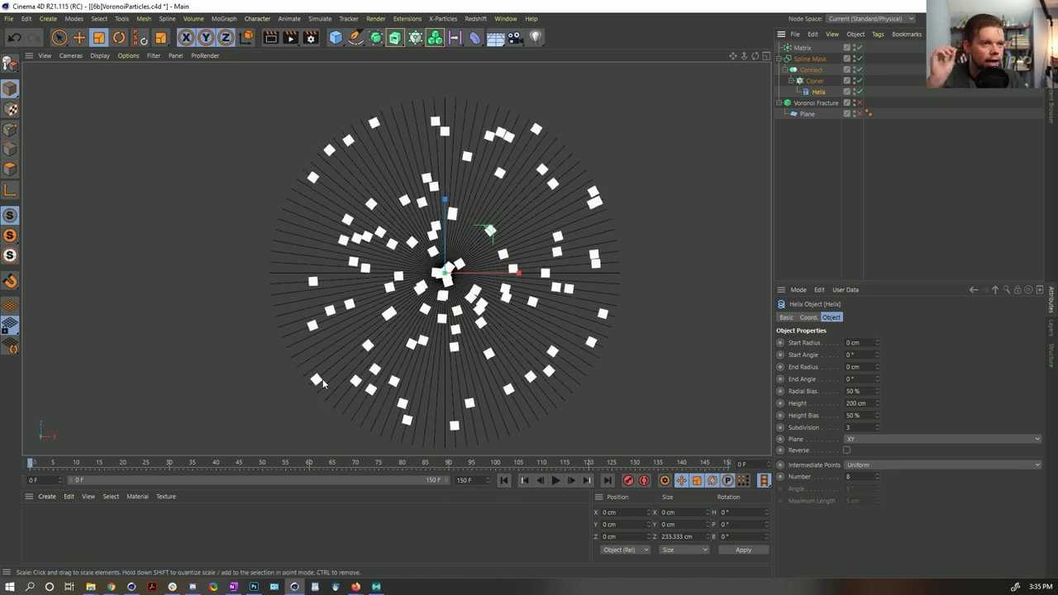
pyautogui.click(812, 80)
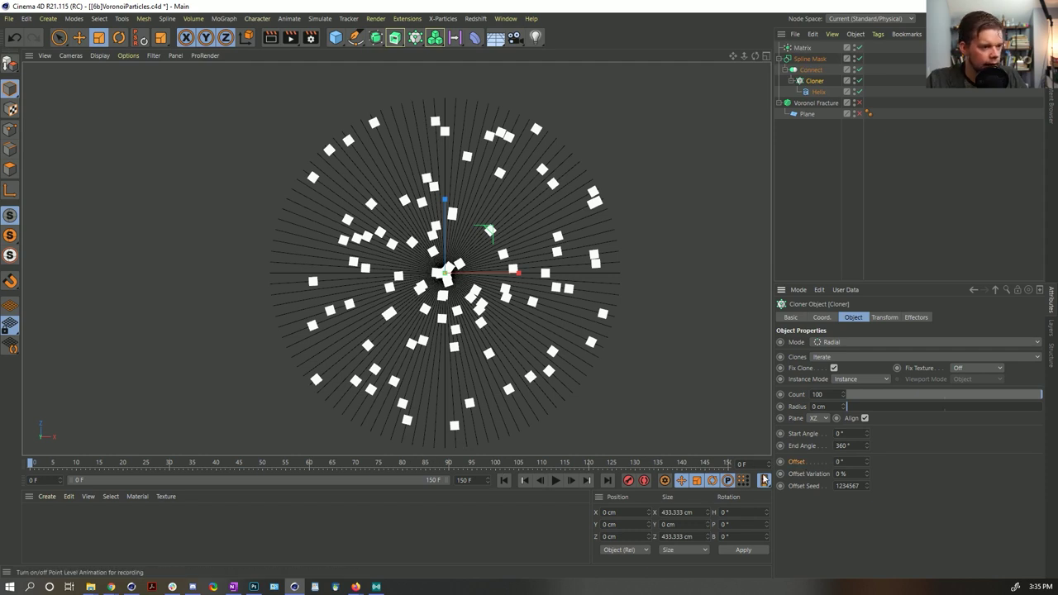
# At the last frame, try Cloner Offset values, then set it to 360°/150 (2.4°).
pyautogui.click(608, 480)
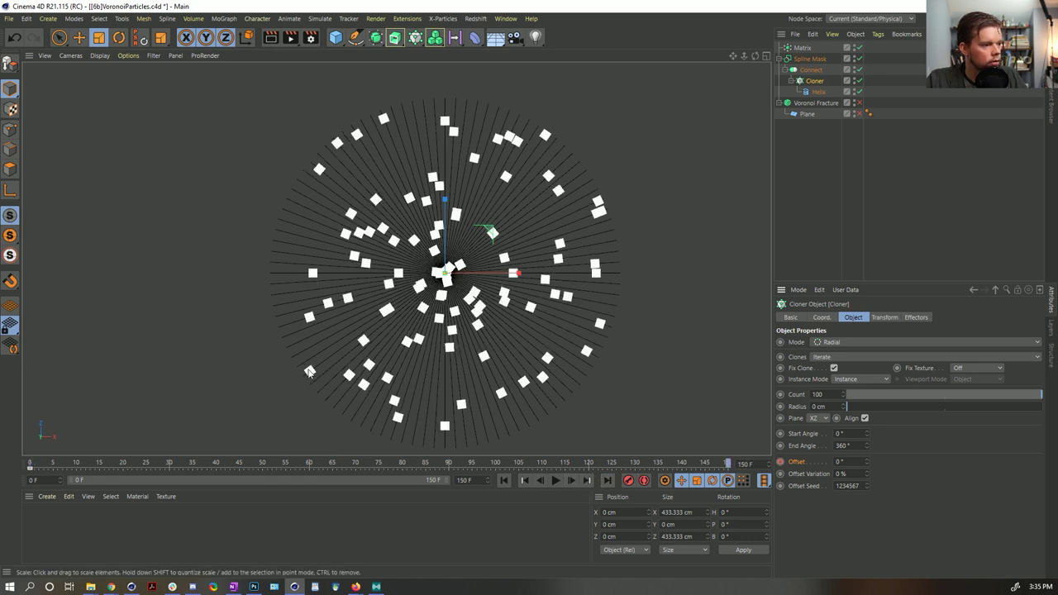
pyautogui.click(867, 462)
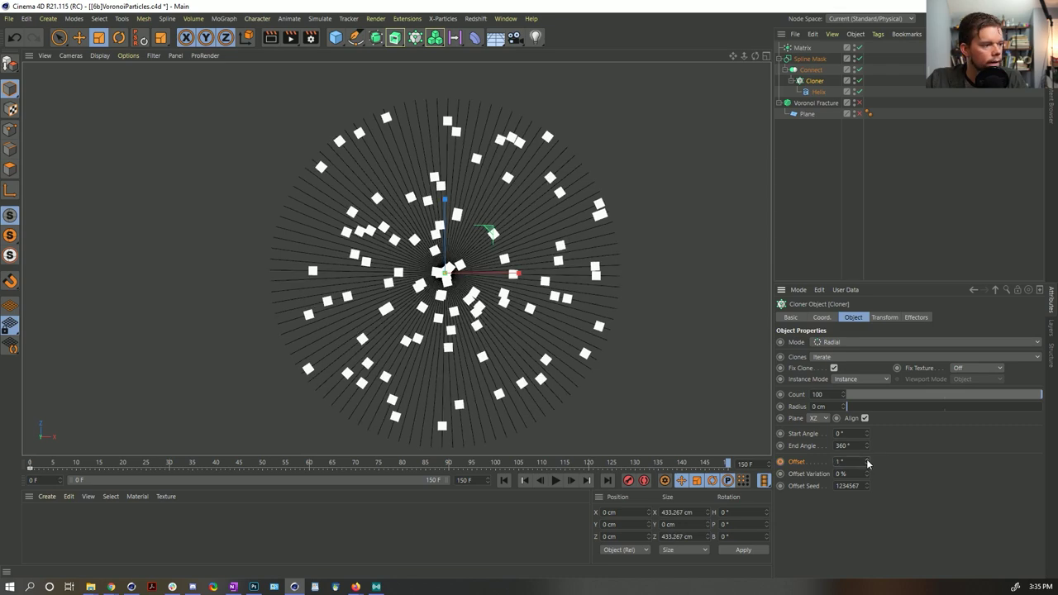
pyautogui.click(867, 466)
pyautogui.click(867, 467)
pyautogui.click(867, 467)
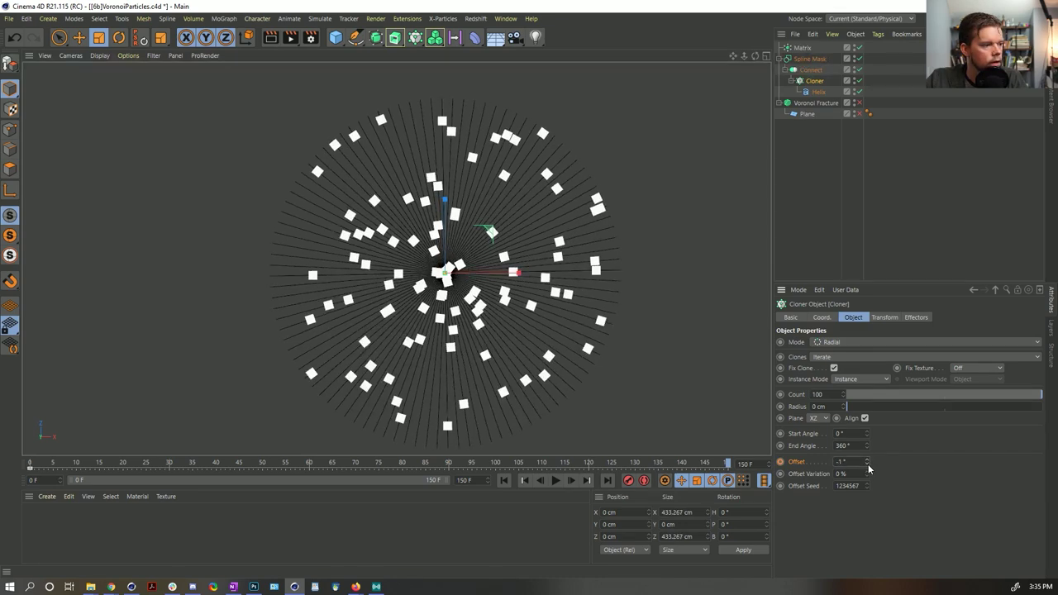
pyautogui.click(867, 467)
pyautogui.click(868, 467)
pyautogui.click(866, 464)
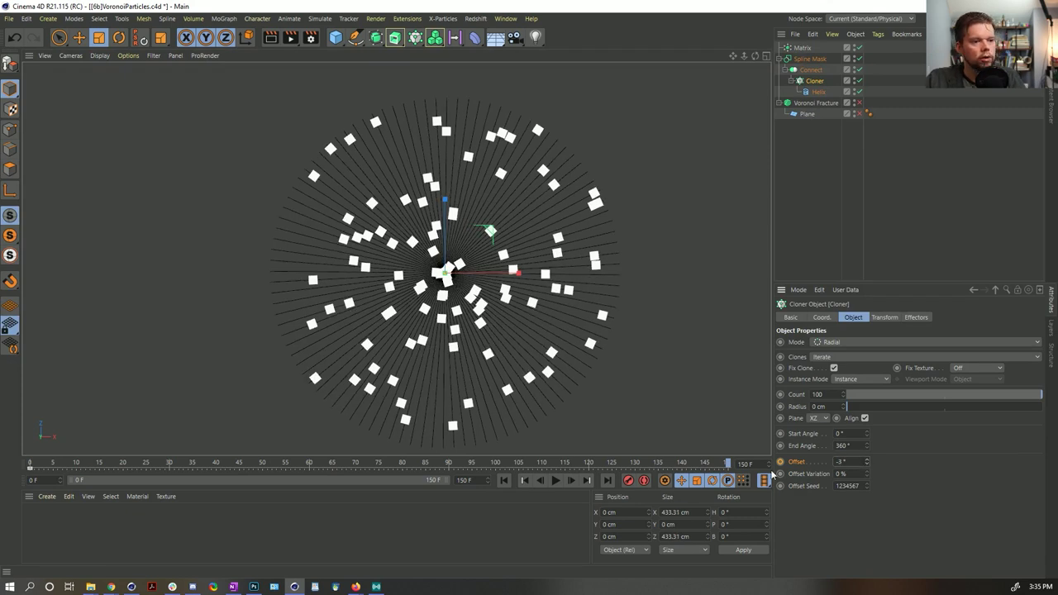
pyautogui.click(841, 461)
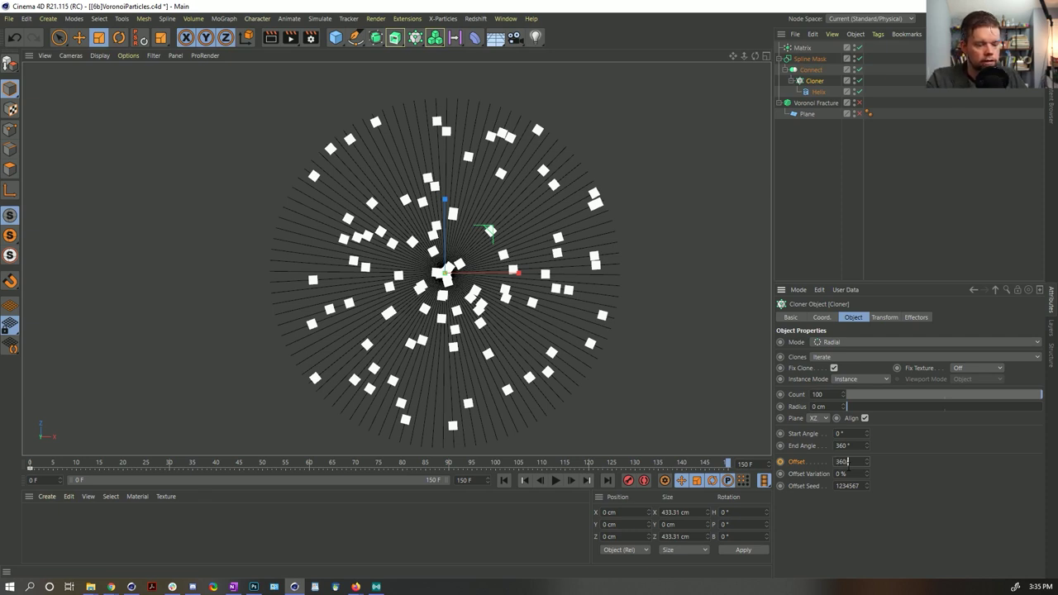
pyautogui.press('Return')
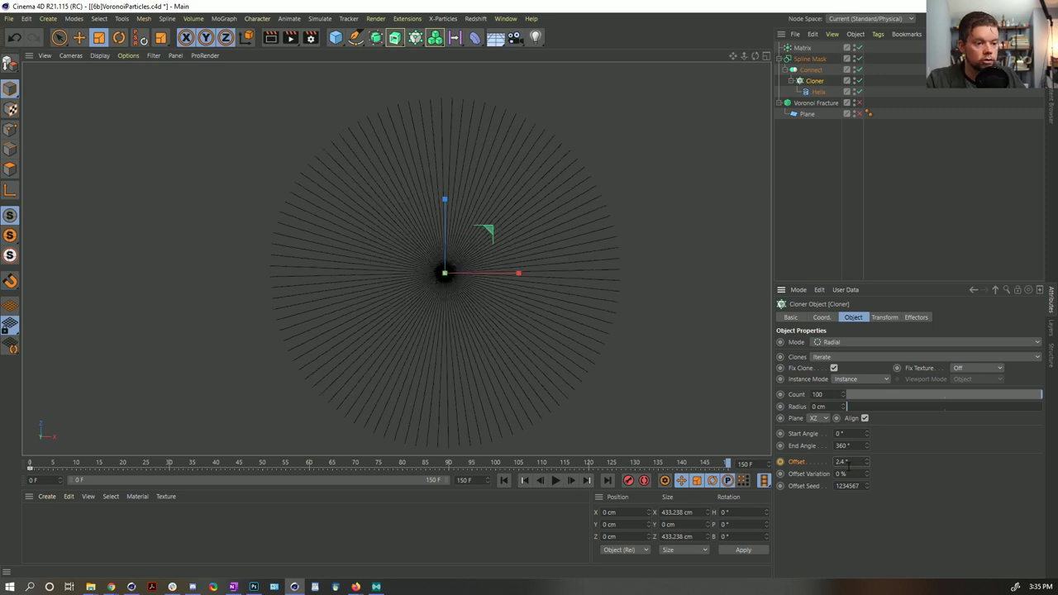
# Reset the Cloner Offset to 0° and keyframe it.
pyautogui.rightClick(861, 460)
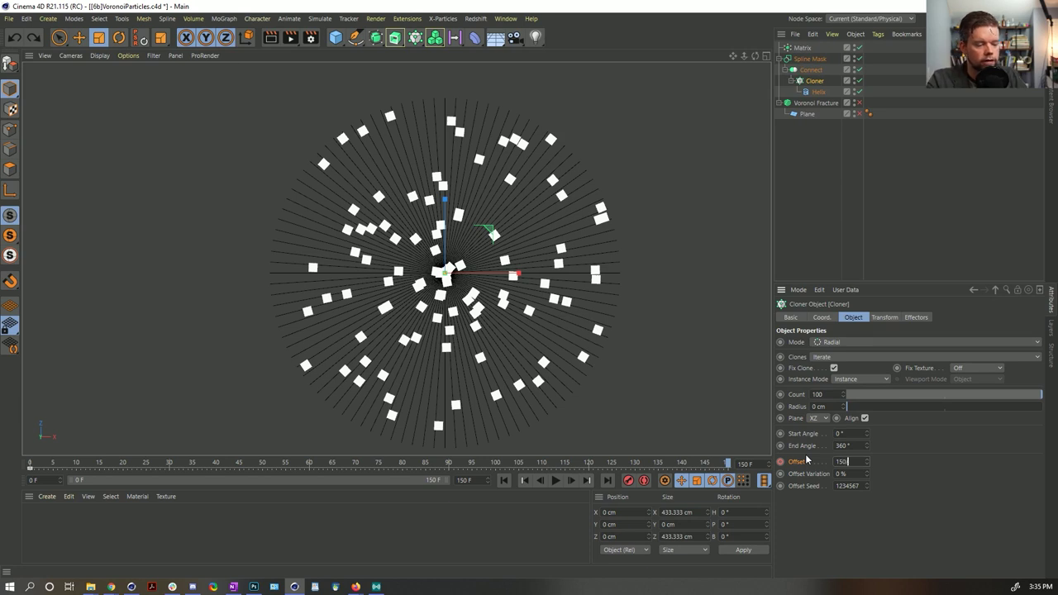
pyautogui.write('0')
pyautogui.press('Return')
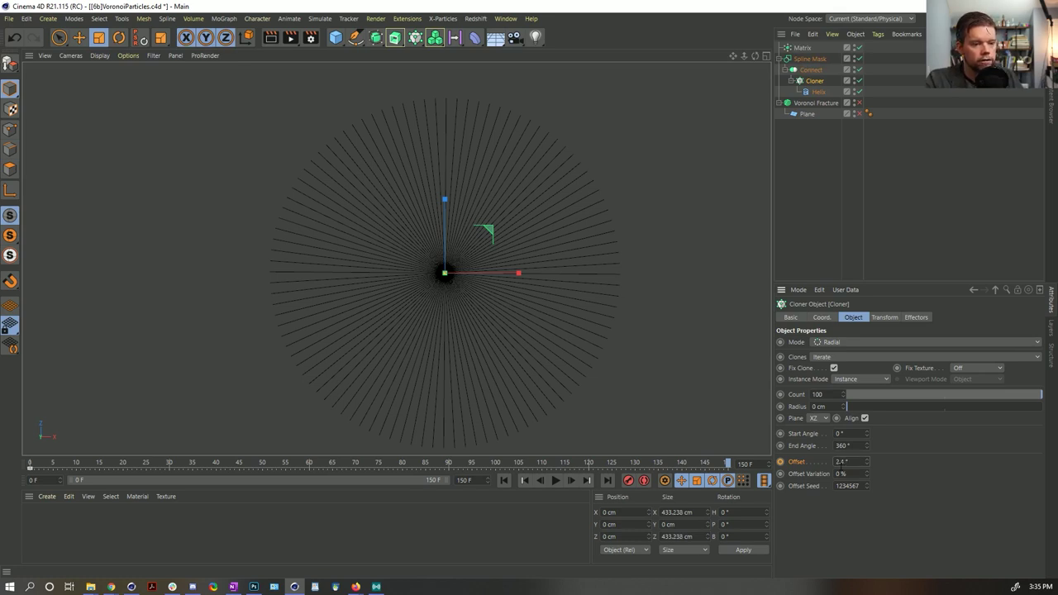
pyautogui.moveTo(840, 461); pyautogui.dragTo(841, 461)
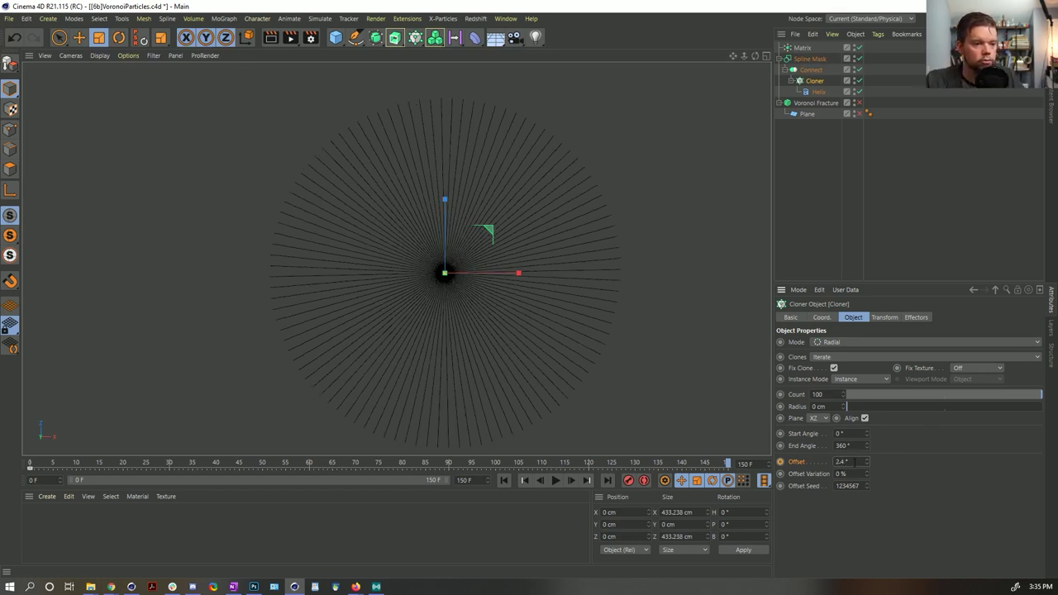
pyautogui.keyDown('ctrl'); pyautogui.click(779, 461); pyautogui.keyUp('ctrl')
# Keyframe the Offset at 4.8° on frame 150 and step through the keyframes.
pyautogui.click(523, 480)
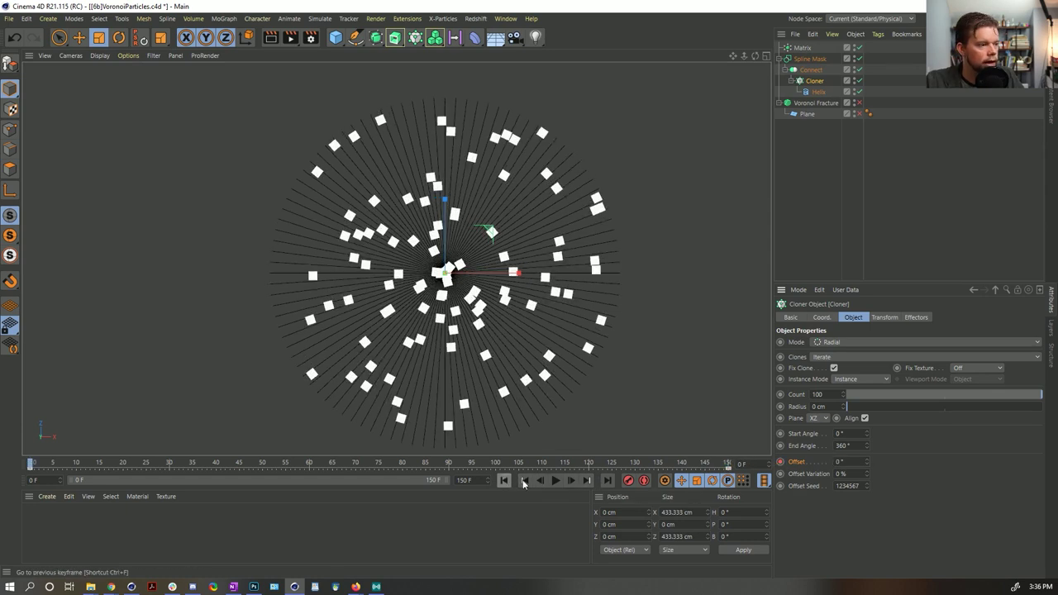
pyautogui.click(606, 480)
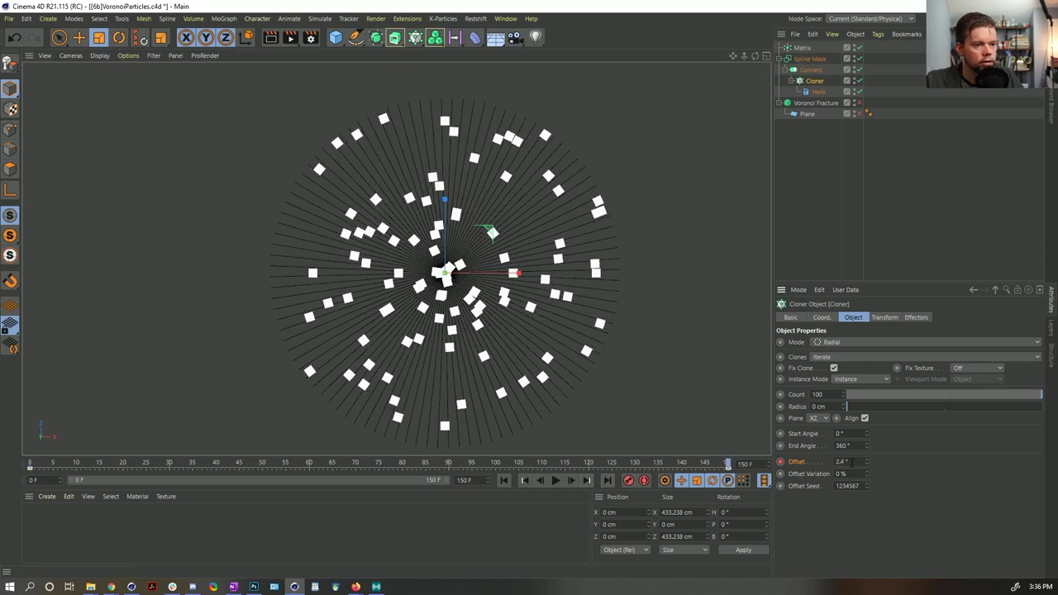
pyautogui.press('Return')
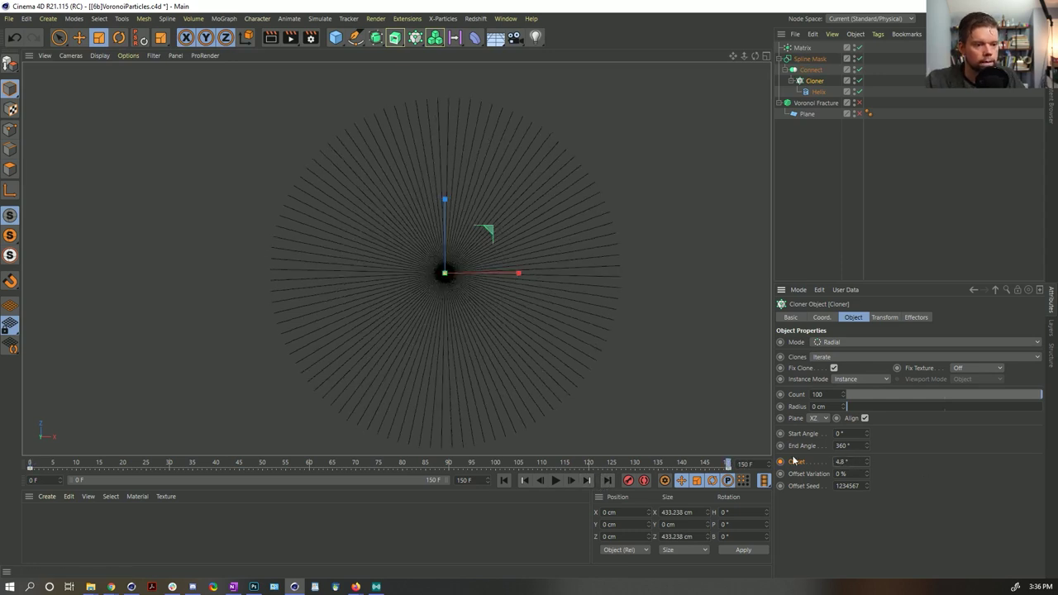
pyautogui.click(780, 461)
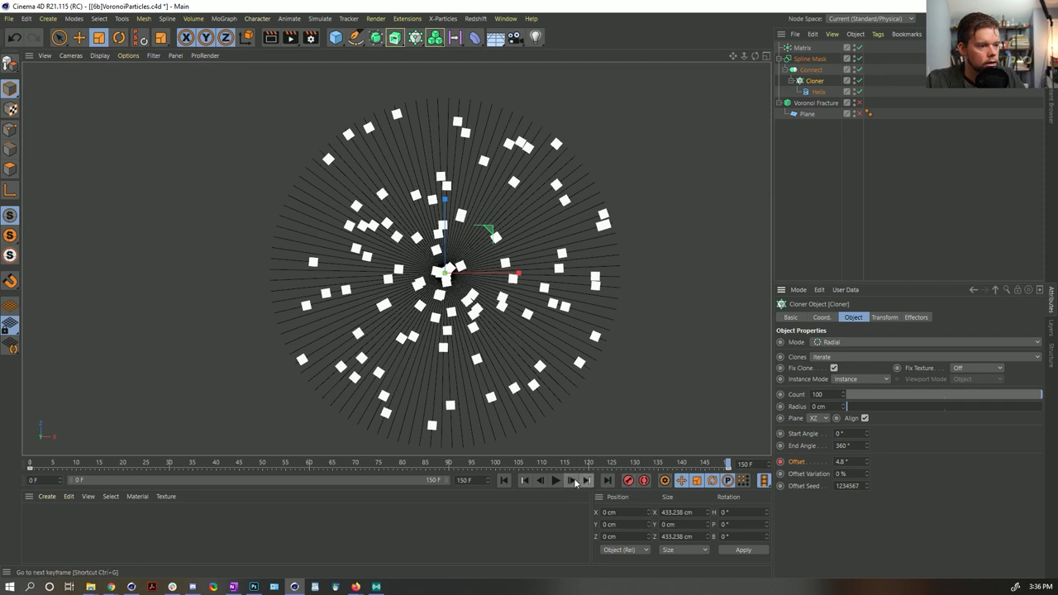
pyautogui.click(503, 480)
pyautogui.click(608, 480)
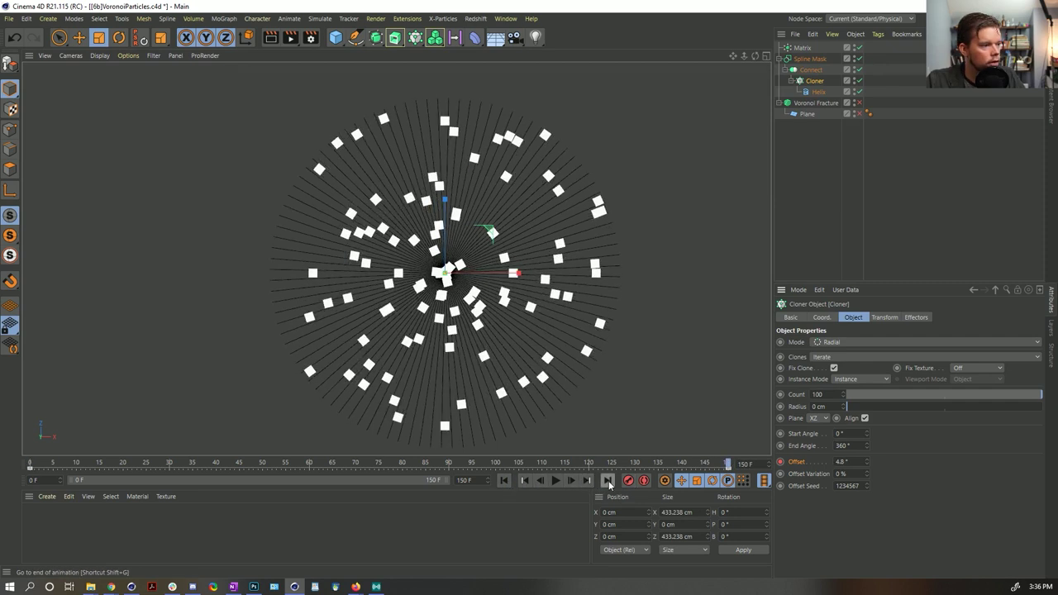
pyautogui.click(608, 480)
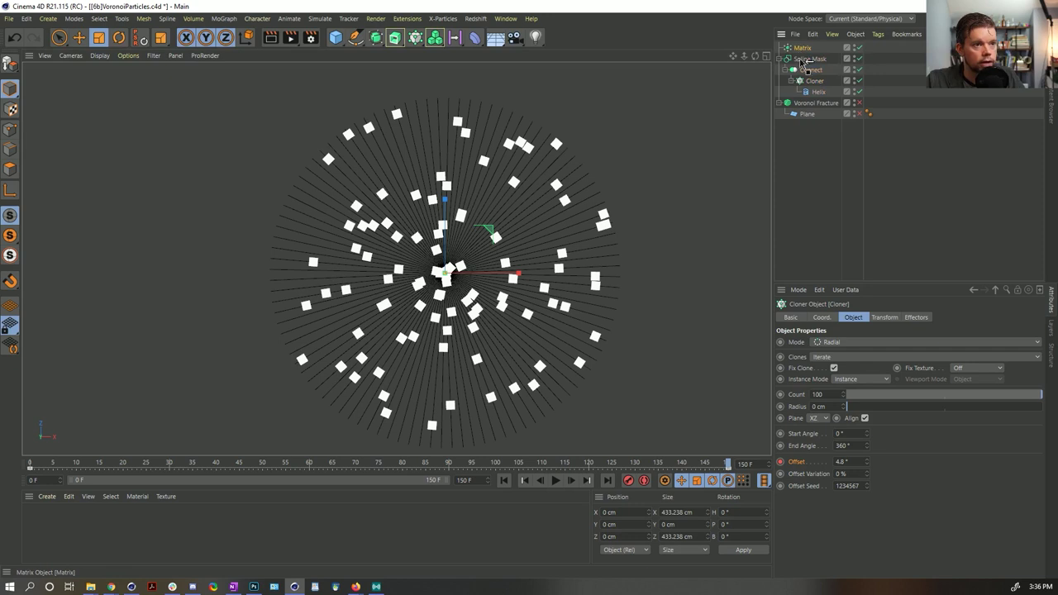
# Move Matrix below Plane and set the Cloner Offset to 2.4° at frame 150.
pyautogui.moveTo(802, 47); pyautogui.dragTo(828, 124)
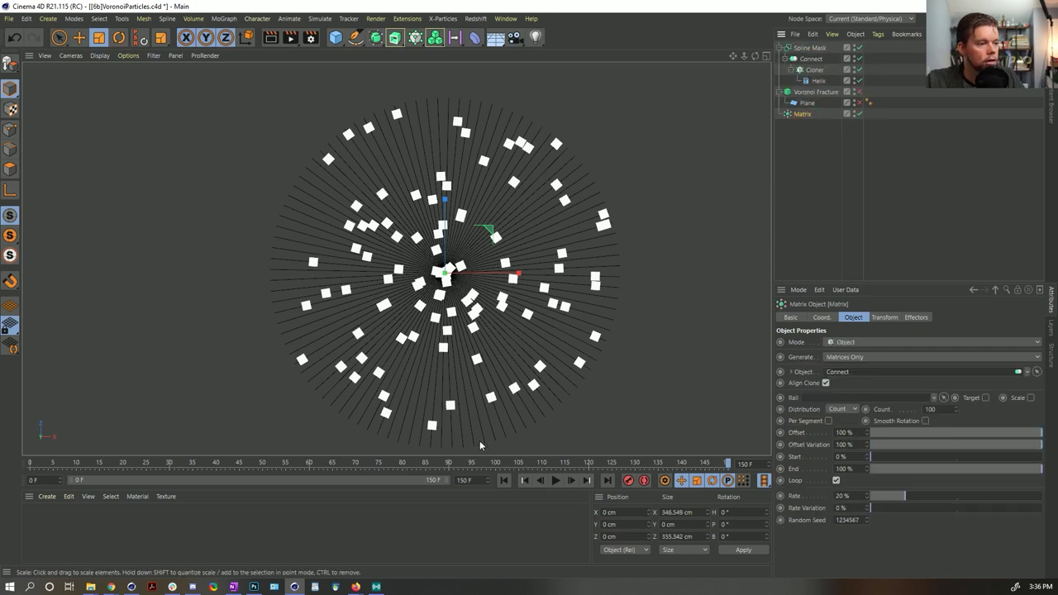
pyautogui.click(504, 480)
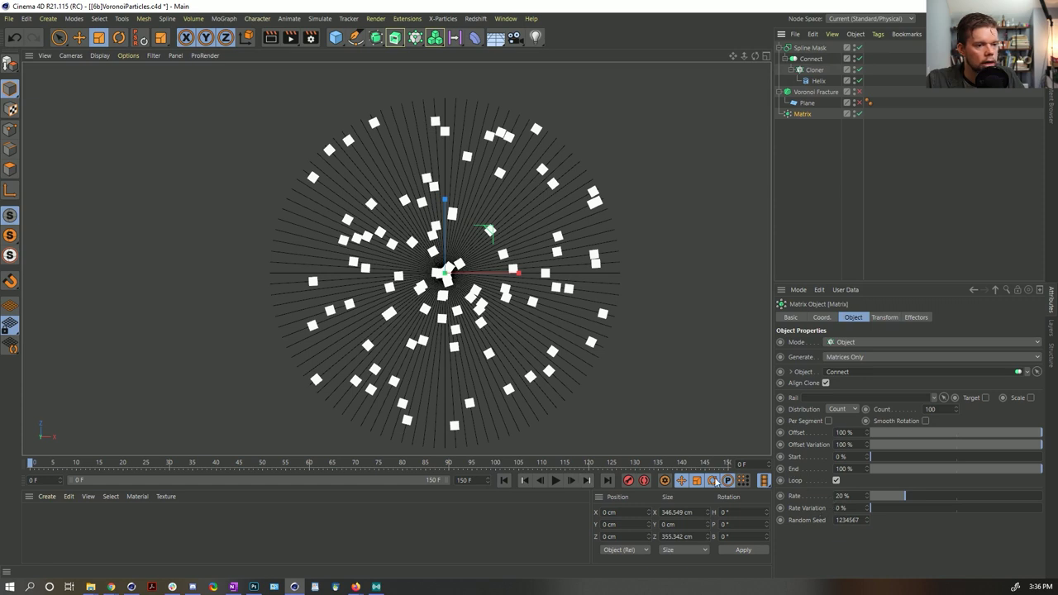
pyautogui.click(606, 480)
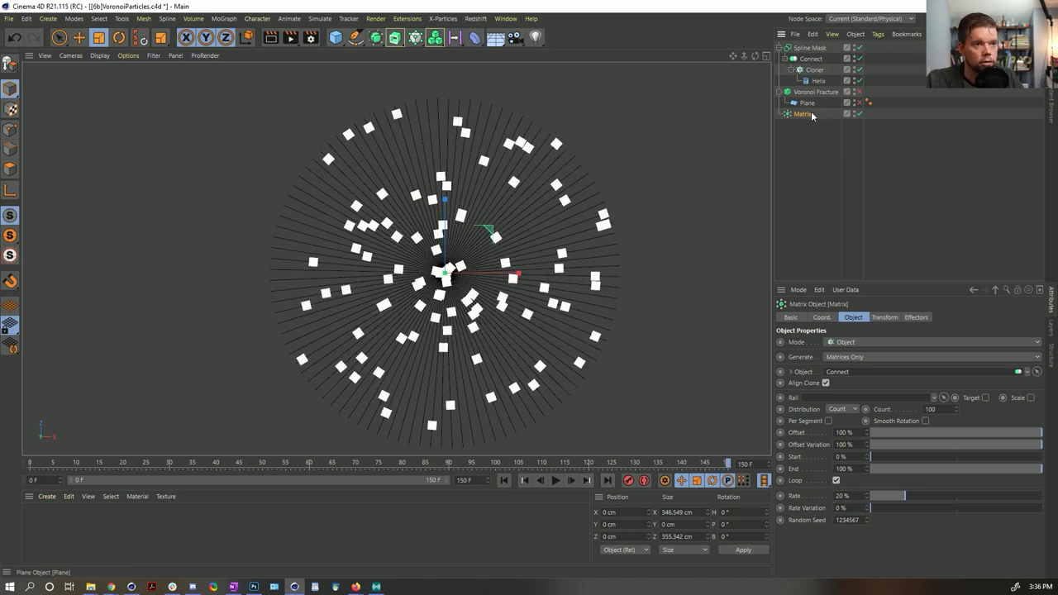
pyautogui.click(812, 70)
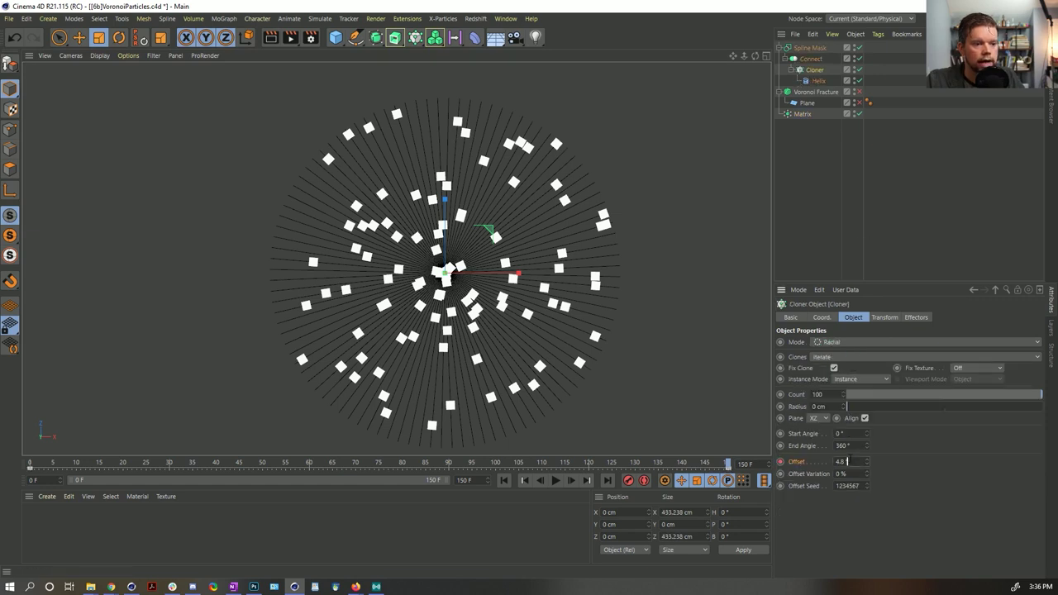
pyautogui.moveTo(850, 458); pyautogui.dragTo(850, 460)
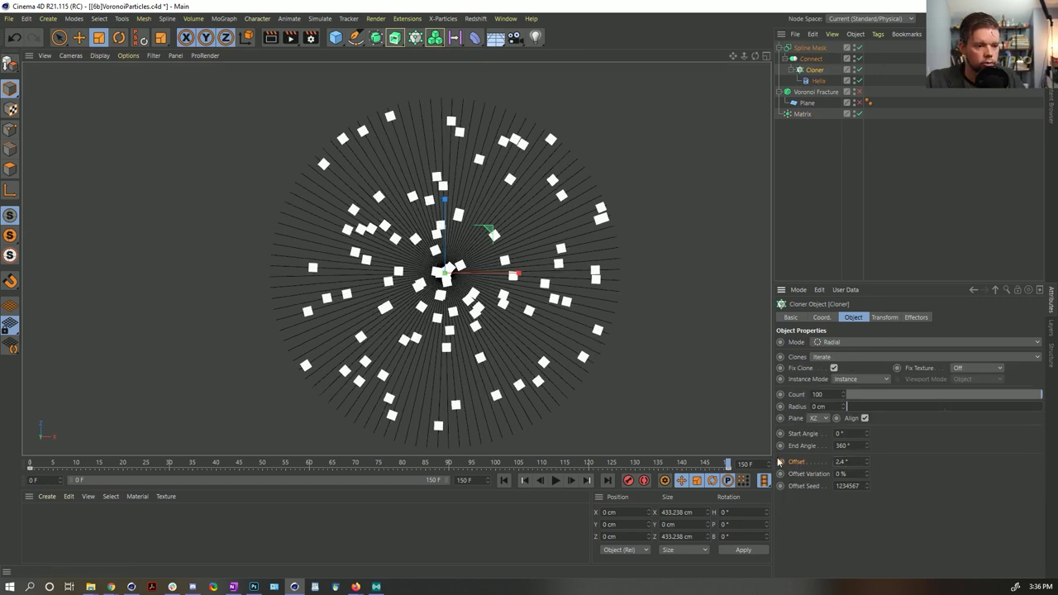
pyautogui.click(505, 480)
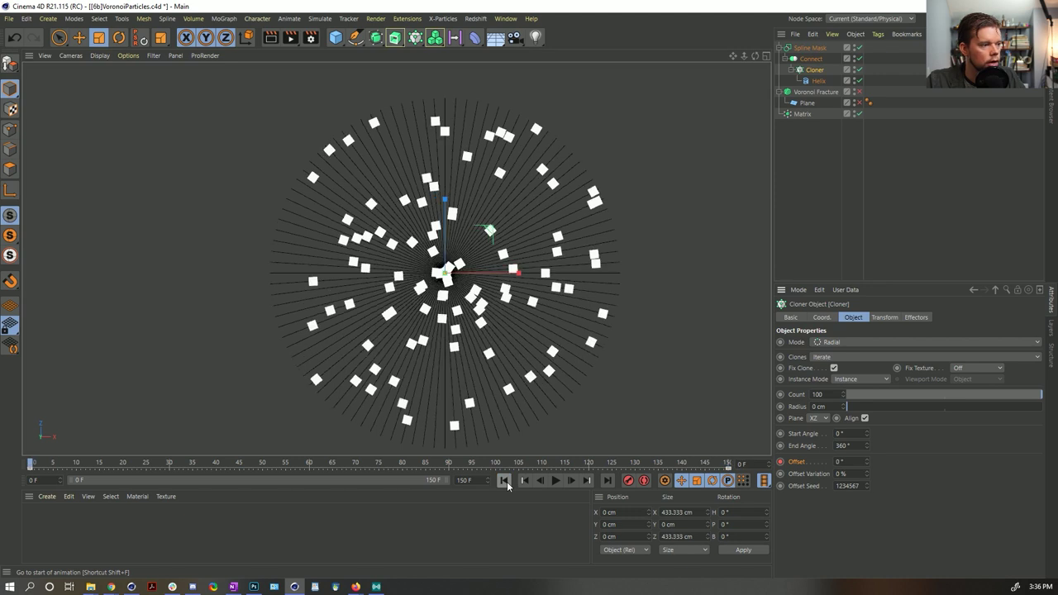
pyautogui.click(587, 480)
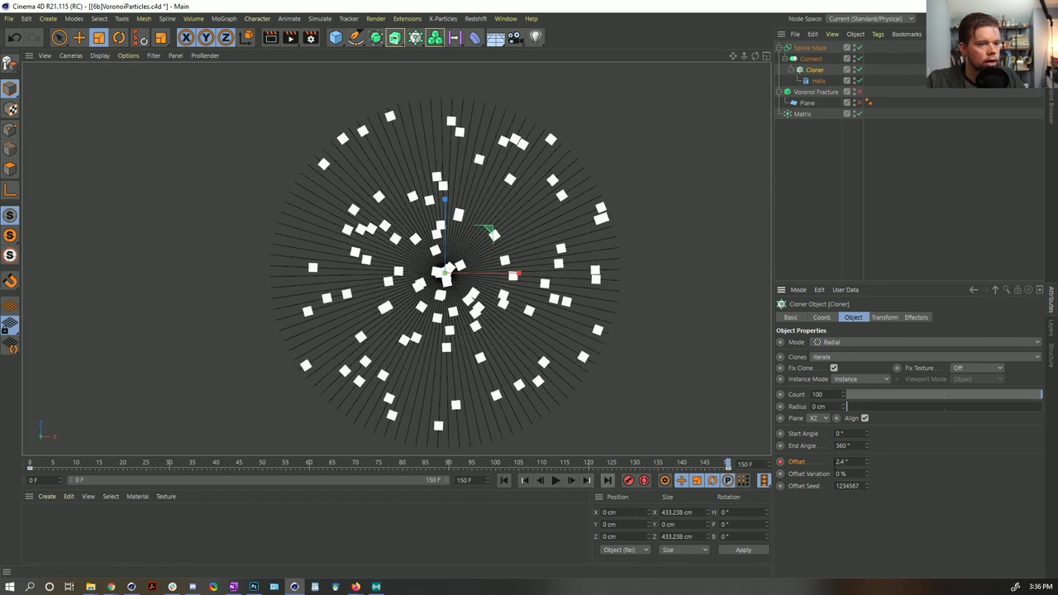
pyautogui.click(589, 481)
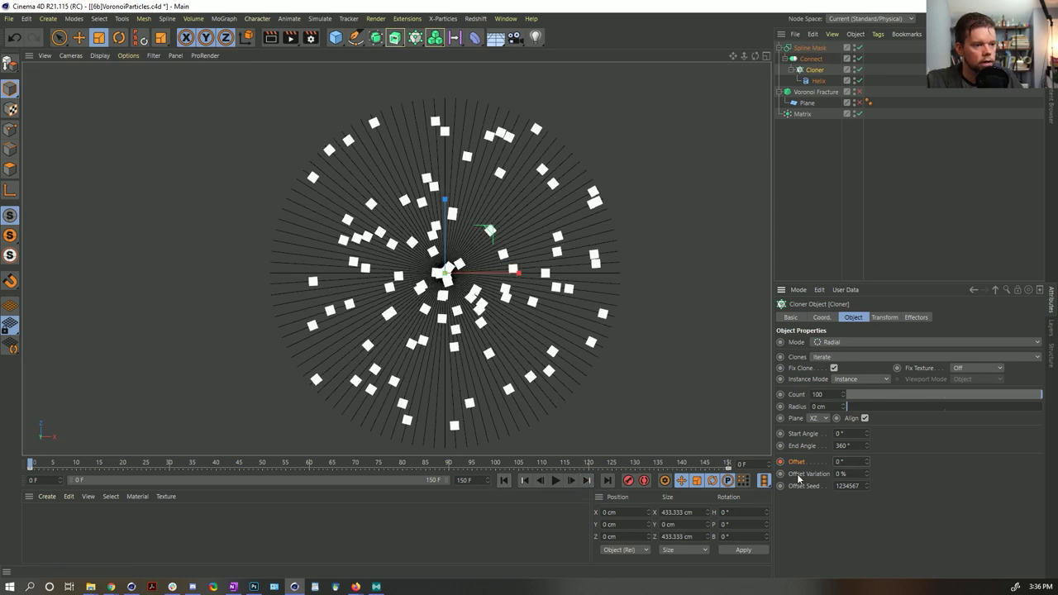
pyautogui.click(607, 480)
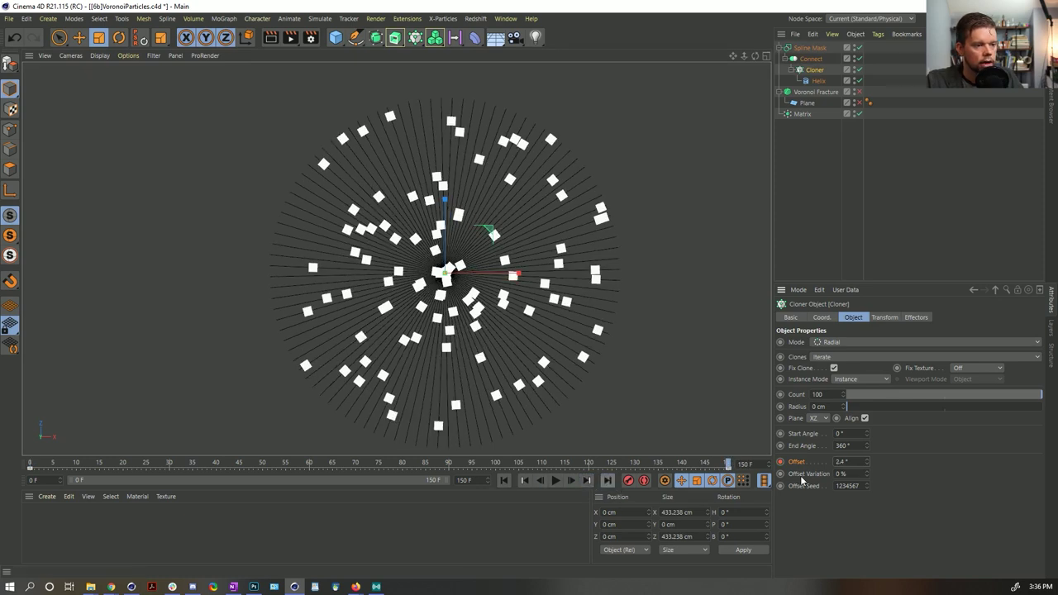
# Make the frame-150 Offset negative (-2.4°) and compare the first and last frames.
pyautogui.click(837, 461)
pyautogui.write('-')
pyautogui.press('Return')
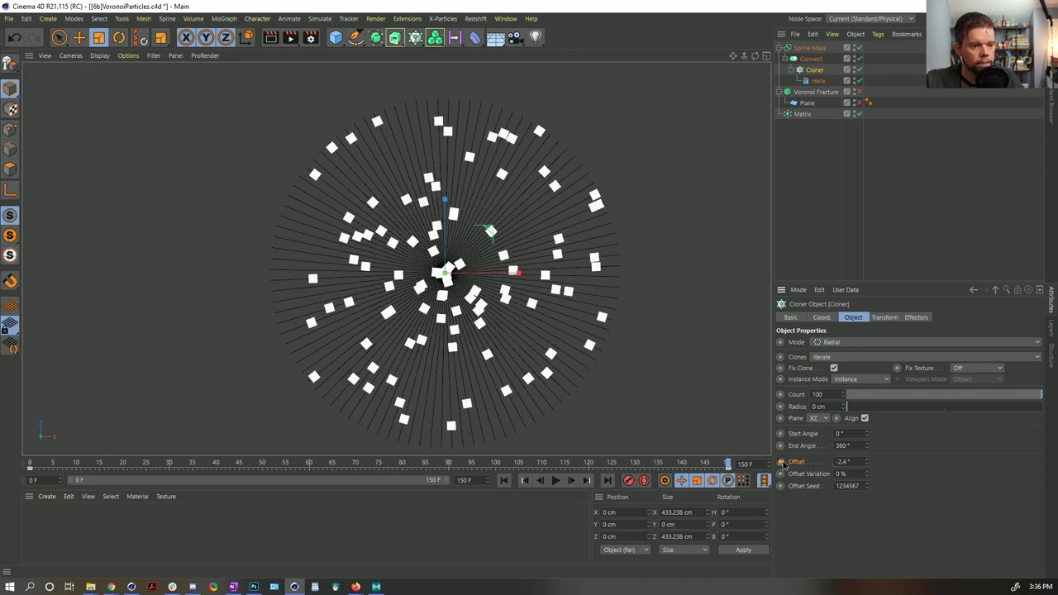
pyautogui.click(503, 481)
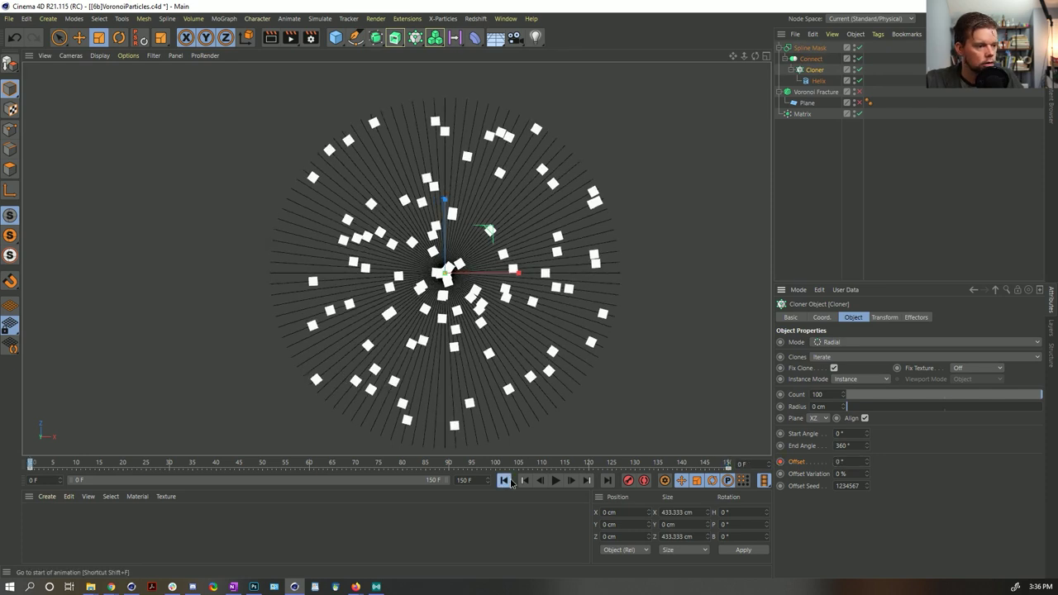
pyautogui.click(607, 481)
pyautogui.click(503, 480)
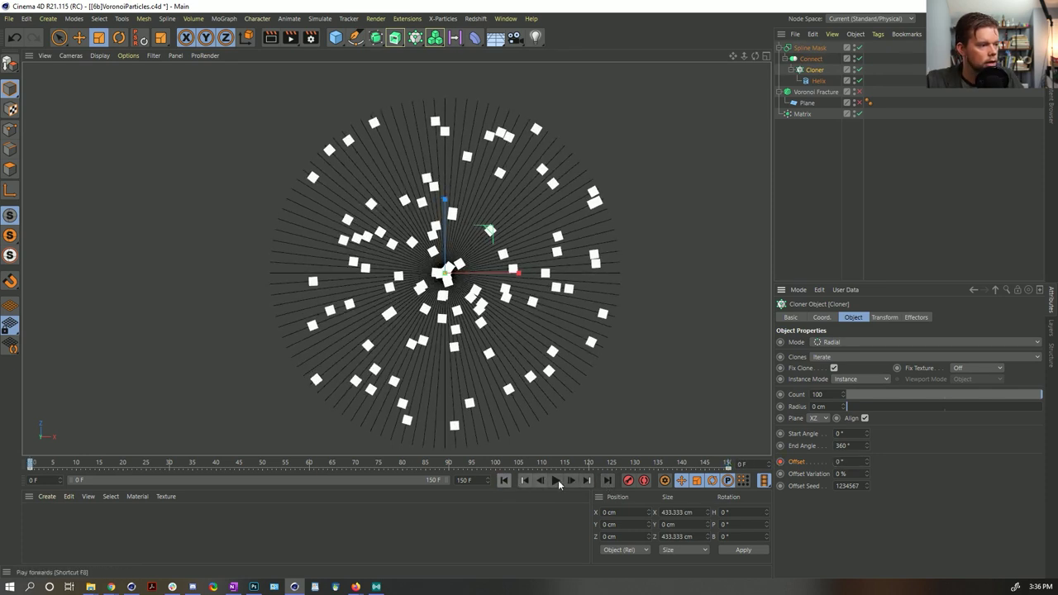
pyautogui.click(607, 481)
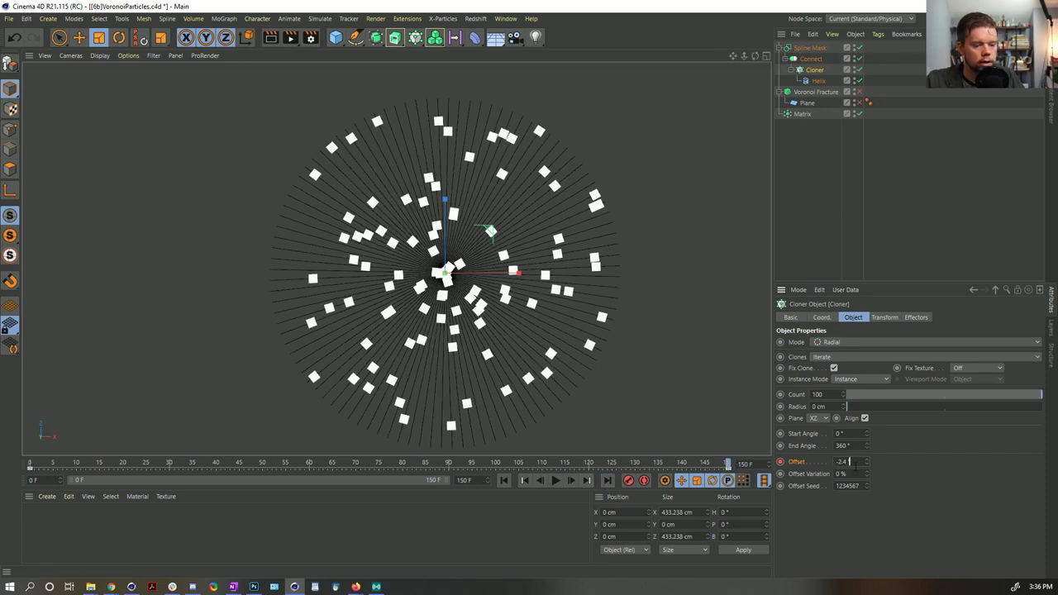
# Push the reverse Offset to -4.8°, then ease it to -3.8°, comparing frames.
pyautogui.moveTo(865, 462); pyautogui.dragTo(787, 468)
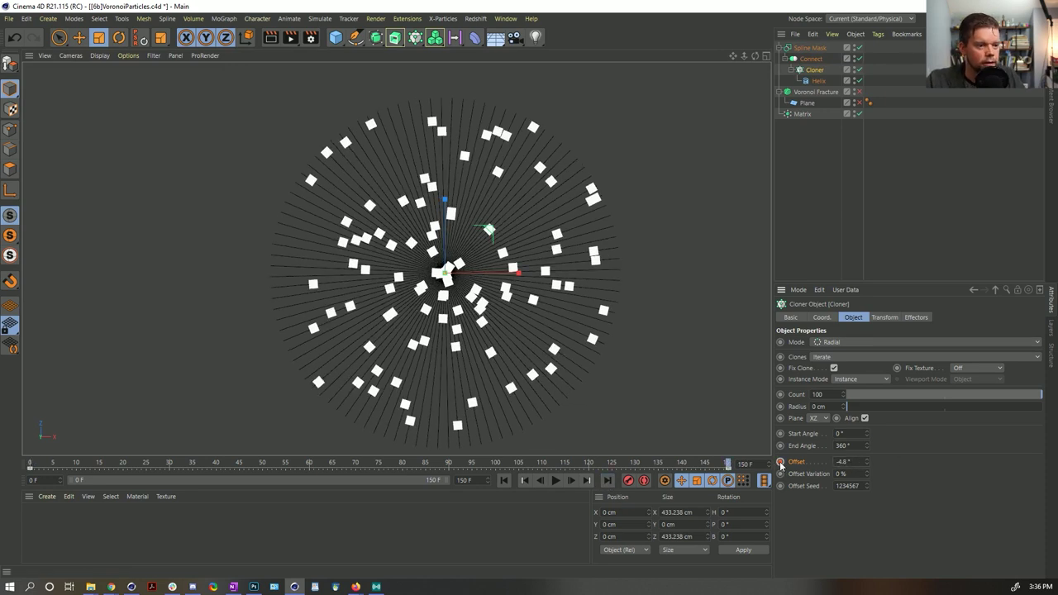
pyautogui.click(503, 481)
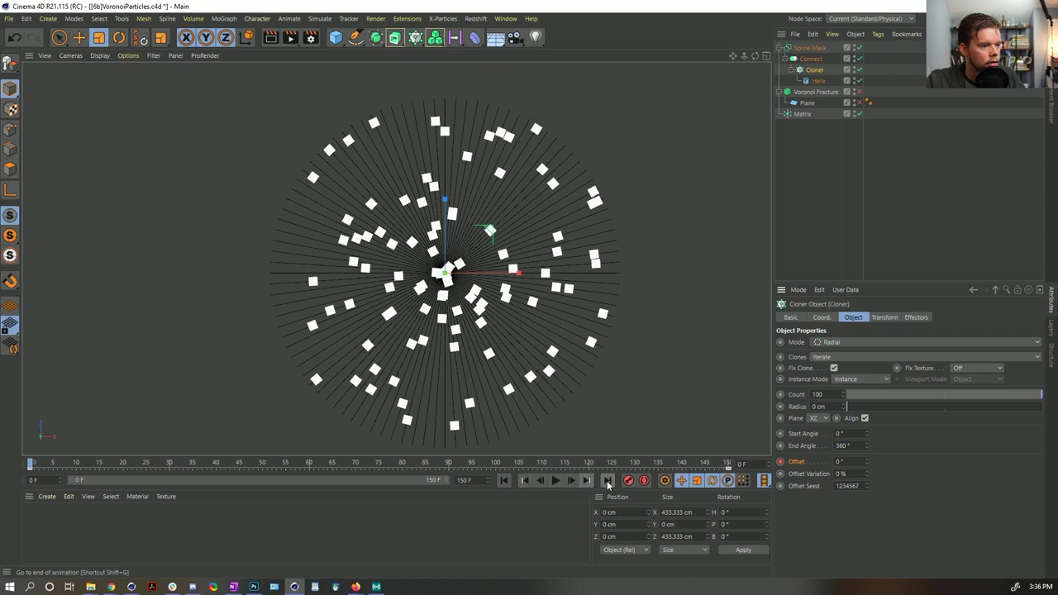
pyautogui.click(607, 481)
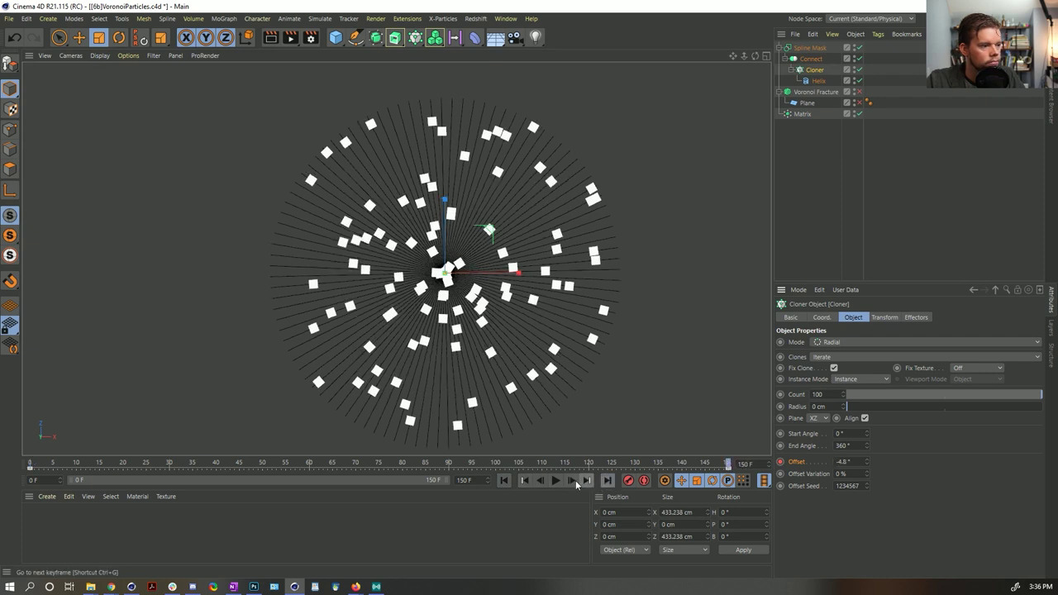
pyautogui.click(504, 481)
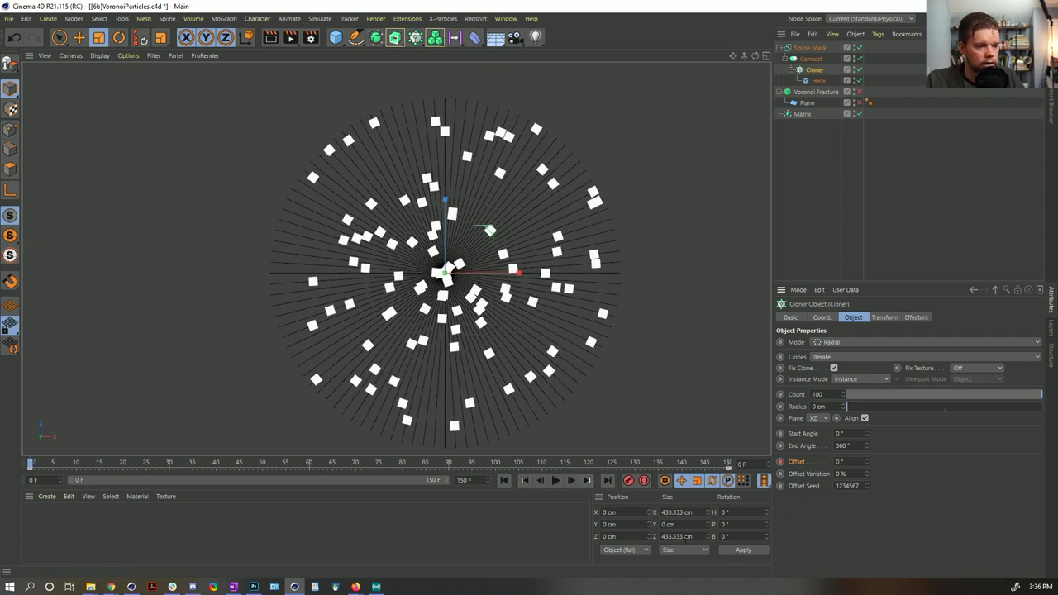
pyautogui.click(607, 481)
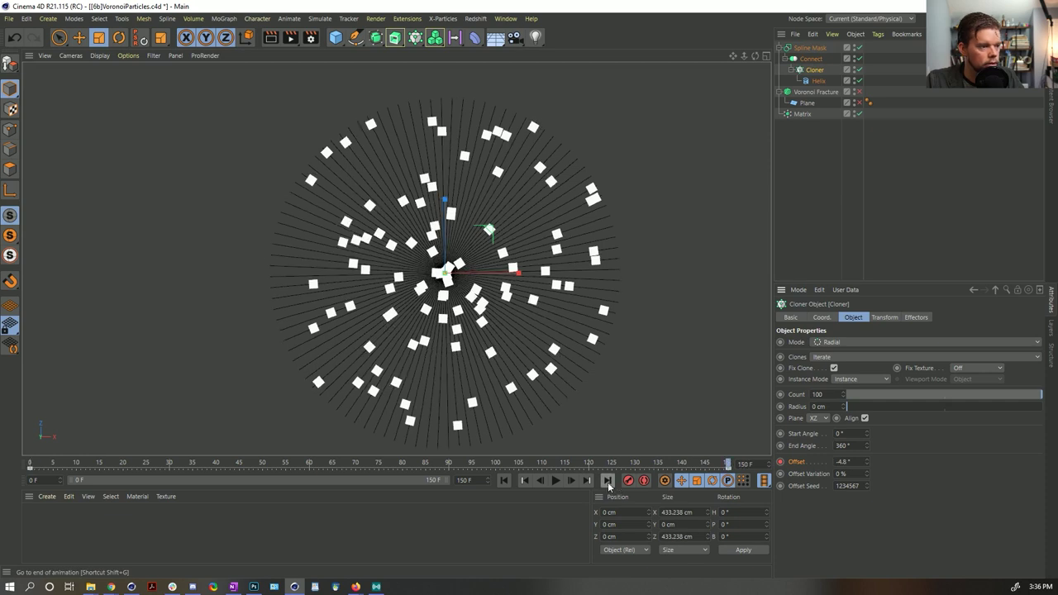
pyautogui.click(866, 460)
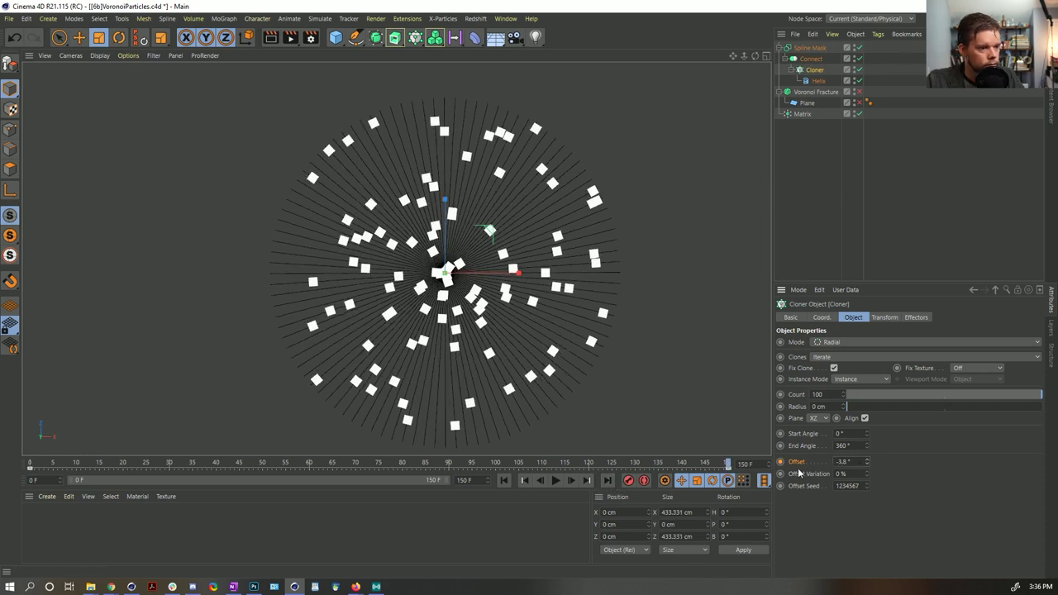
pyautogui.click(503, 481)
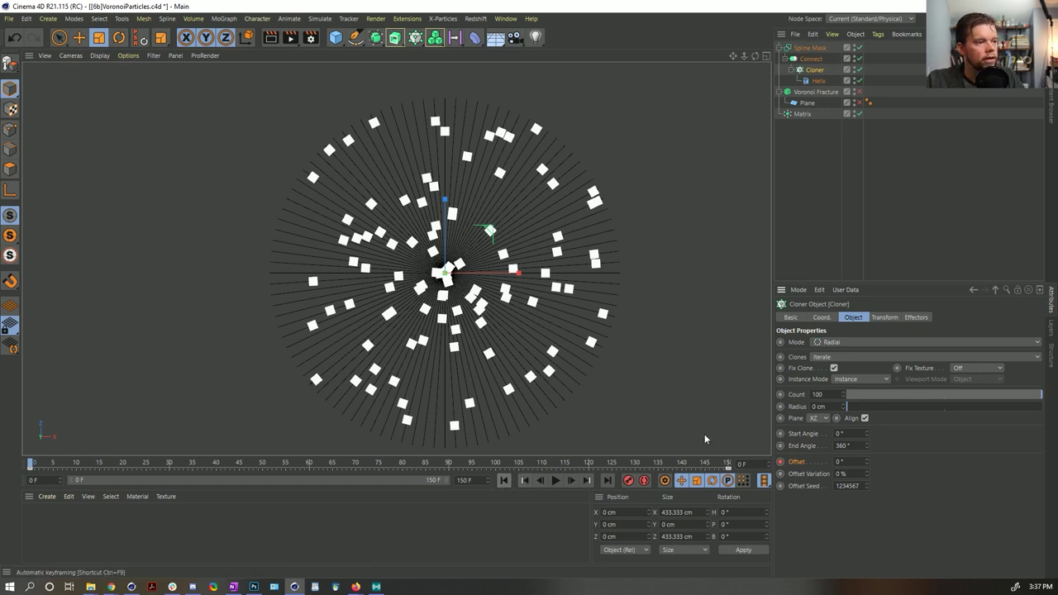
# Preview the Voronoi Fracture animating, set the end frame to 149 F, then select Matrix.
pyautogui.click(859, 91)
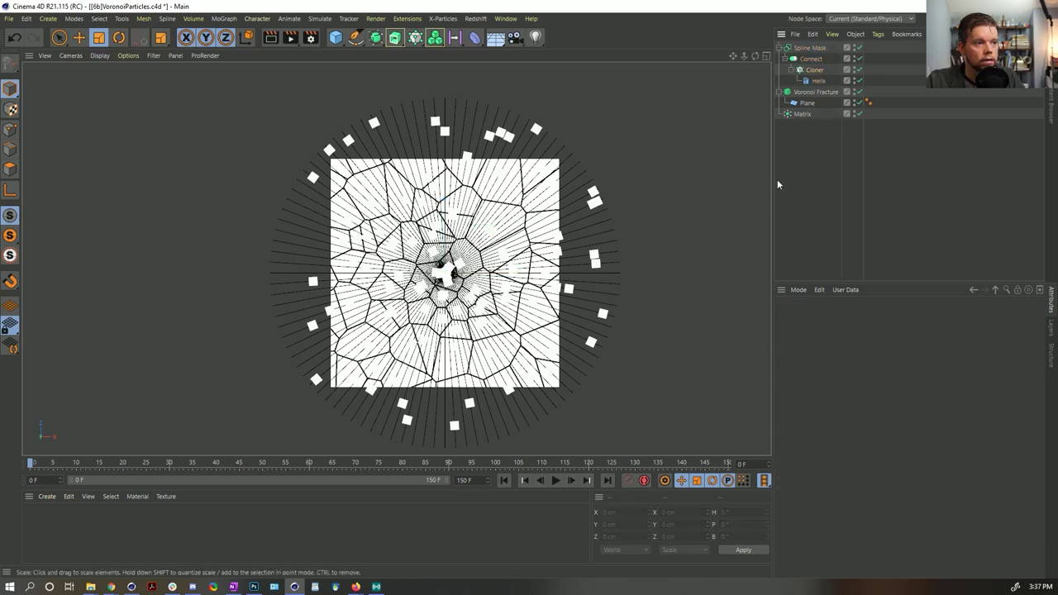
pyautogui.click(554, 480)
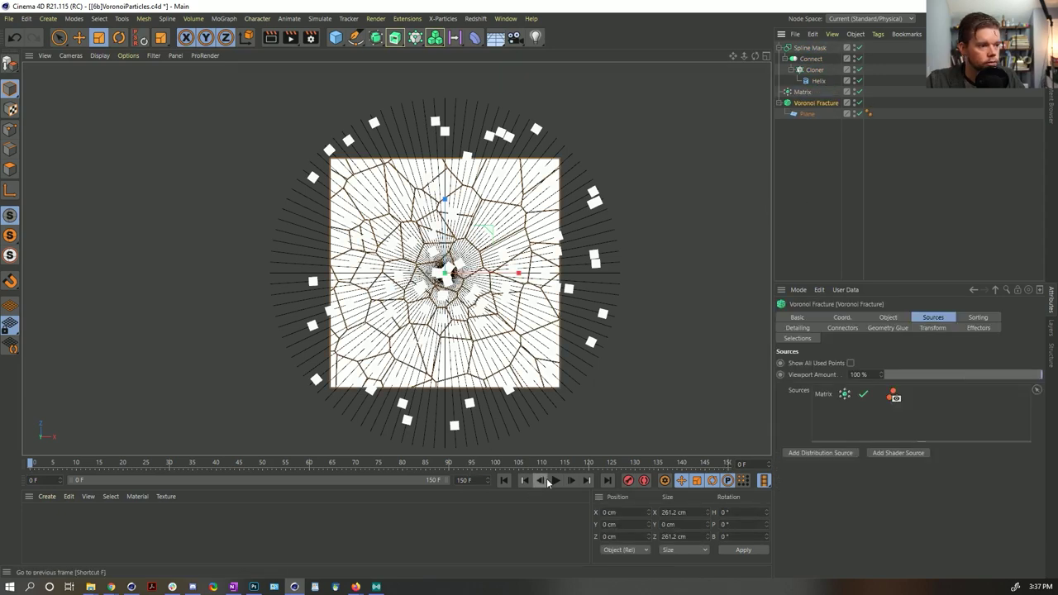
pyautogui.click(793, 132)
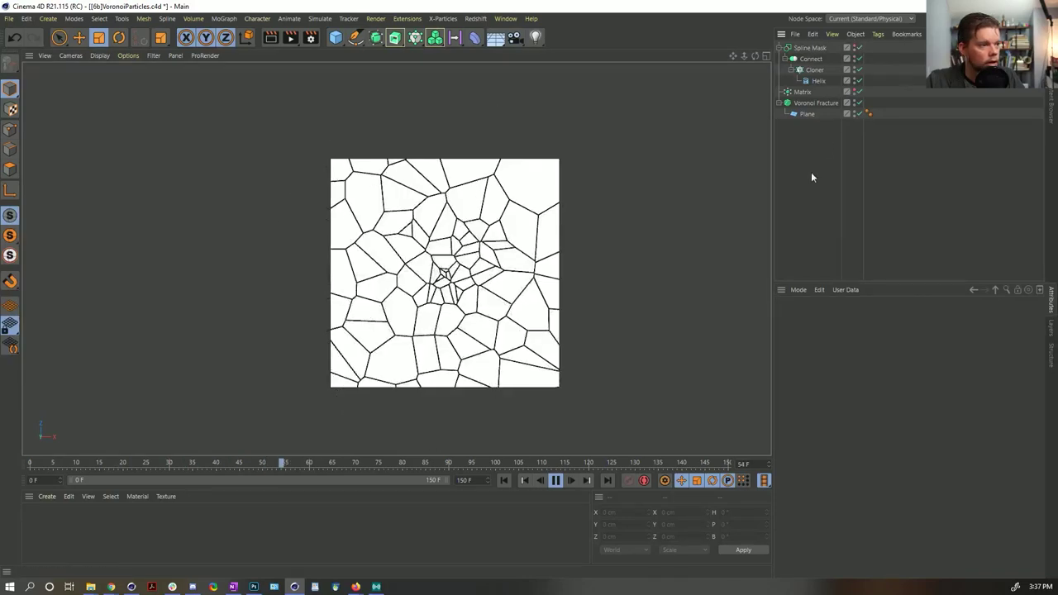
pyautogui.click(674, 463)
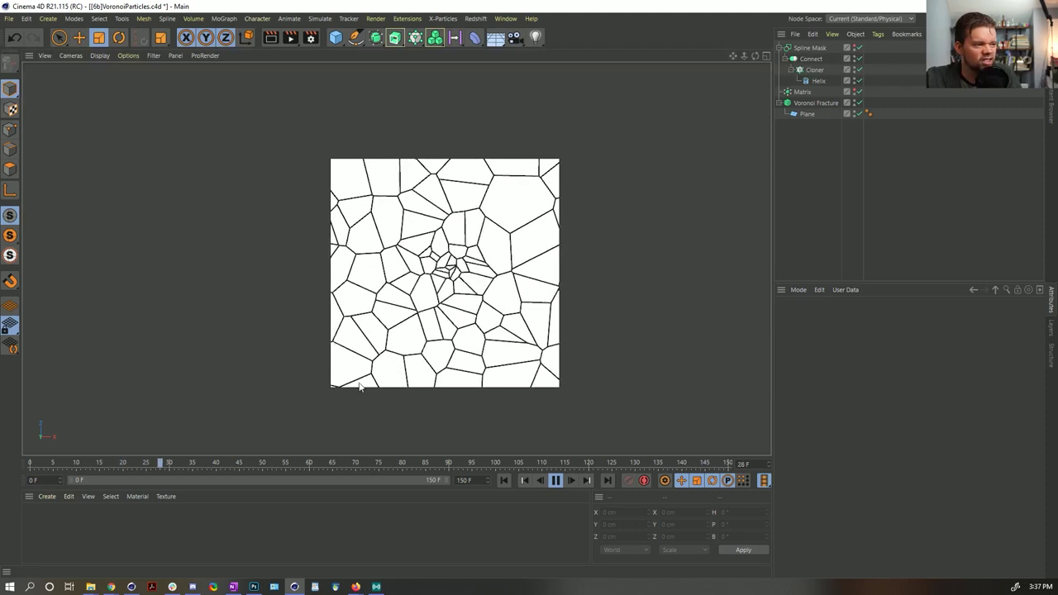
pyautogui.click(488, 482)
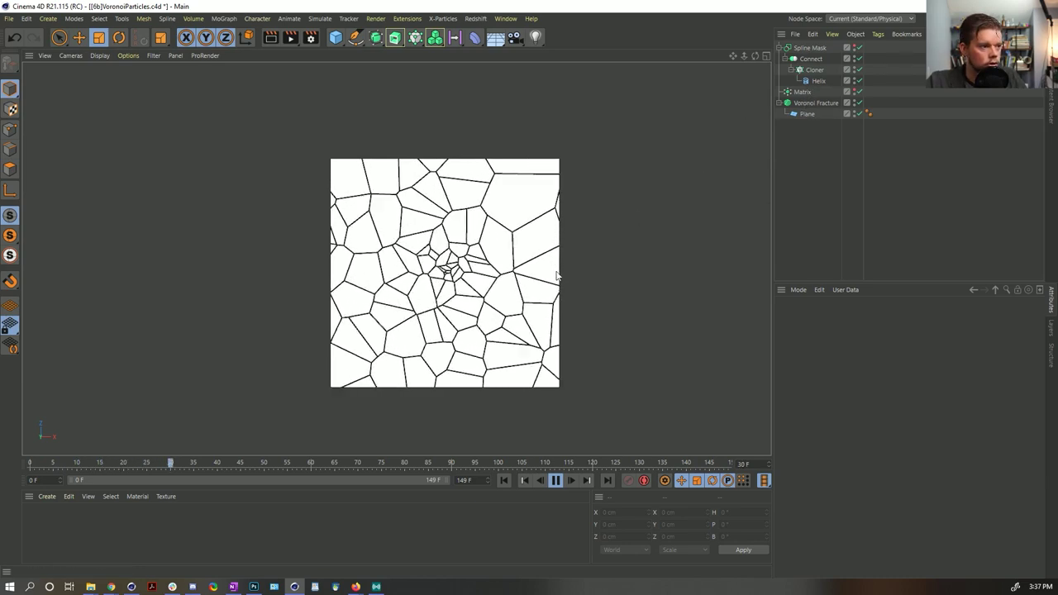
pyautogui.click(801, 93)
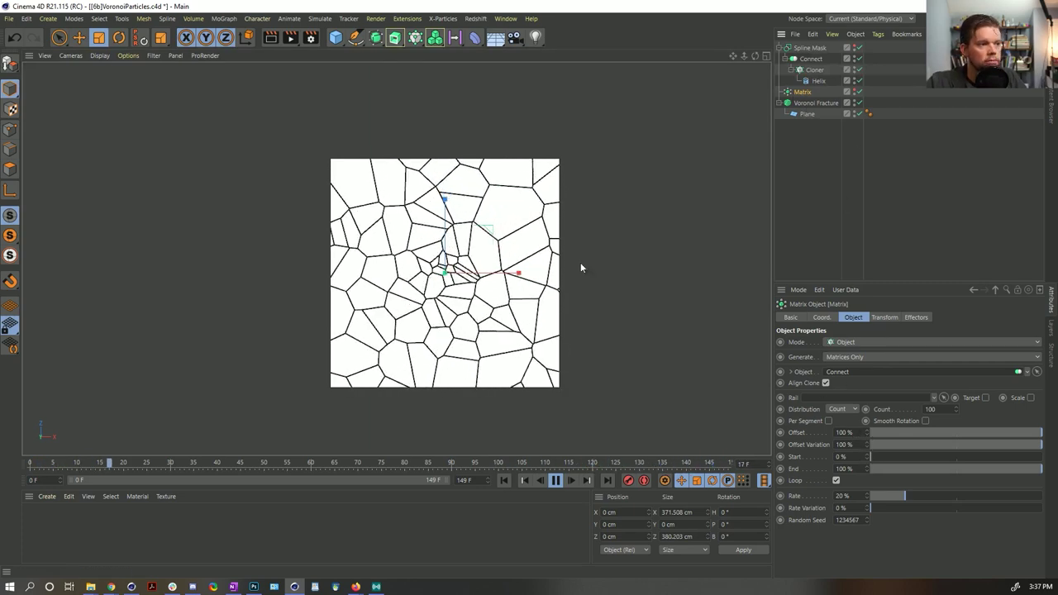
# Try a Matrix Count of 500 and a Rate of 40% during playback.
pyautogui.moveTo(952, 410); pyautogui.dragTo(998, 414)
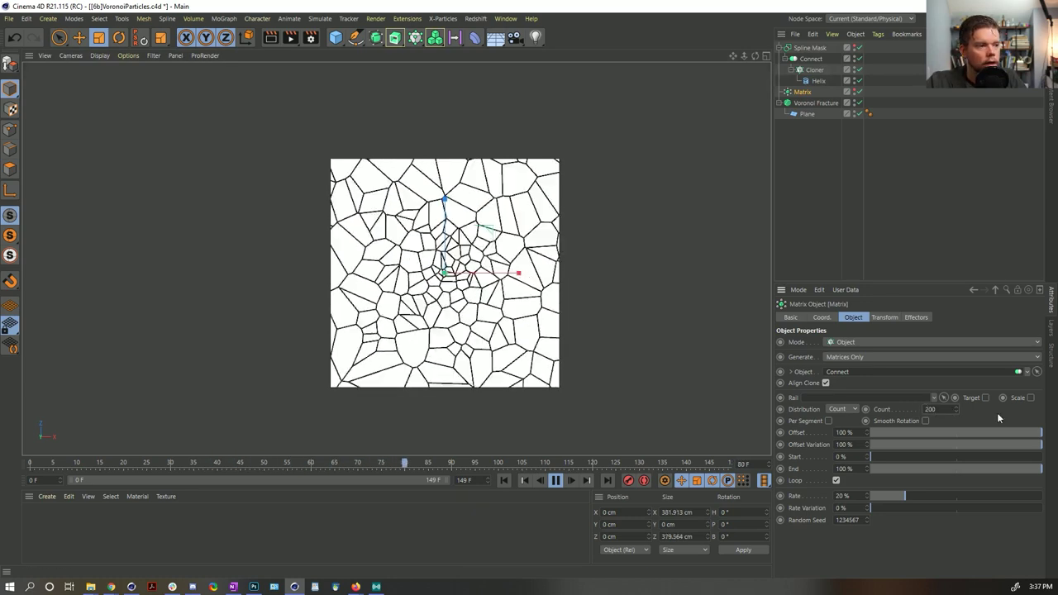
pyautogui.write('500')
pyautogui.press('Return')
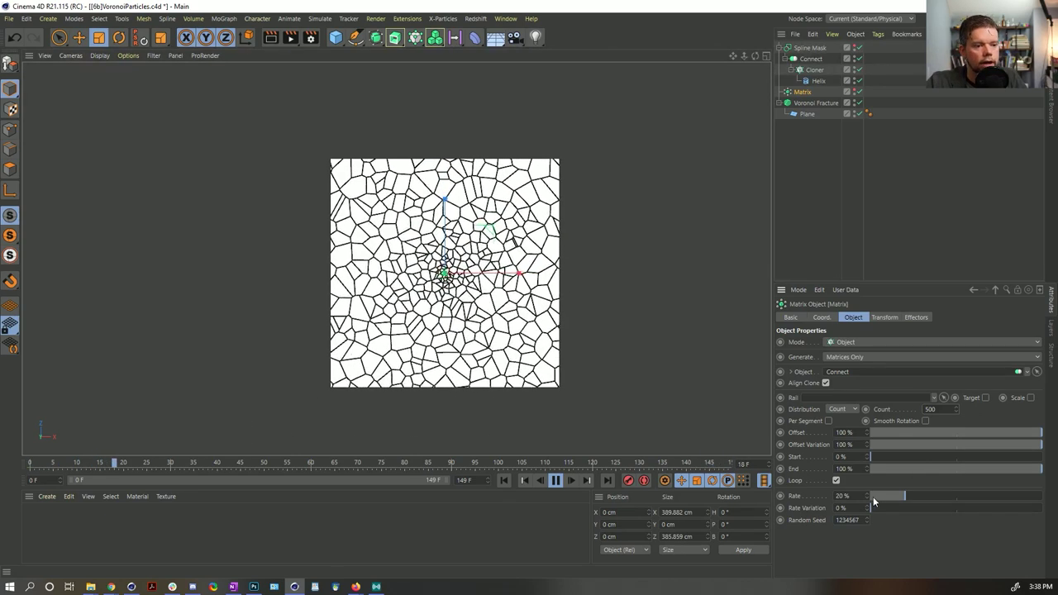
pyautogui.click(555, 480)
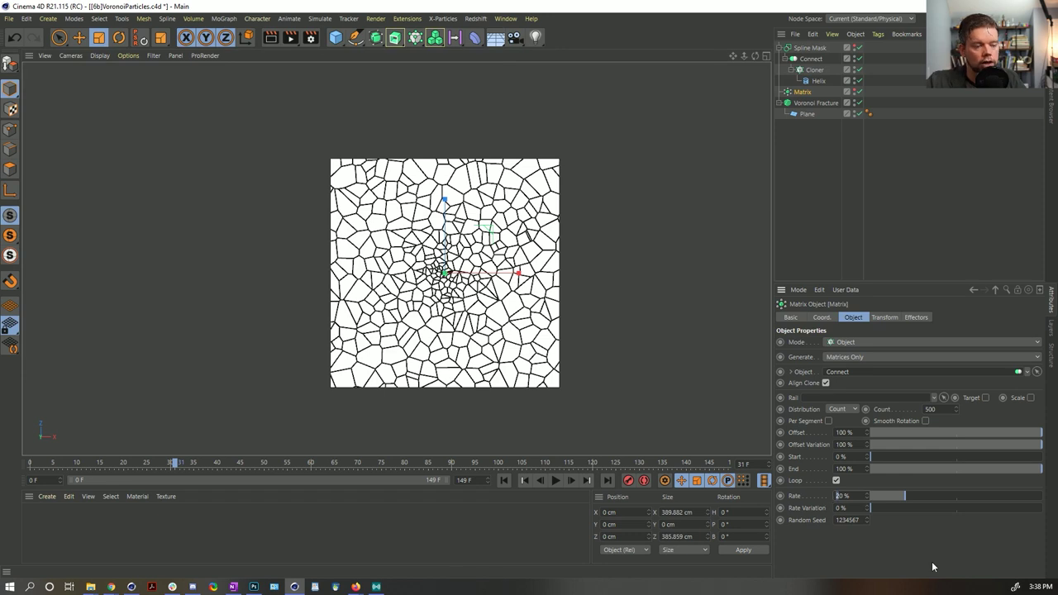
pyautogui.write('4')
pyautogui.press('Return')
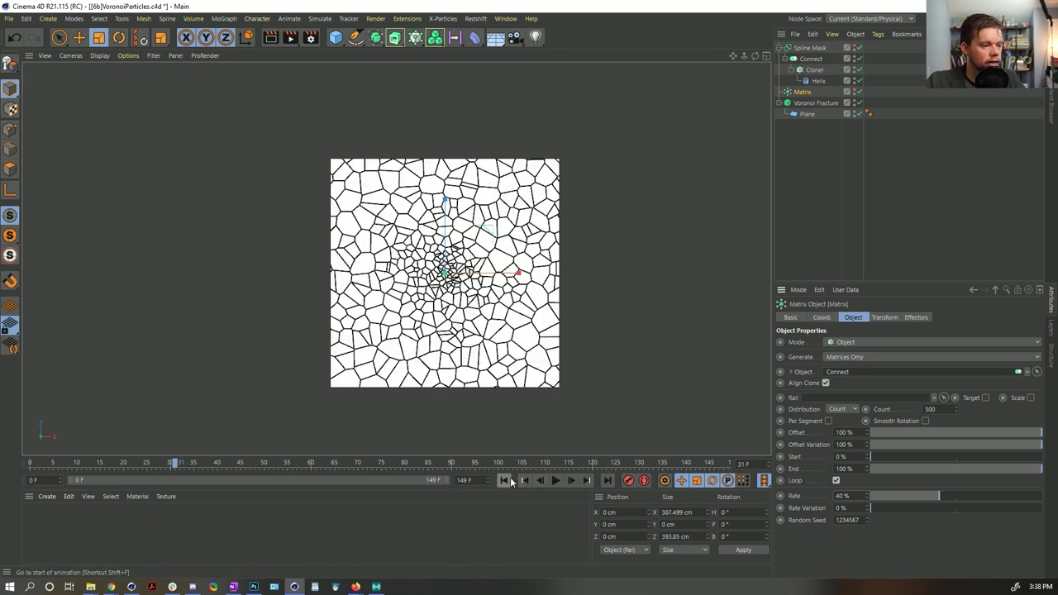
# Restore Count to 100, commit a 20% Rate, and replay from the first frame.
pyautogui.moveTo(636, 464); pyautogui.dragTo(711, 468)
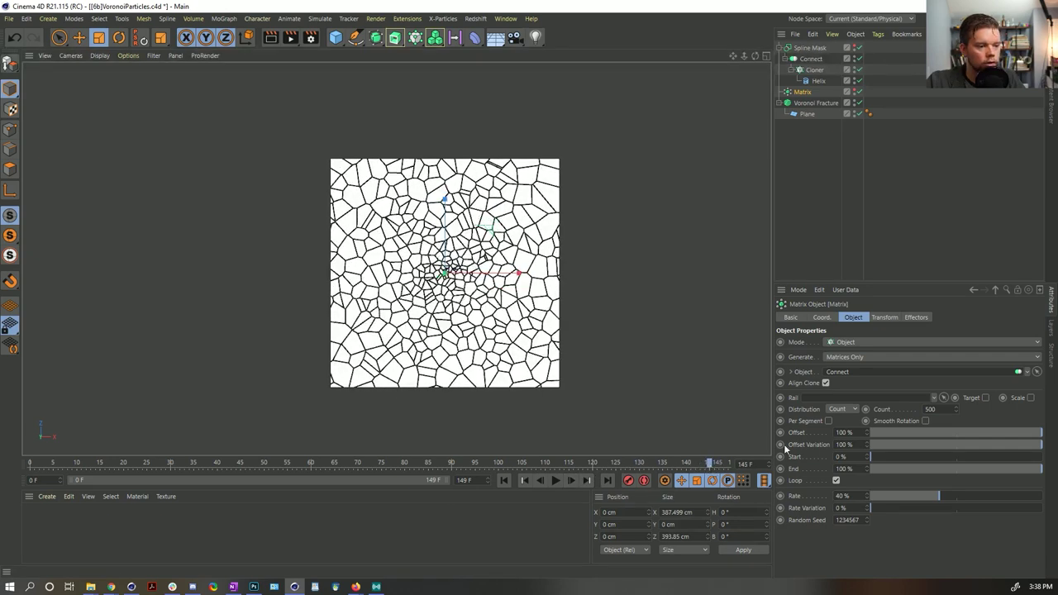
pyautogui.press('Return')
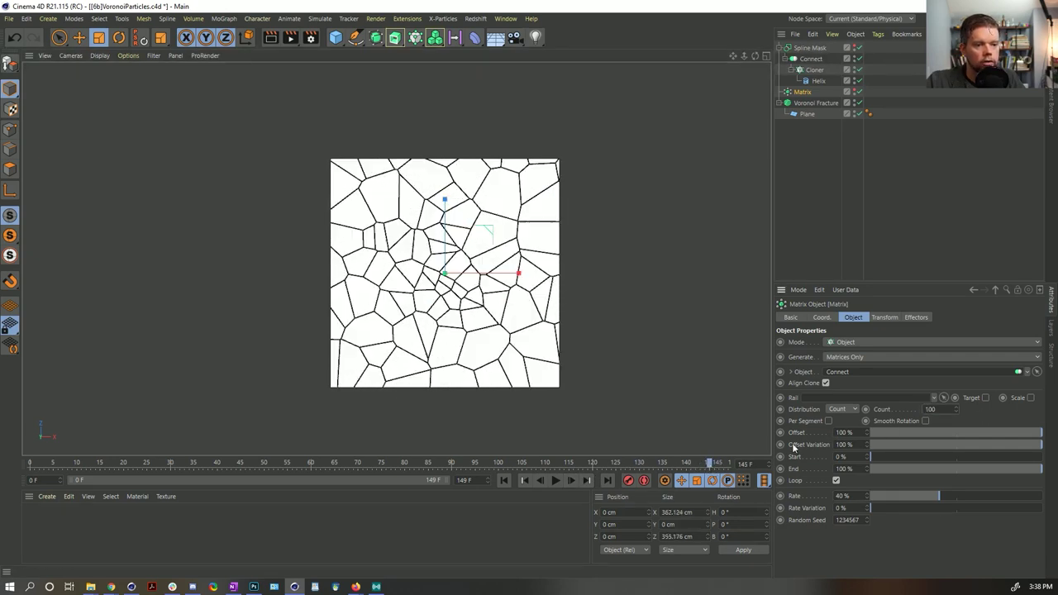
pyautogui.click(555, 480)
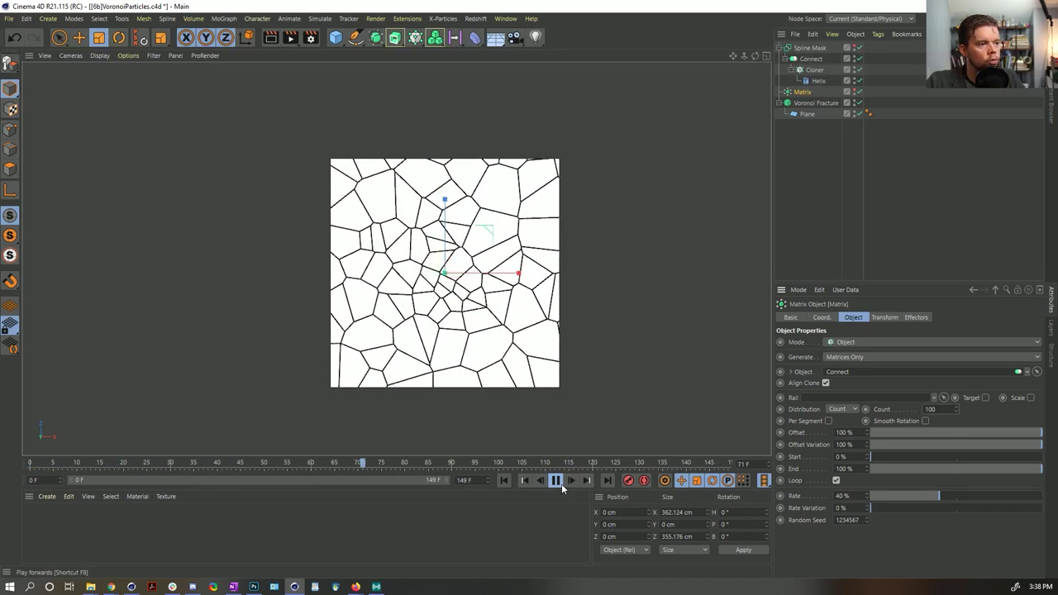
pyautogui.click(561, 483)
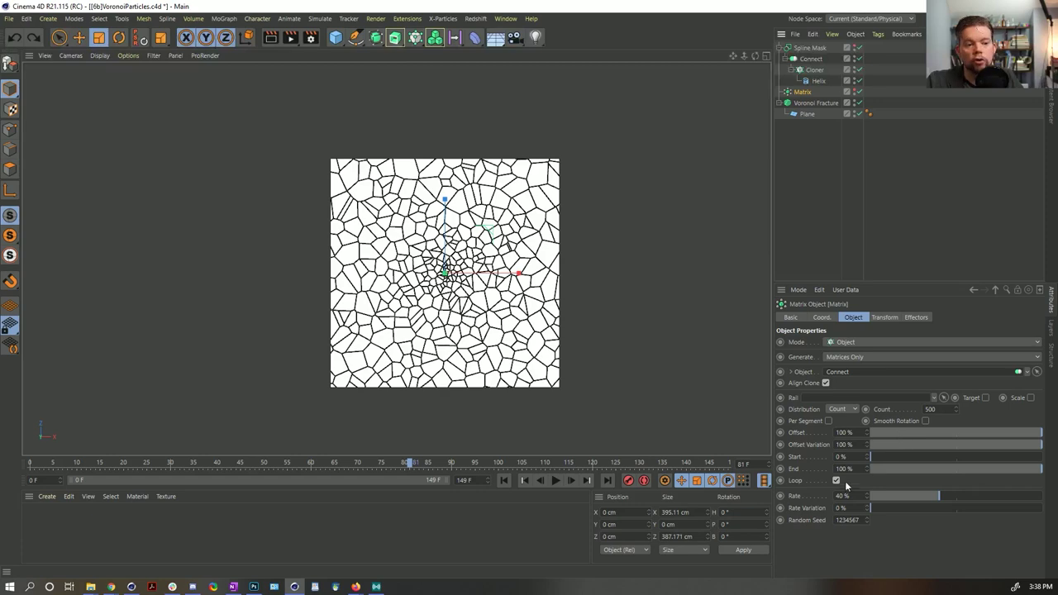
pyautogui.press('Return')
pyautogui.click(503, 480)
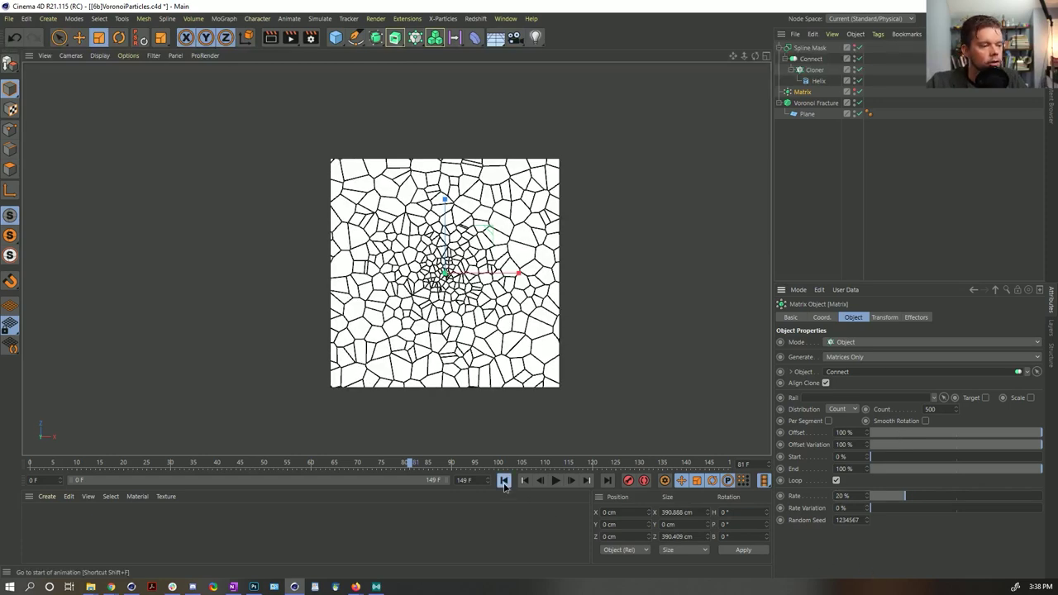
pyautogui.click(555, 480)
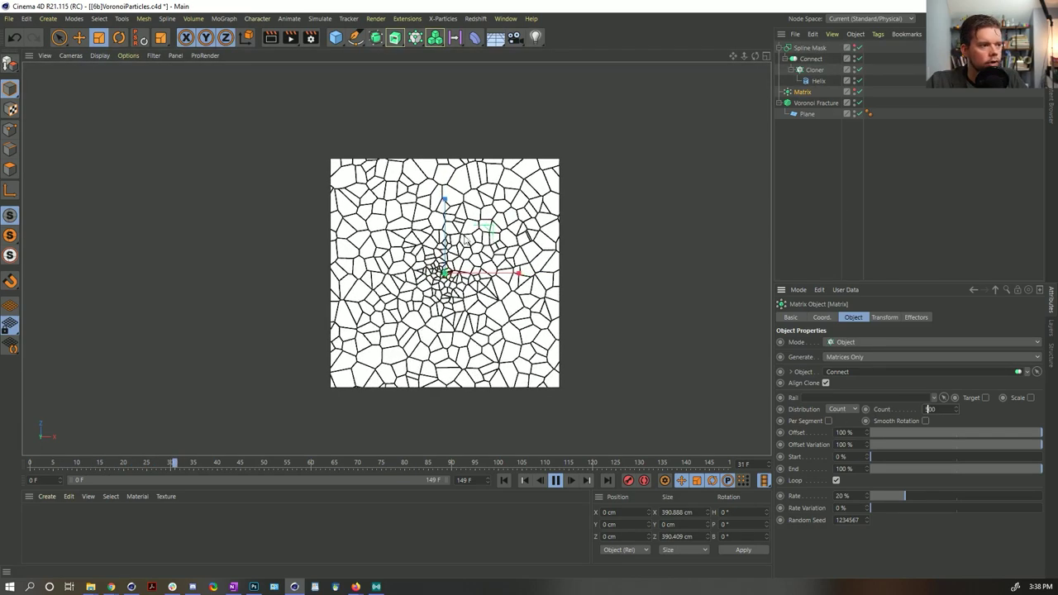
pyautogui.click(816, 102)
pyautogui.click(887, 317)
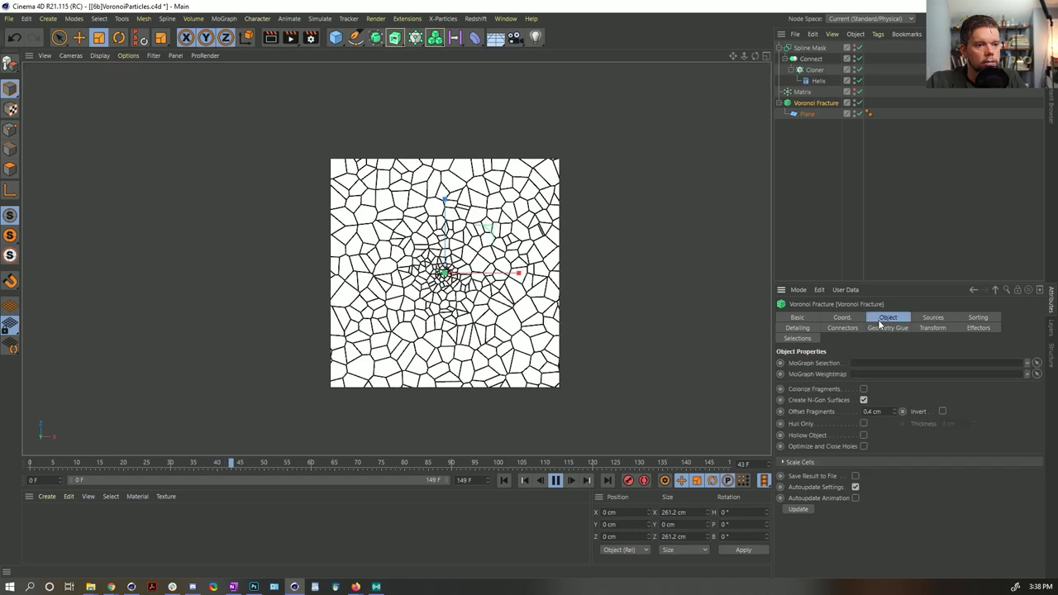
pyautogui.click(884, 411)
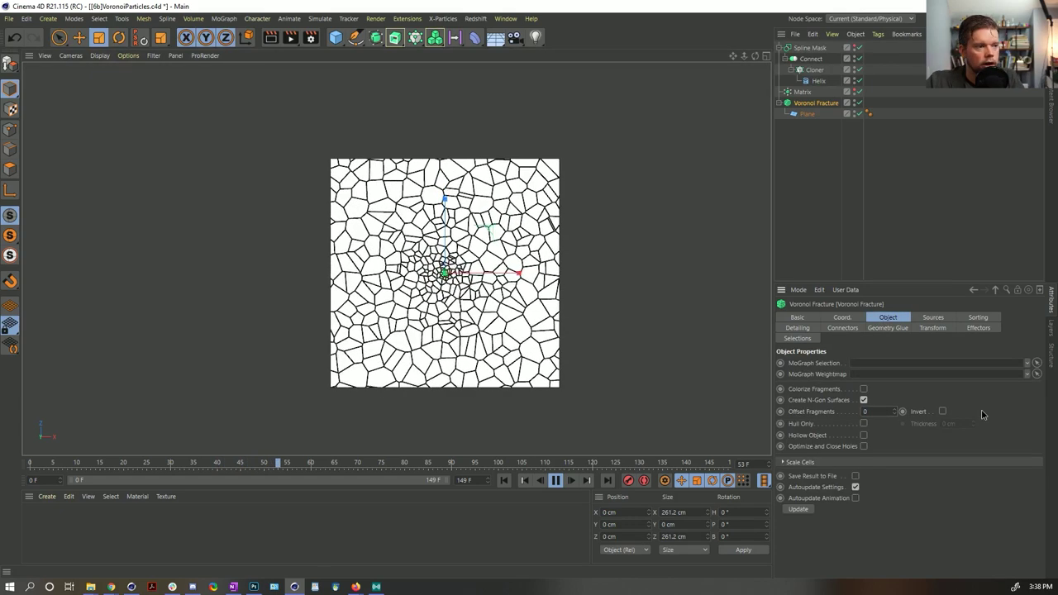
pyautogui.write('0')
pyautogui.press('Return')
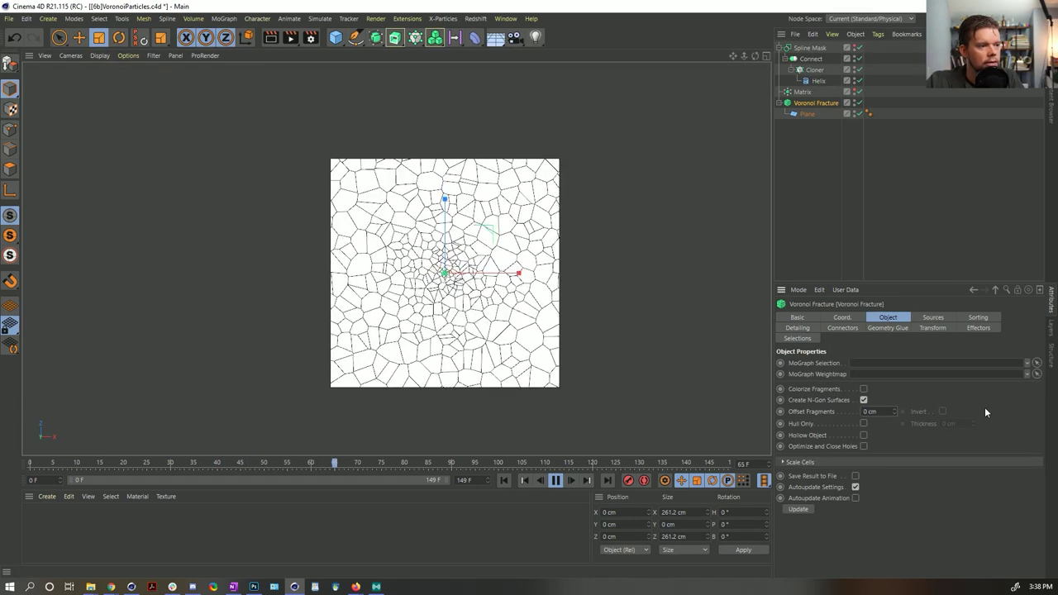
pyautogui.hotkey('ctrl', 'z')
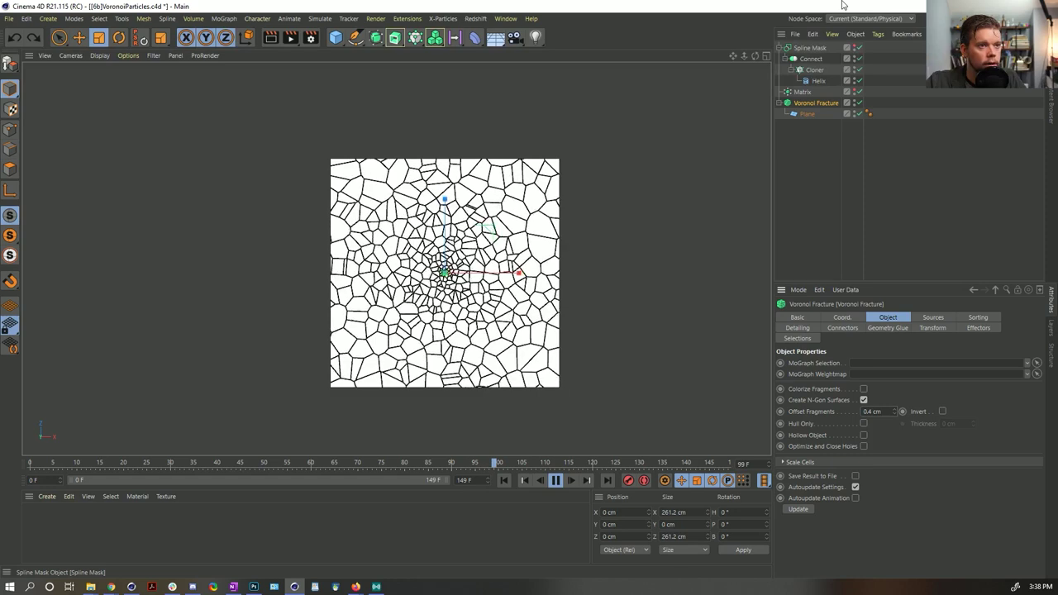
pyautogui.click(800, 92)
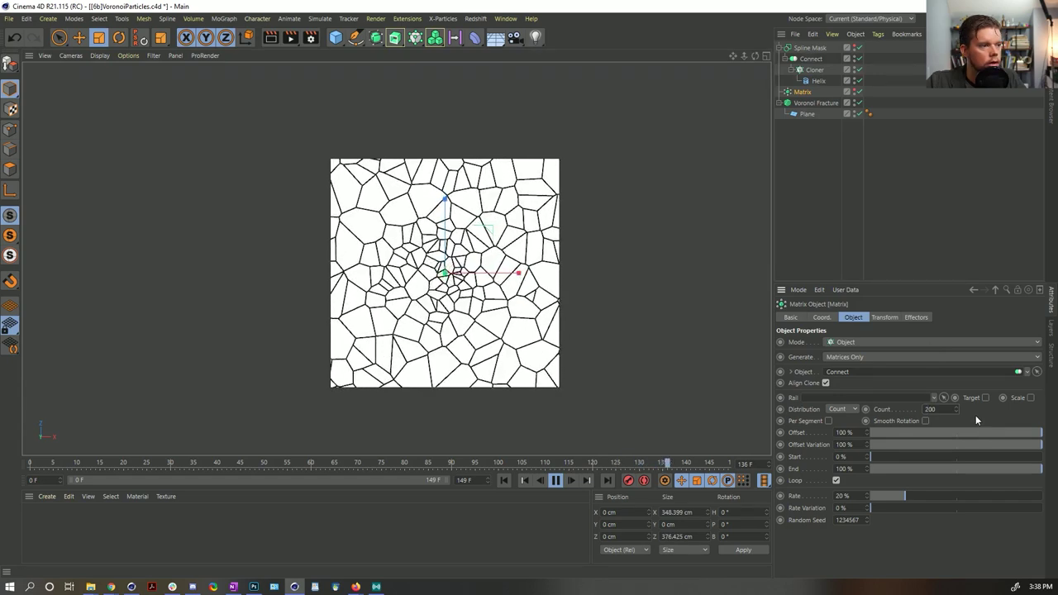
# Show the Cloner's Transform settings, stop near frame 80, and zoom into the Perspective view.
pyautogui.click(813, 69)
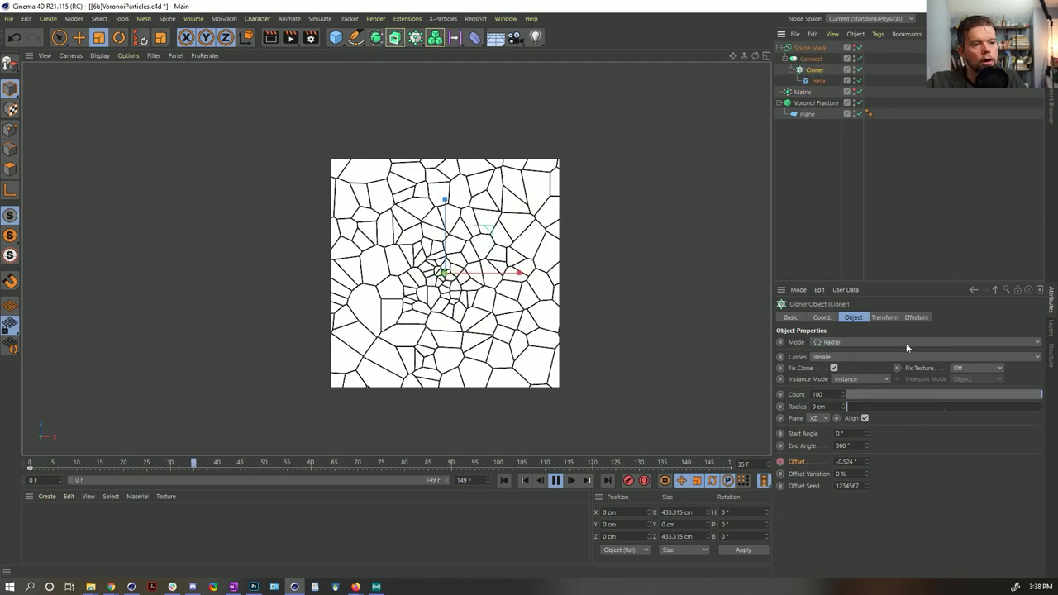
pyautogui.click(886, 319)
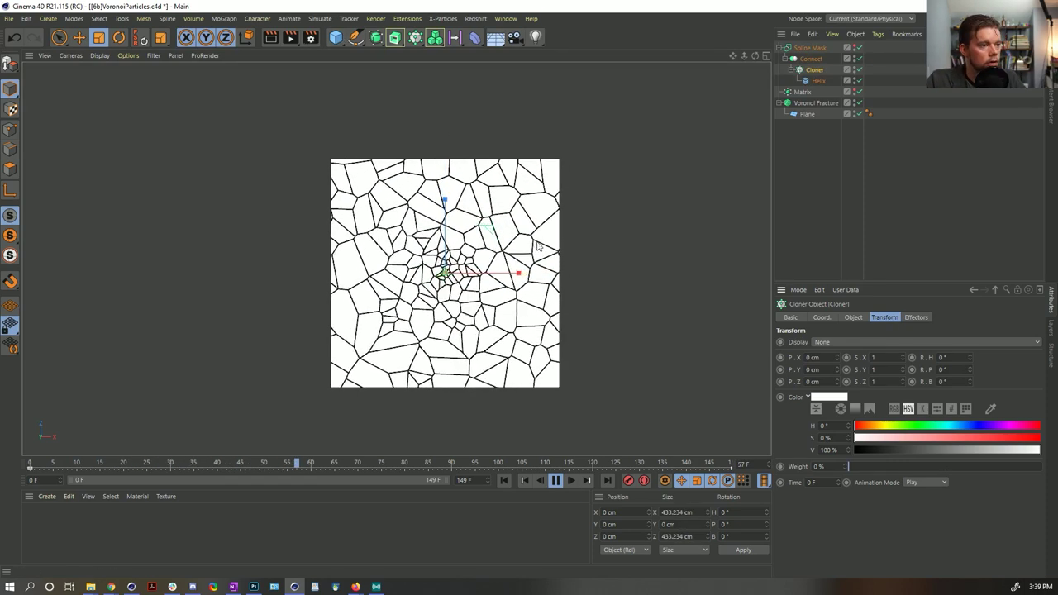
pyautogui.press('F8')
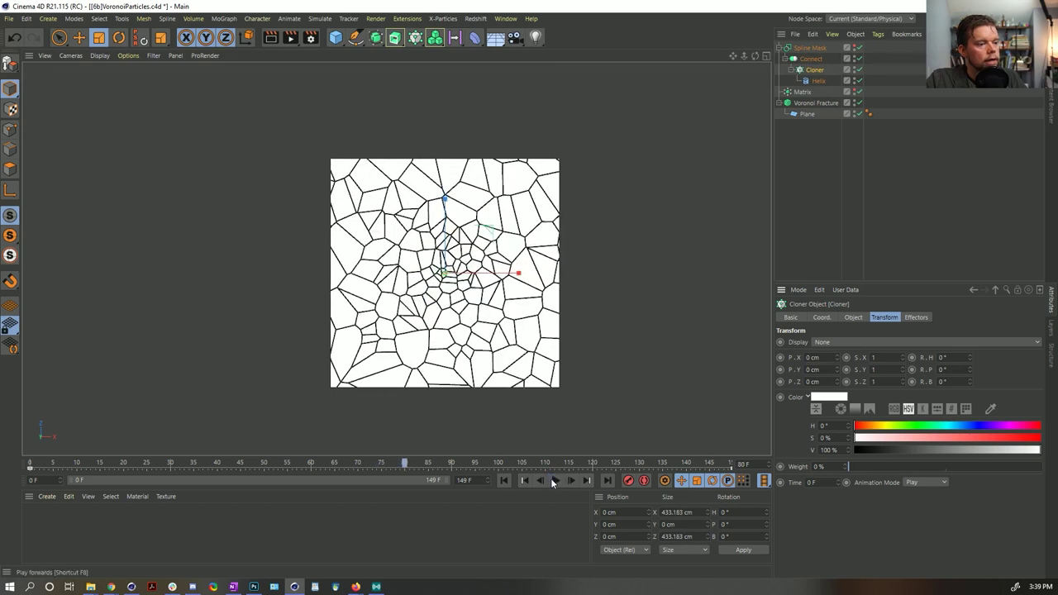
pyautogui.middleClick(288, 168)
pyautogui.middleClick(287, 166)
pyautogui.scroll(6, 412, 225)
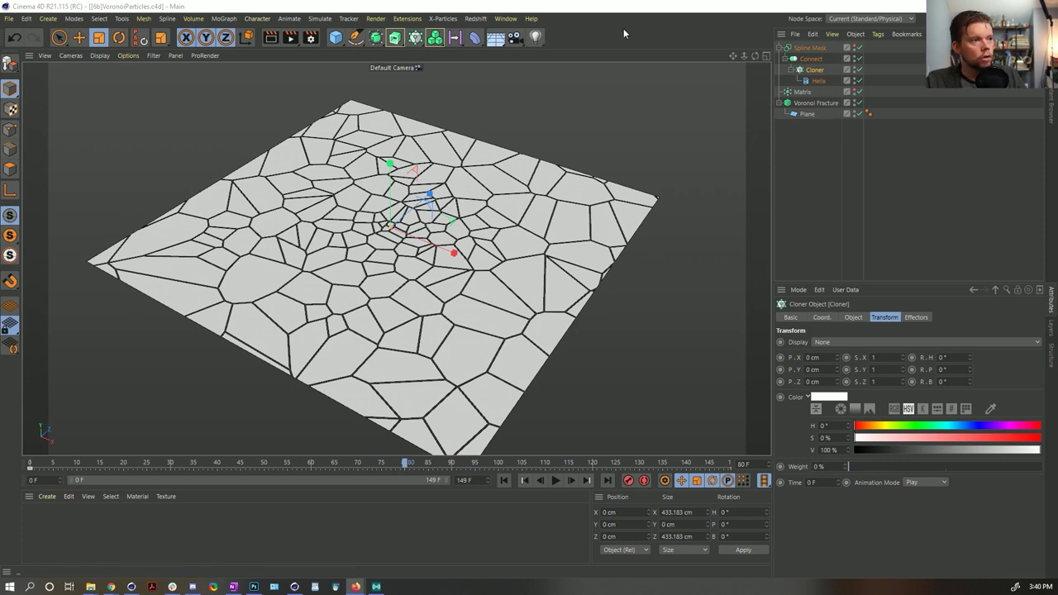
# Delete the Spline Mask and switch the Matrix to Grid Array mode.
pyautogui.click(808, 48)
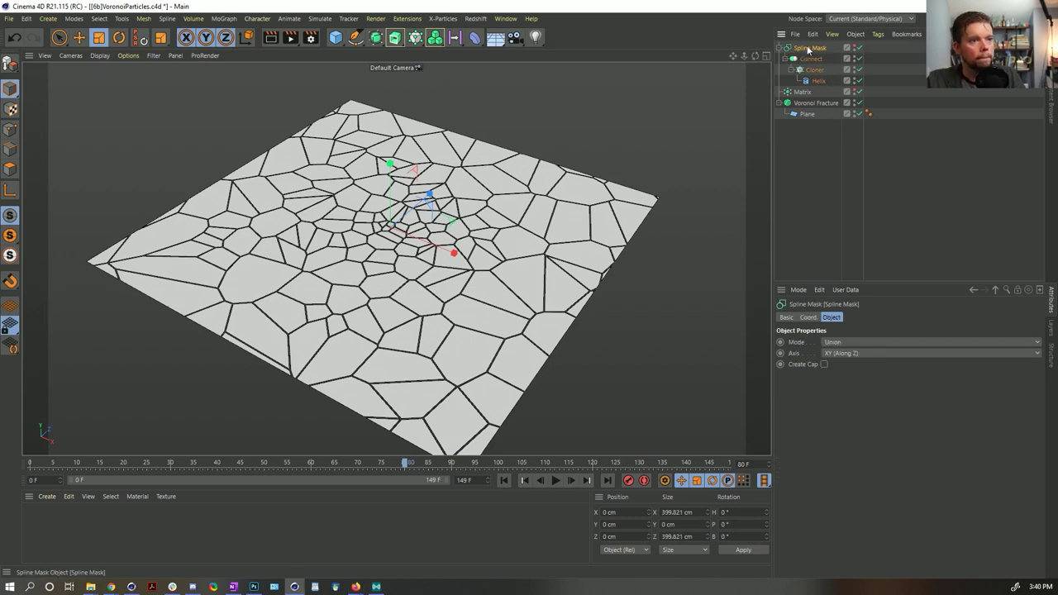
pyautogui.press('Delete')
pyautogui.click(803, 47)
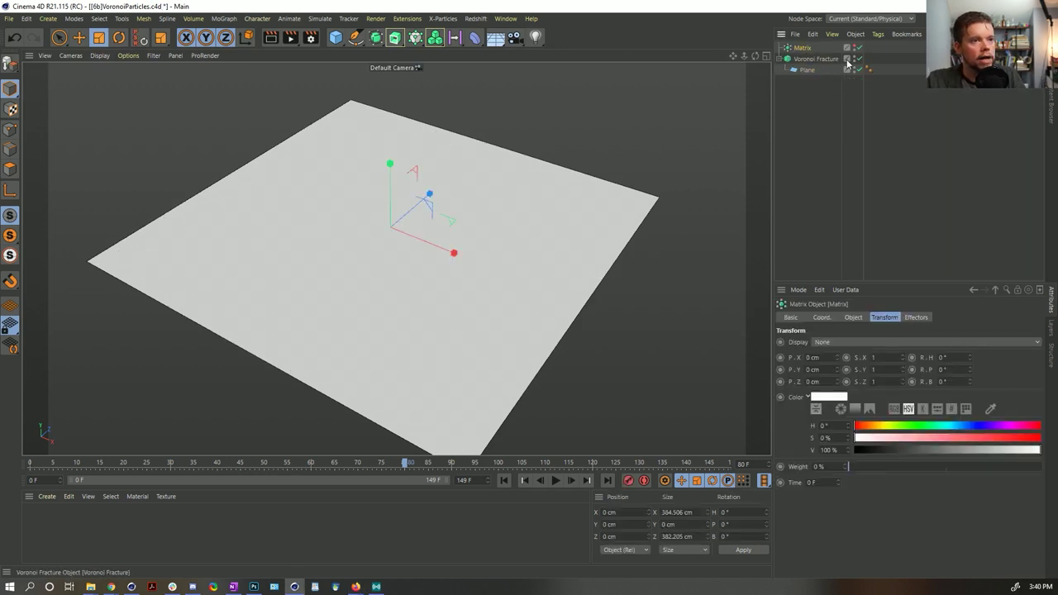
pyautogui.click(852, 318)
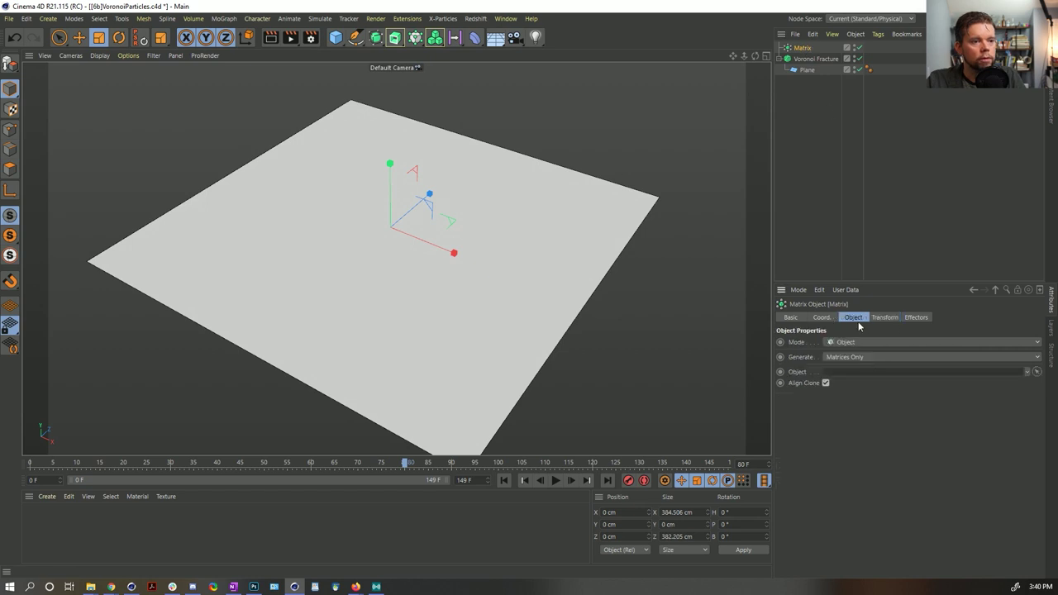
pyautogui.click(855, 343)
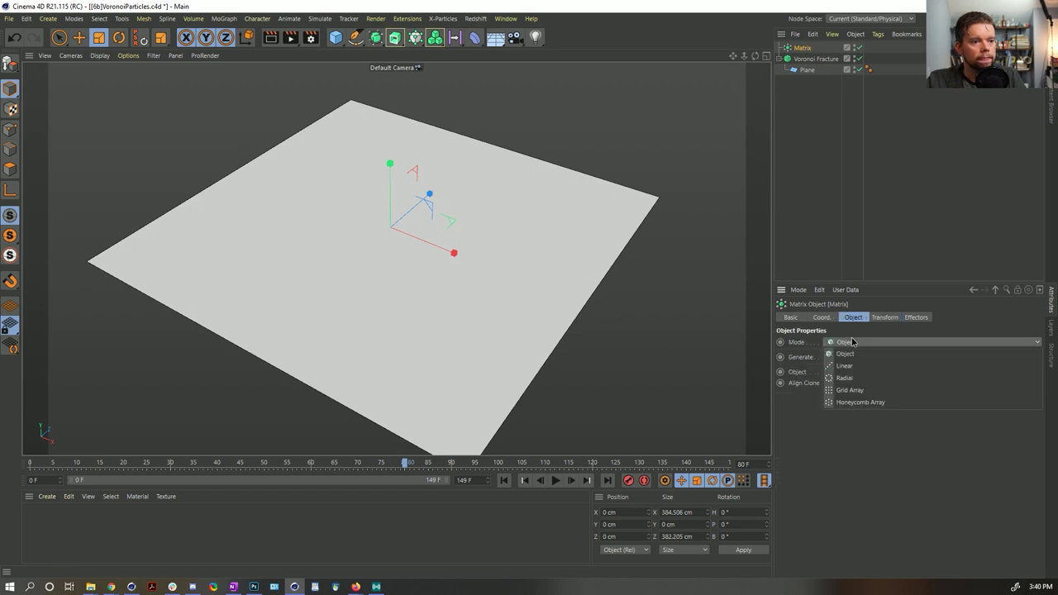
pyautogui.click(864, 393)
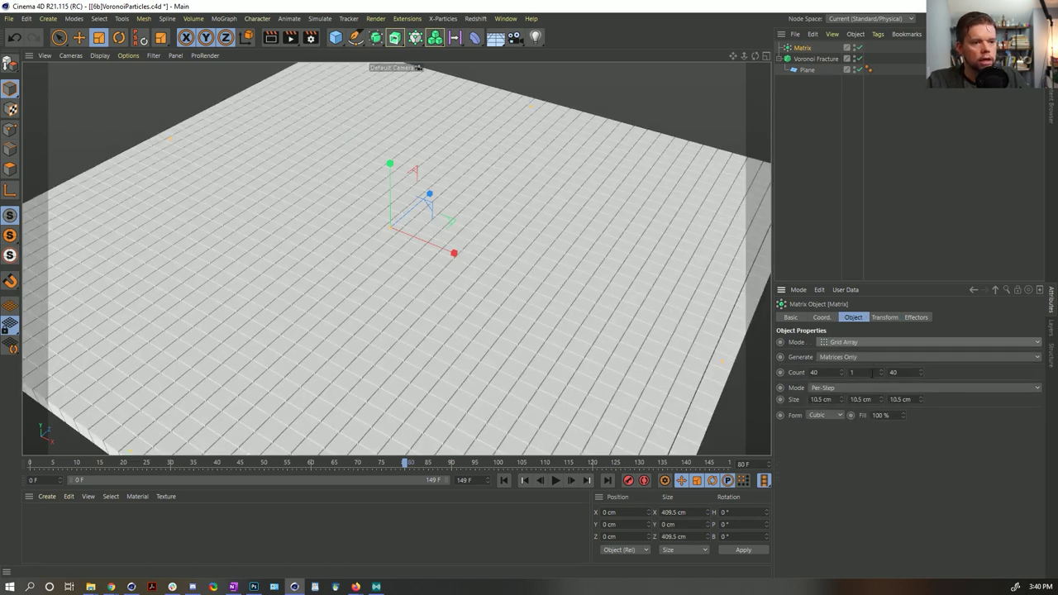
# Set the grid array count to 11 × 11 × 11.
pyautogui.click(900, 371)
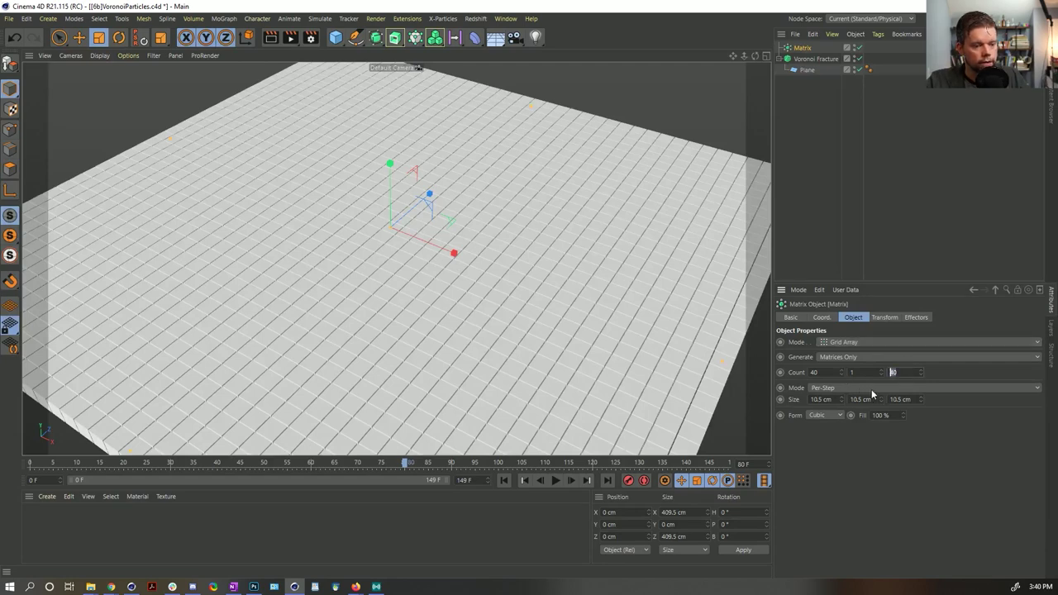
pyautogui.write('11')
pyautogui.hotkey('shift', 'Tab')
pyautogui.write('11')
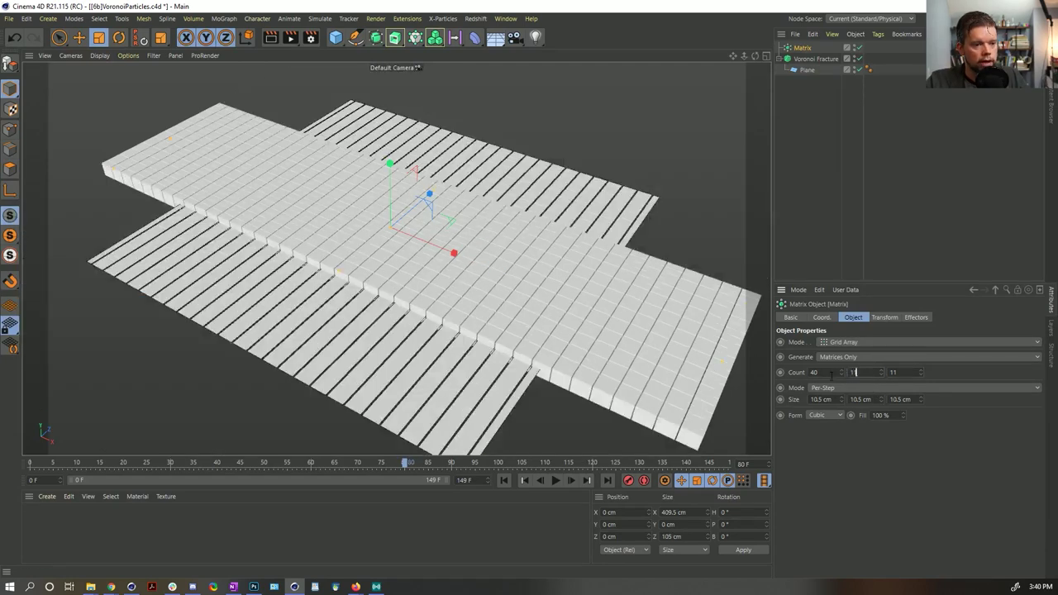
pyautogui.hotkey('shift', 'Tab')
pyautogui.write('11')
pyautogui.press('Return')
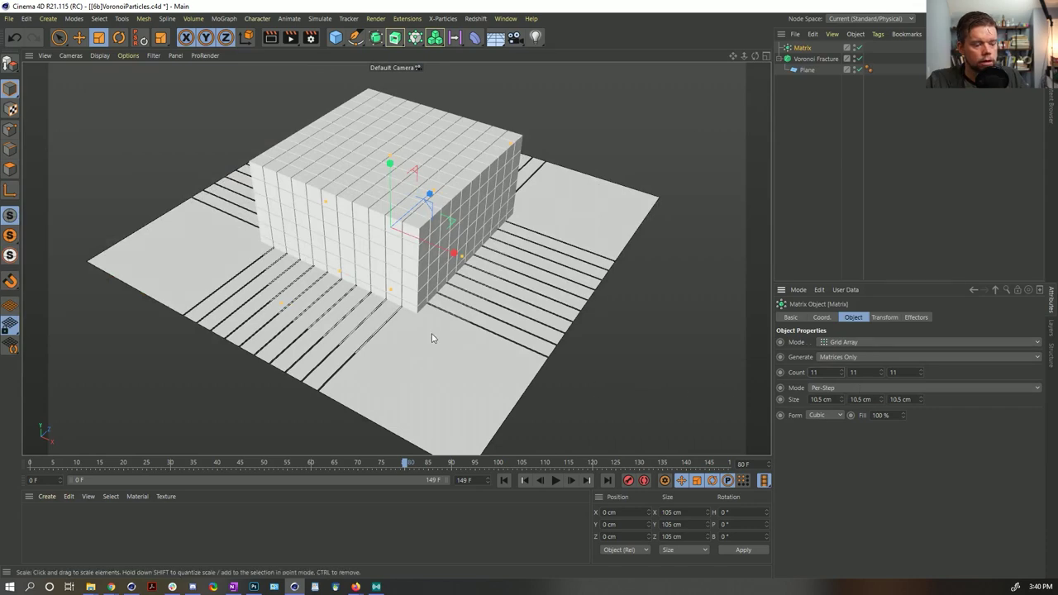
# Scale the cube grid up to about 400 cm and rotate it.
pyautogui.press('t')
pyautogui.moveTo(729, 172); pyautogui.dragTo(350, 271)
pyautogui.press('r')
pyautogui.moveTo(485, 216); pyautogui.dragTo(385, 238)
# Undo the grid rotation and add a Random effector to the Matrix.
pyautogui.hotkey('ctrl', 'z')
pyautogui.hotkey('ctrl', 'z')
pyautogui.hotkey('ctrl', 'z')
pyautogui.hotkey('ctrl', 'z')
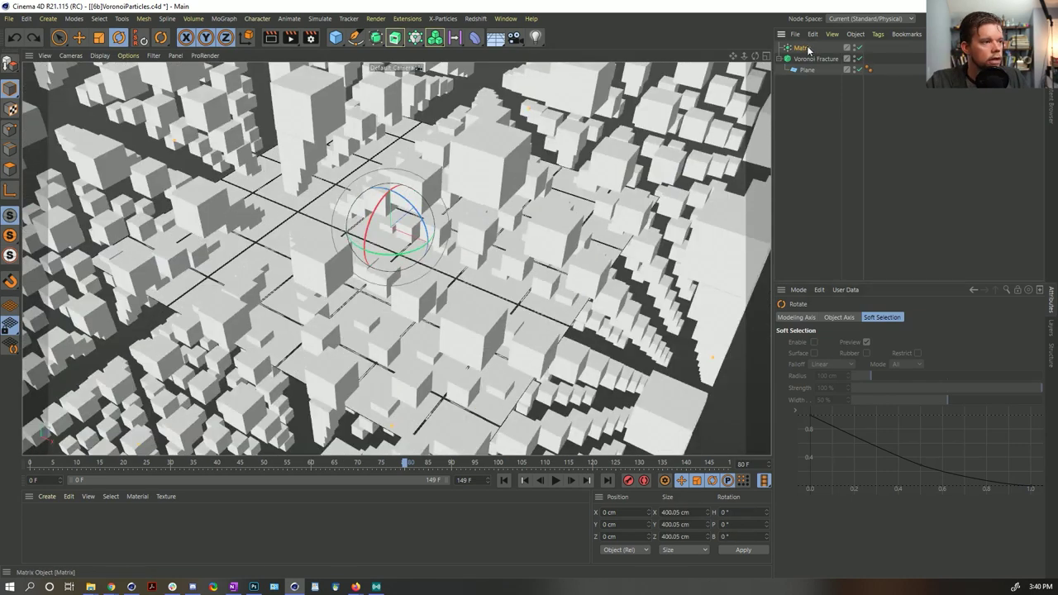
pyautogui.click(807, 48)
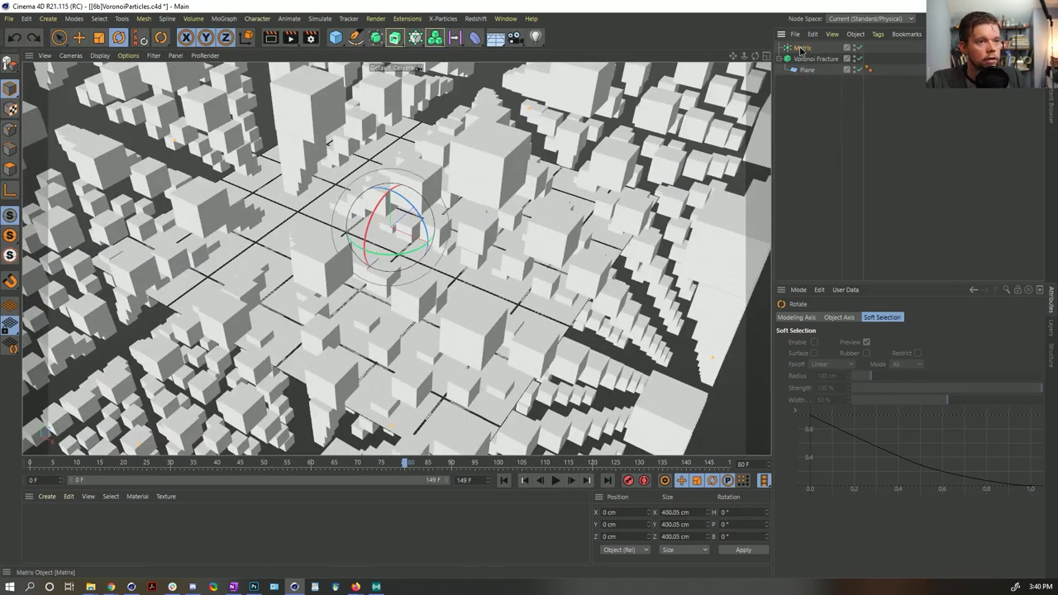
pyautogui.moveTo(415, 37); pyautogui.dragTo(709, 80)
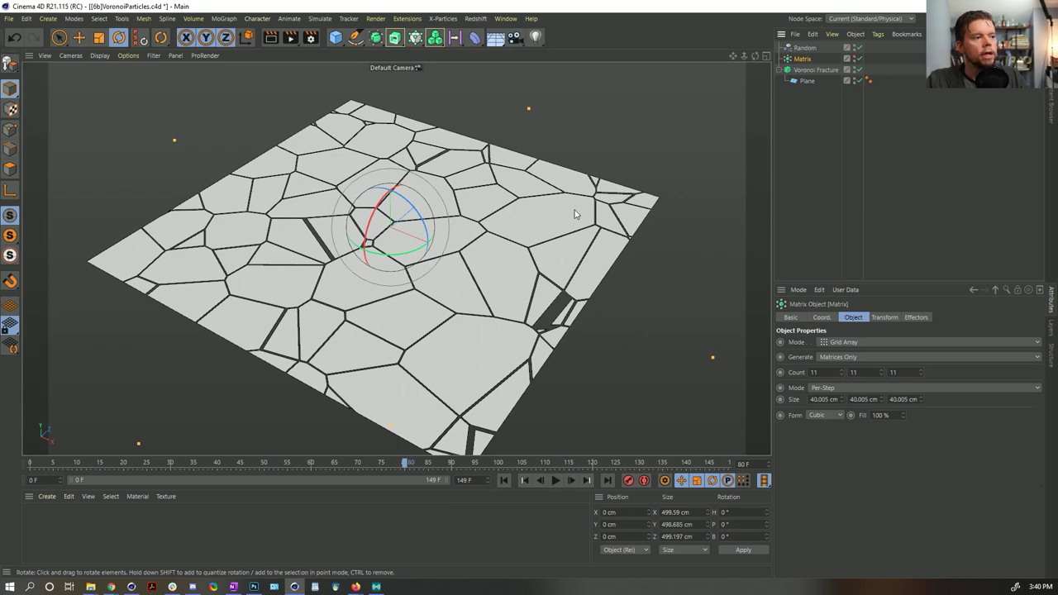
# Lower the Matrix to about Y -160 cm below the plane, with its cubes visible.
pyautogui.press('e')
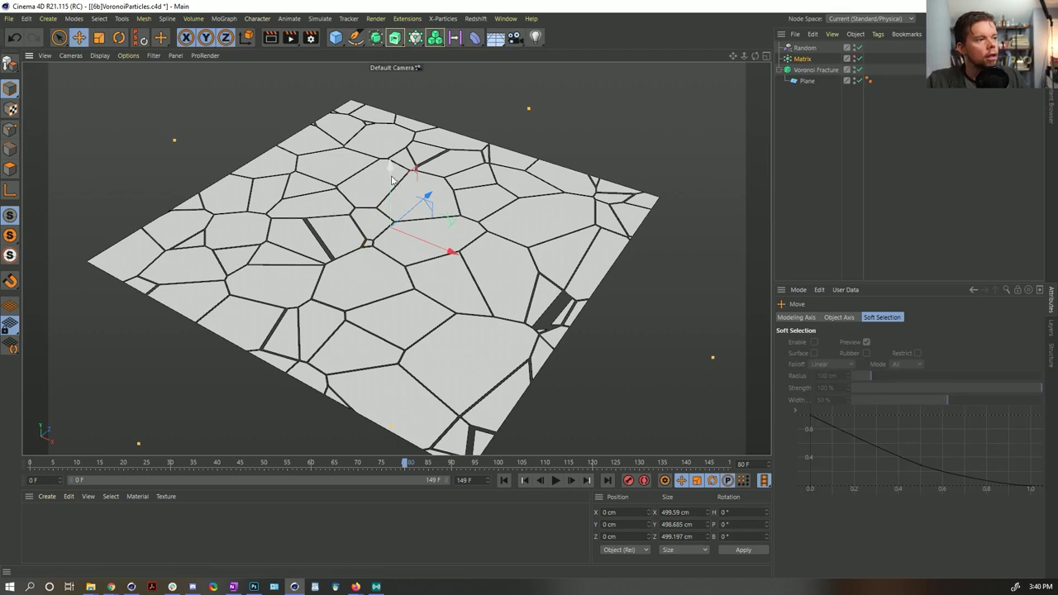
pyautogui.moveTo(390, 171); pyautogui.dragTo(374, 241)
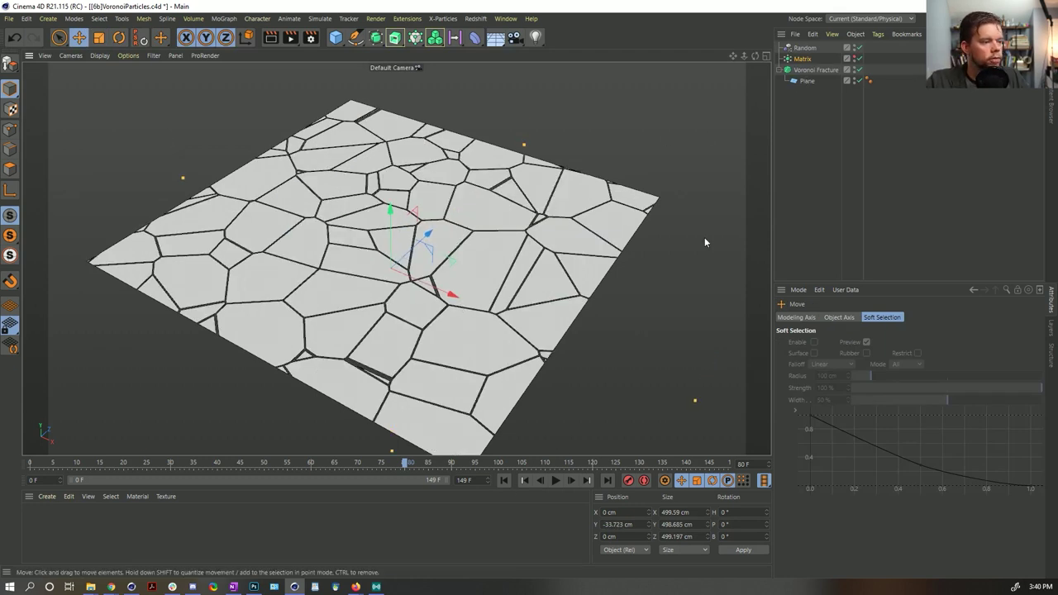
pyautogui.click(859, 58)
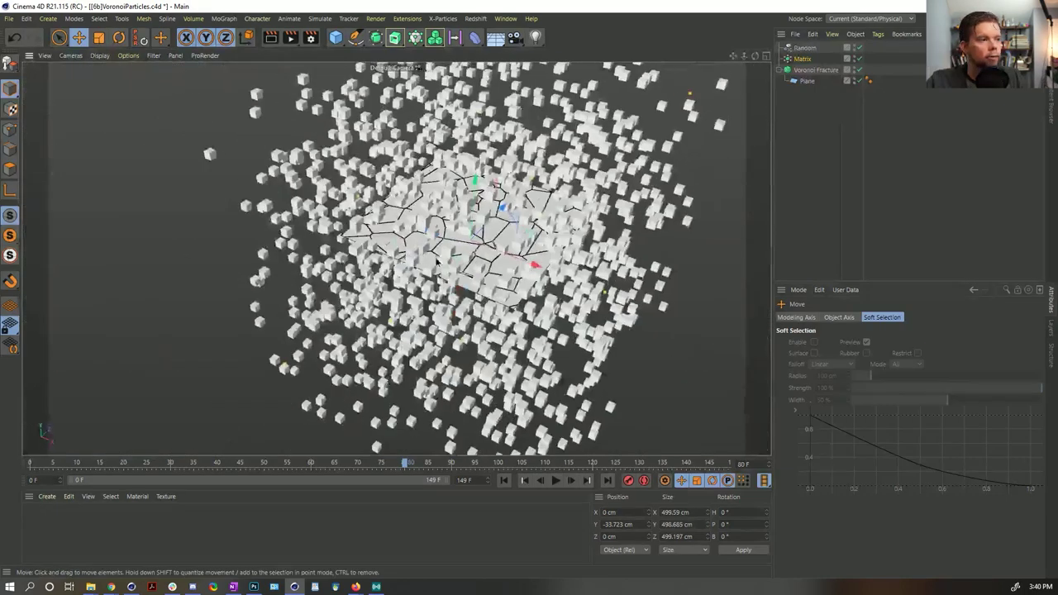
pyautogui.moveTo(477, 172); pyautogui.dragTo(478, 250)
pyautogui.click(798, 59)
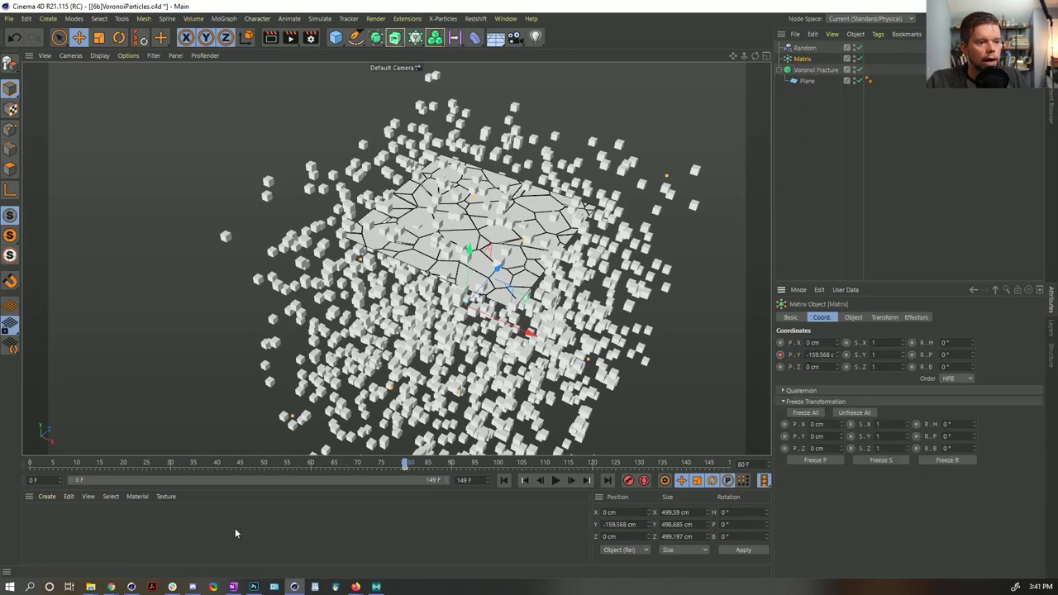
# Key the Matrix Y position rising from −159.381 cm to about 190 cm by frame 149.
pyautogui.click(405, 472)
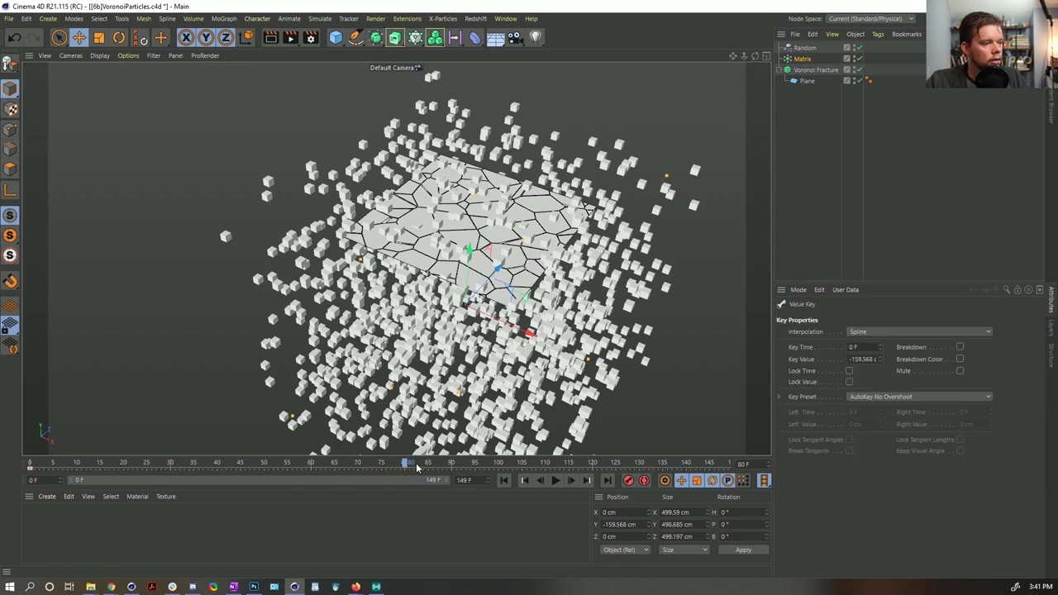
pyautogui.moveTo(418, 468); pyautogui.dragTo(703, 442)
pyautogui.moveTo(495, 261); pyautogui.dragTo(494, 197)
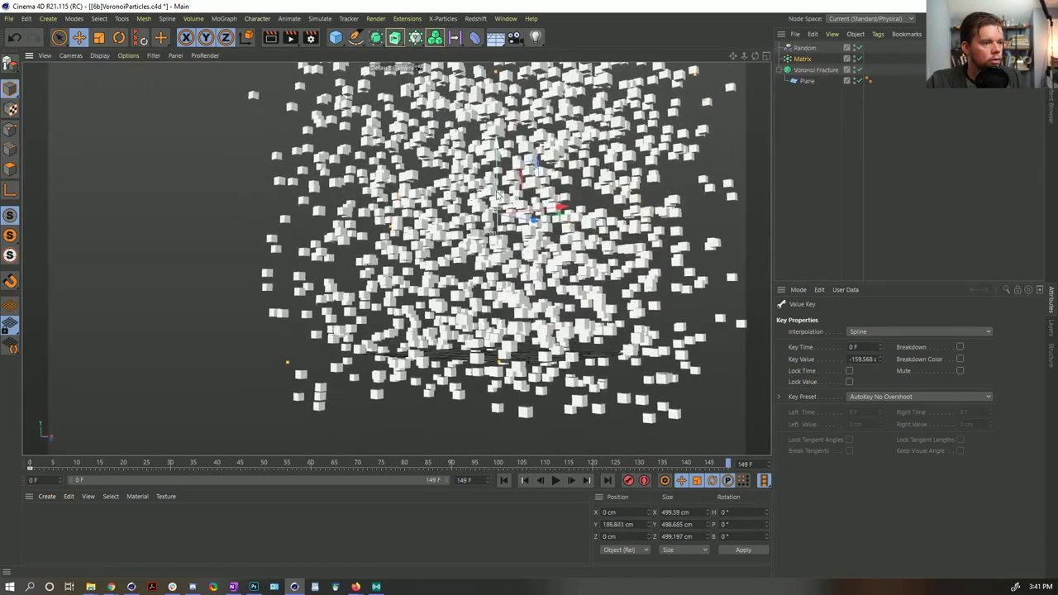
pyautogui.click(802, 59)
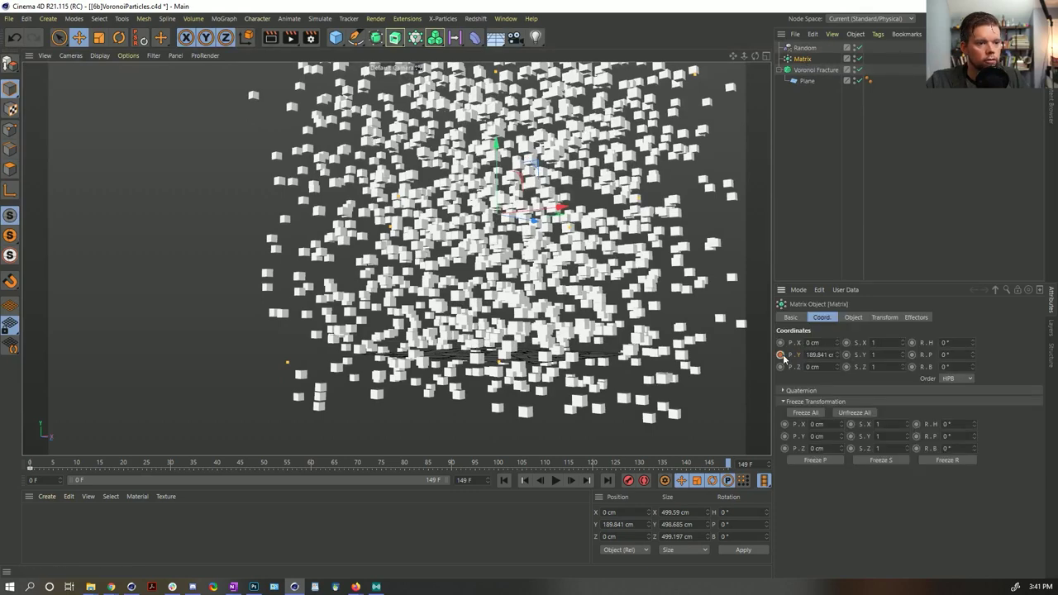
# Return to frame 0, hide the Matrix cubes, and play then stop the fracture animation.
pyautogui.keyDown('alt'); pyautogui.moveTo(727, 347); pyautogui.dragTo(748, 165); pyautogui.keyUp('alt')
pyautogui.hotkey('shift', 'f')
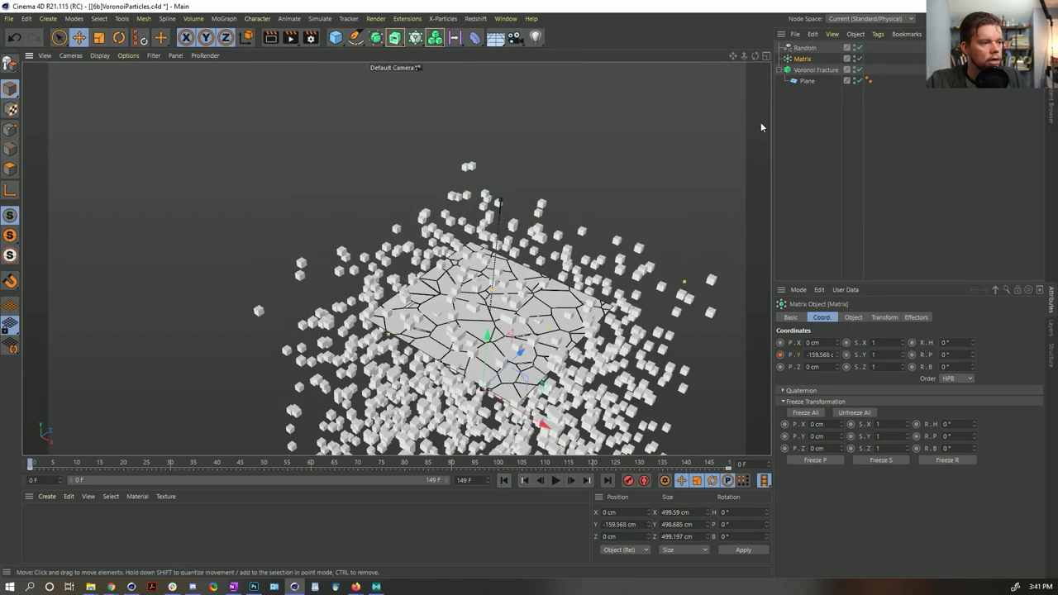
pyautogui.click(856, 56)
pyautogui.keyDown('alt'); pyautogui.moveTo(462, 264); pyautogui.dragTo(436, 202); pyautogui.keyUp('alt')
pyautogui.click(557, 481)
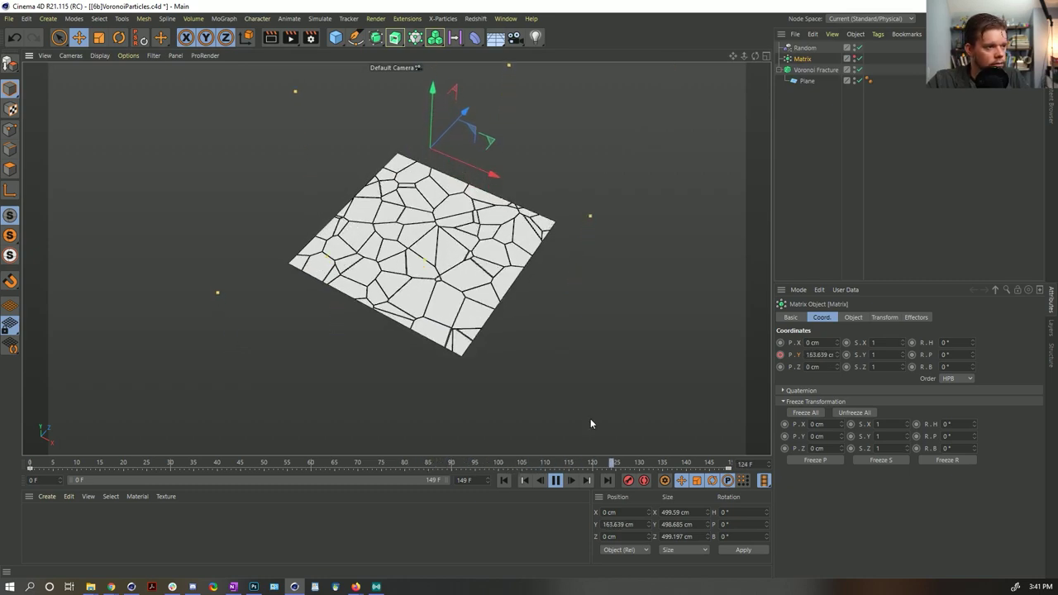
pyautogui.click(557, 480)
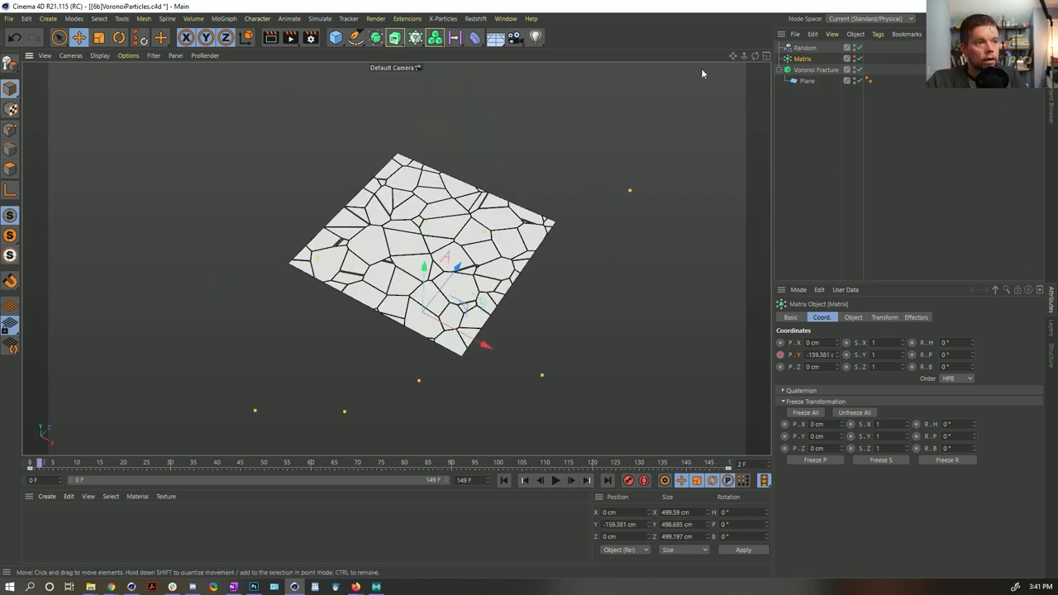
# Save the scene as [6c]VoronoiParticles.c4d, changing the version letter from b to c.
pyautogui.hotkey('ctrl', 'shift', 's')
pyautogui.click(85, 395)
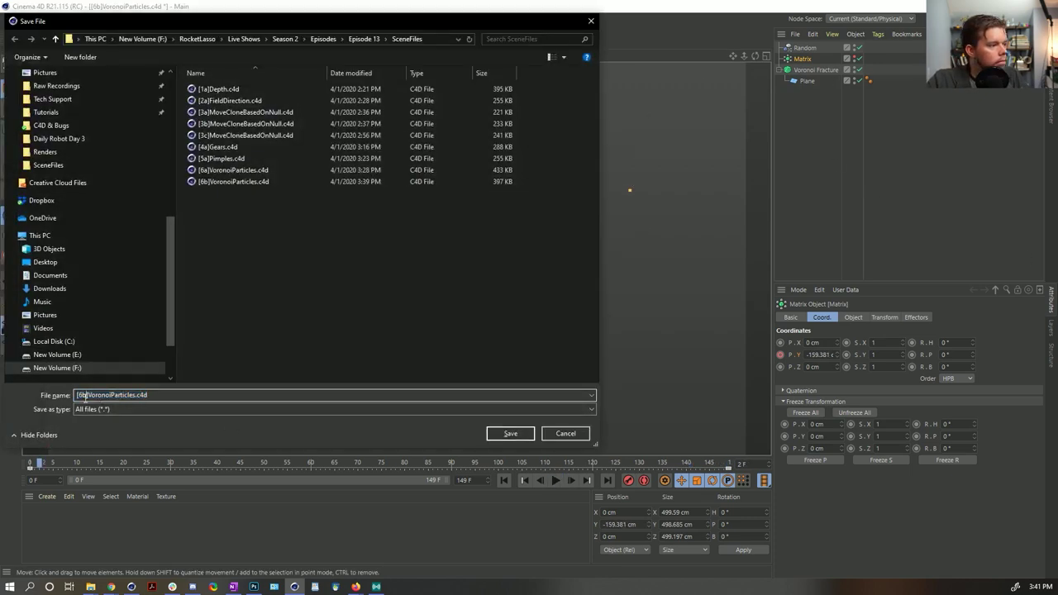
pyautogui.press('BackSpace')
pyautogui.write('c')
pyautogui.press('Return')
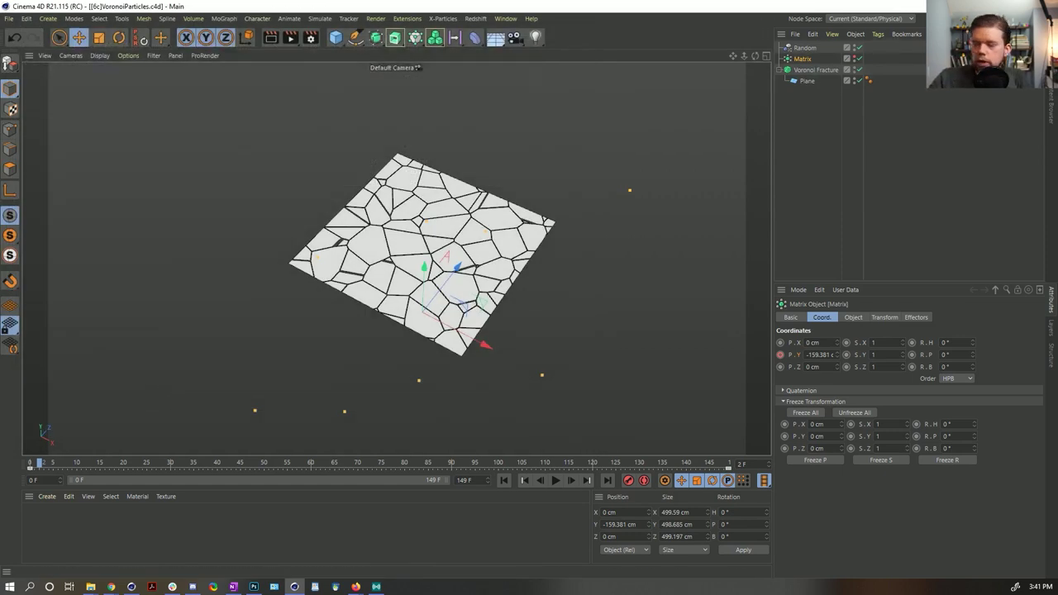
# Start a fresh empty project, Untitled 10.
pyautogui.hotkey('alt', 'Tab')
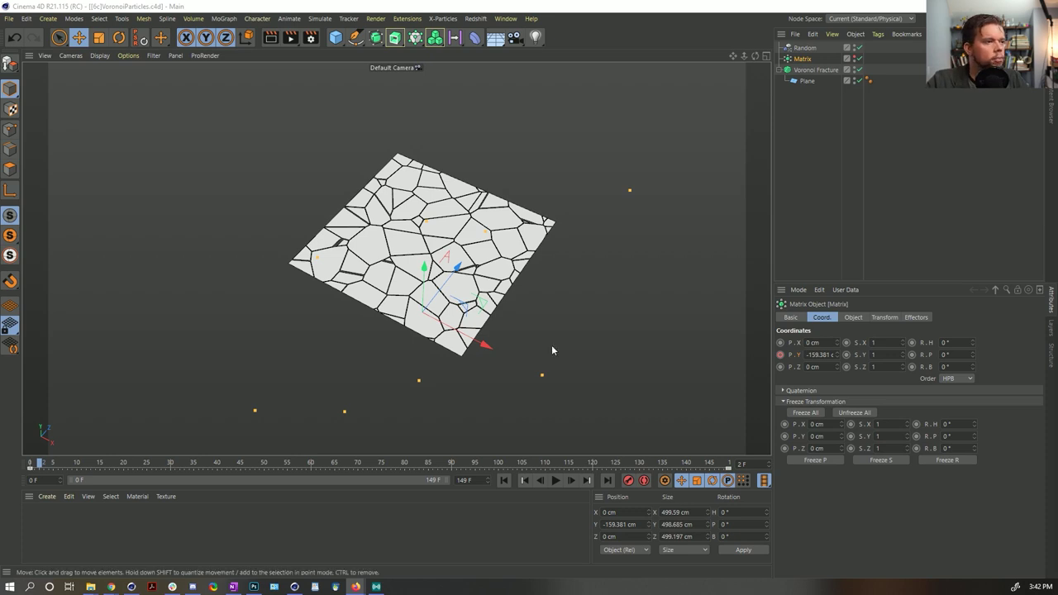
pyautogui.keyDown('alt'); pyautogui.moveTo(459, 265); pyautogui.dragTo(434, 235); pyautogui.keyUp('alt')
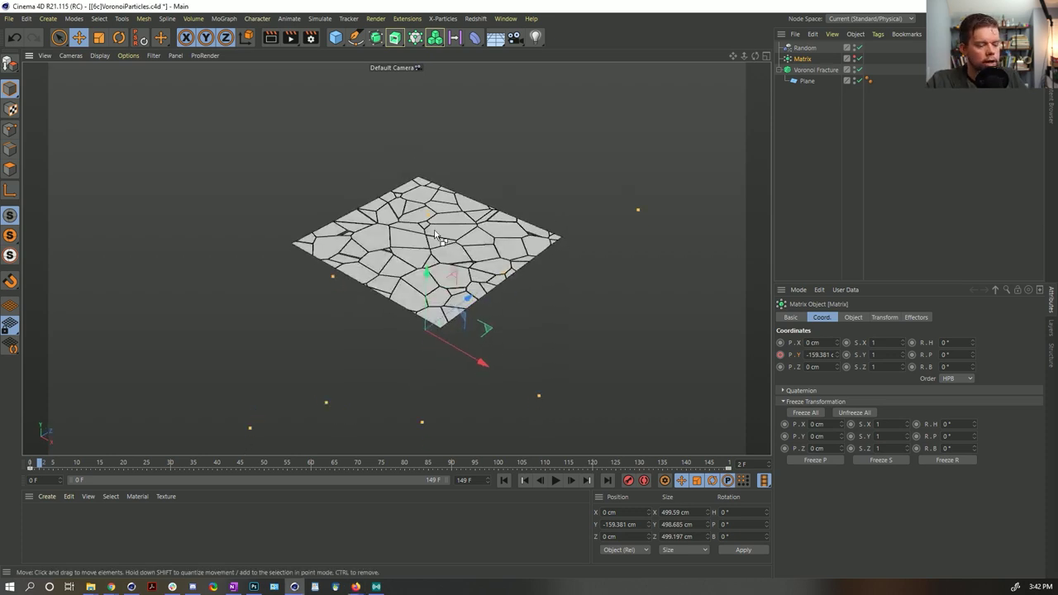
pyautogui.hotkey('ctrl', 'n')
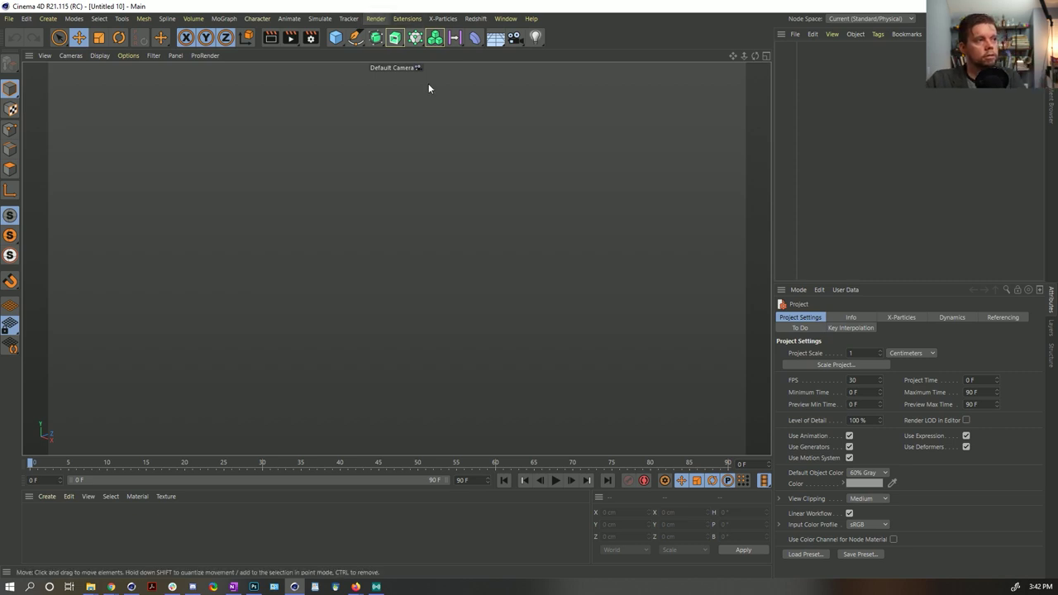
# Add a Cube primitive to the new scene.
pyautogui.click(343, 41)
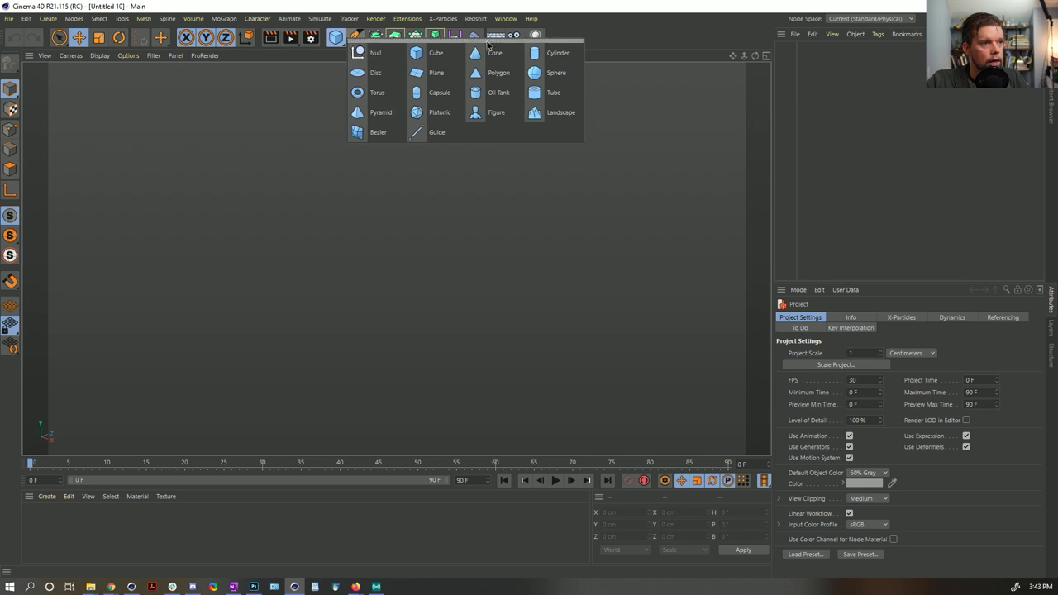
pyautogui.click(436, 55)
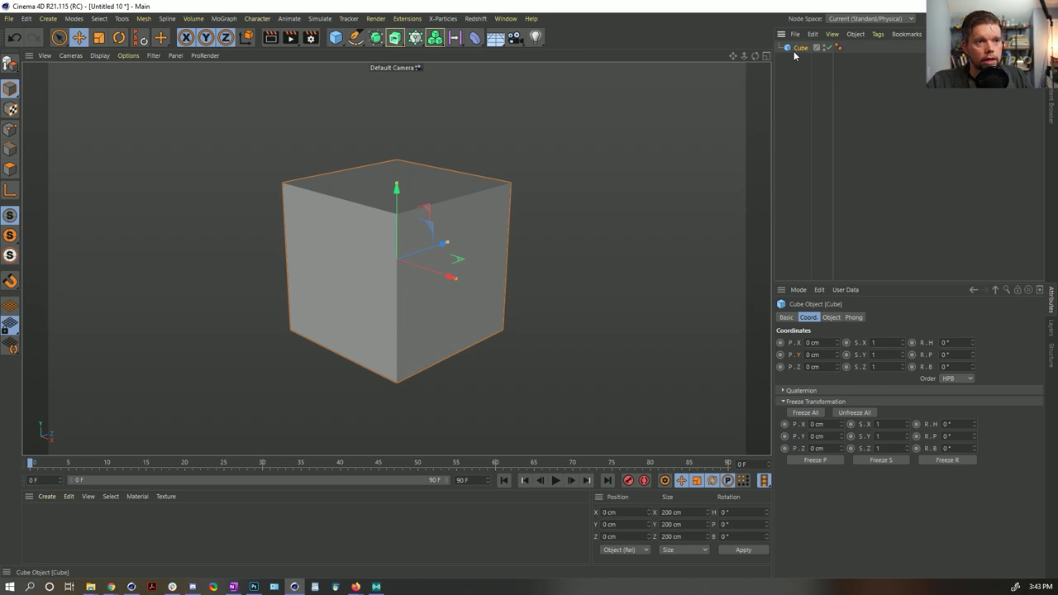
pyautogui.click(832, 317)
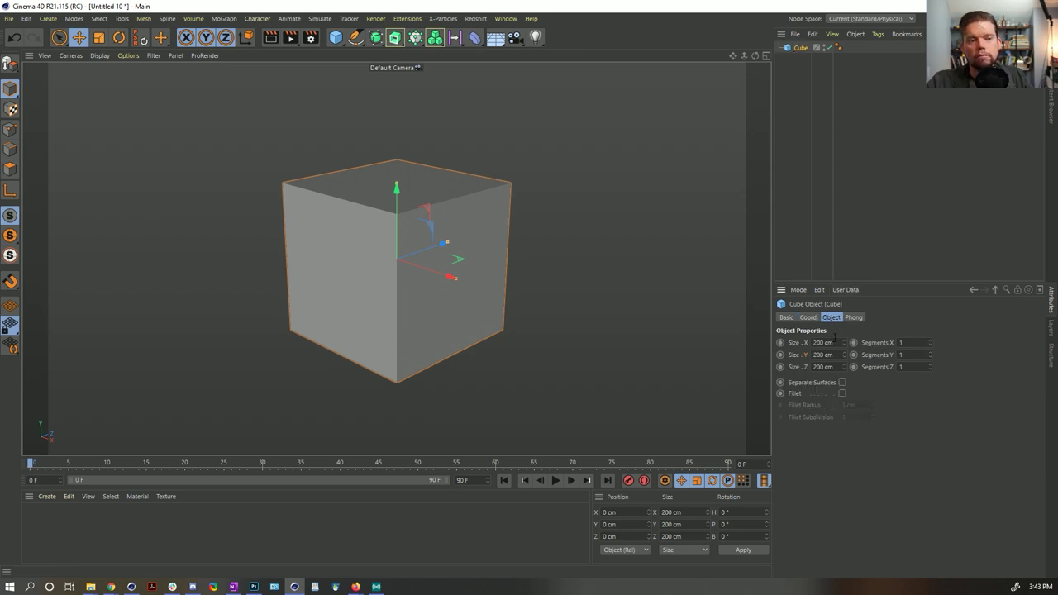
# Set the cube's Size X, Y and Z to 10 cm each.
pyautogui.doubleClick(834, 343)
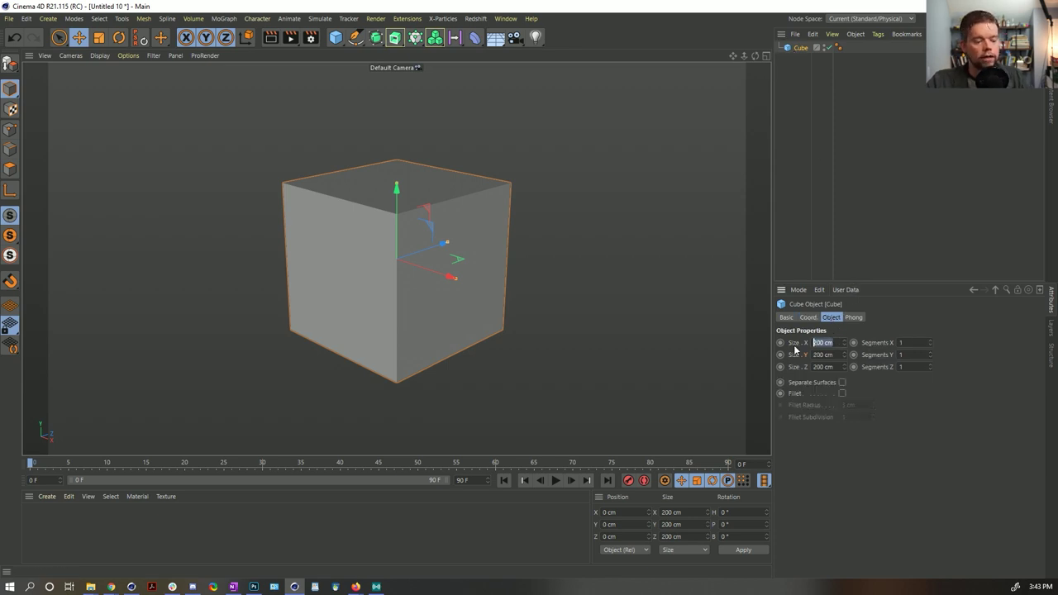
pyautogui.write('10')
pyautogui.press('Tab')
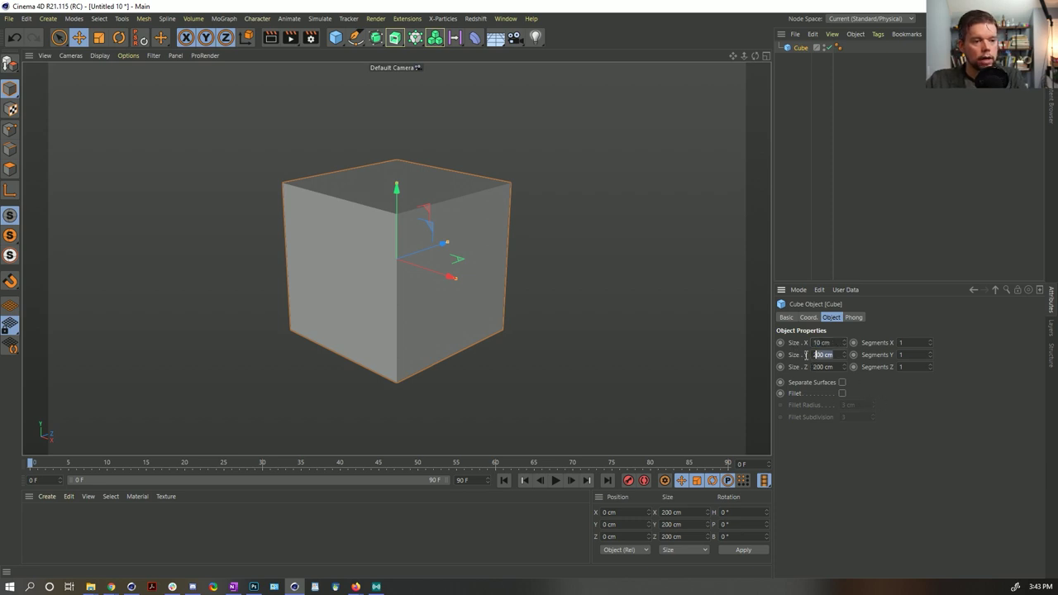
pyautogui.write('10')
pyautogui.press('Tab')
pyautogui.write('0')
pyautogui.press('Return')
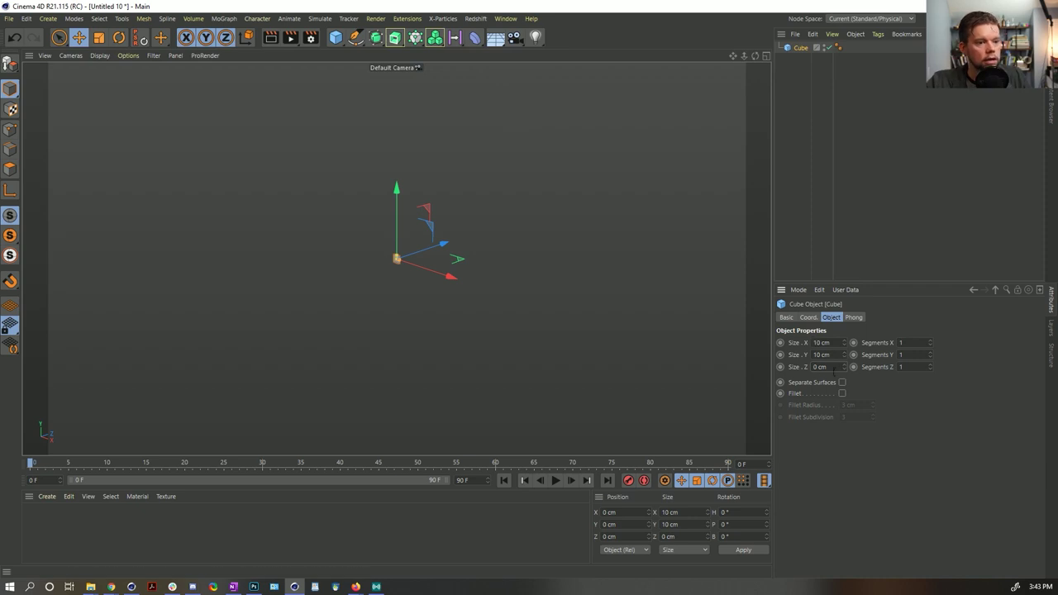
pyautogui.click(831, 369)
pyautogui.write('10')
pyautogui.press('Return')
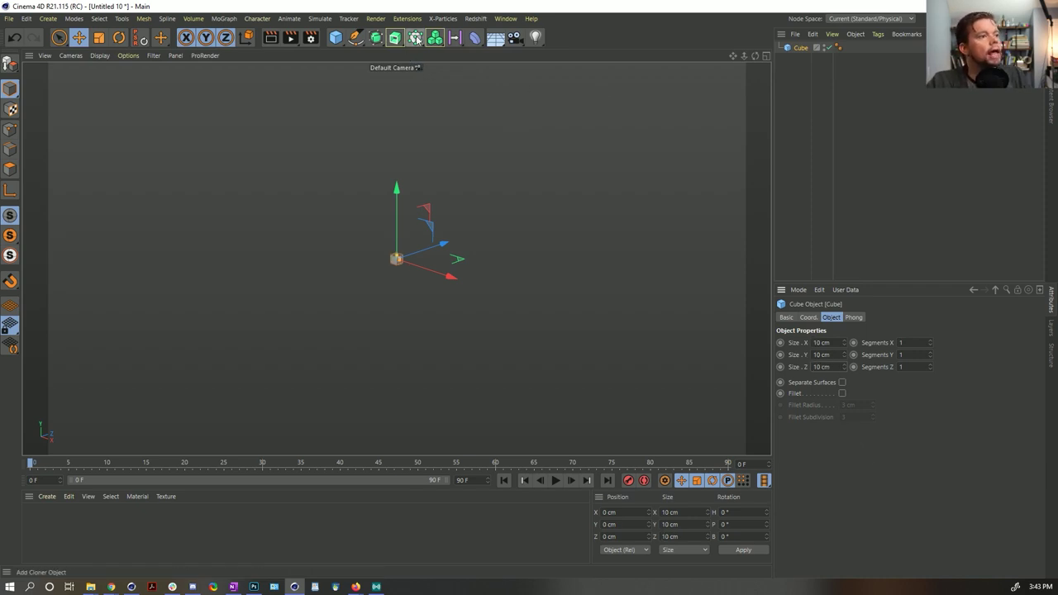
# Add a MoGraph Cloner holding the Cube and set its mode to Grid Array.
pyautogui.moveTo(417, 38); pyautogui.dragTo(475, 73)
pyautogui.moveTo(805, 58); pyautogui.dragTo(806, 50)
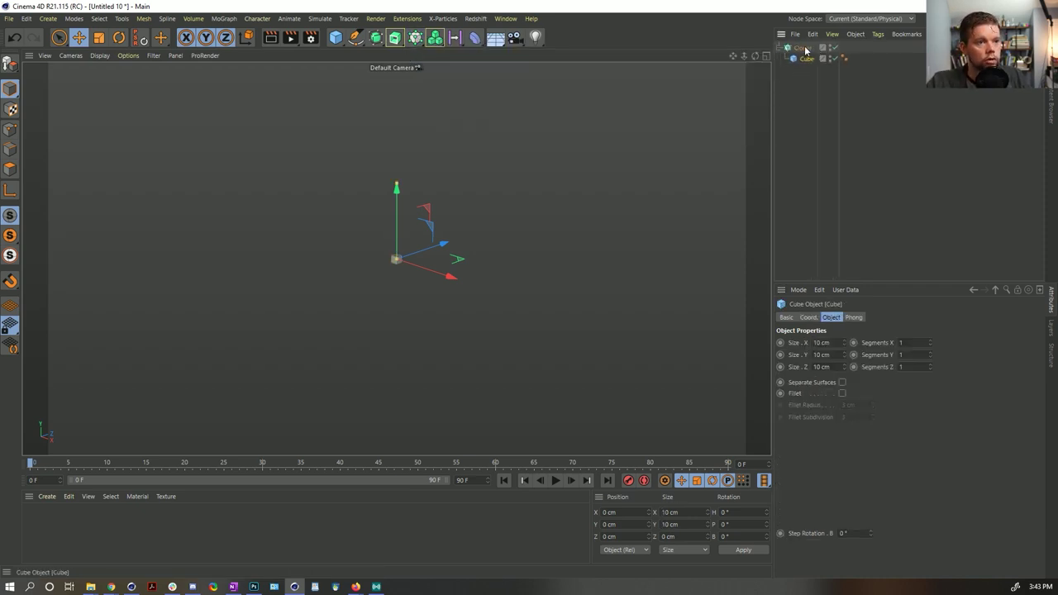
pyautogui.click(806, 48)
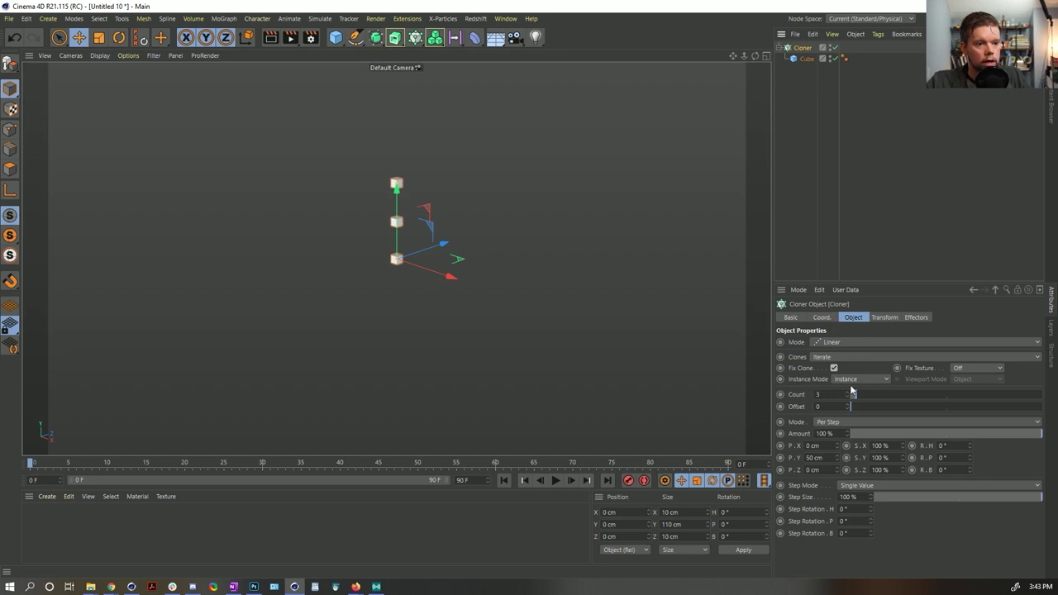
pyautogui.click(851, 342)
pyautogui.click(856, 393)
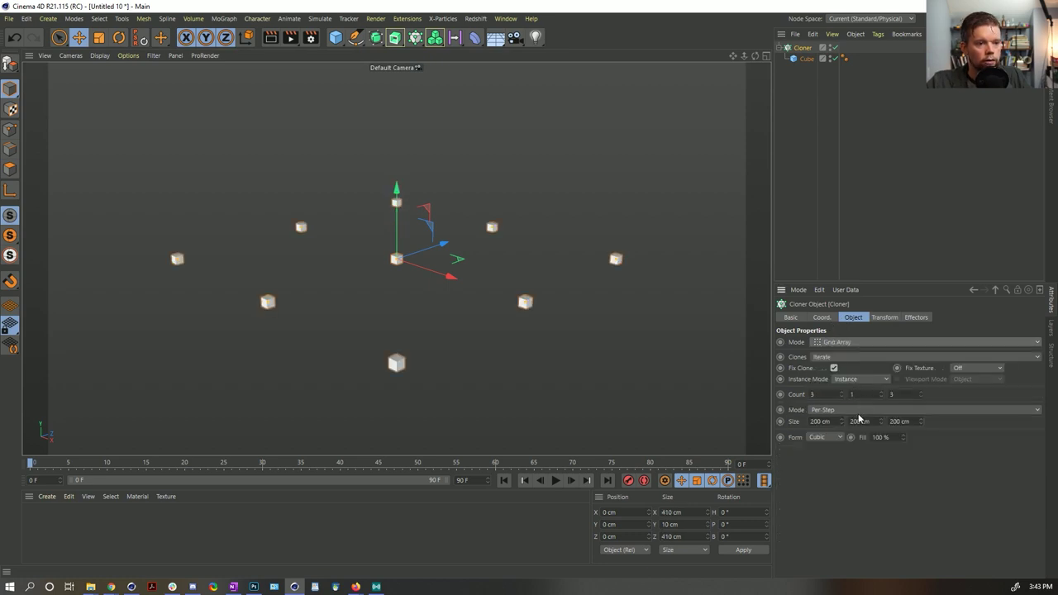
# Set the grid spacing to 11 cm on X, Y and Z.
pyautogui.moveTo(829, 422); pyautogui.dragTo(769, 422)
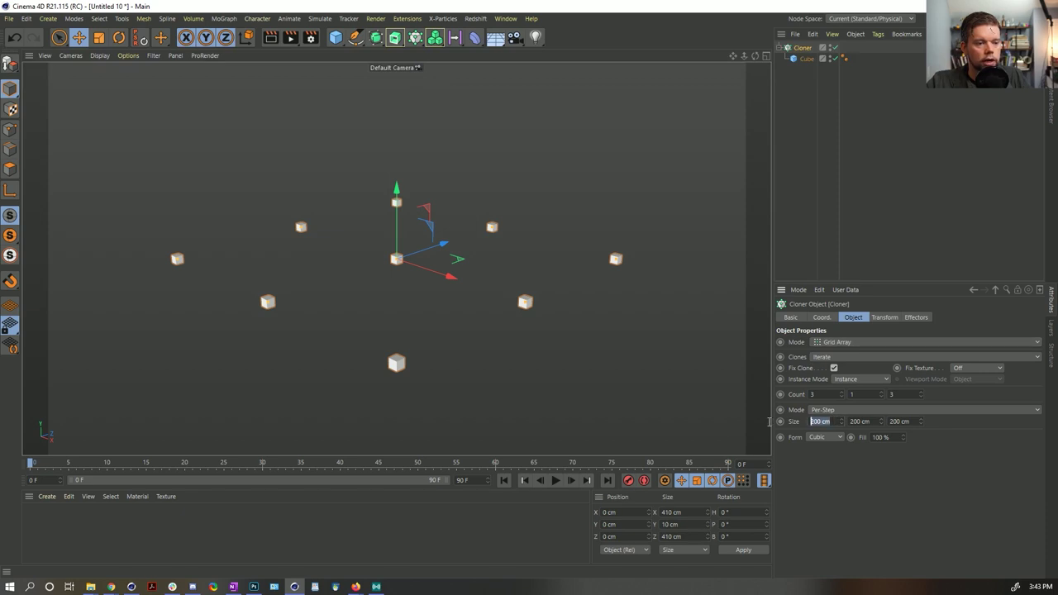
pyautogui.write('11')
pyautogui.click(852, 421)
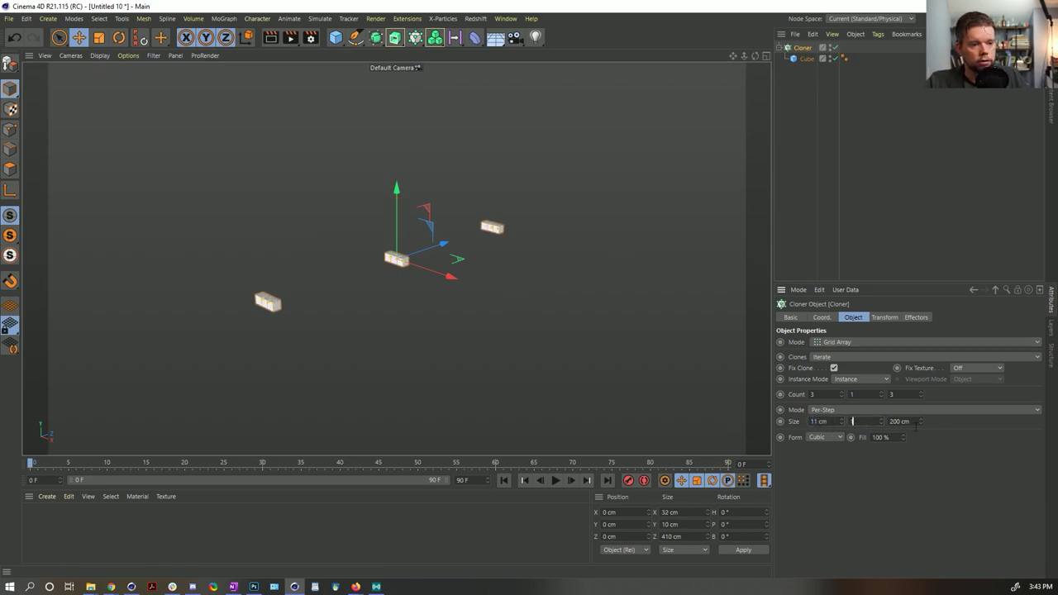
pyautogui.write('11')
pyautogui.press('Tab')
pyautogui.write('11')
pyautogui.press('Return')
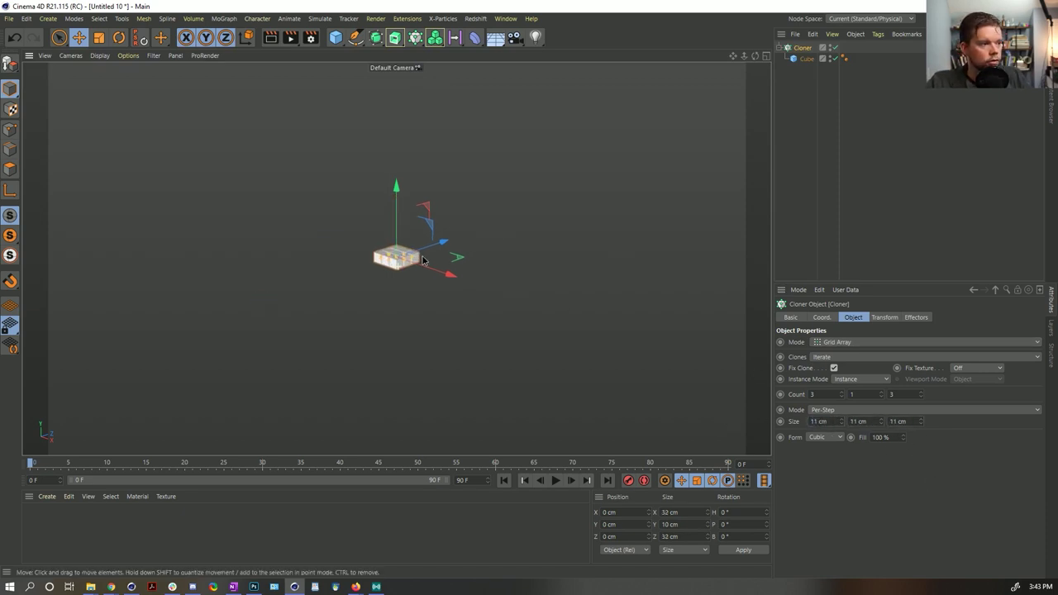
pyautogui.scroll(3, 540, 255)
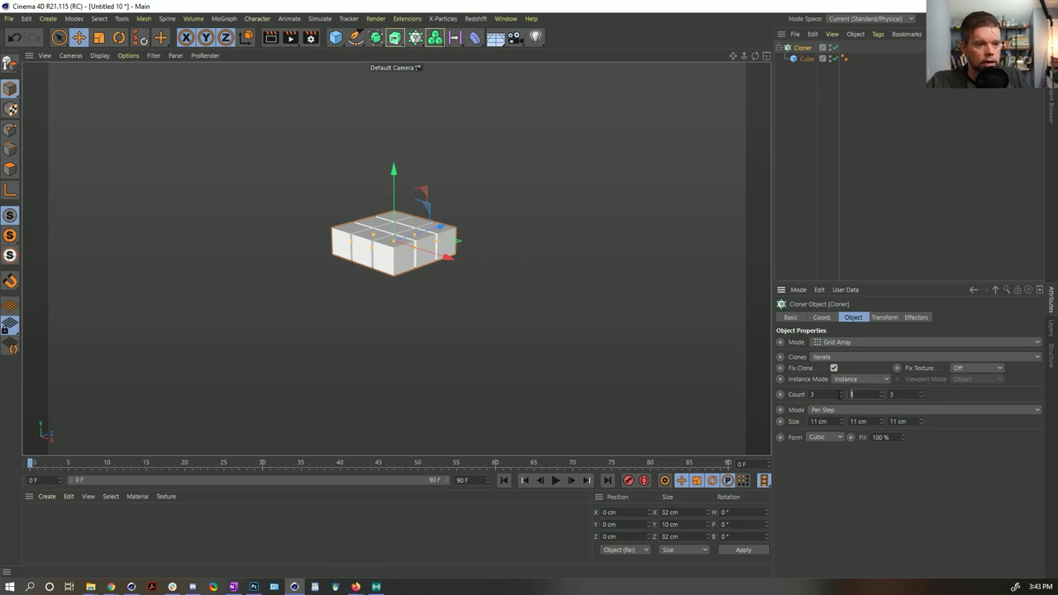
# Make the grid a Cylinder form with 9 × 31 × 9 clones.
pyautogui.moveTo(842, 394)
pyautogui.mouseDown()
pyautogui.moveTo(950, 389)
pyautogui.moveTo(496, 314)
pyautogui.moveTo(648, 324)
pyautogui.moveTo(855, 401)
pyautogui.mouseUp()
pyautogui.keyDown('alt'); pyautogui.moveTo(512, 261); pyautogui.dragTo(467, 263); pyautogui.keyUp('alt')
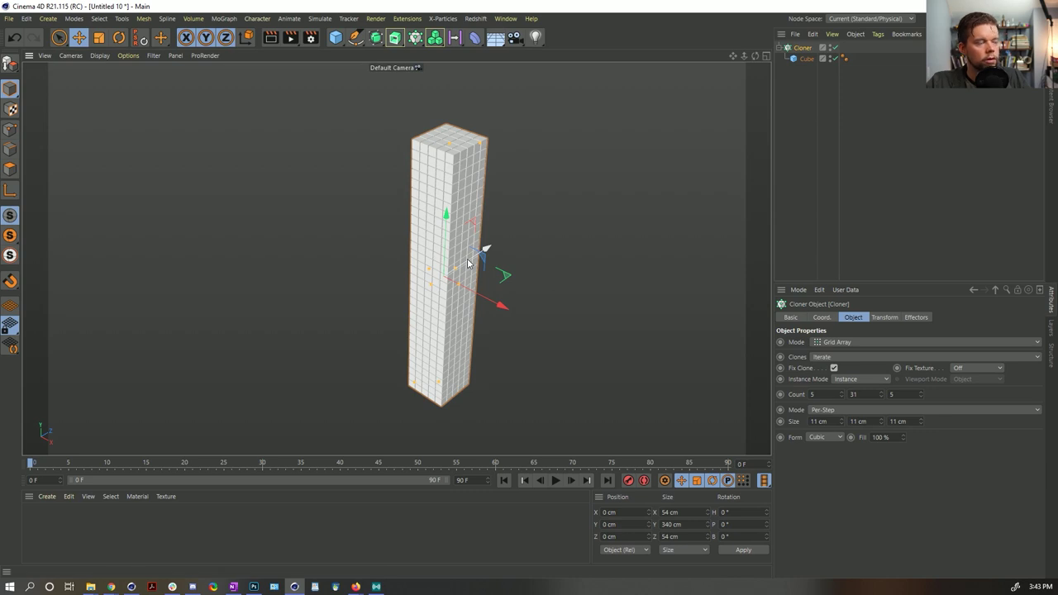
pyautogui.click(824, 437)
pyautogui.click(830, 474)
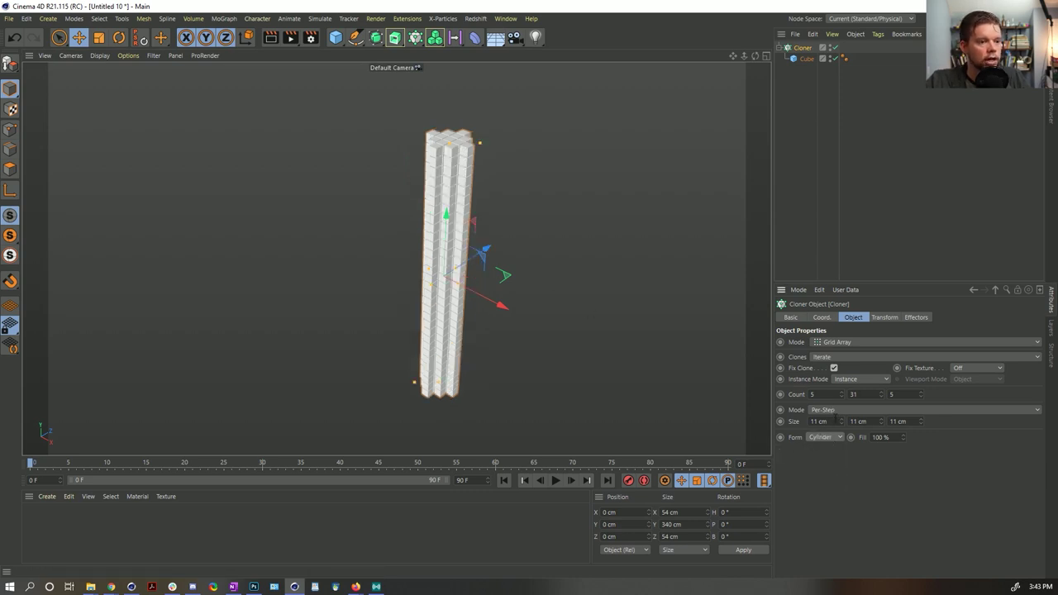
pyautogui.click(842, 393)
pyautogui.click(842, 394)
pyautogui.click(922, 394)
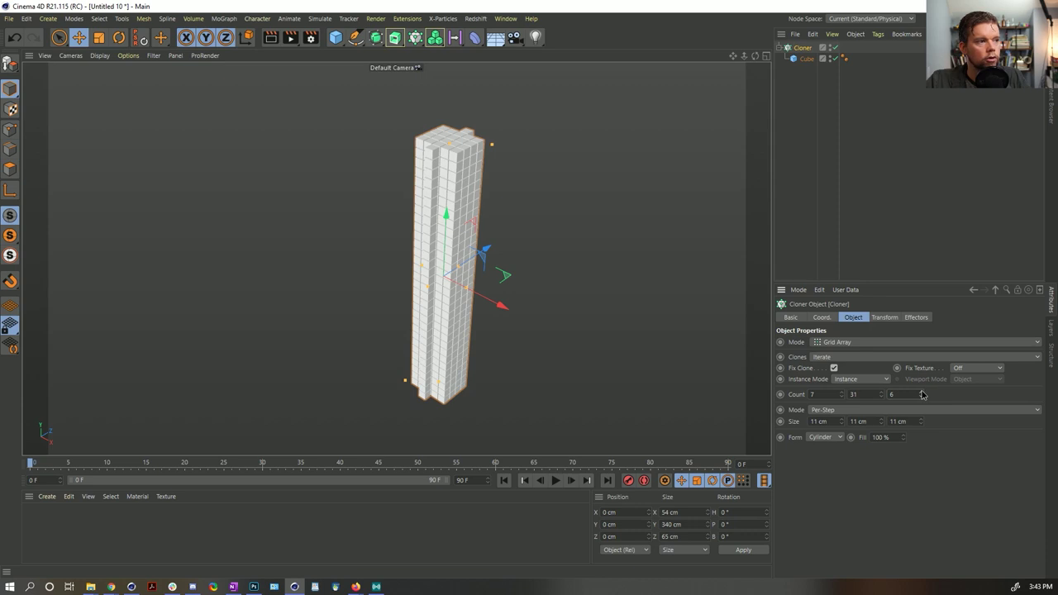
pyautogui.click(921, 393)
pyautogui.click(921, 393)
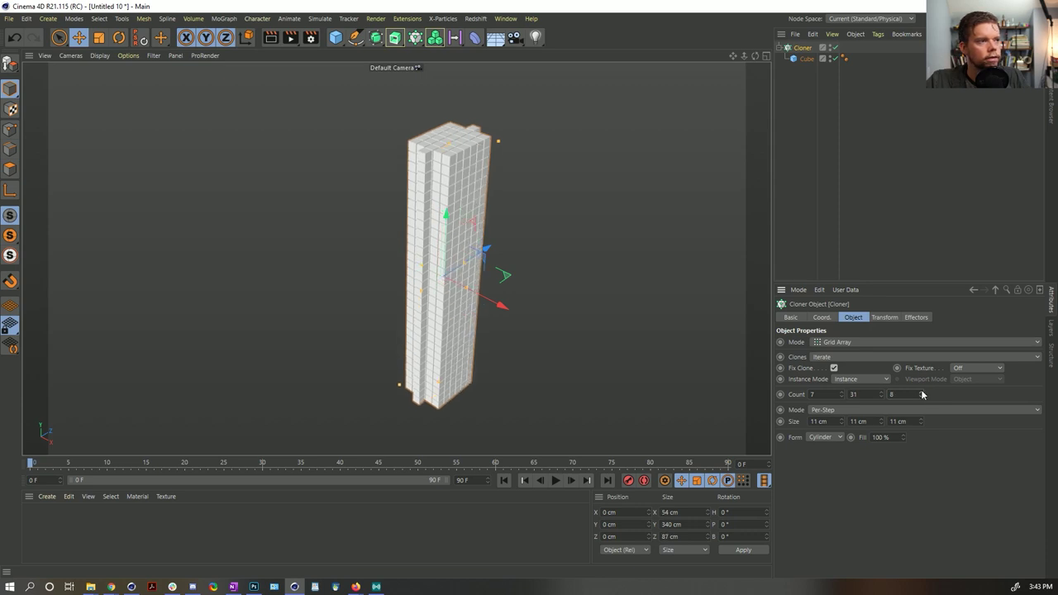
pyautogui.click(843, 394)
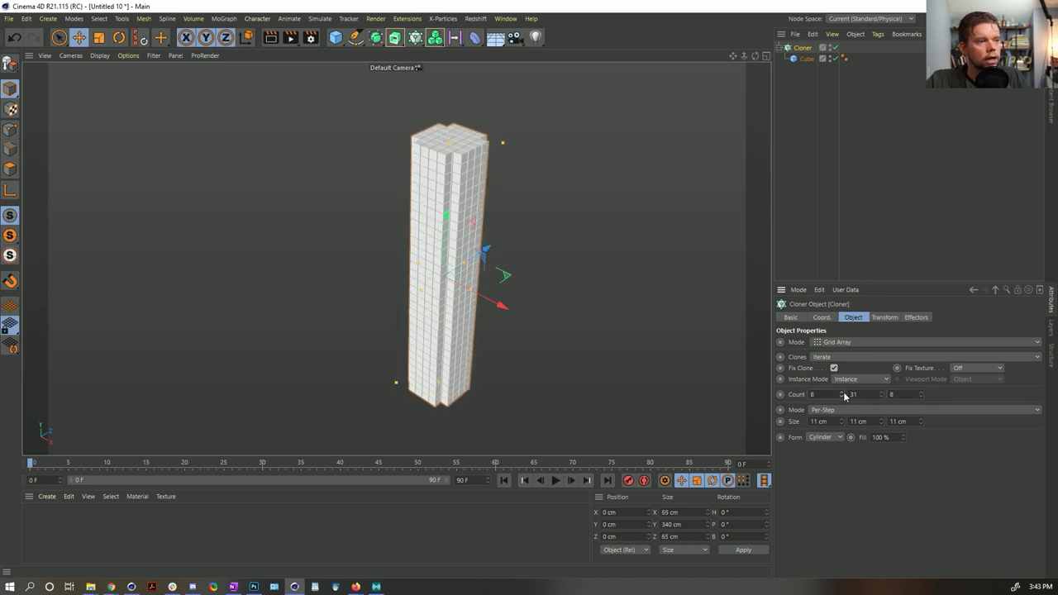
pyautogui.click(842, 393)
pyautogui.click(921, 394)
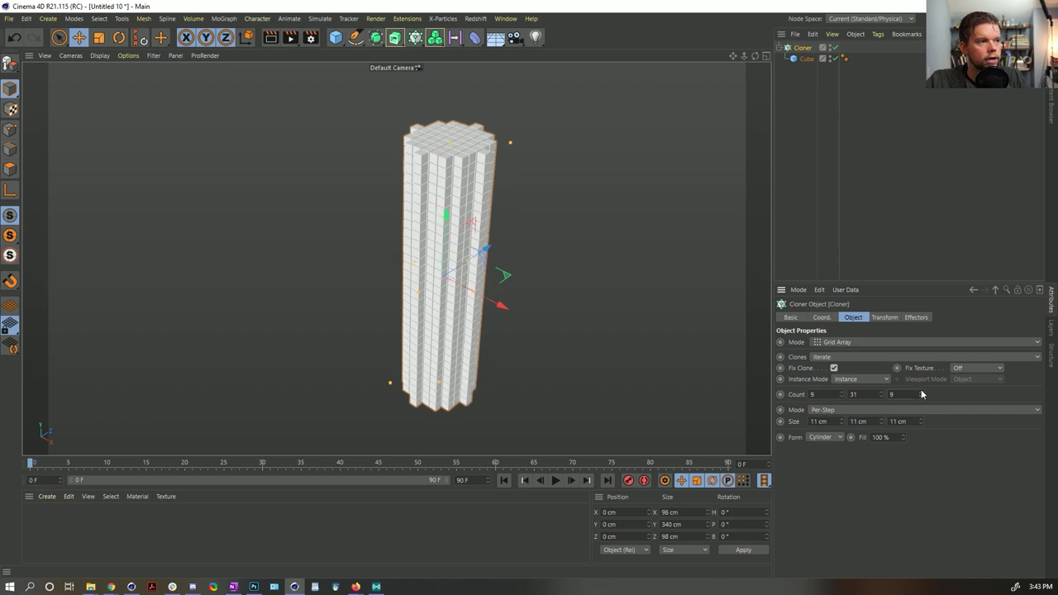
pyautogui.keyDown('alt'); pyautogui.moveTo(401, 146); pyautogui.dragTo(418, 166); pyautogui.keyUp('alt')
# Add a Floor below the tower and give the Cube a Rigid Body simulation tag.
pyautogui.click(495, 37)
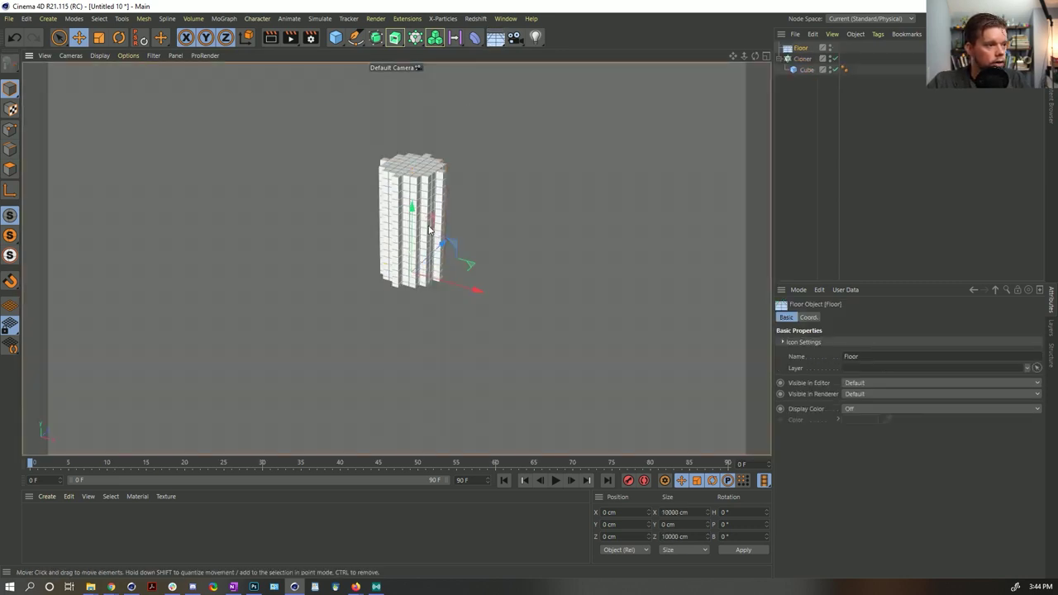
pyautogui.moveTo(428, 231); pyautogui.dragTo(407, 308)
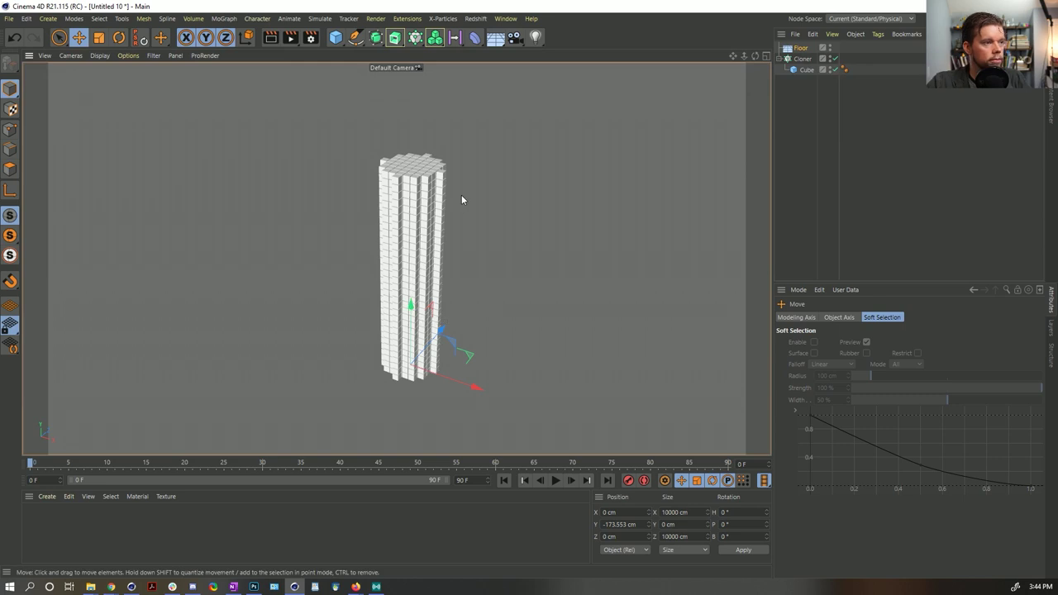
pyautogui.rightClick(803, 70)
pyautogui.click(806, 72)
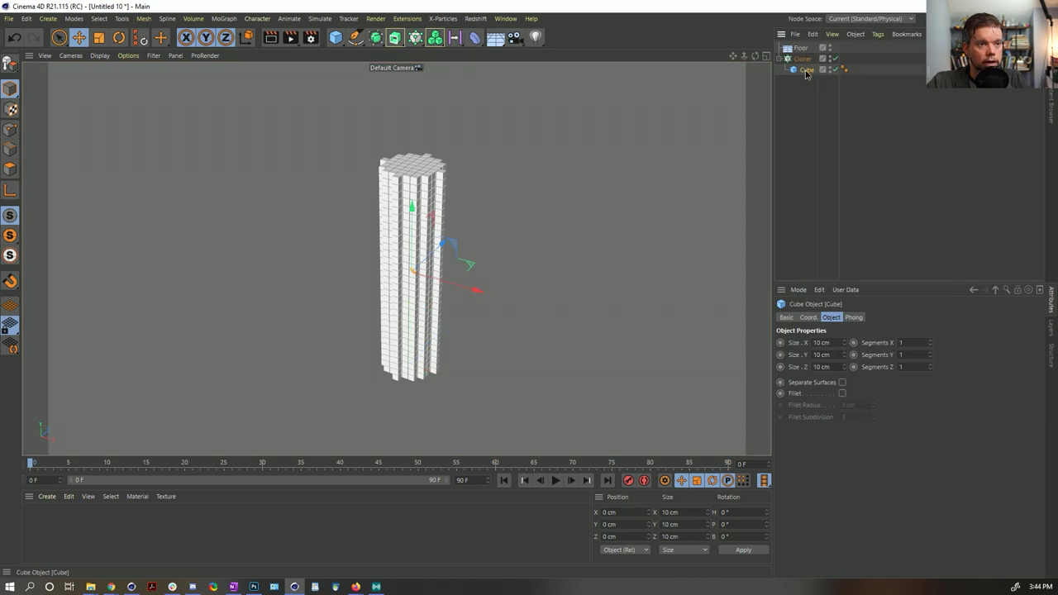
pyautogui.rightClick(805, 73)
pyautogui.moveTo(925, 155)
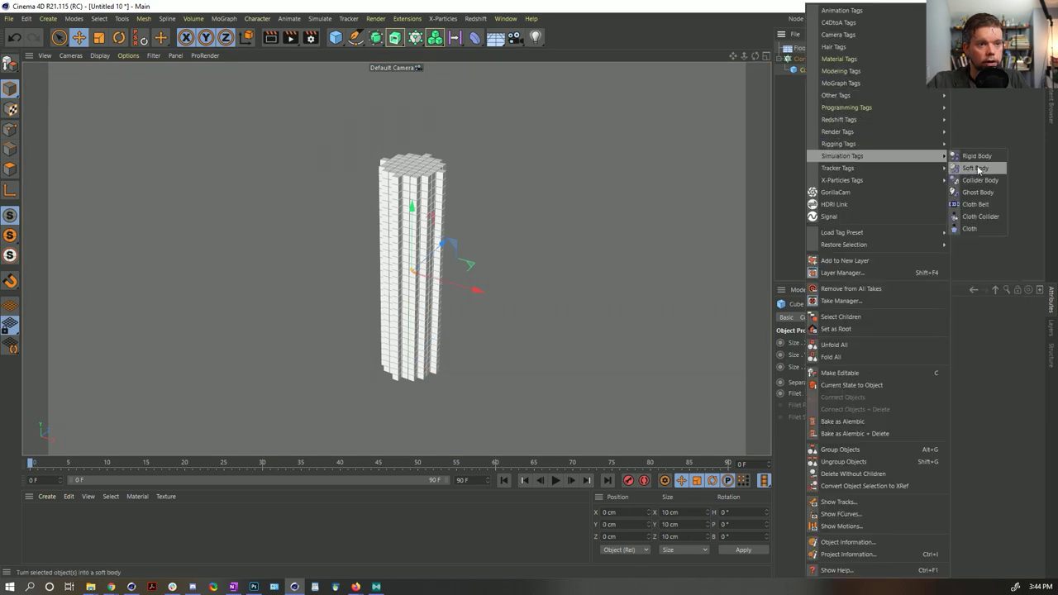
pyautogui.click(977, 157)
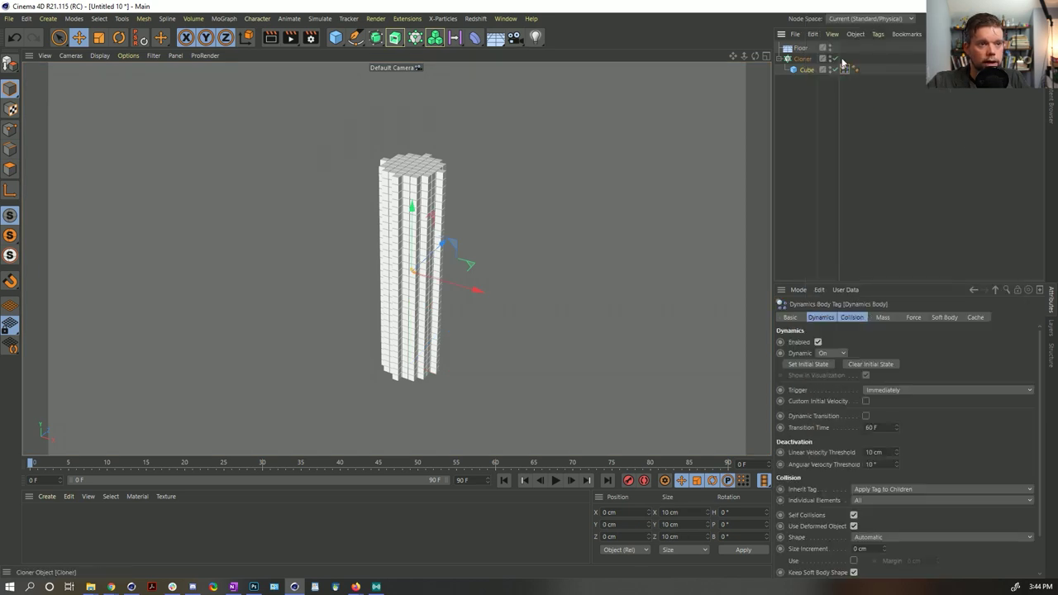
# Check the Floor's collider tag, preview the collapse, then rewind to the first frame.
pyautogui.click(800, 49)
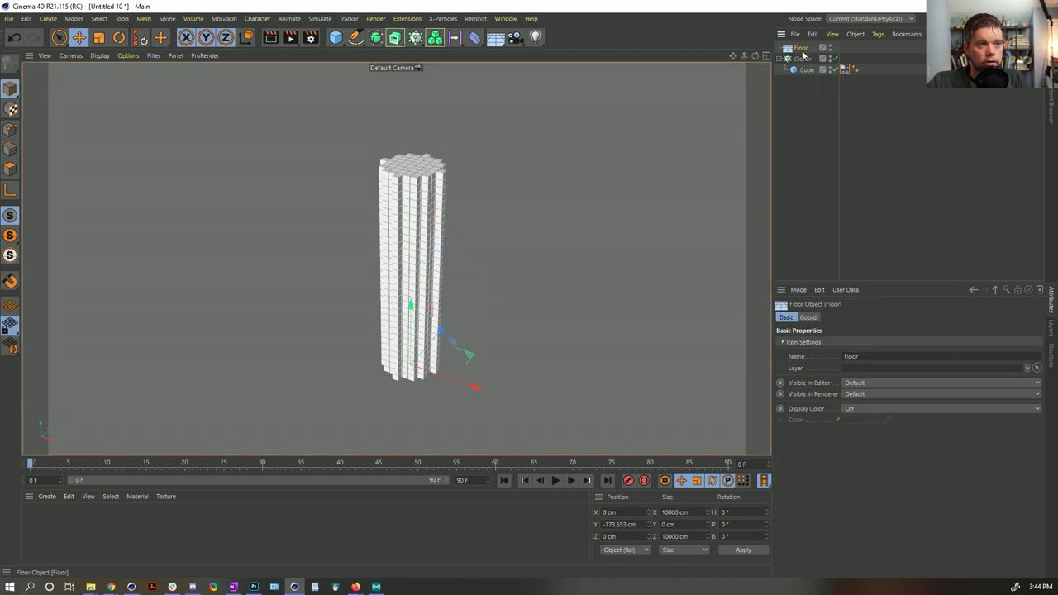
pyautogui.click(846, 69)
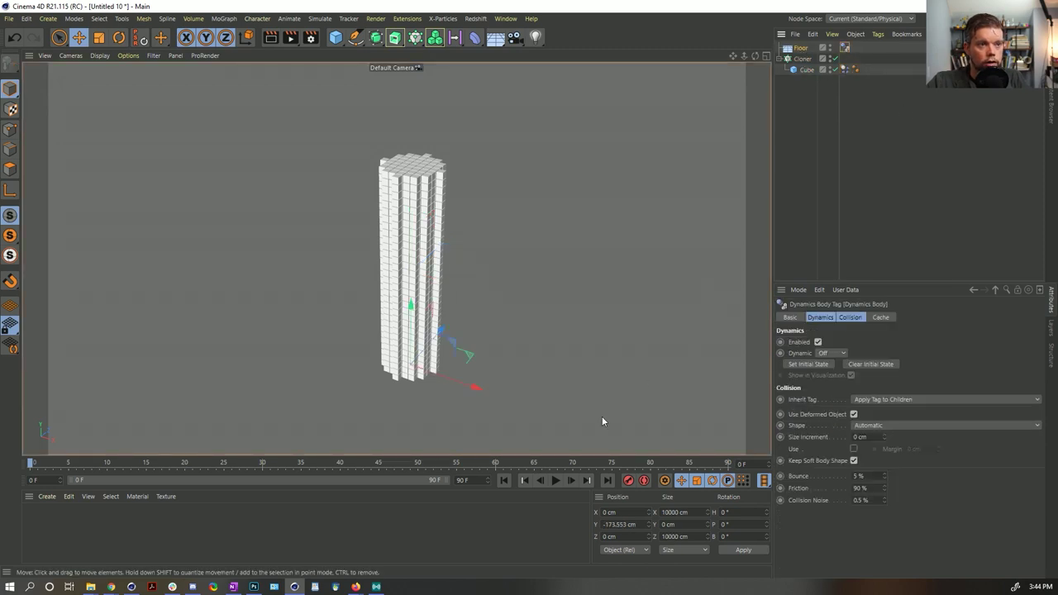
pyautogui.click(556, 480)
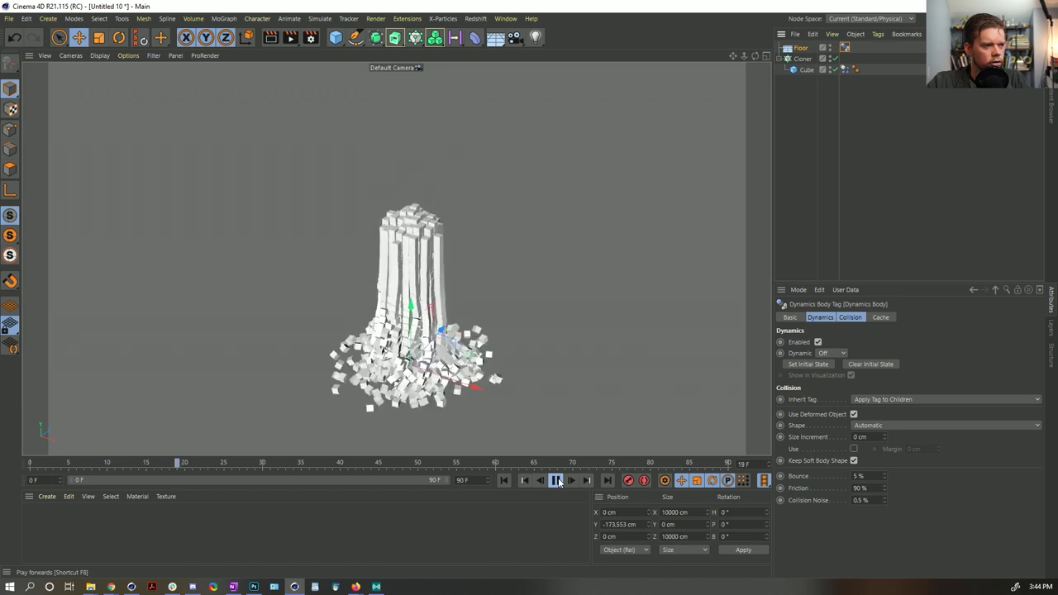
pyautogui.click(556, 480)
pyautogui.click(503, 481)
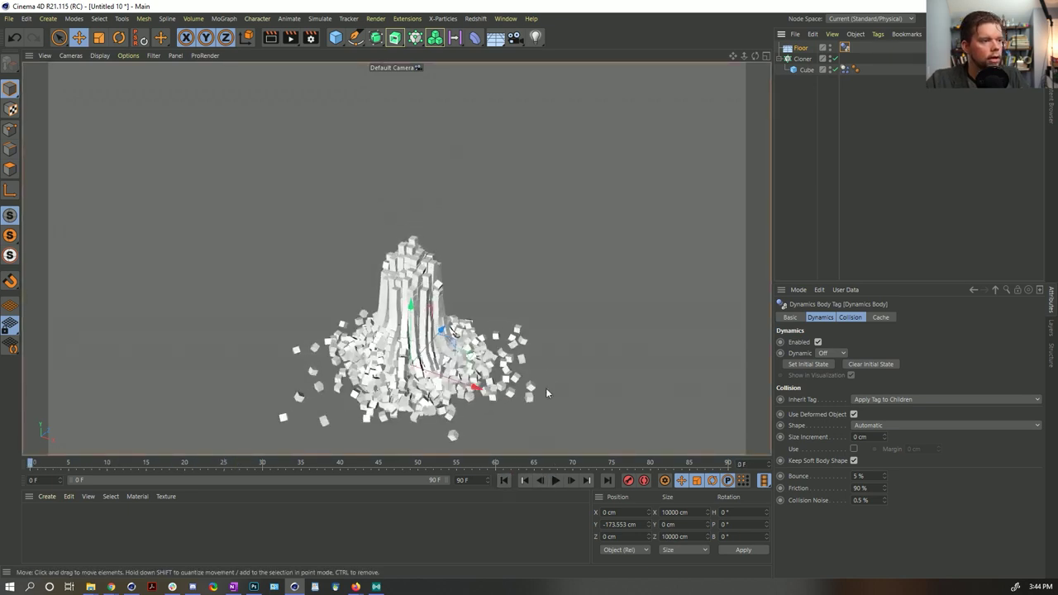
pyautogui.click(844, 70)
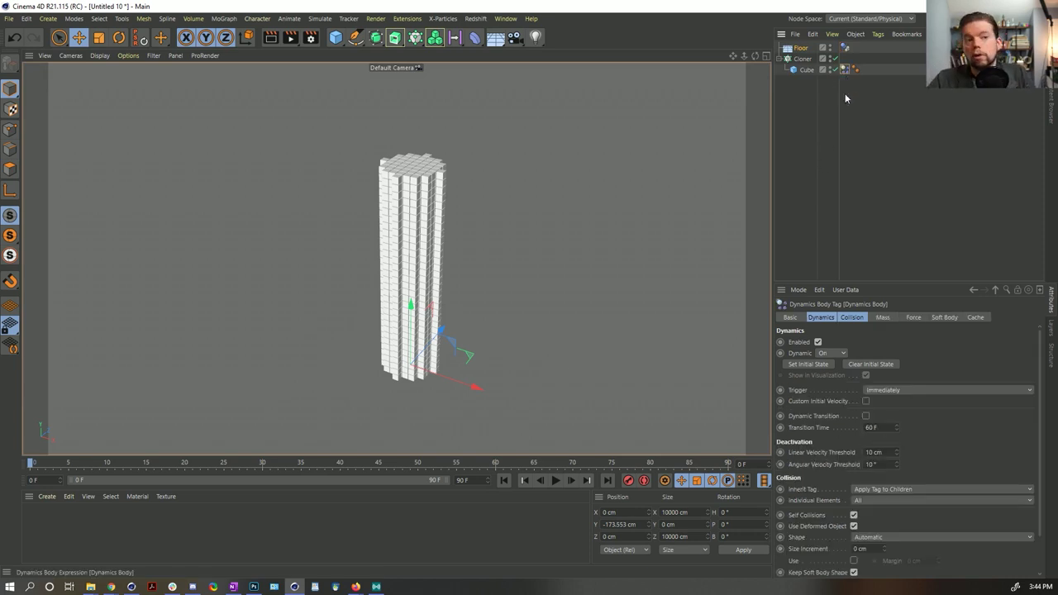
# Try moving the Dynamics Body tag onto the Cloner, then undo it.
pyautogui.click(880, 390)
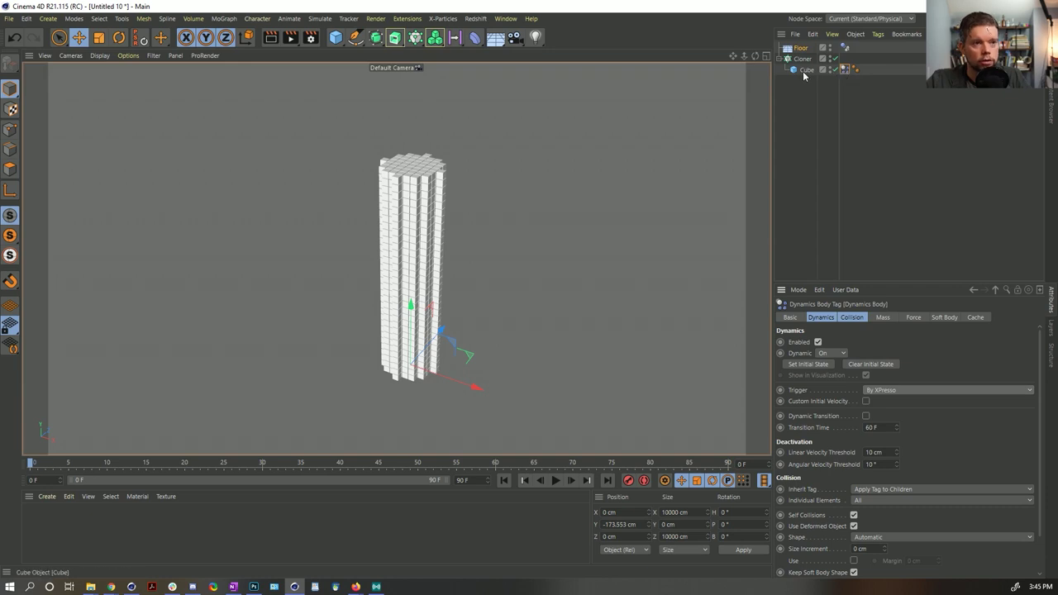
pyautogui.moveTo(843, 69); pyautogui.dragTo(844, 57)
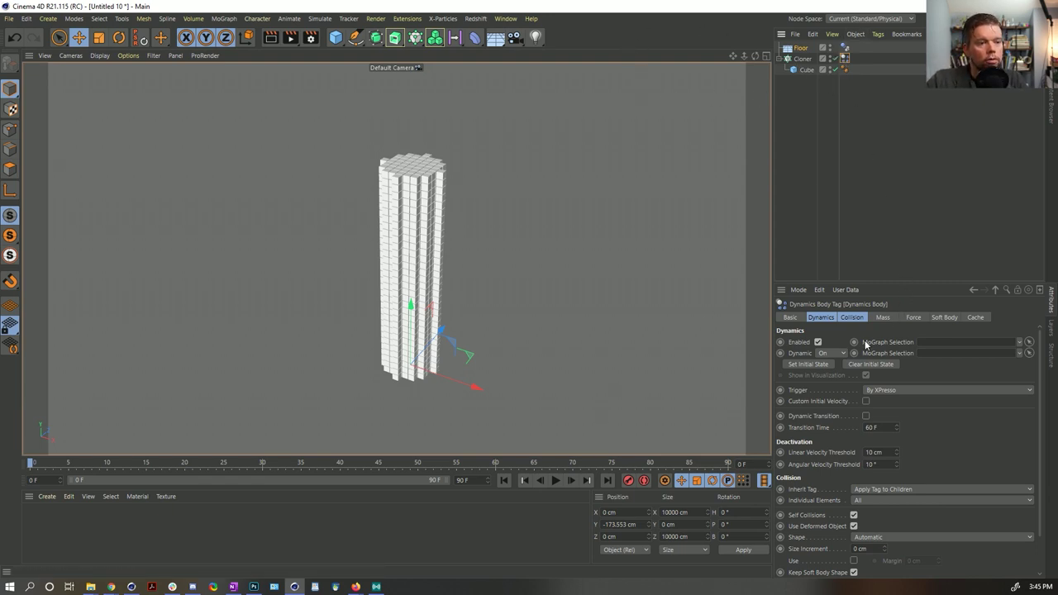
pyautogui.hotkey('ctrl', 'z')
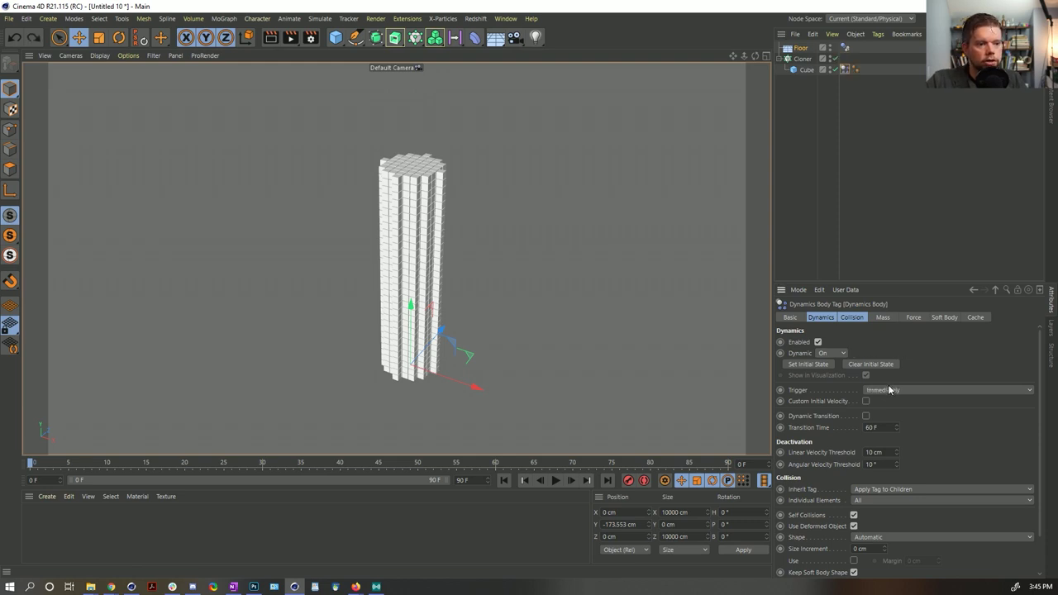
# Cycle Trigger through Immediately, On Collision and At Velocity Peak, ending on By XPresso.
pyautogui.click(889, 392)
pyautogui.click(882, 438)
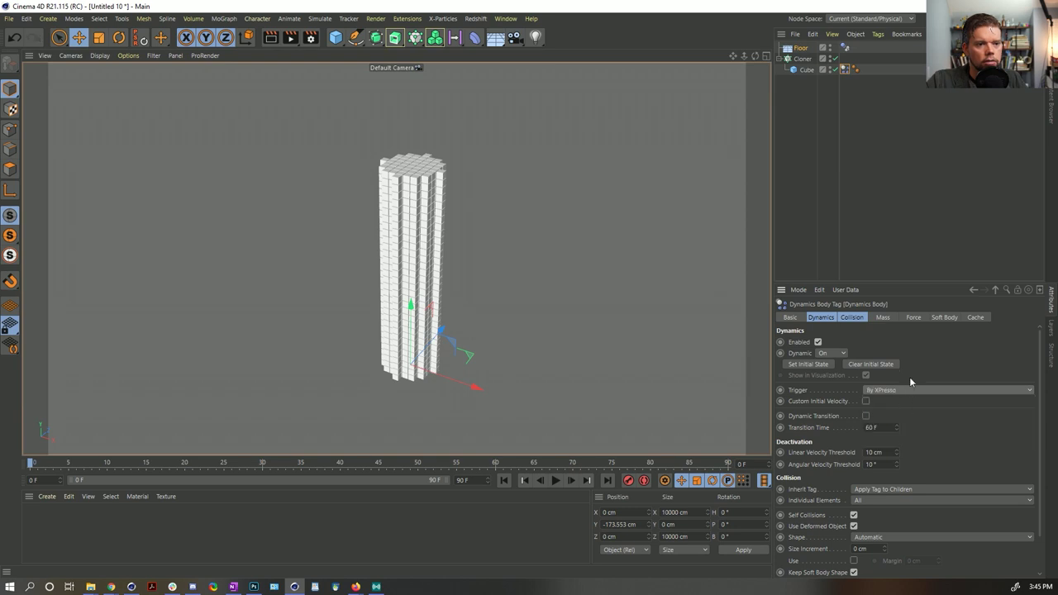
pyautogui.click(904, 390)
pyautogui.click(899, 404)
pyautogui.click(898, 391)
pyautogui.click(897, 427)
pyautogui.click(898, 390)
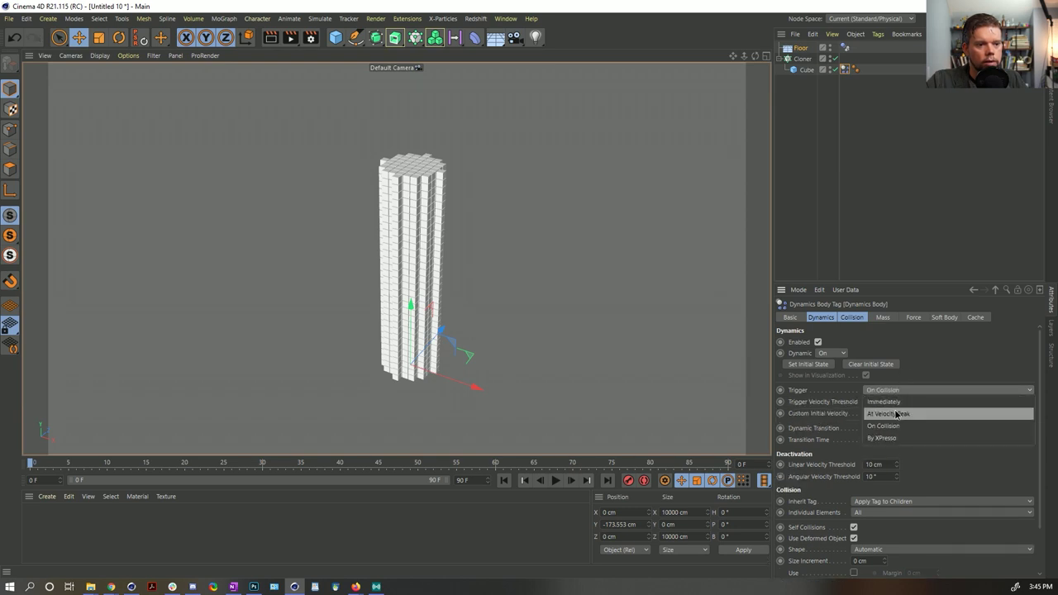
pyautogui.click(895, 413)
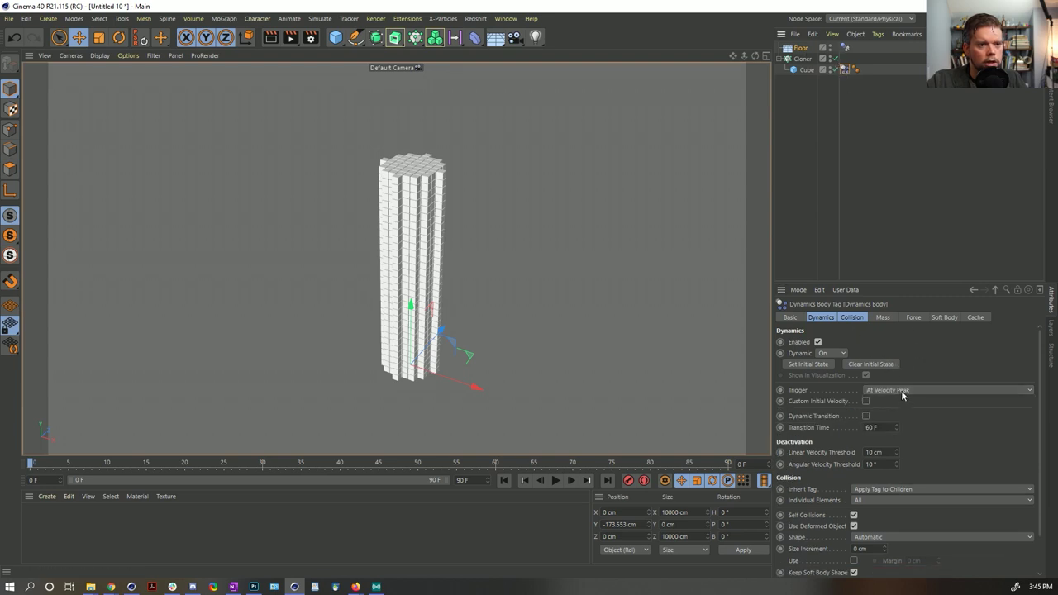
pyautogui.click(886, 391)
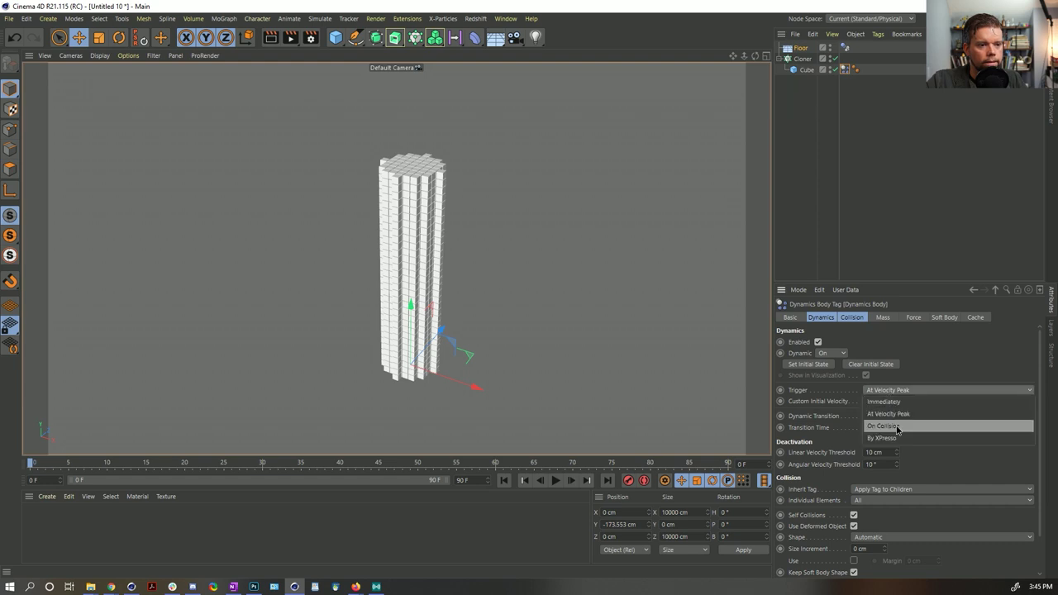
pyautogui.click(896, 426)
pyautogui.click(891, 393)
pyautogui.click(894, 437)
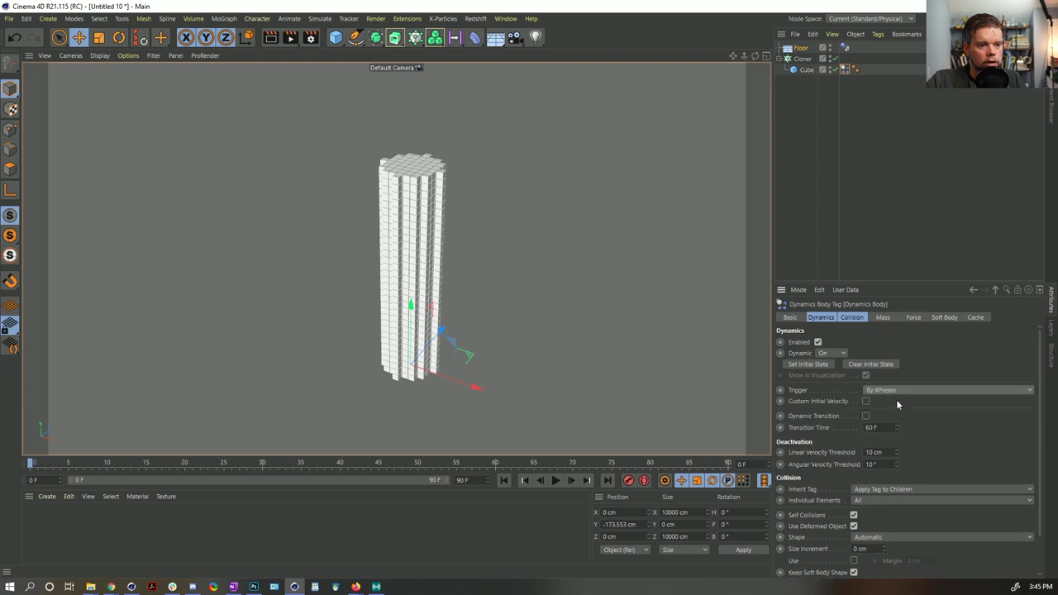
# Create a new Rigid Body tag on the Cube and drag it onto the Cloner, Trigger Immediately.
pyautogui.click(802, 59)
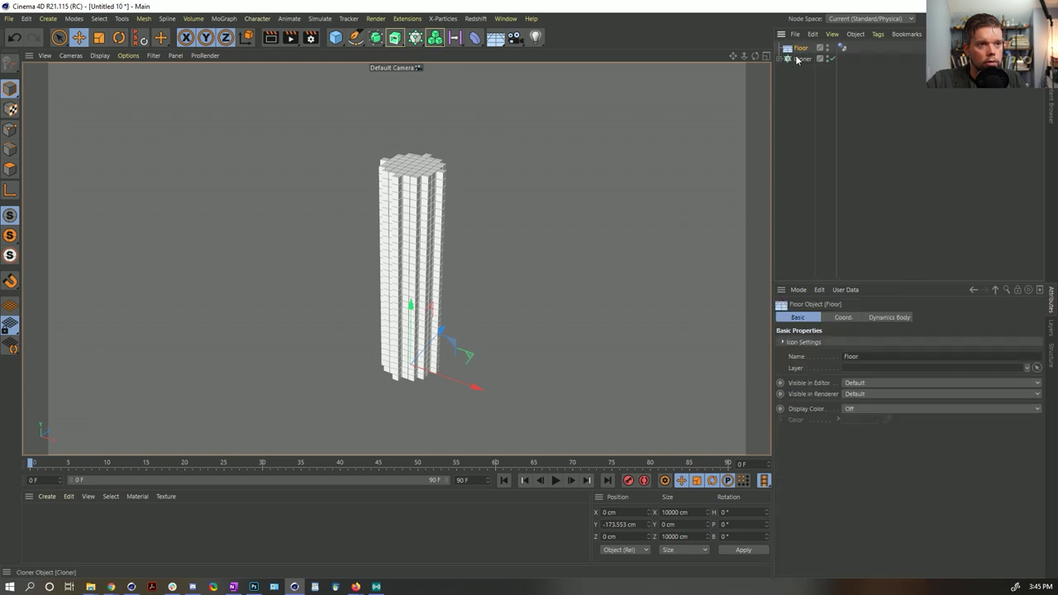
pyautogui.click(845, 58)
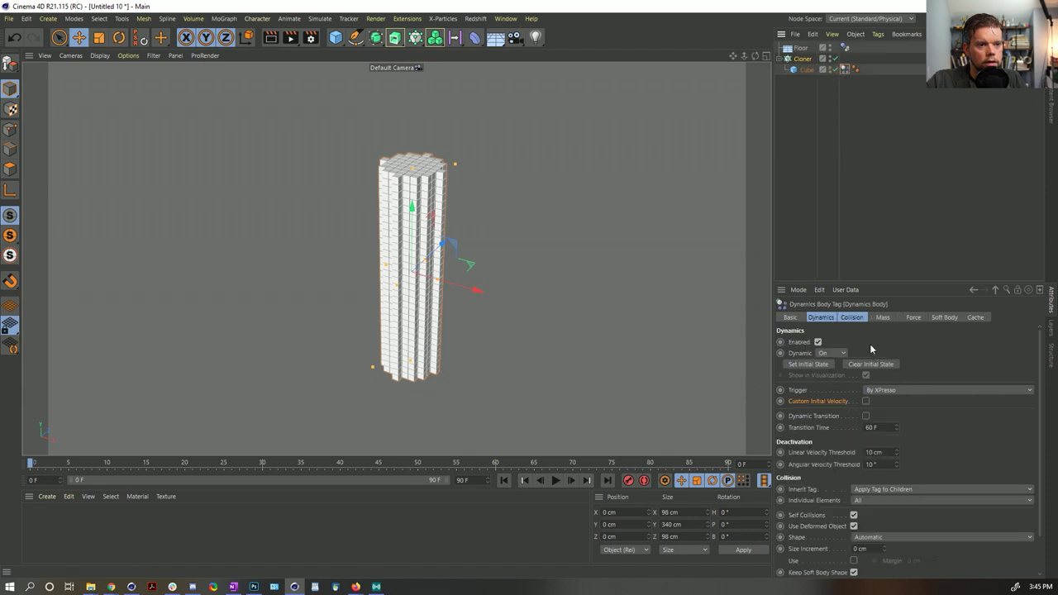
pyautogui.click(826, 319)
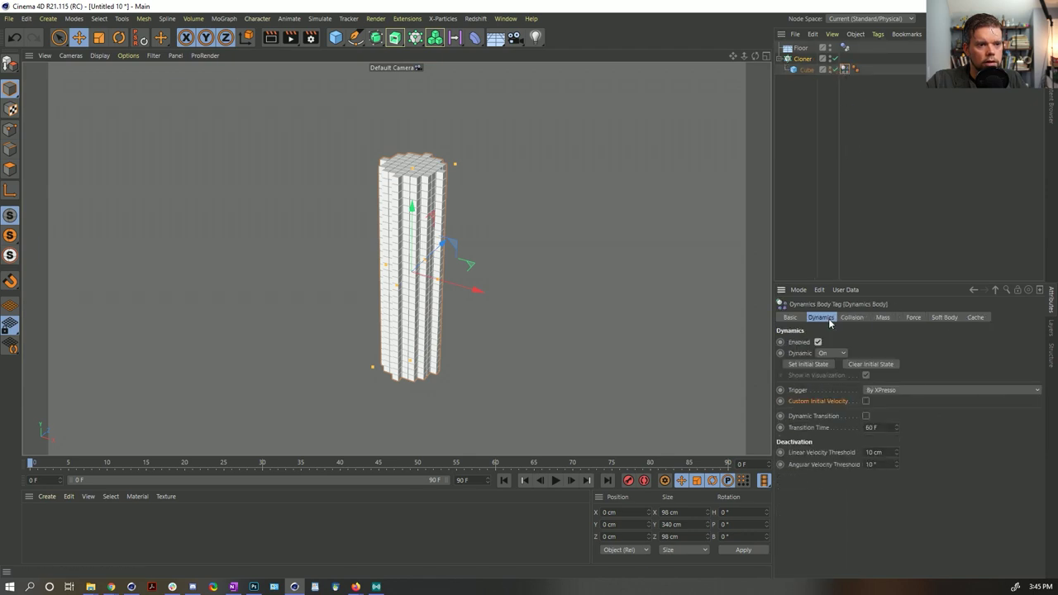
pyautogui.rightClick(808, 70)
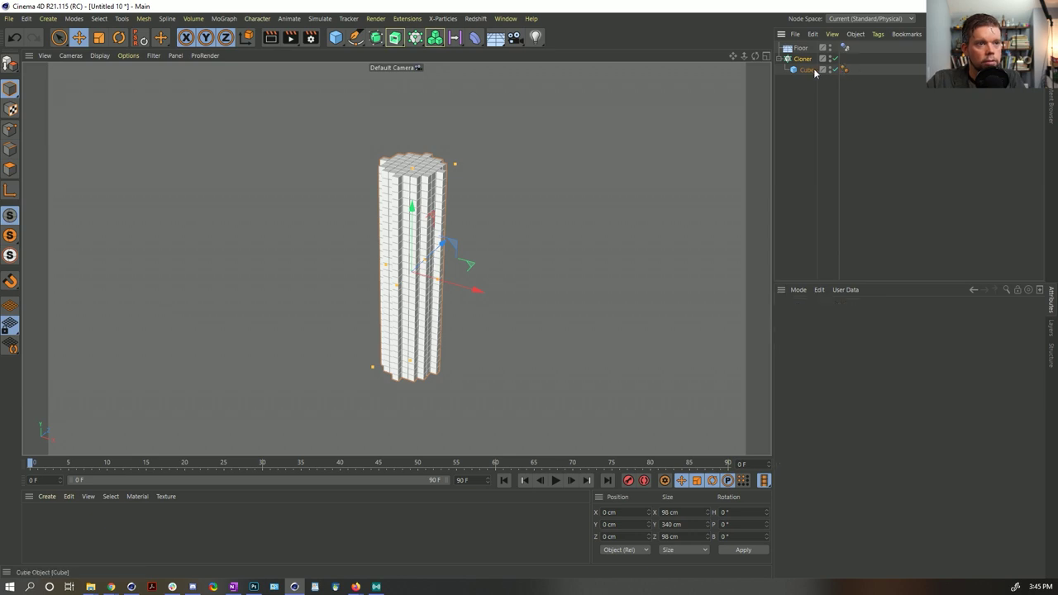
pyautogui.moveTo(867, 156)
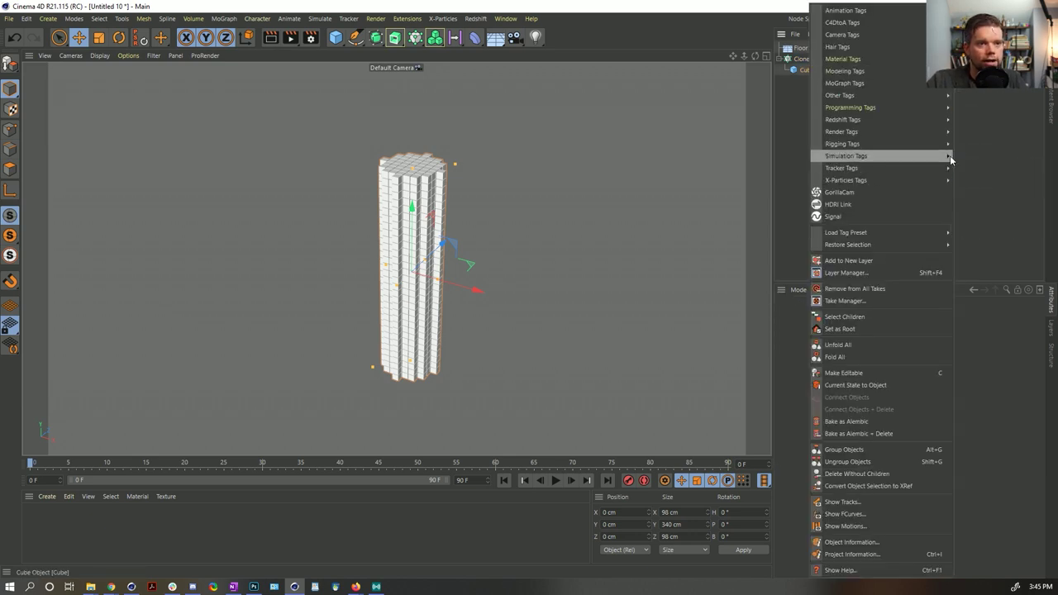
pyautogui.click(974, 159)
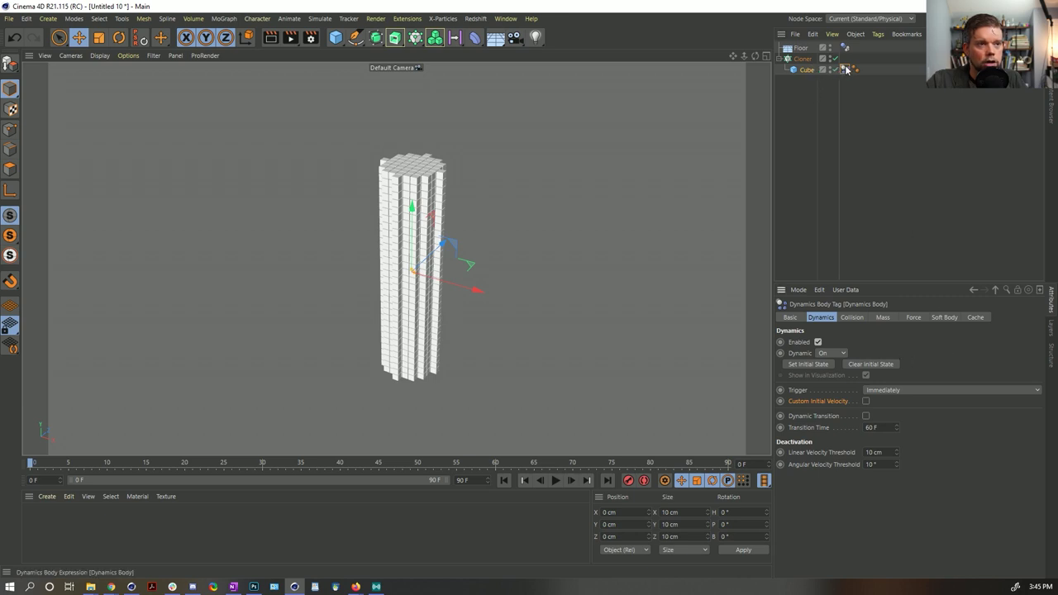
pyautogui.moveTo(843, 69); pyautogui.dragTo(843, 58)
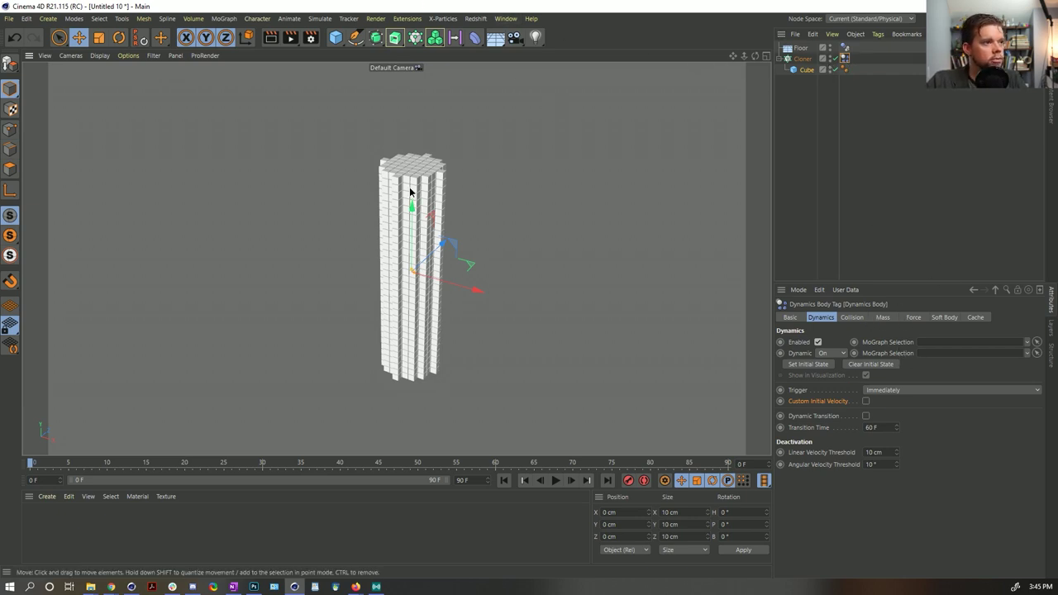
pyautogui.keyDown('alt'); pyautogui.moveTo(410, 192); pyautogui.dragTo(384, 232, button='middle'); pyautogui.keyUp('alt')
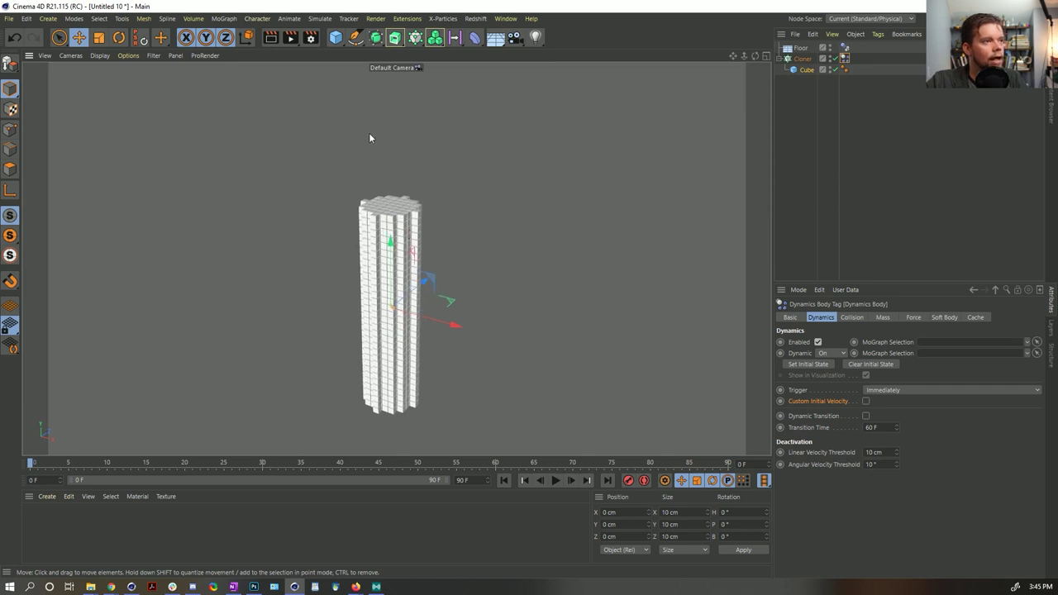
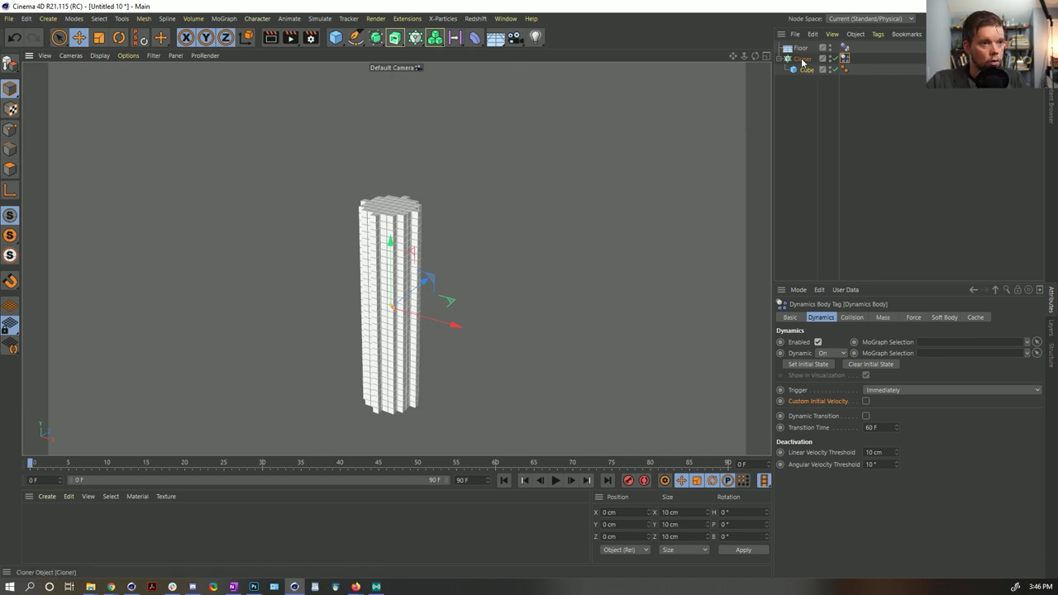
# Preview the tower collapse, rewind, and add a MoGraph Weight tag to the Cloner.
pyautogui.click(555, 482)
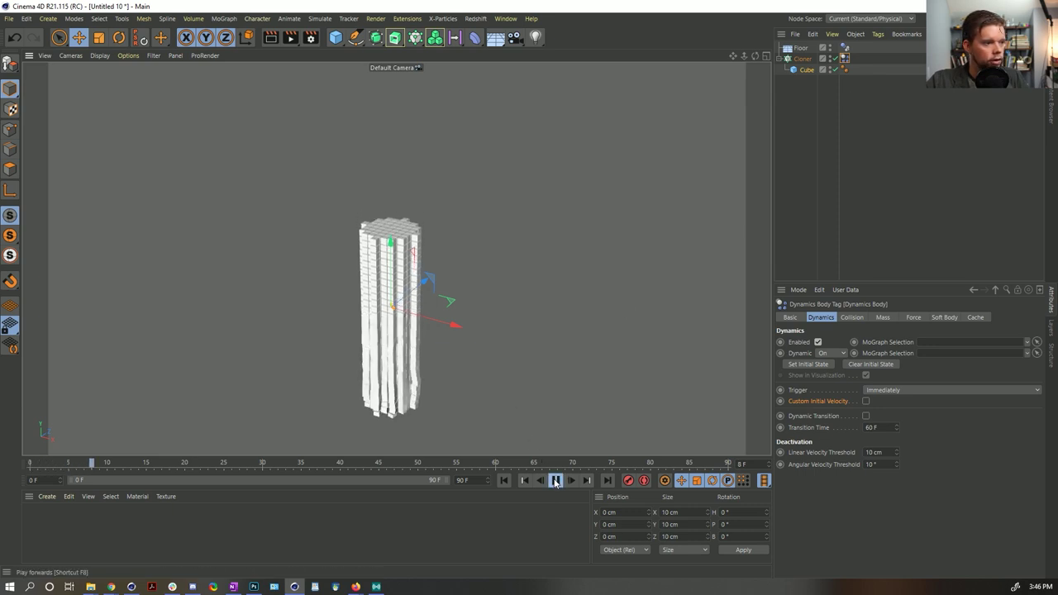
pyautogui.click(504, 482)
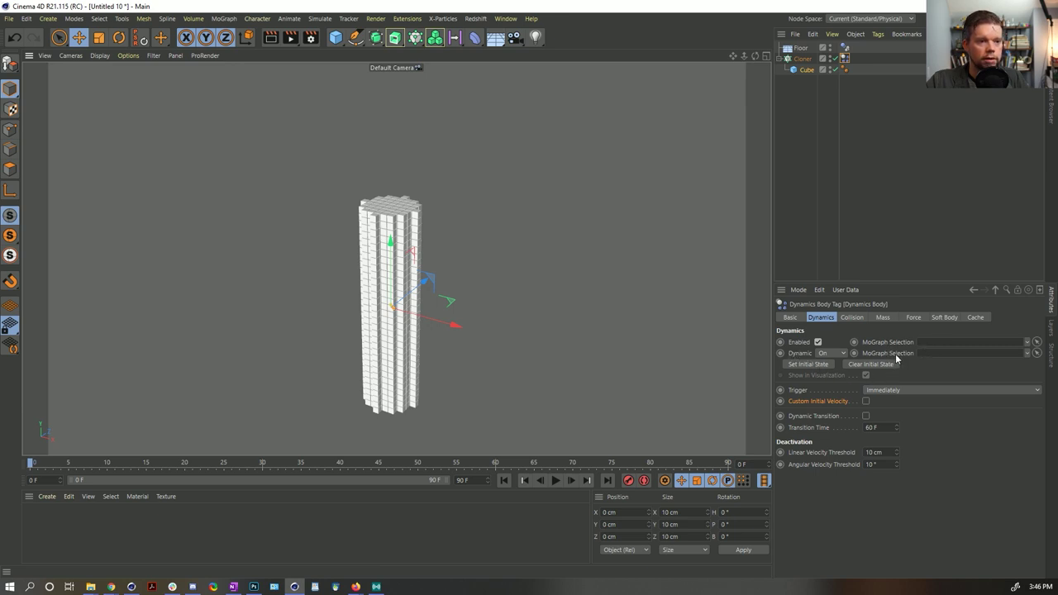
pyautogui.rightClick(803, 59)
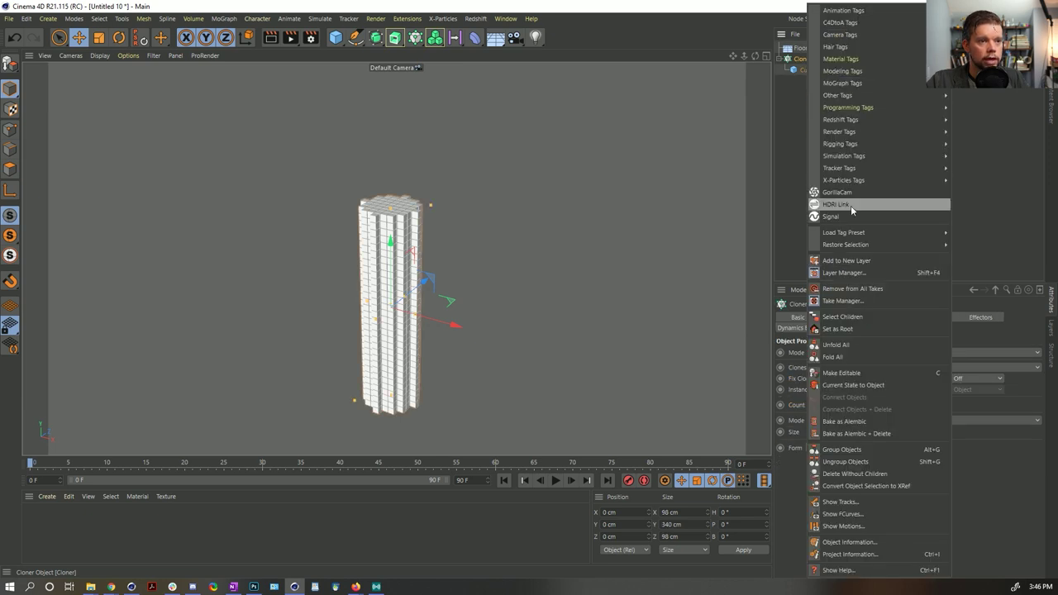
pyautogui.moveTo(855, 156)
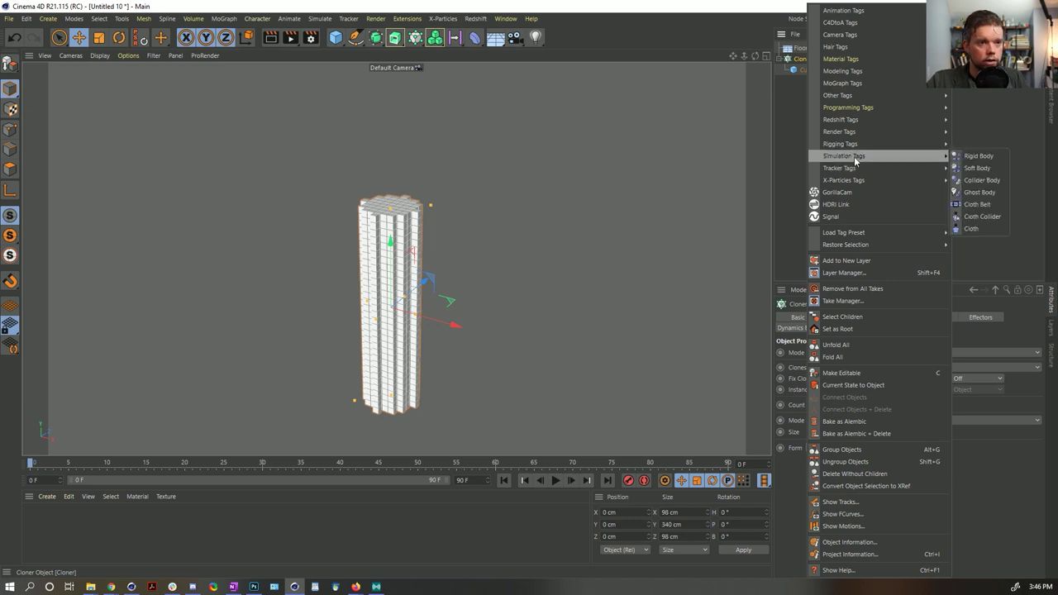
pyautogui.moveTo(851, 132)
pyautogui.click(983, 108)
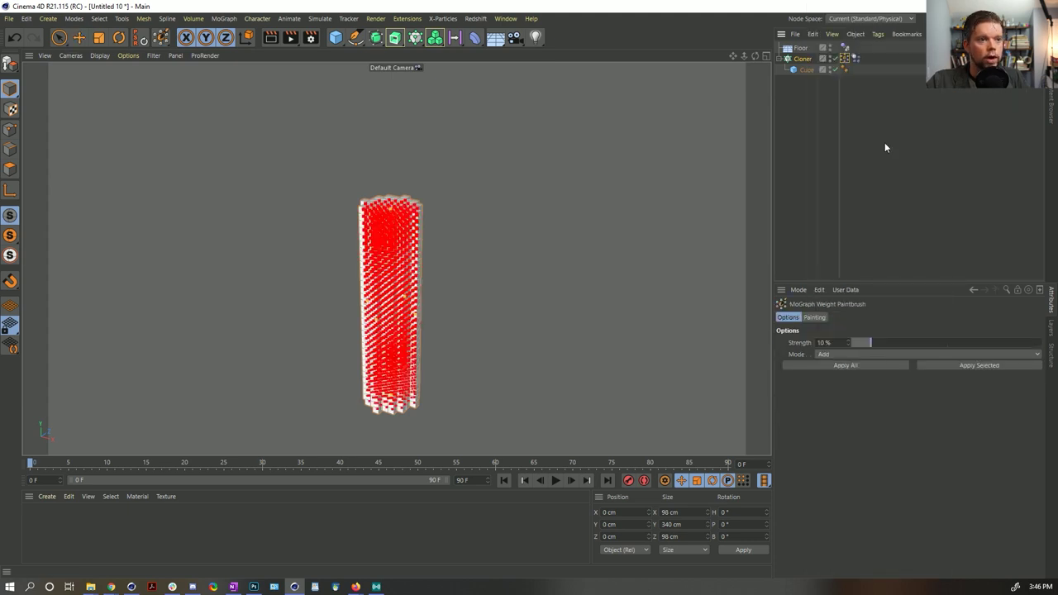
# Enable Use Fields on the weight map tag and add a Spherical Field.
pyautogui.click(845, 69)
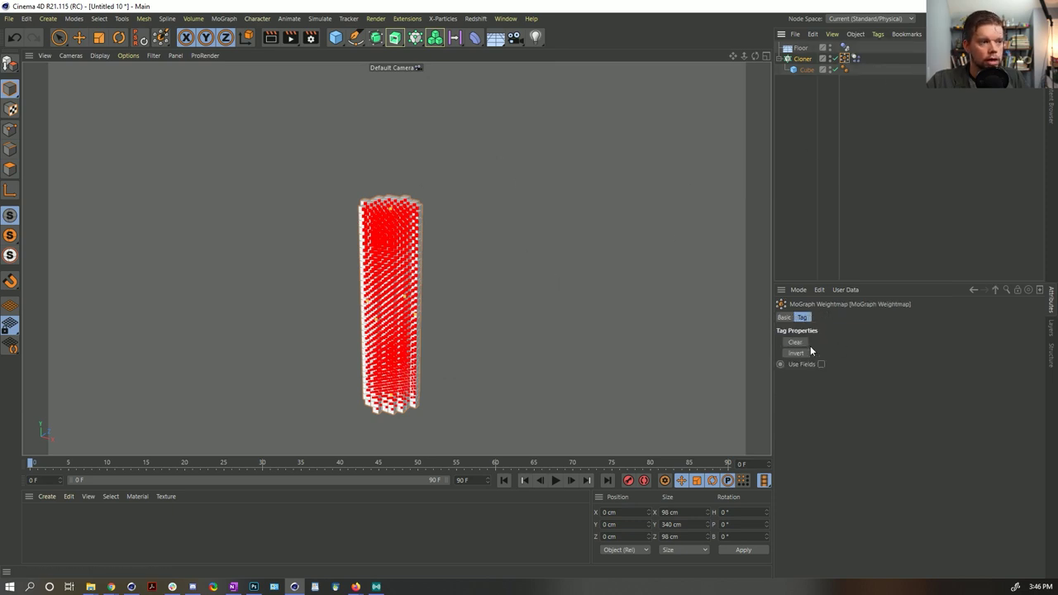
pyautogui.click(821, 364)
pyautogui.click(802, 483)
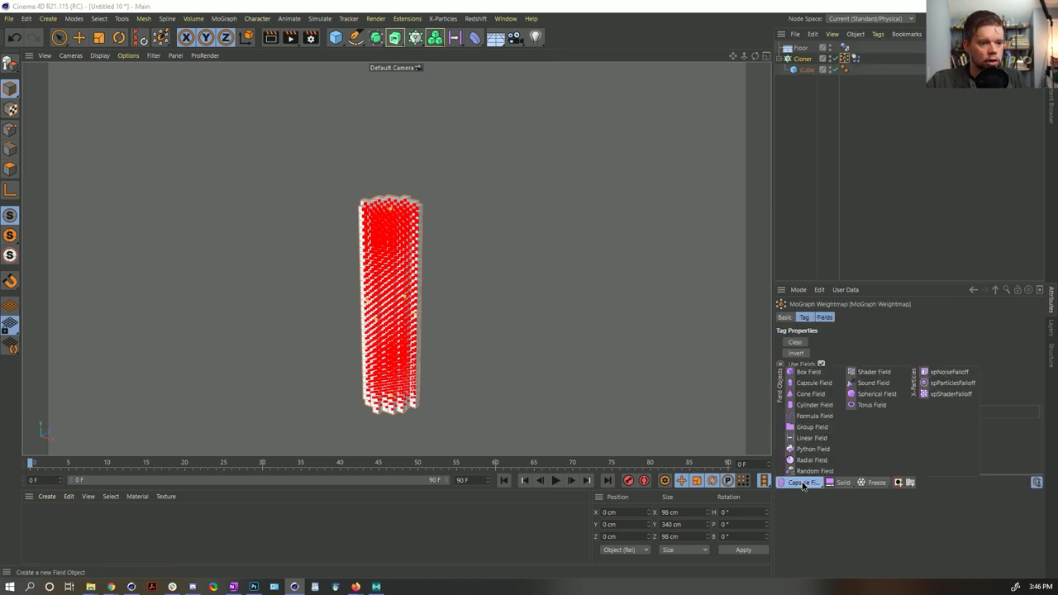
pyautogui.click(801, 485)
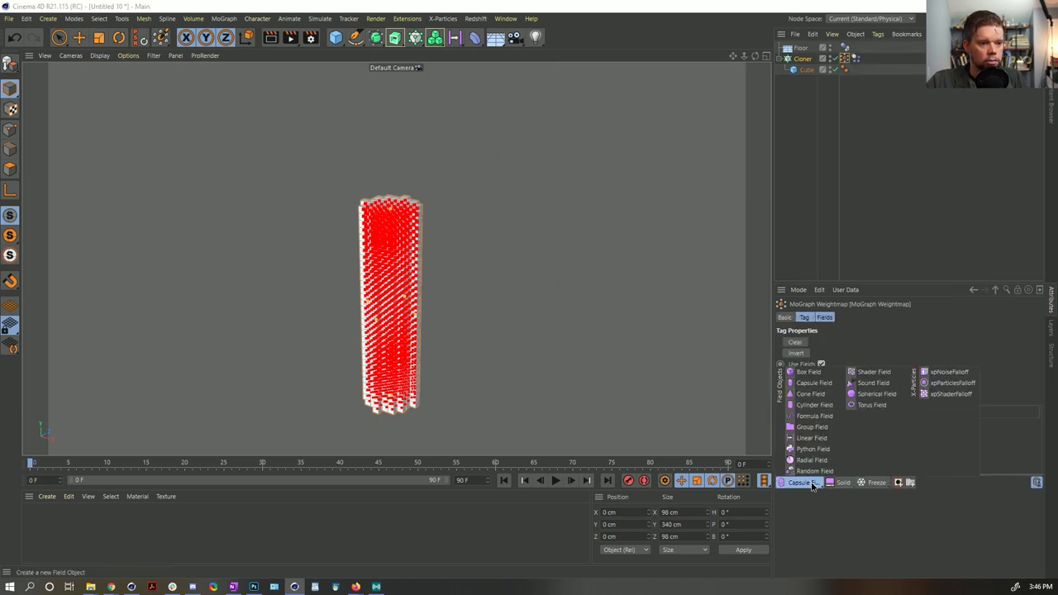
pyautogui.click(869, 395)
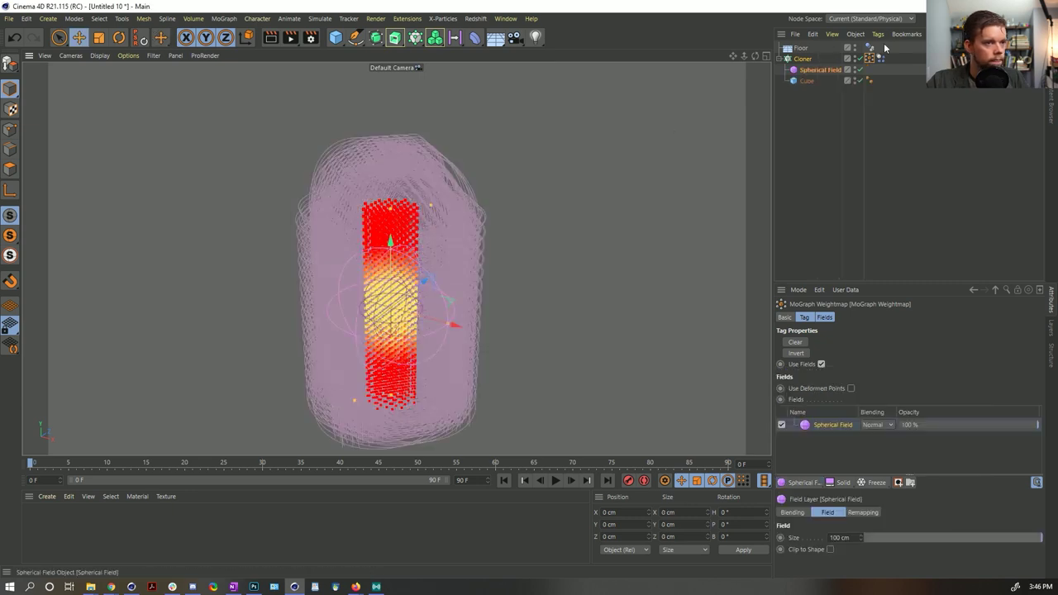
# Pull the Spherical Field out of the Cloner, raise it to the tower top and shrink it.
pyautogui.moveTo(818, 69)
pyautogui.mouseDown()
pyautogui.moveTo(810, 95)
pyautogui.moveTo(809, 82)
pyautogui.mouseUp()
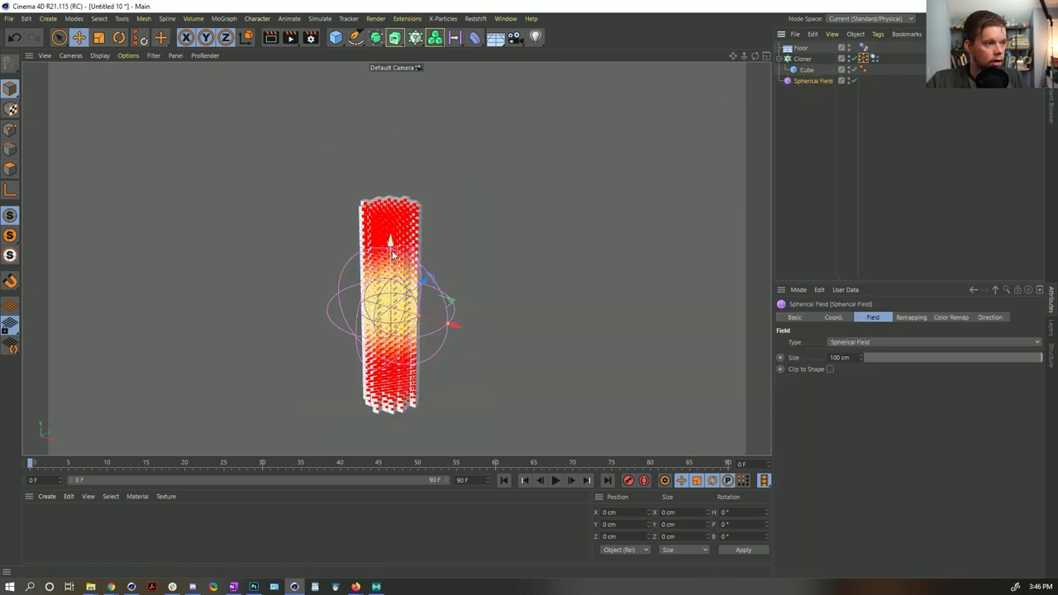
pyautogui.moveTo(392, 254); pyautogui.dragTo(381, 130)
pyautogui.press('t')
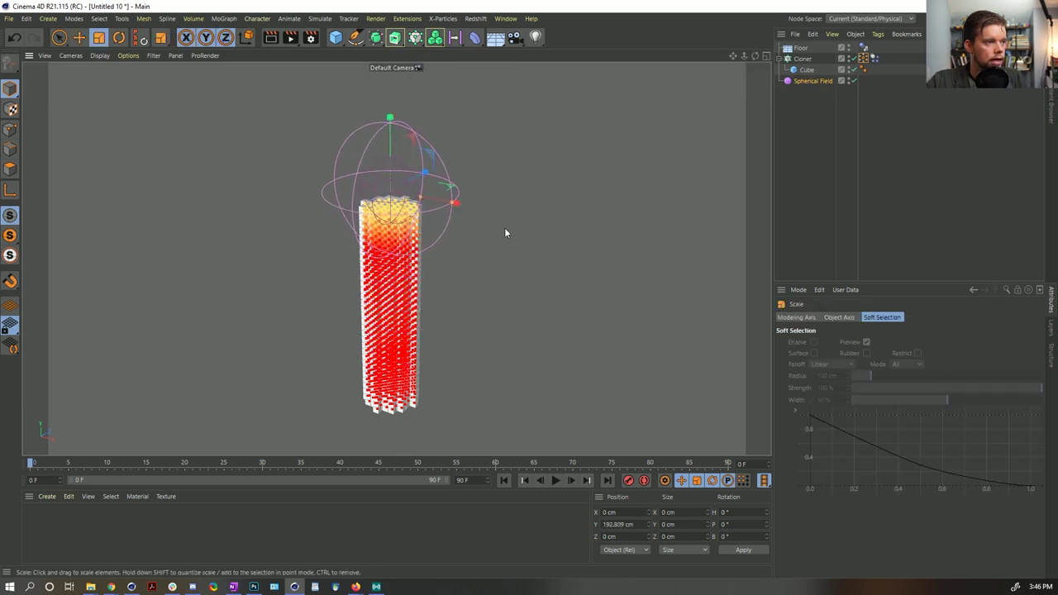
pyautogui.moveTo(510, 231); pyautogui.dragTo(194, 328)
pyautogui.press('e')
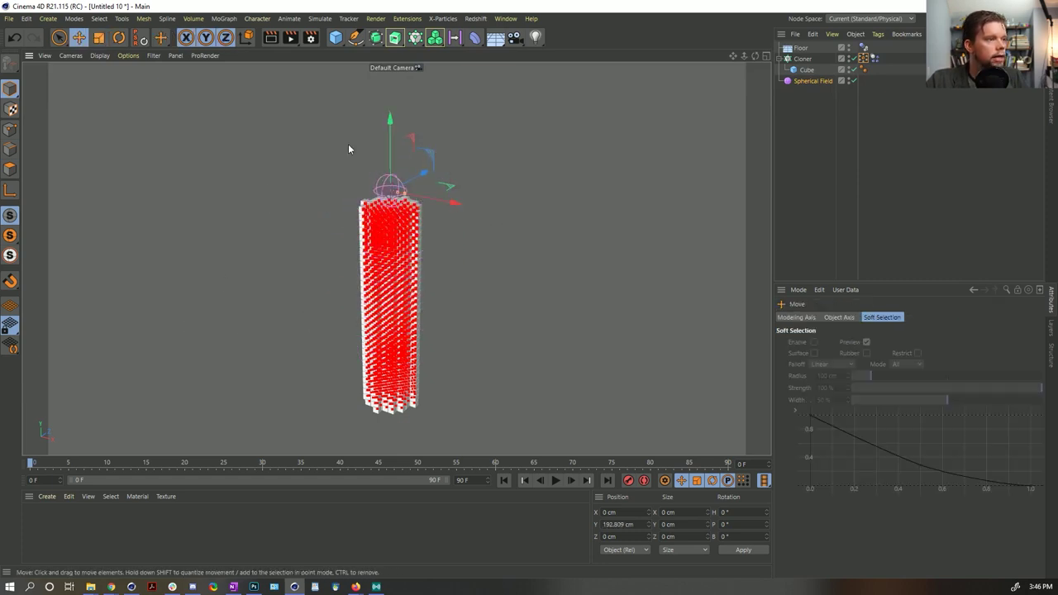
pyautogui.moveTo(390, 123); pyautogui.dragTo(388, 137)
# Shrink the field sphere further and lower it to Y 166.925 cm.
pyautogui.scroll(3, 503, 218)
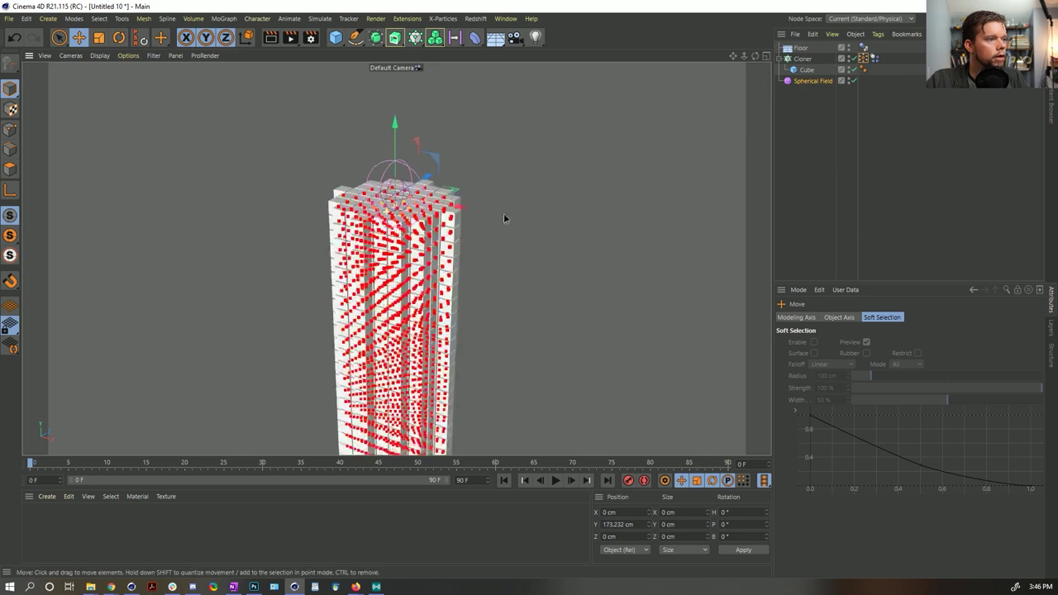
pyautogui.scroll(3, 534, 200)
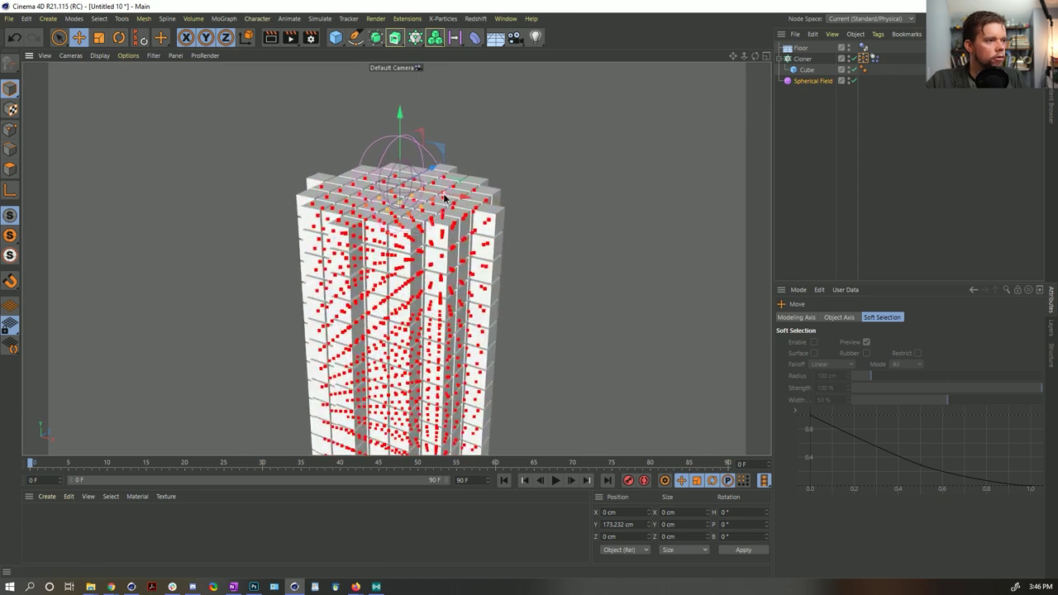
pyautogui.moveTo(444, 196); pyautogui.dragTo(429, 202)
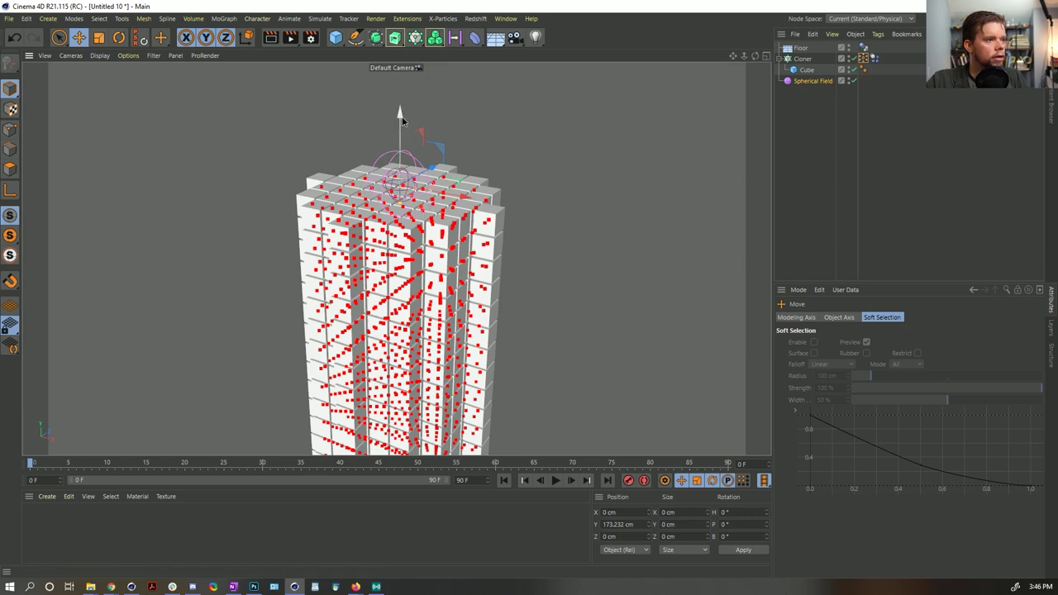
pyautogui.moveTo(401, 121); pyautogui.dragTo(401, 127)
pyautogui.keyDown('alt'); pyautogui.moveTo(409, 191); pyautogui.dragTo(396, 198); pyautogui.keyUp('alt')
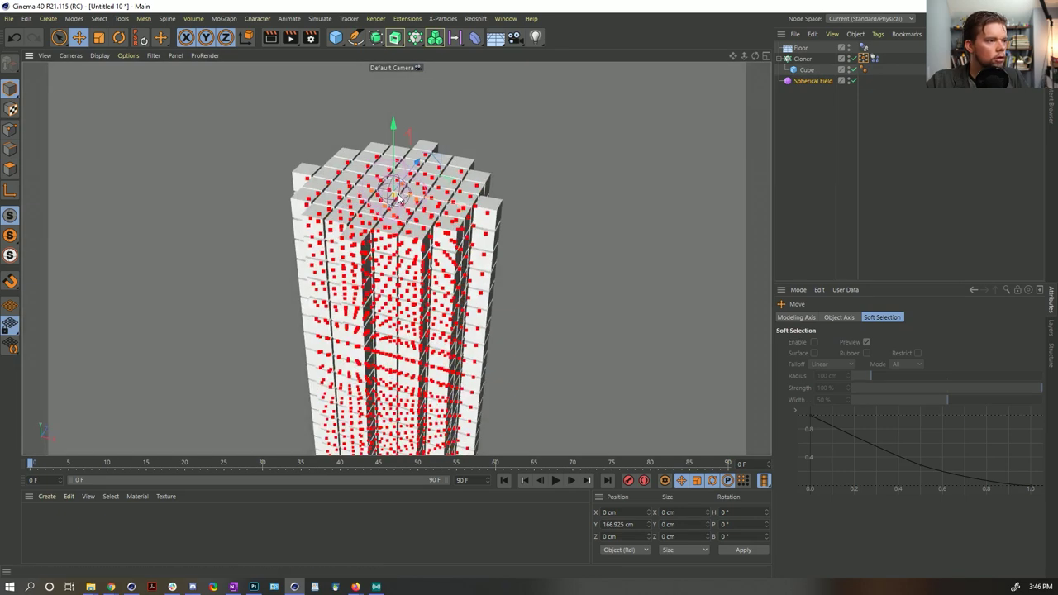
pyautogui.scroll(3, 405, 199)
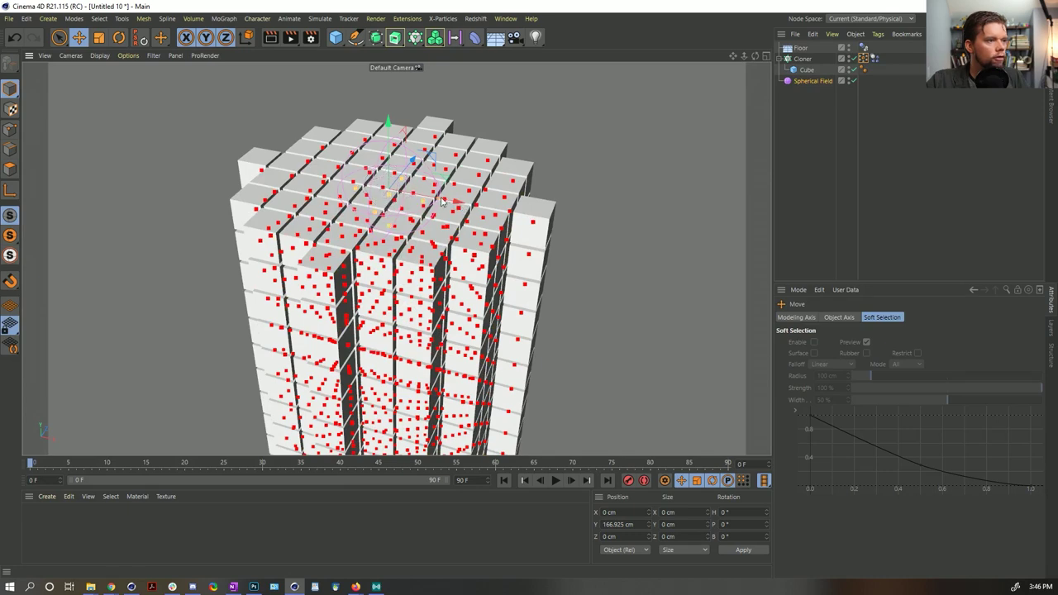
pyautogui.scroll(-4, 401, 199)
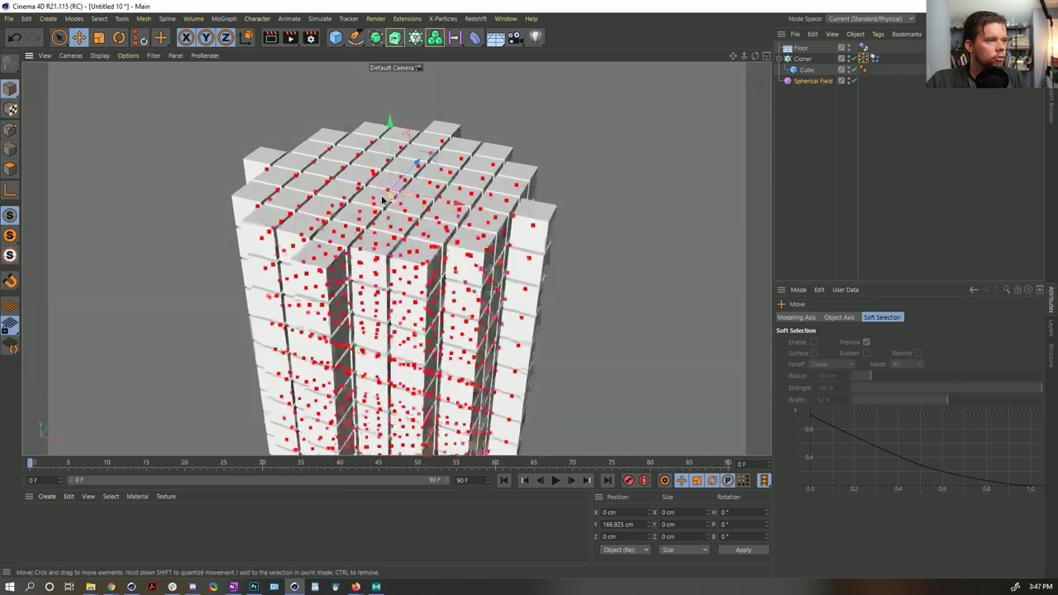
# Inspect the weight map's field weights on the tower from a level front view.
pyautogui.click(863, 60)
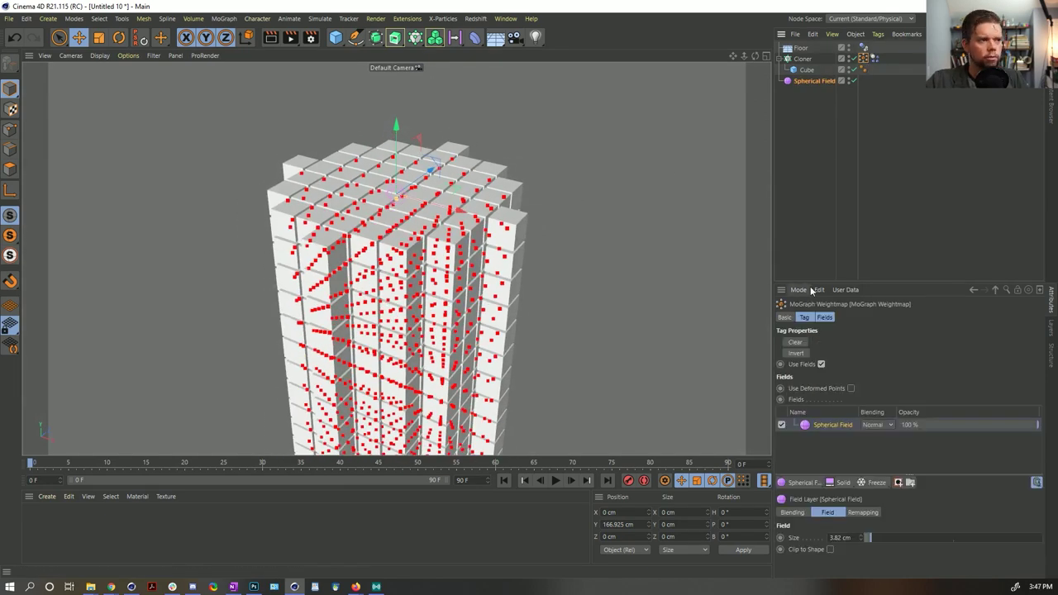
pyautogui.scroll(4, 524, 285)
pyautogui.scroll(-4, 322, 175)
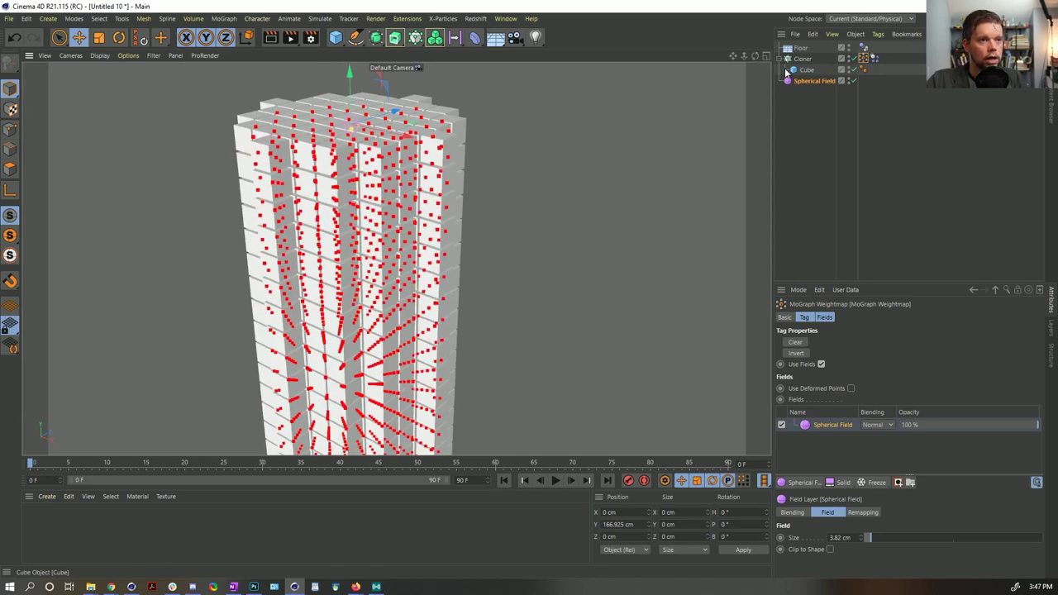
pyautogui.click(862, 80)
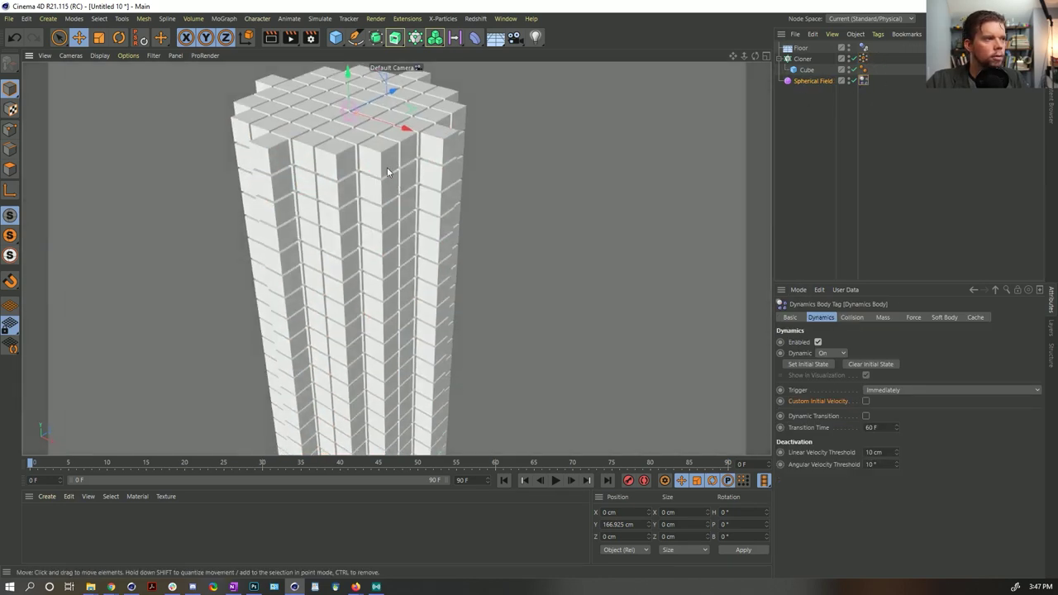
pyautogui.click(857, 57)
pyautogui.click(862, 58)
pyautogui.scroll(3, 429, 110)
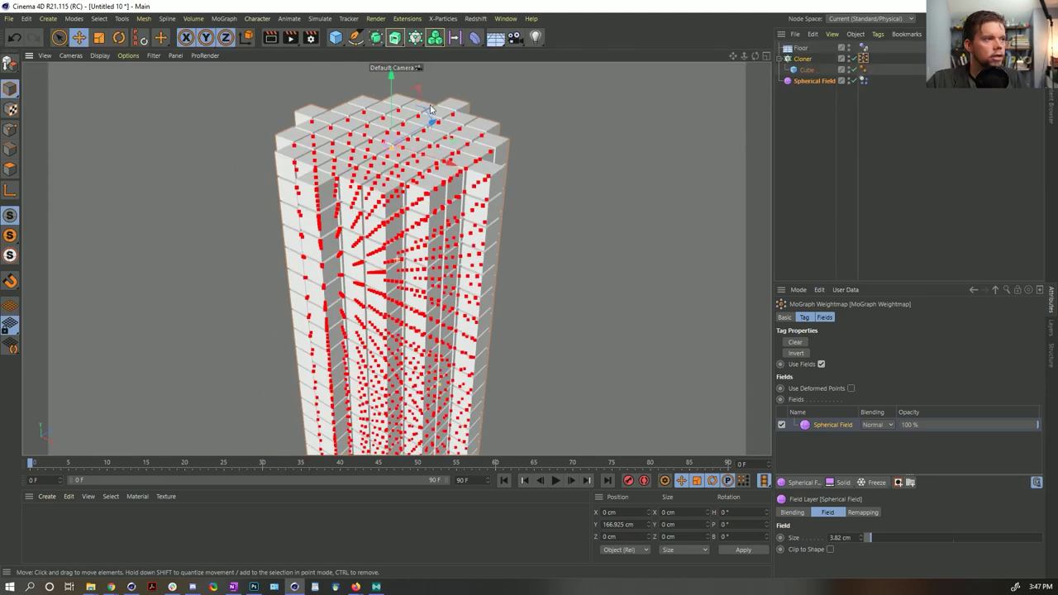
pyautogui.keyDown('alt'); pyautogui.moveTo(581, 186); pyautogui.dragTo(389, 171); pyautogui.keyUp('alt')
pyautogui.scroll(10, 389, 171)
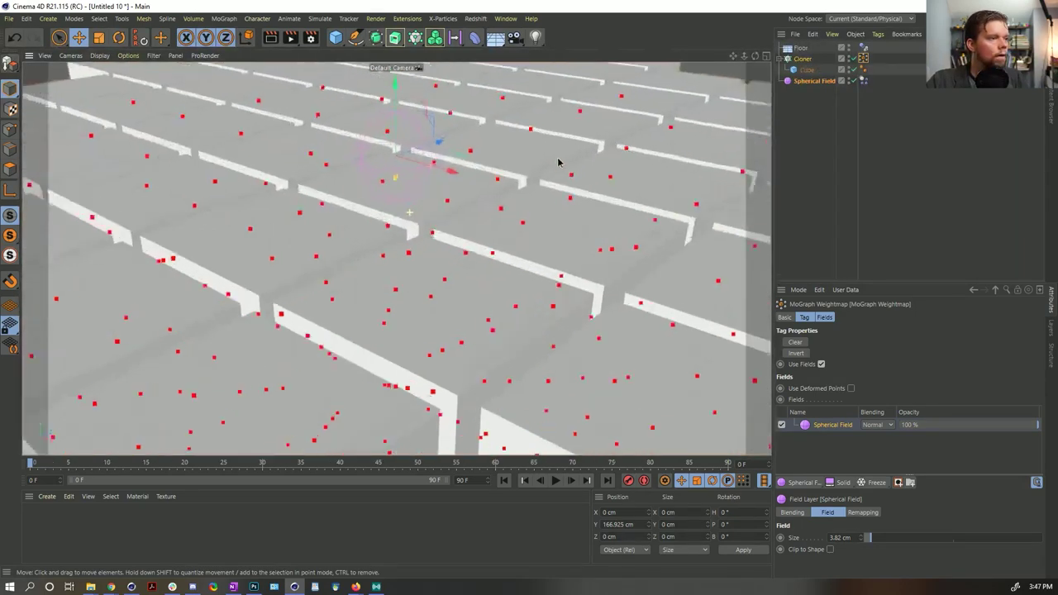
pyautogui.scroll(-10, 444, 152)
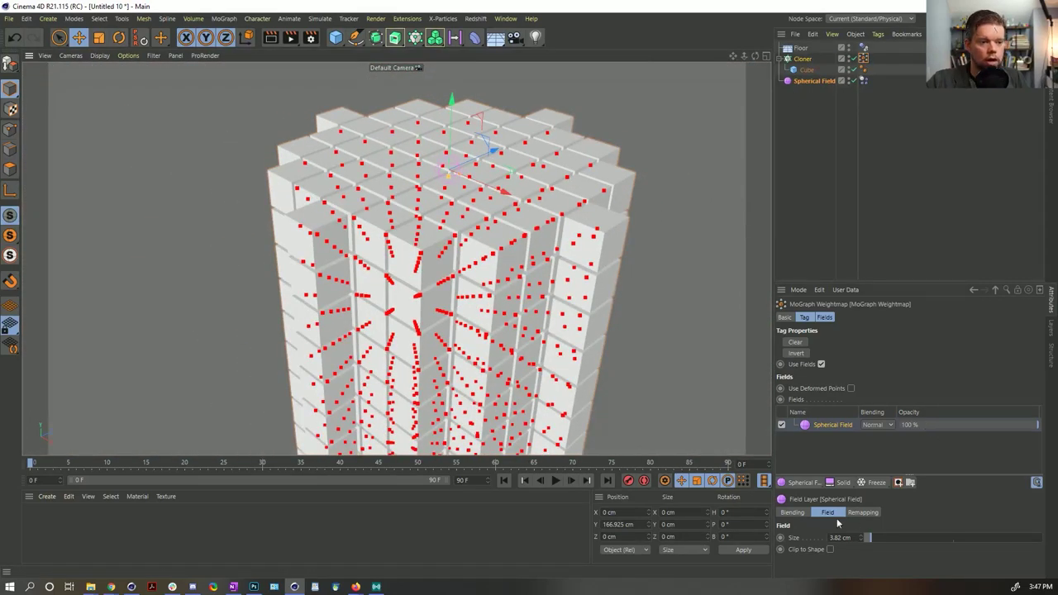
# Add a Freeze layer with Add blending, Grow mode and a 12 cm radius.
pyautogui.click(872, 482)
pyautogui.click(877, 424)
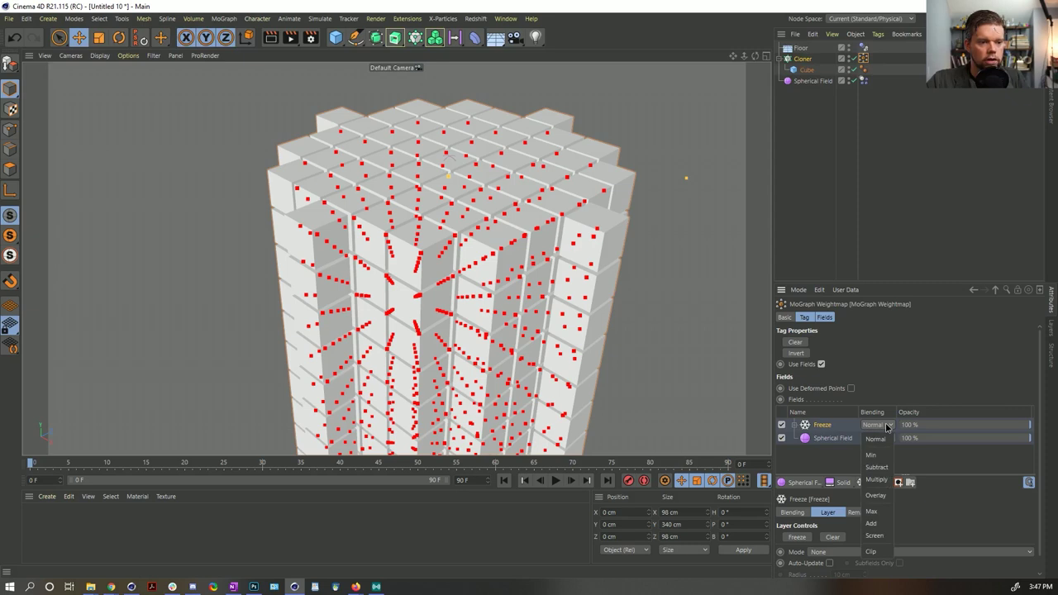
pyautogui.click(872, 523)
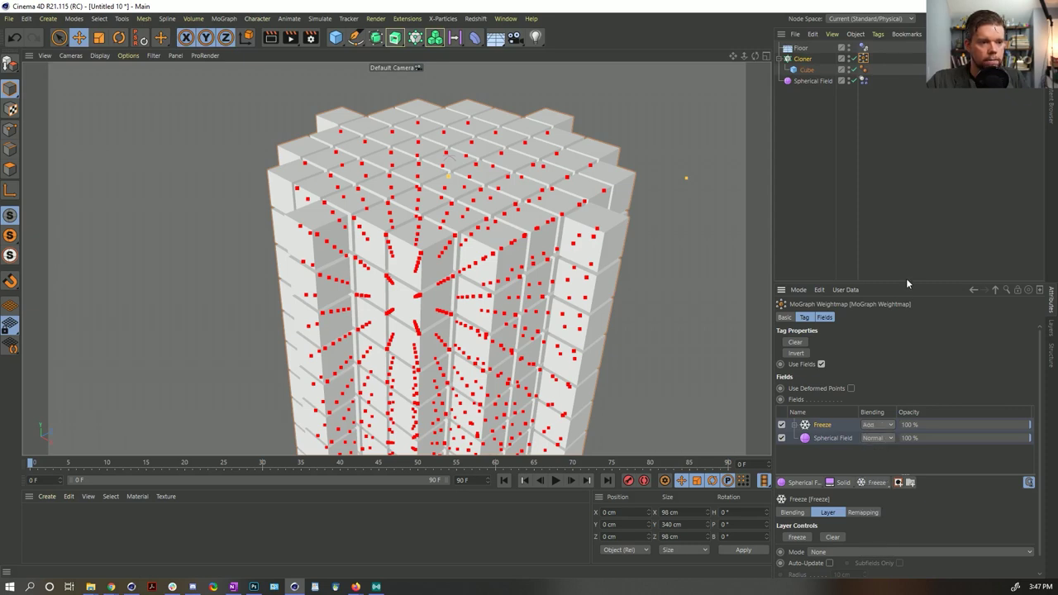
pyautogui.moveTo(902, 281); pyautogui.dragTo(902, 113)
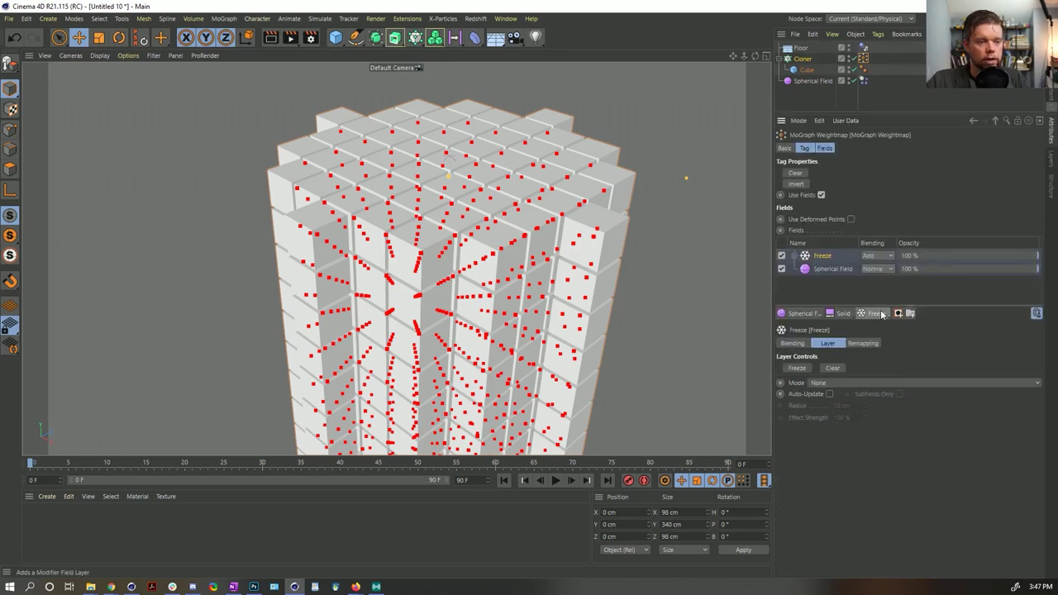
pyautogui.click(812, 383)
pyautogui.click(838, 444)
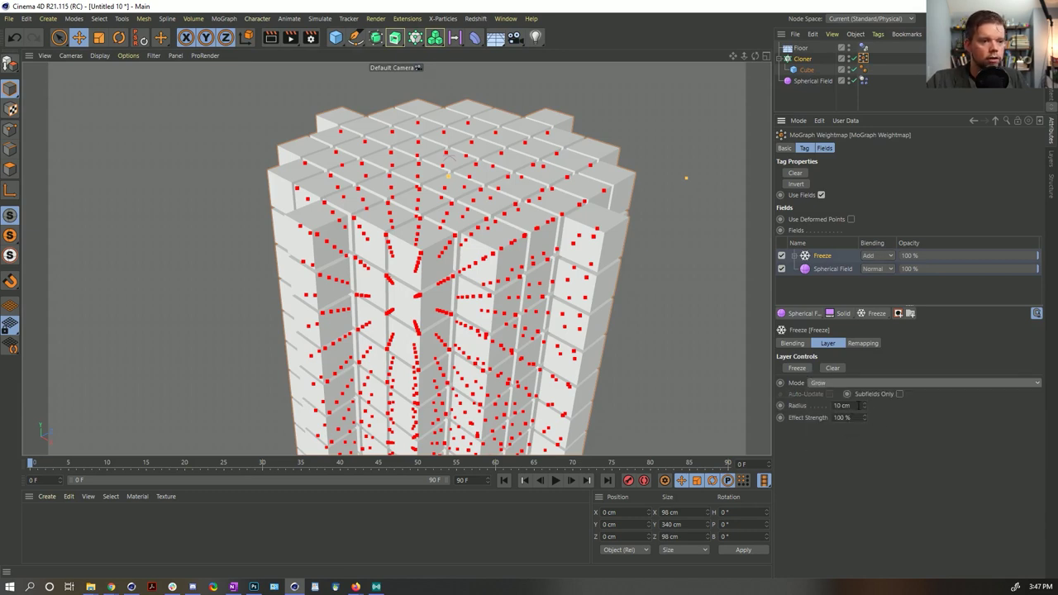
pyautogui.click(858, 405)
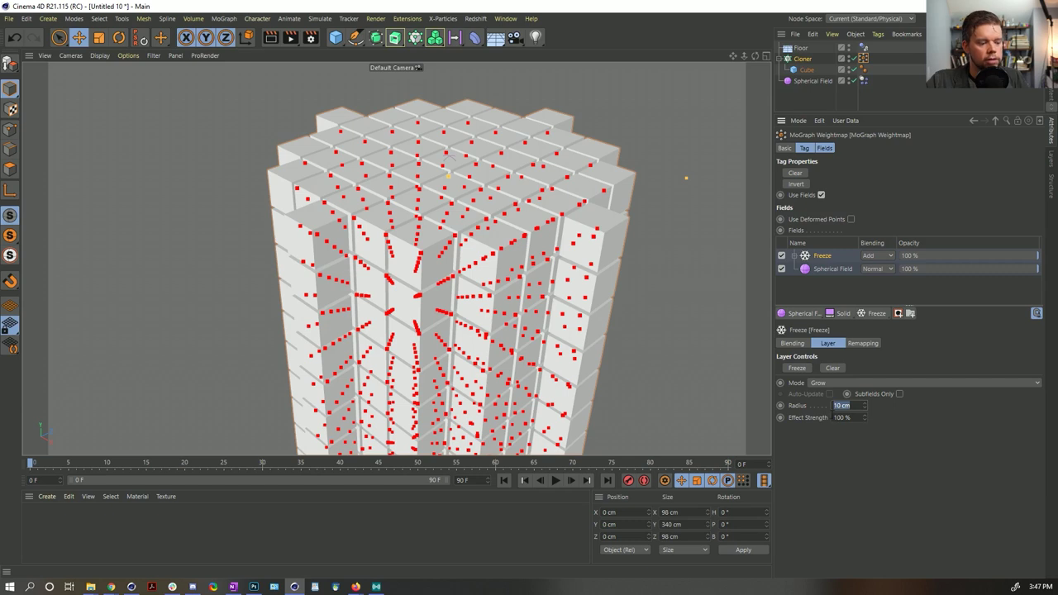
pyautogui.write('12')
pyautogui.press('Return')
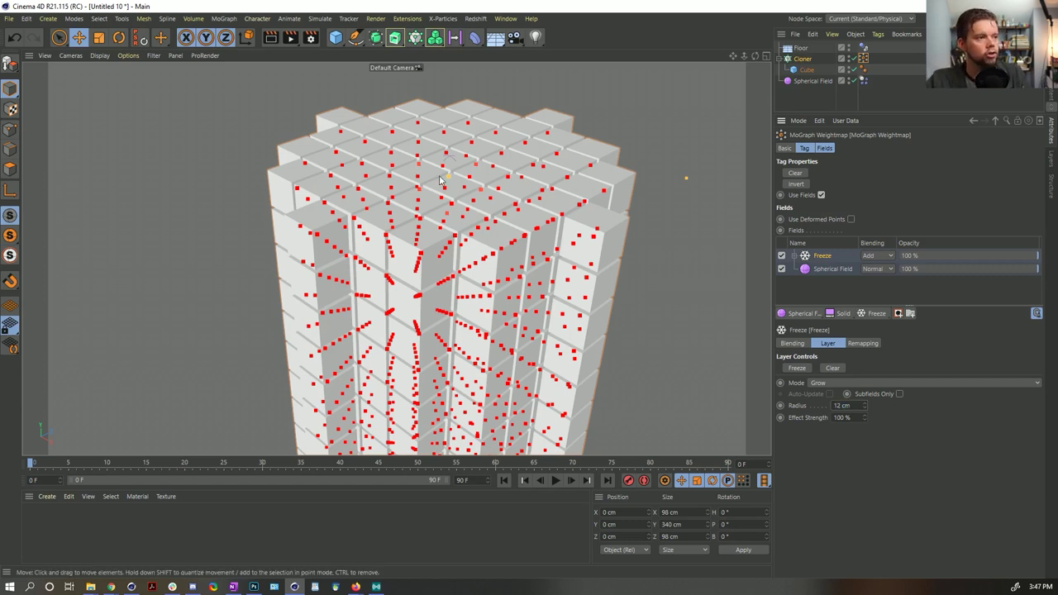
# Preview the freeze growth while orbiting around the cube tower, then rewind.
pyautogui.click(556, 480)
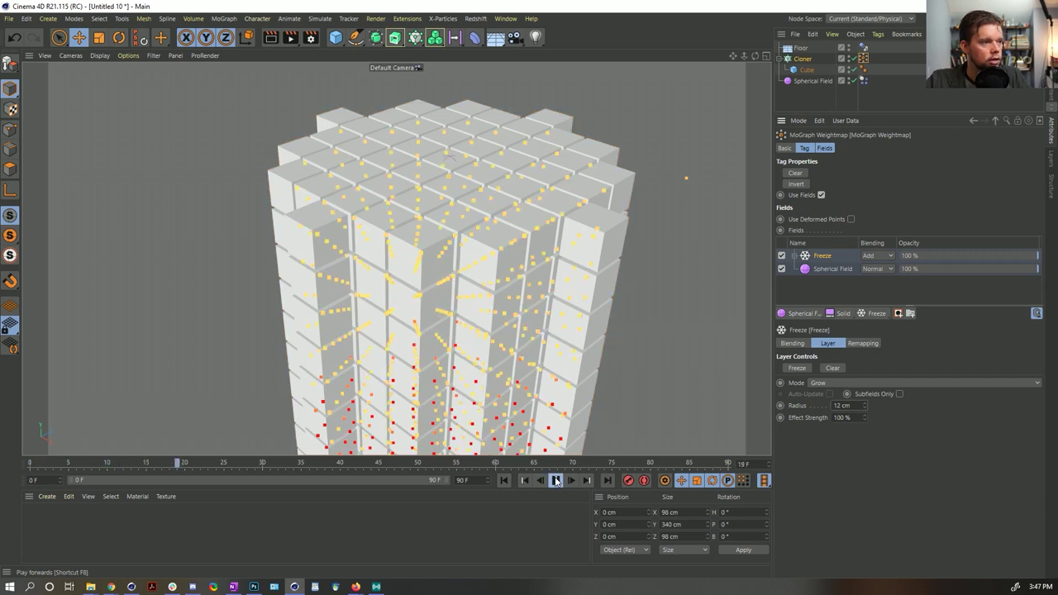
pyautogui.scroll(-3, 433, 300)
pyautogui.keyDown('alt'); pyautogui.moveTo(433, 300); pyautogui.dragTo(545, 165); pyautogui.keyUp('alt')
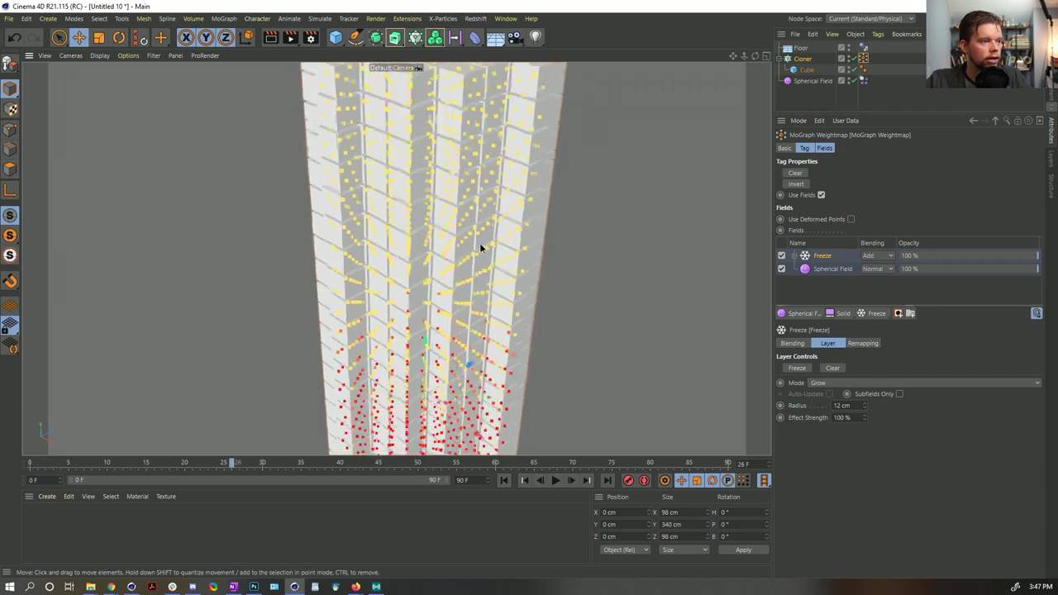
pyautogui.click(556, 480)
pyautogui.click(556, 481)
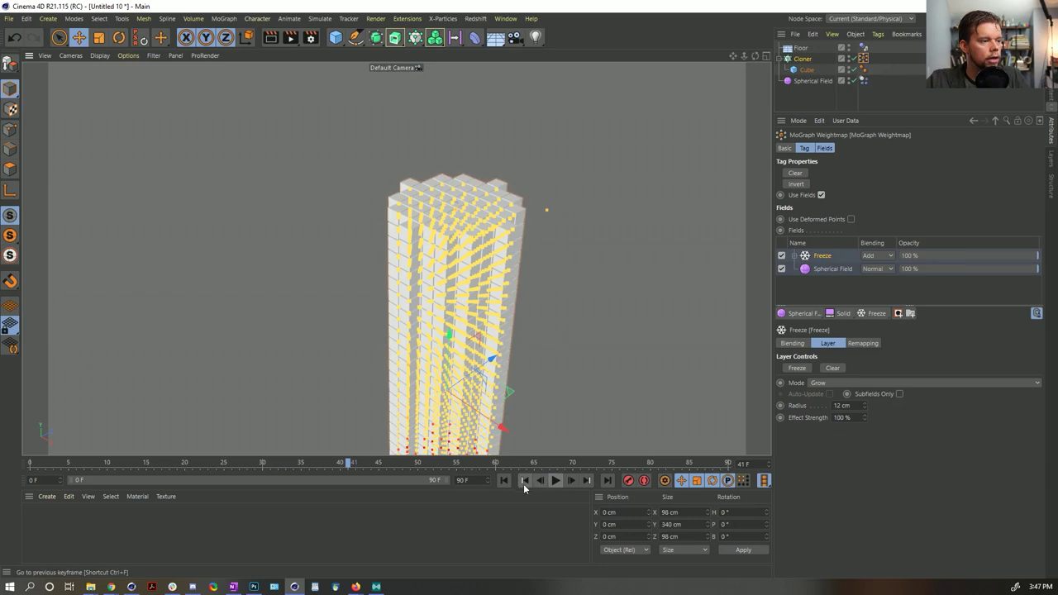
pyautogui.click(523, 480)
# Lower the Freeze Effect Strength to 10% and replay the growth.
pyautogui.click(853, 417)
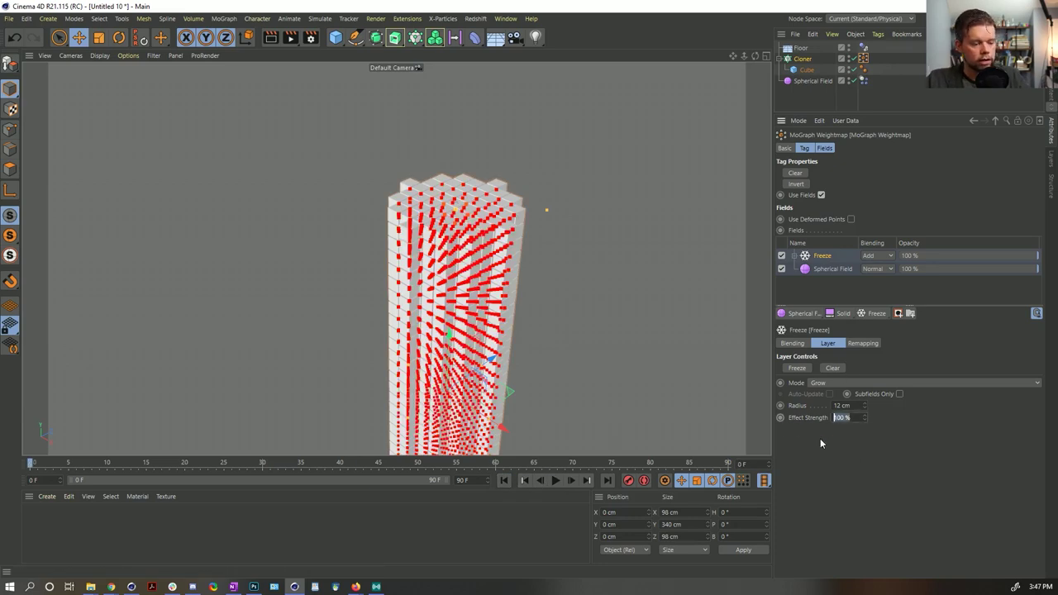
pyautogui.click(555, 480)
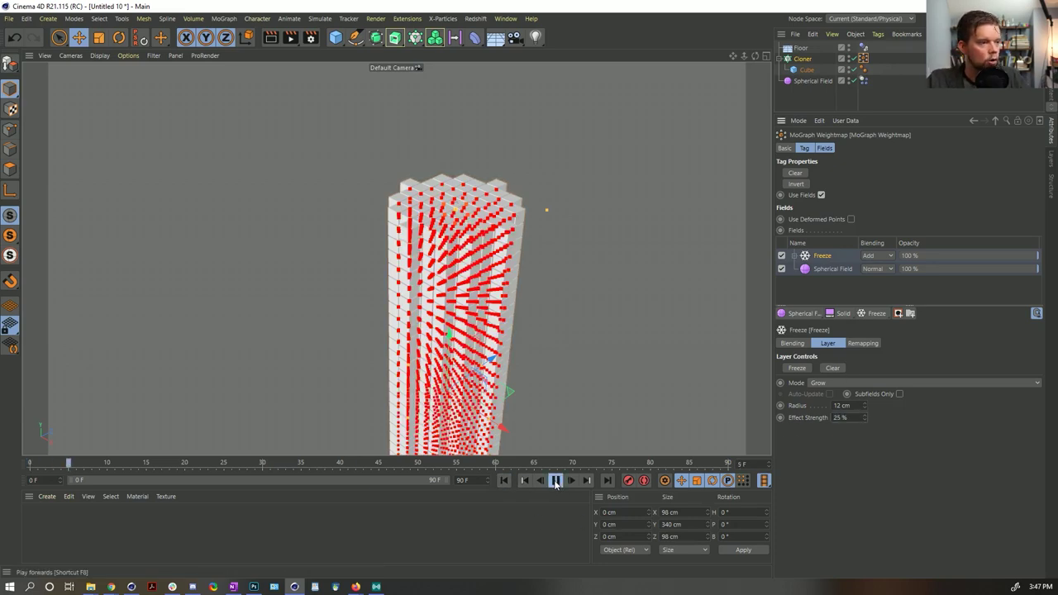
pyautogui.click(555, 481)
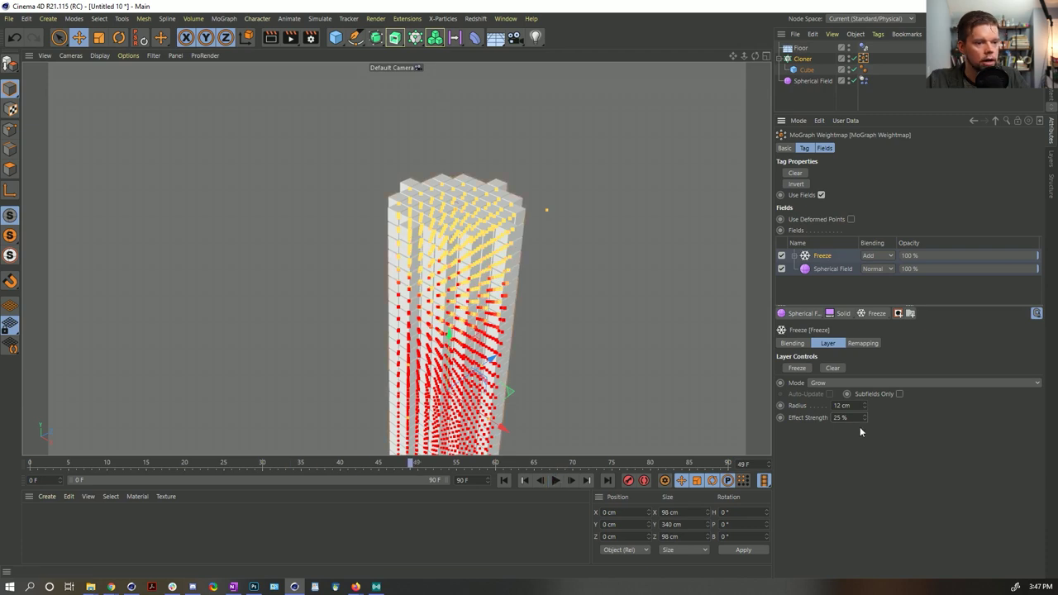
pyautogui.write('10')
pyautogui.press('Return')
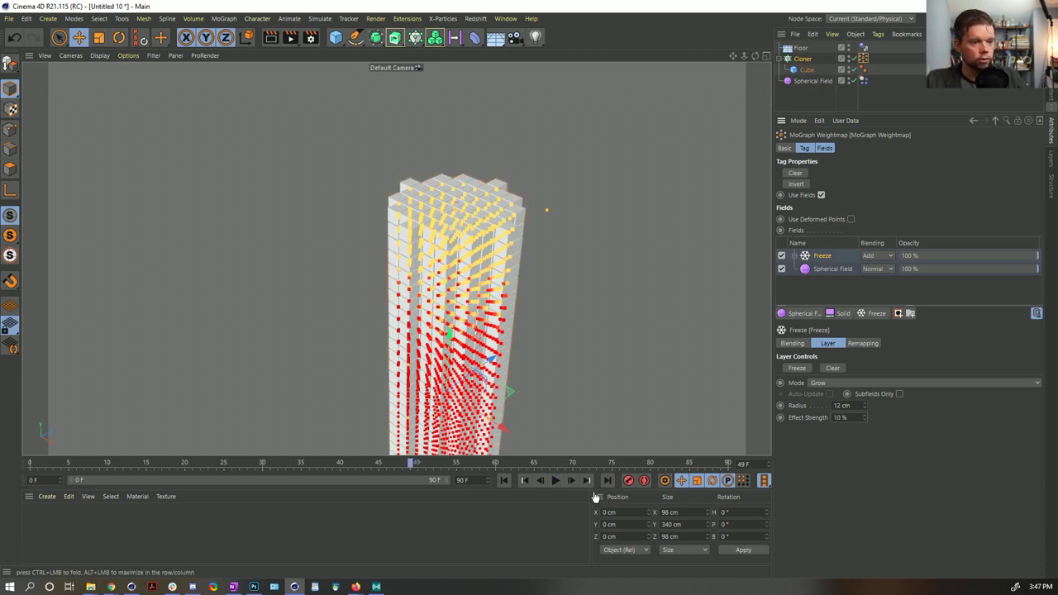
pyautogui.click(503, 480)
pyautogui.click(555, 480)
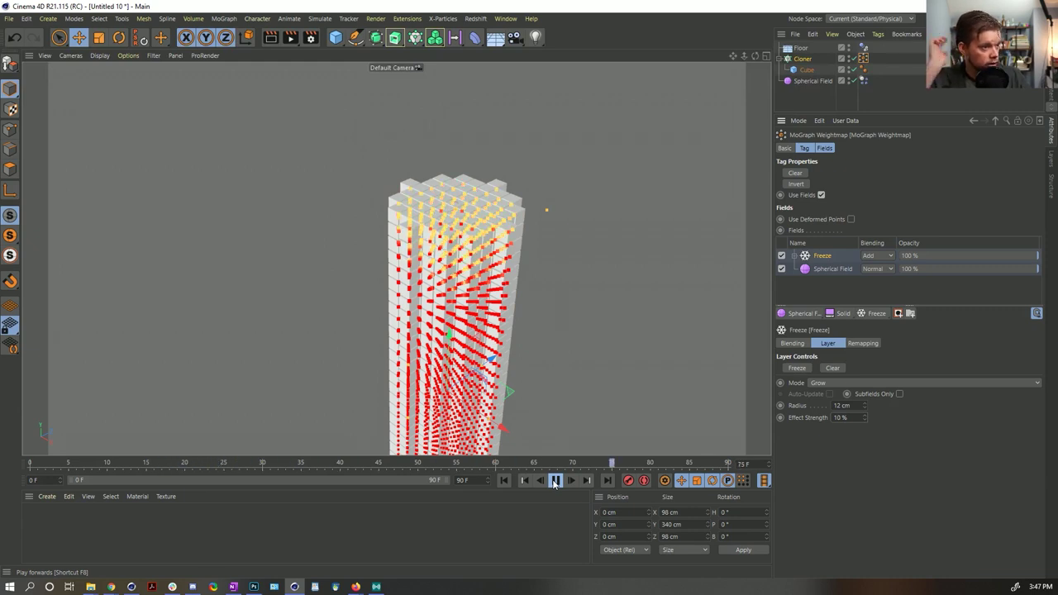
pyautogui.click(555, 480)
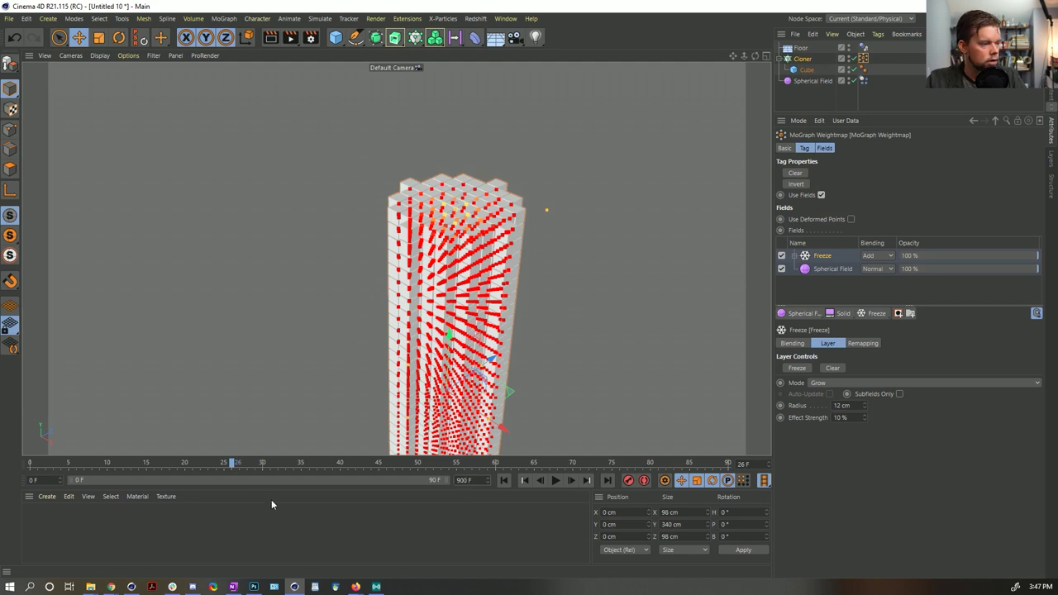
# Extend the animation range to 900 frames and play it back.
pyautogui.moveTo(123, 484); pyautogui.dragTo(449, 482)
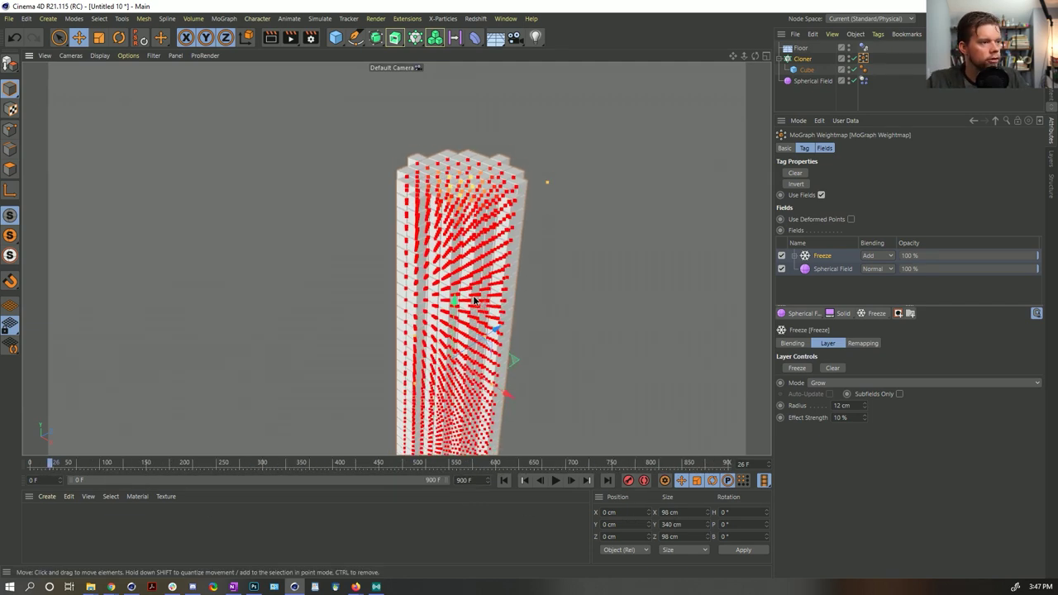
pyautogui.click(554, 480)
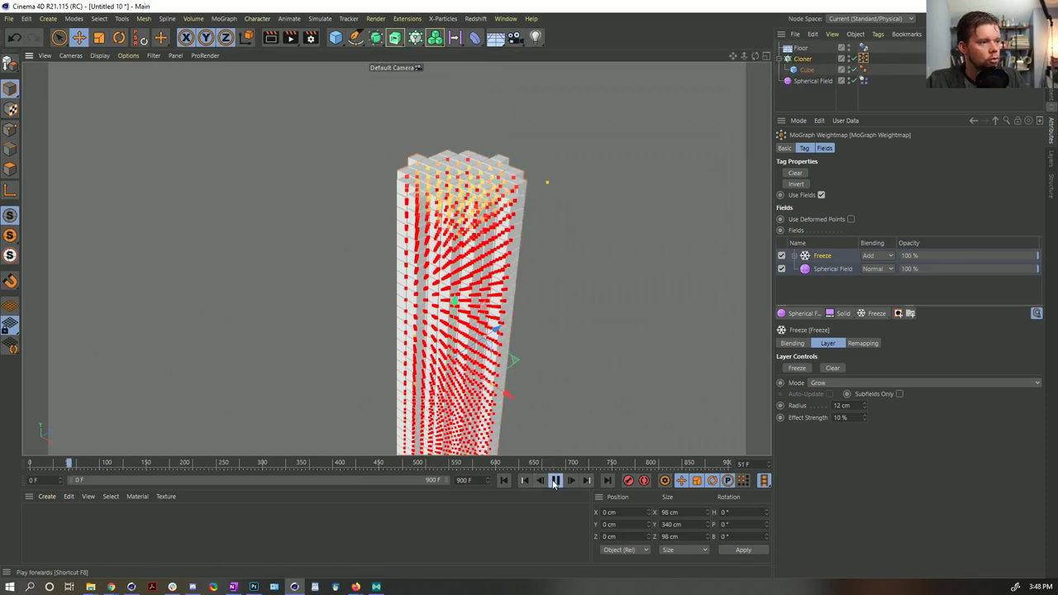
pyautogui.click(554, 480)
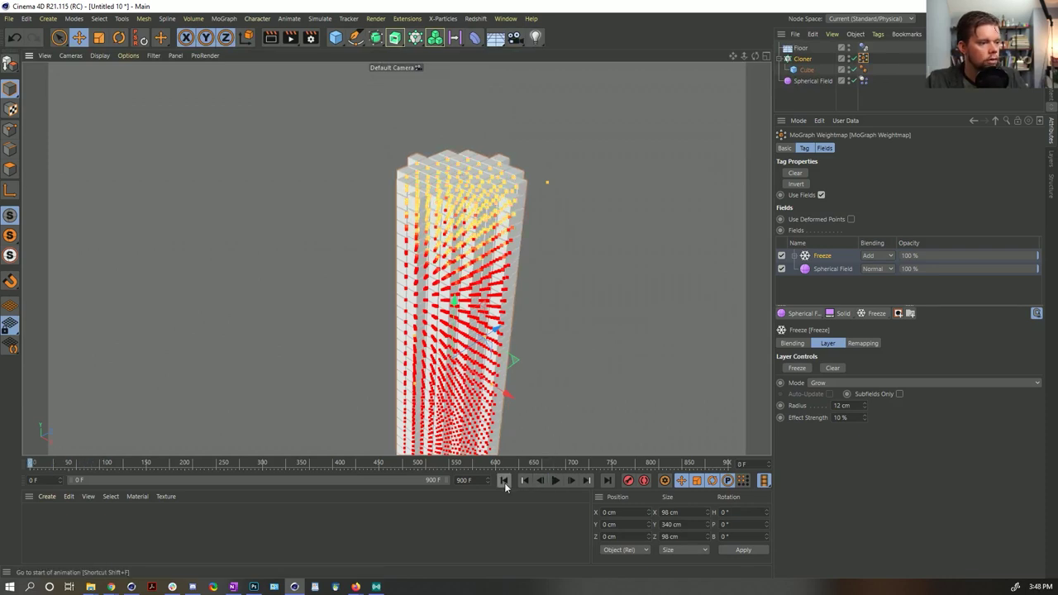
pyautogui.click(503, 480)
# Save the scene as [7a]CandleMelt.c4d next to the other scene files.
pyautogui.hotkey('ctrl', 's')
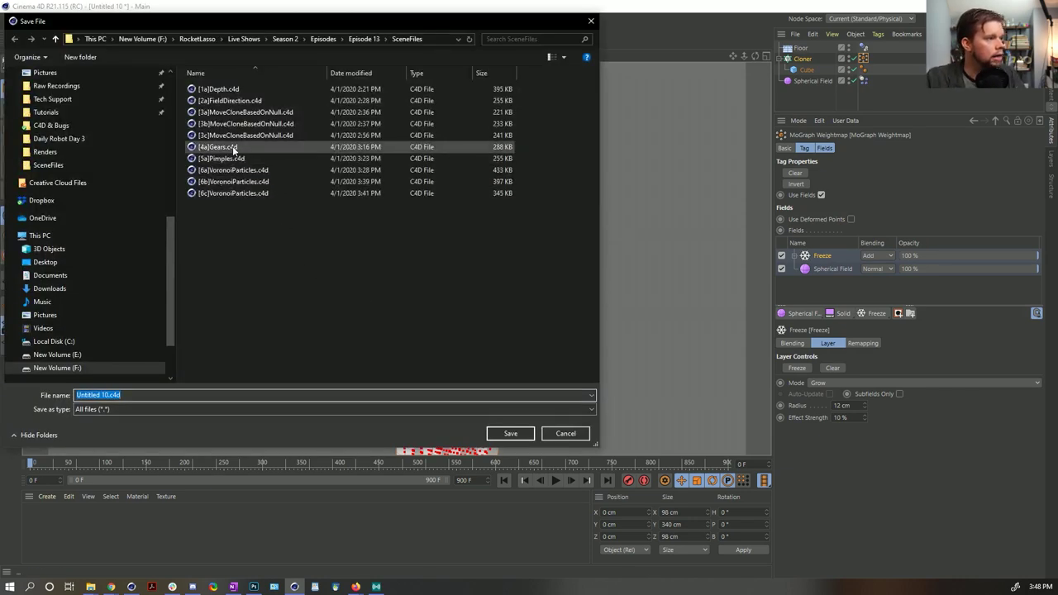
pyautogui.click(211, 89)
pyautogui.click(83, 395)
pyautogui.click(82, 395)
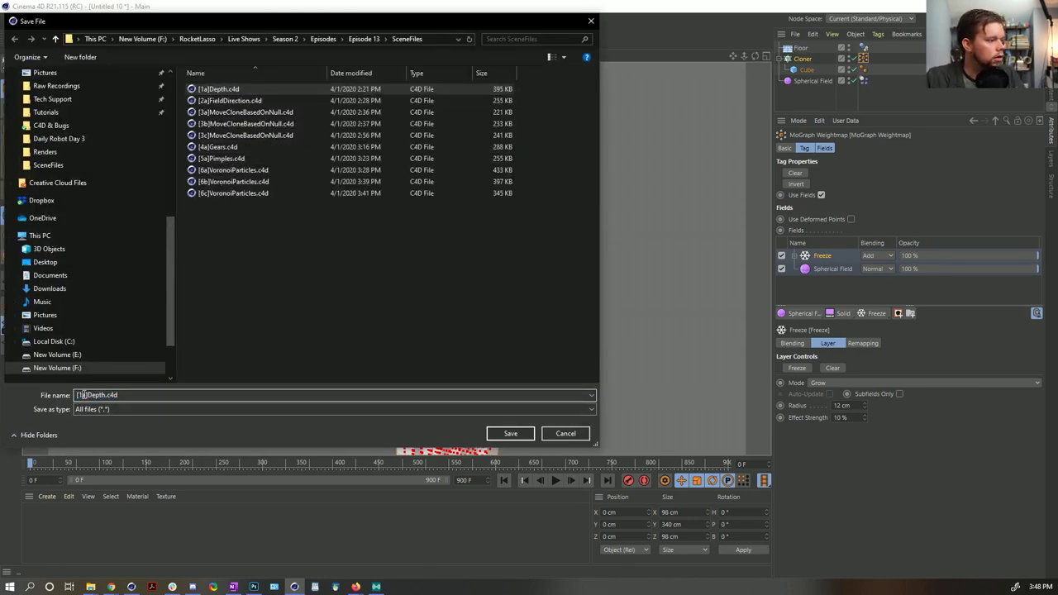
pyautogui.press('BackSpace')
pyautogui.press('BackSpace')
pyautogui.write('7a]')
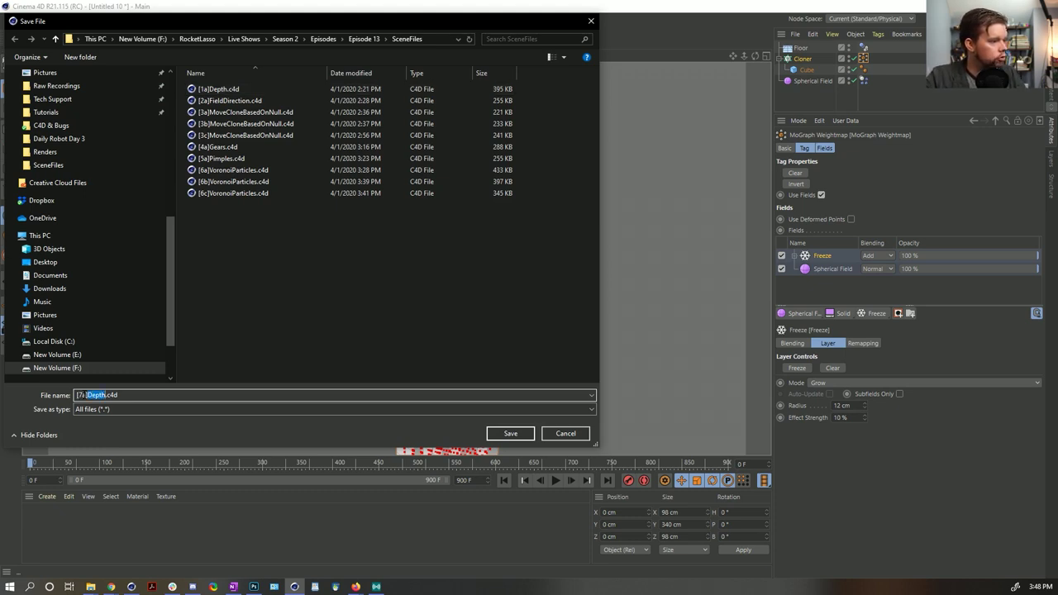
pyautogui.write('Cand')
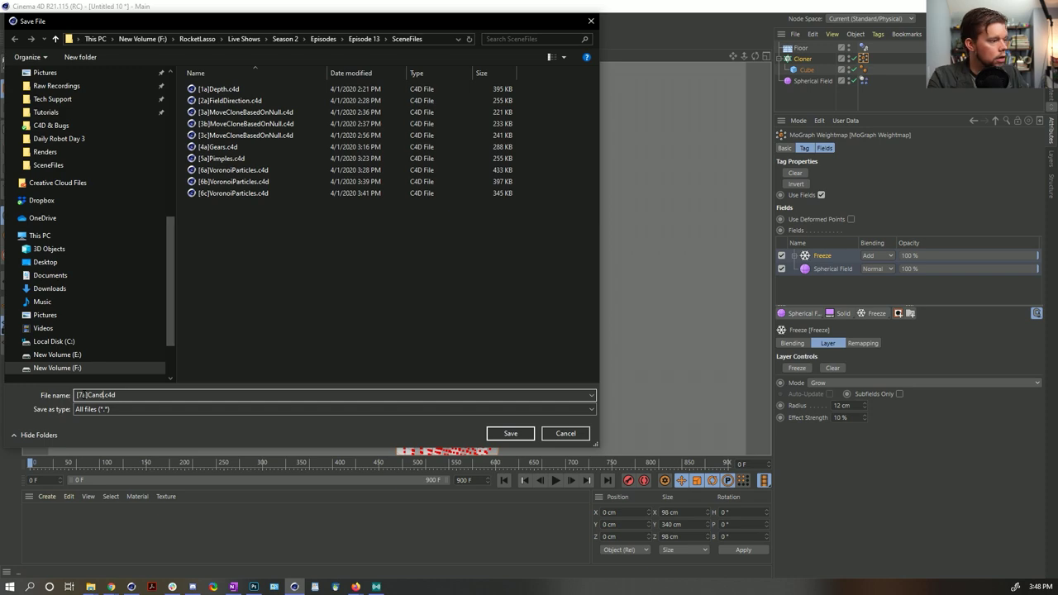
pyautogui.write('leMelt')
pyautogui.press('Return')
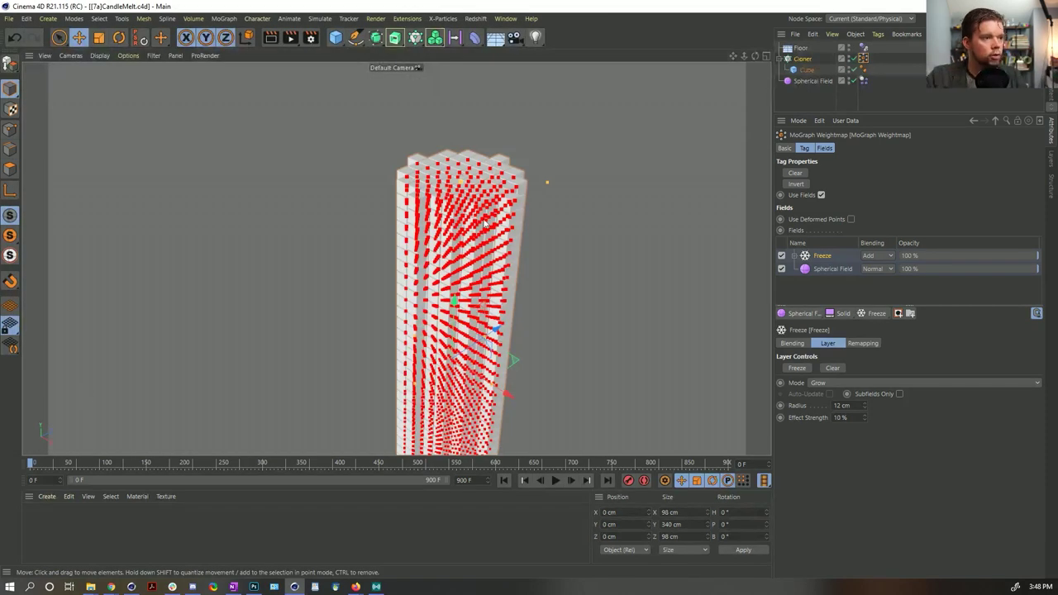
pyautogui.keyDown('alt'); pyautogui.moveTo(462, 210); pyautogui.dragTo(361, 182, button='middle'); pyautogui.keyUp('alt')
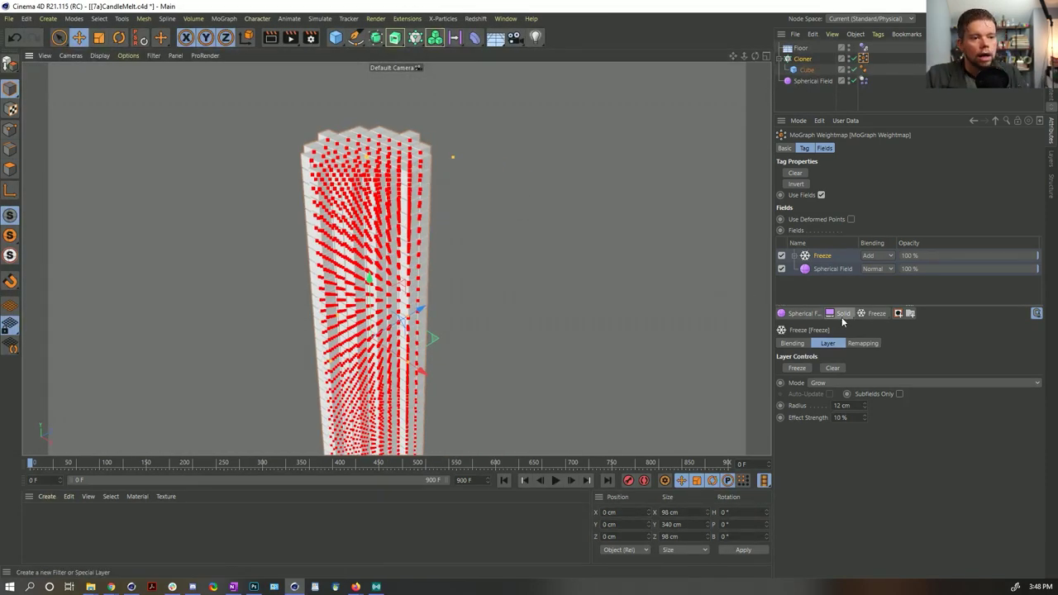
pyautogui.click(554, 482)
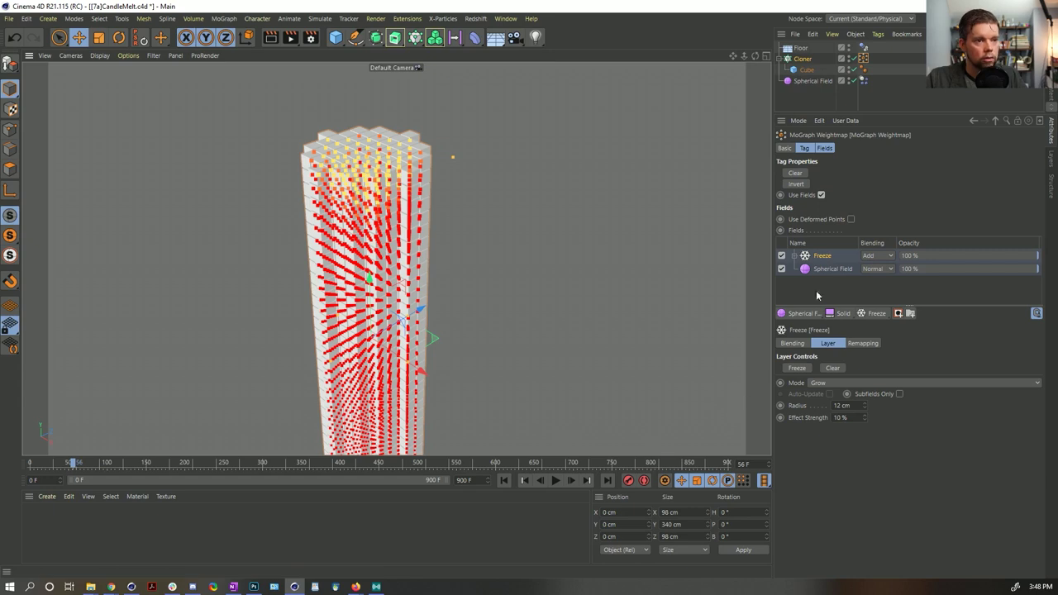
# Move the tag onto the Cloner and add a MoGraph Selection tag with Use Fields enabled.
pyautogui.moveTo(863, 80); pyautogui.dragTo(874, 59)
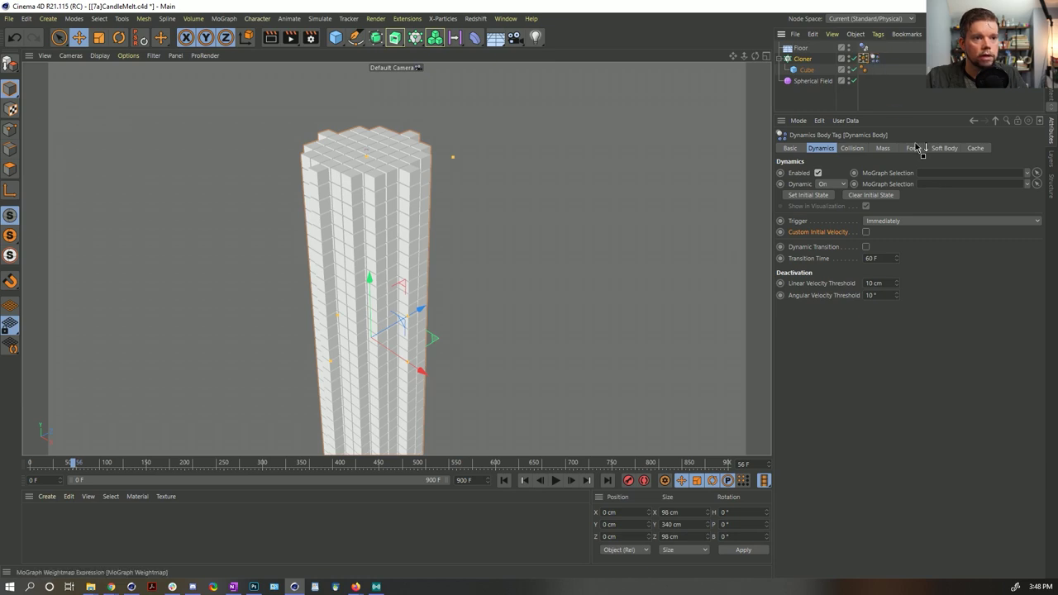
pyautogui.moveTo(929, 183); pyautogui.dragTo(874, 89)
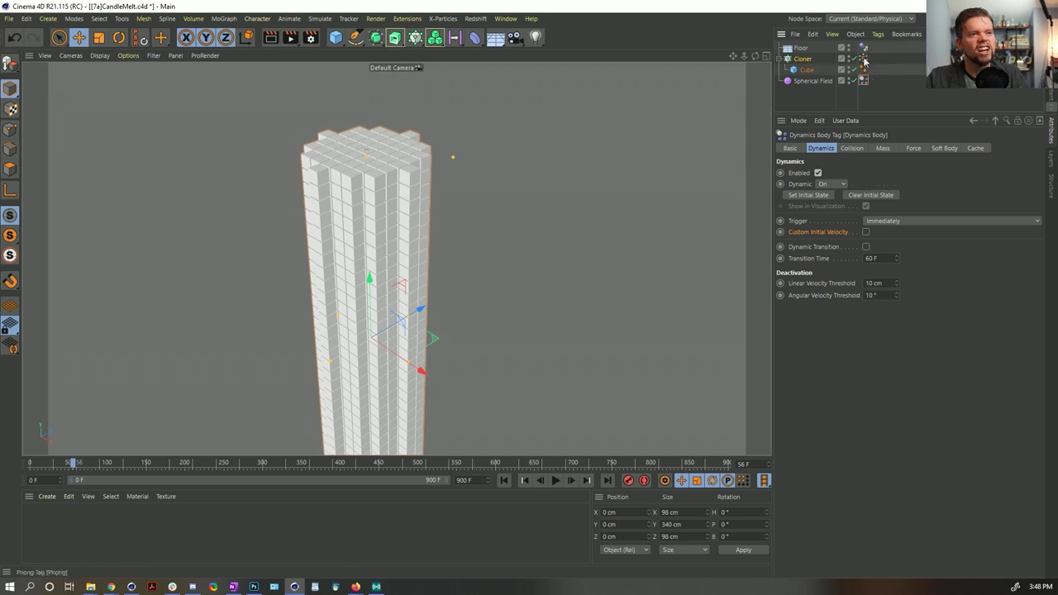
pyautogui.click(802, 58)
pyautogui.rightClick(802, 59)
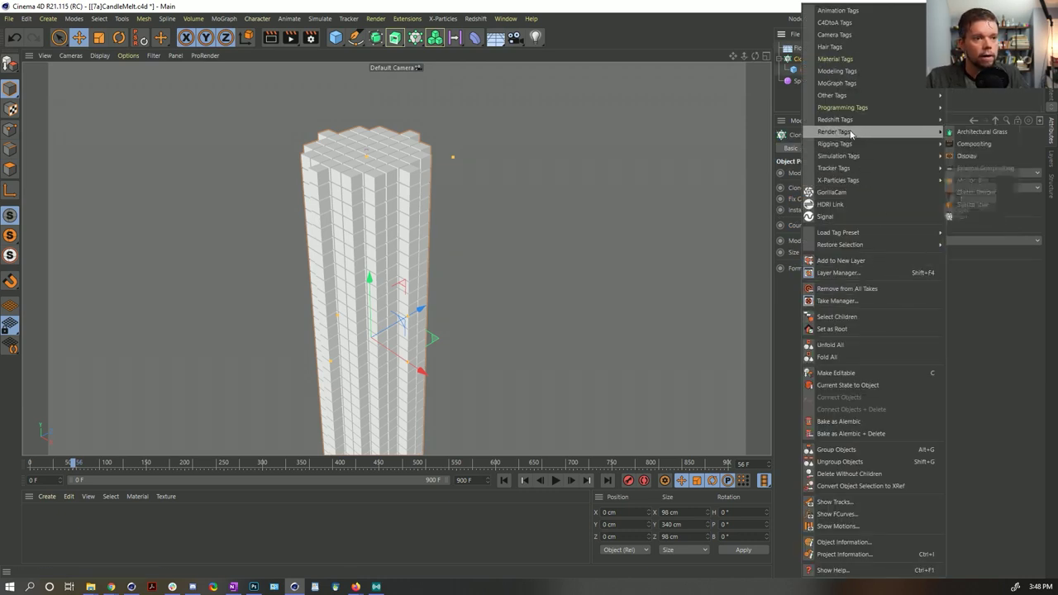
pyautogui.moveTo(846, 82)
pyautogui.click(976, 96)
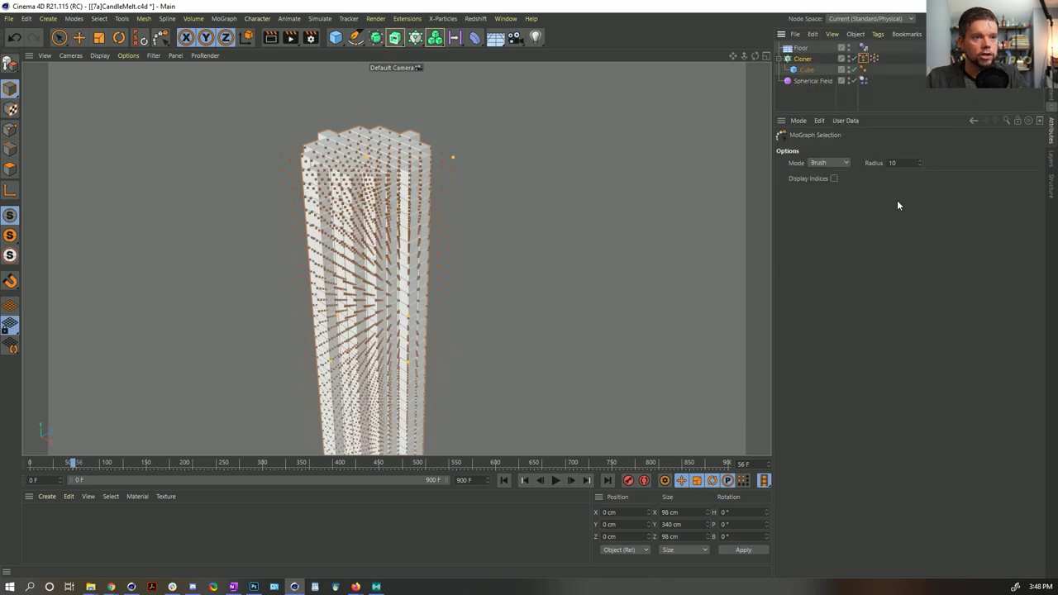
pyautogui.click(872, 59)
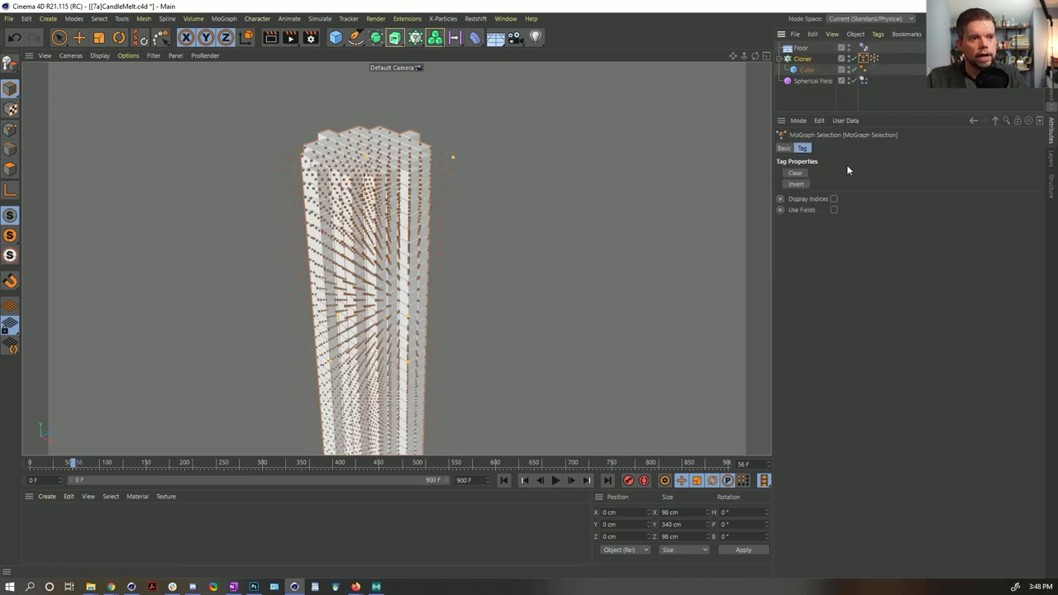
pyautogui.click(833, 210)
# Copy the weightmap's Freeze layer and paste it into the Selection tag, replacing its default Freeze.
pyautogui.click(874, 58)
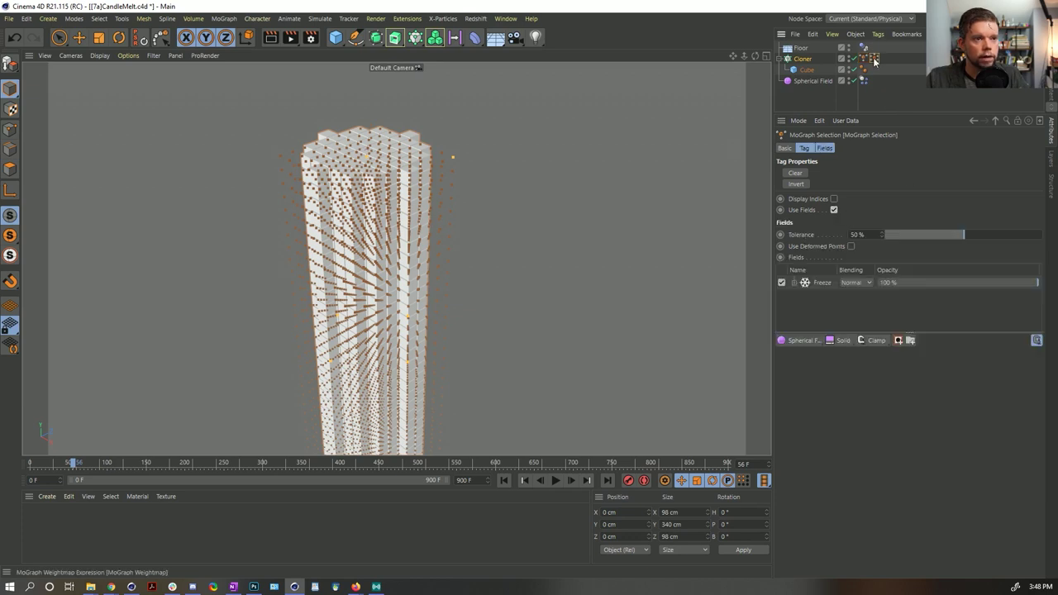
pyautogui.rightClick(823, 256)
pyautogui.click(865, 349)
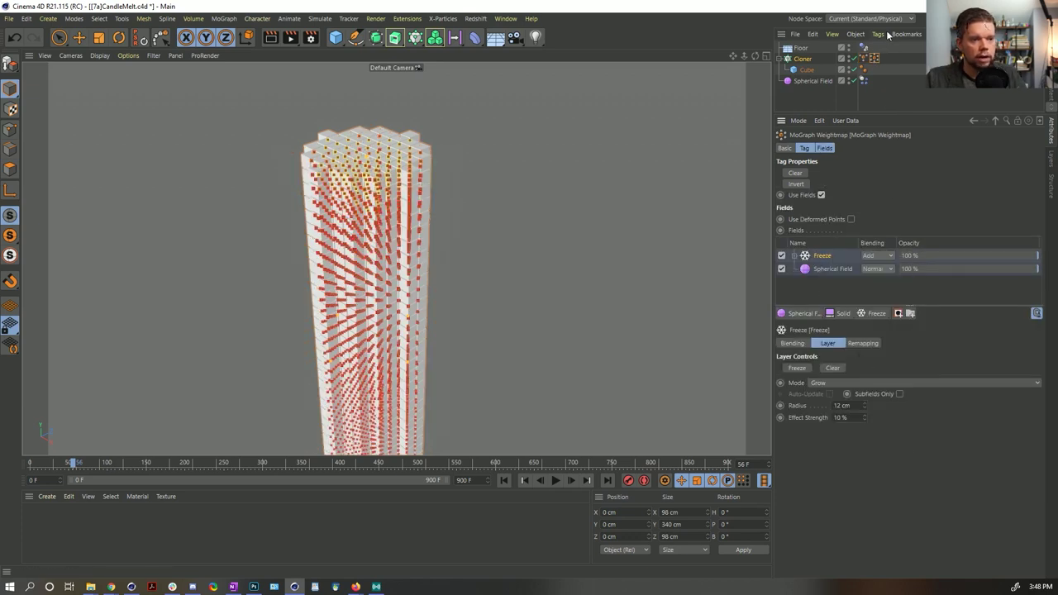
pyautogui.click(864, 58)
pyautogui.click(822, 286)
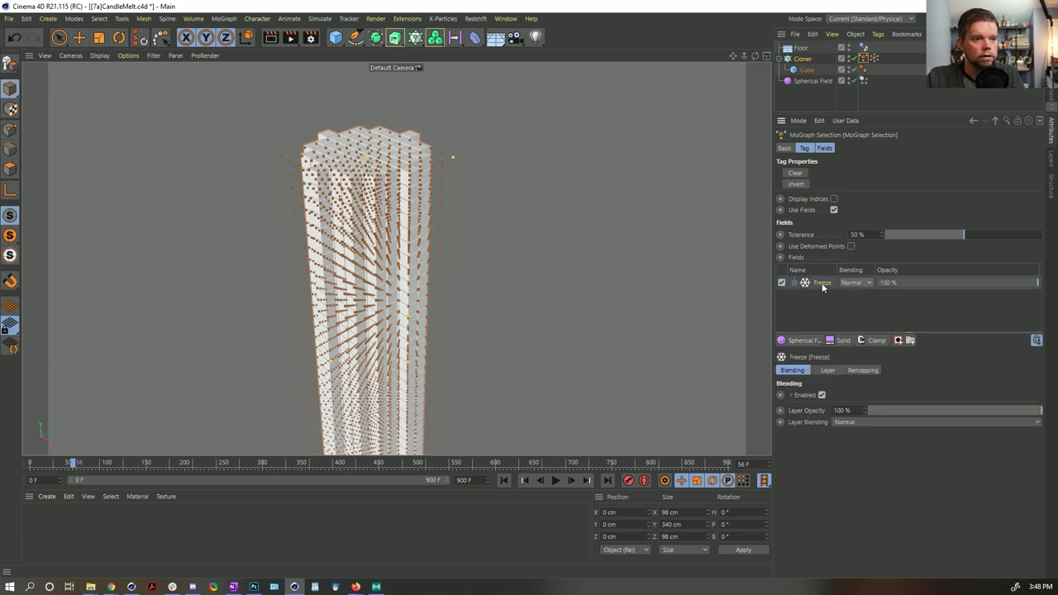
pyautogui.press('Delete')
pyautogui.rightClick(820, 289)
pyautogui.click(856, 399)
# Play the animation to test the new selection, then return to the weightmap tag.
pyautogui.click(504, 480)
pyautogui.click(555, 480)
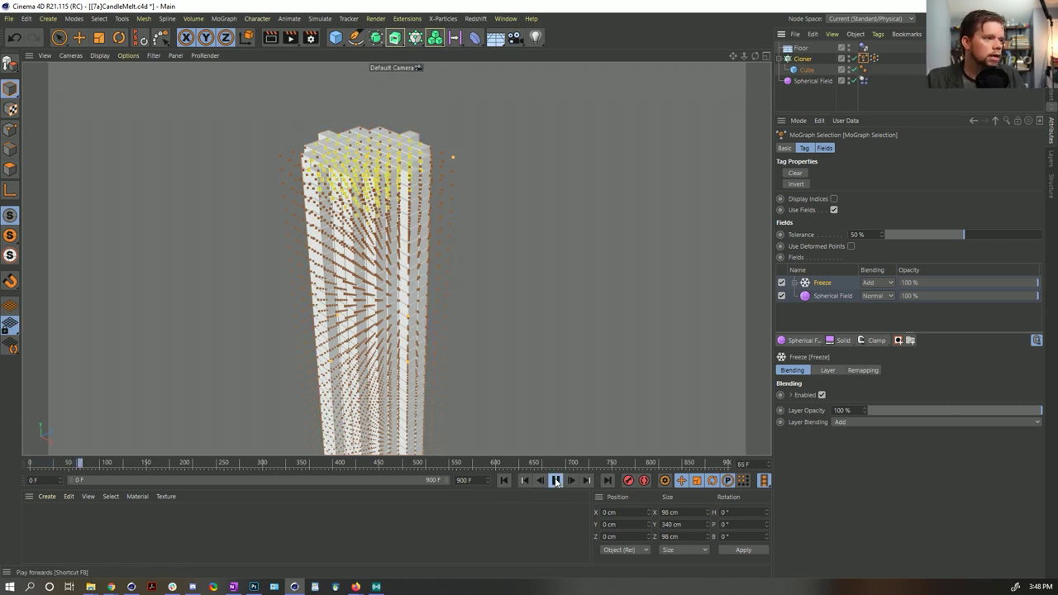
pyautogui.click(521, 480)
pyautogui.click(555, 480)
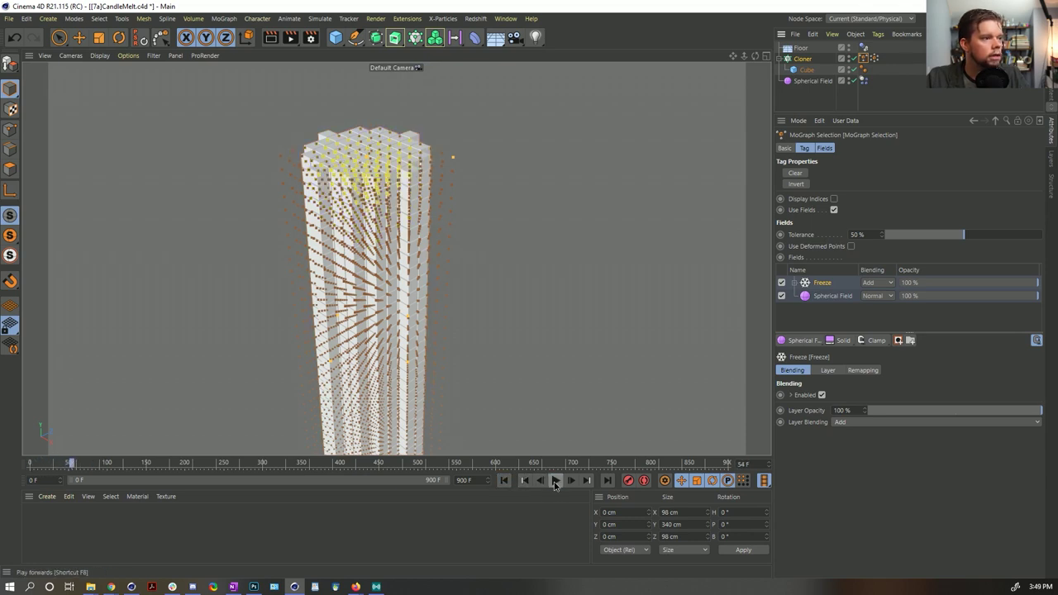
pyautogui.click(555, 481)
pyautogui.click(873, 58)
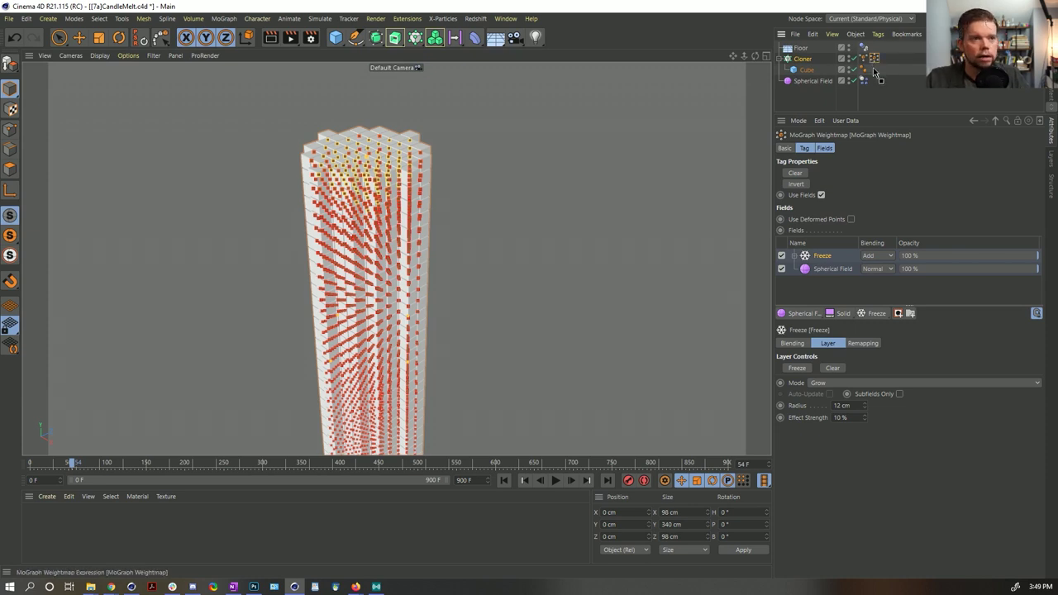
# Move the weightmap tag onto the Cube and the Dynamics Body tag onto the Cloner.
pyautogui.moveTo(874, 61); pyautogui.dragTo(875, 70)
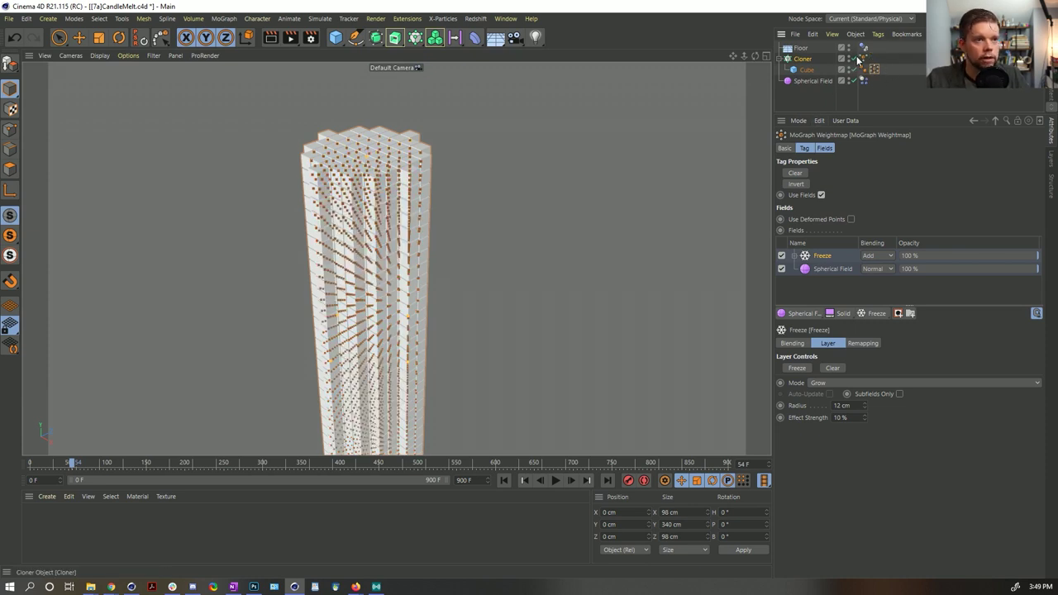
pyautogui.click(864, 59)
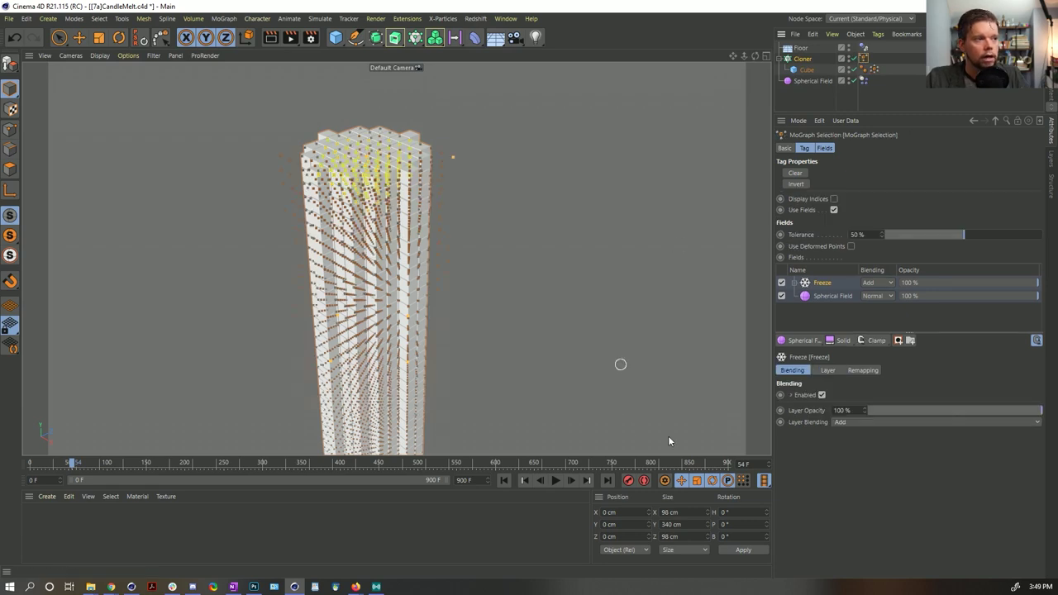
pyautogui.click(503, 480)
pyautogui.click(860, 81)
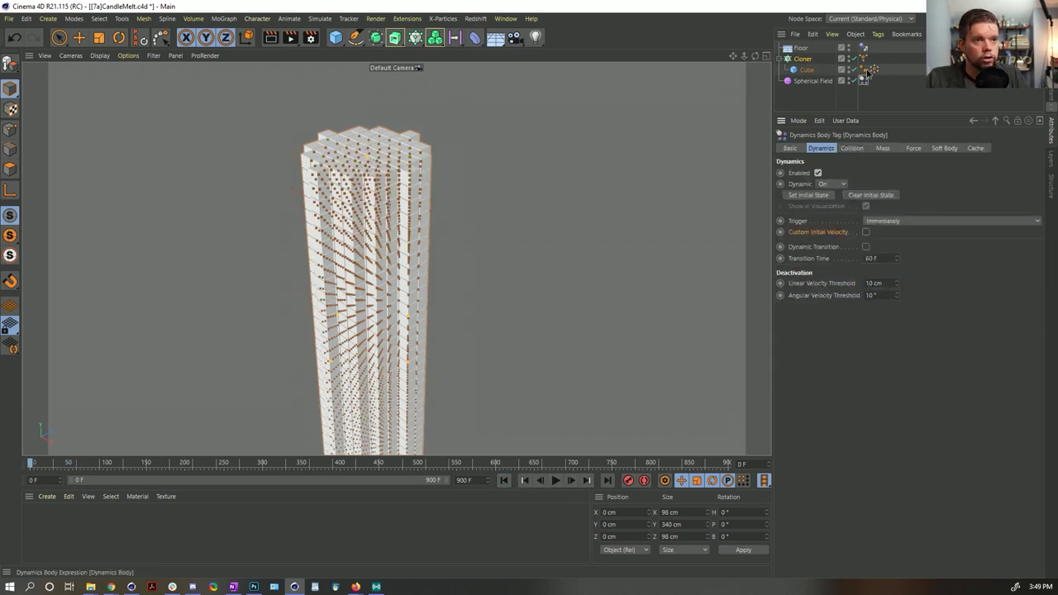
pyautogui.moveTo(862, 81); pyautogui.dragTo(931, 183)
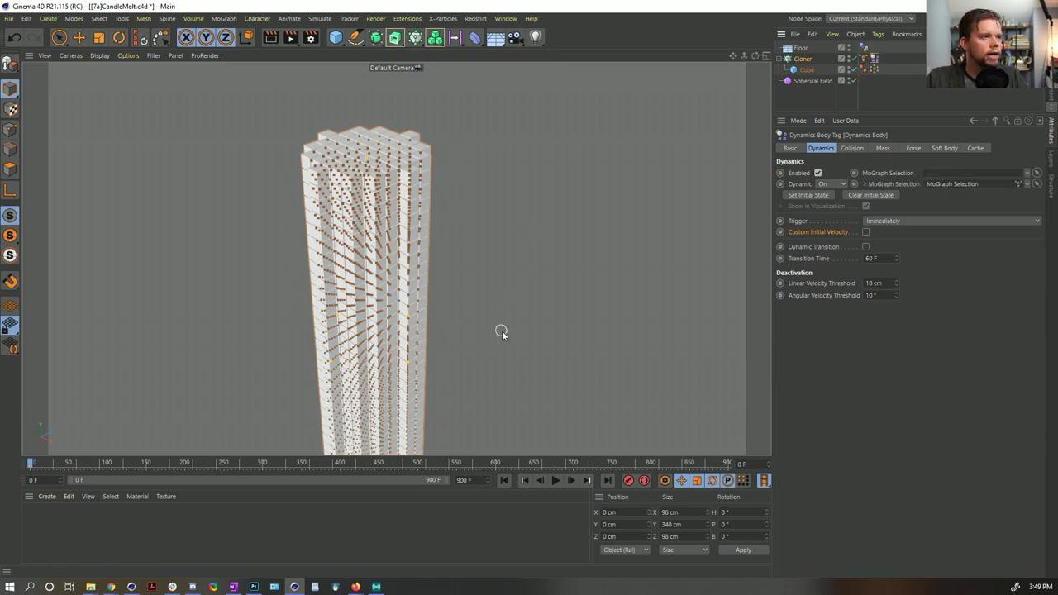
# Test the simulation, rewind, save, and begin saving under a new name.
pyautogui.click(554, 481)
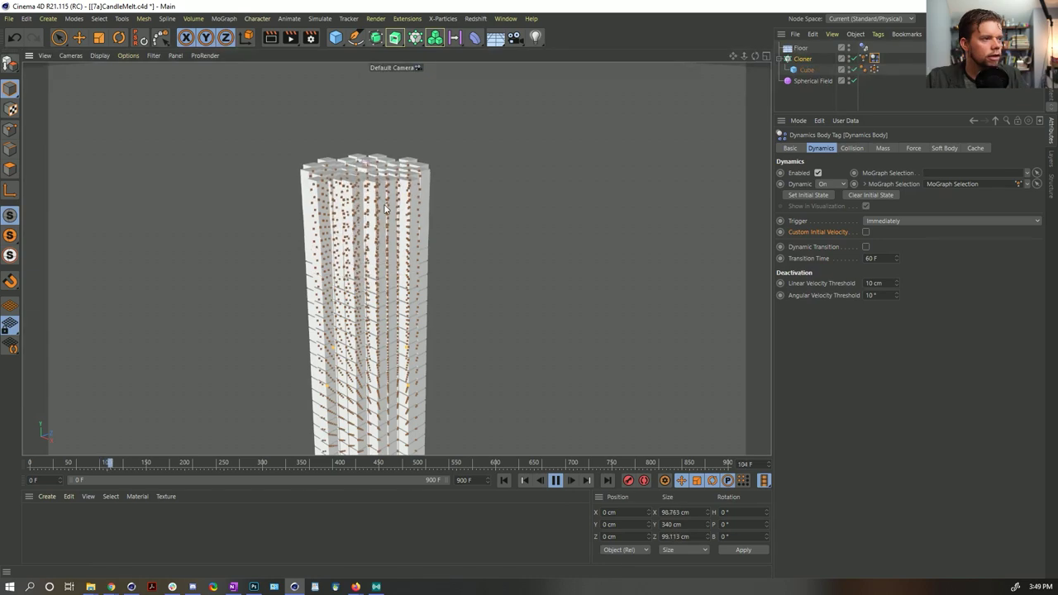
pyautogui.click(553, 480)
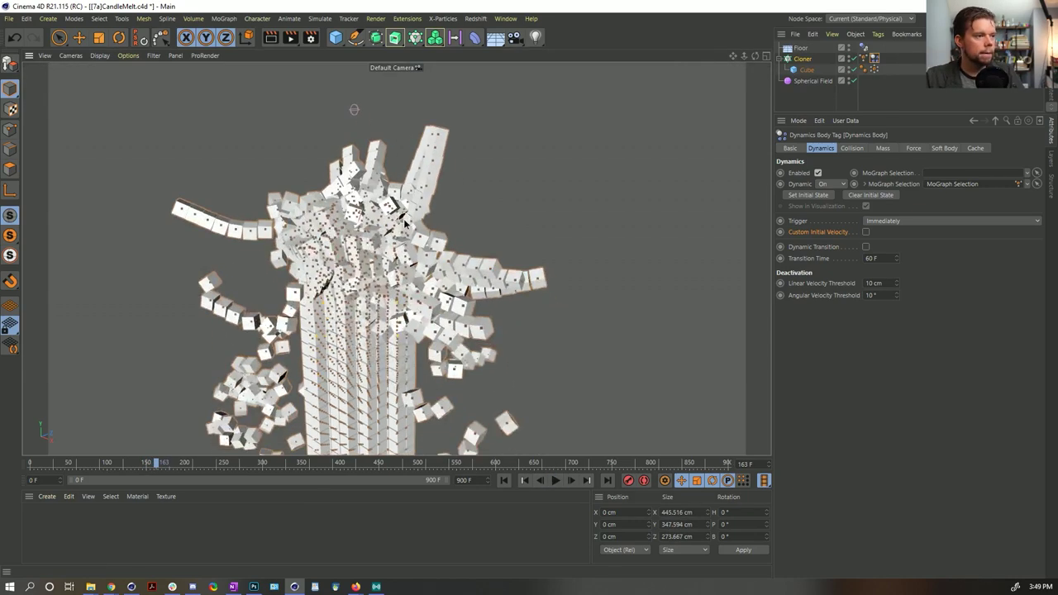
pyautogui.click(503, 480)
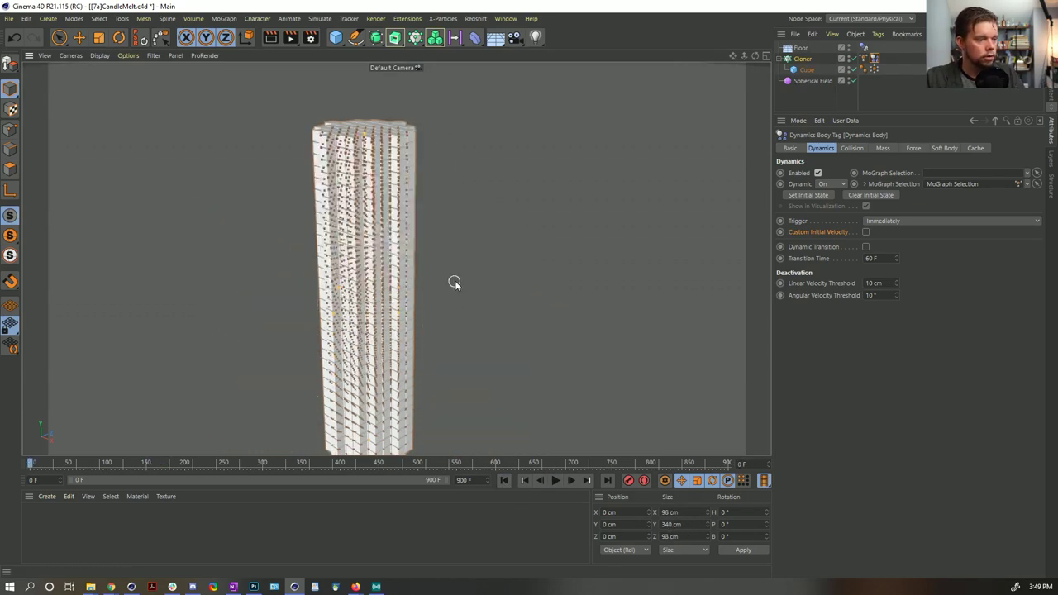
pyautogui.hotkey('ctrl', 's')
pyautogui.hotkey('ctrl', 'shift', 's')
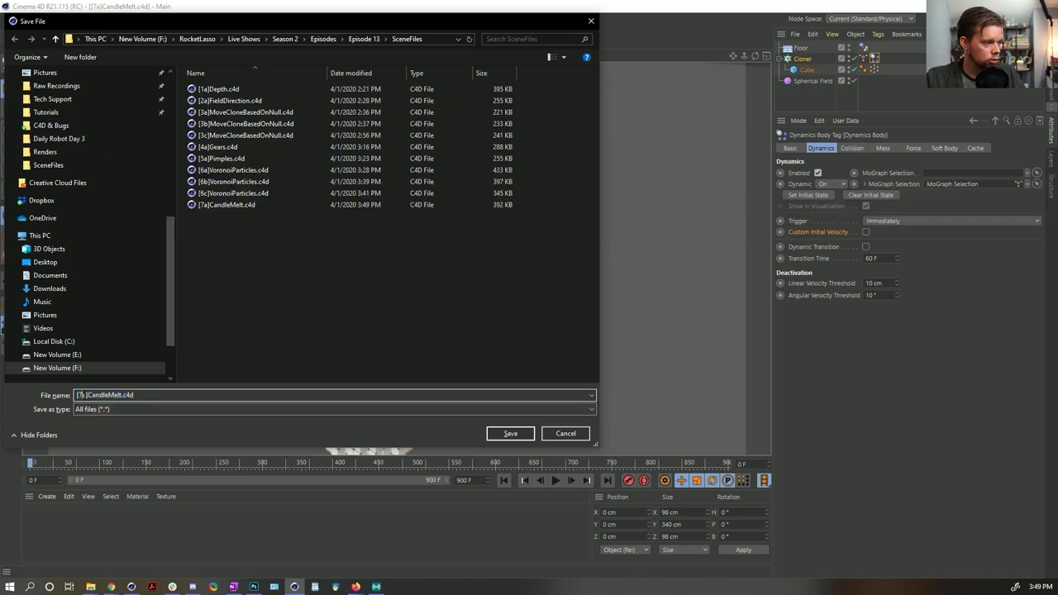
# Save as [7b]CandleMelt.c4d and reselect the Cube's Dynamics Body tag.
pyautogui.press('Home')
pyautogui.press('Right')
pyautogui.press('Right')
pyautogui.press('Right')
pyautogui.press('BackSpace')
pyautogui.write('b')
pyautogui.press('Return')
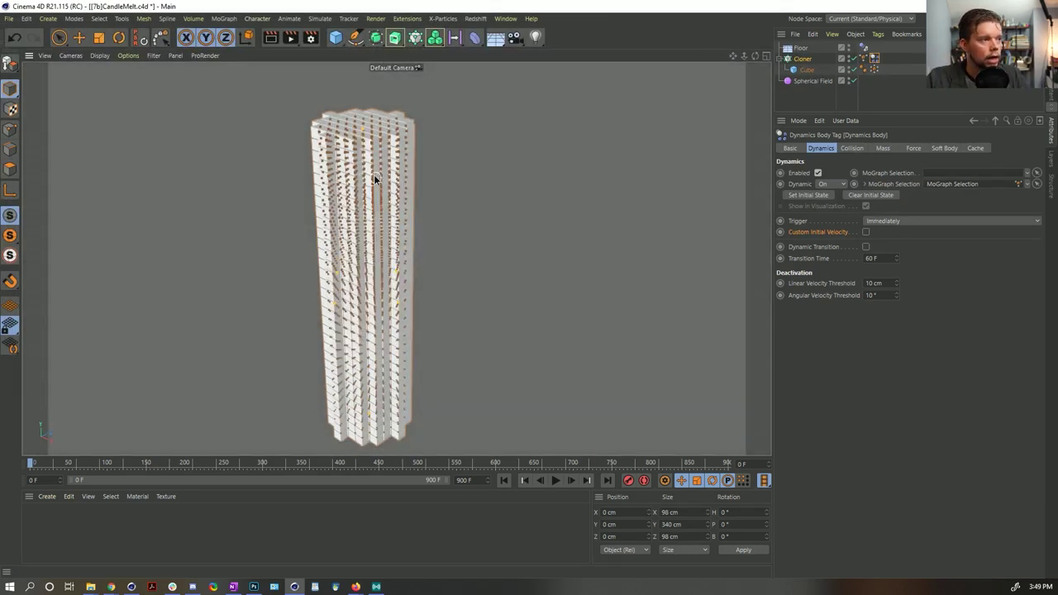
pyautogui.keyDown('alt'); pyautogui.moveTo(373, 175); pyautogui.dragTo(373, 207); pyautogui.keyUp('alt')
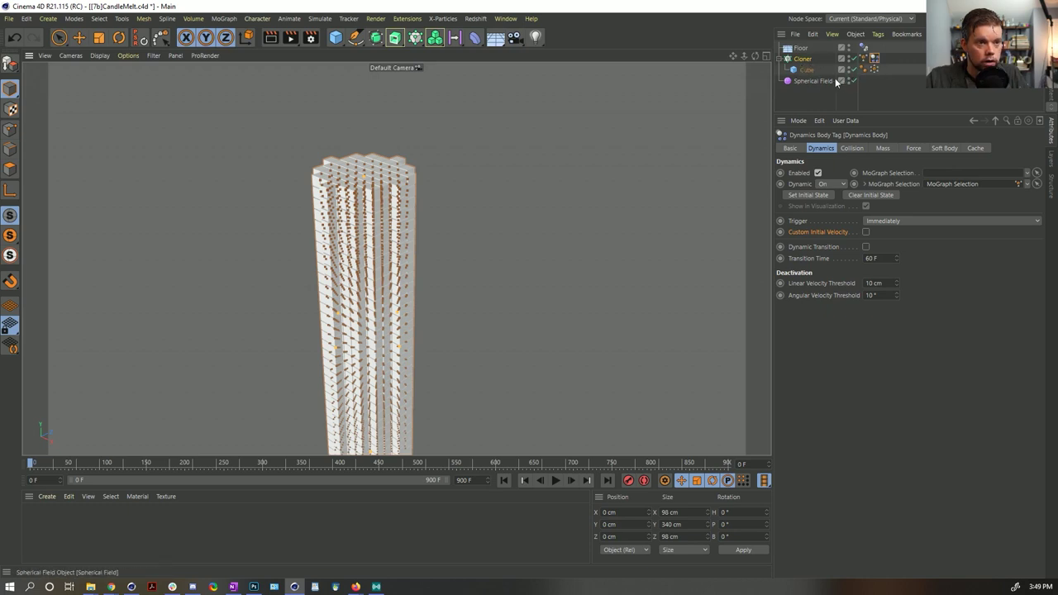
pyautogui.click(817, 68)
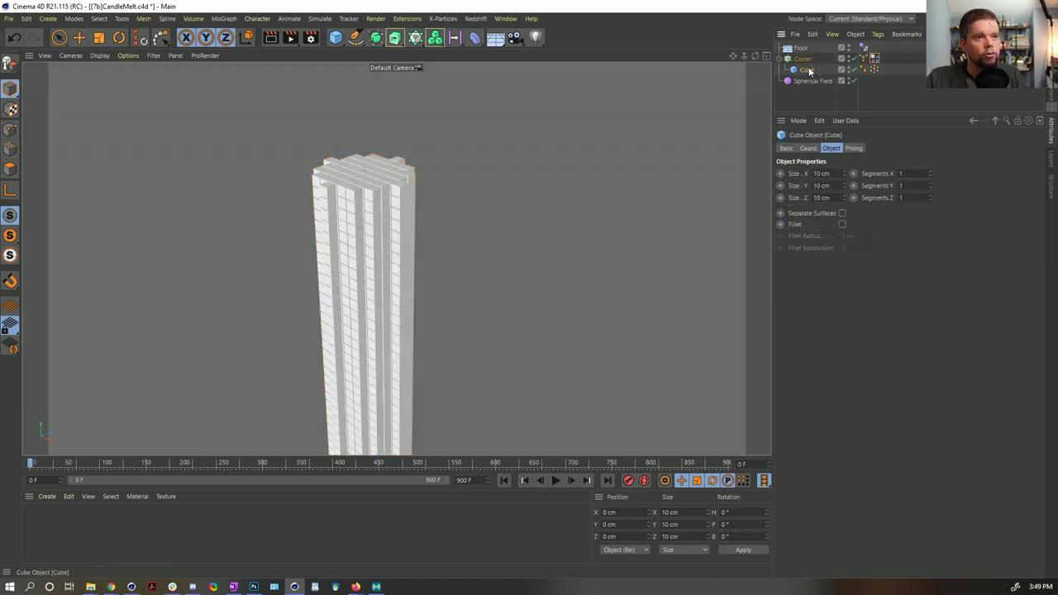
pyautogui.click(874, 58)
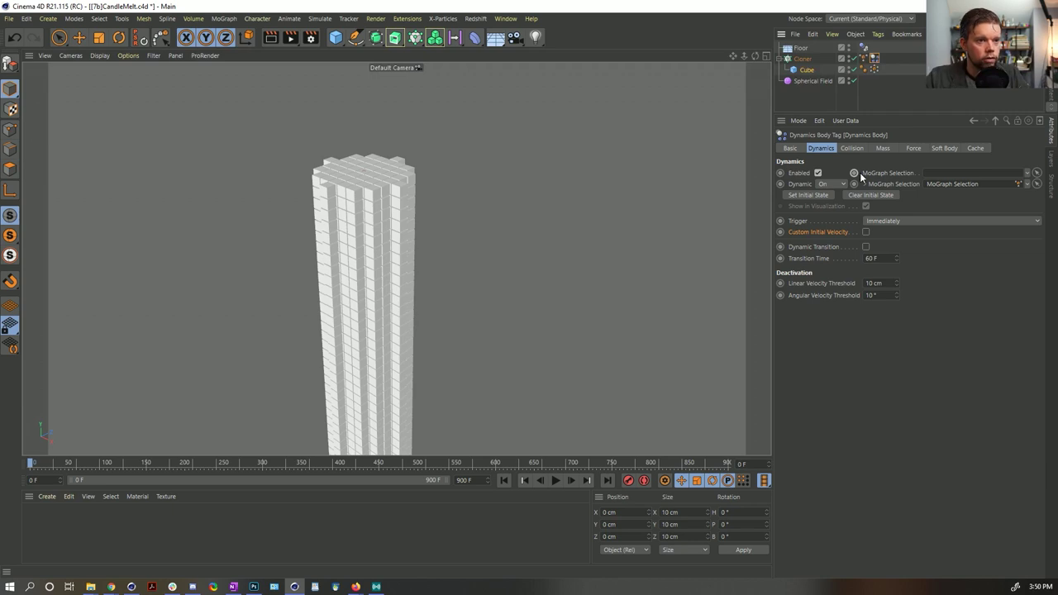
# Set the Dynamics Body collision shape to Ellipsoid.
pyautogui.click(853, 149)
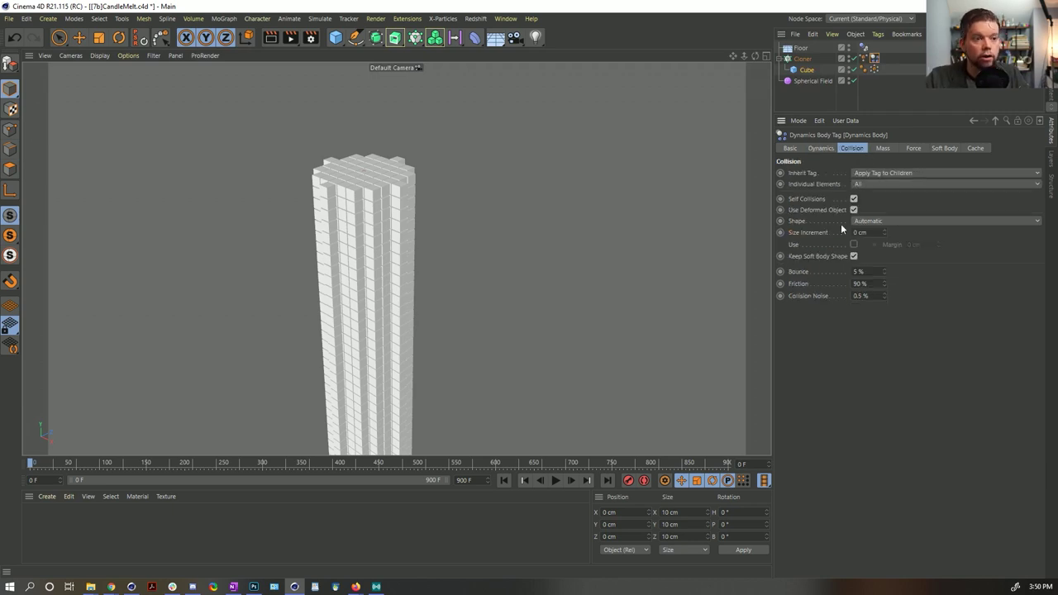
pyautogui.click(874, 222)
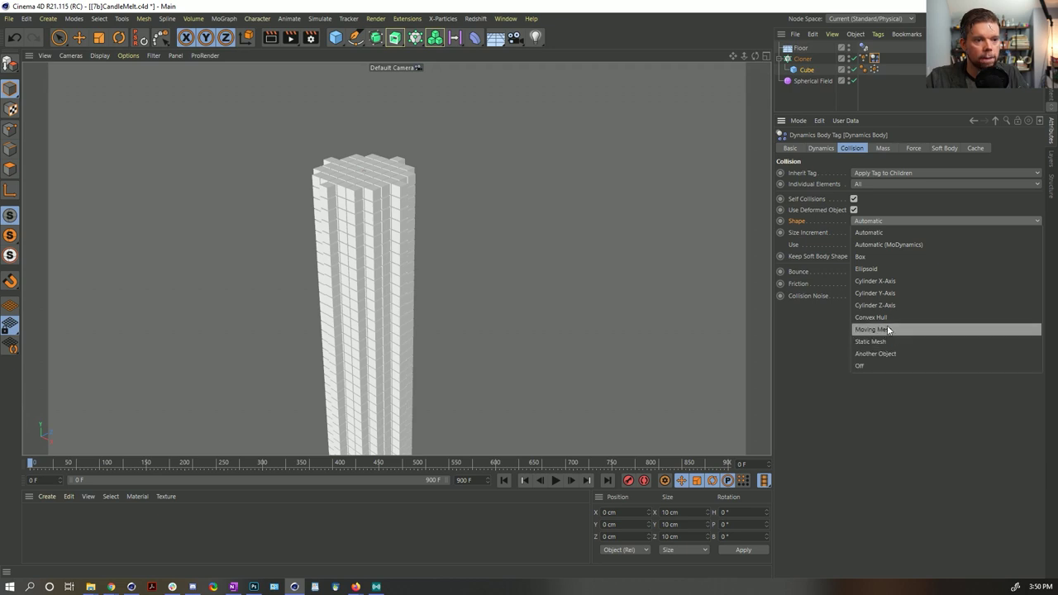
pyautogui.click(883, 269)
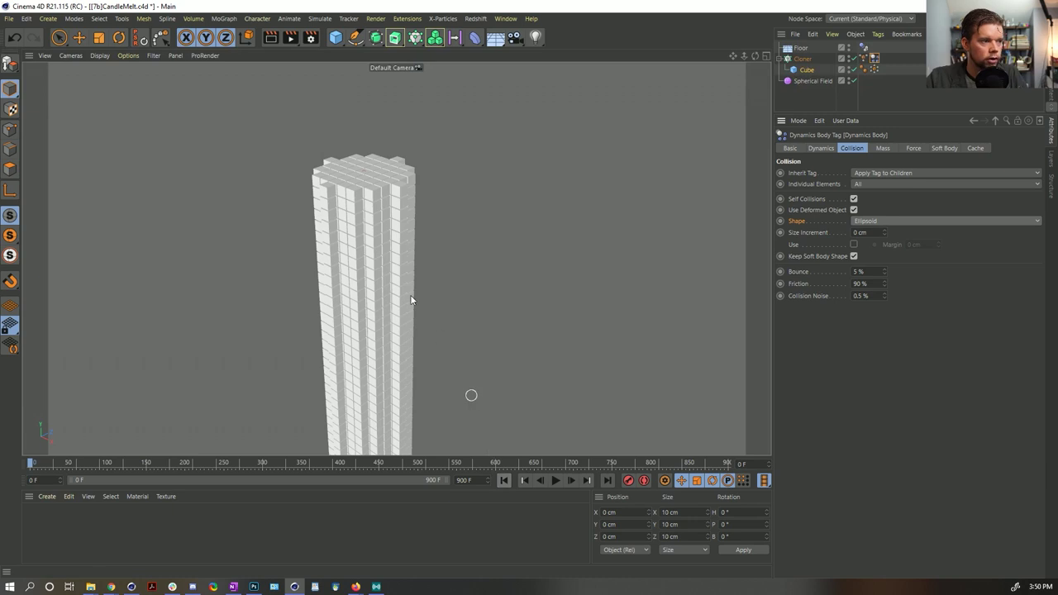
# Replay the simulation from frame 0 to watch the ellipsoid collisions scatter the top cubes.
pyautogui.click(555, 480)
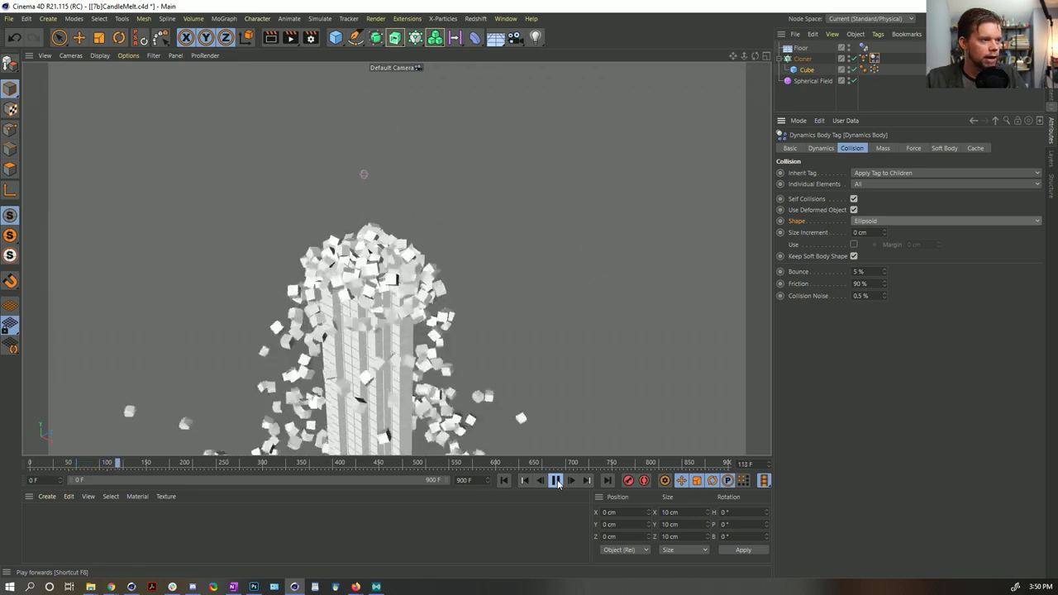
pyautogui.click(556, 480)
pyautogui.click(503, 480)
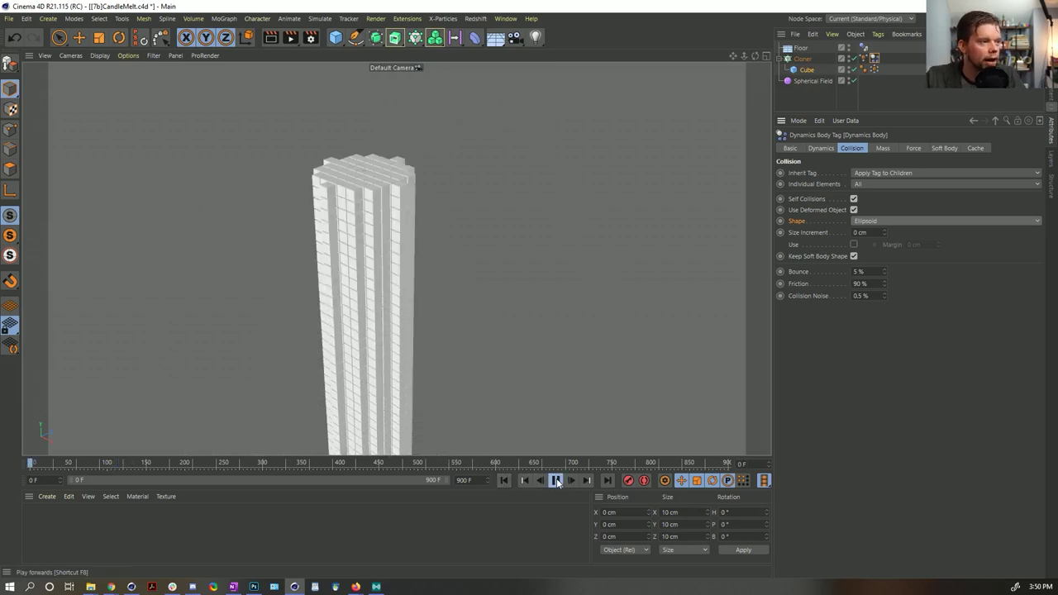
pyautogui.click(556, 480)
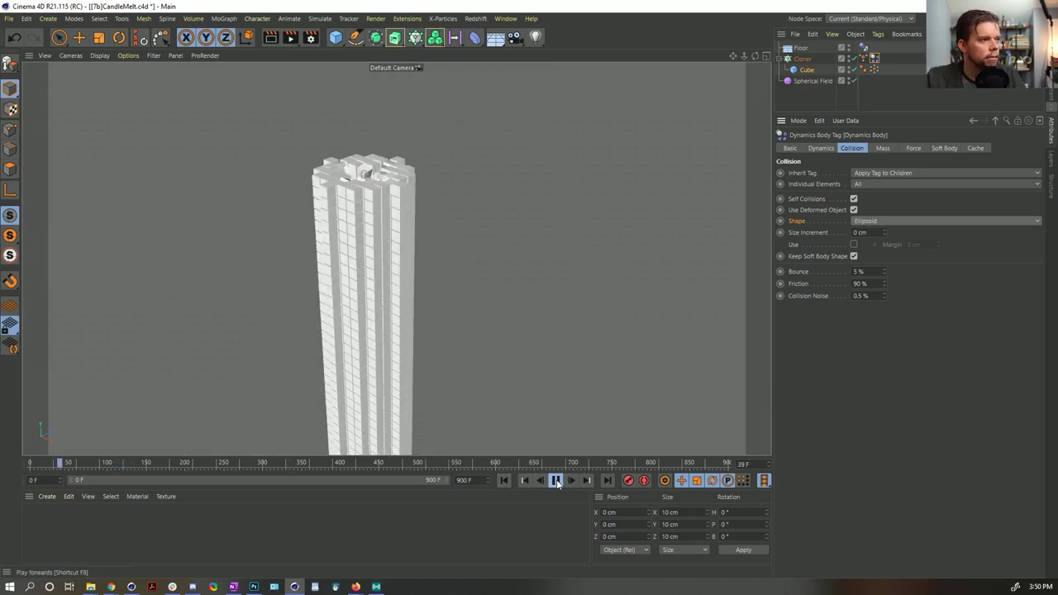
pyautogui.click(556, 480)
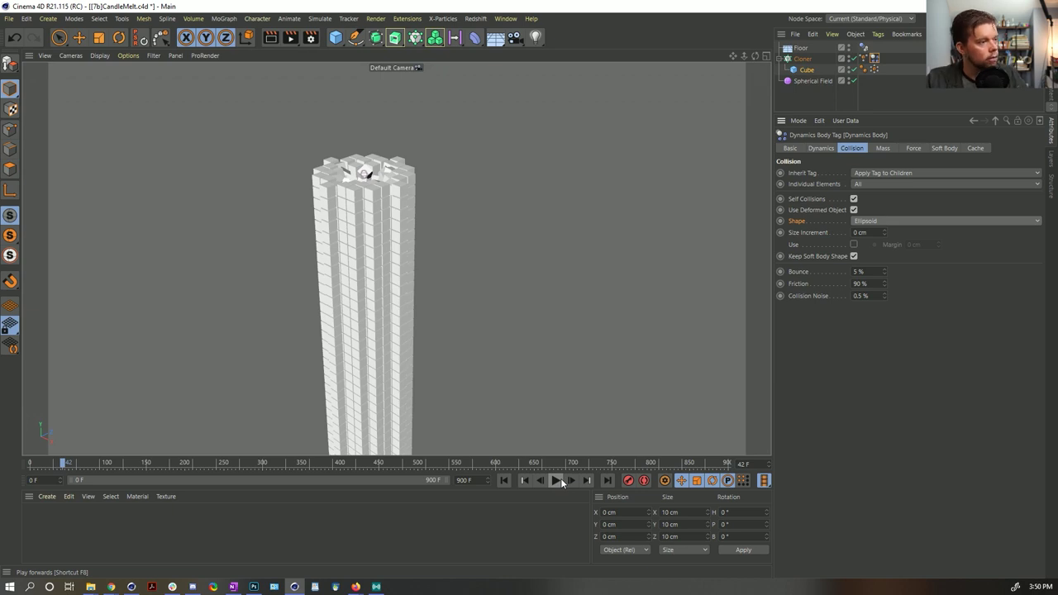
pyautogui.keyDown('alt'); pyautogui.moveTo(369, 264); pyautogui.dragTo(363, 185); pyautogui.keyUp('alt')
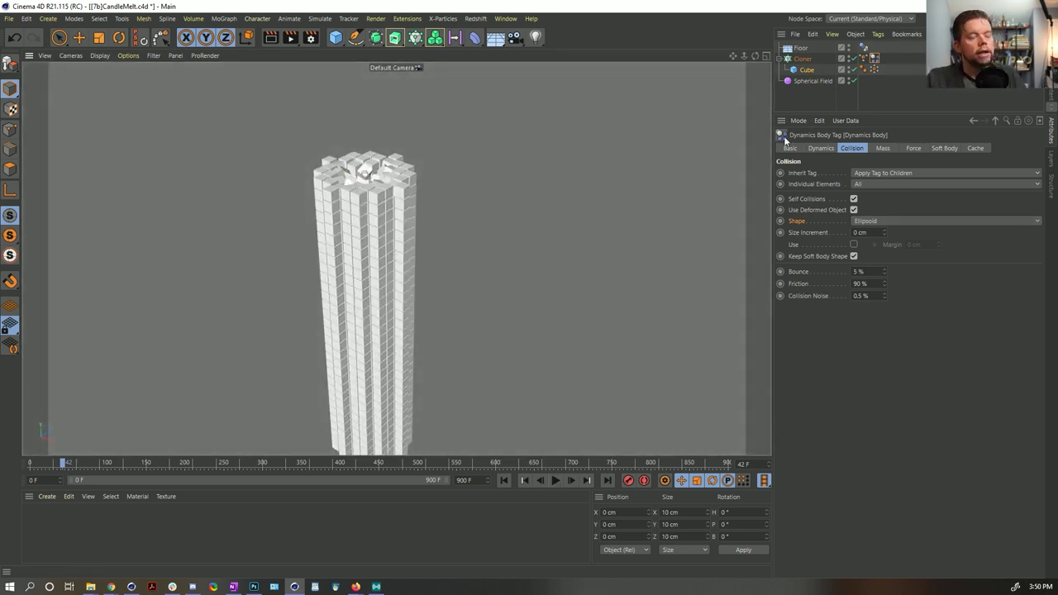
# Bring up the Force settings of the cloned cubes' Dynamics Body tag.
pyautogui.hotkey('ctrl', 'd')
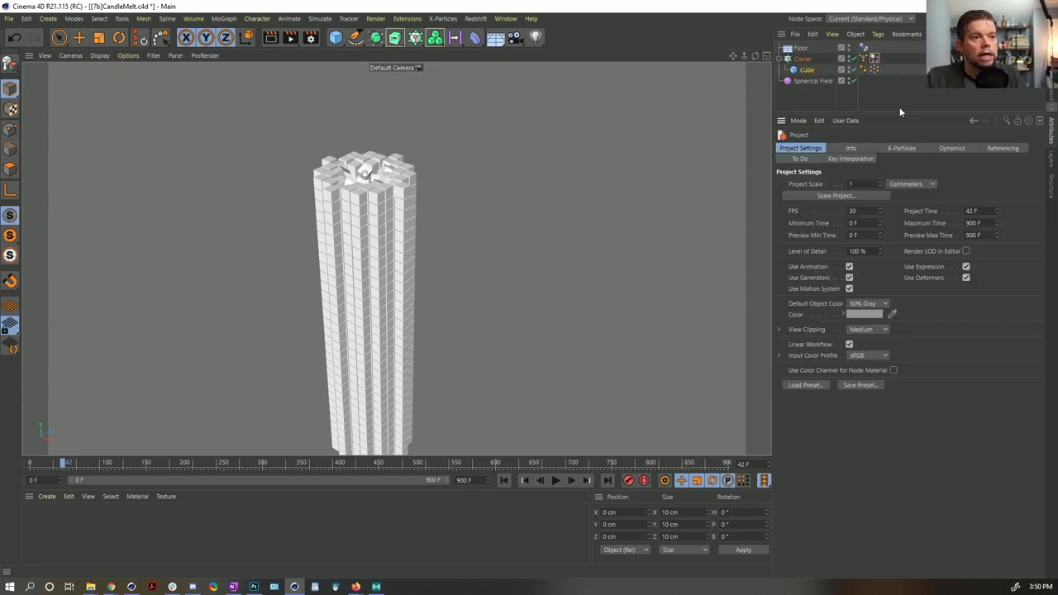
pyautogui.click(874, 58)
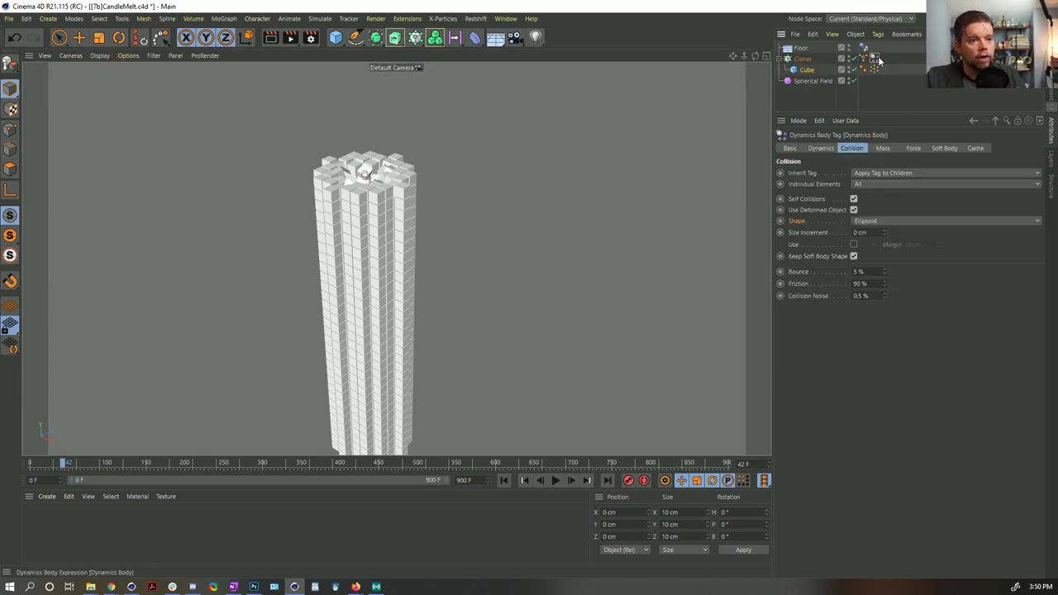
pyautogui.click(884, 148)
pyautogui.click(909, 150)
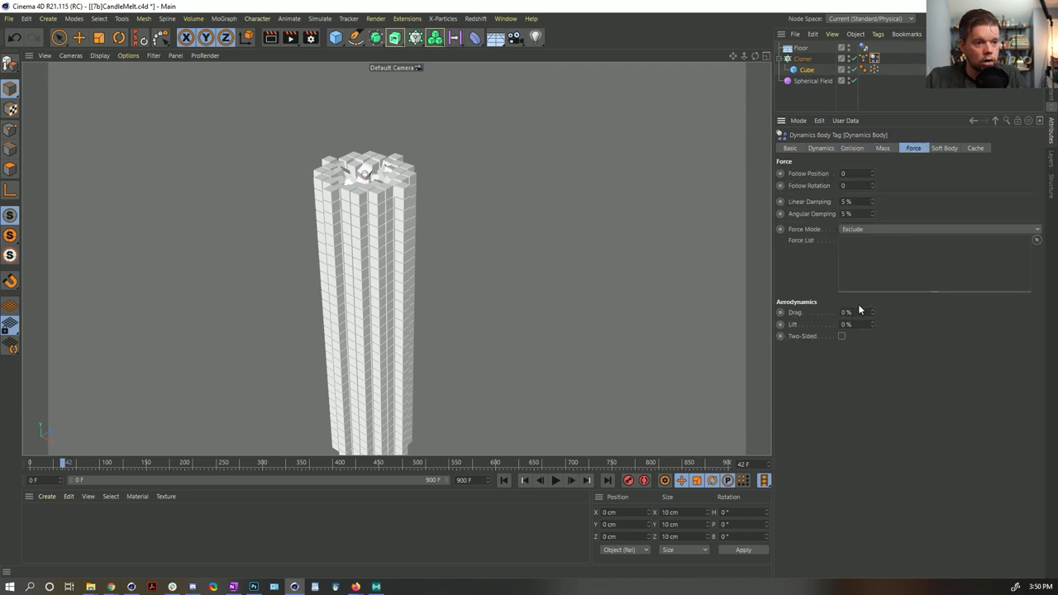
pyautogui.keyDown('alt'); pyautogui.moveTo(397, 240); pyautogui.dragTo(378, 236); pyautogui.keyUp('alt')
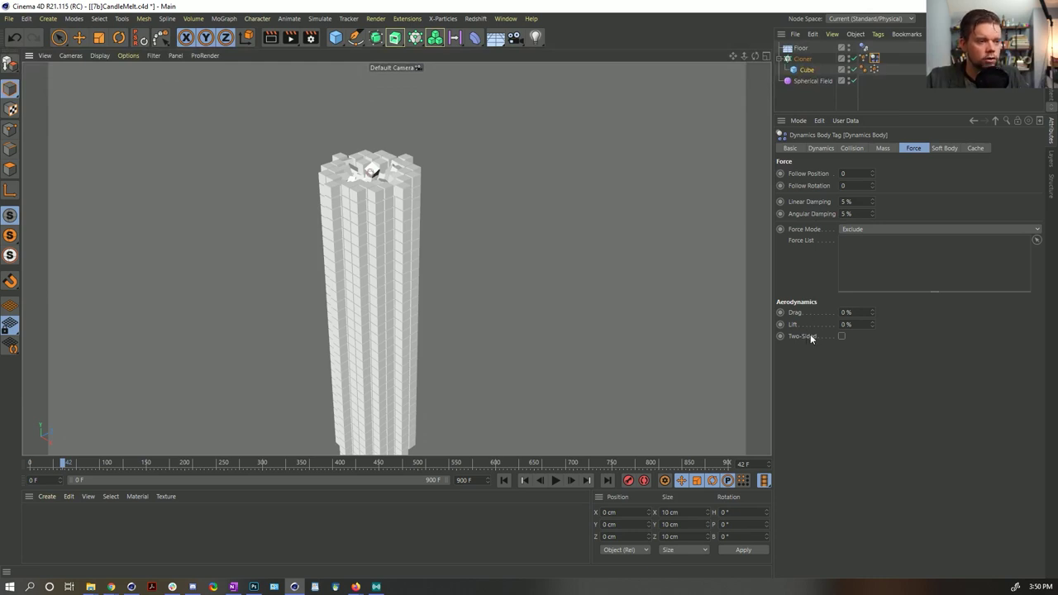
pyautogui.keyDown('alt'); pyautogui.moveTo(402, 258); pyautogui.dragTo(413, 259); pyautogui.keyUp('alt')
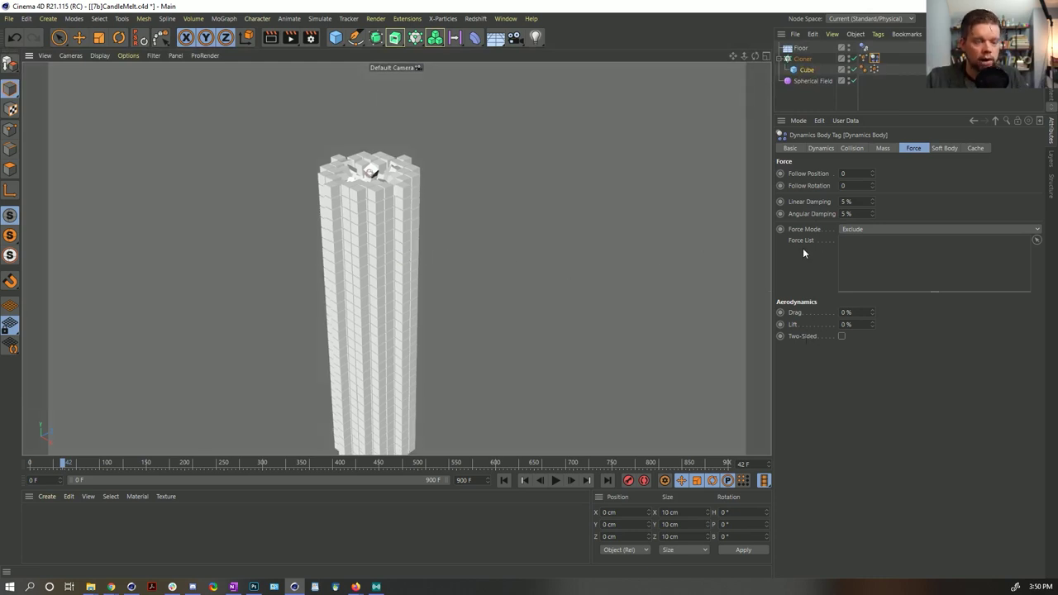
# Set Linear Damping to 90 % and Angular Damping to 25 %, then replay from frame 0.
pyautogui.click(846, 214)
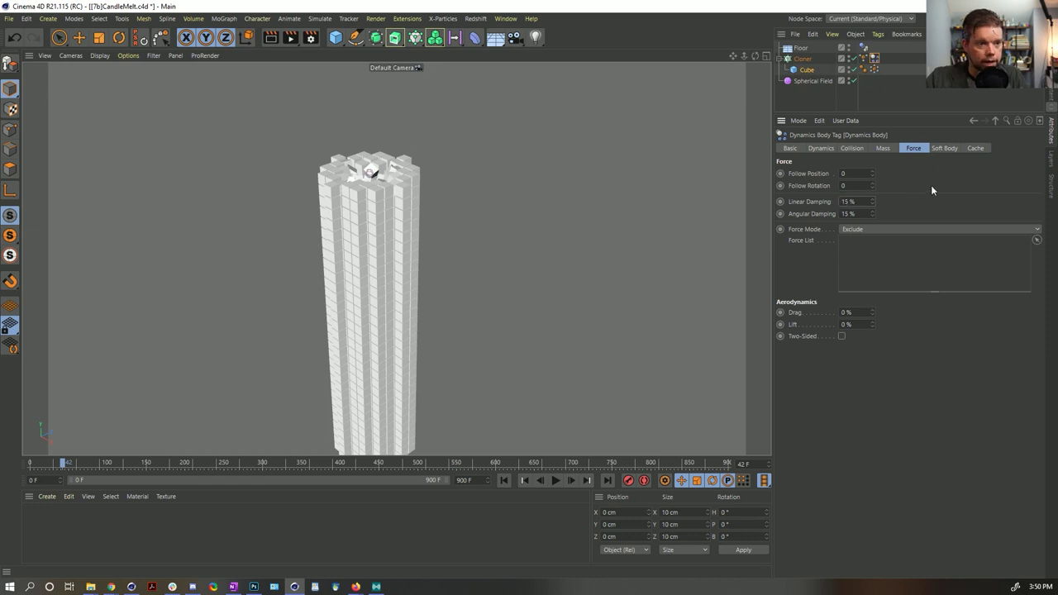
pyautogui.click(848, 202)
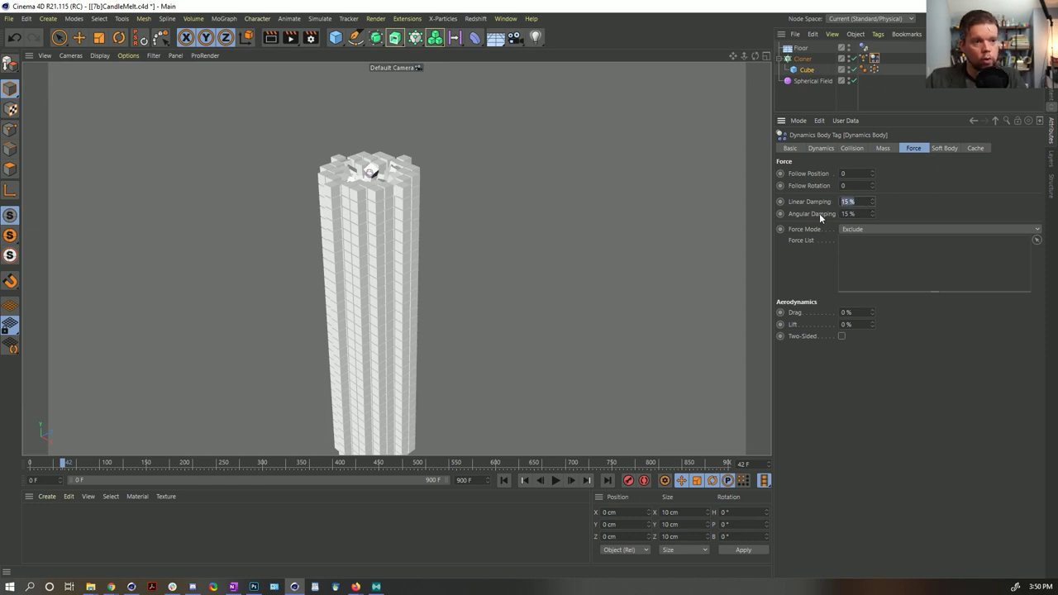
pyautogui.press('Tab')
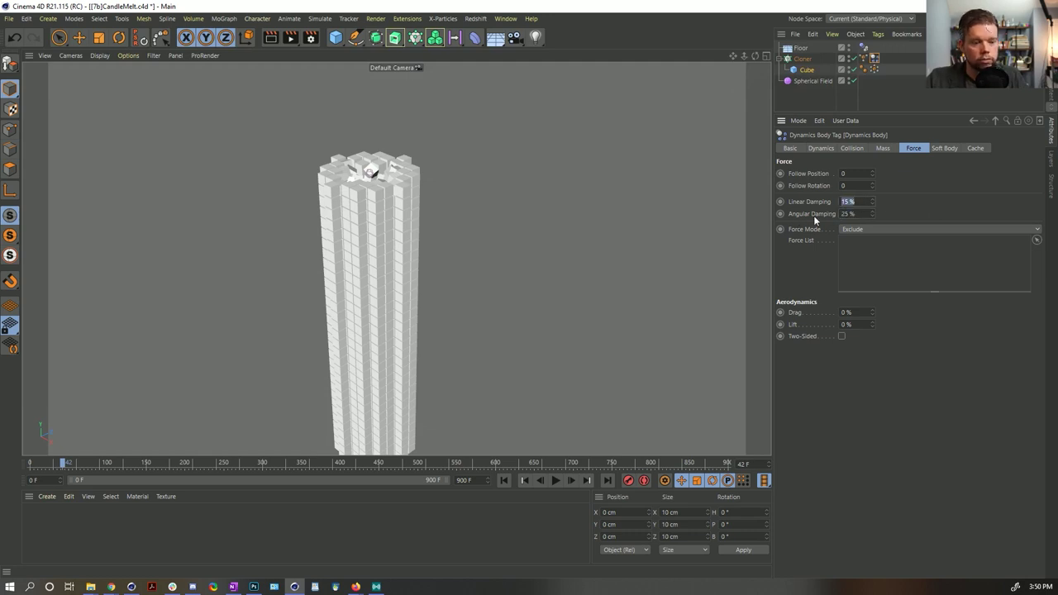
pyautogui.write('90')
pyautogui.press('Return')
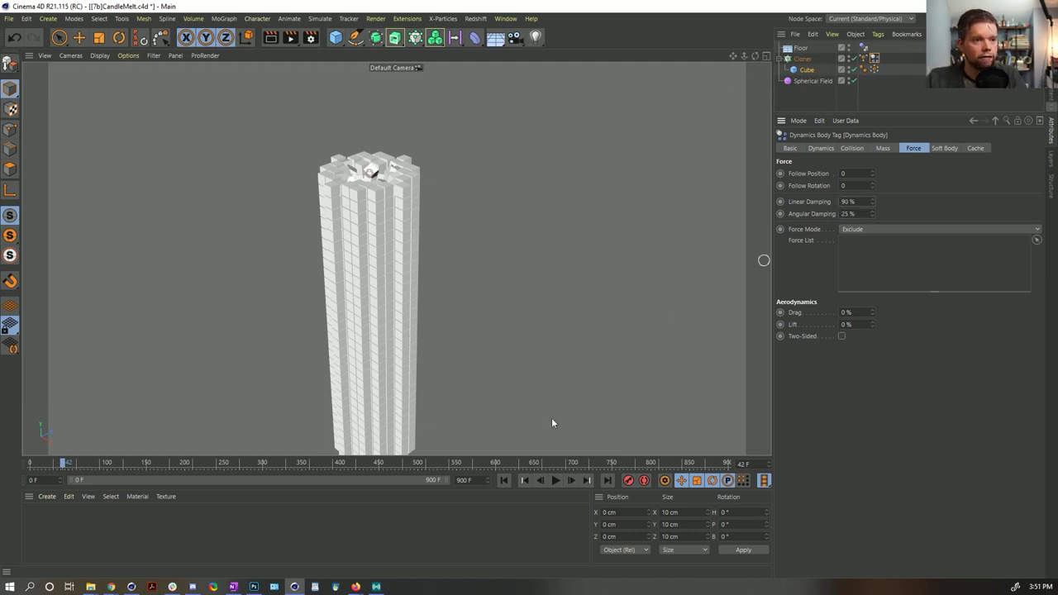
pyautogui.click(504, 480)
pyautogui.click(556, 480)
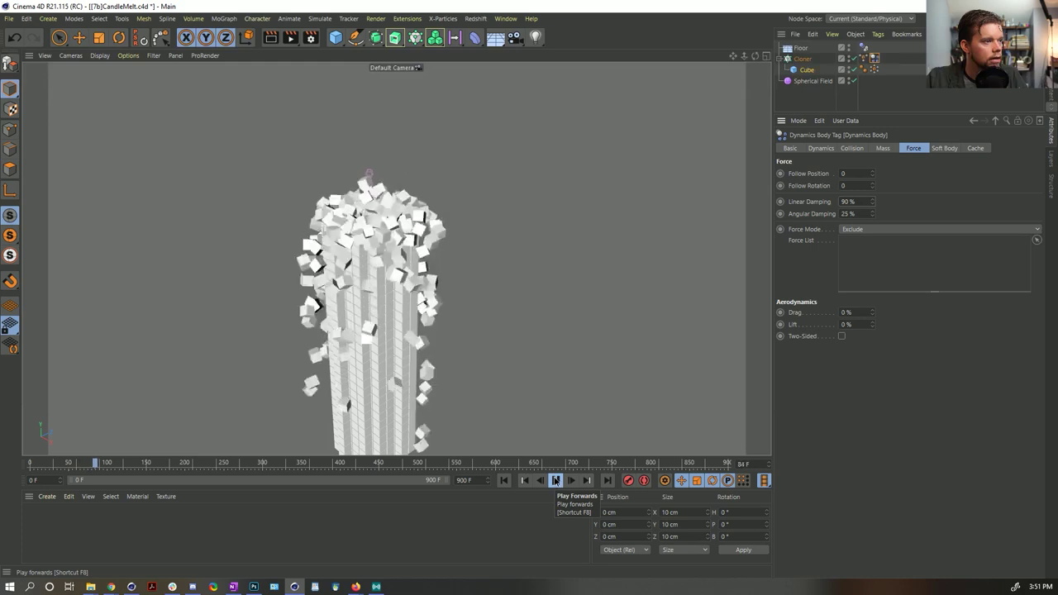
# Stop and rewind, raise Linear Damping to 9.9, and replay the tower from frame 0.
pyautogui.click(555, 480)
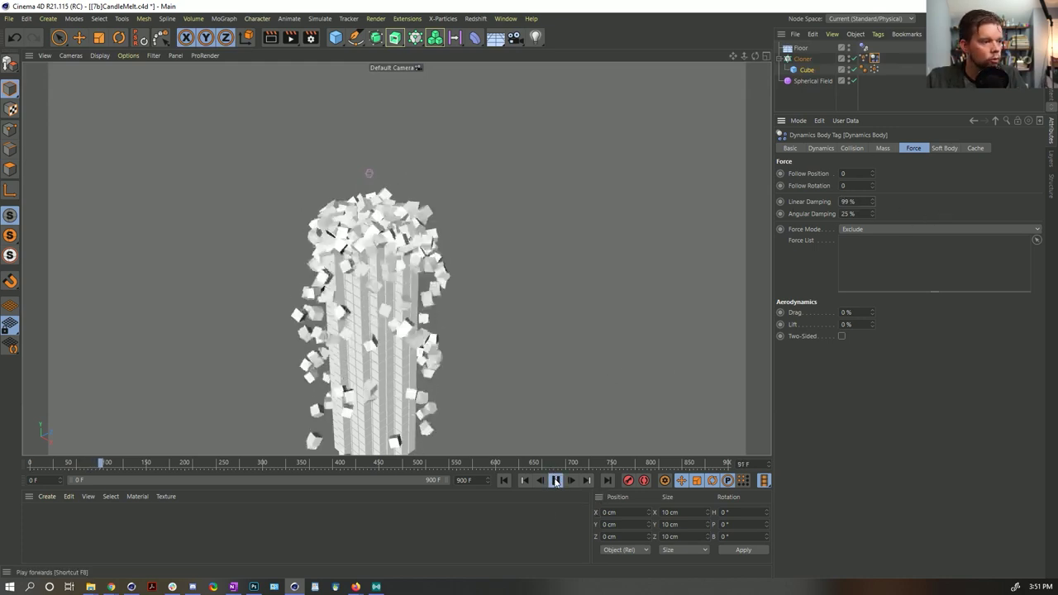
pyautogui.click(503, 480)
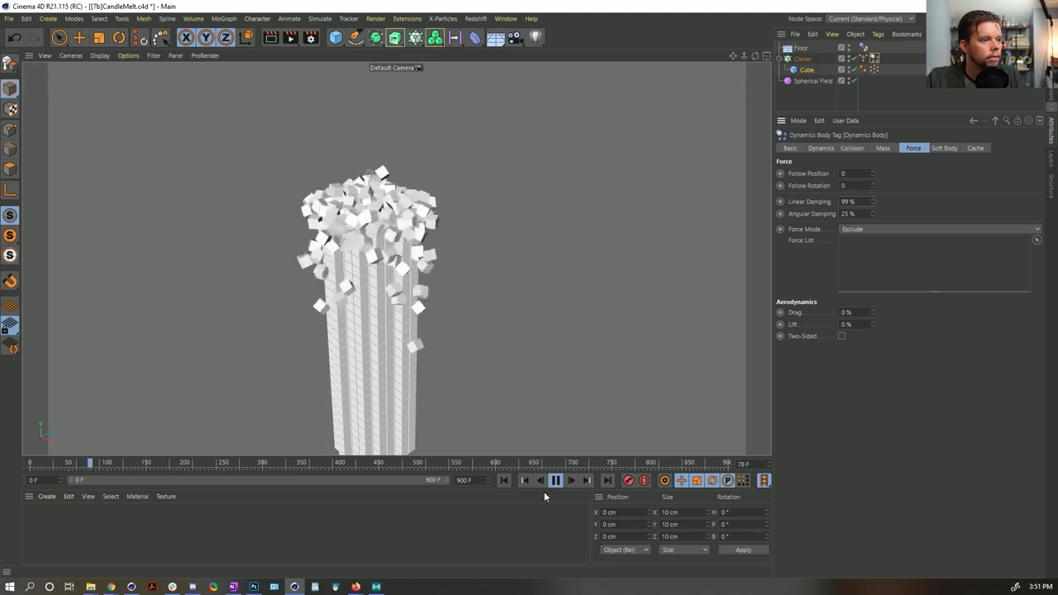
pyautogui.press('F8')
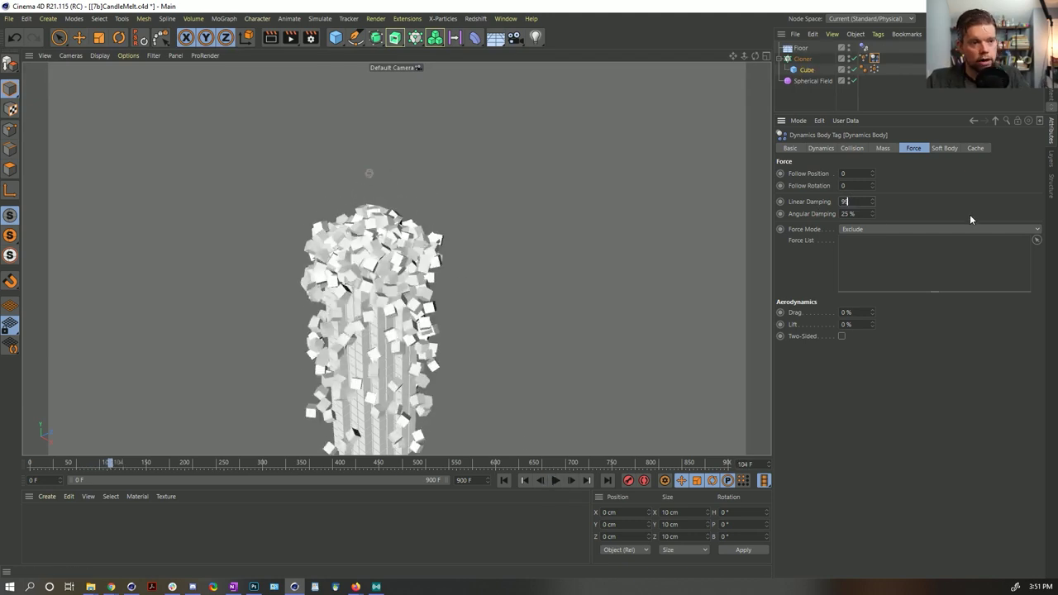
pyautogui.write('9.9')
pyautogui.press('Return')
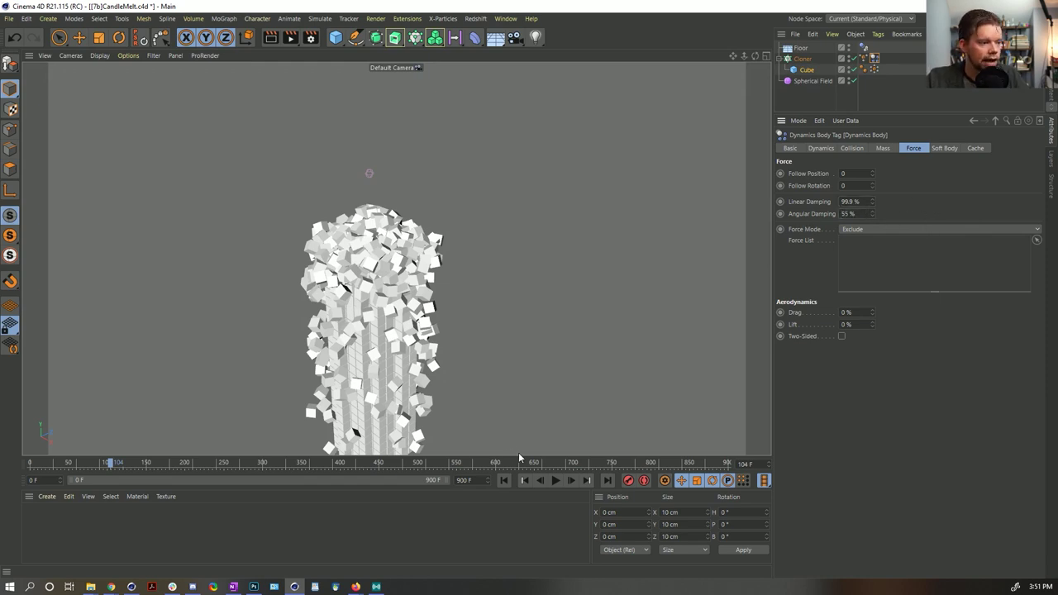
pyautogui.click(503, 480)
pyautogui.click(555, 480)
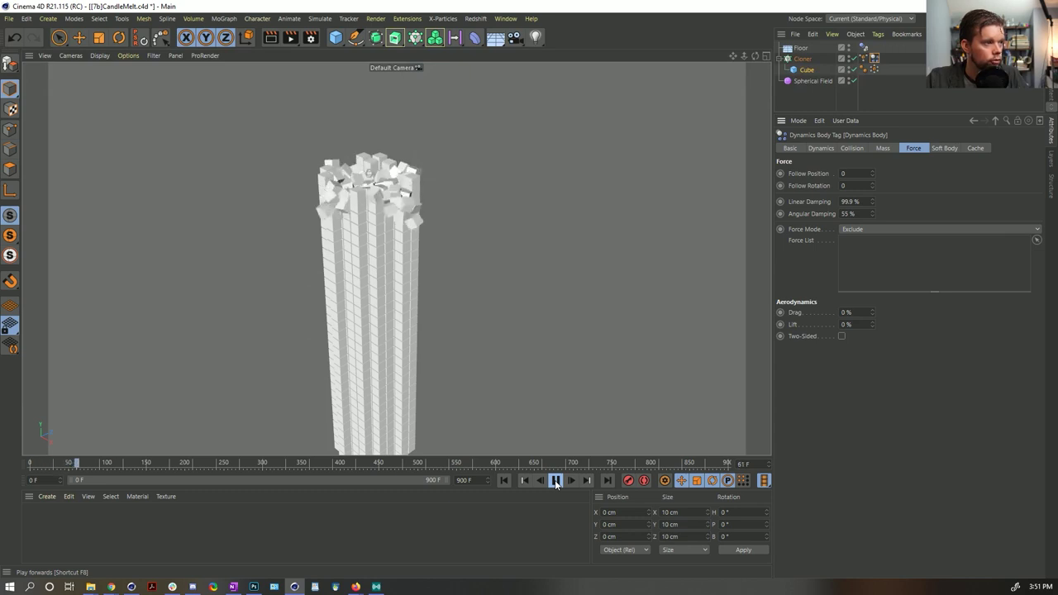
pyautogui.click(555, 480)
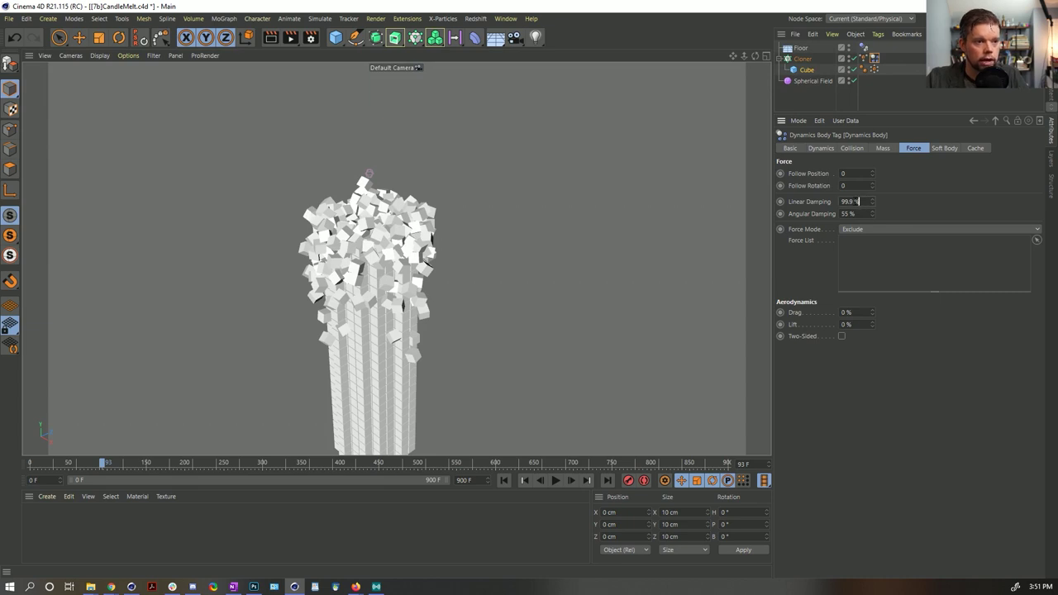
# Push Linear Damping to 99.999 % and replay the simulation to inspect the melting top.
pyautogui.write('99.99')
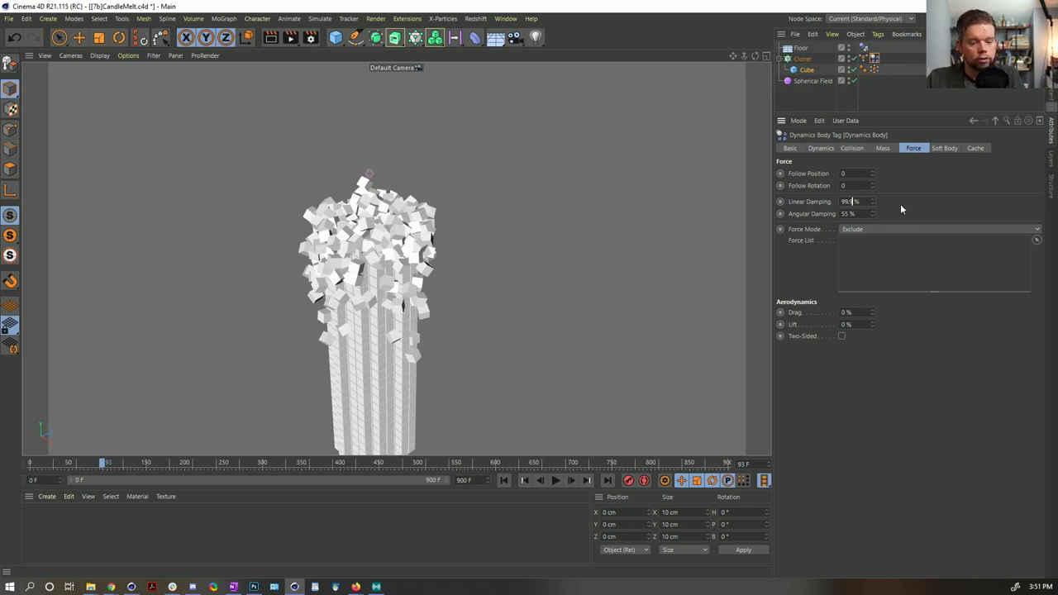
pyautogui.press('Return')
pyautogui.click(504, 480)
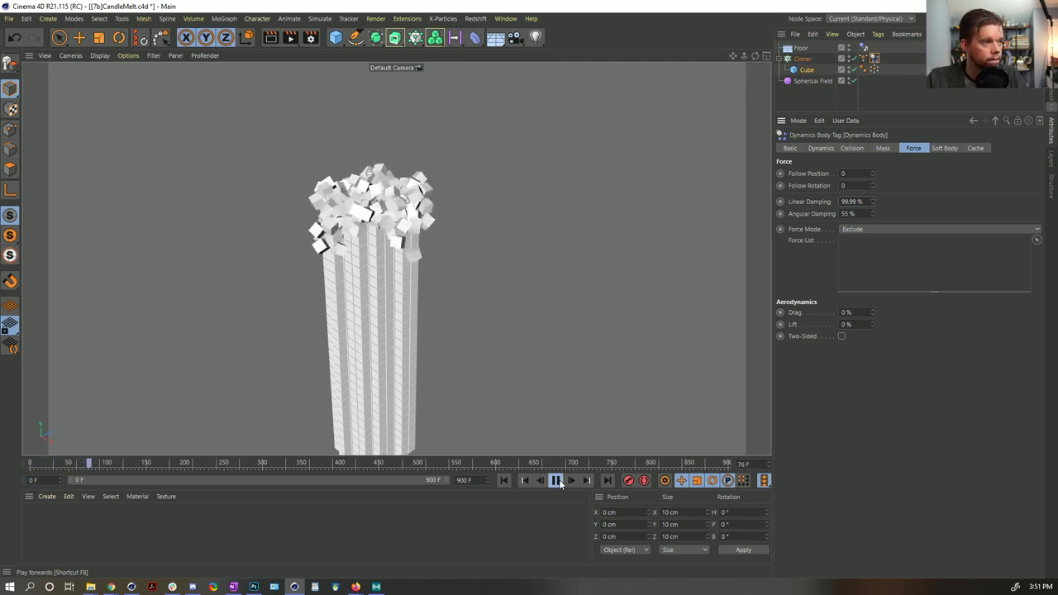
pyautogui.click(556, 480)
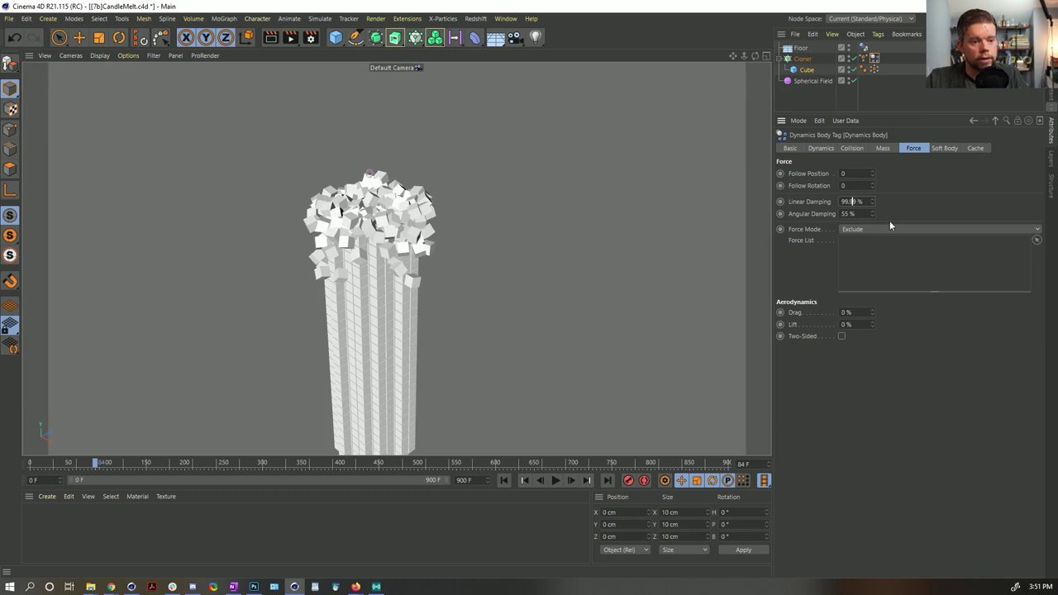
pyautogui.click(556, 480)
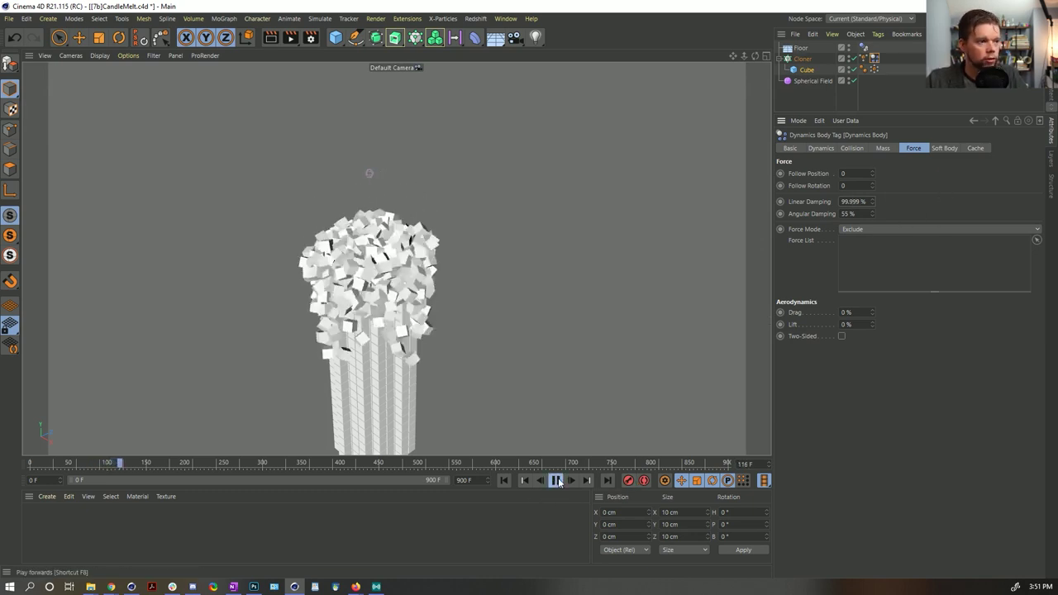
pyautogui.click(503, 480)
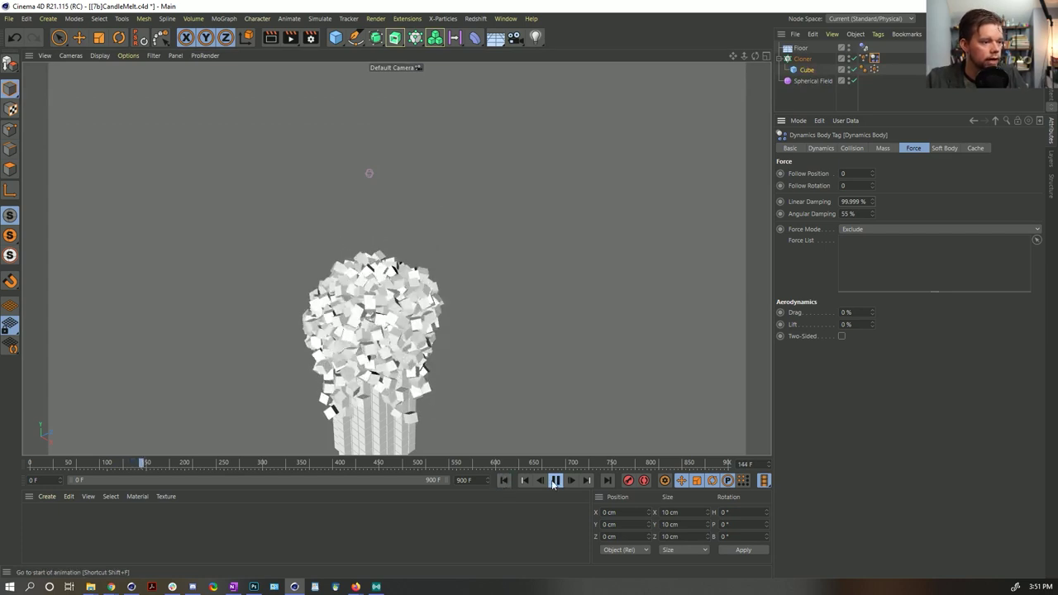
pyautogui.click(555, 480)
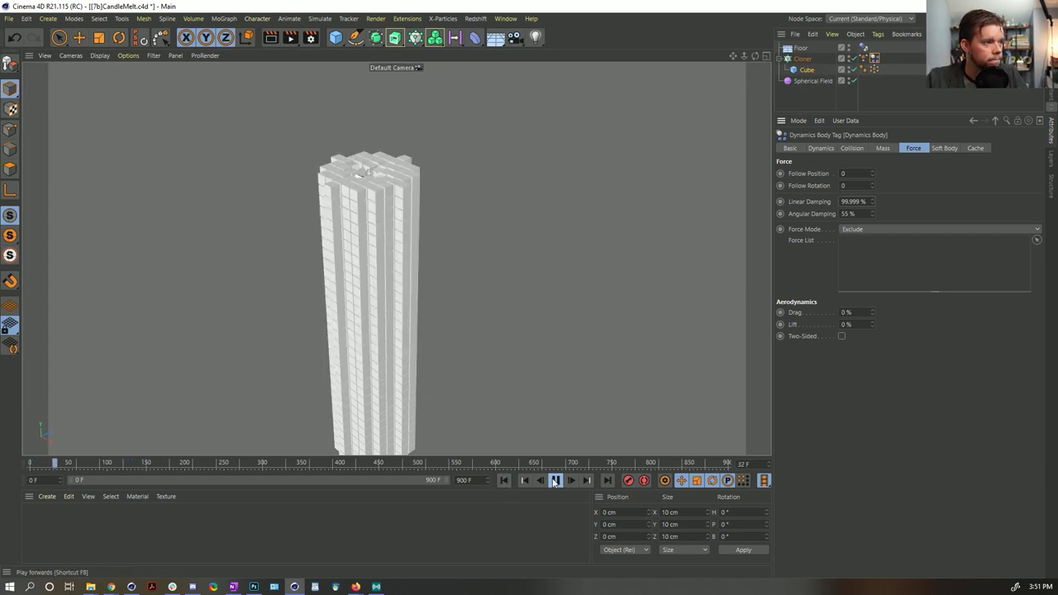
pyautogui.click(555, 480)
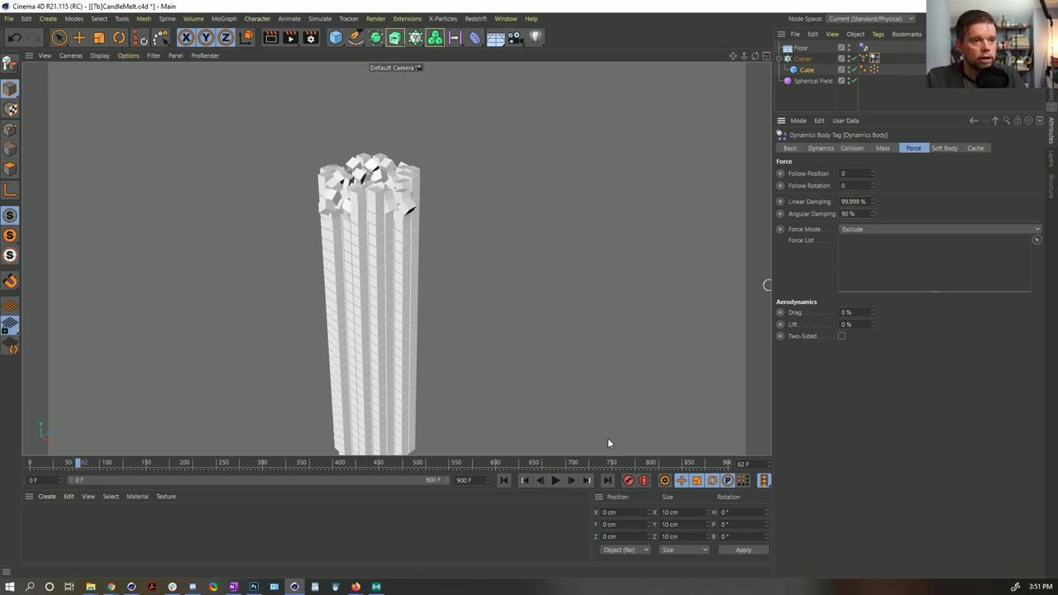
# Try aerodynamic Drag at 25 % and then 55 %, rewinding the simulation to frame 0.
pyautogui.click(503, 480)
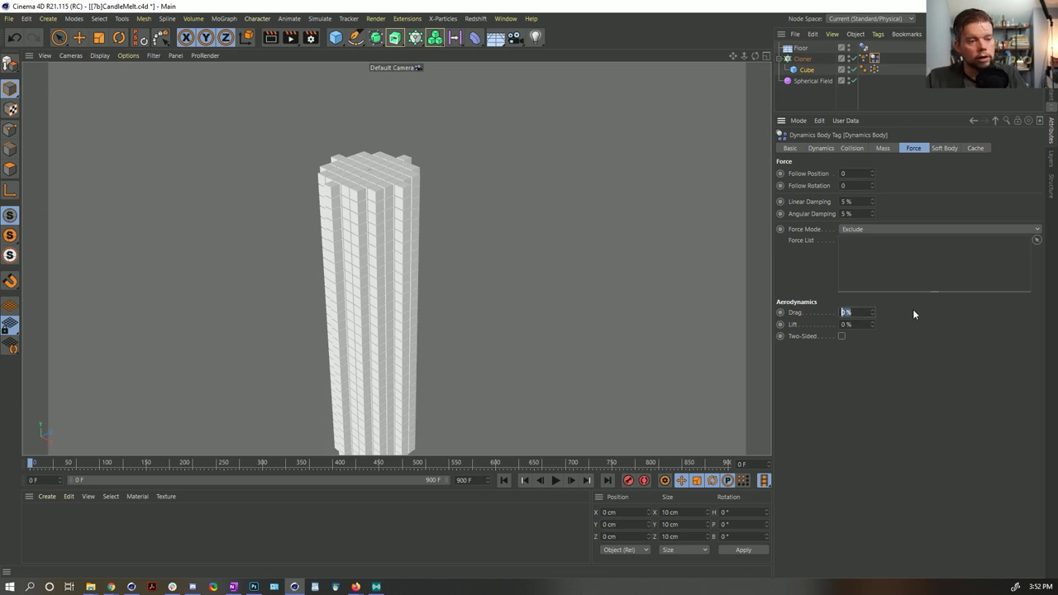
pyautogui.write('25')
pyautogui.press('Return')
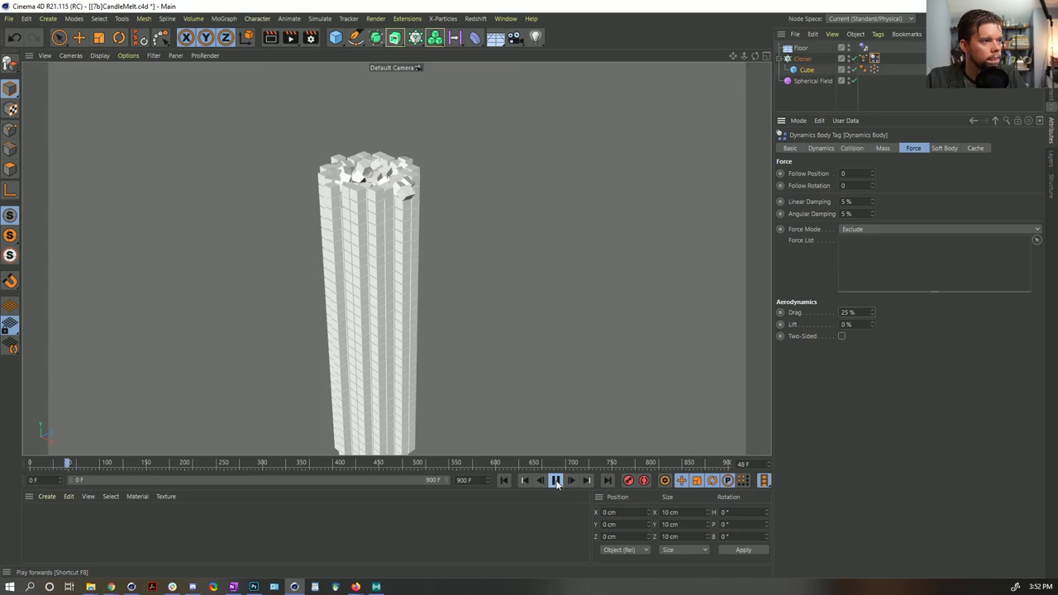
pyautogui.doubleClick(848, 312)
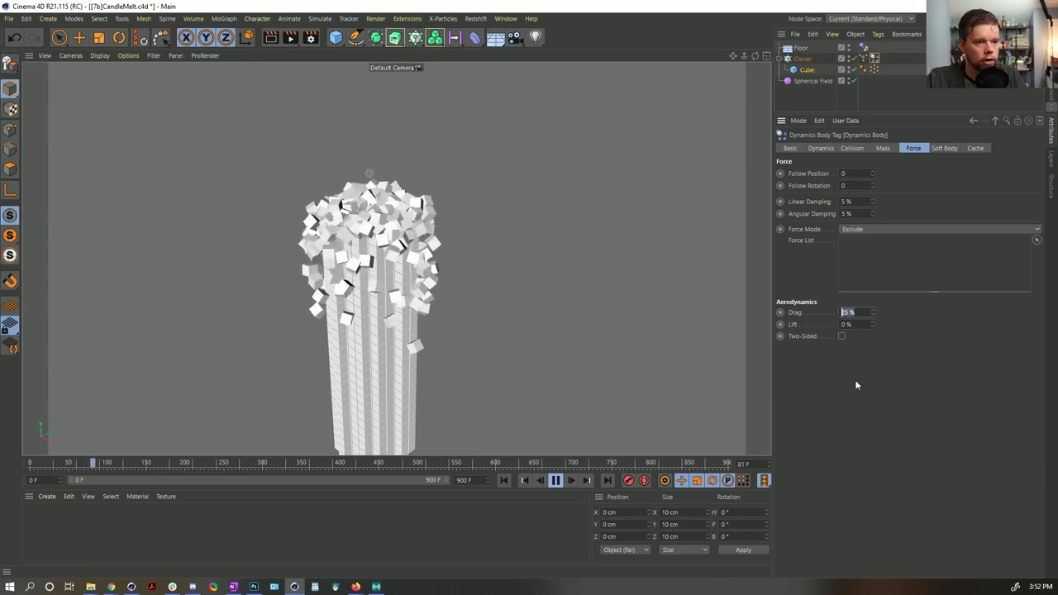
pyautogui.write('555')
pyautogui.press('BackSpace')
pyautogui.press('Return')
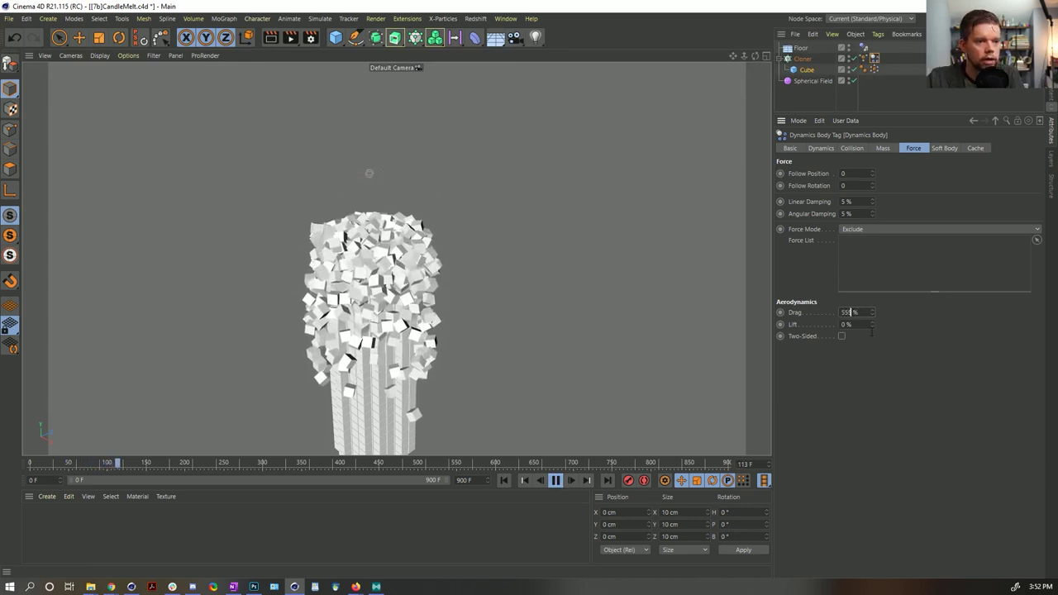
pyautogui.click(555, 480)
pyautogui.click(516, 480)
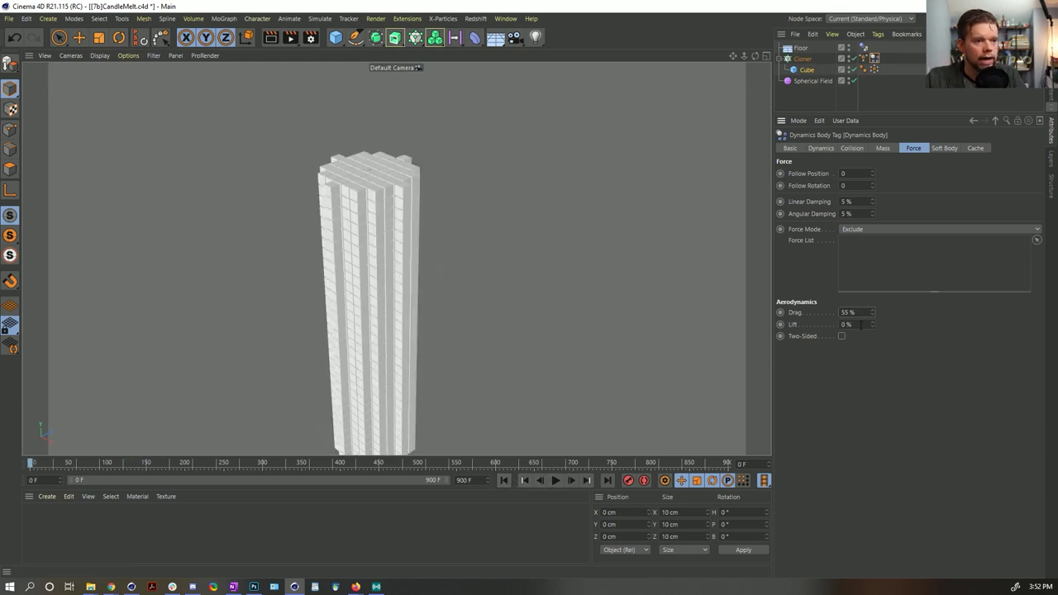
# Set Lift to 55 % and replay the simulation several times to inspect the scatter.
pyautogui.write('55')
pyautogui.press('Return')
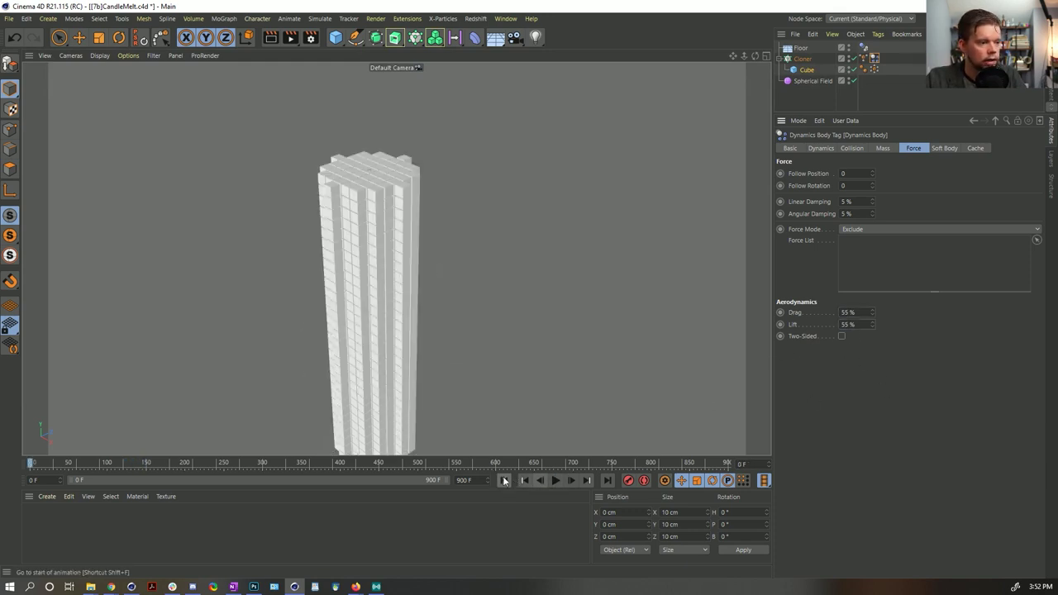
pyautogui.click(556, 480)
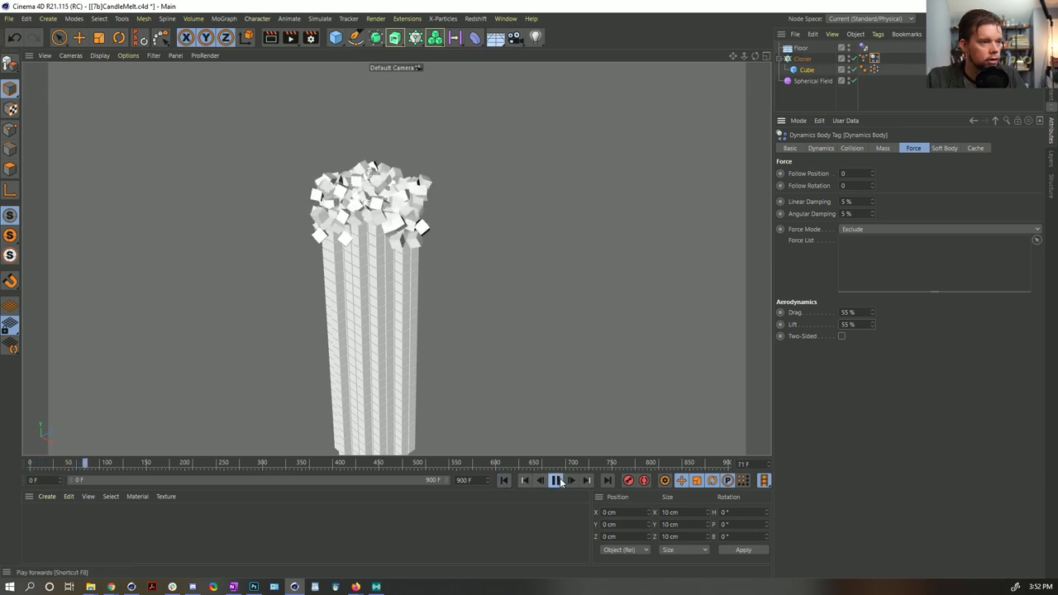
pyautogui.click(556, 480)
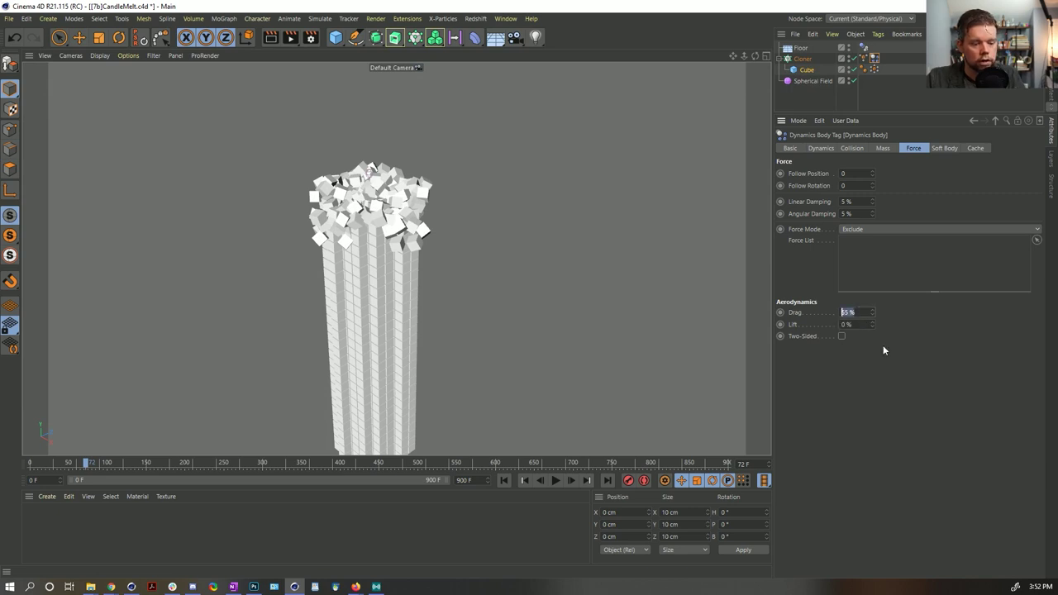
pyautogui.click(504, 480)
pyautogui.click(556, 480)
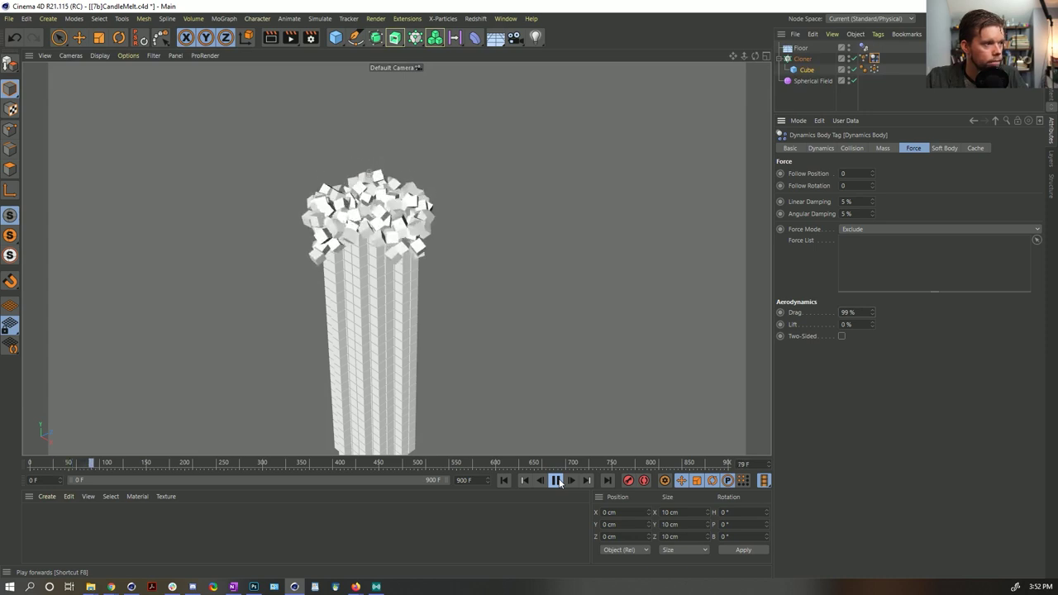
pyautogui.click(556, 480)
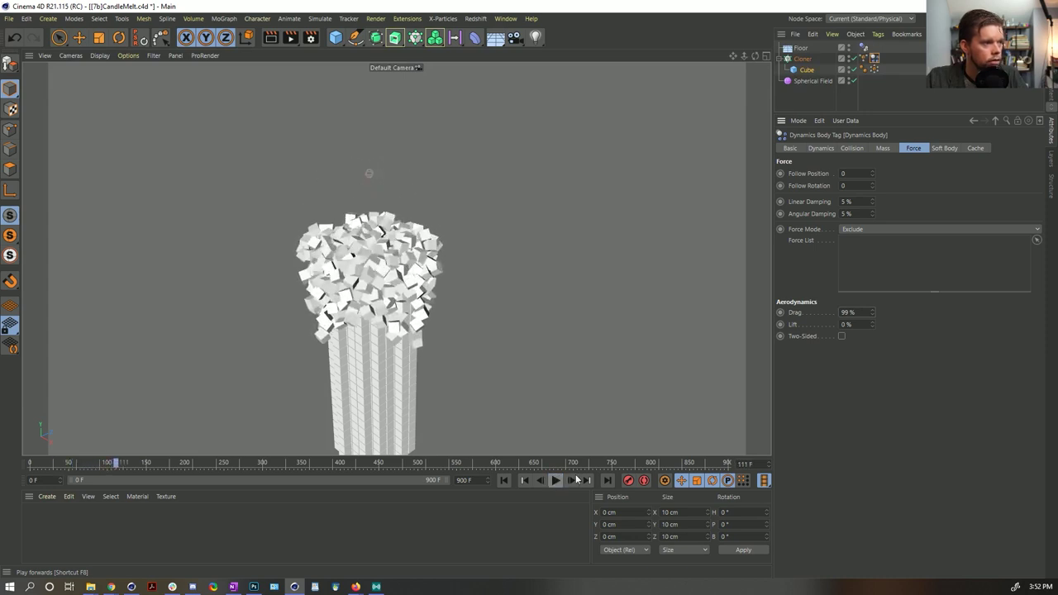
pyautogui.click(504, 480)
pyautogui.click(556, 480)
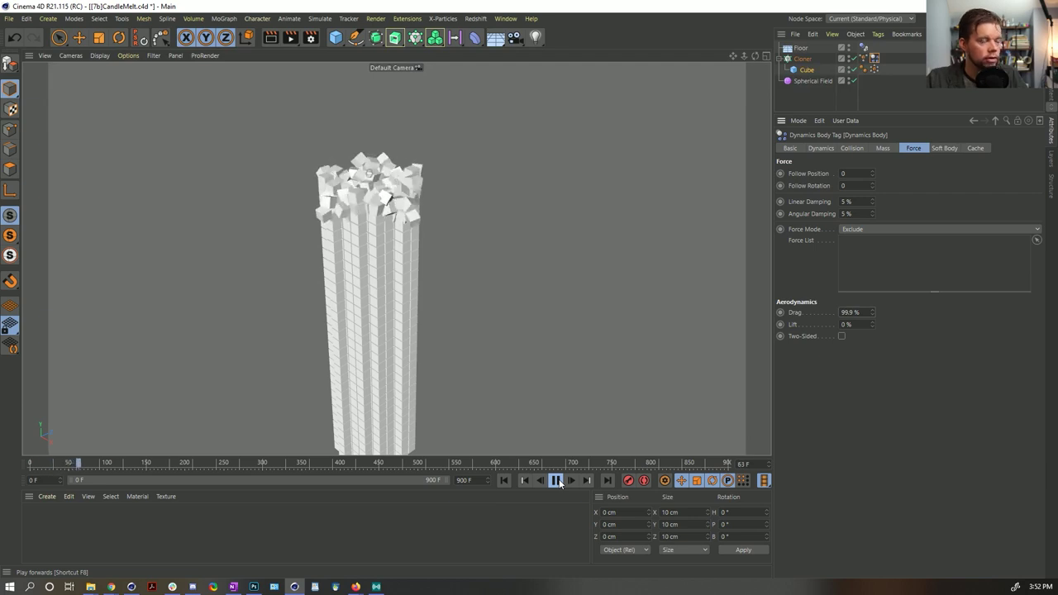
pyautogui.click(556, 480)
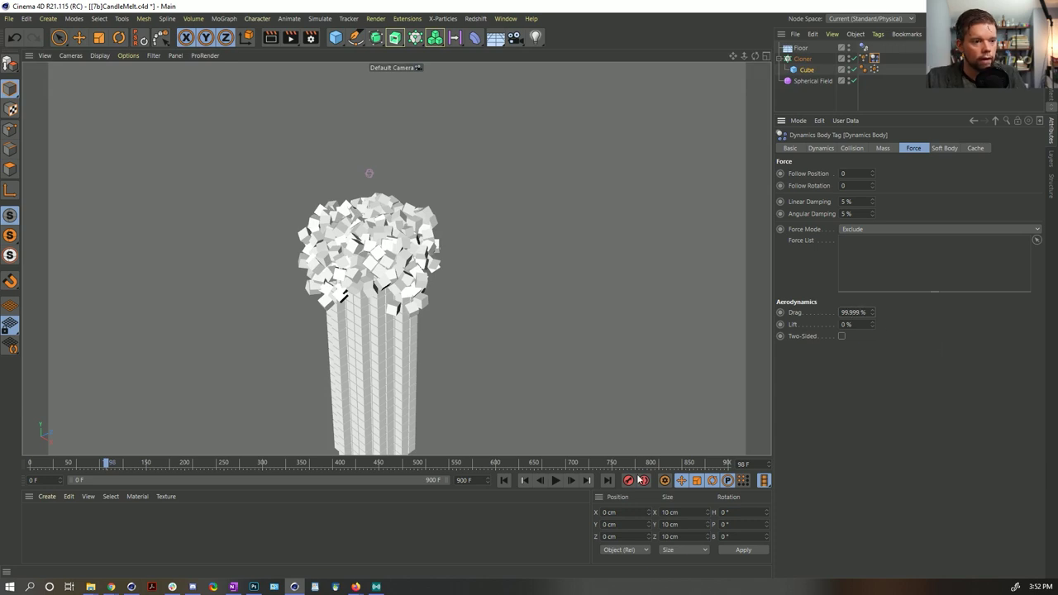
pyautogui.click(555, 480)
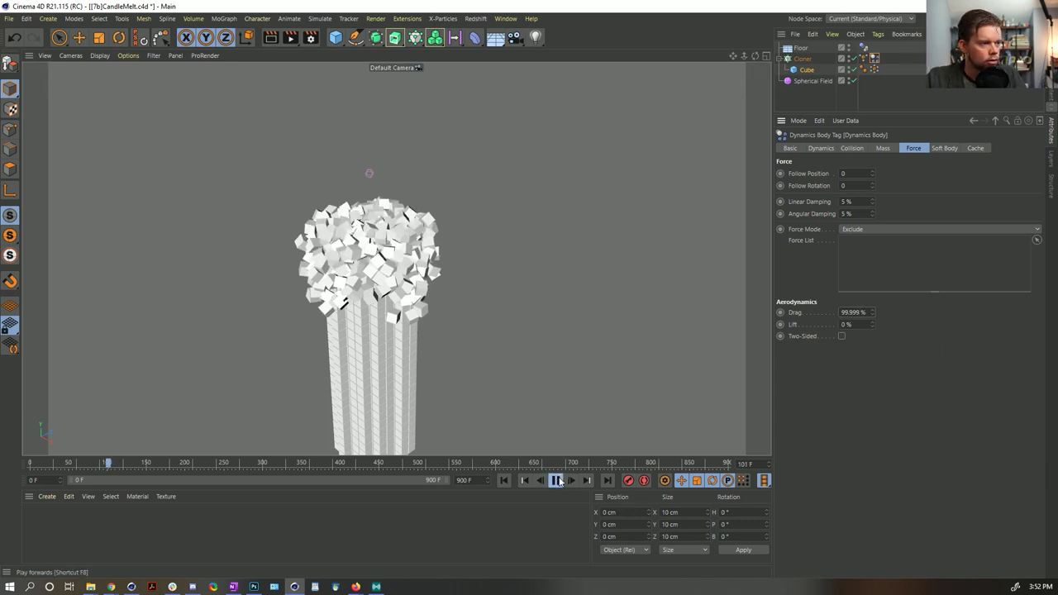
# Reset Linear Damping to 99, then 99.999 %, and rewind the tower to frame 0.
pyautogui.click(504, 480)
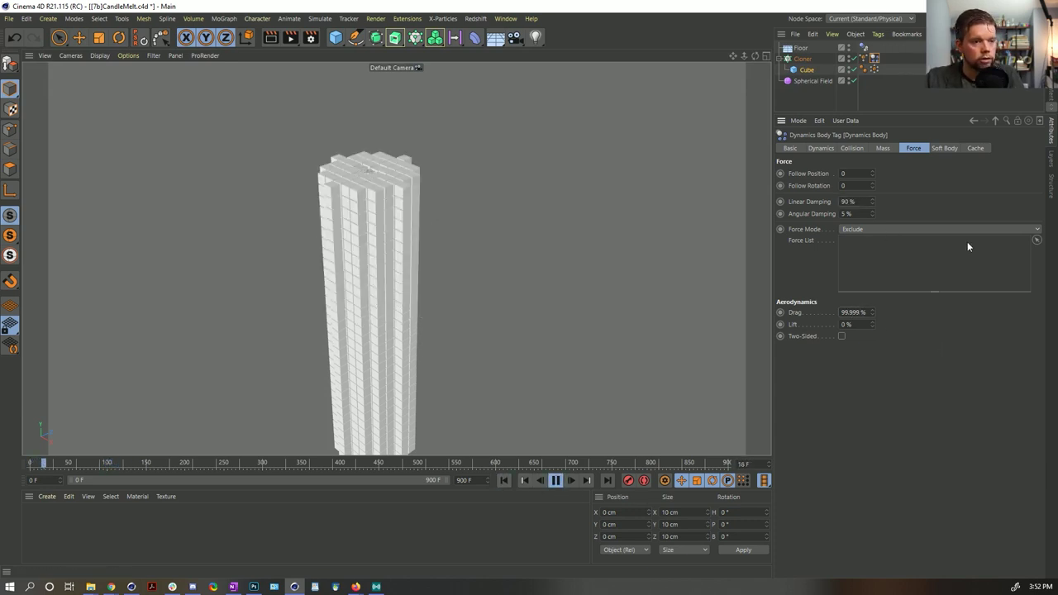
pyautogui.doubleClick(849, 202)
pyautogui.write('99')
pyautogui.press('Return')
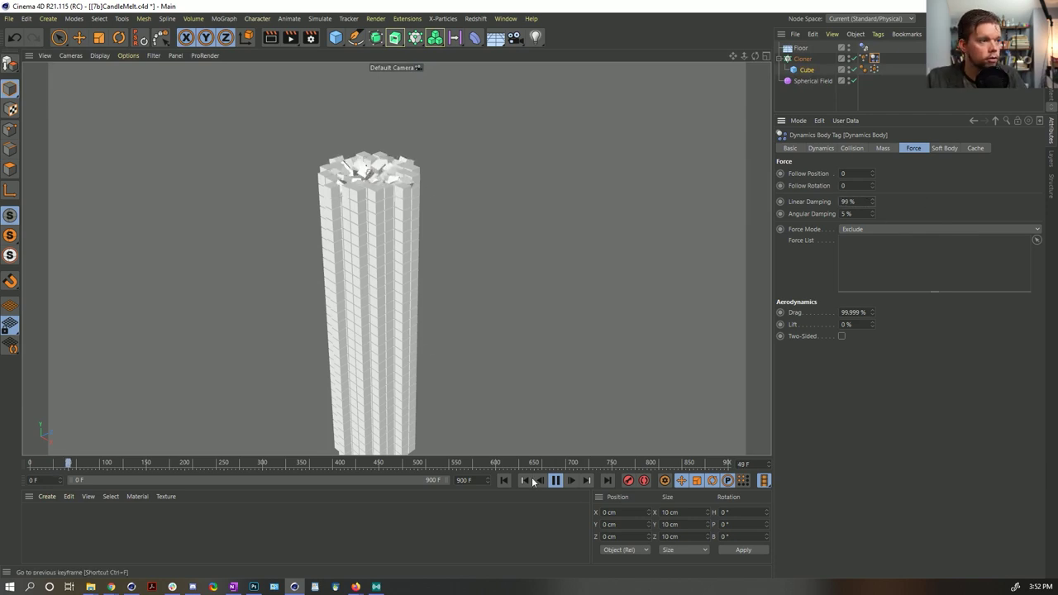
pyautogui.click(504, 480)
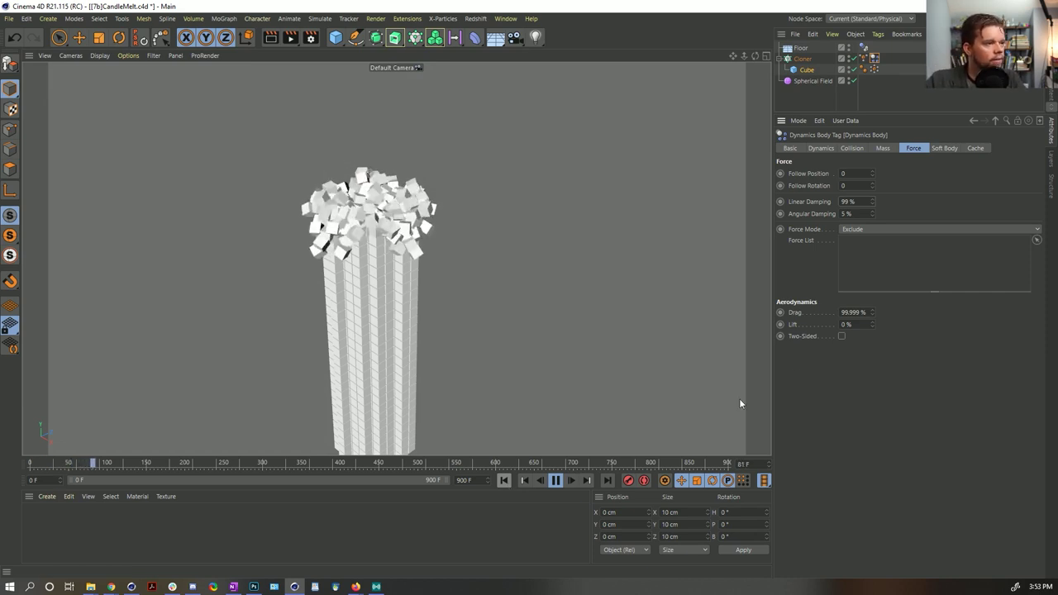
pyautogui.doubleClick(848, 202)
pyautogui.write('99.999')
pyautogui.press('Return')
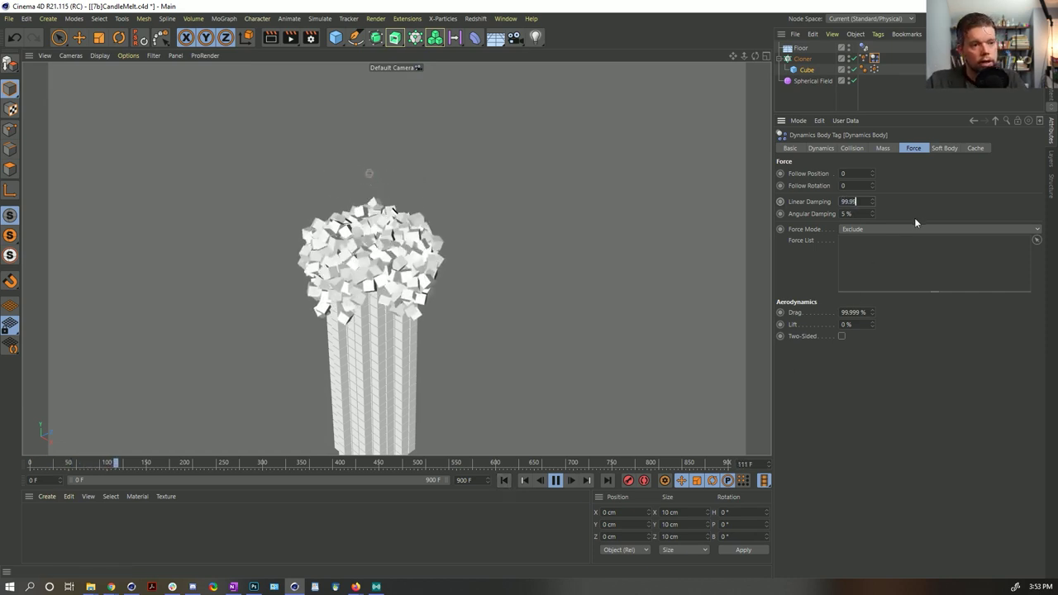
pyautogui.click(556, 481)
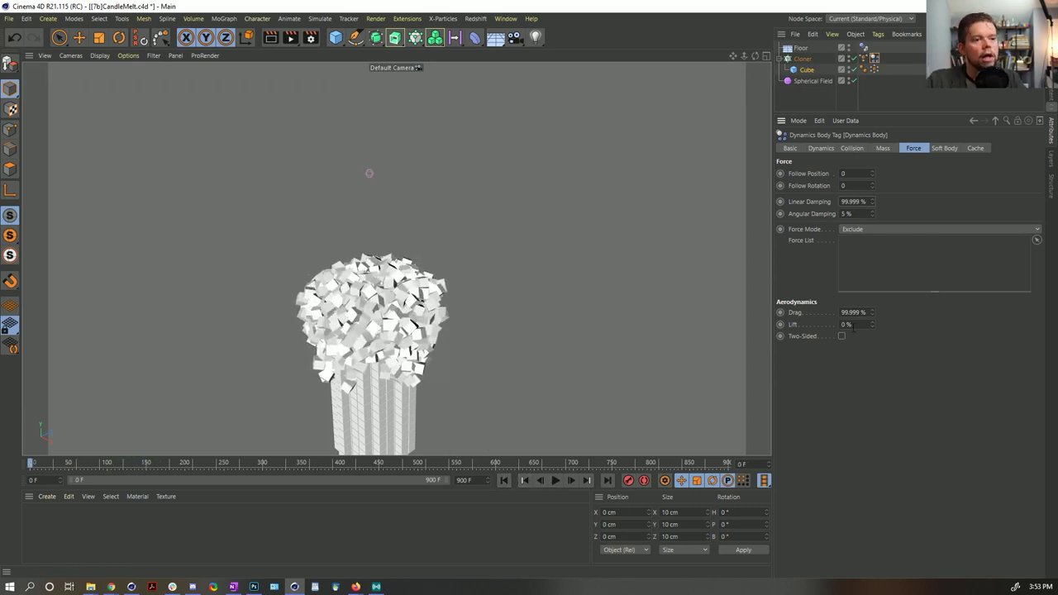
pyautogui.click(503, 481)
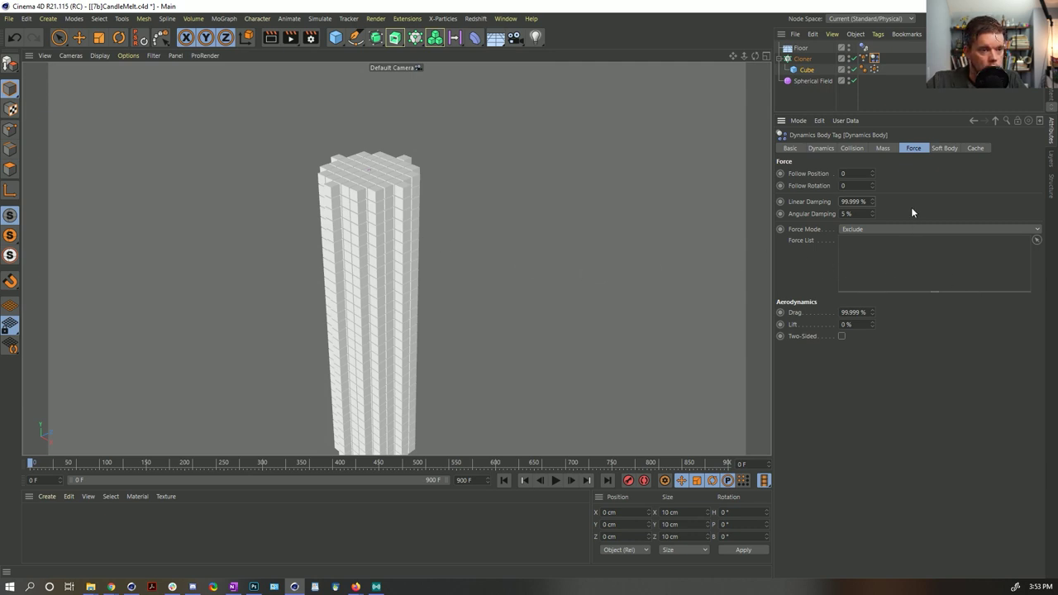
# Add a Friction force via Simulate > Forces and replay the simulation.
pyautogui.click(318, 19)
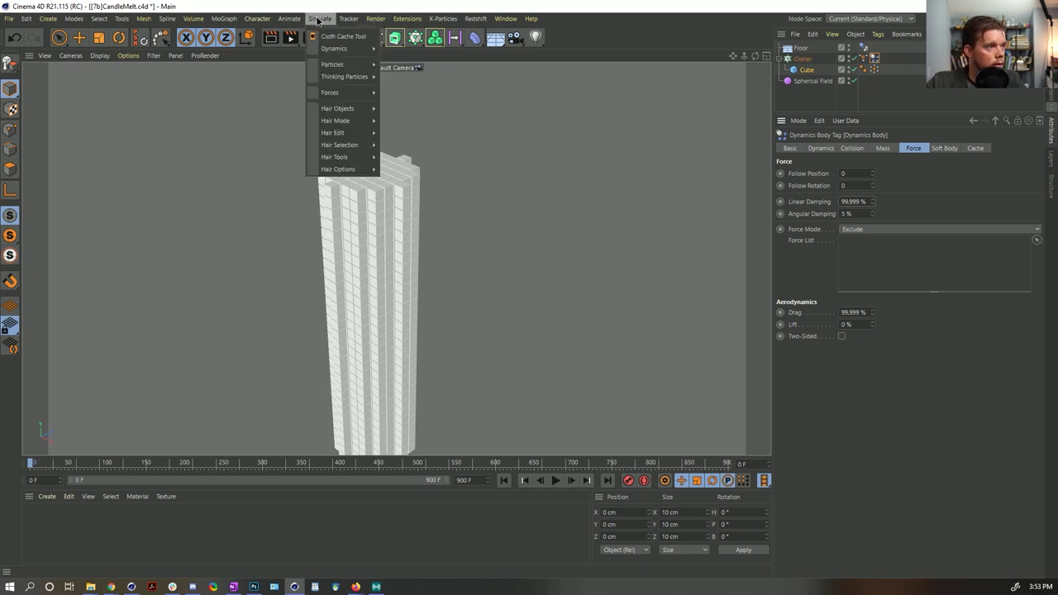
pyautogui.moveTo(348, 92)
pyautogui.click(403, 145)
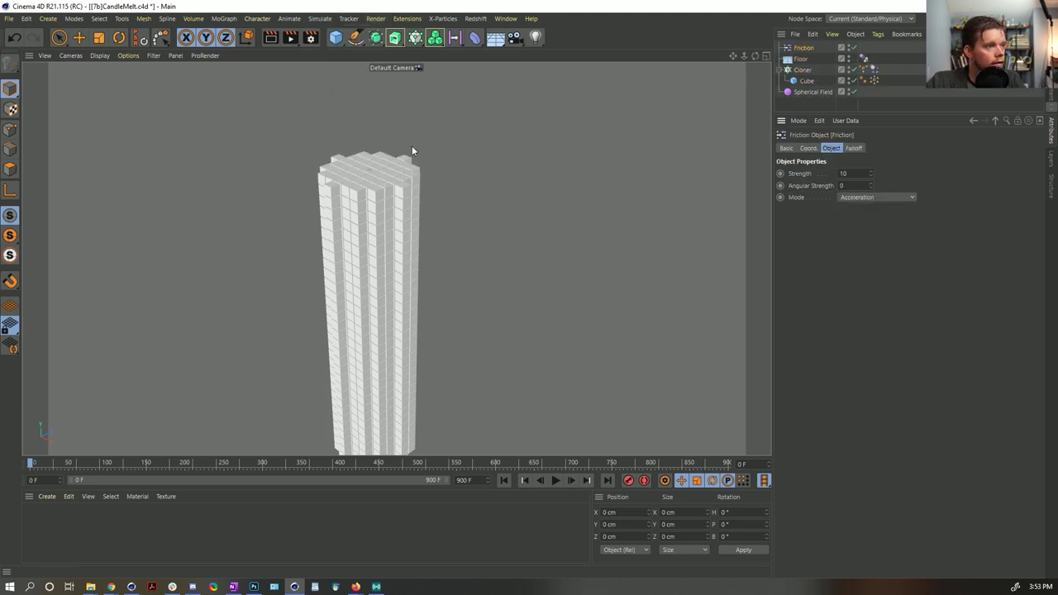
pyautogui.click(555, 480)
pyautogui.click(874, 71)
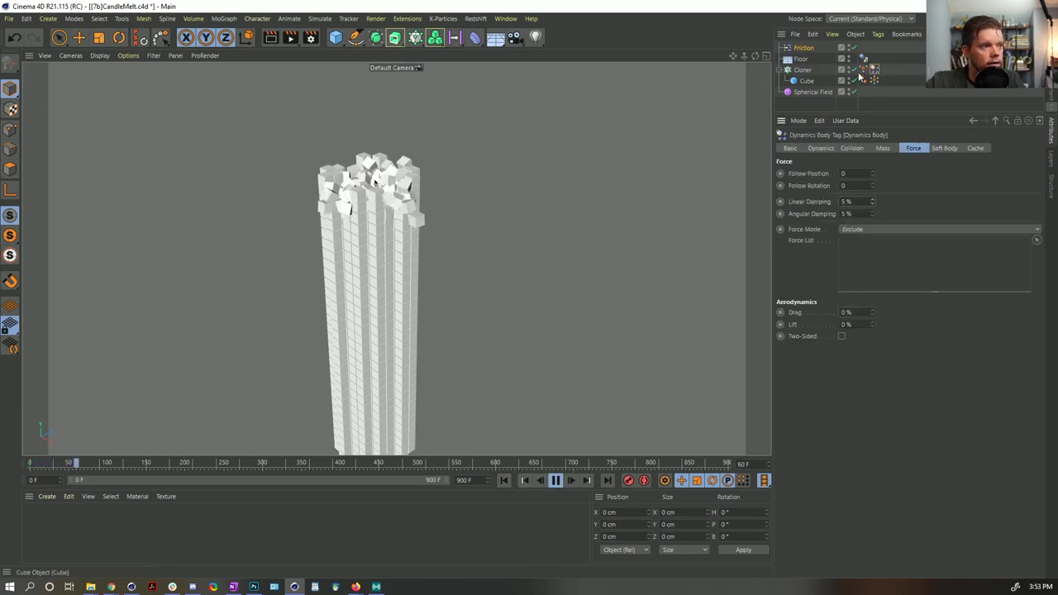
pyautogui.click(804, 47)
pyautogui.click(555, 480)
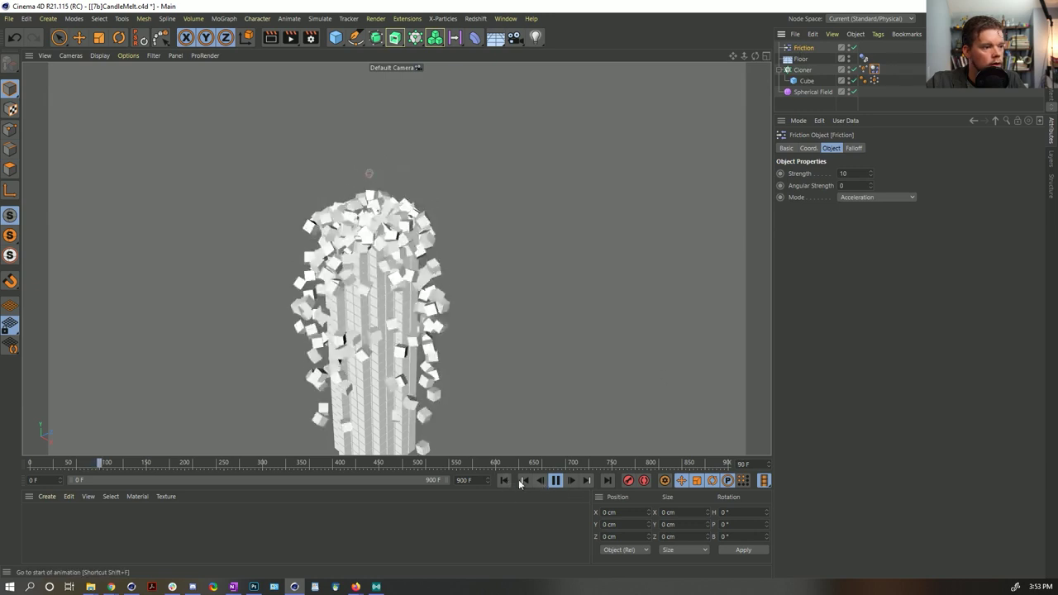
pyautogui.click(503, 480)
pyautogui.click(557, 482)
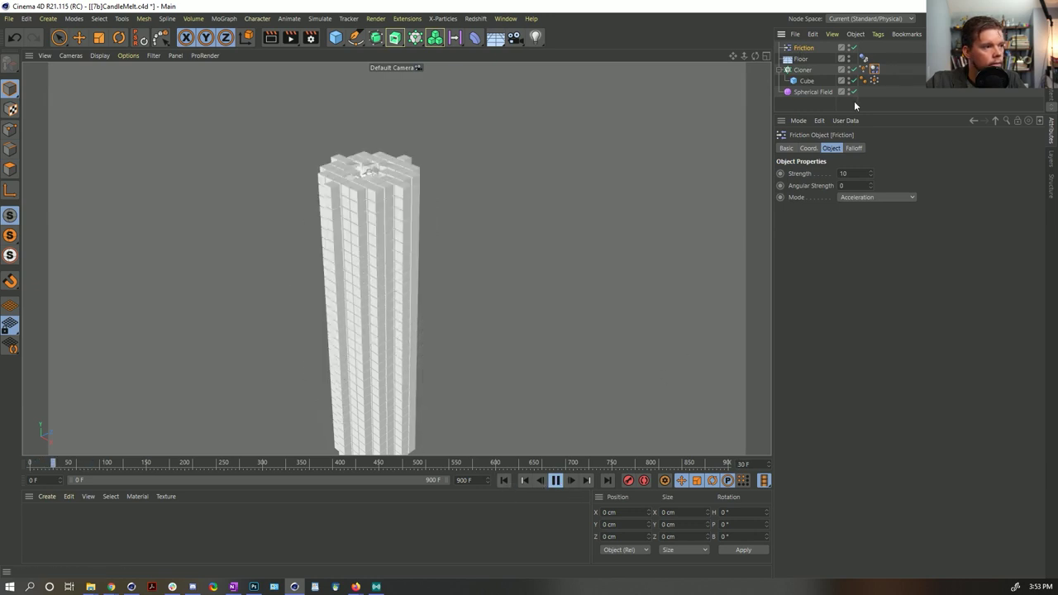
# Raise Friction Strength to 100, 1000, then 10000 and Angular Strength to 100, rewinding to frame 0.
pyautogui.click(851, 173)
pyautogui.write('0')
pyautogui.press('Return')
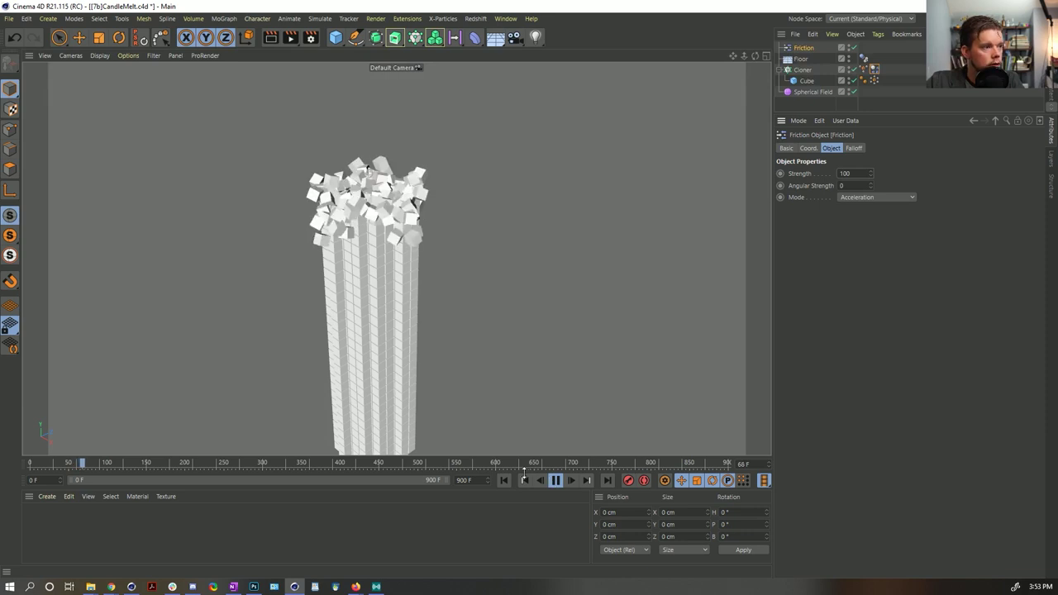
pyautogui.click(853, 173)
pyautogui.write('0')
pyautogui.press('Return')
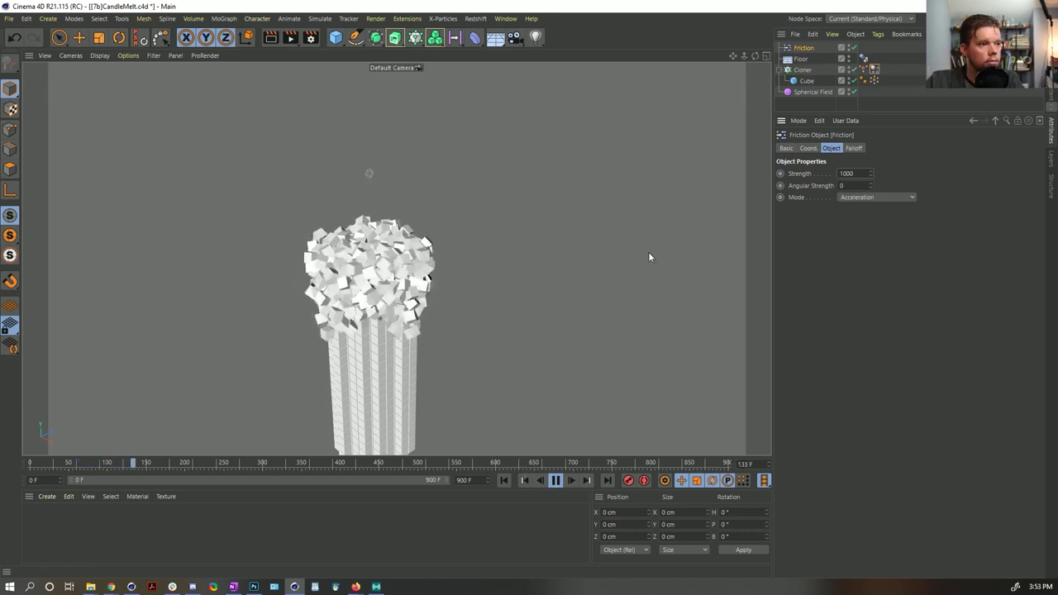
pyautogui.click(869, 182)
pyautogui.write('00')
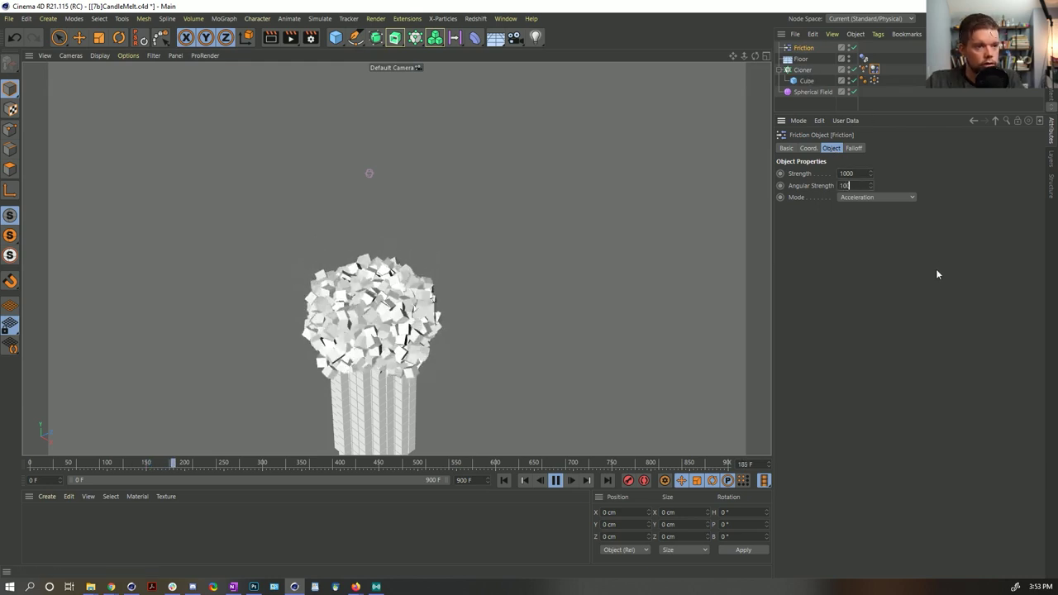
pyautogui.click(504, 481)
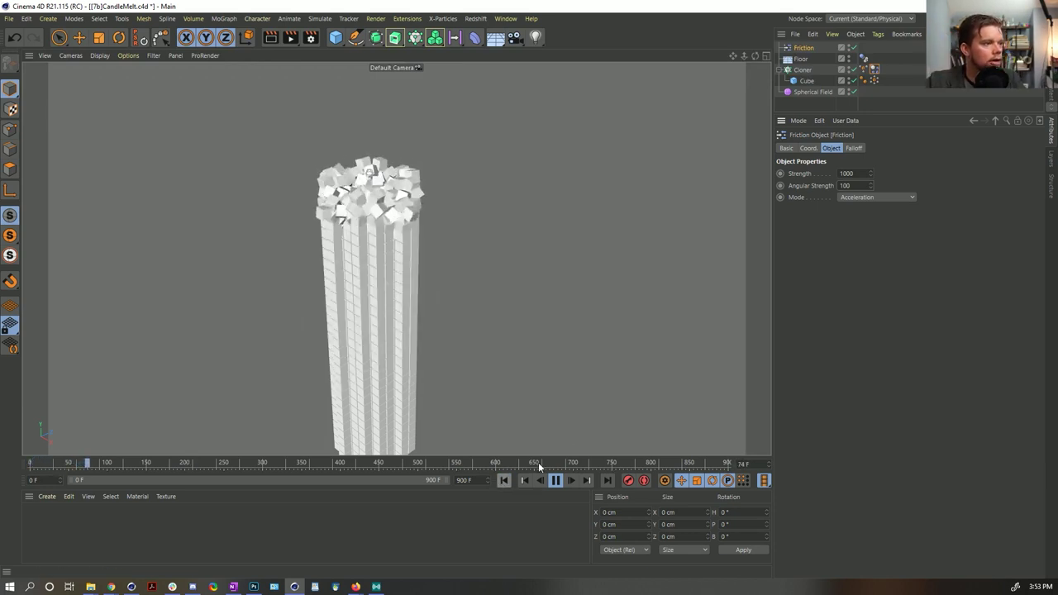
pyautogui.click(859, 172)
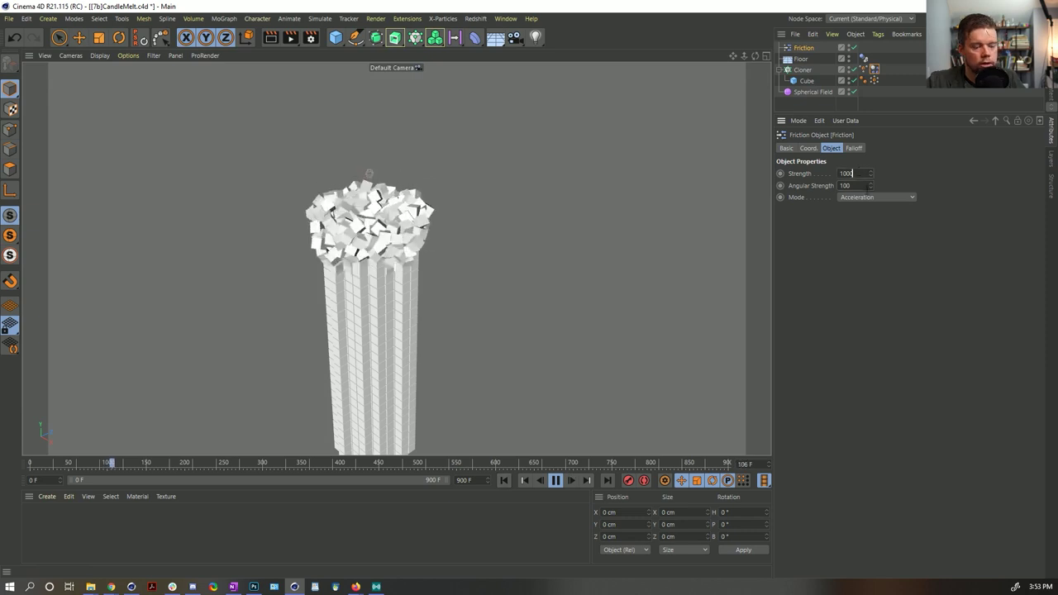
pyautogui.write('0')
pyautogui.press('Return')
pyautogui.click(504, 481)
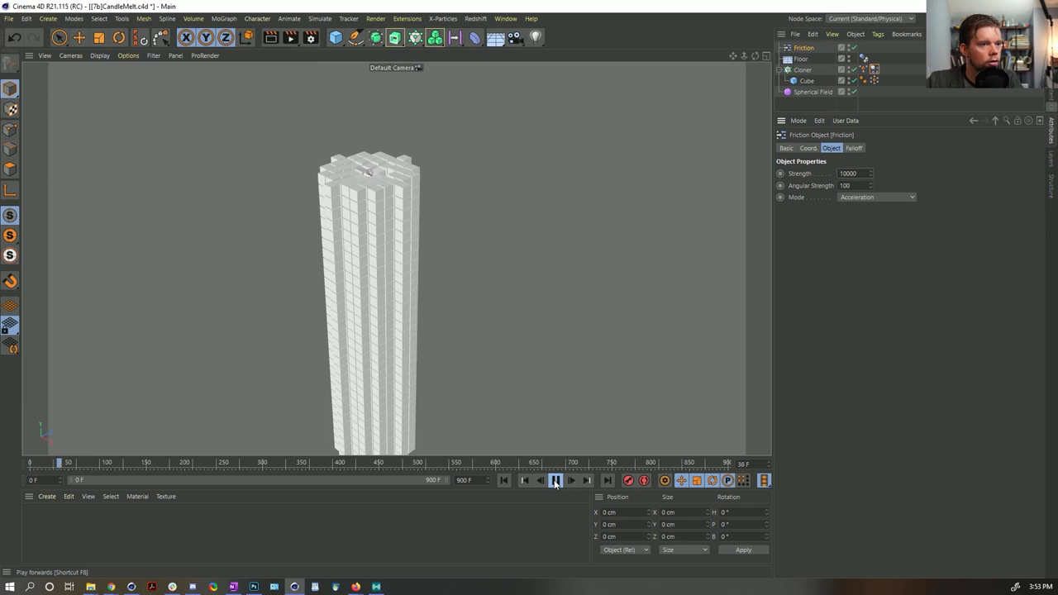
# Undo Friction Strength back to 1000, set Angular Strength to 10, and replay from frame 0.
pyautogui.hotkey('ctrl', 'z')
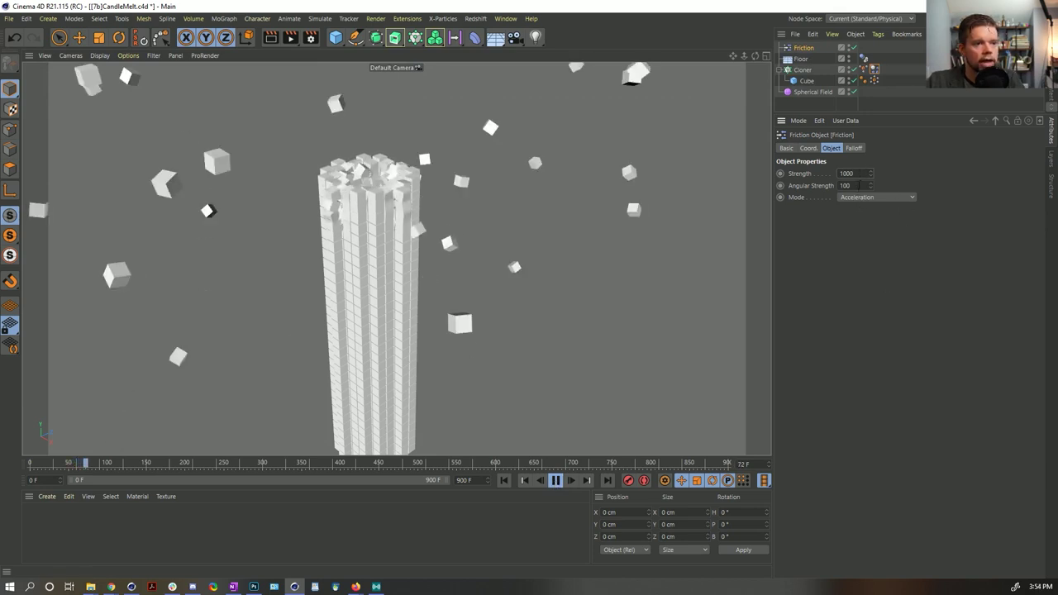
pyautogui.click(502, 480)
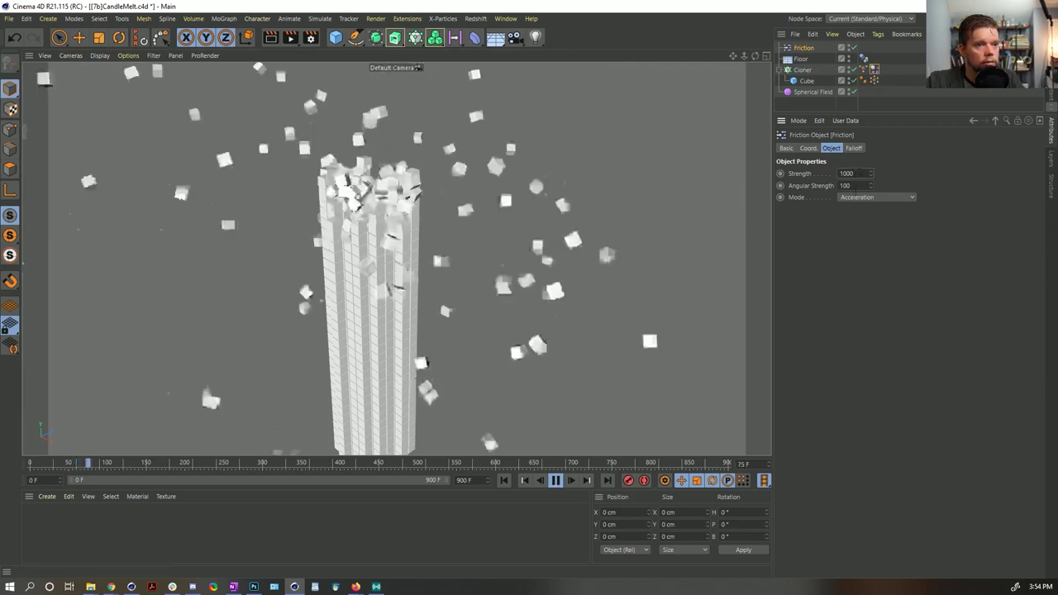
pyautogui.doubleClick(851, 185)
pyautogui.write('10')
pyautogui.press('Return')
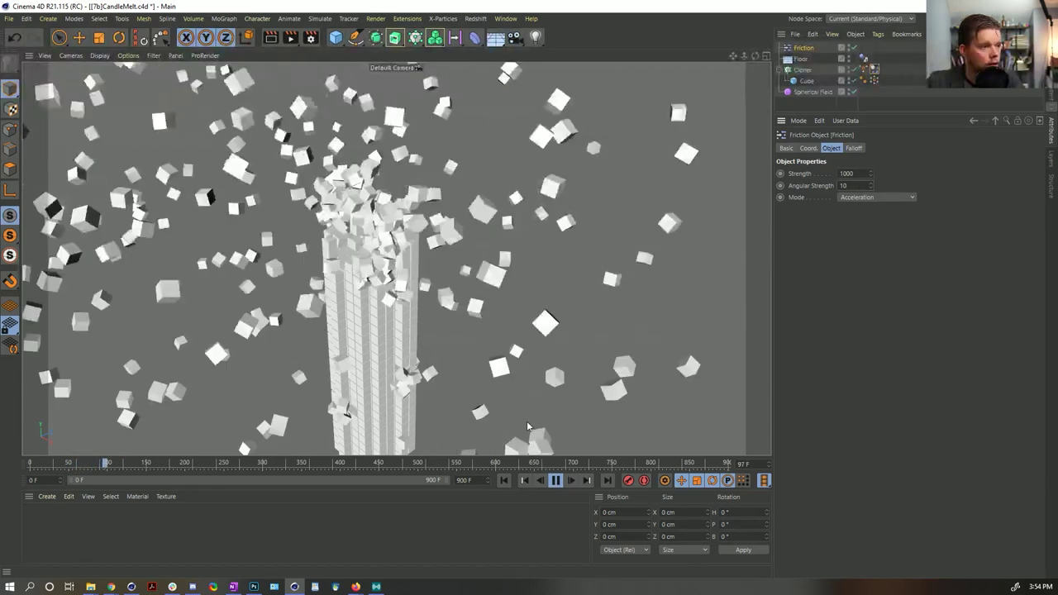
pyautogui.click(503, 480)
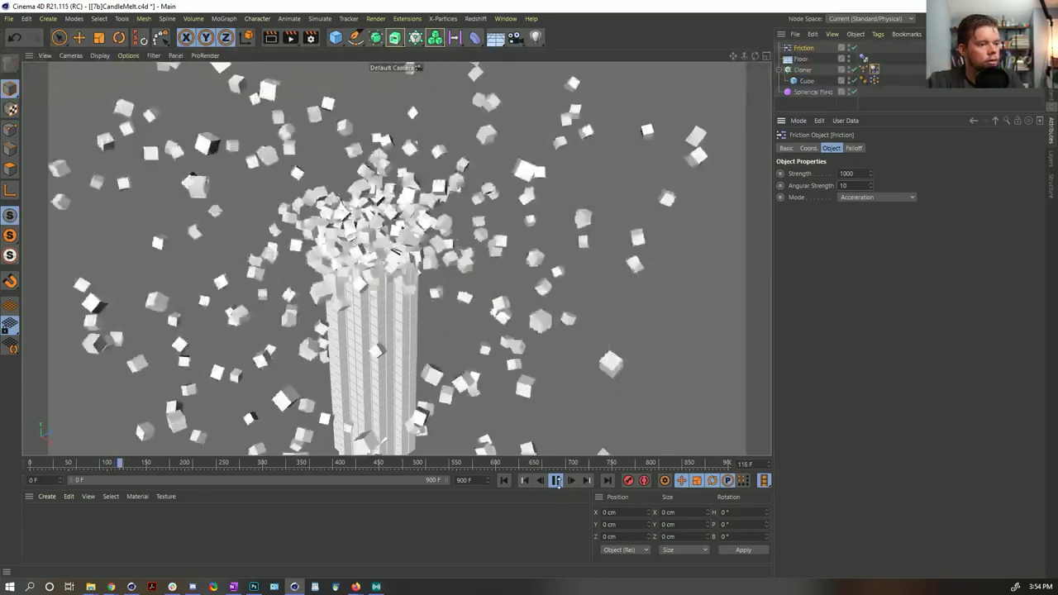
pyautogui.press('F8')
pyautogui.click(503, 480)
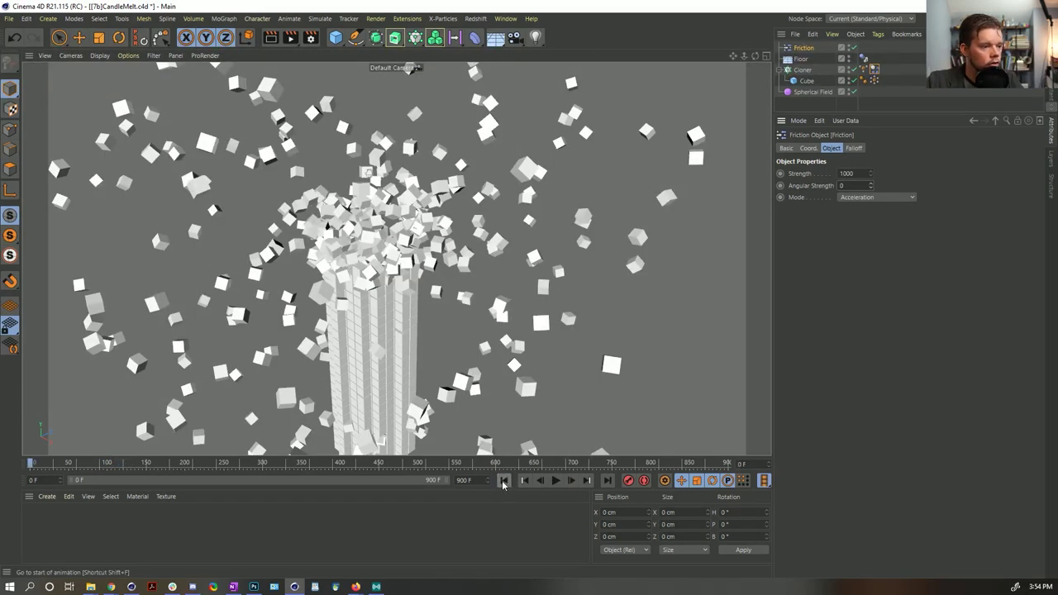
pyautogui.click(555, 480)
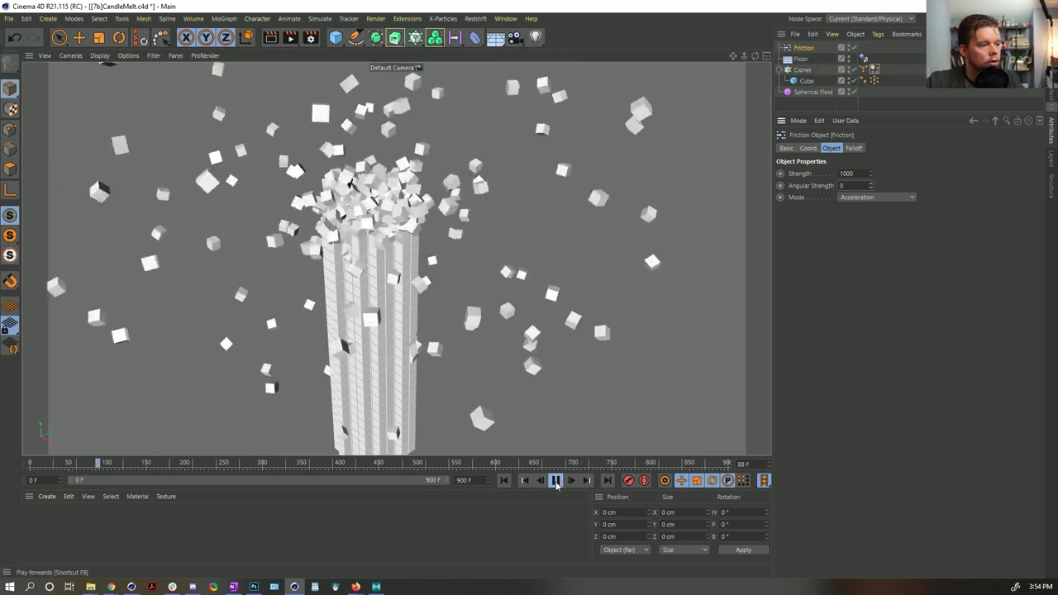
pyautogui.press('F8')
pyautogui.click(503, 480)
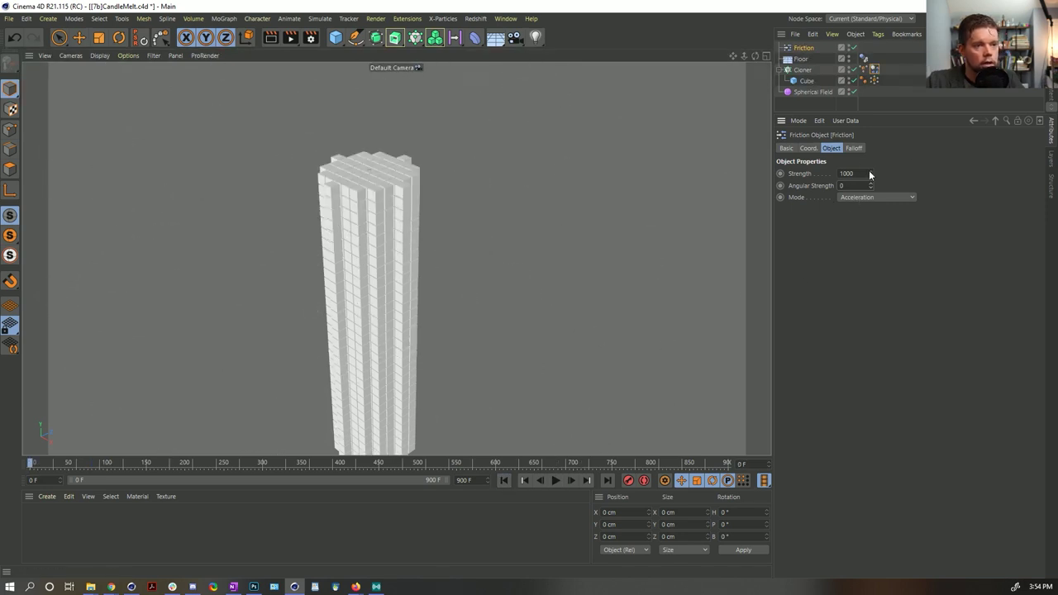
# Play the simulation and select the Cloner's Dynamics Body tag settings.
pyautogui.click(555, 480)
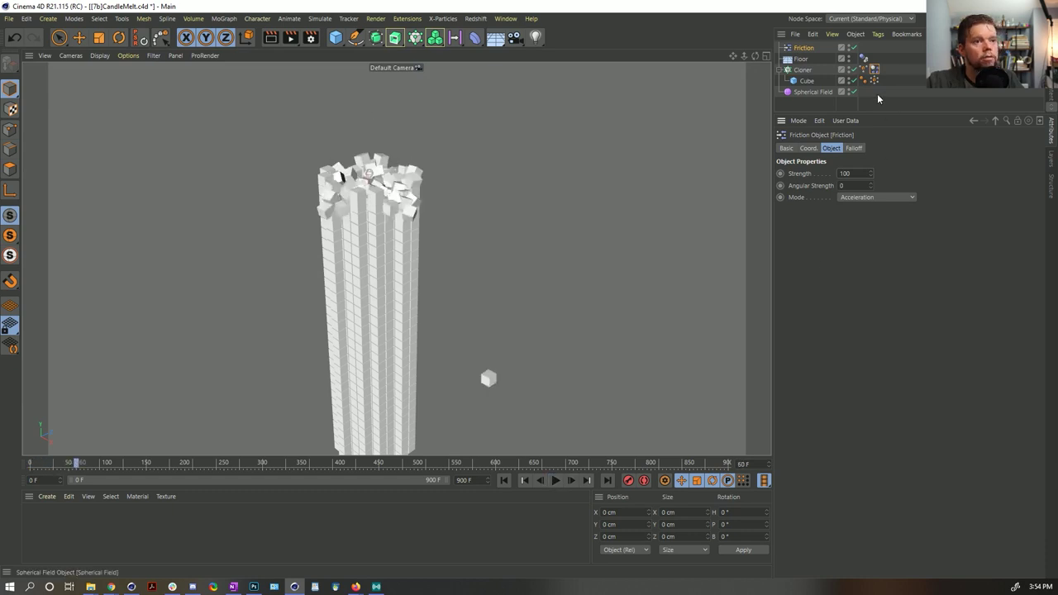
pyautogui.moveTo(871, 71); pyautogui.dragTo(806, 73)
pyautogui.click(806, 72)
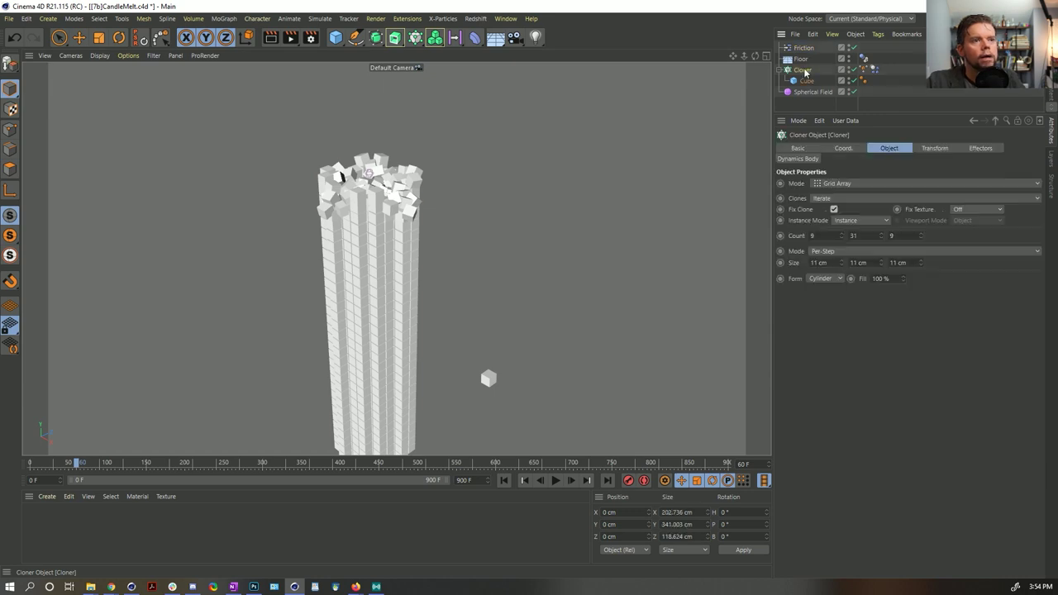
pyautogui.click(873, 70)
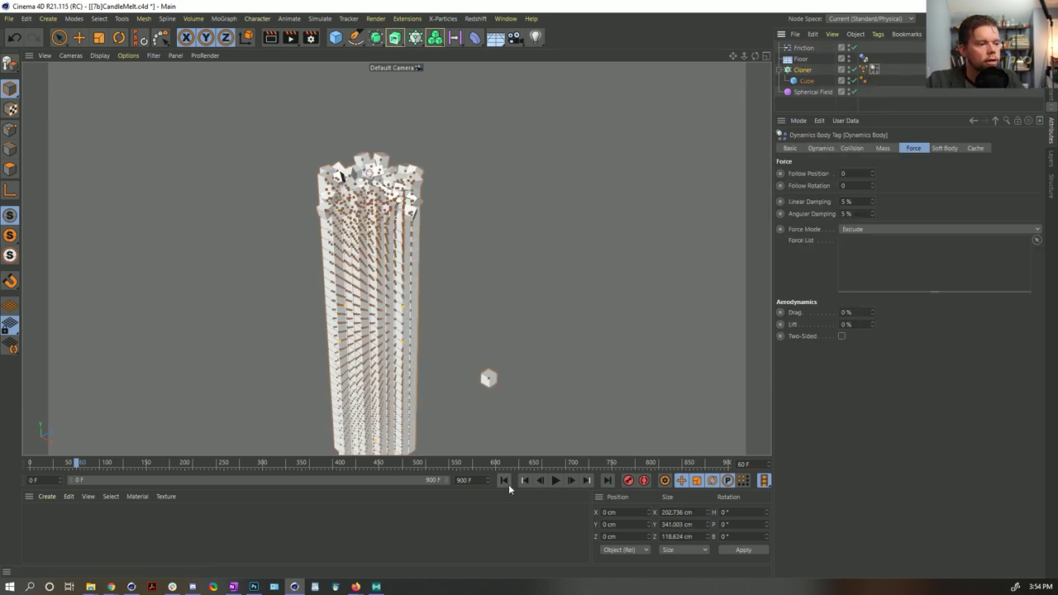
pyautogui.click(507, 484)
pyautogui.click(804, 47)
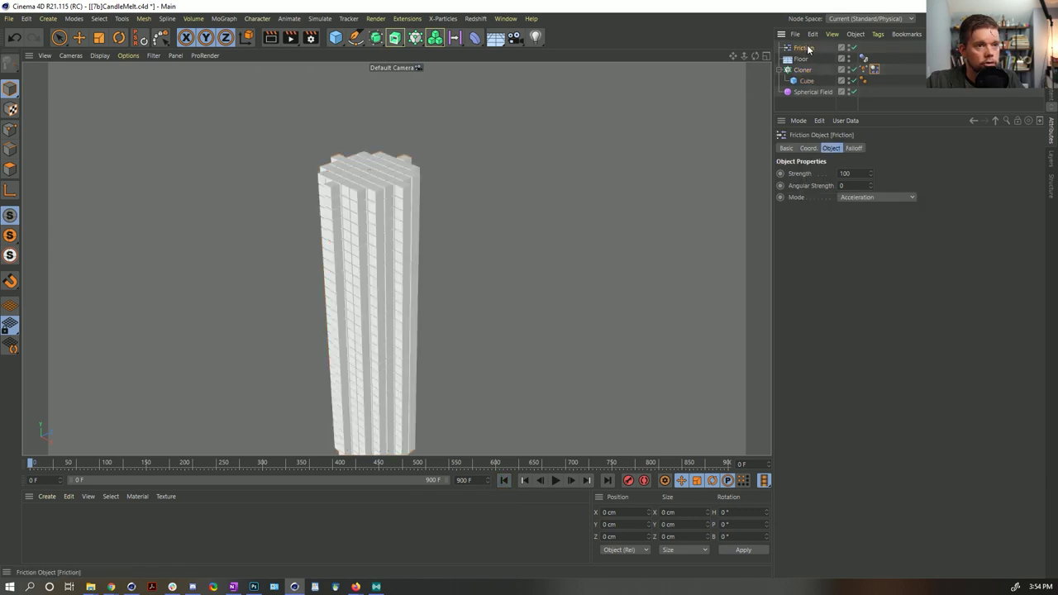
pyautogui.click(874, 70)
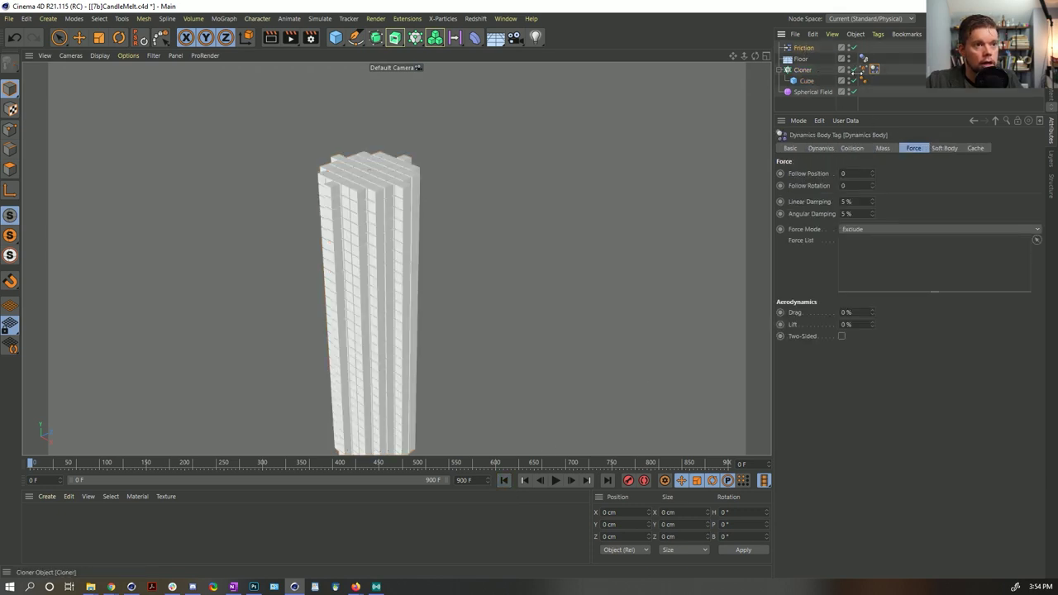
# In the Collision settings, set Bounce to 0 % and collision Friction to 222 %.
pyautogui.click(851, 148)
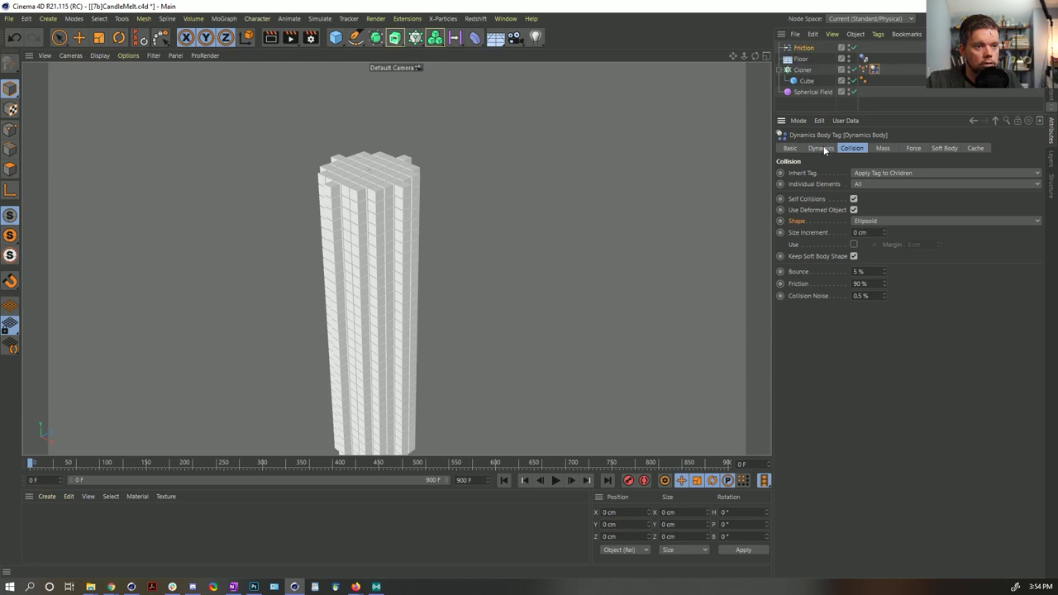
pyautogui.click(826, 149)
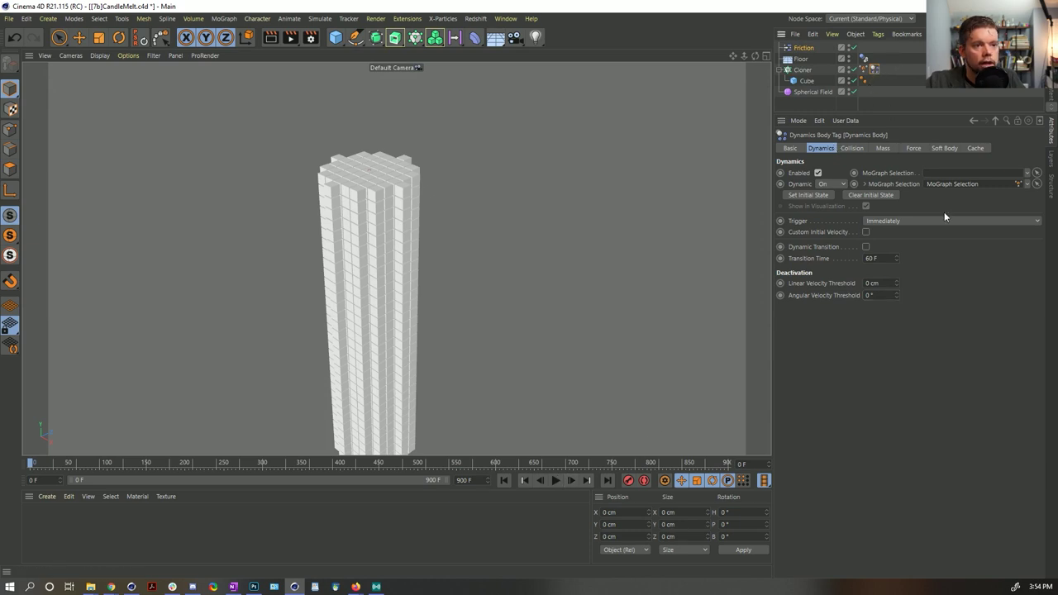
pyautogui.click(860, 149)
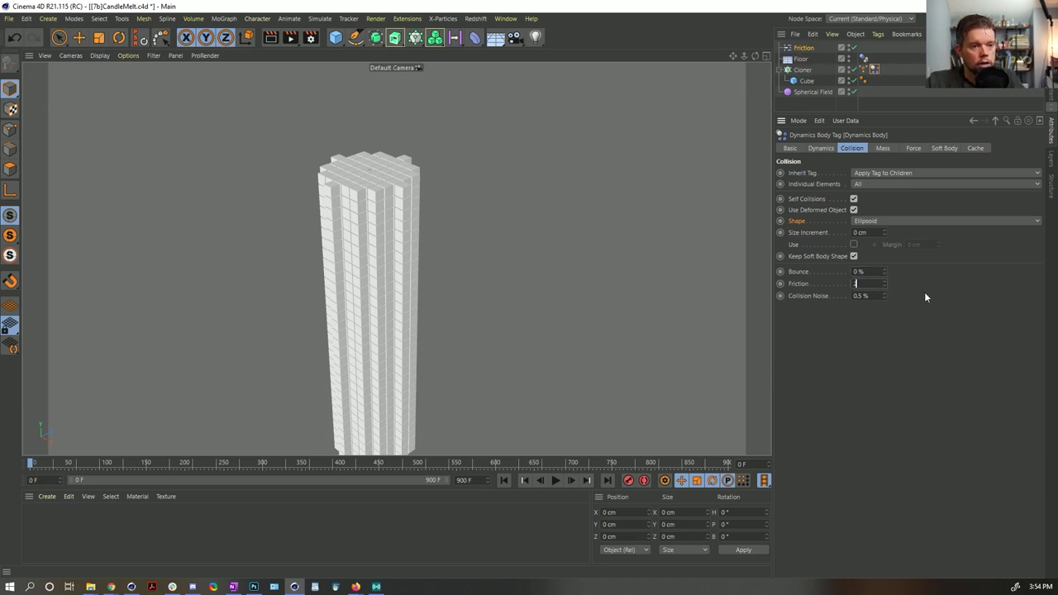
pyautogui.write('22')
pyautogui.press('Return')
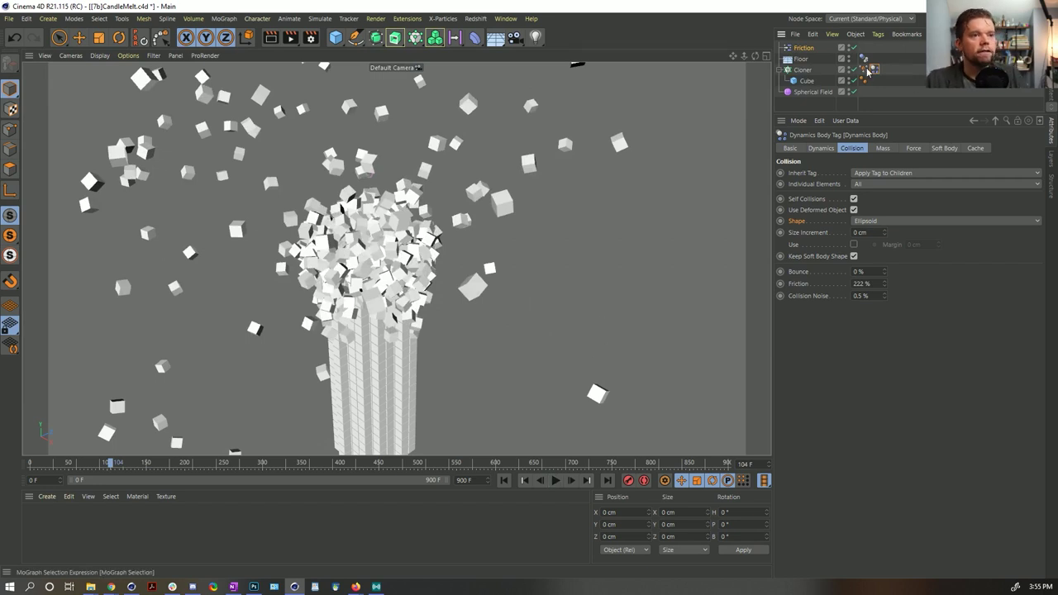
# Review the Dynamics Body Force and Mass settings, then set Friction Strength to 10 and replay.
pyautogui.click(504, 481)
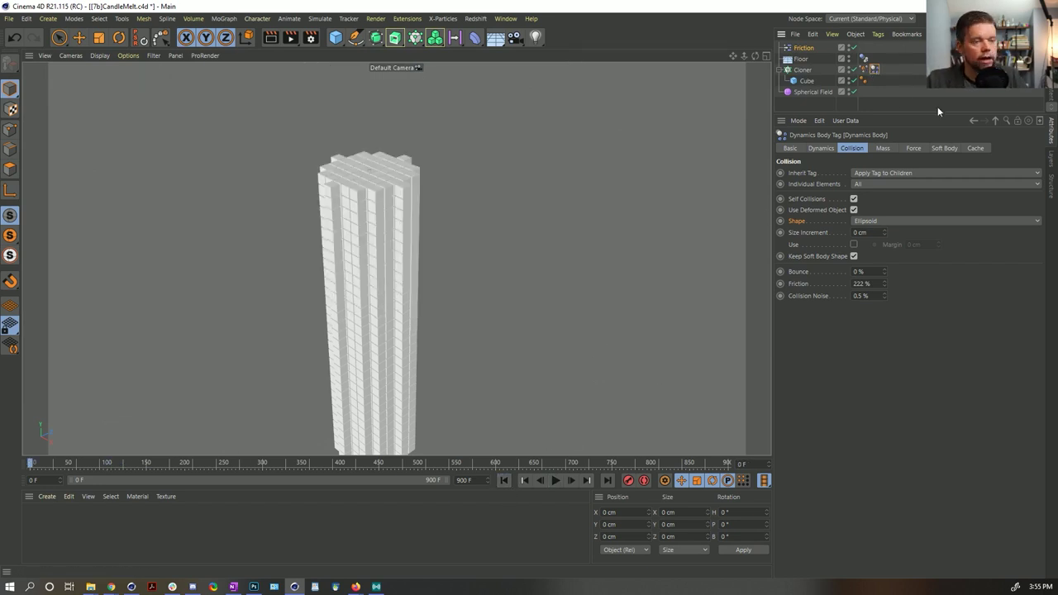
pyautogui.click(913, 148)
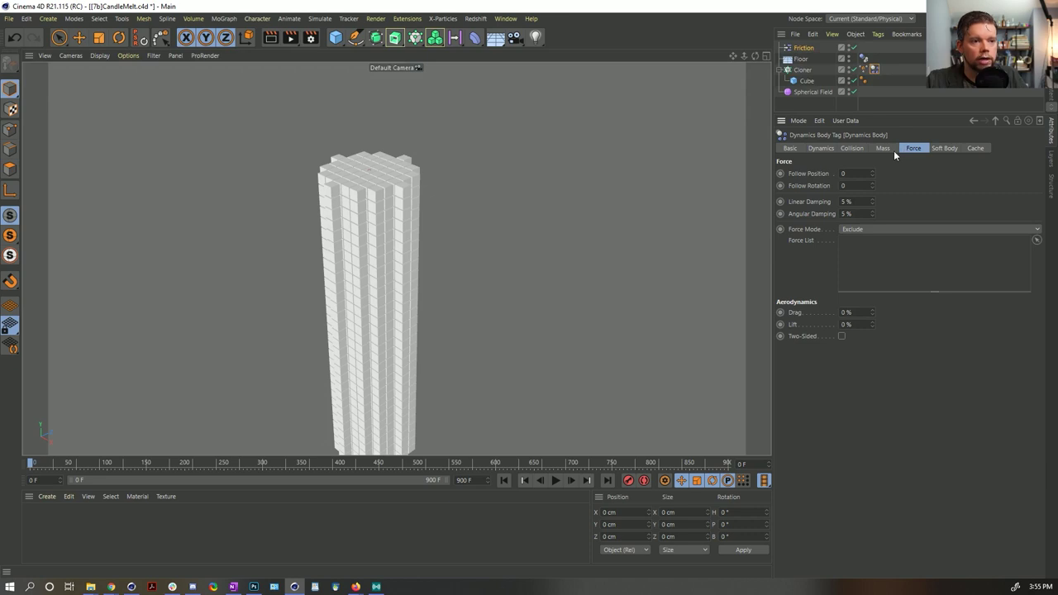
pyautogui.click(881, 148)
pyautogui.click(913, 148)
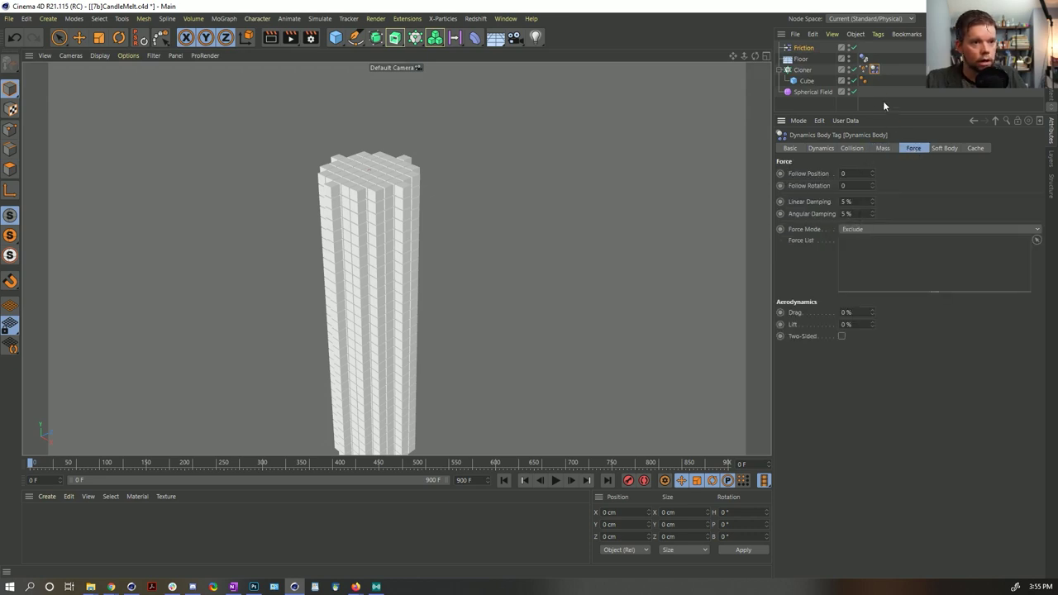
pyautogui.click(801, 47)
pyautogui.click(865, 173)
pyautogui.press('BackSpace')
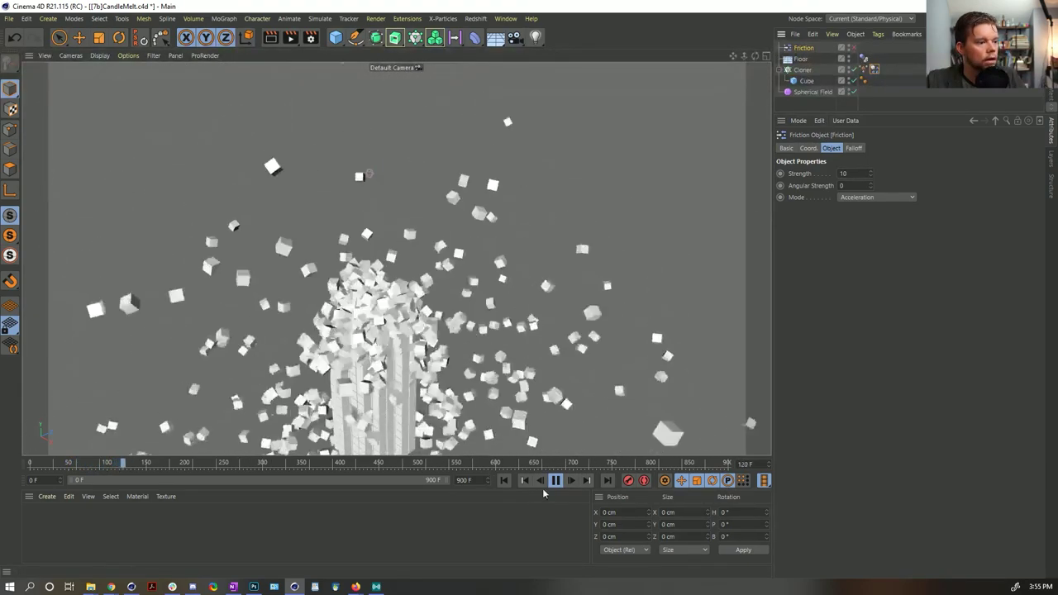
pyautogui.click(504, 480)
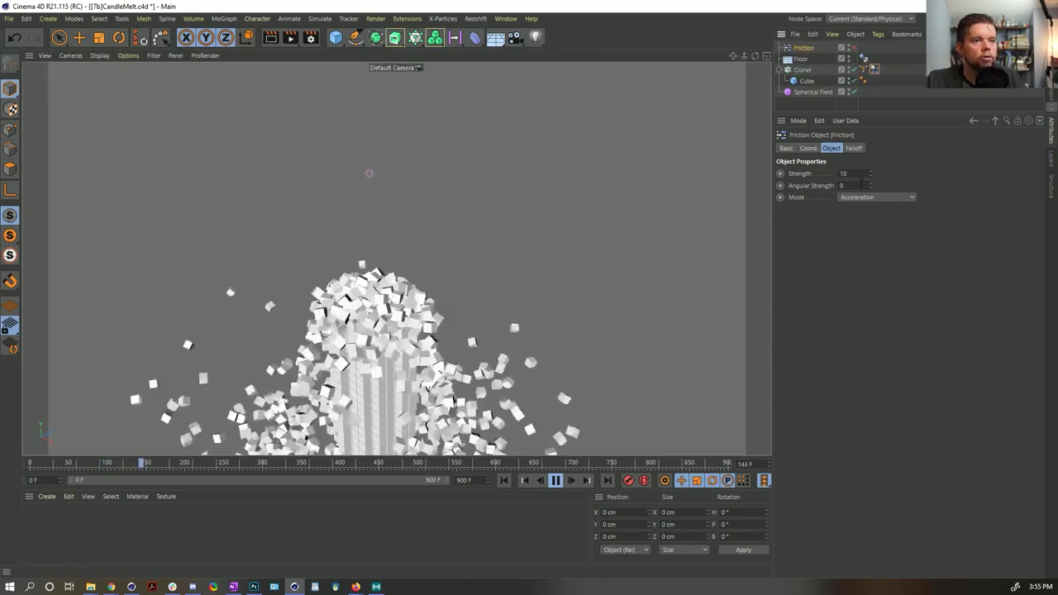
# Delete the Friction object and reset the cubes to the starting tower.
pyautogui.rightClick(859, 202)
pyautogui.press('Escape')
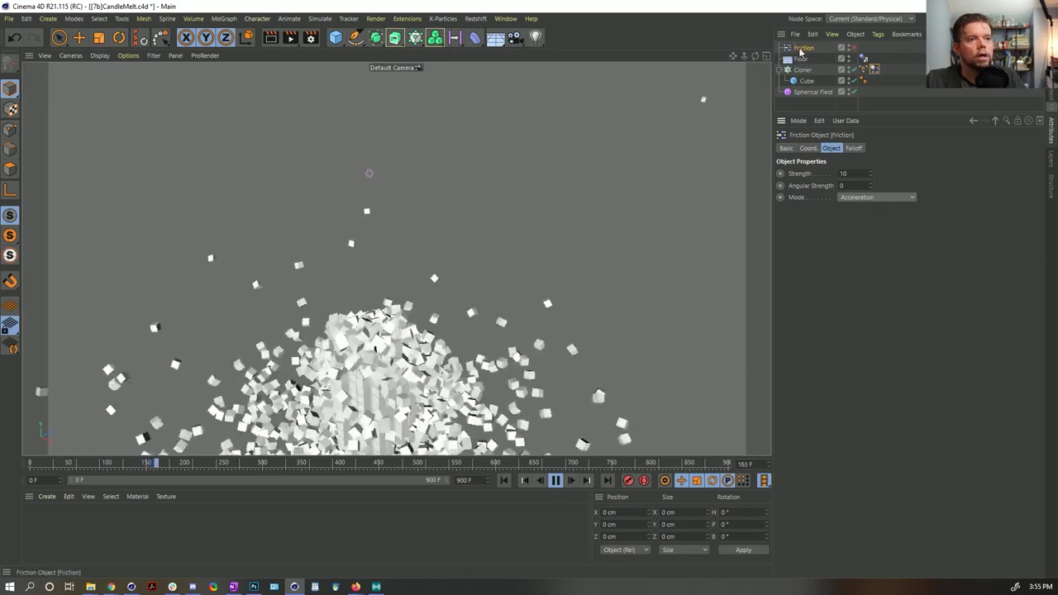
pyautogui.press('Delete')
pyautogui.click(548, 484)
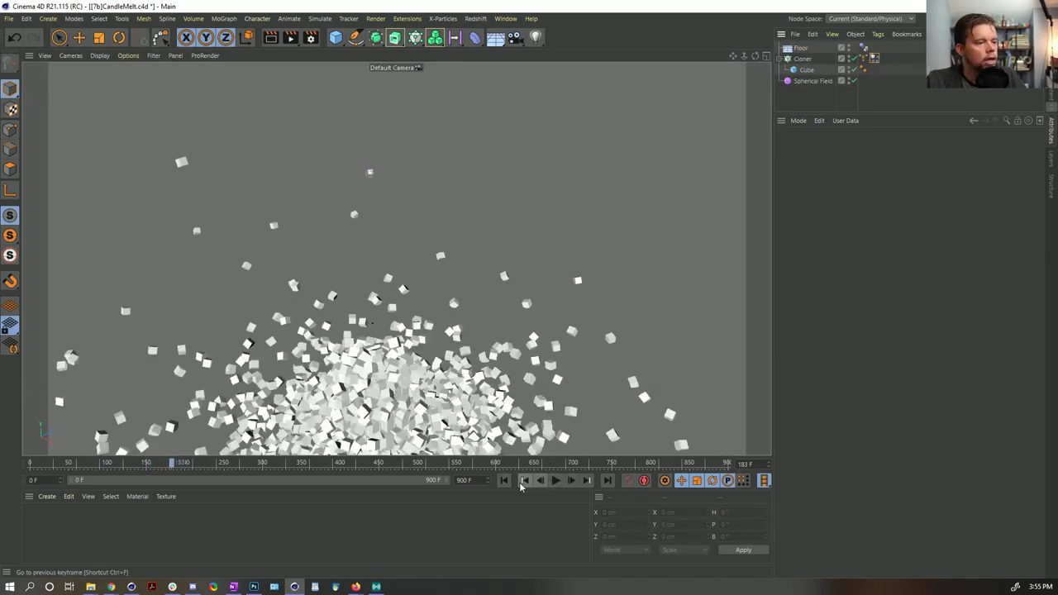
pyautogui.click(542, 480)
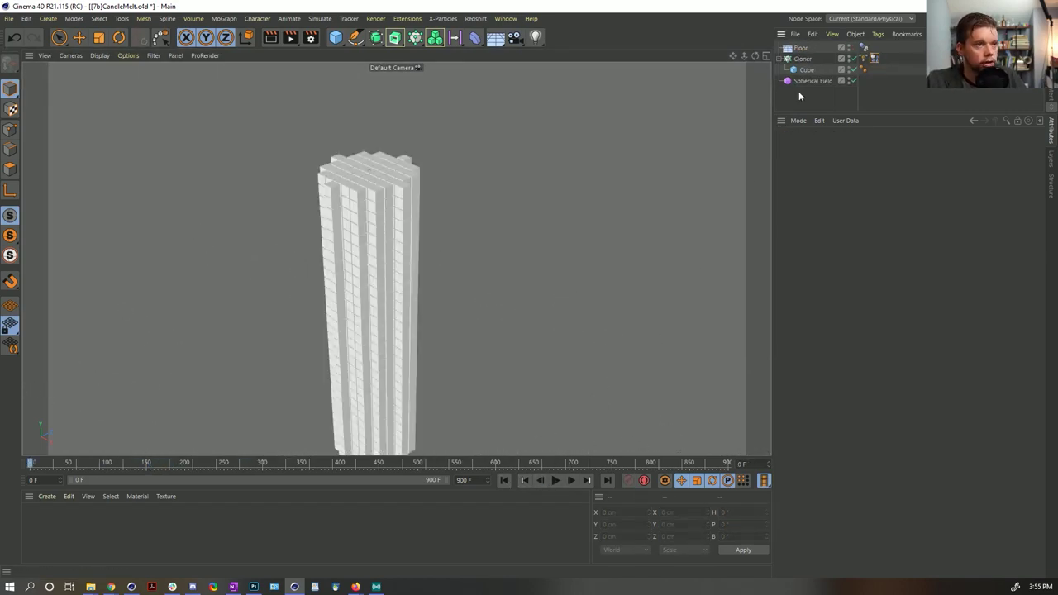
# Add a Force object through Simulate > Dynamics > Force.
pyautogui.click(321, 18)
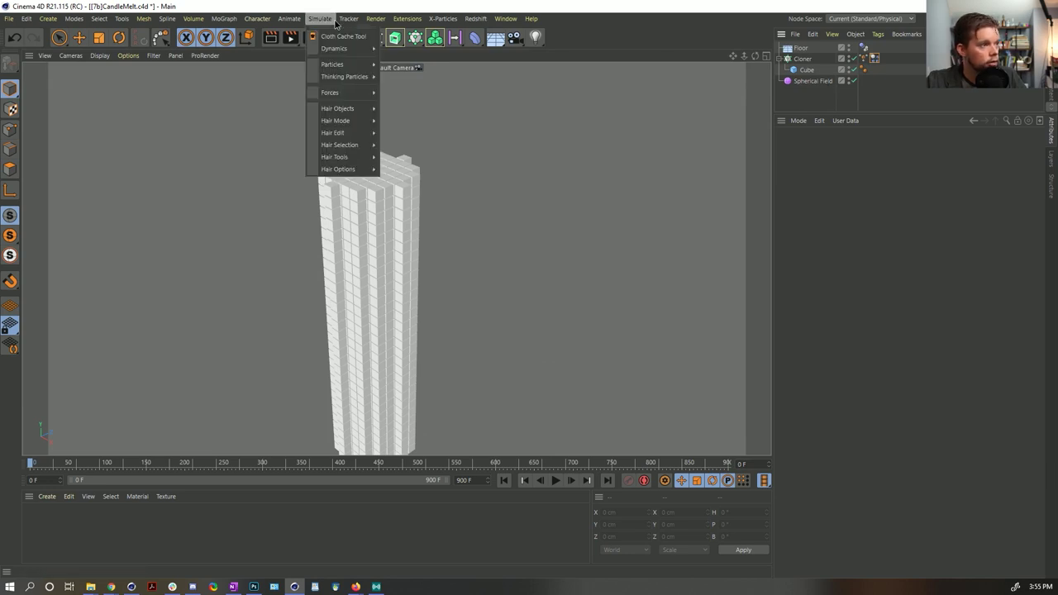
pyautogui.moveTo(339, 65)
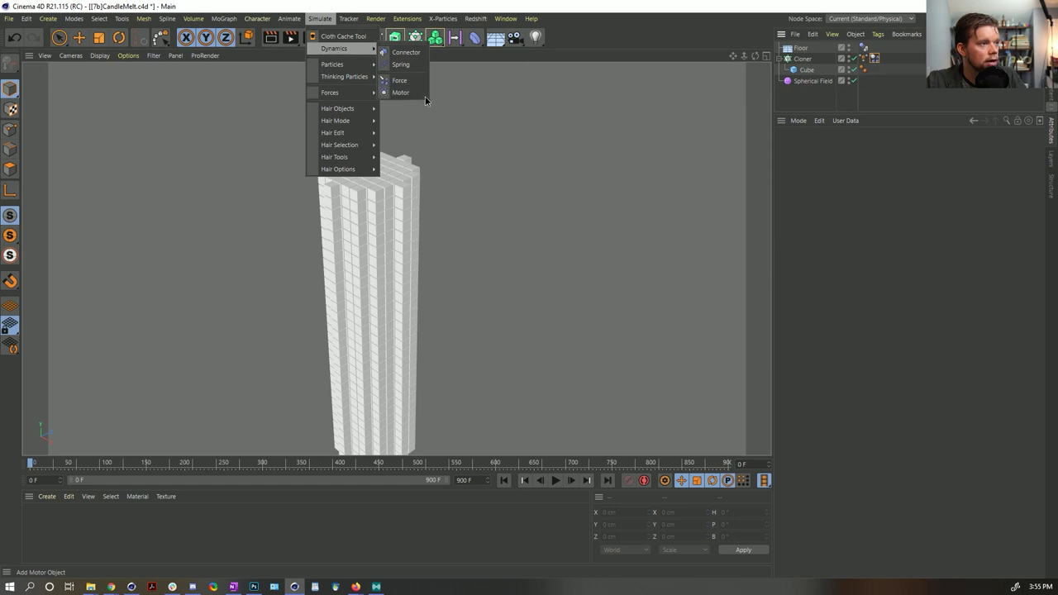
pyautogui.click(411, 81)
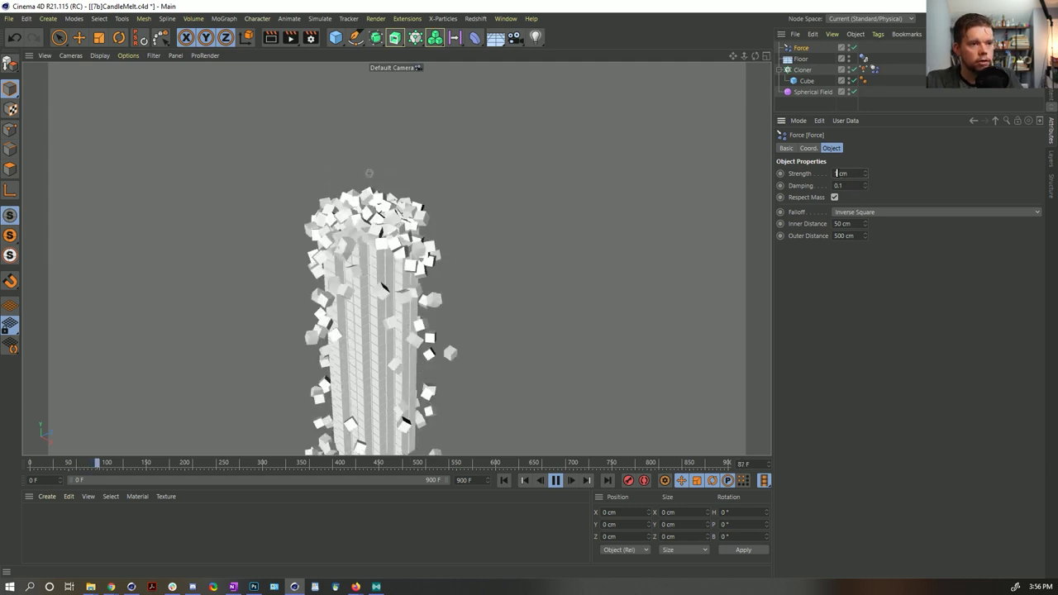
# Raise Force Strength to 111, and set Inner Distance to 22 cm and Outer Distance to 100 cm.
pyautogui.moveTo(864, 174); pyautogui.dragTo(903, 186)
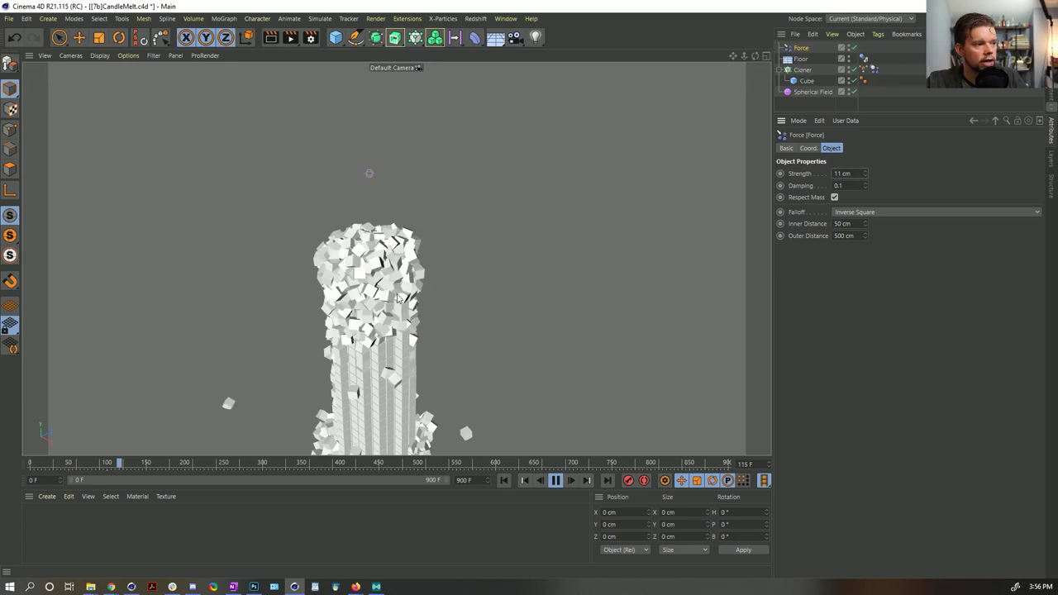
pyautogui.click(504, 480)
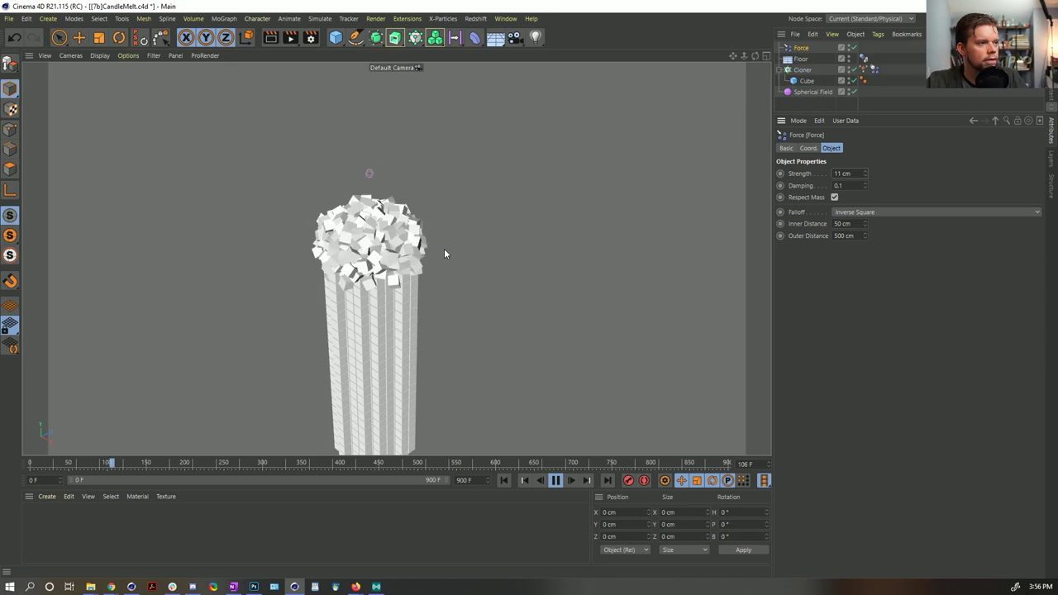
pyautogui.doubleClick(841, 174)
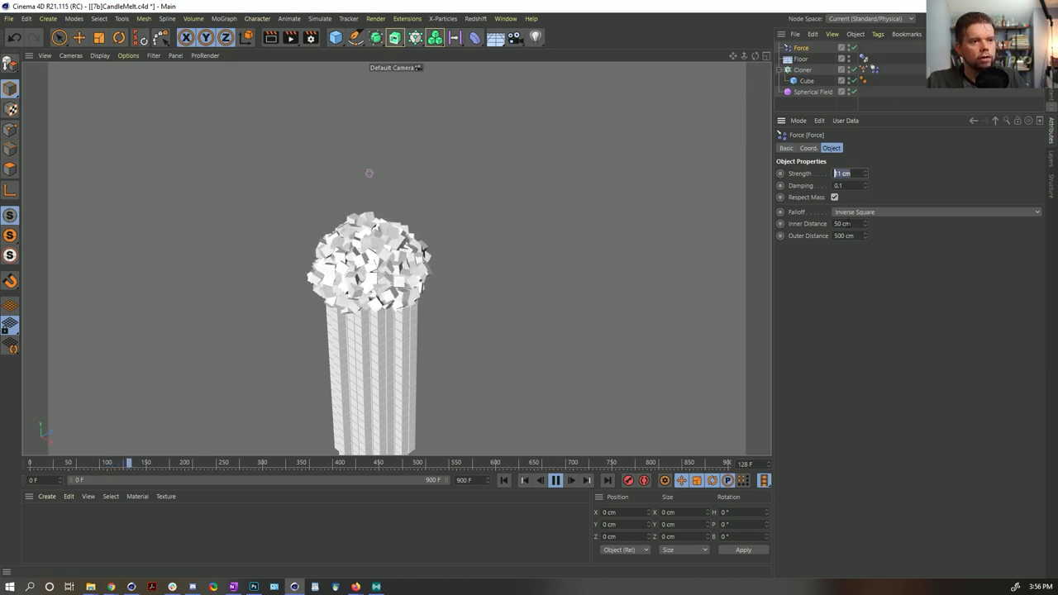
pyautogui.press('Return')
pyautogui.doubleClick(841, 224)
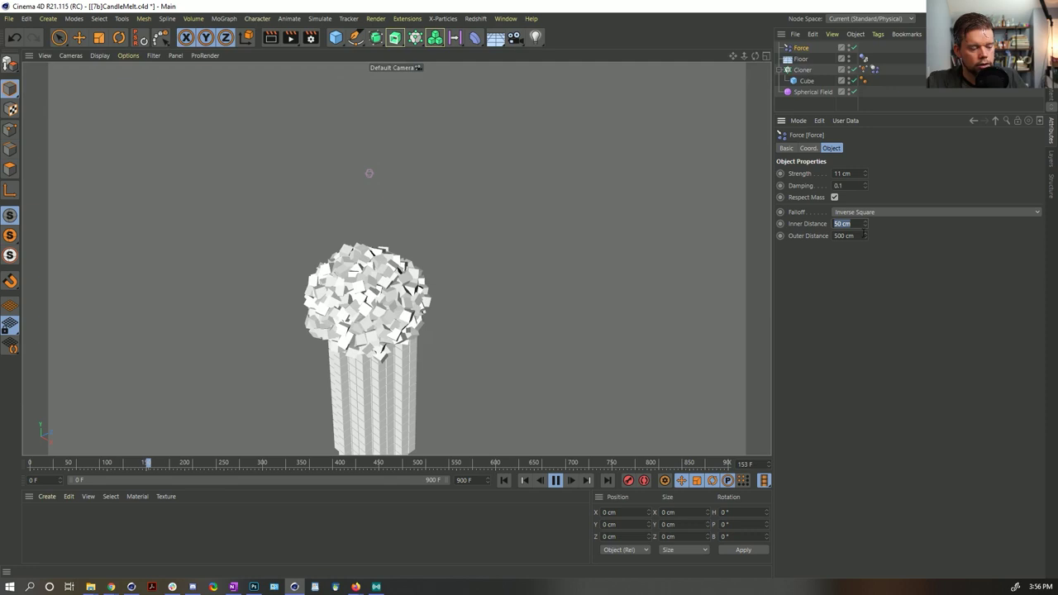
pyautogui.write('22')
pyautogui.press('Return')
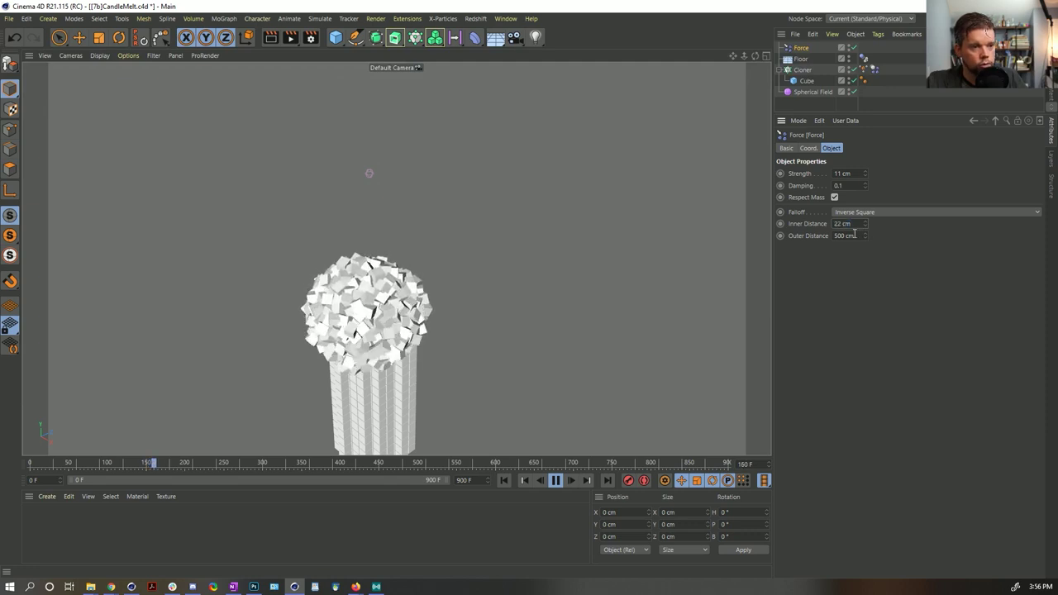
pyautogui.doubleClick(854, 236)
pyautogui.write('100')
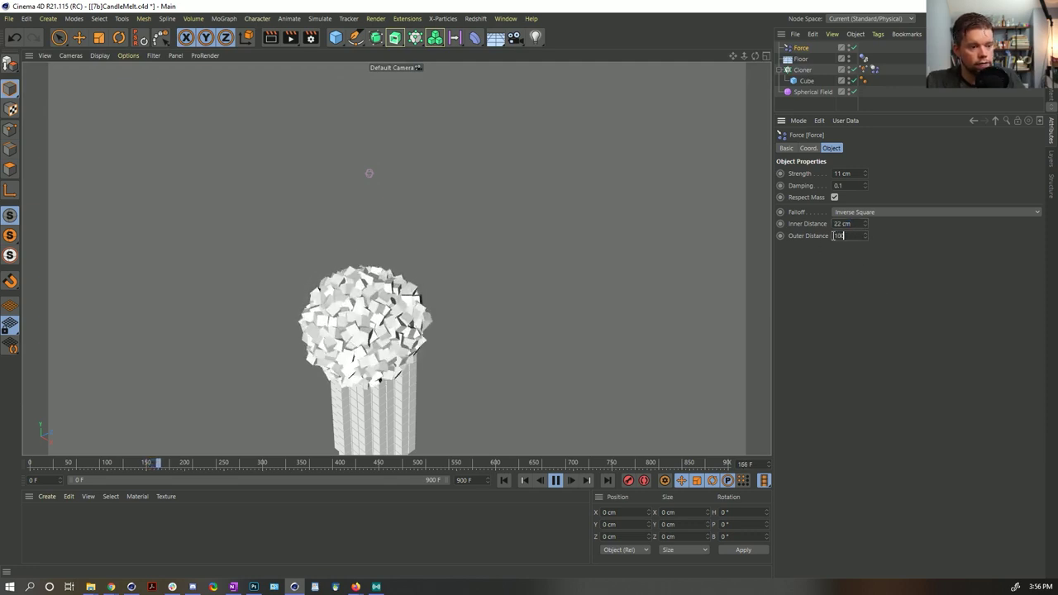
pyautogui.press('Return')
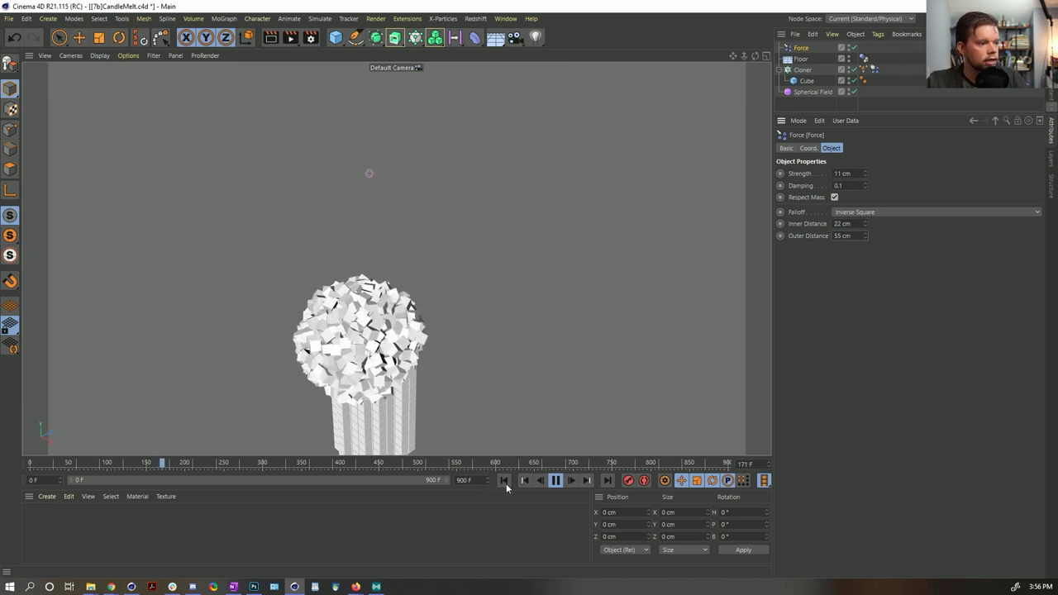
# Replay the simulation from the start, inspecting the gathering cubes around frame 124.
pyautogui.click(504, 480)
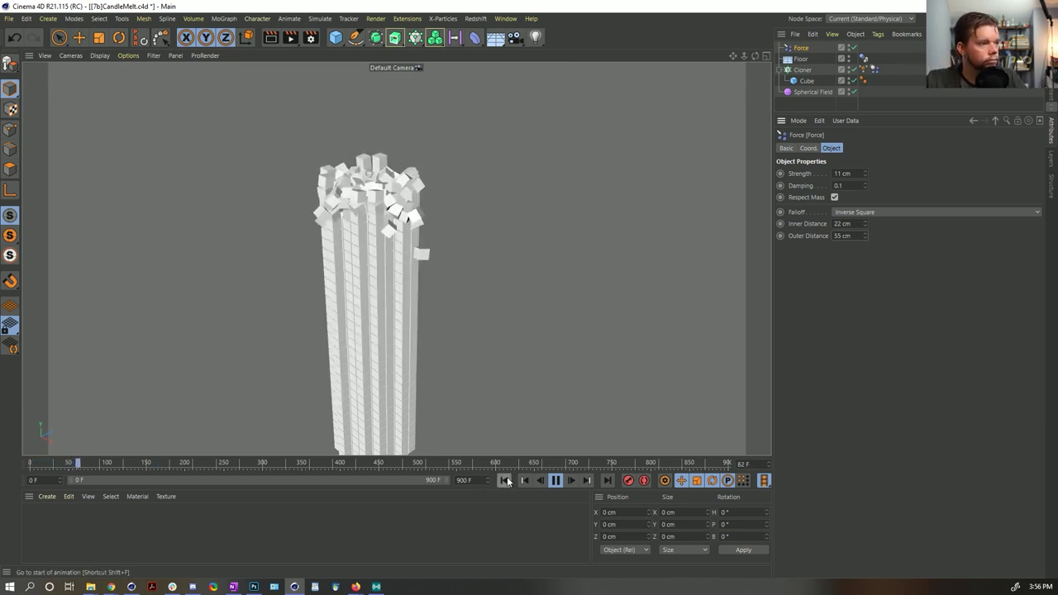
pyautogui.click(504, 480)
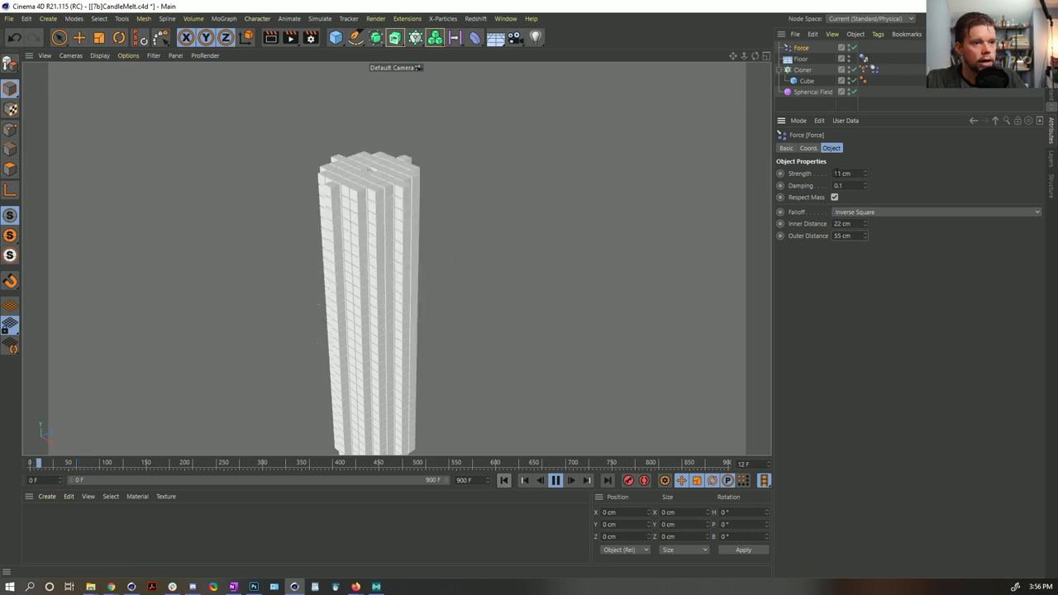
pyautogui.click(505, 480)
pyautogui.click(555, 480)
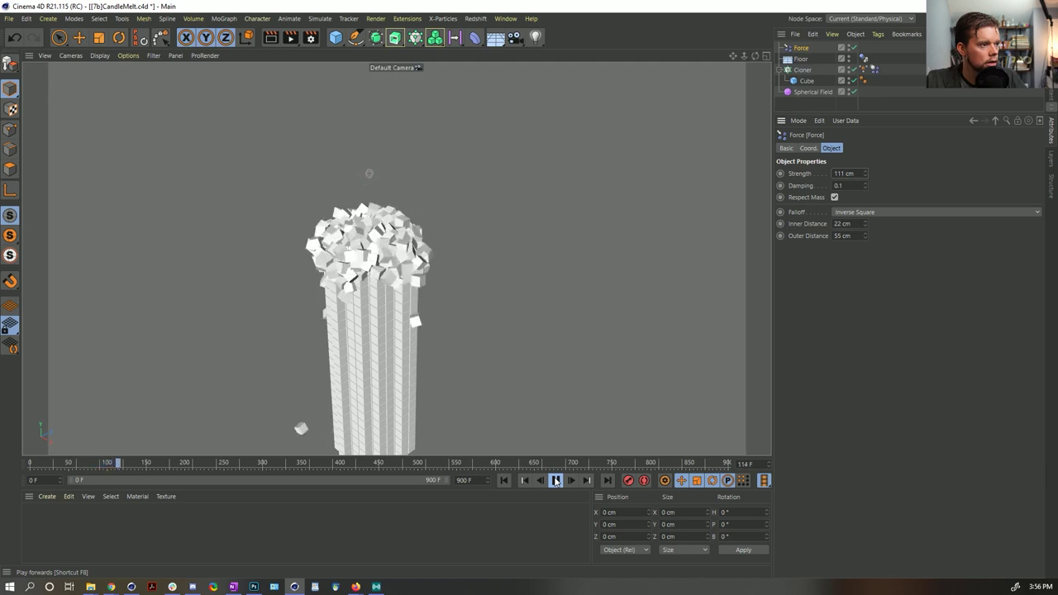
pyautogui.click(556, 480)
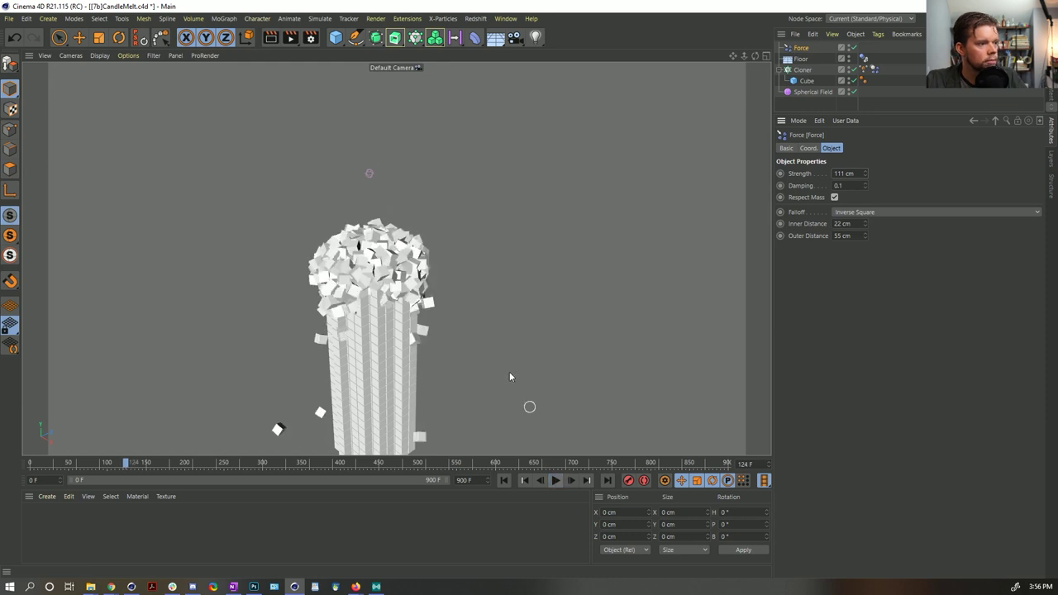
pyautogui.keyDown('alt'); pyautogui.moveTo(433, 311); pyautogui.dragTo(744, 237); pyautogui.keyUp('alt')
pyautogui.hotkey('ctrl', 'shift', 'z')
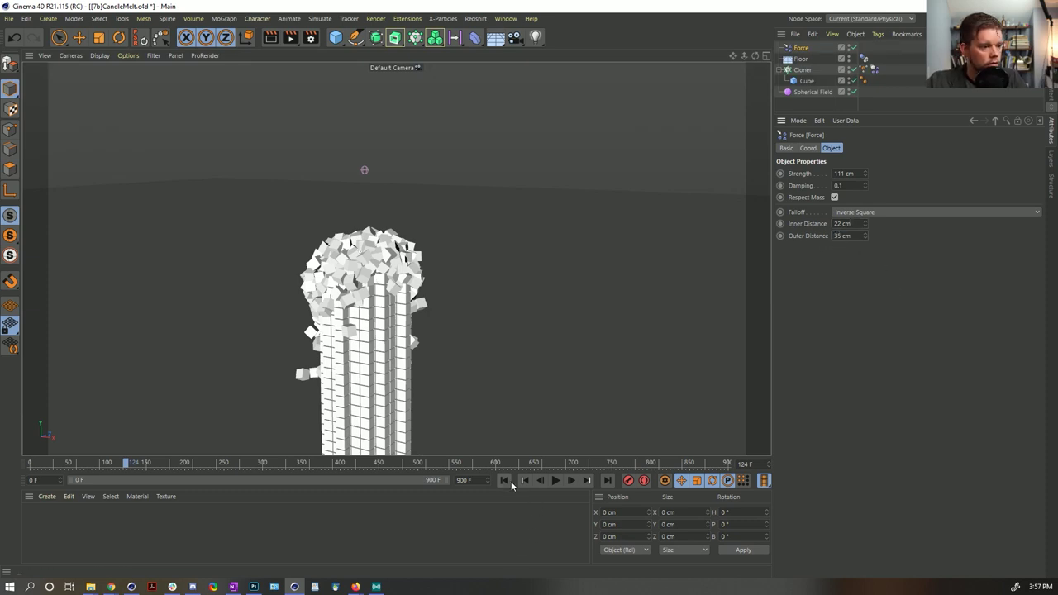
pyautogui.click(556, 480)
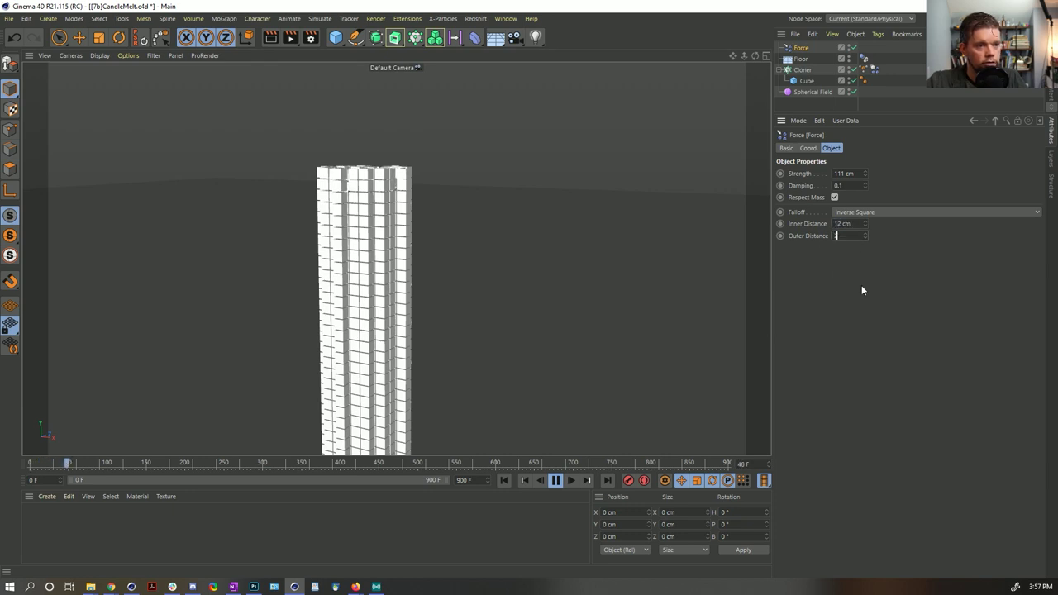
# Try a 22 cm Inner Distance and 33 cm Outer Distance on the force, then rewind.
pyautogui.hotkey('shift', 'f')
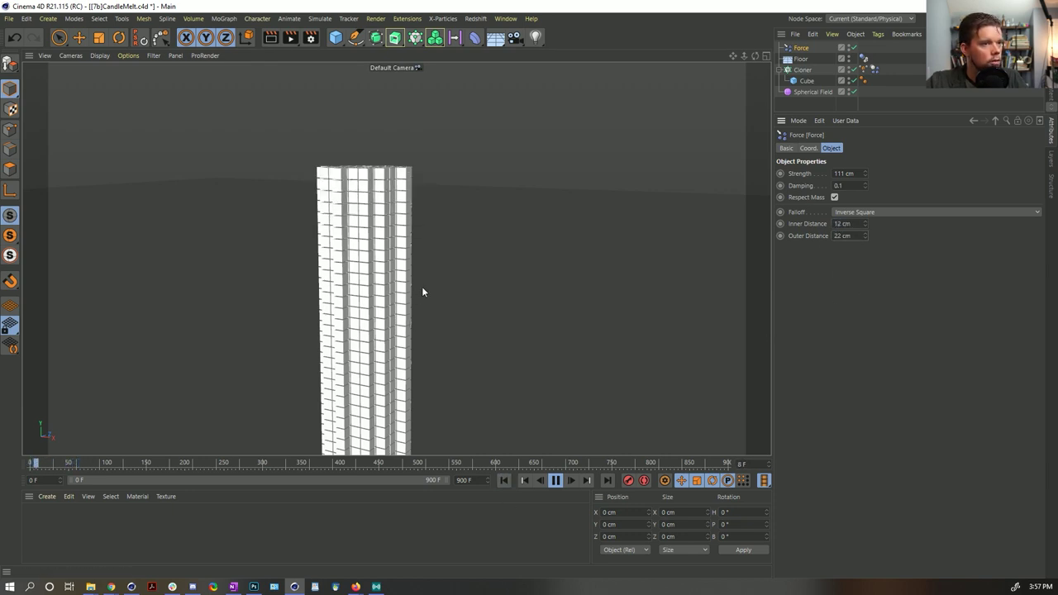
pyautogui.moveTo(392, 274)
pyautogui.keyDown('alt'); pyautogui.mouseDown()
pyautogui.moveTo(378, 303)
pyautogui.moveTo(398, 294)
pyautogui.mouseUp(); pyautogui.keyUp('alt')
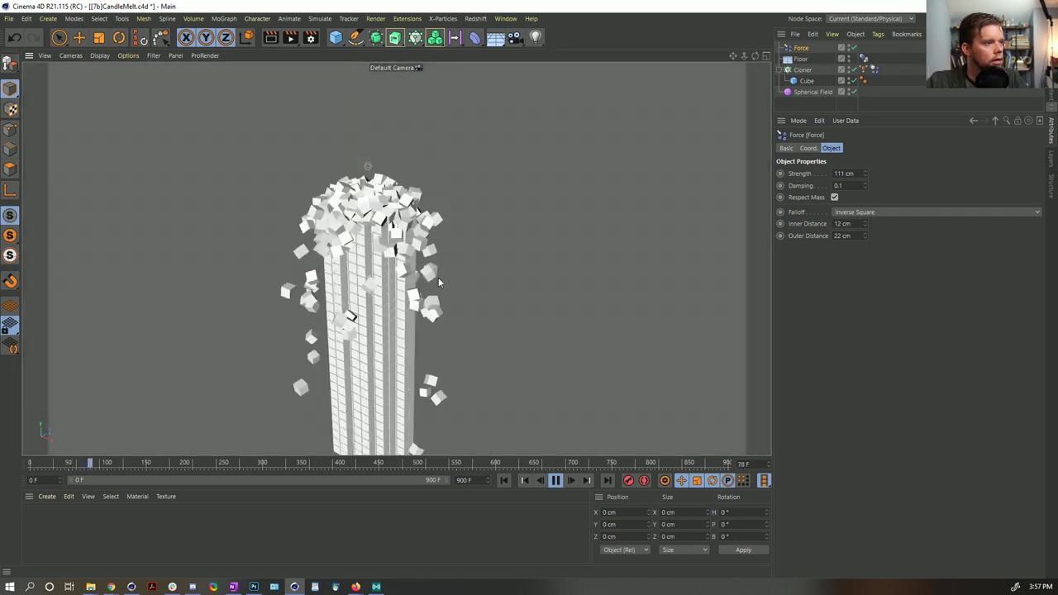
pyautogui.doubleClick(842, 223)
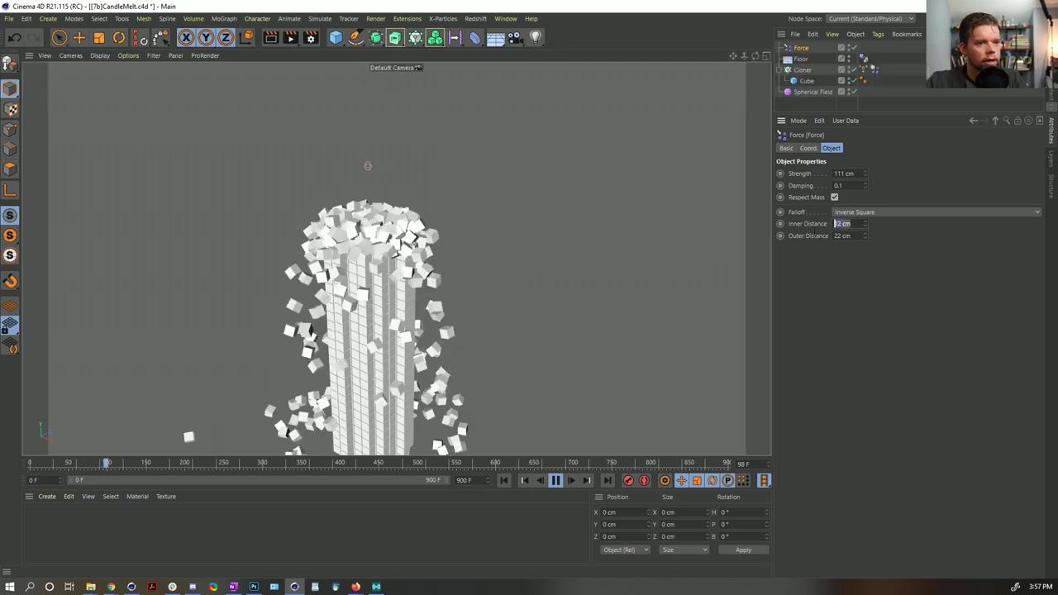
pyautogui.write('22')
pyautogui.press('Return')
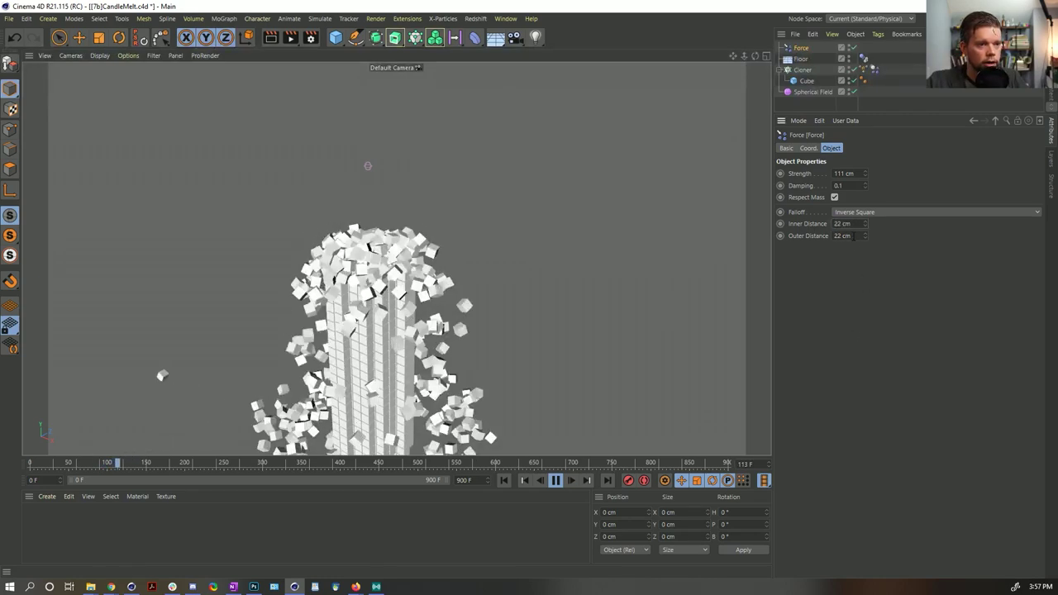
pyautogui.doubleClick(841, 235)
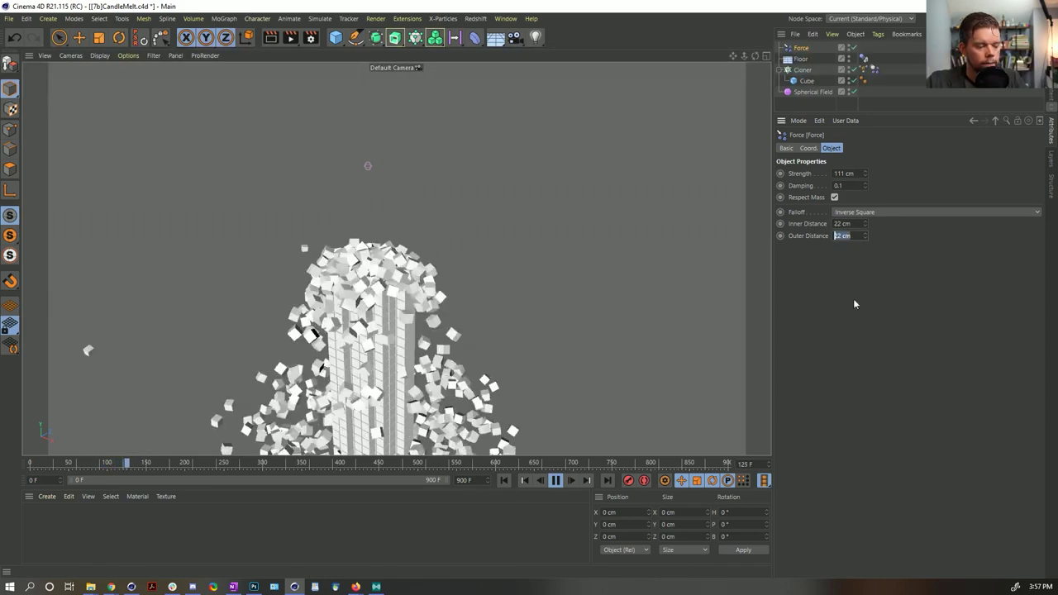
pyautogui.write('33')
pyautogui.press('Return')
pyautogui.click(504, 481)
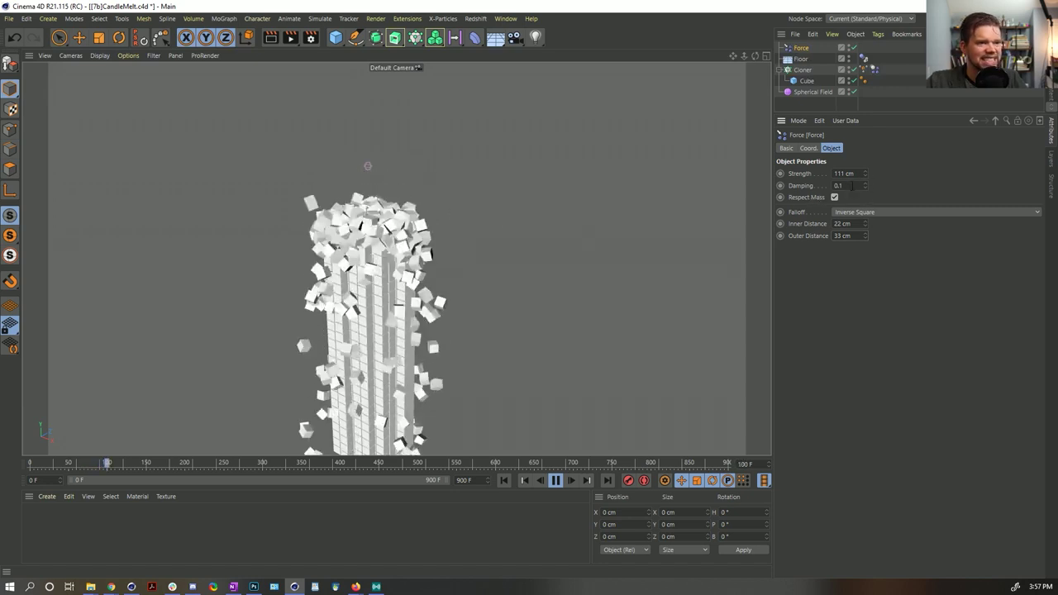
# Widen Outer Distance to 55 cm, set damping 11 and strength 1111 cm, replaying each change.
pyautogui.doubleClick(841, 236)
pyautogui.write('55')
pyautogui.press('Return')
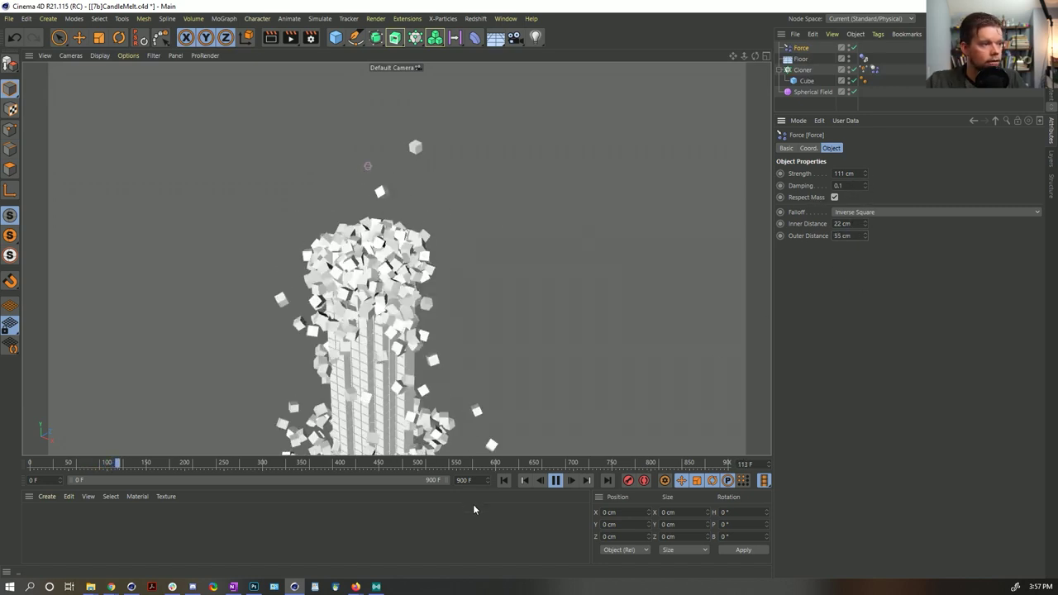
pyautogui.click(504, 480)
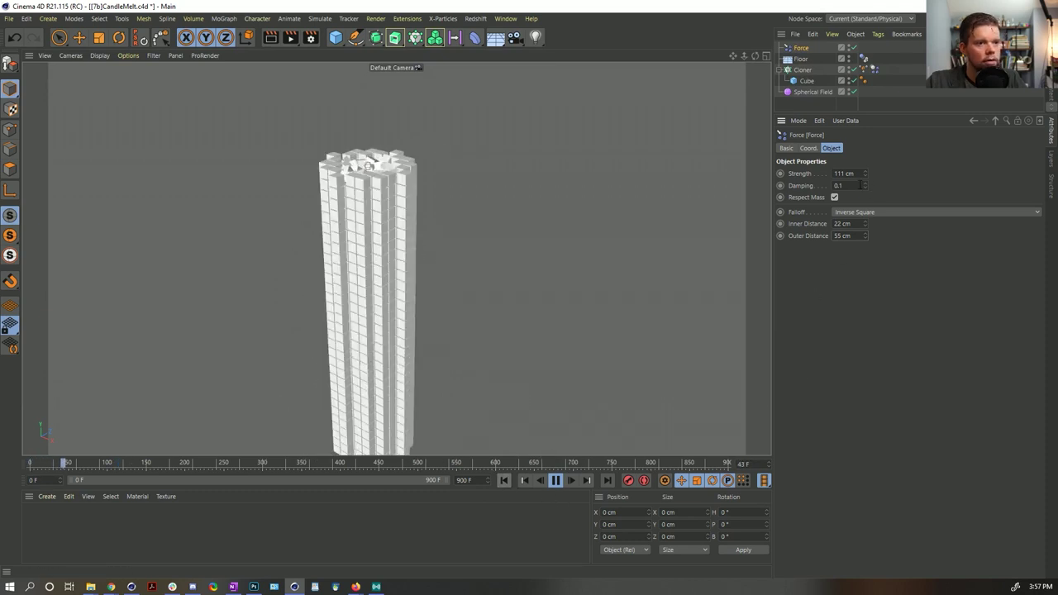
pyautogui.press('Return')
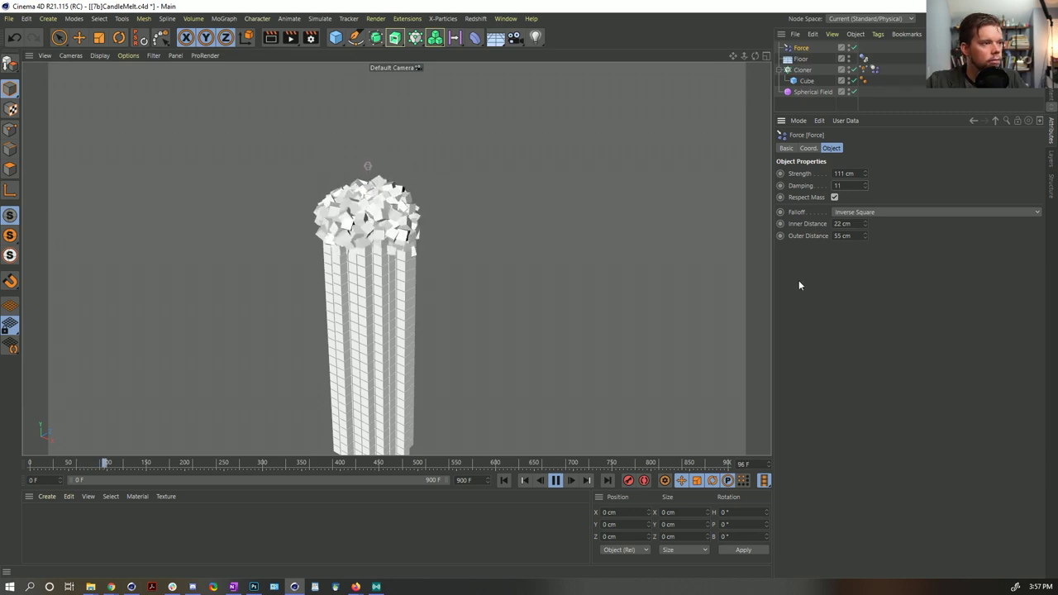
pyautogui.click(507, 482)
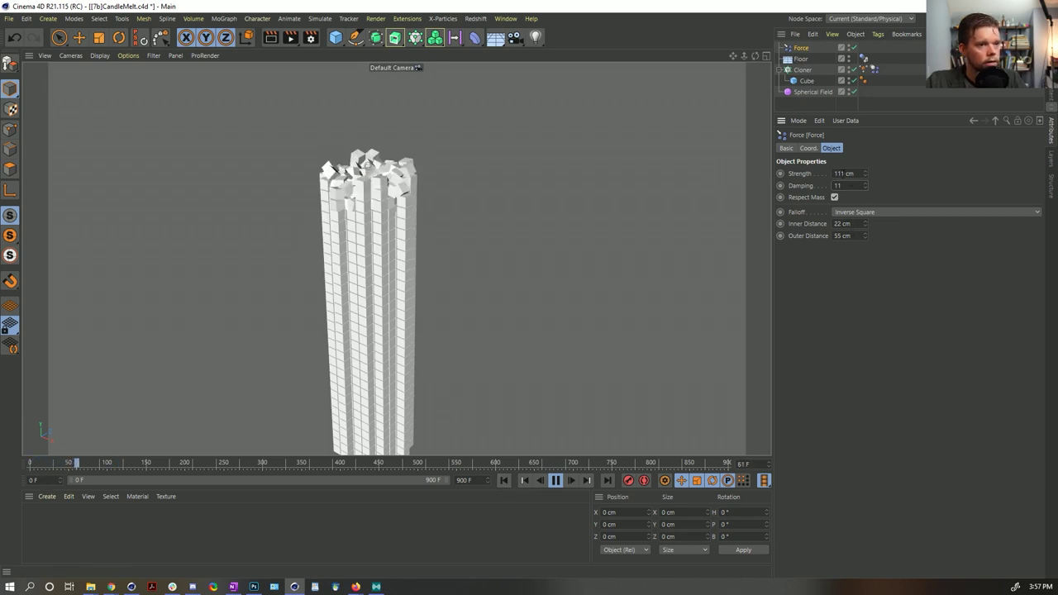
pyautogui.write('1')
pyautogui.press('Return')
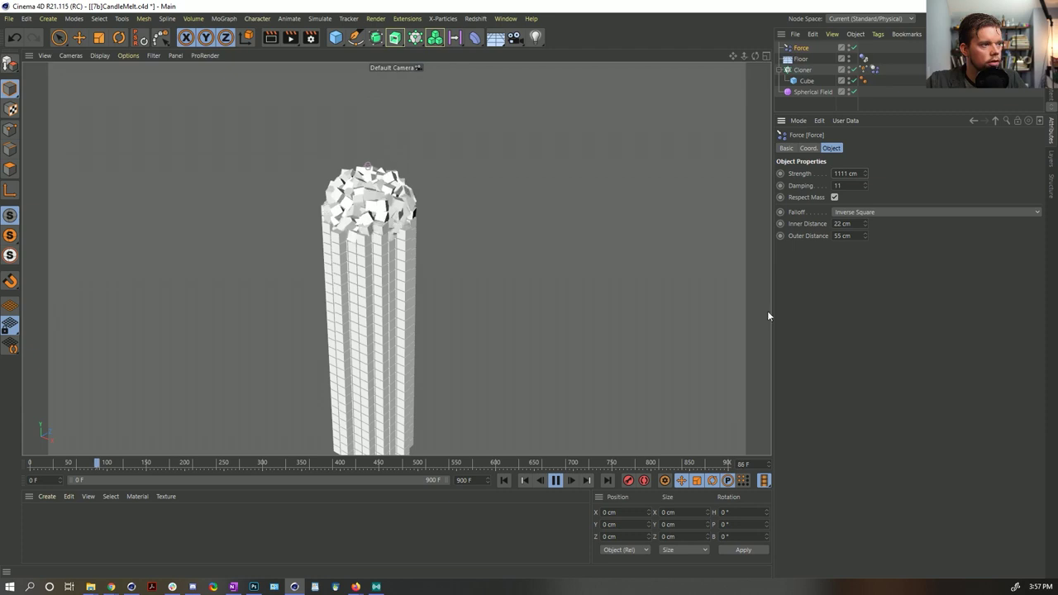
pyautogui.click(505, 480)
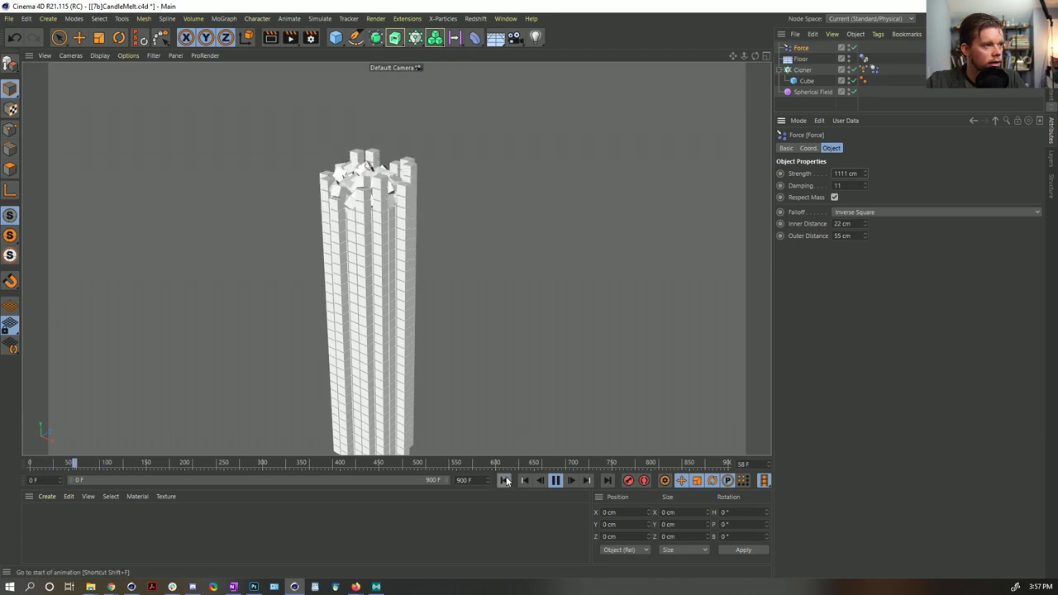
# Tighten the falloff to 12 cm inner and 22 cm outer, then replay and pause.
pyautogui.click(843, 224)
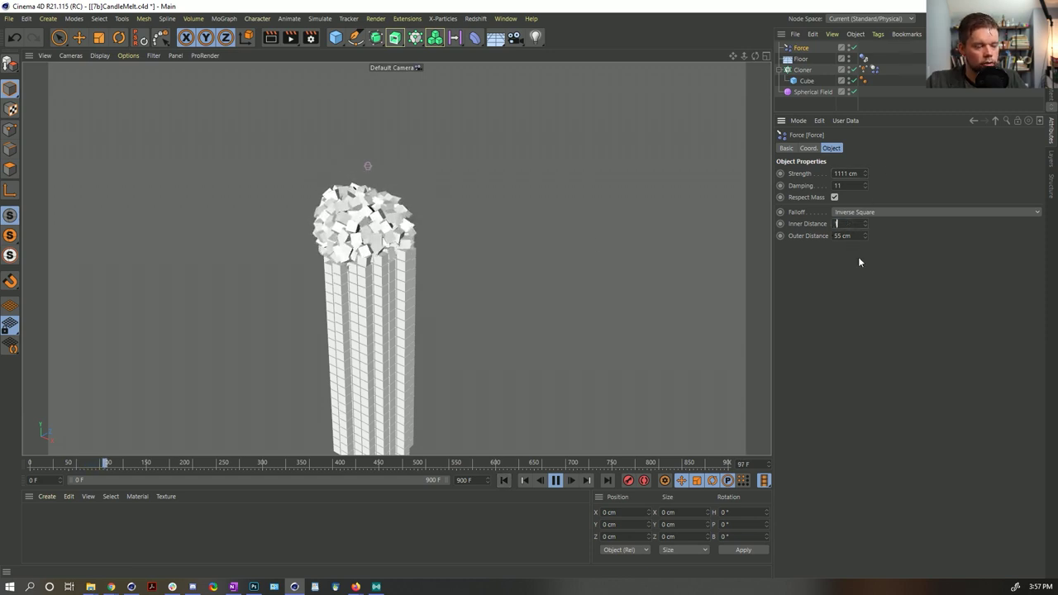
pyautogui.write('12')
pyautogui.press('Tab')
pyautogui.write('22')
pyautogui.press('Return')
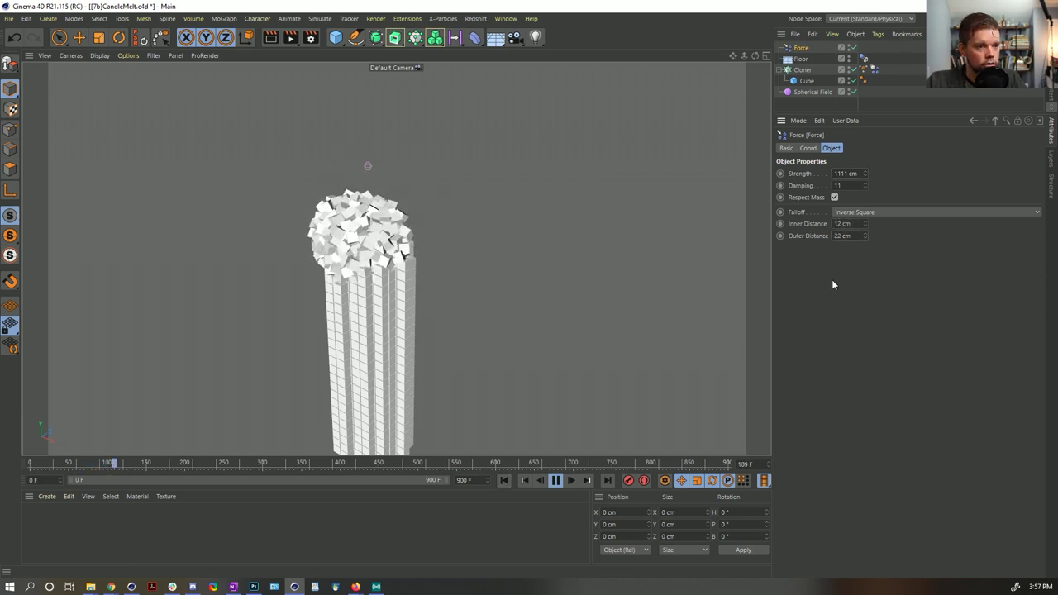
pyautogui.click(501, 480)
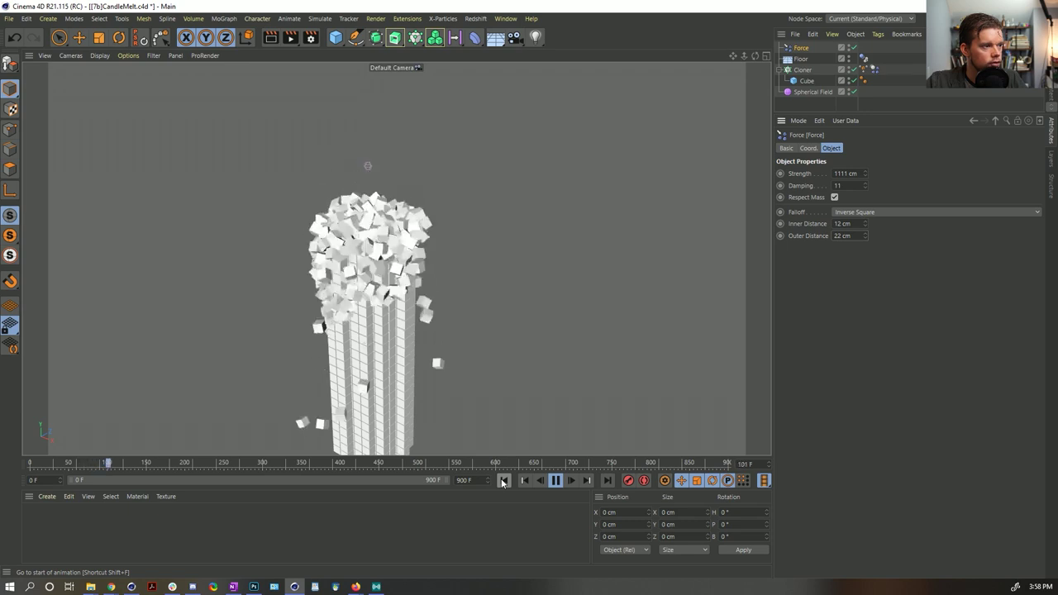
pyautogui.click(552, 482)
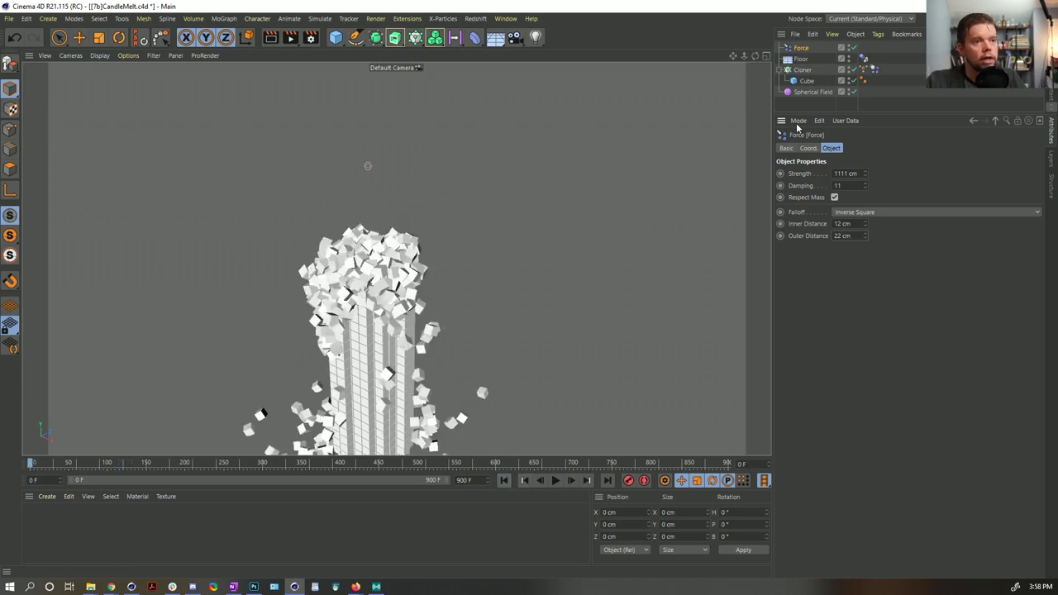
# Set the Cloner's Dynamics Body Linear Damping to 99.999 %.
pyautogui.click(872, 69)
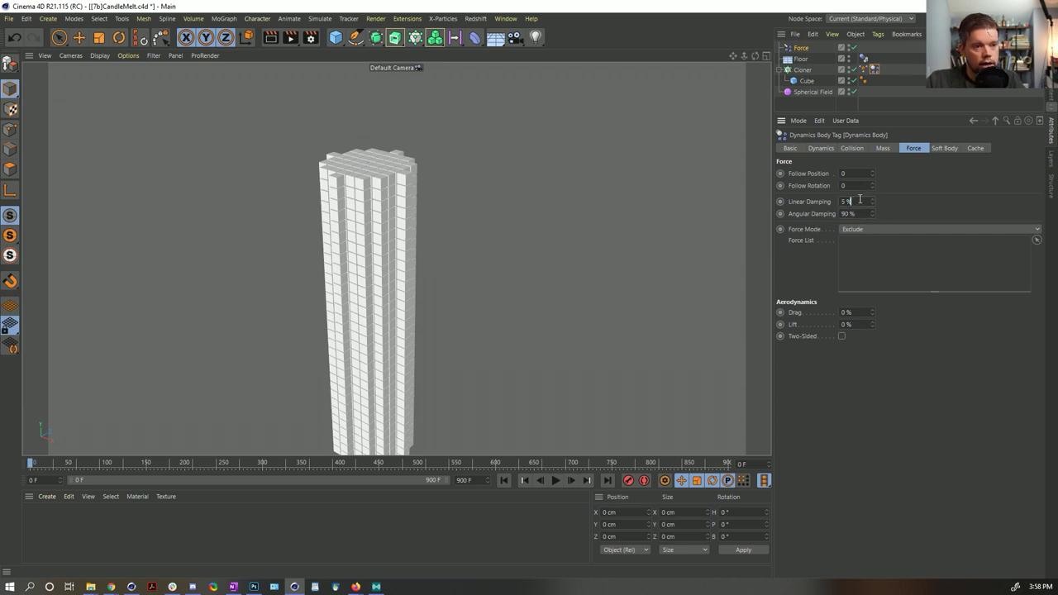
pyautogui.write('99.999')
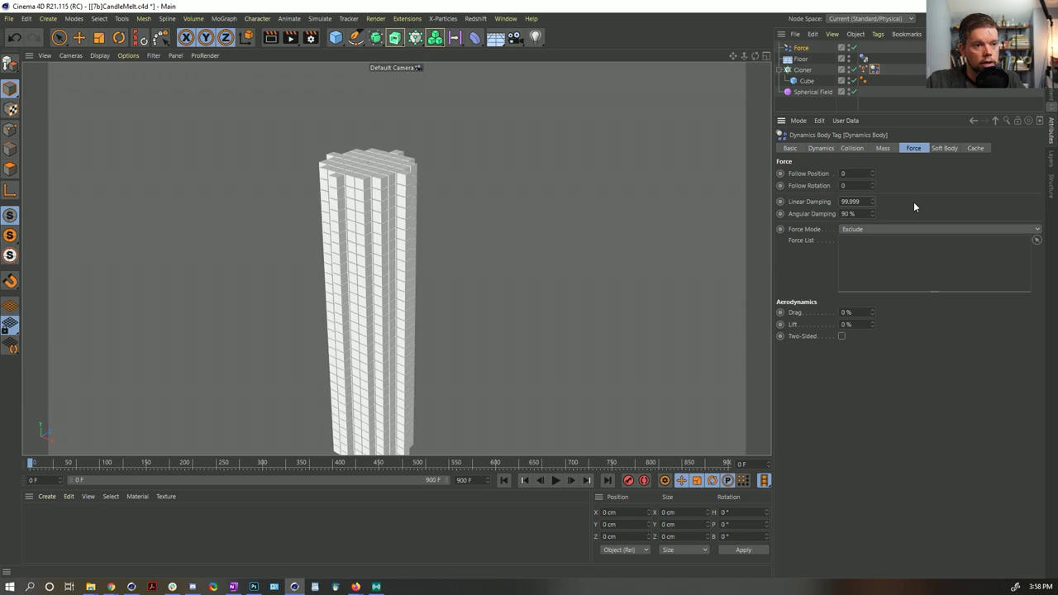
pyautogui.press('Return')
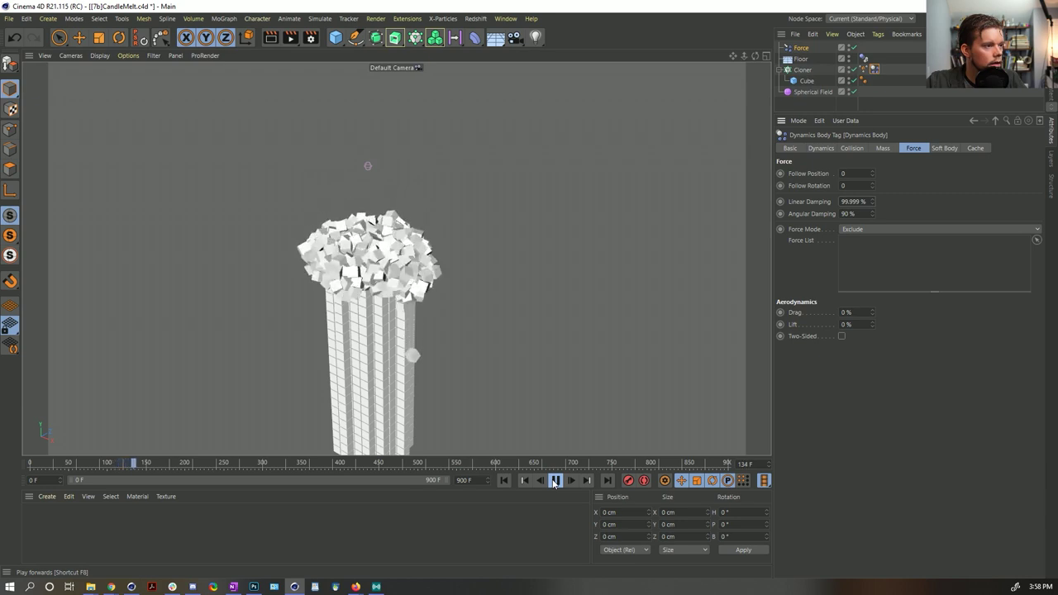
# Pause the simulation, set the Force strength to 555 cm and replay from the start.
pyautogui.click(554, 481)
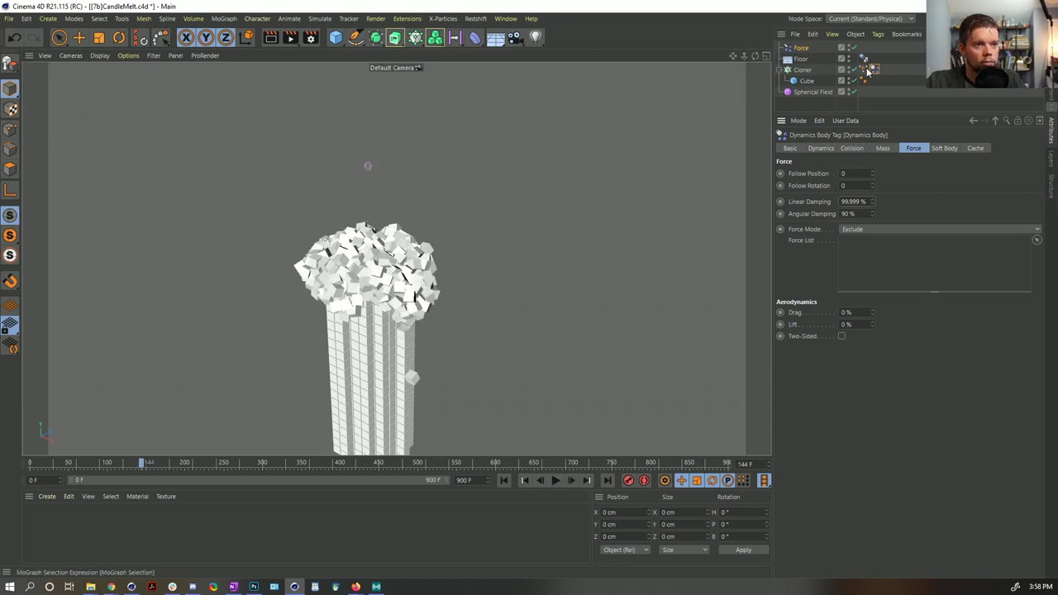
pyautogui.click(805, 50)
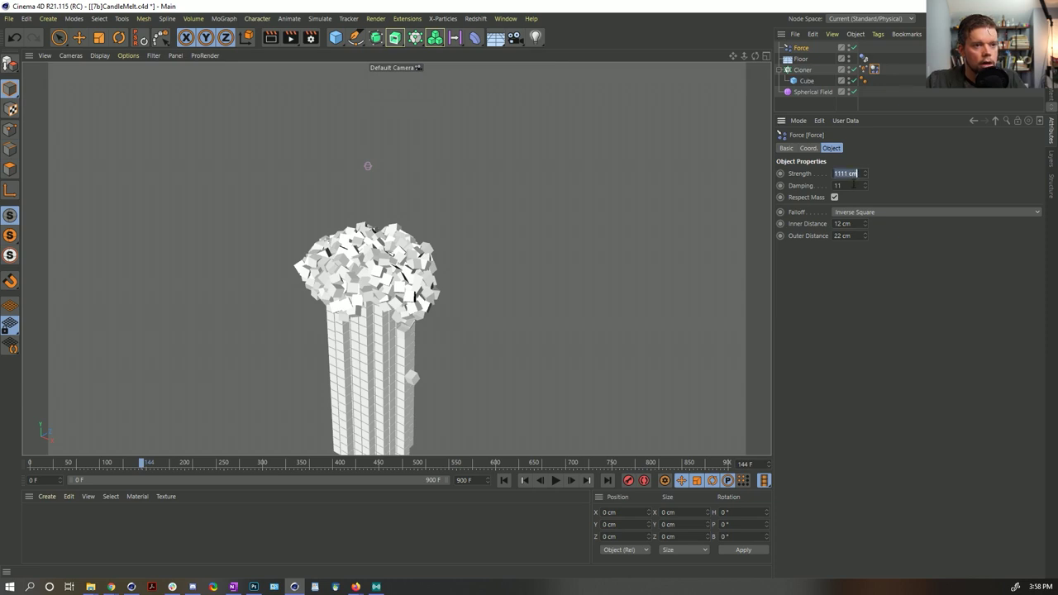
pyautogui.click(835, 186)
pyautogui.click(845, 174)
pyautogui.write('555')
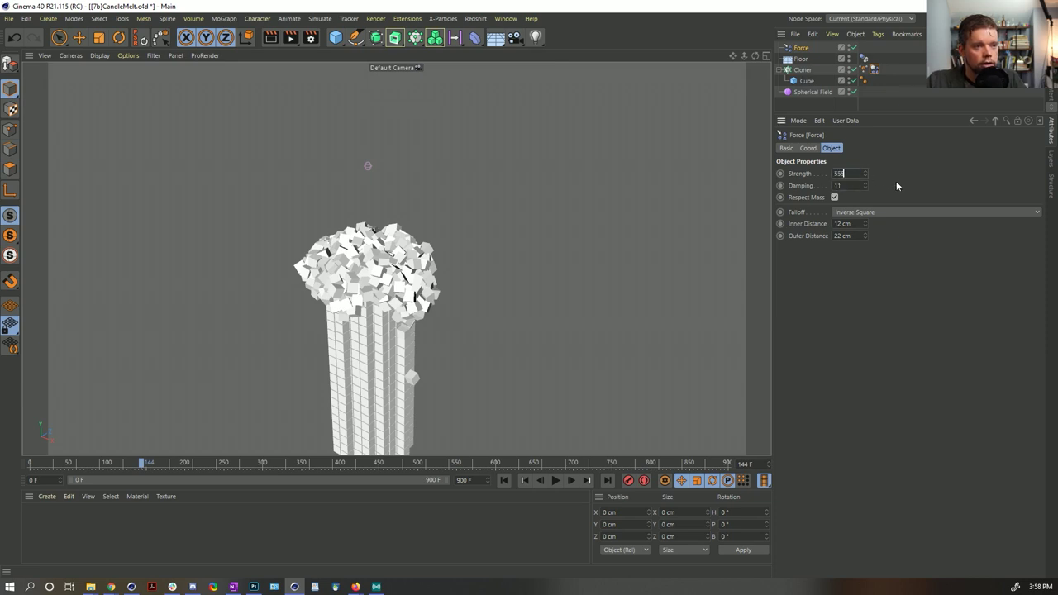
pyautogui.press('Return')
pyautogui.click(555, 480)
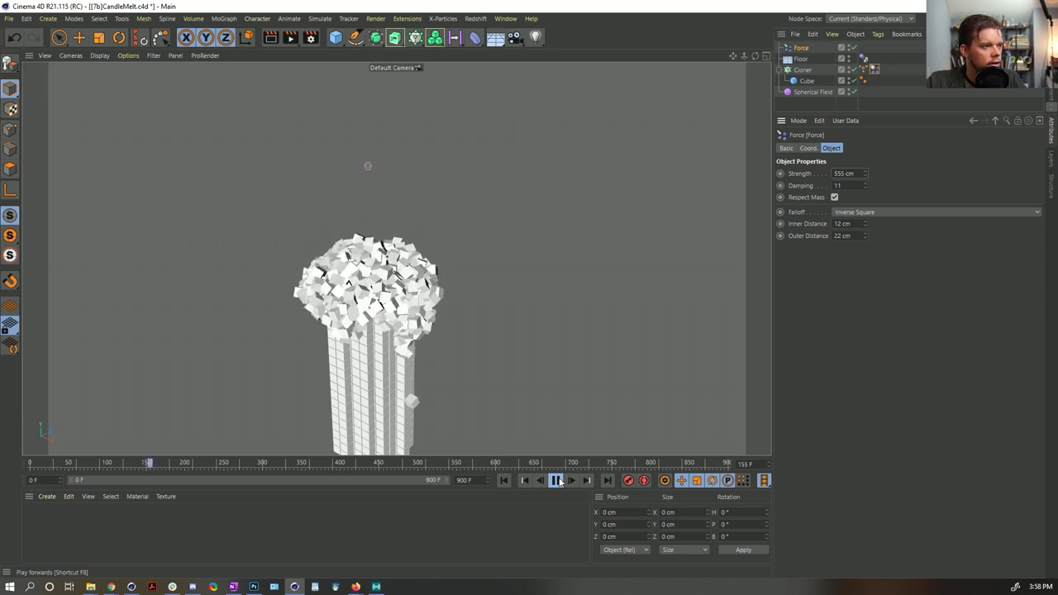
pyautogui.click(504, 480)
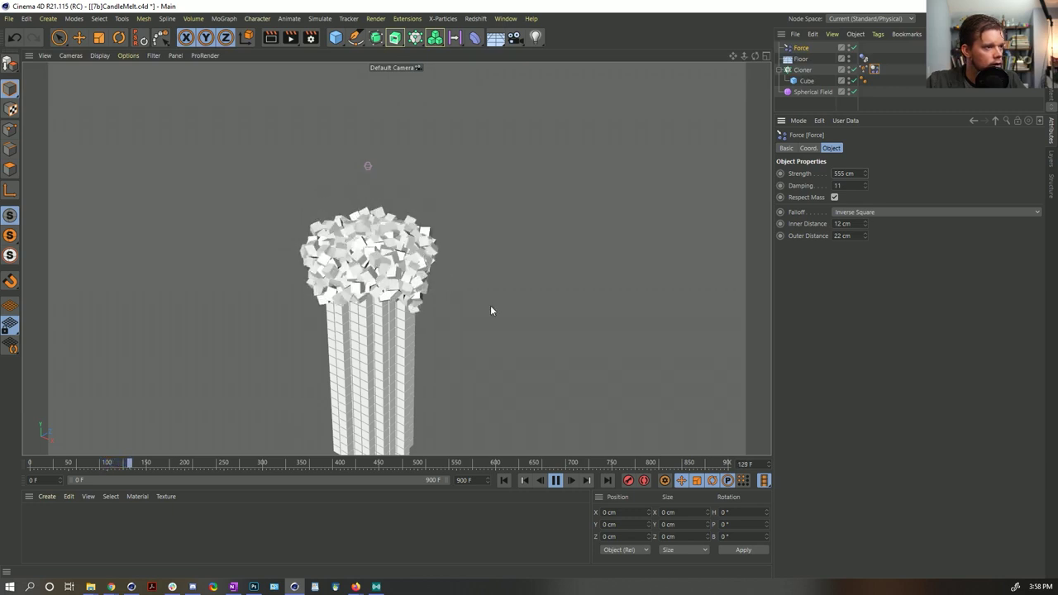
# Drop the strength to 222 cm, replay, reset to frame 0 and select the MoGraph Selection tag.
pyautogui.click(843, 174)
pyautogui.write('222')
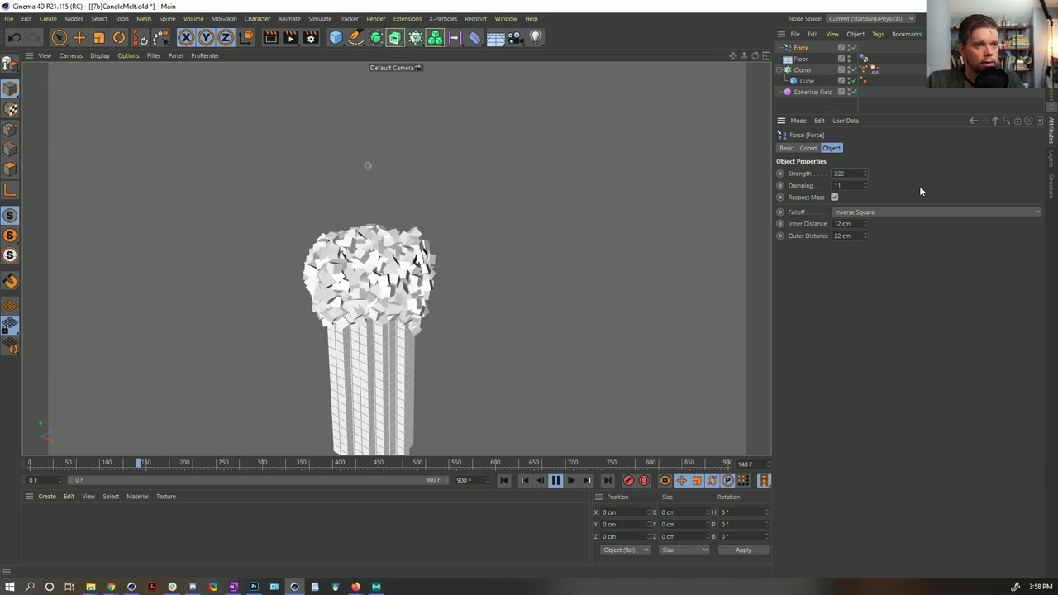
pyautogui.press('Return')
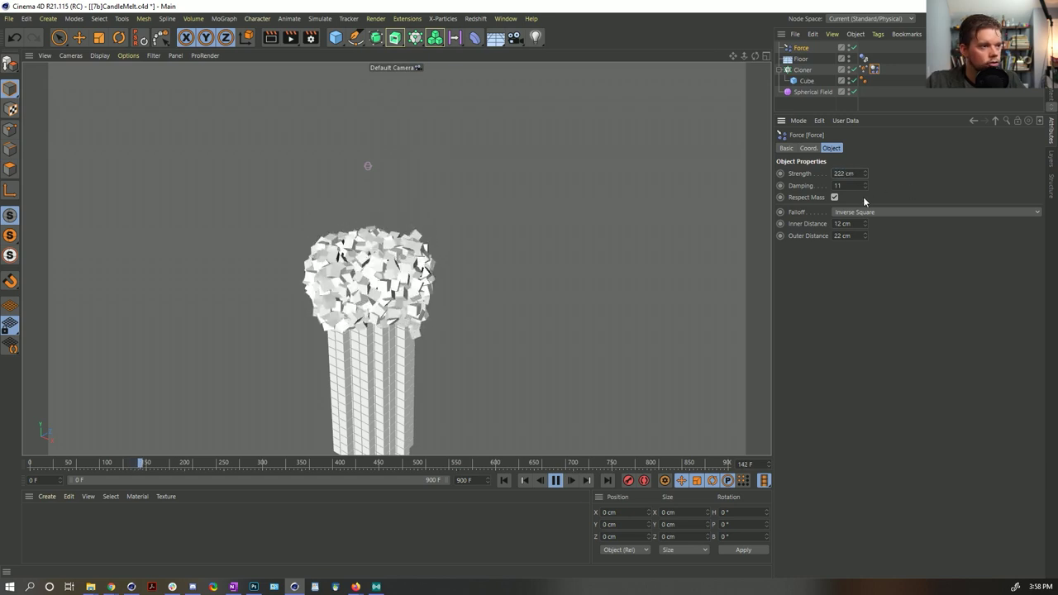
pyautogui.click(508, 479)
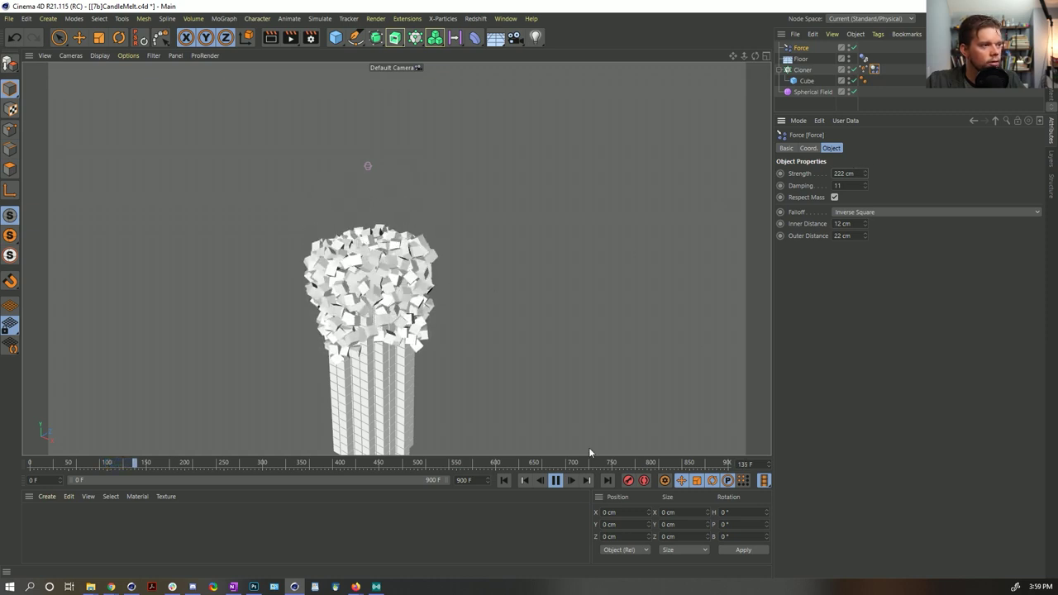
pyautogui.click(556, 480)
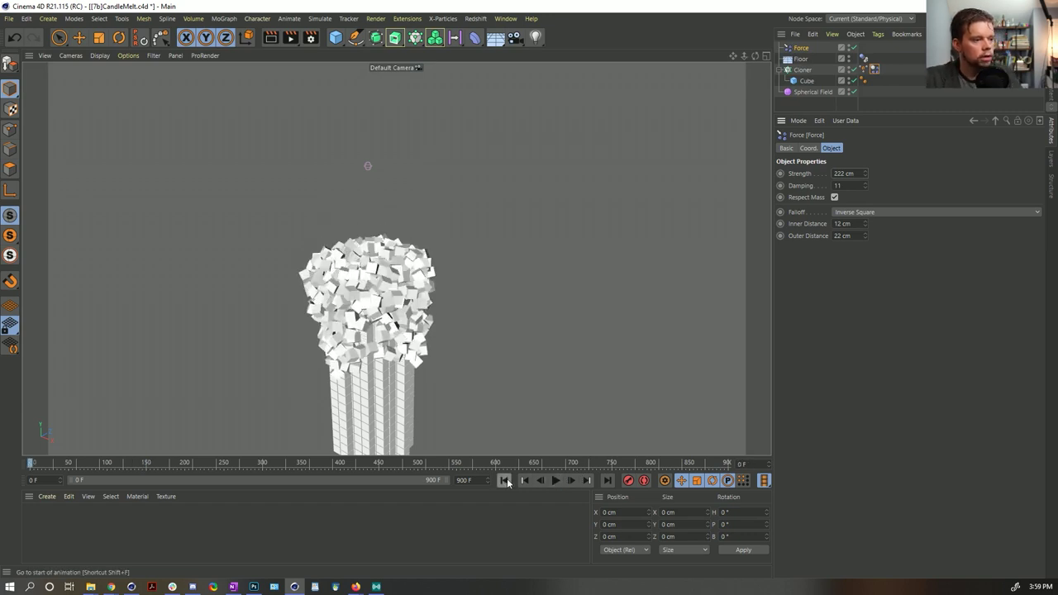
pyautogui.click(504, 480)
pyautogui.click(863, 69)
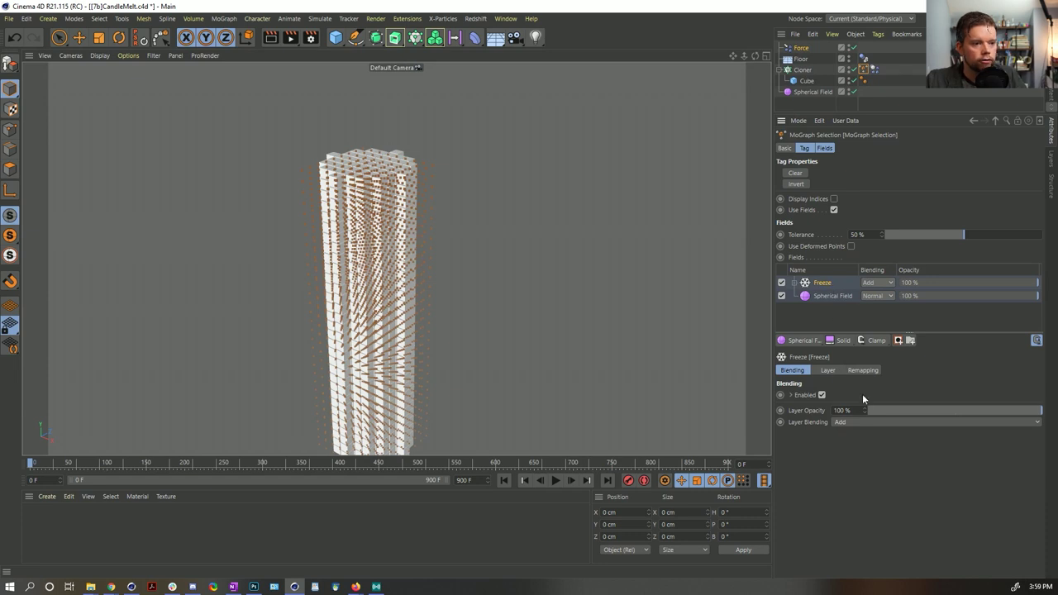
# Set the Freeze field's Effect Strength to 3 % and play the simulation.
pyautogui.click(829, 370)
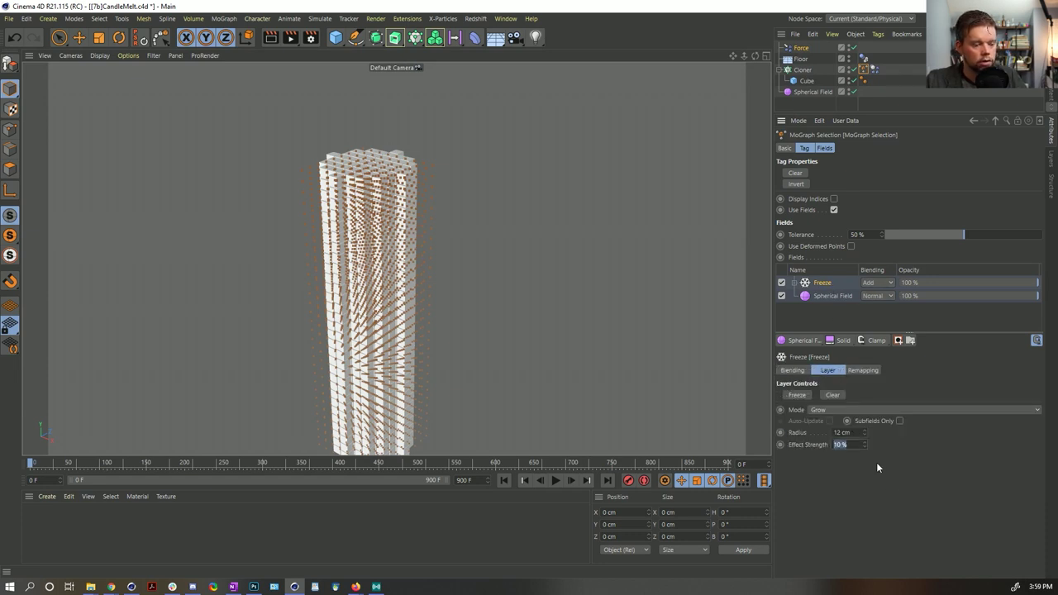
pyautogui.write('3')
pyautogui.press('Return')
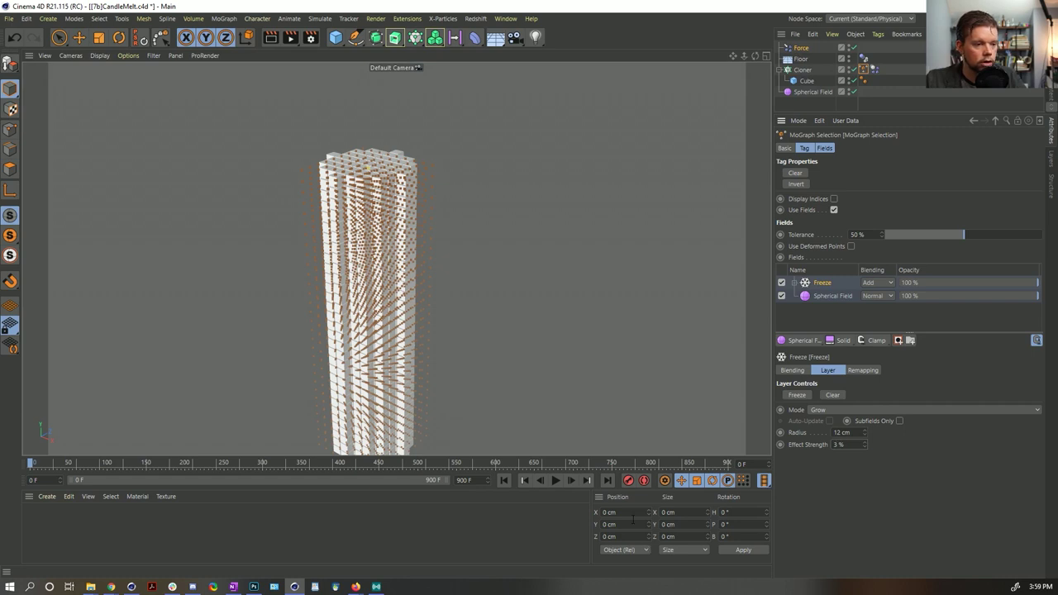
pyautogui.click(555, 480)
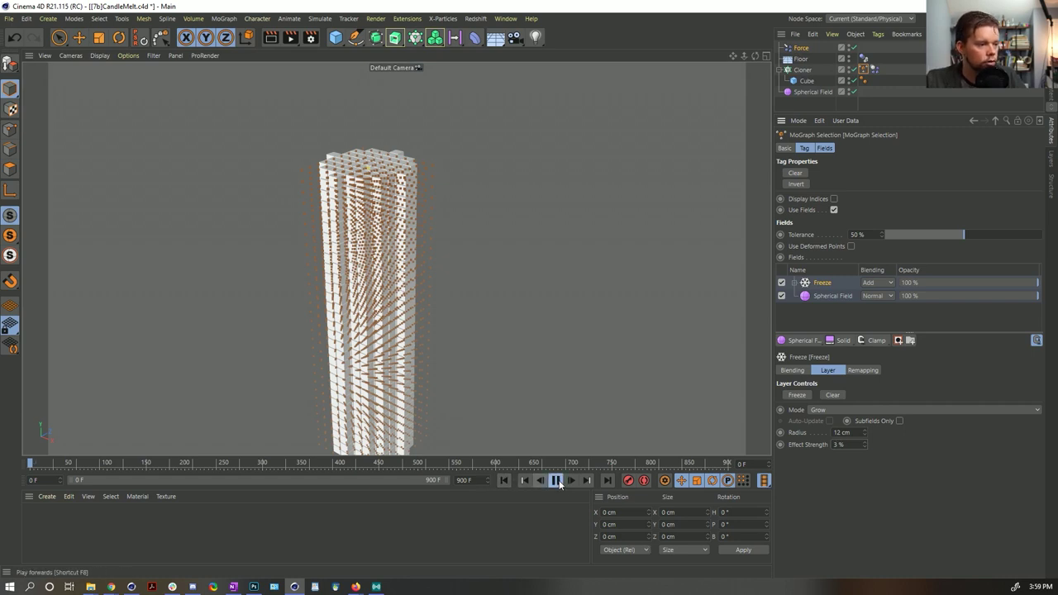
pyautogui.click(914, 74)
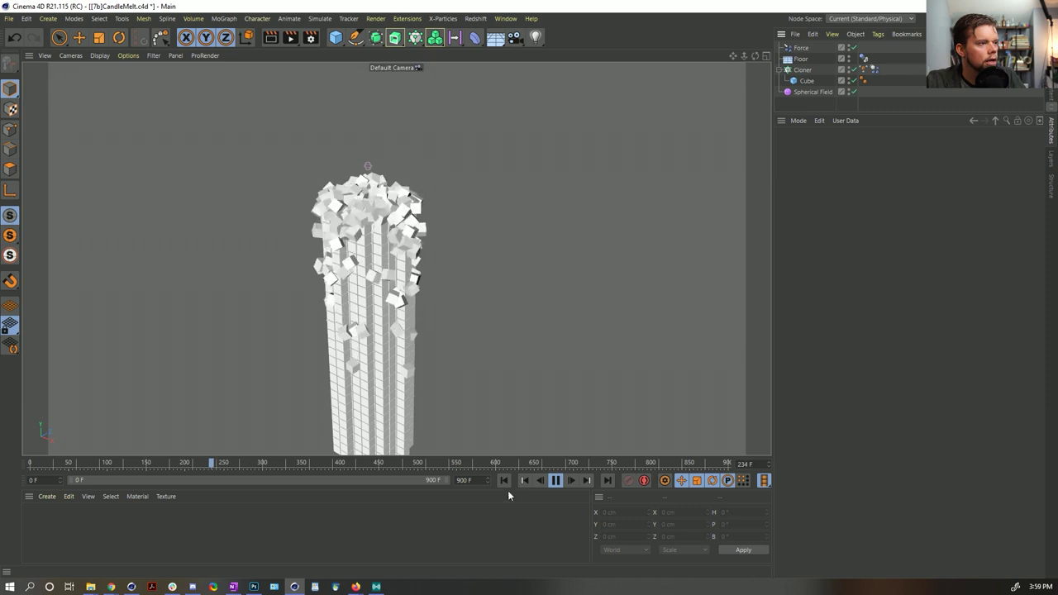
# Pause near frame 244, orbit around the crumbling tower, and start a Save As.
pyautogui.press('F8')
pyautogui.scroll(2, 324, 321)
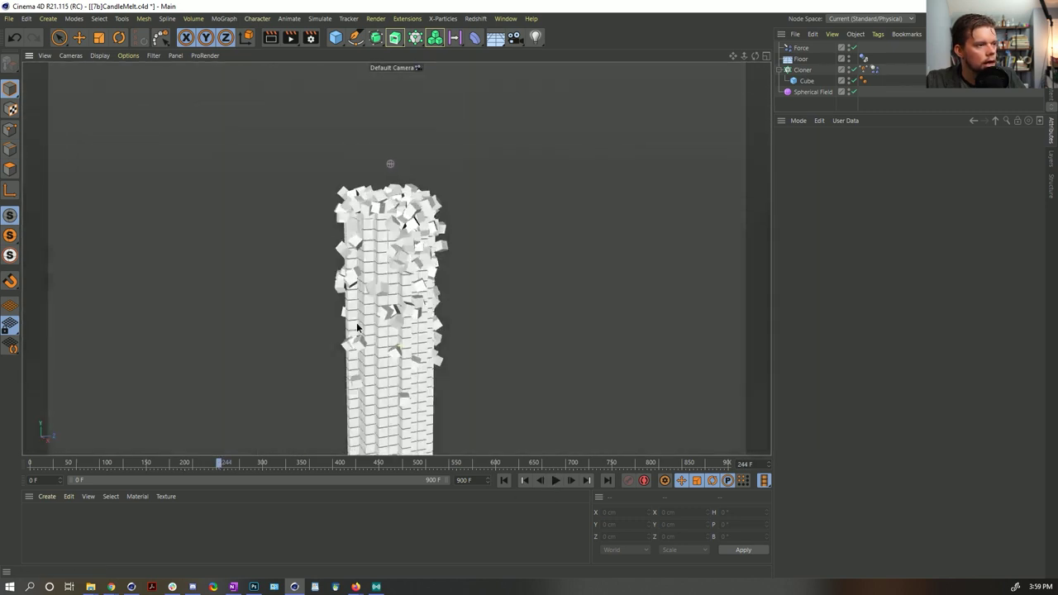
pyautogui.keyDown('alt'); pyautogui.moveTo(356, 328); pyautogui.dragTo(503, 439); pyautogui.keyUp('alt')
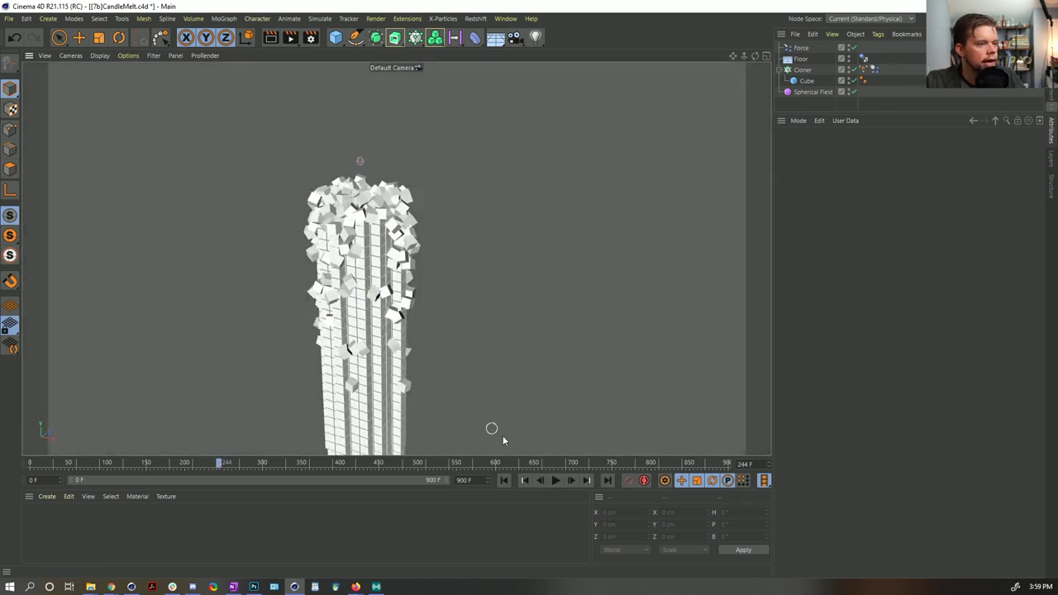
pyautogui.press('F8')
pyautogui.press('F8')
pyautogui.keyDown('alt'); pyautogui.moveTo(457, 398); pyautogui.dragTo(392, 266); pyautogui.keyUp('alt')
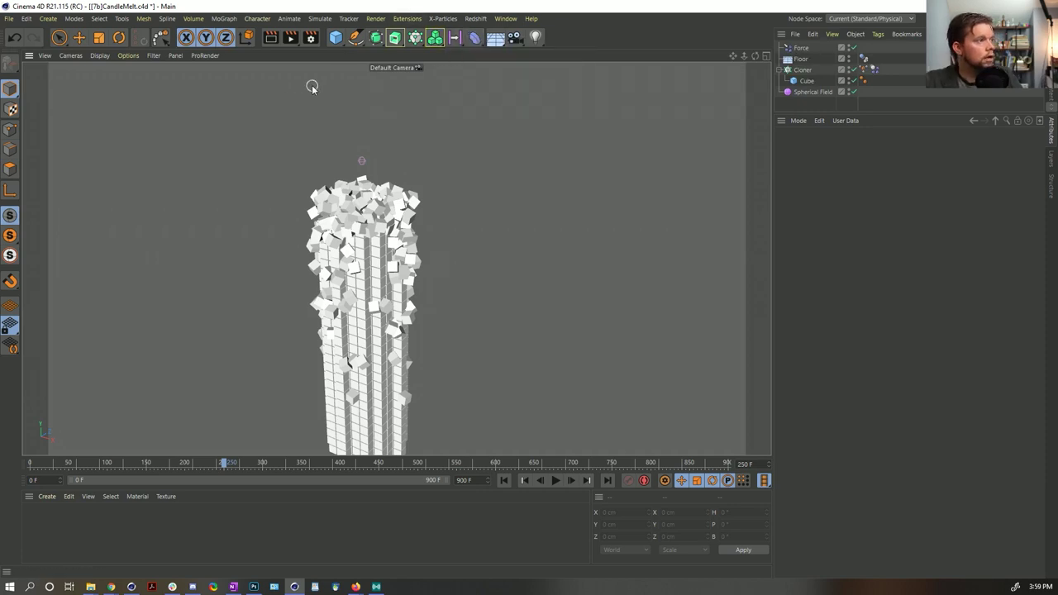
pyautogui.hotkey('ctrl', 'shift', 's')
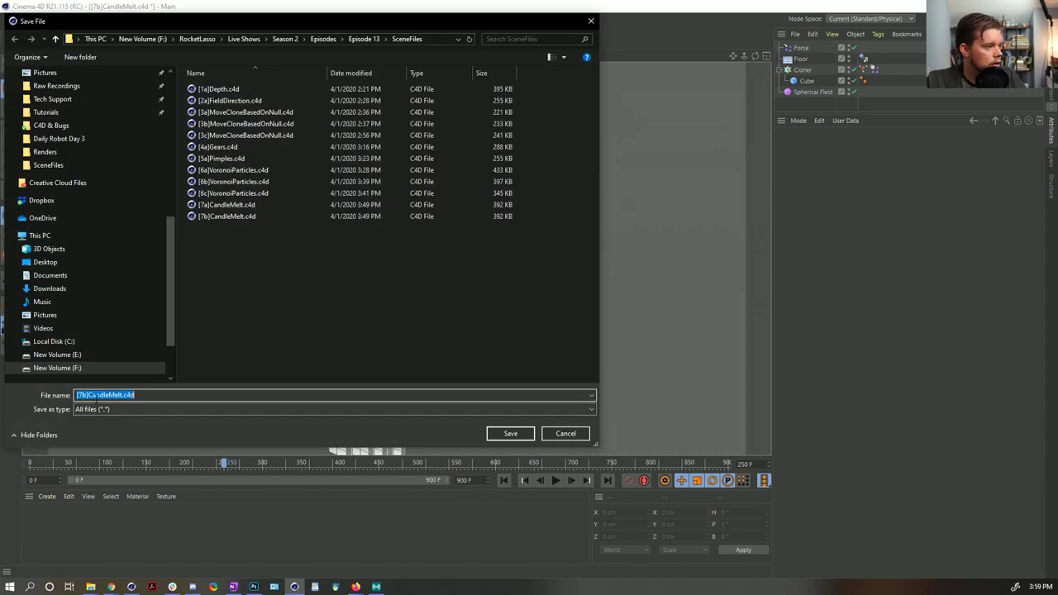
# Save the scene as [7c]CandleMelt.c4d.
pyautogui.click(96, 395)
pyautogui.press('Left')
pyautogui.press('Left')
pyautogui.press('BackSpace')
pyautogui.write('c')
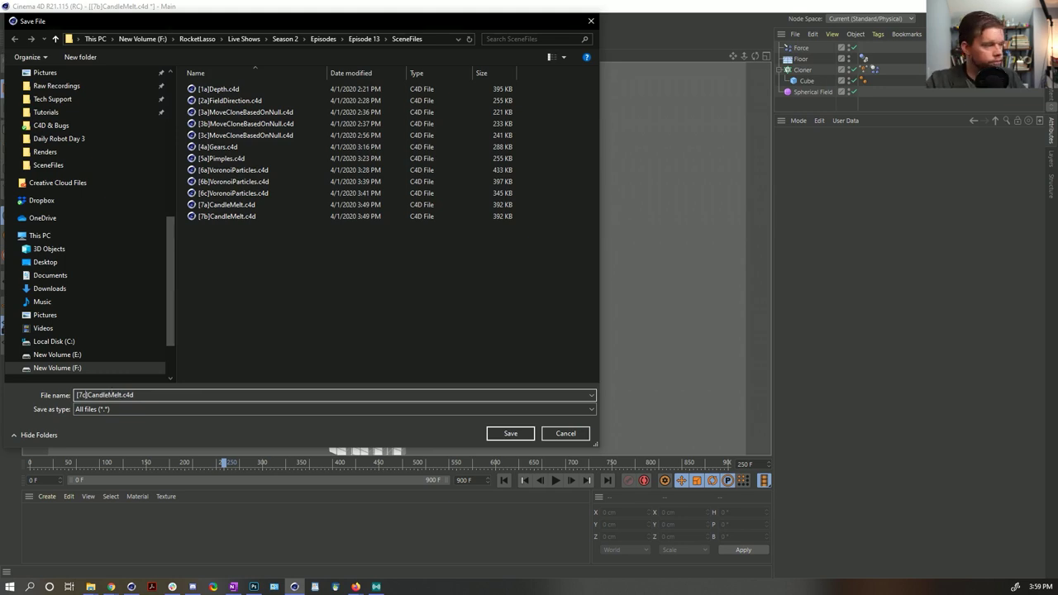
pyautogui.press('Return')
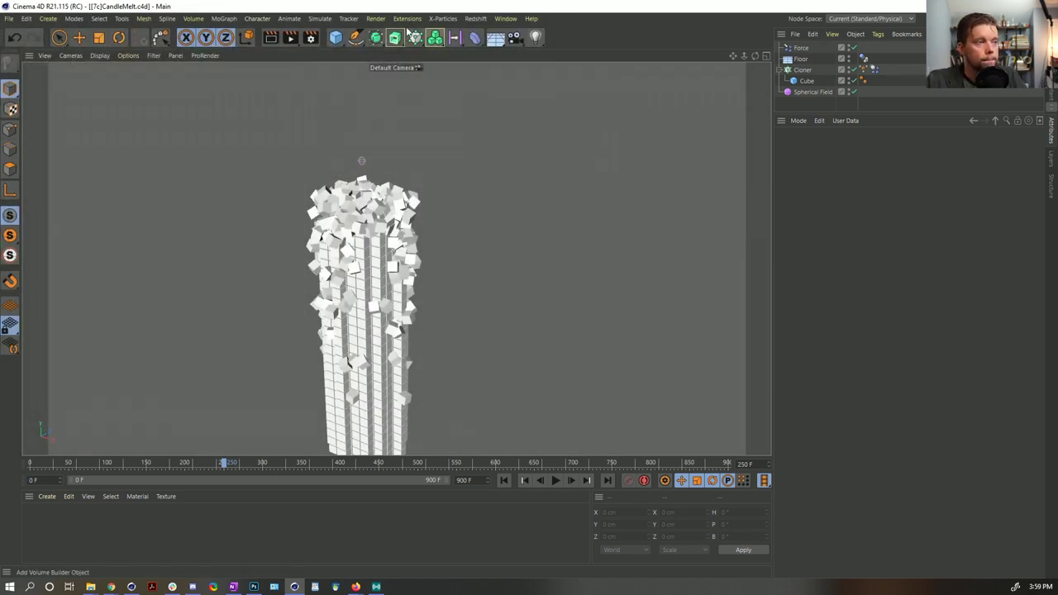
# Add a Volume Builder and Volume Mesher, nesting the Cloner in the Builder and the Builder in the Mesher.
pyautogui.click(433, 40)
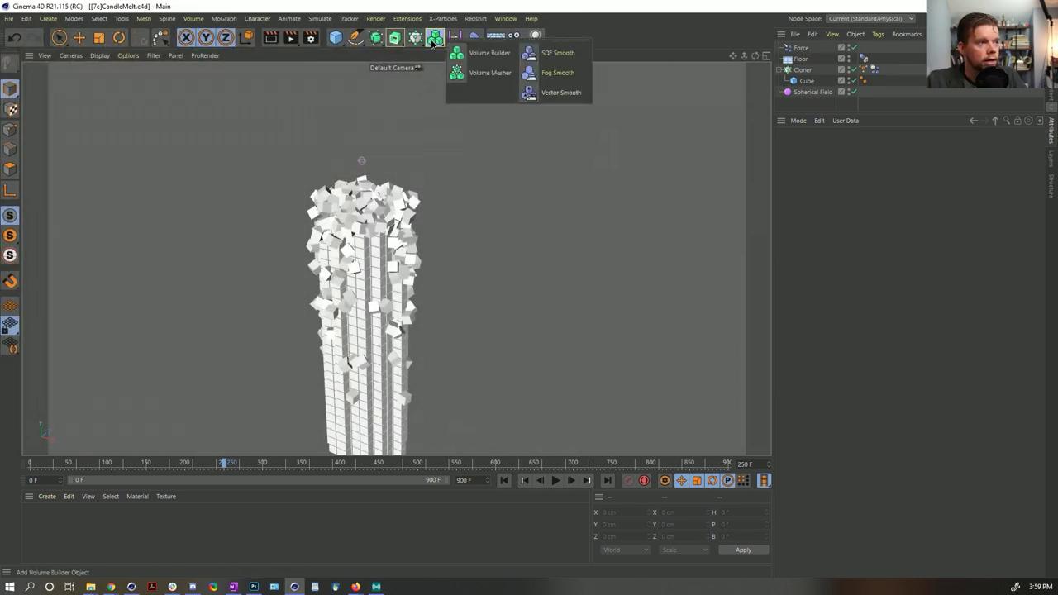
pyautogui.click(499, 61)
pyautogui.click(435, 38)
pyautogui.click(490, 73)
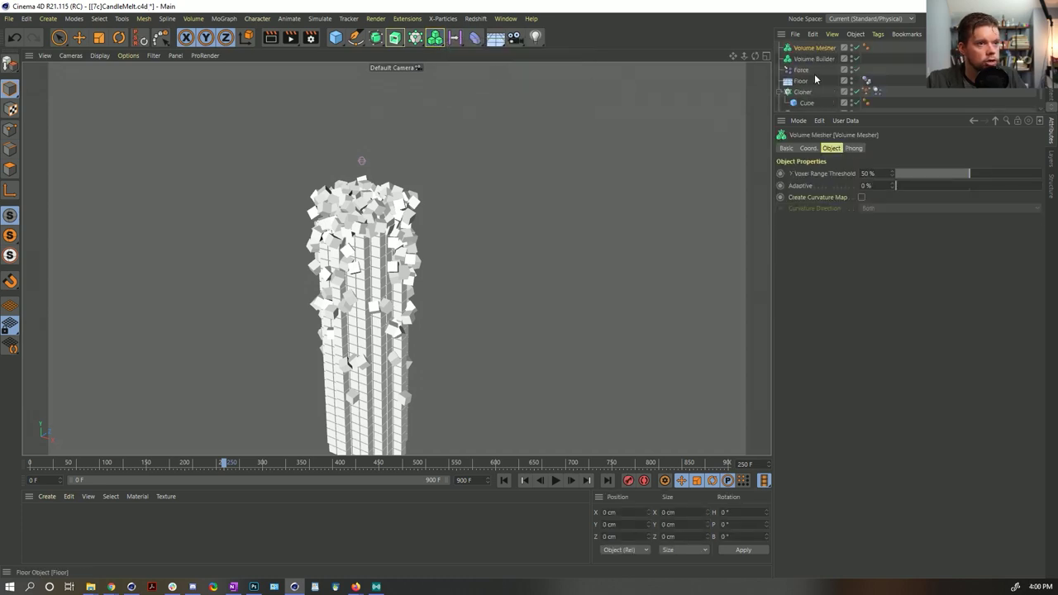
pyautogui.moveTo(805, 91); pyautogui.dragTo(802, 94)
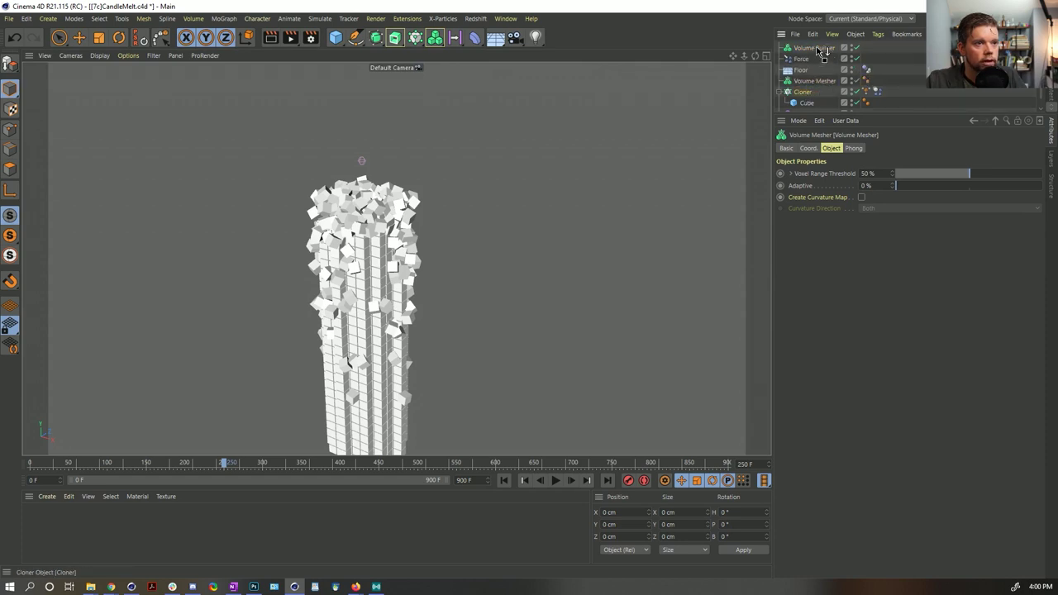
pyautogui.moveTo(818, 51); pyautogui.dragTo(805, 111)
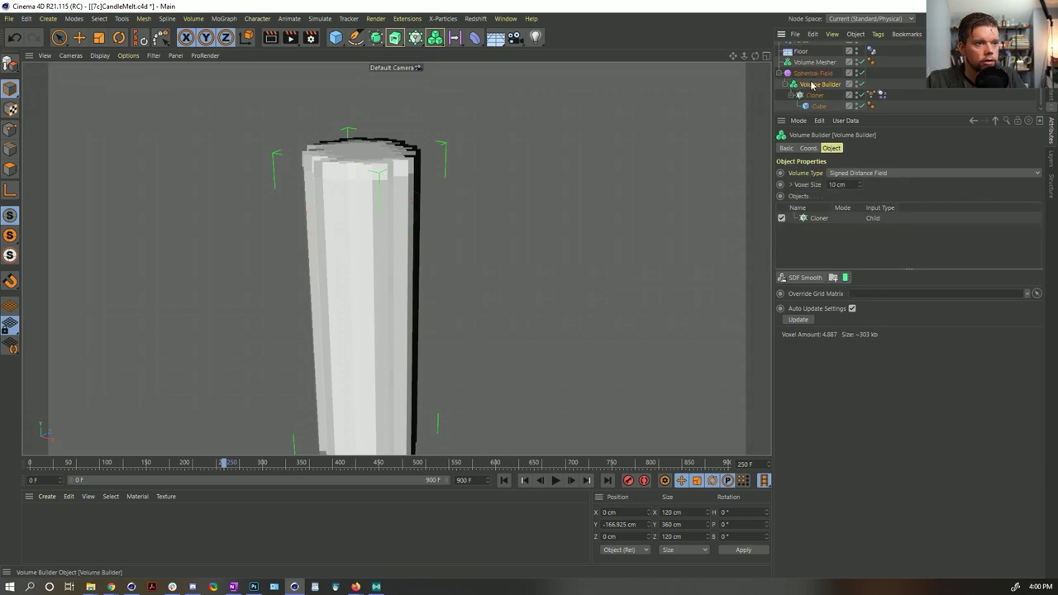
pyautogui.moveTo(800, 73); pyautogui.dragTo(799, 107)
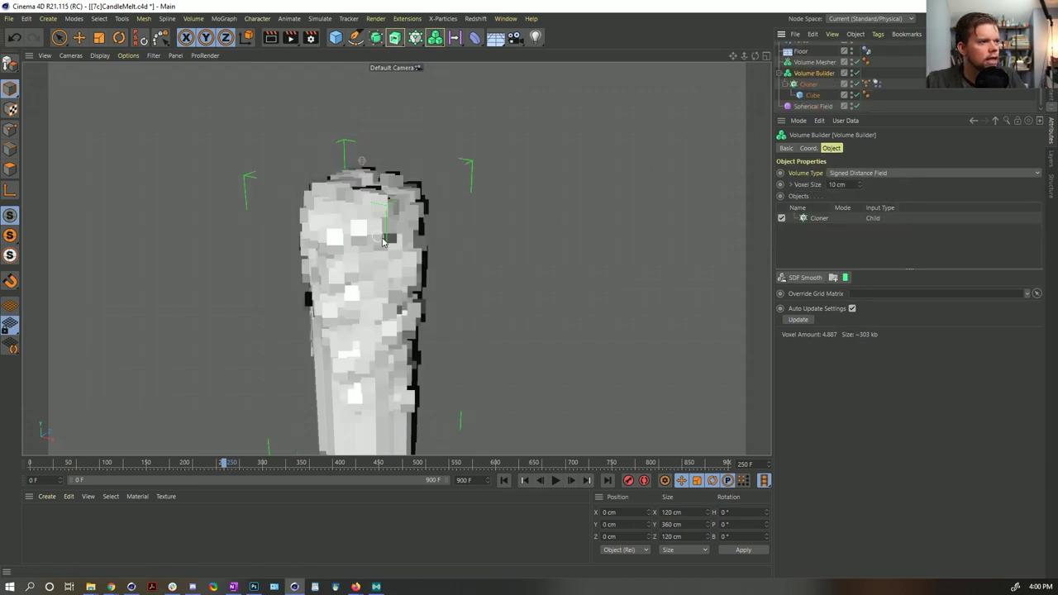
pyautogui.click(503, 480)
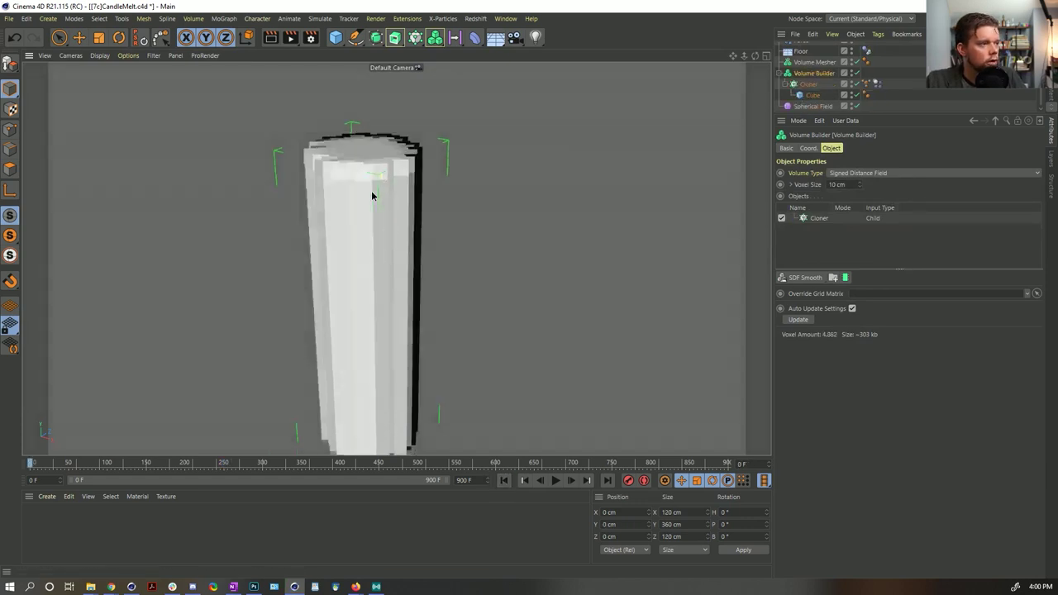
pyautogui.keyDown('alt'); pyautogui.moveTo(371, 194); pyautogui.dragTo(692, 99); pyautogui.keyUp('alt')
pyautogui.moveTo(806, 73); pyautogui.dragTo(815, 63)
pyautogui.keyDown('alt'); pyautogui.moveTo(415, 215); pyautogui.dragTo(421, 206); pyautogui.keyUp('alt')
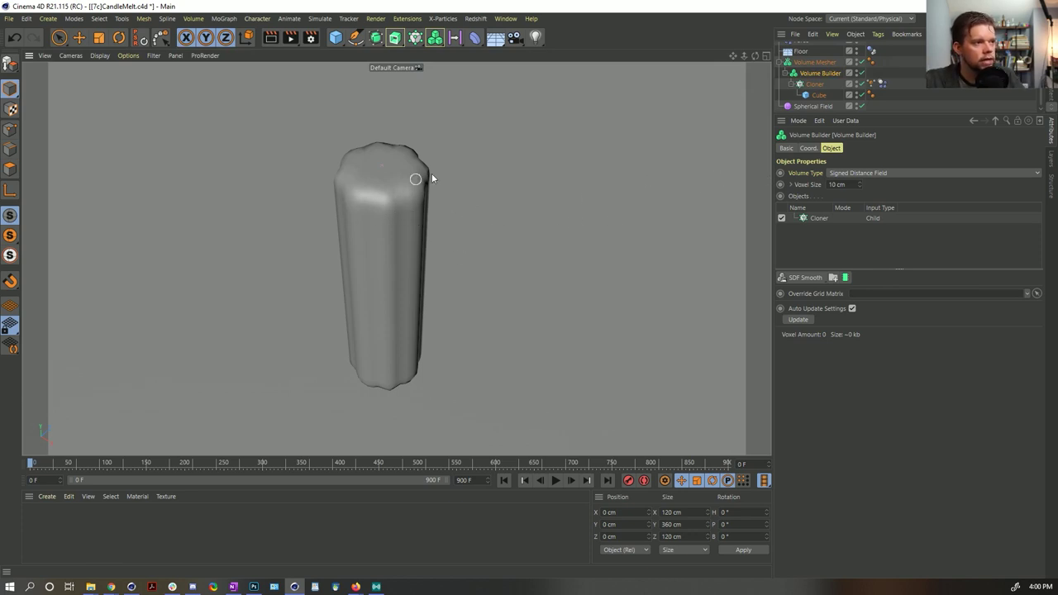
# Keep the Signed Distance Field type, add an SDF Smooth filter and set voxel size to 5 cm.
pyautogui.click(865, 174)
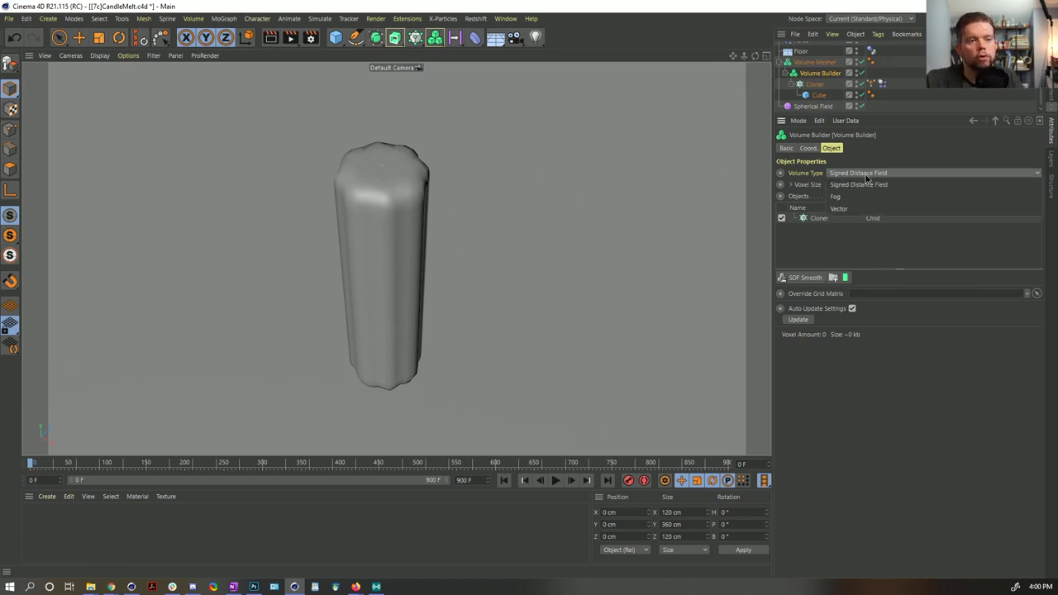
pyautogui.click(863, 184)
pyautogui.click(805, 278)
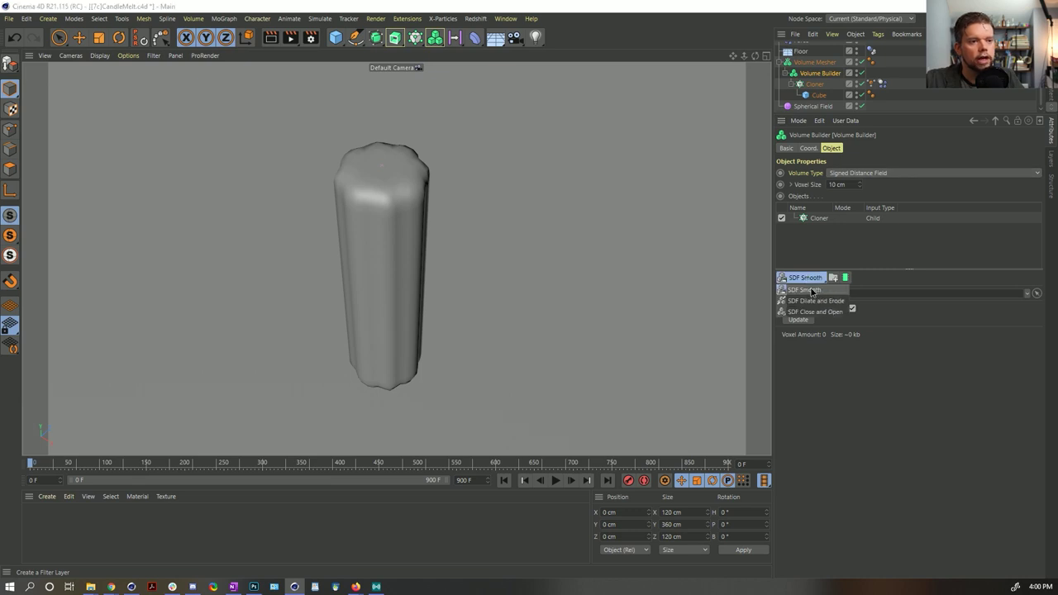
pyautogui.click(805, 290)
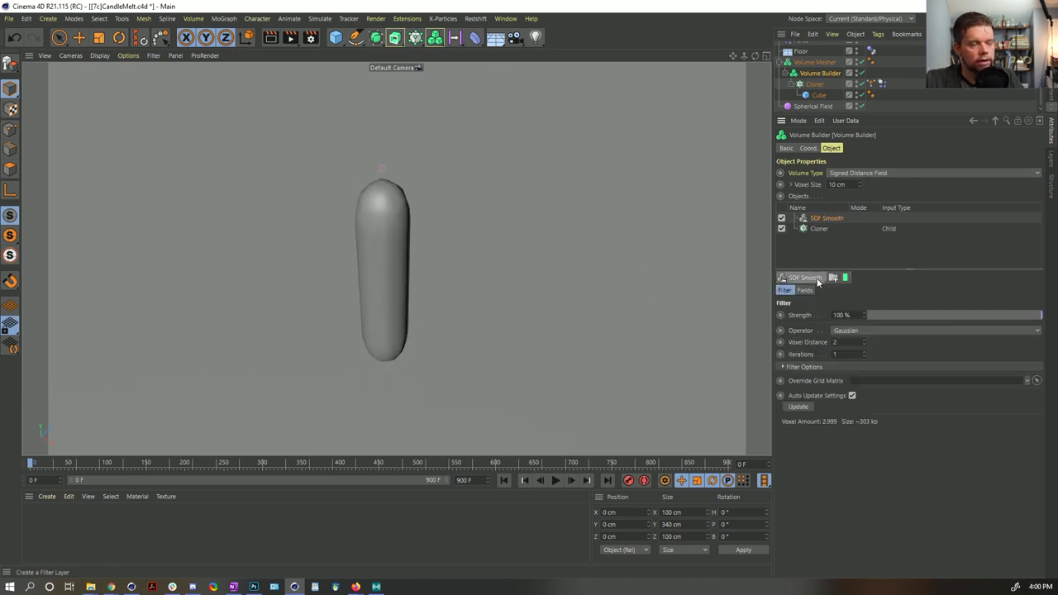
pyautogui.moveTo(857, 185); pyautogui.dragTo(819, 187)
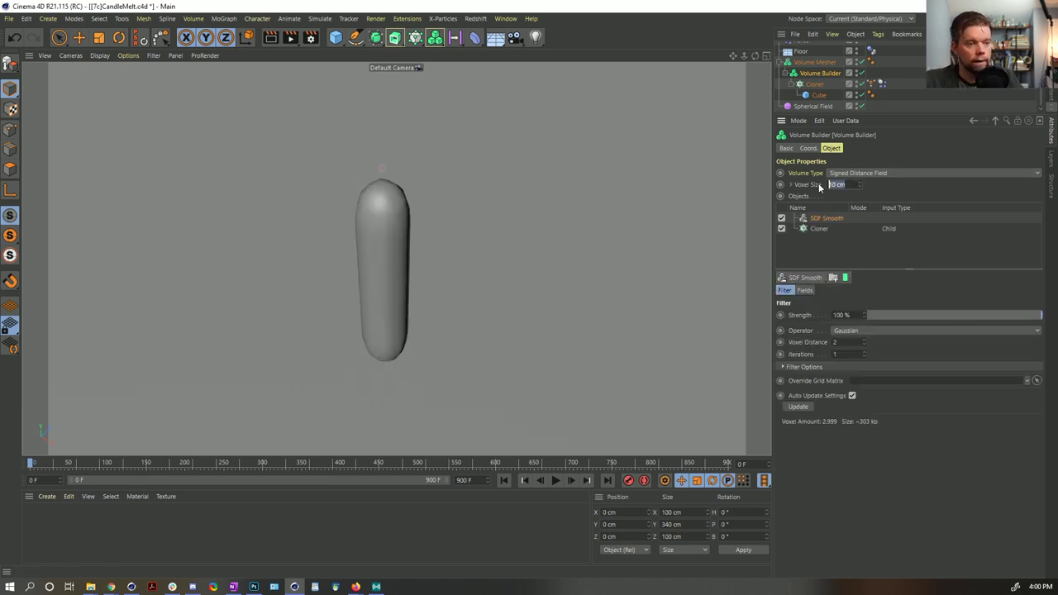
pyautogui.write('5')
pyautogui.press('Return')
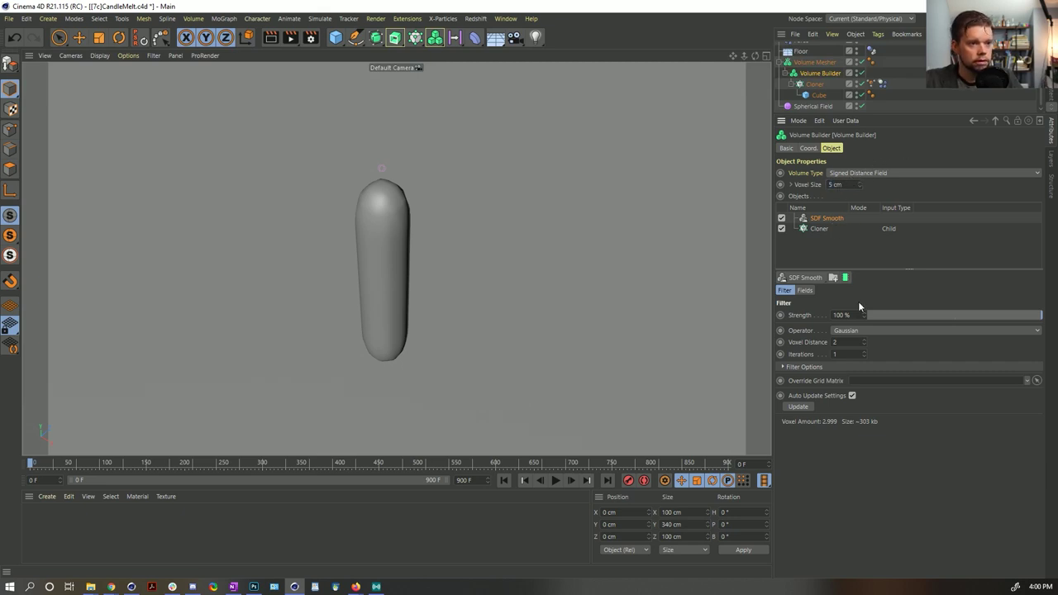
# Compare the Median, Mean Curvature and Laplacian Flow smoothing operators, settling on Mean.
pyautogui.click(846, 331)
pyautogui.click(861, 354)
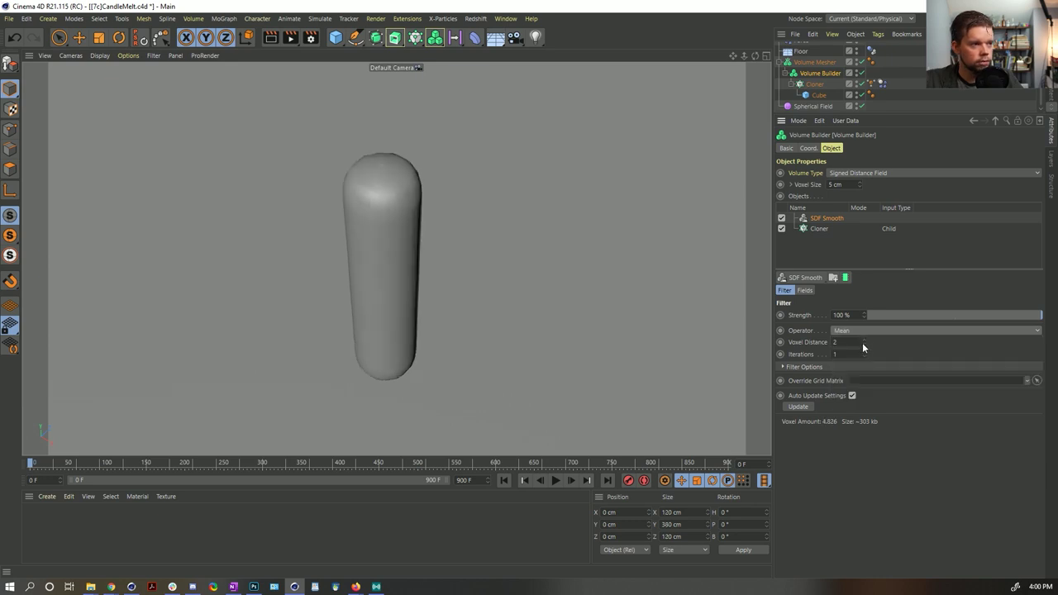
pyautogui.click(868, 330)
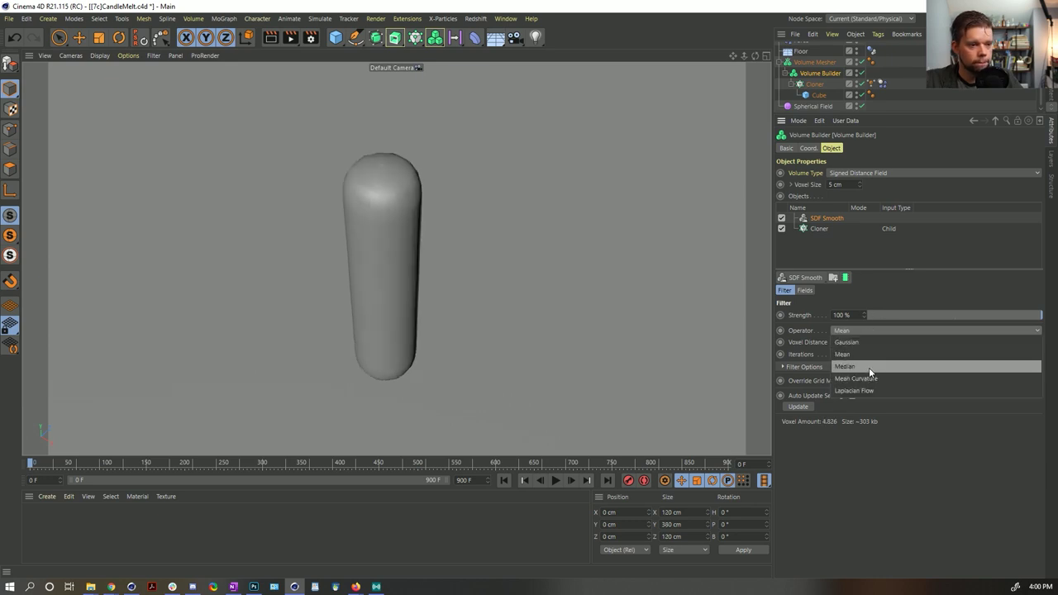
pyautogui.click(868, 367)
pyautogui.click(864, 331)
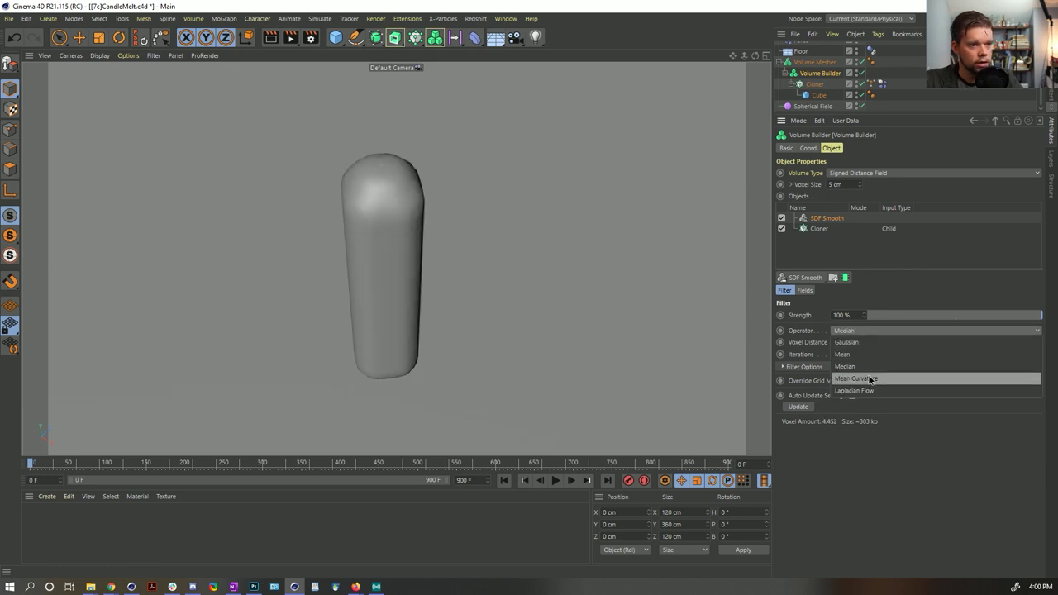
pyautogui.click(867, 378)
pyautogui.click(857, 330)
pyautogui.click(856, 390)
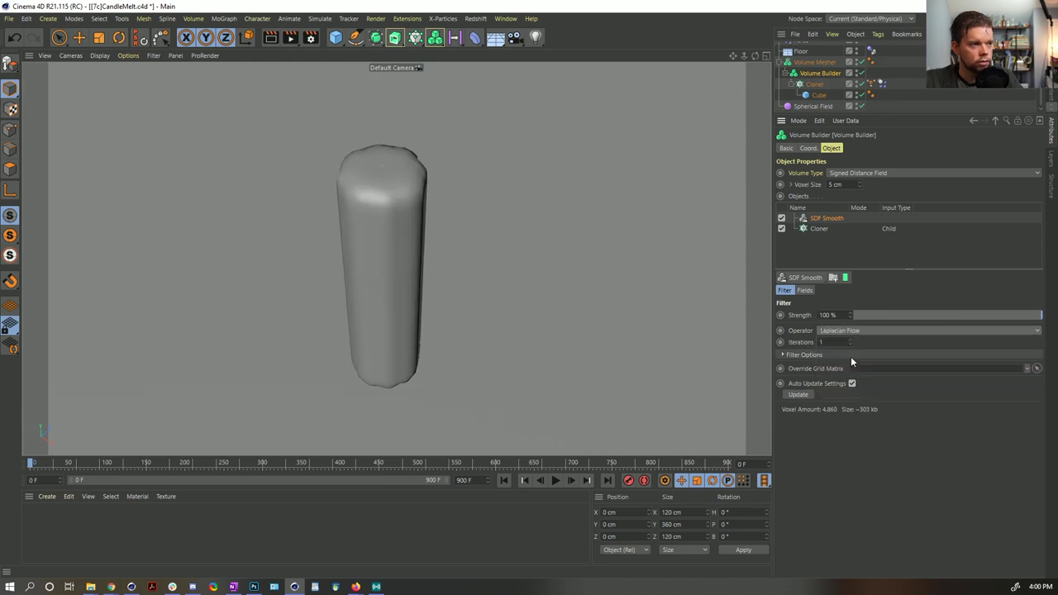
pyautogui.click(842, 331)
pyautogui.click(841, 355)
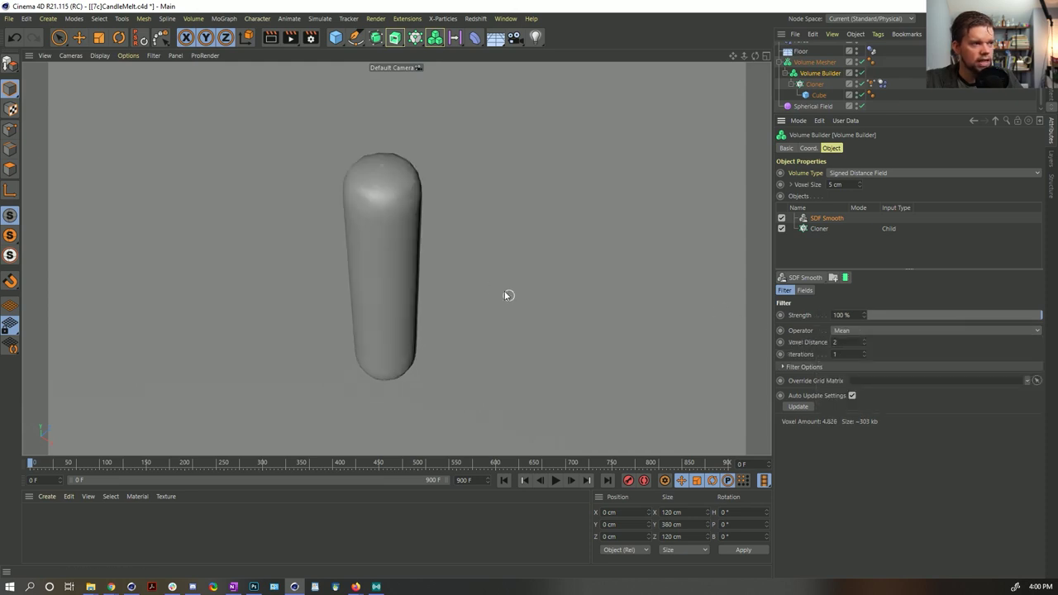
# Toggle the Volume Mesher and Volume Builder off and on to compare voxels, cloner and mesh.
pyautogui.keyDown('alt'); pyautogui.moveTo(508, 295); pyautogui.dragTo(416, 255); pyautogui.keyUp('alt')
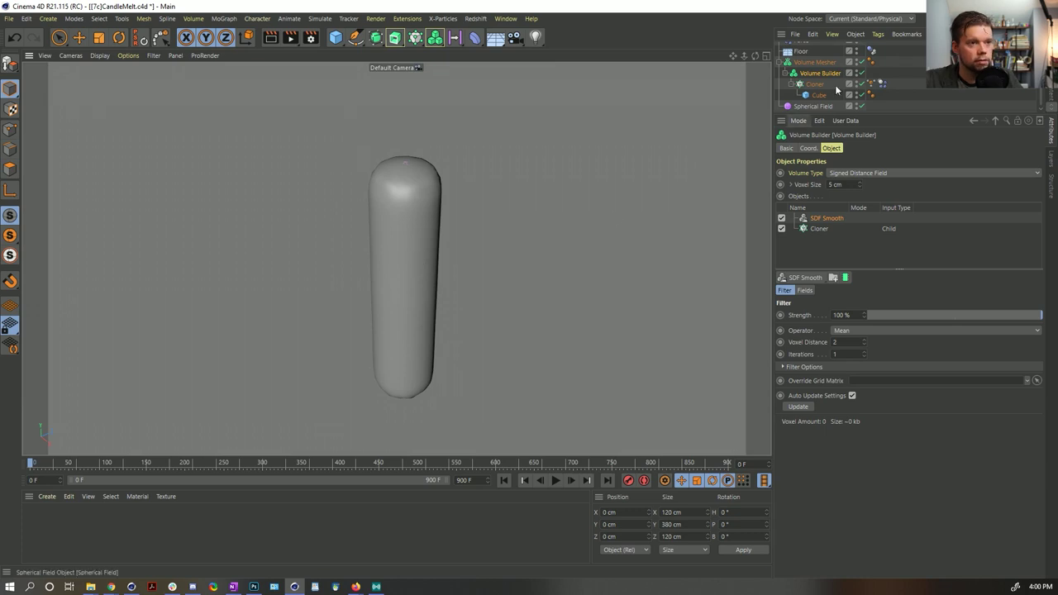
pyautogui.click(862, 63)
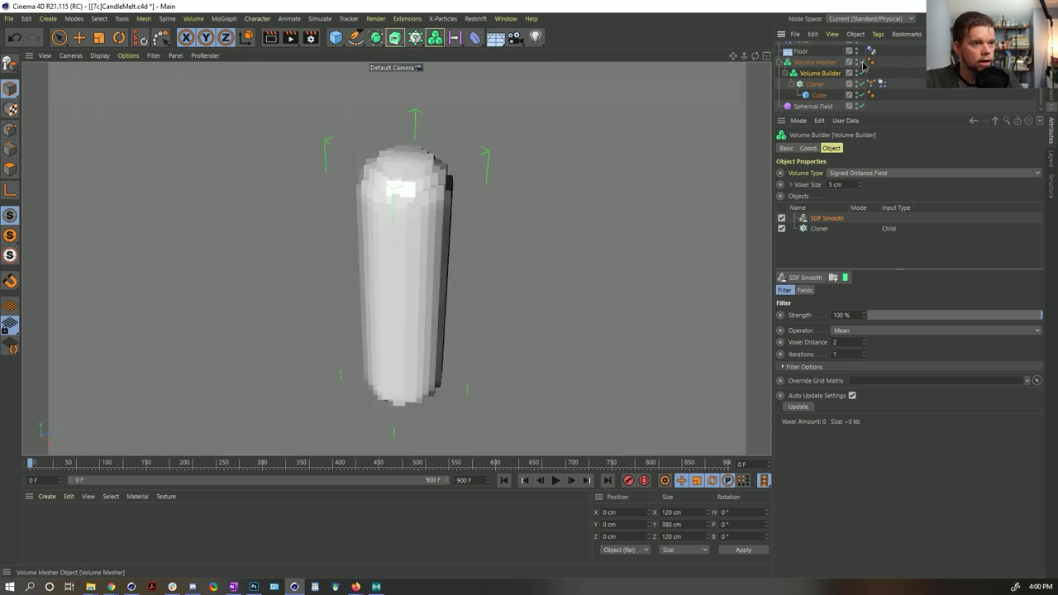
pyautogui.click(863, 63)
pyautogui.click(863, 76)
pyautogui.click(862, 76)
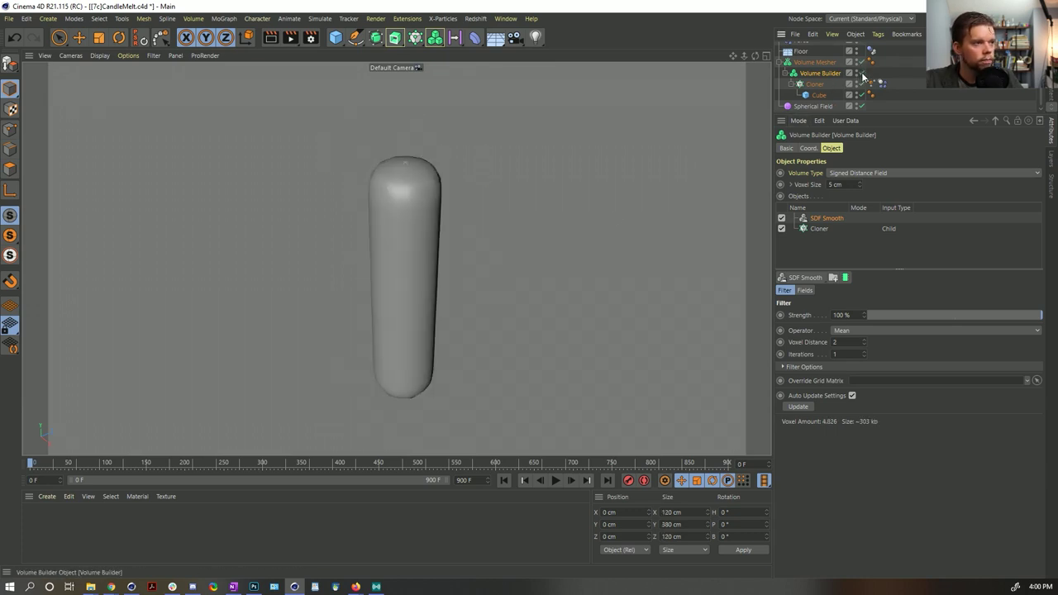
pyautogui.click(863, 76)
pyautogui.click(863, 76)
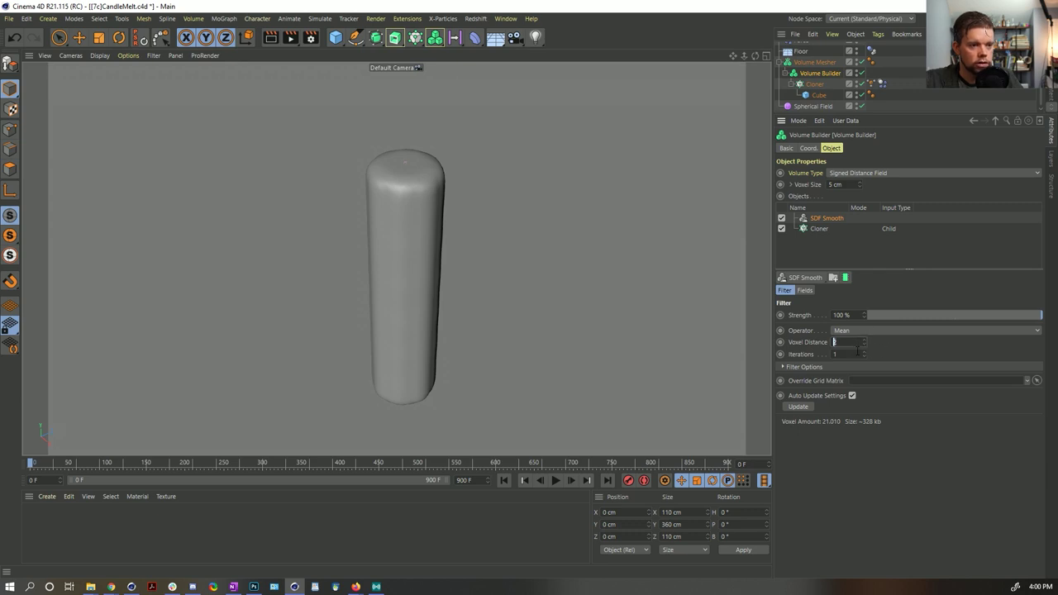
# Set the smoothing to 2 iterations at 50 % strength and play the animation.
pyautogui.write('2')
pyautogui.press('Return')
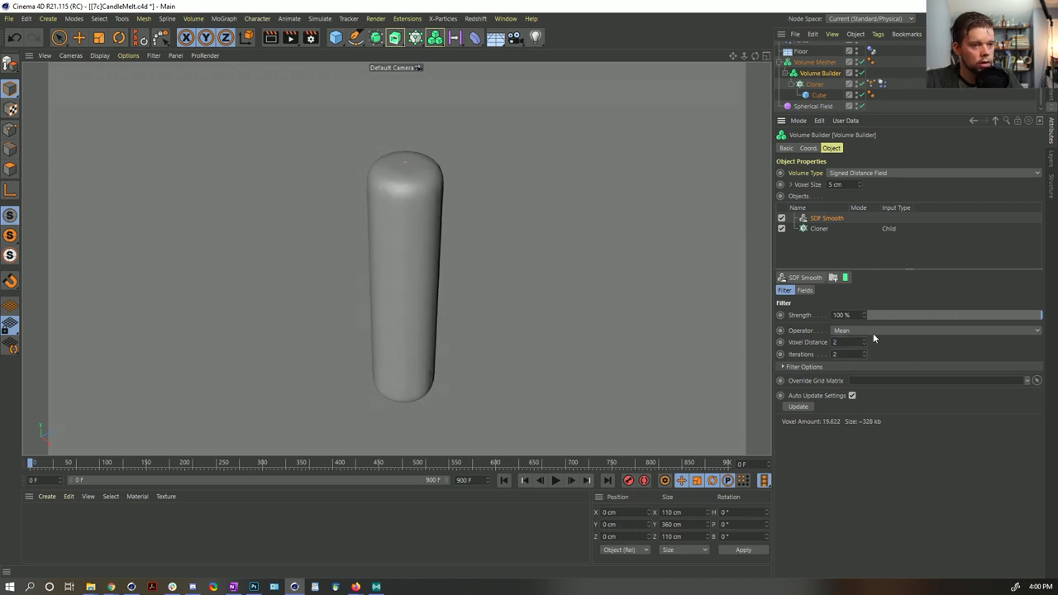
pyautogui.write('50')
pyautogui.press('Return')
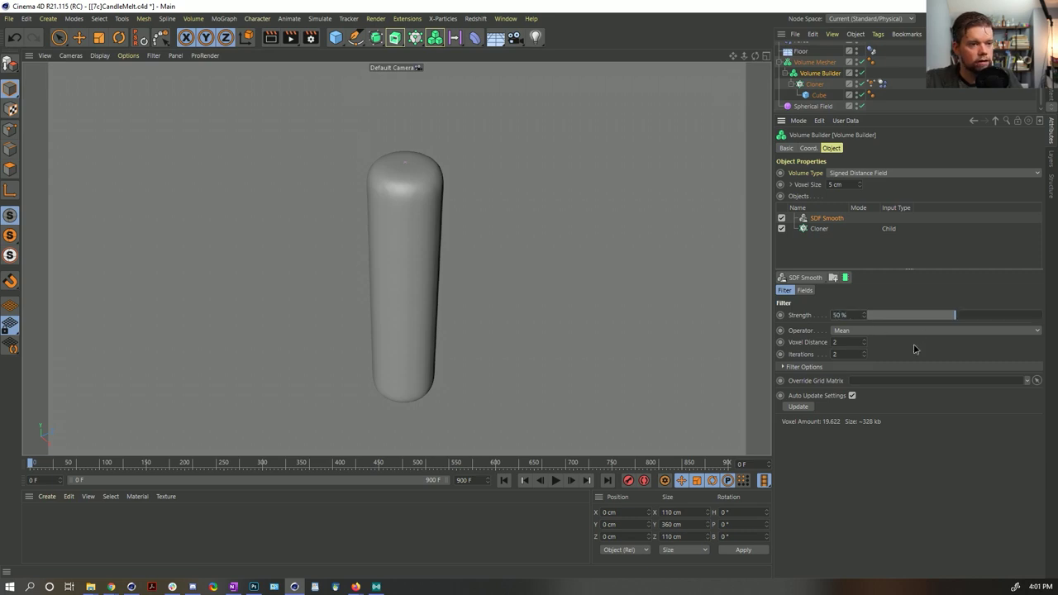
pyautogui.click(555, 481)
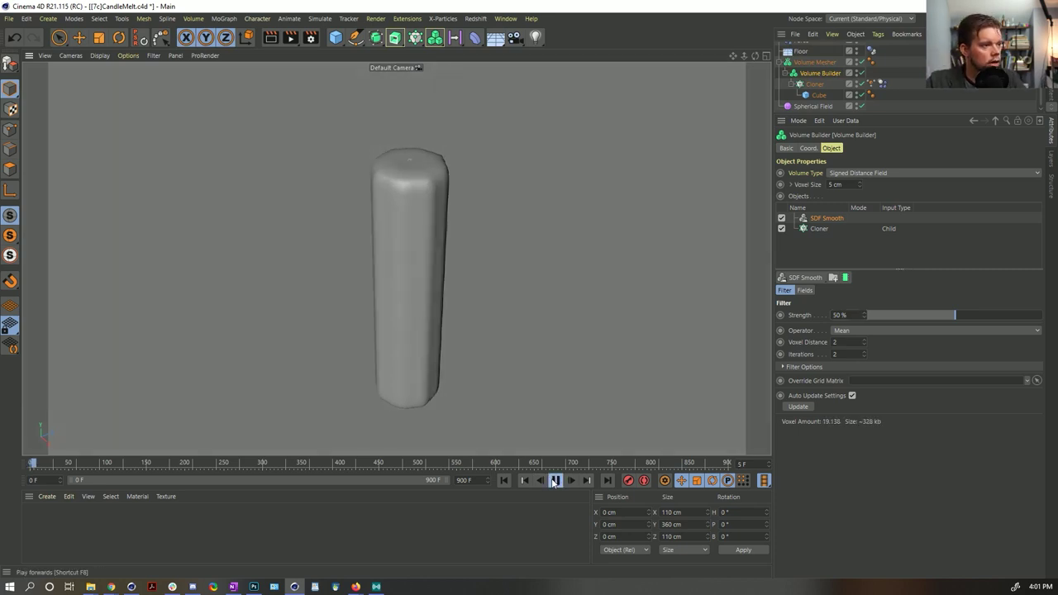
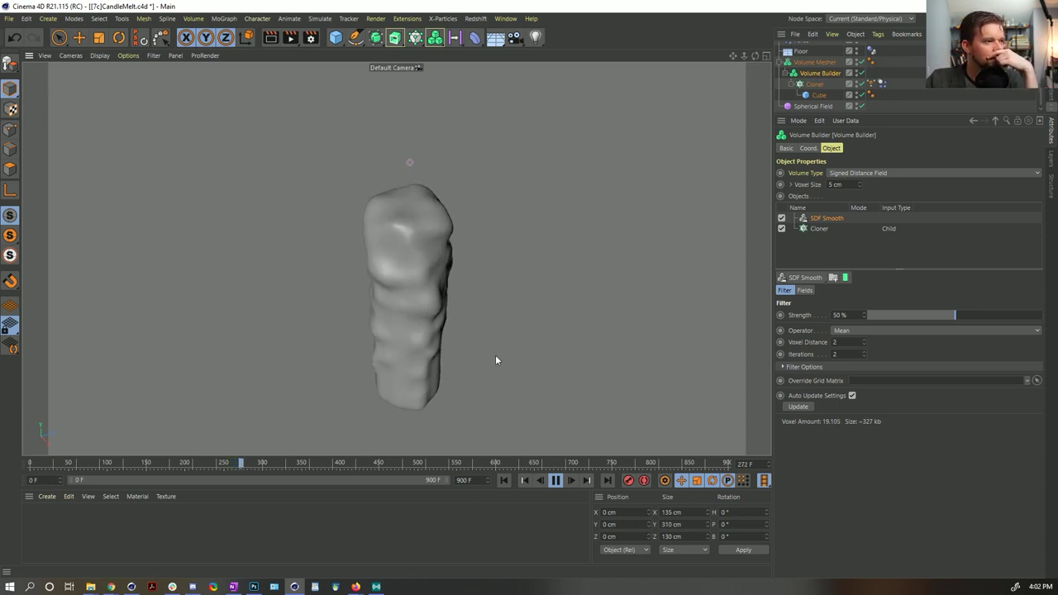
# Stop the melt playback, rewind to frame 0, and disable the Volume Mesher.
pyautogui.click(556, 483)
pyautogui.click(503, 480)
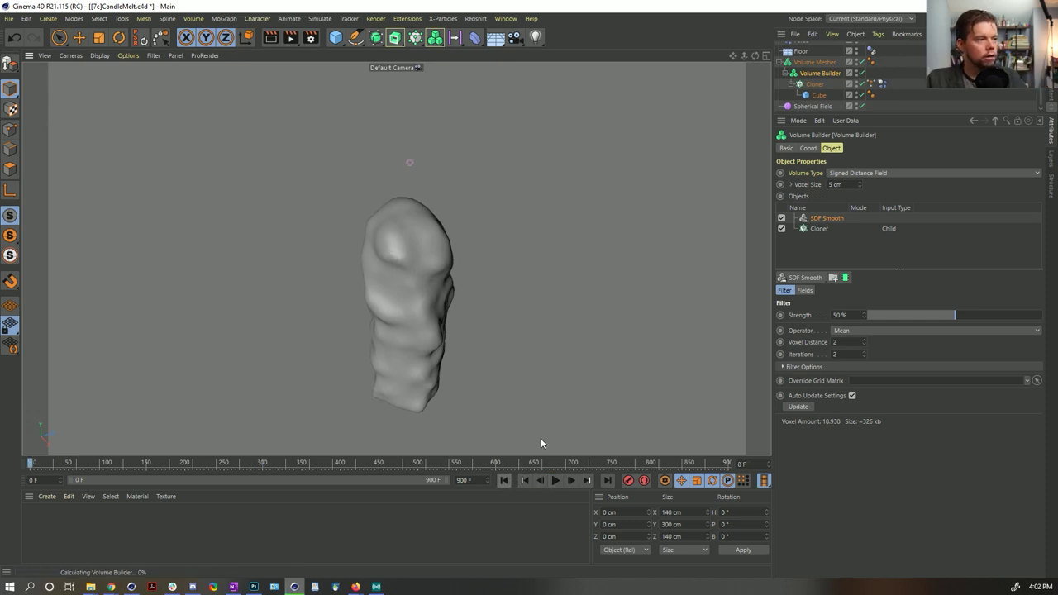
pyautogui.click(859, 65)
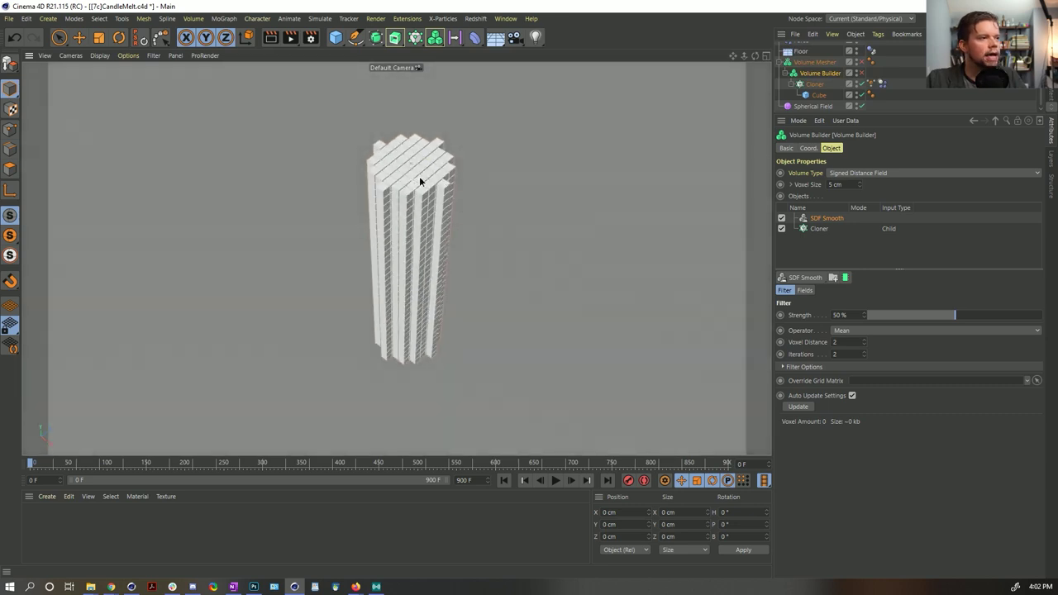
# Orbit the viewport to inspect the raw cube column from above, the front and below.
pyautogui.keyDown('alt'); pyautogui.moveTo(420, 177); pyautogui.dragTo(355, 183); pyautogui.keyUp('alt')
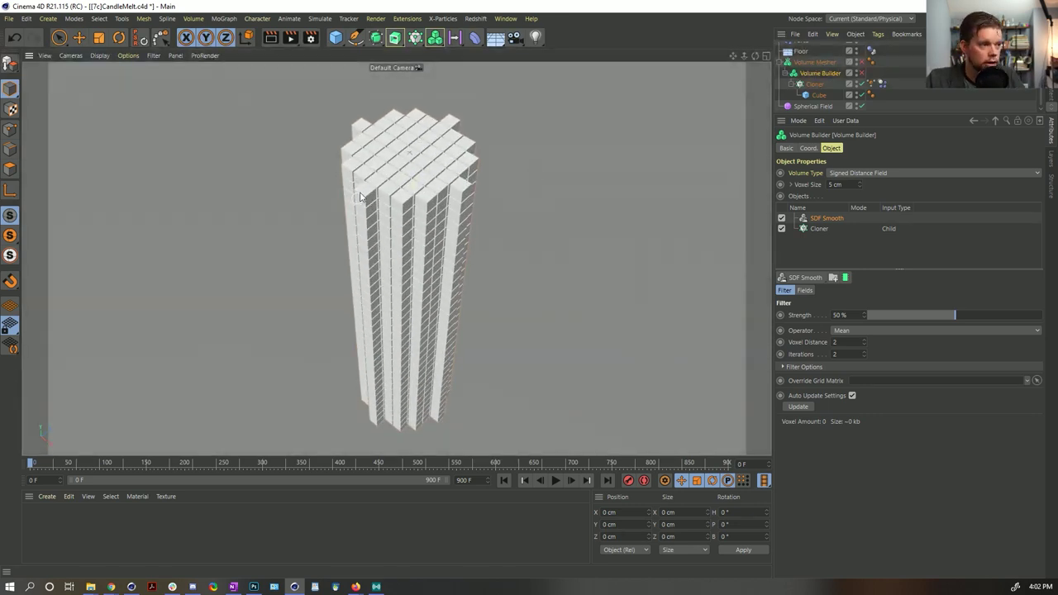
pyautogui.keyDown('alt'); pyautogui.moveTo(372, 114); pyautogui.dragTo(417, 191); pyautogui.keyUp('alt')
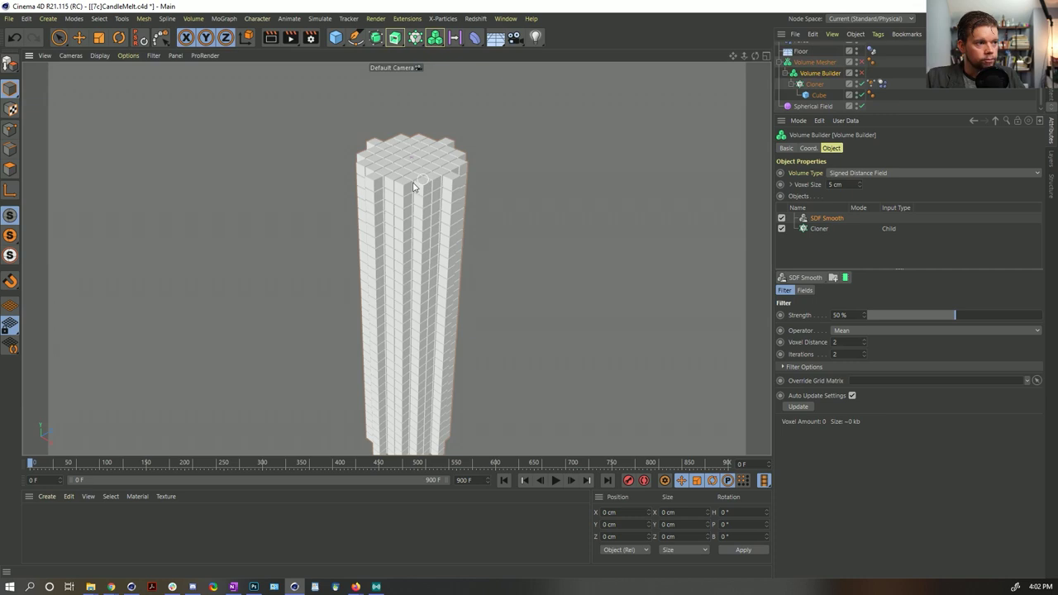
pyautogui.keyDown('alt'); pyautogui.moveTo(428, 175); pyautogui.dragTo(466, 213); pyautogui.keyUp('alt')
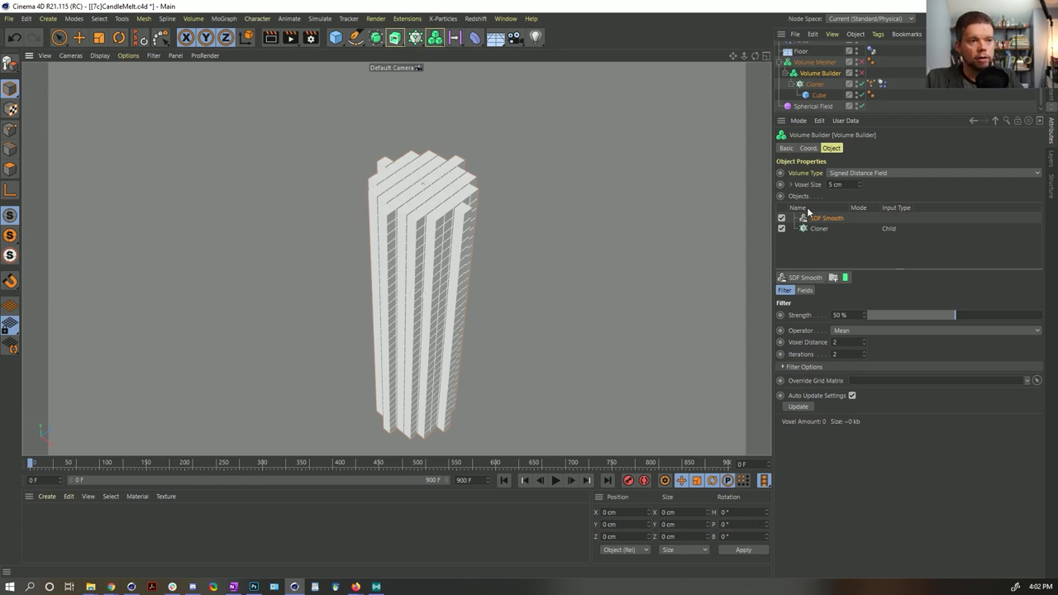
# Scale the Spherical Field up so it covers the top of the cube tower.
pyautogui.click(871, 85)
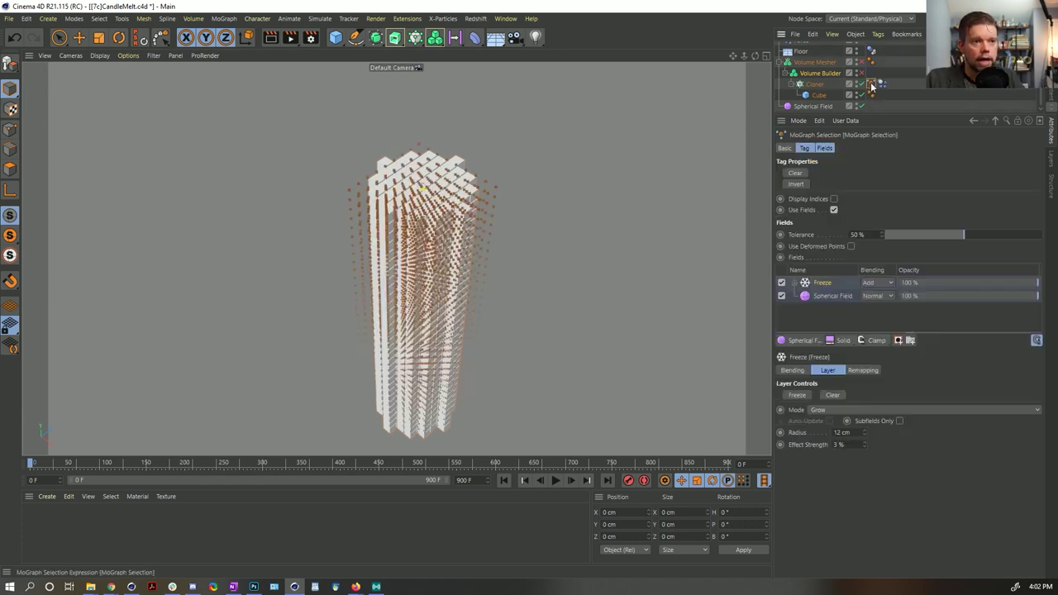
pyautogui.keyDown('alt'); pyautogui.moveTo(422, 190); pyautogui.dragTo(425, 194); pyautogui.keyUp('alt')
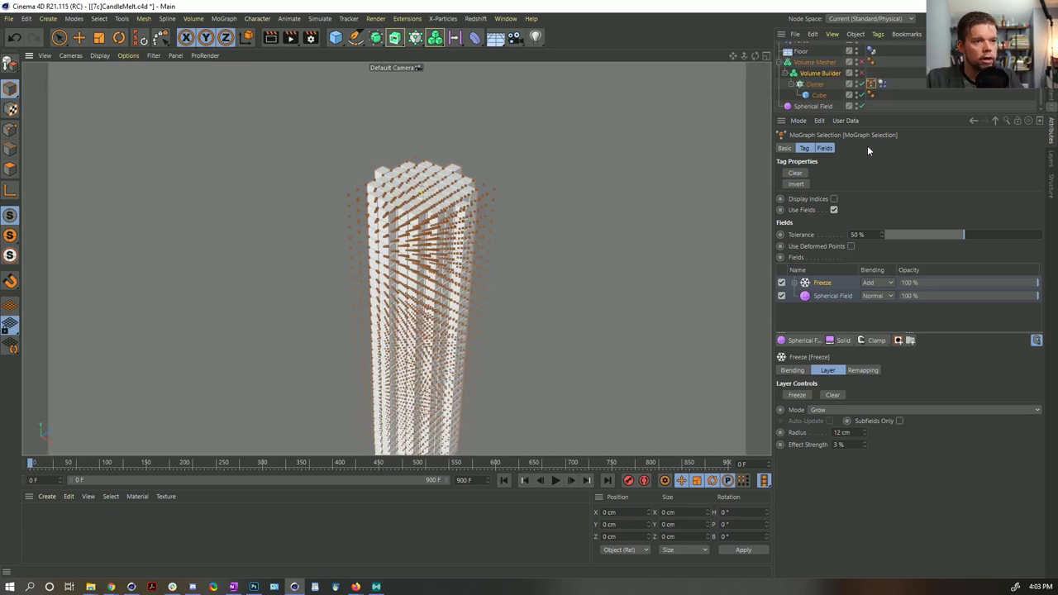
pyautogui.click(818, 105)
pyautogui.press('t')
pyautogui.moveTo(462, 203); pyautogui.dragTo(775, 339)
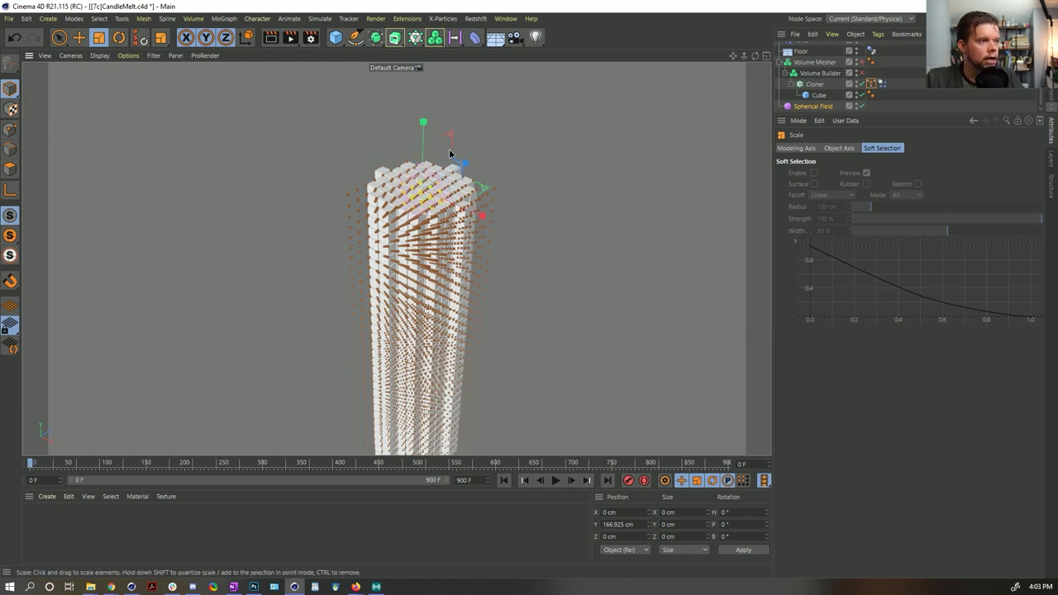
pyautogui.moveTo(449, 153); pyautogui.dragTo(590, 170)
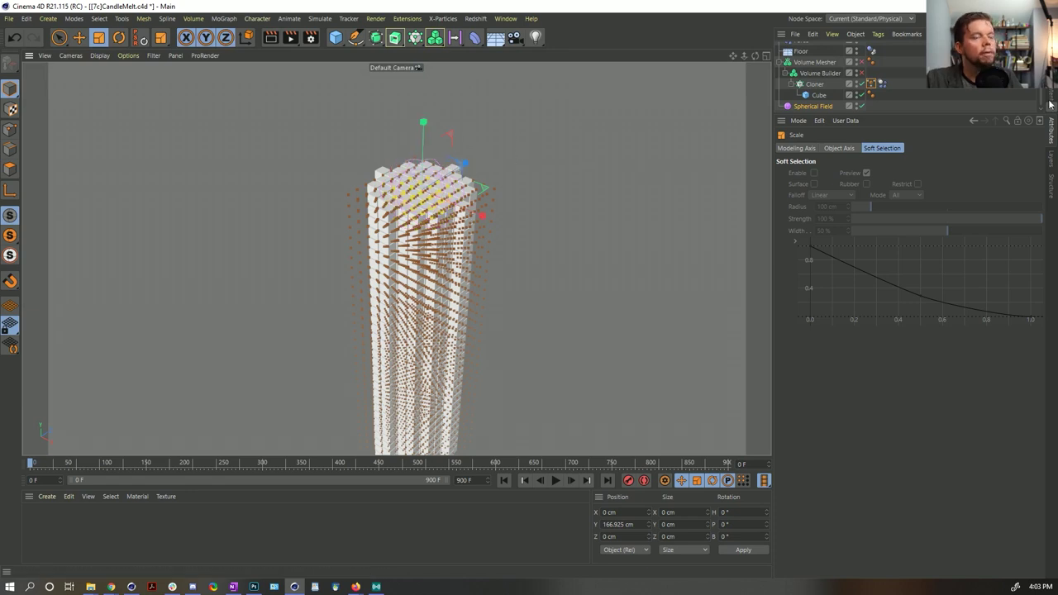
# Check the Dynamics Body force and collision settings, then play the melt simulation.
pyautogui.click(881, 84)
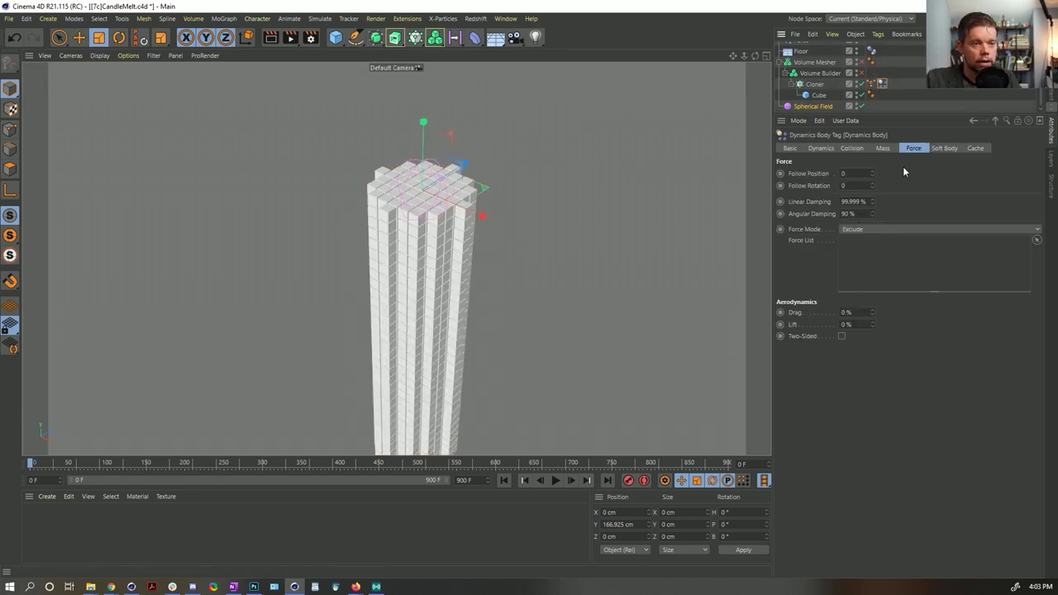
pyautogui.click(859, 150)
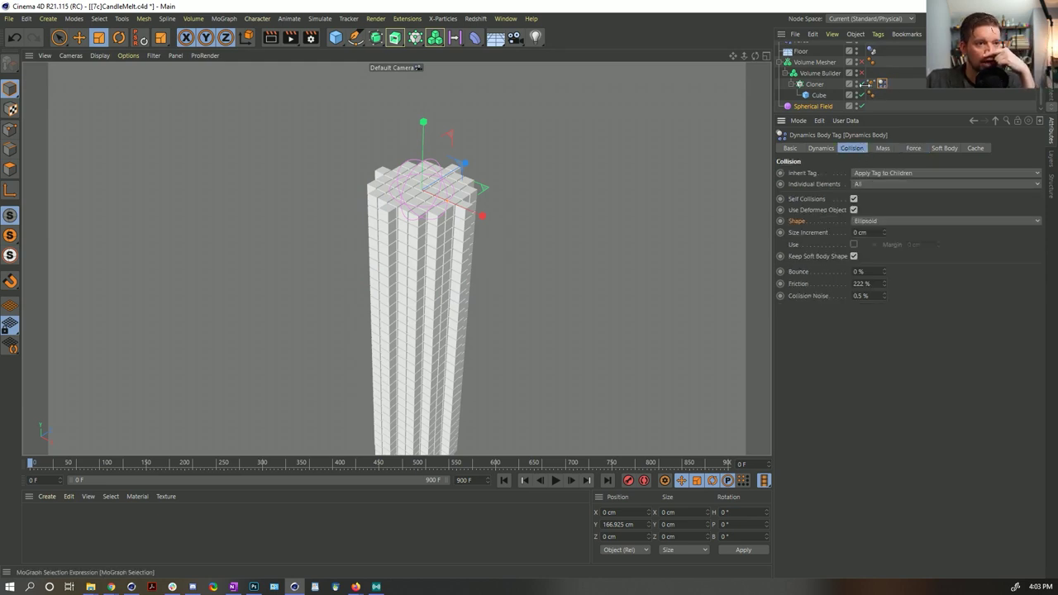
pyautogui.click(815, 106)
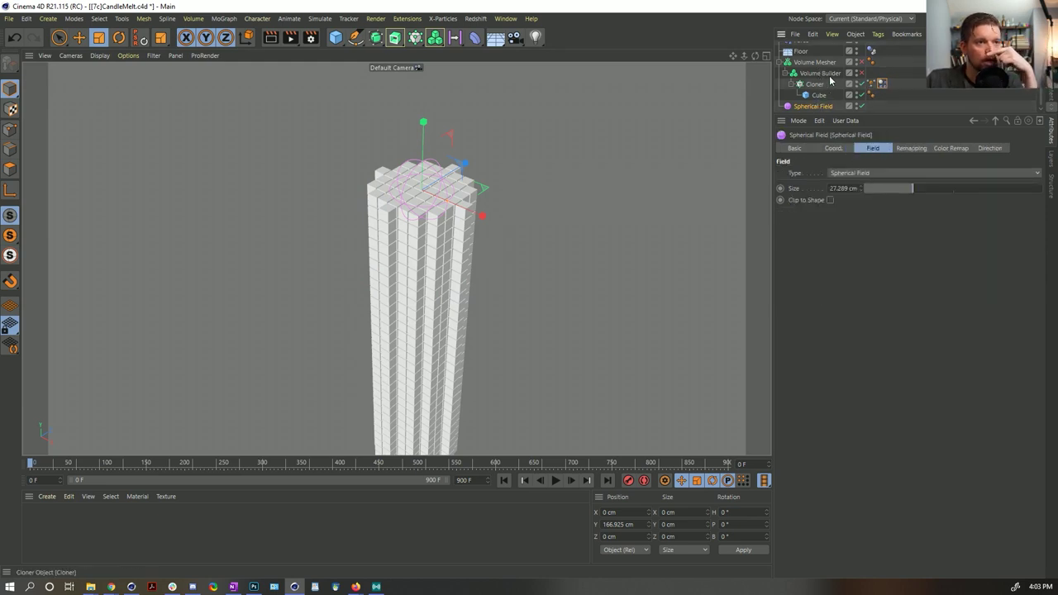
pyautogui.click(871, 83)
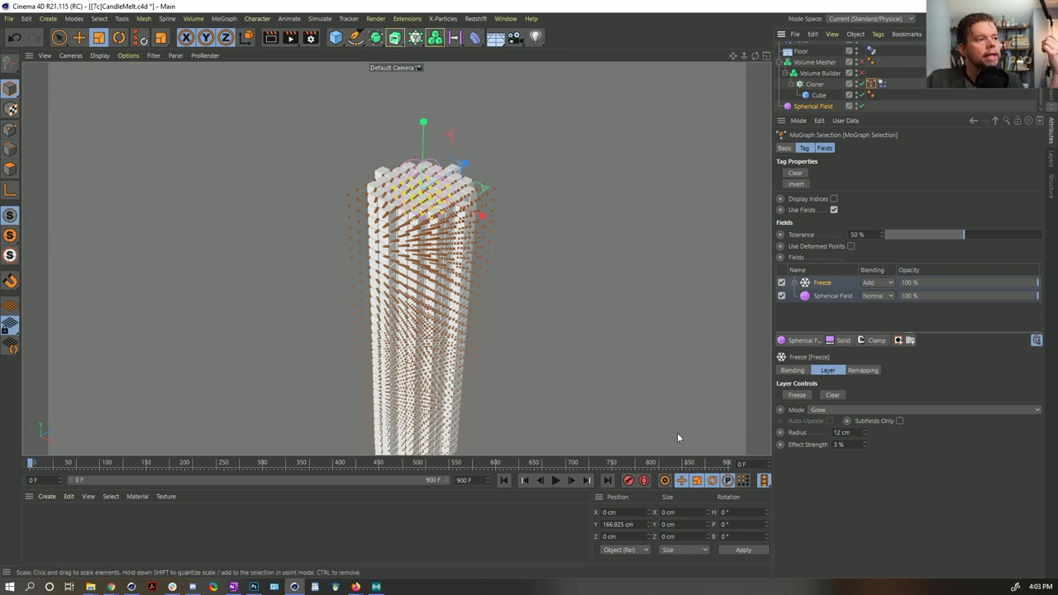
pyautogui.click(556, 480)
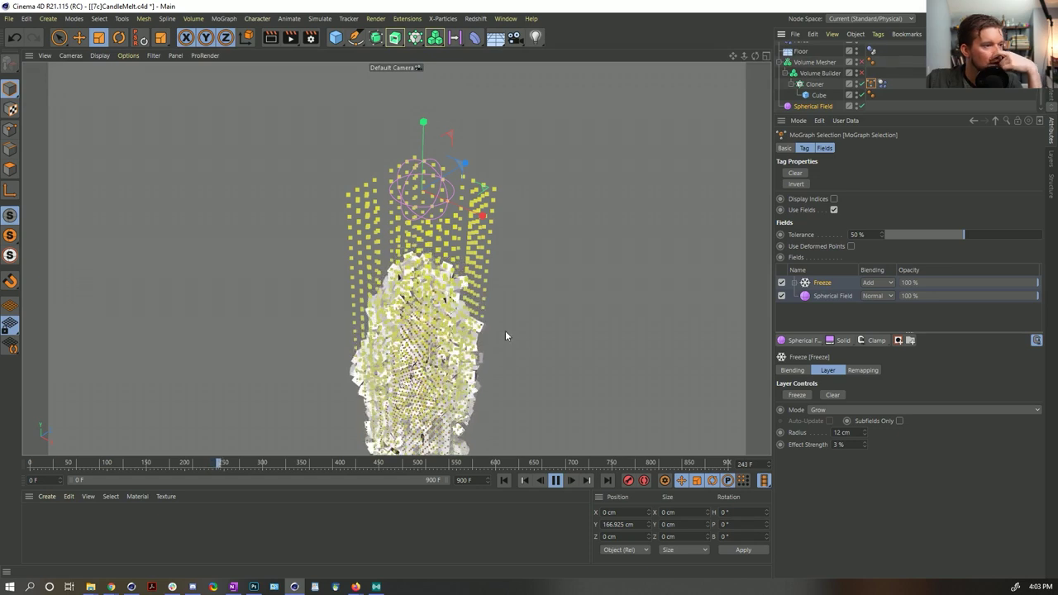
# Stop and rewind to frame 0, then show the child Cloner's 9×31×9 Cylinder grid settings.
pyautogui.click(556, 480)
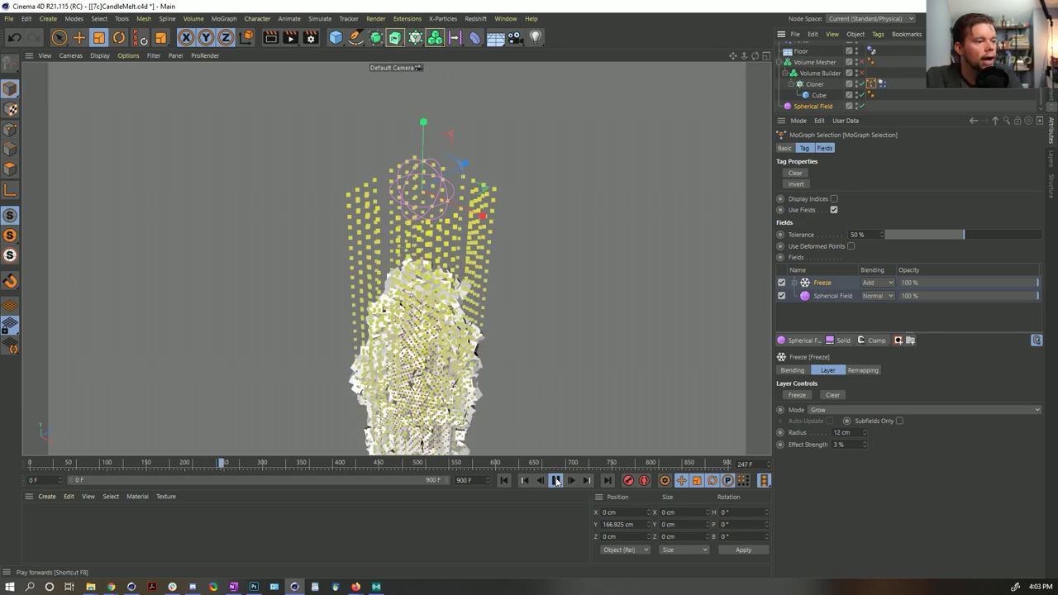
pyautogui.click(505, 480)
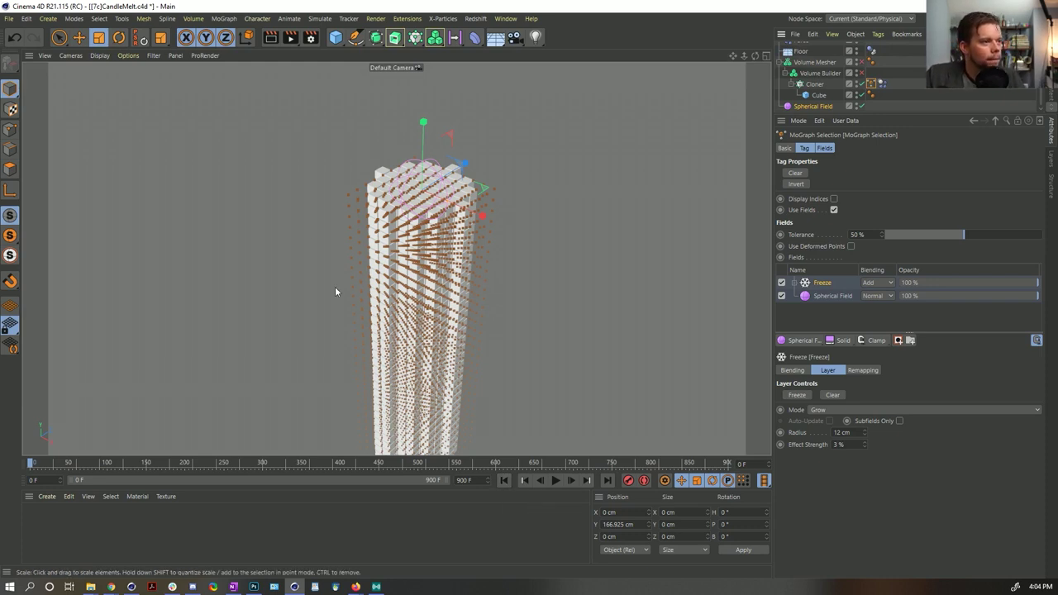
pyautogui.keyDown('alt'); pyautogui.moveTo(470, 225); pyautogui.dragTo(421, 208); pyautogui.keyUp('alt')
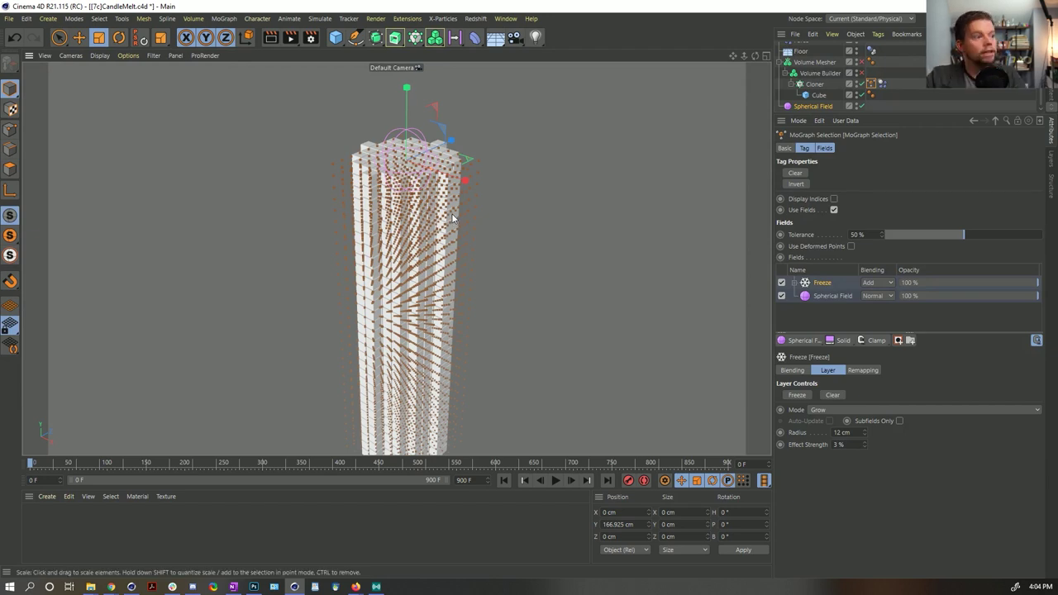
pyautogui.click(814, 84)
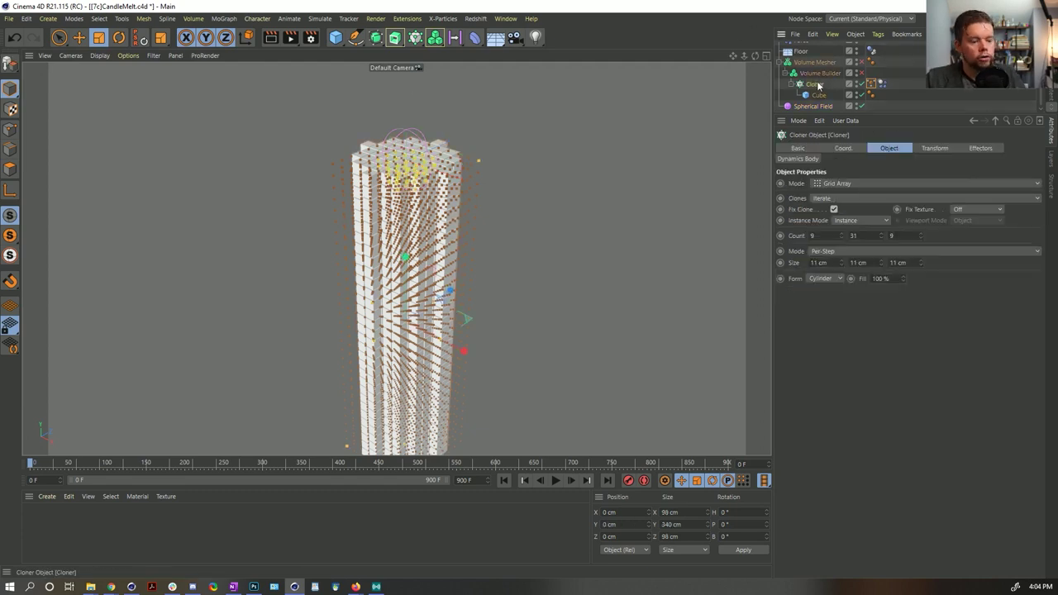
pyautogui.scroll(1, 826, 66)
pyautogui.scroll(1, 816, 56)
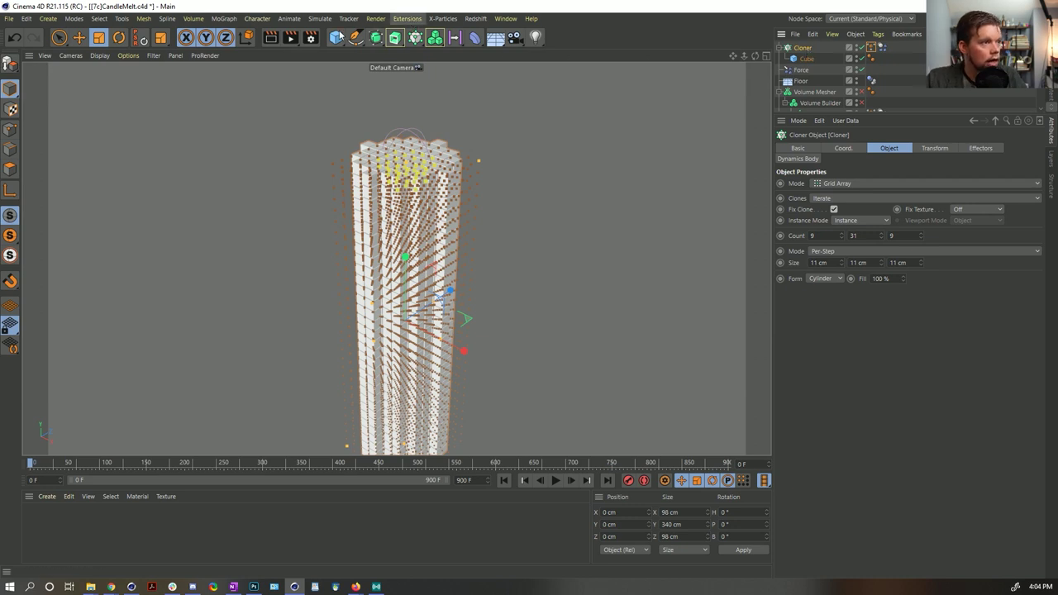
# Swap the top Cloner for a Matrix via the MoGraph menu, then test-play and rewind.
pyautogui.click(223, 18)
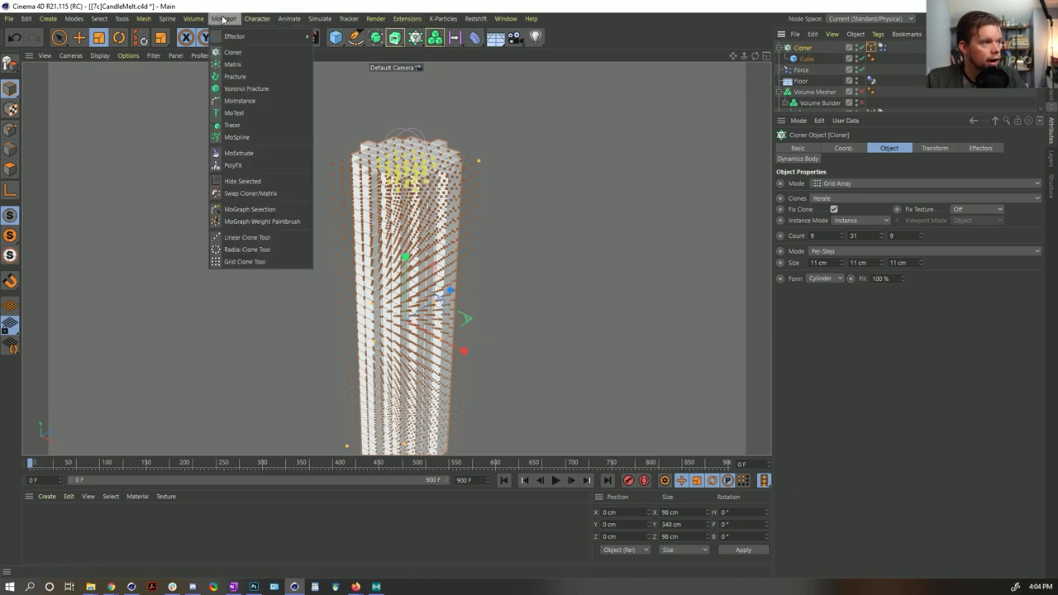
pyautogui.click(254, 194)
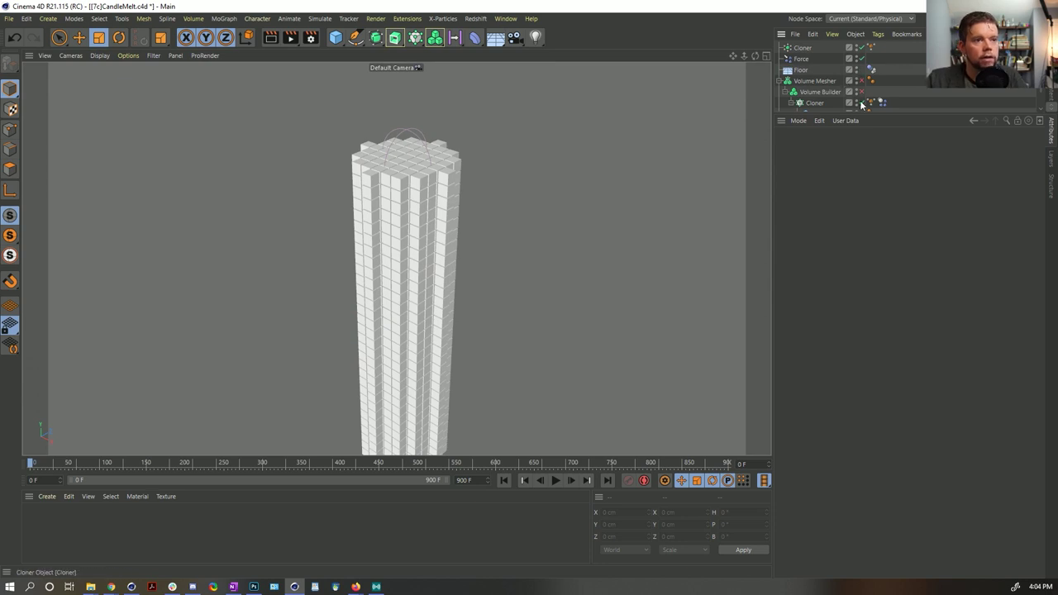
pyautogui.scroll(-2, 864, 102)
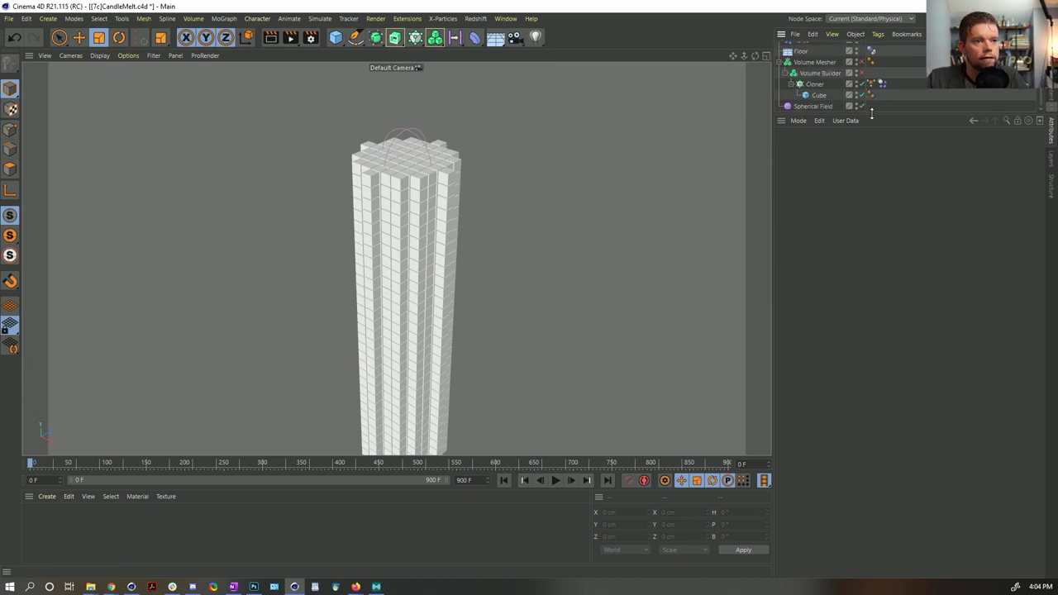
pyautogui.moveTo(876, 116); pyautogui.dragTo(876, 193)
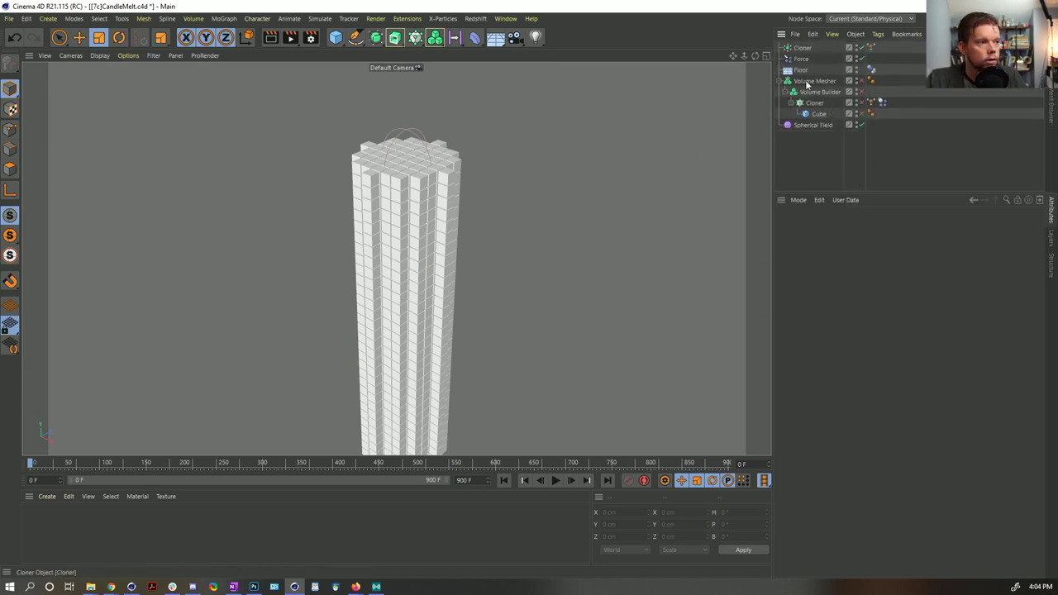
pyautogui.click(870, 47)
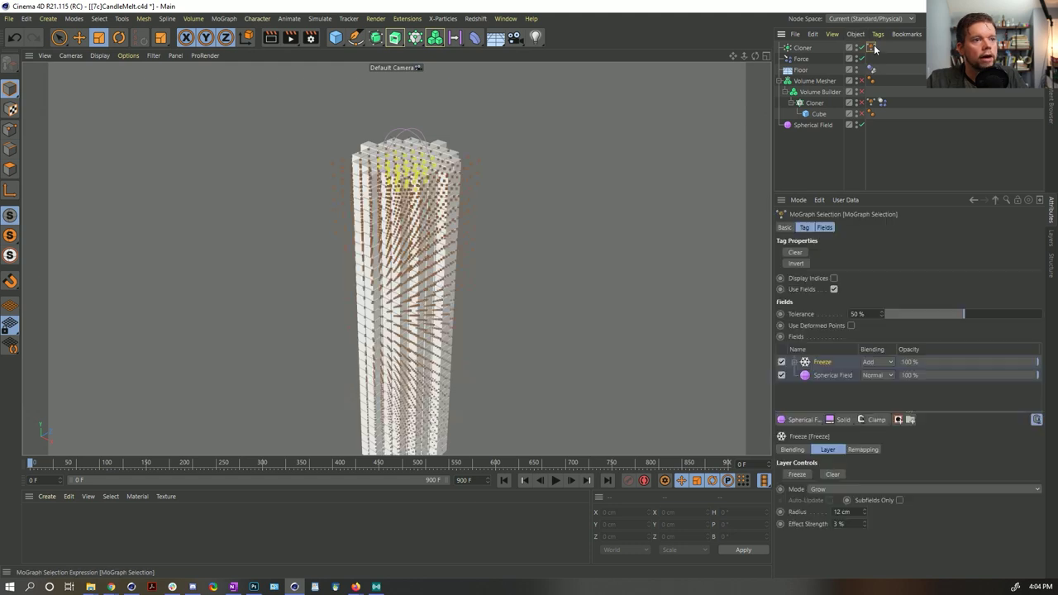
pyautogui.click(555, 480)
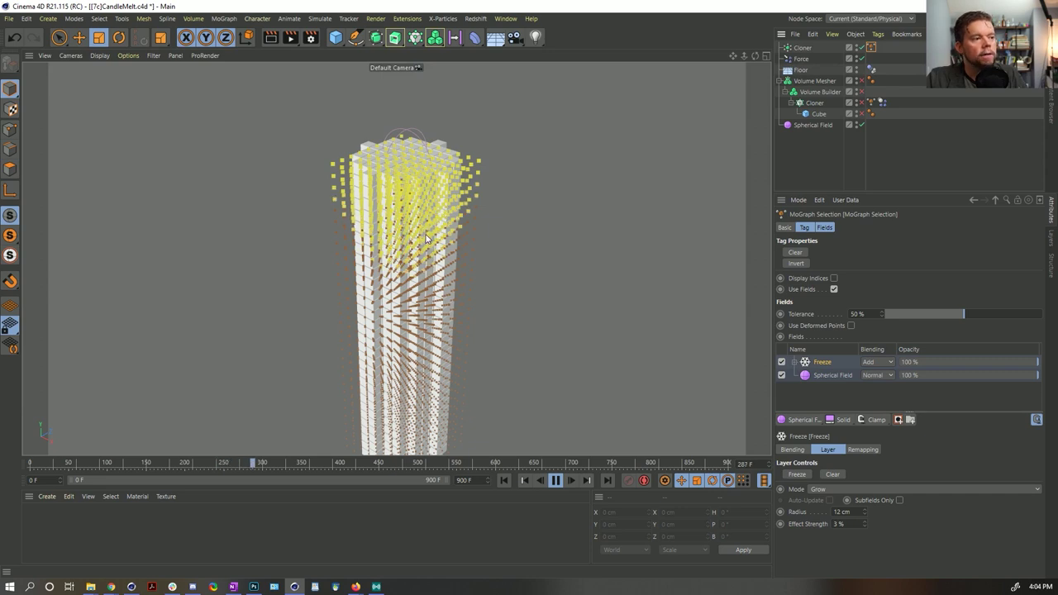
pyautogui.click(557, 481)
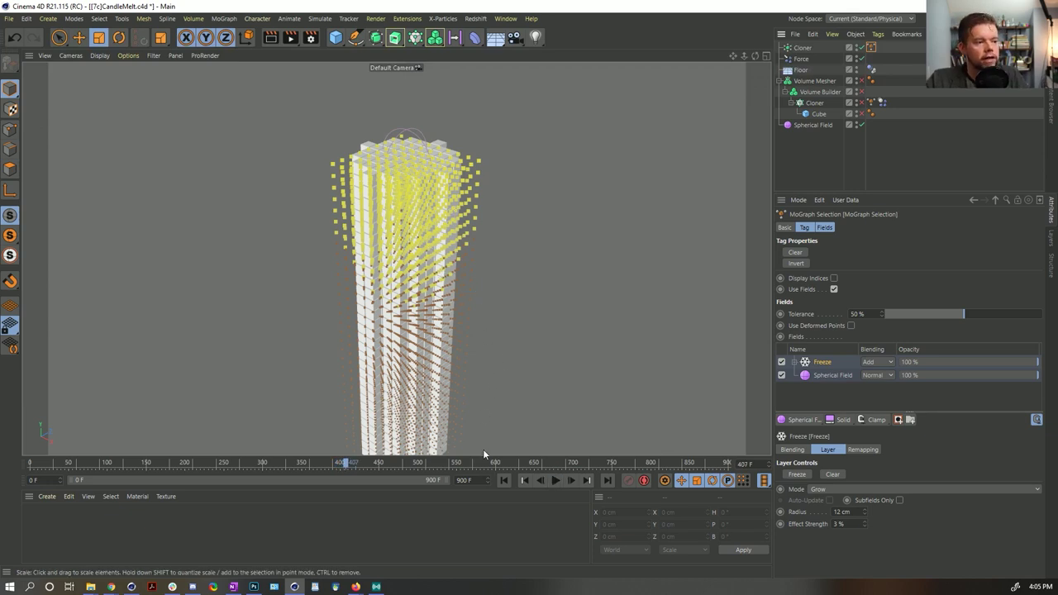
pyautogui.click(501, 480)
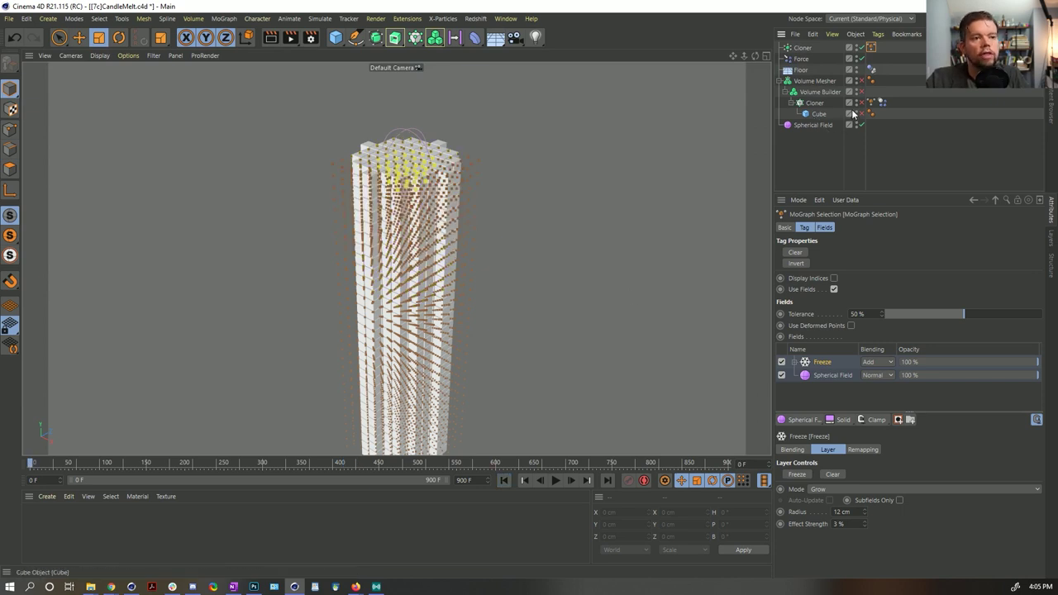
# Replace the Dynamics Body's second selection link with the MoGraph Selection tag and preview briefly.
pyautogui.click(813, 102)
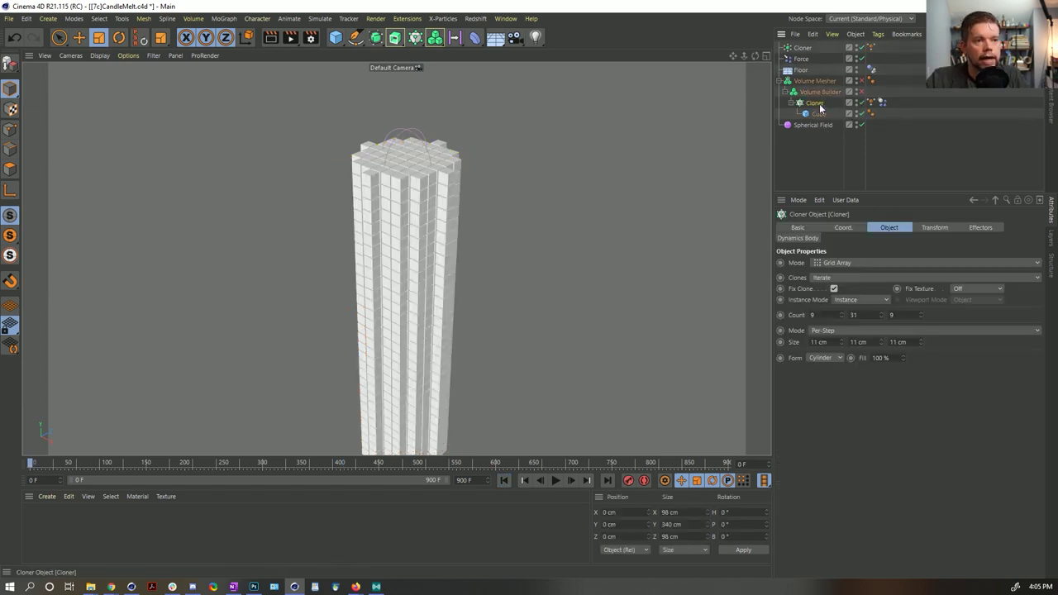
pyautogui.click(863, 231)
pyautogui.click(883, 231)
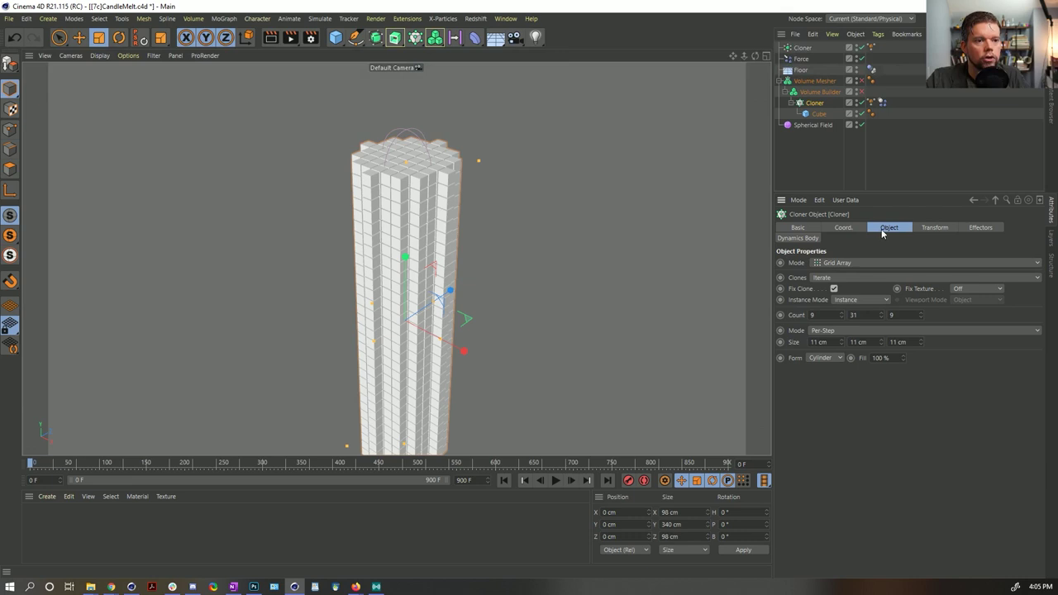
pyautogui.click(881, 101)
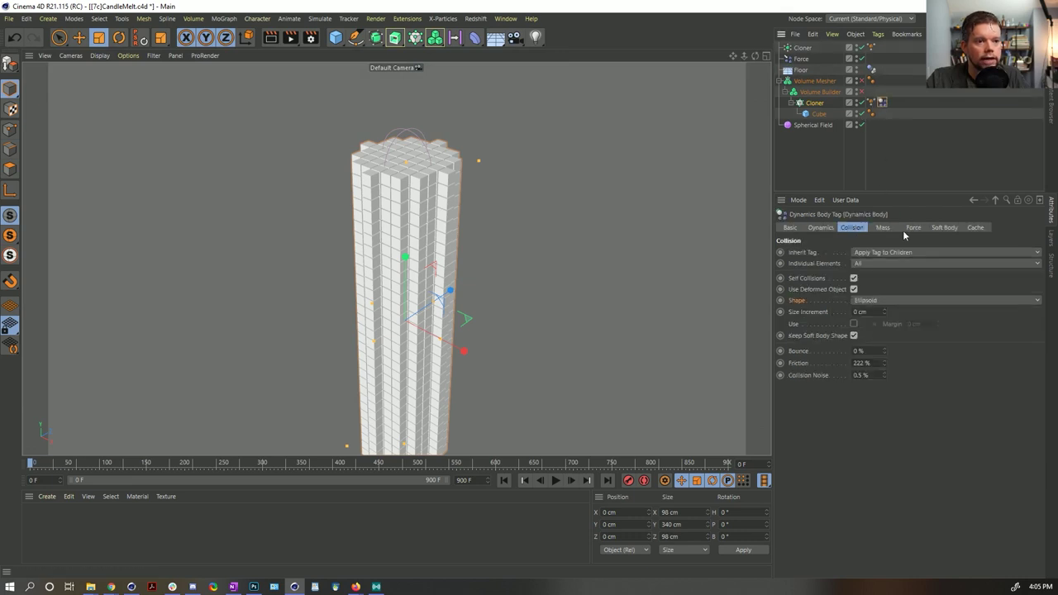
pyautogui.click(822, 228)
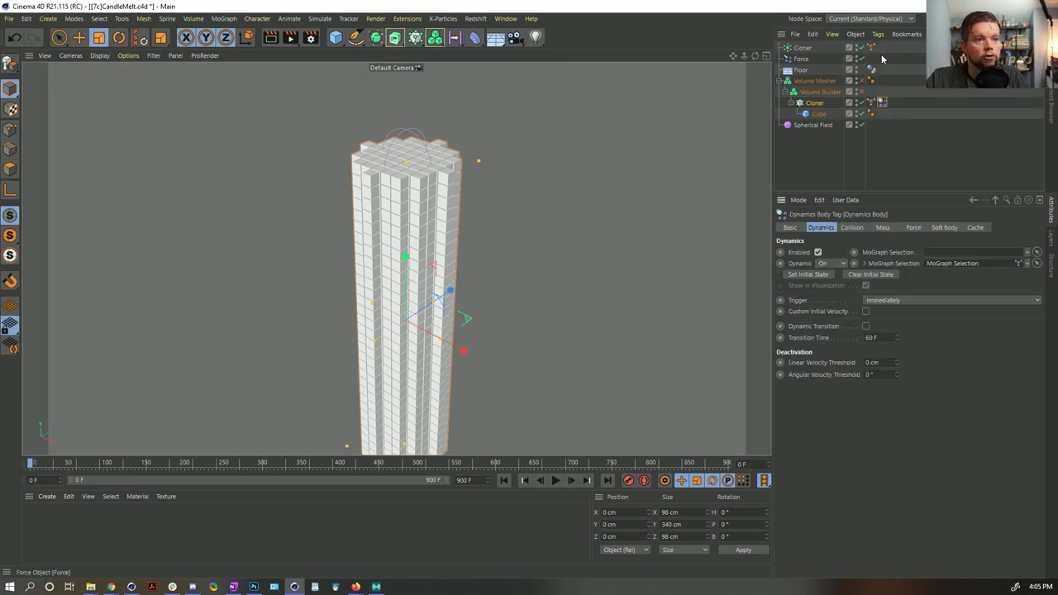
pyautogui.click(1021, 265)
pyautogui.click(1024, 300)
pyautogui.moveTo(871, 48); pyautogui.dragTo(937, 267)
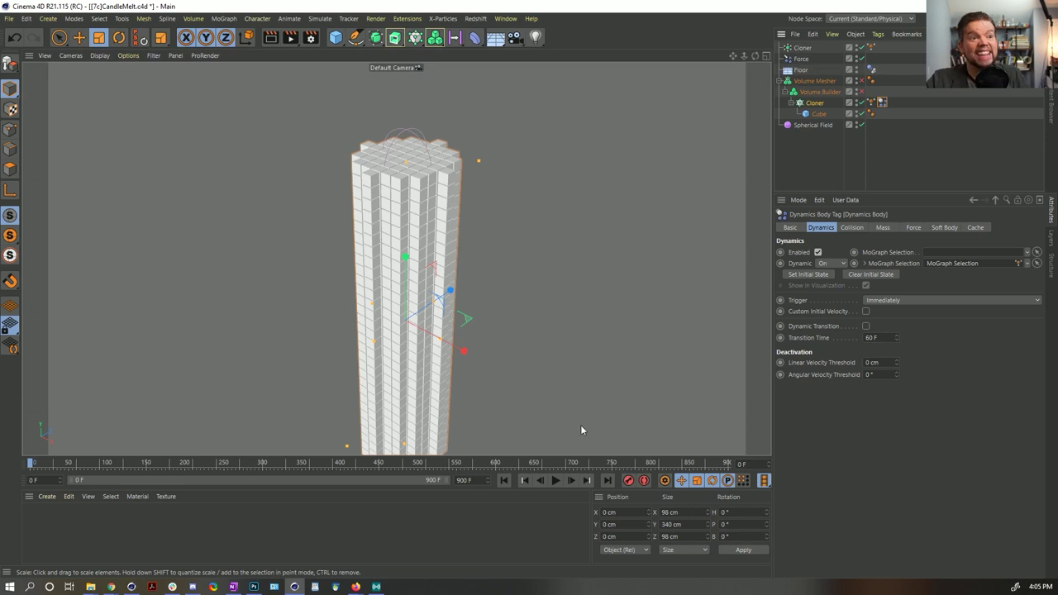
pyautogui.click(556, 481)
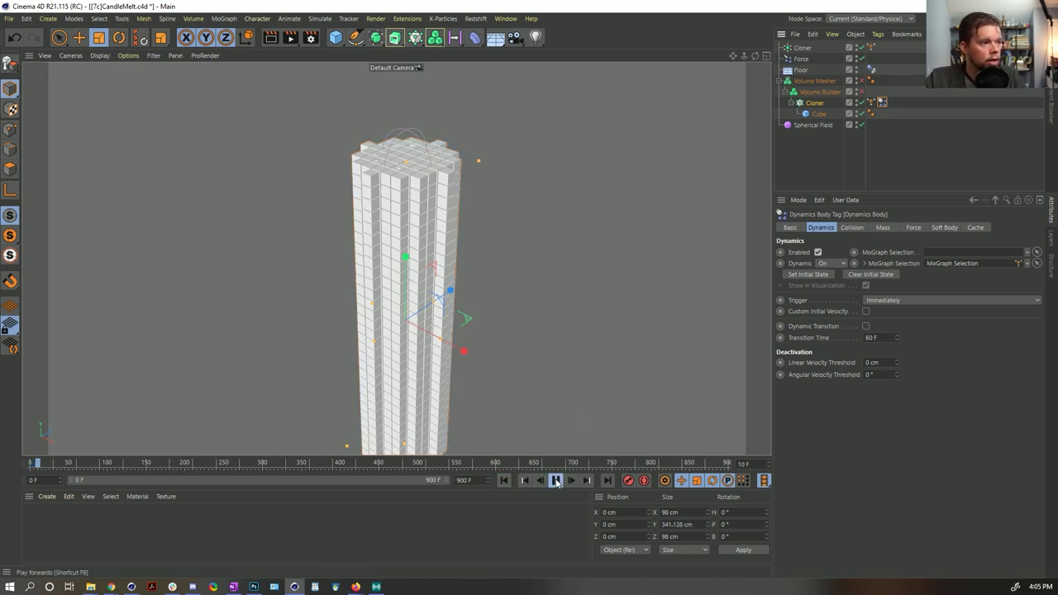
pyautogui.click(556, 480)
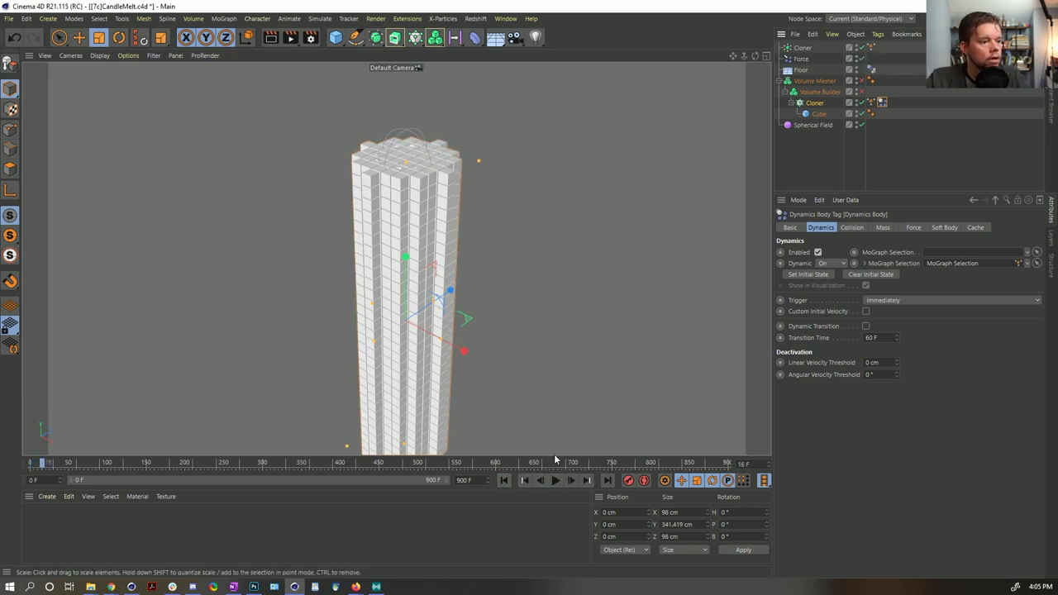
# Set the Matrix's Transform scale to 0.5 and tint the clones red.
pyautogui.click(805, 47)
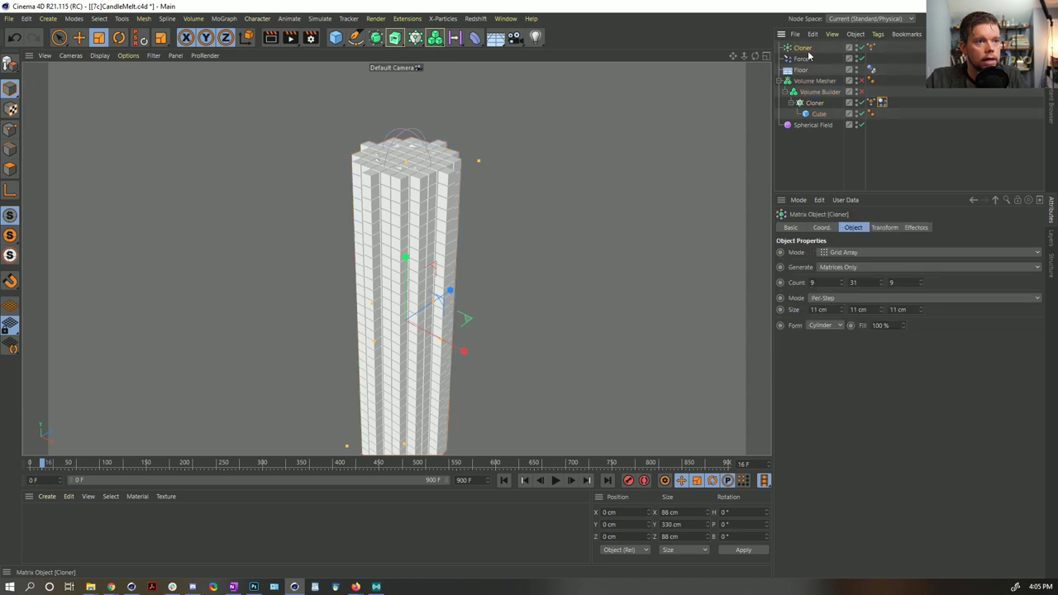
pyautogui.click(883, 227)
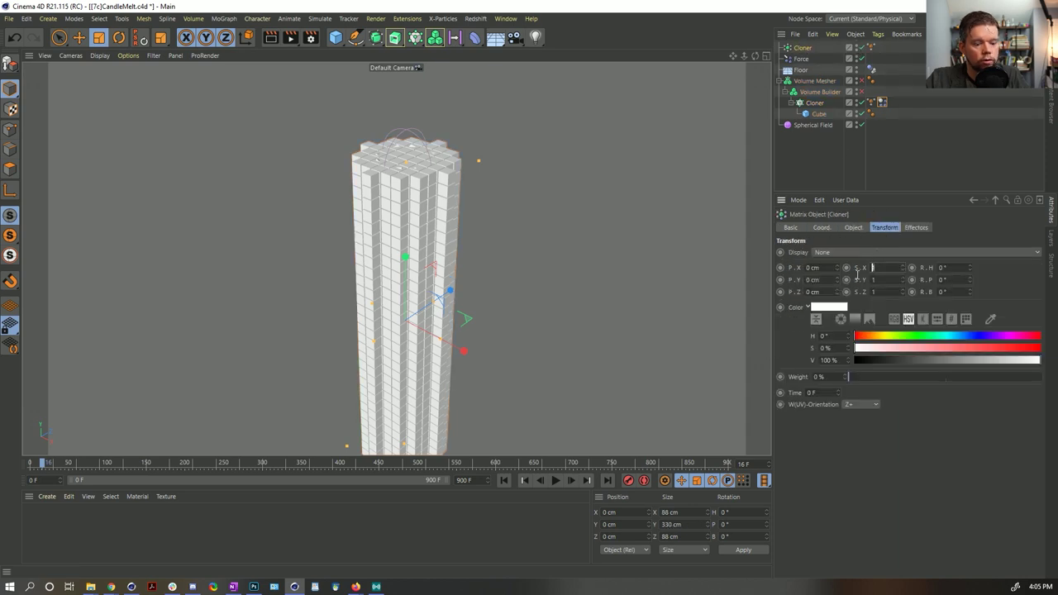
pyautogui.write('0.5')
pyautogui.press('Tab')
pyautogui.write('0.5')
pyautogui.press('Tab')
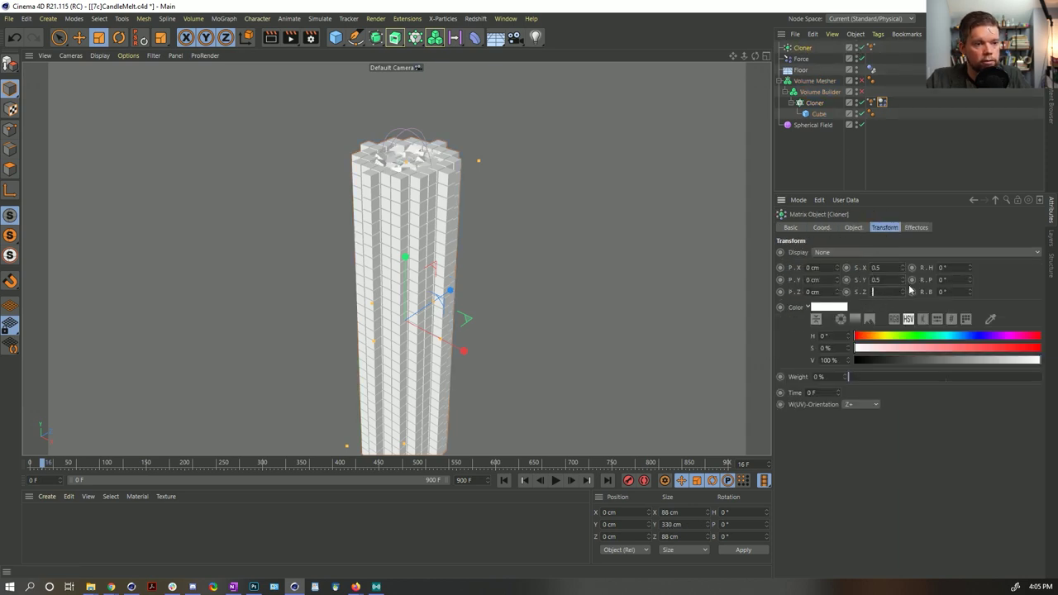
pyautogui.moveTo(990, 349); pyautogui.dragTo(1039, 347)
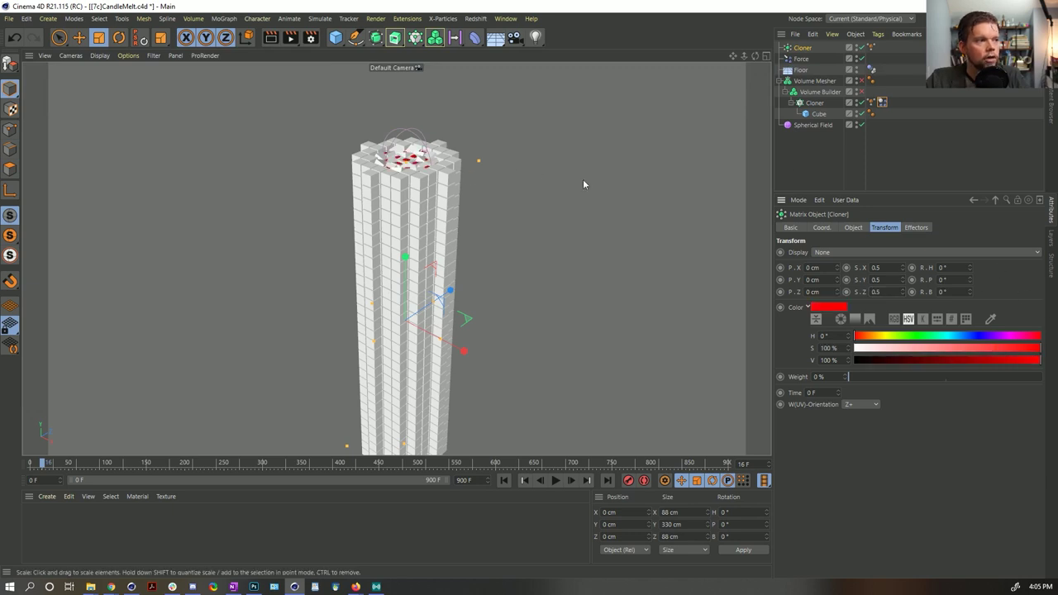
# Test-play and rewind, hide the meshed tower, whiten the clones, and select the MoGraph Selection tag.
pyautogui.click(554, 481)
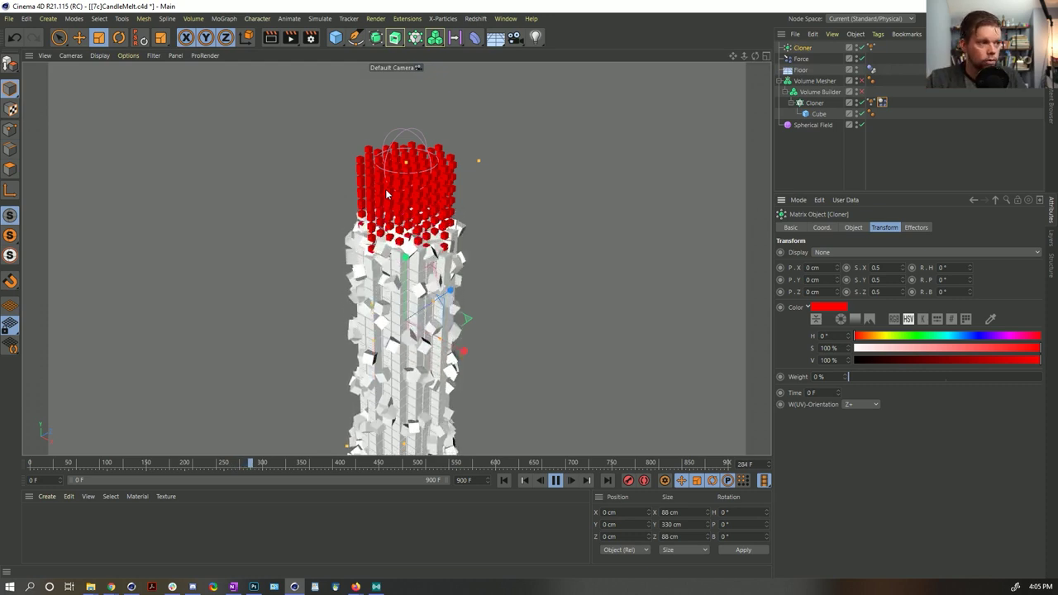
pyautogui.click(556, 480)
pyautogui.click(504, 480)
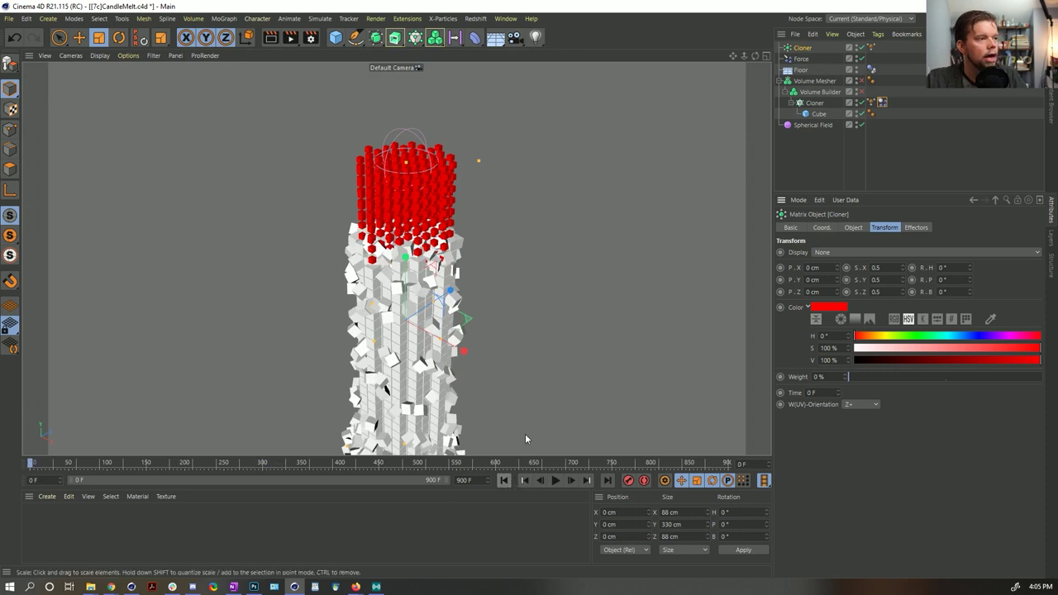
pyautogui.click(859, 124)
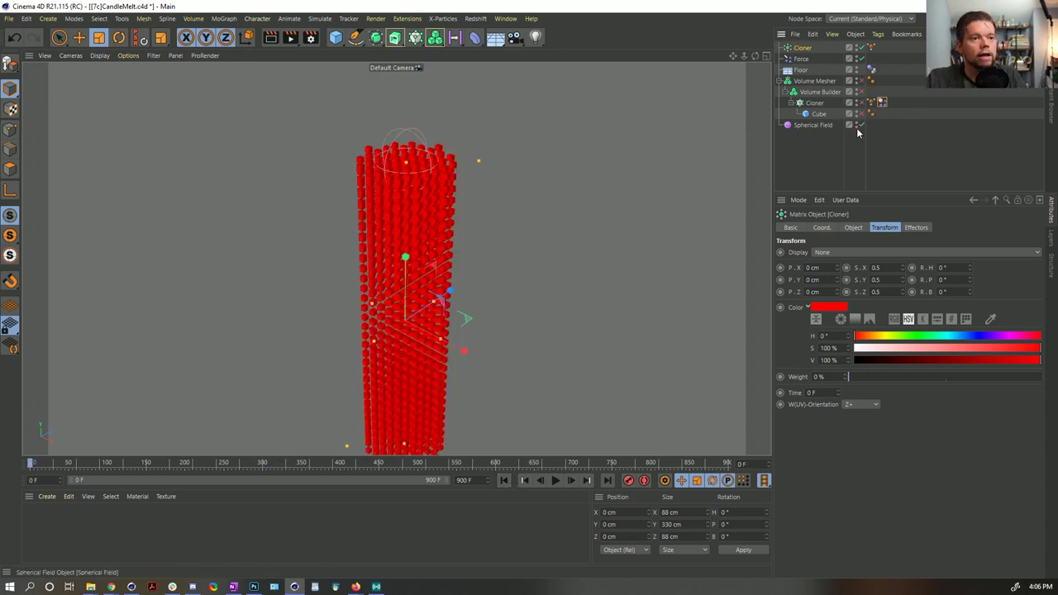
pyautogui.click(814, 103)
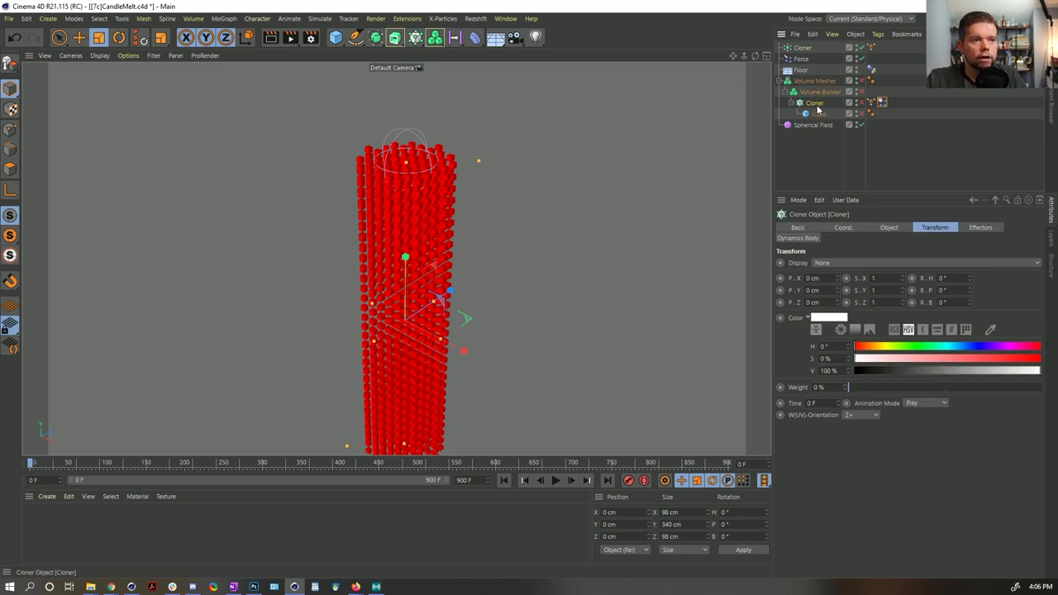
pyautogui.click(798, 48)
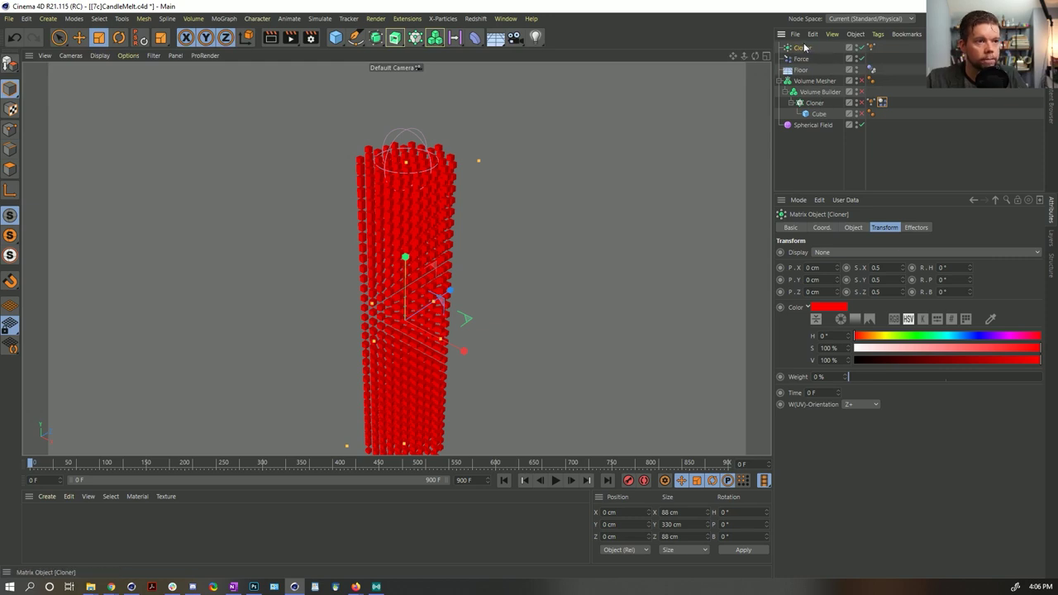
pyautogui.moveTo(935, 348); pyautogui.dragTo(856, 348)
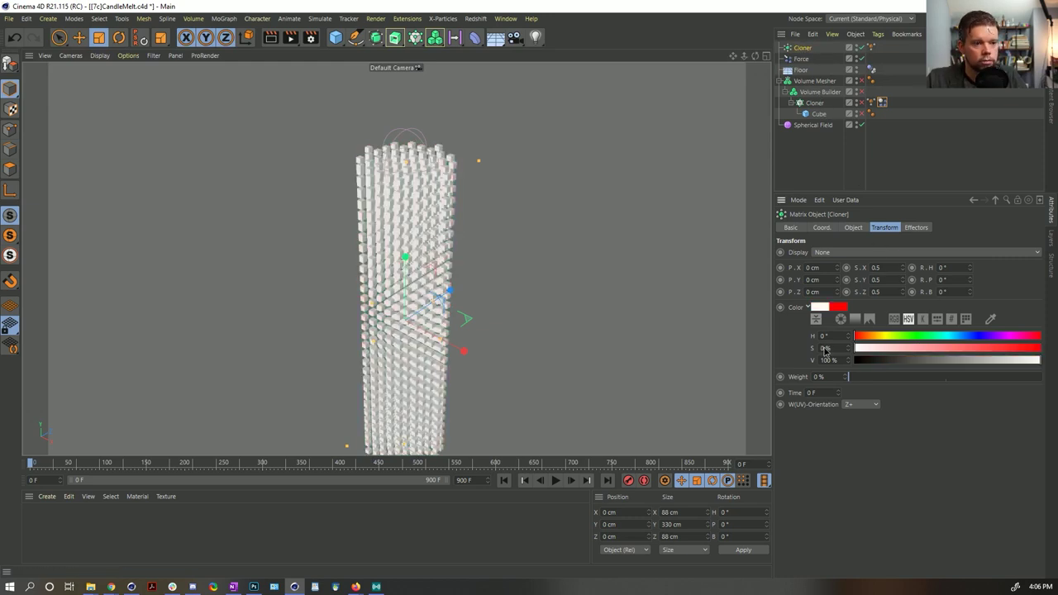
pyautogui.click(872, 48)
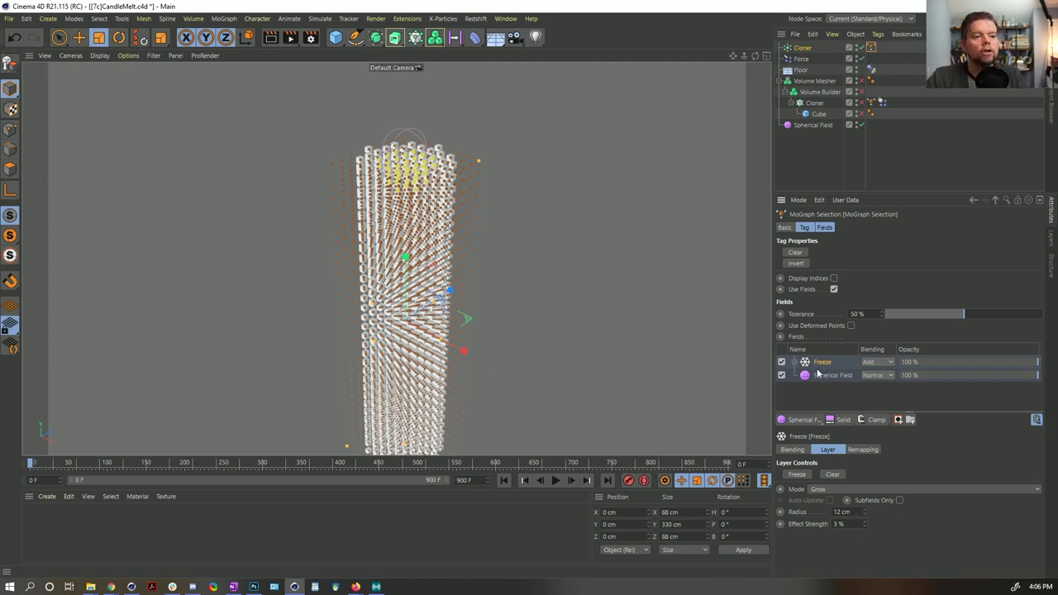
# Set the Freeze layer's radius to 24 cm.
pyautogui.moveTo(893, 193); pyautogui.dragTo(880, 90)
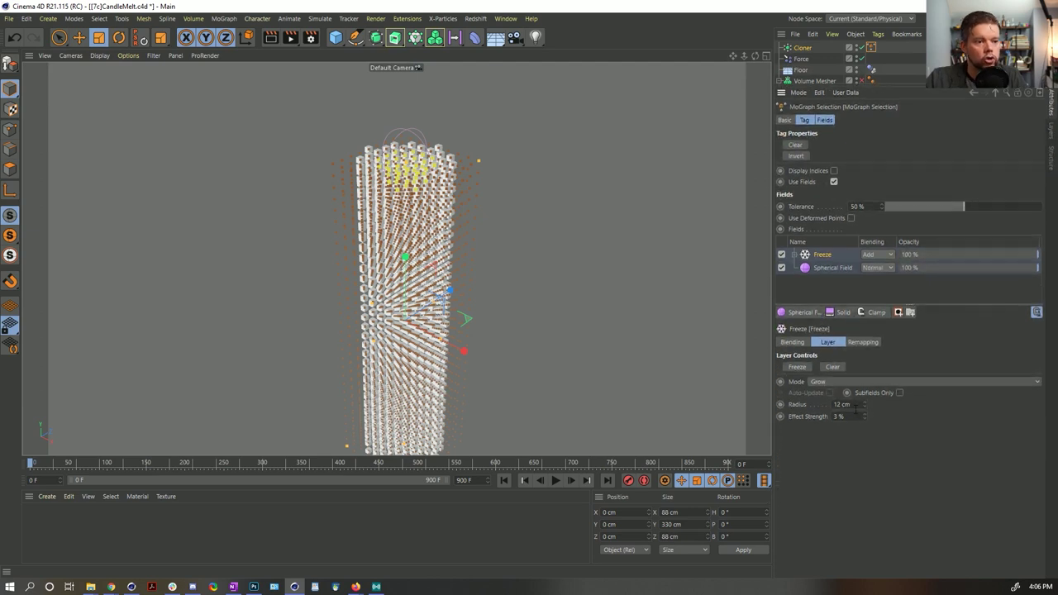
pyautogui.click(847, 405)
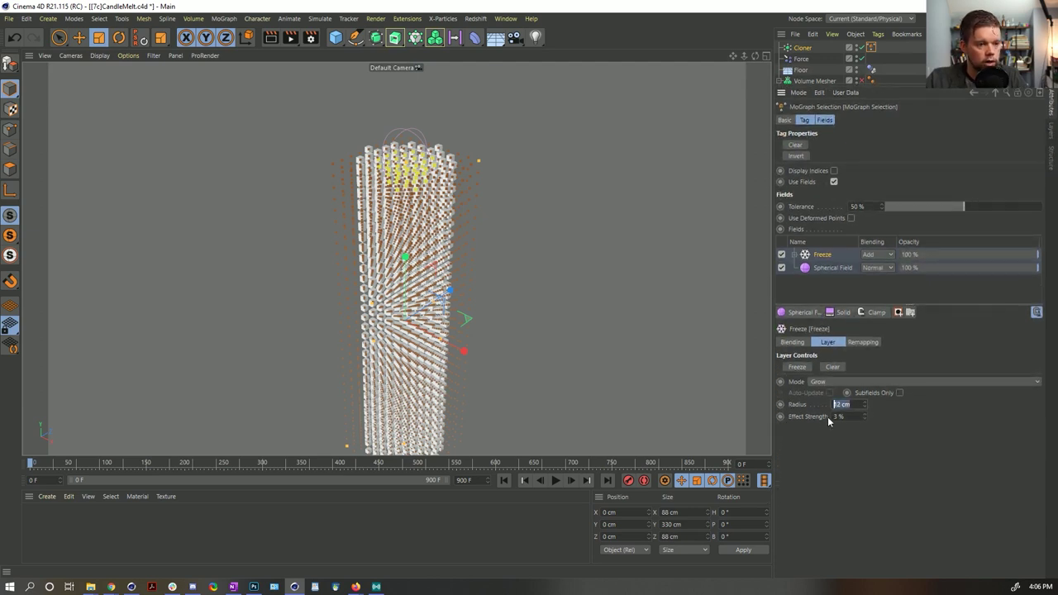
pyautogui.write('24')
pyautogui.press('Return')
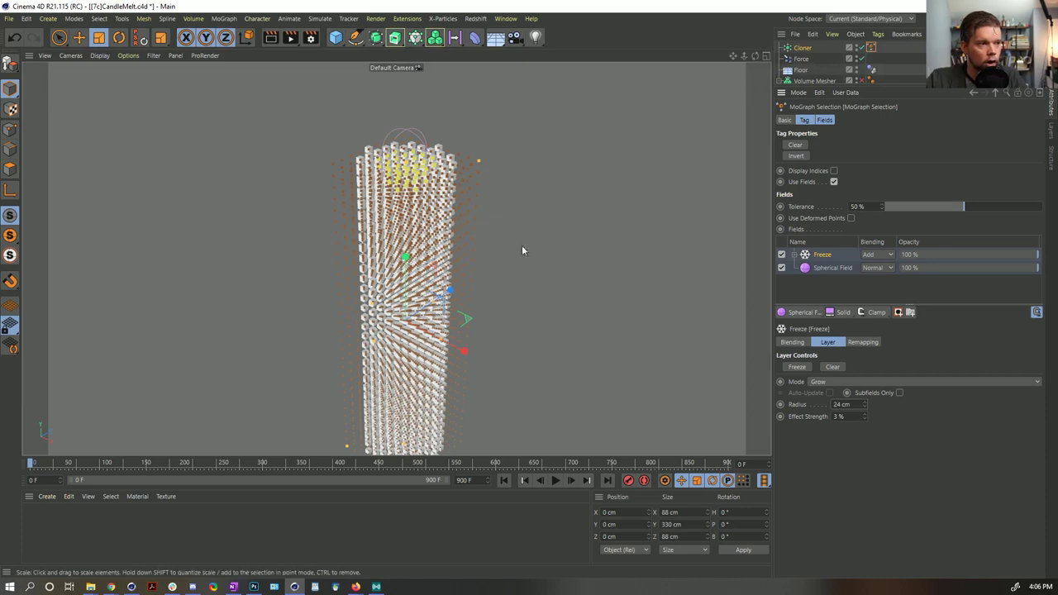
pyautogui.scroll(5, 413, 169)
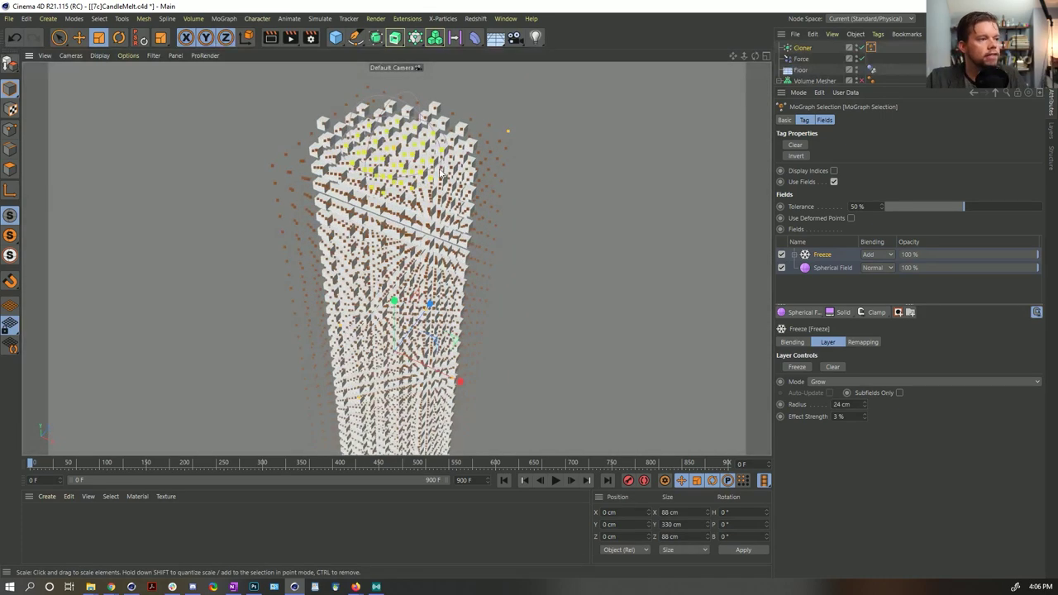
pyautogui.keyDown('alt'); pyautogui.moveTo(461, 202); pyautogui.dragTo(438, 194); pyautogui.keyUp('alt')
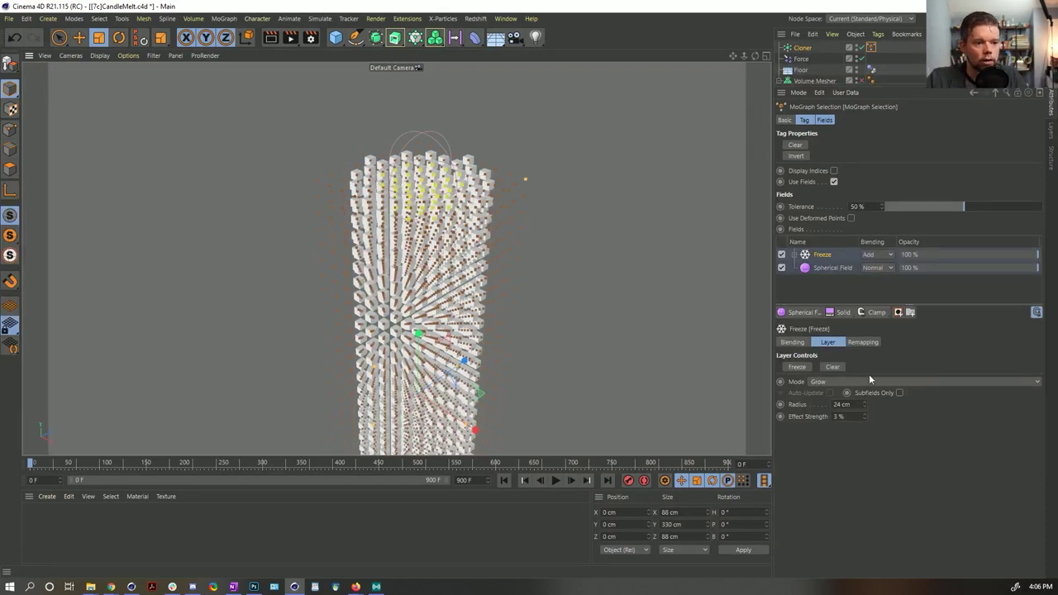
# Inspect the Freeze layer's remapping and Radius sublayer, then bring up the field types list.
pyautogui.click(863, 342)
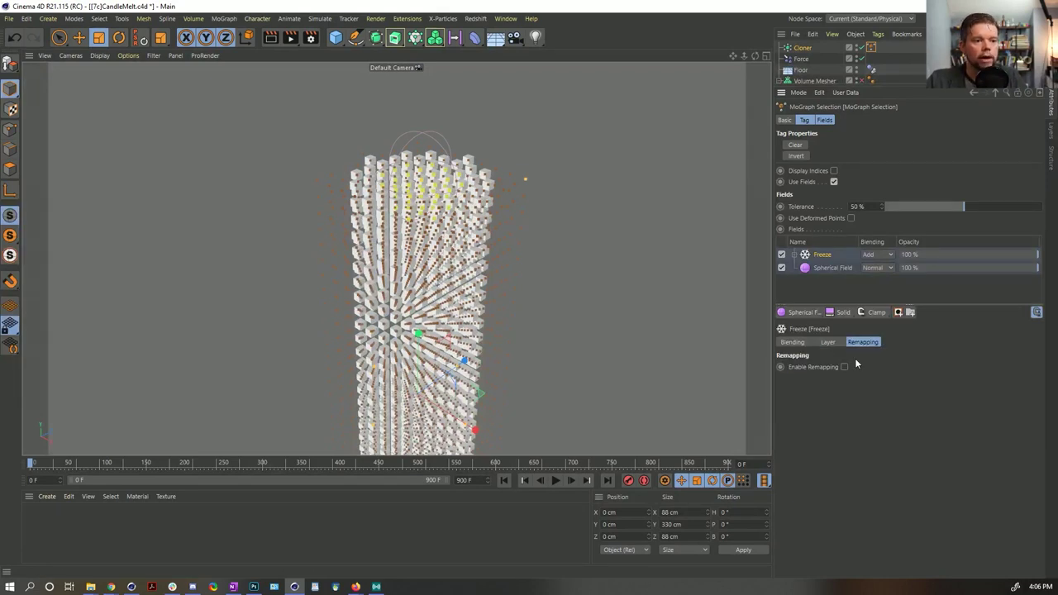
pyautogui.click(828, 342)
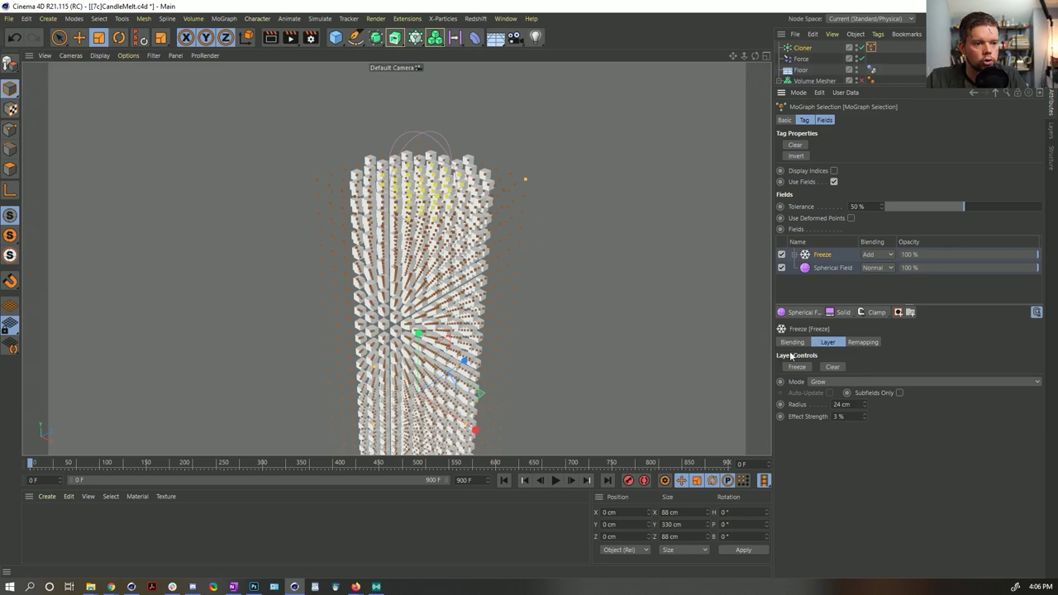
pyautogui.click(793, 255)
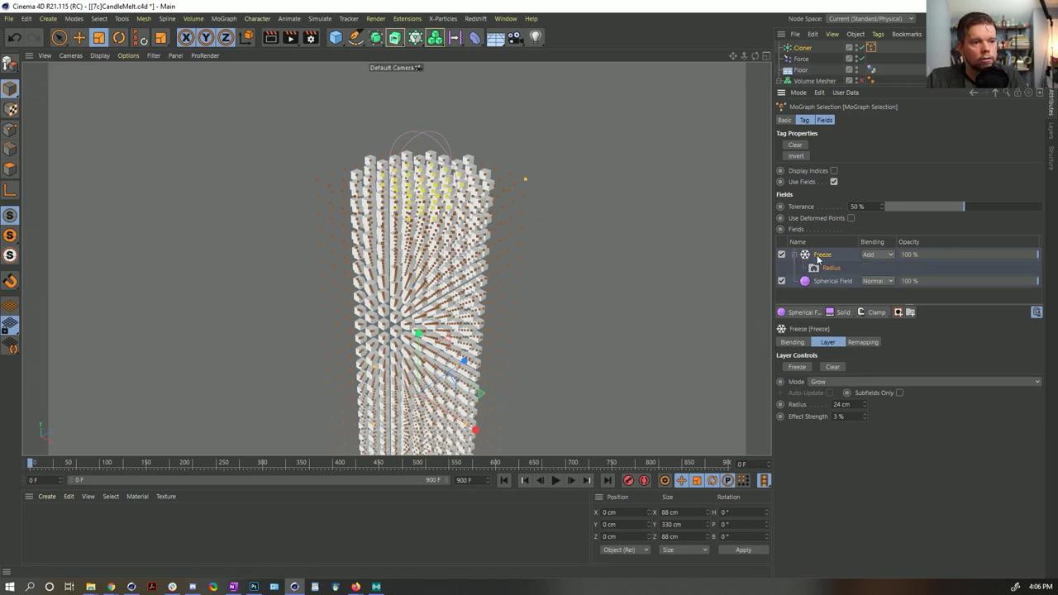
pyautogui.click(827, 270)
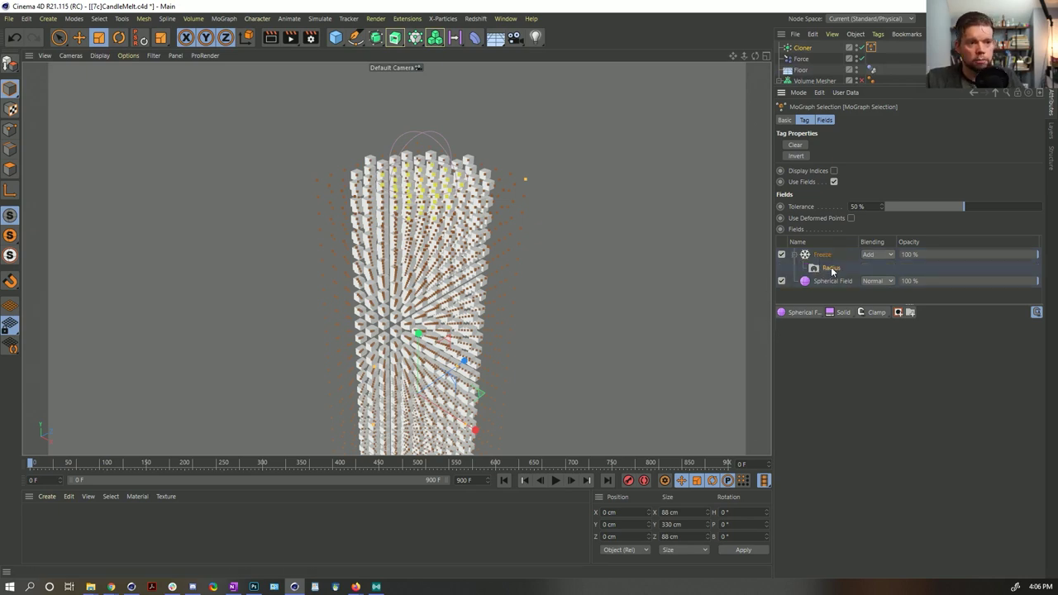
pyautogui.click(820, 255)
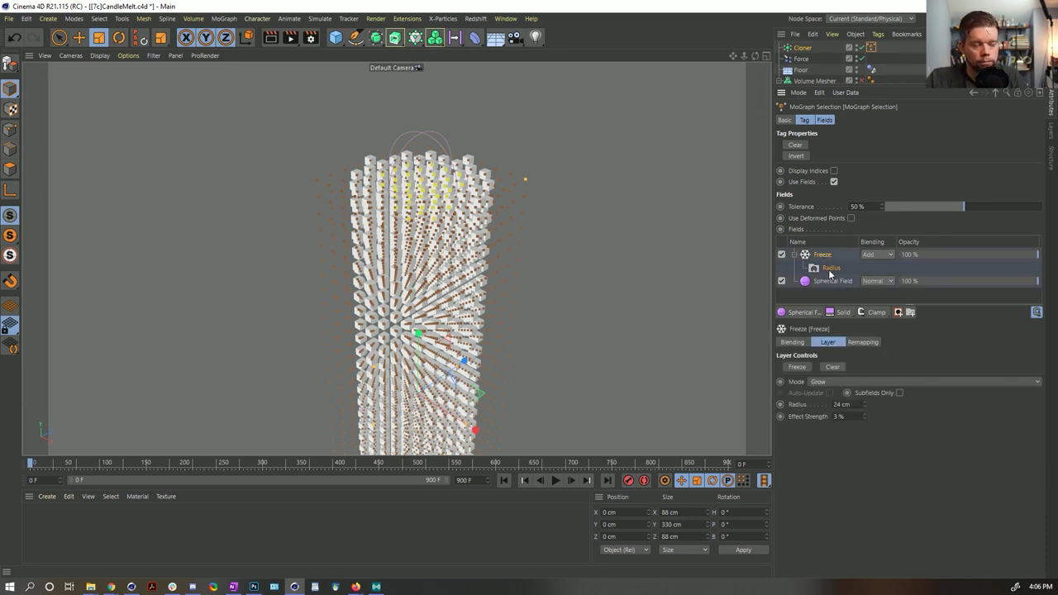
pyautogui.click(797, 312)
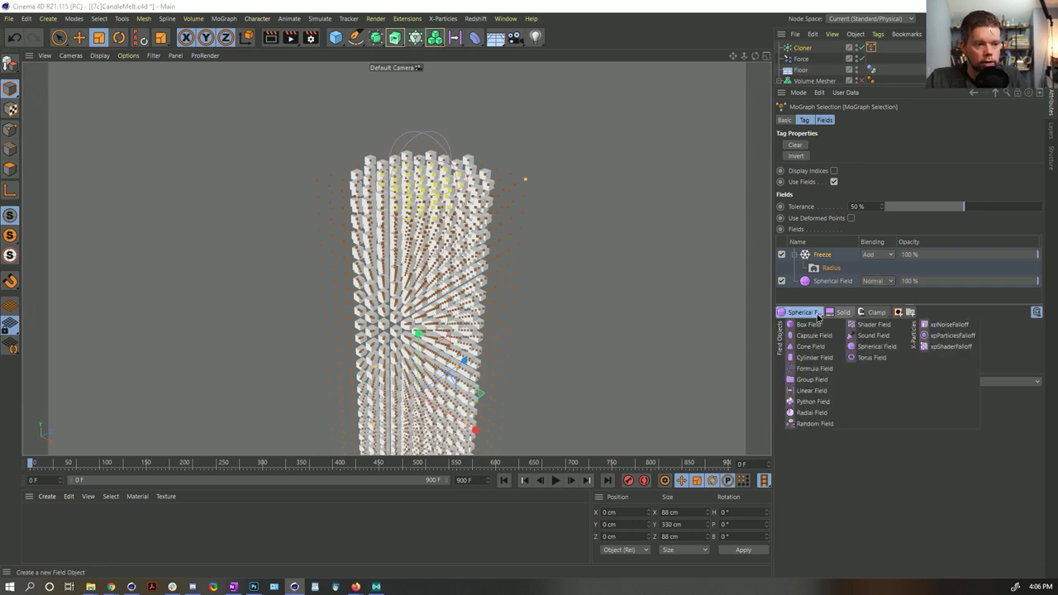
# Add a Random Field layer to the Fields list and enable its Viewplane Preview.
pyautogui.click(814, 424)
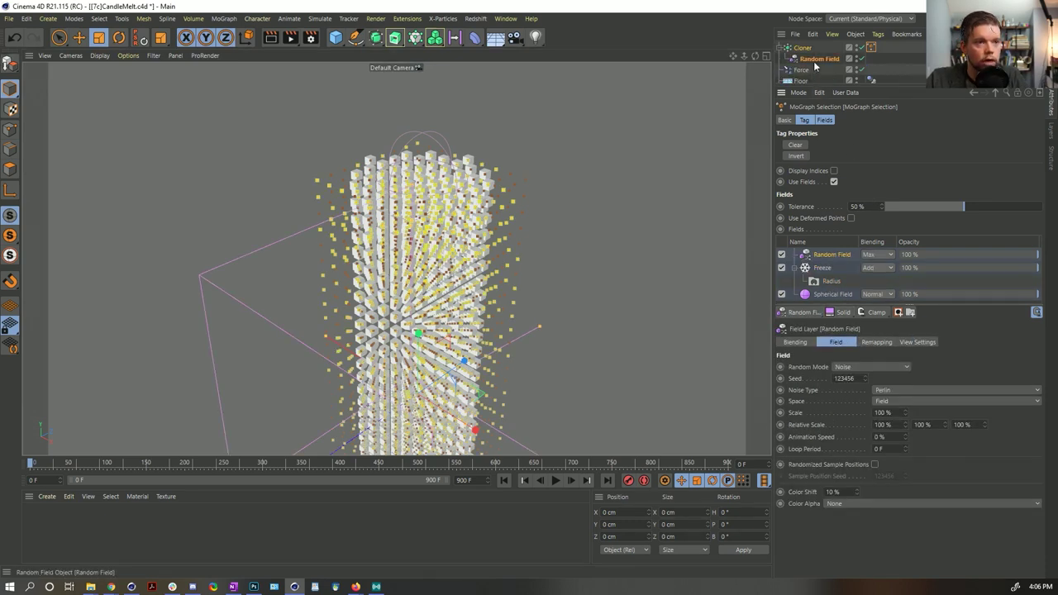
pyautogui.moveTo(848, 59); pyautogui.dragTo(832, 286)
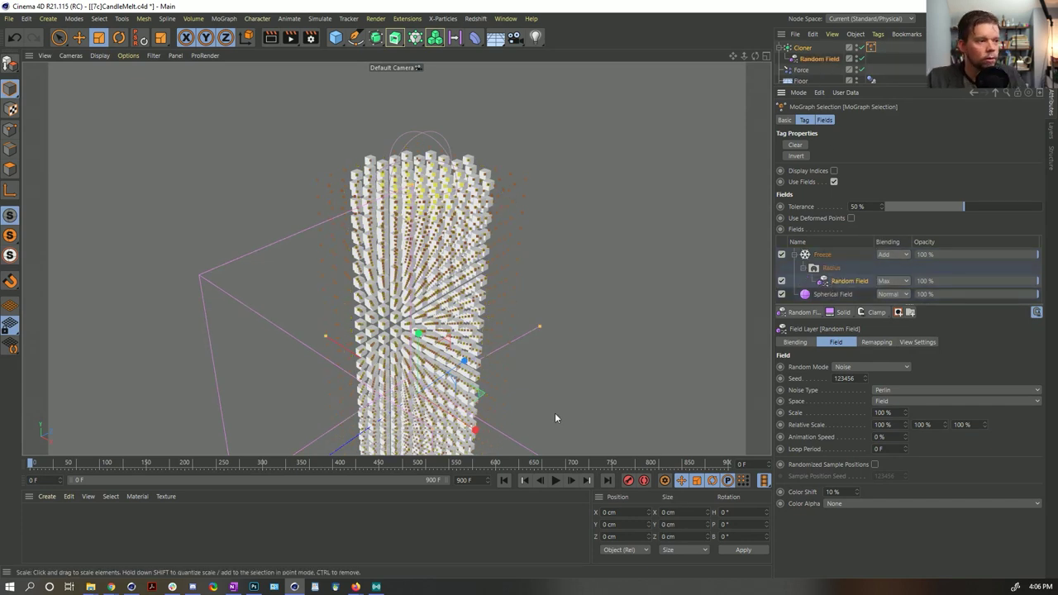
pyautogui.keyDown('alt'); pyautogui.moveTo(468, 375); pyautogui.dragTo(529, 345); pyautogui.keyUp('alt')
pyautogui.click(918, 342)
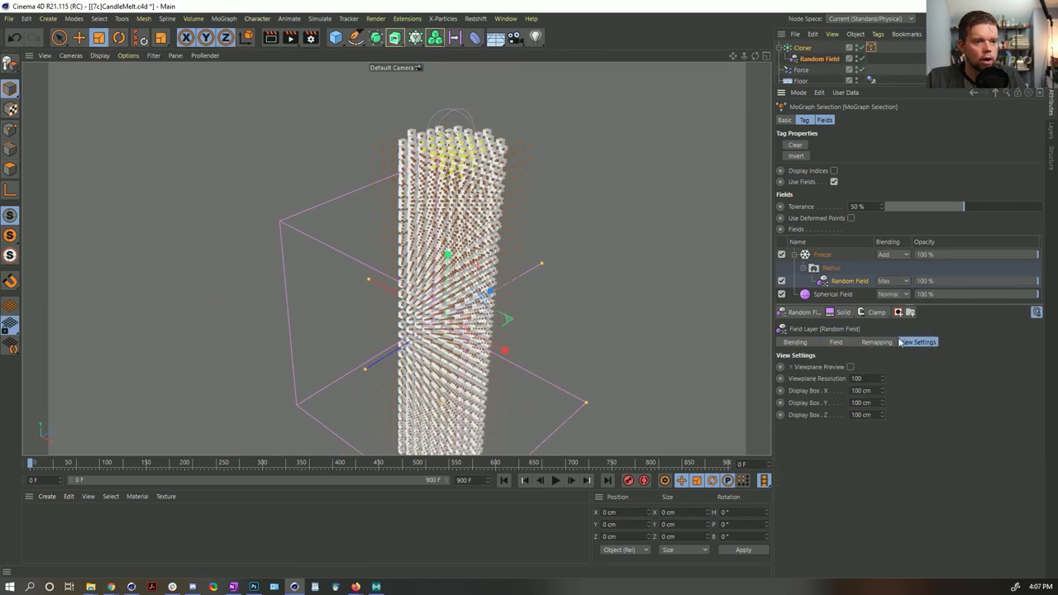
pyautogui.click(889, 343)
pyautogui.click(911, 343)
pyautogui.click(850, 366)
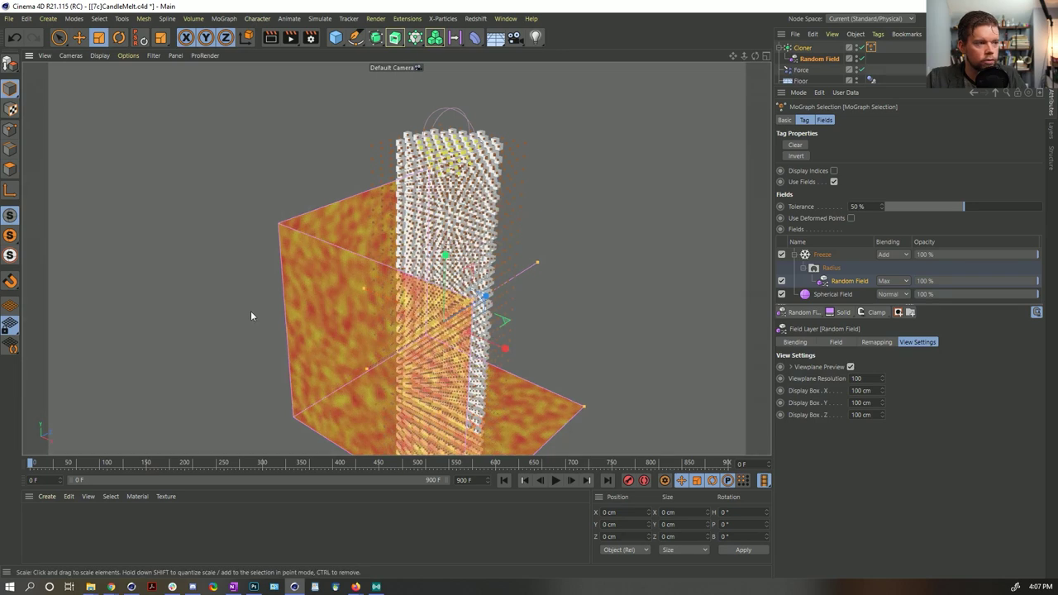
# Set the Random Field's noise scale to 500 %.
pyautogui.click(846, 342)
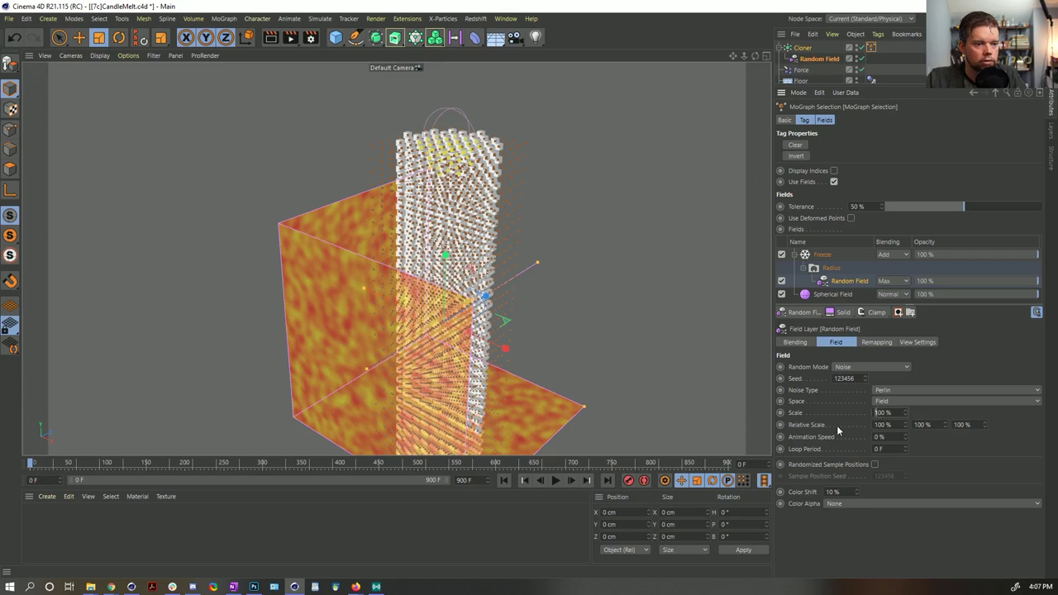
pyautogui.write('500')
pyautogui.press('Return')
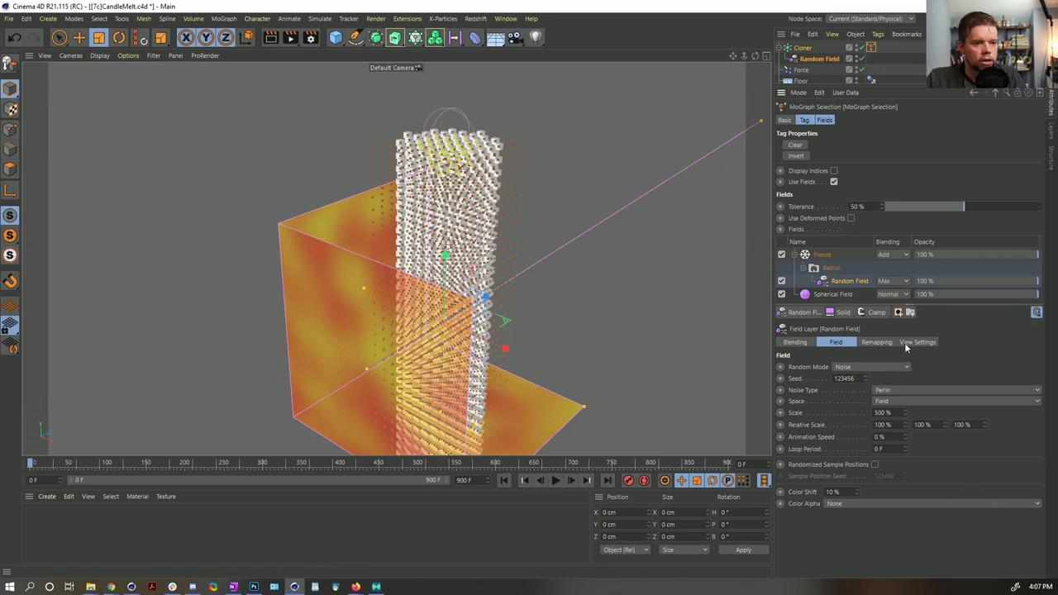
pyautogui.click(877, 342)
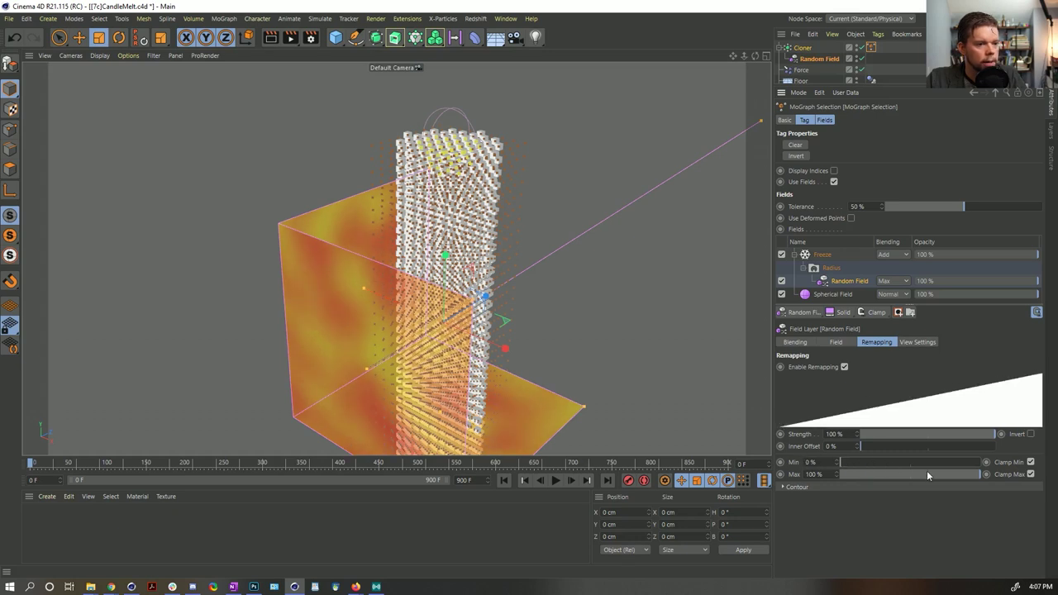
# Set the Random Field layer's Contour Mode to Curve and drag its spline points to steepen it.
pyautogui.click(794, 488)
pyautogui.click(853, 509)
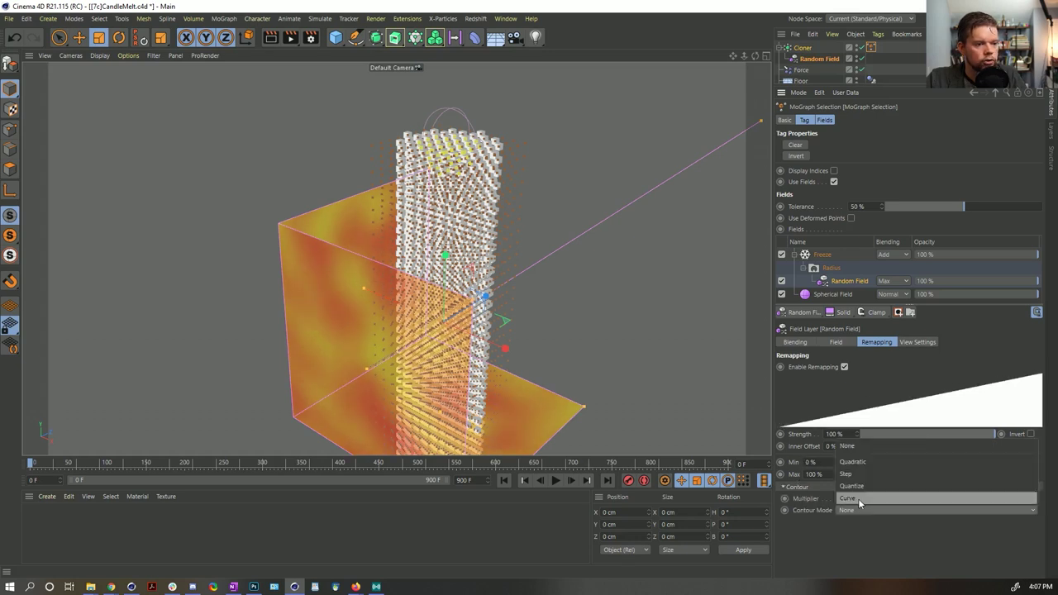
pyautogui.click(862, 500)
pyautogui.scroll(-2, 851, 523)
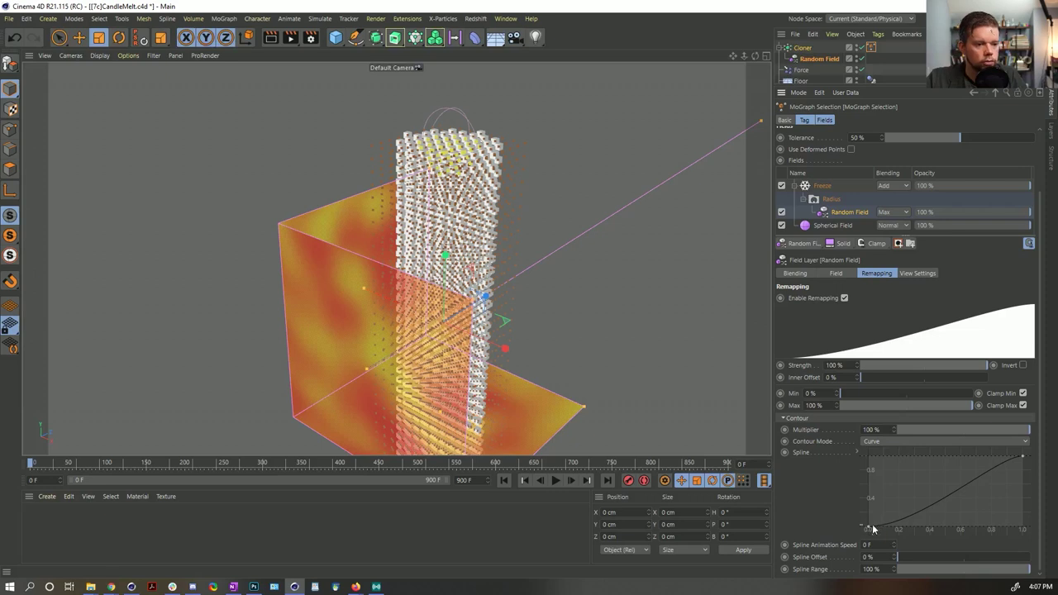
pyautogui.moveTo(874, 528); pyautogui.dragTo(951, 527)
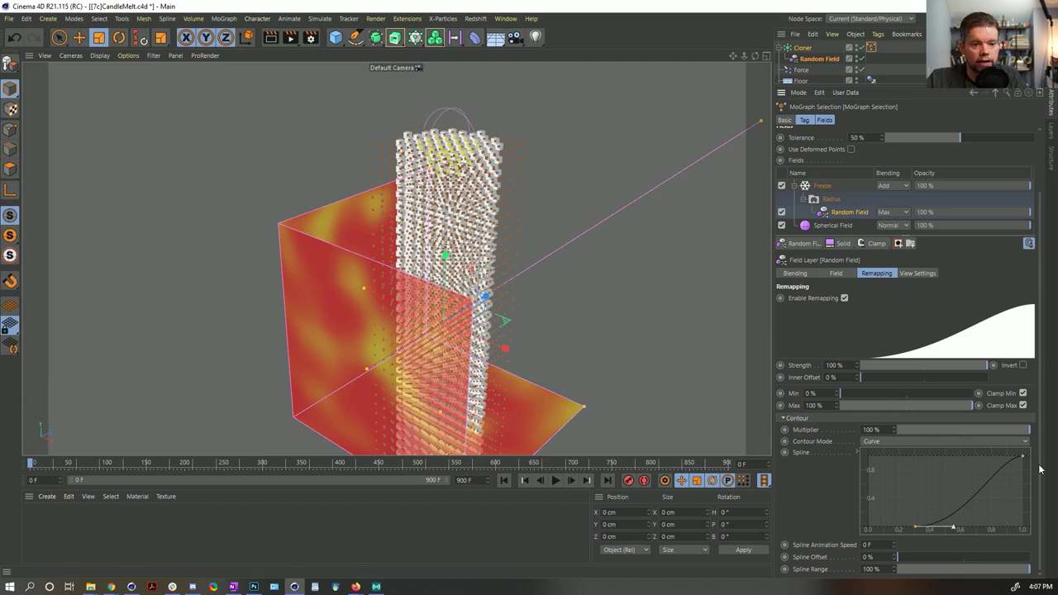
pyautogui.moveTo(1023, 460); pyautogui.dragTo(1005, 455)
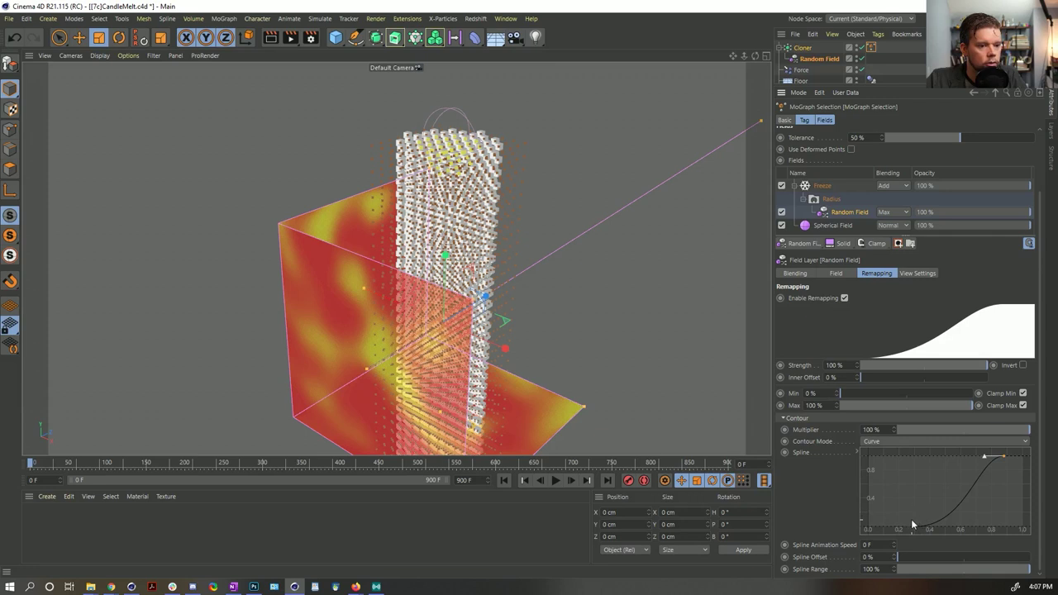
pyautogui.moveTo(915, 526); pyautogui.dragTo(917, 529)
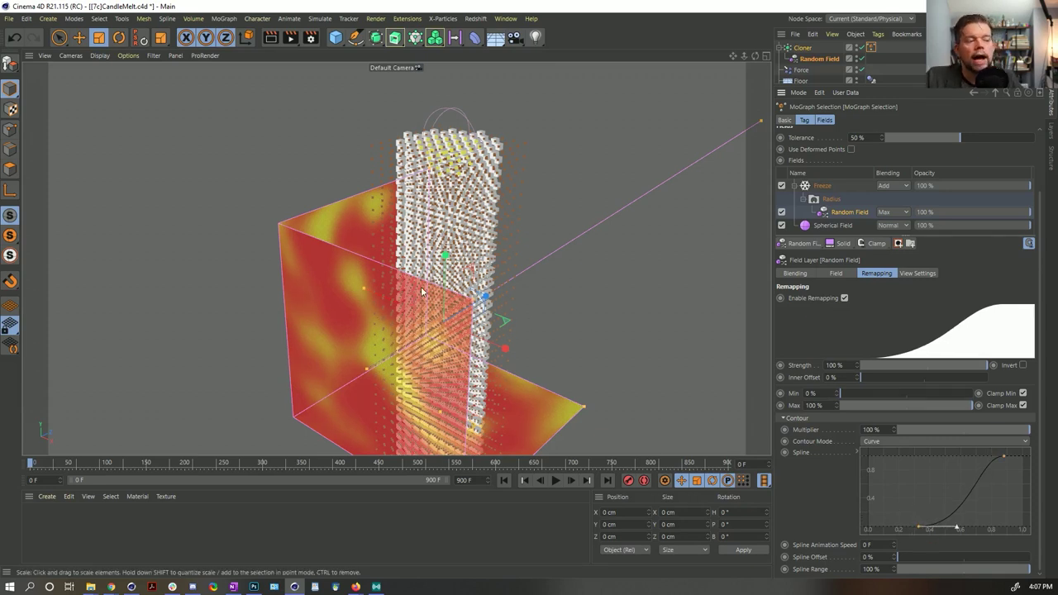
pyautogui.click(830, 59)
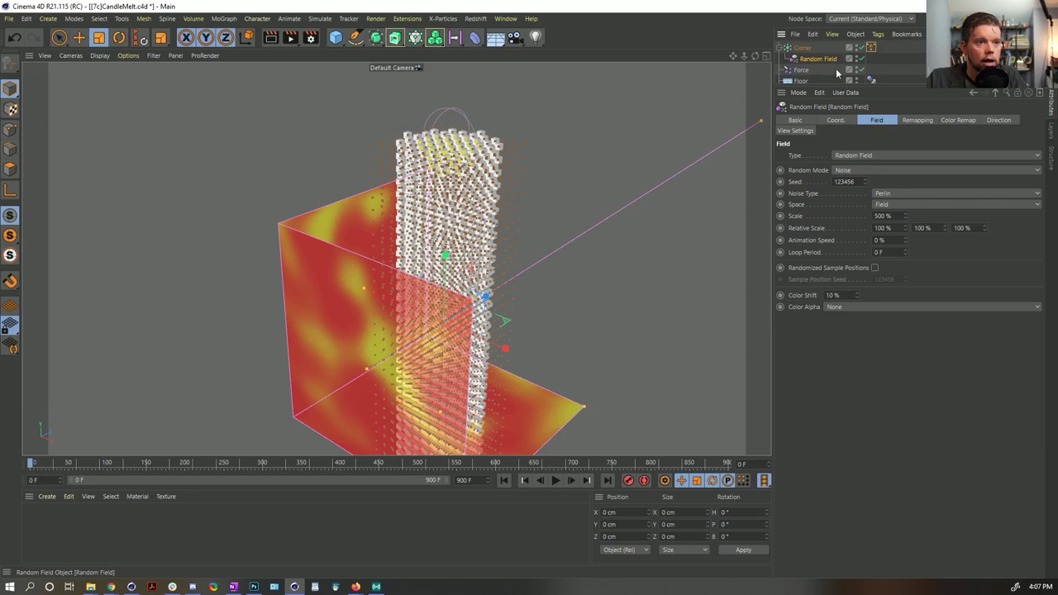
# Set the Random Field's Animation Speed to 5 % and play back to frame 338.
pyautogui.click(904, 238)
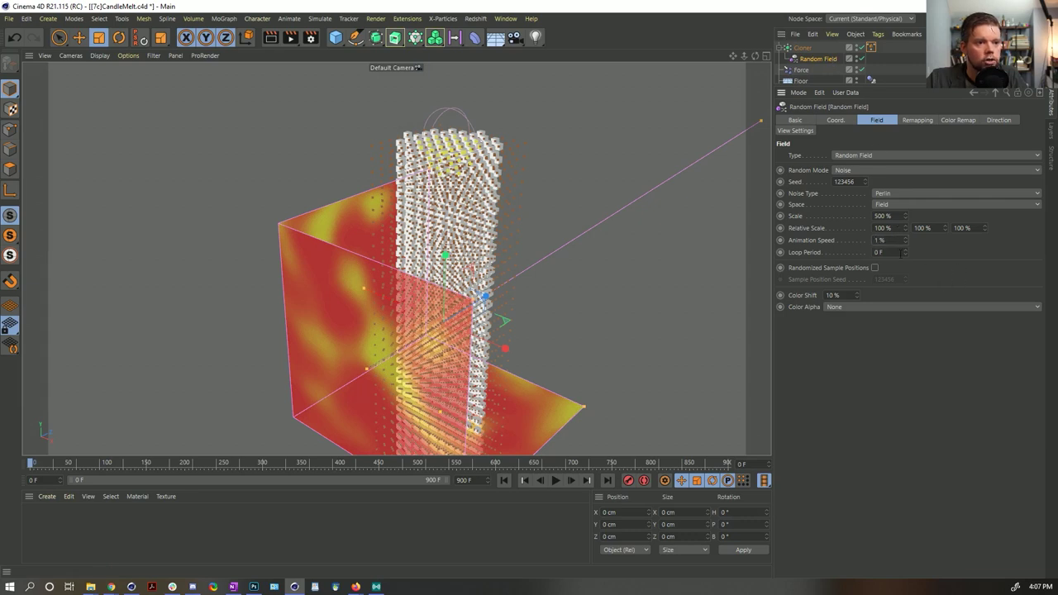
pyautogui.moveTo(904, 240); pyautogui.dragTo(945, 253)
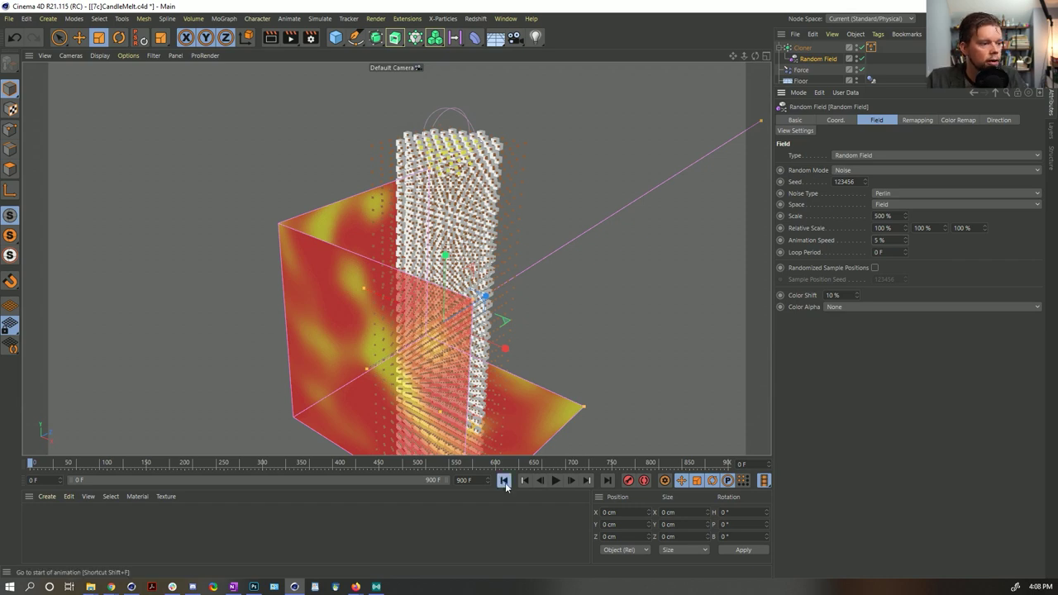
pyautogui.click(555, 480)
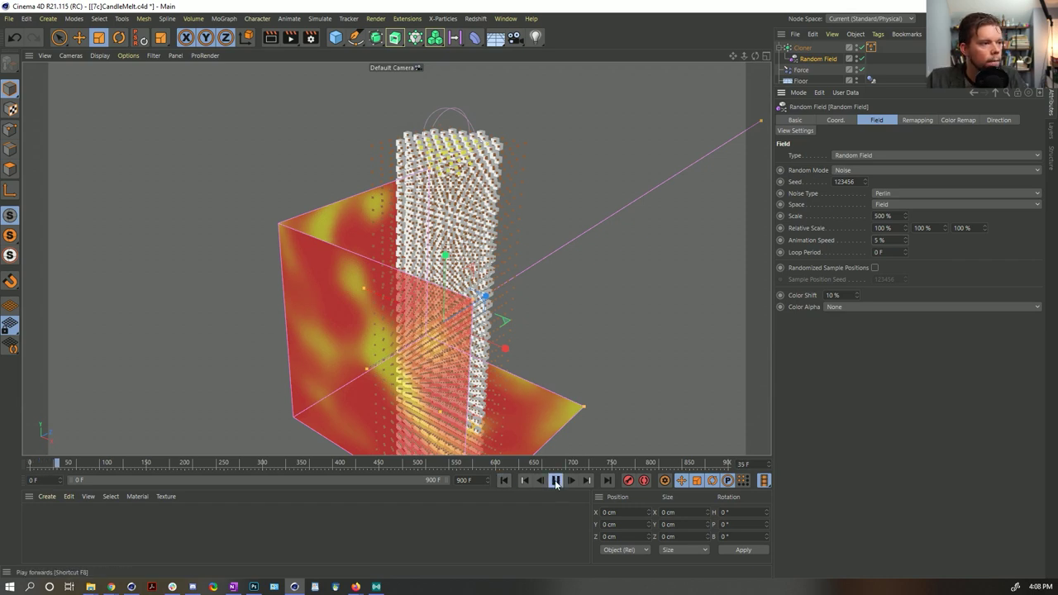
pyautogui.click(555, 480)
pyautogui.keyDown('alt'); pyautogui.moveTo(497, 205); pyautogui.dragTo(504, 268, button='middle'); pyautogui.keyUp('alt')
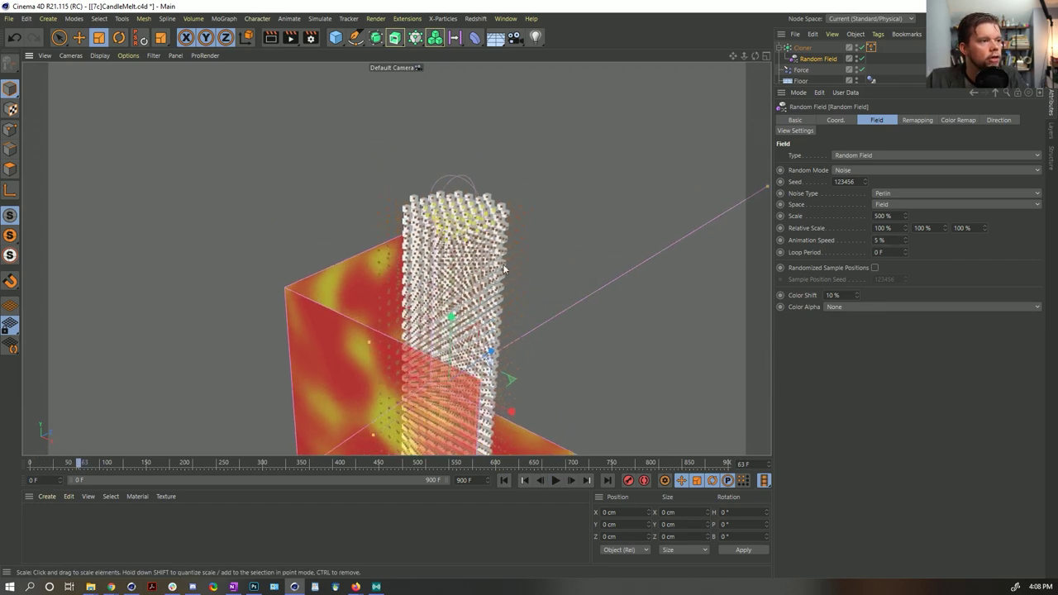
pyautogui.scroll(3, 498, 211)
pyautogui.click(553, 482)
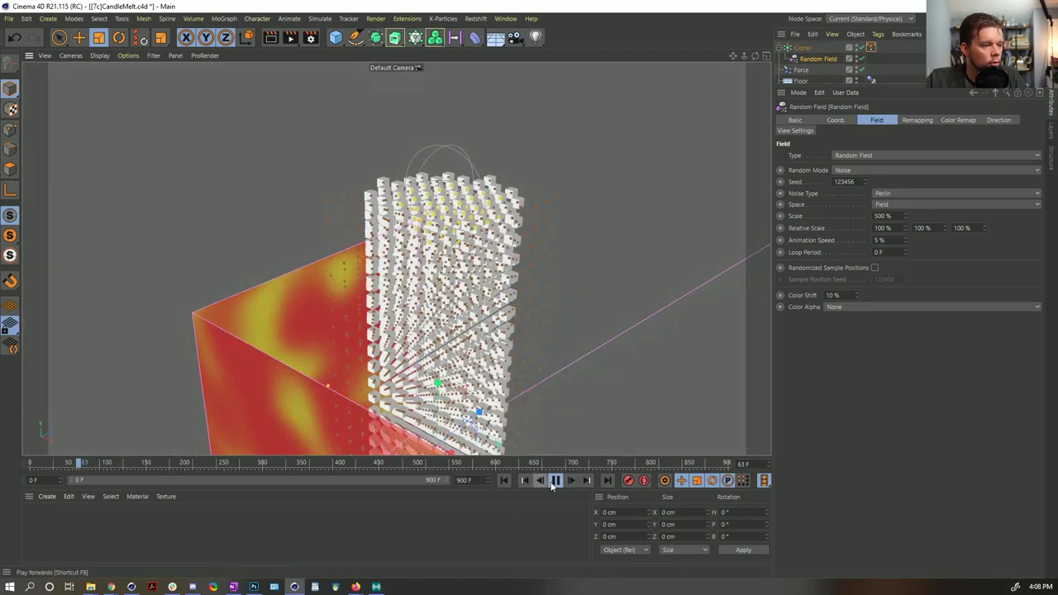
pyautogui.moveTo(467, 253)
pyautogui.keyDown('alt'); pyautogui.mouseDown()
pyautogui.moveTo(479, 233)
pyautogui.moveTo(448, 249)
pyautogui.mouseUp(); pyautogui.keyUp('alt')
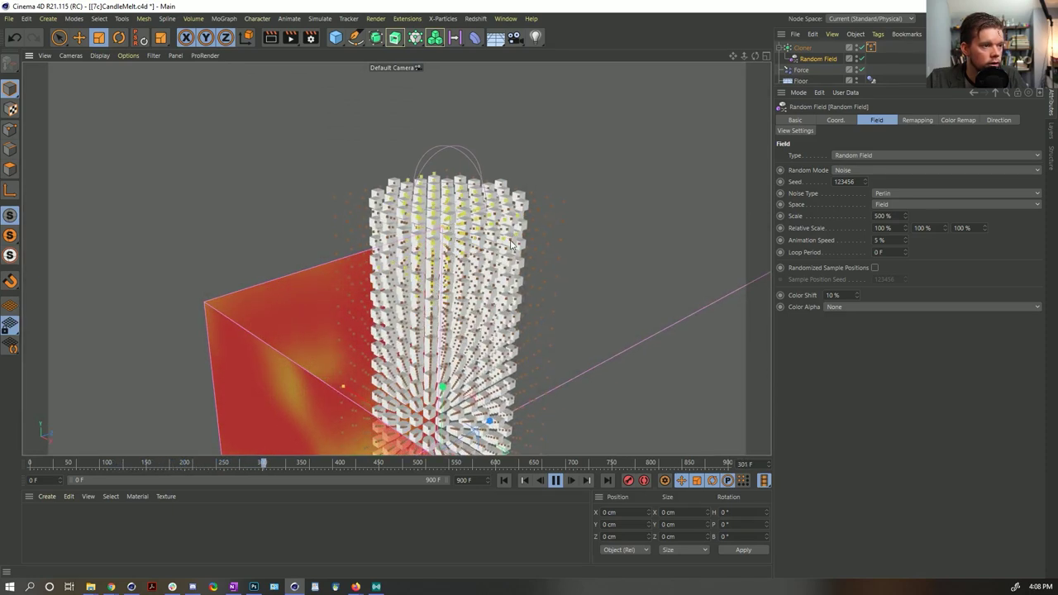
pyautogui.press('F8')
pyautogui.moveTo(472, 318)
pyautogui.keyDown('alt'); pyautogui.mouseDown()
pyautogui.moveTo(391, 302)
pyautogui.moveTo(390, 276)
pyautogui.moveTo(458, 322)
pyautogui.mouseUp(); pyautogui.keyUp('alt')
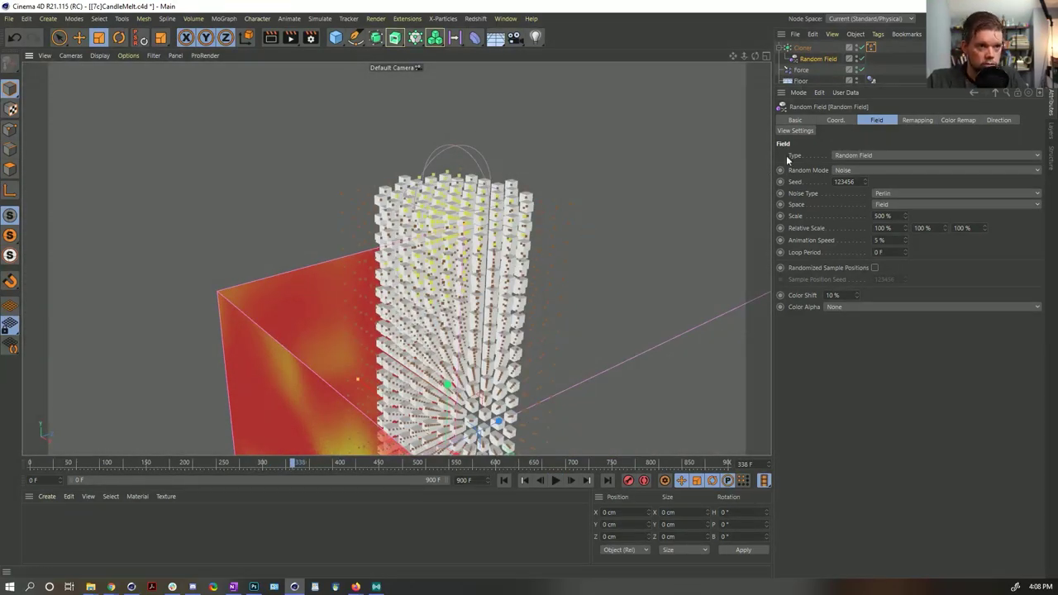
# Hide the Cloner, deselect the Random Field, and play the melt through to frame 712.
pyautogui.click(856, 48)
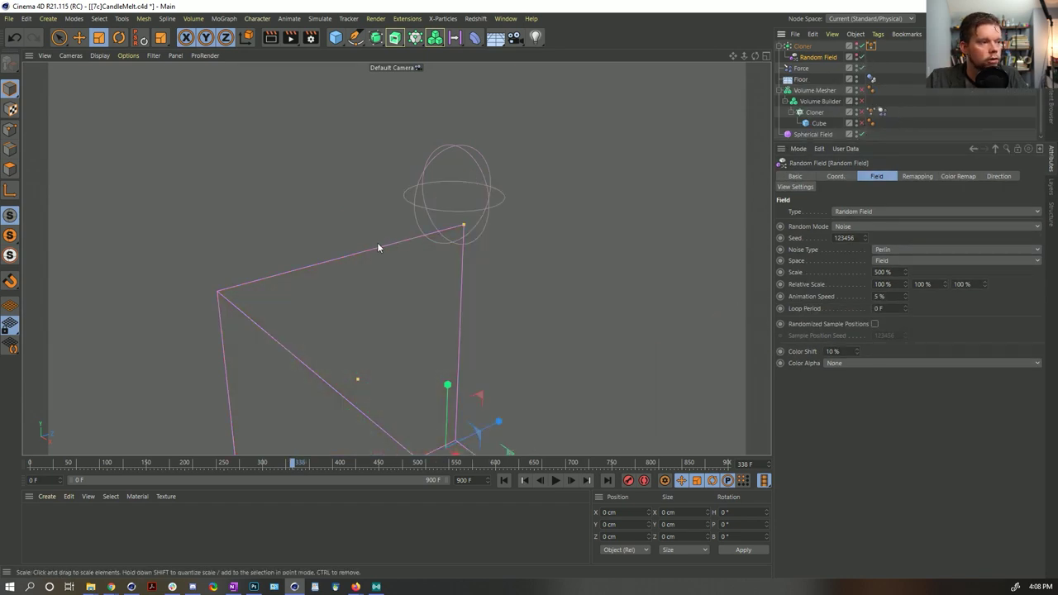
pyautogui.click(909, 107)
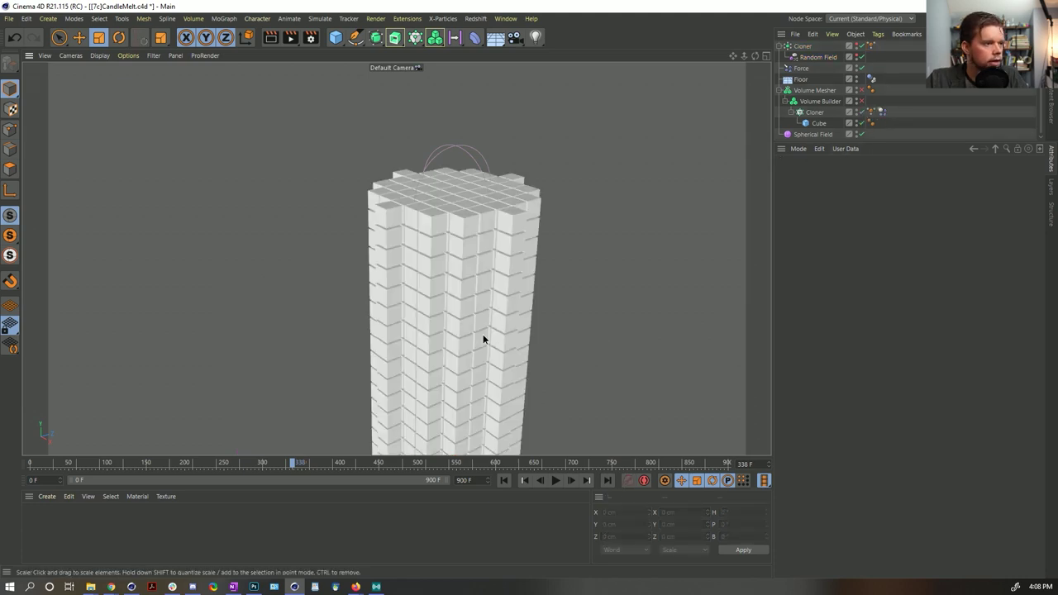
pyautogui.click(554, 481)
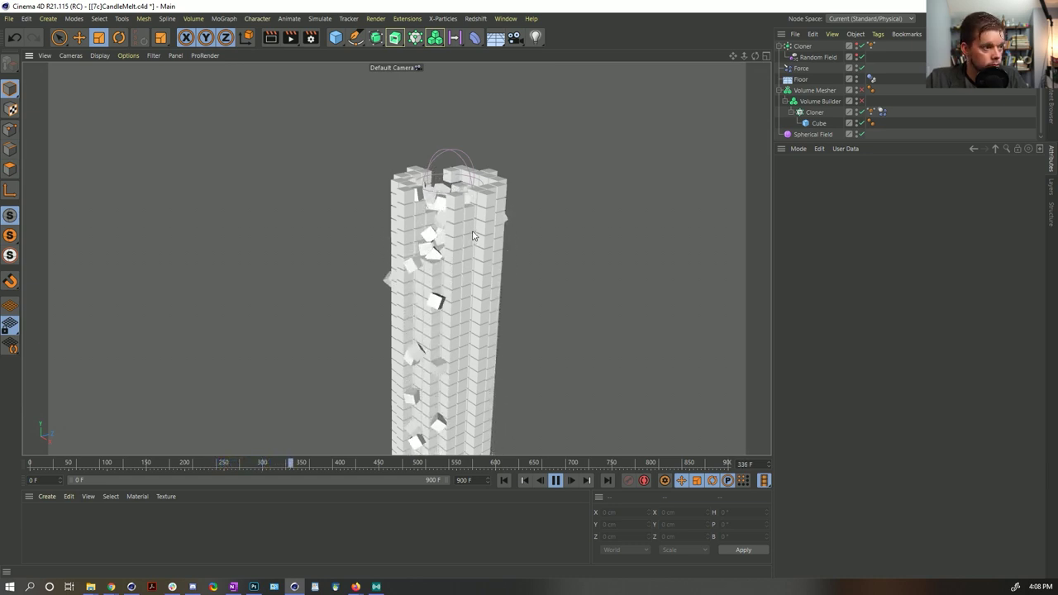
pyautogui.click(556, 482)
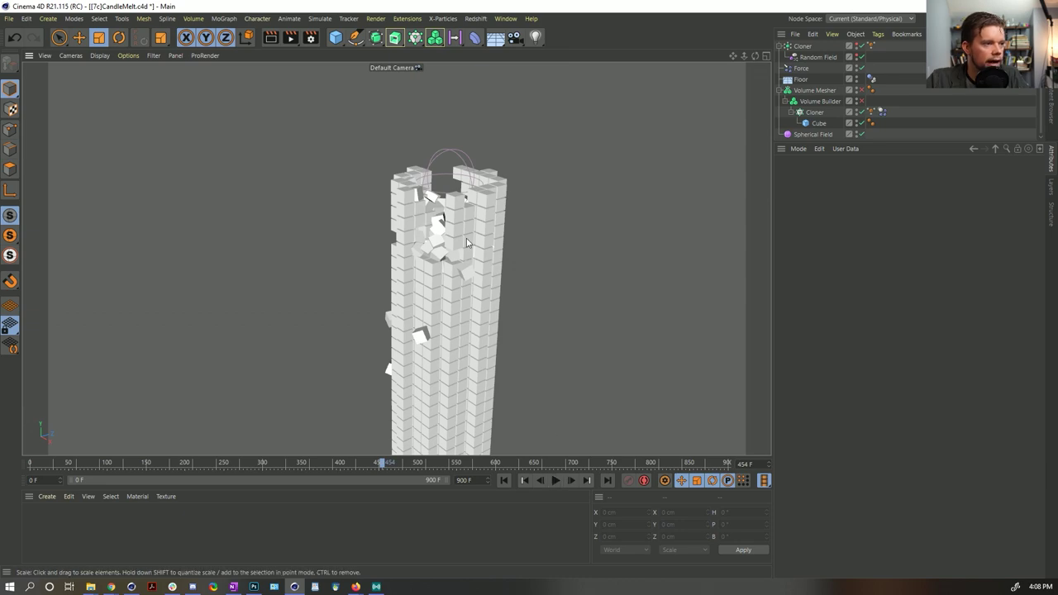
pyautogui.keyDown('alt'); pyautogui.moveTo(447, 227); pyautogui.dragTo(497, 237); pyautogui.keyUp('alt')
pyautogui.keyDown('alt'); pyautogui.moveTo(433, 267); pyautogui.dragTo(359, 268); pyautogui.keyUp('alt')
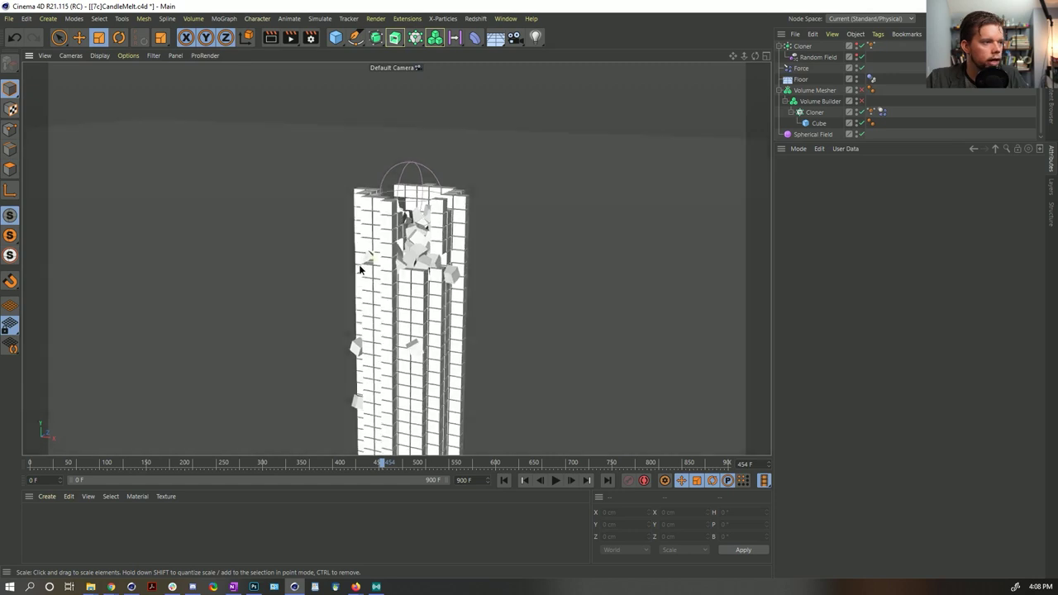
pyautogui.click(555, 480)
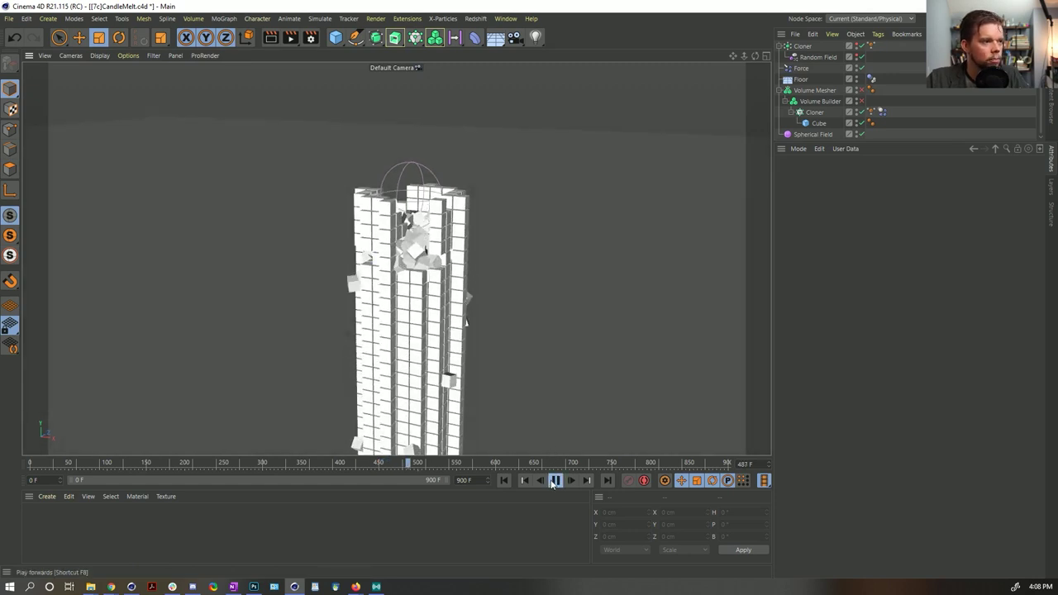
pyautogui.keyDown('alt'); pyautogui.moveTo(372, 322); pyautogui.dragTo(385, 319); pyautogui.keyUp('alt')
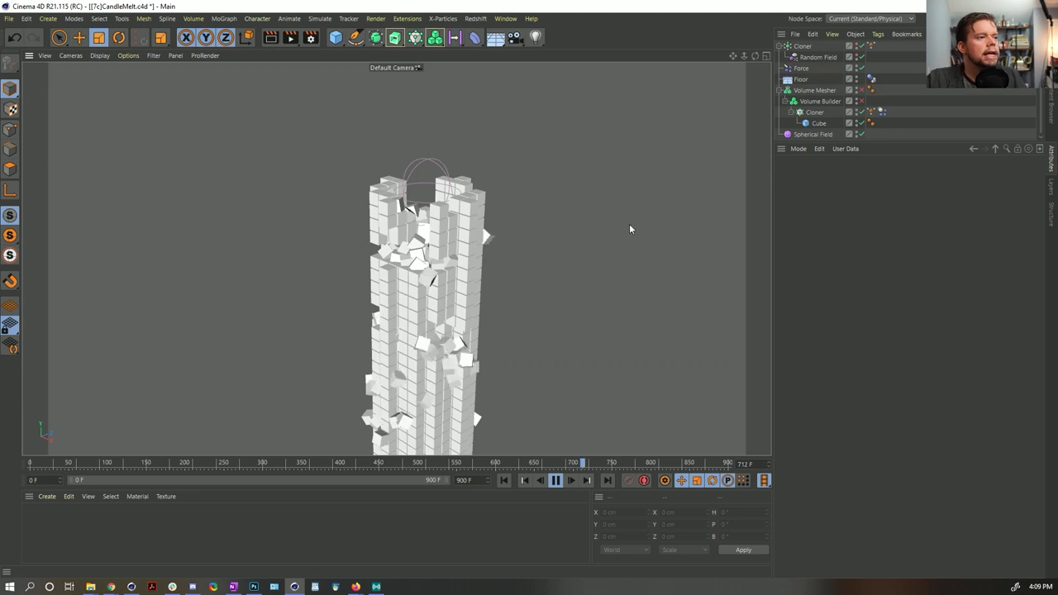
# Move the Random Field remapping curve's first point to the left edge and rewind to frame 0.
pyautogui.click(870, 48)
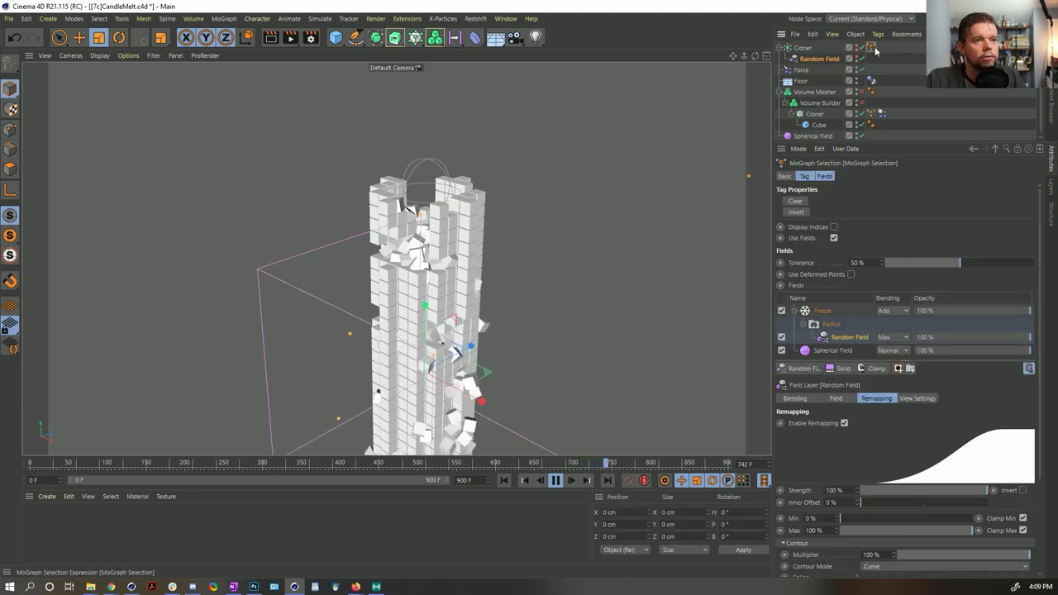
pyautogui.scroll(-2, 831, 469)
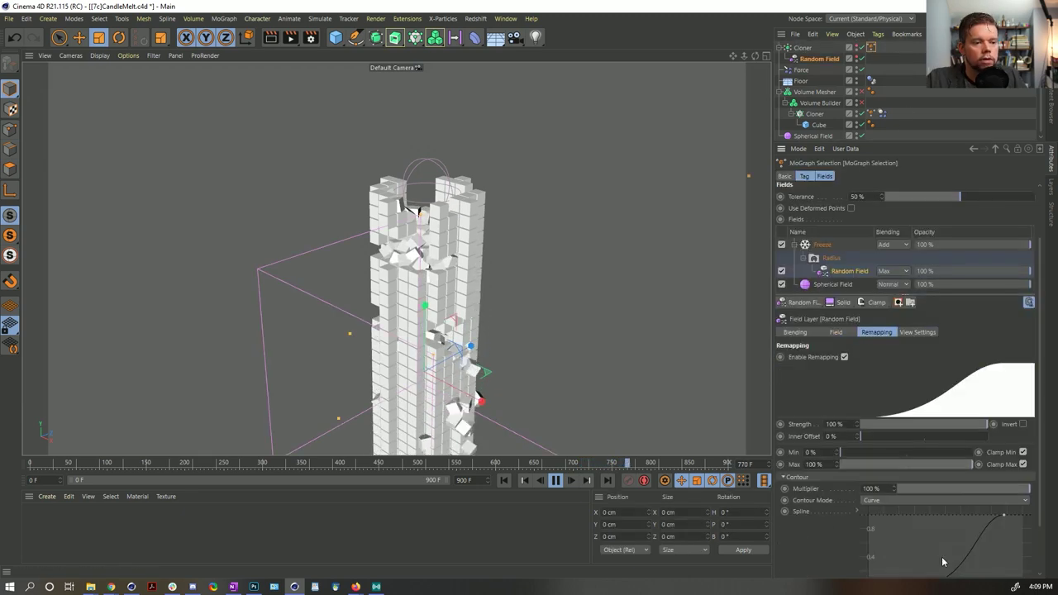
pyautogui.scroll(-2, 942, 556)
pyautogui.moveTo(917, 530); pyautogui.dragTo(865, 516)
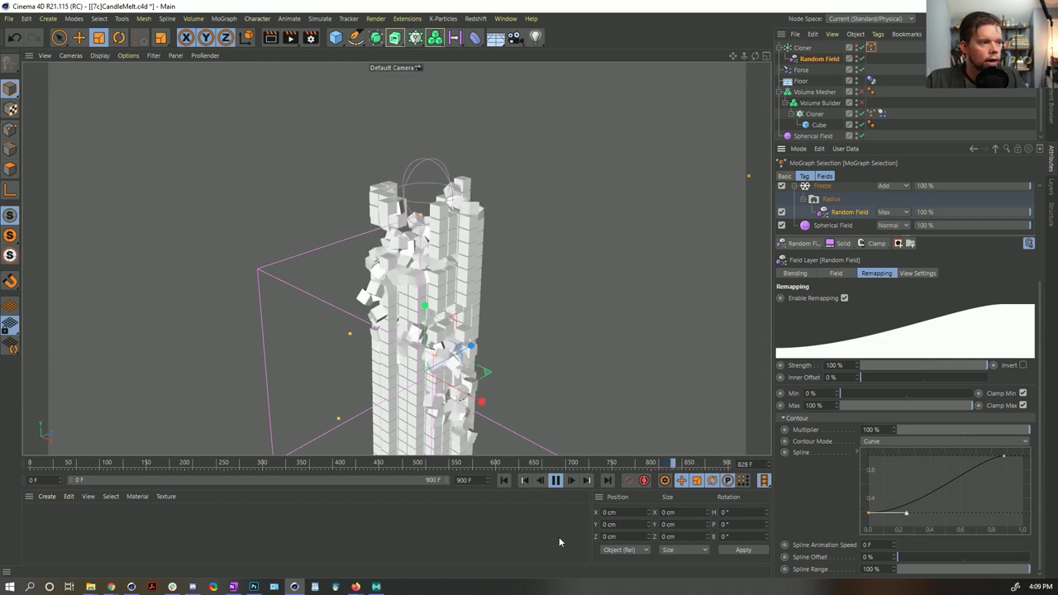
pyautogui.click(506, 482)
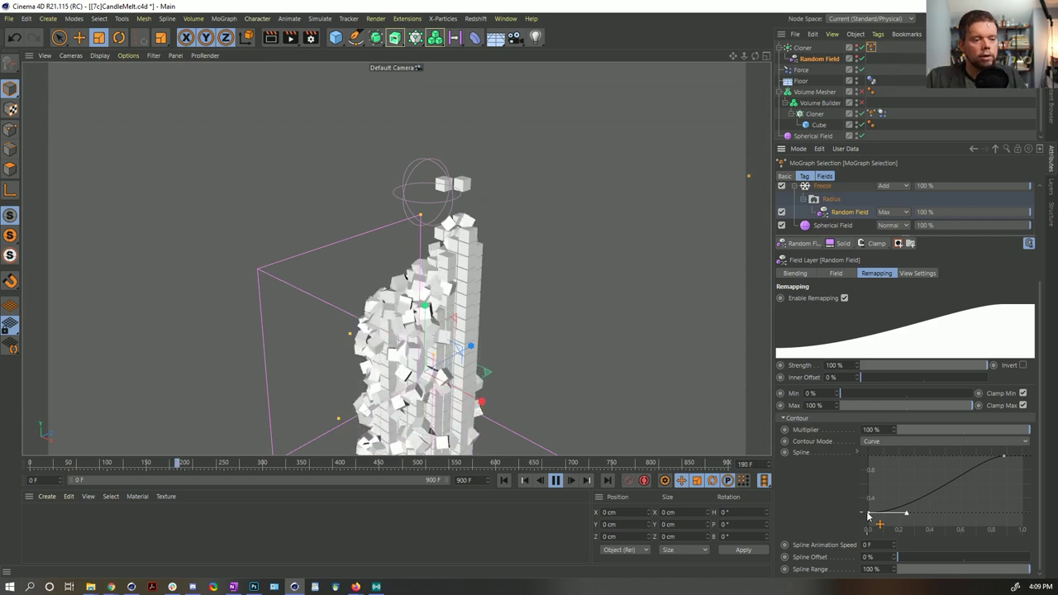
# Raise the curve's start point to Point Y 0.333 and pause the melt simulation.
pyautogui.moveTo(868, 515); pyautogui.dragTo(864, 496)
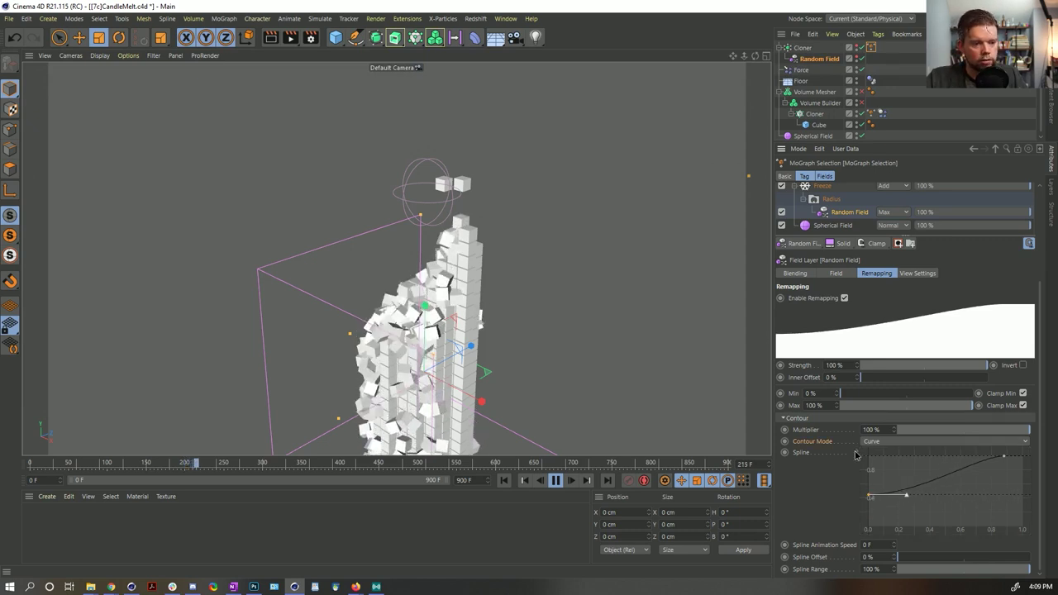
pyautogui.click(856, 453)
pyautogui.scroll(-2, 906, 514)
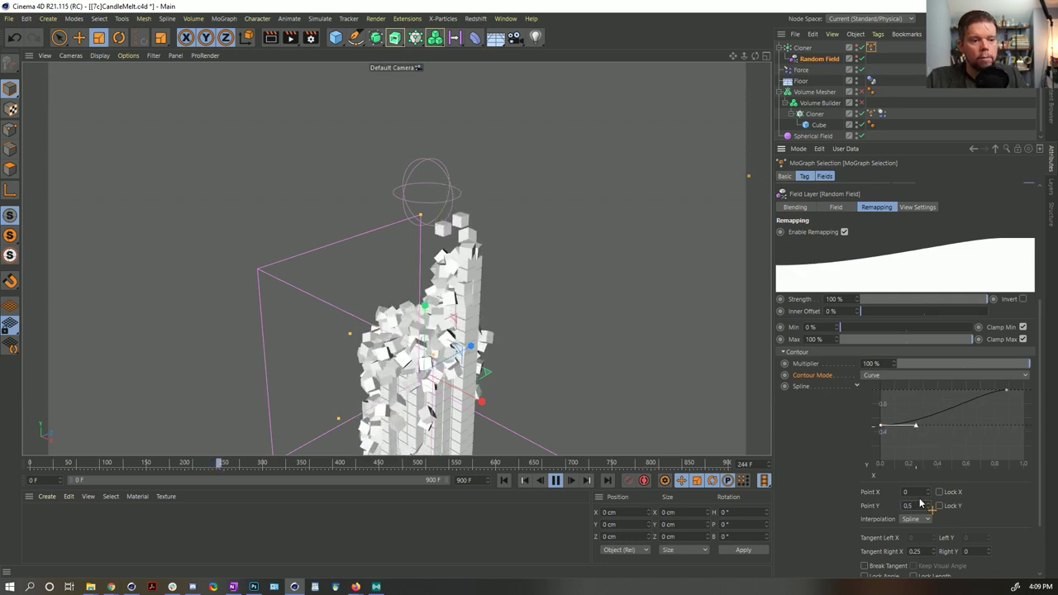
pyautogui.write('.333')
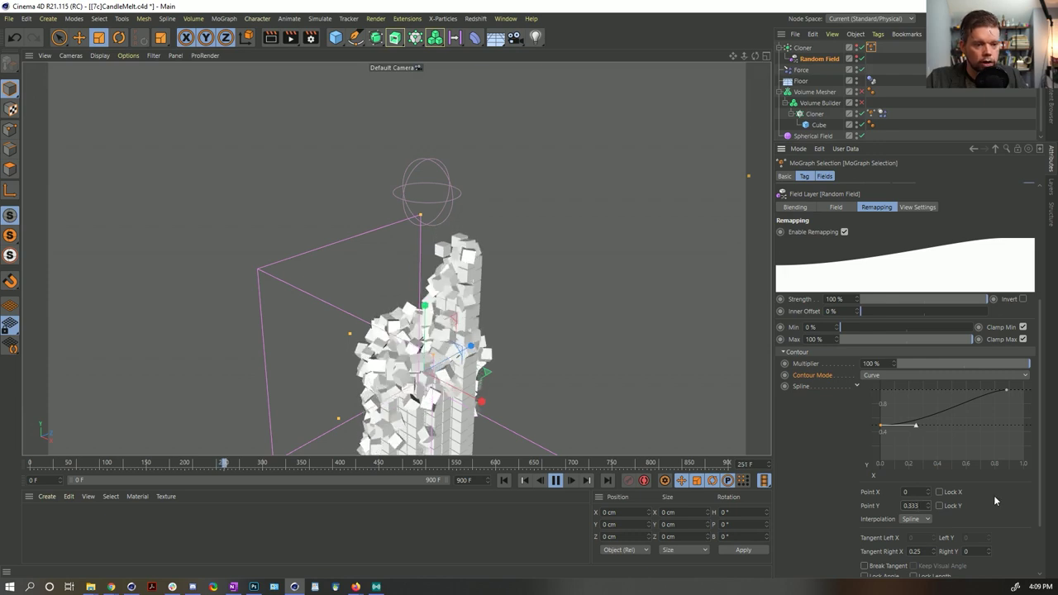
pyautogui.press('Return')
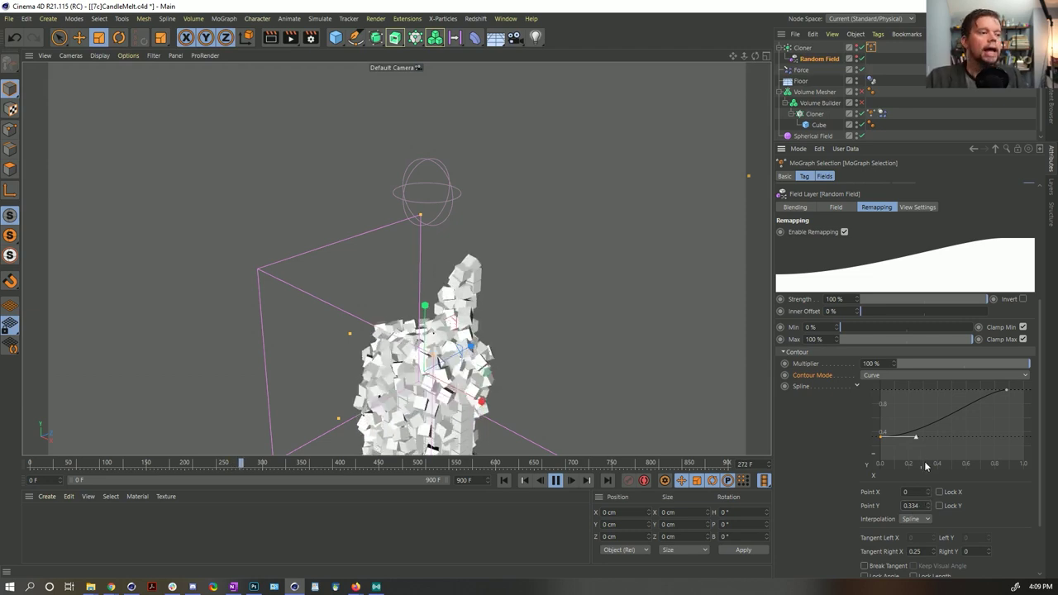
pyautogui.press('F8')
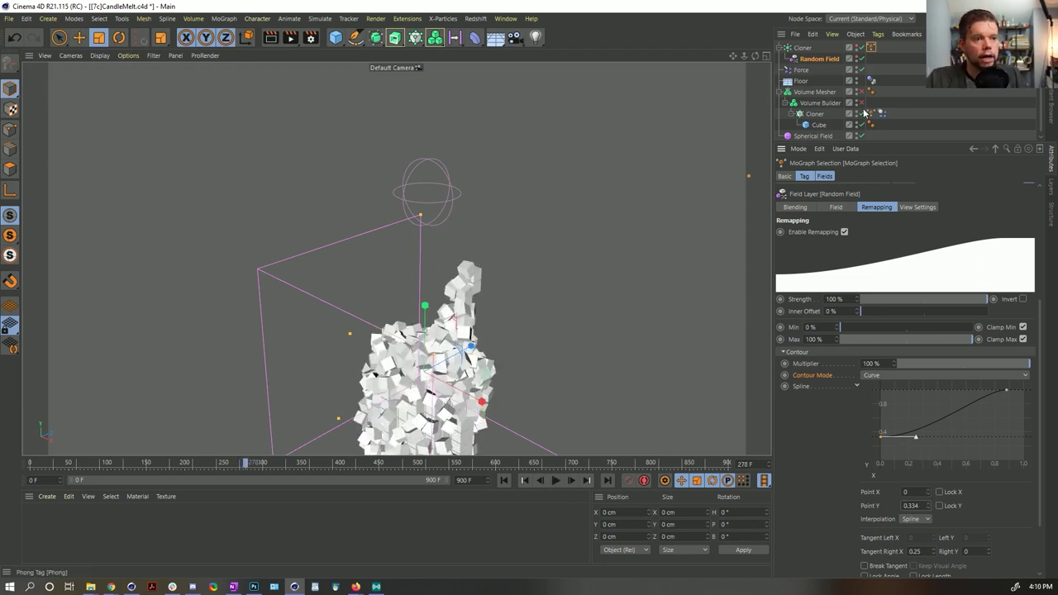
pyautogui.click(870, 47)
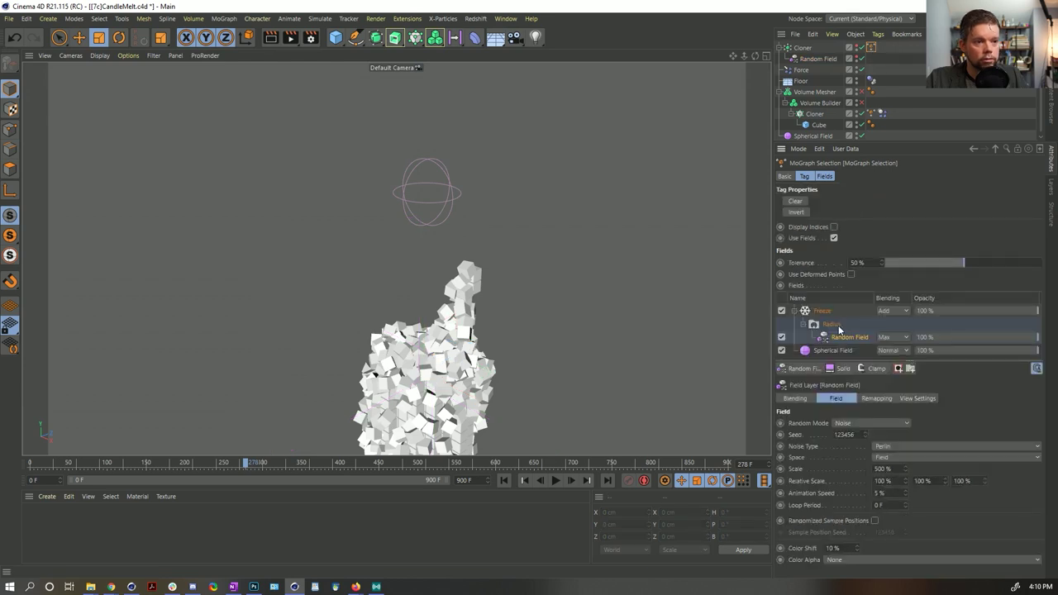
pyautogui.click(822, 312)
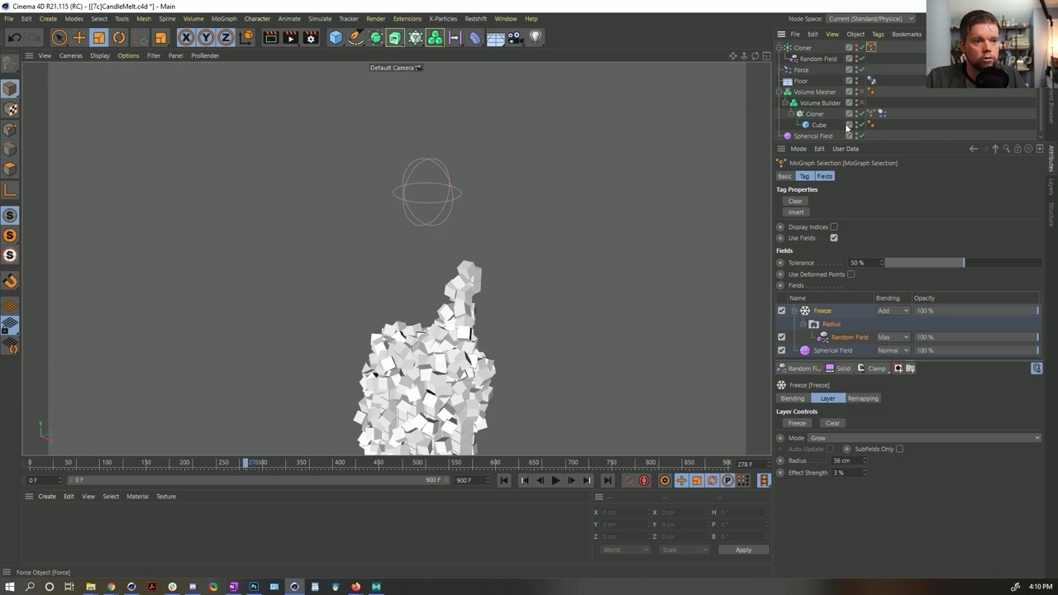
pyautogui.click(802, 47)
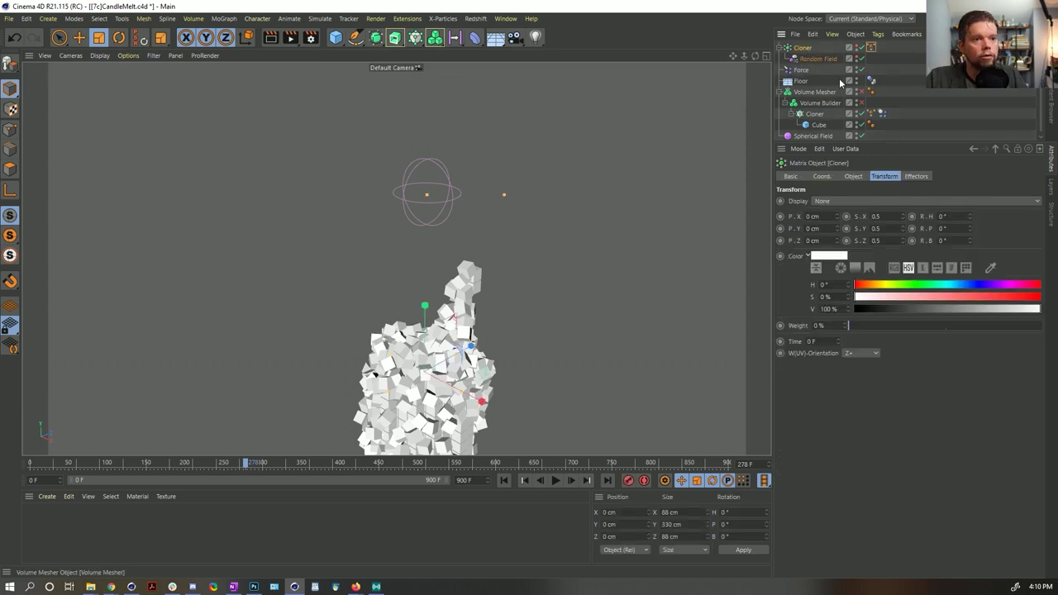
pyautogui.click(871, 49)
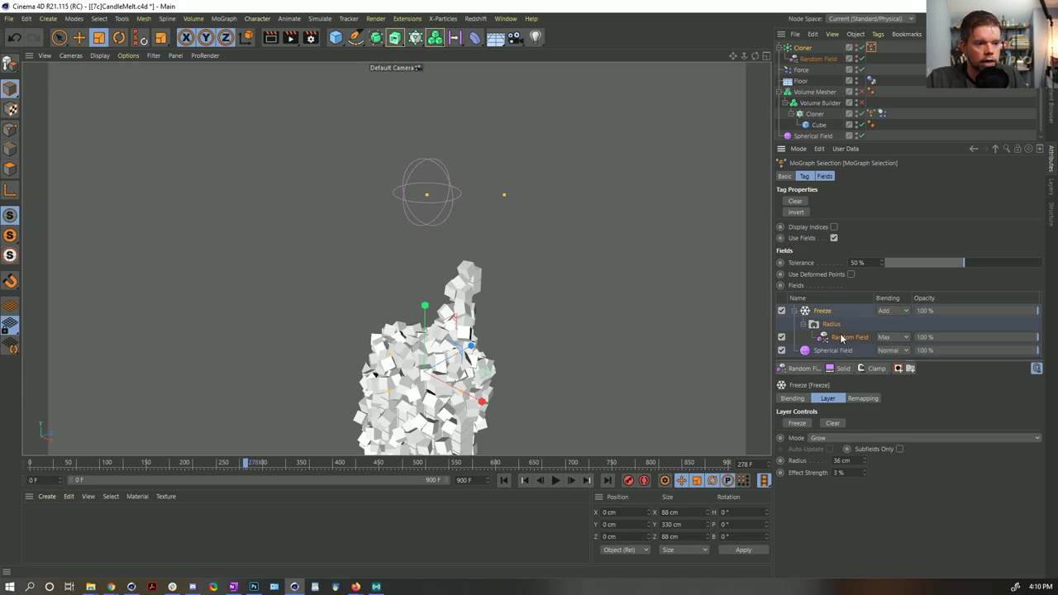
pyautogui.click(841, 338)
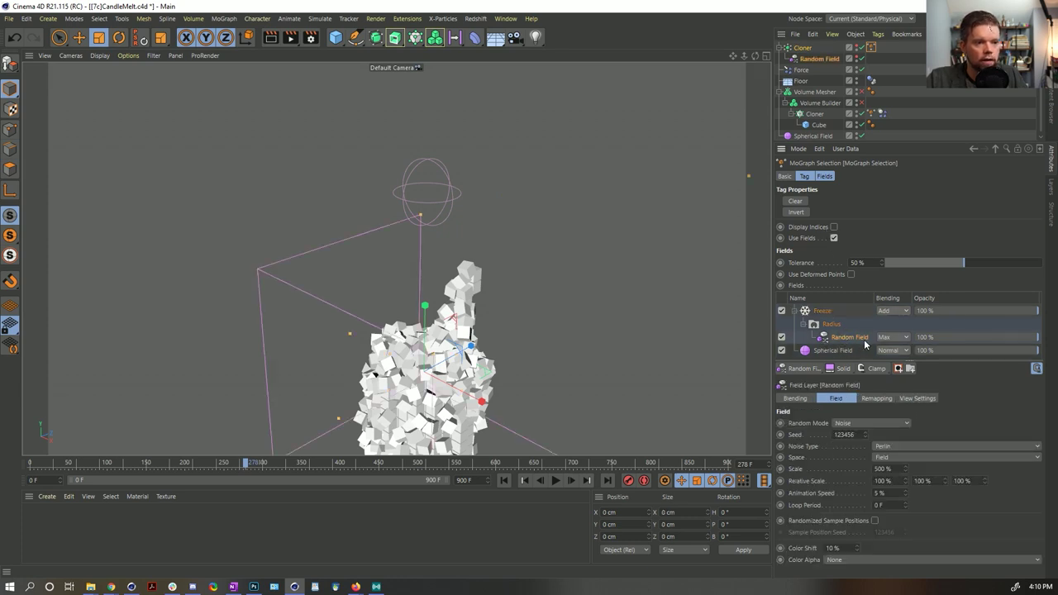
pyautogui.click(884, 400)
pyautogui.scroll(-3, 826, 522)
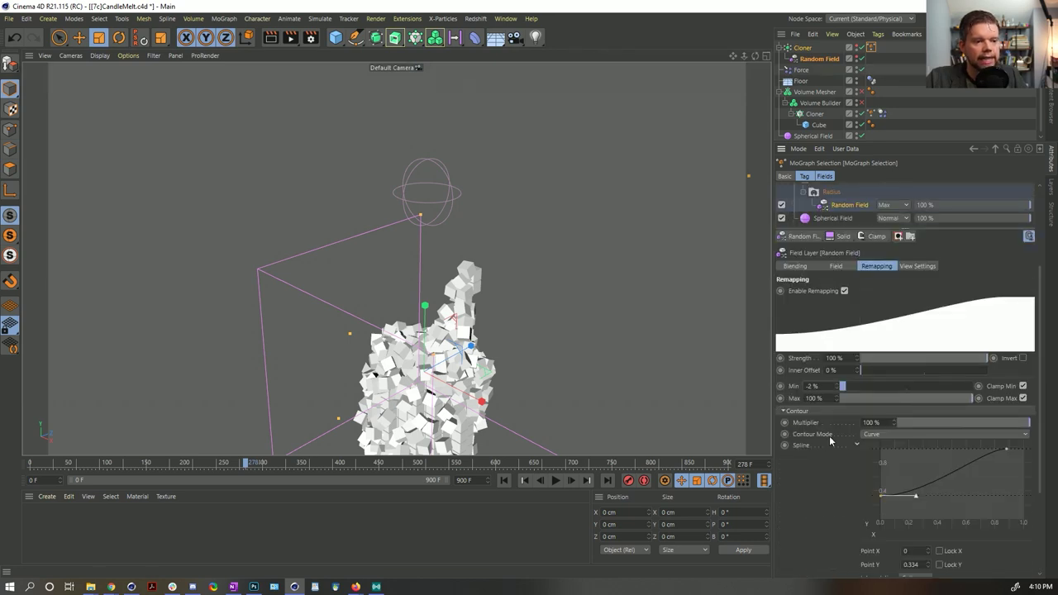
pyautogui.scroll(-3, 823, 471)
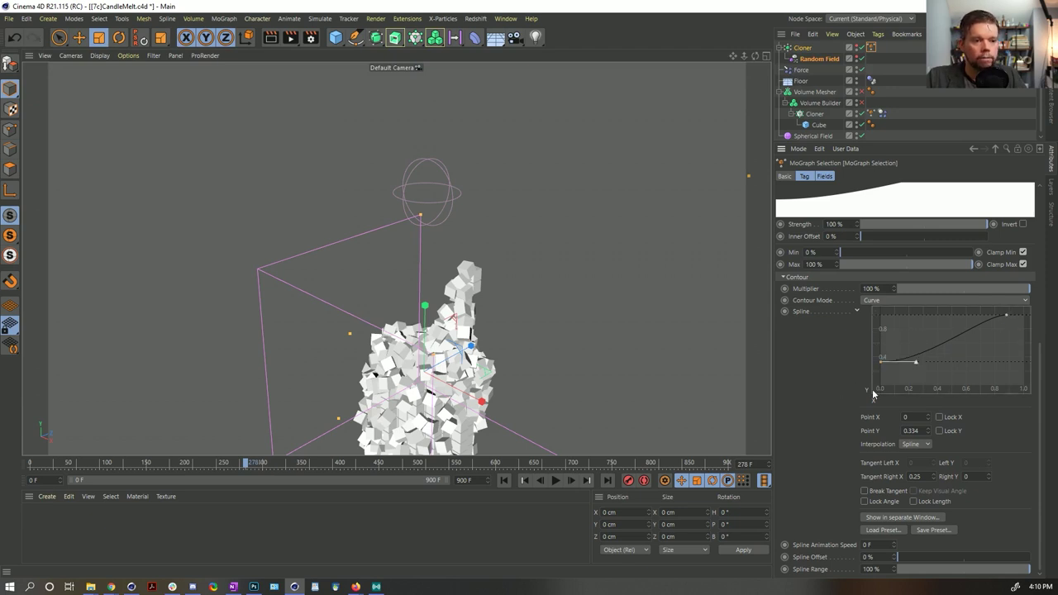
# Stretch the first spline point's tangent to about 0.82 and replay the melt from frame 0.
pyautogui.moveTo(916, 365); pyautogui.dragTo(993, 366)
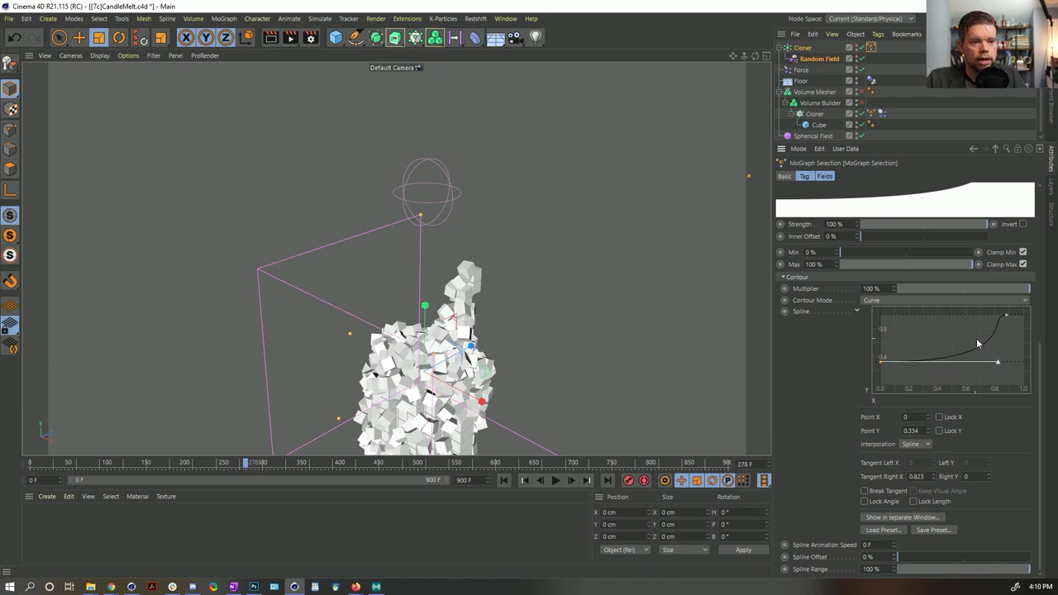
pyautogui.click(525, 481)
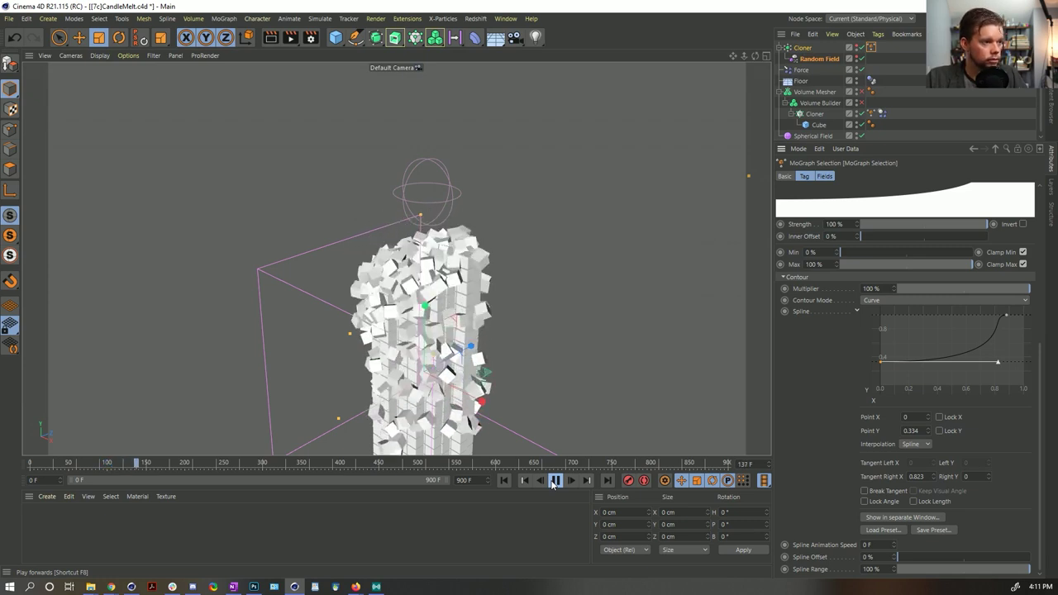
pyautogui.click(553, 480)
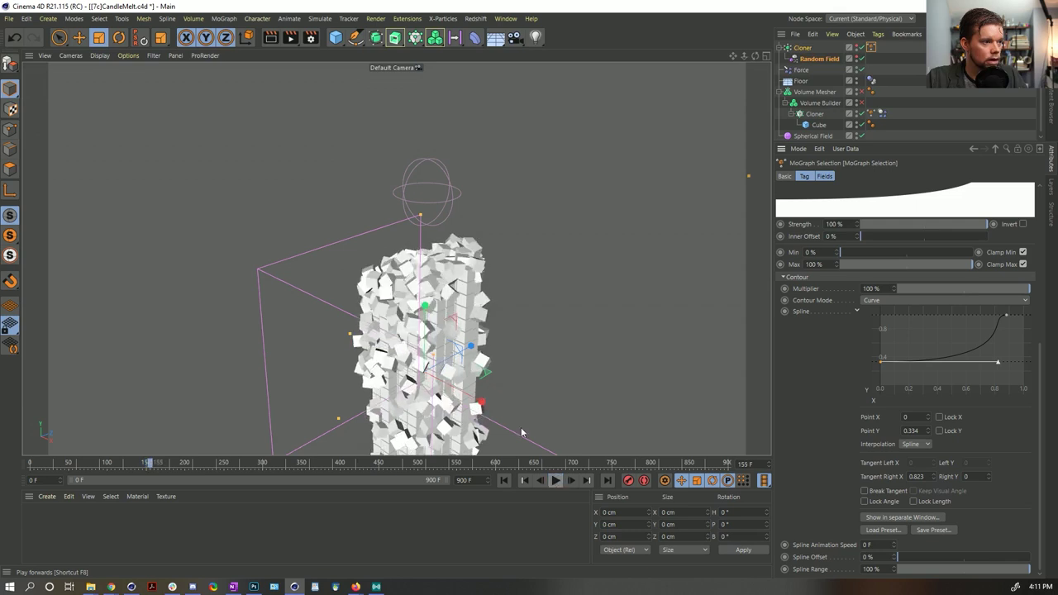
pyautogui.keyDown('alt'); pyautogui.moveTo(496, 351); pyautogui.dragTo(512, 342); pyautogui.keyUp('alt')
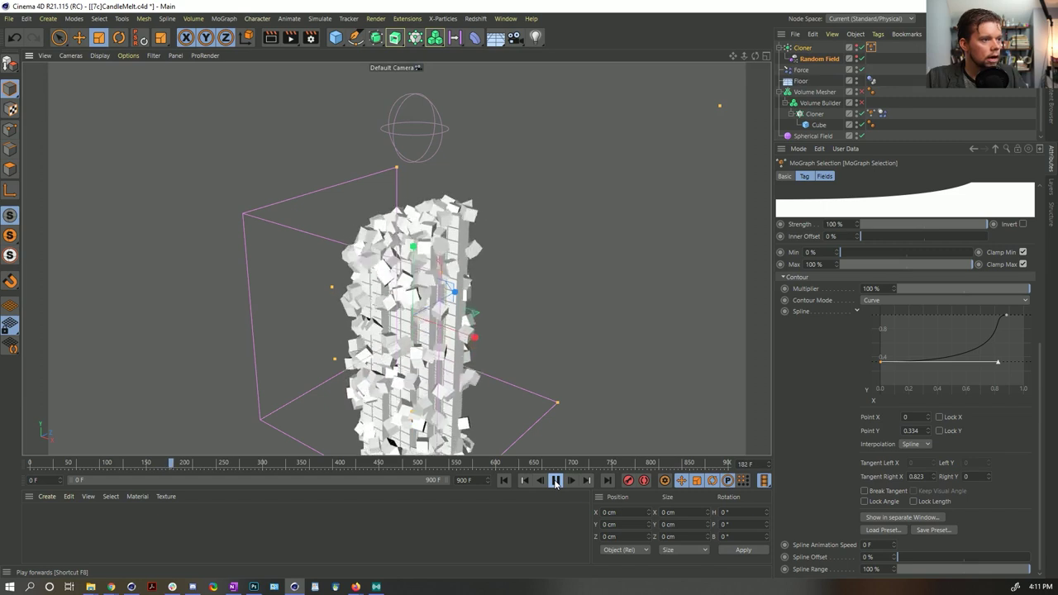
pyautogui.click(555, 480)
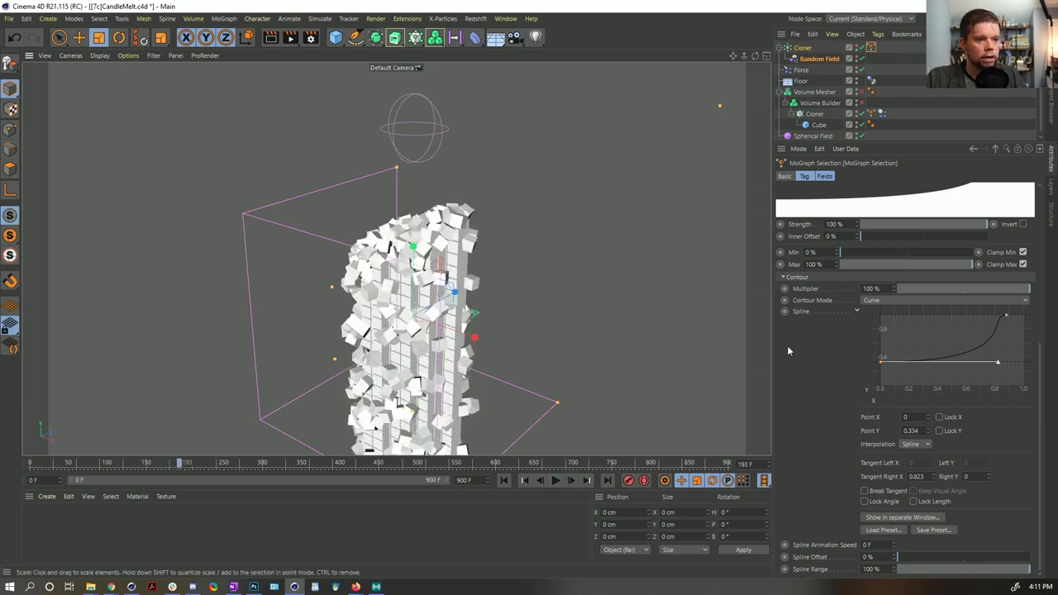
pyautogui.click(801, 50)
# Set the Freeze layer's Effect Strength to 1 % and rewind to the start.
pyautogui.click(870, 47)
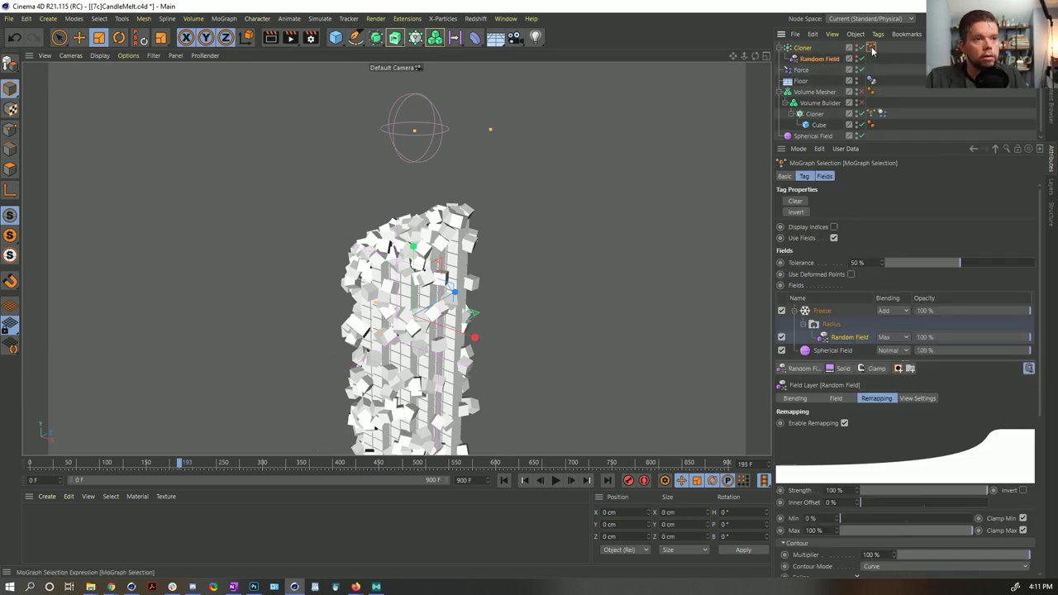
pyautogui.click(824, 316)
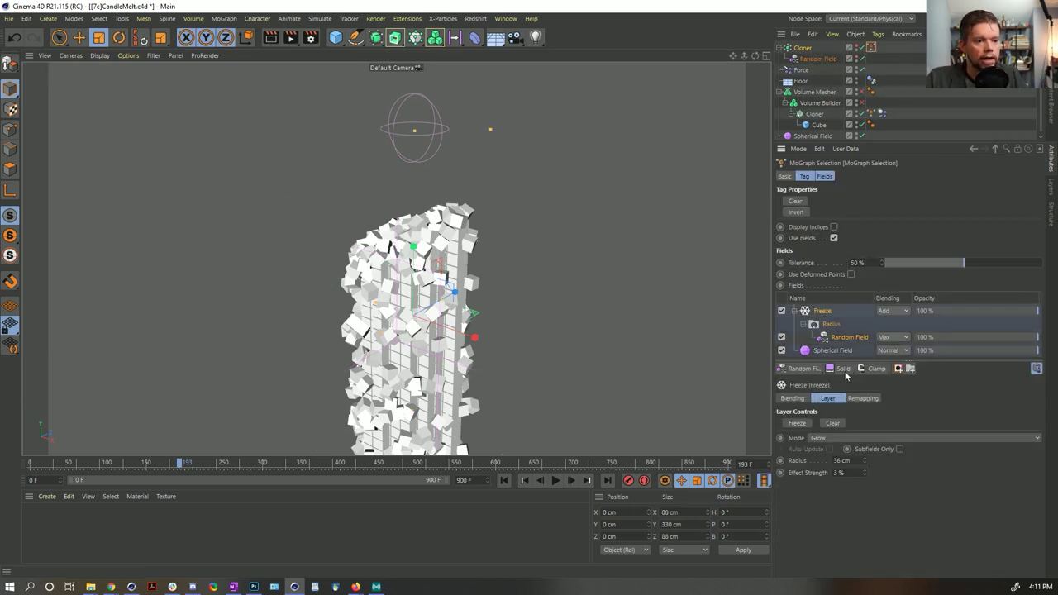
pyautogui.click(852, 473)
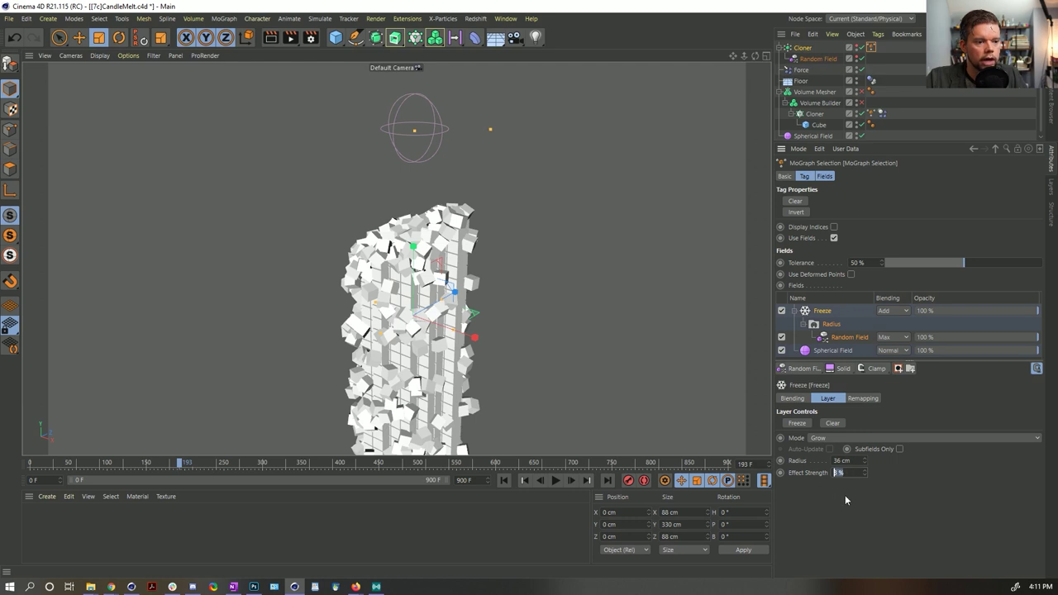
pyautogui.click(503, 481)
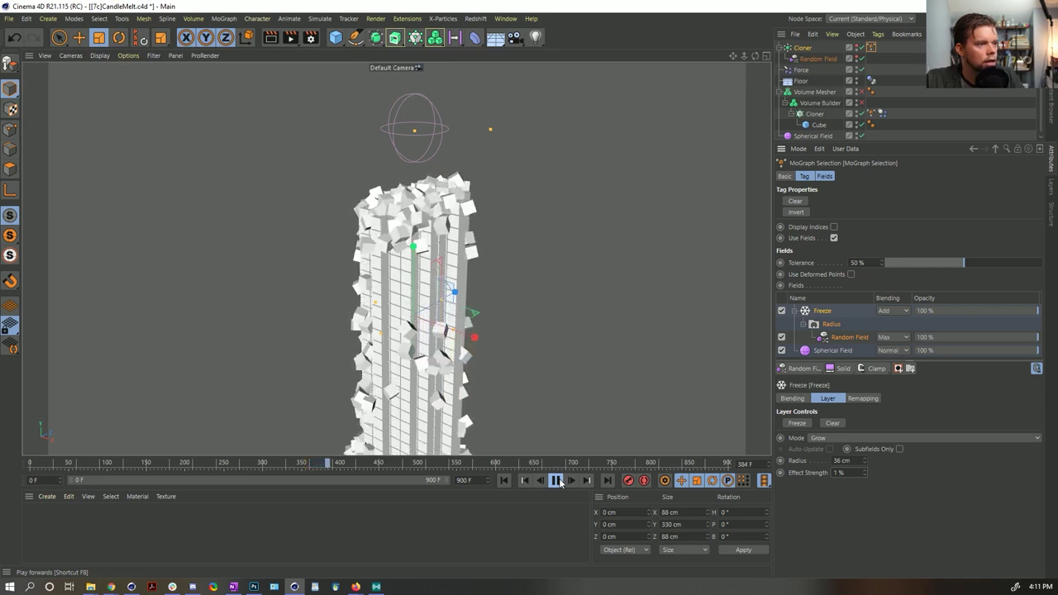
# Pause at frame 396 and set the Dynamics Body's angular damping to 99 %.
pyautogui.click(558, 481)
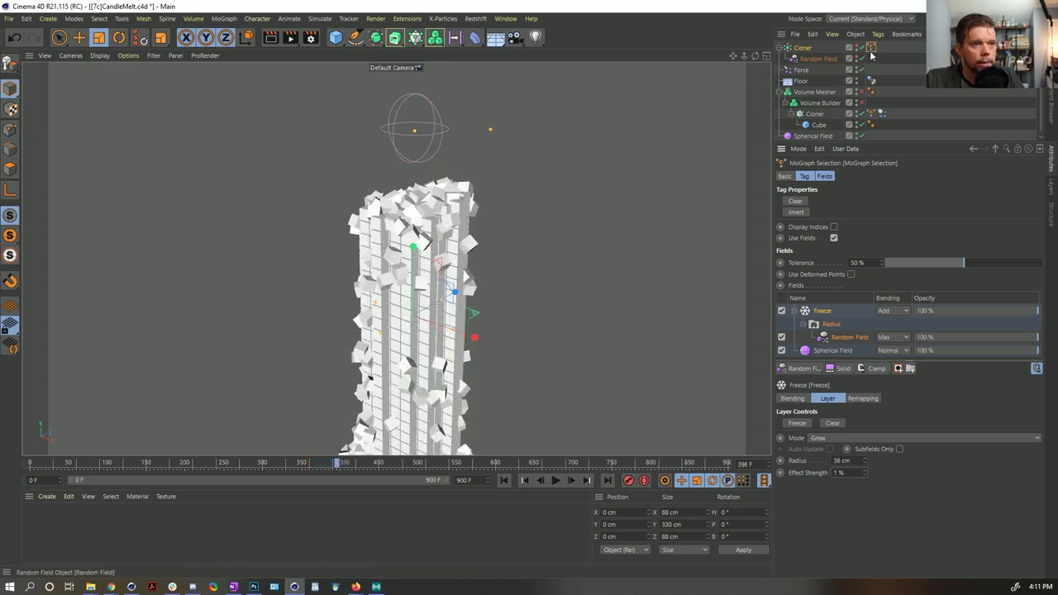
pyautogui.click(879, 115)
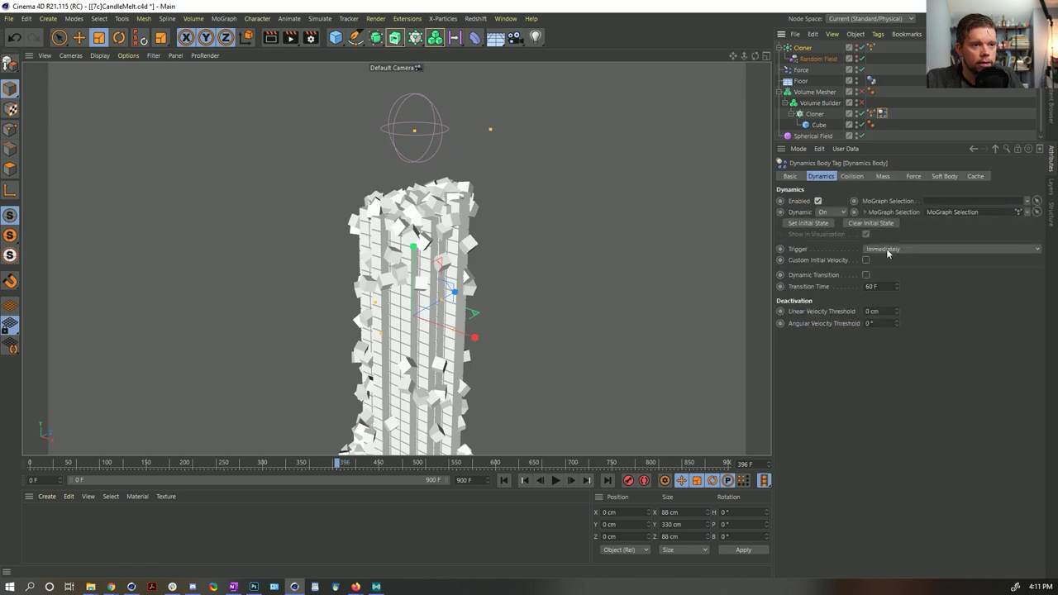
pyautogui.click(853, 176)
pyautogui.click(883, 176)
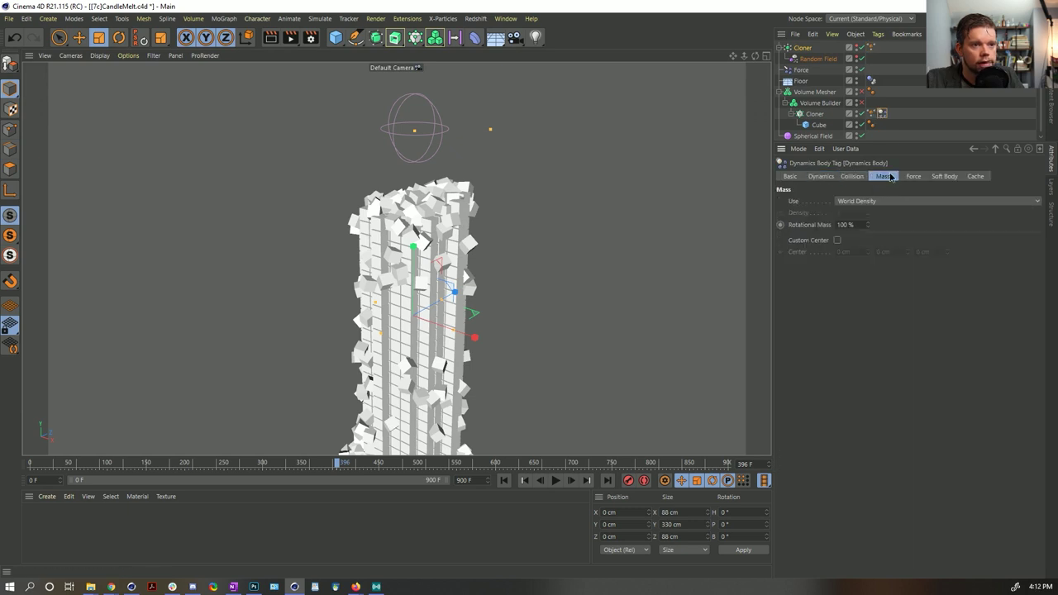
pyautogui.click(913, 176)
pyautogui.write('9')
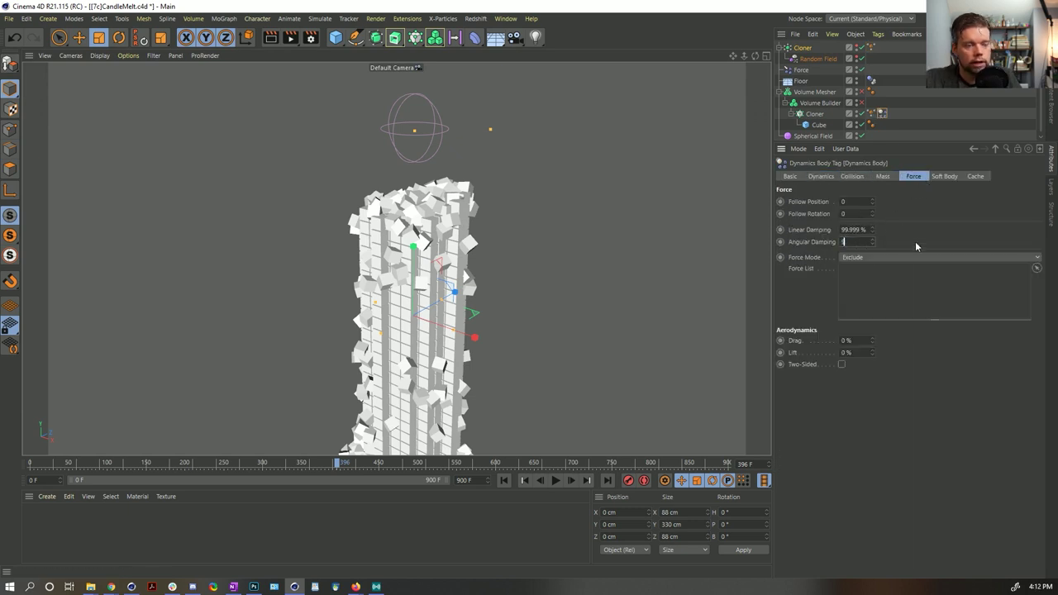
pyautogui.write('9')
pyautogui.press('Return')
# Play the melt forward and stop it at frame 640.
pyautogui.click(555, 480)
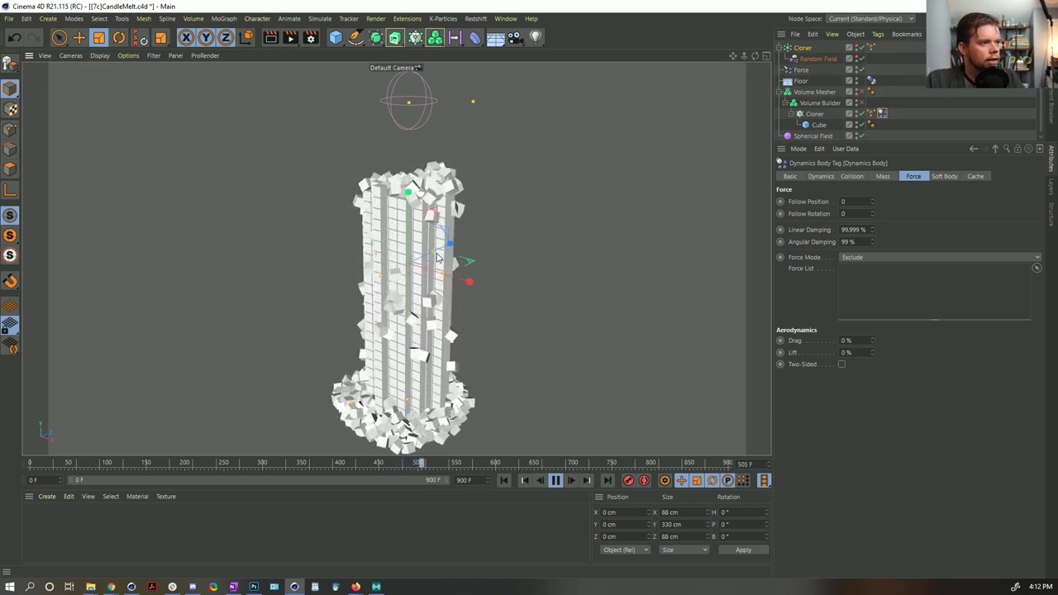
pyautogui.click(556, 480)
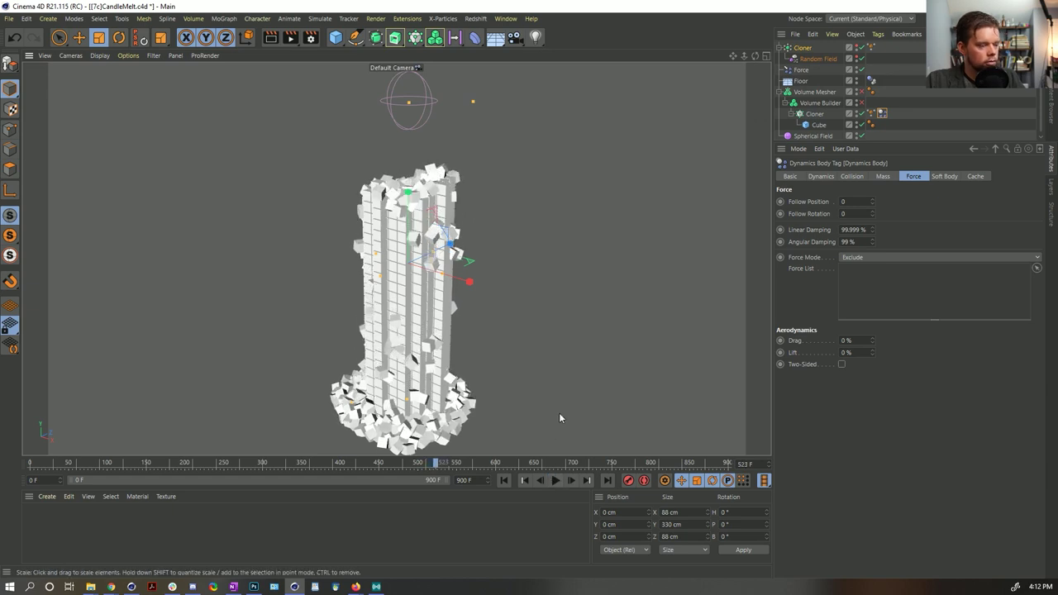
pyautogui.click(556, 481)
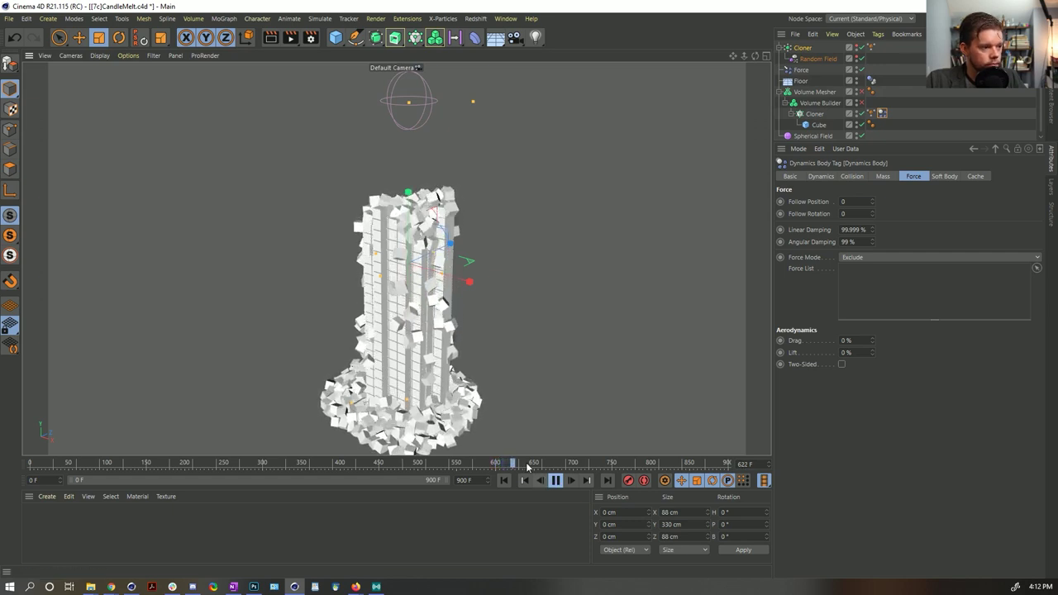
pyautogui.press('F8')
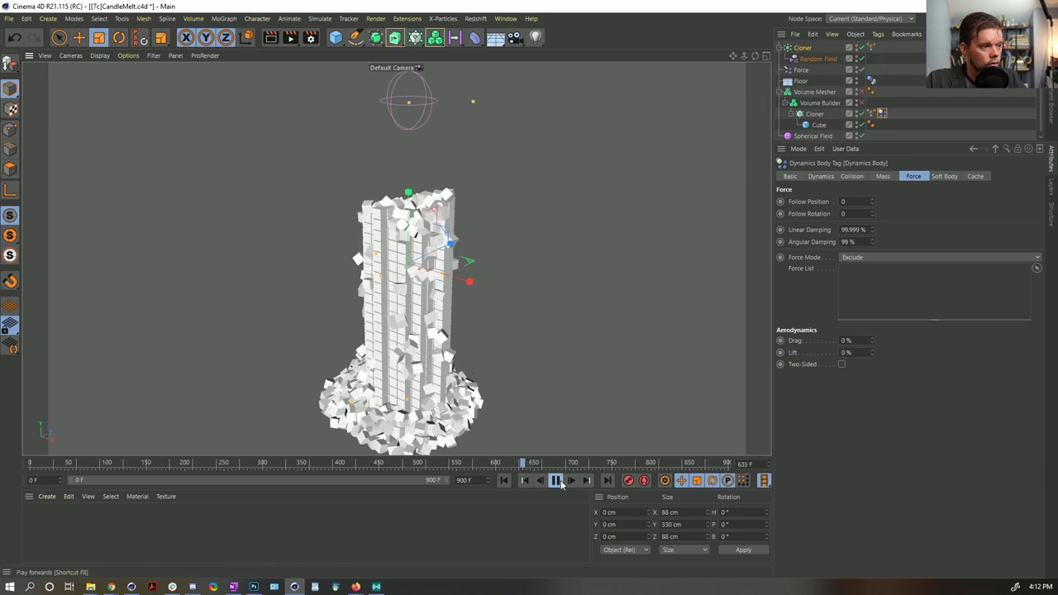
pyautogui.press('F8')
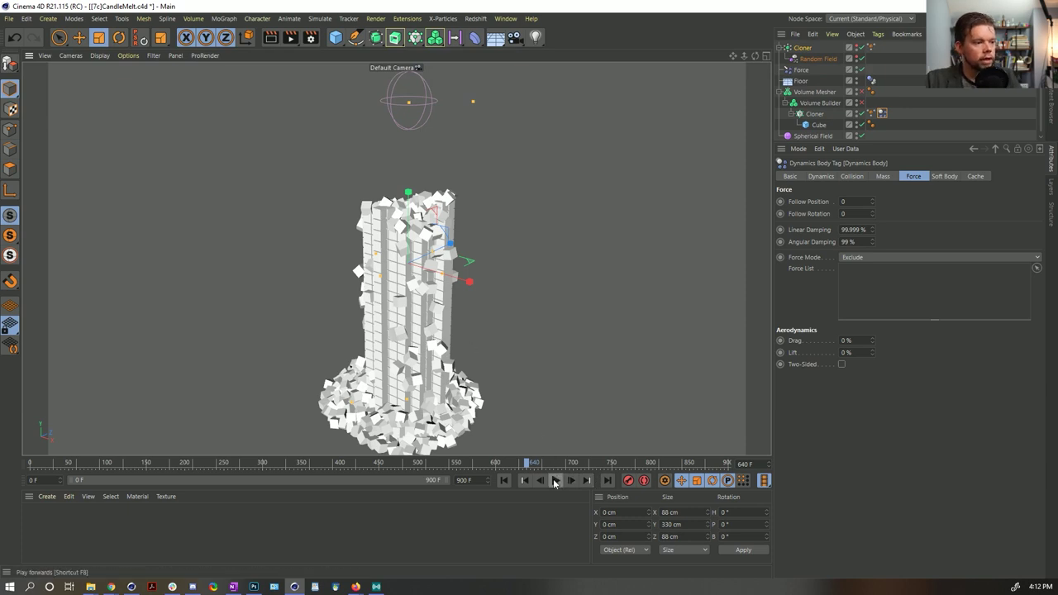
# Enable the Frames per Second readout in the viewport HUD.
pyautogui.press('F8')
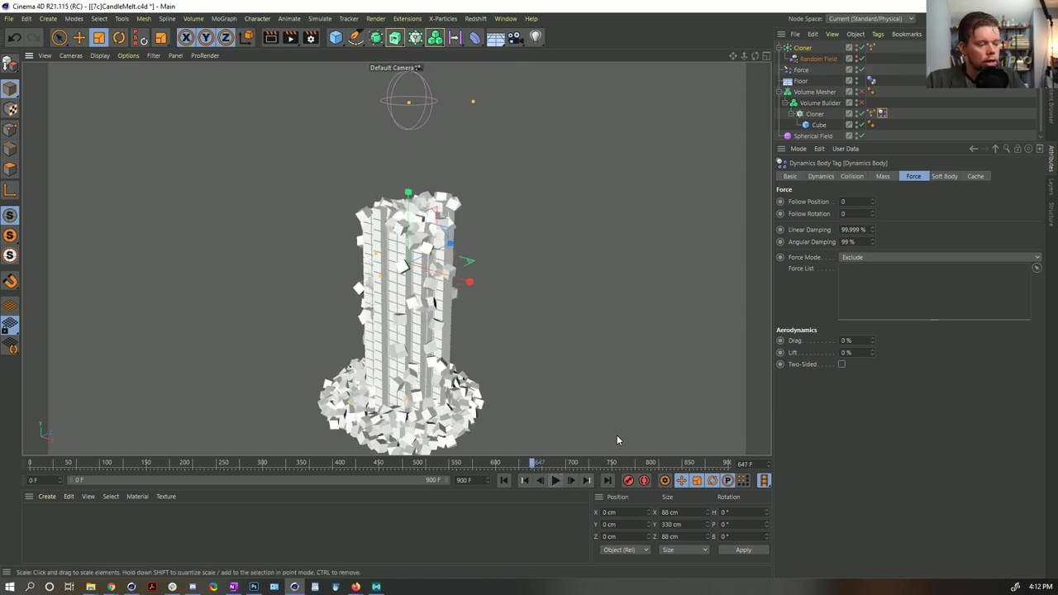
pyautogui.hotkey('alt', 'v')
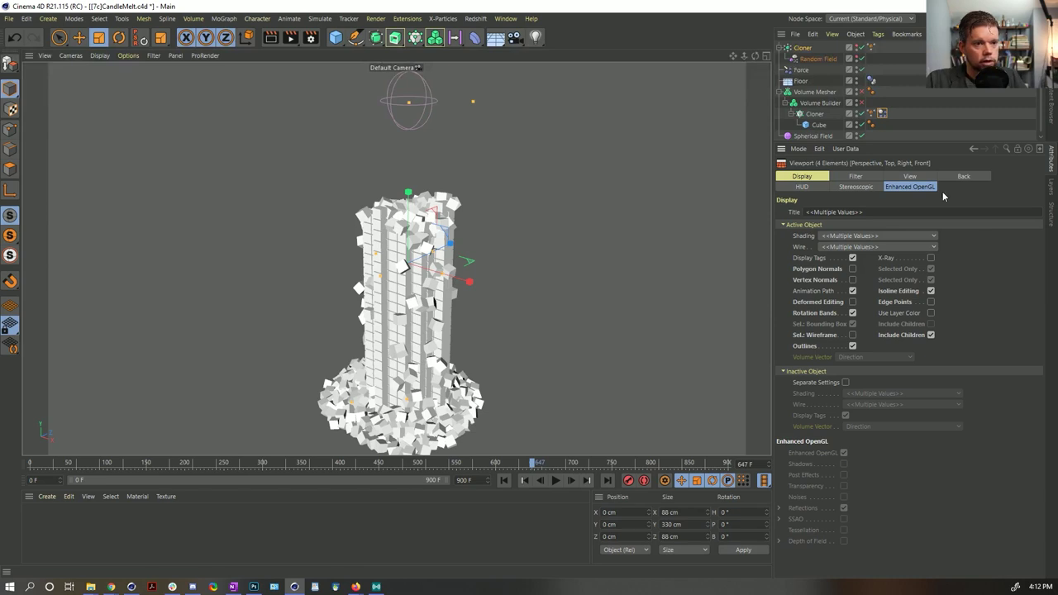
pyautogui.click(813, 187)
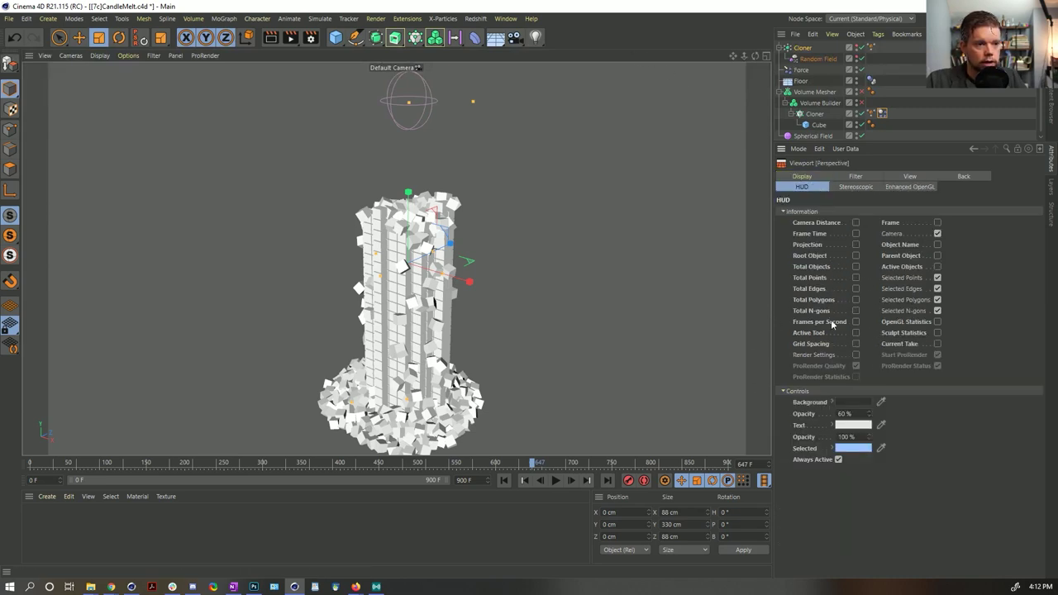
pyautogui.click(555, 480)
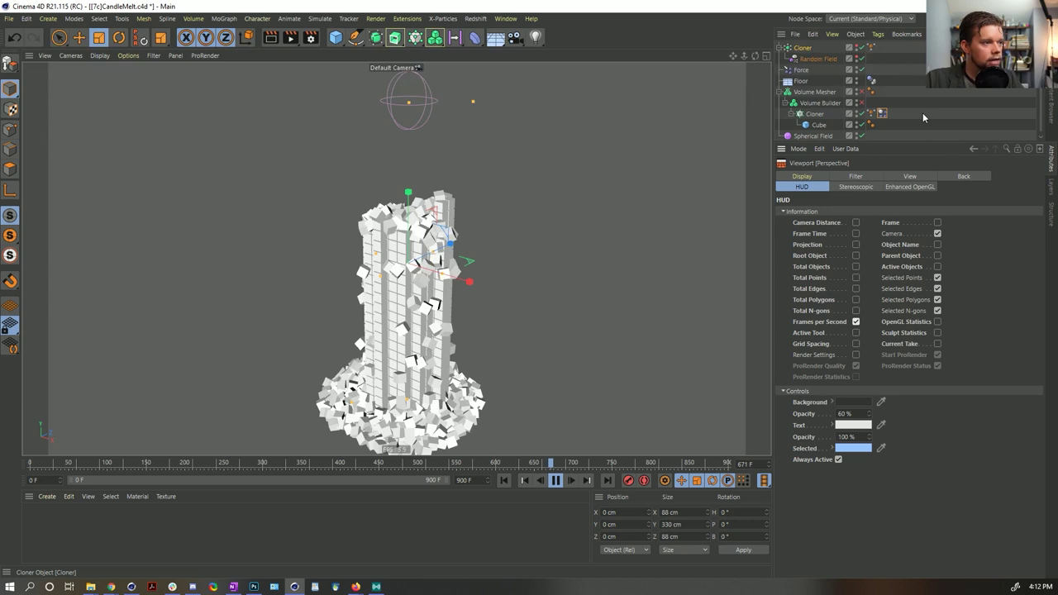
# Replay the melt from frame 0 and pause it at frame 218.
pyautogui.click(555, 480)
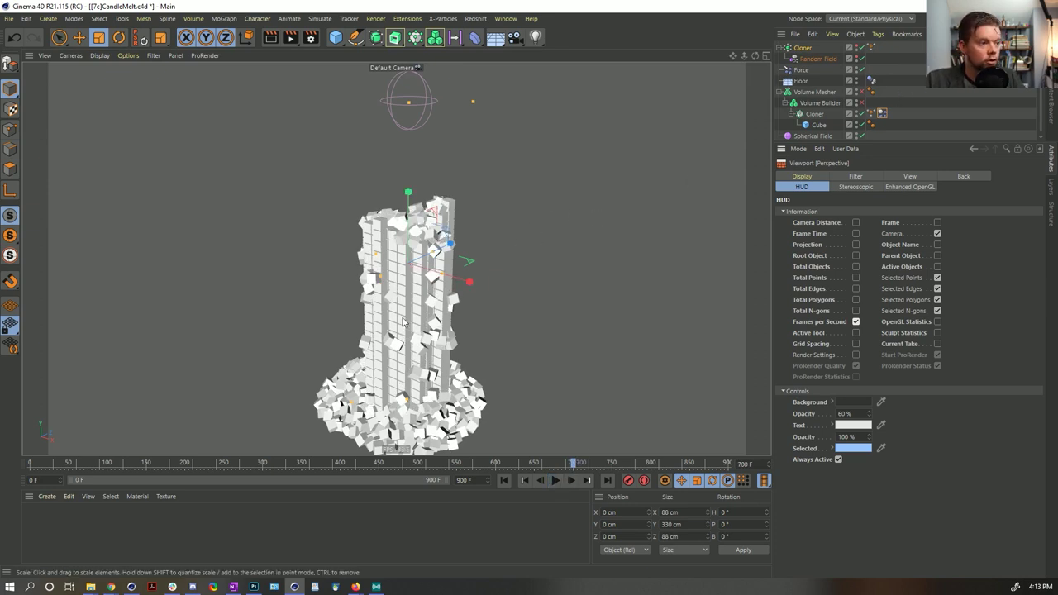
pyautogui.click(500, 482)
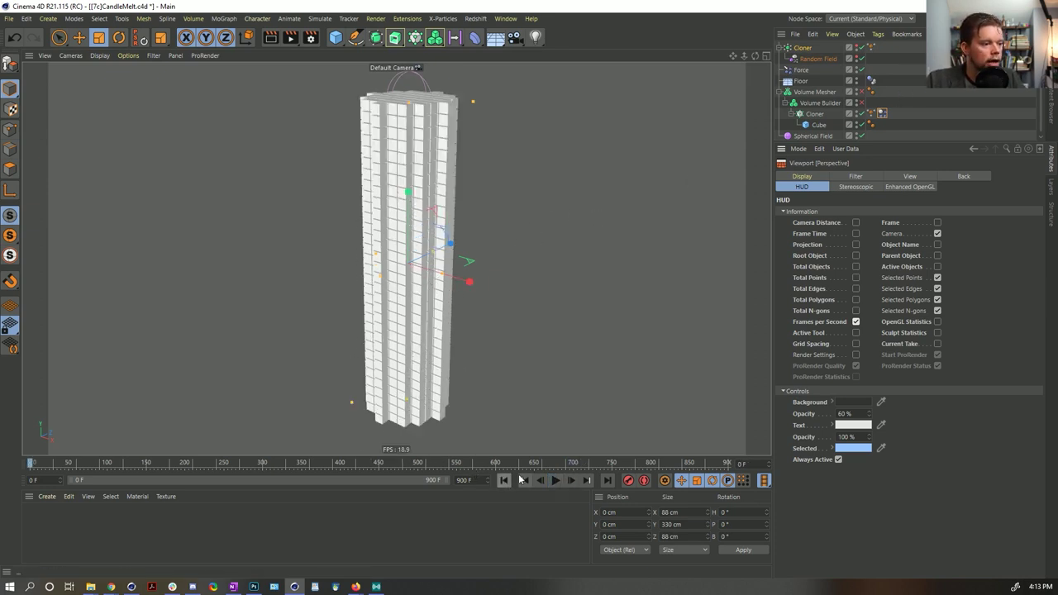
pyautogui.click(556, 480)
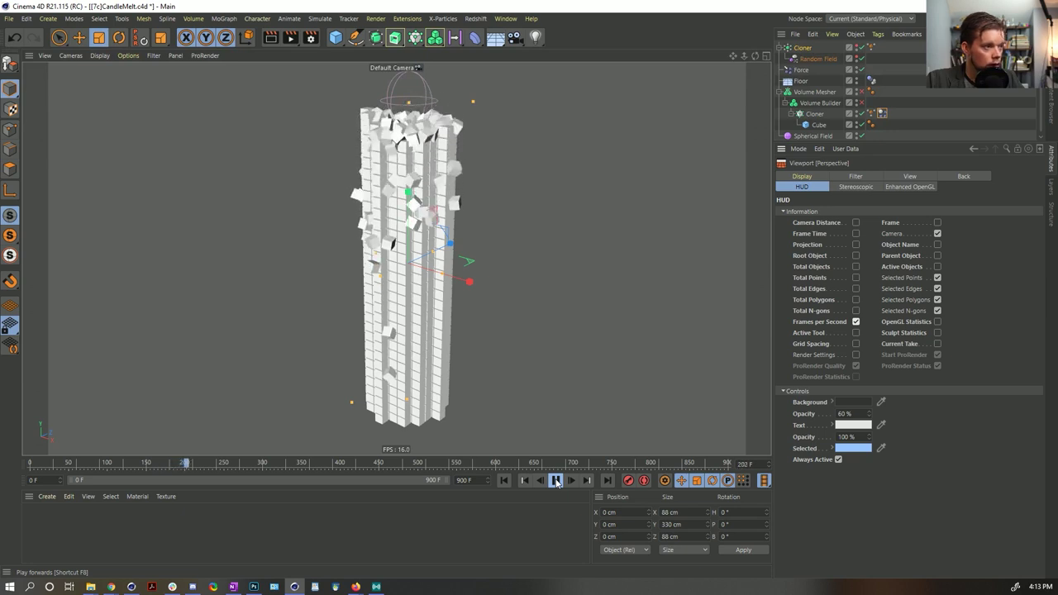
pyautogui.click(556, 480)
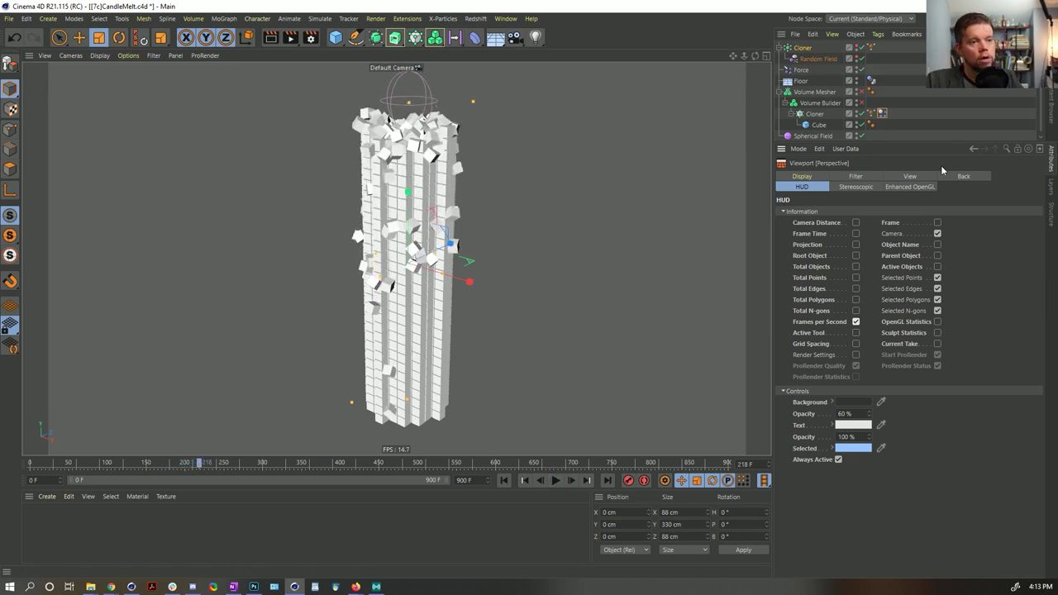
pyautogui.click(881, 113)
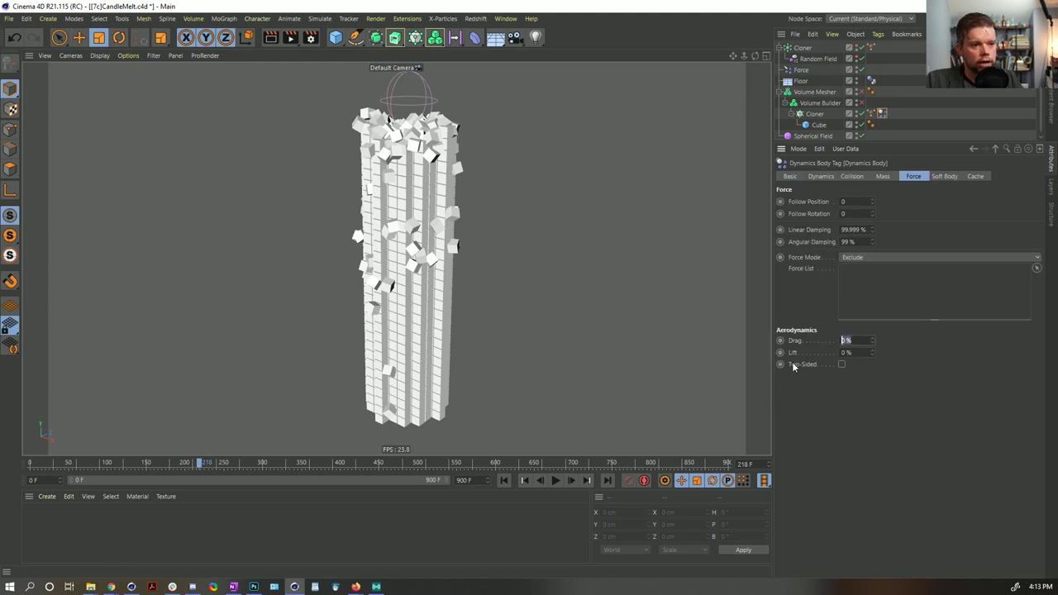
# Set the Dynamics Body drag to 99 %, then 99.99 %, while playing.
pyautogui.write('99')
pyautogui.press('Return')
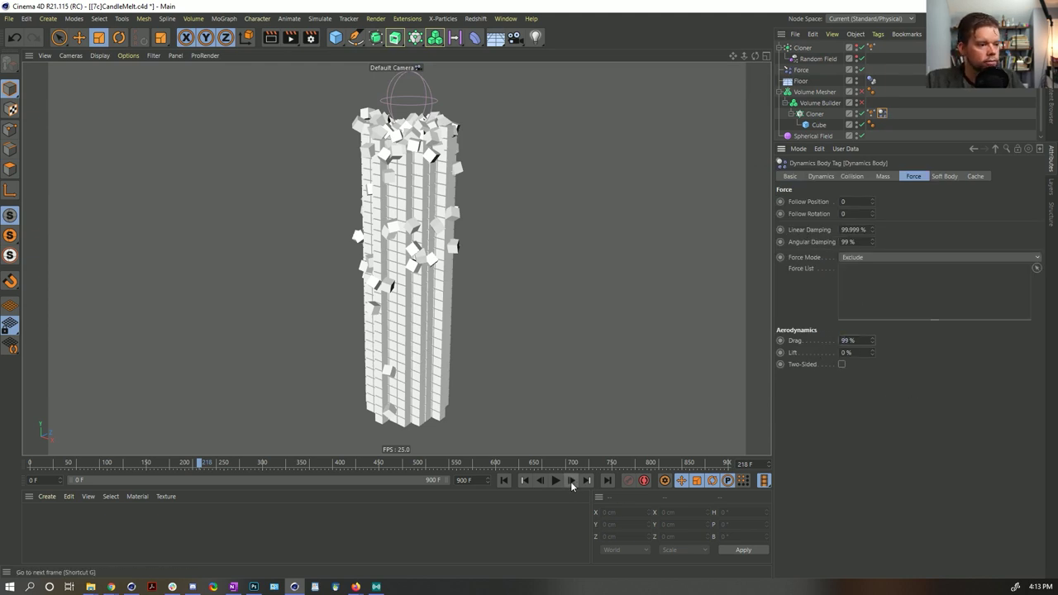
pyautogui.click(558, 483)
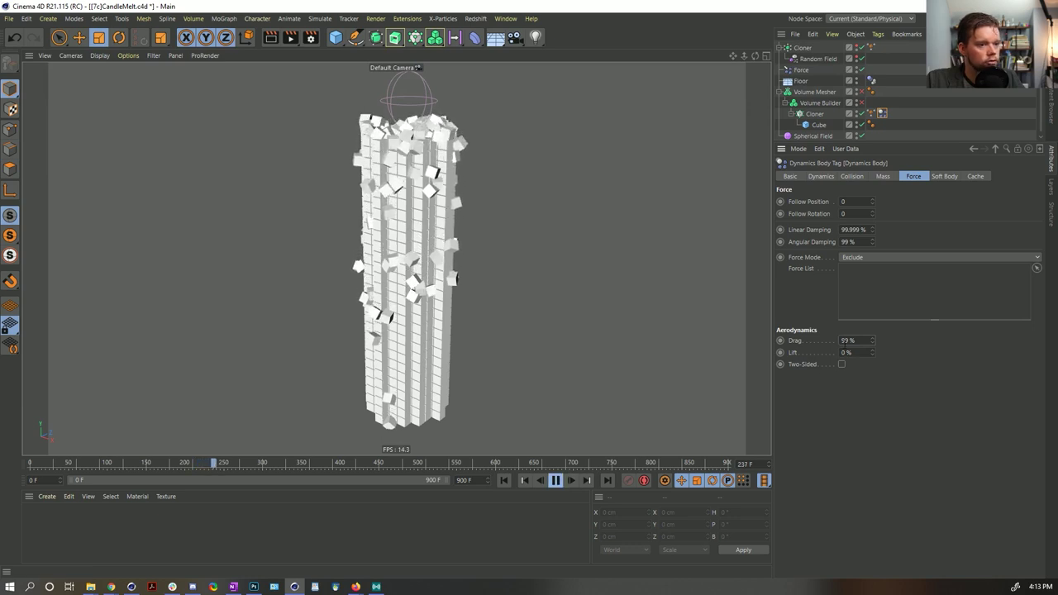
pyautogui.click(847, 340)
pyautogui.write('.99')
pyautogui.press('Return')
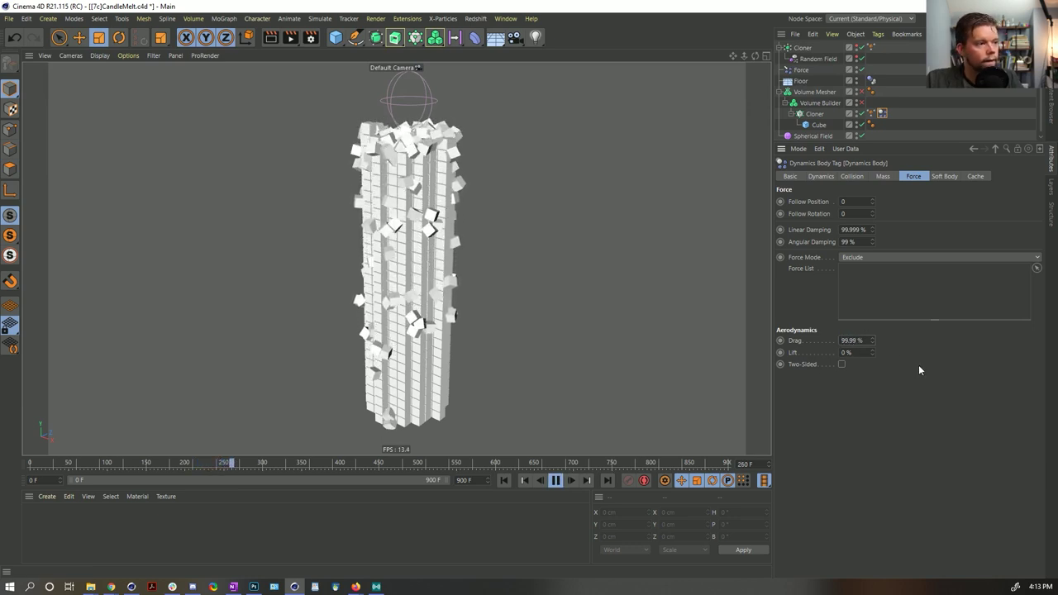
# Reset the Dynamics Body drag back to 0 %.
pyautogui.doubleClick(865, 339)
pyautogui.write('9')
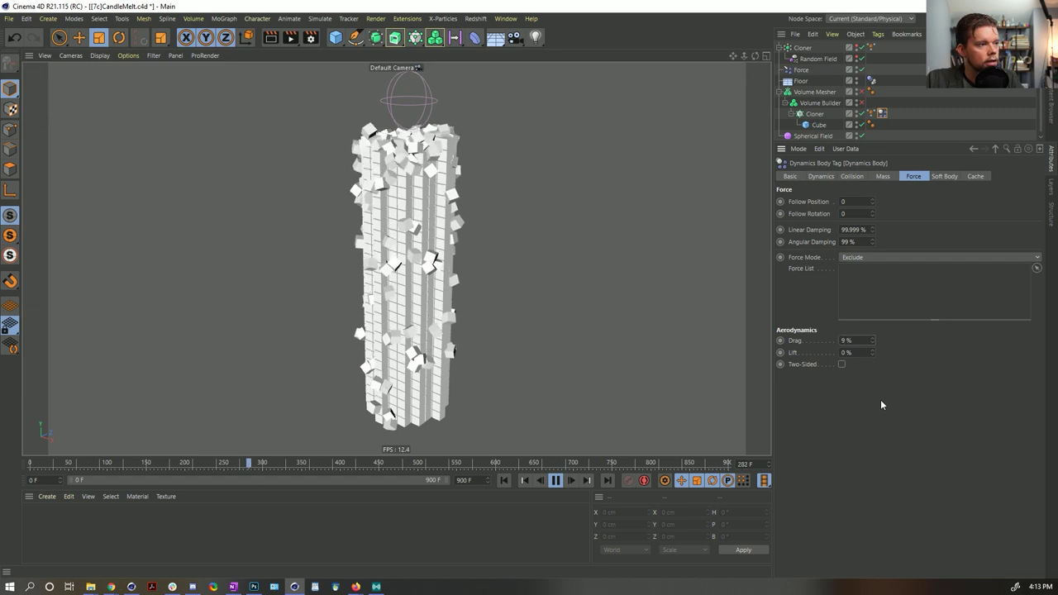
pyautogui.doubleClick(843, 339)
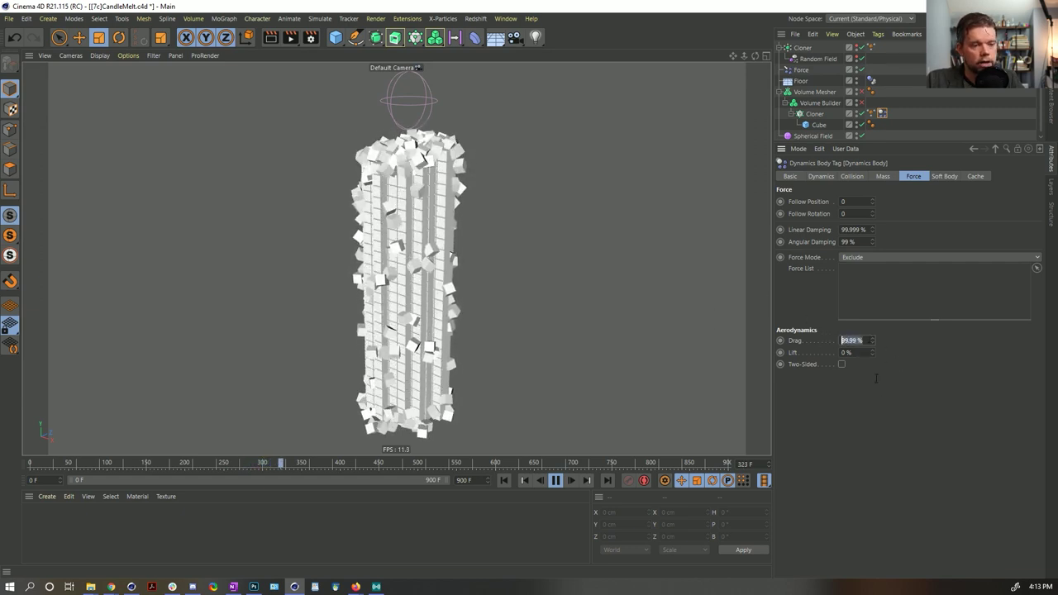
pyautogui.write('0')
pyautogui.press('Return')
# Lower the project's dynamics gravity to 500 cm, then 200 cm, and replay the melt.
pyautogui.hotkey('ctrl', 'd')
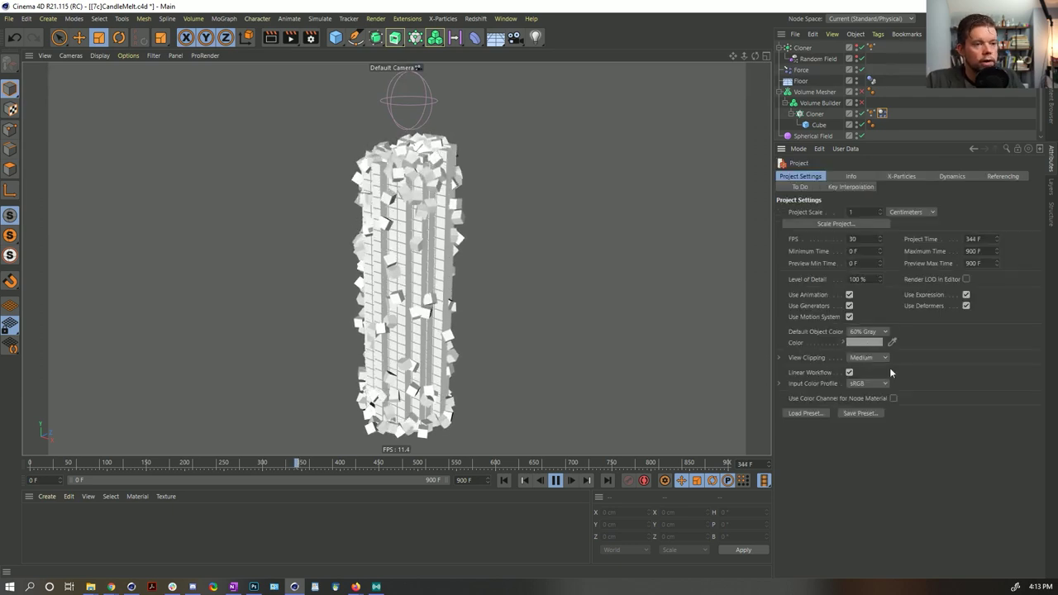
pyautogui.click(952, 176)
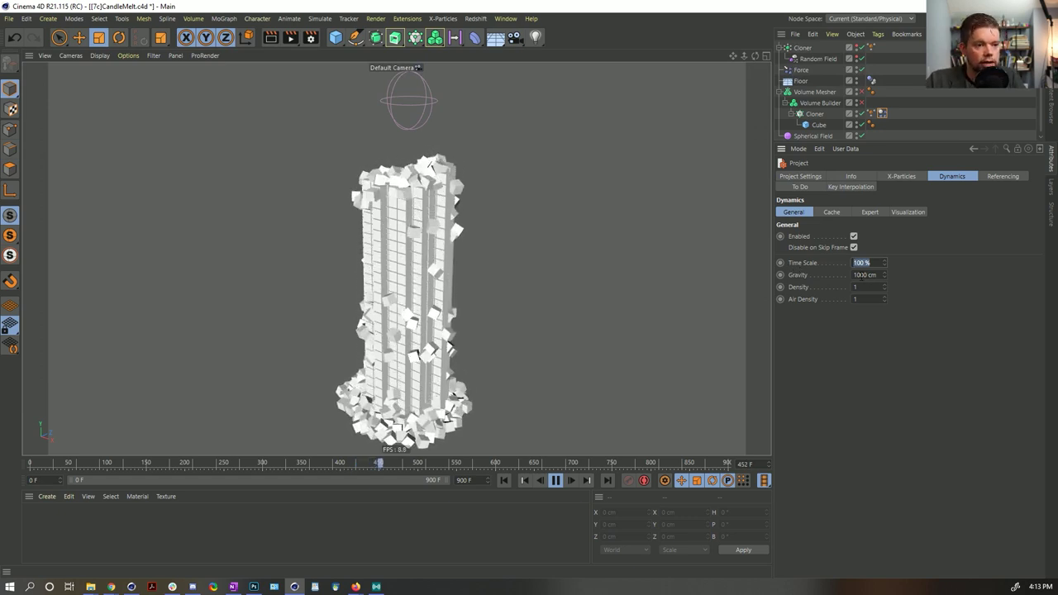
pyautogui.press('Tab')
pyautogui.write('500')
pyautogui.press('Return')
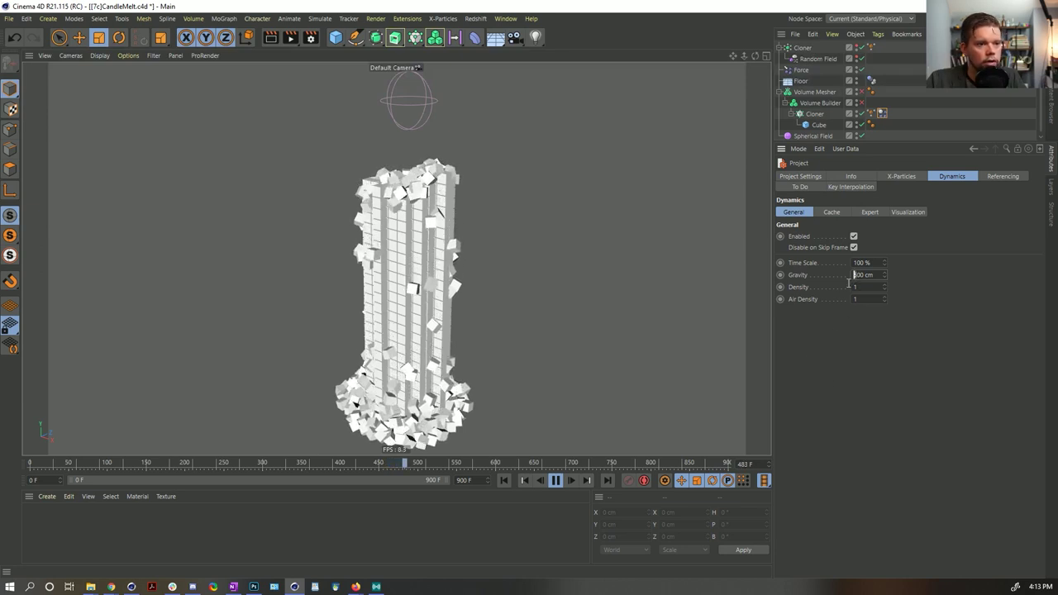
pyautogui.write('200')
pyautogui.press('Return')
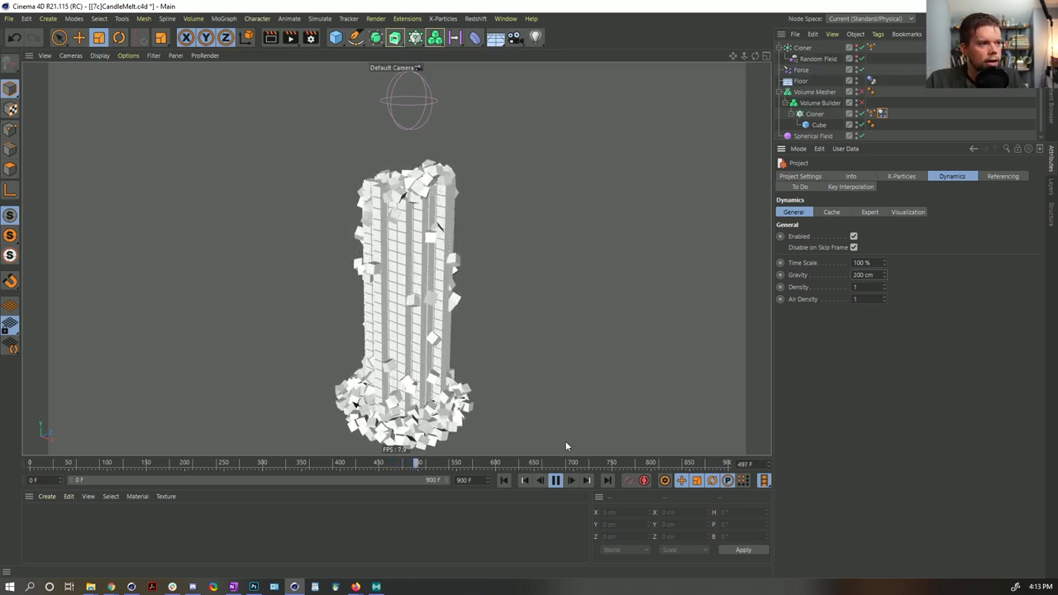
pyautogui.hotkey('shift', 'f')
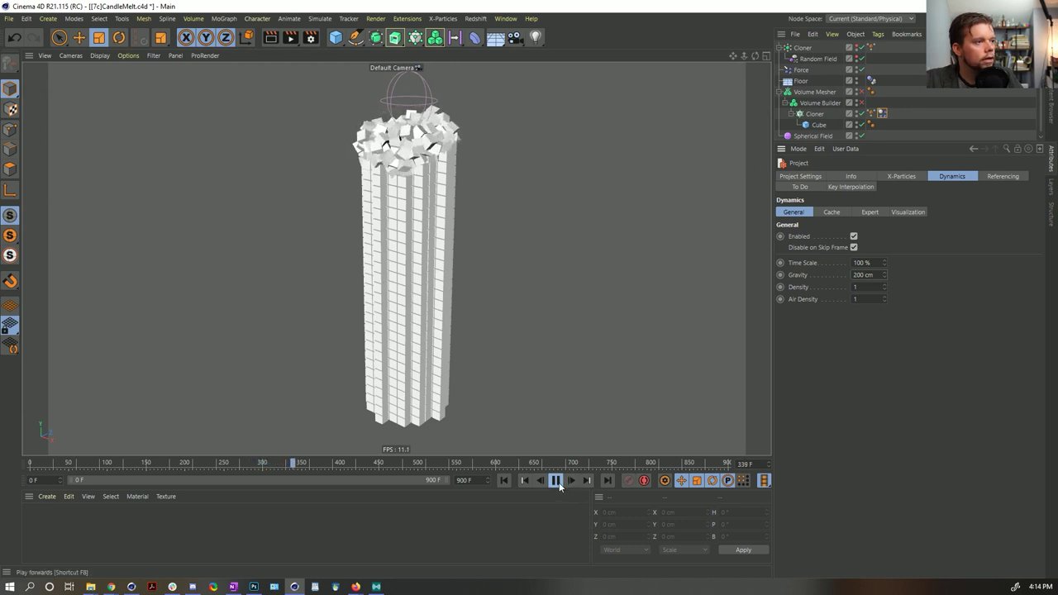
pyautogui.keyDown('alt'); pyautogui.moveTo(496, 285); pyautogui.dragTo(579, 248); pyautogui.keyUp('alt')
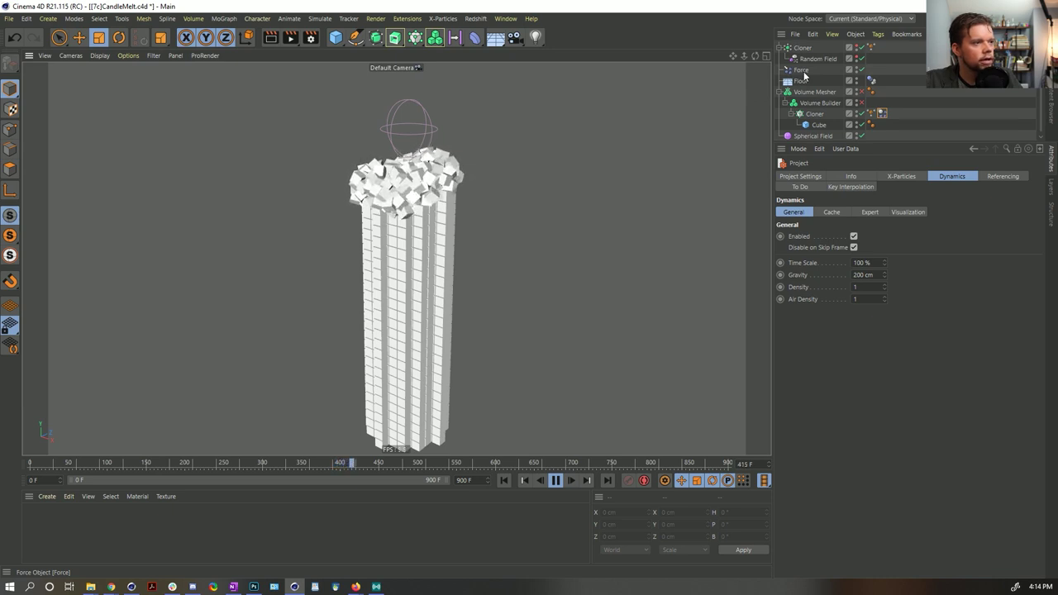
# Give the Force object 111 cm strength and damping 5, then play to frame 561.
pyautogui.click(804, 73)
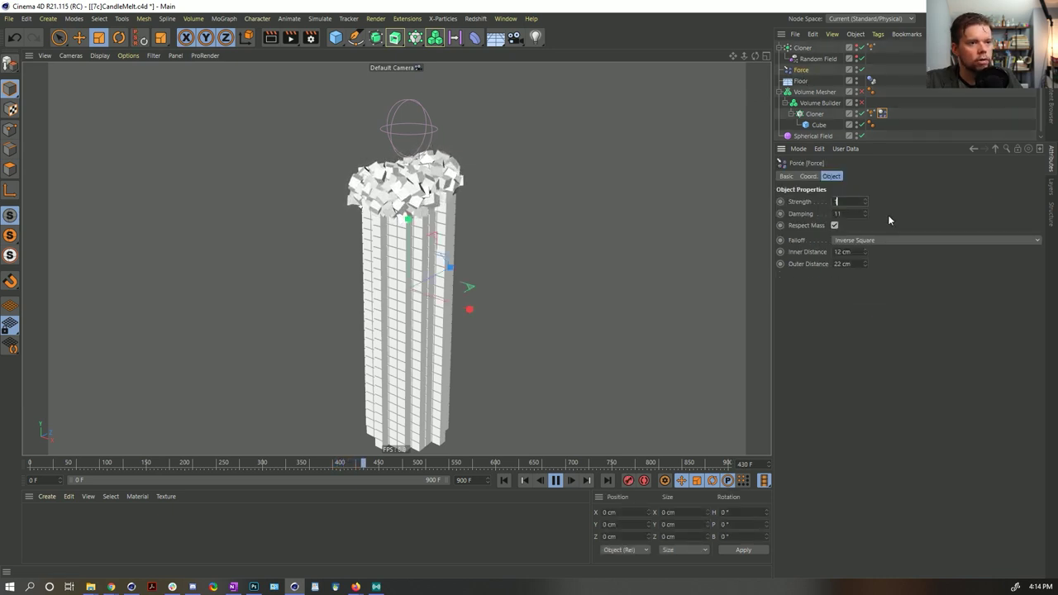
pyautogui.write('111')
pyautogui.press('Return')
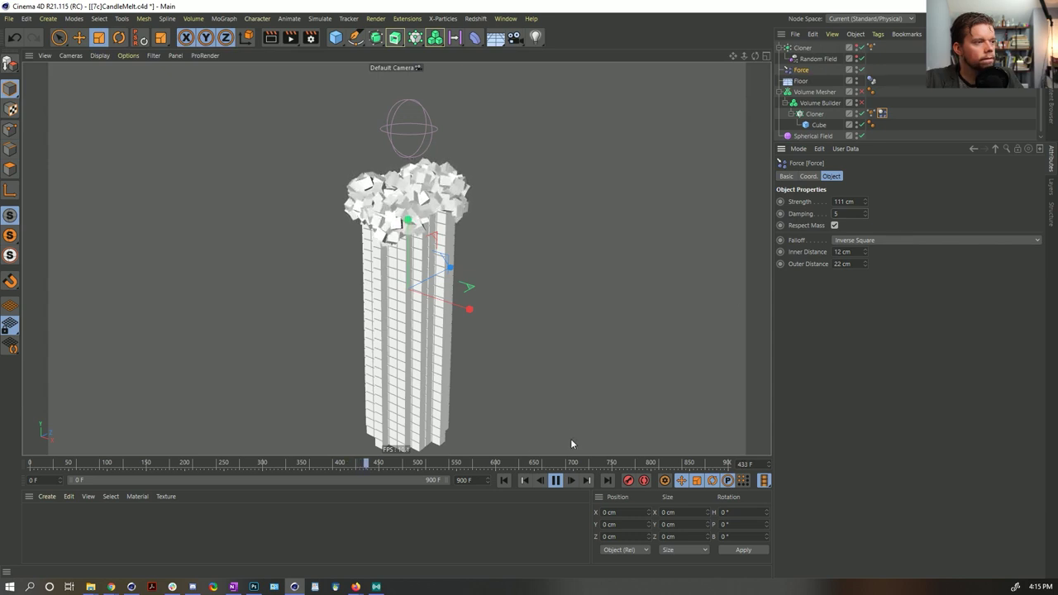
pyautogui.click(556, 480)
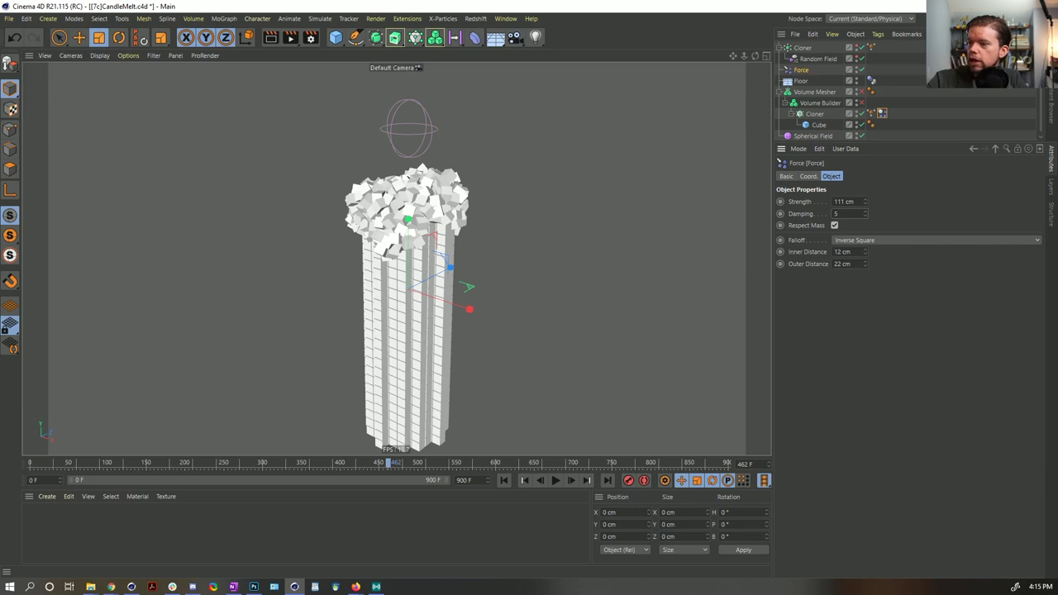
pyautogui.hotkey('alt', 'Tab')
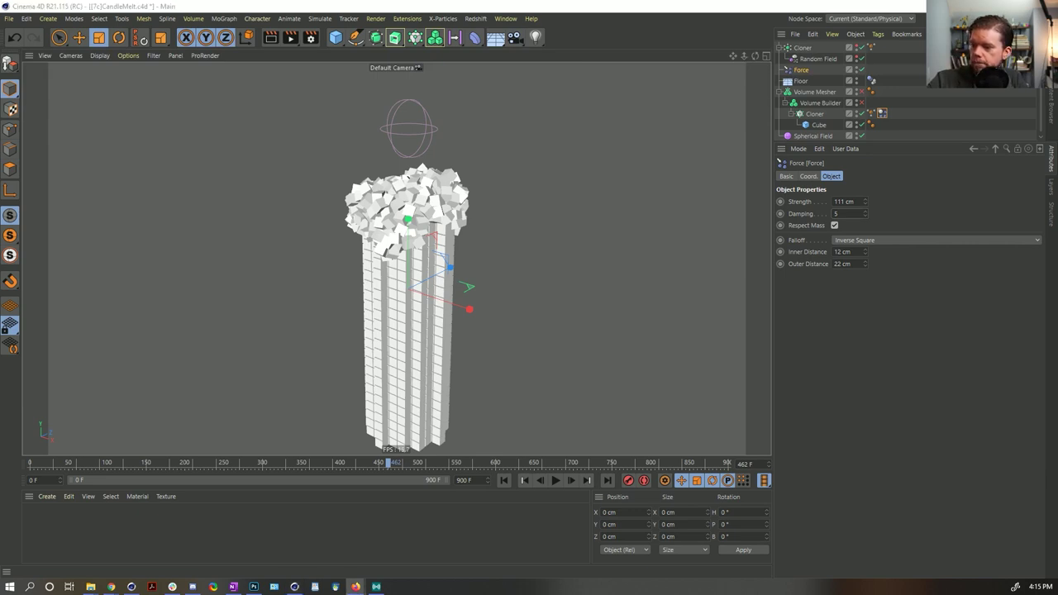
pyautogui.click(641, 46)
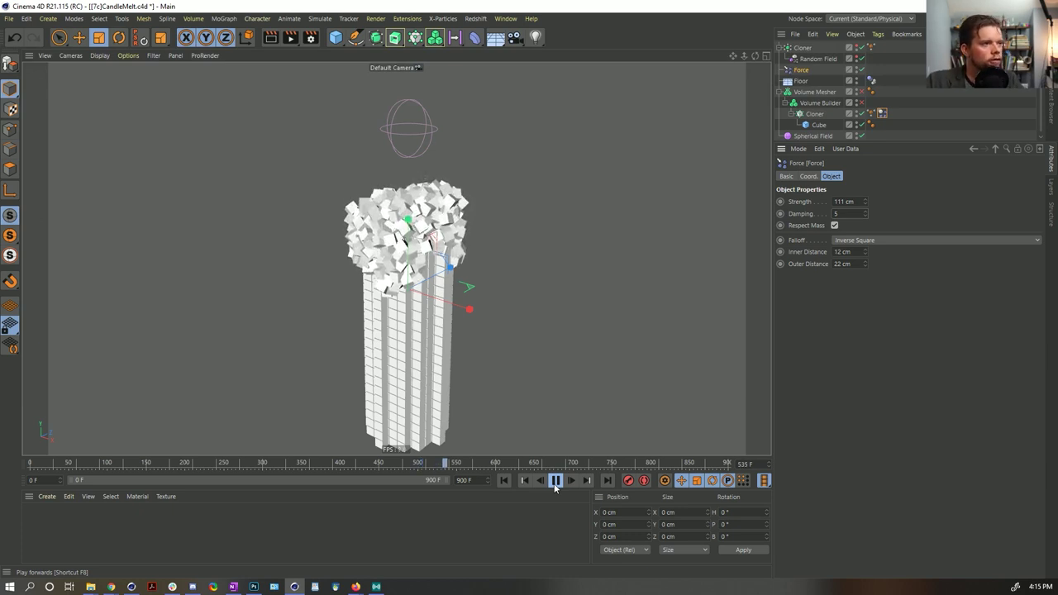
pyautogui.click(555, 481)
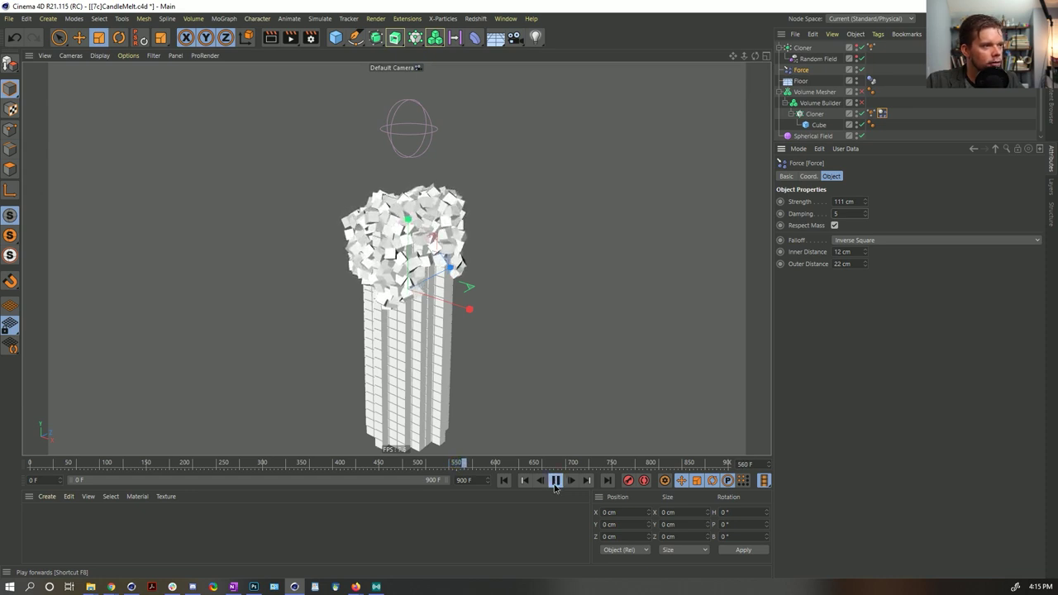
pyautogui.click(555, 481)
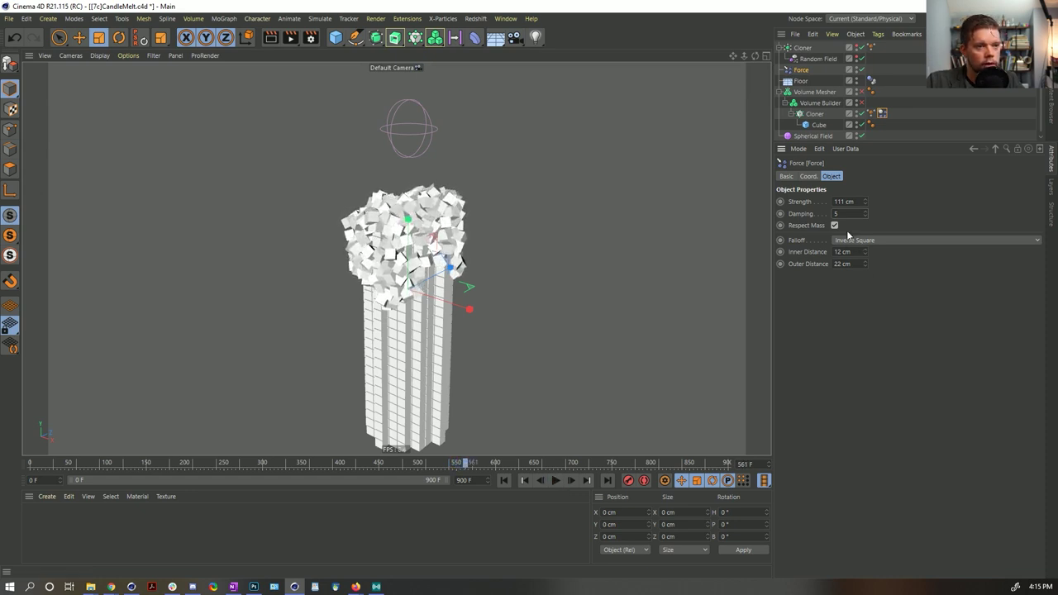
# Duplicate the Force object and rename the copy 'Force -'.
pyautogui.keyDown('ctrl'); pyautogui.moveTo(805, 72); pyautogui.dragTo(808, 81); pyautogui.keyUp('ctrl')
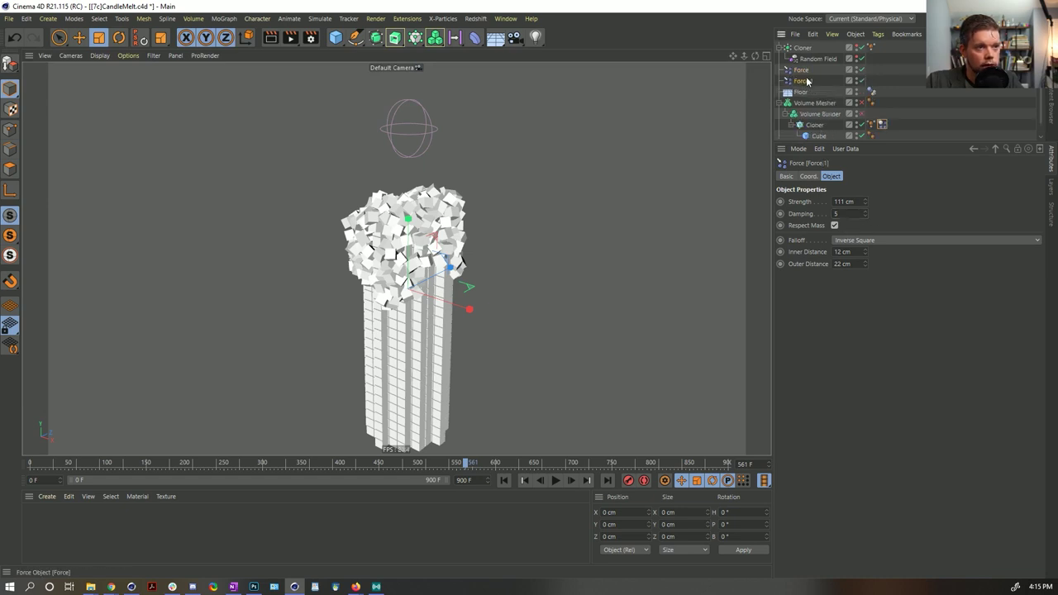
pyautogui.doubleClick(805, 81)
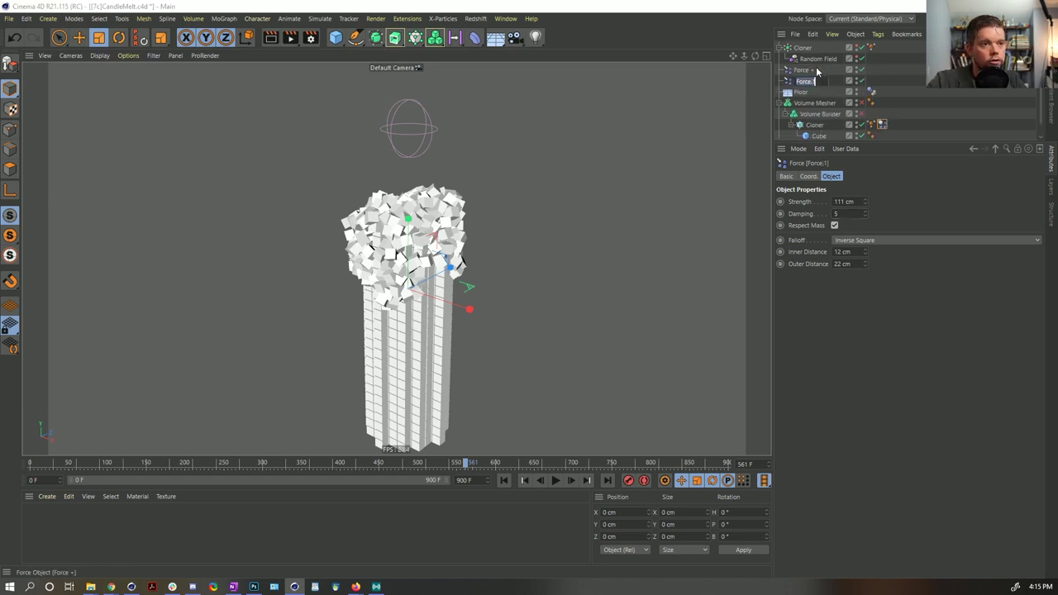
pyautogui.press('BackSpace')
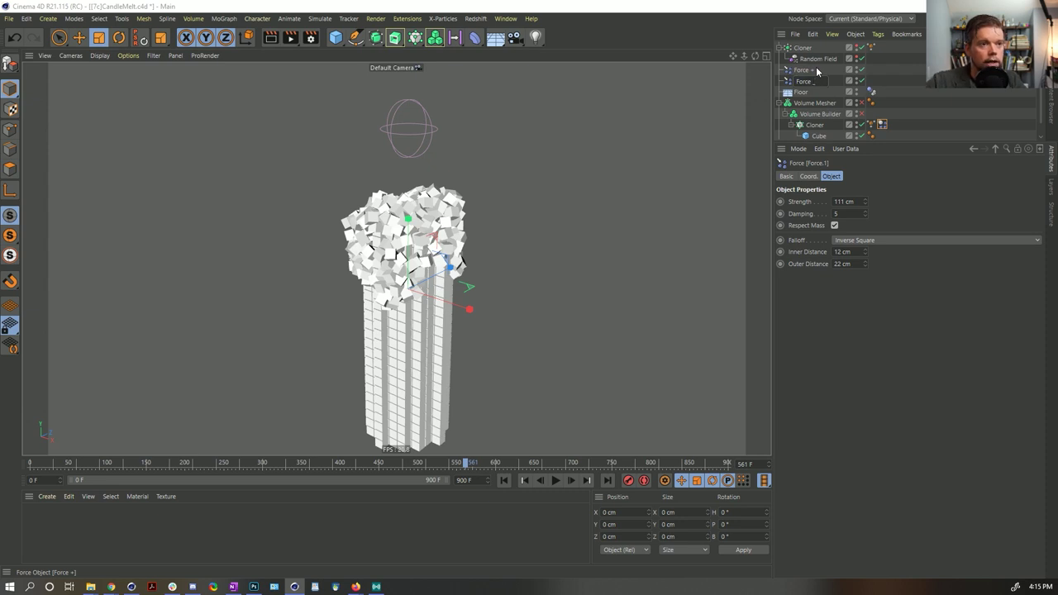
pyautogui.write('-')
pyautogui.press('Return')
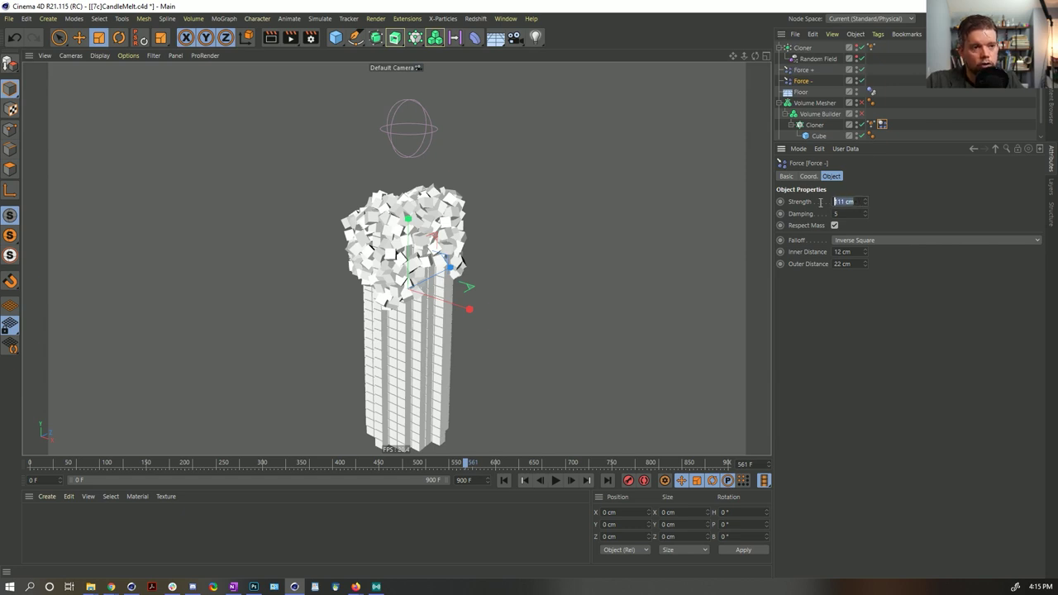
# Give Force - damping 1, Inverse Square falloff with 22–55 cm distances, and replay.
pyautogui.press('Tab')
pyautogui.write('1')
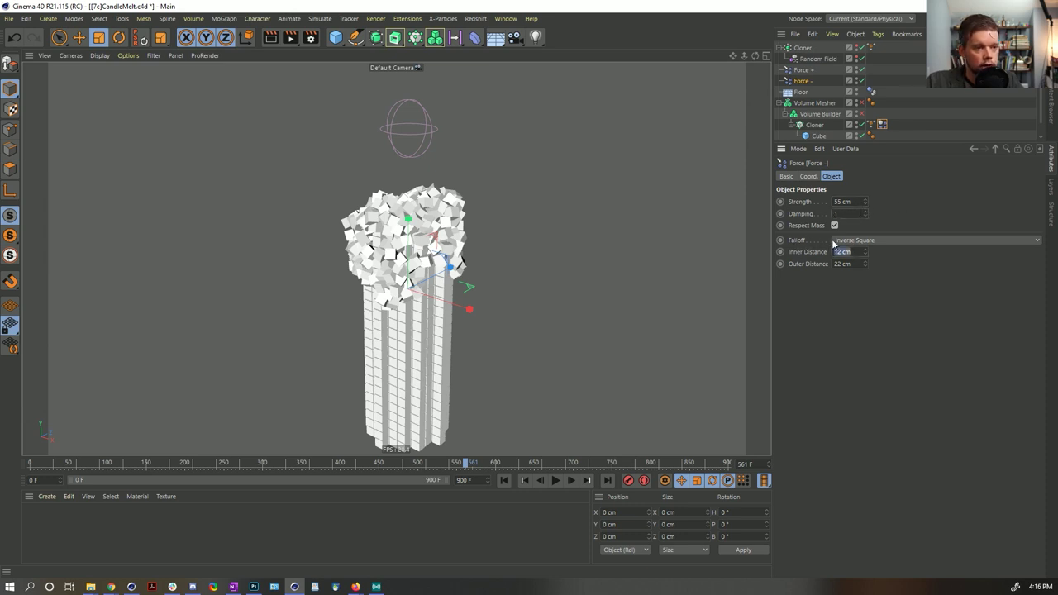
pyautogui.click(859, 241)
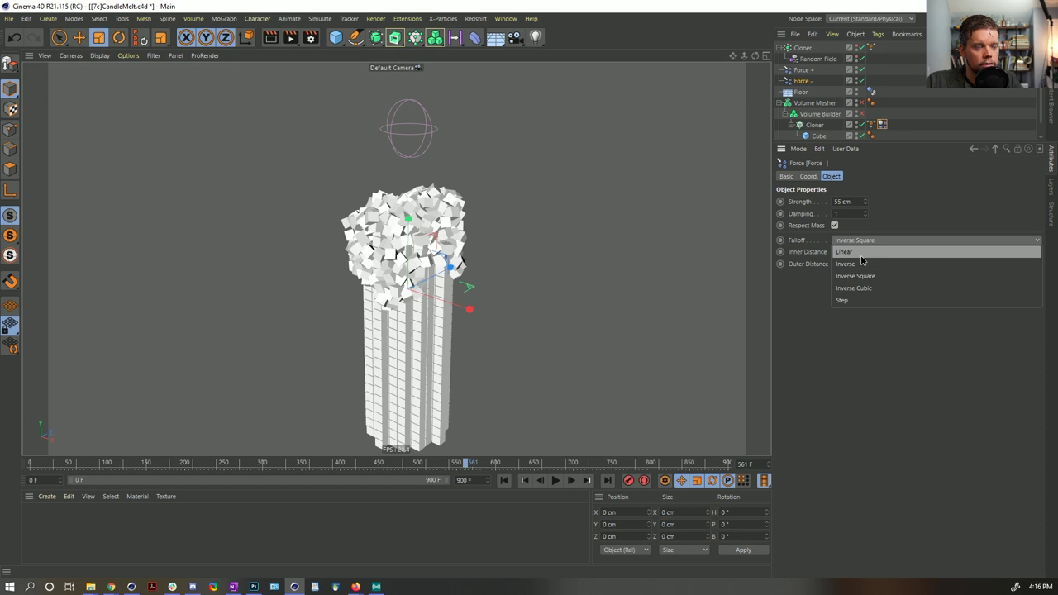
pyautogui.click(792, 279)
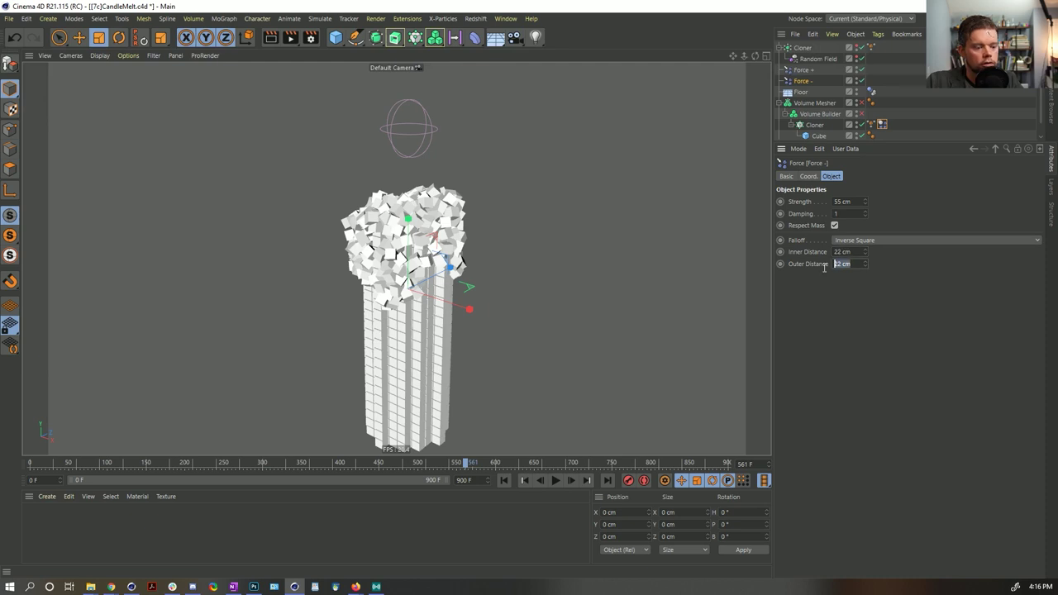
pyautogui.press('Return')
pyautogui.click(504, 480)
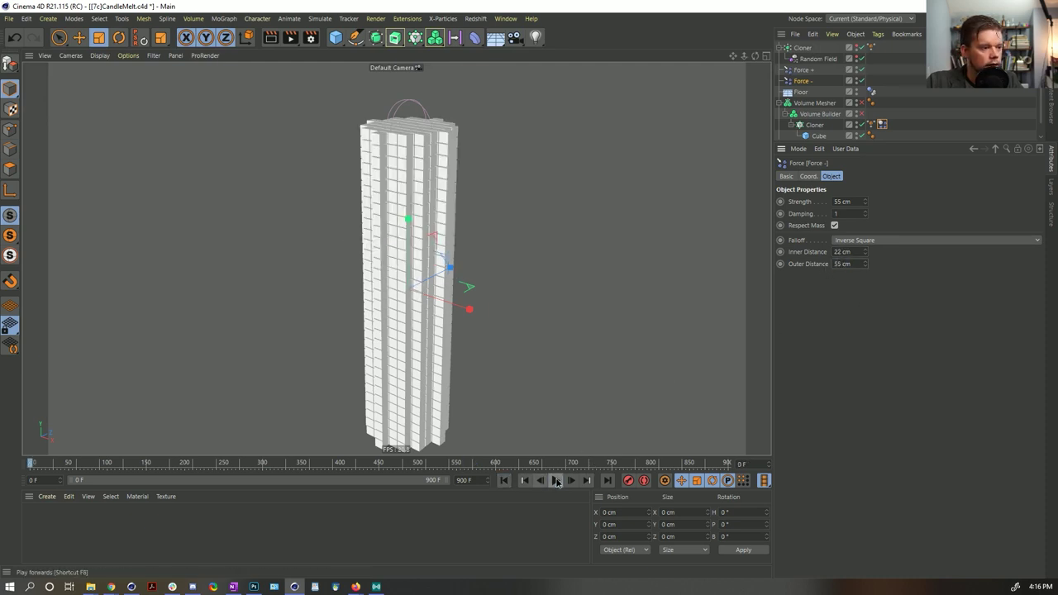
pyautogui.click(556, 480)
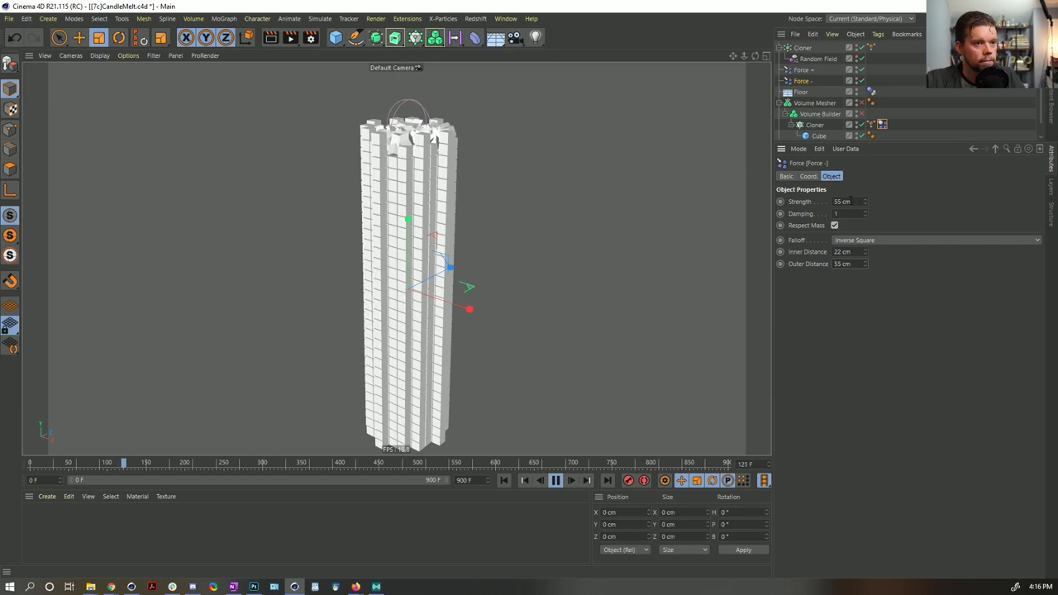
# Raise Force - strength to 111 cm and restart the simulation.
pyautogui.click(843, 201)
pyautogui.write('111')
pyautogui.press('Return')
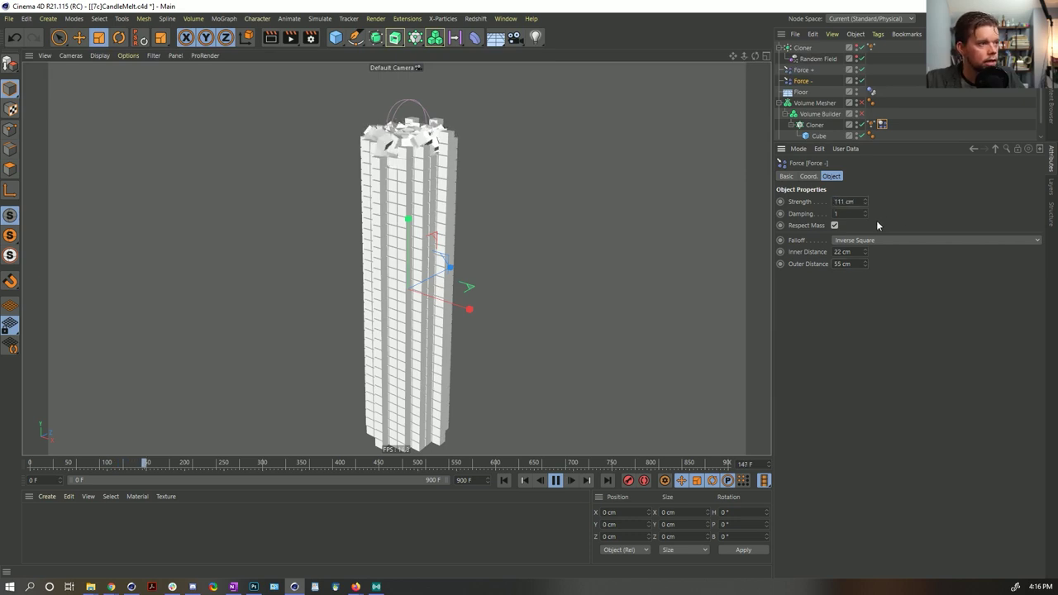
pyautogui.click(503, 480)
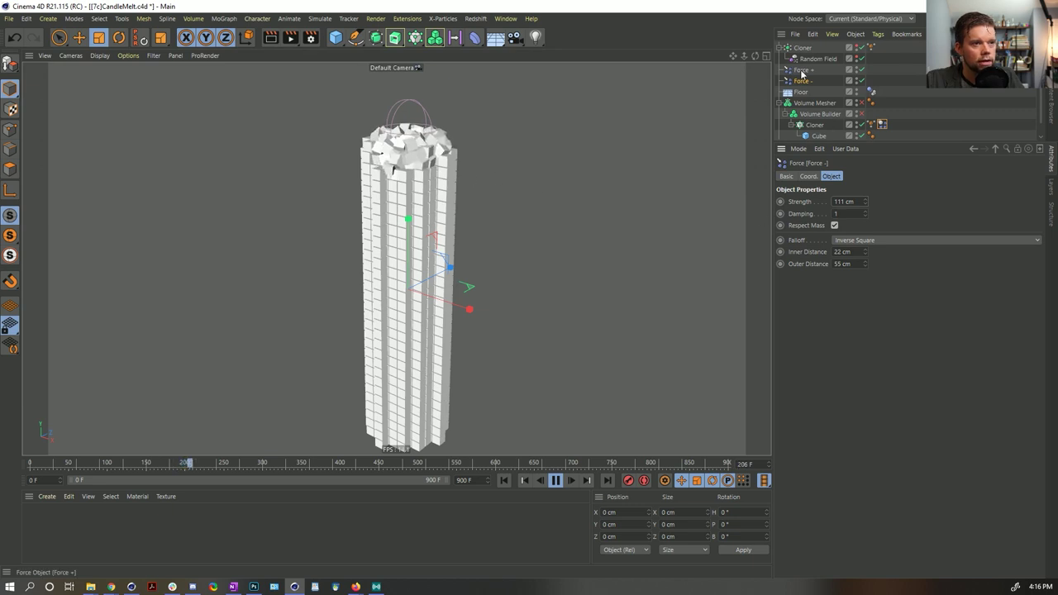
pyautogui.click(801, 70)
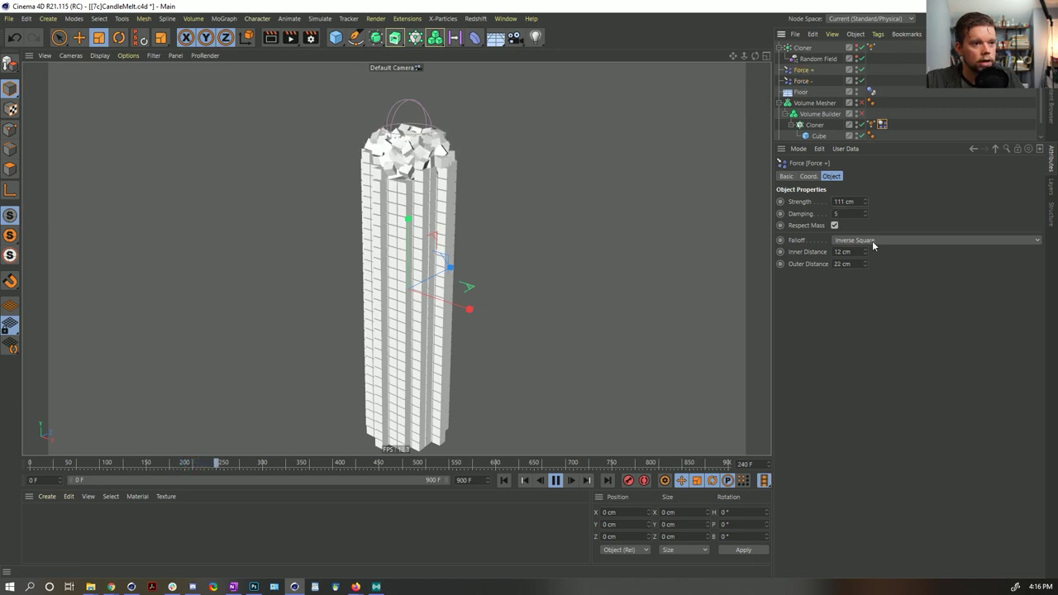
# Try Force - with inner distance 33 cm and outer distance 75 cm.
pyautogui.click(801, 81)
pyautogui.doubleClick(851, 253)
pyautogui.write('33')
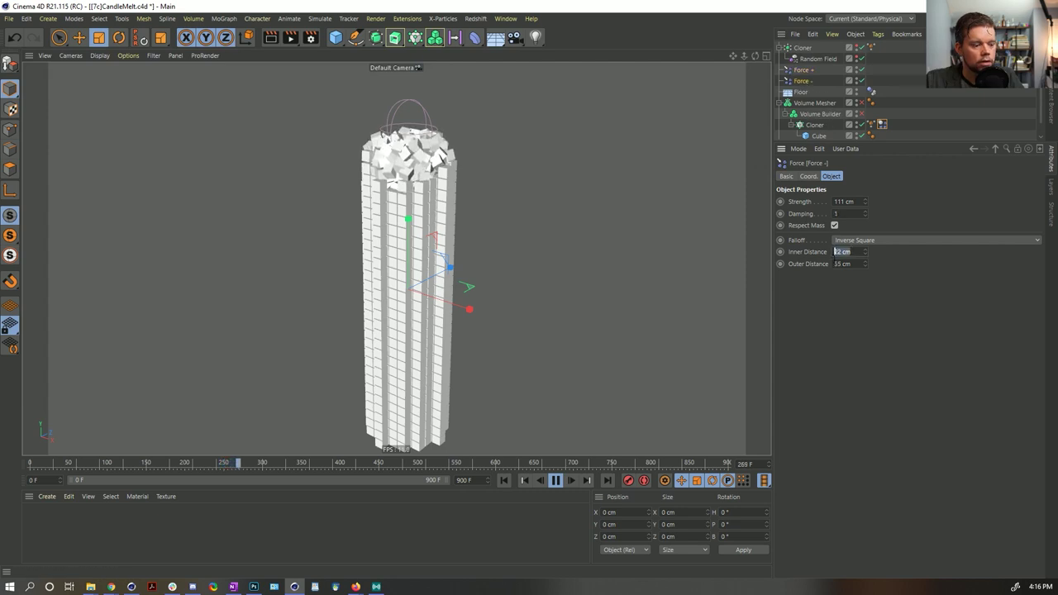
pyautogui.press('Tab')
pyautogui.write('75')
pyautogui.press('Return')
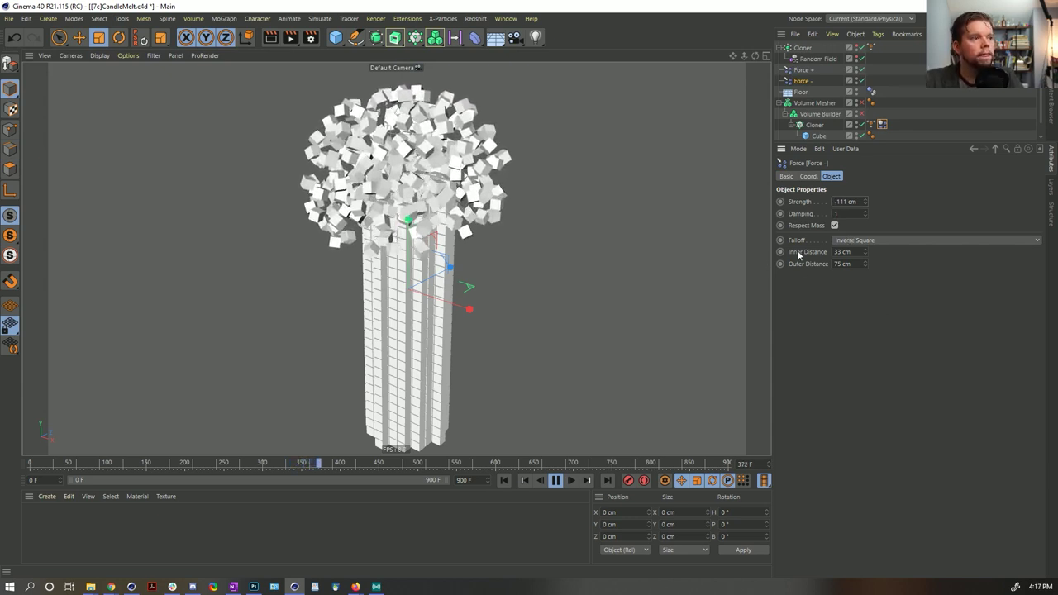
# Change Force - distances to inner 22 cm and outer 44 cm and restart.
pyautogui.doubleClick(841, 251)
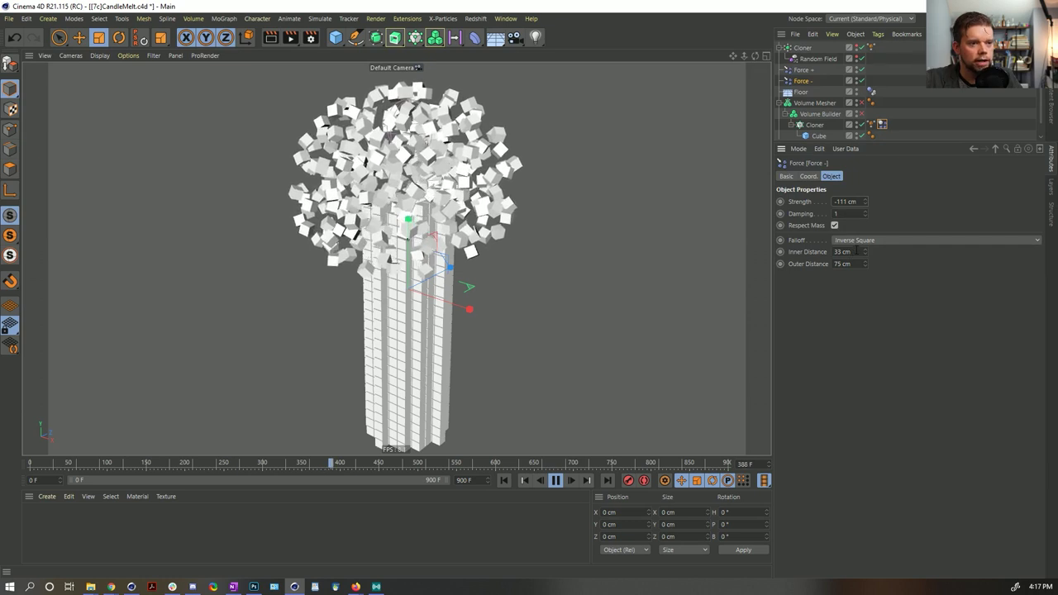
pyautogui.write('22')
pyautogui.press('Tab')
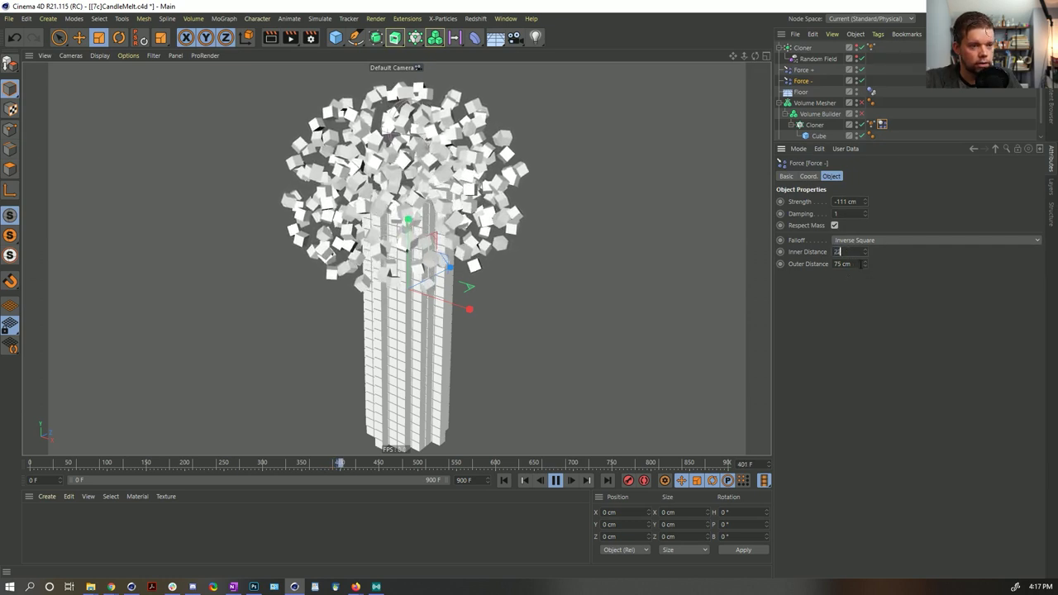
pyautogui.write('44')
pyautogui.press('Return')
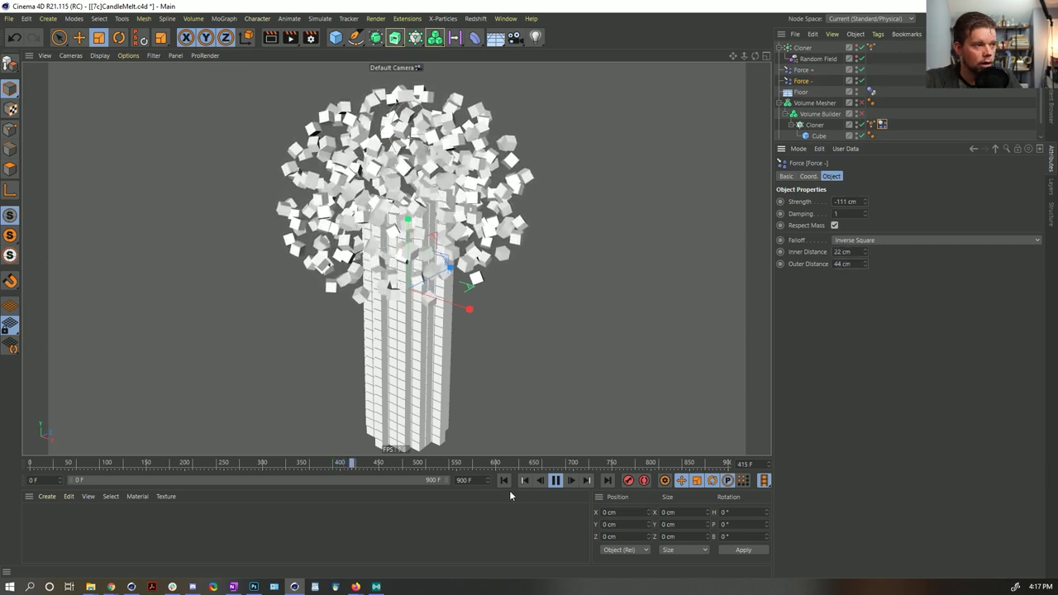
pyautogui.click(506, 480)
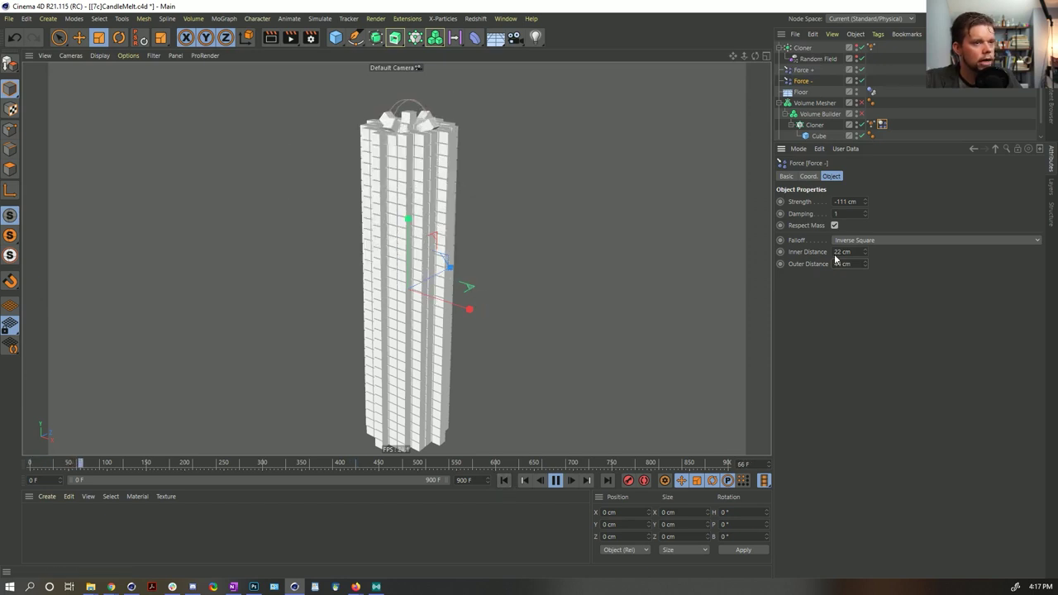
# Set Force - strength to -55 cm and replay from the beginning.
pyautogui.doubleClick(843, 201)
pyautogui.write('-55')
pyautogui.press('Return')
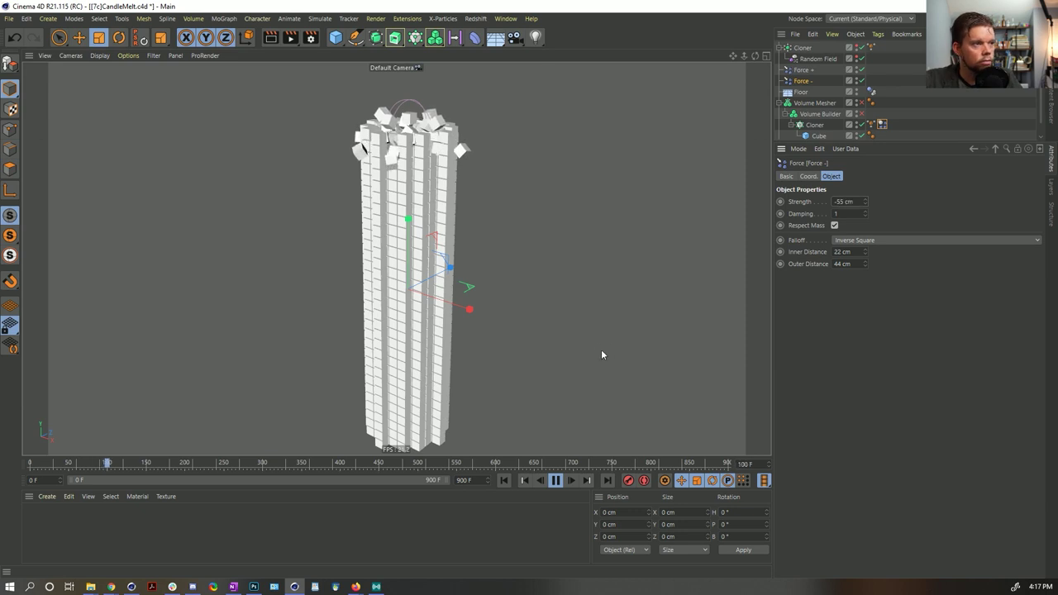
pyautogui.click(504, 480)
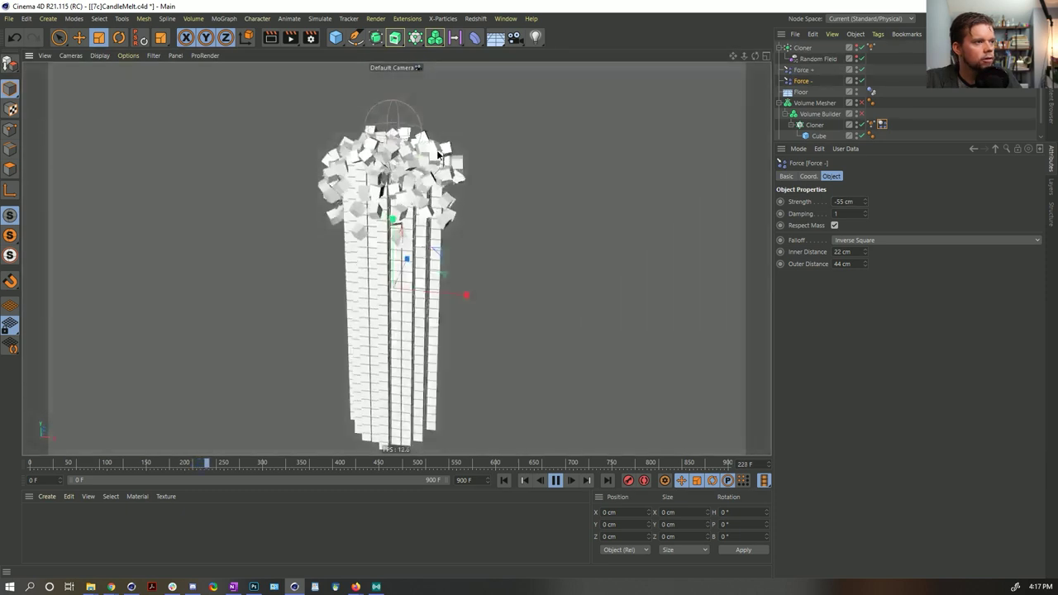
# Frame the column lower and closer, then weaken the Force strength and replay from frame 0.
pyautogui.moveTo(471, 170)
pyautogui.keyDown('alt'); pyautogui.mouseDown()
pyautogui.moveTo(403, 142)
pyautogui.moveTo(446, 157)
pyautogui.moveTo(427, 181)
pyautogui.mouseUp(); pyautogui.keyUp('alt')
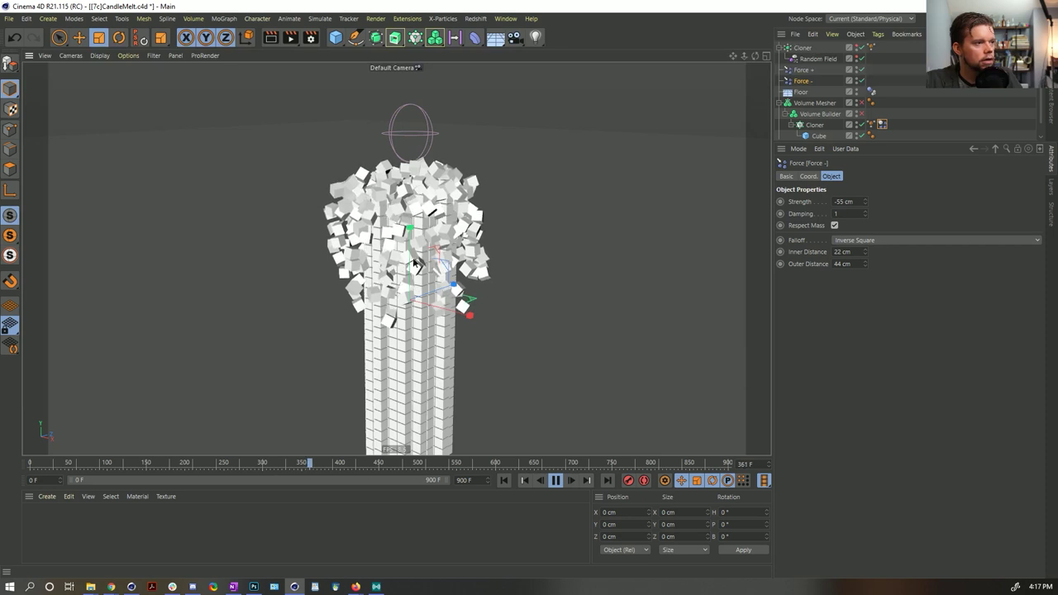
pyautogui.keyDown('alt'); pyautogui.moveTo(529, 241); pyautogui.dragTo(420, 251); pyautogui.keyUp('alt')
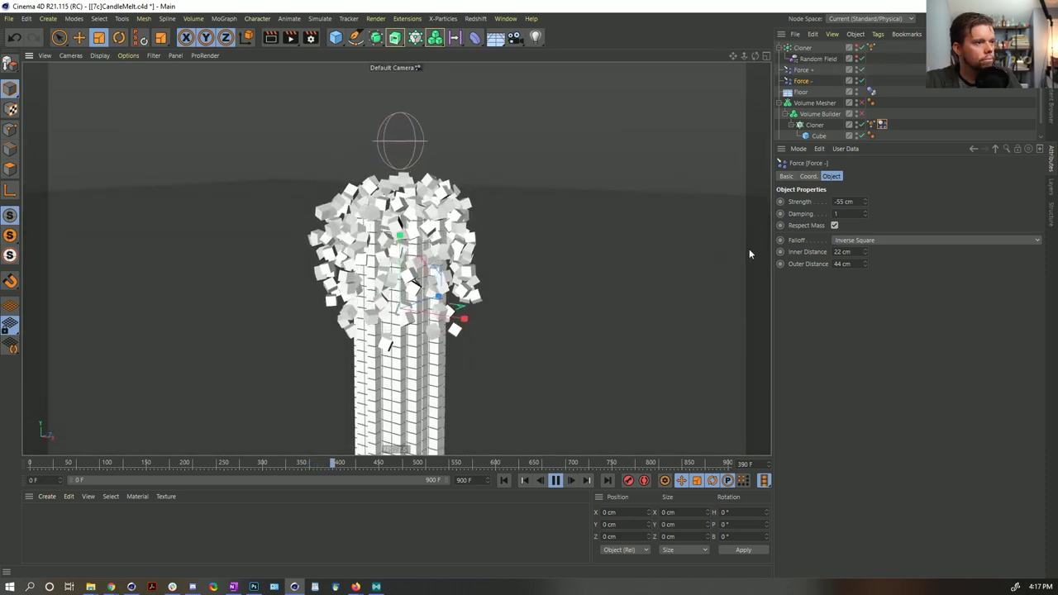
pyautogui.moveTo(865, 202)
pyautogui.mouseDown()
pyautogui.moveTo(864, 190)
pyautogui.moveTo(865, 202)
pyautogui.mouseUp()
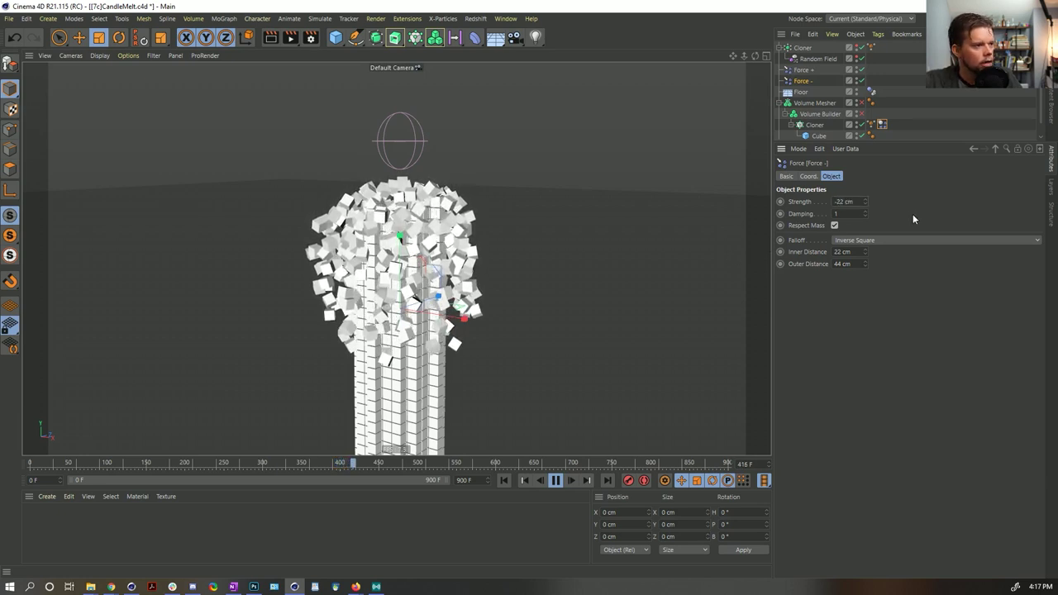
pyautogui.click(503, 480)
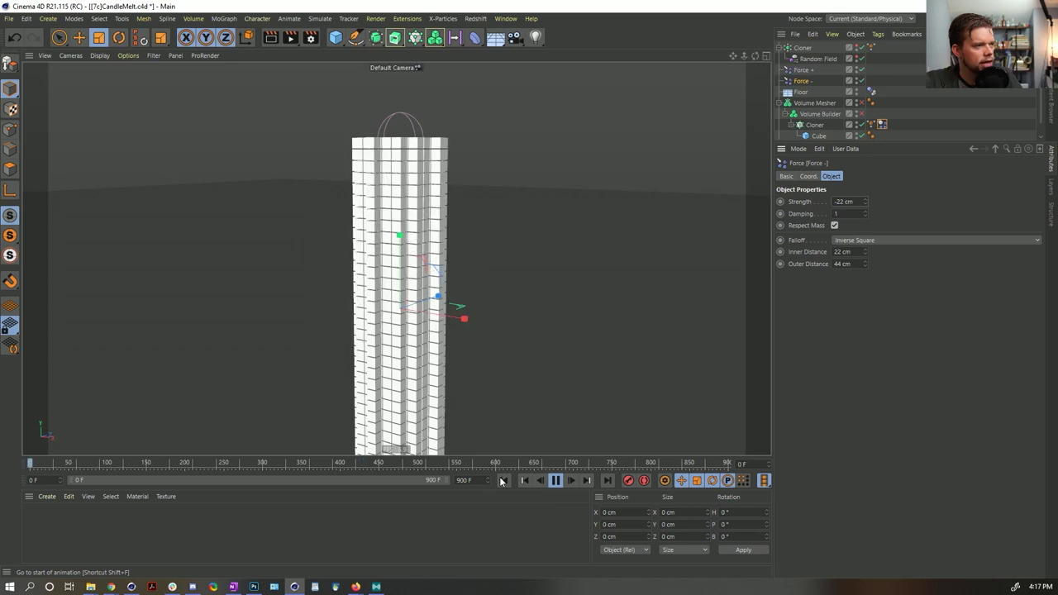
pyautogui.keyDown('alt'); pyautogui.moveTo(404, 213); pyautogui.dragTo(400, 240); pyautogui.keyUp('alt')
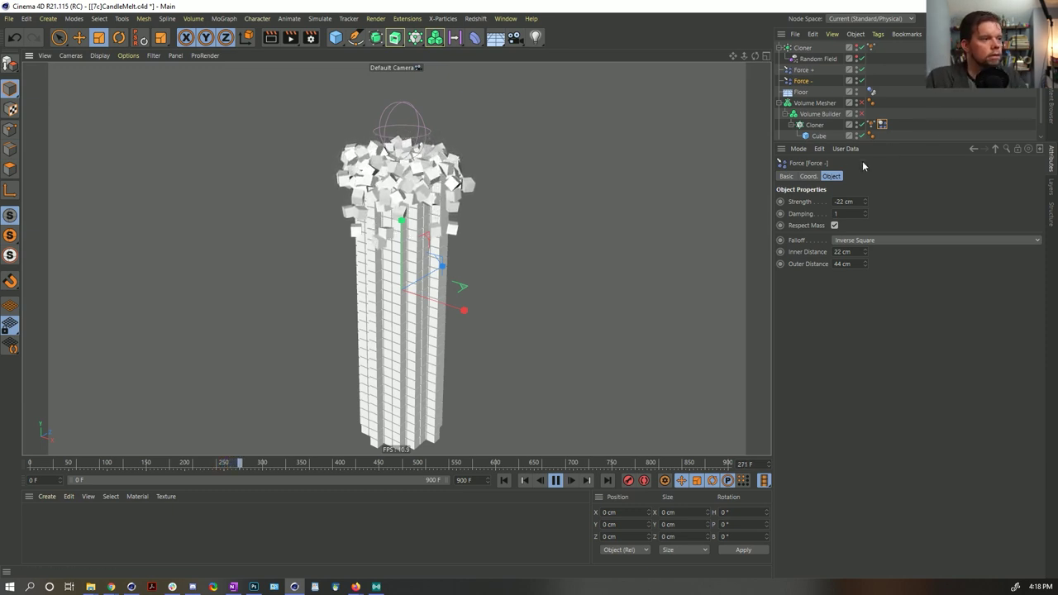
pyautogui.click(841, 202)
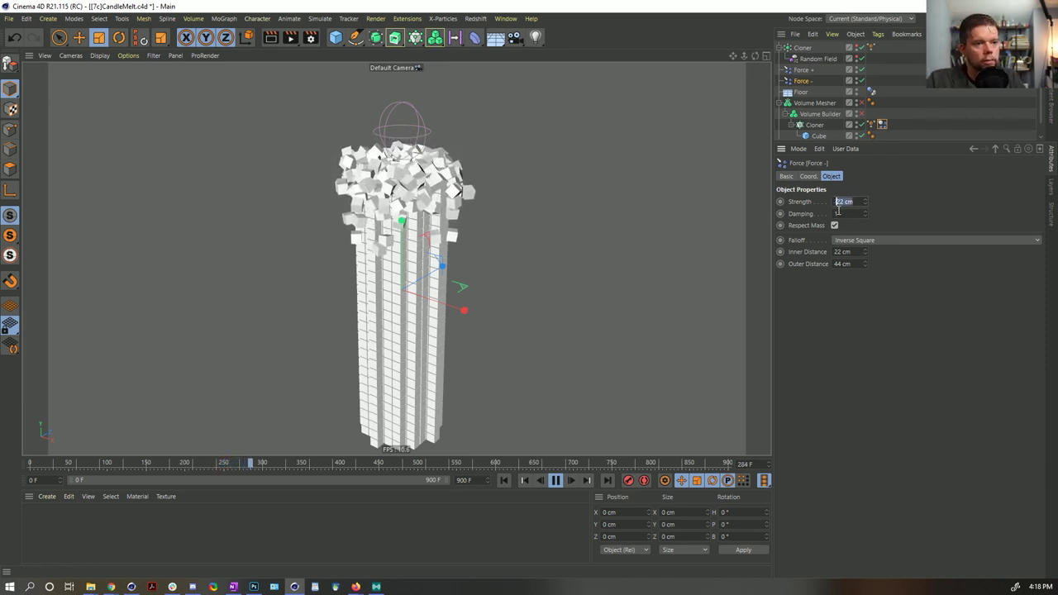
pyautogui.click(502, 483)
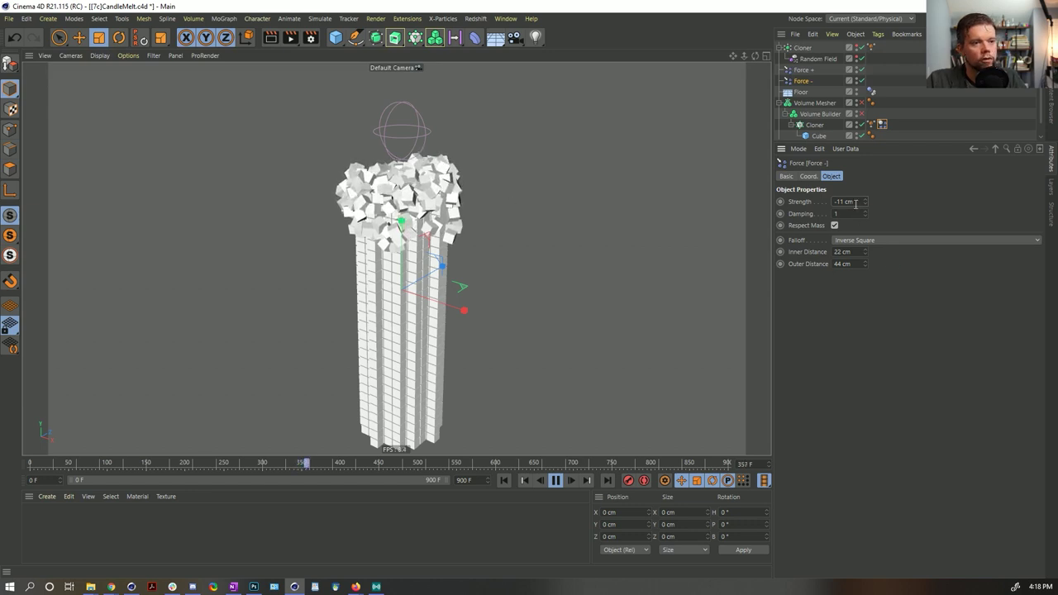
# Set the Force strength to -15 cm and replay the simulation from the start.
pyautogui.click(839, 202)
pyautogui.write('-15')
pyautogui.press('Return')
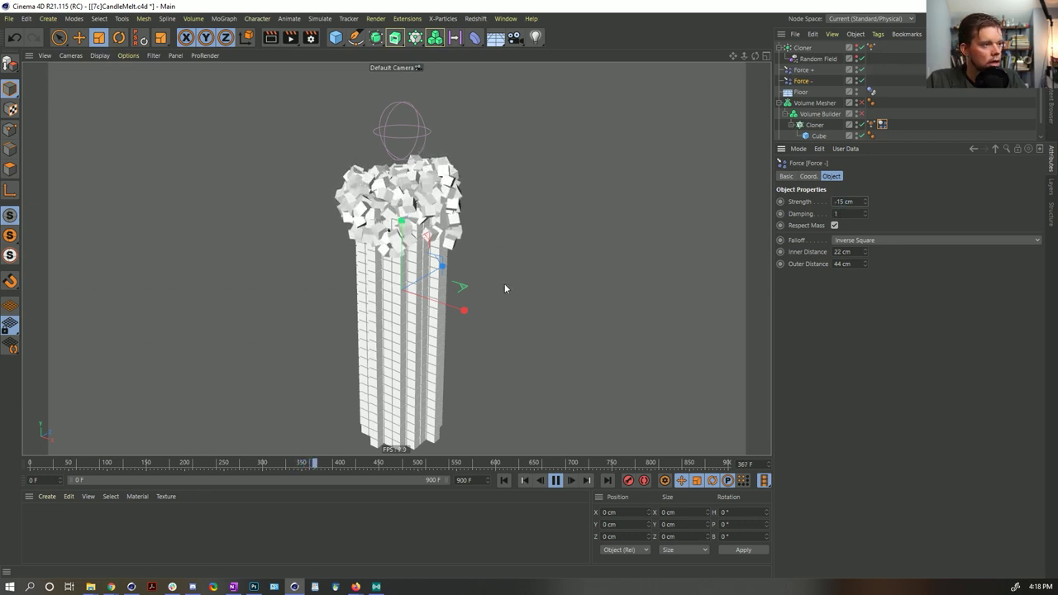
pyautogui.click(504, 481)
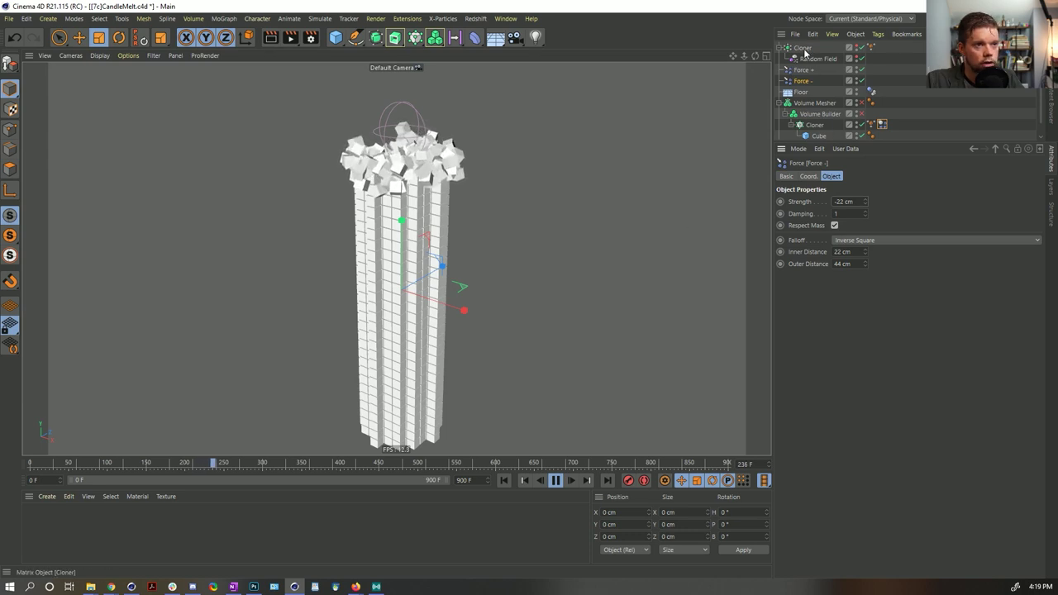
# Set the Freeze layer's Effect Strength to 0.5 % and restart the simulation.
pyautogui.click(870, 47)
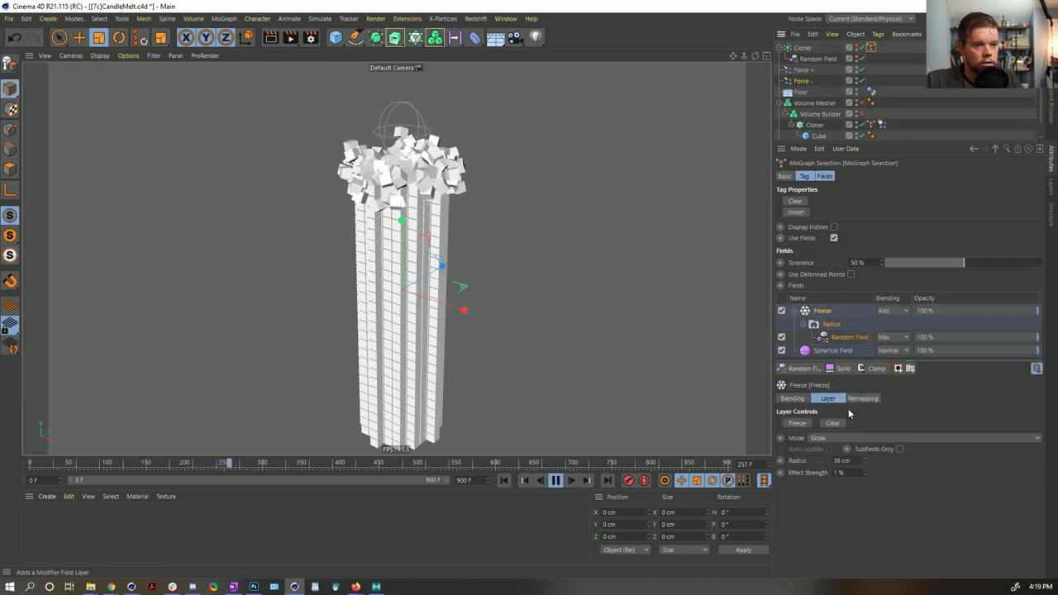
pyautogui.click(838, 472)
pyautogui.write('5')
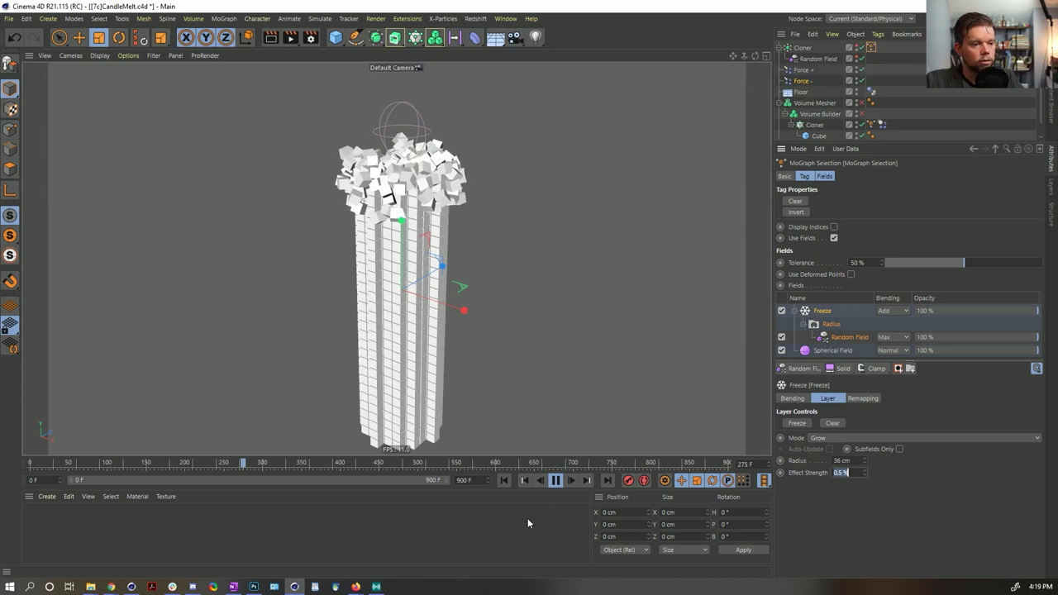
pyautogui.click(505, 480)
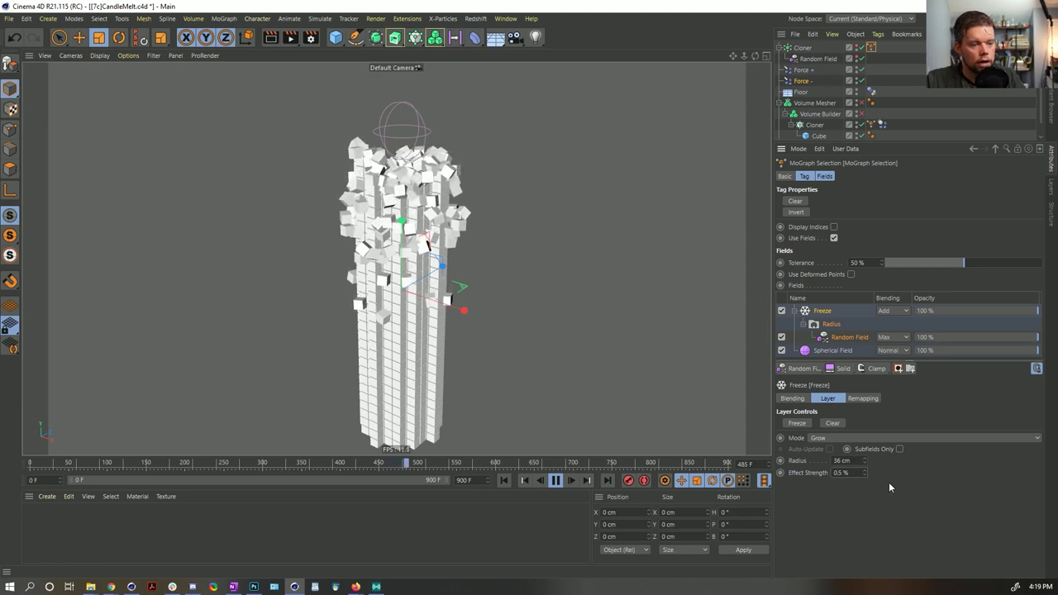
# Lower the Freeze layer's Effect Strength to 0.125 % and replay from the first frame.
pyautogui.click(843, 472)
pyautogui.write('0.125')
pyautogui.press('Return')
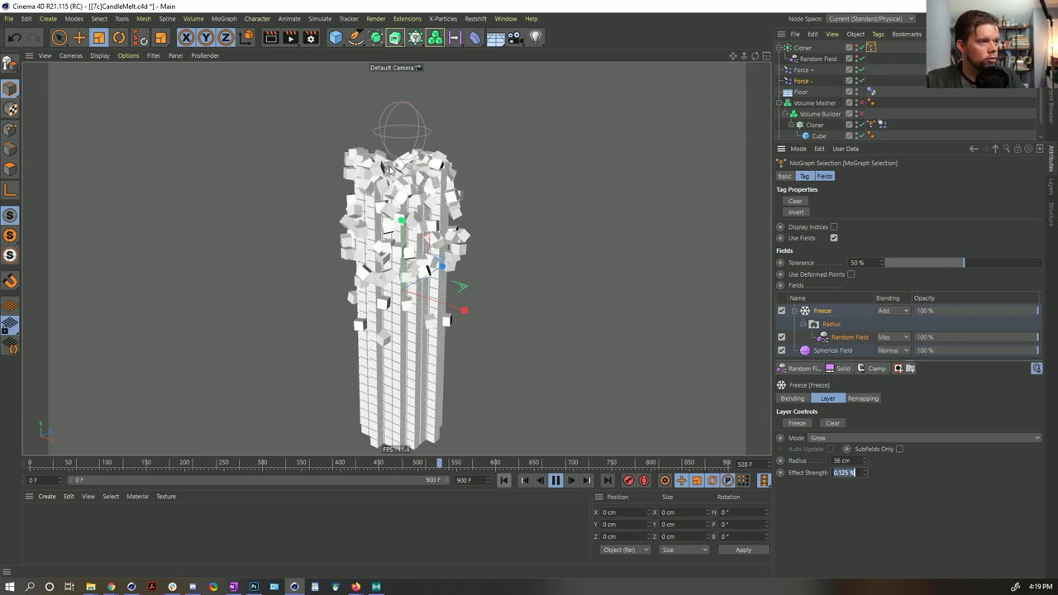
pyautogui.click(508, 482)
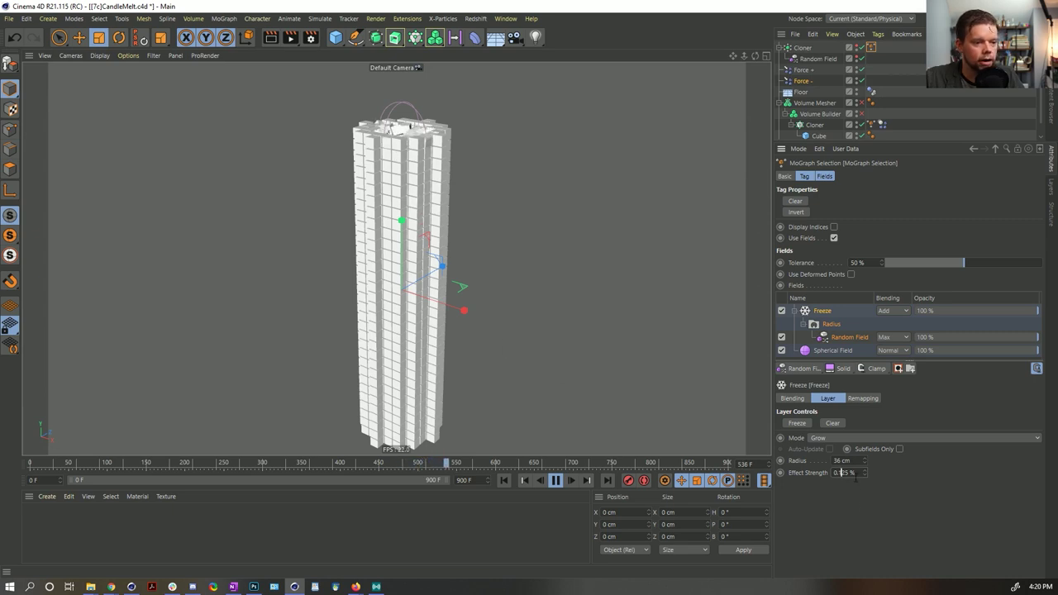
# Settle the Effect Strength at 0.25 %, replay, and pause to inspect the melt.
pyautogui.write('0.25')
pyautogui.press('Return')
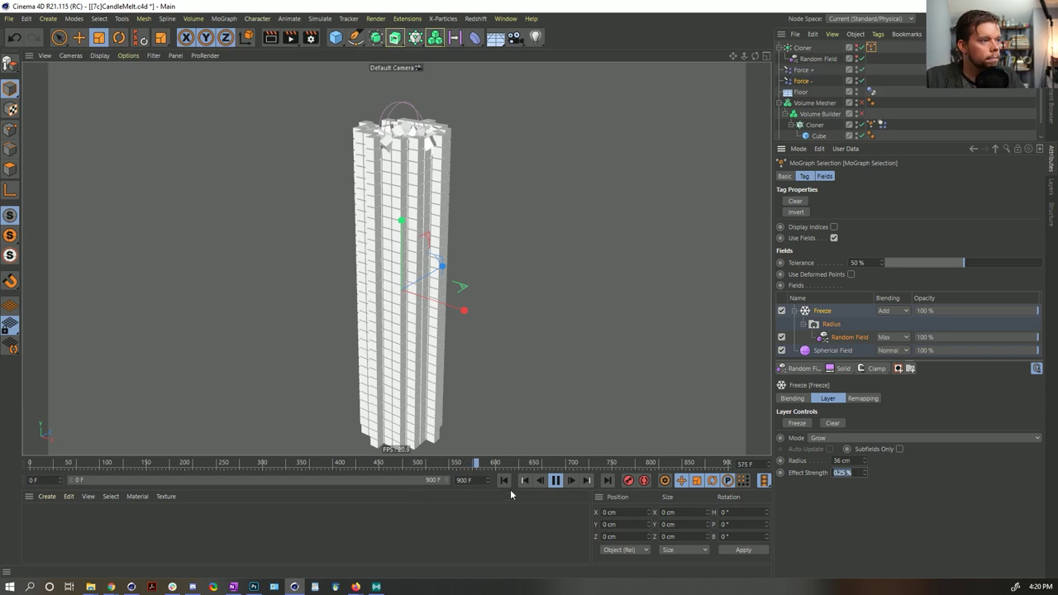
pyautogui.click(504, 480)
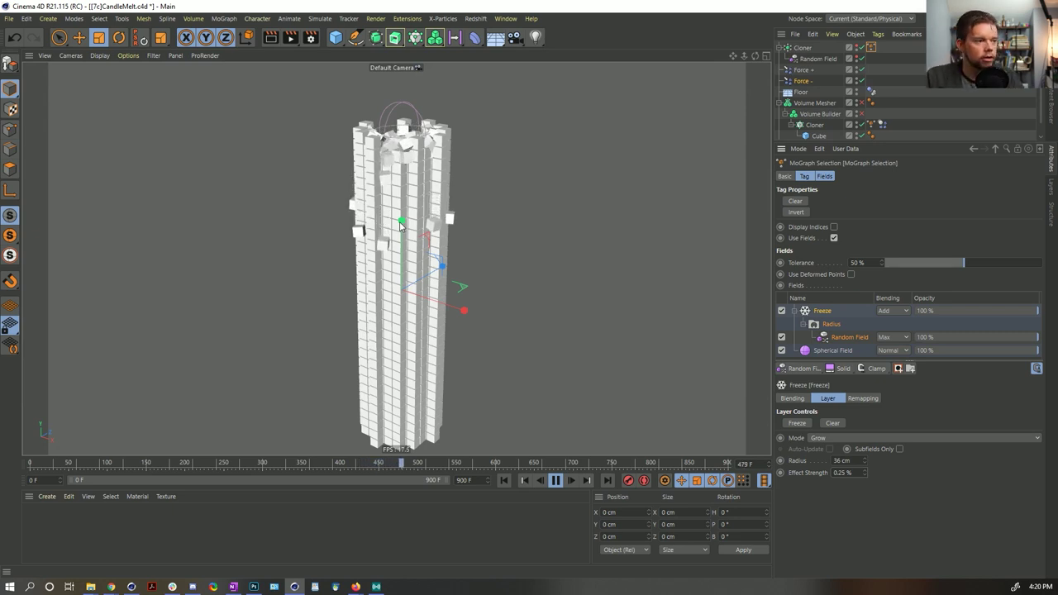
pyautogui.click(556, 481)
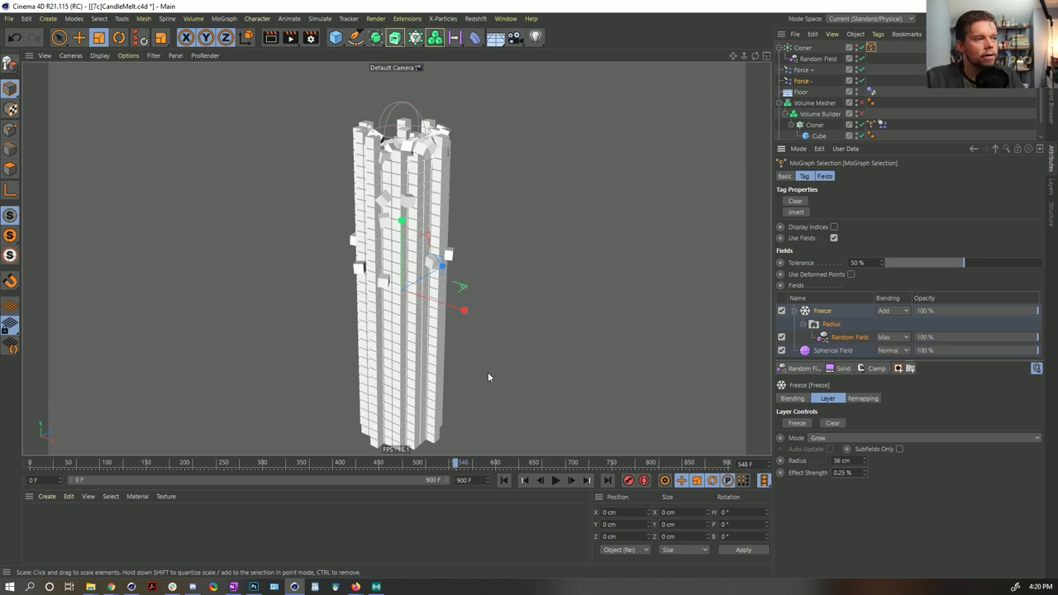
pyautogui.click(556, 482)
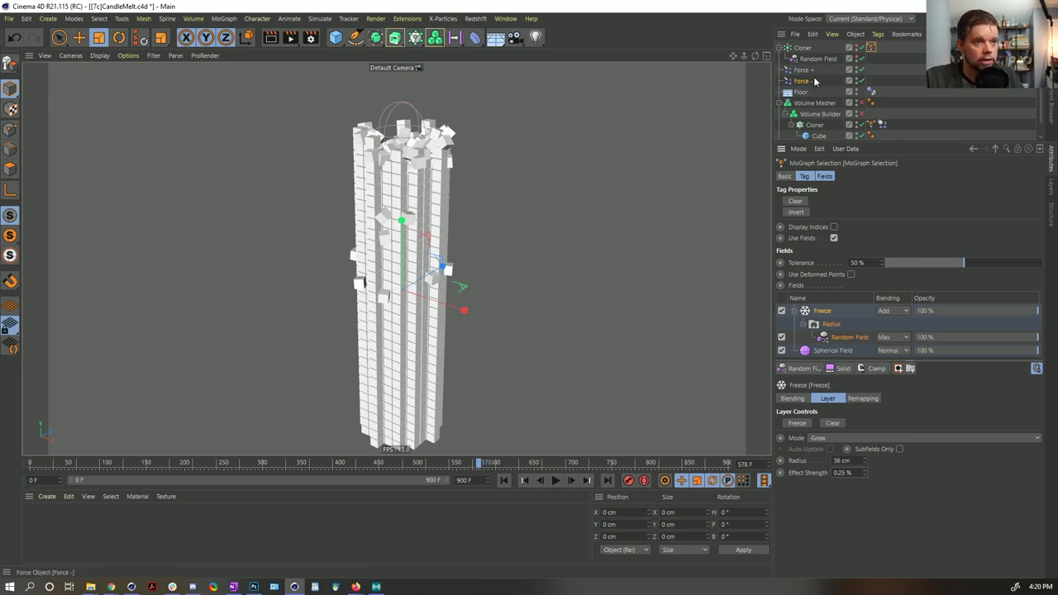
# Add a MoGraph Tracer that follows the selected Cloner, keeping the default spline type.
pyautogui.click(816, 125)
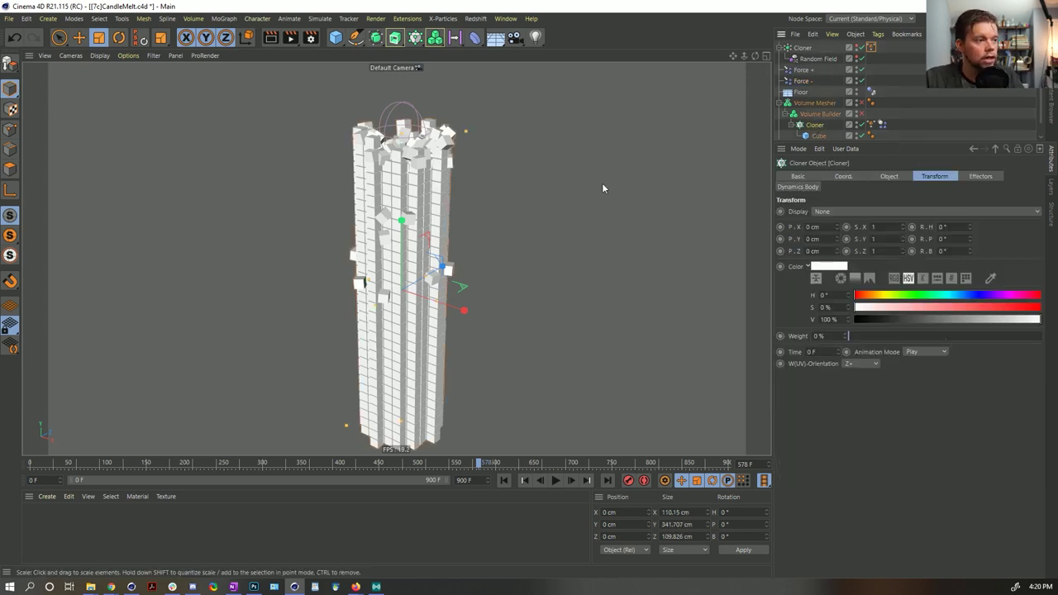
pyautogui.click(415, 37)
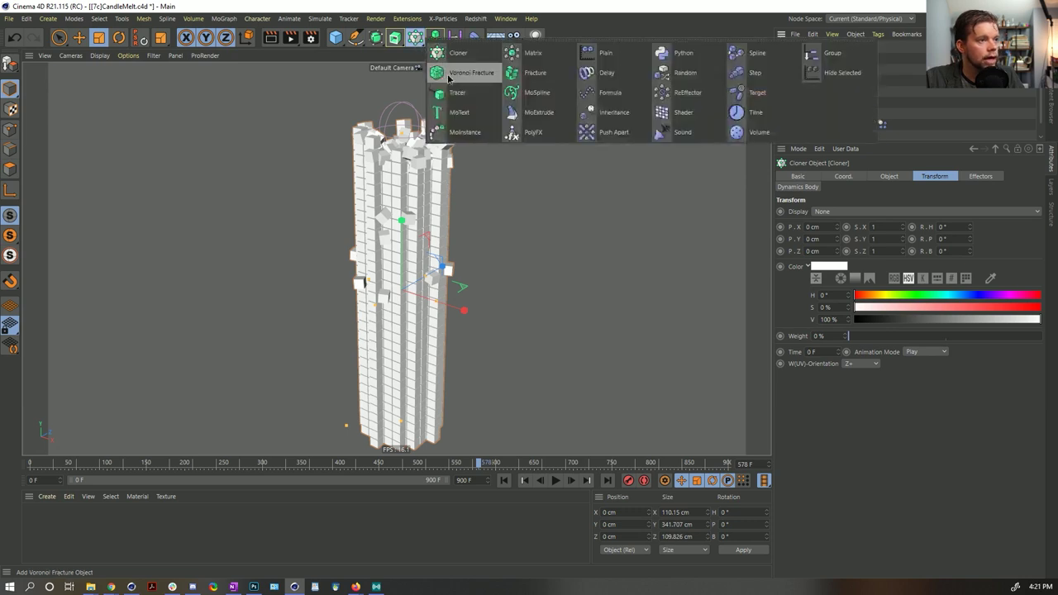
pyautogui.click(464, 106)
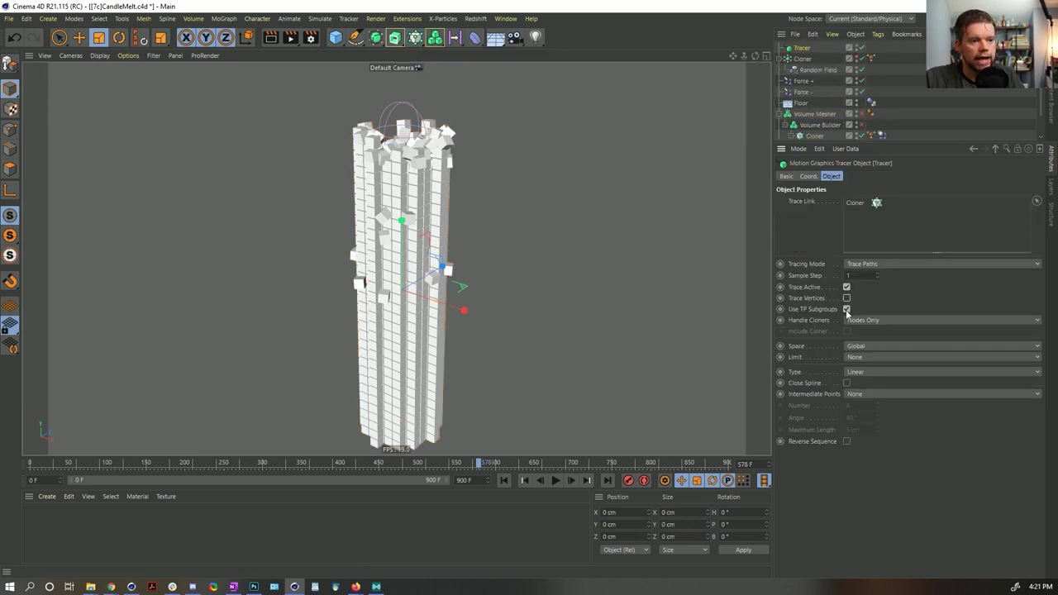
pyautogui.click(852, 375)
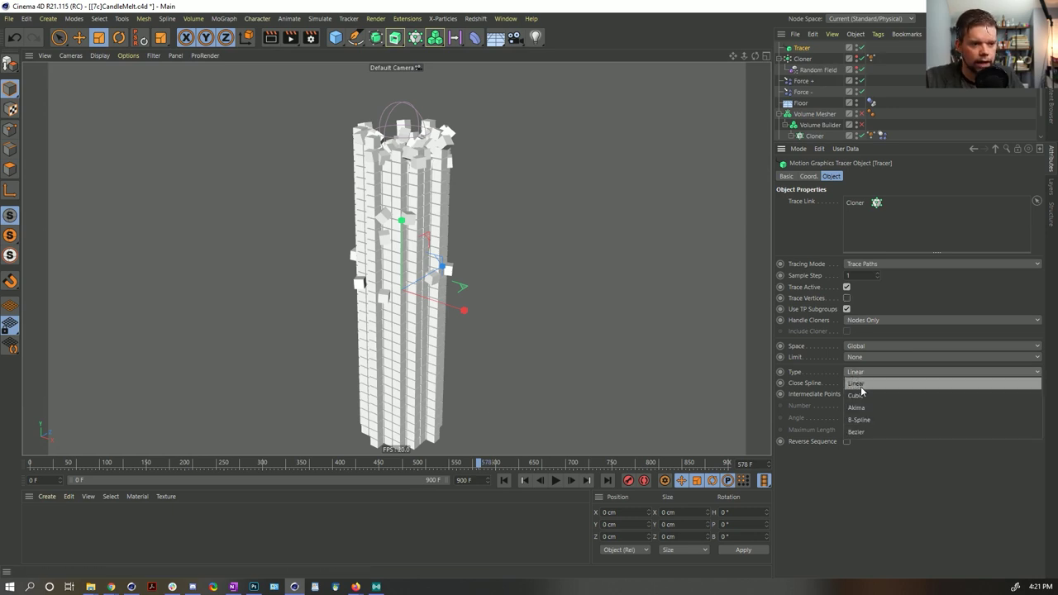
pyautogui.press('Escape')
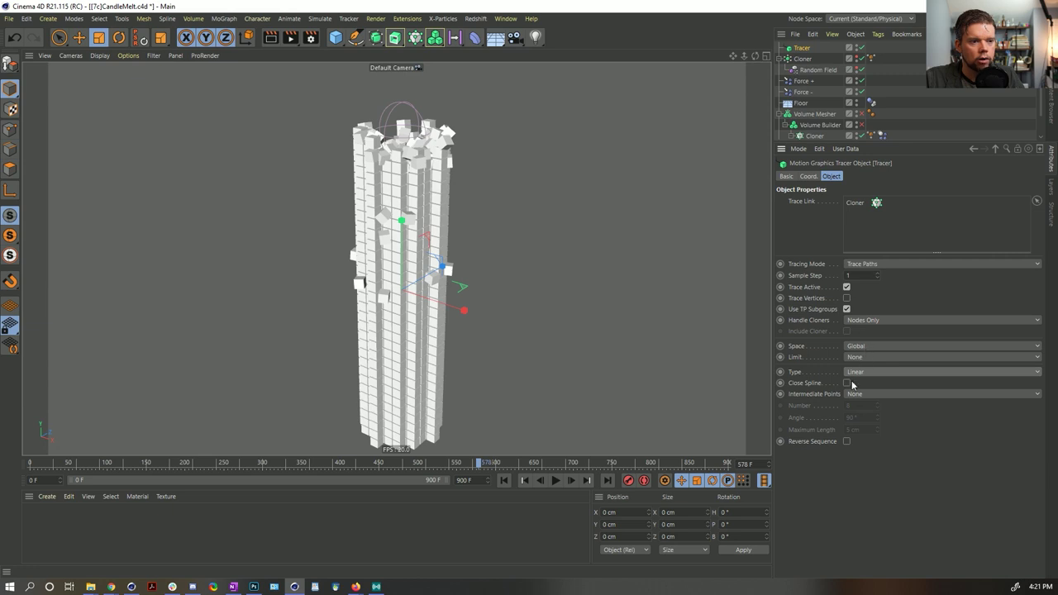
# Limit the Tracer From End with an Amount of 111, previewing the trails.
pyautogui.click(861, 357)
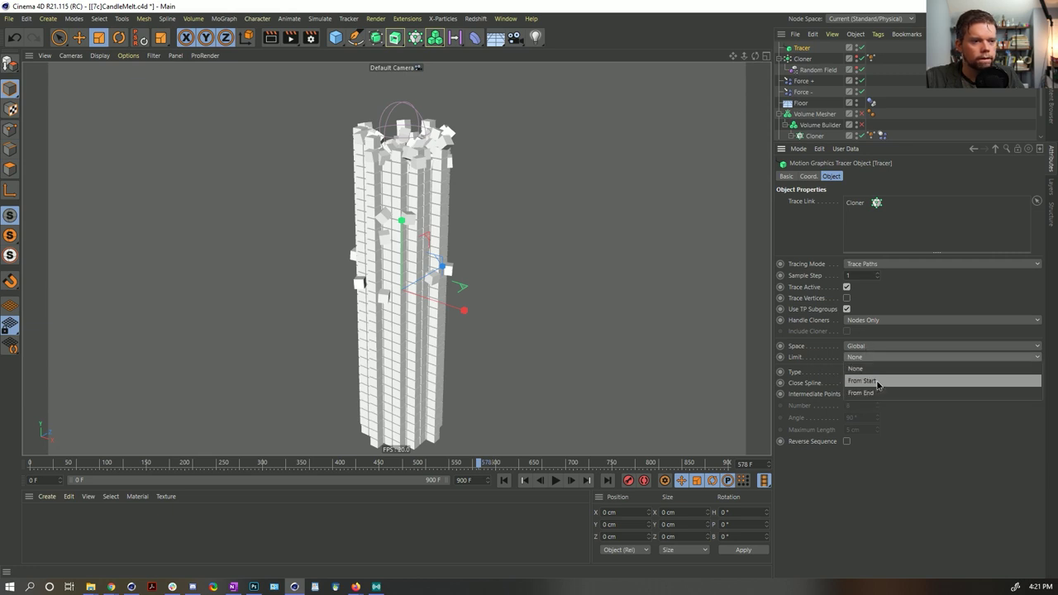
pyautogui.click(862, 381)
pyautogui.click(868, 370)
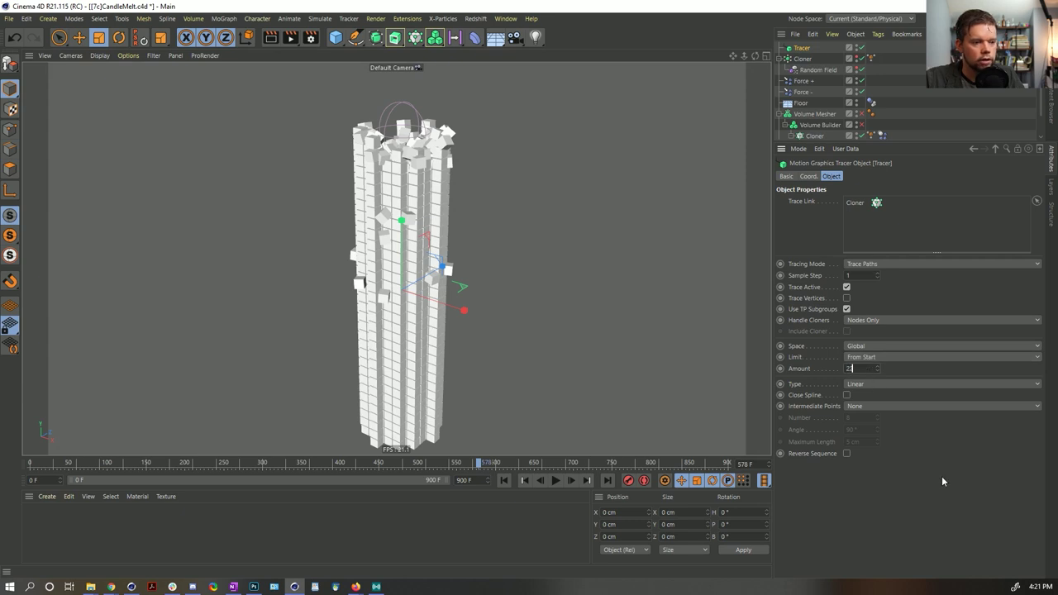
pyautogui.click(555, 480)
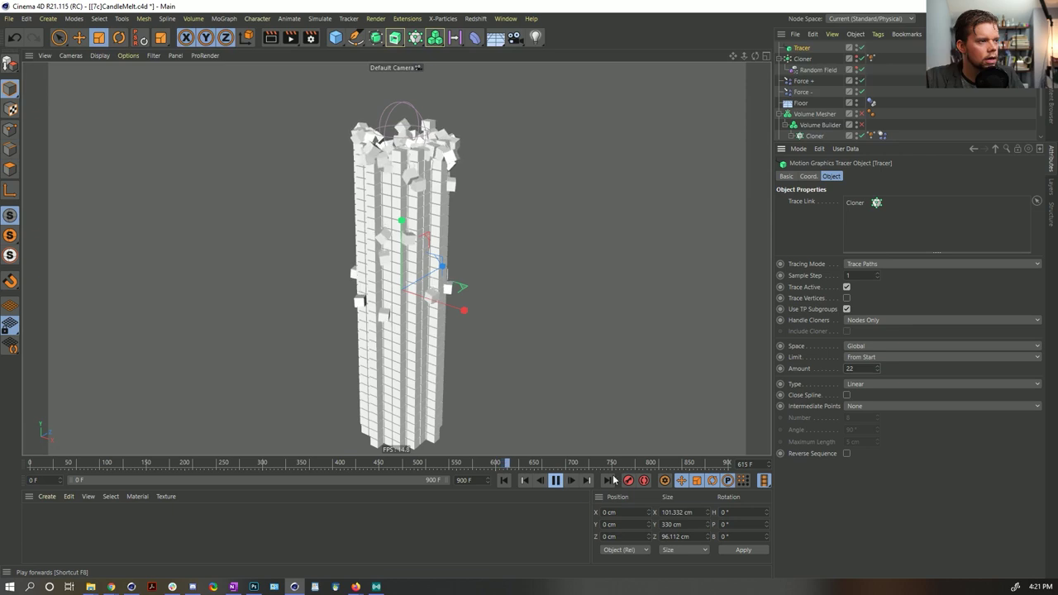
pyautogui.click(869, 357)
pyautogui.click(872, 391)
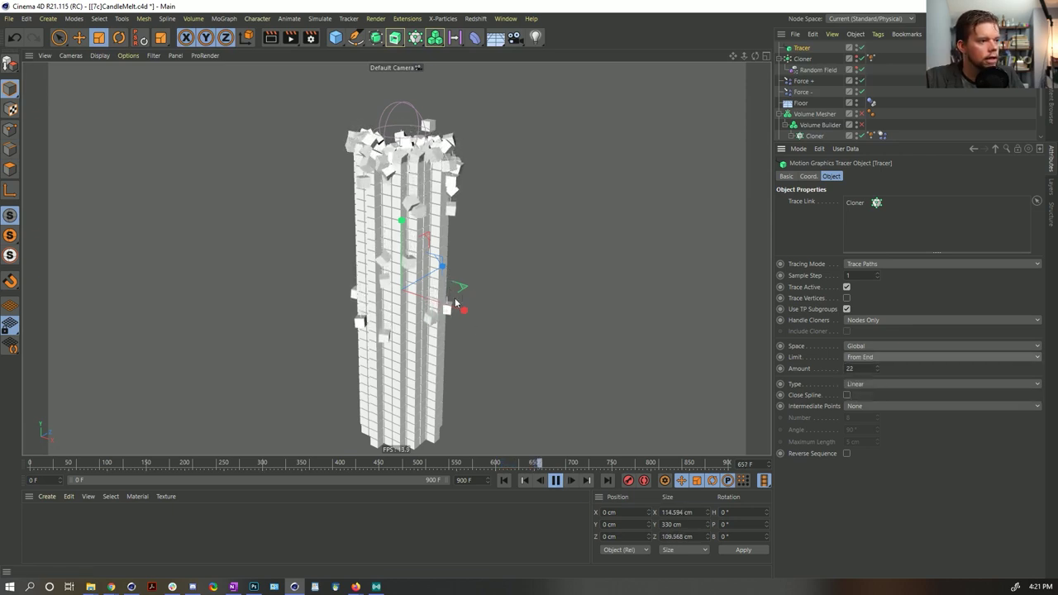
pyautogui.moveTo(878, 368); pyautogui.dragTo(923, 445)
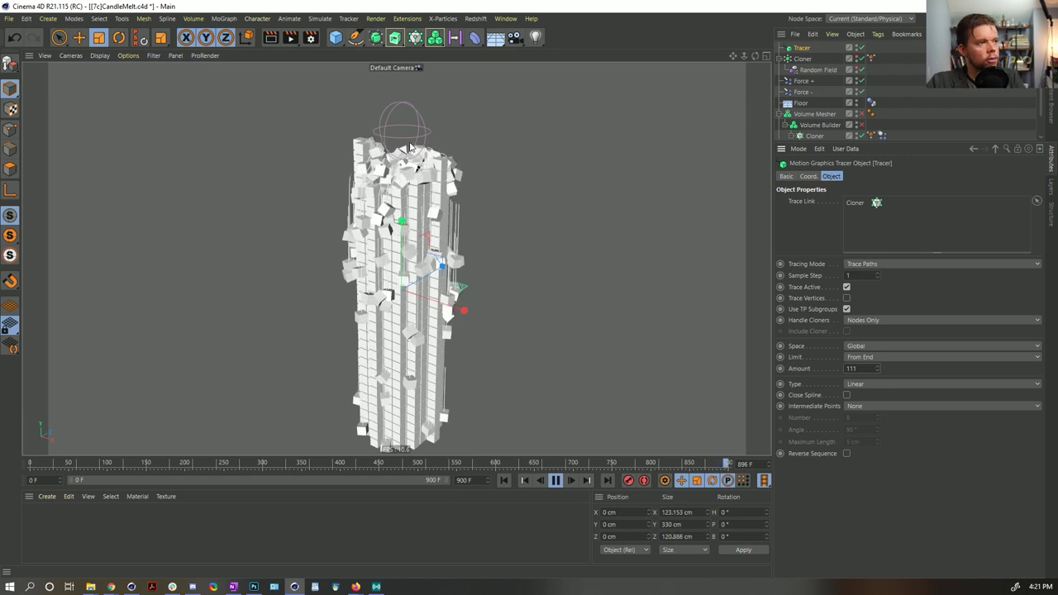
# Pause, select the Spherical Field with the scale tool, and restart the simulation.
pyautogui.click(556, 481)
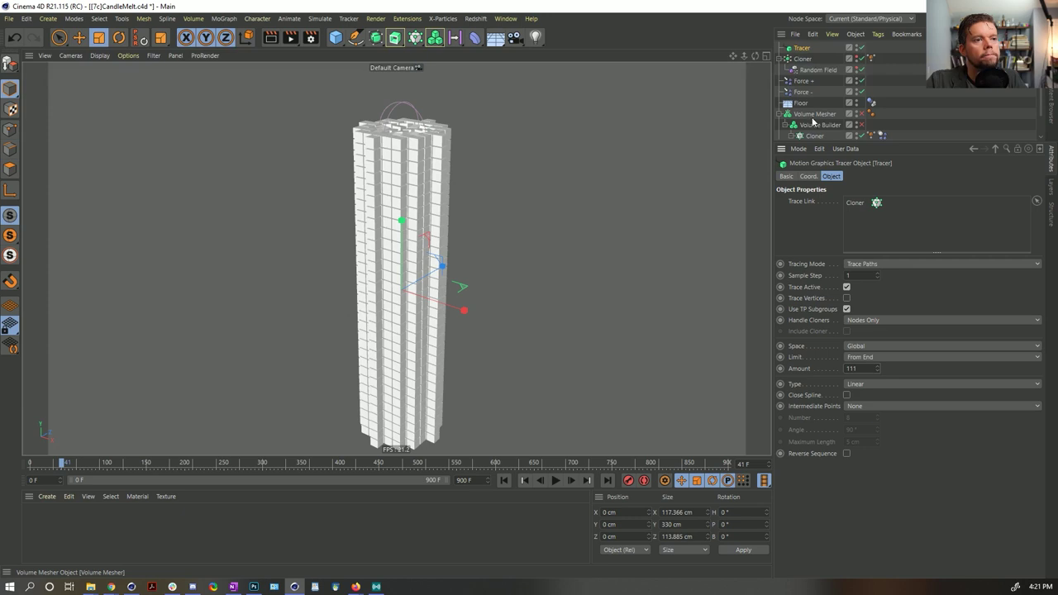
pyautogui.scroll(-2, 814, 111)
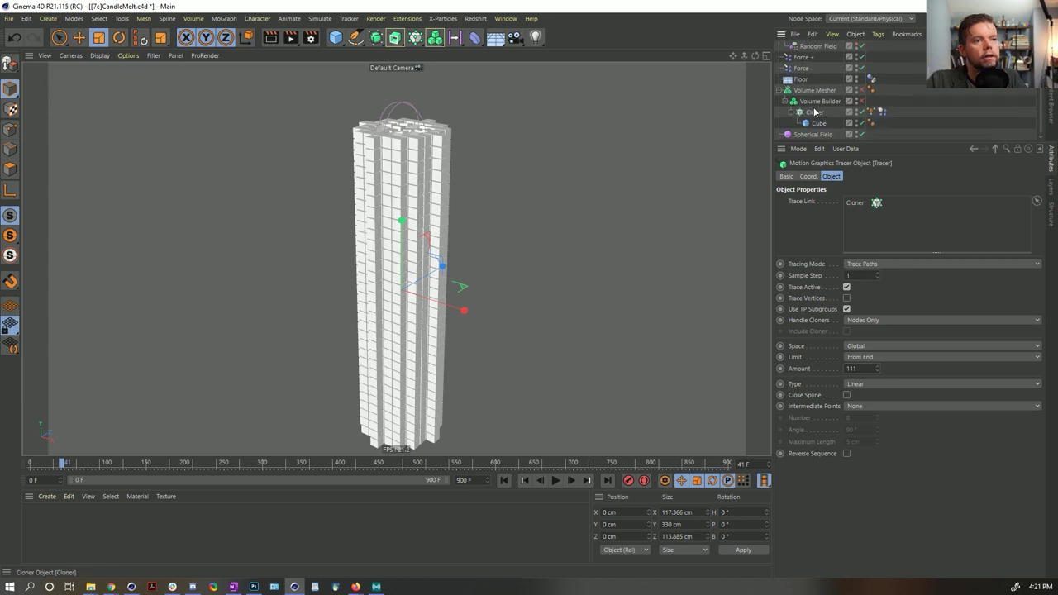
pyautogui.click(813, 134)
pyautogui.press('t')
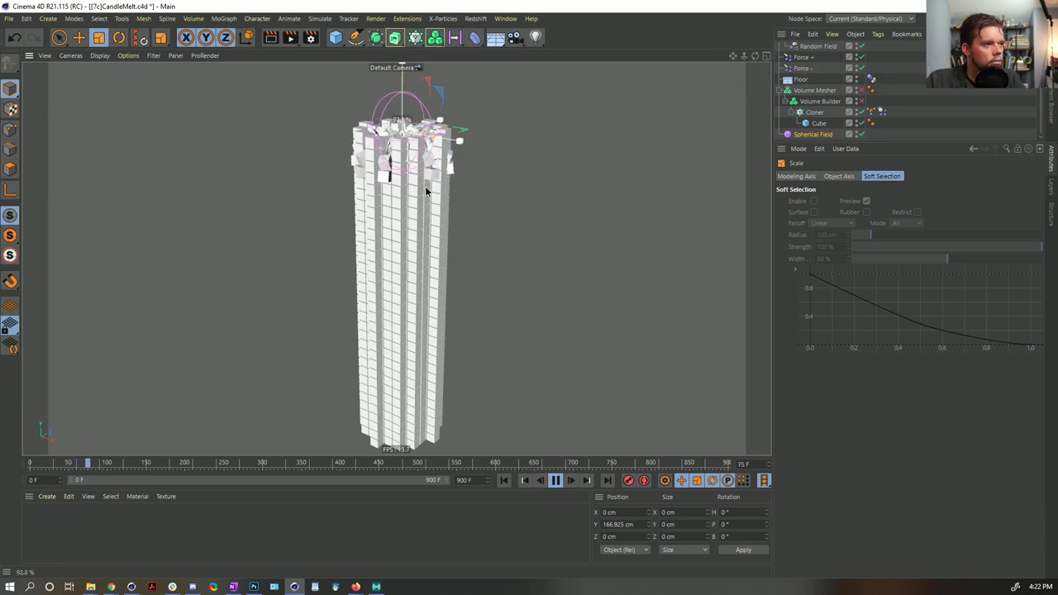
pyautogui.click(504, 481)
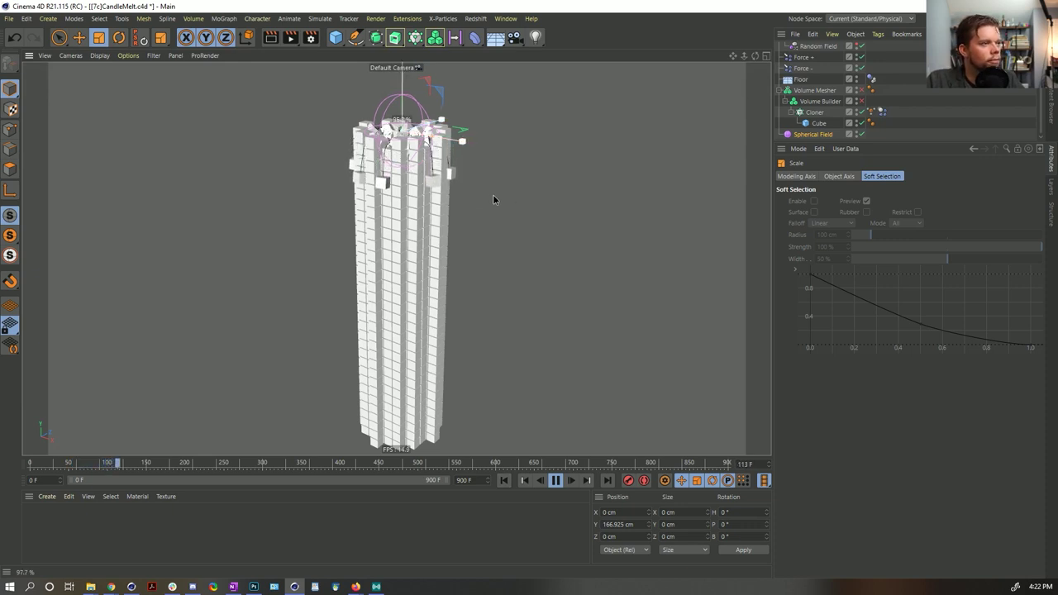
# Replay the melt and orbit around the tower to inspect the dark tracer trails.
pyautogui.hotkey('shift', 'f')
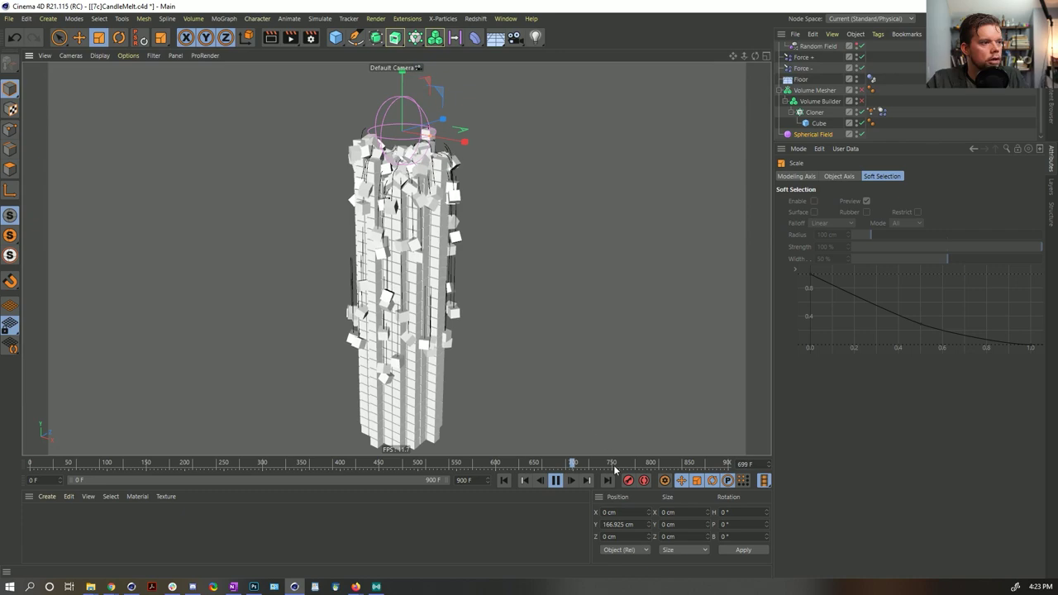
pyautogui.press('F8')
pyautogui.keyDown('alt'); pyautogui.moveTo(504, 236); pyautogui.dragTo(401, 238); pyautogui.keyUp('alt')
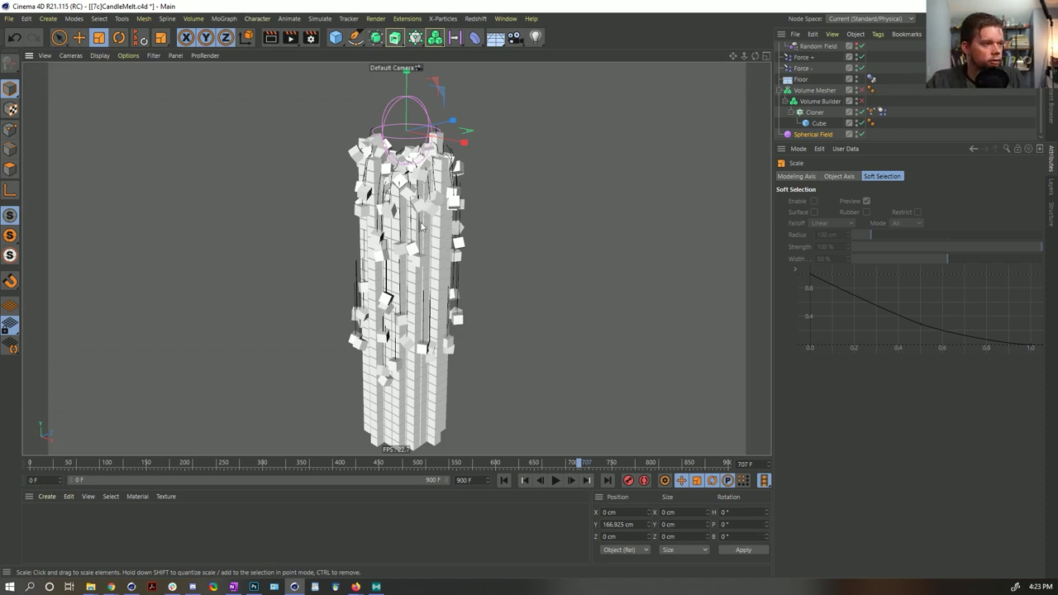
pyautogui.click(555, 480)
pyautogui.moveTo(409, 310)
pyautogui.keyDown('alt'); pyautogui.mouseDown()
pyautogui.moveTo(468, 307)
pyautogui.moveTo(388, 306)
pyautogui.mouseUp(); pyautogui.keyUp('alt')
pyautogui.keyDown('alt'); pyautogui.moveTo(457, 315); pyautogui.dragTo(452, 322); pyautogui.keyUp('alt')
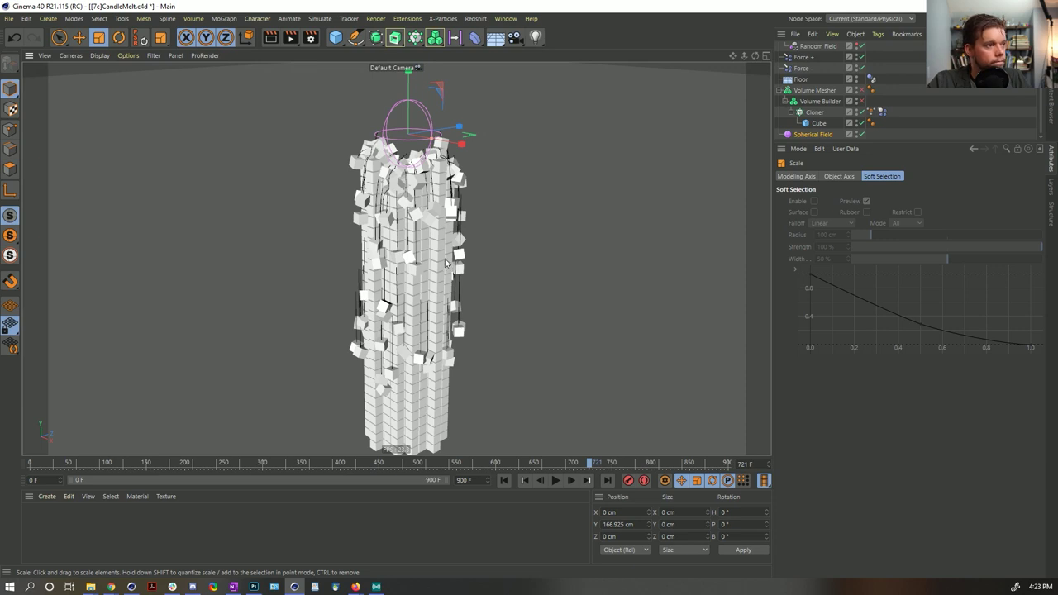
pyautogui.click(555, 480)
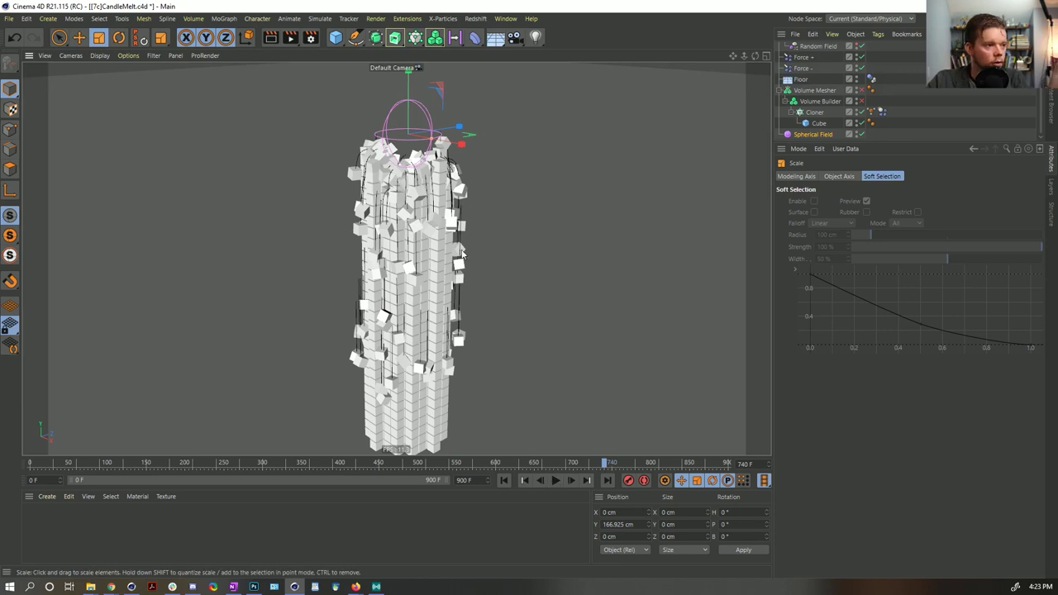
pyautogui.click(557, 481)
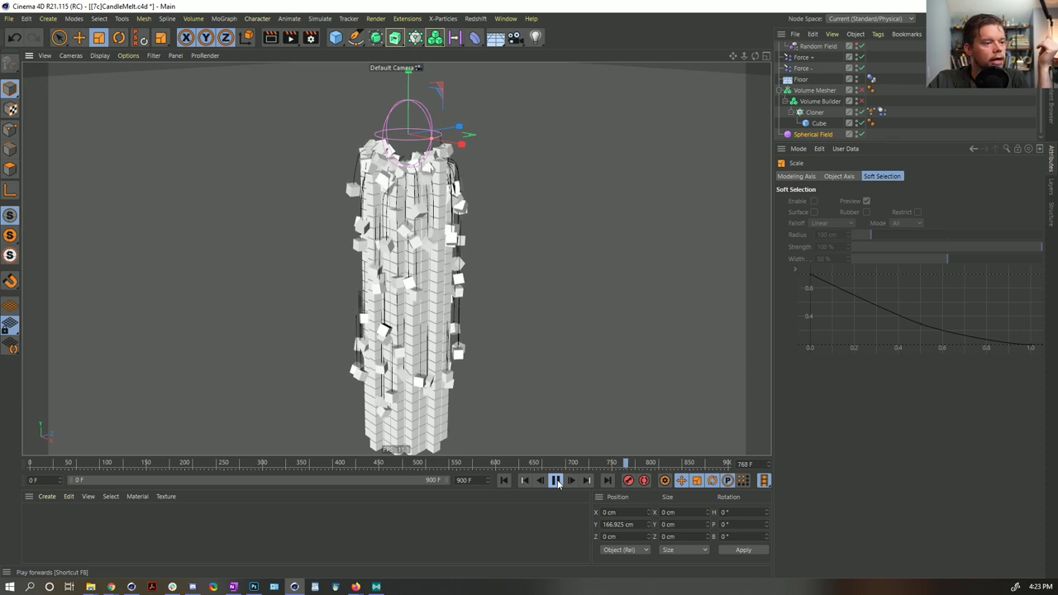
pyautogui.click(555, 481)
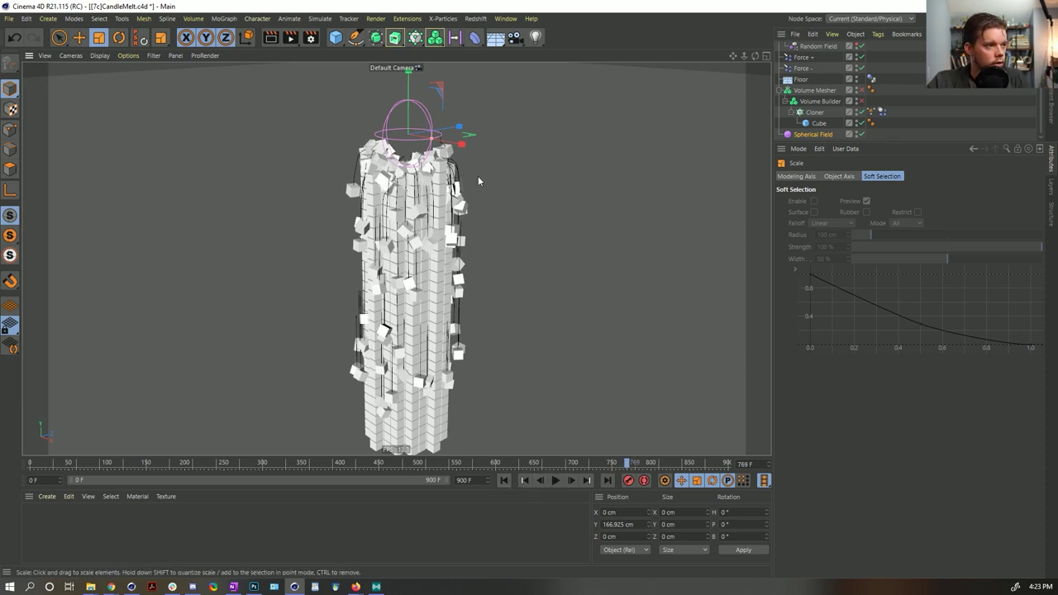
# Rewind to frame 0 and shift the Spherical Field about 18 cm along X.
pyautogui.click(504, 480)
pyautogui.press('e')
pyautogui.moveTo(460, 141)
pyautogui.mouseDown()
pyautogui.moveTo(459, 158)
pyautogui.moveTo(478, 146)
pyautogui.mouseUp()
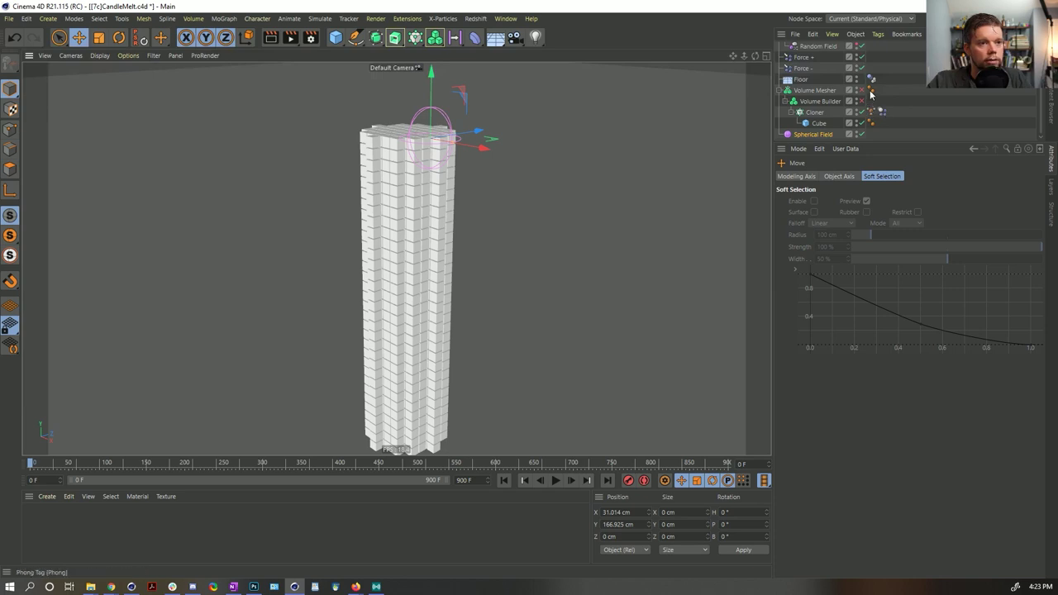
pyautogui.scroll(2, 877, 62)
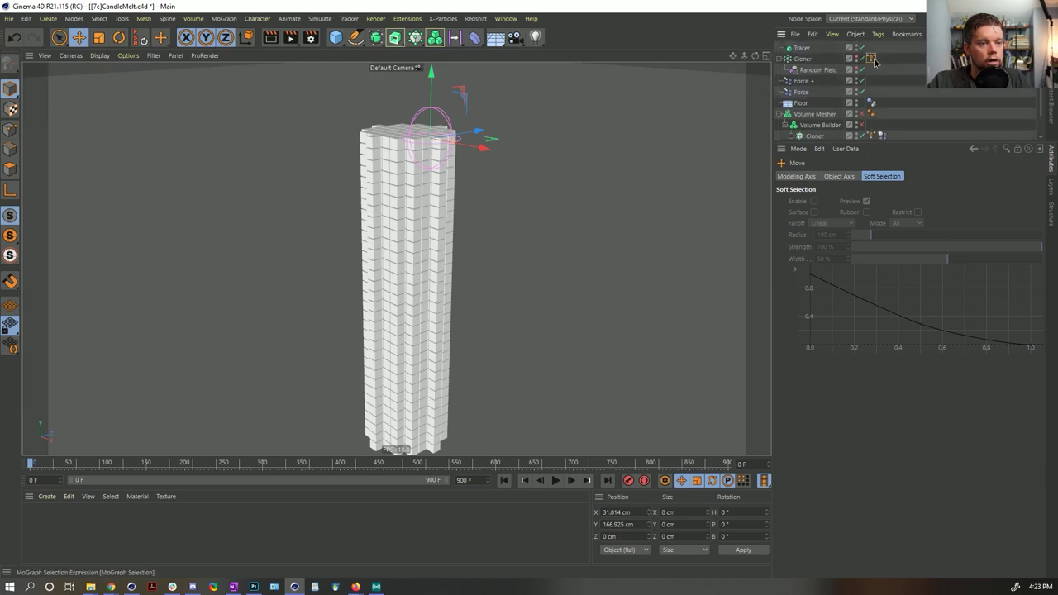
# Change the Cloner's MoGraph Selection Tolerance field from 50 % to 1 %.
pyautogui.click(871, 59)
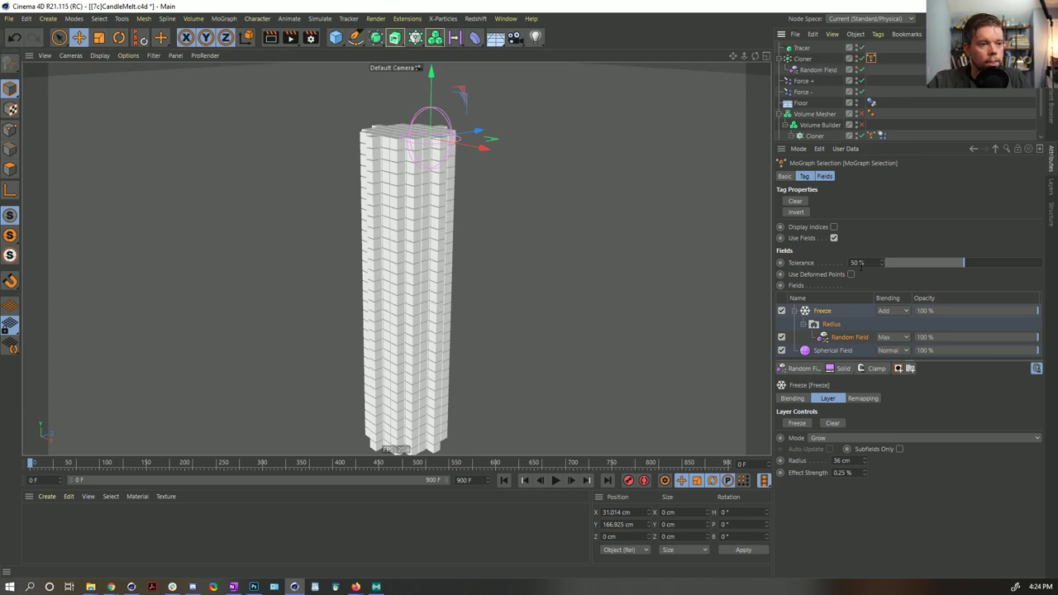
pyautogui.write('1')
pyautogui.press('Return')
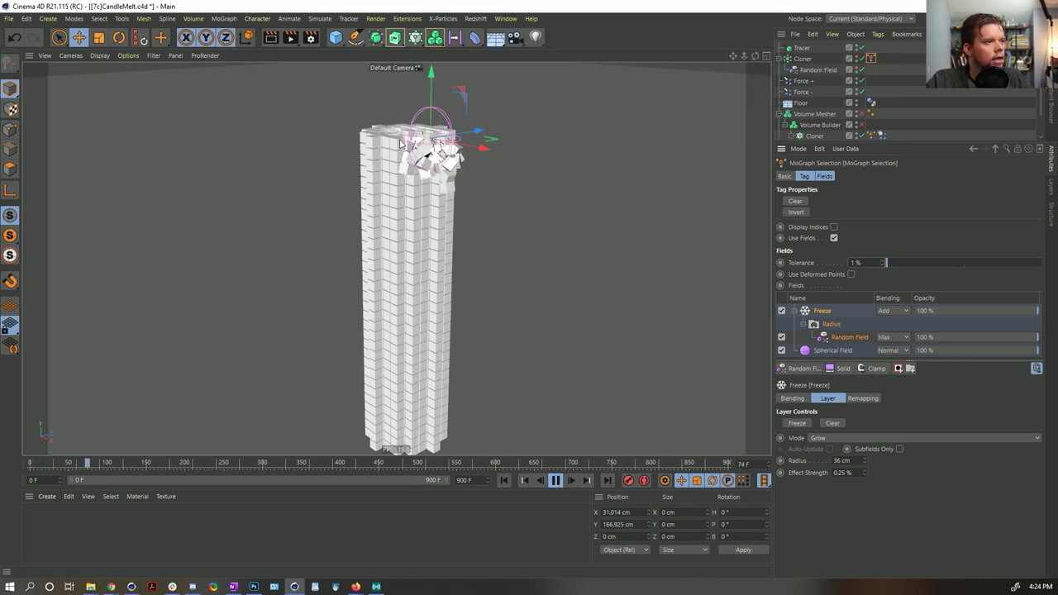
# Raise the MoGraph Selection Tolerance to 99 % and restart the melt.
pyautogui.keyDown('alt'); pyautogui.moveTo(442, 157); pyautogui.dragTo(471, 151); pyautogui.keyUp('alt')
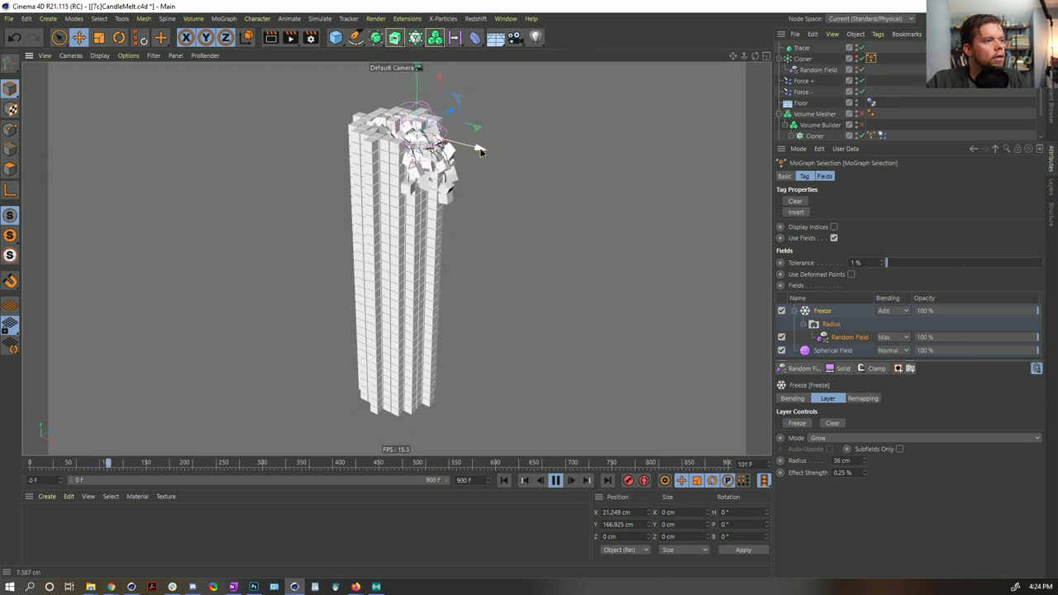
pyautogui.click(503, 481)
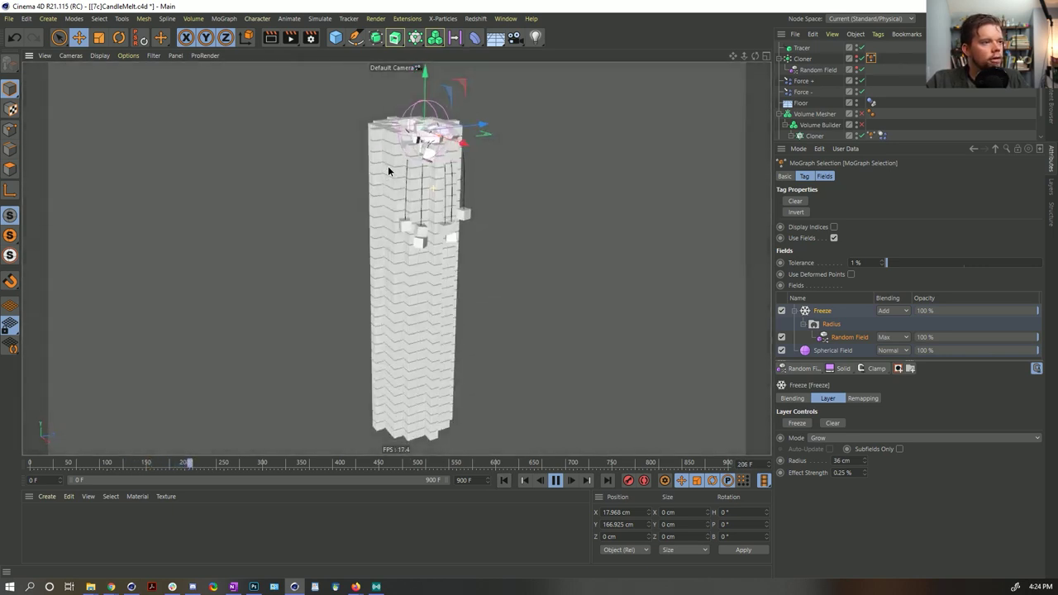
pyautogui.keyDown('alt'); pyautogui.moveTo(387, 170); pyautogui.dragTo(437, 145); pyautogui.keyUp('alt')
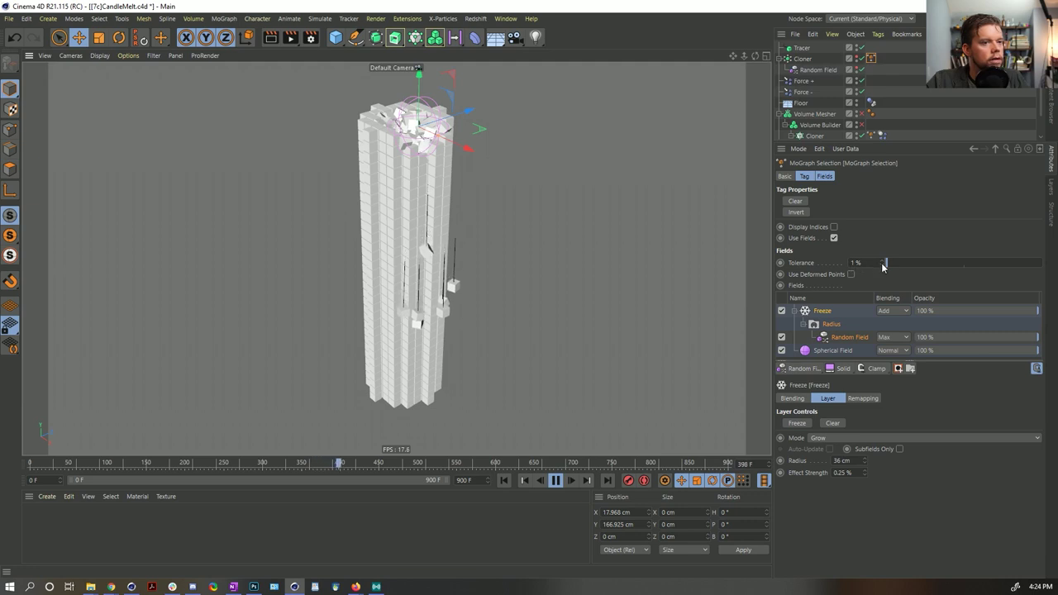
pyautogui.moveTo(883, 265); pyautogui.dragTo(1043, 263)
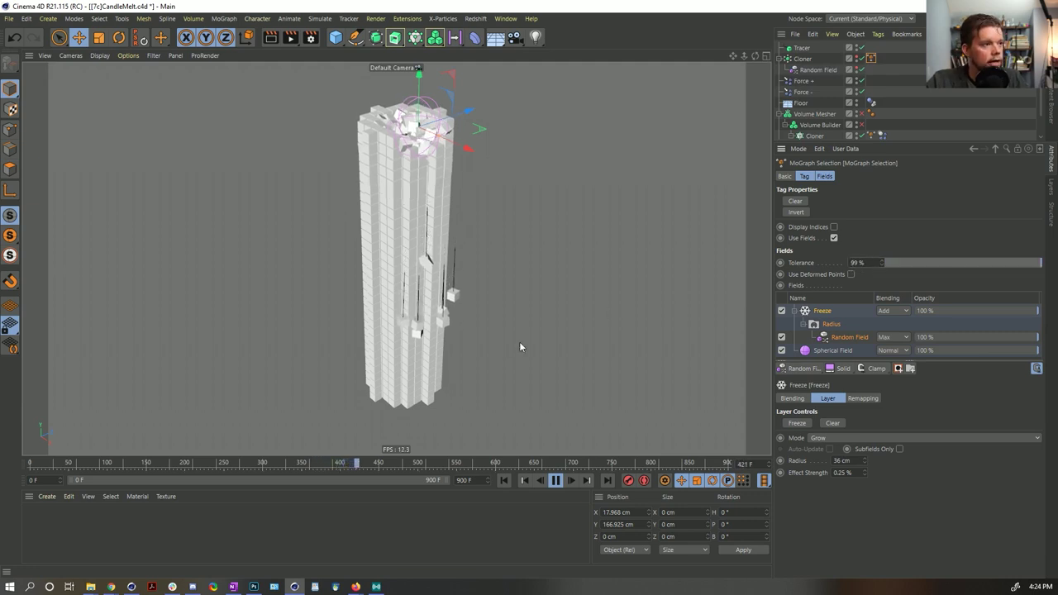
pyautogui.click(503, 480)
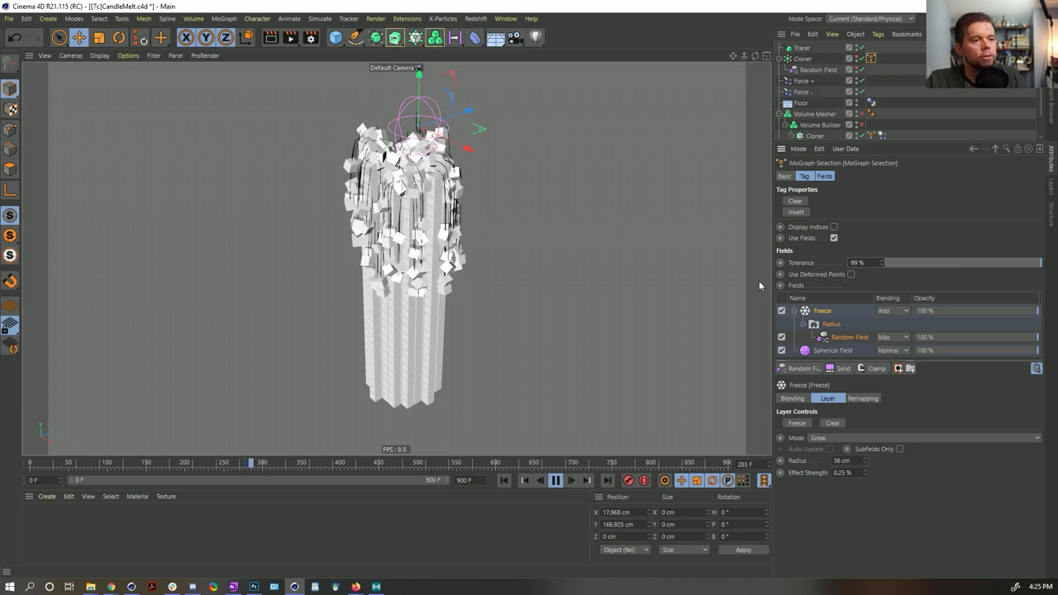
# Reset to frame 0, frame the column's top, and replay the melt.
pyautogui.click(556, 480)
pyautogui.click(503, 480)
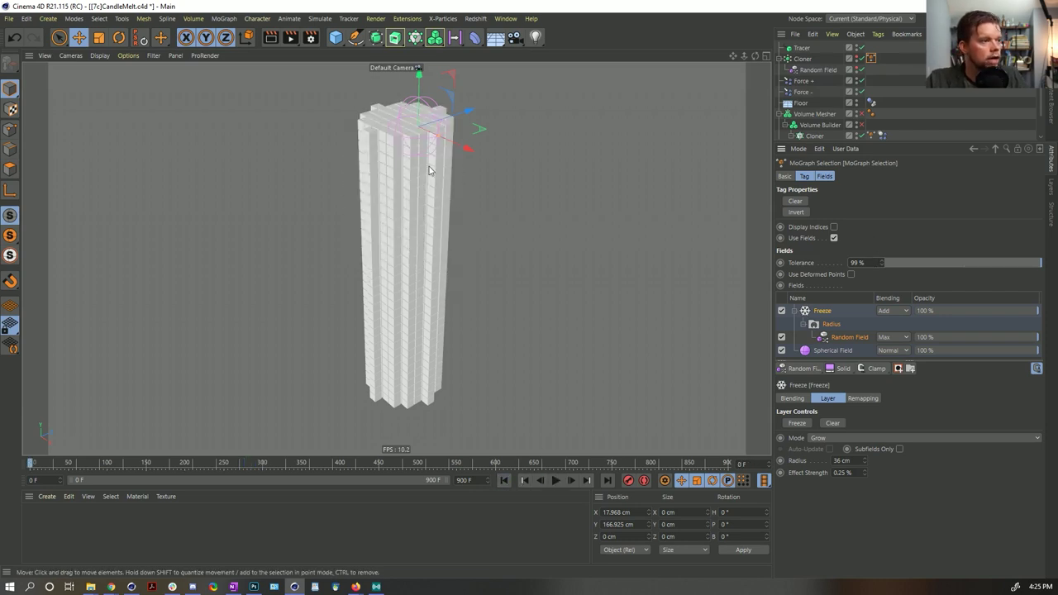
pyautogui.keyDown('alt'); pyautogui.moveTo(419, 168); pyautogui.dragTo(486, 264, button='middle'); pyautogui.keyUp('alt')
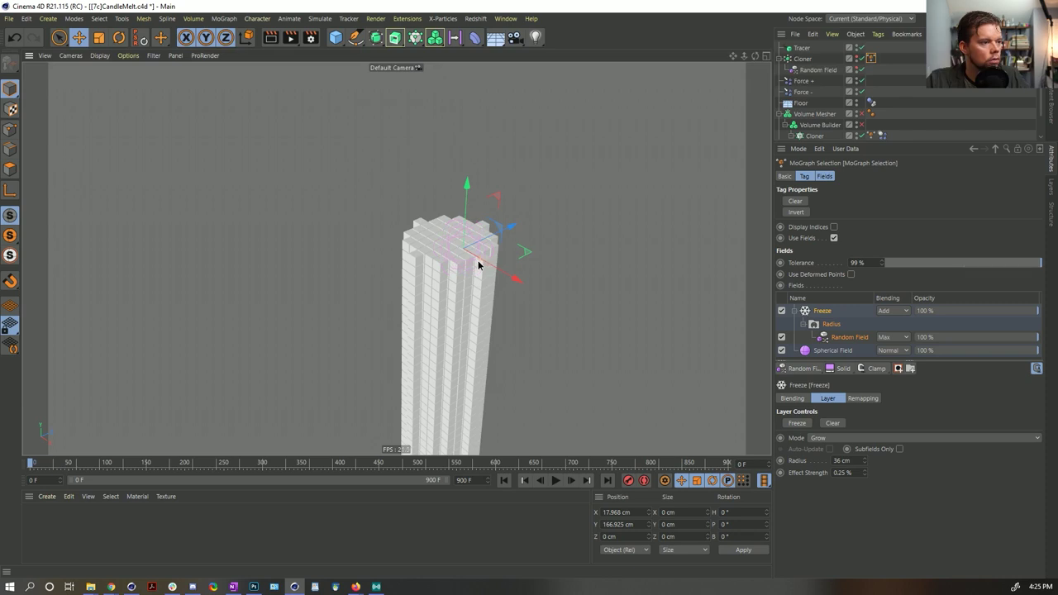
pyautogui.click(555, 480)
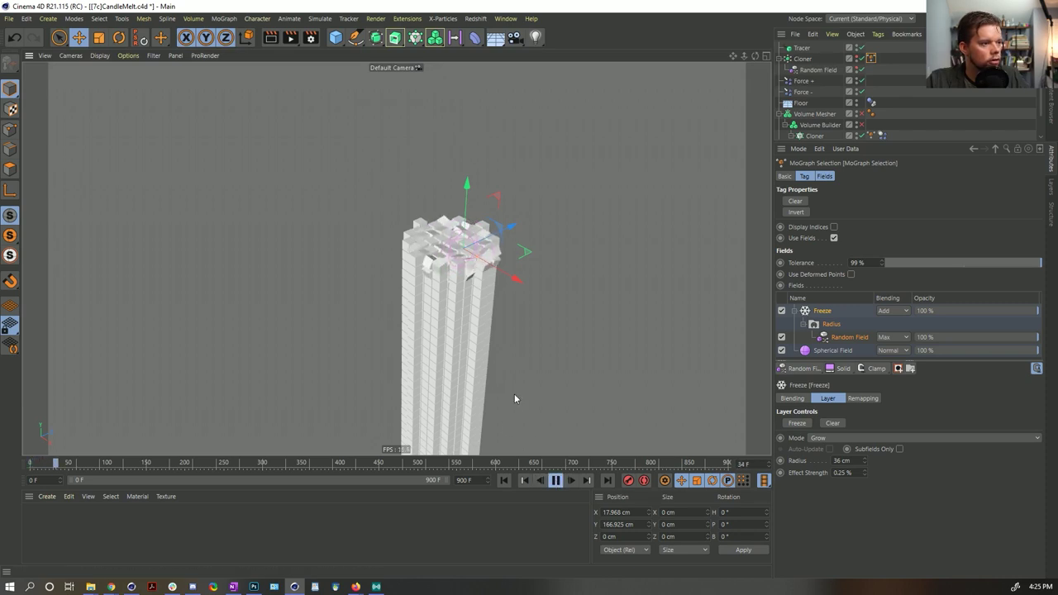
pyautogui.click(554, 481)
# Move the Spherical Field along X to 2.468 cm, previewing between adjustments.
pyautogui.click(503, 480)
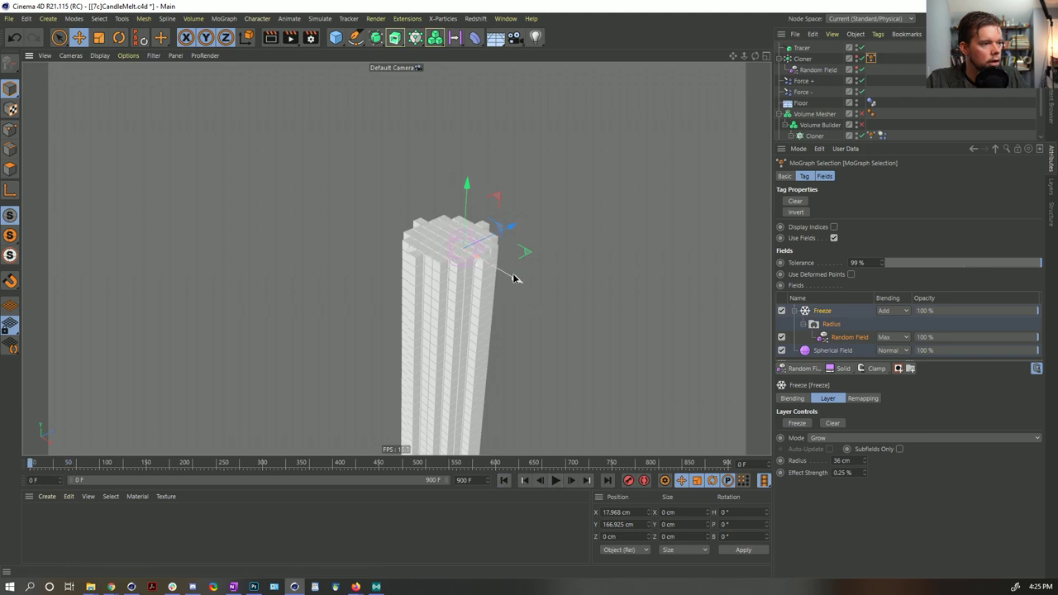
pyautogui.moveTo(515, 278); pyautogui.dragTo(503, 279)
pyautogui.click(555, 480)
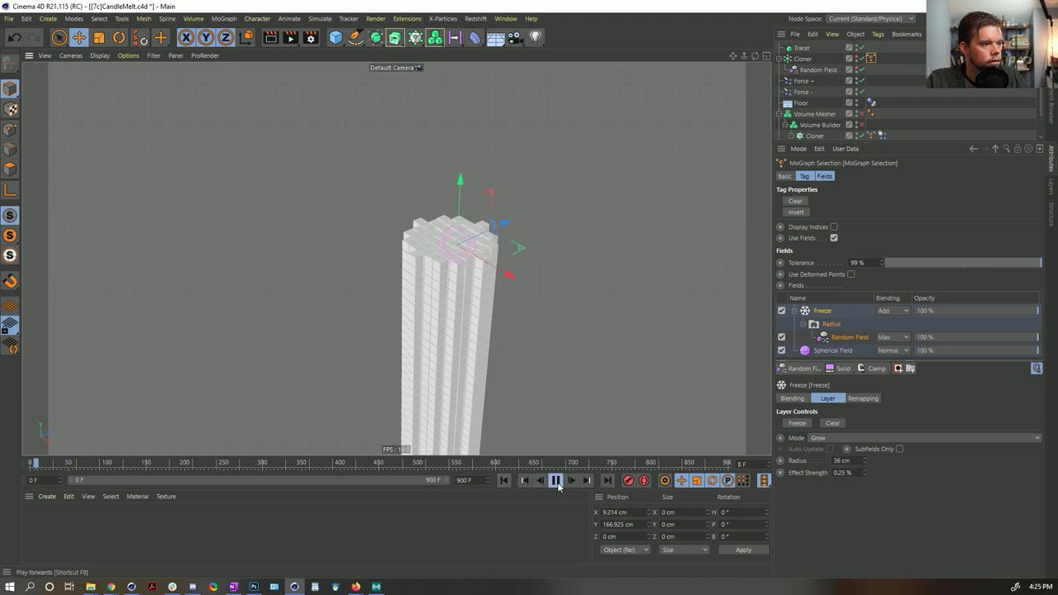
pyautogui.click(555, 480)
pyautogui.moveTo(507, 276); pyautogui.dragTo(503, 273)
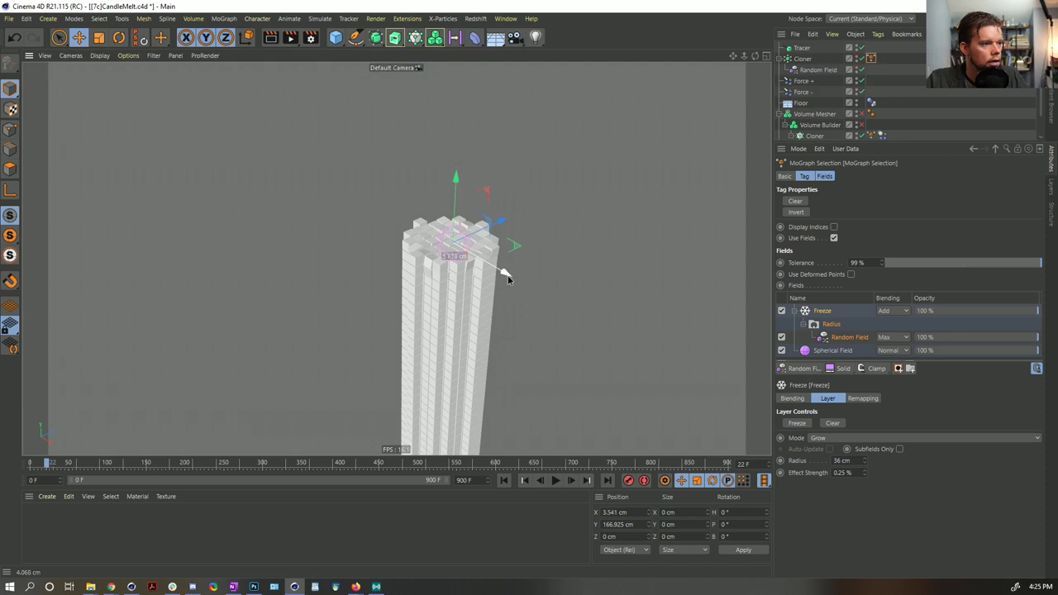
pyautogui.click(554, 480)
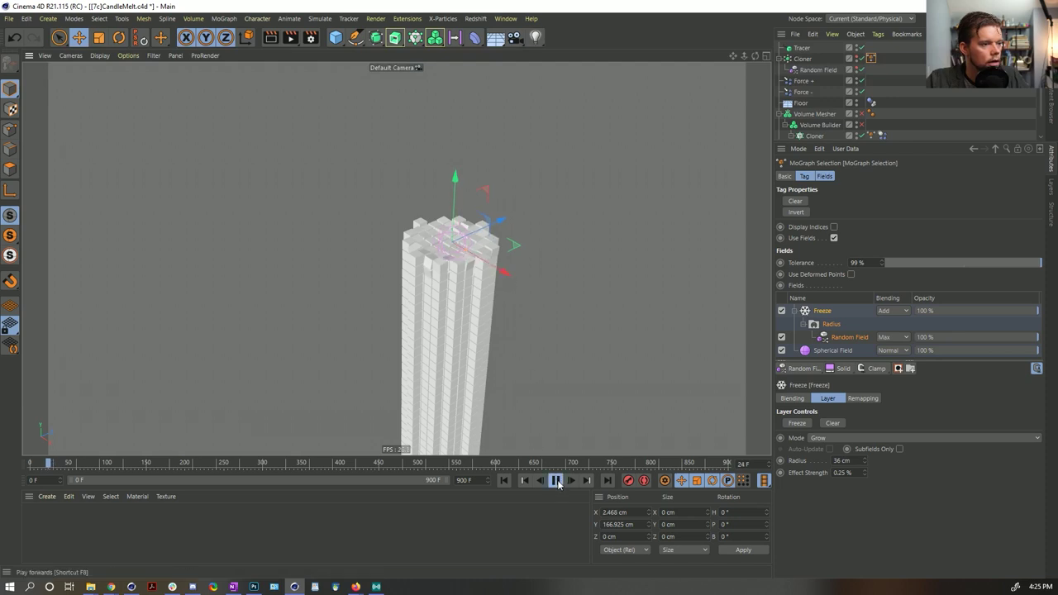
pyautogui.click(505, 481)
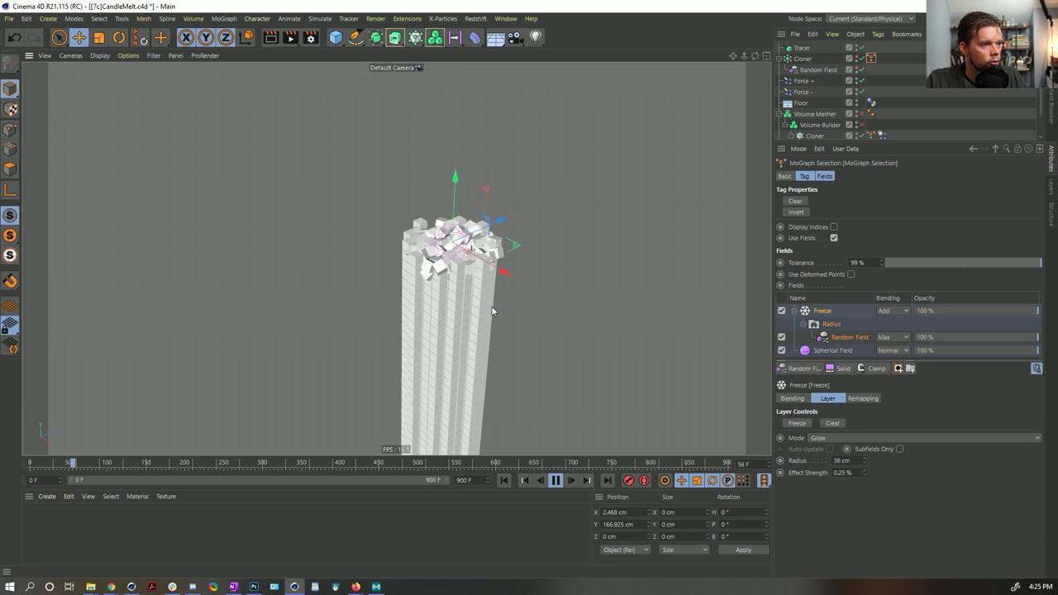
# Replay to frame 128 and look down on the column's melting top.
pyautogui.scroll(2, 453, 255)
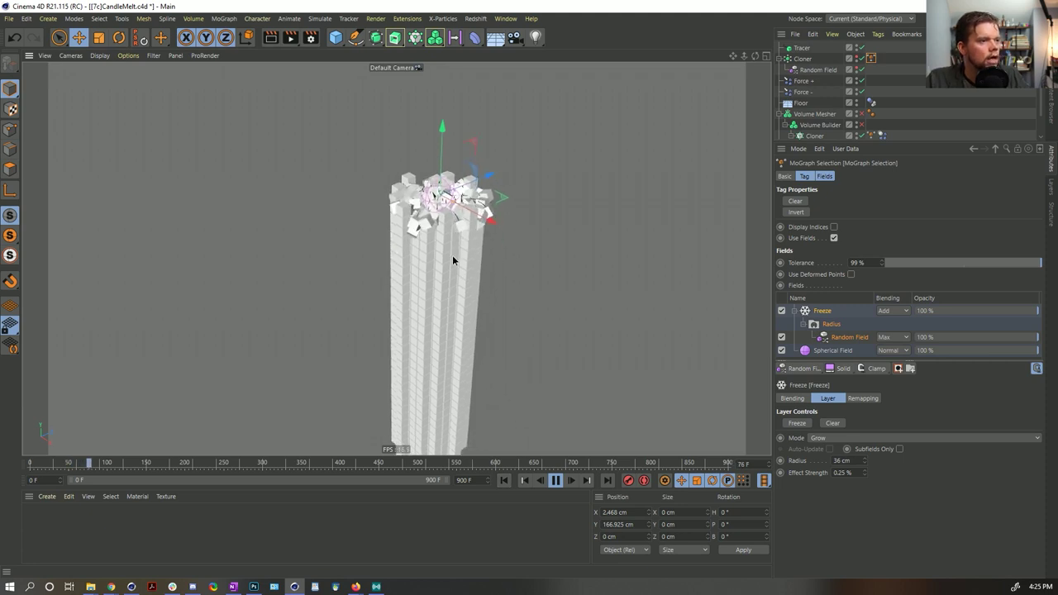
pyautogui.click(556, 480)
pyautogui.keyDown('alt'); pyautogui.moveTo(478, 336); pyautogui.dragTo(470, 311); pyautogui.keyUp('alt')
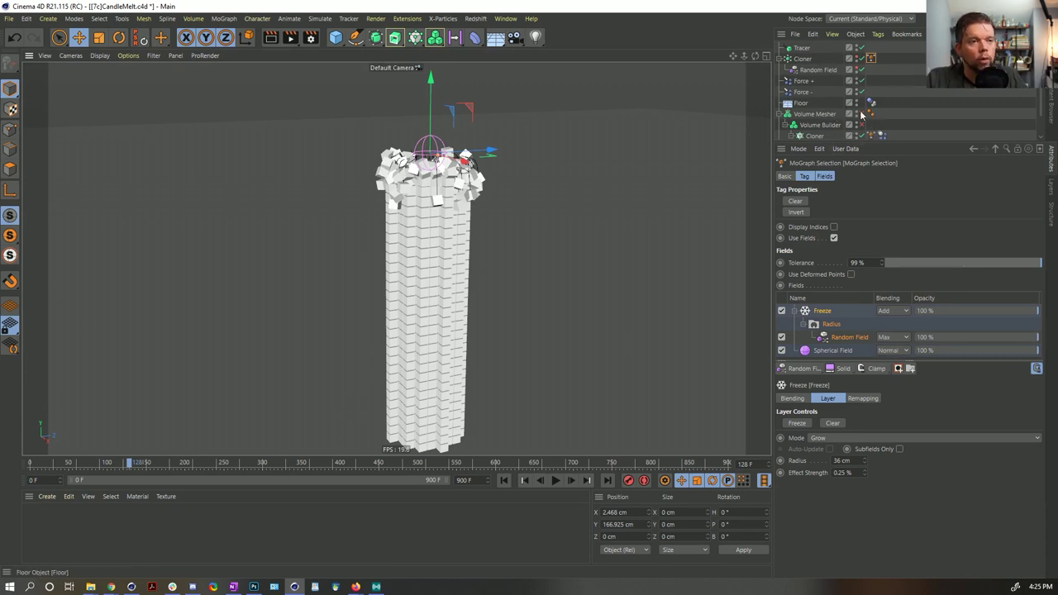
pyautogui.scroll(-2, 879, 117)
# Review the Cloner's Dynamics Body Force tab and bring up the Simulate > Forces list.
pyautogui.click(880, 113)
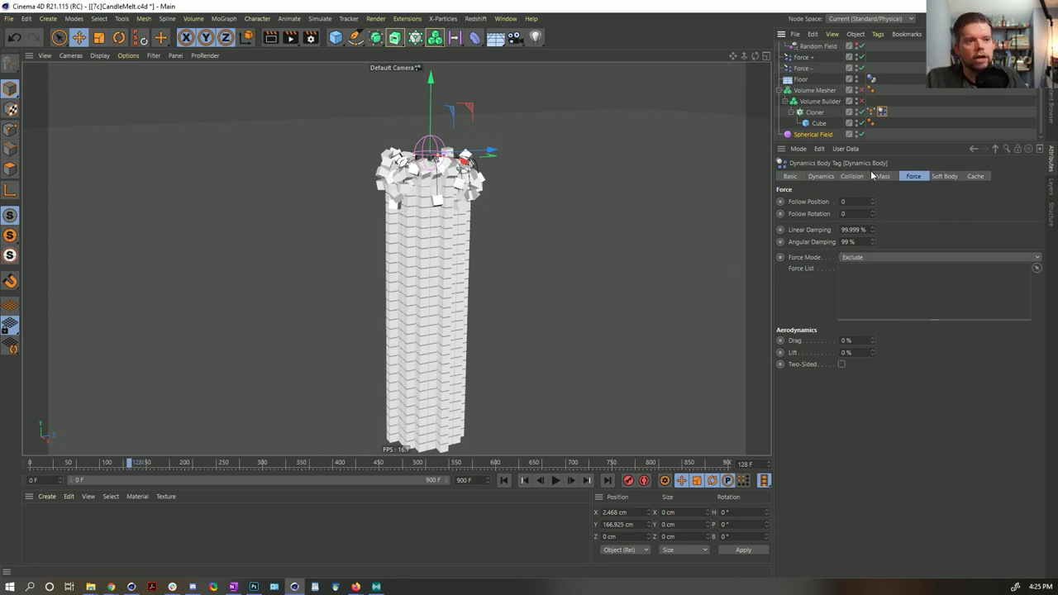
pyautogui.click(191, 18)
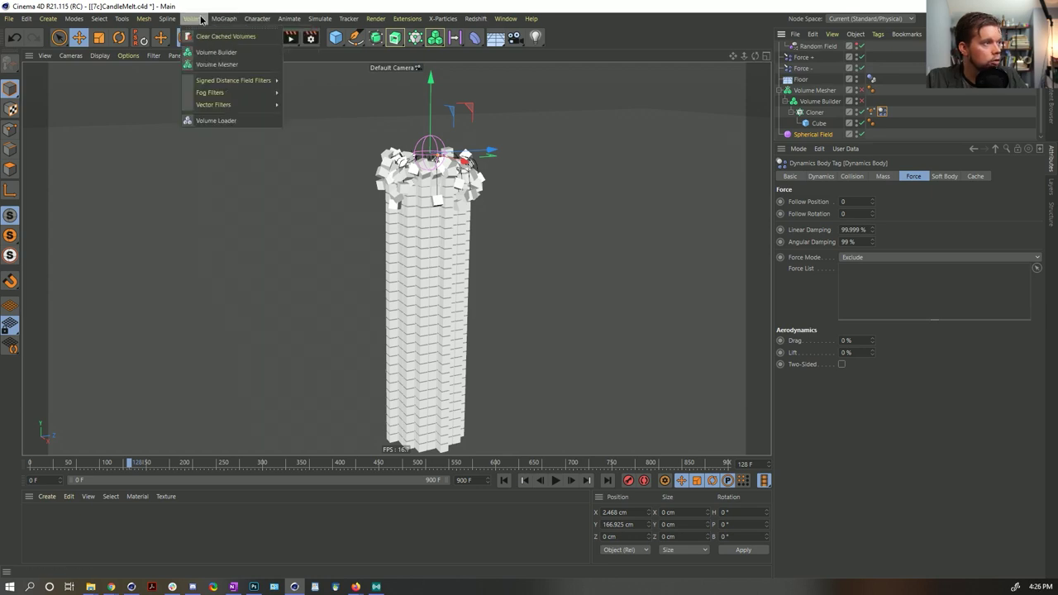
pyautogui.moveTo(346, 95)
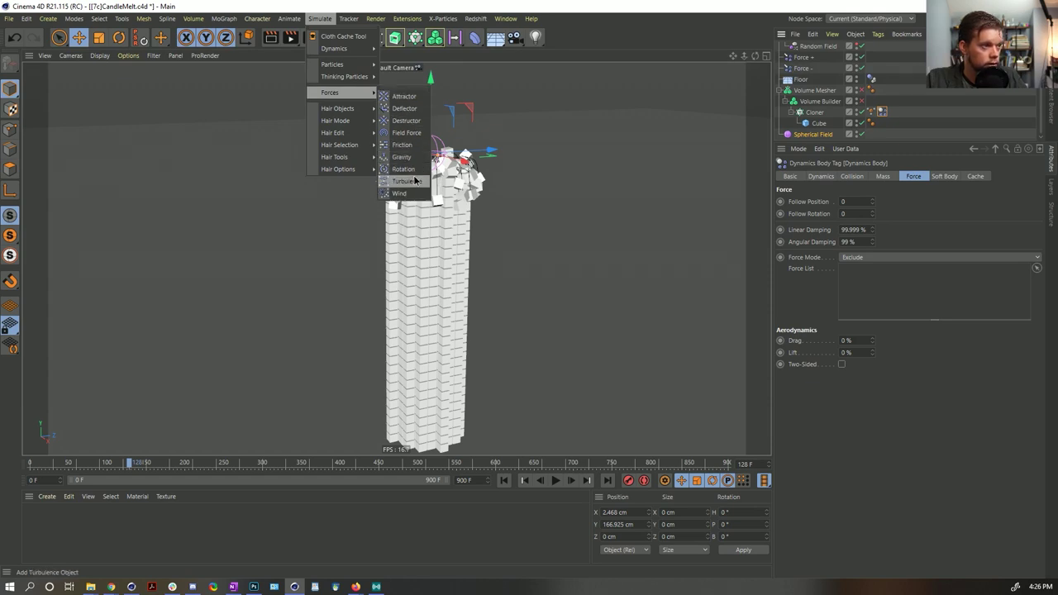
# Add a Field Force with 100 % line density, 0 cm box X size, and a Solid field.
pyautogui.click(416, 134)
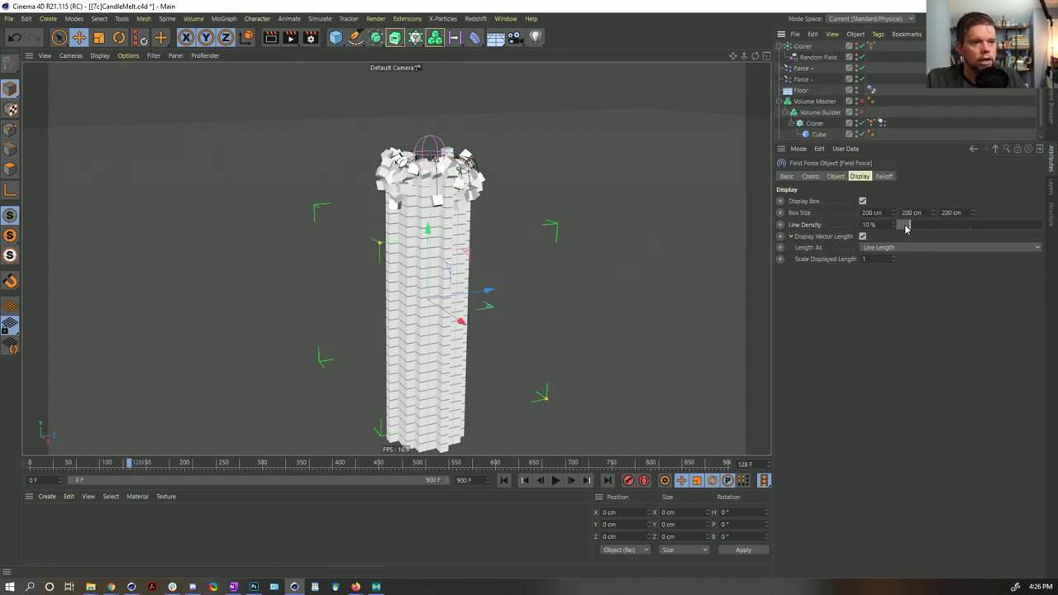
pyautogui.moveTo(906, 227); pyautogui.dragTo(1034, 238)
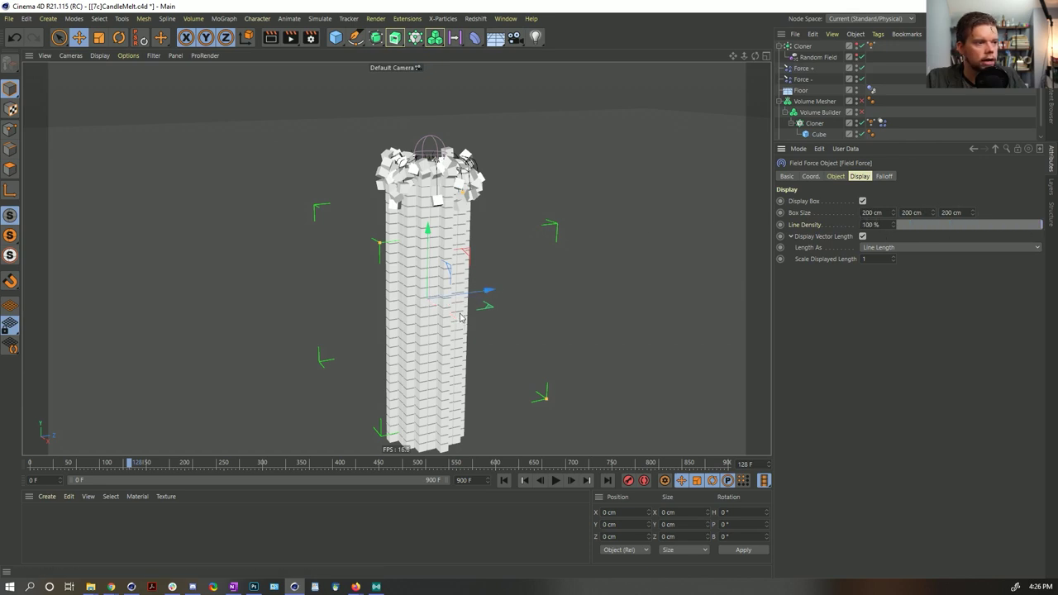
pyautogui.click(869, 212)
pyautogui.write('0')
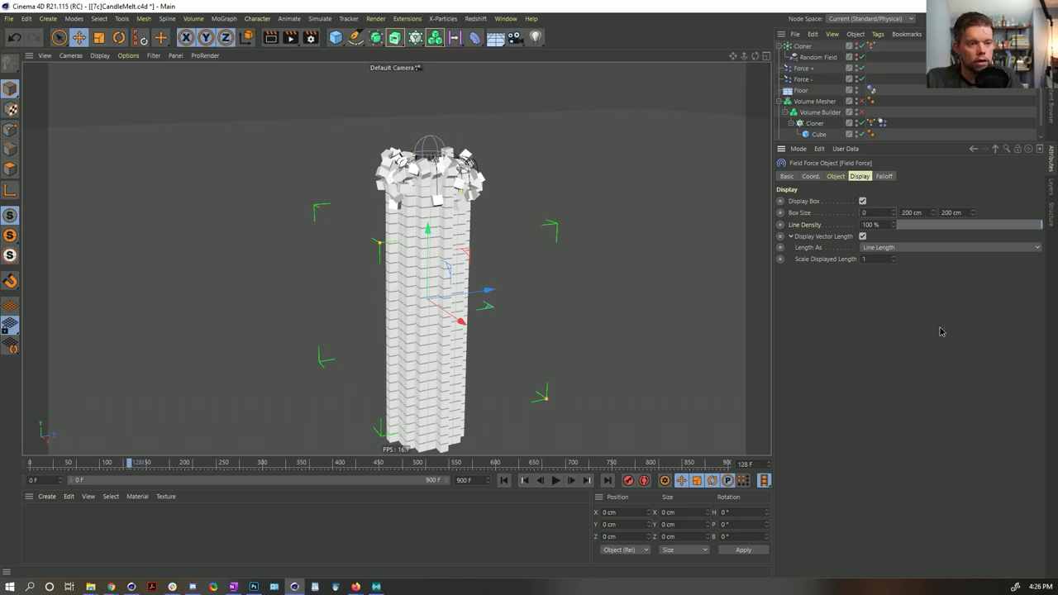
pyautogui.press('Return')
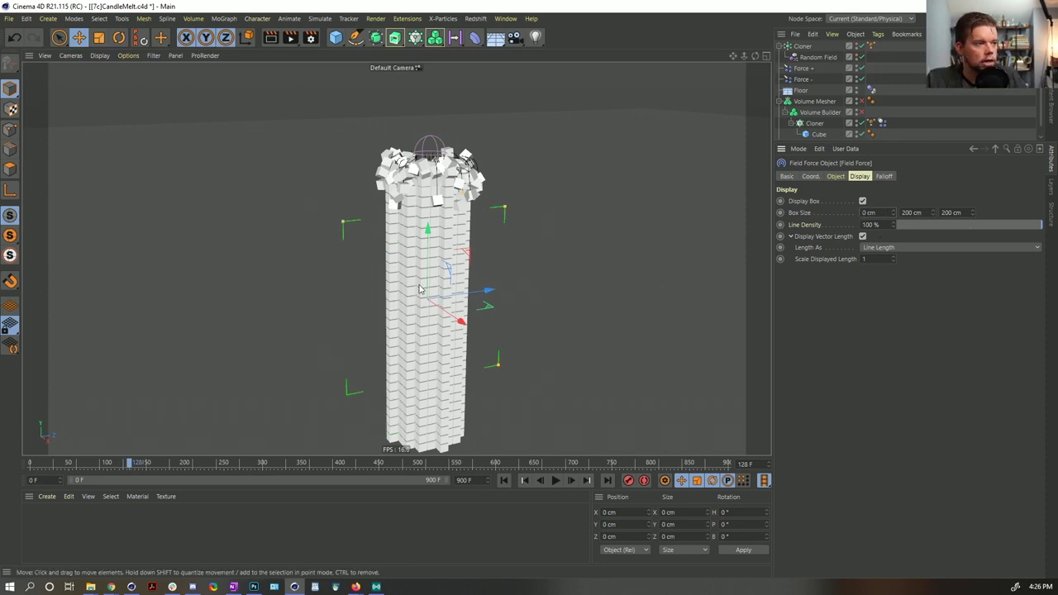
pyautogui.click(836, 176)
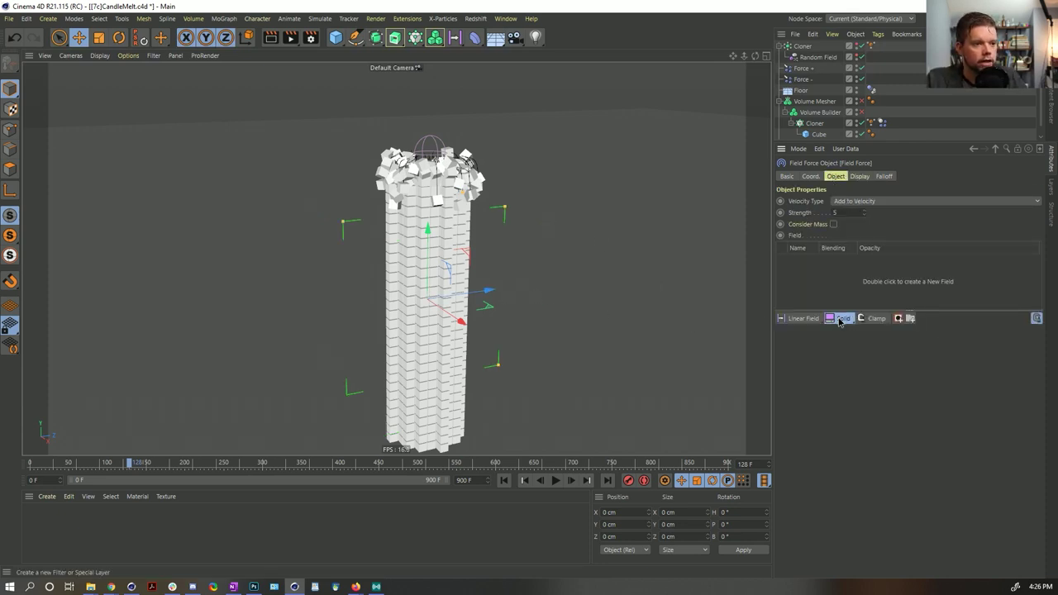
pyautogui.click(838, 319)
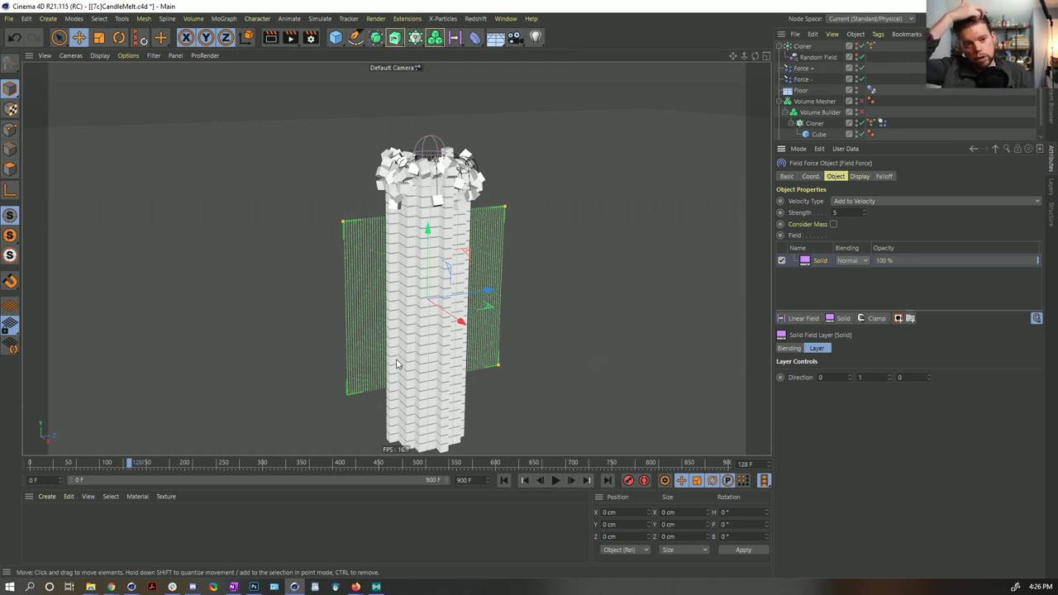
# Set the project dynamics gravity from 200 cm to 0 cm, then add a Field Force object.
pyautogui.hotkey('ctrl', 'd')
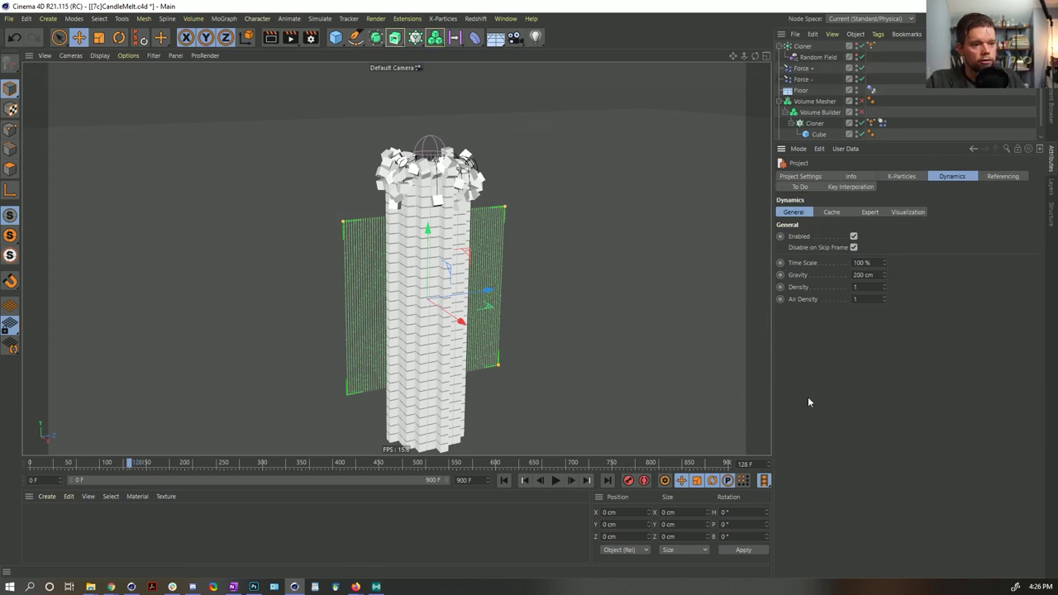
pyautogui.click(867, 212)
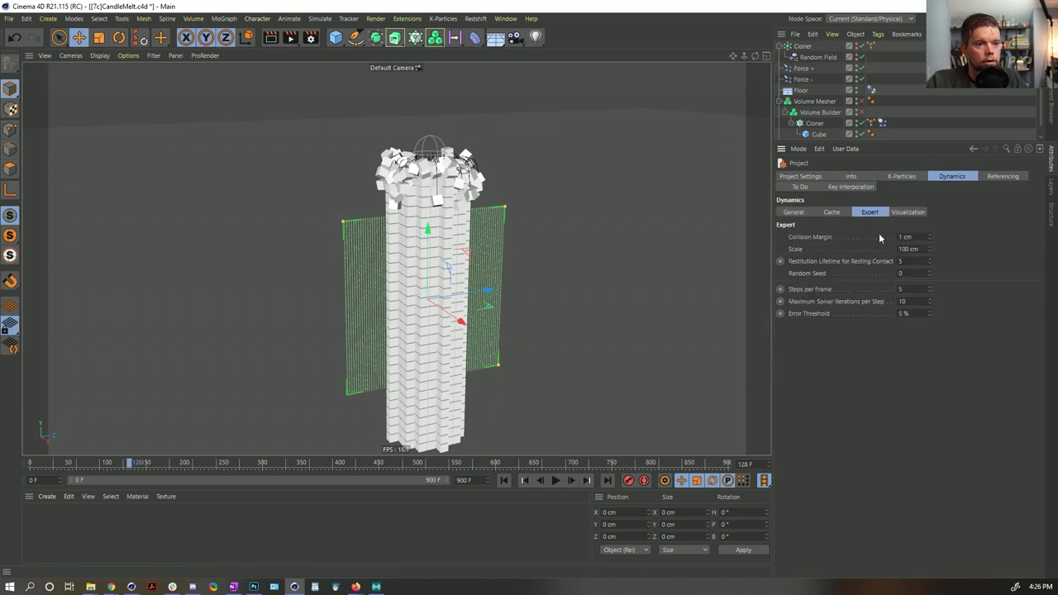
pyautogui.click(831, 211)
pyautogui.click(793, 211)
pyautogui.doubleClick(877, 275)
pyautogui.write('00')
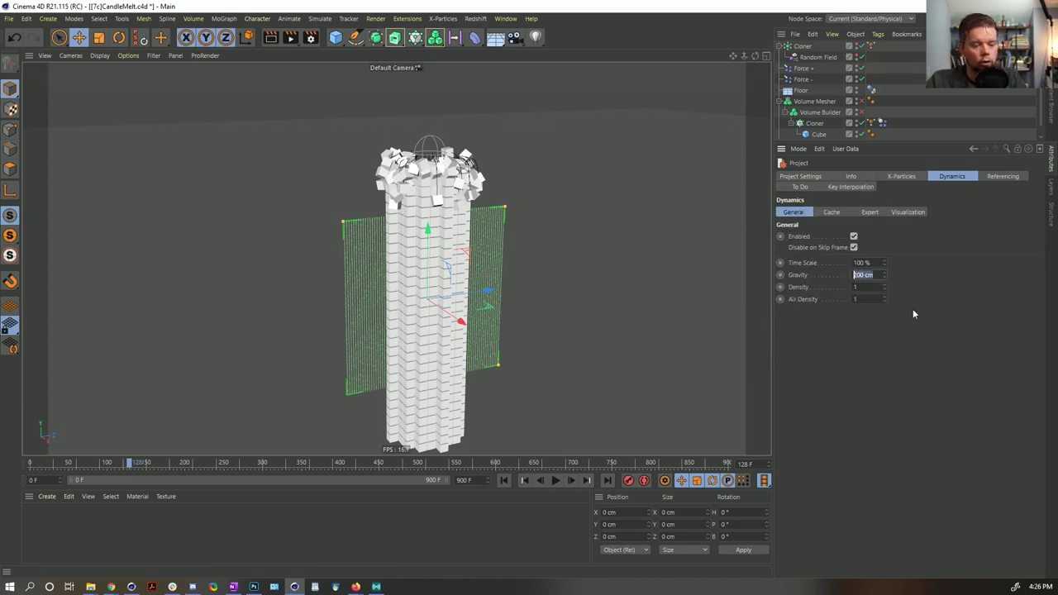
pyautogui.press('Return')
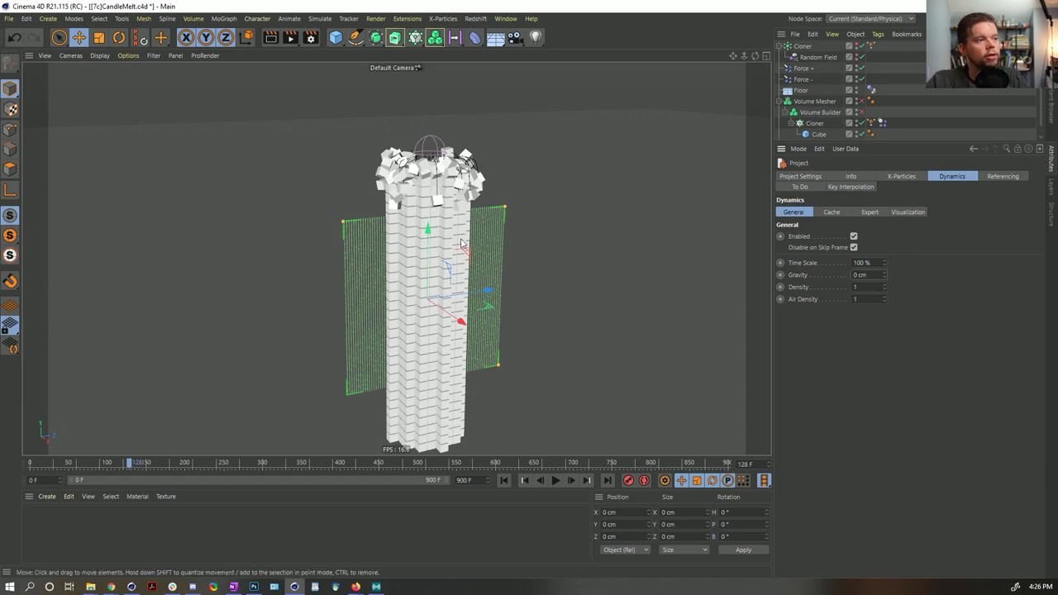
pyautogui.hotkey('ctrl', 'v')
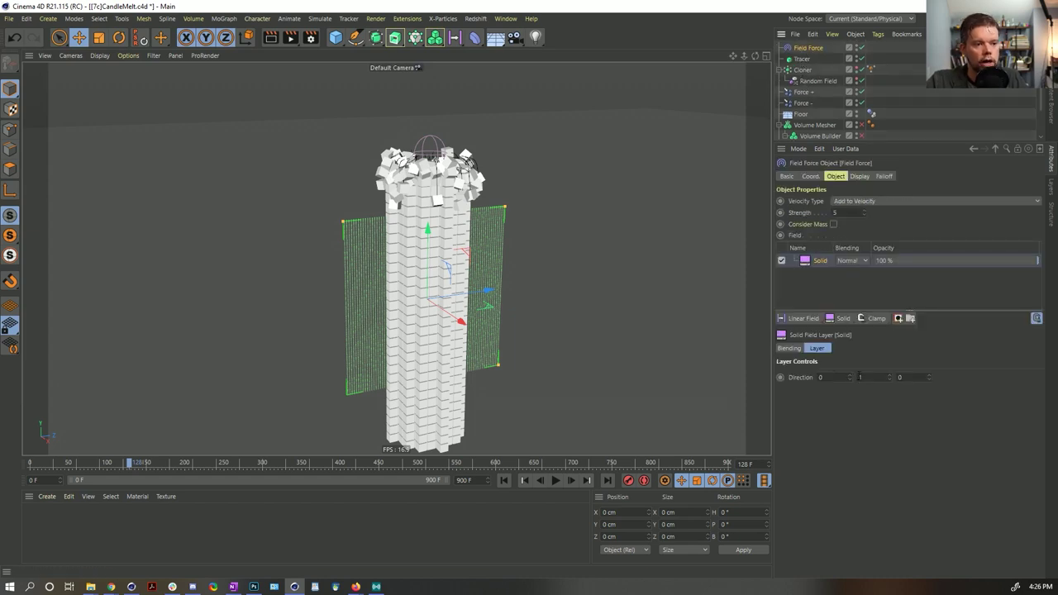
# Point the Solid layer's direction to Y -1 and put a Random Field in its mask.
pyautogui.write('-1')
pyautogui.press('Return')
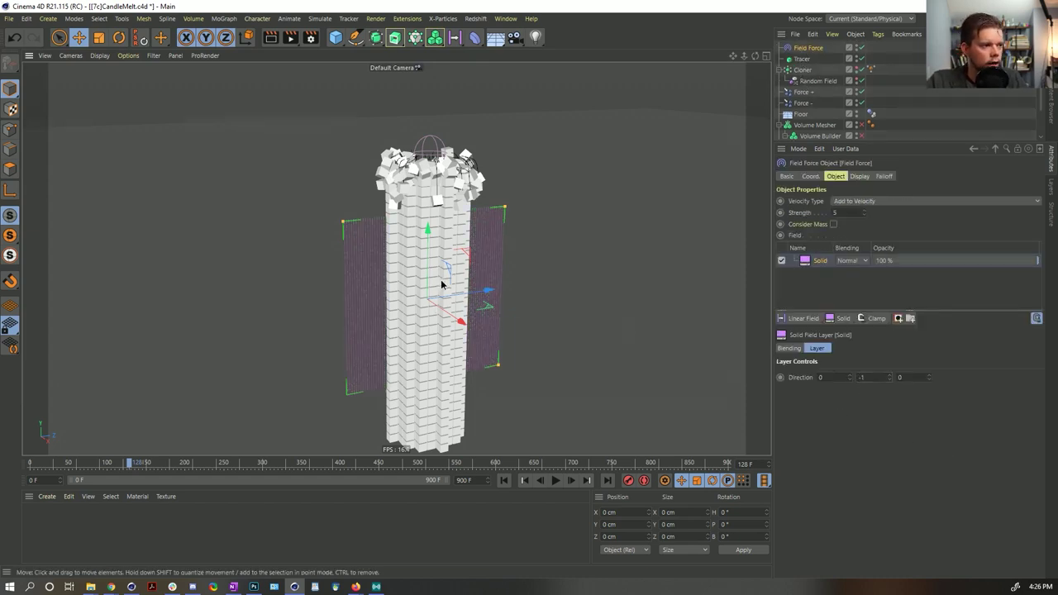
pyautogui.scroll(3, 620, 318)
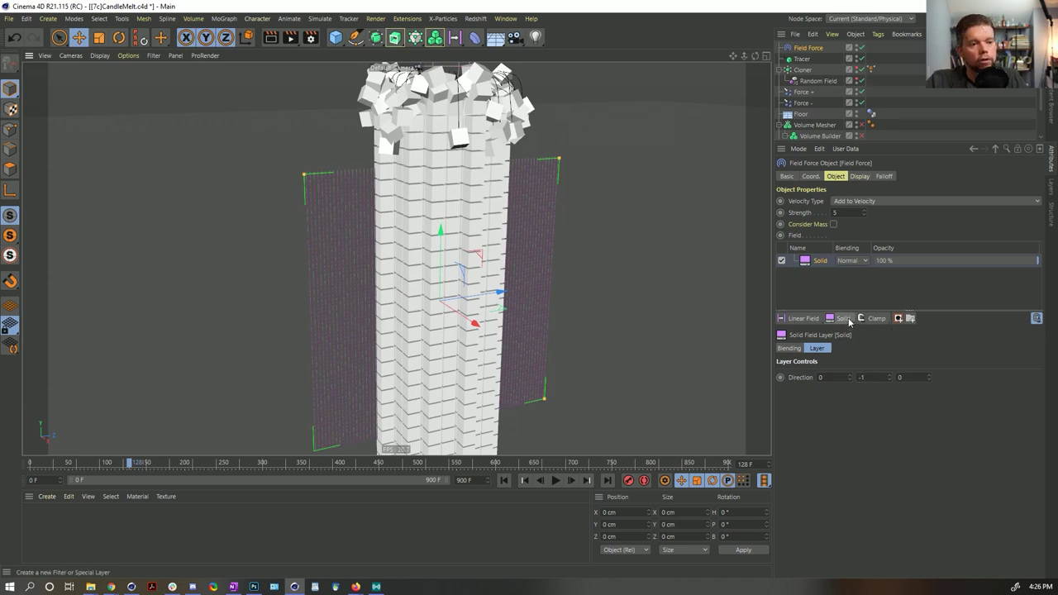
pyautogui.click(899, 319)
pyautogui.moveTo(792, 318); pyautogui.dragTo(818, 428)
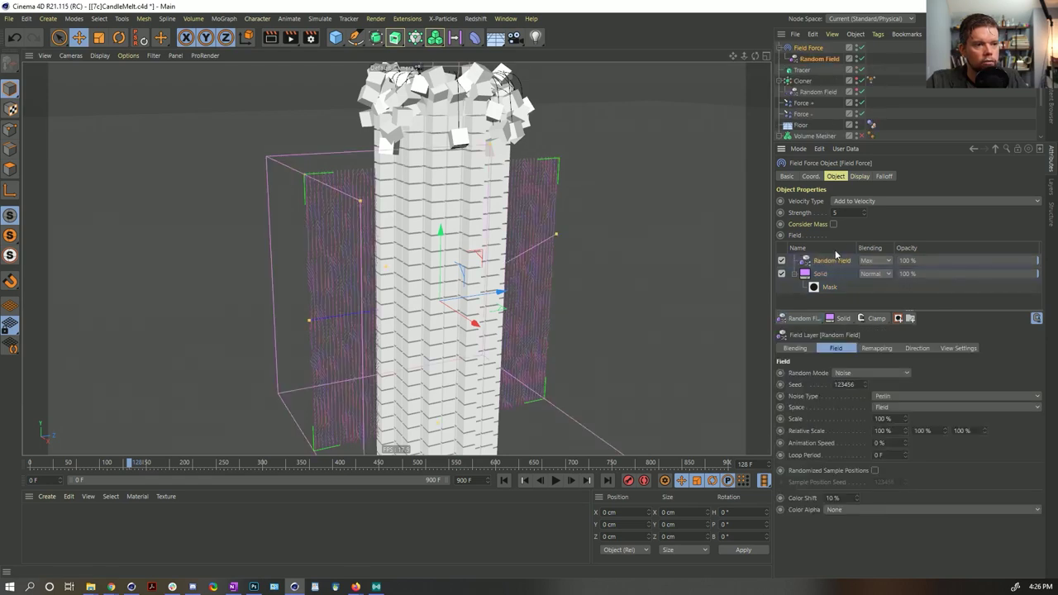
pyautogui.moveTo(830, 260); pyautogui.dragTo(832, 290)
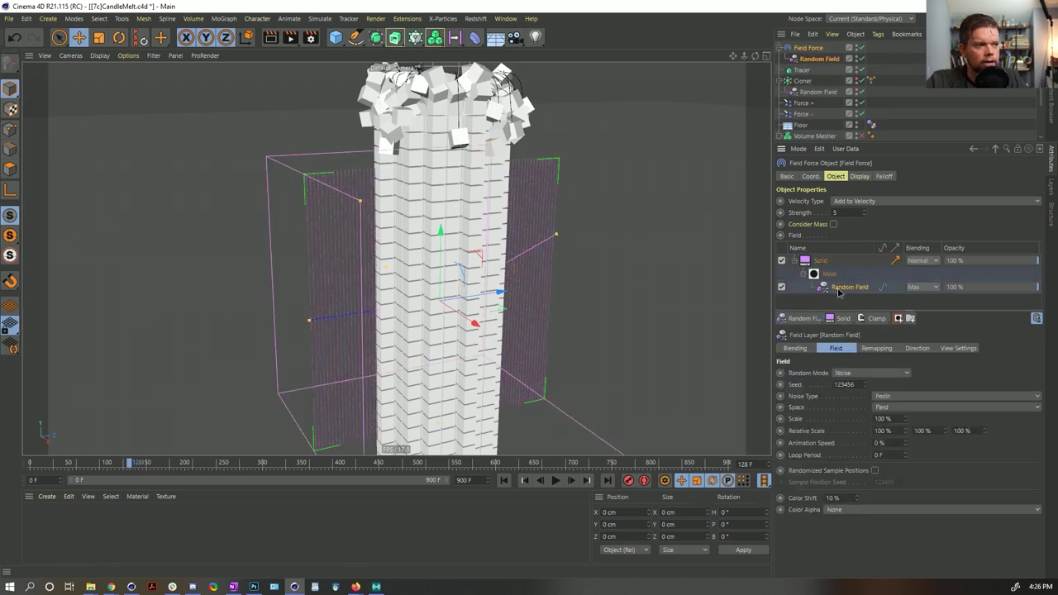
# Give the Random Field Normal blending, 1000000 % relative Y scale, and remapping.
pyautogui.click(921, 287)
pyautogui.click(915, 300)
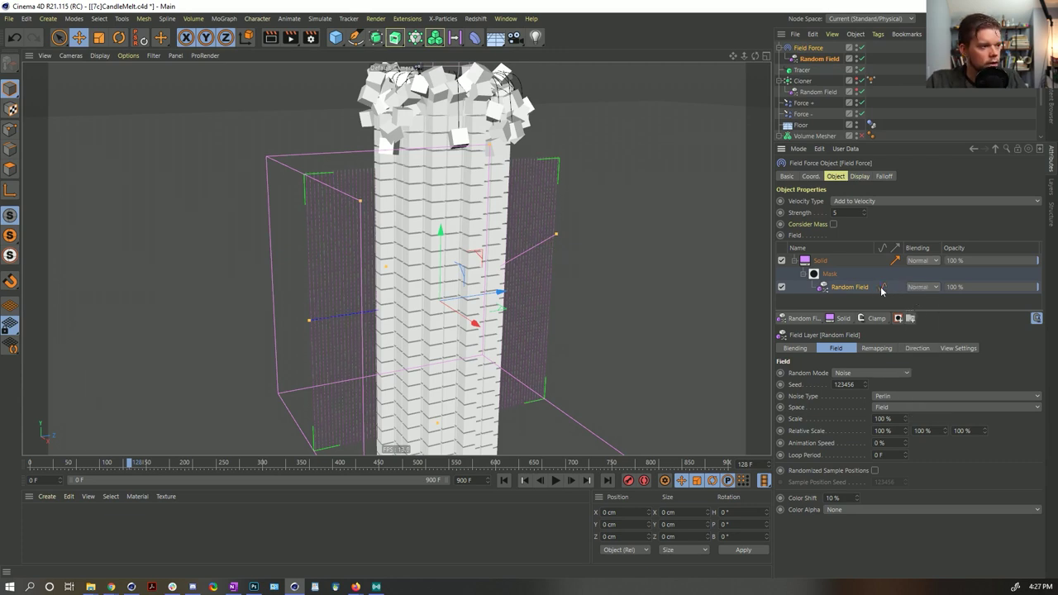
pyautogui.click(919, 430)
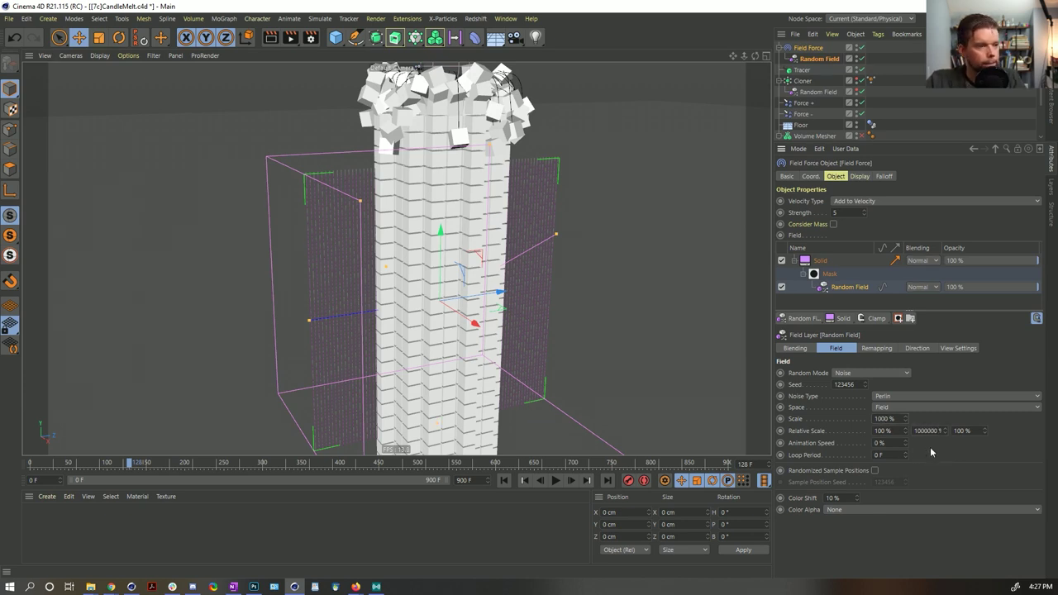
pyautogui.write('0000')
pyautogui.press('Return')
pyautogui.click(883, 288)
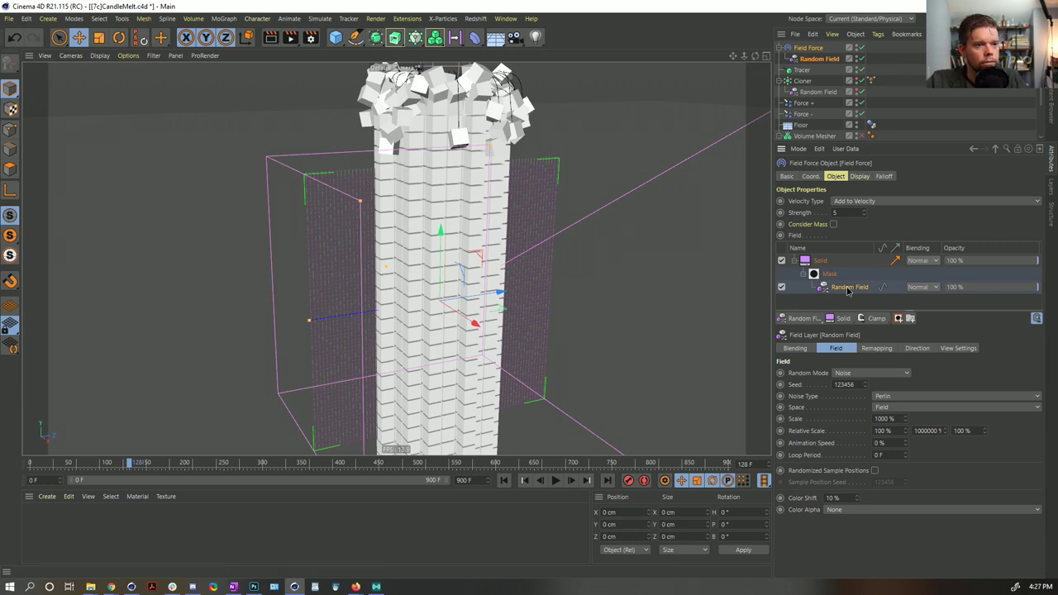
# Move the Random Field back under the Solid field's mask.
pyautogui.moveTo(847, 290); pyautogui.dragTo(817, 258)
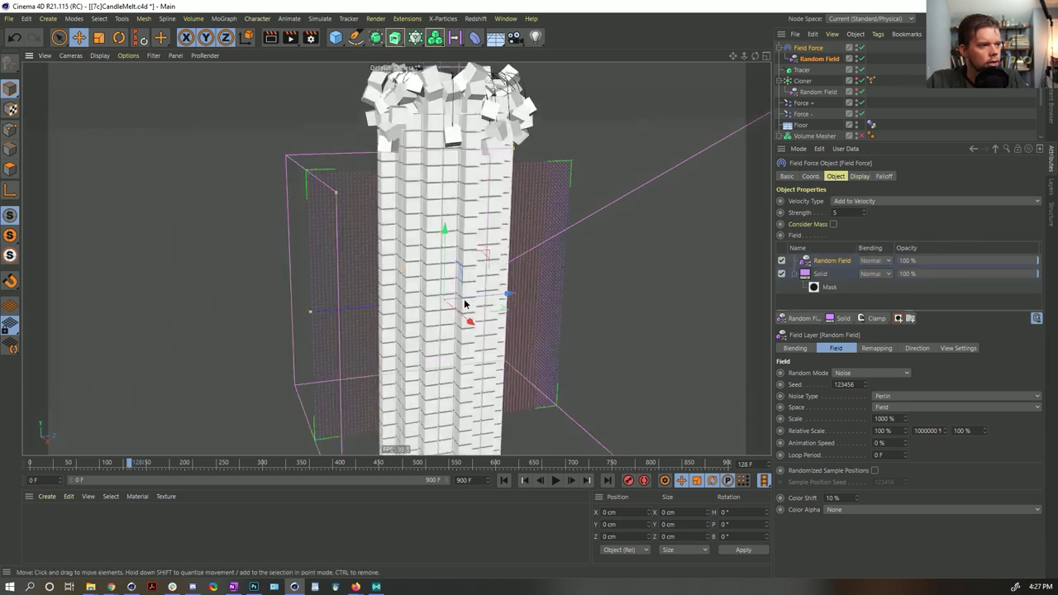
pyautogui.keyDown('alt'); pyautogui.moveTo(465, 304); pyautogui.dragTo(438, 305); pyautogui.keyUp('alt')
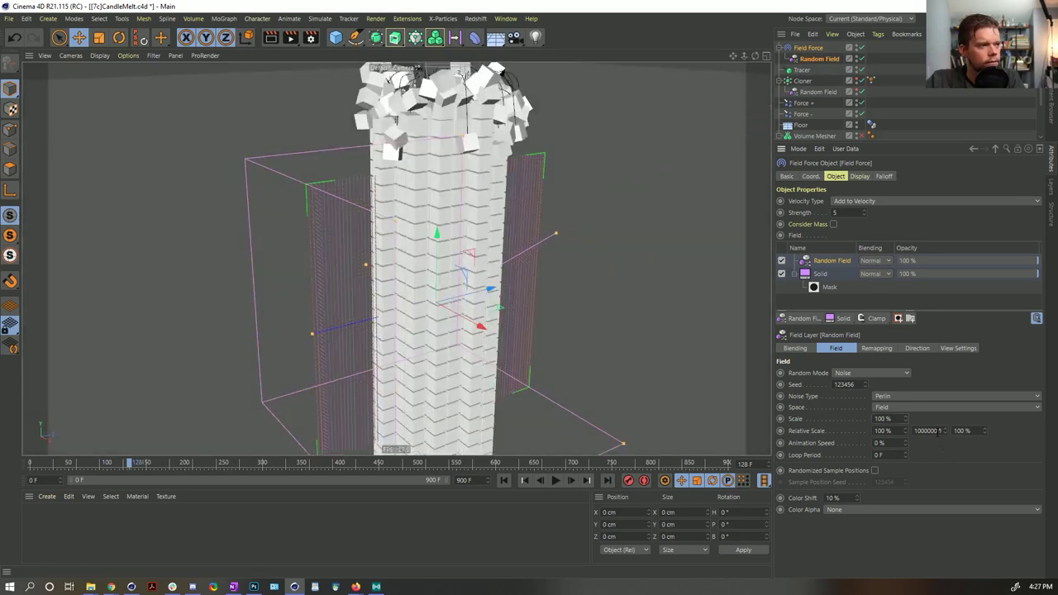
pyautogui.keyDown('alt'); pyautogui.moveTo(377, 304); pyautogui.dragTo(329, 288); pyautogui.keyUp('alt')
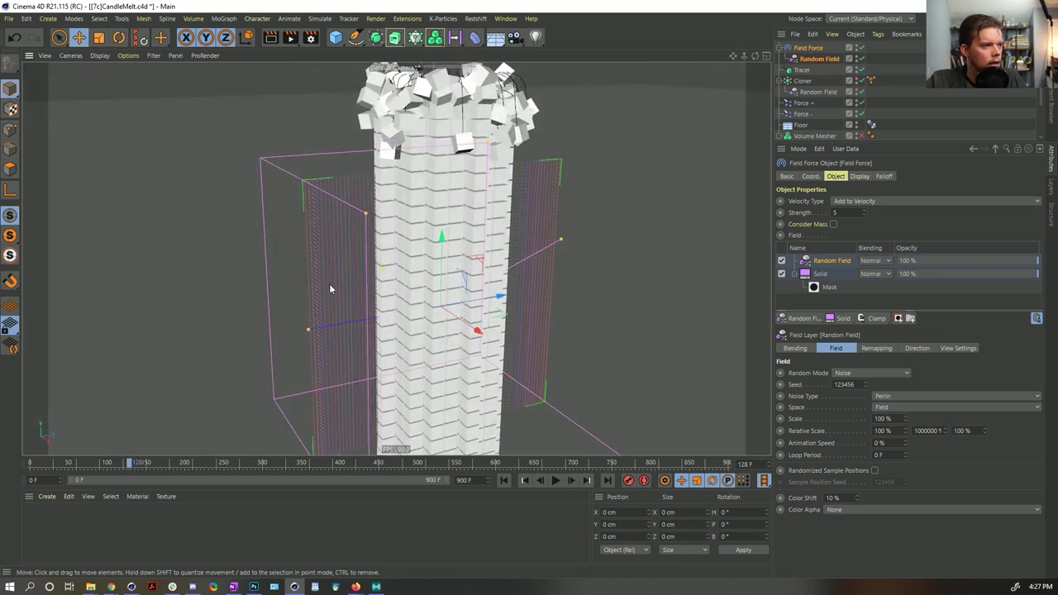
pyautogui.scroll(6, 355, 234)
pyautogui.scroll(-4, 354, 228)
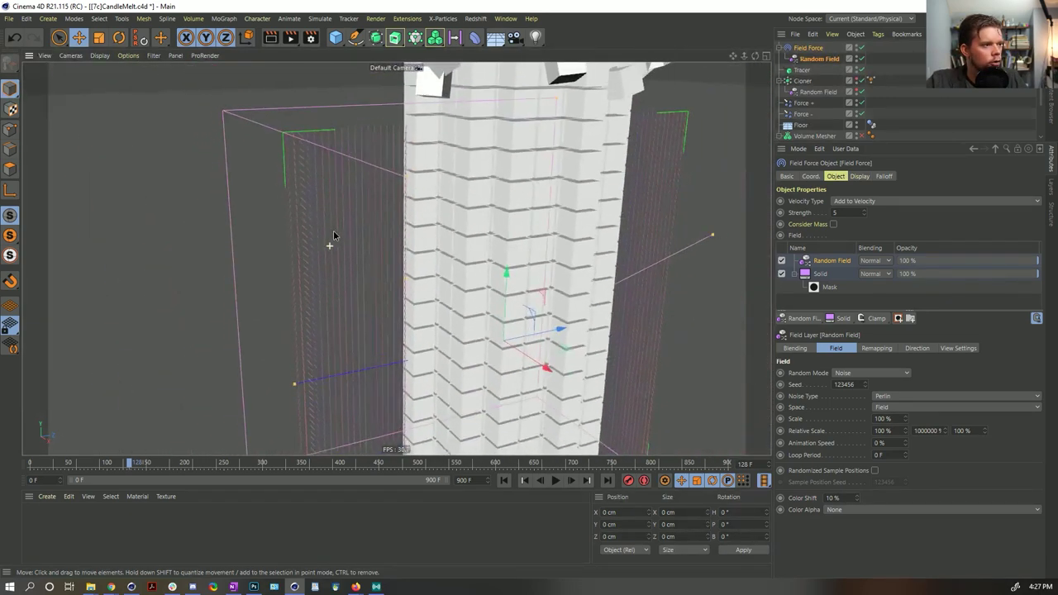
pyautogui.scroll(-2, 330, 233)
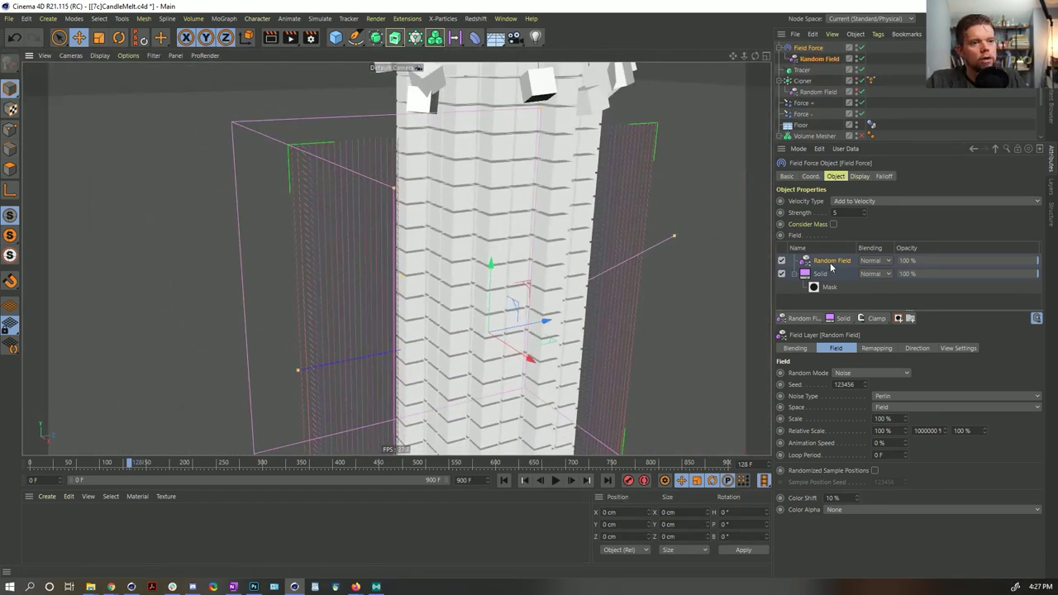
pyautogui.moveTo(832, 266); pyautogui.dragTo(827, 287)
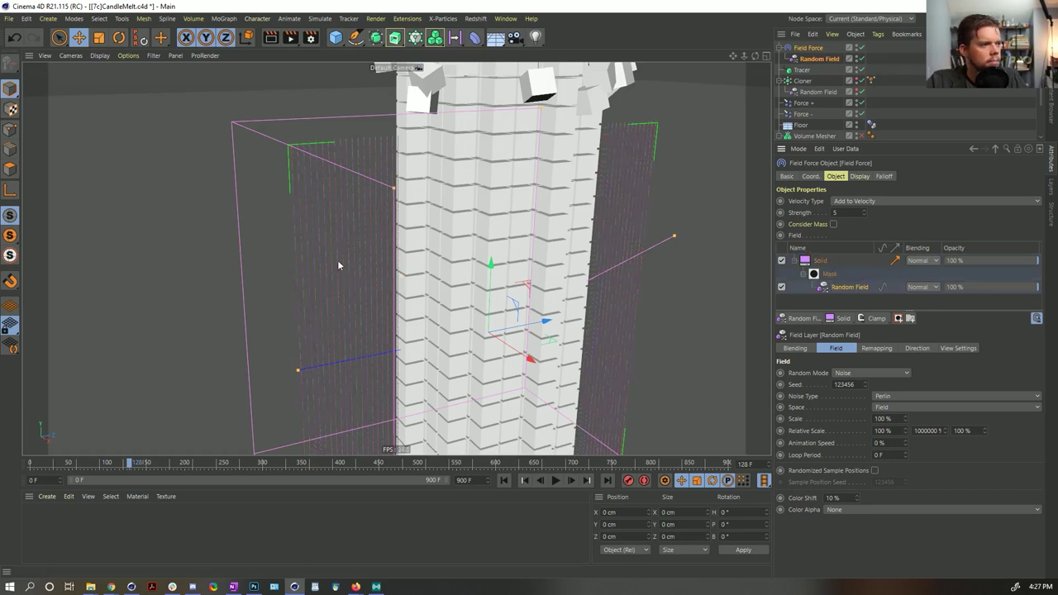
# Set the Field Force's Scale Displayed Length to 5 to lengthen the vector lines.
pyautogui.click(863, 178)
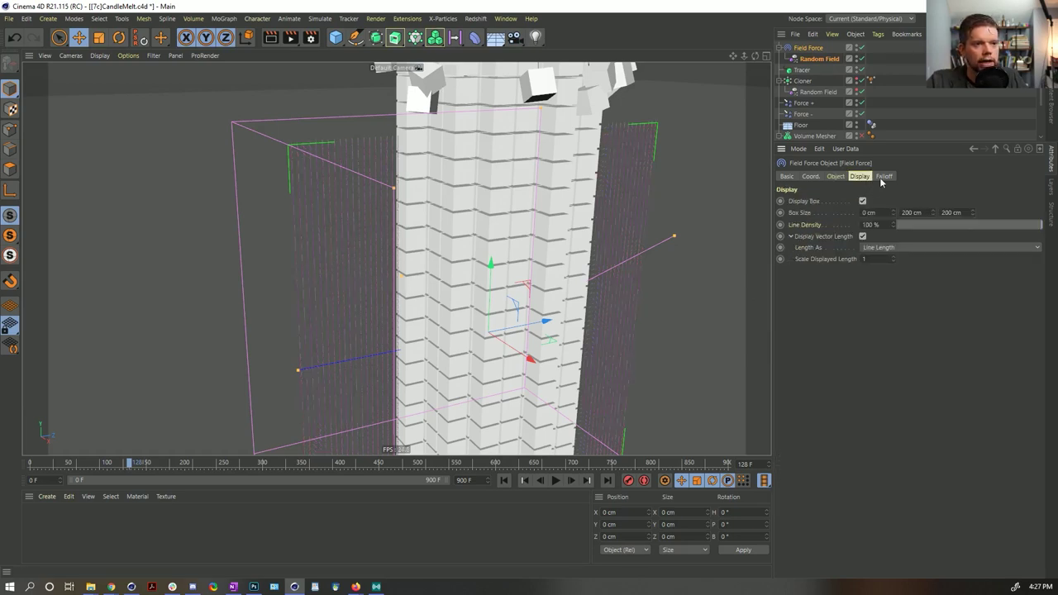
pyautogui.write('5')
pyautogui.press('Return')
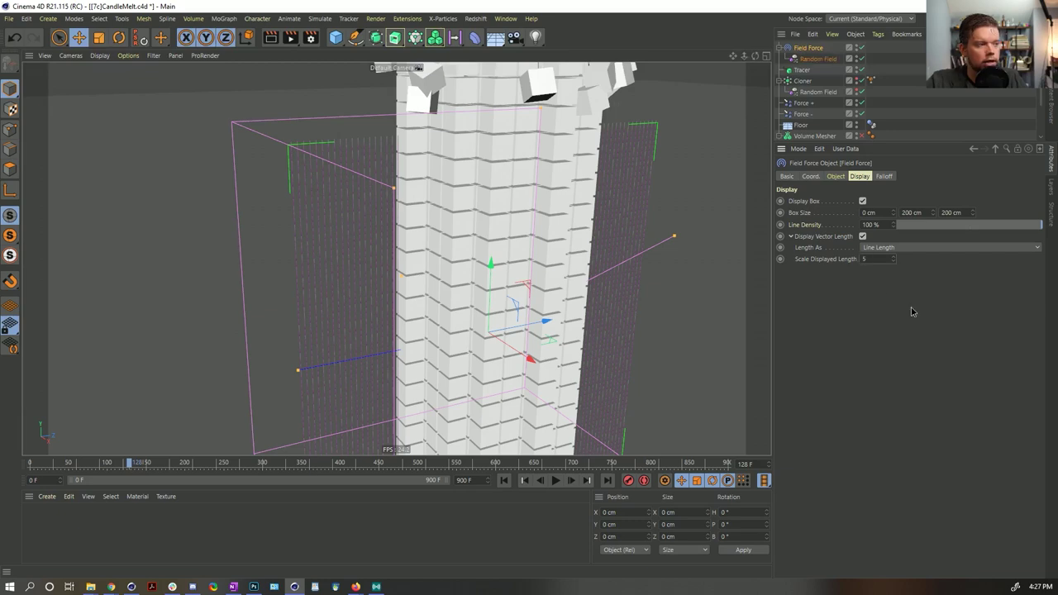
pyautogui.scroll(-3, 369, 264)
pyautogui.keyDown('alt'); pyautogui.moveTo(366, 276); pyautogui.dragTo(386, 299); pyautogui.keyUp('alt')
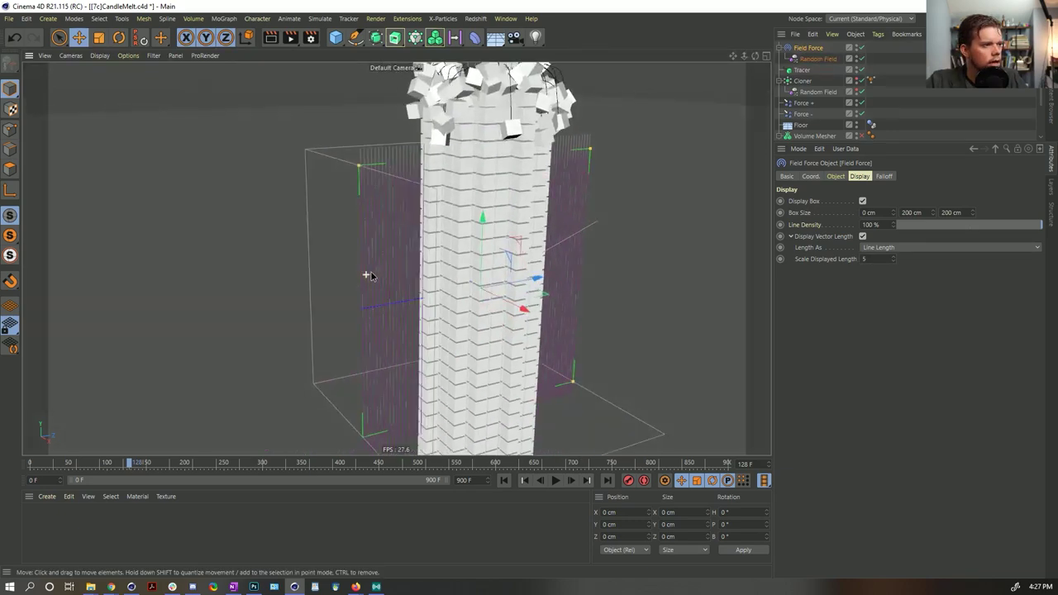
pyautogui.keyDown('alt'); pyautogui.moveTo(386, 299); pyautogui.dragTo(345, 275, button='right'); pyautogui.keyUp('alt')
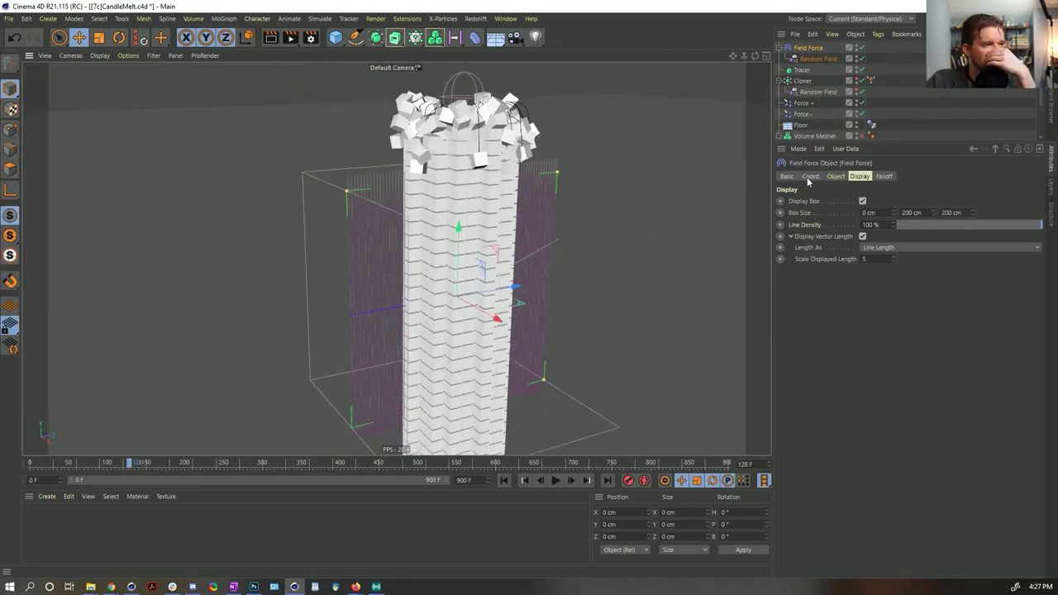
pyautogui.click(836, 177)
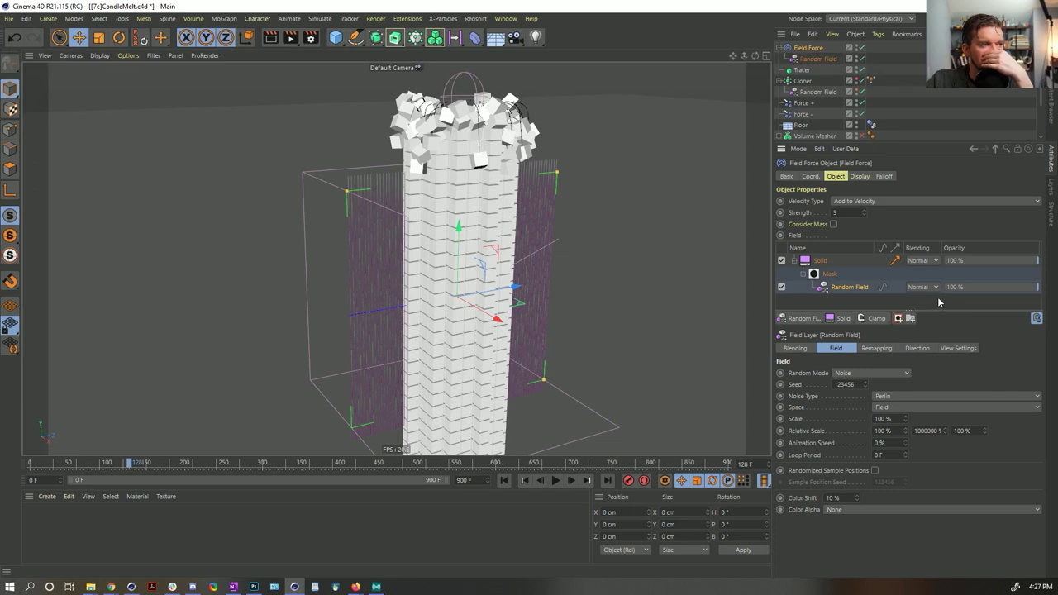
# Set the Field Force display box to 0 cm height and 200 cm width.
pyautogui.click(881, 176)
pyautogui.click(860, 176)
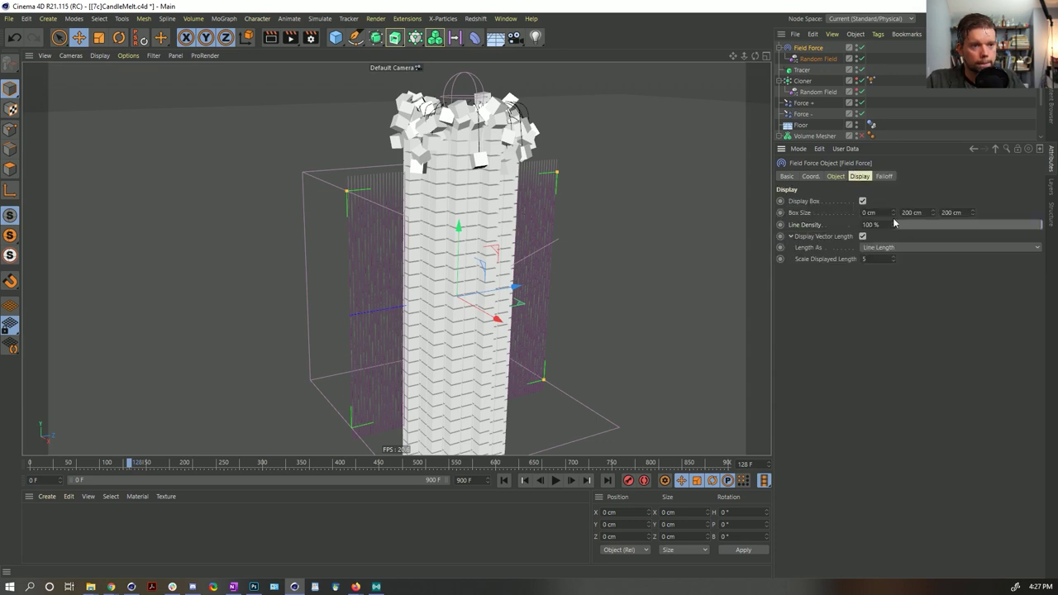
pyautogui.write('0')
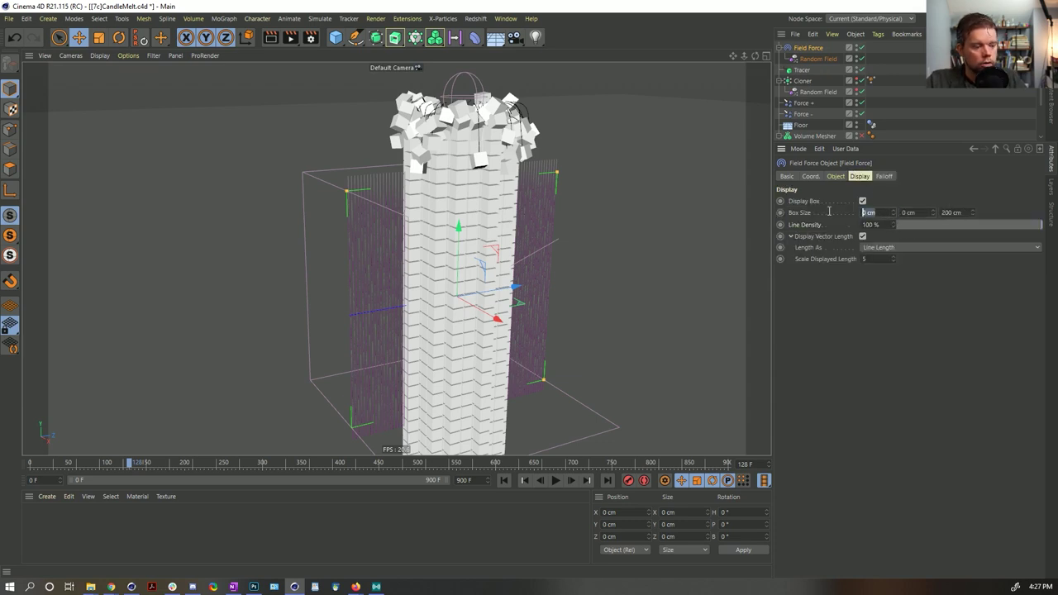
pyautogui.hotkey('shift', 'Tab')
pyautogui.write('200')
pyautogui.press('Return')
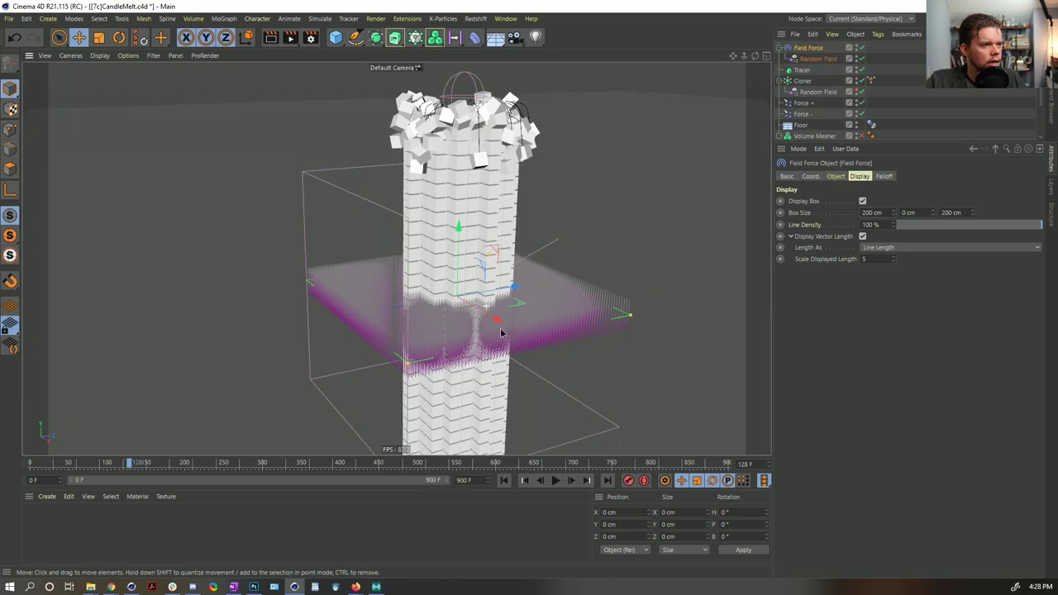
pyautogui.keyDown('alt'); pyautogui.moveTo(500, 333); pyautogui.dragTo(441, 356); pyautogui.keyUp('alt')
pyautogui.keyDown('alt'); pyautogui.moveTo(442, 356); pyautogui.dragTo(523, 324, button='right'); pyautogui.keyUp('alt')
pyautogui.keyDown('alt'); pyautogui.moveTo(523, 324); pyautogui.dragTo(467, 262); pyautogui.keyUp('alt')
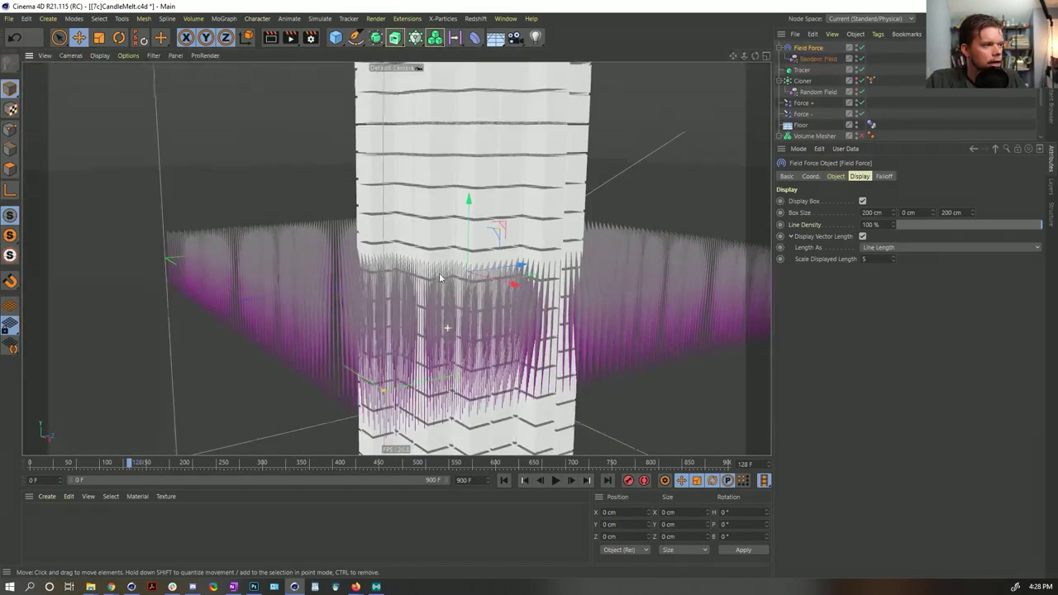
# Inspect the Random Field, then toggle remapping on its layer in the Field Force.
pyautogui.click(818, 59)
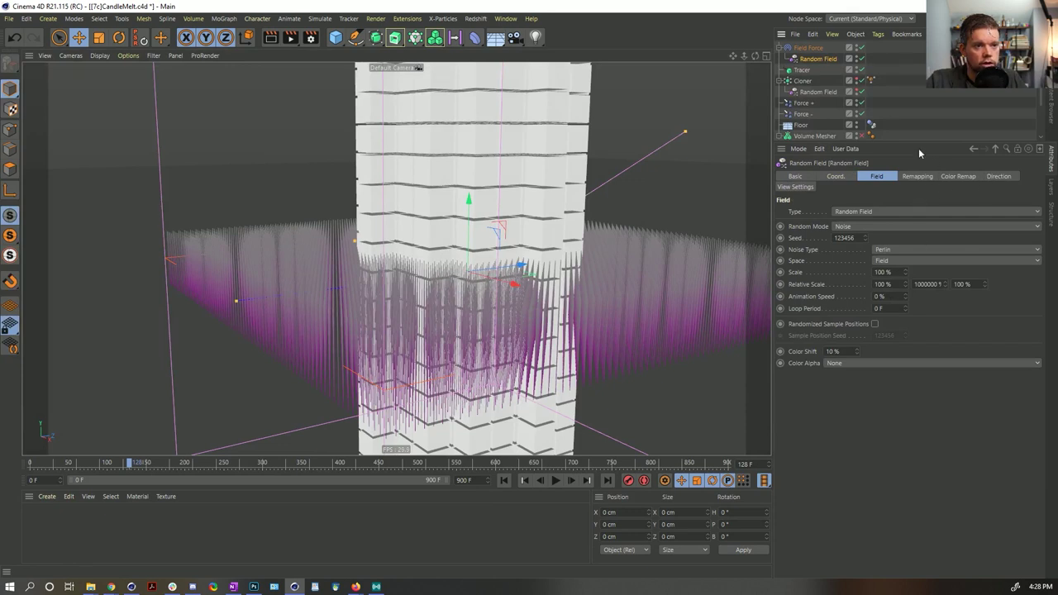
pyautogui.click(808, 47)
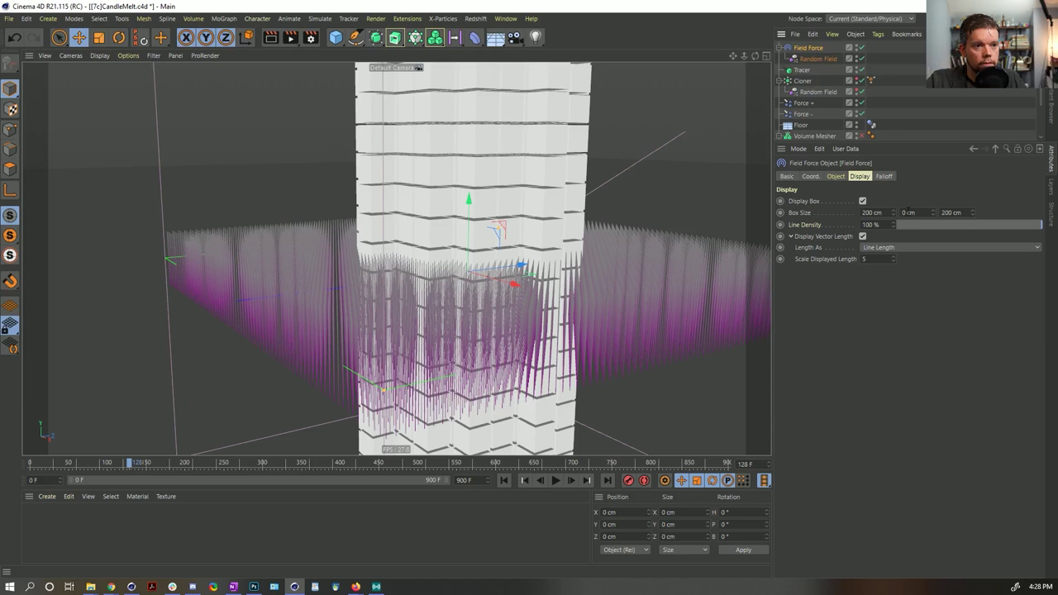
pyautogui.click(839, 176)
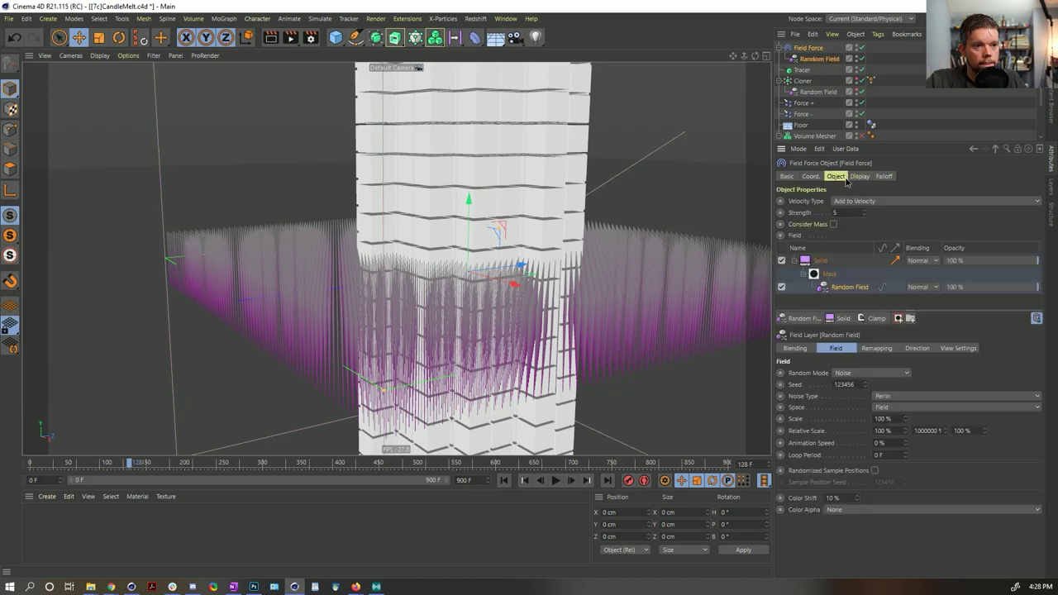
pyautogui.click(883, 288)
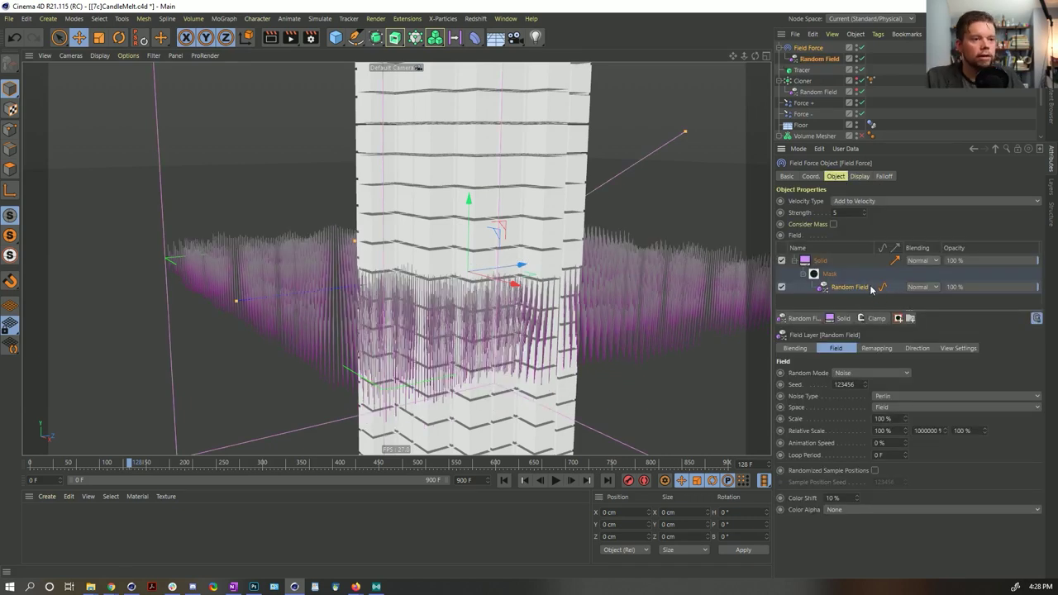
pyautogui.keyDown('alt'); pyautogui.moveTo(244, 286); pyautogui.dragTo(271, 274); pyautogui.keyUp('alt')
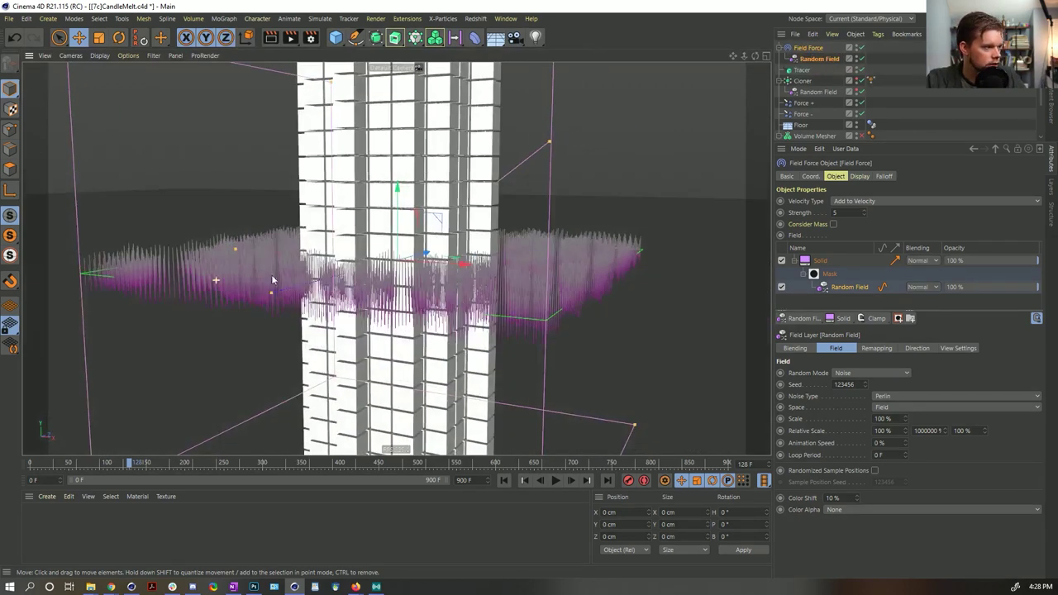
pyautogui.keyDown('alt'); pyautogui.moveTo(189, 276); pyautogui.dragTo(154, 276); pyautogui.keyUp('alt')
pyautogui.keyDown('alt'); pyautogui.moveTo(256, 293); pyautogui.dragTo(473, 285); pyautogui.keyUp('alt')
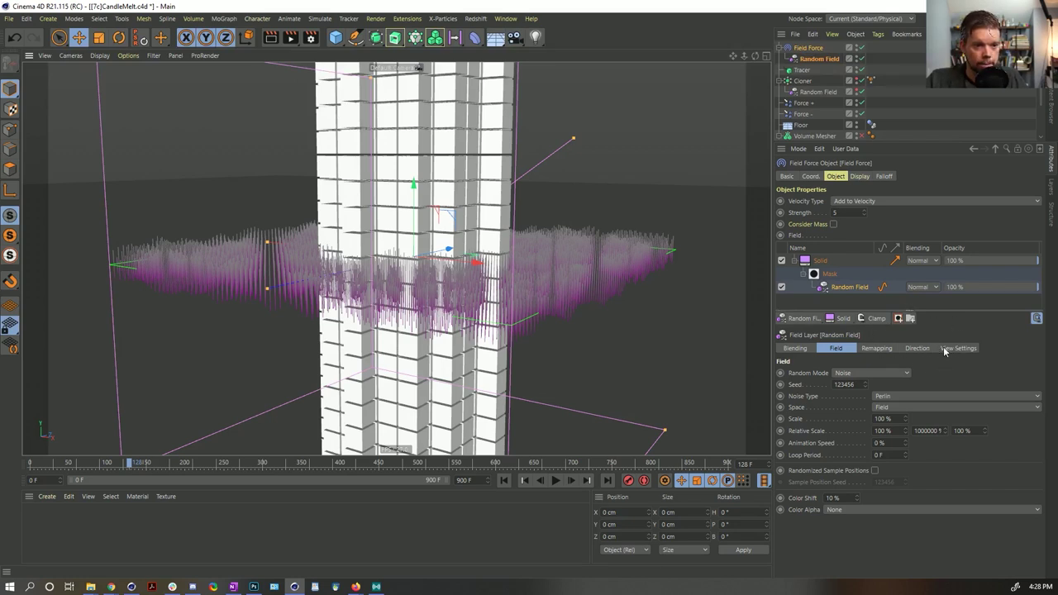
# Set the Random Field layer's Contour Mode to Curve, dragging its first point's tangent right.
pyautogui.click(894, 348)
pyautogui.click(820, 492)
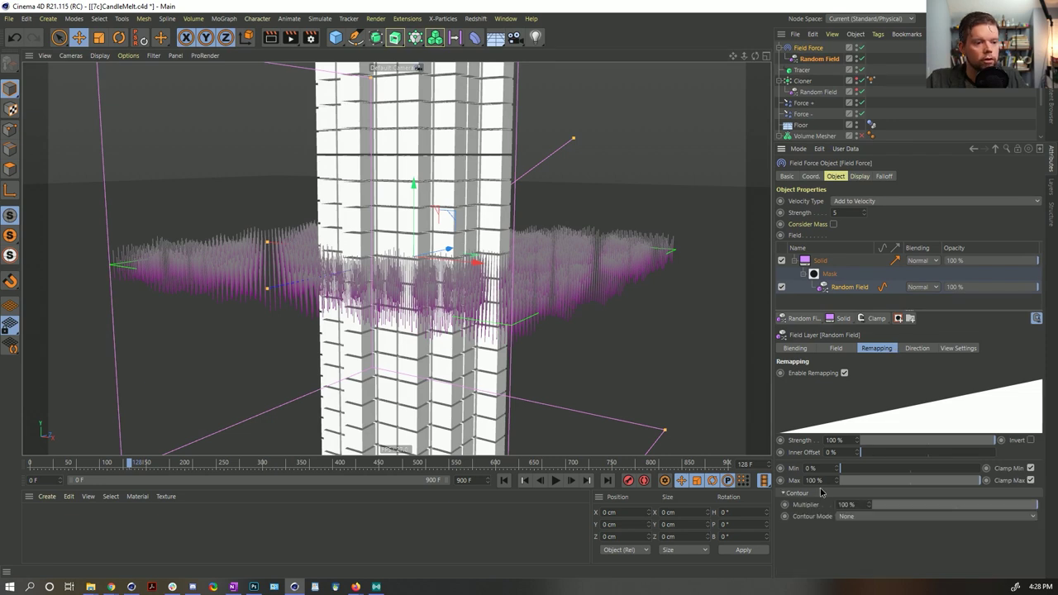
pyautogui.click(846, 516)
pyautogui.click(854, 537)
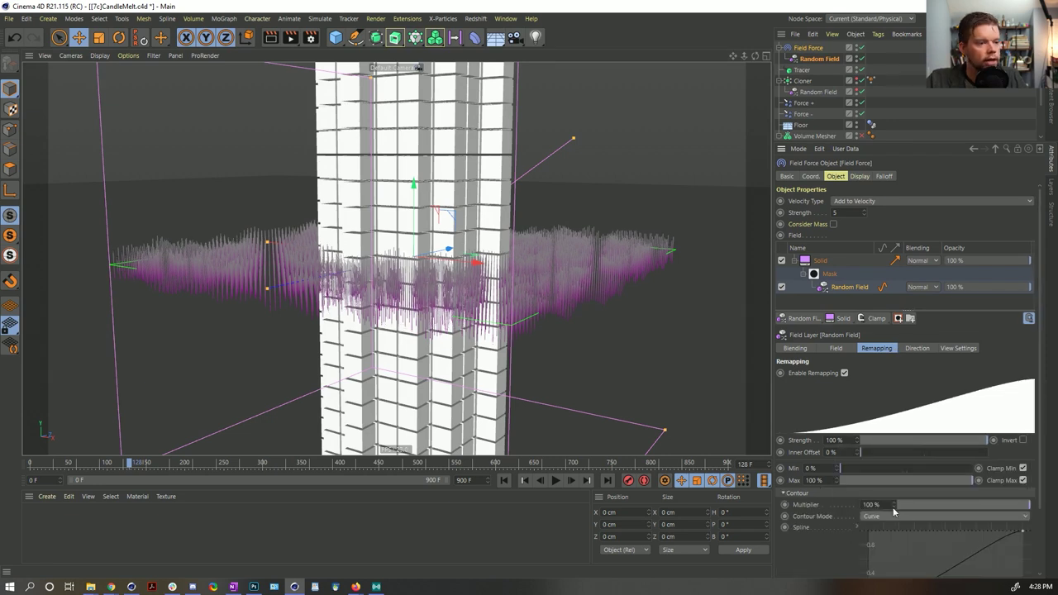
pyautogui.scroll(-2, 842, 529)
pyautogui.scroll(-1, 837, 527)
pyautogui.click(874, 528)
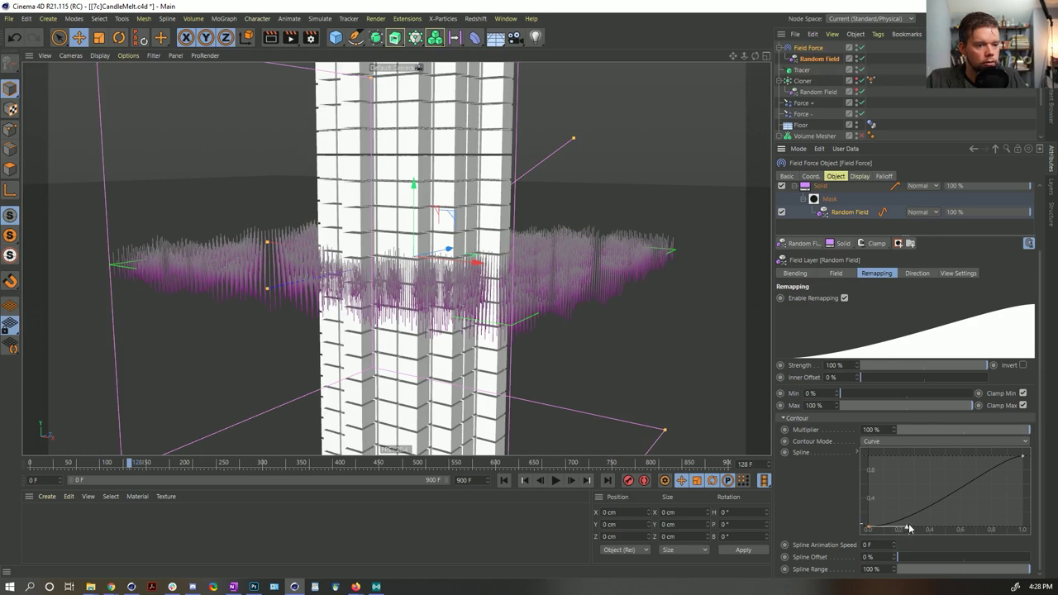
pyautogui.moveTo(907, 530); pyautogui.dragTo(977, 529)
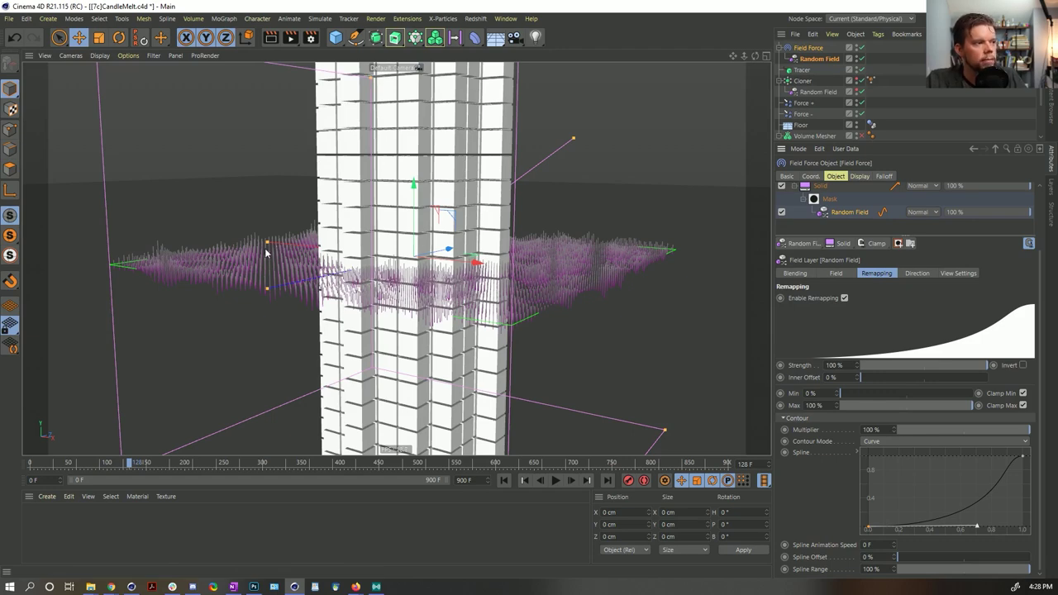
pyautogui.keyDown('alt'); pyautogui.moveTo(362, 242); pyautogui.dragTo(475, 285); pyautogui.keyUp('alt')
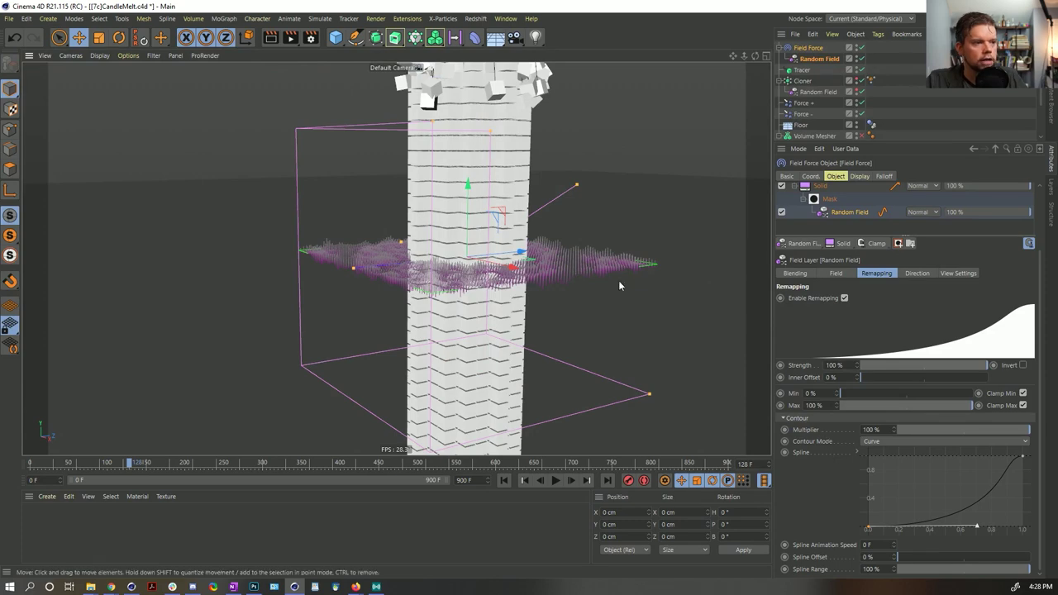
pyautogui.keyDown('alt'); pyautogui.moveTo(618, 280); pyautogui.dragTo(483, 278); pyautogui.keyUp('alt')
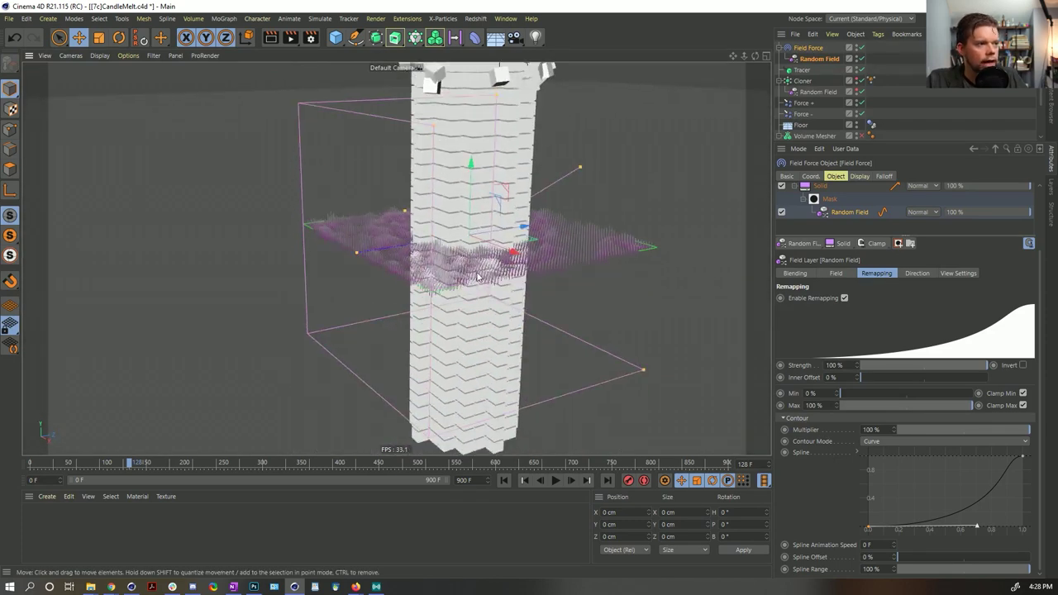
pyautogui.click(815, 59)
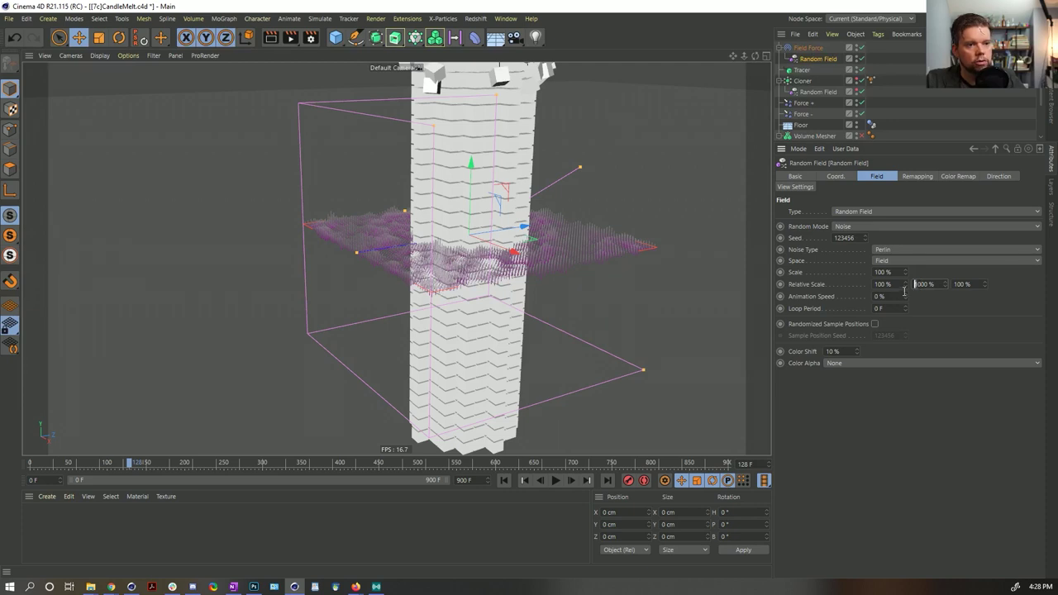
# Review the Random Field's remapping, direction, view and colour remap settings.
pyautogui.click(917, 176)
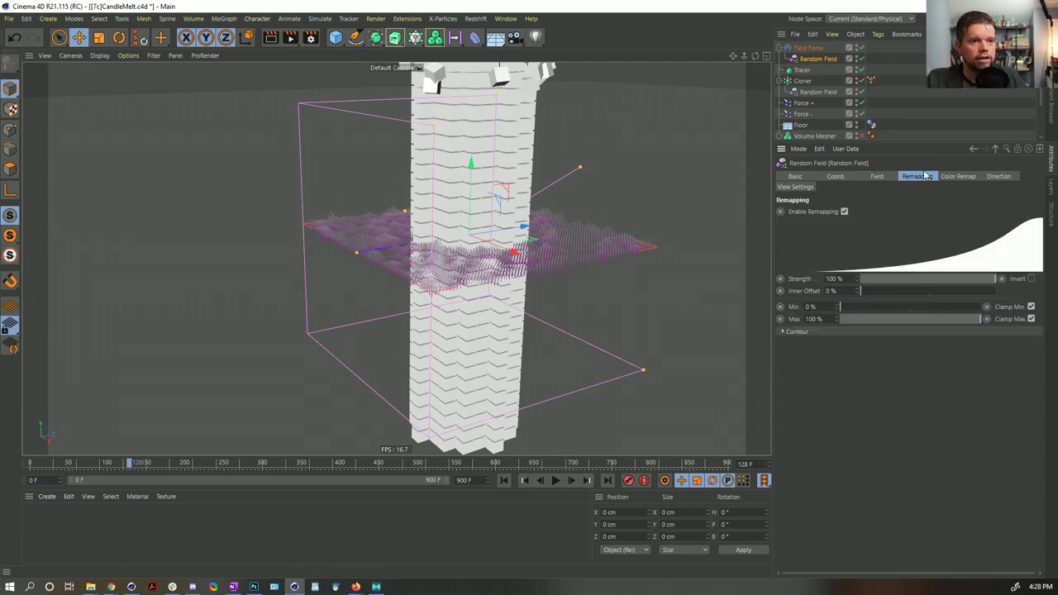
pyautogui.click(999, 176)
pyautogui.click(795, 187)
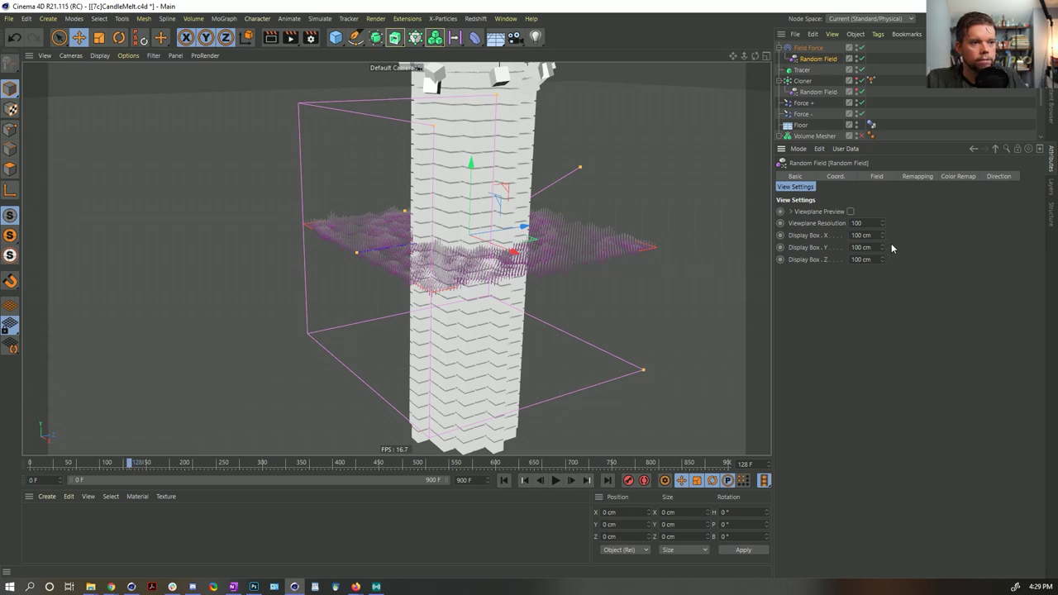
pyautogui.click(987, 176)
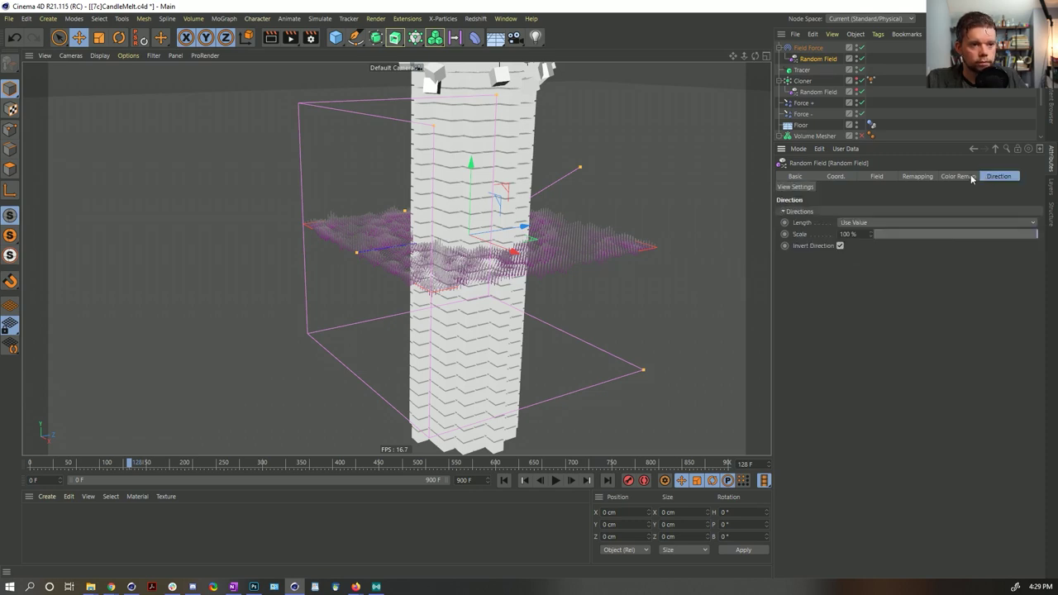
pyautogui.click(966, 176)
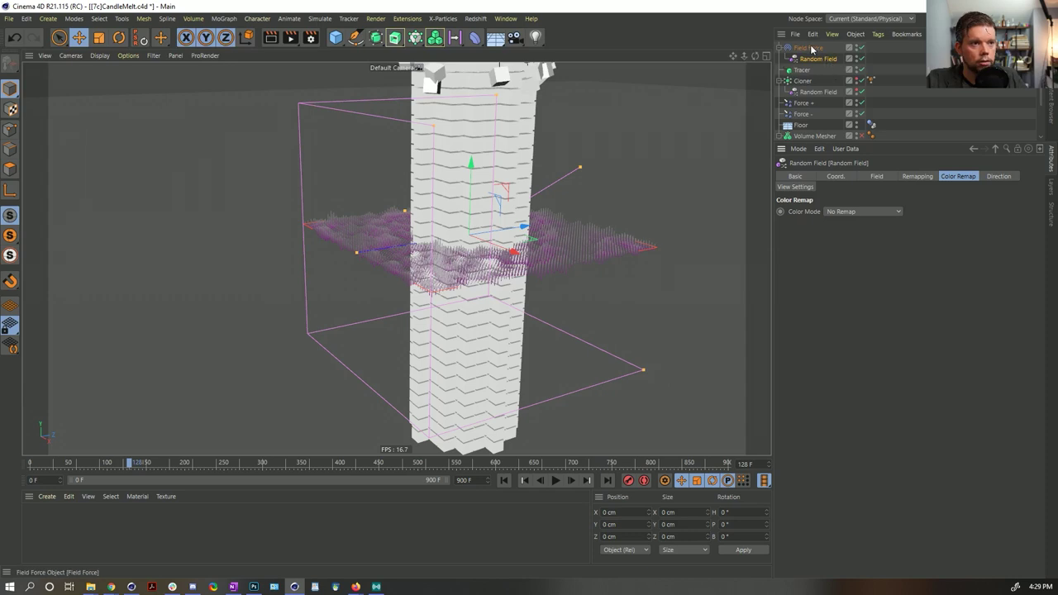
# Set the Field Force display box's first size value to 0 cm.
pyautogui.click(859, 176)
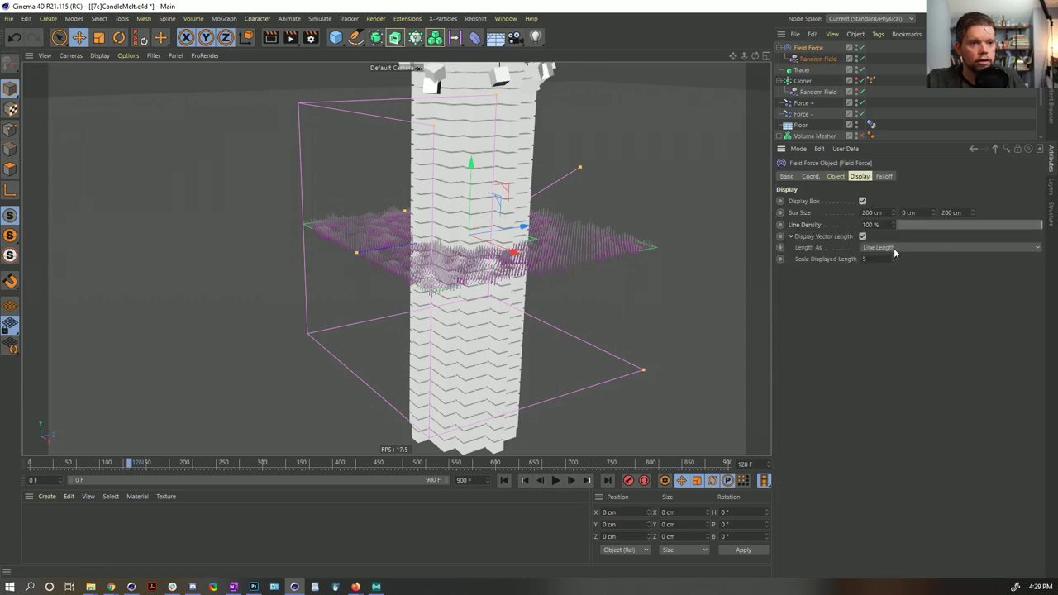
pyautogui.click(921, 212)
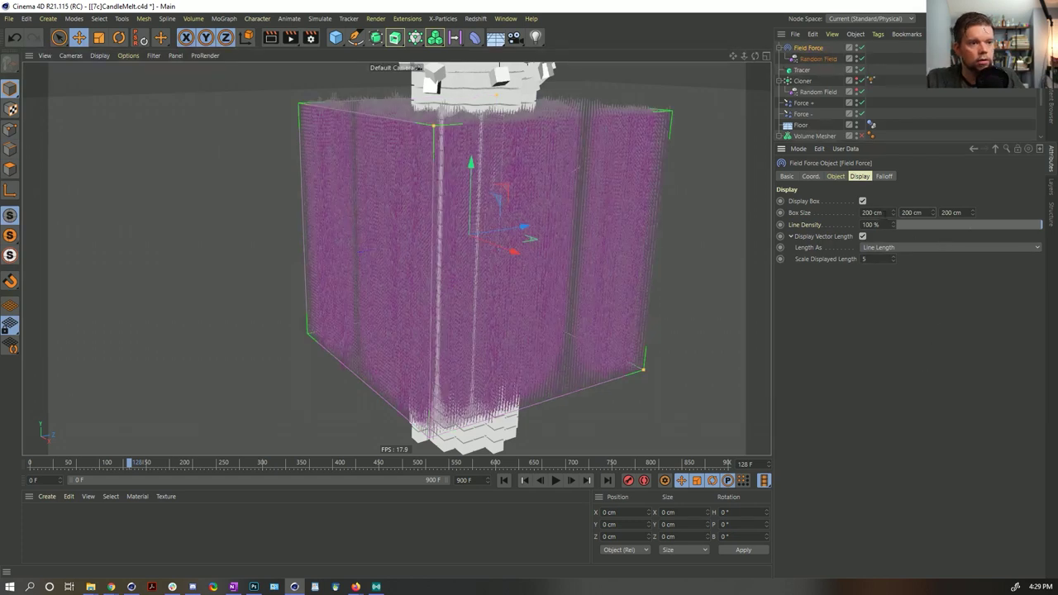
pyautogui.press('0')
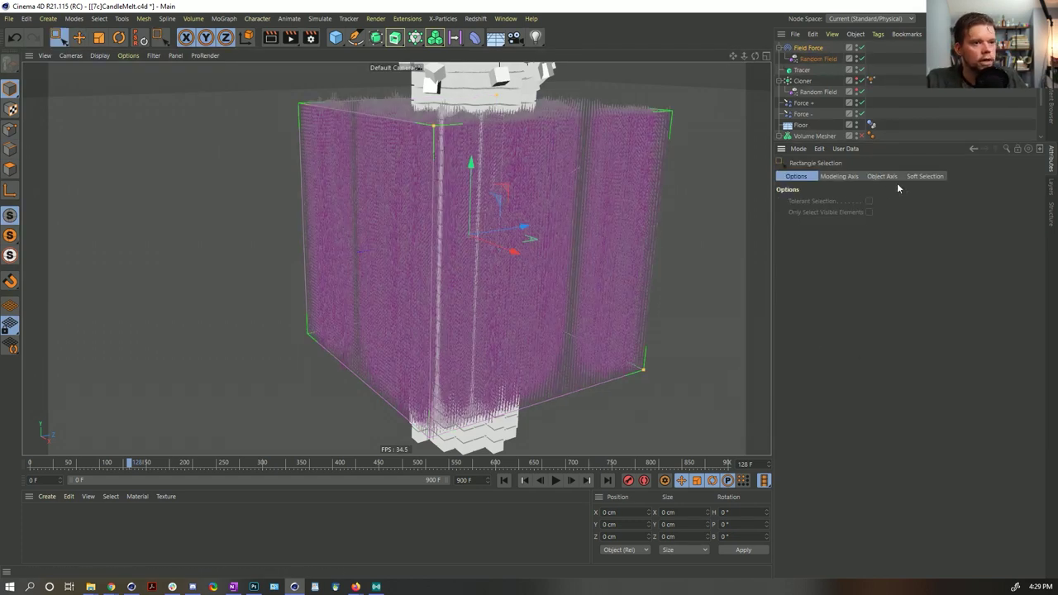
pyautogui.hotkey('ctrl', 'z')
pyautogui.doubleClick(872, 213)
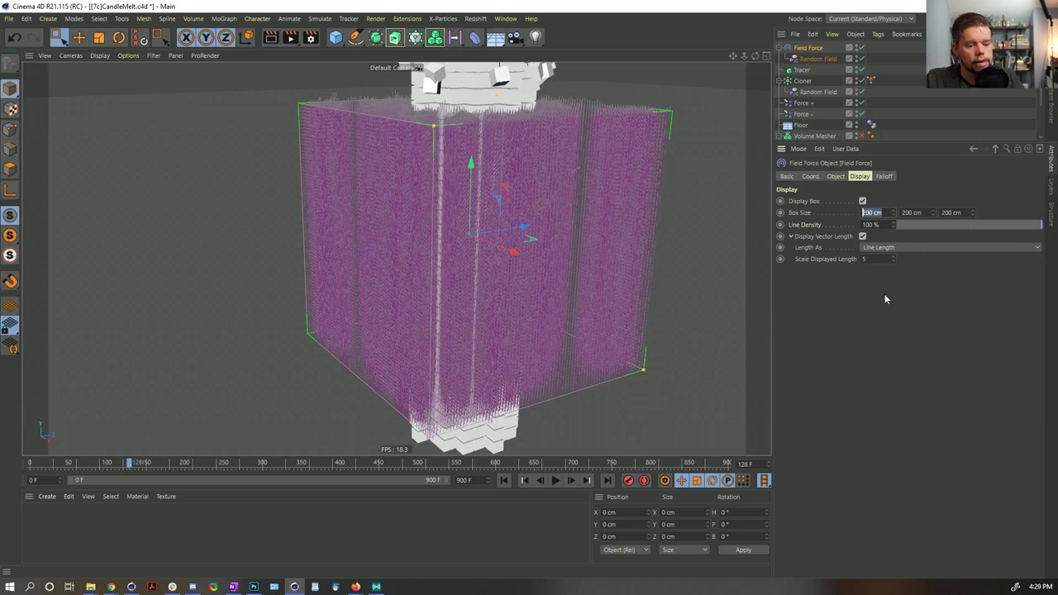
pyautogui.write('0')
pyautogui.press('Return')
pyautogui.keyDown('alt'); pyautogui.moveTo(359, 198); pyautogui.dragTo(415, 243); pyautogui.keyUp('alt')
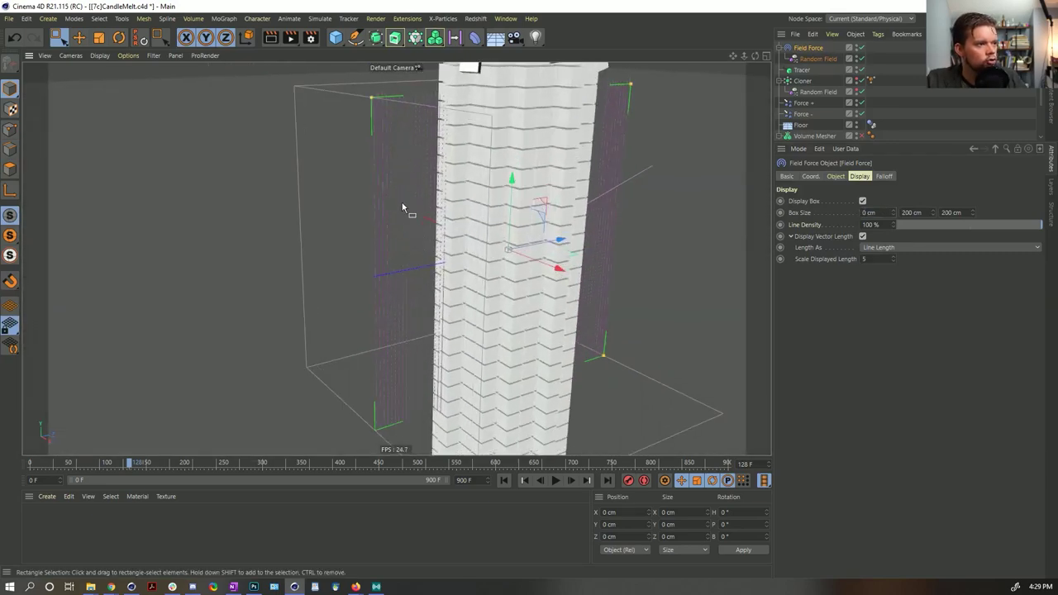
# Set the Random Field's Animation Speed to 1%, play the melt, then rewind to the start.
pyautogui.click(817, 59)
pyautogui.click(888, 177)
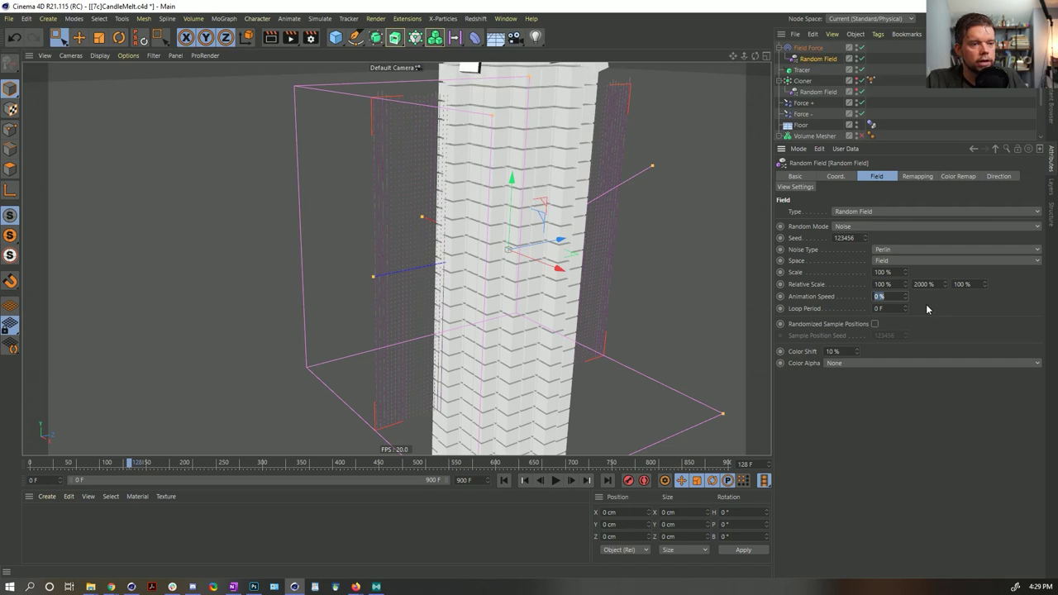
pyautogui.click(559, 481)
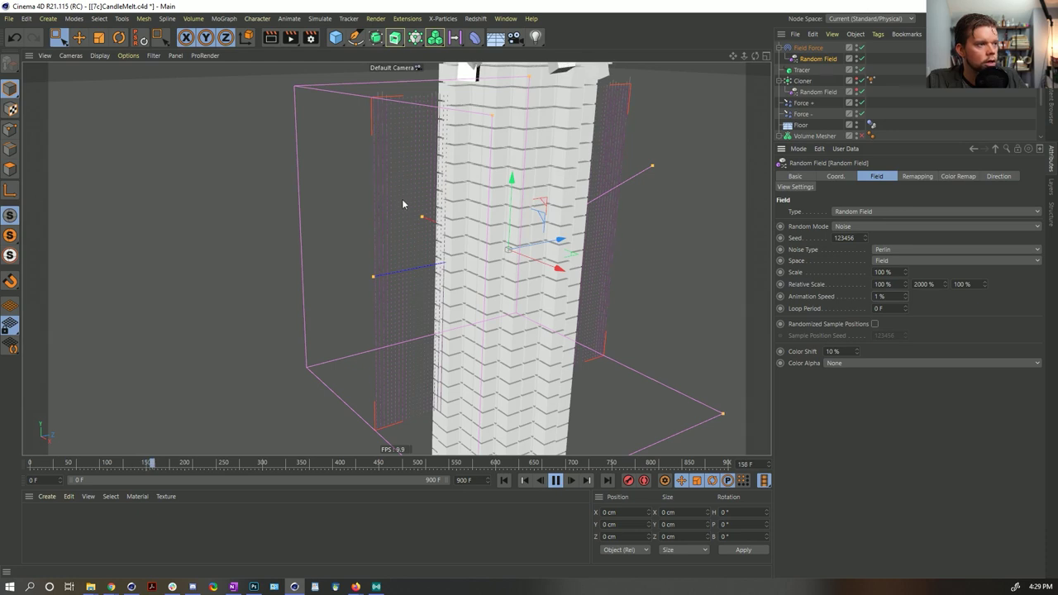
pyautogui.keyDown('alt'); pyautogui.moveTo(454, 197); pyautogui.dragTo(417, 248); pyautogui.keyUp('alt')
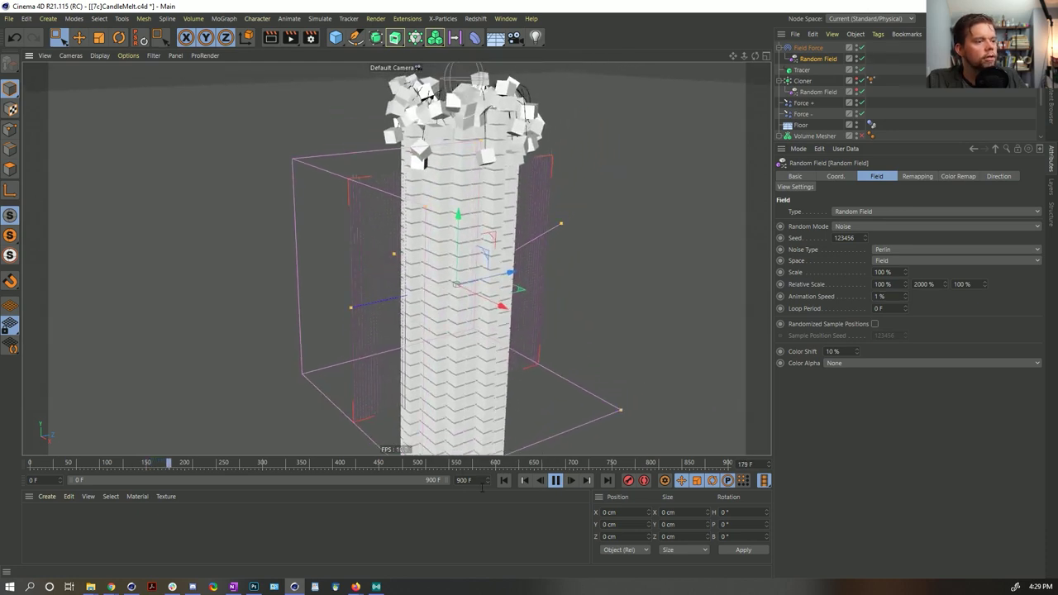
pyautogui.click(505, 481)
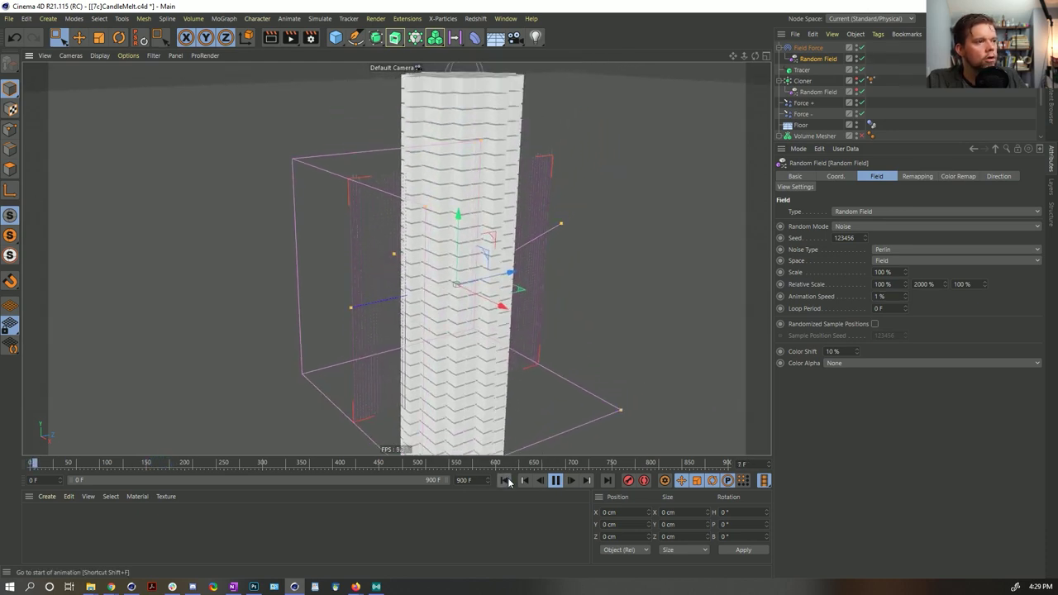
pyautogui.scroll(-2, 512, 279)
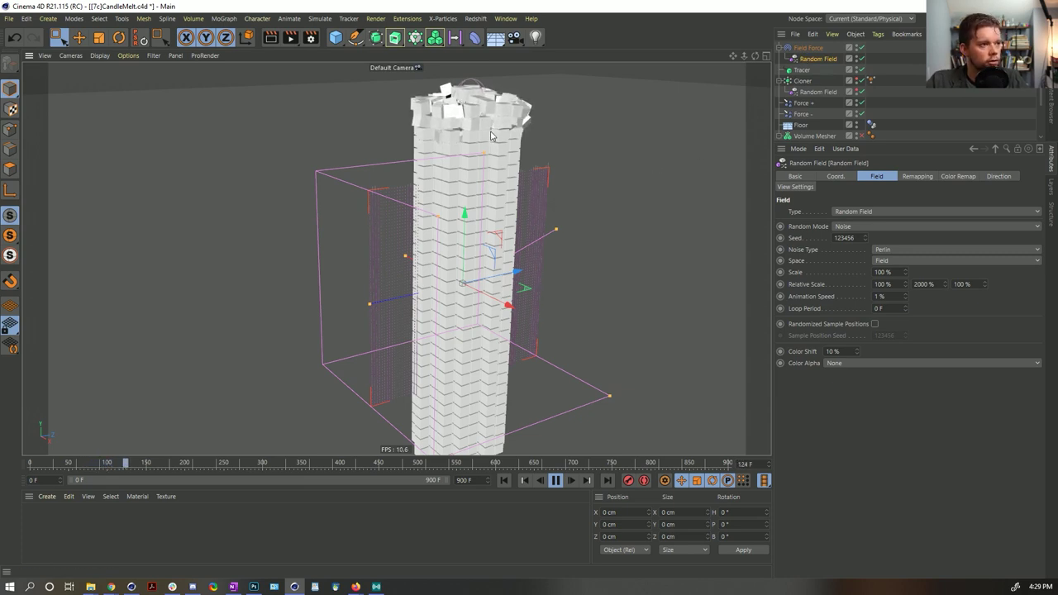
# Change the Field Force Strength to 20 after briefly trying 55, then restart playback.
pyautogui.click(810, 49)
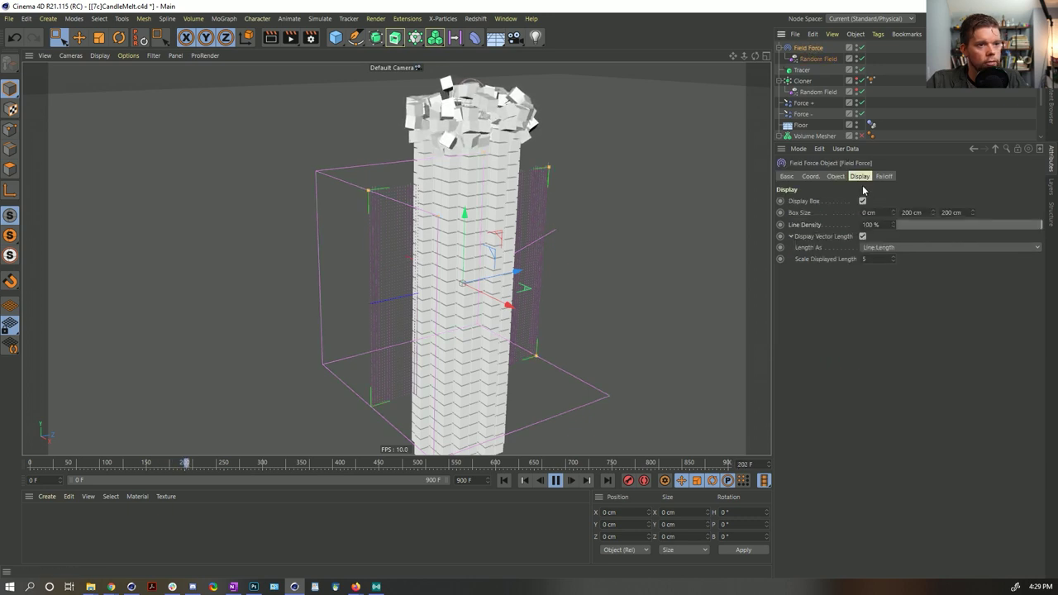
pyautogui.click(835, 176)
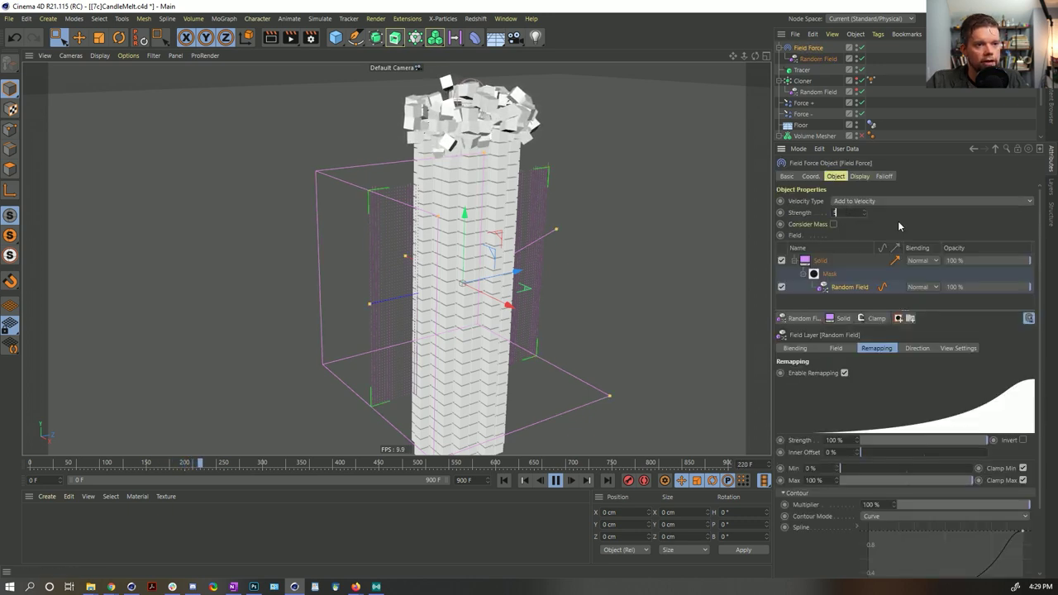
pyautogui.write('55')
pyautogui.press('Return')
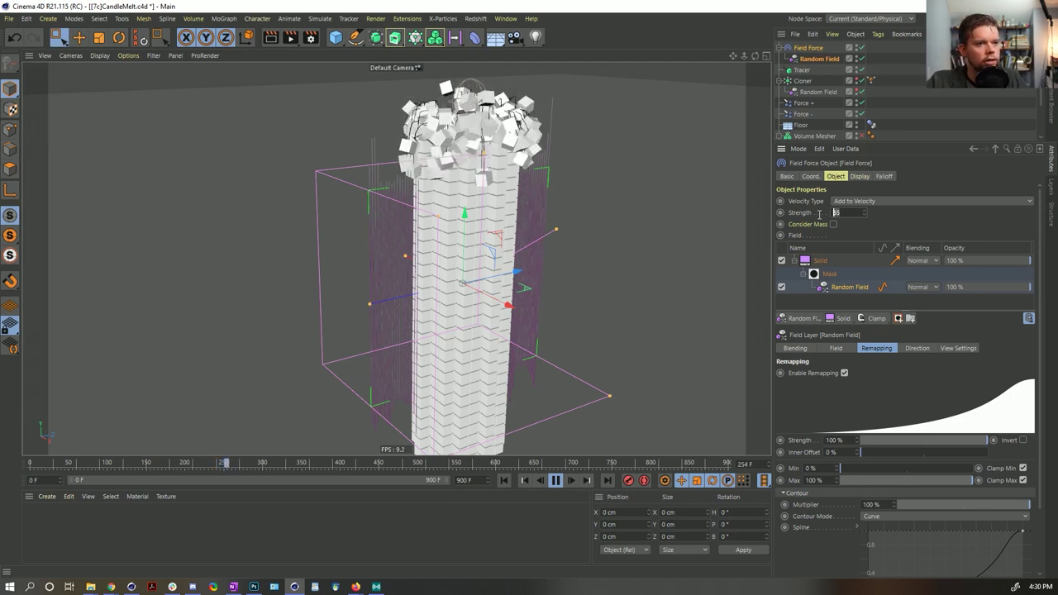
pyautogui.write('20')
pyautogui.press('Return')
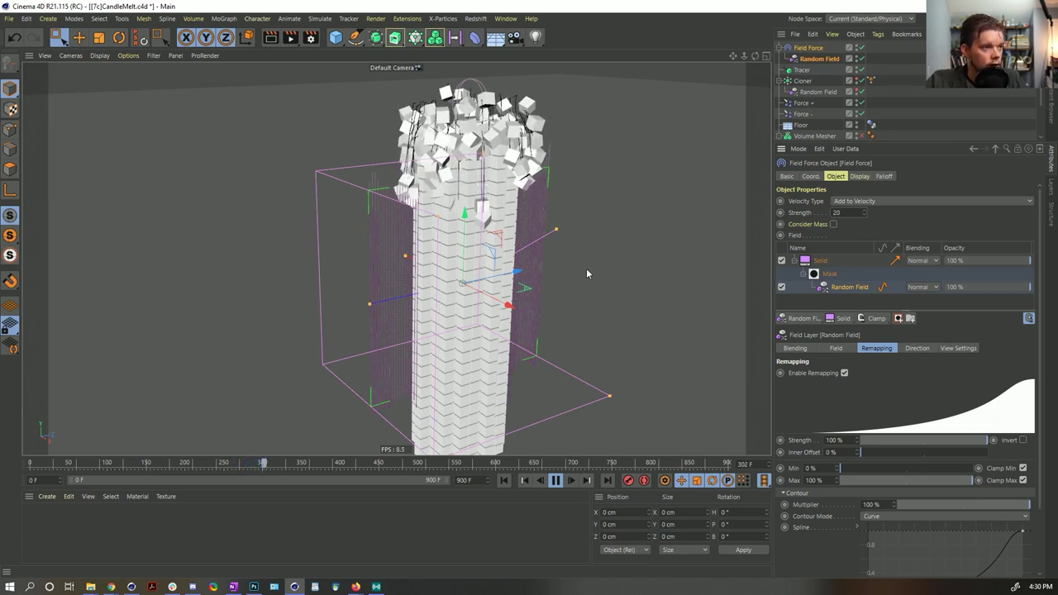
pyautogui.keyDown('alt'); pyautogui.moveTo(494, 286); pyautogui.dragTo(488, 286); pyautogui.keyUp('alt')
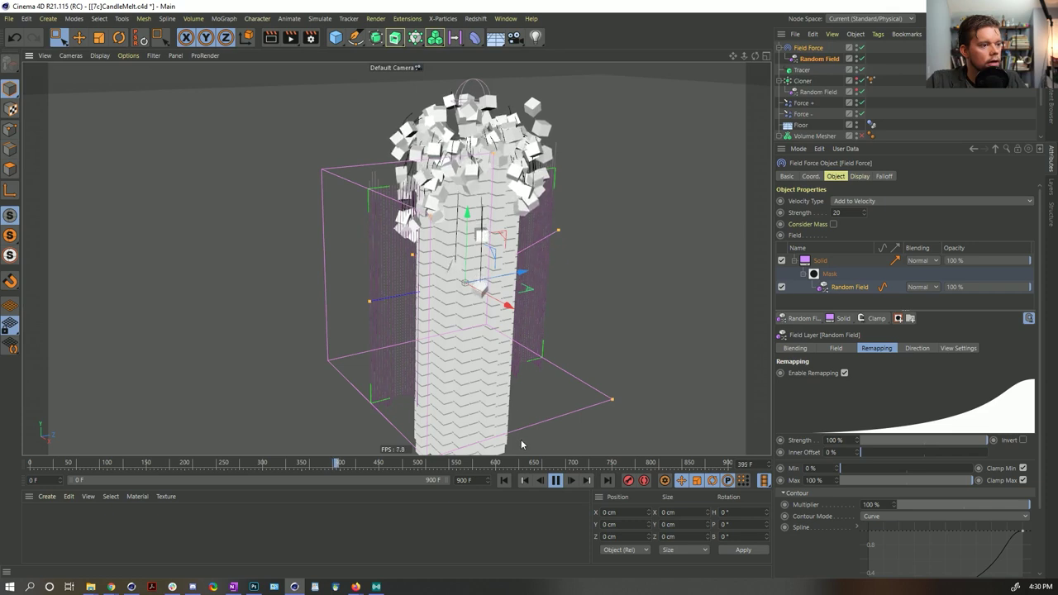
pyautogui.click(503, 480)
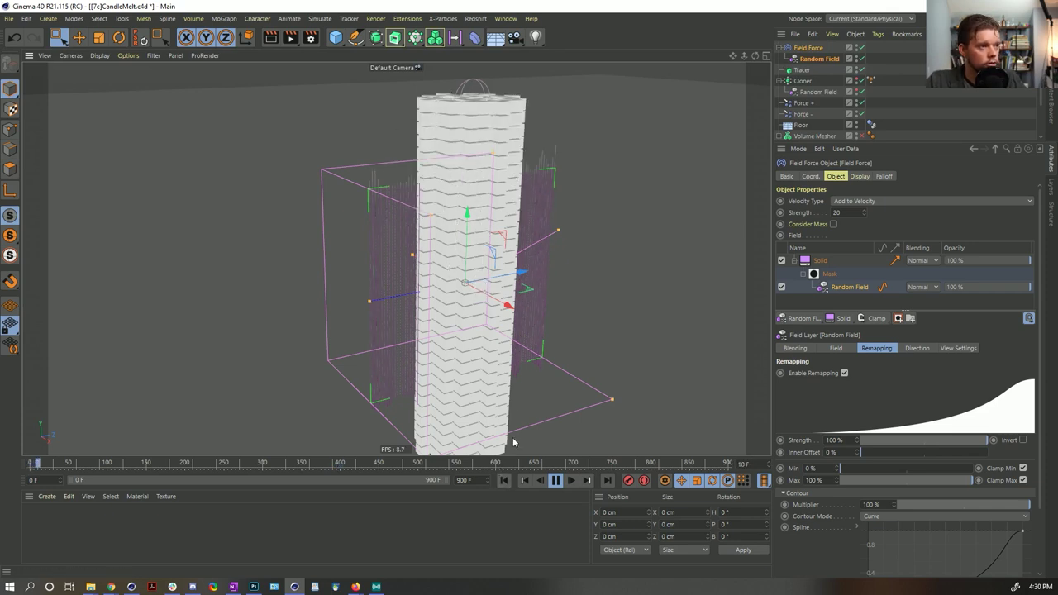
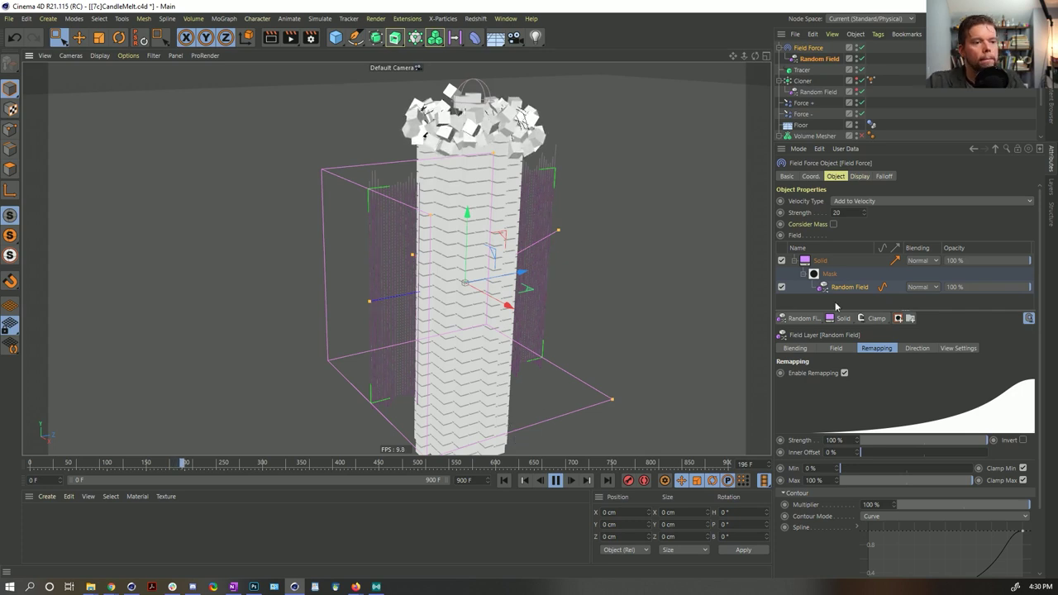
# Raise the starting point of the Random Field's remapping contour, then rewind to the first frame.
pyautogui.scroll(-2, 822, 528)
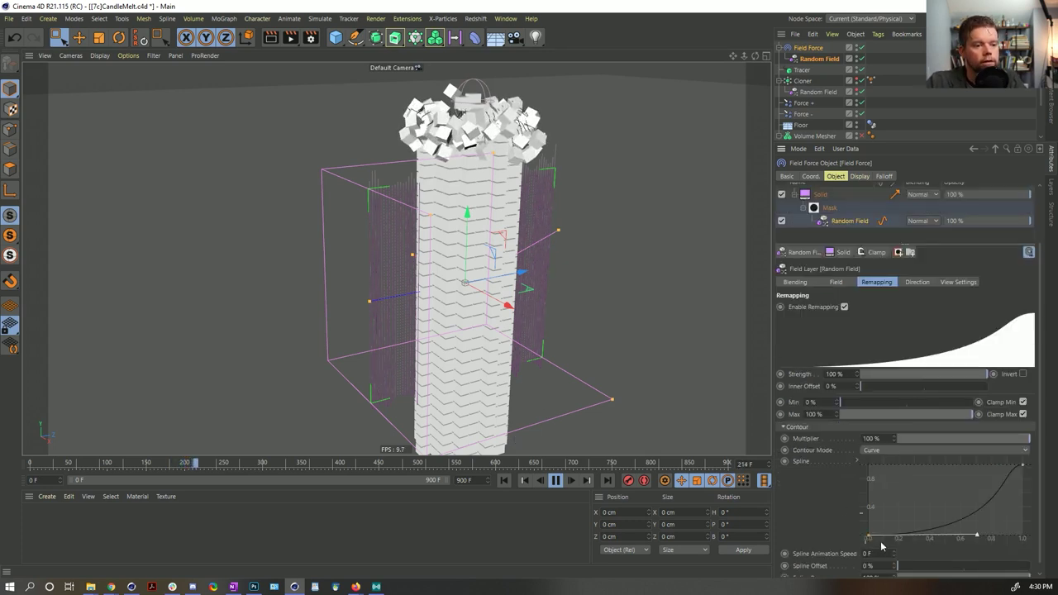
pyautogui.moveTo(868, 537)
pyautogui.mouseDown()
pyautogui.moveTo(866, 504)
pyautogui.moveTo(866, 525)
pyautogui.mouseUp()
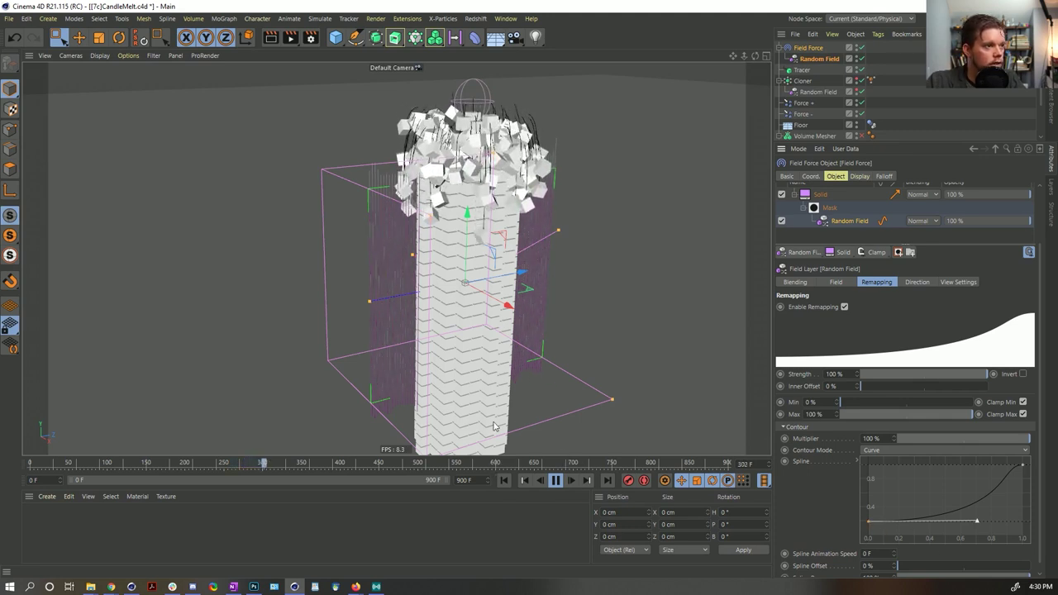
pyautogui.click(504, 480)
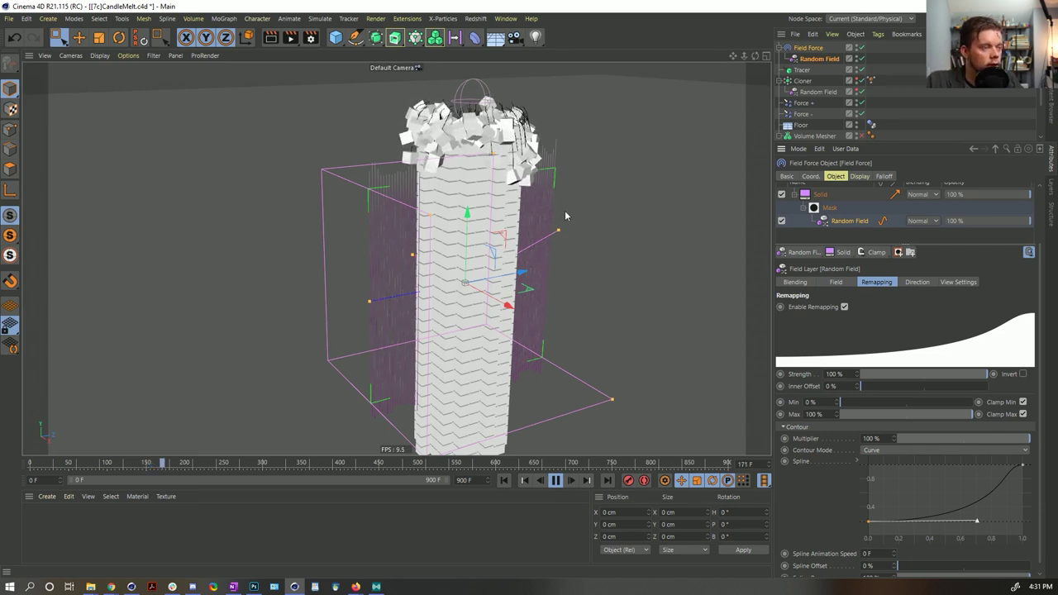
# Pull the contour's top point inward so the curve climbs steeply only near the end.
pyautogui.keyDown('alt'); pyautogui.moveTo(496, 201); pyautogui.dragTo(466, 205); pyautogui.keyUp('alt')
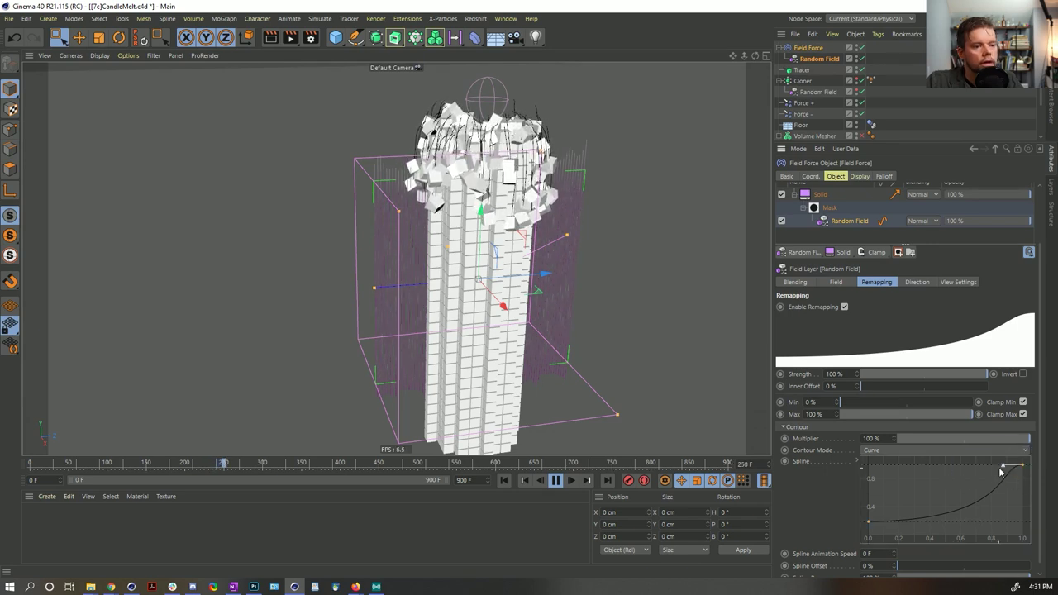
pyautogui.moveTo(1010, 470); pyautogui.dragTo(1015, 490)
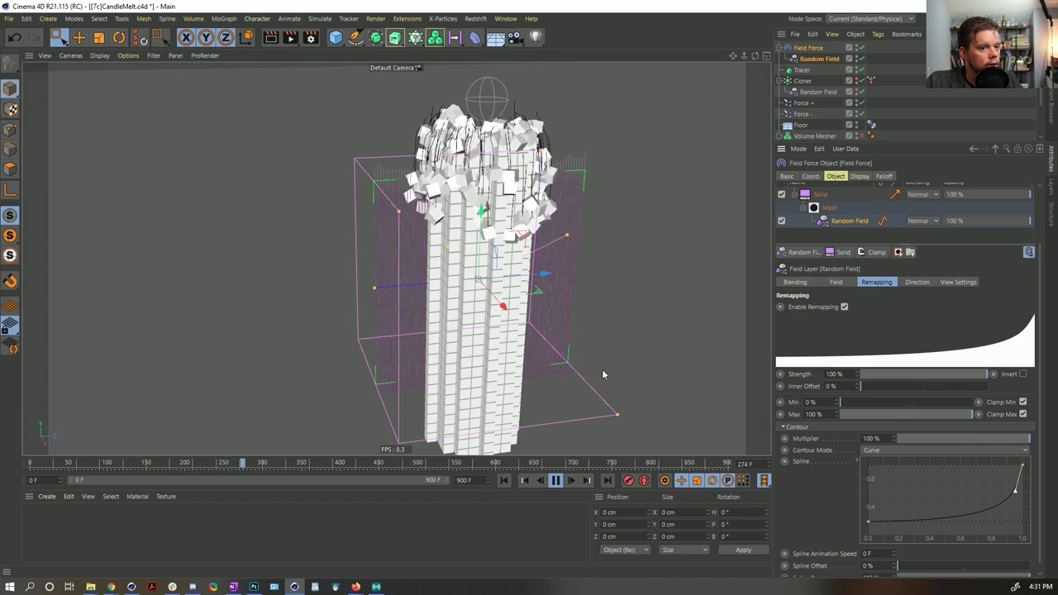
pyautogui.moveTo(1022, 468); pyautogui.dragTo(1008, 464)
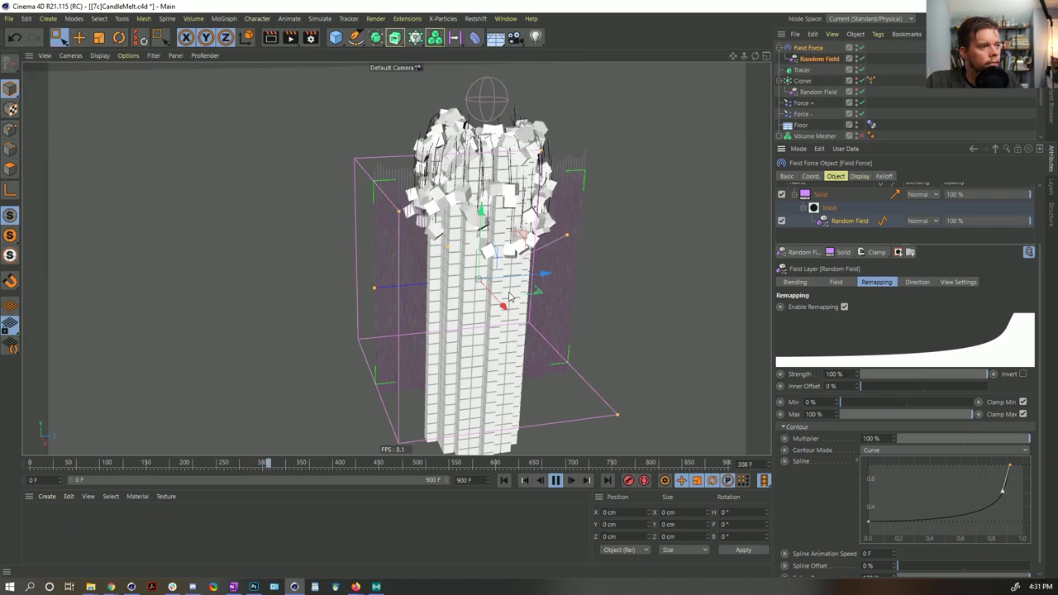
pyautogui.moveTo(498, 199)
pyautogui.keyDown('alt'); pyautogui.mouseDown()
pyautogui.moveTo(560, 229)
pyautogui.moveTo(560, 217)
pyautogui.moveTo(501, 180)
pyautogui.moveTo(520, 200)
pyautogui.moveTo(513, 214)
pyautogui.mouseUp(); pyautogui.keyUp('alt')
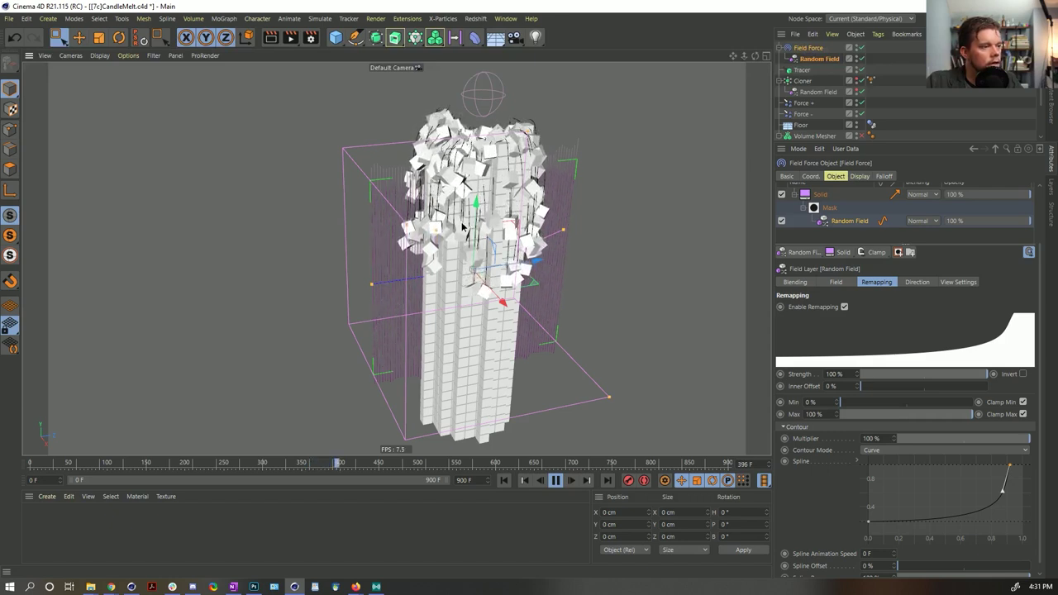
pyautogui.scroll(-3, 471, 231)
pyautogui.scroll(4, 467, 247)
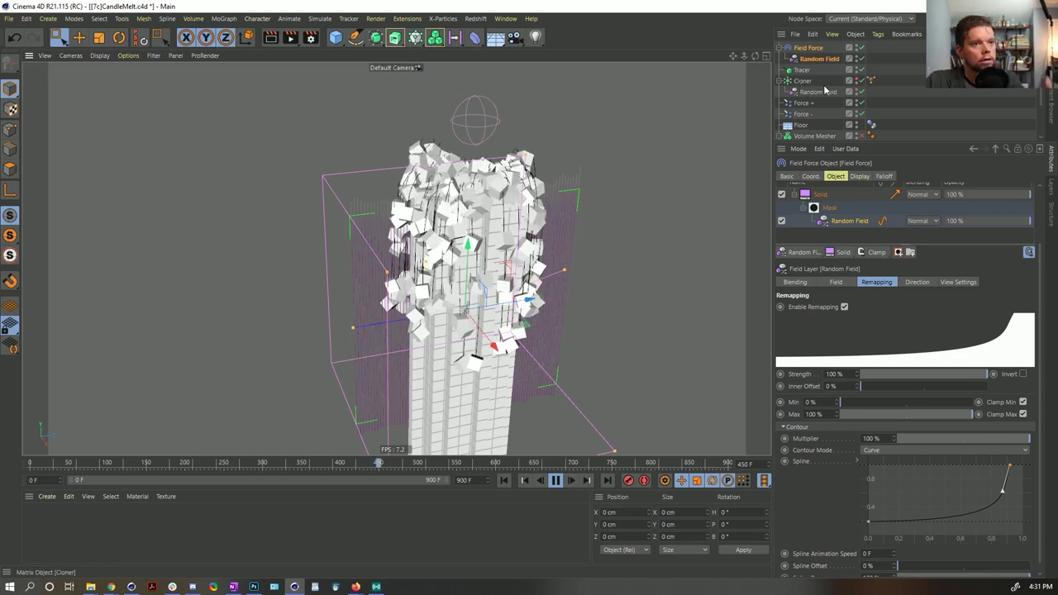
pyautogui.click(556, 480)
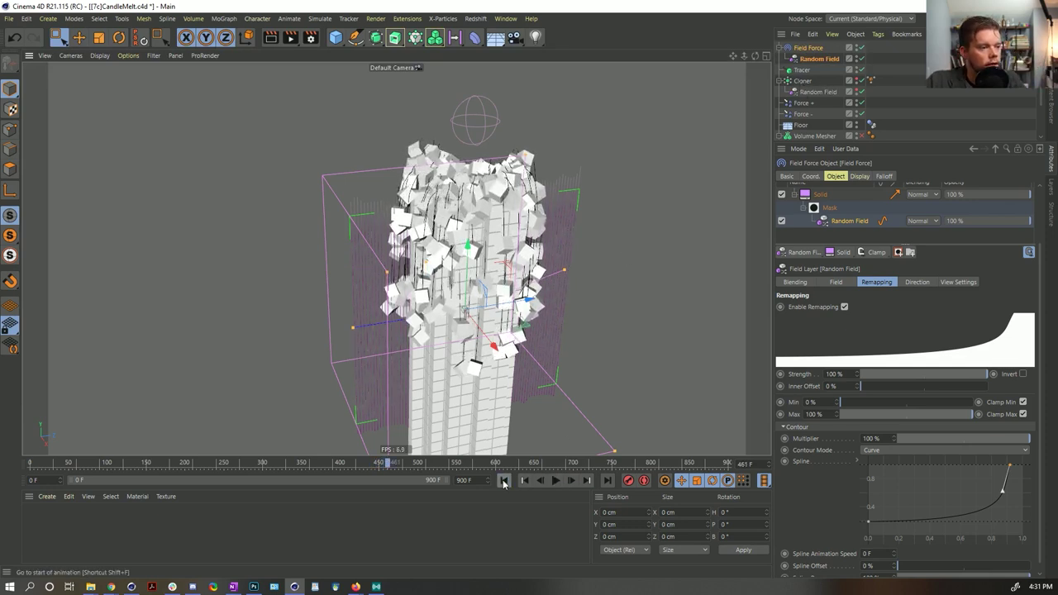
pyautogui.click(503, 481)
pyautogui.scroll(-2, 800, 89)
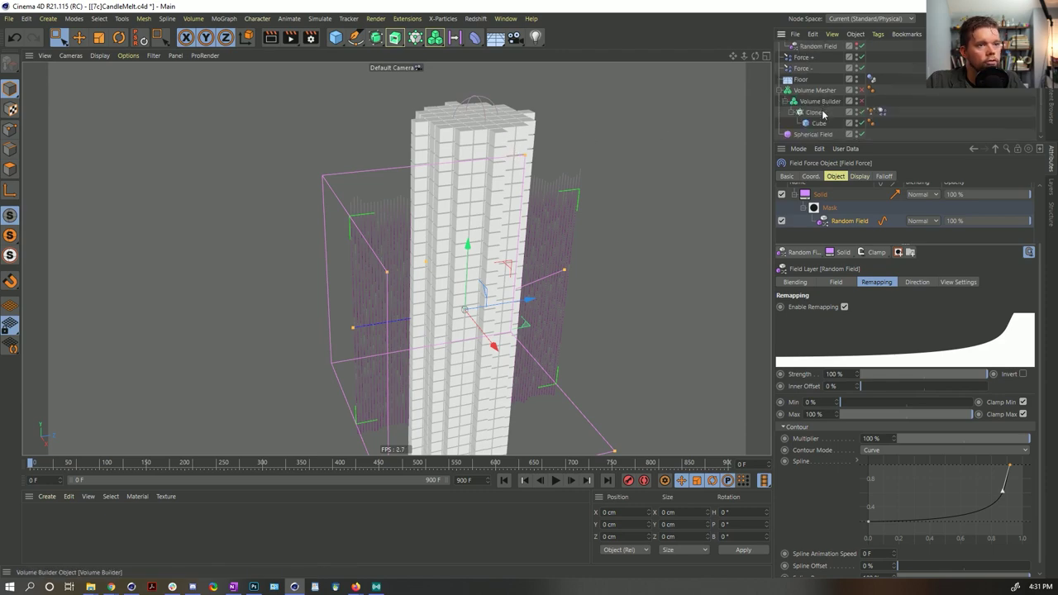
pyautogui.click(812, 134)
pyautogui.press('t')
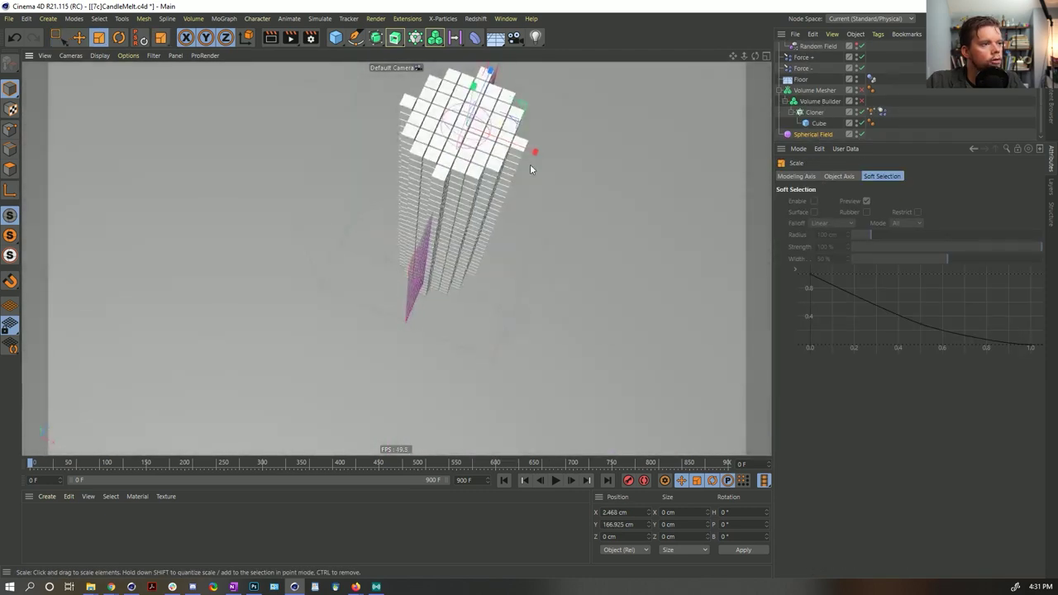
pyautogui.keyDown('alt'); pyautogui.moveTo(485, 228); pyautogui.dragTo(471, 145); pyautogui.keyUp('alt')
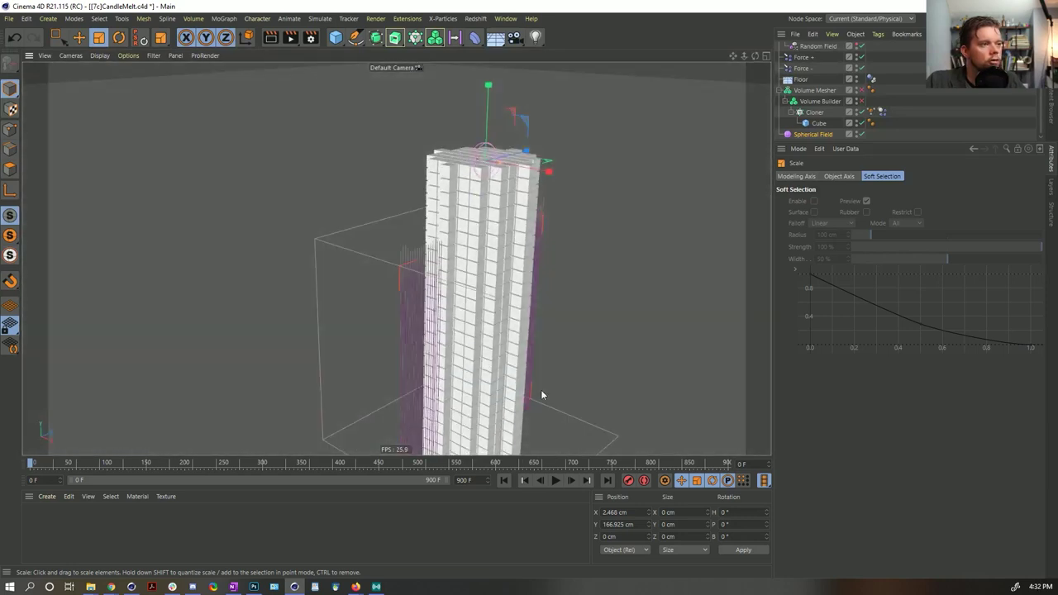
pyautogui.click(555, 480)
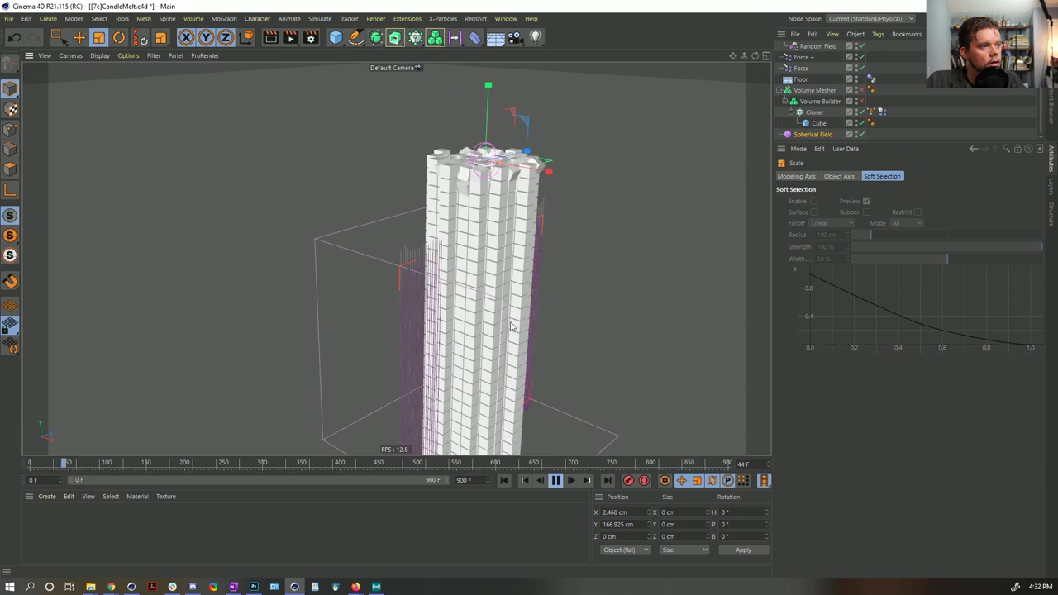
pyautogui.click(555, 480)
pyautogui.click(503, 480)
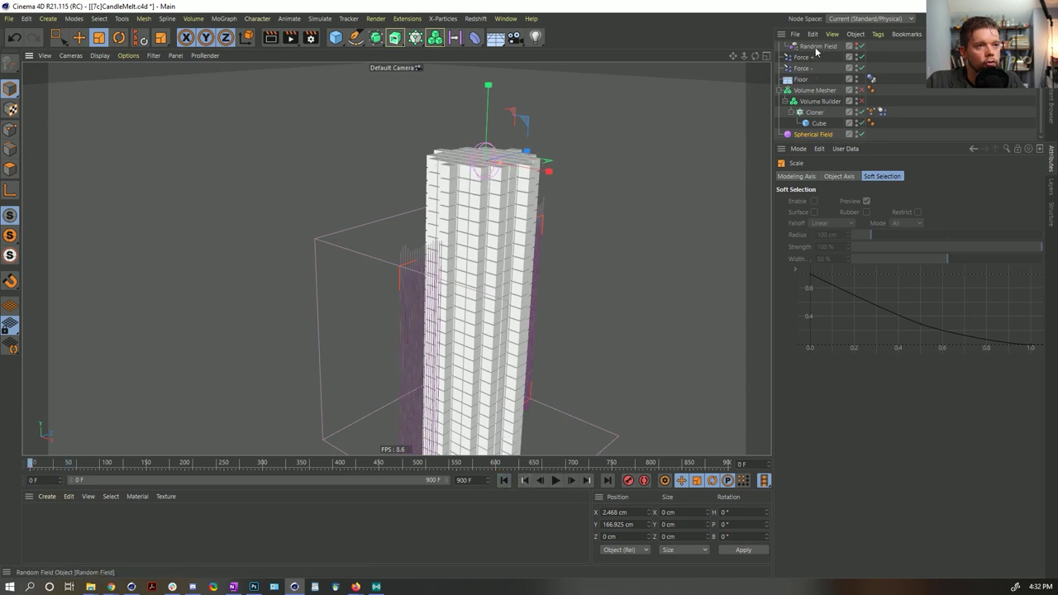
pyautogui.scroll(2, 837, 73)
# Clear the Freeze layer on the Cloner's MoGraph Selection tag and switch to the Move tool during playback.
pyautogui.click(870, 81)
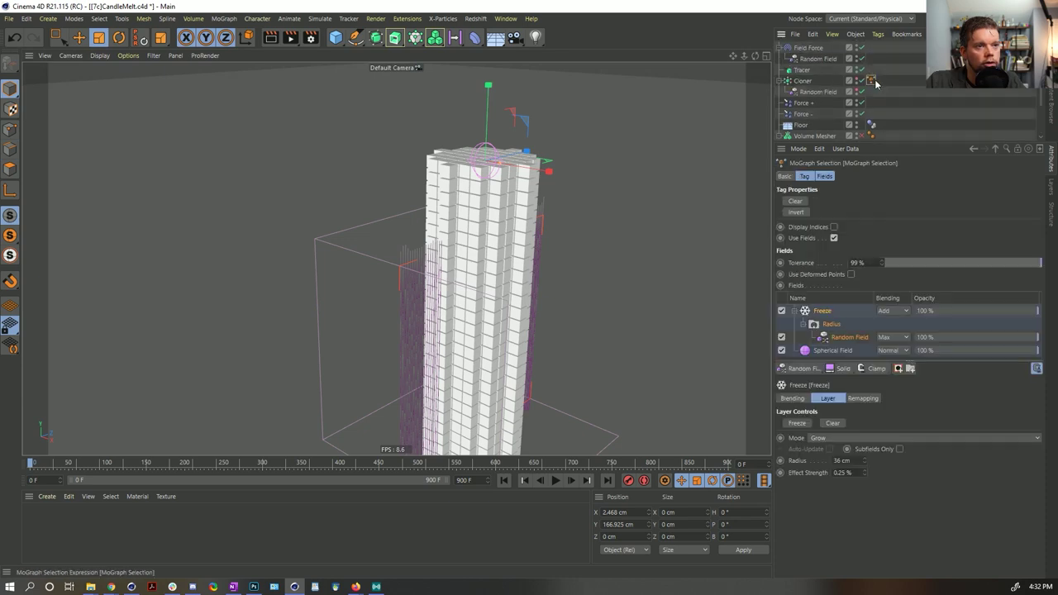
pyautogui.click(833, 423)
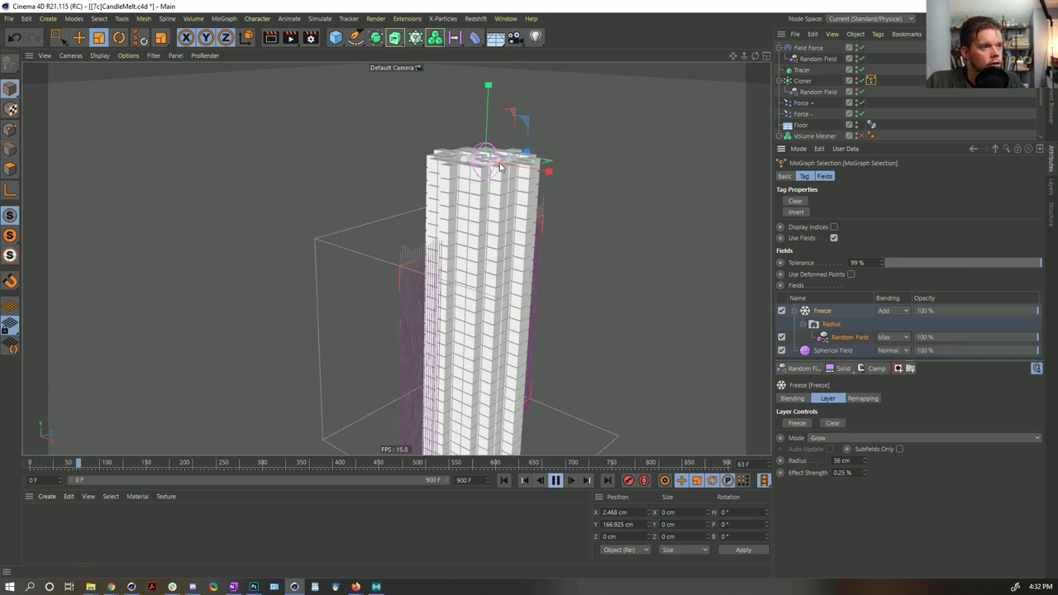
pyautogui.click(833, 423)
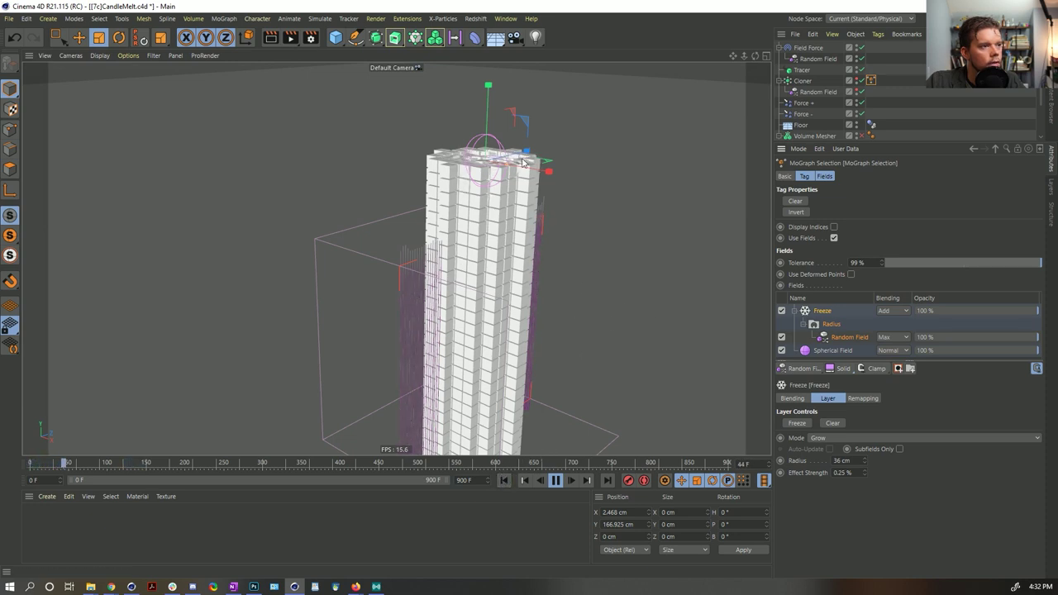
pyautogui.press('e')
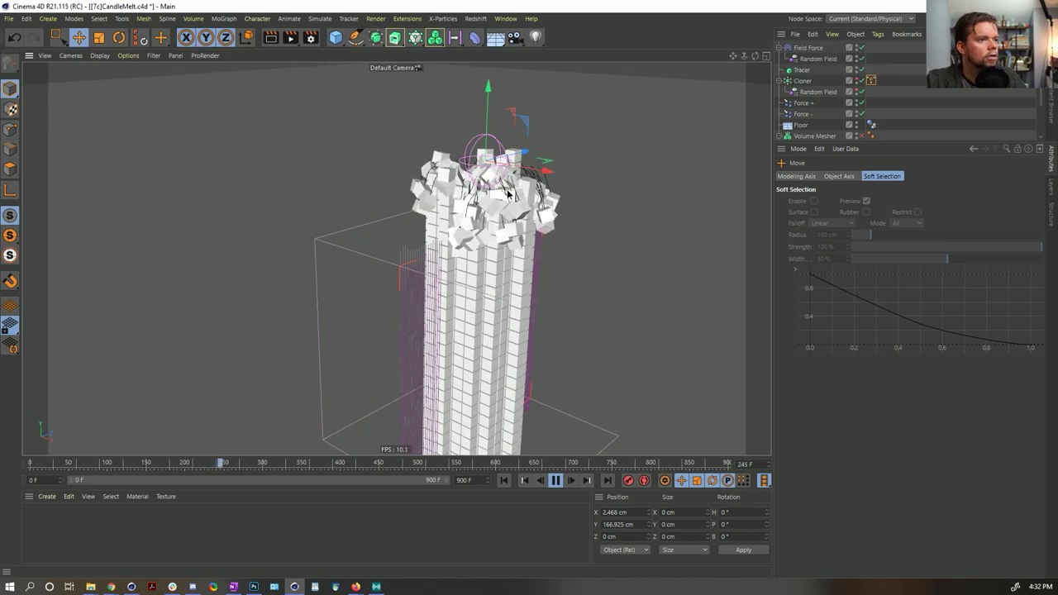
pyautogui.keyDown('alt'); pyautogui.moveTo(508, 194); pyautogui.dragTo(521, 201); pyautogui.keyUp('alt')
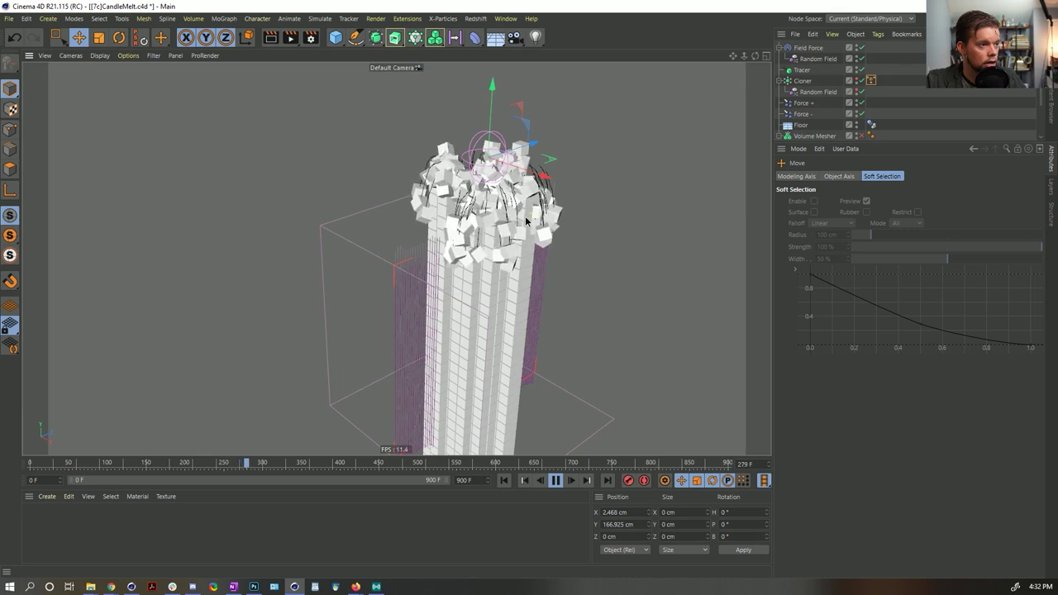
pyautogui.keyDown('alt'); pyautogui.moveTo(525, 221); pyautogui.dragTo(519, 199); pyautogui.keyUp('alt')
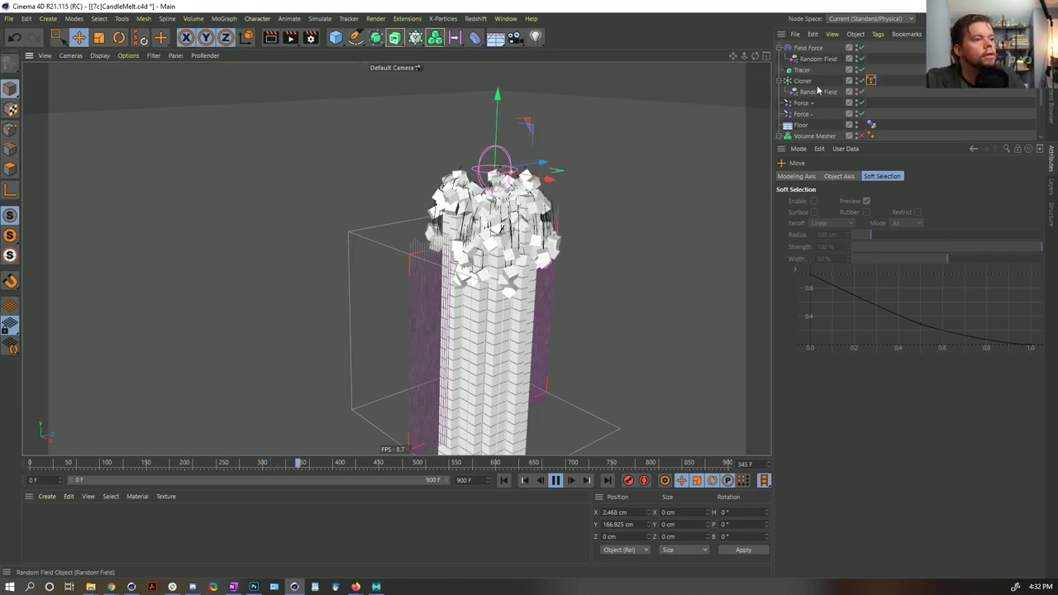
# Set the Field Force object's Strength to 55.
pyautogui.click(818, 58)
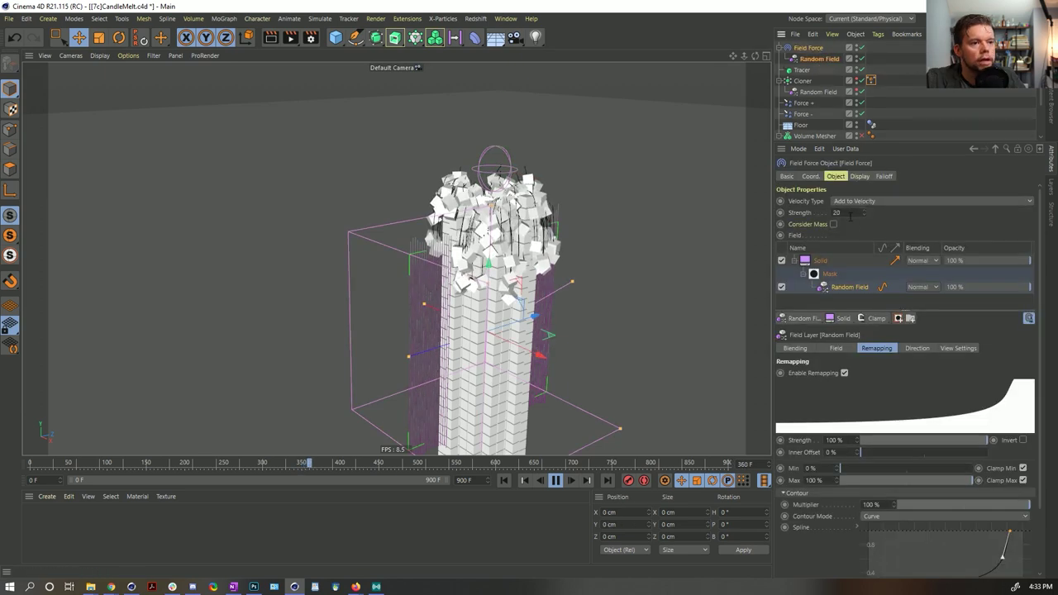
pyautogui.write('55')
pyautogui.press('Return')
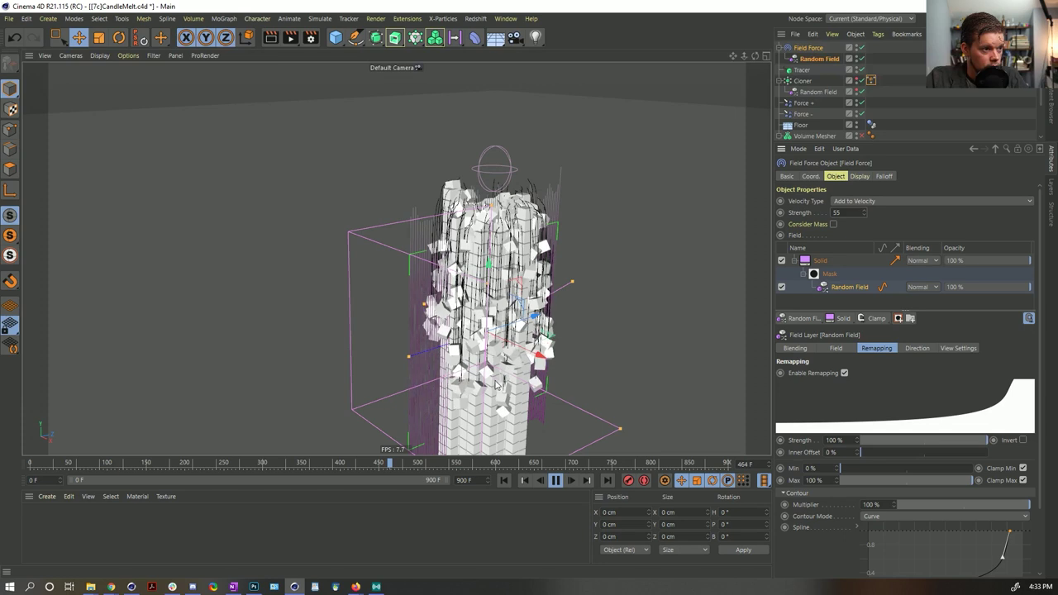
# Set the Tracer's Limit From End Amount to 55 and stop playback at frame 739.
pyautogui.click(802, 71)
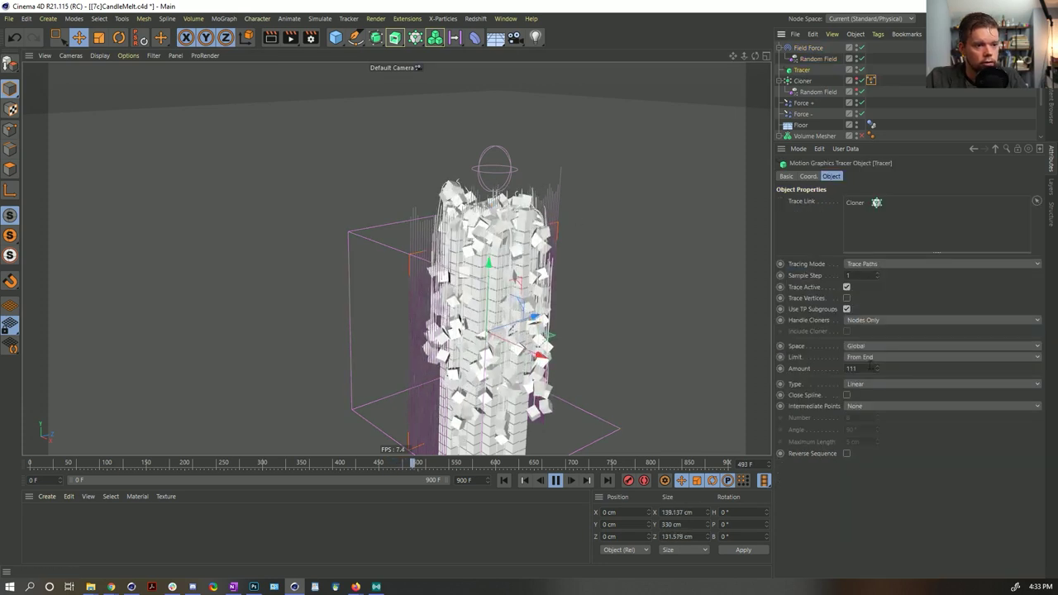
pyautogui.write('55')
pyautogui.press('Return')
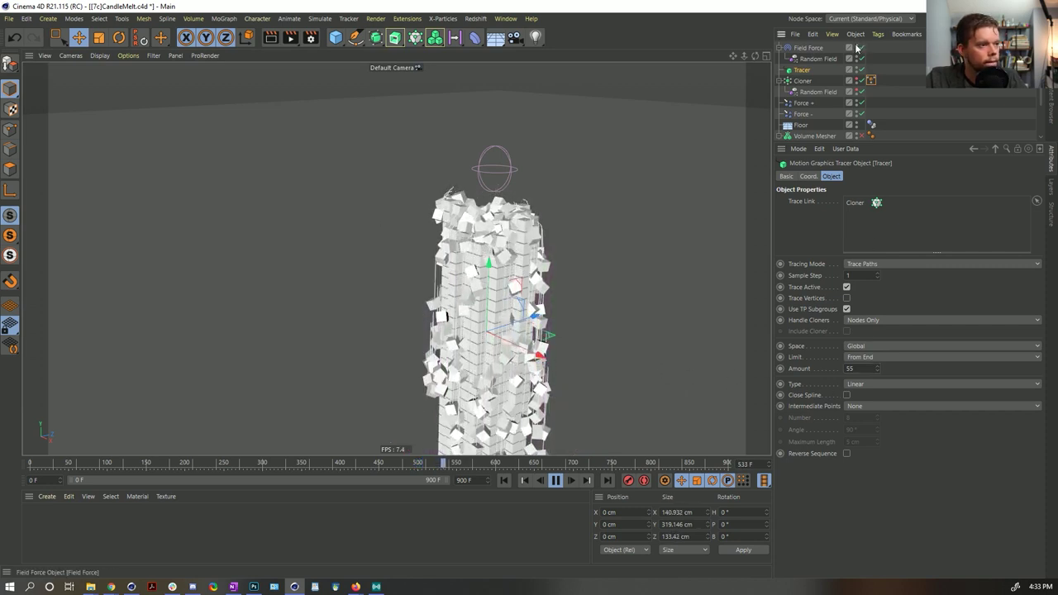
pyautogui.keyDown('alt'); pyautogui.moveTo(521, 375); pyautogui.dragTo(499, 304); pyautogui.keyUp('alt')
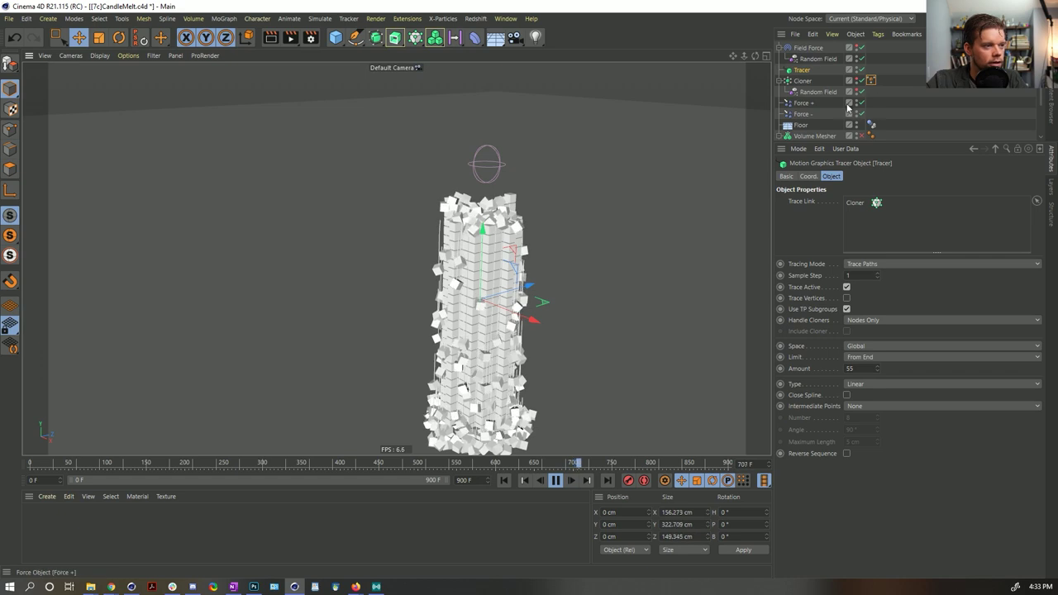
pyautogui.click(555, 481)
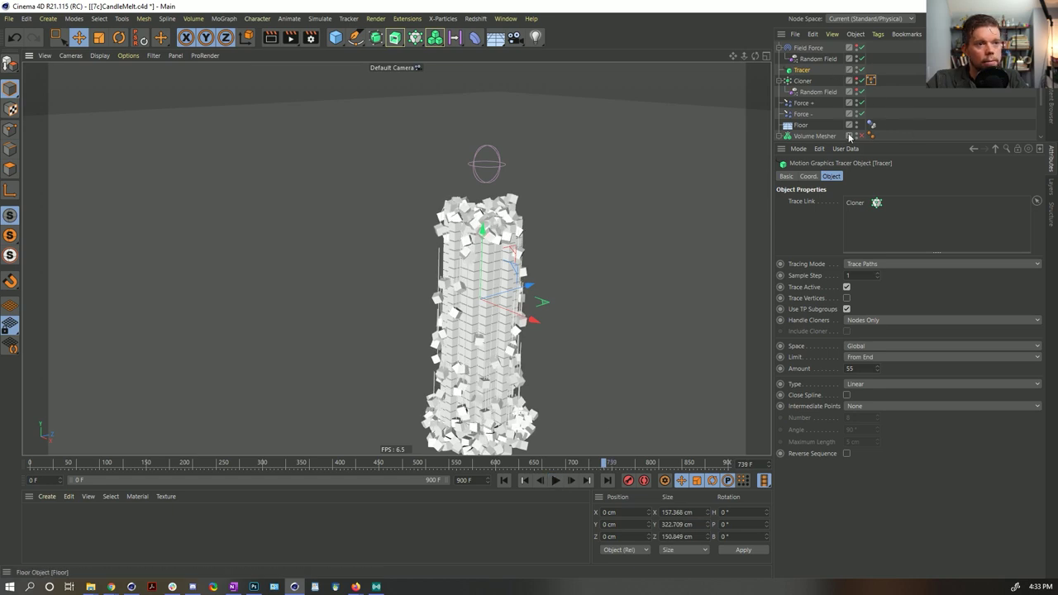
# Re-enable the Volume Mesher and add Tracer to the Tracer's Trace Link list alongside Cloner.
pyautogui.moveTo(849, 140); pyautogui.dragTo(855, 210)
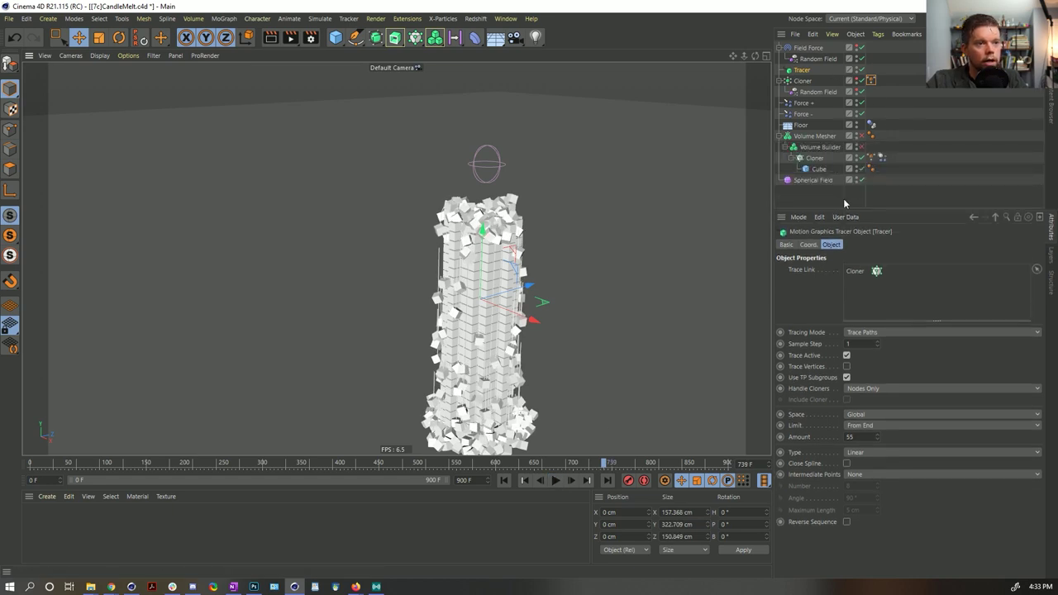
pyautogui.click(861, 137)
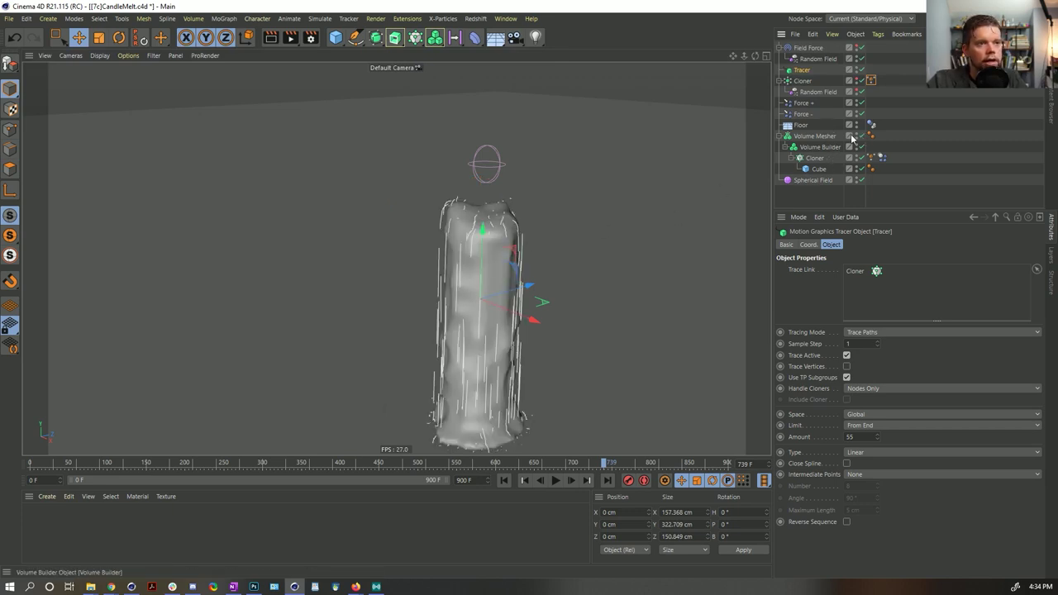
pyautogui.moveTo(855, 272); pyautogui.dragTo(858, 270)
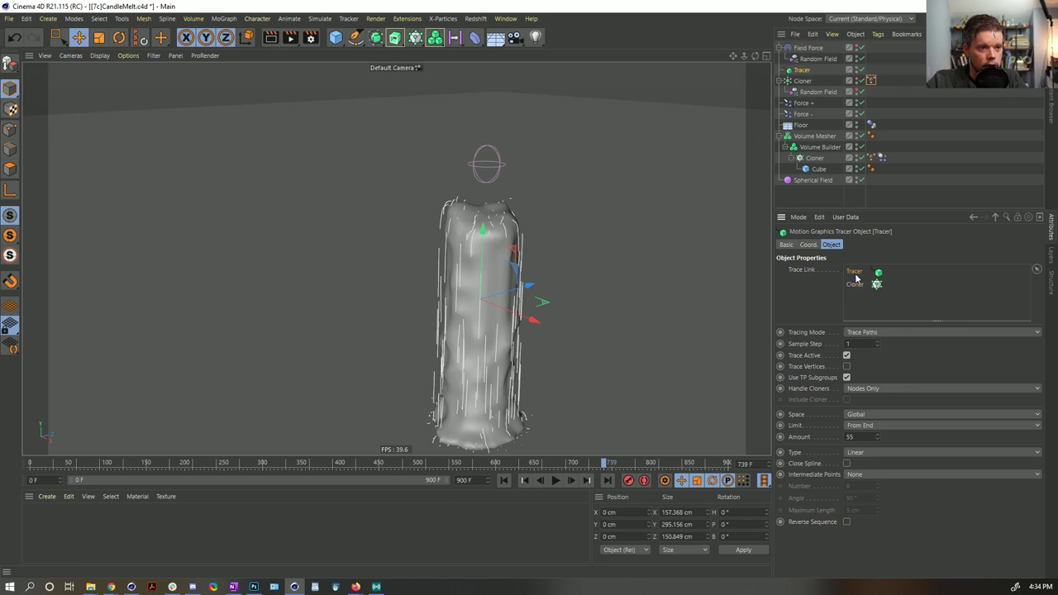
pyautogui.click(921, 94)
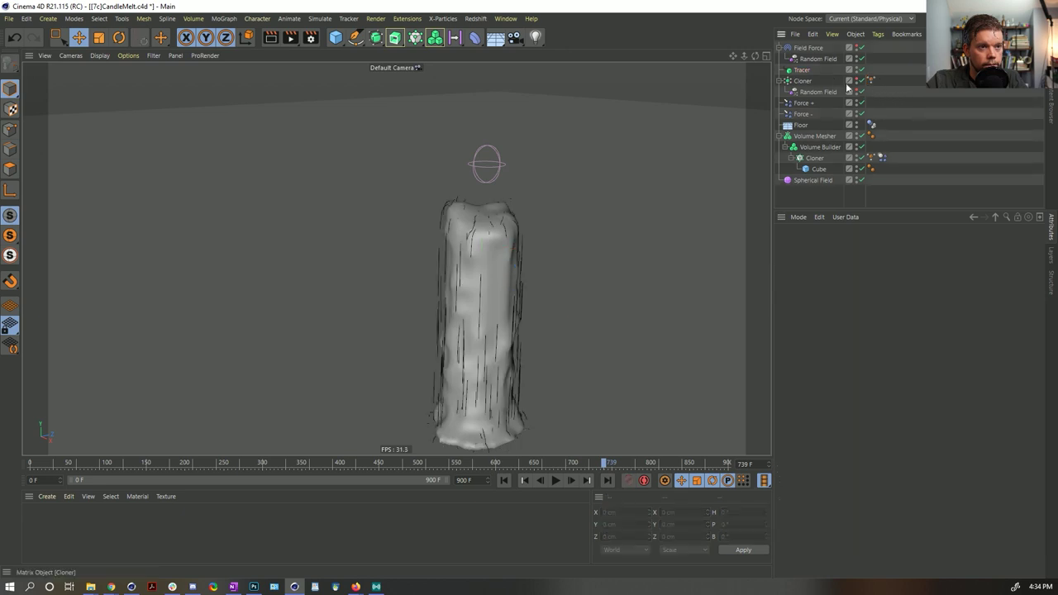
pyautogui.click(802, 71)
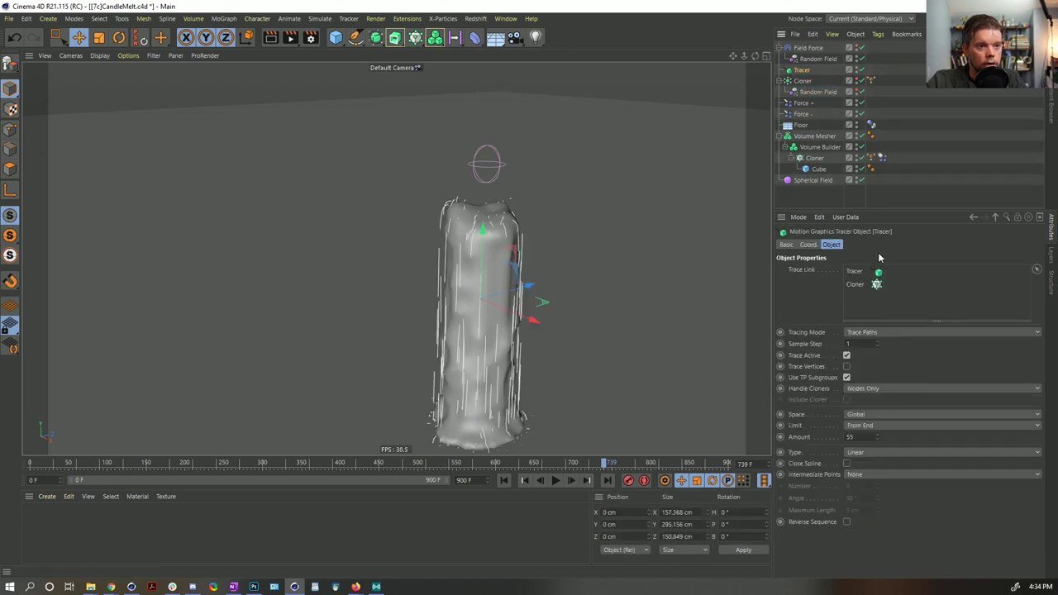
# Add Tracer to the Volume Builder's Objects list and set its Density to 1.
pyautogui.click(826, 147)
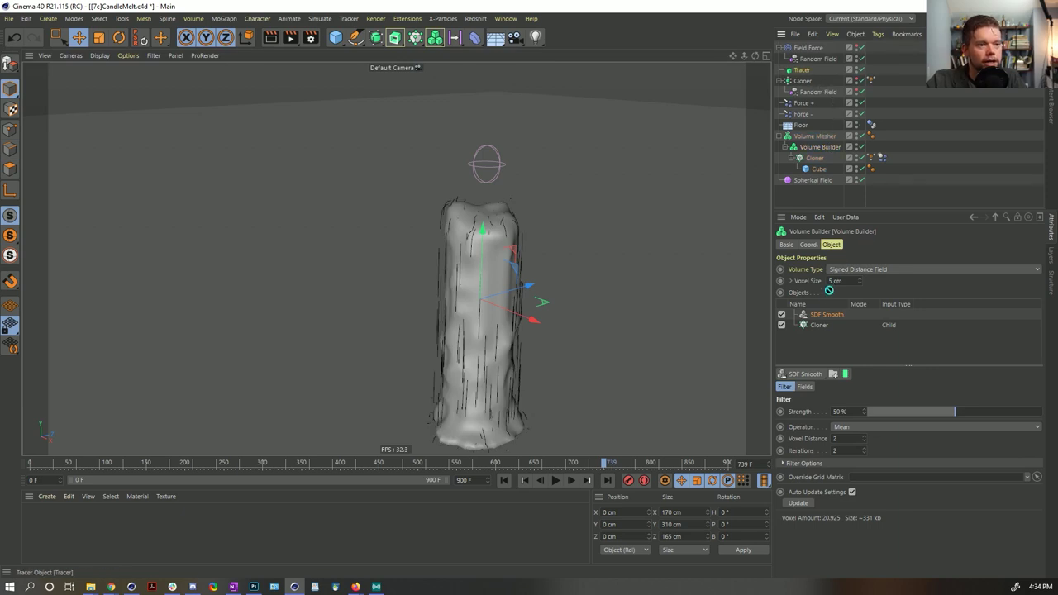
pyautogui.moveTo(828, 291); pyautogui.dragTo(821, 325)
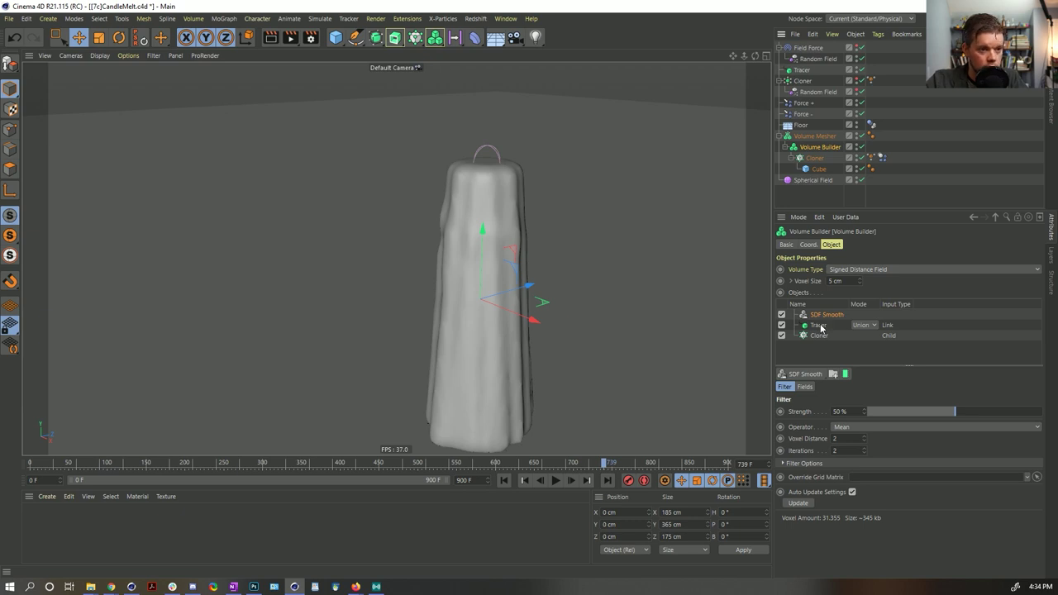
pyautogui.click(818, 325)
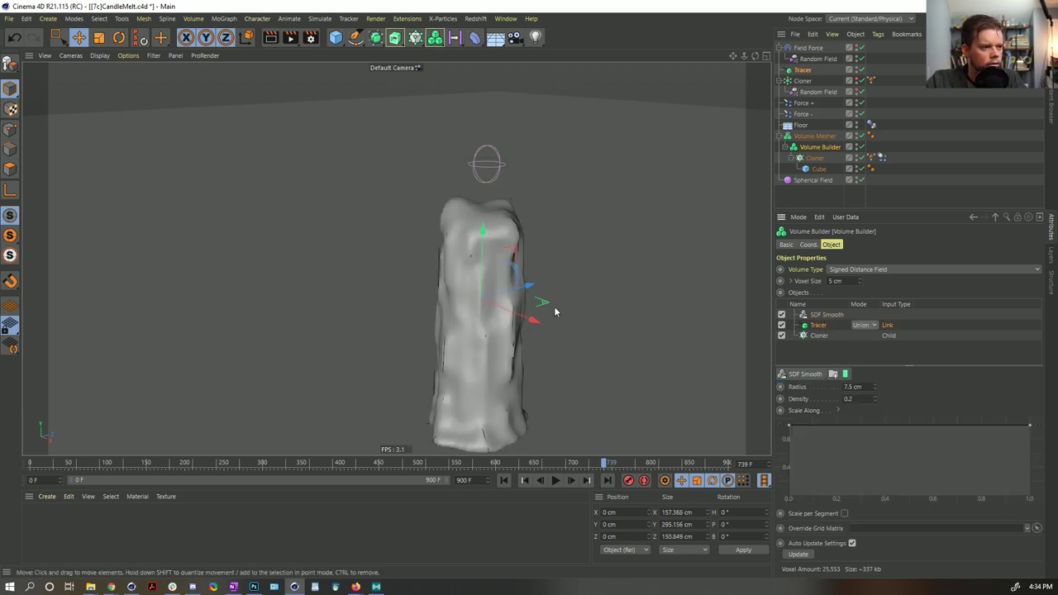
pyautogui.keyDown('alt'); pyautogui.moveTo(555, 312); pyautogui.dragTo(696, 357); pyautogui.keyUp('alt')
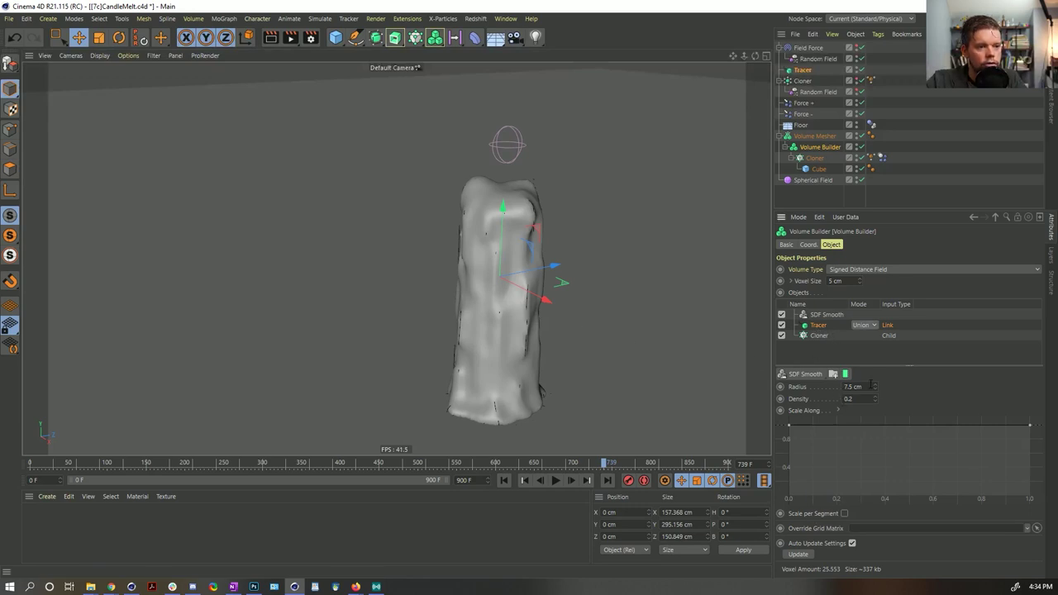
pyautogui.moveTo(861, 398); pyautogui.dragTo(893, 399)
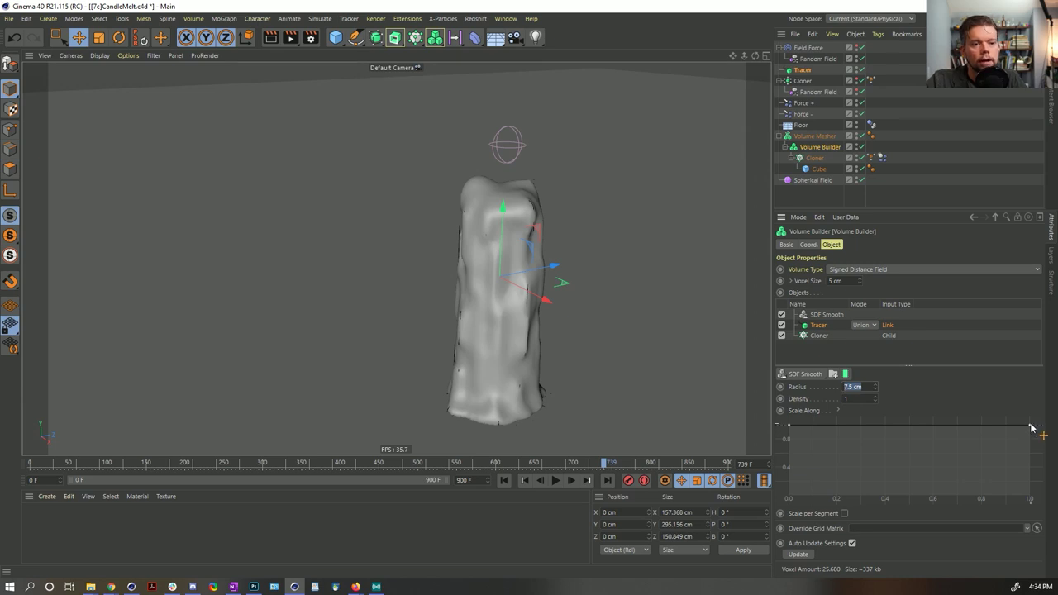
# Enable Scale per Segment and lower the Scale Along curve's start to about 0.45.
pyautogui.moveTo(1030, 428); pyautogui.dragTo(1010, 415)
pyautogui.click(843, 514)
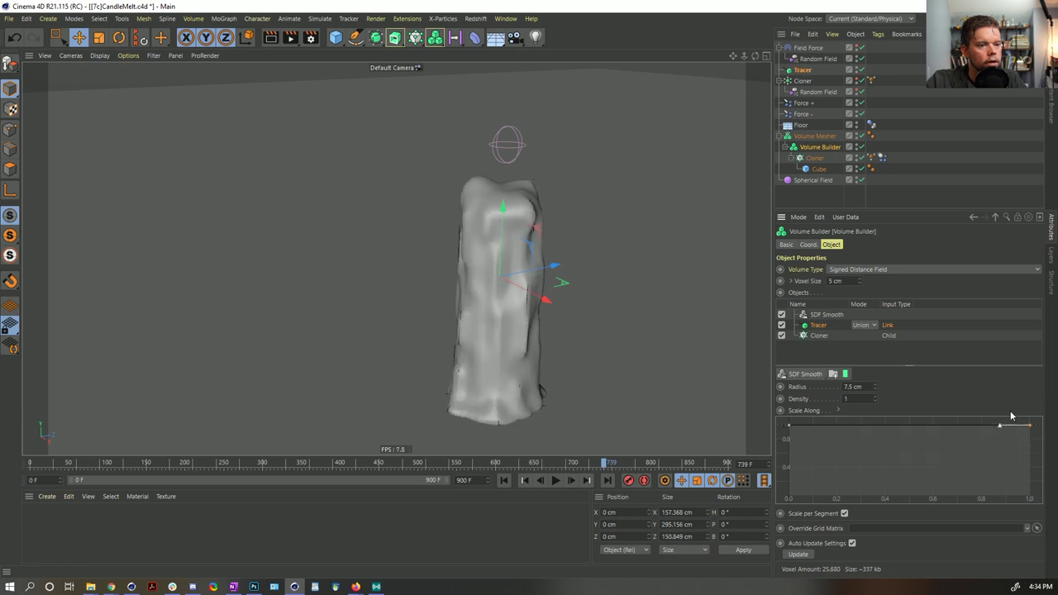
pyautogui.click(789, 426)
pyautogui.moveTo(781, 453)
pyautogui.mouseDown()
pyautogui.moveTo(789, 438)
pyautogui.moveTo(768, 469)
pyautogui.moveTo(777, 473)
pyautogui.mouseUp()
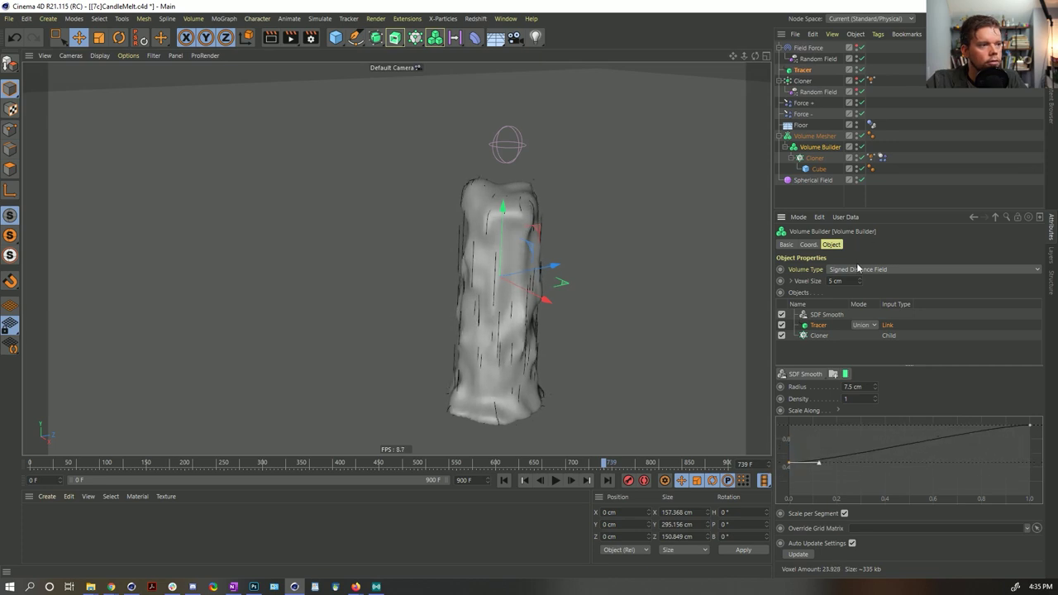
pyautogui.click(902, 197)
pyautogui.keyDown('alt'); pyautogui.moveTo(501, 279); pyautogui.dragTo(496, 239); pyautogui.keyUp('alt')
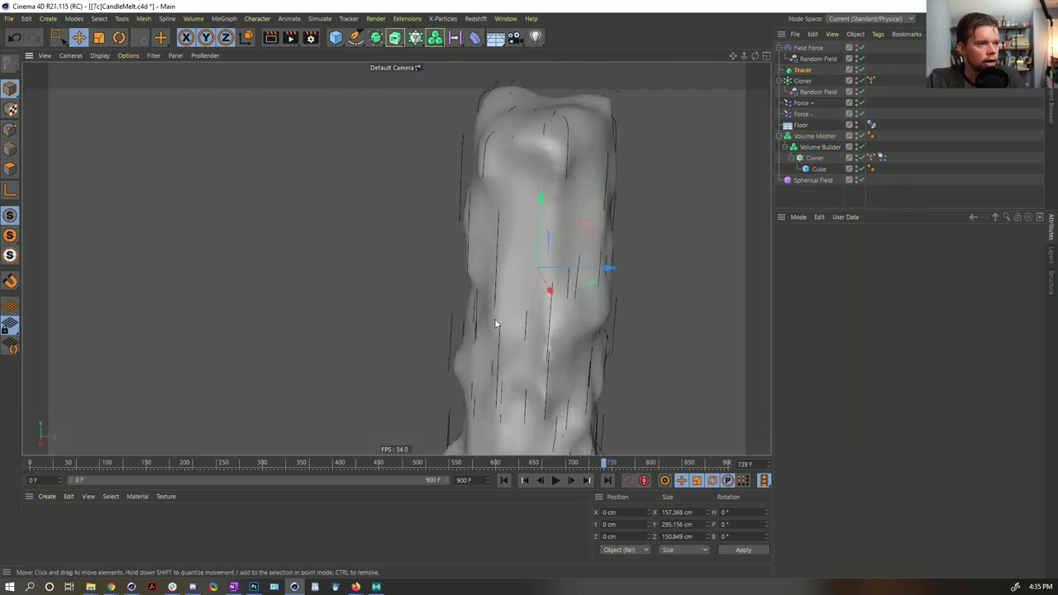
# Frame the whole candle, play from frame 739, and pause at frame 803.
pyautogui.scroll(-5, 494, 318)
pyautogui.keyDown('alt'); pyautogui.moveTo(397, 256); pyautogui.dragTo(536, 300); pyautogui.keyUp('alt')
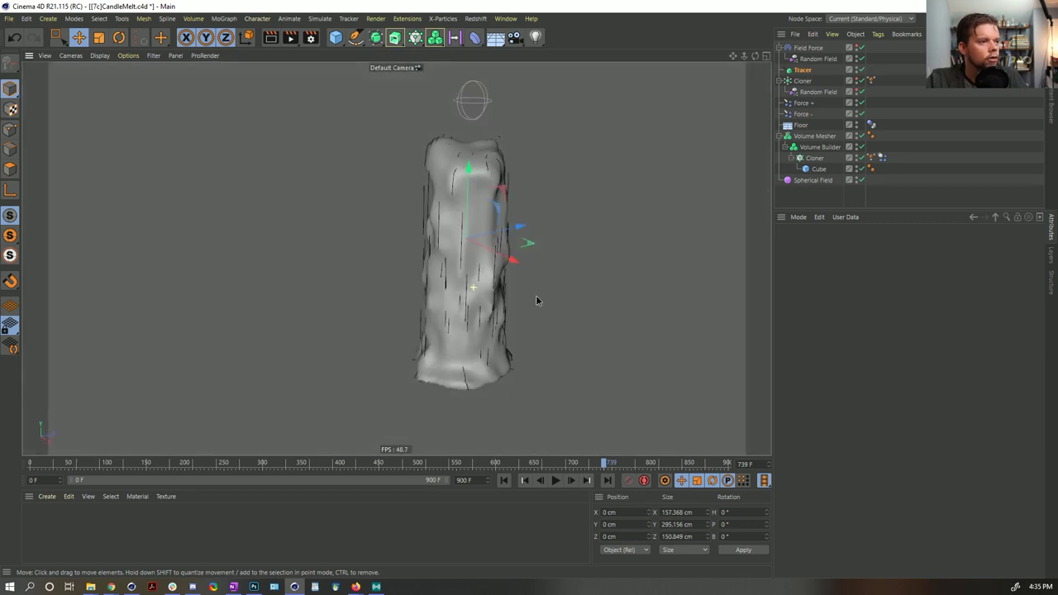
pyautogui.click(556, 480)
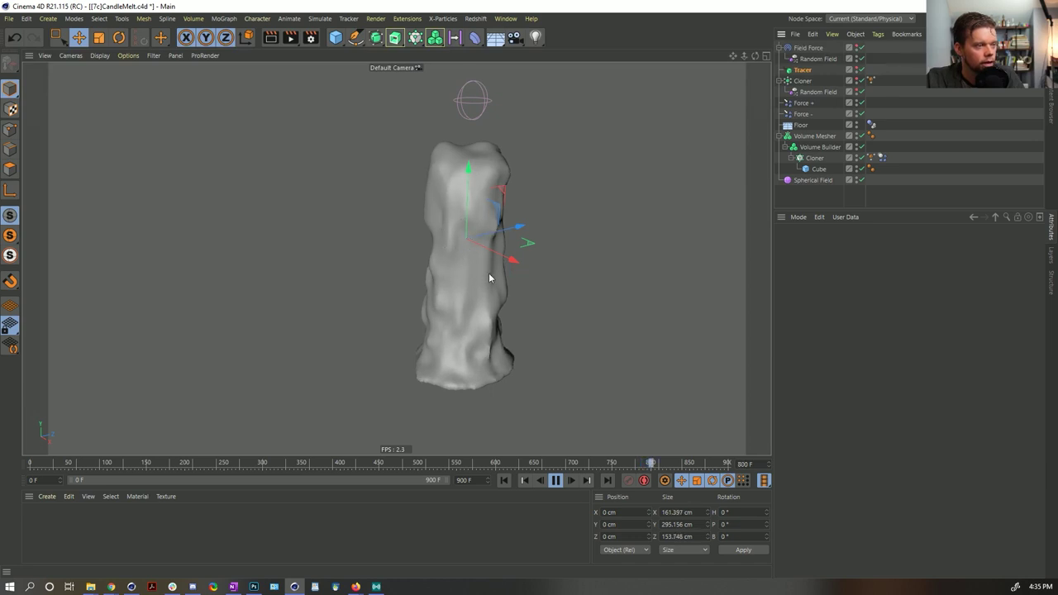
pyautogui.click(556, 480)
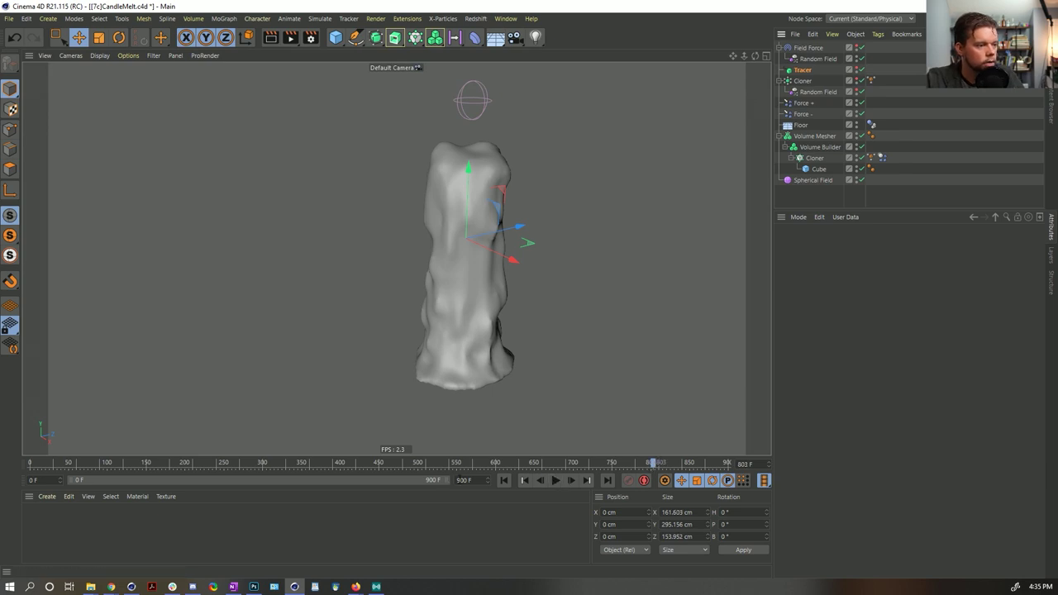
# Extend the scene's end frame and preview range to 1900 F.
pyautogui.write('1')
pyautogui.press('Return')
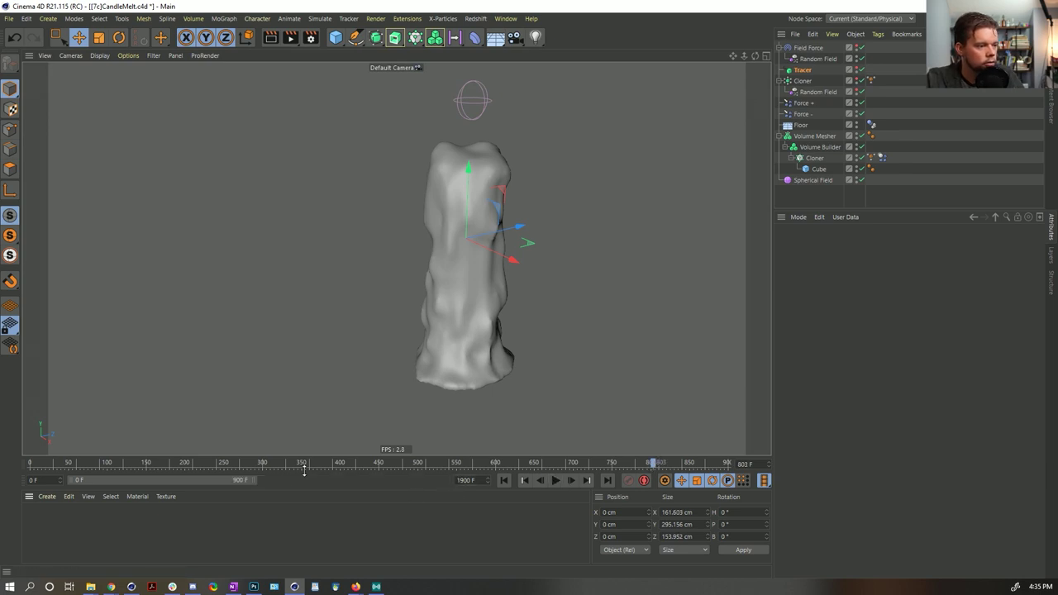
pyautogui.doubleClick(257, 480)
# Create a new material, Mat, and apply it to the Volume Mesher.
pyautogui.doubleClick(64, 525)
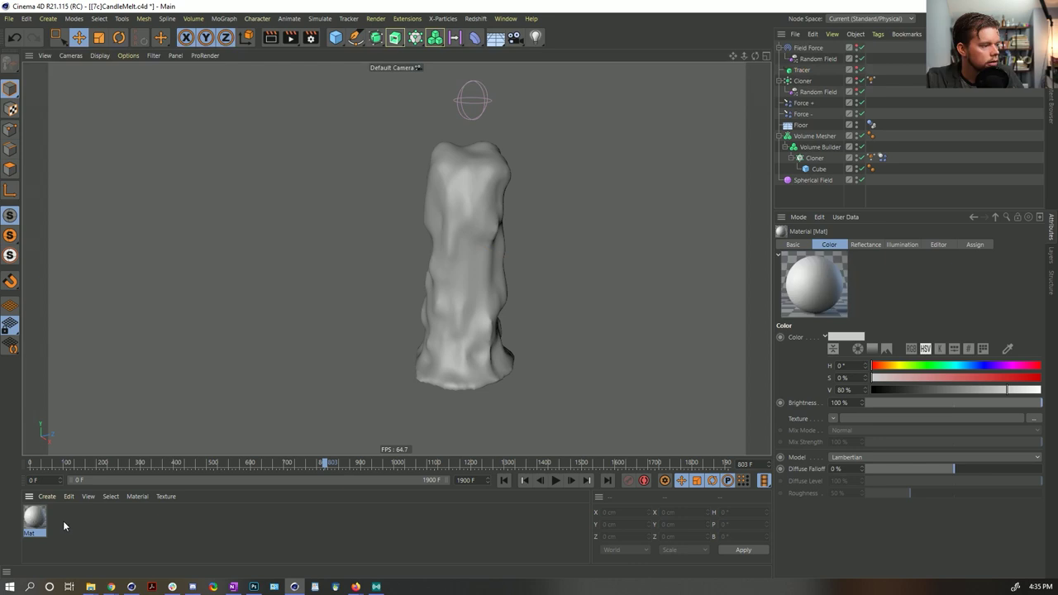
pyautogui.moveTo(36, 521); pyautogui.dragTo(812, 136)
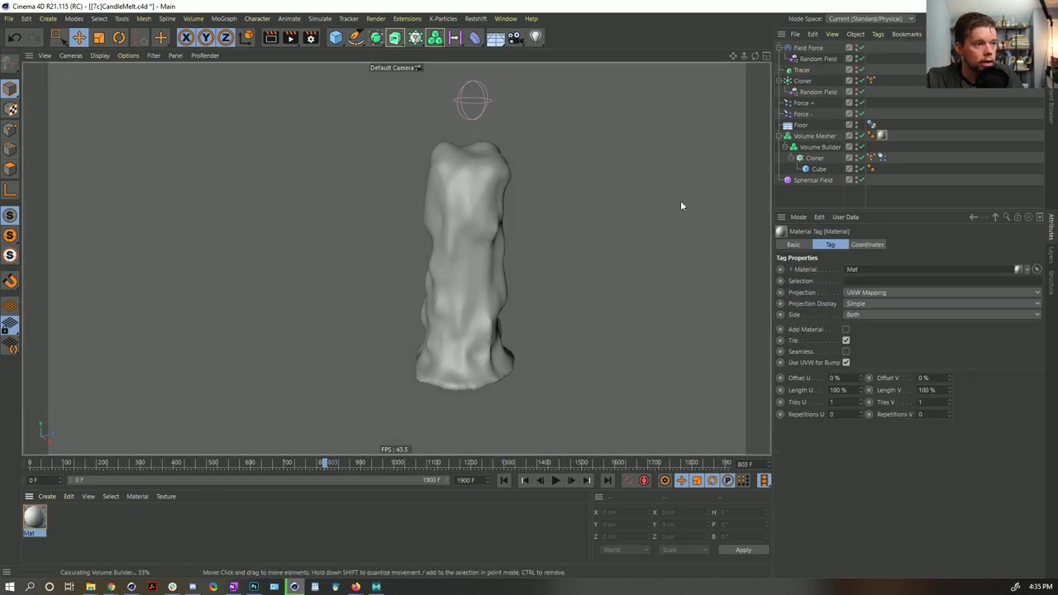
pyautogui.click(35, 518)
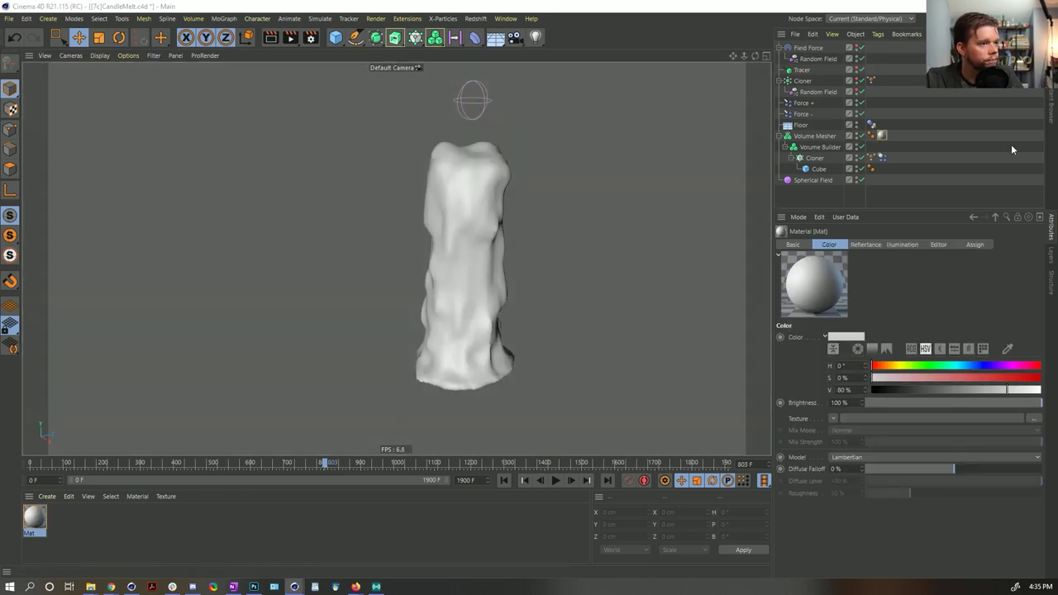
# In the Mat material's Reflectance, widen the specular highlight and raise its strength.
pyautogui.doubleClick(35, 518)
pyautogui.moveTo(306, 142); pyautogui.dragTo(259, 130)
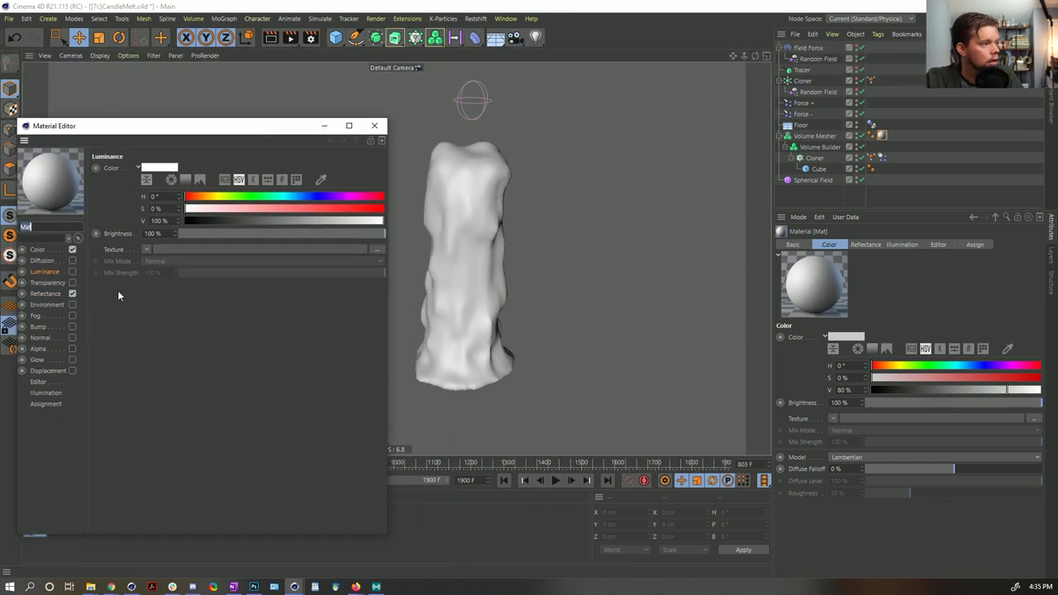
pyautogui.click(49, 293)
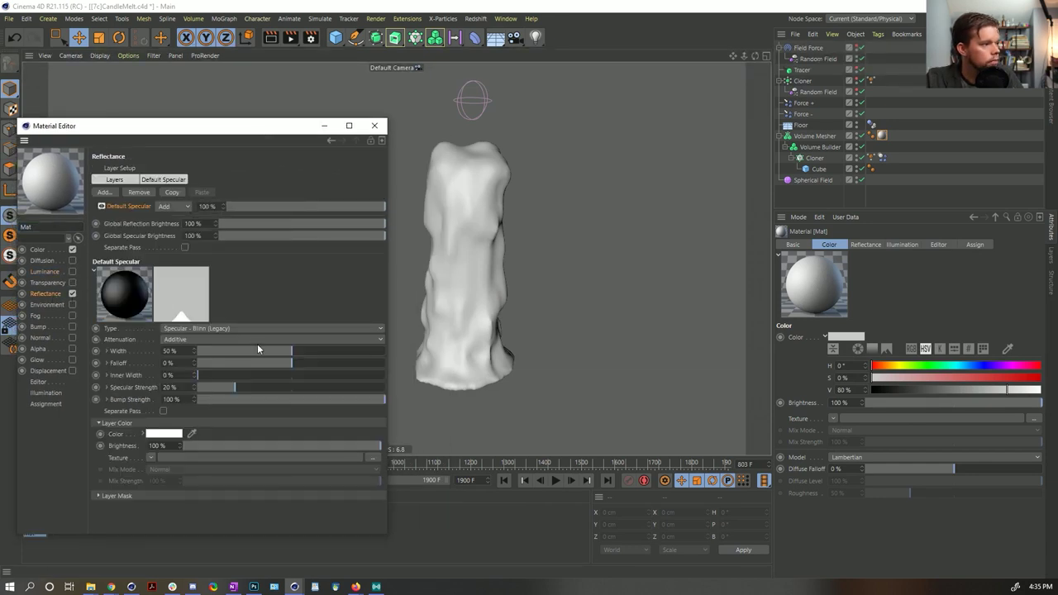
pyautogui.moveTo(295, 349)
pyautogui.mouseDown()
pyautogui.moveTo(319, 350)
pyautogui.moveTo(319, 365)
pyautogui.moveTo(291, 364)
pyautogui.mouseUp()
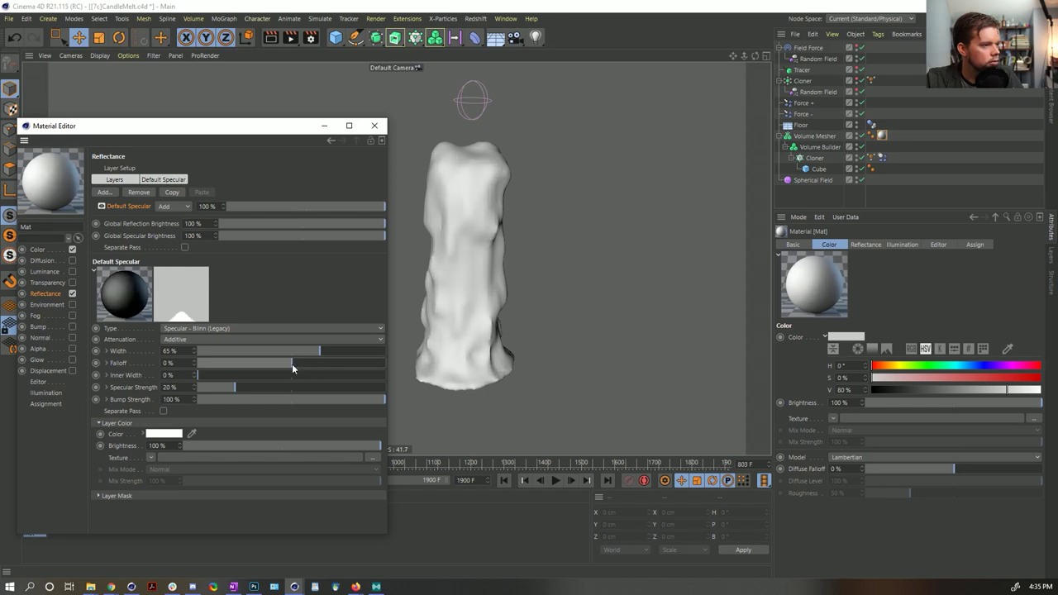
pyautogui.moveTo(238, 387); pyautogui.dragTo(273, 378)
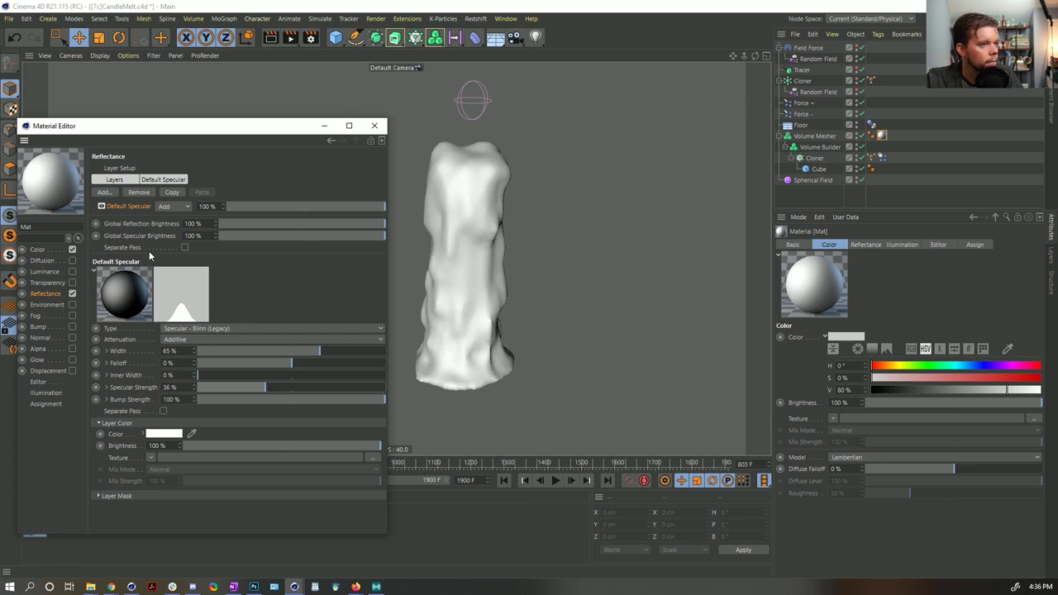
# Enable Luminance with a dim warm yellow colour of H 44°, S 48%, V 46%.
pyautogui.click(72, 271)
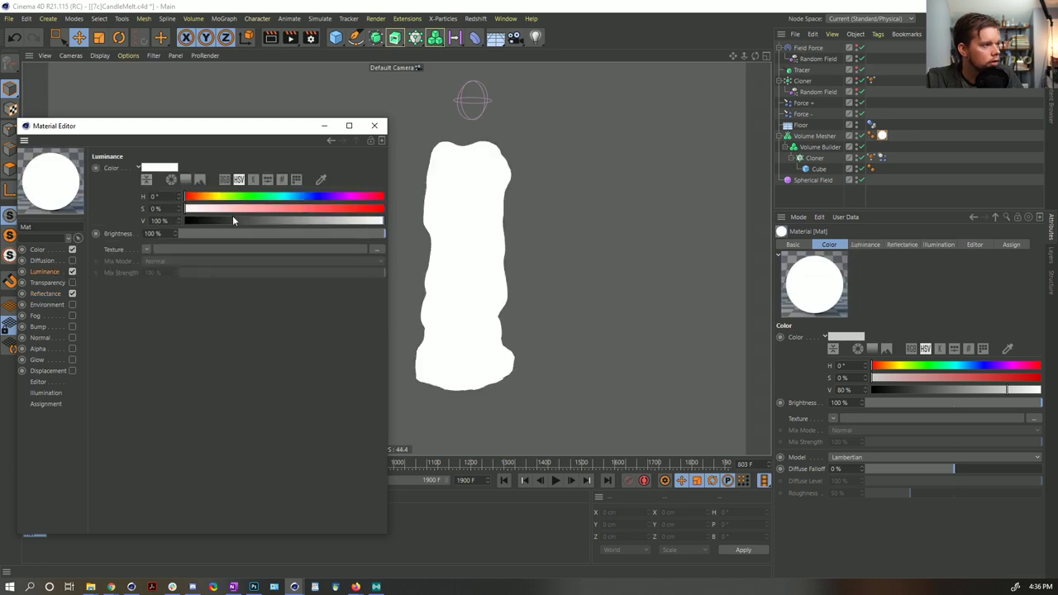
pyautogui.click(209, 195)
pyautogui.click(279, 208)
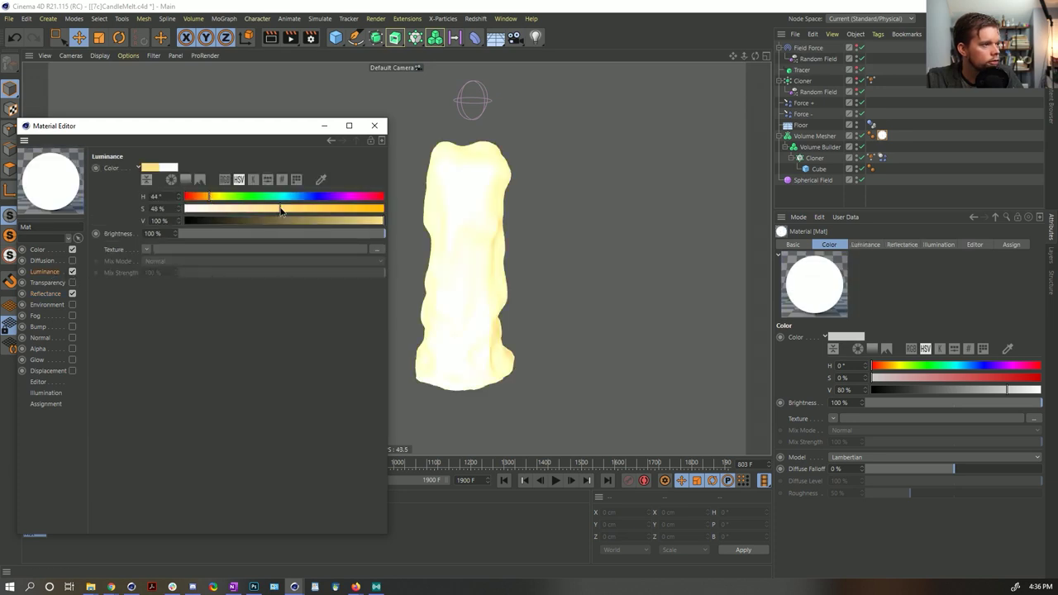
pyautogui.click(276, 220)
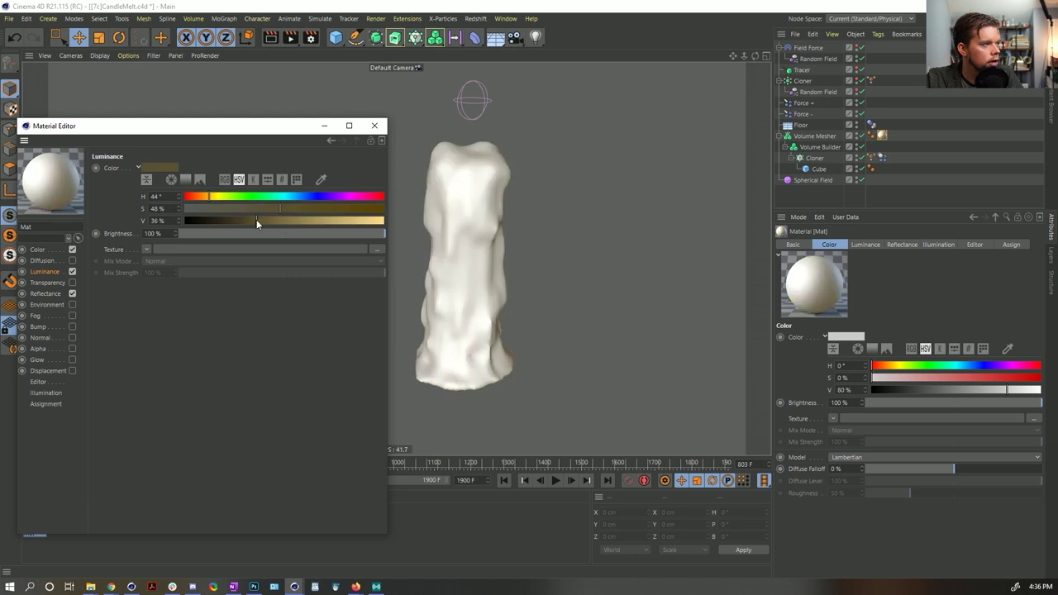
pyautogui.moveTo(274, 221); pyautogui.dragTo(277, 220)
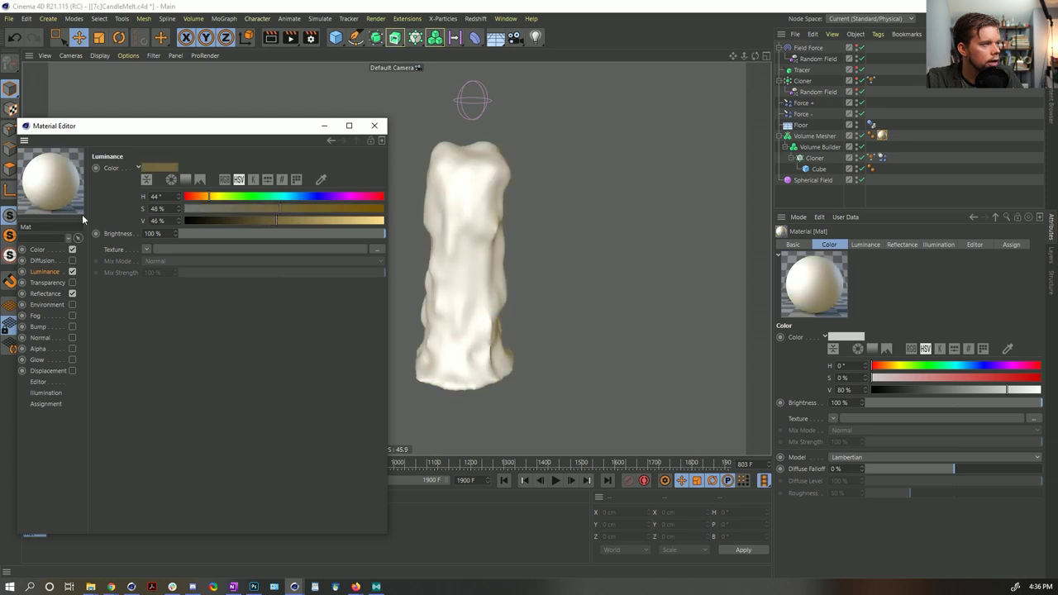
# Set the main Color to a cream tone: H 54°, S 15%, V 80%.
pyautogui.click(48, 250)
pyautogui.click(217, 196)
pyautogui.moveTo(212, 208); pyautogui.dragTo(225, 212)
# Raise the cream colour's saturation to 17% and preview the melt up to frame 833.
pyautogui.click(374, 125)
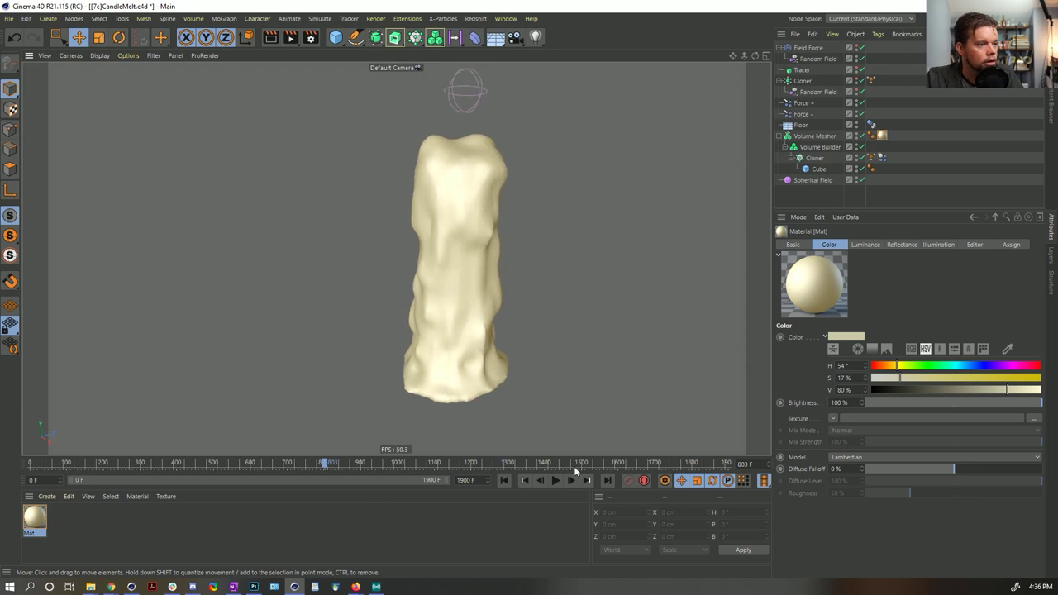
pyautogui.click(556, 480)
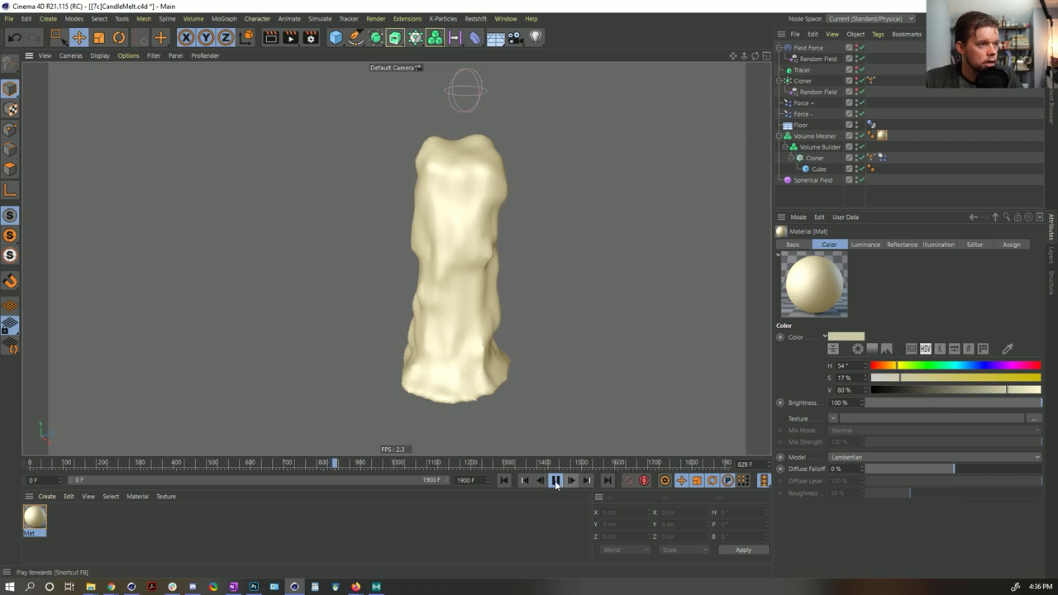
pyautogui.press('F8')
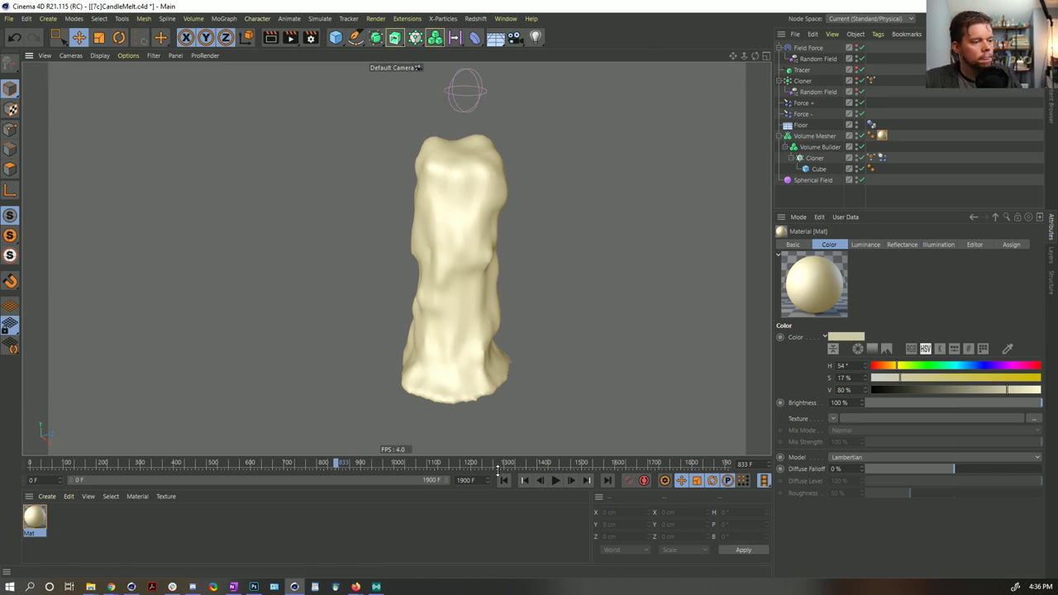
# Render all frames 0–1900 at 720×720 with Hardware OpenGL, Enhanced OpenGL and SSAO enabled.
pyautogui.hotkey('ctrl', 'b')
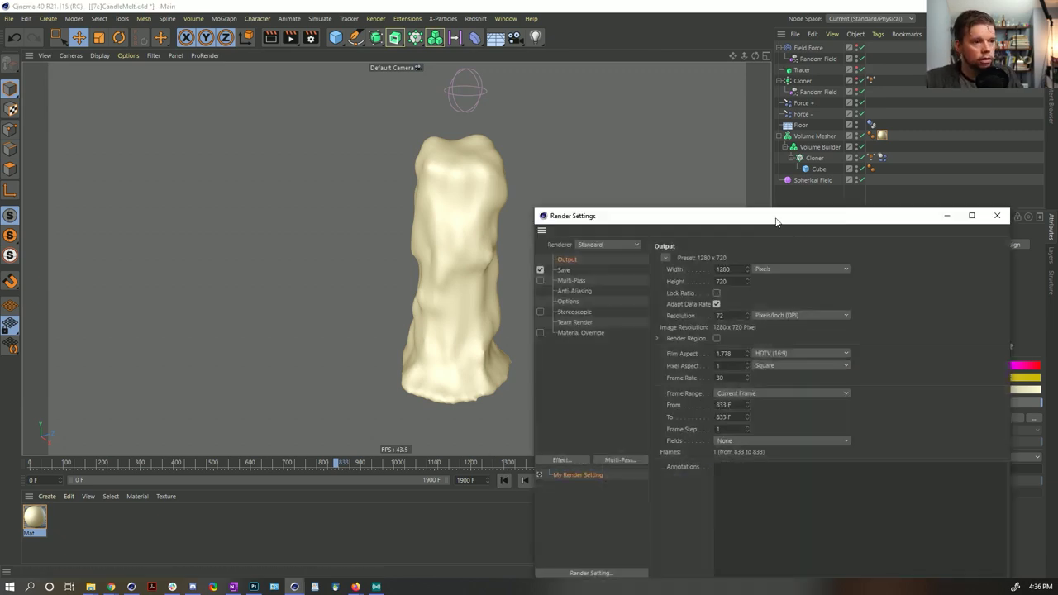
pyautogui.click(735, 393)
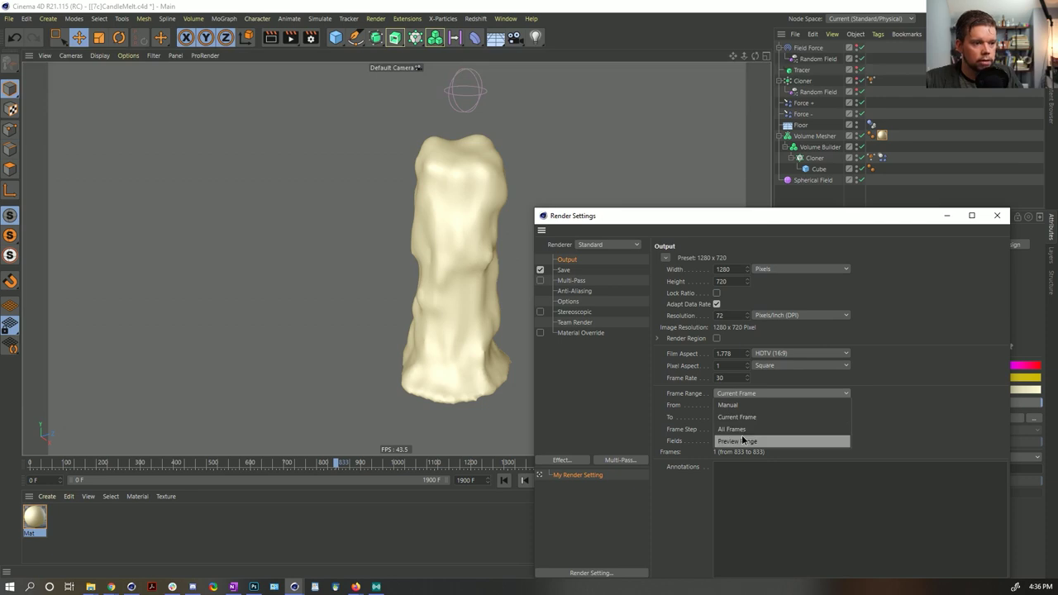
pyautogui.click(743, 431)
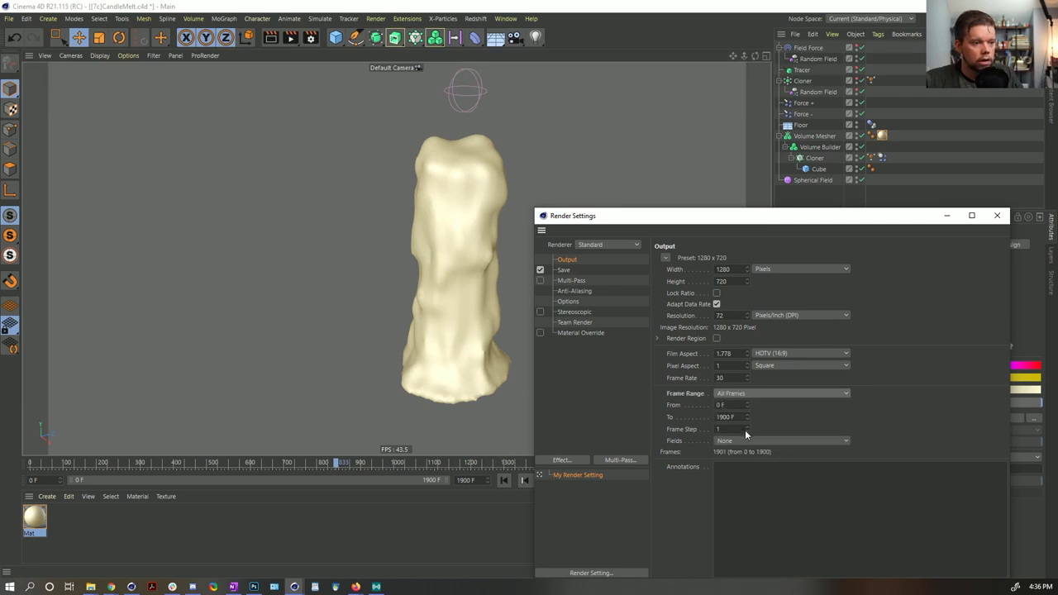
pyautogui.click(736, 281)
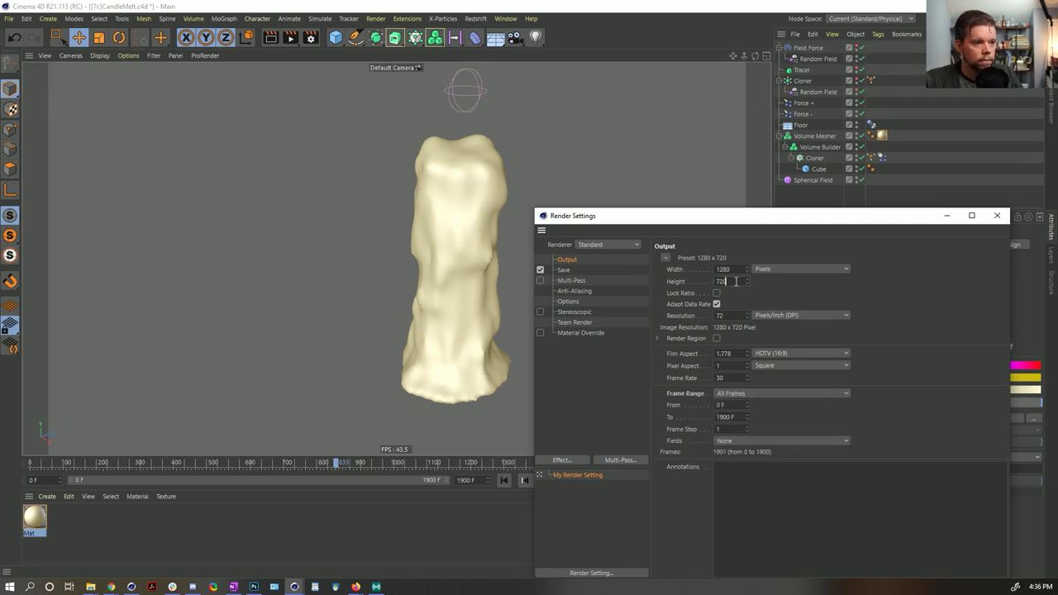
pyautogui.click(607, 245)
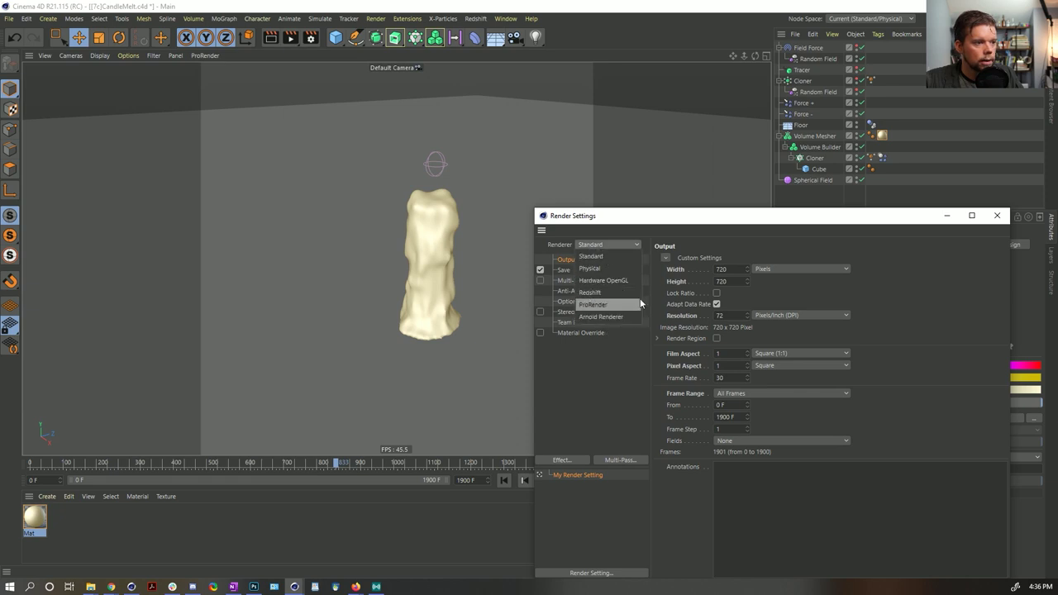
pyautogui.click(614, 280)
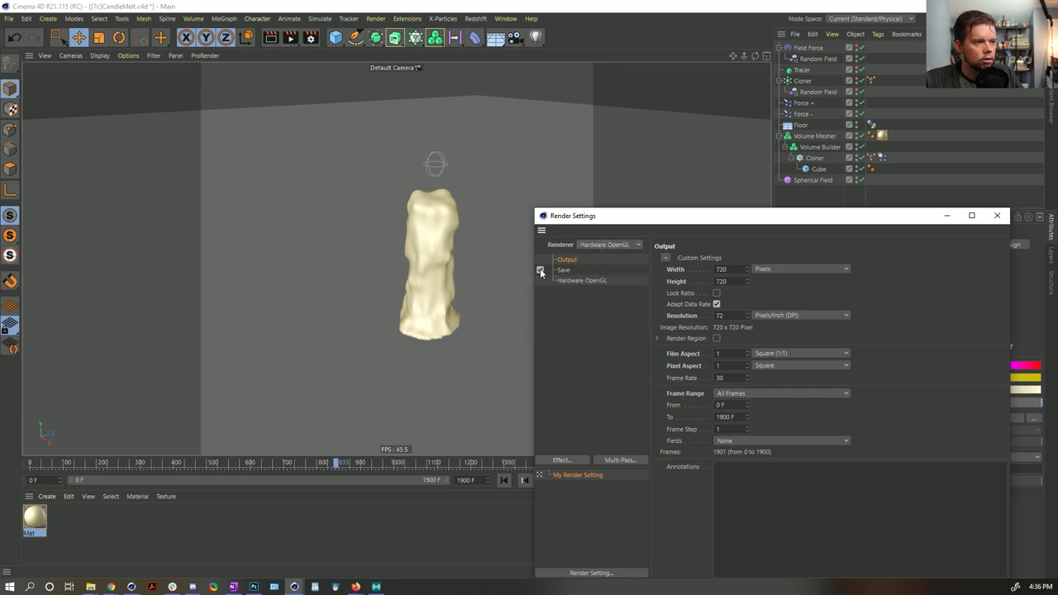
pyautogui.click(588, 282)
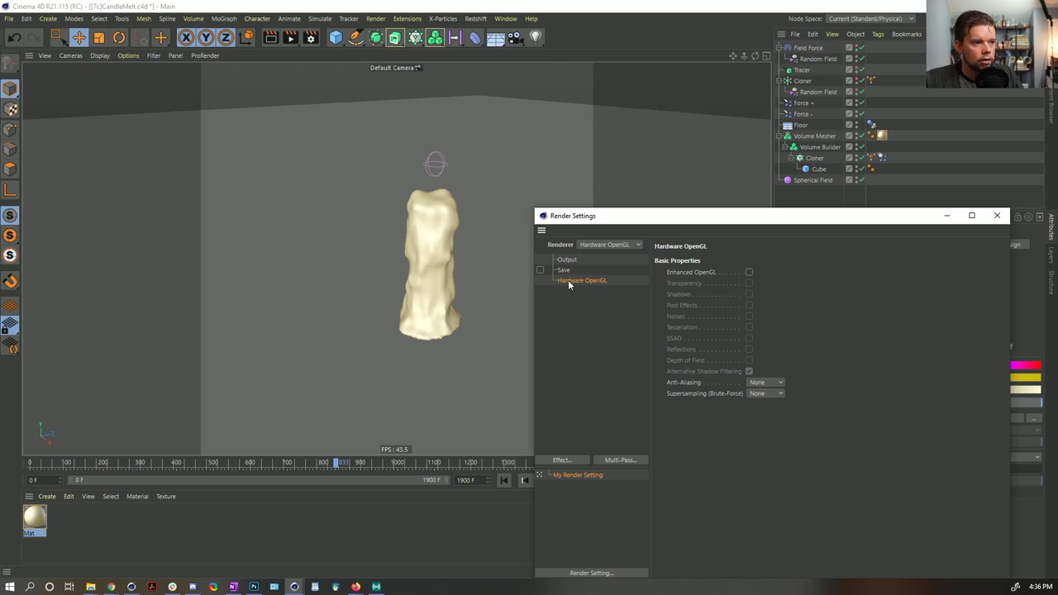
pyautogui.click(749, 272)
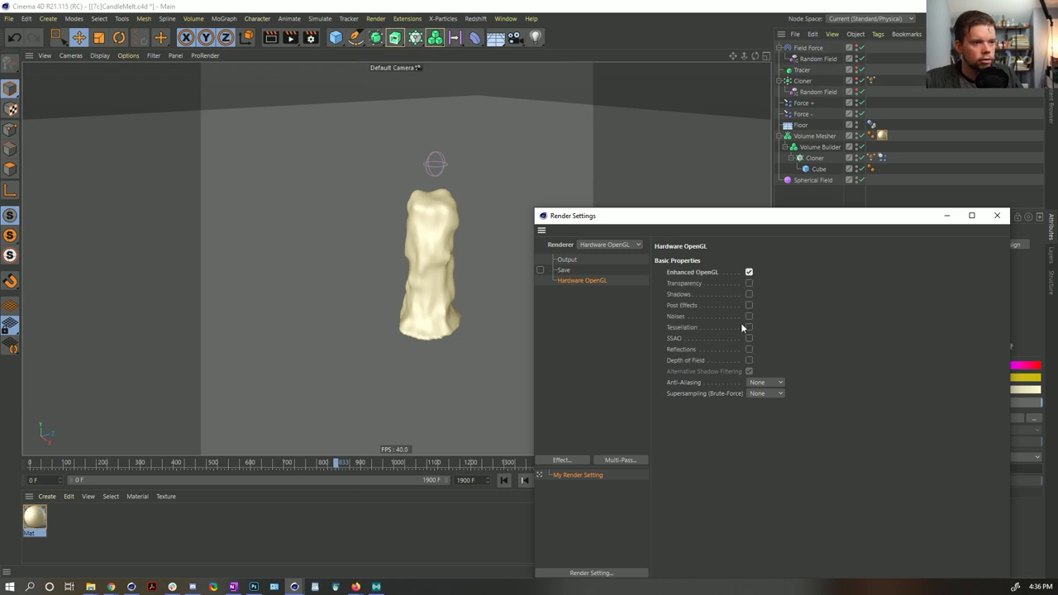
pyautogui.click(750, 338)
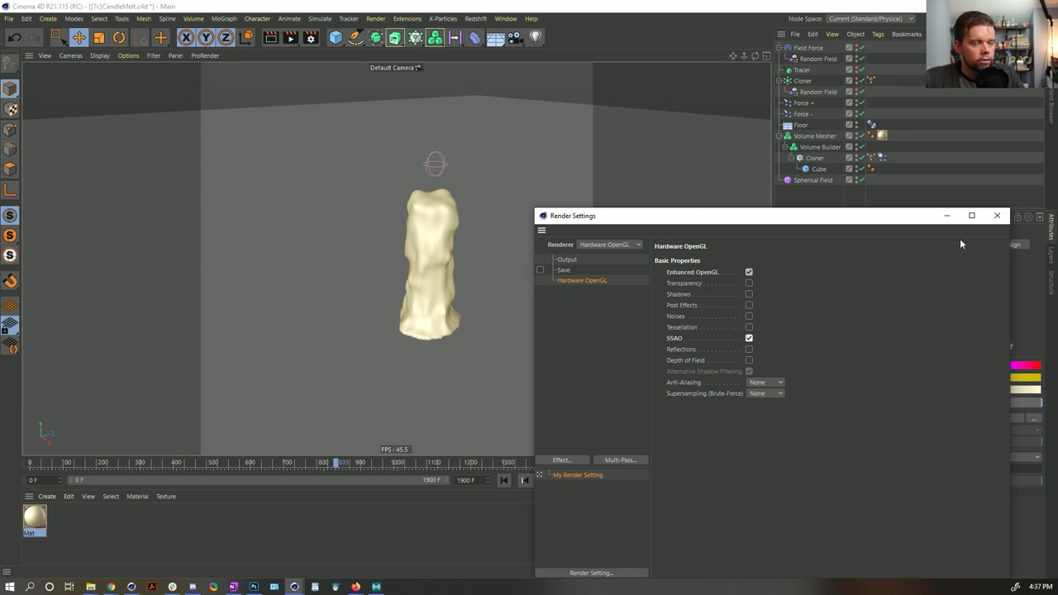
pyautogui.click(996, 216)
pyautogui.scroll(3, 455, 231)
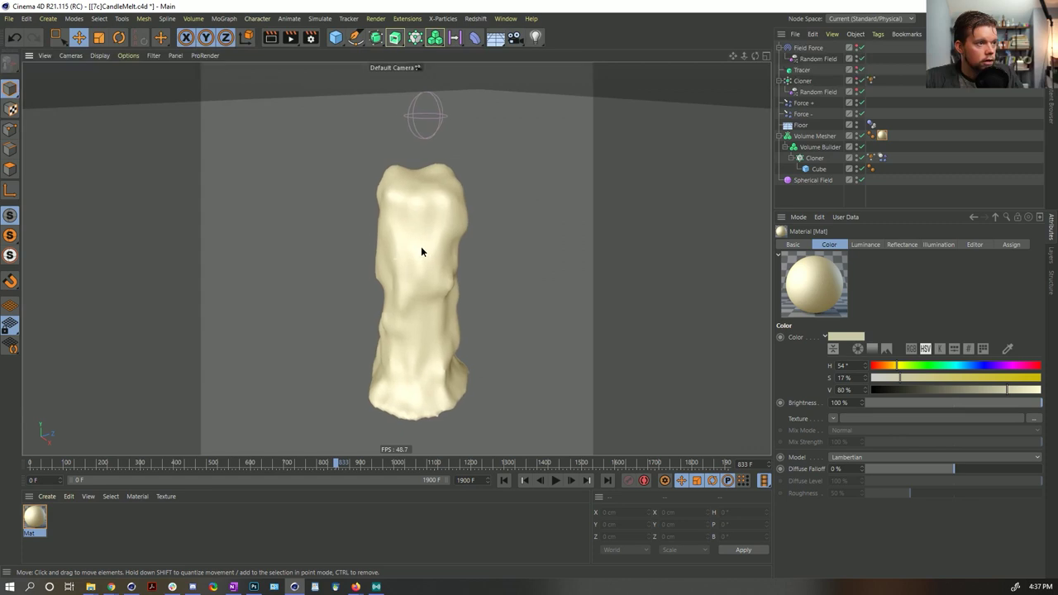
# Render all frames to the Picture Viewer without a file name and drag that window to the screen bottom.
pyautogui.moveTo(420, 251)
pyautogui.keyDown('alt'); pyautogui.mouseDown(button='middle')
pyautogui.moveTo(401, 261)
pyautogui.moveTo(406, 243)
pyautogui.mouseUp(button='middle'); pyautogui.keyUp('alt')
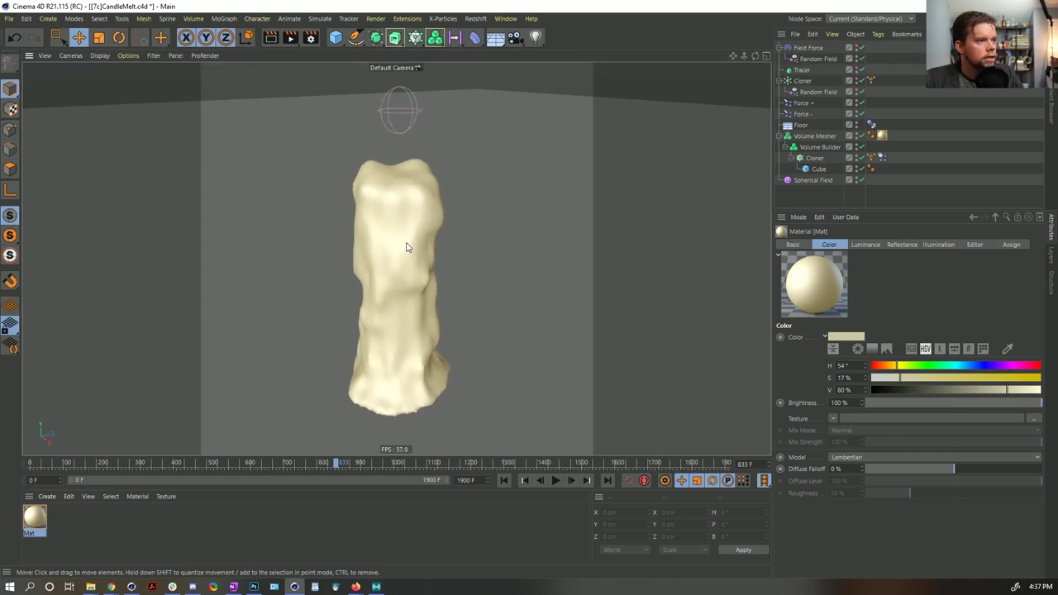
pyautogui.click(294, 40)
pyautogui.click(564, 334)
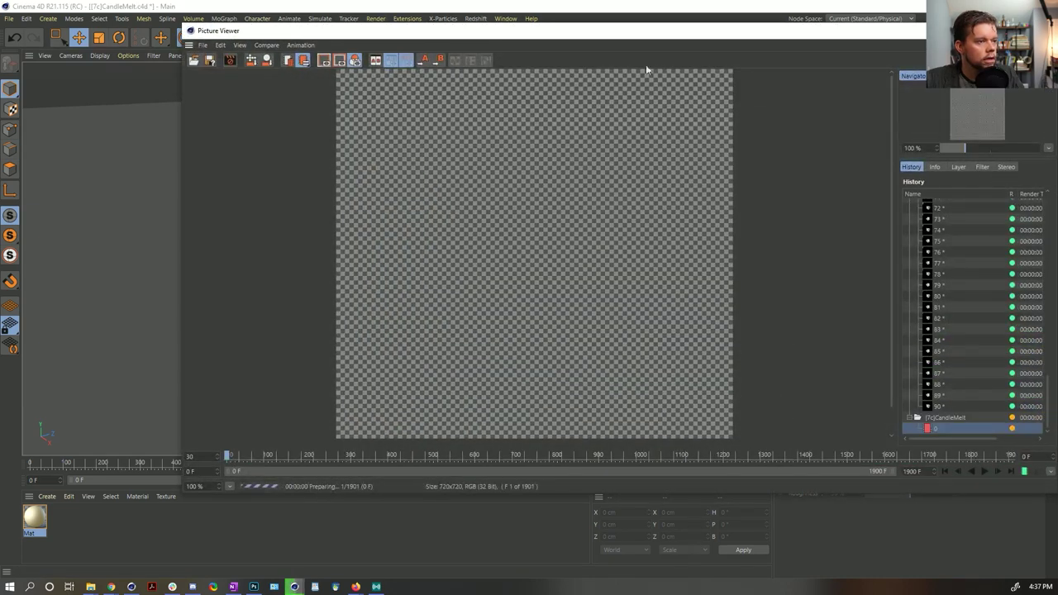
pyautogui.moveTo(625, 35); pyautogui.dragTo(561, 62)
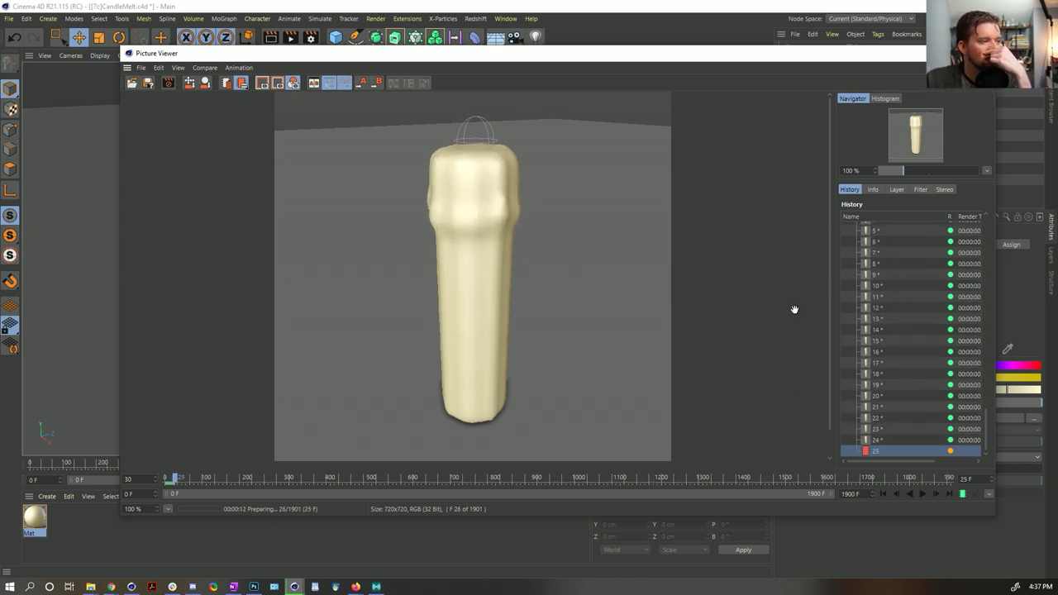
pyautogui.moveTo(745, 58); pyautogui.dragTo(739, 563)
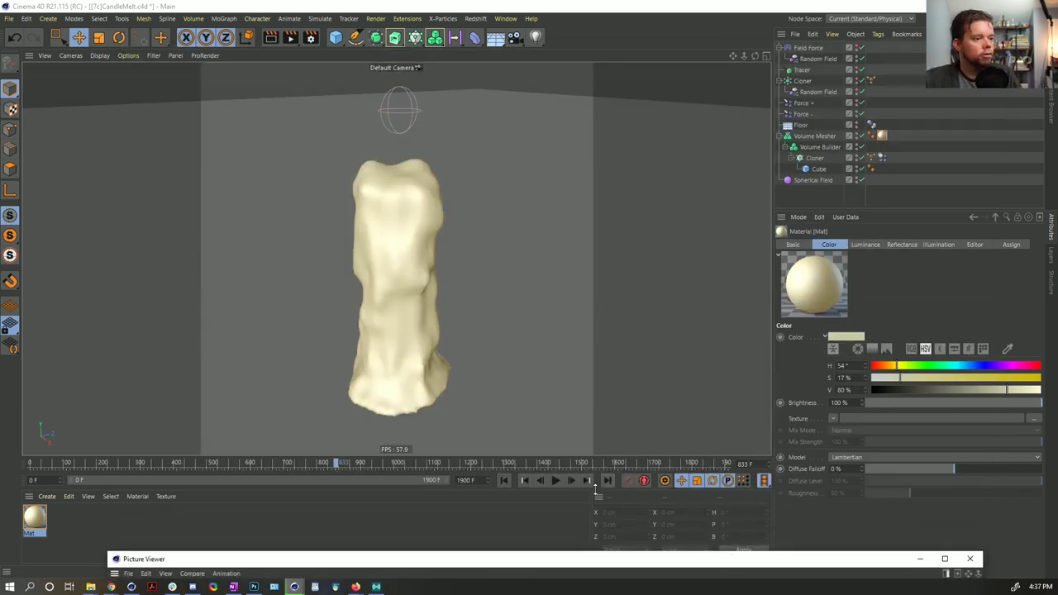
# Rewind the animation to frame 0 and close the Picture Viewer.
pyautogui.click(503, 481)
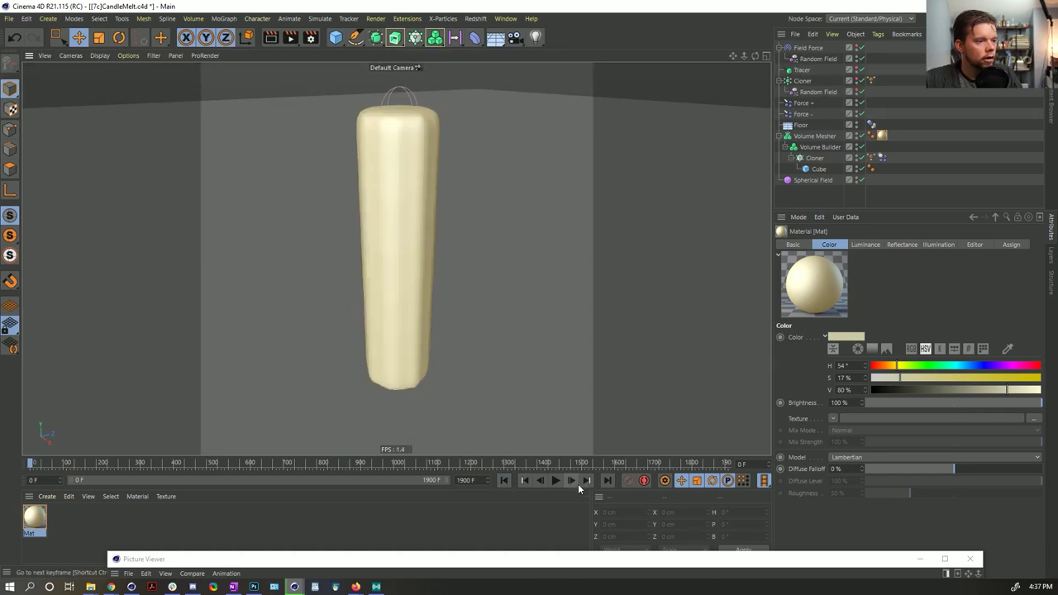
pyautogui.click(570, 481)
pyautogui.click(503, 481)
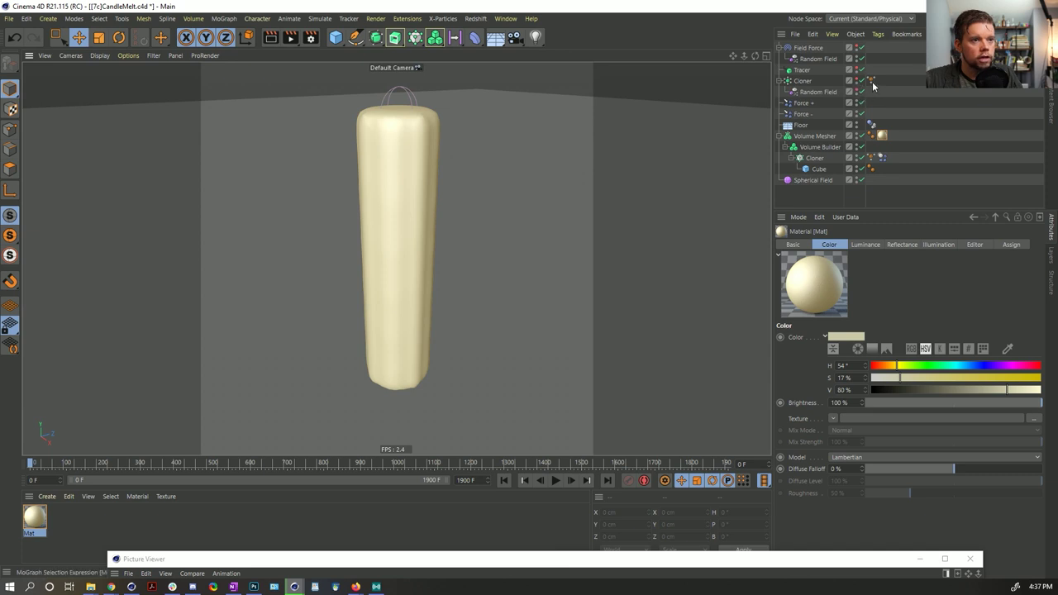
pyautogui.click(972, 561)
pyautogui.click(548, 333)
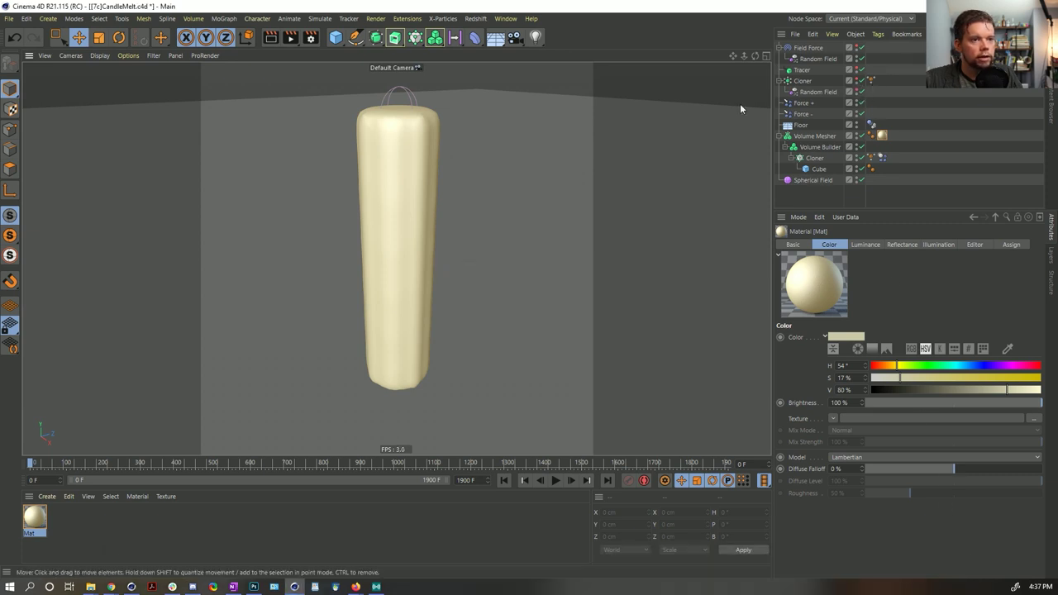
# Check the Tracer, Field Force and Cloner settings, clear the Freeze layer, then deselect everything.
pyautogui.click(802, 70)
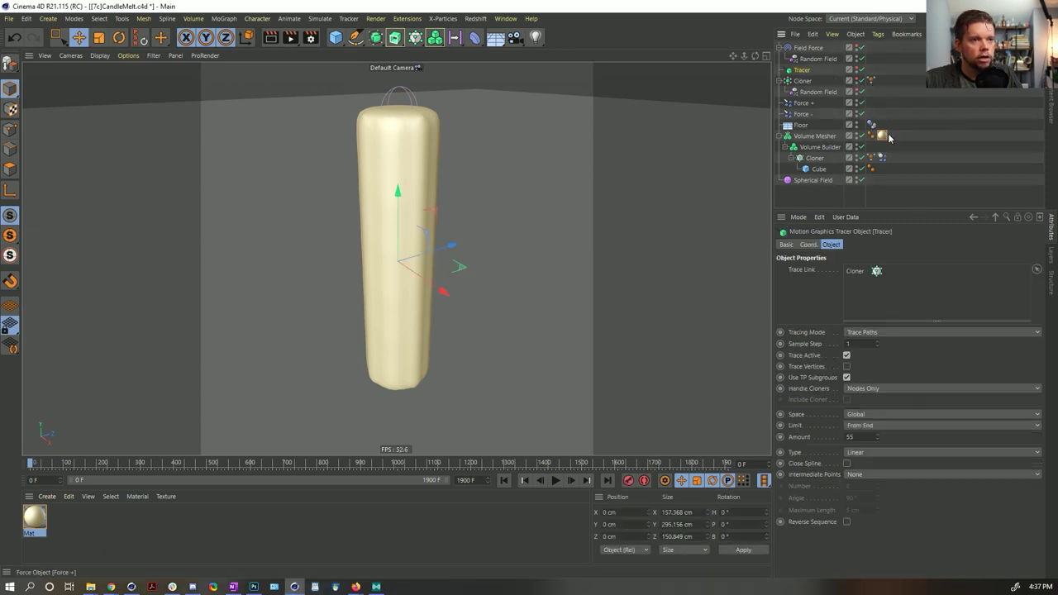
pyautogui.click(808, 48)
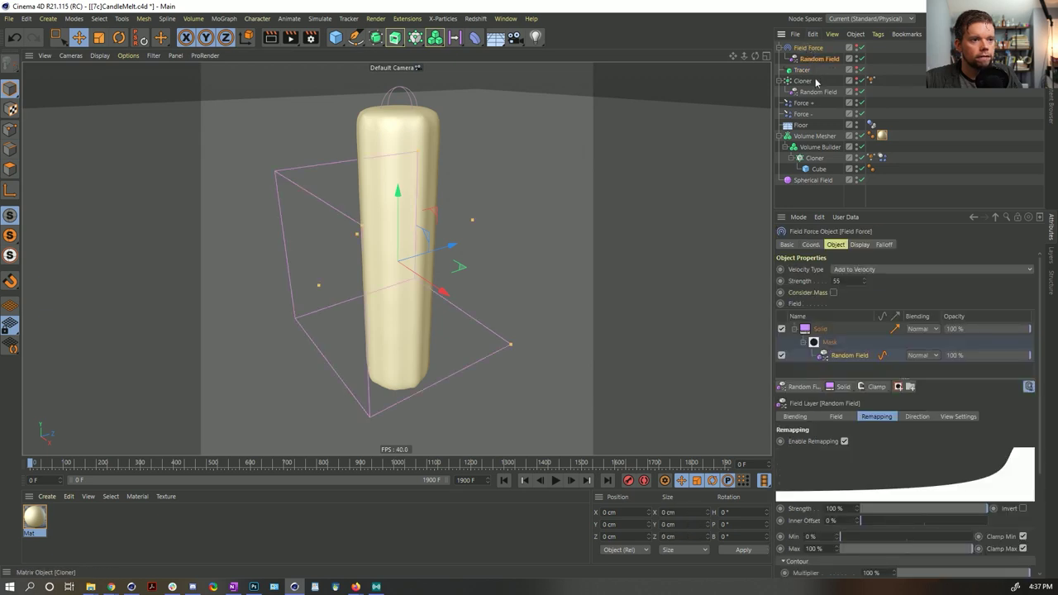
pyautogui.click(872, 81)
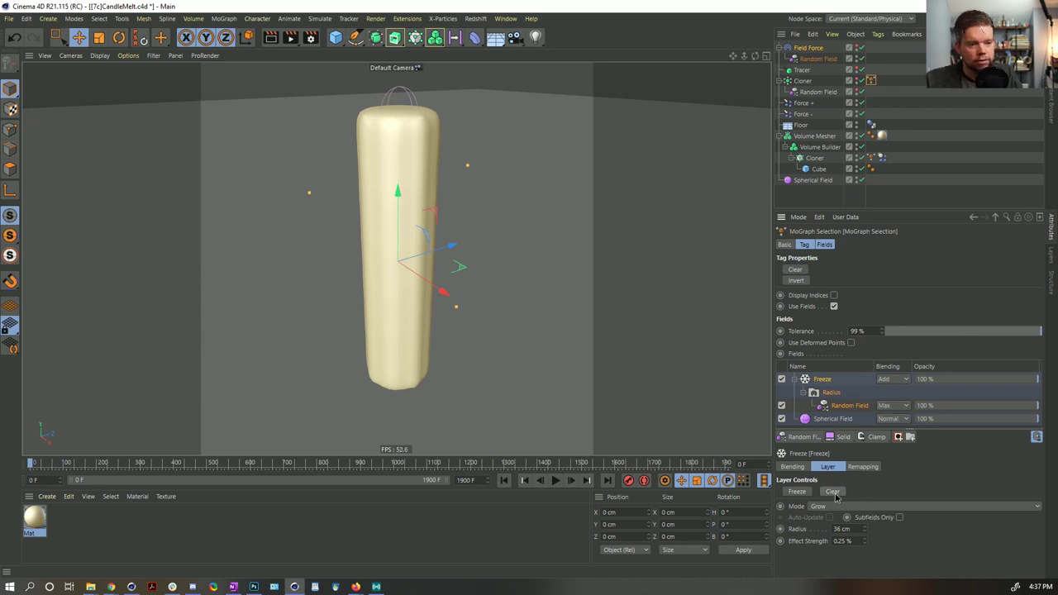
pyautogui.click(832, 492)
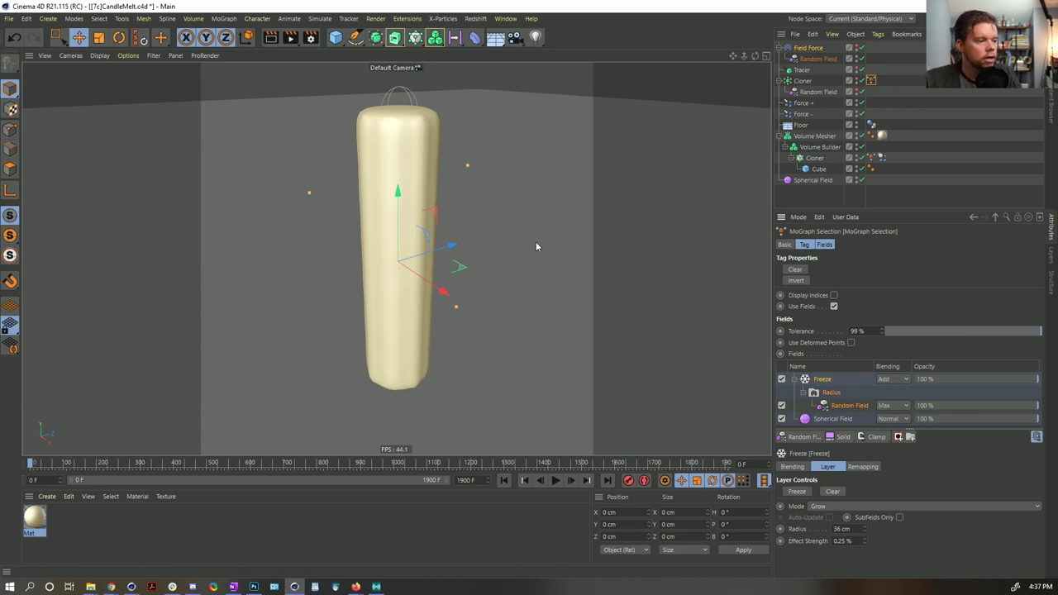
pyautogui.click(620, 86)
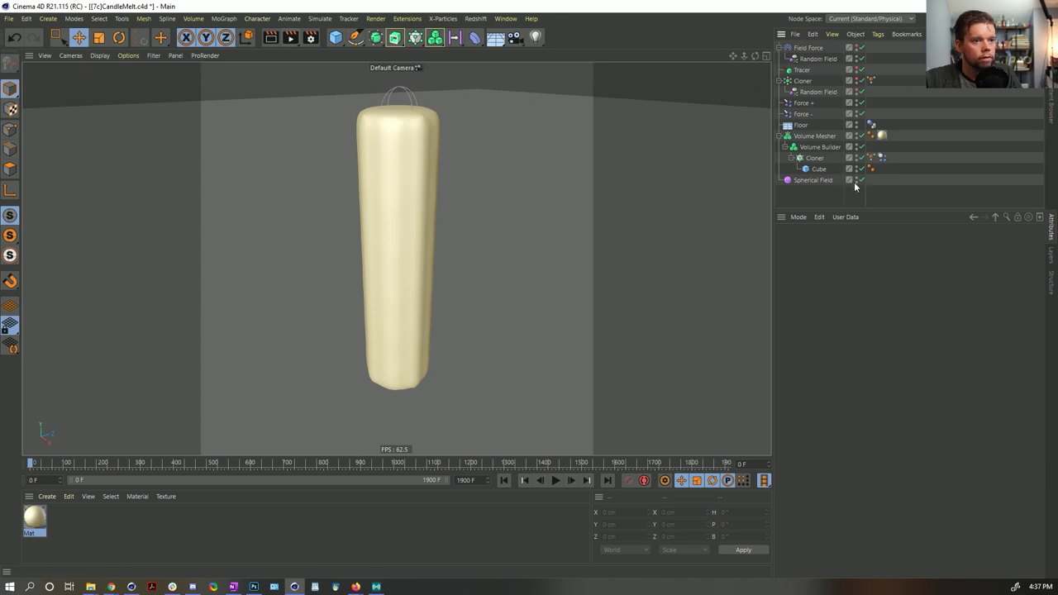
# Render the candle animation to the Picture Viewer and scrub the arriving frames to watch the melt.
pyautogui.click(290, 37)
pyautogui.click(562, 333)
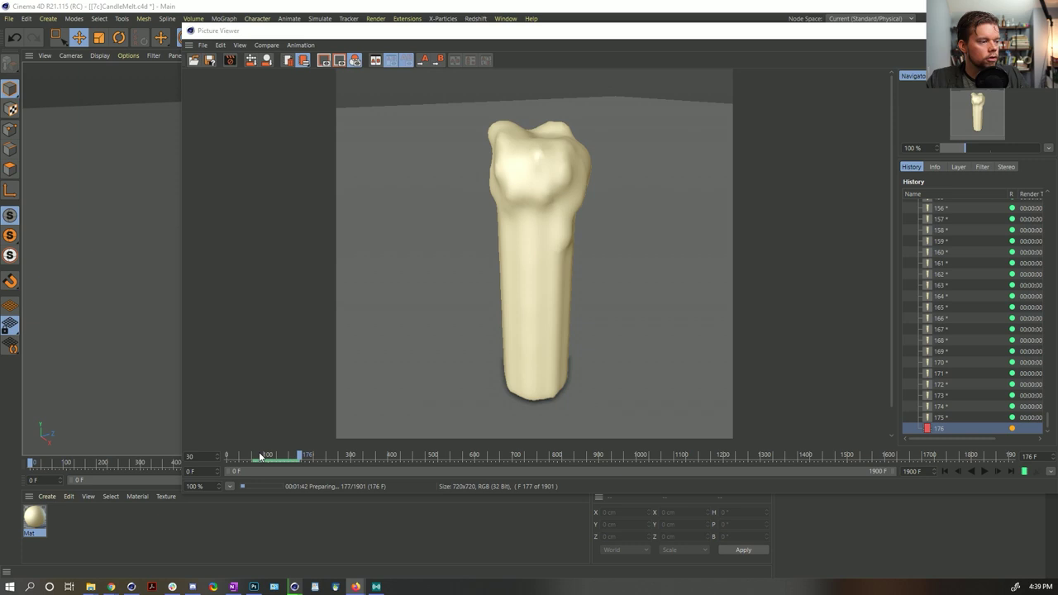
pyautogui.moveTo(265, 457); pyautogui.dragTo(221, 461)
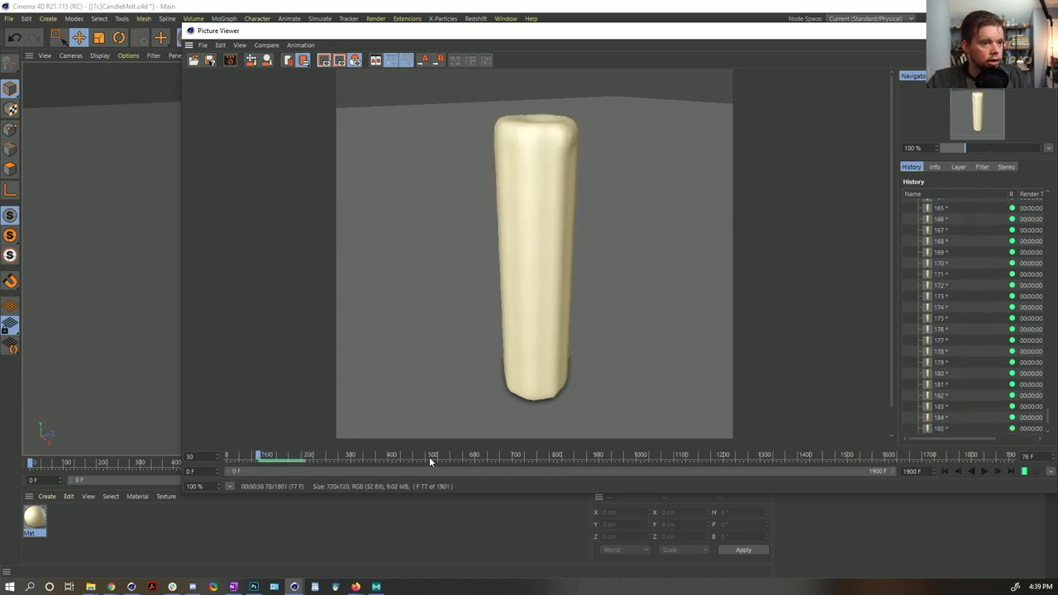
pyautogui.moveTo(258, 459)
pyautogui.mouseDown()
pyautogui.moveTo(314, 461)
pyautogui.moveTo(265, 459)
pyautogui.mouseUp()
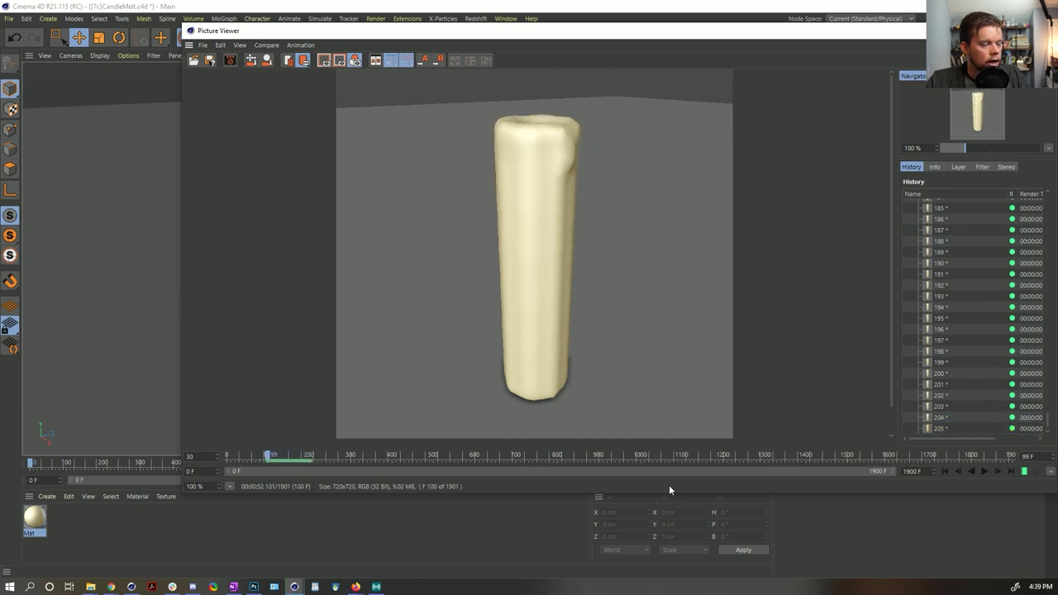
# Play the rendered frames up to the latest one, then open Edit > Preferences.
pyautogui.click(982, 471)
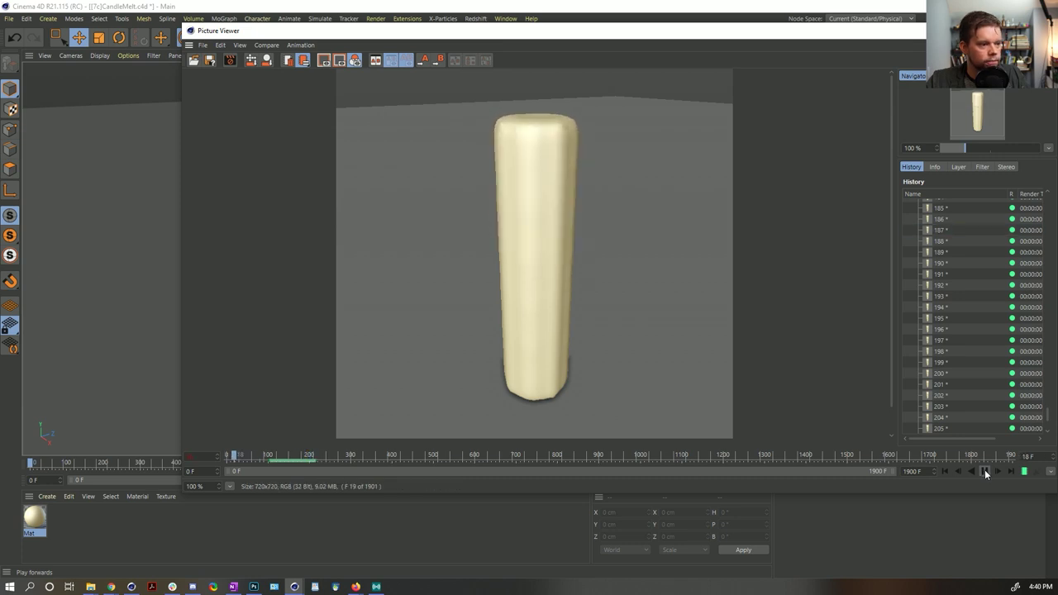
pyautogui.moveTo(297, 458); pyautogui.dragTo(313, 459)
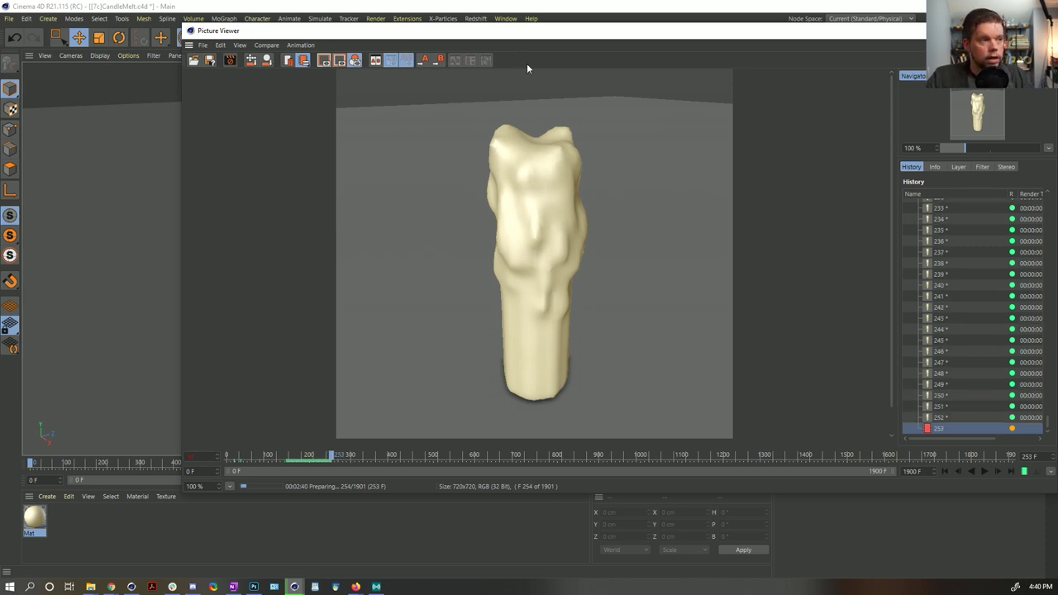
pyautogui.click(413, 3)
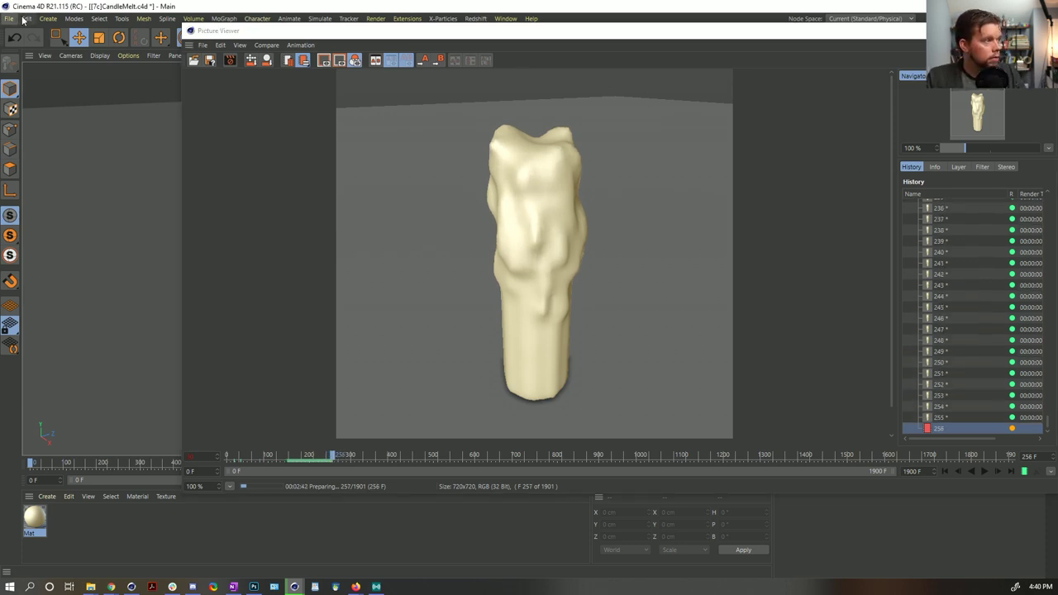
pyautogui.click(25, 18)
pyautogui.click(68, 168)
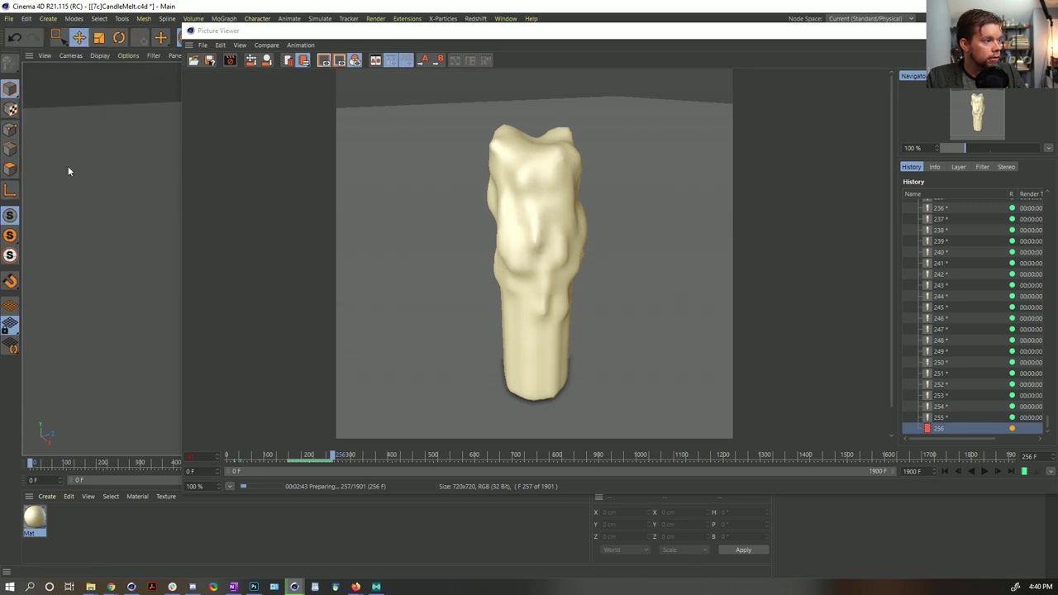
pyautogui.click(217, 31)
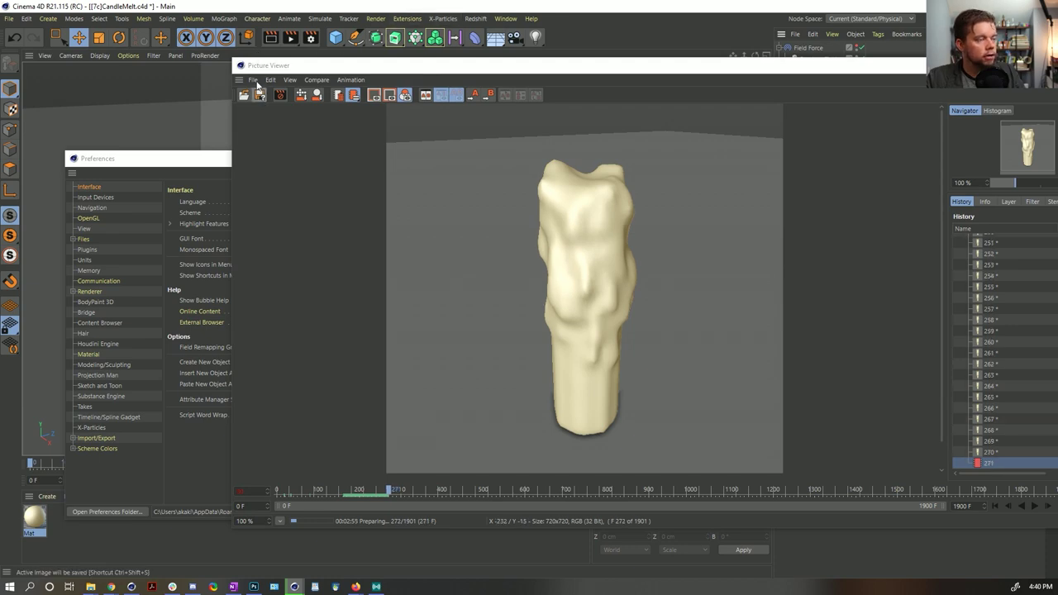
# Cancel the rendered-image save and save the scene as [7d]CandleMelt.c4d.
pyautogui.click(258, 94)
pyautogui.click(276, 319)
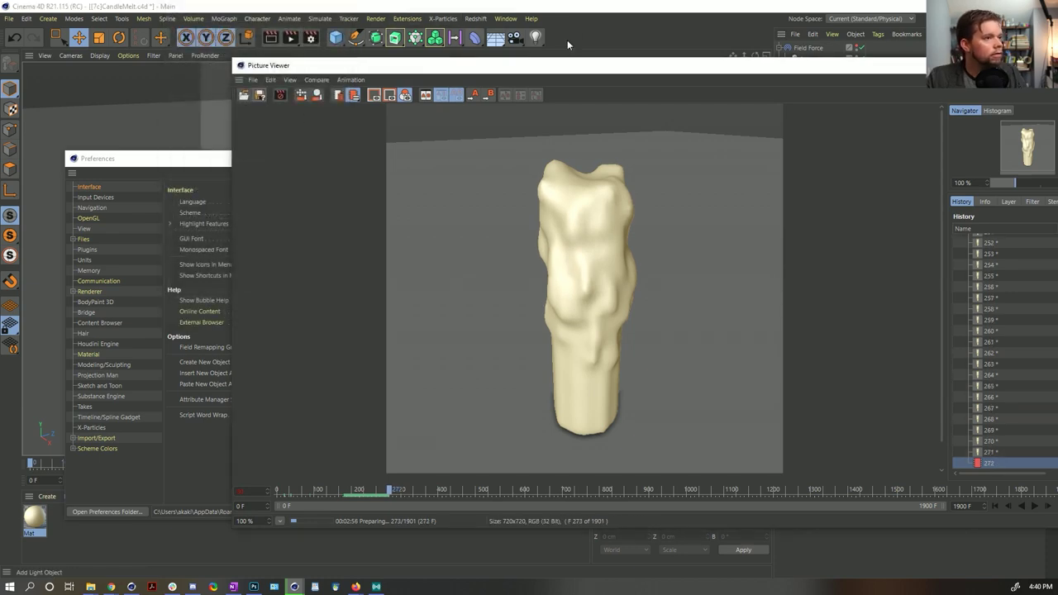
pyautogui.hotkey('ctrl', 'shift', 's')
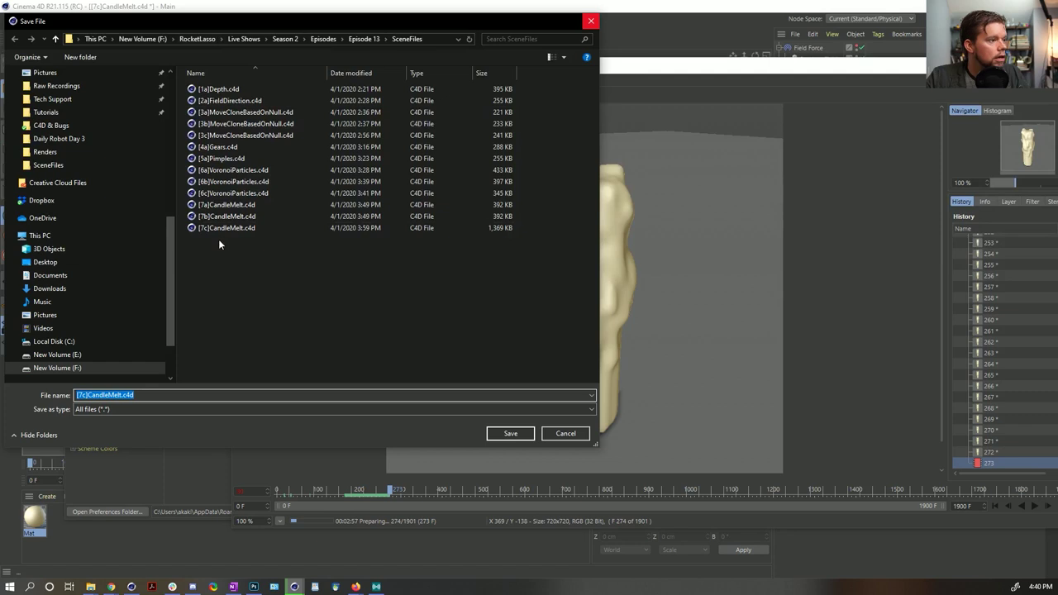
pyautogui.click(225, 228)
pyautogui.click(110, 395)
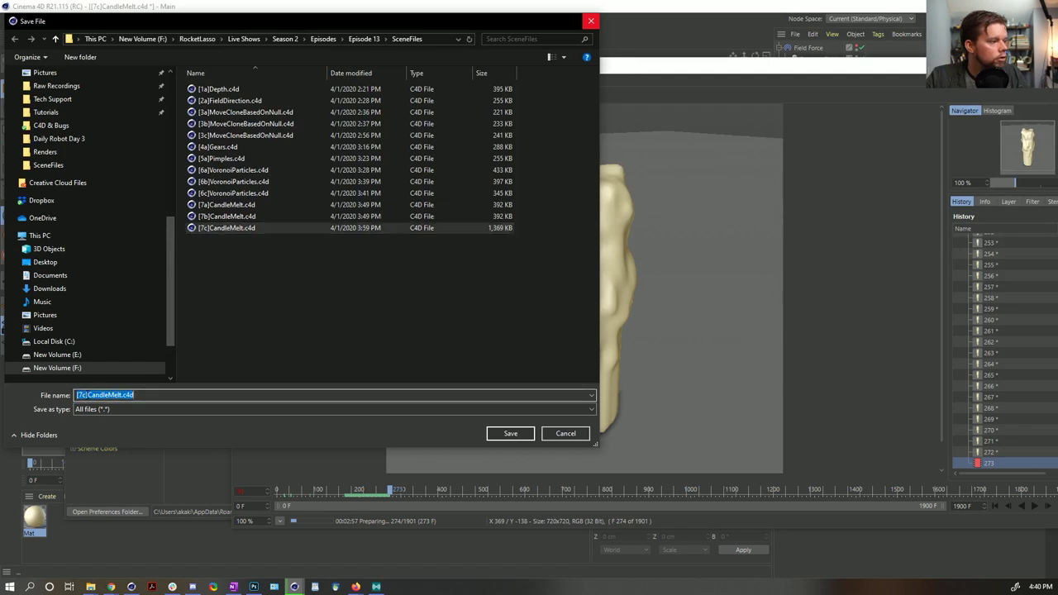
pyautogui.press('Home')
pyautogui.hotkey('shift', 'Right')
pyautogui.hotkey('shift', 'Right')
pyautogui.hotkey('shift', 'Right')
pyautogui.hotkey('shift', 'Right')
pyautogui.write('[7d]')
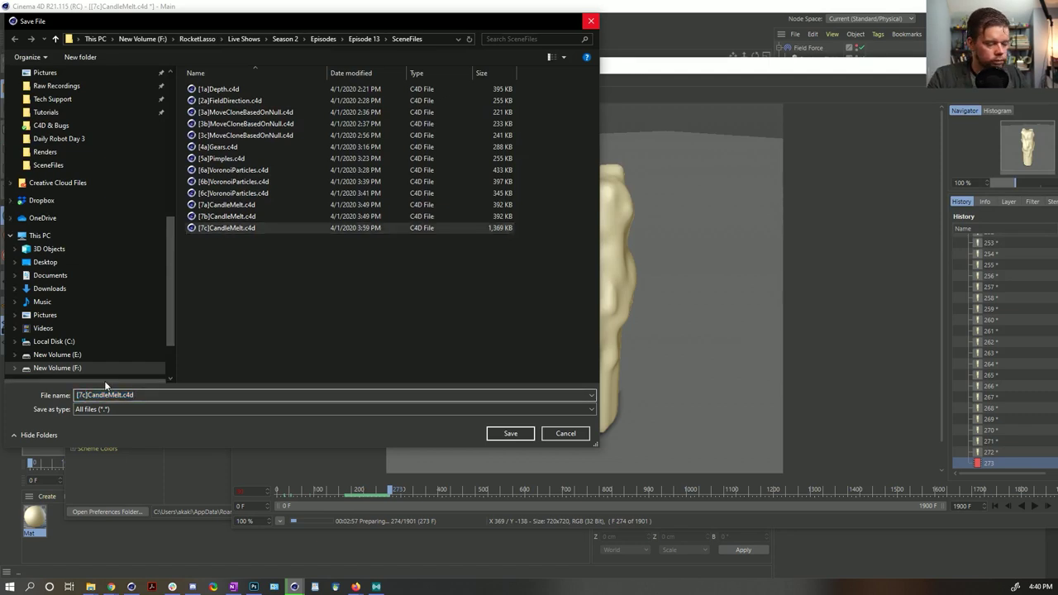
pyautogui.press('Return')
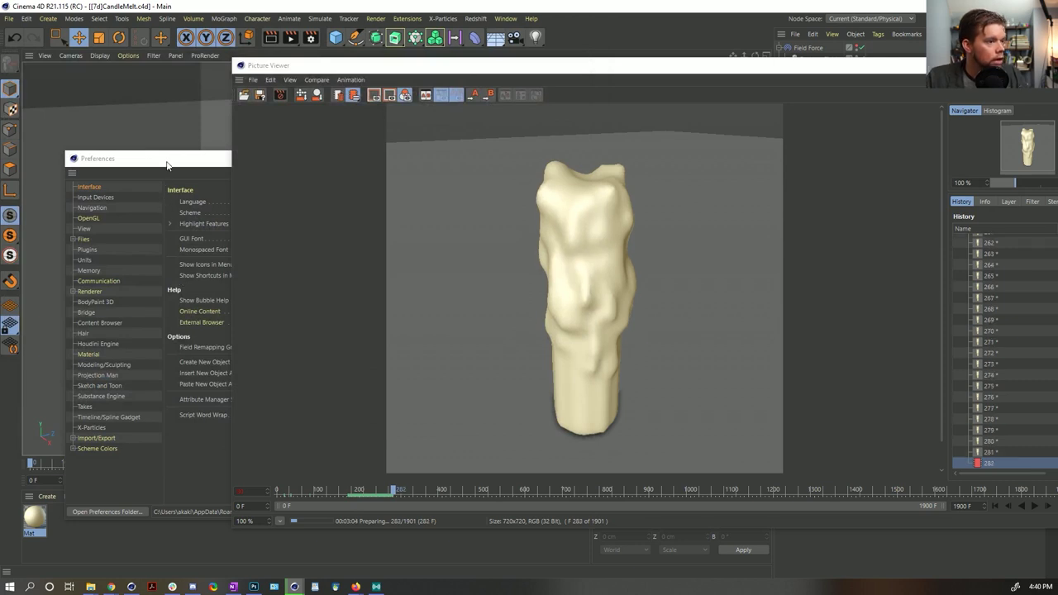
# Move the Preferences window aside and reposition the Picture Viewer up and left.
pyautogui.moveTo(205, 169); pyautogui.dragTo(176, 188)
pyautogui.click(550, 69)
pyautogui.moveTo(567, 73); pyautogui.dragTo(501, 43)
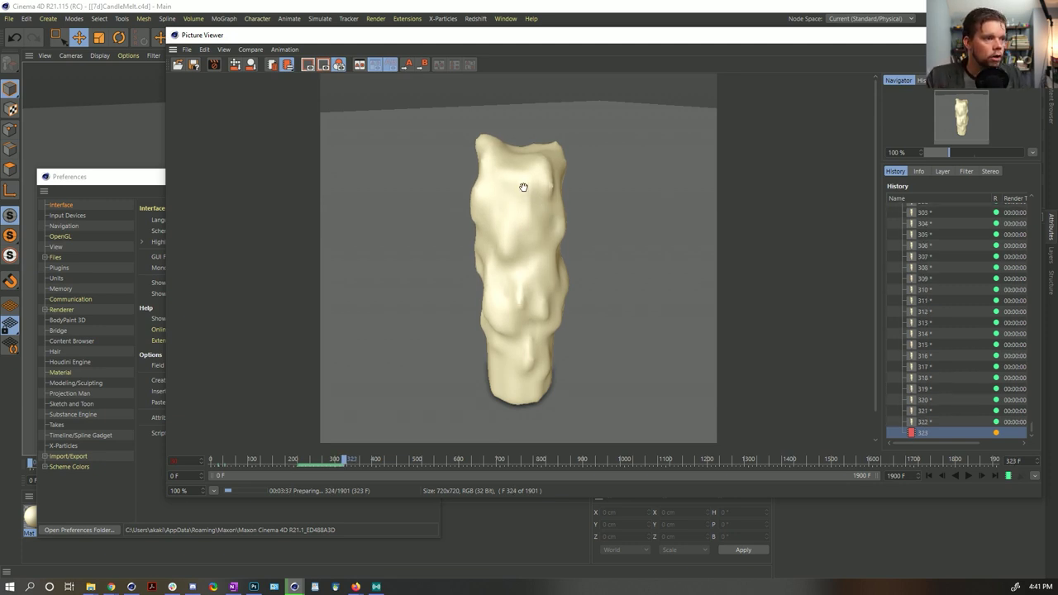
# Double the Picture Viewer memory on the Preferences Memory page and close Preferences.
pyautogui.moveTo(154, 176); pyautogui.dragTo(154, 127)
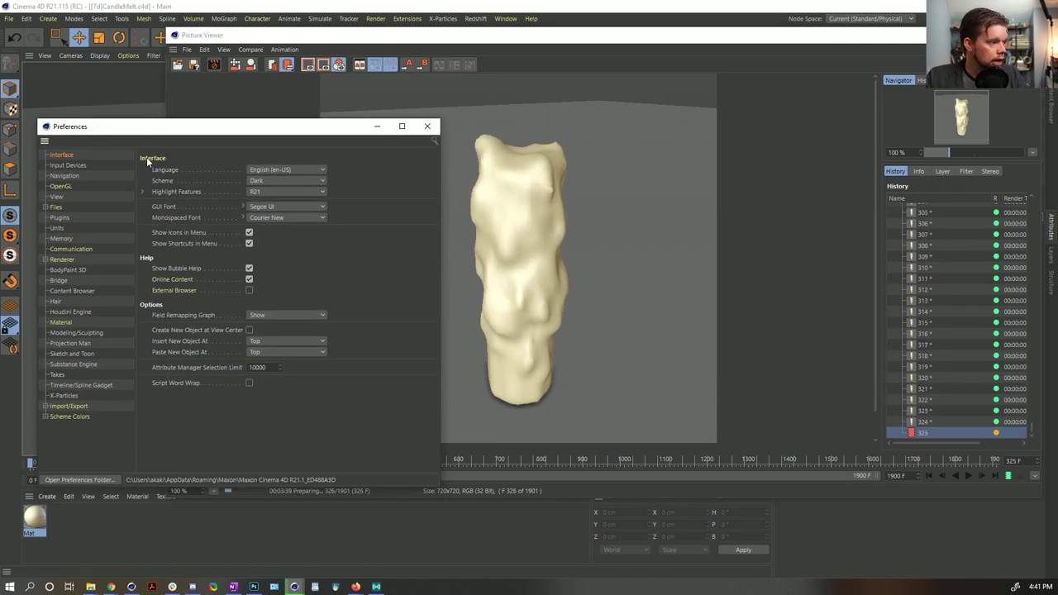
pyautogui.click(72, 238)
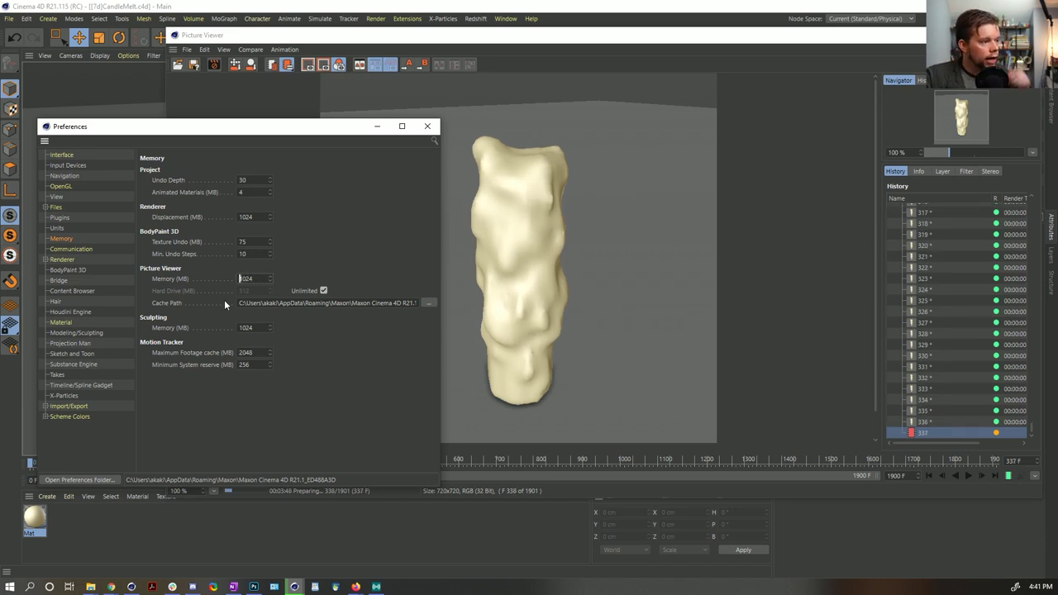
pyautogui.click(246, 279)
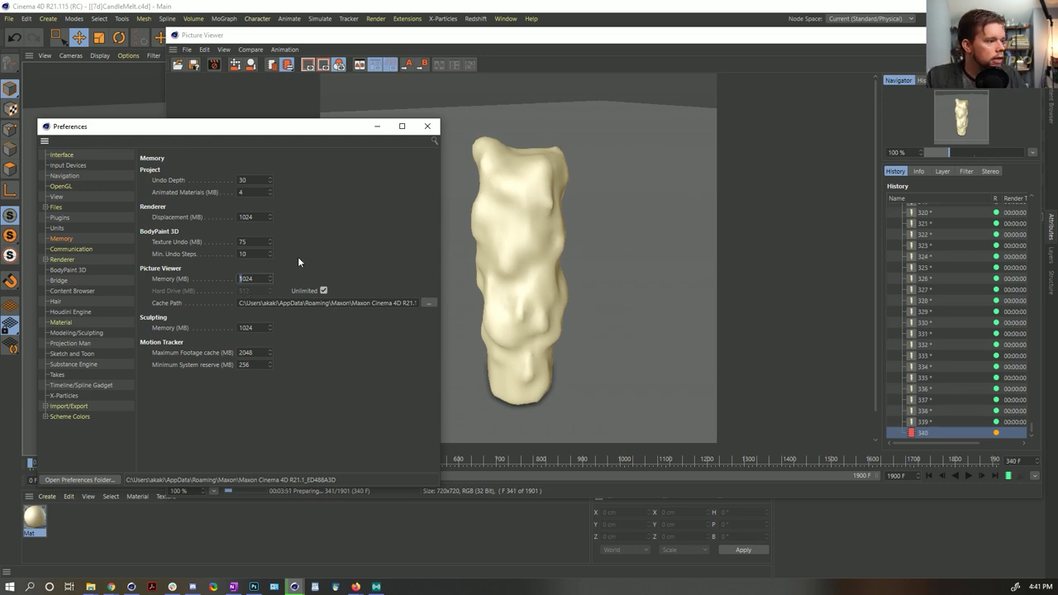
pyautogui.write('*')
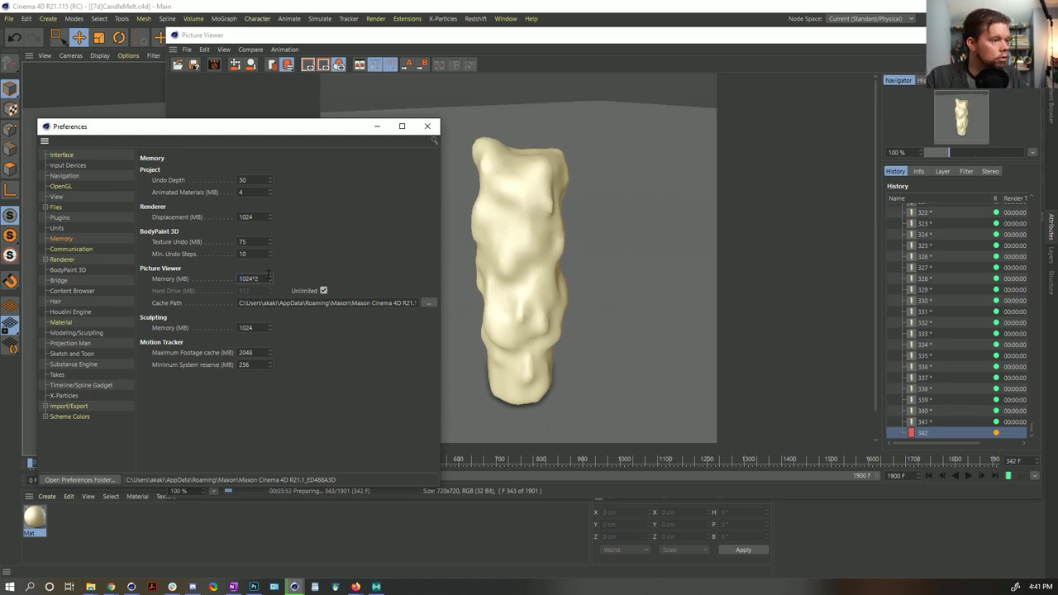
pyautogui.write('2048')
pyautogui.click(427, 127)
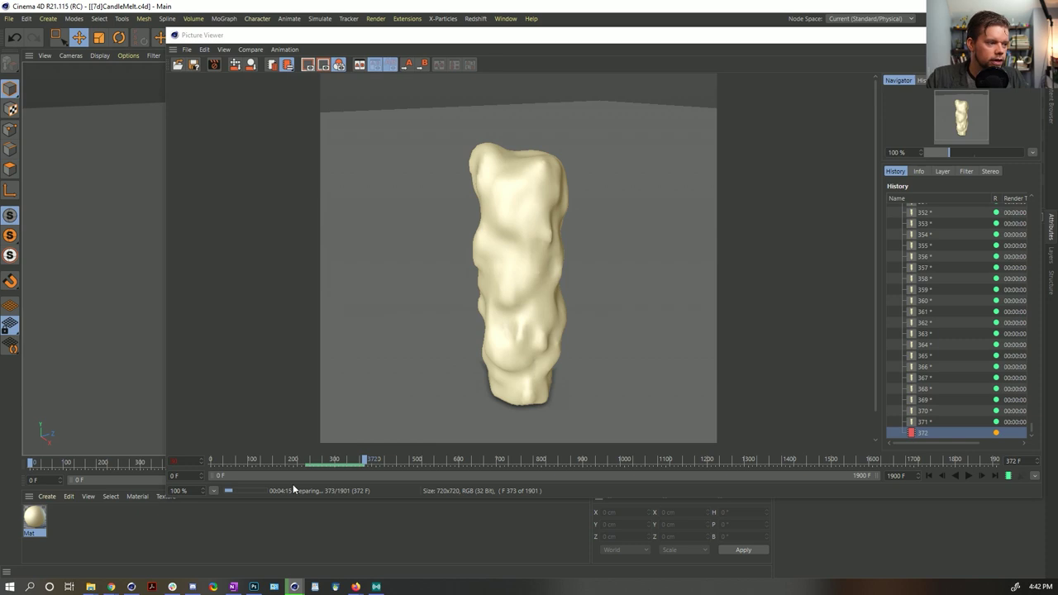
pyautogui.moveTo(559, 34); pyautogui.dragTo(517, 34)
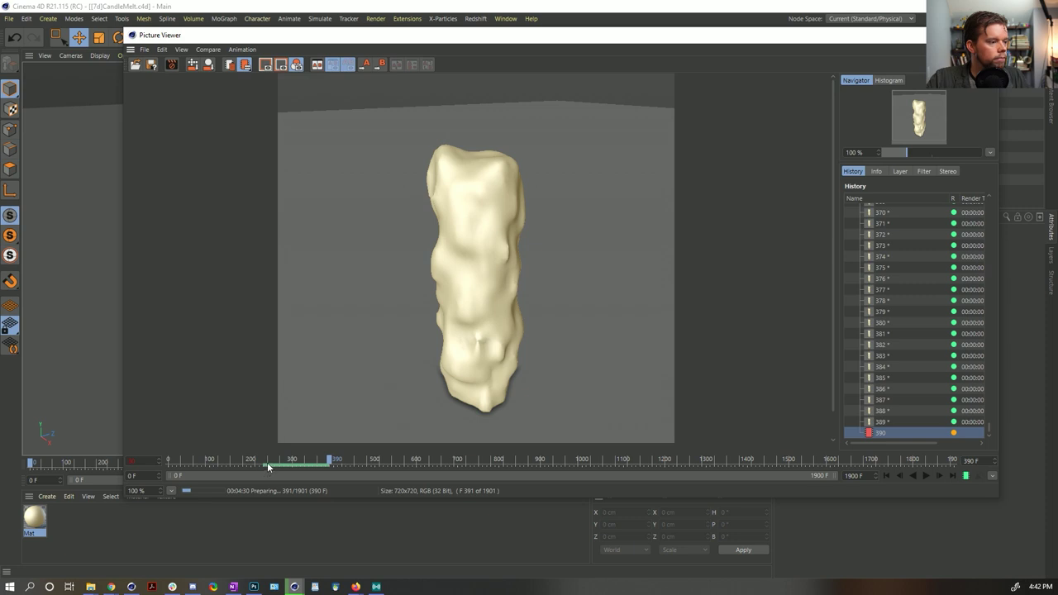
# Set the Picture Viewer memory to 4096 MB in Preferences.
pyautogui.click(26, 18)
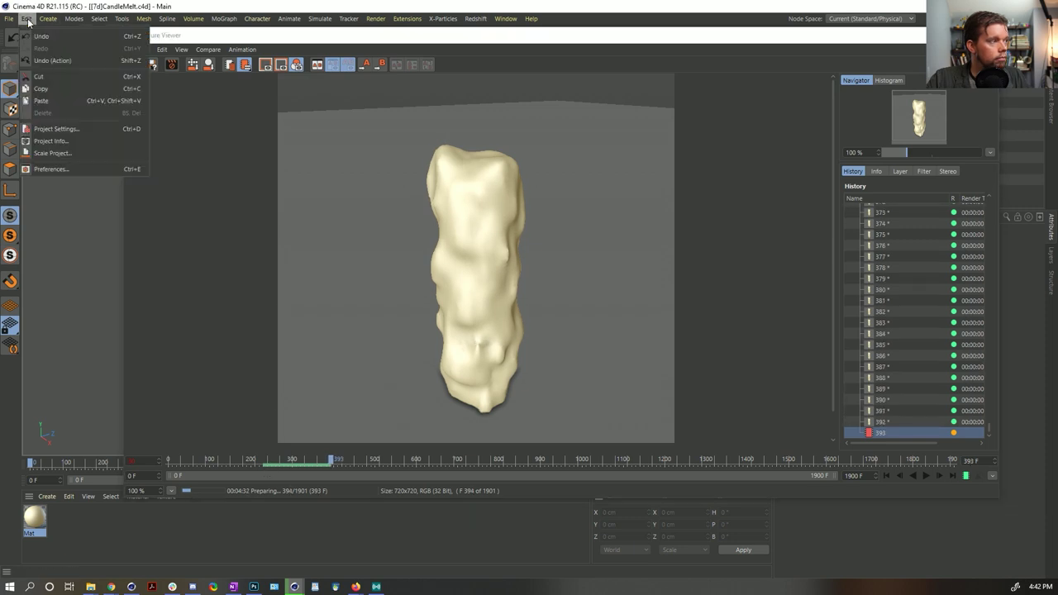
pyautogui.click(78, 171)
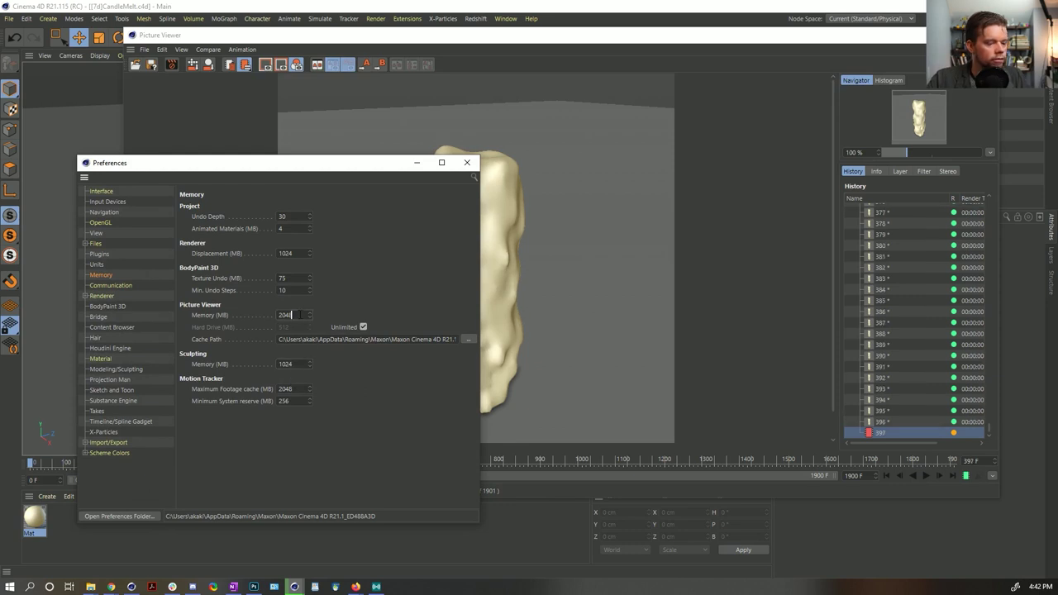
pyautogui.write('8')
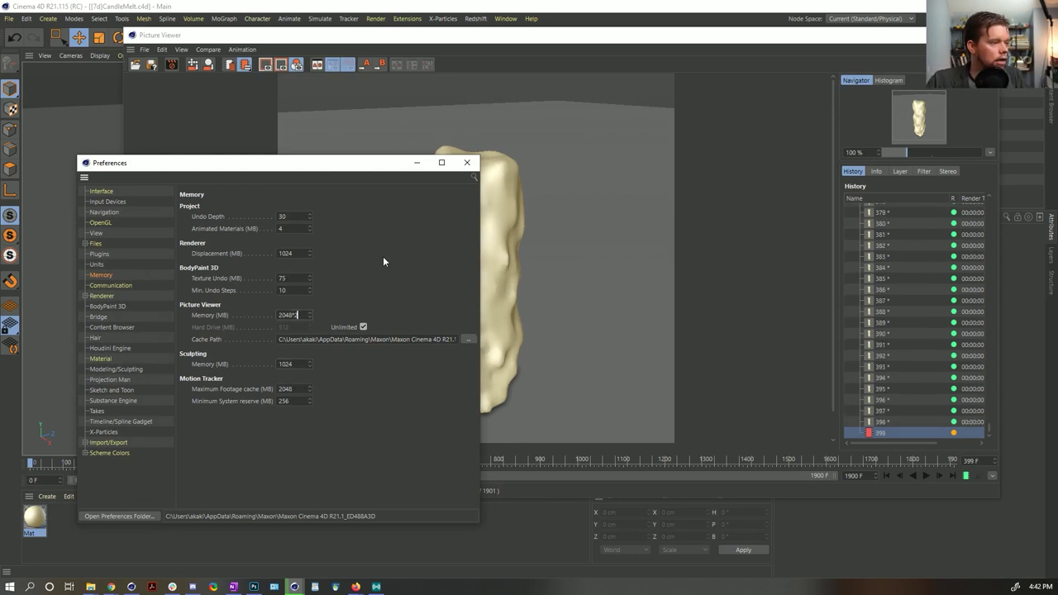
pyautogui.write('*2')
pyautogui.press('Return')
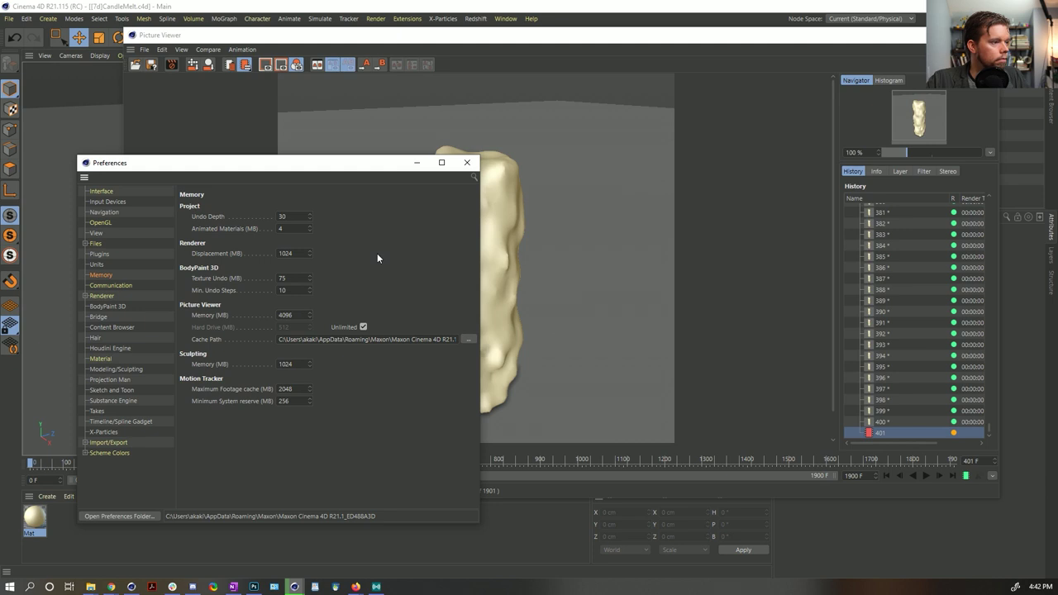
pyautogui.click(474, 163)
pyautogui.moveTo(502, 44); pyautogui.dragTo(469, 42)
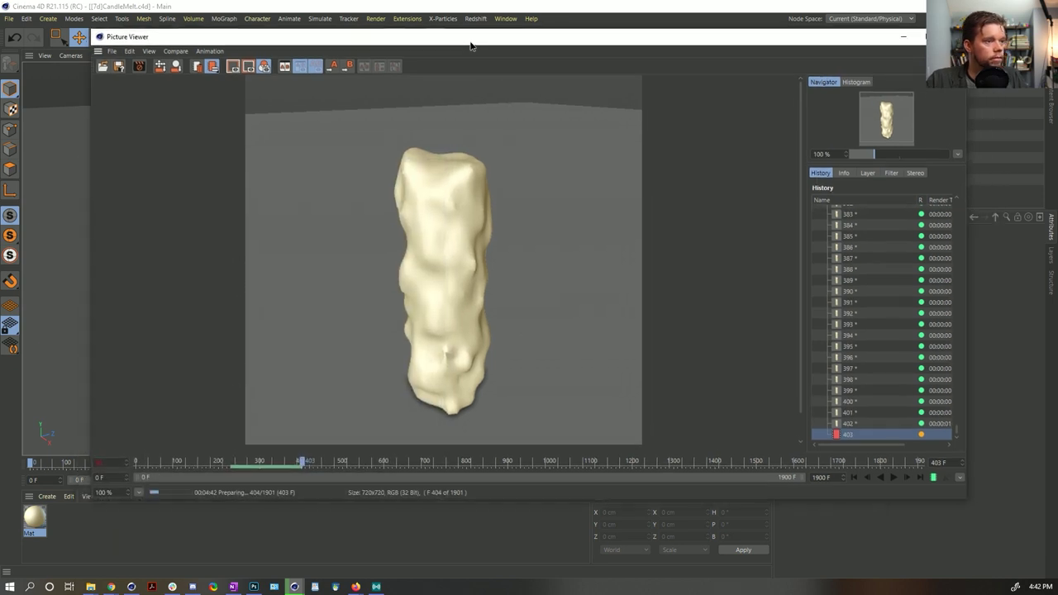
# Play the rendered frames, stop near frame 398, then shrink the Picture Viewer window.
pyautogui.moveTo(236, 457)
pyautogui.mouseDown()
pyautogui.moveTo(287, 461)
pyautogui.moveTo(255, 469)
pyautogui.moveTo(282, 471)
pyautogui.moveTo(263, 467)
pyautogui.moveTo(300, 463)
pyautogui.moveTo(259, 463)
pyautogui.moveTo(312, 458)
pyautogui.moveTo(238, 463)
pyautogui.mouseUp()
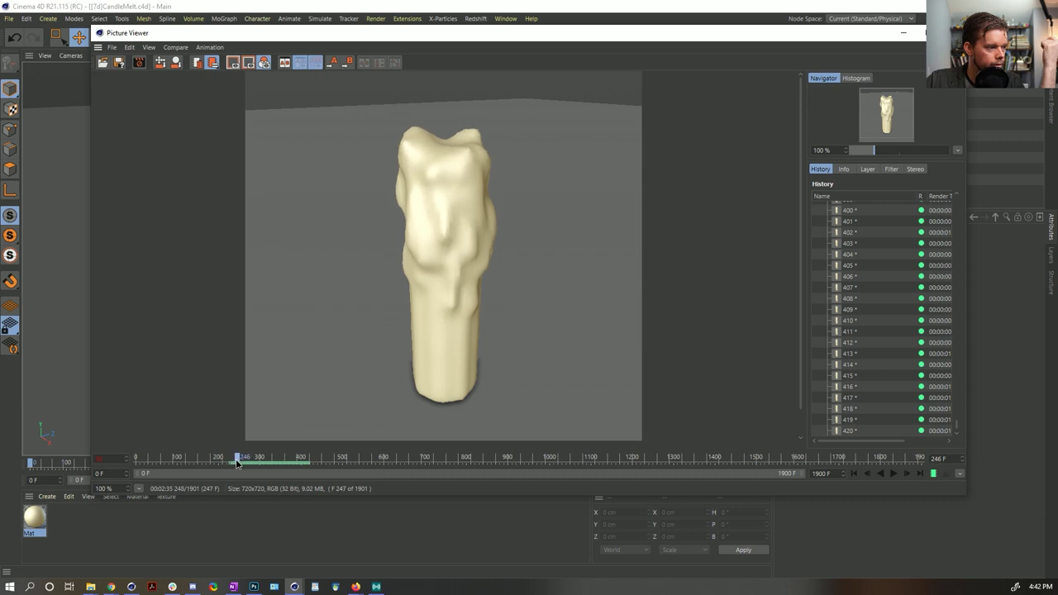
pyautogui.click(893, 473)
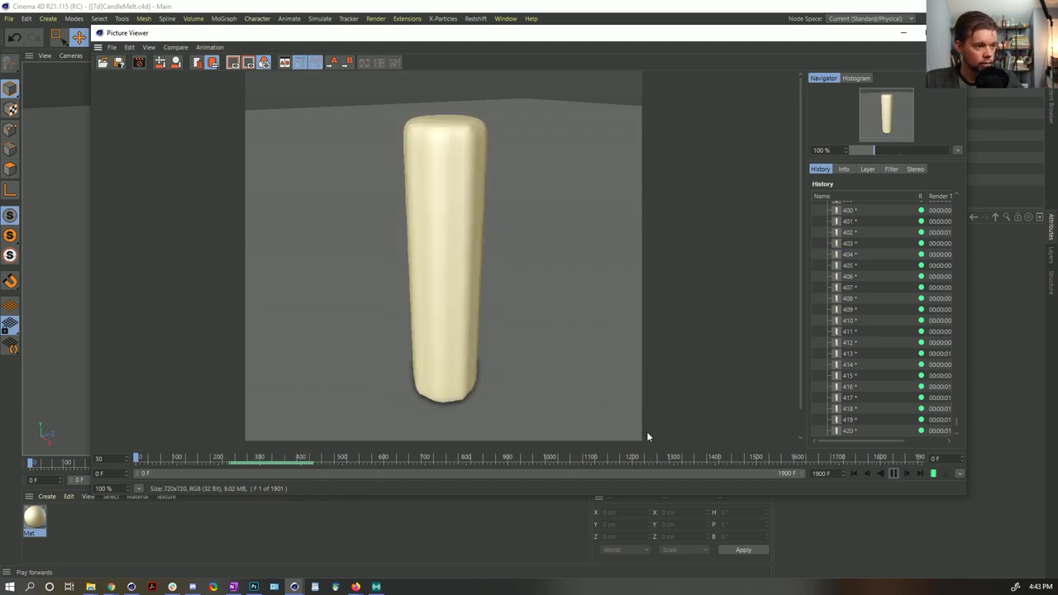
pyautogui.click(896, 476)
pyautogui.click(277, 459)
pyautogui.moveTo(277, 461); pyautogui.dragTo(304, 463)
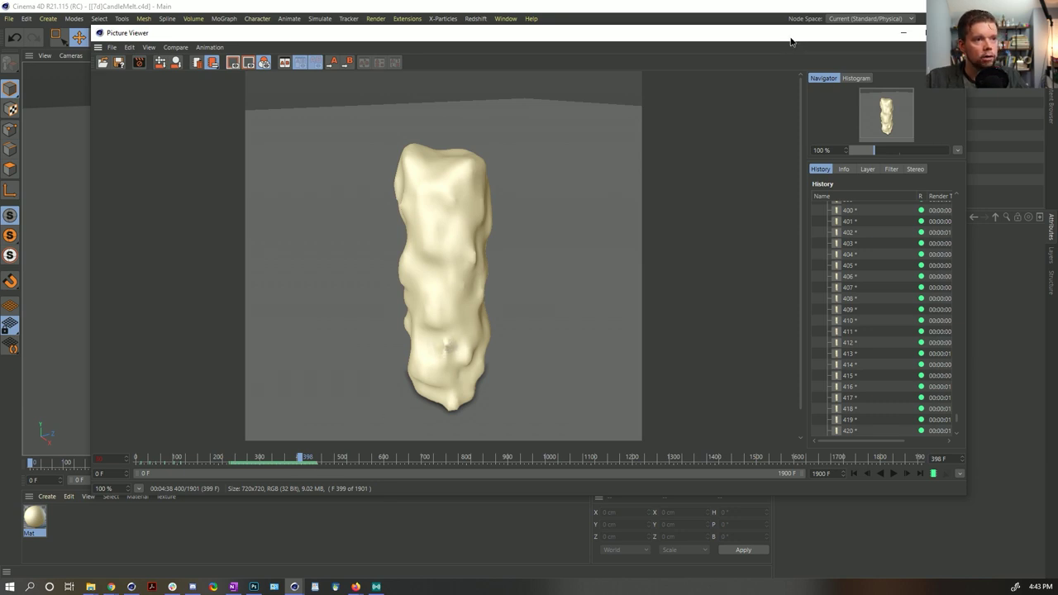
pyautogui.moveTo(789, 39); pyautogui.dragTo(446, 114)
# Select the Volume Builder and set its SDF Smooth radius to 11 cm.
pyautogui.click(813, 135)
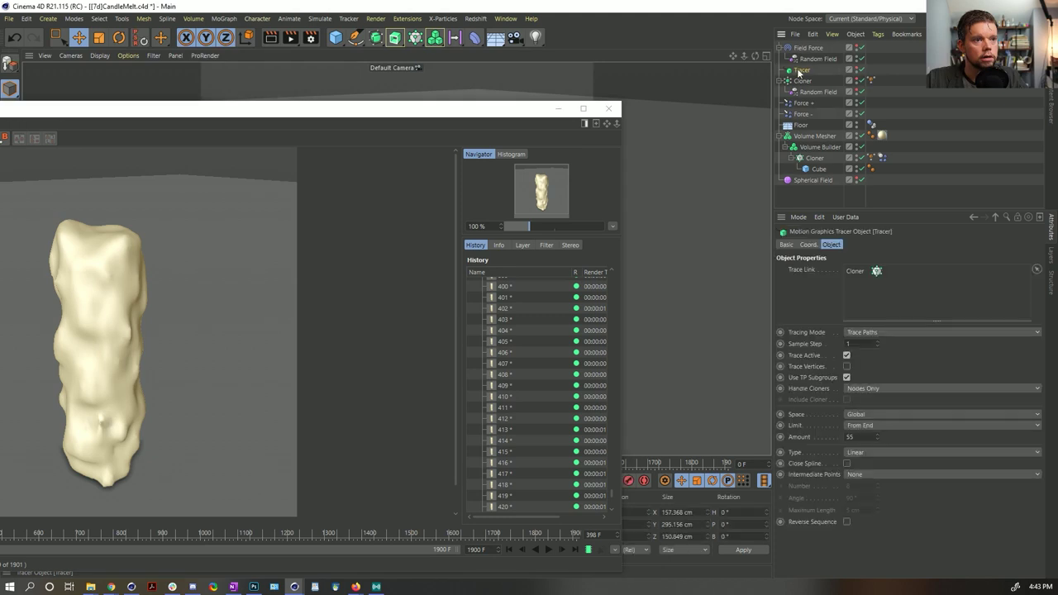
pyautogui.click(820, 146)
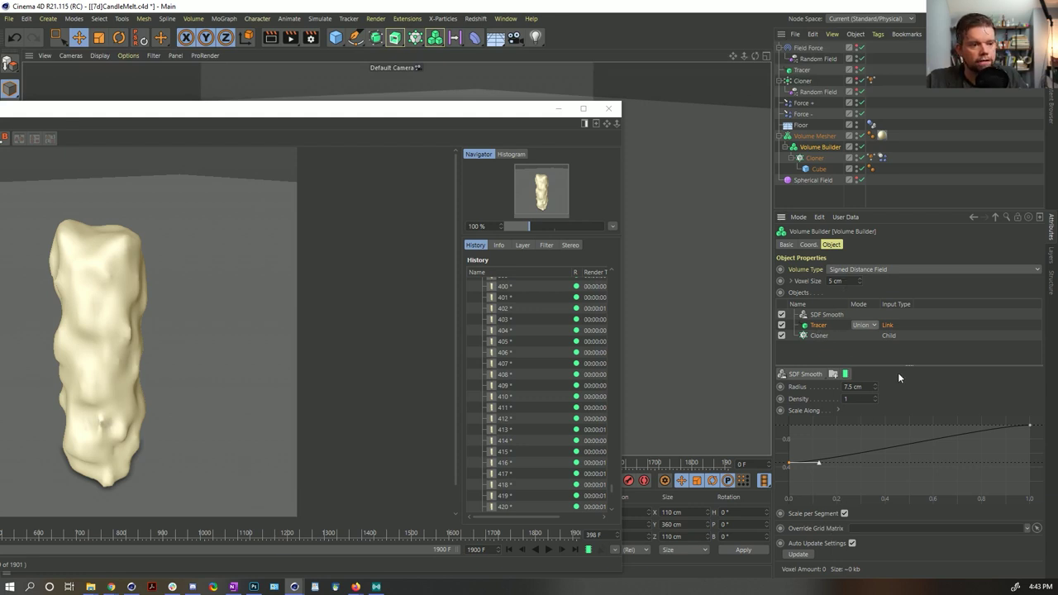
pyautogui.click(867, 386)
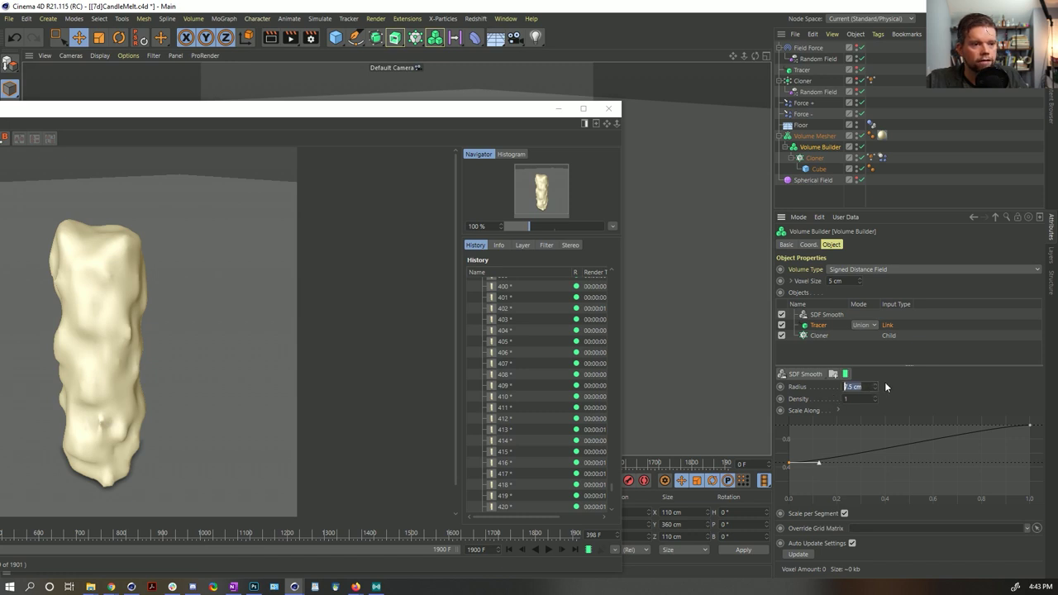
pyautogui.write('11')
pyautogui.press('Return')
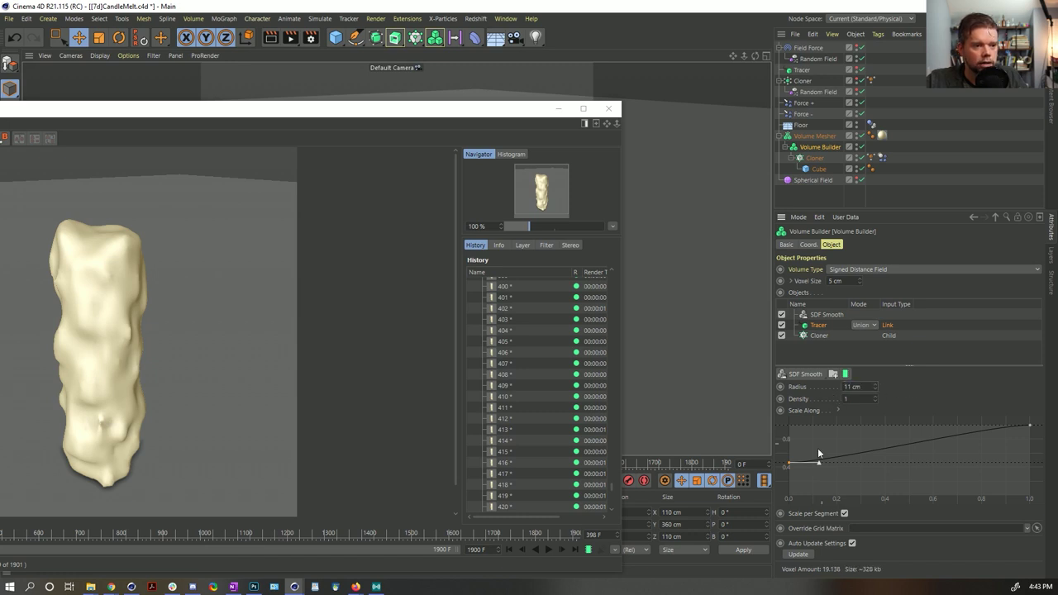
# Set the Scale Along curve's first point to Y 0.5.
pyautogui.click(789, 463)
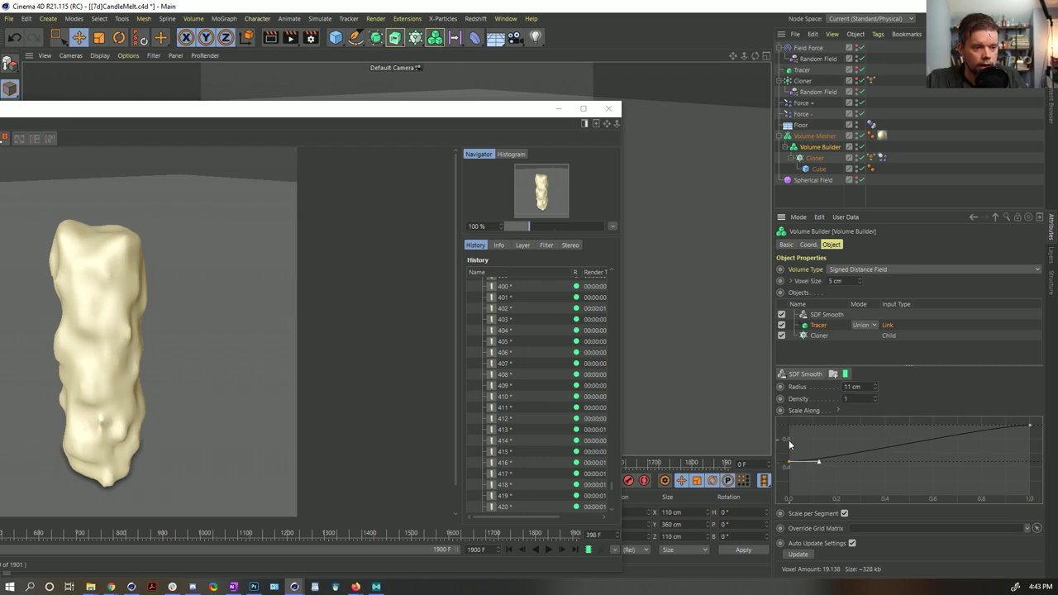
pyautogui.moveTo(785, 463); pyautogui.dragTo(788, 458)
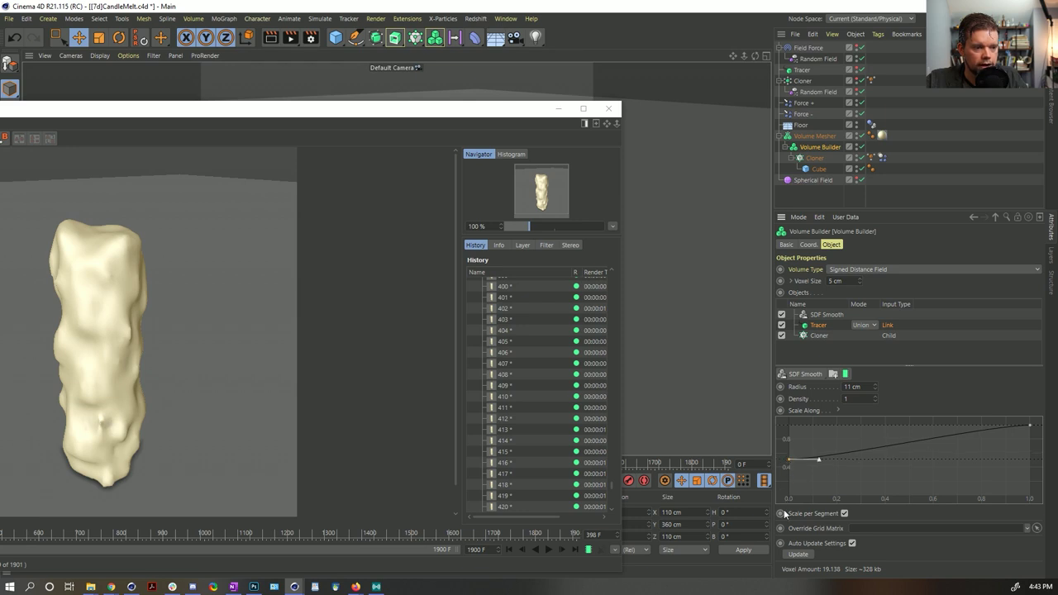
pyautogui.click(837, 411)
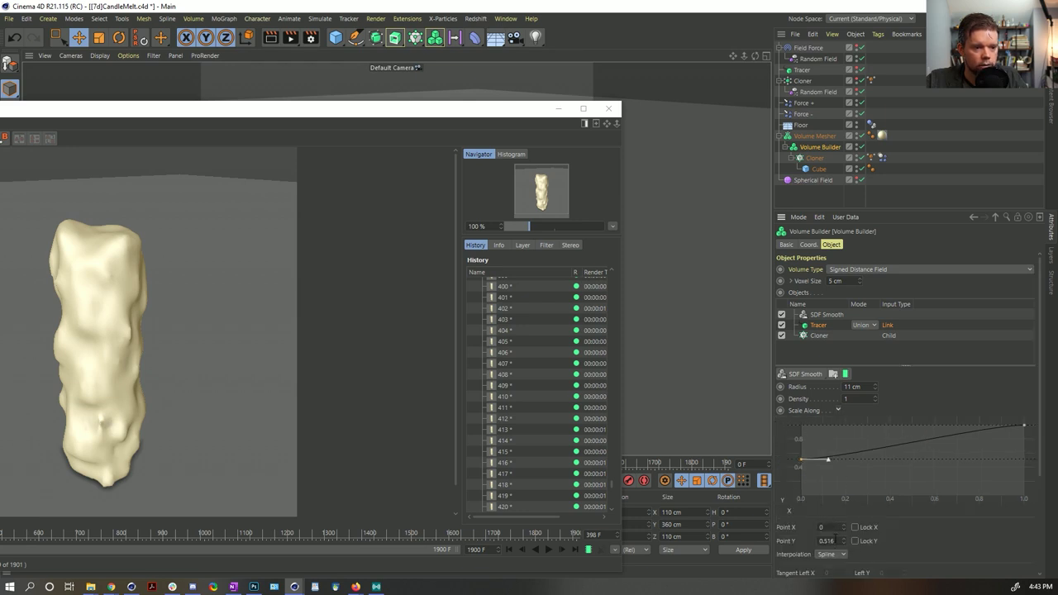
pyautogui.press('BackSpace')
pyautogui.press('BackSpace')
pyautogui.press('Return')
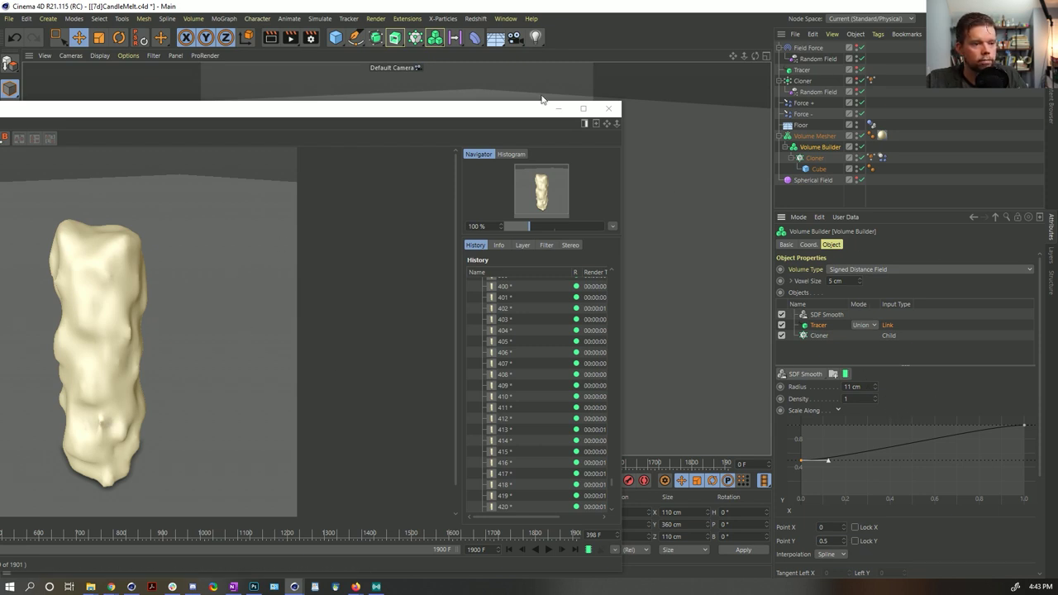
# Move the Picture Viewer back to the screen centre while the render continues past frame 550.
pyautogui.moveTo(496, 111); pyautogui.dragTo(858, 66)
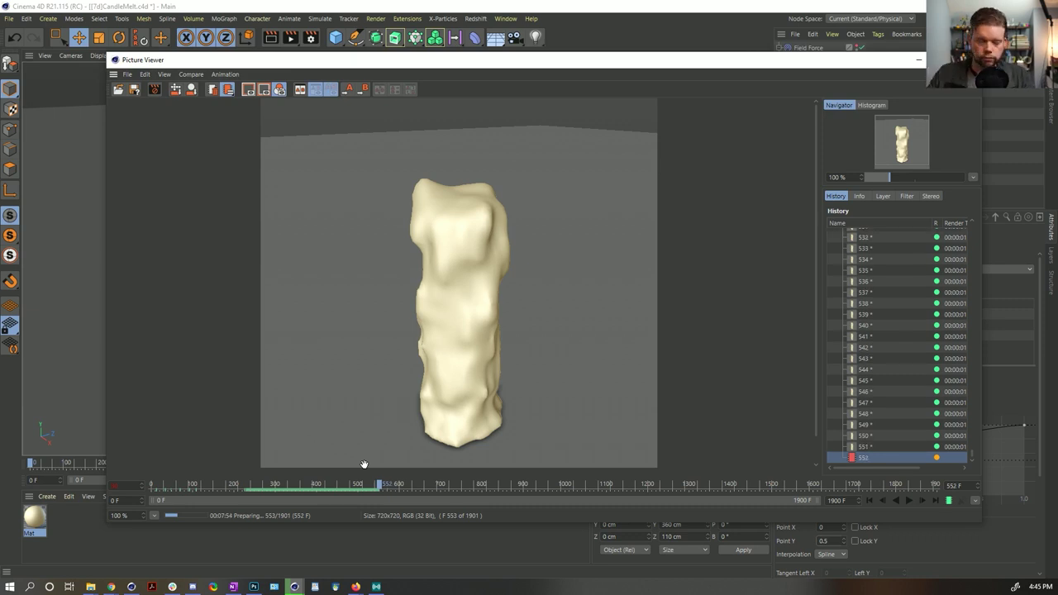
# Play and scrub the rendered candle frames between about 236 and 568 to inspect the melt.
pyautogui.click(252, 487)
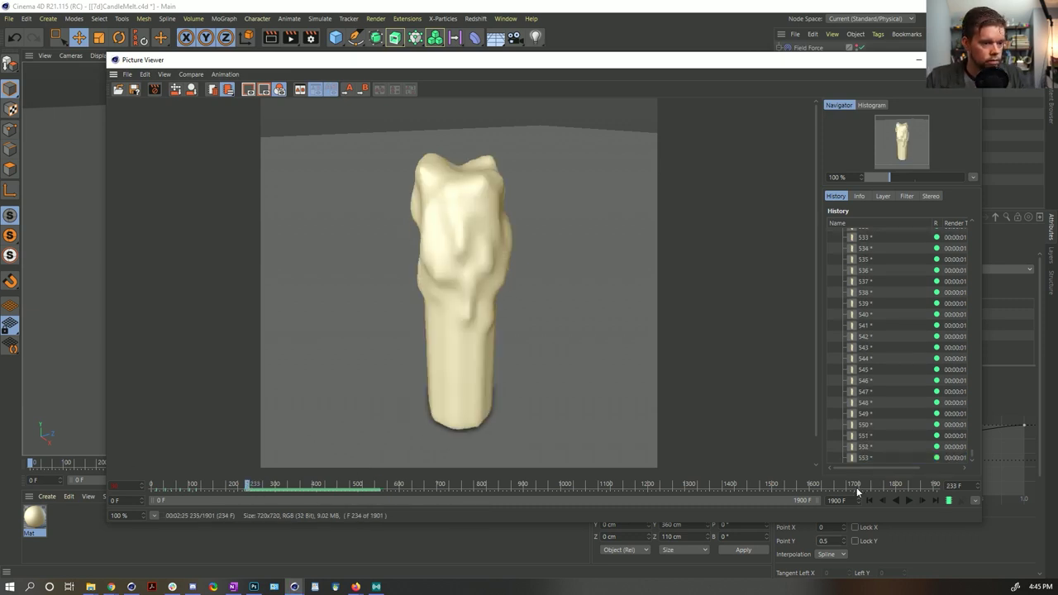
pyautogui.click(909, 501)
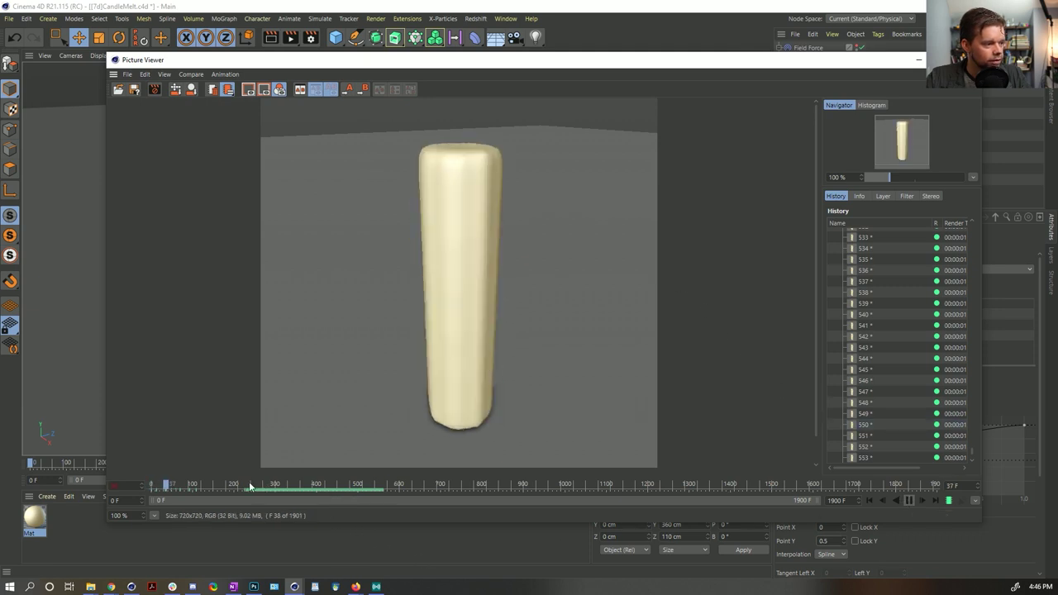
pyautogui.moveTo(258, 488); pyautogui.dragTo(380, 493)
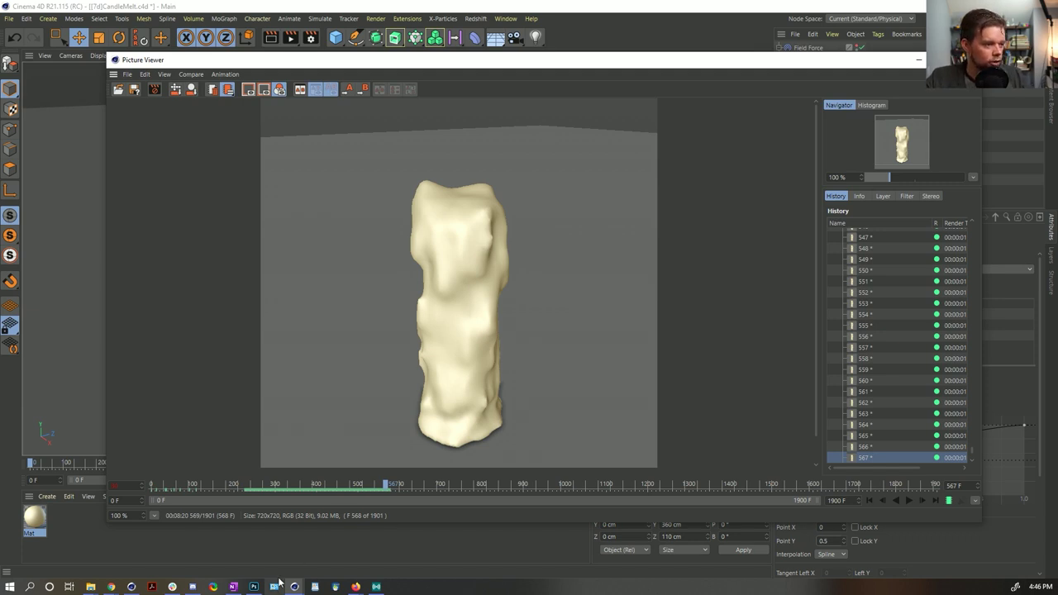
pyautogui.moveTo(384, 484); pyautogui.dragTo(360, 485)
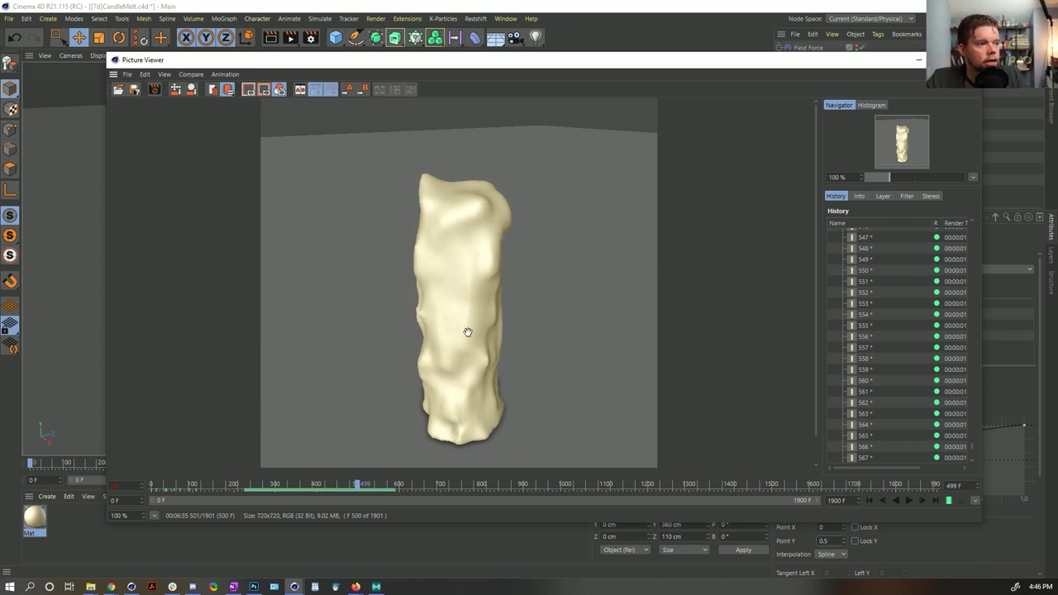
pyautogui.moveTo(286, 487); pyautogui.dragTo(405, 489)
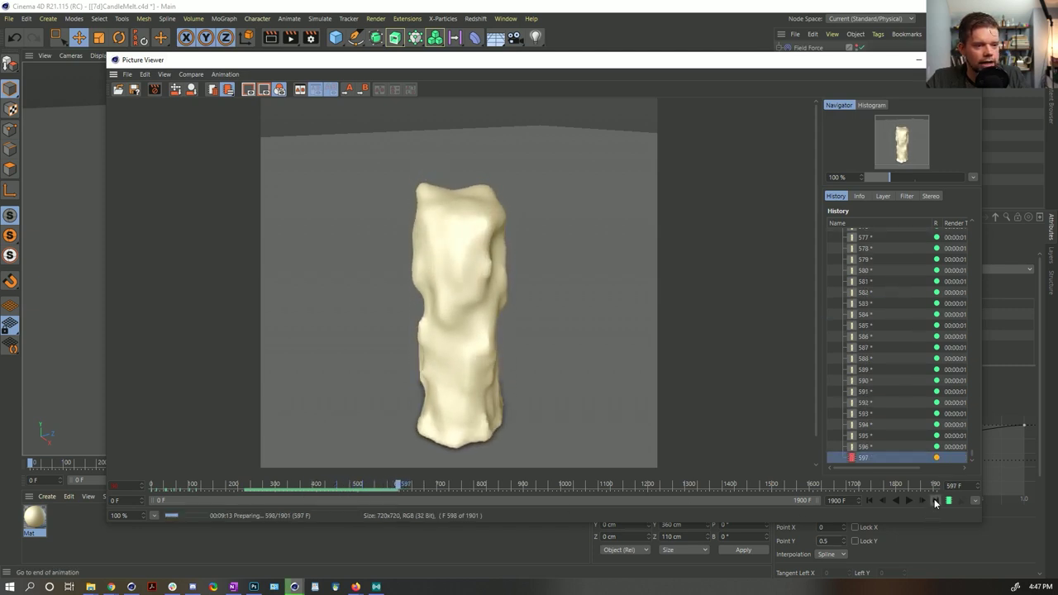
pyautogui.moveTo(382, 491); pyautogui.dragTo(478, 494)
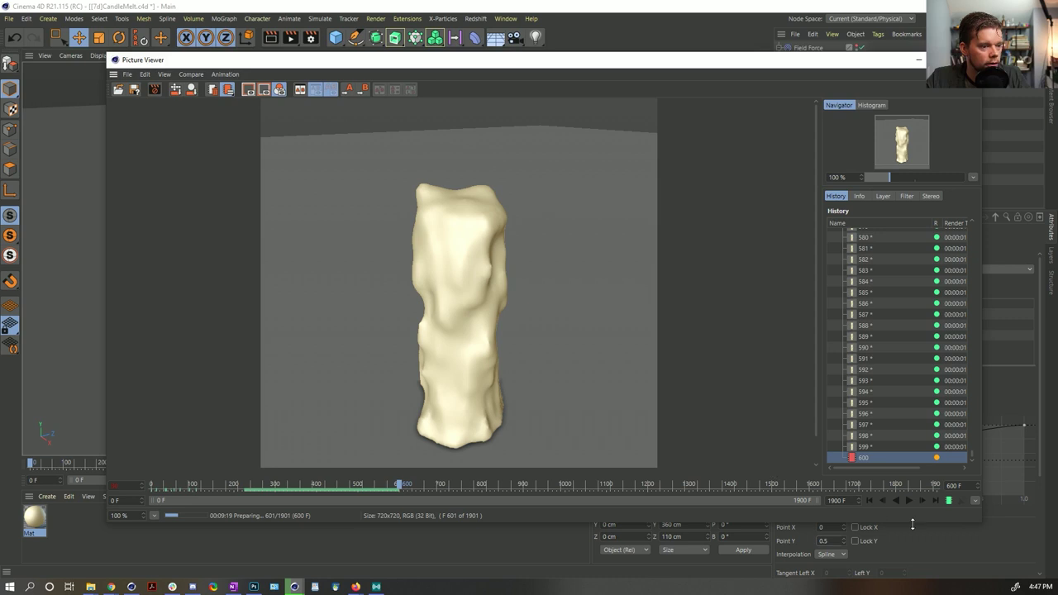
# Return to frame 249 and scrub forward to 614 and back to 503, nudging the window left.
pyautogui.click(252, 487)
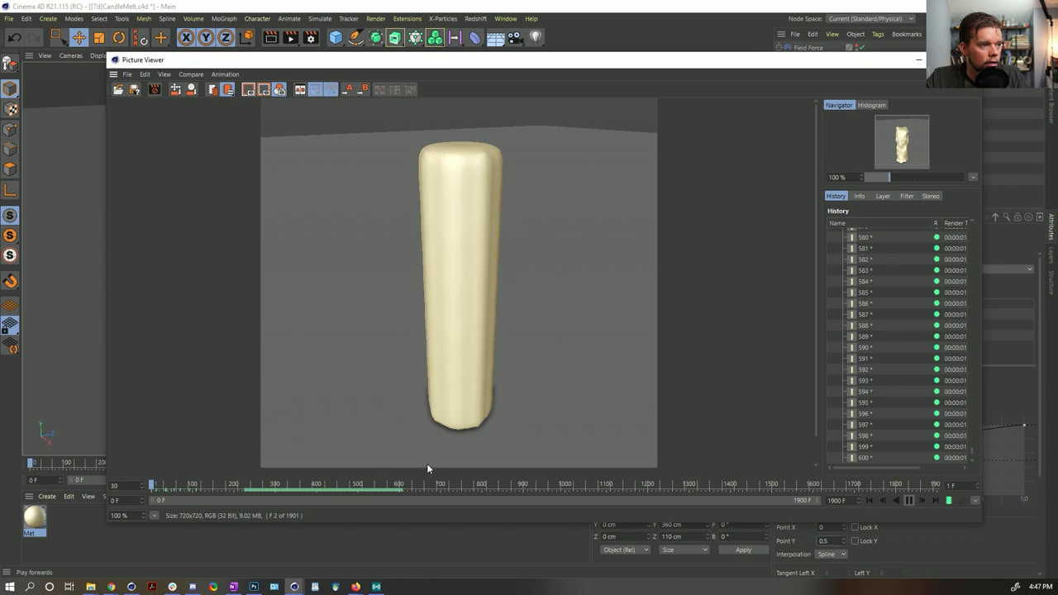
pyautogui.press('space')
pyautogui.moveTo(251, 489); pyautogui.dragTo(423, 448)
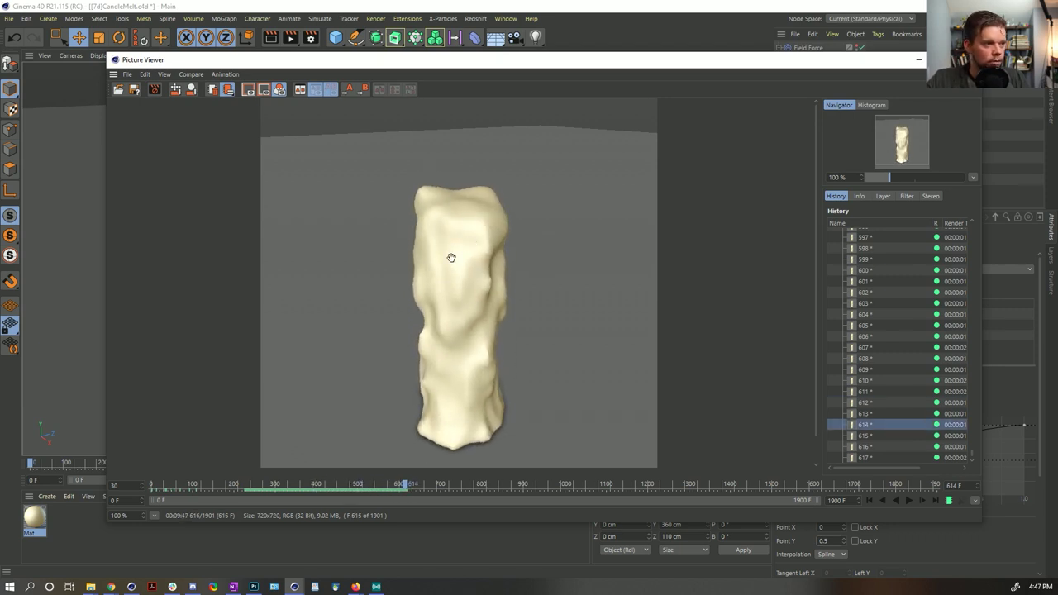
pyautogui.moveTo(382, 484); pyautogui.dragTo(419, 480)
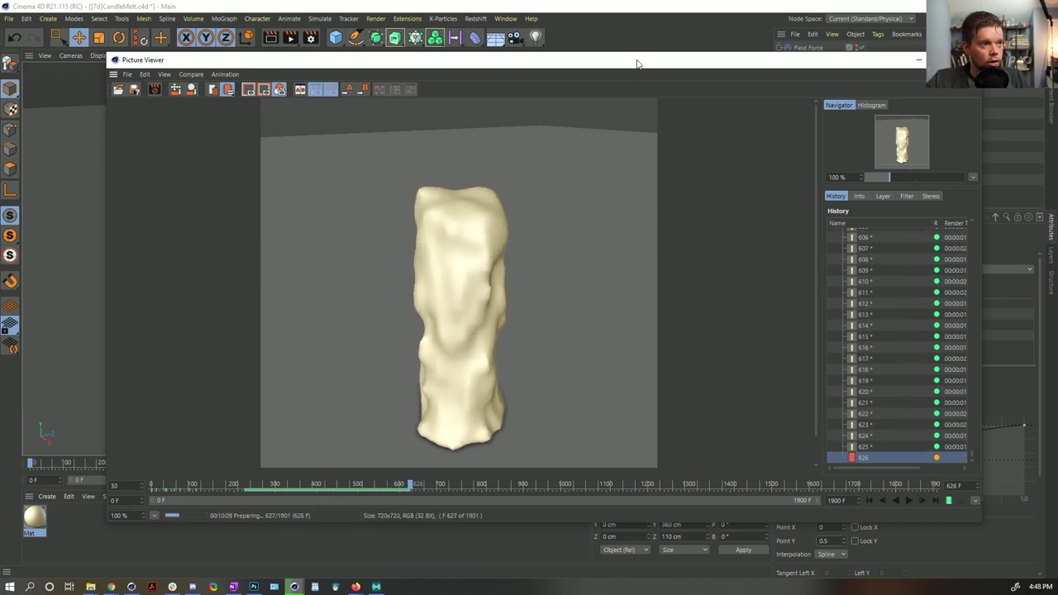
pyautogui.moveTo(636, 63)
pyautogui.mouseDown()
pyautogui.moveTo(554, 59)
pyautogui.moveTo(621, 41)
pyautogui.moveTo(622, 64)
pyautogui.mouseUp()
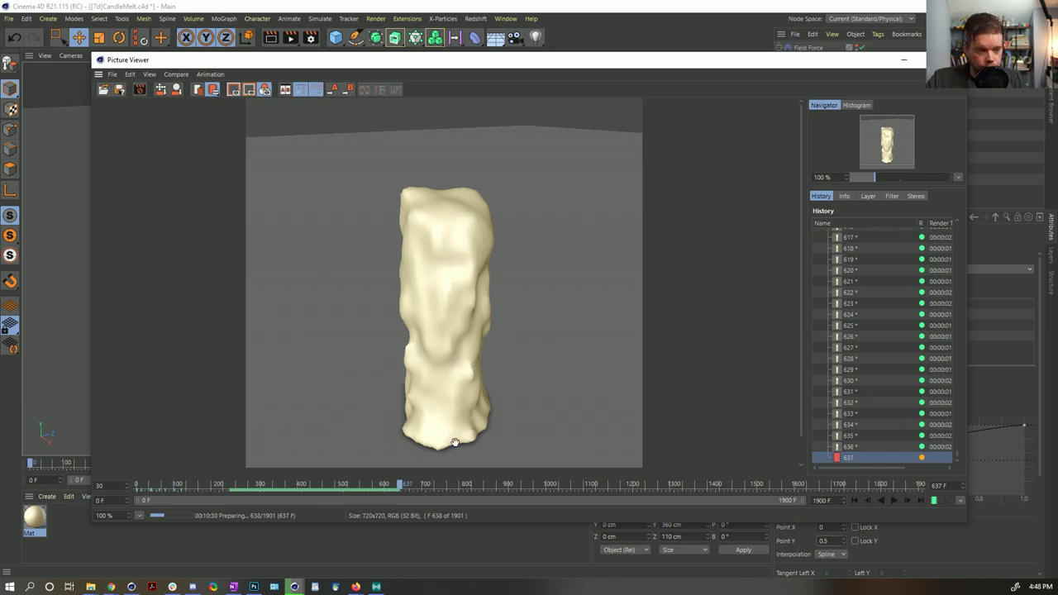
# Replay from frame 297, scrub back to frame 422, then move the Picture Viewer aside.
pyautogui.moveTo(393, 485); pyautogui.dragTo(260, 494)
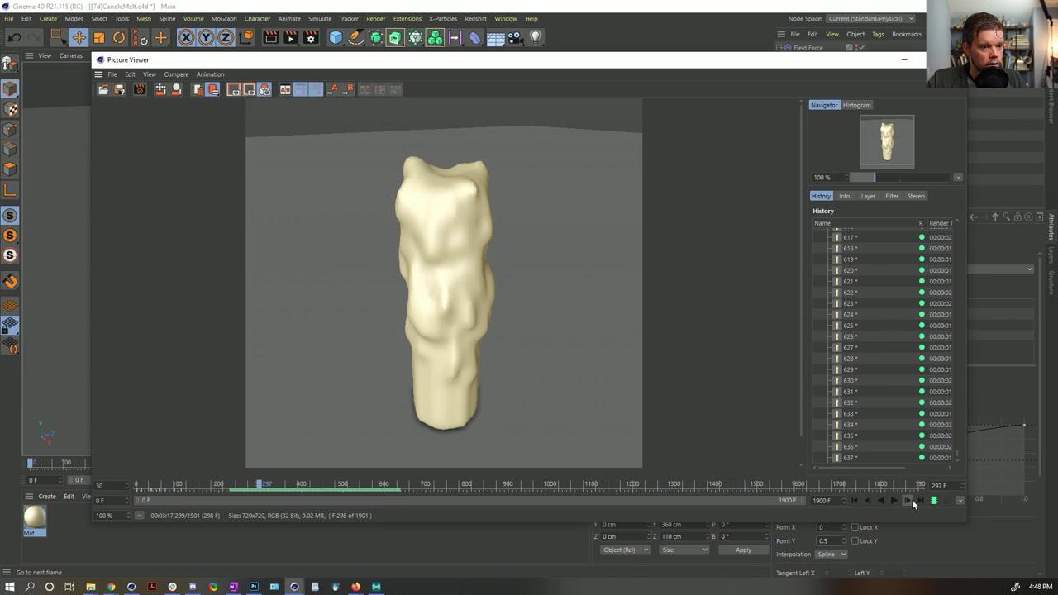
pyautogui.click(895, 501)
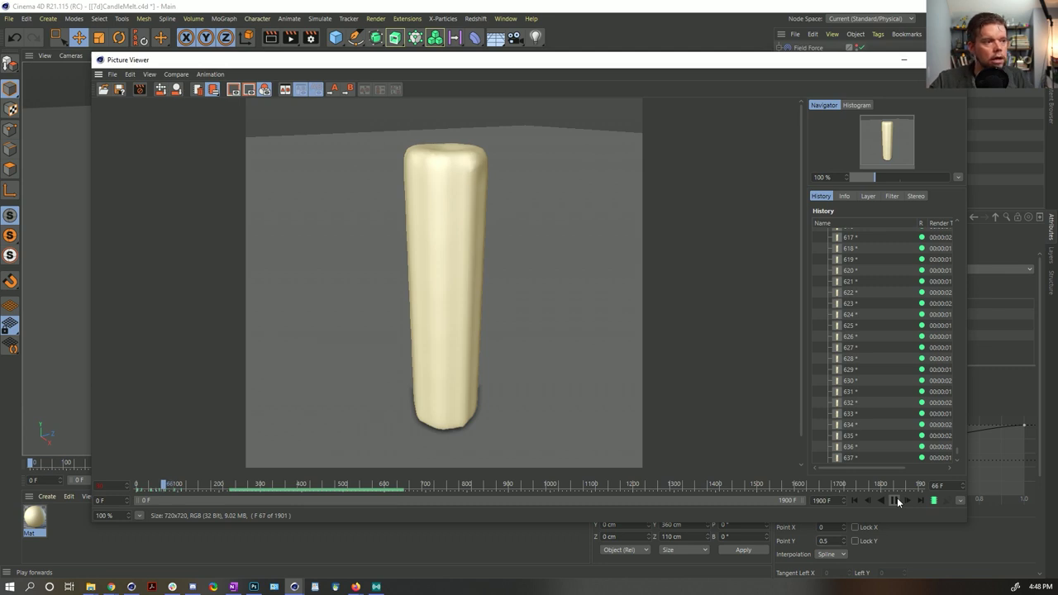
pyautogui.click(238, 485)
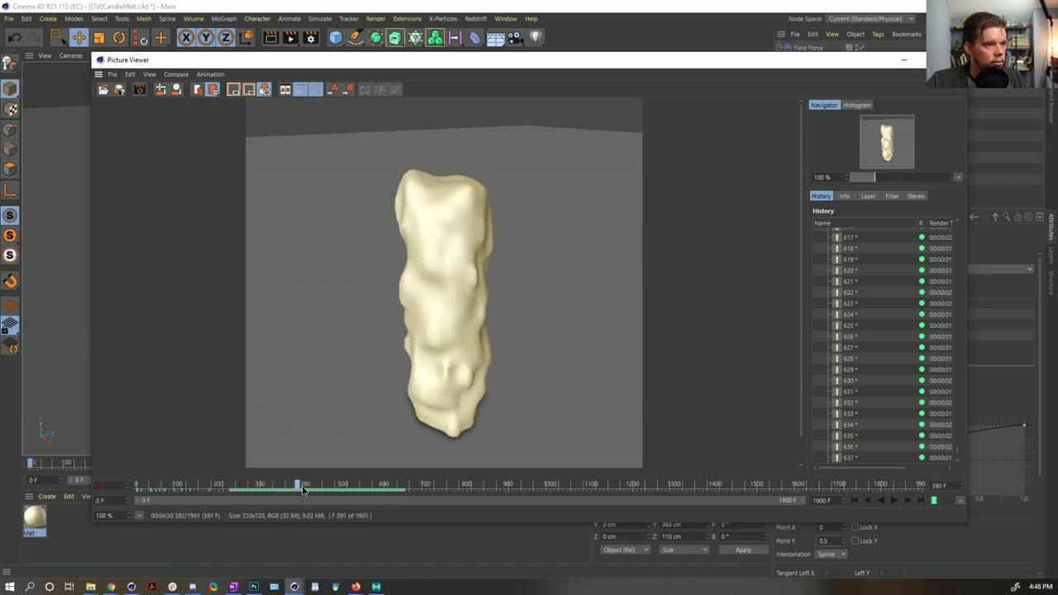
pyautogui.moveTo(298, 494); pyautogui.dragTo(414, 497)
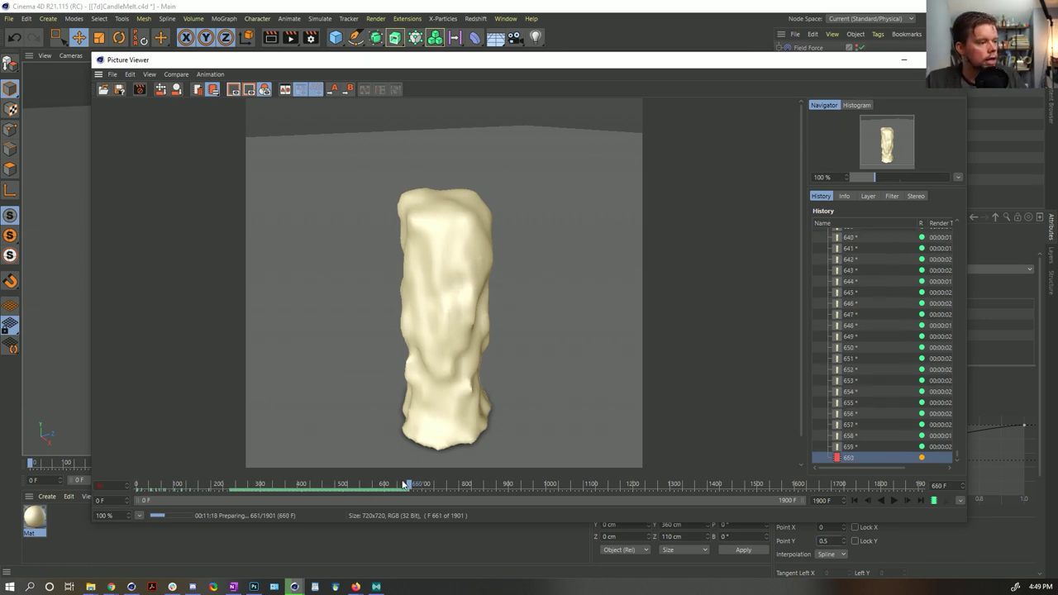
pyautogui.moveTo(405, 485); pyautogui.dragTo(311, 487)
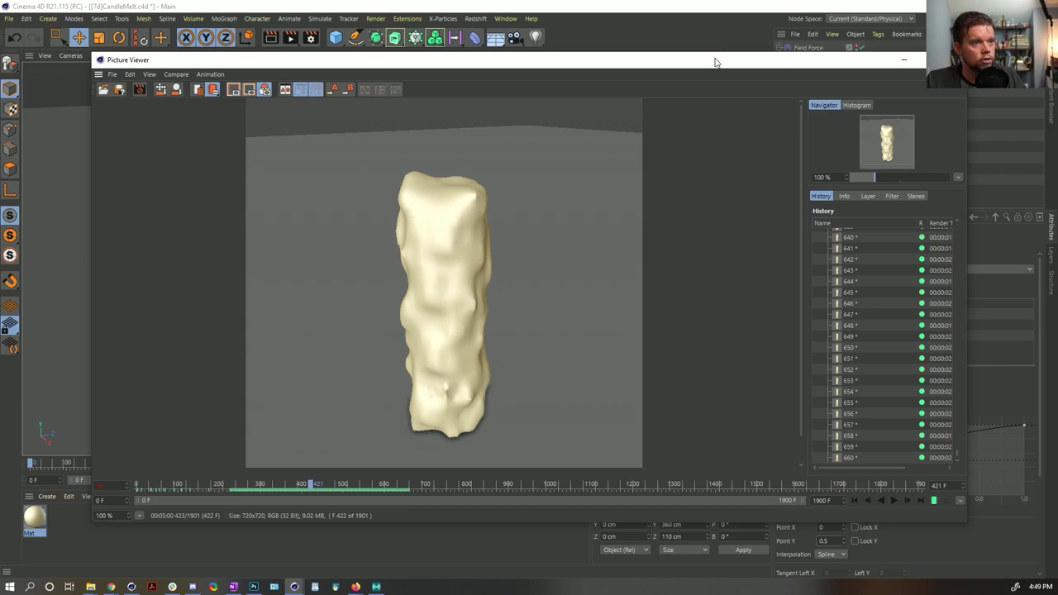
pyautogui.moveTo(716, 62); pyautogui.dragTo(680, 166)
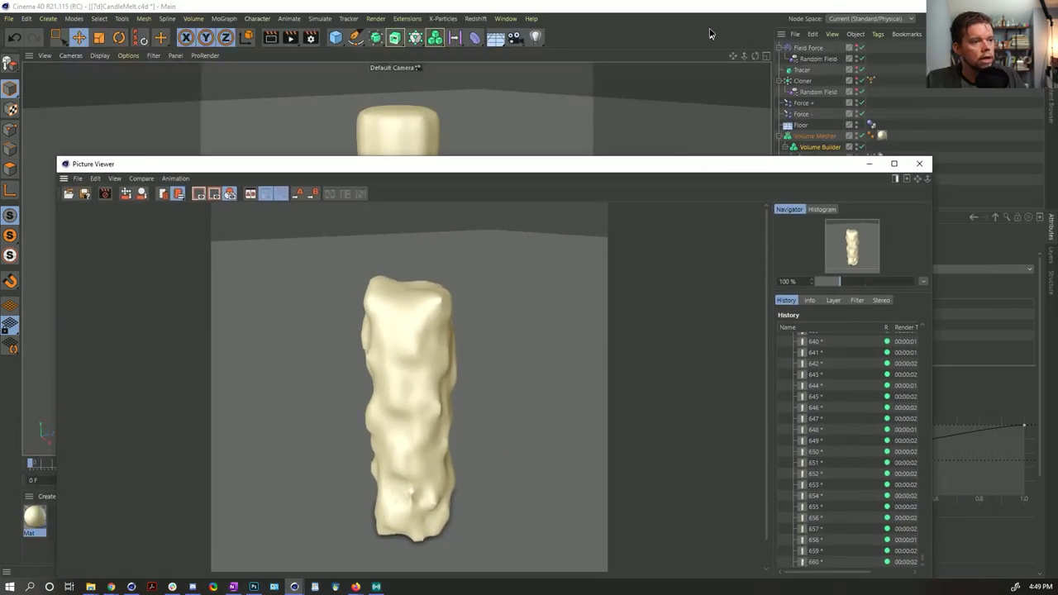
# Uncover the scene and set the Field Force Strength to 111.
pyautogui.moveTo(709, 33); pyautogui.dragTo(1057, 273)
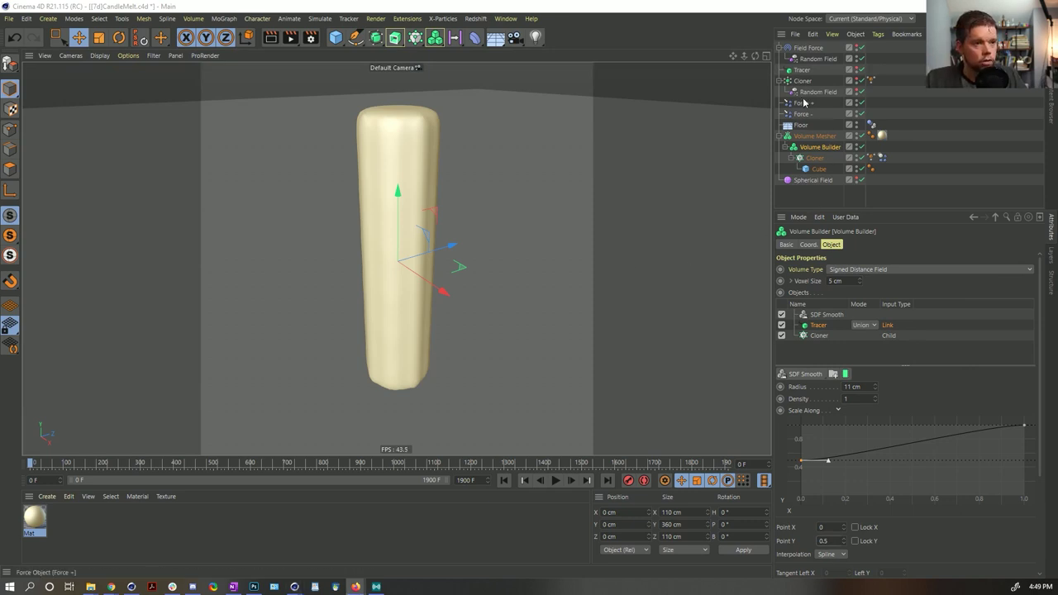
pyautogui.click(808, 48)
pyautogui.click(844, 280)
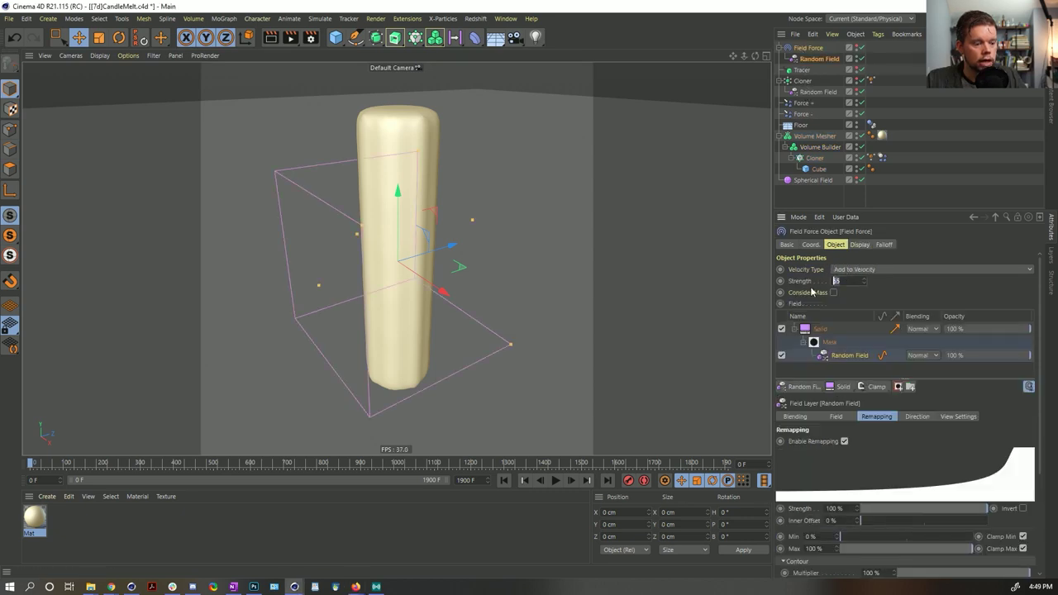
pyautogui.write('111')
pyautogui.press('Return')
# Lower the Tracer's Amount to 27, then check the Volume Mesher and Volume Builder.
pyautogui.click(800, 70)
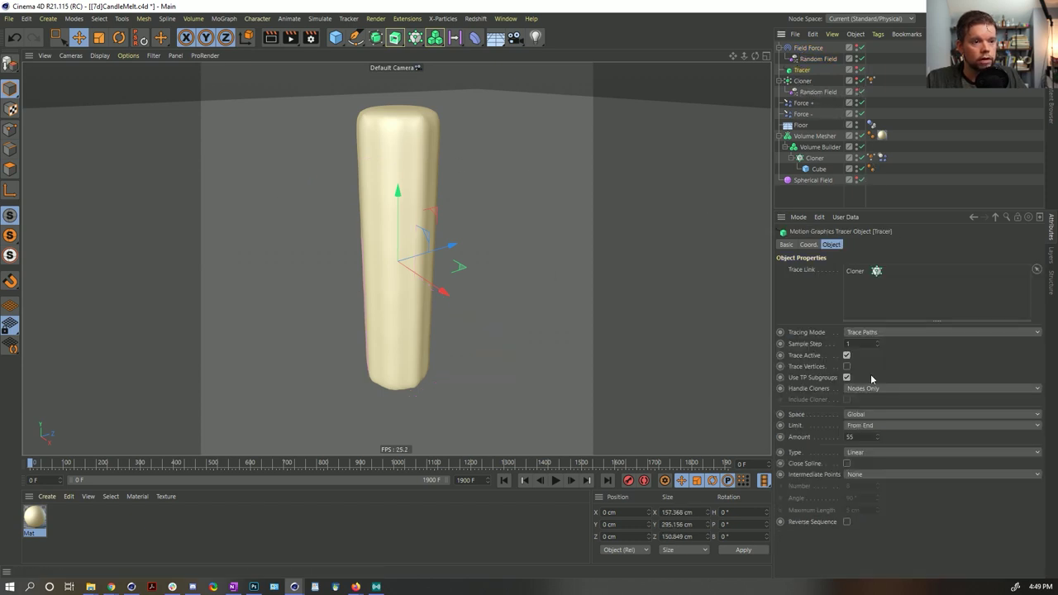
pyautogui.click(863, 435)
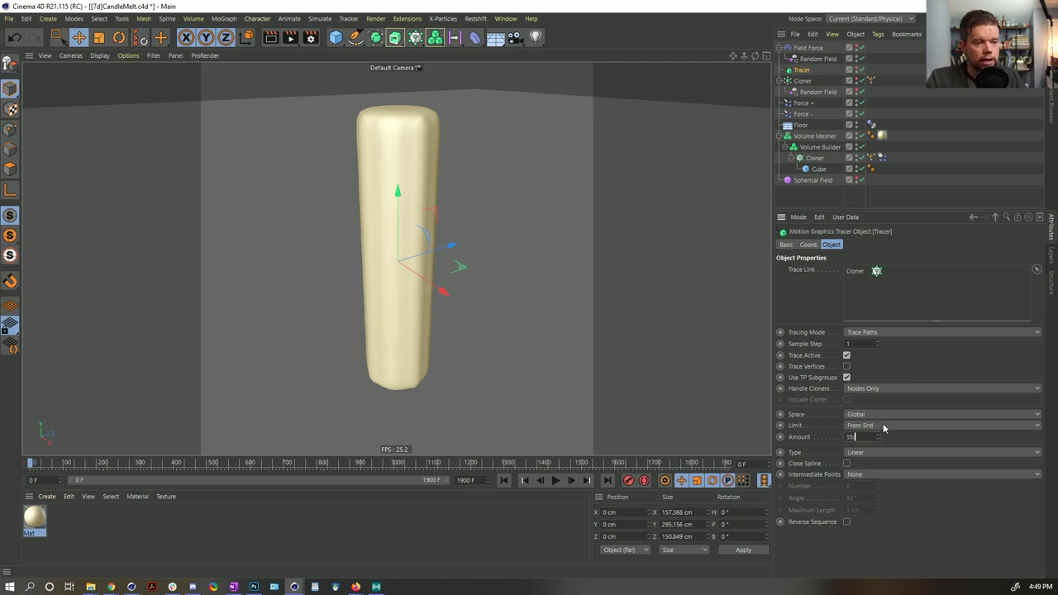
pyautogui.write('27')
pyautogui.press('Return')
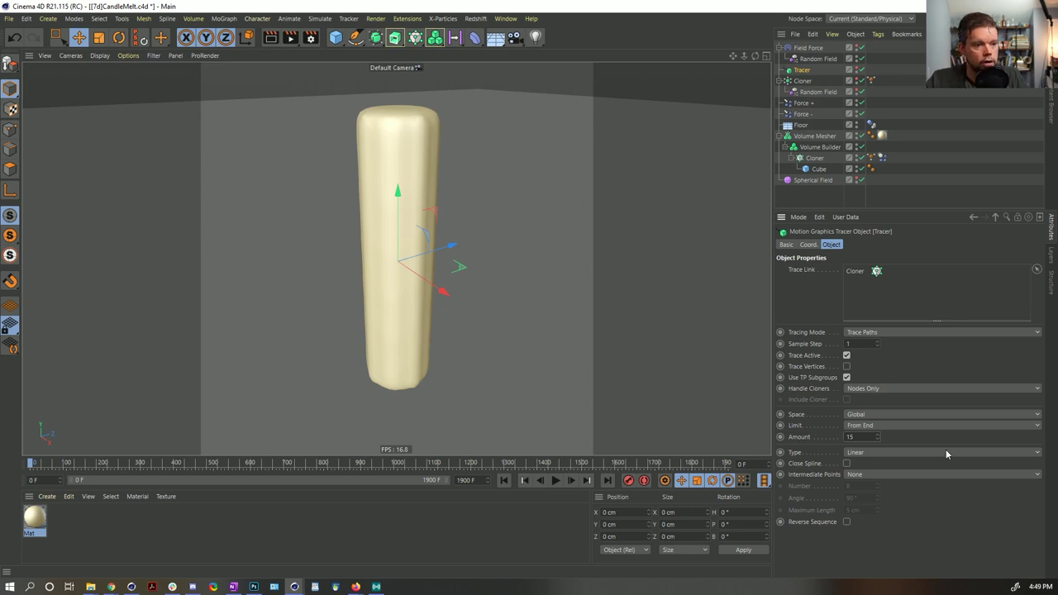
pyautogui.click(814, 136)
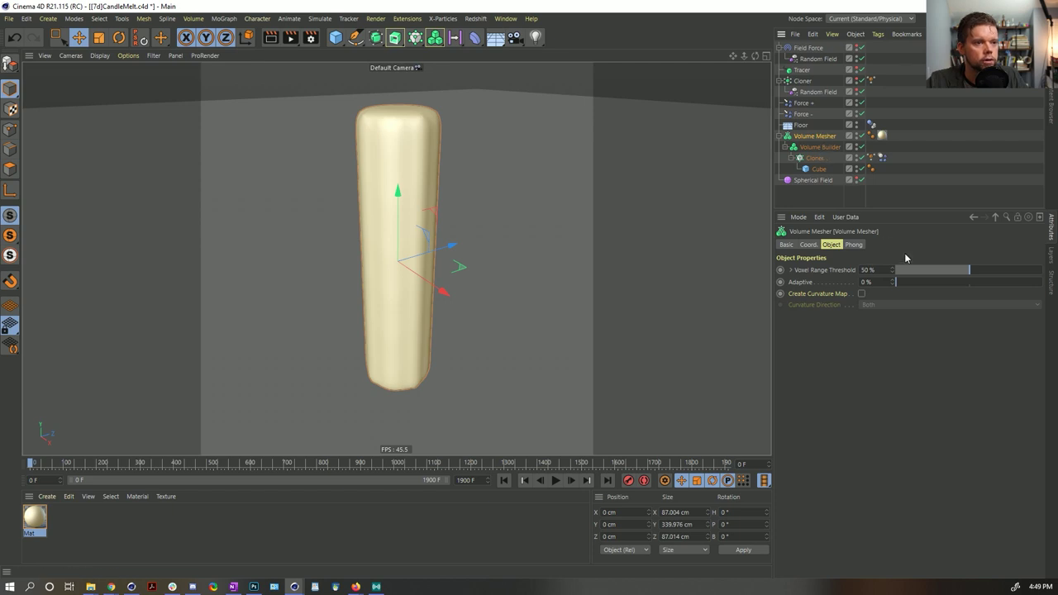
pyautogui.click(816, 146)
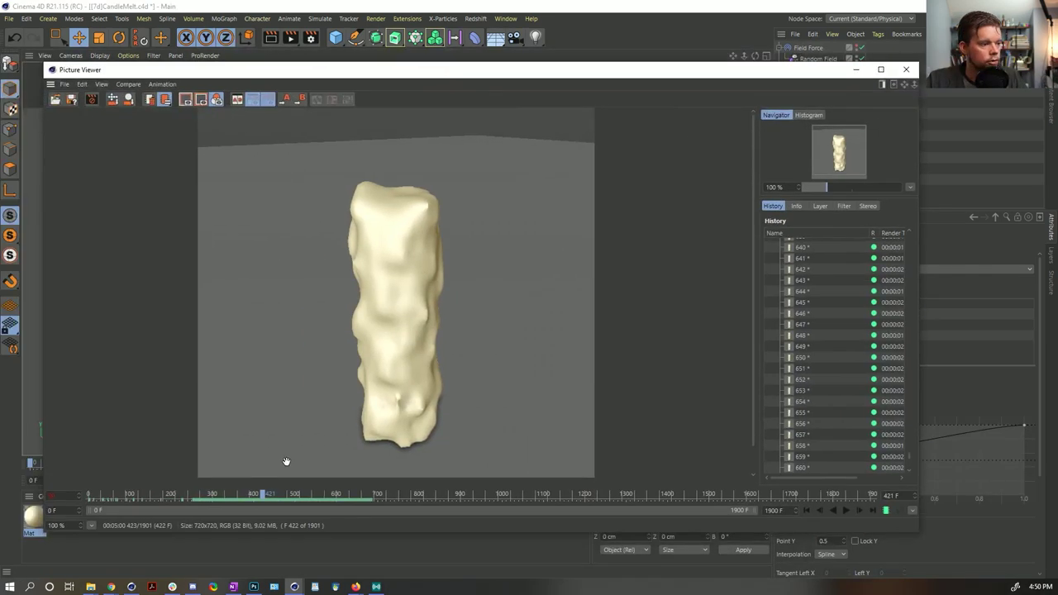
# Scrub to about frame 628, play and stop the render, then close the Picture Viewer.
pyautogui.moveTo(300, 497)
pyautogui.mouseDown()
pyautogui.moveTo(373, 498)
pyautogui.moveTo(329, 498)
pyautogui.mouseUp()
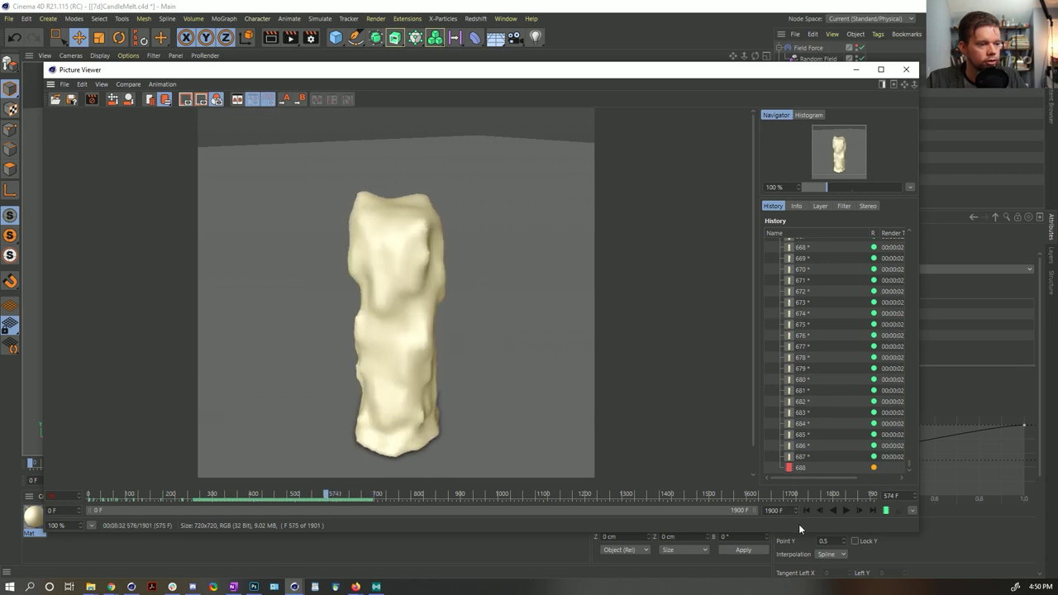
pyautogui.click(847, 508)
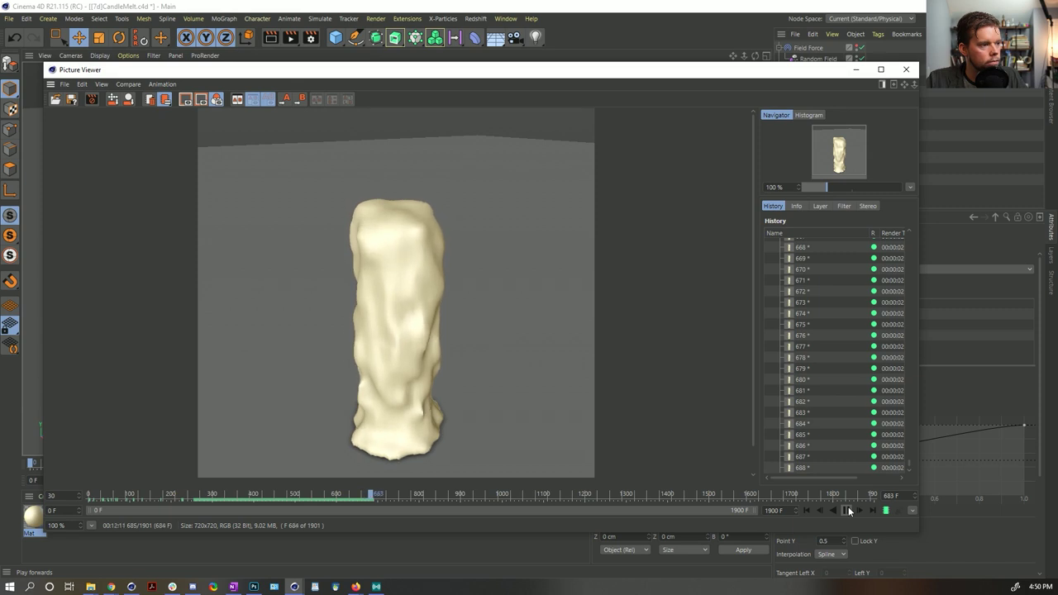
pyautogui.click(848, 510)
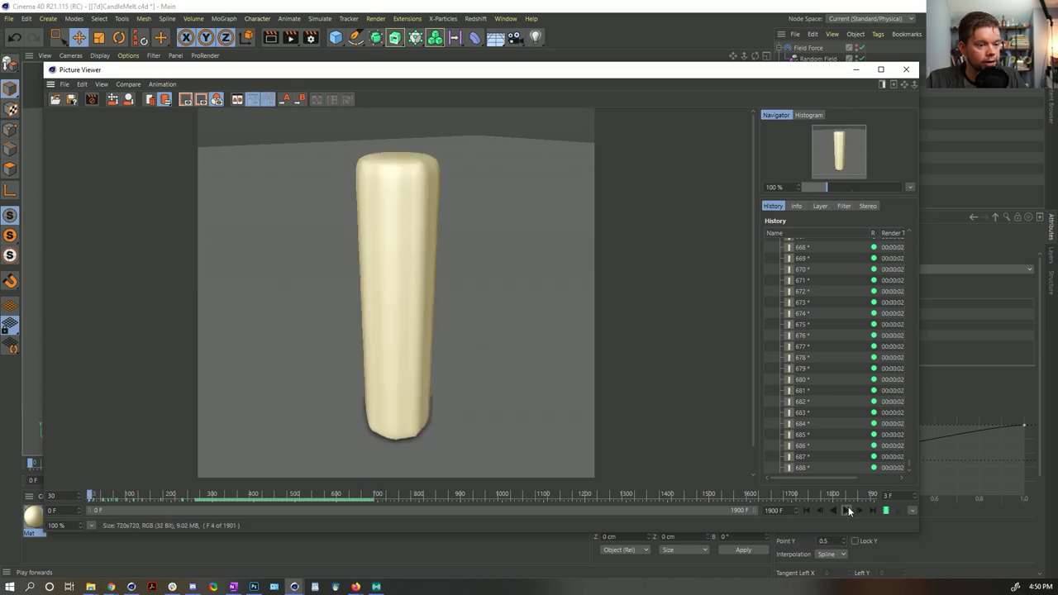
pyautogui.click(906, 72)
# Confirm closing, render to Picture Viewer without saving to a file, and reposition the window.
pyautogui.click(545, 334)
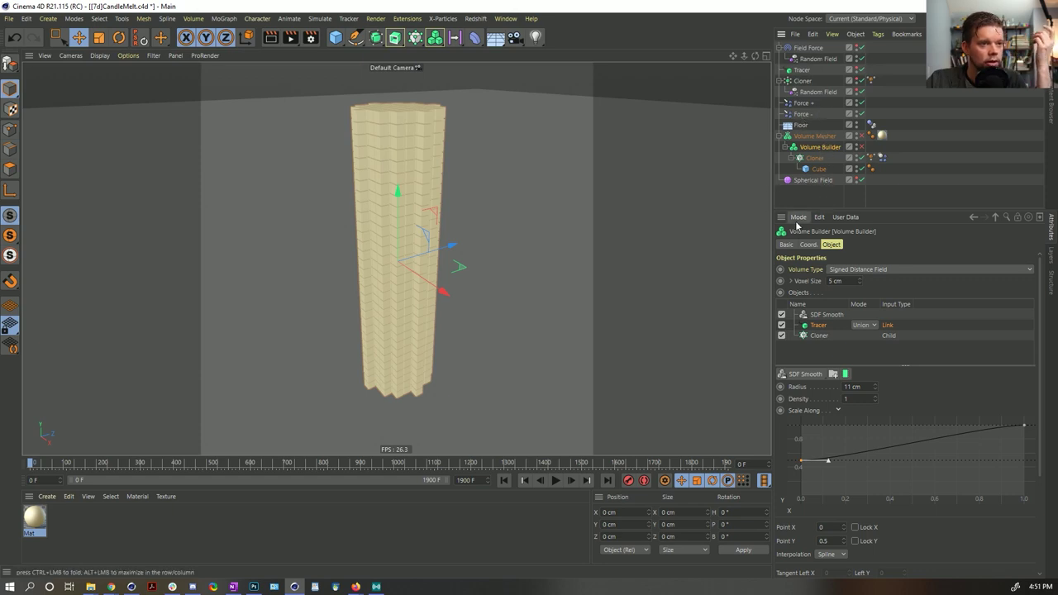
pyautogui.click(290, 38)
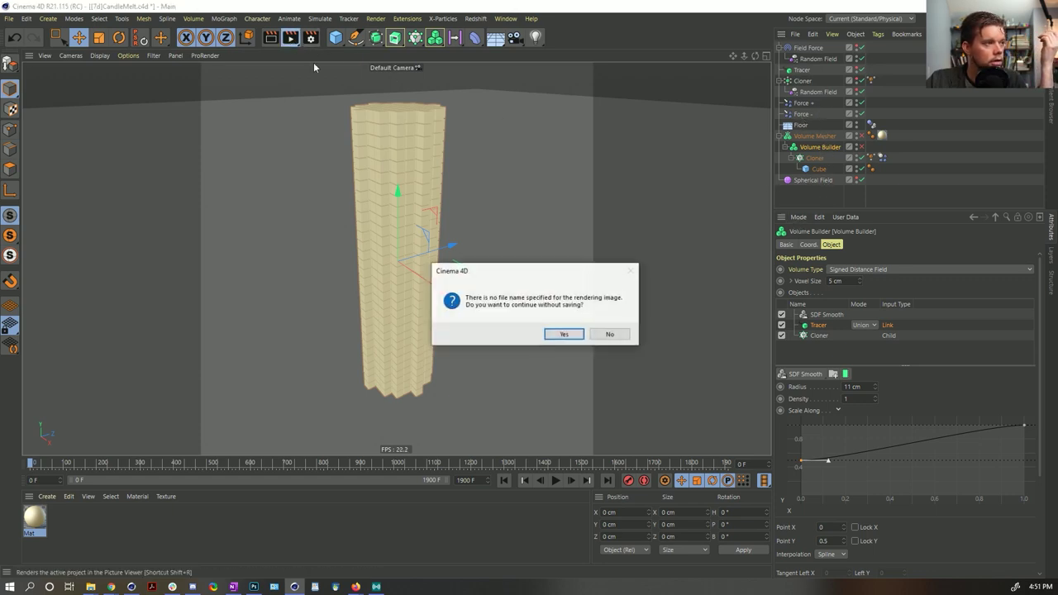
pyautogui.click(563, 334)
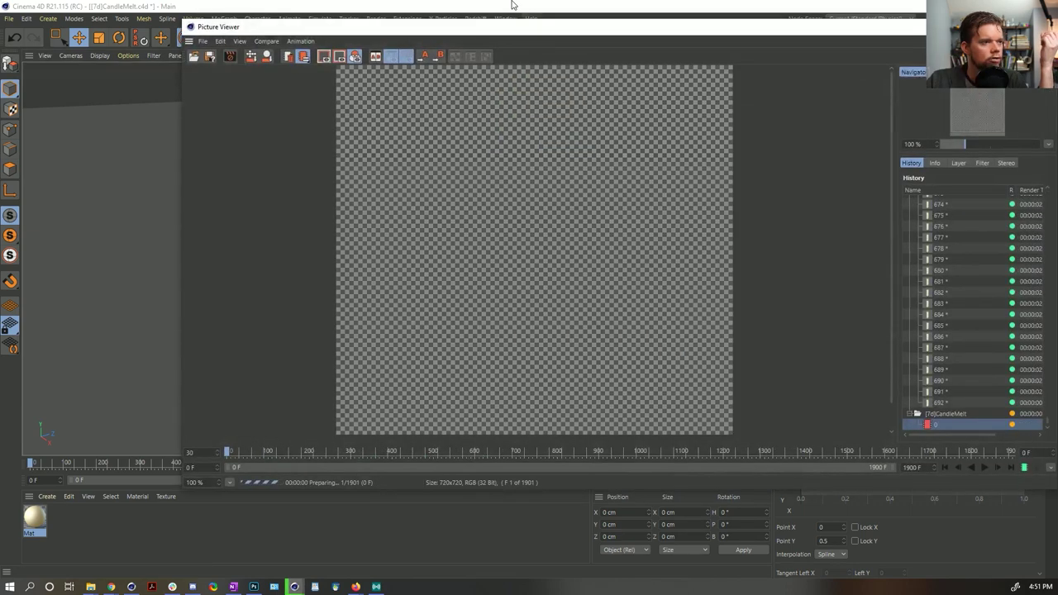
pyautogui.moveTo(520, 28); pyautogui.dragTo(458, 146)
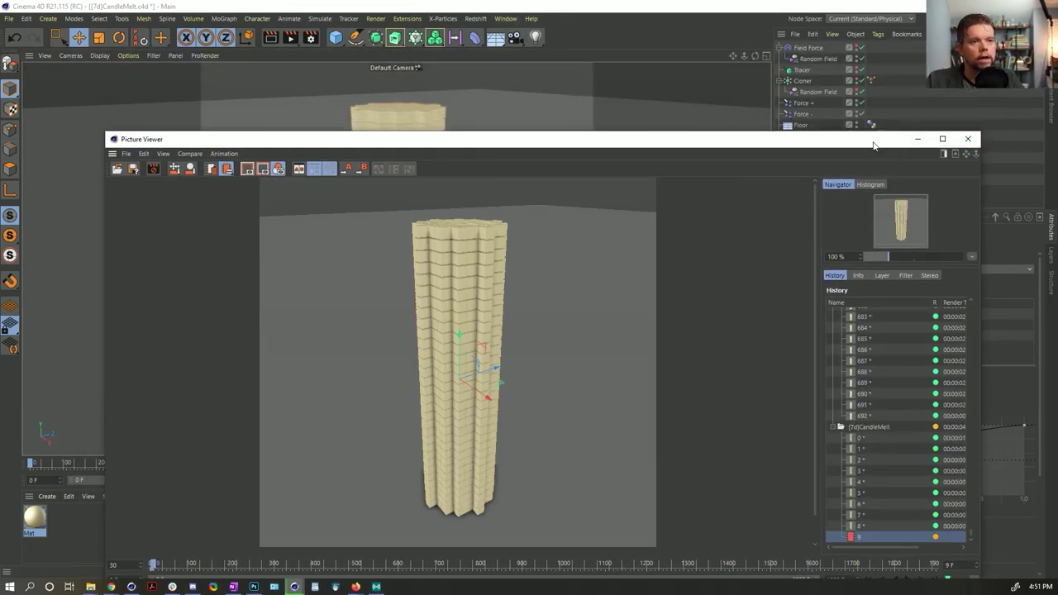
pyautogui.moveTo(874, 145); pyautogui.dragTo(612, 109)
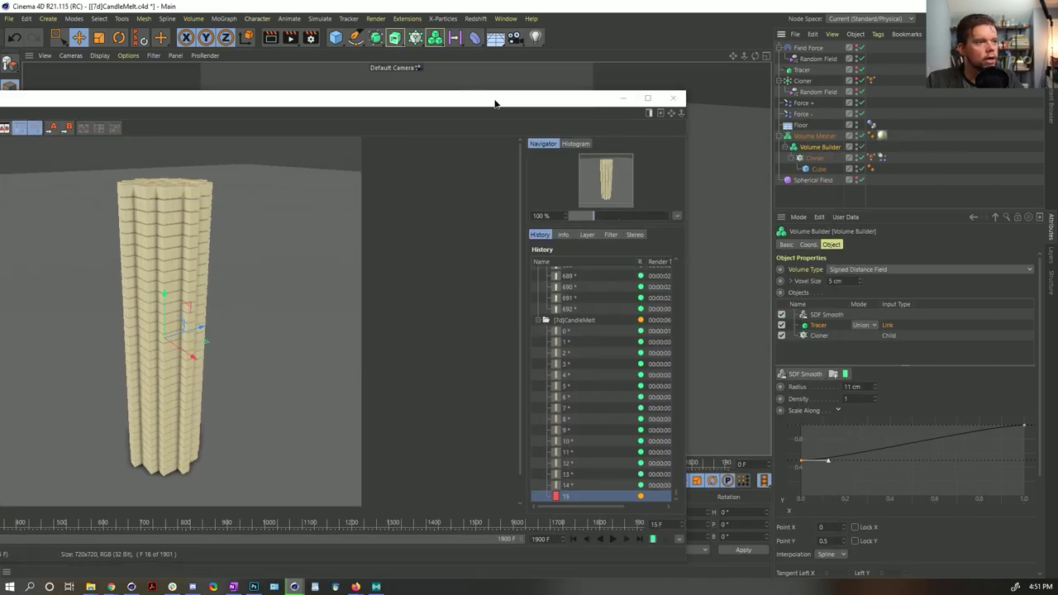
pyautogui.moveTo(494, 103); pyautogui.dragTo(723, 132)
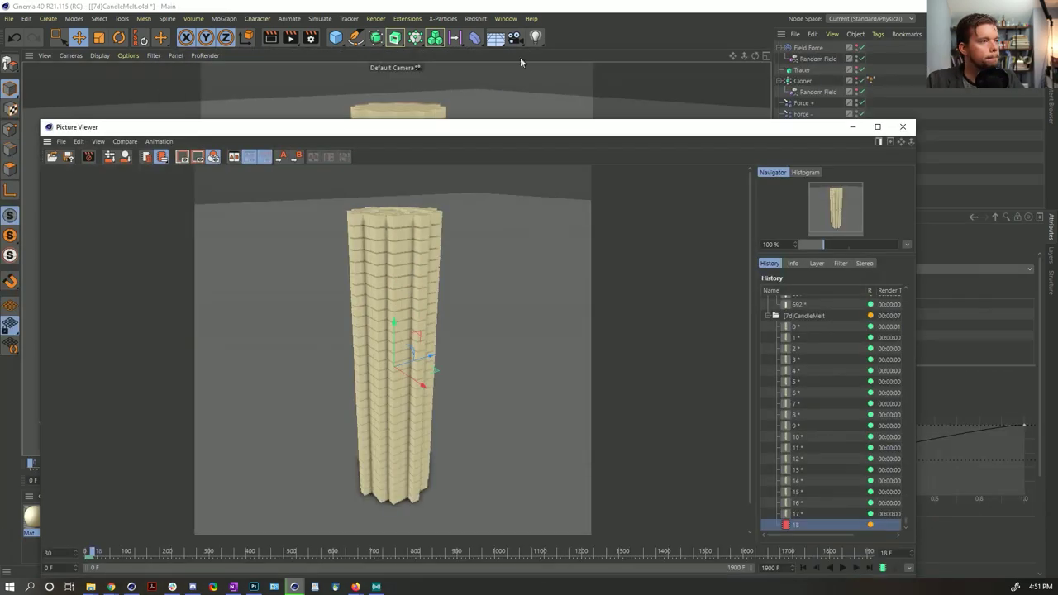
# Restart the animation render from frame 0, stopping the running one, and move the window to the top.
pyautogui.click(290, 40)
pyautogui.click(546, 332)
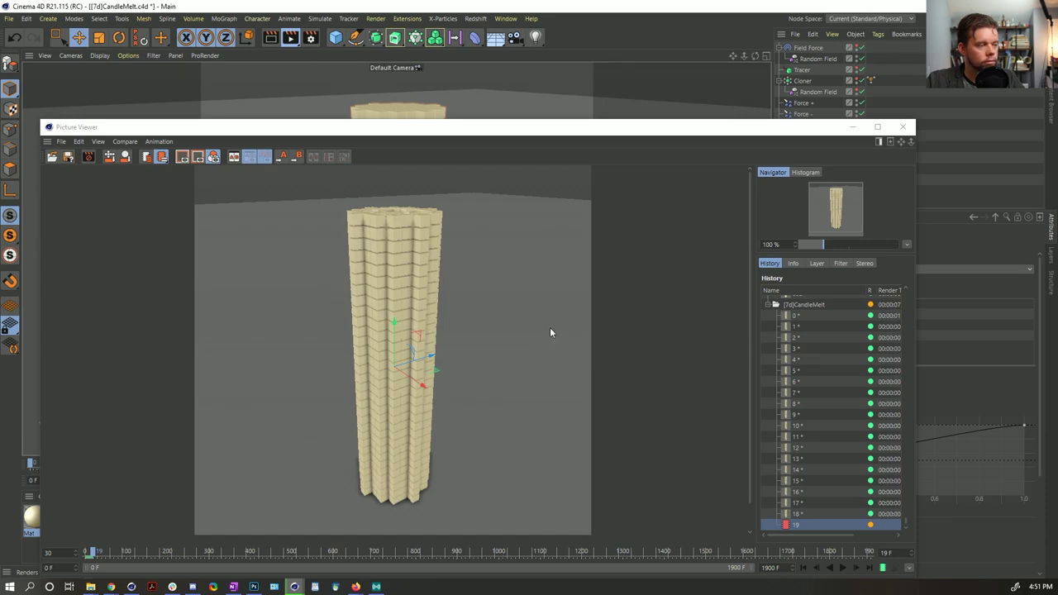
pyautogui.click(563, 334)
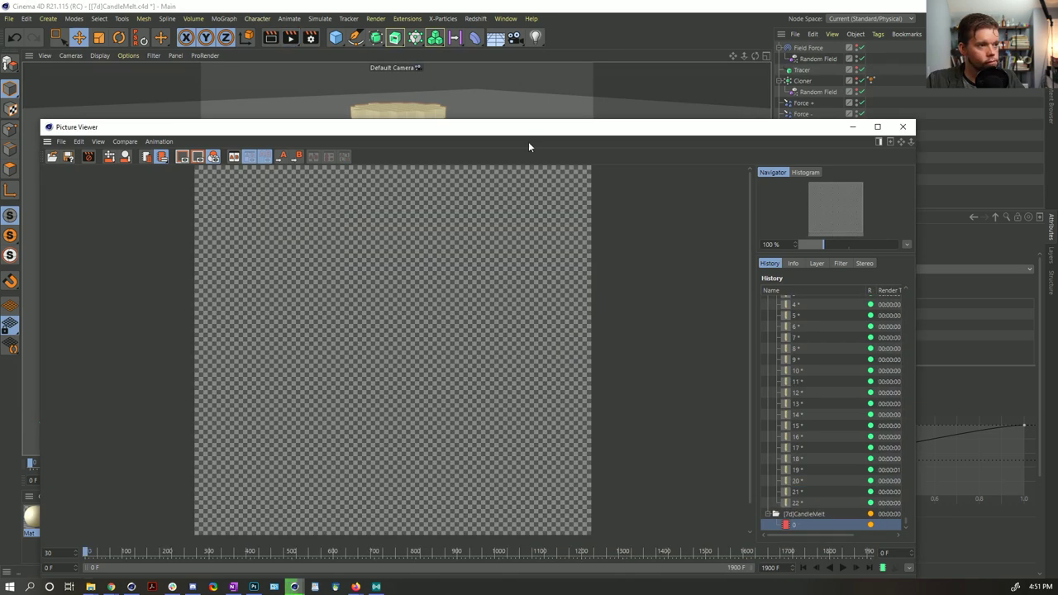
pyautogui.moveTo(514, 130); pyautogui.dragTo(523, 48)
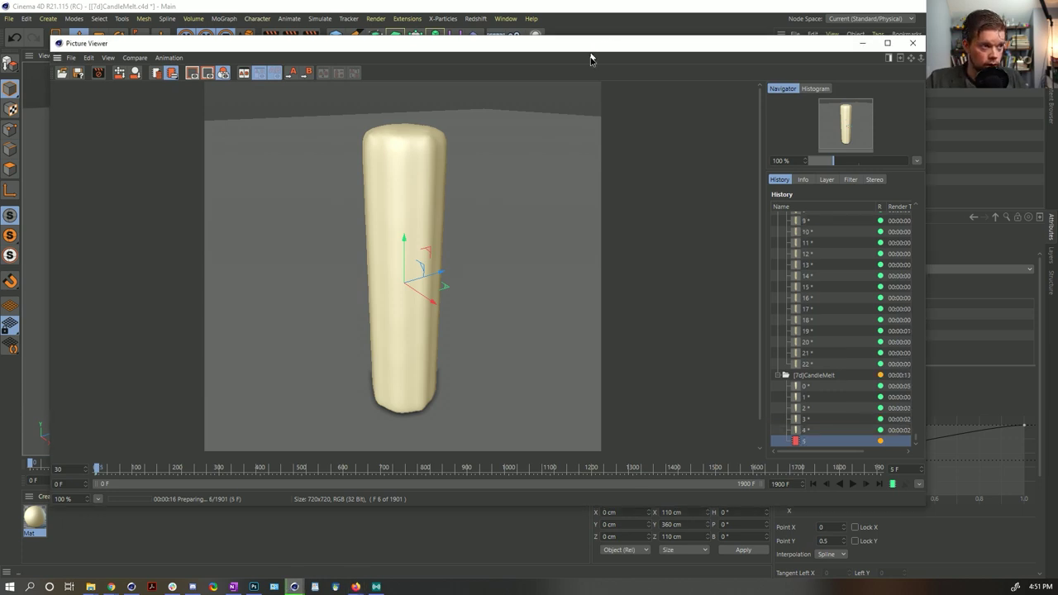
# Lower the window slightly and restart the render without saving, stopping the one in progress.
pyautogui.moveTo(589, 50)
pyautogui.mouseDown()
pyautogui.moveTo(601, 76)
pyautogui.moveTo(583, 52)
pyautogui.moveTo(590, 60)
pyautogui.mouseUp()
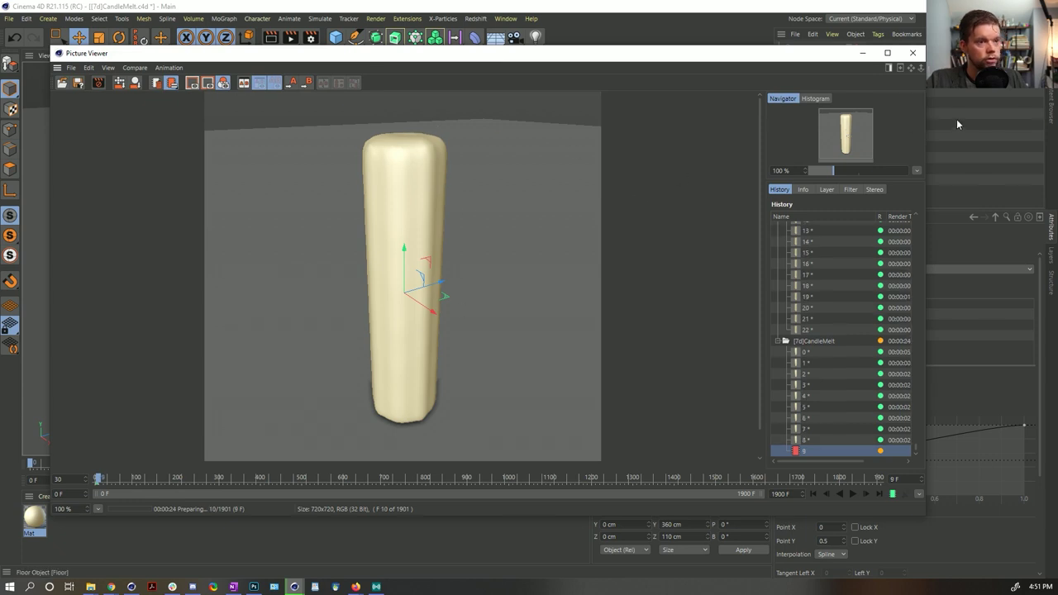
pyautogui.click(289, 36)
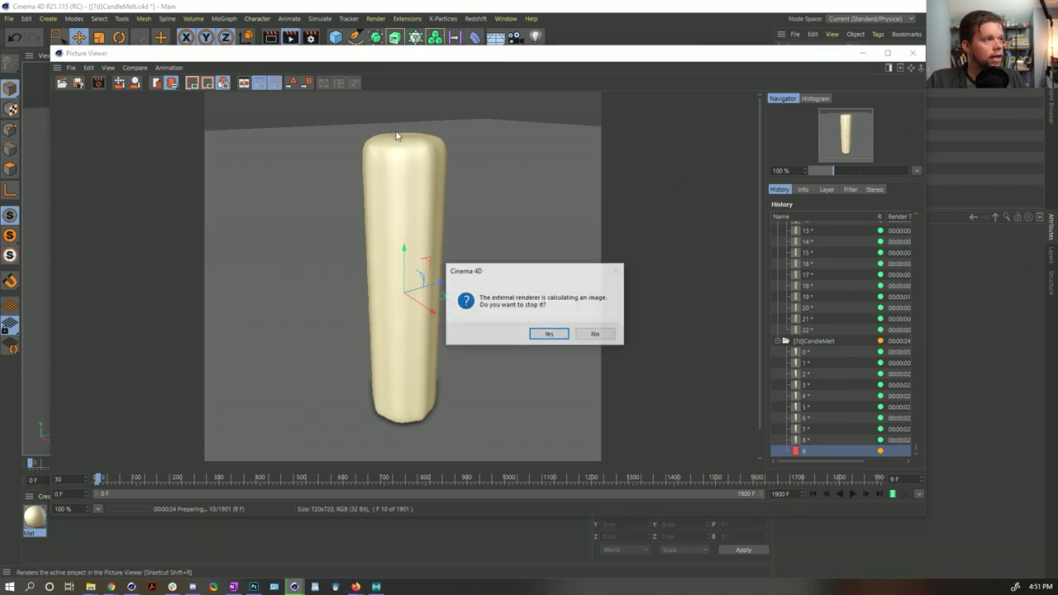
pyautogui.click(547, 334)
pyautogui.click(549, 335)
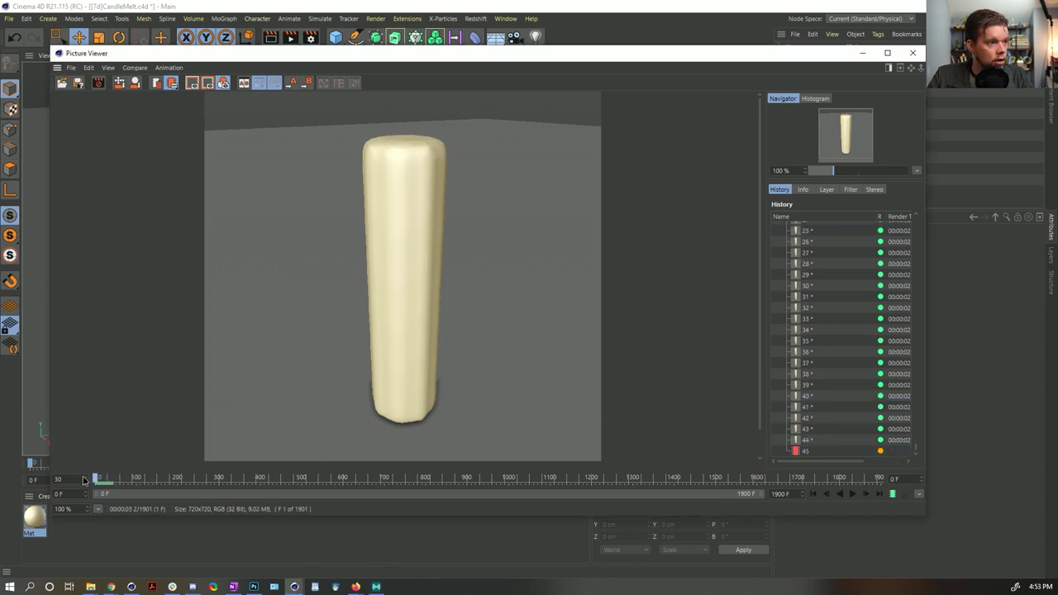
# Play back the rendered frames, stop, and jump to the newest frame, 90.
pyautogui.click(855, 493)
pyautogui.click(814, 493)
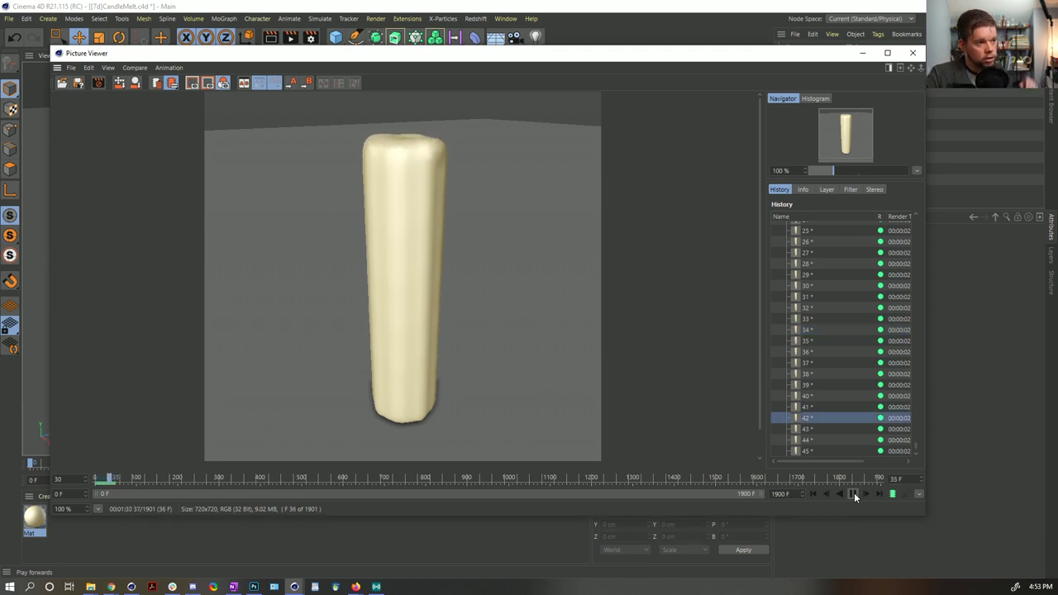
pyautogui.click(853, 492)
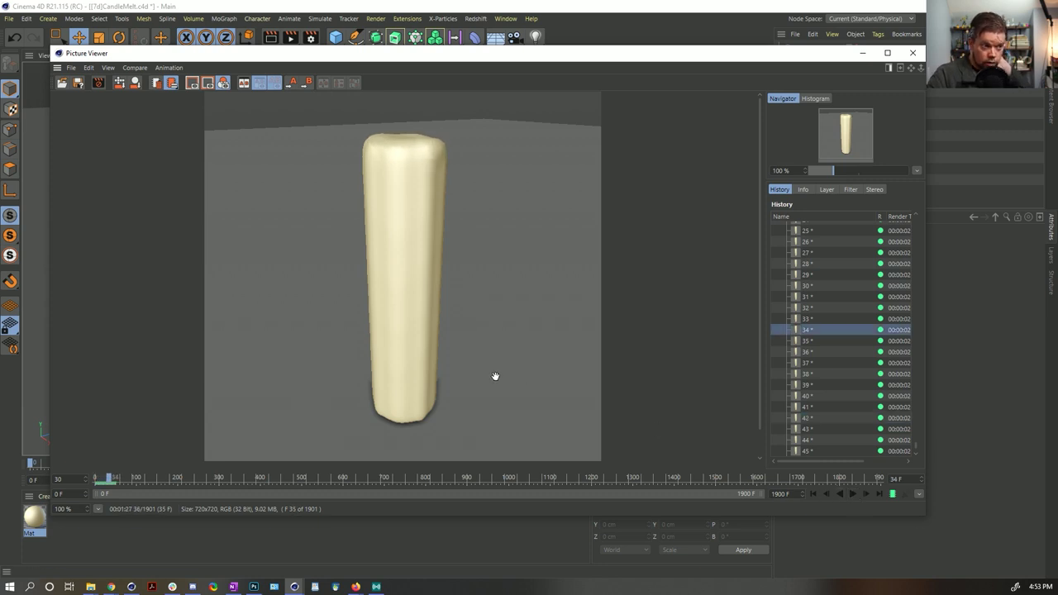
pyautogui.click(874, 493)
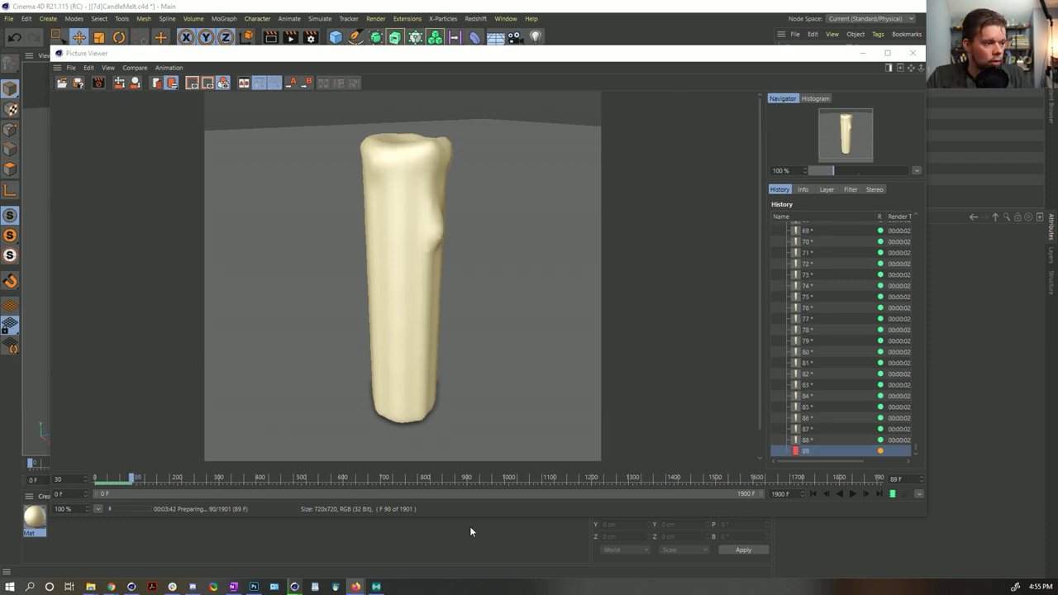
# Play rendered frames 0-90 from the start, pausing, resuming and replaying from the unmelted candle.
pyautogui.click(813, 495)
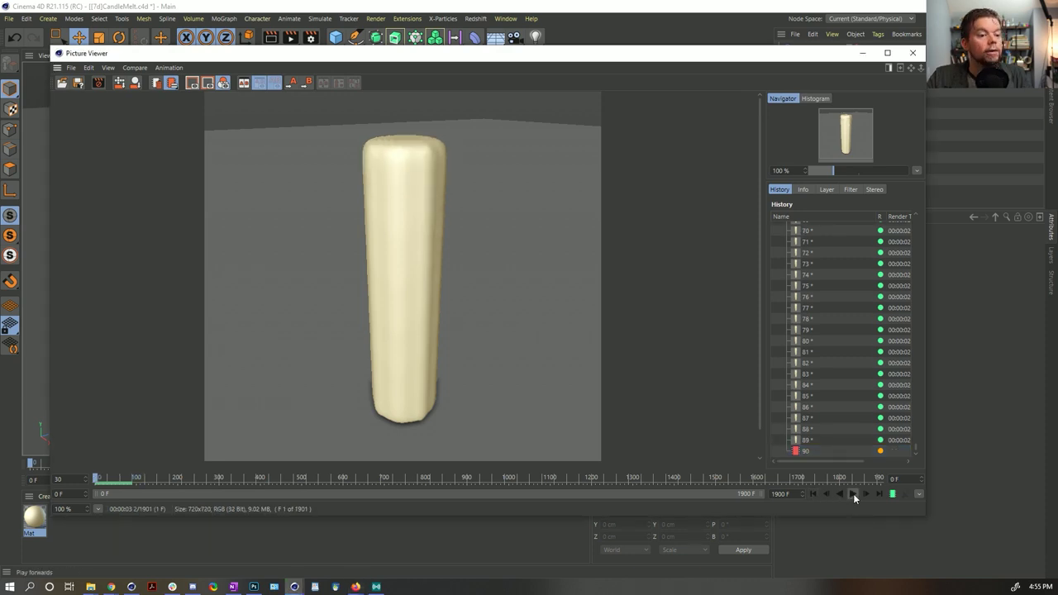
pyautogui.click(853, 493)
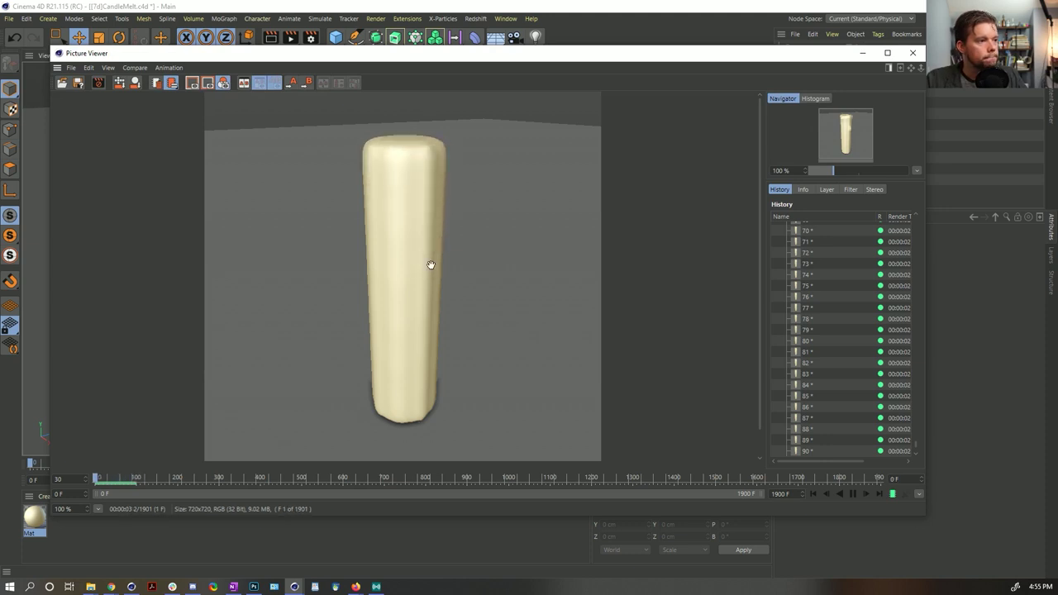
pyautogui.click(852, 494)
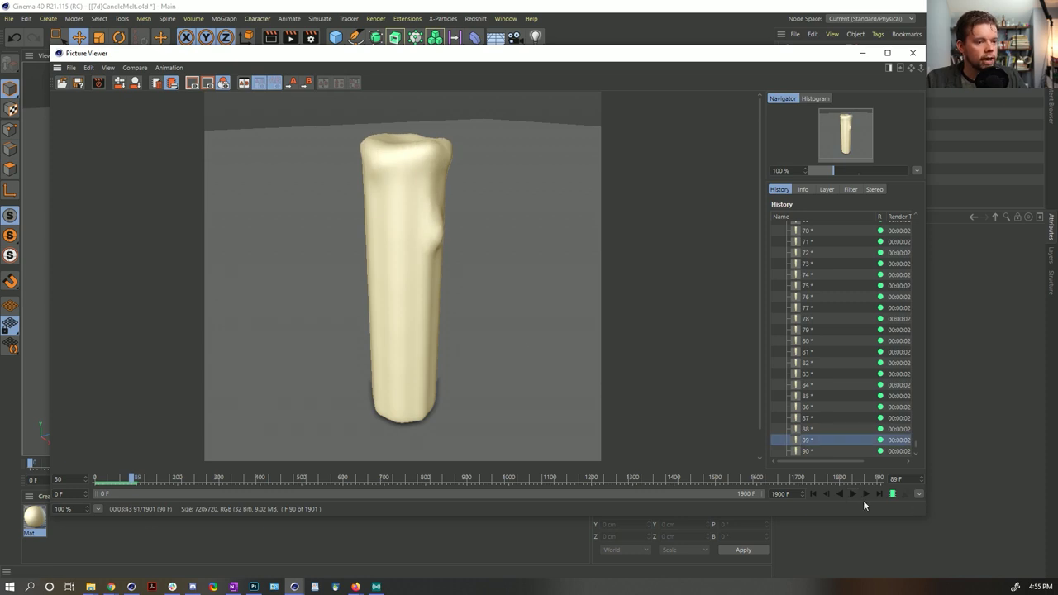
pyautogui.click(854, 495)
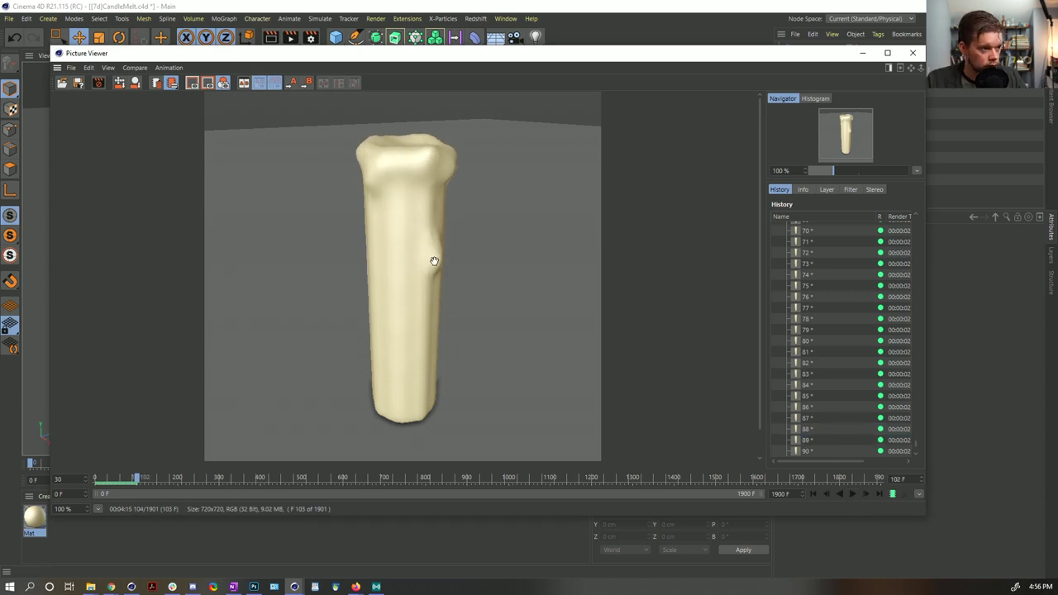
pyautogui.click(853, 494)
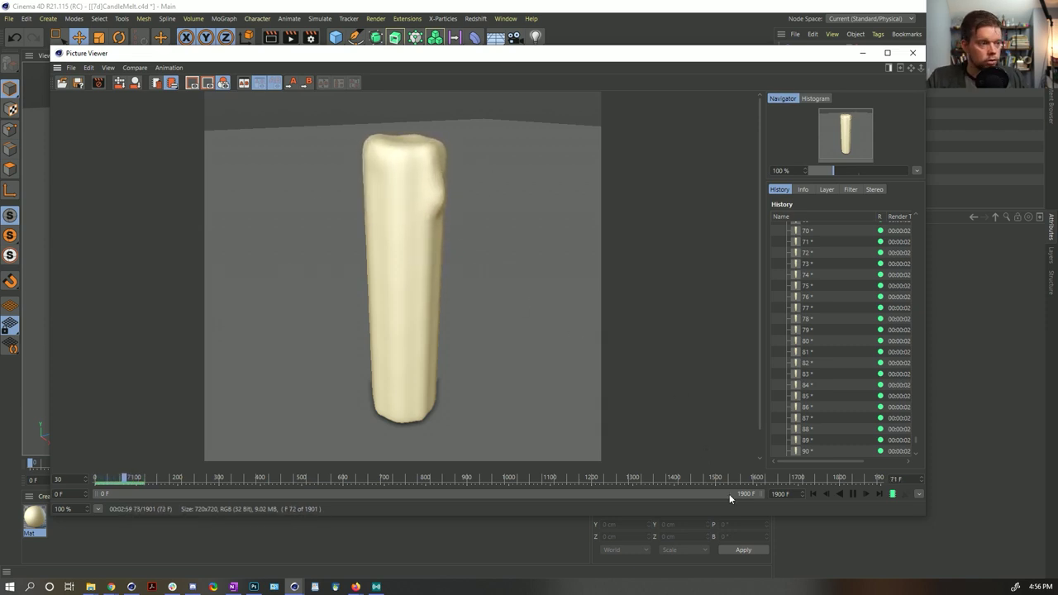
# Pause playback, show the latest rendered frame, then switch to the web browser.
pyautogui.click(853, 492)
pyautogui.click(876, 493)
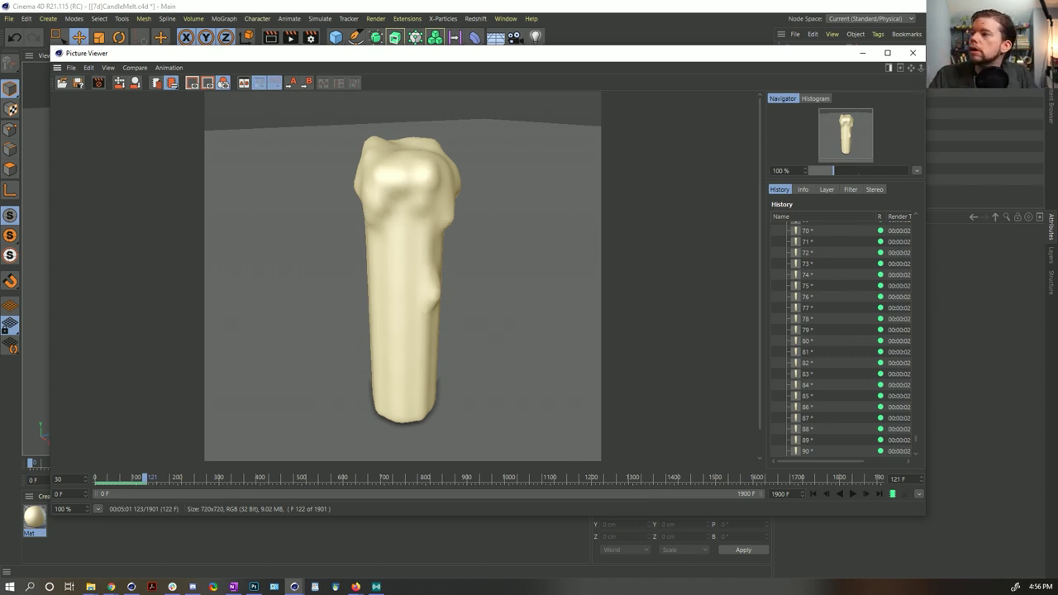
pyautogui.hotkey('alt', 'Tab')
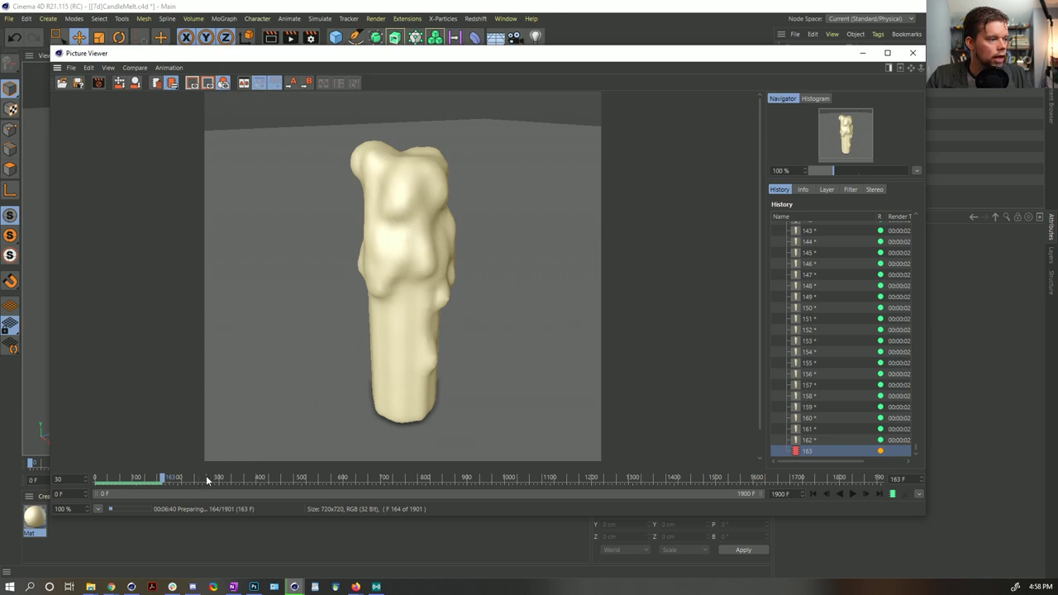
# Scrub back through the earlier, less-melted frames and shift the Picture Viewer window slightly down.
pyautogui.moveTo(163, 482); pyautogui.dragTo(130, 481)
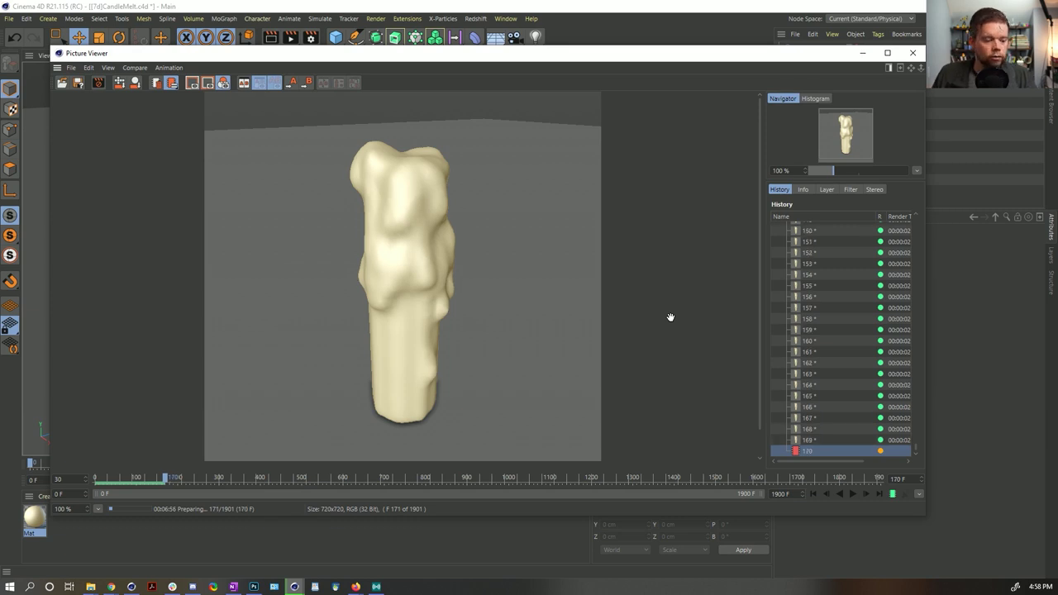
pyautogui.moveTo(685, 52); pyautogui.dragTo(684, 69)
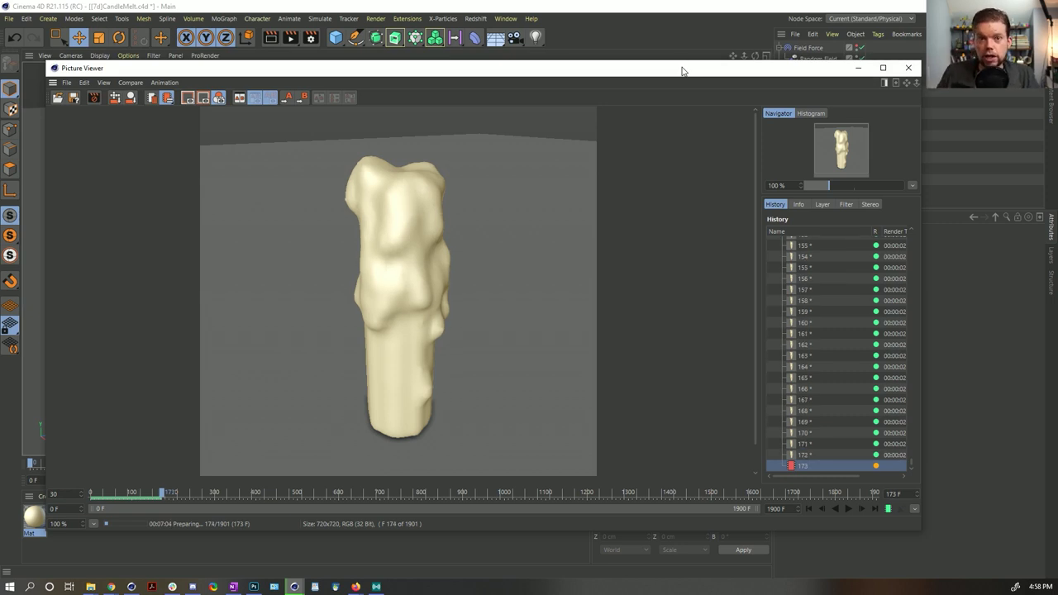
# Maximize the Picture Viewer, then restore it to a floating window.
pyautogui.doubleClick(628, 66)
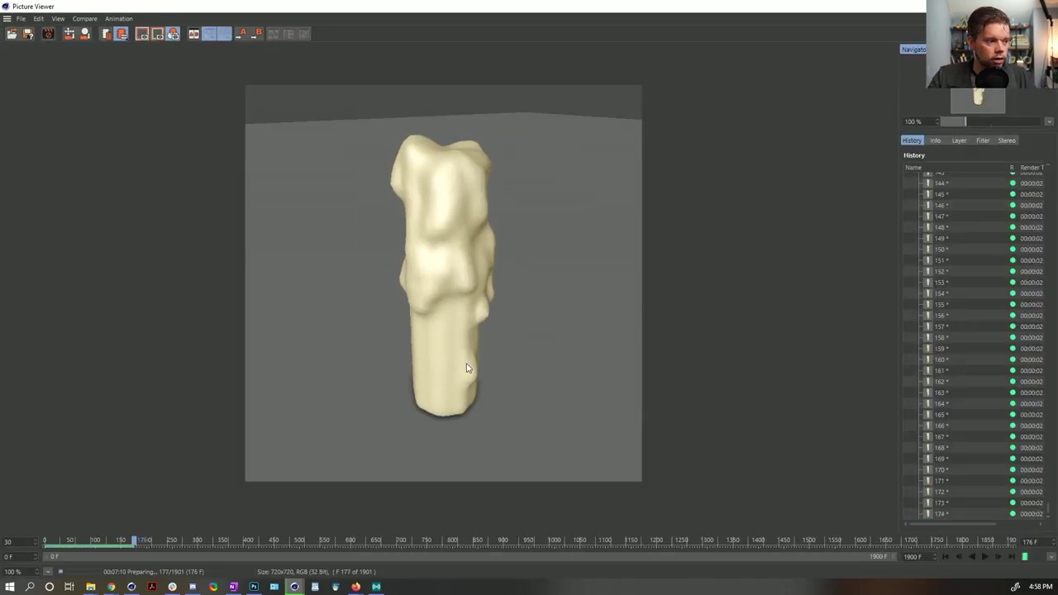
pyautogui.moveTo(567, 11); pyautogui.dragTo(554, 54)
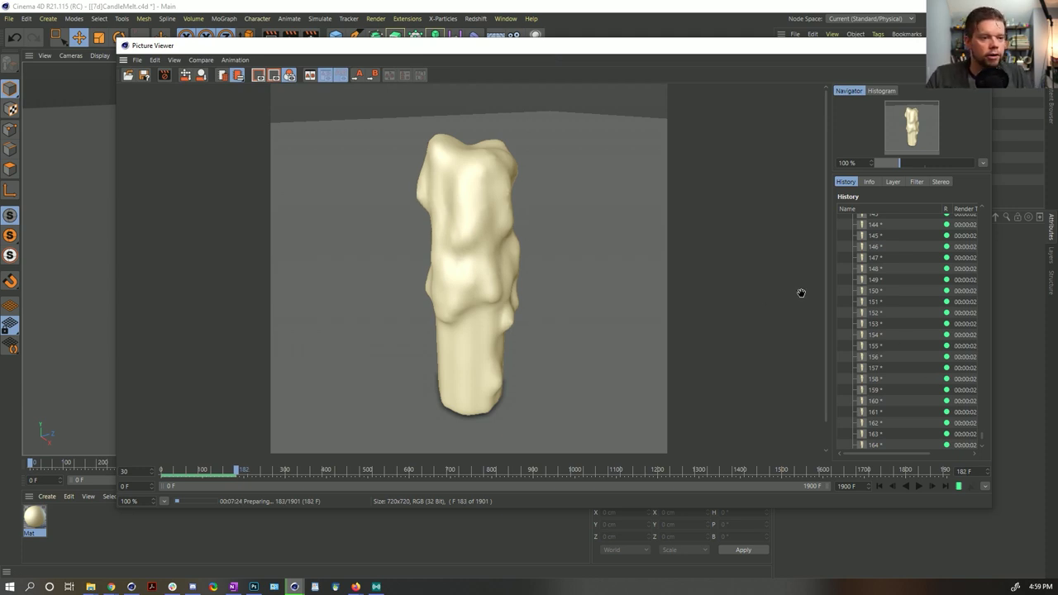
# Replay the rendered melt animation from the first frame, pausing and scrubbing around frames 117–178.
pyautogui.click(880, 486)
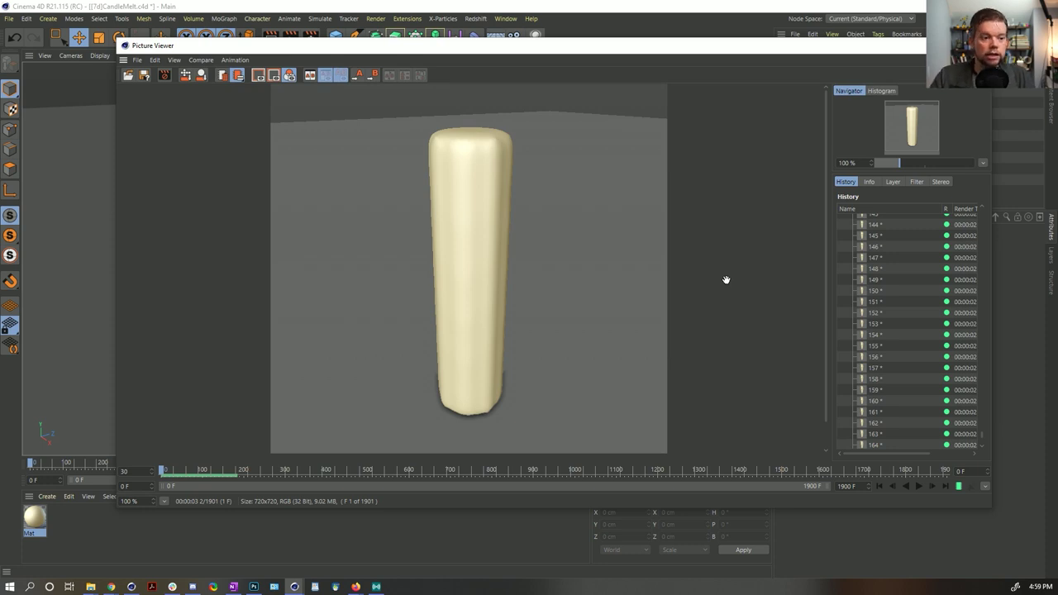
pyautogui.click(917, 487)
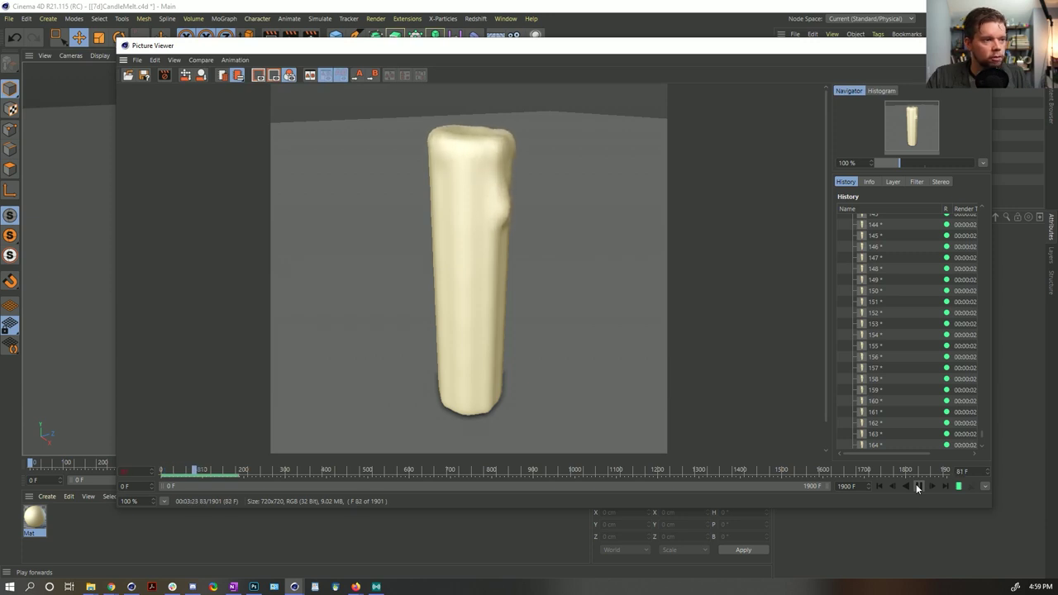
pyautogui.click(919, 488)
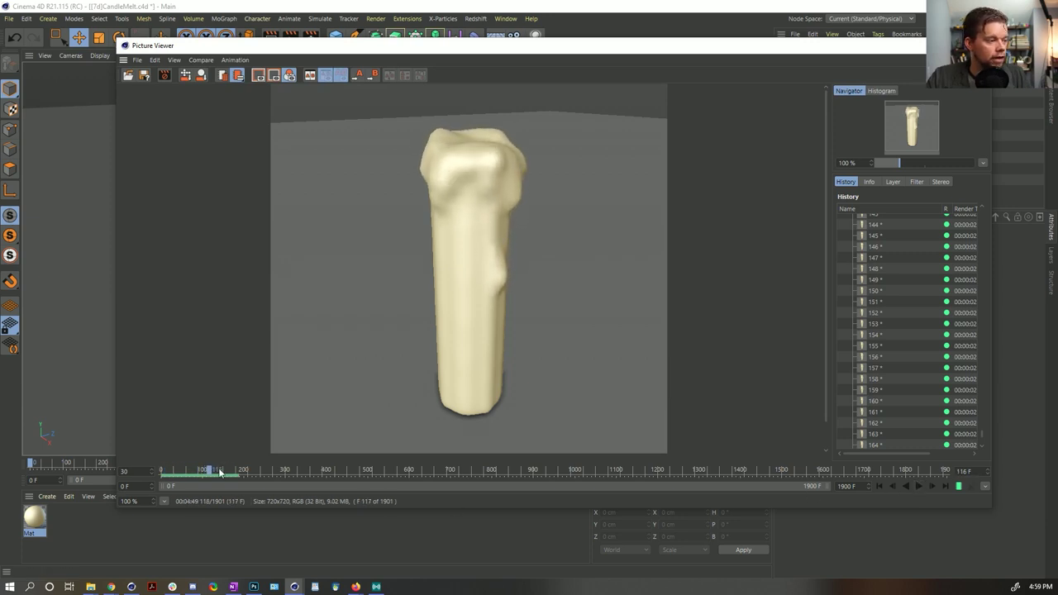
pyautogui.click(918, 486)
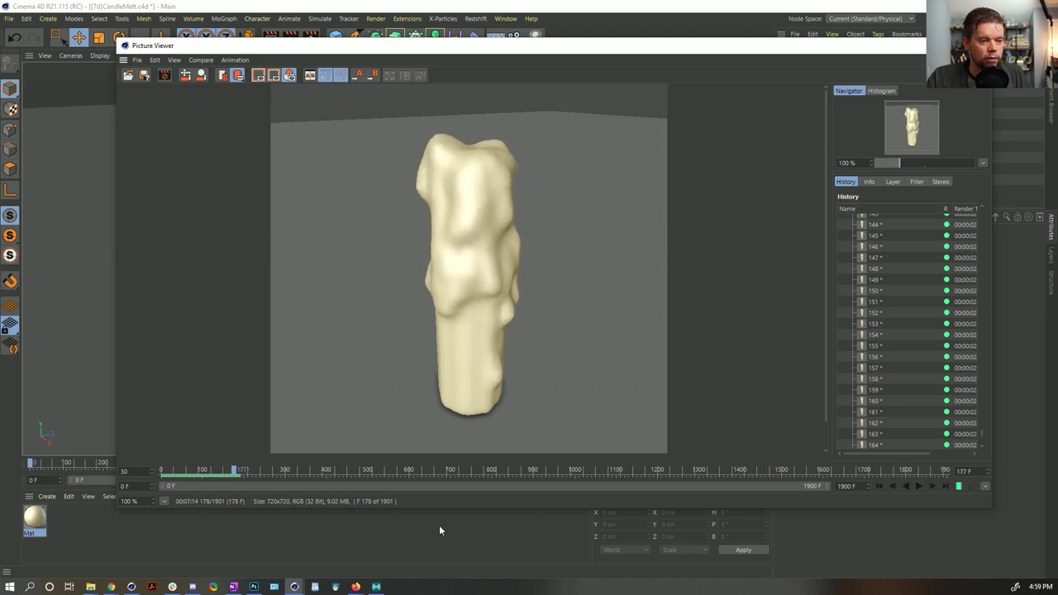
pyautogui.moveTo(219, 477)
pyautogui.mouseDown()
pyautogui.moveTo(200, 477)
pyautogui.moveTo(219, 477)
pyautogui.mouseUp()
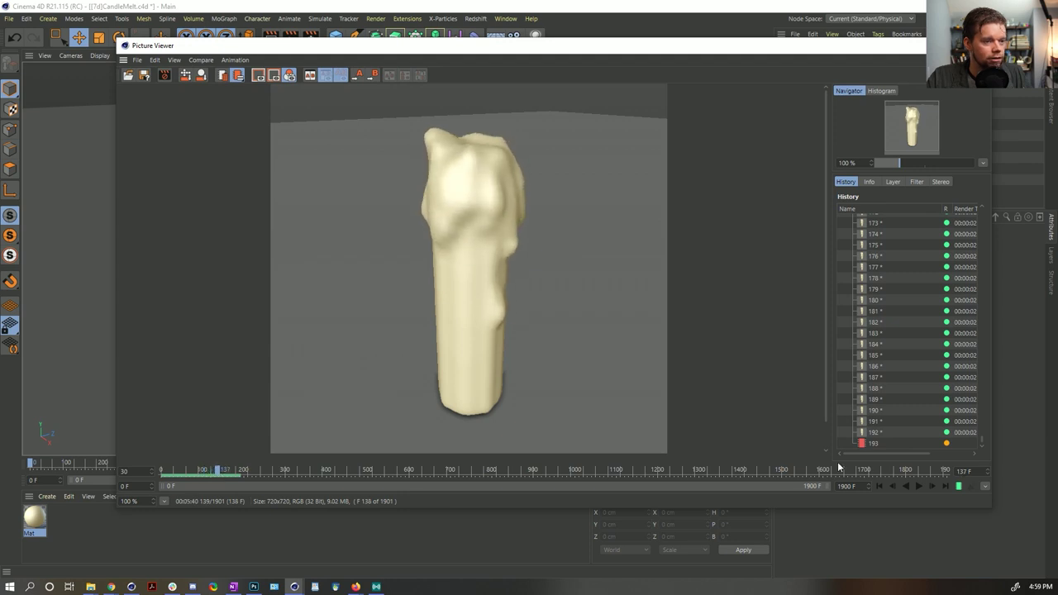
pyautogui.click(918, 486)
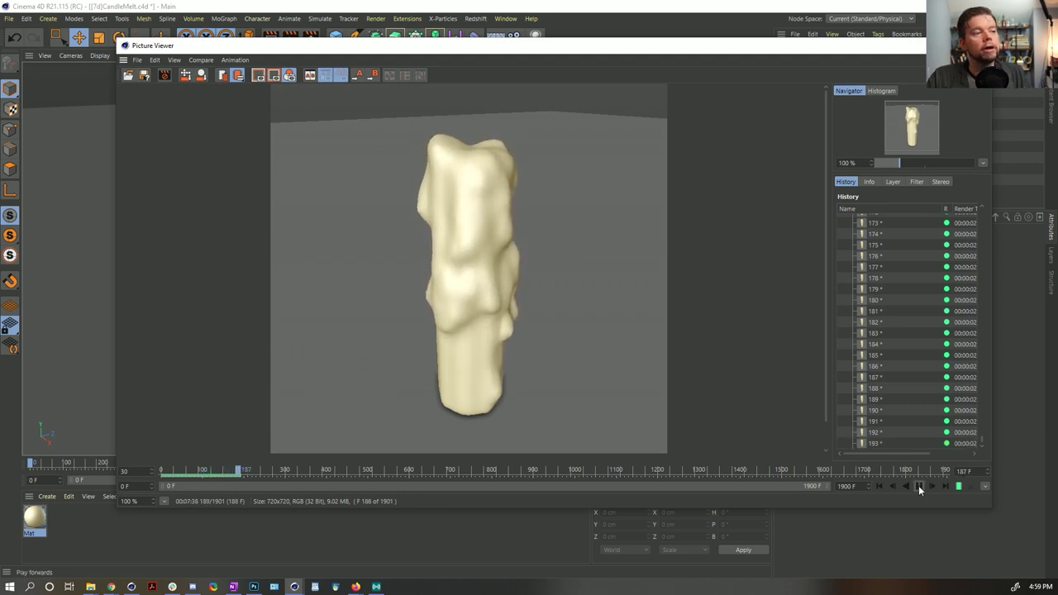
pyautogui.click(918, 485)
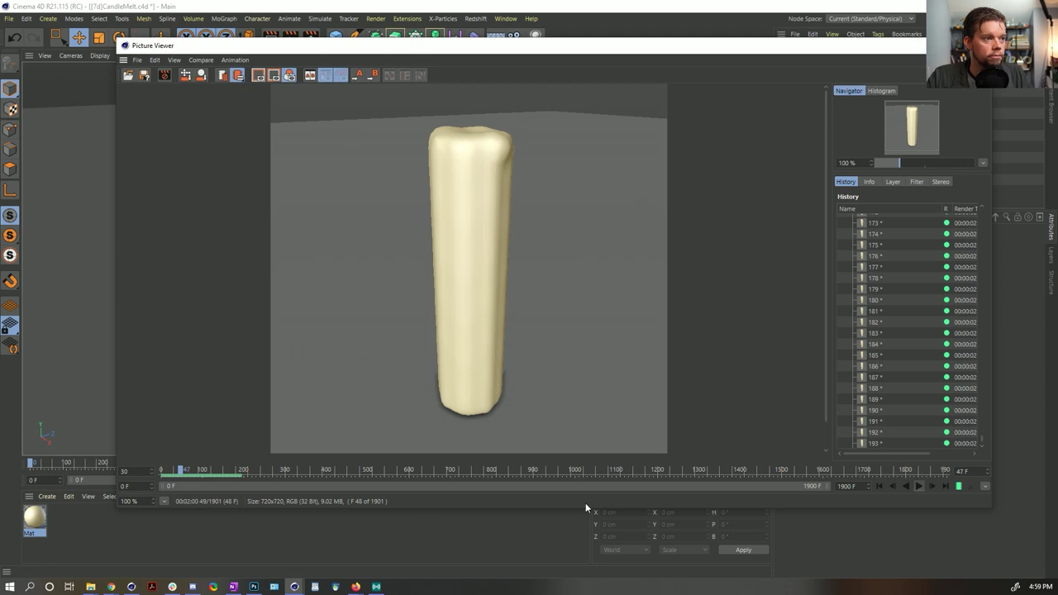
# Scrub ahead through frames 182 and 197, then pause playback at frame 208.
pyautogui.moveTo(182, 469); pyautogui.dragTo(237, 470)
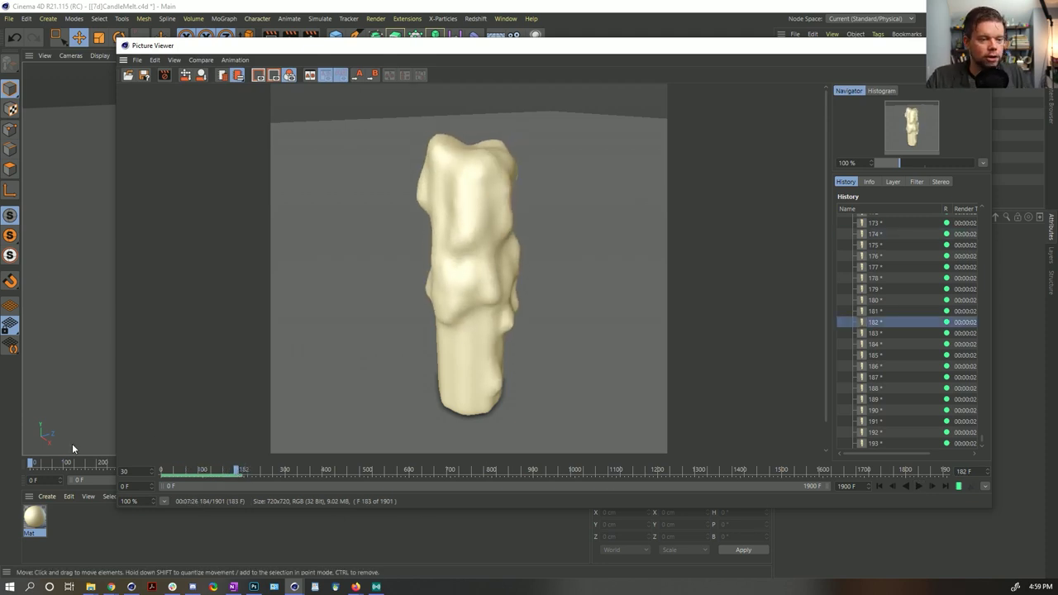
pyautogui.moveTo(189, 474); pyautogui.dragTo(245, 484)
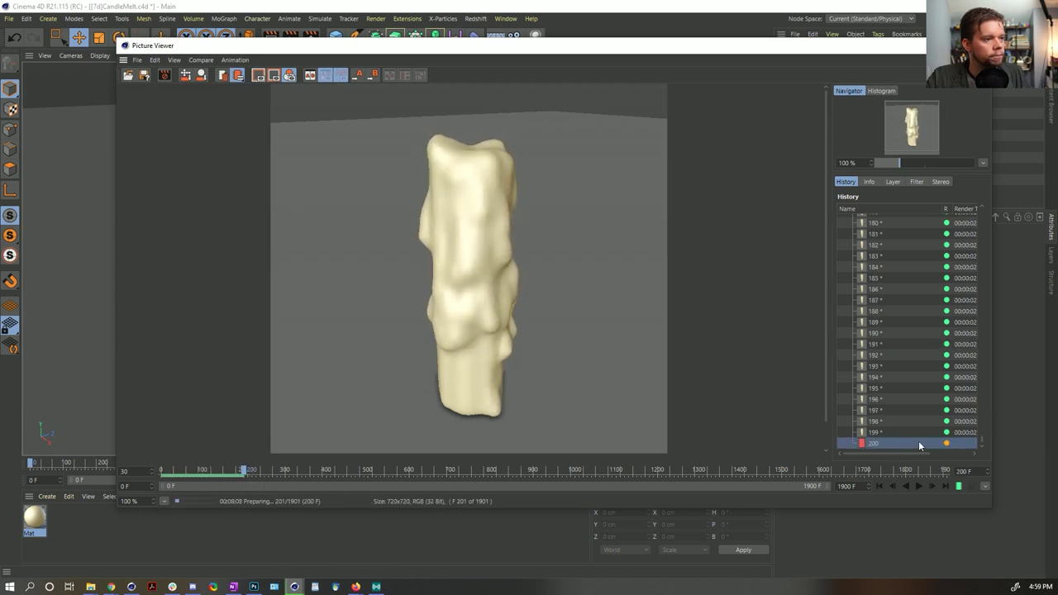
pyautogui.click(920, 485)
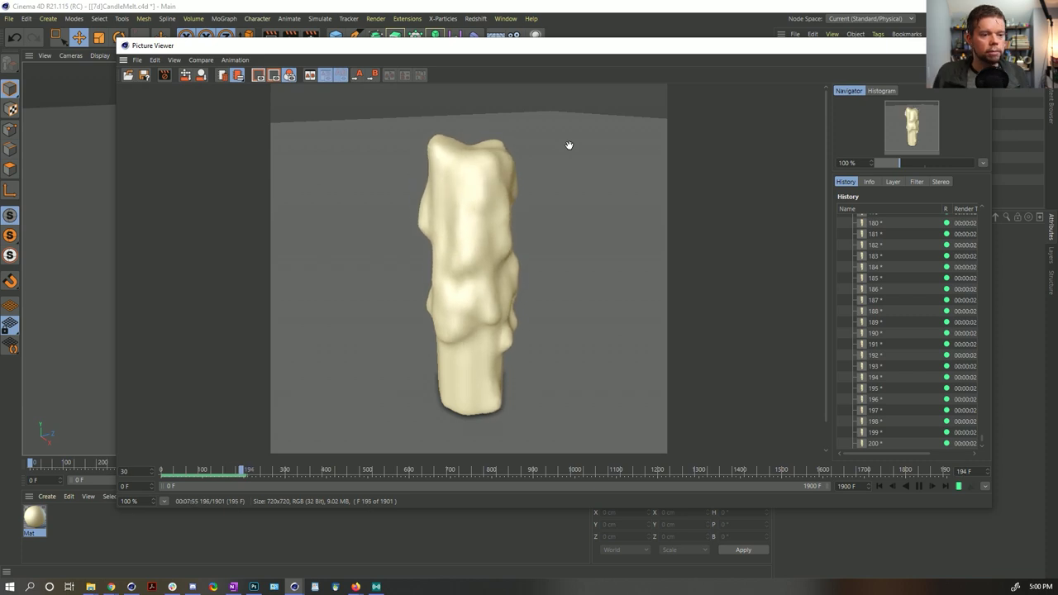
pyautogui.click(918, 486)
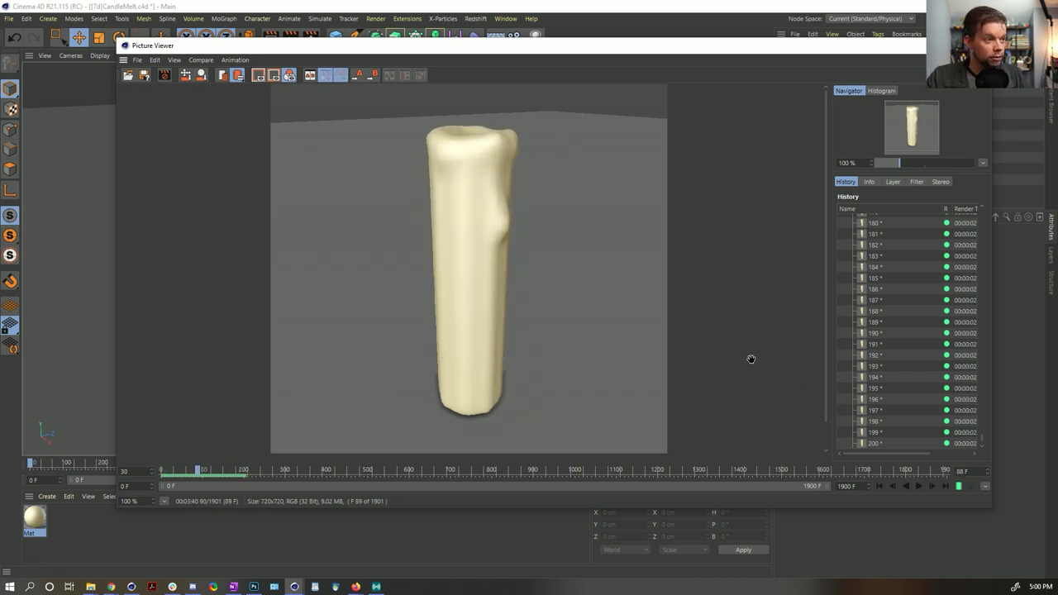
pyautogui.moveTo(199, 470); pyautogui.dragTo(264, 473)
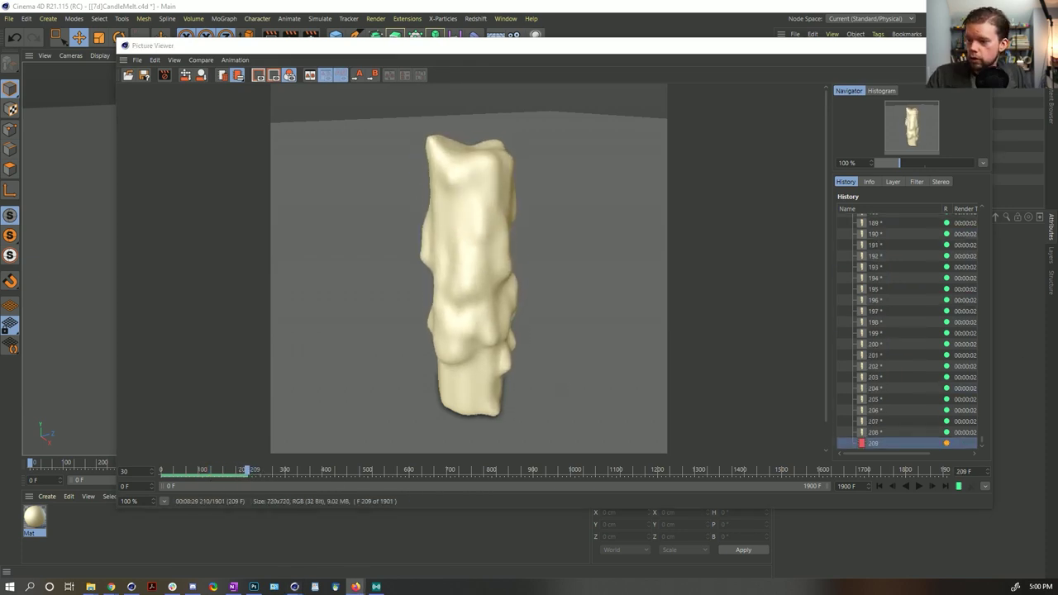